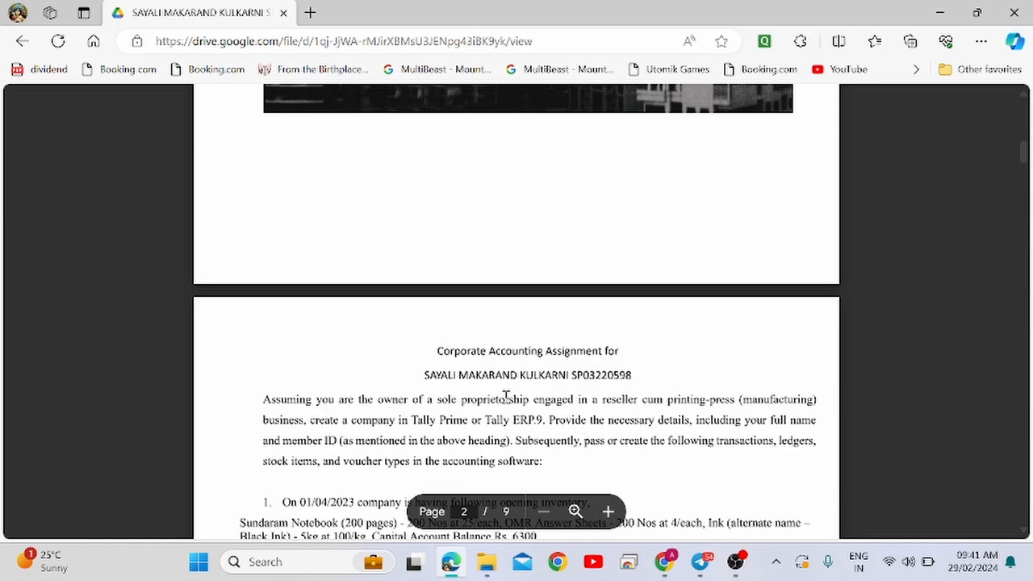
Read the assignment PDF, highlighting the name heading, business type, required software and transaction instructions.
scroll(505, 397, down, 1)
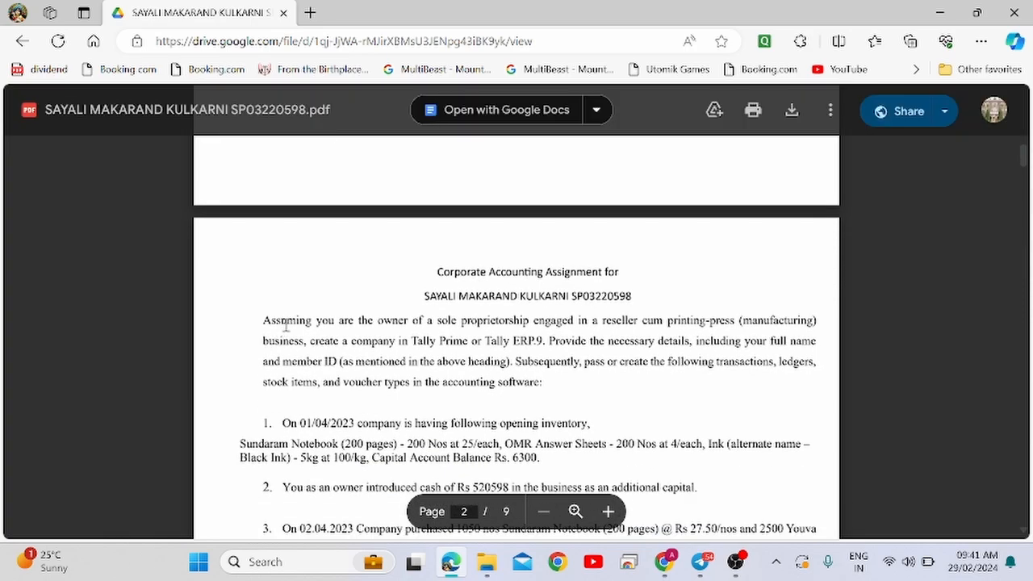
scroll(286, 325, up, 5)
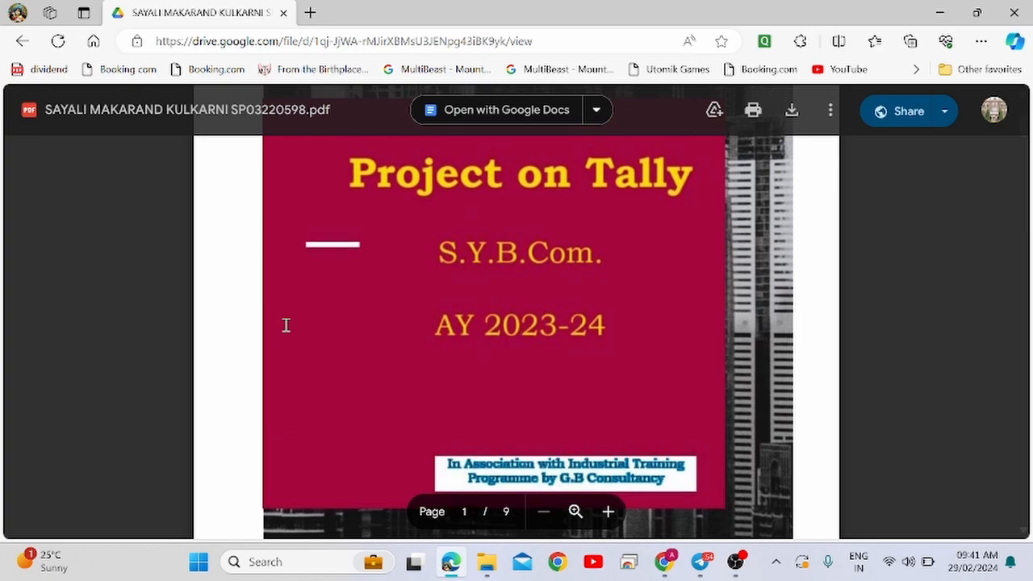
scroll(285, 325, down, 5)
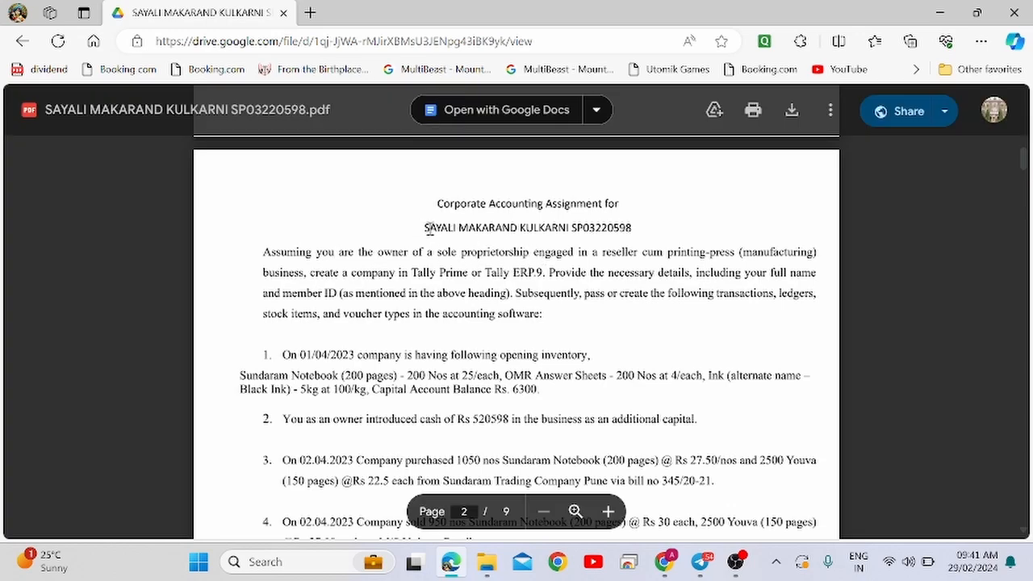
drag(418, 228, 630, 234)
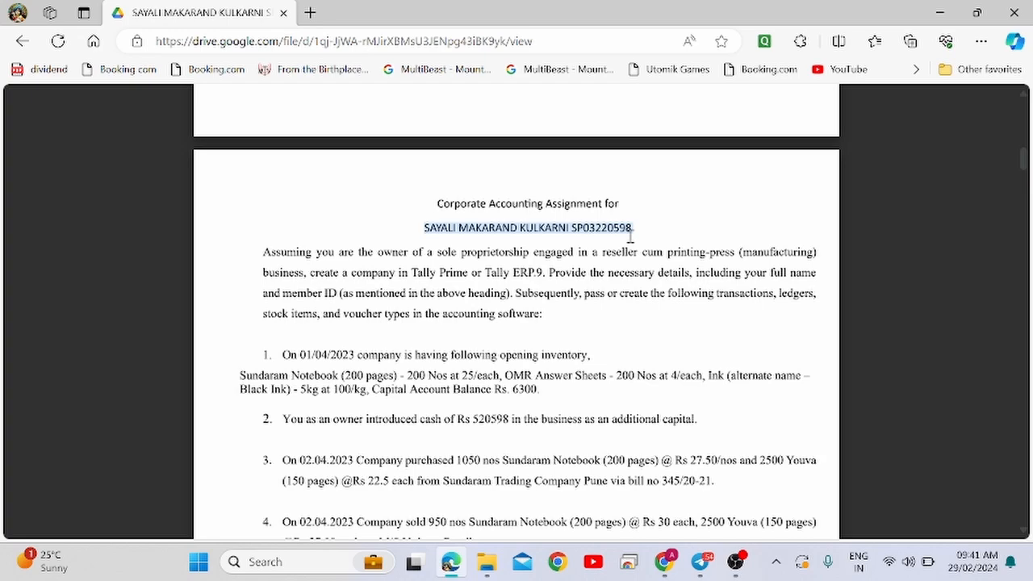
drag(601, 252, 780, 254)
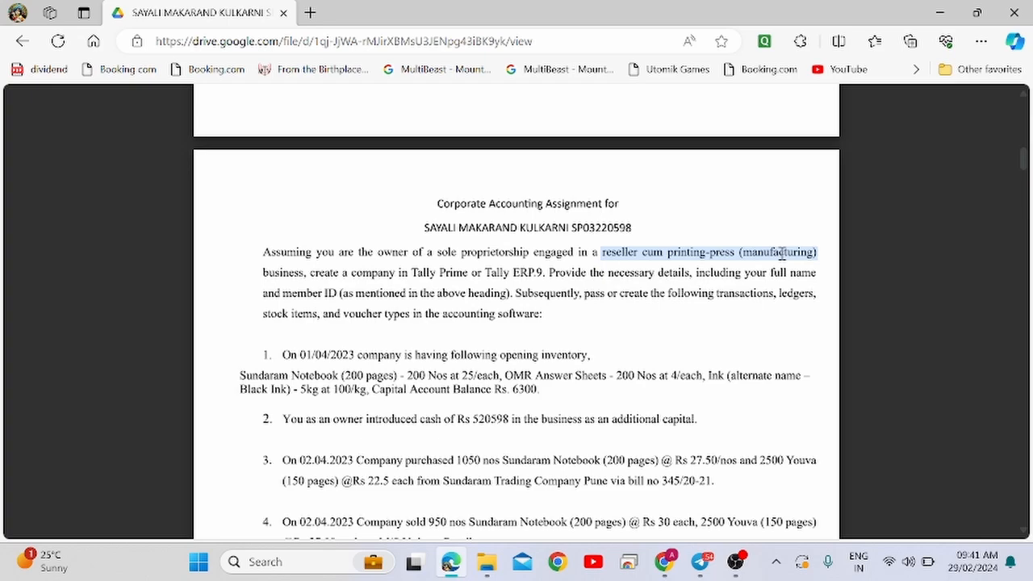
drag(412, 273, 530, 276)
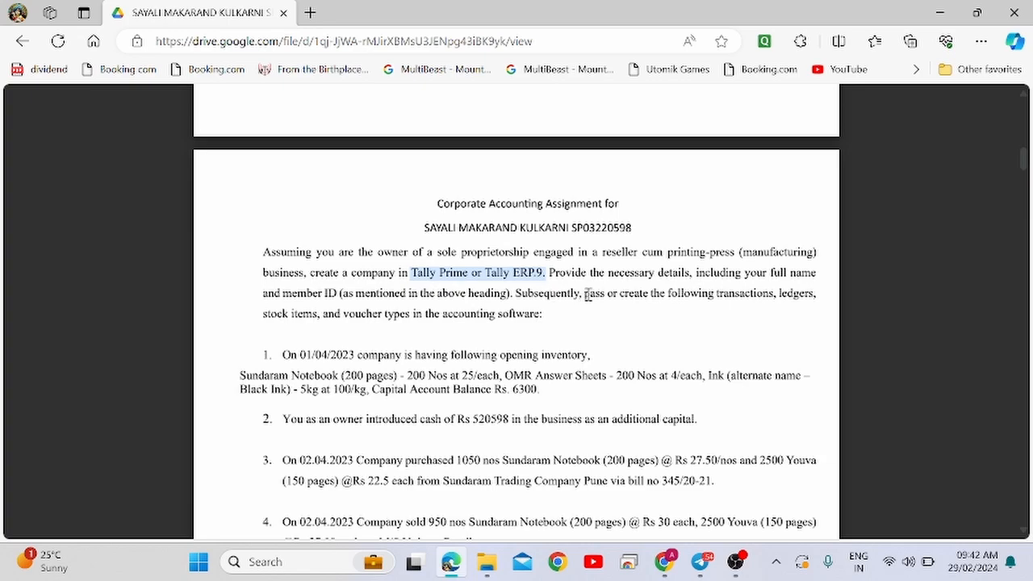
drag(583, 295, 728, 297)
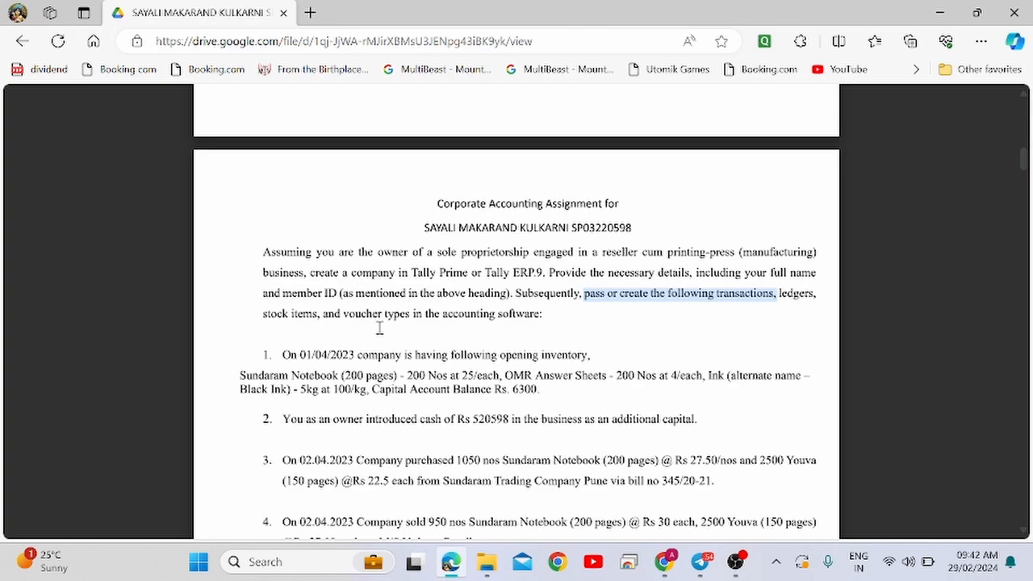
scroll(379, 327, down, 1)
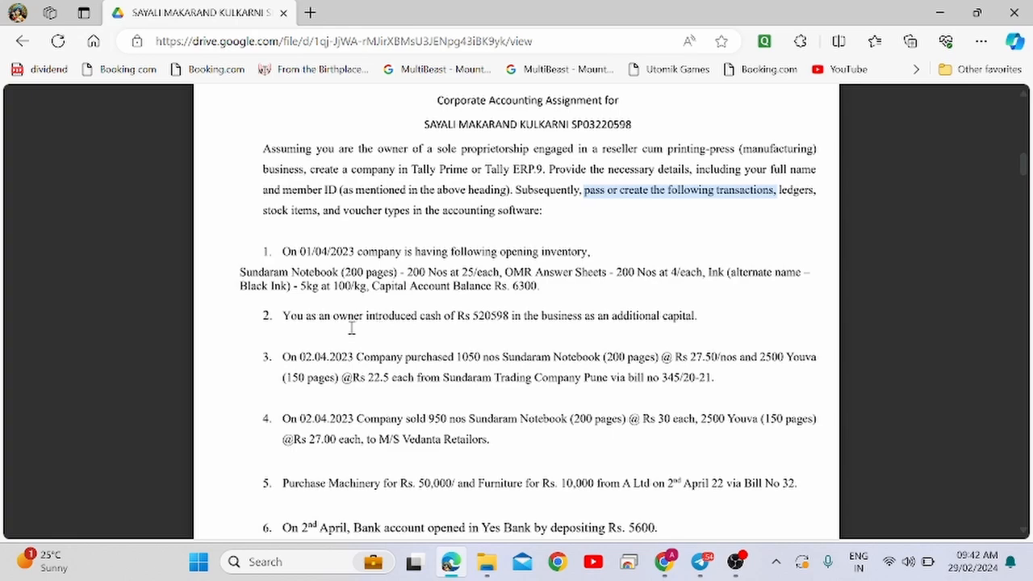
drag(282, 251, 539, 293)
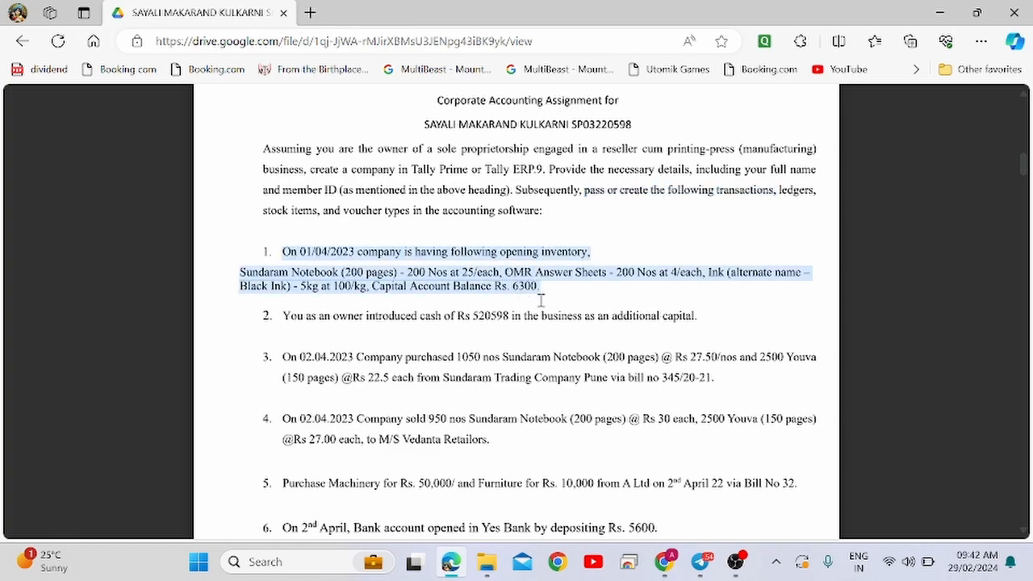
click(461, 285)
Cycle through the open windows and dismiss the chat notification.
key(alt+Tab)
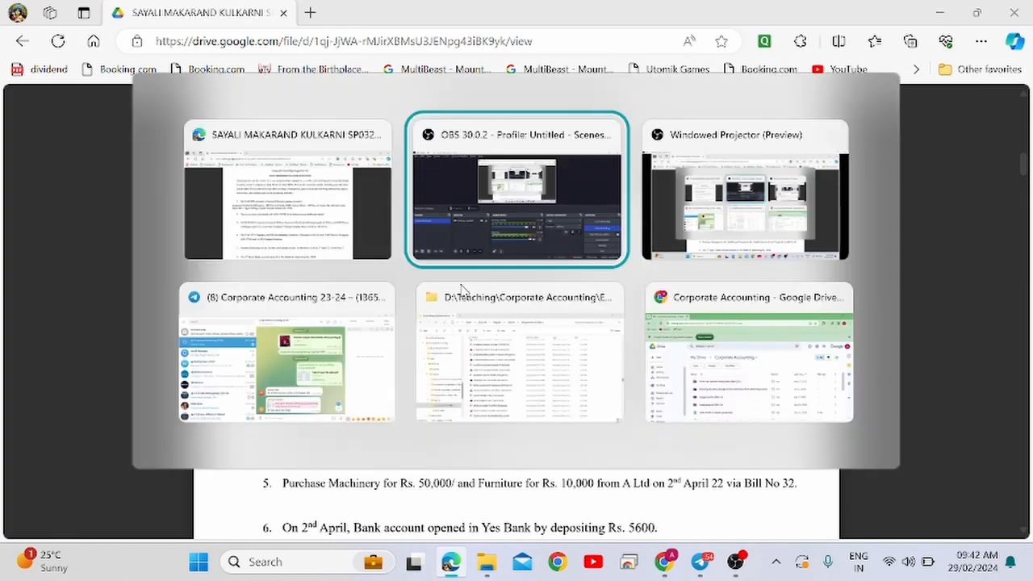
key(alt+Tab)
key(alt+Tab)
key(alt+Tab)
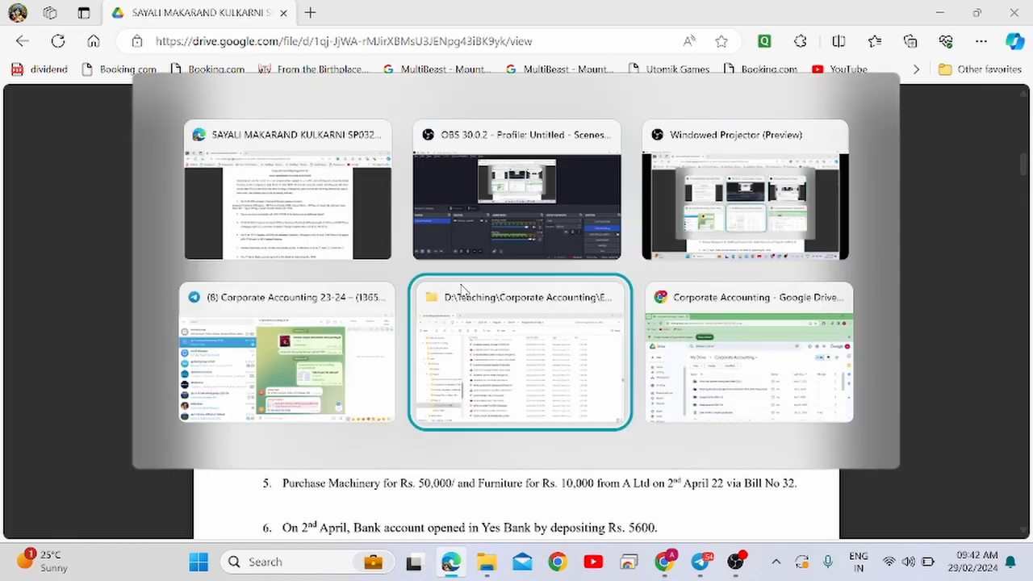
key(alt+shift+Tab)
key(alt+Tab)
key(alt+Tab)
key(alt+Tab)
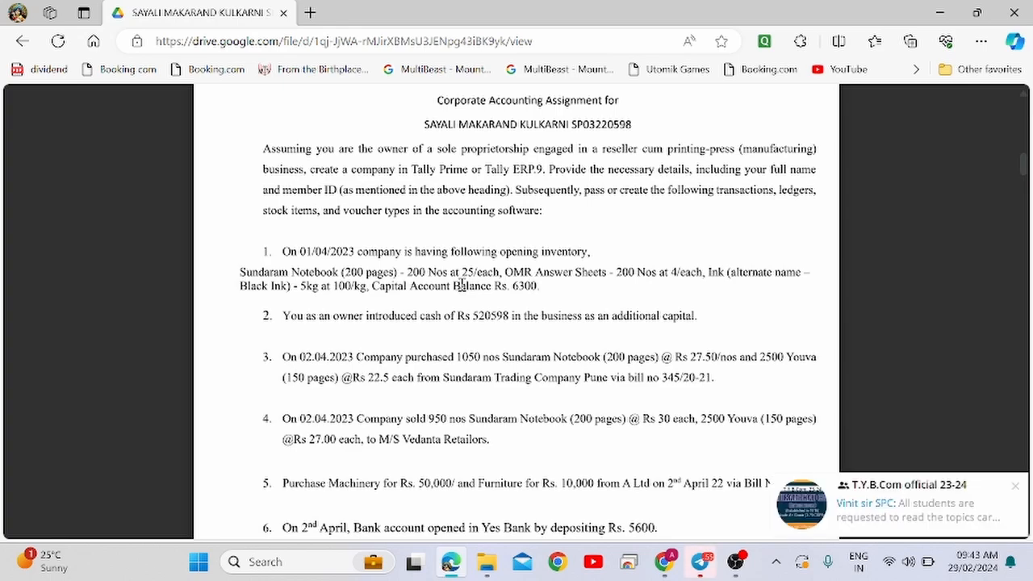
click(1015, 486)
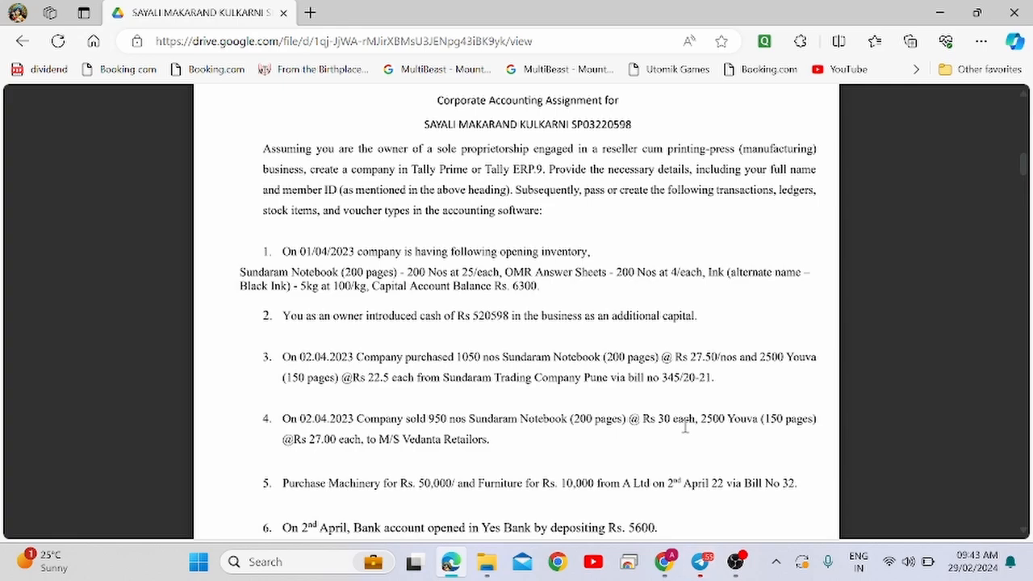
Launch TallyPrime by searching 'tal' in Windows Search.
key(super)
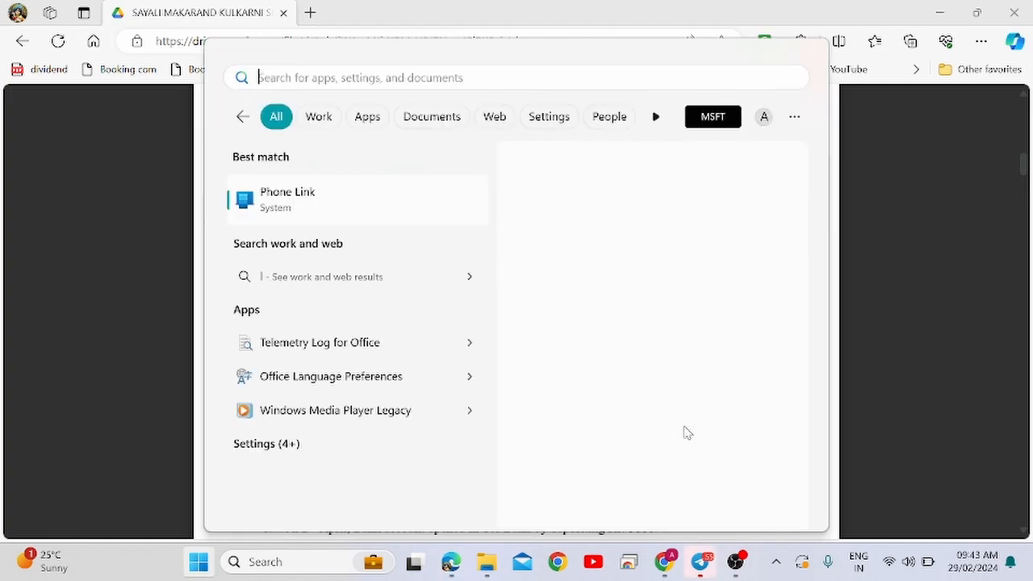
text(tal)
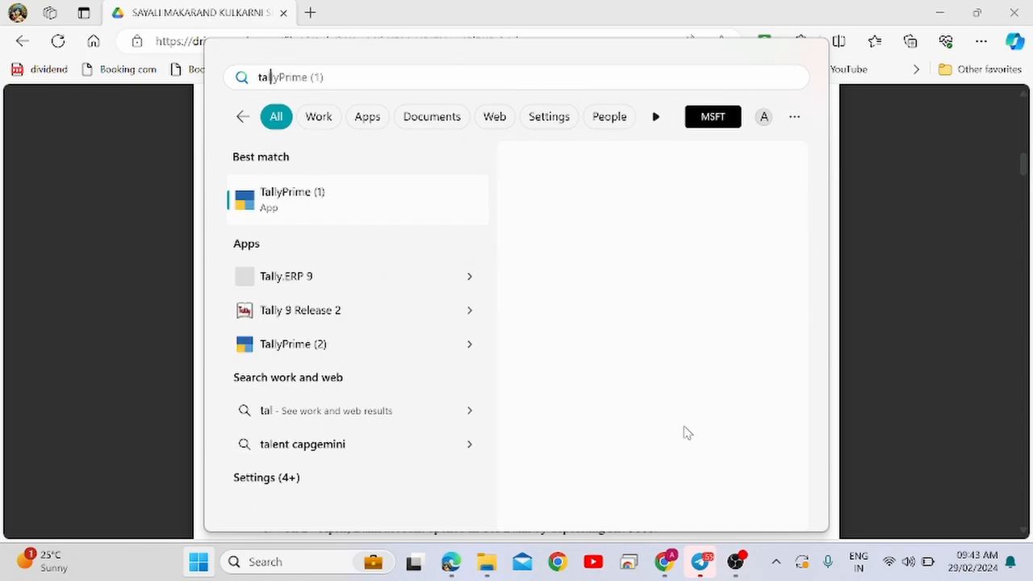
key(Return)
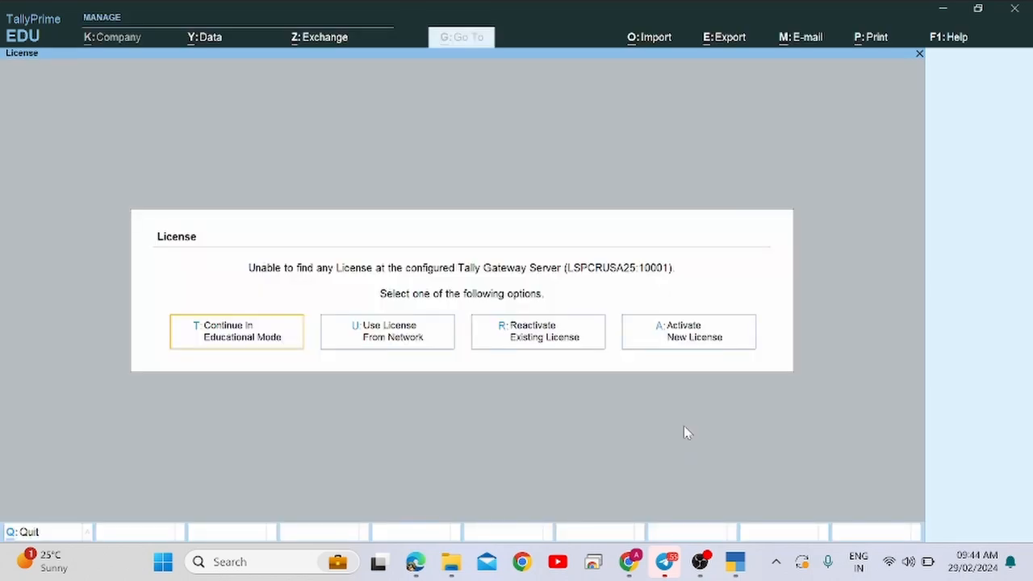
Continue in Educational Mode and dismiss the TDL errors warning.
key(Return)
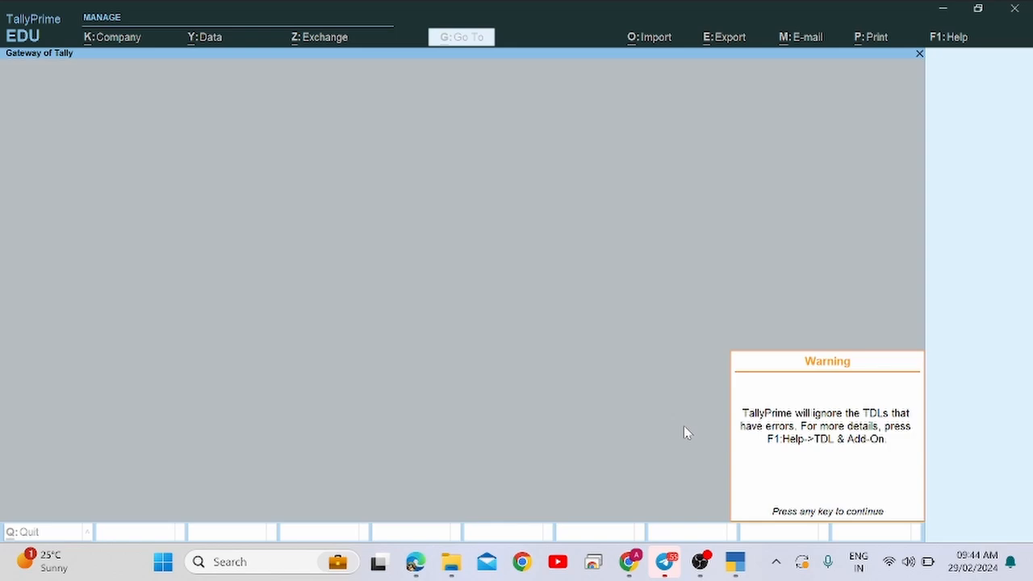
key(Return)
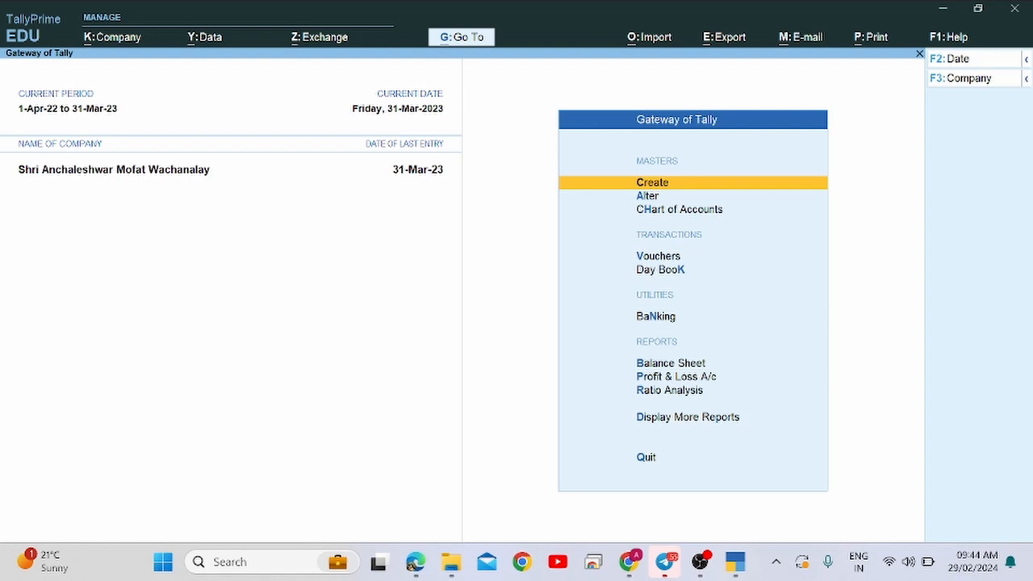
key(XF86MonBrightnessDown)
Start a new company from the company list, then return to the assignment PDF.
click(976, 79)
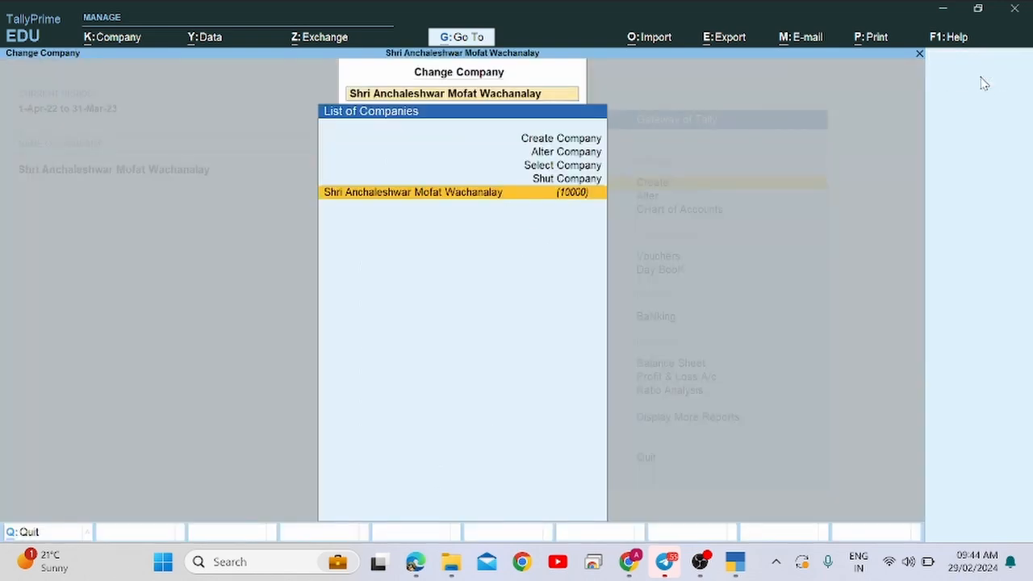
key(Up)
key(Up)
key(Up)
key(Up)
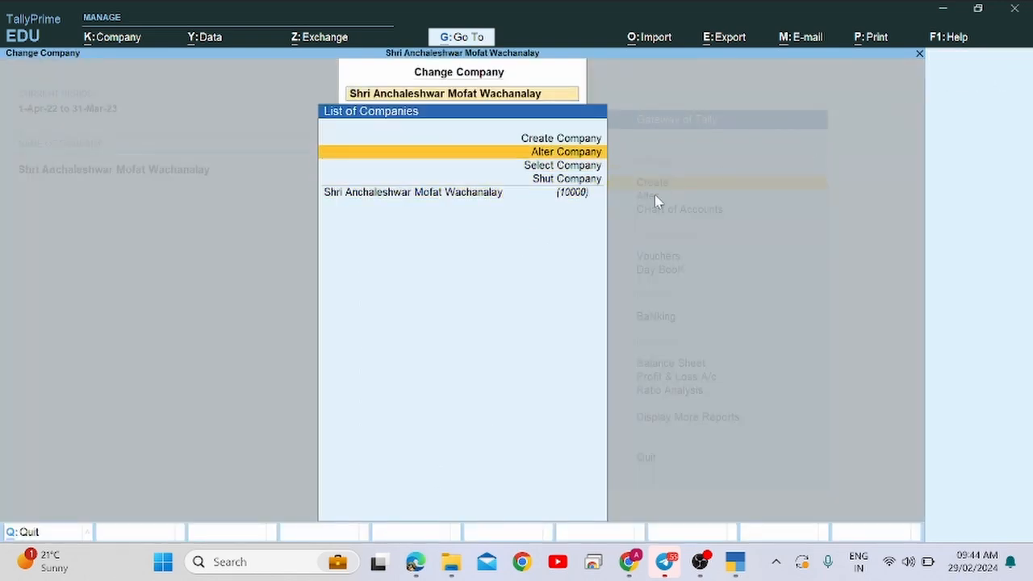
key(Return)
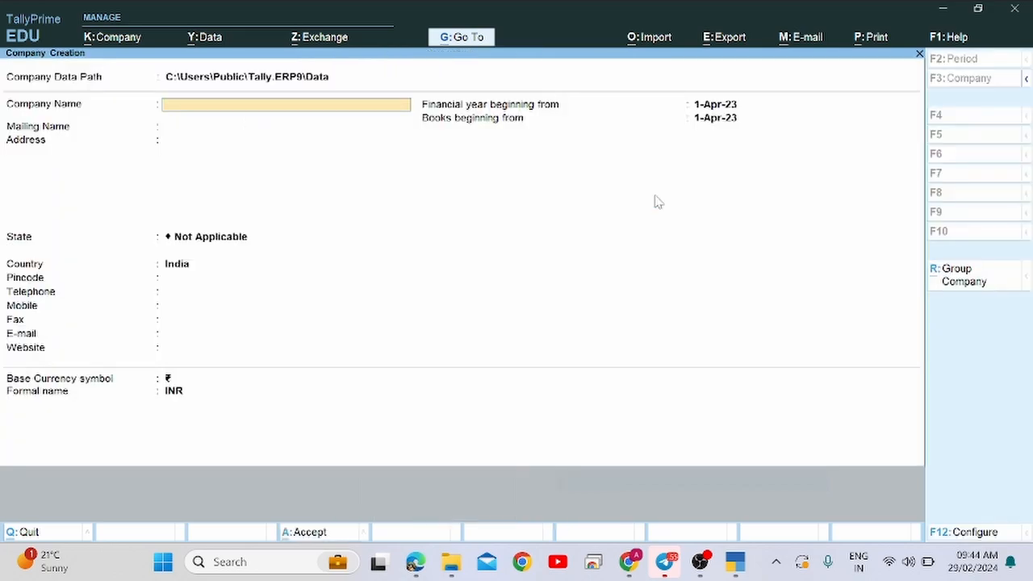
key(alt+Tab)
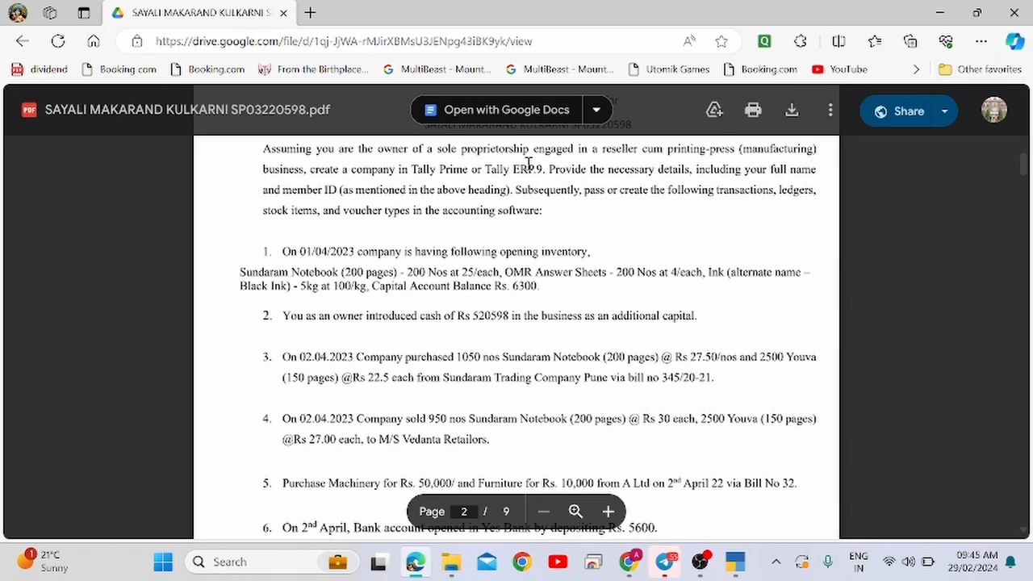
Download the assignment PDF from Drive and open the local copy in a new tab.
click(791, 110)
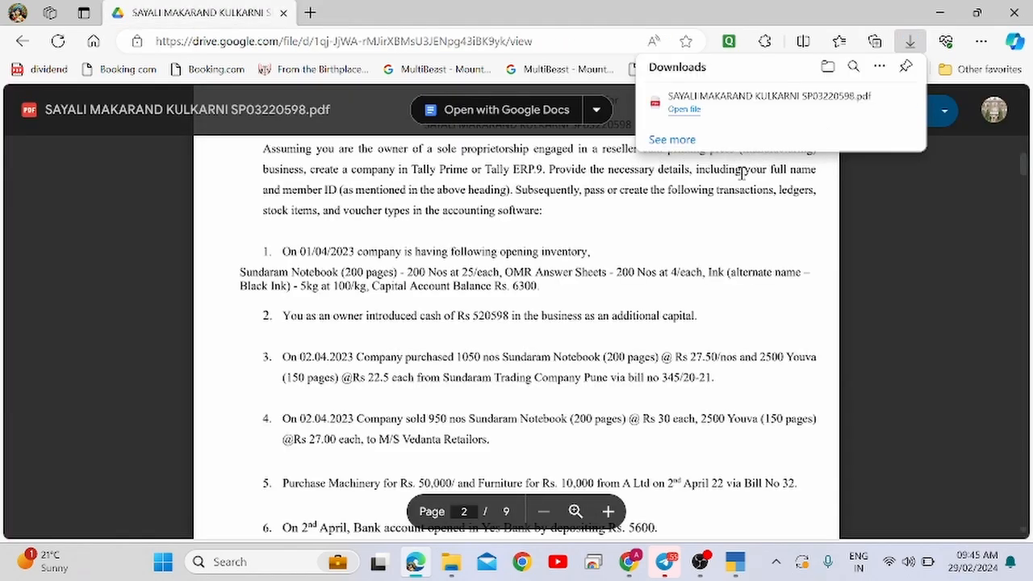
click(718, 103)
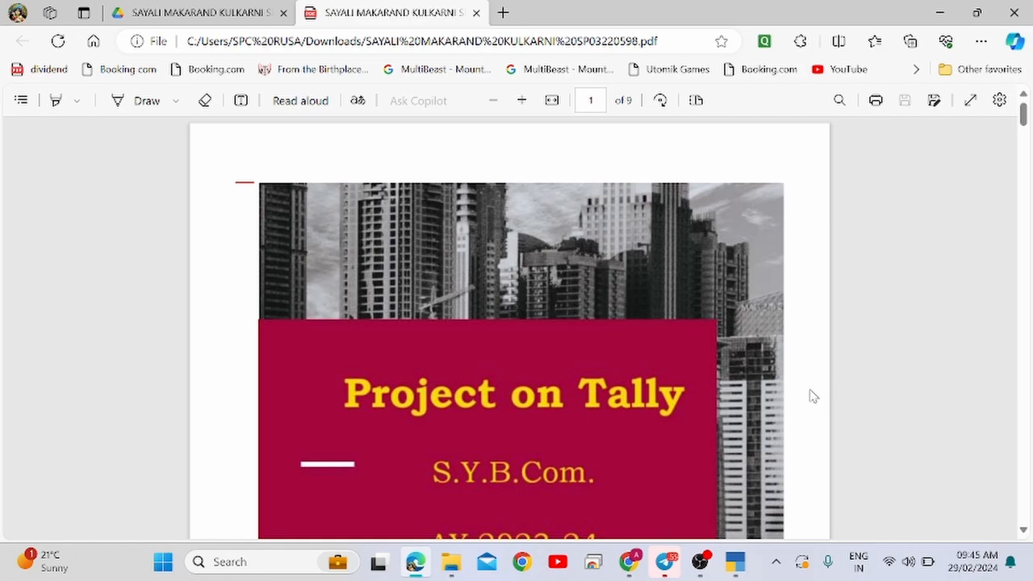
scroll(858, 348, down, 10)
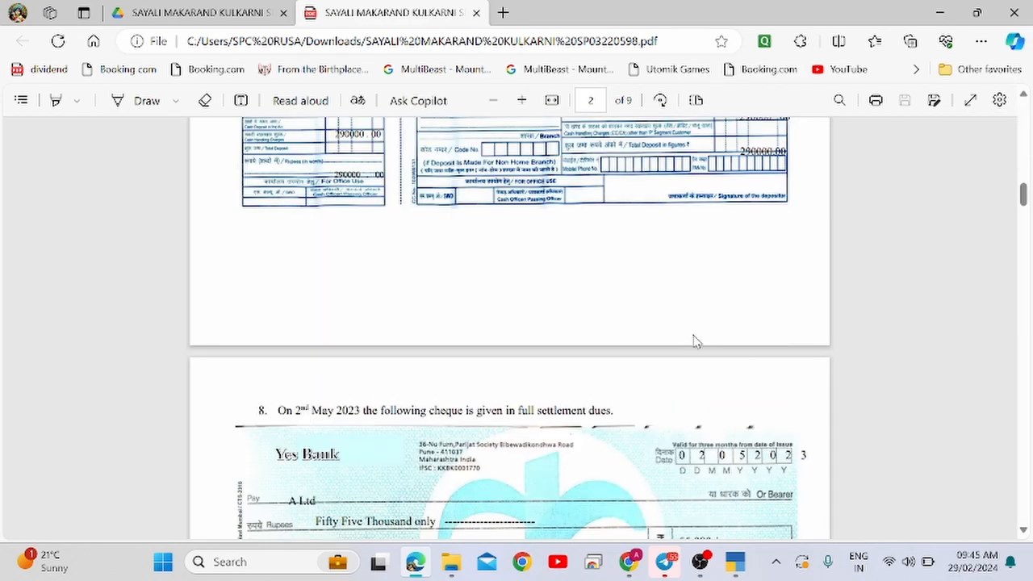
scroll(694, 339, up, 3)
scroll(694, 341, up, 8)
scroll(694, 340, down, 5)
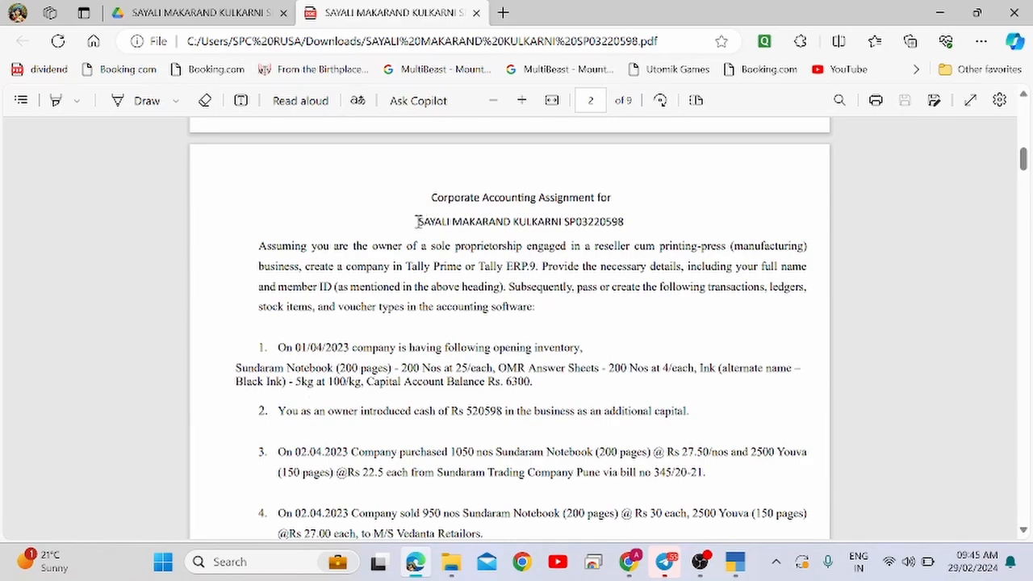
Copy the student's name-and-ID heading and switch back to TallyPrime.
drag(416, 221, 626, 229)
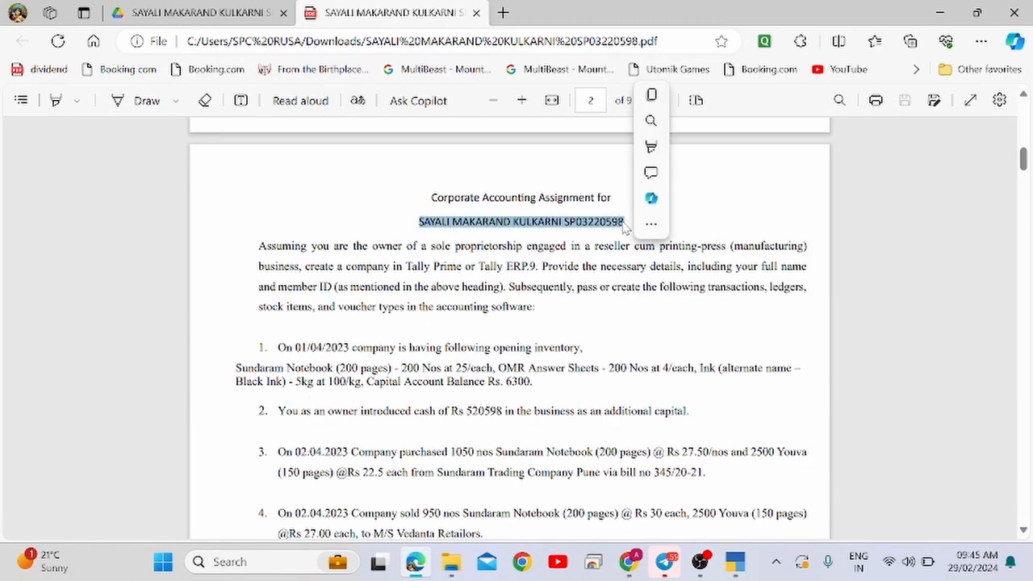
key(ctrl+c)
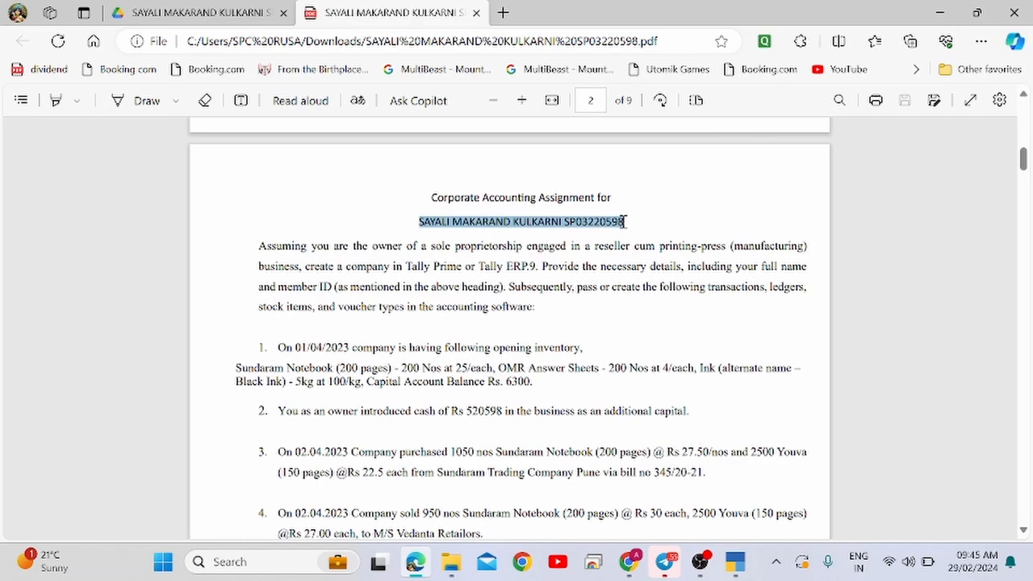
key(alt+Tab)
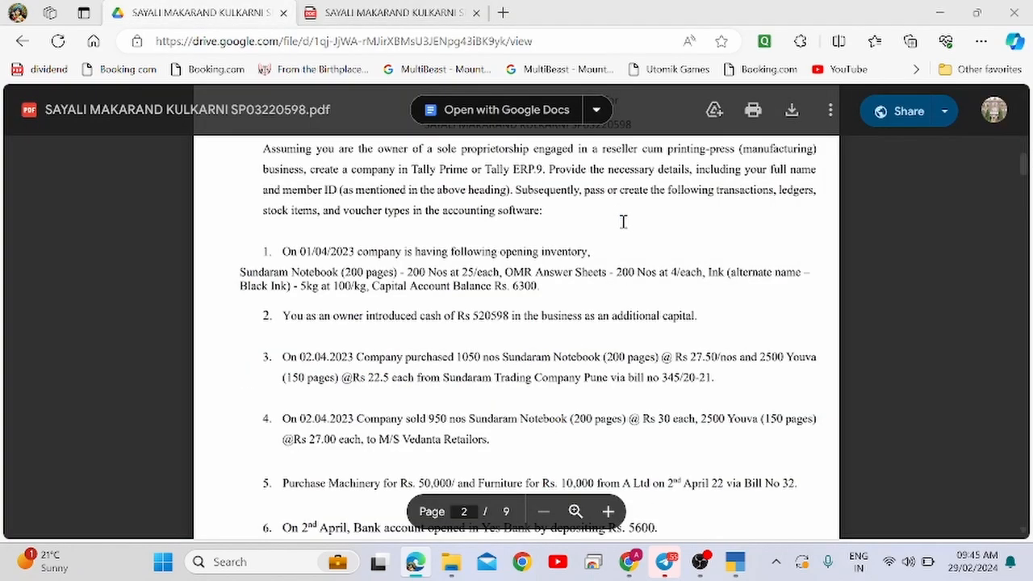
key(alt+Tab)
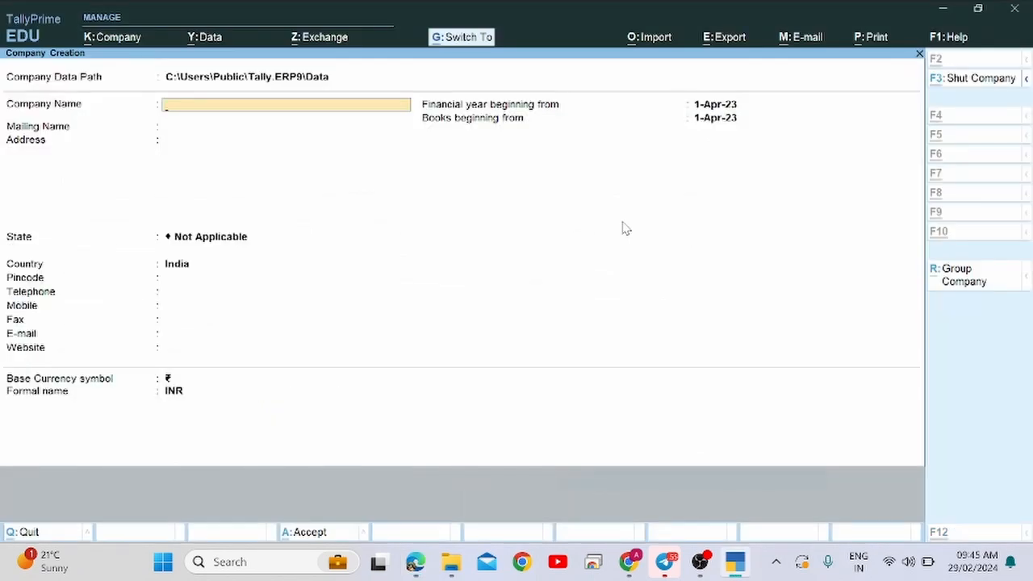
Paste the student's name and ID as company name, keep the mailing name, and enter address Pune.
key(ctrl+alt+v)
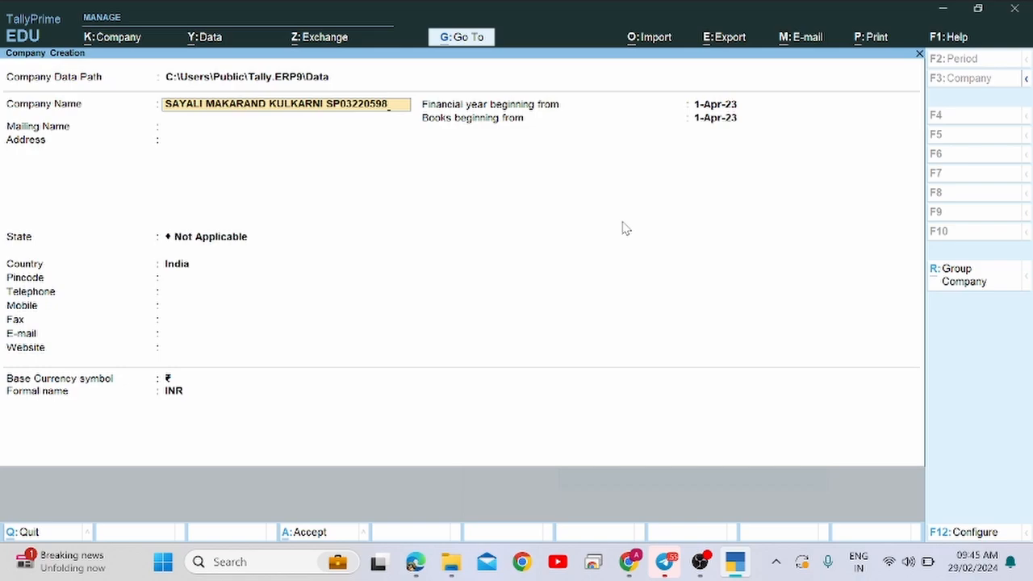
key(Return)
key(Return)
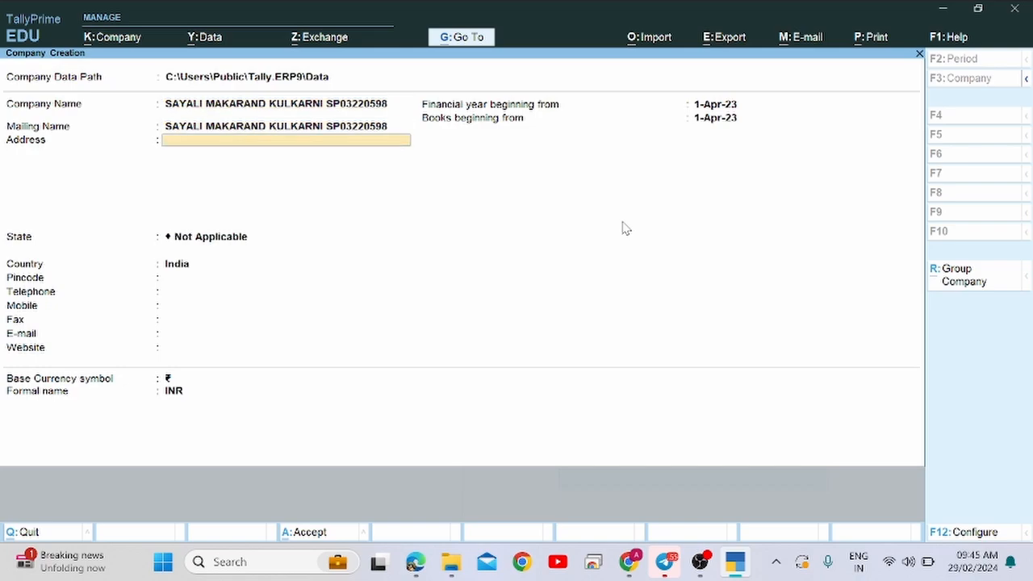
text(Pune)
key(Return)
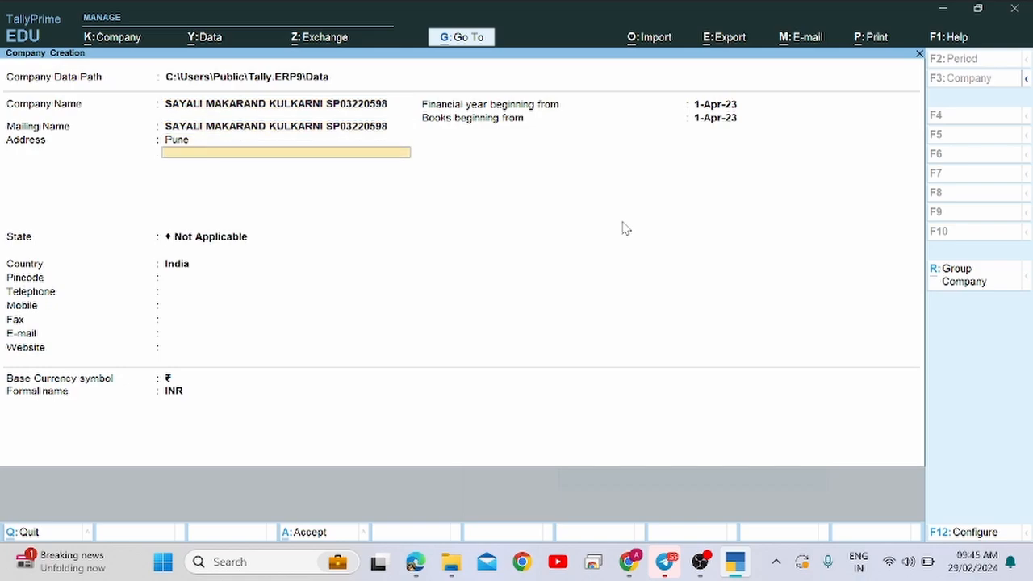
key(Return)
key(Return)
Choose Maharashtra as the state and skip the contact fields to the financial year date.
text(Mha)
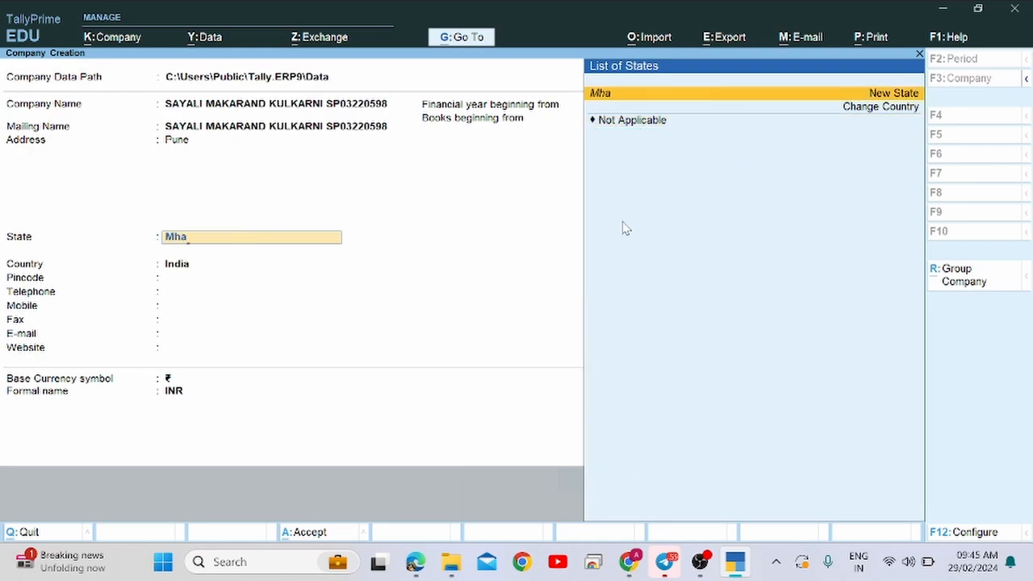
key(BackSpace)
key(BackSpace)
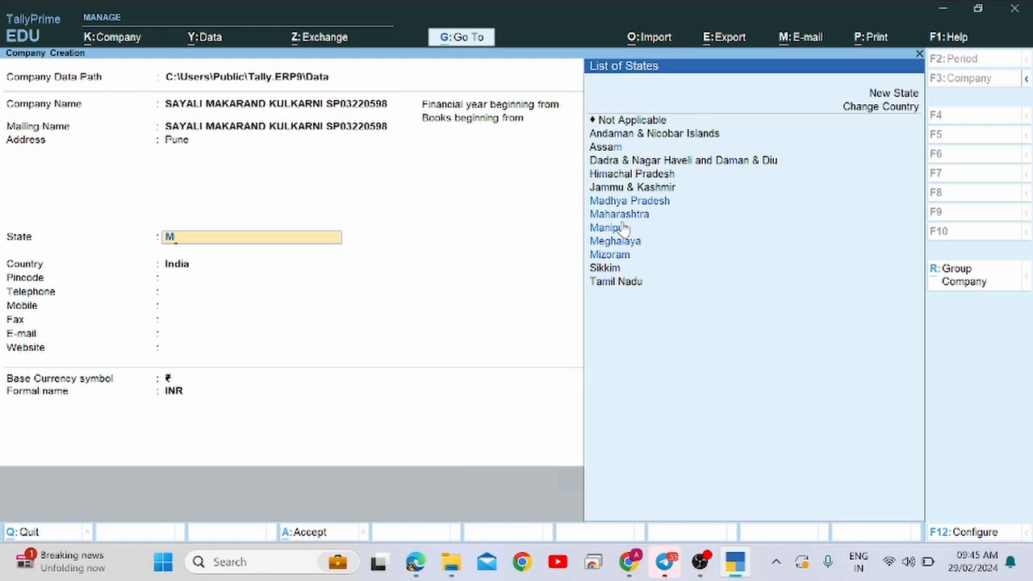
key(Down)
key(Down)
key(Return)
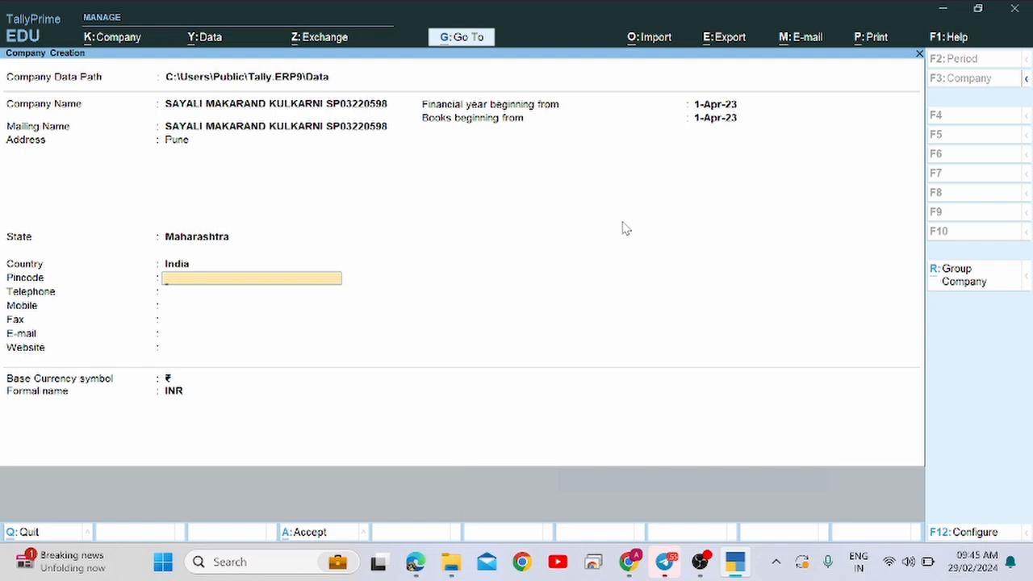
key(Return)
key(Return)
key(Return)
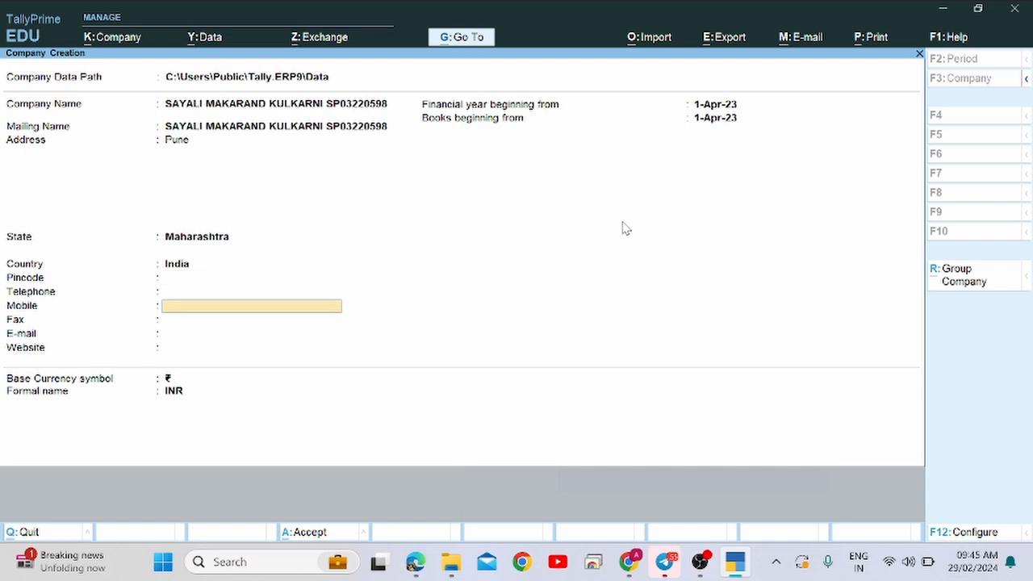
key(Return)
key(Return)
key(Return)
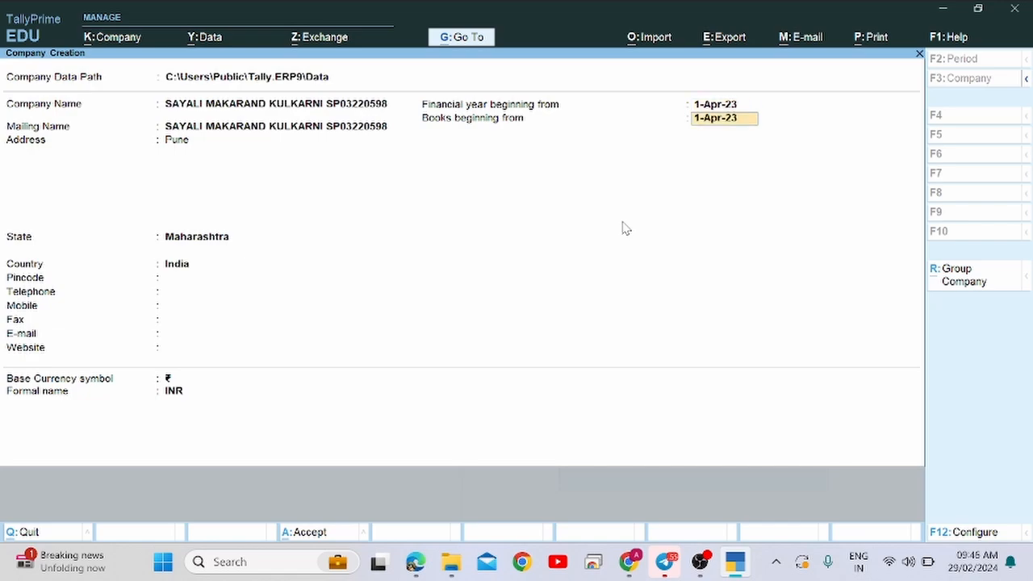
key(Up)
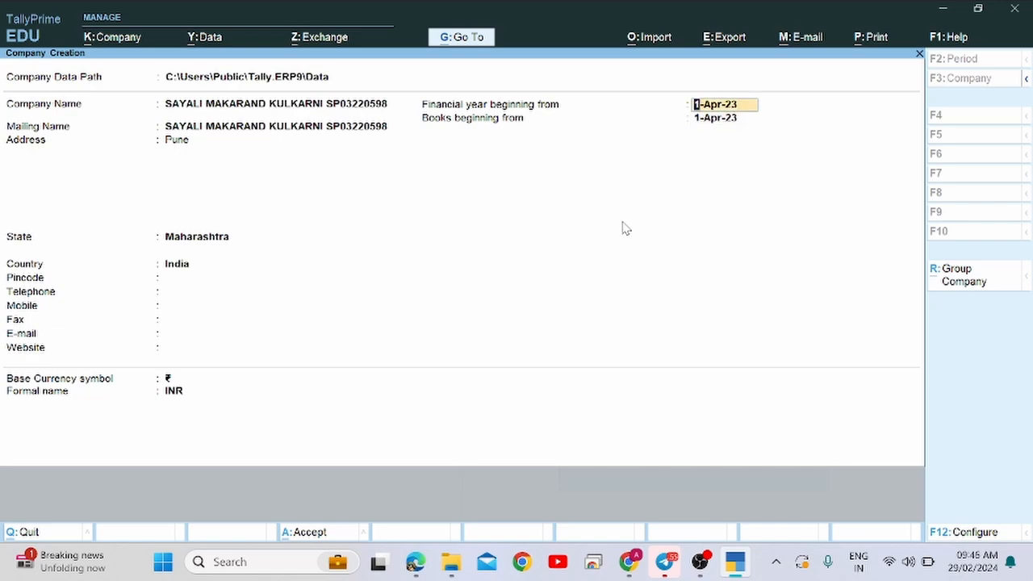
Verify the 01/04/2023 date in the PDF and accept 1-Apr-23 for financial year and books start.
key(alt+Tab)
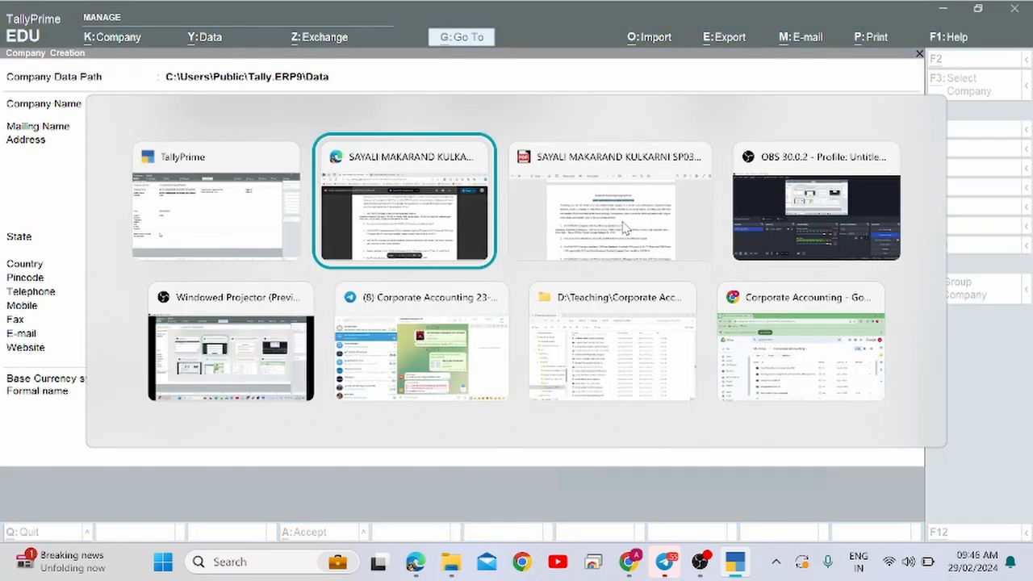
scroll(623, 222, up, 1)
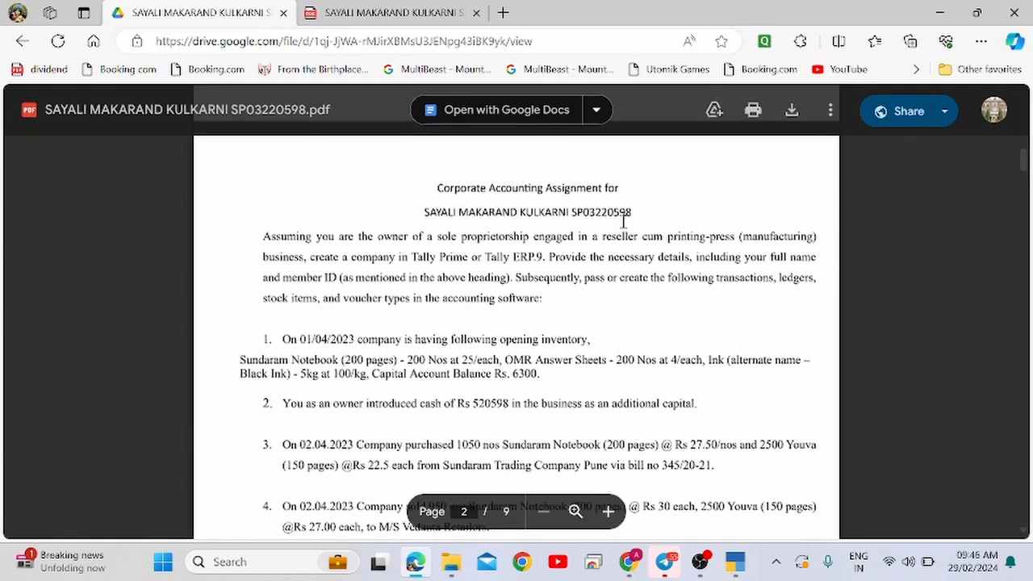
scroll(622, 222, down, 1)
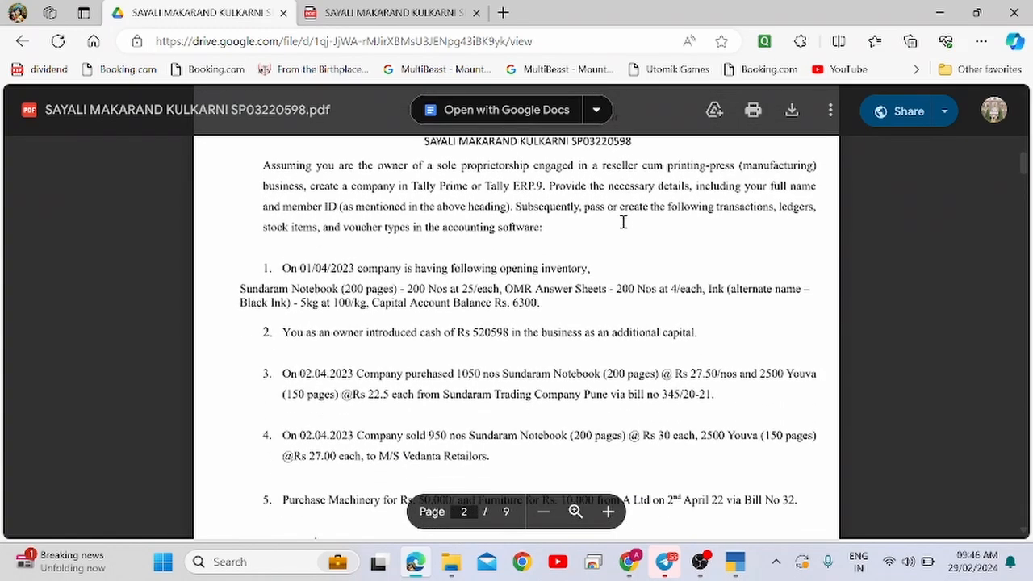
drag(288, 263, 351, 260)
key(alt+Tab)
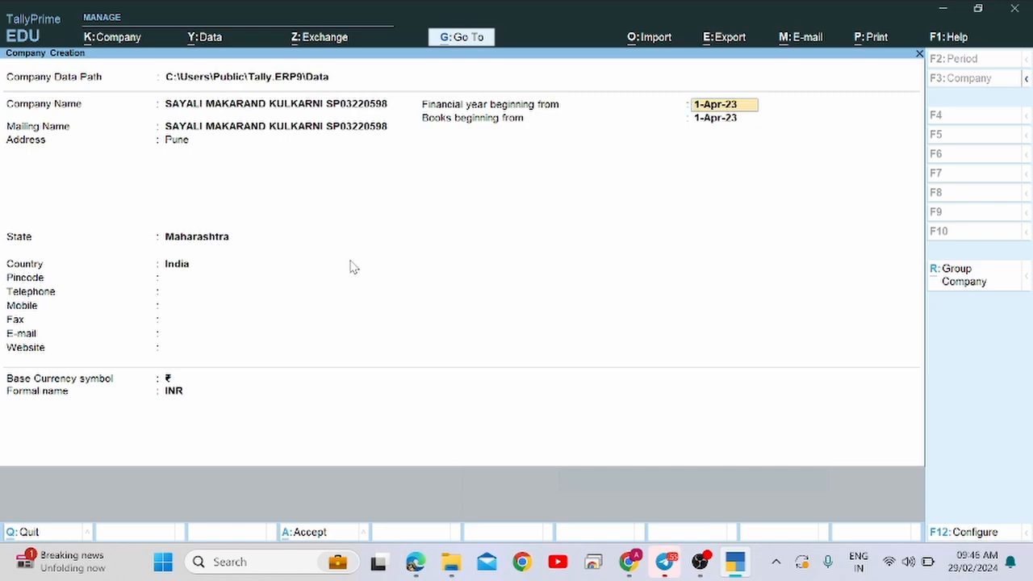
key(Return)
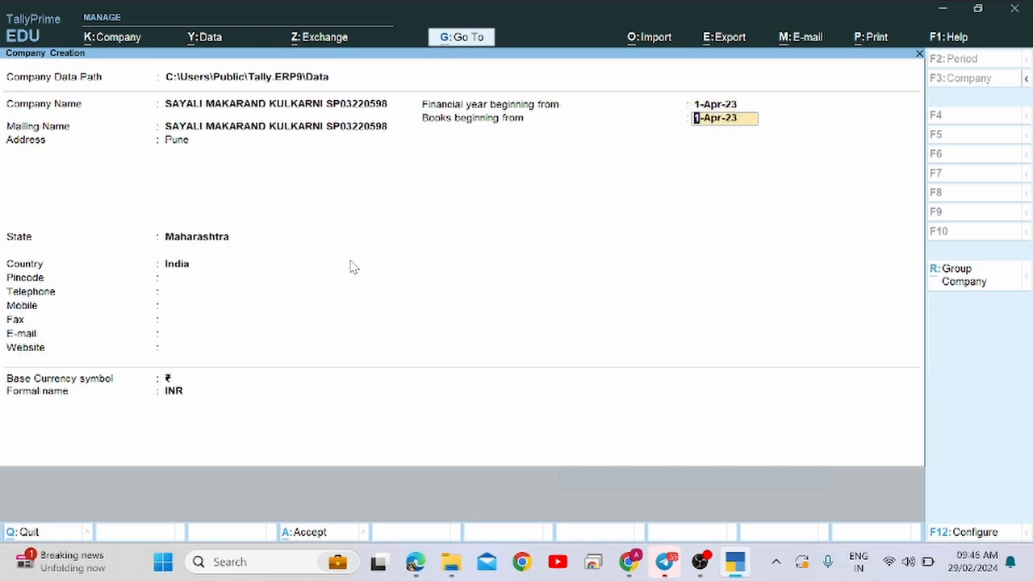
key(alt+Tab)
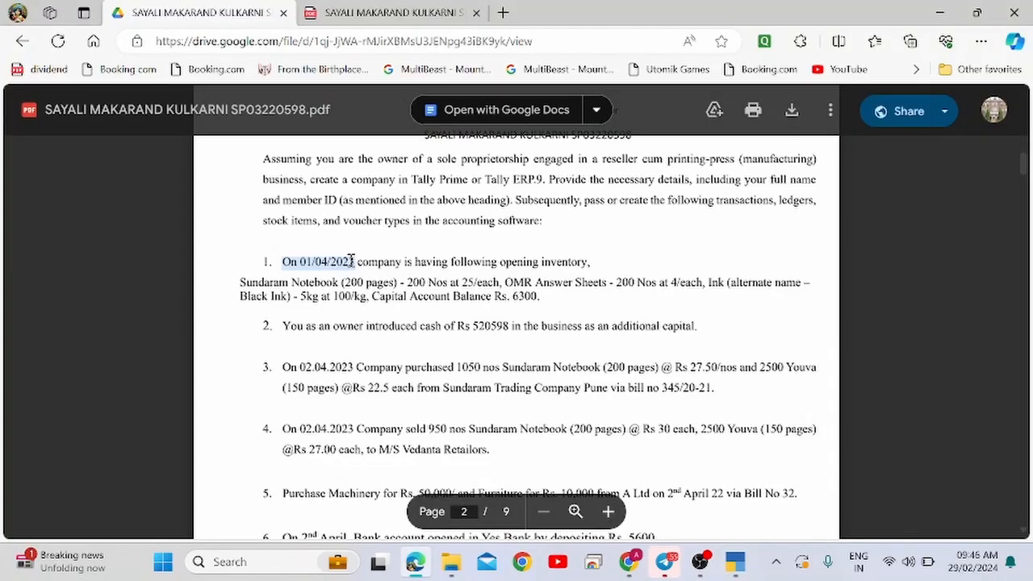
key(alt+Tab)
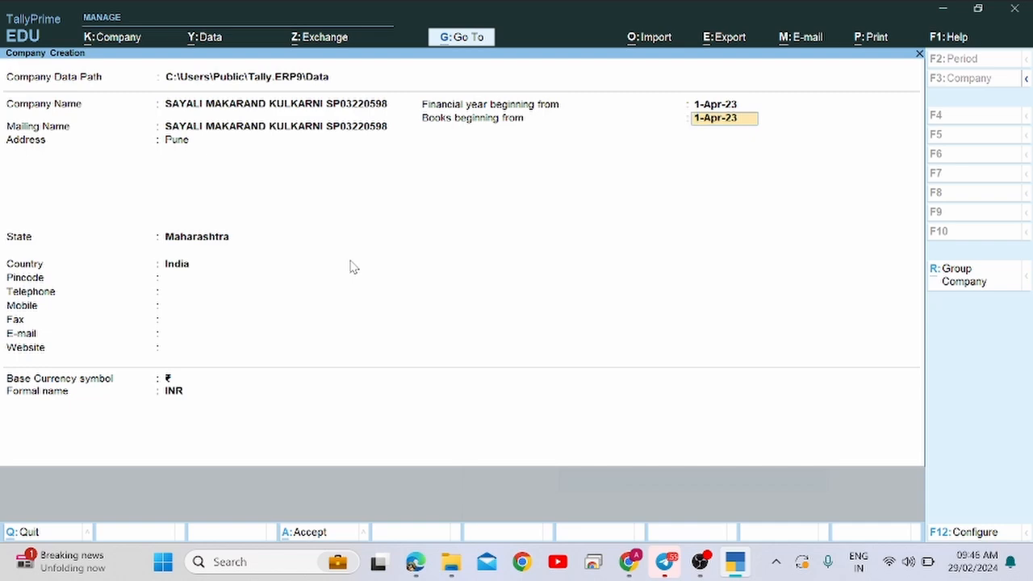
key(Return)
key(Return)
key(Return)
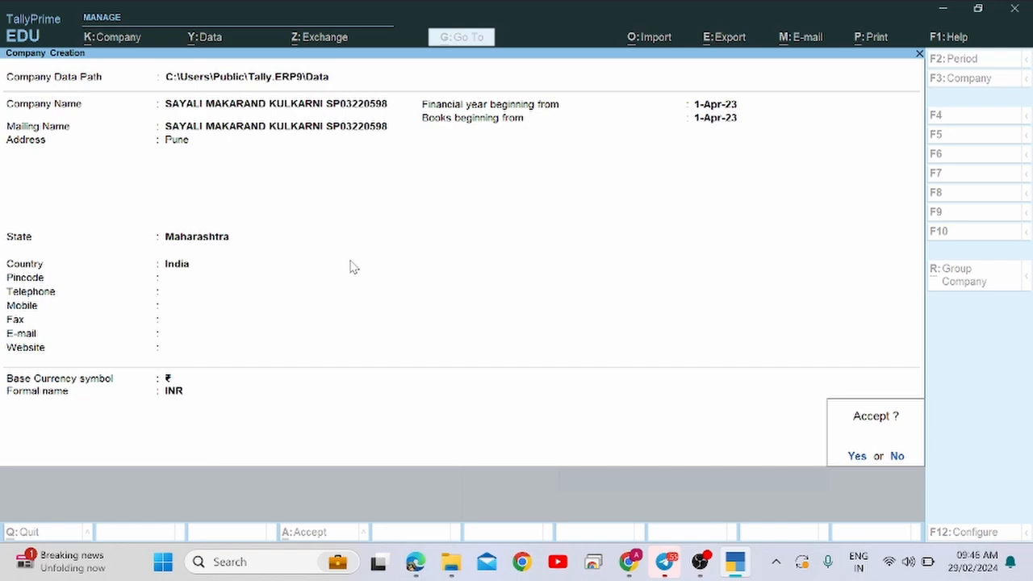
Confirm the company and accept the default accounting, inventory and GST features with Ctrl+A.
key(Return)
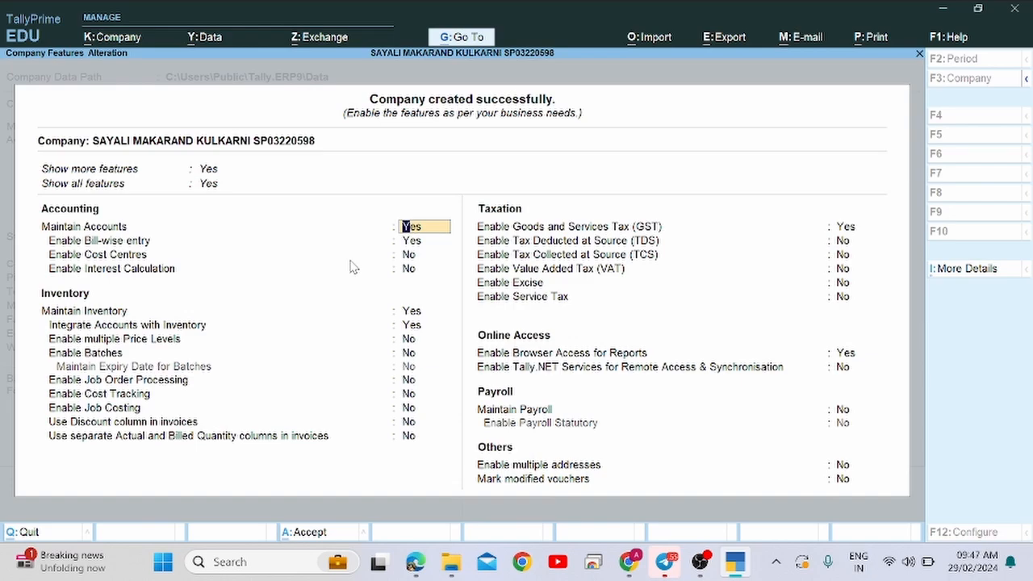
key(Return)
key(Return)
key(Return)
key(Return)
key(Return)
key(Return)
key(Return)
key(Return)
key(Return)
key(Return)
key(Return)
key(Return)
key(Return)
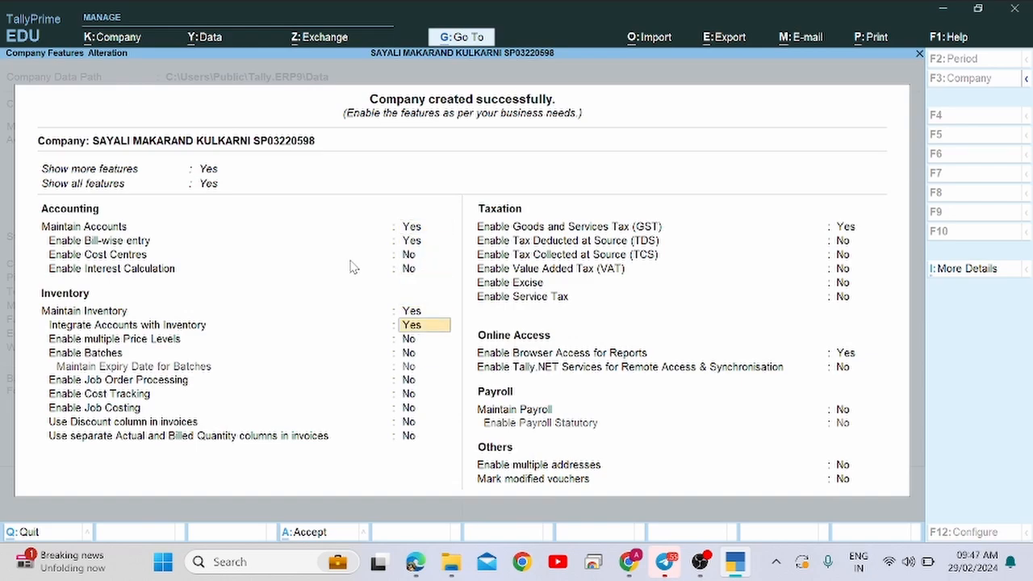
key(Return)
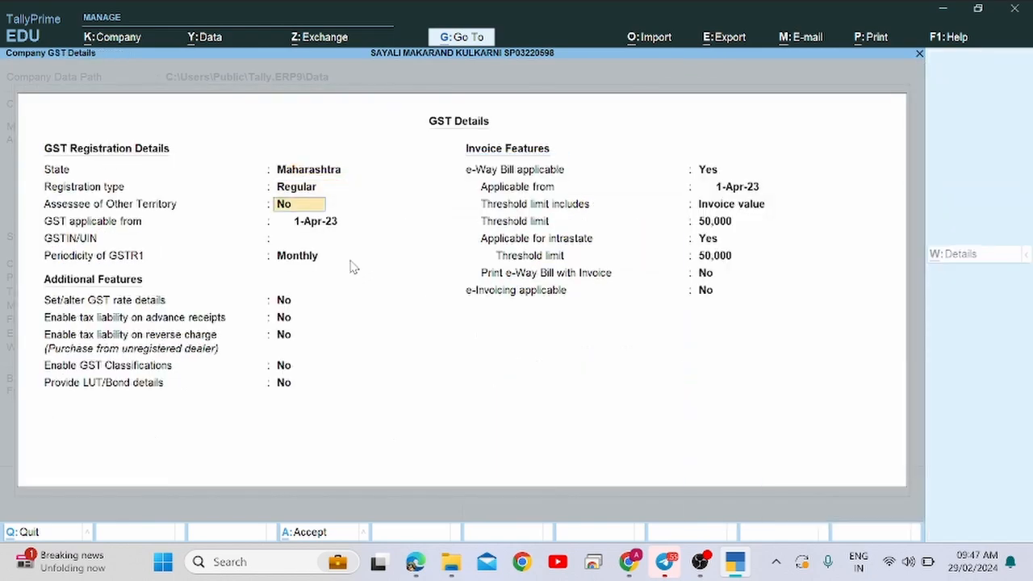
key(Return)
key(Return)
key(Return)
key(Return)
key(Return)
key(Return)
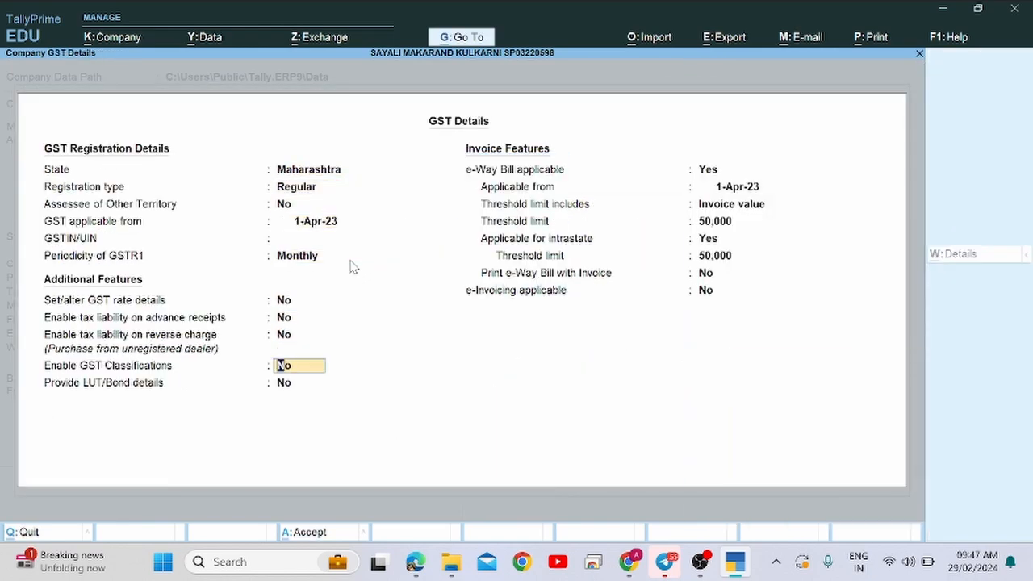
key(Return)
key(Return)
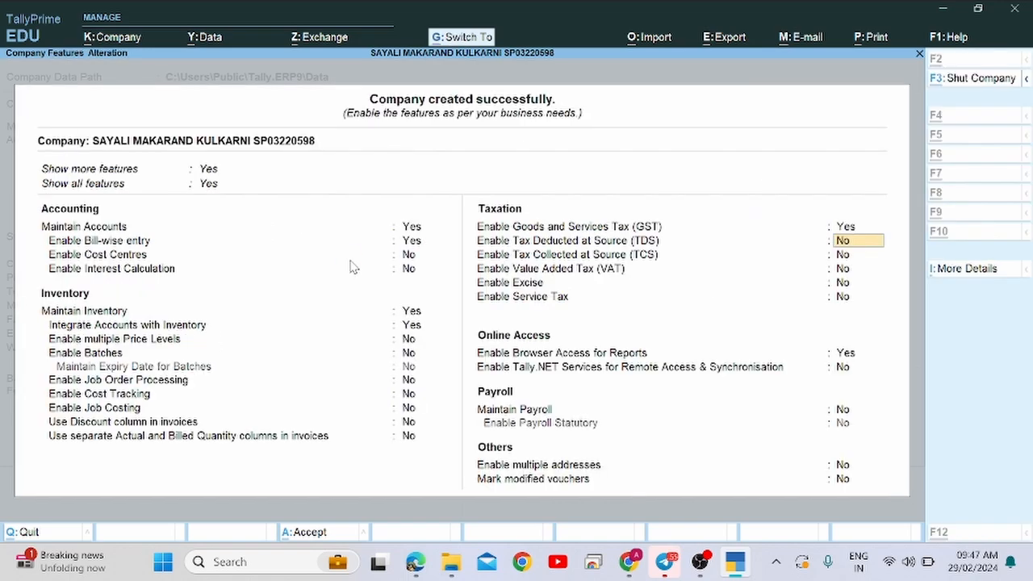
key(ctrl+a)
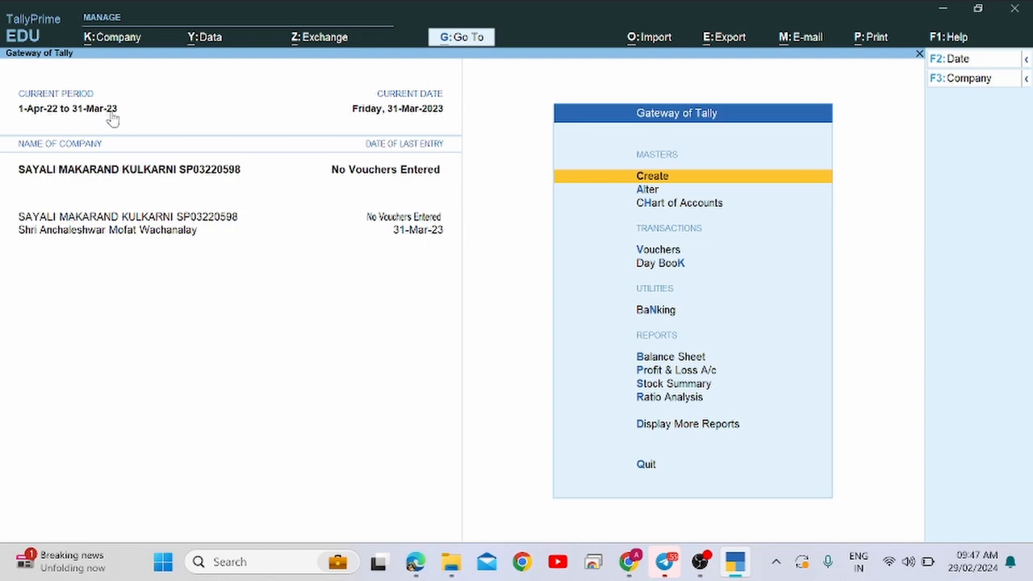
Change the period to 1-4-2023 through 31-3-2024 and dismiss the battery saver notification.
key(XF86MonBrightnessDown)
key(XF86MonBrightnessDown)
key(XF86MonBrightnessDown)
key(F2)
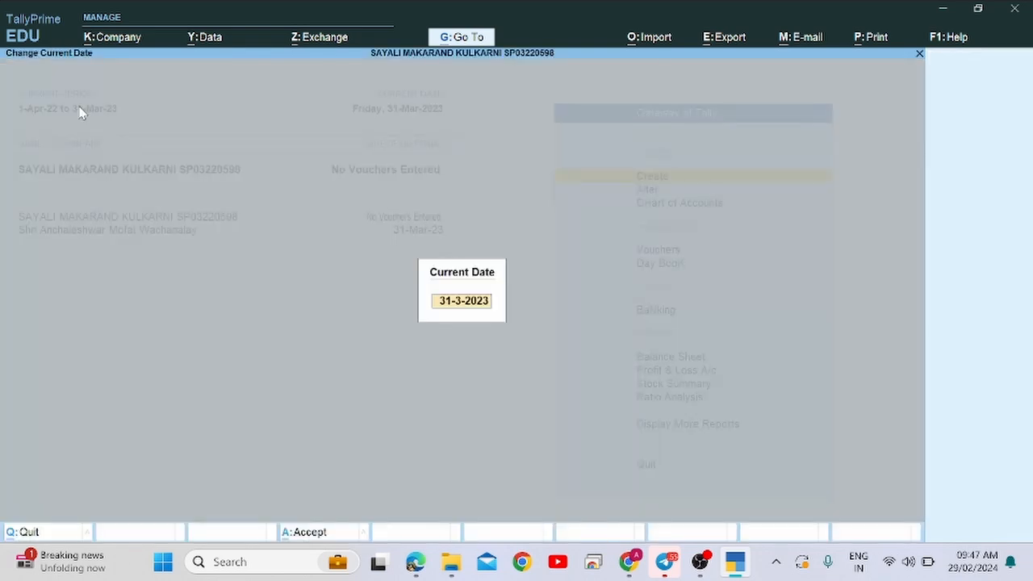
key(Escape)
key(Escape)
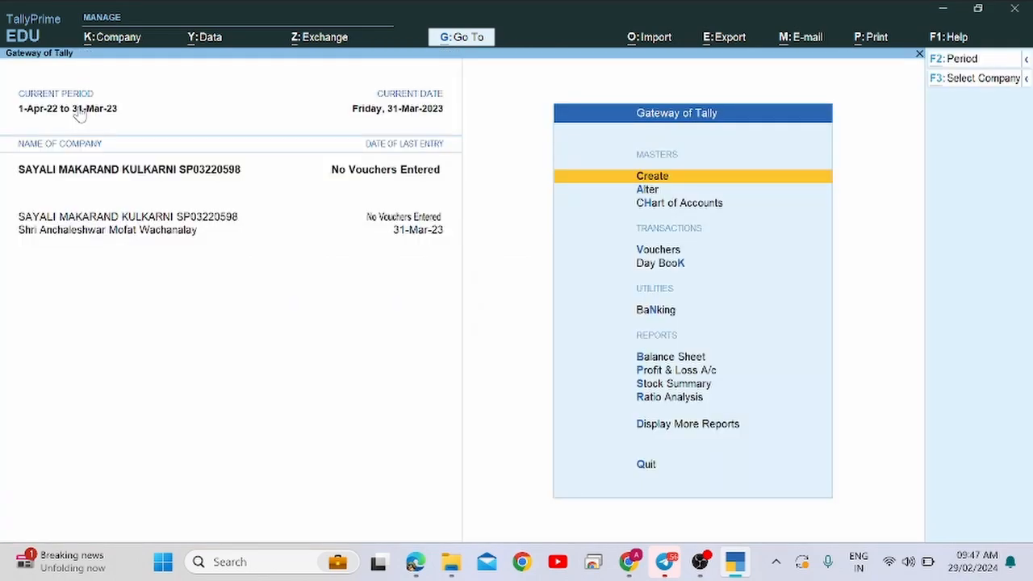
key(alt+F2)
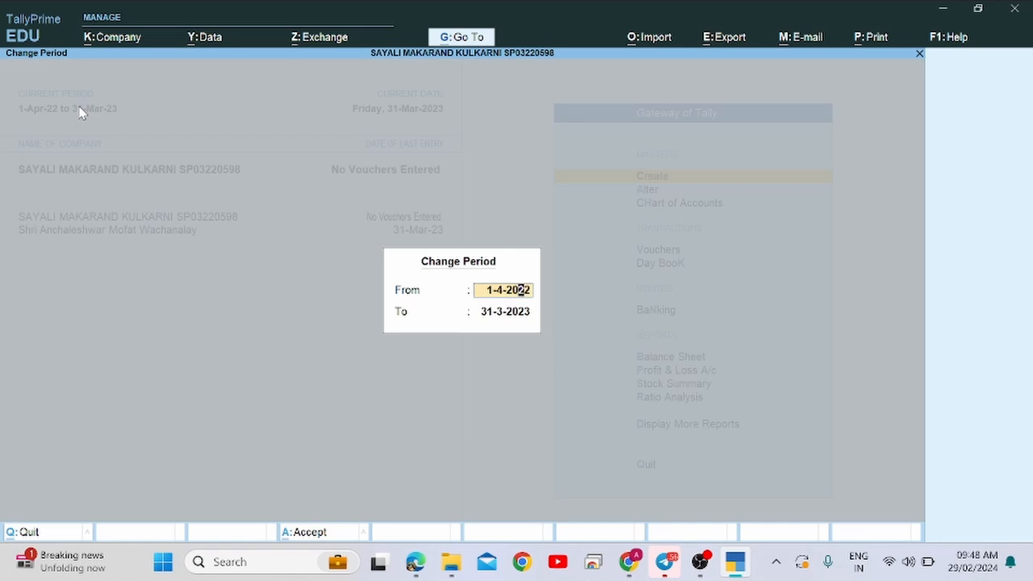
key(BackSpace)
text(3)
key(Return)
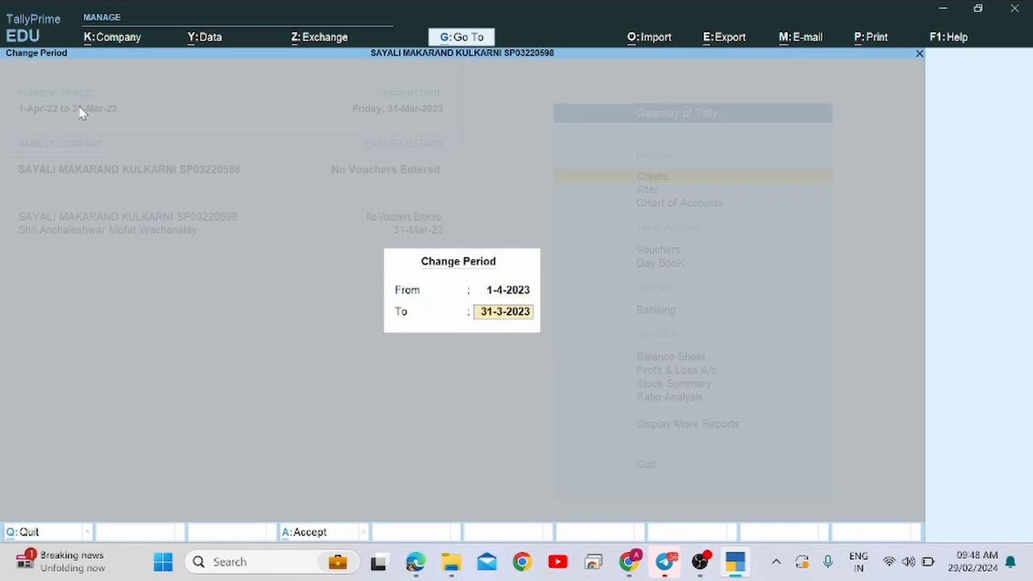
key(BackSpace)
text(4)
key(Return)
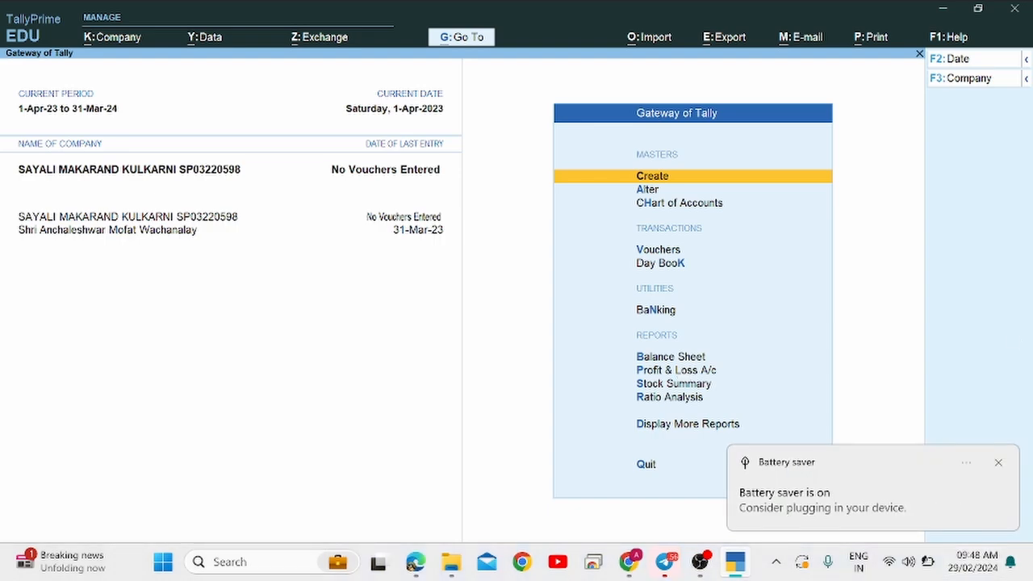
click(997, 463)
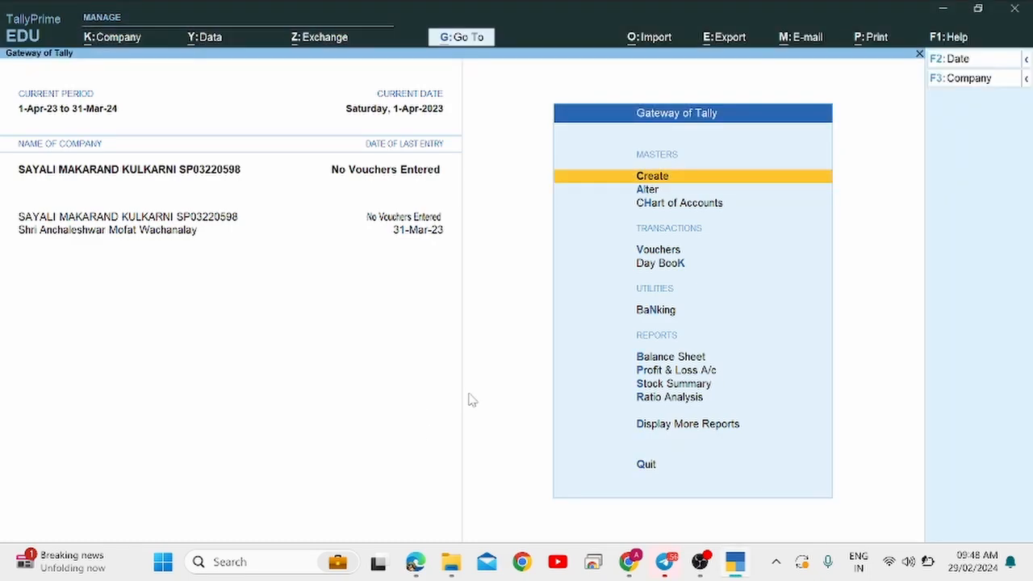
Highlight the opening-inventory sentence in the assignment PDF.
key(alt+Tab)
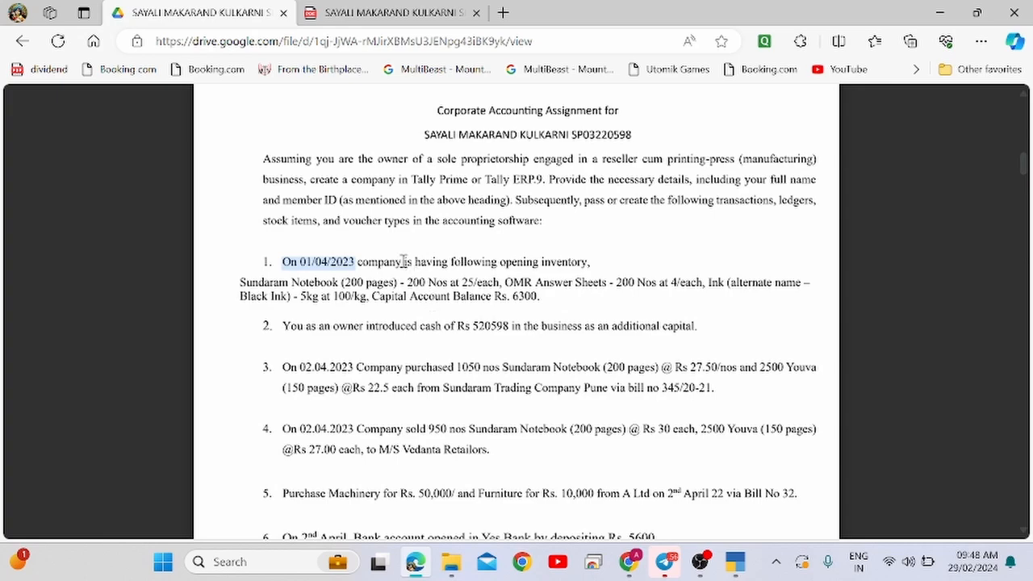
drag(357, 262, 587, 269)
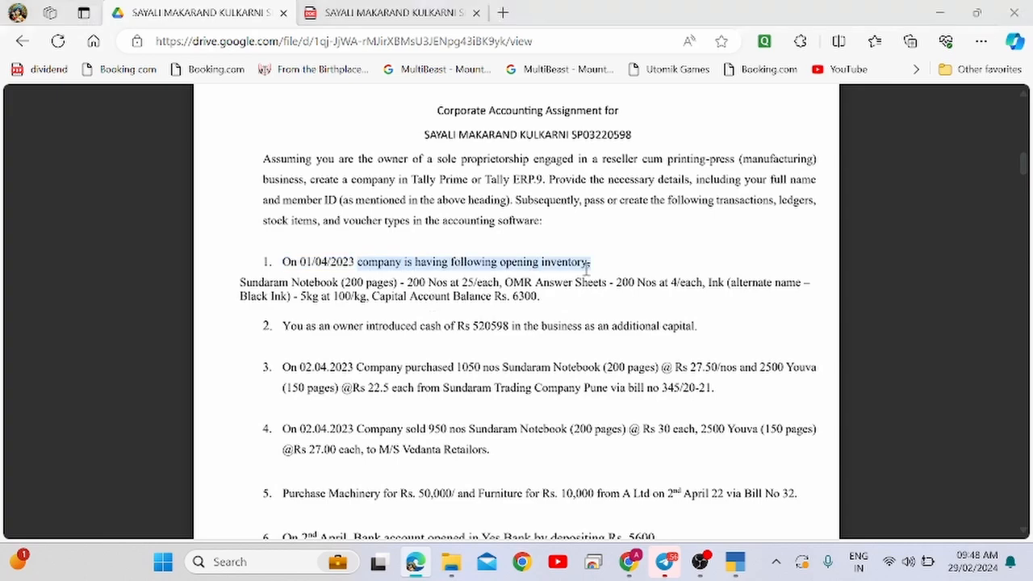
key(alt+Tab)
Open the Create option on the Gateway of Tally to list the masters.
key(Down)
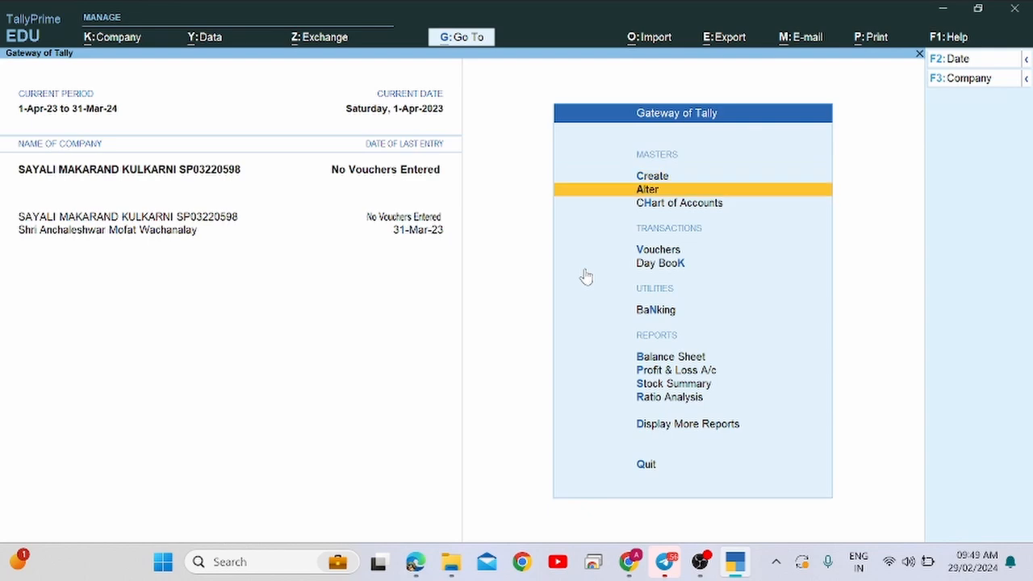
key(Up)
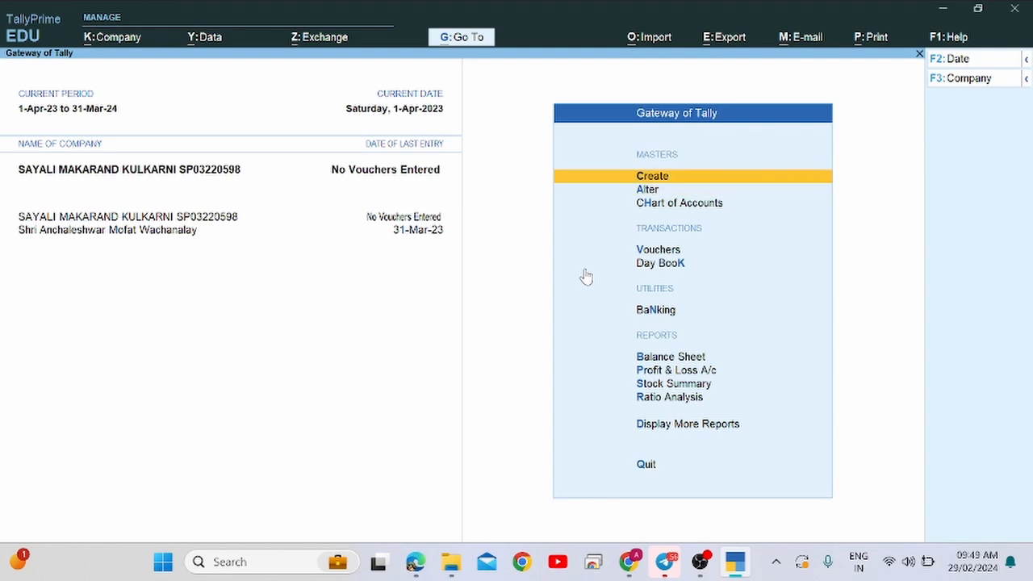
key(alt+Tab)
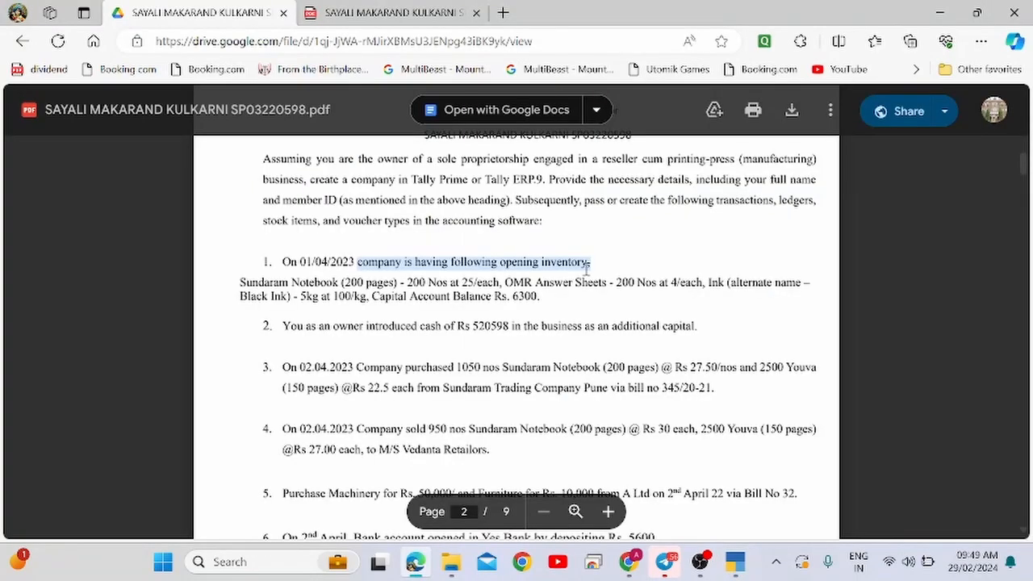
key(alt+Tab)
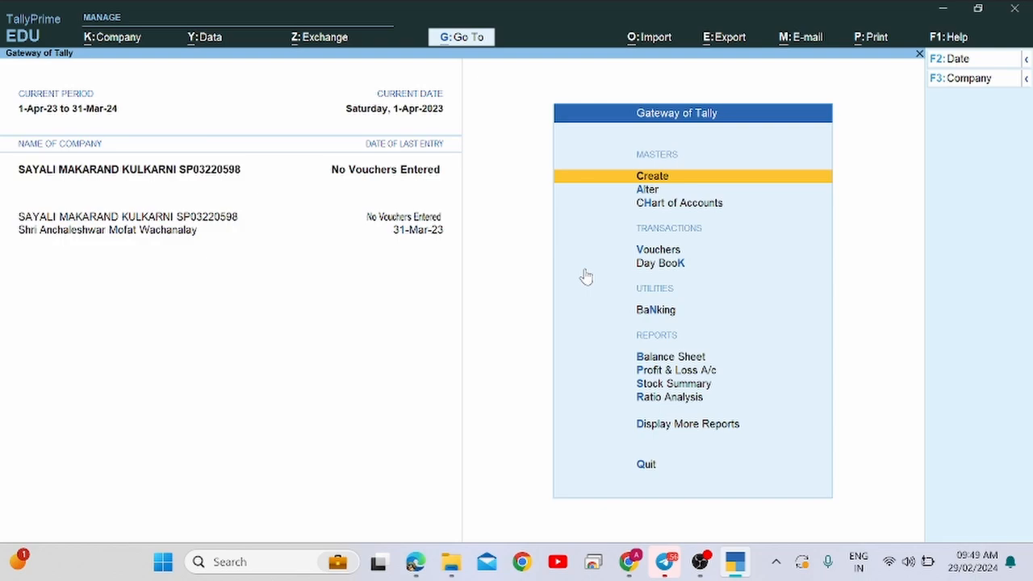
key(Return)
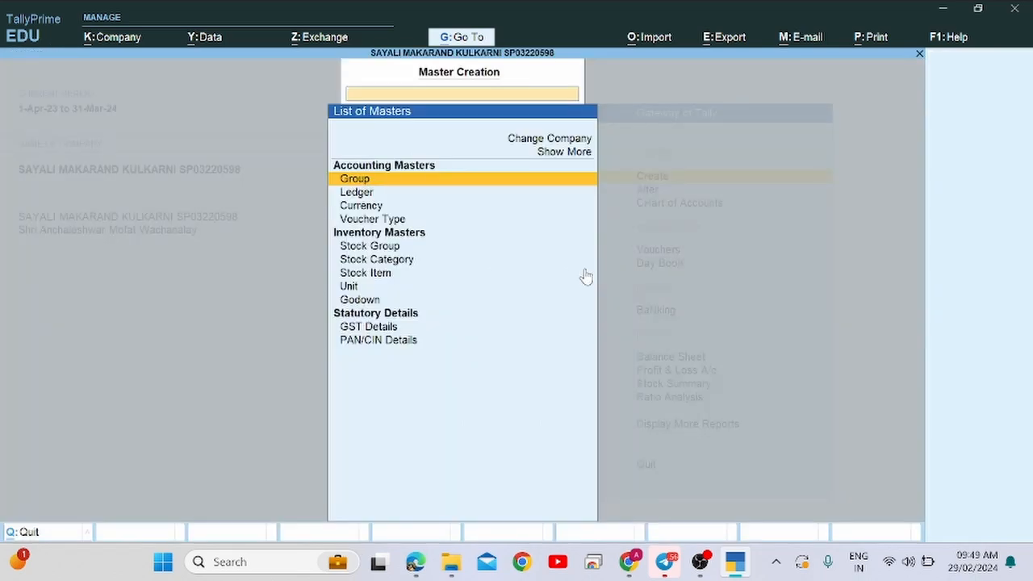
Open a new Stock Item Creation form from the List of Masters.
key(Down)
key(alt+Tab)
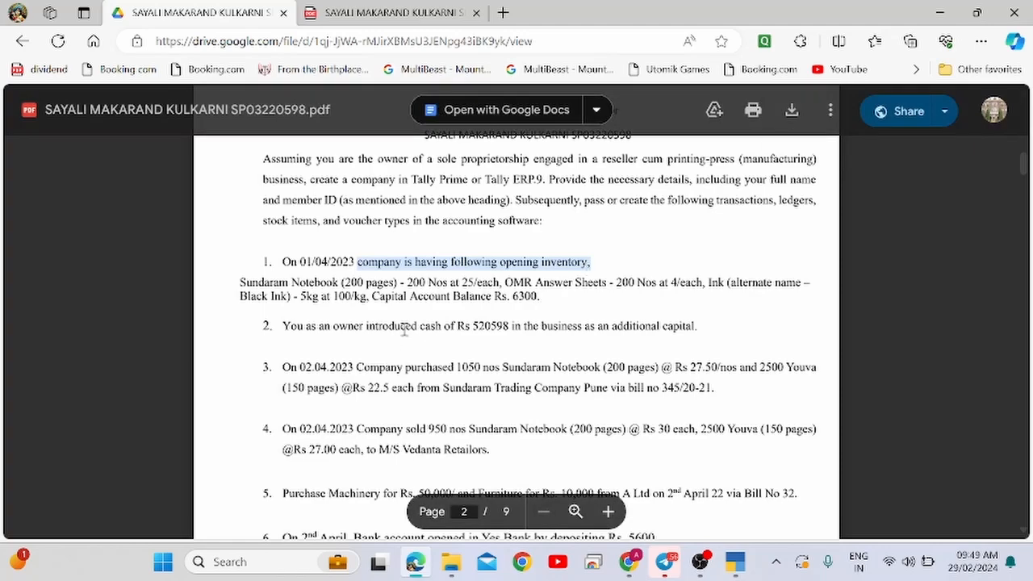
key(alt+Tab)
key(Escape)
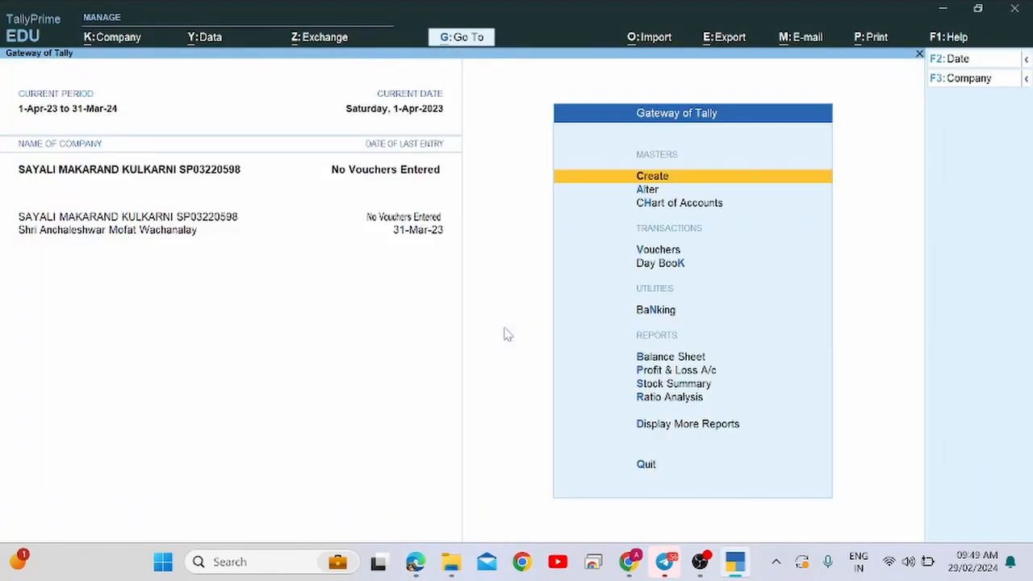
key(Return)
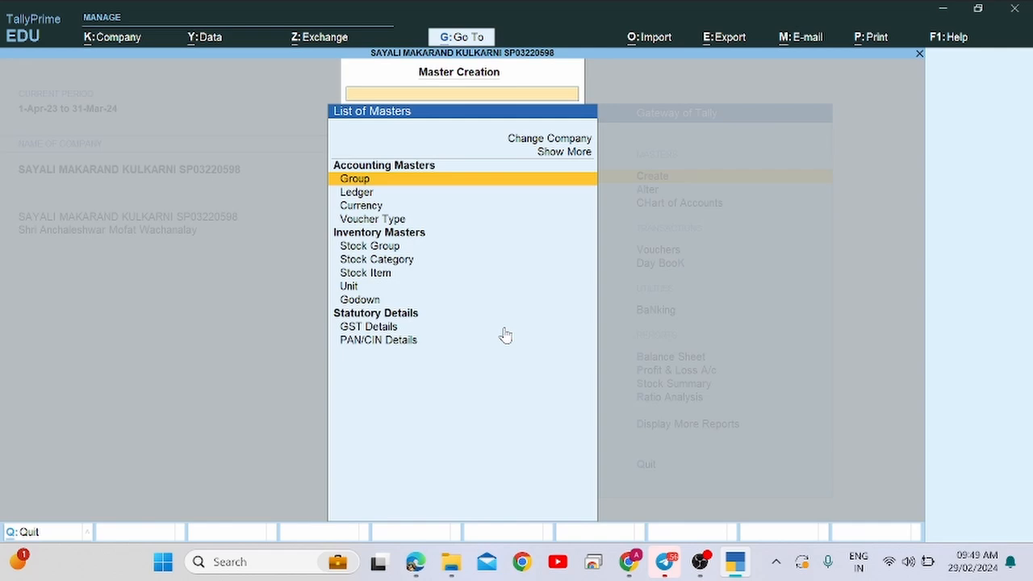
key(Down)
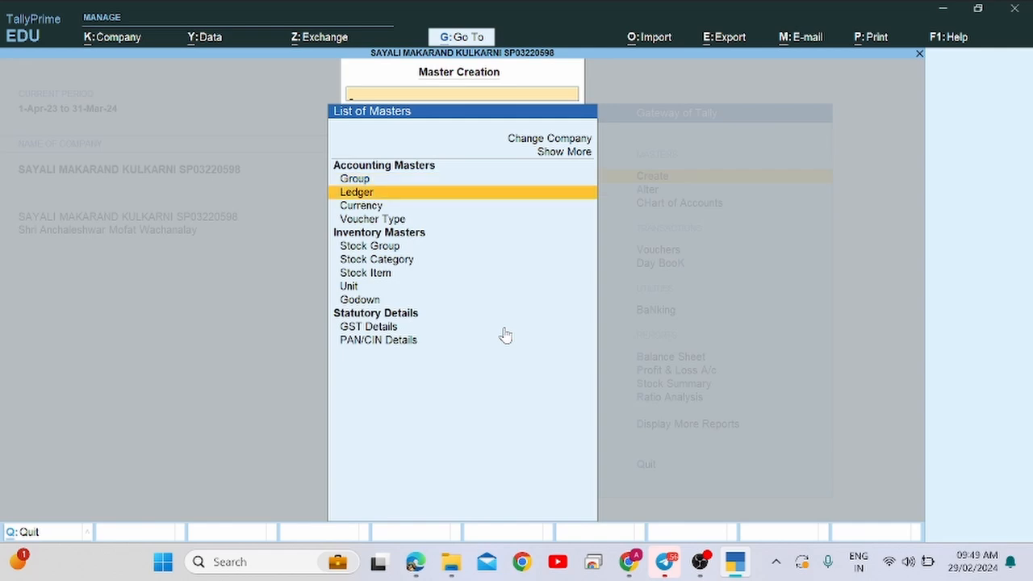
key(Down)
key(Down)
key(Down)
key(Down)
key(Down)
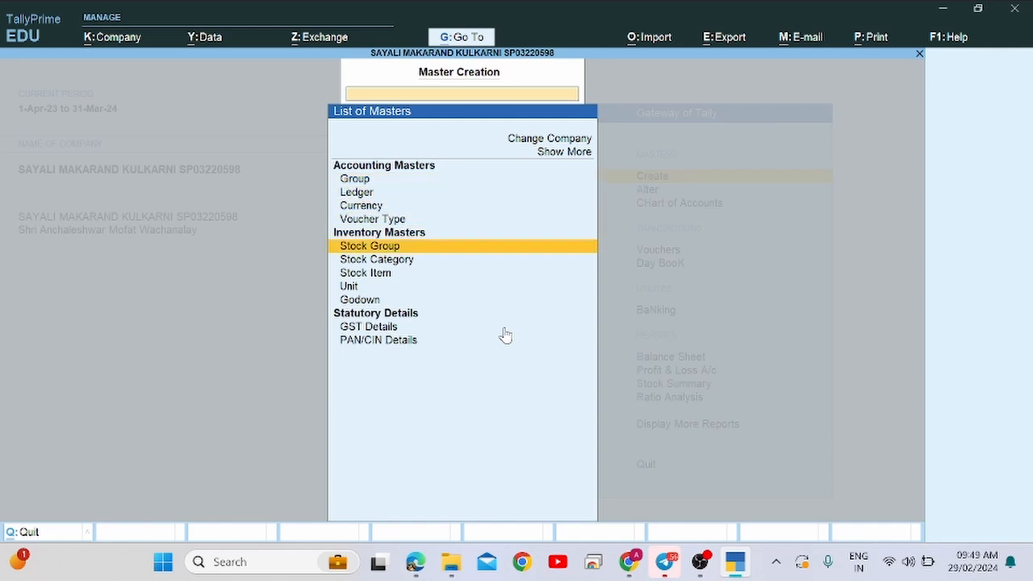
key(Return)
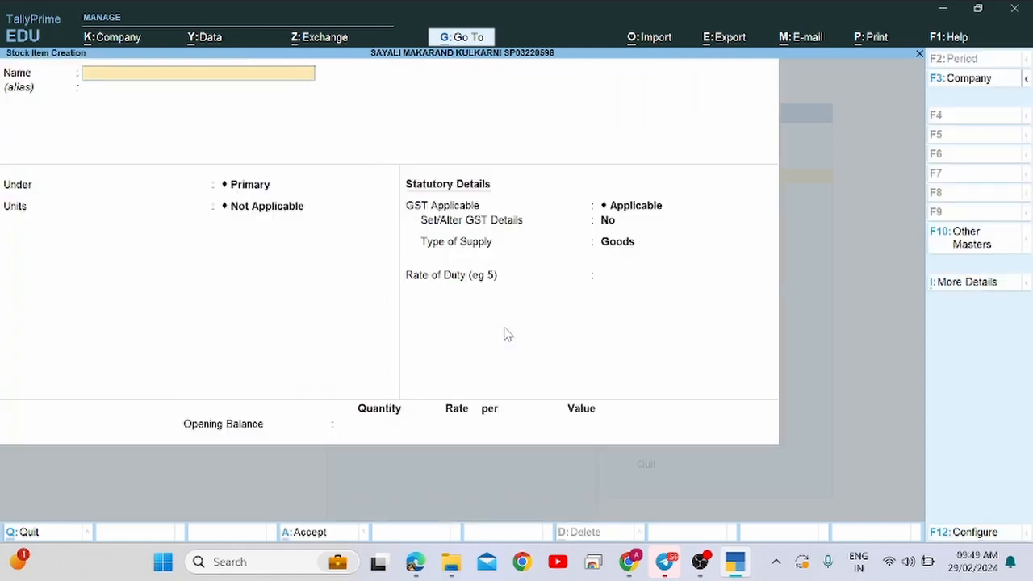
Select 'Sundaram Notebook (200 pages)' in the assignment PDF and return to Tally.
key(alt+Tab)
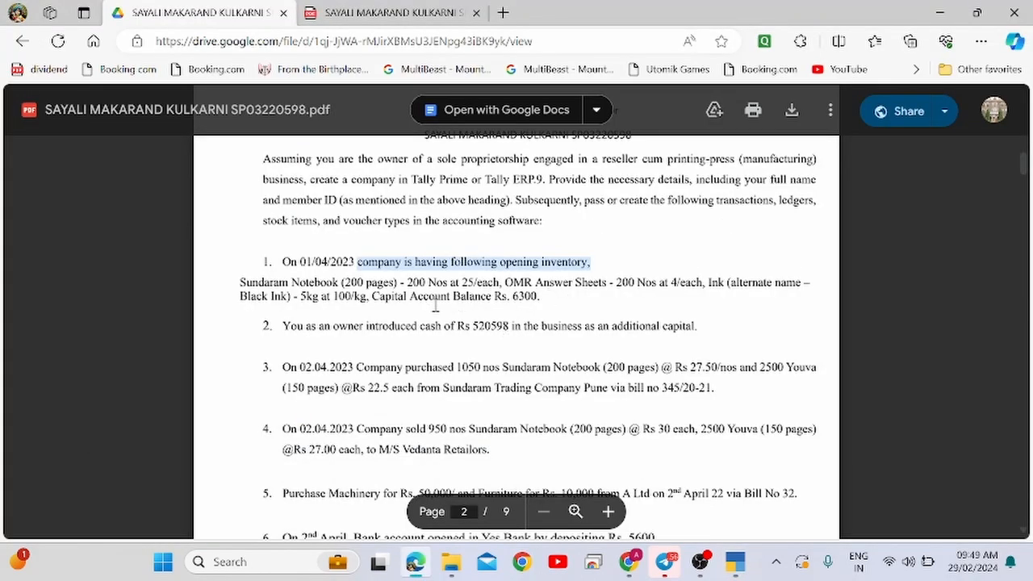
drag(240, 284, 397, 284)
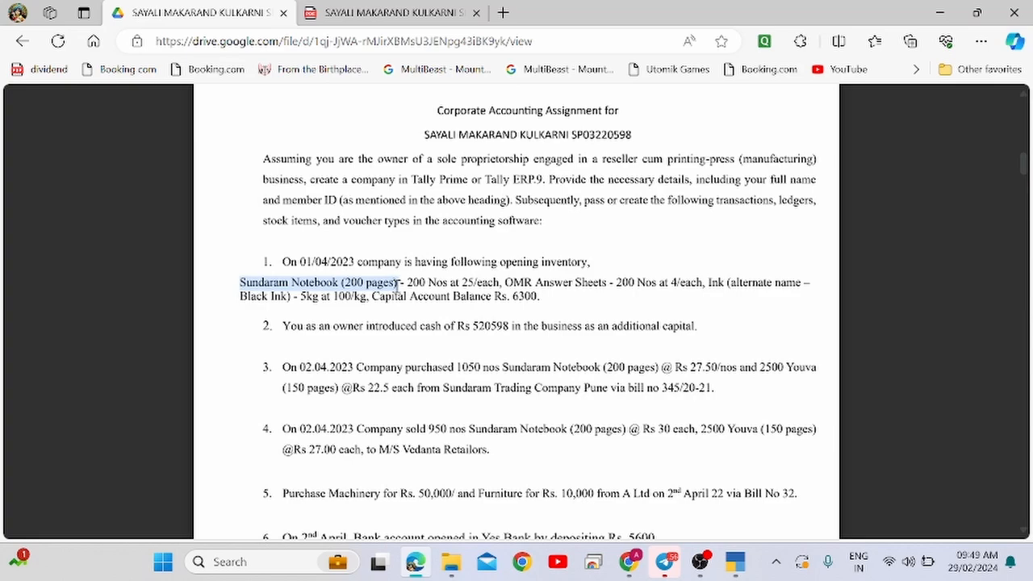
key(alt+Tab)
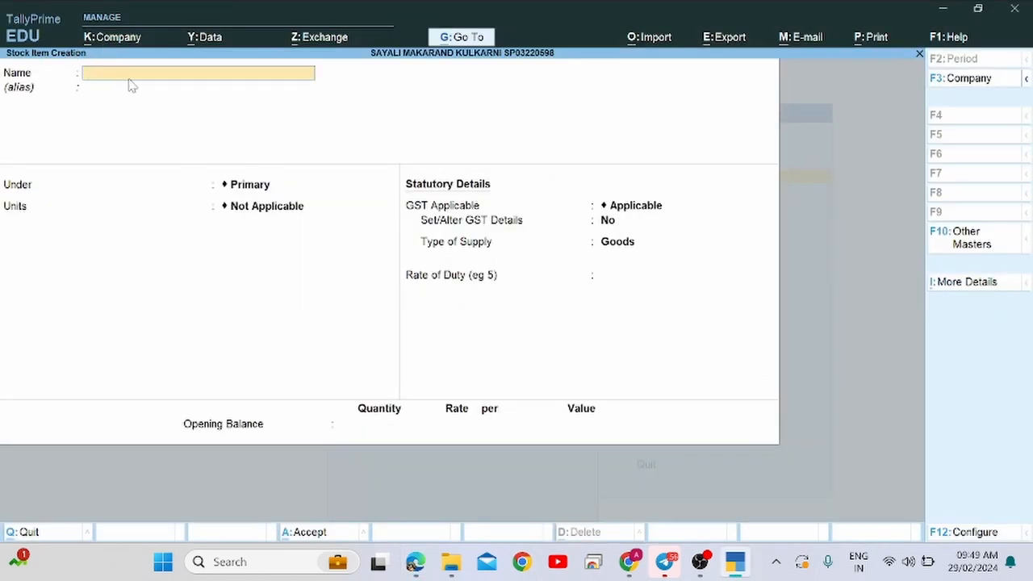
Name the stock item 'Sundaram Notebook (200 pages)' and keep it under Primary.
key(ctrl+alt+v)
key(Return)
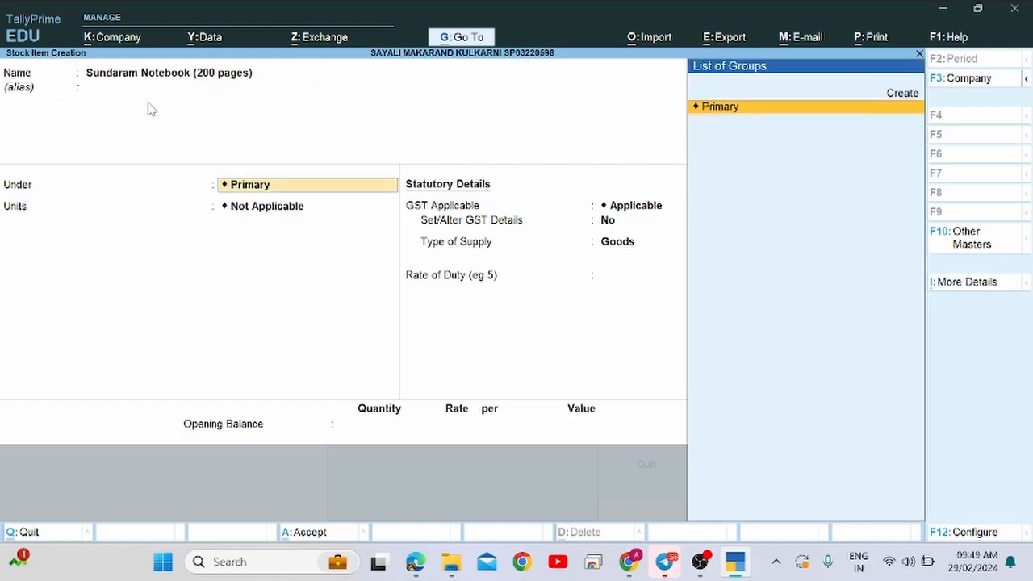
key(alt+Tab)
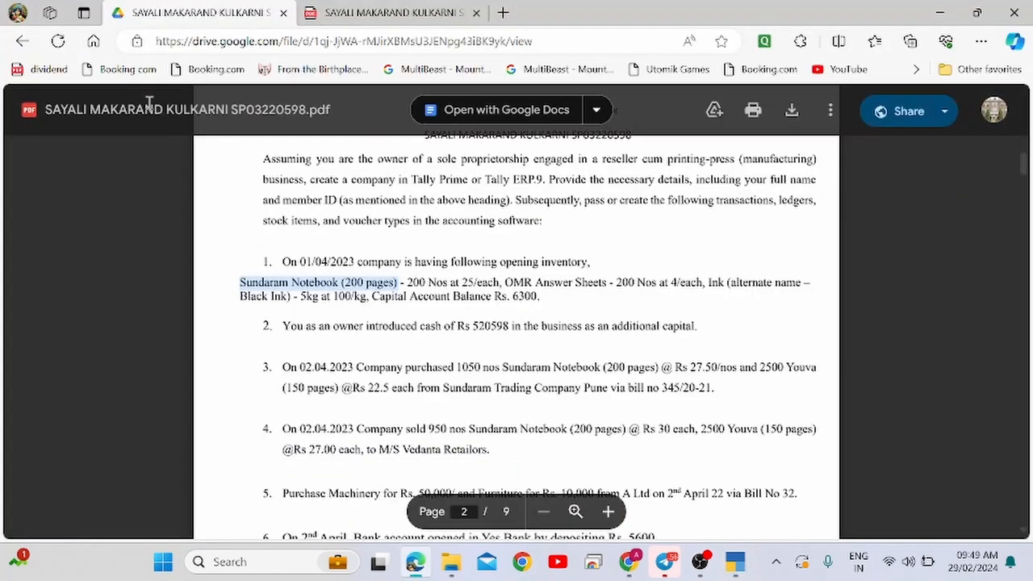
key(alt+Tab)
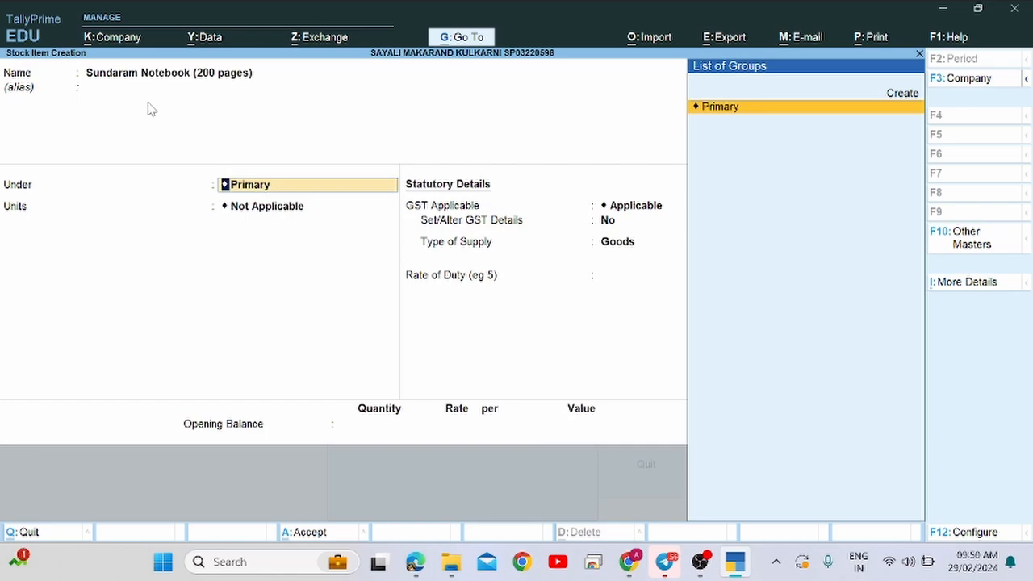
key(Return)
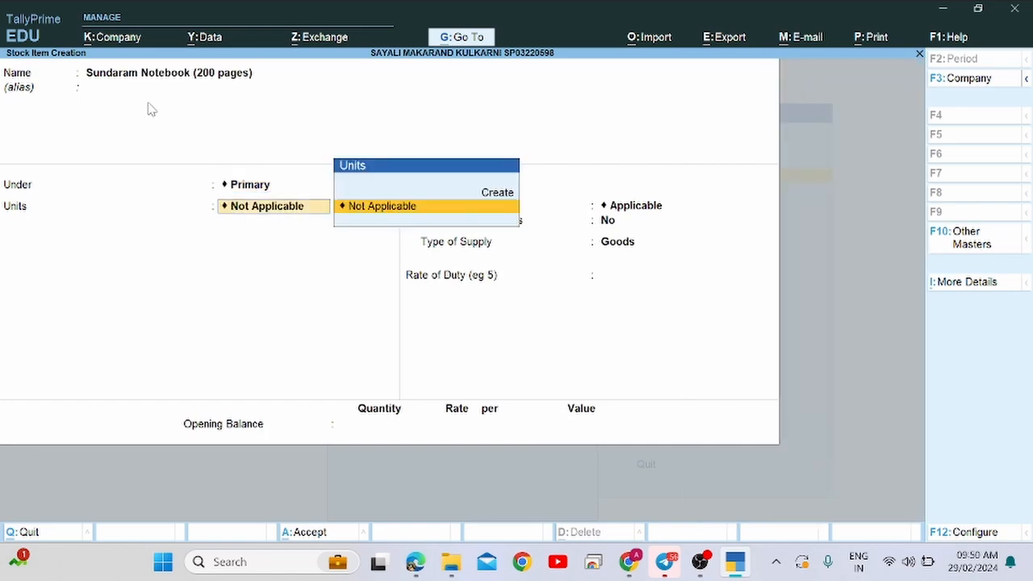
Look up the unit Nos in the PDF and choose to create a new unit.
key(alt+Tab)
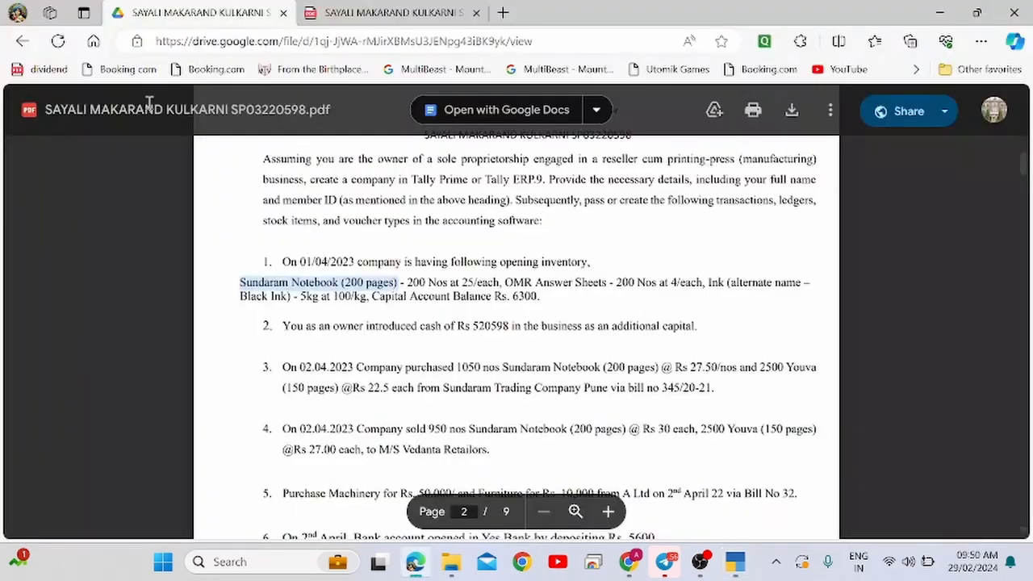
double_click(436, 282)
key(alt+Tab)
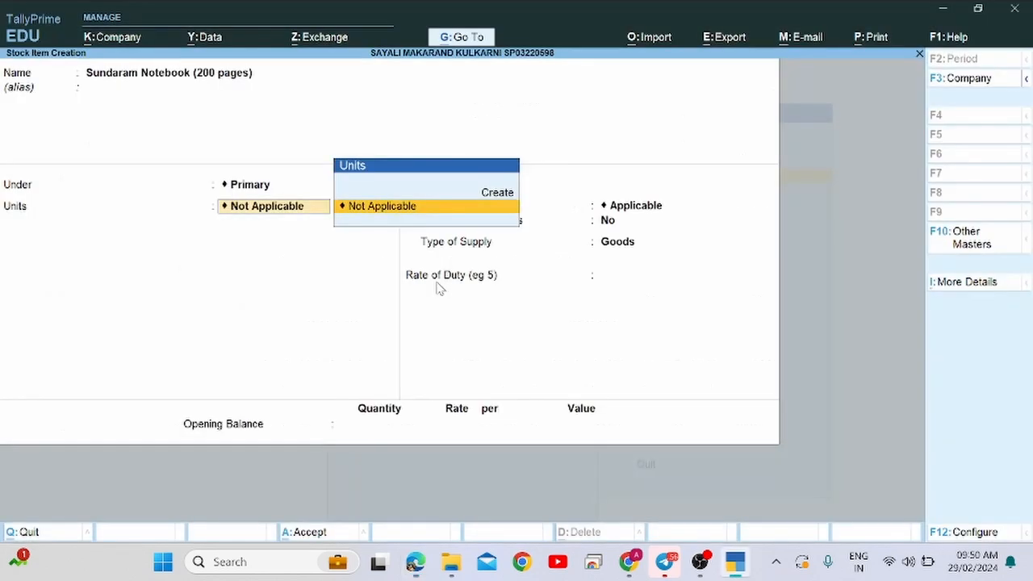
key(Up)
Start a unit creation form, then abandon it.
key(Return)
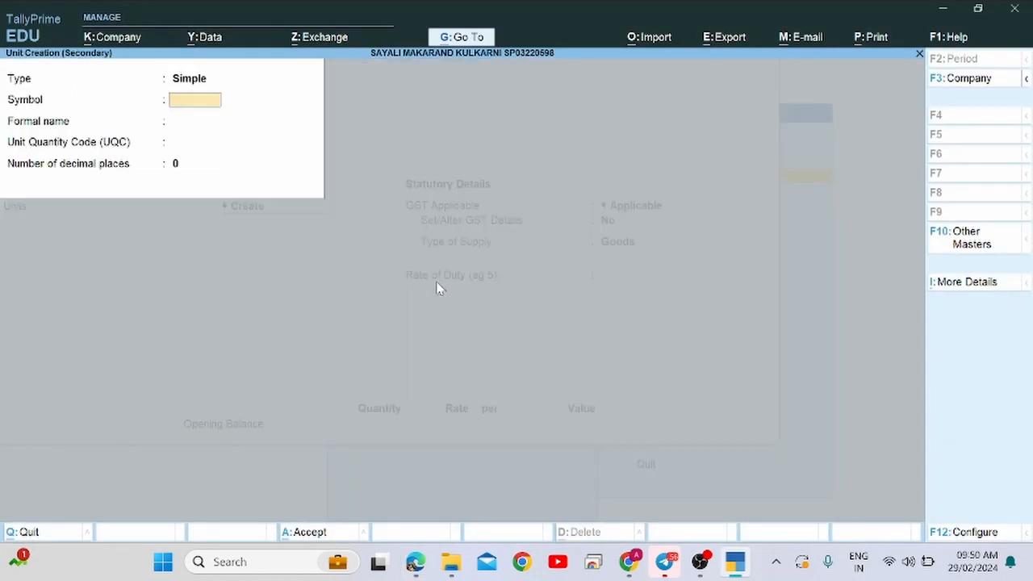
text(N)
key(BackSpace)
key(Escape)
key(y)
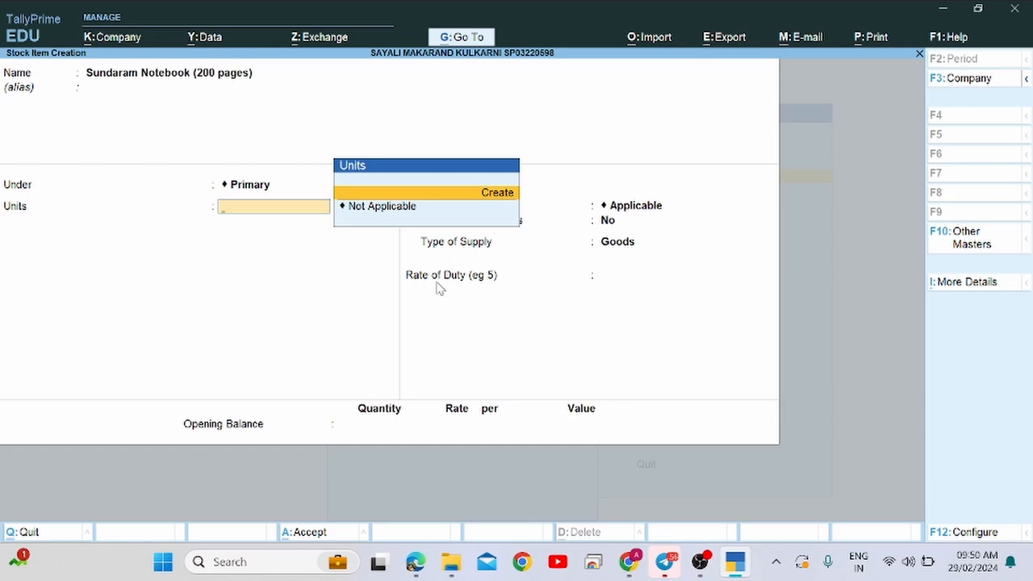
Create unit Nos, formal name Number, UQC NOS-NUMBERS, 0 decimals, and save it.
key(Return)
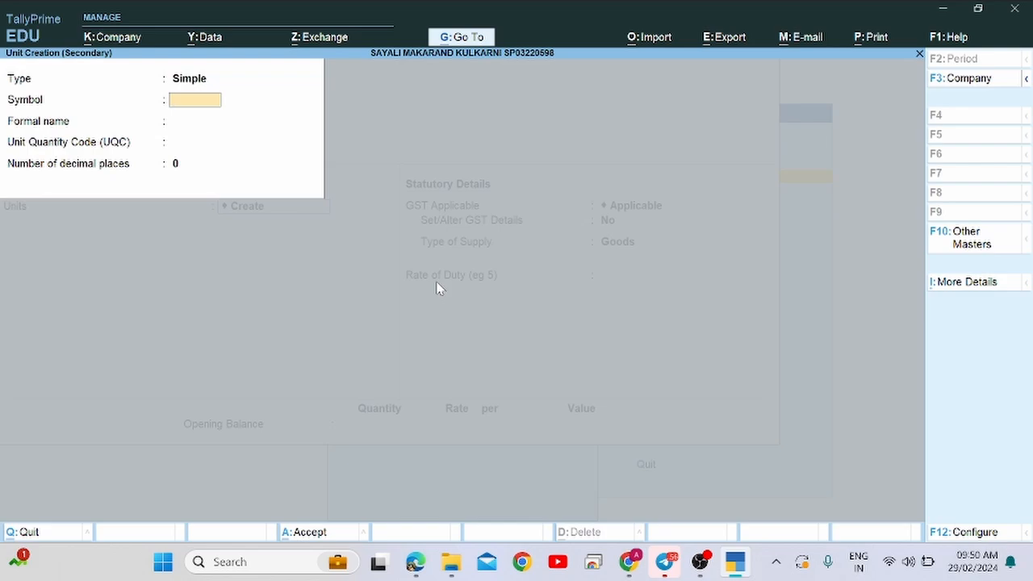
text(Nos)
key(Return)
text(N)
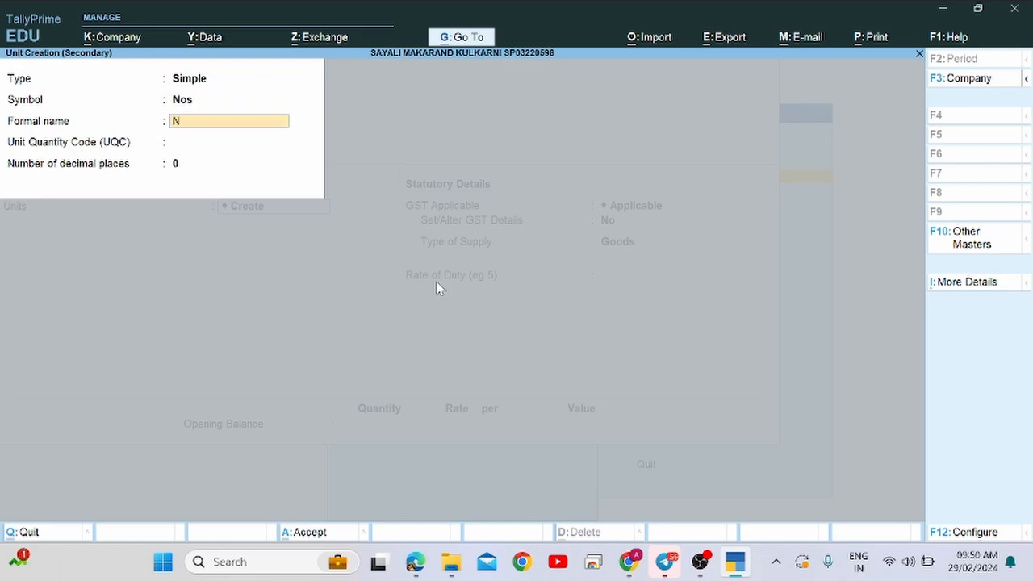
text(umber)
key(Return)
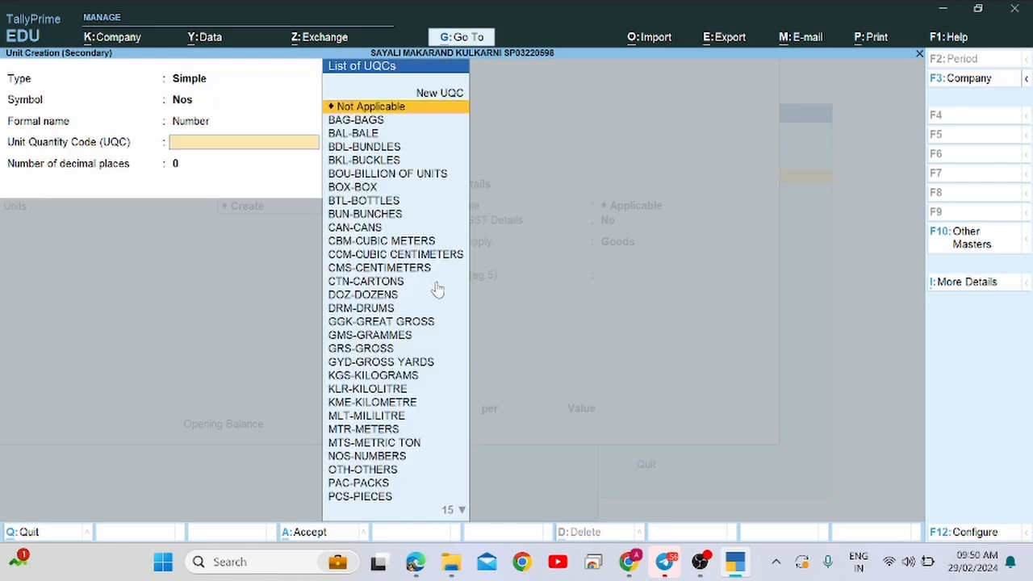
text(nos)
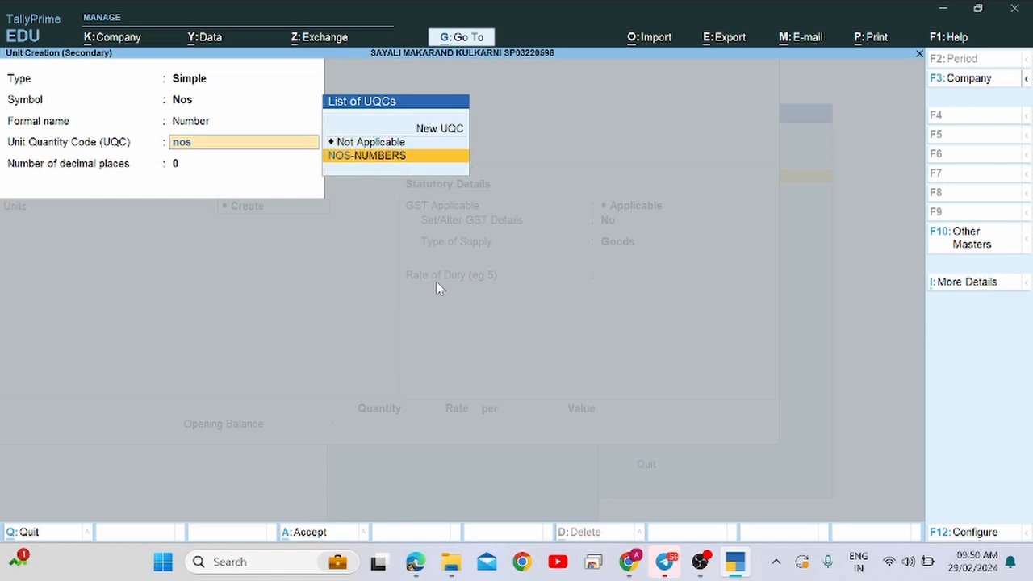
key(Return)
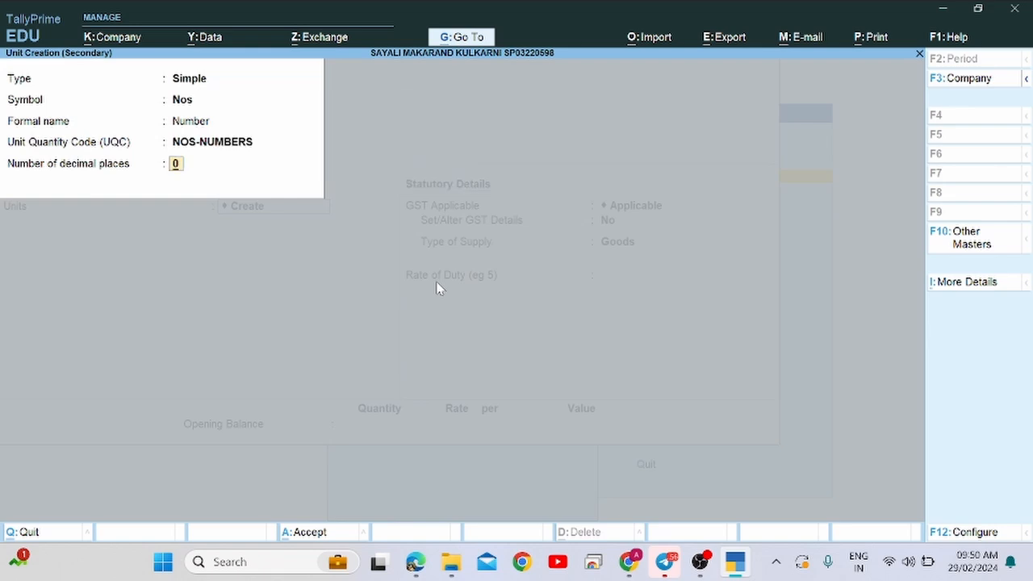
key(Return)
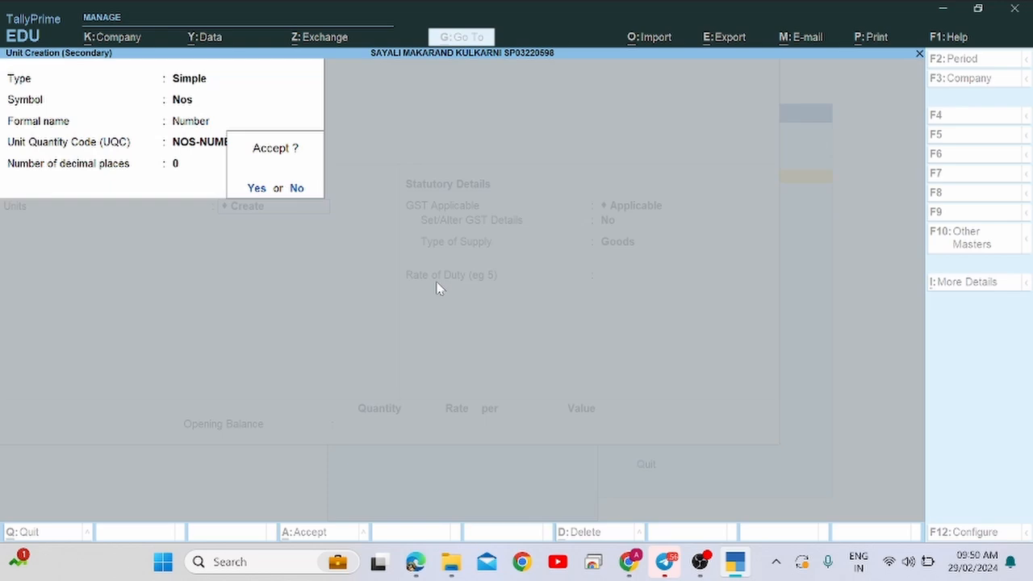
key(Return)
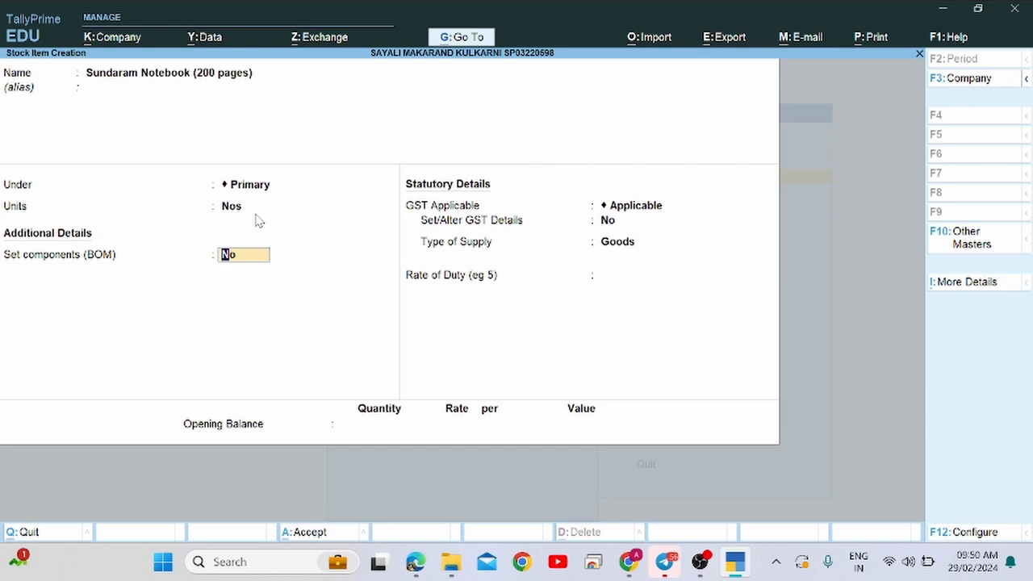
Skip the bill of materials and keep the supply type as Goods.
key(Return)
key(Return)
key(Return)
key(Return)
key(Return)
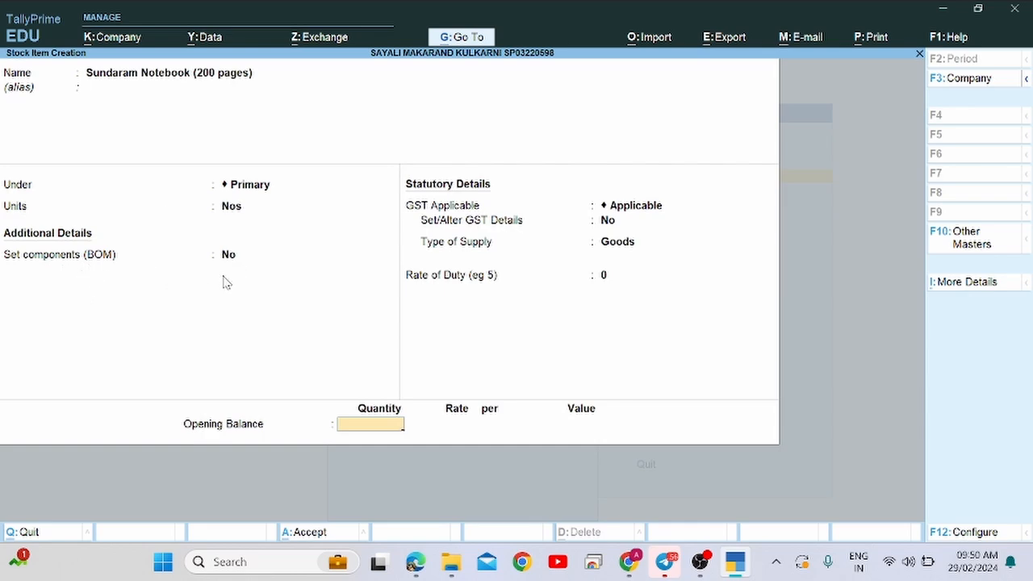
key(BackSpace)
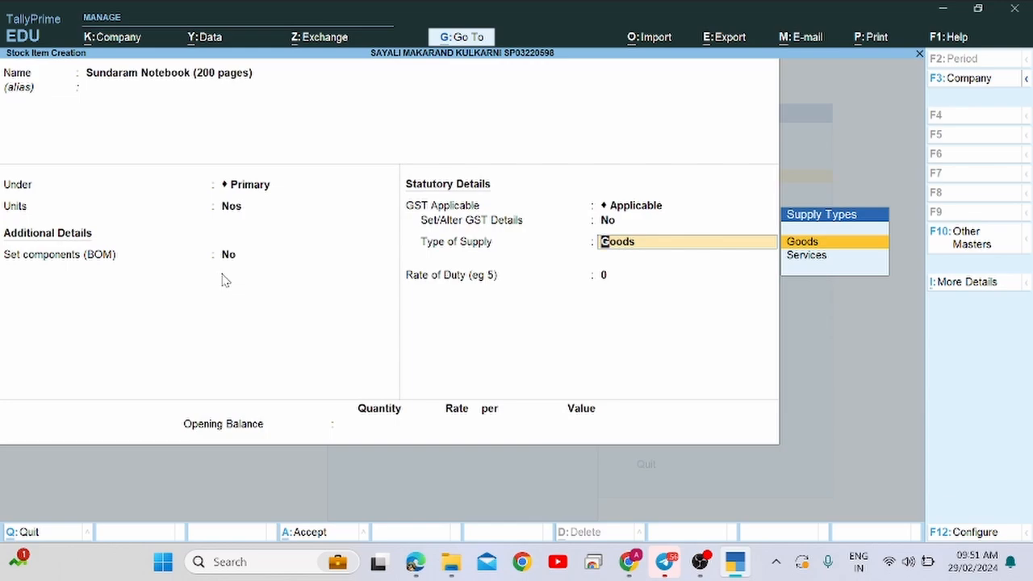
key(Return)
key(Return)
Enter the notebook's opening balance of 200 Nos at 25, valued 5,000.00.
key(alt+Tab)
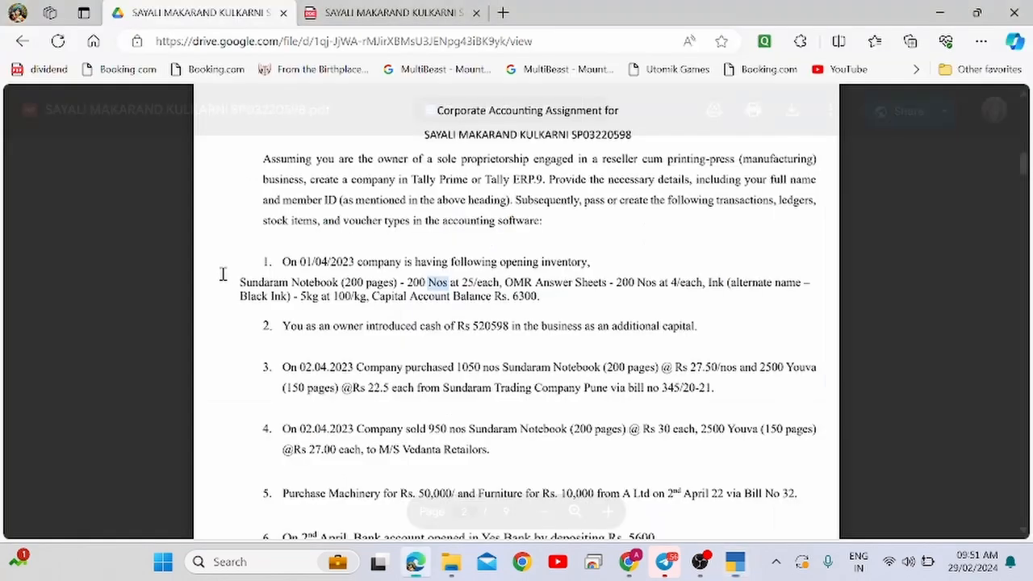
double_click(415, 286)
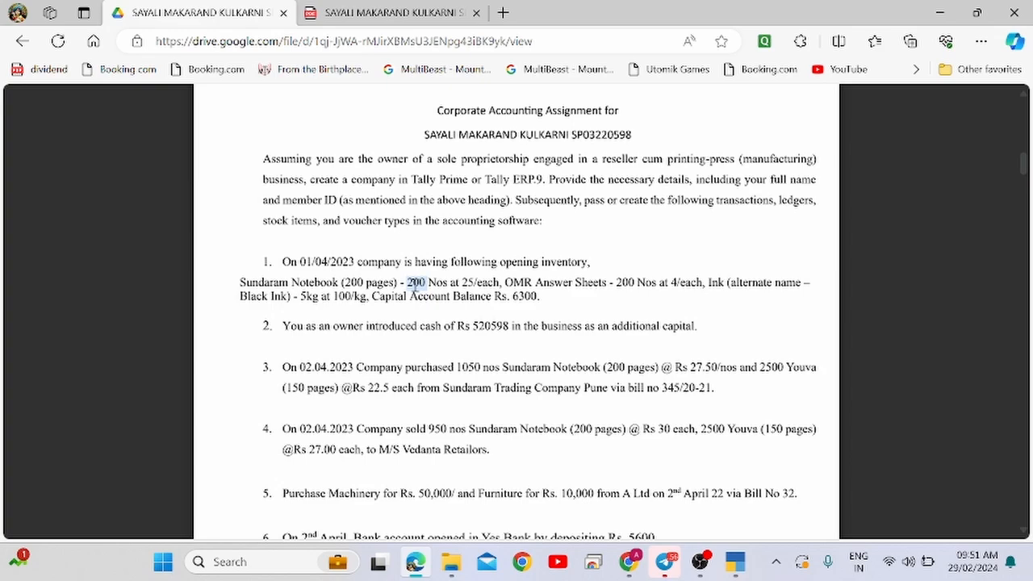
key(alt+Tab)
text(200)
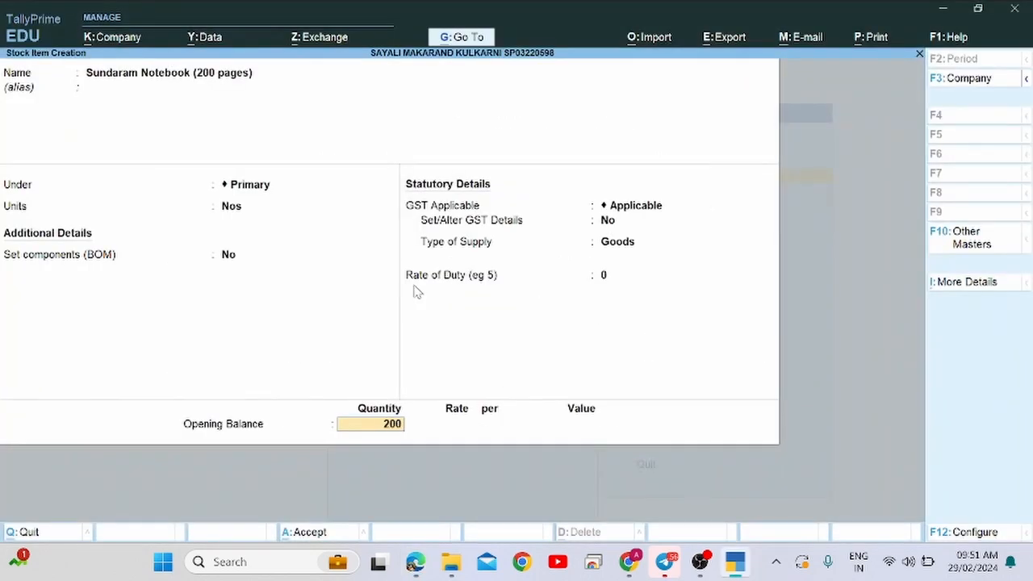
key(Return)
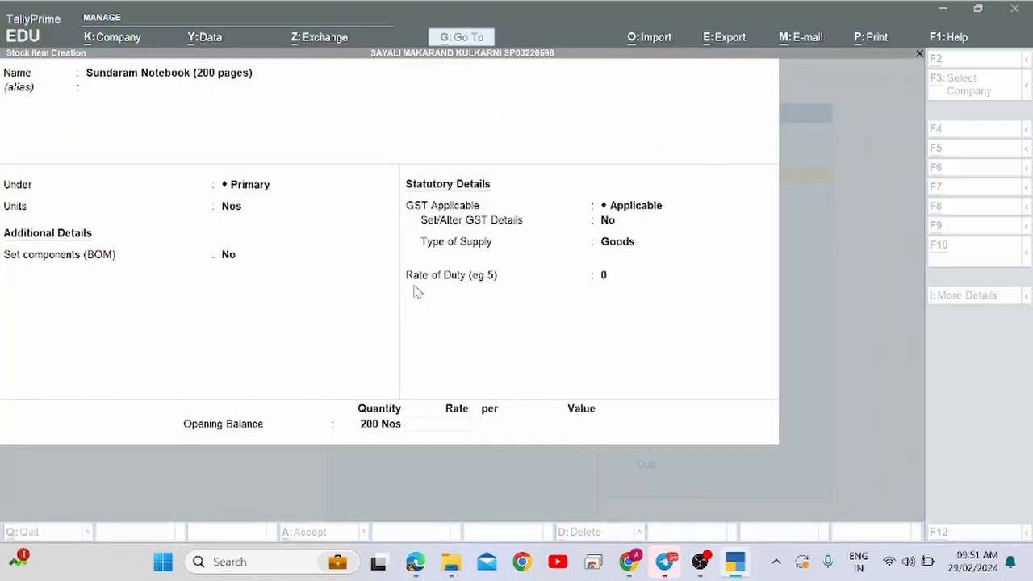
key(alt+Tab)
key(alt+Tab)
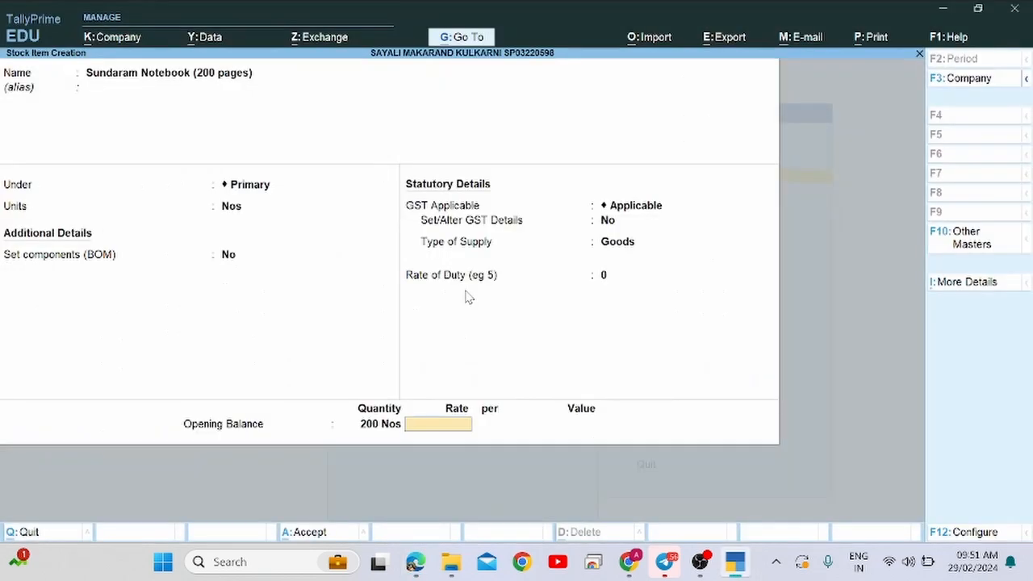
text(25)
key(Return)
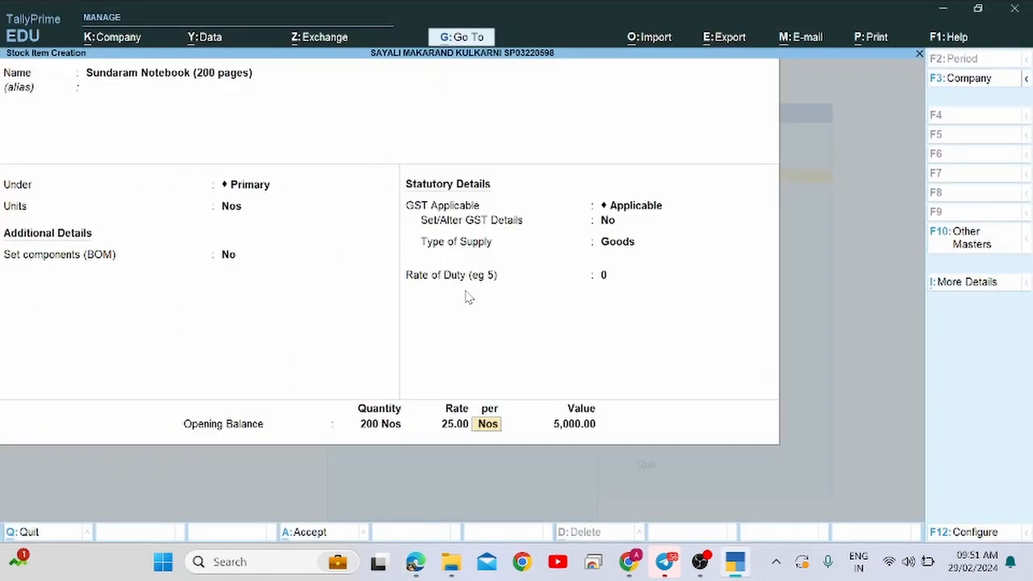
key(Return)
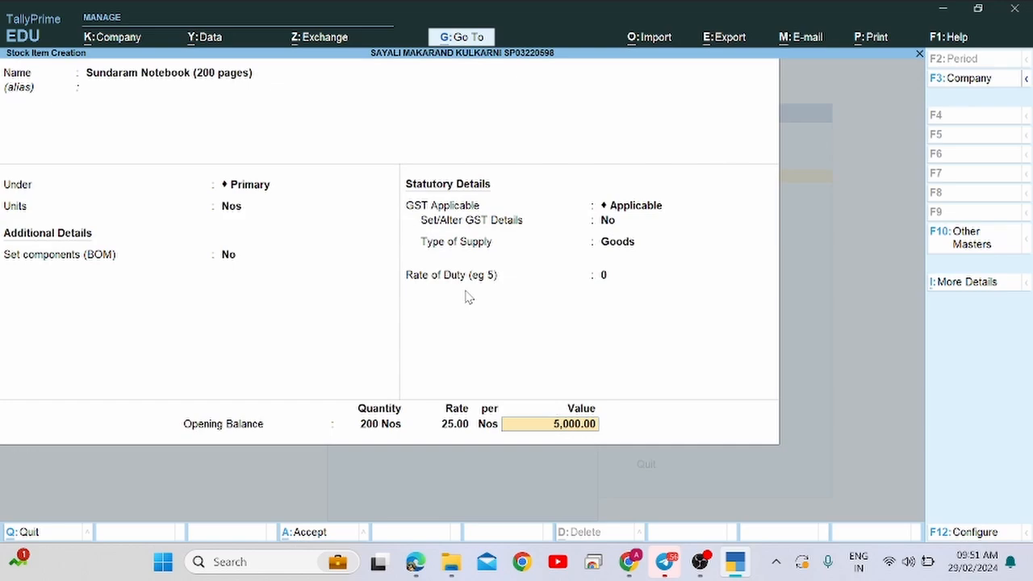
key(Return)
key(Return)
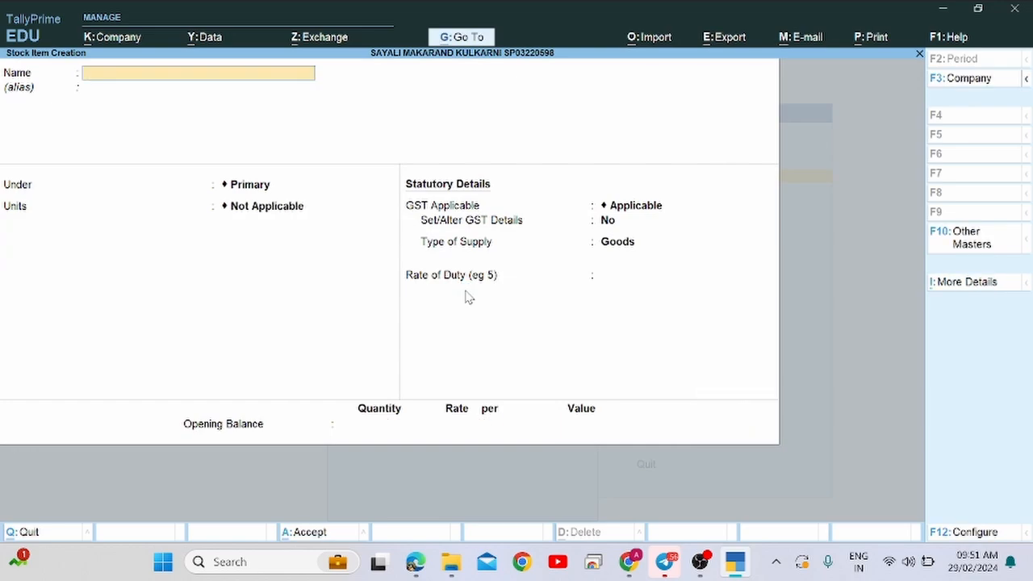
Save the notebook and start item OMR Answer Sheets, copied from the assignment, with unit Nos.
key(alt+Tab)
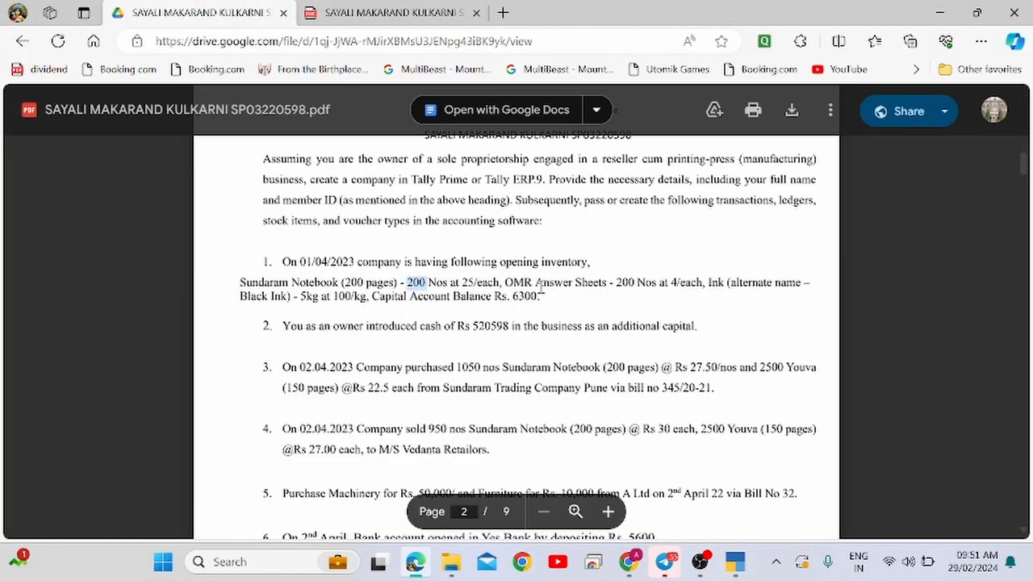
drag(505, 282, 599, 277)
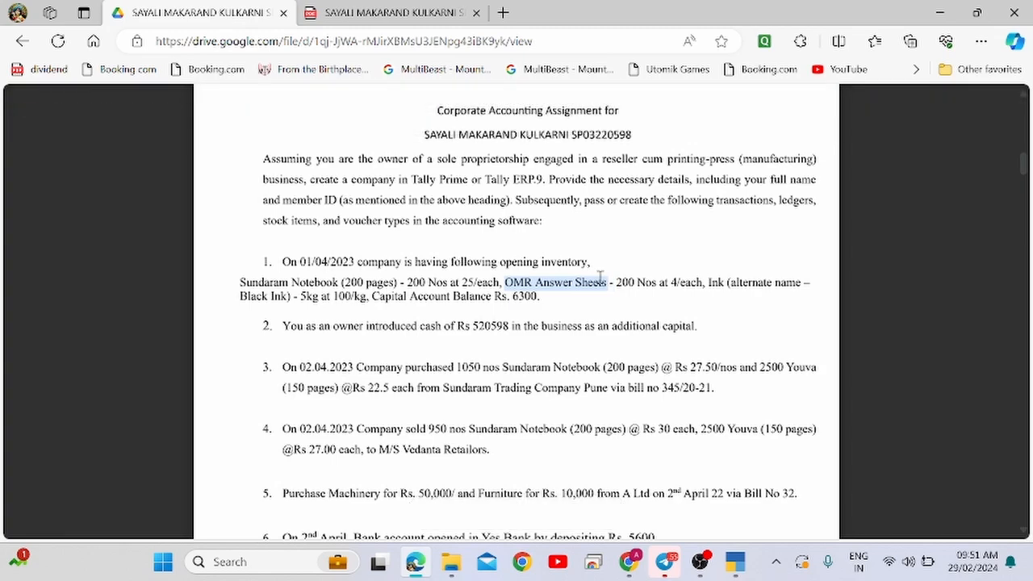
key(ctrl+c)
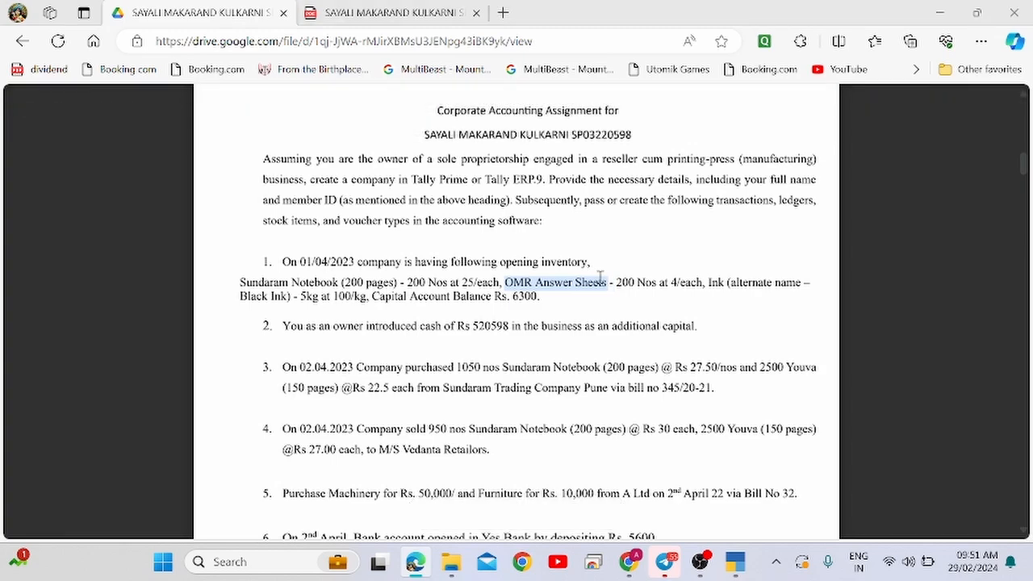
key(alt+Tab)
key(ctrl+v)
key(Return)
key(Return)
key(Return)
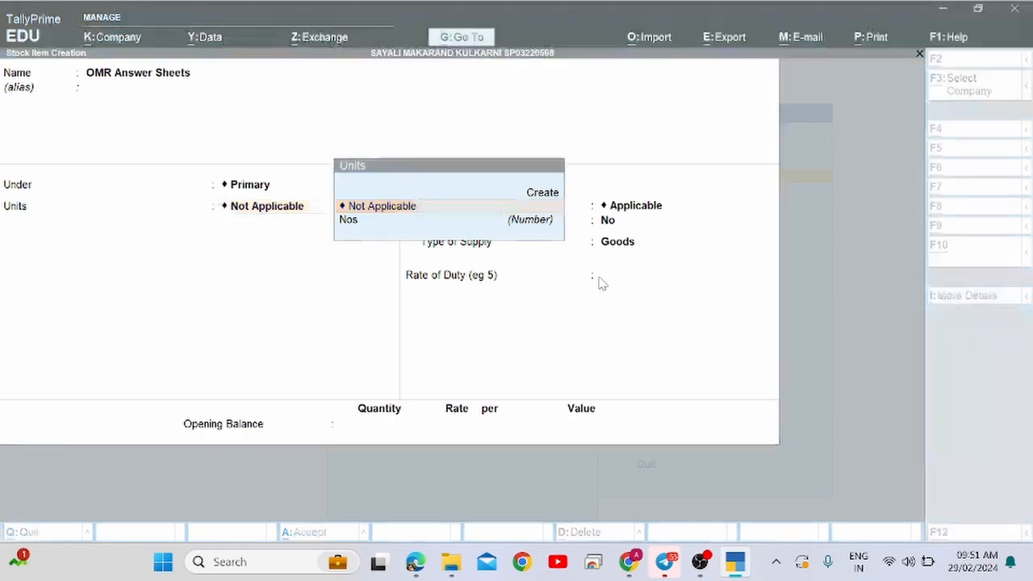
key(alt+Tab)
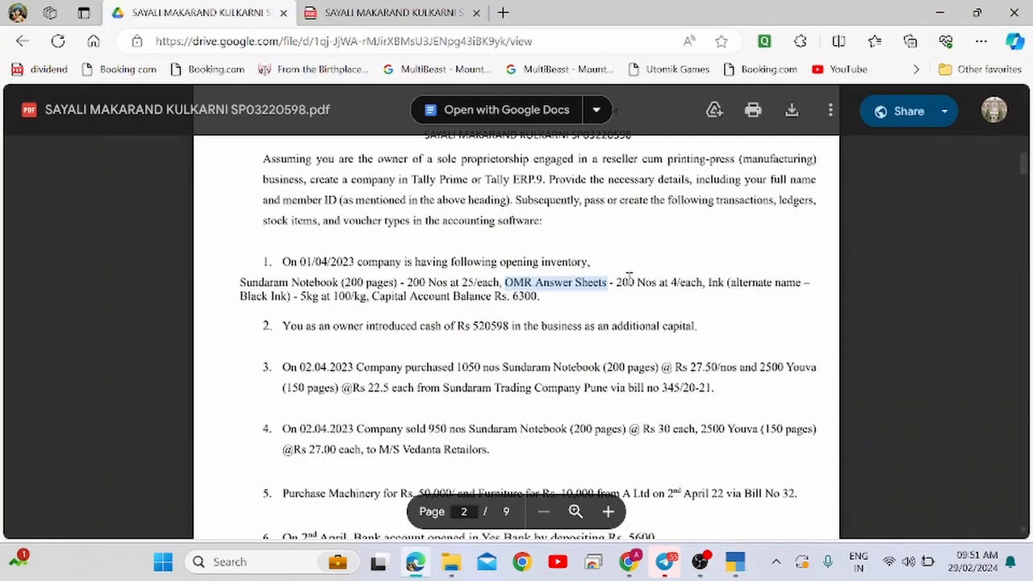
key(alt+Tab)
key(Down)
key(Return)
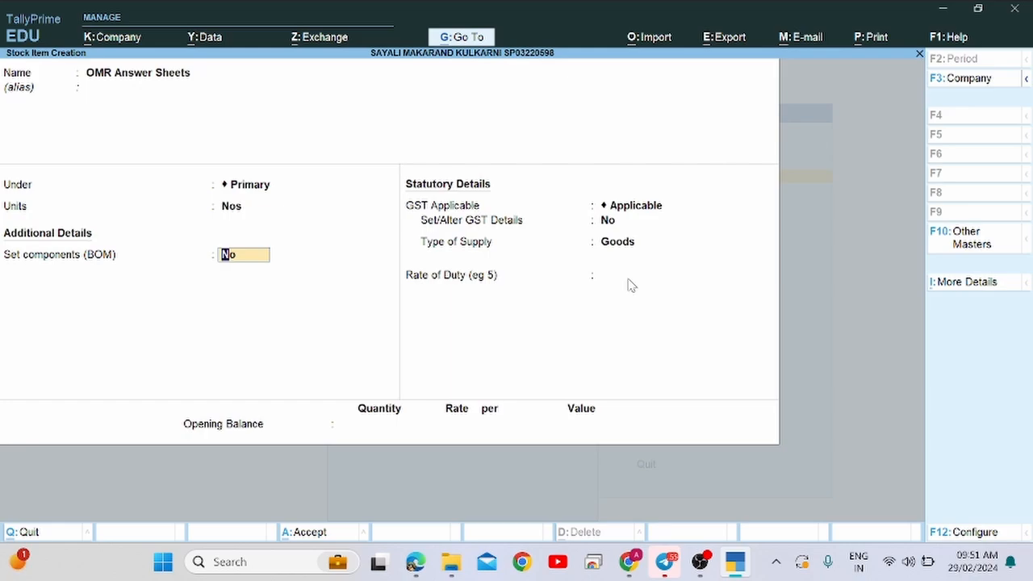
Enter OMR Answer Sheets' opening balance of 200 Nos at 4 per unit.
key(Return)
key(Return)
key(Return)
key(Return)
key(Return)
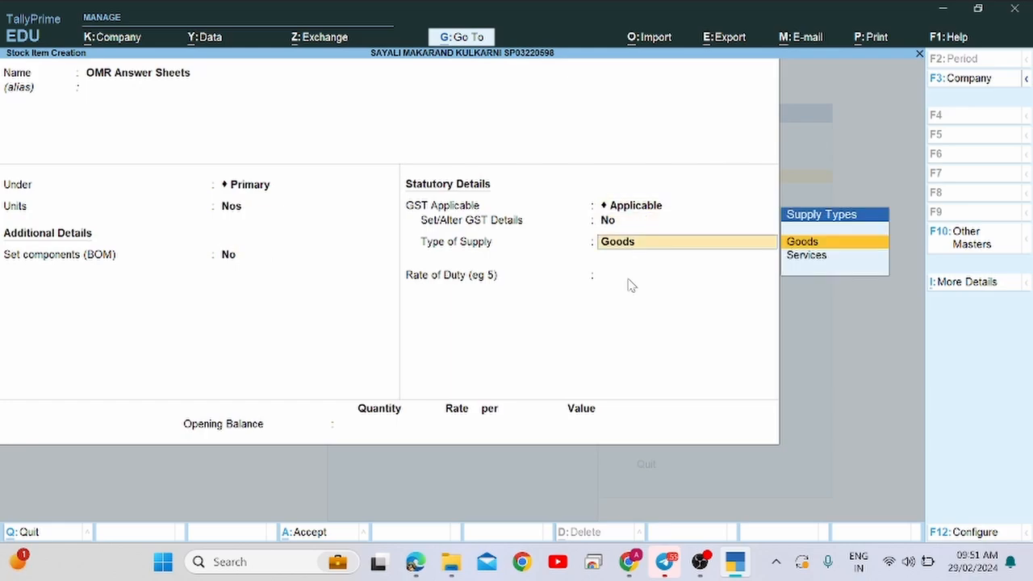
text(200)
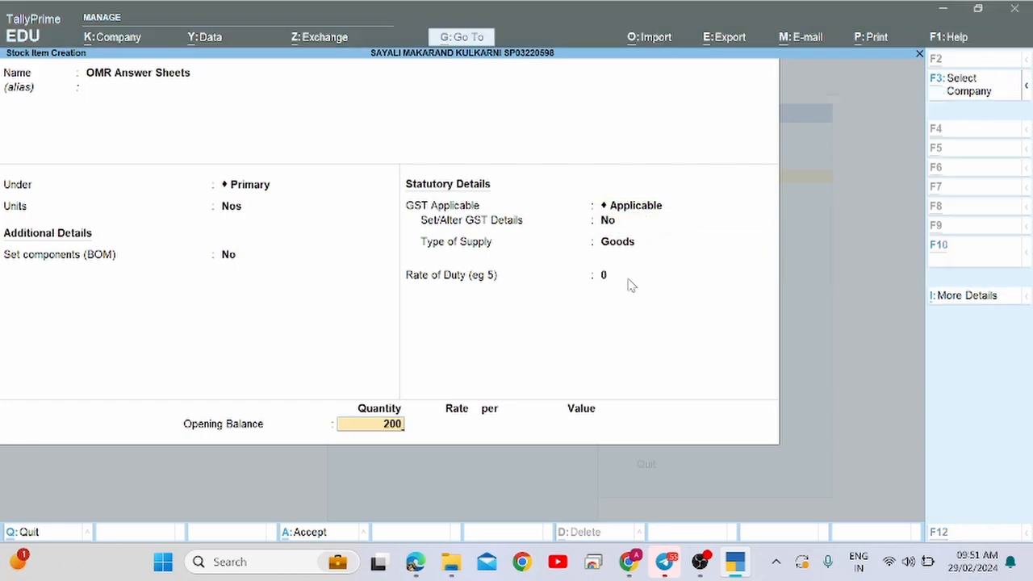
key(alt+Tab)
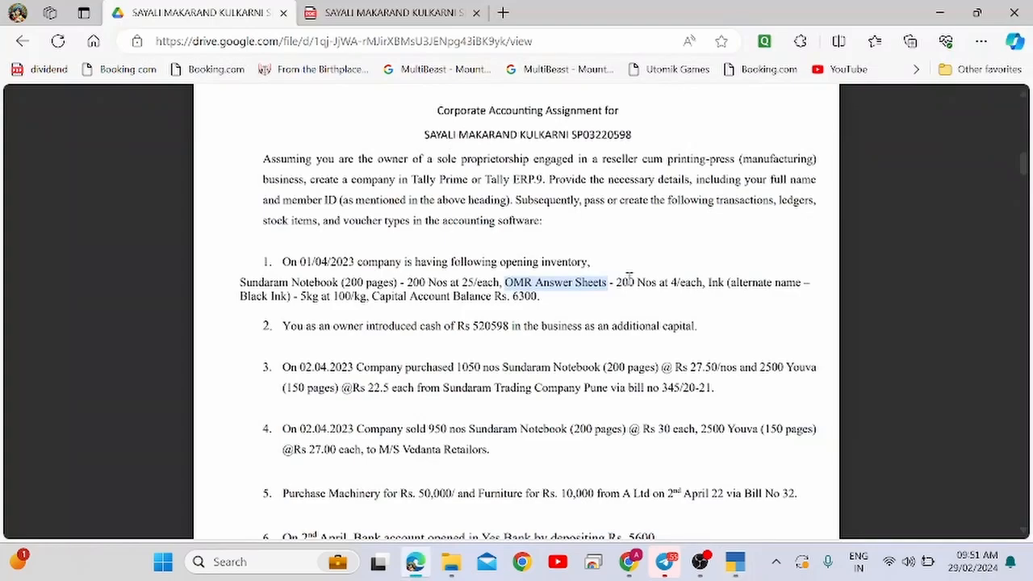
double_click(626, 282)
key(alt+Tab)
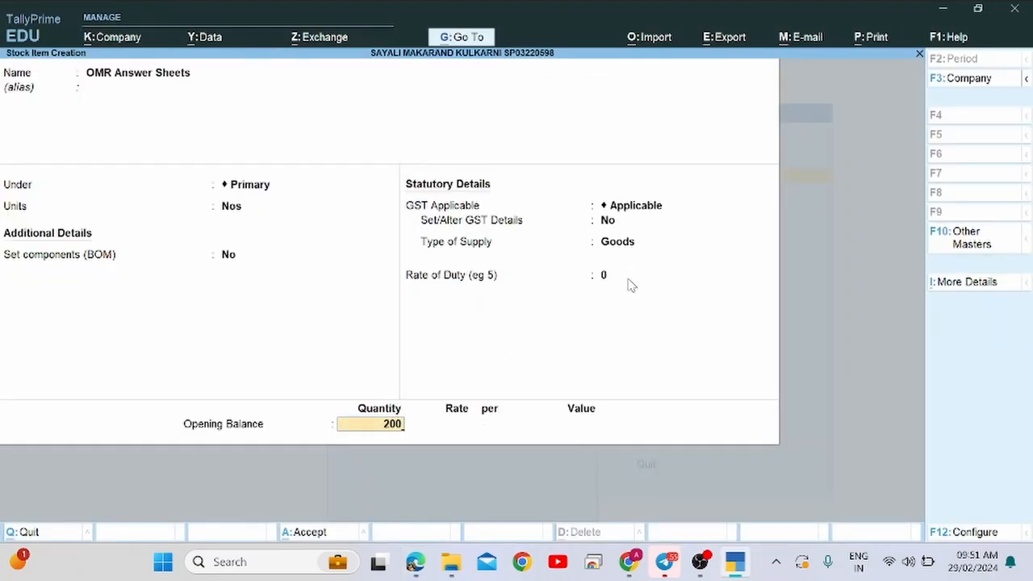
key(Return)
text(4)
key(Return)
key(Return)
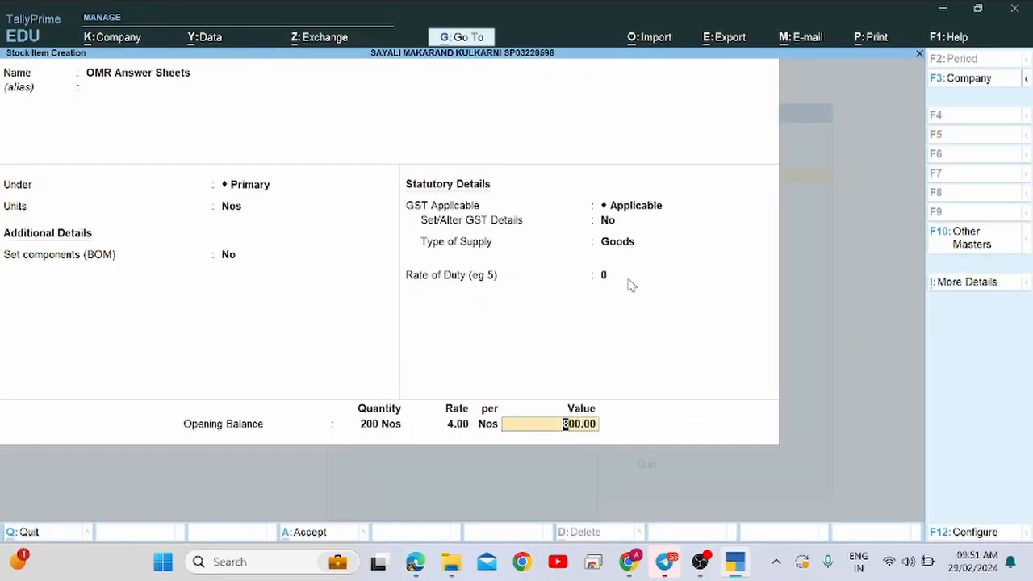
key(Return)
key(Return)
Save OMR Answer Sheets and select the next item name, Ink, in the assignment.
key(alt+Tab)
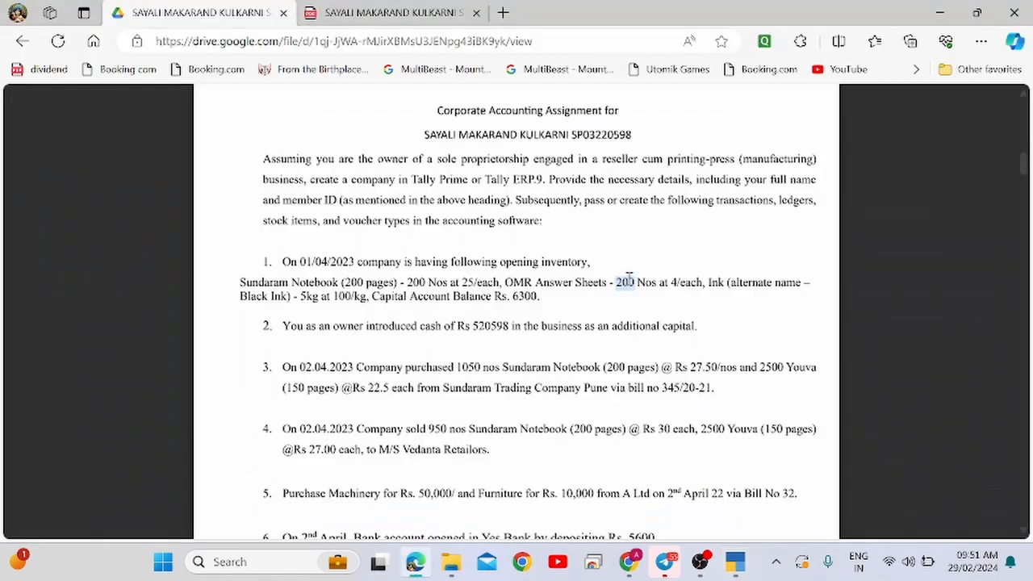
click(709, 281)
double_click(709, 282)
Name the new stock item Ink, copied from the assignment.
key(ctrl+c)
key(alt+Tab)
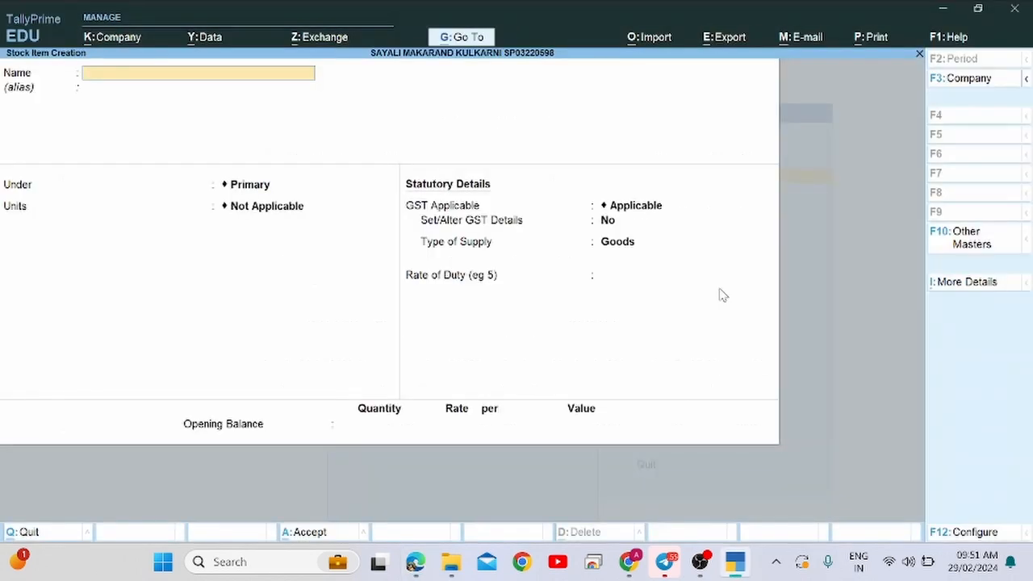
key(ctrl+v)
key(Return)
Give the Ink item the alias Black Ink, copied from the assignment.
key(alt+Tab)
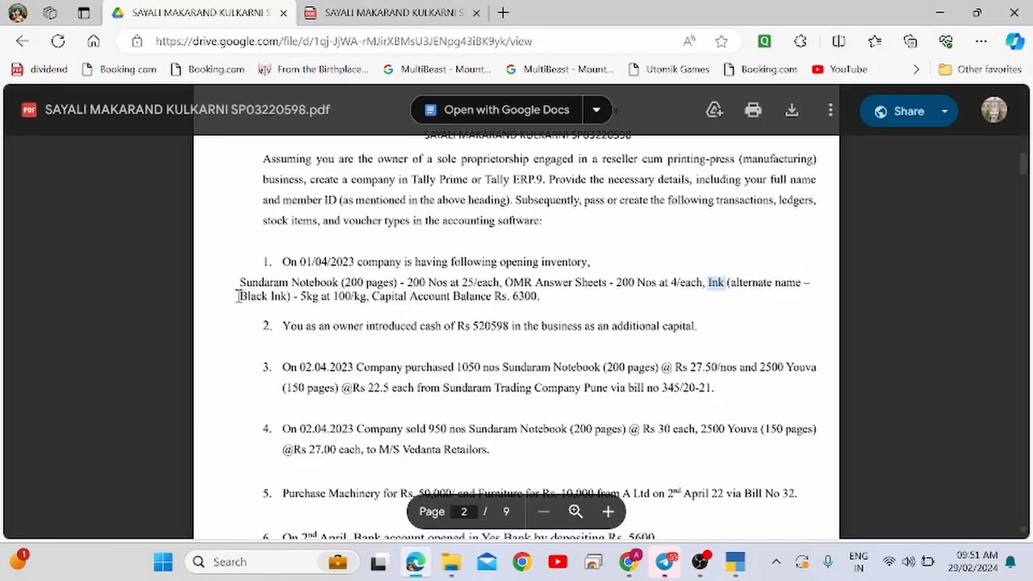
drag(240, 296, 281, 303)
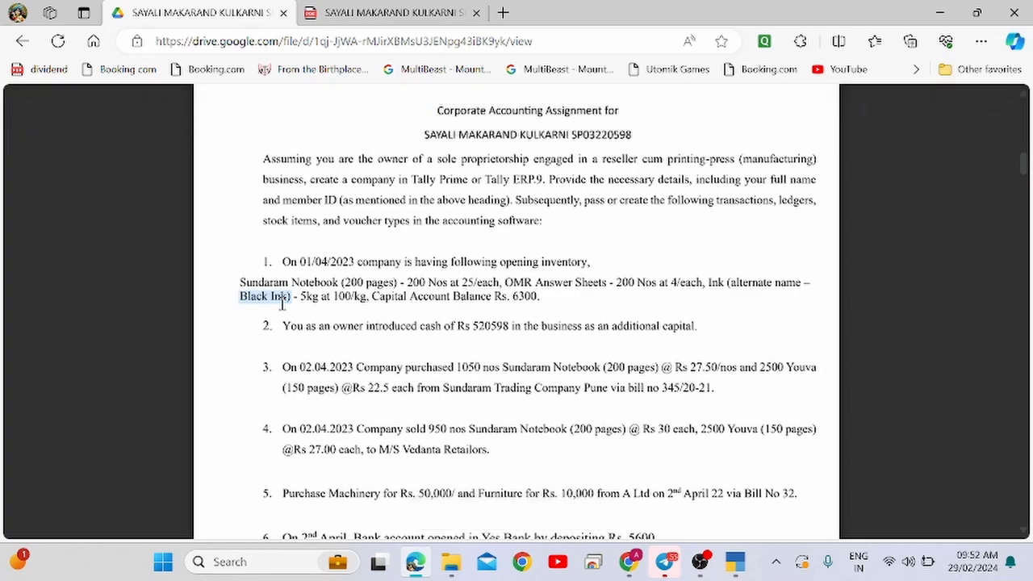
key(ctrl+c)
key(alt+Tab)
key(ctrl+v)
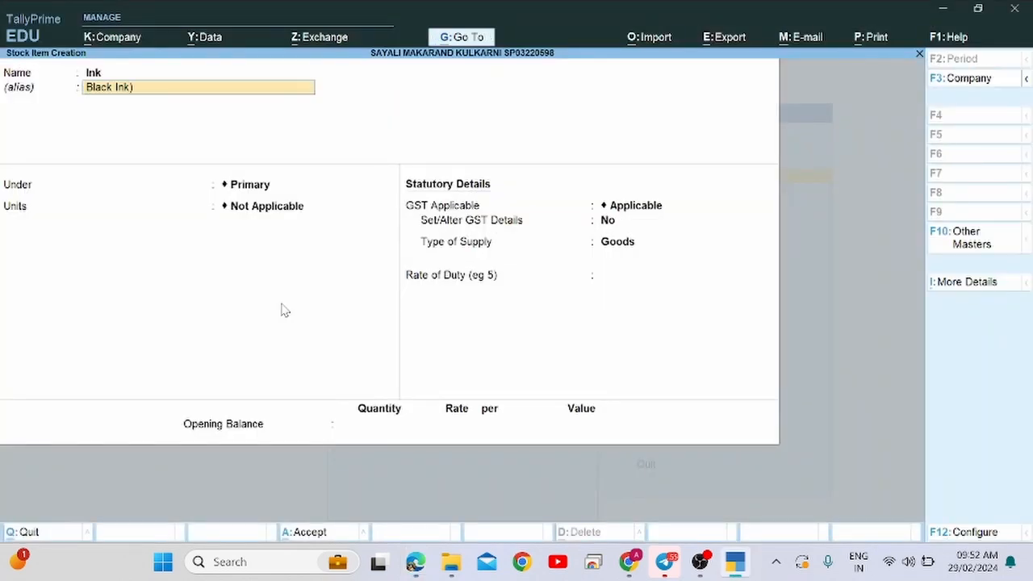
key(Return)
key(Return)
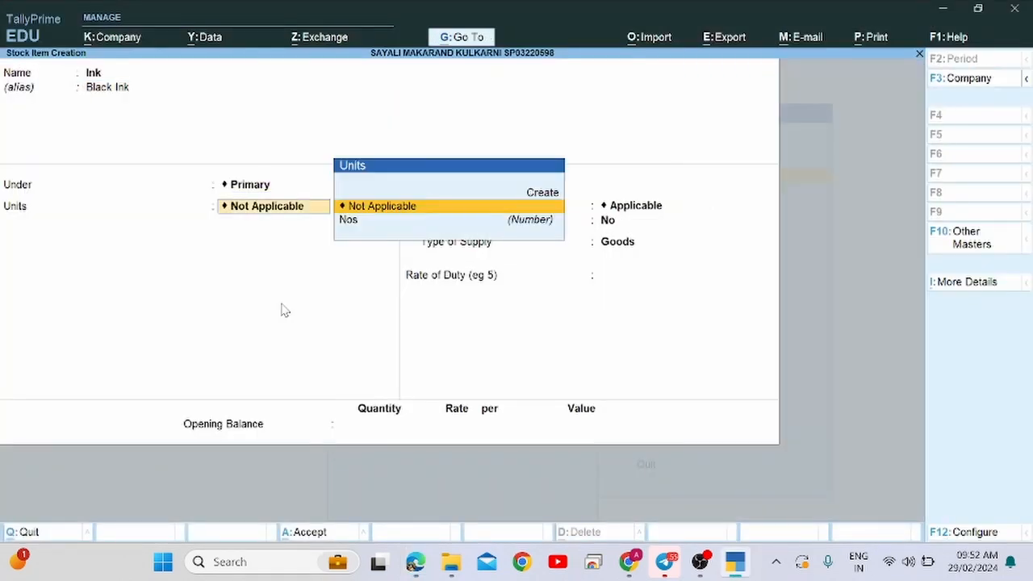
key(alt+Tab)
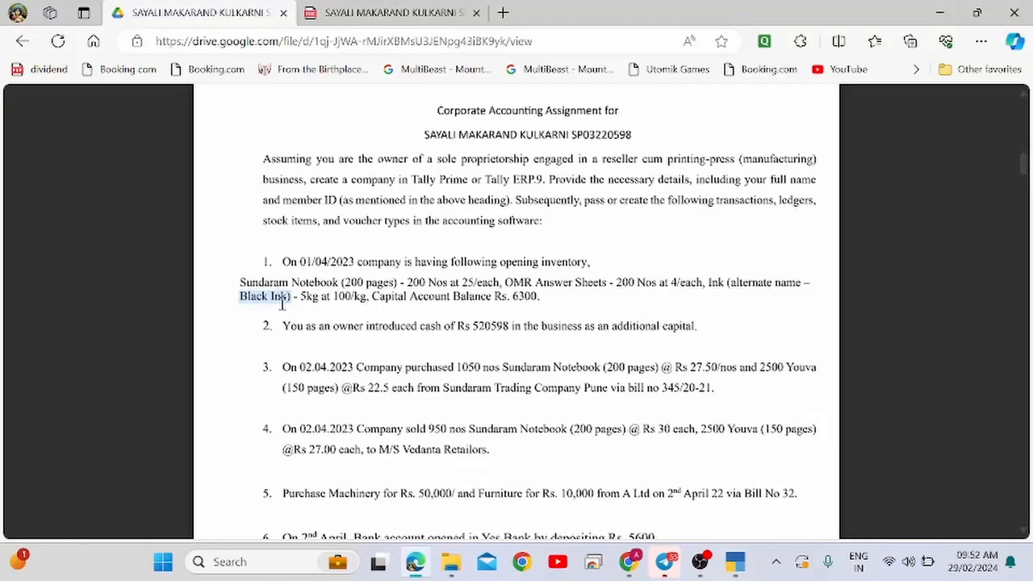
key(alt+Tab)
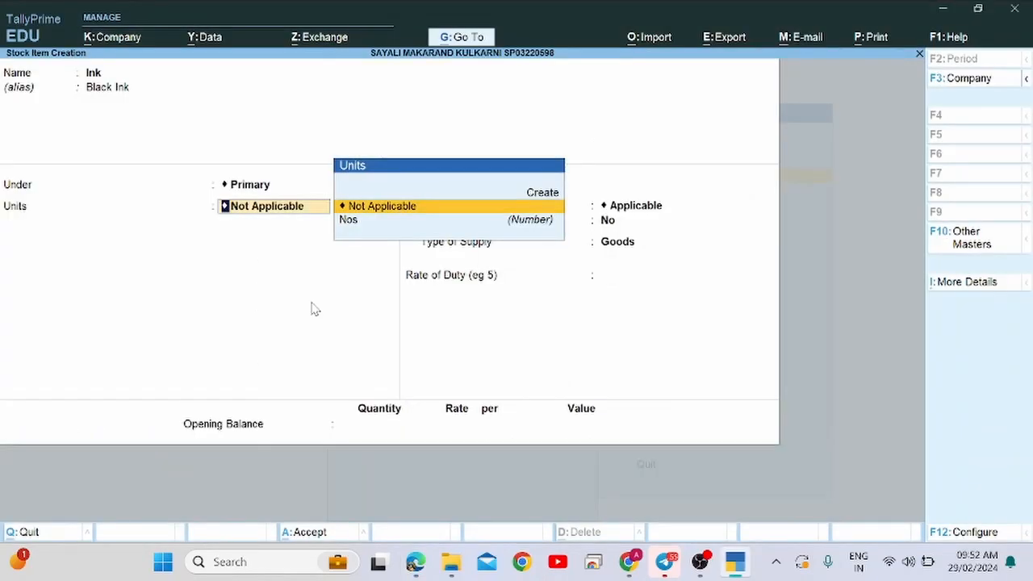
key(Up)
Create unit Kgs (Kilograms, UQC KGS-KILOGRAMS, 3 decimals) for the Ink item.
key(Return)
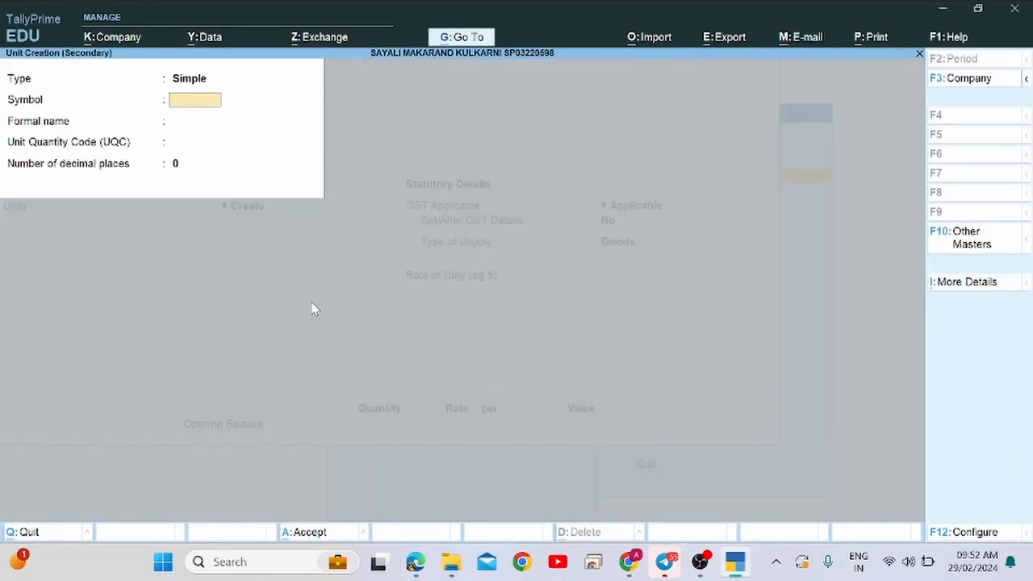
text(Kgs)
key(Return)
text(Kilograms)
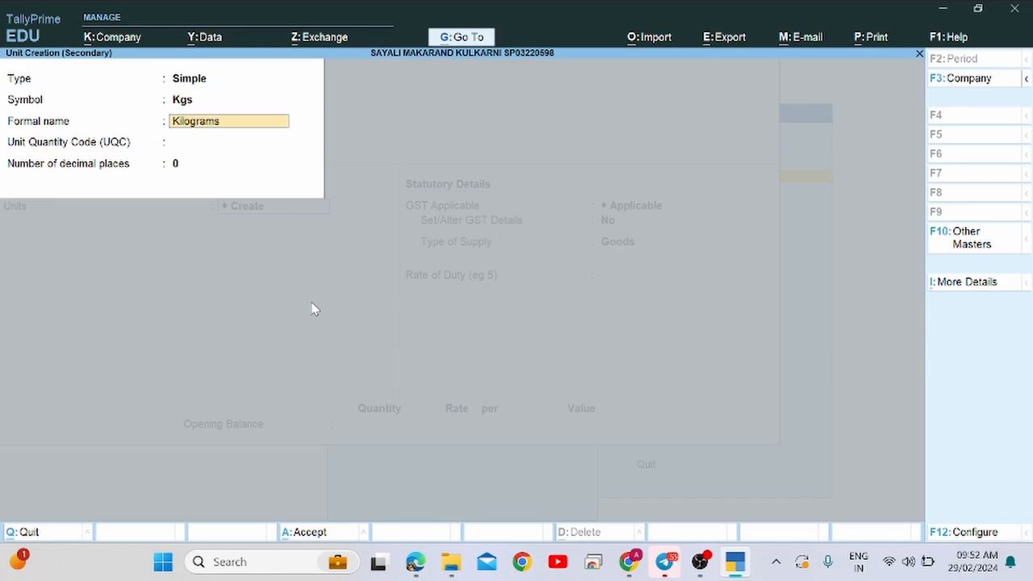
key(Return)
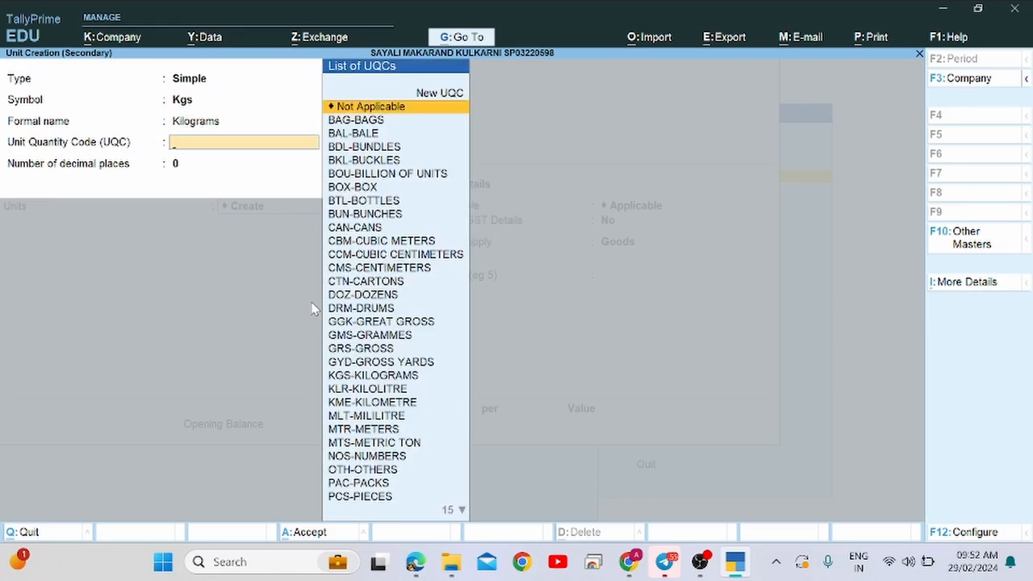
text(kgs)
key(Return)
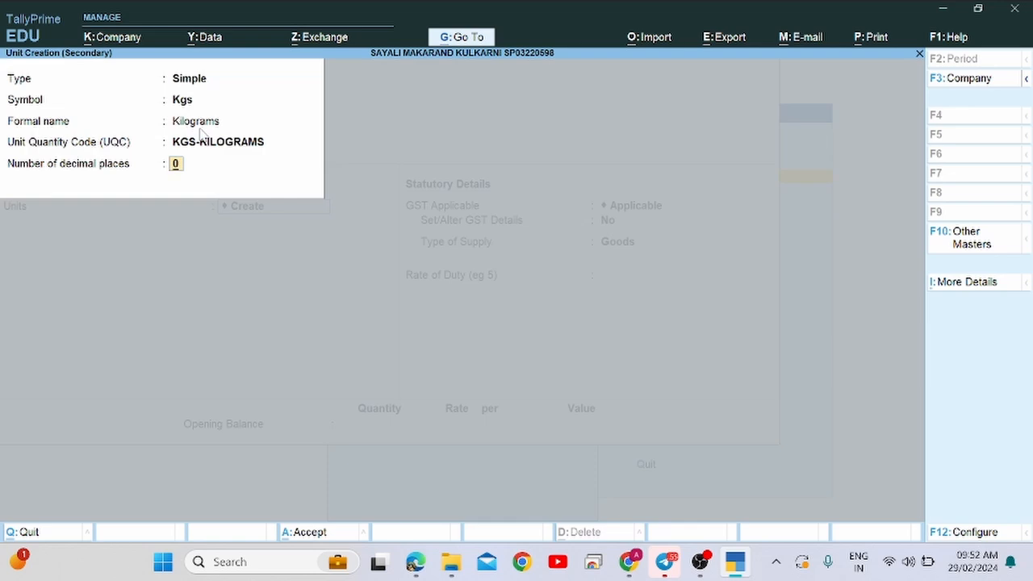
text(3)
key(Return)
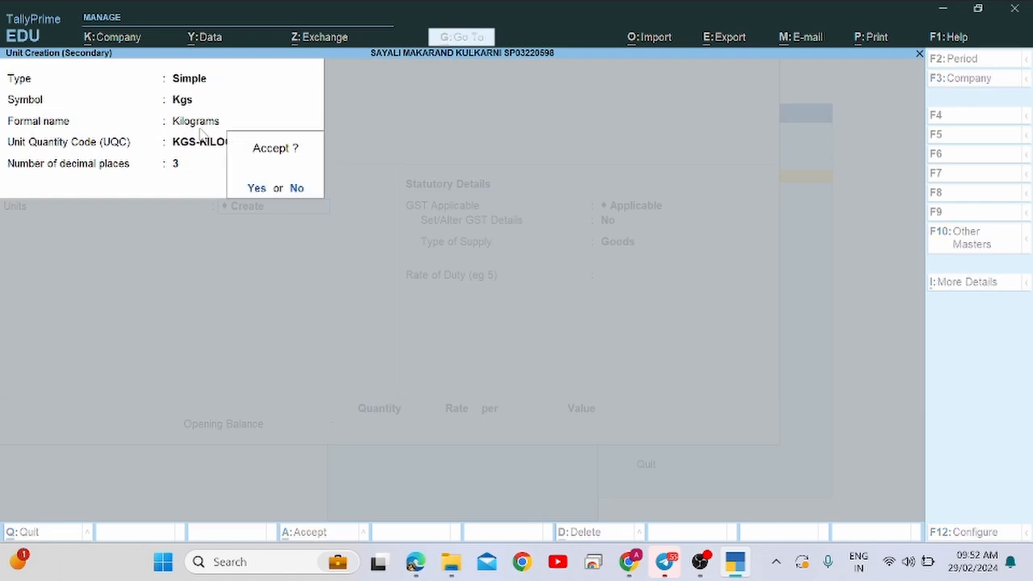
key(Return)
key(Return)
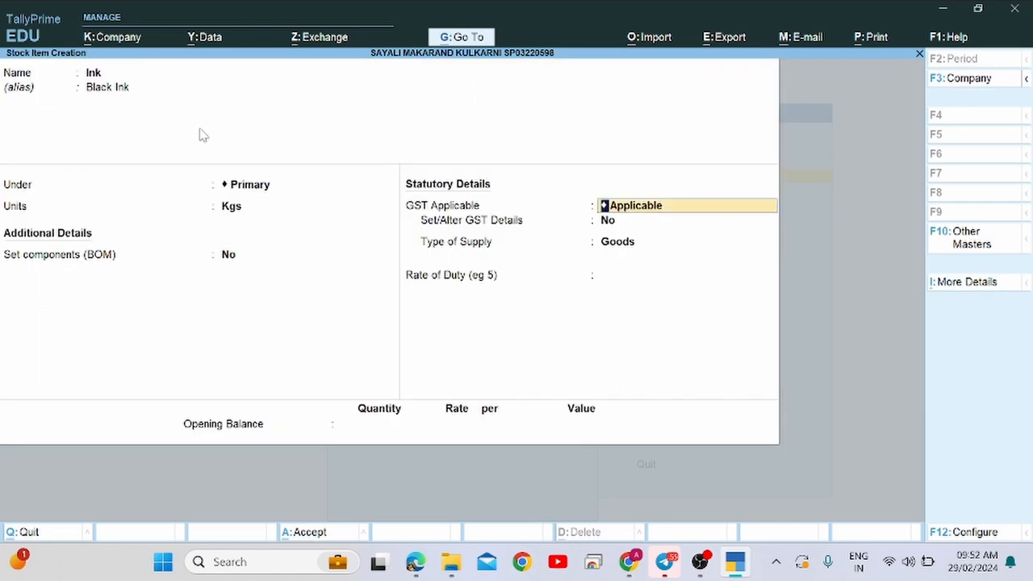
key(Return)
Keep Ink as Goods and save it with an opening balance of 5 Kgs at 100.
key(Return)
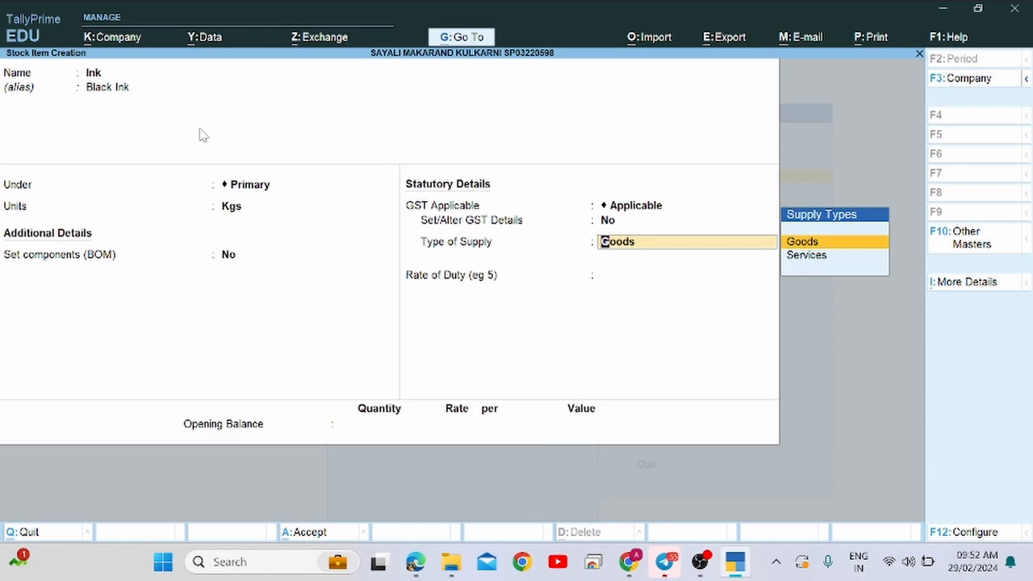
key(Return)
key(Return)
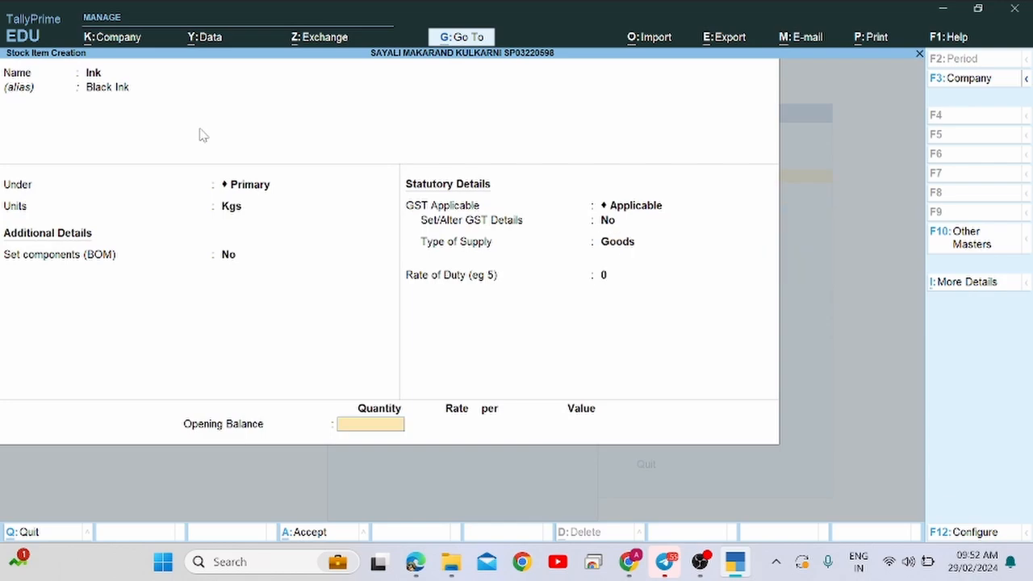
key(alt+Tab)
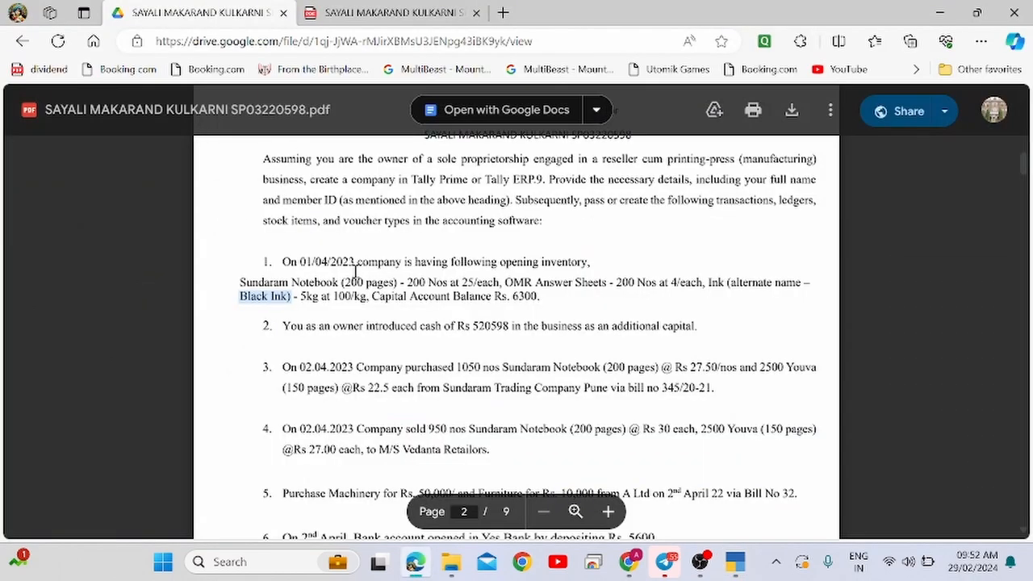
click(297, 302)
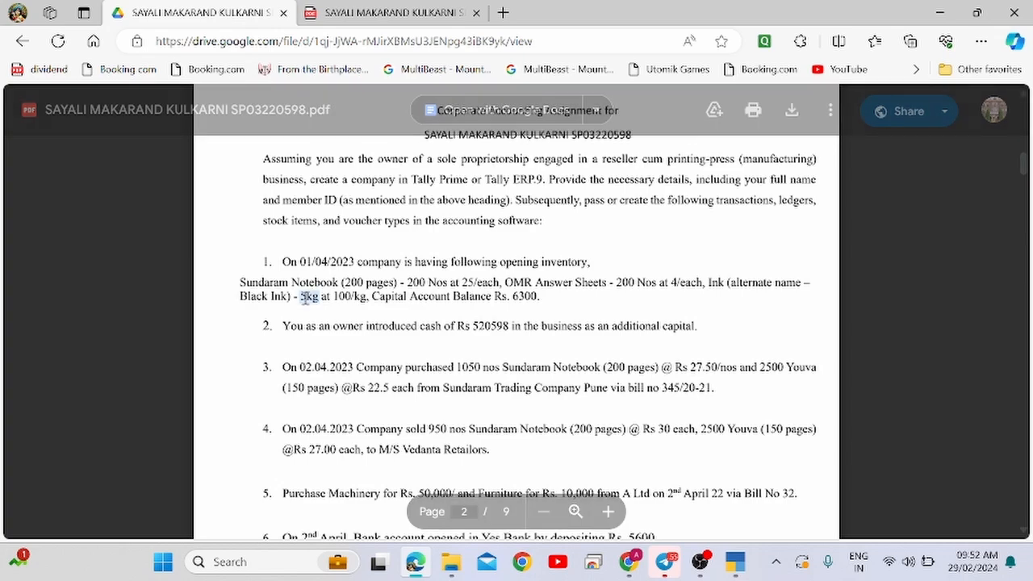
key(alt+Tab)
text(5)
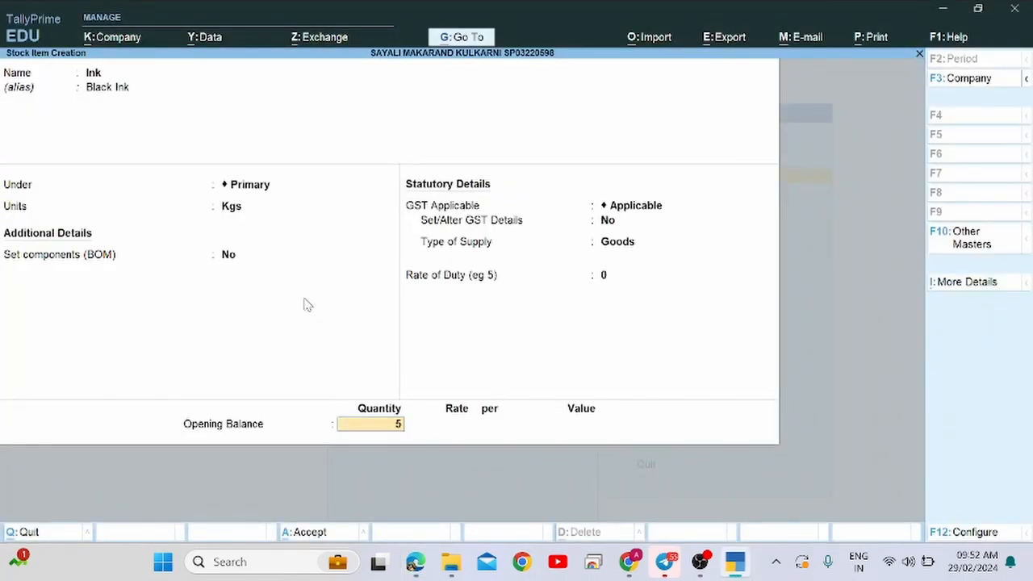
key(Return)
text(100)
key(Return)
key(Return)
key(Return)
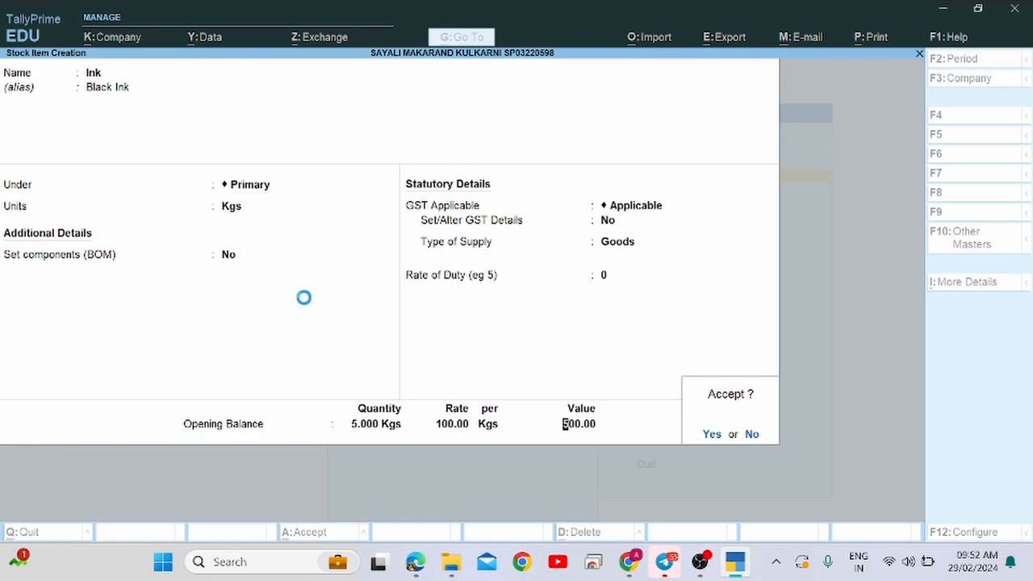
key(Return)
Mark 'Capital Account' in the assignment and leave the blank stock item form.
key(alt+Tab)
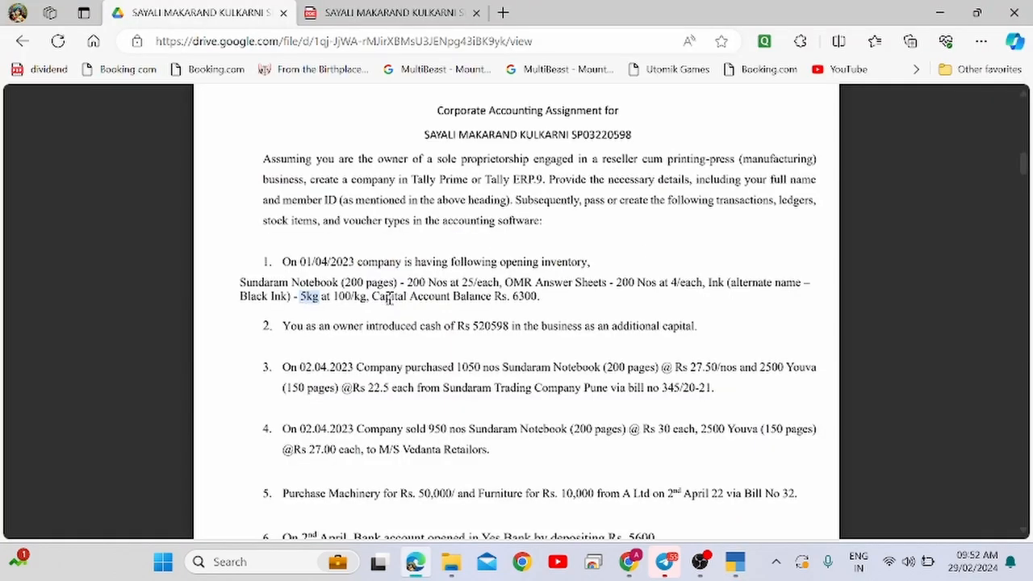
drag(371, 296, 477, 297)
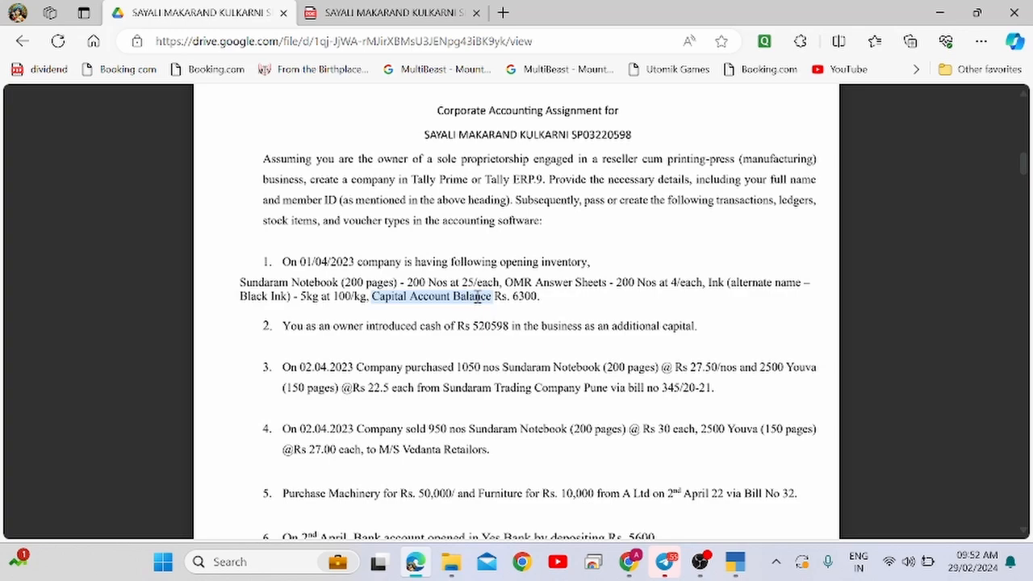
click(453, 296)
drag(452, 297, 381, 296)
key(ctrl+c)
key(alt+Tab)
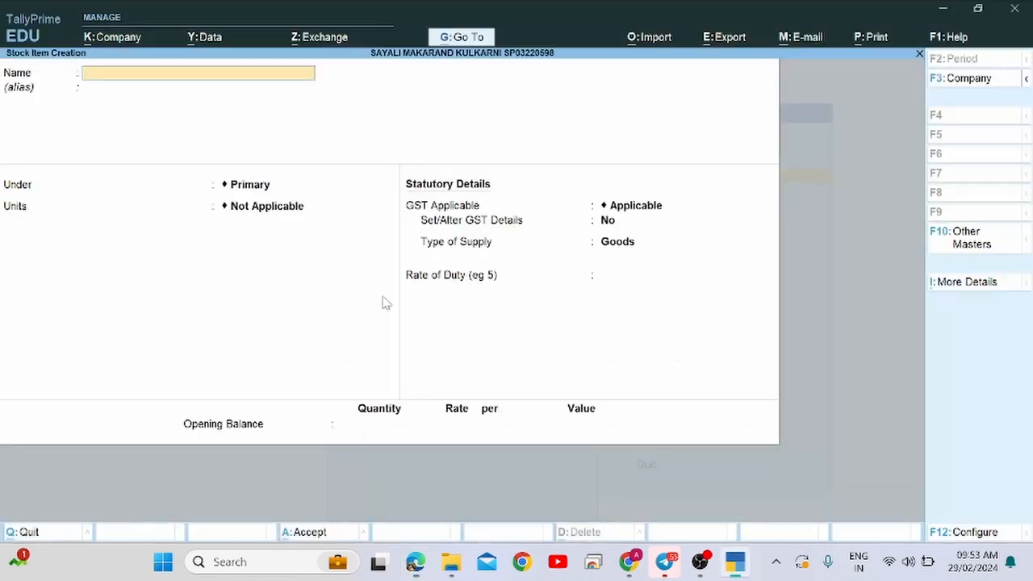
key(Escape)
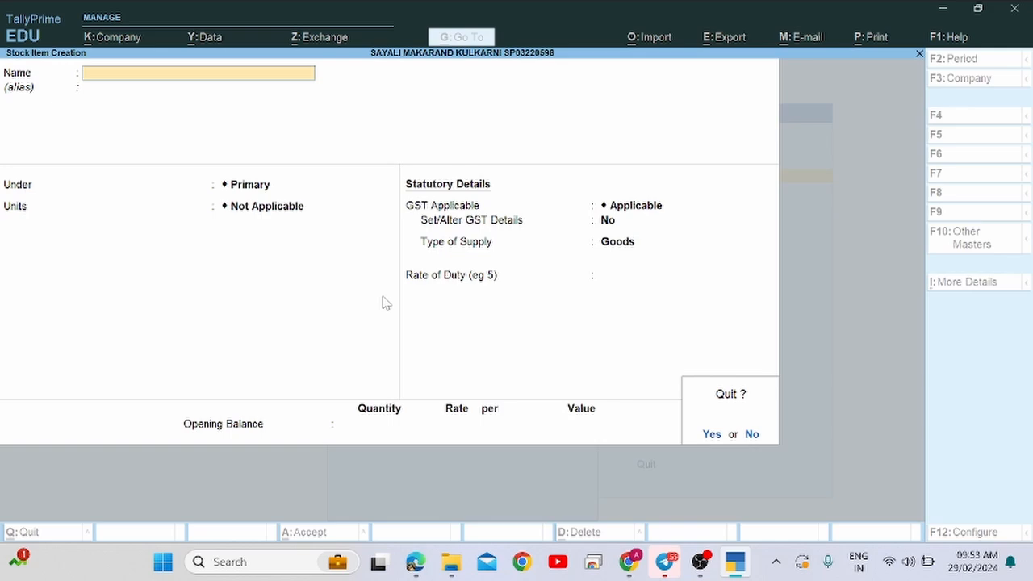
Quit stock item creation and start a new ledger from the List of Masters.
key(y)
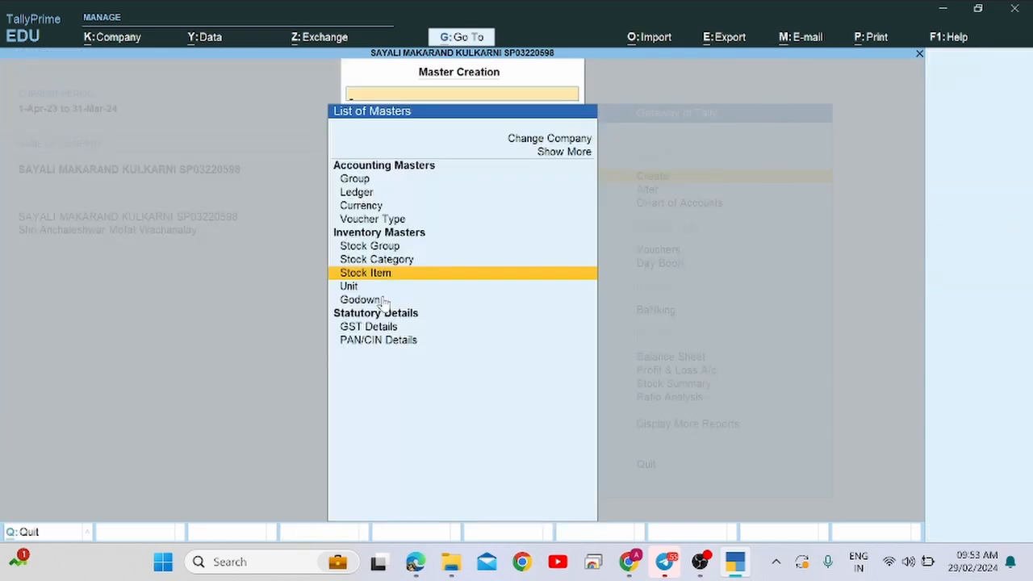
key(Up)
key(Up)
key(Up)
key(Down)
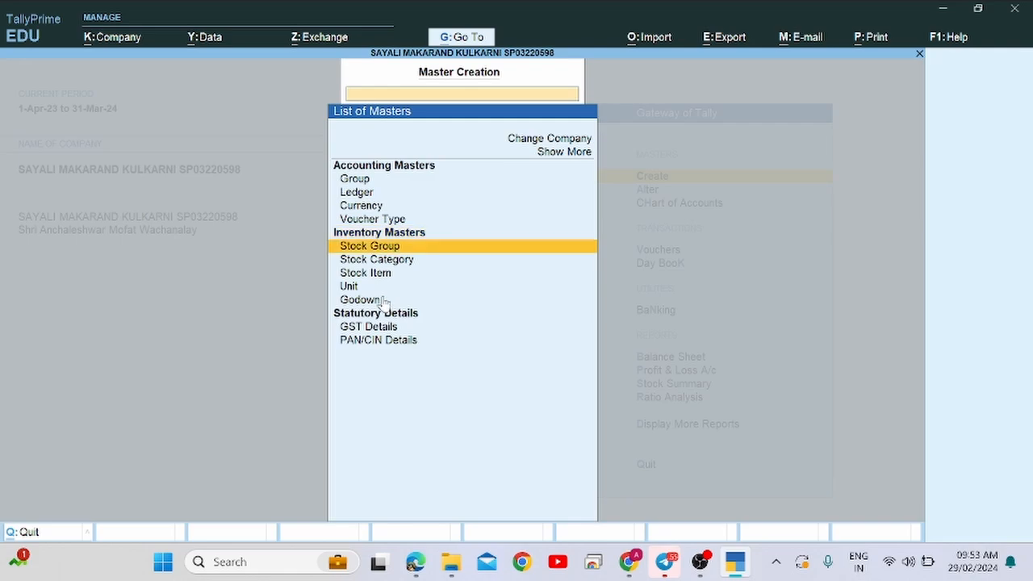
key(Up)
key(Up)
key(Up)
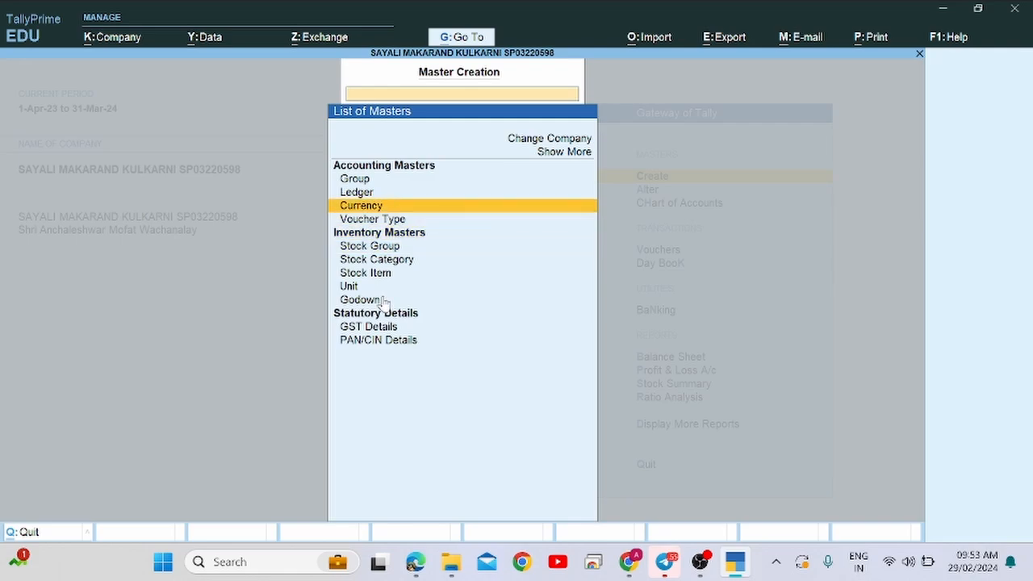
key(Up)
key(Return)
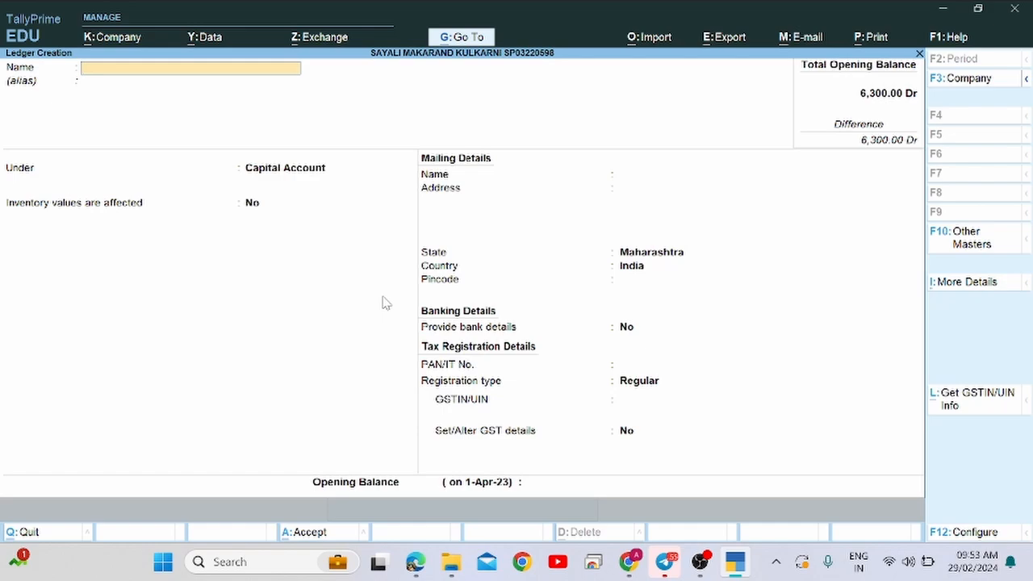
Name the ledger Capital Account under the Capital Account group, keeping state Maharashtra.
key(ctrl+v)
key(Return)
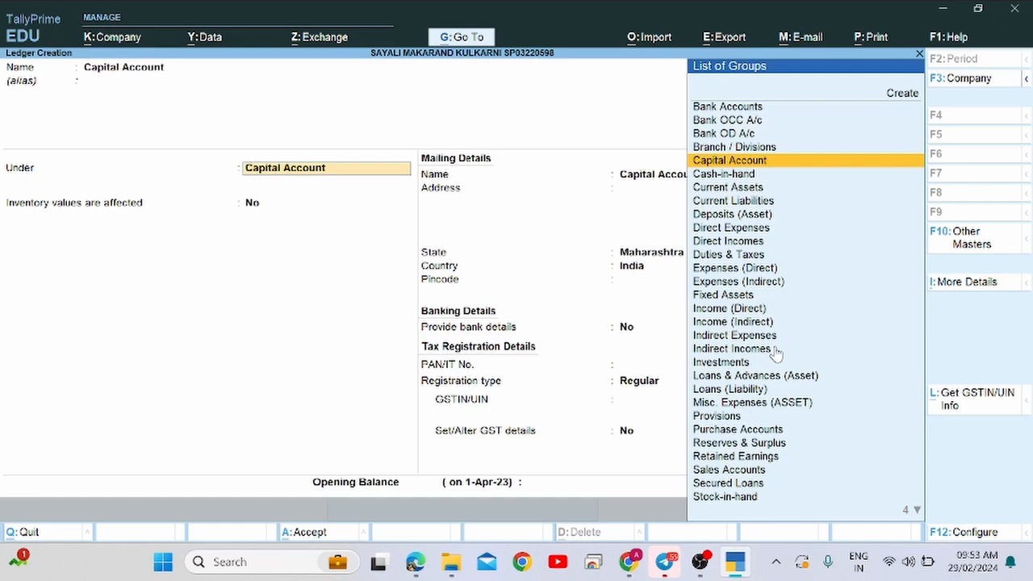
text(C)
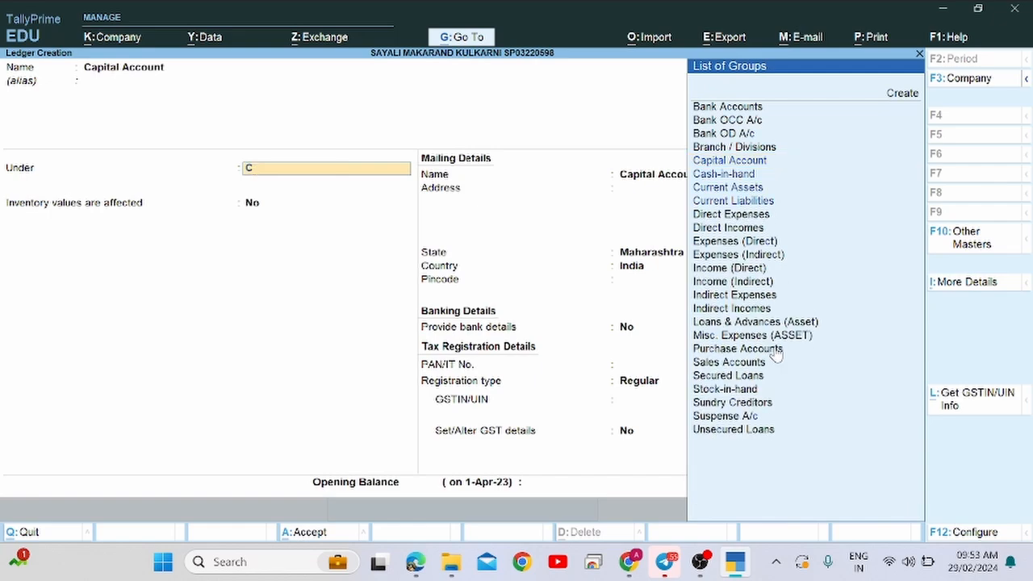
text(ap)
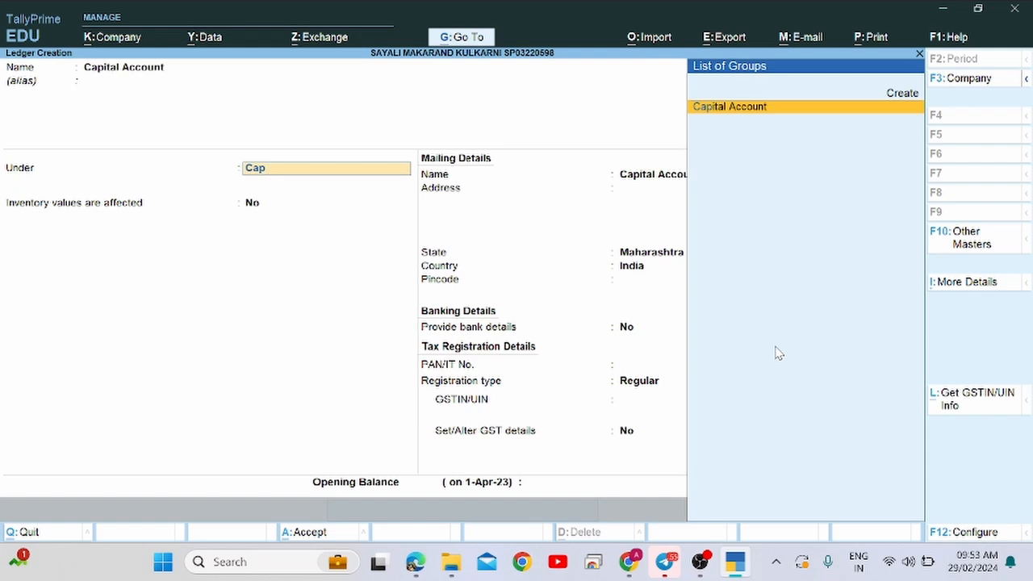
key(Return)
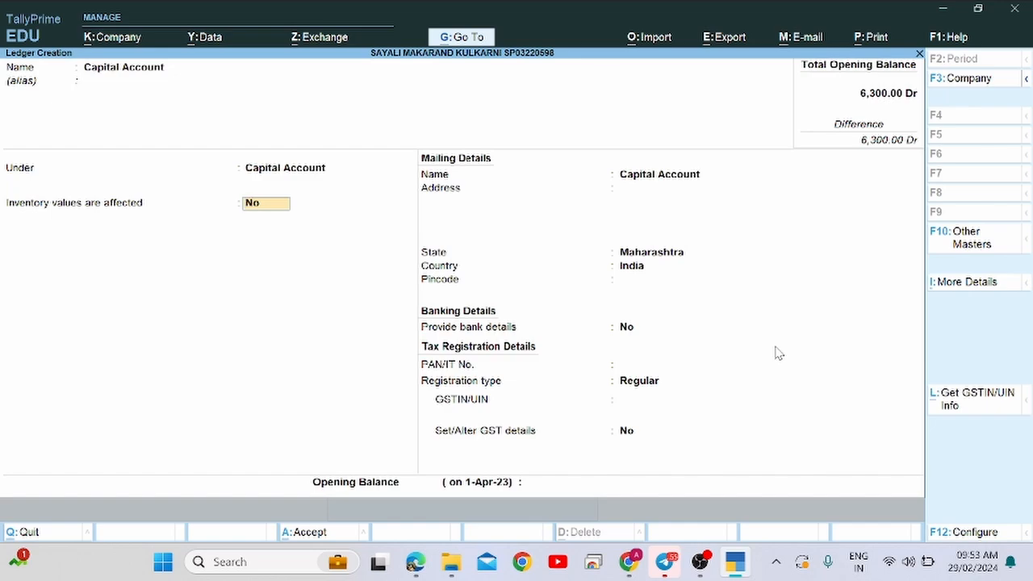
key(Return)
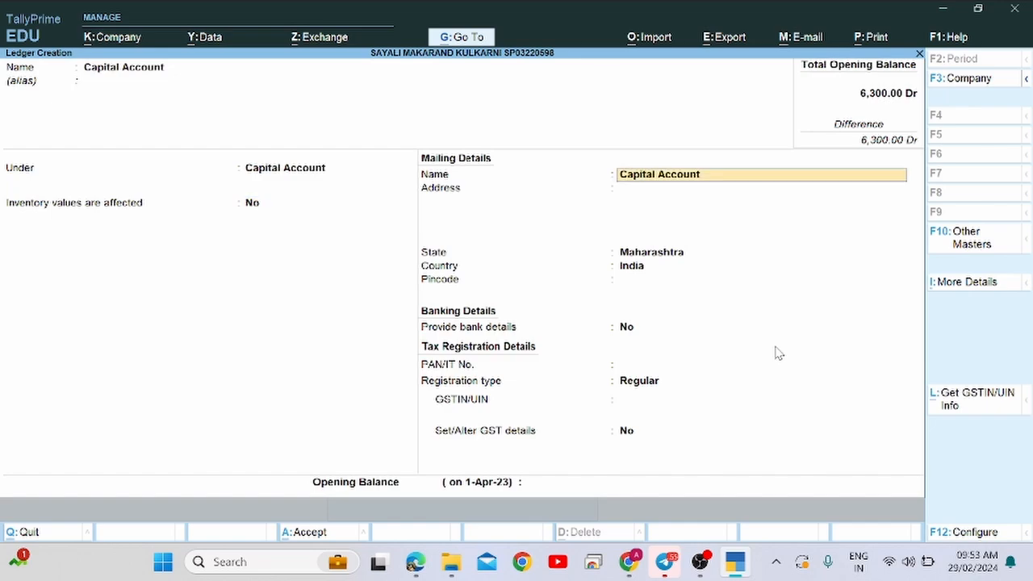
key(Return)
key(Return)
key(Return)
key(Return)
key(Return)
key(Return)
key(Return)
key(Return)
key(Return)
key(Return)
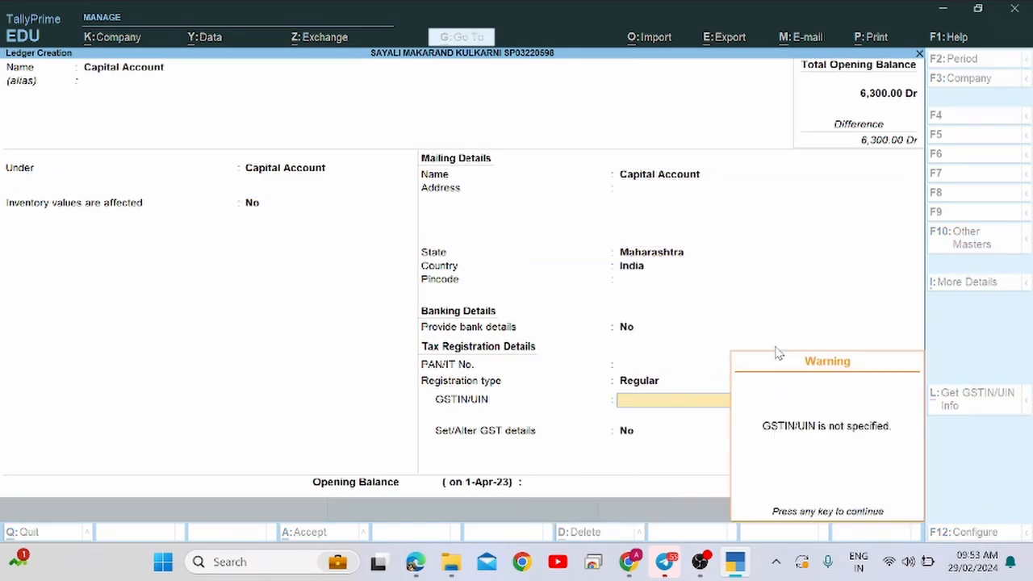
key(Return)
key(alt+Tab)
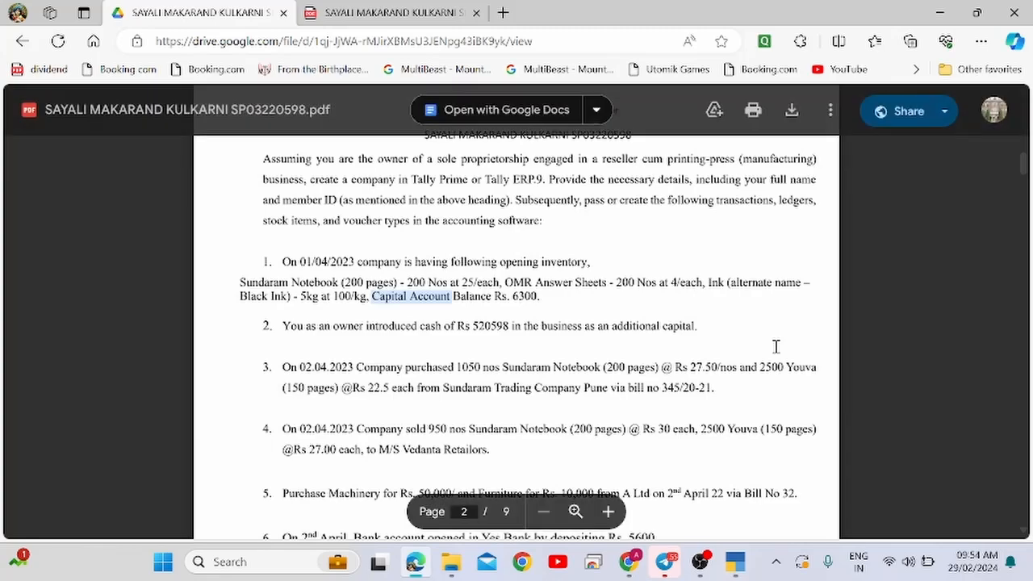
Enter the 6,300 Cr opening balance from the assignment and save the Capital Account ledger.
double_click(525, 296)
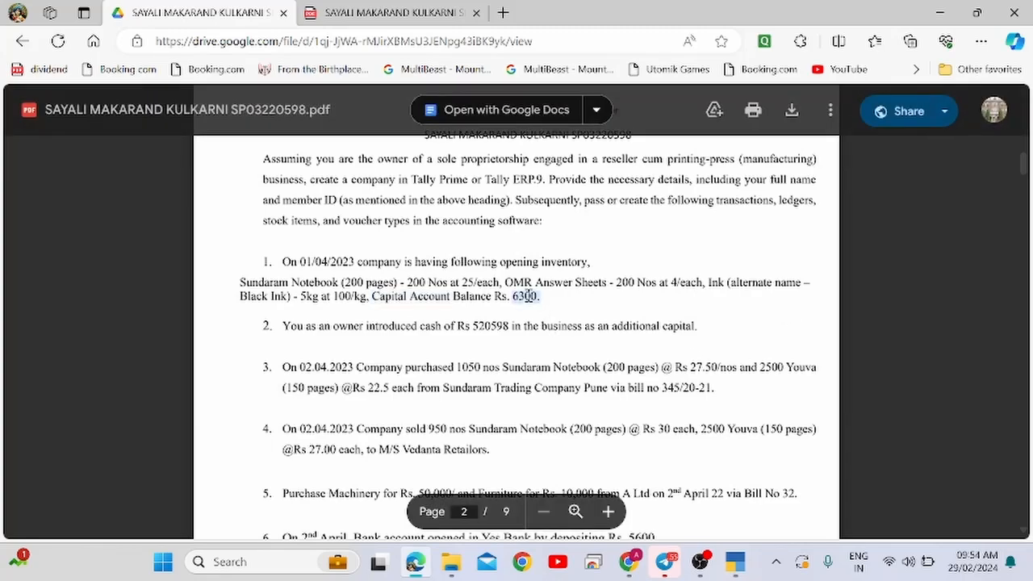
key(alt+Tab)
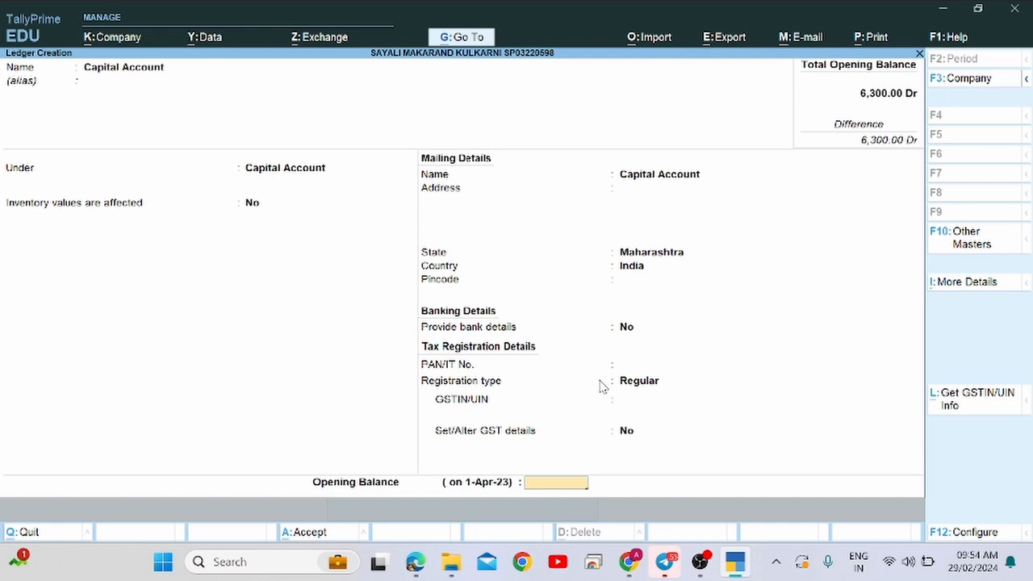
text(6300)
key(Return)
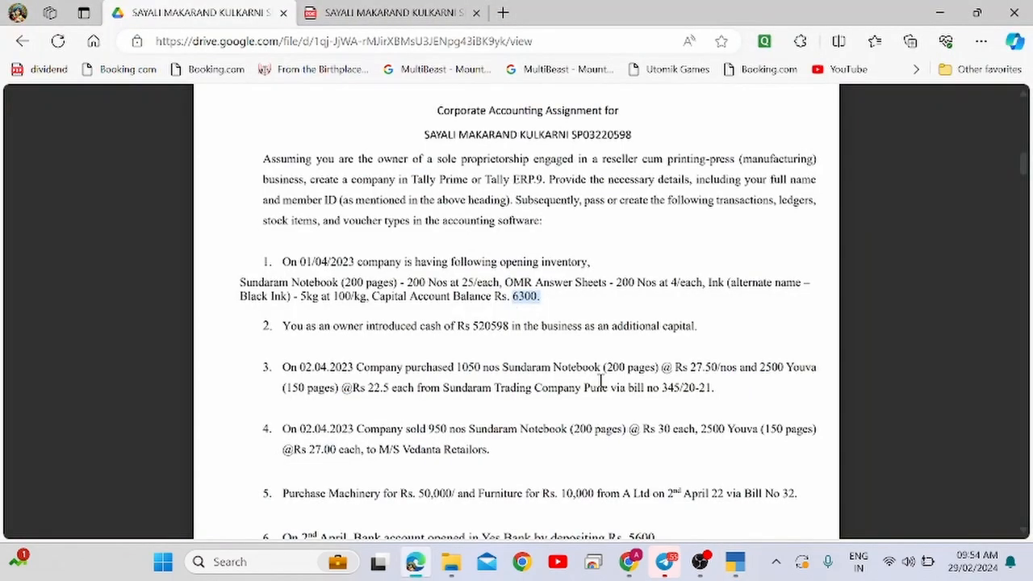
key(alt+Tab)
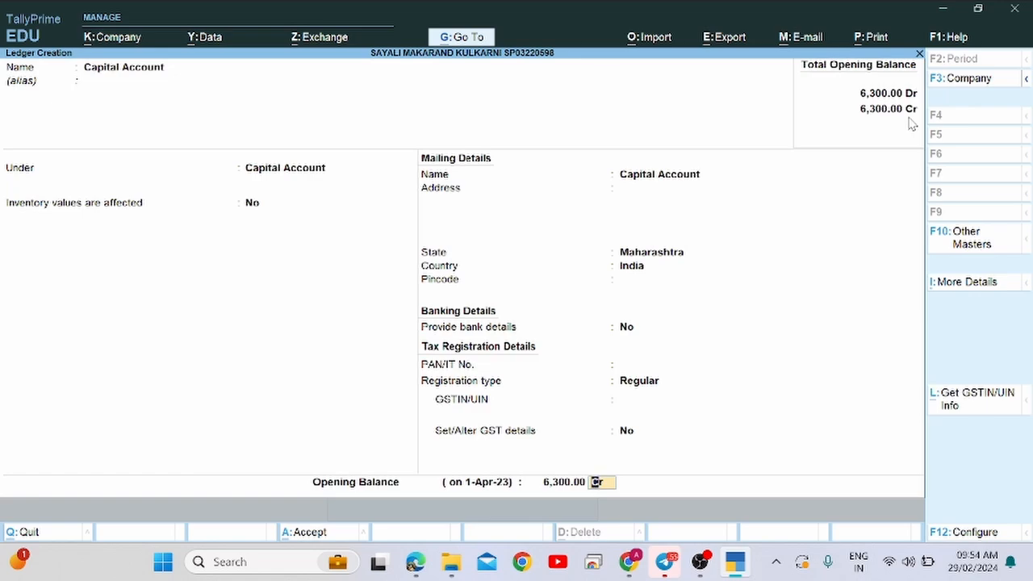
key(Return)
key(Return)
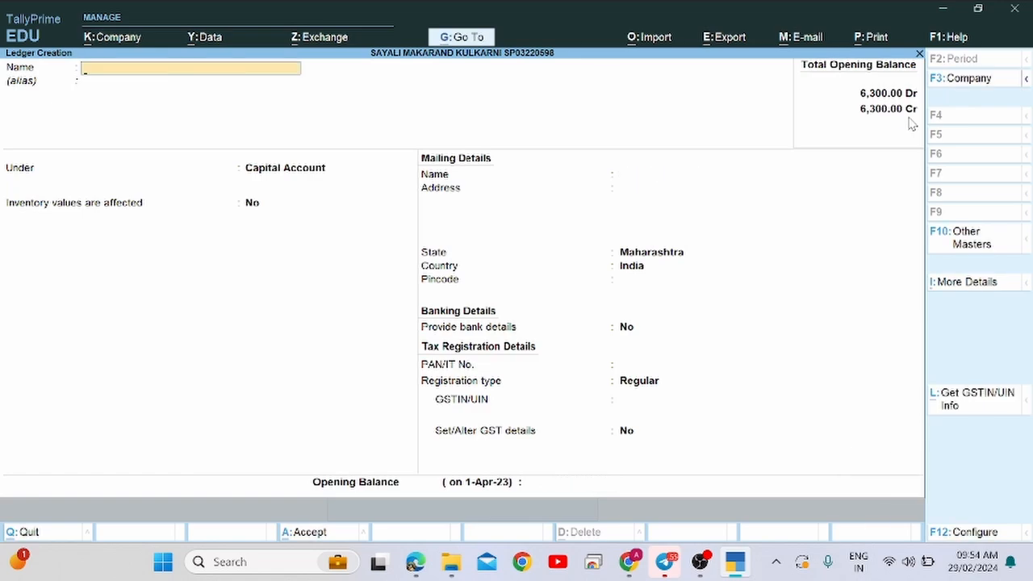
Review the Balance Sheet showing 6,300.00 on both sides, then stay at the Gateway of Tally.
key(Escape)
key(Escape)
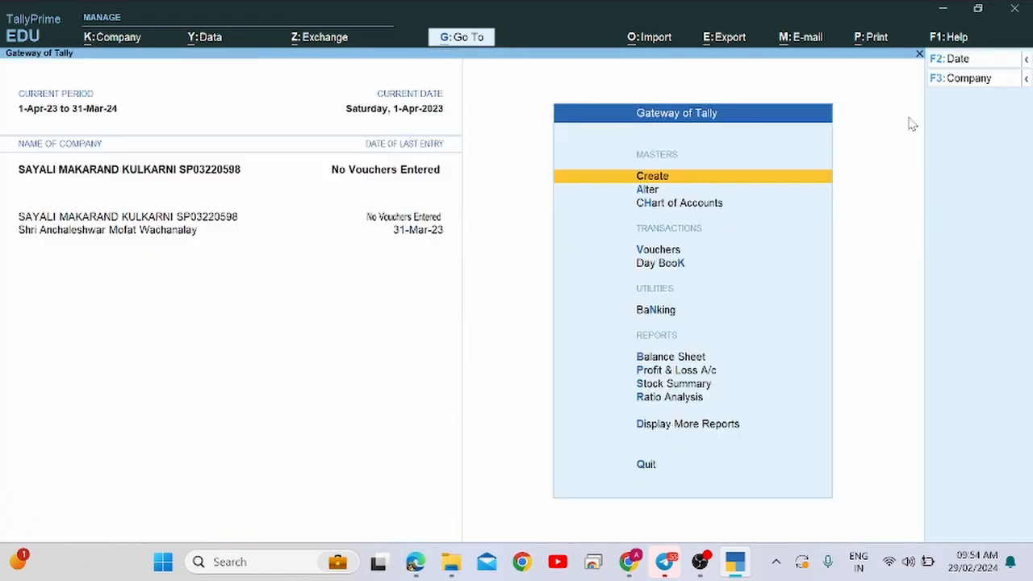
key(b)
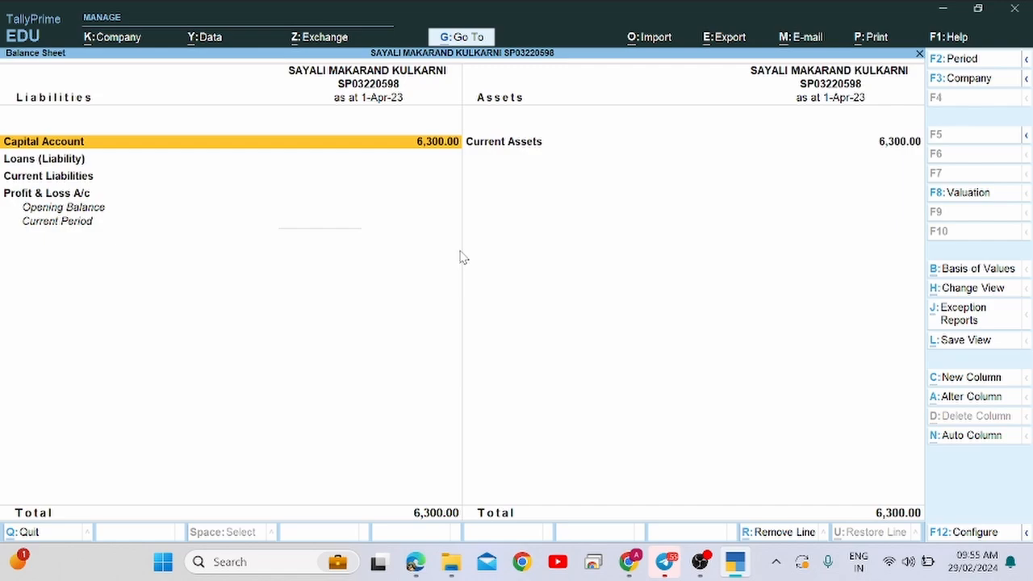
key(Escape)
key(Escape)
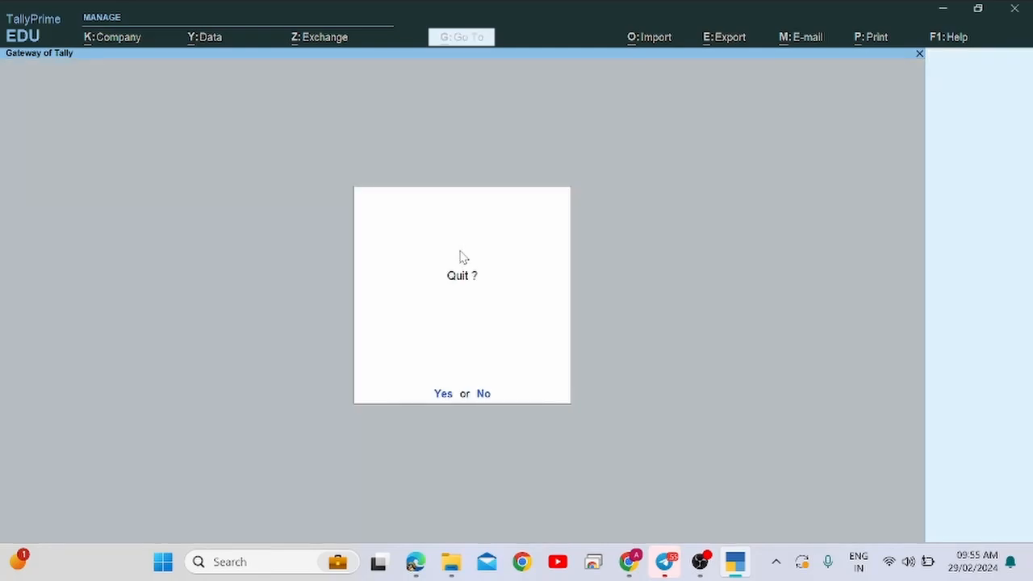
key(n)
key(Down)
key(Down)
key(Down)
key(Down)
key(Down)
key(Down)
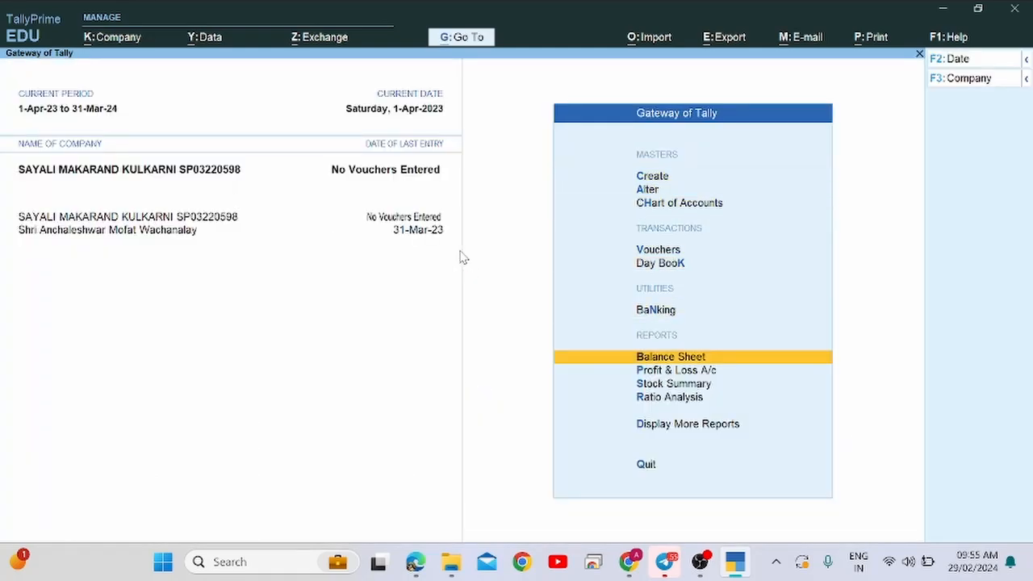
key(alt+Tab)
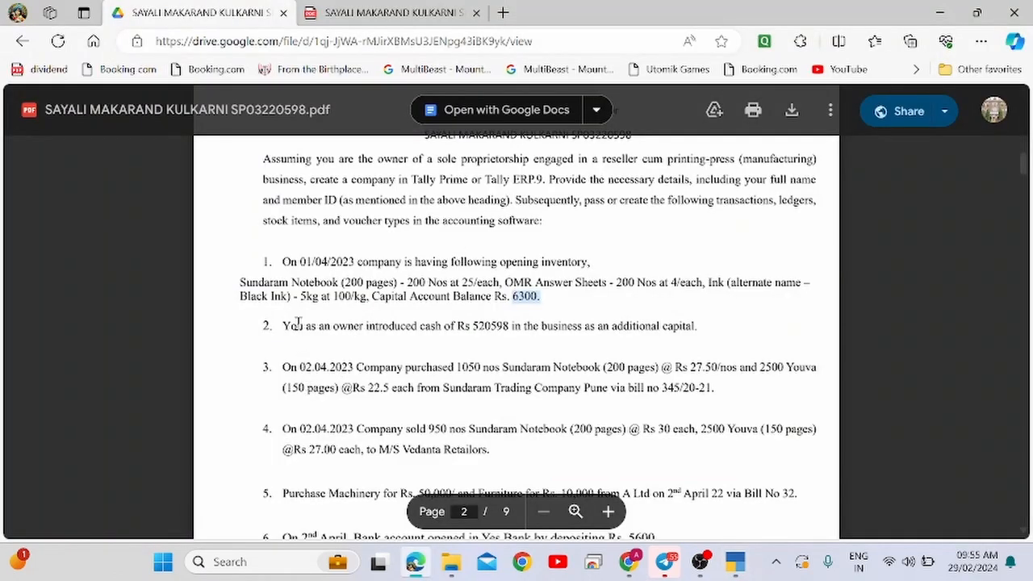
drag(284, 325, 509, 326)
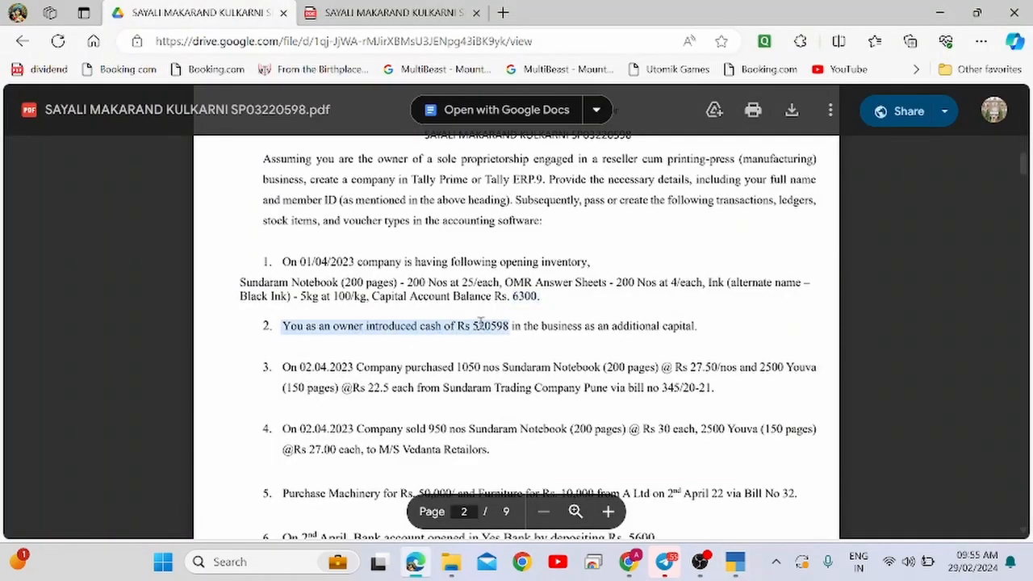
double_click(483, 325)
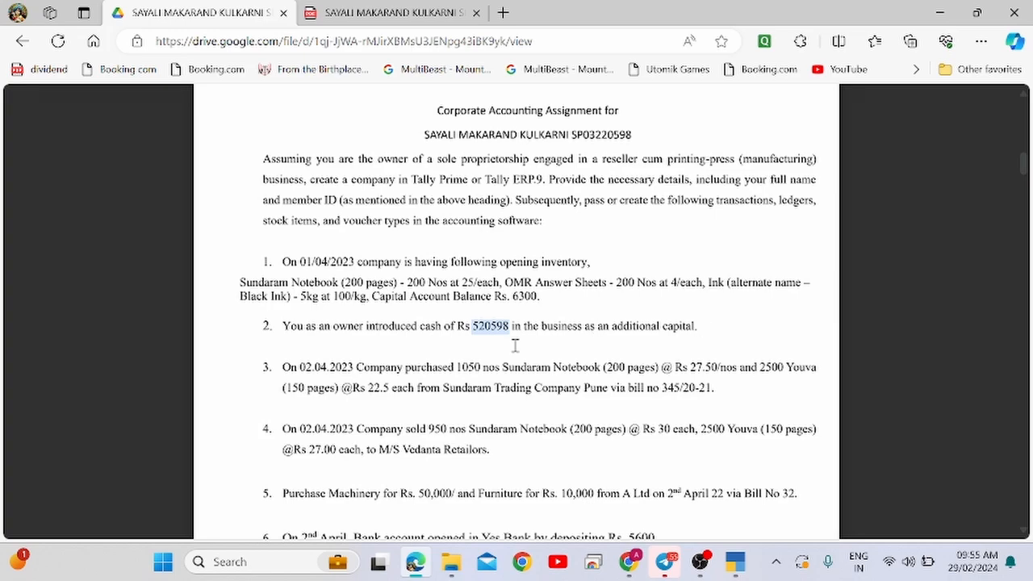
click(430, 326)
double_click(430, 327)
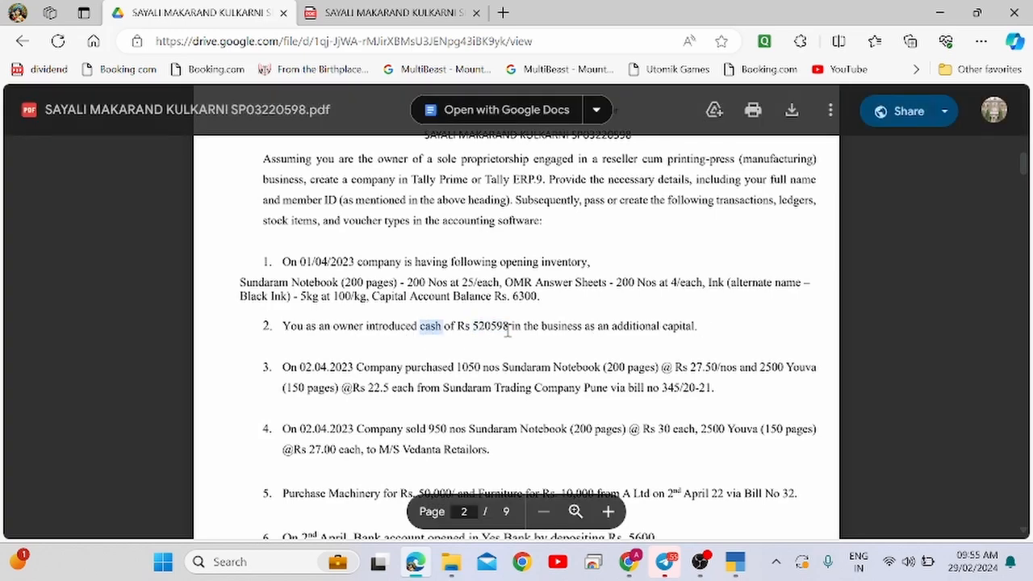
double_click(492, 324)
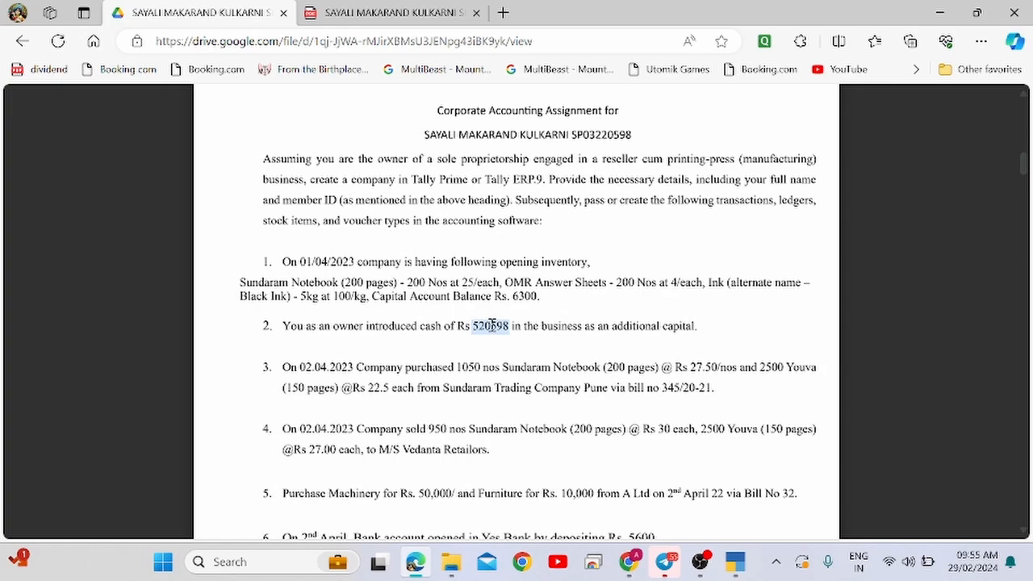
key(alt+Tab)
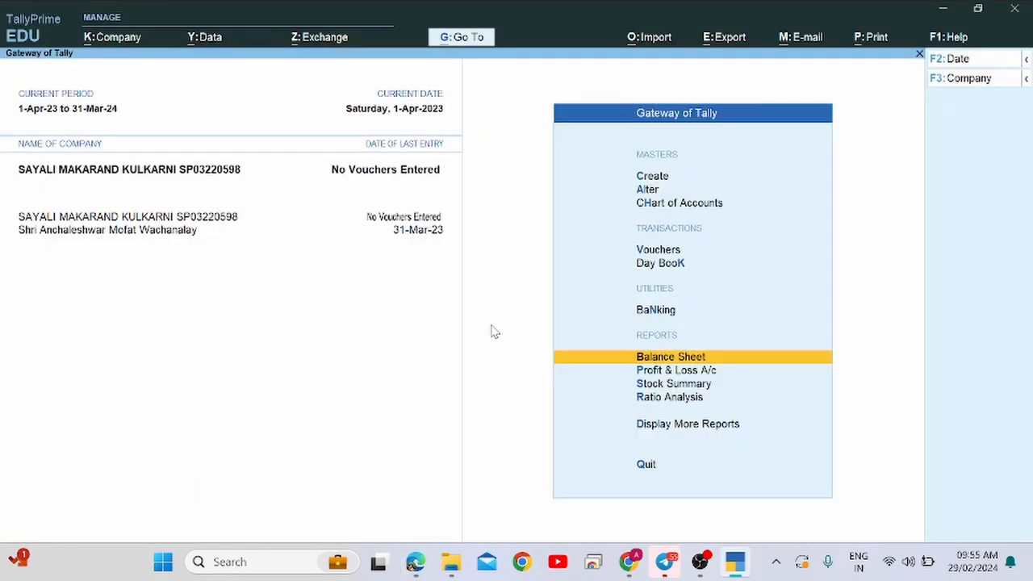
Start voucher entry and switch it to a Receipt voucher, No. 1.
key(Up)
key(Up)
key(Up)
key(Return)
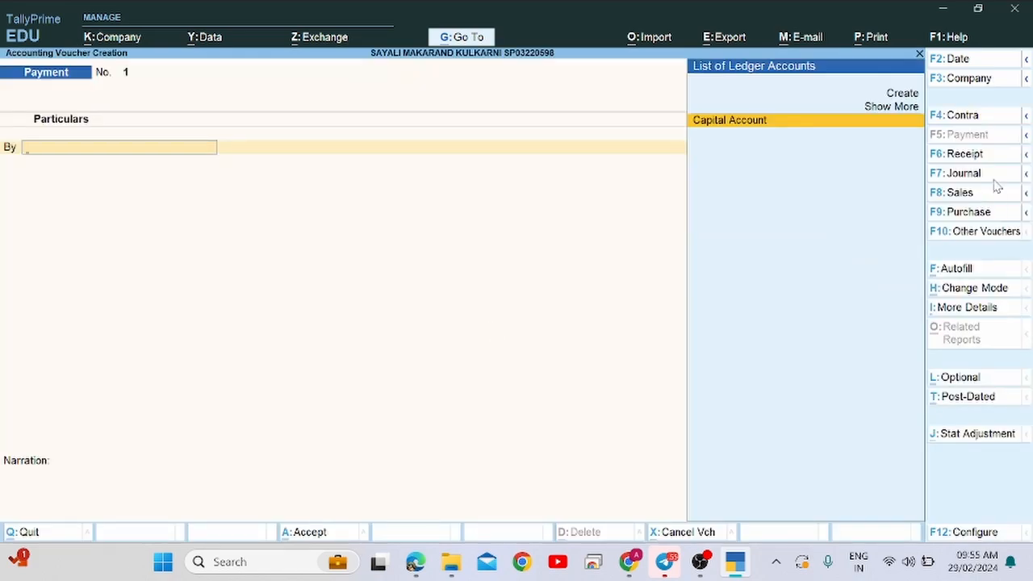
click(968, 154)
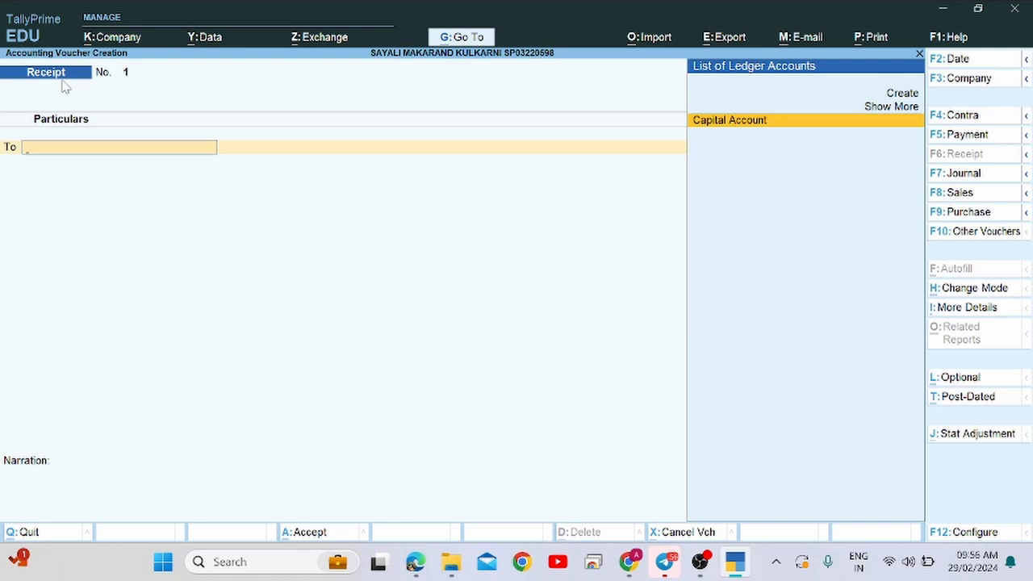
key(alt+Tab)
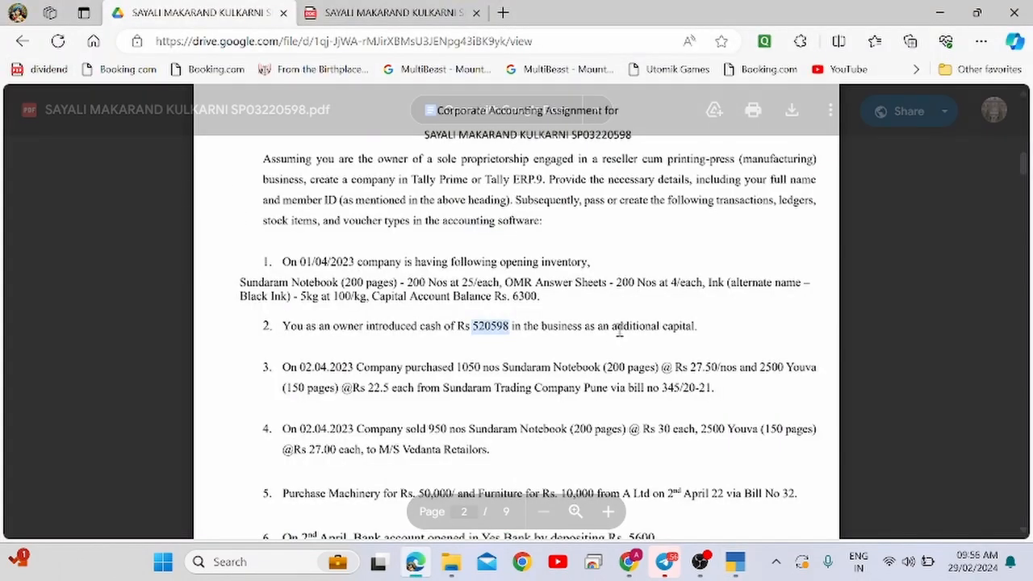
key(alt+Tab)
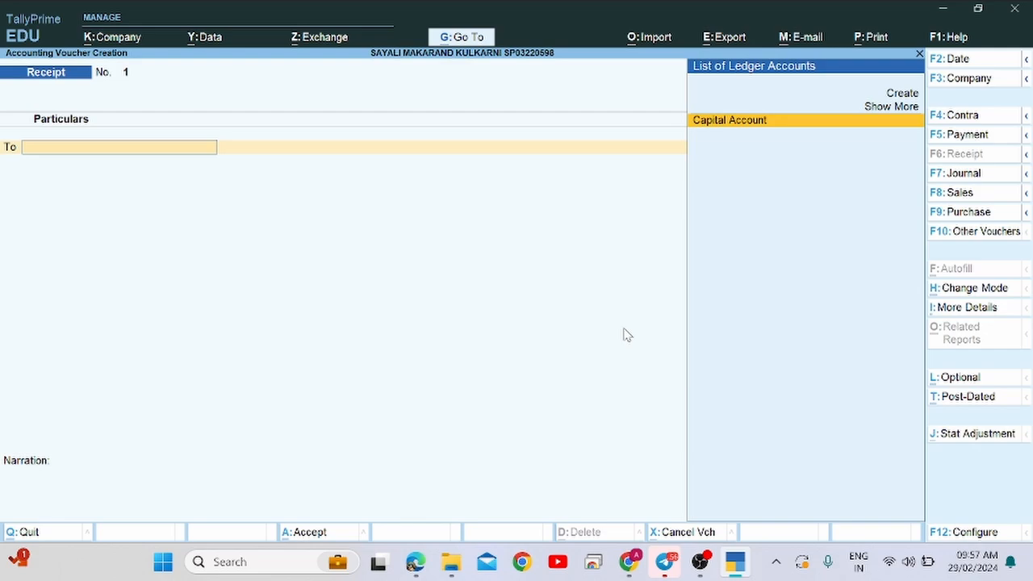
Credit Capital Account with 5,20,598 on Receipt voucher 1.
text(Ca)
key(Return)
key(alt+Tab)
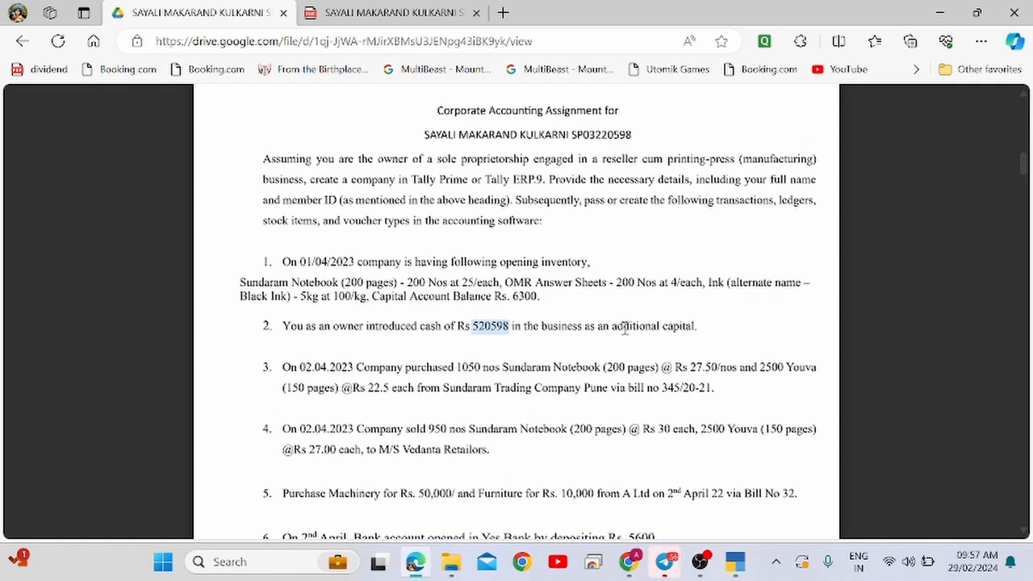
key(alt+Tab)
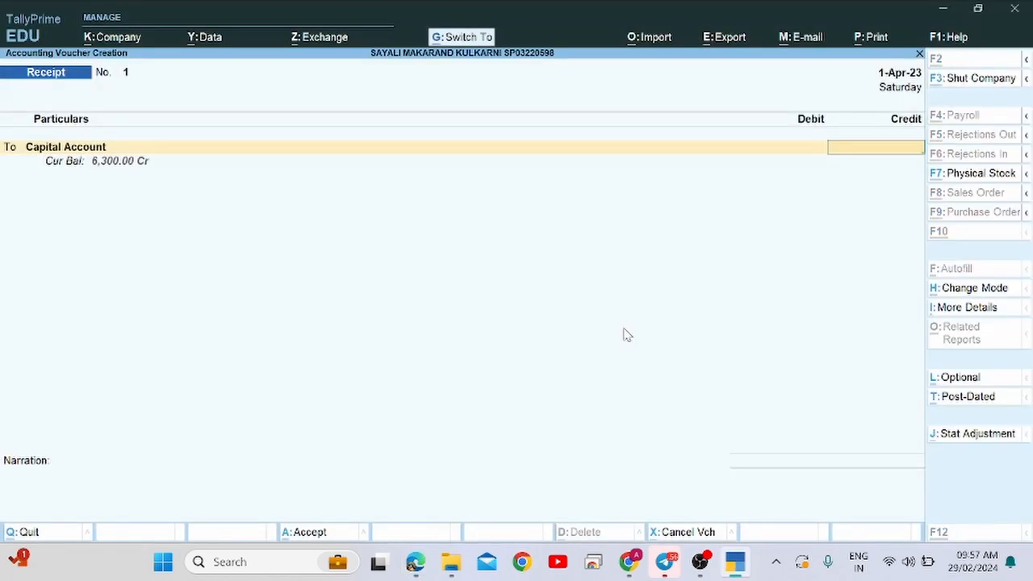
key(ctrl+alt+v)
key(Return)
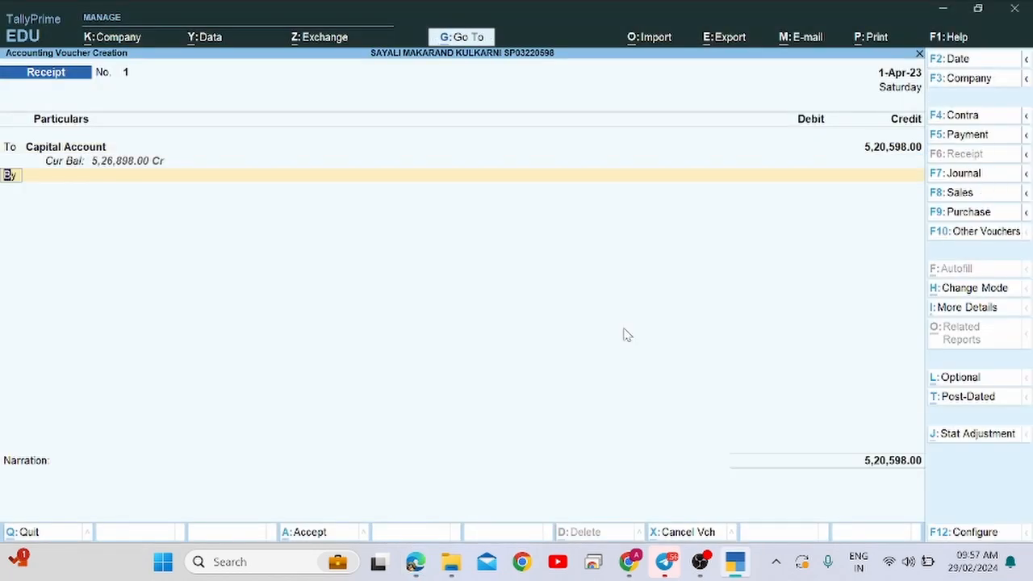
Debit Cash with the same 5,20,598, skip the narration and save the receipt.
key(Return)
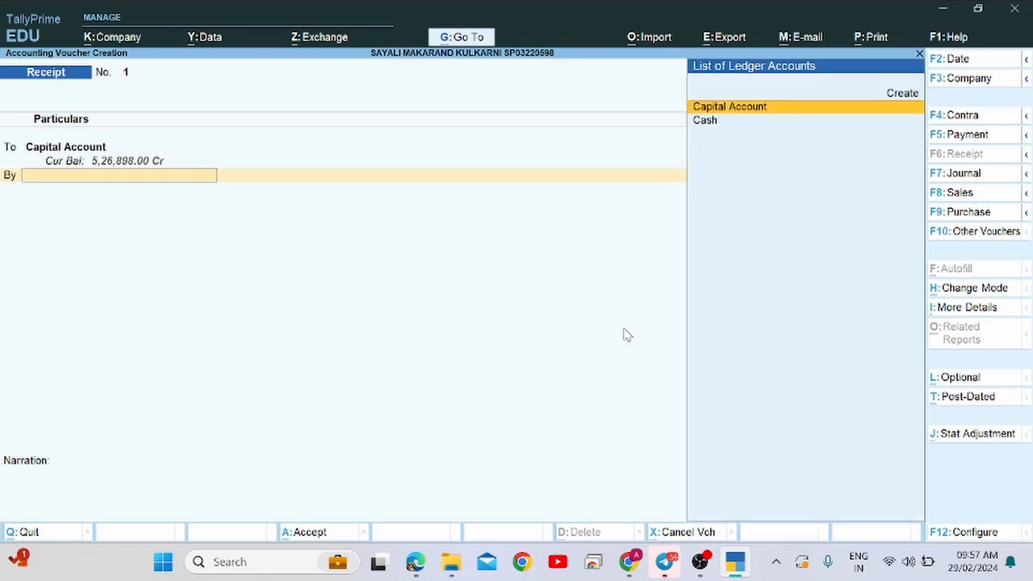
key(Down)
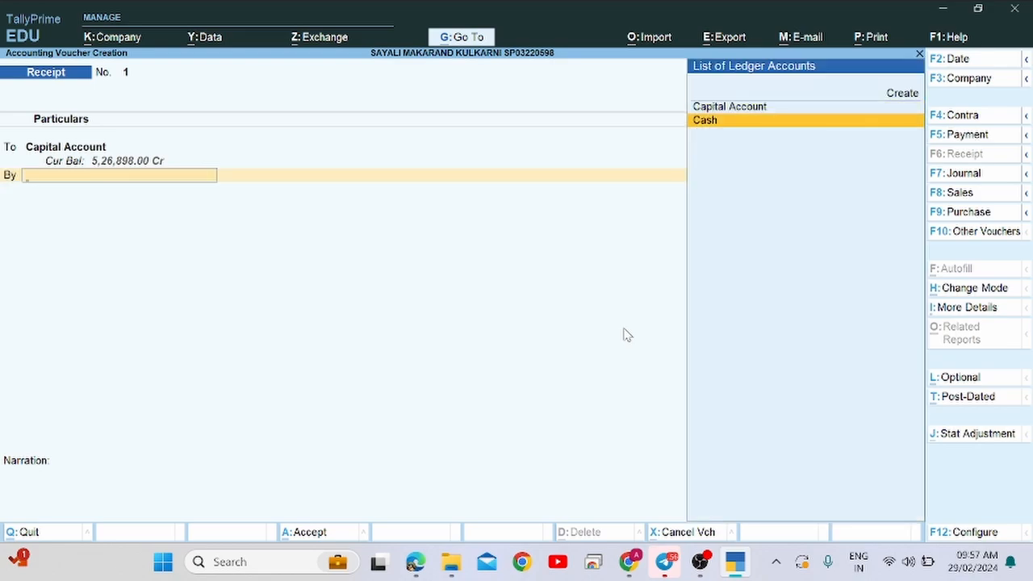
key(Return)
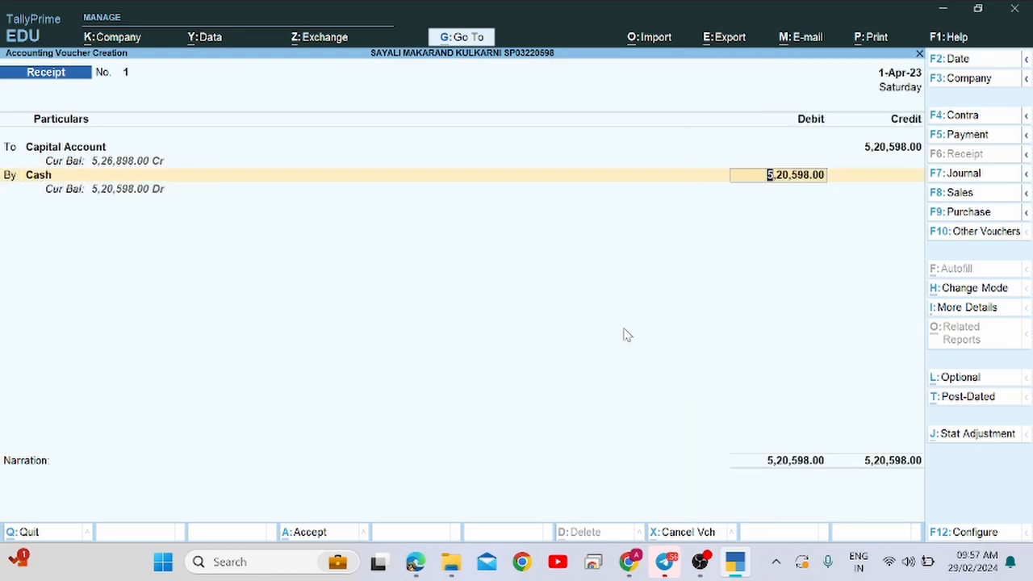
key(alt+Tab)
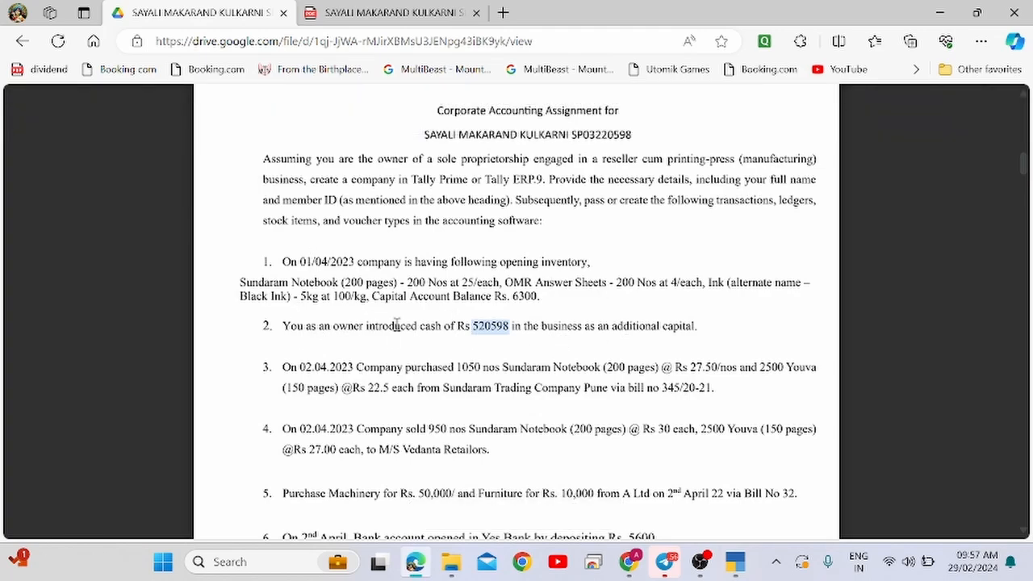
key(alt+Tab)
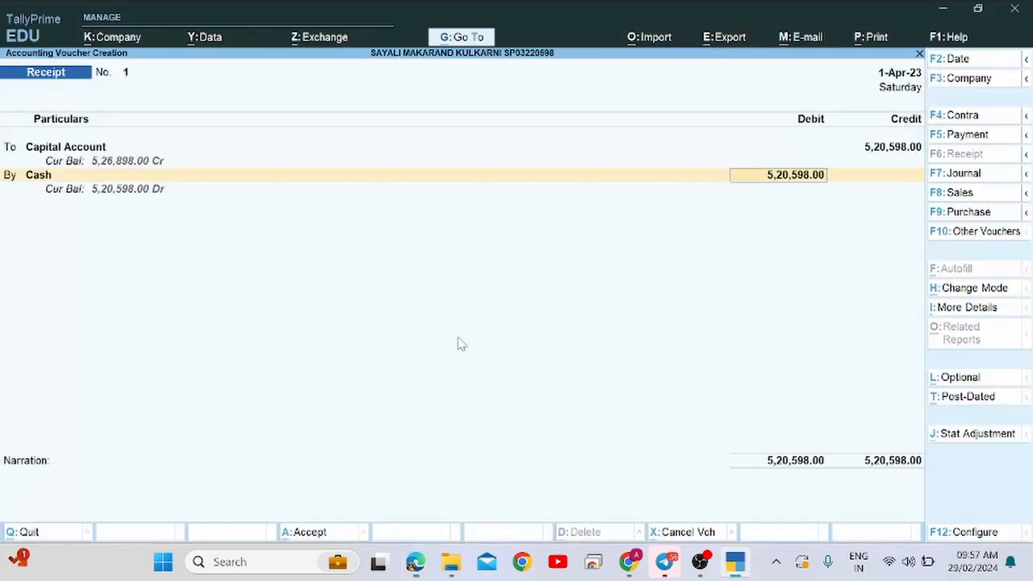
key(Return)
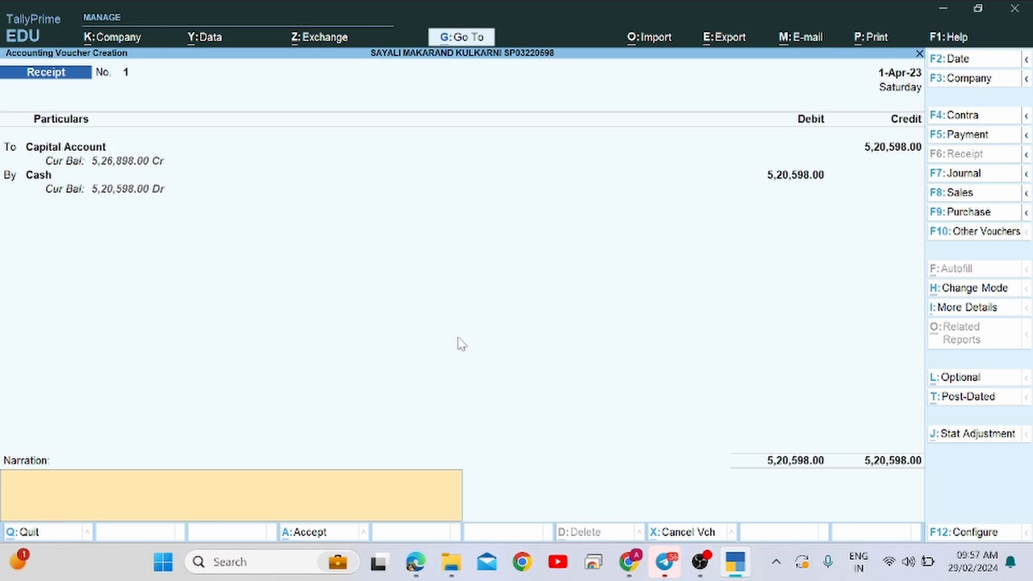
key(Return)
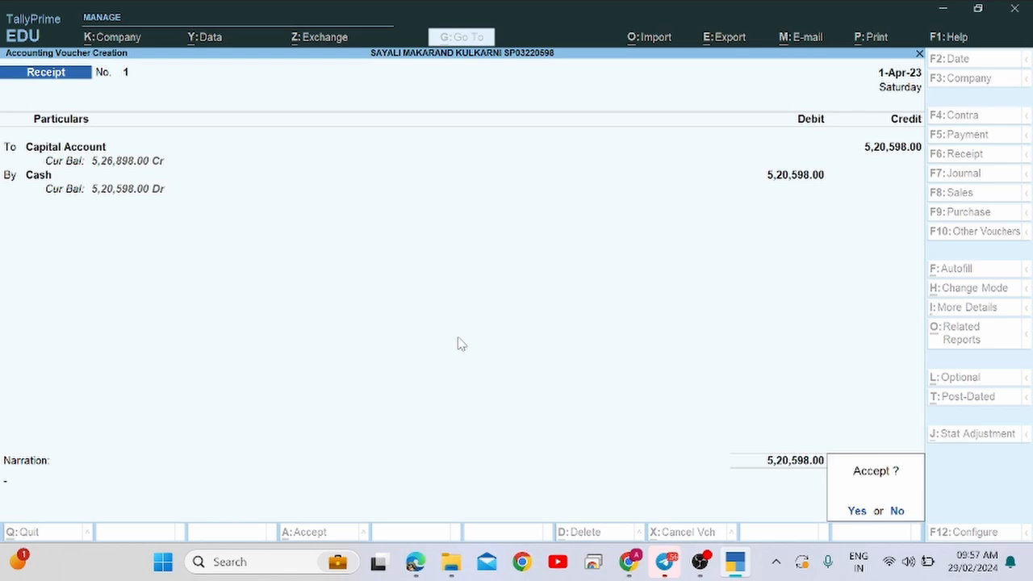
key(Return)
key(alt+Tab)
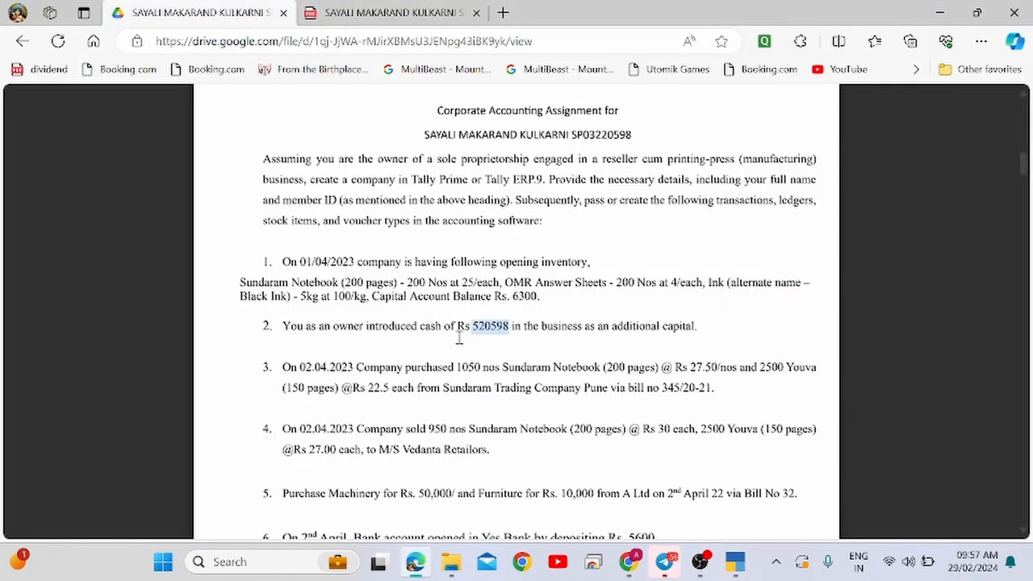
Check the 02.04.2023 date in the assignment and set the voucher date to 2-Apr-23.
double_click(309, 367)
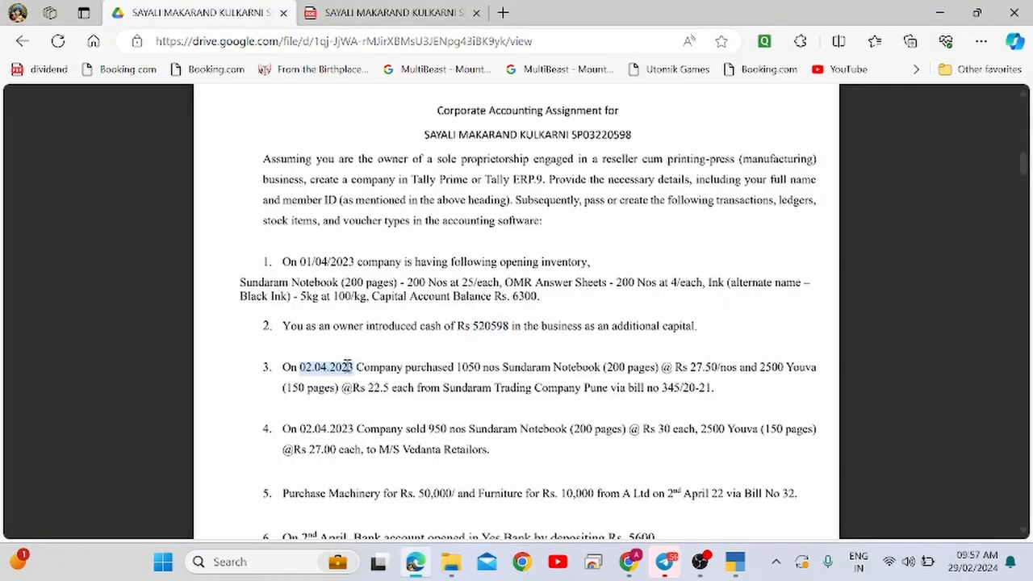
drag(283, 367, 350, 371)
click(476, 362)
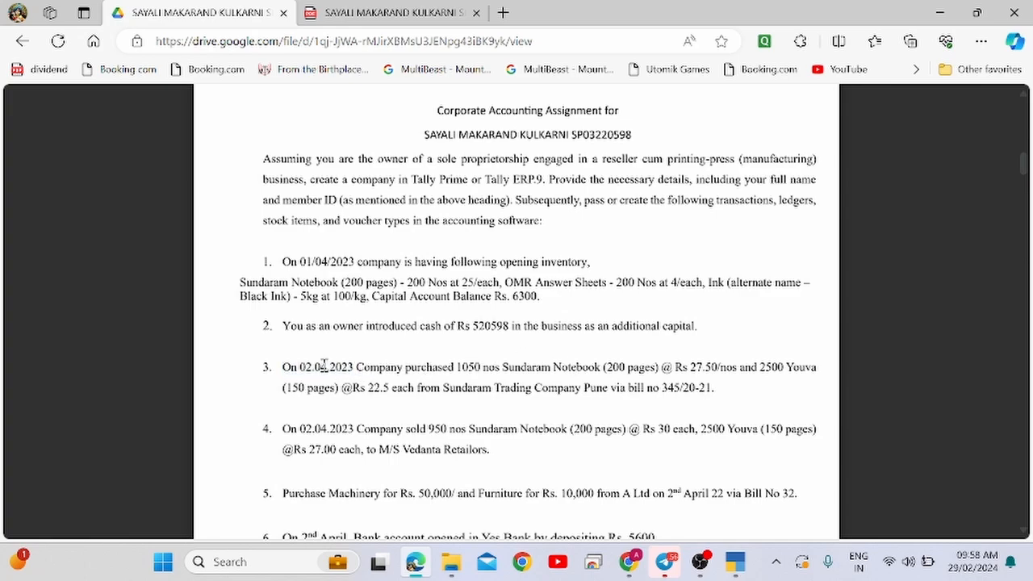
key(alt+Tab)
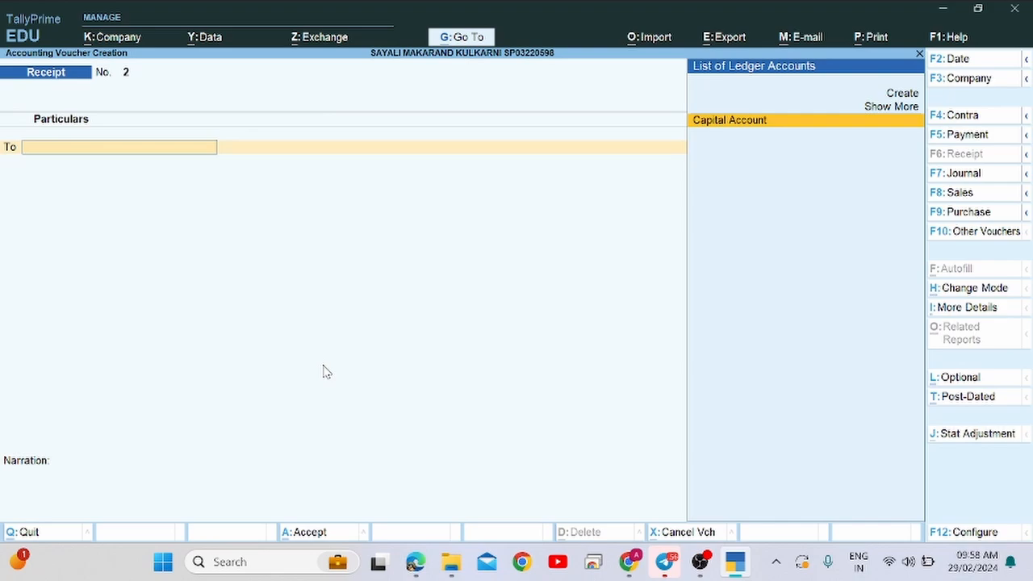
key(F2)
text(2)
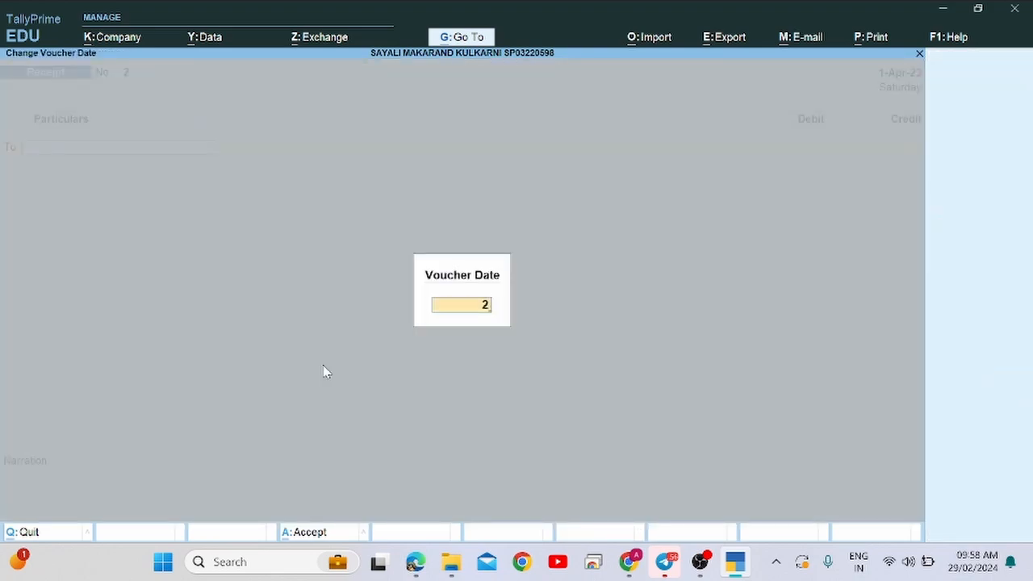
text(-4)
key(Return)
Switch the voucher entry to the Purchase voucher type.
key(alt+Tab)
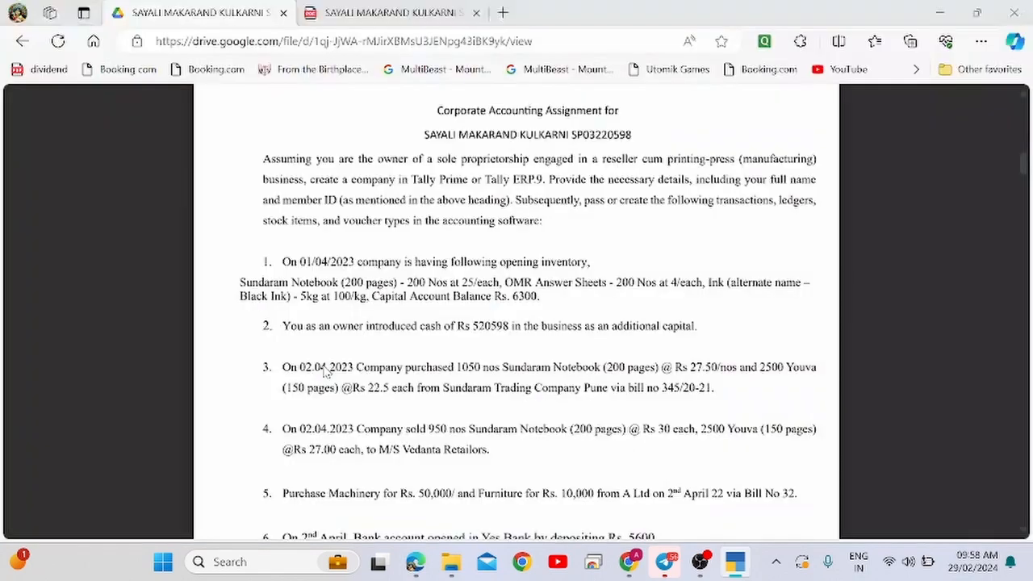
key(alt+Tab)
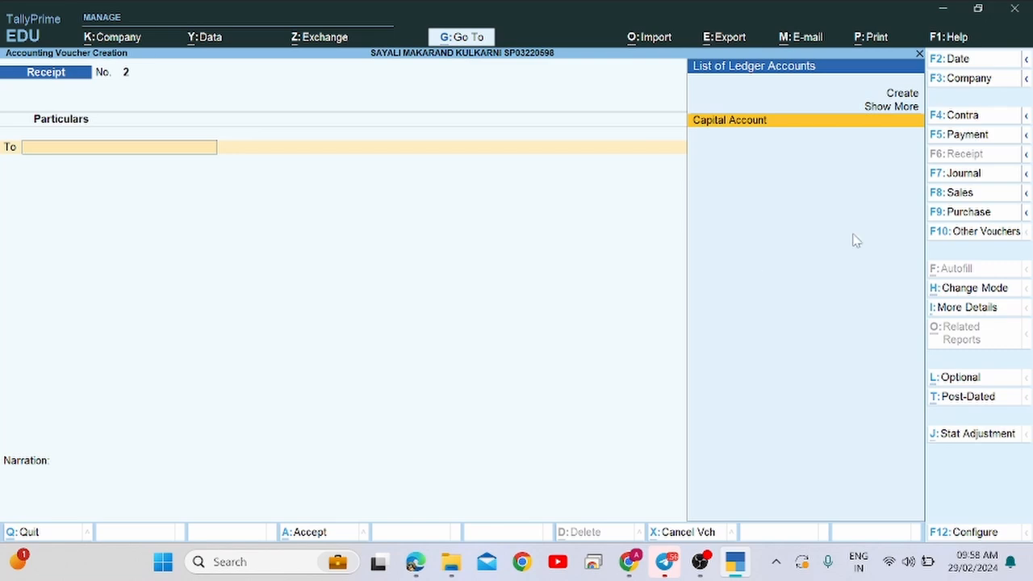
click(967, 211)
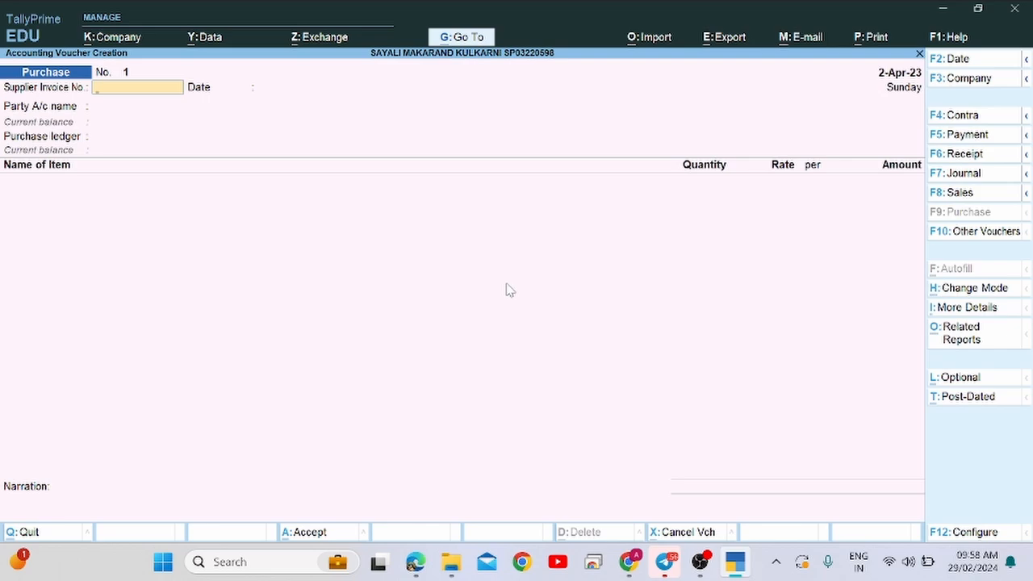
Copy bill number 345/20-21 from the PDF into Supplier Invoice No. and accept date 2-Apr-23.
key(alt+Tab)
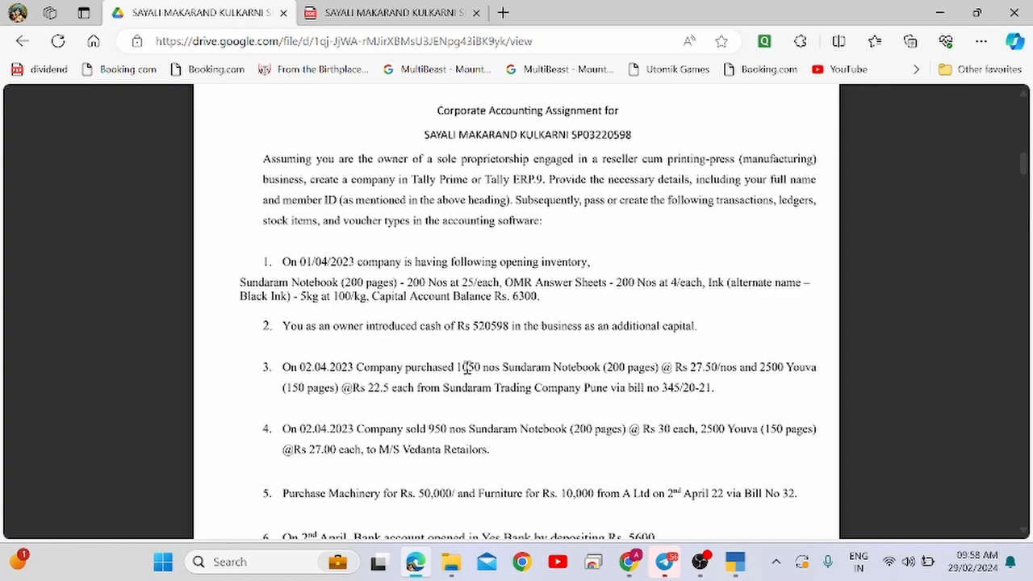
double_click(467, 367)
key(alt+Tab)
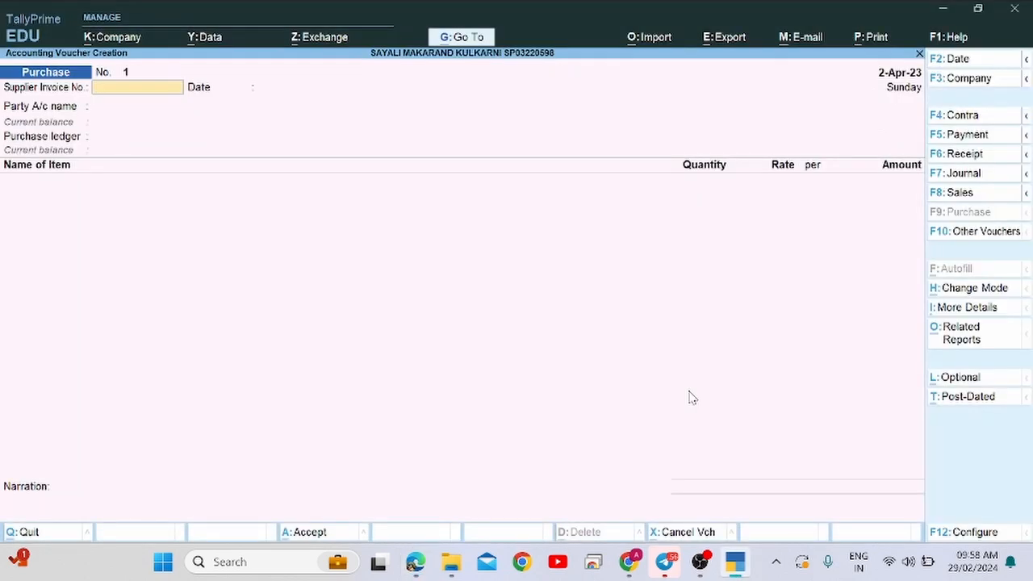
key(alt+Tab)
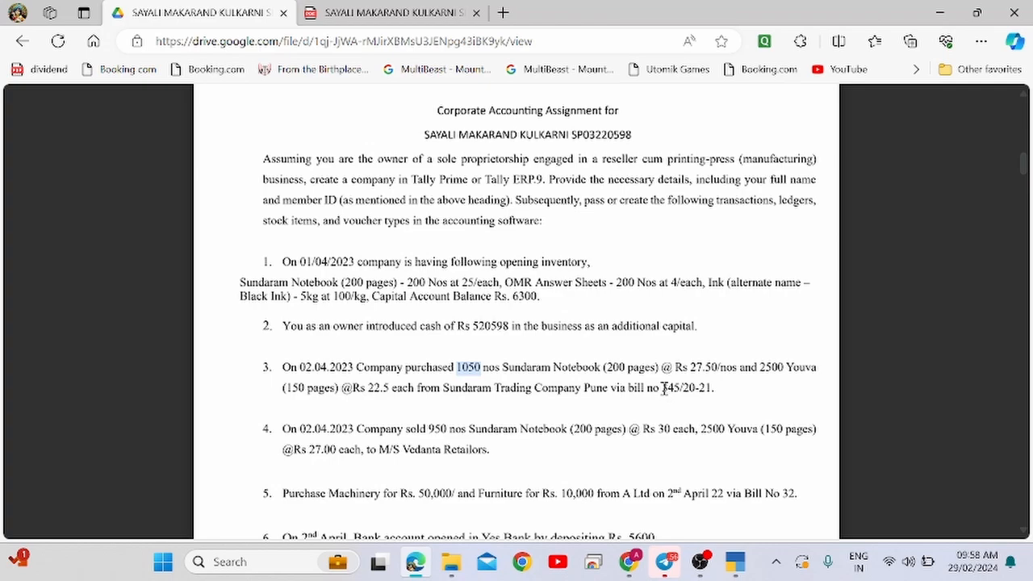
drag(661, 390, 703, 387)
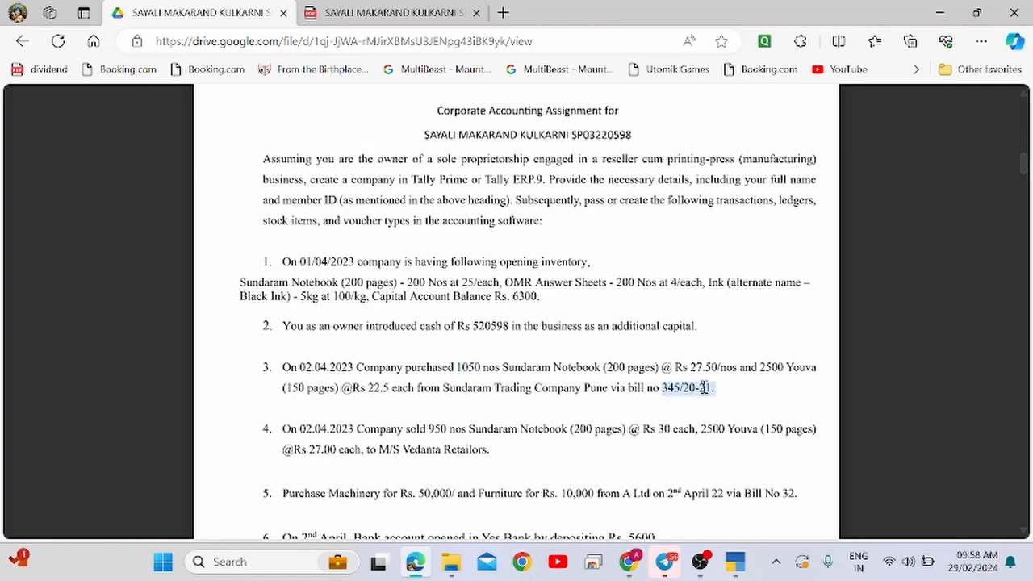
key(alt+Tab)
key(ctrl+alt+v)
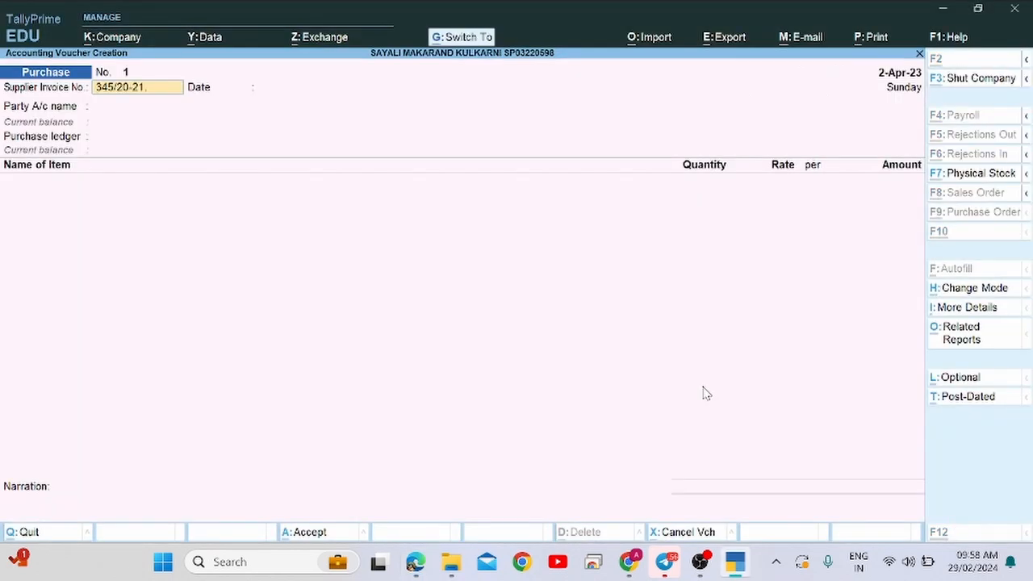
key(Return)
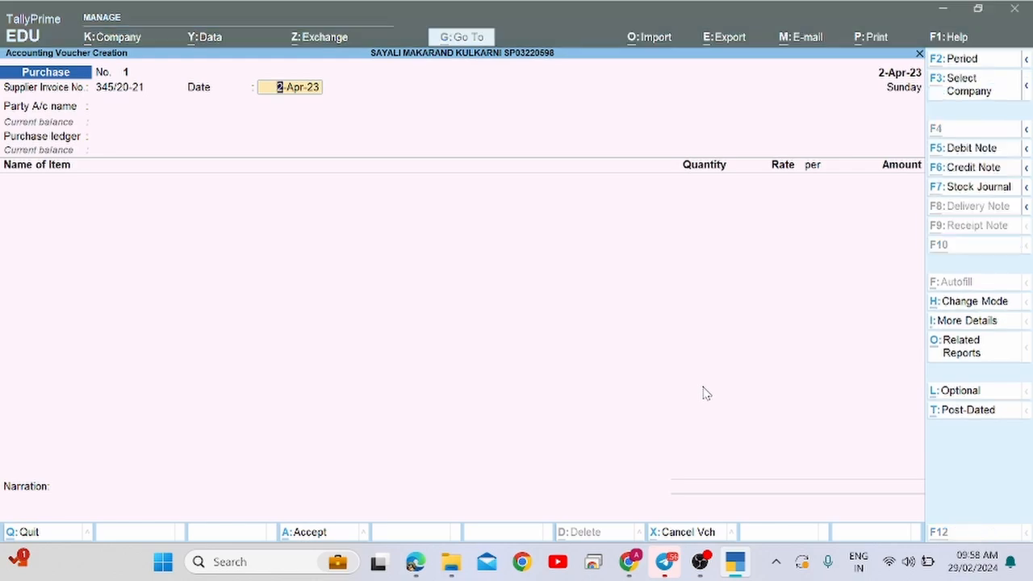
key(alt+Tab)
key(alt+Tab)
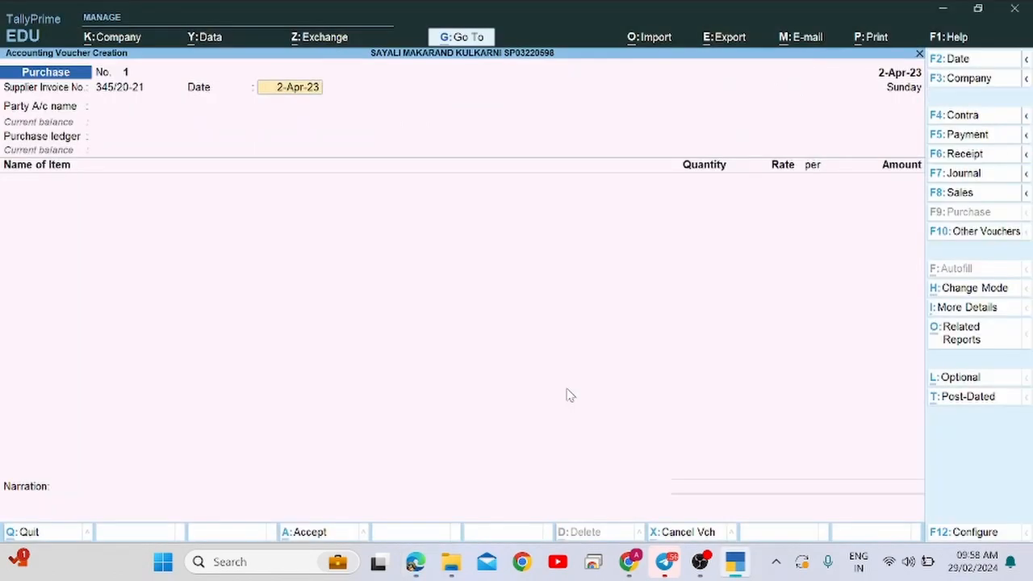
key(Return)
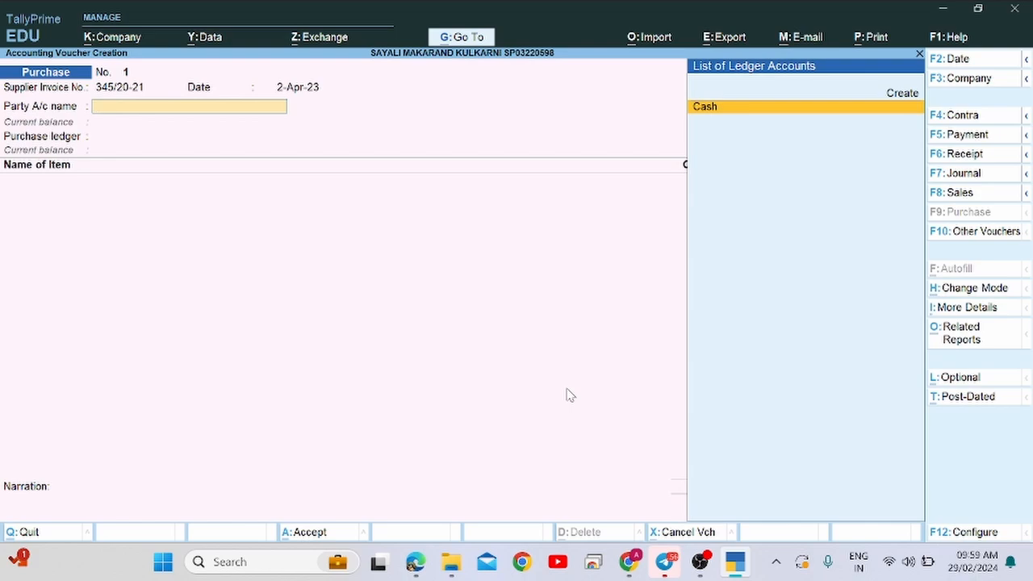
Start a new party ledger named 'Sundaram Trading Company', copied from the assignment PDF.
key(alt+Tab)
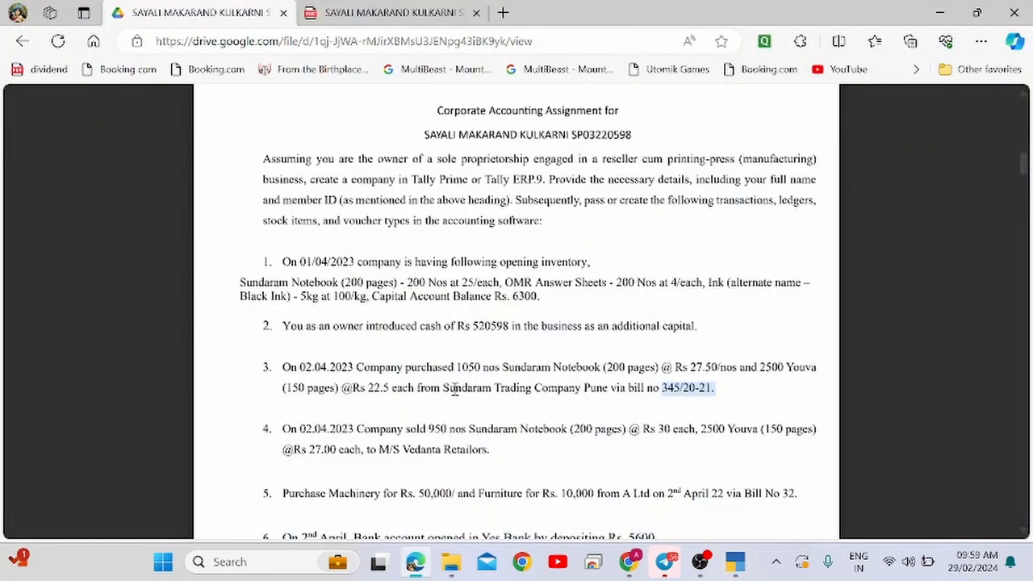
key(alt+Tab)
text(s)
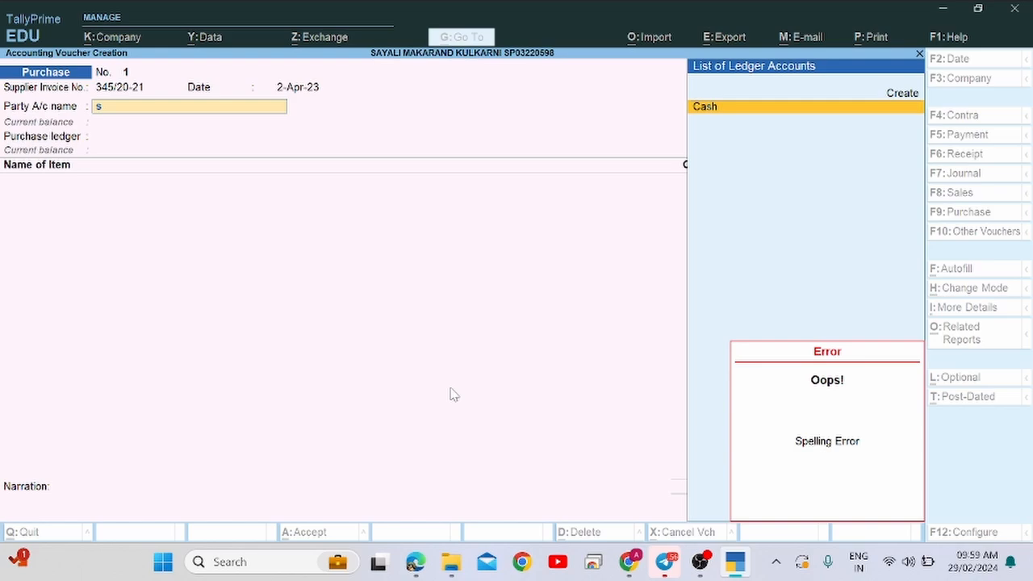
key(alt+c)
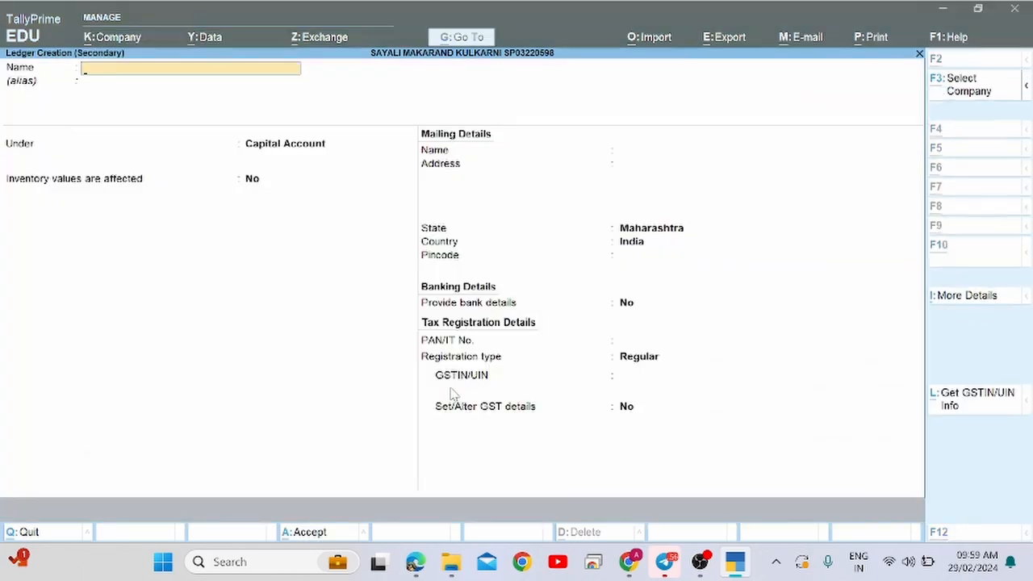
key(alt+Tab)
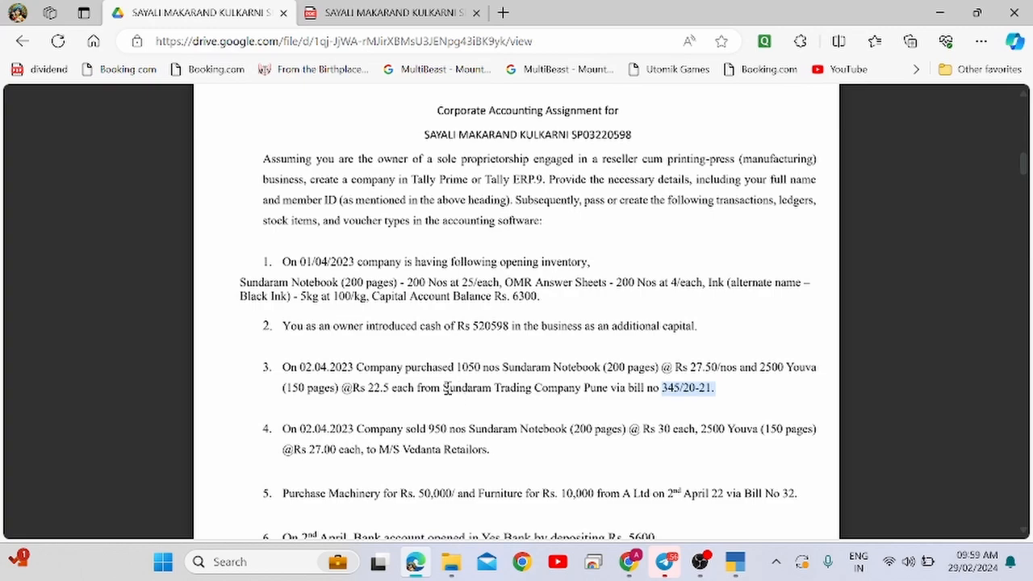
double_click(461, 389)
drag(461, 389, 555, 392)
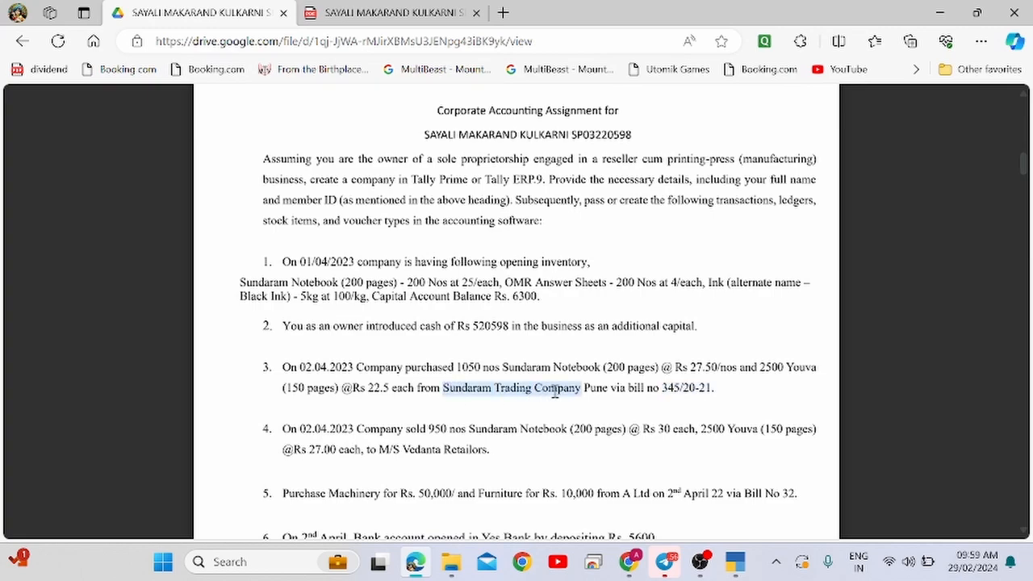
key(alt+Tab)
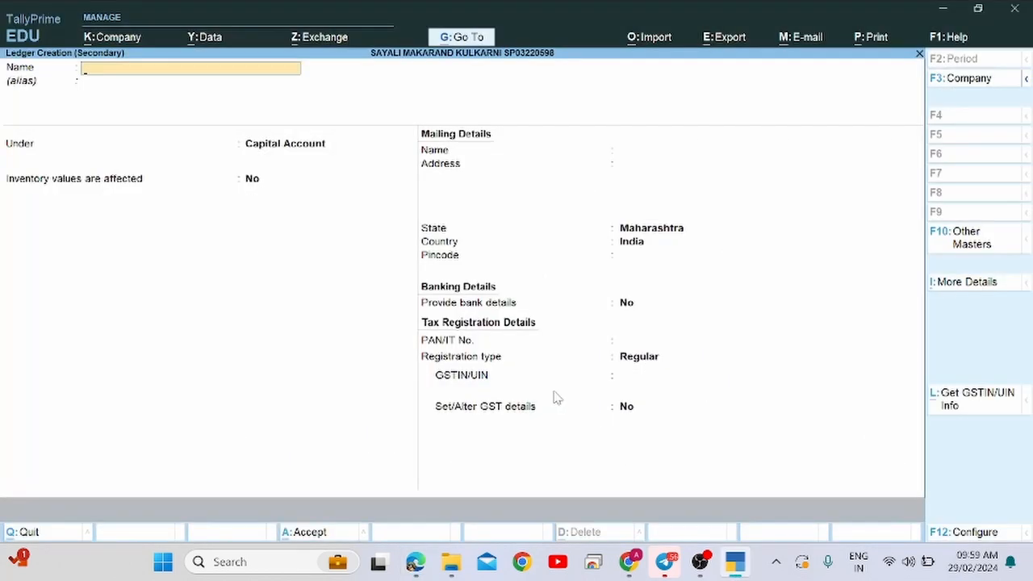
key(ctrl+alt+v)
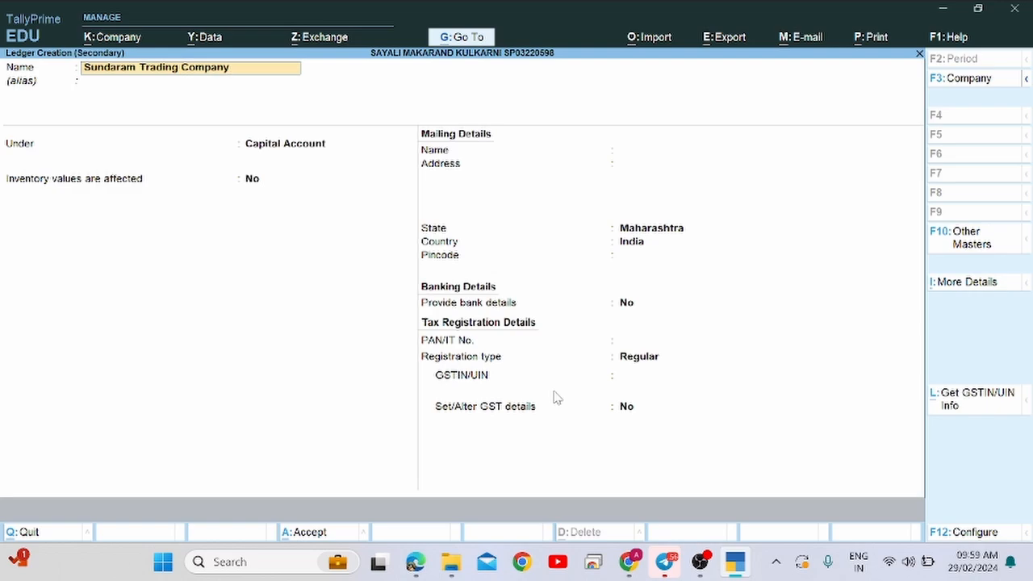
key(Return)
key(Return)
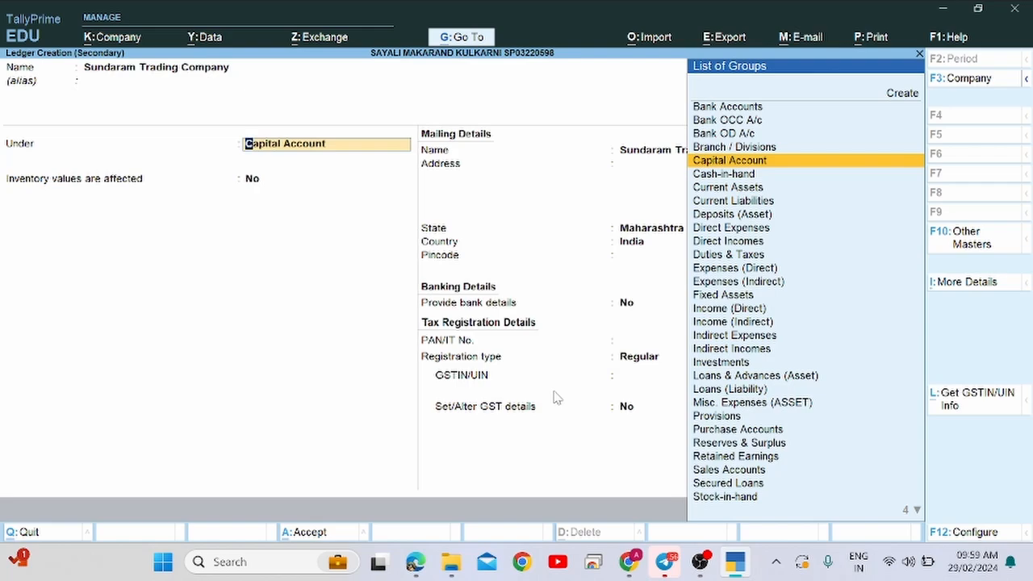
Place it under Sundry Creditors, keep Regular registration with blank GSTIN, and skip receipt details.
text(Sun)
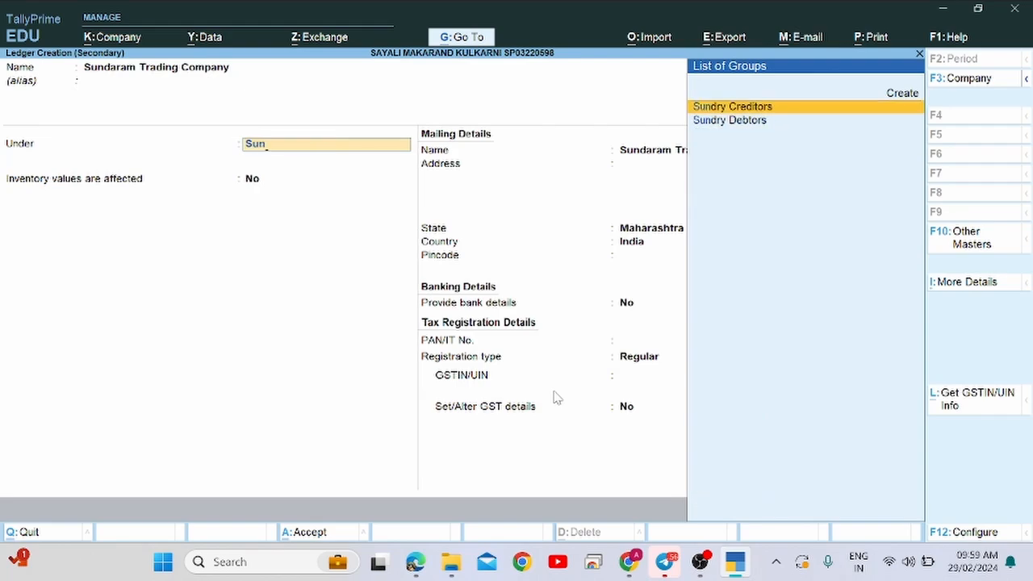
key(Return)
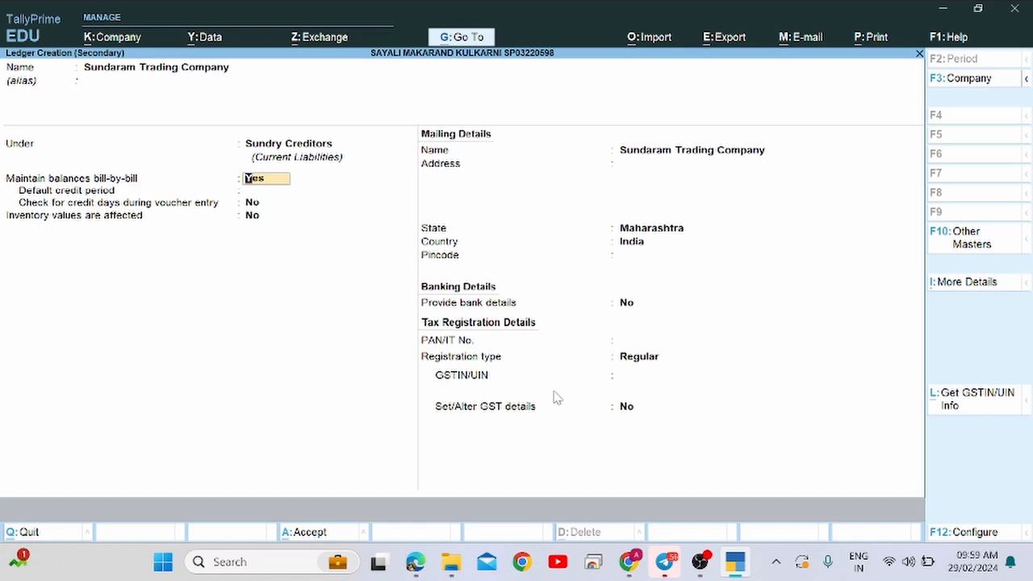
key(Return)
key(Return)
key(Return)
key(Return)
key(Return)
key(Return)
key(BackSpace)
key(BackSpace)
key(BackSpace)
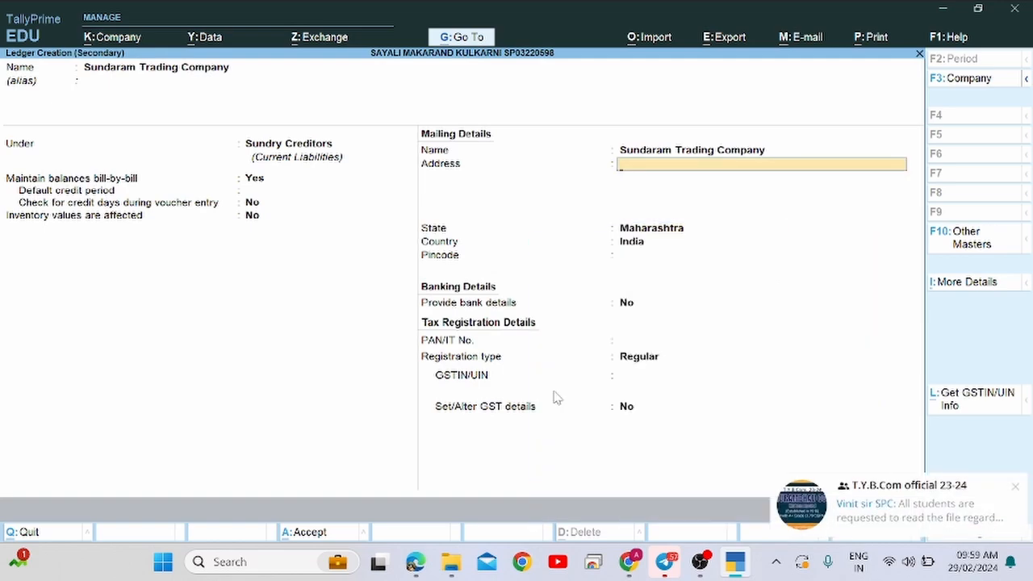
key(Return)
key(Return)
key(Return)
key(Return)
key(Return)
key(Return)
key(Return)
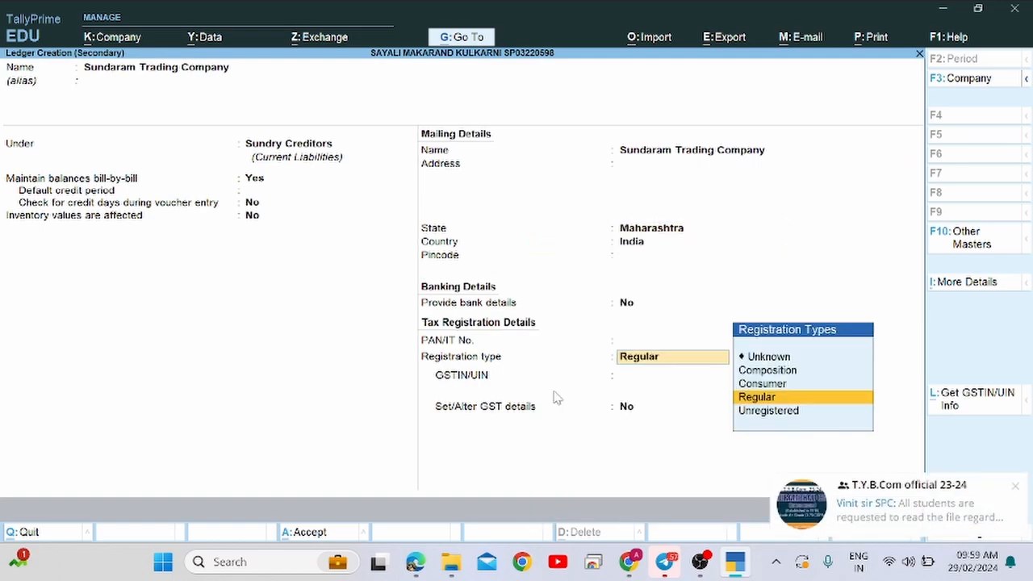
key(Return)
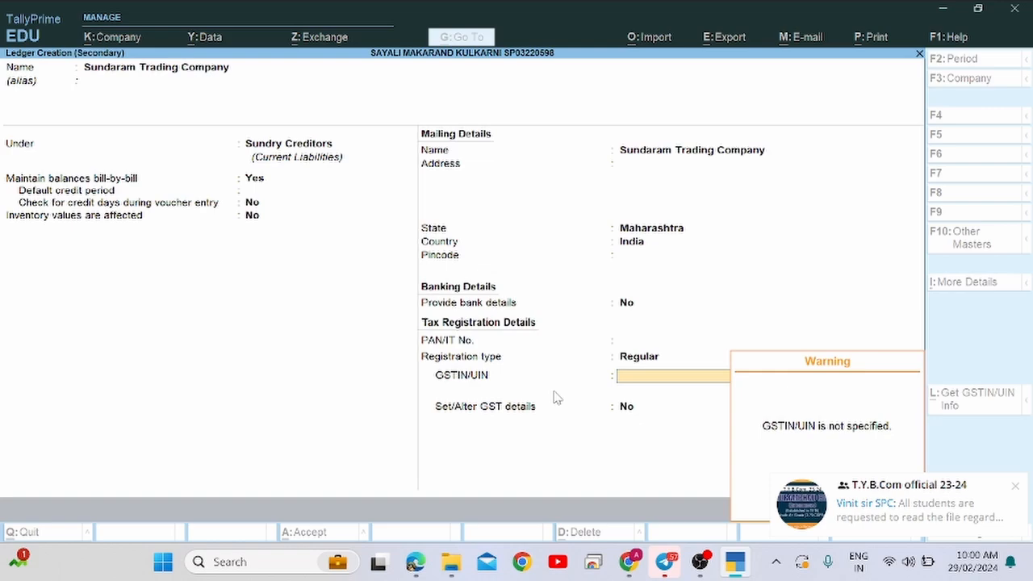
key(Return)
key(Return)
key(Return)
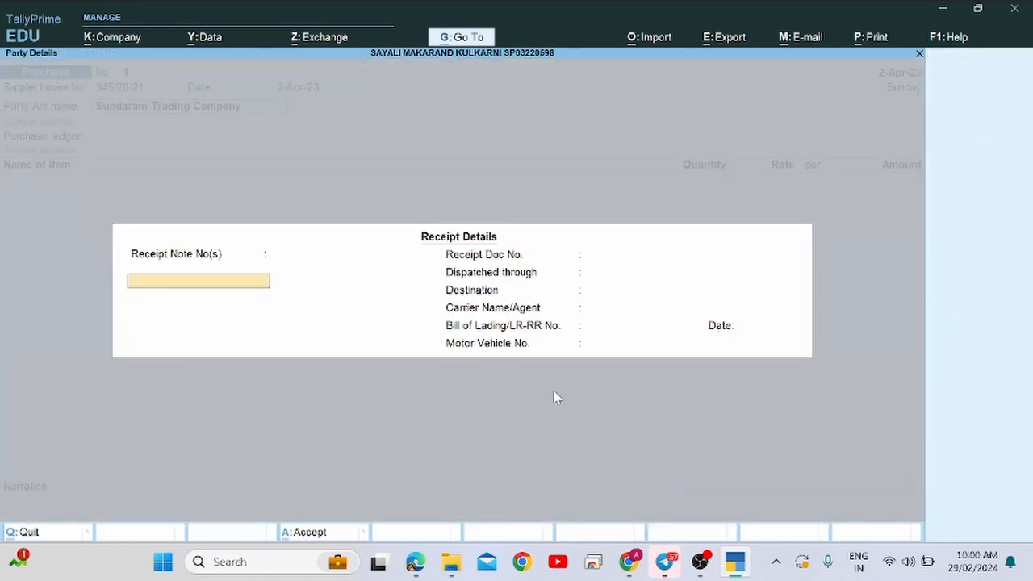
key(Return)
key(Return)
key(Return)
key(Return)
key(Return)
key(Return)
key(Return)
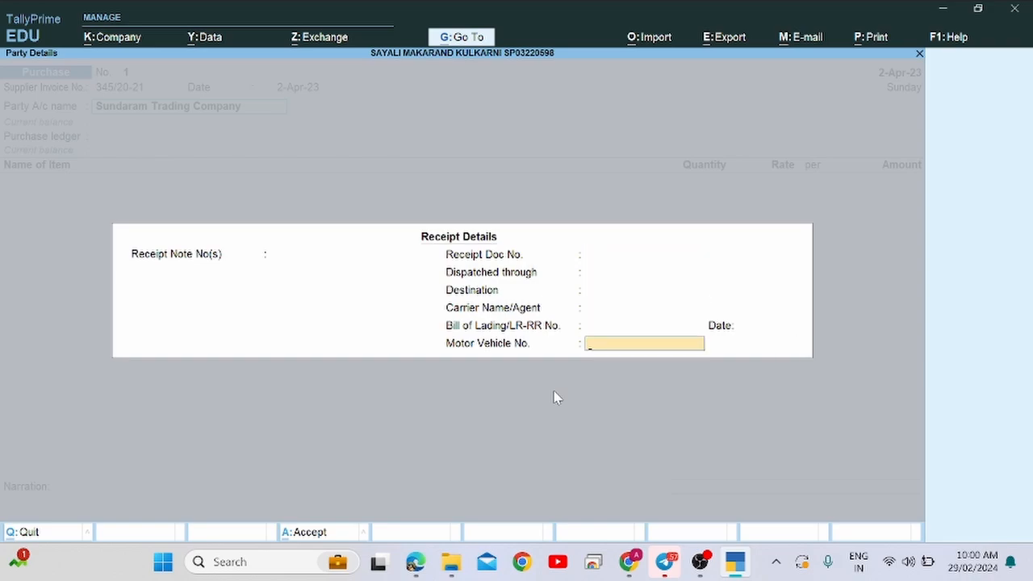
key(Return)
key(Return)
key(Return)
key(Return)
key(Return)
key(Return)
key(Return)
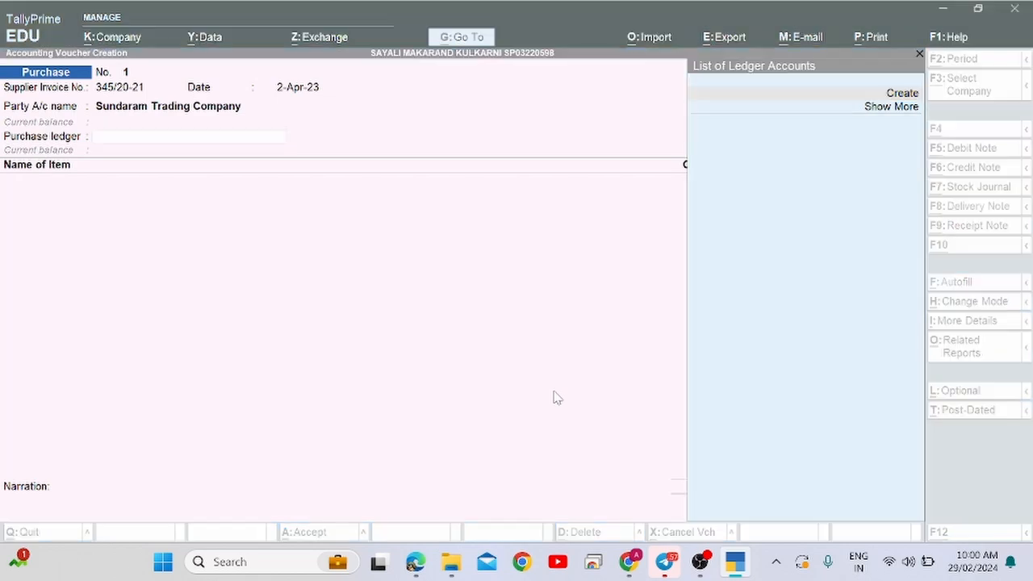
Create a 'Purchase A/c' ledger under Purchase Accounts with Type of Ledger Not Applicable.
key(alt+Tab)
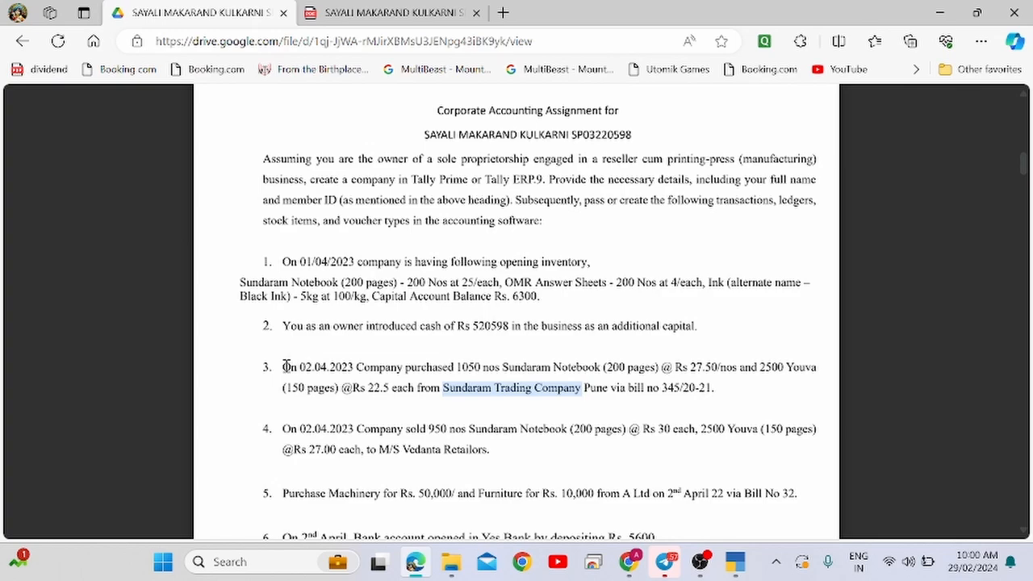
key(alt+Tab)
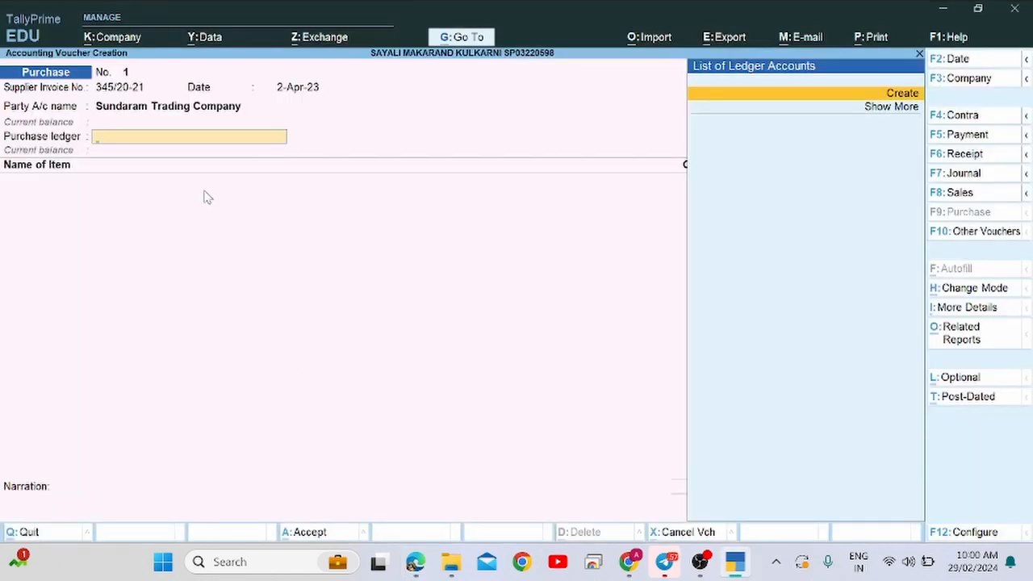
key(alt+Tab)
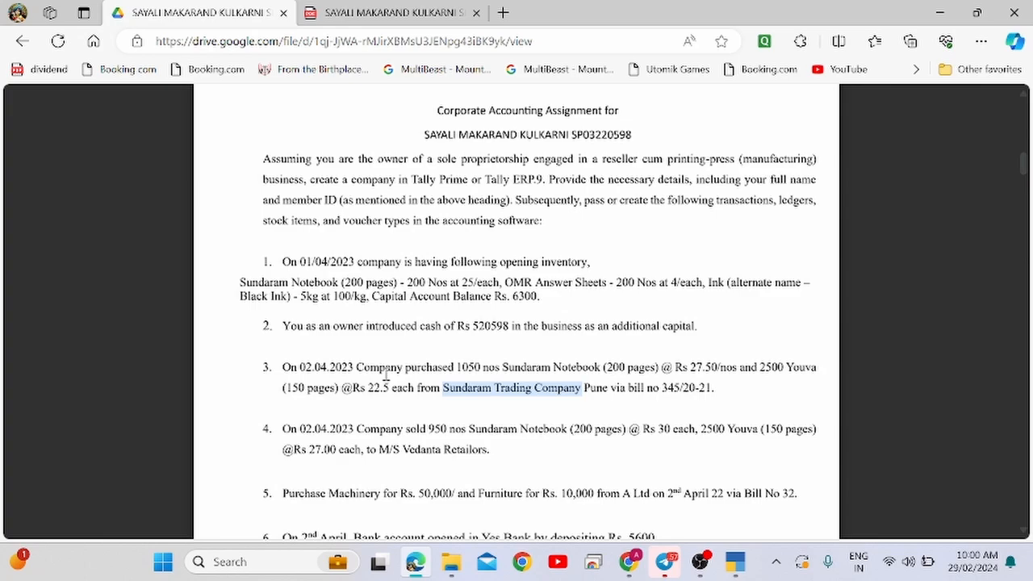
key(alt+Tab)
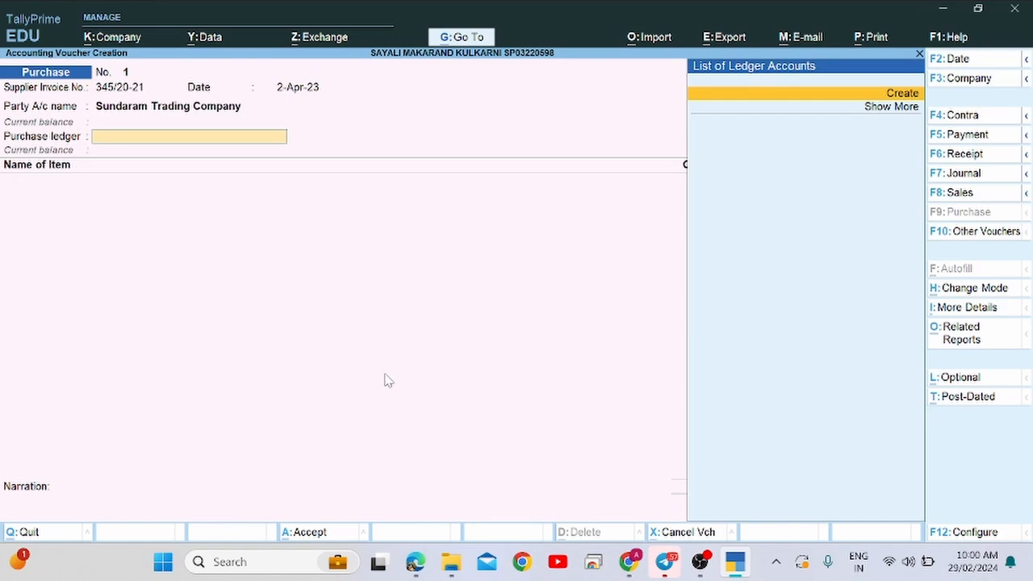
key(c)
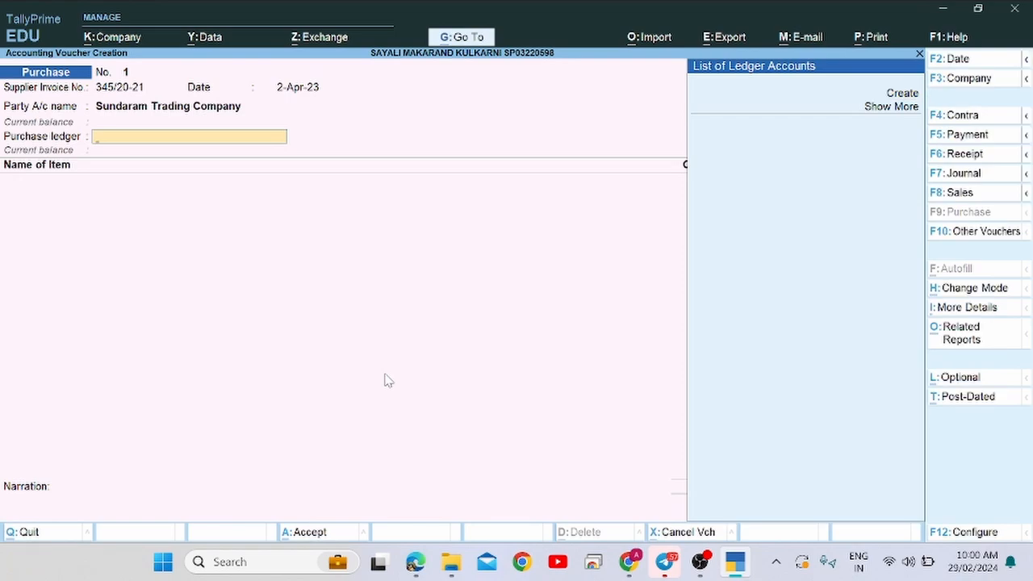
key(c)
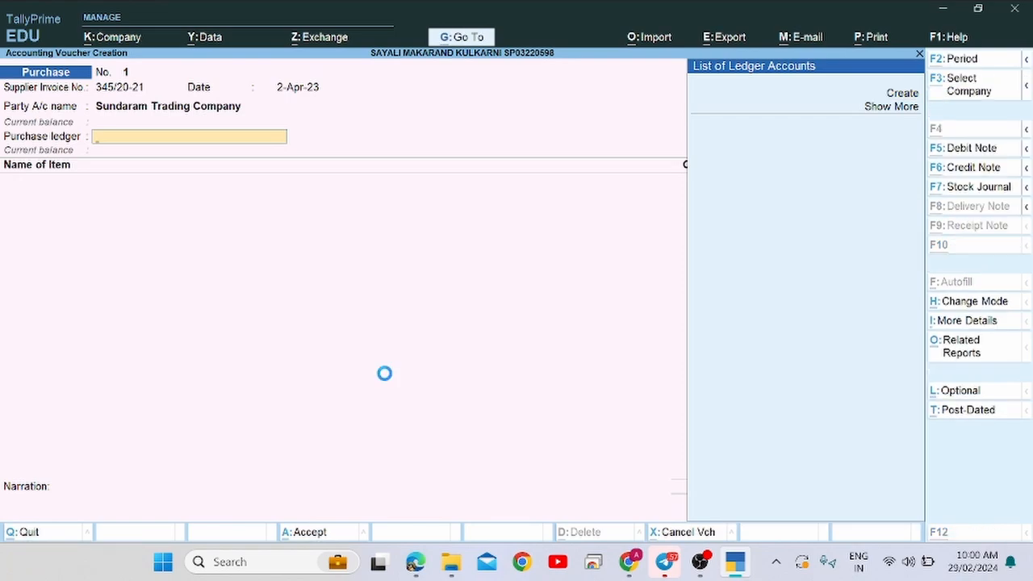
text(Purcha)
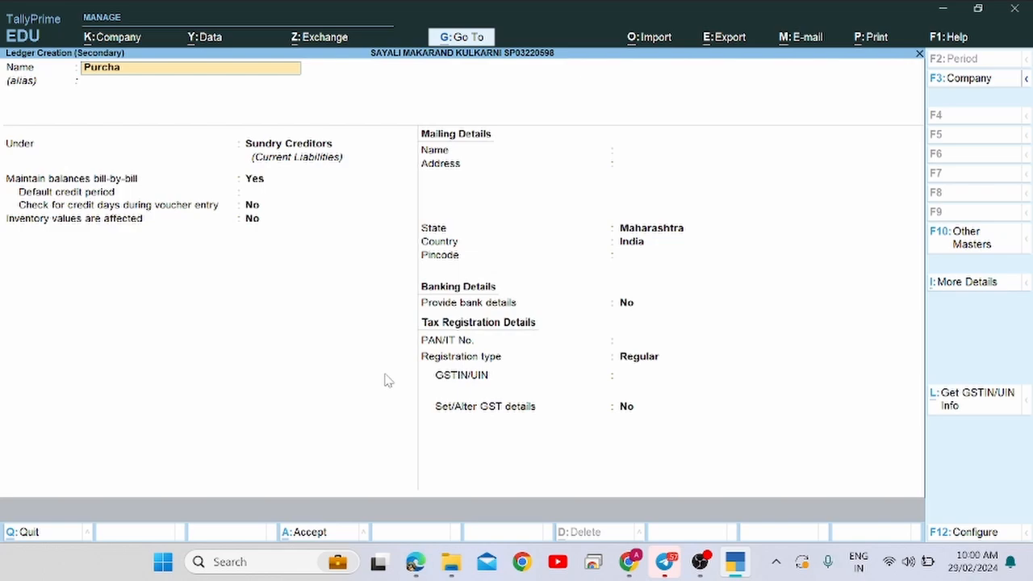
text(se A/c)
key(Return)
key(Return)
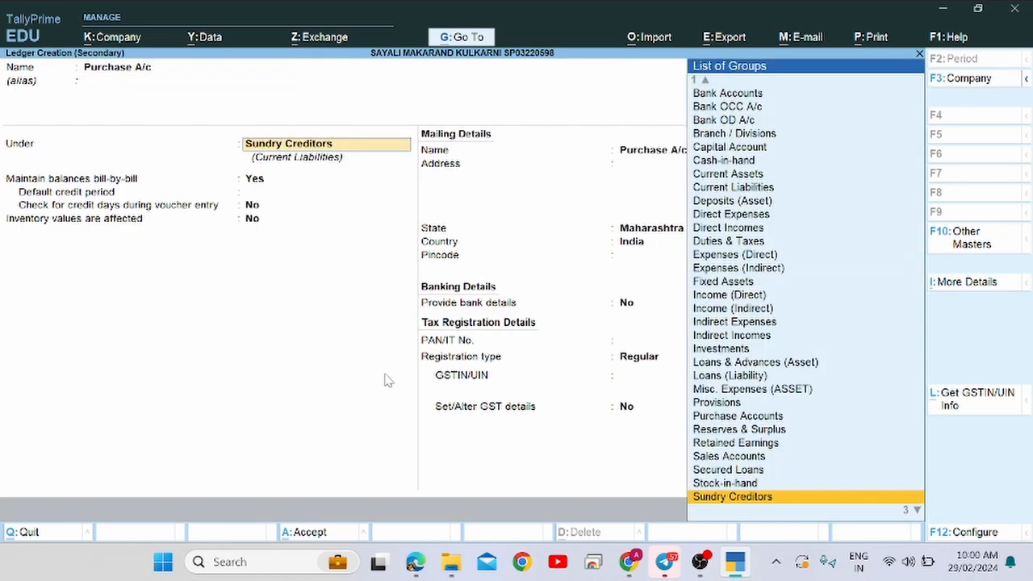
text(Pu)
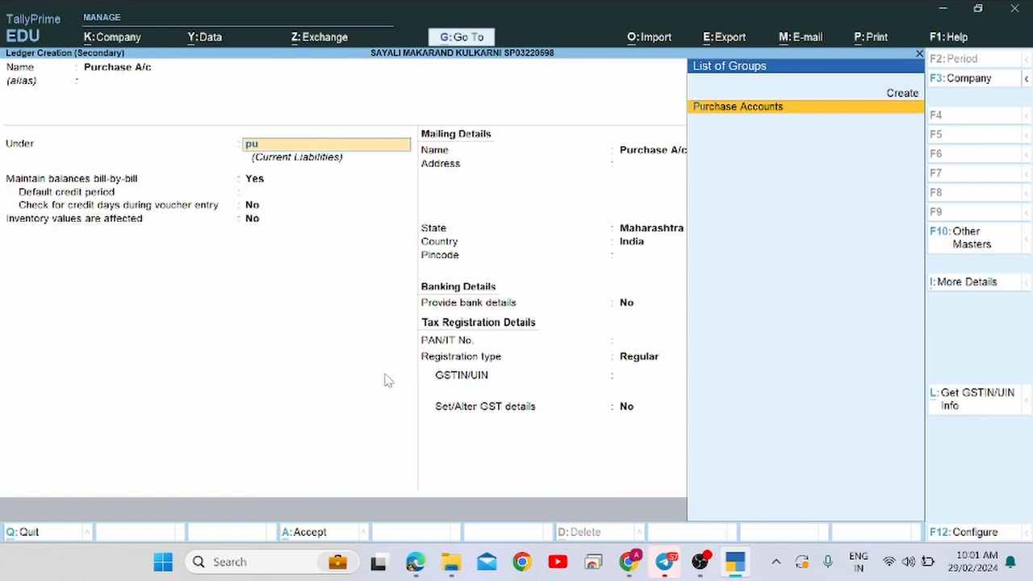
key(Return)
key(Return)
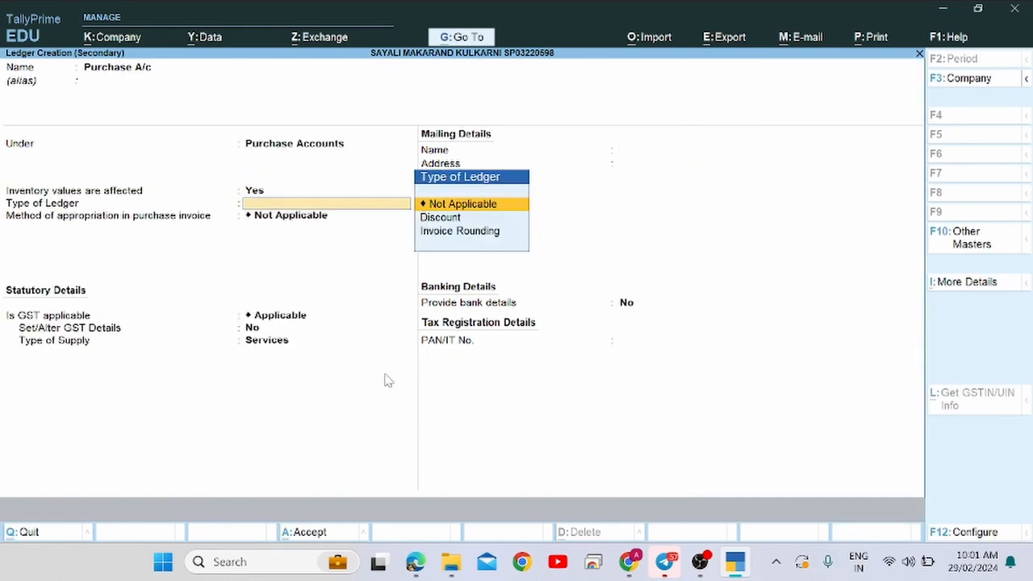
key(Return)
key(Return)
key(Return)
key(Return)
key(Return)
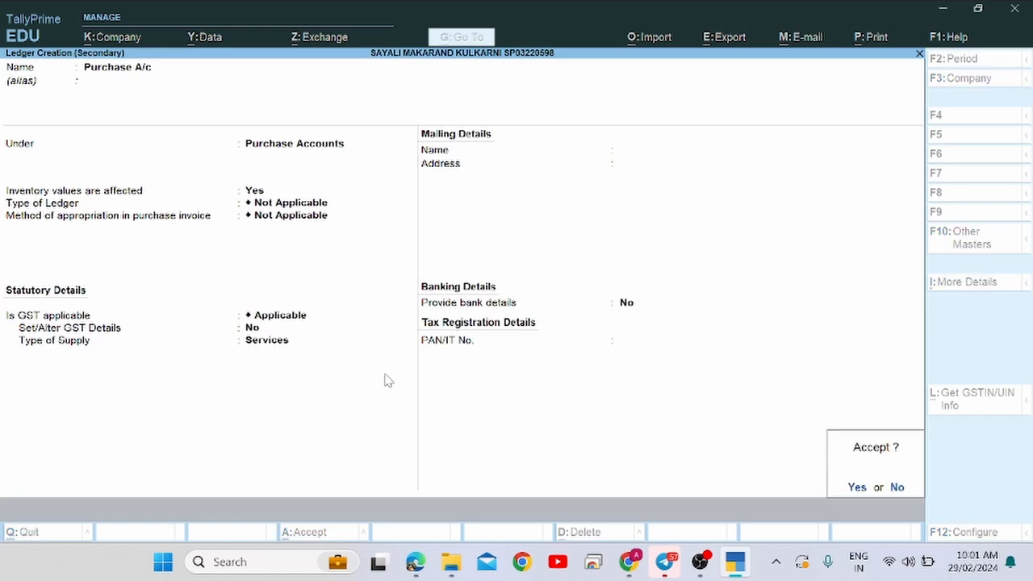
key(Return)
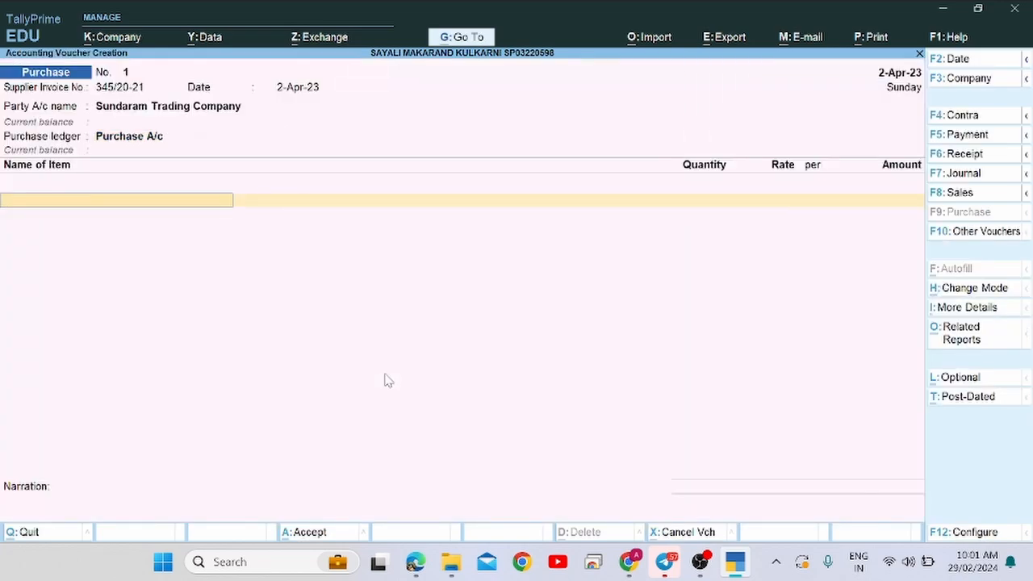
Select Sundaram Notebook (200 pages) as the first purchase item.
key(alt+Tab)
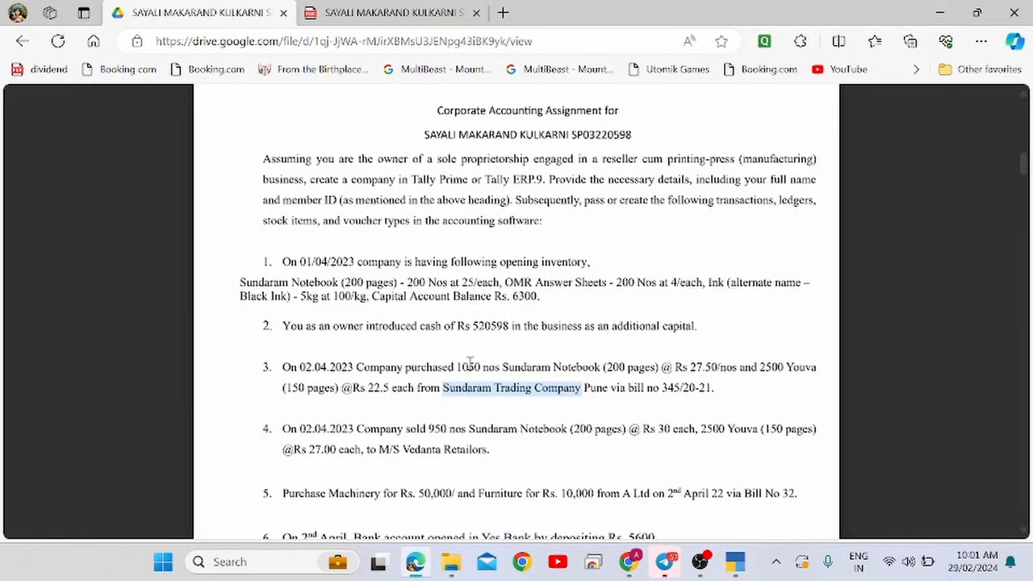
key(alt+Tab)
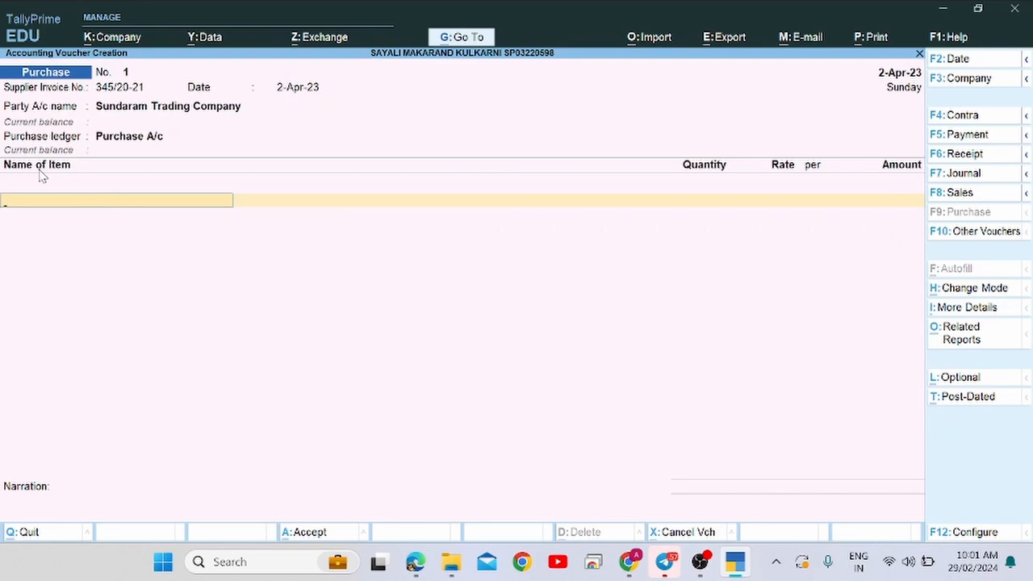
key(alt+Tab)
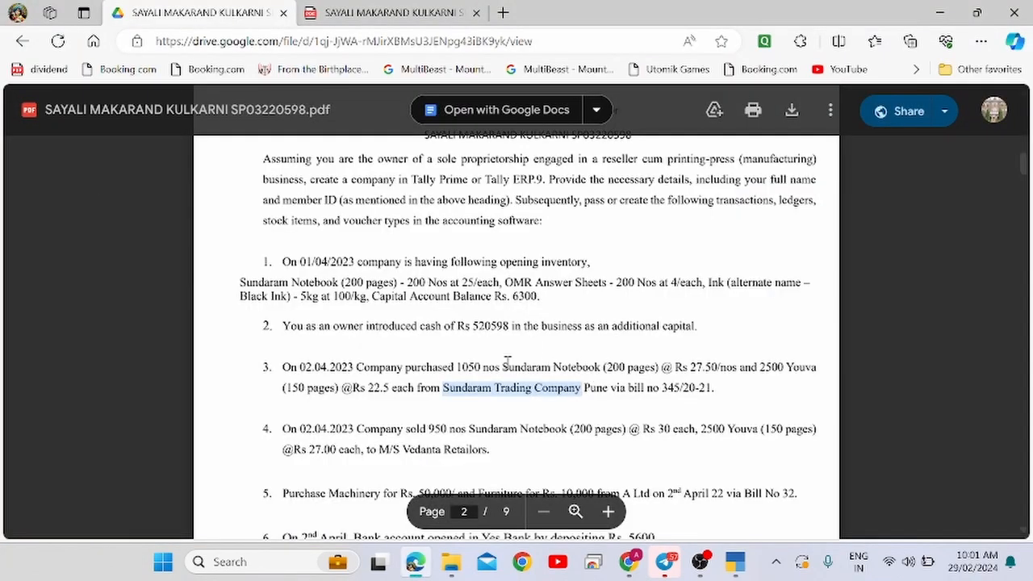
key(alt+Tab)
key(alt+Tab)
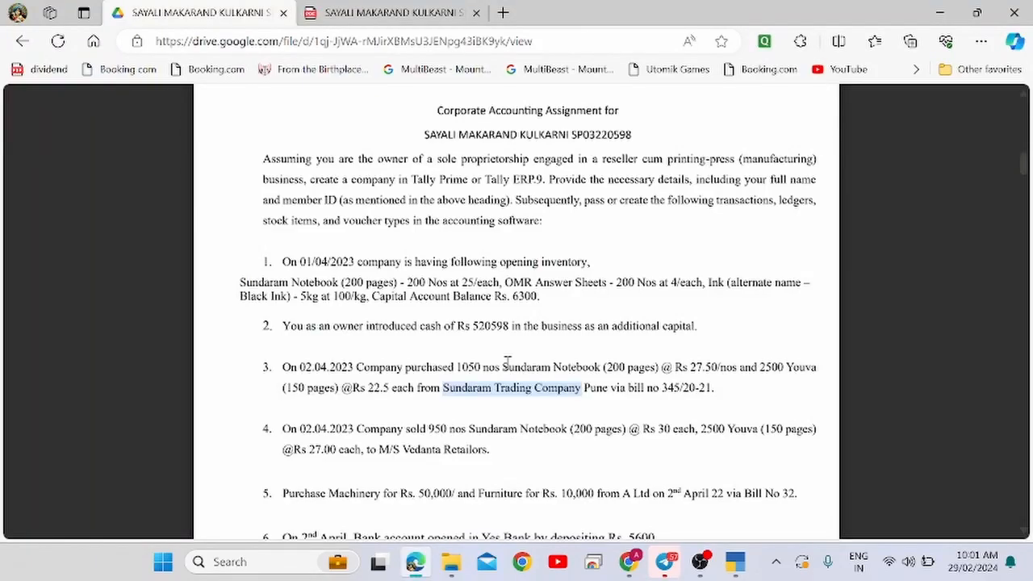
key(alt+Tab)
key(alt+Tab)
key(alt+Tab)
text(Sun)
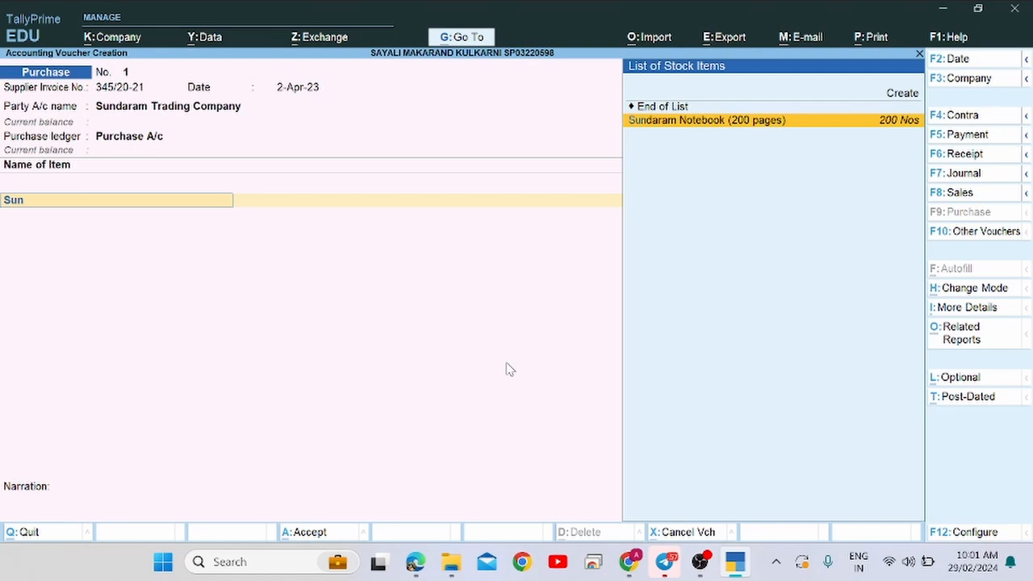
key(Return)
Enter quantity 1,050 Nos at a rate of 27.50 for the notebook.
key(alt+Tab)
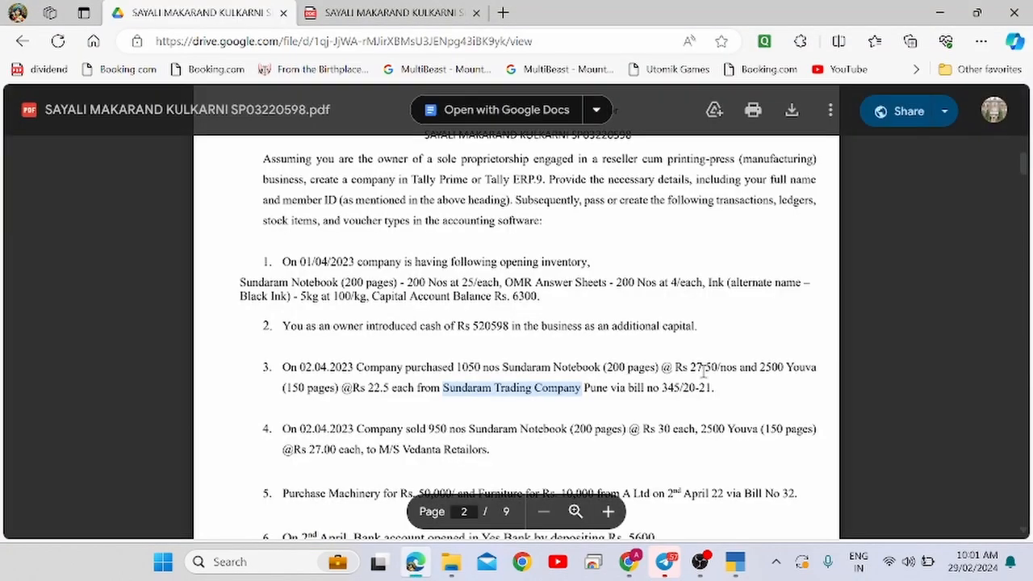
double_click(458, 367)
key(alt+Tab)
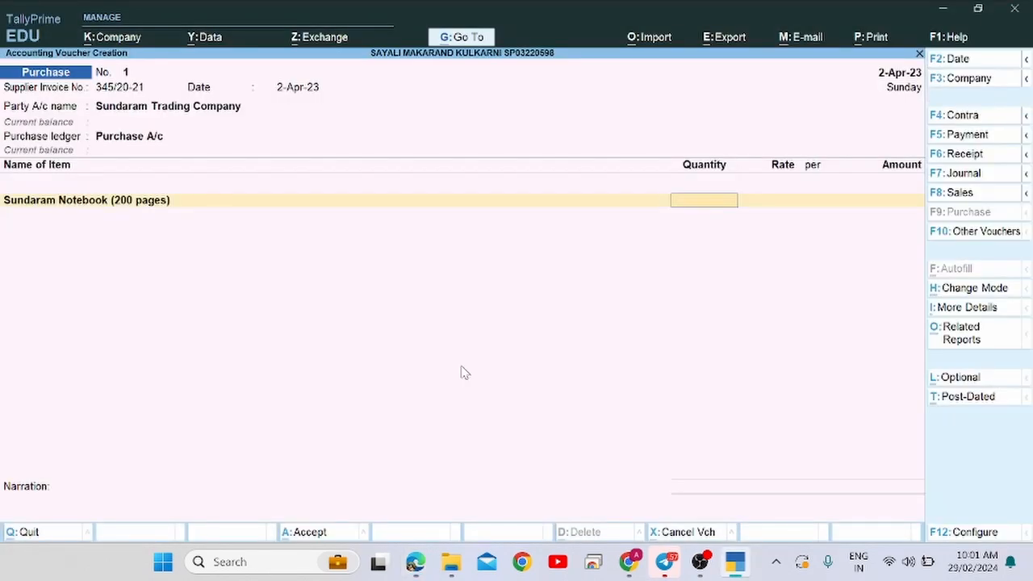
text(1,0)
text(50)
key(Return)
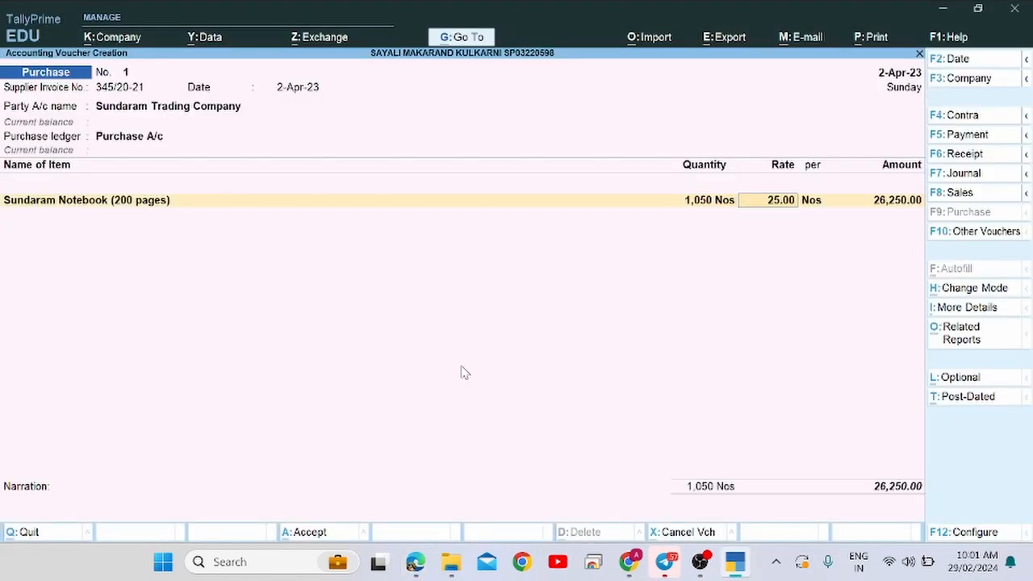
key(alt+Tab)
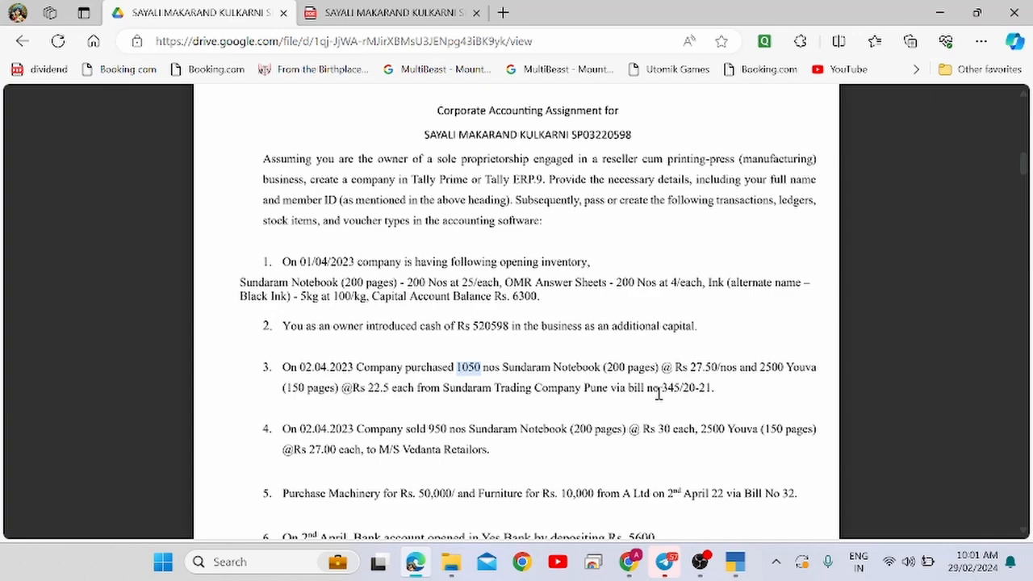
key(alt+Tab)
text(2)
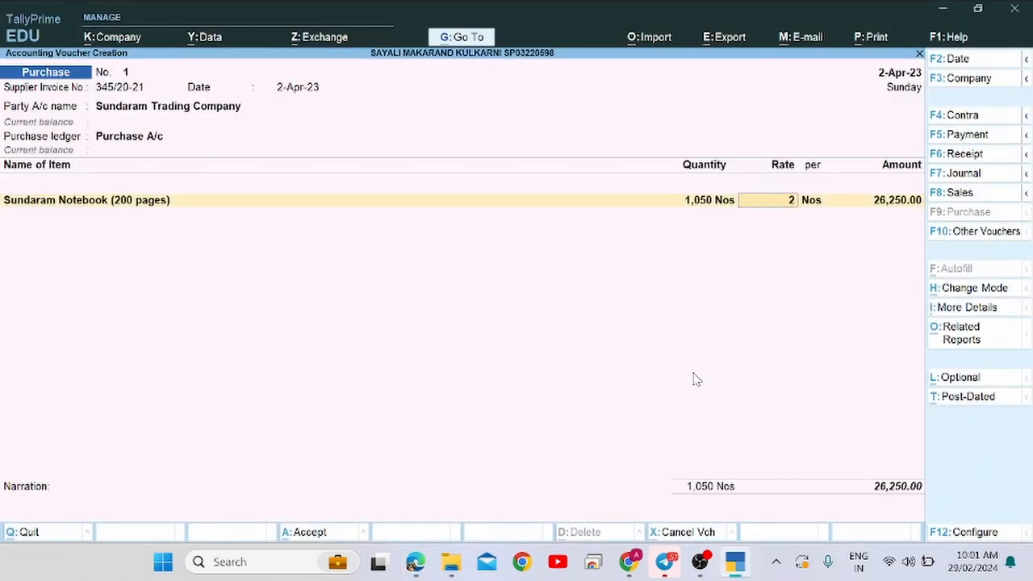
text(7.5)
key(Return)
key(Return)
key(Return)
Start a second item row and copy the item name Youva from the assignment.
key(alt+Tab)
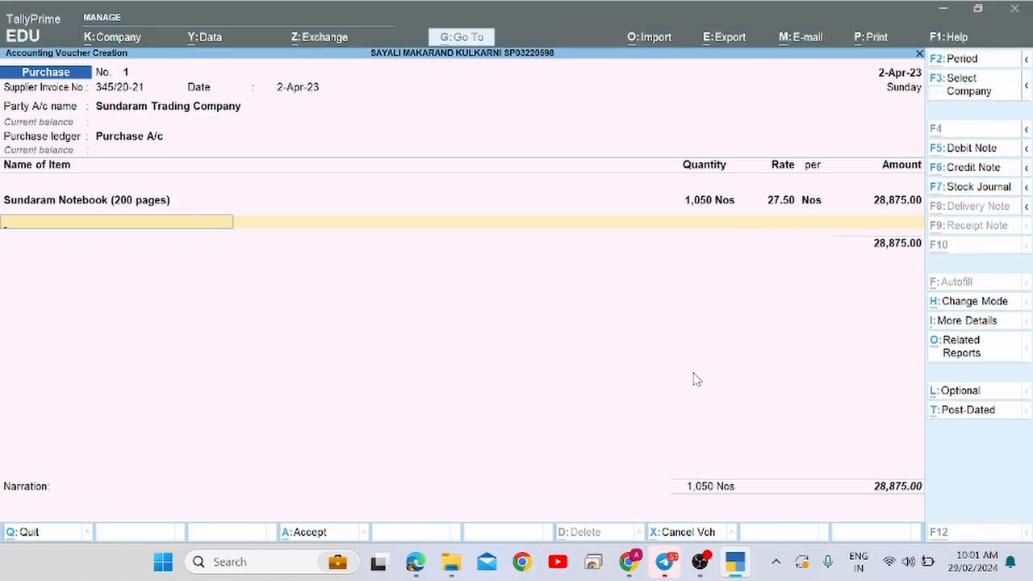
key(alt+Tab)
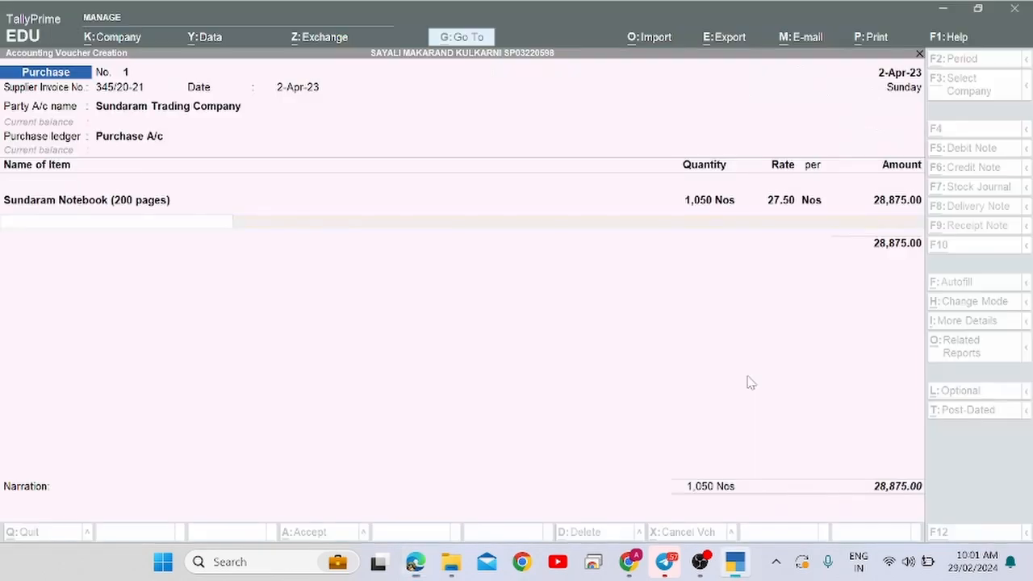
text(O)
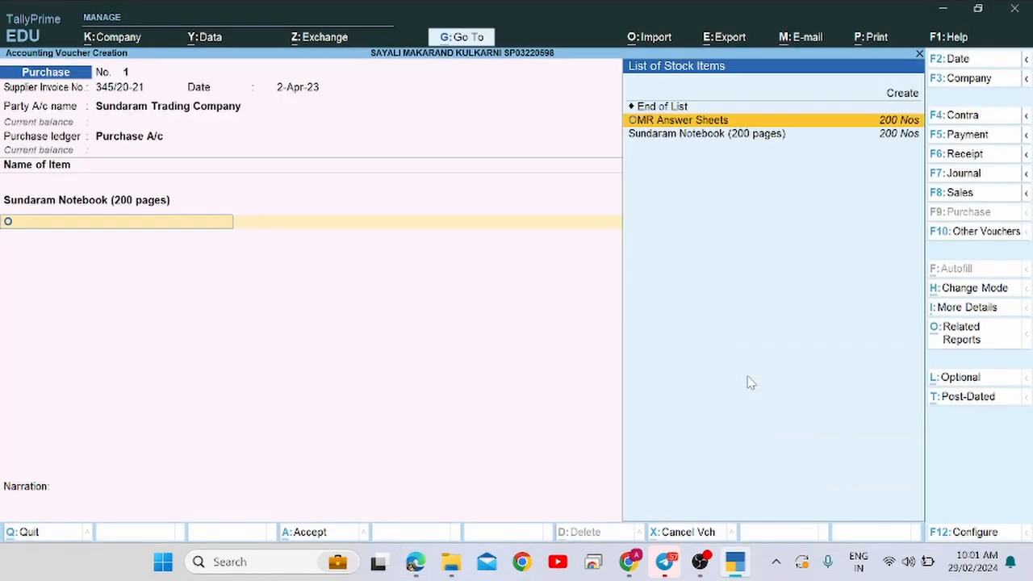
key(alt+Tab)
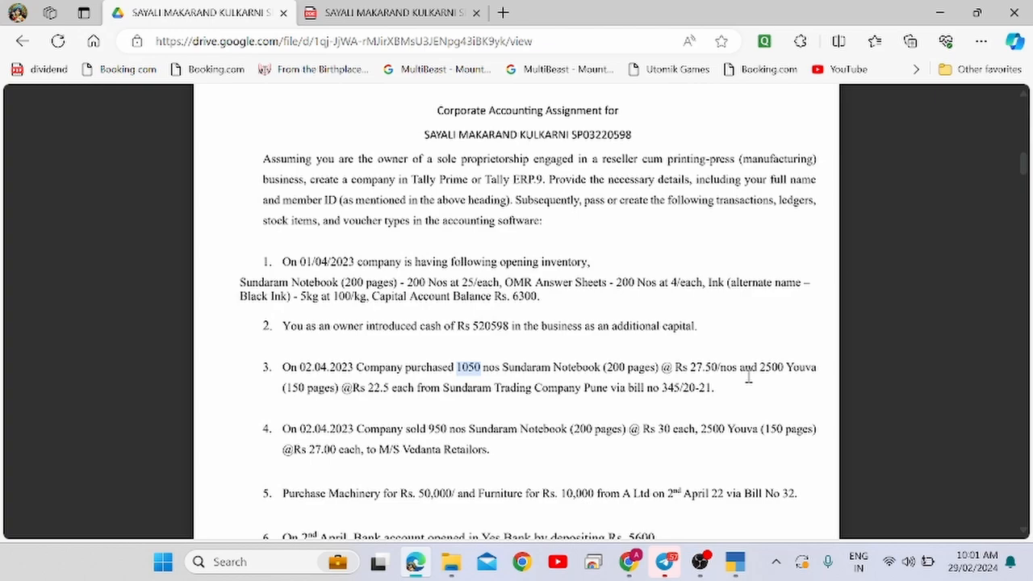
double_click(807, 366)
key(ctrl+c)
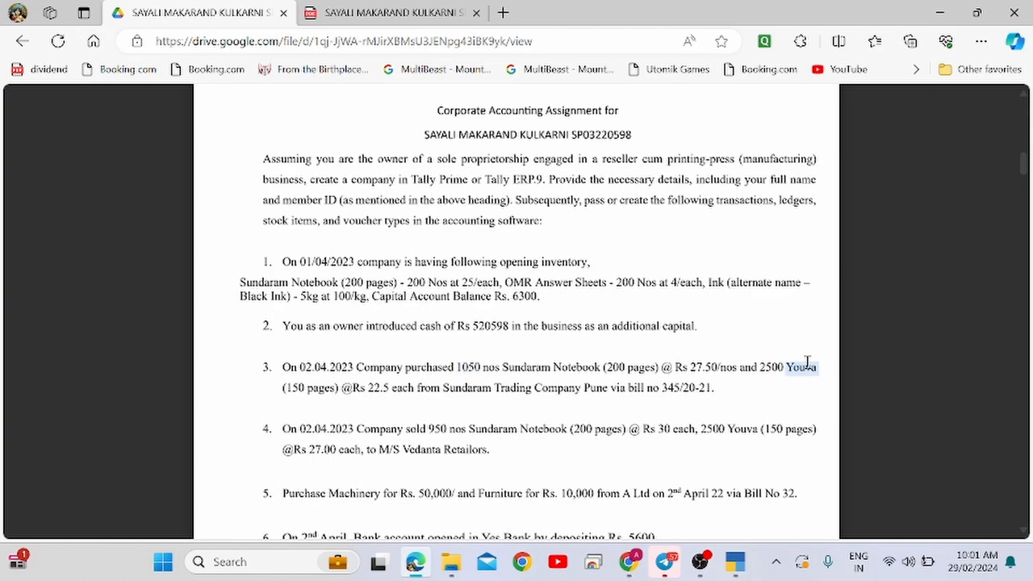
key(alt+Tab)
Create a Youva stock item with Nos as its unit of measure.
key(alt+c)
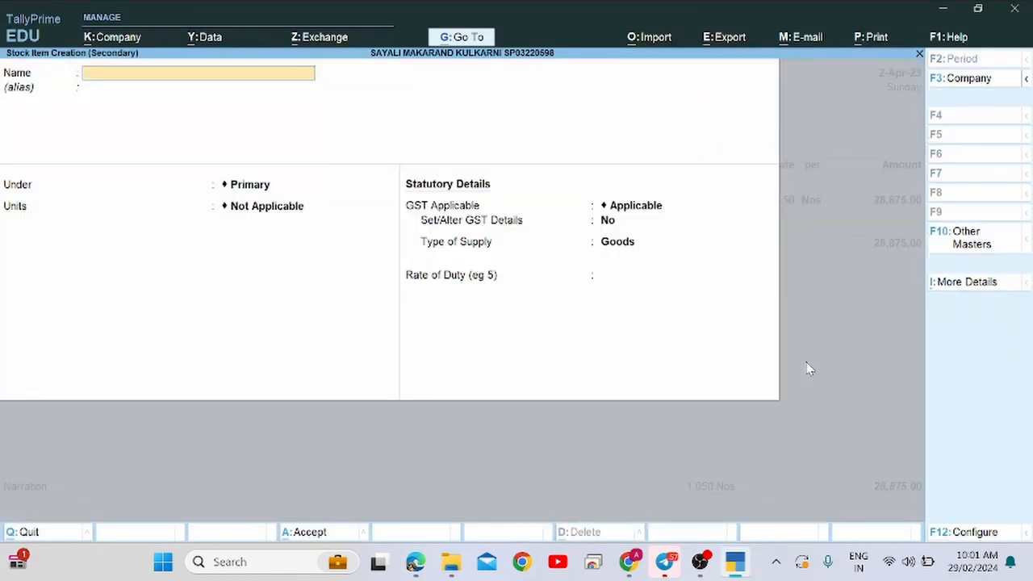
key(ctrl+v)
key(Return)
key(Return)
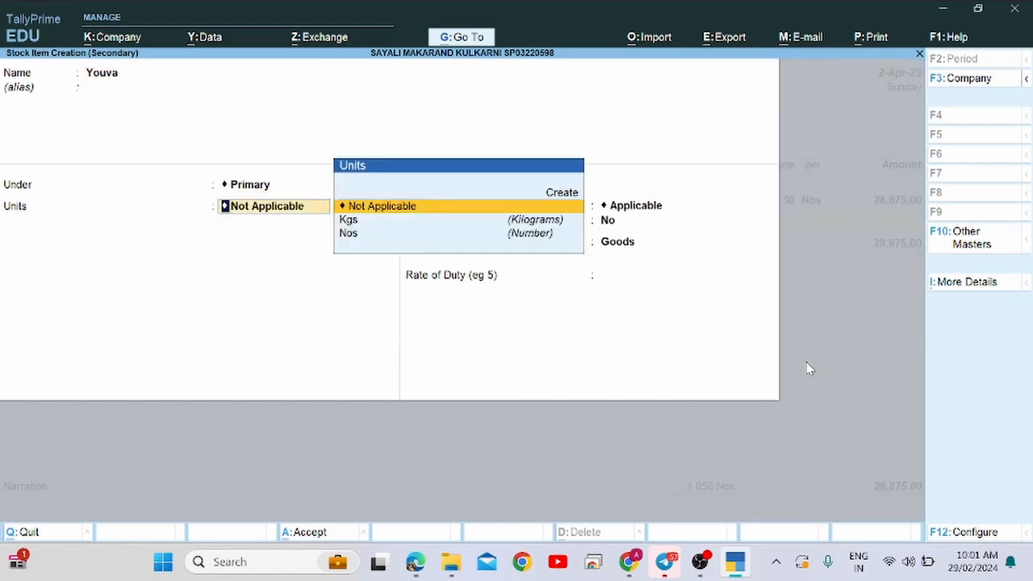
key(Down)
key(Down)
key(Return)
key(Return)
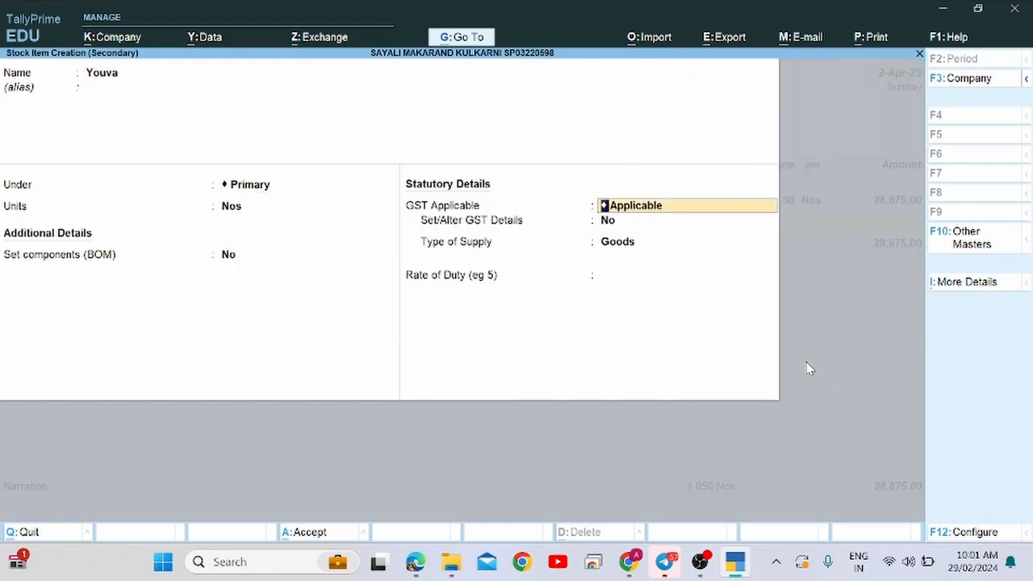
key(Return)
key(Return)
key(Return)
key(Return)
key(Return)
key(alt+Tab)
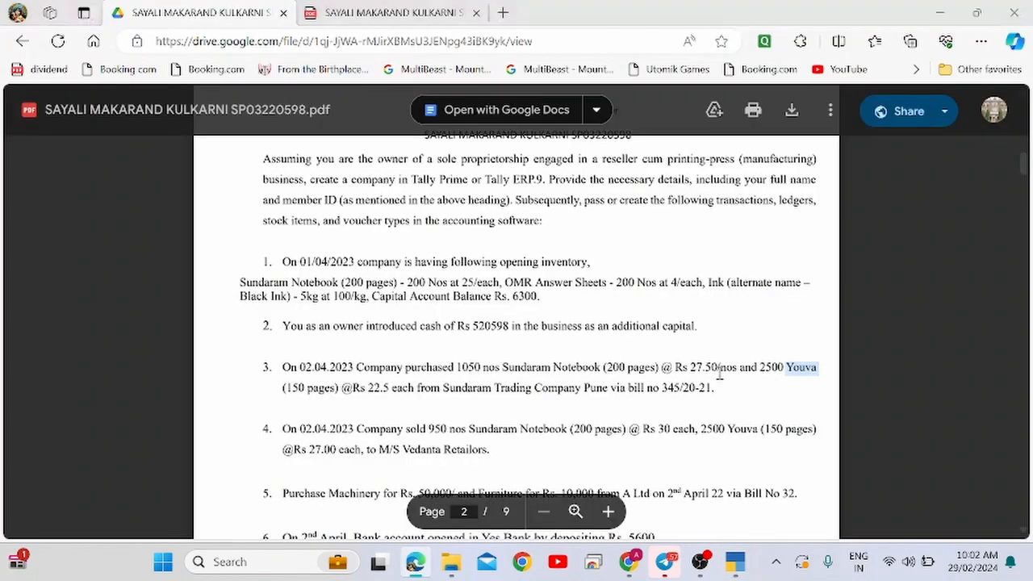
Enter 2,500 Nos of Youva at 22.50 and end the item list.
key(alt+Tab)
text(2500)
key(Return)
key(alt+Tab)
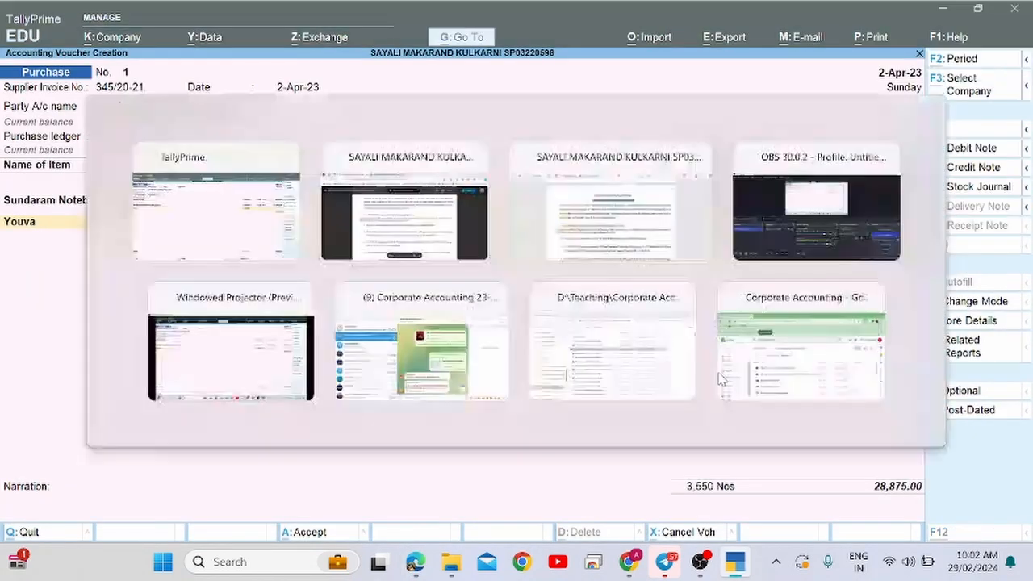
key(alt+Tab)
text(22)
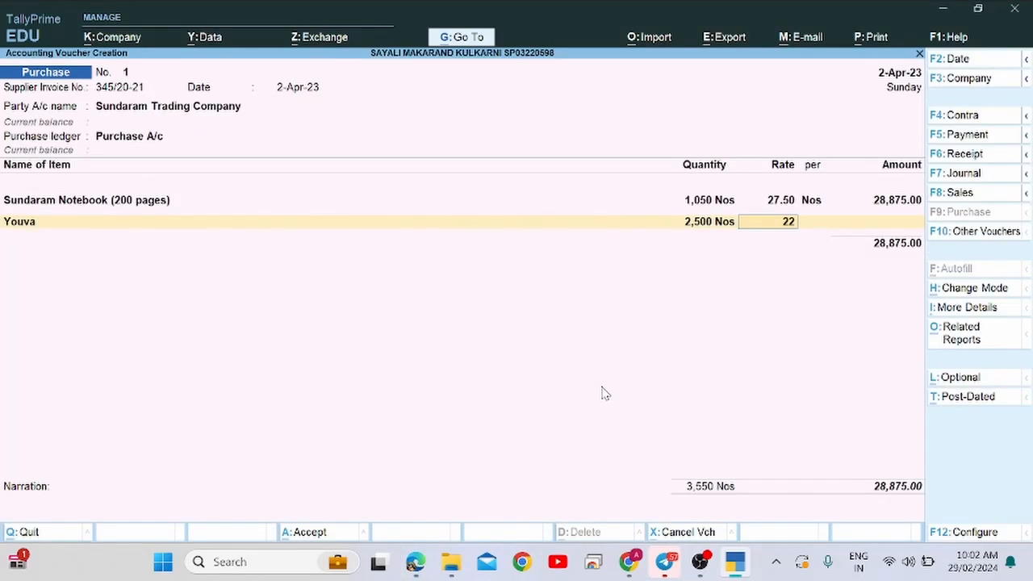
text(.5)
key(Return)
key(Return)
key(Return)
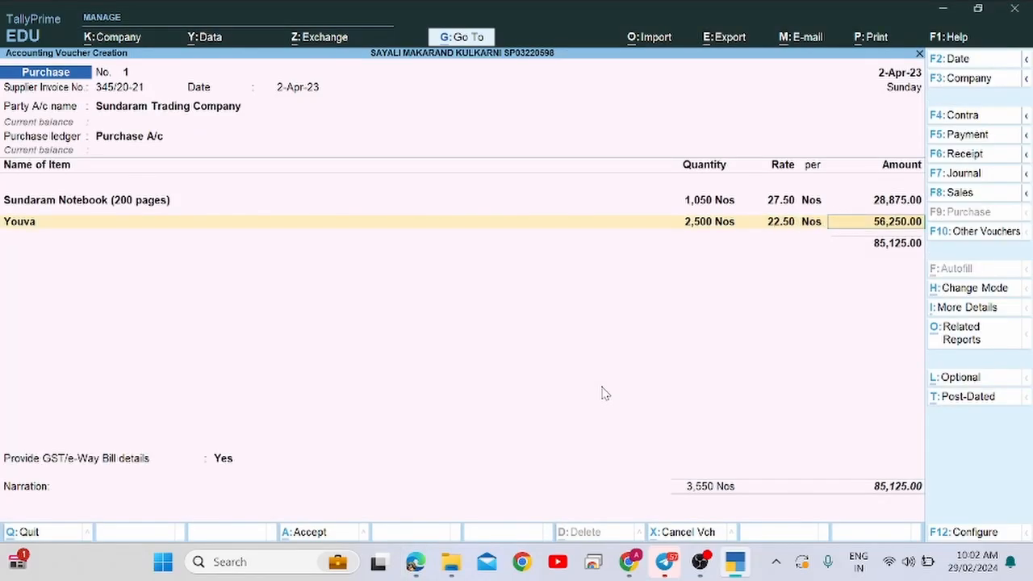
key(Return)
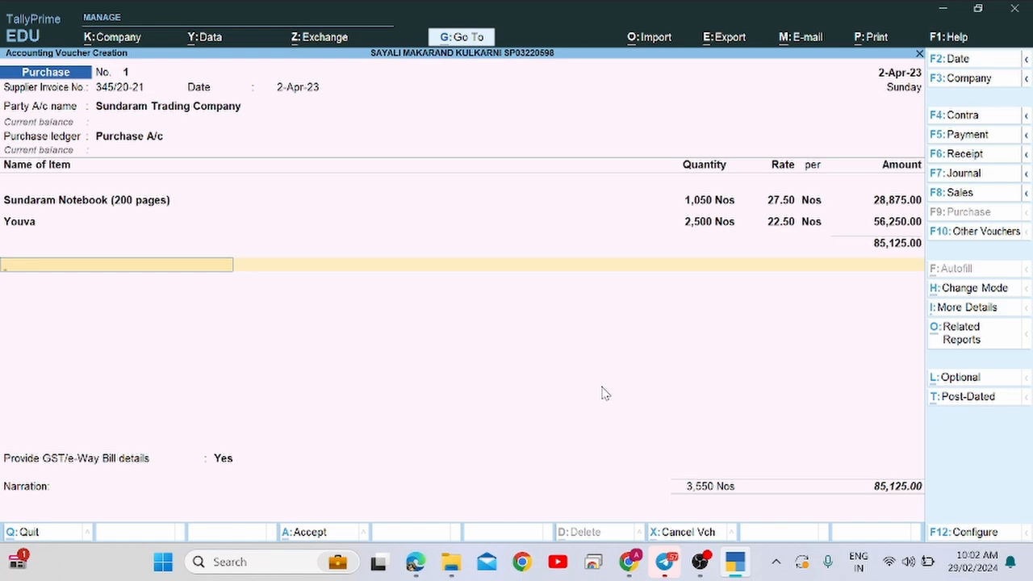
Set GST/e-Way Bill details to No, skip the narration and save the purchase voucher.
key(Return)
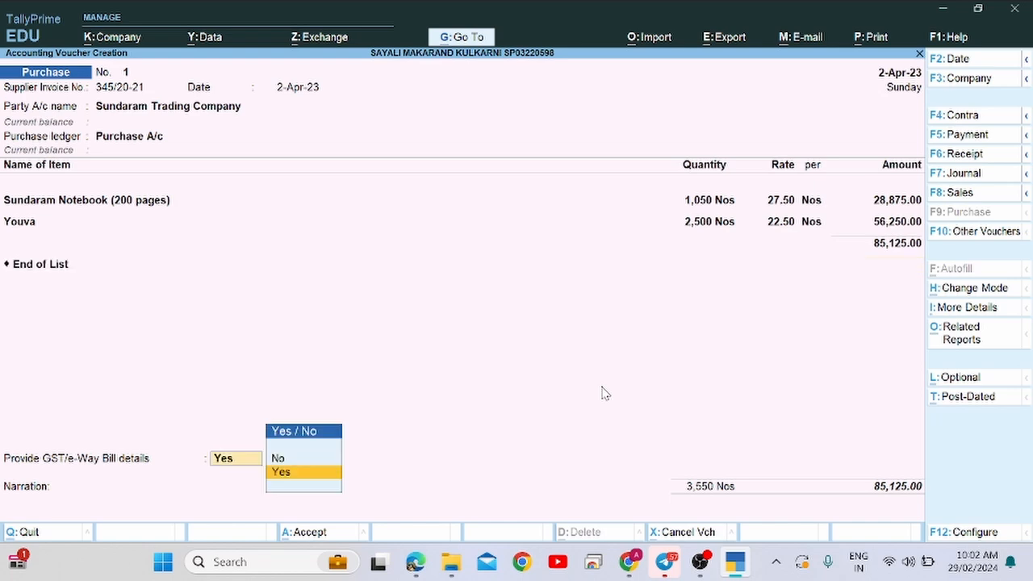
key(Up)
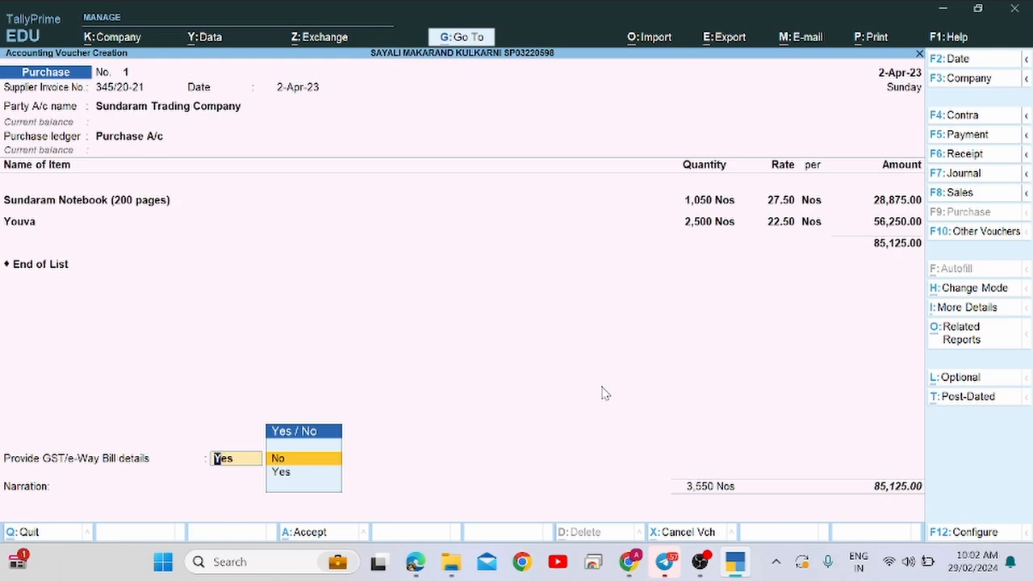
key(Return)
key(Return)
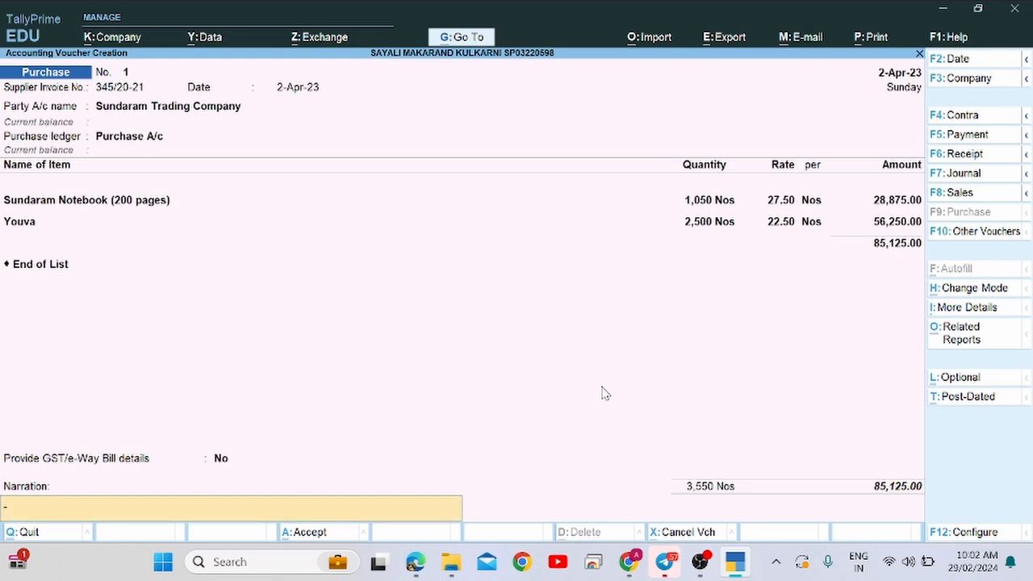
key(Return)
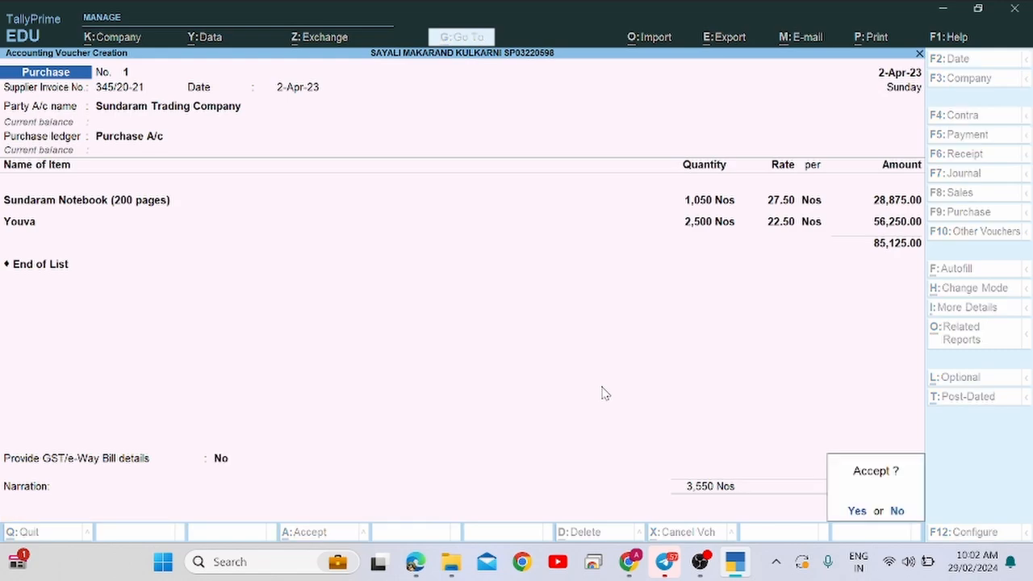
key(Return)
Mark the sales transaction details in the assignment PDF.
key(alt+Tab)
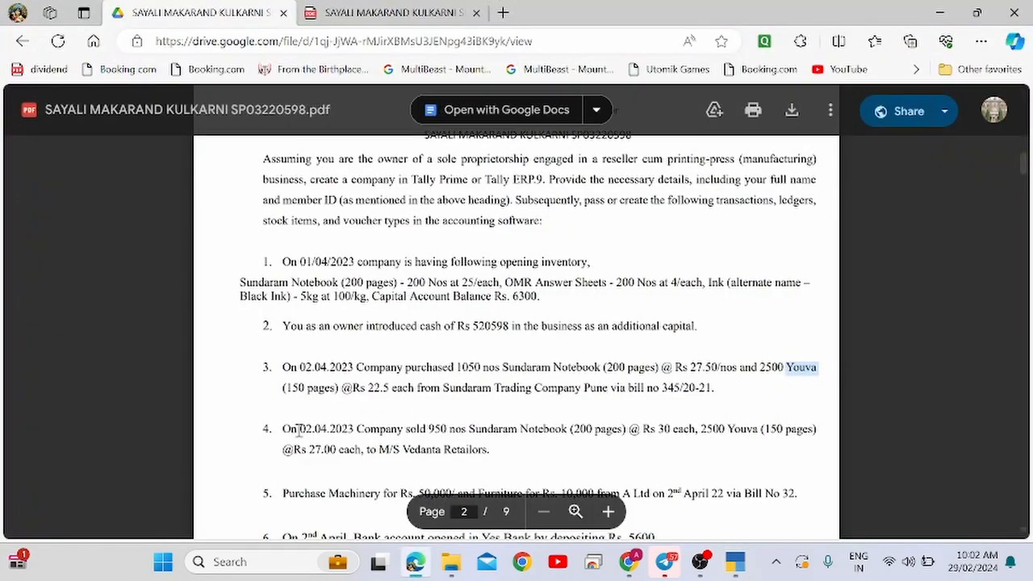
drag(282, 430, 409, 433)
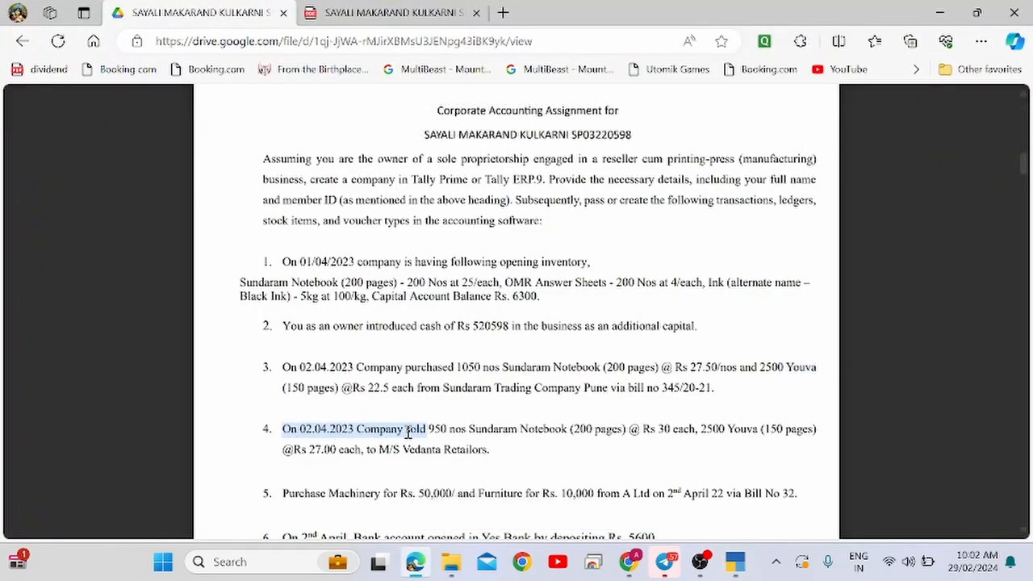
key(alt+Tab)
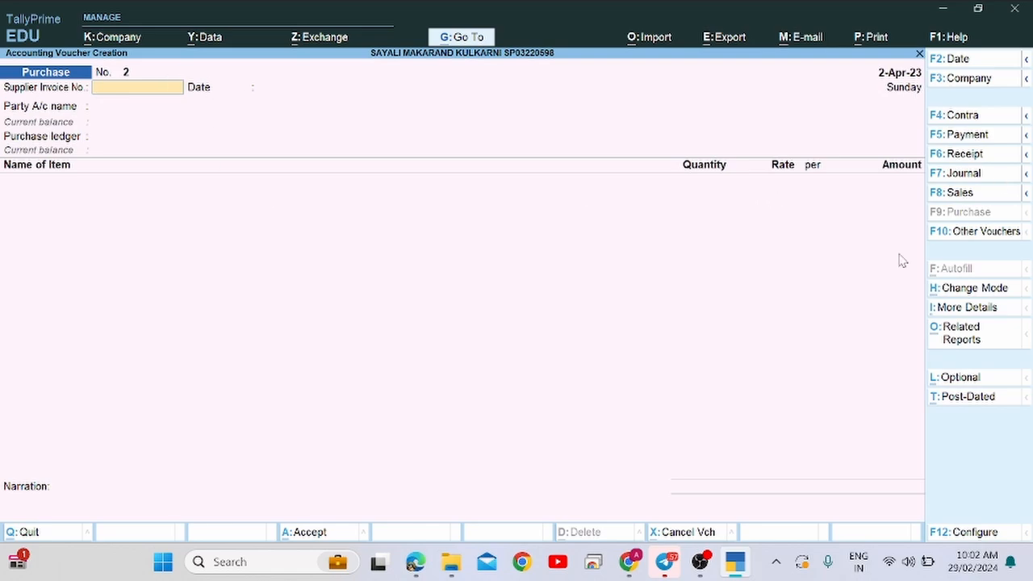
Switch to Sales voucher No. 1, copy buyer M/S Vedanta Retailors, and choose Create for the party.
click(976, 193)
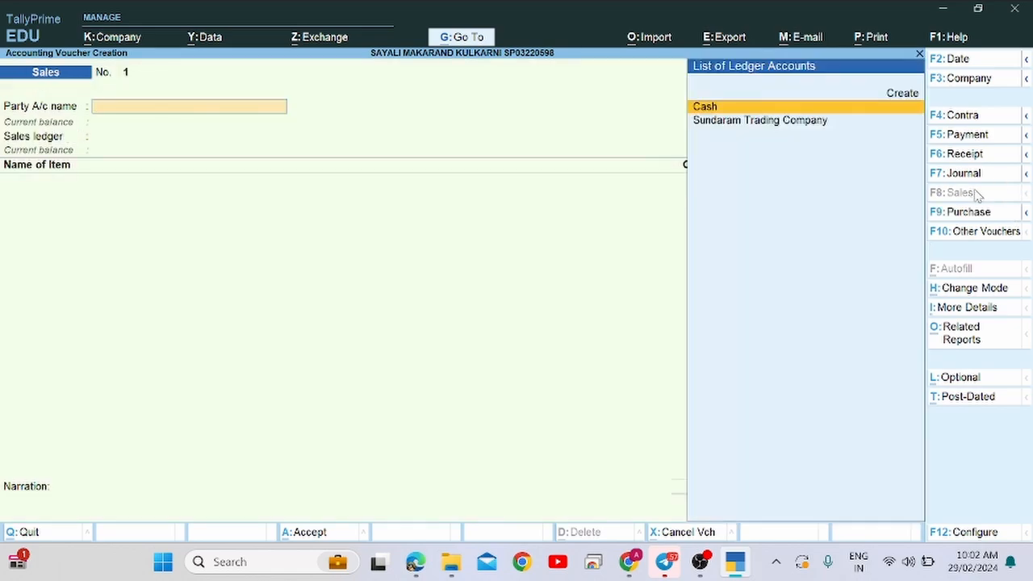
key(alt+Tab)
key(alt+Tab)
key(alt+Tab)
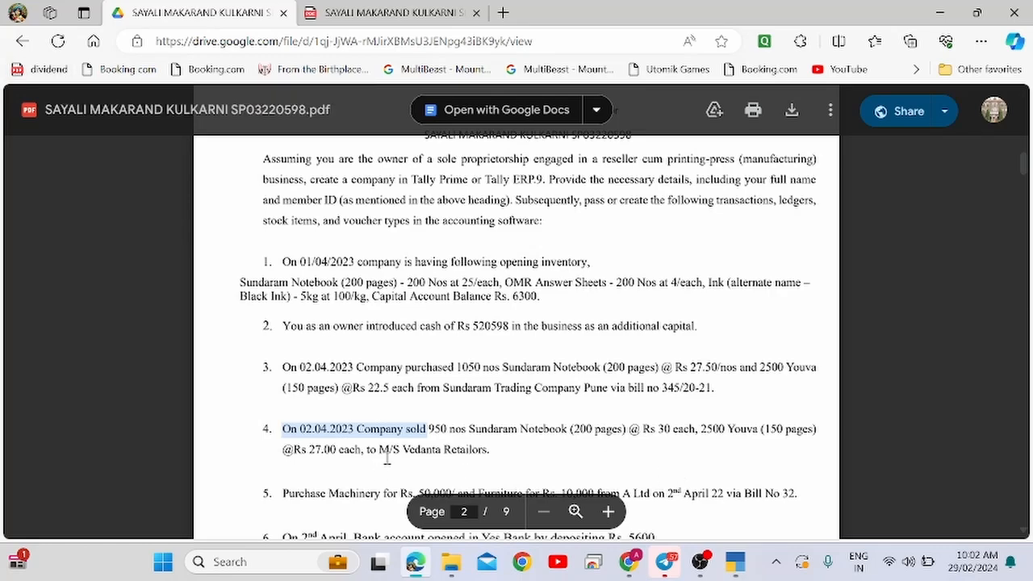
drag(379, 450, 472, 450)
key(ctrl+c)
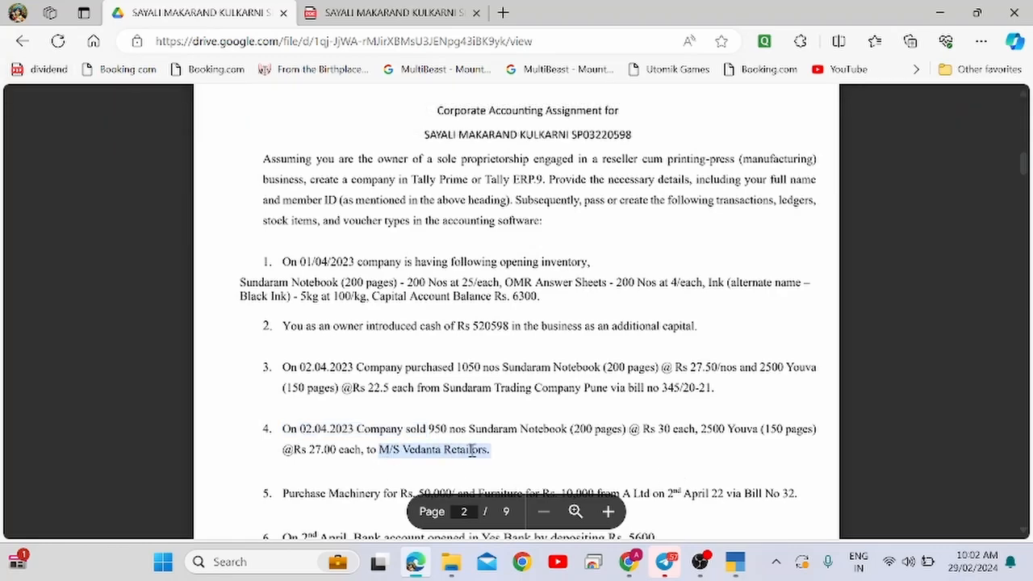
key(alt+Tab)
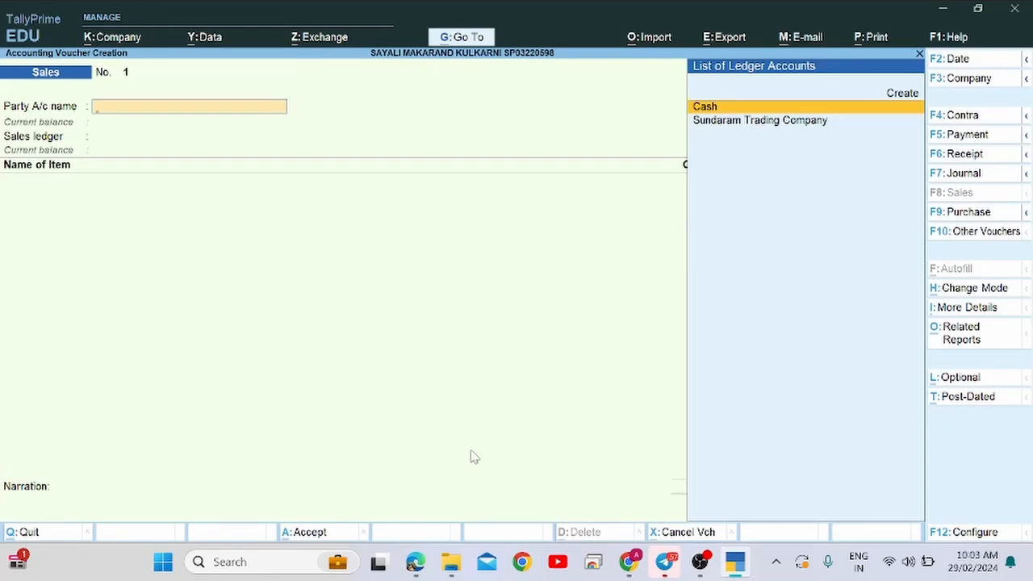
text(E)
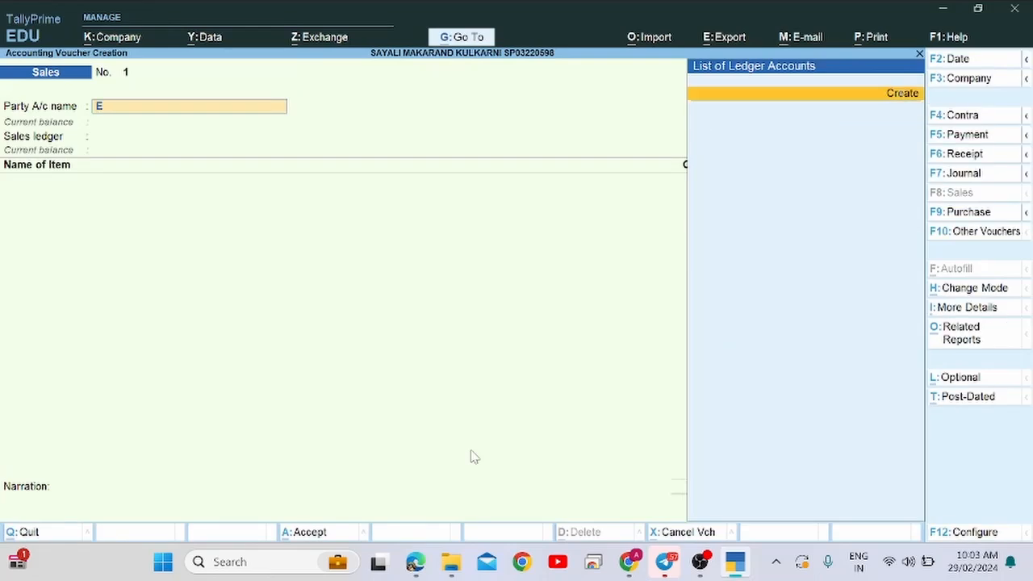
key(BackSpace)
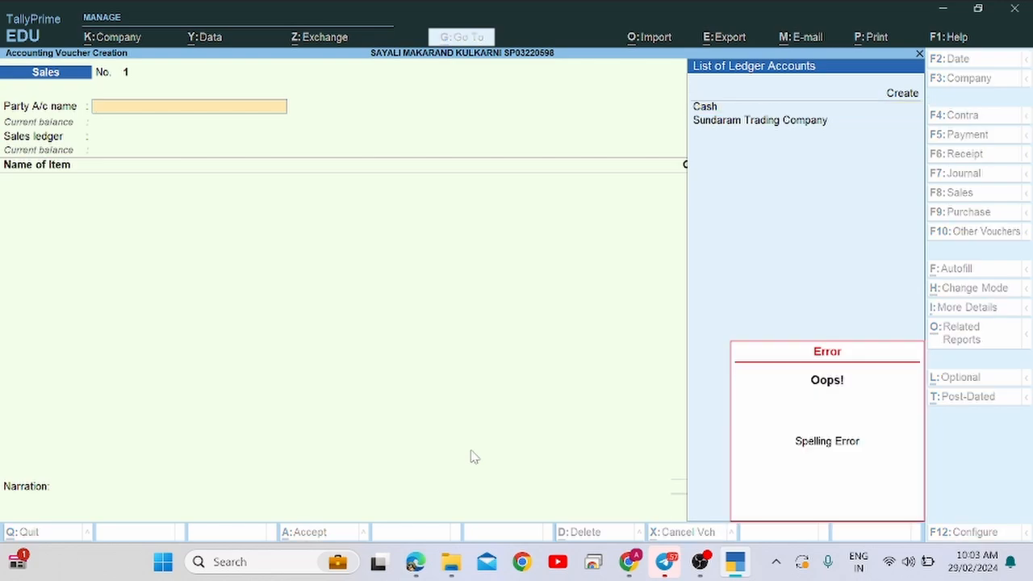
text(E)
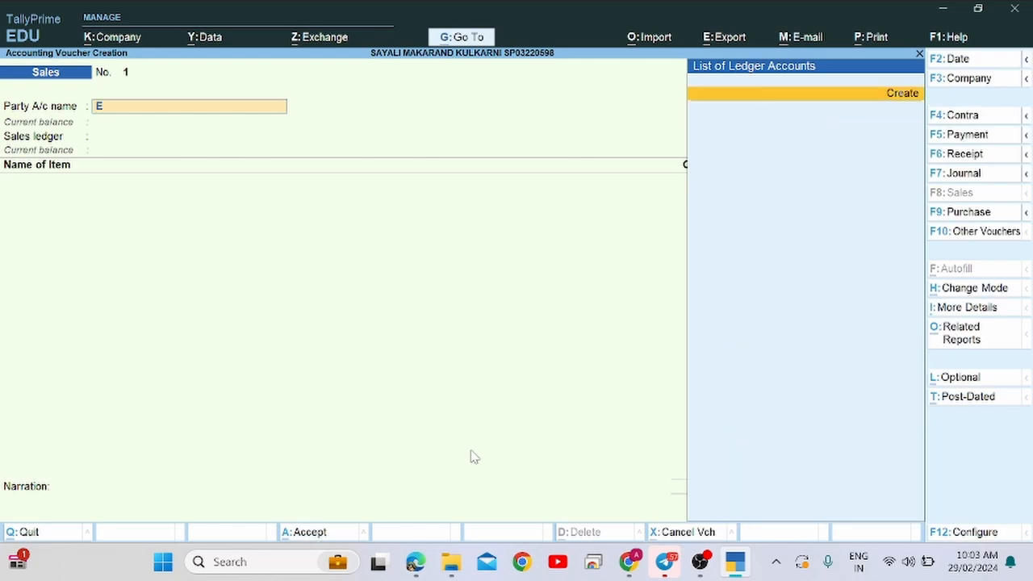
key(Return)
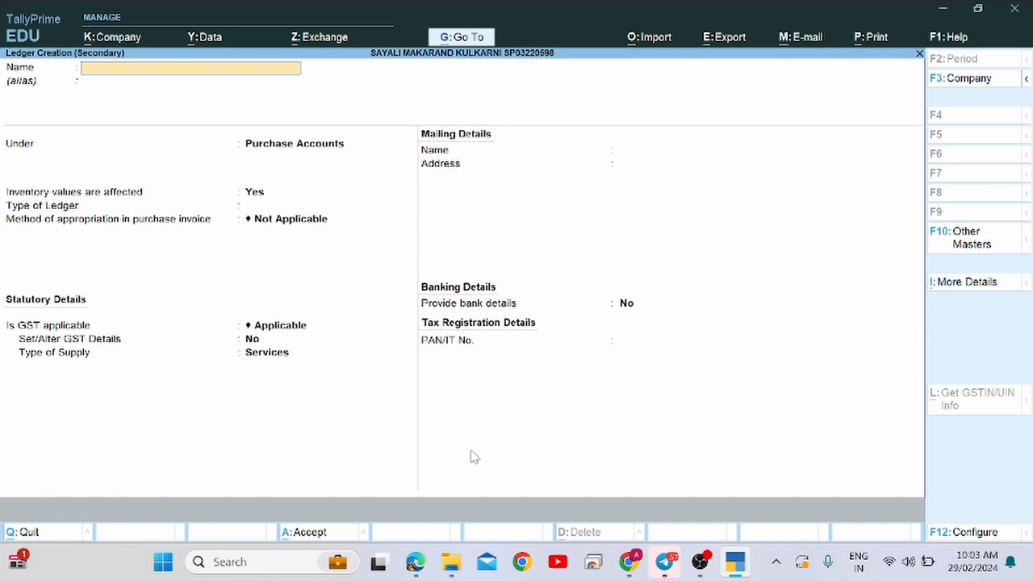
Name the ledger M/S Vedanta Retailors under Sundry Debtors, dismiss the GSTIN warning, and save.
key(ctrl+v)
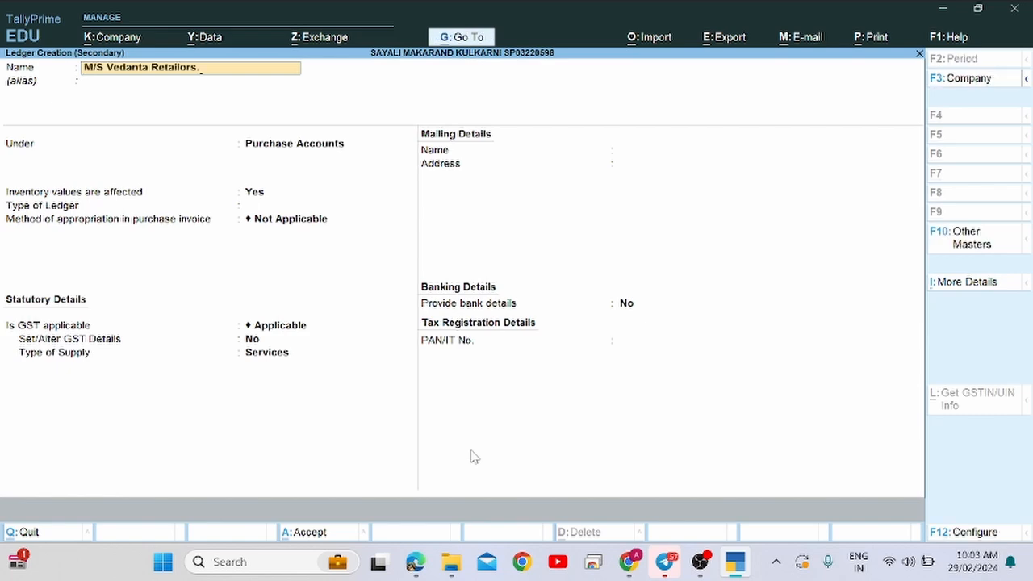
key(Return)
key(Return)
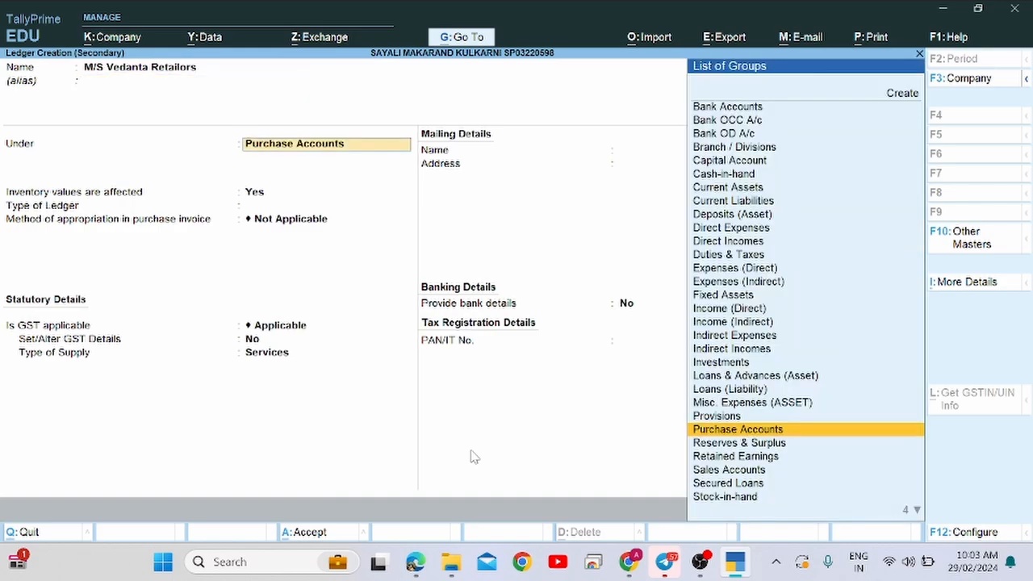
text(Sun)
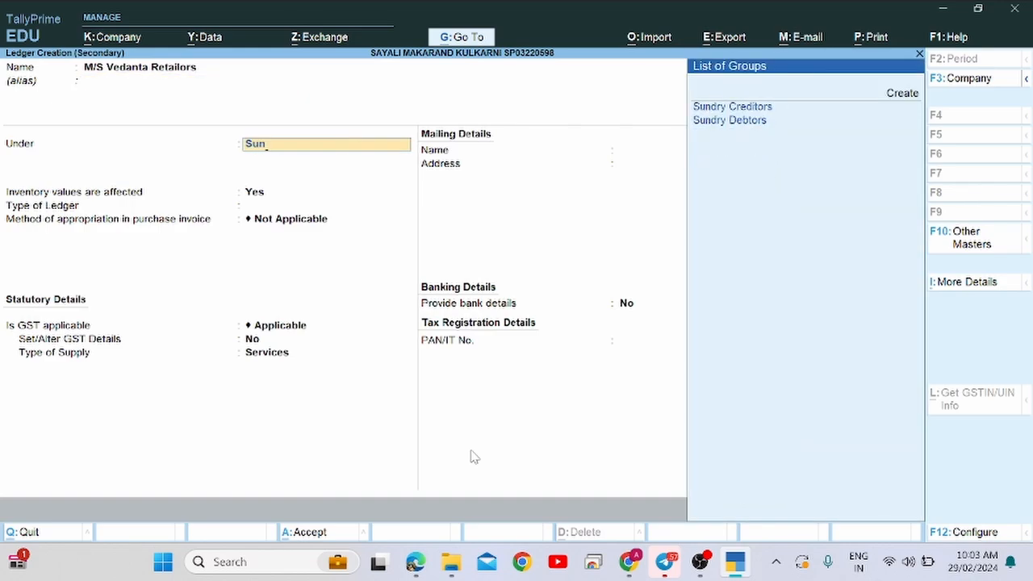
key(Down)
key(Return)
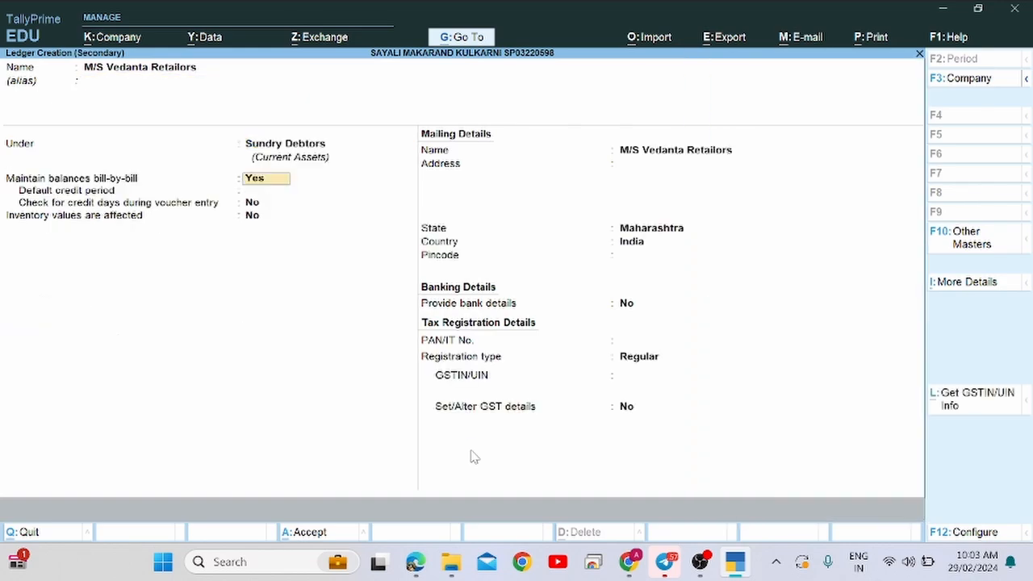
key(Return)
key(Return)
key(Return)
key(Return)
key(Return)
key(Return)
key(Return)
key(Return)
key(Return)
key(Return)
key(Return)
key(Return)
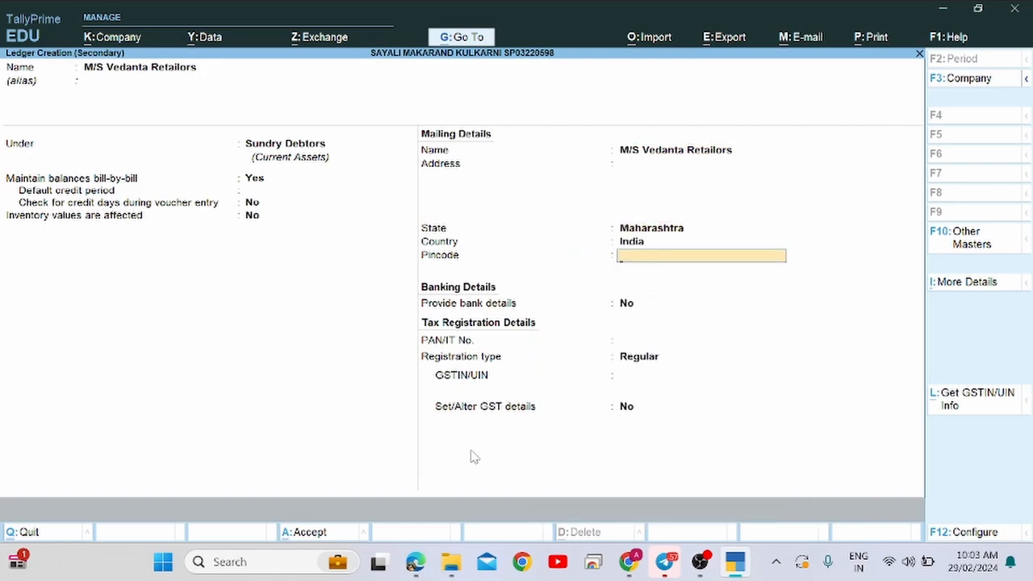
key(Return)
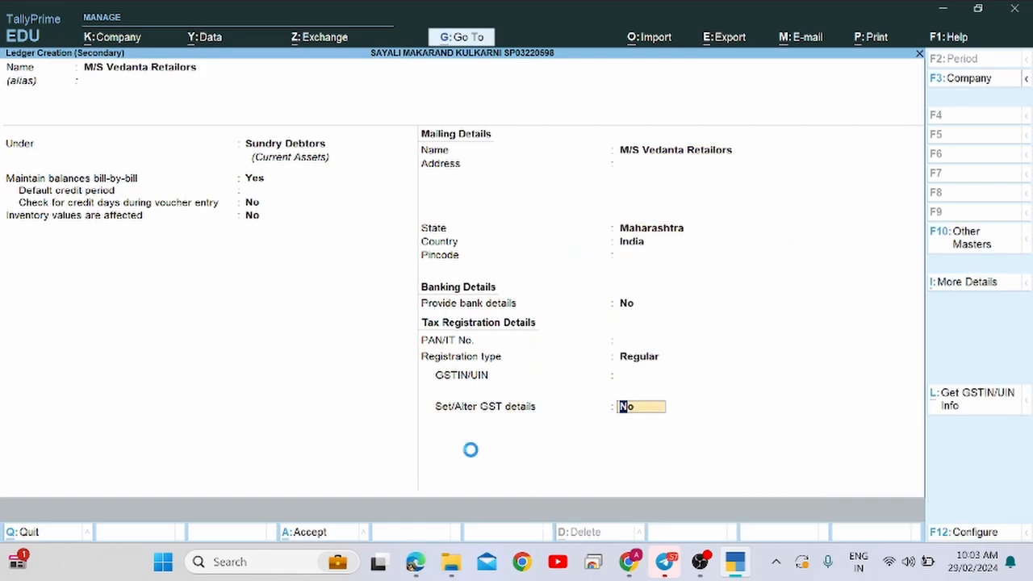
key(Return)
key(Return)
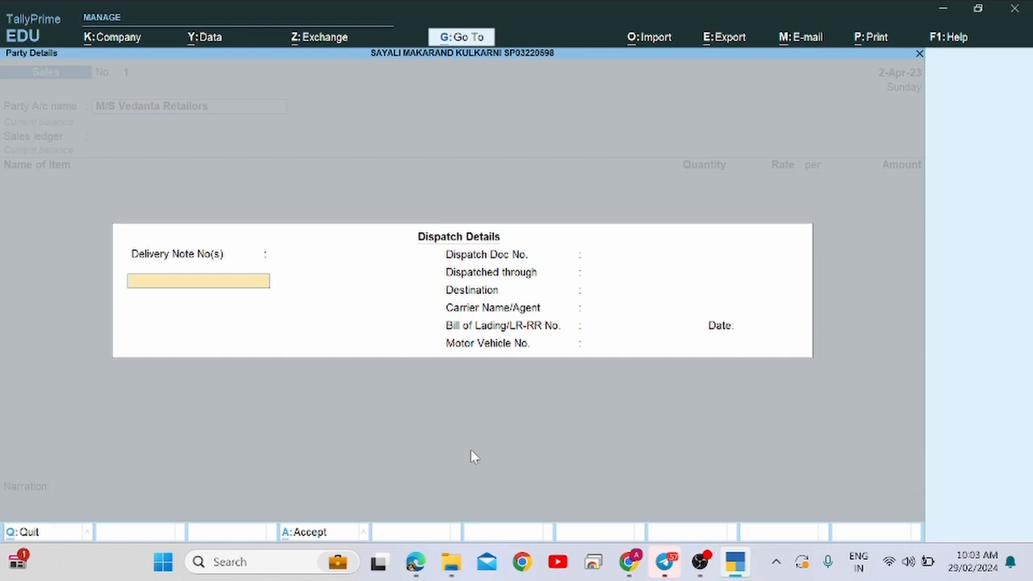
Skip the empty dispatch details and accept Vedanta Retailors' party details with Maharashtra as place of supply.
key(Escape)
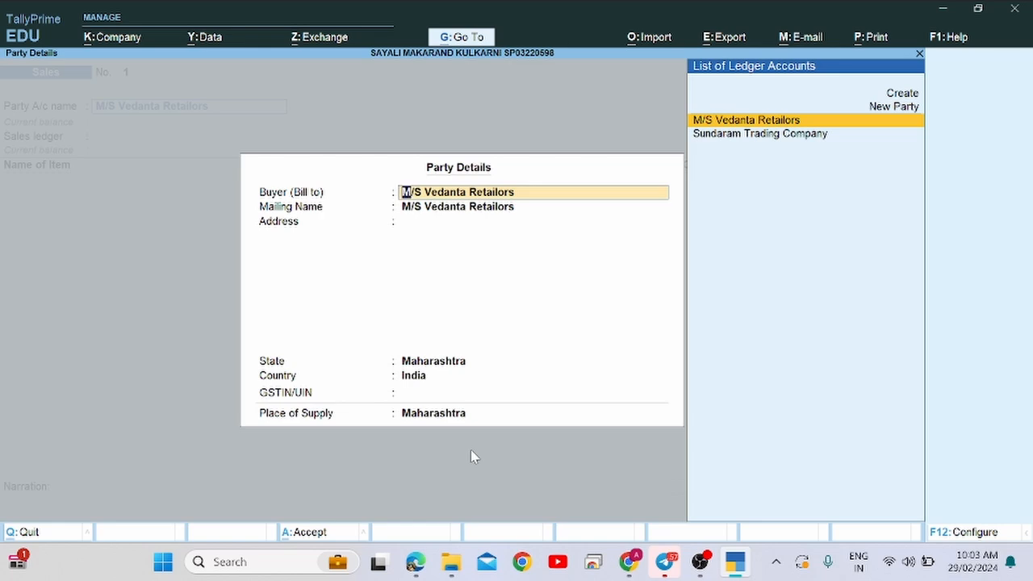
key(ctrl+a)
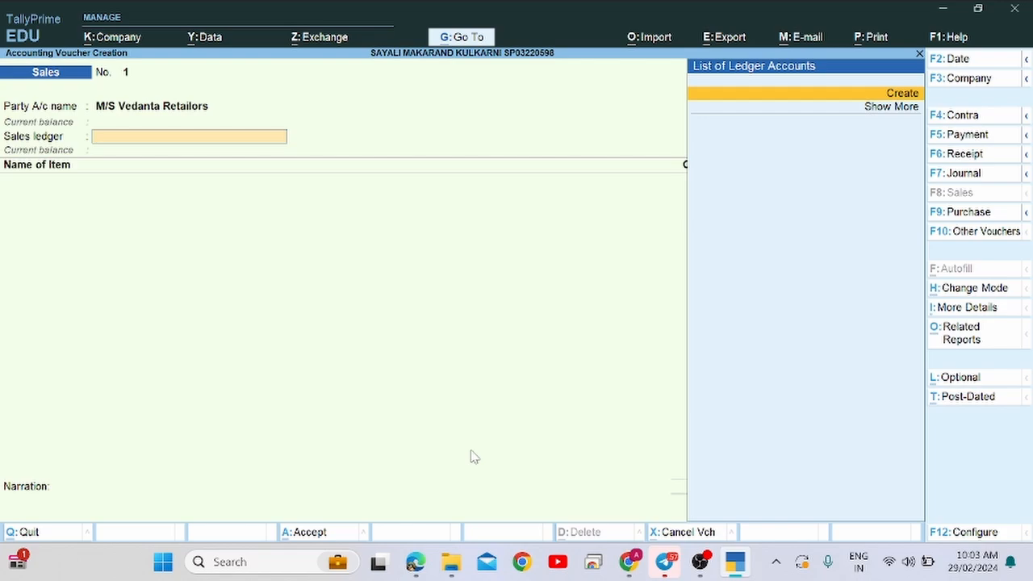
Create a Sales A/c ledger under Sales Accounts, then find Sundaram Notebook in item 4 of the assignment.
key(Return)
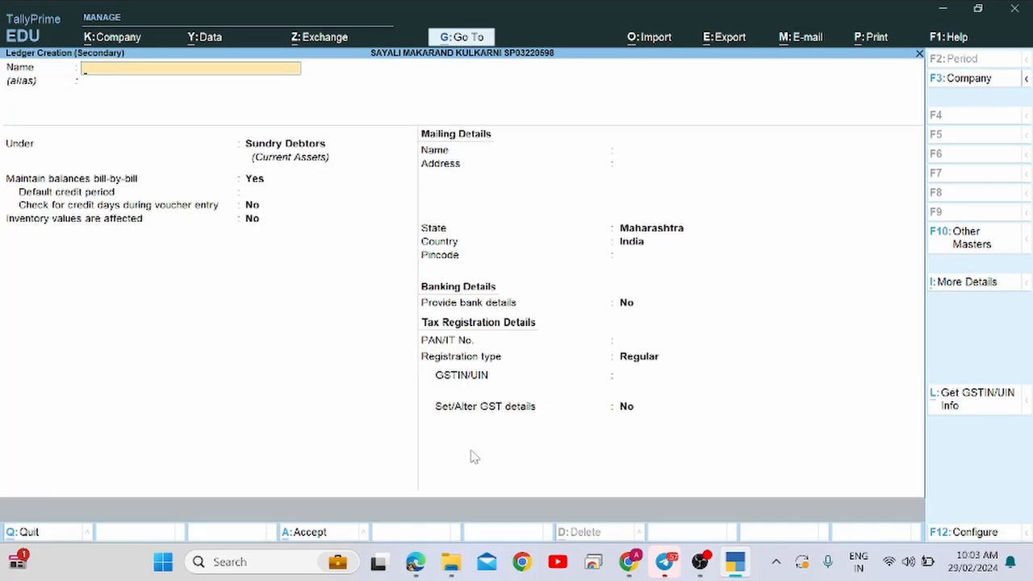
text(Sales A/c)
key(Return)
key(Return)
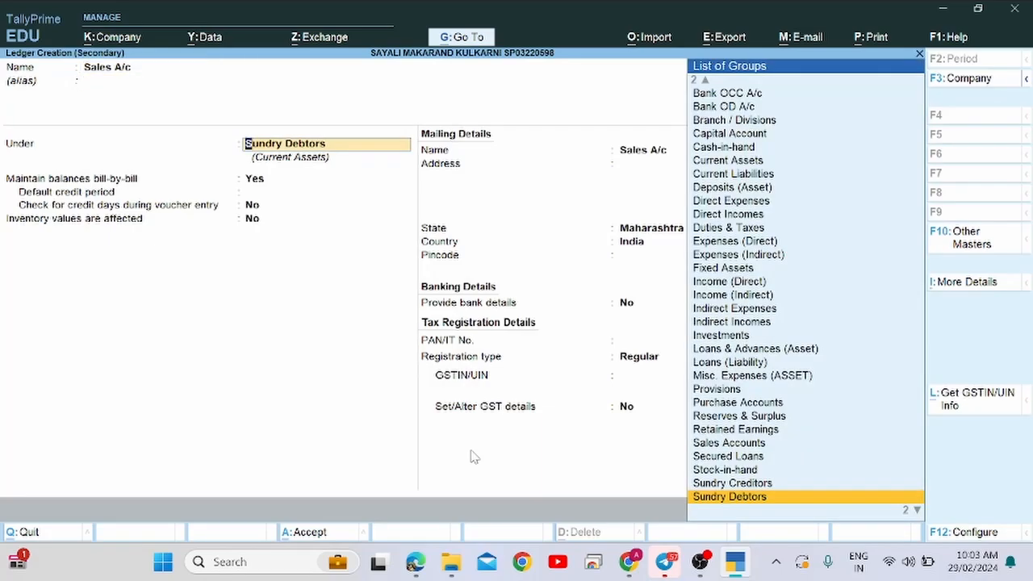
text(Sale)
key(Return)
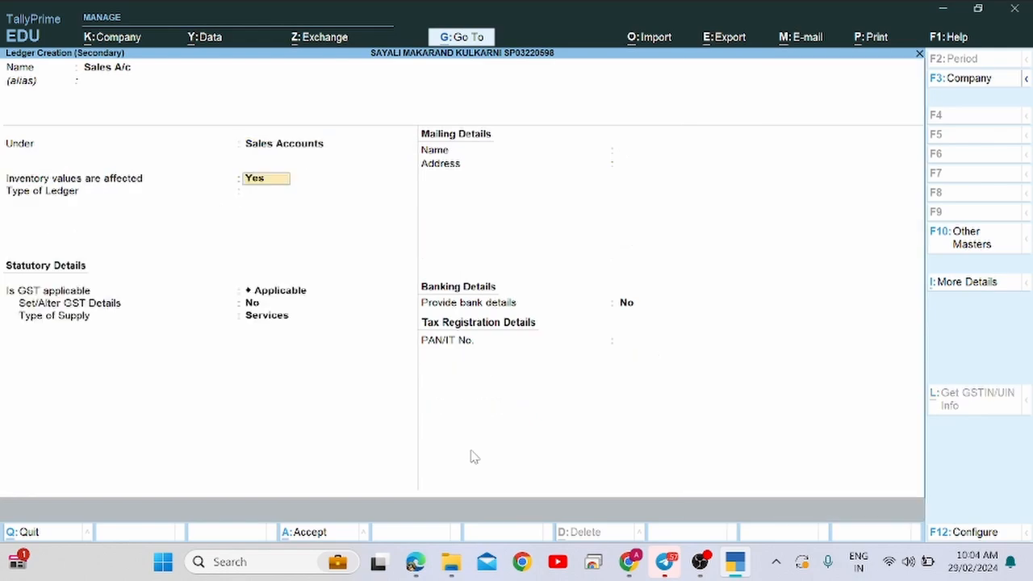
key(Return)
key(Return)
key(Return)
key(Return)
key(Return)
key(Return)
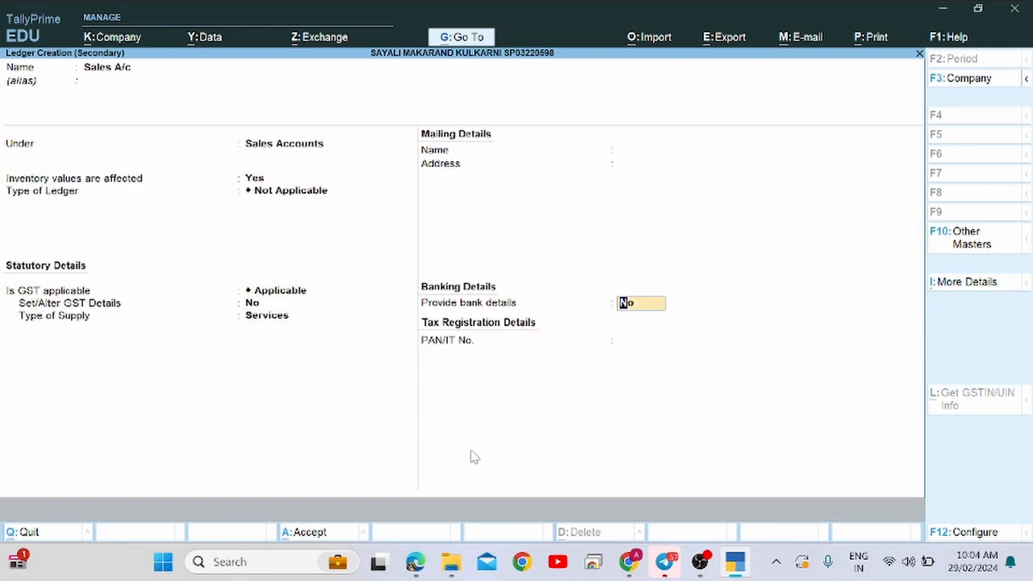
key(Return)
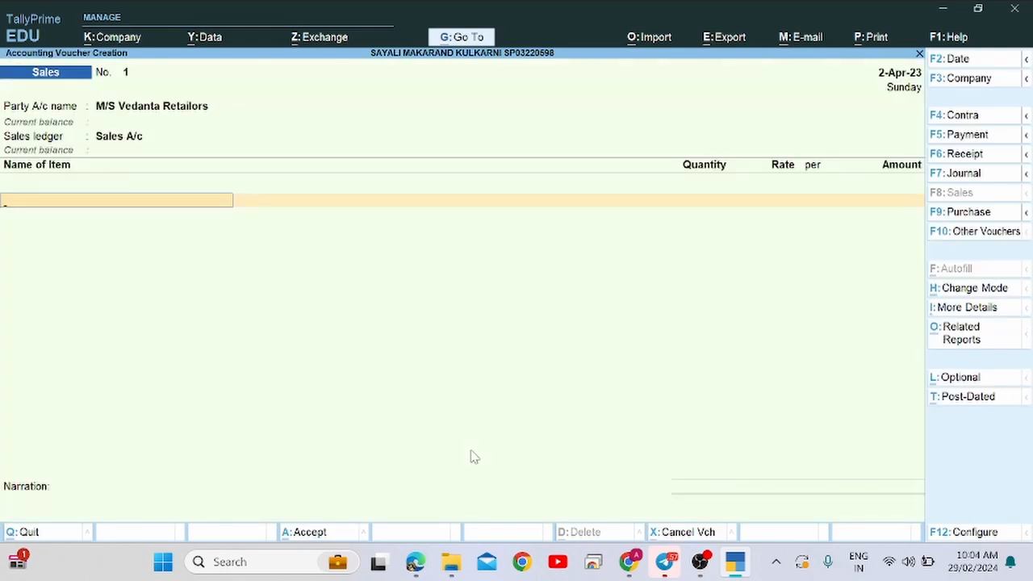
key(alt+Tab)
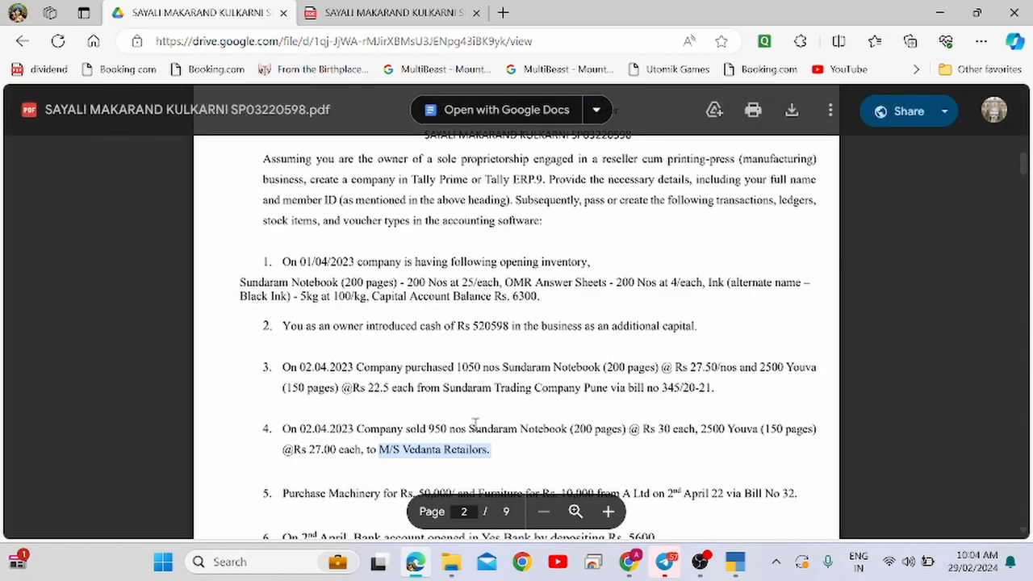
drag(469, 428, 559, 438)
Add 950 Sundaram Notebook (200 pages) at 30.00, giving 28,500.00.
key(alt+Tab)
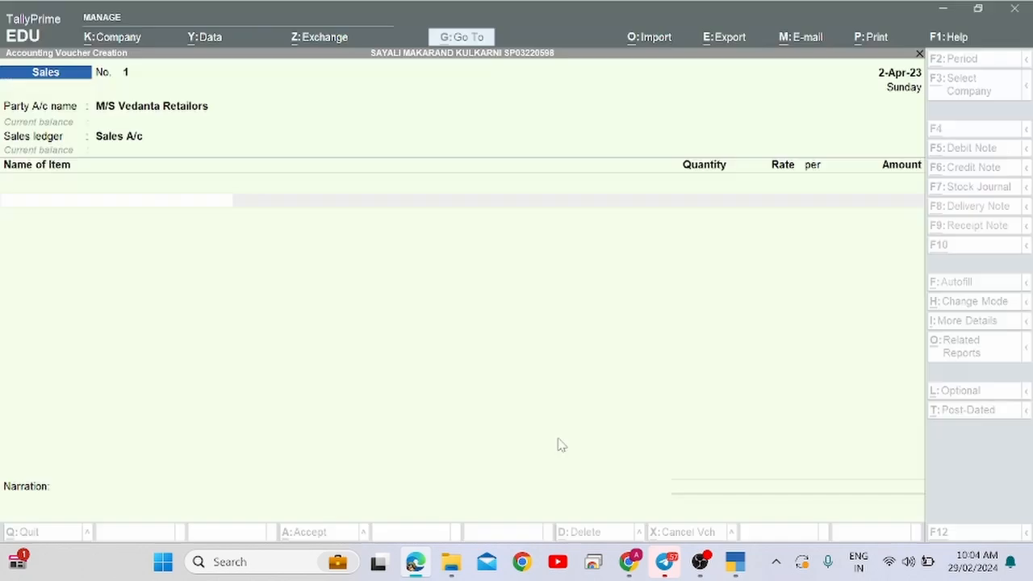
text(Sun)
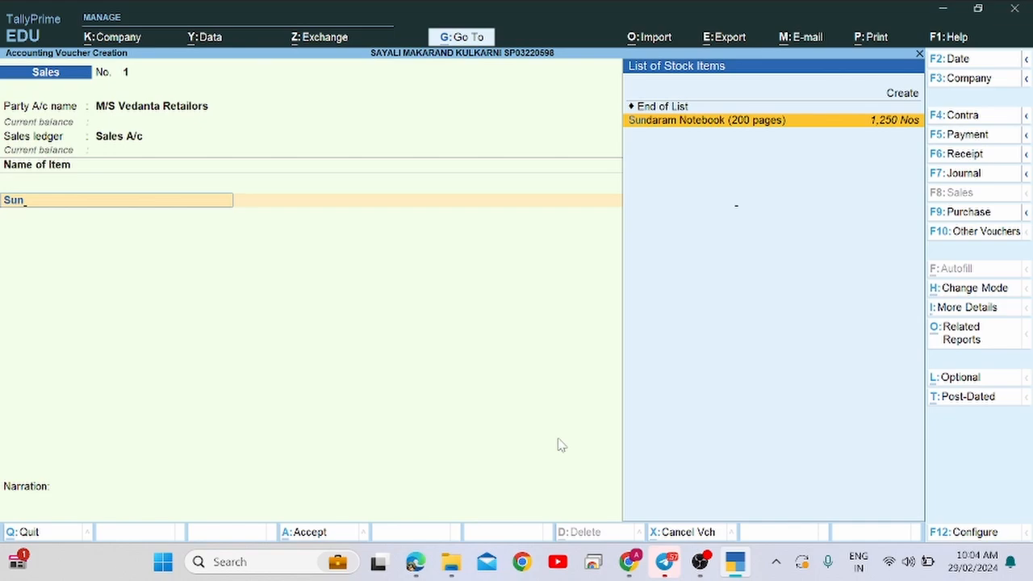
key(Return)
key(alt+Tab)
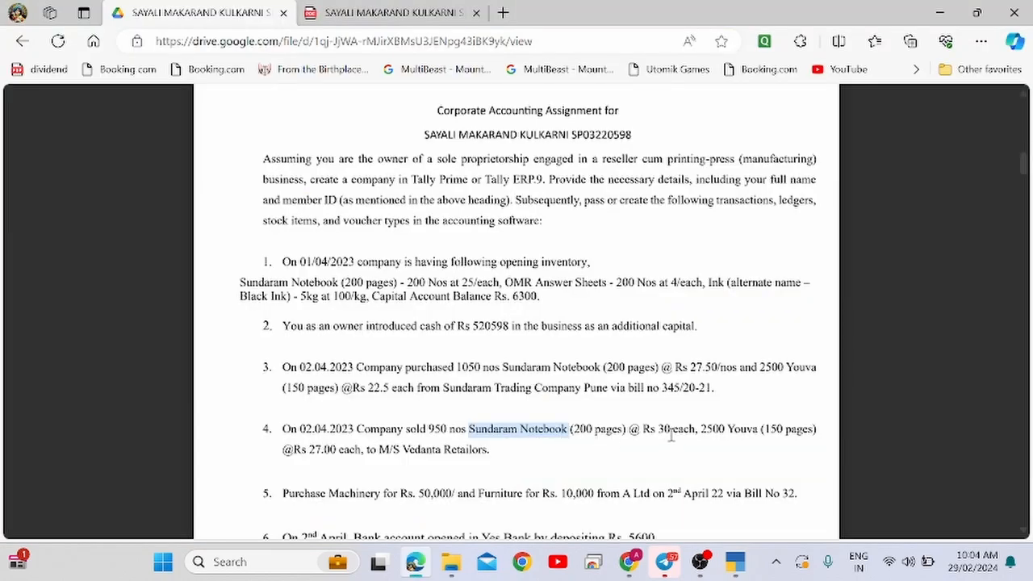
click(430, 426)
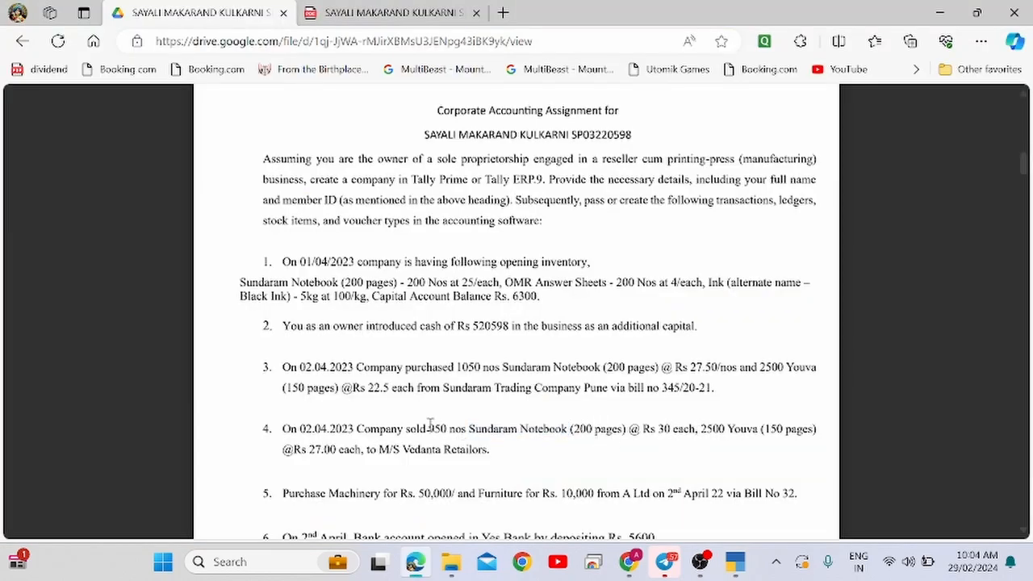
double_click(436, 428)
key(alt+Tab)
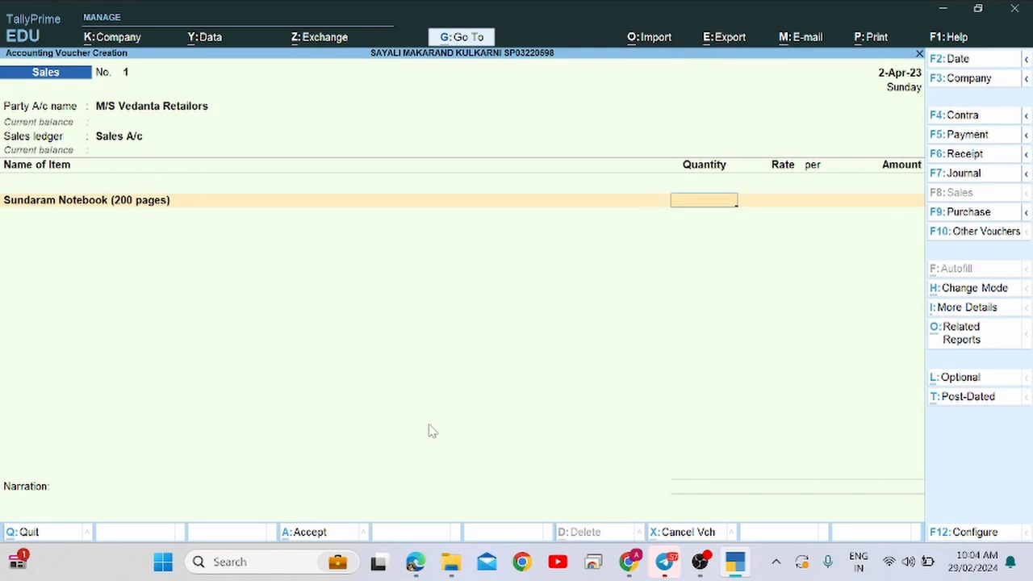
text(950 Nos)
key(alt+Tab)
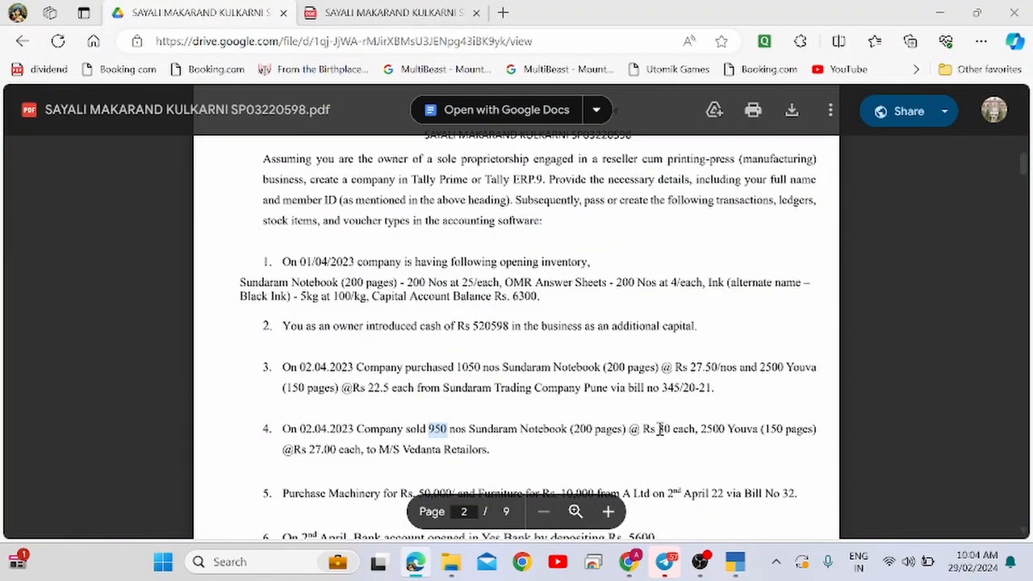
key(alt+Tab)
text(30)
key(Return)
key(Return)
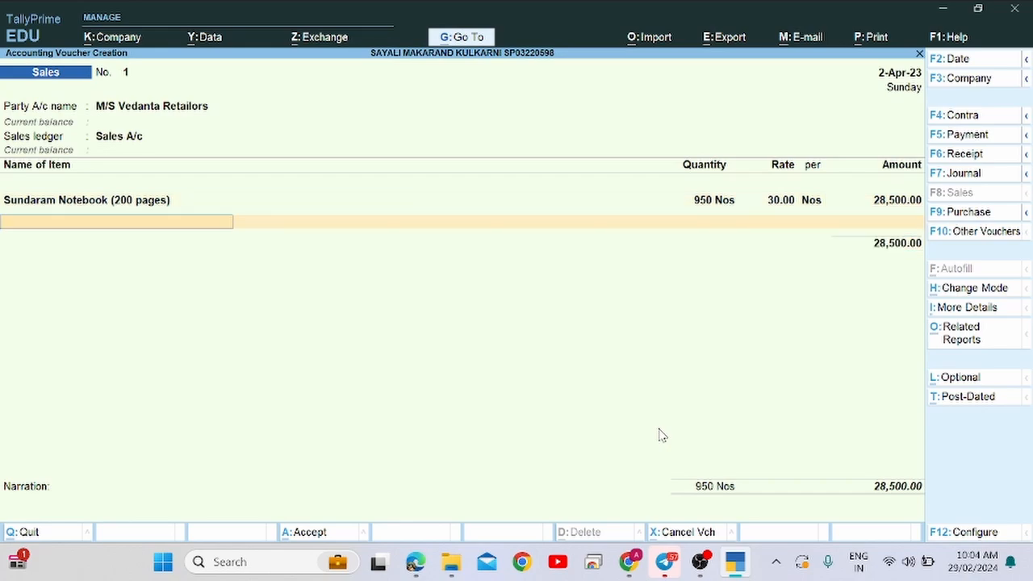
key(alt+Tab)
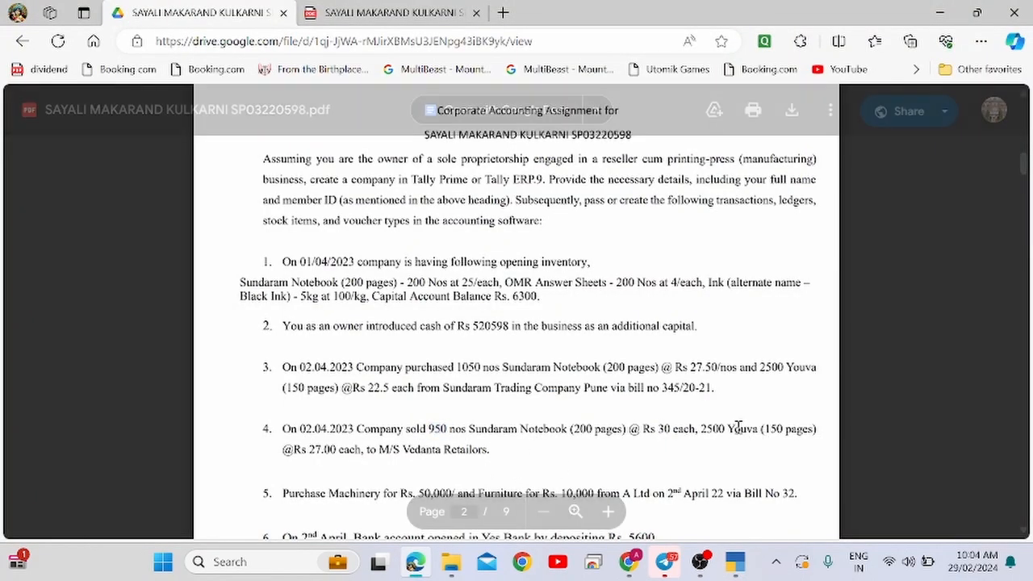
Add 2,500 Youva at 27.00 as the second item.
key(alt+Tab)
text(Yo)
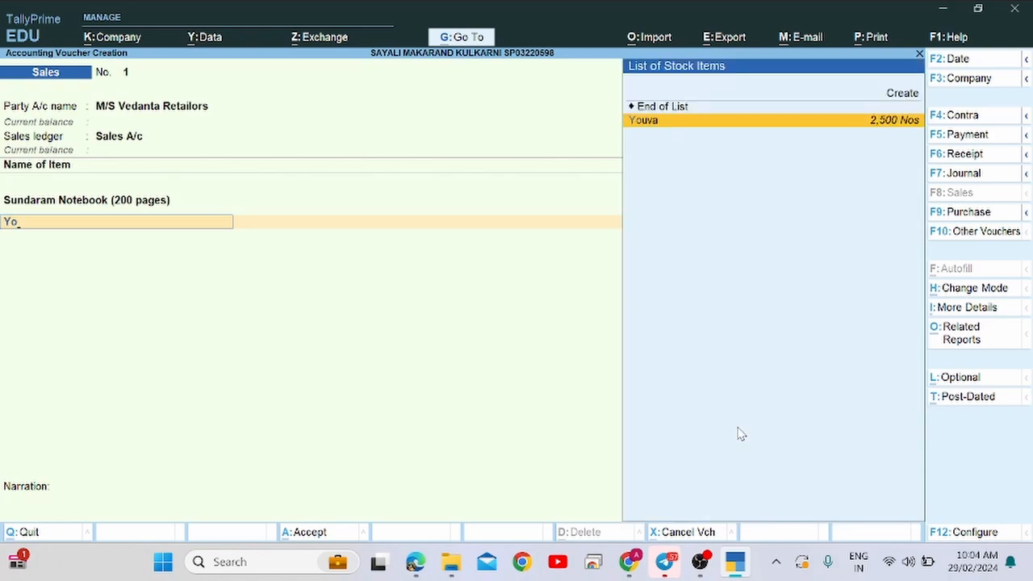
key(Return)
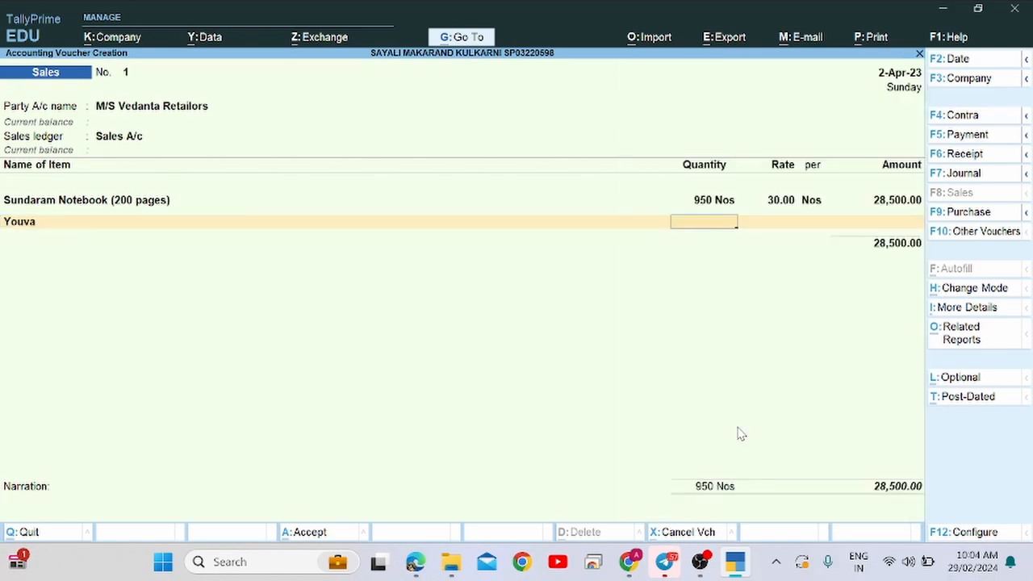
key(alt+Tab)
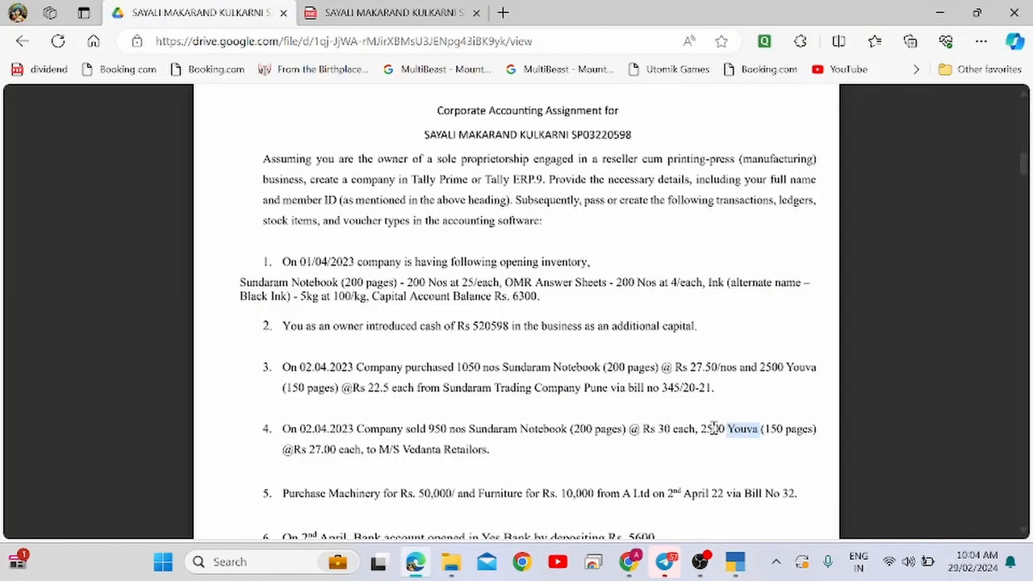
key(alt+Tab)
text(2500)
key(Return)
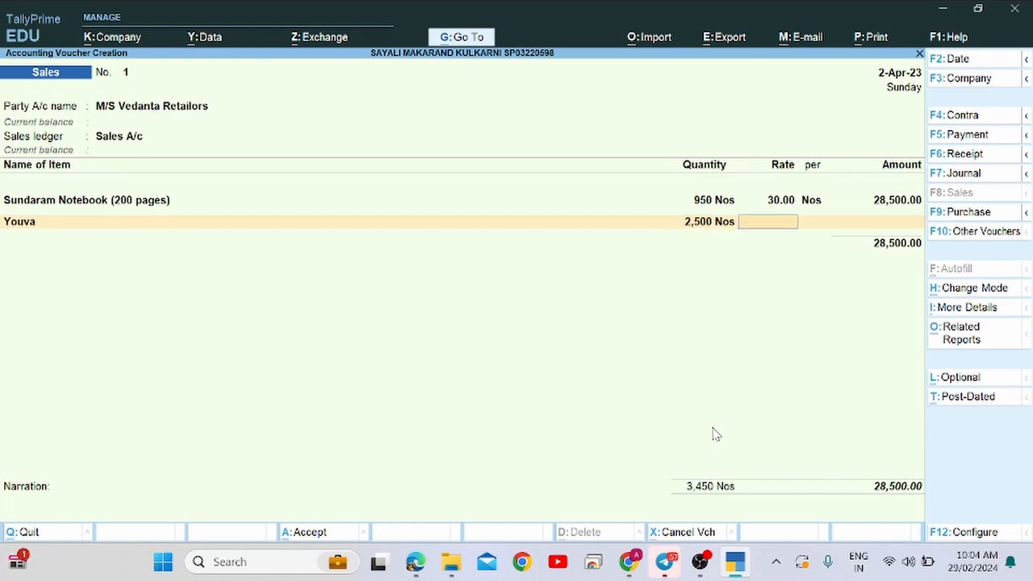
key(alt+Tab)
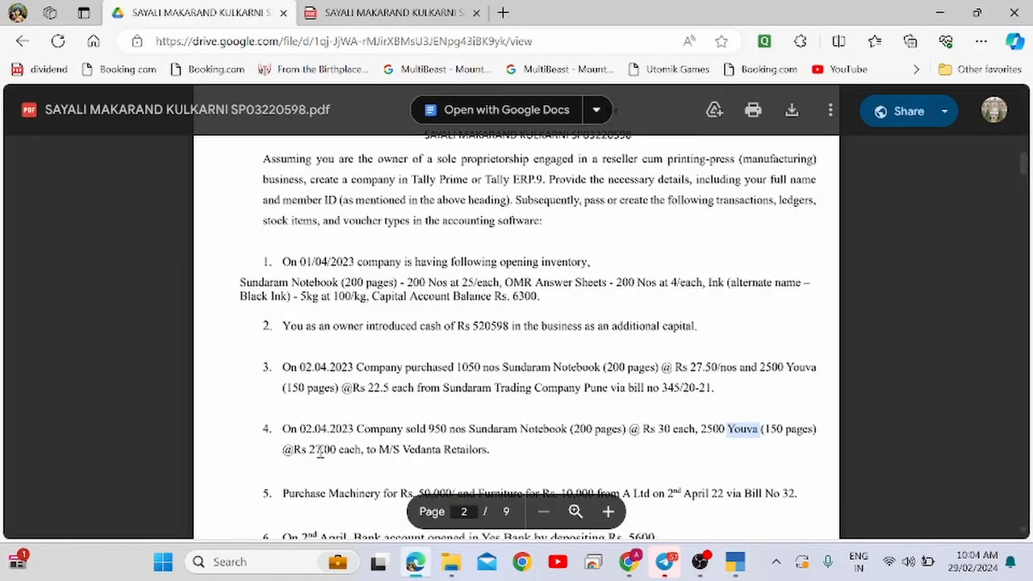
scroll(319, 453, up, 1)
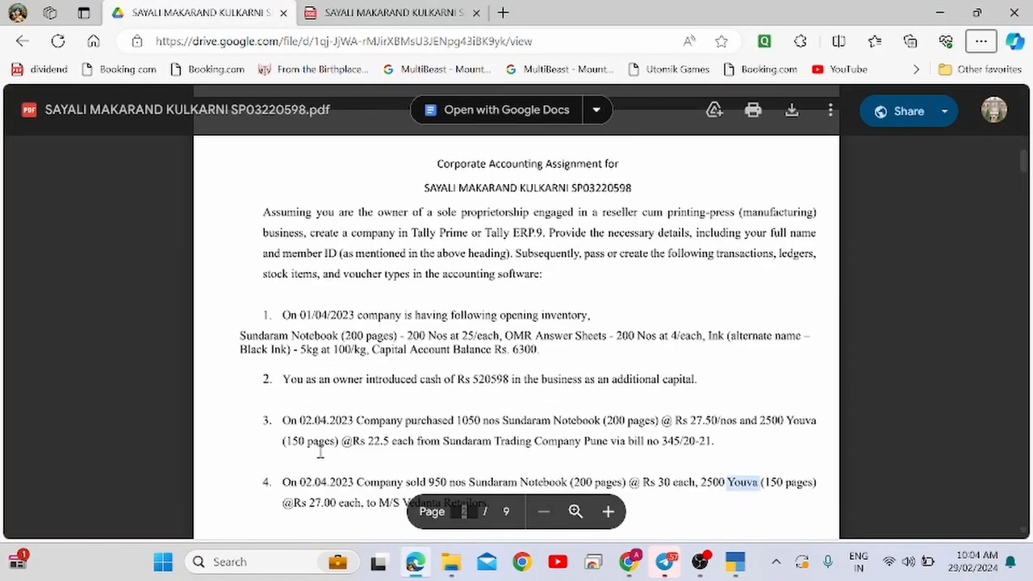
key(alt+Tab)
text(27)
key(Return)
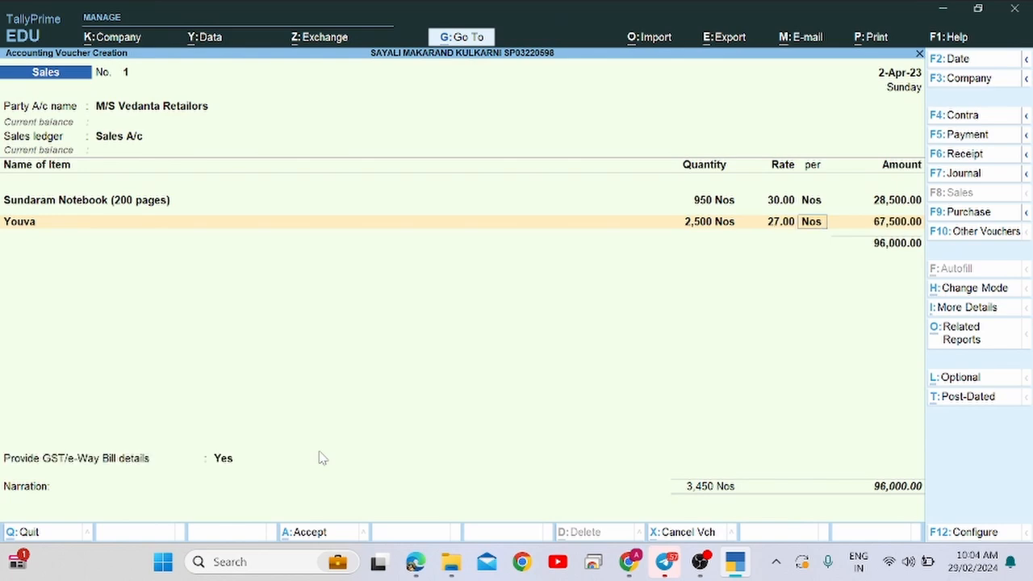
key(Return)
key(Return)
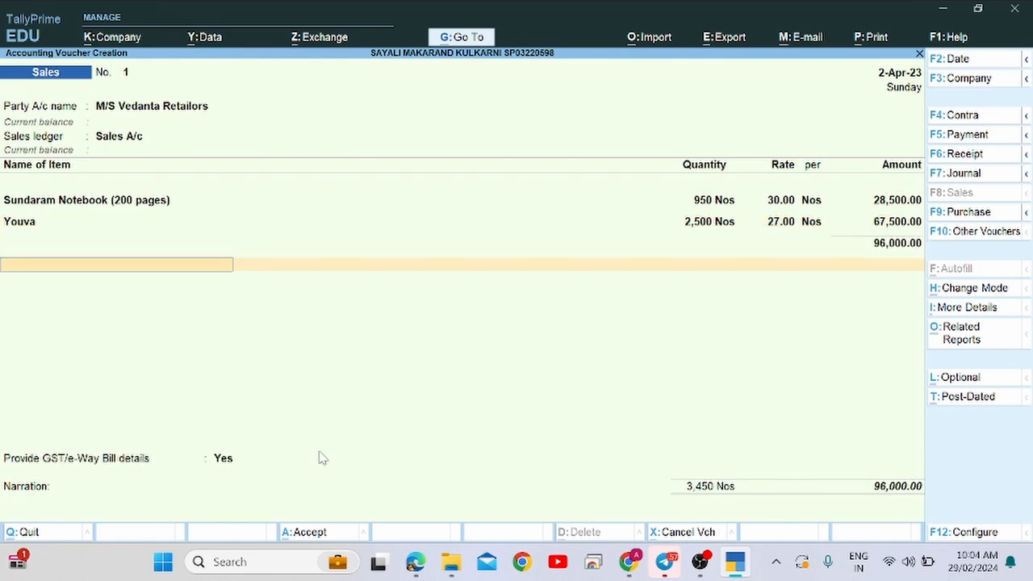
Choose No for GST/e-Way Bill details, leave narration blank, save, and decline e-Way Bill generation.
key(Return)
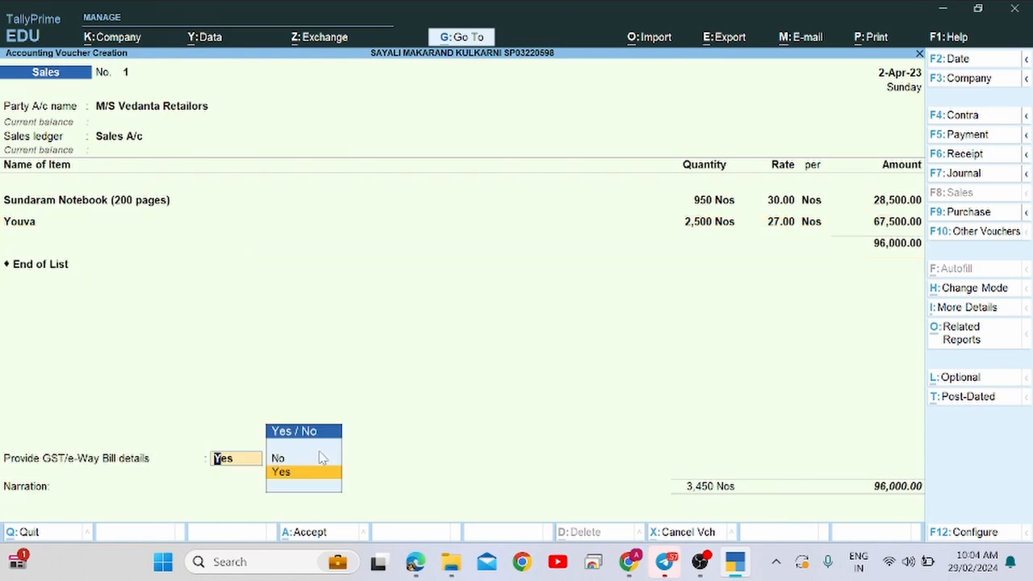
click(320, 457)
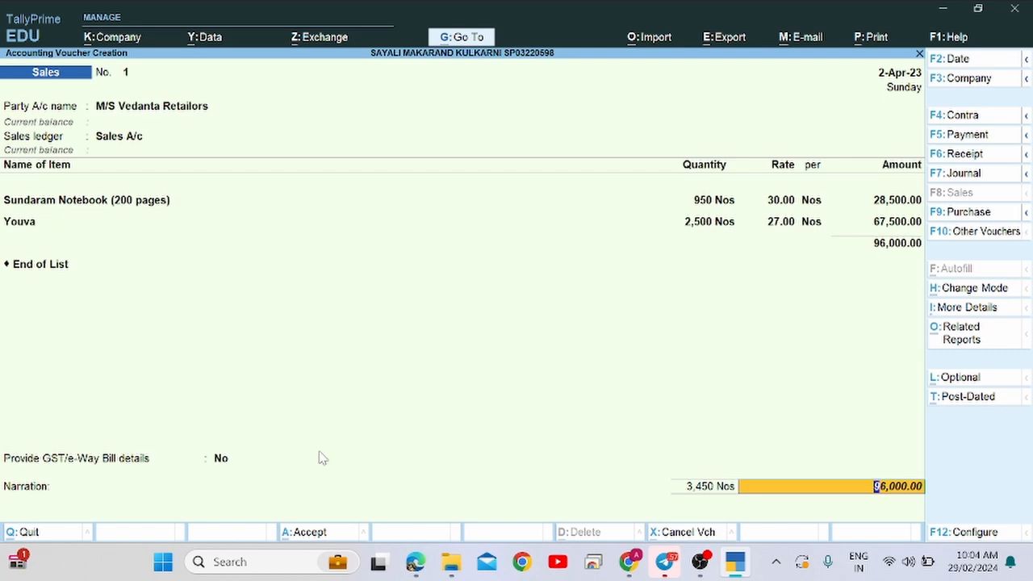
key(BackSpace)
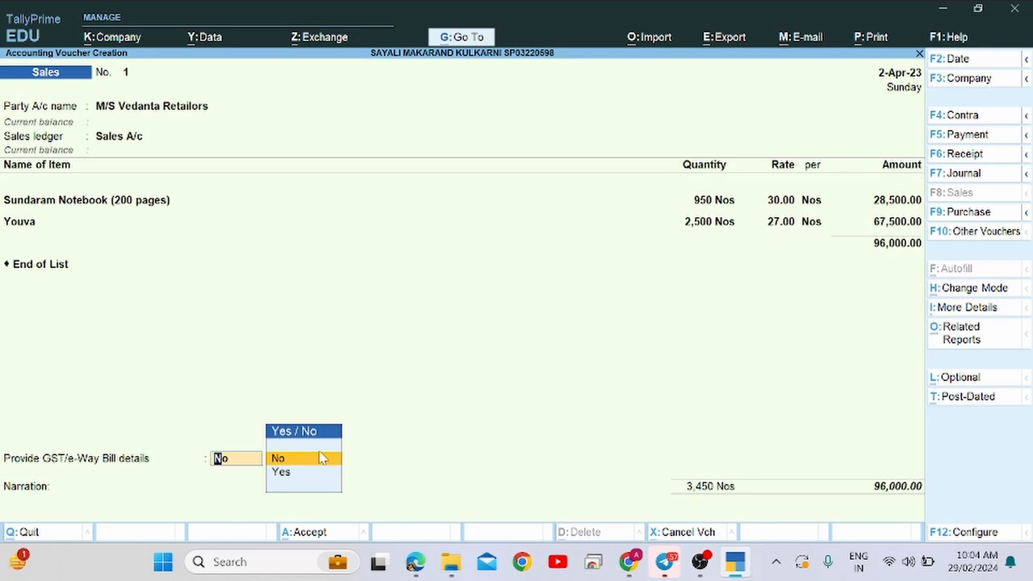
click(321, 458)
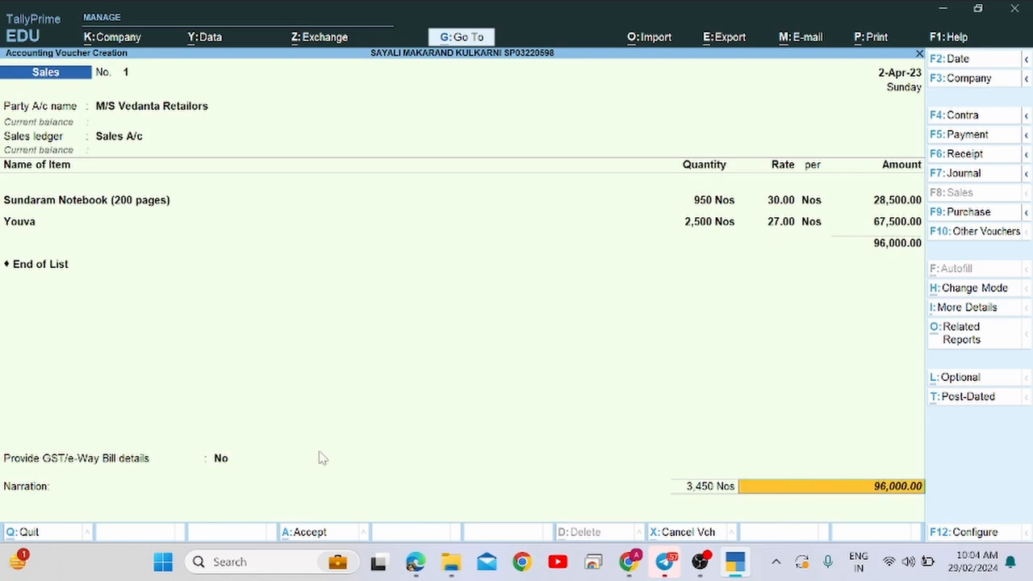
key(Return)
key(Return)
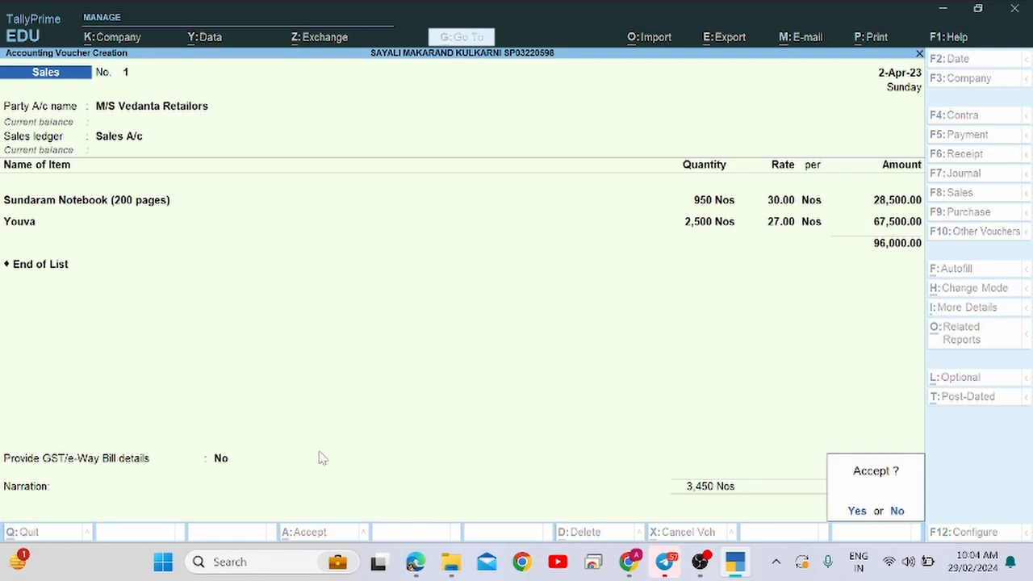
key(Return)
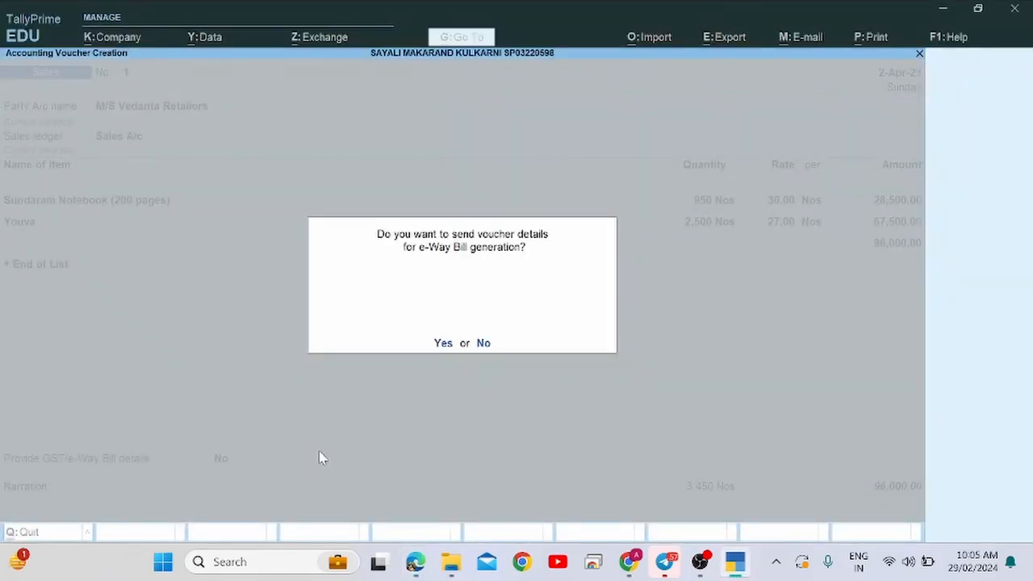
key(n)
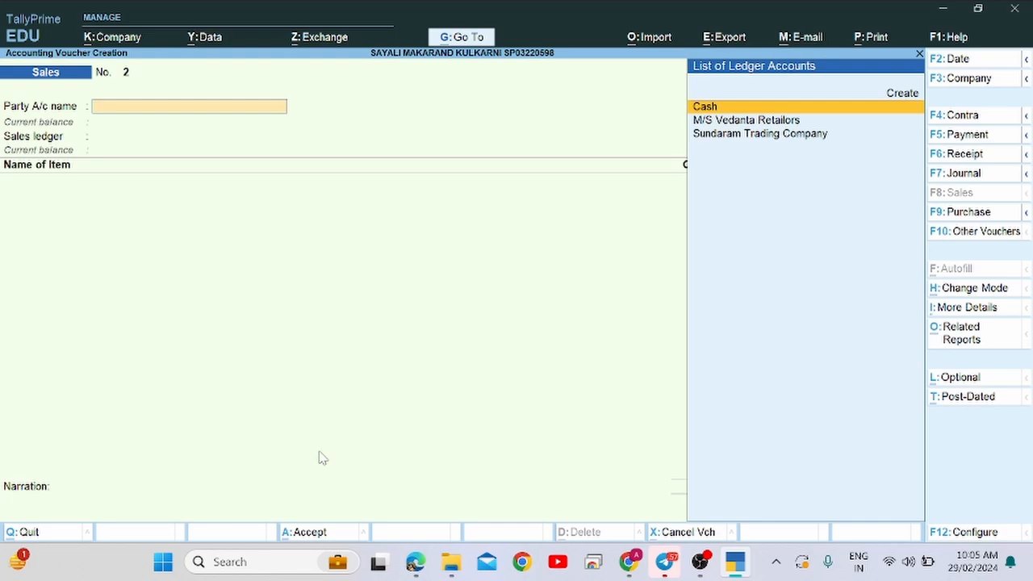
Review item 5's machinery and furniture purchase dated the 2nd, then switch to a Purchase voucher.
key(alt+Tab)
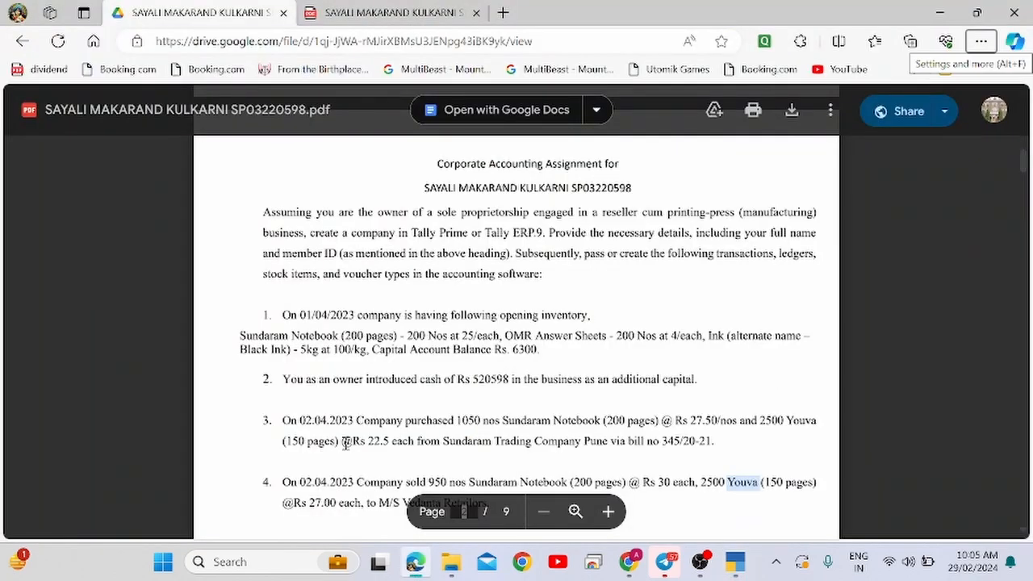
scroll(345, 442, down, 1)
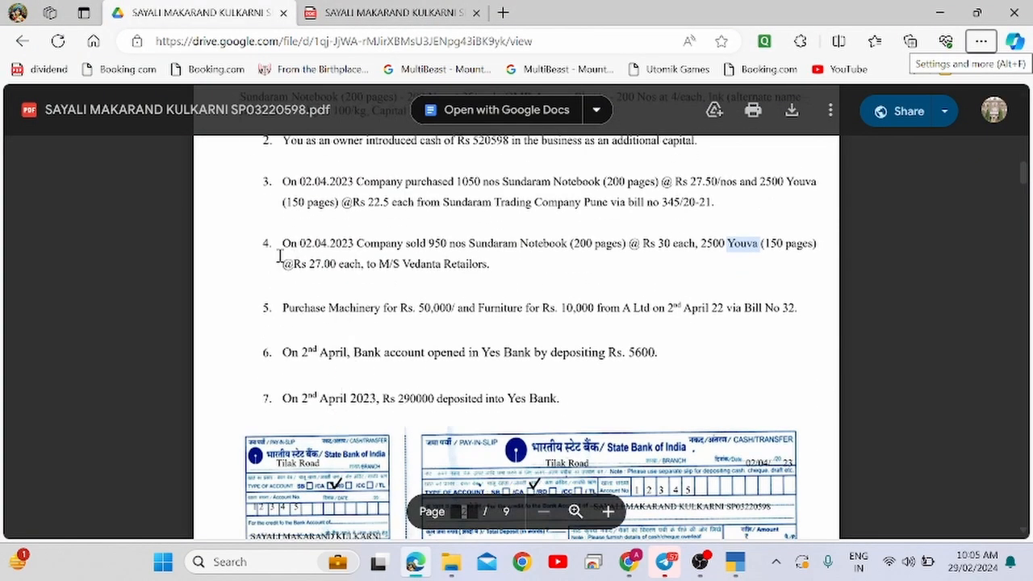
drag(284, 305, 443, 315)
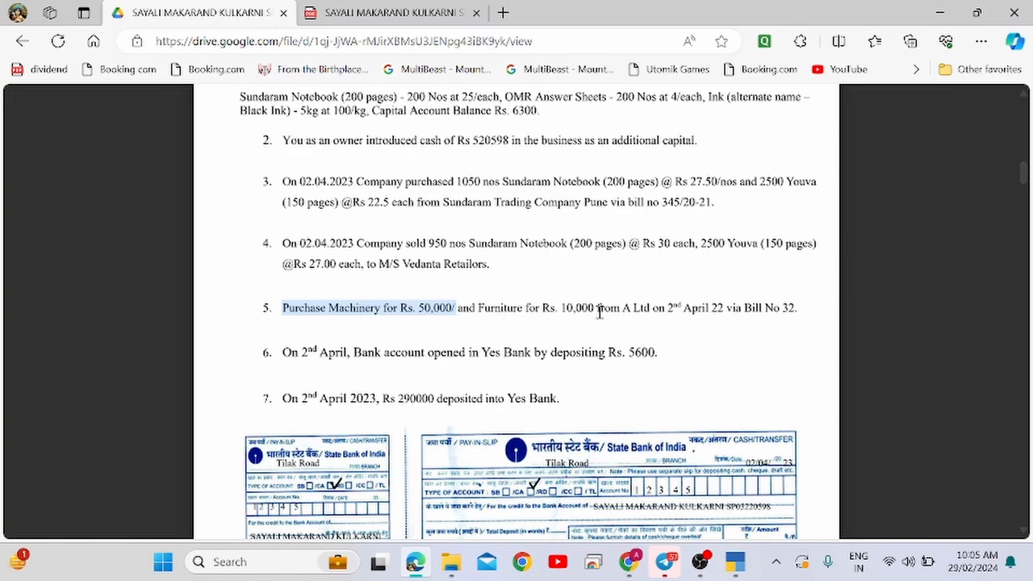
click(314, 305)
scroll(317, 305, up, 3)
scroll(661, 444, down, 3)
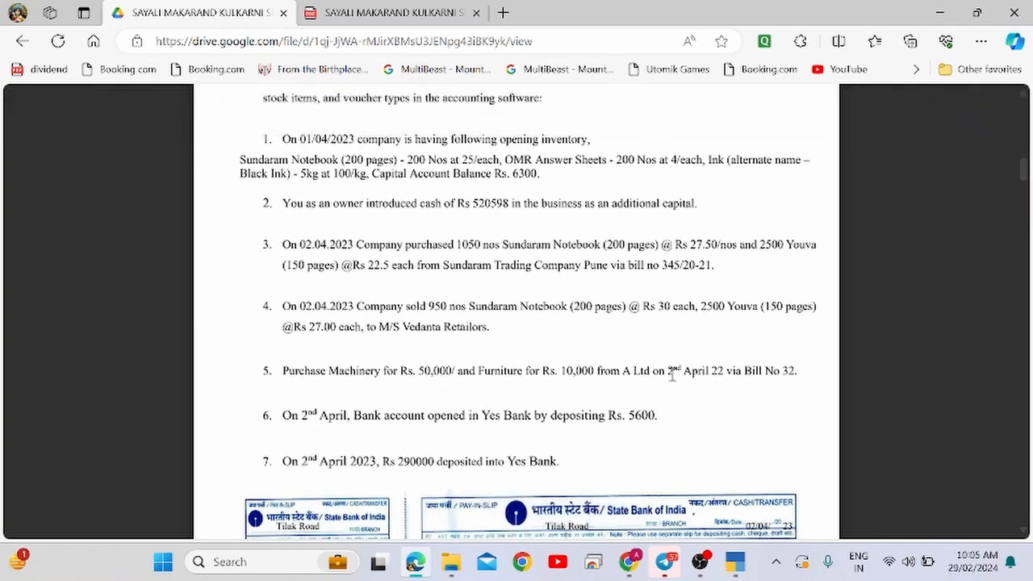
double_click(670, 372)
key(alt+Tab)
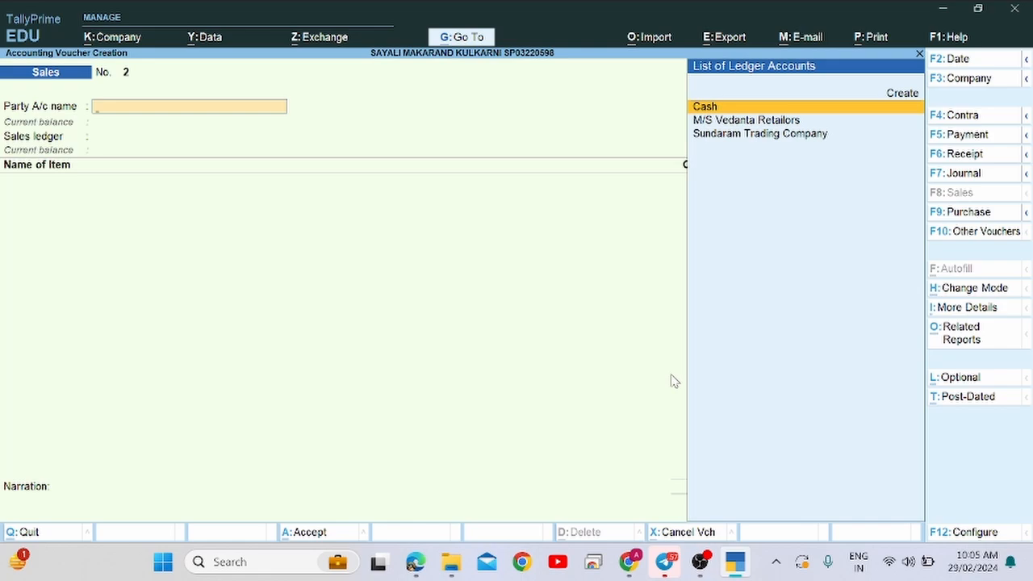
click(968, 212)
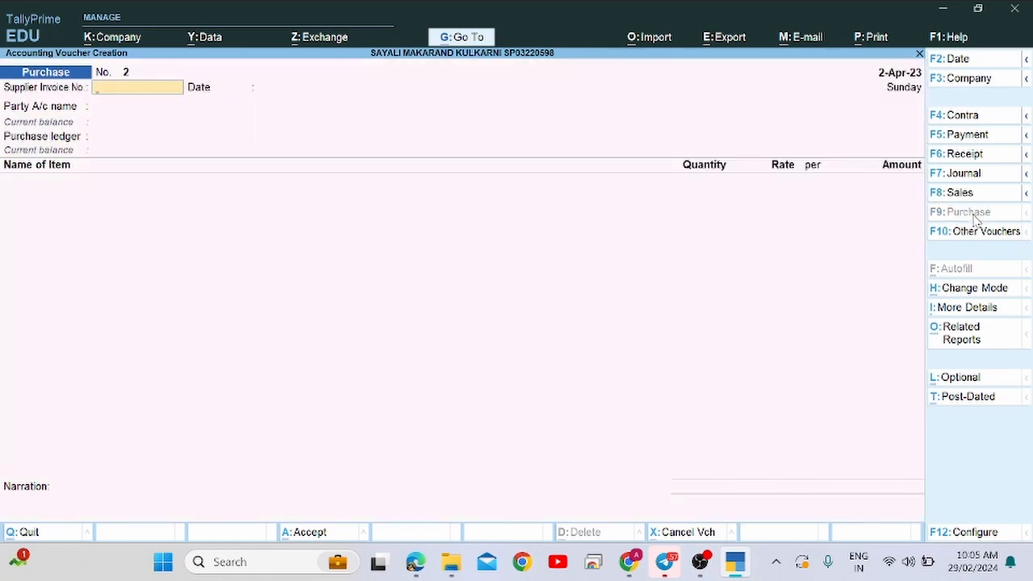
key(alt+Tab)
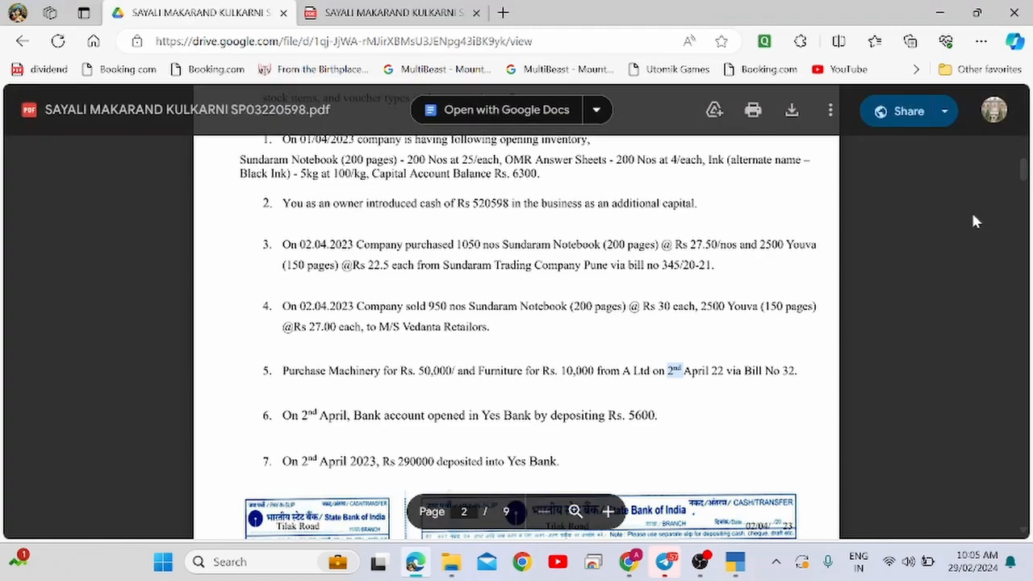
key(alt+Tab)
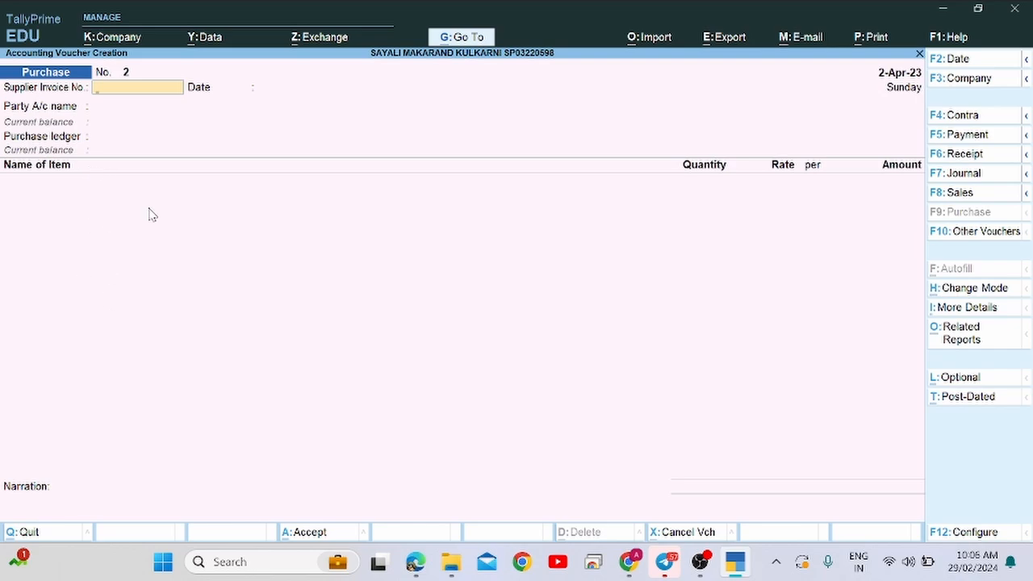
key(alt+Tab)
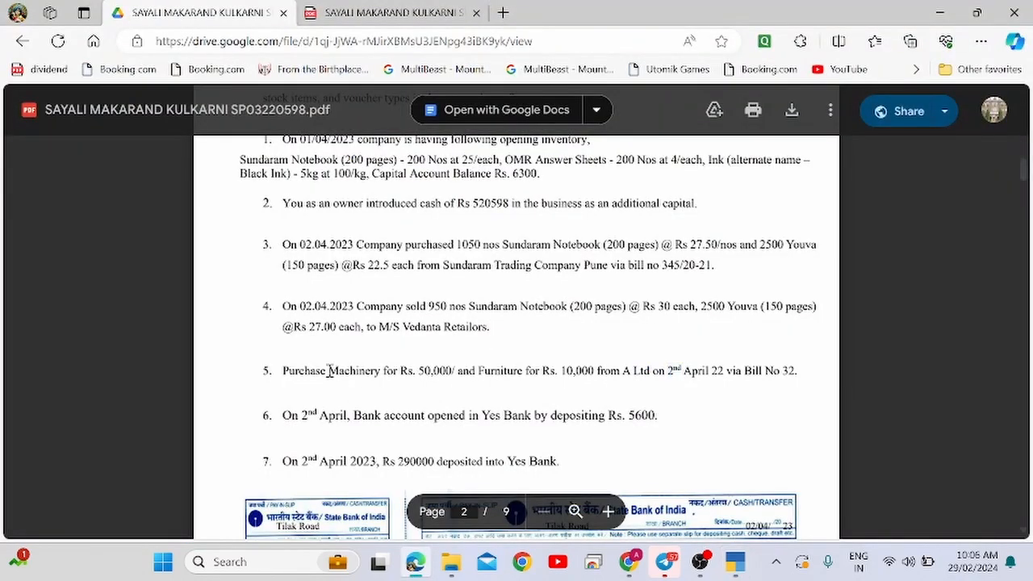
drag(327, 370, 383, 370)
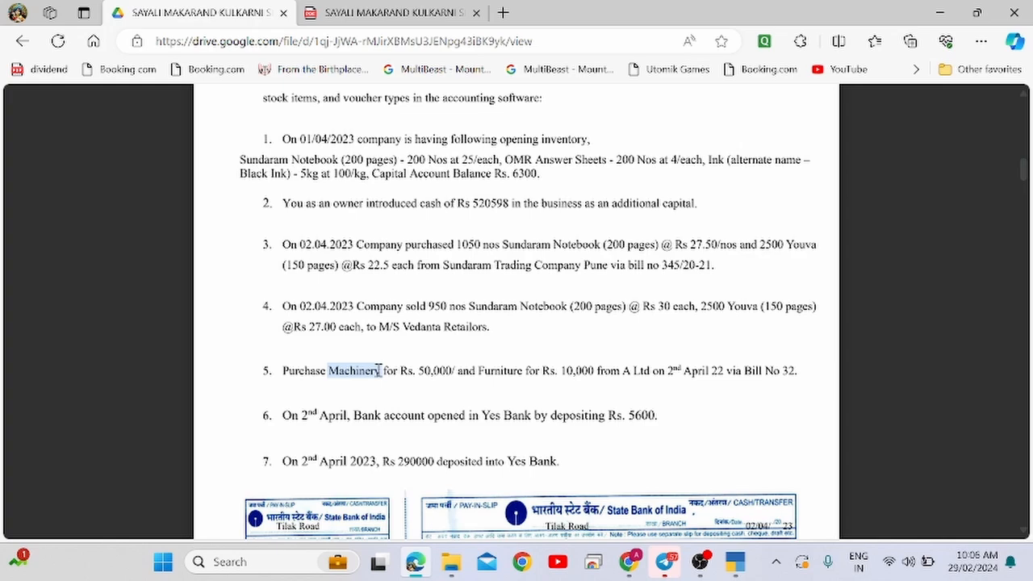
key(alt+Tab)
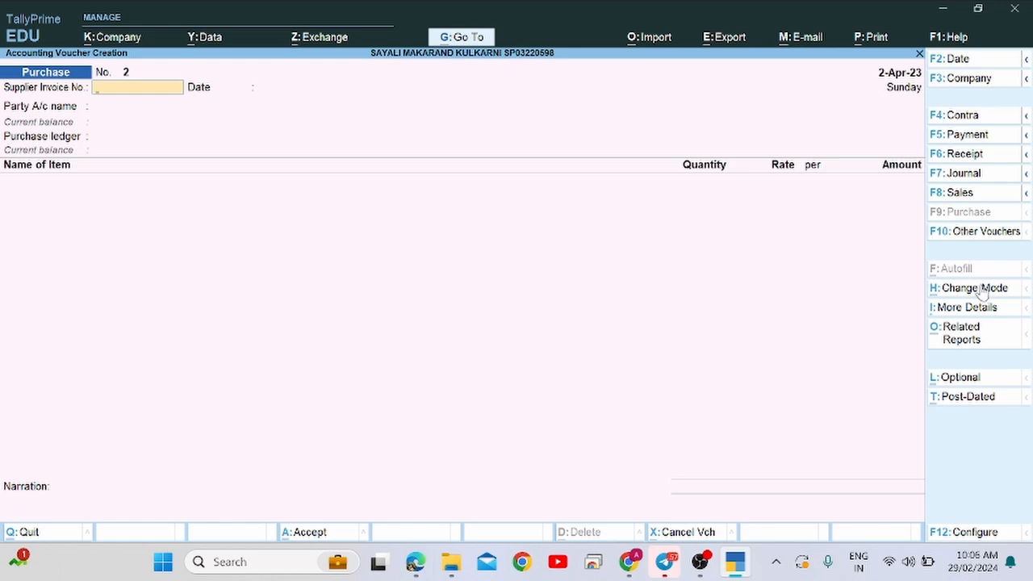
Change Purchase voucher No. 2 to Accounting Invoice mode, noting bill number 32 in the assignment.
click(974, 288)
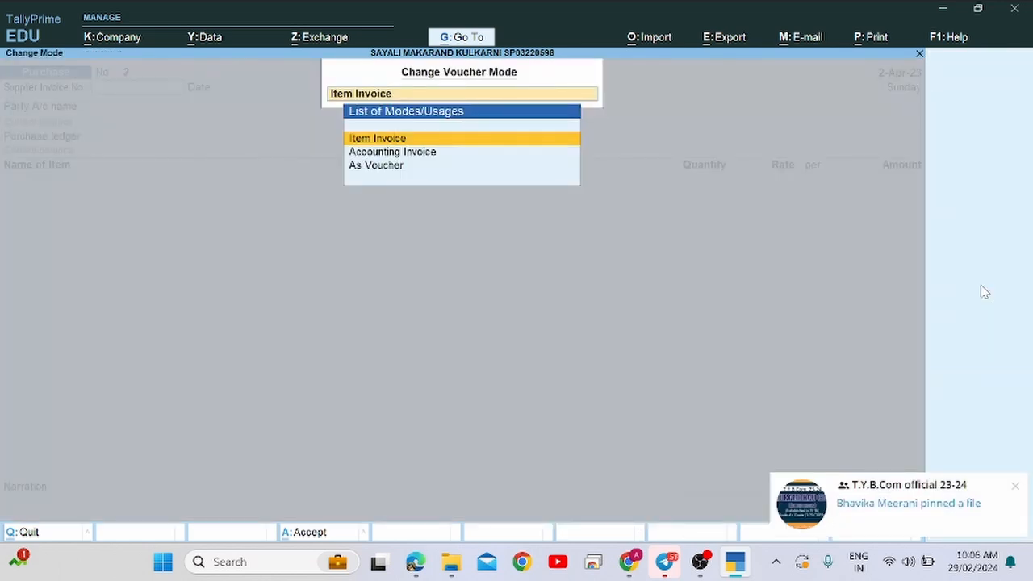
key(Down)
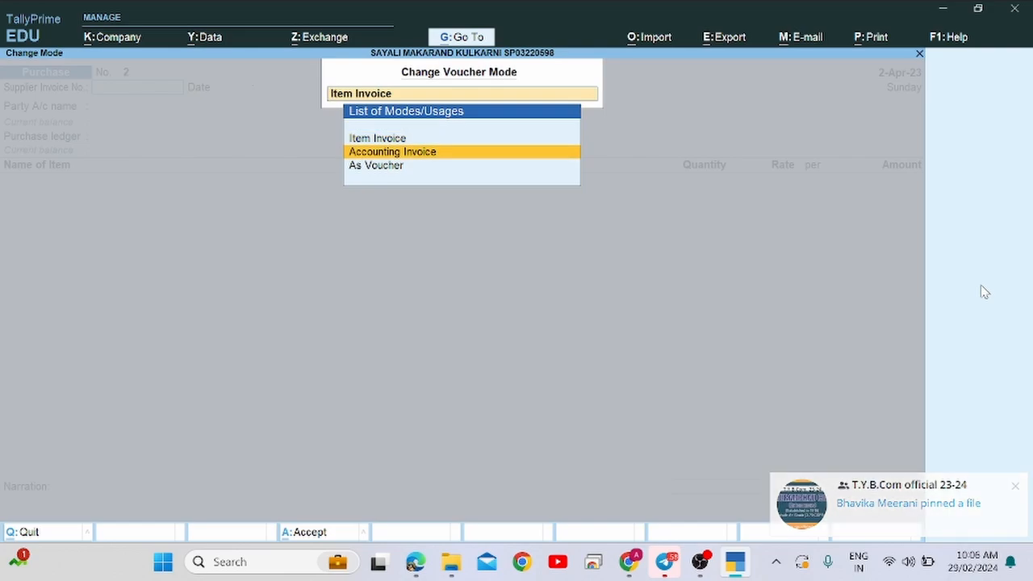
key(alt+Tab)
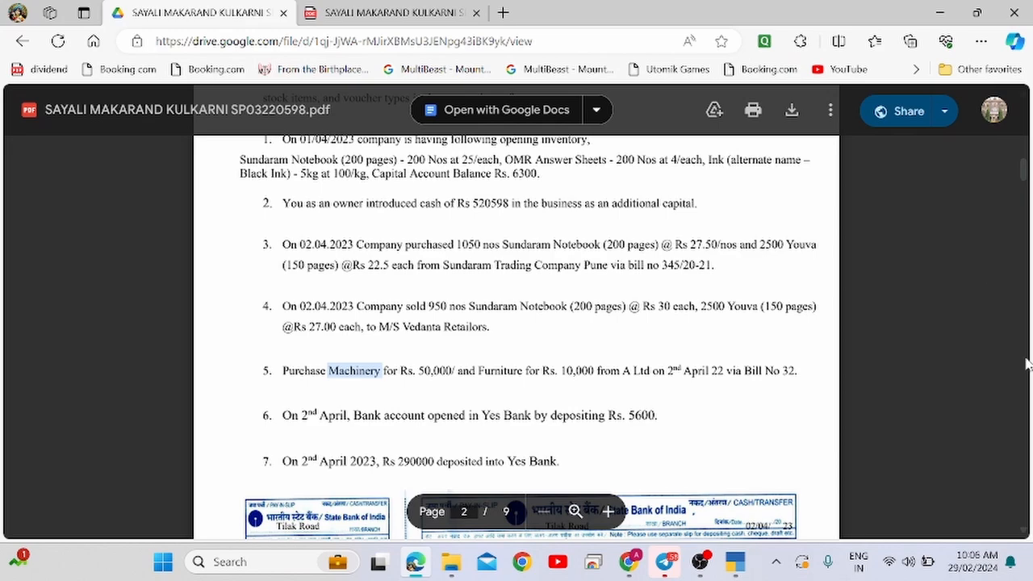
drag(779, 372, 799, 373)
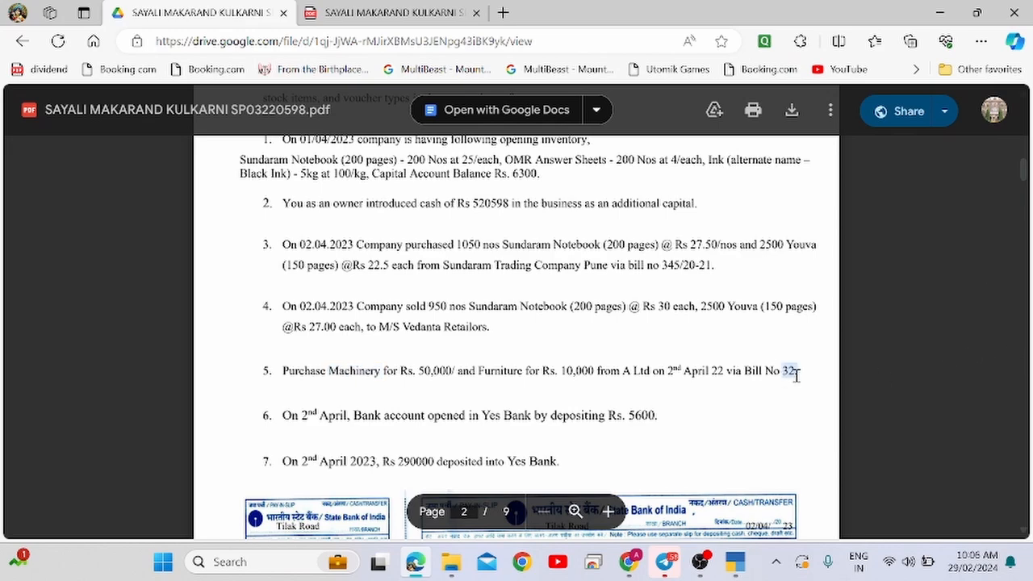
key(alt+Tab)
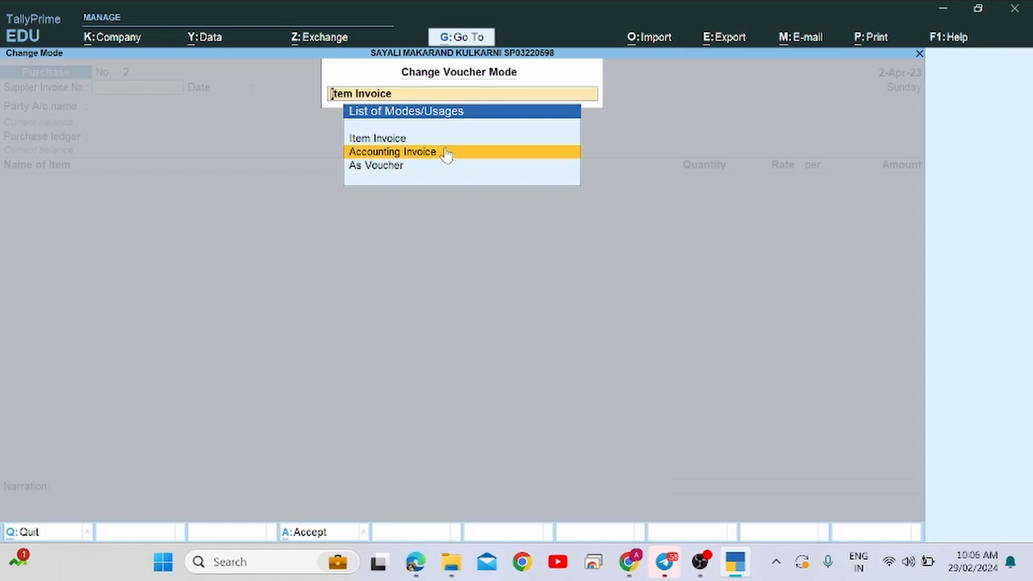
key(Down)
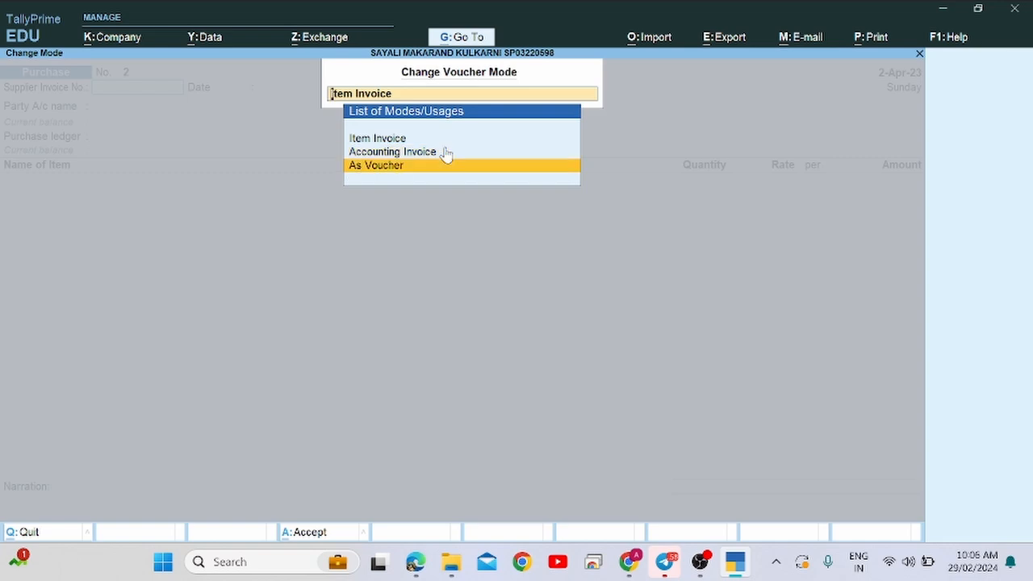
key(Up)
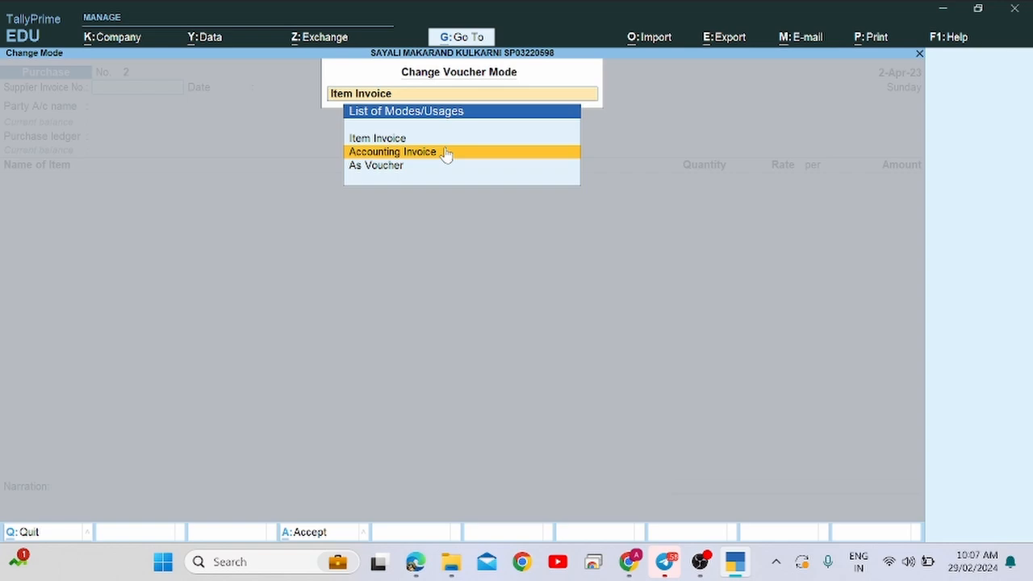
key(Down)
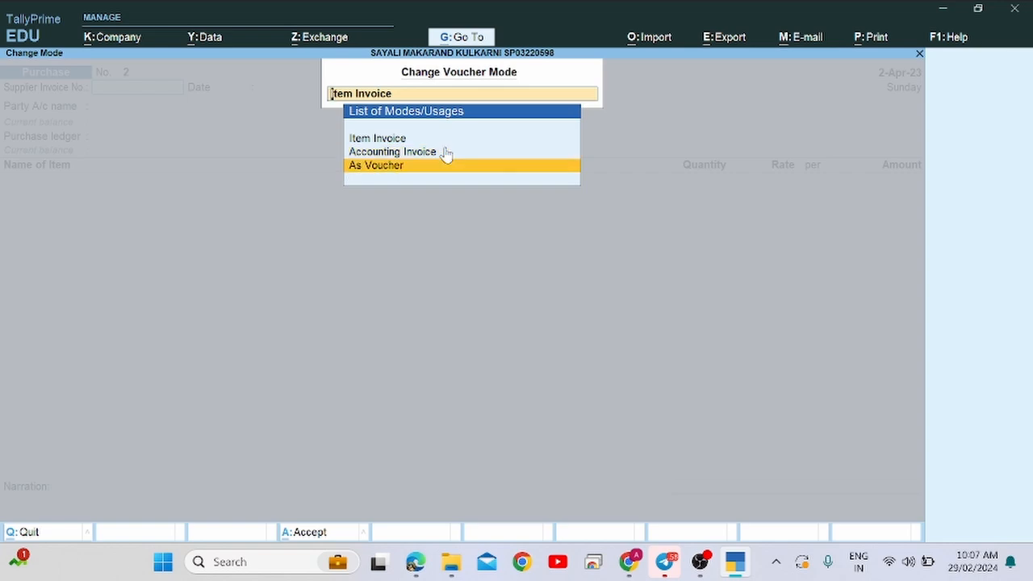
key(Up)
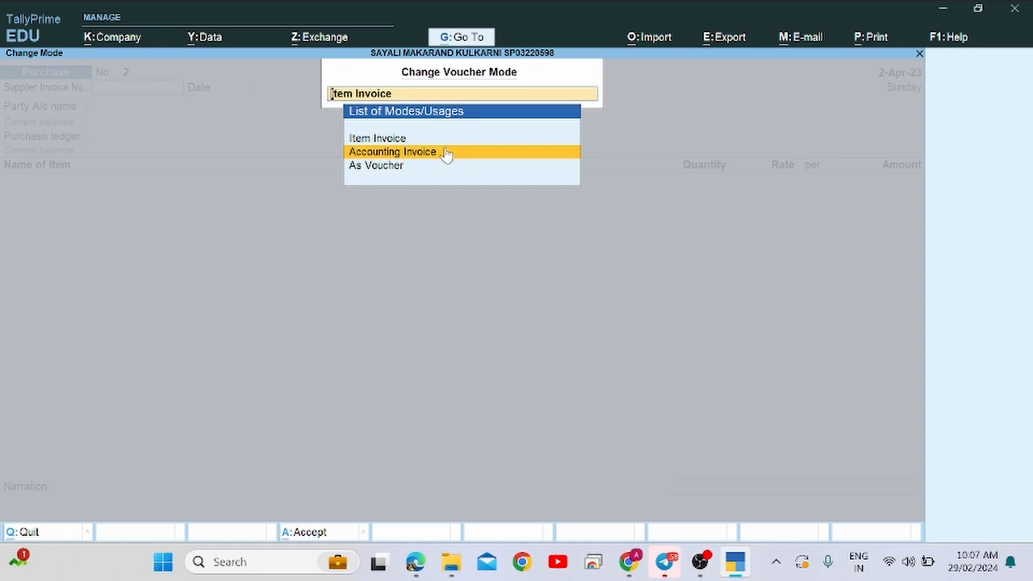
key(Return)
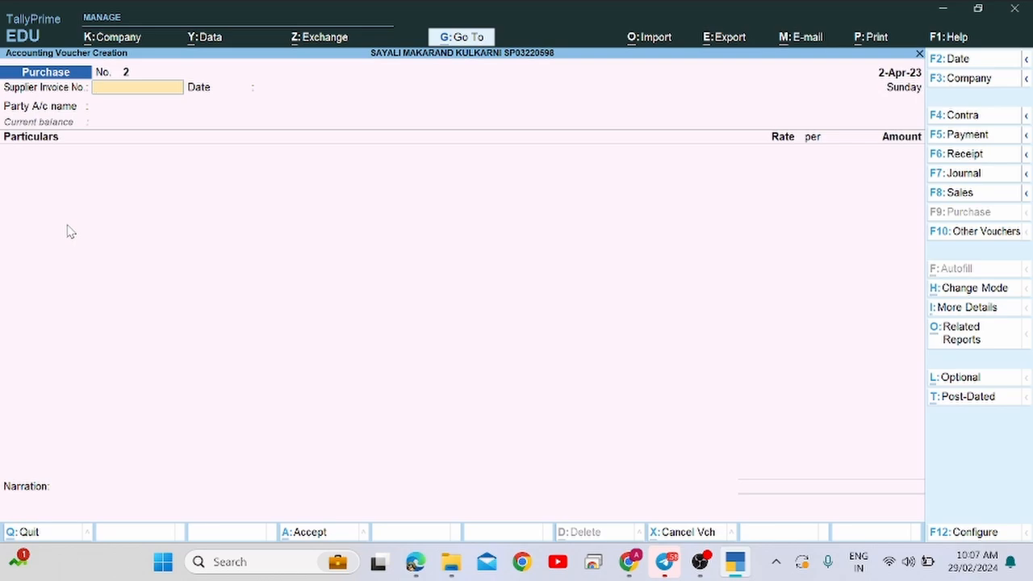
Enter supplier invoice number 32, keep the 2-Apr-23 date, and start a new party ledger.
key(alt+Tab)
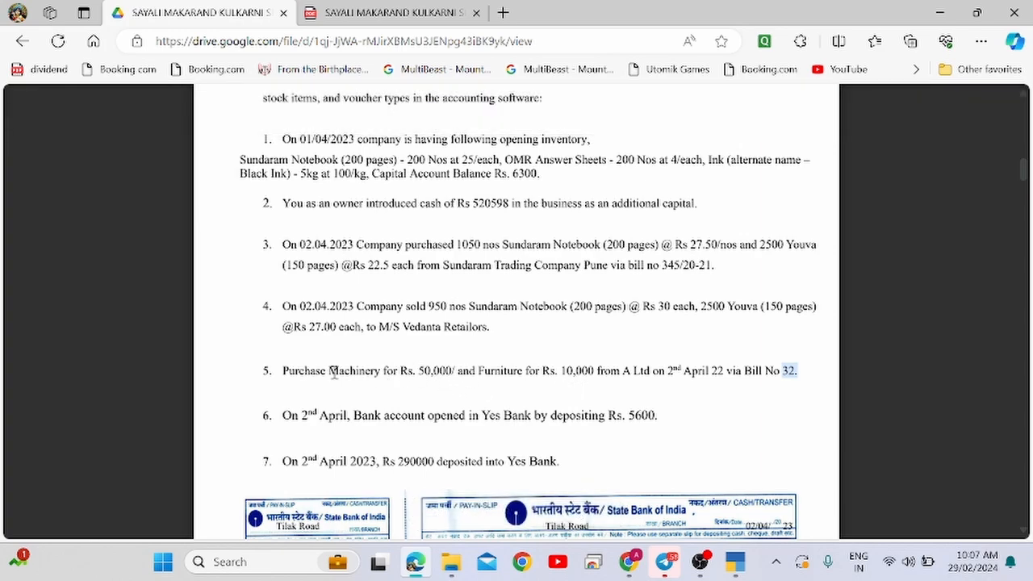
key(alt+Tab)
key(alt+Tab)
key(alt+Tab)
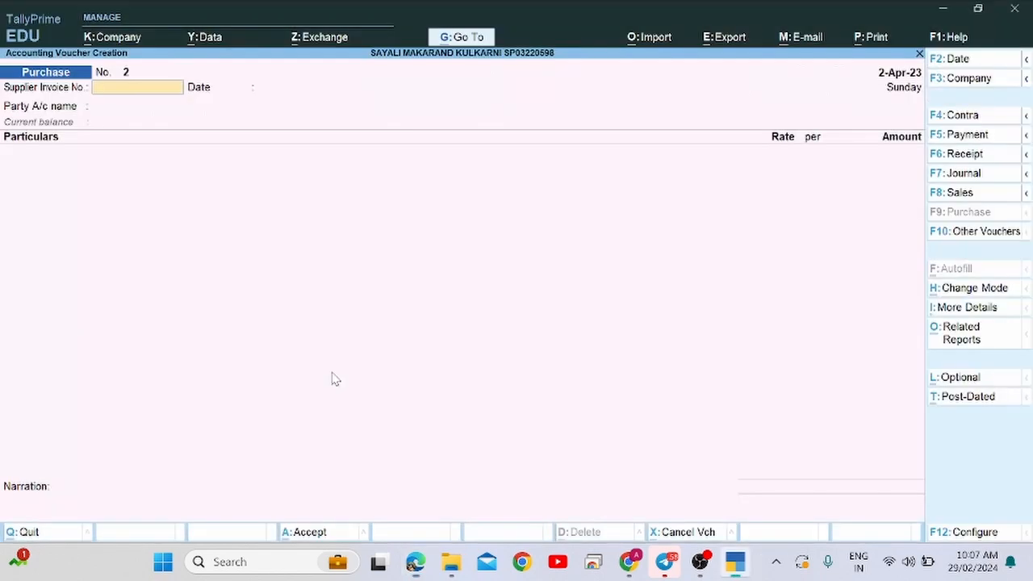
text(32)
key(Return)
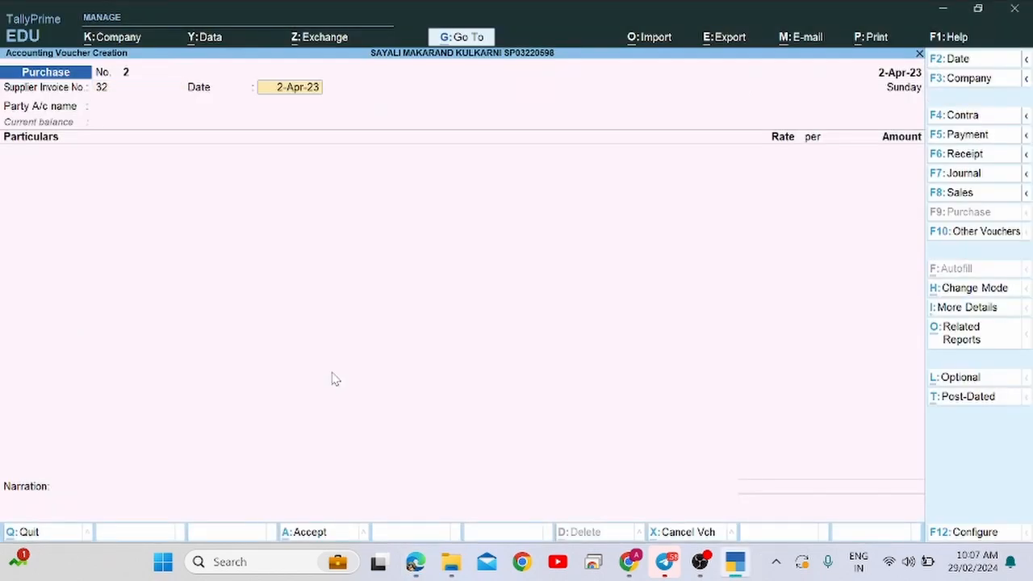
key(Return)
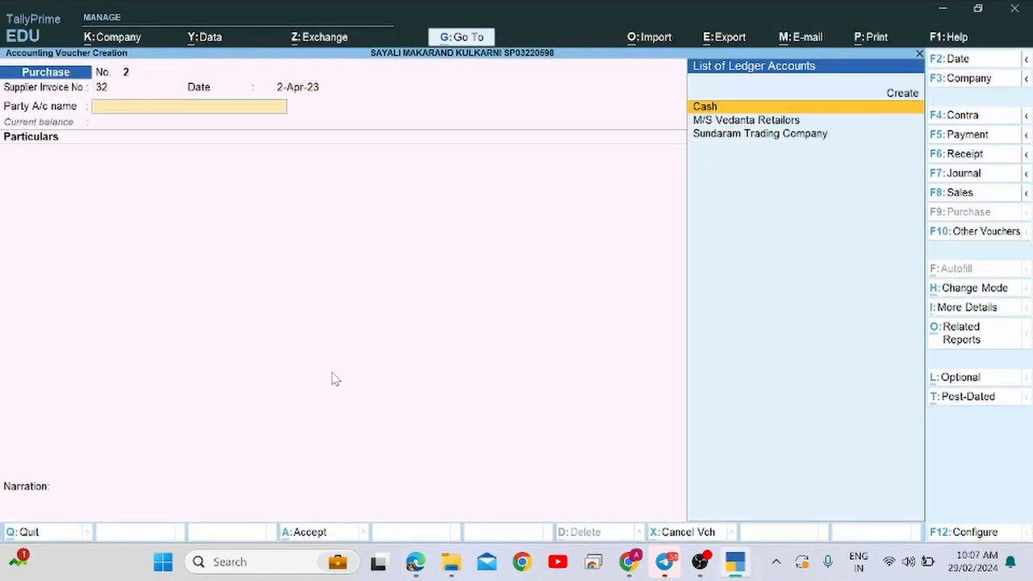
text(A)
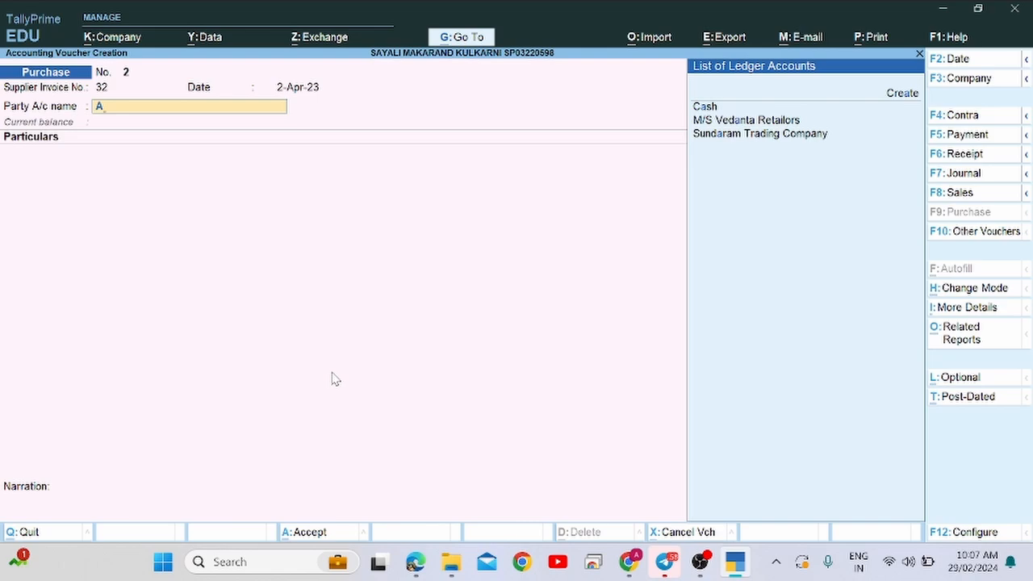
key(Return)
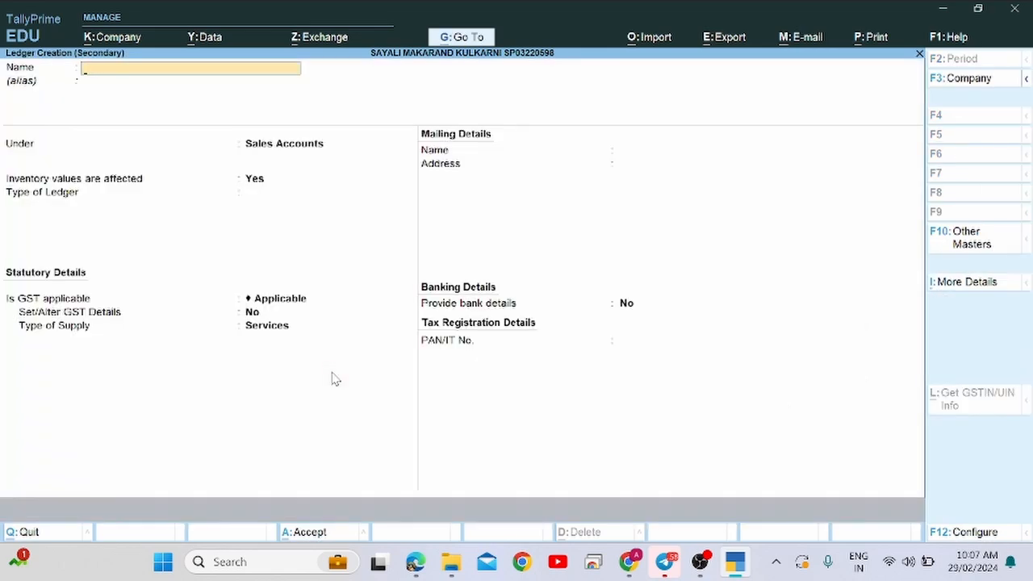
Create the A Ltd ledger under Sundry Creditors.
text(A Ltd)
key(Return)
text(Su)
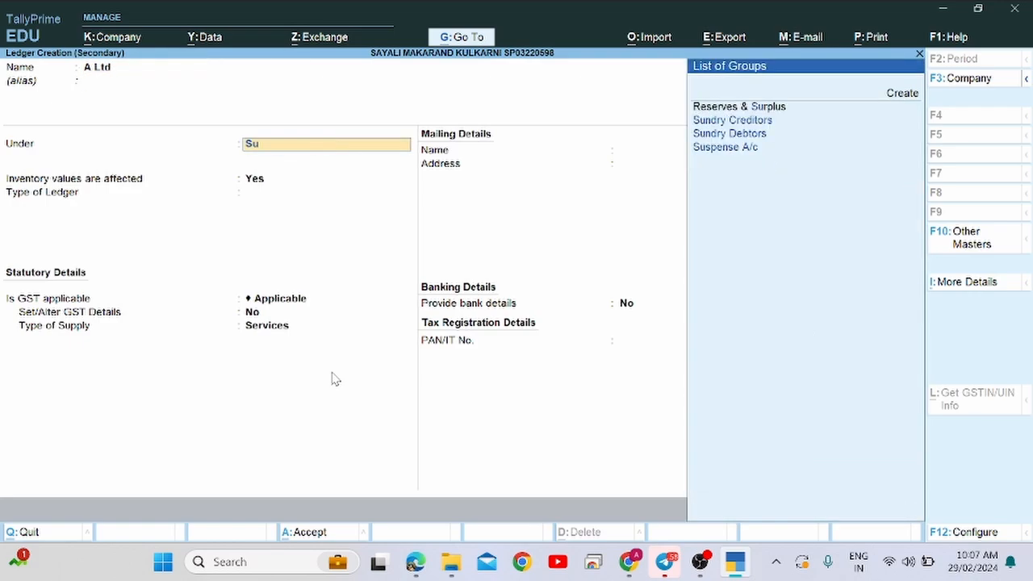
text(n)
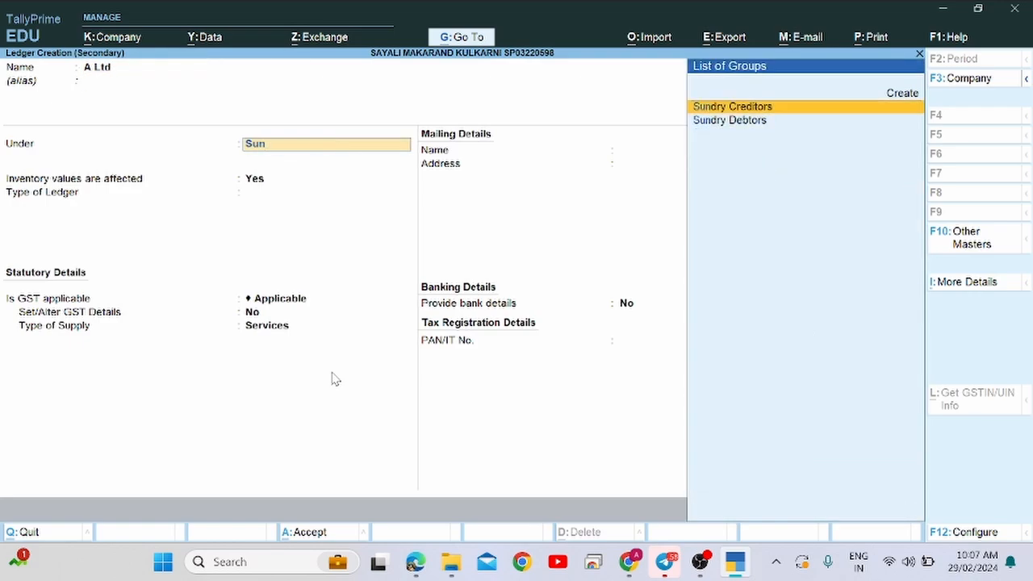
key(Return)
key(Return)
key(Return)
key(Return)
key(Return)
key(Return)
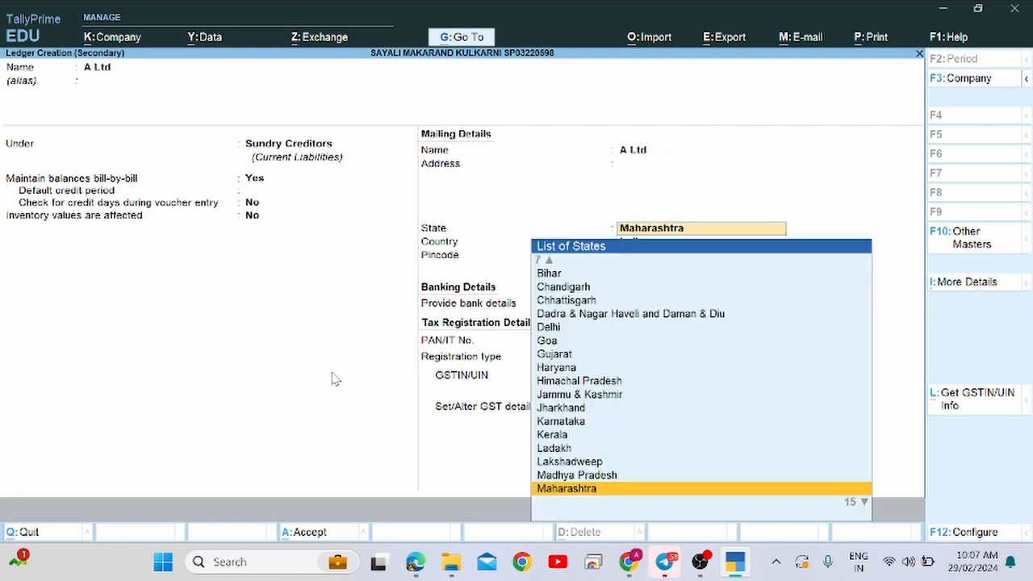
key(Return)
key(Return)
key(Return)
key(Return)
key(Return)
key(Return)
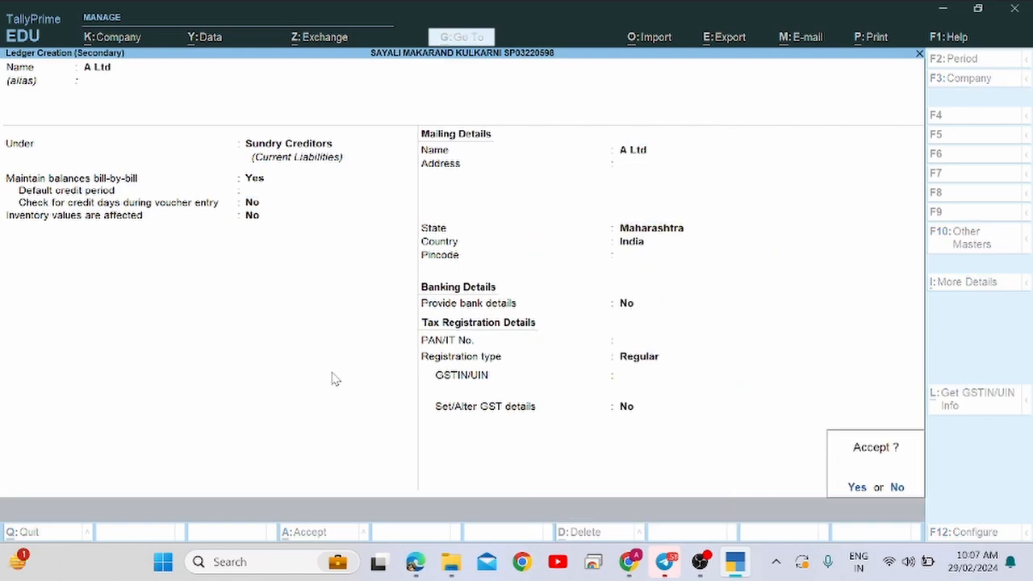
key(Return)
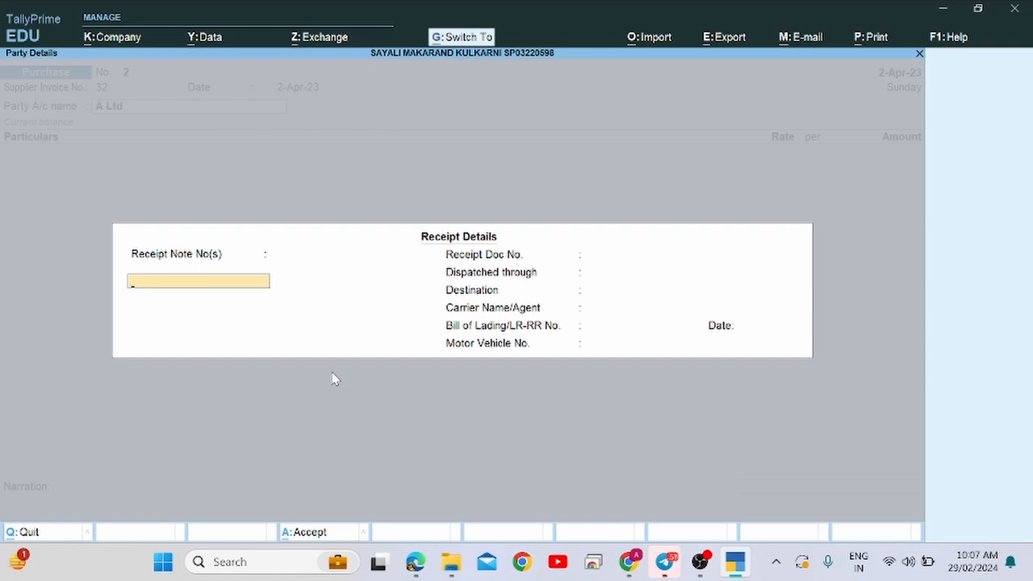
Accept the receipt and party details for A Ltd and begin the first Particulars line.
key(ctrl+a)
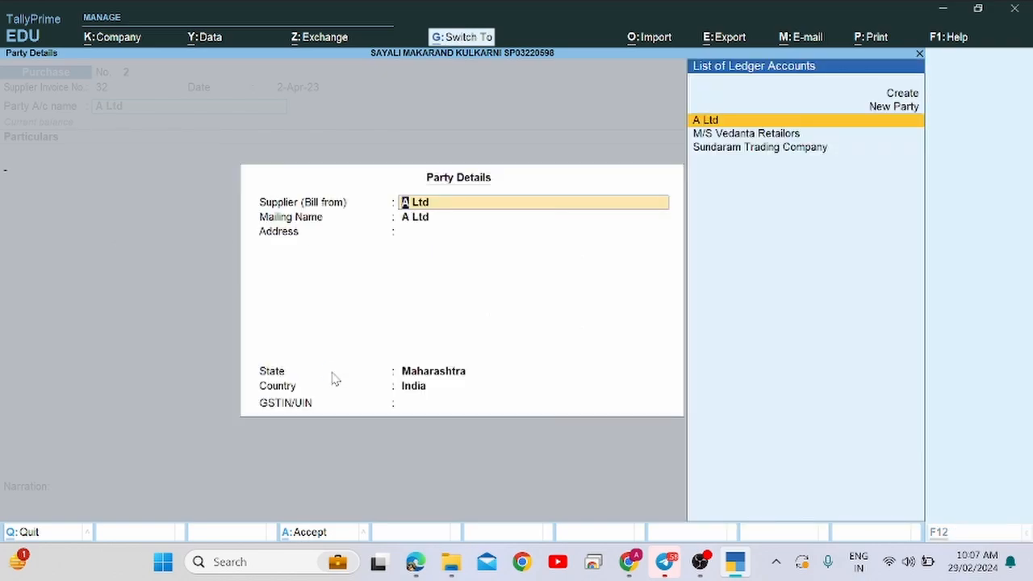
key(ctrl+a)
key(alt+Tab)
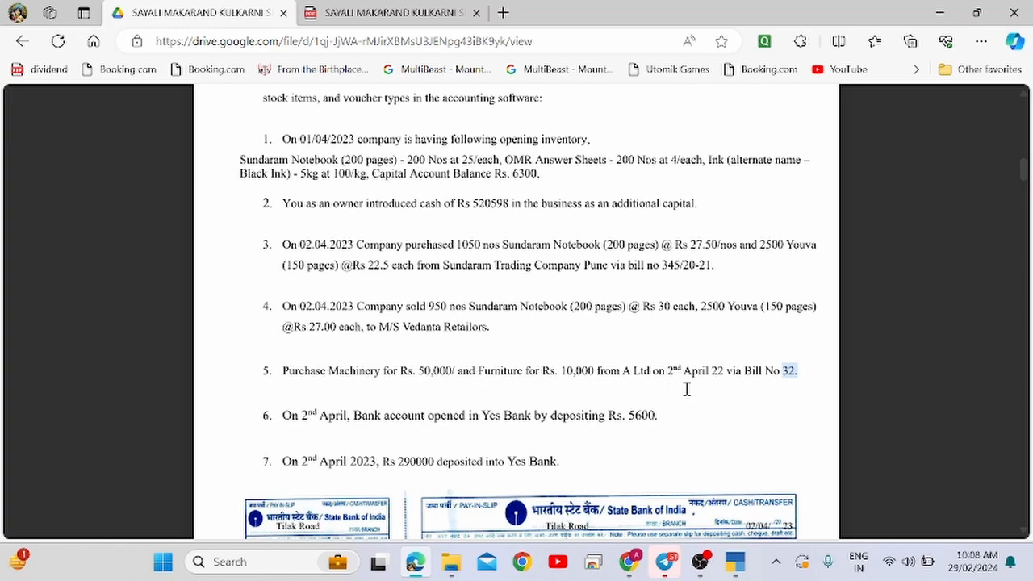
key(alt+Tab)
text(m)
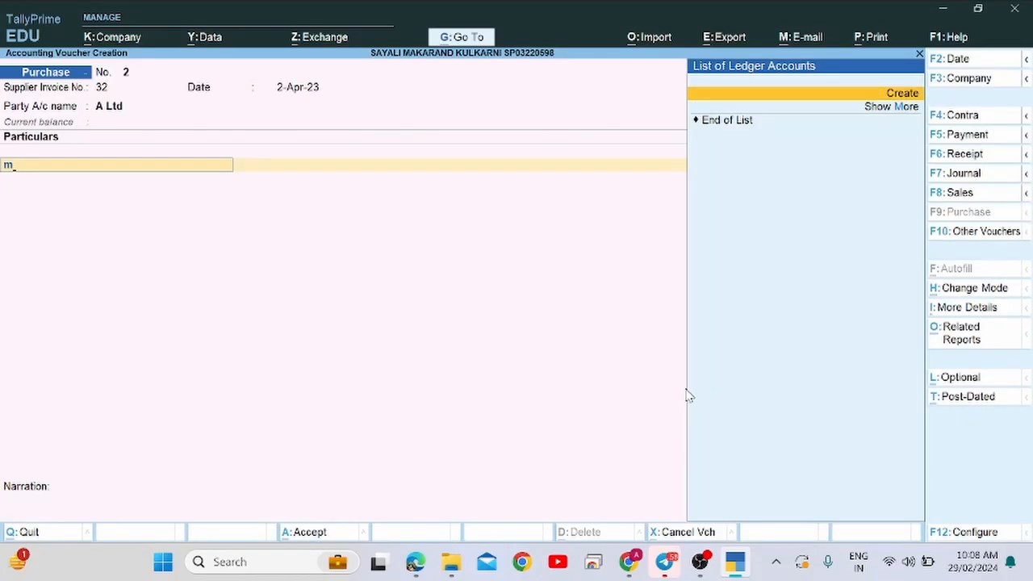
Create a Machinery ledger under Fixed Assets and enter 50,000 for it.
key(Return)
text(Machin)
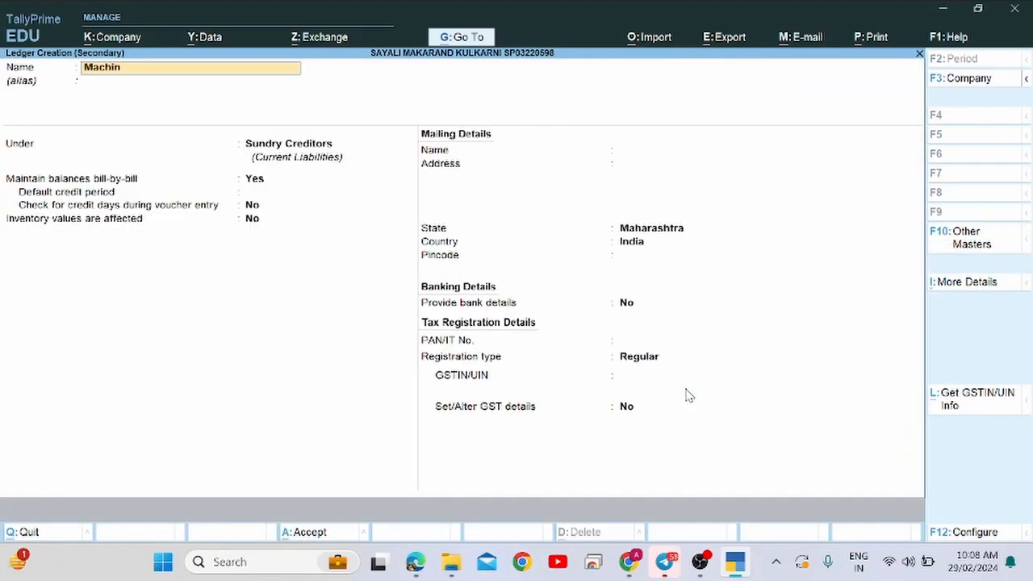
text(ery)
key(Return)
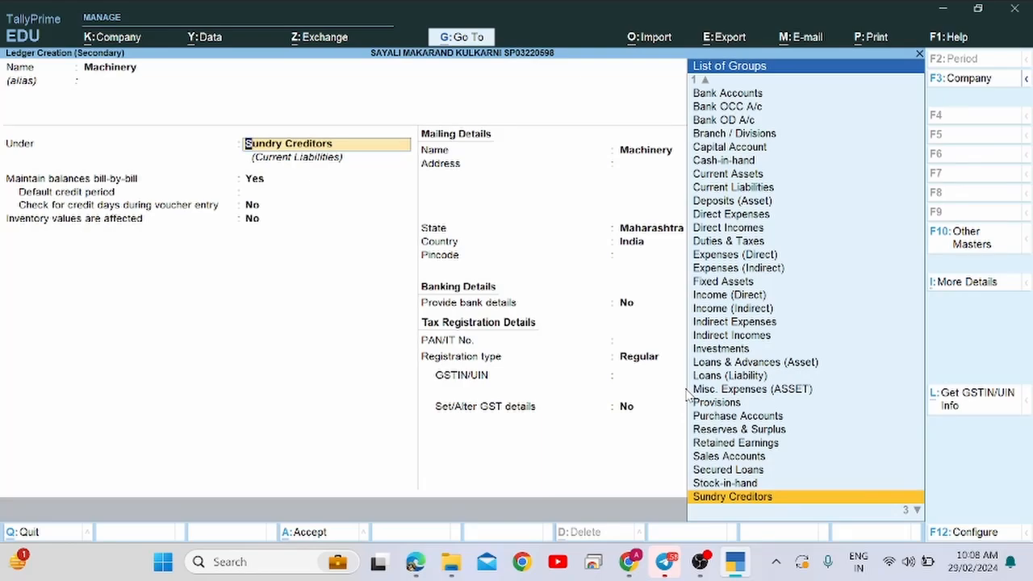
text(Fix)
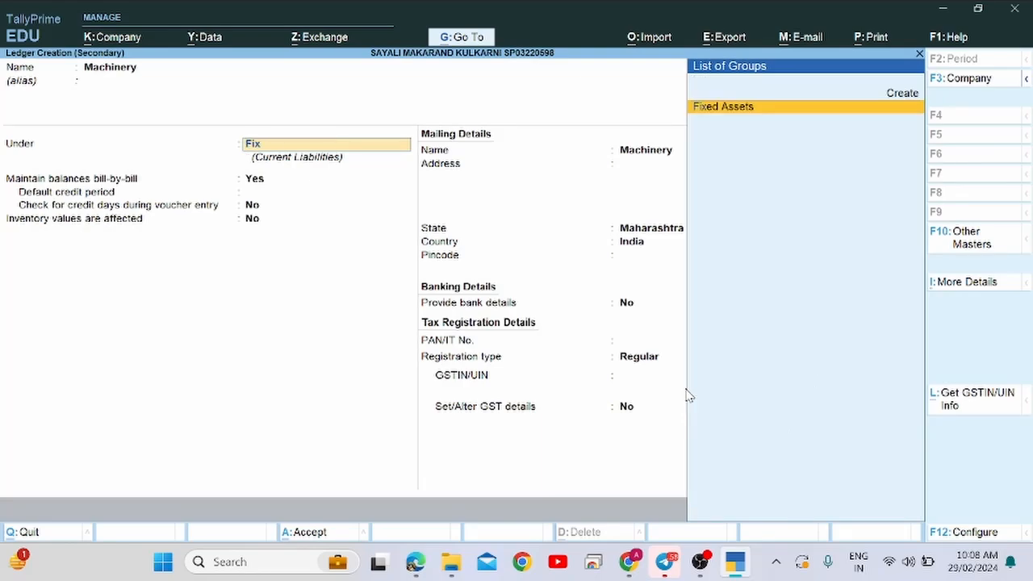
key(Return)
key(Return)
key(Return)
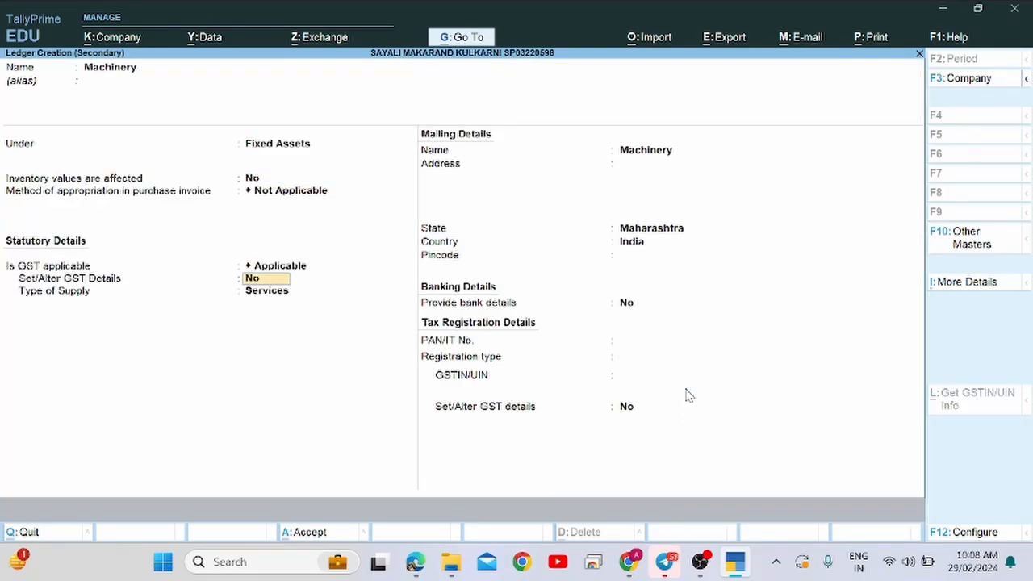
key(Return)
key(Return)
key(Return)
key(Return)
key(Return)
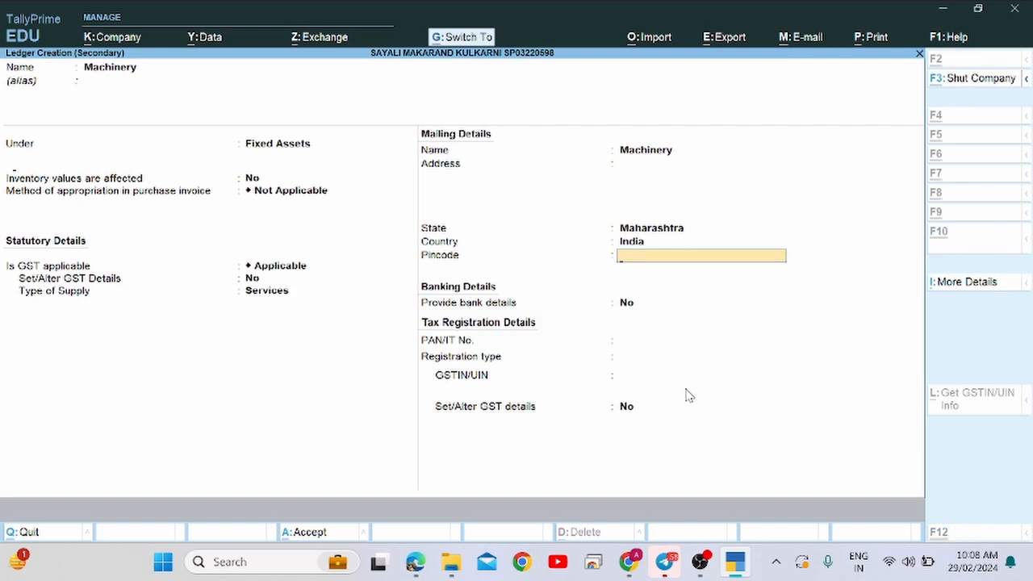
key(ctrl+a)
key(alt+Tab)
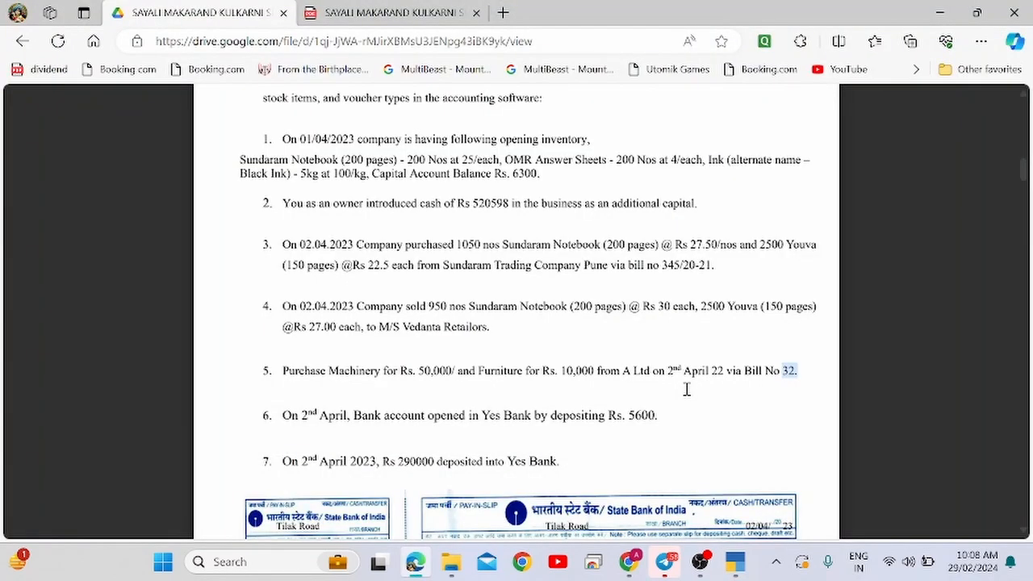
key(alt+Tab)
text(50000)
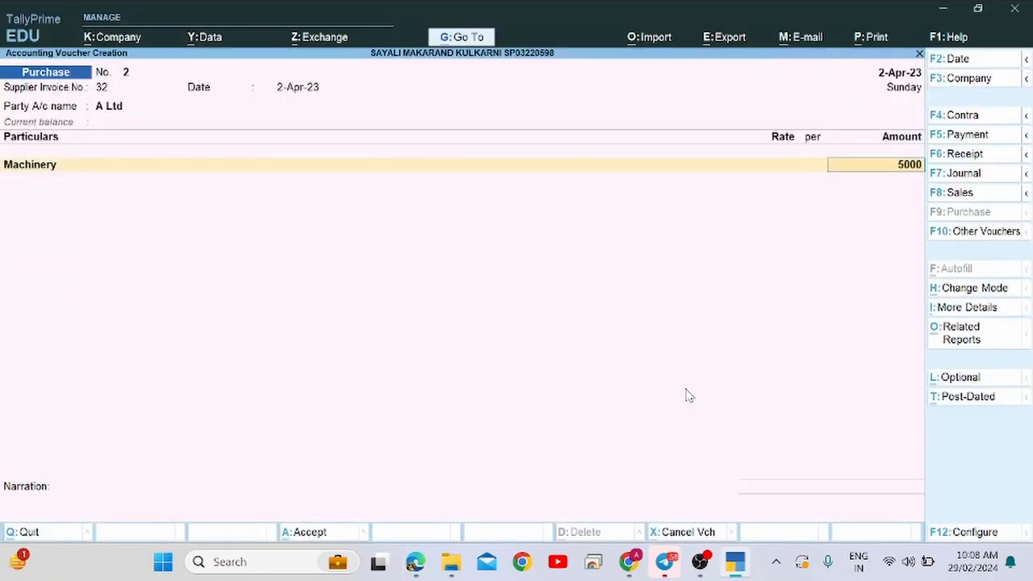
key(Return)
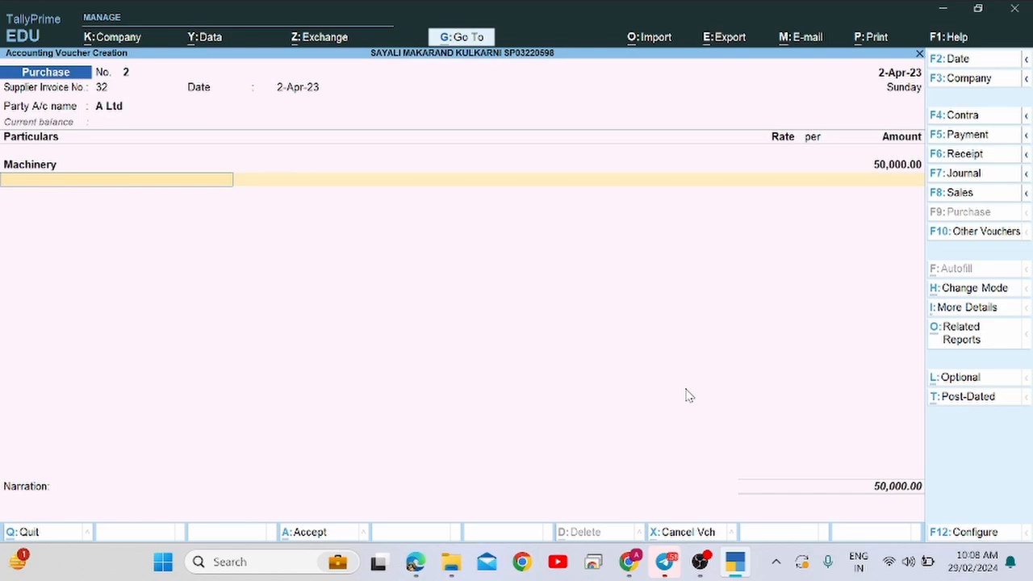
Create a Furniture ledger under Fixed Assets, enter 10,000, and finish the 60,000 voucher.
key(alt+c)
text(Furn)
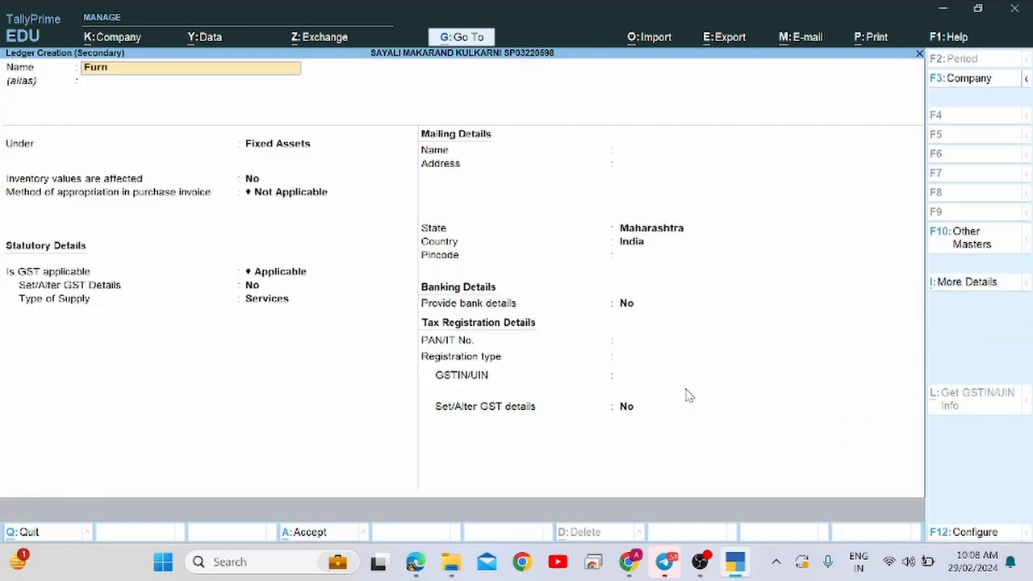
text(iture)
key(Return)
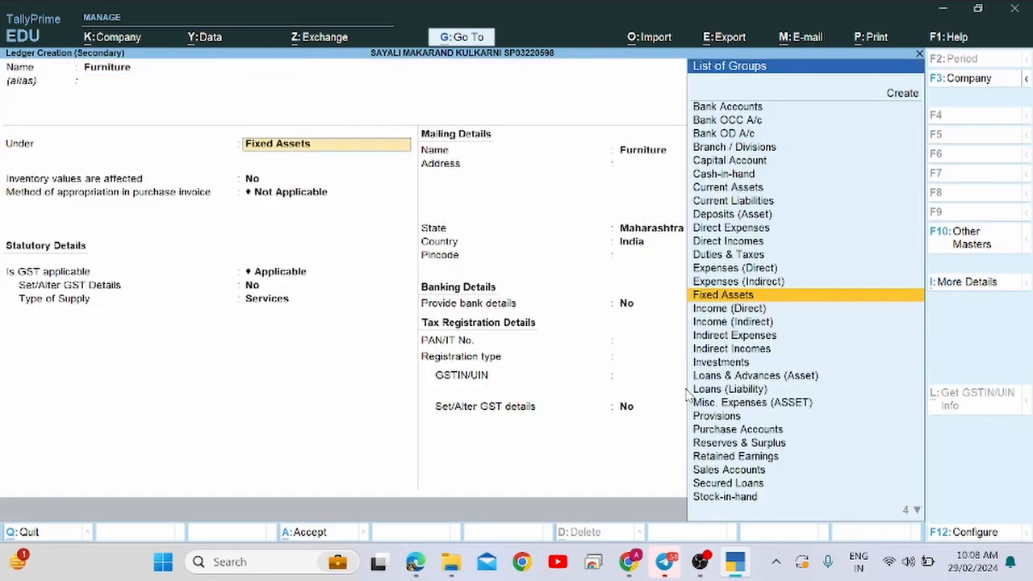
key(Return)
key(Return)
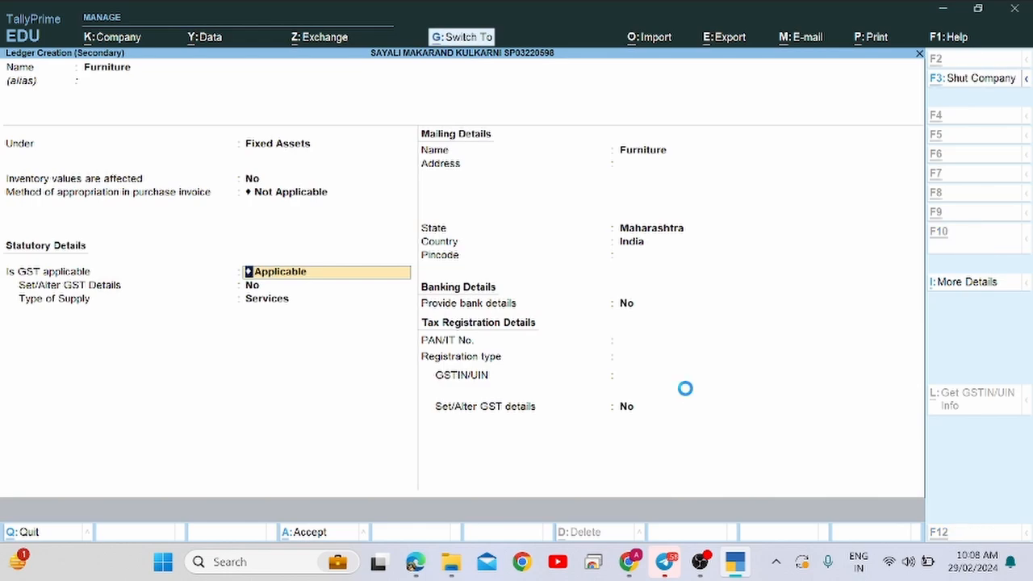
key(ctrl+a)
key(Return)
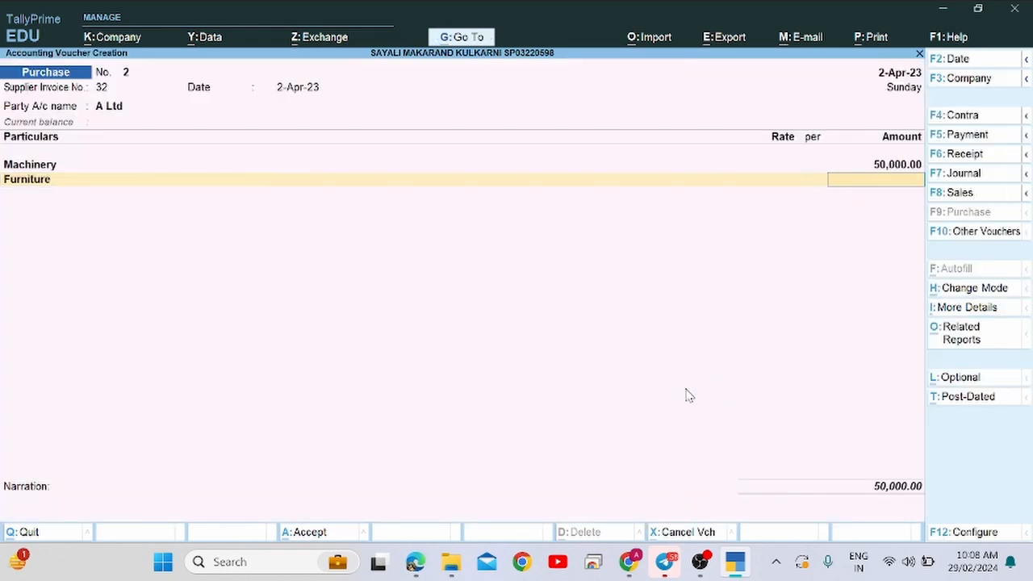
text(10000)
key(Return)
key(Return)
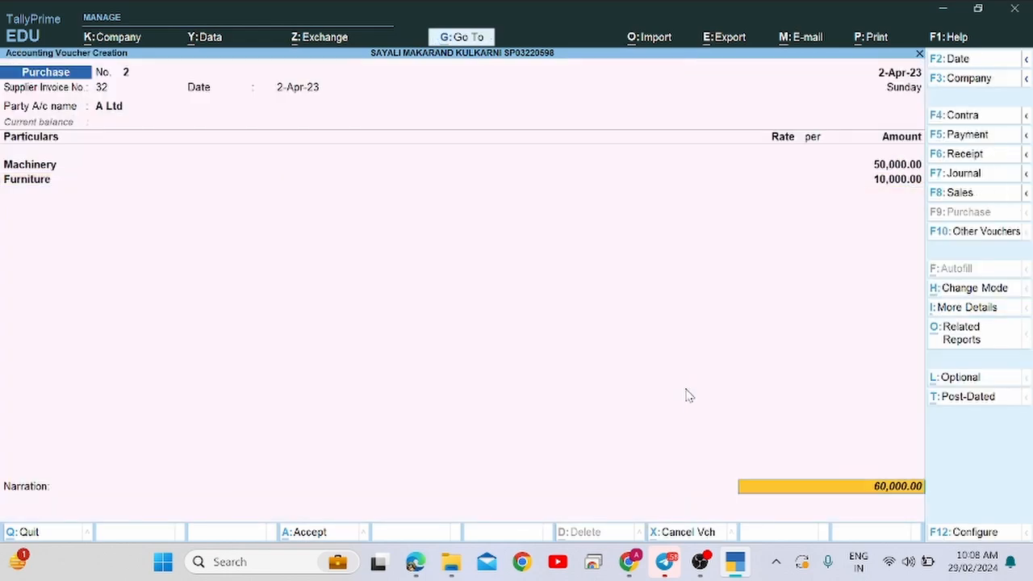
key(Return)
key(Return)
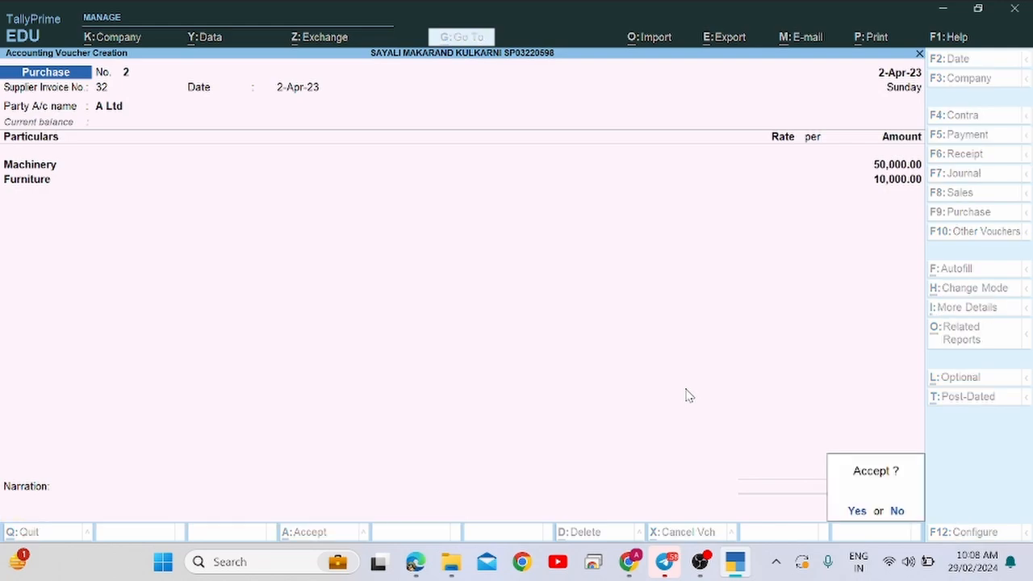
key(Return)
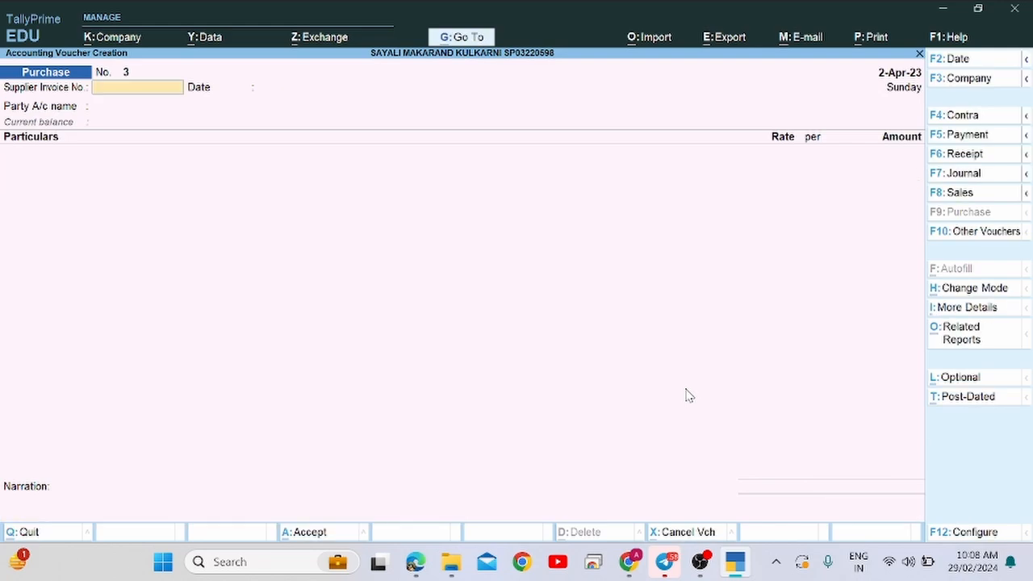
key(alt+Tab)
drag(402, 373, 610, 361)
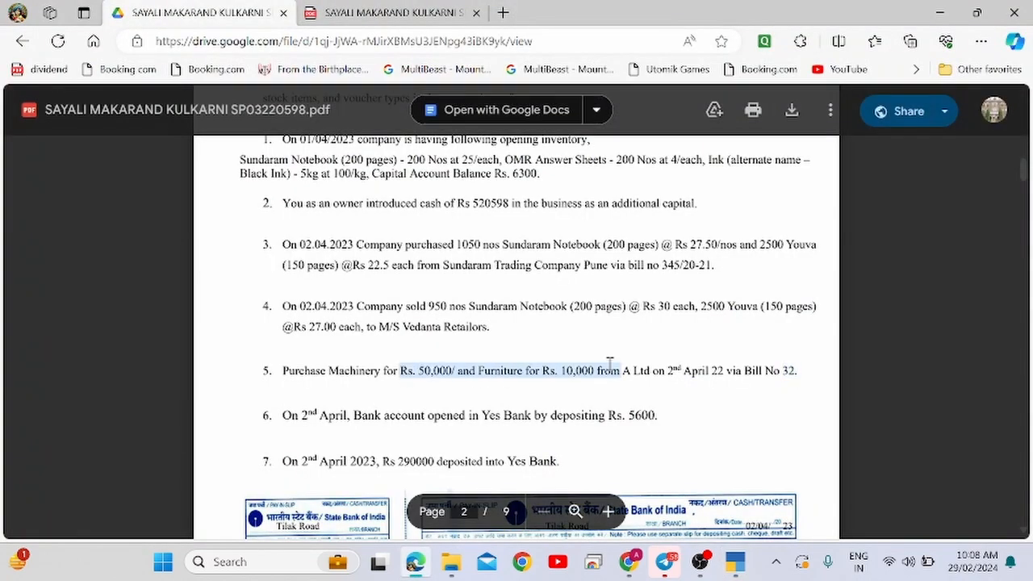
click(327, 422)
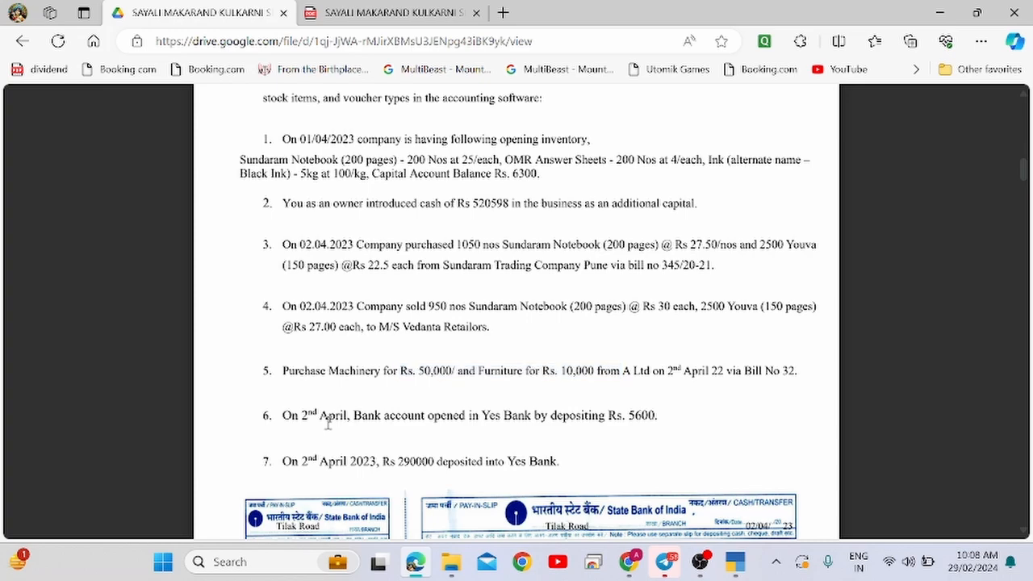
drag(283, 418, 530, 420)
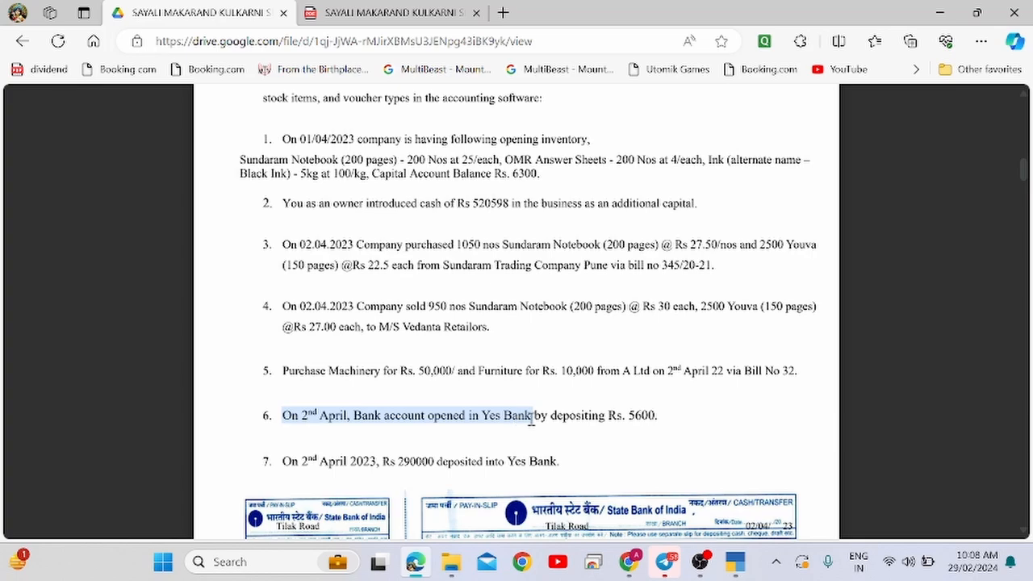
click(569, 420)
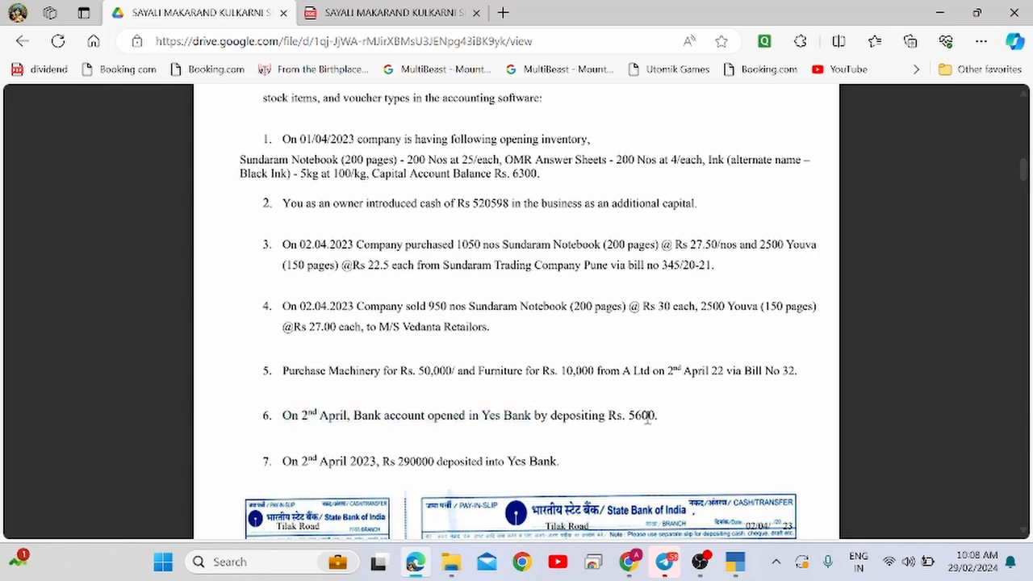
key(alt+Tab)
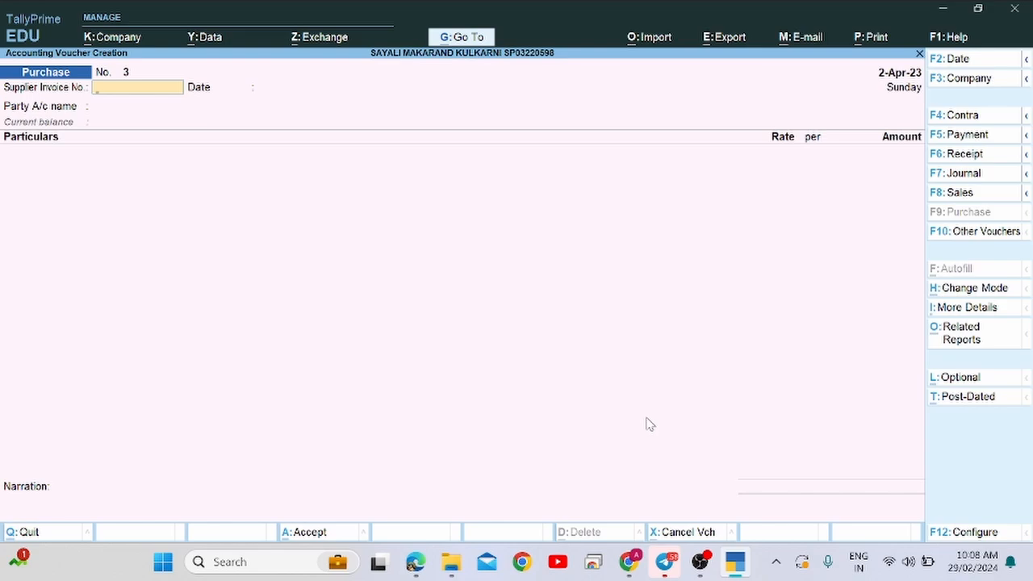
key(alt+Tab)
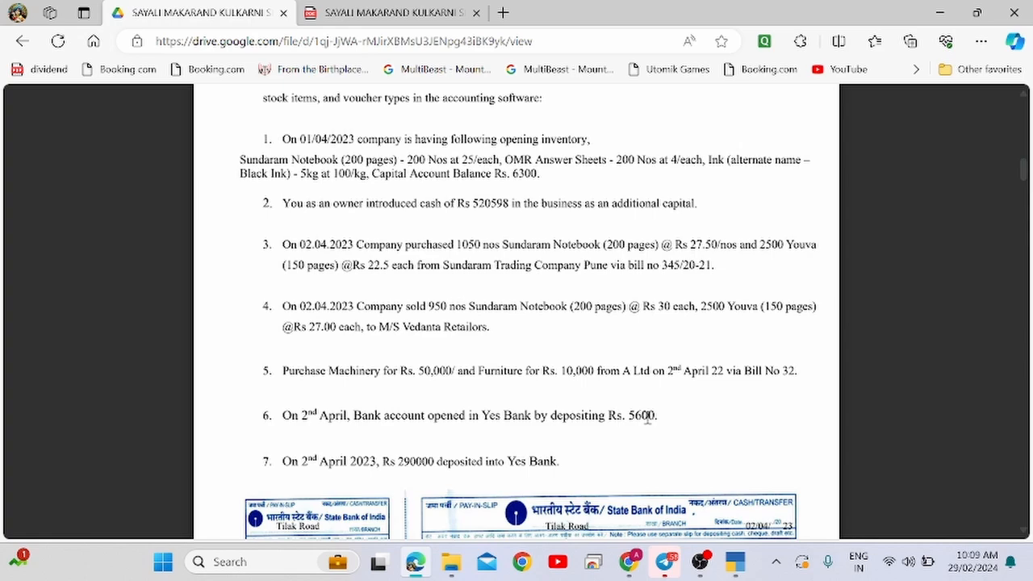
key(alt+Tab)
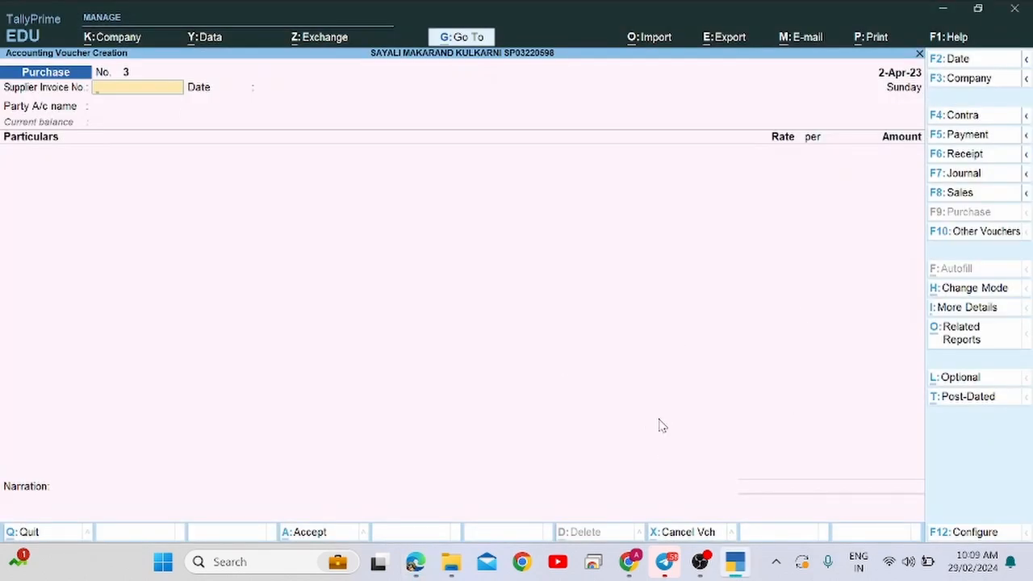
Start a Contra voucher crediting Cash with 5,600.00.
click(962, 116)
key(Up)
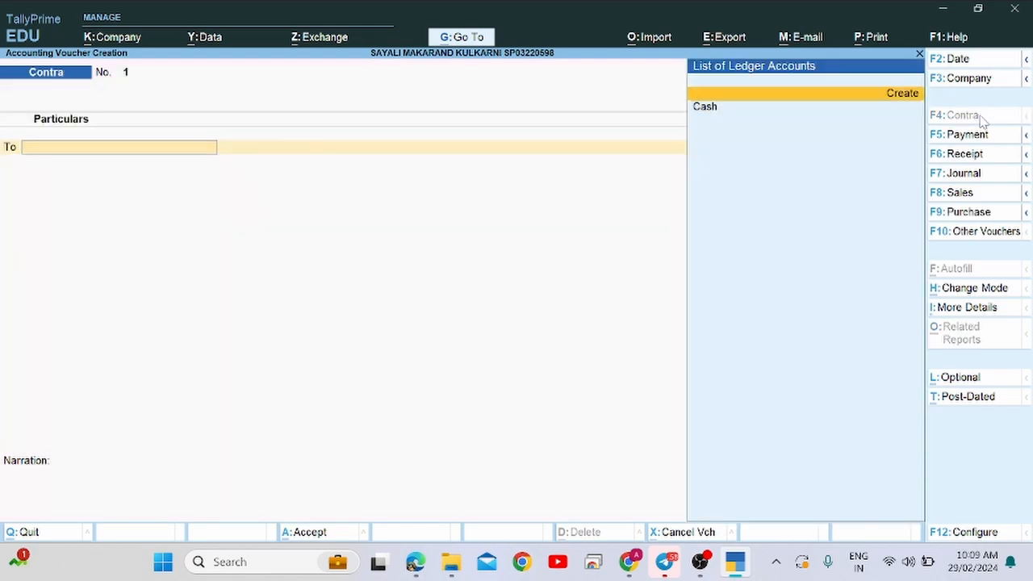
key(Down)
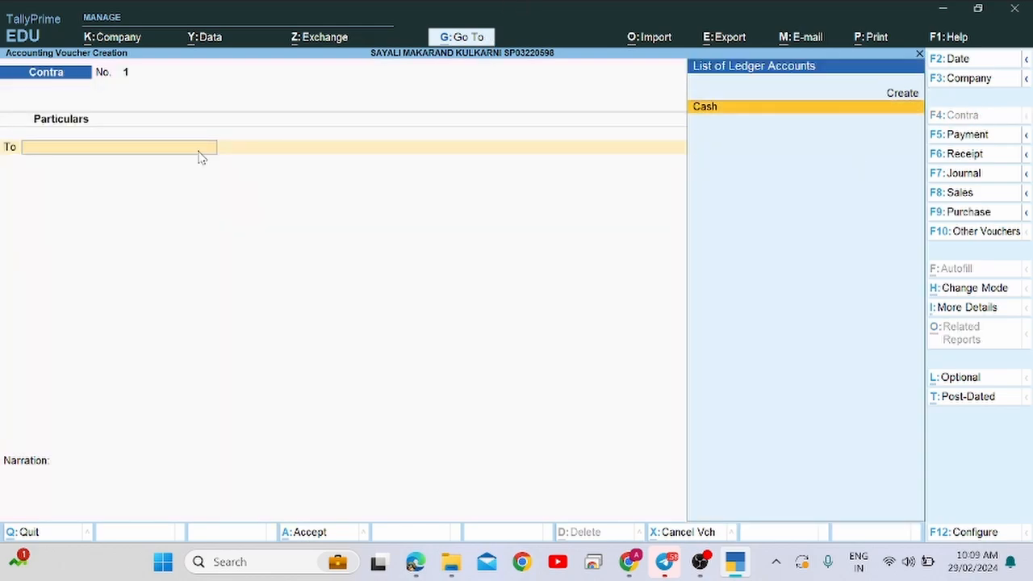
key(alt+Tab)
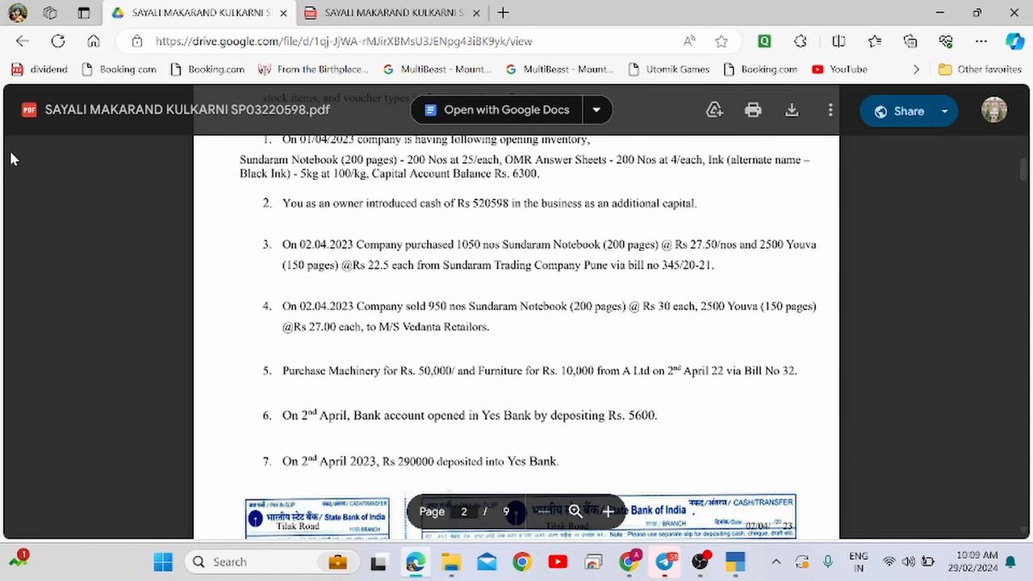
key(alt+Tab)
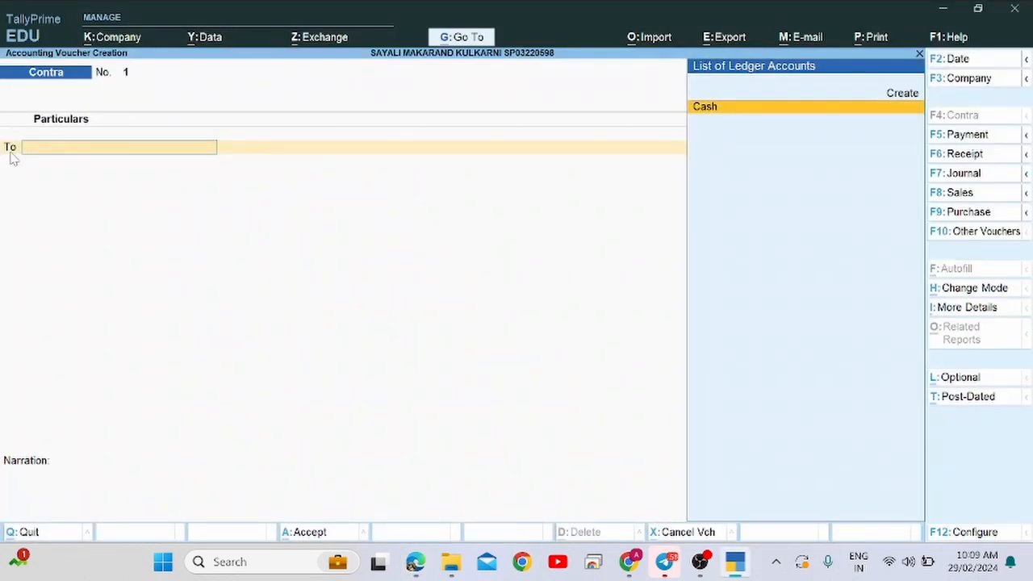
text(Cas)
key(Return)
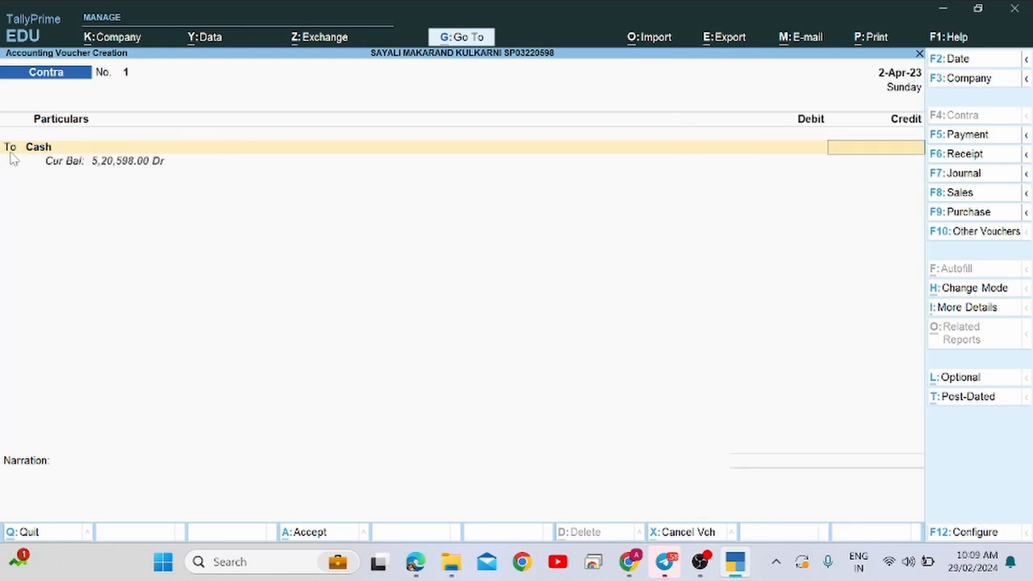
key(alt+Tab)
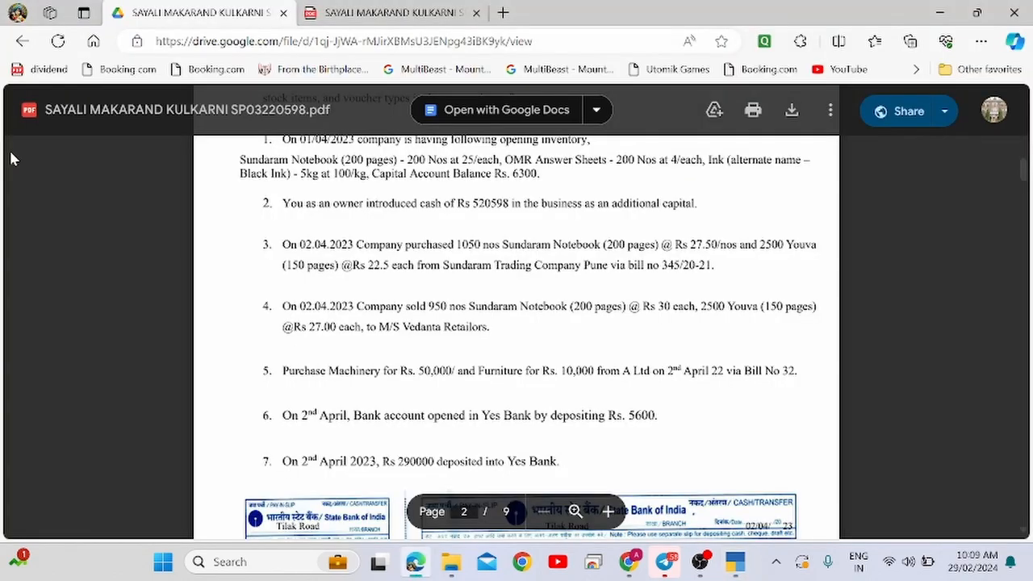
key(alt+Tab)
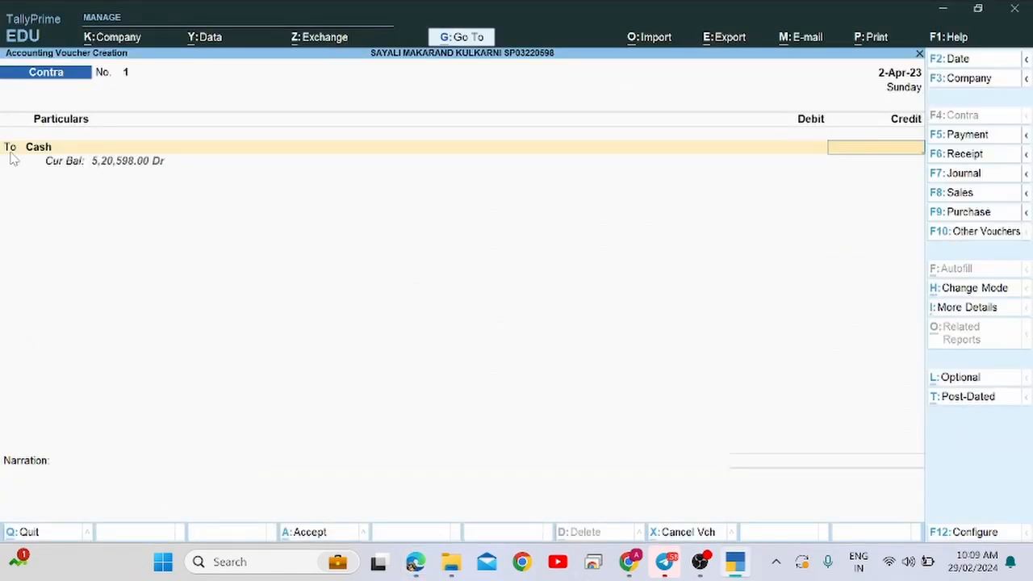
text(5600)
key(Return)
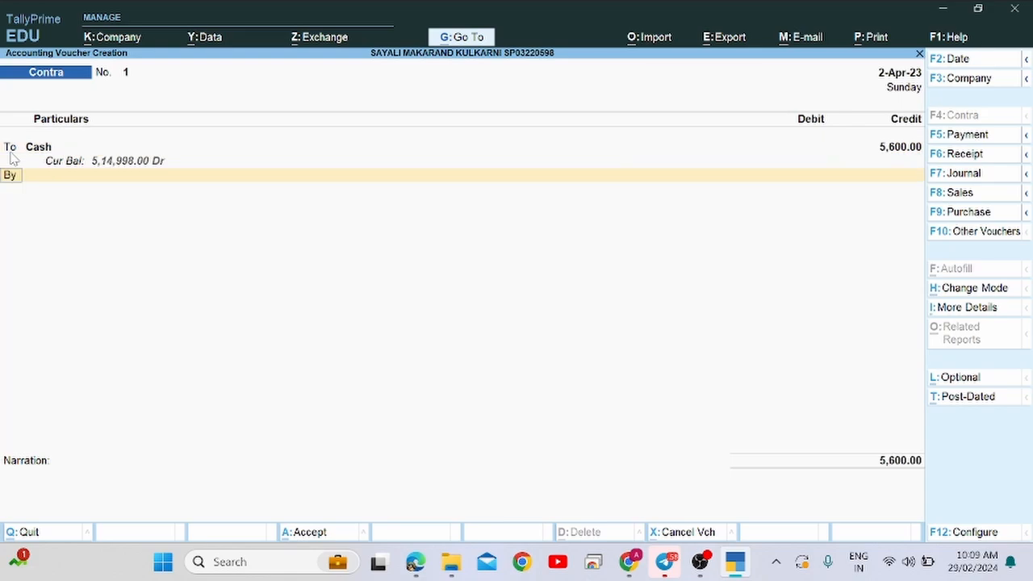
key(Return)
Create a Yes Bank ledger under Bank Accounts as the debited account.
text(e)
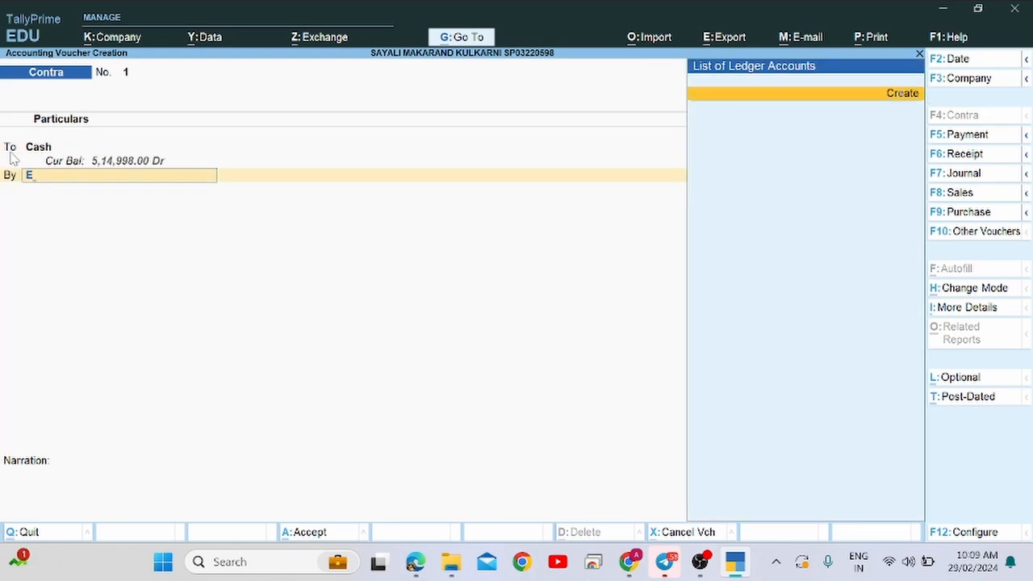
key(alt+c)
text(Ye)
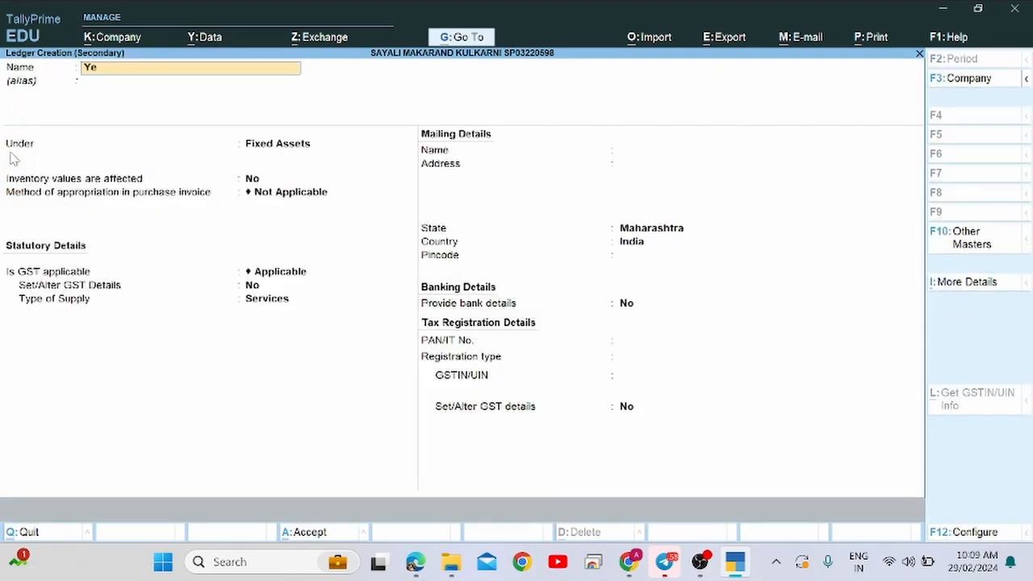
text(s Bank)
key(Return)
key(Return)
text(Bank)
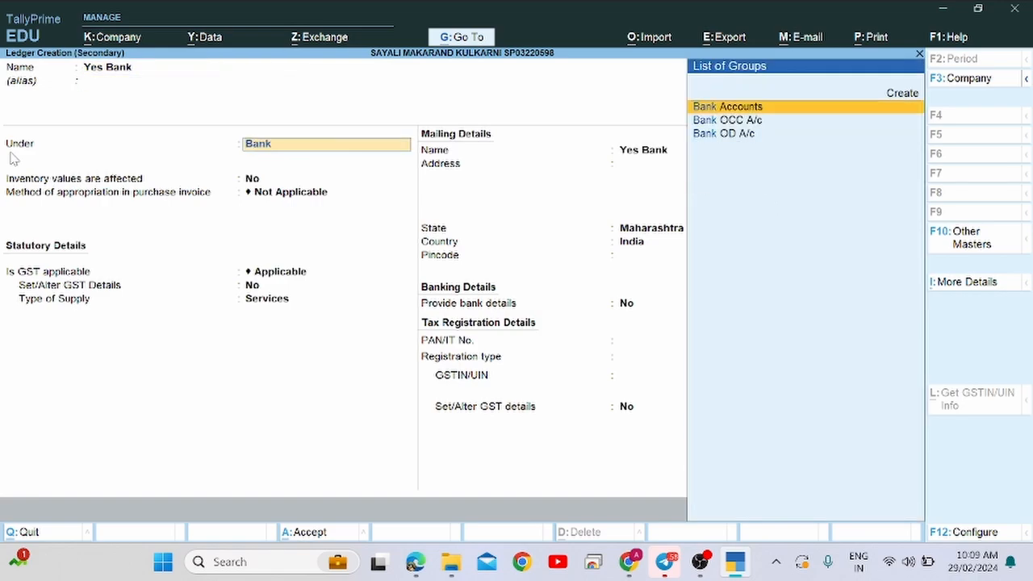
key(Return)
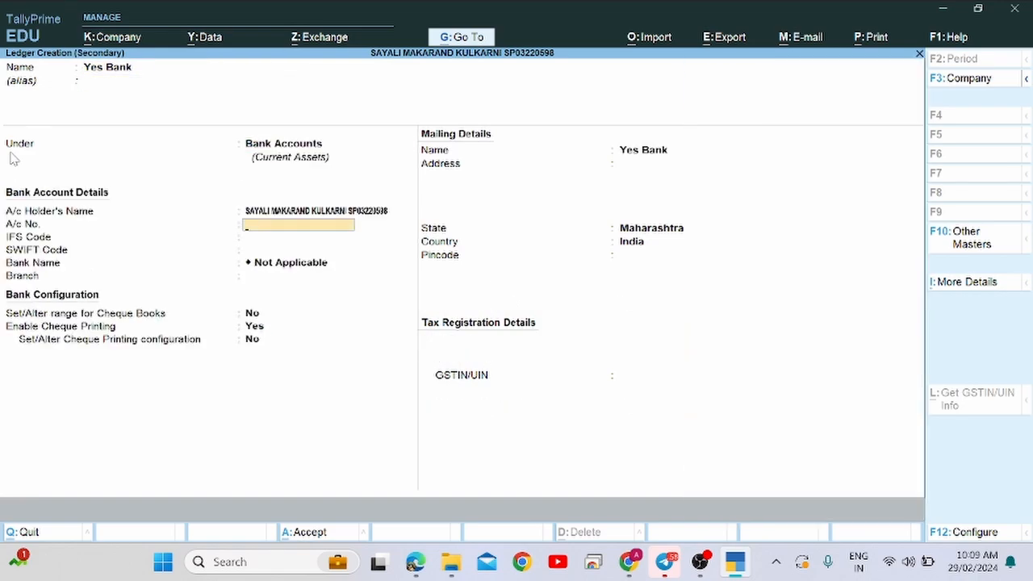
key(Return)
key(Return)
key(Return)
key(Return)
key(Return)
key(Return)
key(Return)
key(Return)
key(Return)
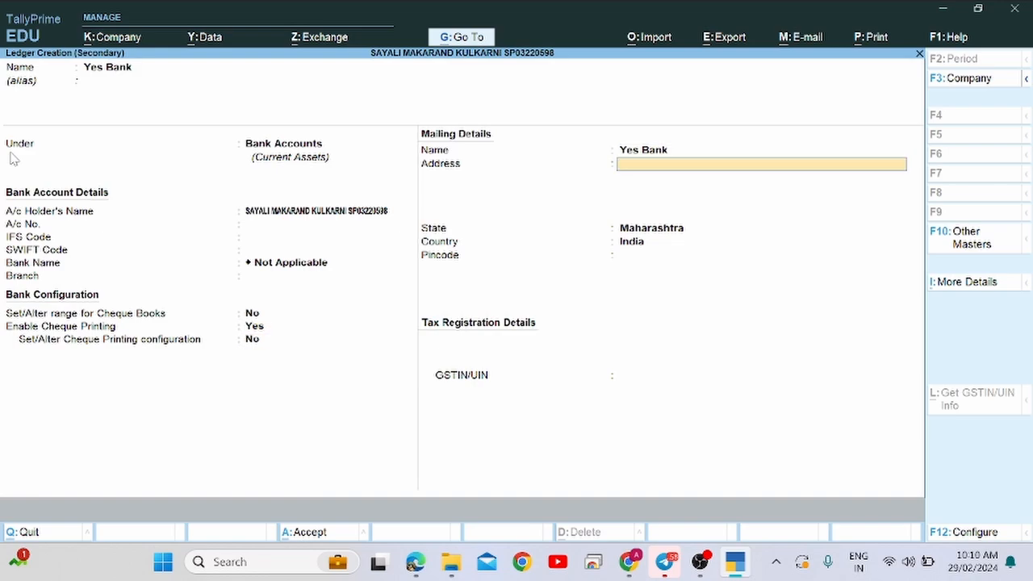
key(Return)
key(Return)
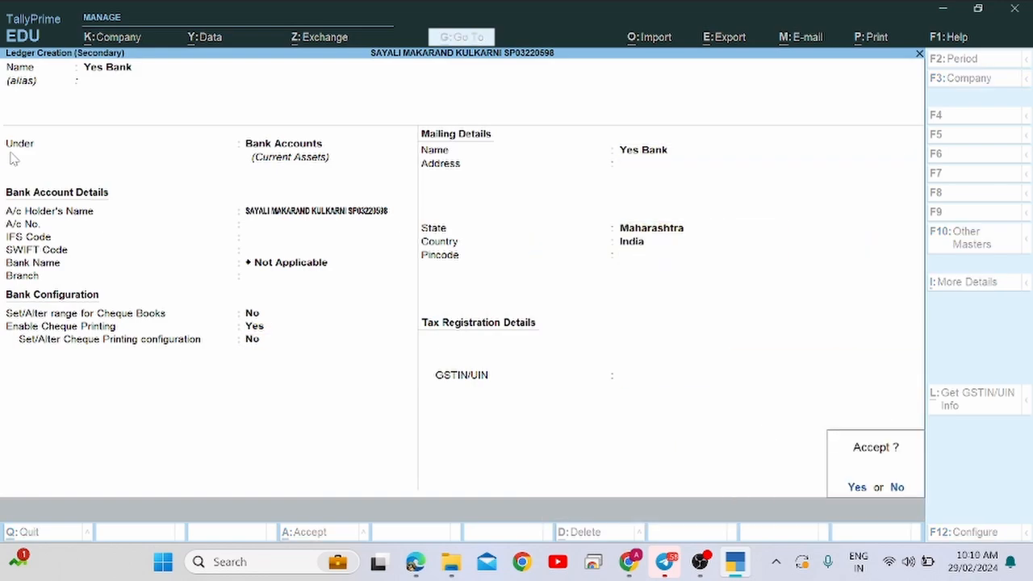
key(Return)
key(Return)
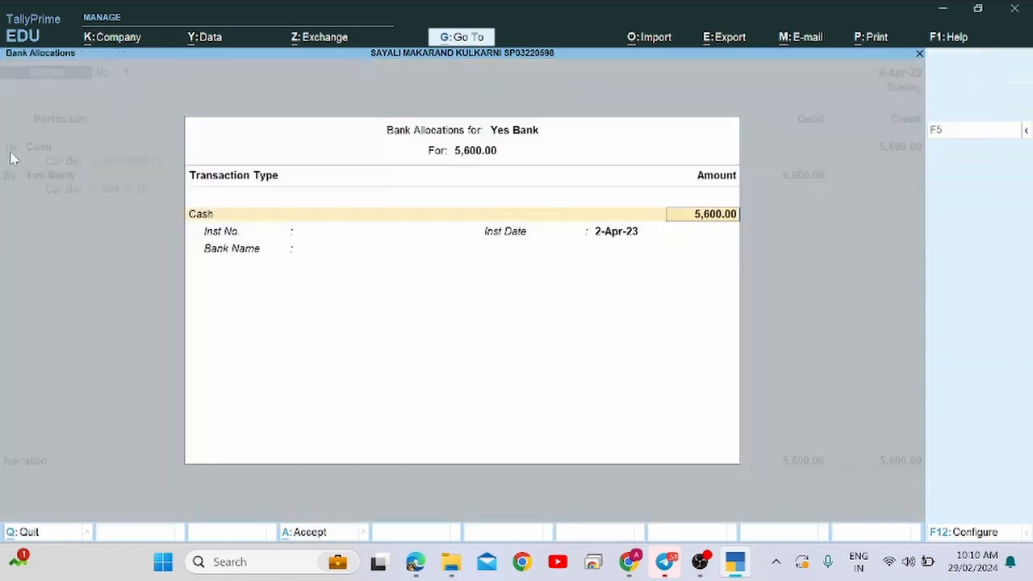
key(Return)
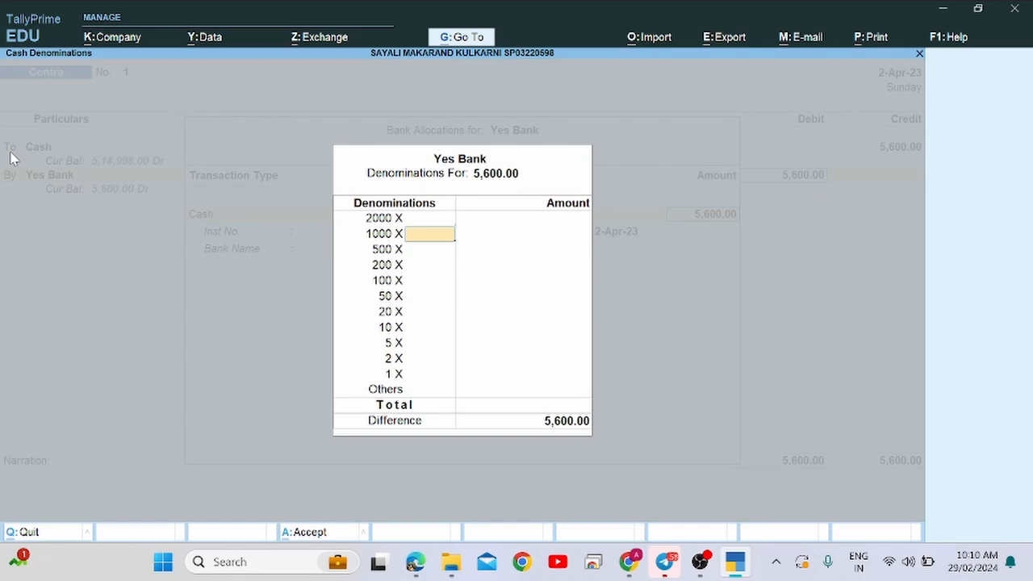
Skip the cash denominations and save Contra voucher 1.
key(alt+Tab)
key(alt+Tab)
key(Return)
key(Return)
key(Return)
key(Return)
key(Return)
key(Return)
key(Return)
key(Return)
key(Return)
key(Return)
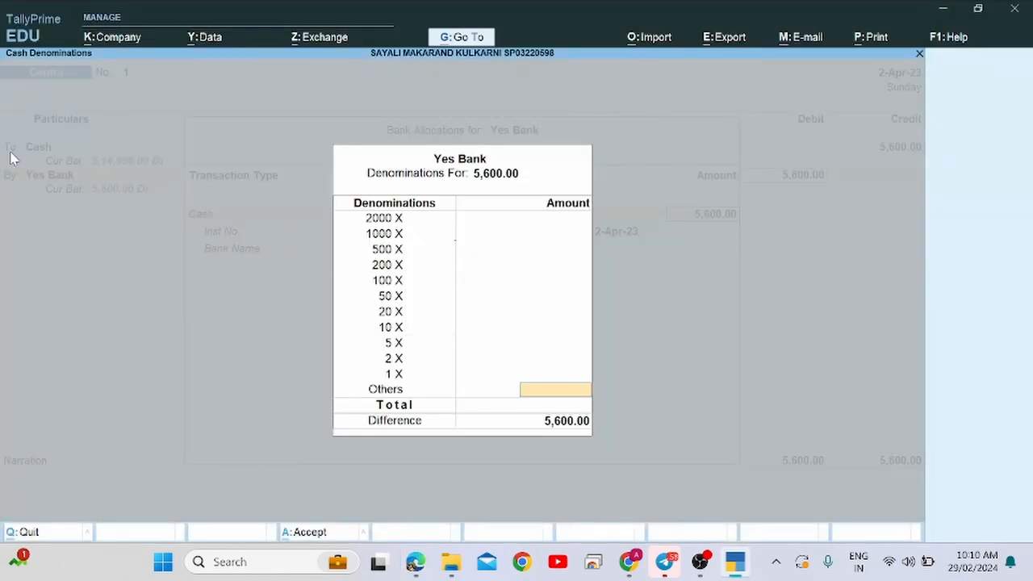
key(Return)
key(Return)
key(Return)
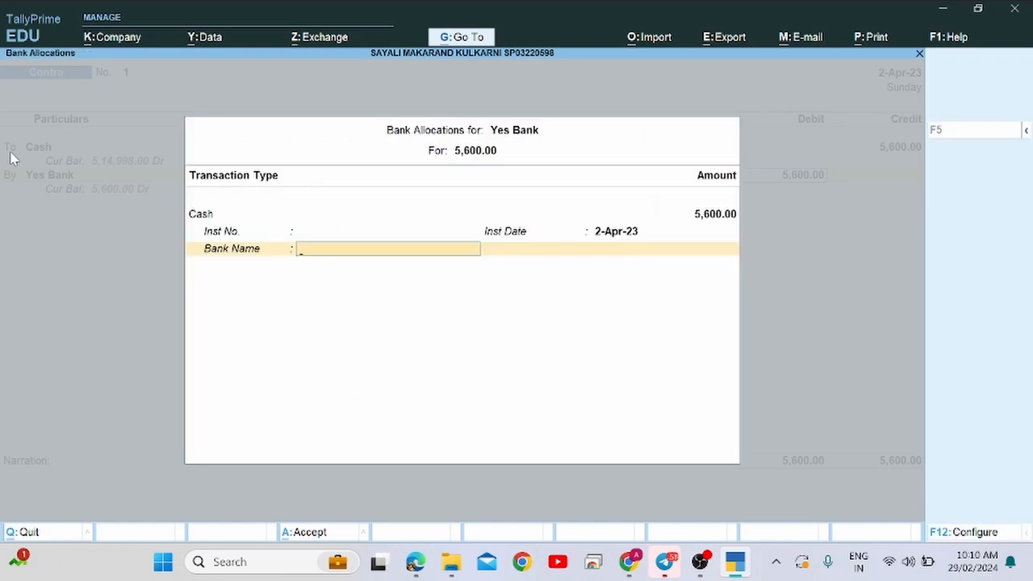
key(Return)
key(Return)
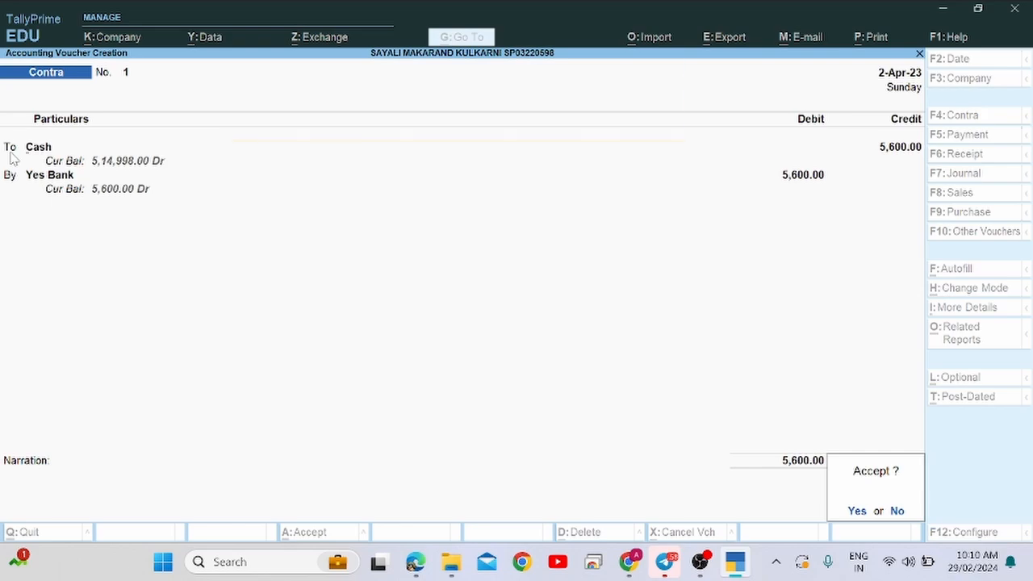
key(Return)
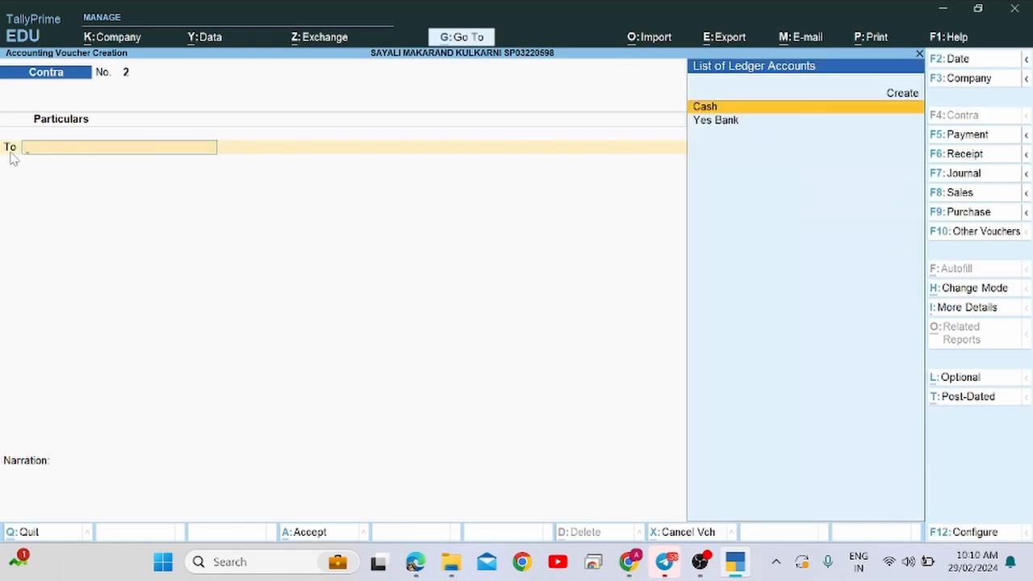
key(alt+Tab)
key(alt+Tab)
key(alt+Tab)
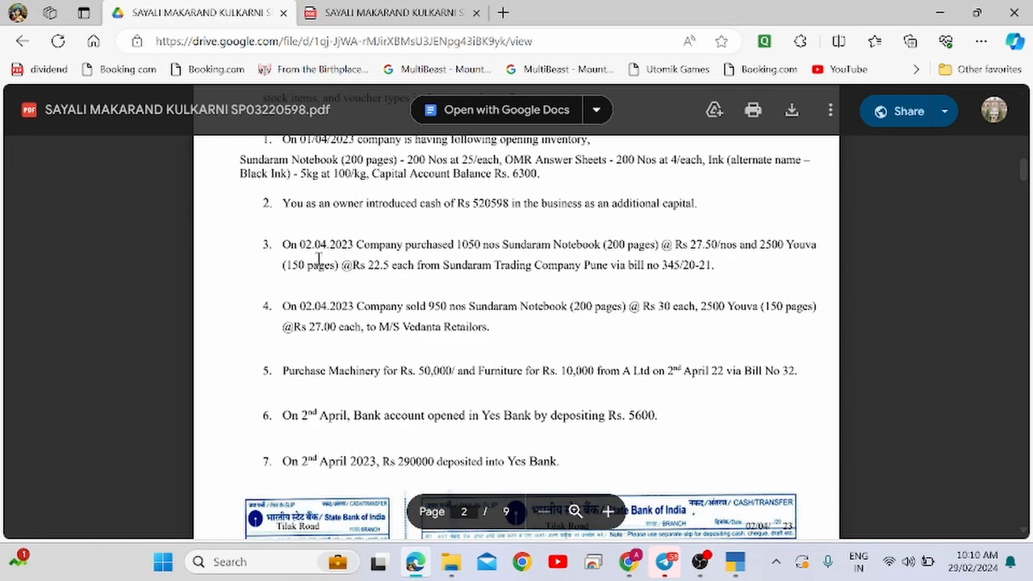
scroll(389, 443, down, 1)
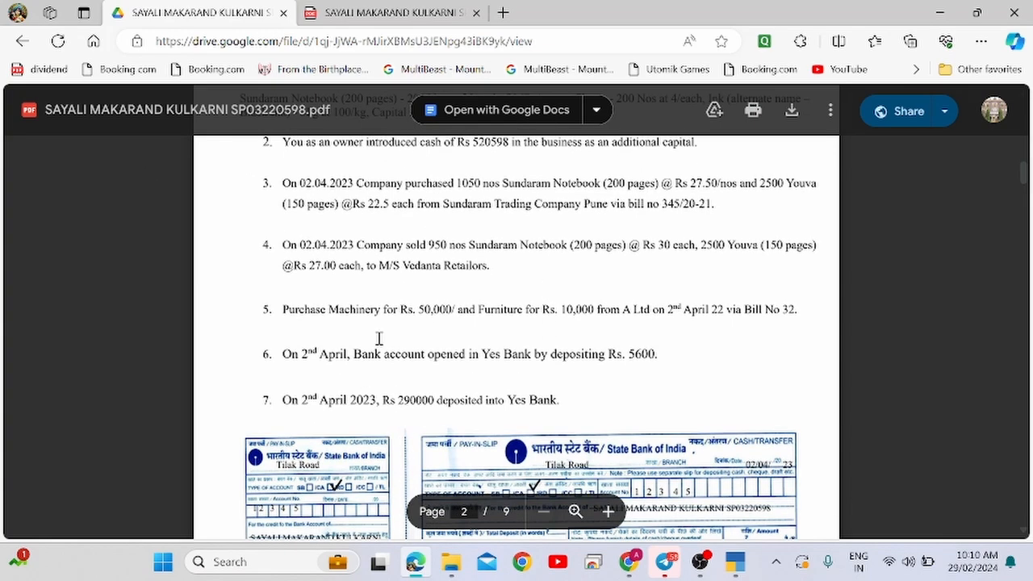
drag(280, 399, 466, 403)
click(466, 404)
double_click(467, 403)
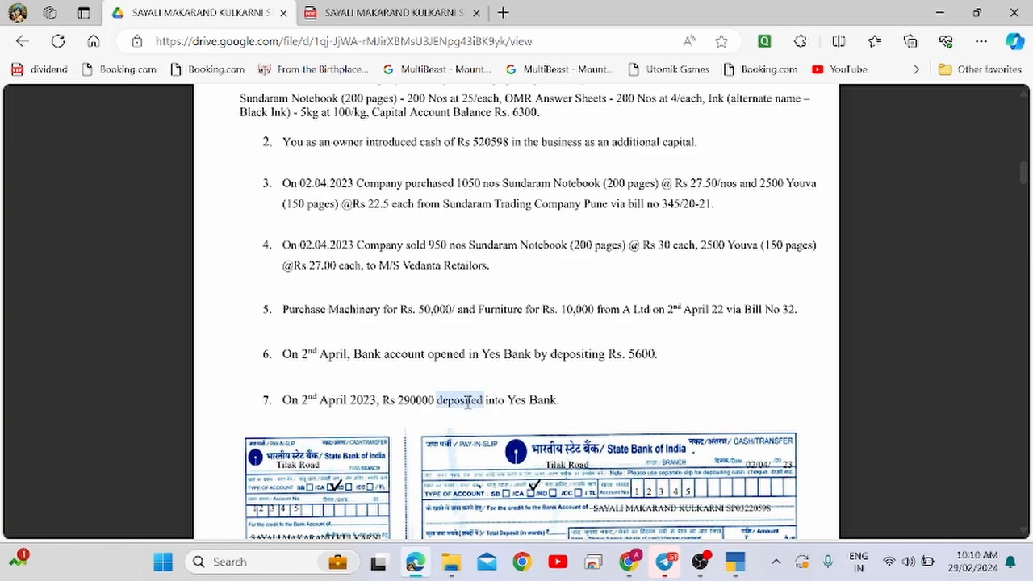
drag(385, 353, 598, 360)
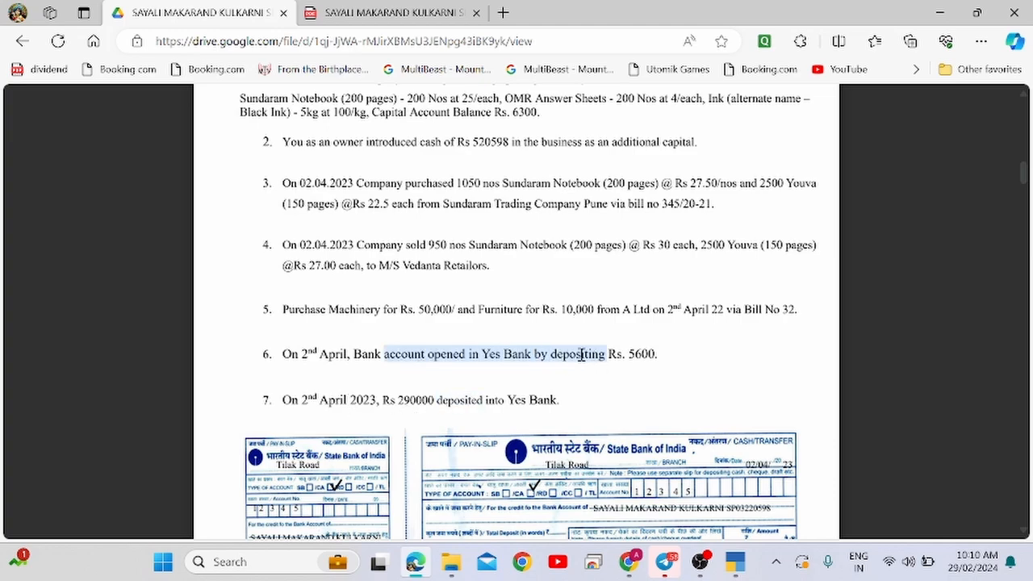
double_click(583, 355)
double_click(463, 402)
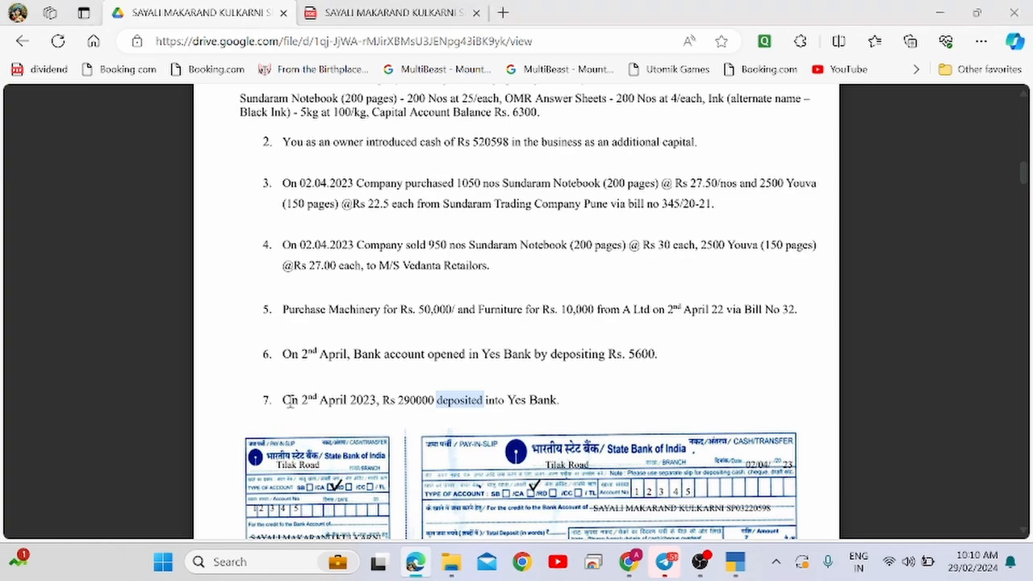
key(alt+Tab)
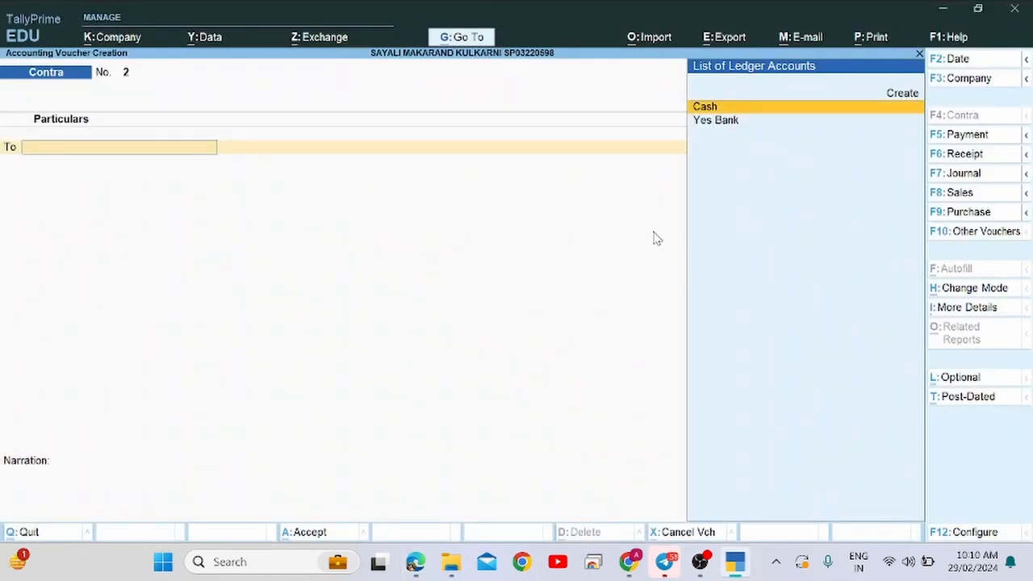
Stay on Contra voucher 2 and credit Cash with 2,90,000.
key(Escape)
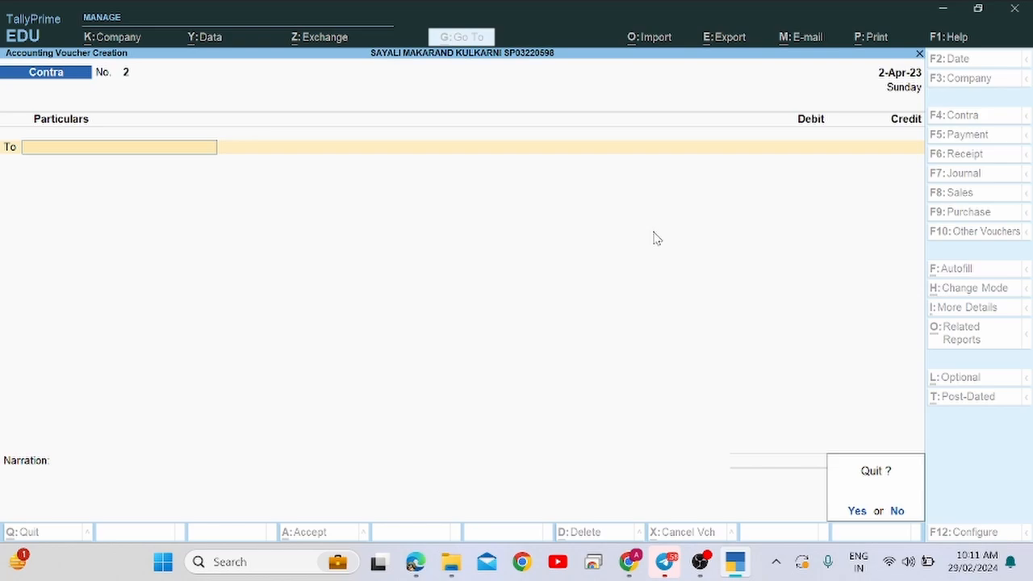
key(n)
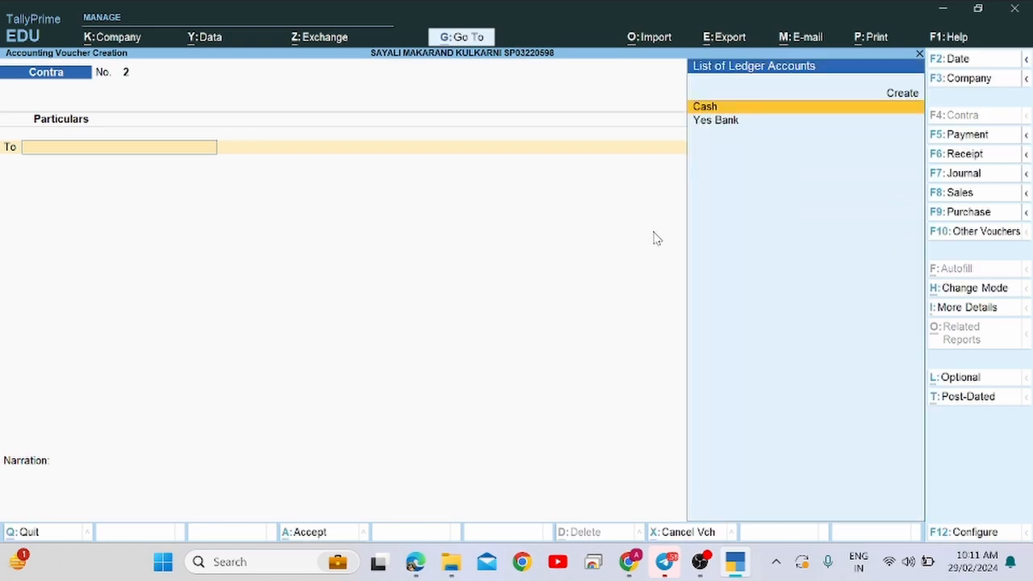
key(alt+Tab)
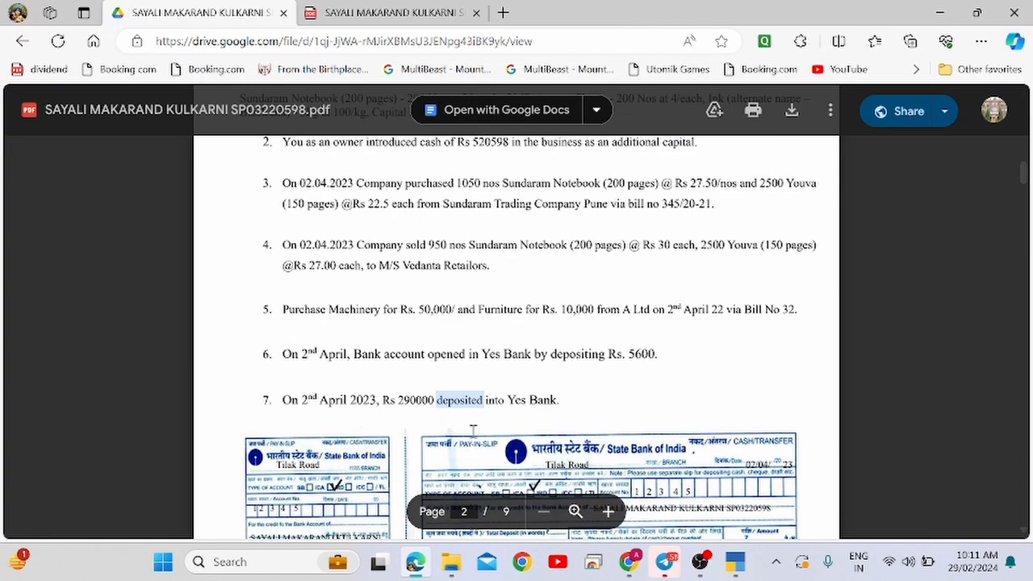
key(alt+Tab)
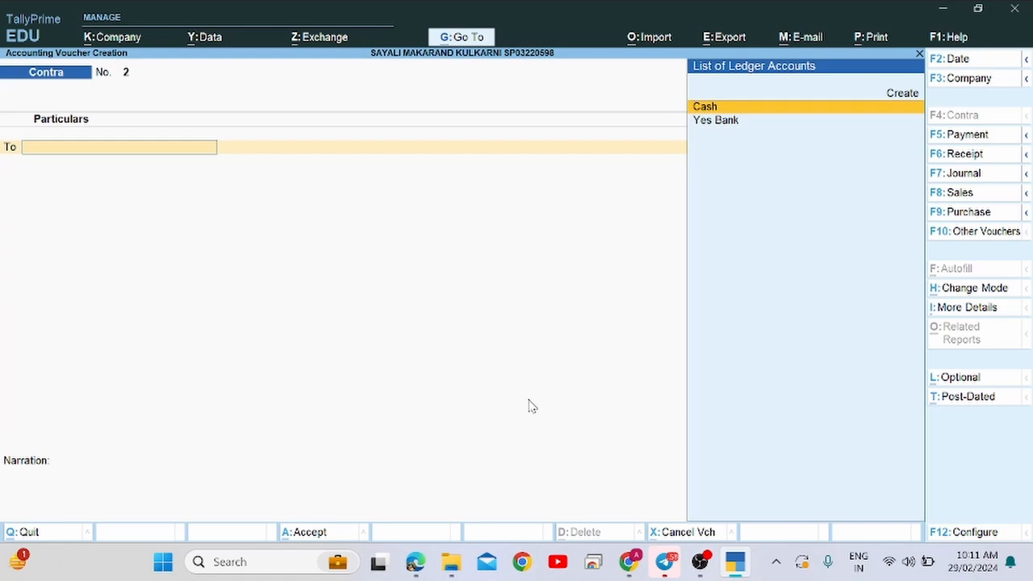
text(Cas)
key(Return)
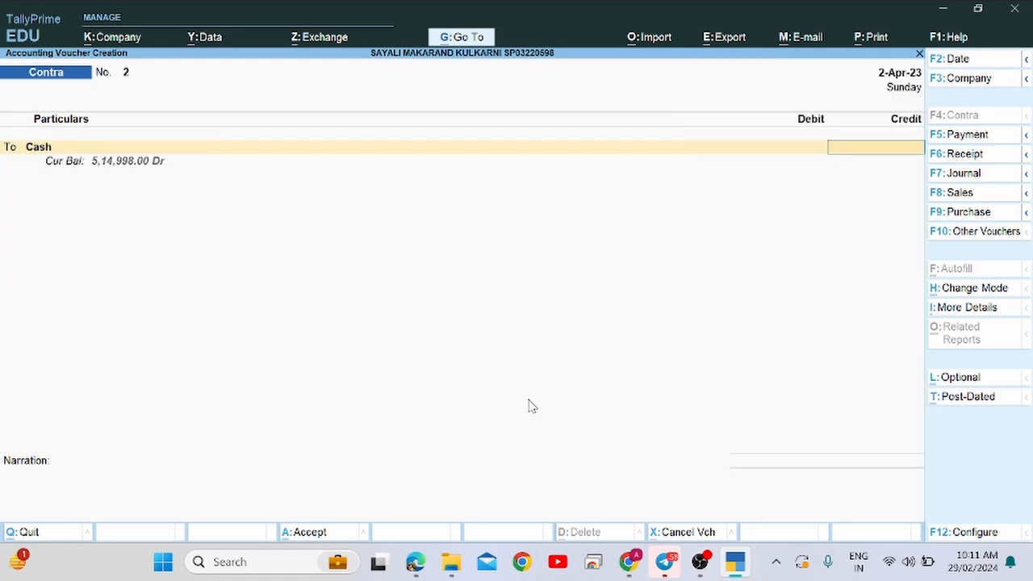
key(alt+Tab)
key(alt+Tab)
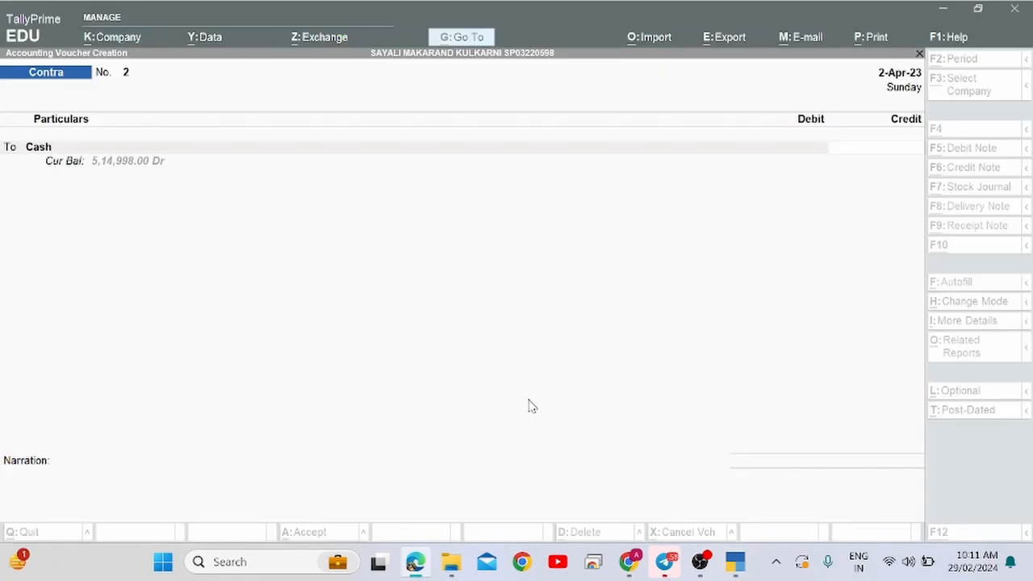
text(2,90,00)
text(000)
key(Return)
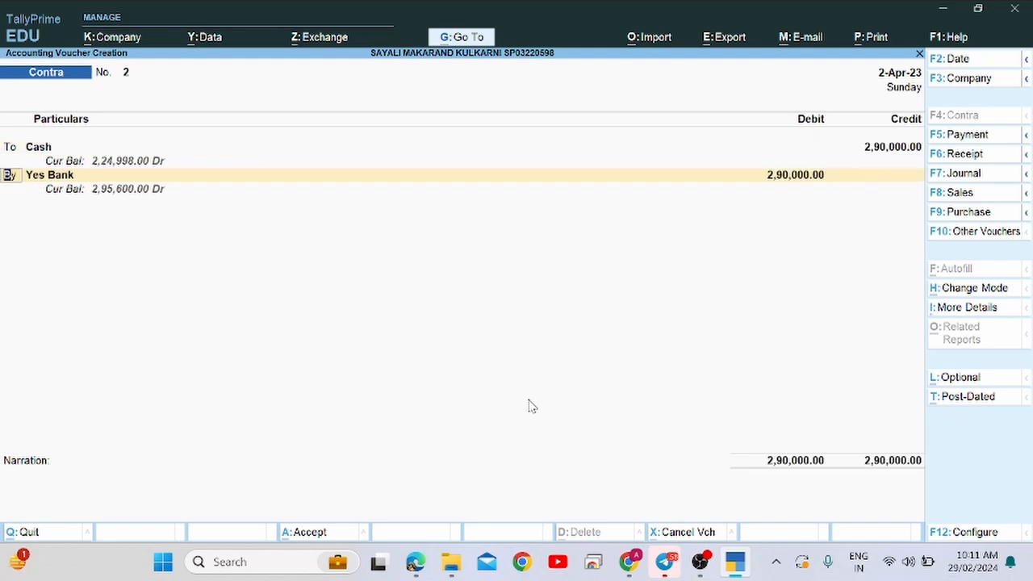
Debit Yes Bank 2,90,000, skip cash denominations, and save the voucher.
key(Return)
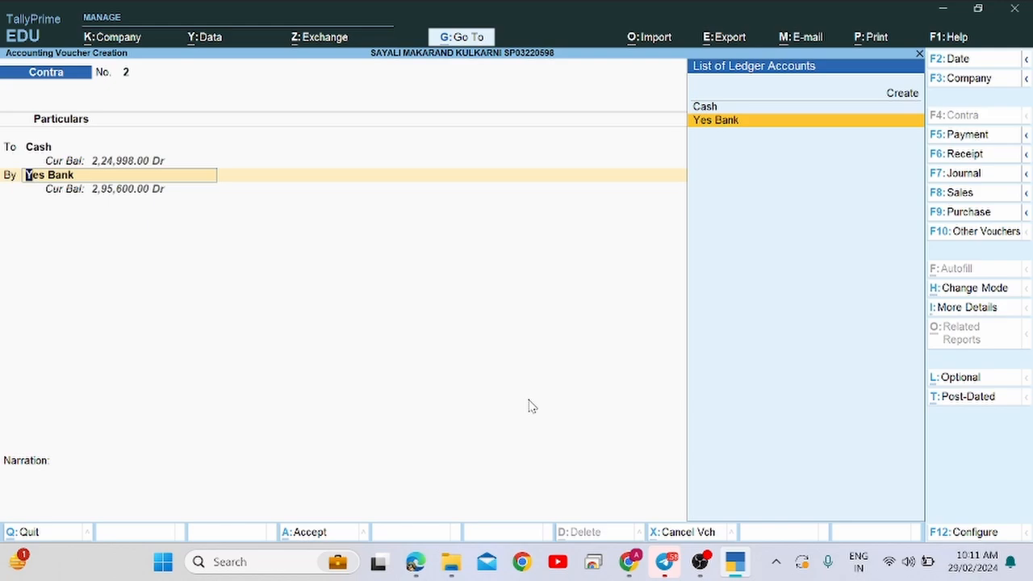
key(Return)
key(Return)
key(Return)
key(Return)
key(Return)
key(Return)
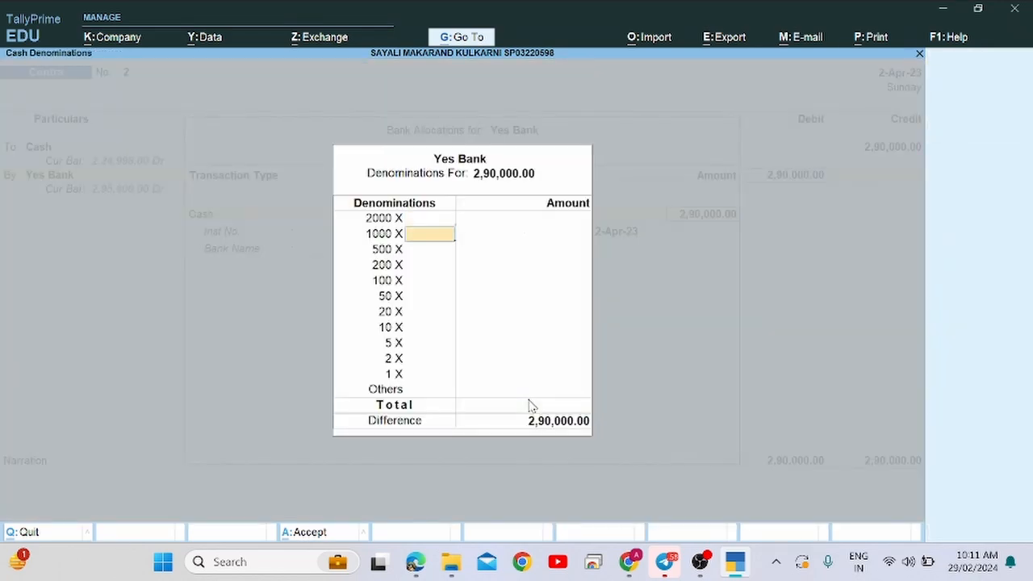
key(Return)
key(Return)
key(Return)
key(Return)
key(Return)
key(Return)
key(Return)
key(Return)
key(Return)
key(Return)
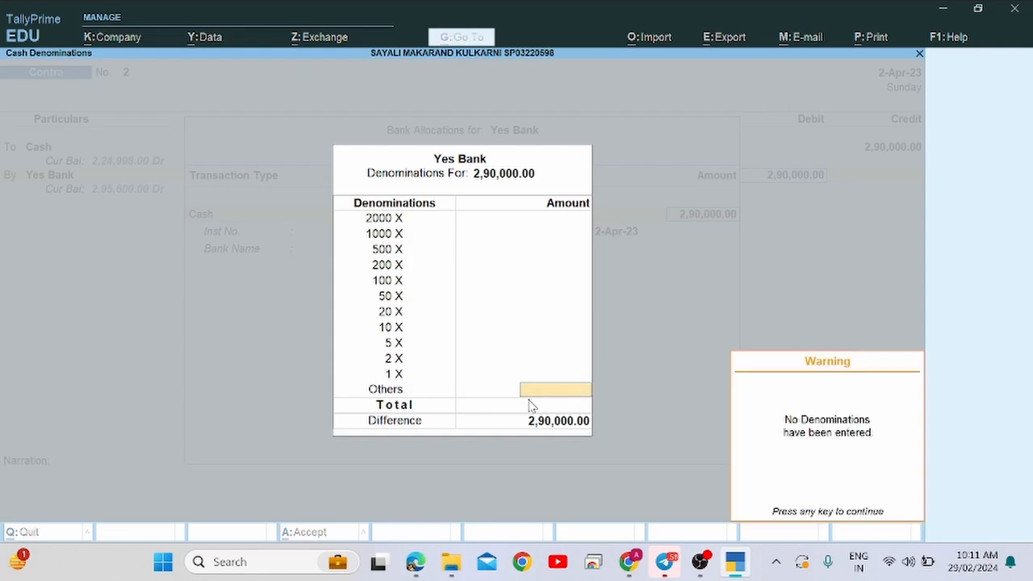
key(Return)
key(Return)
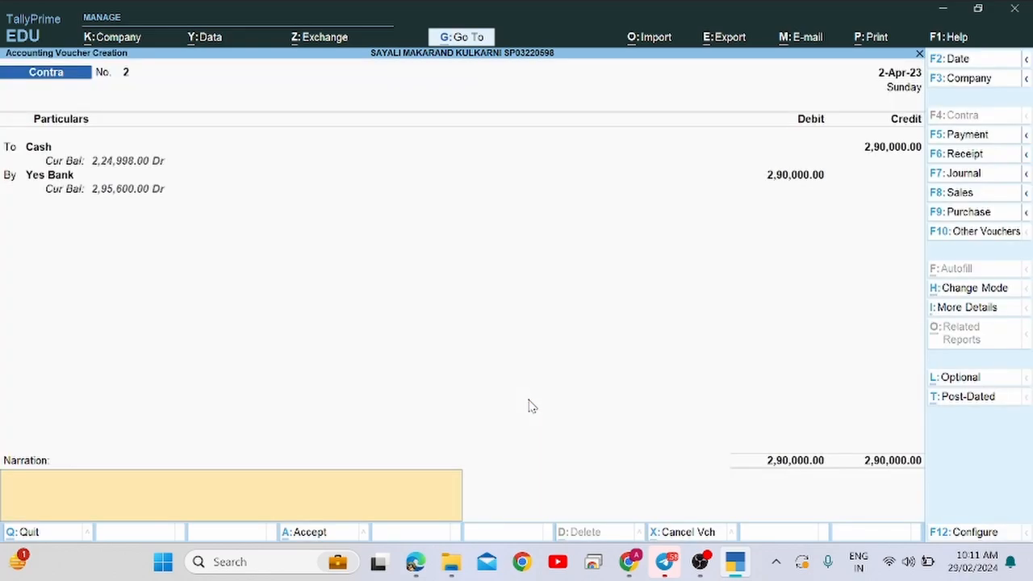
key(Return)
key(Return)
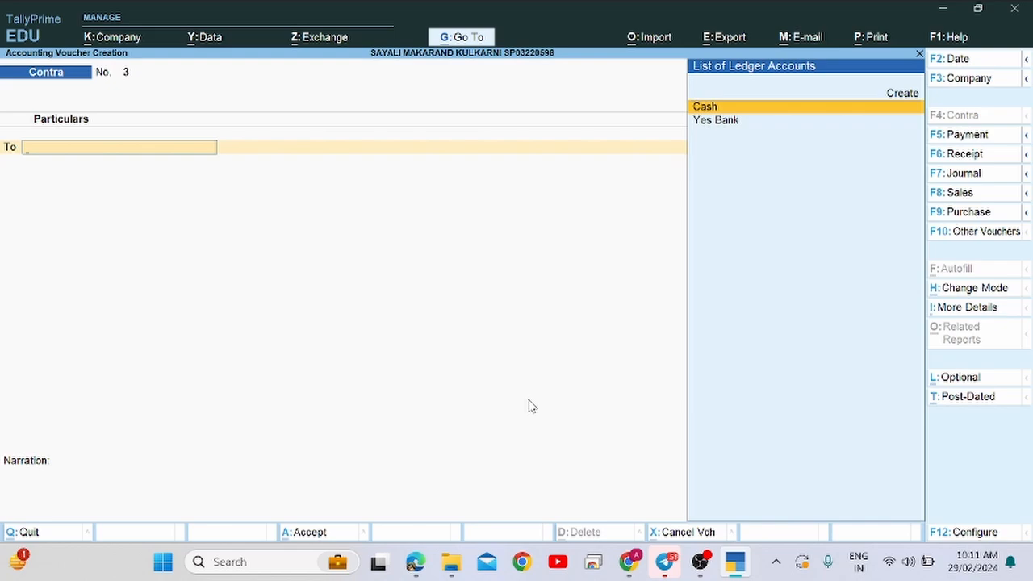
key(alt+Tab)
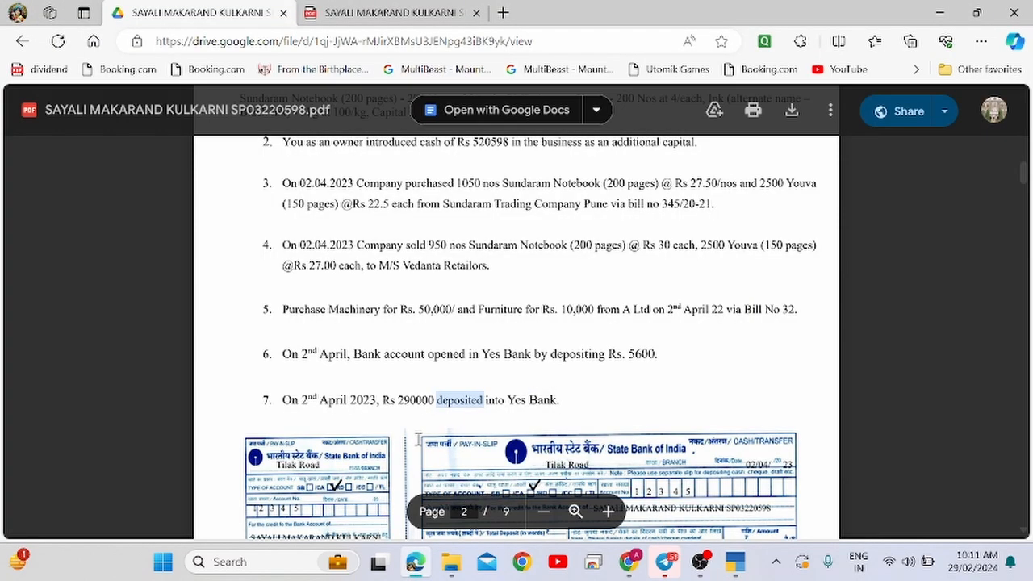
Highlight item 7's Yes Bank deposit line in the PDF, then scroll down to item 8's cheque.
scroll(417, 438, down, 2)
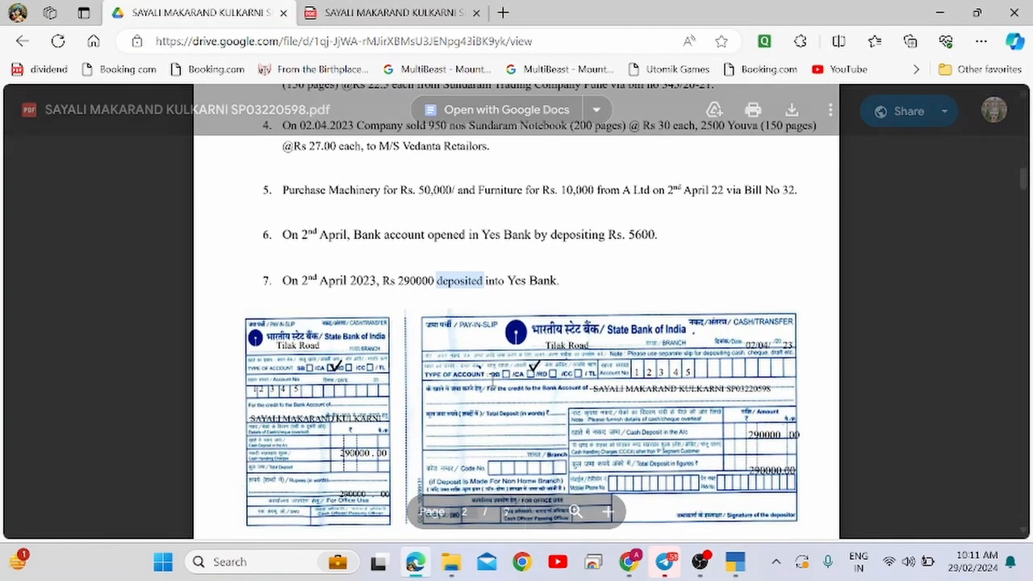
scroll(779, 398, down, 1)
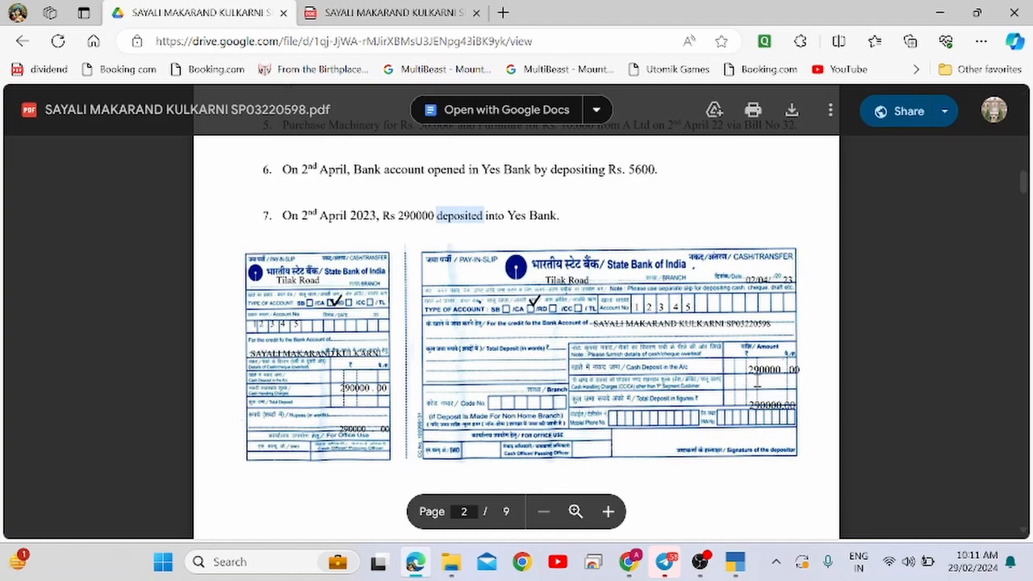
click(750, 374)
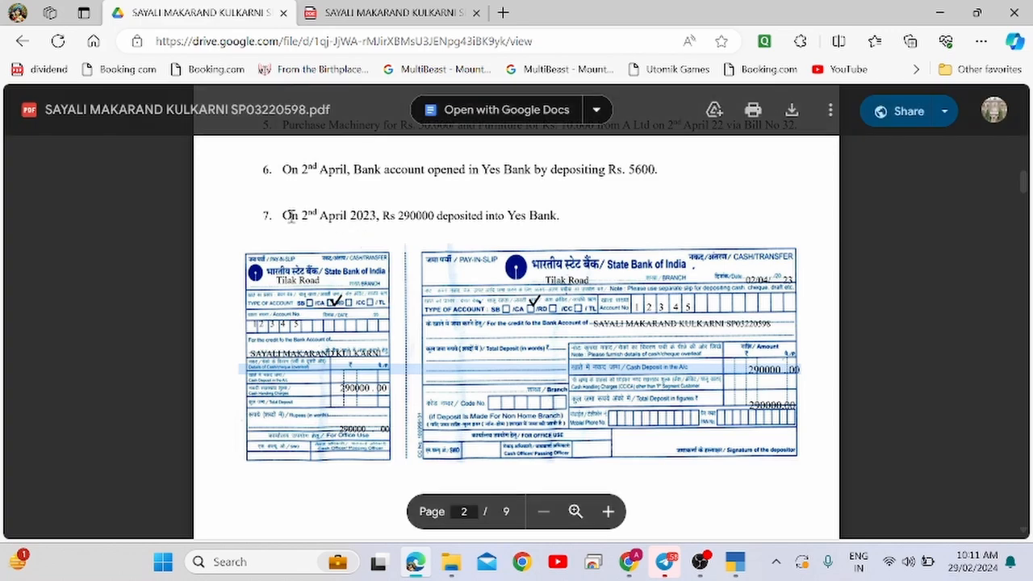
drag(284, 215, 572, 222)
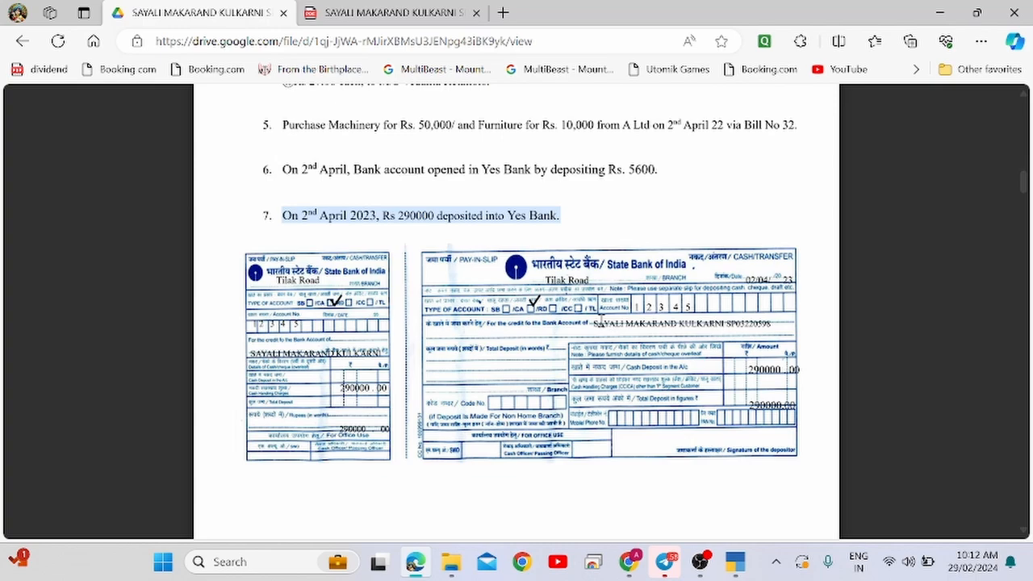
click(598, 321)
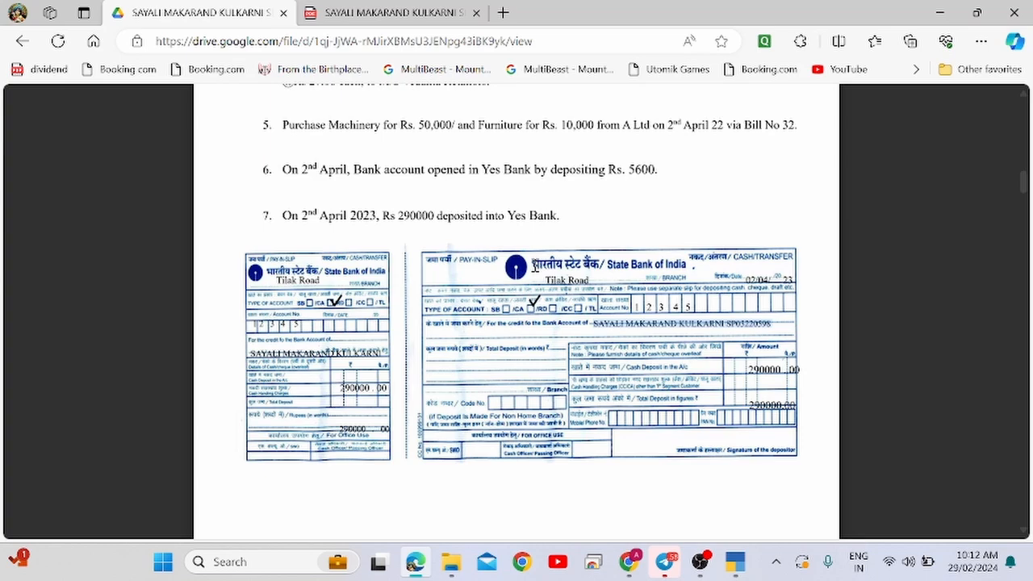
scroll(534, 264, down, 2)
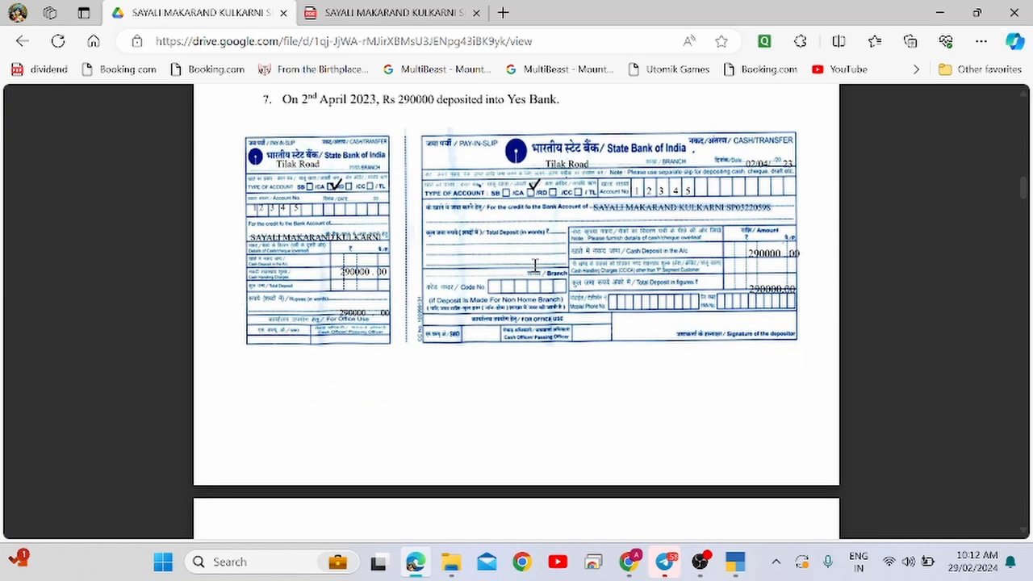
scroll(691, 274, up, 2)
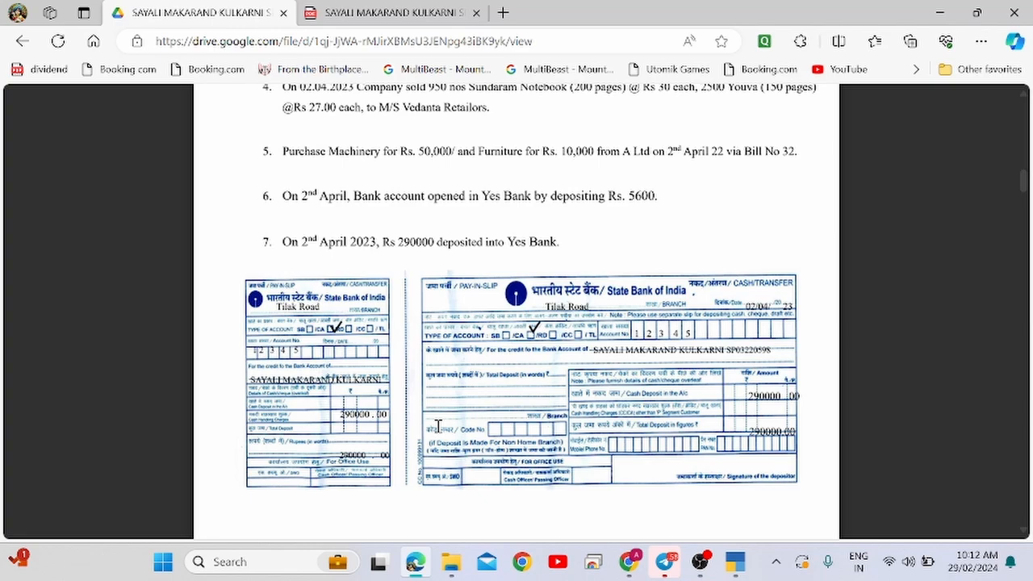
scroll(437, 426, down, 4)
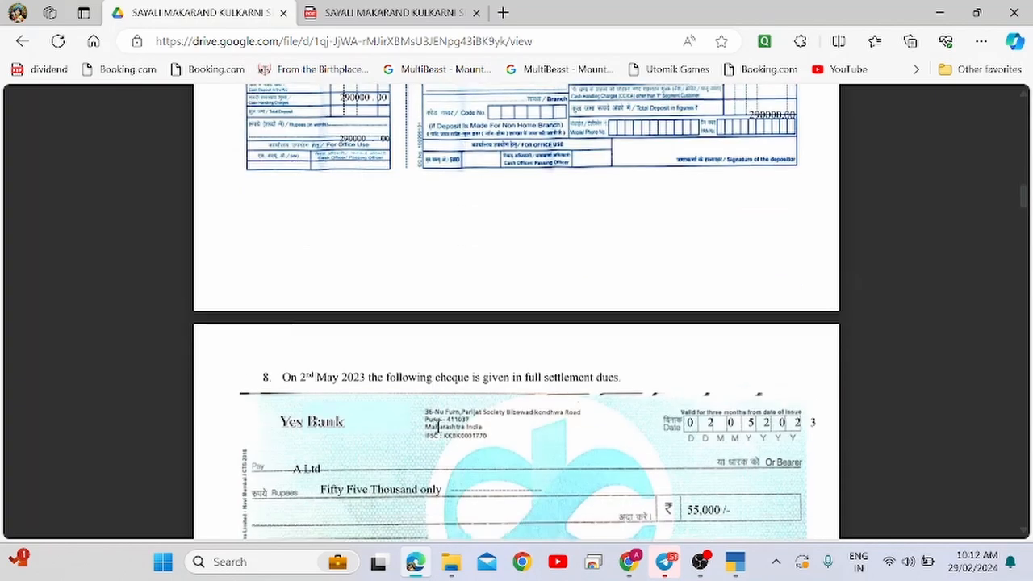
scroll(437, 426, down, 2)
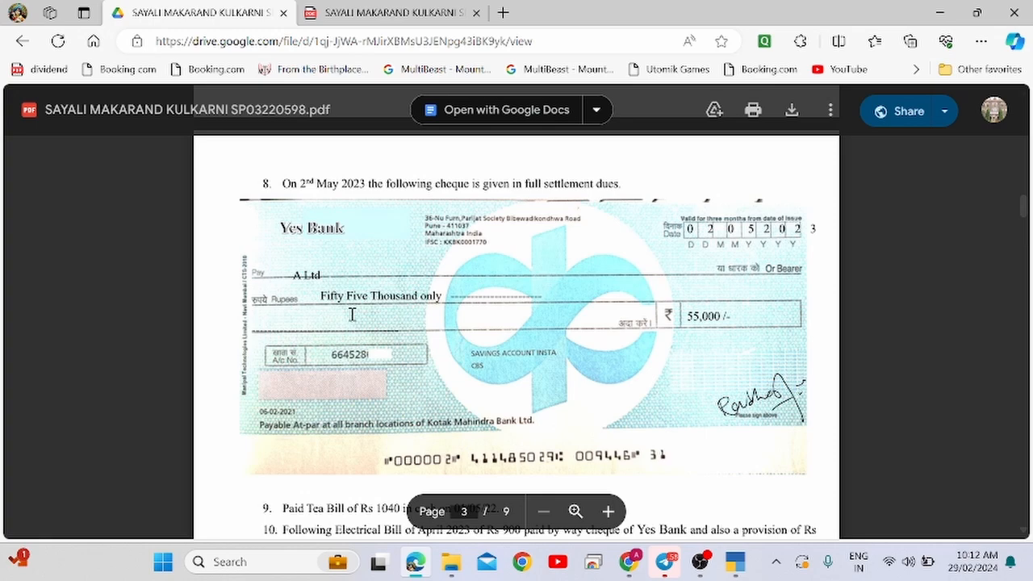
key(alt+Tab)
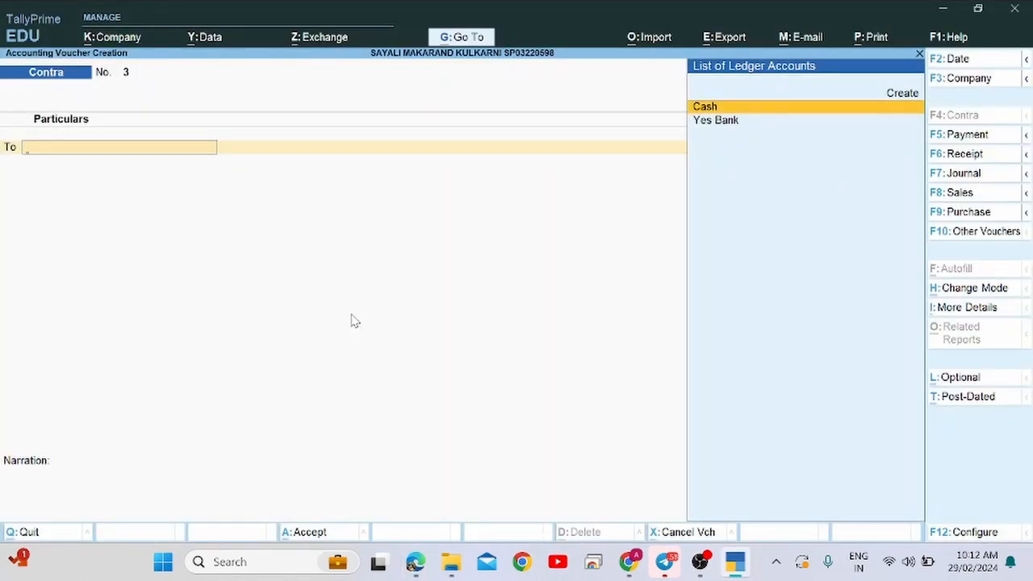
key(alt+Tab)
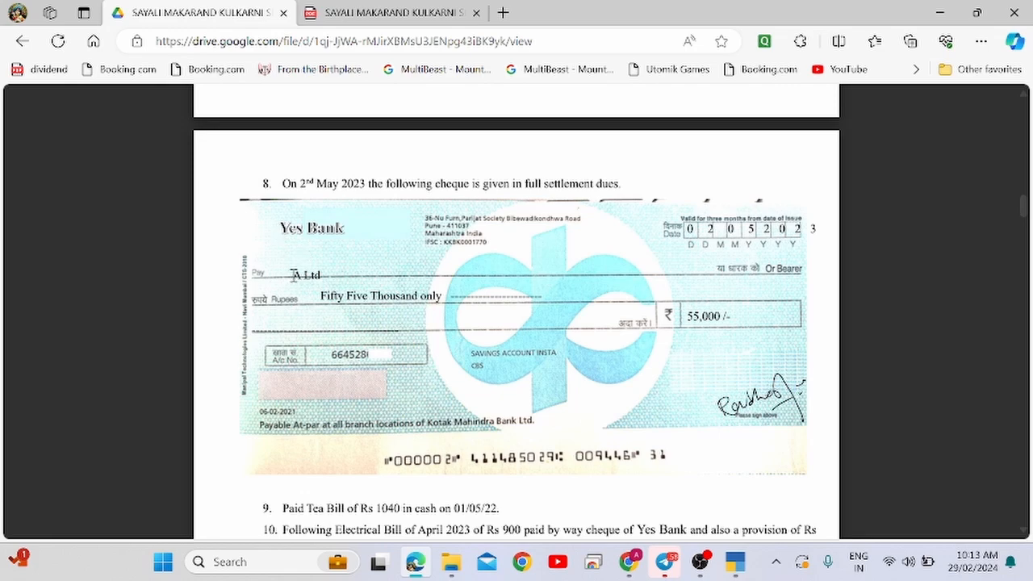
drag(293, 276, 346, 274)
scroll(382, 180, up, 4)
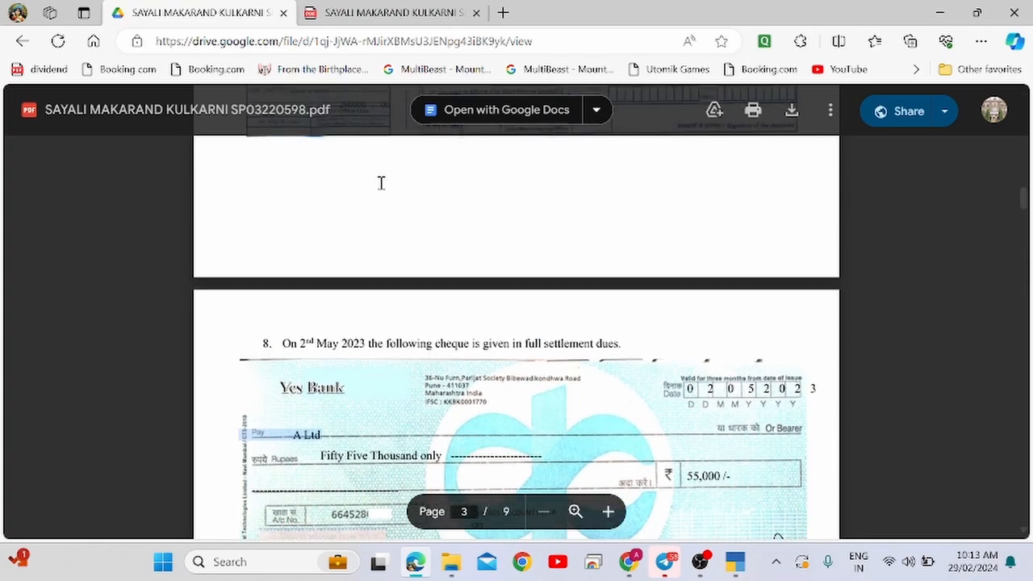
scroll(382, 180, up, 3)
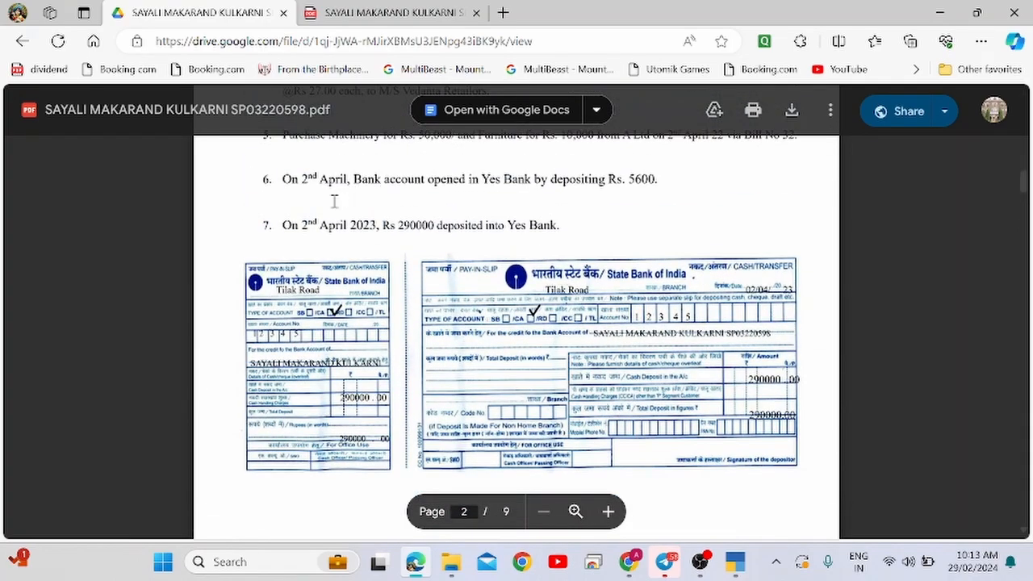
drag(296, 222, 551, 220)
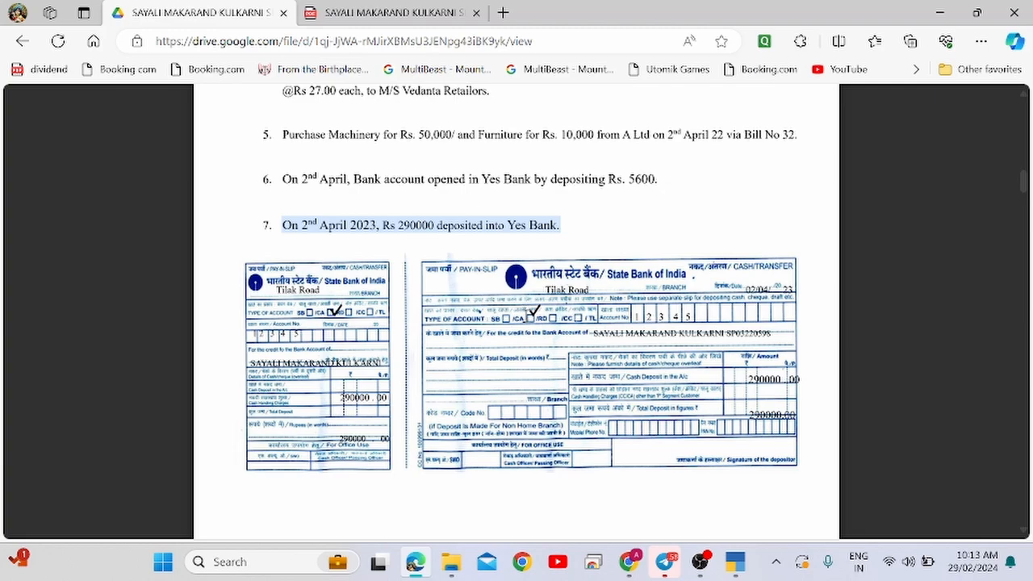
scroll(525, 315, down, 3)
scroll(525, 315, down, 4)
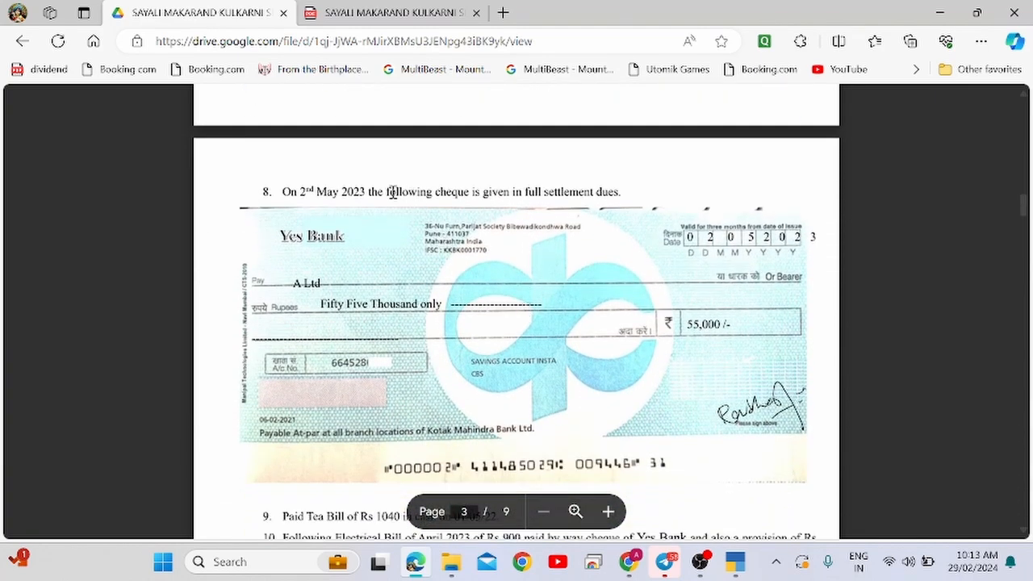
drag(389, 192, 639, 184)
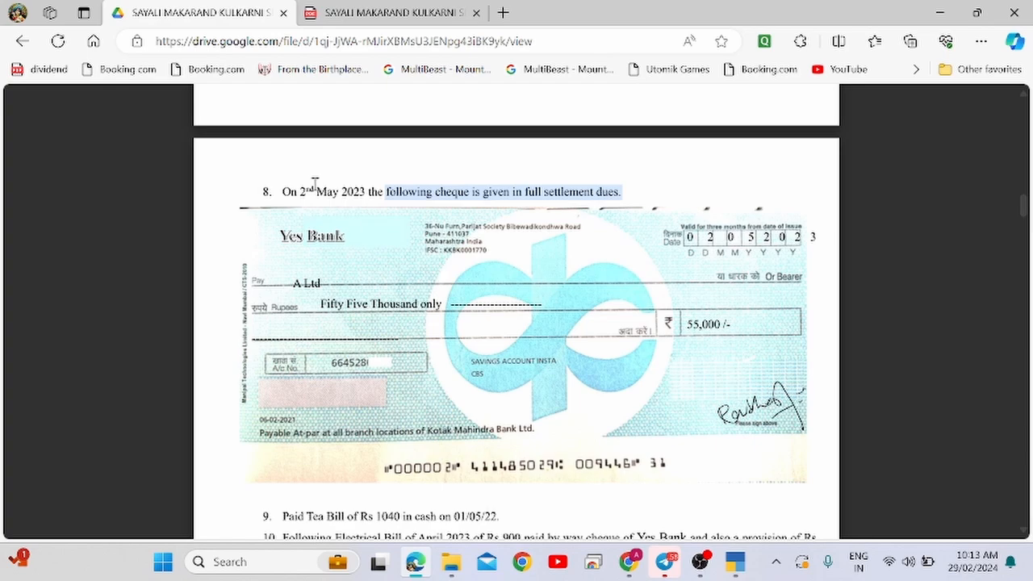
key(alt+Tab)
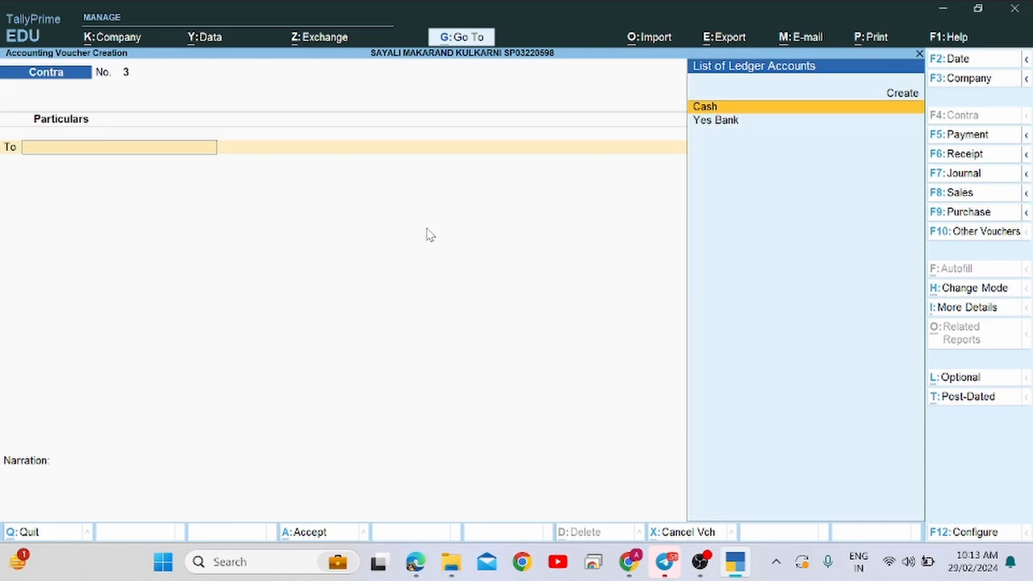
Switch to a Payment voucher, comparing it against the cheque in the PDF.
click(966, 137)
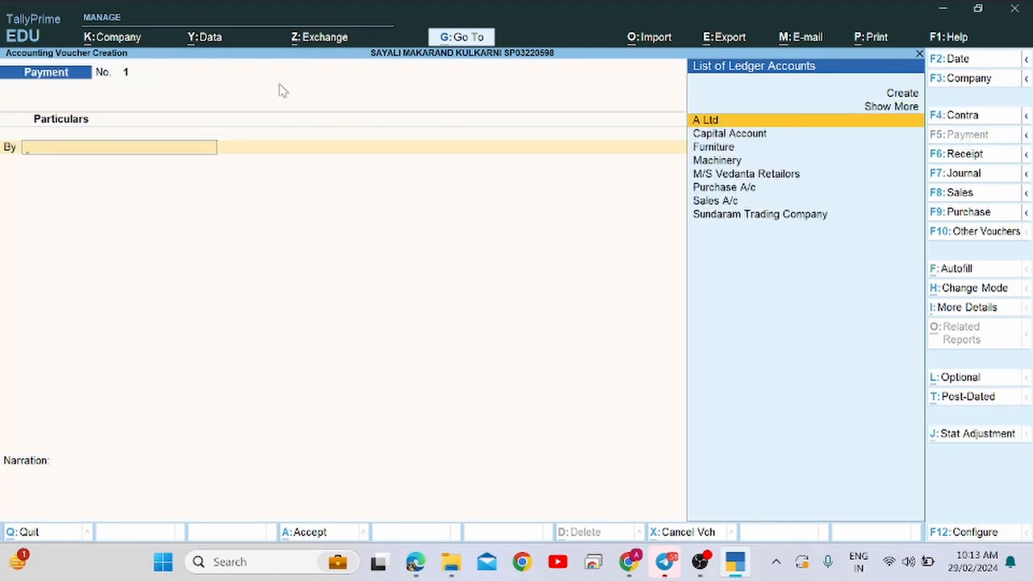
key(alt+Tab)
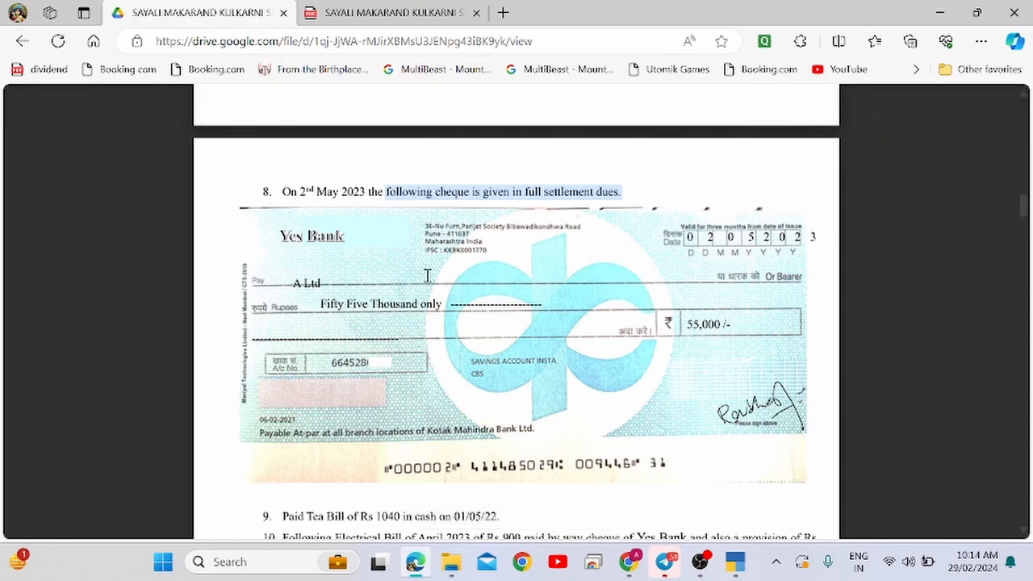
key(alt+Tab)
key(Tab)
key(Tab)
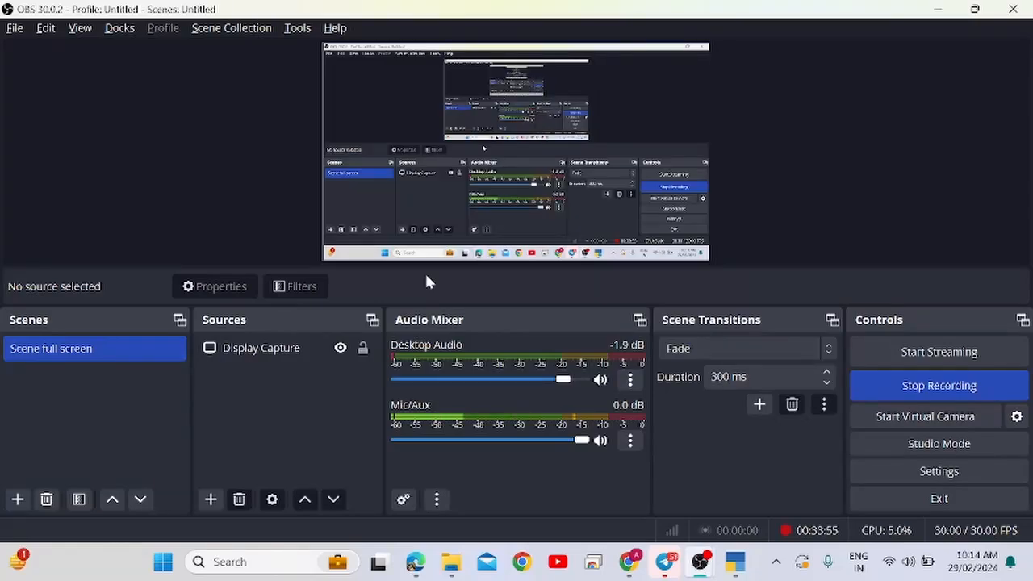
key(alt+Tab)
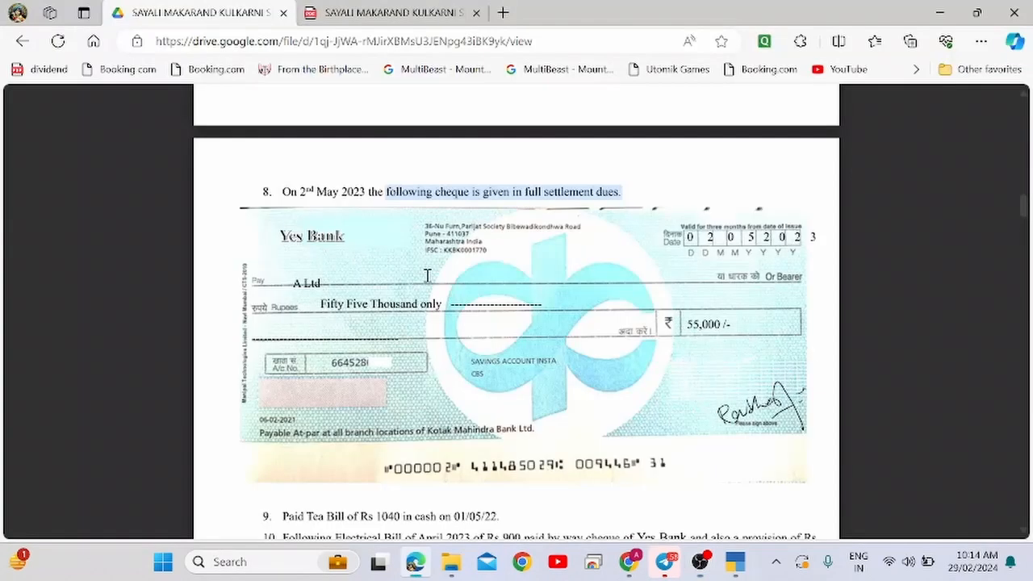
key(alt+Tab)
key(Tab)
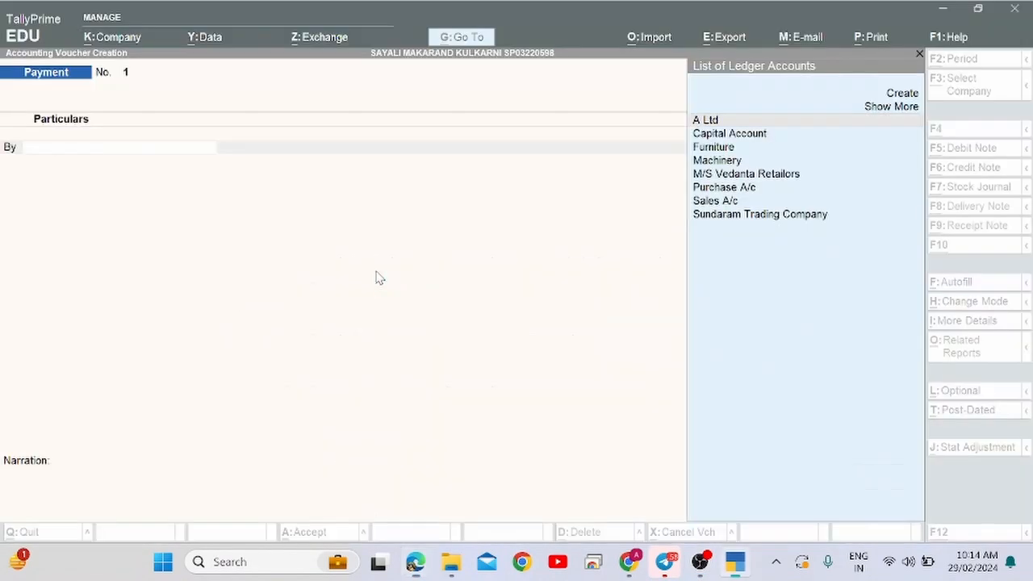
key(alt+Tab)
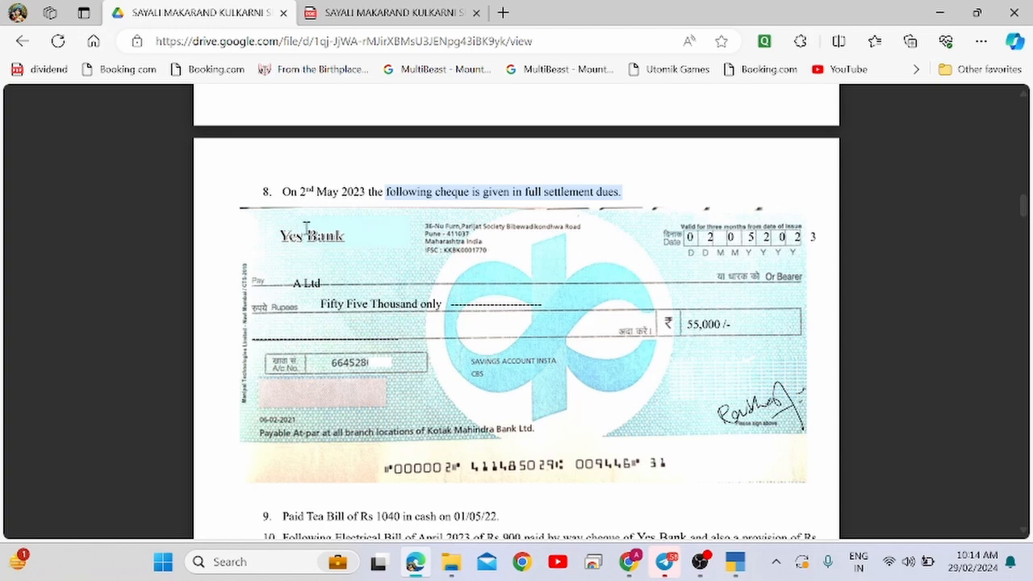
key(alt+Tab)
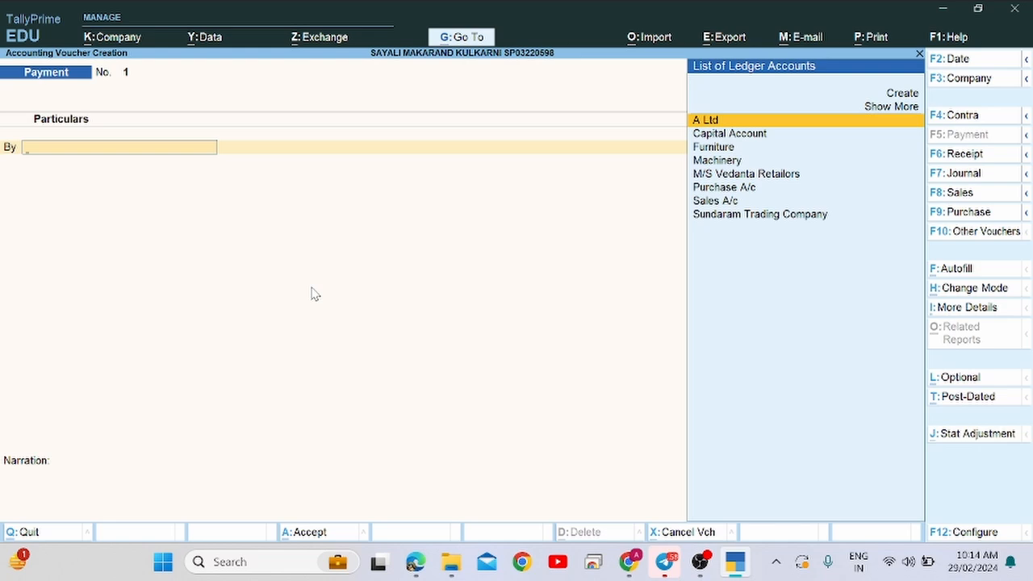
Debit A Ltd with 60,000, as the cheque's payee, and open bill-wise details.
text(A)
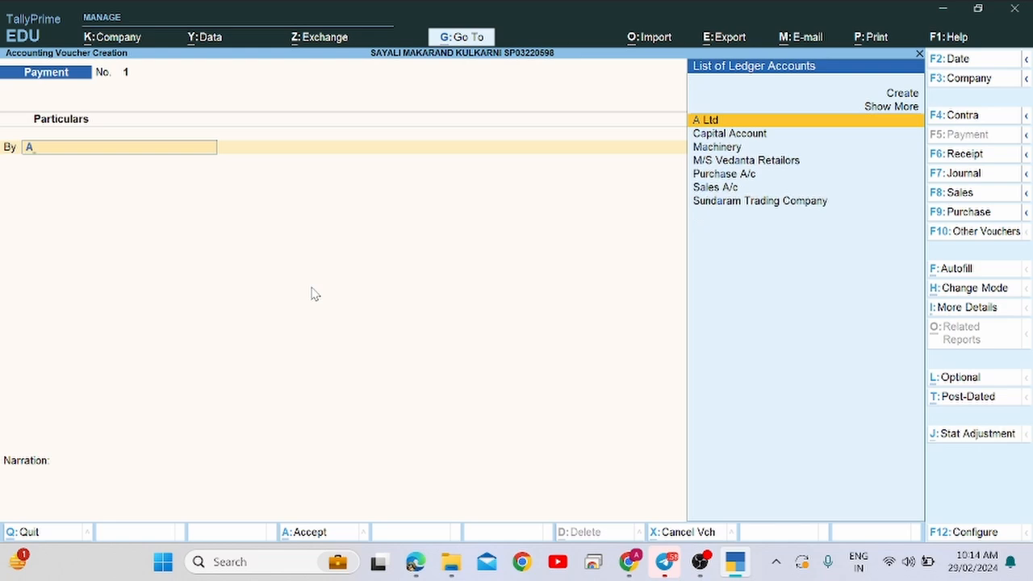
key(Return)
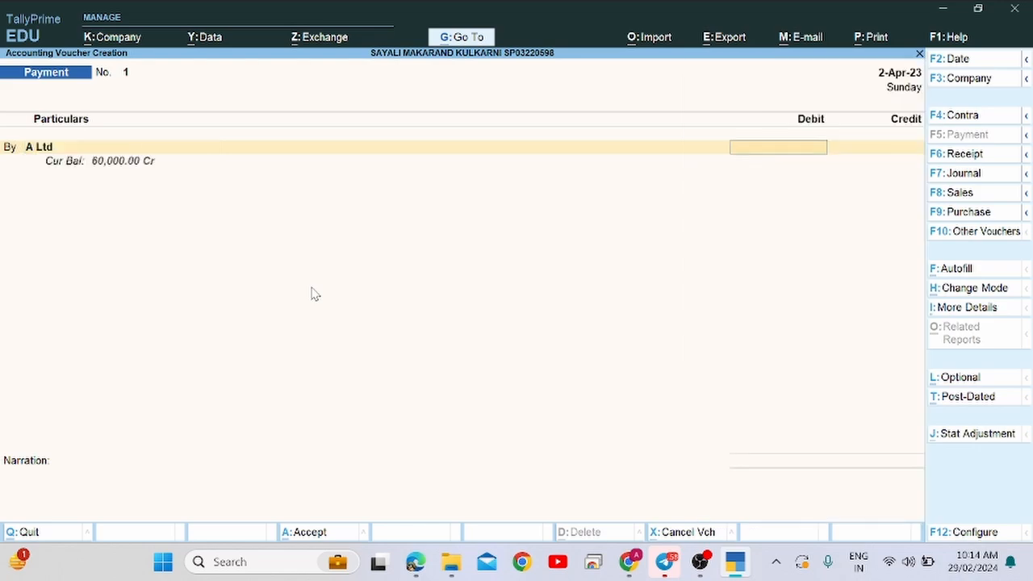
key(alt+Tab)
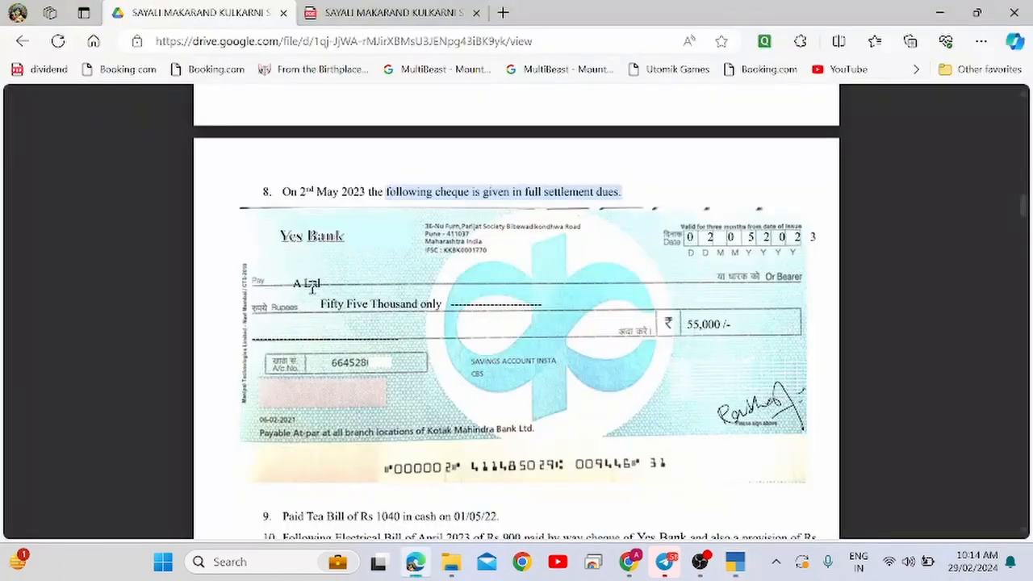
key(alt+Tab)
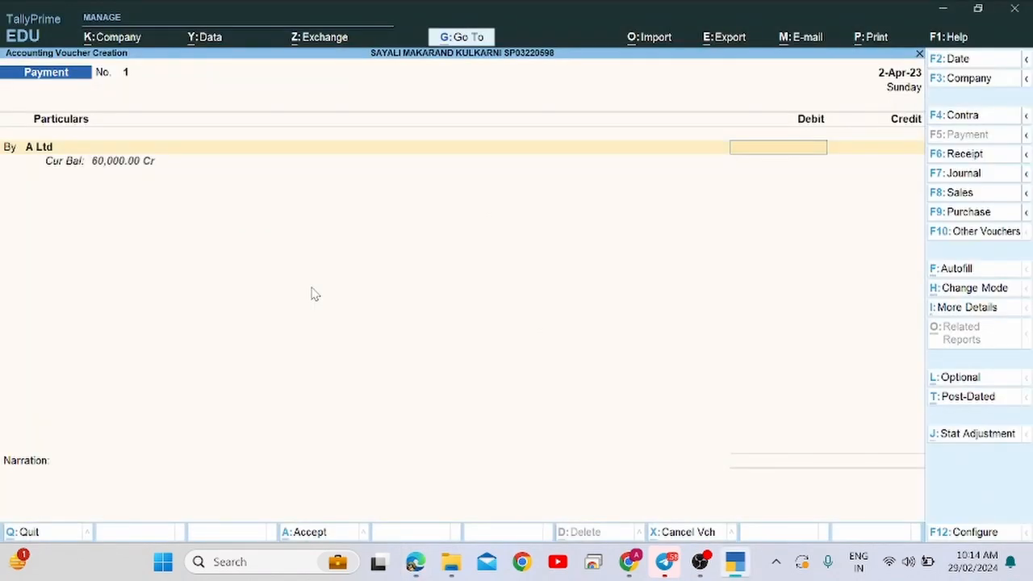
text(500)
key(BackSpace)
key(BackSpace)
key(BackSpace)
key(alt+Tab)
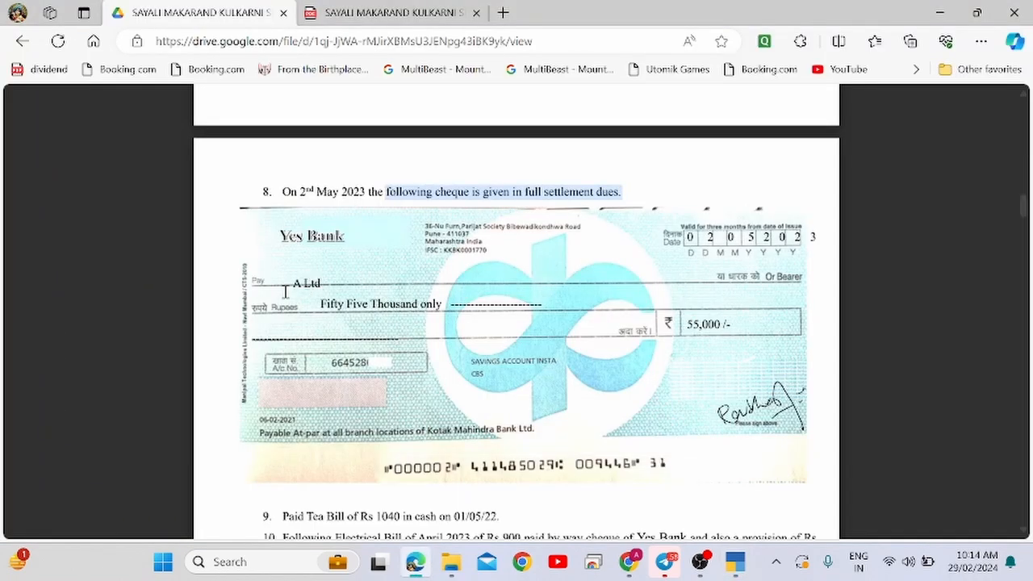
drag(289, 289, 319, 292)
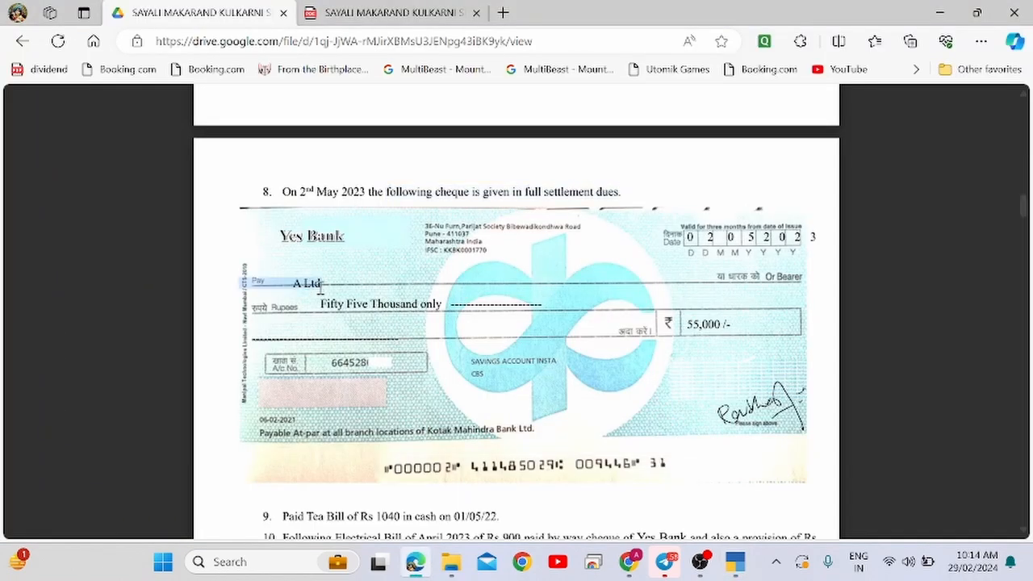
key(alt+Tab)
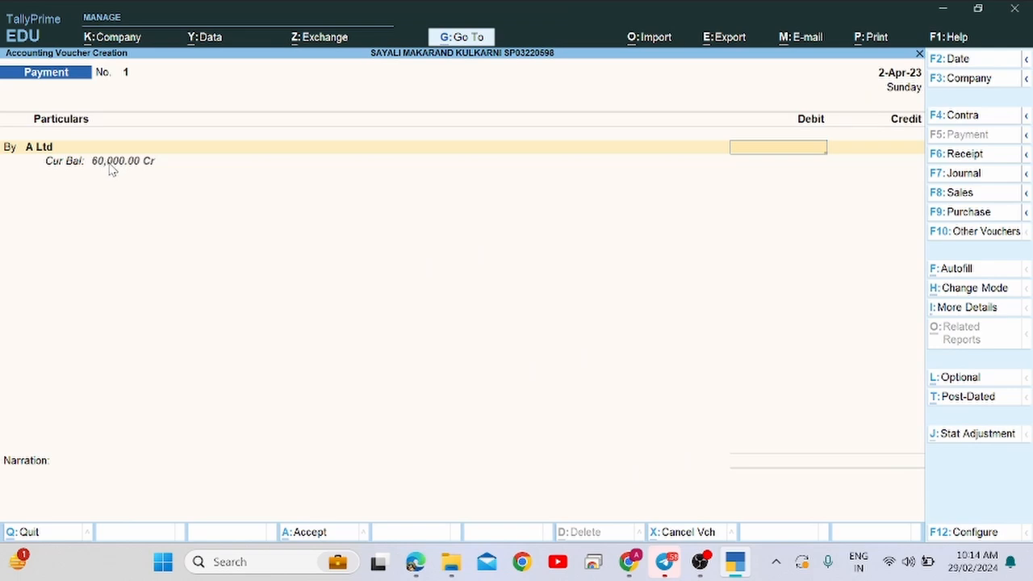
text(60000)
key(Return)
key(Return)
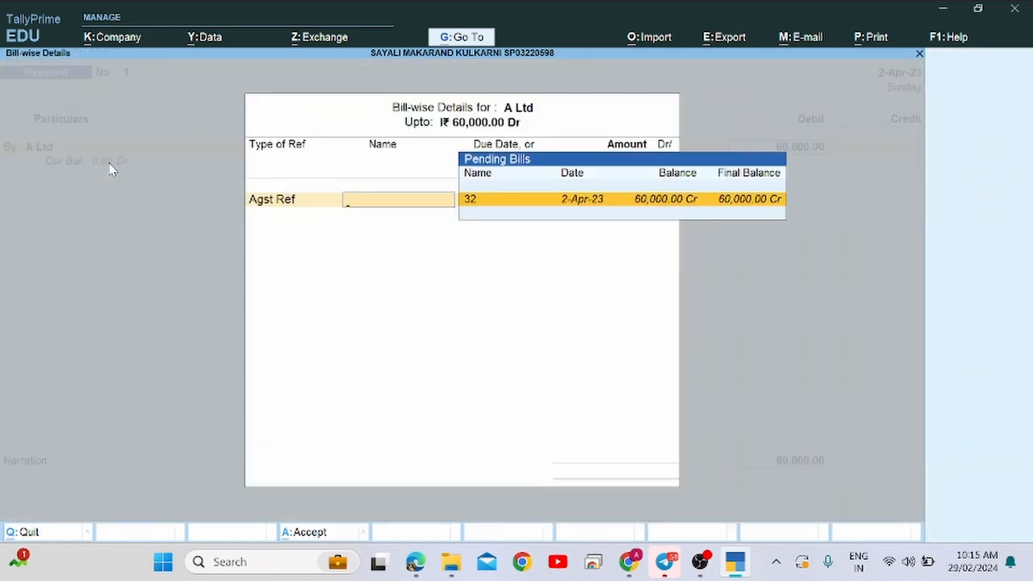
Adjust A Ltd's 60,000 against bill 32 and select Yes Bank as the credited ledger.
key(Return)
key(Return)
key(Return)
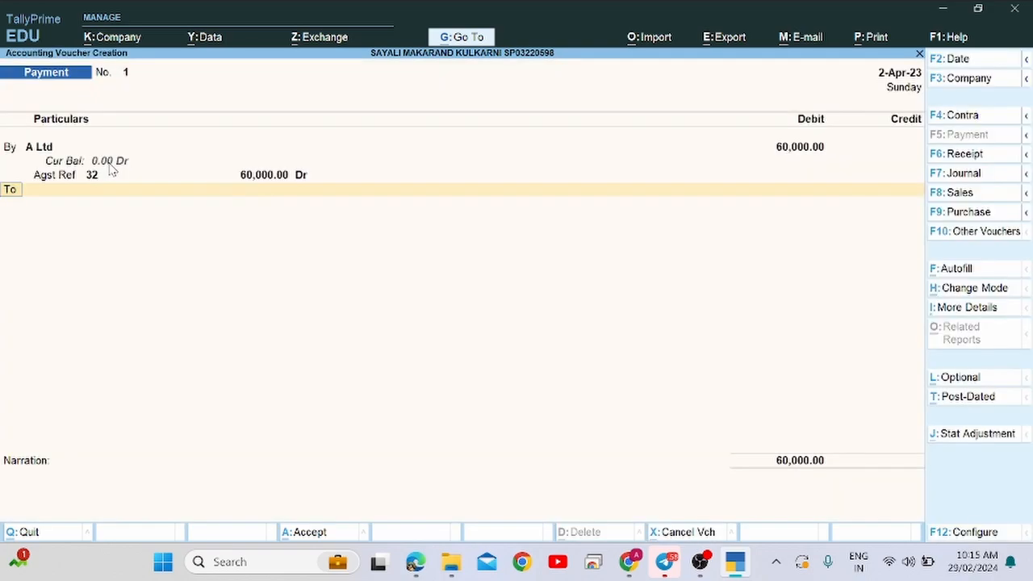
key(Return)
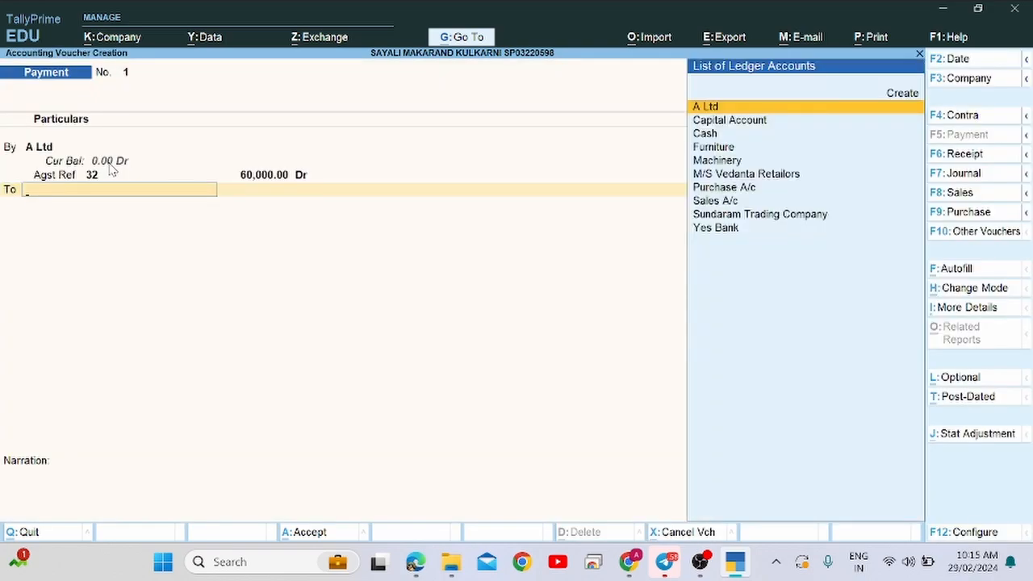
key(alt+Tab)
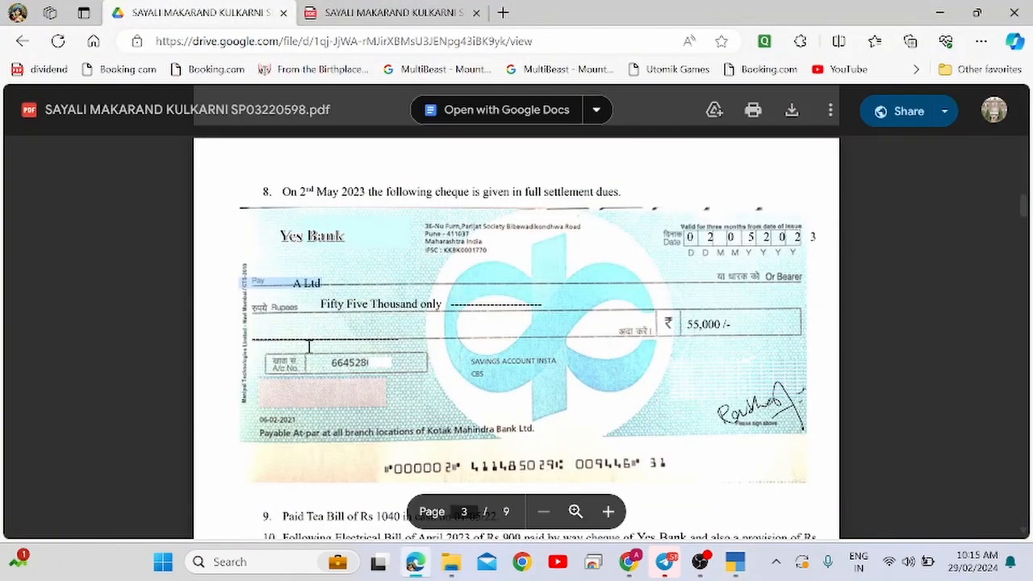
key(alt+Tab)
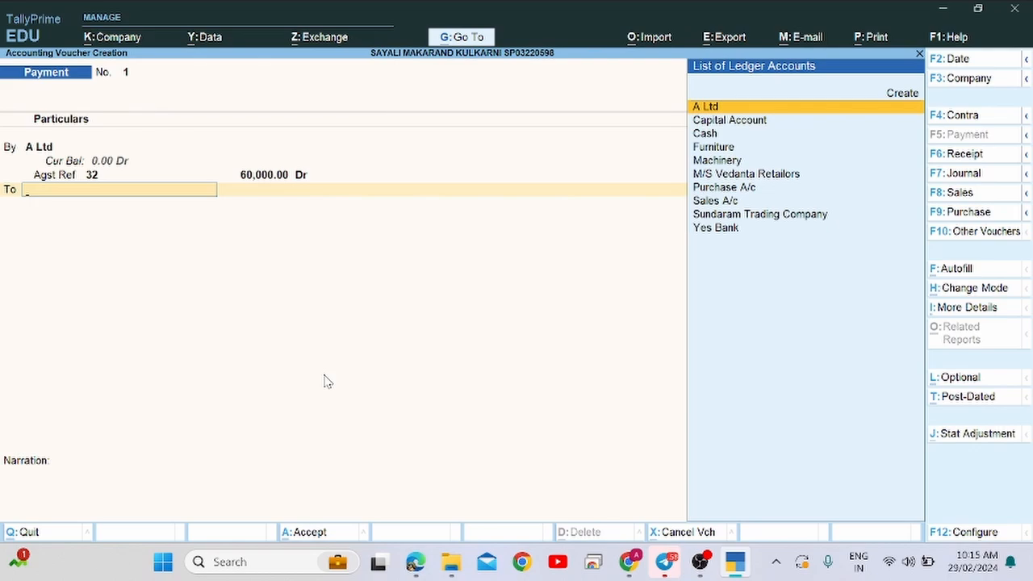
text(Ye)
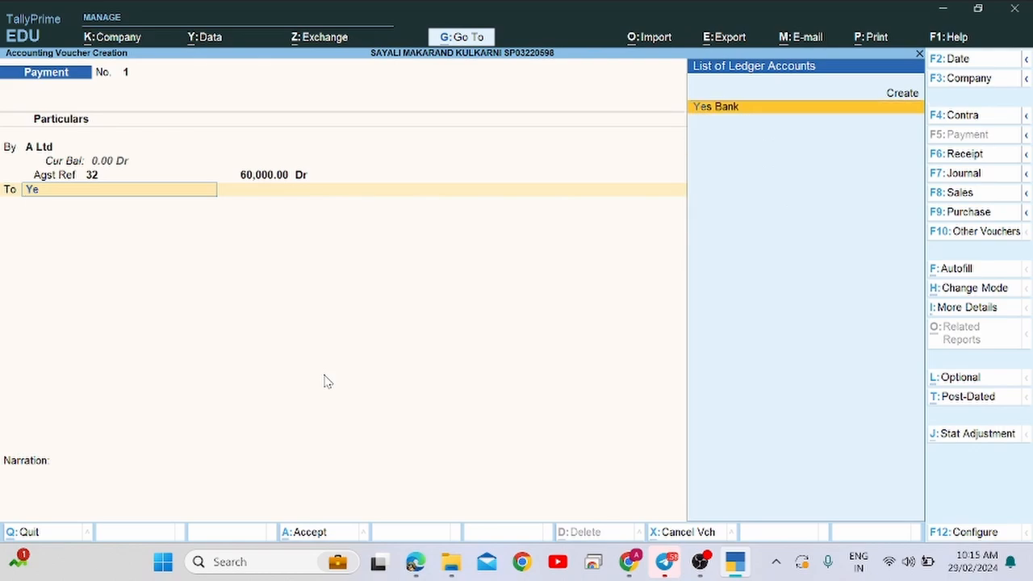
key(Return)
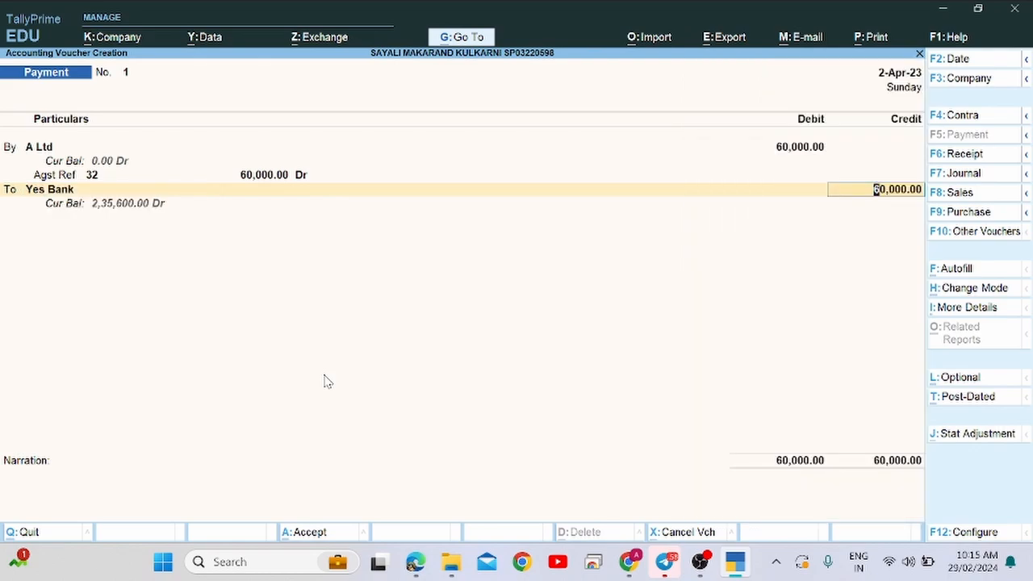
key(alt+Tab)
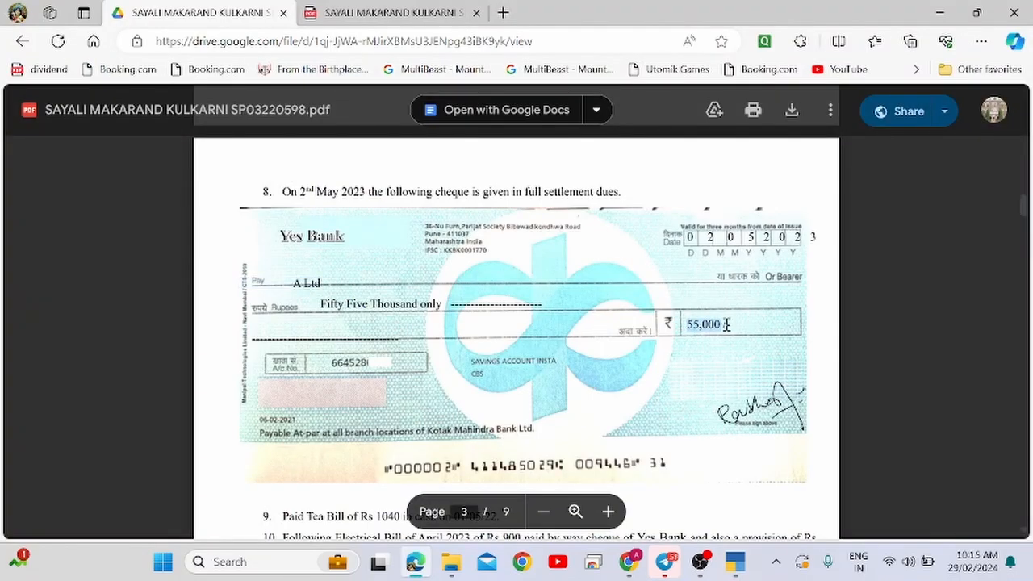
key(alt+Tab)
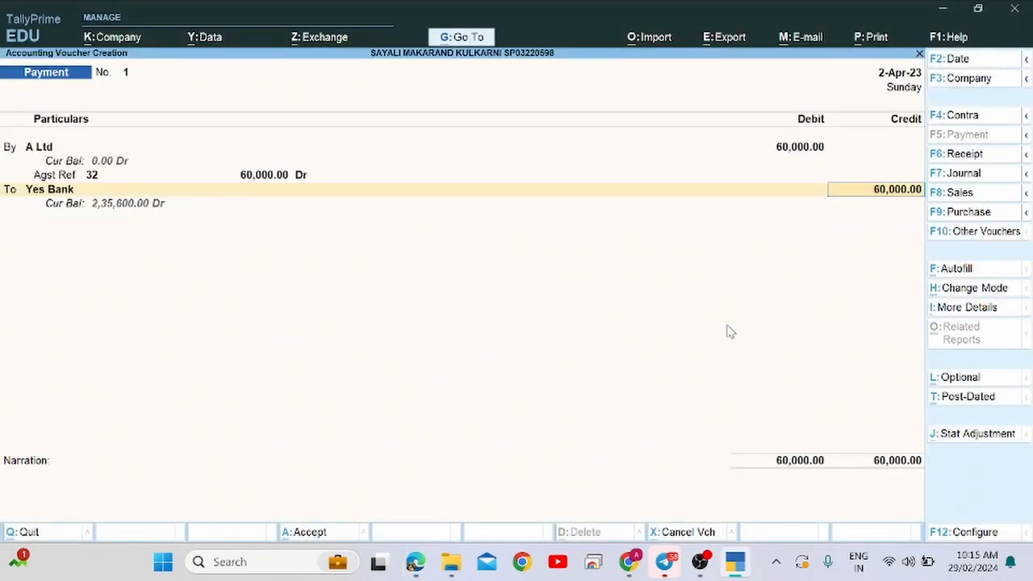
Credit Yes Bank with 55,000 and reopen its bank allocation details.
text(55,000)
key(Return)
key(Return)
key(Return)
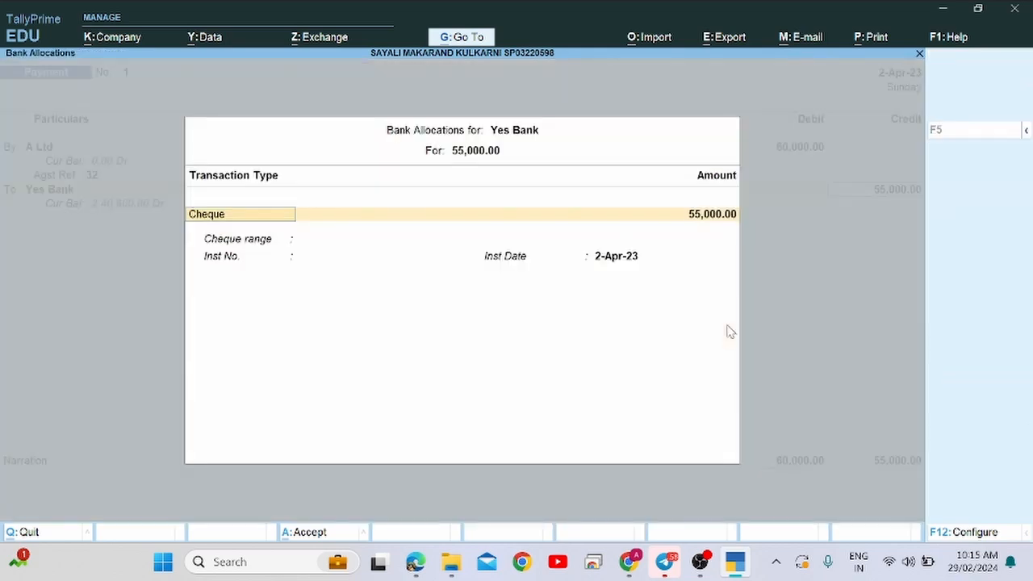
key(Return)
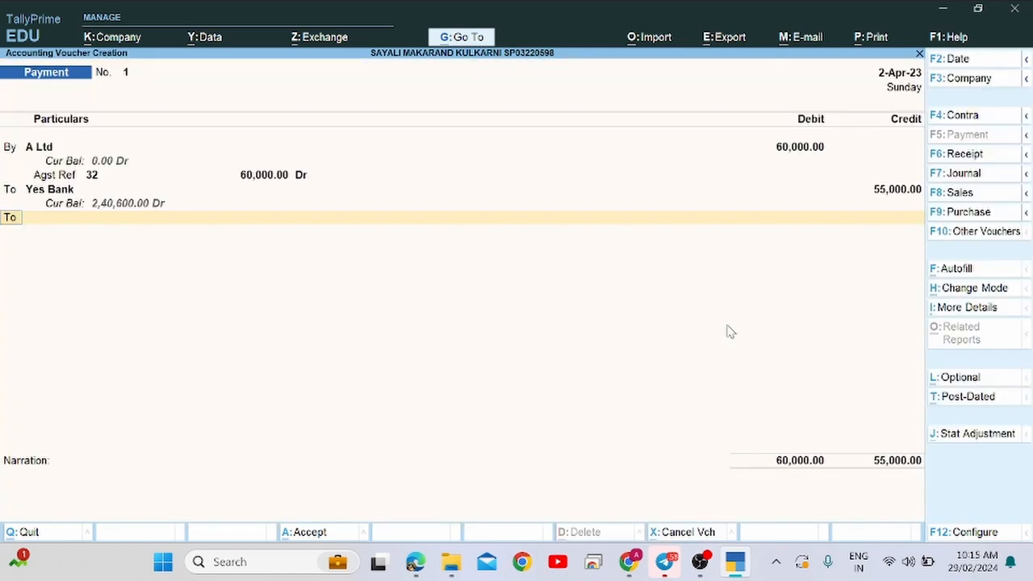
key(Up)
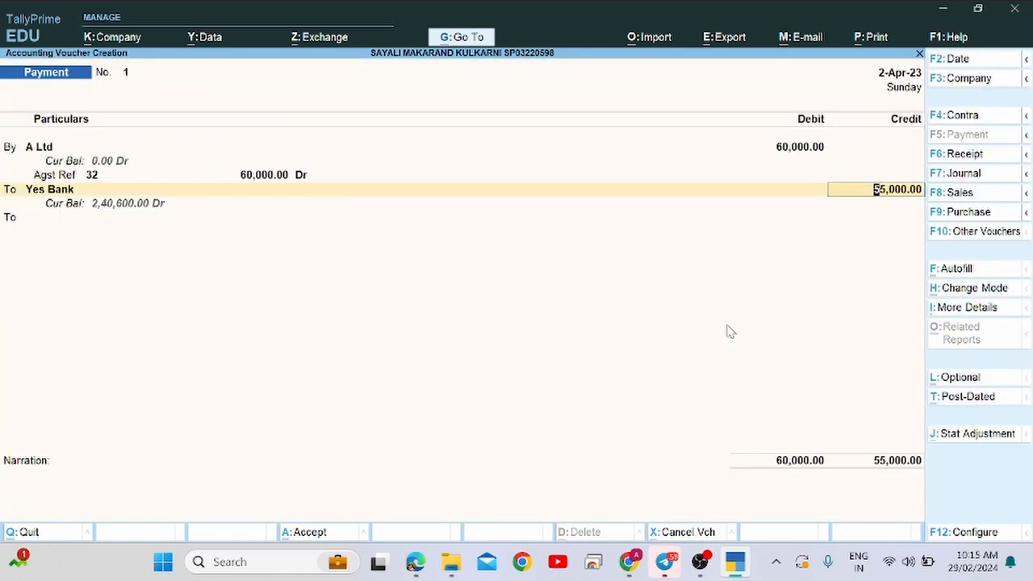
key(Return)
key(Return)
key(Return)
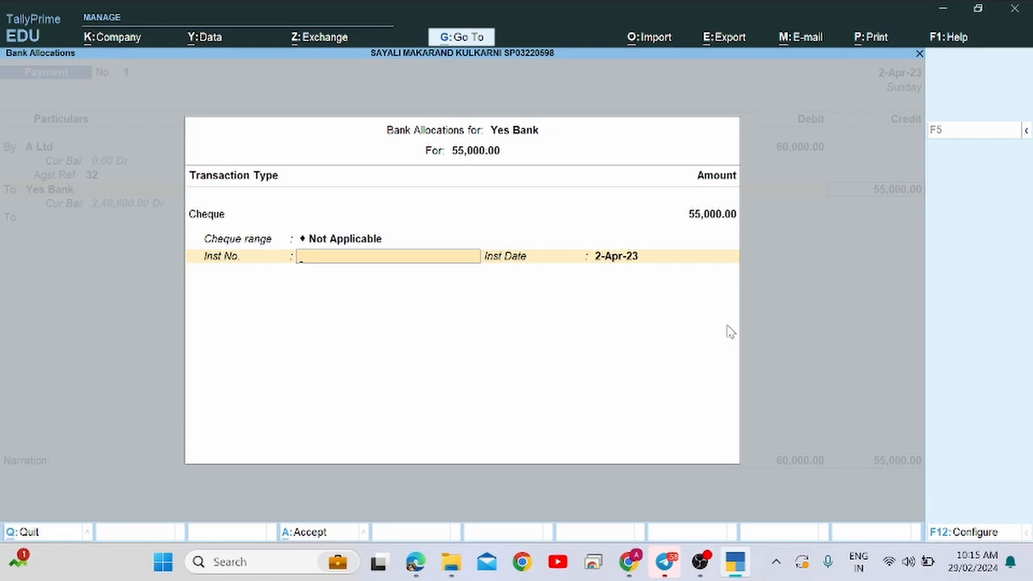
Enter cheque number 000002 dated 2-Apr-23 in the bank allocations.
key(alt+Tab)
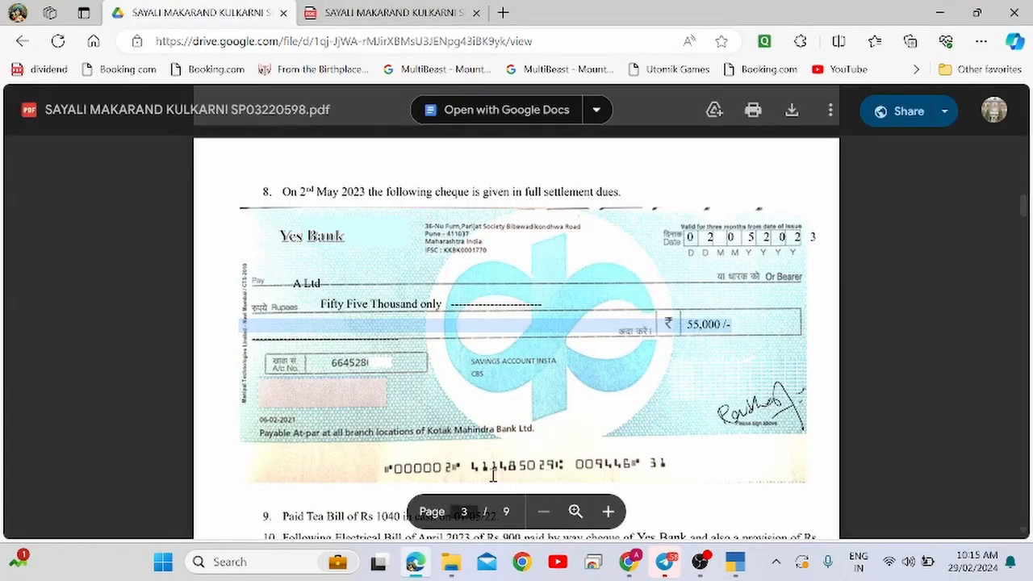
click(400, 464)
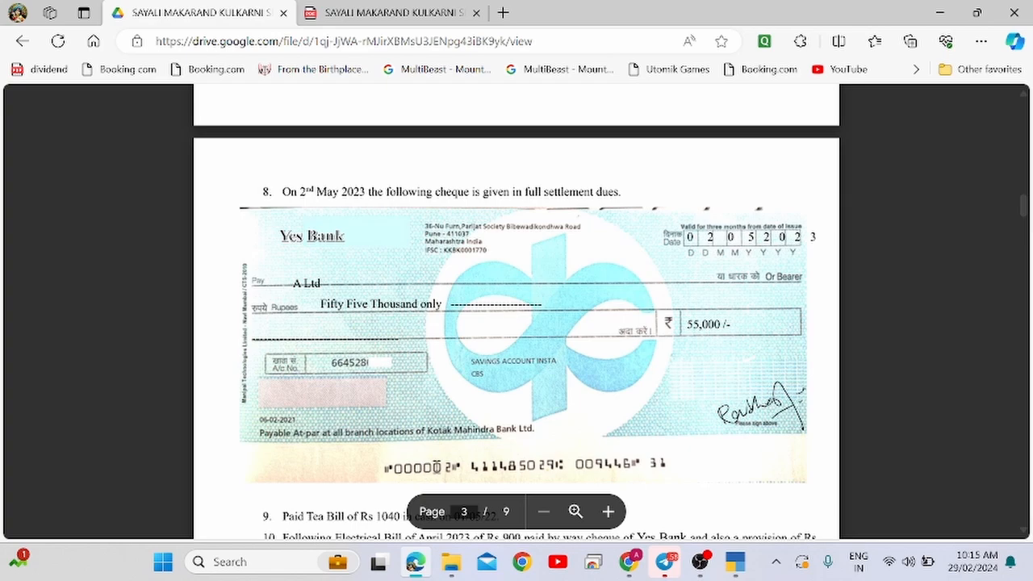
key(alt+Tab)
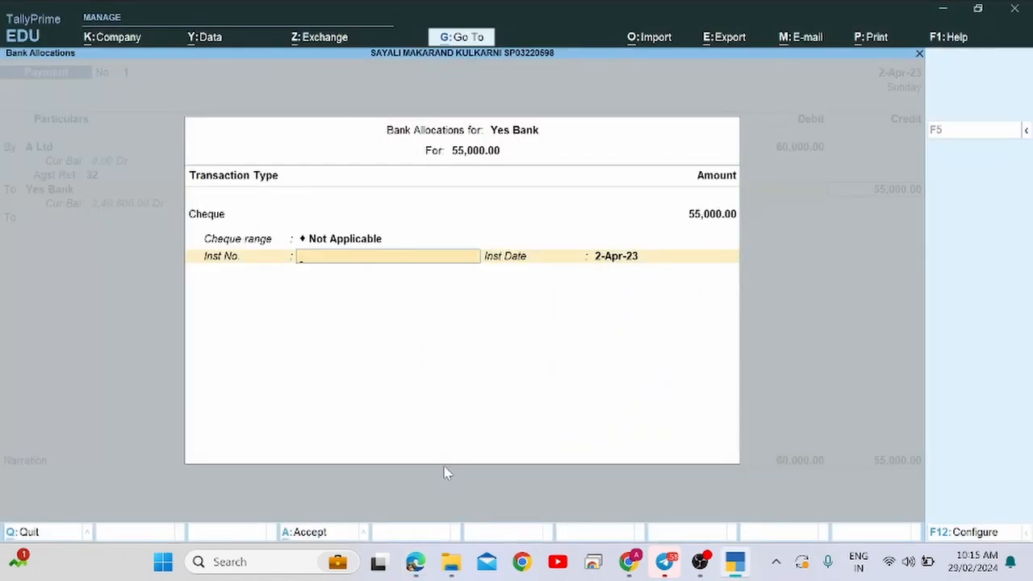
text(000002)
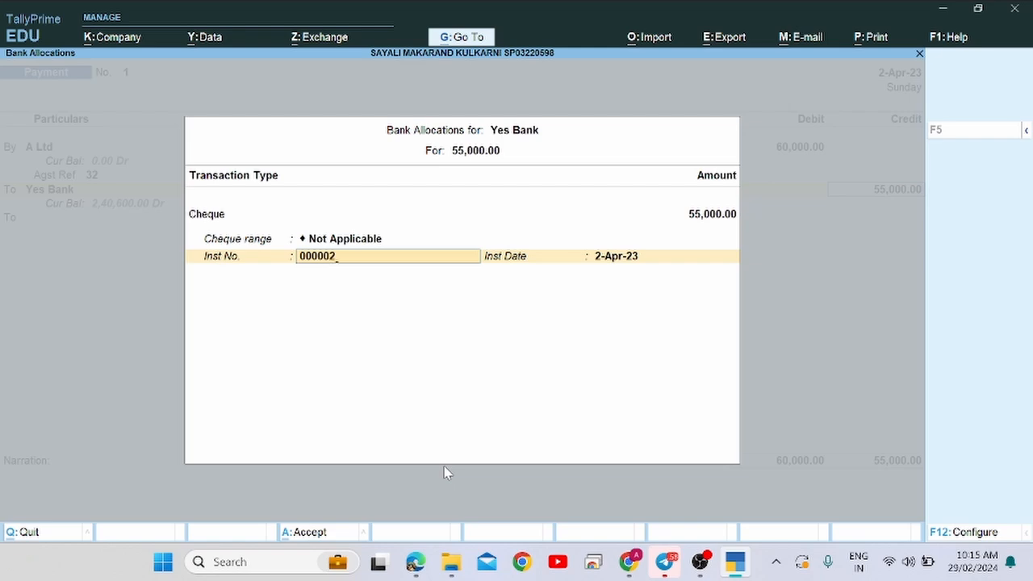
key(Return)
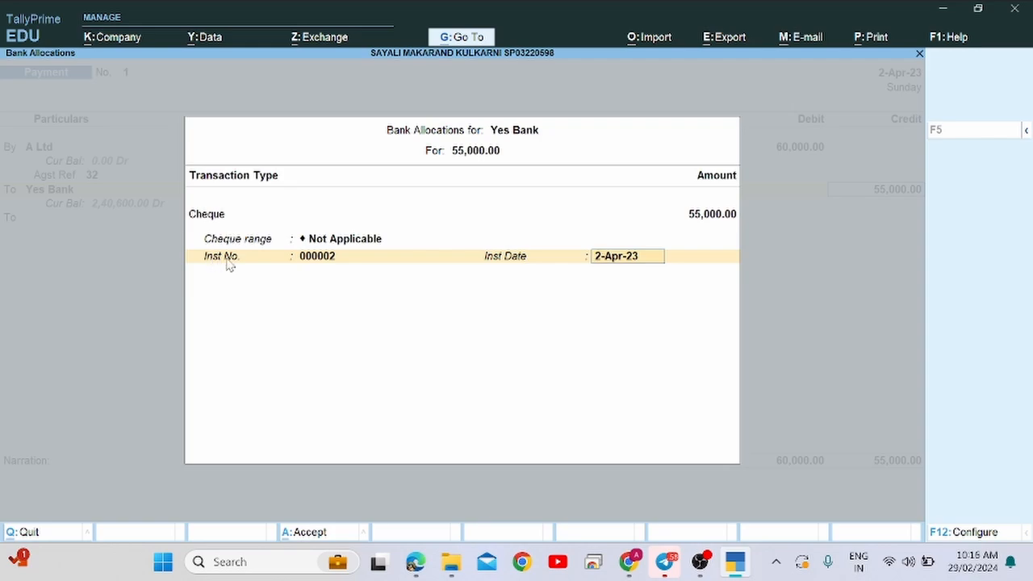
key(Return)
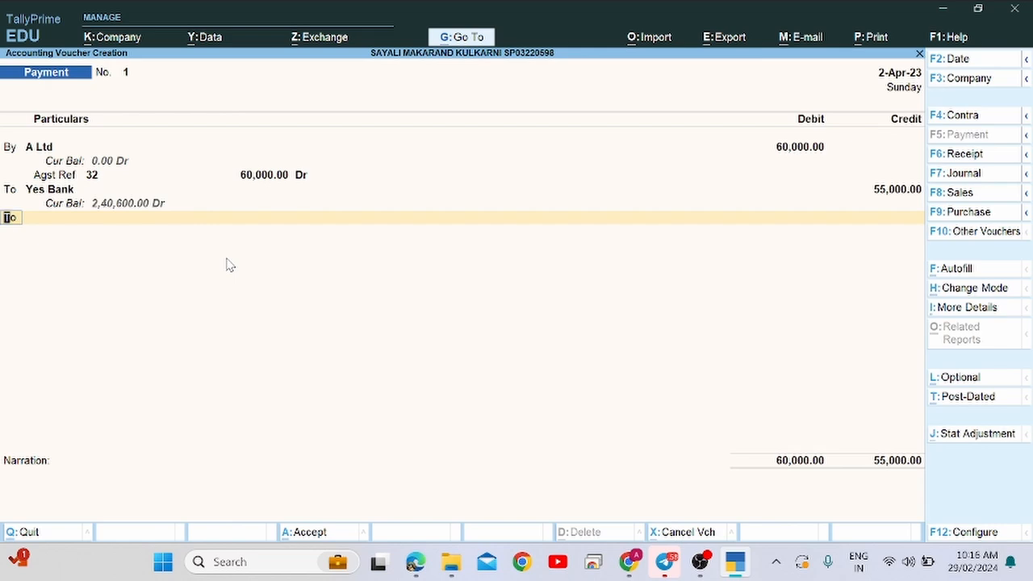
key(Return)
From the third credit line's ledger list, open Ledger Creation with Alt+C.
key(Escape)
key(Return)
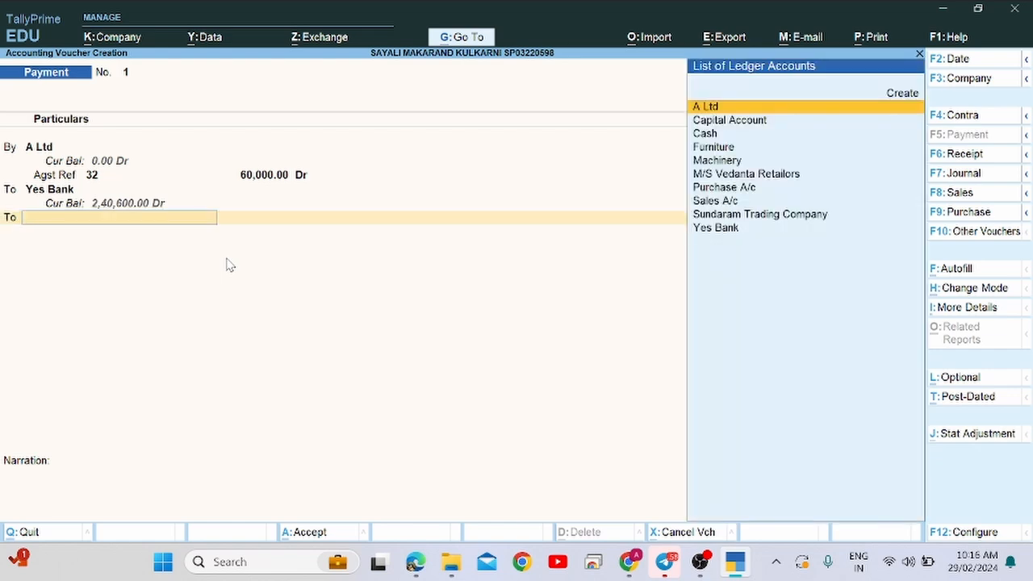
text(Di)
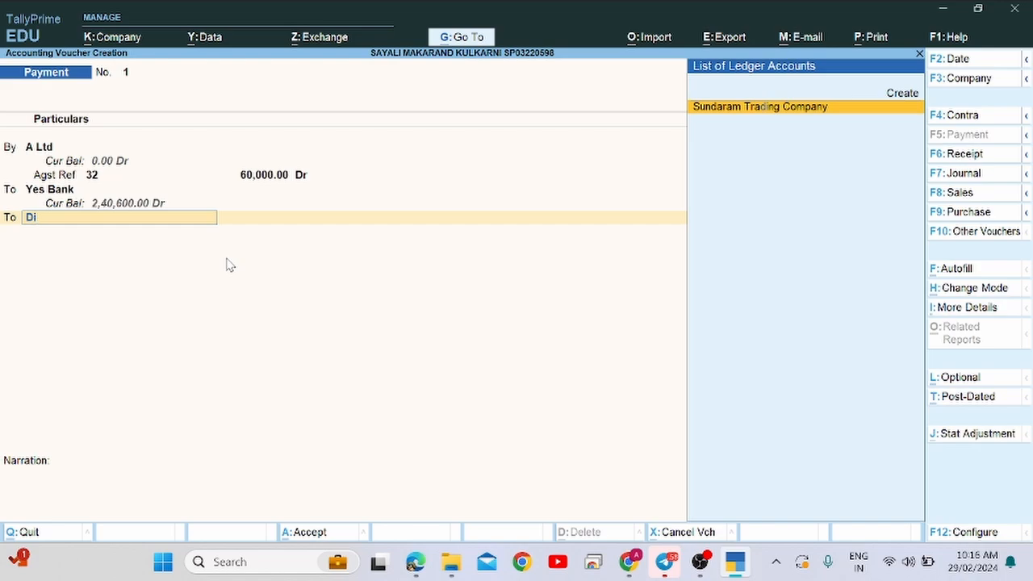
key(BackSpace)
key(BackSpace)
key(alt+c)
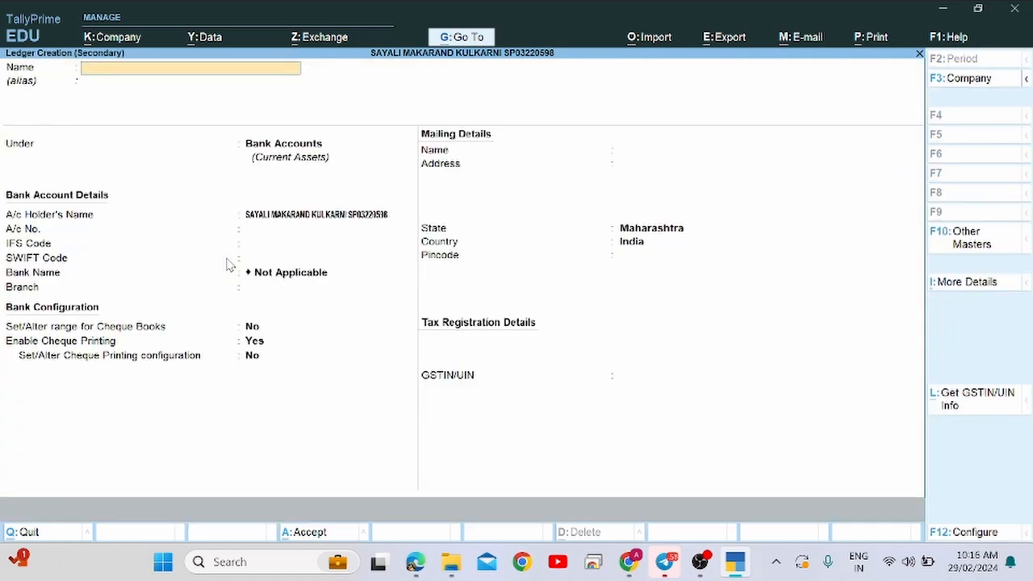
Name the new ledger 'Discount Received' and make a first pick of its group.
text(Discount Received)
key(Return)
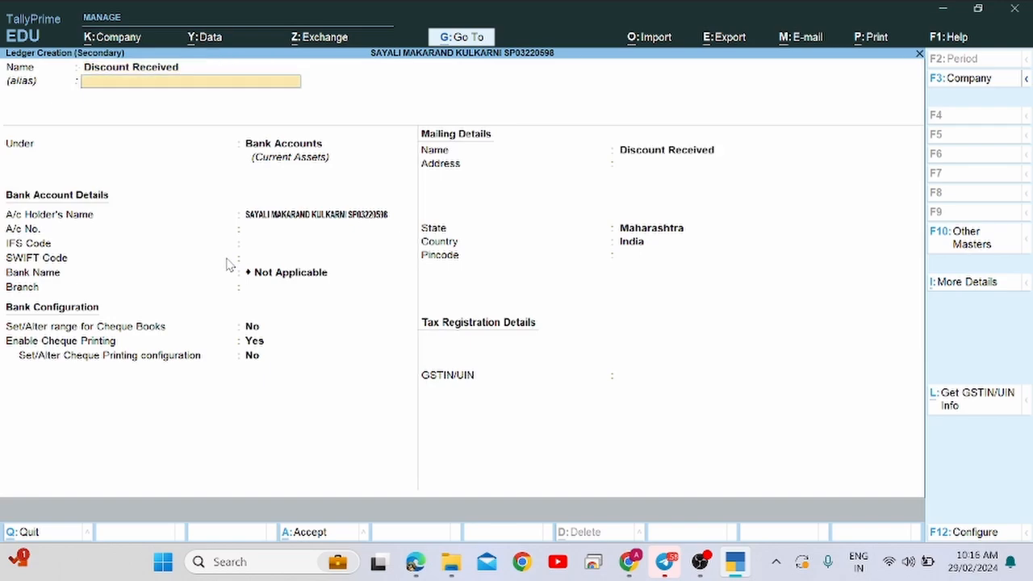
key(Return)
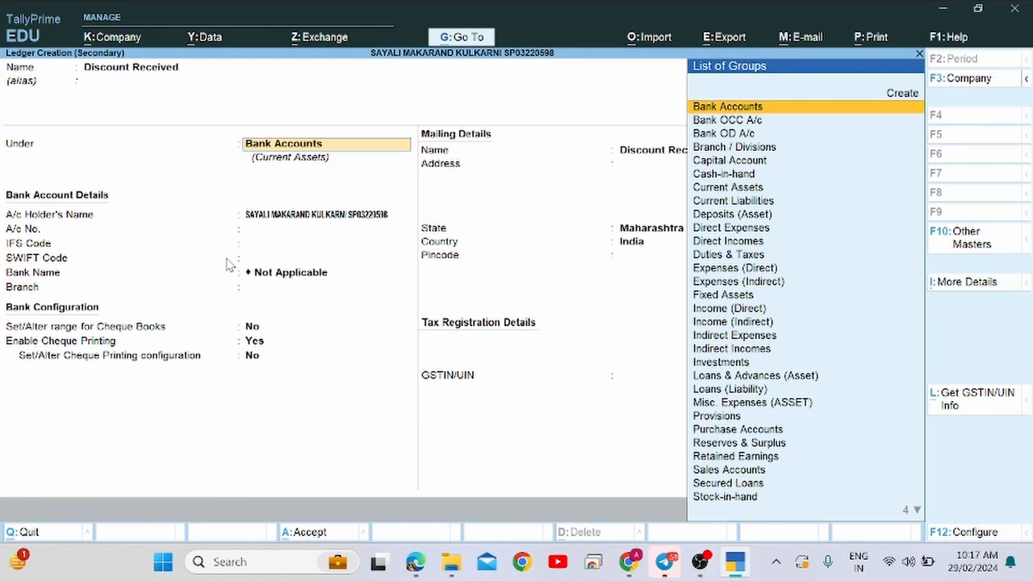
text(Ind)
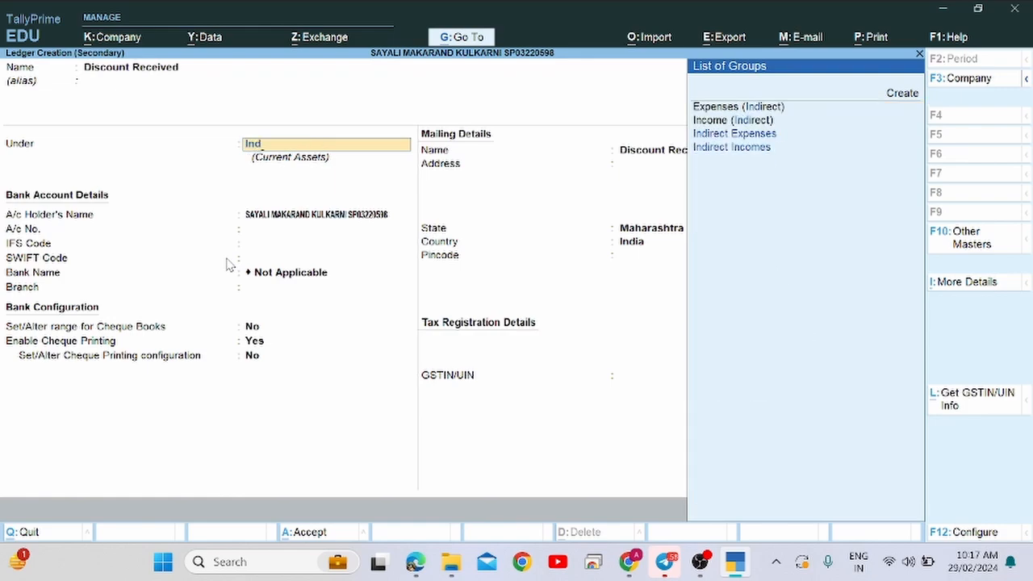
key(Down)
key(Down)
key(Return)
key(Return)
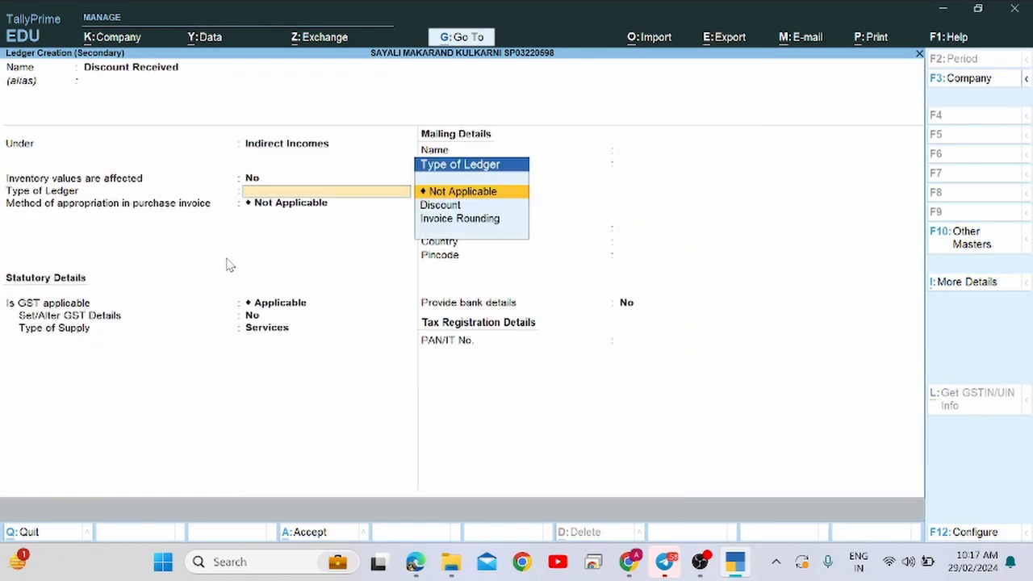
key(Return)
key(Return)
key(Return)
key(Return)
key(Return)
key(BackSpace)
key(BackSpace)
key(BackSpace)
key(BackSpace)
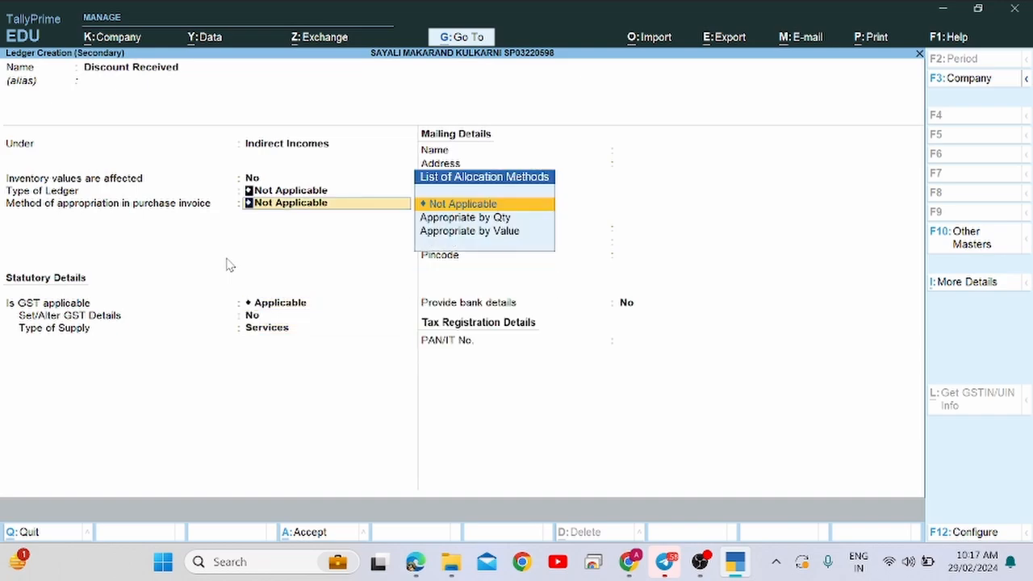
key(BackSpace)
key(BackSpace)
key(BackSpace)
key(BackSpace)
key(Return)
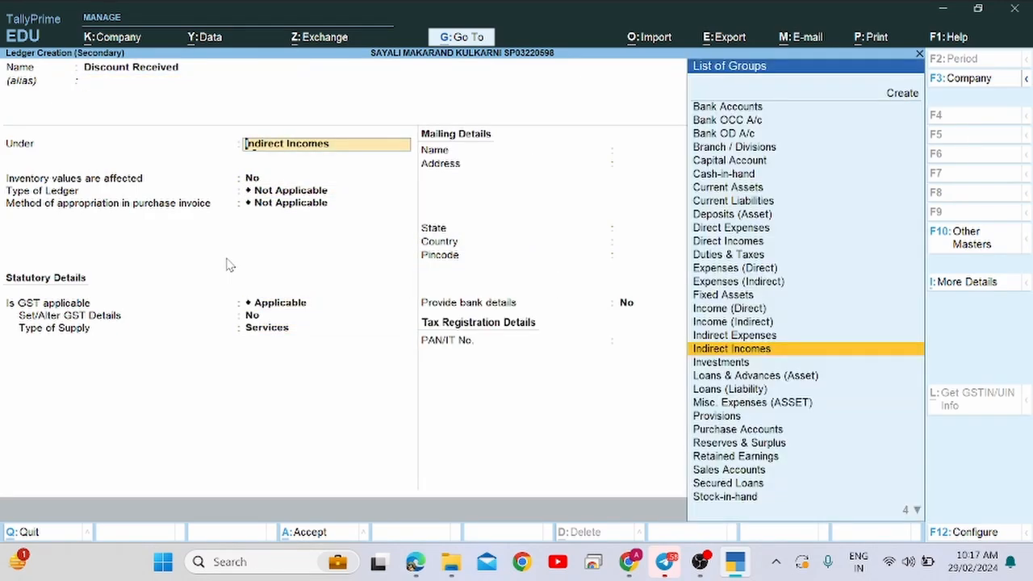
Reselect Indirect Incomes as the group, then save the ledger and the 60,000 payment voucher.
text(di)
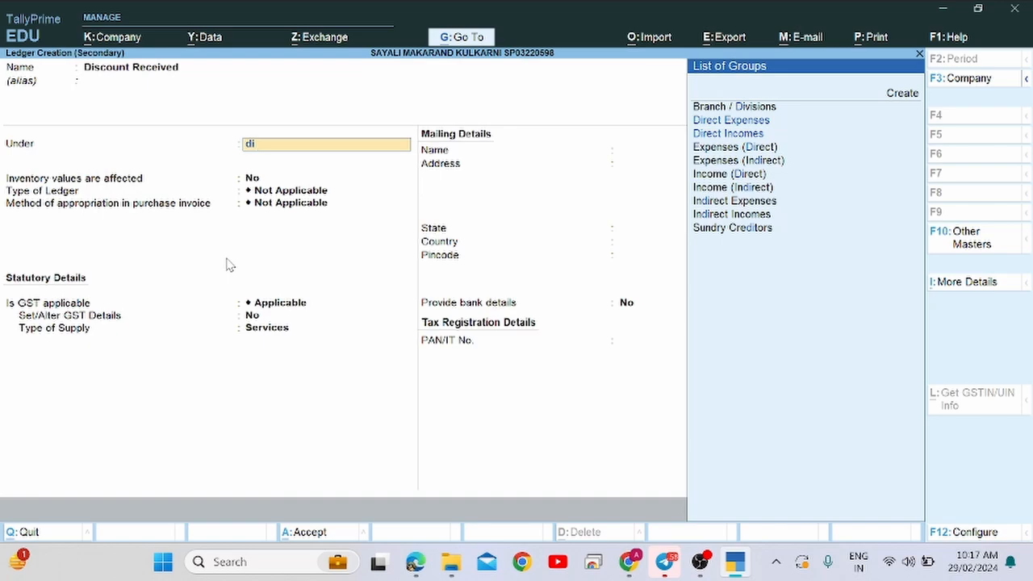
key(BackSpace)
key(BackSpace)
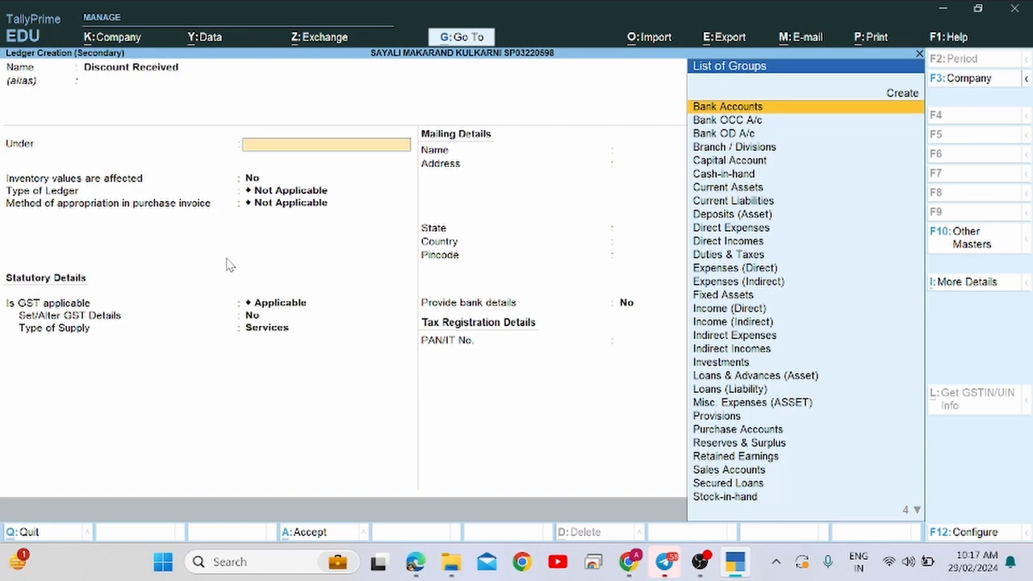
text(ind)
key(Down)
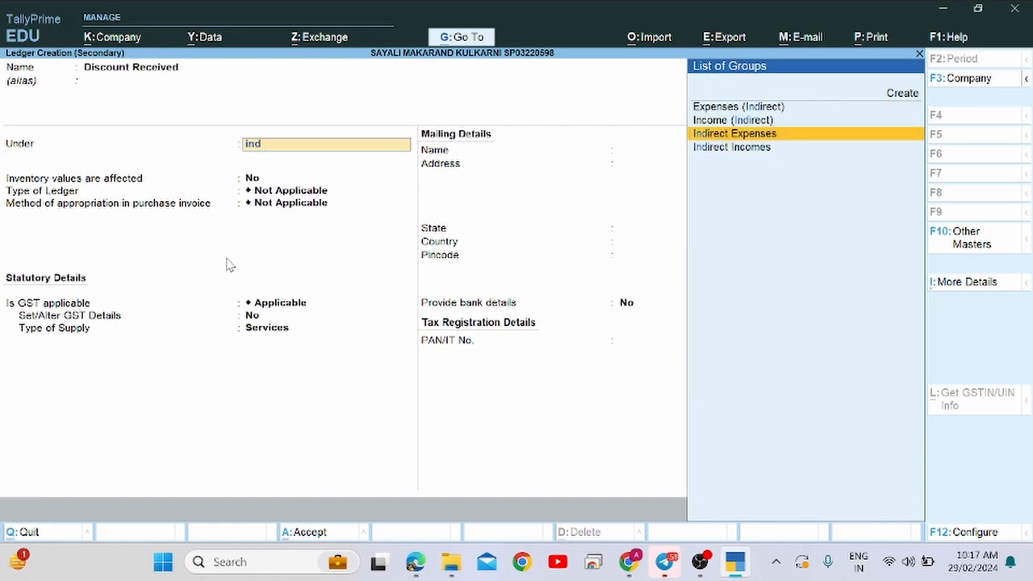
key(Down)
key(Return)
key(Return)
key(Return)
key(Return)
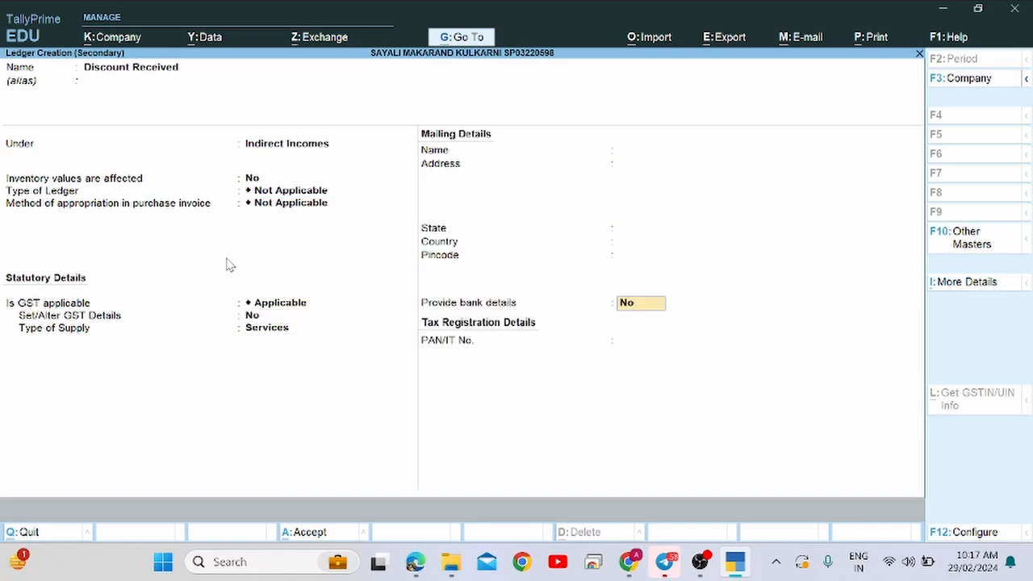
key(Return)
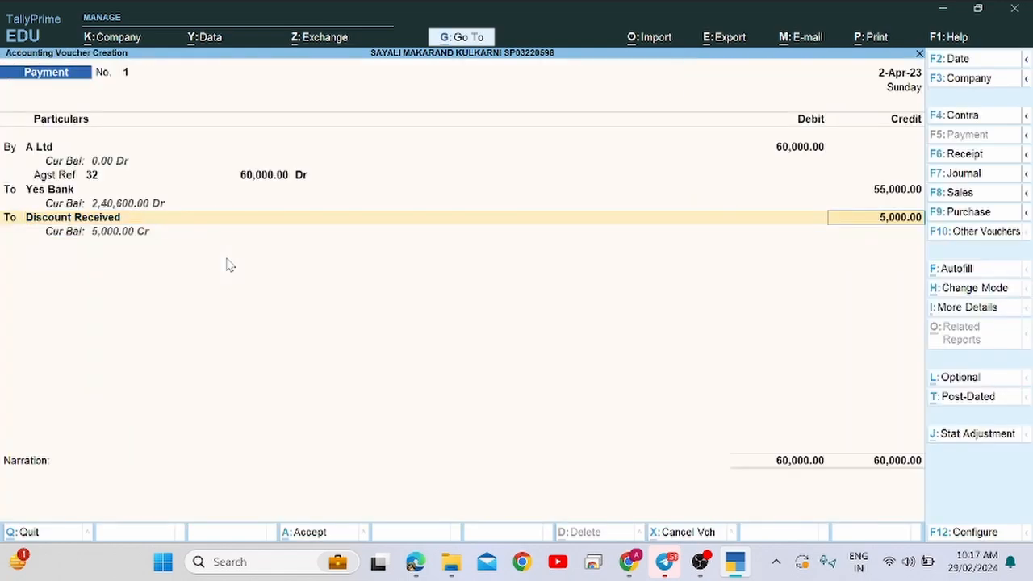
key(Return)
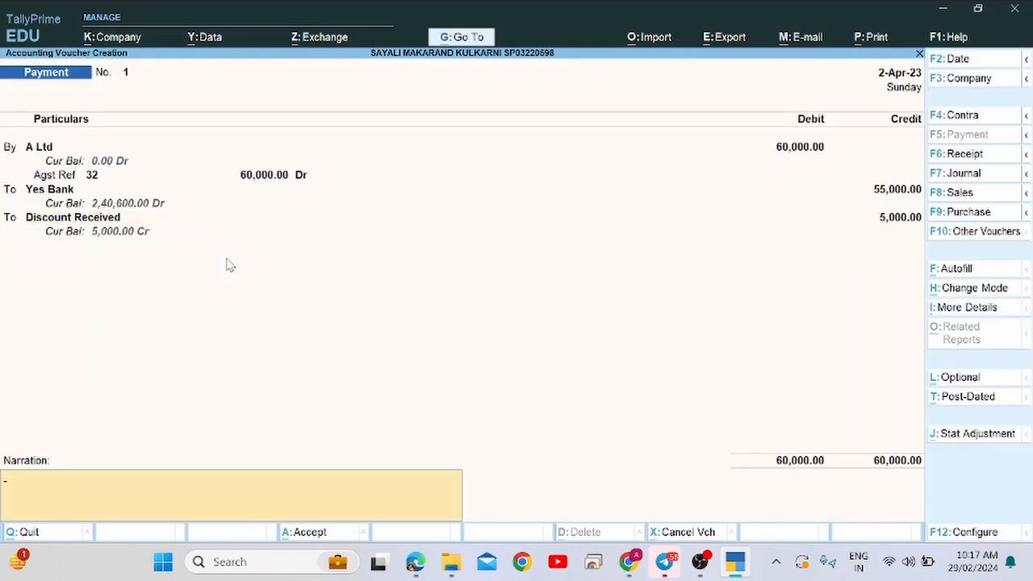
key(Return)
key(Return)
key(alt+Tab)
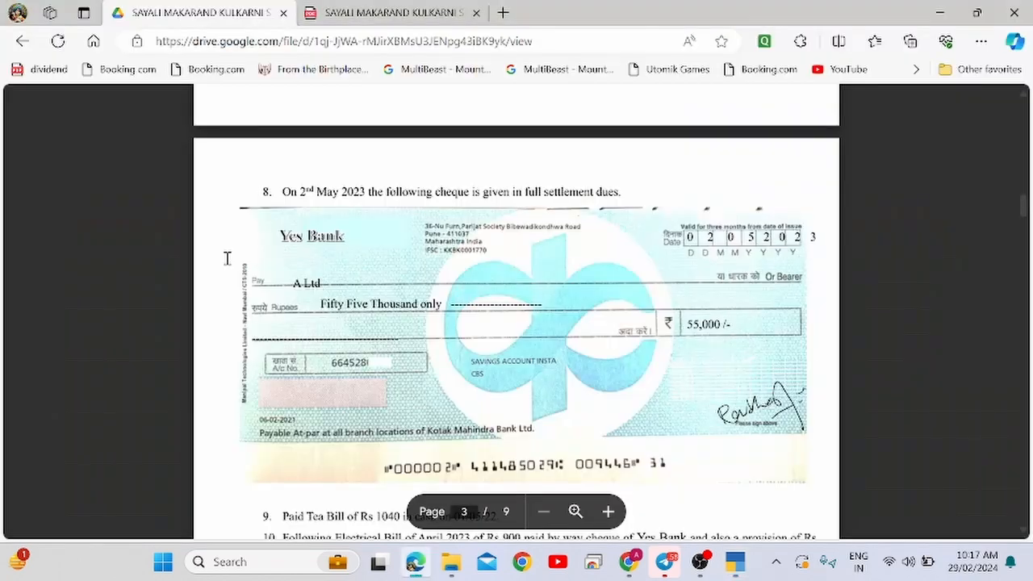
scroll(226, 259, down, 3)
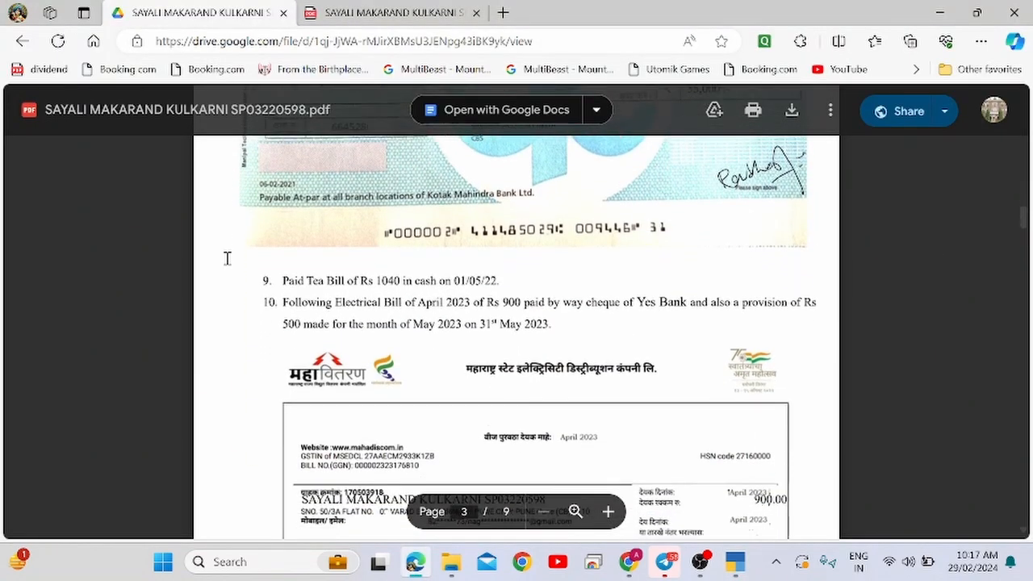
Mark the Rs 1040 tea bill line and its 01/05/22 date in the PDF.
drag(284, 270, 518, 268)
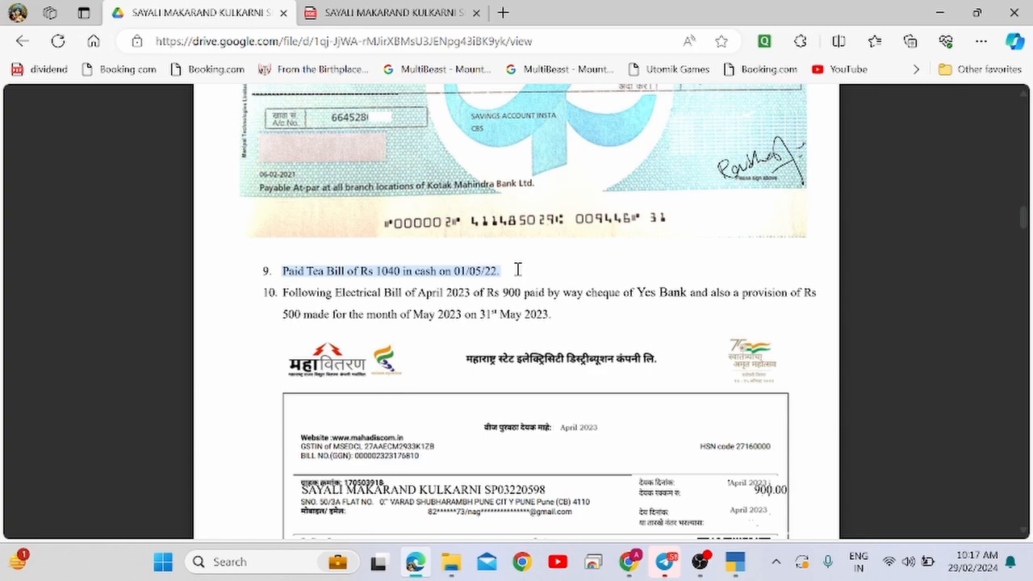
click(300, 272)
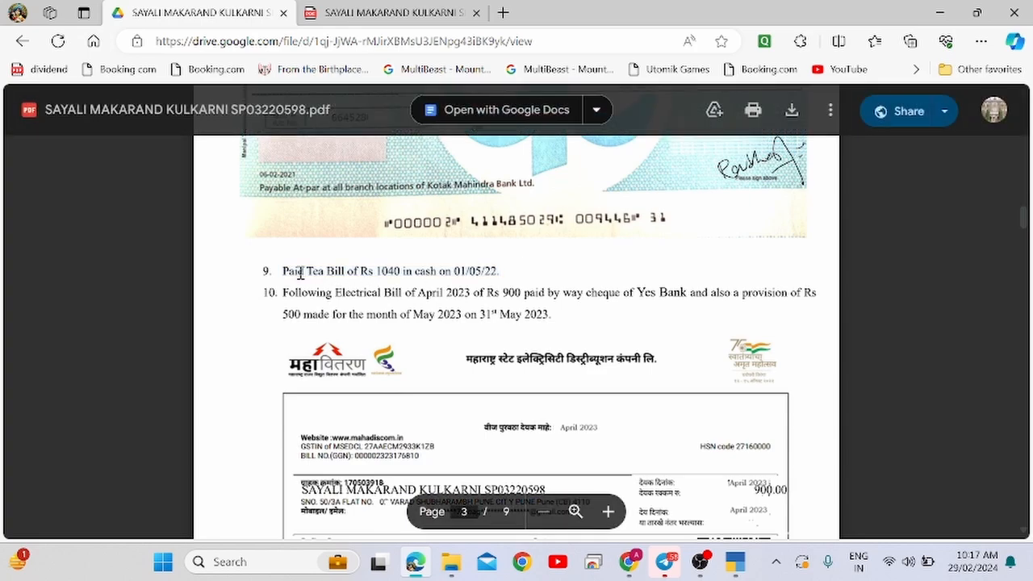
double_click(473, 271)
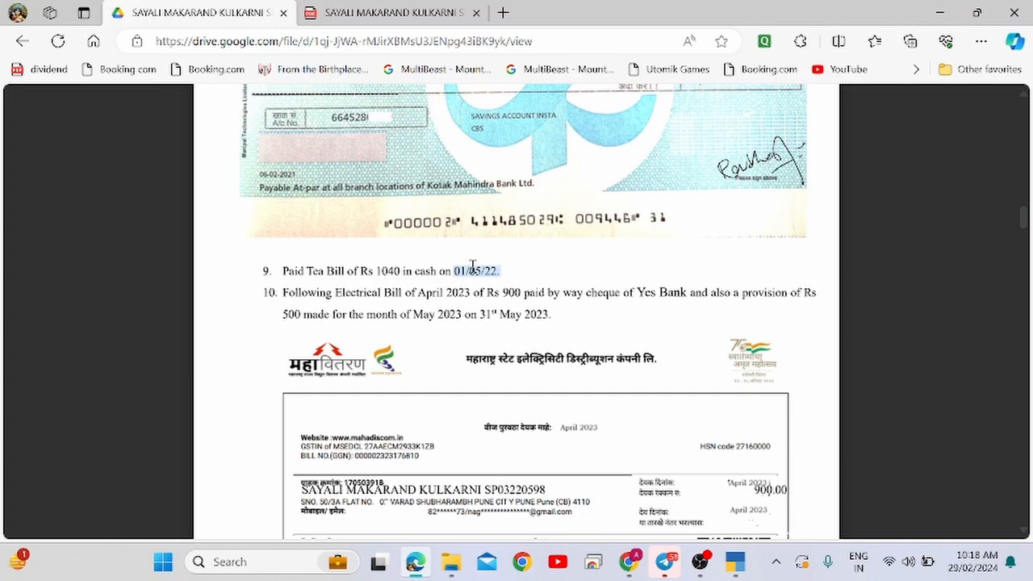
key(alt+Tab)
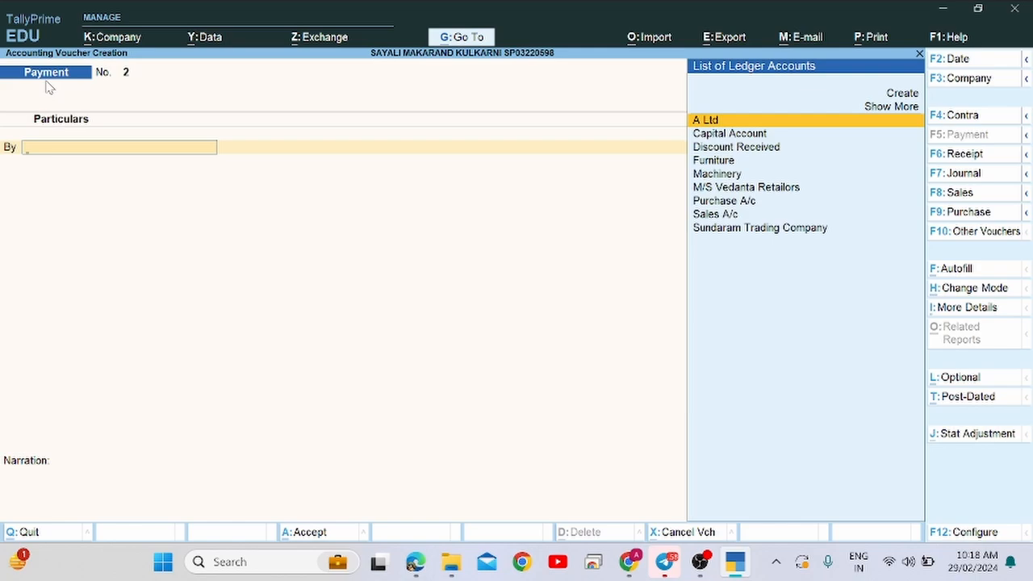
Change Payment voucher No. 2's date to 1.5, rechecking the Paid Tea Bill line.
key(F2)
text(1)
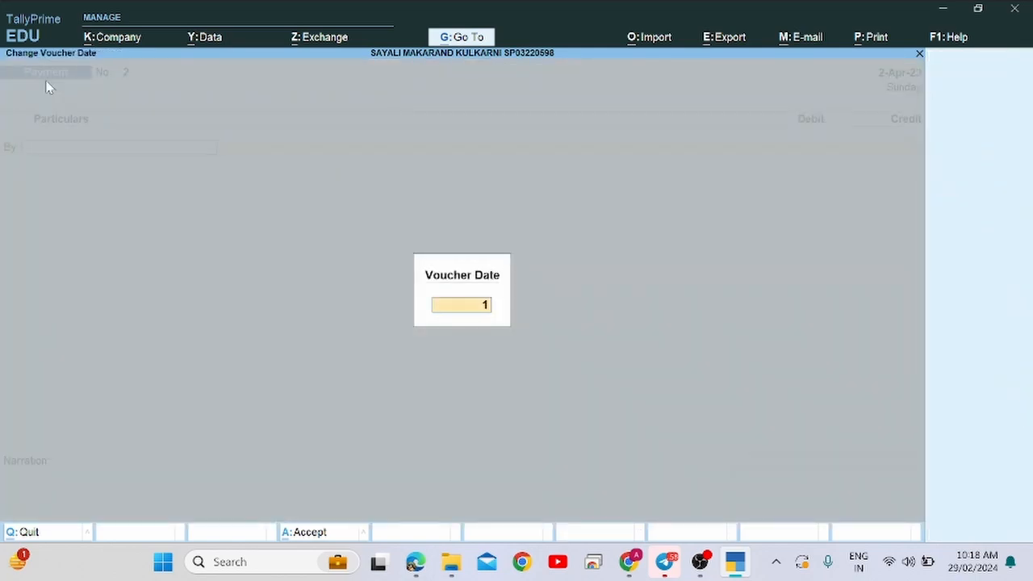
text(.5)
key(Return)
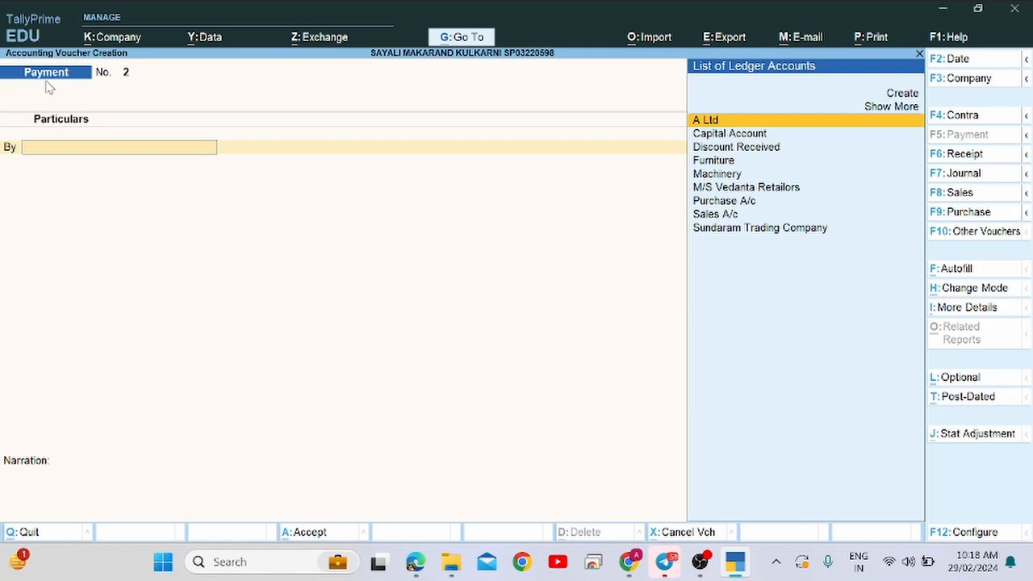
key(alt+Tab)
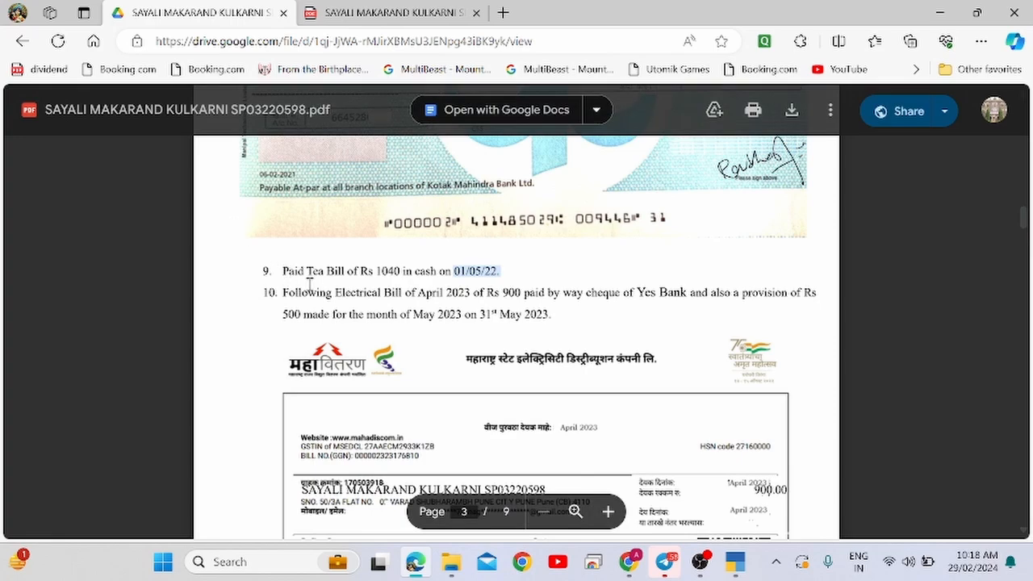
drag(282, 271, 498, 273)
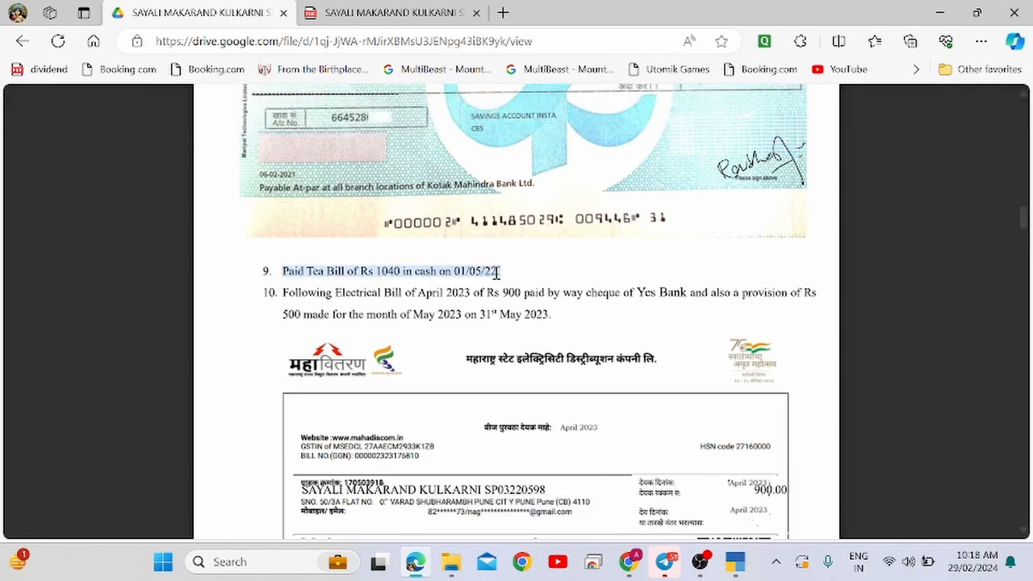
key(alt+Tab)
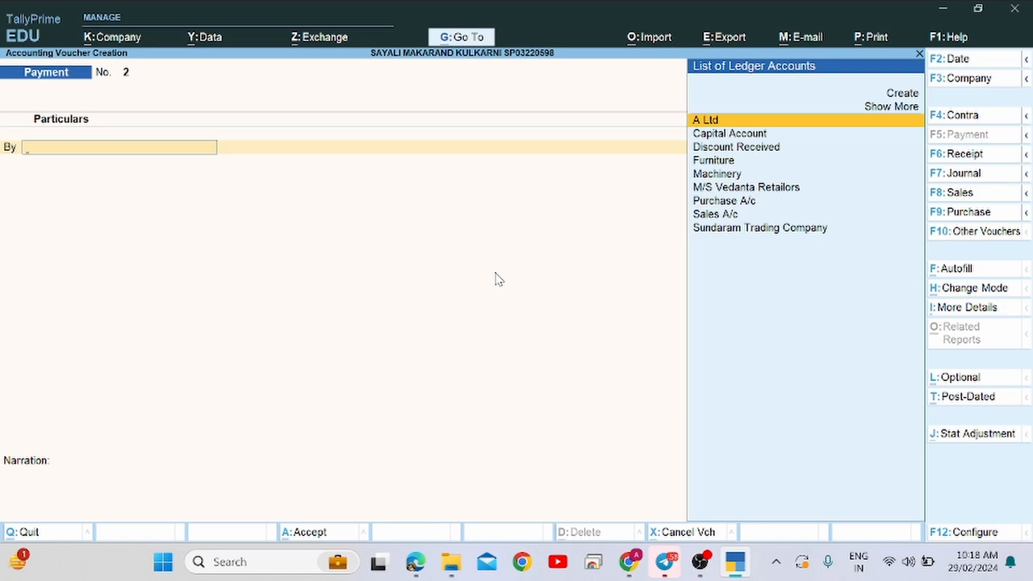
text(s)
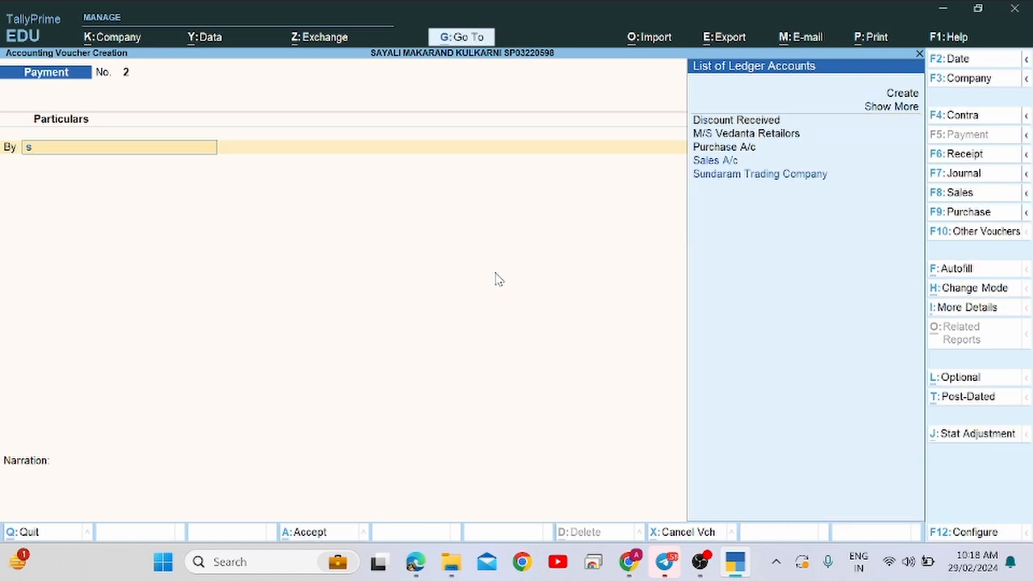
key(BackSpace)
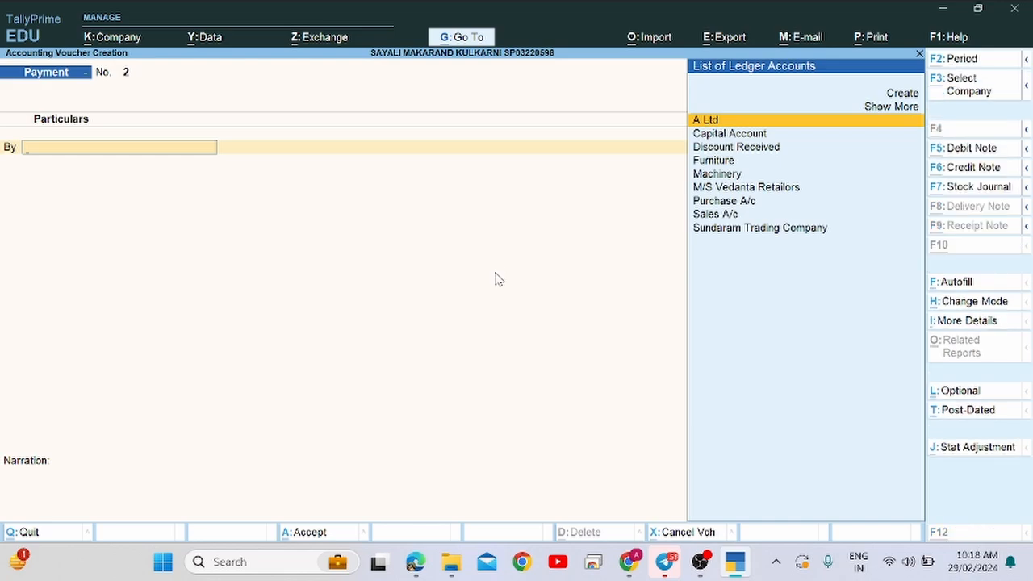
Create ledger 'Staff Welfare A/c' under Indirect Expenses from the By field.
key(alt+c)
text(Staff)
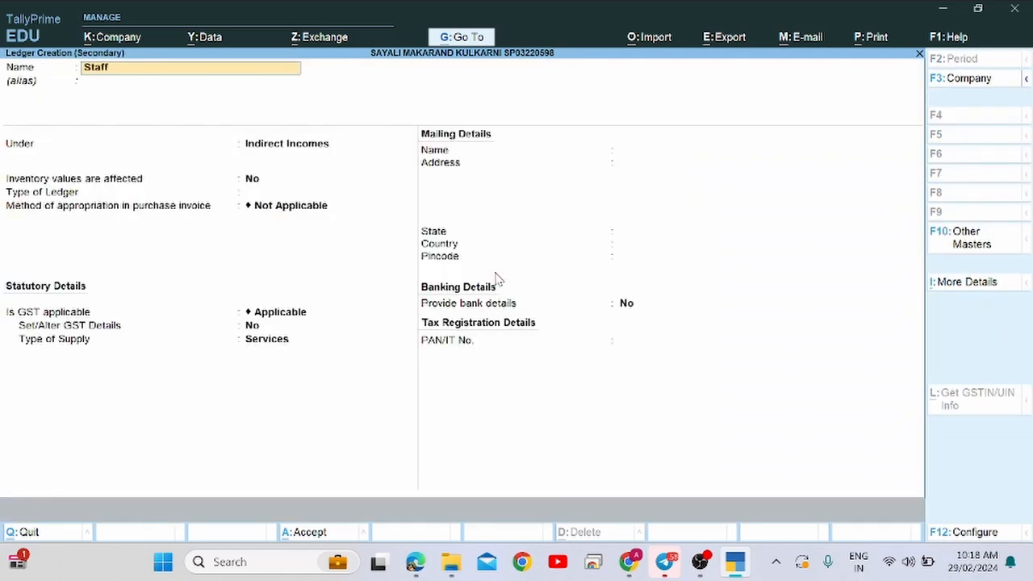
text( Welfare A/c)
key(Return)
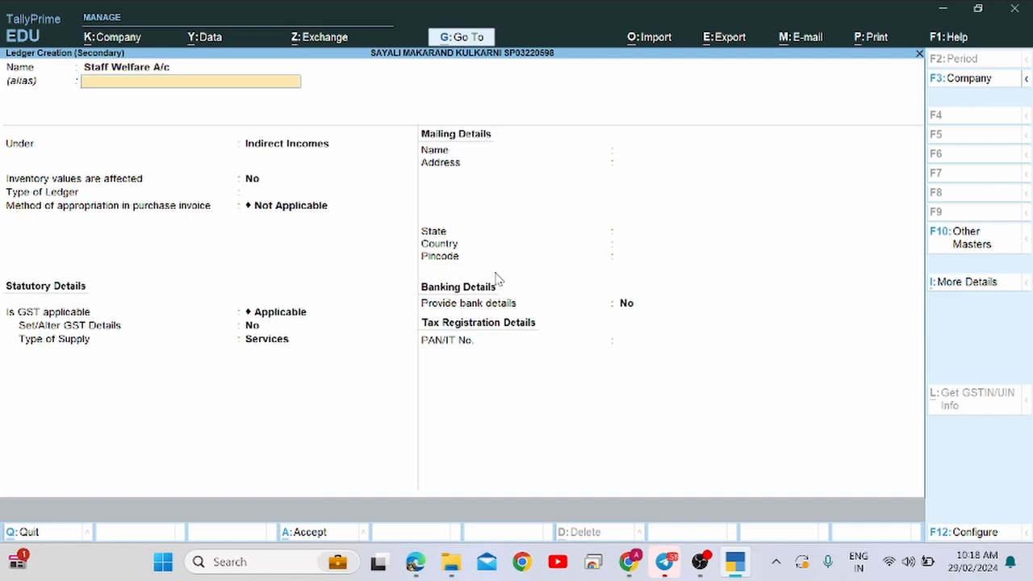
key(Return)
text(Ind)
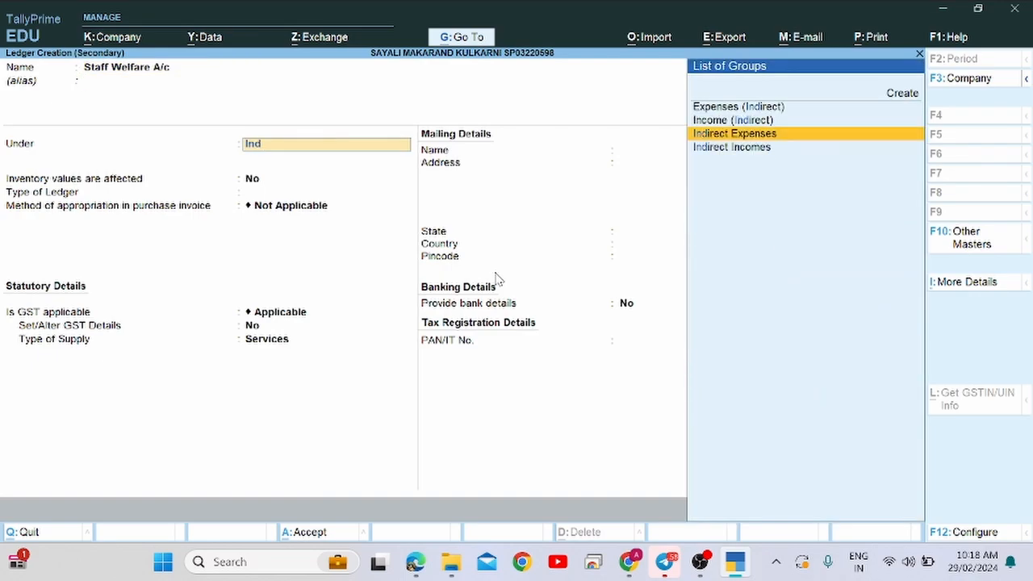
key(Return)
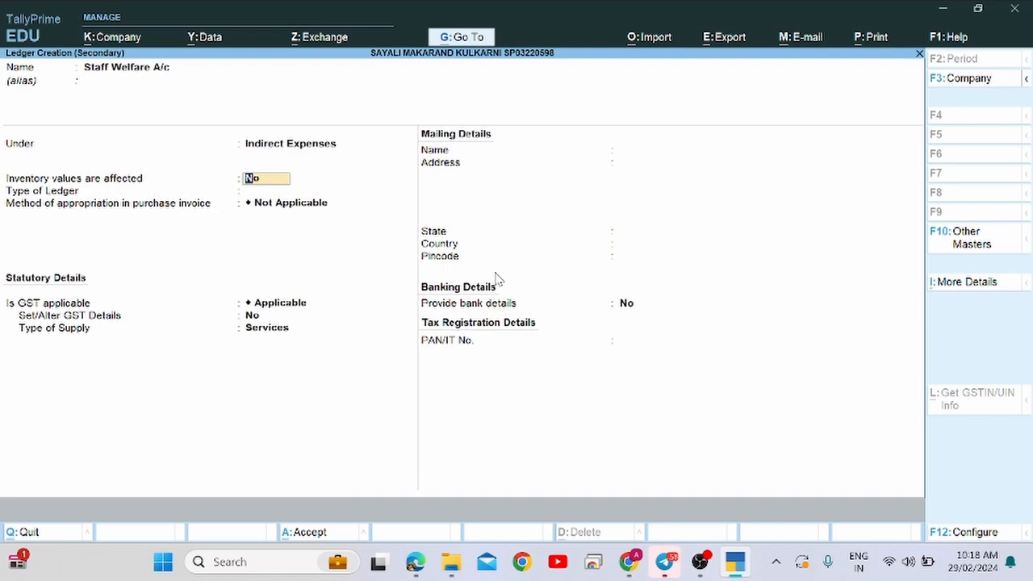
key(Return)
key(Return)
key(Return)
key(Return)
key(Return)
key(Return)
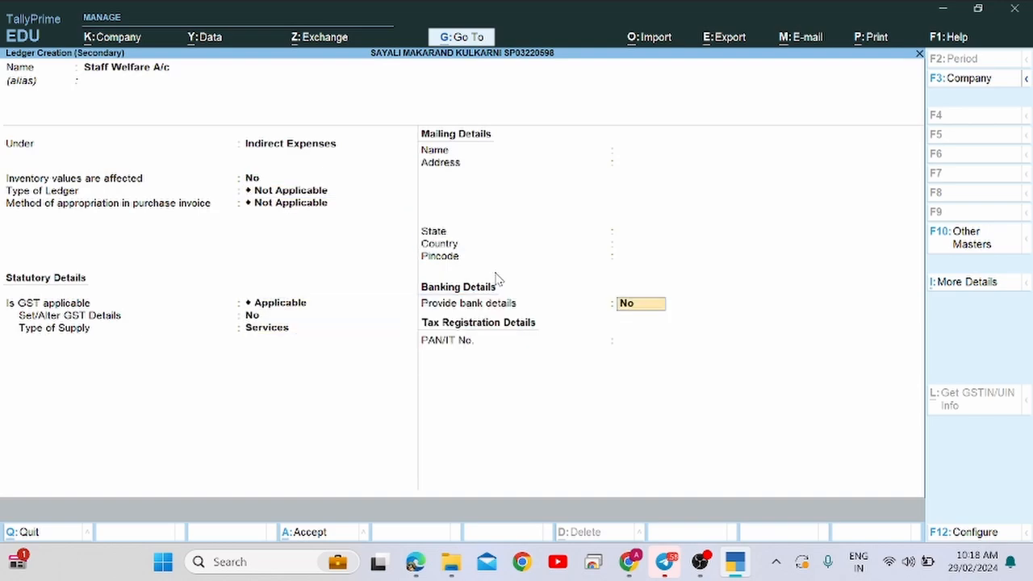
Save the Staff Welfare A/c ledger and debit it 1,040 for the tea bill.
key(Return)
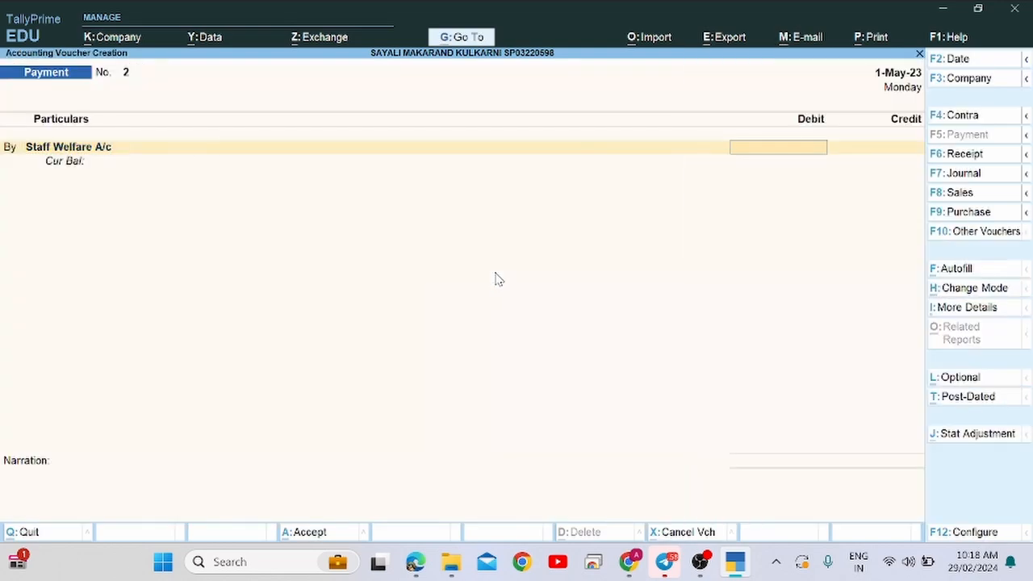
key(alt+Tab)
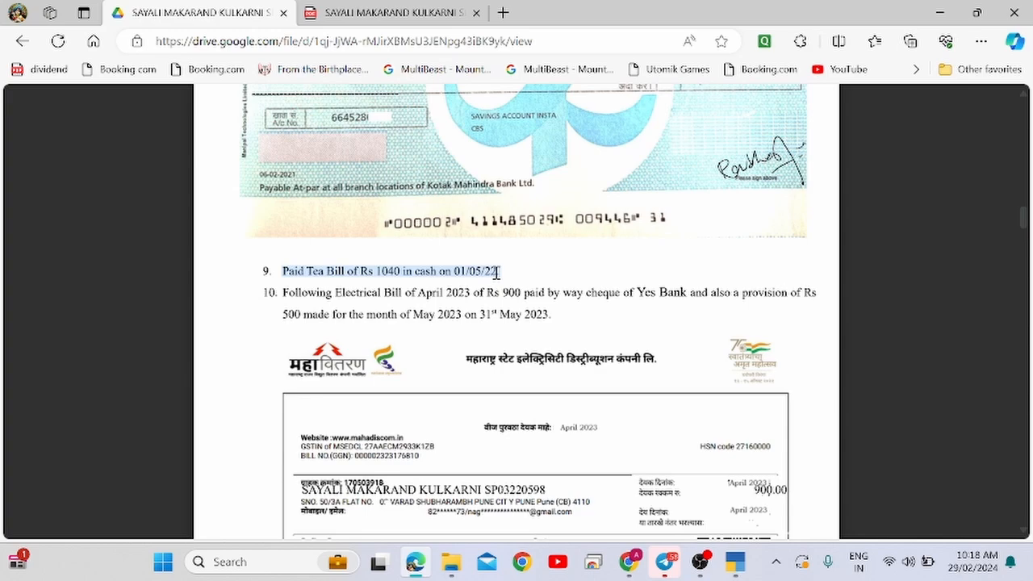
key(alt+Tab)
text(1094)
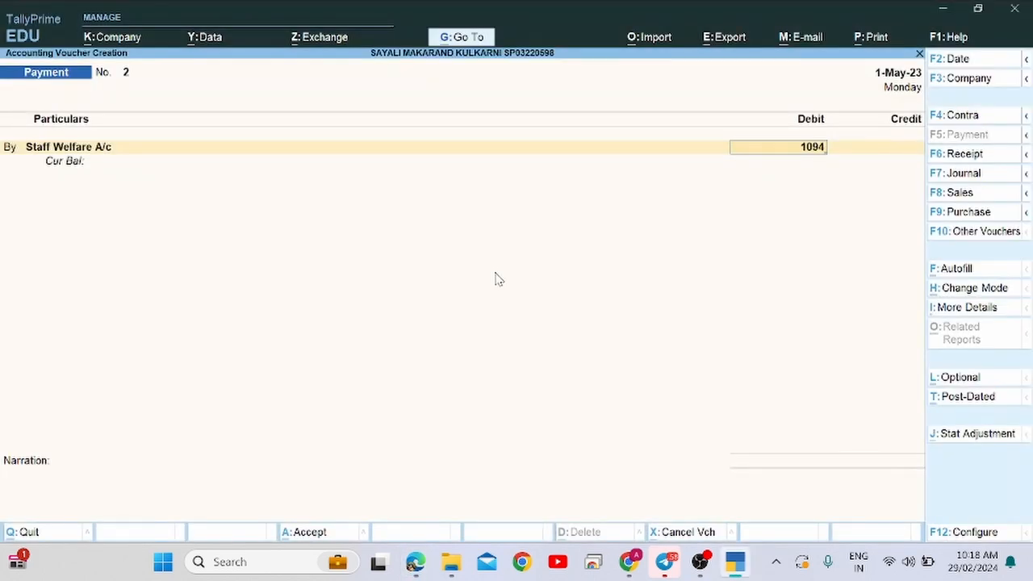
key(BackSpace)
key(BackSpace)
text(40)
key(Return)
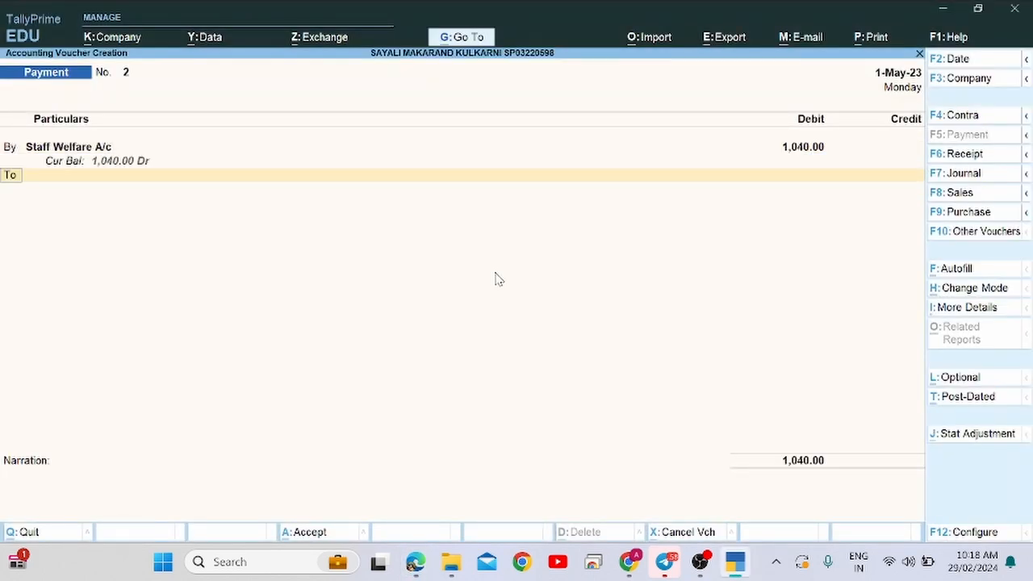
Credit Cash 1,040.00 and save Payment voucher No. 2 without a narration.
key(Return)
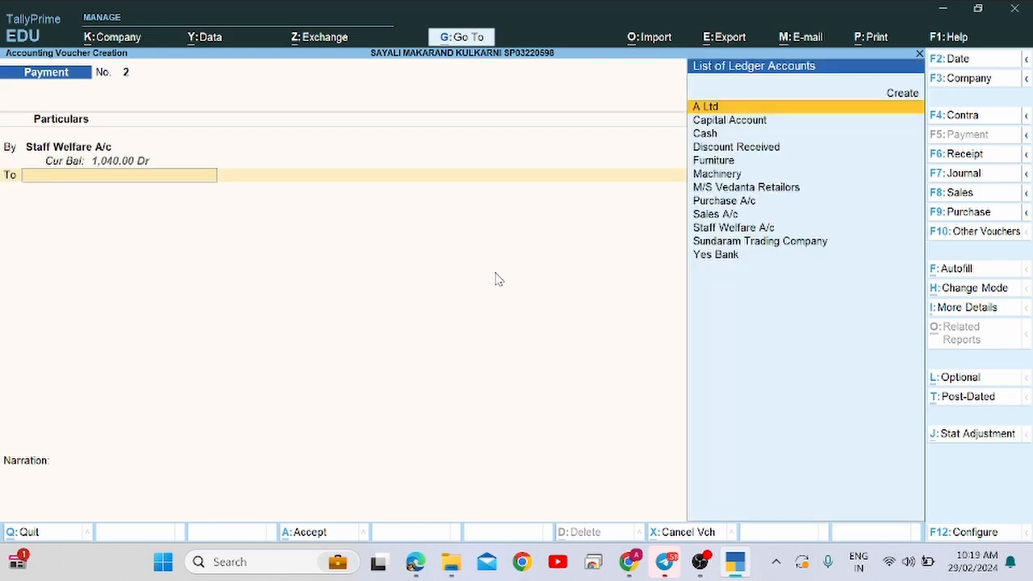
key(alt+Tab)
key(alt+Tab)
text(Cash)
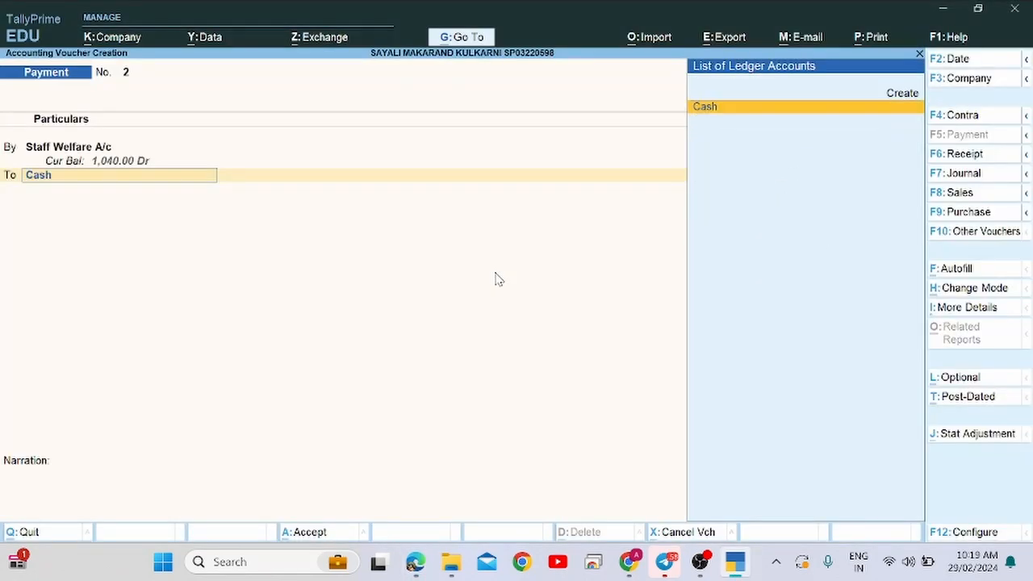
key(Return)
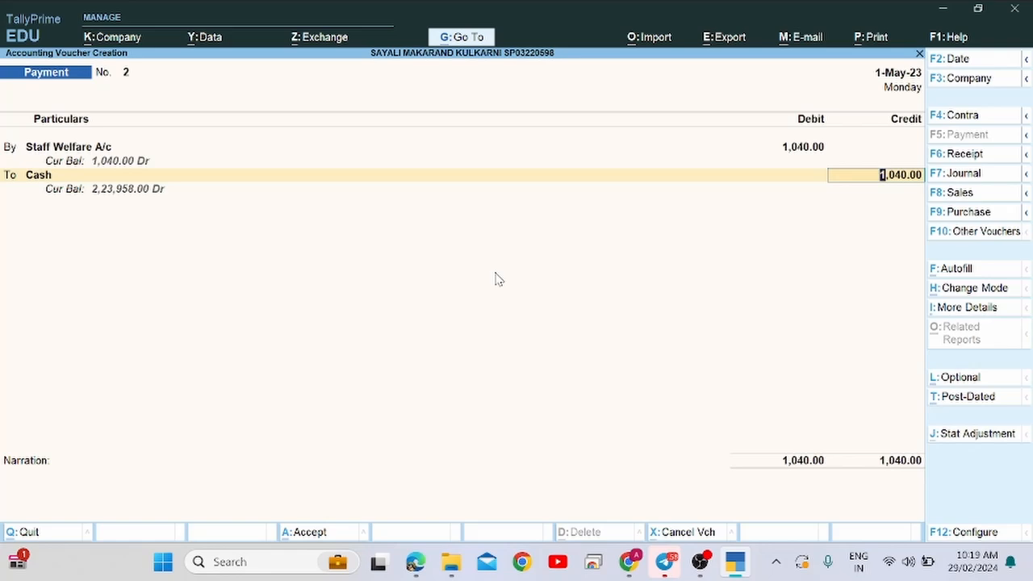
key(Return)
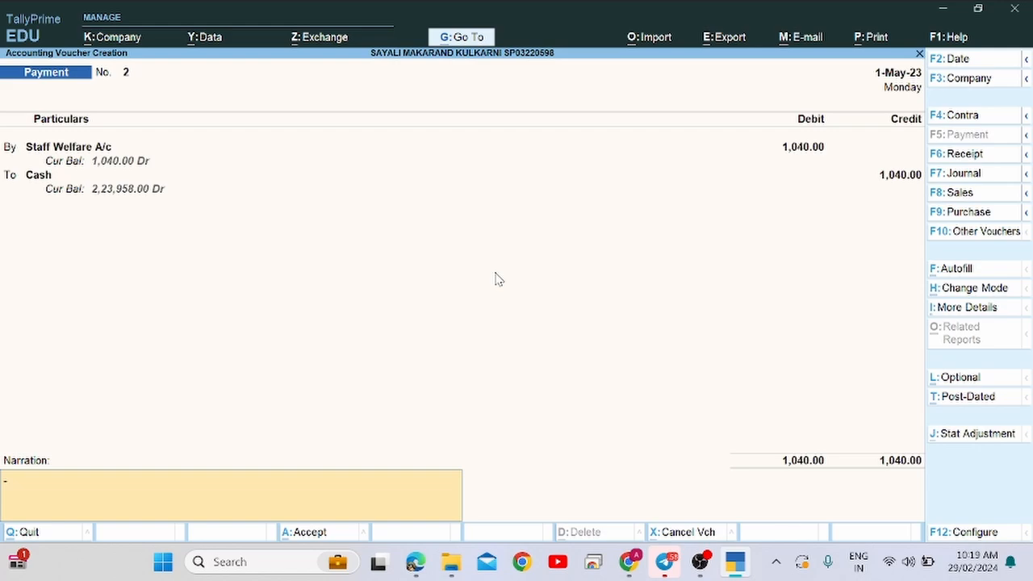
key(Return)
key(Return)
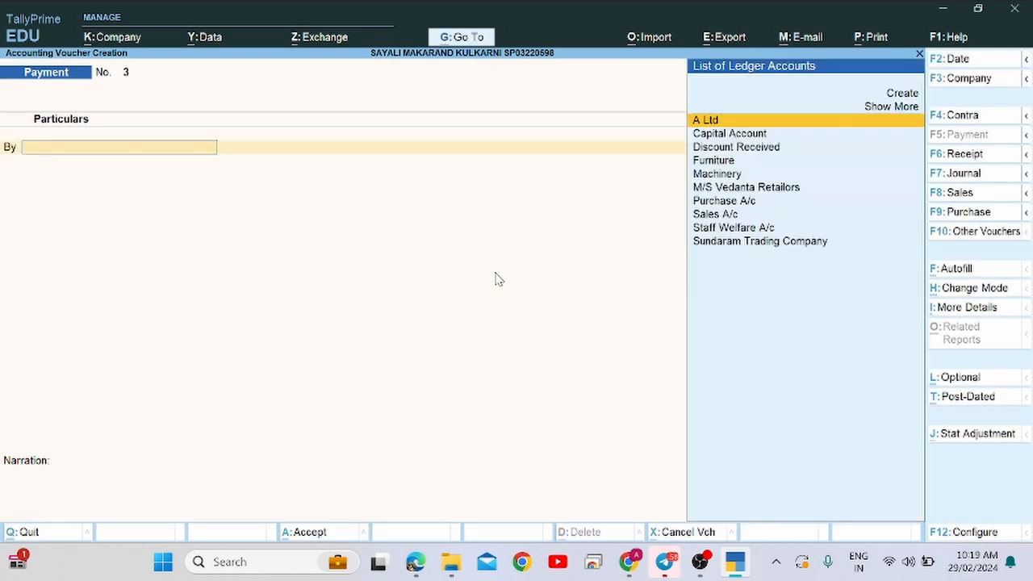
key(alt+Tab)
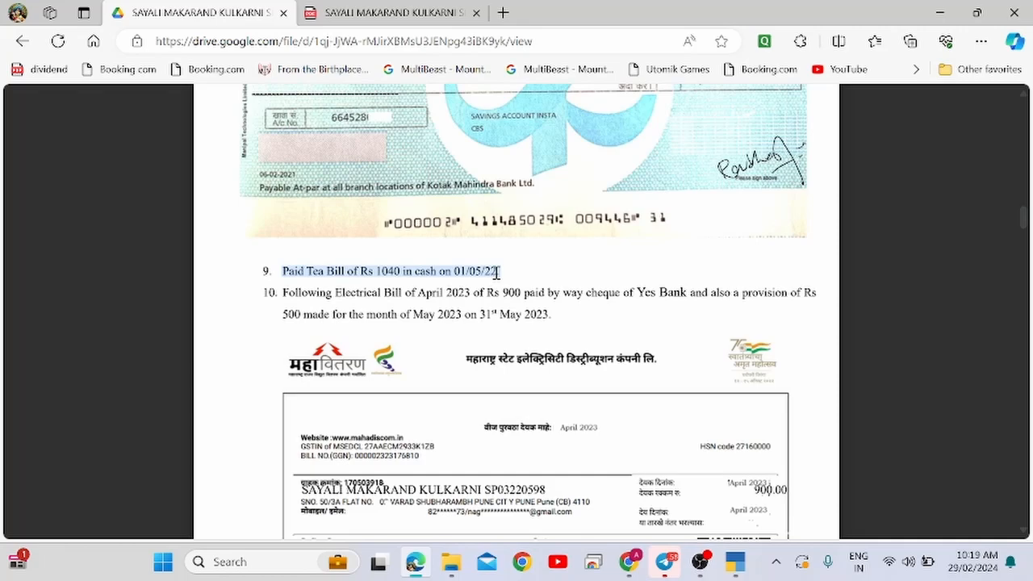
Highlight question 10, about the April 2023 electricity bill, in the PDF.
scroll(497, 272, down, 1)
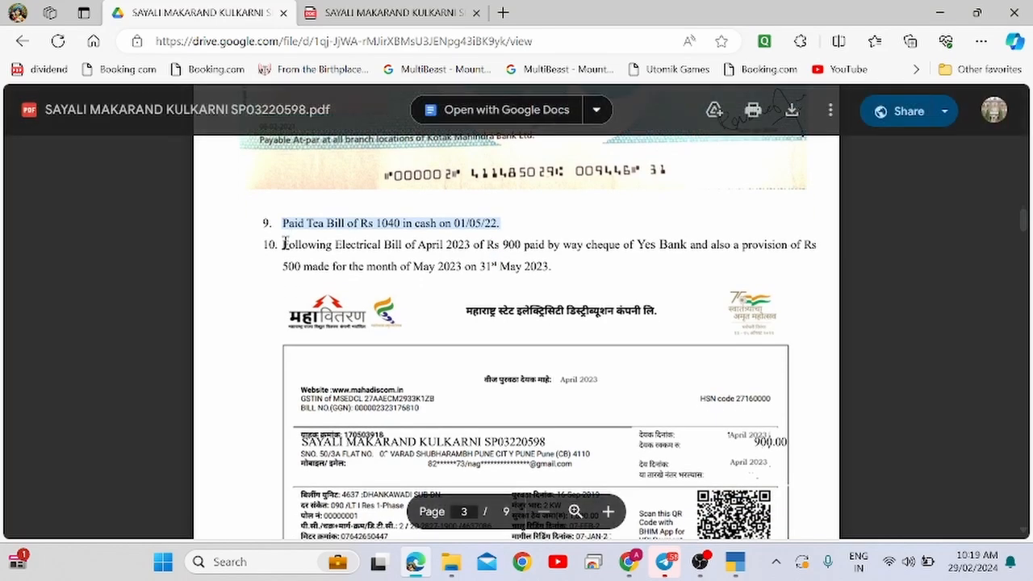
double_click(287, 244)
drag(287, 244, 554, 274)
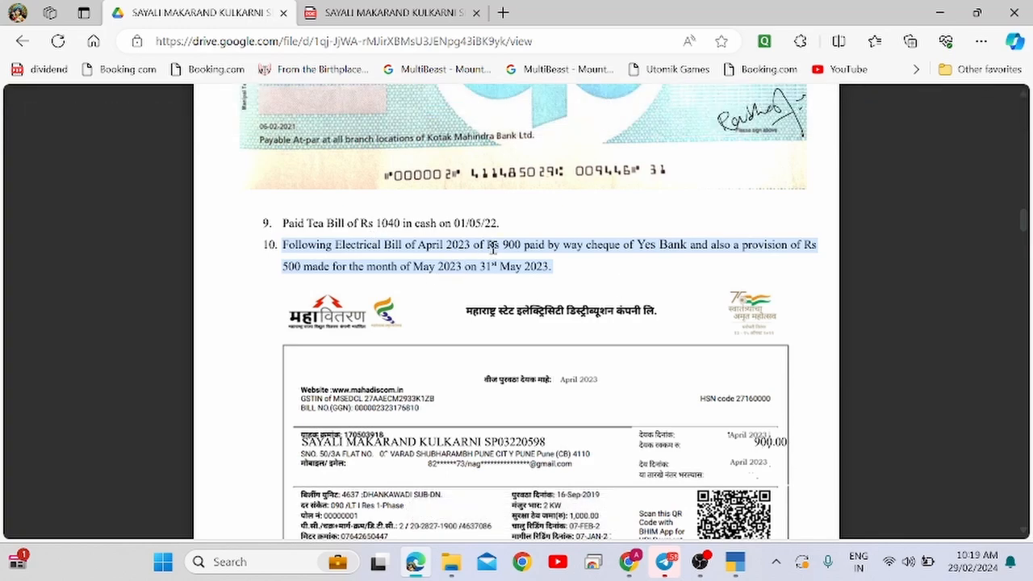
Review the bill's account holder line and the 900.00 amount, then return to TallyPrime.
scroll(553, 274, down, 2)
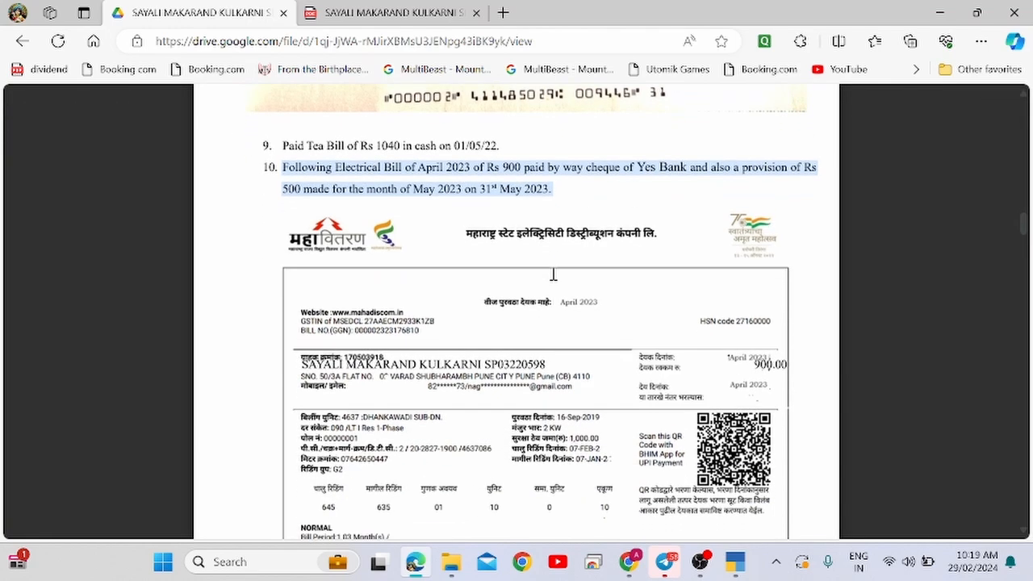
drag(346, 340, 564, 338)
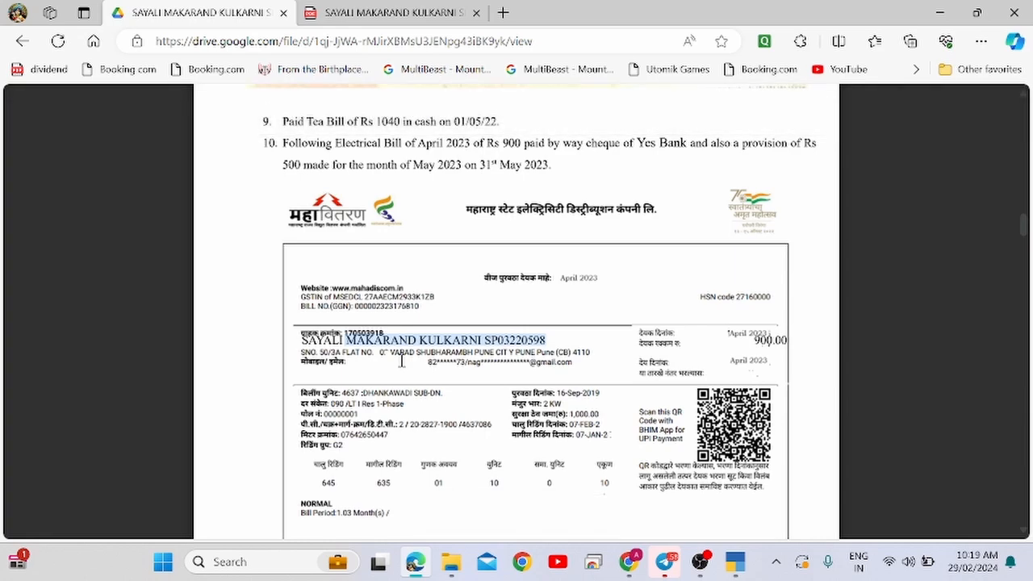
scroll(400, 360, down, 1)
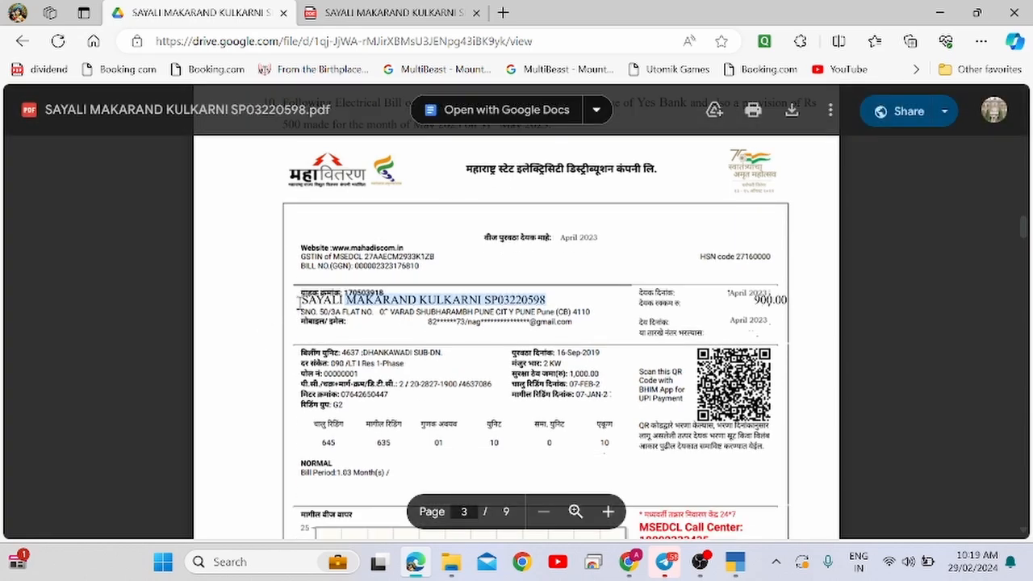
drag(298, 301, 553, 300)
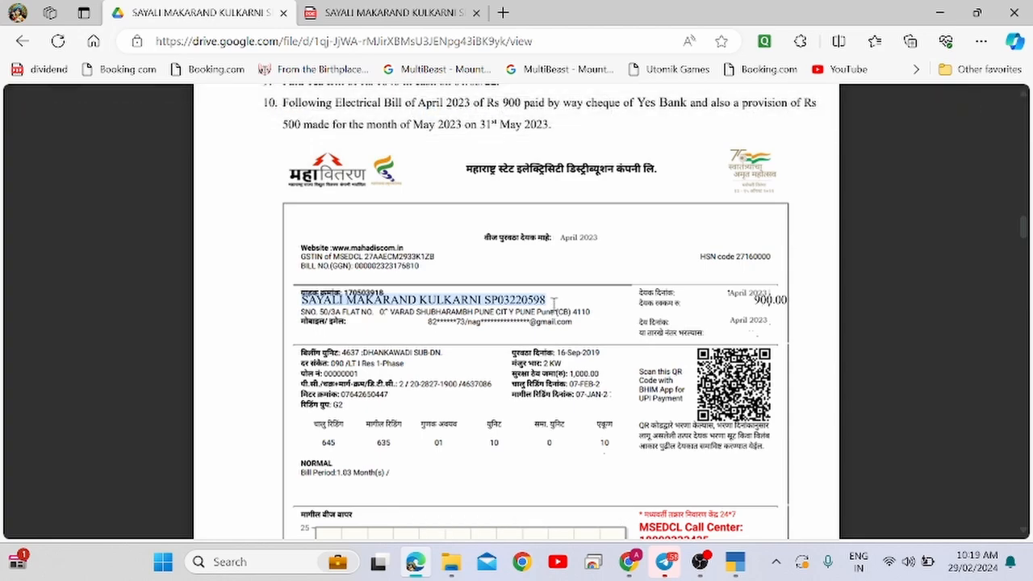
double_click(379, 299)
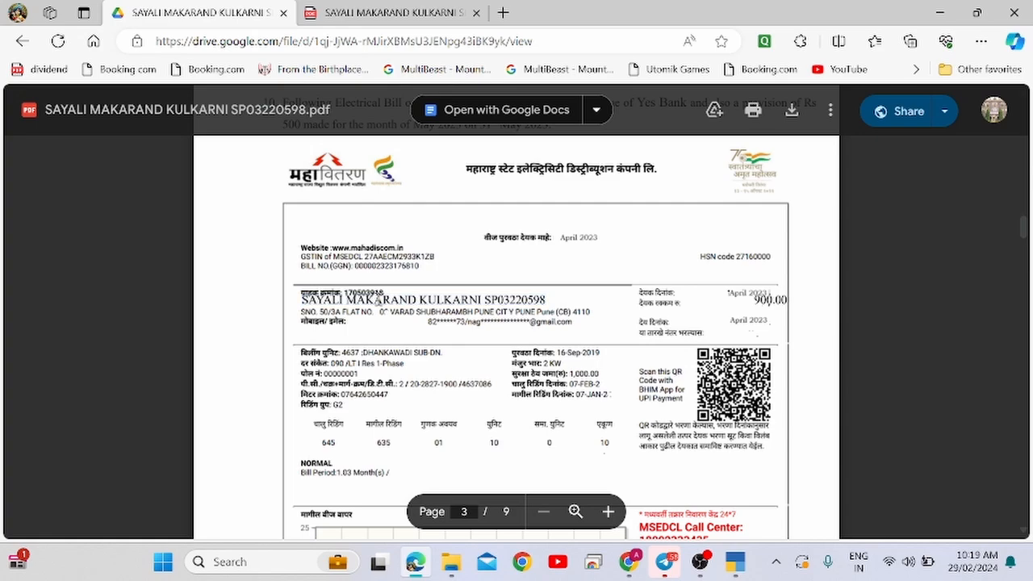
scroll(528, 388, down, 1)
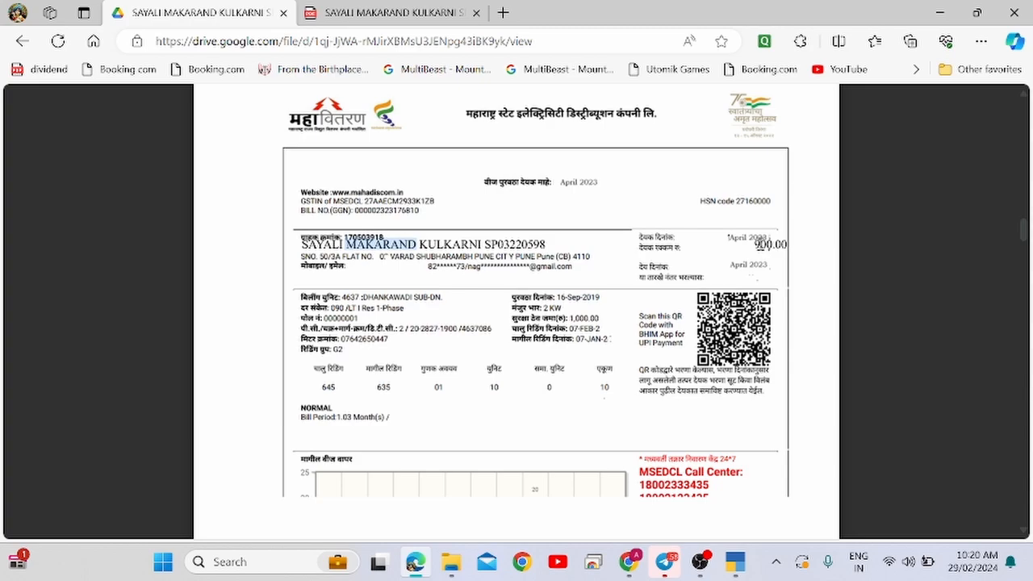
double_click(757, 244)
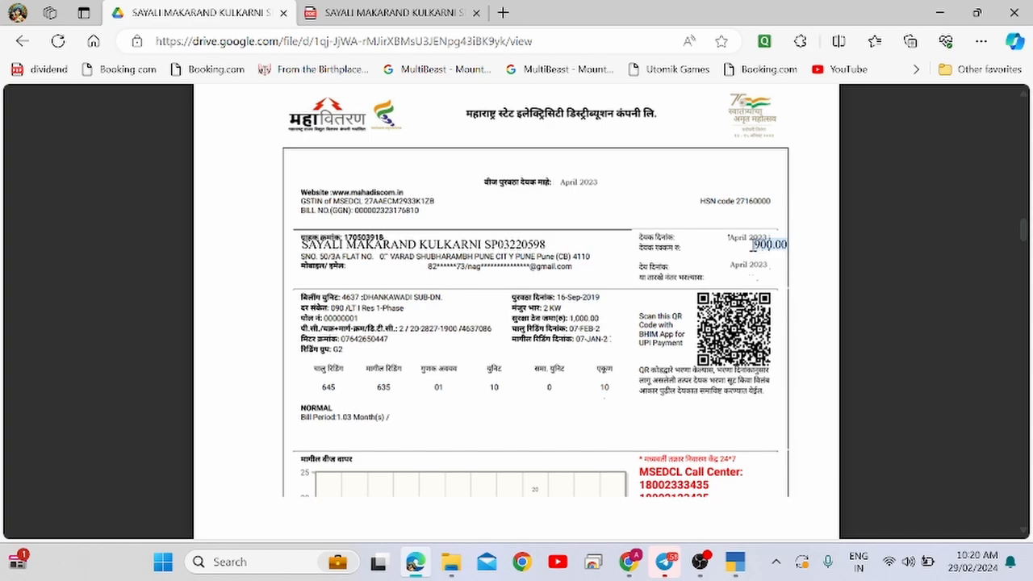
key(alt+Tab)
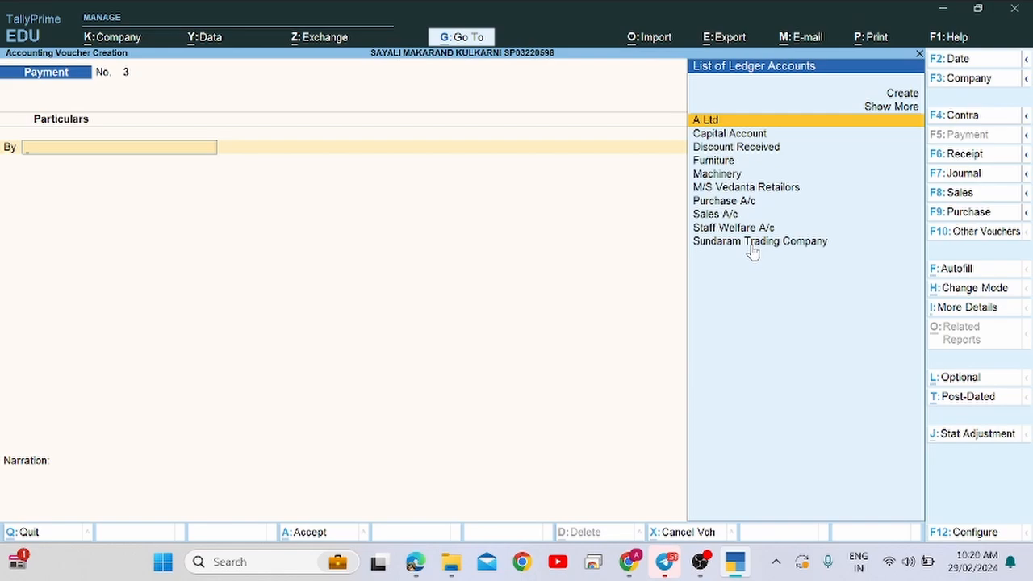
key(alt+Tab)
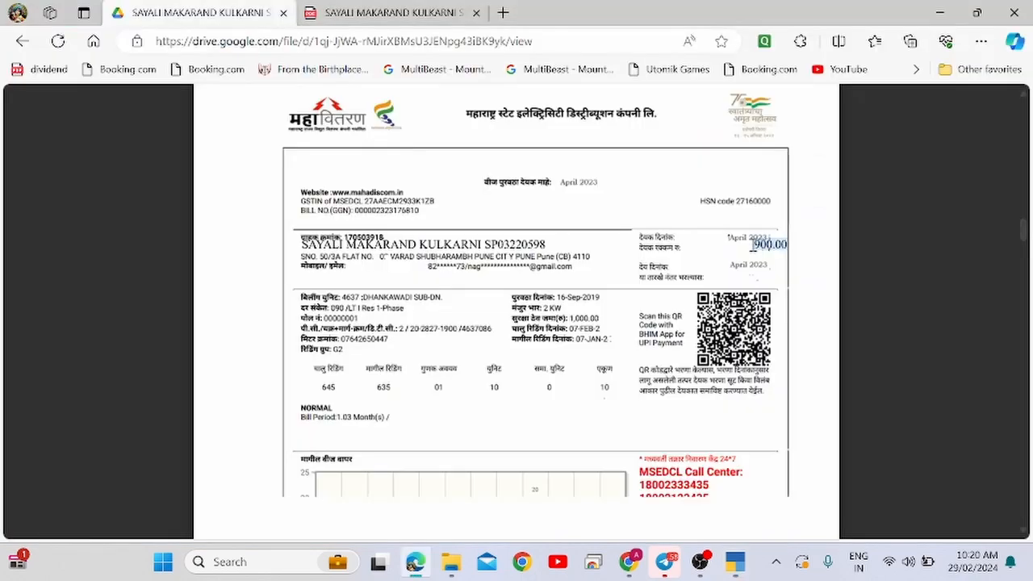
key(alt+Tab)
key(alt+Tab)
scroll(752, 246, up, 1)
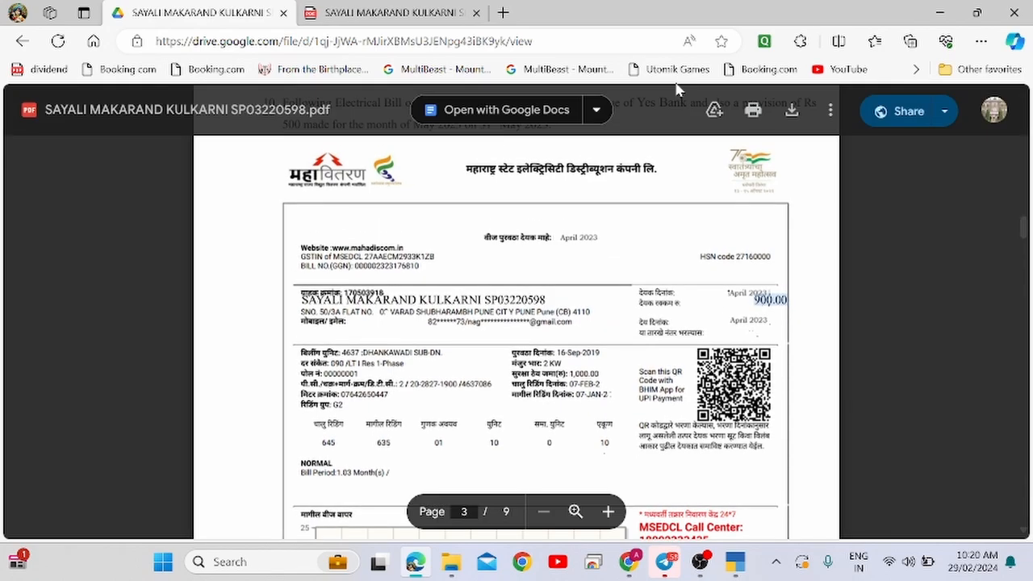
scroll(639, 207, up, 1)
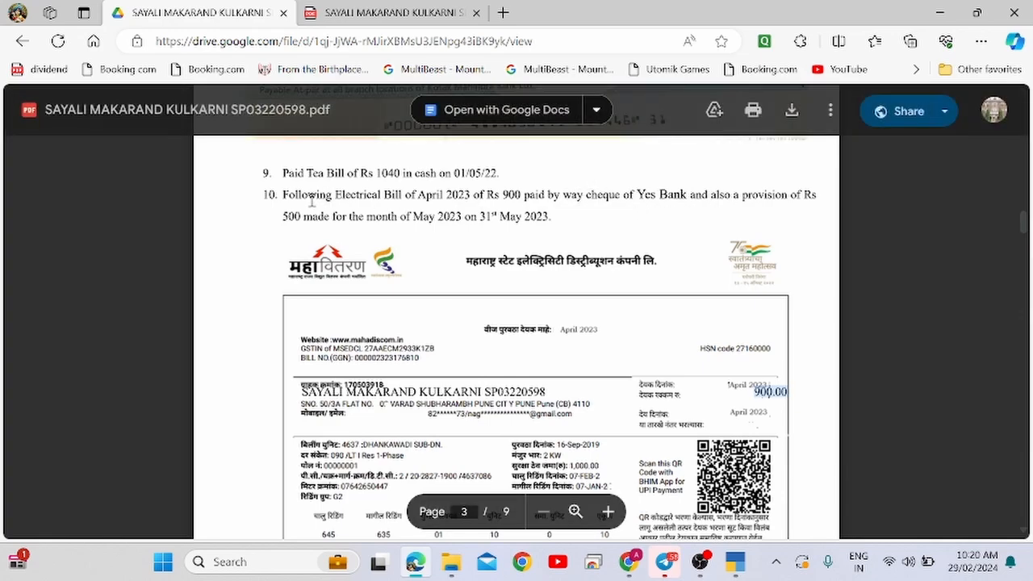
drag(282, 194, 682, 185)
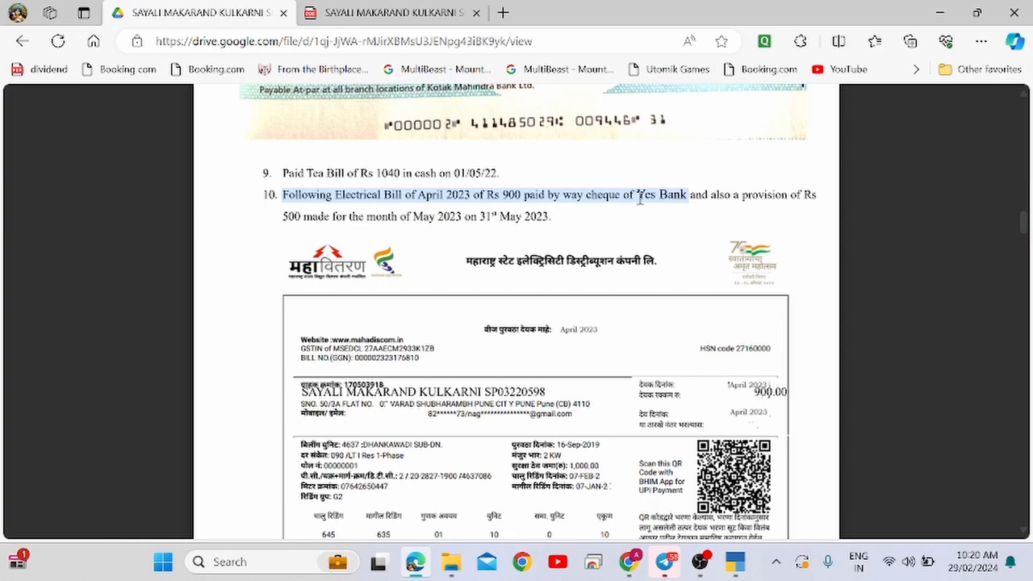
key(alt+Tab)
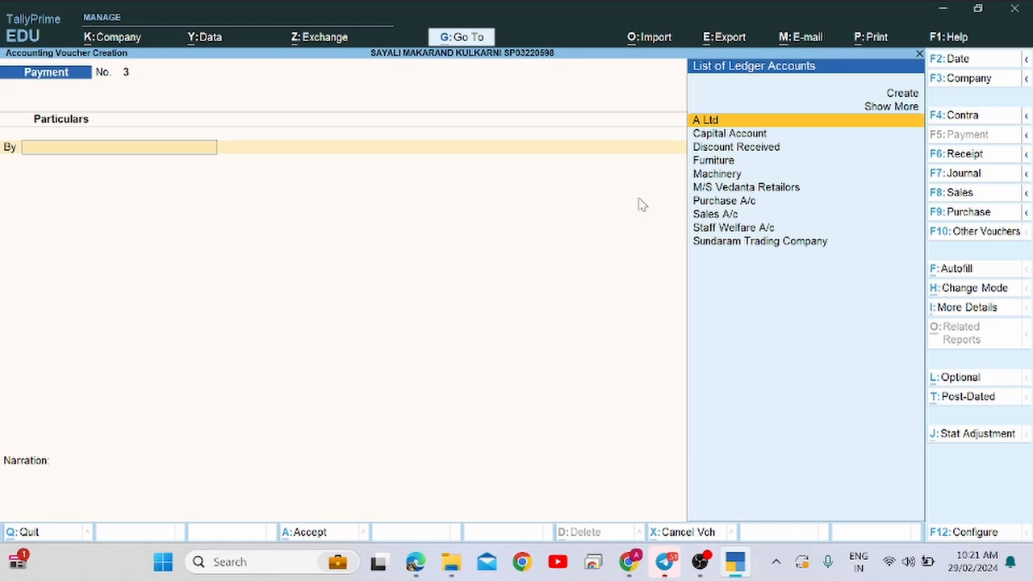
Bring the question PDF back at question 10's Rs 900 electricity bill and clear the highlight.
key(alt+Tab)
key(alt+Tab)
key(alt+Tab)
key(alt+Tab)
key(alt+Tab)
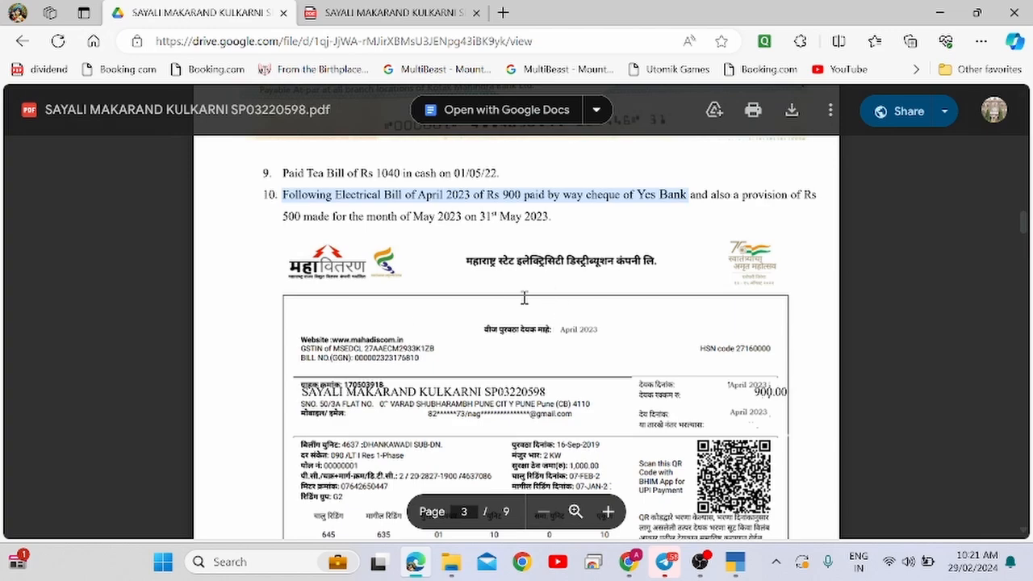
drag(473, 264, 650, 266)
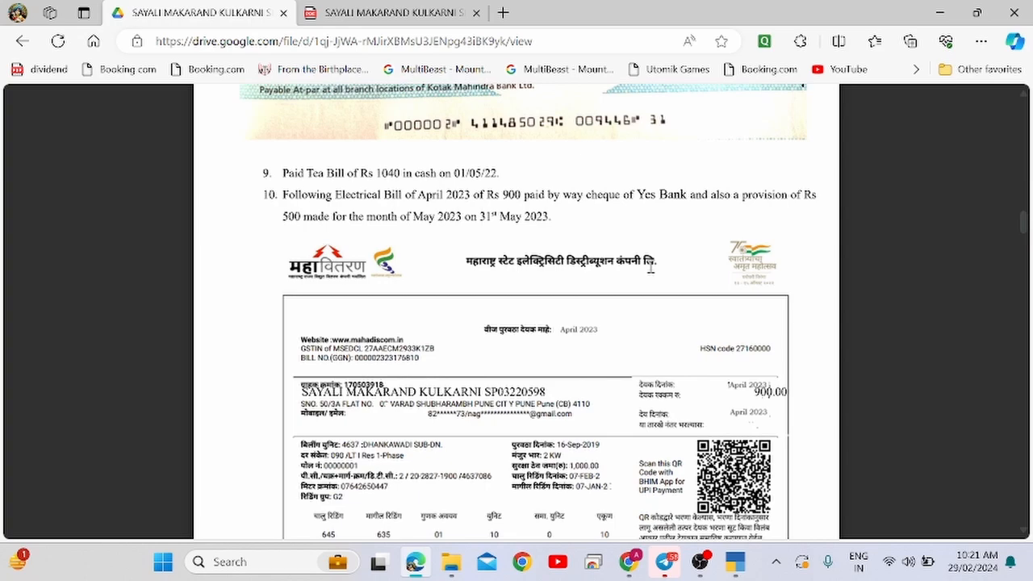
Scroll on in the PDF, then go back to blank Payment voucher No. 3 in TallyPrime.
scroll(650, 268, down, 2)
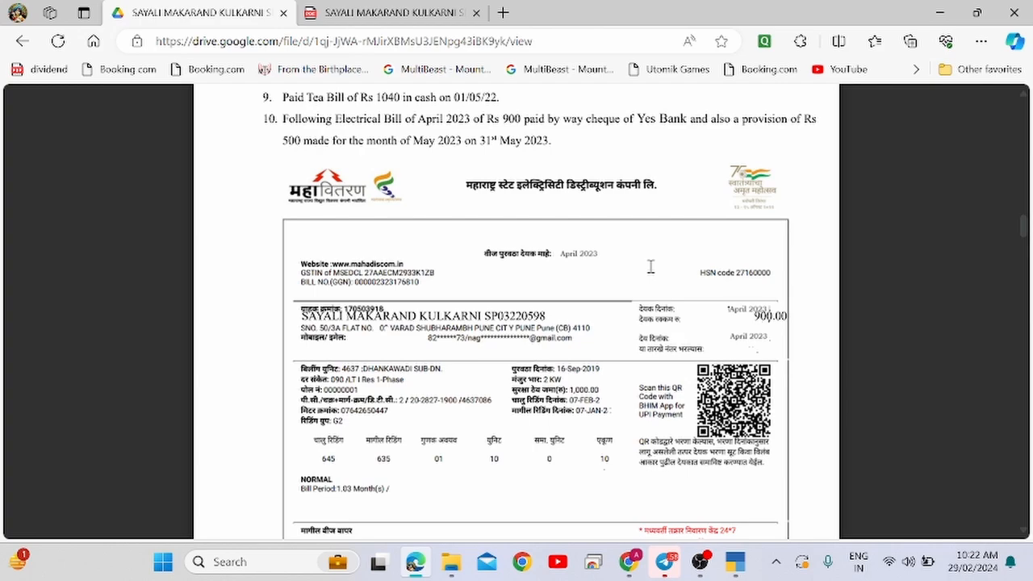
key(alt+Tab)
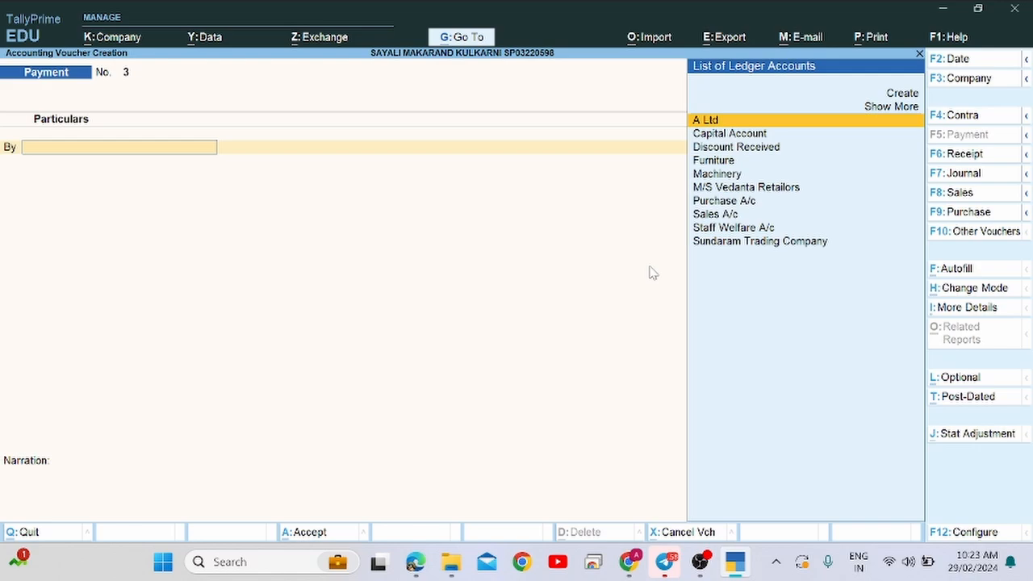
key(alt+c)
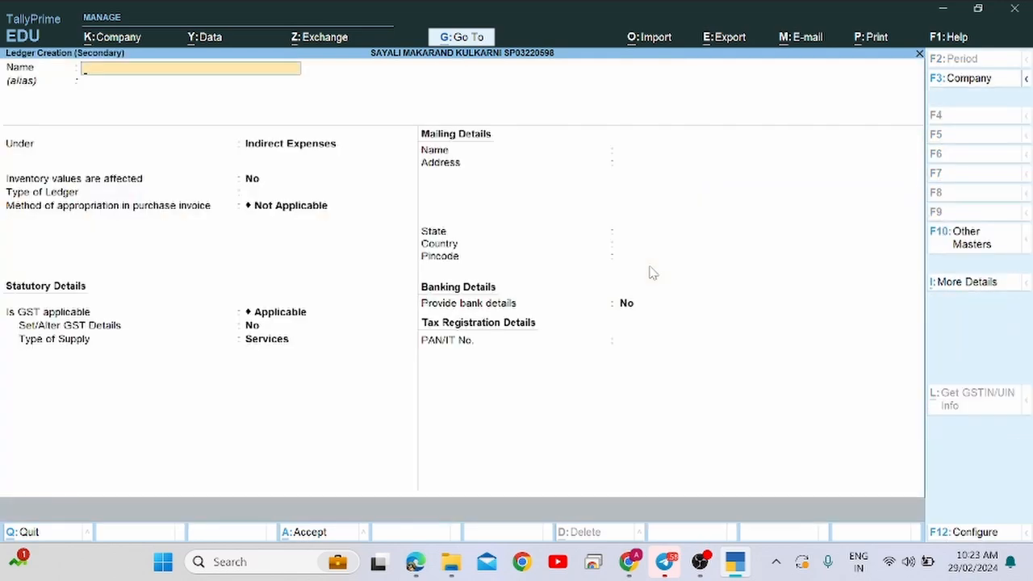
key(Escape)
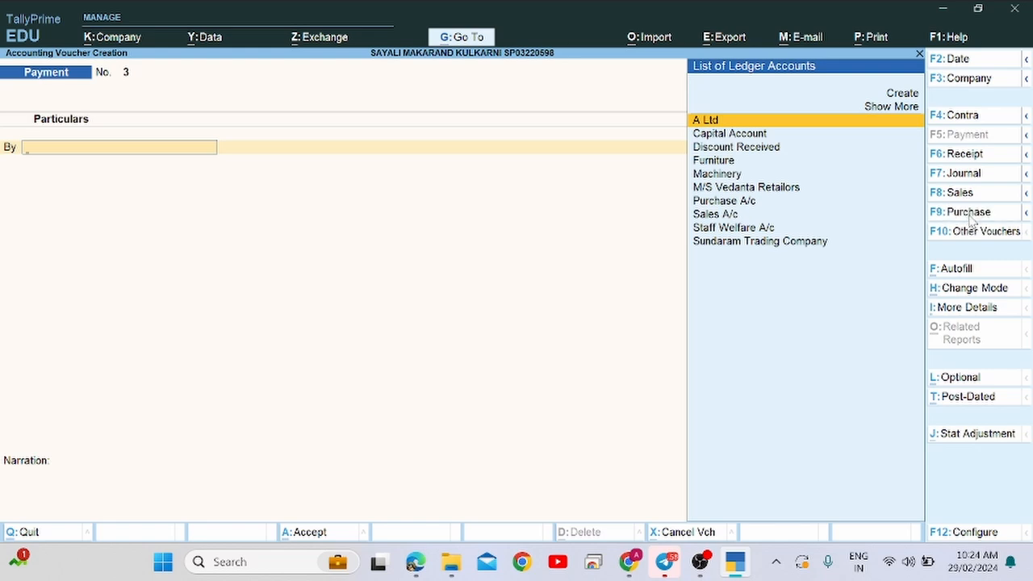
Switch the new voucher to Purchase and check the electricity bill PDF.
click(968, 214)
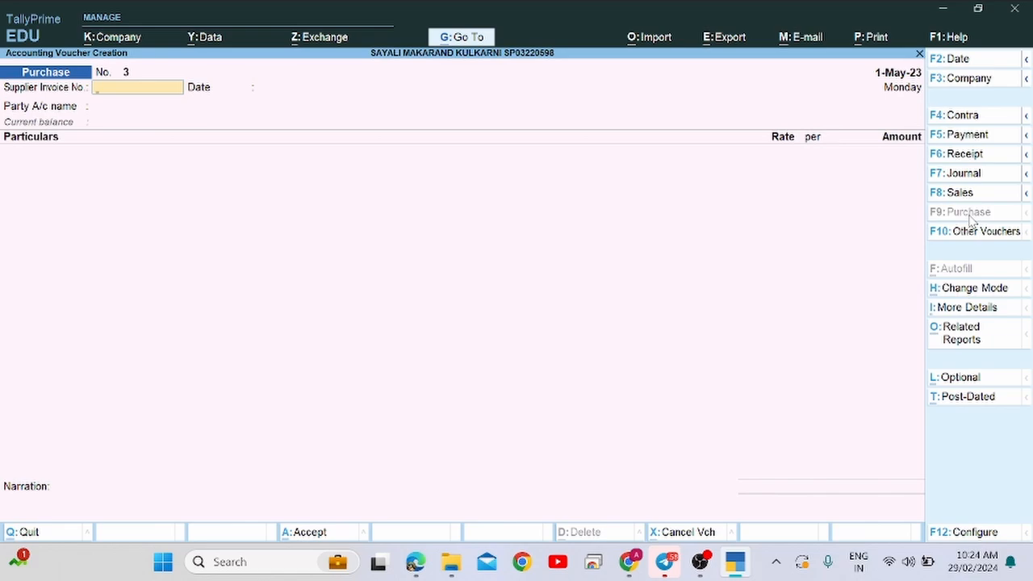
key(alt+Tab)
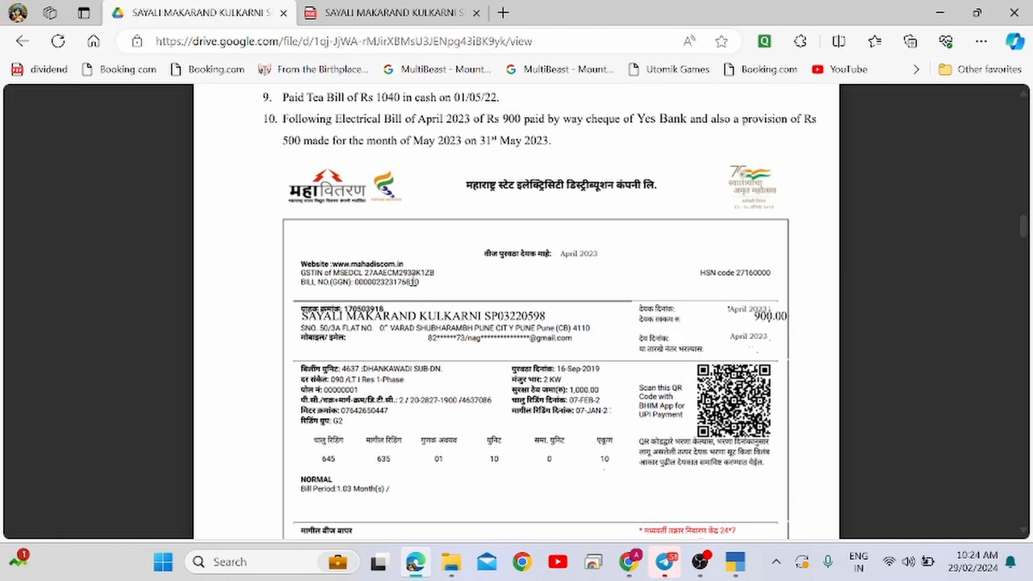
key(alt+Tab)
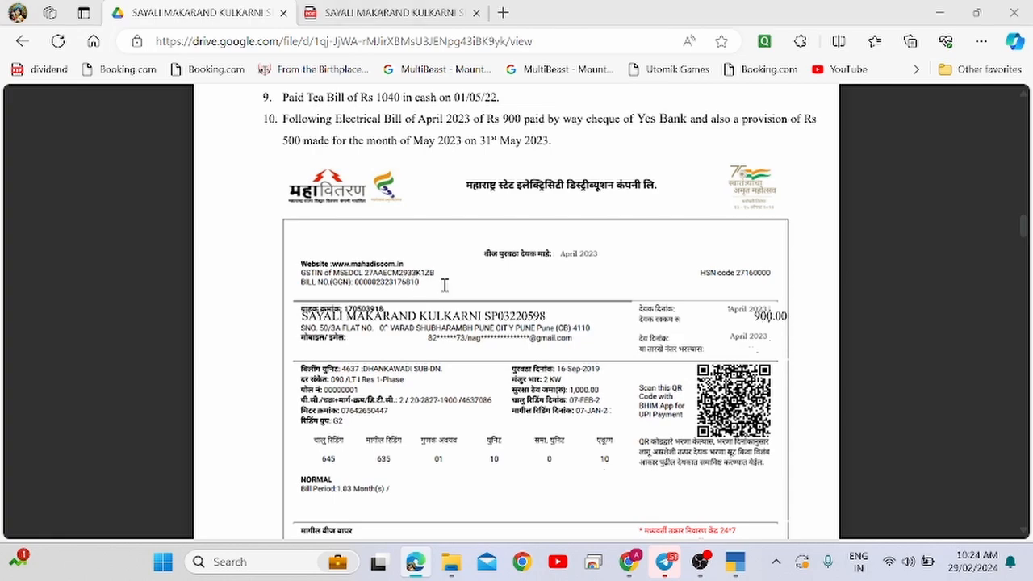
Enter 813 as the supplier invoice number, then bring up the bill PDF.
text(813)
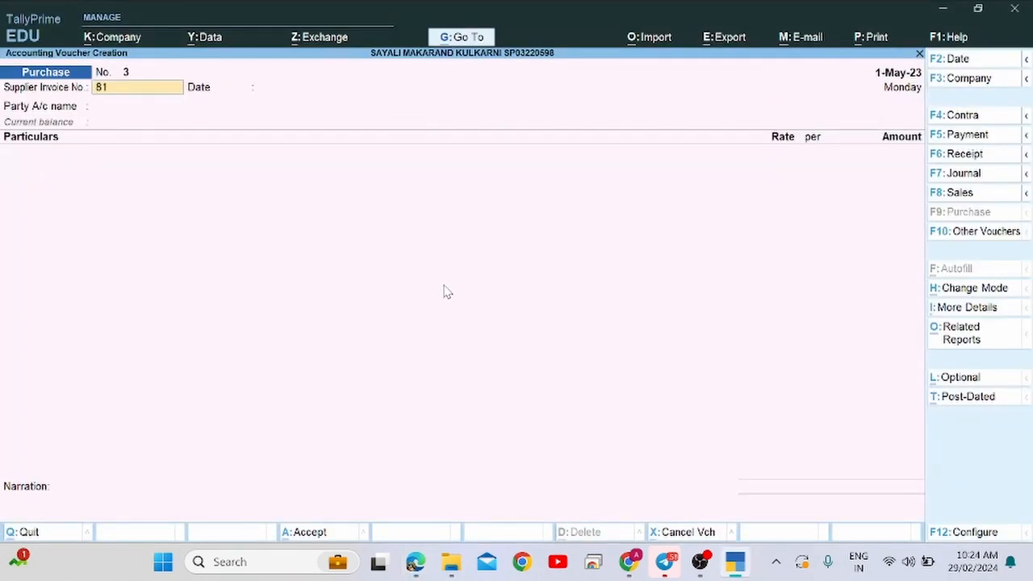
key(Return)
key(alt+Tab)
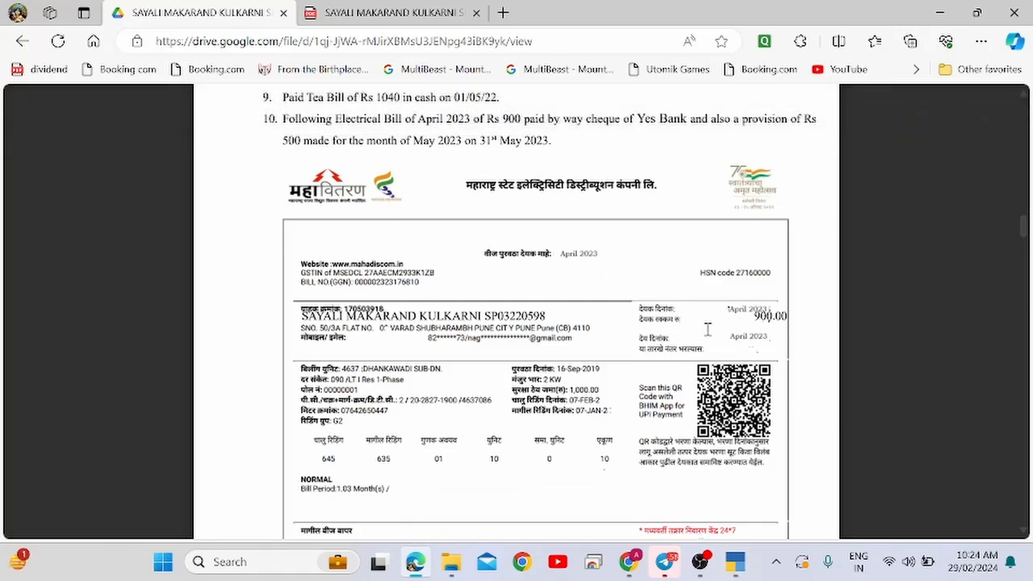
Highlight item 10's date 31st May 2023, the Rs 500 provision sentence and the 900 amount.
key(alt+Tab)
key(alt+Tab)
scroll(434, 231, up, 1)
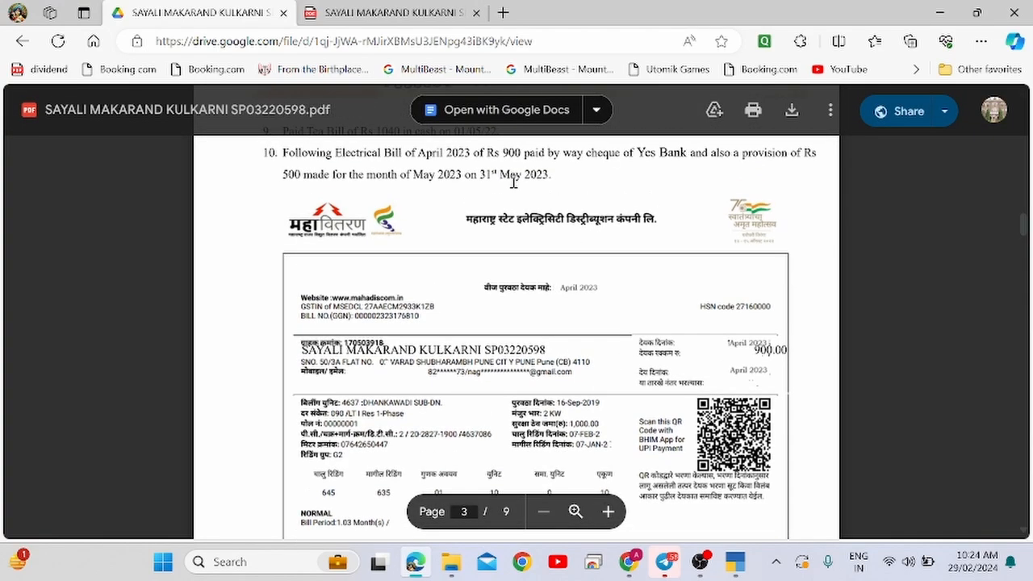
drag(480, 175, 552, 176)
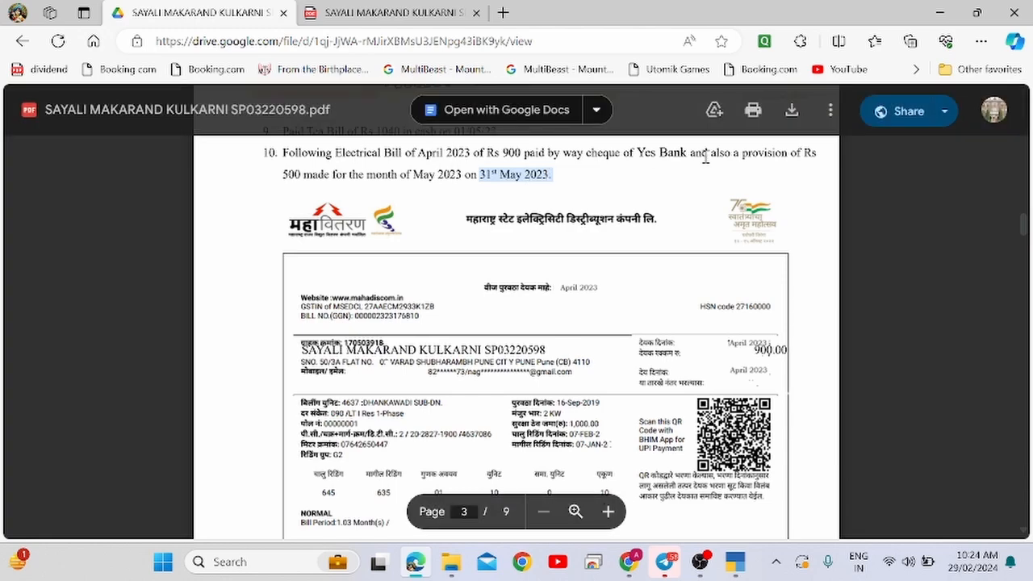
drag(705, 157, 553, 178)
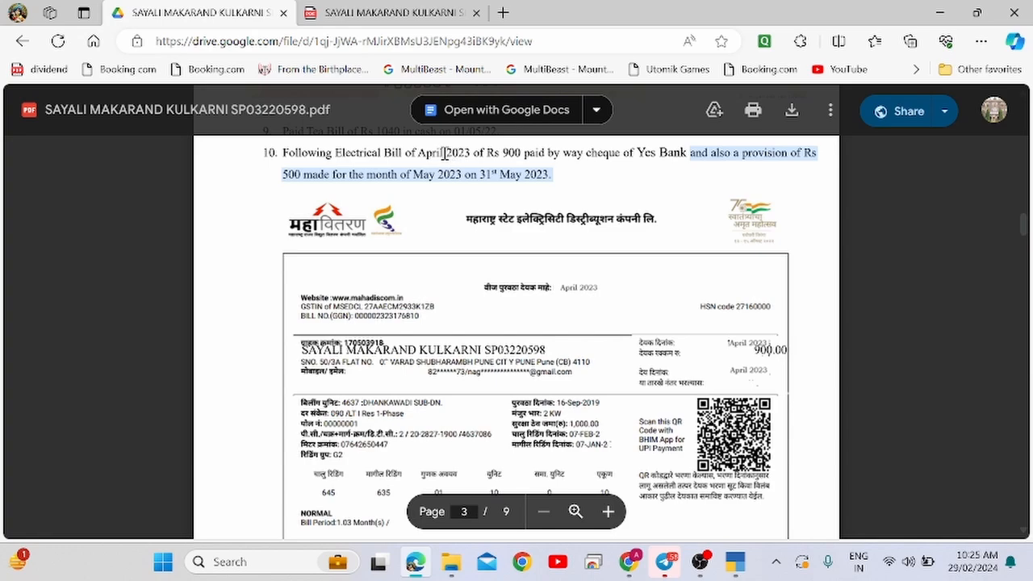
scroll(547, 320, down, 3)
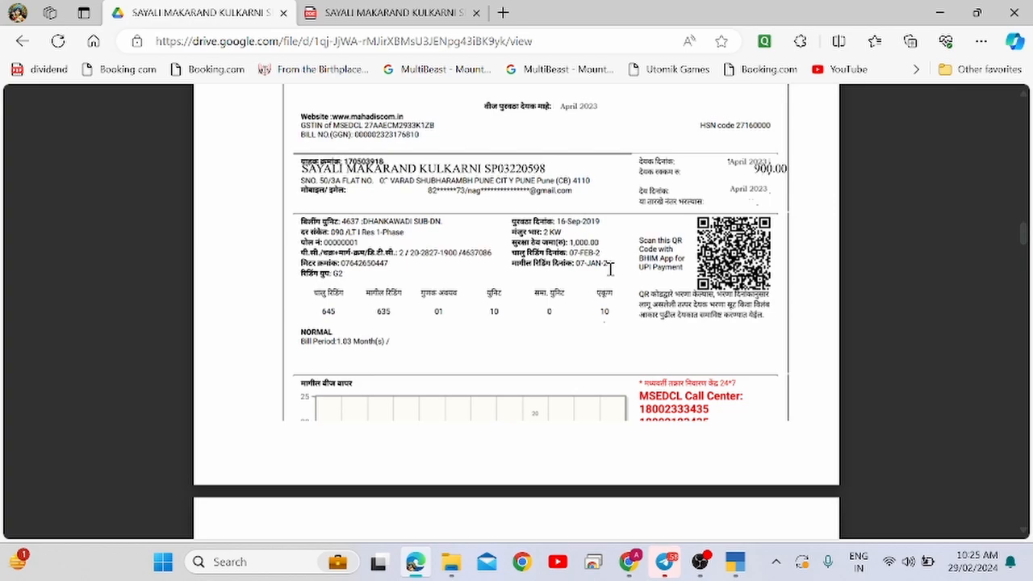
scroll(610, 268, down, 3)
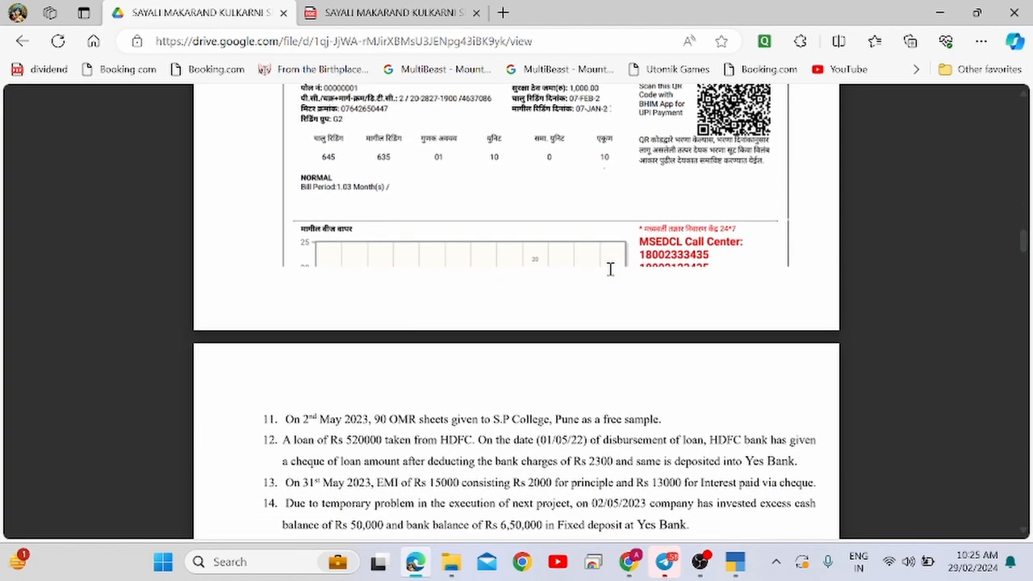
scroll(610, 269, up, 4)
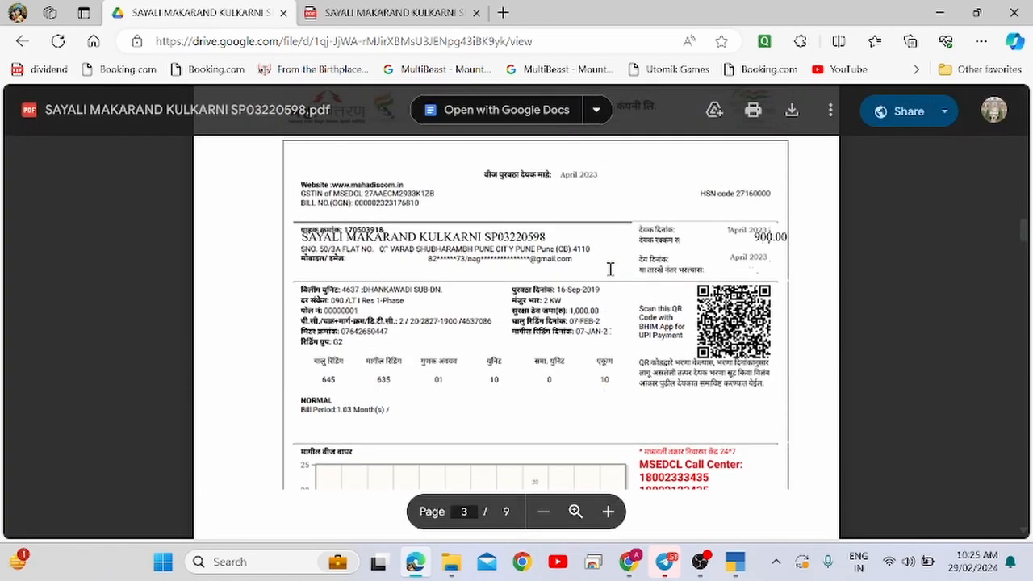
scroll(610, 269, up, 3)
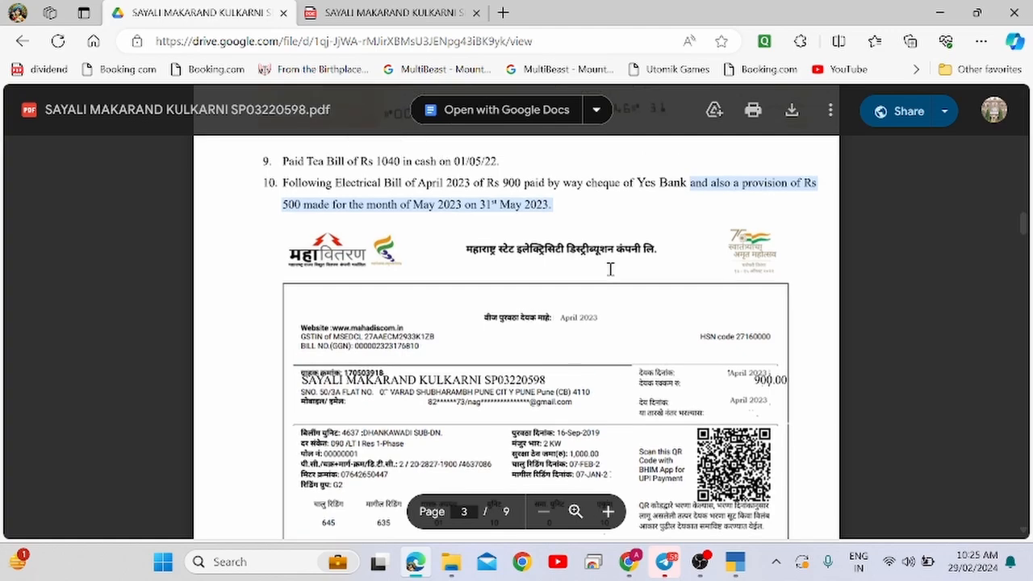
drag(502, 183, 524, 182)
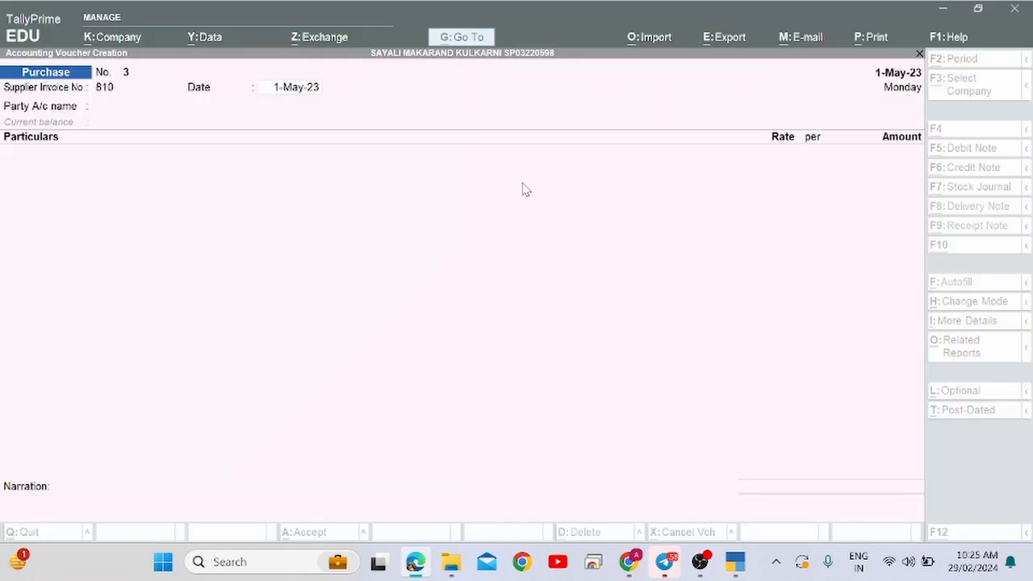
Set the Purchase voucher date to 2-May-23, fixing the mistyped month, and reach Party A/c name.
key(alt+Tab)
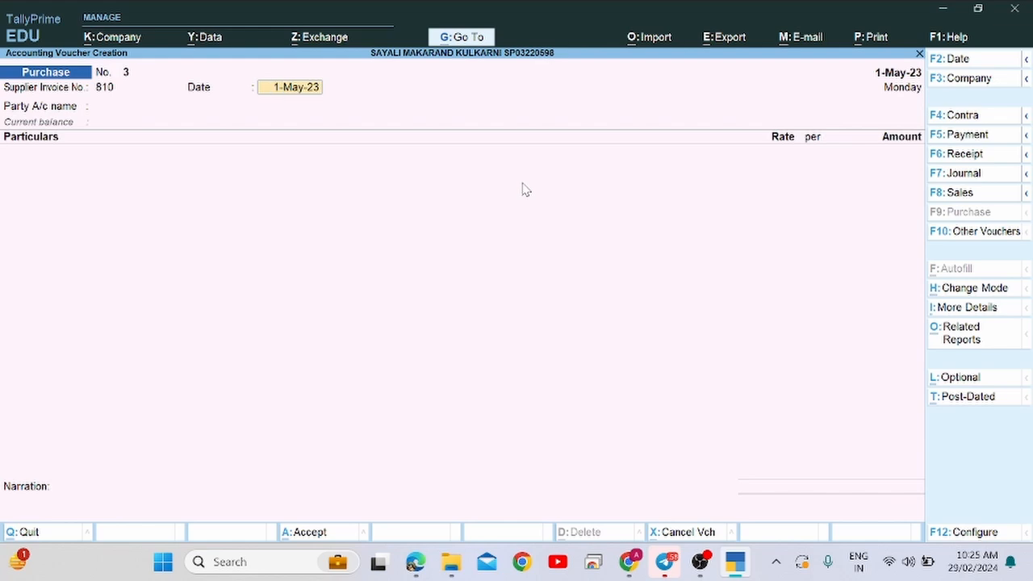
key(F2)
text(2-5)
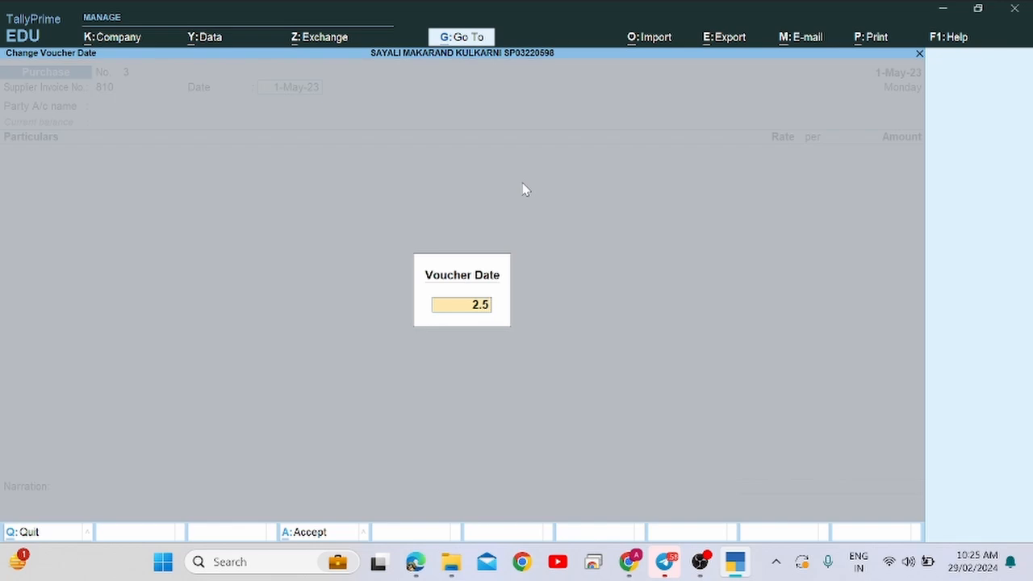
key(Return)
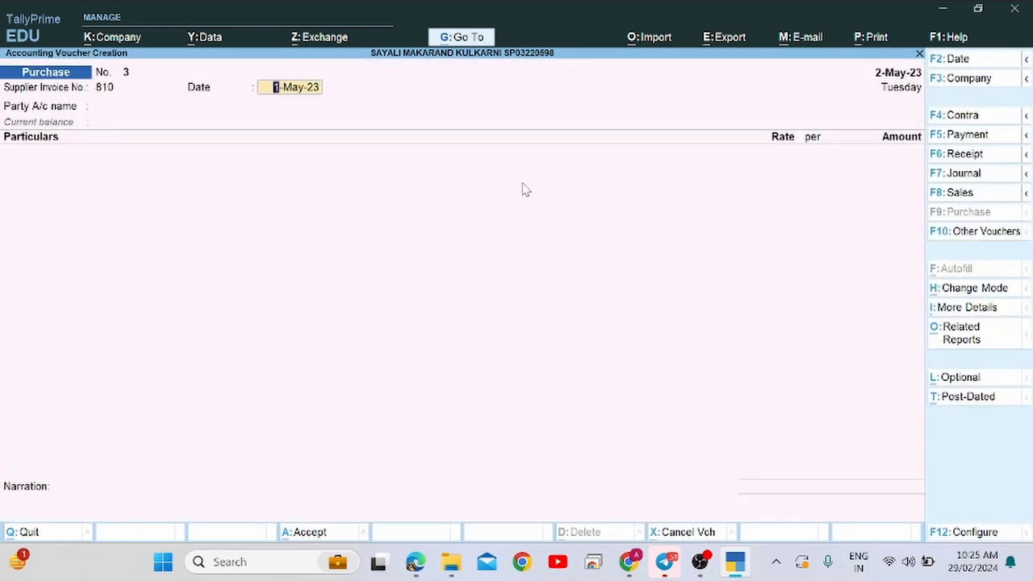
text(2)
text(-4)
key(BackSpace)
key(BackSpace)
text(-5)
key(Return)
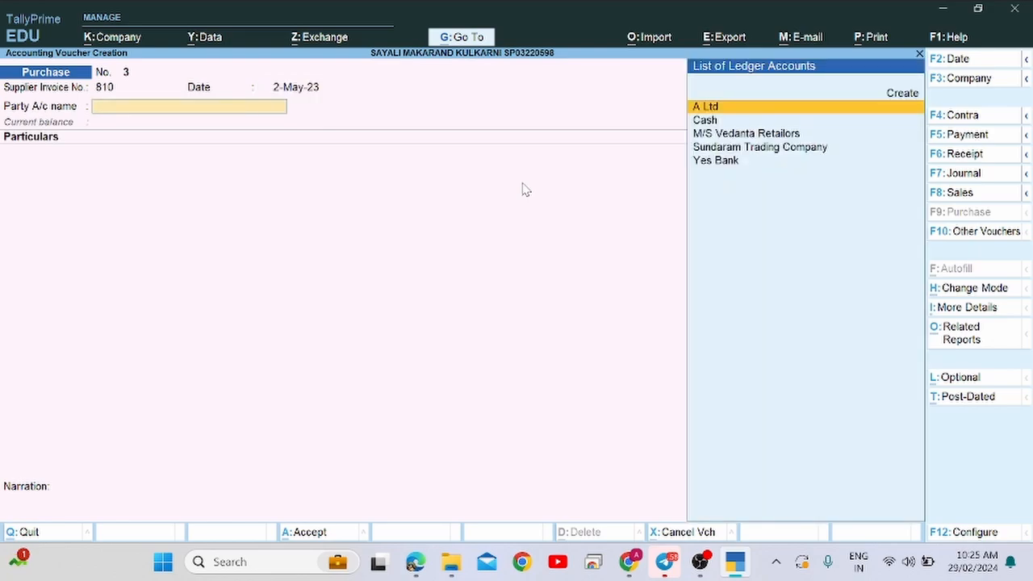
Start a new ledger, abandon it, and try 'Ms' as the party name.
key(alt+c)
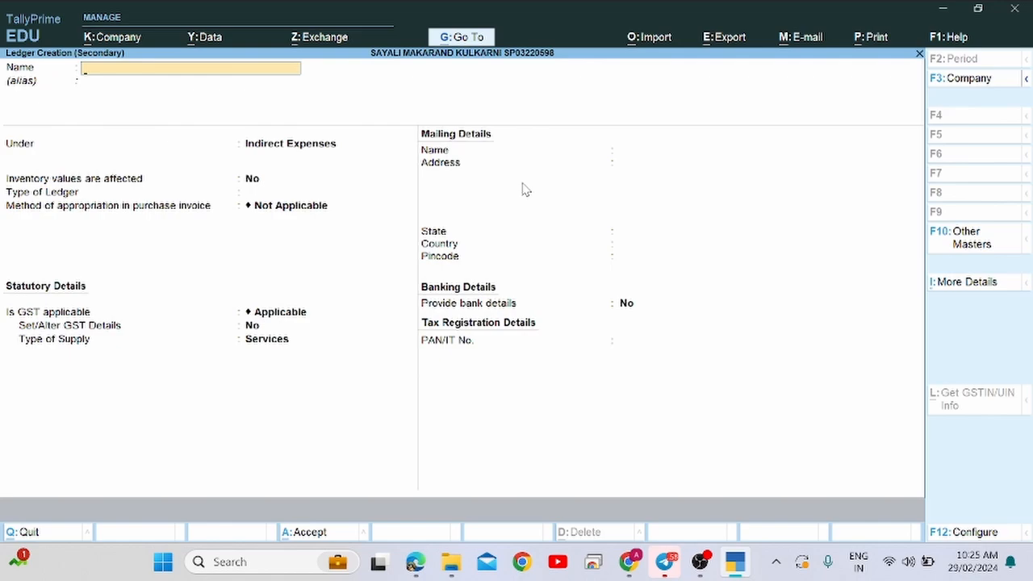
key(Escape)
text(Ms)
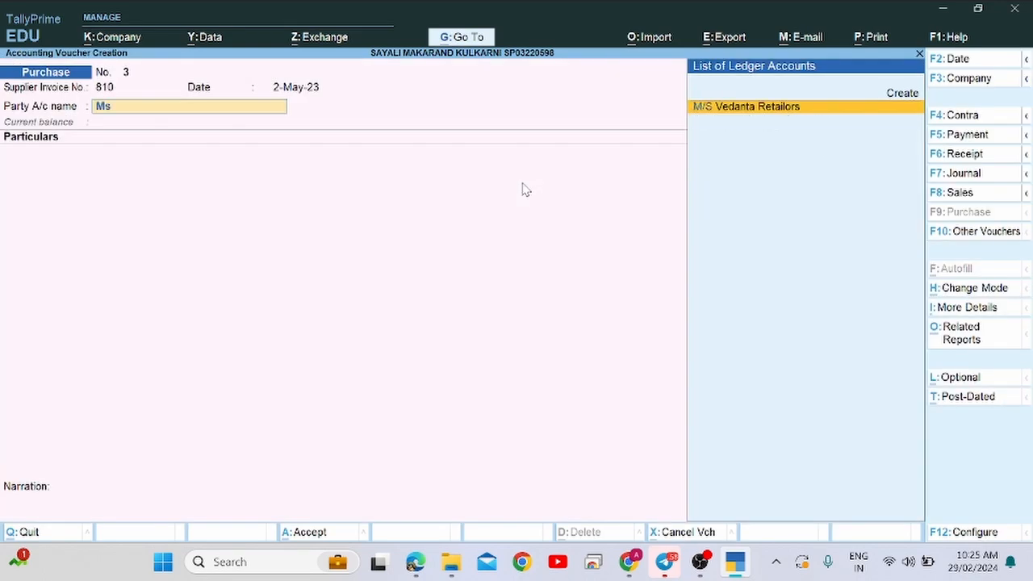
key(BackSpace)
key(BackSpace)
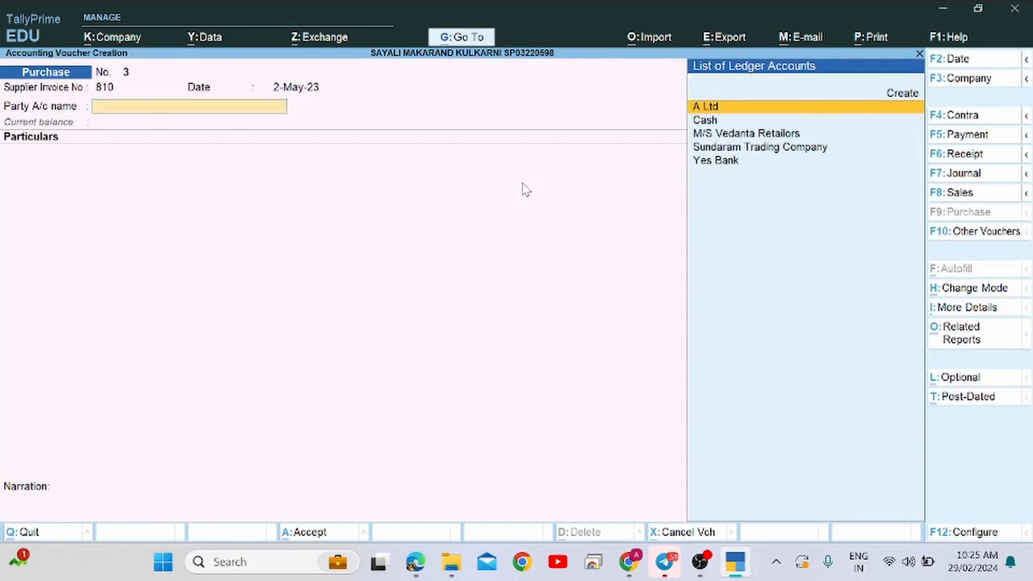
Create ledger MSEB under Sundry Creditors and accept it with its party details.
key(alt+c)
text(MSE)
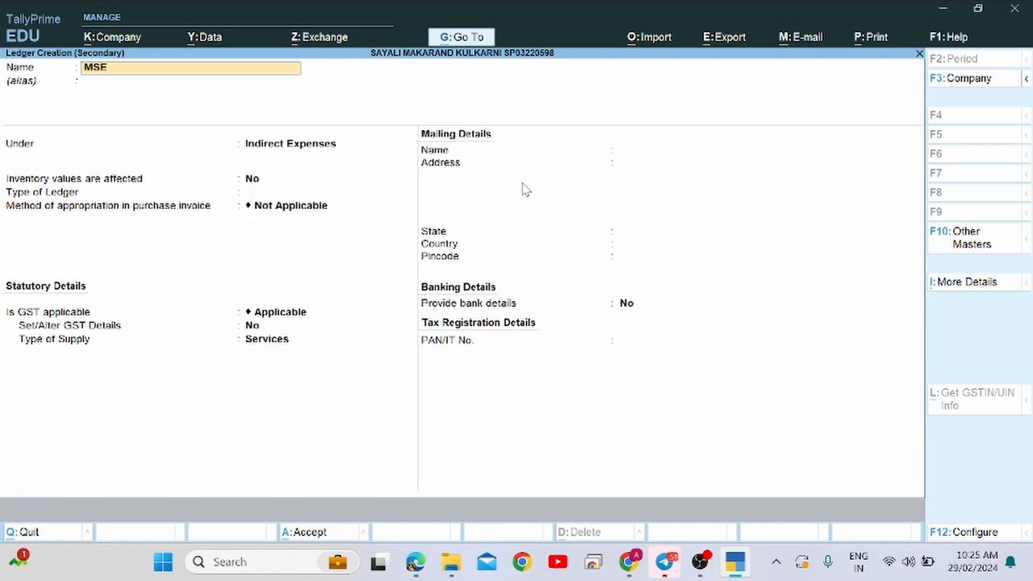
text(B)
key(Return)
key(Return)
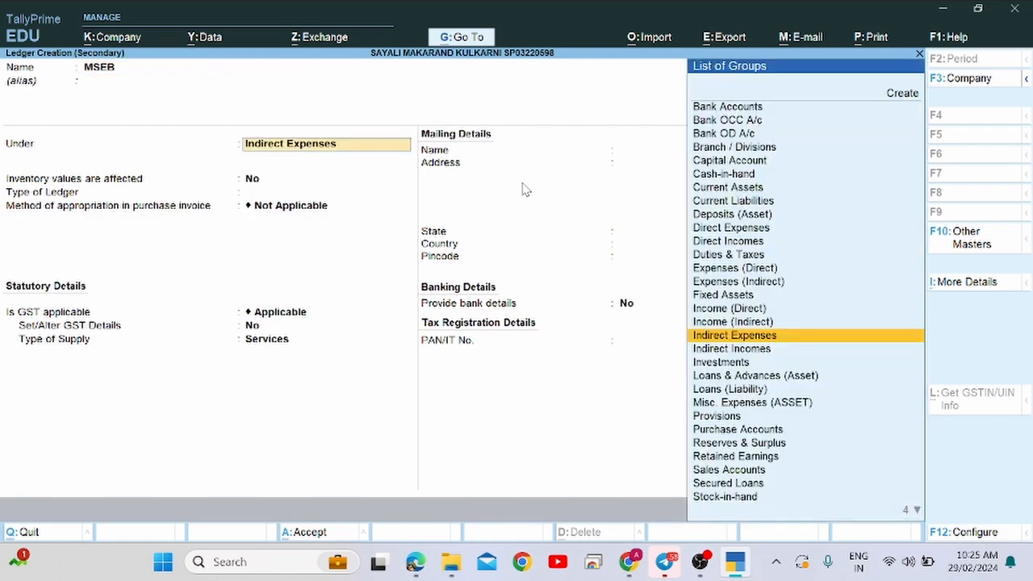
text(Su)
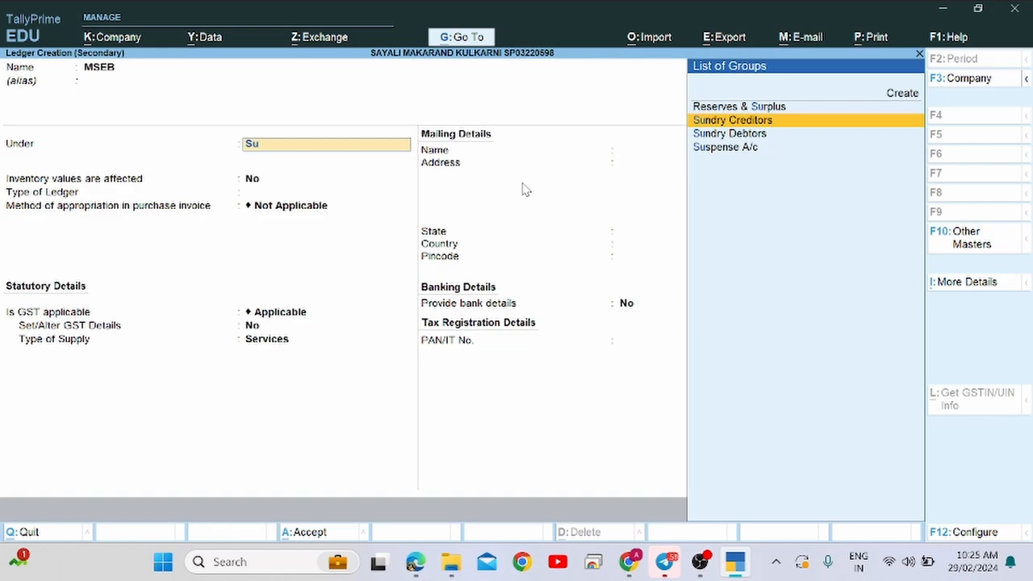
key(Return)
key(Return)
key(Return)
key(Return)
key(Return)
key(Return)
key(Return)
key(Return)
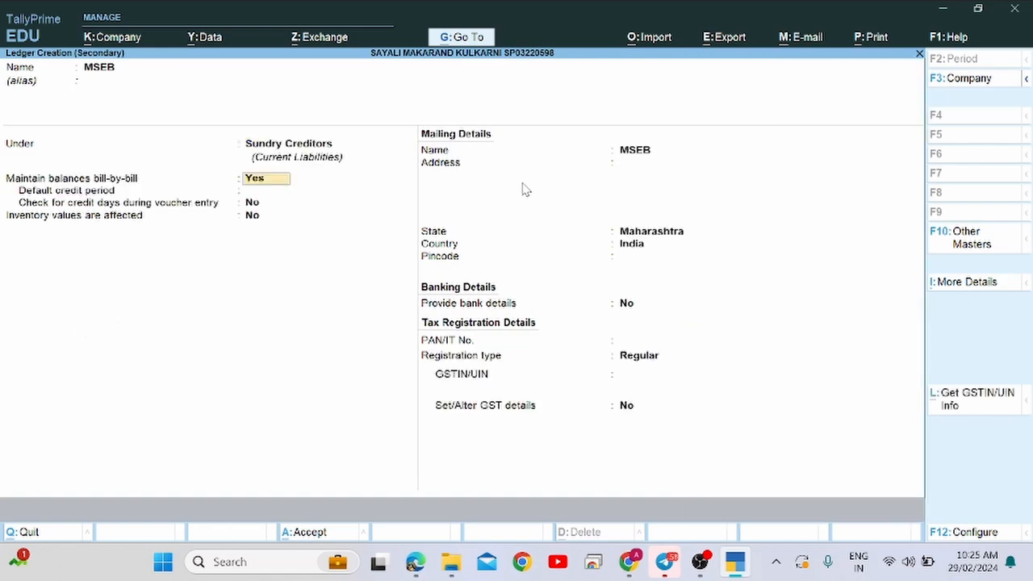
key(Return)
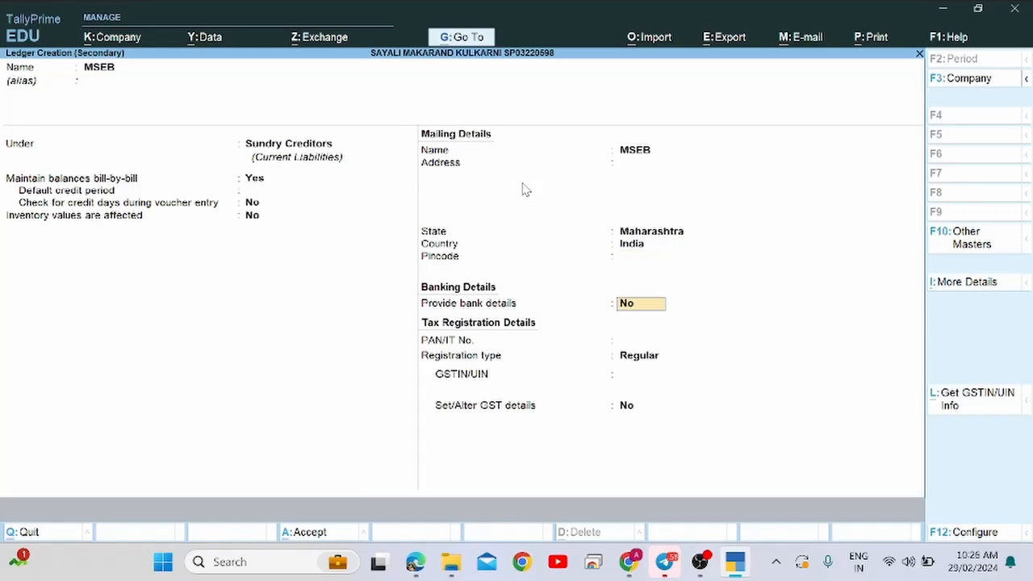
key(ctrl+a)
key(ctrl+a)
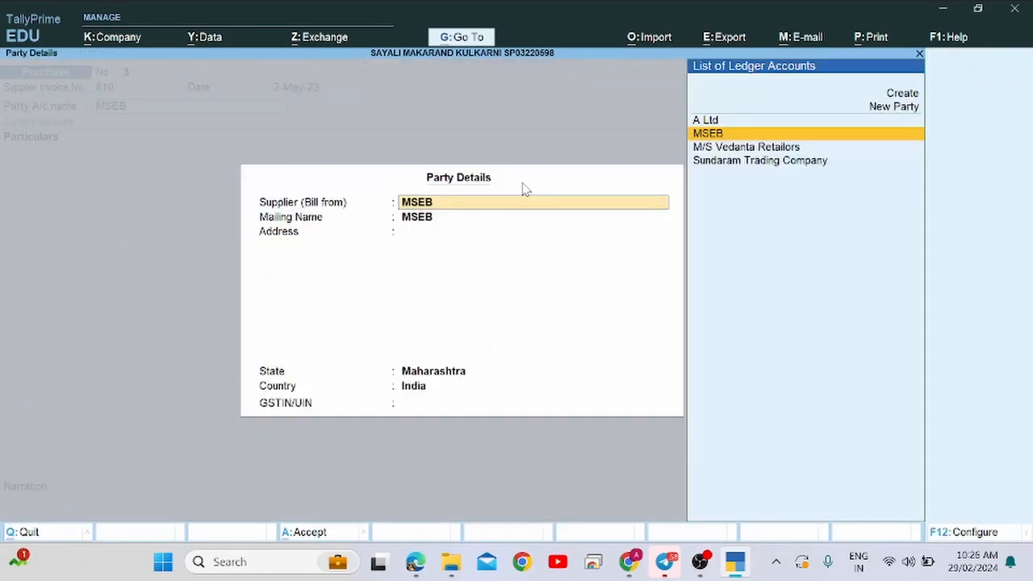
key(Return)
key(Return)
key(ctrl+a)
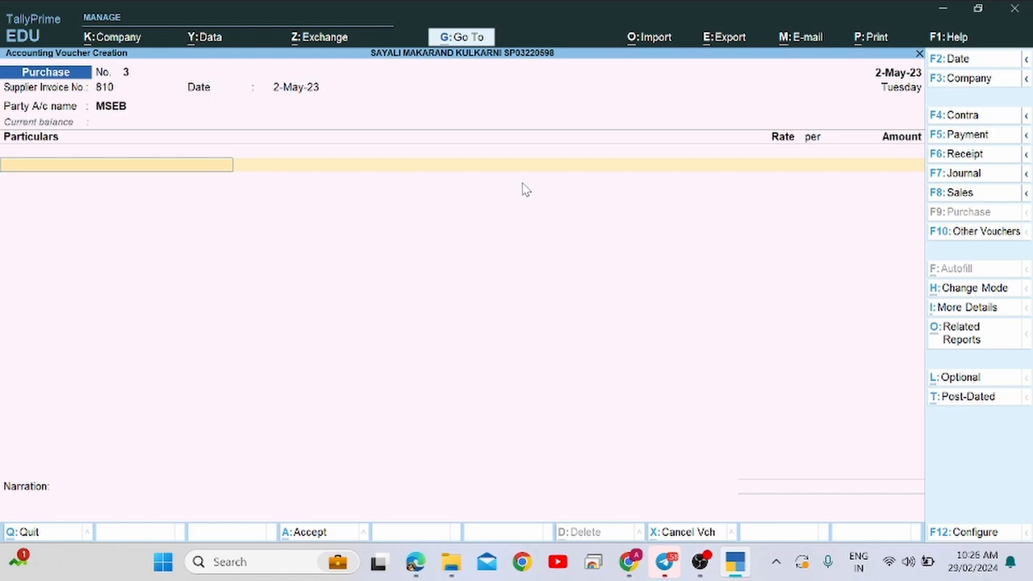
Type 'ele' in Particulars, find no electricity ledger, and check the bill PDF.
text(ele)
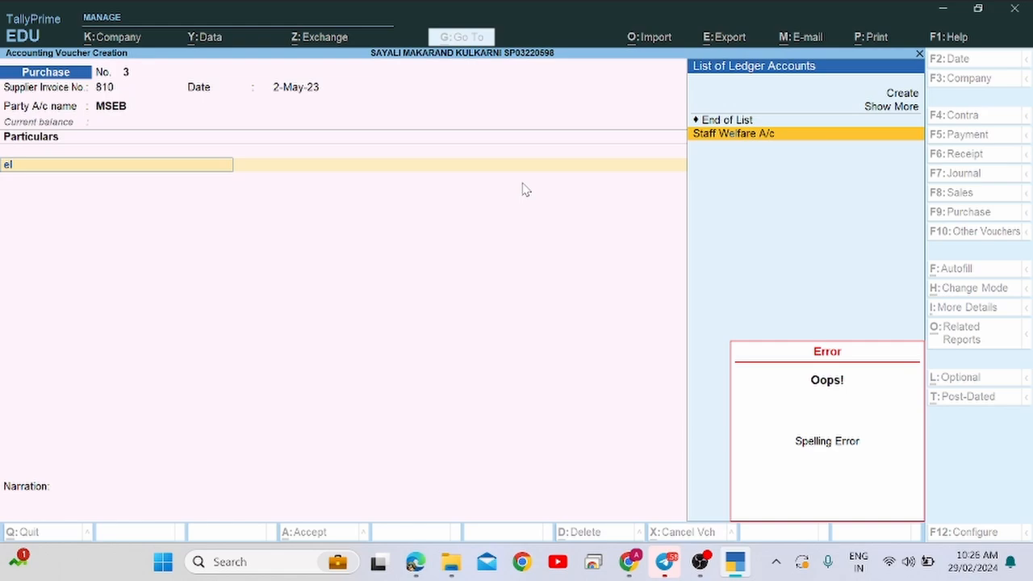
key(alt+Tab)
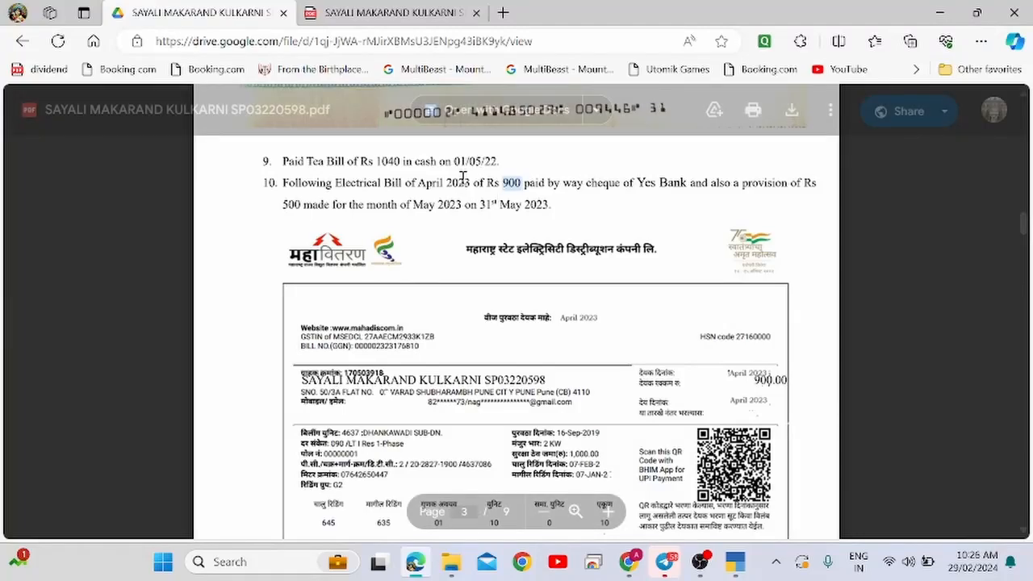
Select the word 'Electrical' in item 10 and go back to the Purchase voucher.
drag(335, 184, 381, 180)
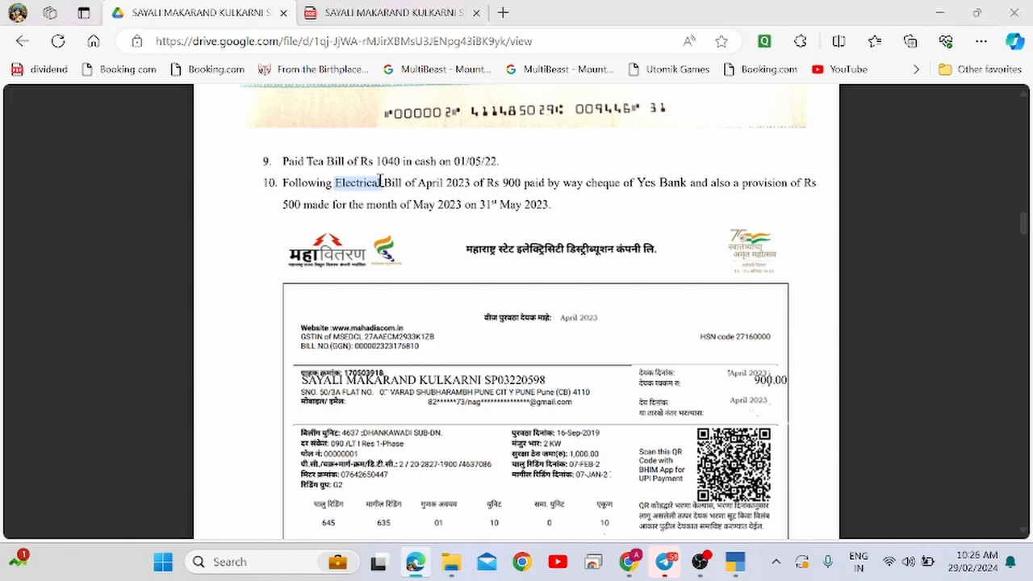
key(alt+Tab)
Create ledger 'Electricity Bill A/c' under Indirect Expenses, building the name from pasted 'Electrical'.
key(alt+c)
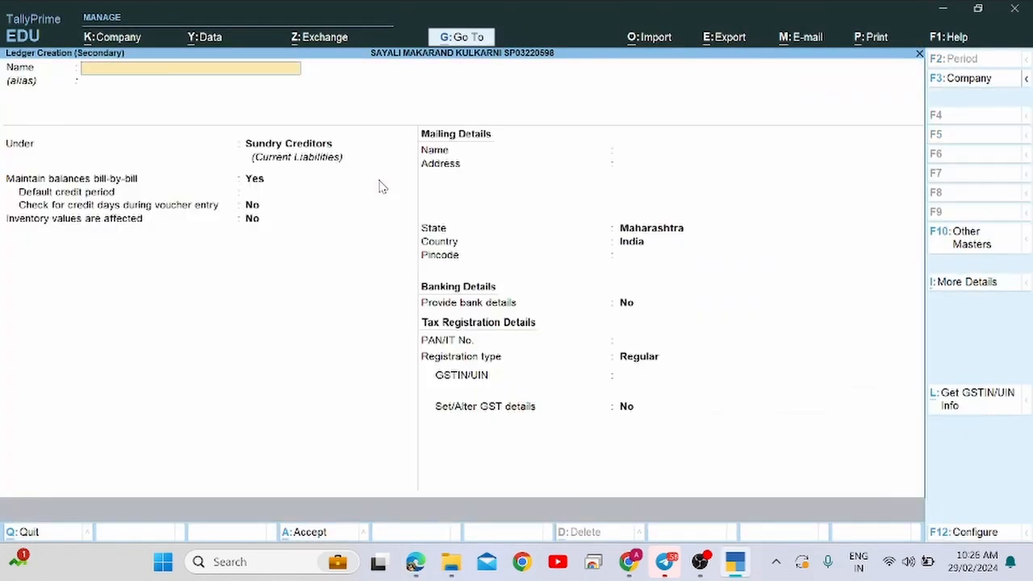
key(ctrl+alt+v)
key(BackSpace)
key(BackSpace)
text(city Bill A/c)
key(Return)
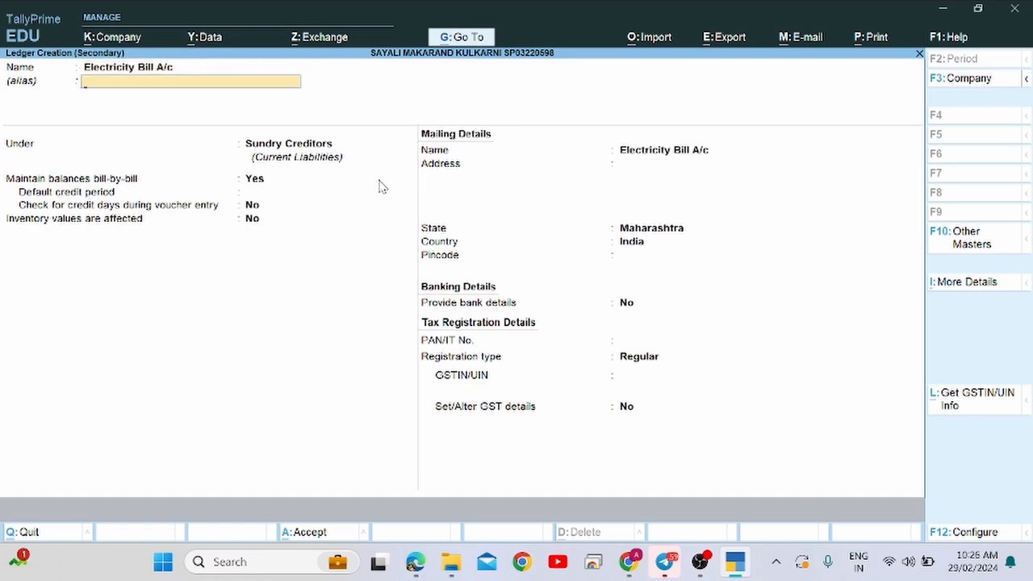
key(Return)
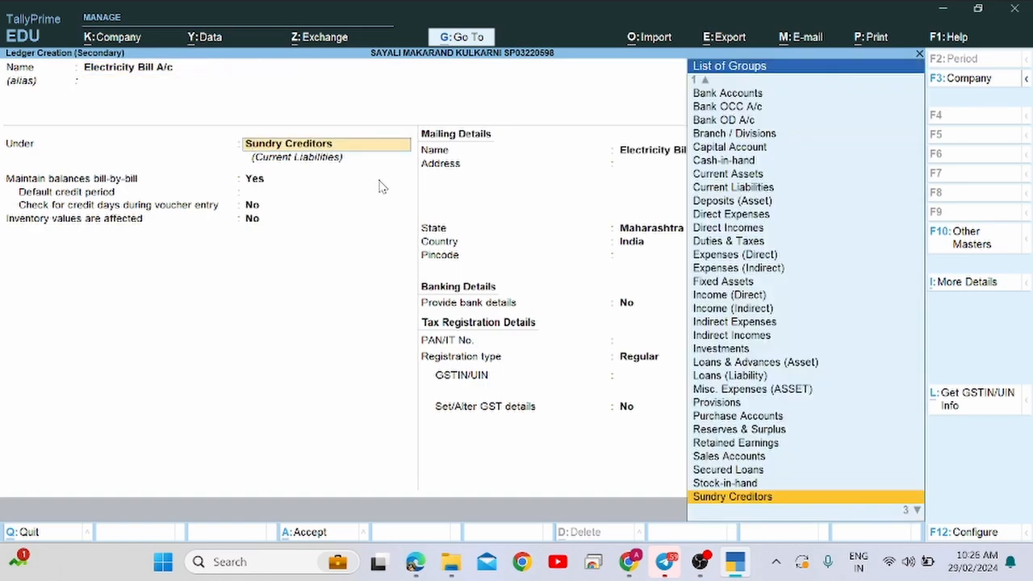
text(Ind)
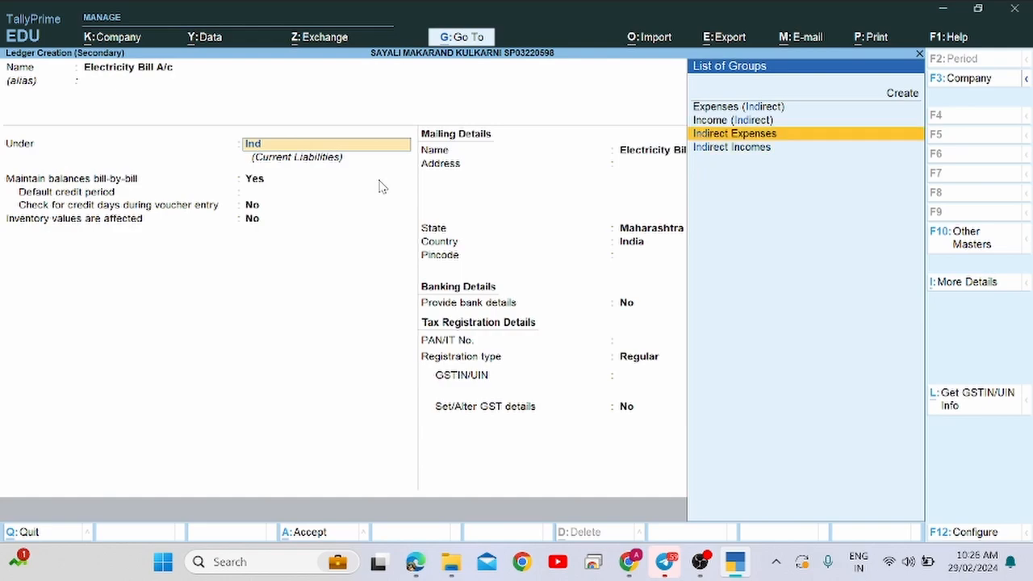
key(Return)
key(Return)
key(Return)
key(Return)
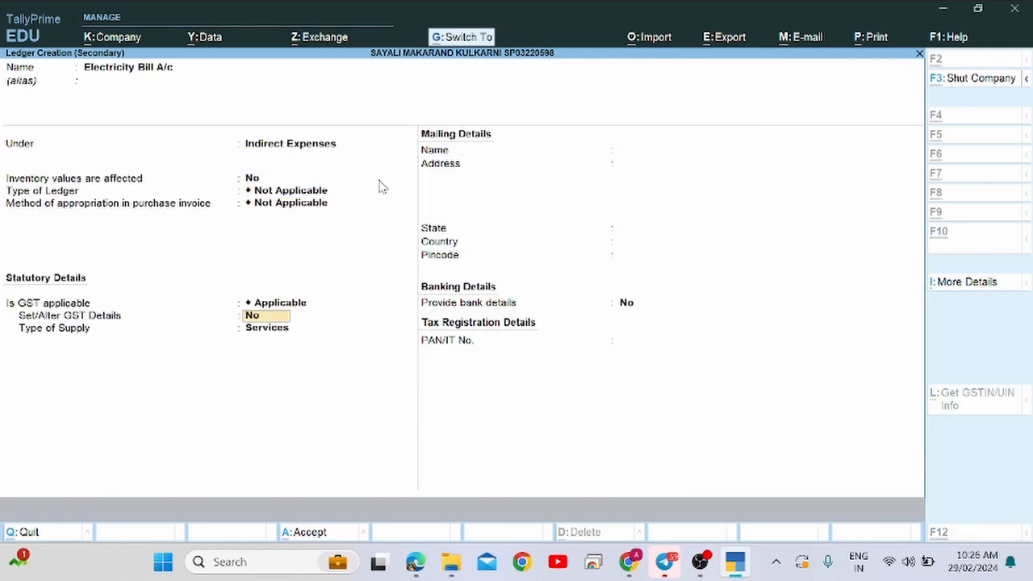
key(ctrl+a)
key(alt+Tab)
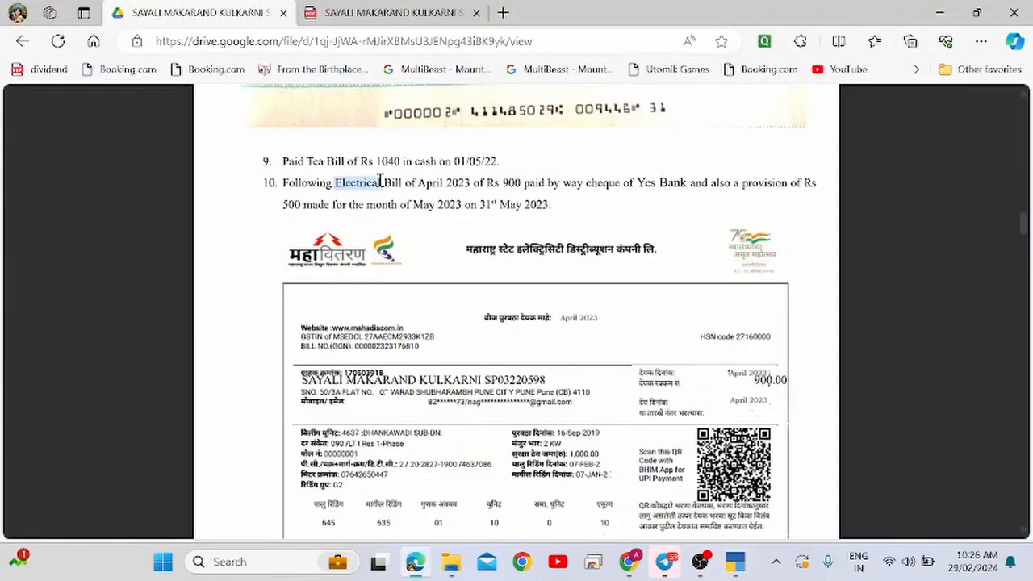
Enter 900 against Electricity Bill A/c and move through to the narration of voucher No. 3.
key(alt+Tab)
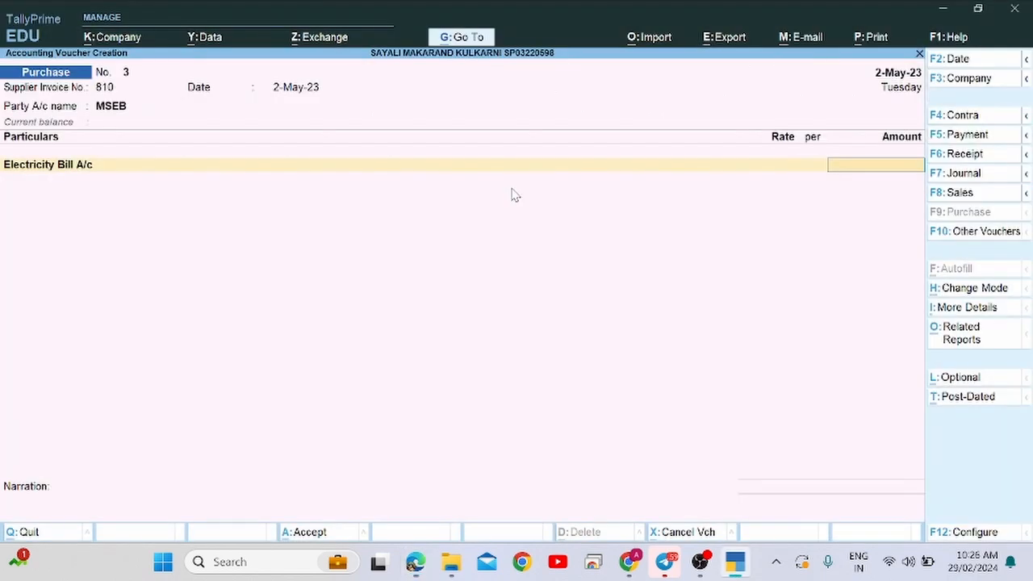
text(900)
key(Return)
key(Return)
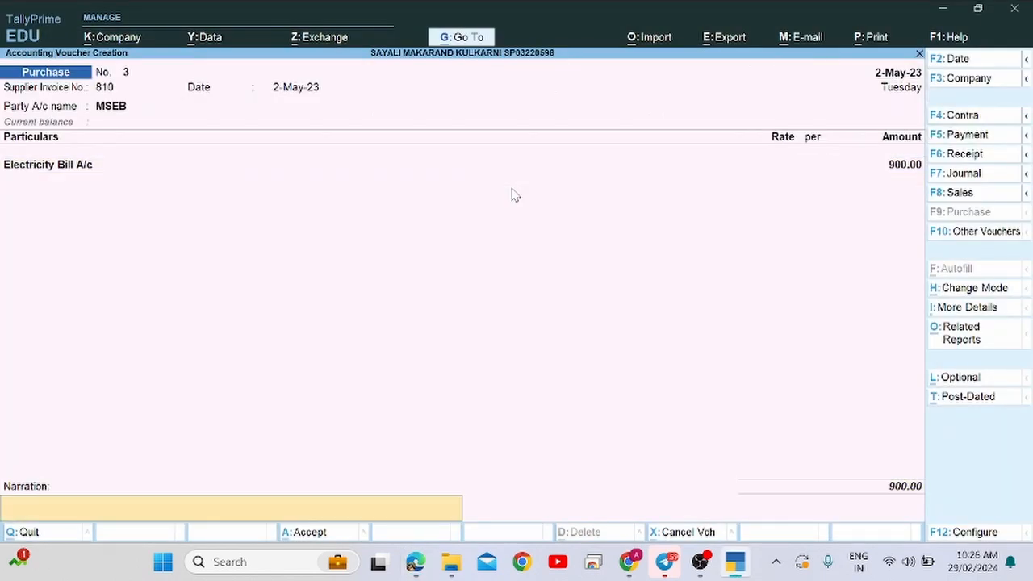
key(BackSpace)
key(BackSpace)
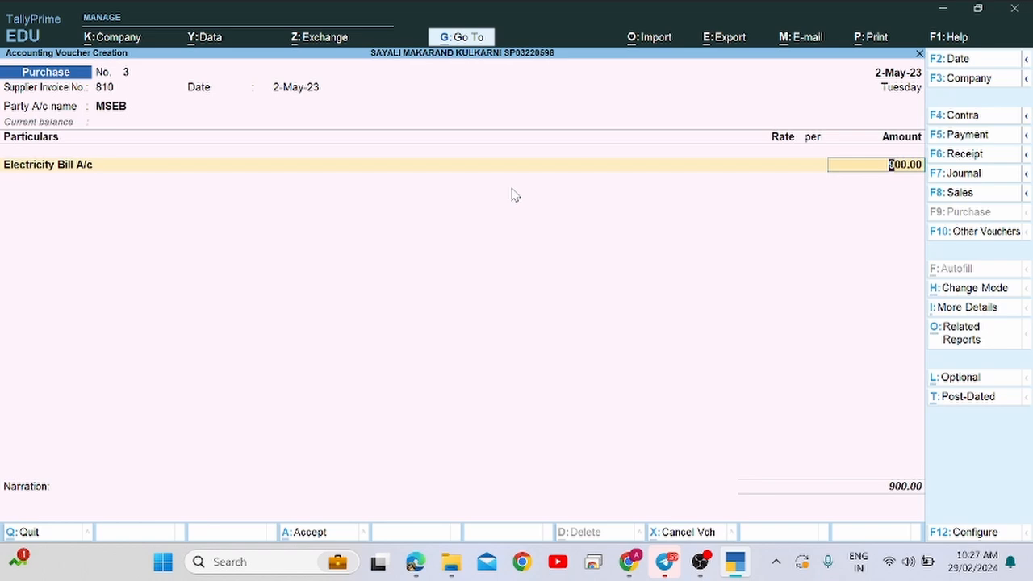
key(Return)
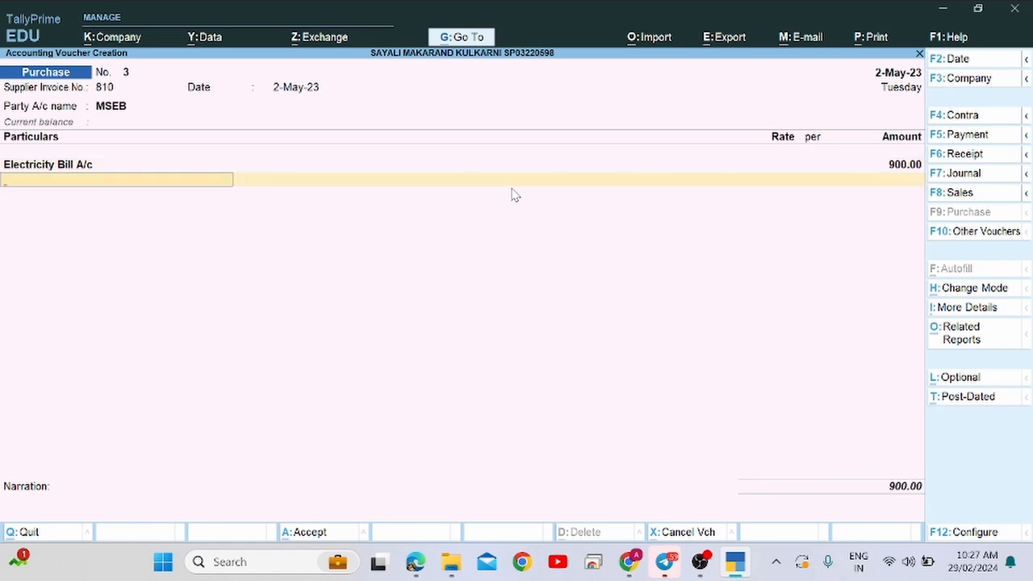
key(Return)
key(Return)
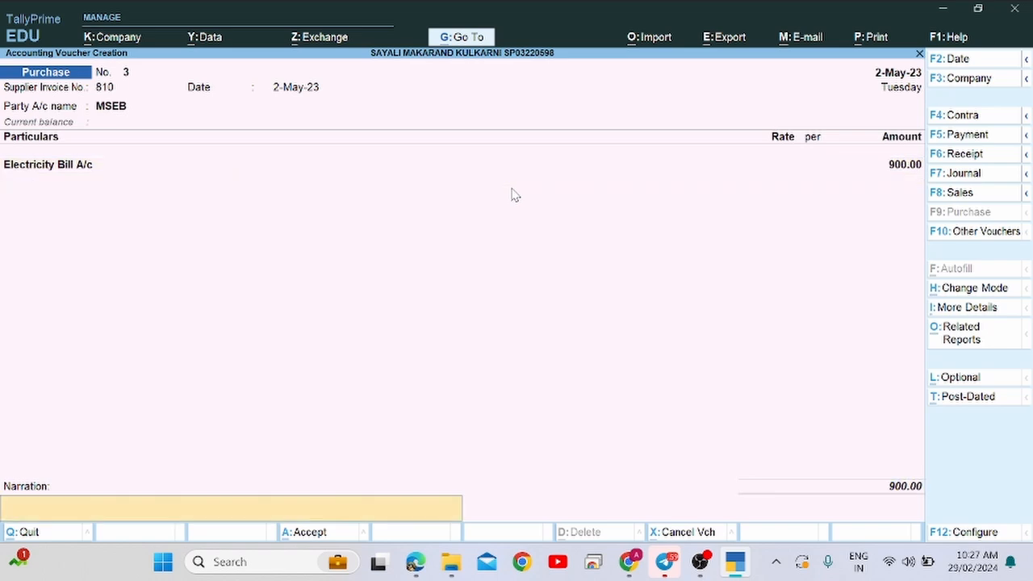
key(Return)
key(Return)
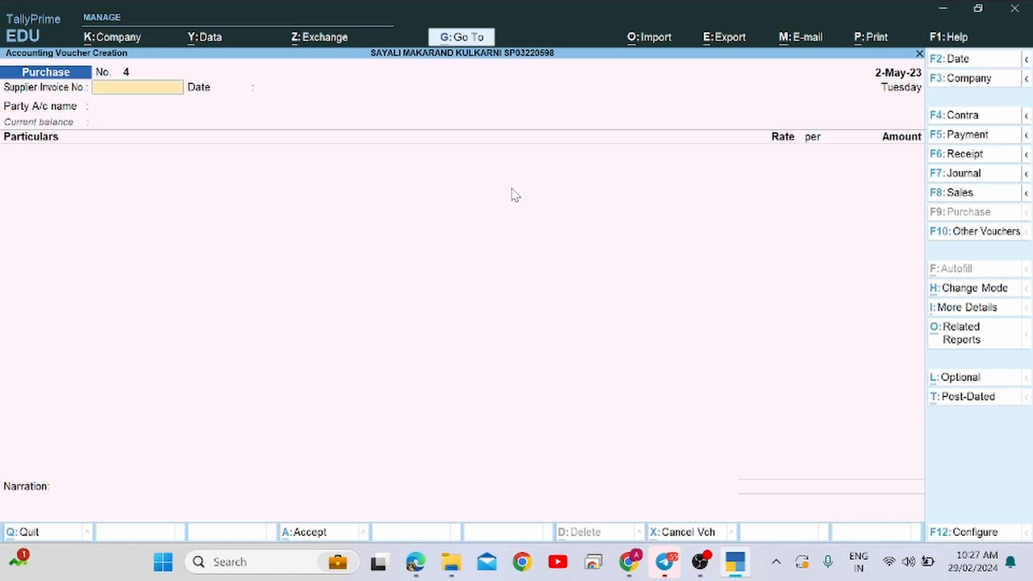
key(alt+Tab)
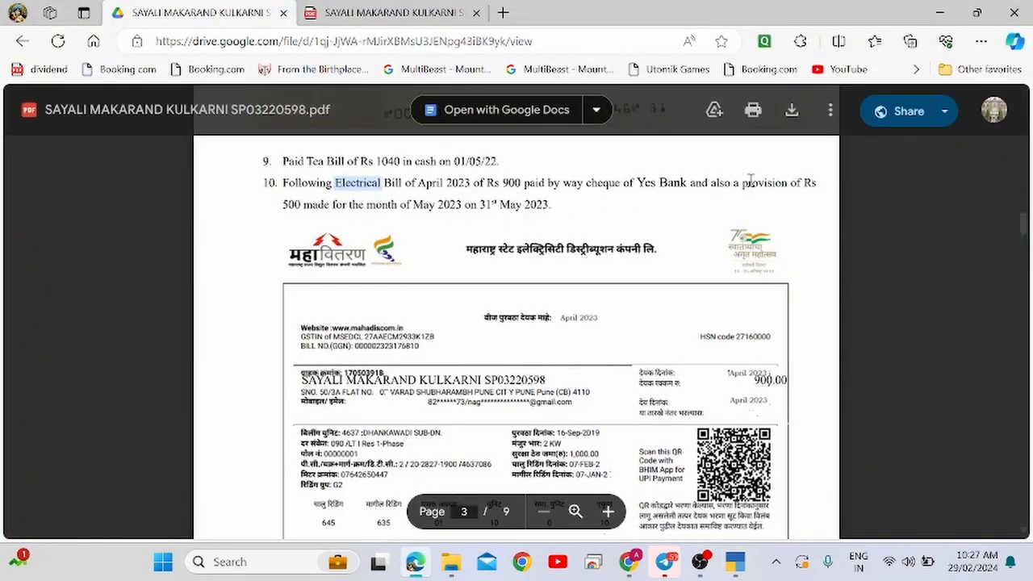
click(303, 204)
drag(304, 204, 525, 218)
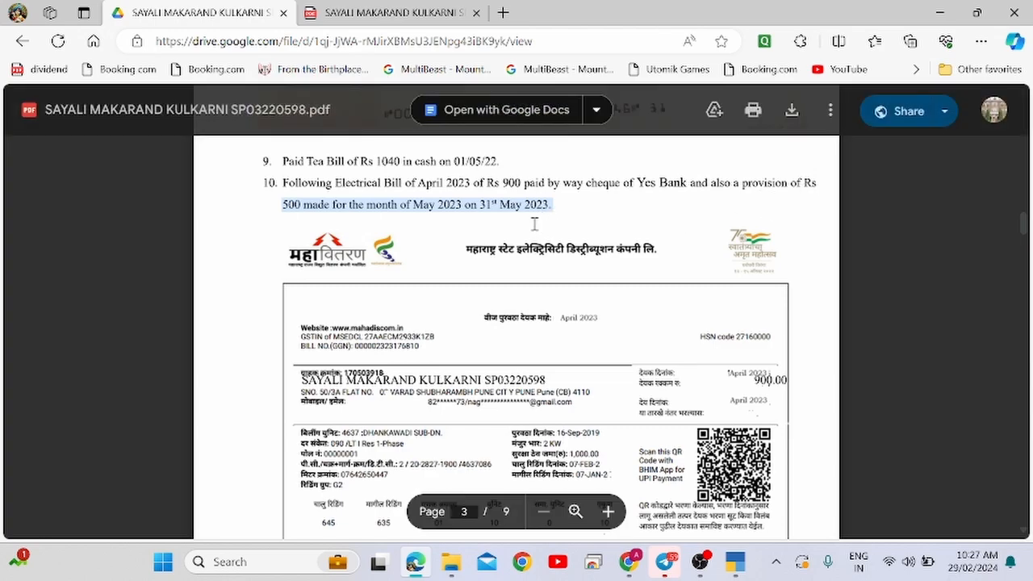
key(alt+Tab)
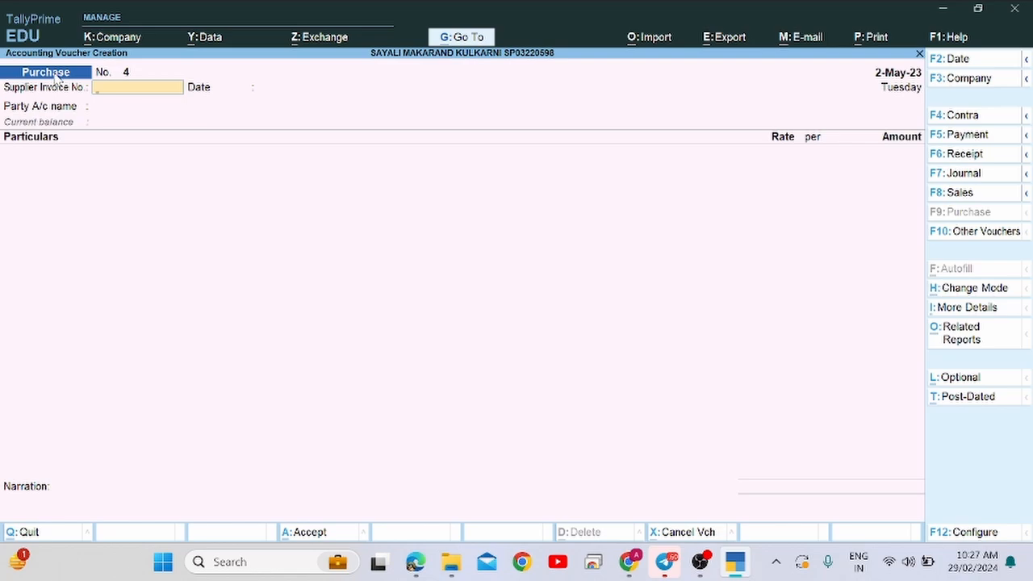
key(alt+Tab)
key(alt+Tab)
key(alt+Tab)
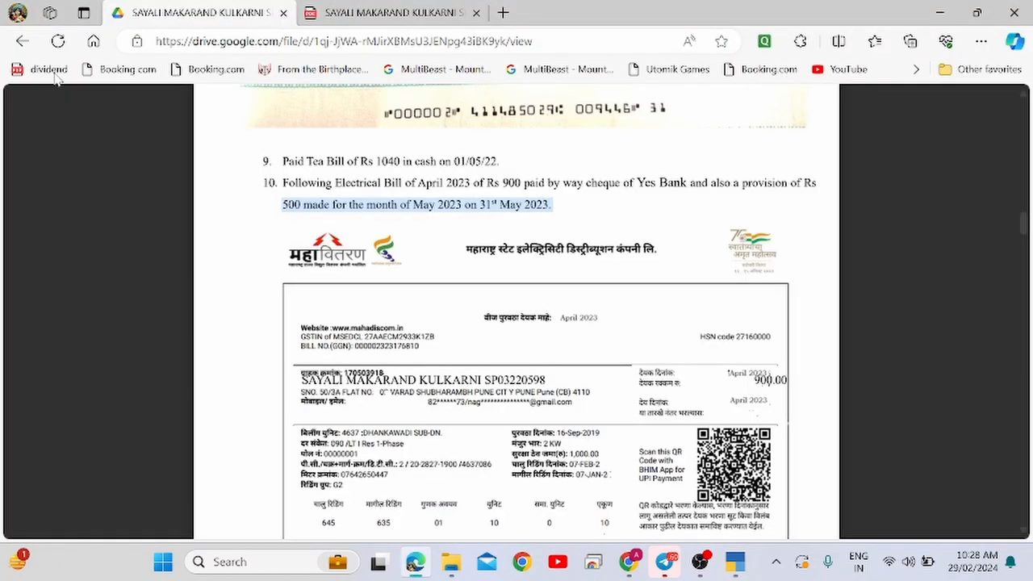
key(alt+Tab)
key(alt+Tab)
key(alt+Tab)
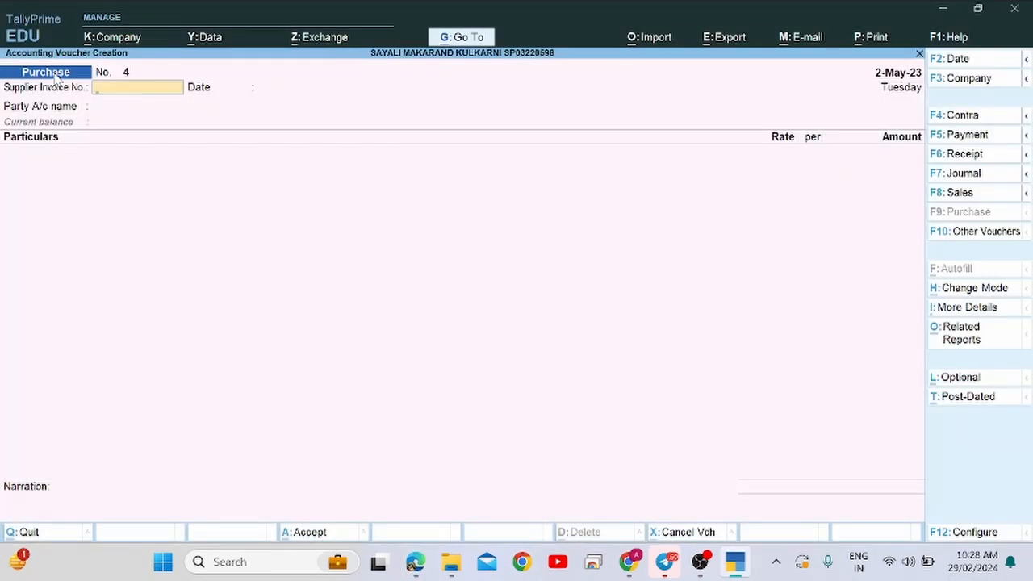
key(alt+Tab)
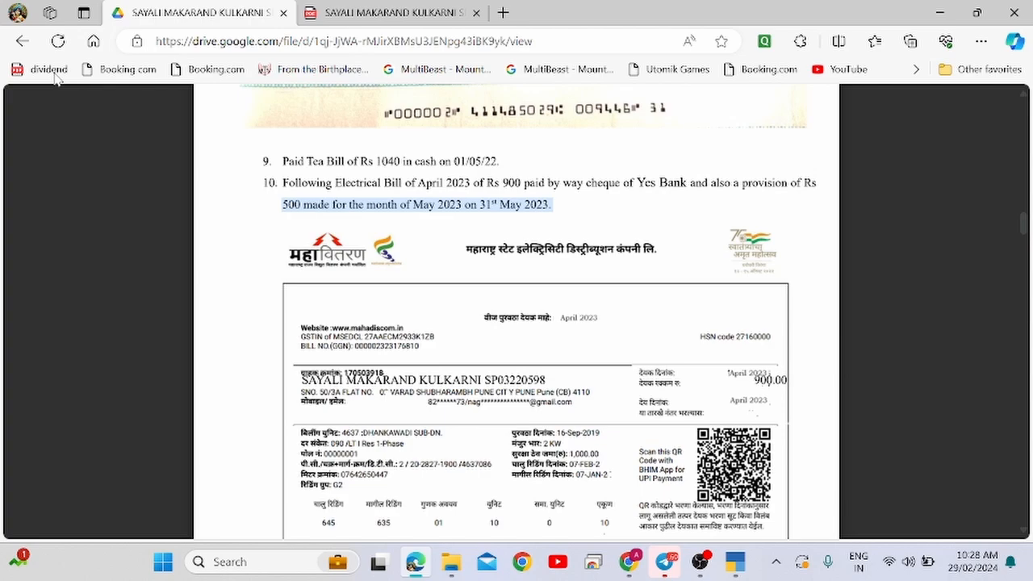
key(alt+Tab)
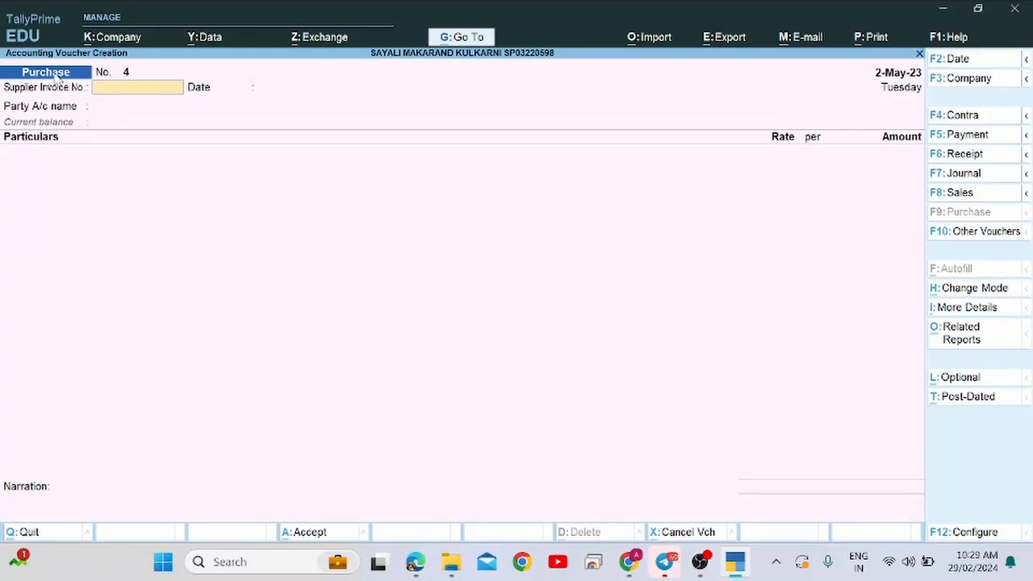
Date the voucher 31-May-23, switch it to Journal, and highlight 'made for' in the PDF.
key(F2)
text(31.)
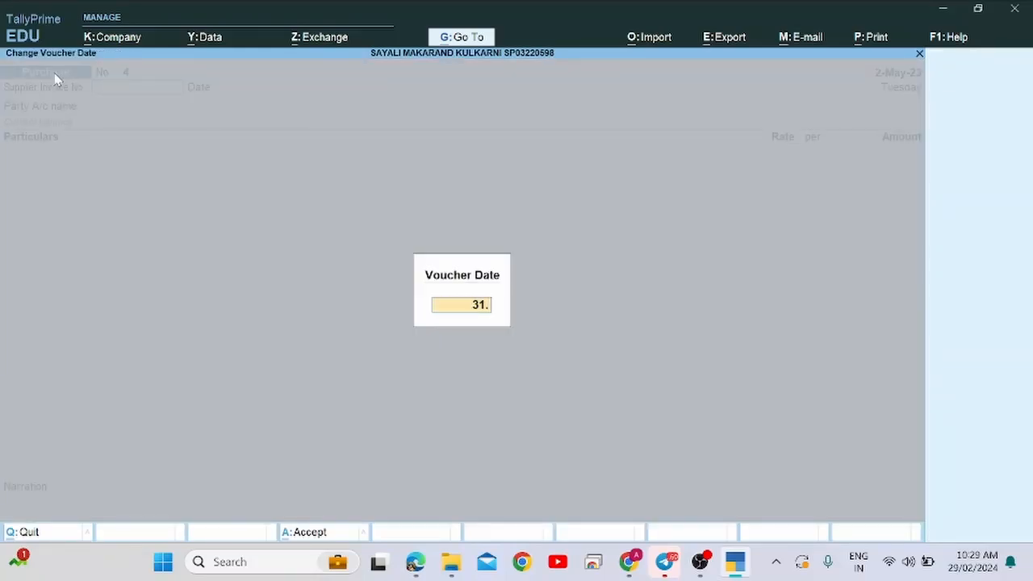
key(Return)
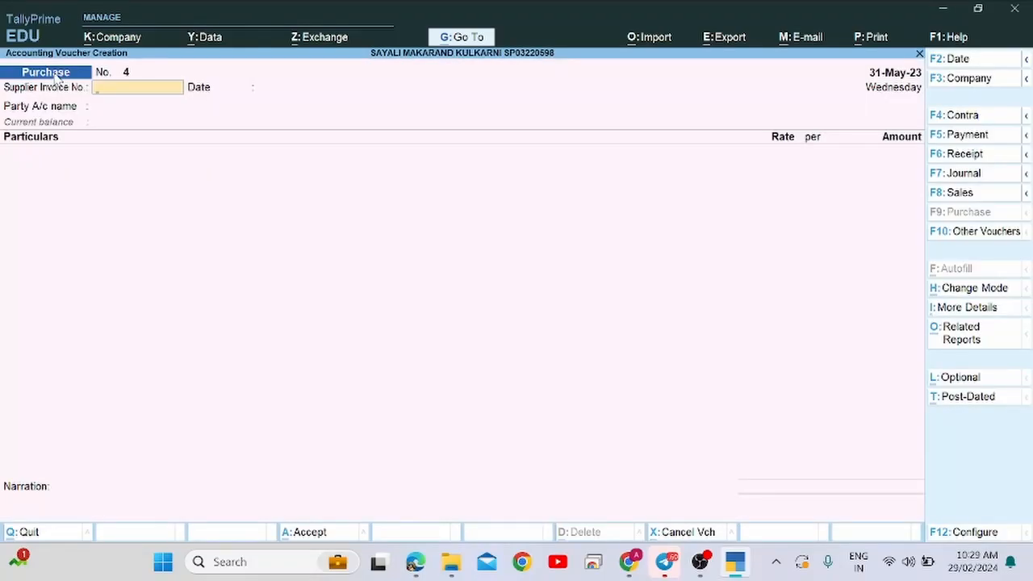
key(F7)
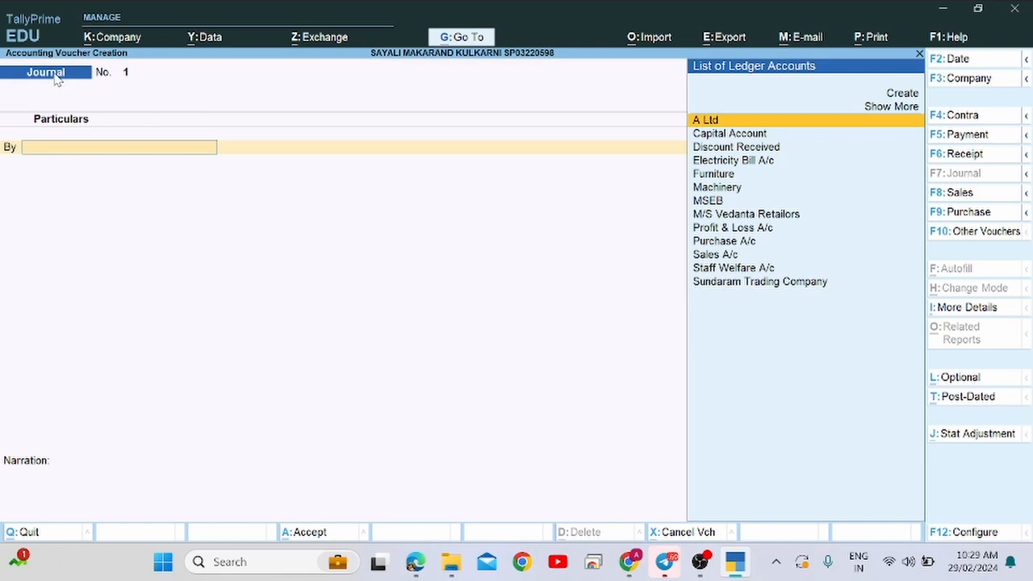
key(alt+Tab)
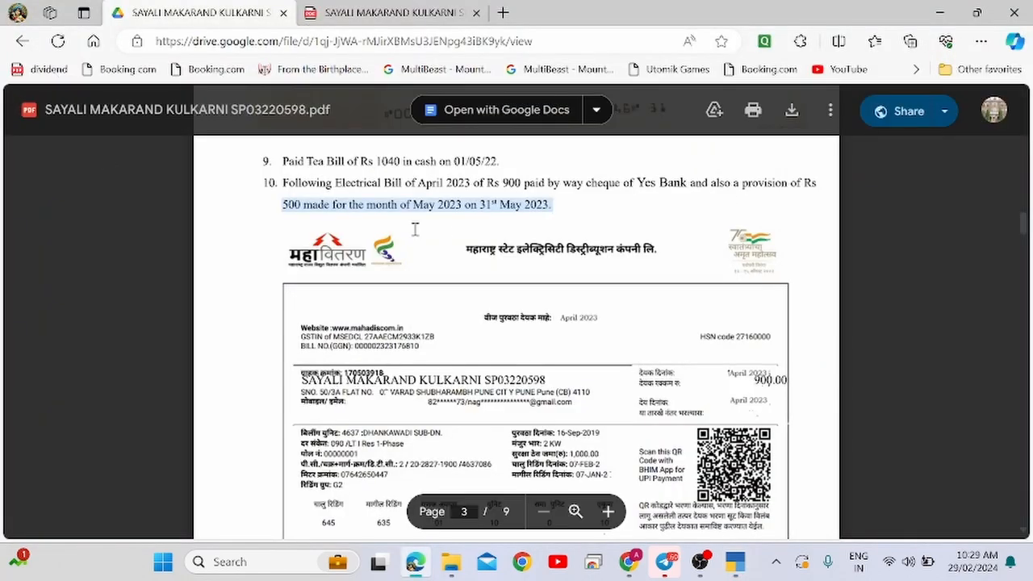
drag(303, 204, 349, 204)
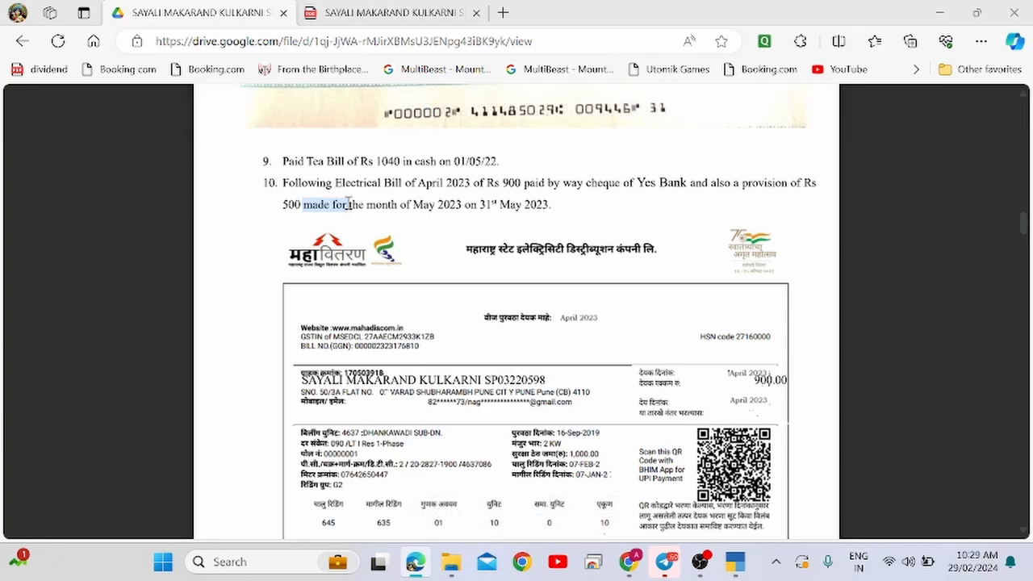
key(alt+Tab)
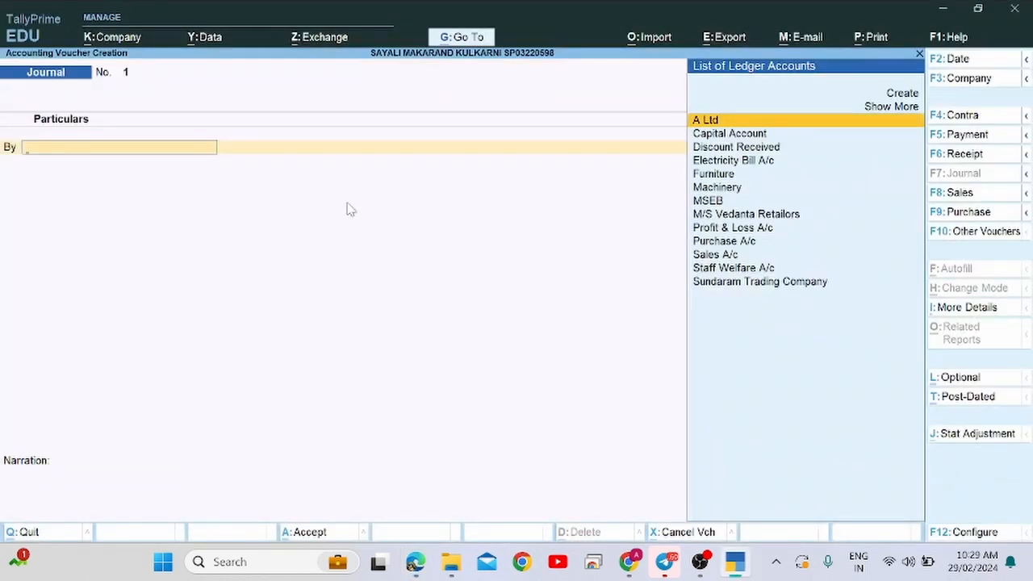
Select Electricity Bill A/c on the By line and compare against the assignment PDF.
text(El)
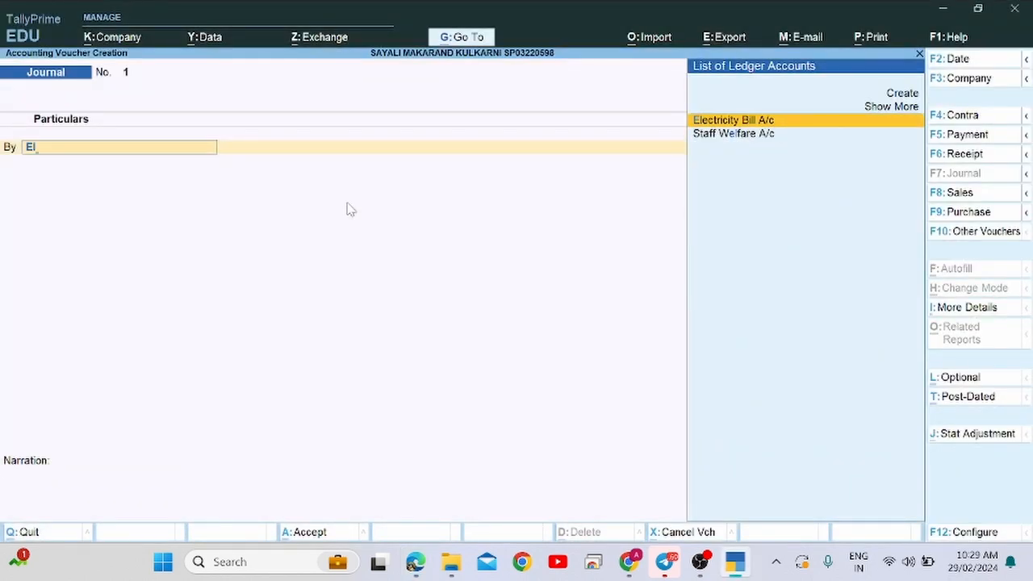
key(Return)
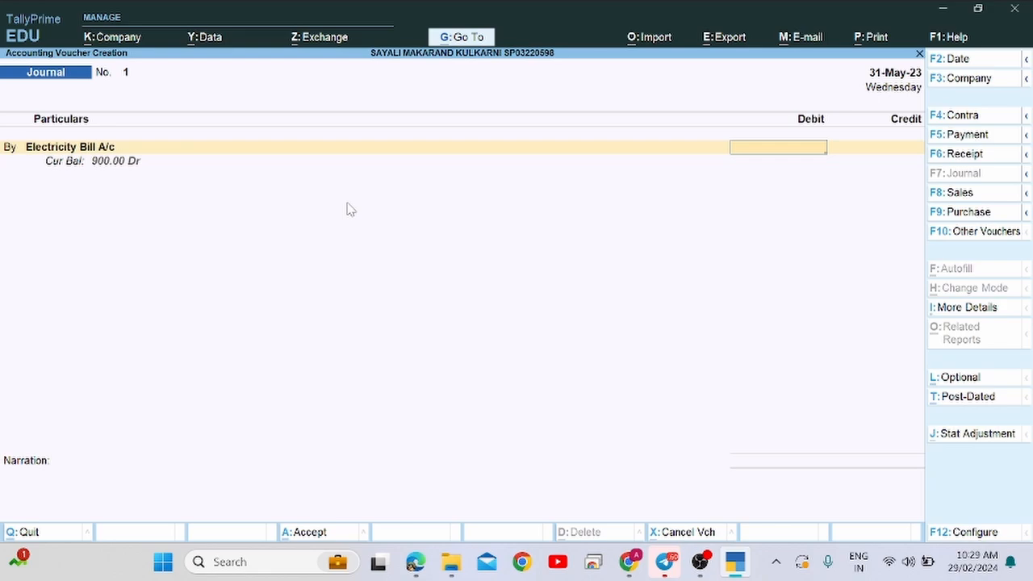
key(alt+Tab)
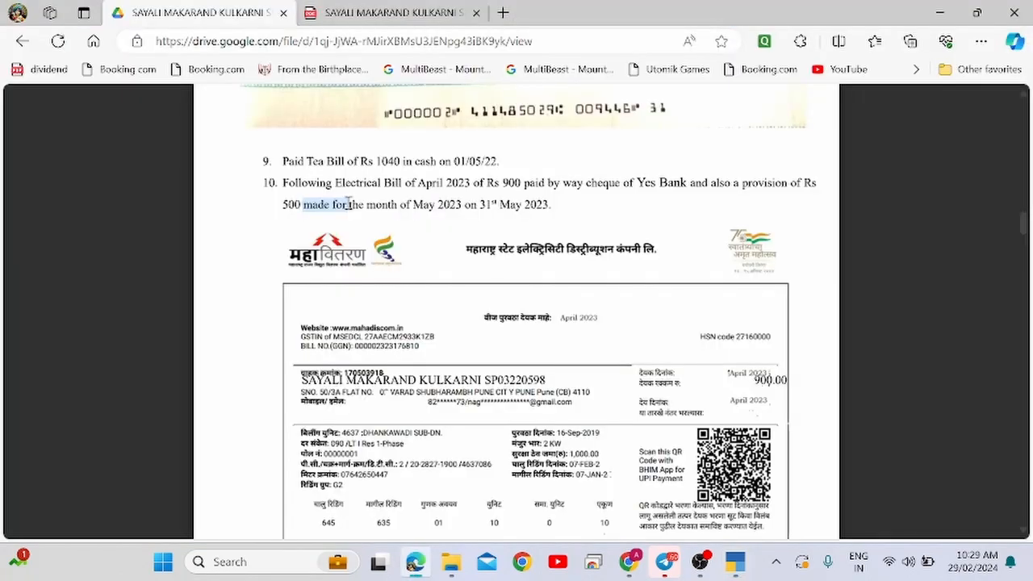
key(alt+Tab)
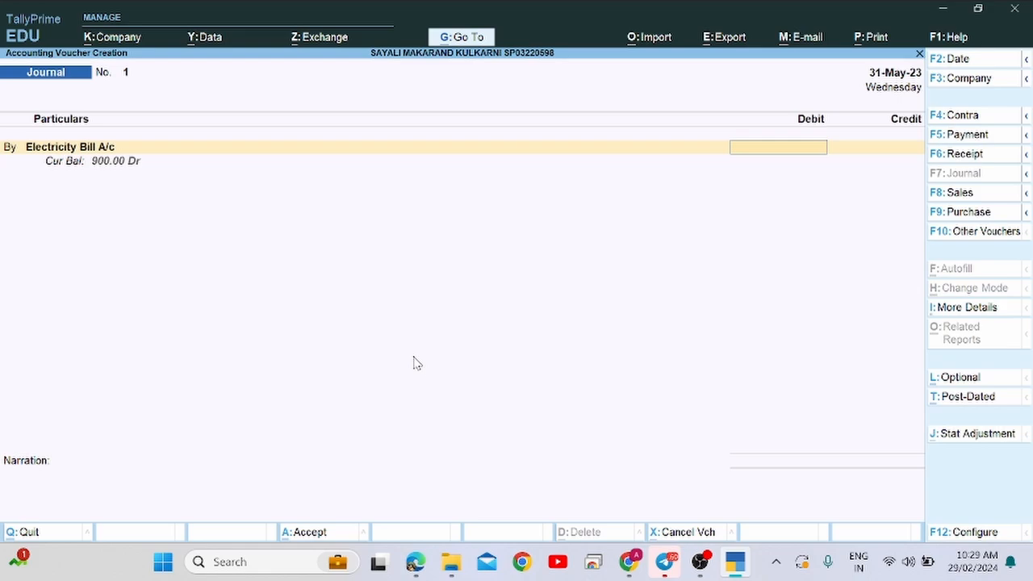
key(alt+Tab)
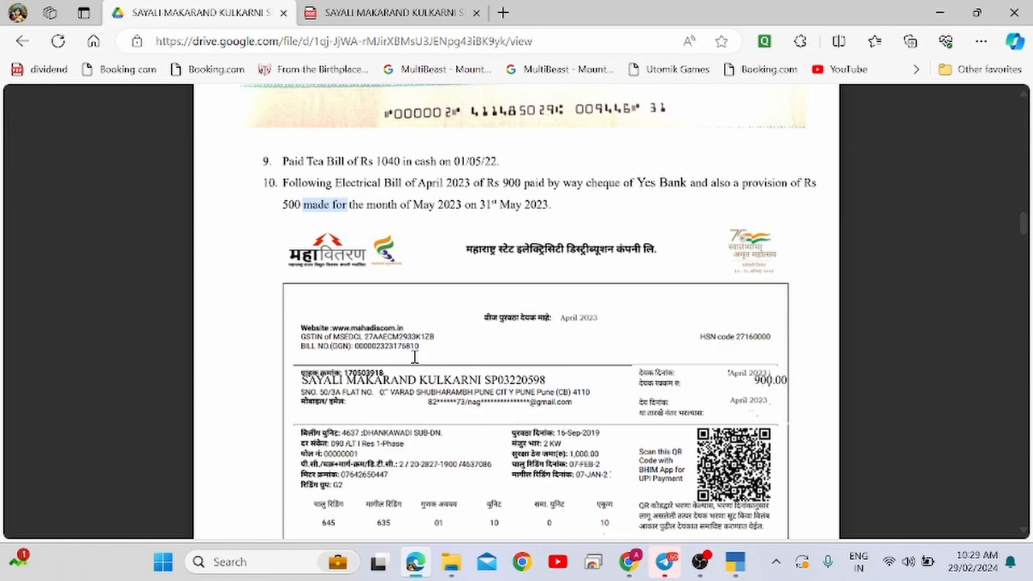
key(alt+Tab)
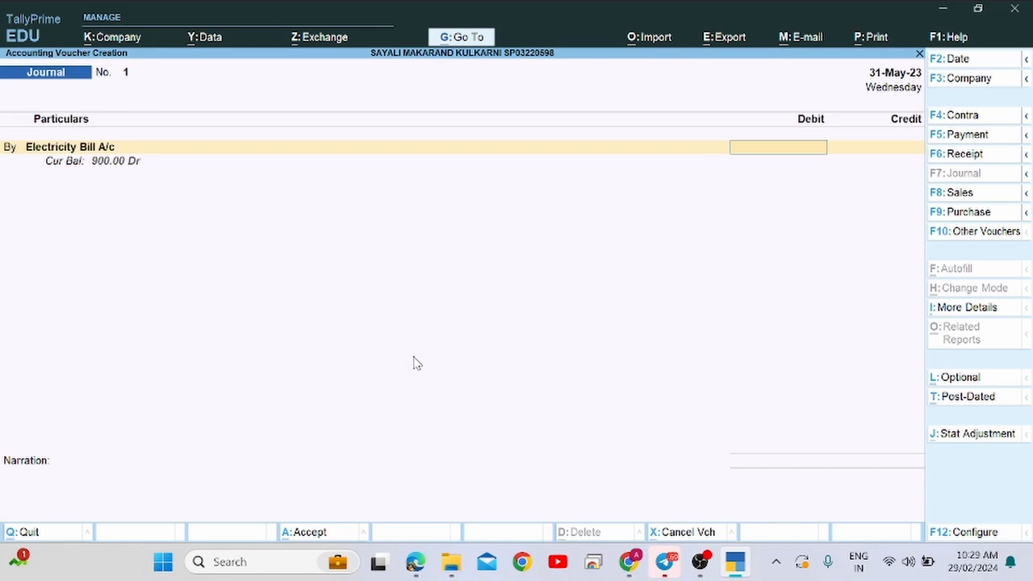
key(alt+Tab)
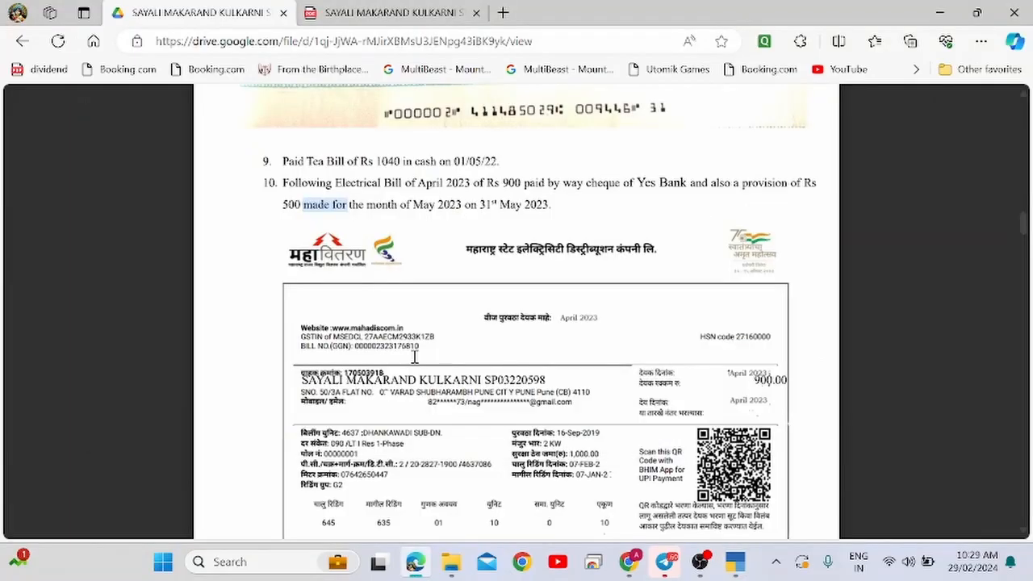
scroll(416, 358, down, 1)
Debit Electricity Bill A/c 500 and select MSEB as the credited ledger.
key(alt+Tab)
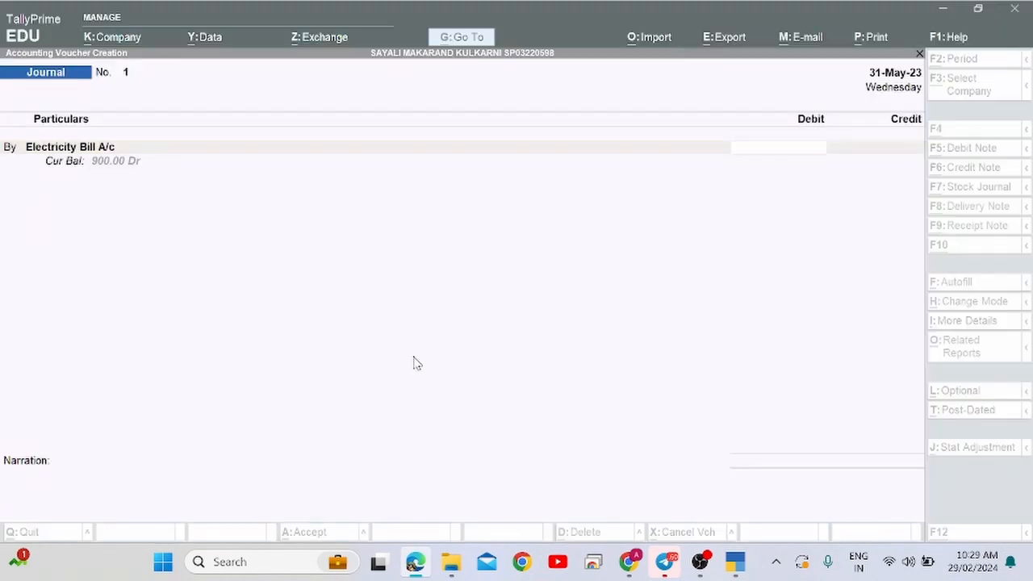
text(500)
key(Return)
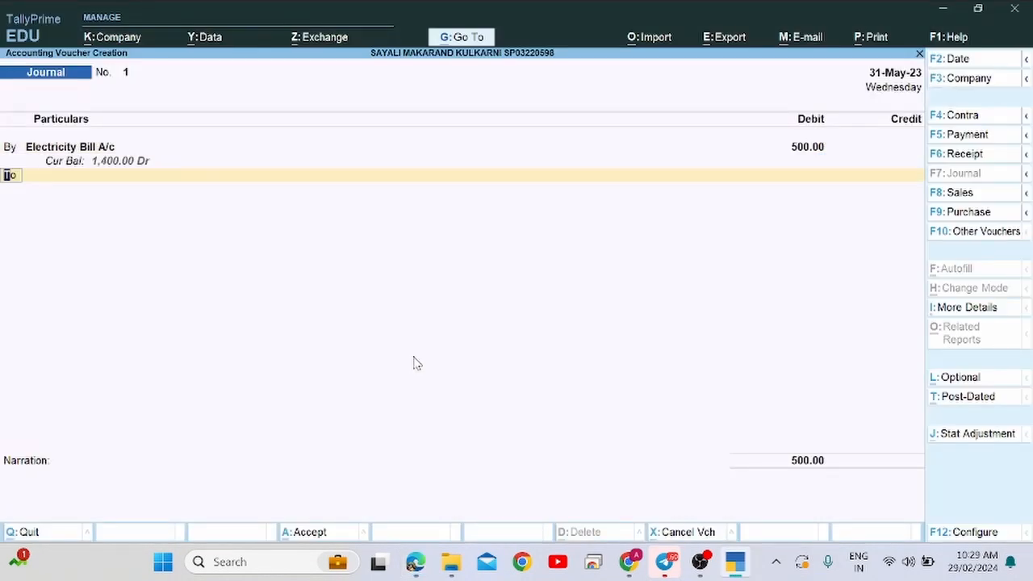
key(Return)
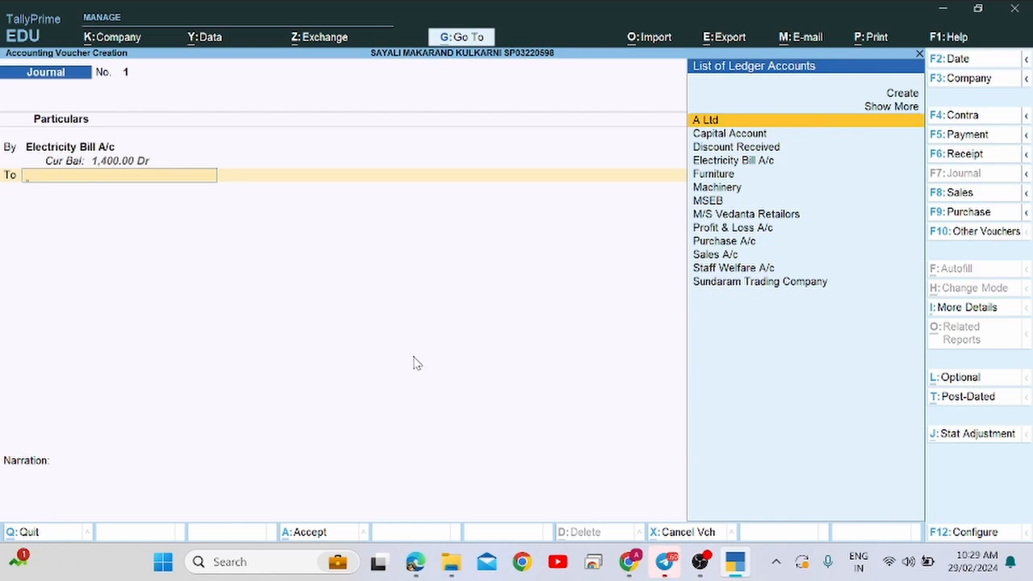
text(Ms)
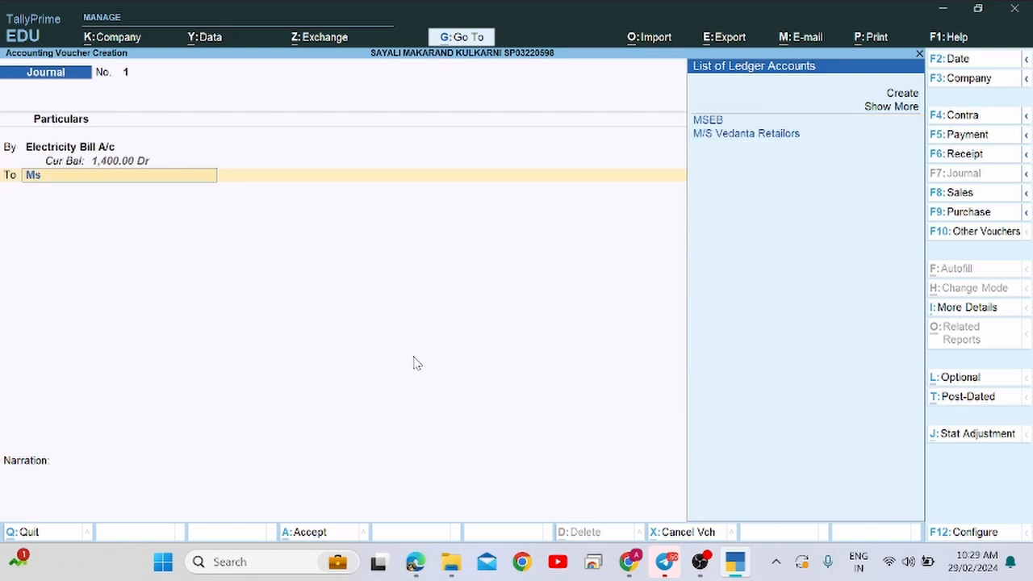
key(Return)
key(Return)
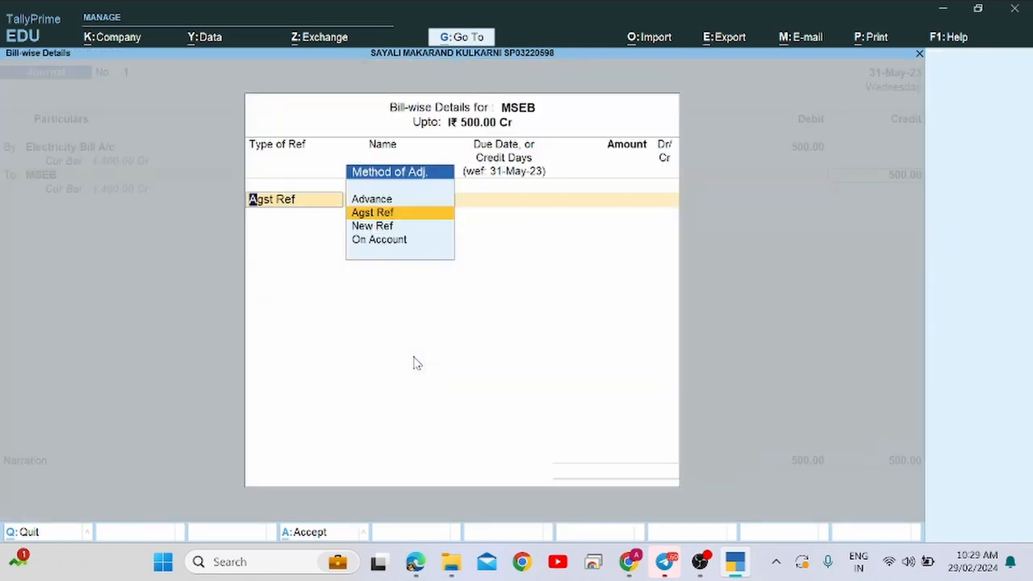
Set MSEB's bill-wise details to New Ref 1 and accept the journal without narration.
key(alt+Tab)
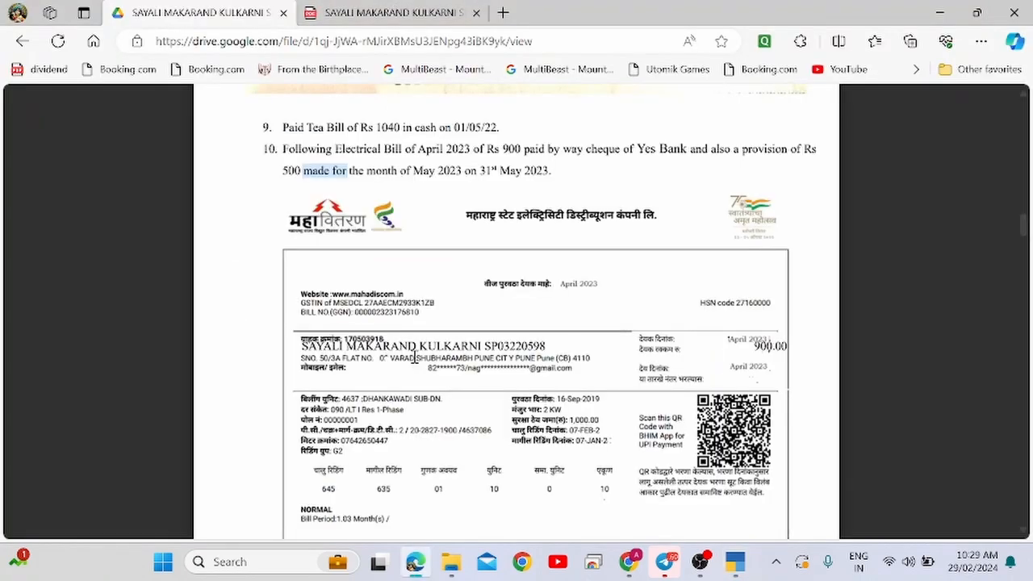
key(alt+Tab)
key(Down)
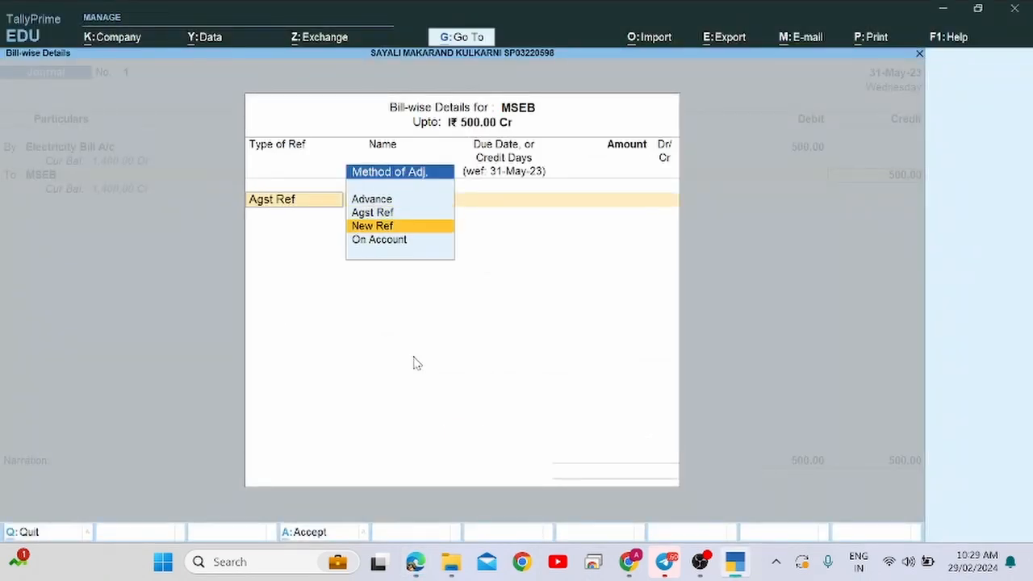
key(Up)
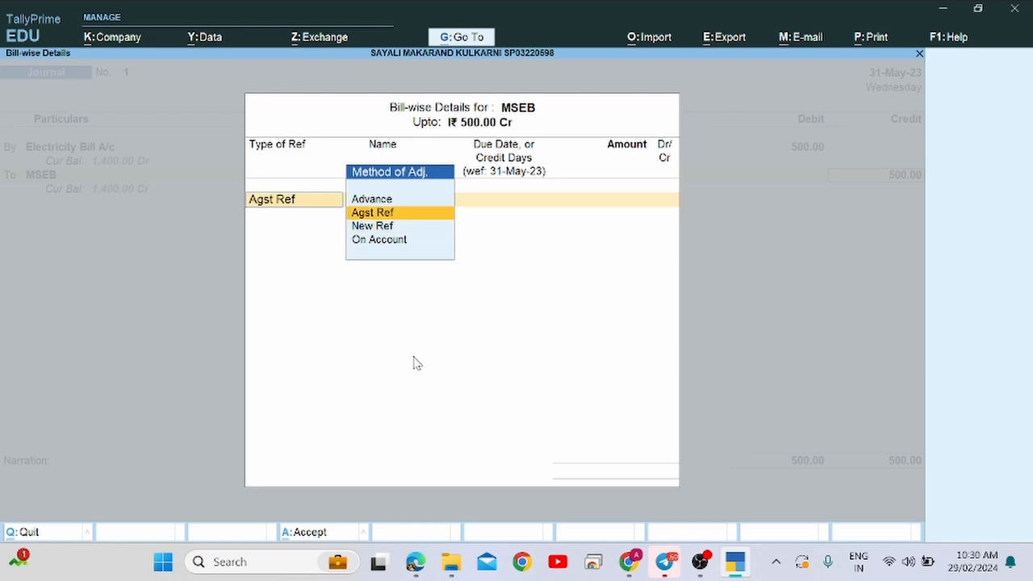
key(Down)
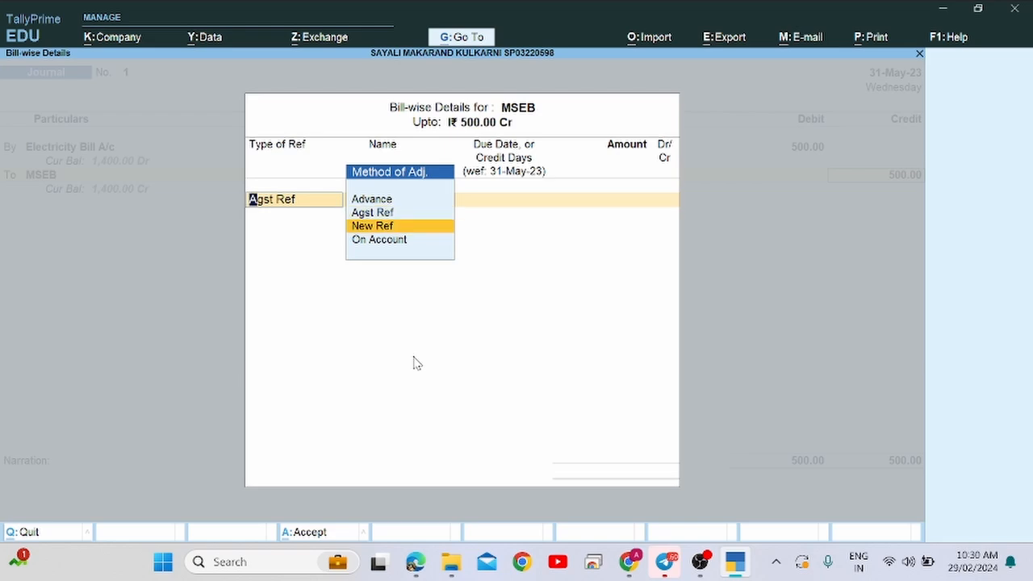
key(Return)
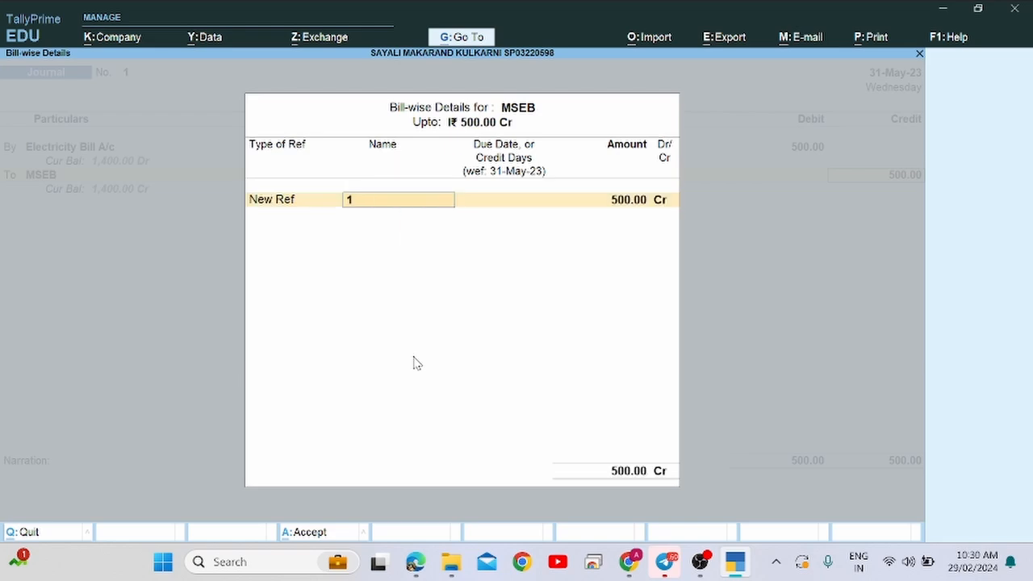
key(Return)
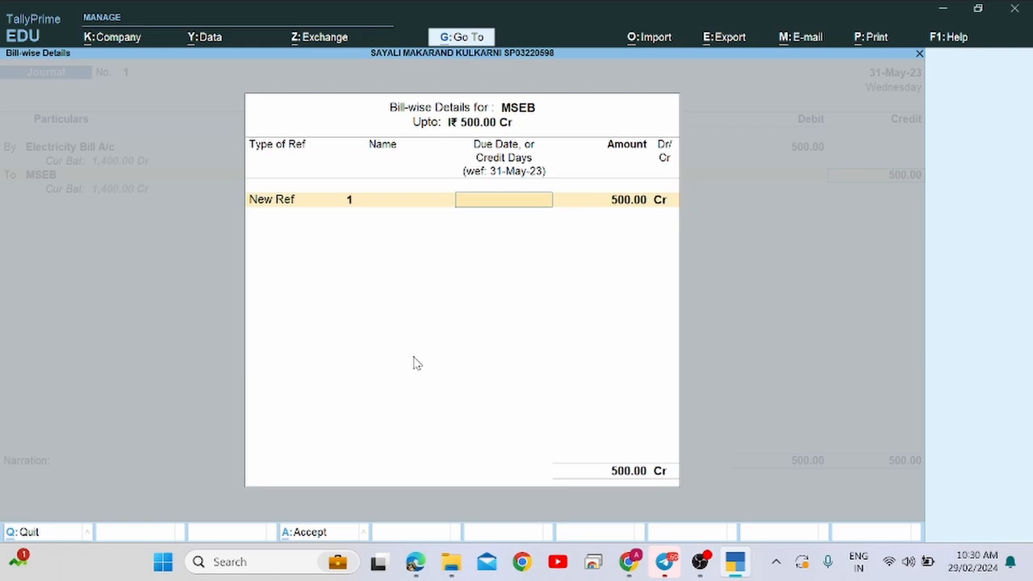
key(Return)
key(Return)
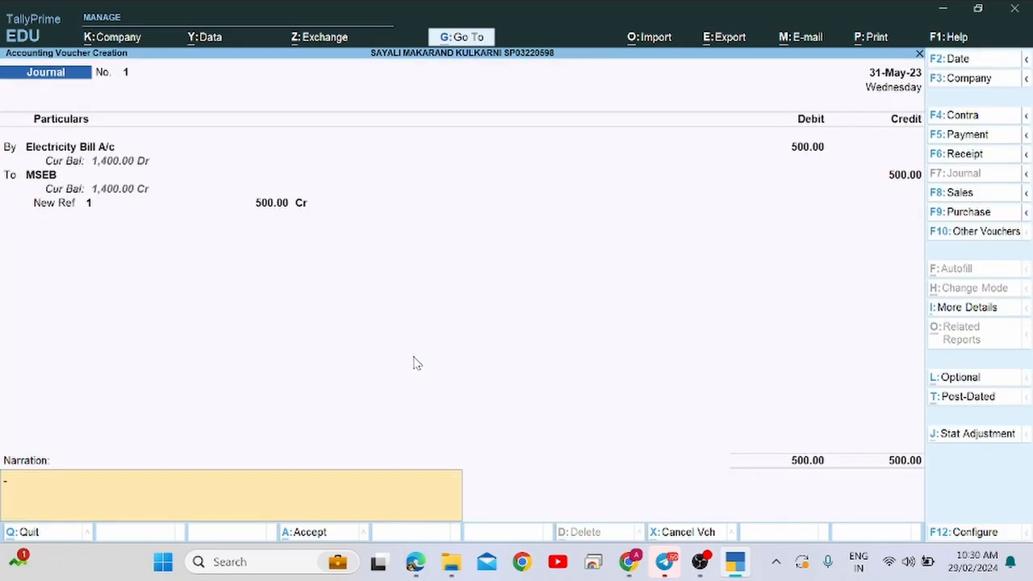
key(Return)
key(Return)
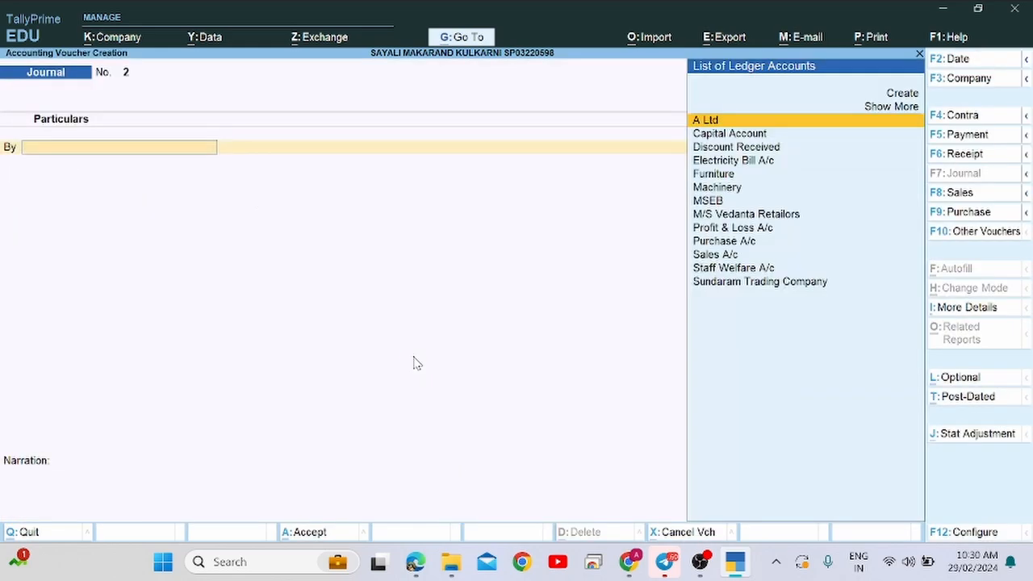
Switch away from the blank Journal No. 2 to the OBS Studio window.
key(alt+Tab)
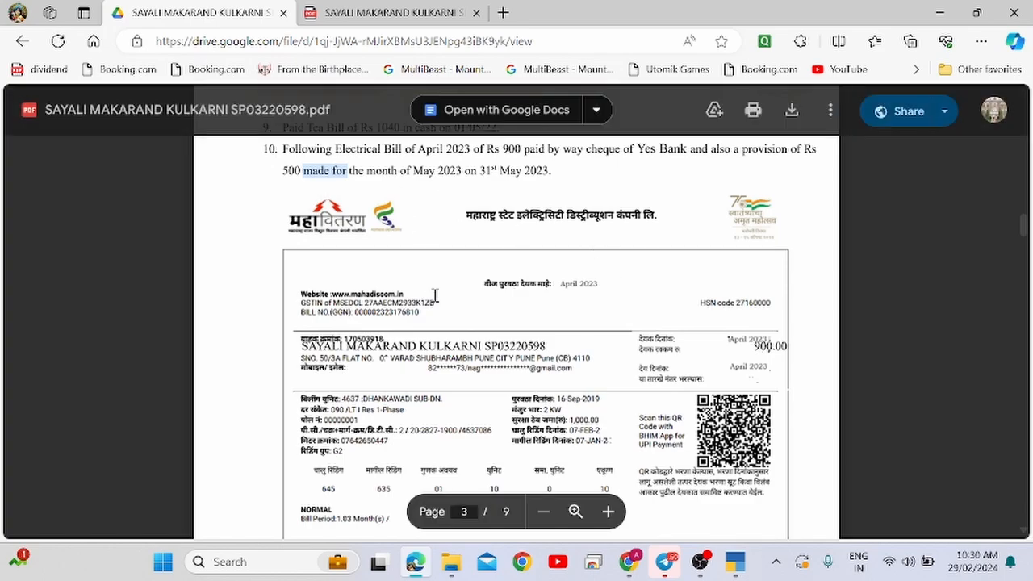
key(alt+Tab)
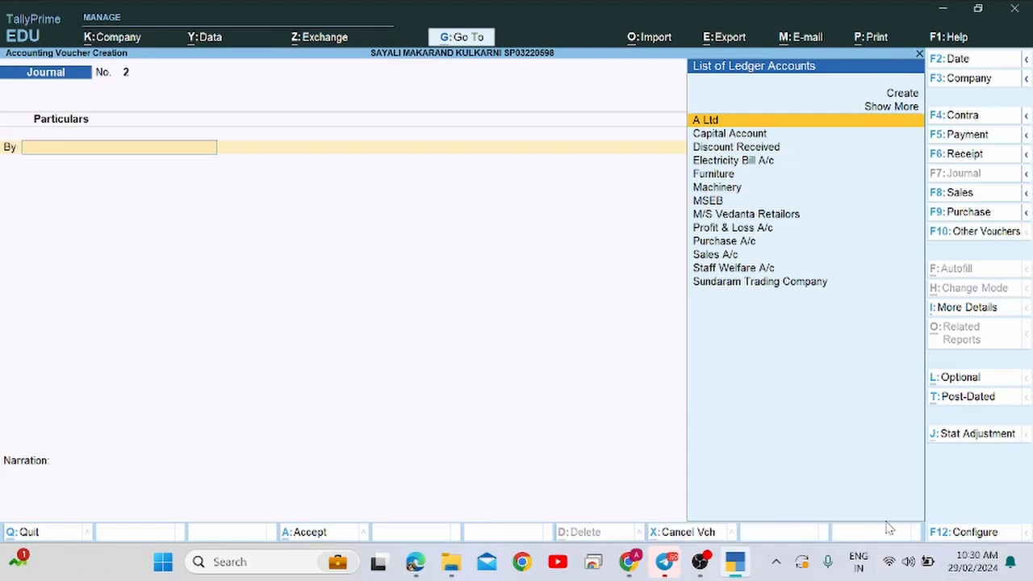
key(alt+Tab)
key(Tab)
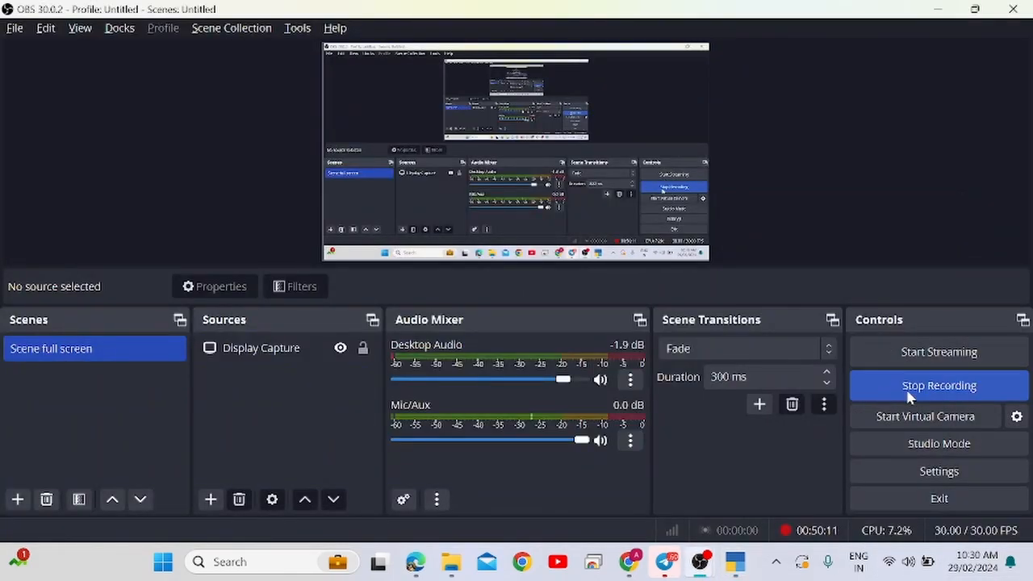
End the capture with Stop Recording in OBS's Controls dock.
click(925, 388)
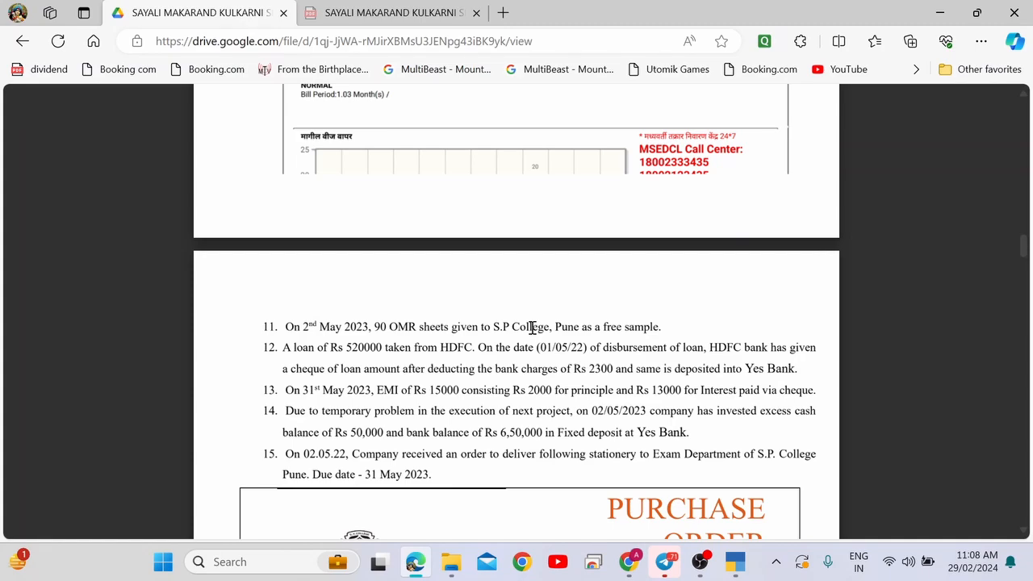
Scroll the PDF to page 3, item 10: Rs 900 April electricity bill, Rs 500 provision.
scroll(532, 327, up, 10)
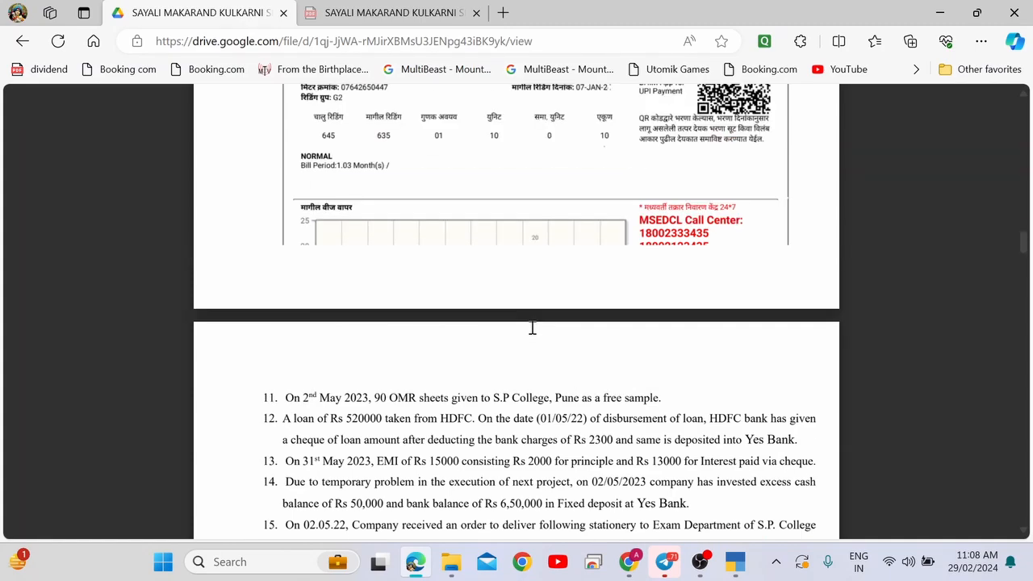
scroll(532, 326, up, 10)
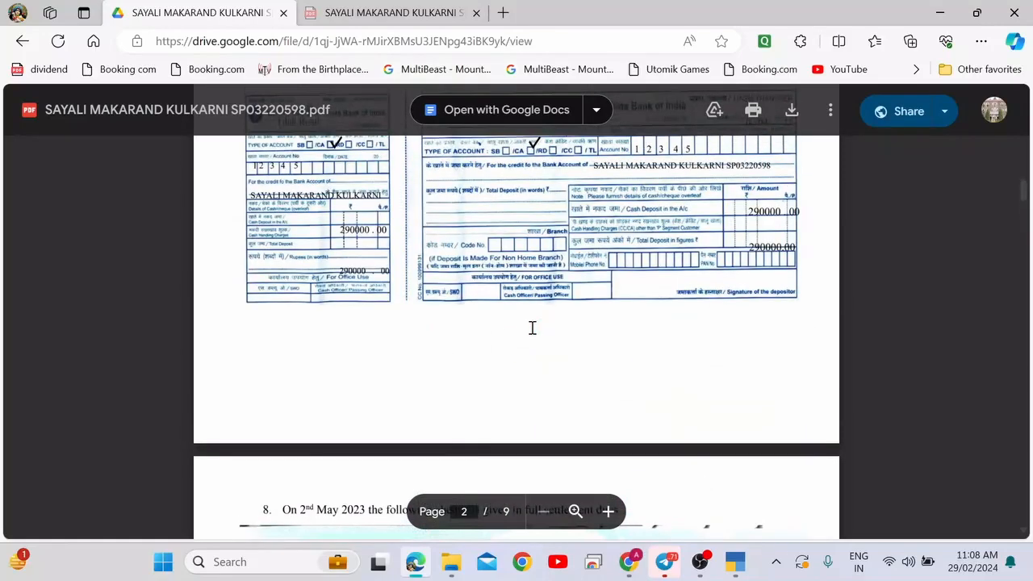
scroll(531, 326, up, 1)
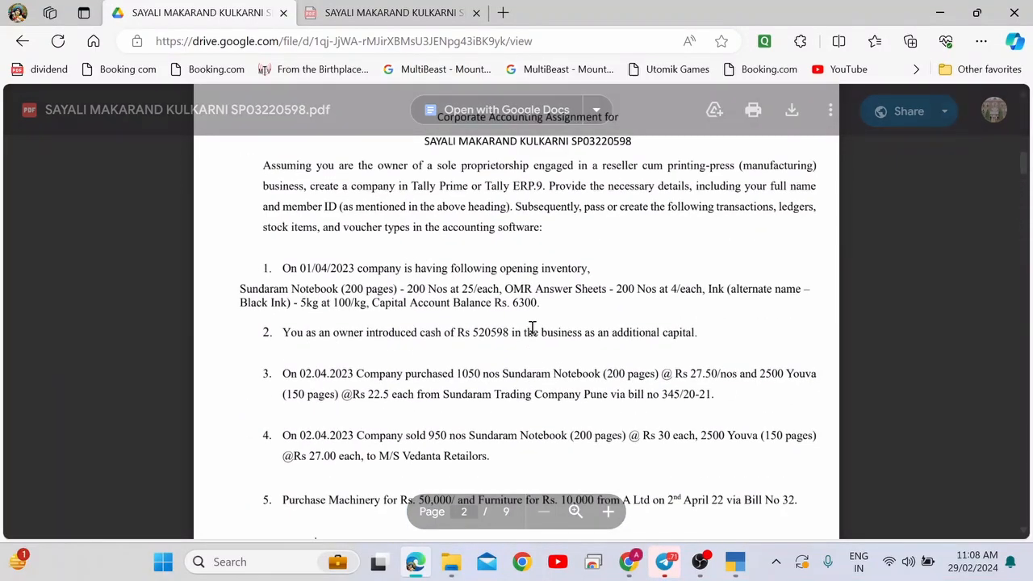
scroll(532, 326, down, 10)
scroll(531, 327, down, 15)
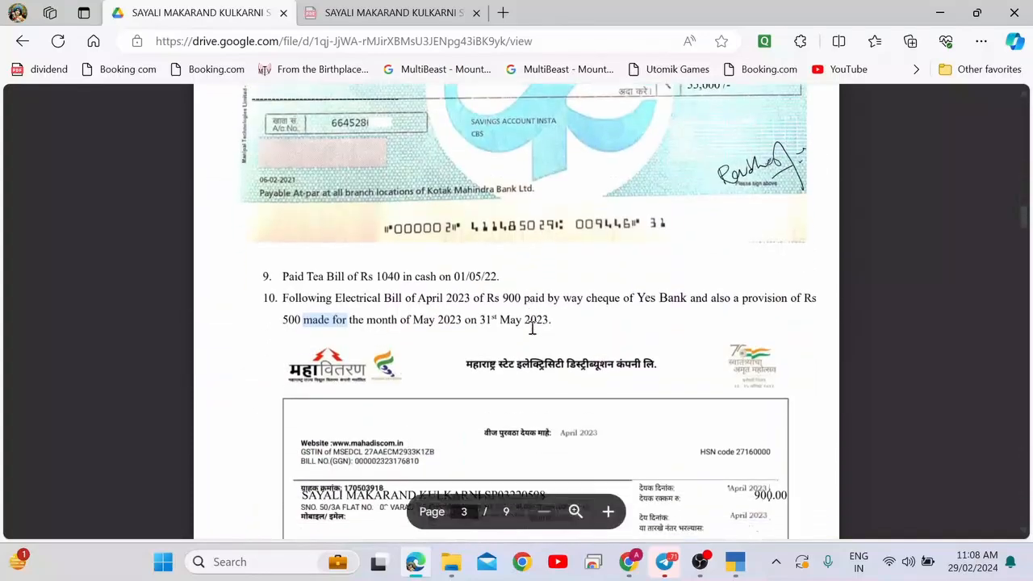
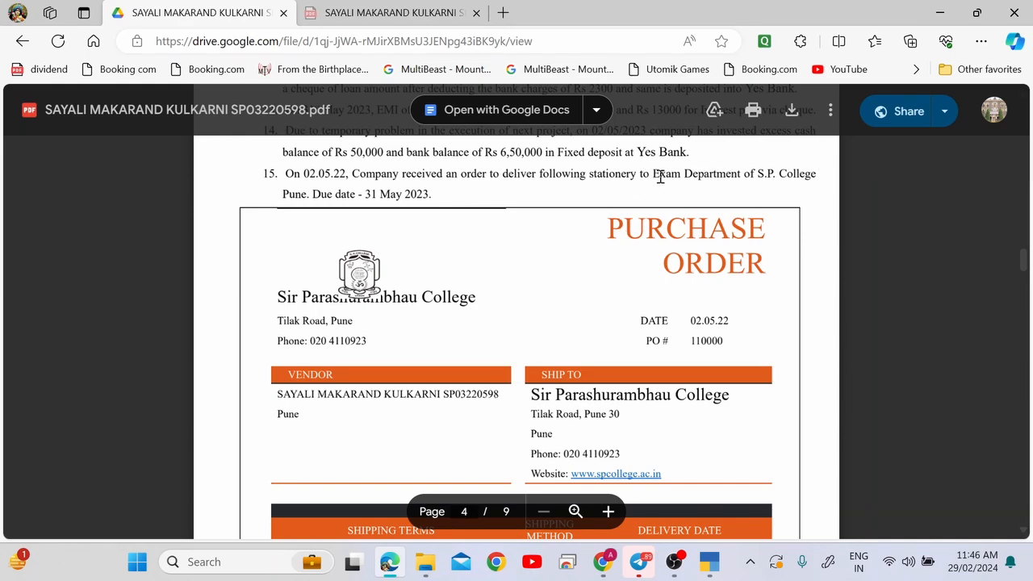
Paste 'Exam Department' from the PDF into Other References.
drag(654, 174, 726, 169)
key(ctrl+c)
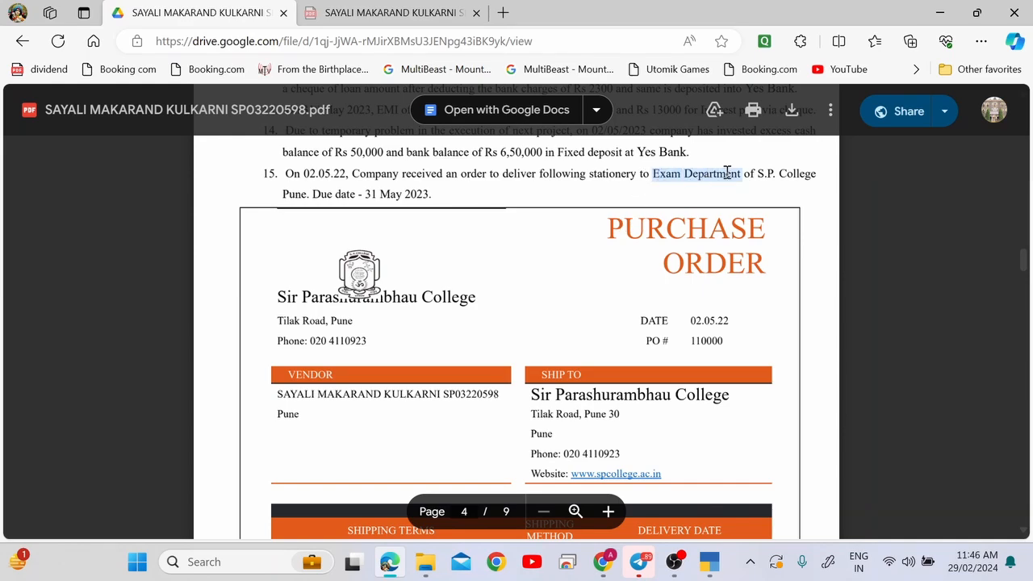
key(alt+Tab)
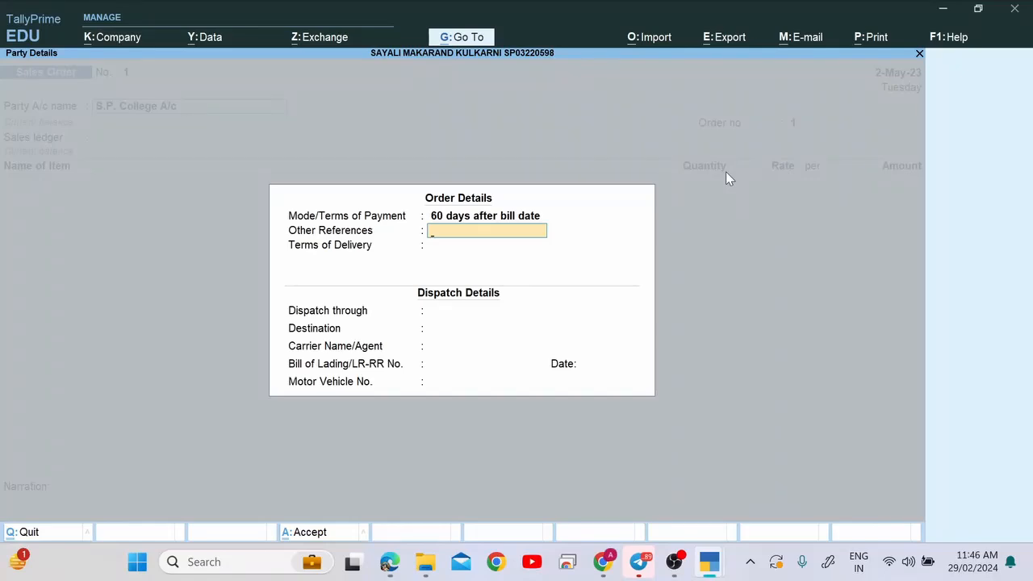
key(ctrl+v)
key(Return)
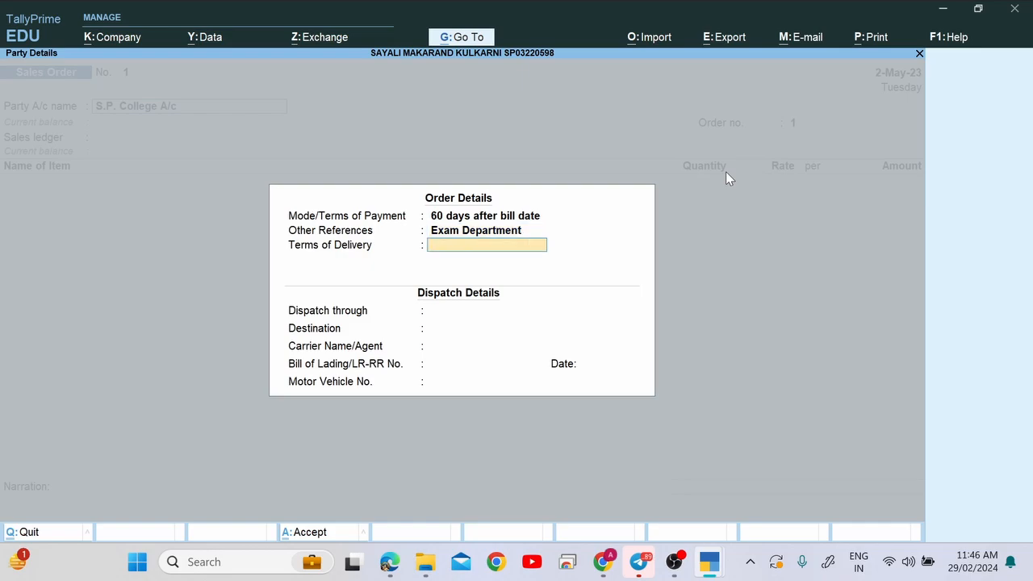
Copy 'As per quality specified in the agreement' from the PDF into Terms of Delivery.
key(alt+Tab)
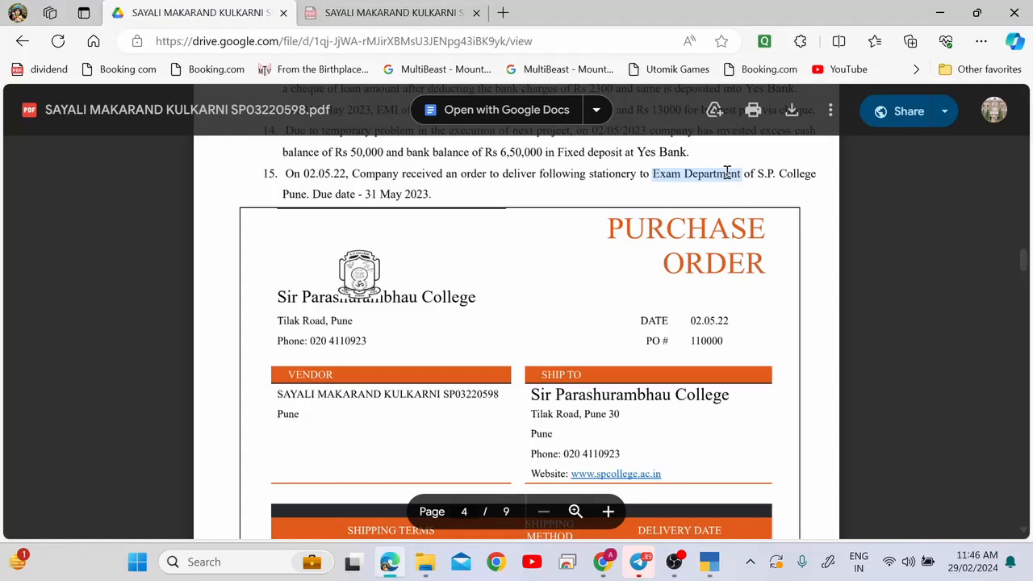
scroll(726, 172, down, 5)
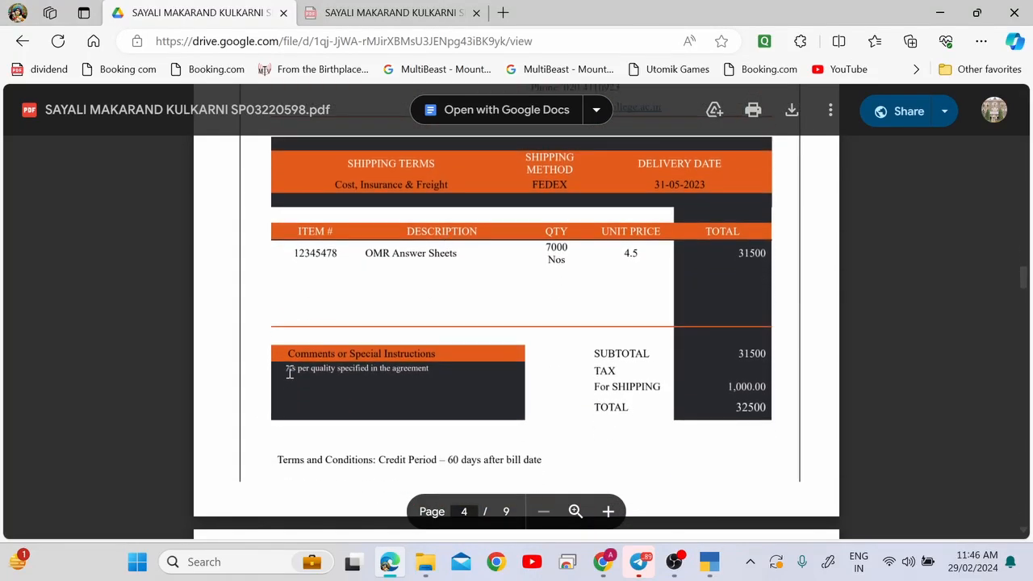
drag(286, 369, 427, 378)
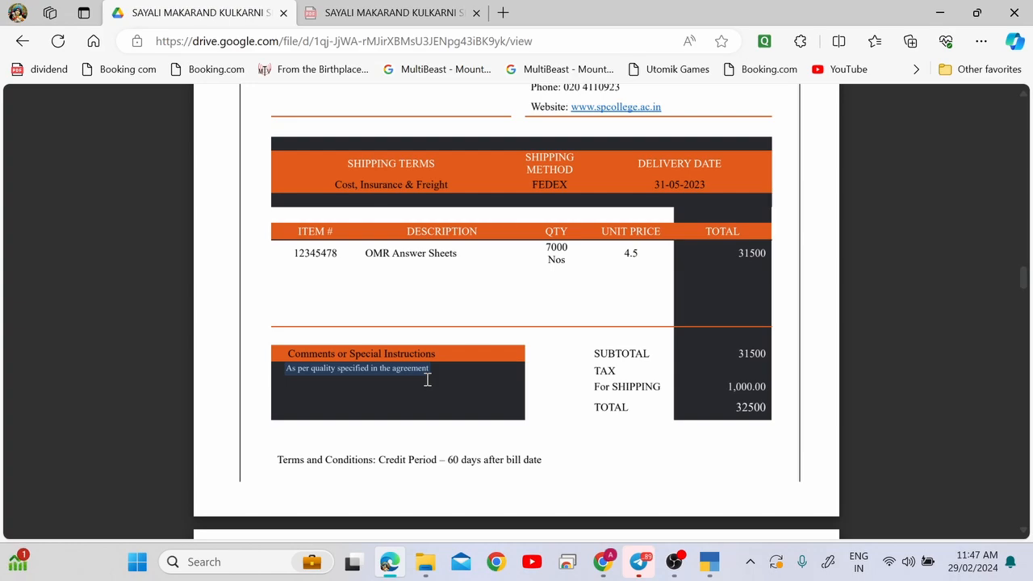
key(ctrl+c)
key(alt+Tab)
key(ctrl+alt+v)
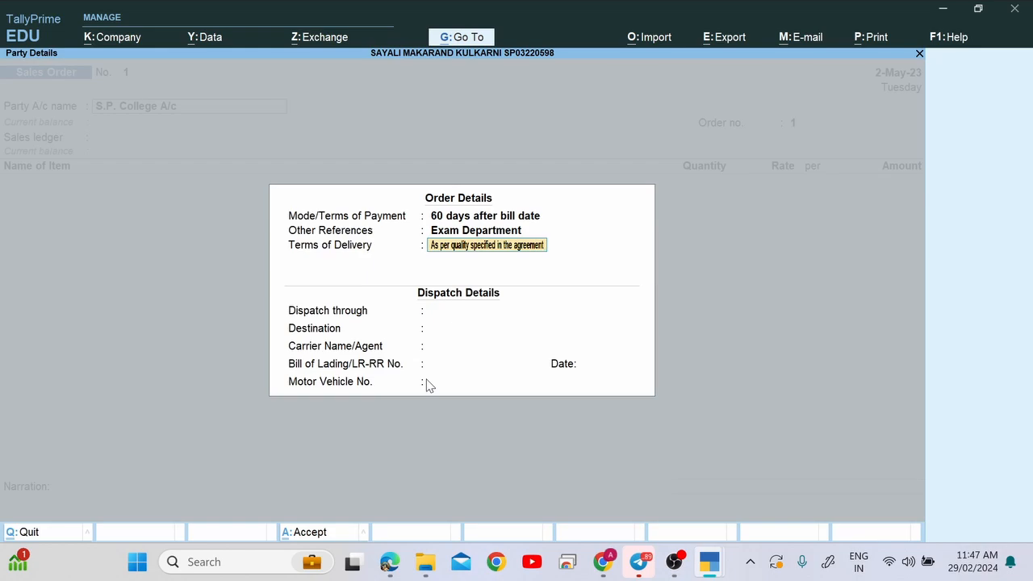
key(alt+Tab)
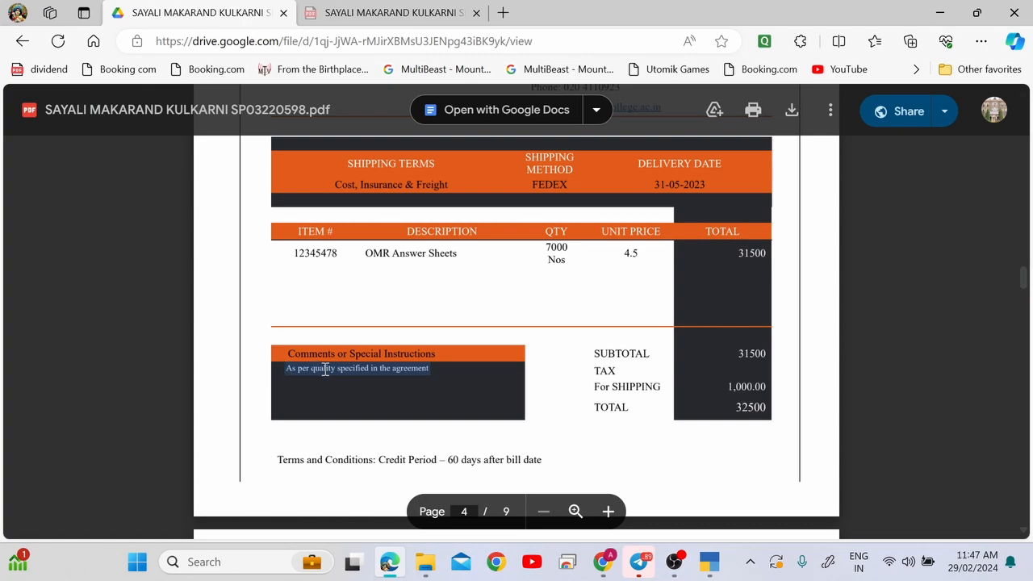
click(286, 372)
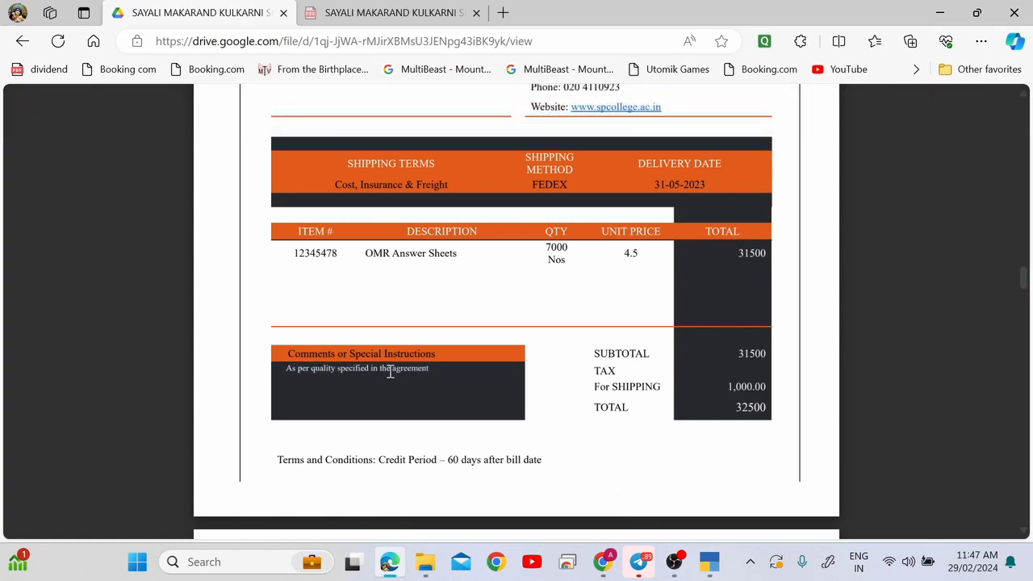
key(alt+Tab)
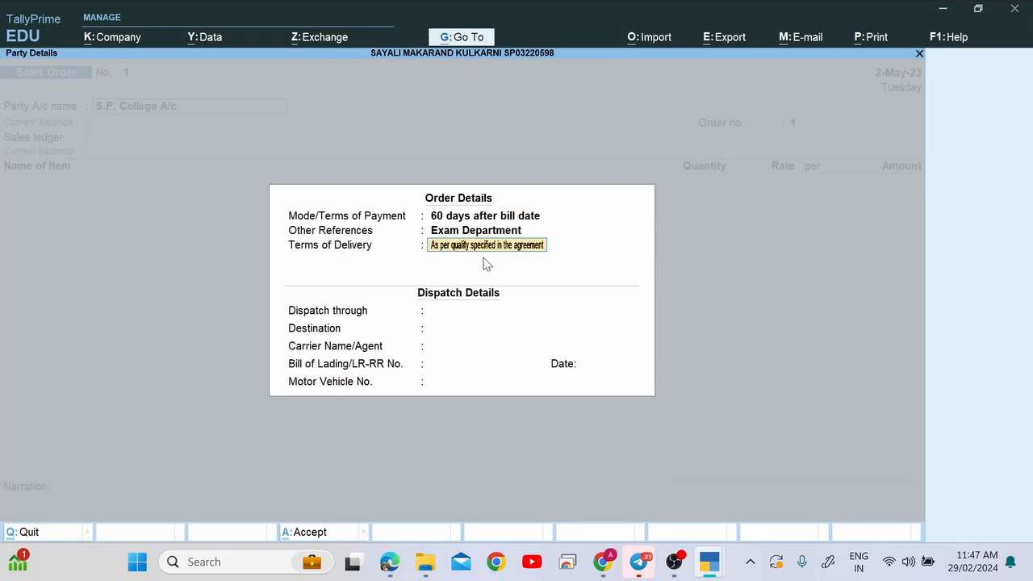
key(Return)
key(Return)
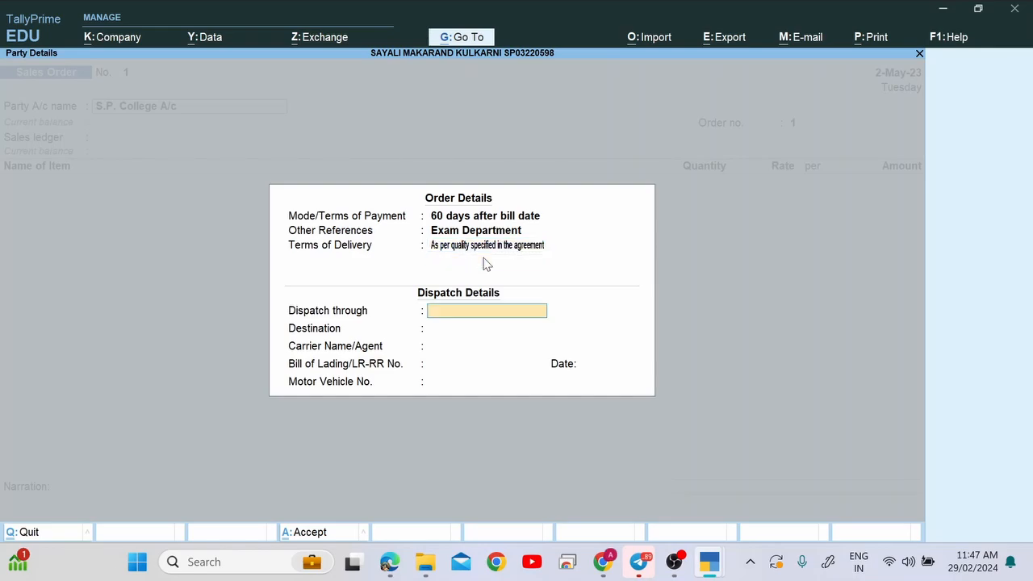
key(alt+Tab)
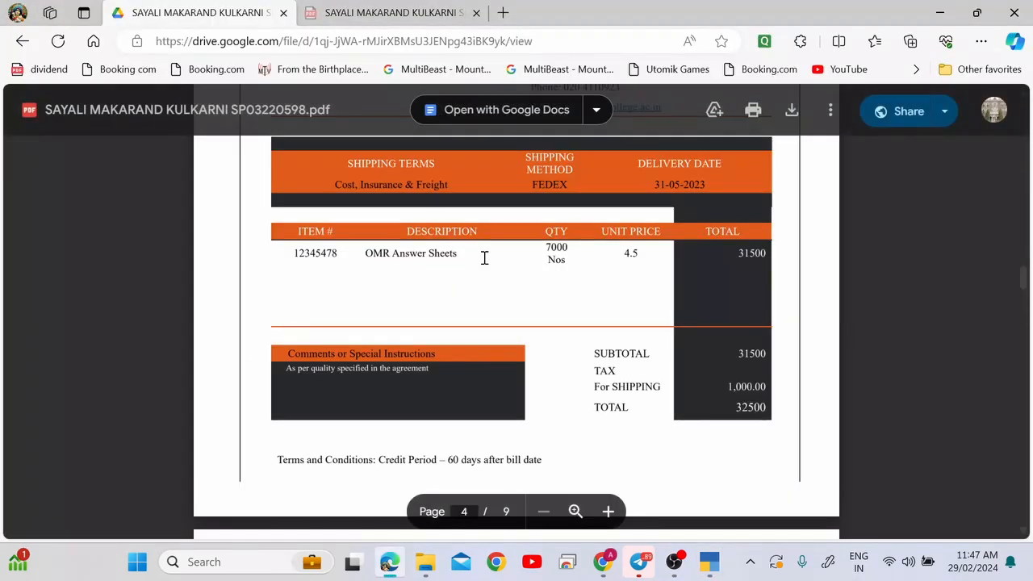
Enter 'By Road' as Dispatch through and 'Pune' as Destination.
scroll(484, 256, up, 2)
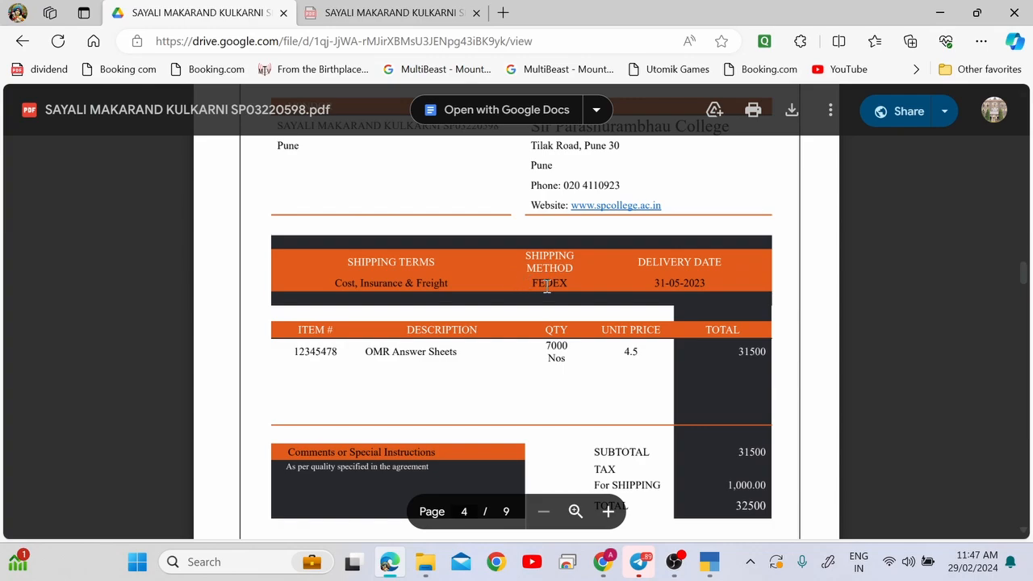
key(alt+Tab)
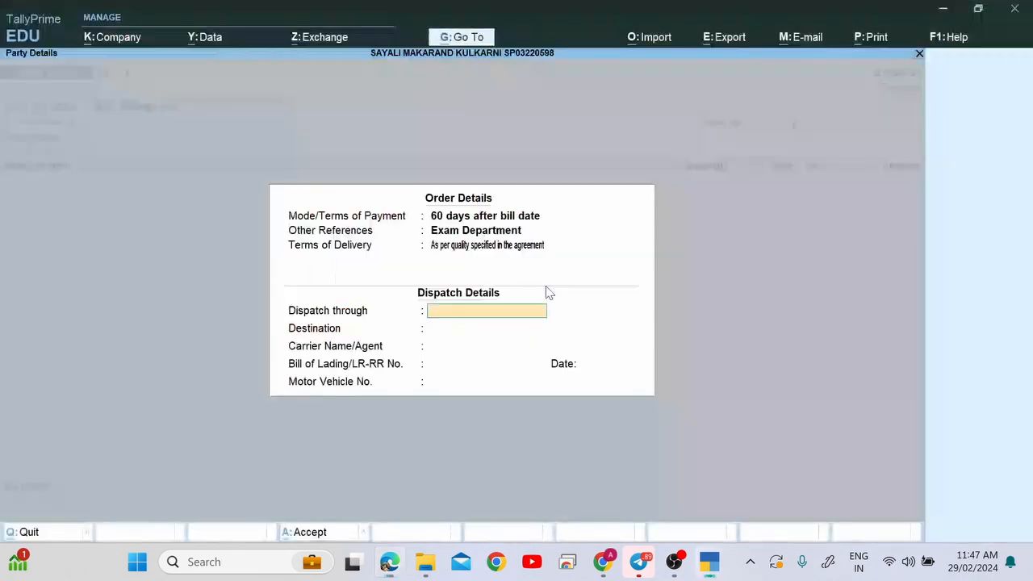
text(By)
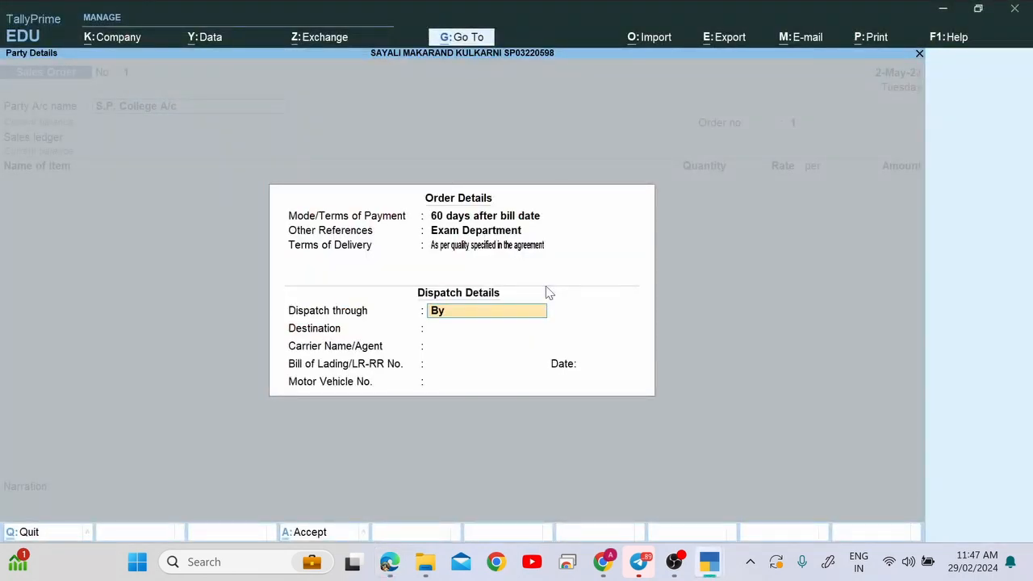
text( Road)
key(Return)
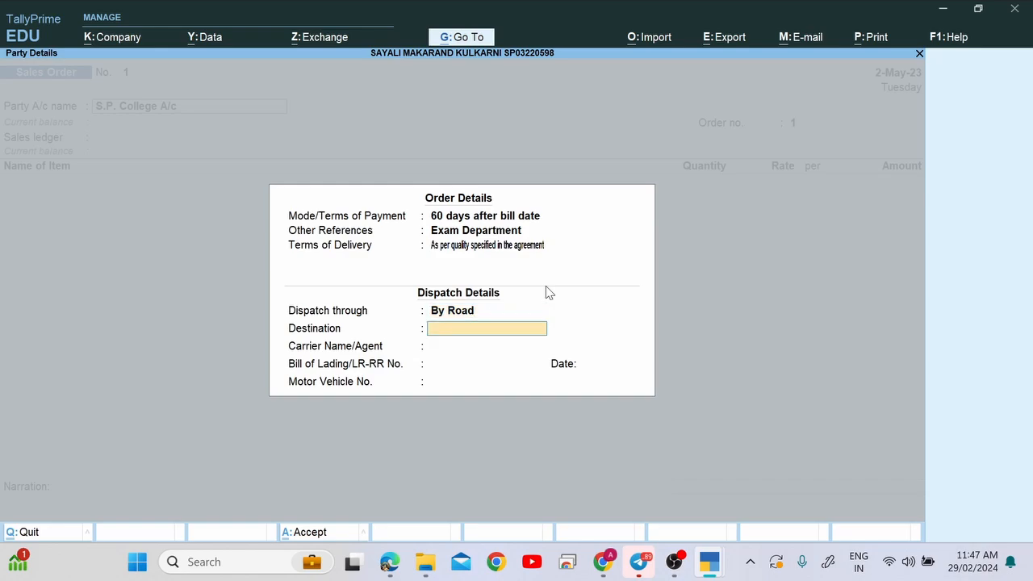
key(alt+Tab)
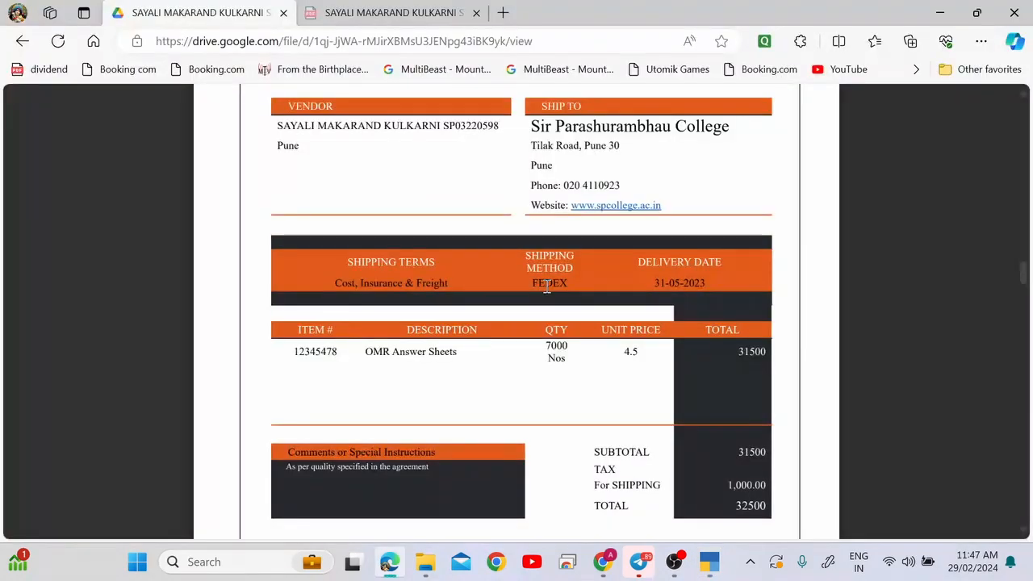
key(alt+Tab)
text(Pune)
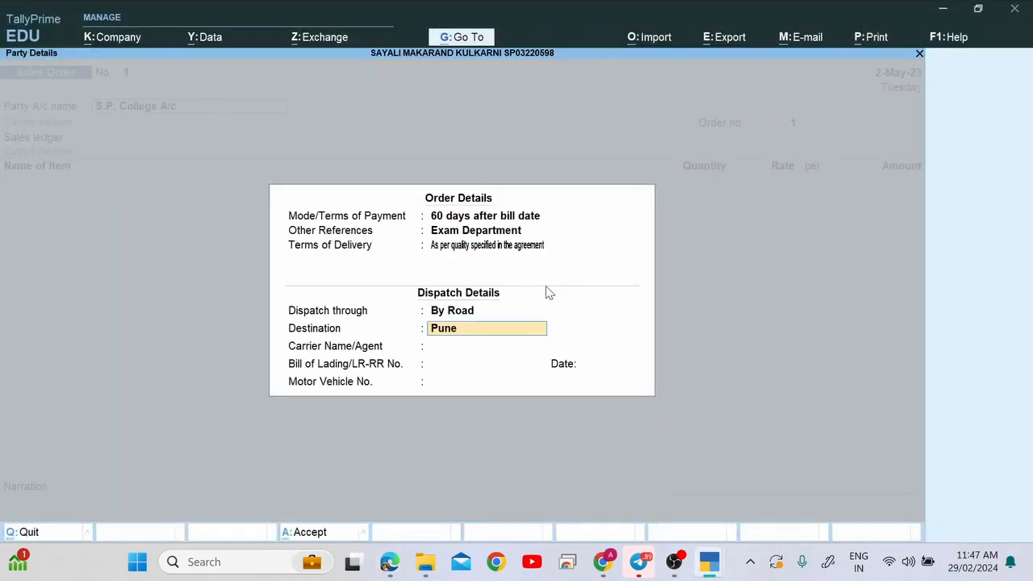
key(Return)
Copy FEDEX from the PDF into Carrier Name/Agent.
key(alt+Tab)
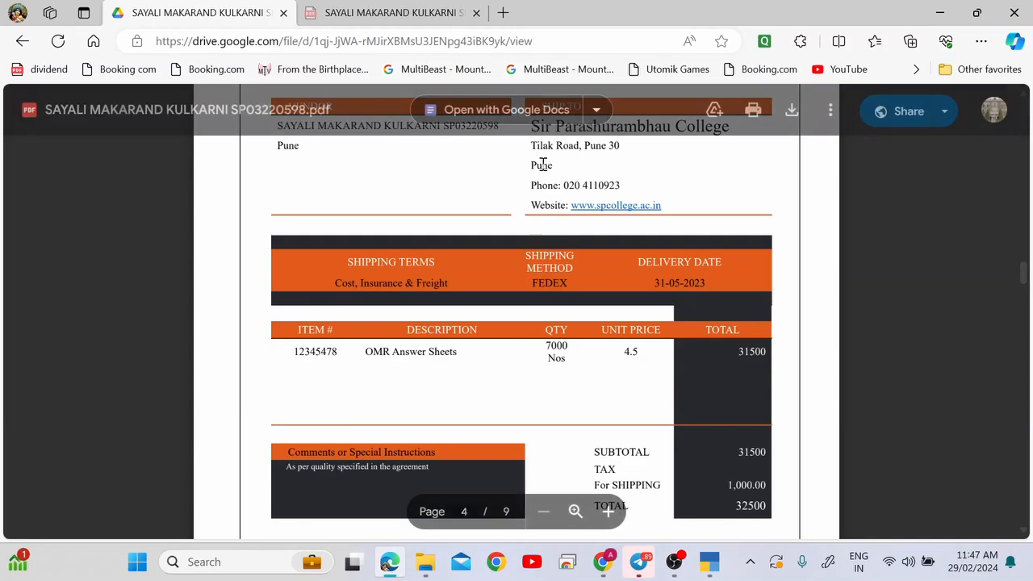
key(alt+Tab)
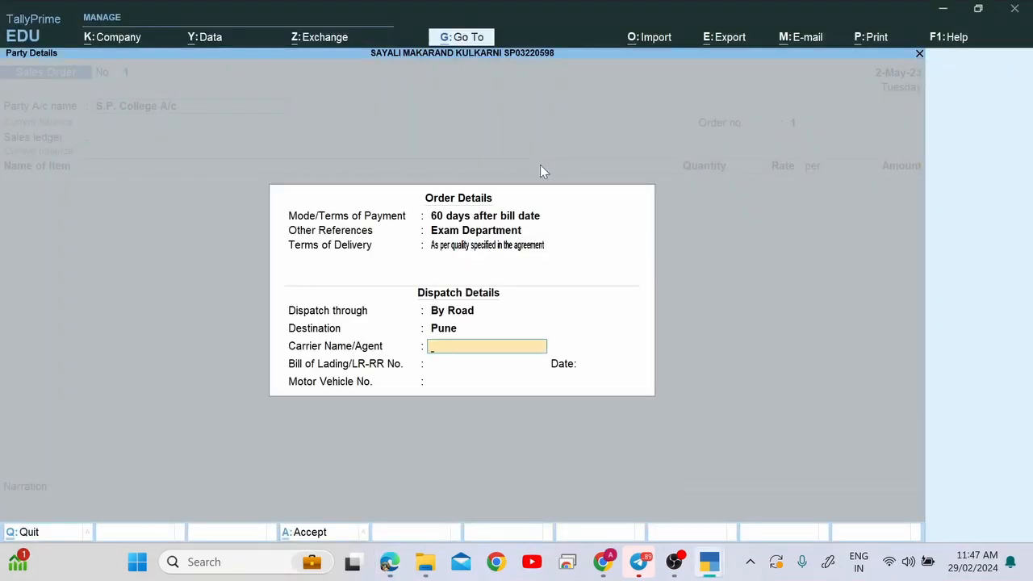
key(alt+Tab)
click(546, 285)
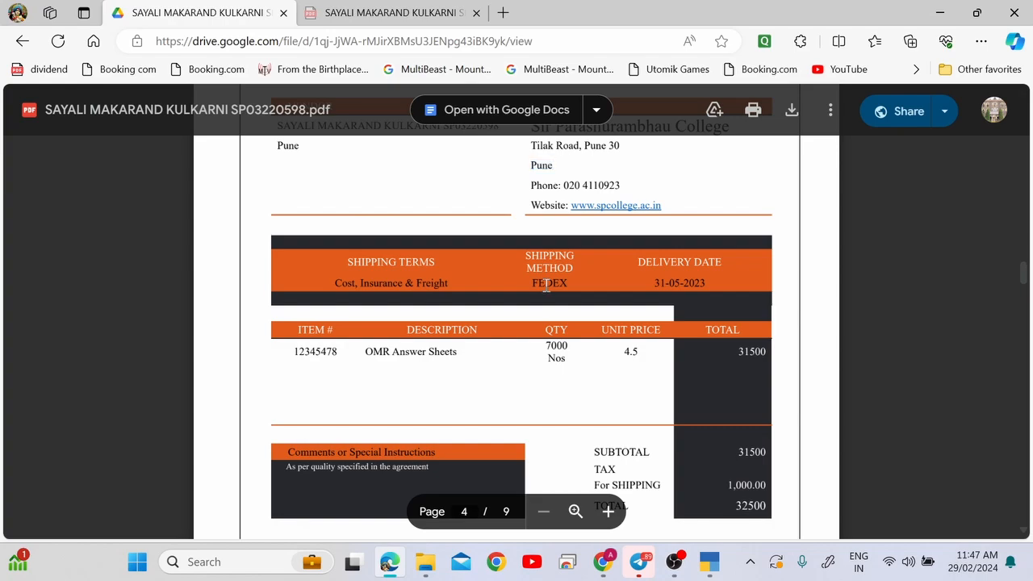
key(alt+Tab)
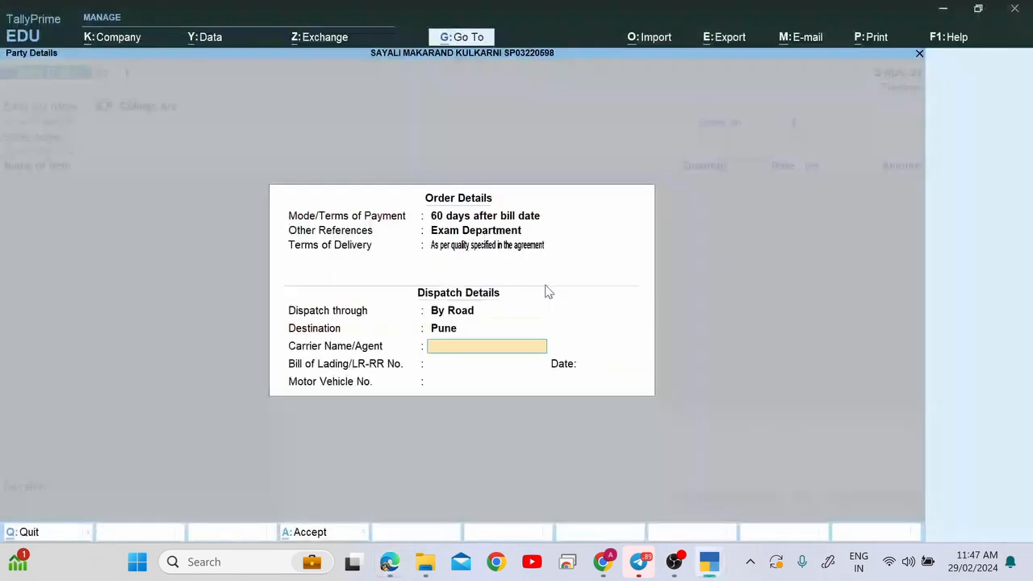
key(ctrl+v)
key(Return)
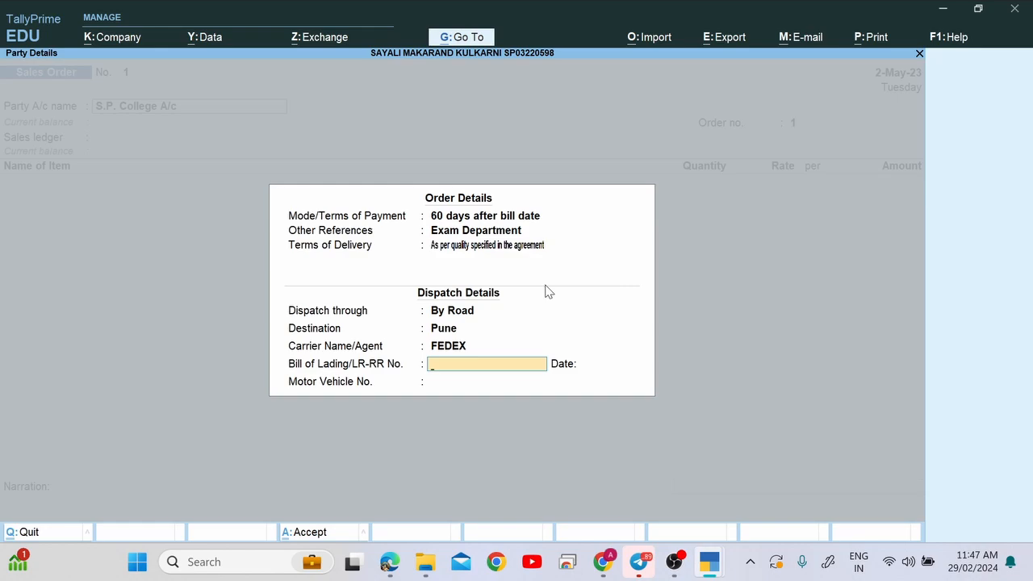
Leave the Bill of Lading number and date empty and move past them.
key(alt+Tab)
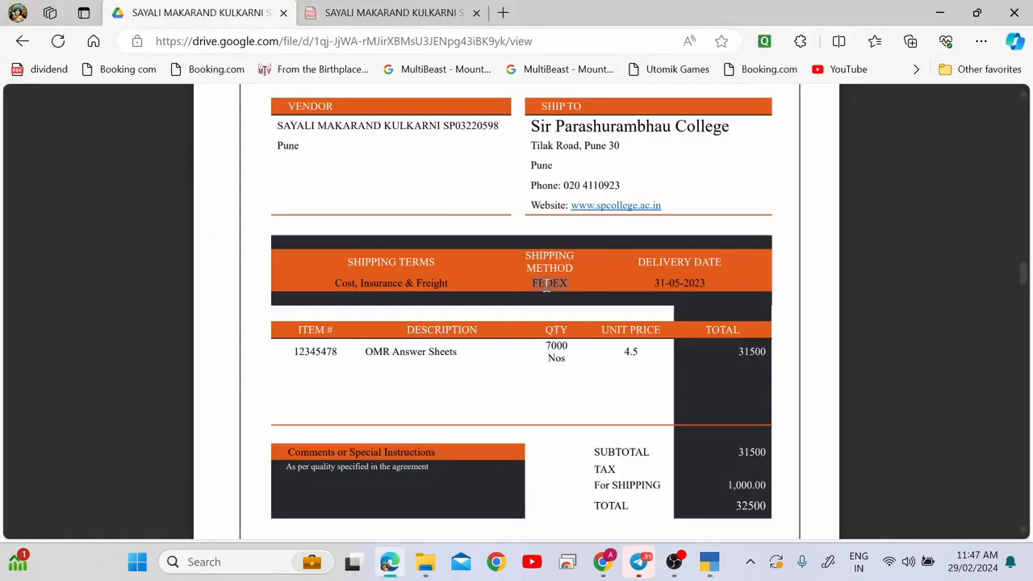
double_click(420, 356)
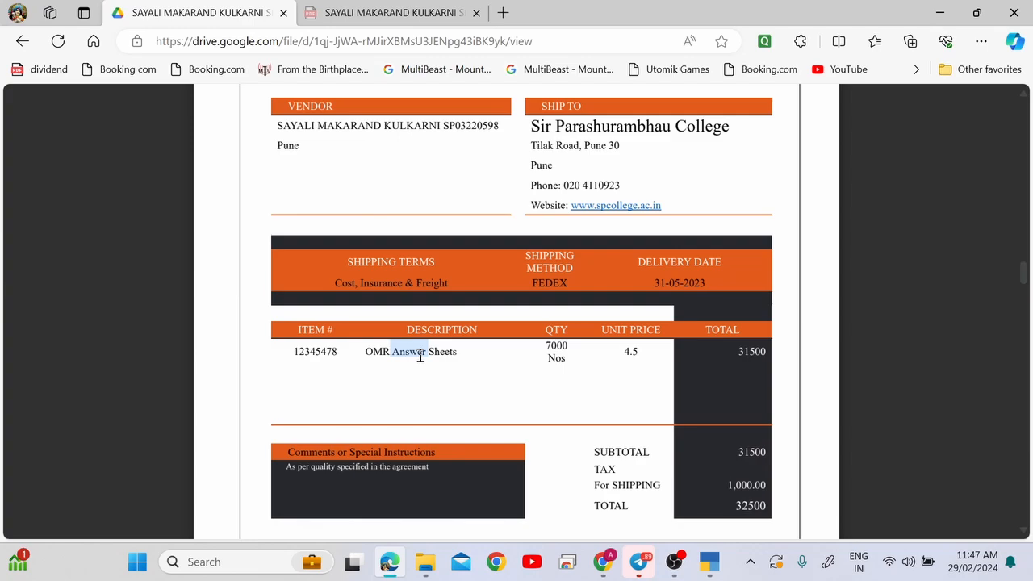
key(alt+Tab)
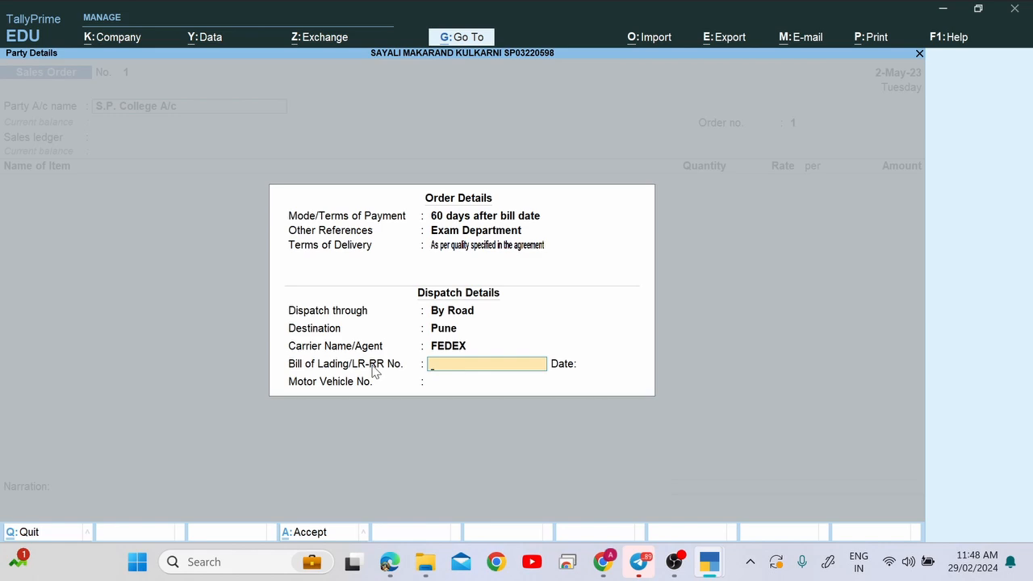
key(Return)
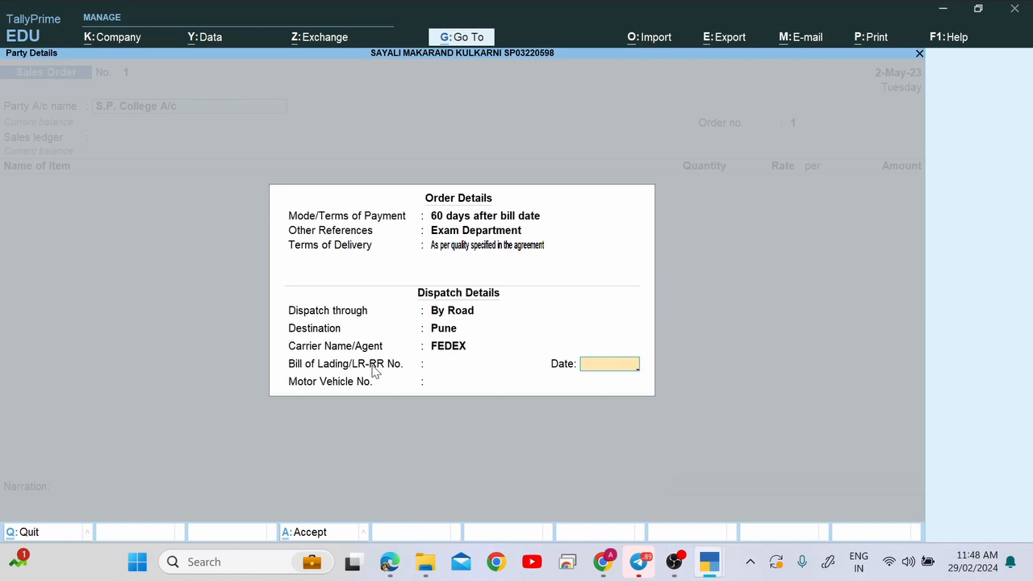
key(BackSpace)
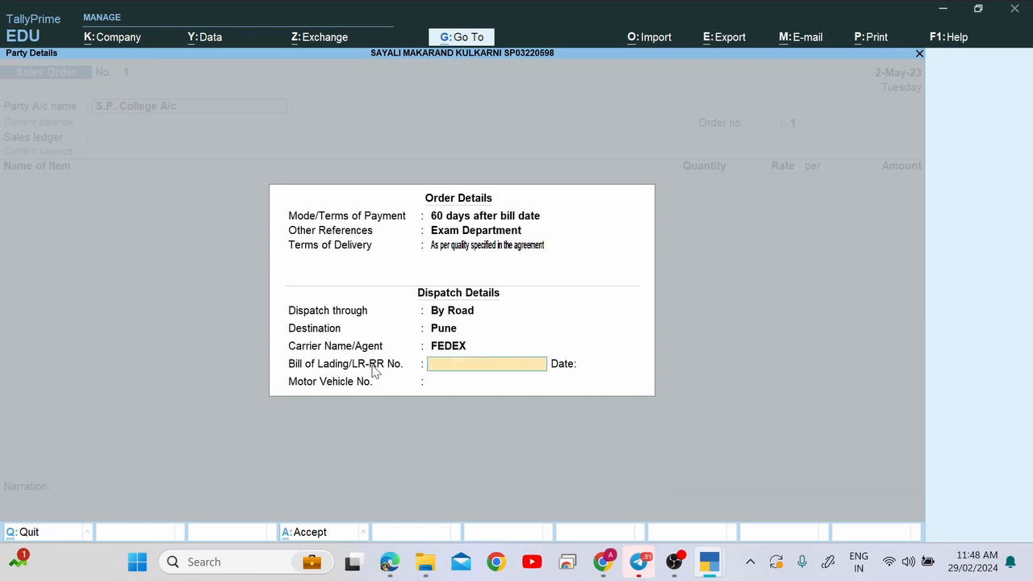
key(Return)
key(Return)
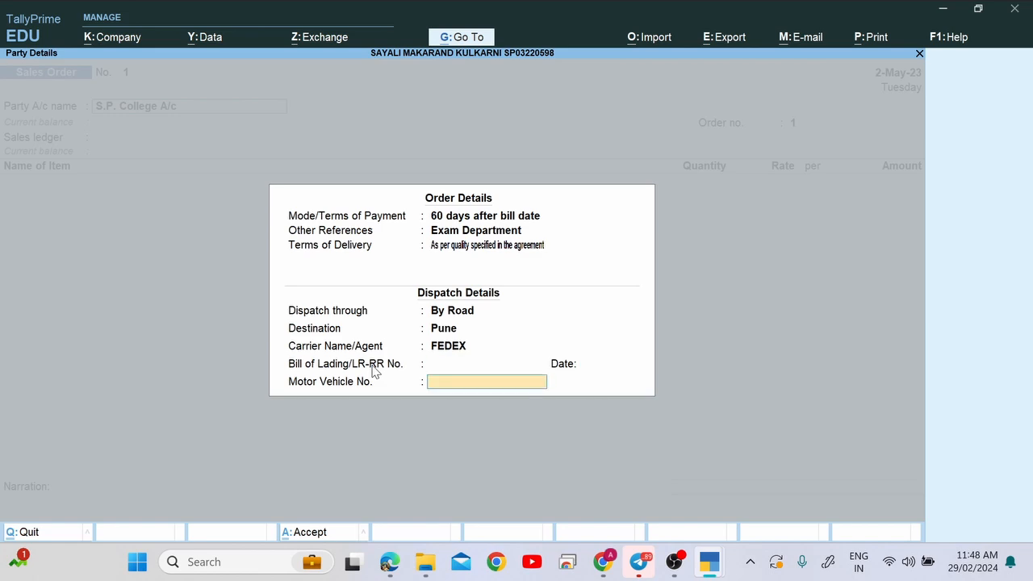
Enter Pune as the buyer's address in Party Details.
key(Return)
key(Return)
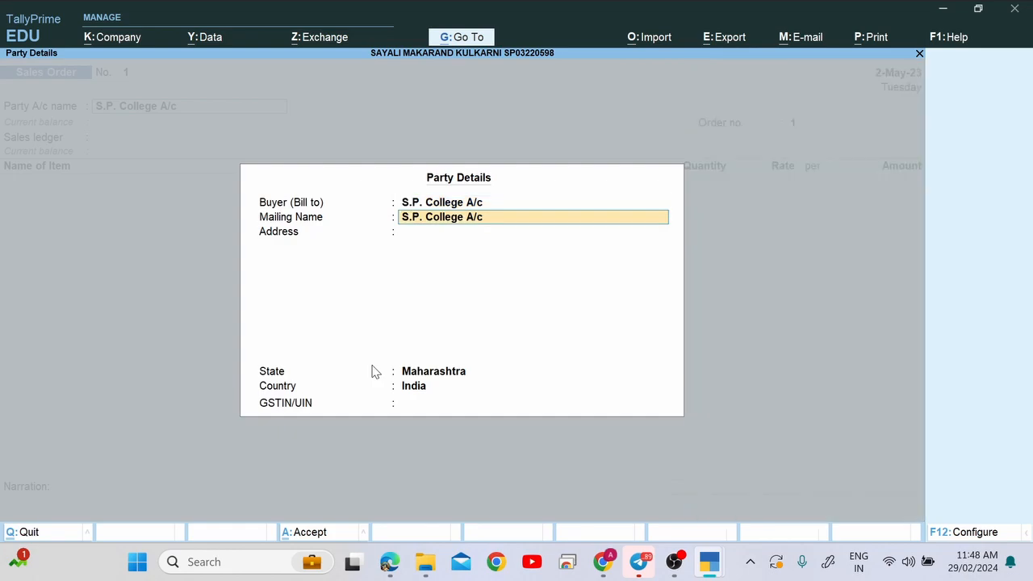
key(Return)
text(Pune)
key(Return)
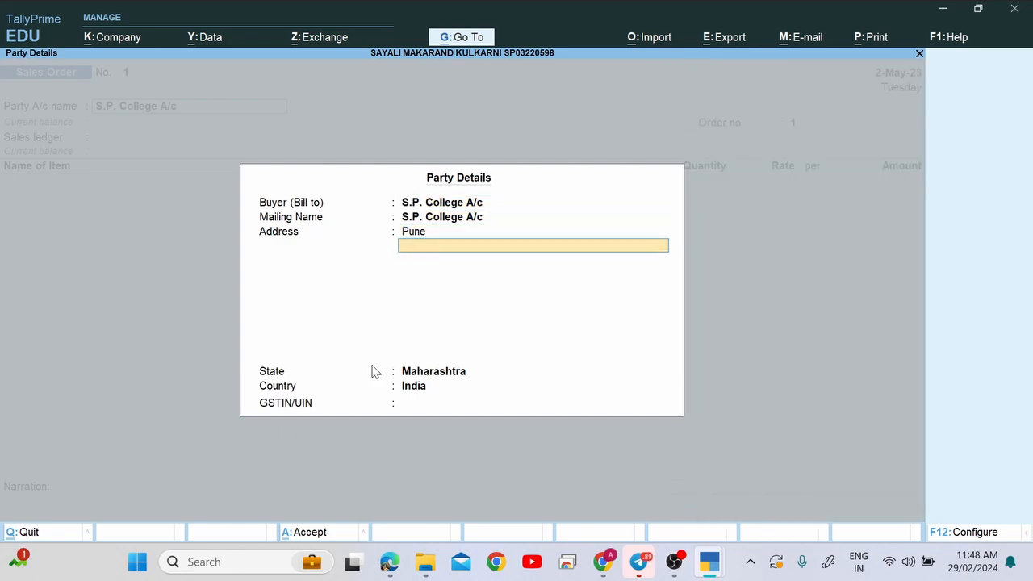
key(Return)
key(Return)
key(Return)
key(Return)
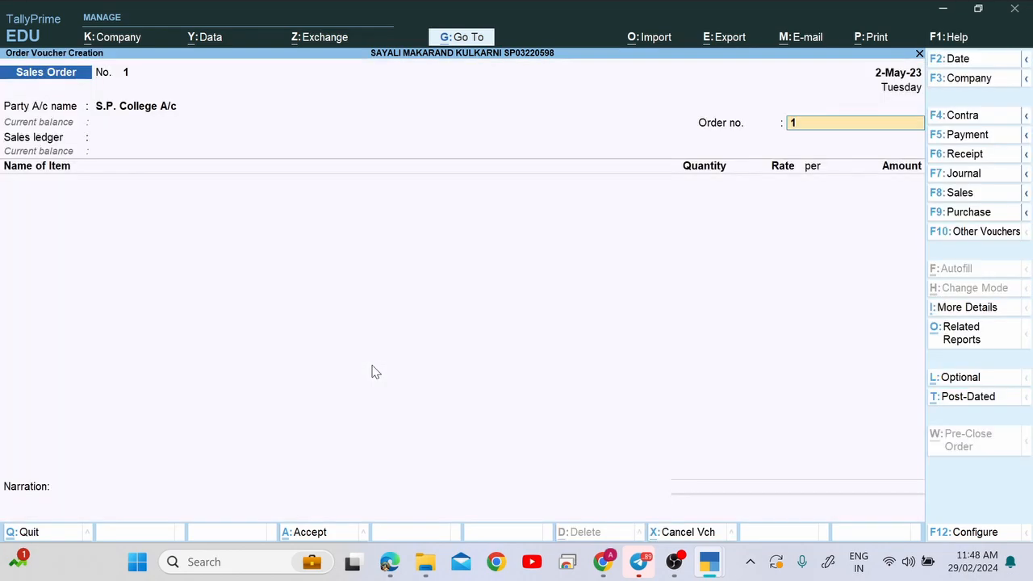
Try accepting the voucher, dismiss the no-entries error, and return through the details screens.
key(BackSpace)
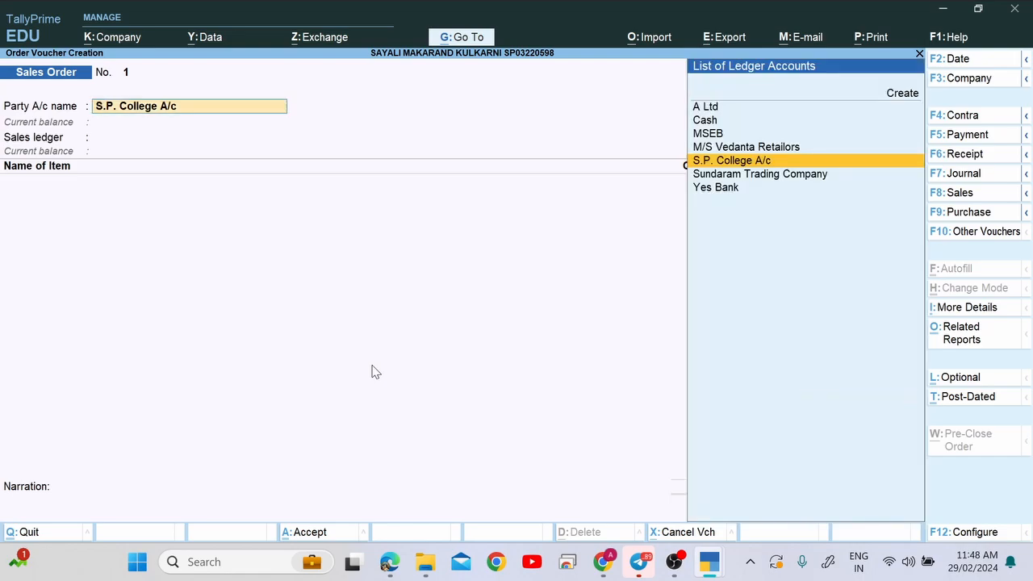
key(ctrl)
key(ctrl+a)
key(Return)
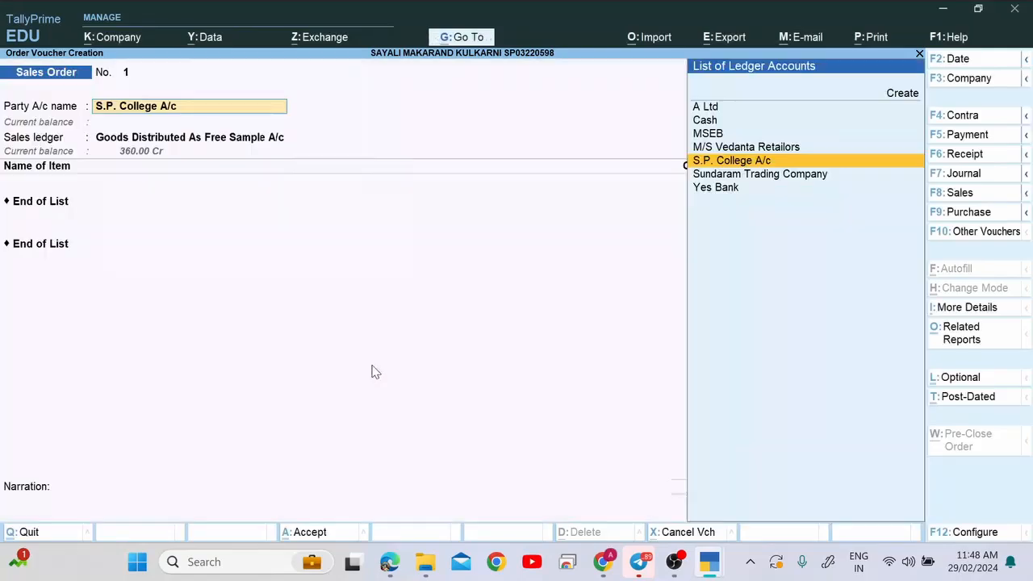
key(Return)
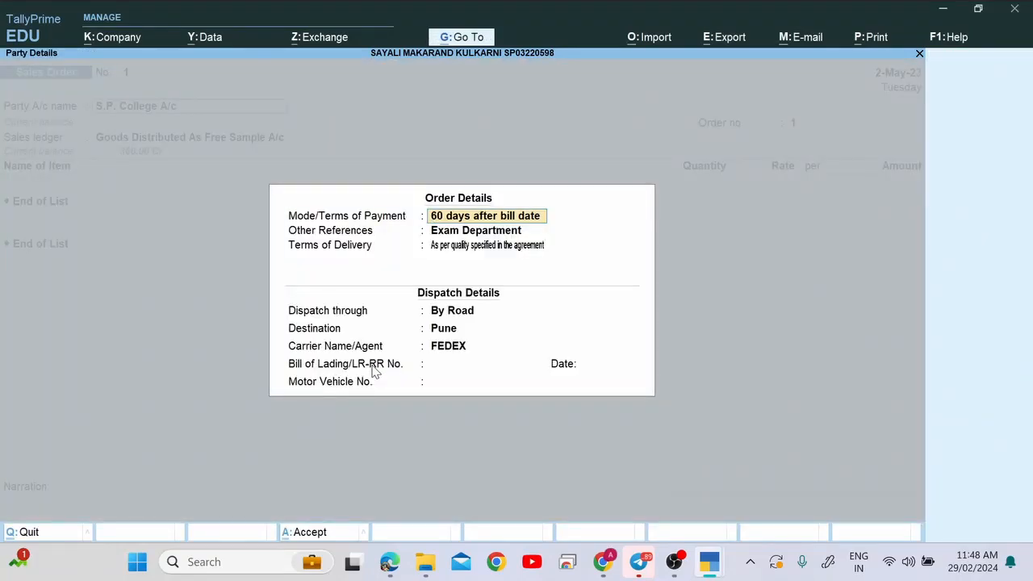
key(Return)
key(Return)
key(Return)
key(Return)
key(Return)
key(Return)
key(Return)
key(Return)
key(Return)
key(Return)
key(Return)
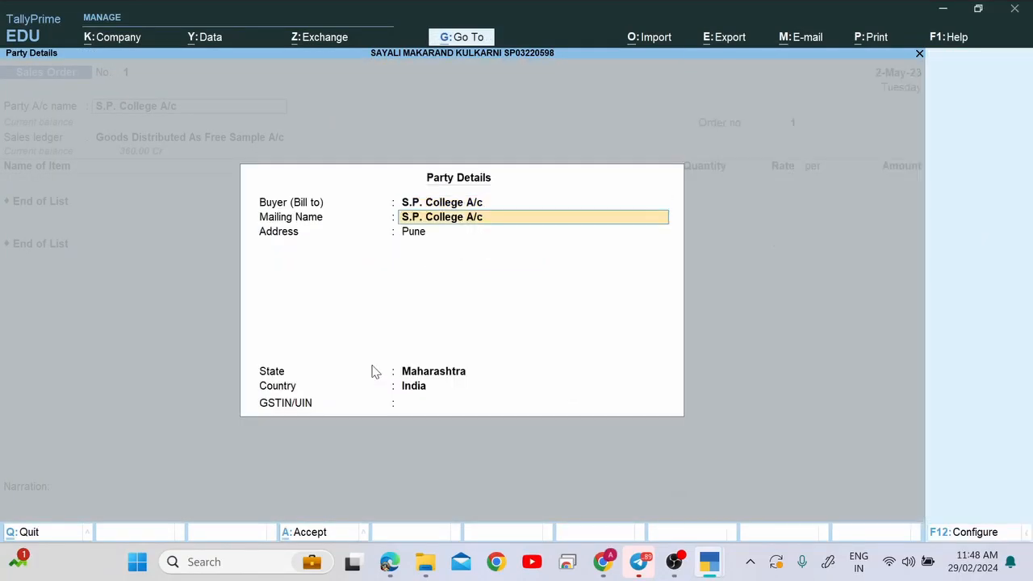
key(Return)
key(Return)
key(Return)
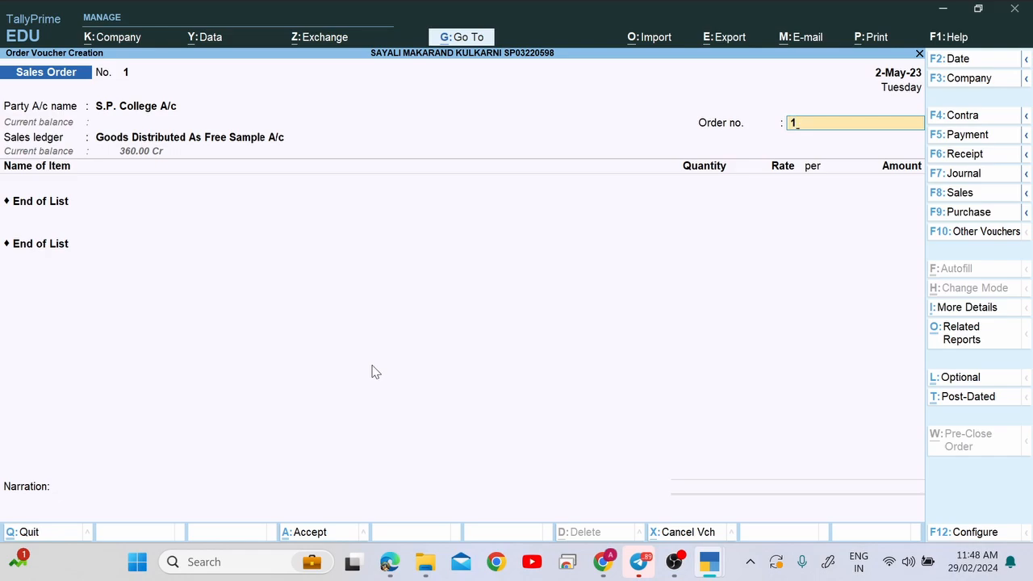
Append PO number 110000 from the PDF to make order no. 1/110000.
key(alt+Tab)
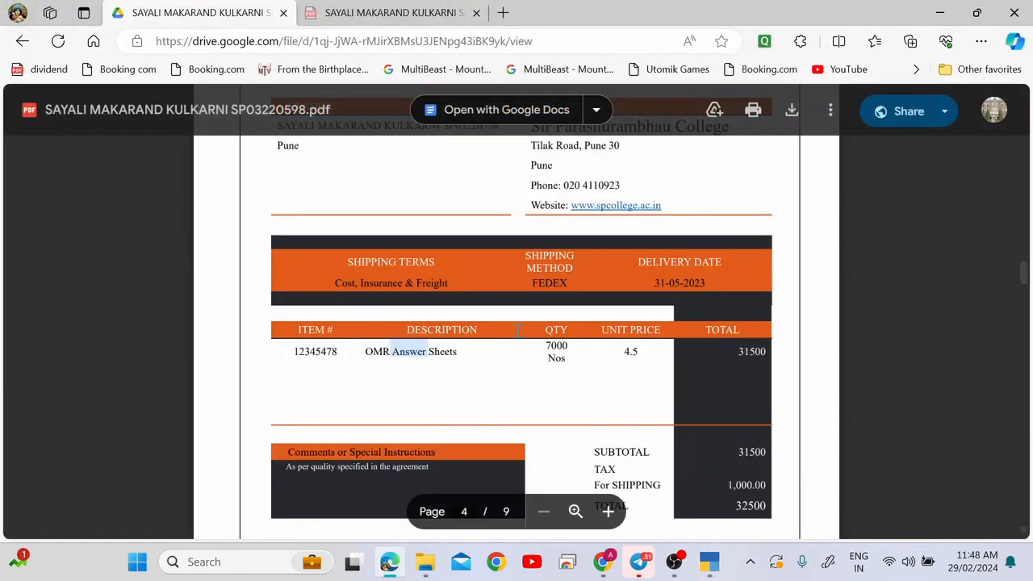
scroll(518, 329, up, 3)
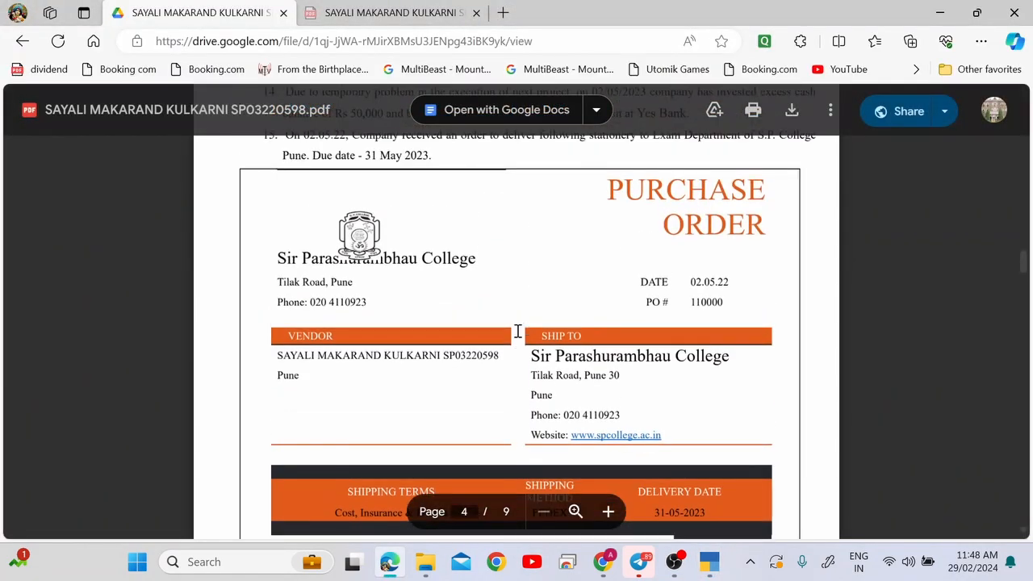
double_click(703, 300)
key(ctrl+c)
key(alt+Tab)
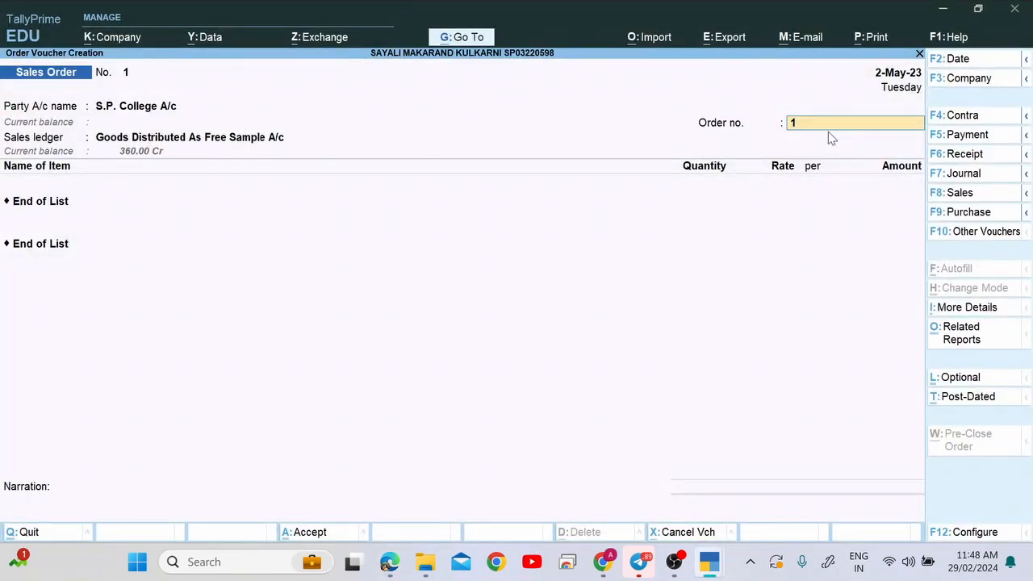
text(/)
key(ctrl+v)
key(Return)
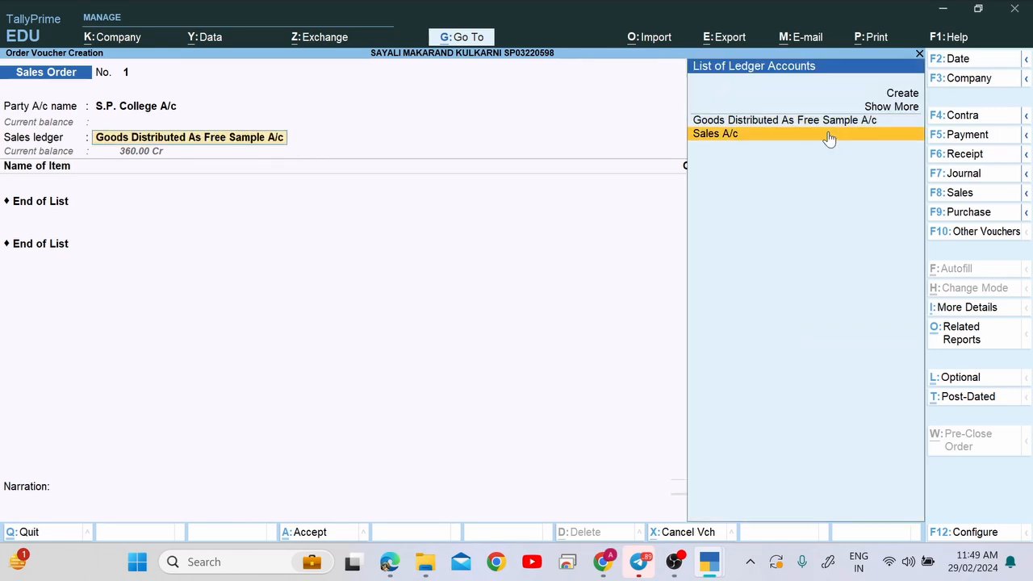
Choose Sales A/c as the sales ledger.
click(827, 135)
key(BackSpace)
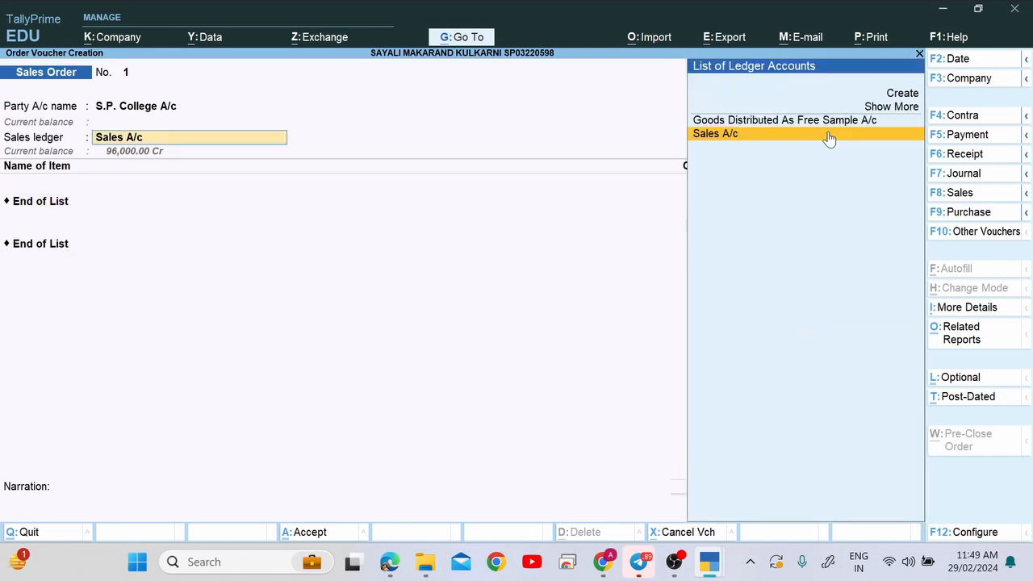
key(BackSpace)
key(Return)
key(Return)
Select OMR Answer Sheets as the stock item.
key(alt+Tab)
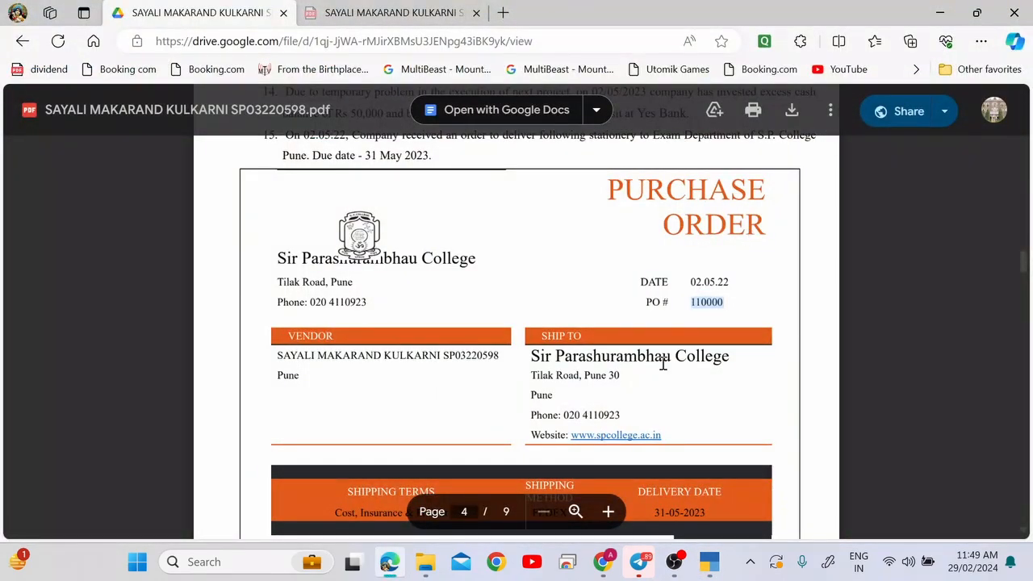
click(620, 353)
scroll(619, 353, down, 3)
key(alt+Tab)
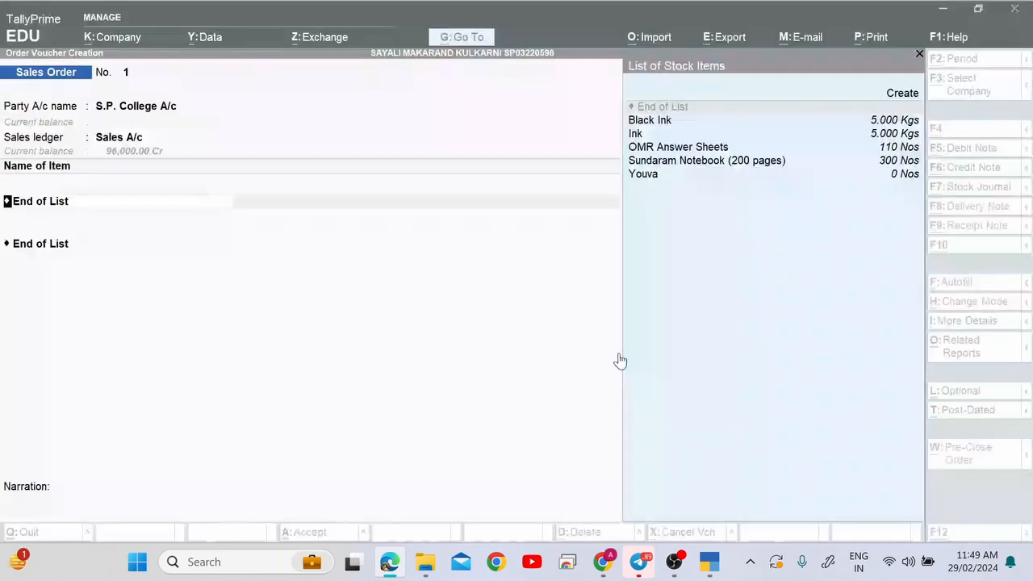
text(Om)
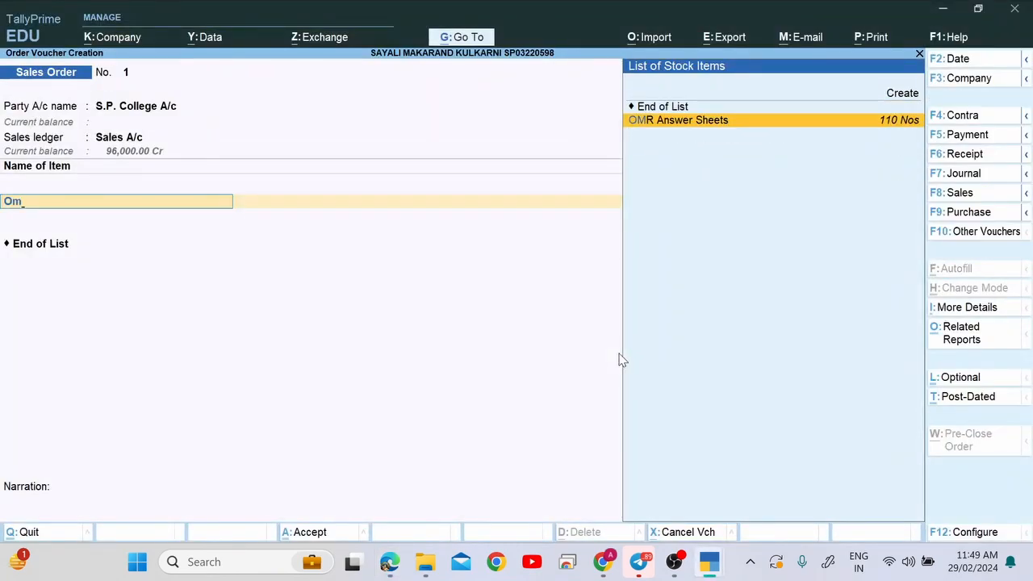
key(Return)
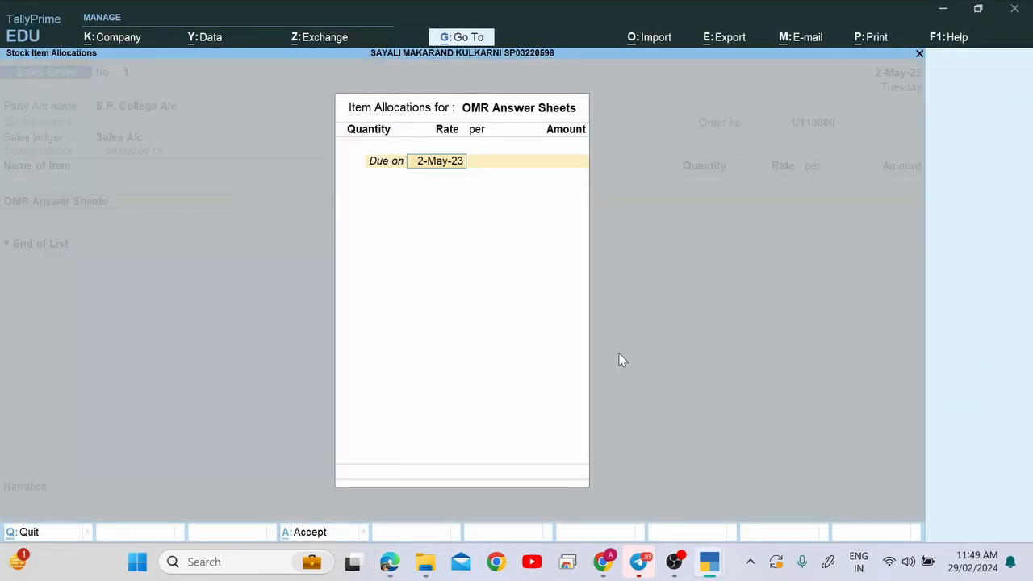
Set due date 31-May-23 and quantity 7,000 Nos at rate 4.00.
key(alt+Tab)
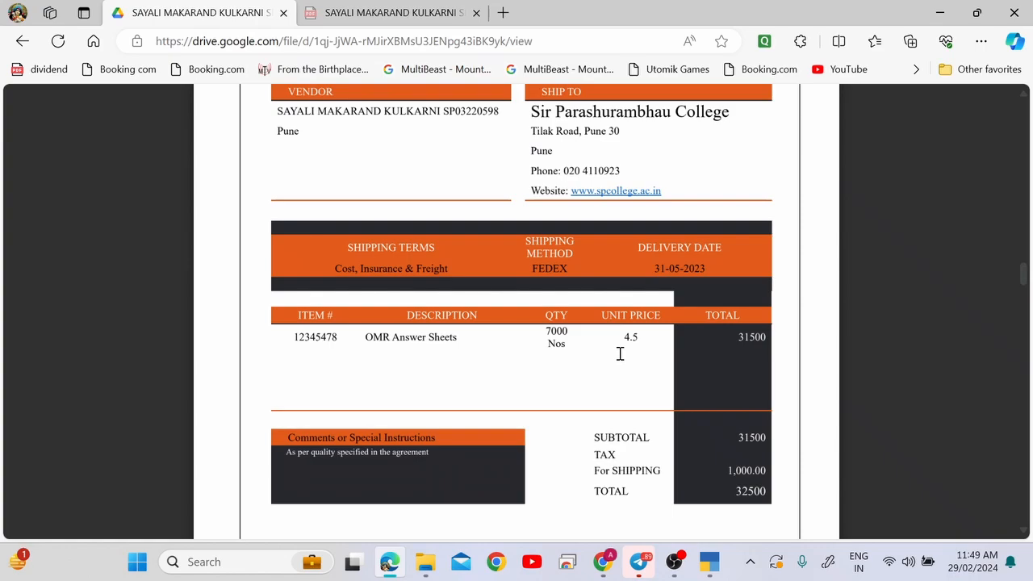
key(alt+Tab)
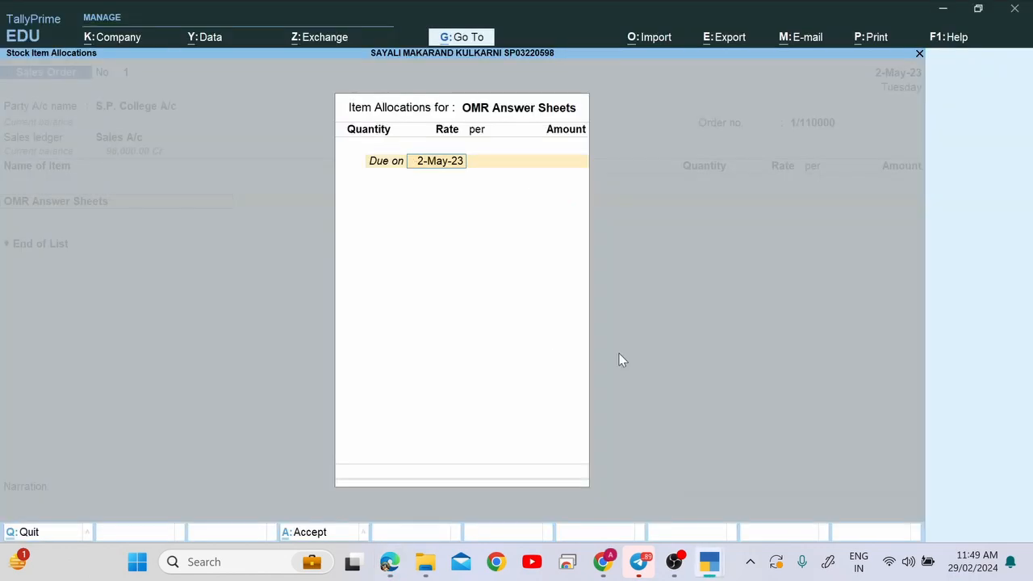
text(31.5)
key(Return)
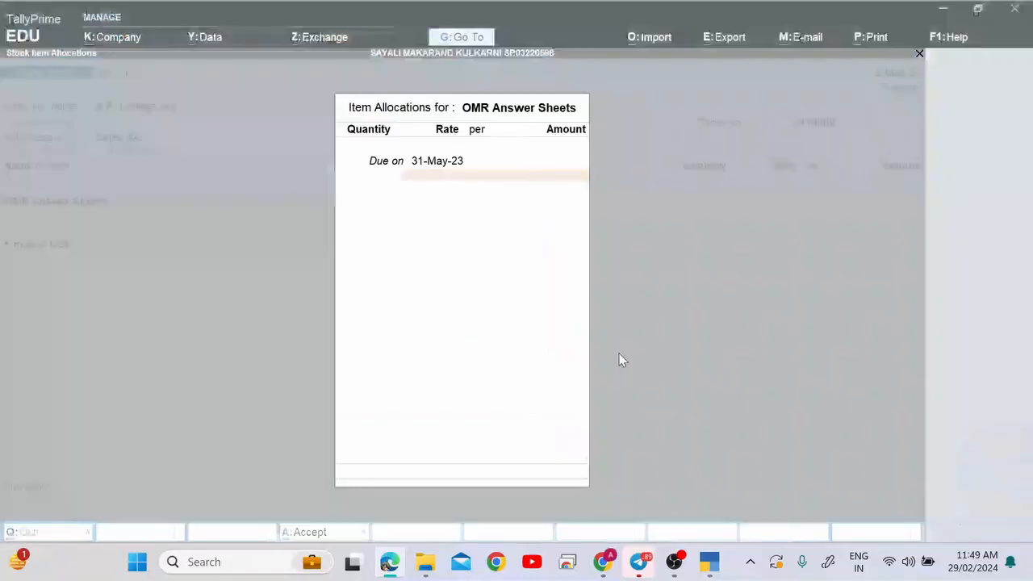
text(7000)
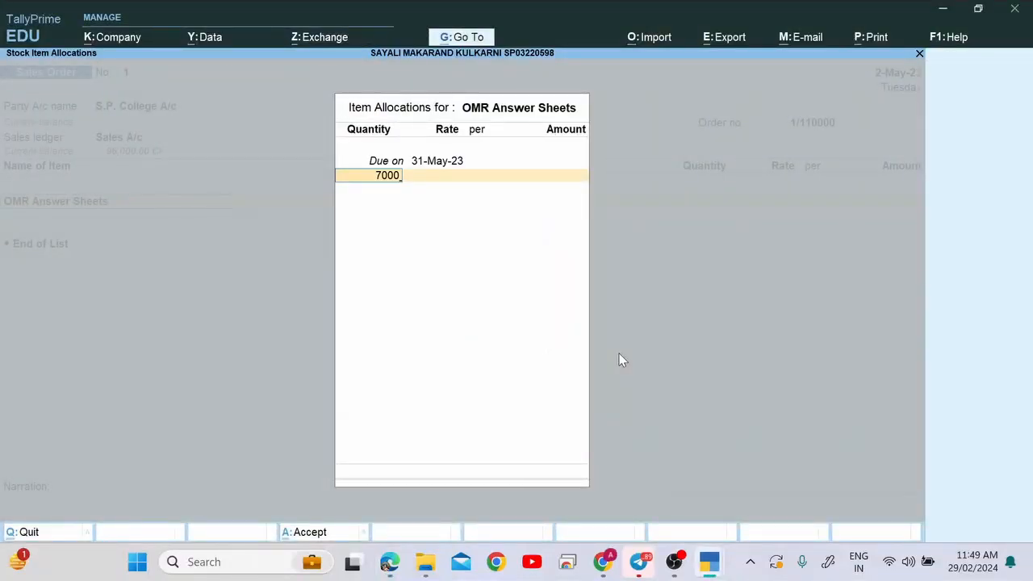
key(Return)
key(Return)
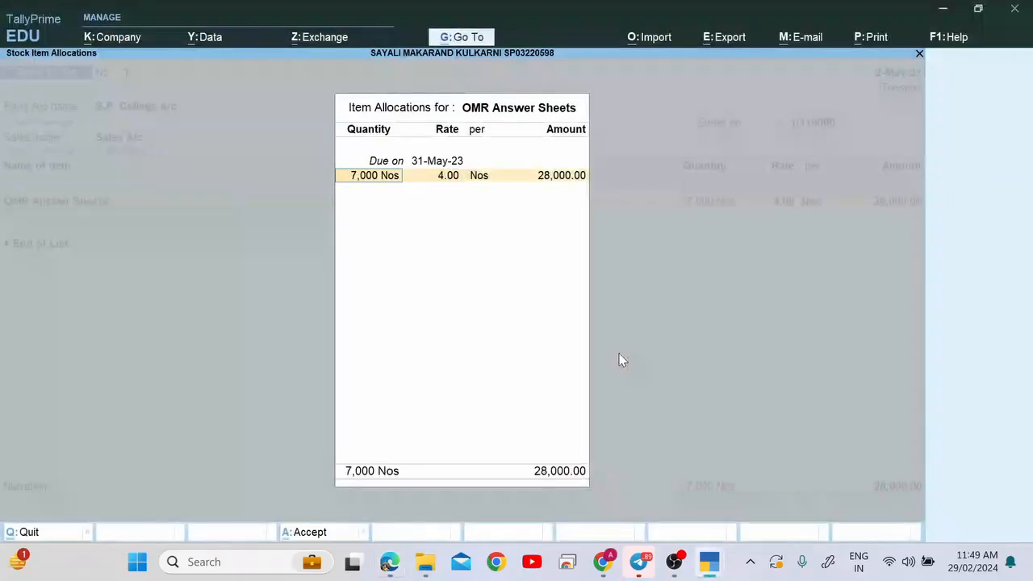
key(BackSpace)
key(Return)
key(BackSpace)
key(Return)
key(Return)
key(Return)
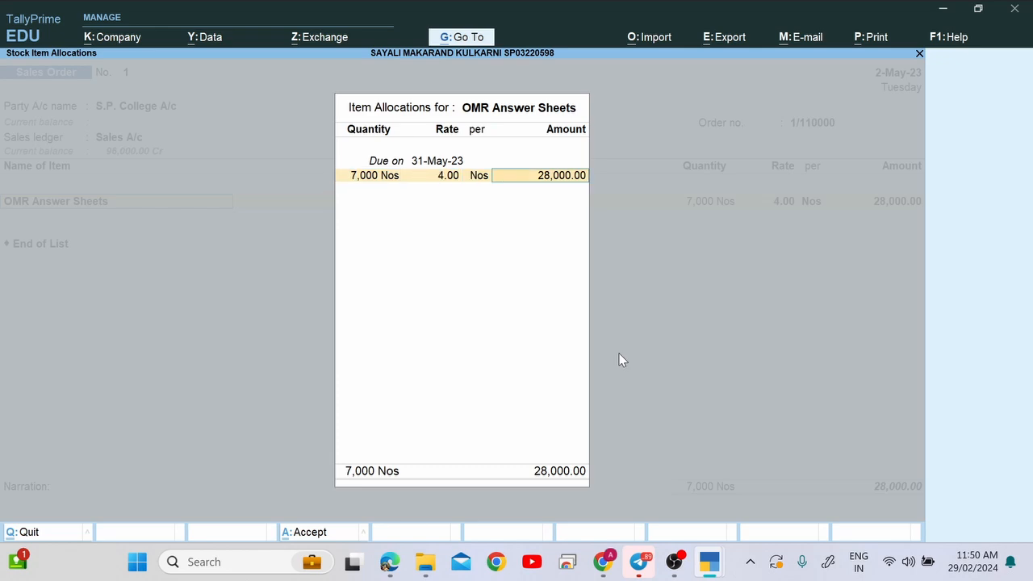
key(Return)
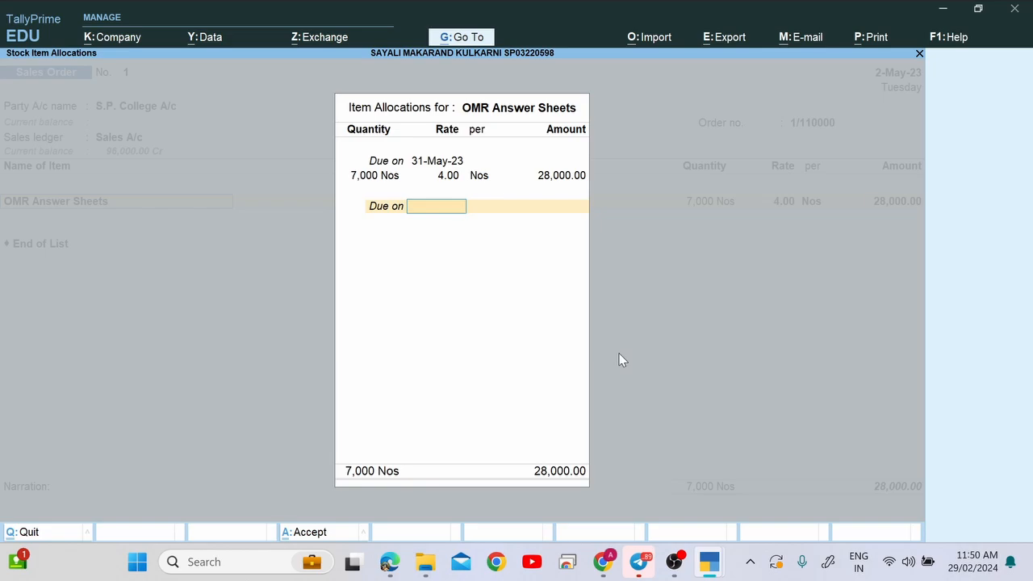
key(Return)
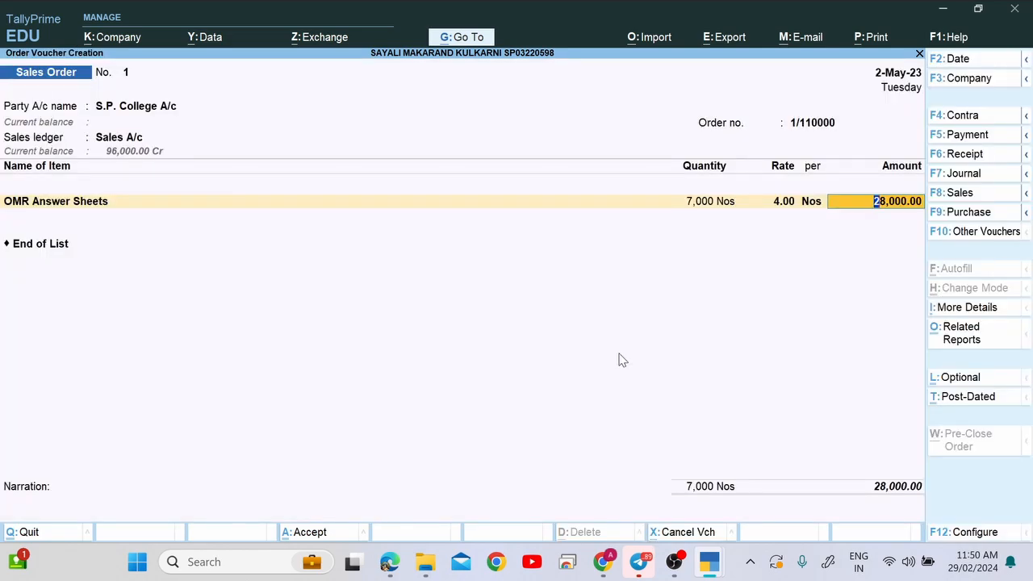
Reopen the OMR Answer Sheets allocations and get past the negative stock warning to the rate.
key(Up)
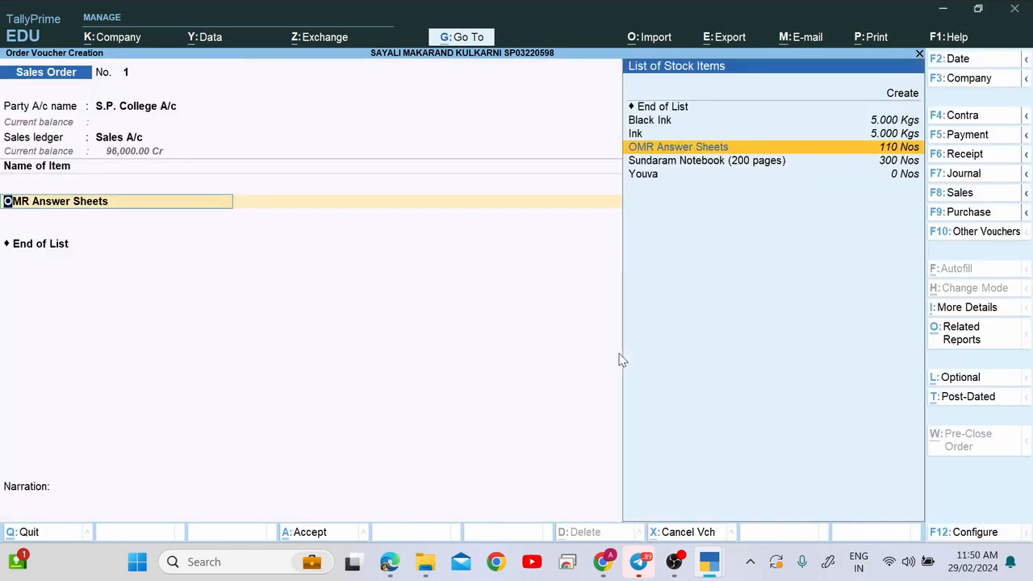
key(Return)
key(Return)
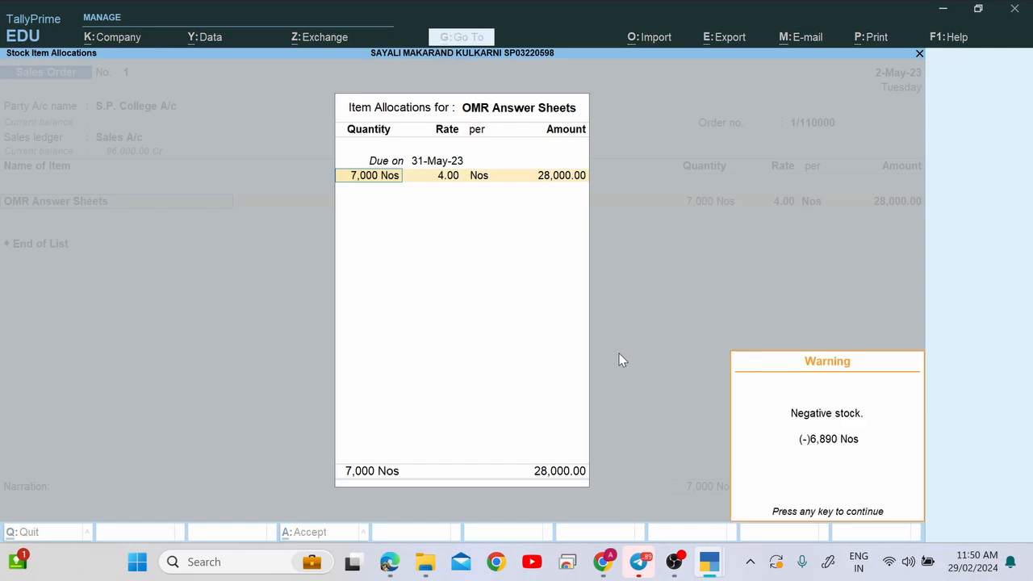
key(Return)
key(Up)
key(Escape)
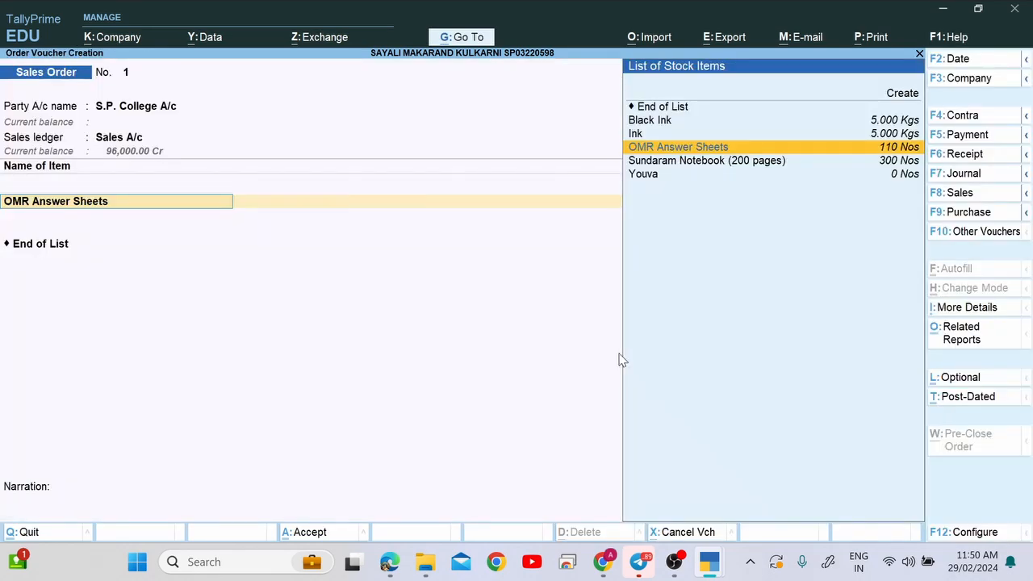
key(Return)
key(Return)
key(Return)
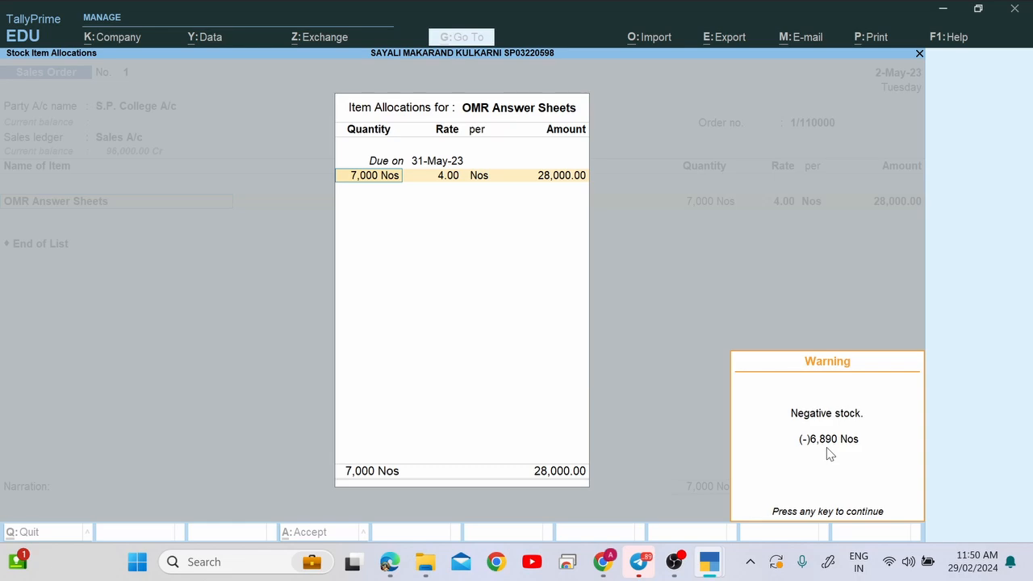
key(Return)
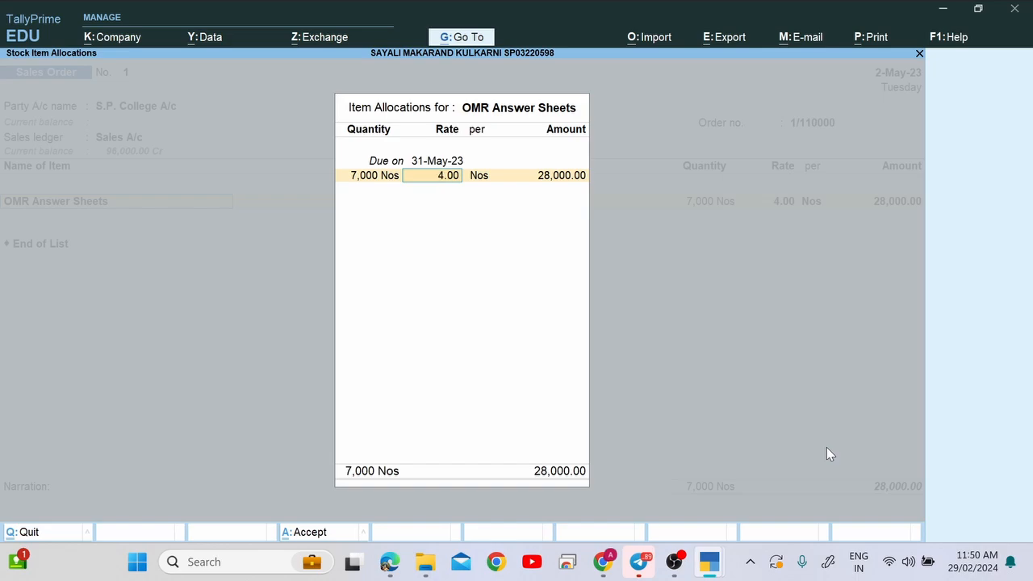
Enter rate 4.5 per the PDF unit price, giving an amount of 31,500.00.
key(alt+Tab)
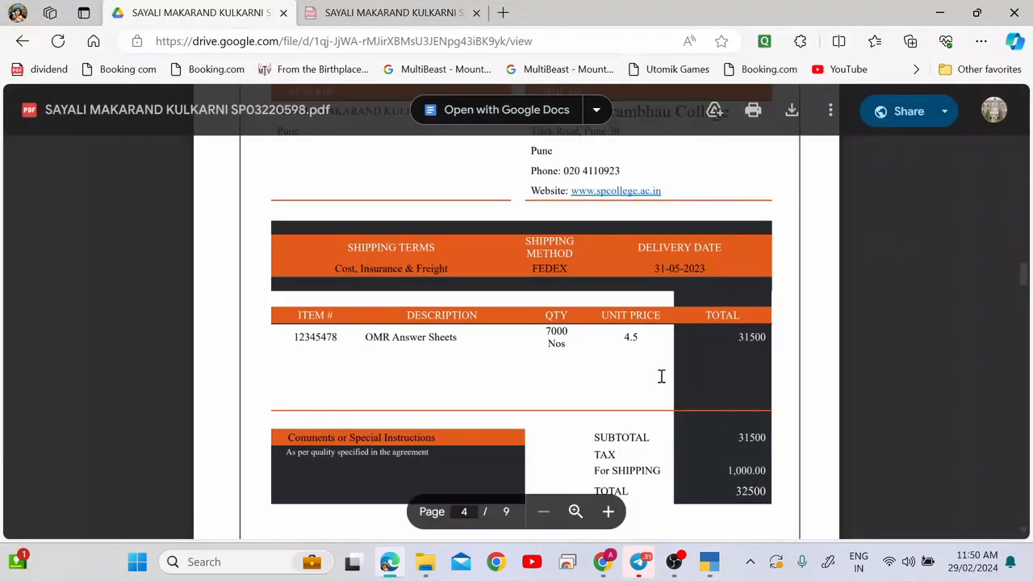
key(alt+Tab)
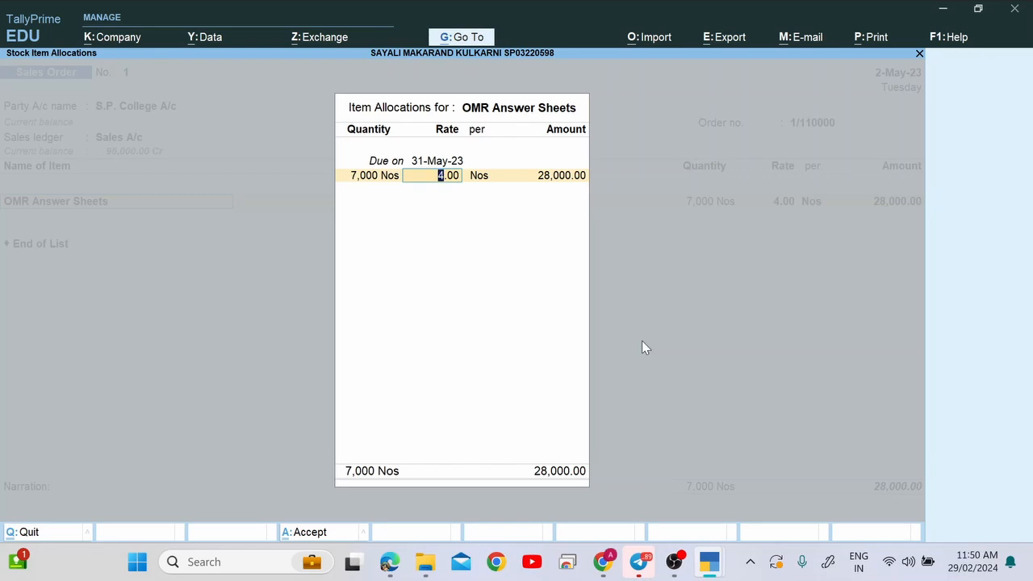
text(4.5)
key(alt+Tab)
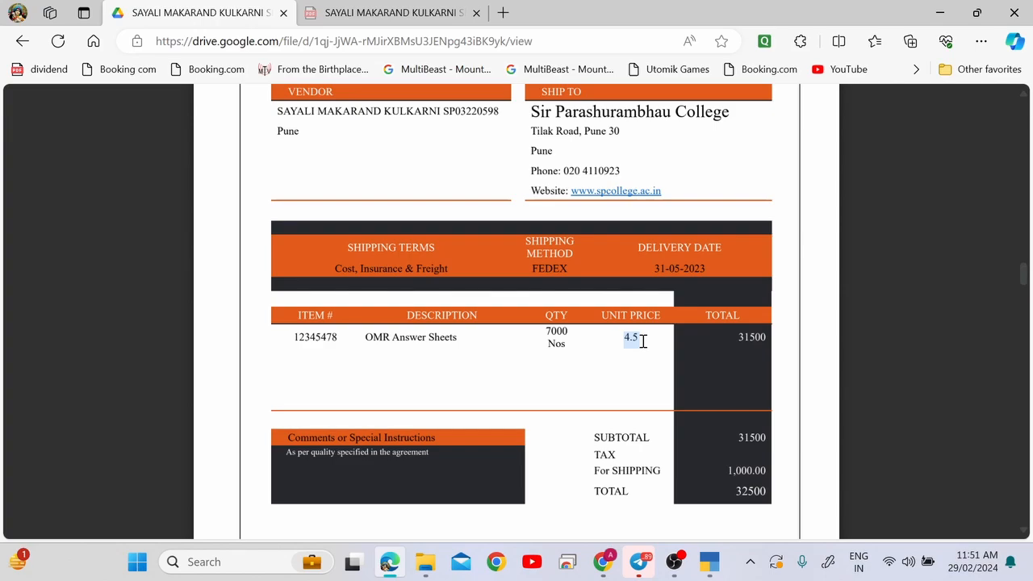
key(alt+Tab)
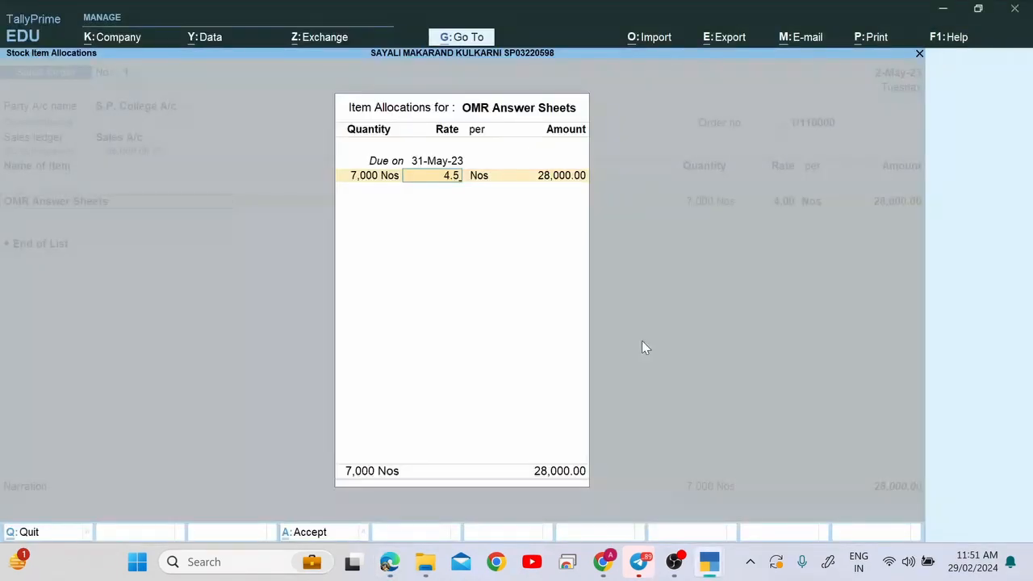
key(Return)
key(Return)
key(Return)
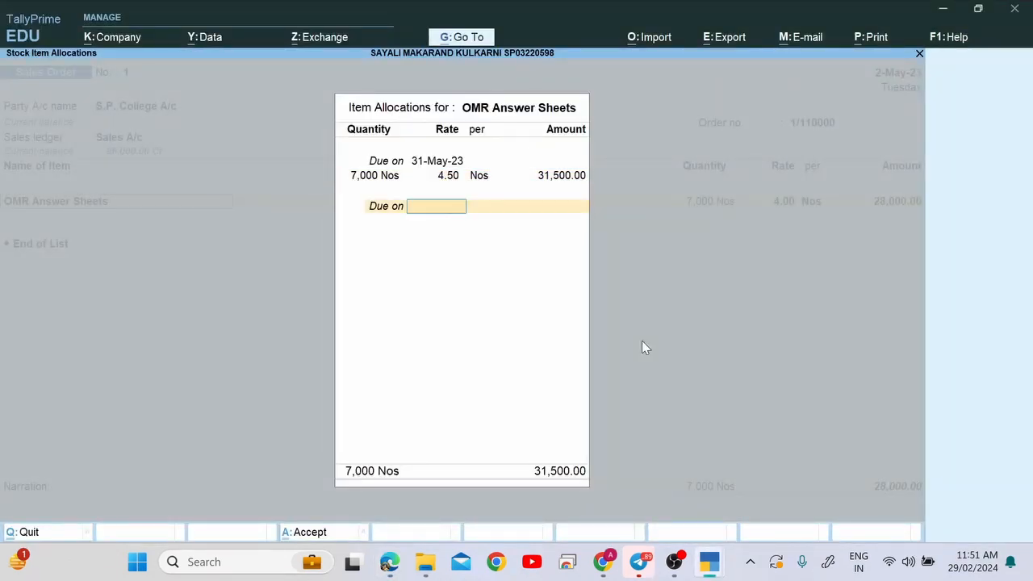
key(Return)
key(Return)
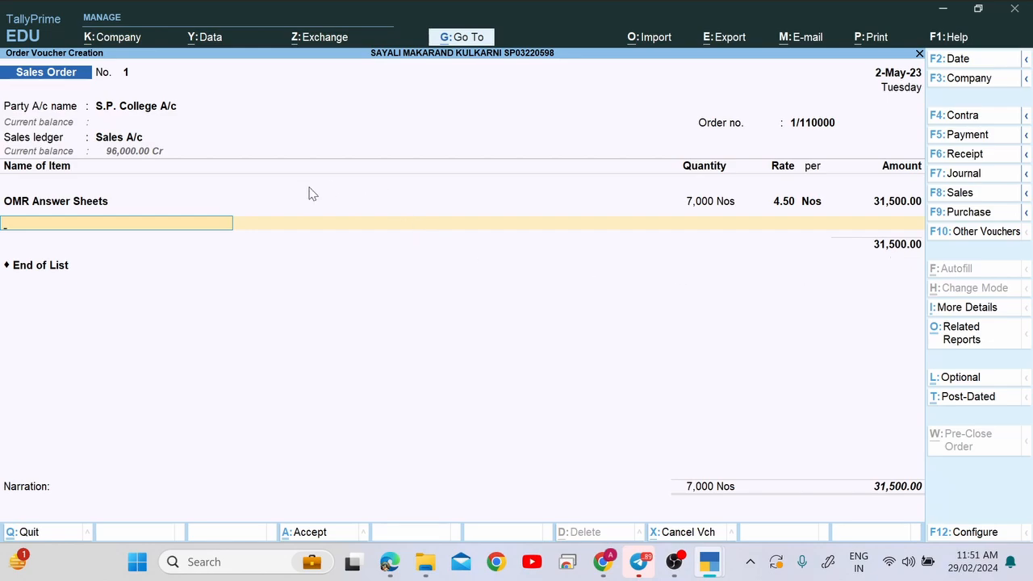
Copy SHIPPING from the PDF totals and close the item list after OMR Answer Sheets.
key(alt+Tab)
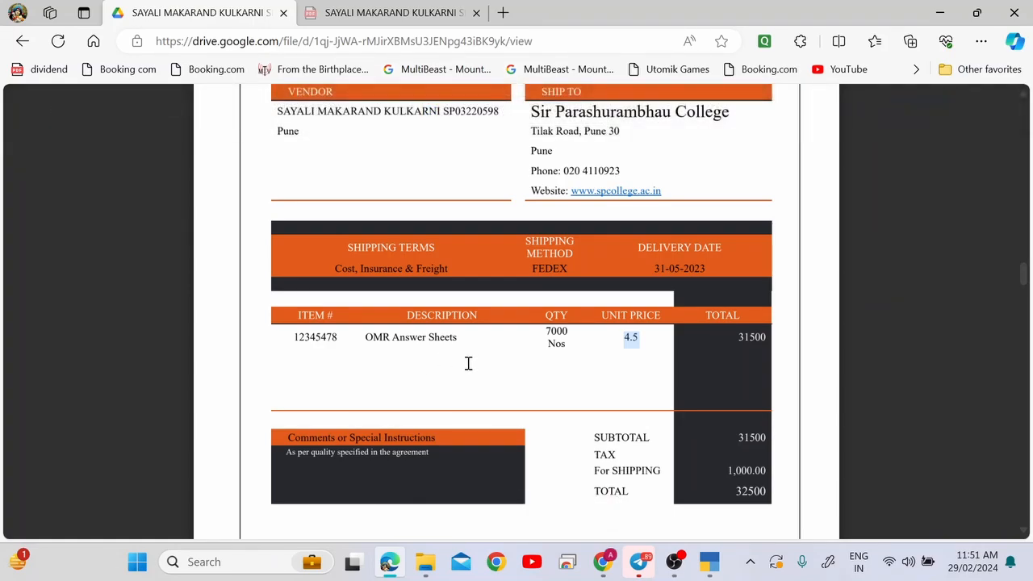
key(alt+Tab)
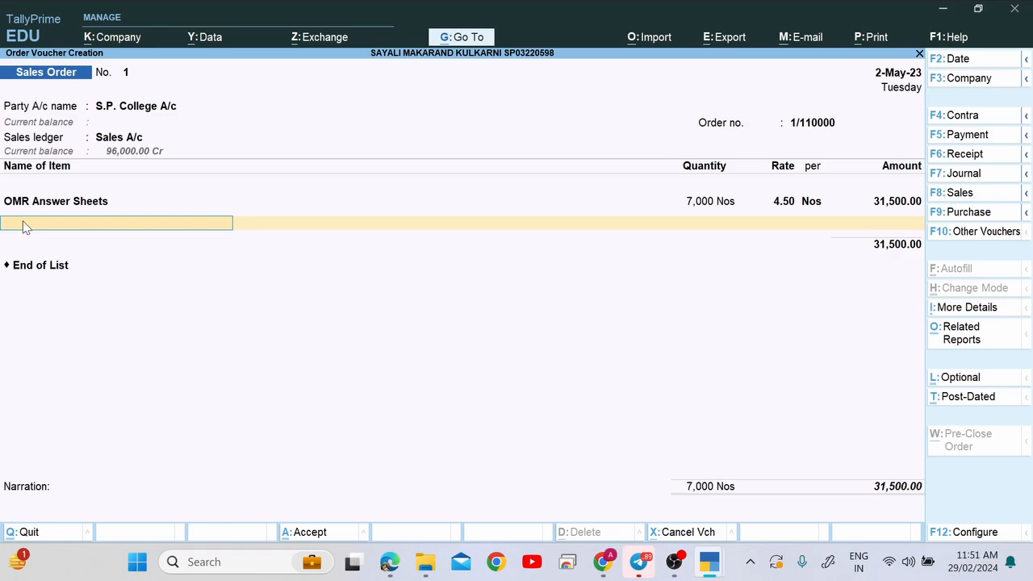
key(alt+Tab)
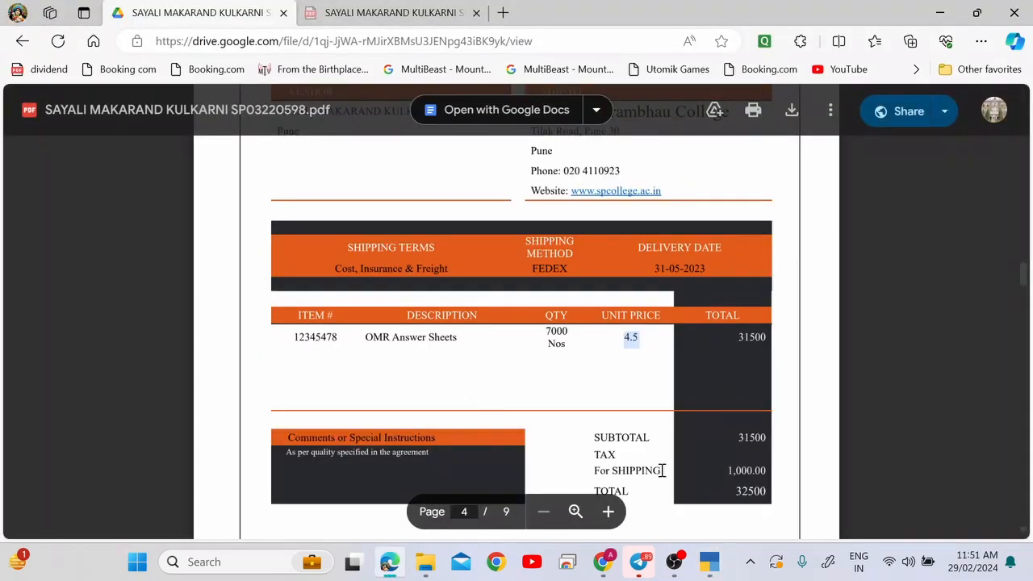
drag(612, 471, 668, 474)
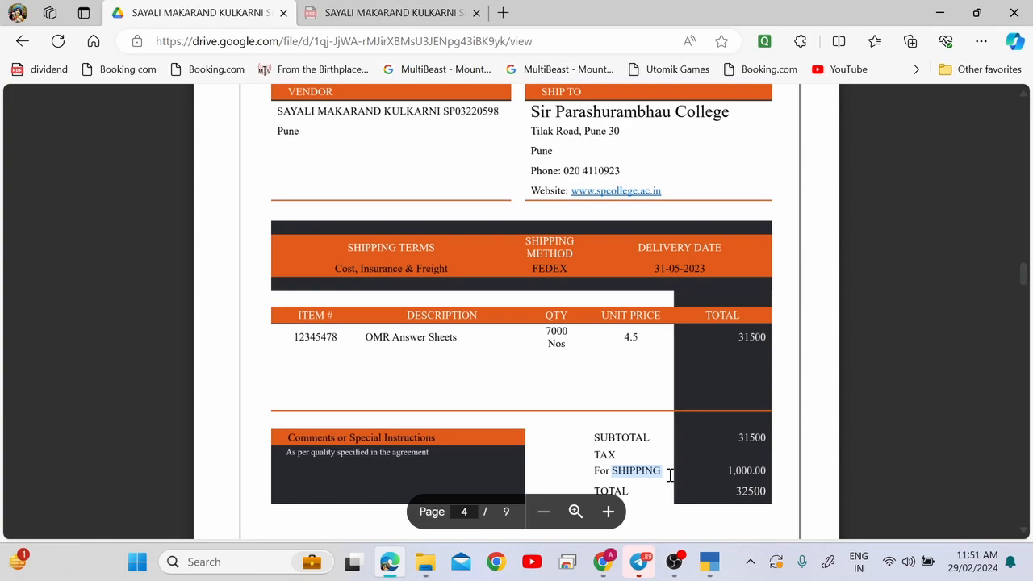
key(alt+Tab)
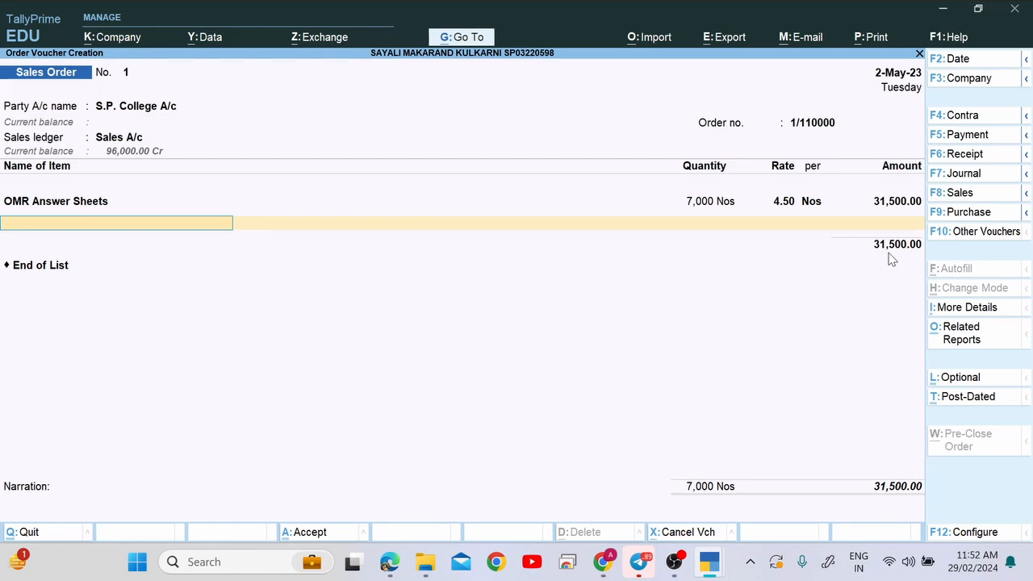
key(Return)
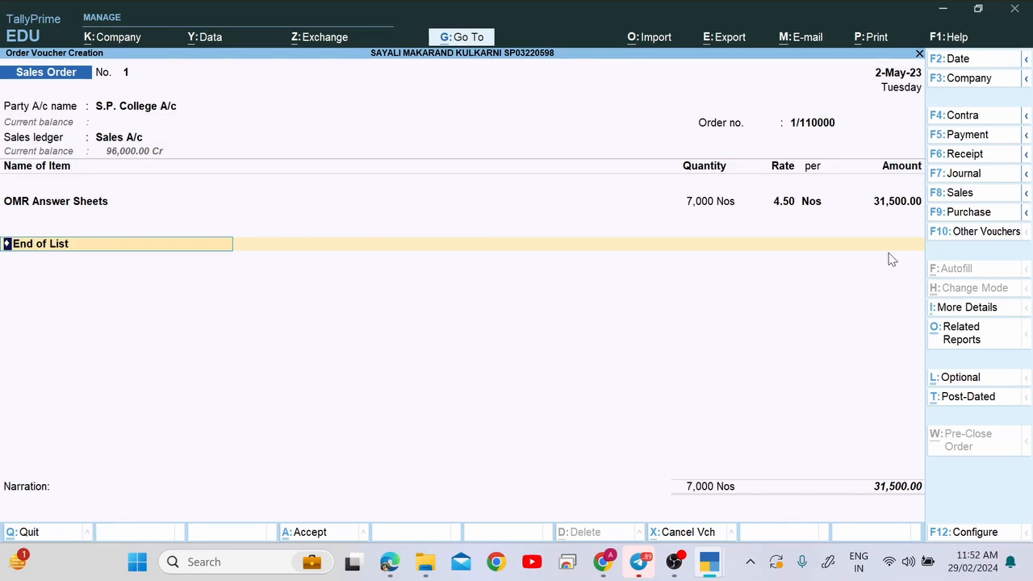
Start a new ledger named 'SHIPPING Charges a/c' using the text pasted from the PDF.
text(s)
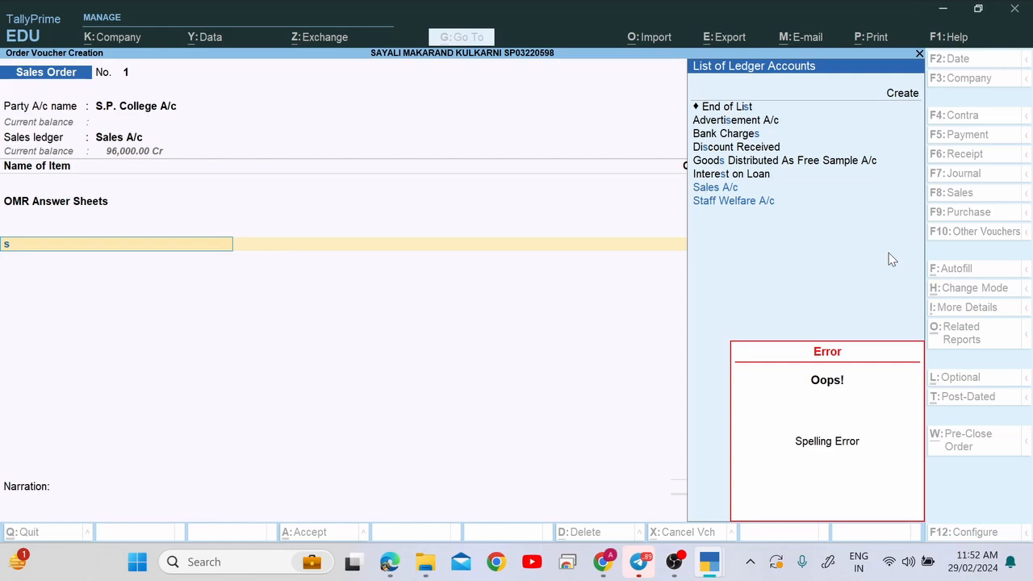
key(Escape)
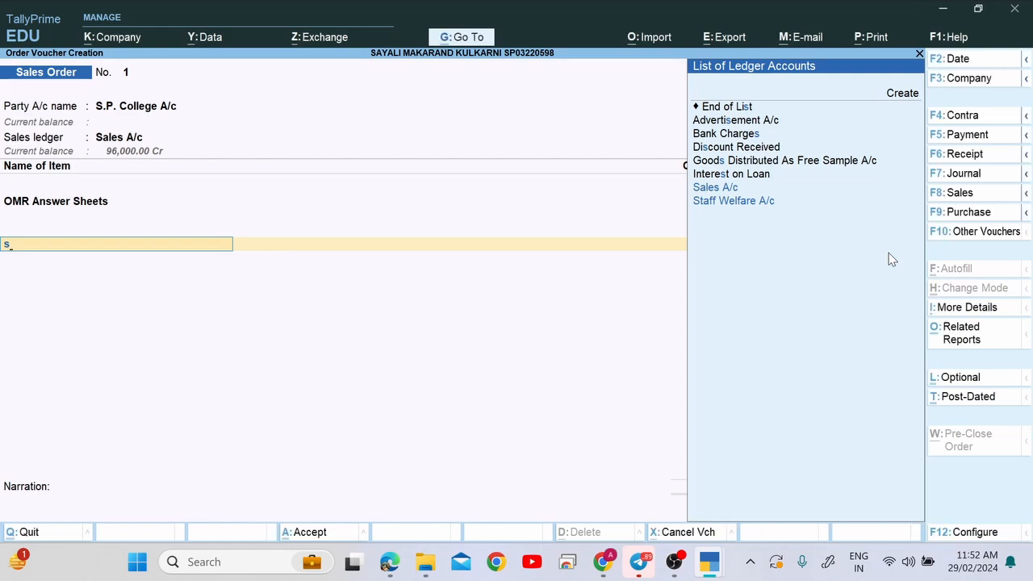
key(BackSpace)
key(alt+c)
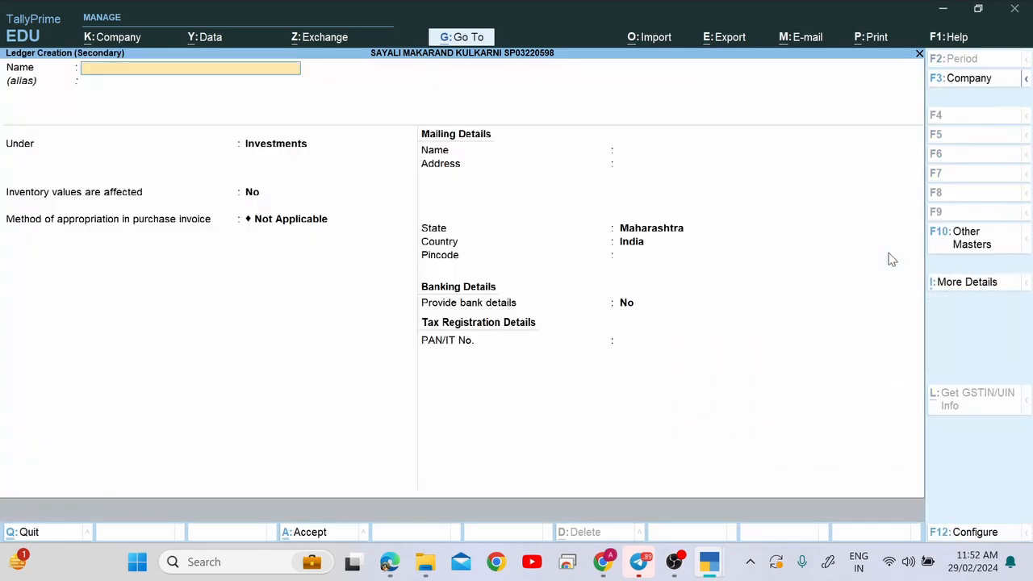
key(alt+Tab)
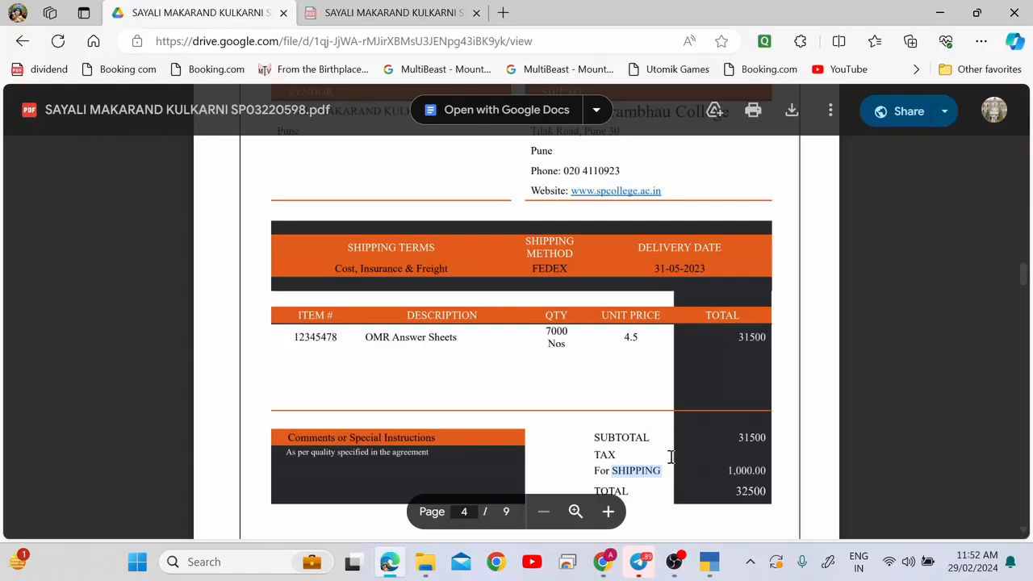
key(alt+Tab)
key(ctrl+alt+v)
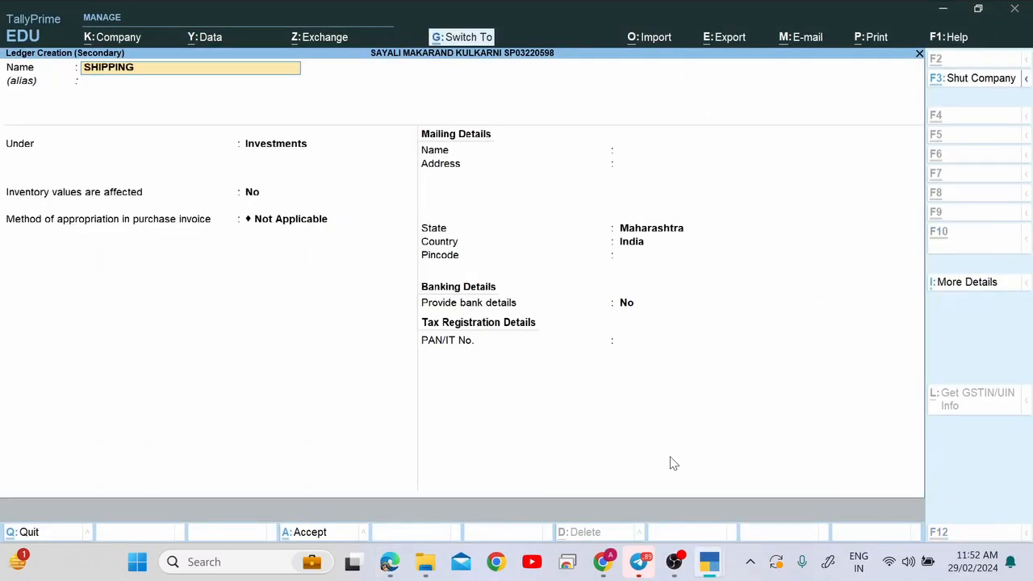
text(Cha)
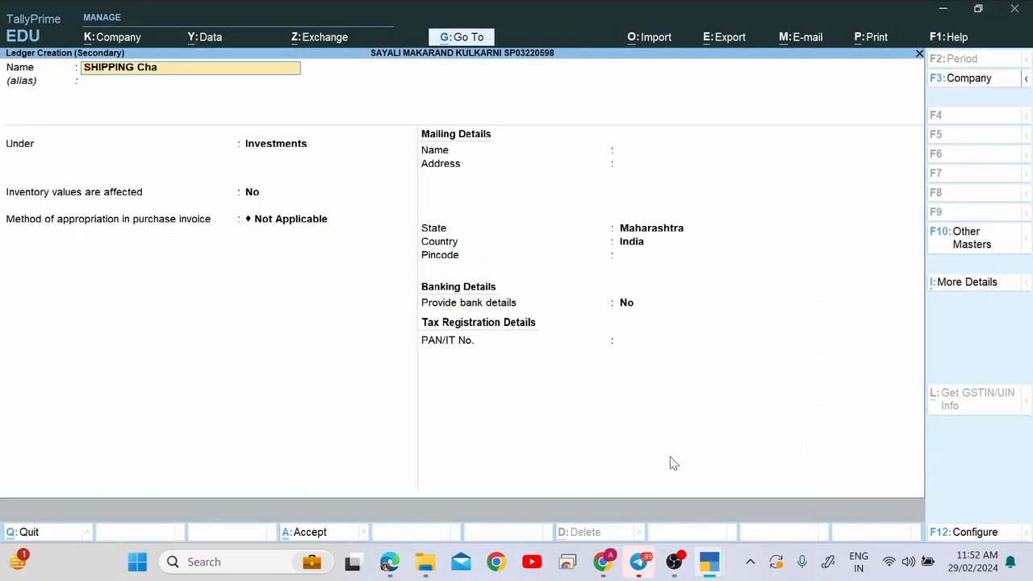
text(rges a)
text(/c)
key(Return)
Correct the name to 'Shipping Charges A/c', group it under Indirect Expenses, and save.
key(Up)
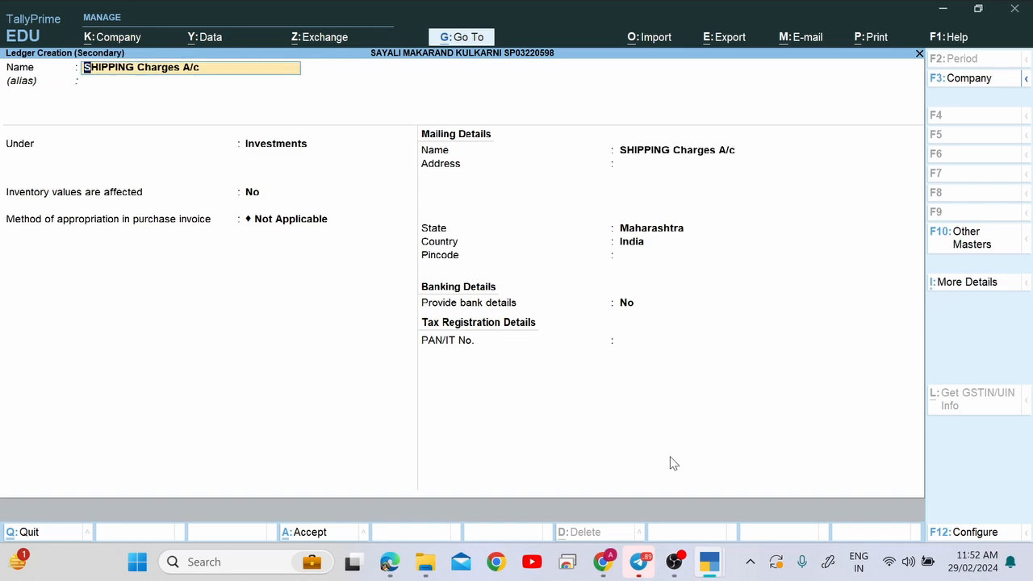
key(Right)
text(hi)
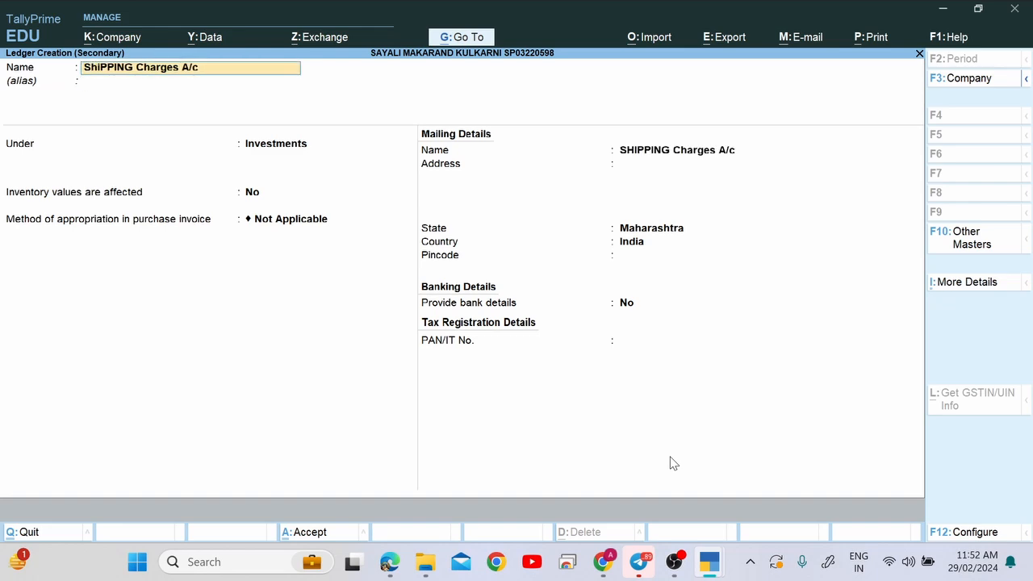
text(pp)
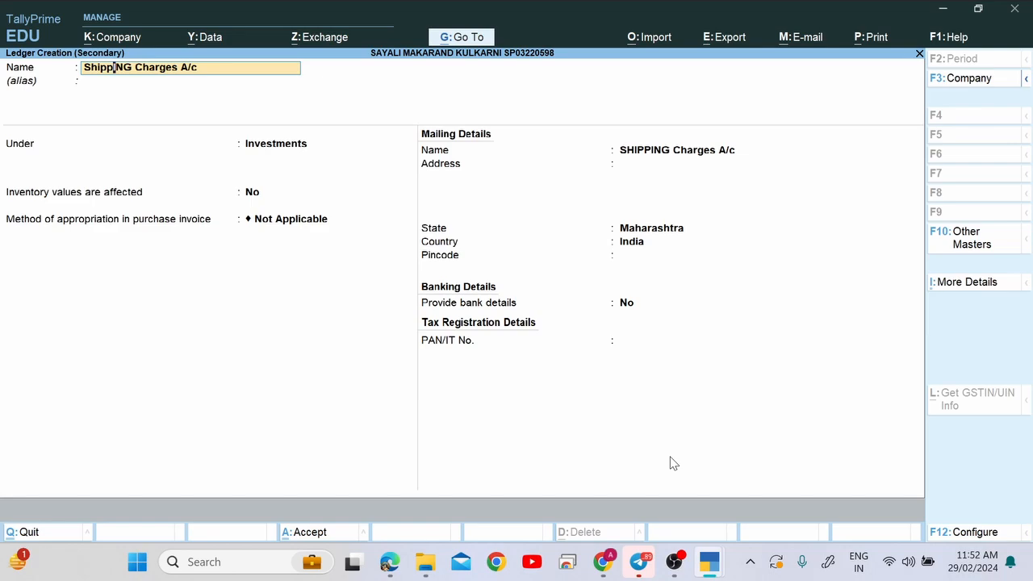
text(ing)
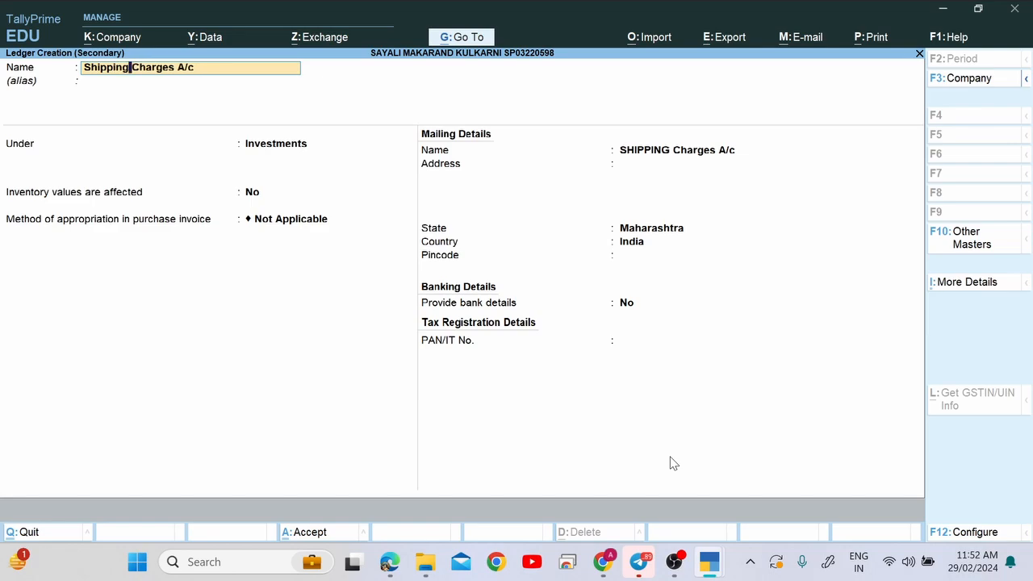
key(Return)
key(Return)
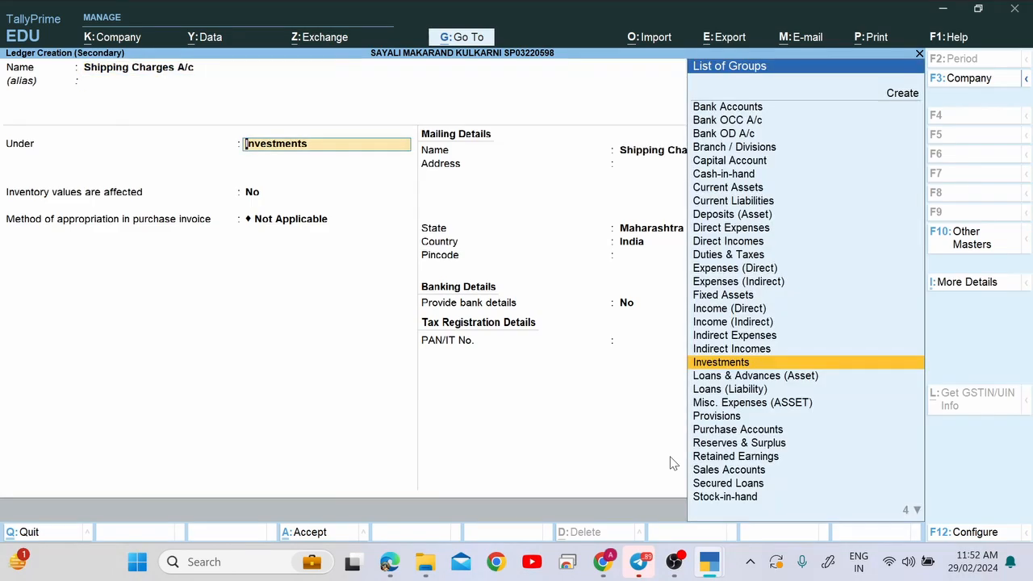
text(Ind)
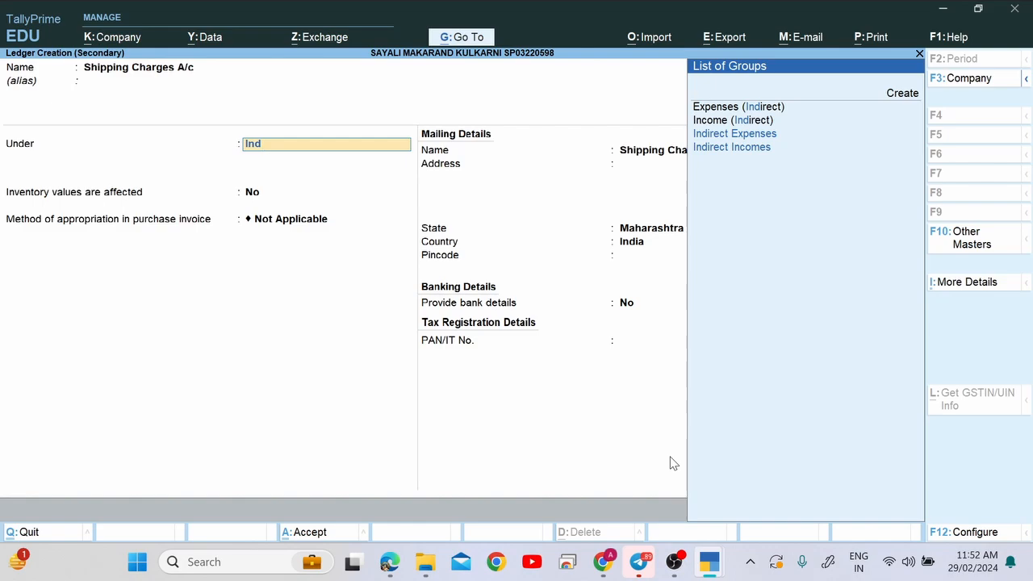
key(Return)
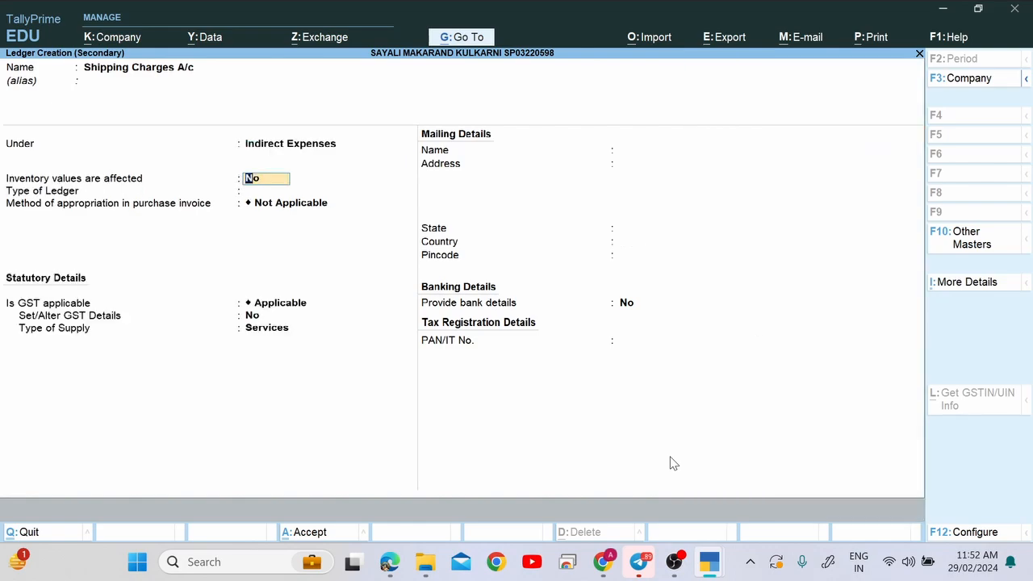
key(Return)
key(Return)
key(Return)
key(Return)
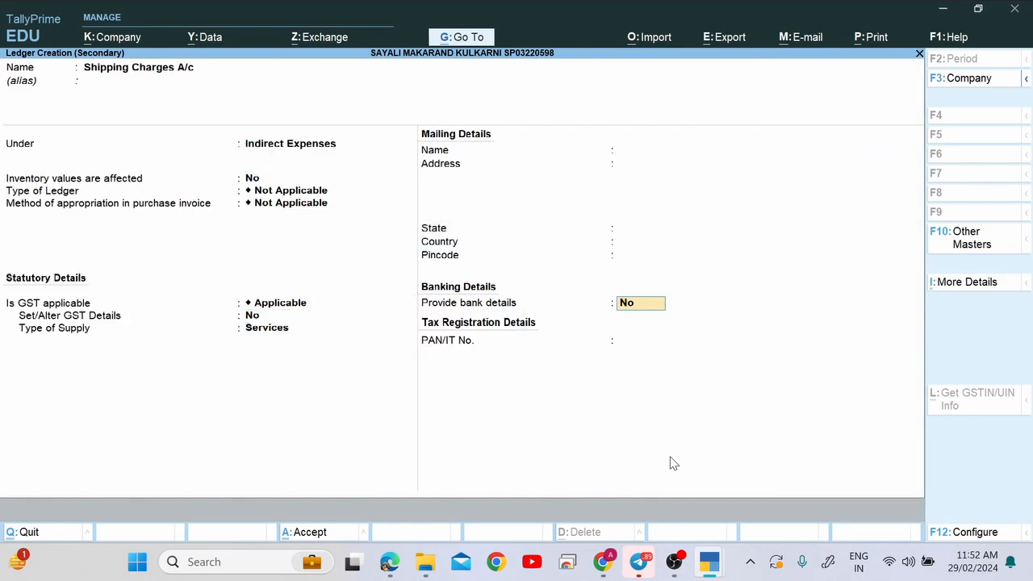
key(Return)
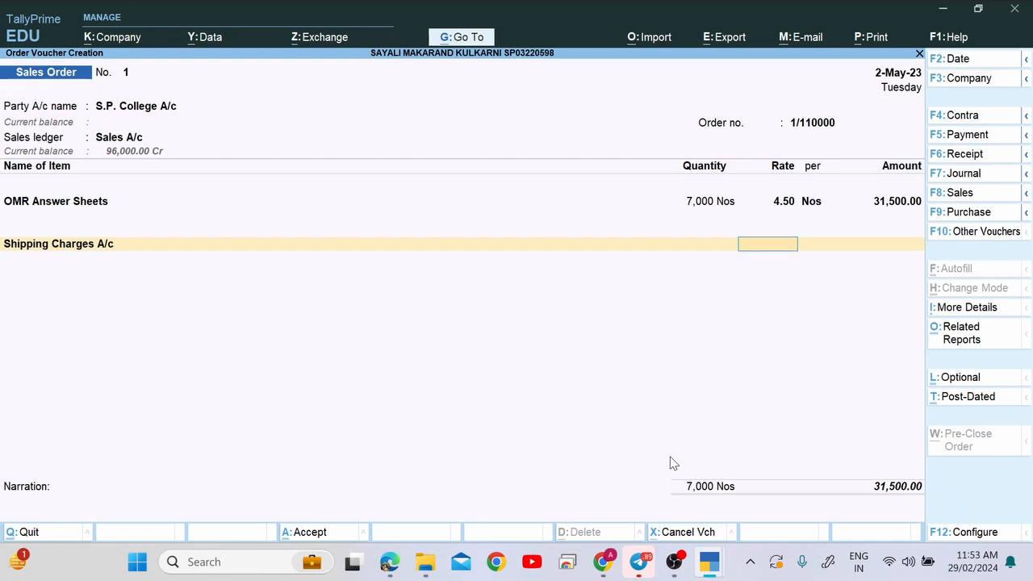
Enter 1,000 for Shipping Charges A/c, verify the 32,500 total against the PDF, and save the order.
key(Return)
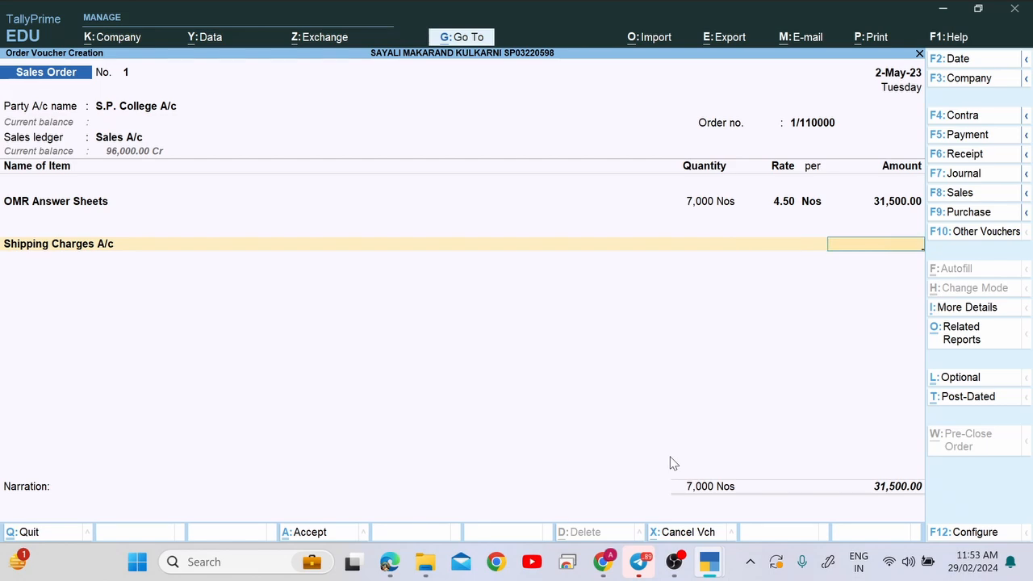
text(1000)
key(Return)
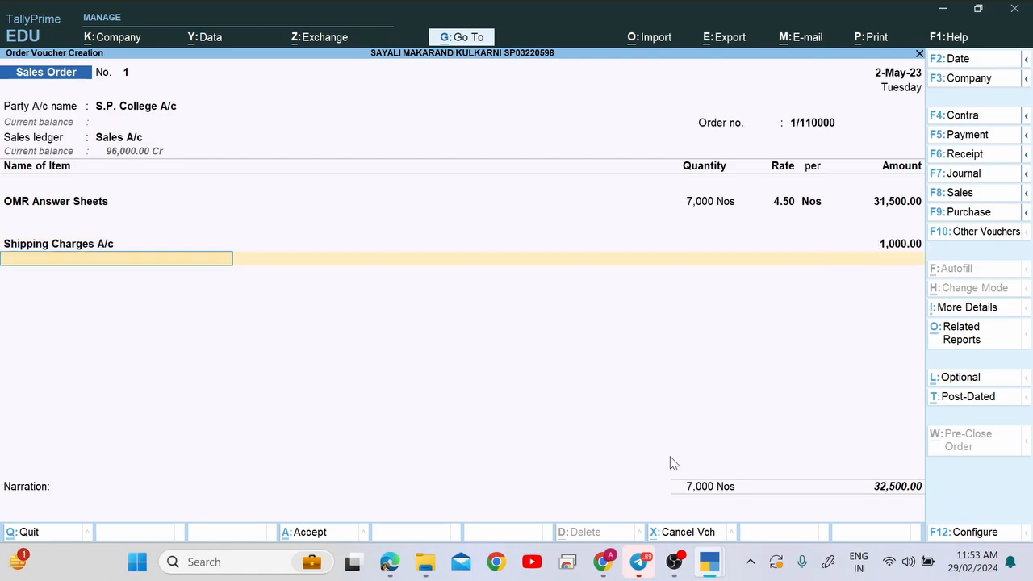
key(Return)
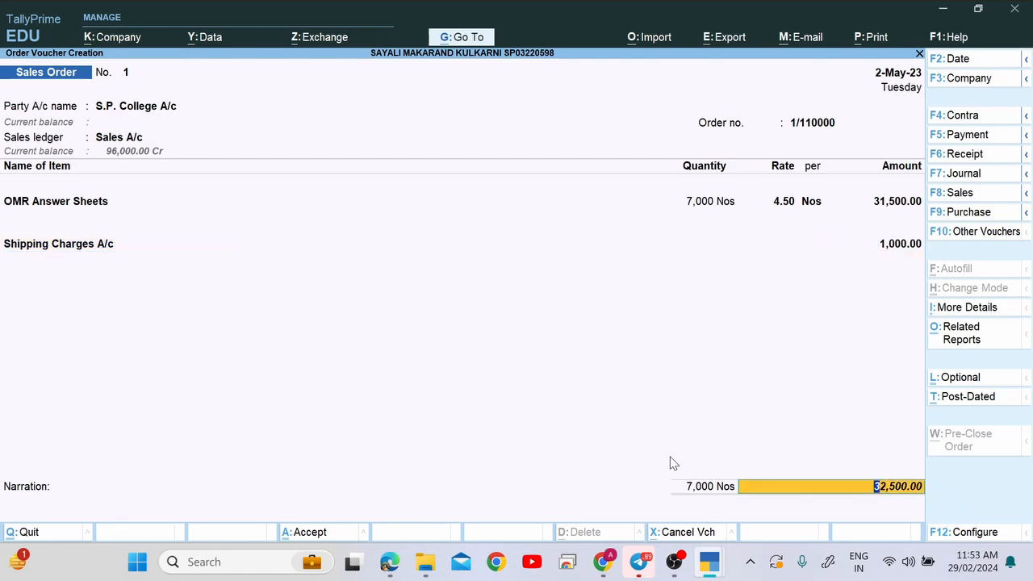
key(alt+Tab)
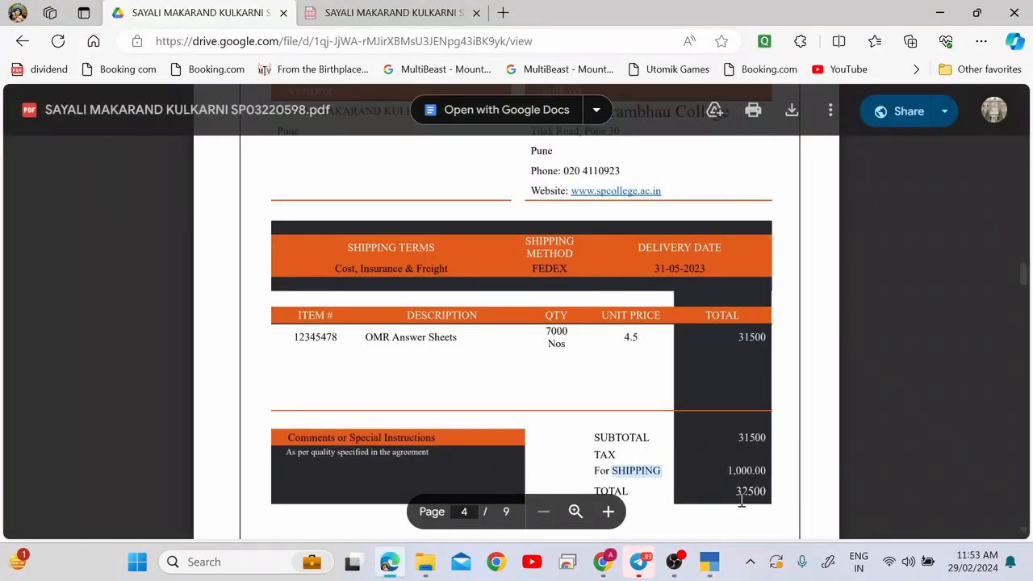
drag(735, 492, 768, 495)
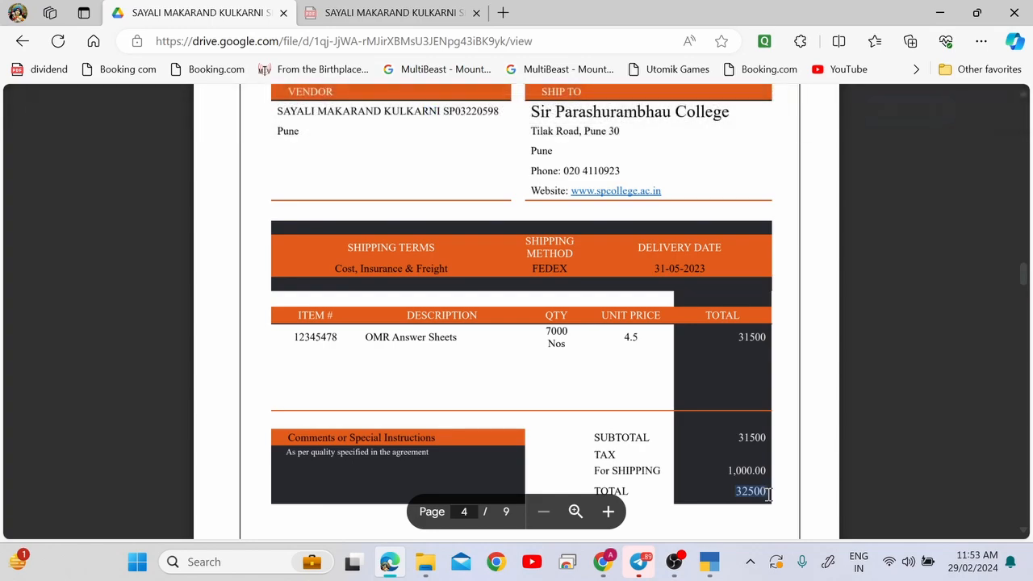
scroll(731, 488, down, 2)
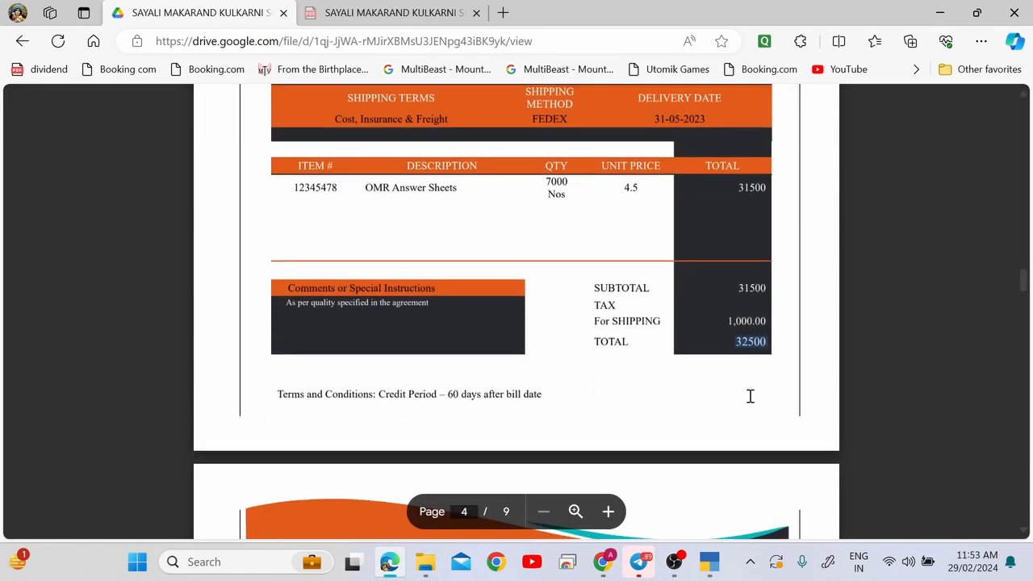
key(alt+Tab)
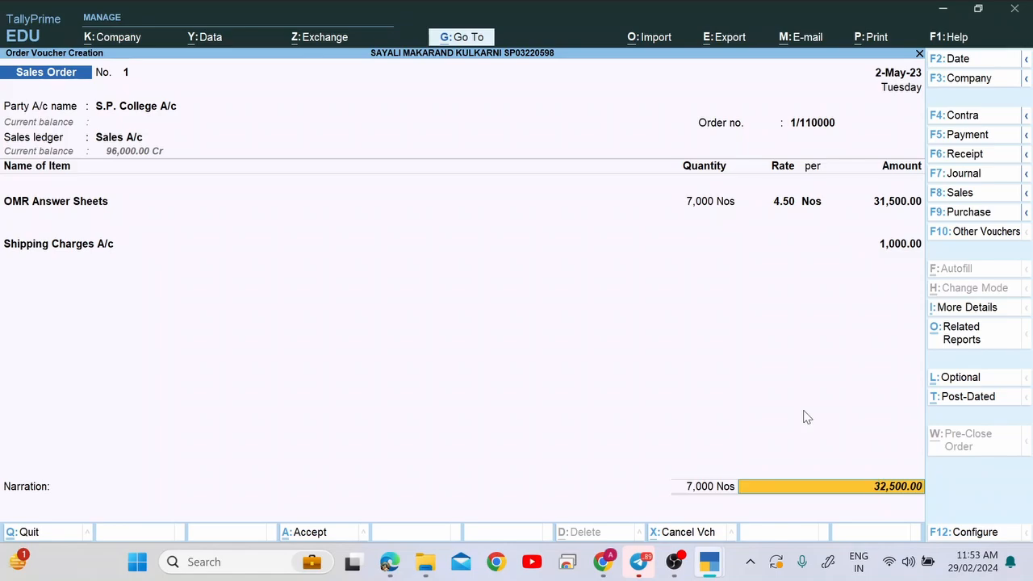
key(Return)
key(Return)
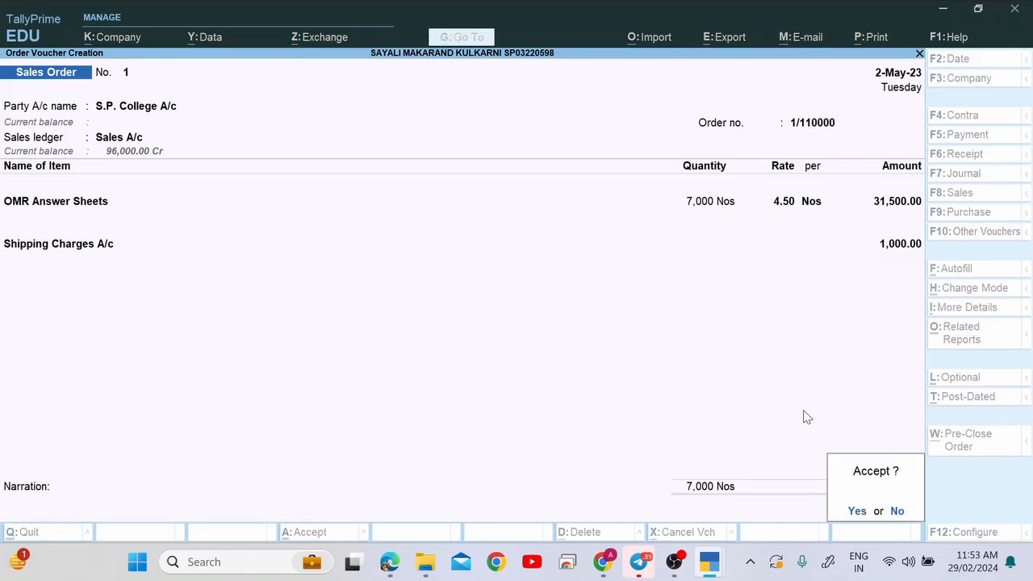
key(Return)
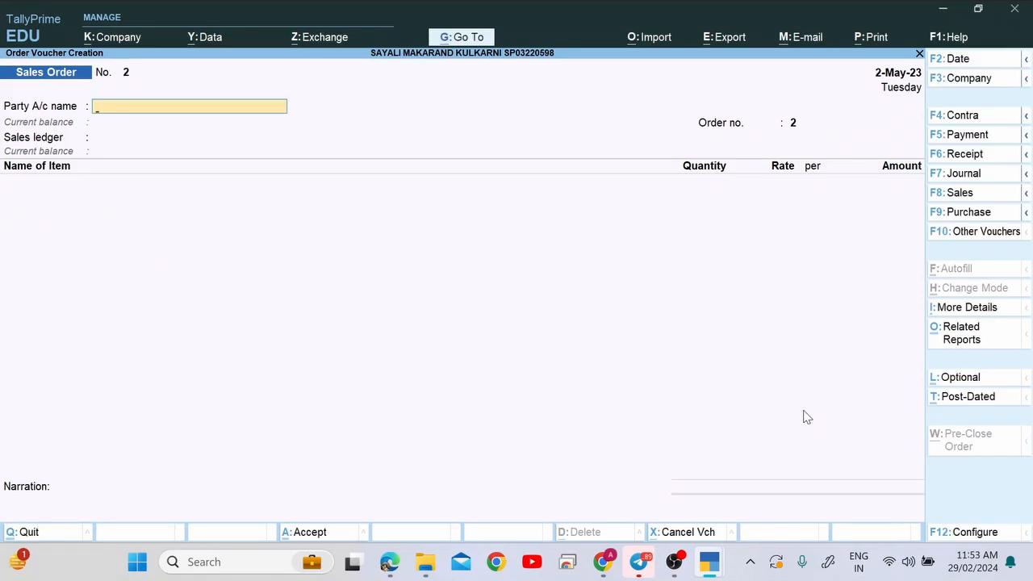
key(alt+Tab)
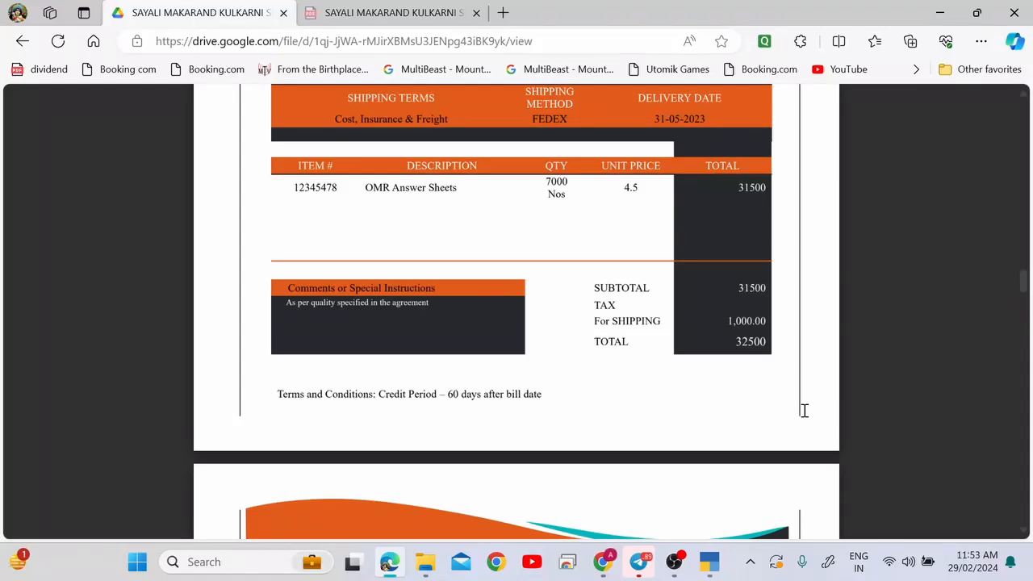
Scroll past item 16 about Ruby Paper down to purchase order PO/058 on page 5.
scroll(803, 410, down, 3)
scroll(803, 411, up, 10)
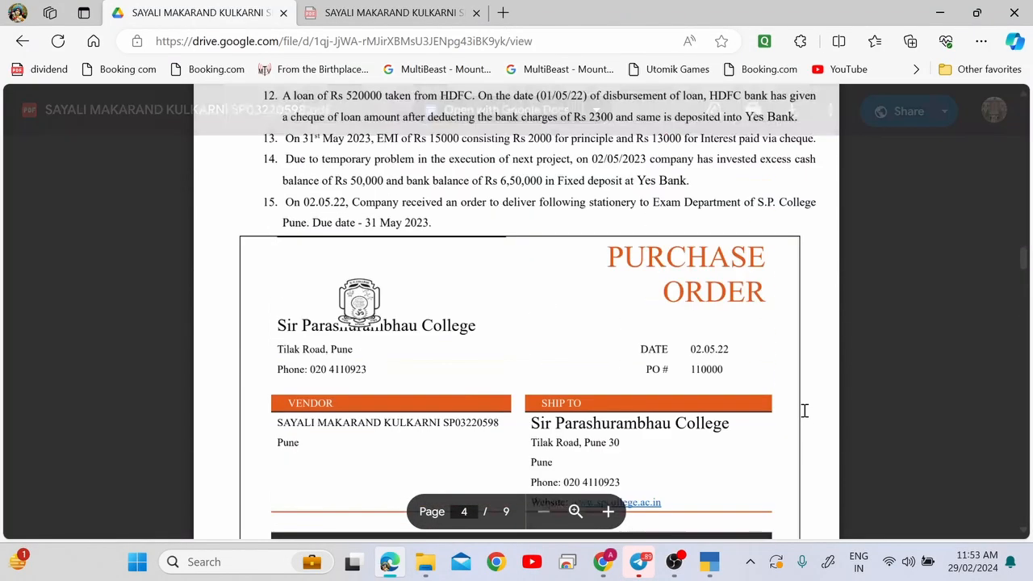
scroll(804, 410, up, 1)
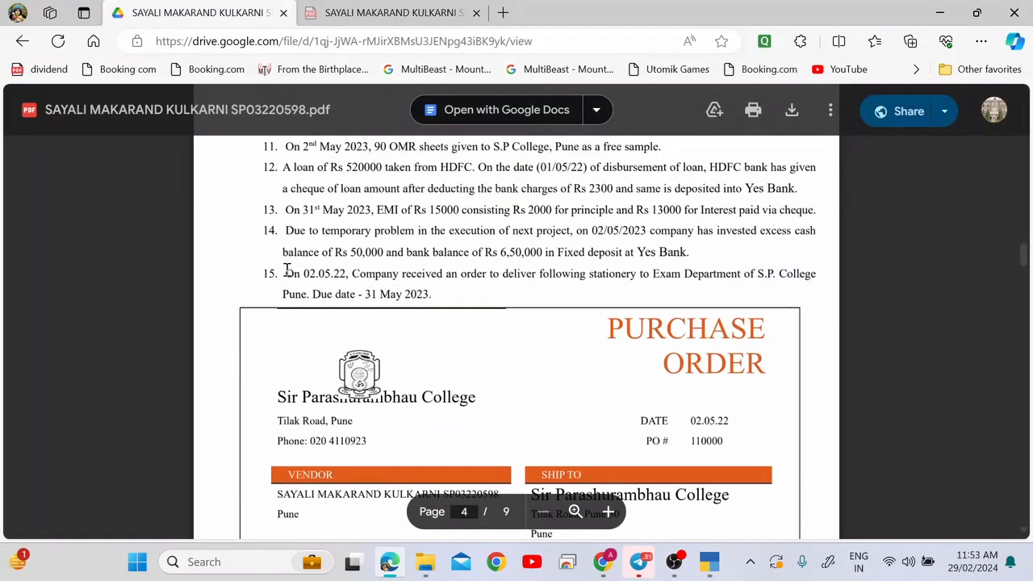
drag(286, 270, 479, 299)
scroll(479, 301, down, 10)
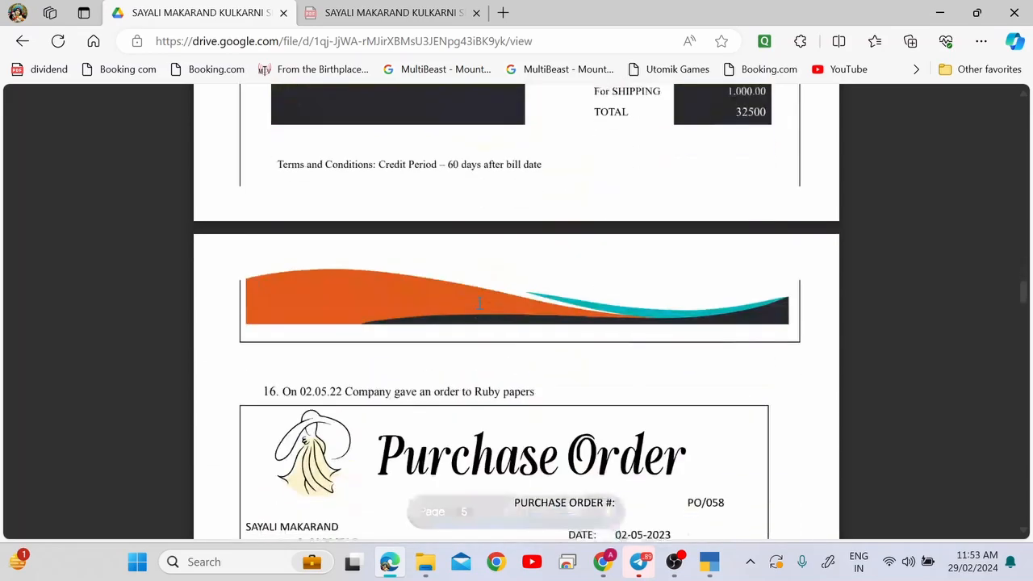
scroll(479, 301, down, 2)
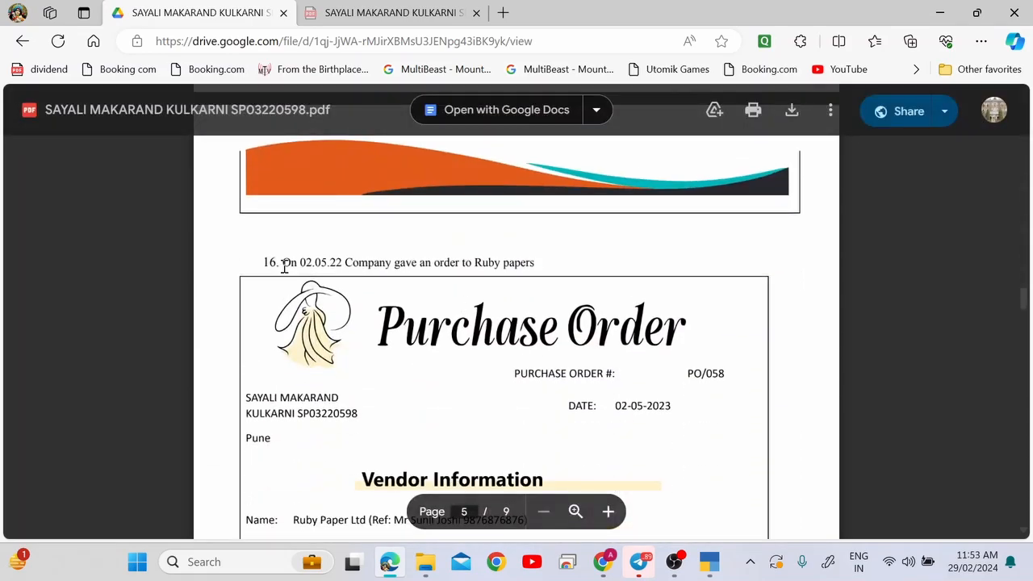
drag(284, 267, 546, 263)
click(540, 265)
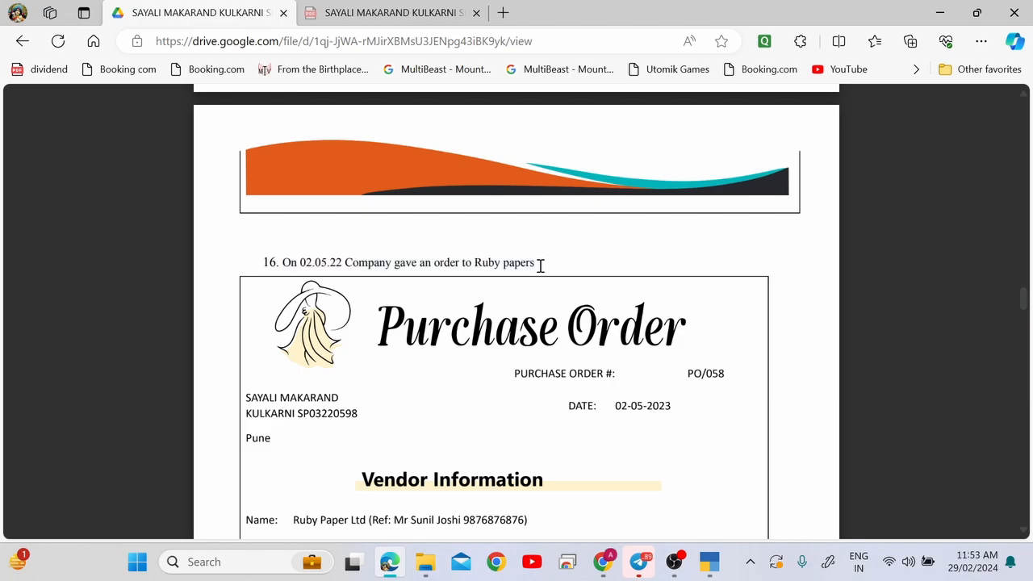
scroll(541, 265, down, 1)
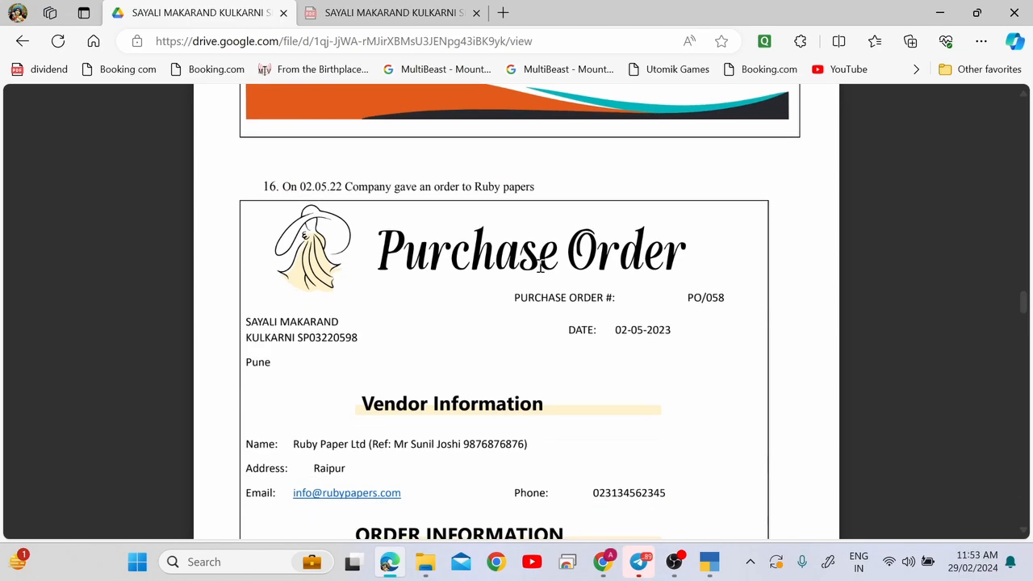
scroll(540, 266, up, 5)
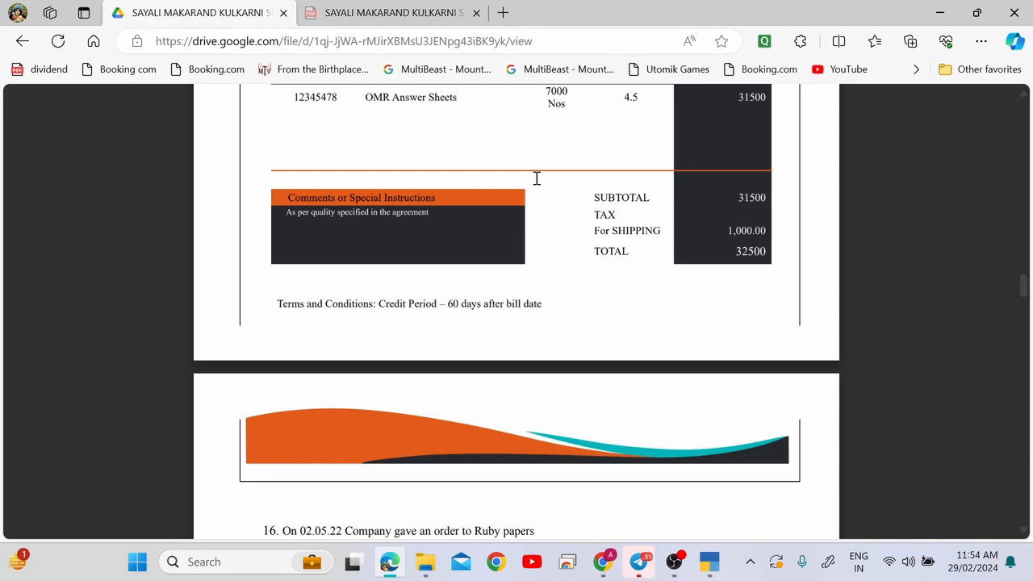
scroll(537, 177, down, 6)
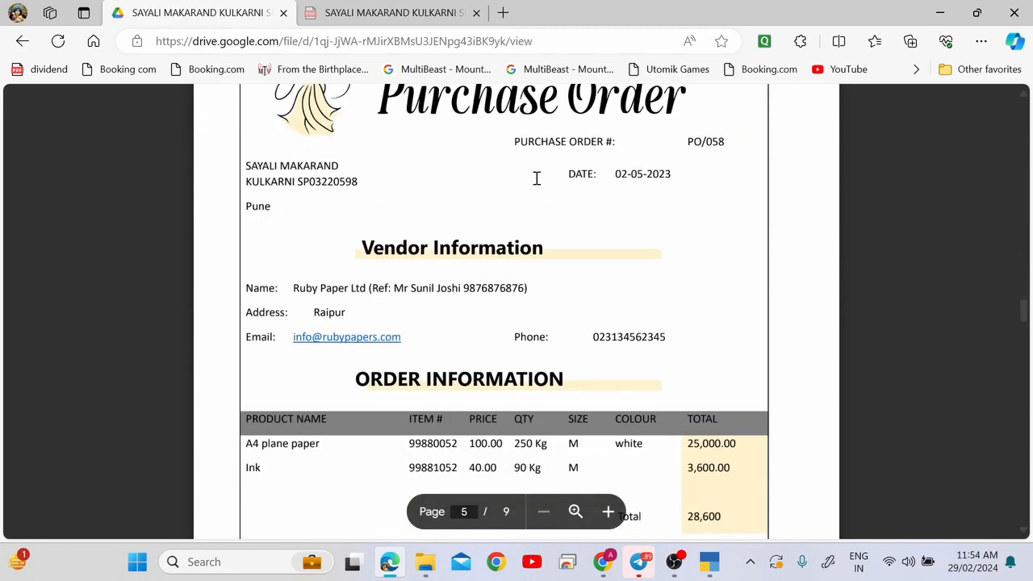
scroll(537, 178, down, 3)
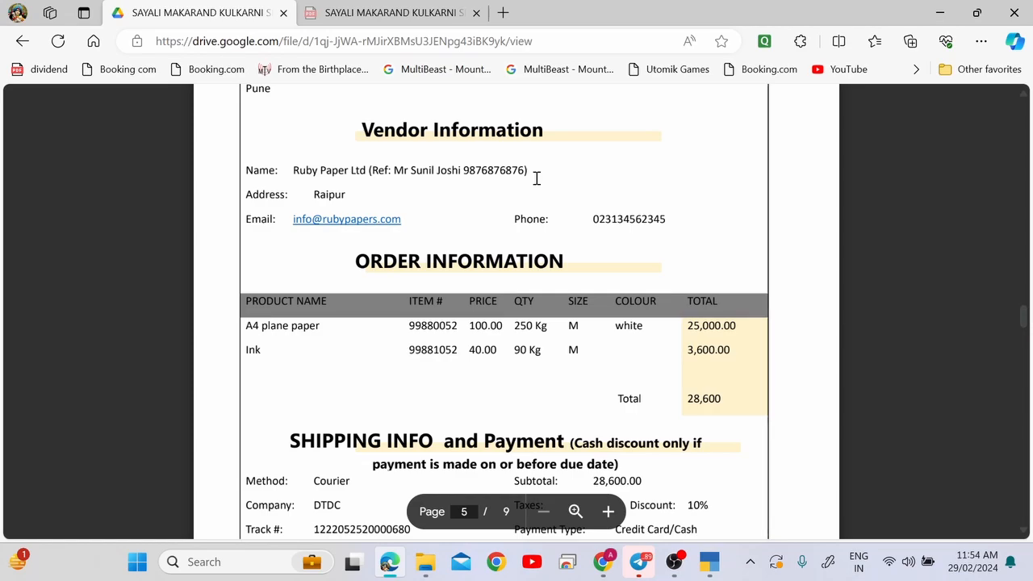
scroll(536, 177, up, 2)
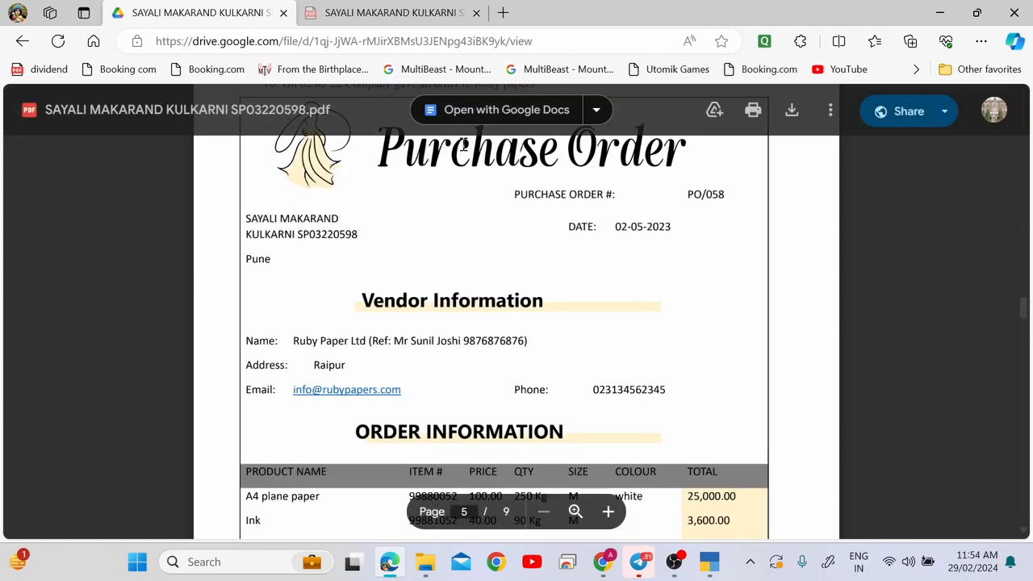
Highlight the buyer company name in the PO/058 purchase order header of the PDF.
scroll(441, 171, up, 1)
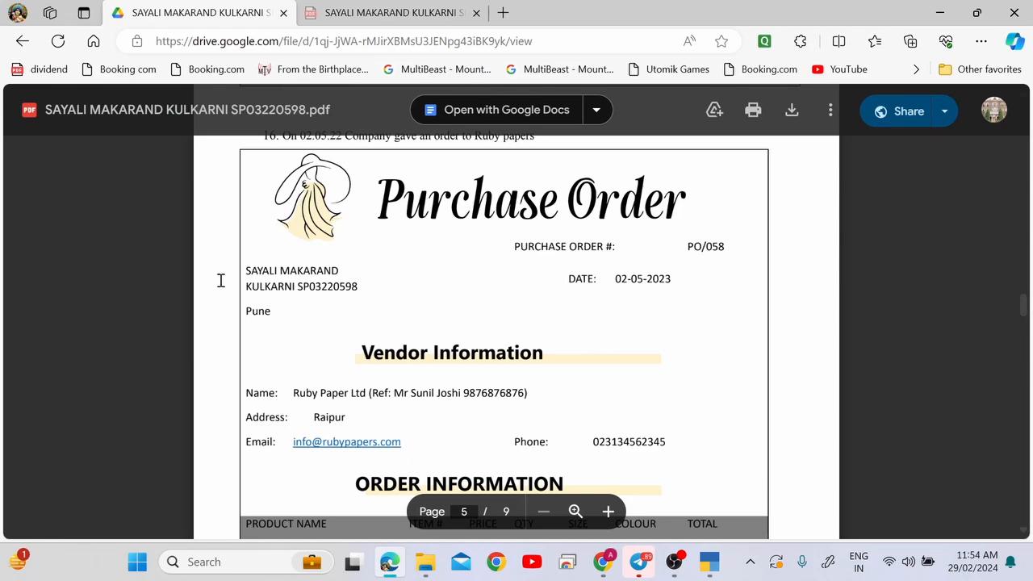
drag(241, 274, 362, 292)
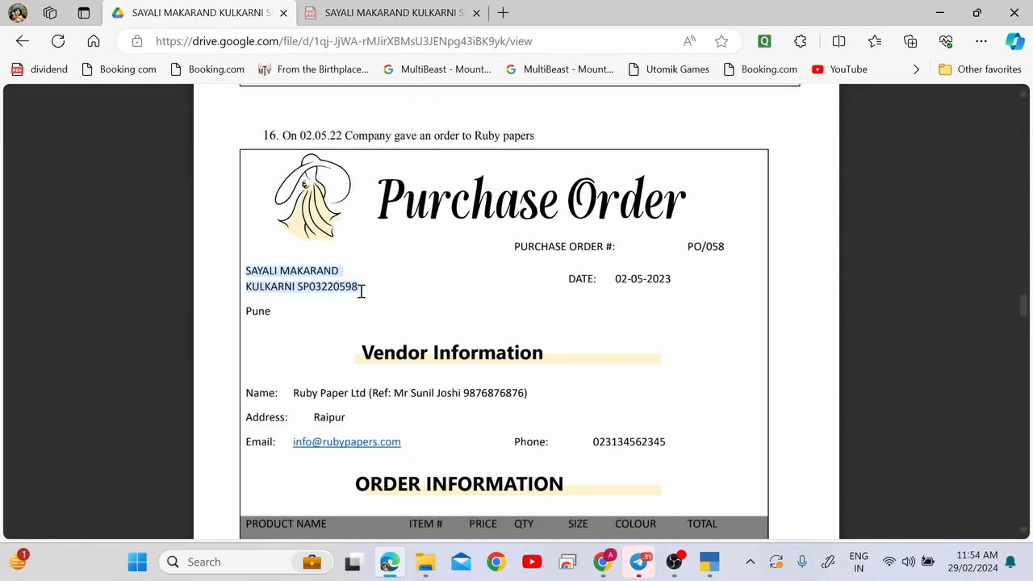
click(278, 176)
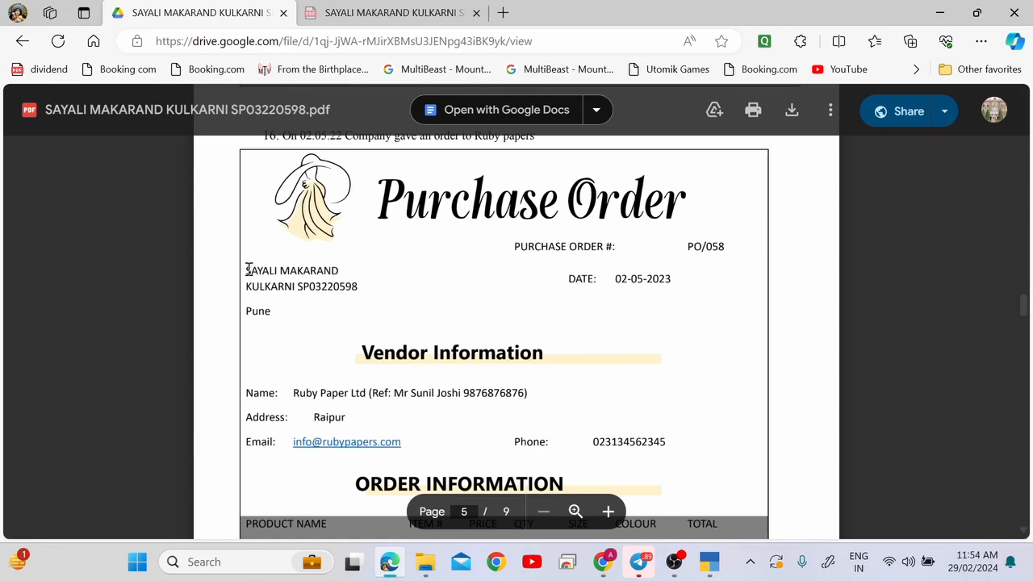
drag(247, 270, 352, 284)
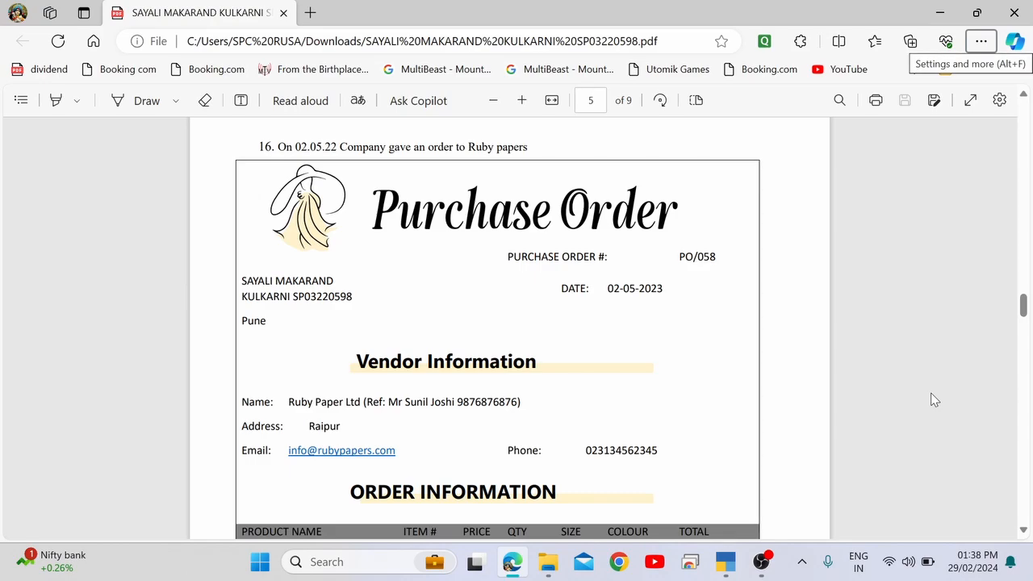
Highlight the purchase order date 02-05-2023 in the PDF, then switch back to TallyPrime.
scroll(934, 399, down, 2)
scroll(933, 400, up, 2)
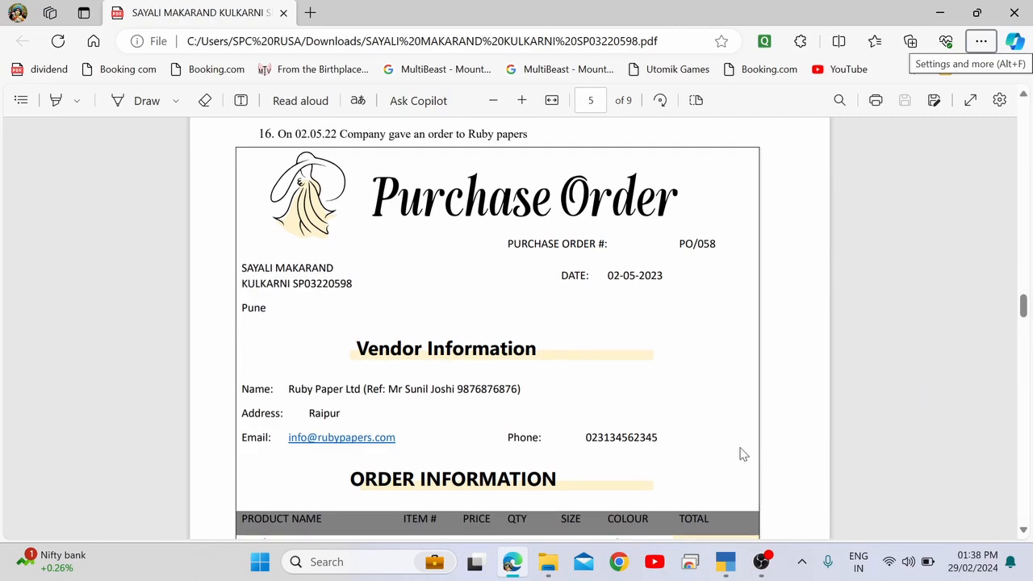
drag(608, 275, 660, 279)
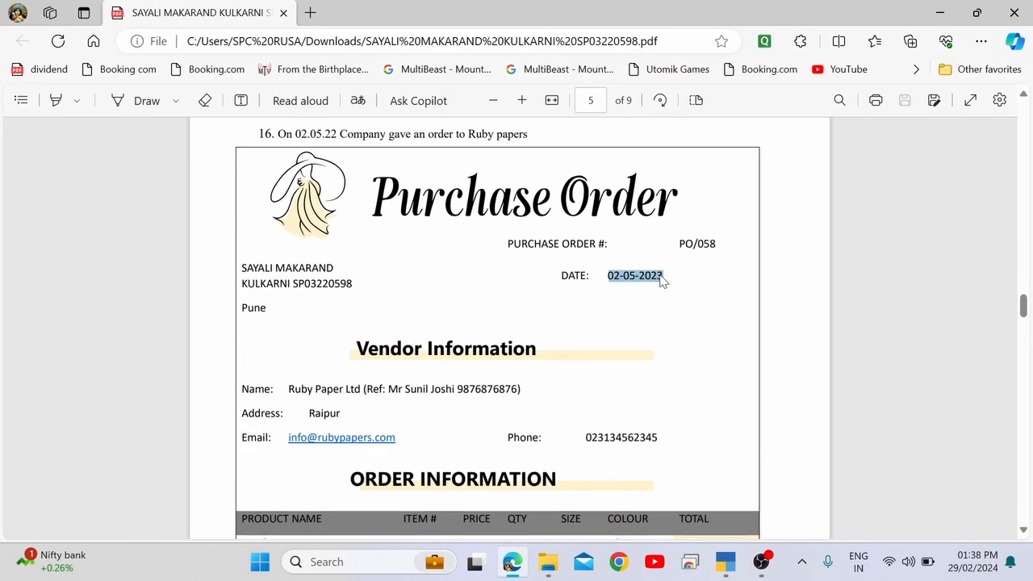
key(alt+Tab)
key(alt+Tab)
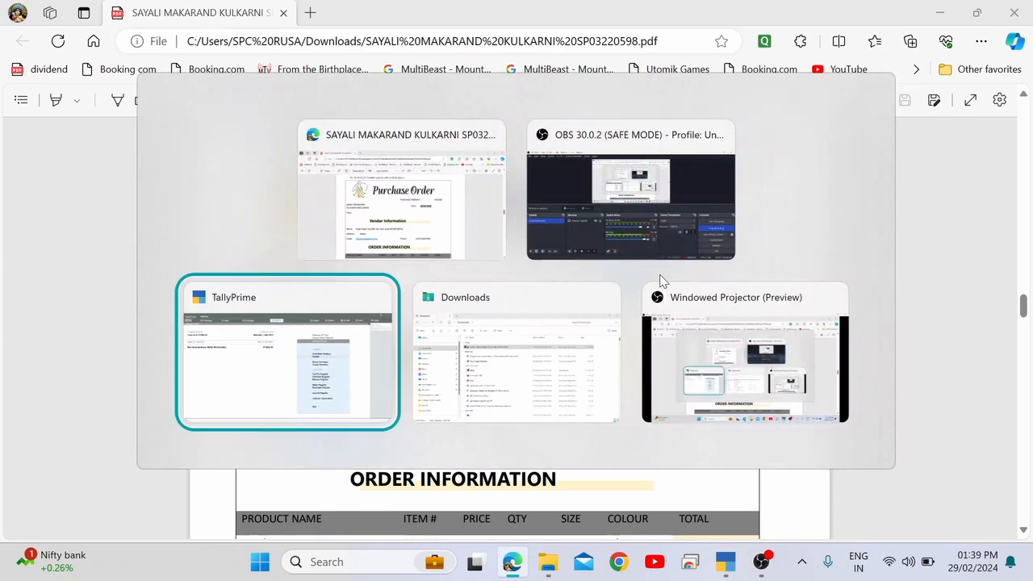
Reopen voucher entry and browse the voucher type list, leaving the Payment voucher unchanged.
key(Escape)
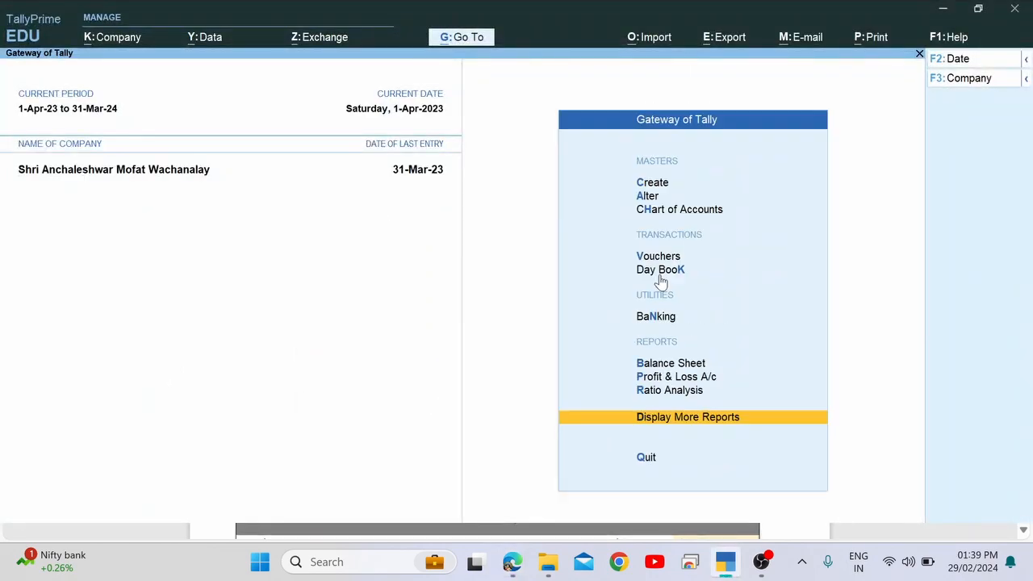
key(Escape)
key(Escape)
key(Down)
key(Down)
key(Down)
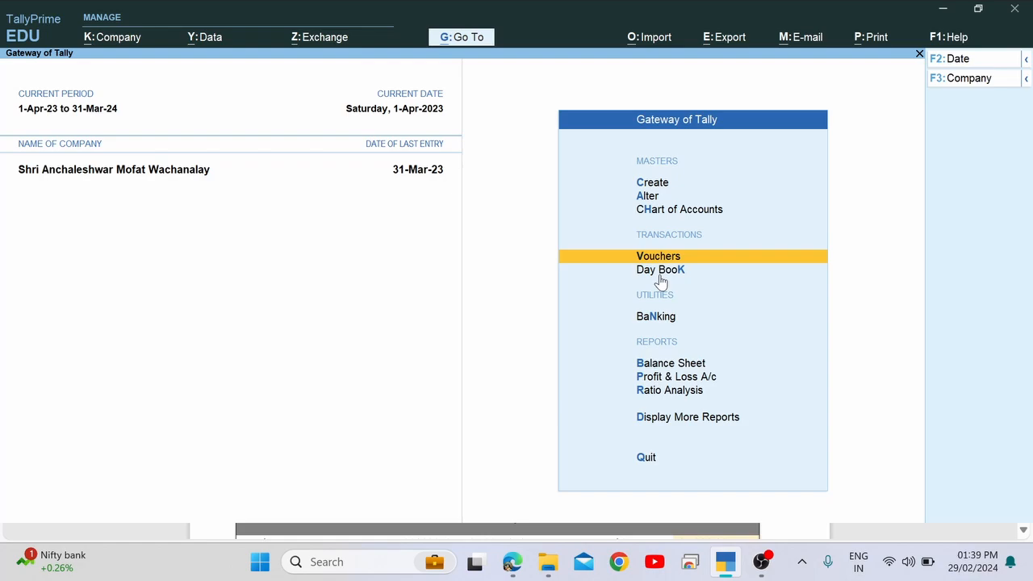
key(Return)
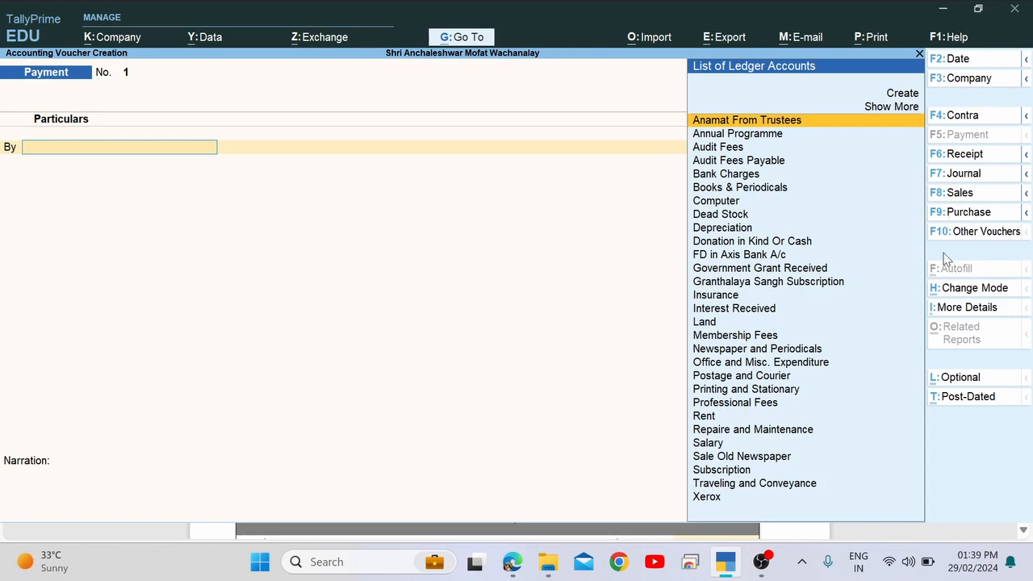
click(996, 234)
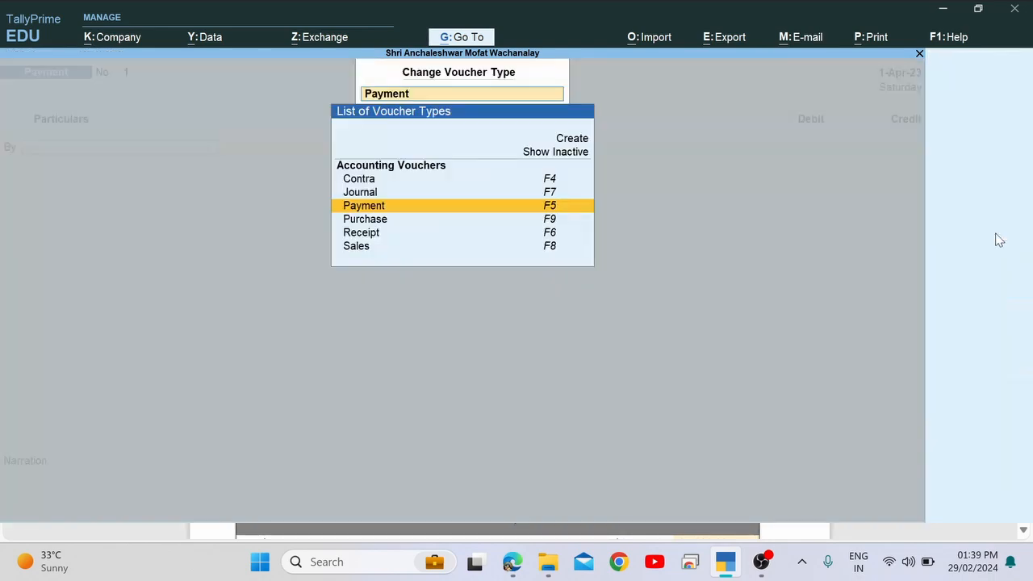
key(Up)
key(Up)
key(Up)
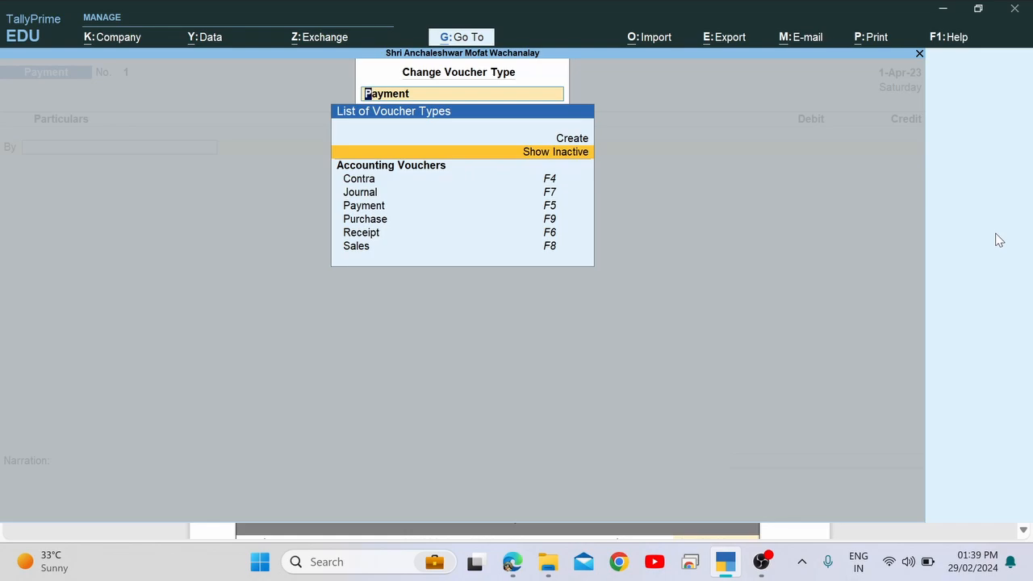
key(Down)
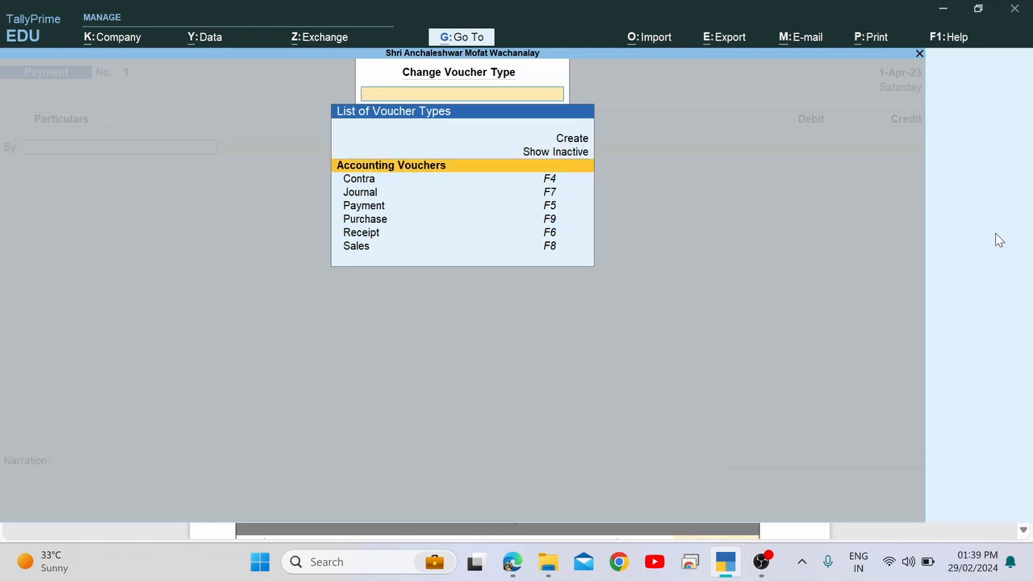
key(Escape)
Close the Payment voucher without quitting TallyPrime and bring up the Change Company list.
key(Escape)
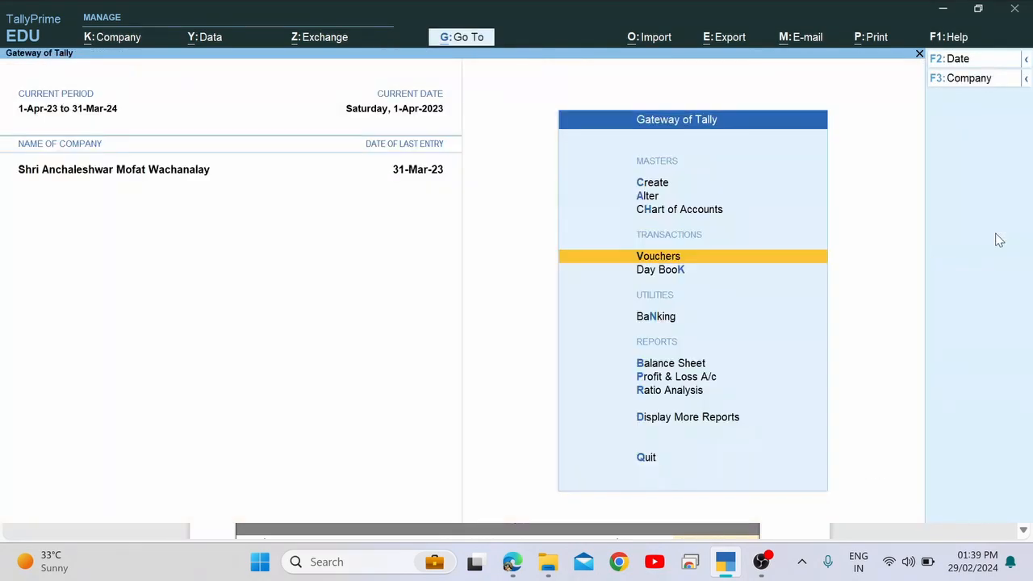
key(Up)
key(Up)
key(Up)
key(Escape)
key(n)
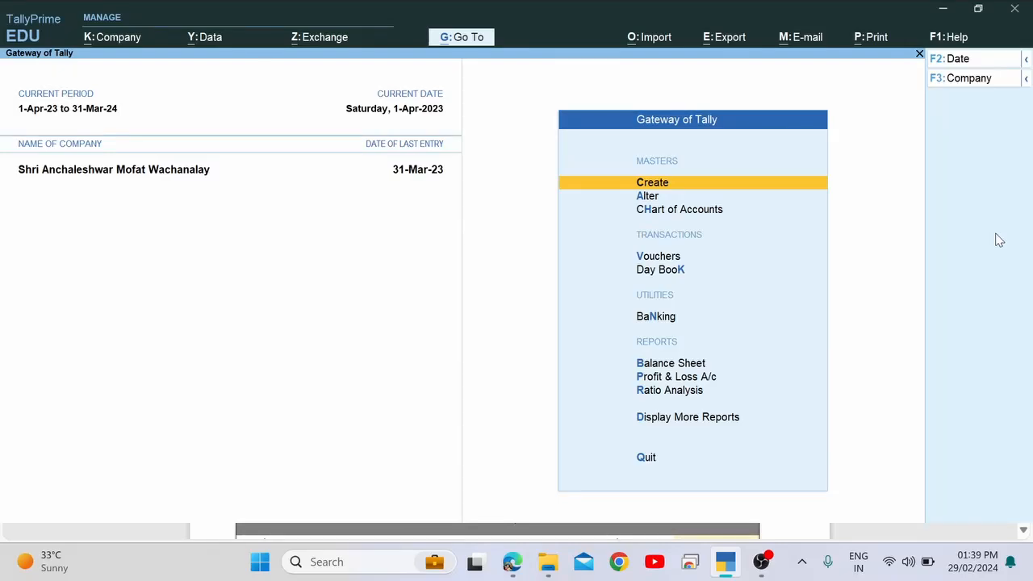
key(Up)
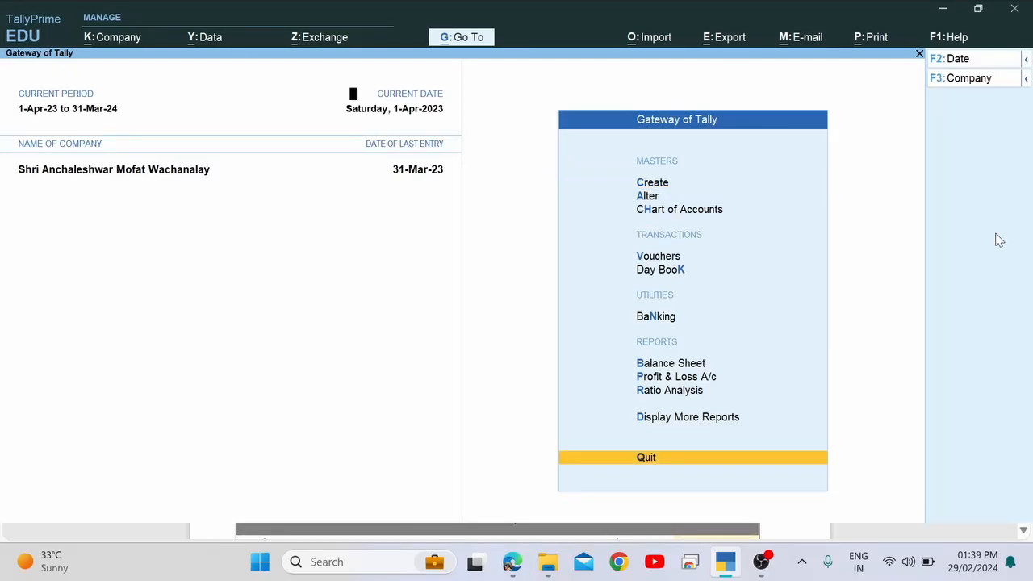
key(F3)
key(Up)
key(Up)
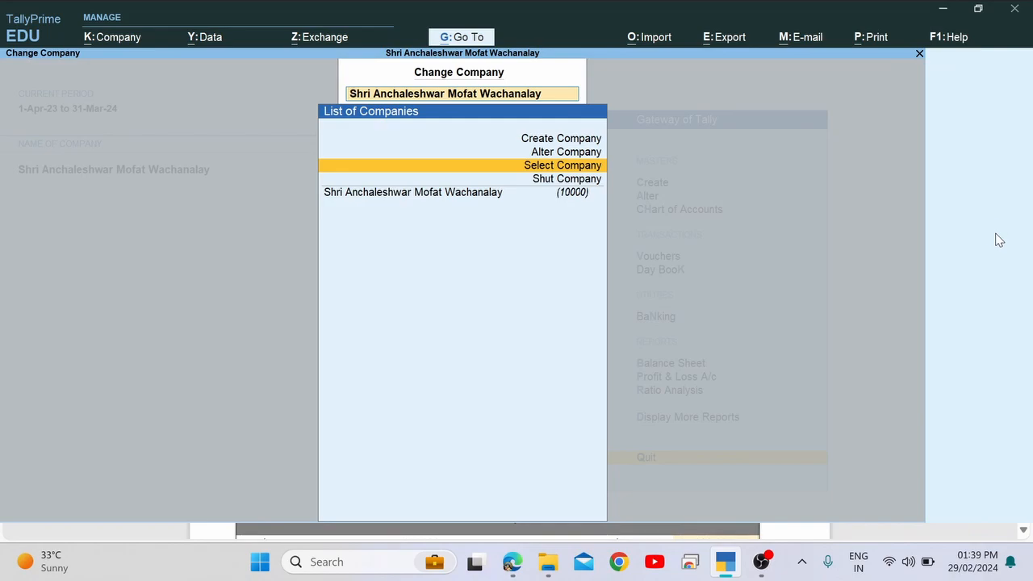
Load the target company from the full company list.
key(Return)
key(Down)
key(Down)
key(Down)
key(Down)
key(Down)
key(Down)
key(Down)
key(Down)
key(Down)
key(Down)
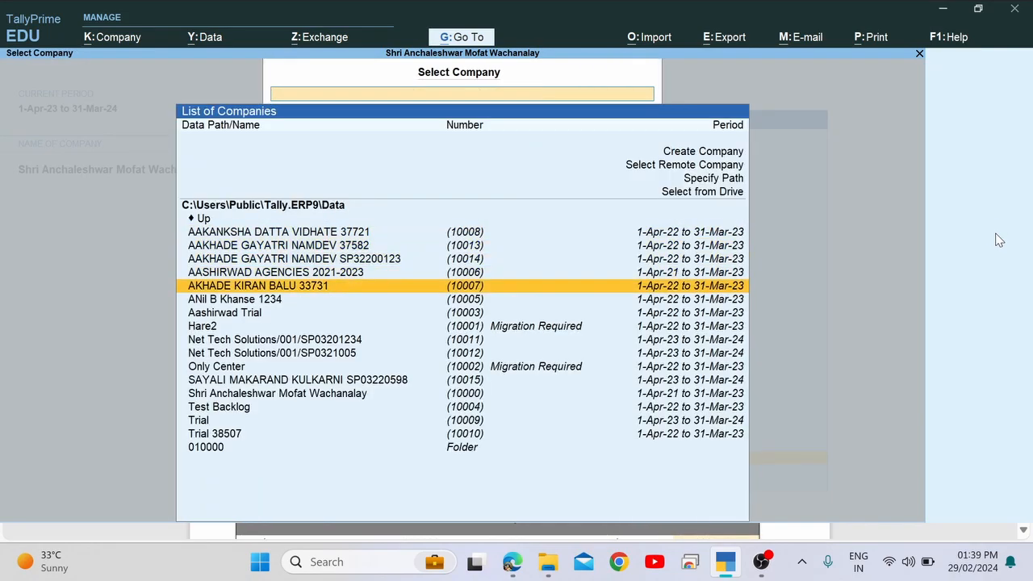
key(Down)
key(Return)
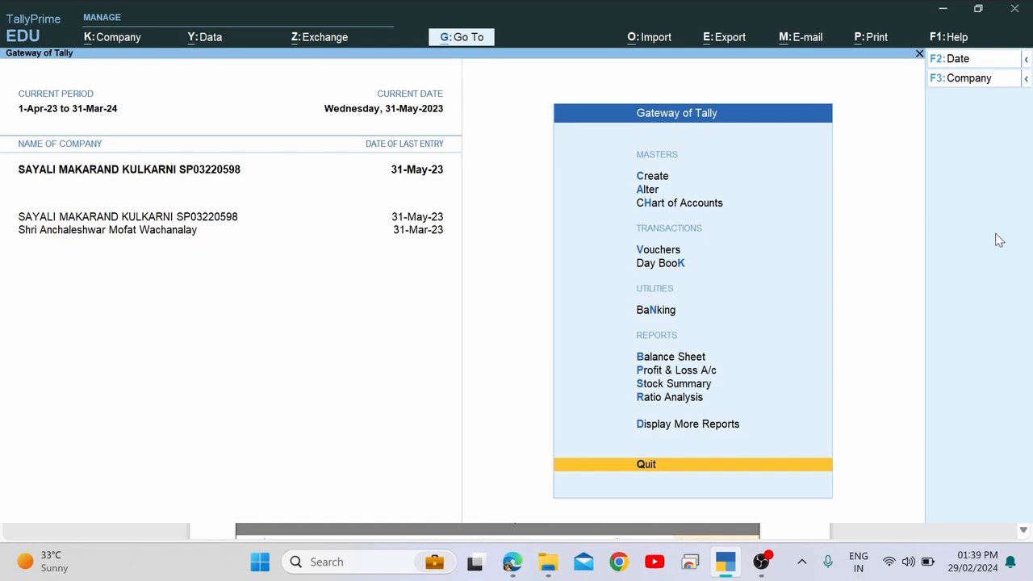
Start a Purchase Order voucher by showing inactive voucher types and activating Purchase Order.
key(Up)
key(Up)
key(Up)
key(Up)
key(Up)
key(Up)
key(Up)
key(Up)
key(Return)
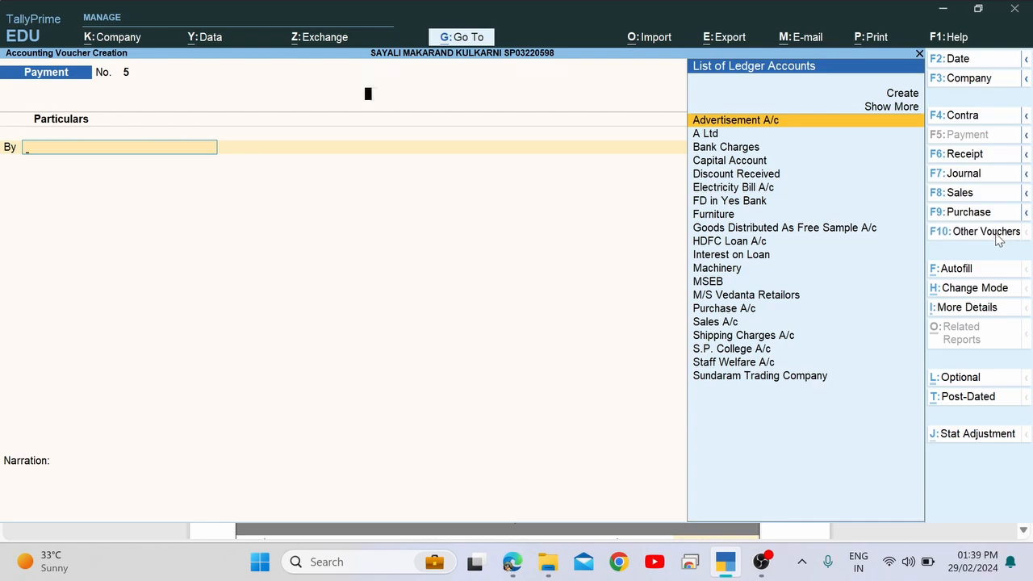
click(985, 231)
key(Down)
key(Down)
key(Down)
key(Up)
key(Up)
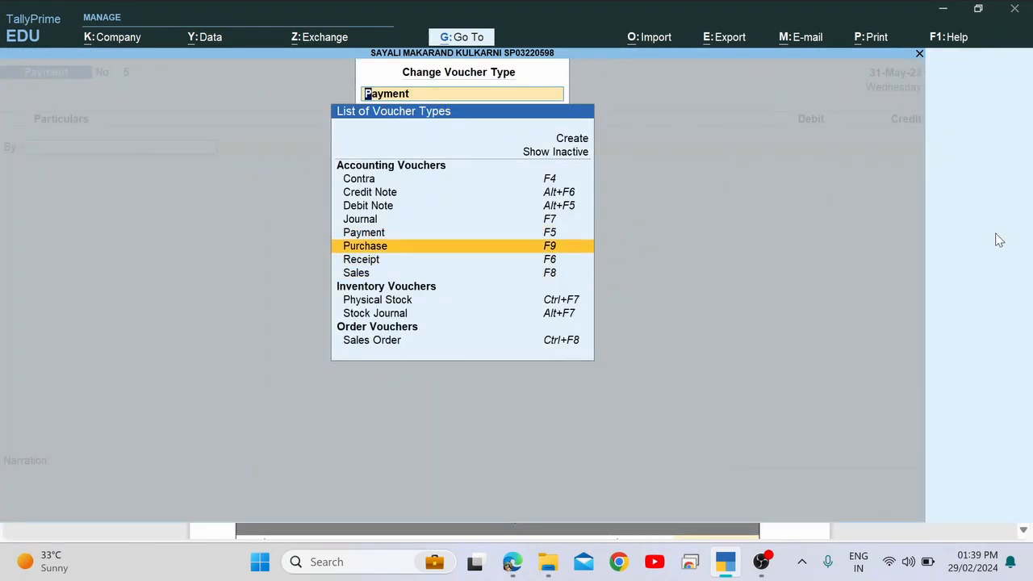
key(Up)
key(Up)
key(Up)
key(Up)
key(Up)
key(Up)
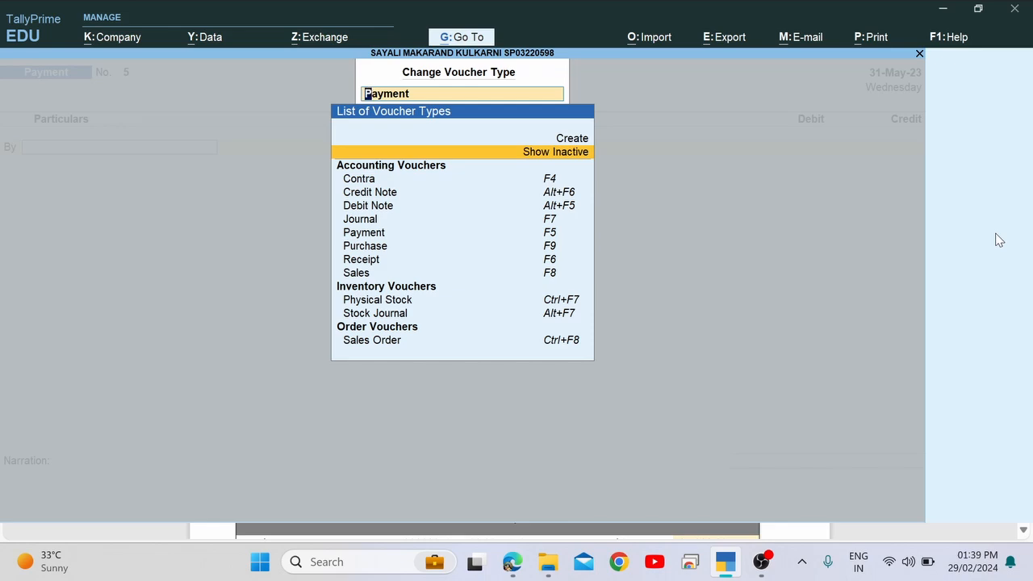
key(Return)
key(Down)
key(Down)
key(Down)
key(Down)
key(Down)
key(Down)
key(Down)
key(Down)
key(Down)
key(Down)
key(Down)
key(Down)
key(Down)
key(Down)
key(Down)
key(Down)
key(Down)
key(Down)
key(Down)
key(Down)
key(Down)
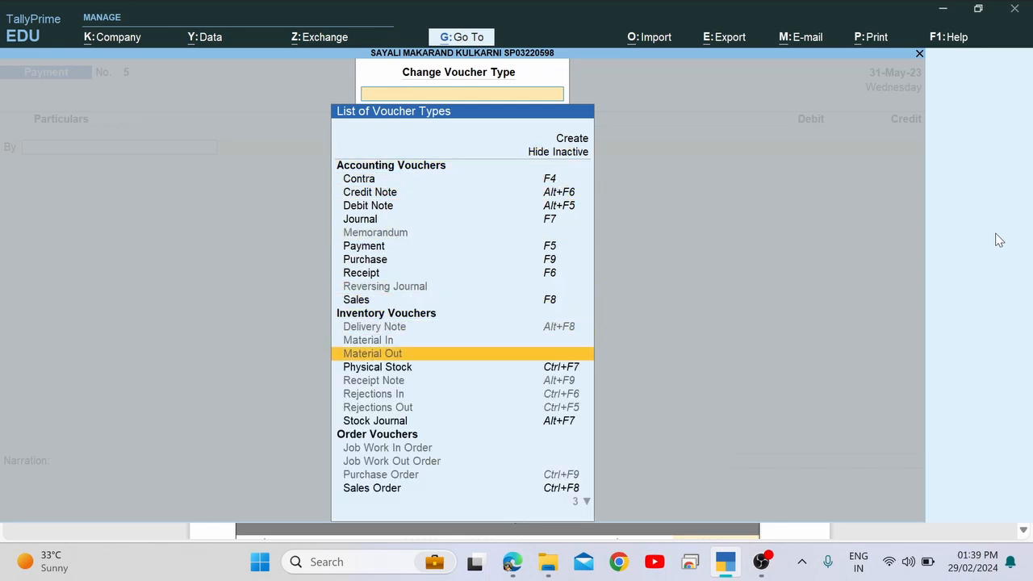
key(Return)
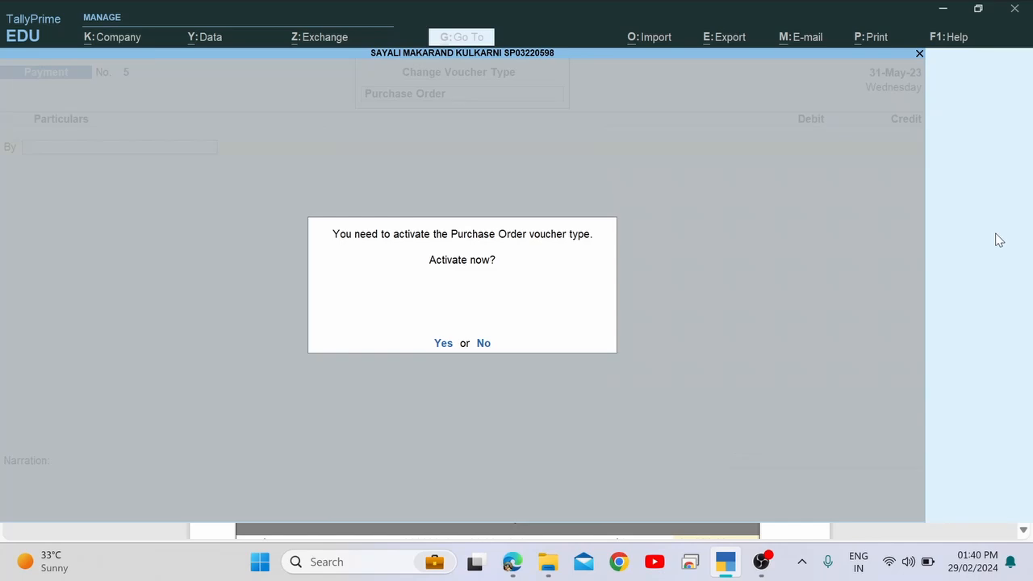
key(y)
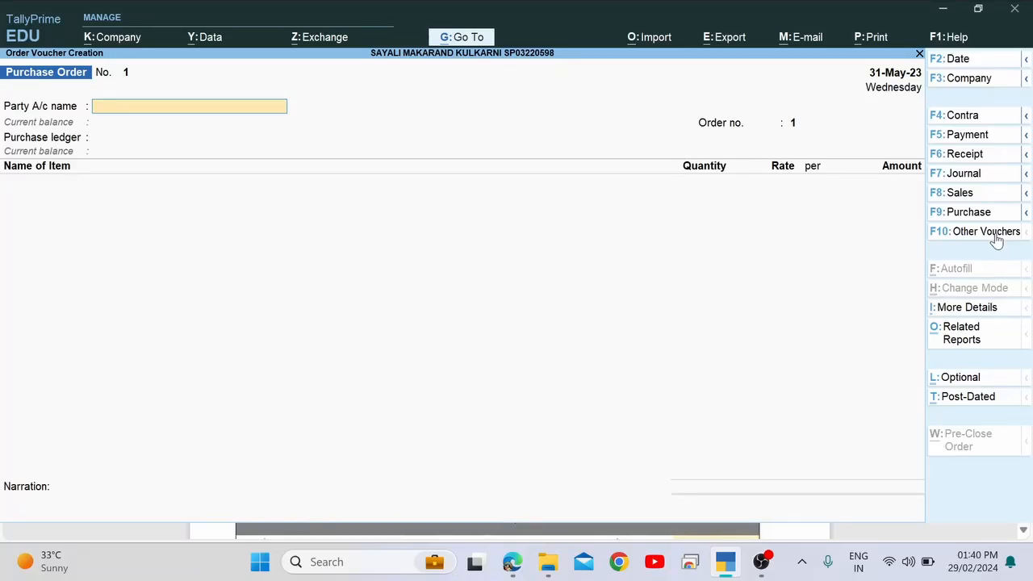
Check the date in the PDF and set the Purchase Order date to 2-May-23.
key(alt+Tab)
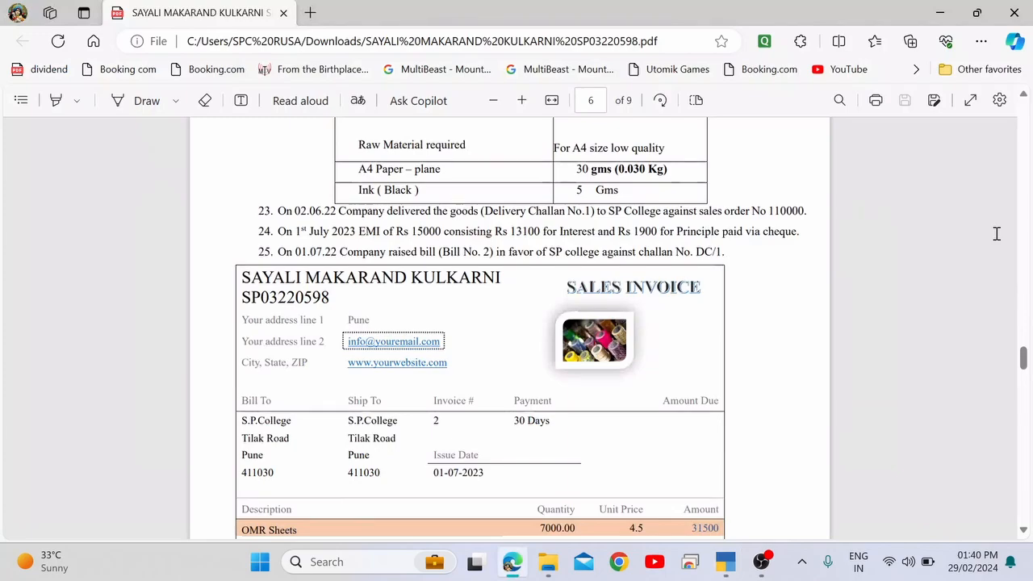
key(alt+Tab)
key(alt+Tab)
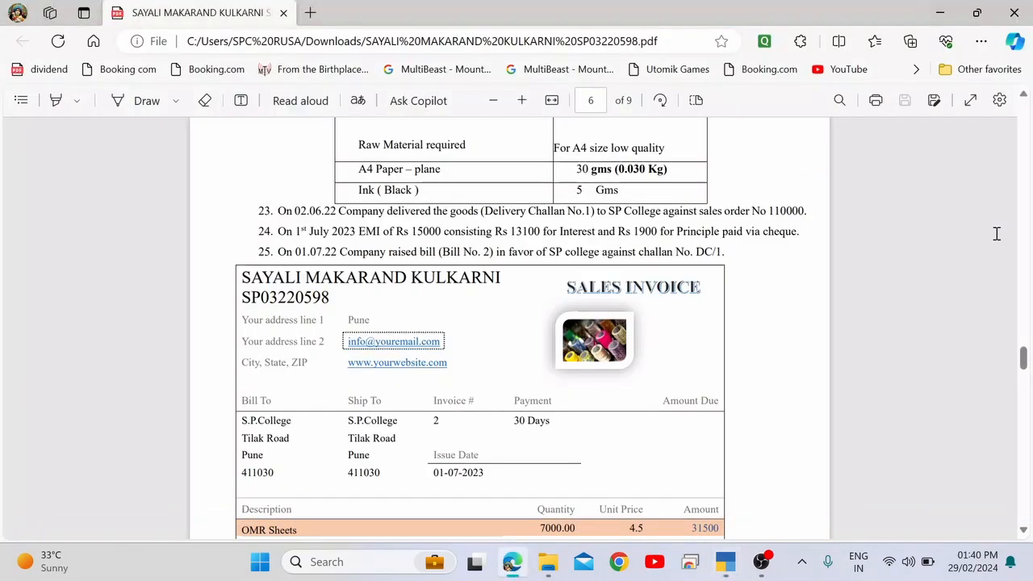
scroll(997, 234, up, 4)
scroll(996, 234, up, 10)
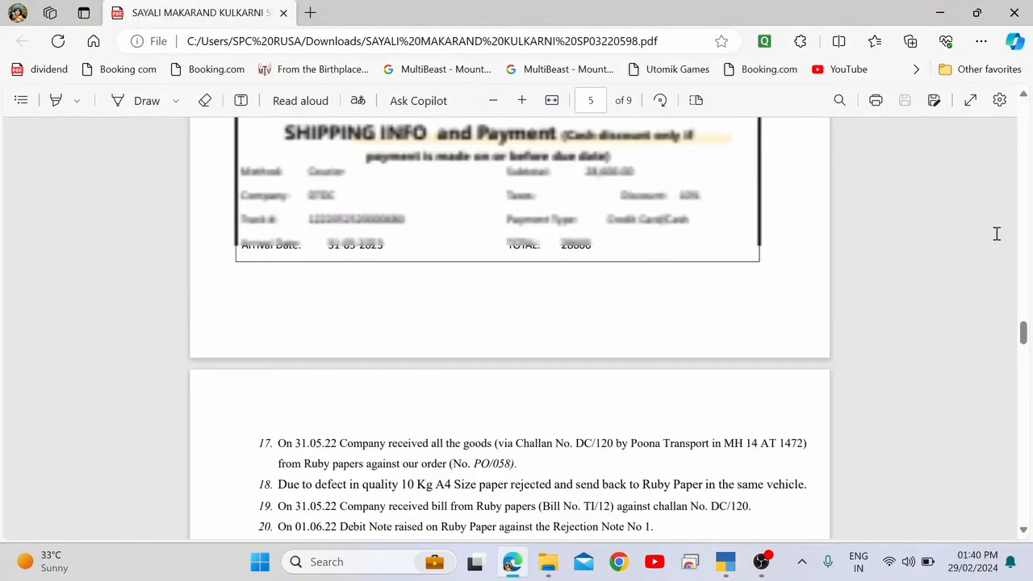
scroll(996, 234, up, 1)
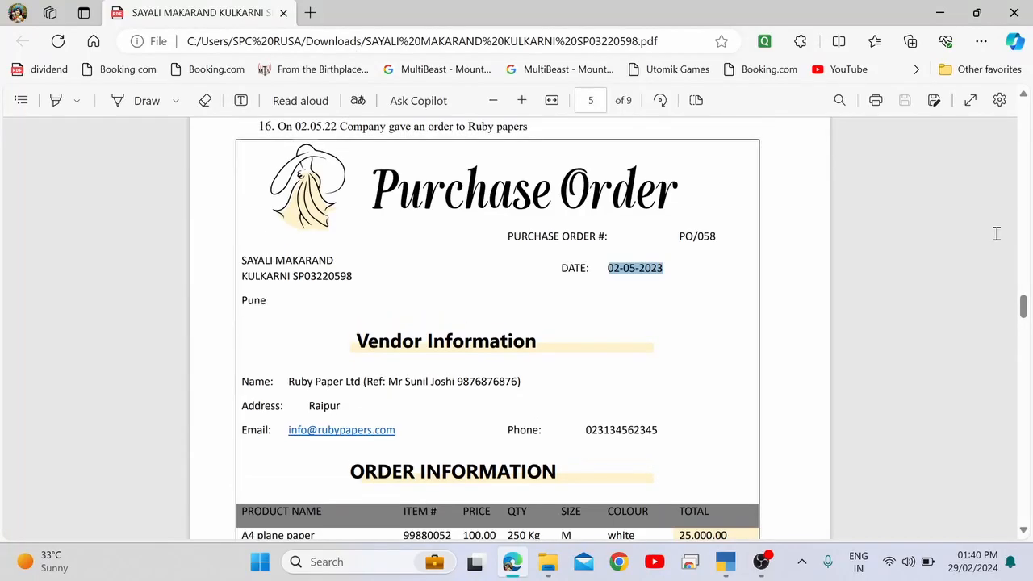
key(alt+Tab)
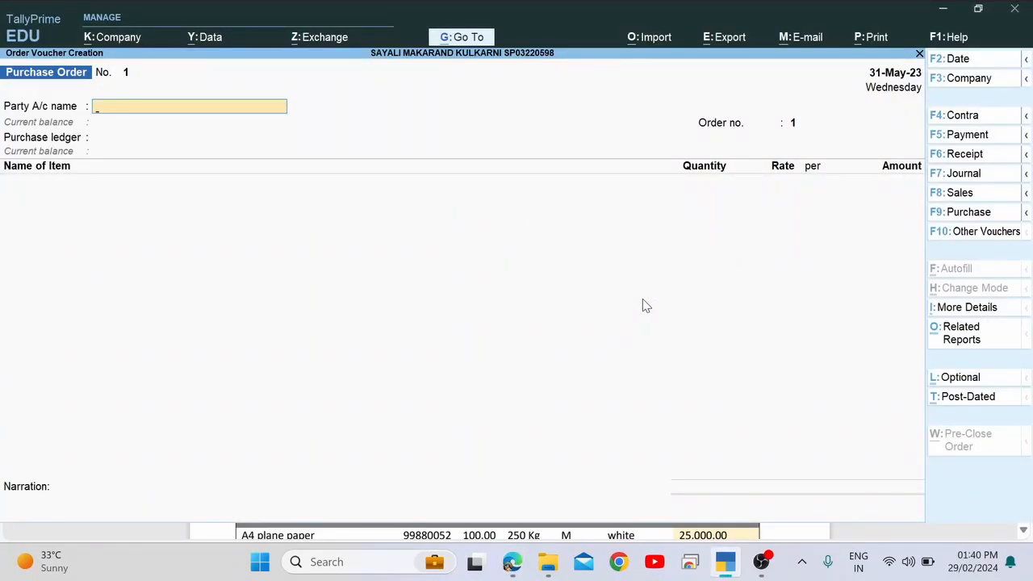
key(F2)
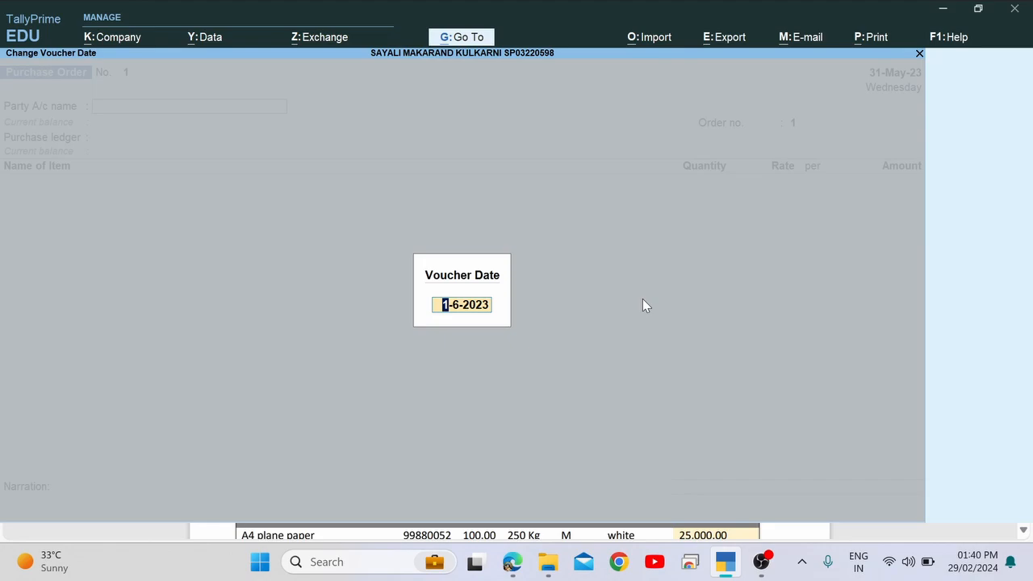
text(2.5)
key(Return)
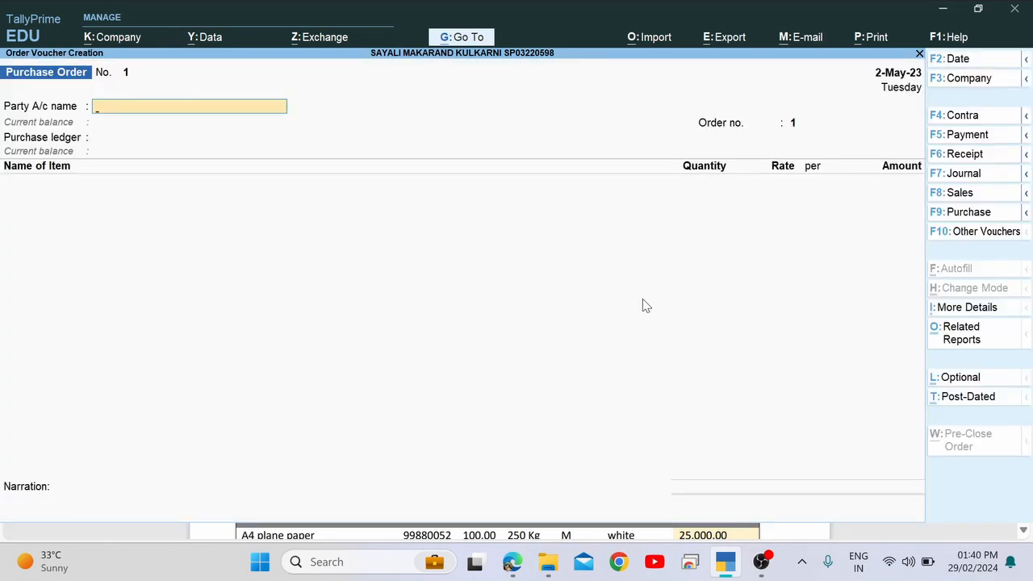
Check the vendor in the PDF and start a new party ledger beginning with 'R'.
key(alt+Tab)
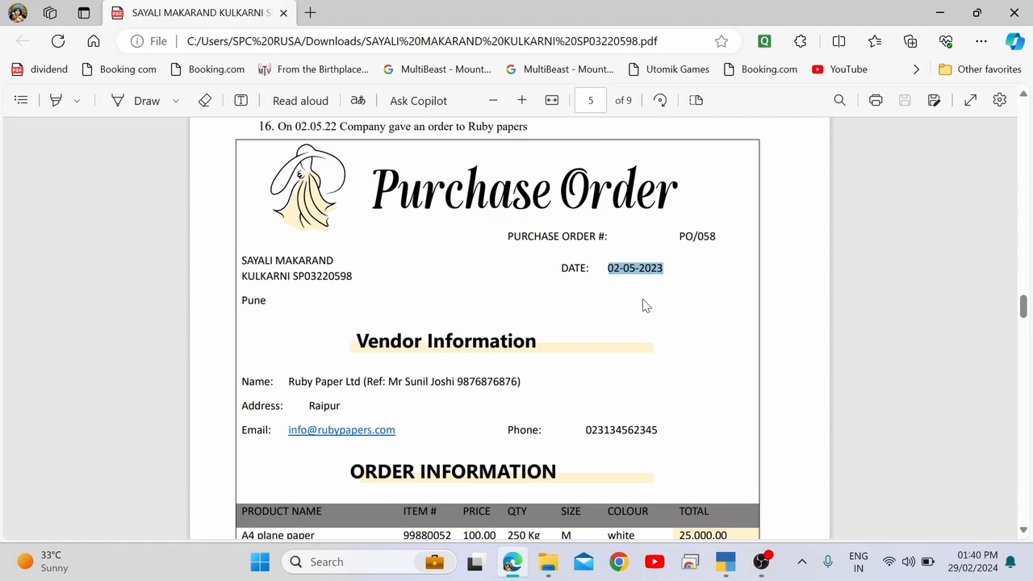
key(alt+Tab)
key(alt+Tab)
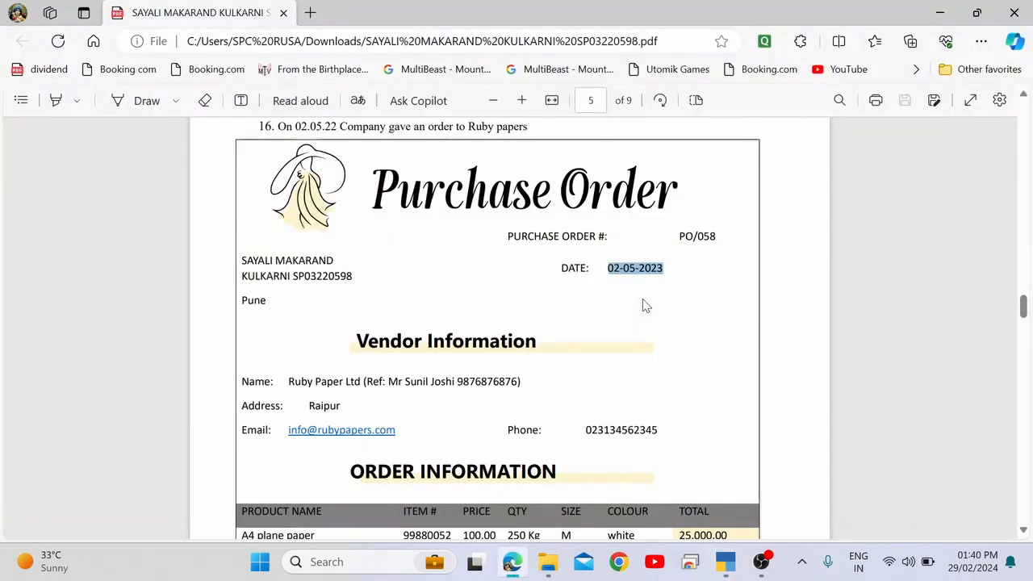
key(alt+Tab)
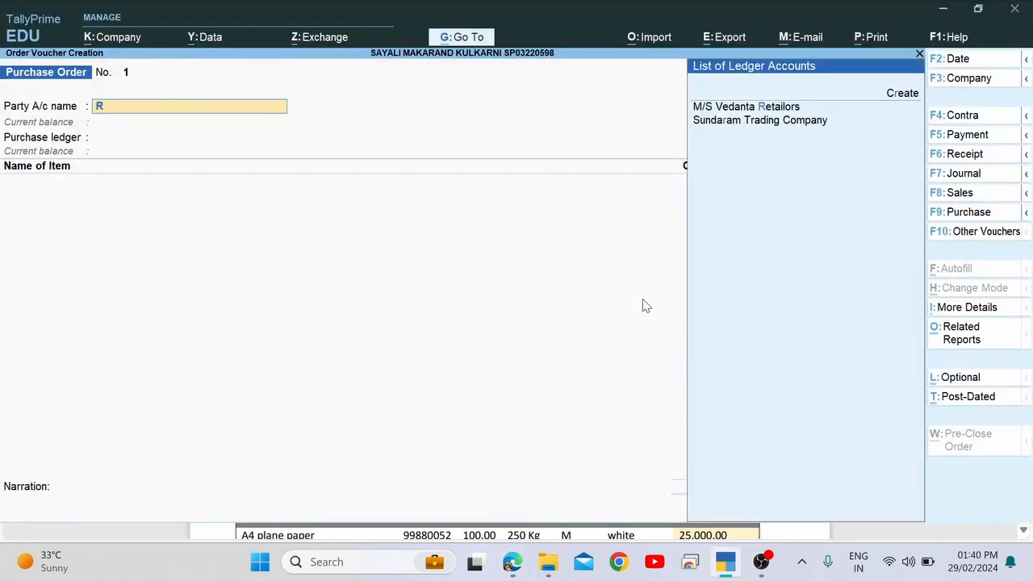
text(r)
key(alt+c)
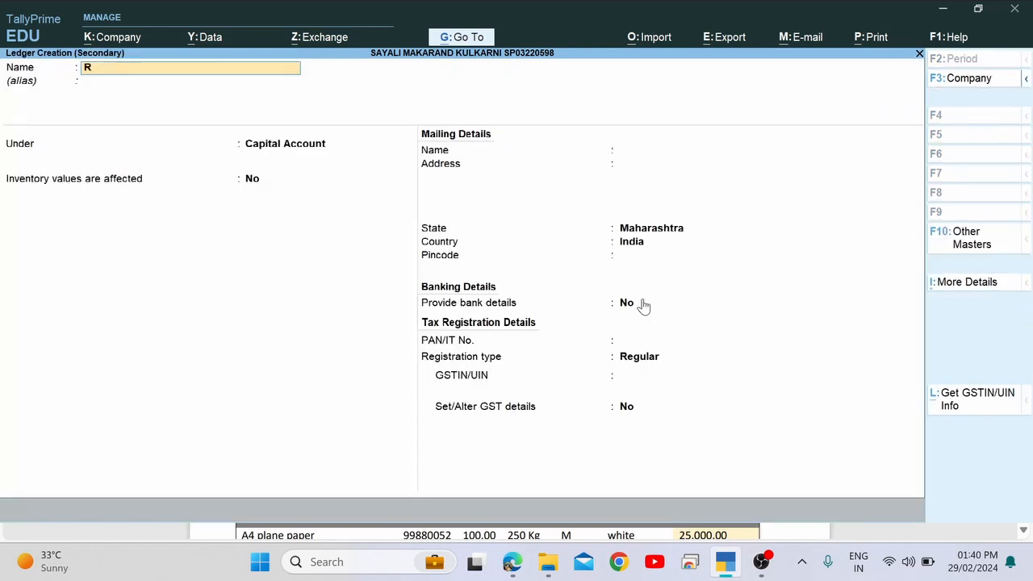
Create the 'Ruby Paper Ltd' ledger under Sundry Creditors with state Maharashtra and save it.
text(uby Papers)
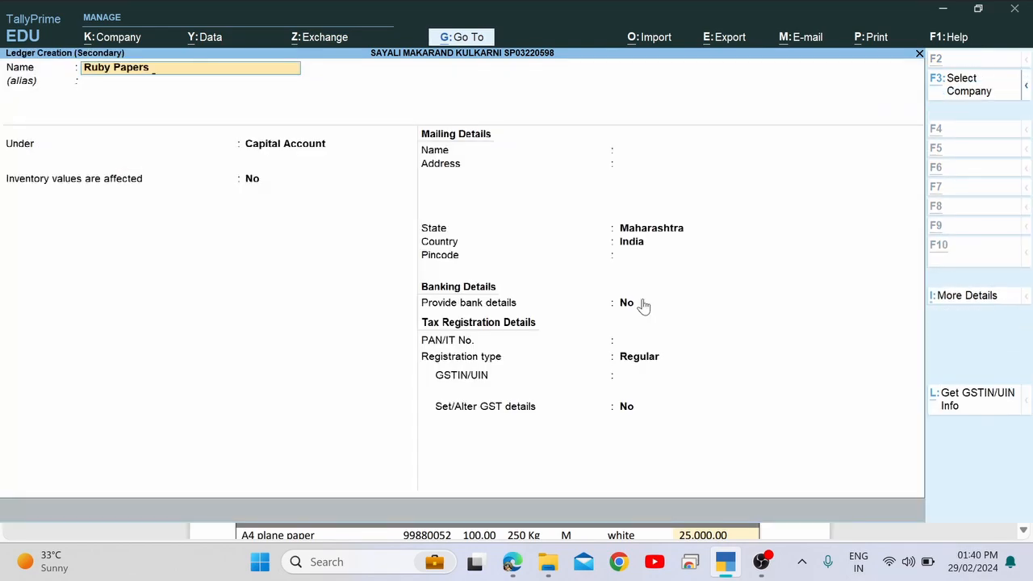
key(alt+Tab)
key(alt+Tab)
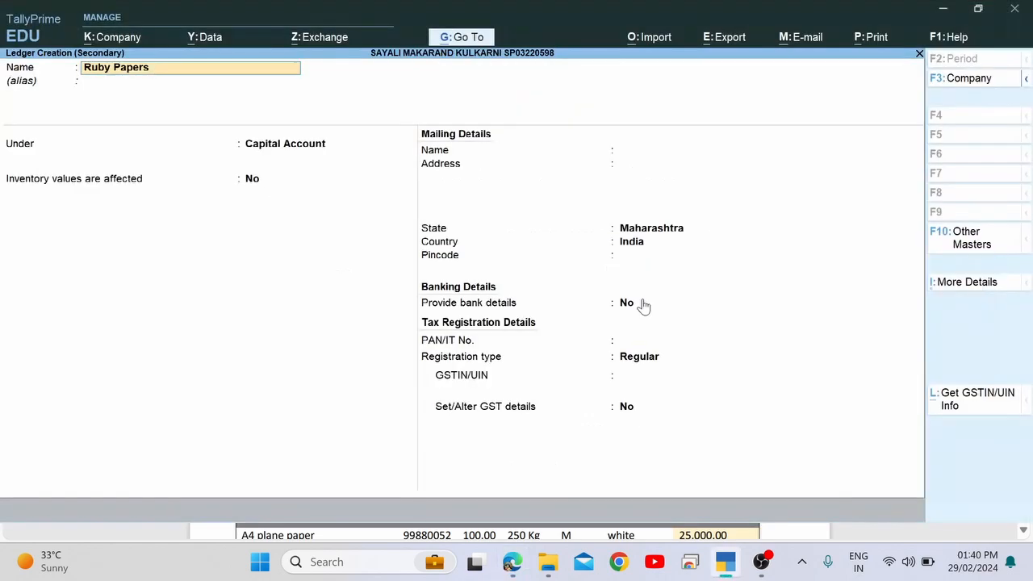
key(BackSpace)
text(Ltd)
key(Return)
key(Return)
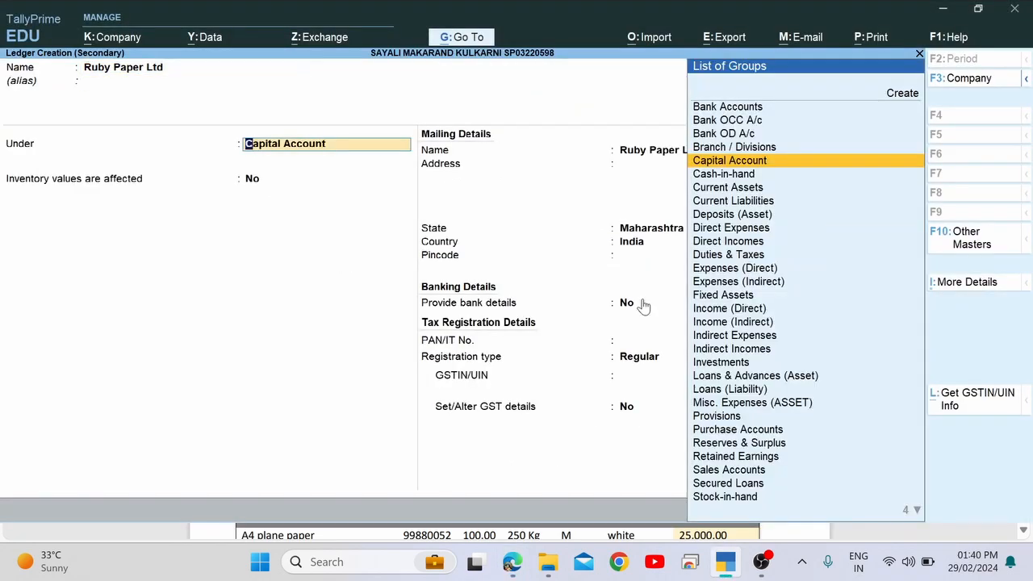
text(Sun)
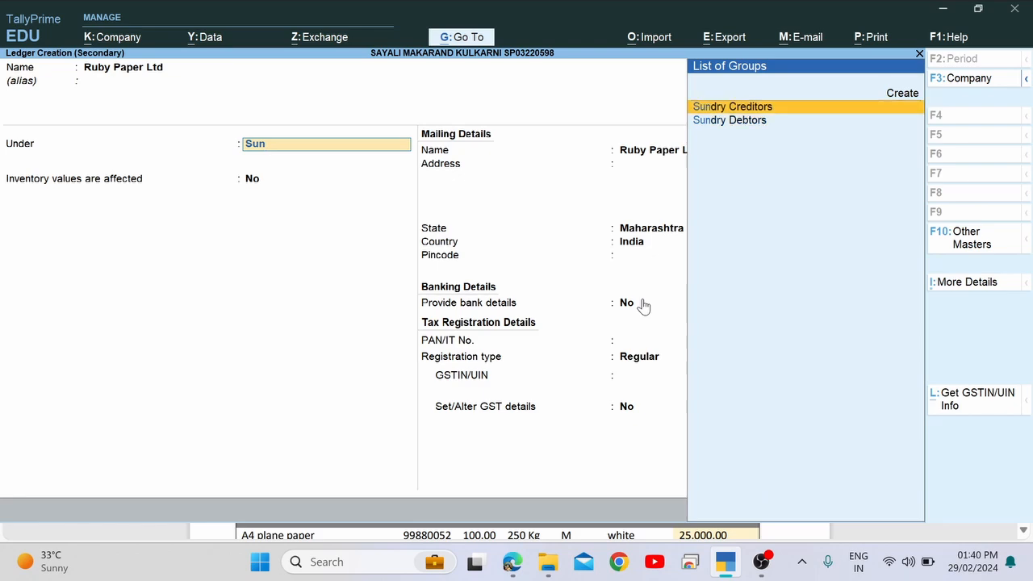
key(Return)
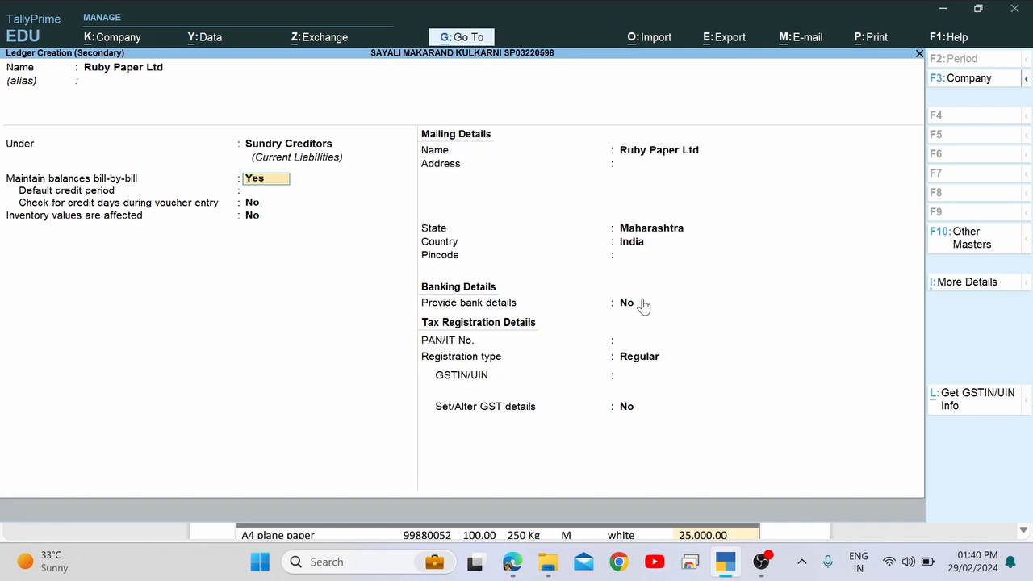
key(Return)
key(Return)
key(Return)
key(Return)
key(Return)
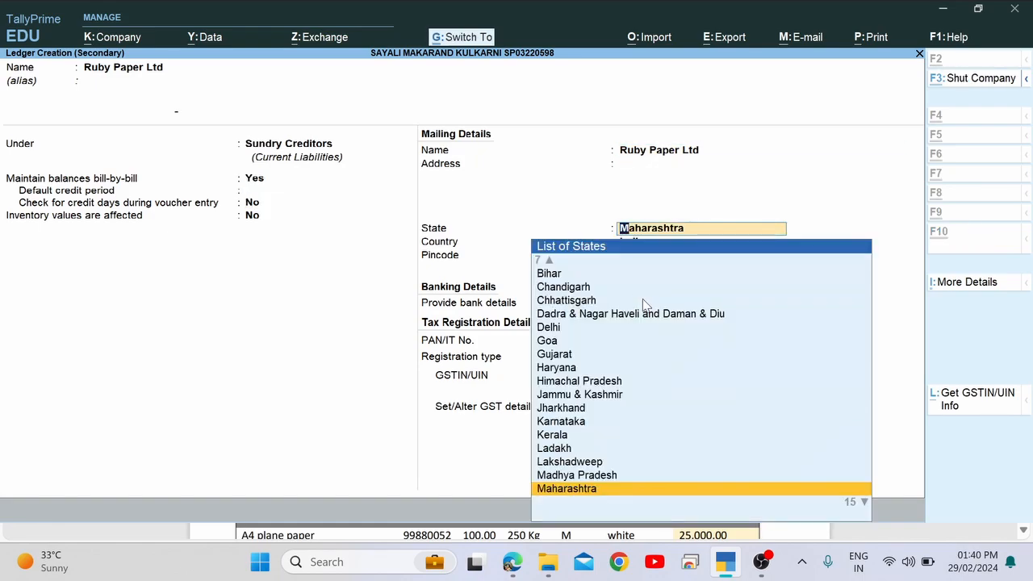
key(ctrl+a)
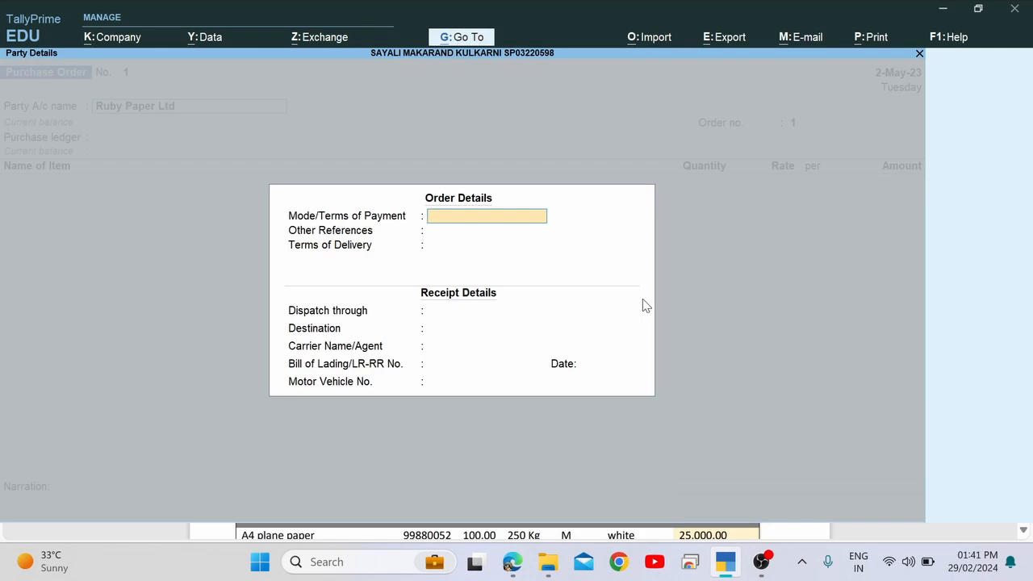
Review the purchase order in Edge's PDF, scroll to page 6, and select the file path.
key(alt+Tab)
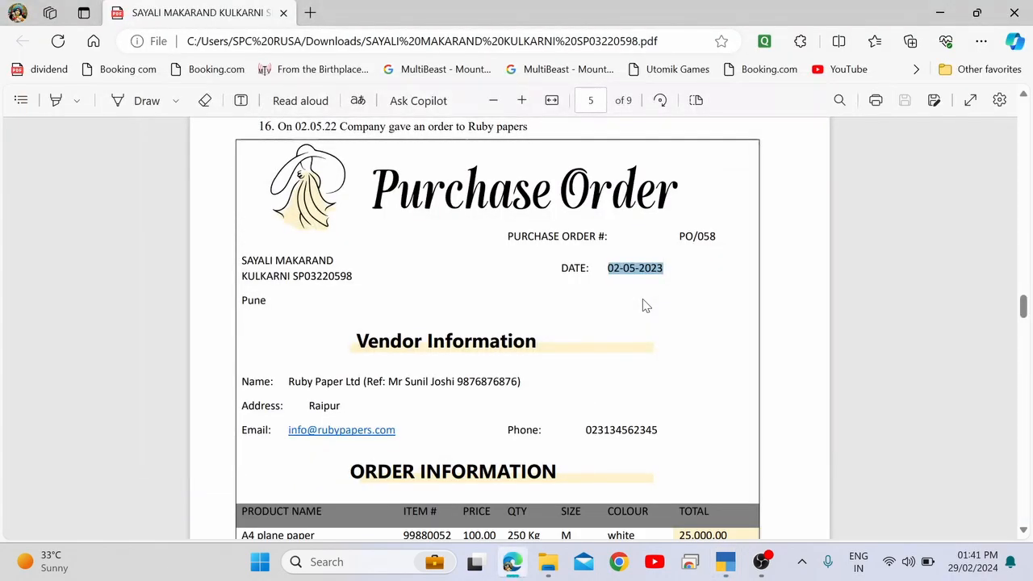
scroll(643, 305, down, 1)
click(385, 327)
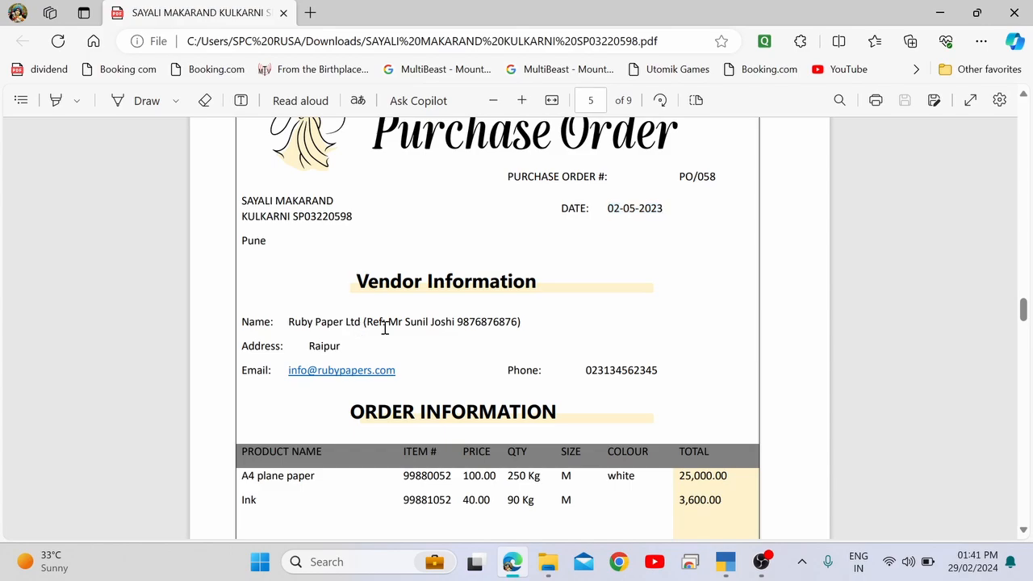
key(alt+Tab)
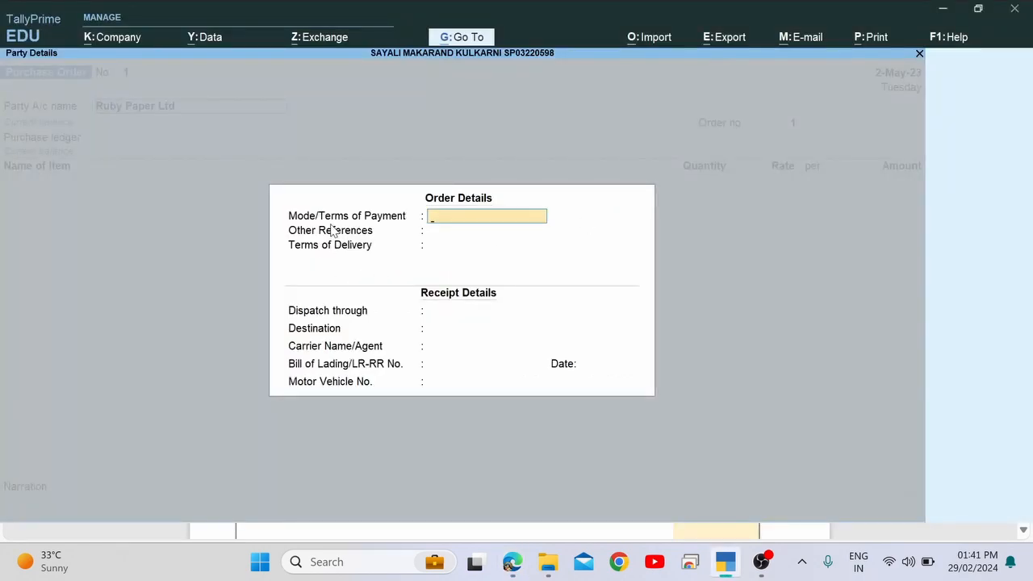
key(alt+Tab)
scroll(385, 375, down, 10)
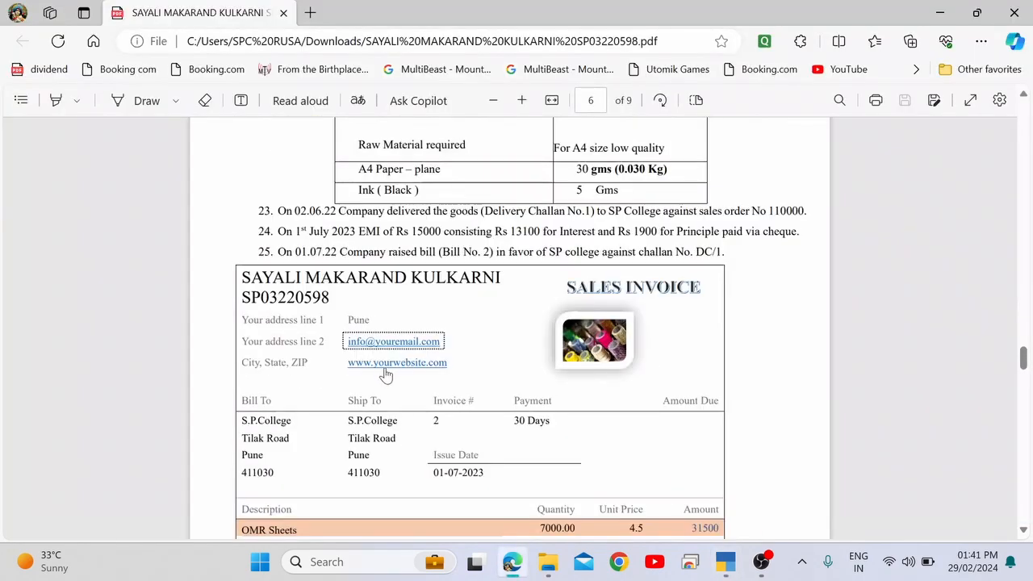
scroll(386, 375, up, 5)
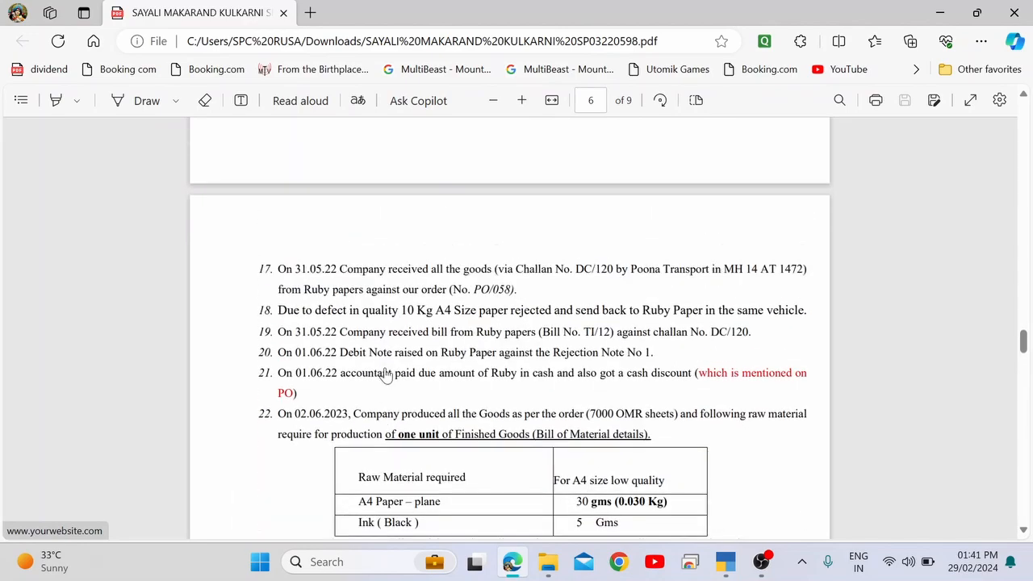
click(662, 44)
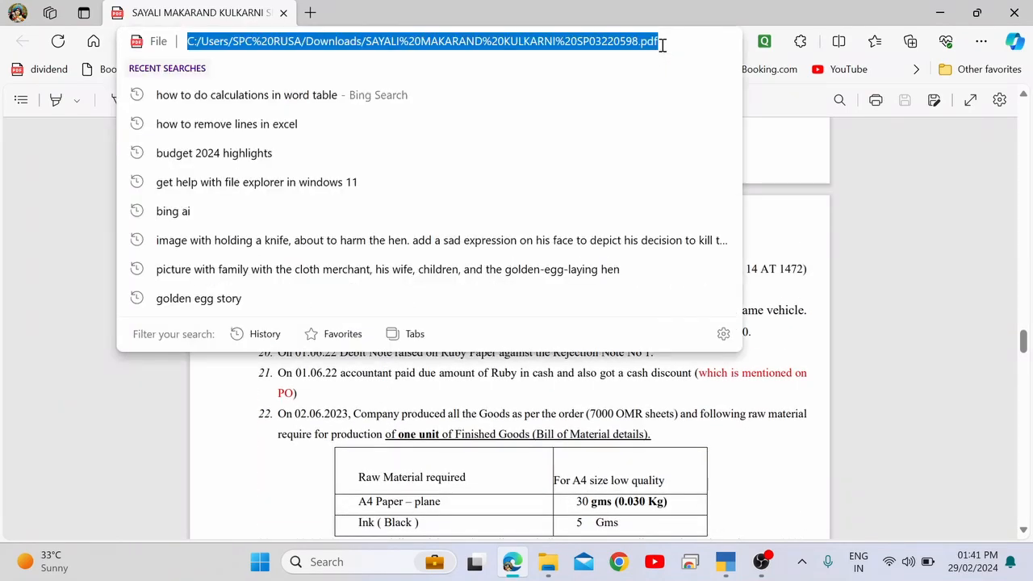
Launch Google Chrome with the personal profile and load the project PDF from its pasted file path.
key(super)
text(h)
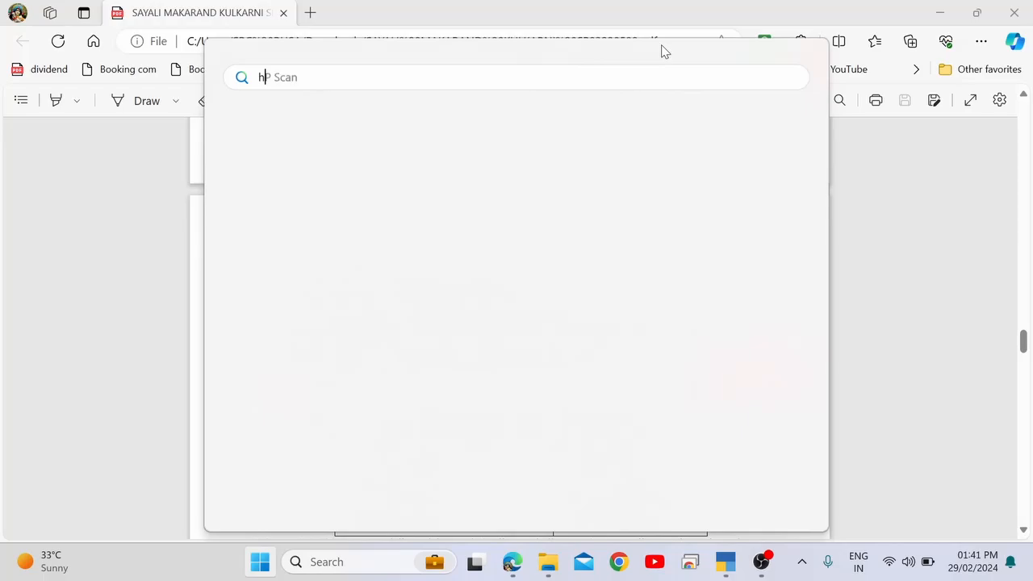
key(BackSpace)
text(ch)
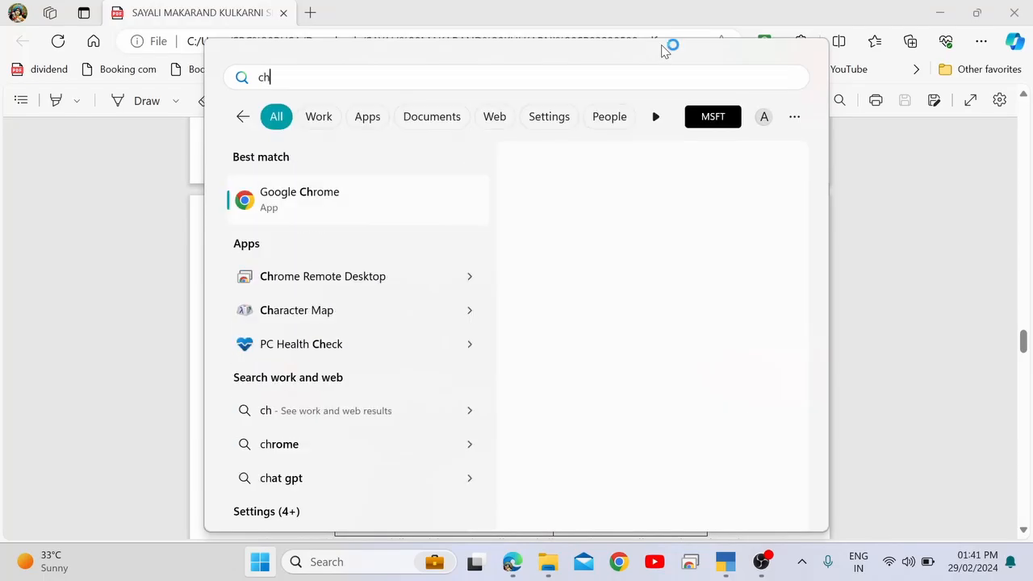
key(Escape)
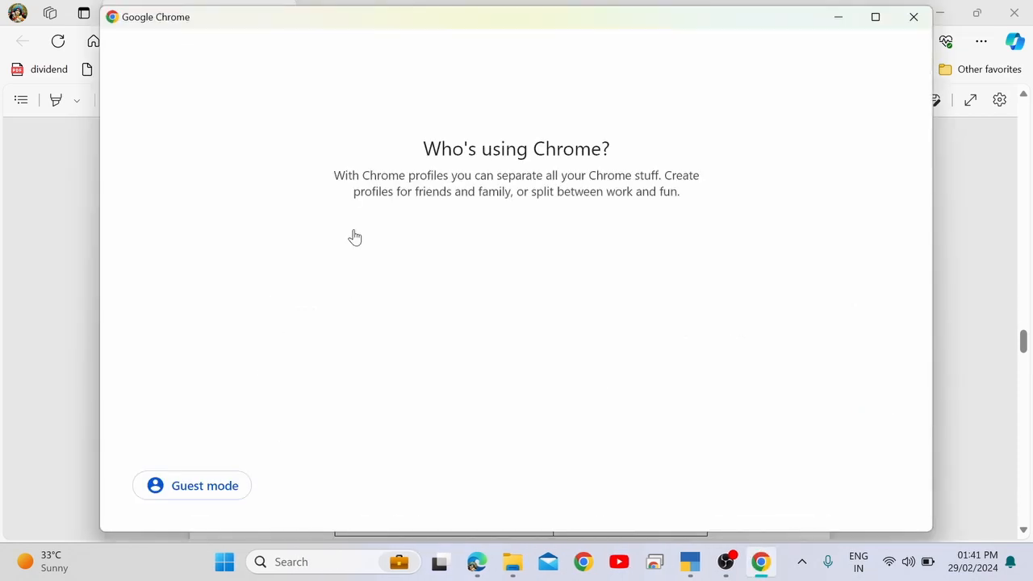
click(312, 276)
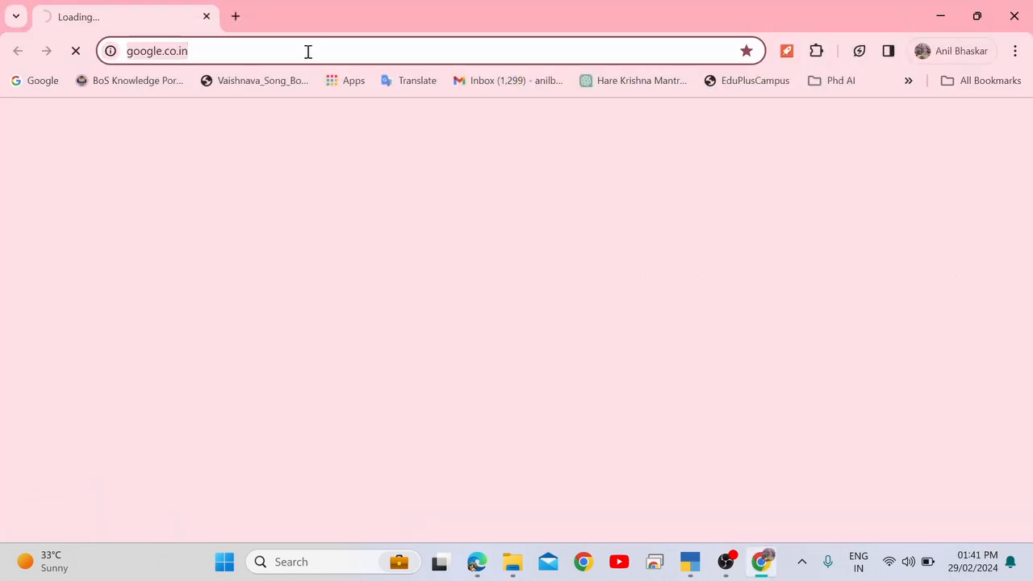
key(Return)
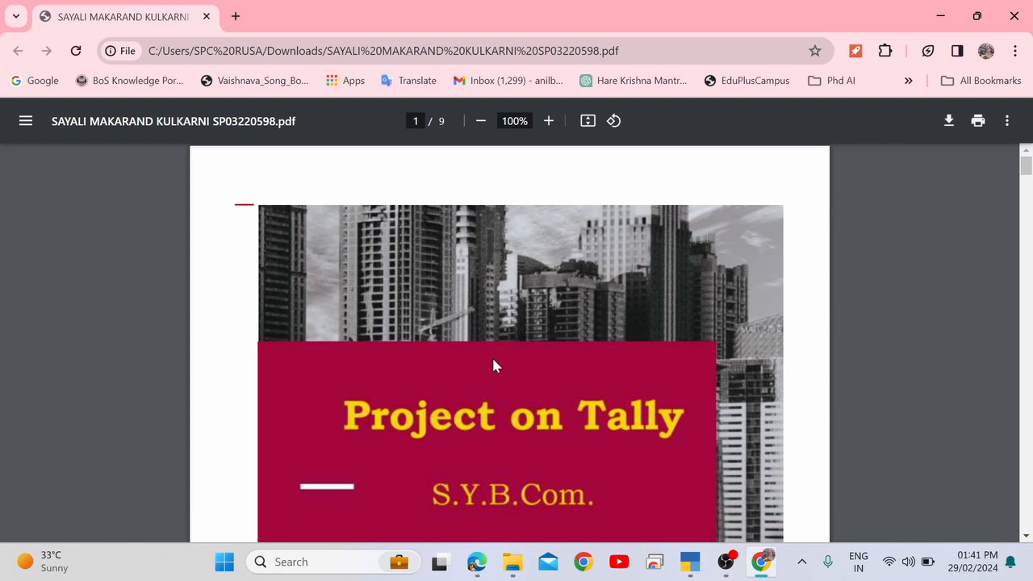
Scroll through the PDF in Chrome and bring the Chrome window back to the front.
scroll(494, 365, down, 20)
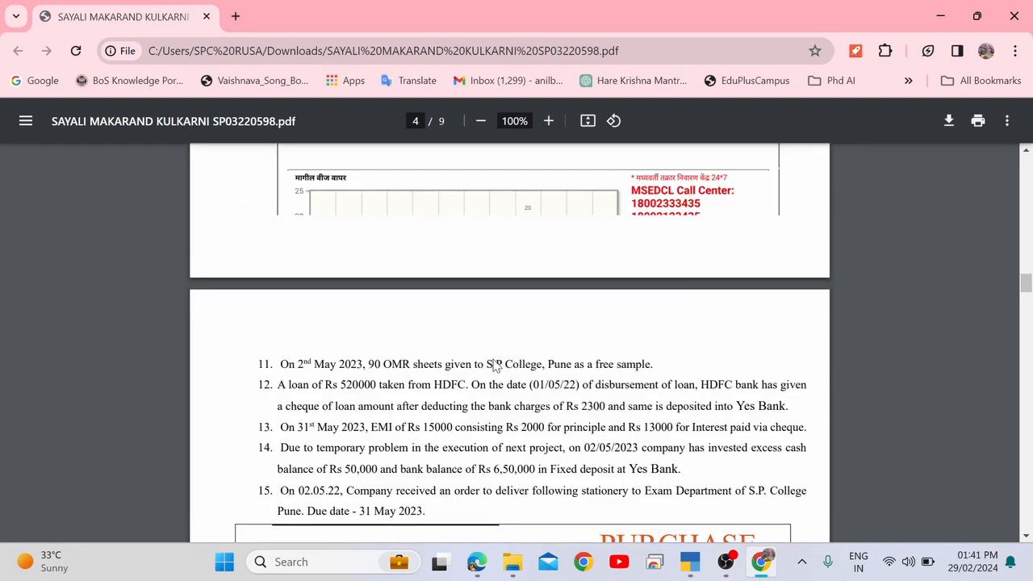
scroll(495, 365, up, 2)
scroll(495, 364, down, 8)
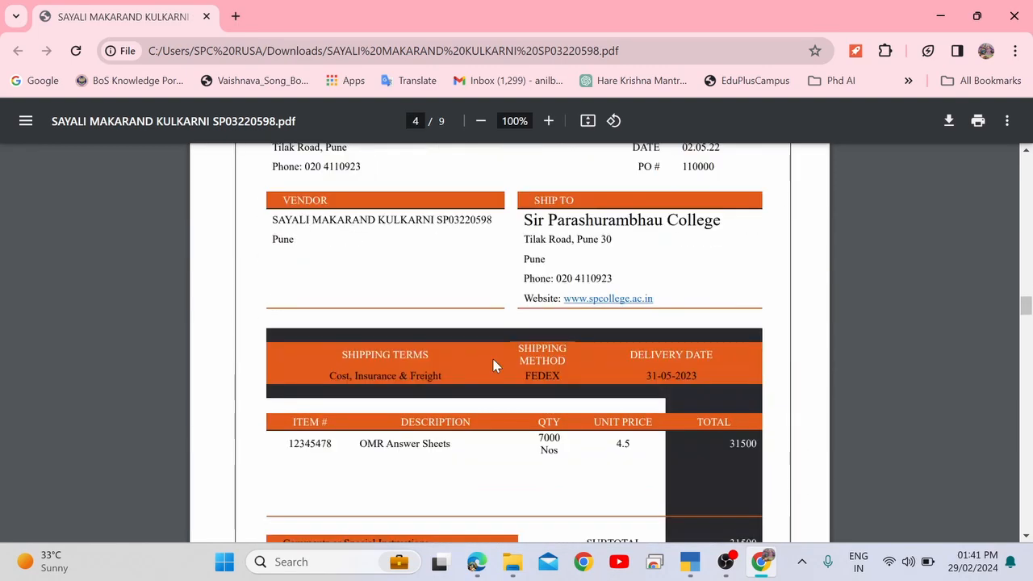
scroll(494, 365, down, 10)
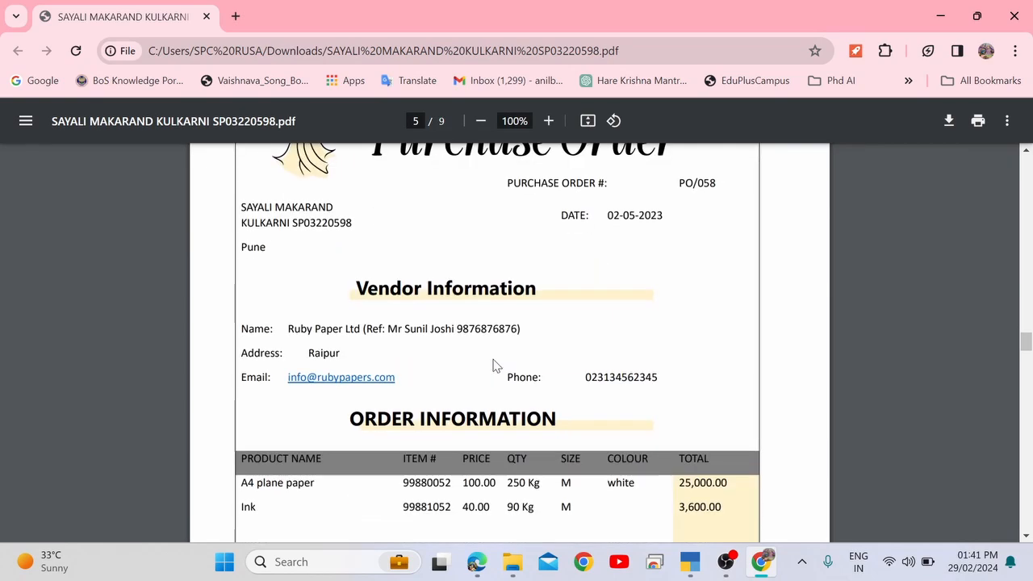
scroll(494, 365, up, 1)
key(alt+Tab)
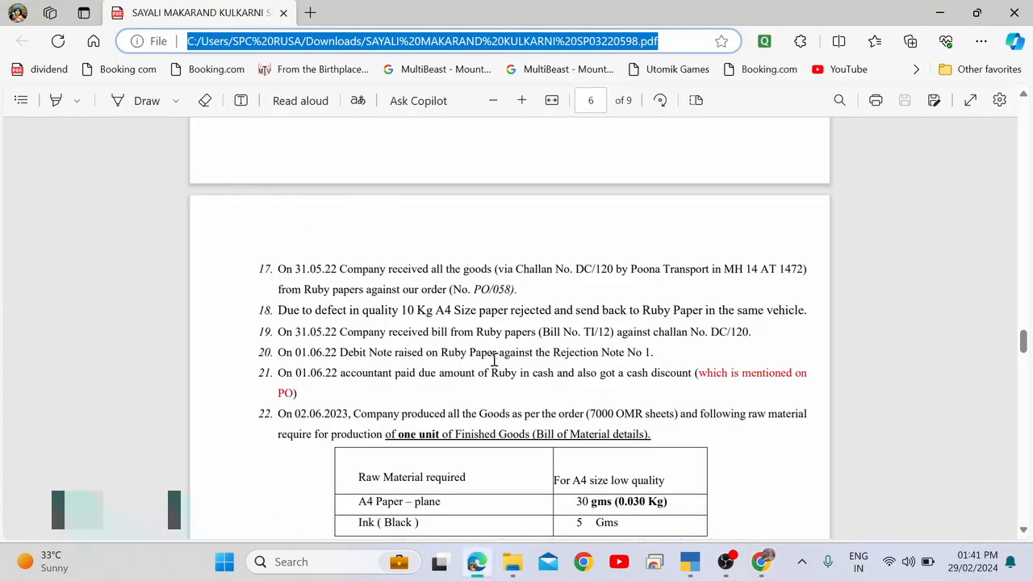
key(alt+Tab)
key(alt+Tab)
key(alt+Tab)
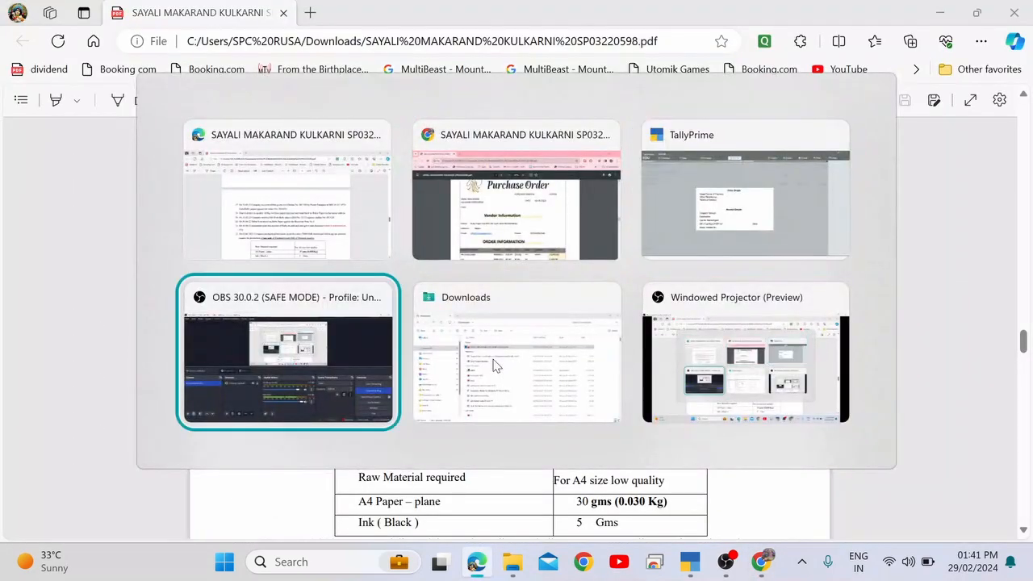
key(alt+Tab)
key(alt+Tab)
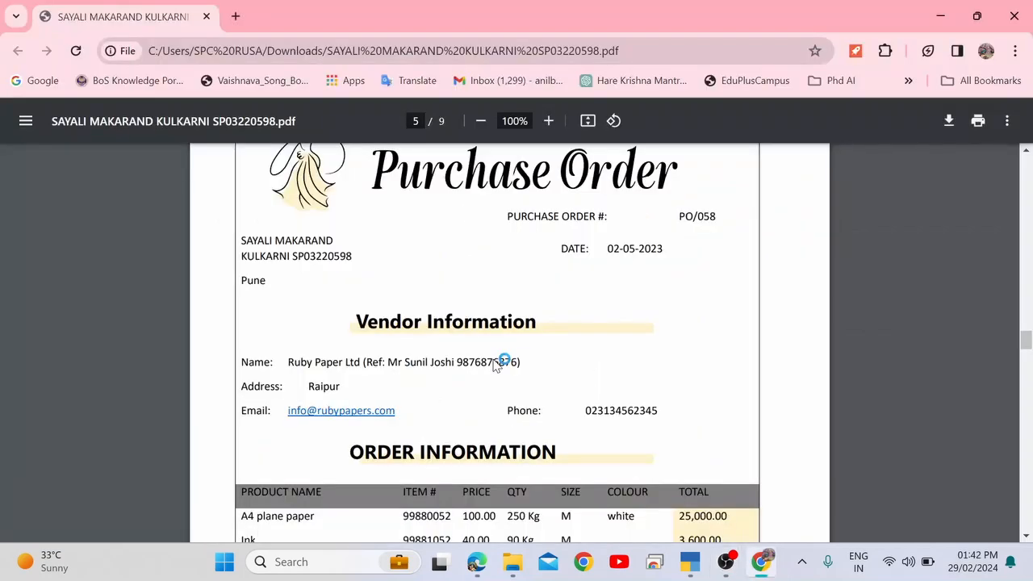
key(alt+Tab)
key(alt+Tab)
key(alt+Tab)
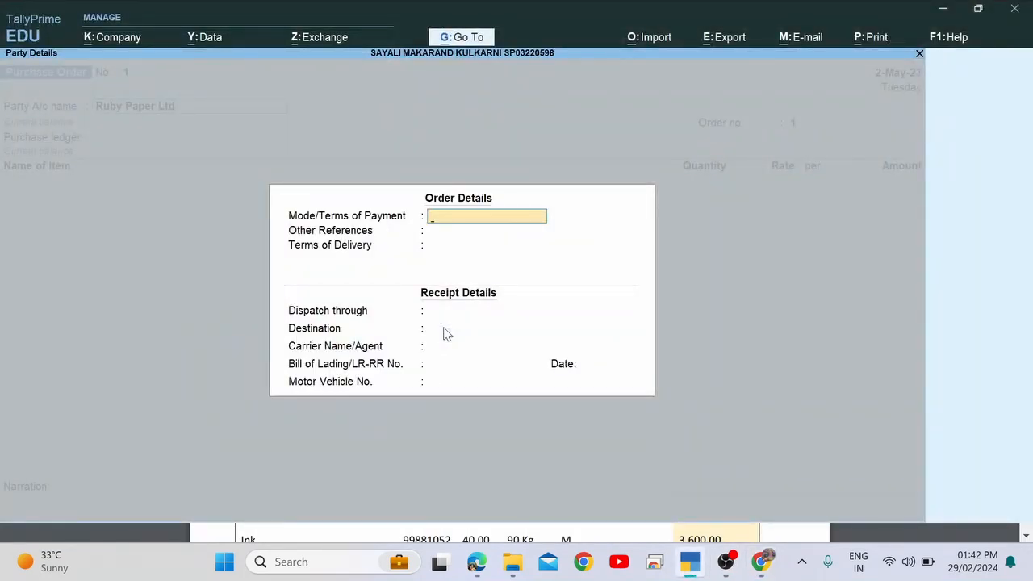
key(alt+Tab)
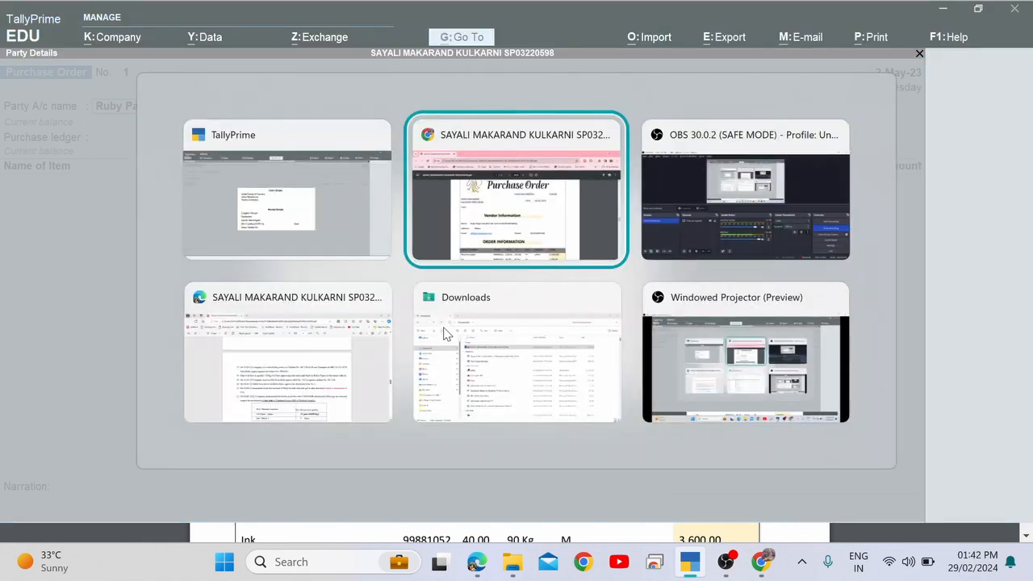
Select the full Payment Type text 'Credit Card/Cash' on page 5.
scroll(445, 328, down, 3)
scroll(445, 327, down, 3)
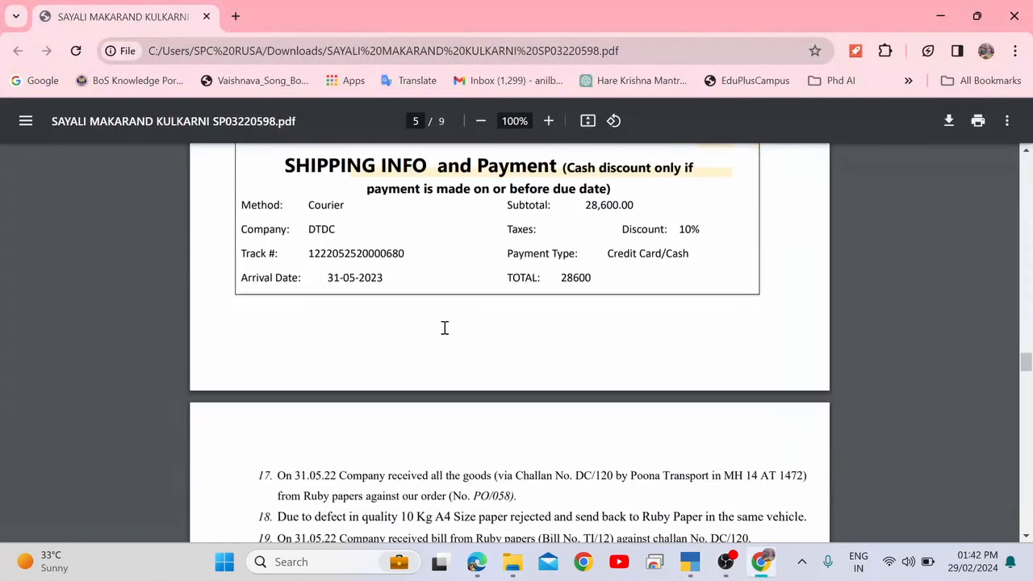
scroll(445, 327, up, 1)
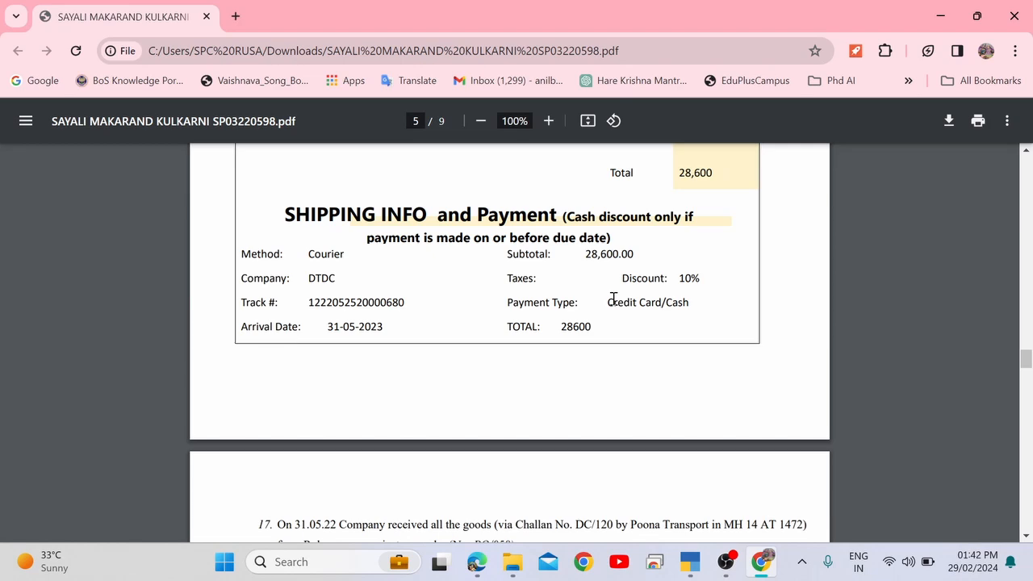
drag(608, 300, 660, 298)
click(690, 298)
drag(691, 299, 611, 303)
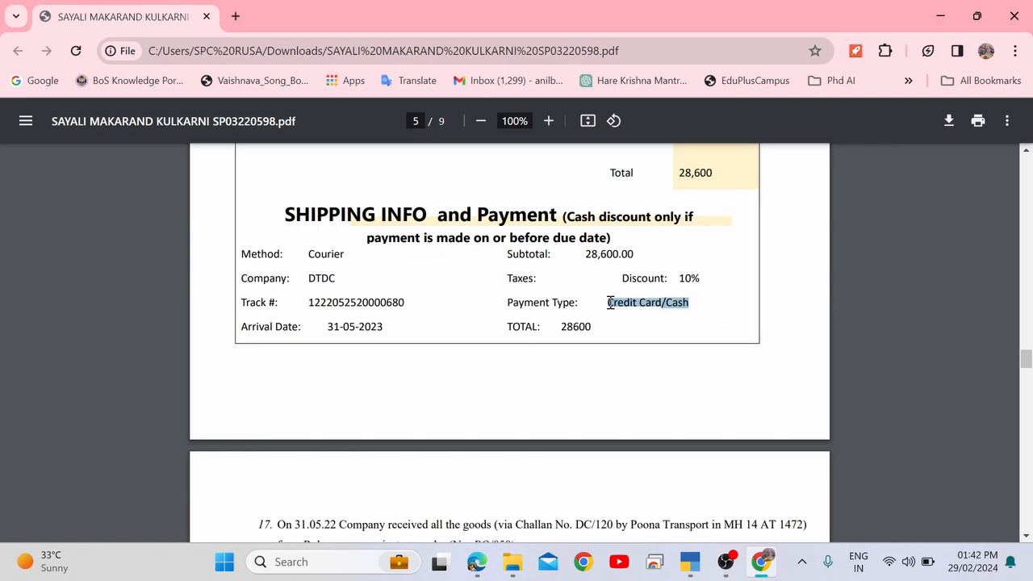
Paste 'Credit Card/Cash' into the Purchase Order's Mode/Terms of Payment.
key(ctrl+c)
key(alt+Tab)
key(ctrl+alt+v)
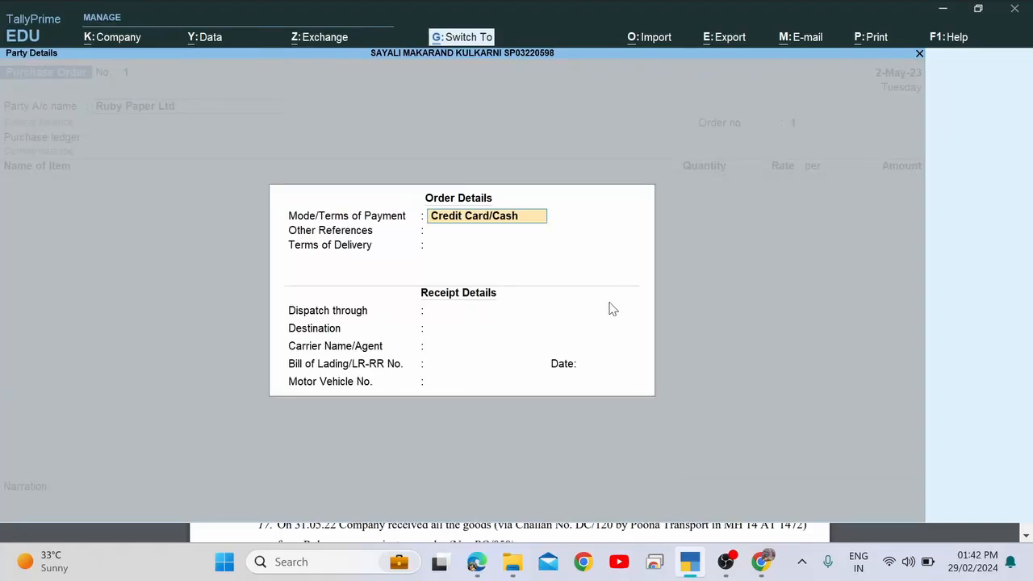
key(Return)
Copy the vendor contact's name and phone from the PDF into Other References.
key(alt+Tab)
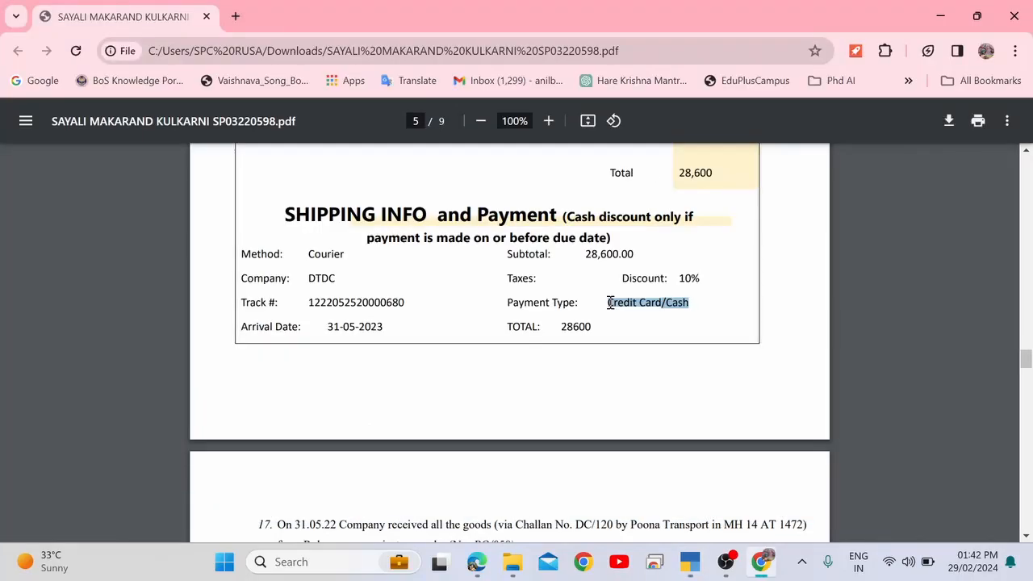
scroll(611, 303, up, 6)
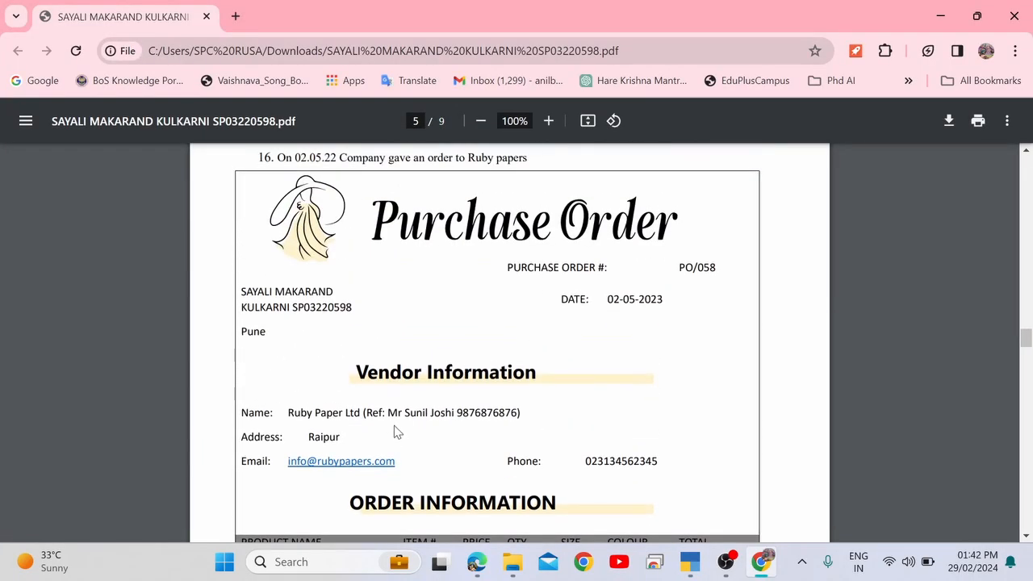
drag(389, 416, 515, 415)
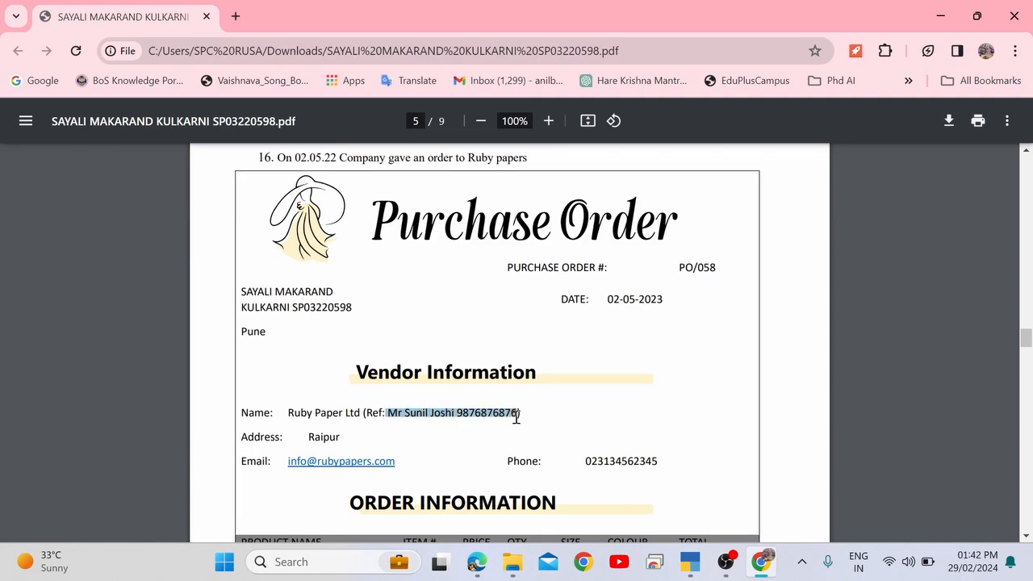
key(ctrl+c)
key(alt+Tab)
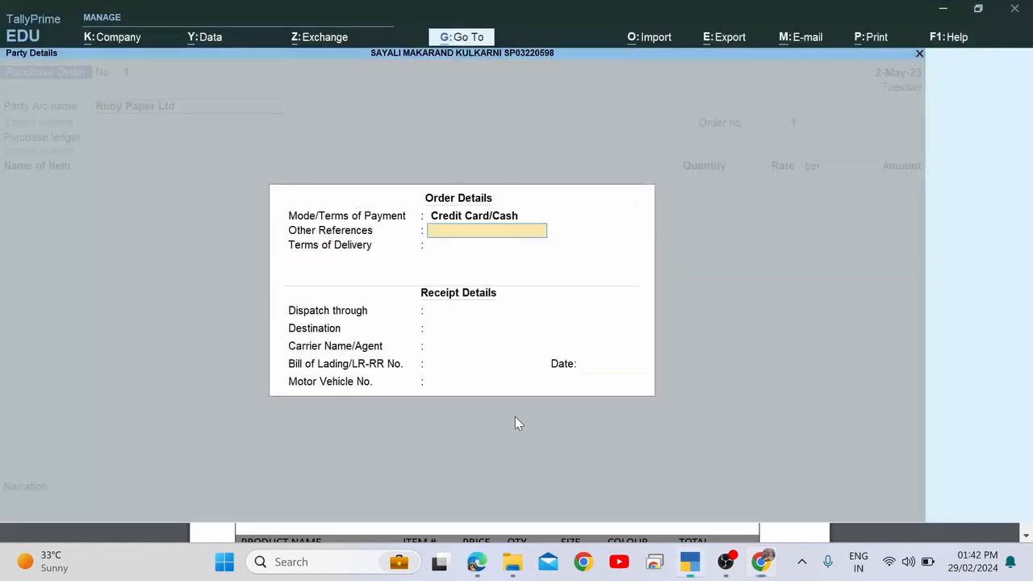
key(ctrl+alt+v)
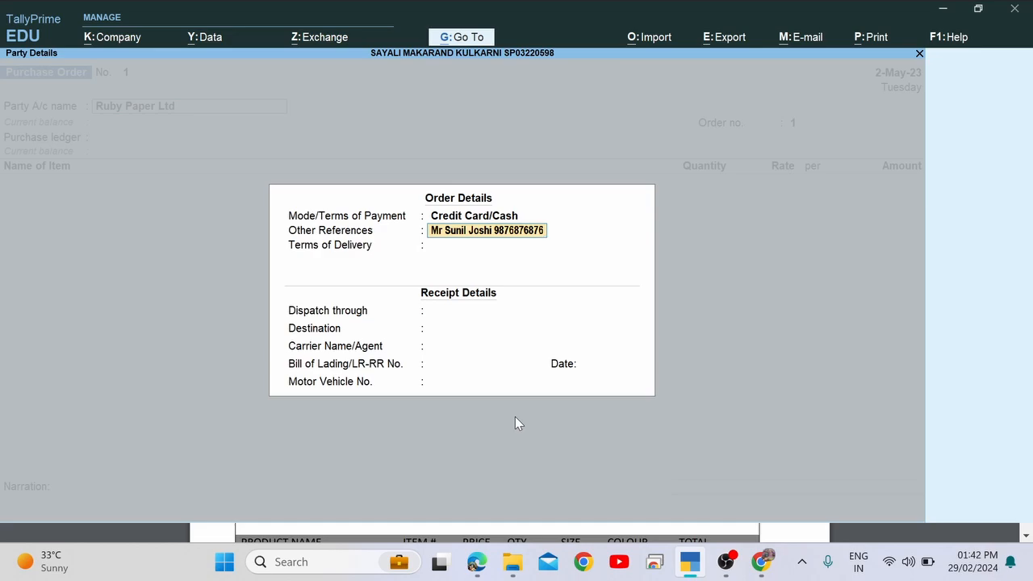
key(alt+Tab)
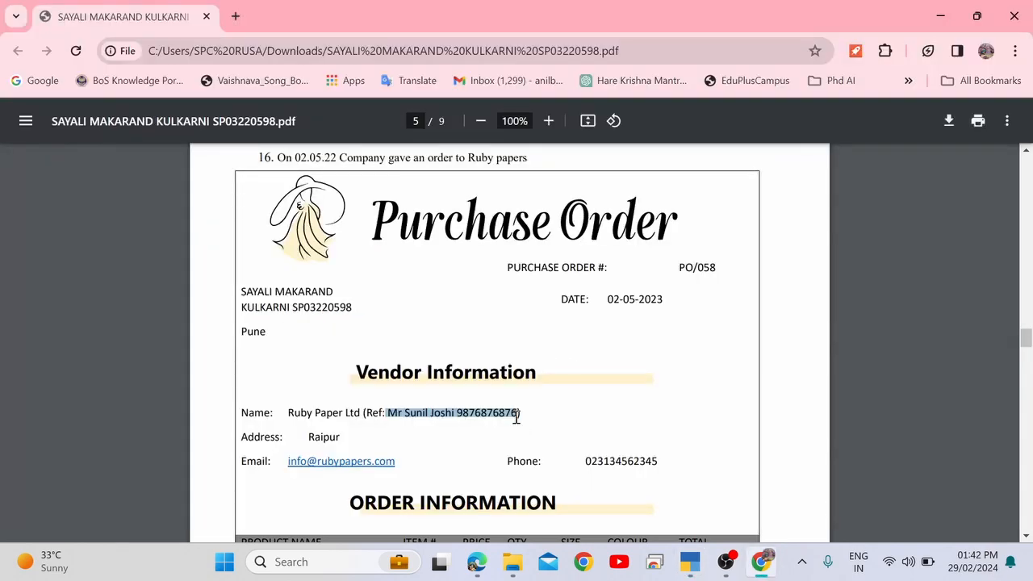
key(alt+Tab)
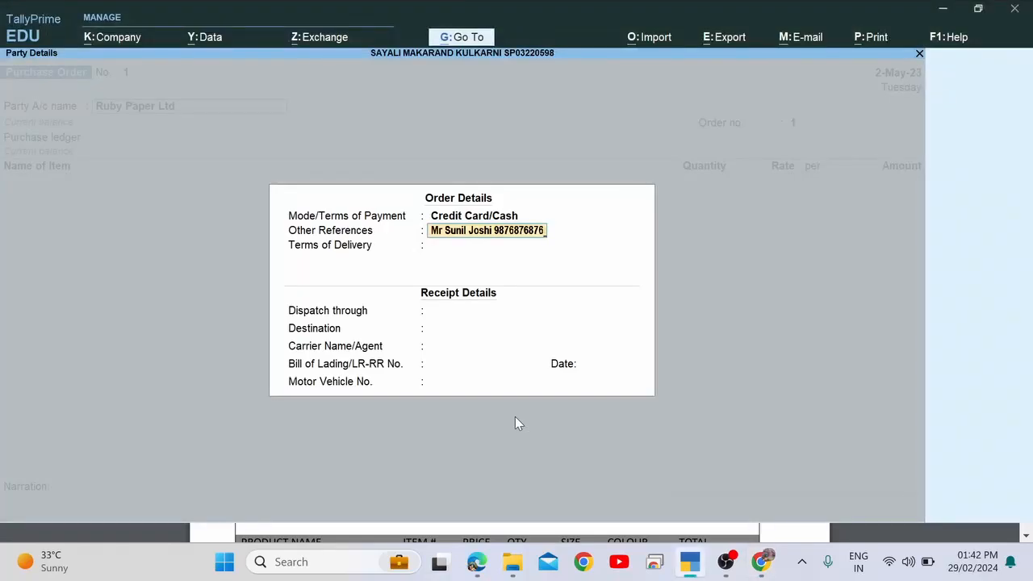
key(Return)
Select the due-date cash discount condition text in the purchase order PDF.
key(alt+Tab)
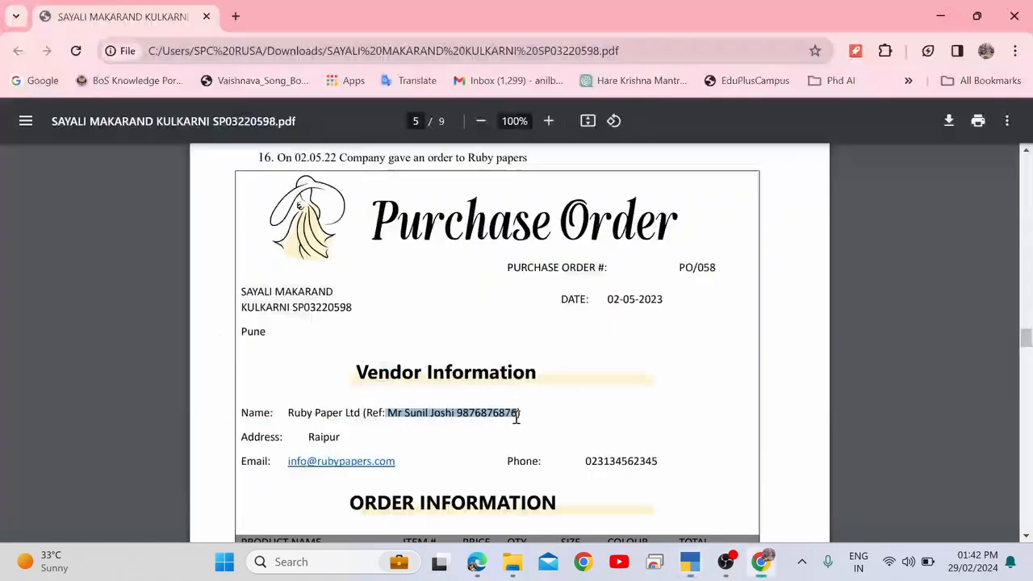
scroll(487, 461, down, 8)
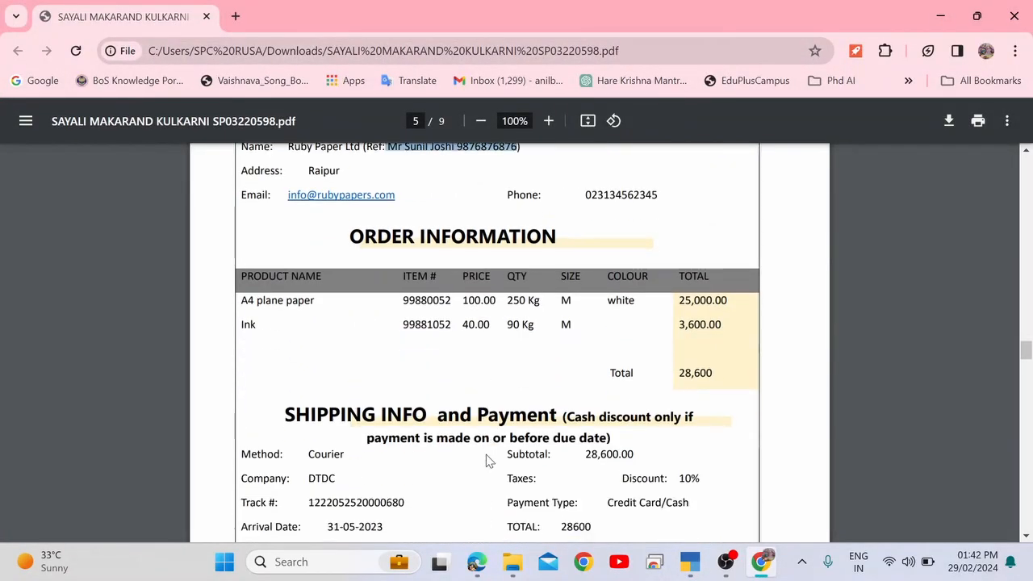
scroll(487, 459, up, 3)
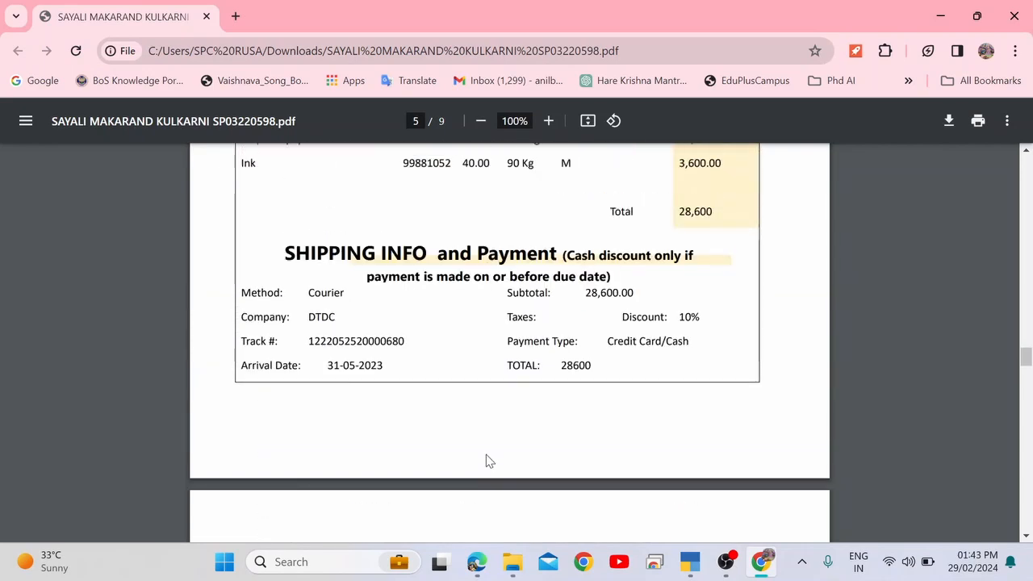
scroll(487, 460, up, 1)
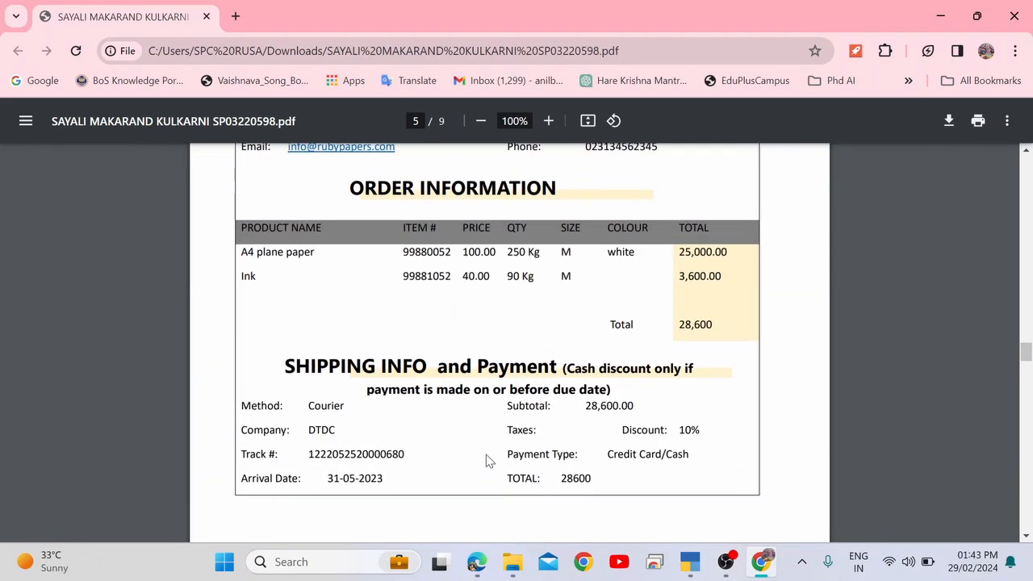
drag(568, 367, 609, 391)
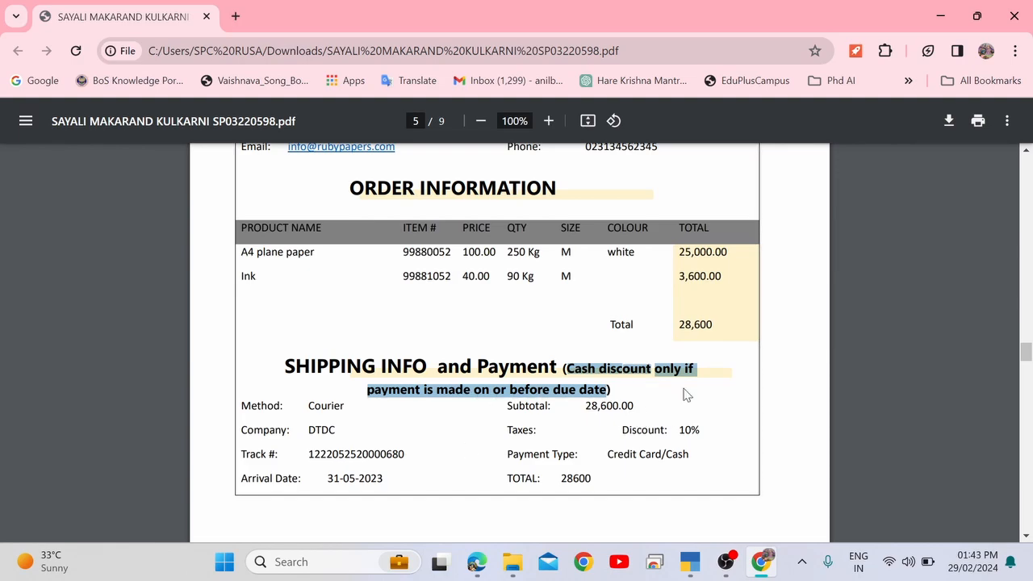
key(alt+Tab)
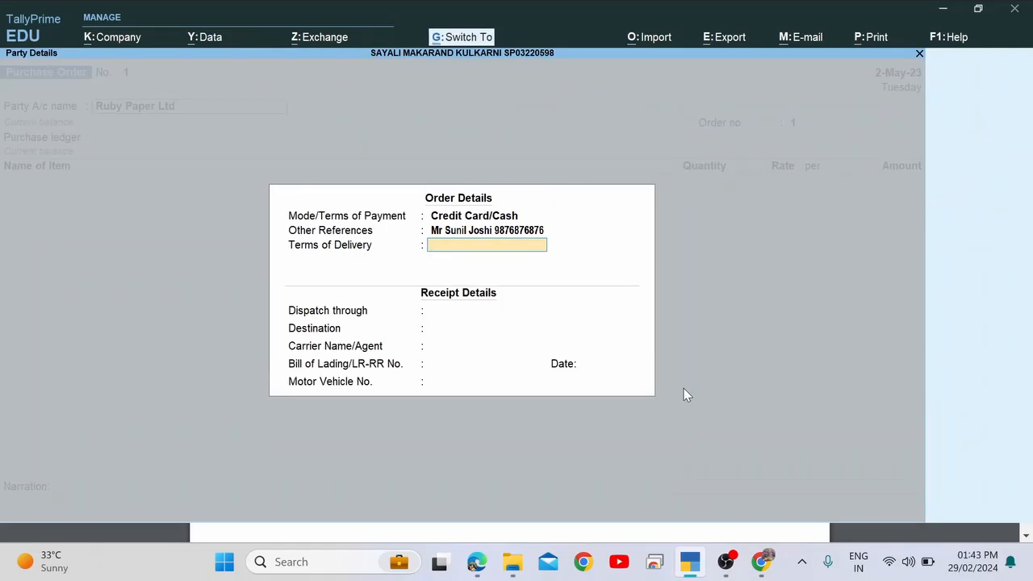
key(alt+Tab)
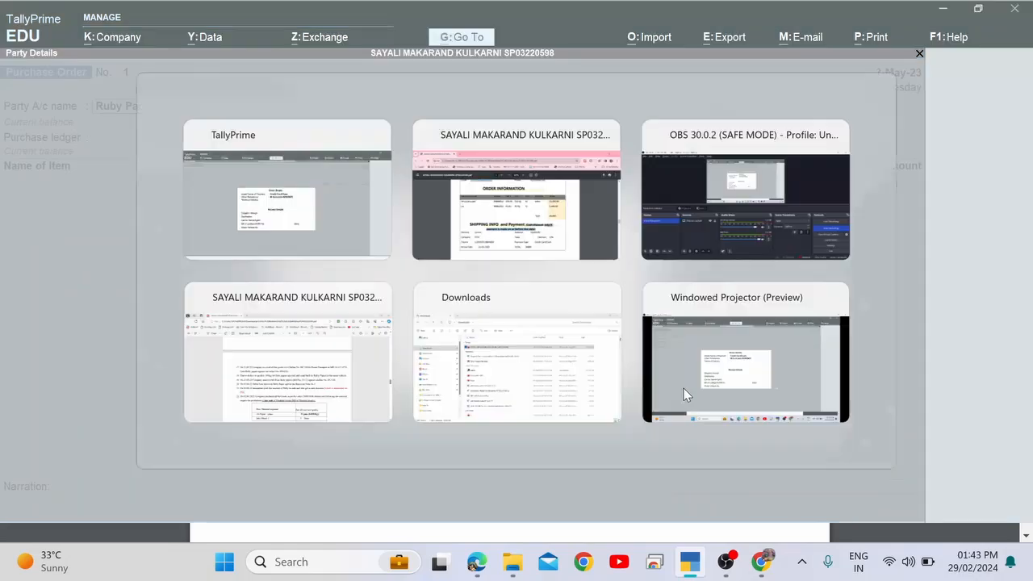
key(alt+Tab)
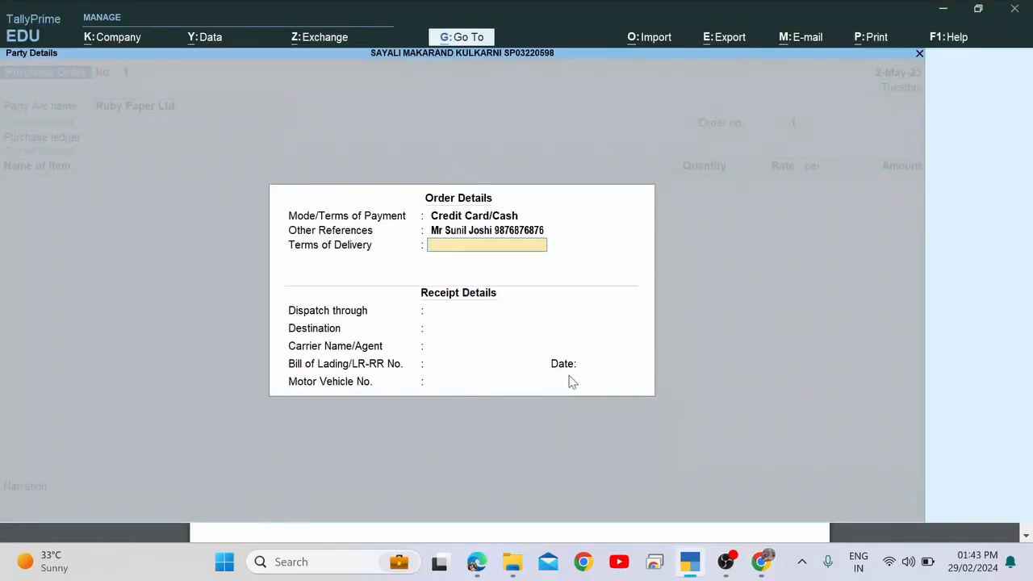
key(alt+Tab)
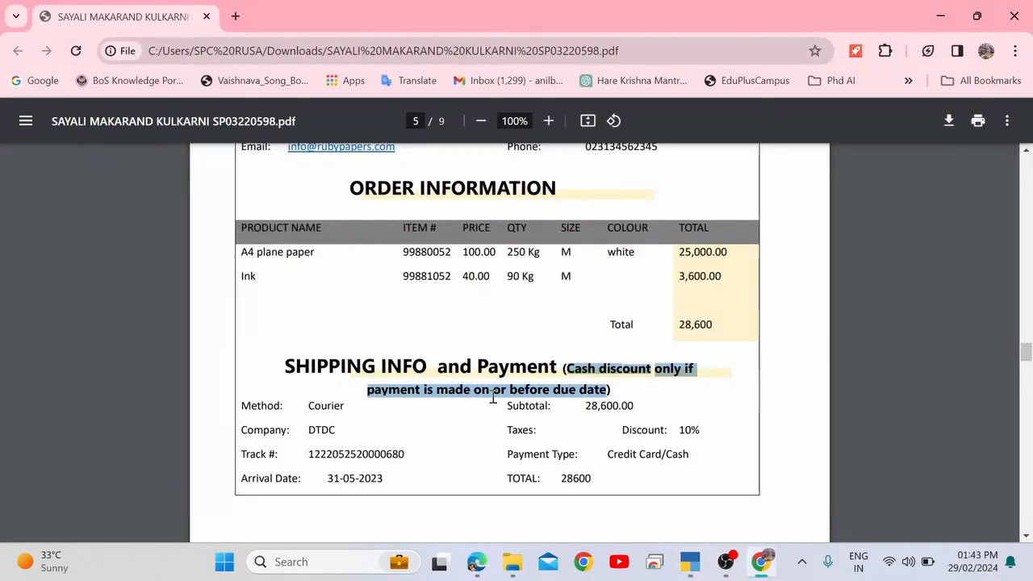
scroll(510, 345, up, 3)
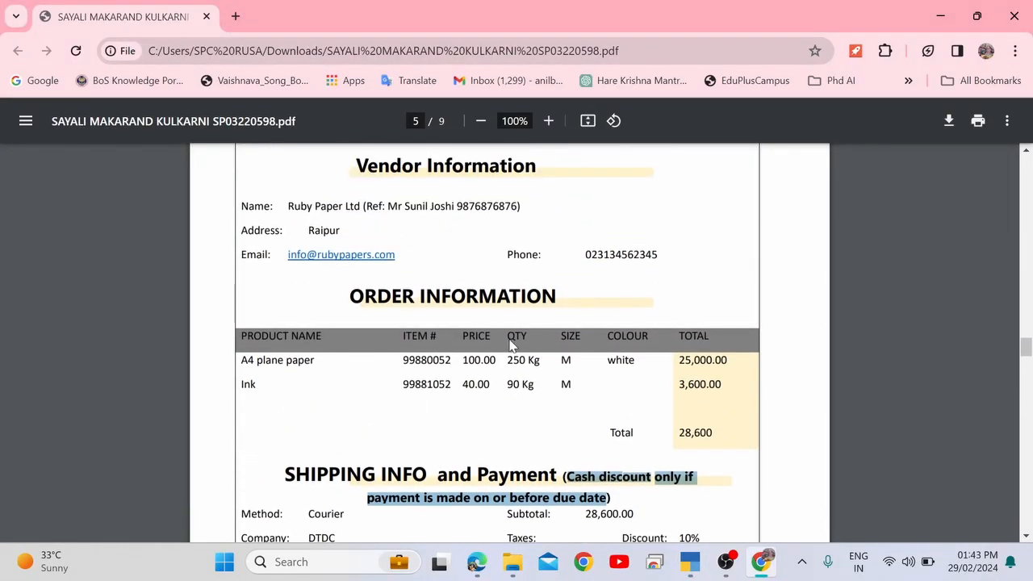
scroll(510, 345, up, 2)
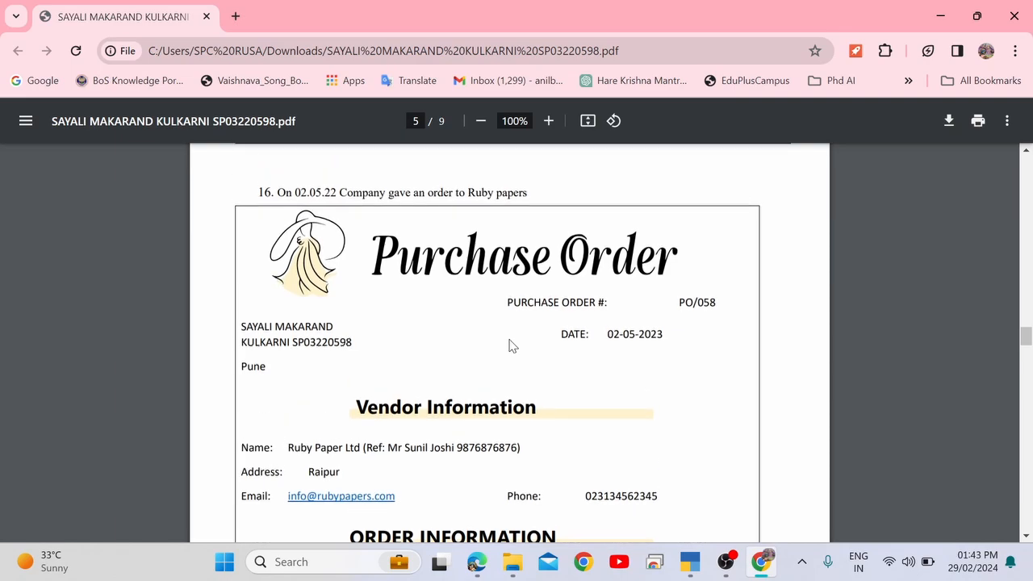
scroll(510, 345, down, 3)
scroll(510, 345, down, 4)
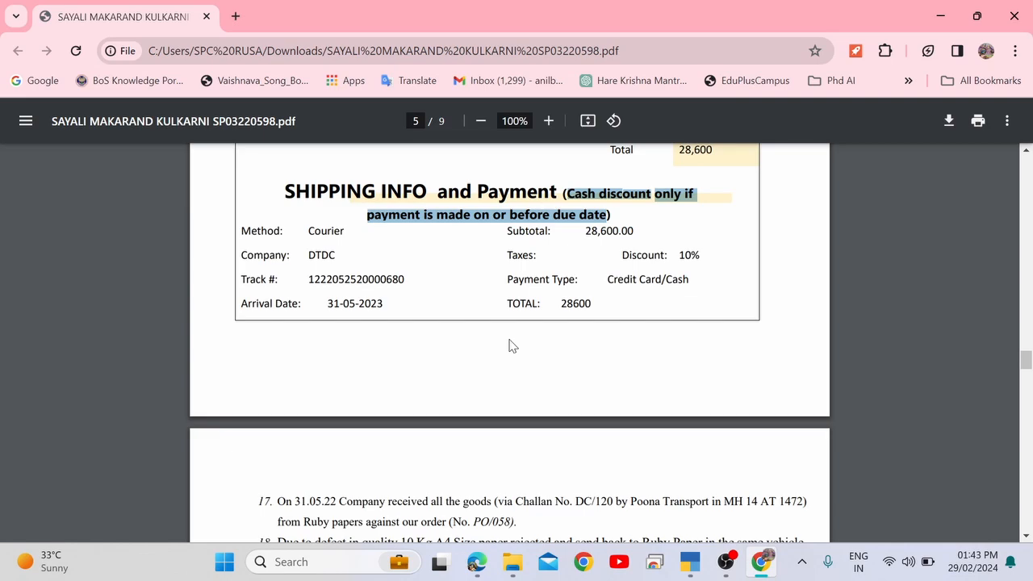
Paste the cash discount condition into Terms of Delivery and move on to Dispatch through.
key(alt+Tab)
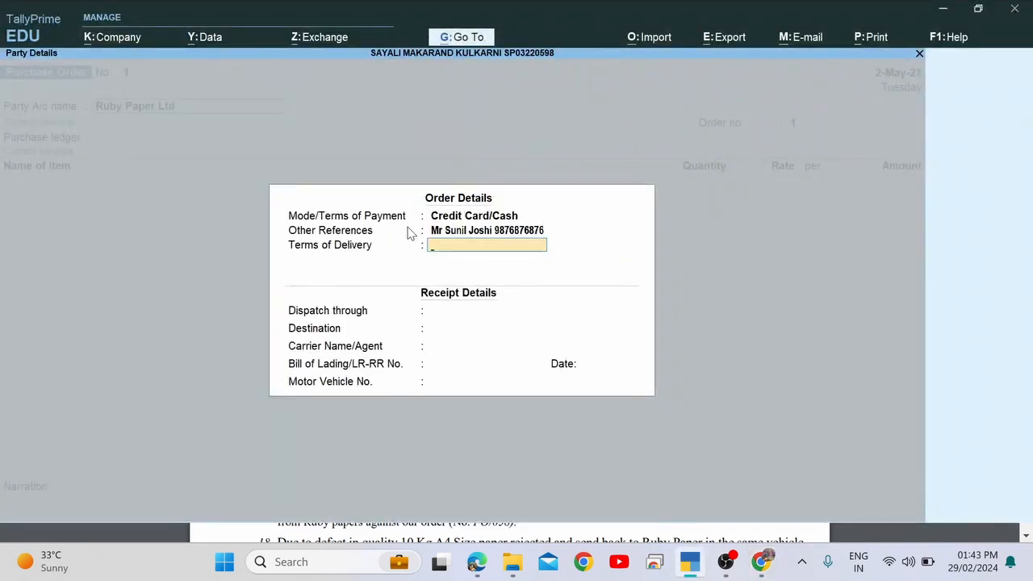
click(495, 218)
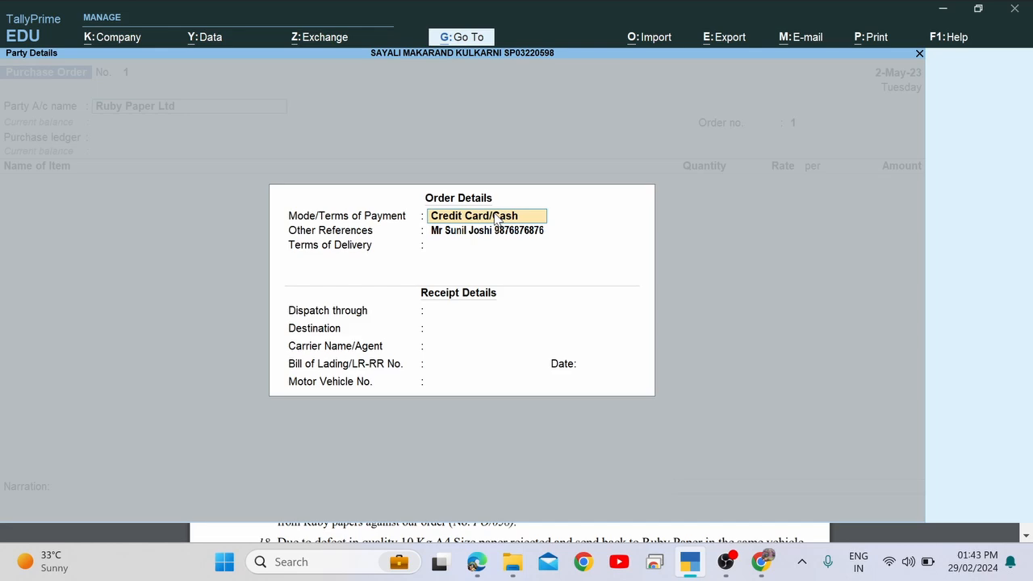
key(Return)
key(Return)
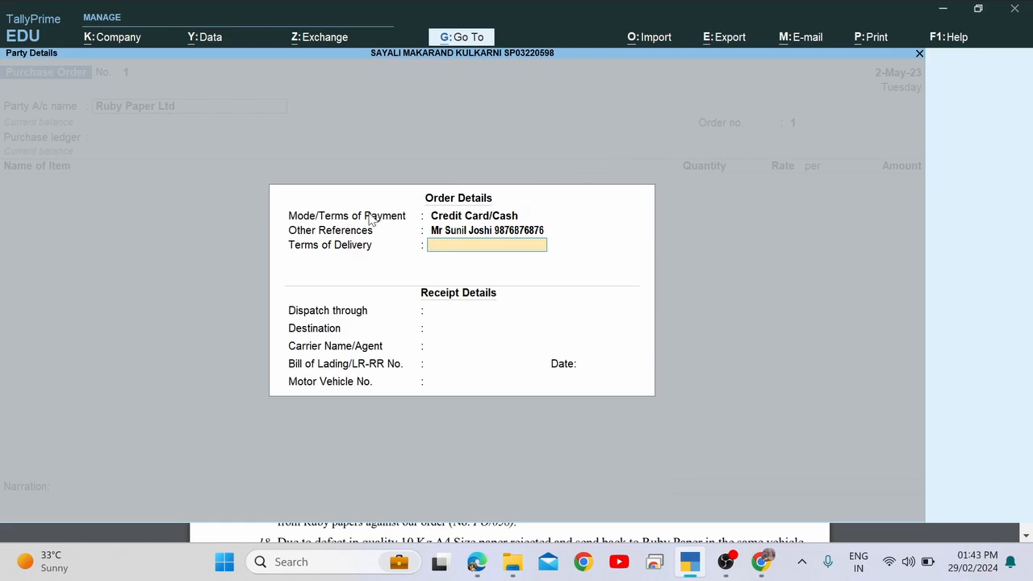
key(alt+Tab)
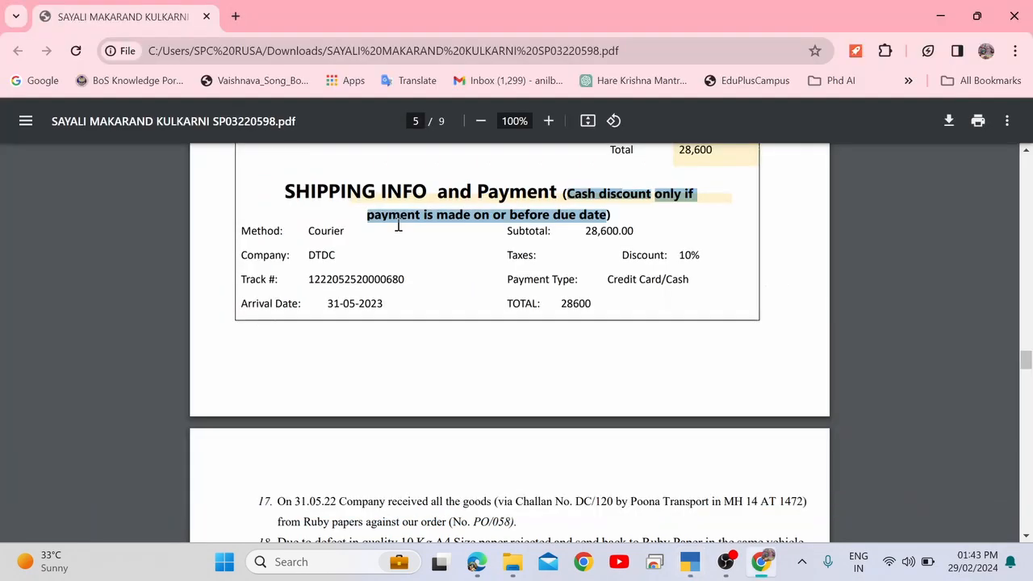
key(alt+Tab)
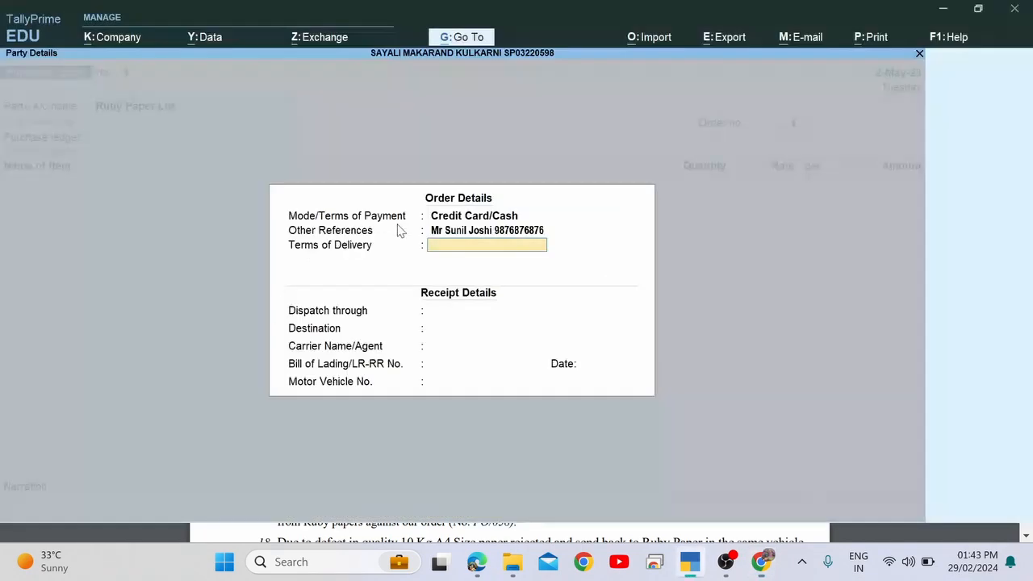
key(ctrl+alt+v)
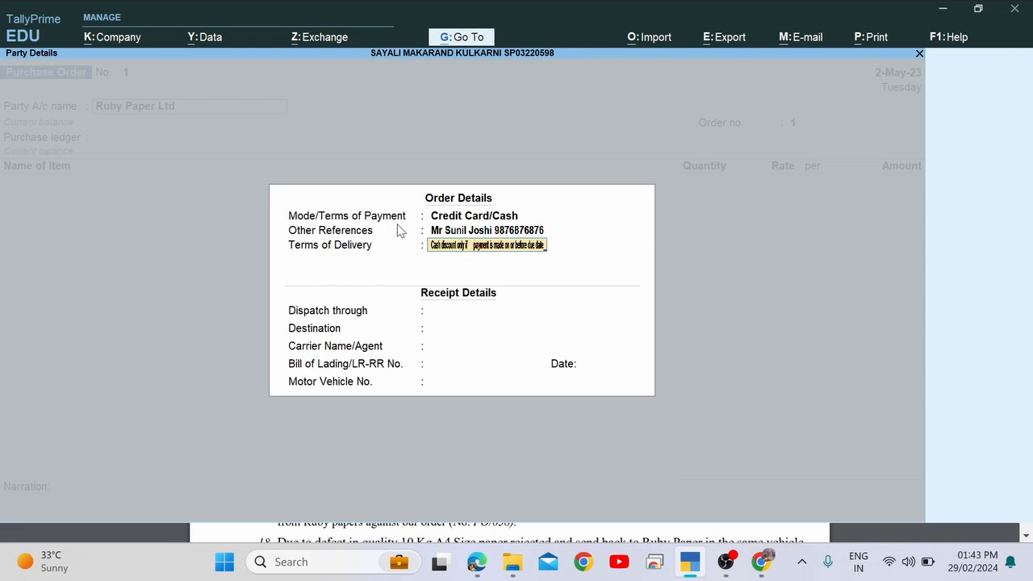
key(Return)
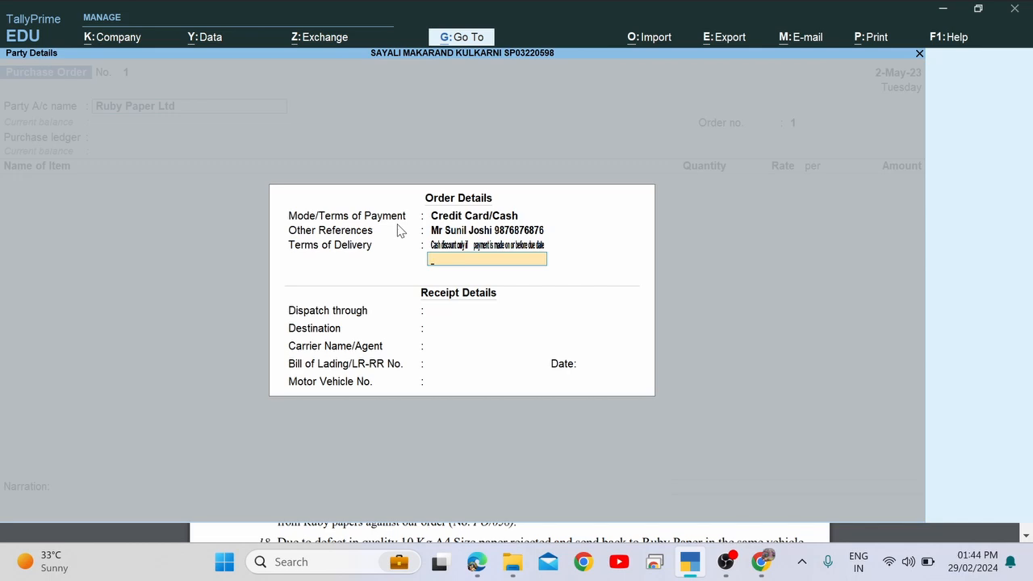
key(Return)
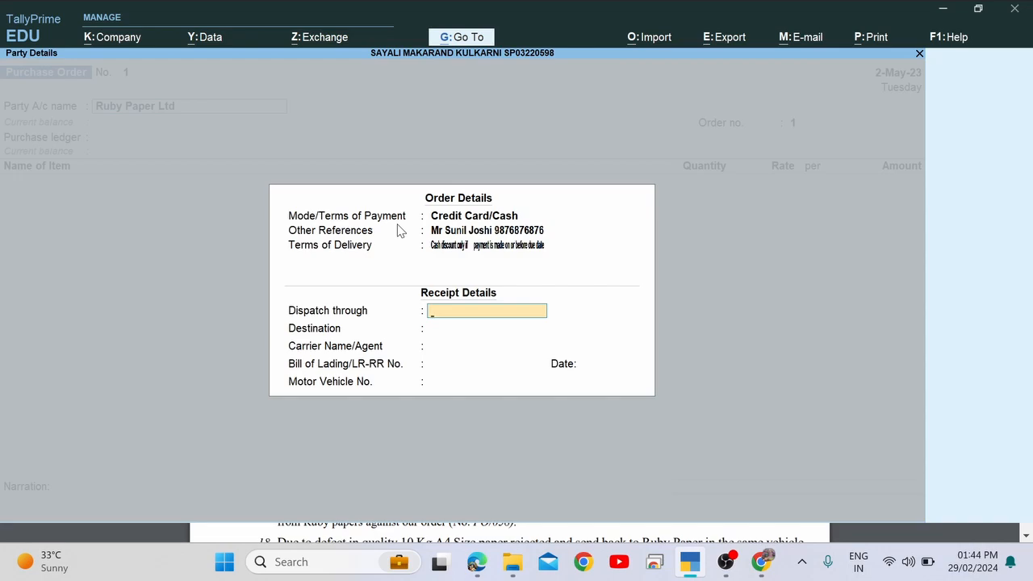
Copy the shipping method 'Courier' from the purchase order PDF.
key(alt+Tab)
scroll(398, 225, up, 3)
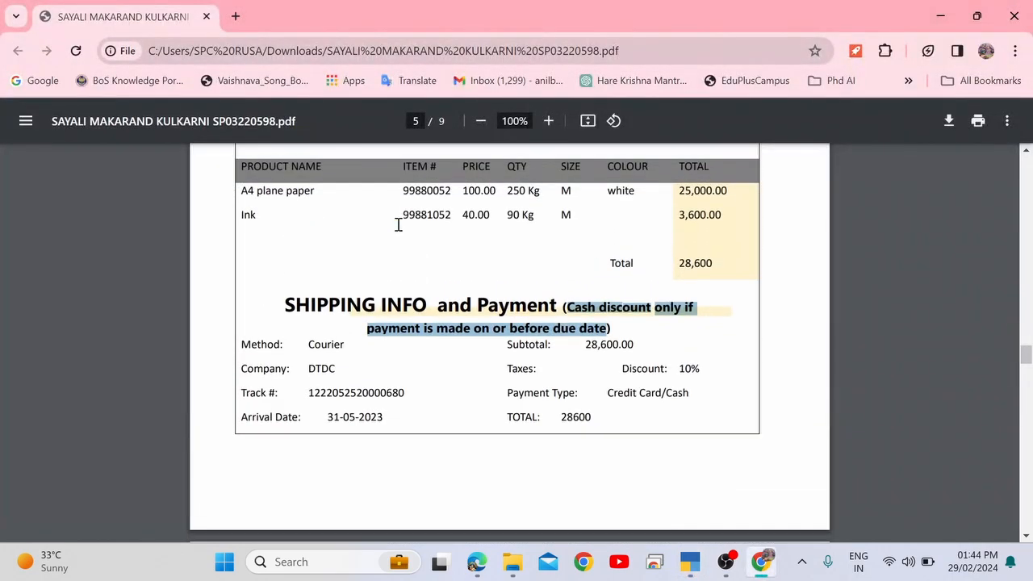
scroll(397, 225, up, 4)
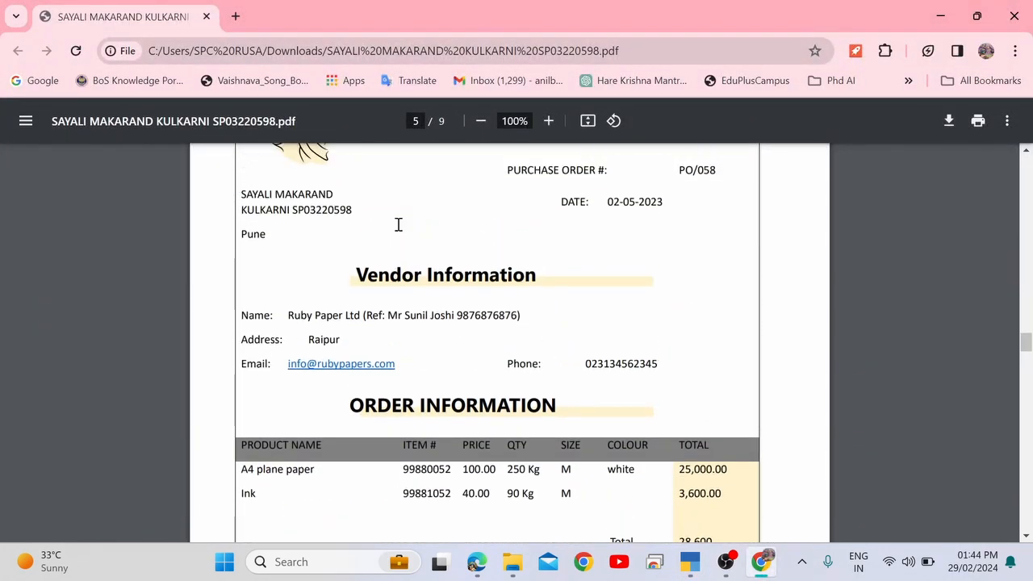
scroll(398, 225, up, 1)
scroll(398, 225, down, 3)
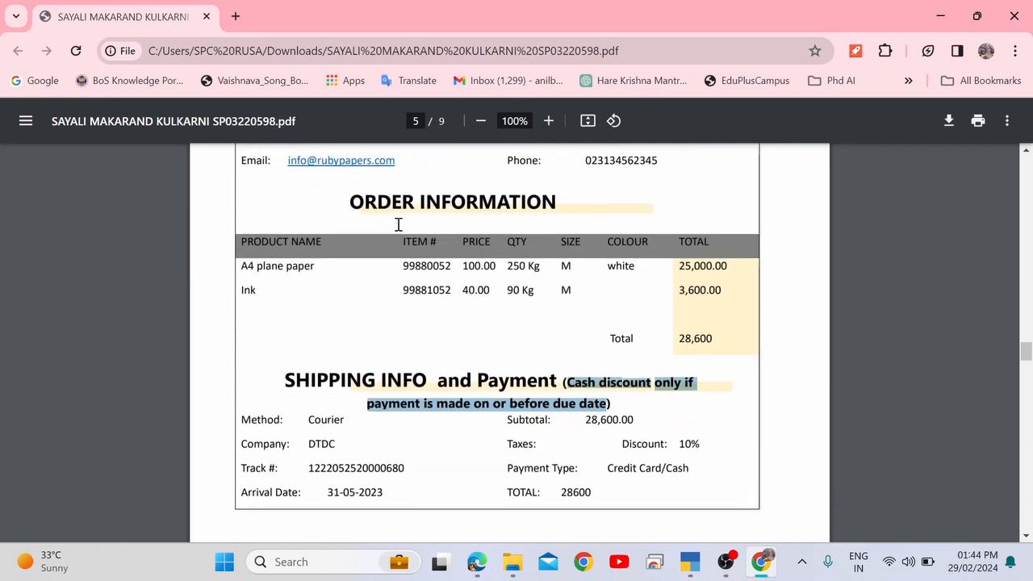
scroll(398, 225, down, 1)
key(alt+Tab)
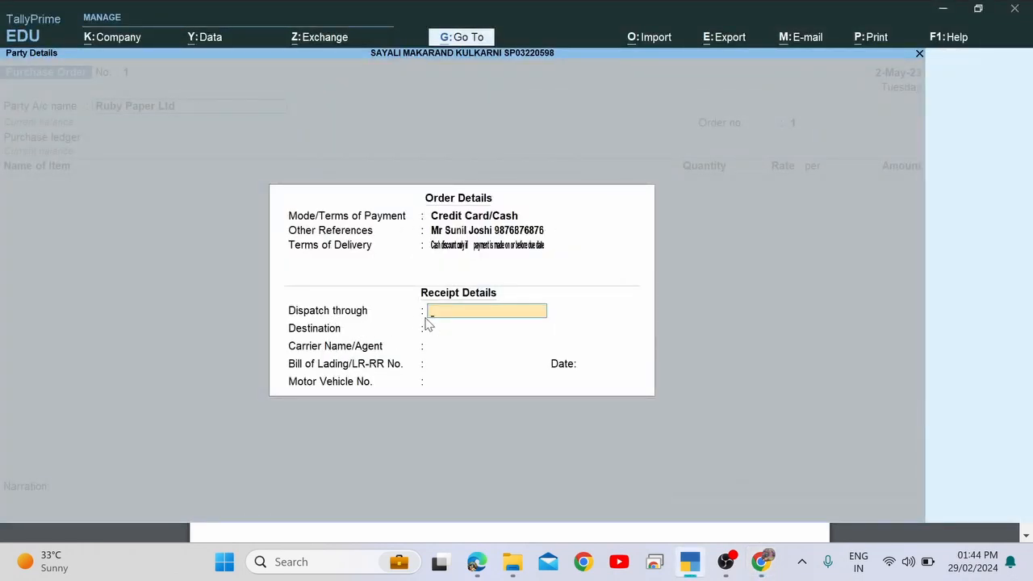
key(alt+Tab)
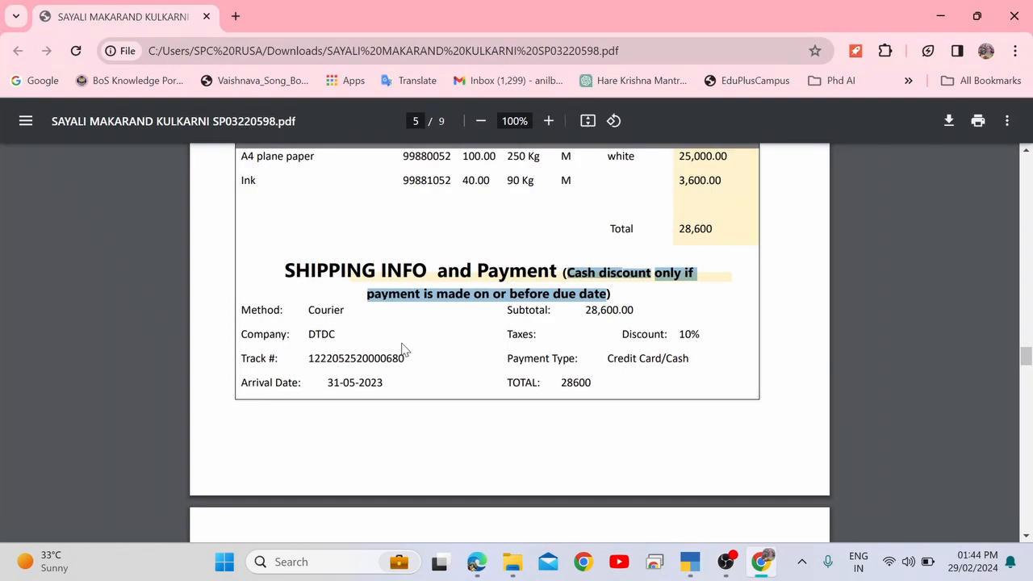
scroll(403, 349, up, 3)
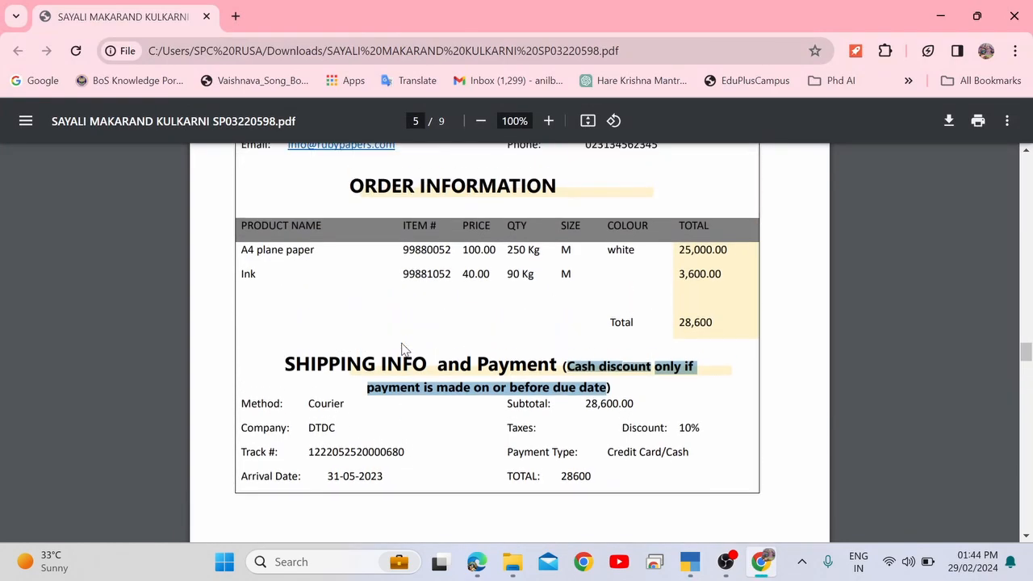
double_click(325, 403)
key(alt+Tab)
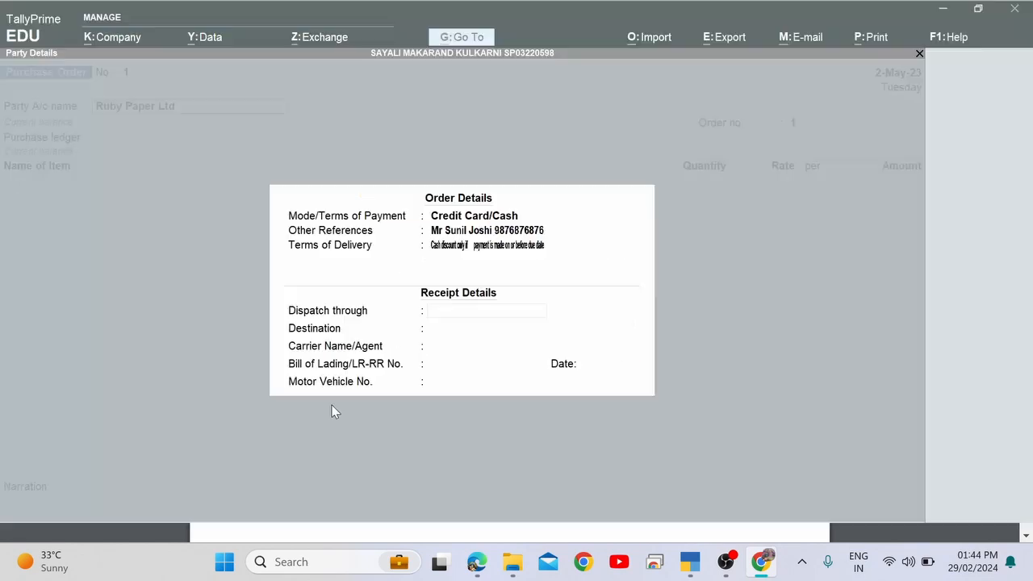
Enter 'Courier By Road' as the Dispatch through value.
key(ctrl+alt+v)
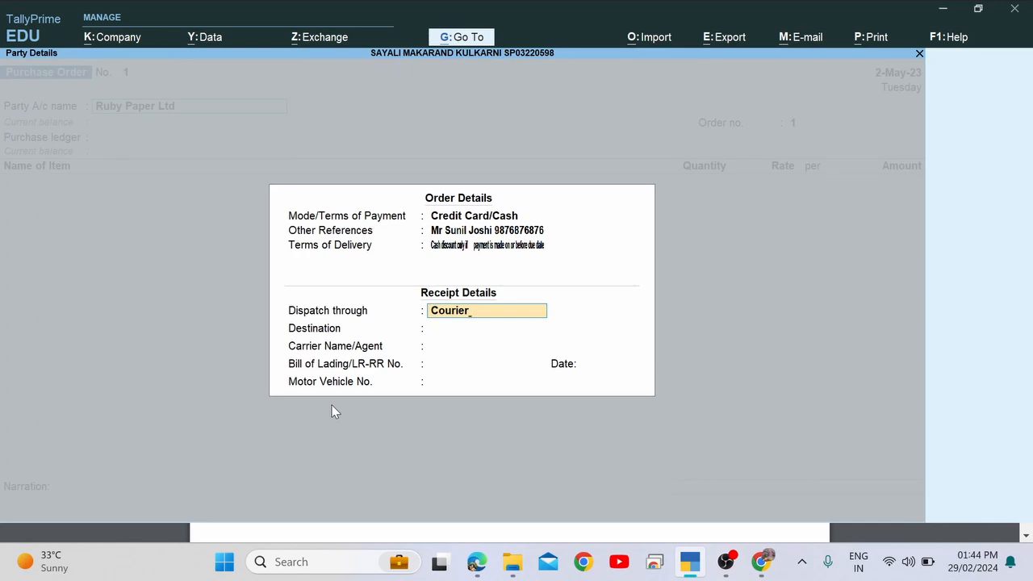
text(By Rpad)
key(BackSpace)
key(BackSpace)
key(BackSpace)
text(oad)
key(Return)
key(Return)
Set the destination to Pune after checking the delivery location in the PDF.
key(BackSpace)
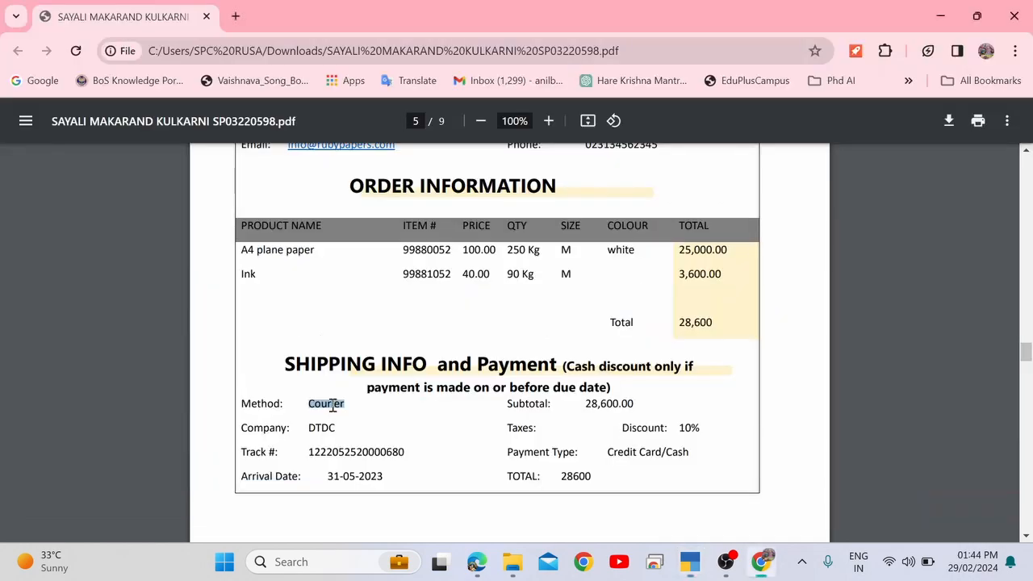
key(alt+Tab)
scroll(332, 404, up, 3)
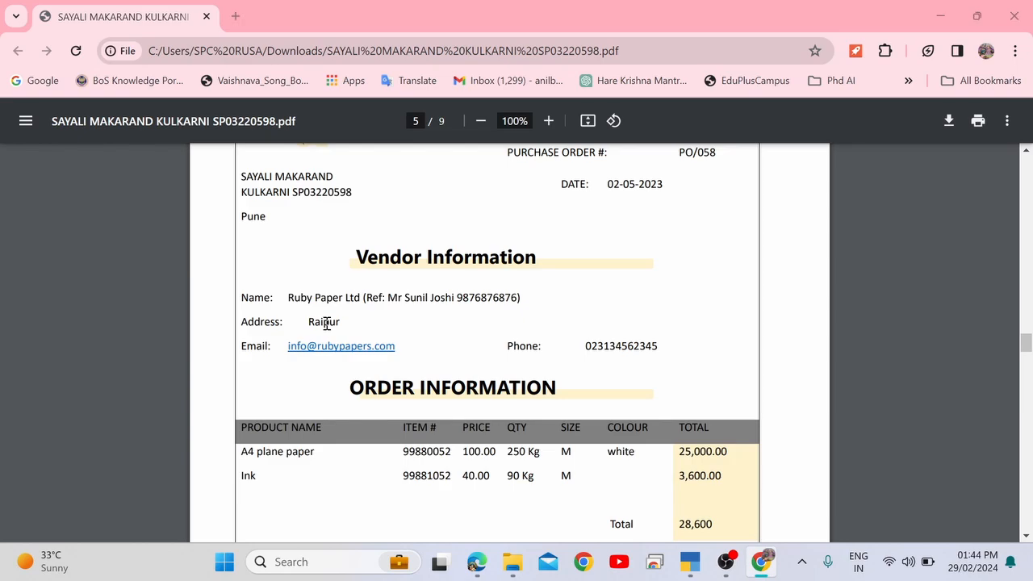
key(alt+Tab)
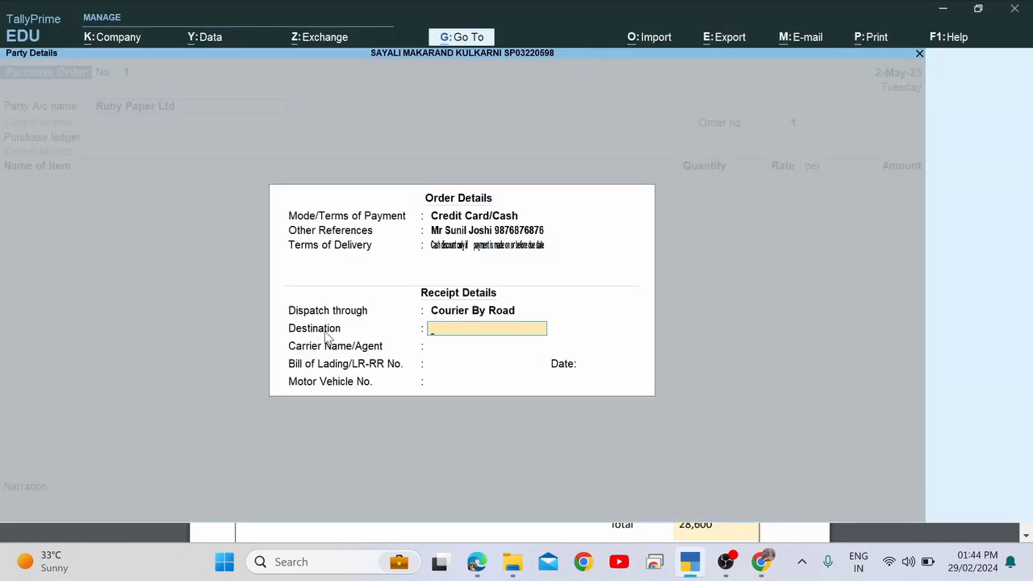
key(alt+Tab)
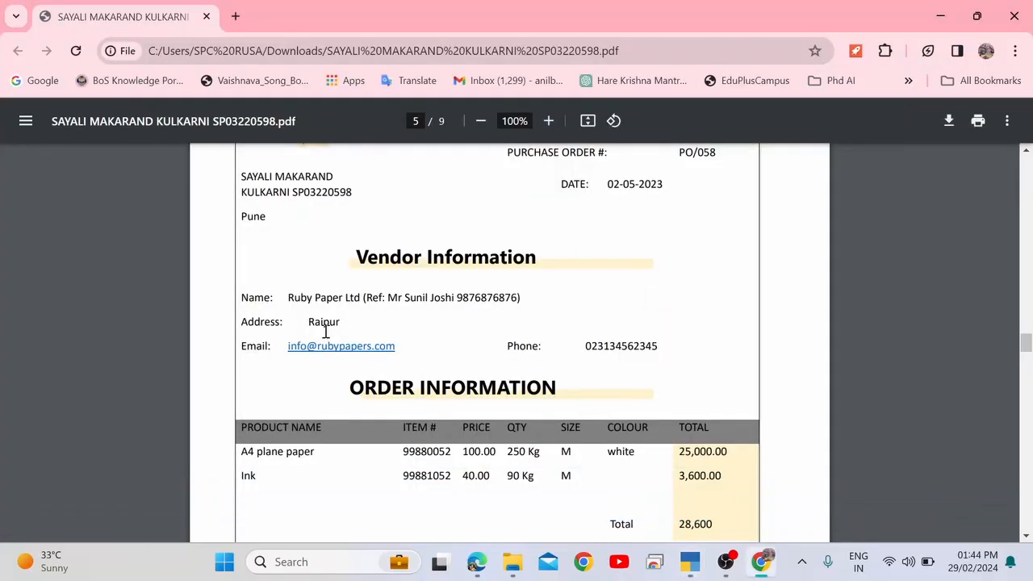
key(alt+Tab)
text(Pune)
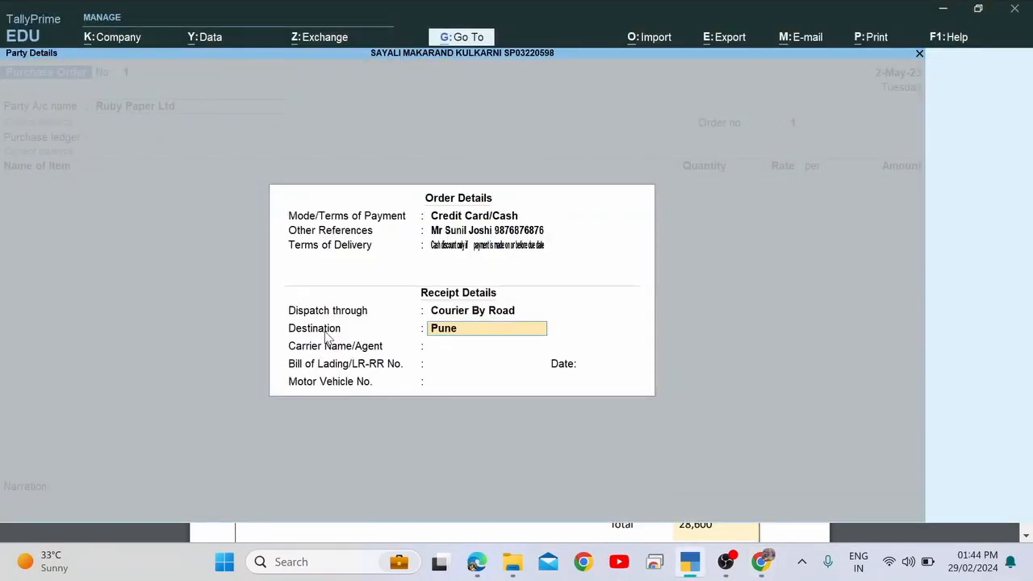
key(Return)
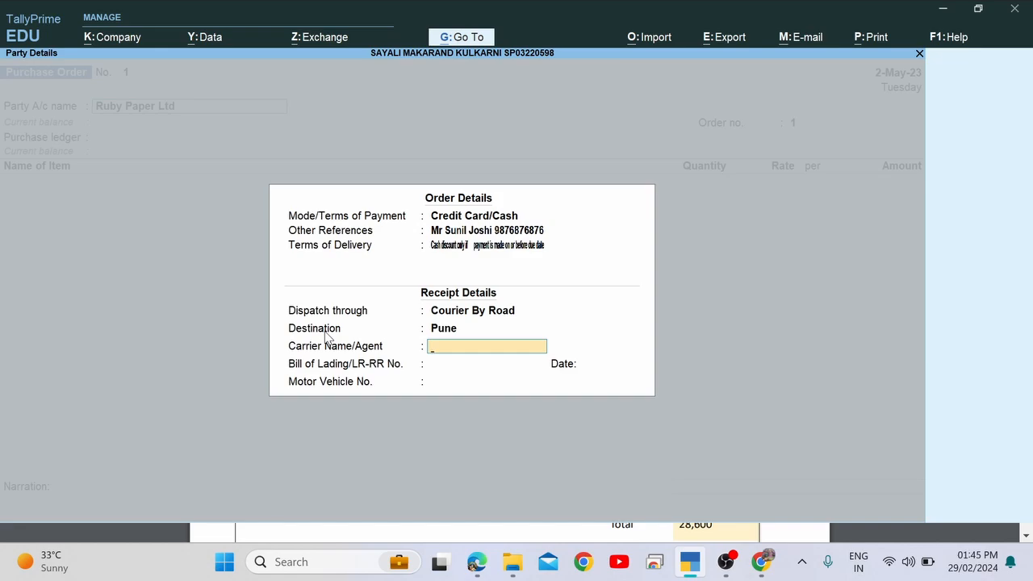
Paste DTDC as the carrier, leaving bill of lading and its date empty.
key(alt+Tab)
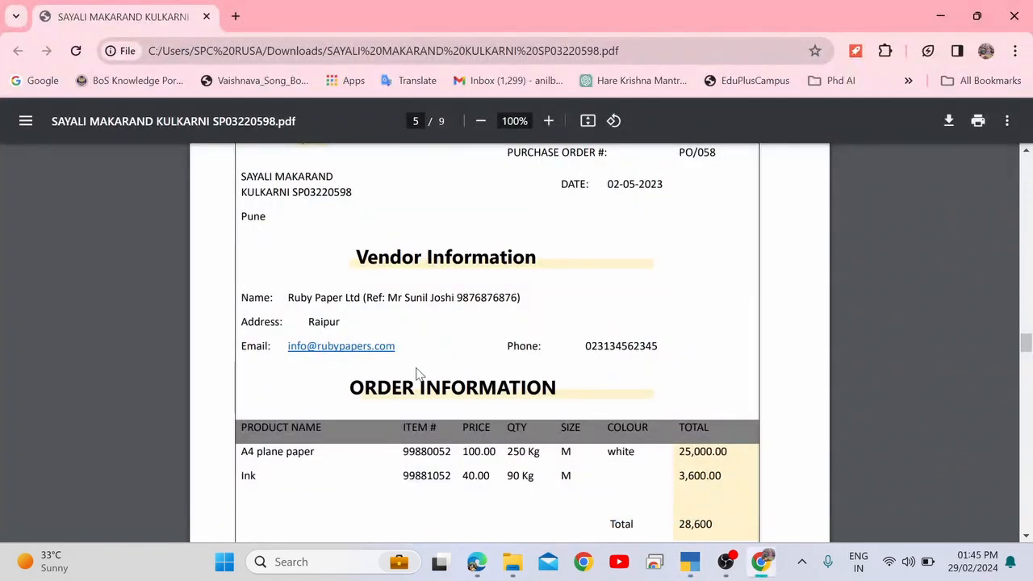
scroll(417, 372, down, 4)
click(317, 340)
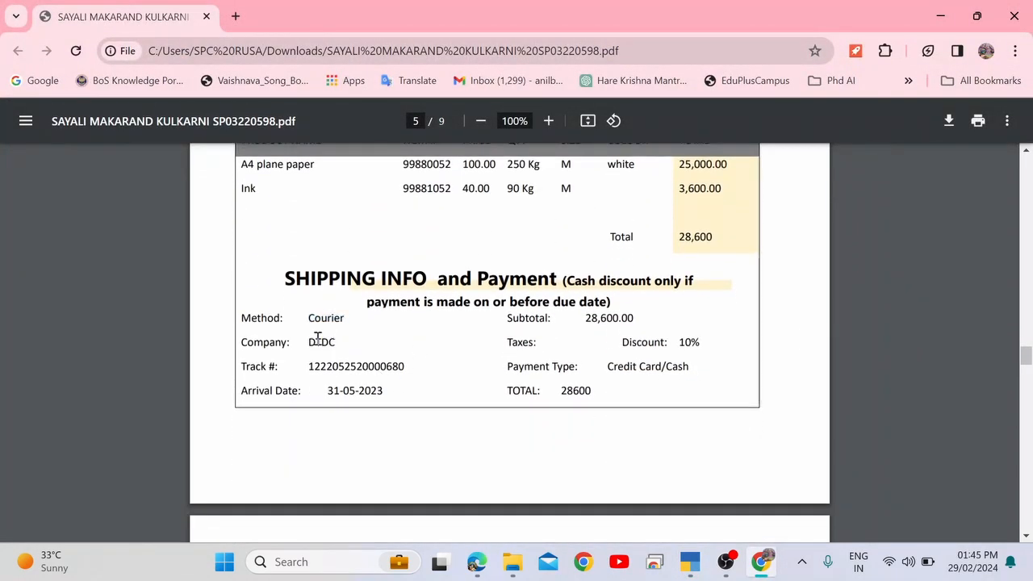
double_click(320, 342)
key(ctrl+c)
key(alt+Tab)
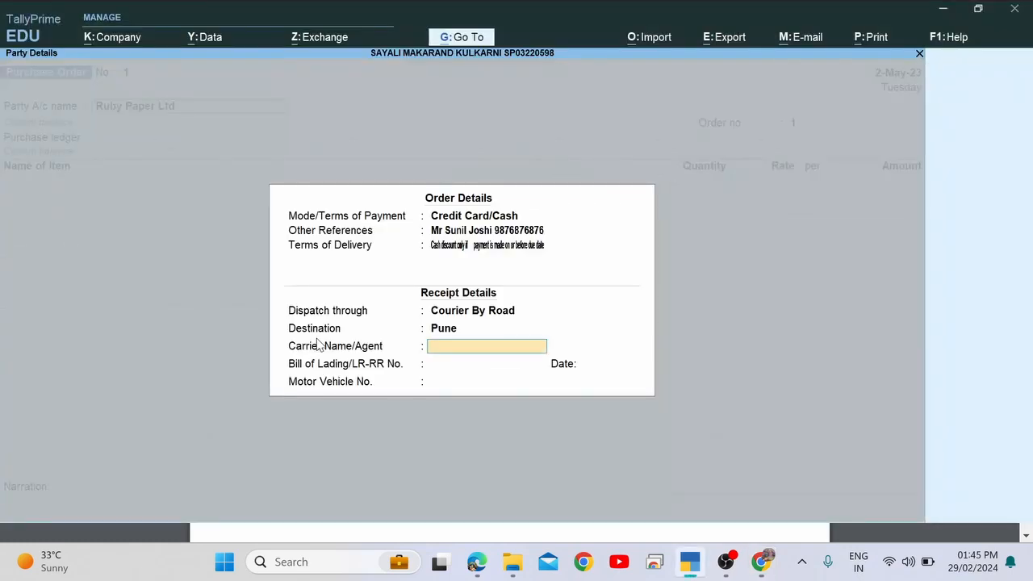
key(ctrl+v)
key(Return)
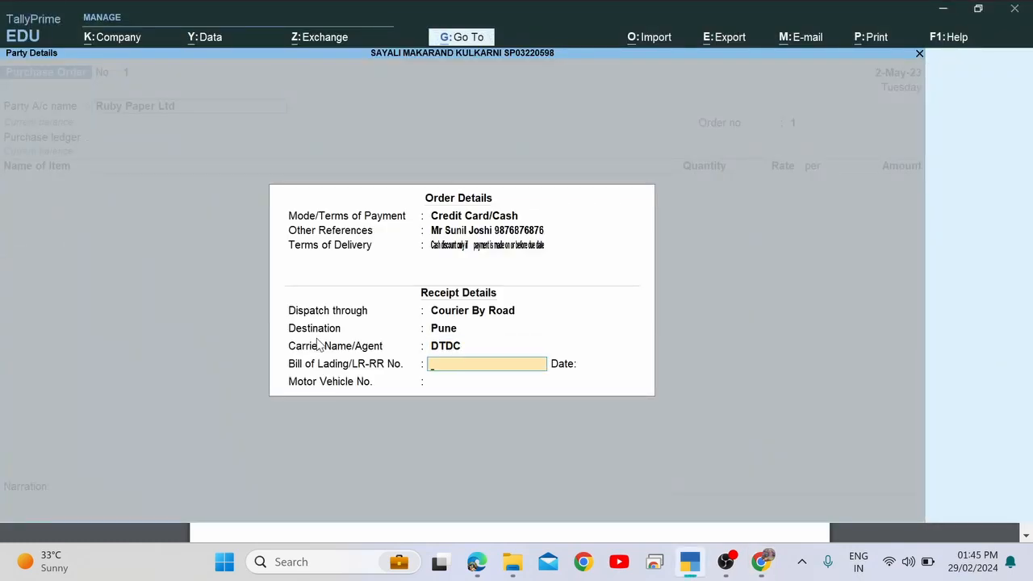
key(Return)
key(Return)
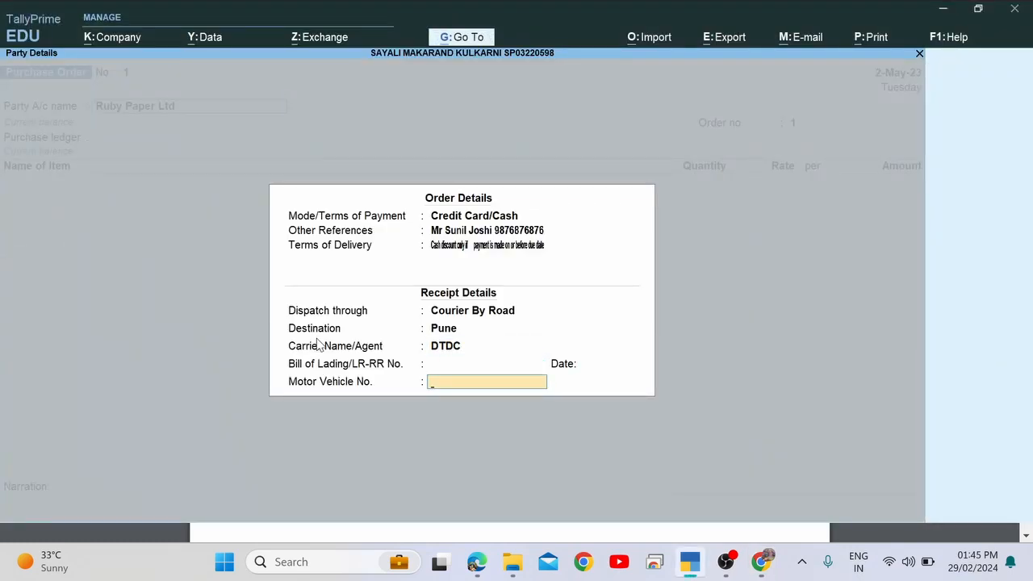
key(Return)
key(Return)
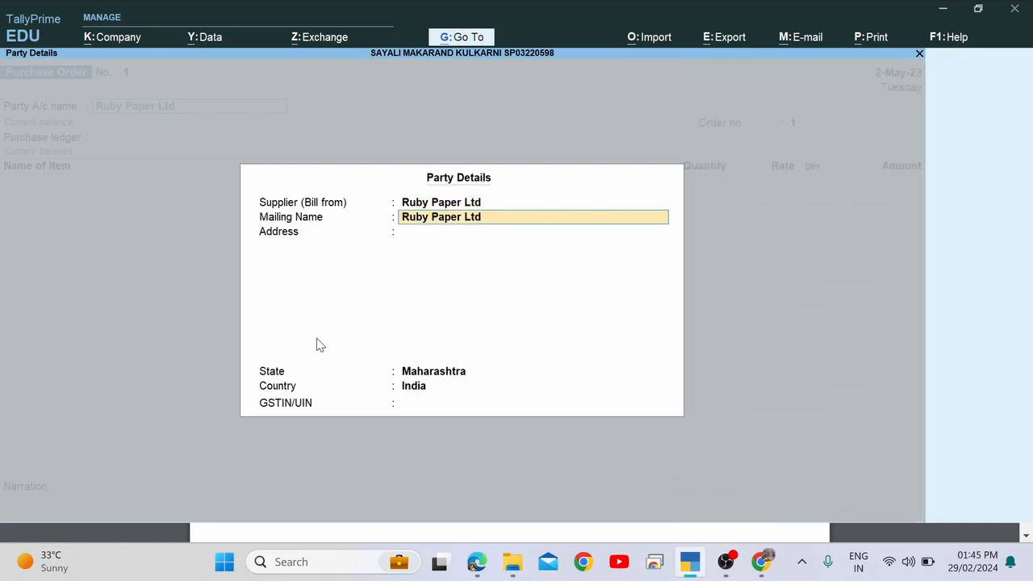
key(Return)
Set Ruby Paper Ltd's address to Raipur, copied from the PDF, and accept Party Details.
key(alt+Tab)
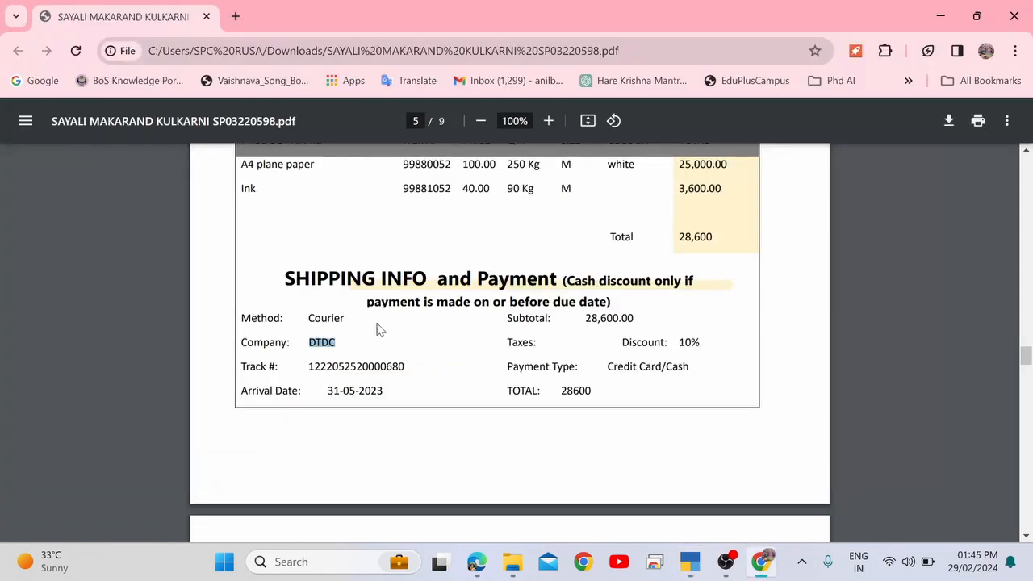
scroll(368, 300, up, 5)
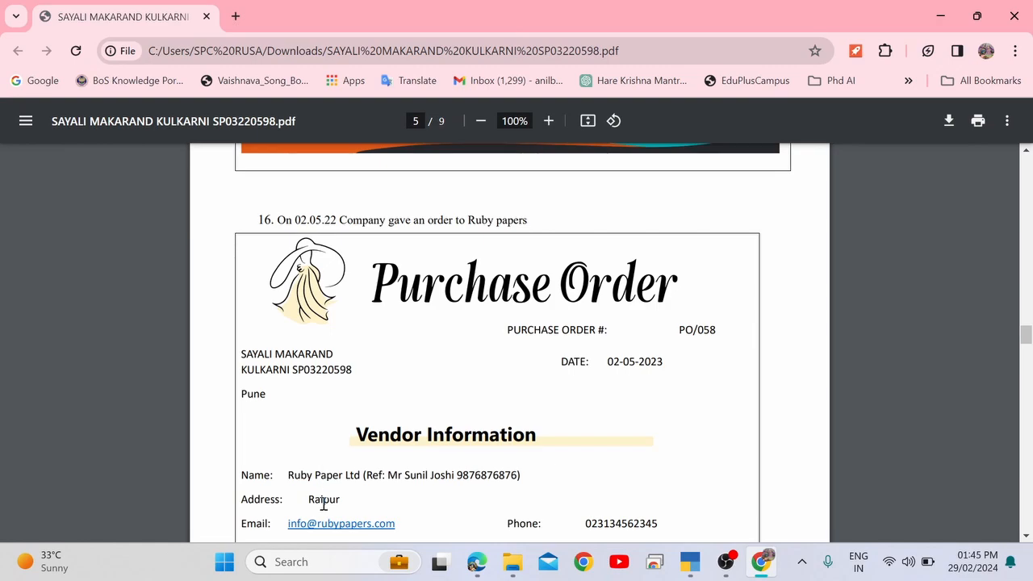
double_click(323, 504)
key(alt+Tab)
key(ctrl+alt+v)
key(Return)
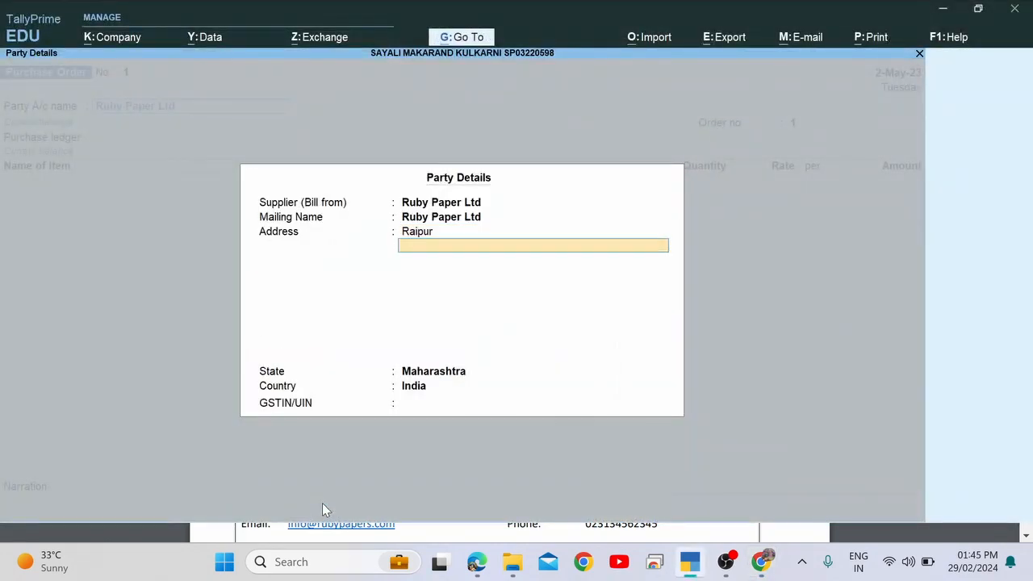
key(Return)
key(Return)
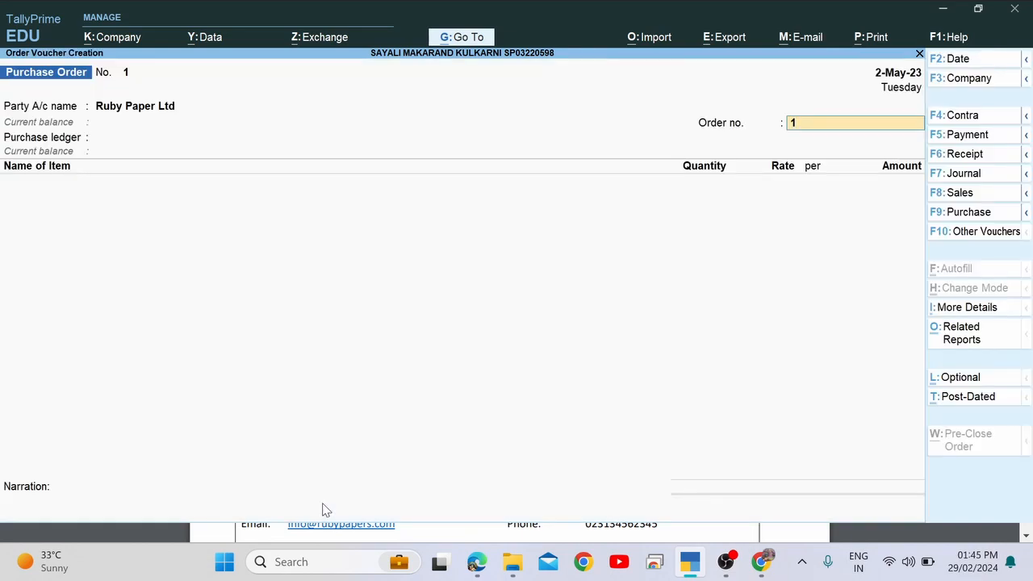
Select the order number PO/058 in the purchase order PDF.
key(alt+Tab)
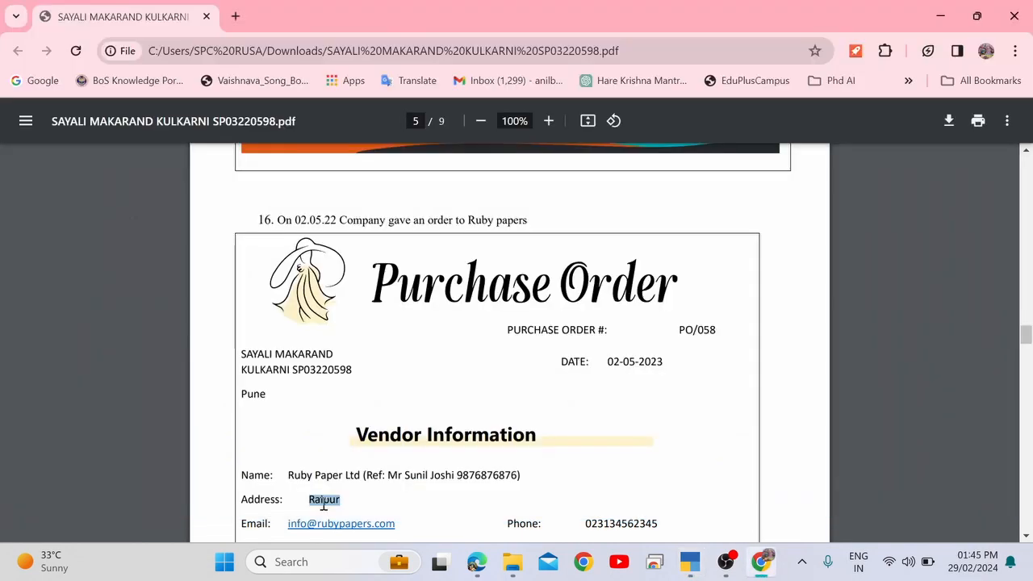
click(679, 333)
drag(679, 333, 718, 332)
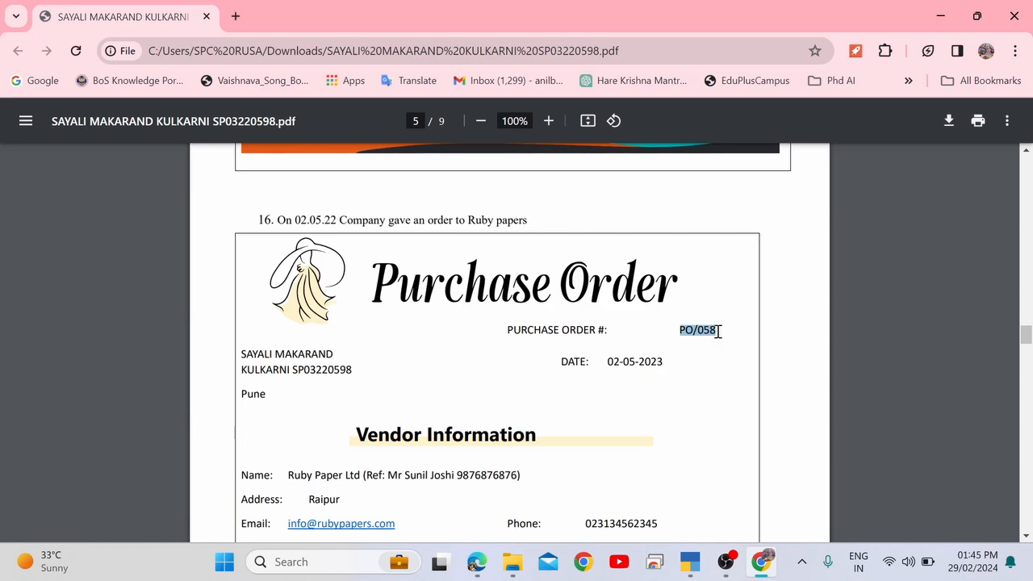
Paste PO/058 into the purchase order's Order no. field.
key(alt+Tab)
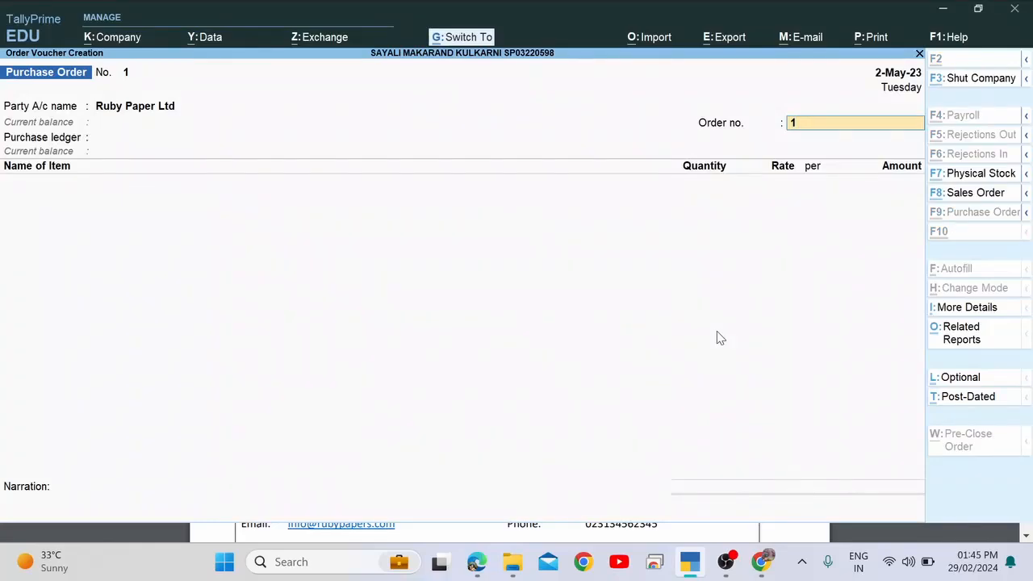
text(PO/058)
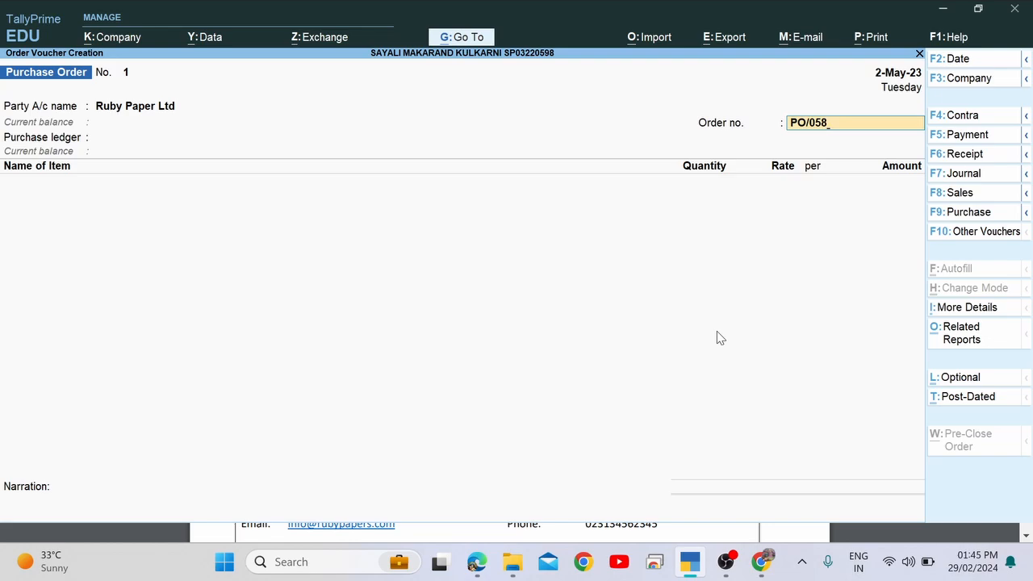
key(alt+Tab)
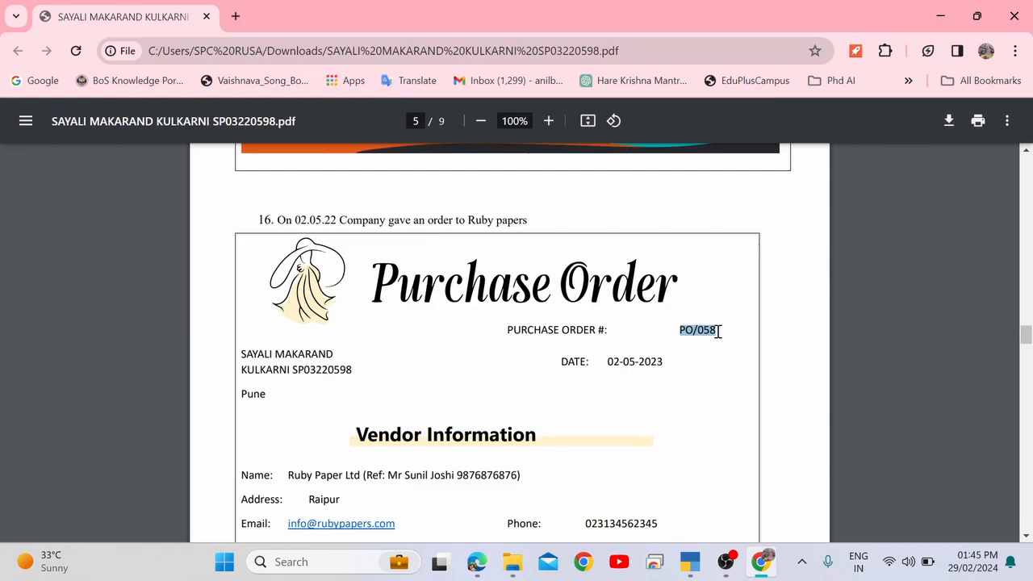
key(alt+Tab)
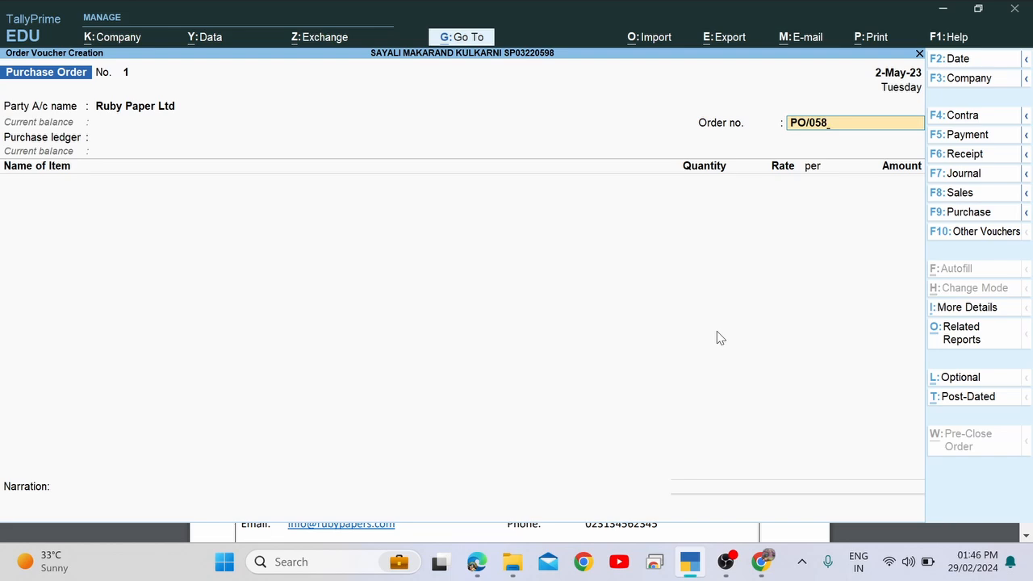
key(Return)
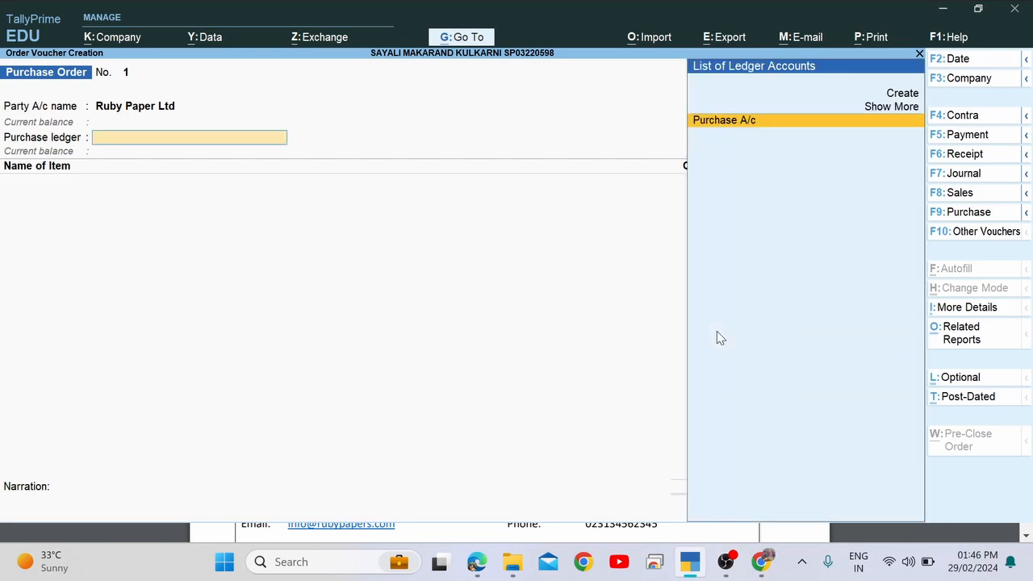
Choose Purchase A/c as the purchase ledger.
key(alt+Tab)
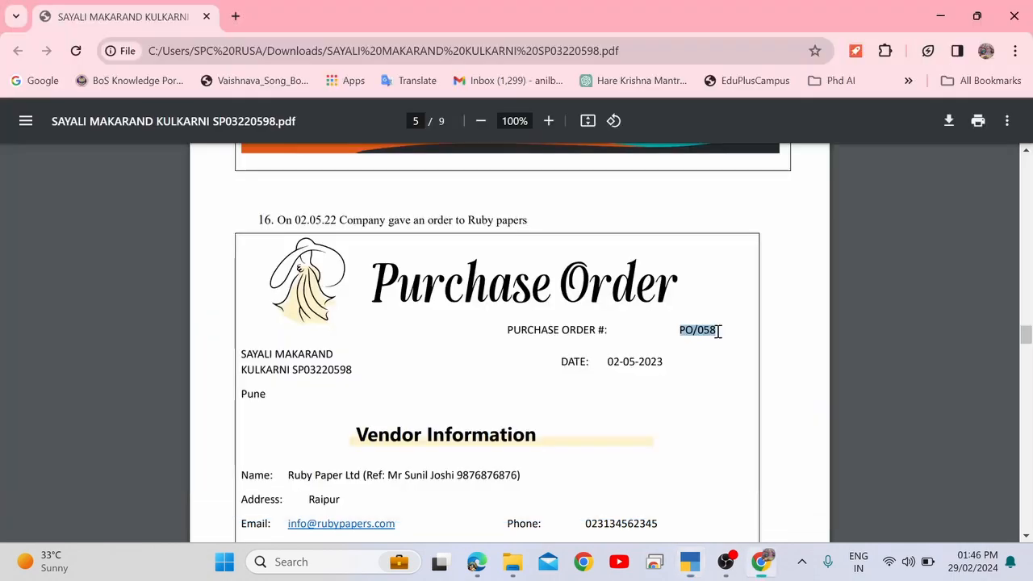
key(alt+Tab)
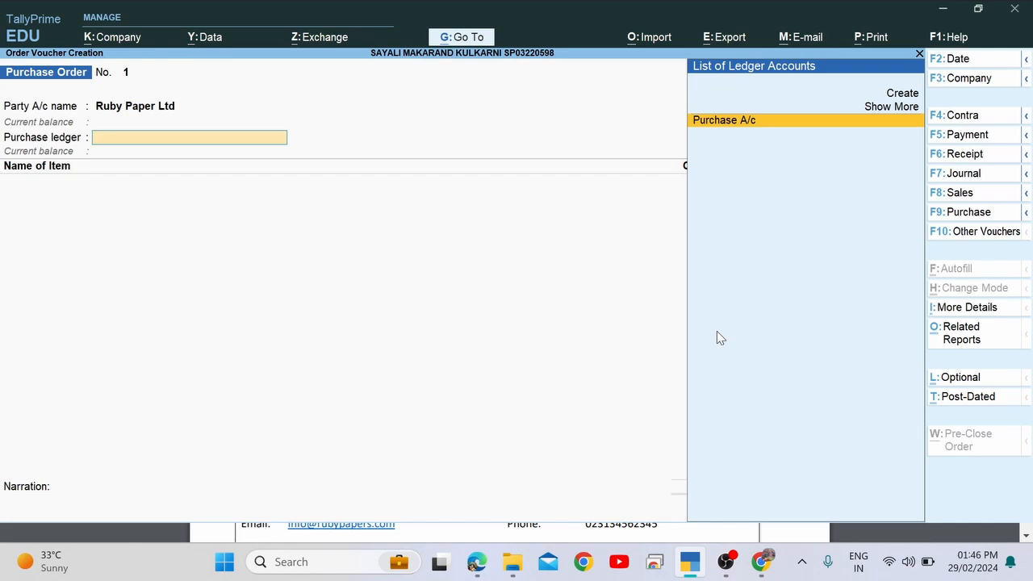
key(Return)
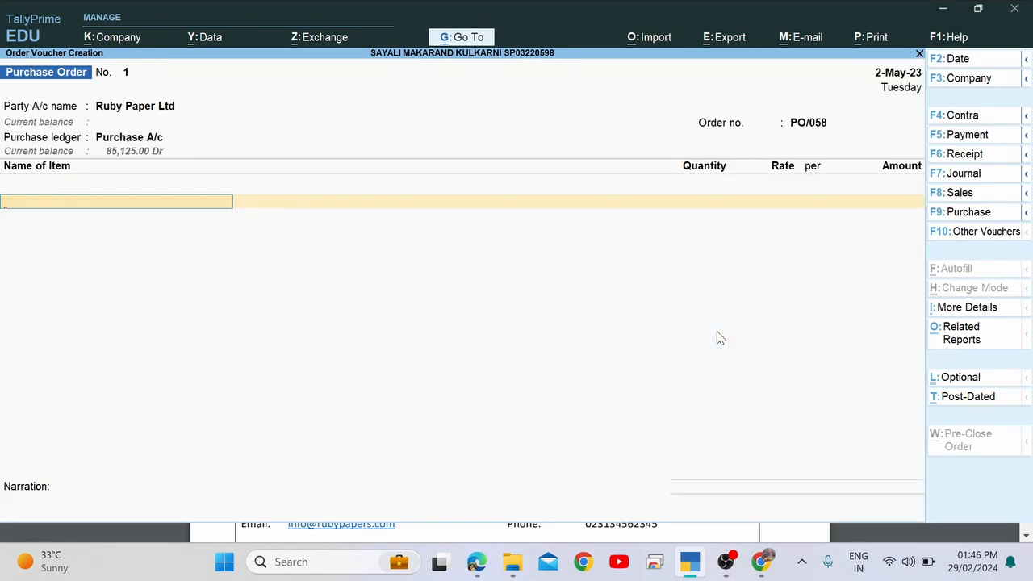
key(BackSpace)
Copy the product name 'A4 plane paper' from the PDF into the item name field.
key(Return)
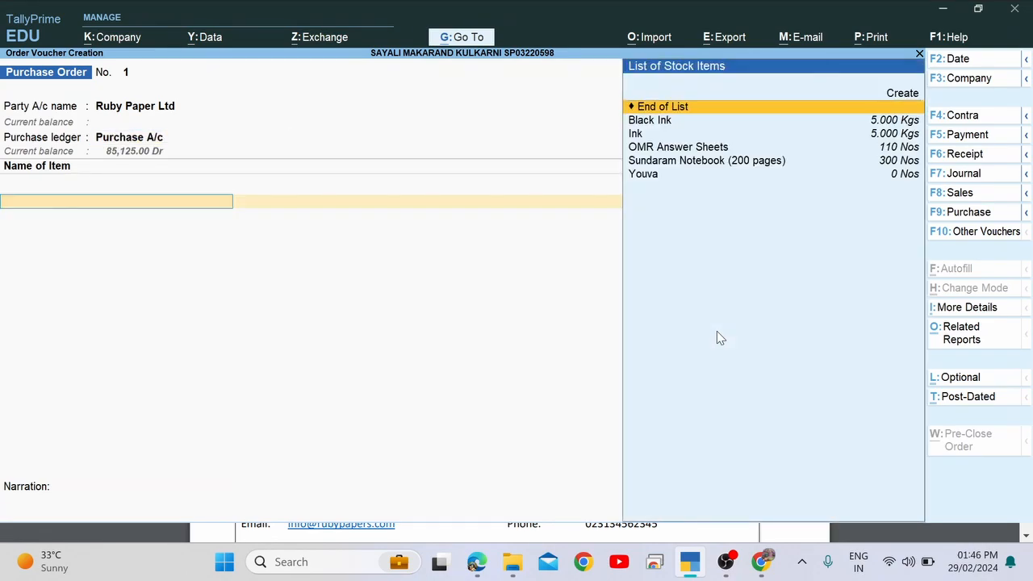
key(alt+Tab)
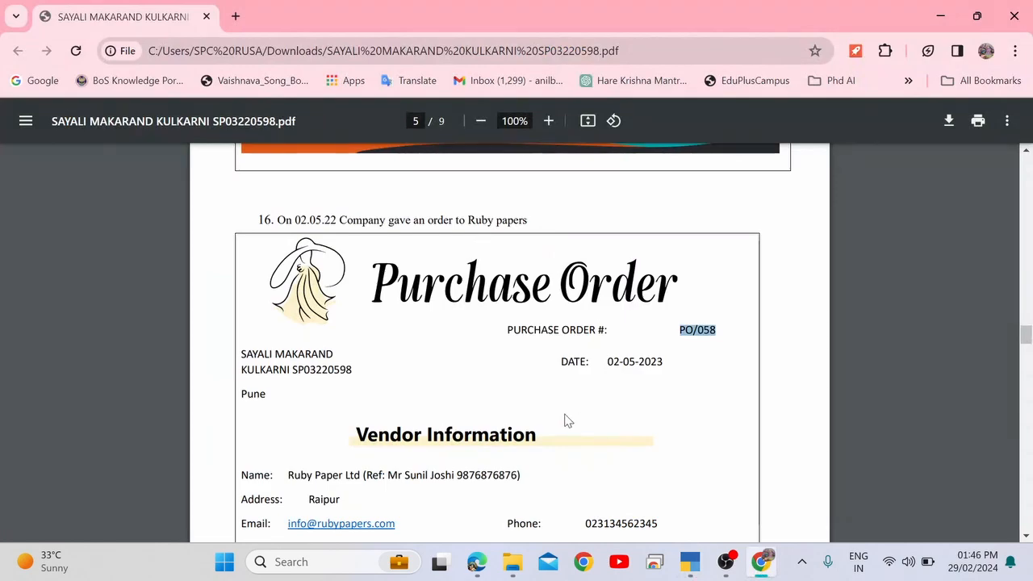
scroll(568, 419, down, 10)
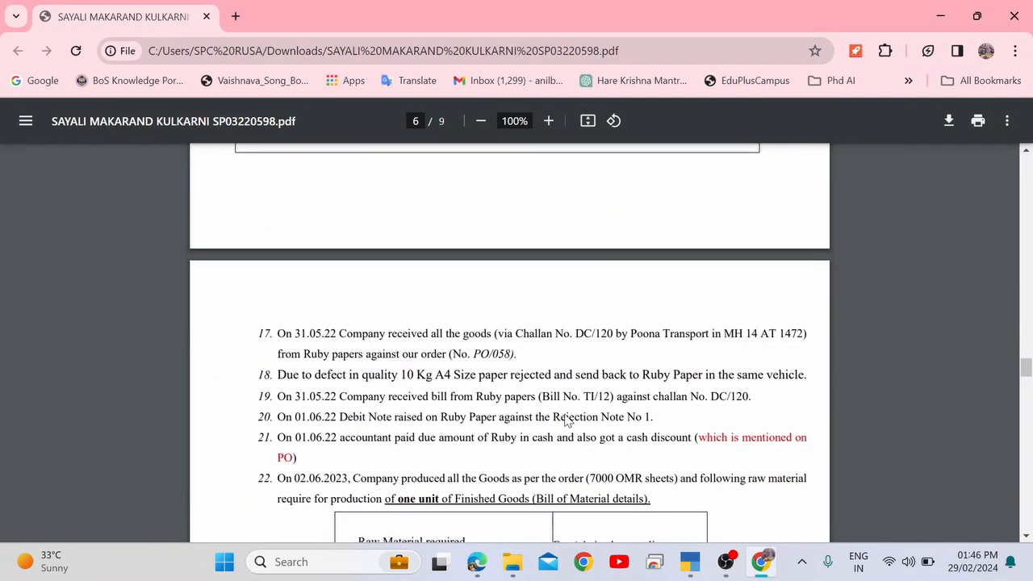
scroll(567, 419, up, 8)
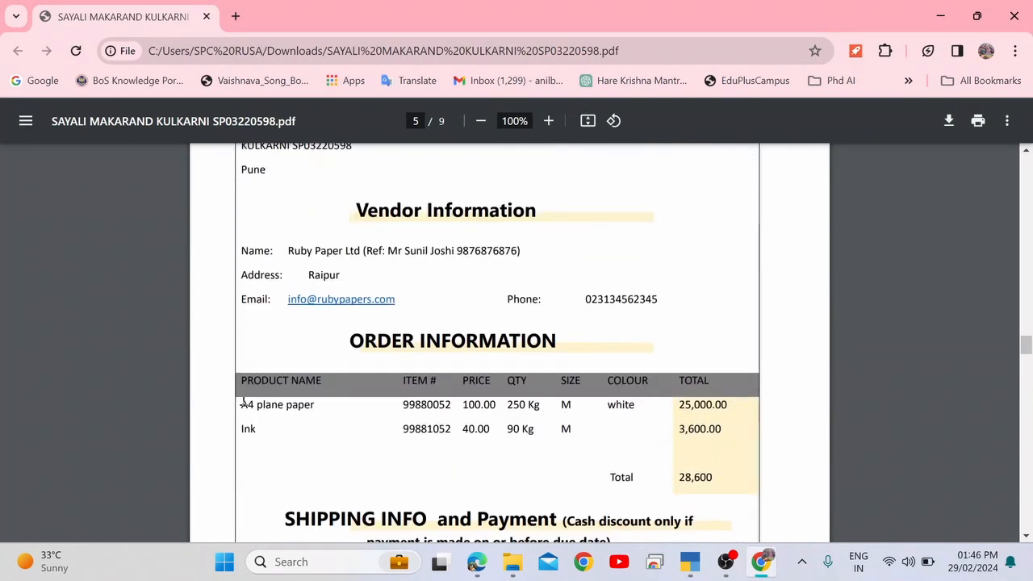
drag(242, 403, 323, 406)
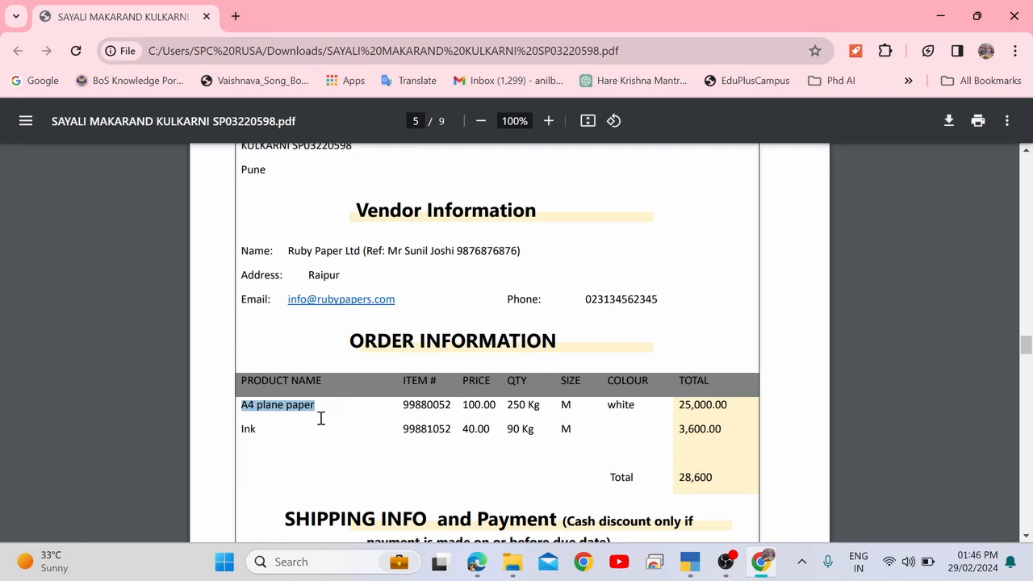
key(alt+Tab)
text(A)
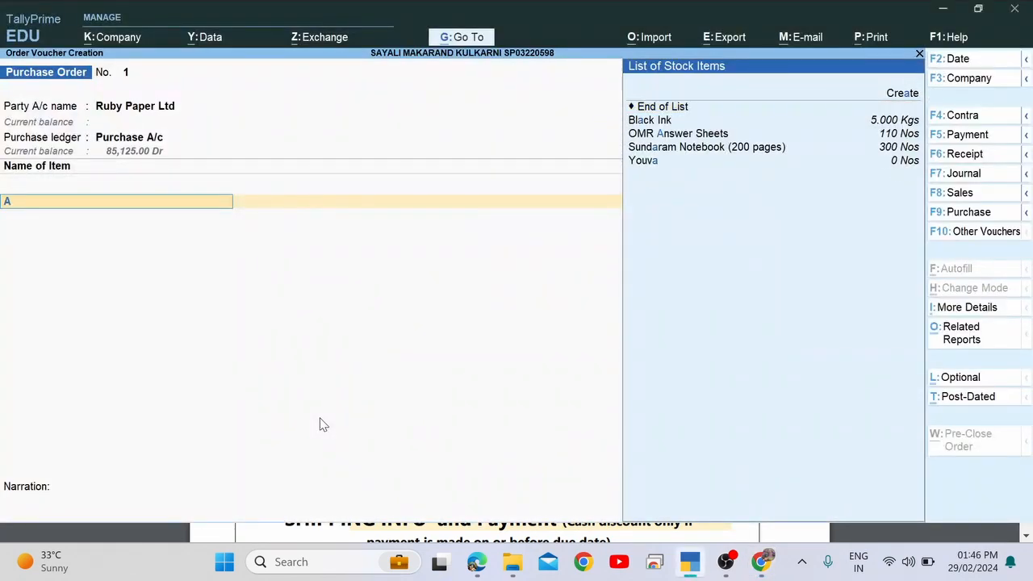
text(4)
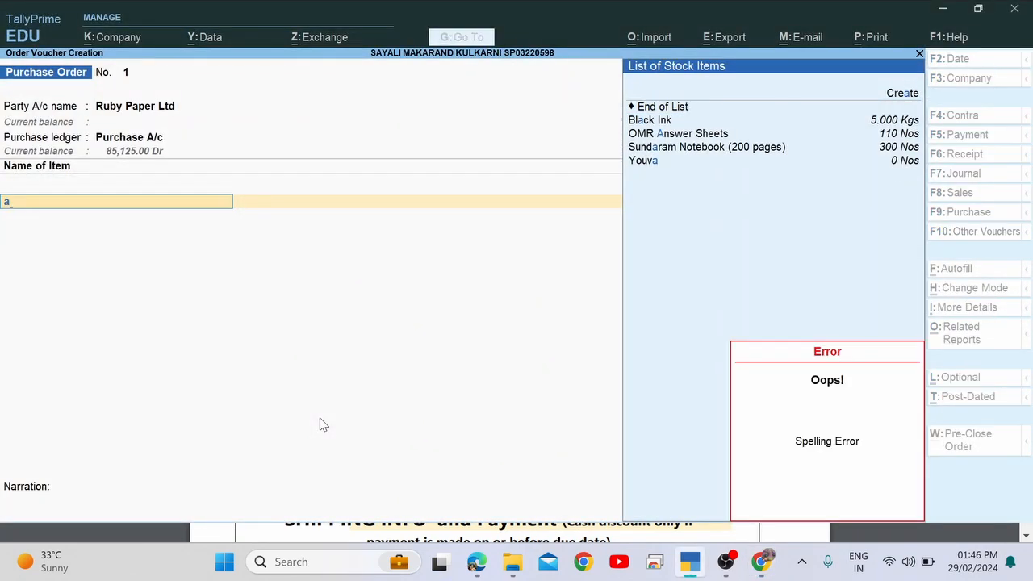
key(BackSpace)
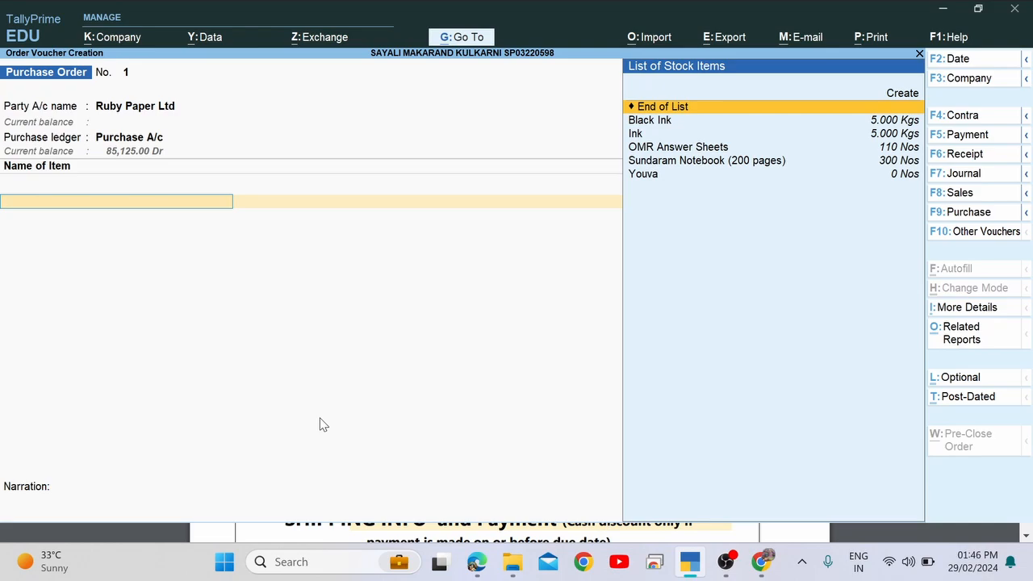
text(a)
key(Return)
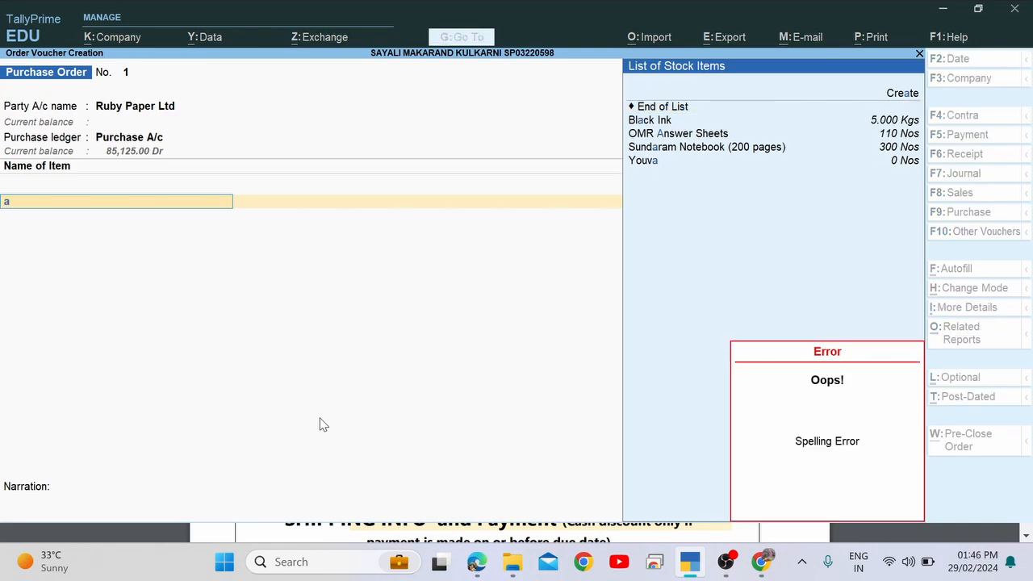
key(alt+Tab)
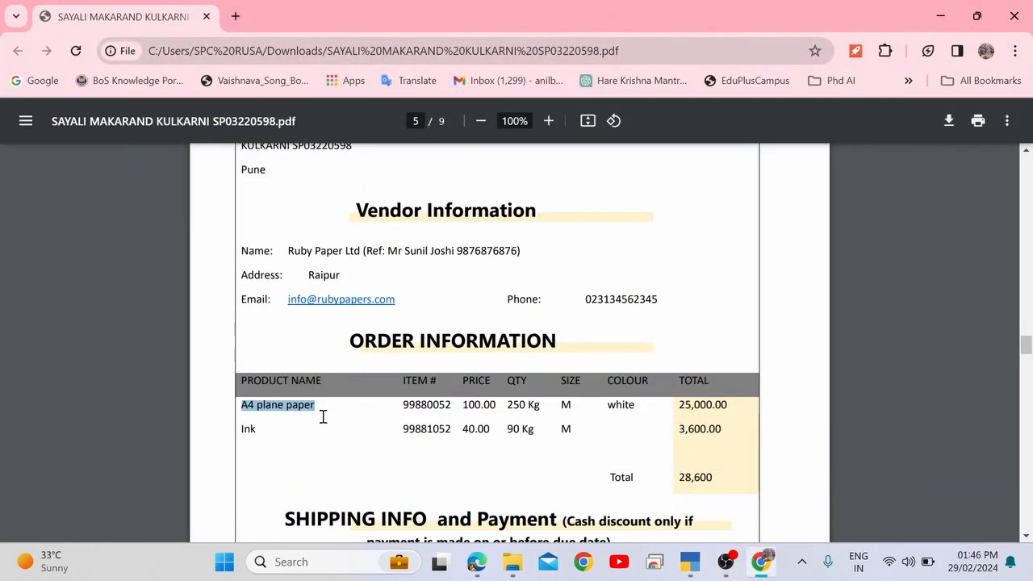
key(alt+Tab)
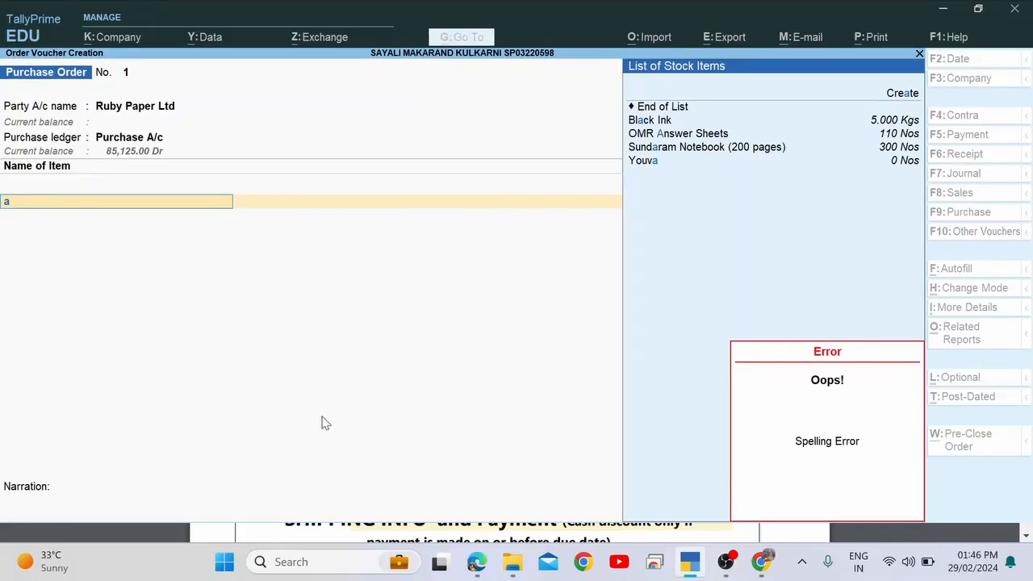
key(alt+c)
Create and save the stock item A4 plane paper with Kgs as its unit.
key(ctrl+alt+v)
key(Return)
key(Return)
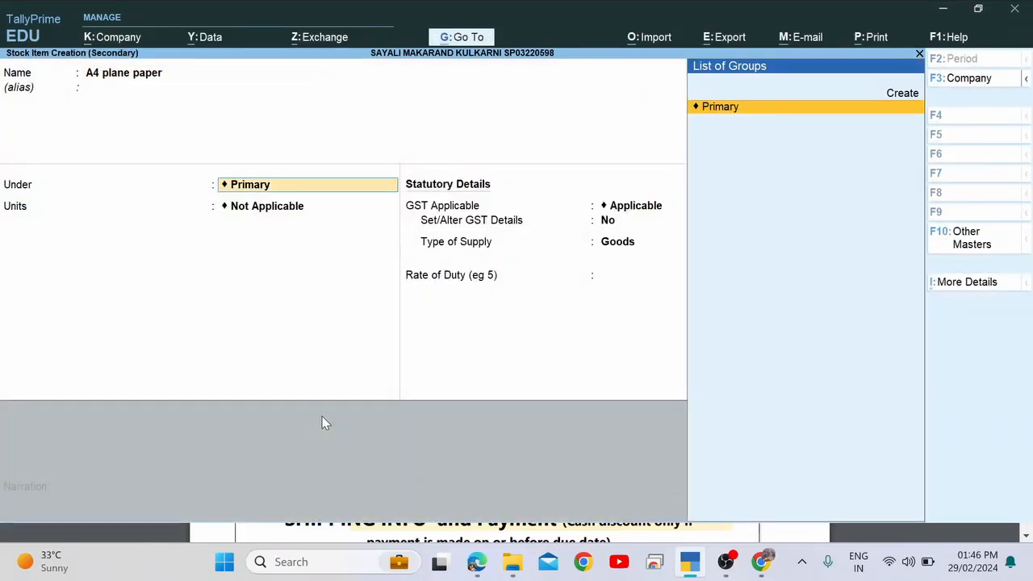
key(Return)
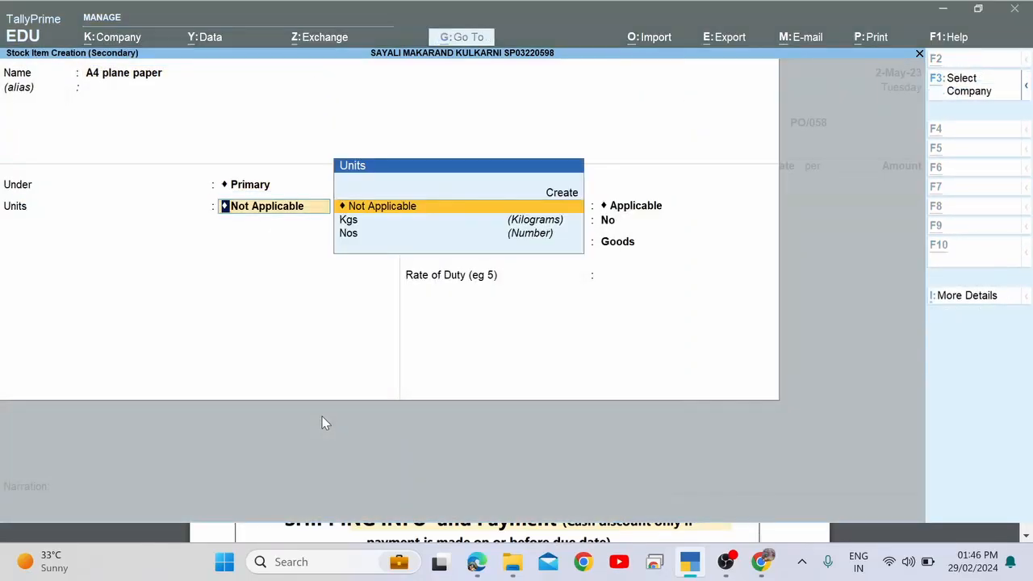
key(alt+Tab)
key(alt+Tab)
key(Down)
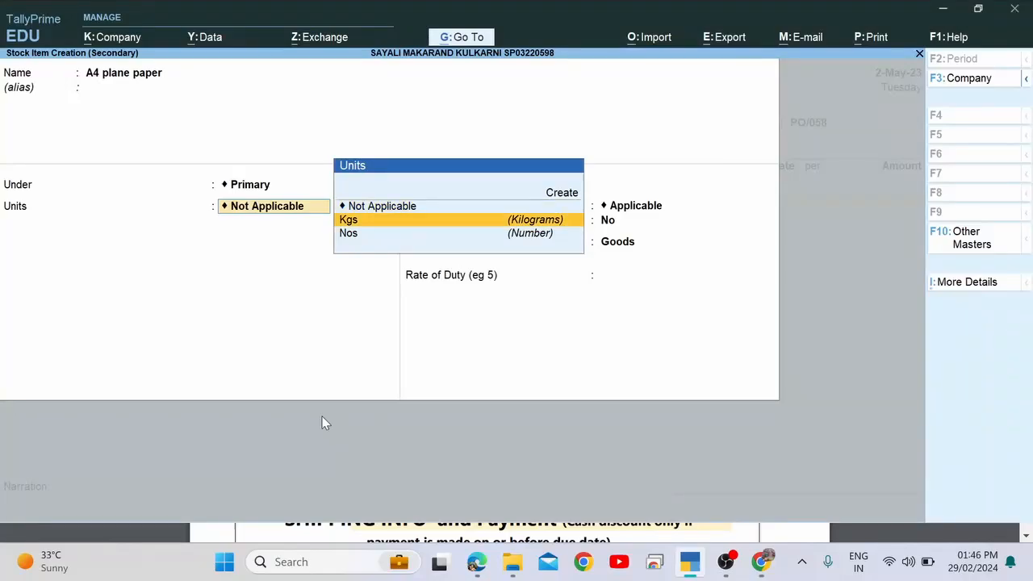
key(Return)
key(ctrl+a)
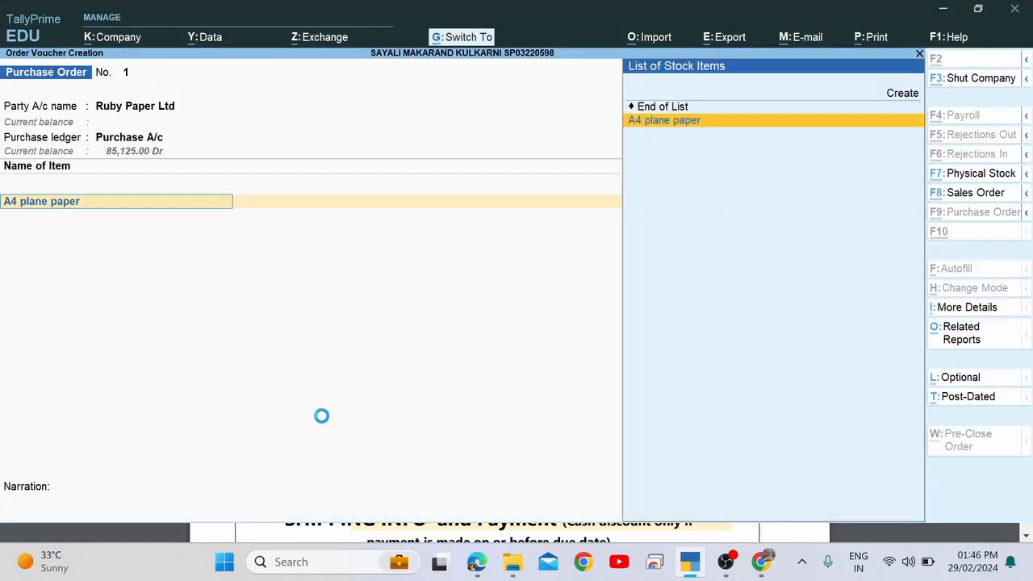
Copy the arrival date 31-05-2023 from the purchase order PDF.
key(alt+Tab)
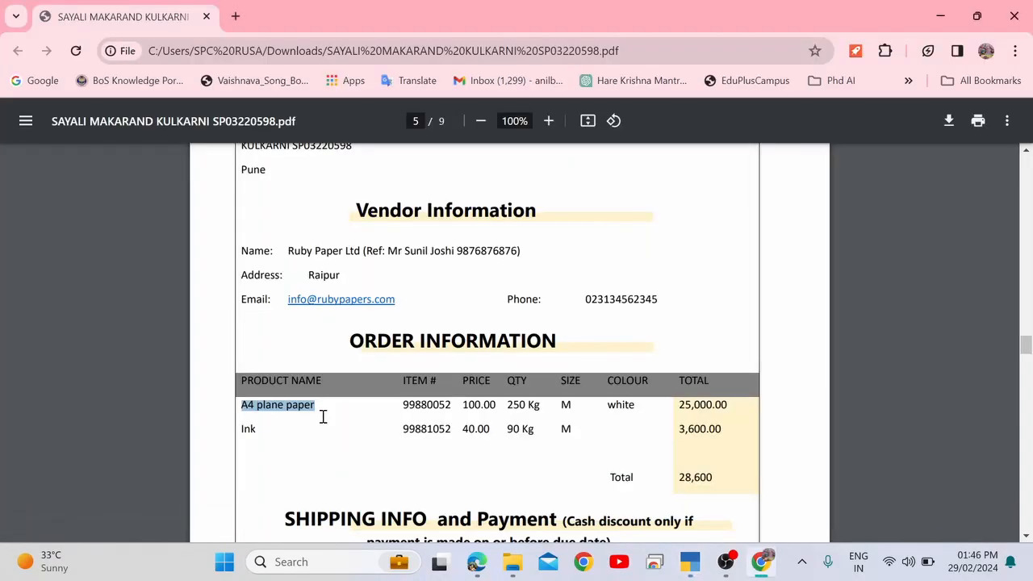
scroll(323, 416, up, 1)
scroll(323, 416, down, 3)
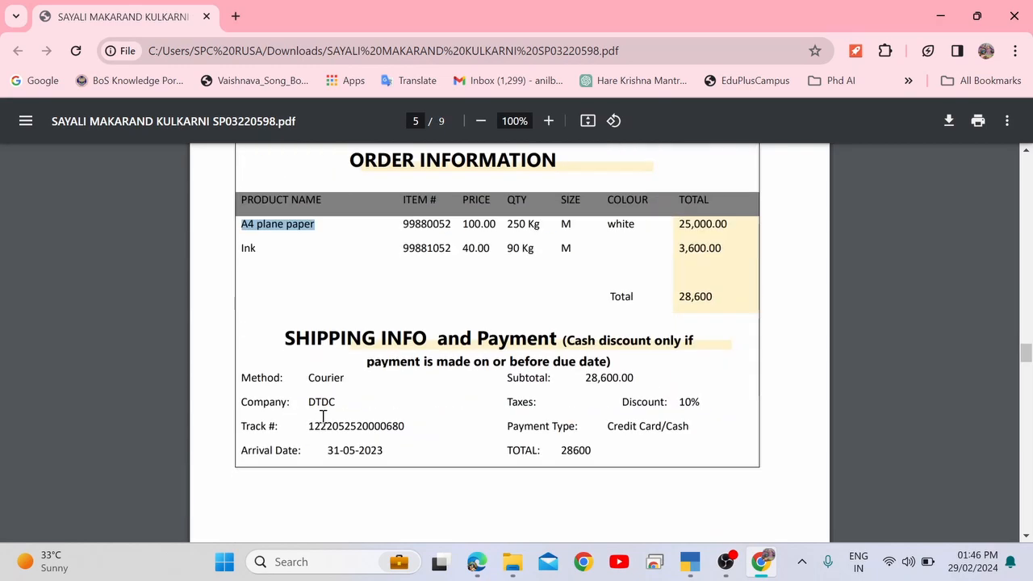
scroll(321, 418, up, 1)
scroll(323, 418, down, 1)
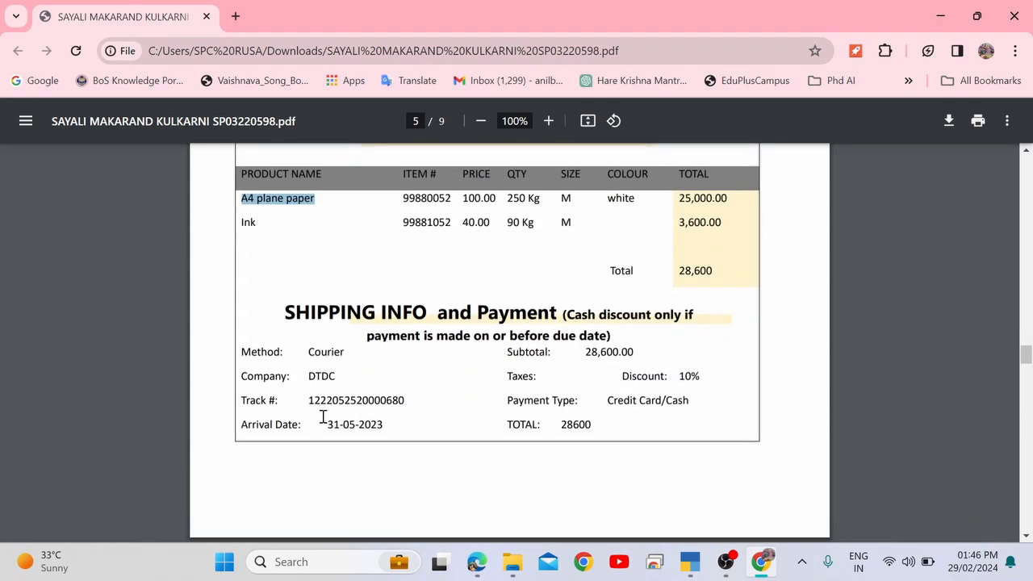
drag(332, 424, 394, 421)
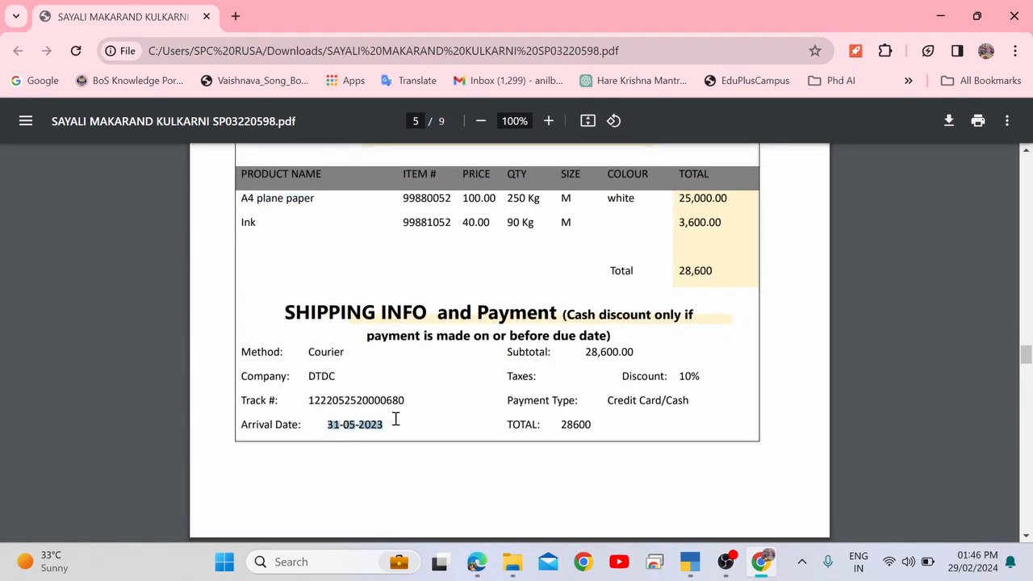
Enter A4 plane paper due 31-May-23, 250 Kgs at rate 100.
key(alt+Tab)
text(31)
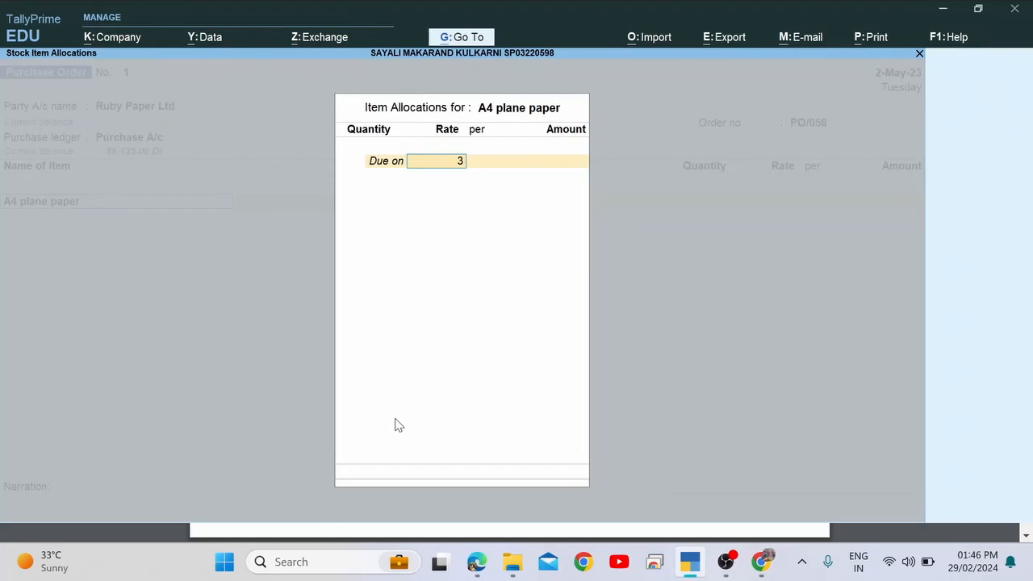
key(Return)
key(alt+Tab)
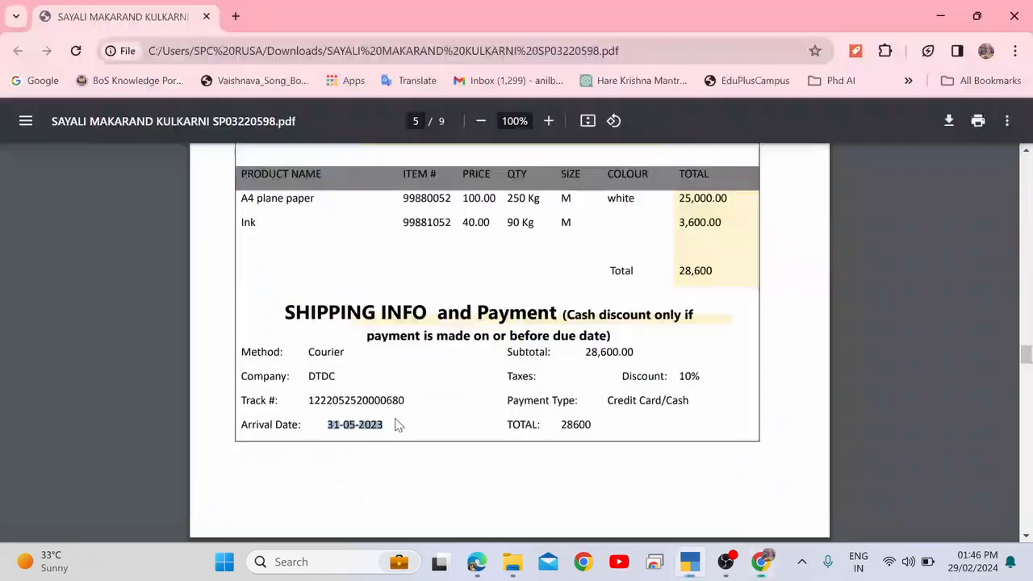
scroll(395, 425, up, 2)
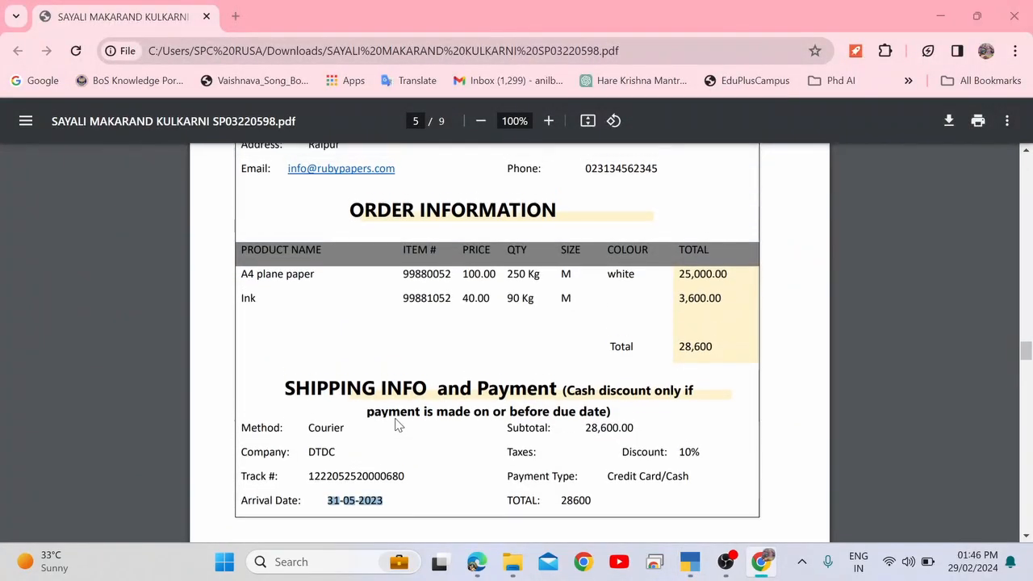
key(alt+Tab)
key(alt+Tab)
key(alt+Tab)
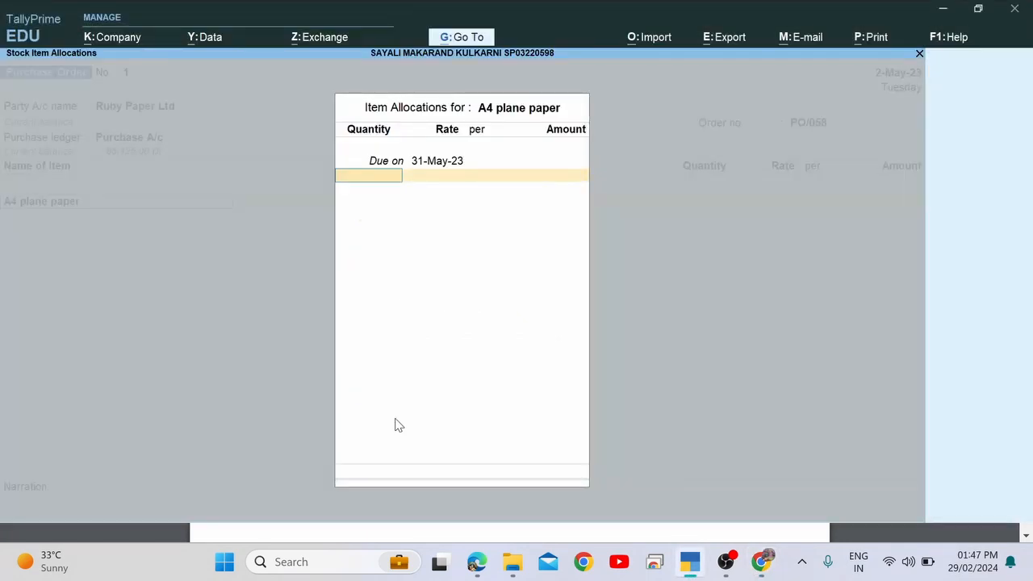
text(250)
key(Return)
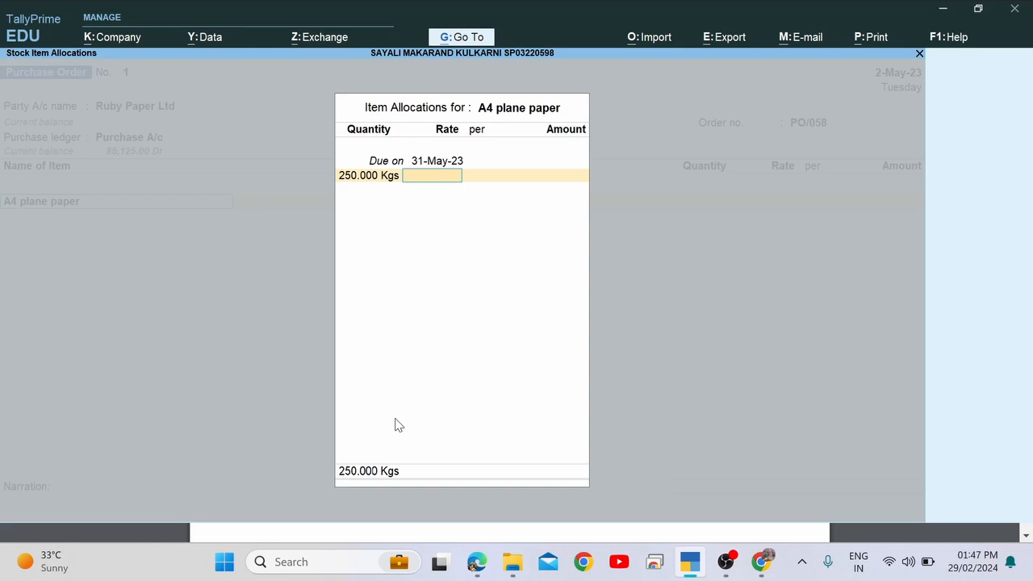
key(Return)
key(Return)
key(Return)
key(Return)
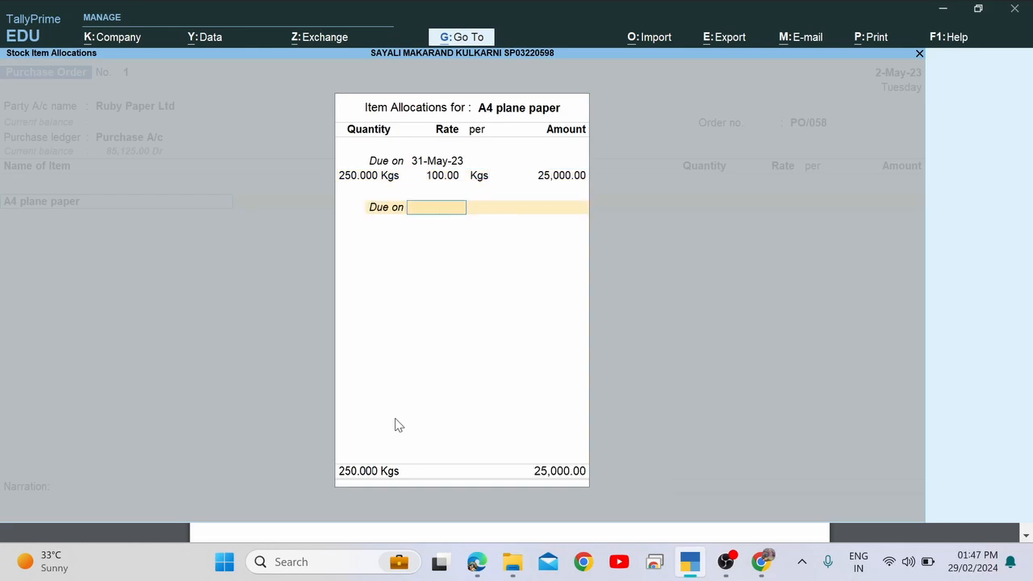
key(Return)
Check A4 plane paper's price of 100.00 in the order document.
key(alt+Tab)
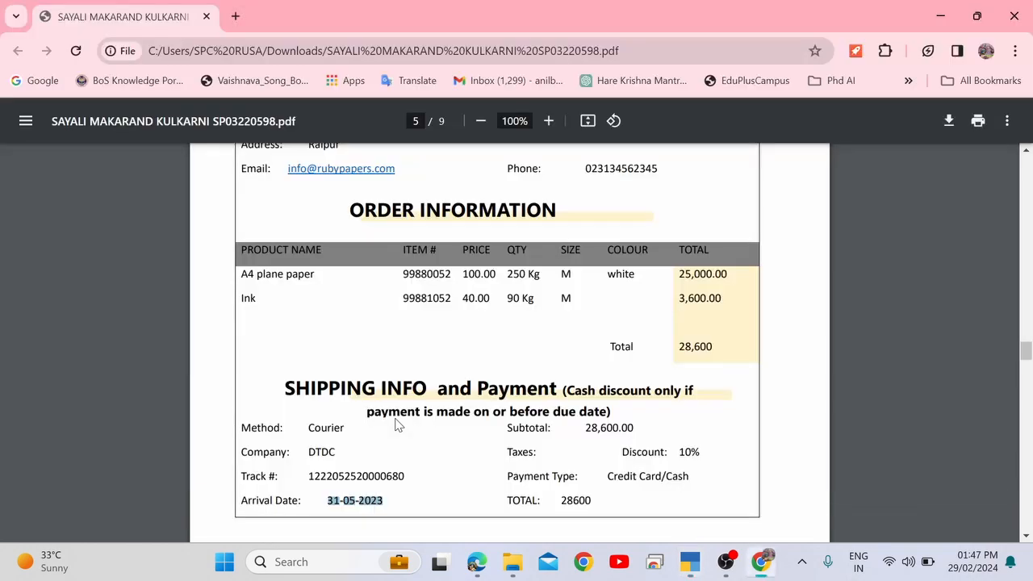
key(alt+Tab)
key(alt+Tab)
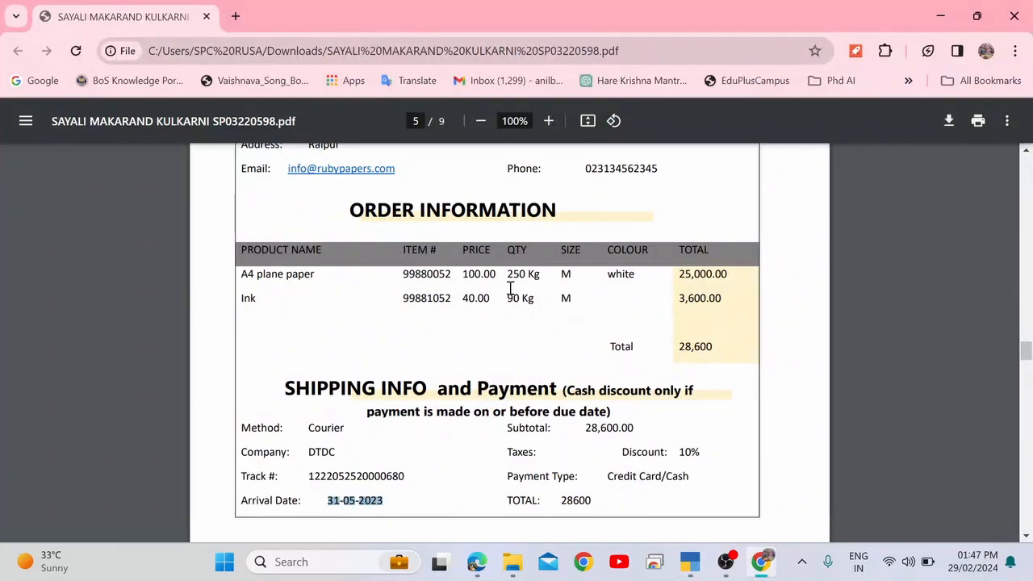
drag(462, 275, 500, 273)
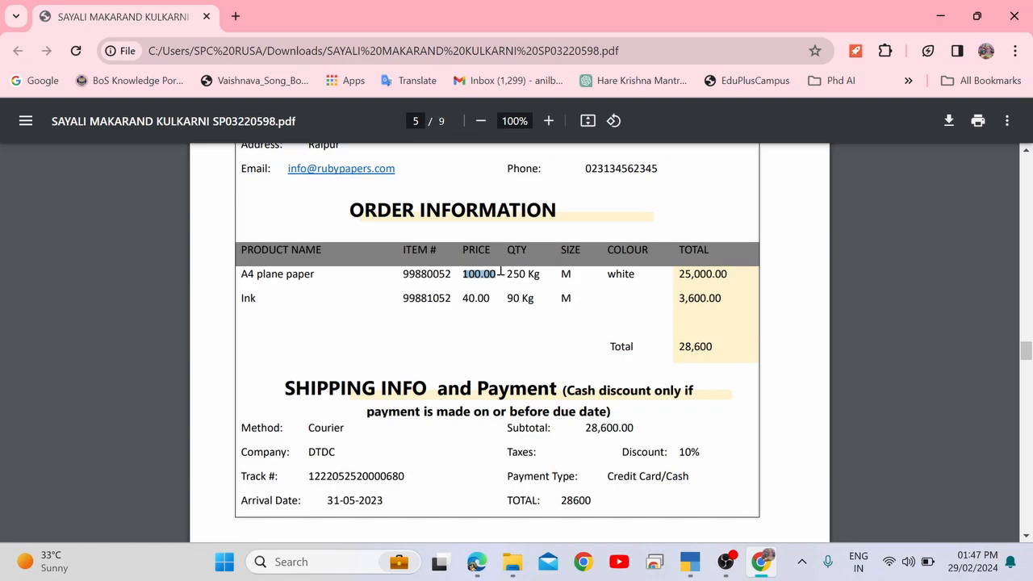
key(alt+Tab)
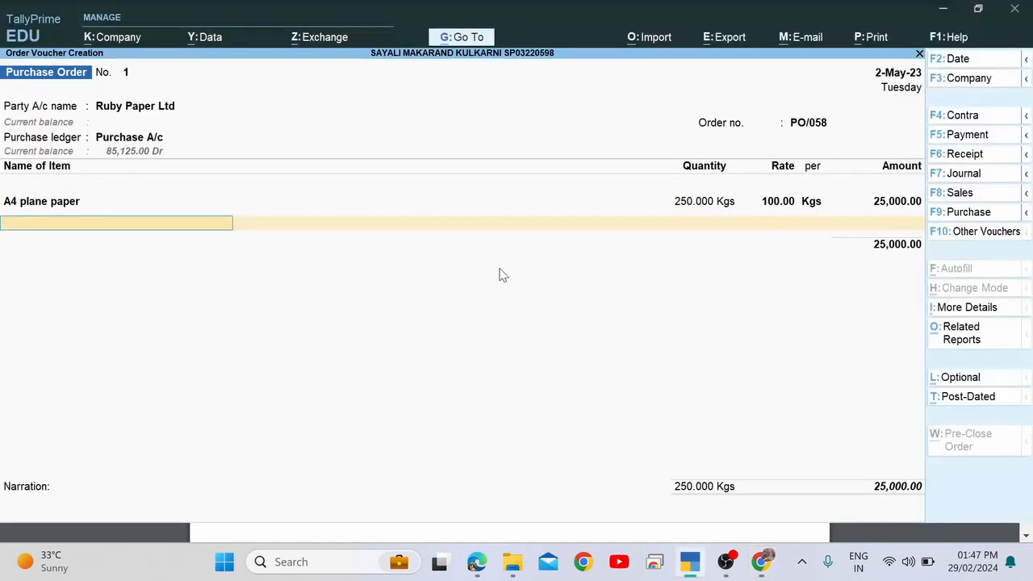
Add Ink as the second item, due on 31-May-23.
key(alt+Tab)
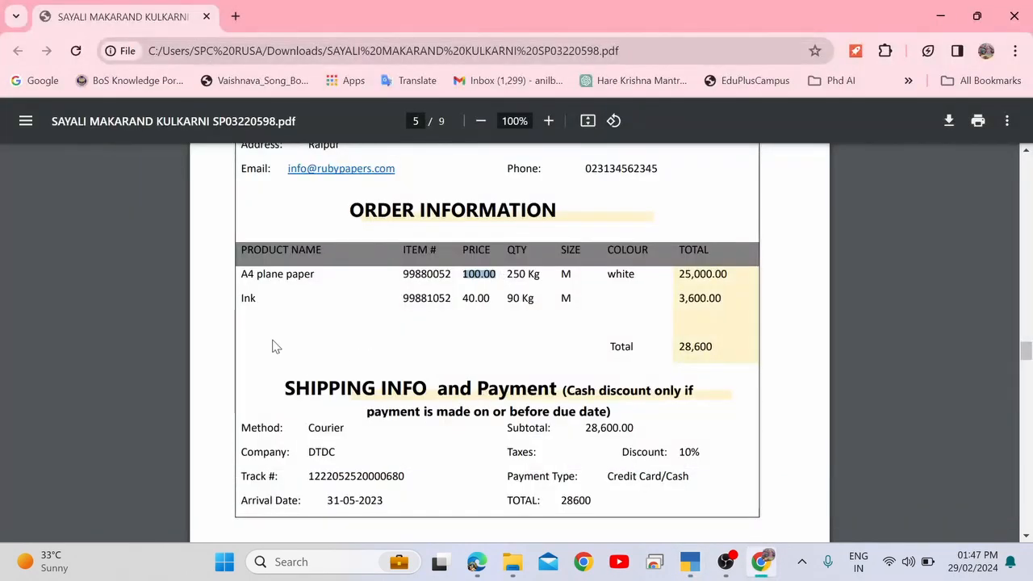
click(251, 304)
double_click(251, 304)
key(alt+Tab)
text(In)
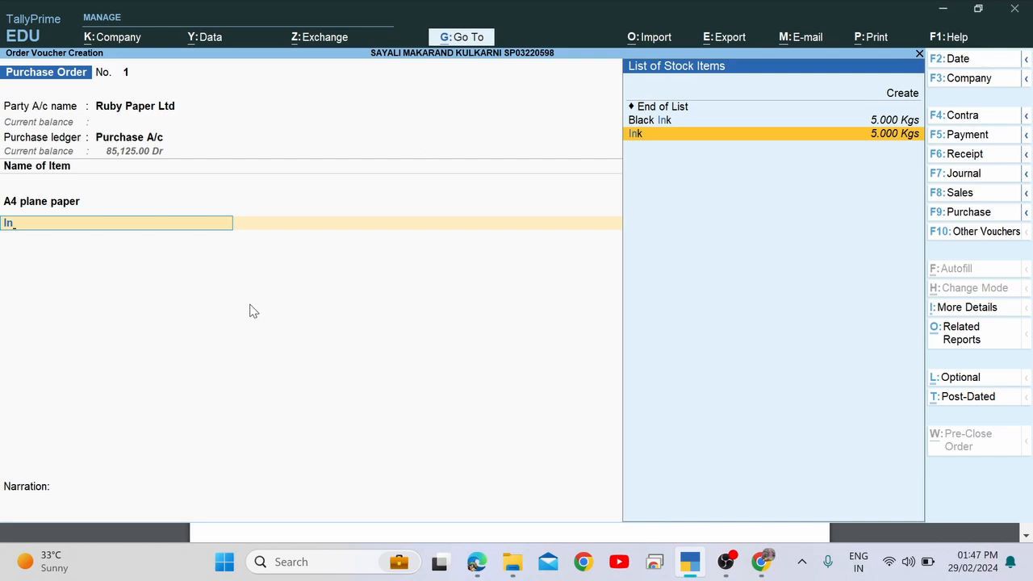
key(Return)
text(31.)
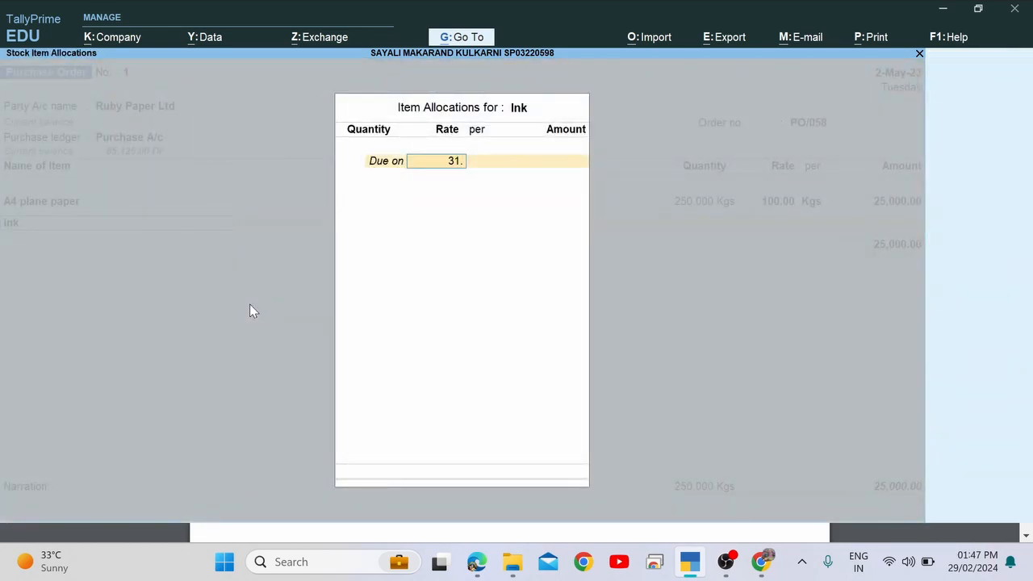
text(5)
key(Return)
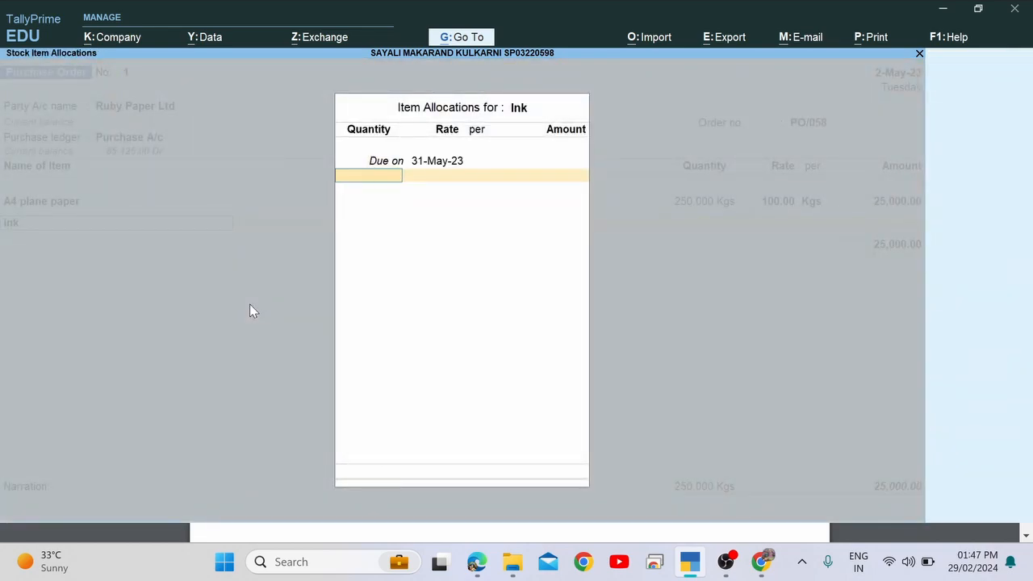
Enter Ink's quantity as 90 Kgs at a rate of 40 per Kg.
key(alt+Tab)
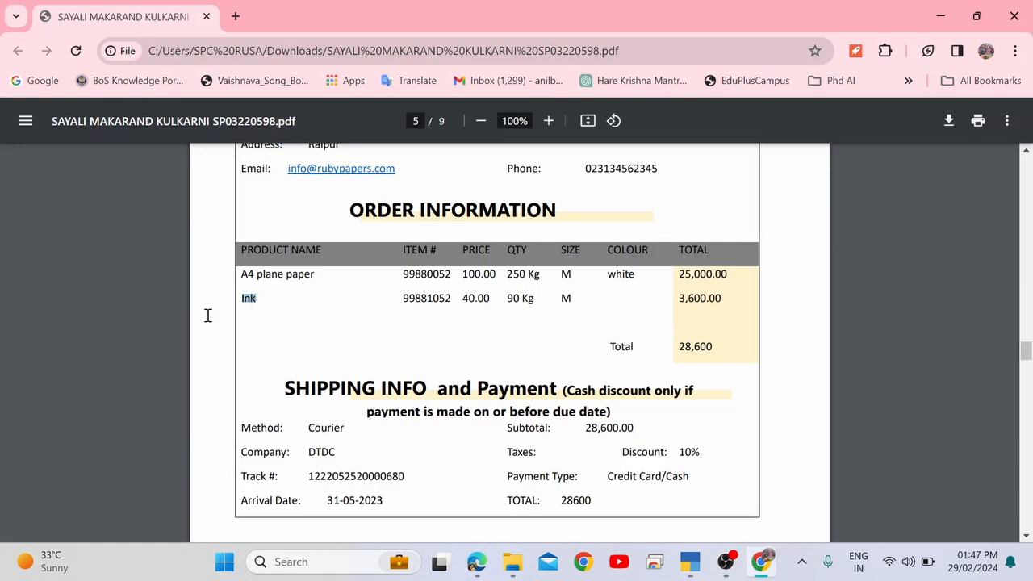
click(514, 298)
key(alt+Tab)
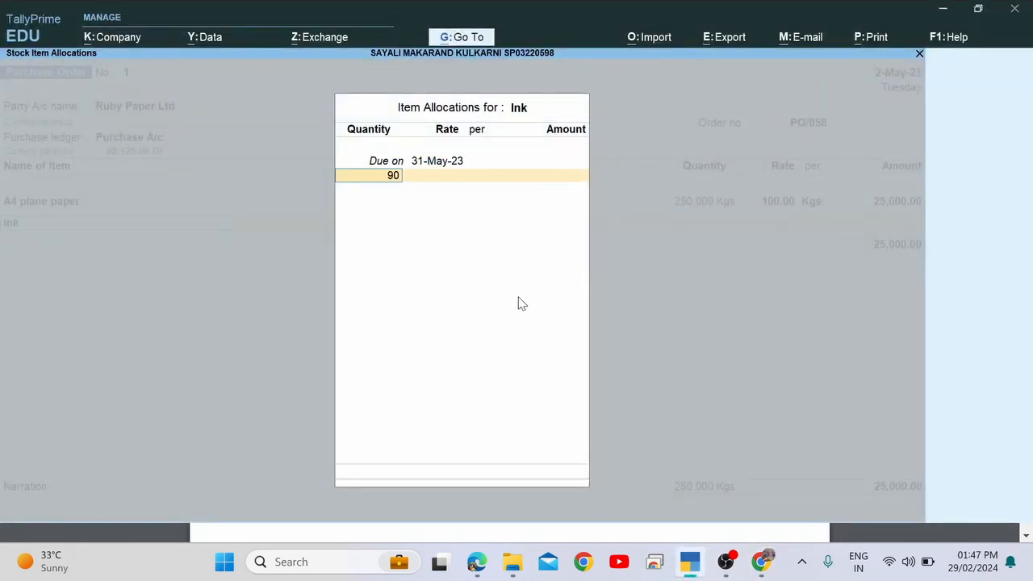
key(Return)
key(alt+Tab)
double_click(514, 297)
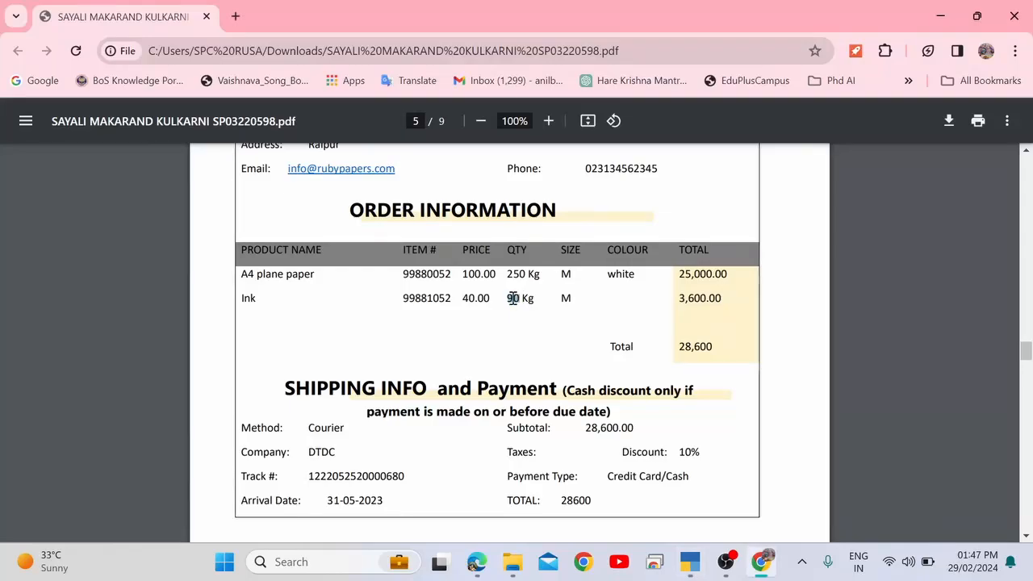
drag(466, 298, 490, 297)
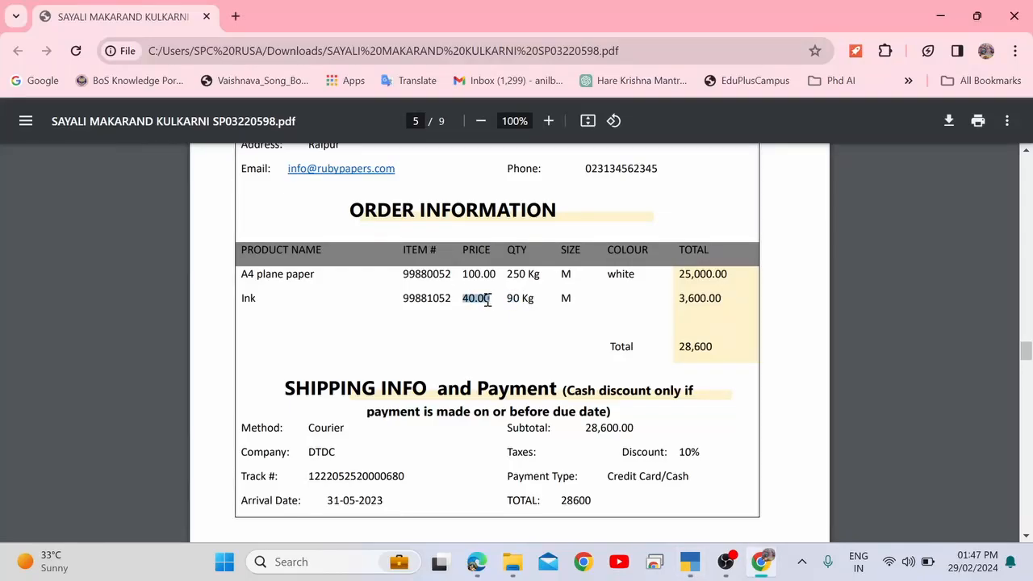
key(alt+Tab)
text(40)
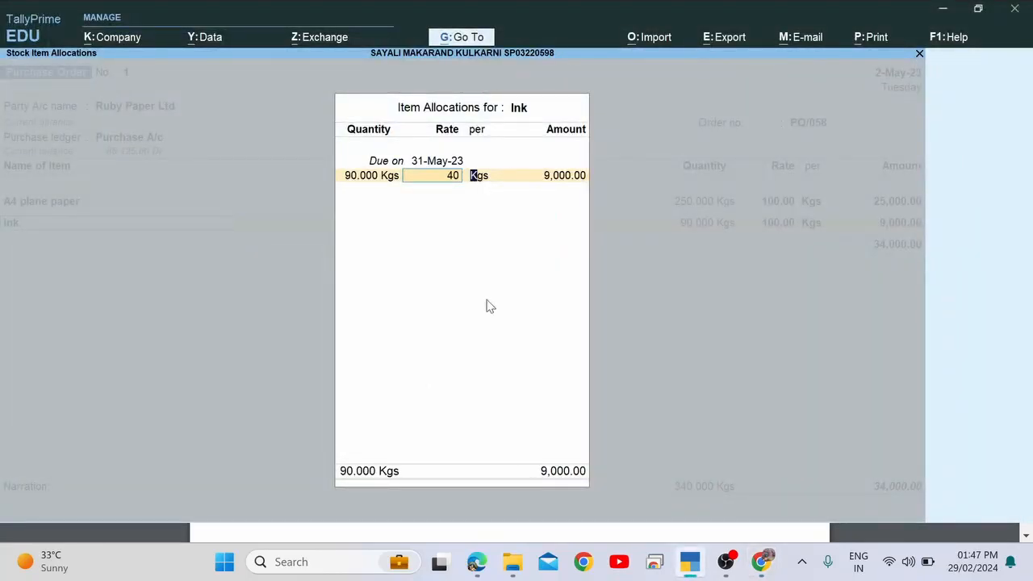
key(Return)
key(Return)
key(Return)
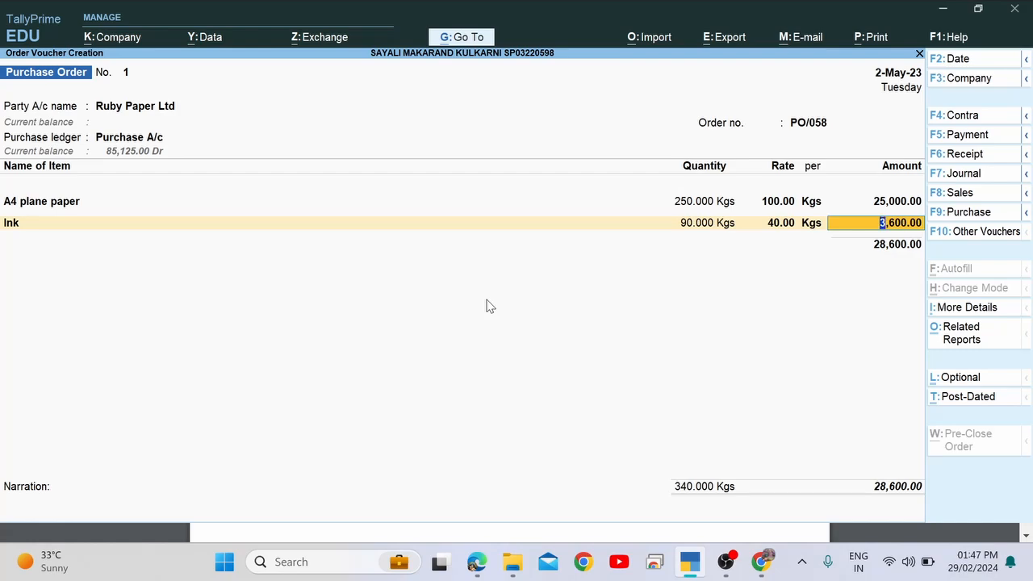
key(Return)
key(Return)
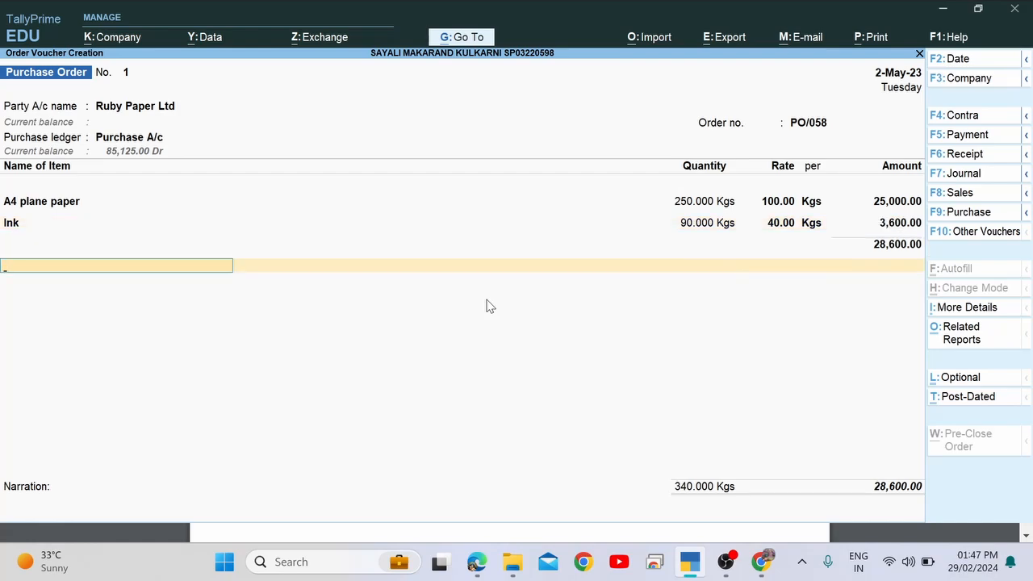
Confirm the 28,600 total against the document and save with no narration.
key(alt+Tab)
scroll(487, 300, down, 2)
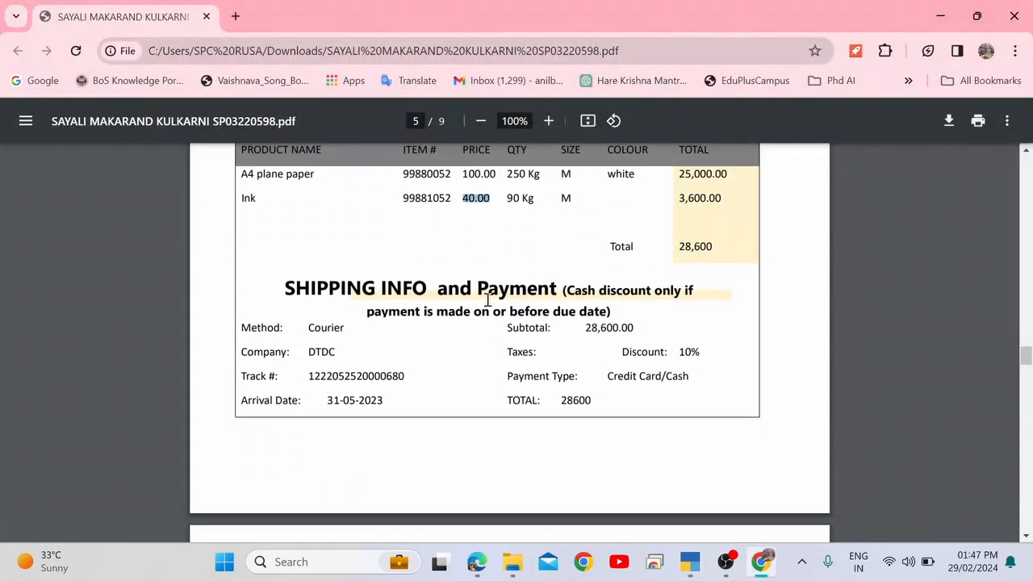
scroll(487, 300, up, 3)
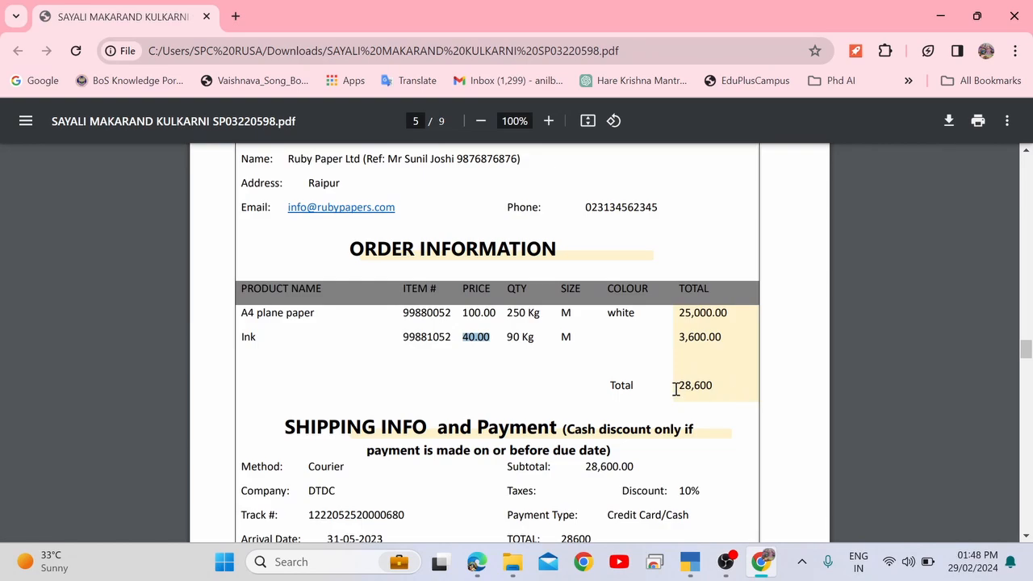
drag(676, 389, 712, 387)
key(alt+Tab)
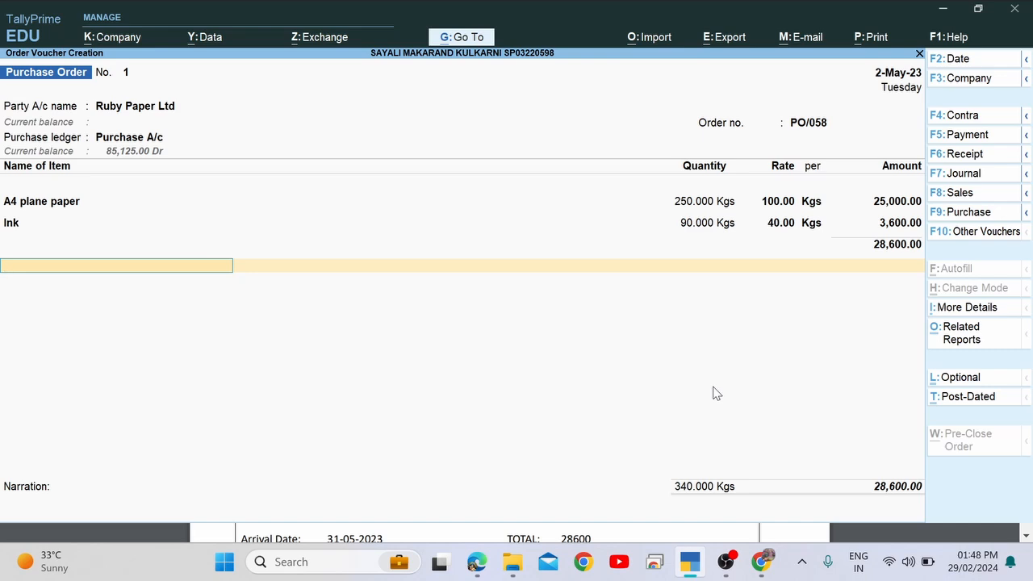
key(Return)
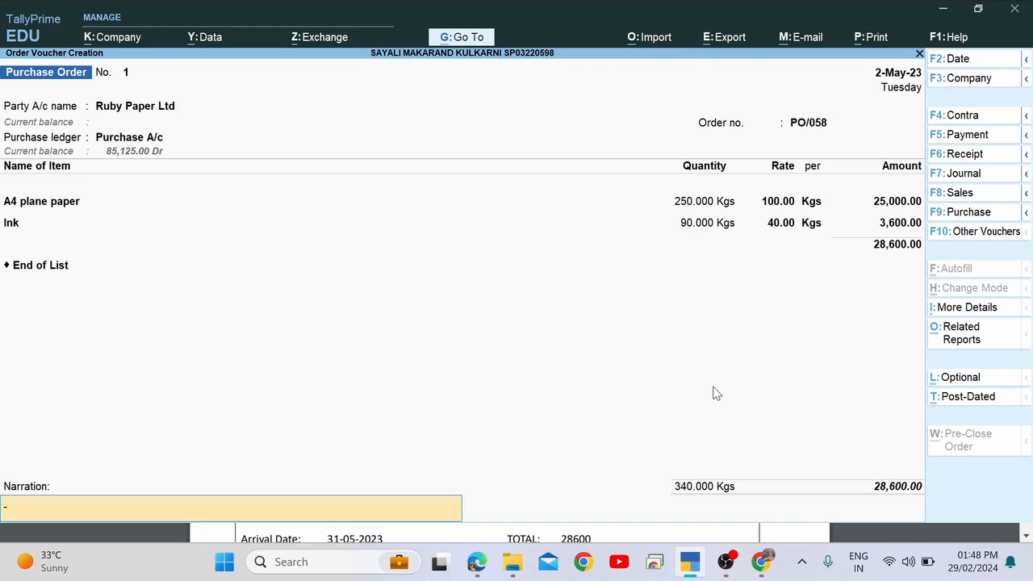
key(Return)
key(Return)
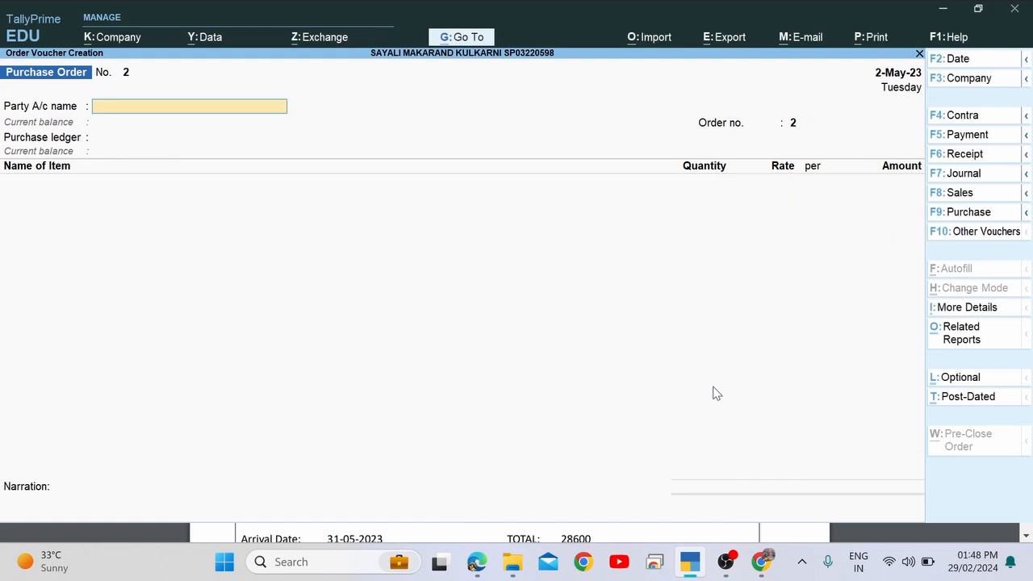
key(alt+Tab)
Find item 17 in the PDF and highlight its date 31.05.22.
scroll(714, 387, down, 5)
scroll(714, 387, down, 1)
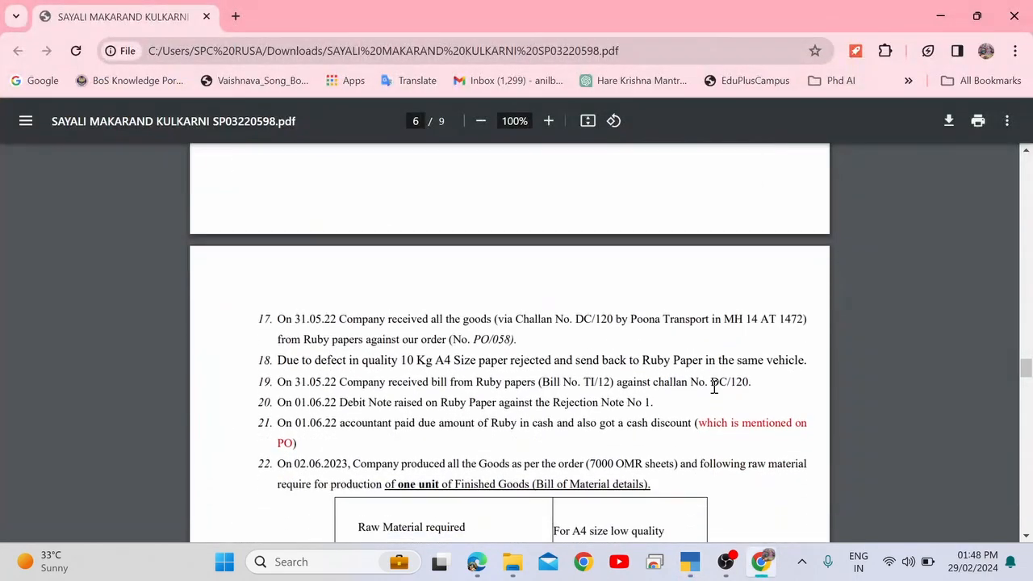
drag(277, 323, 322, 318)
drag(324, 319, 338, 321)
scroll(336, 321, up, 8)
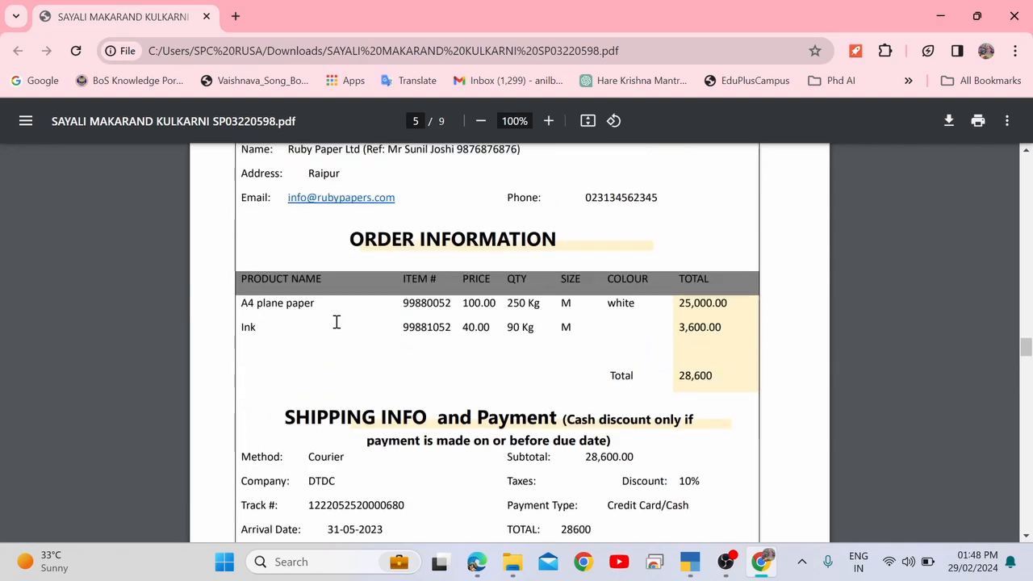
scroll(336, 321, up, 3)
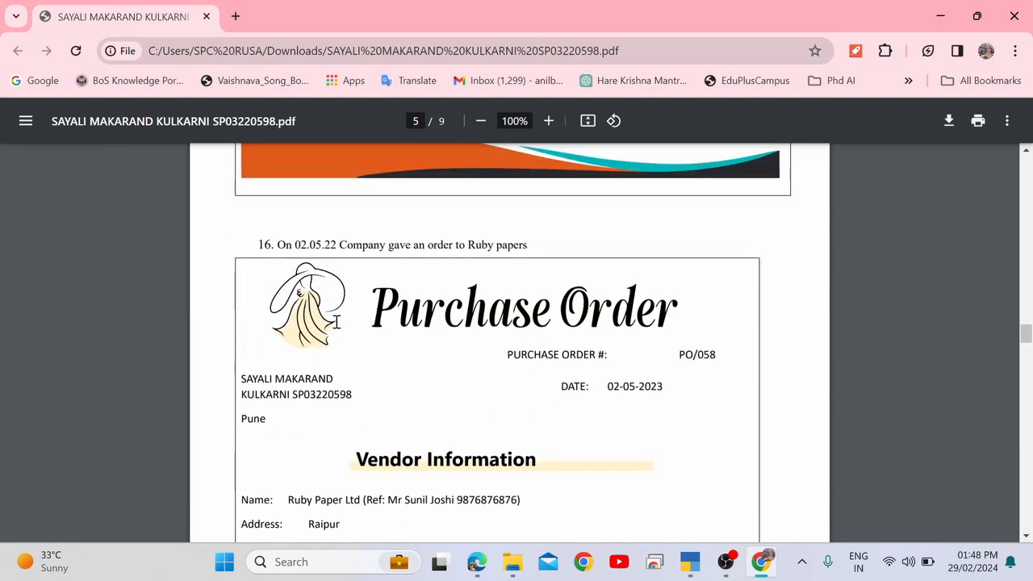
scroll(337, 321, up, 5)
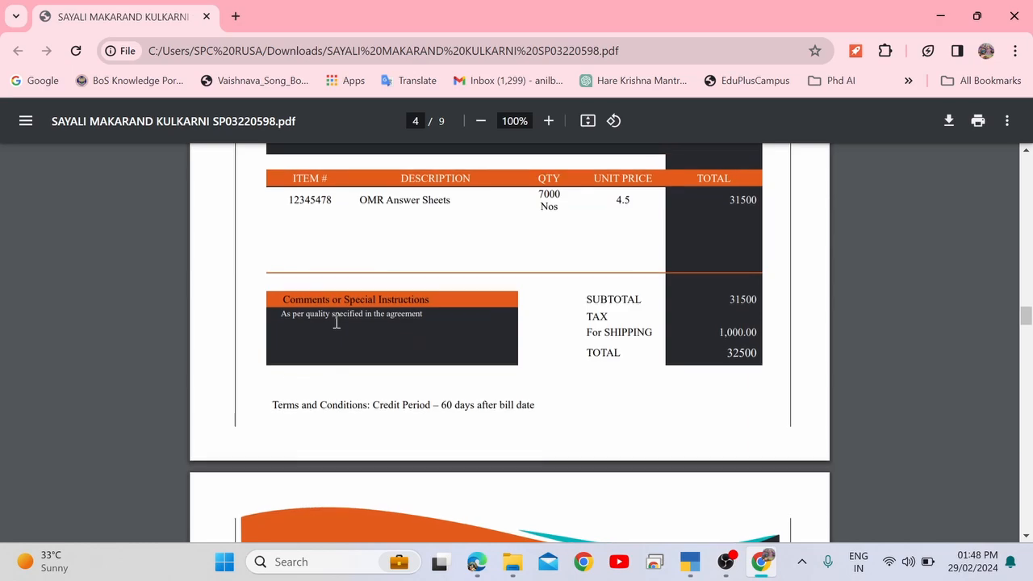
scroll(336, 321, up, 5)
scroll(336, 321, up, 1)
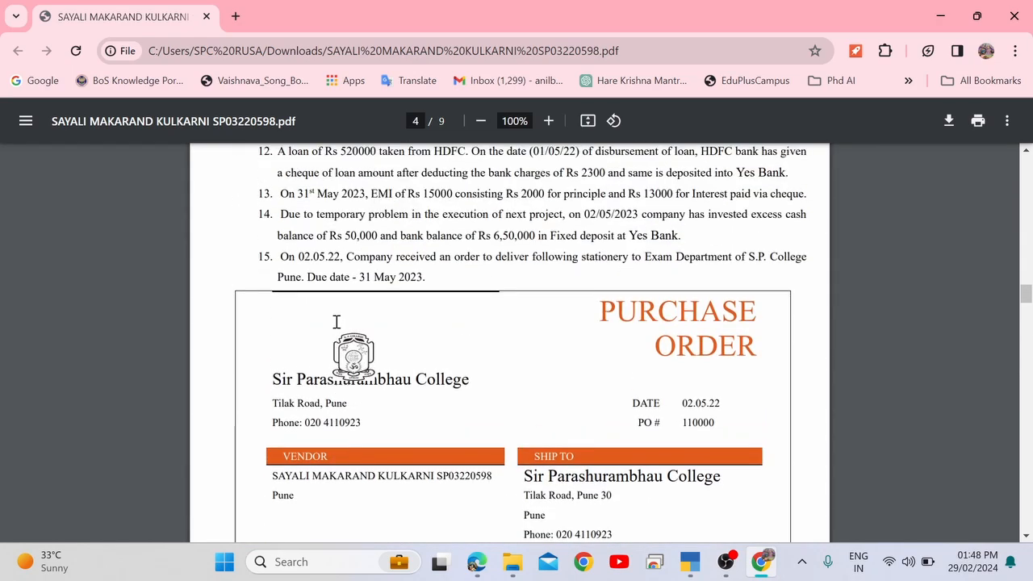
scroll(337, 322, down, 8)
scroll(336, 321, down, 11)
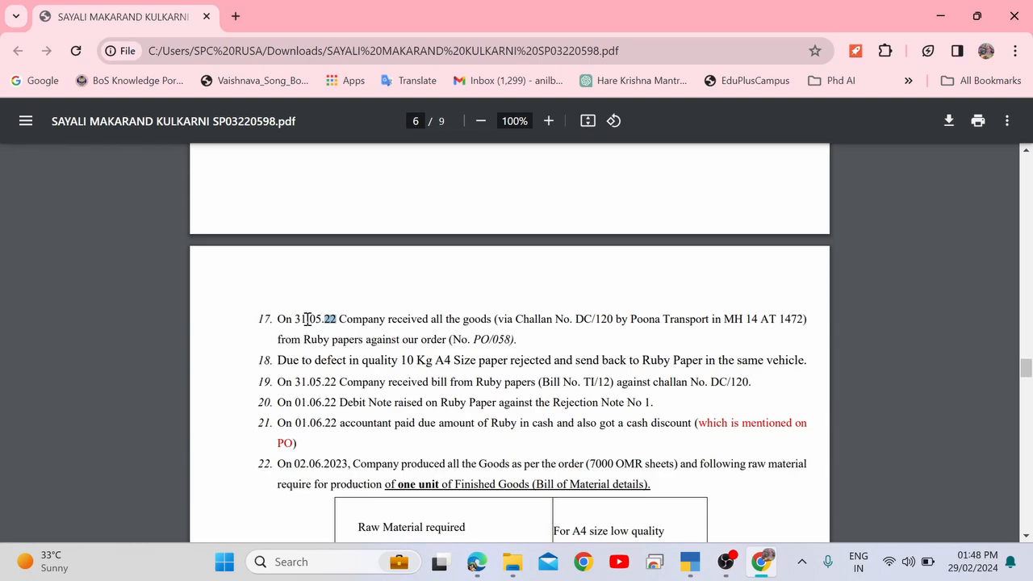
drag(296, 319, 335, 323)
double_click(330, 319)
Highlight May 2023 in item 11 of the question sheet.
scroll(330, 318, up, 20)
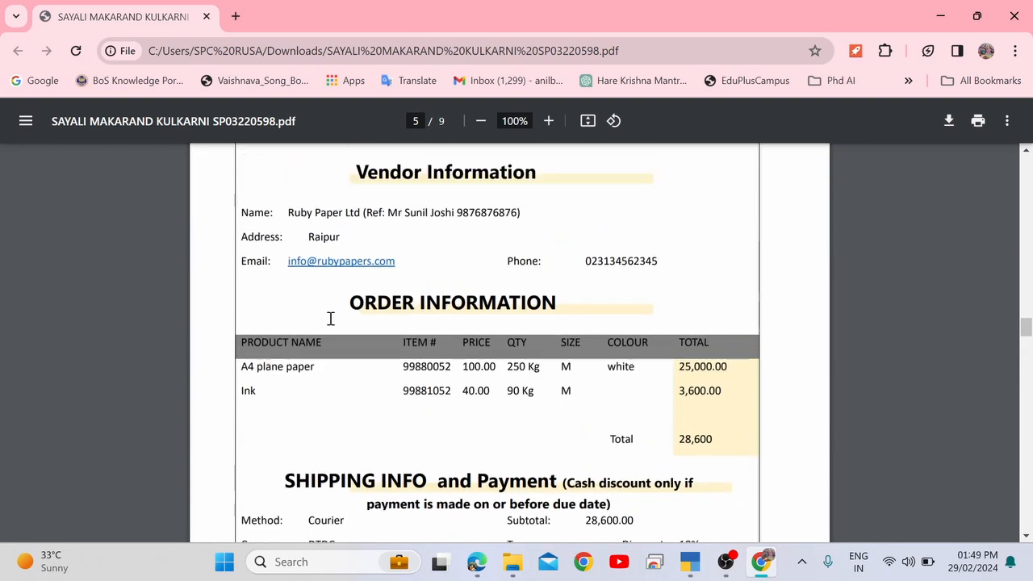
scroll(330, 319, down, 3)
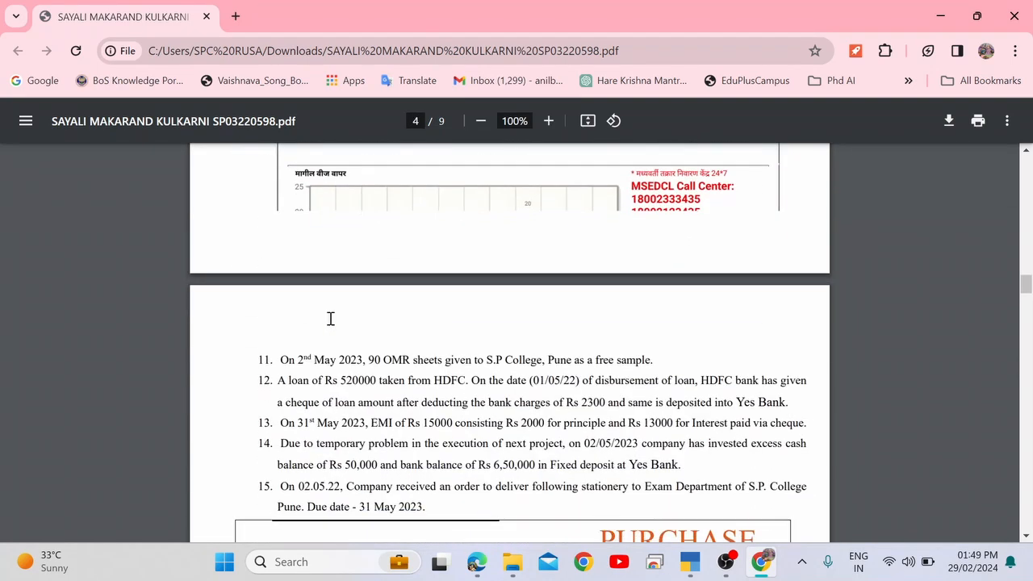
drag(315, 337, 369, 337)
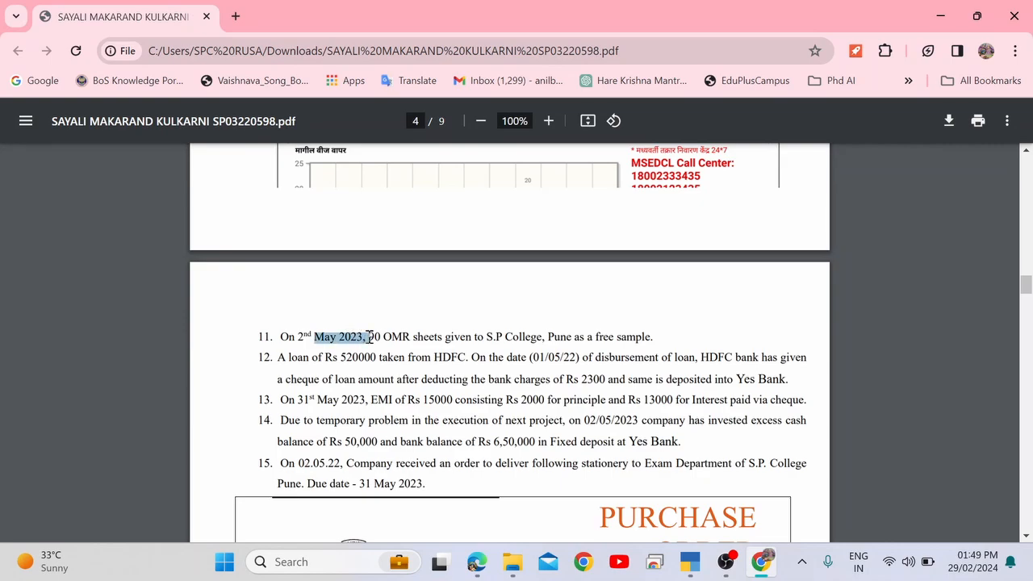
click(330, 401)
drag(330, 400, 379, 397)
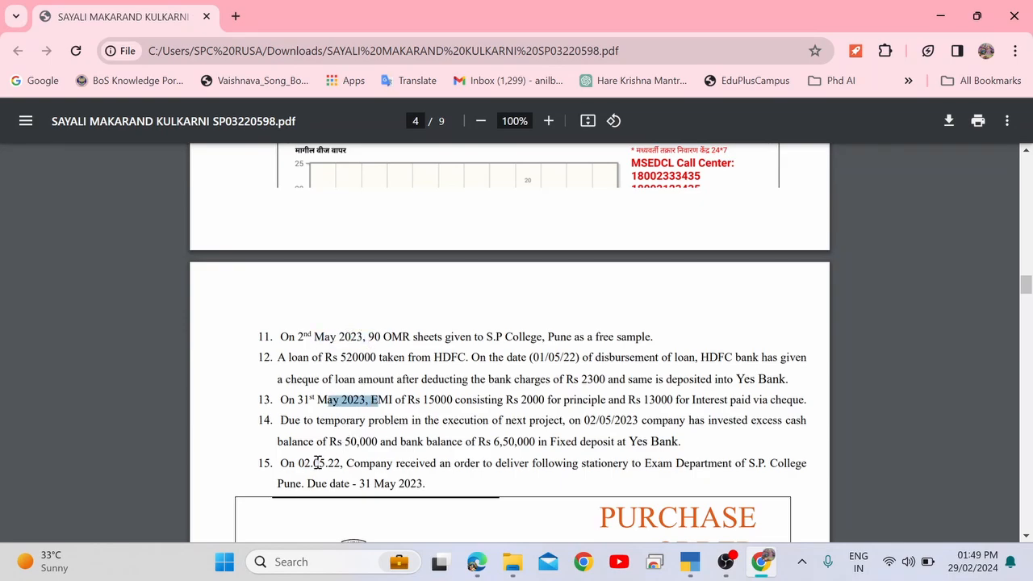
Scroll the PDF down to page 6, showing items 17 to 25.
scroll(373, 414, up, 6)
scroll(372, 414, up, 10)
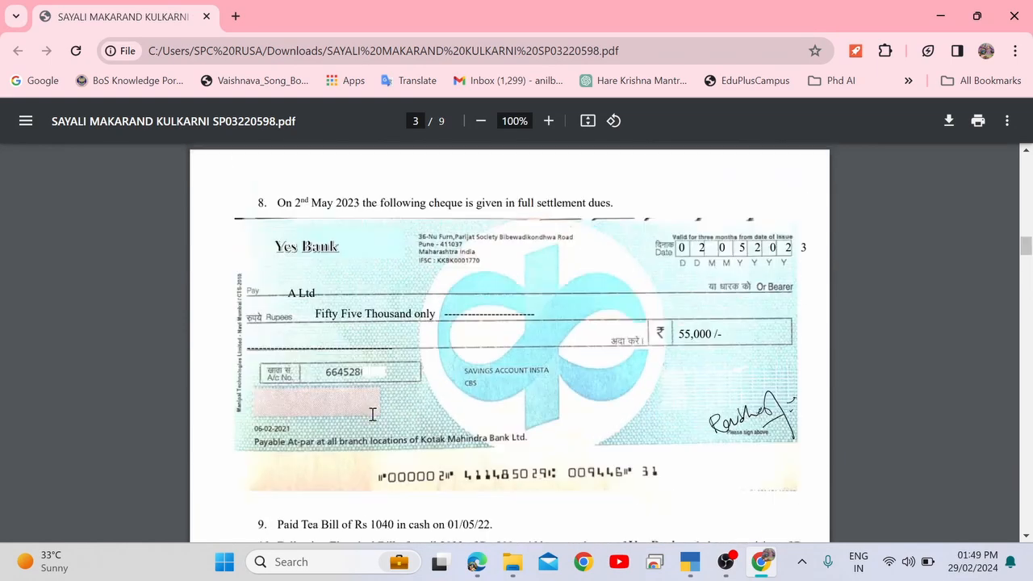
scroll(372, 414, down, 20)
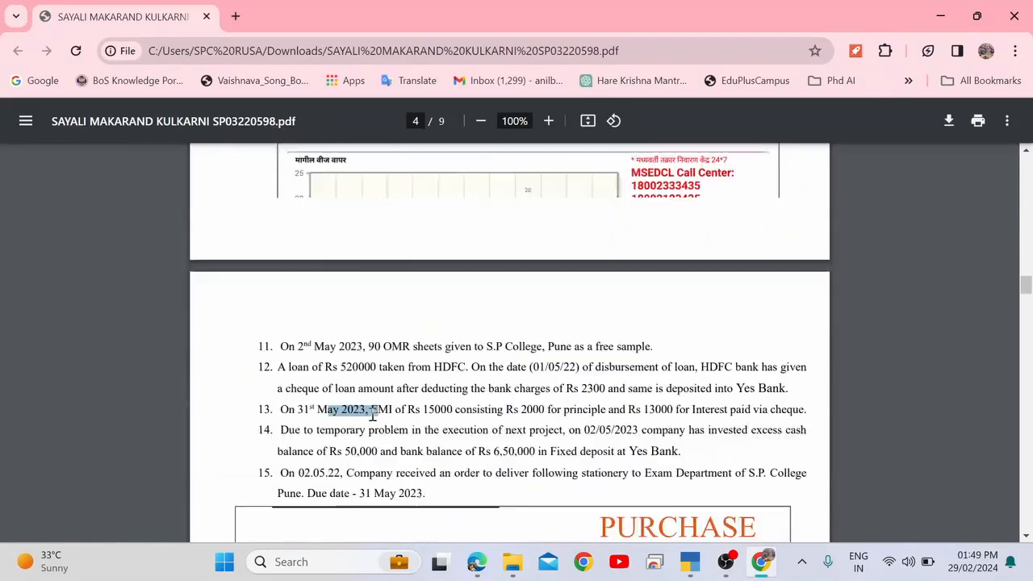
scroll(372, 413, down, 1)
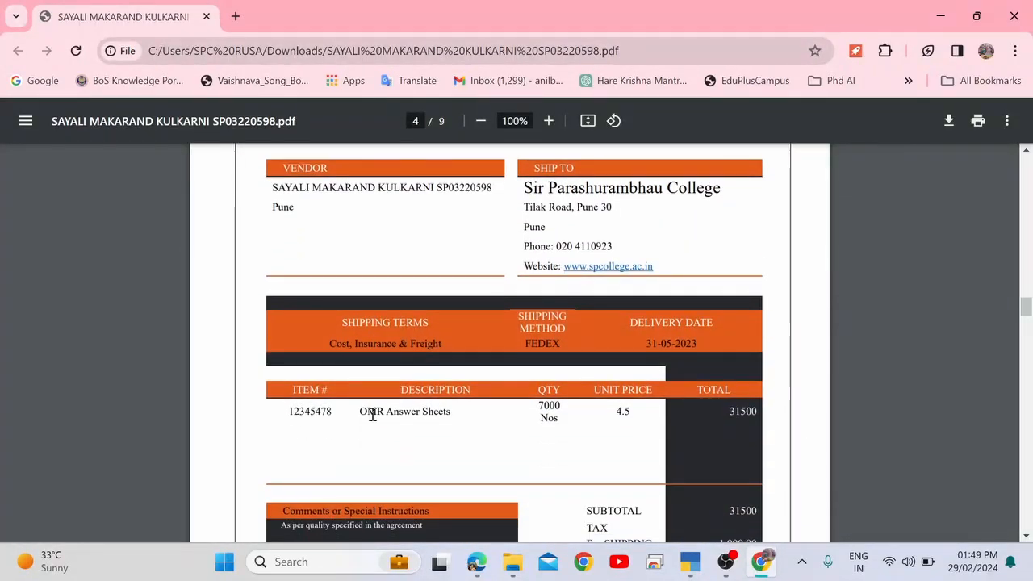
scroll(373, 413, down, 3)
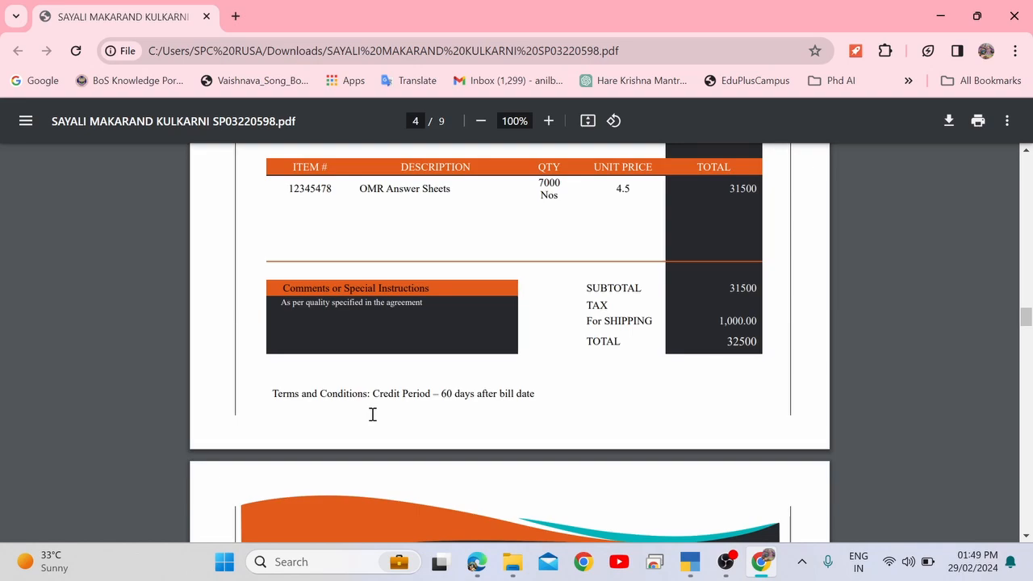
scroll(372, 415, down, 5)
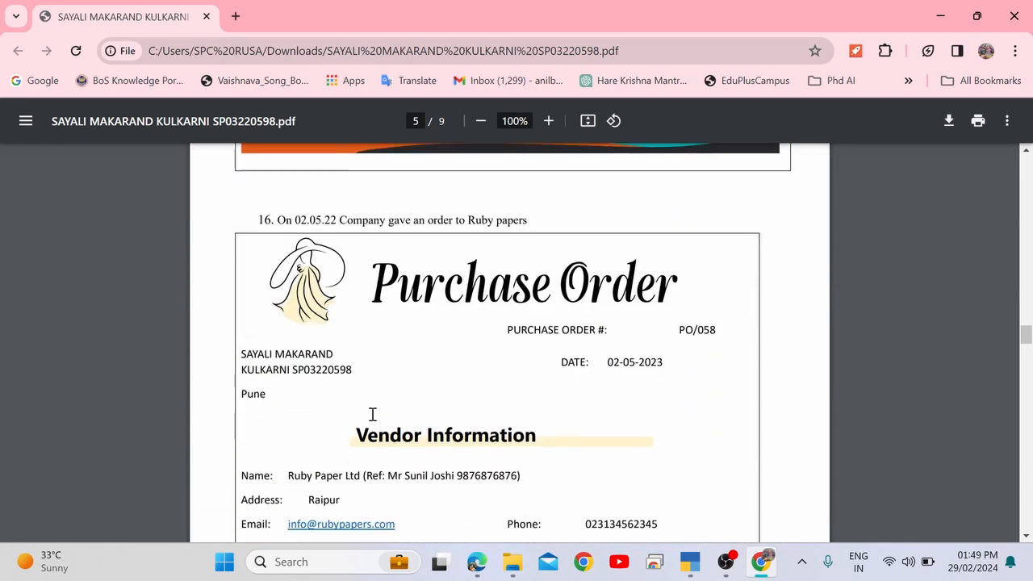
scroll(372, 415, up, 1)
scroll(372, 414, up, 1)
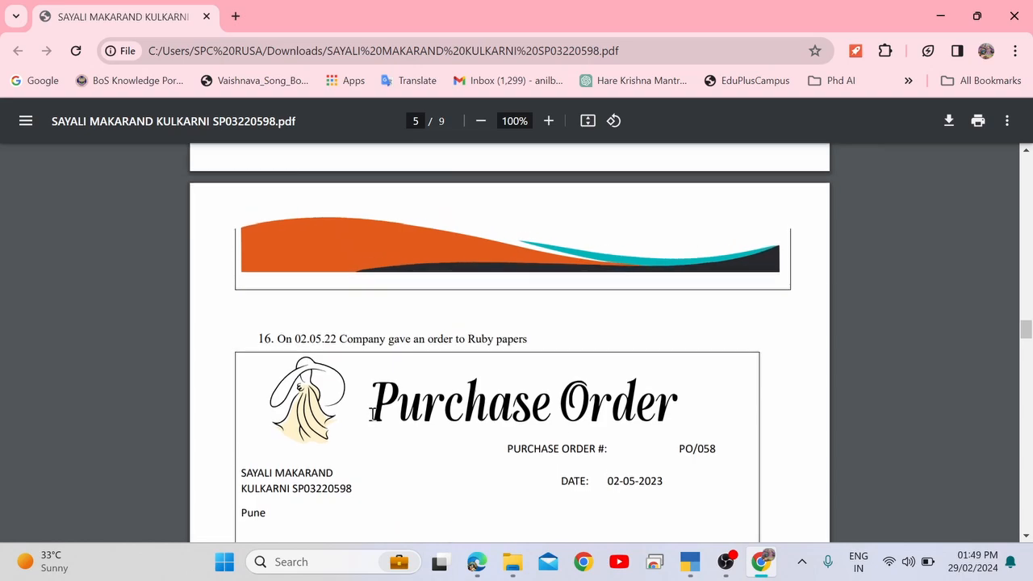
scroll(372, 415, down, 15)
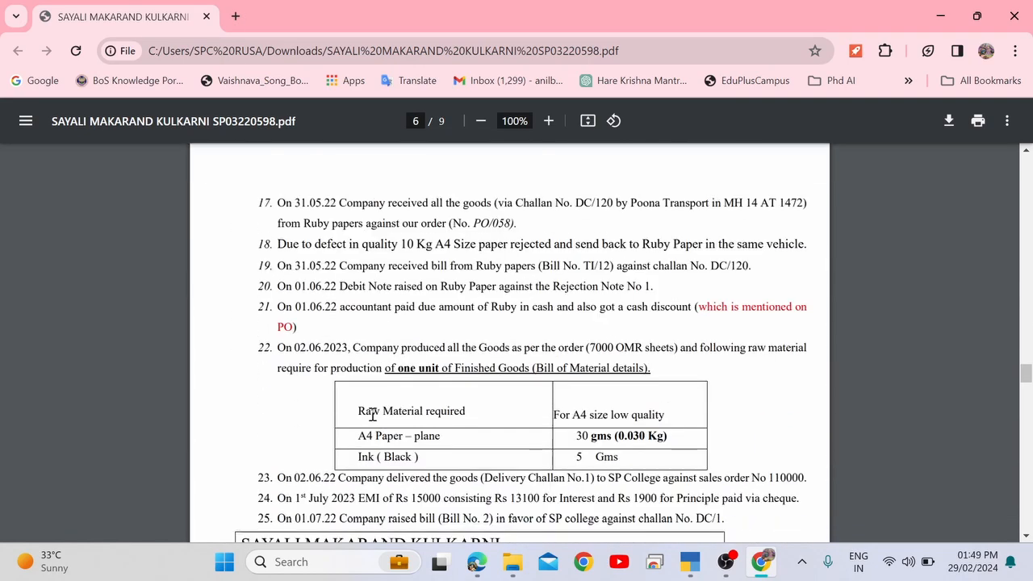
scroll(372, 415, up, 1)
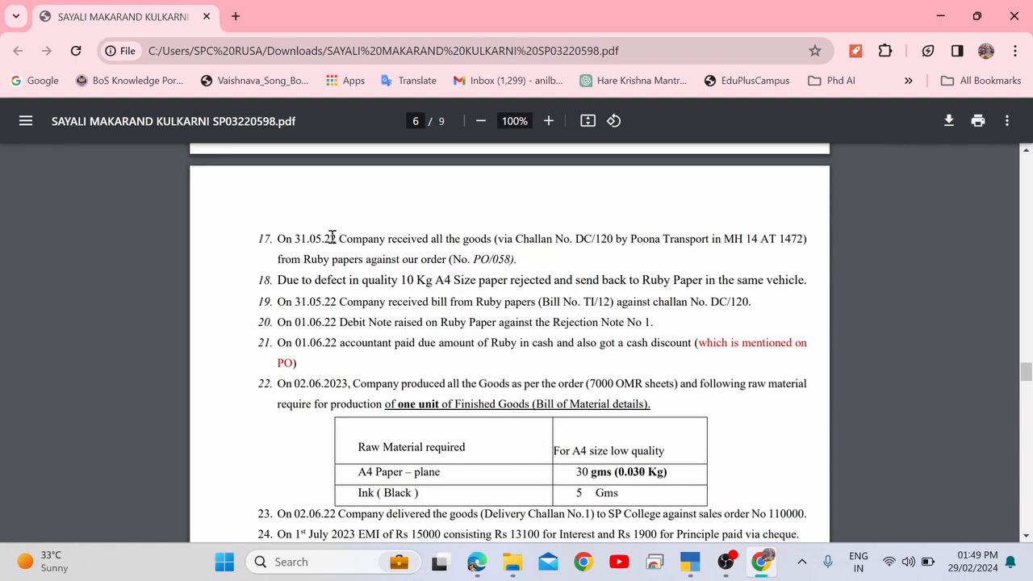
key(alt+Tab)
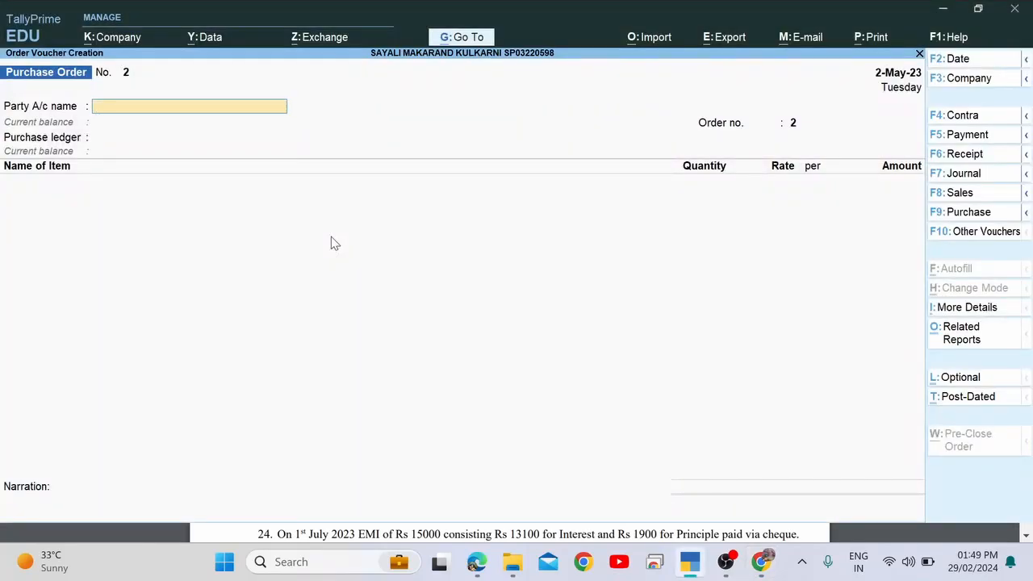
key(alt+Tab)
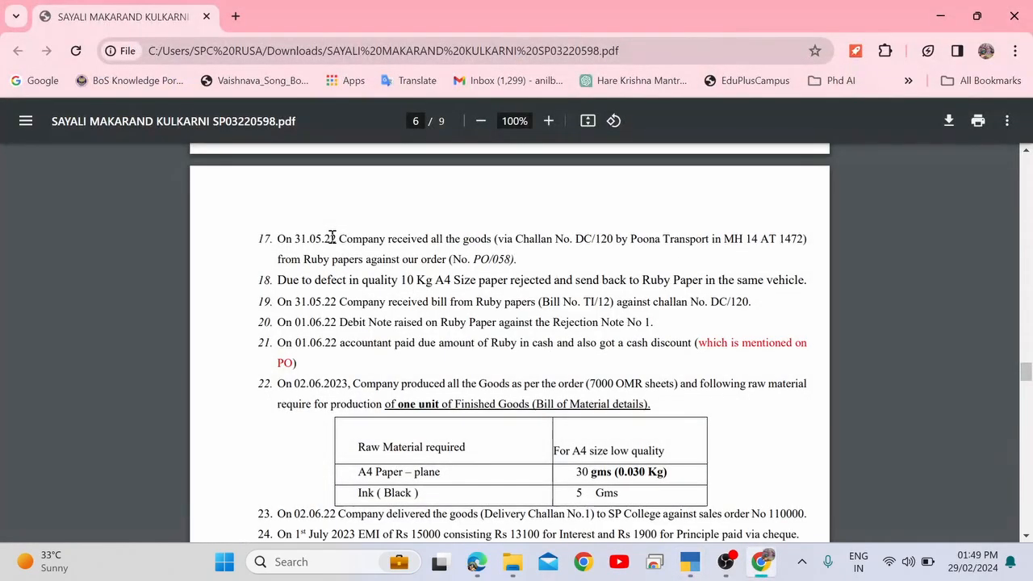
drag(382, 240, 489, 241)
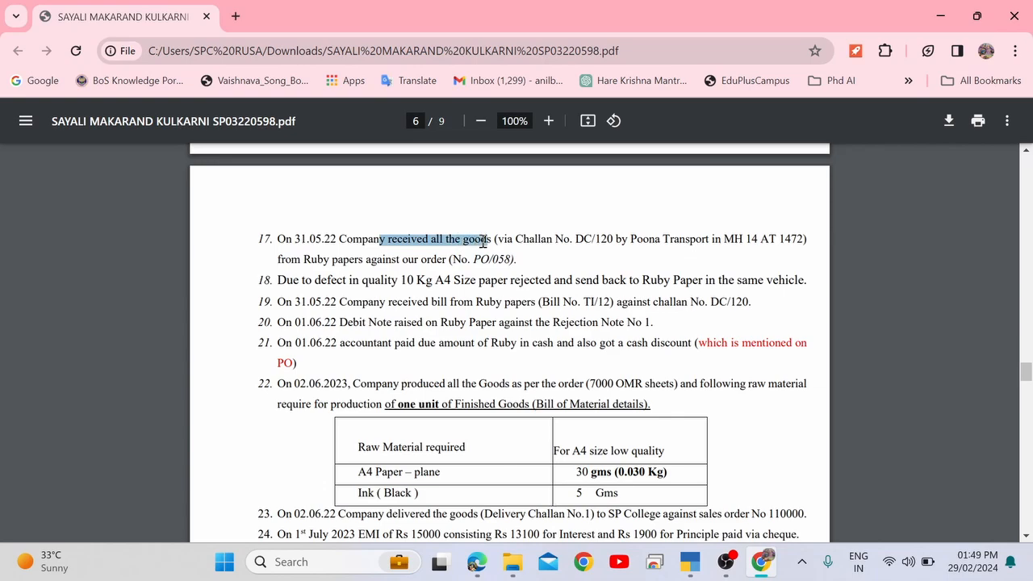
drag(576, 240, 781, 231)
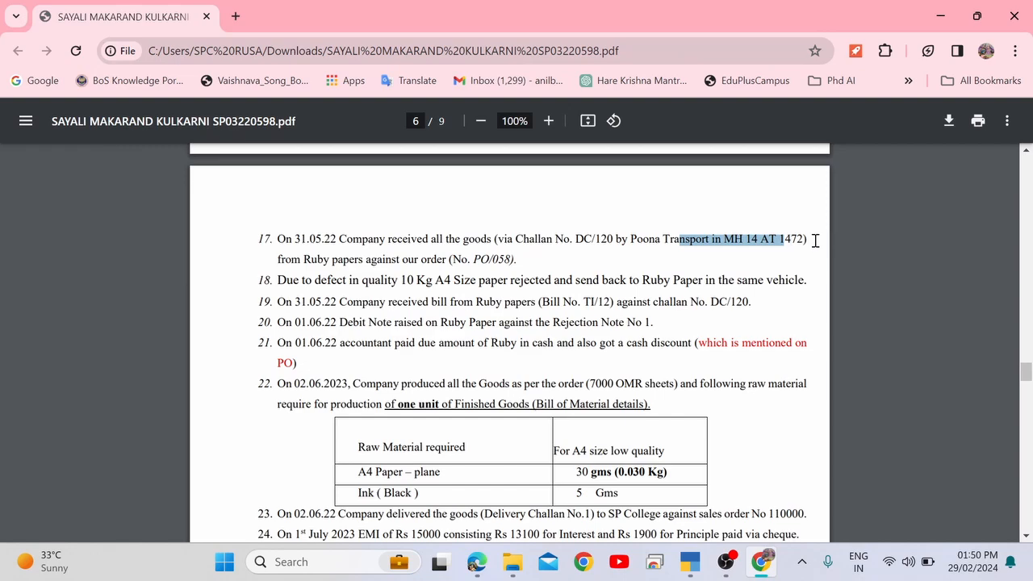
drag(305, 258, 519, 261)
click(524, 258)
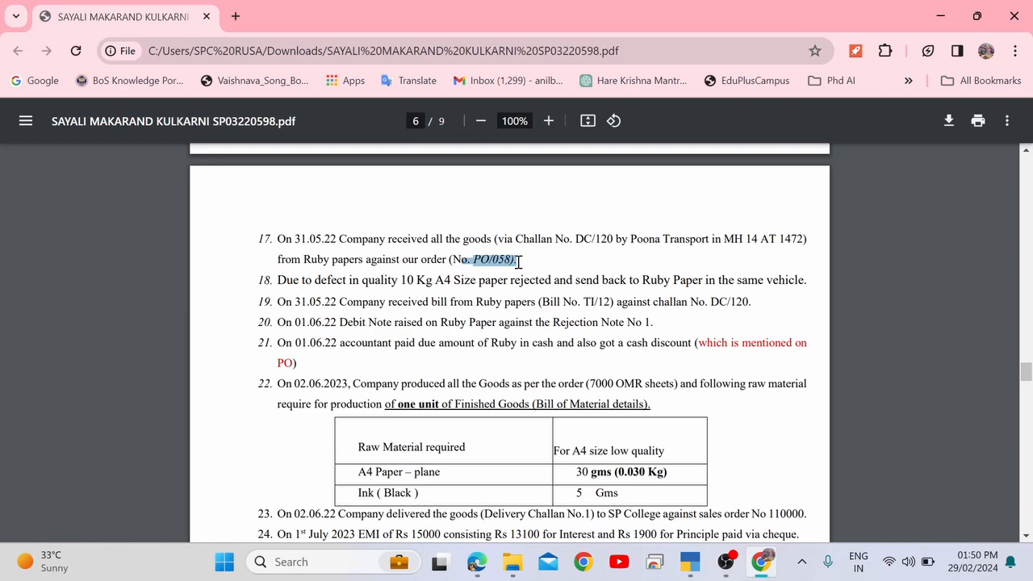
drag(576, 236, 610, 239)
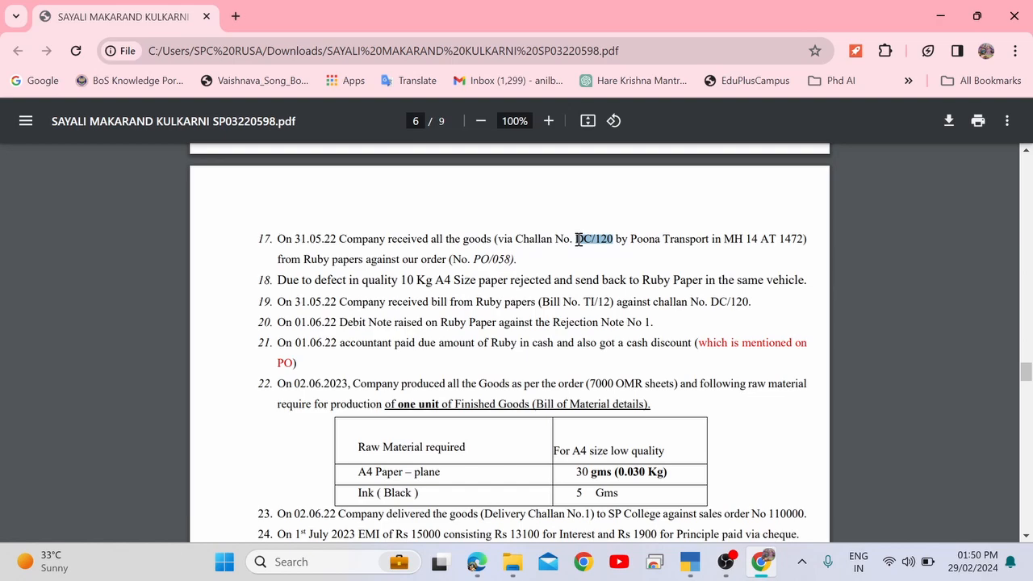
Change the voucher date to 31-May-23.
key(alt+Tab)
key(alt+Tab)
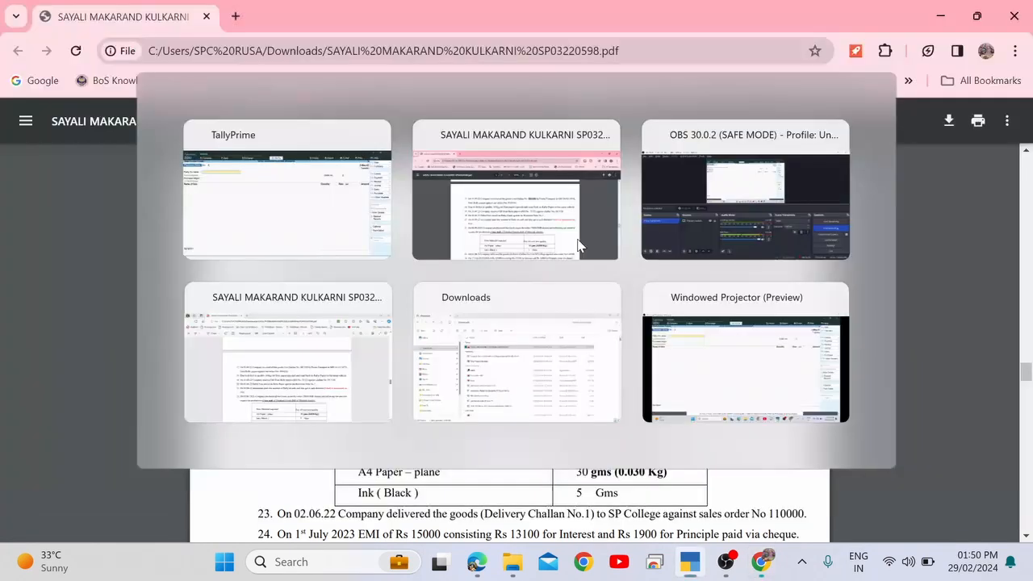
key(alt+Tab)
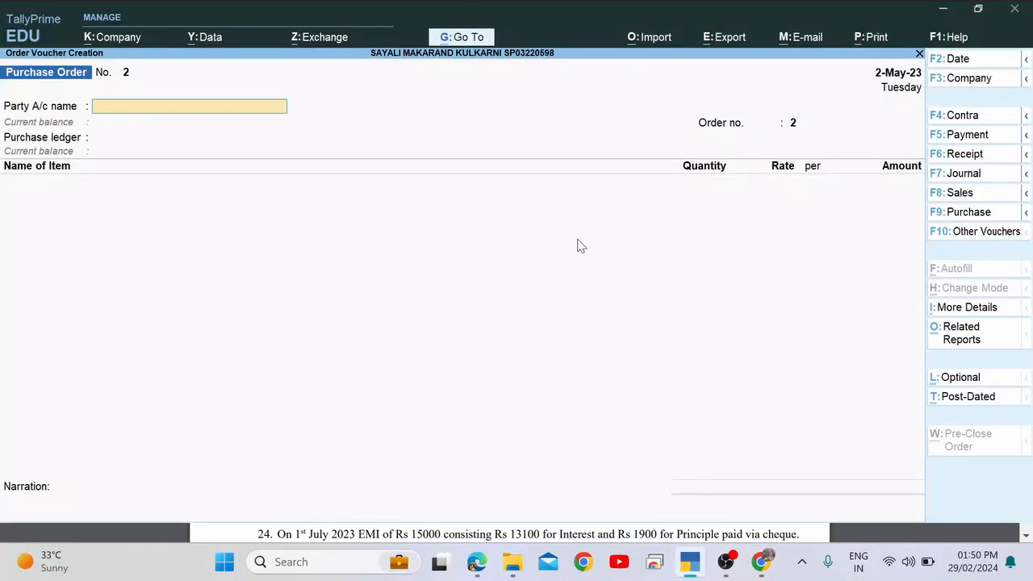
key(F2)
text(31.5)
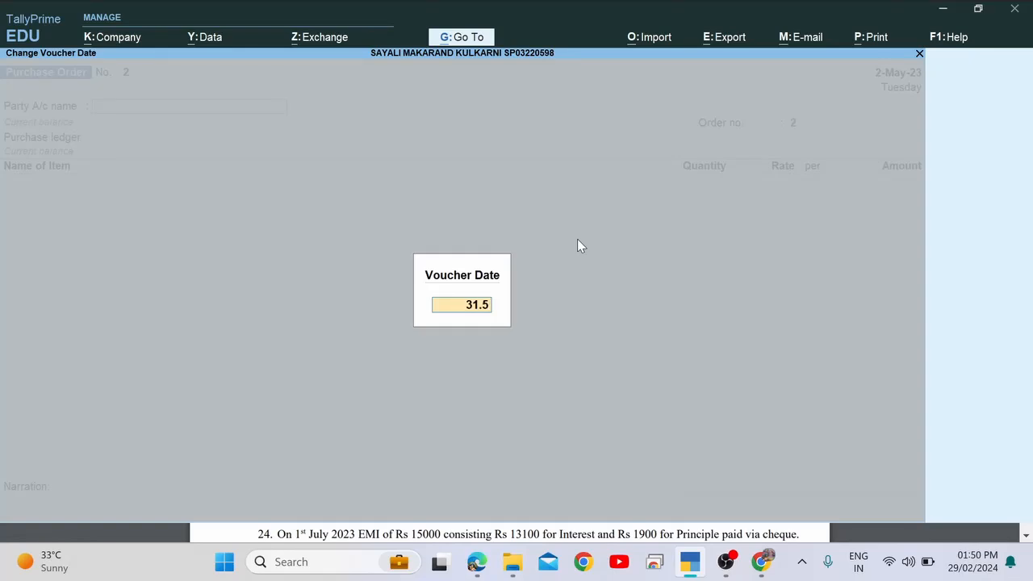
key(Return)
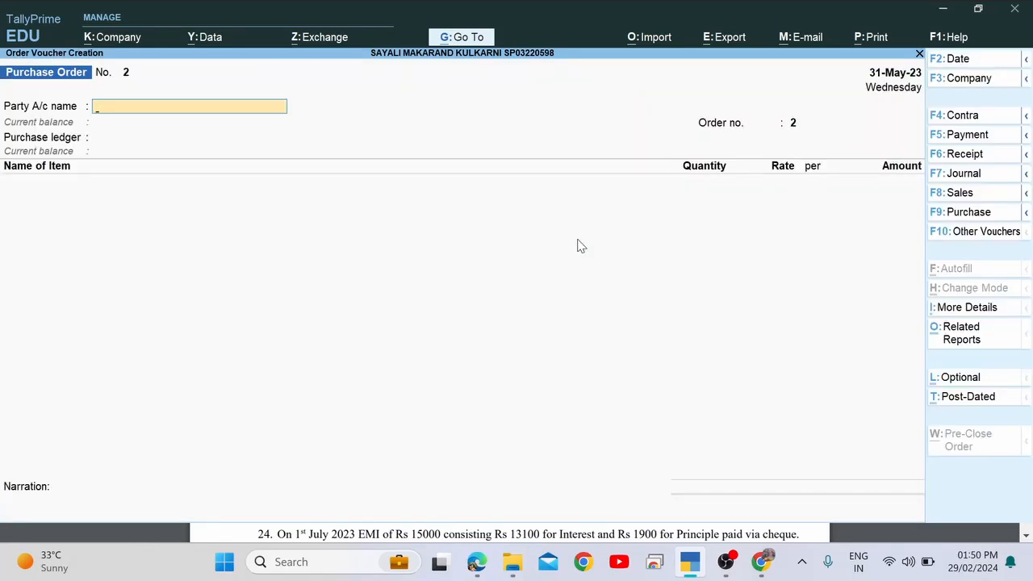
Browse the voucher type list and the receipt, sales and purchase voucher options.
click(963, 234)
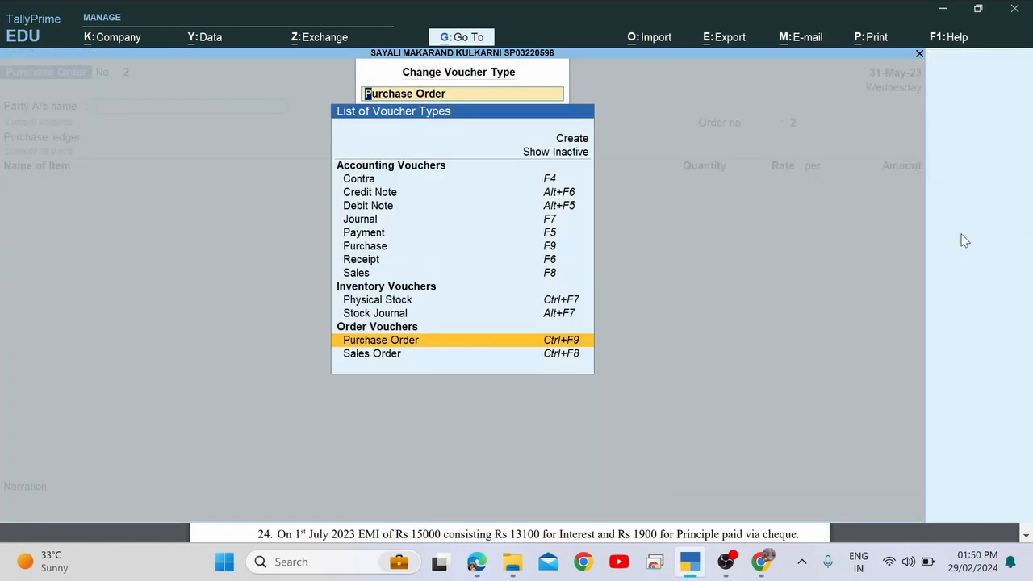
key(BackSpace)
key(Escape)
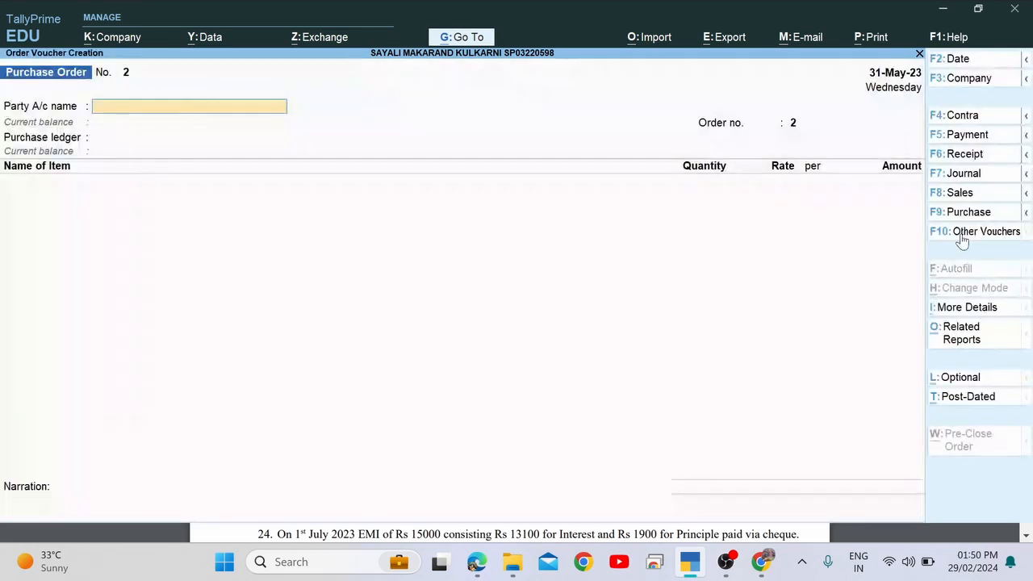
click(1026, 156)
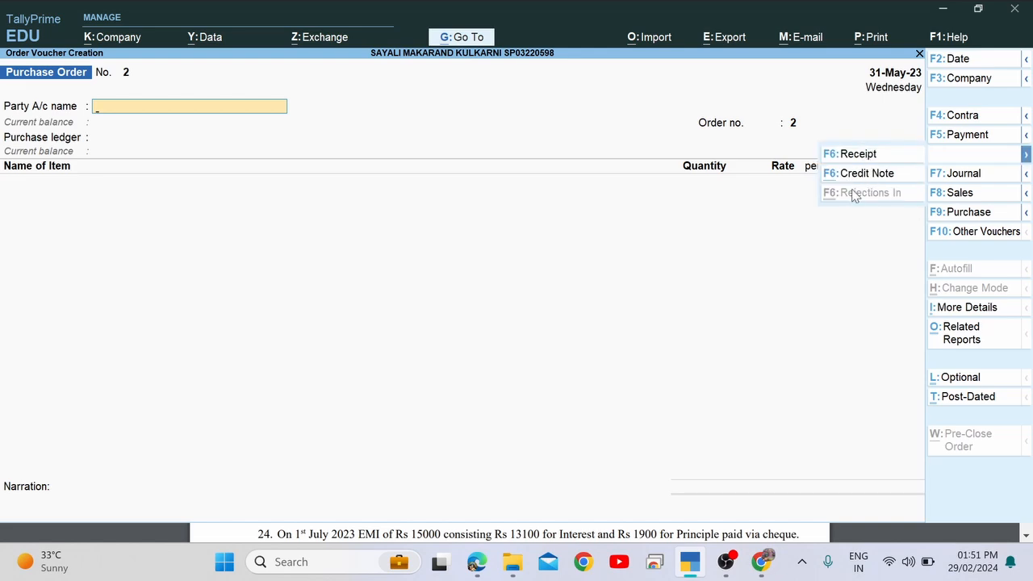
click(1026, 195)
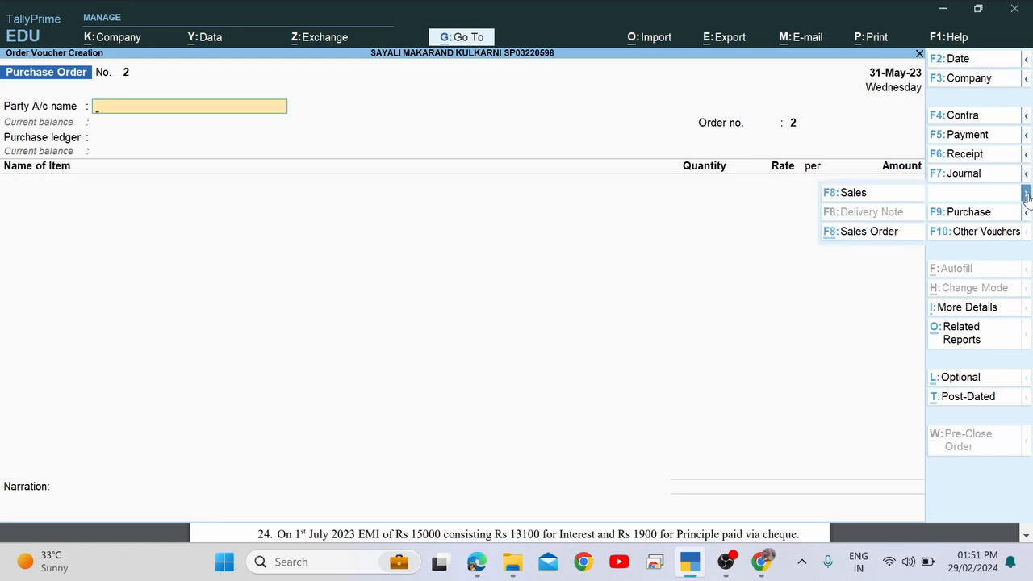
click(1026, 213)
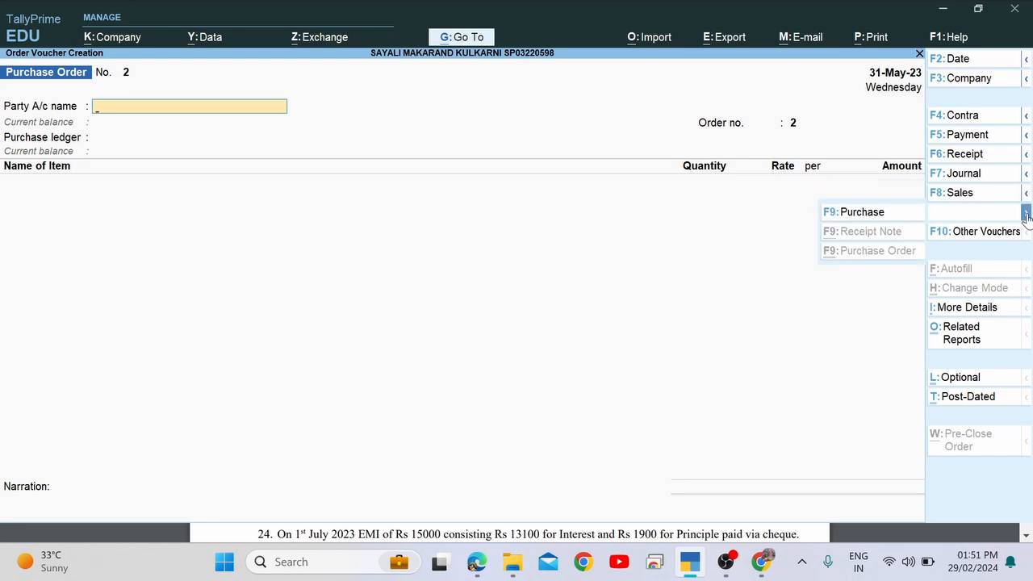
click(871, 235)
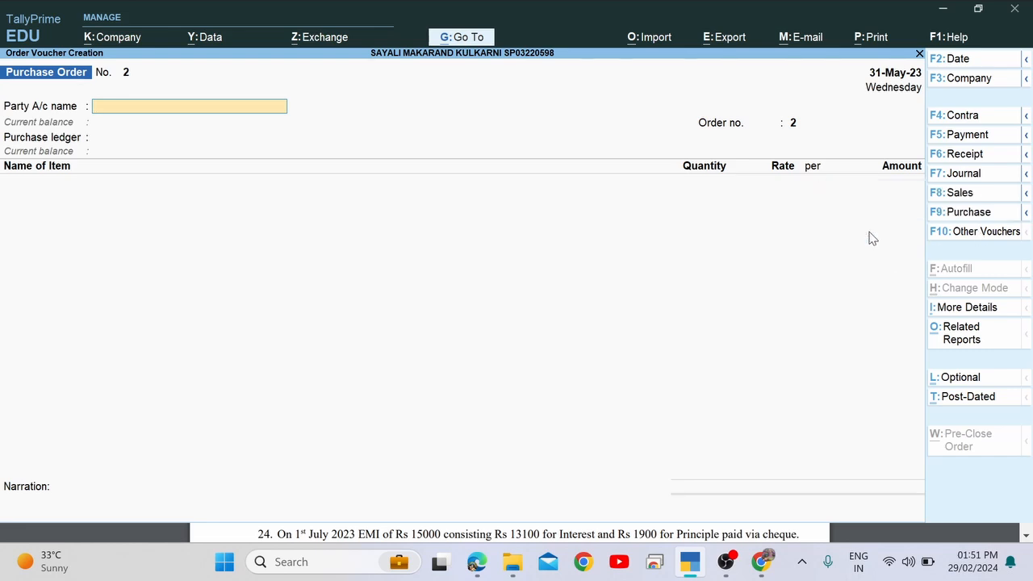
click(1026, 215)
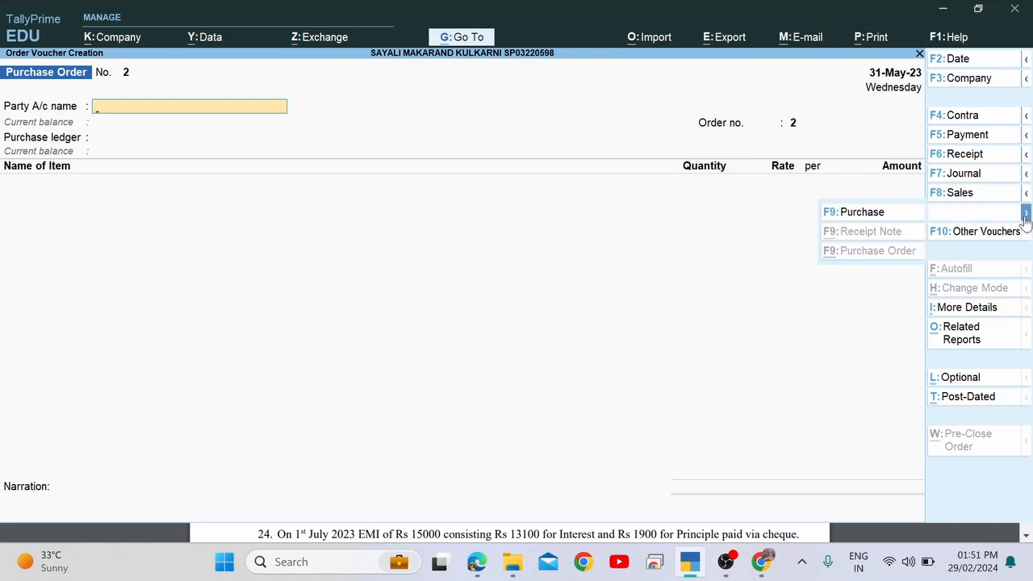
click(875, 253)
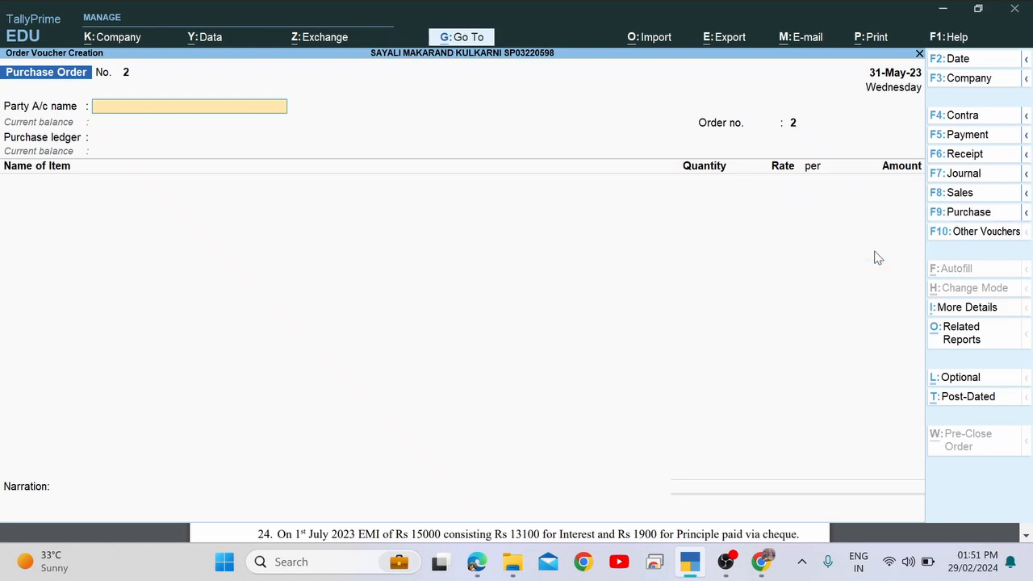
Show inactive voucher types and activate Receipt Note.
click(974, 234)
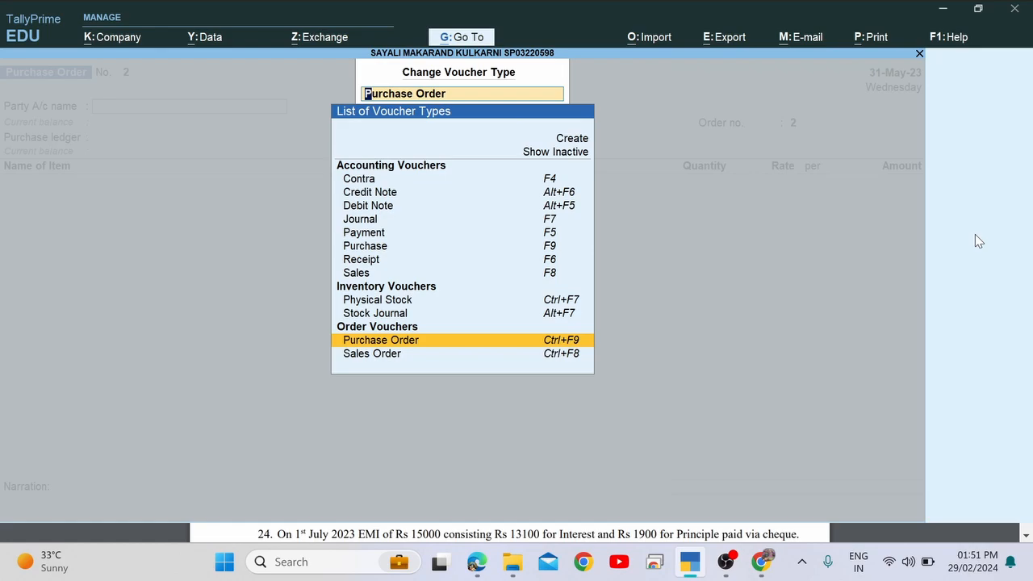
key(Up)
key(Up)
key(Up)
key(Up)
key(Up)
key(Up)
key(Up)
key(Up)
key(Up)
key(Up)
key(Up)
key(Up)
key(Return)
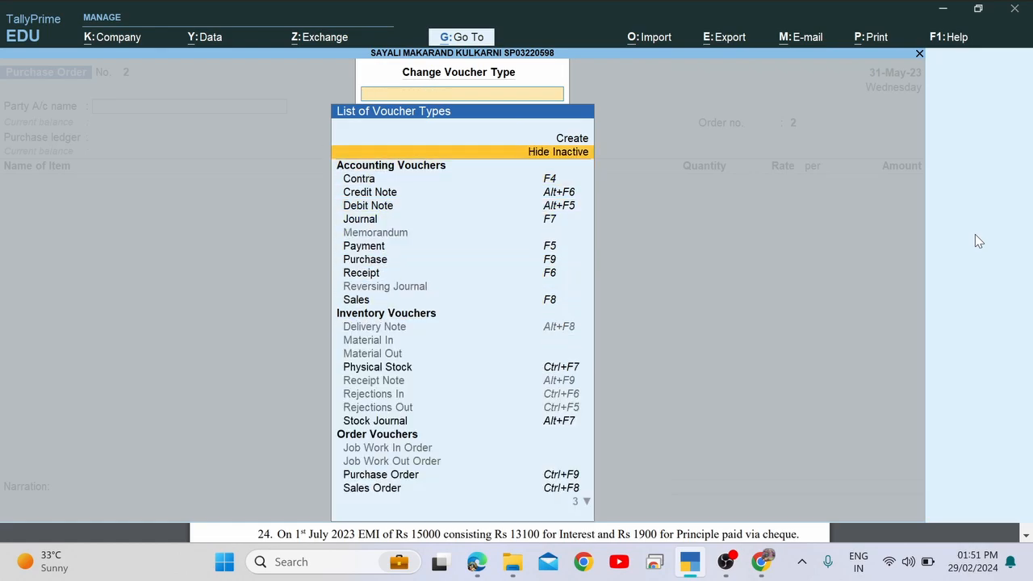
text(Re)
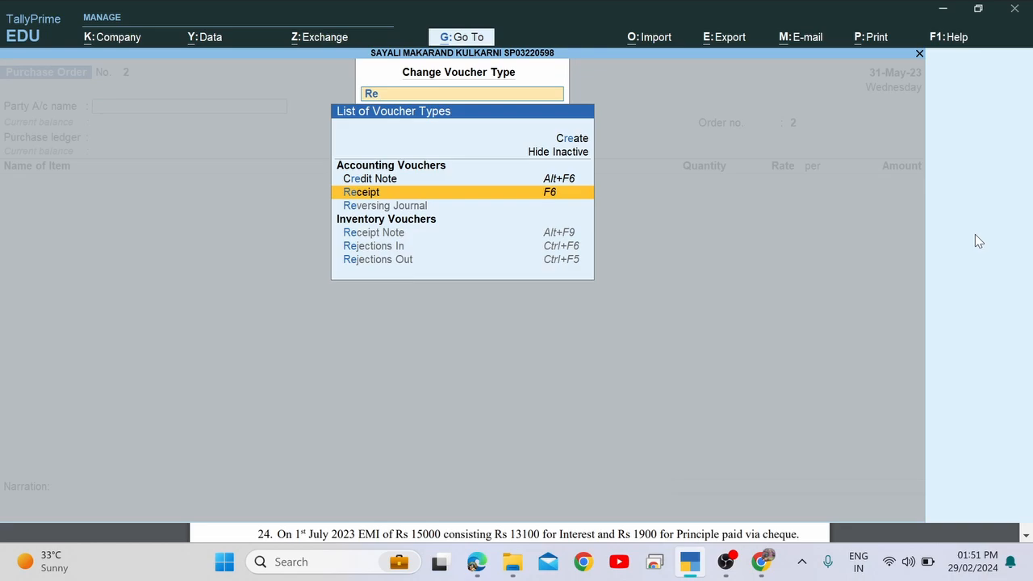
key(Down)
key(Down)
key(Return)
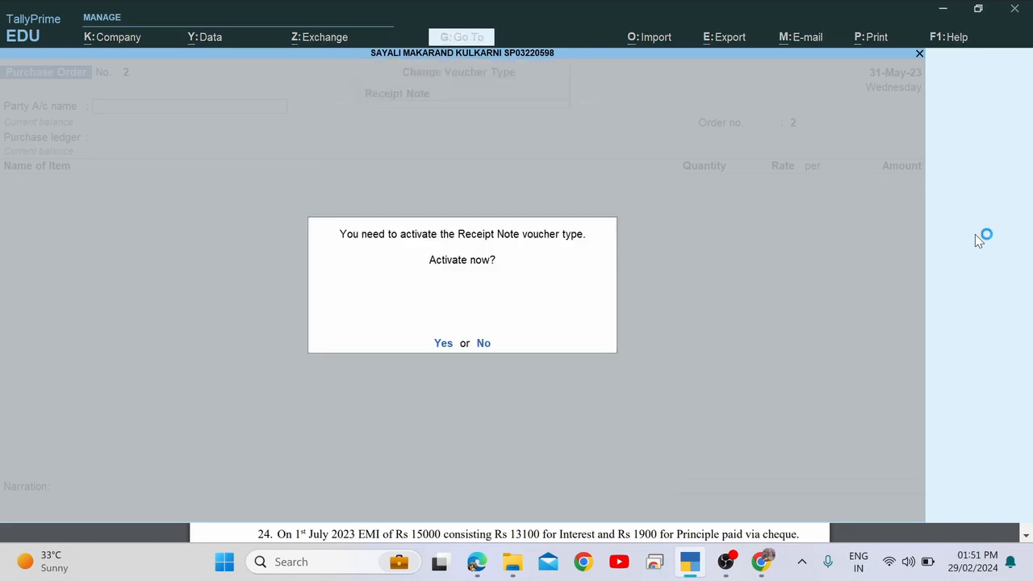
key(Return)
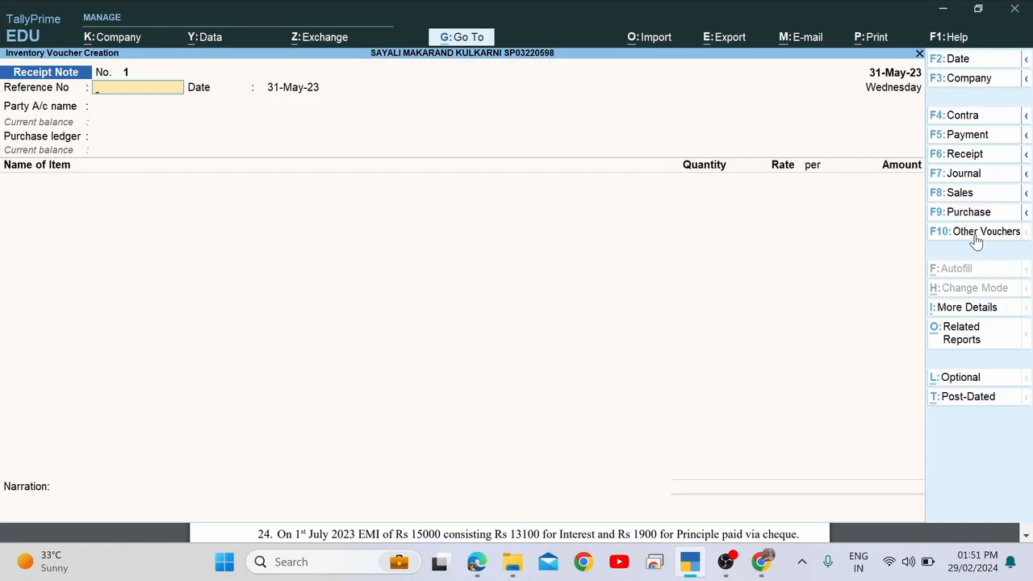
Paste challan number DC/120 as the reference and accept the date 31-May-23.
key(alt+Tab)
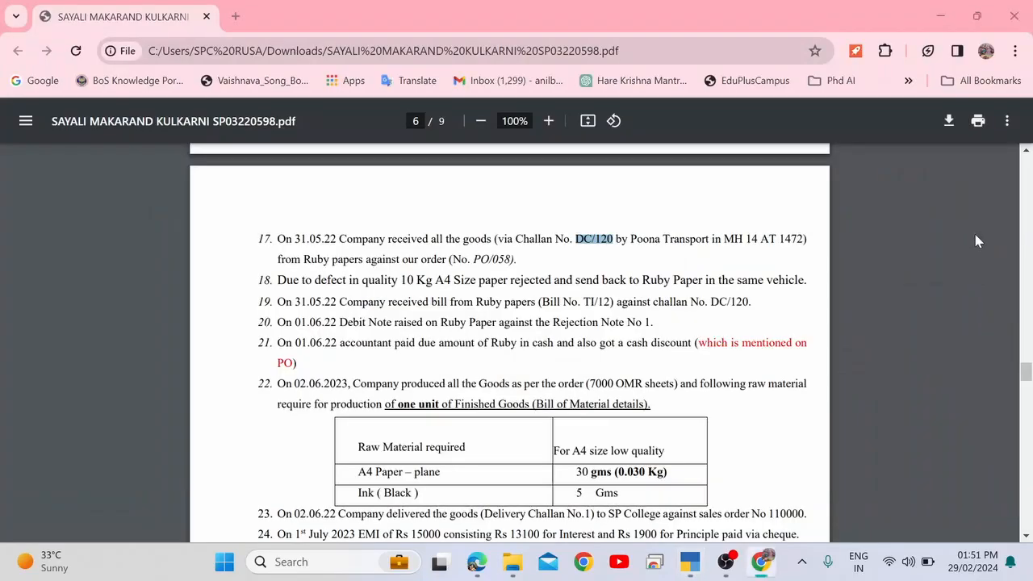
key(alt+Tab)
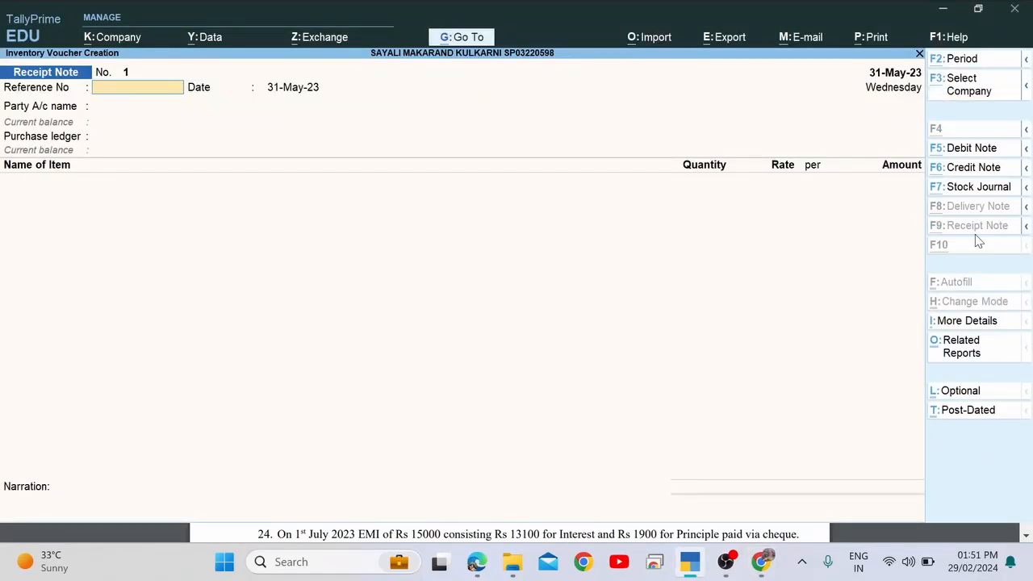
key(alt+Tab)
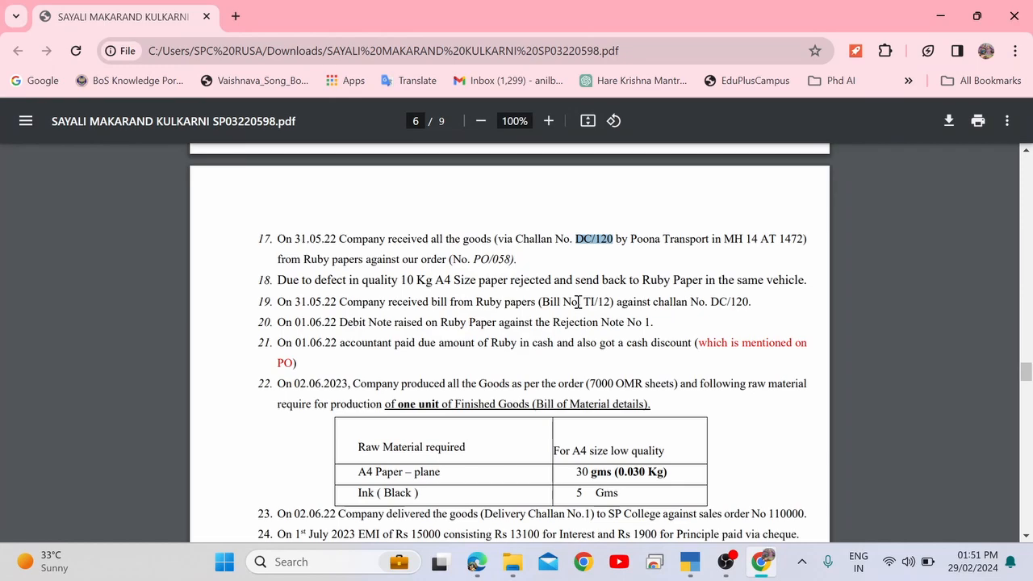
key(alt+Tab)
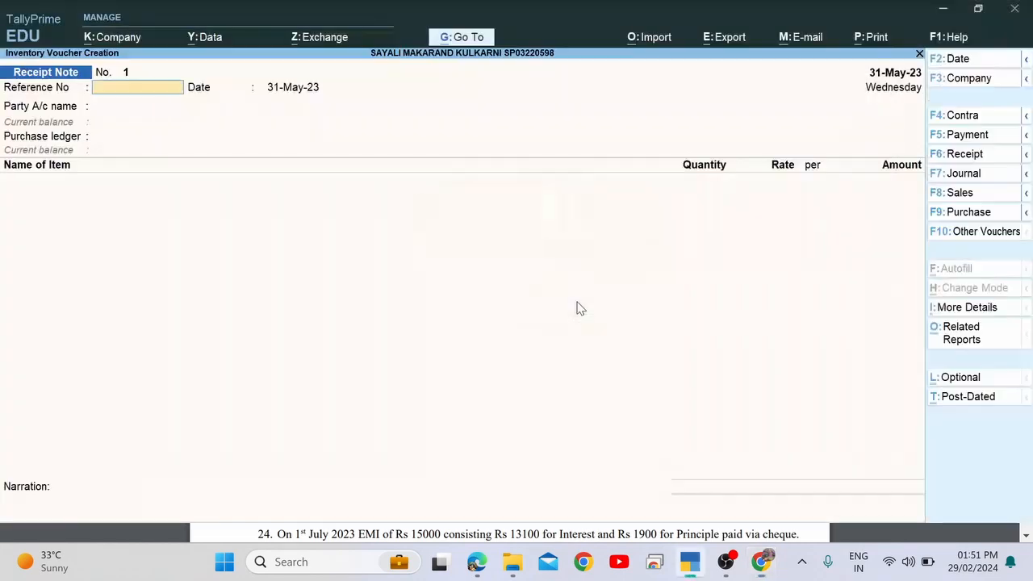
key(ctrl+alt+v)
key(Return)
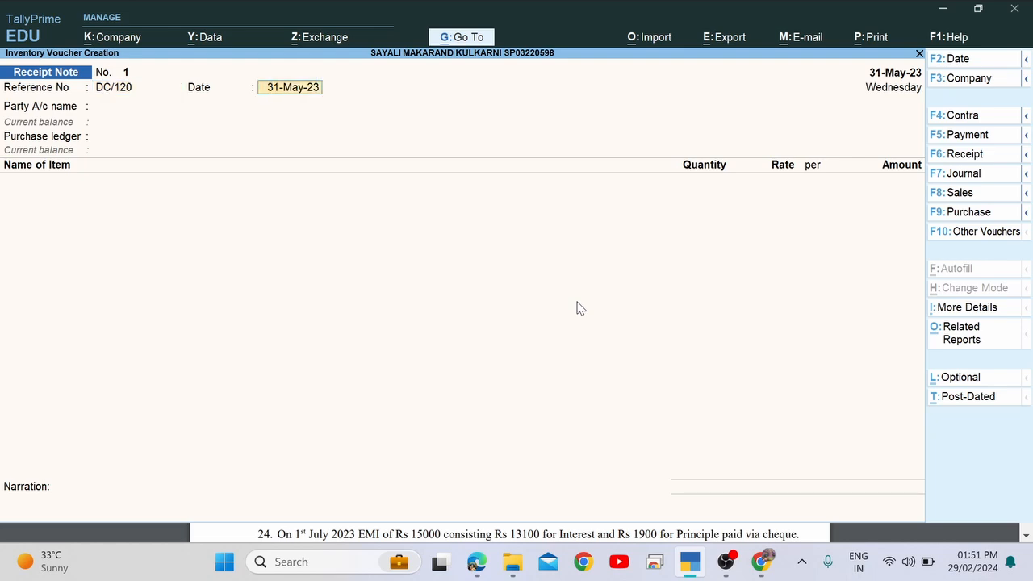
key(BackSpace)
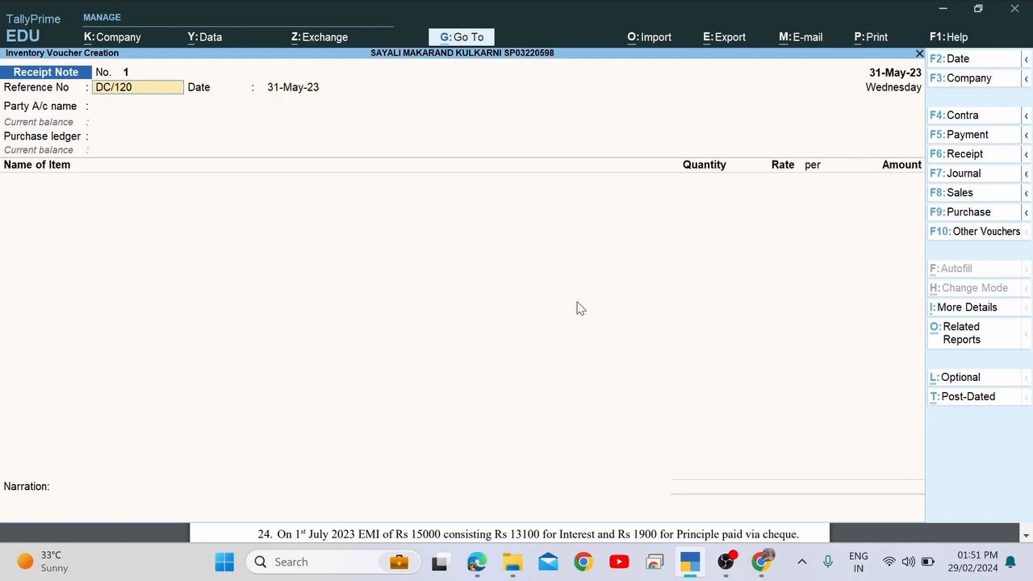
key(Return)
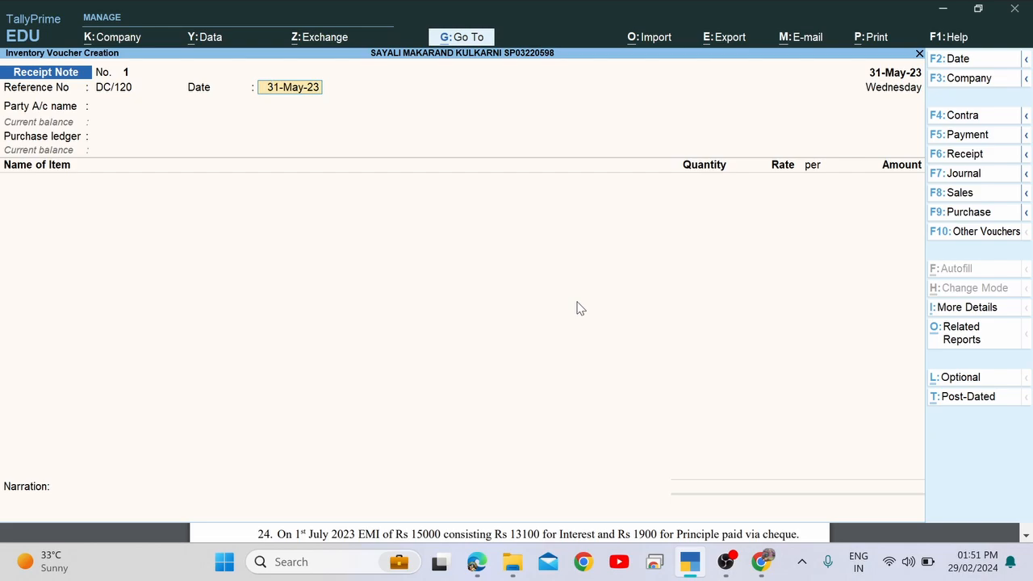
key(Return)
Choose Ruby Paper Ltd as the party and link the receipt to order PO/058.
key(Down)
key(Down)
key(Down)
key(Down)
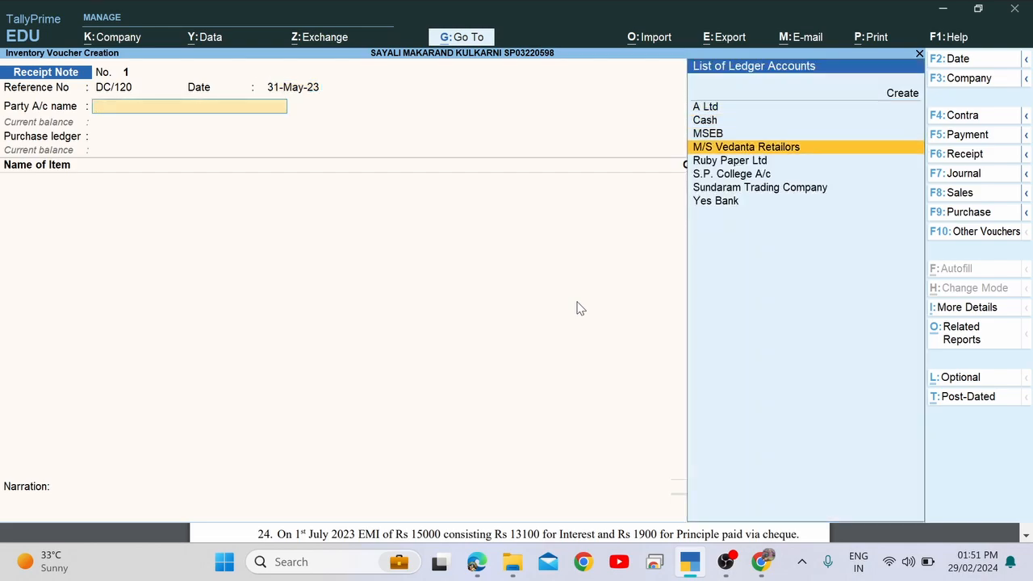
key(Return)
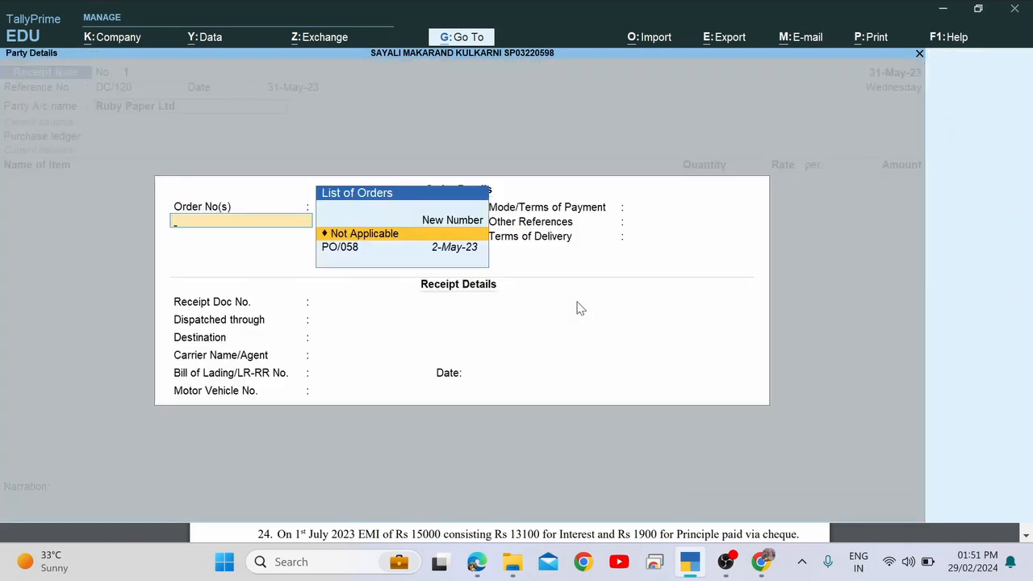
key(alt+Tab)
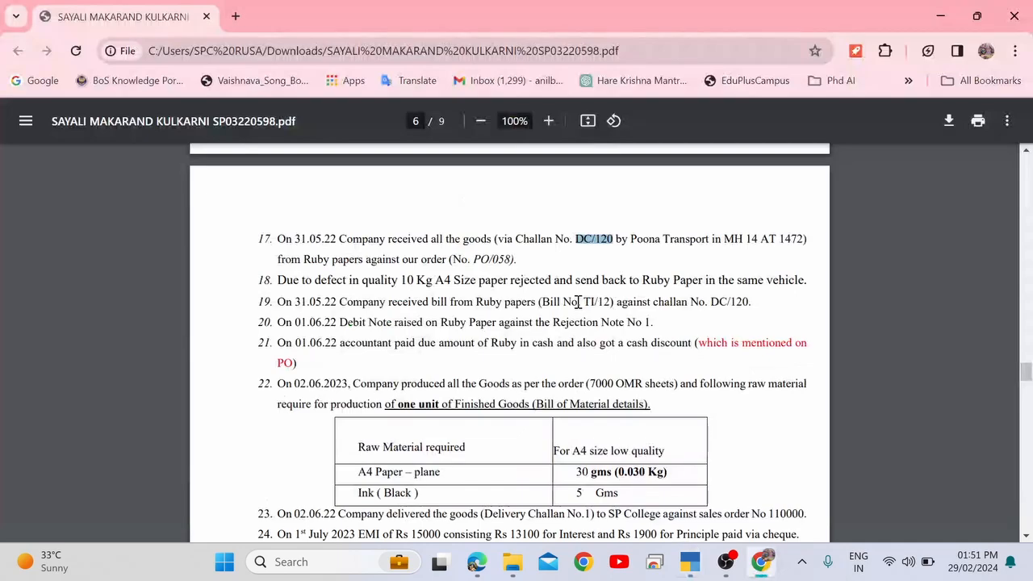
drag(366, 260, 506, 262)
key(alt+Tab)
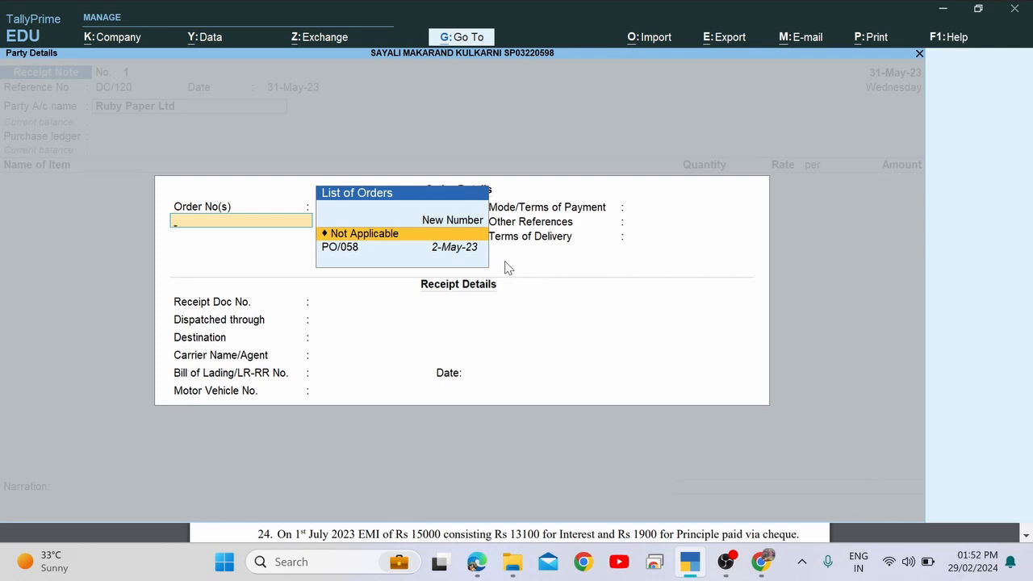
key(Down)
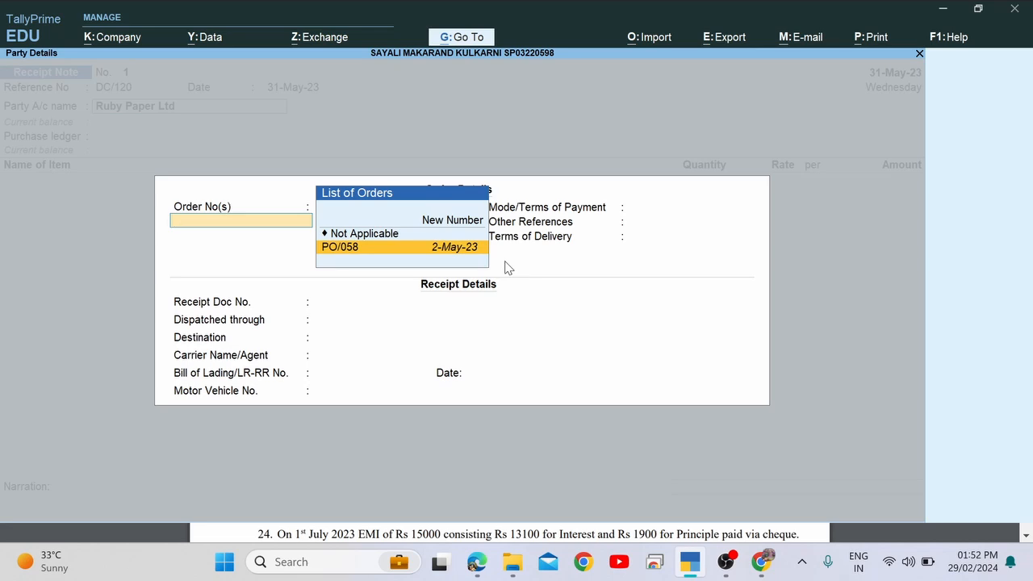
key(Return)
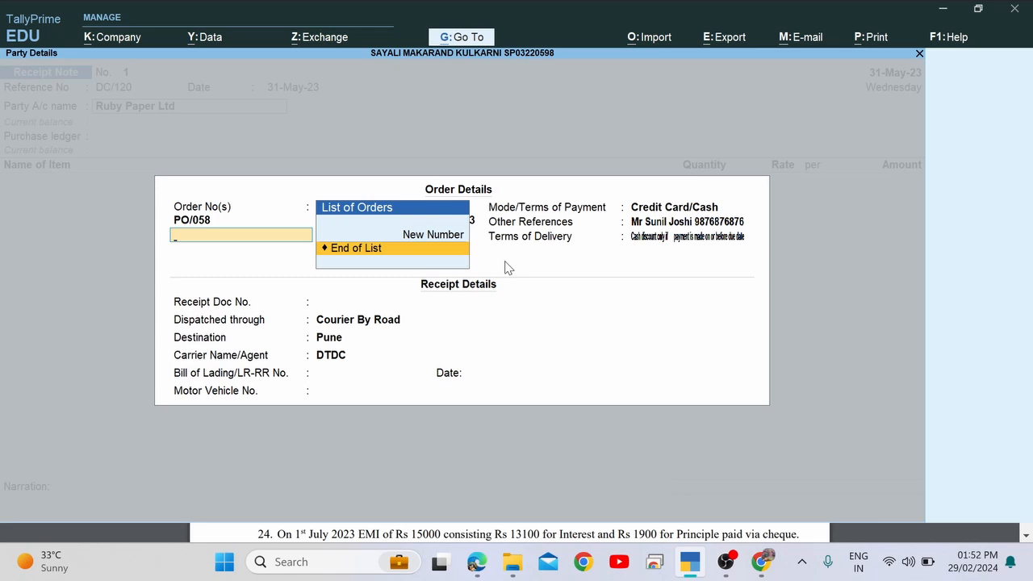
key(Return)
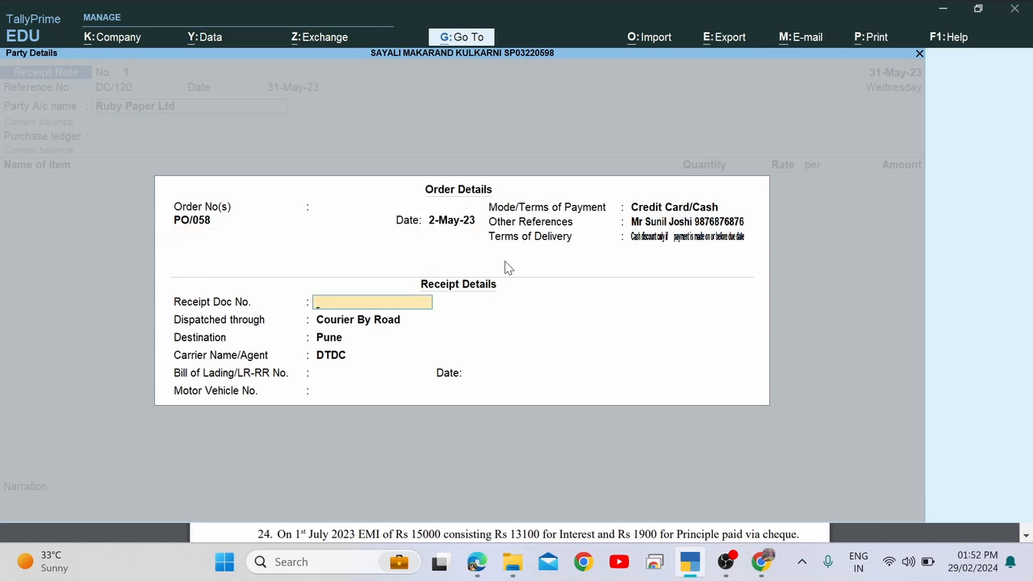
key(Return)
key(Return)
key(Return)
key(Return)
key(Up)
key(Up)
key(Up)
key(Up)
text(DC/120)
key(Return)
key(Return)
key(Return)
key(Return)
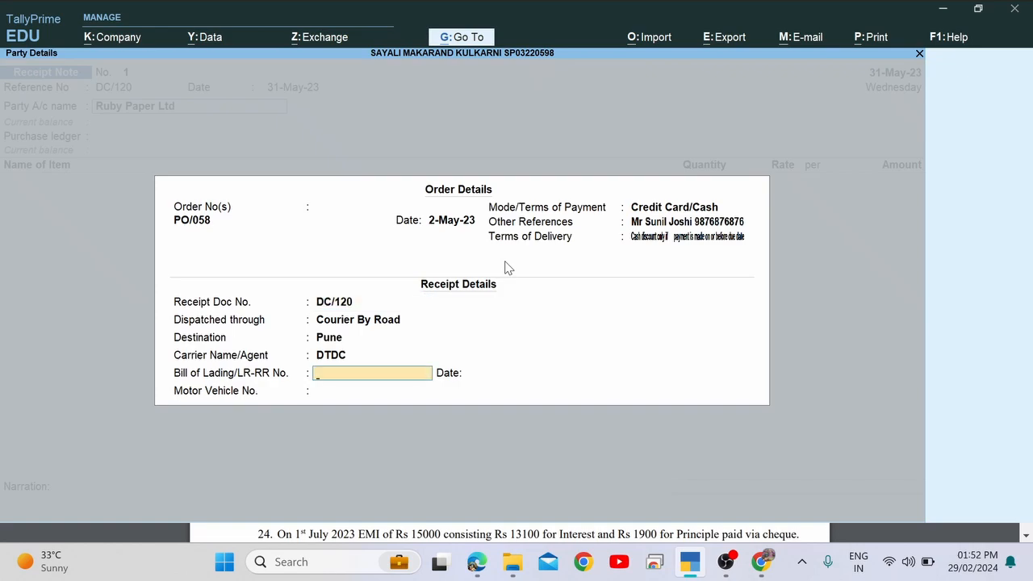
key(alt+Tab)
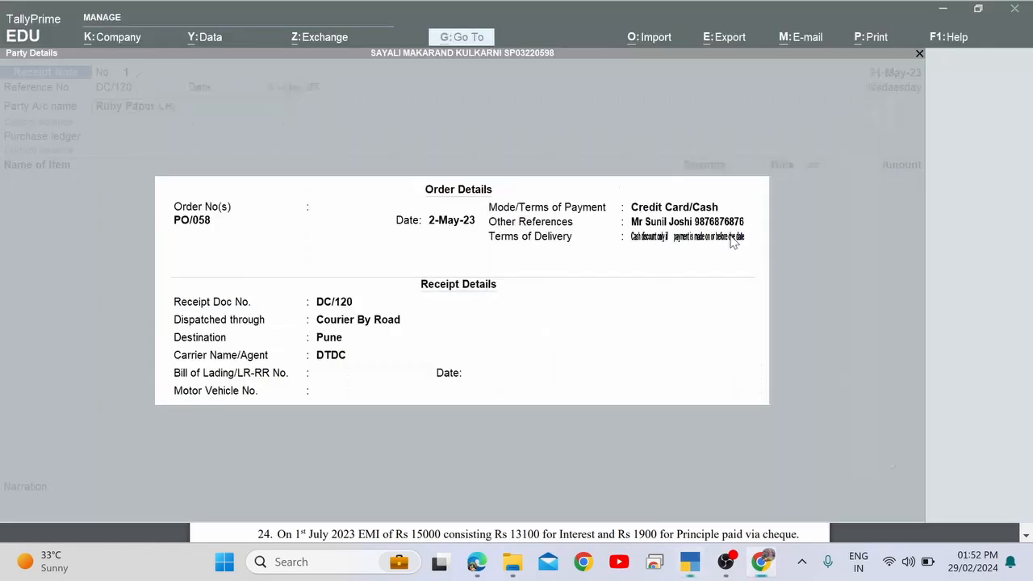
key(alt+Tab)
key(Return)
key(Return)
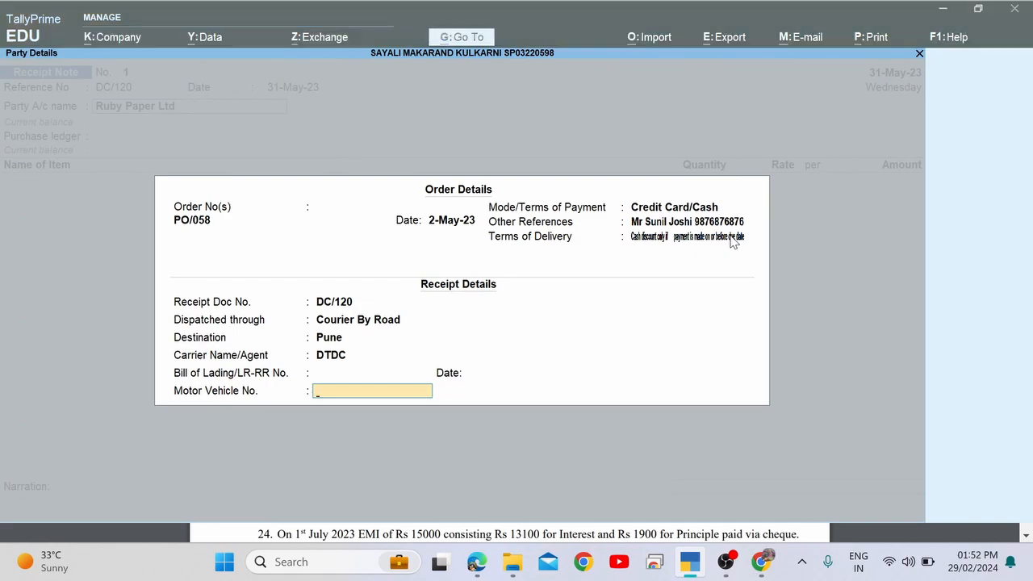
key(alt+Tab)
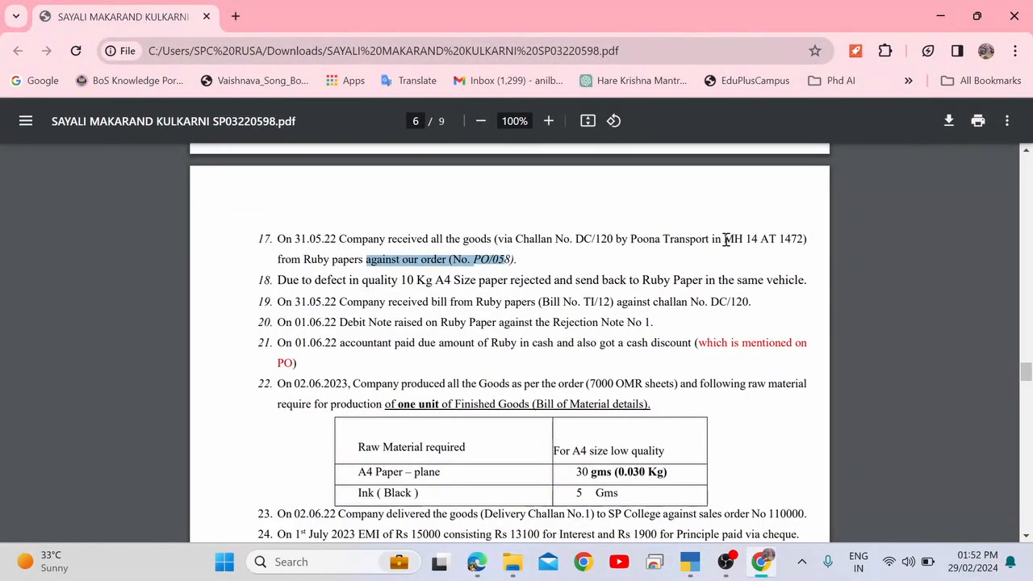
drag(723, 240, 807, 248)
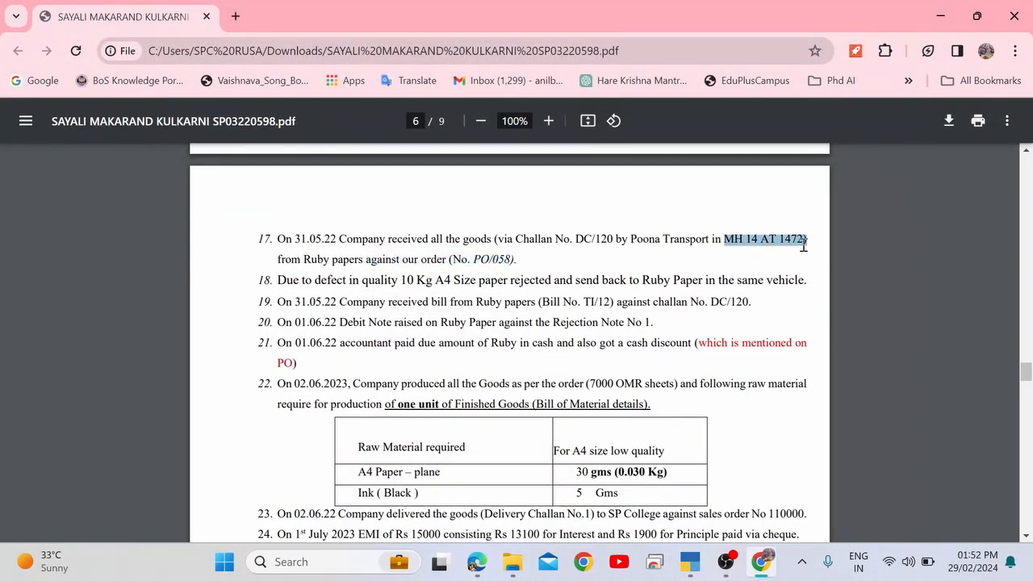
key(alt+Tab)
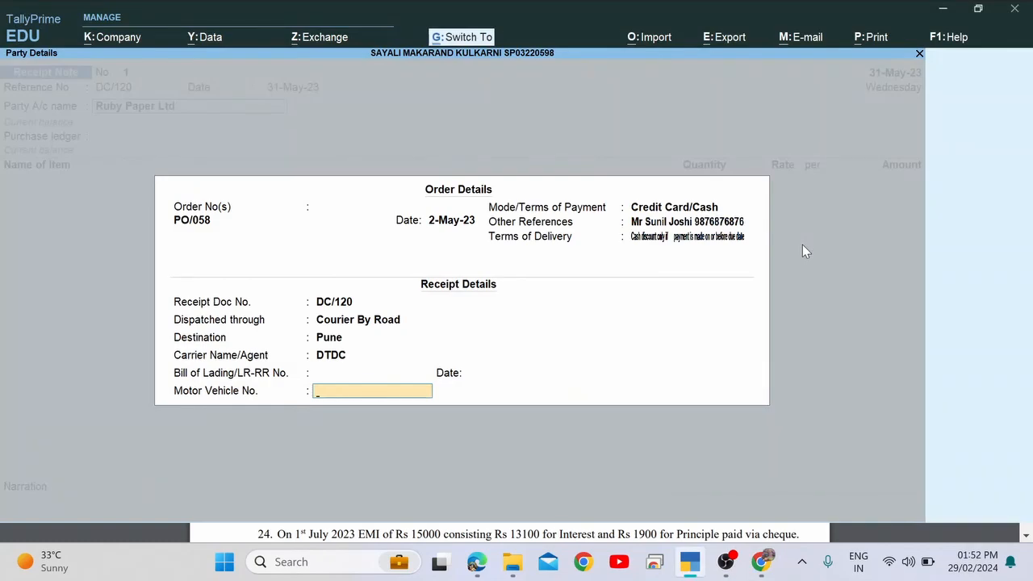
key(ctrl+alt+v)
key(BackSpace)
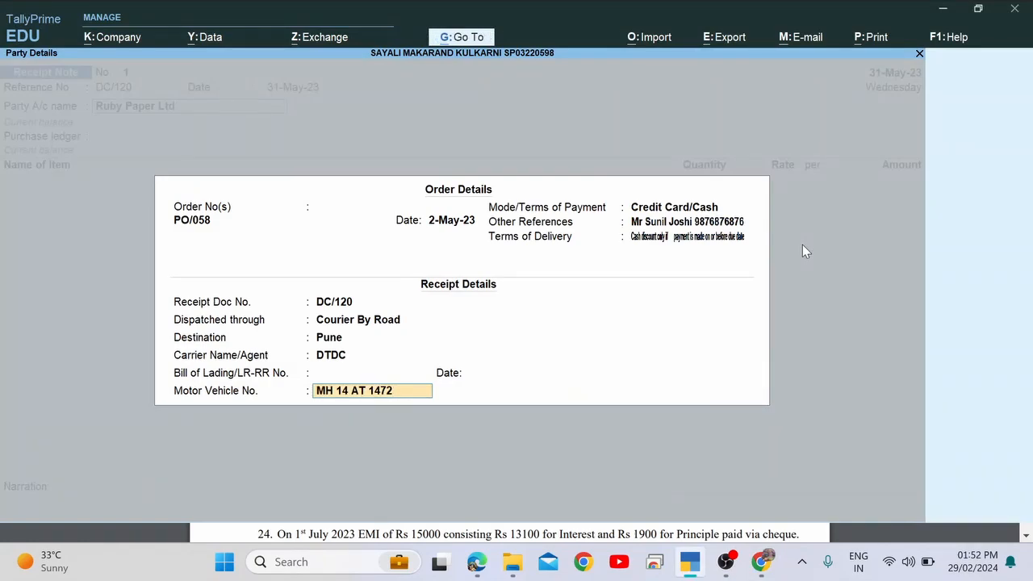
Accept the order and party details, then confirm Purchase A/c as the purchase ledger.
key(Return)
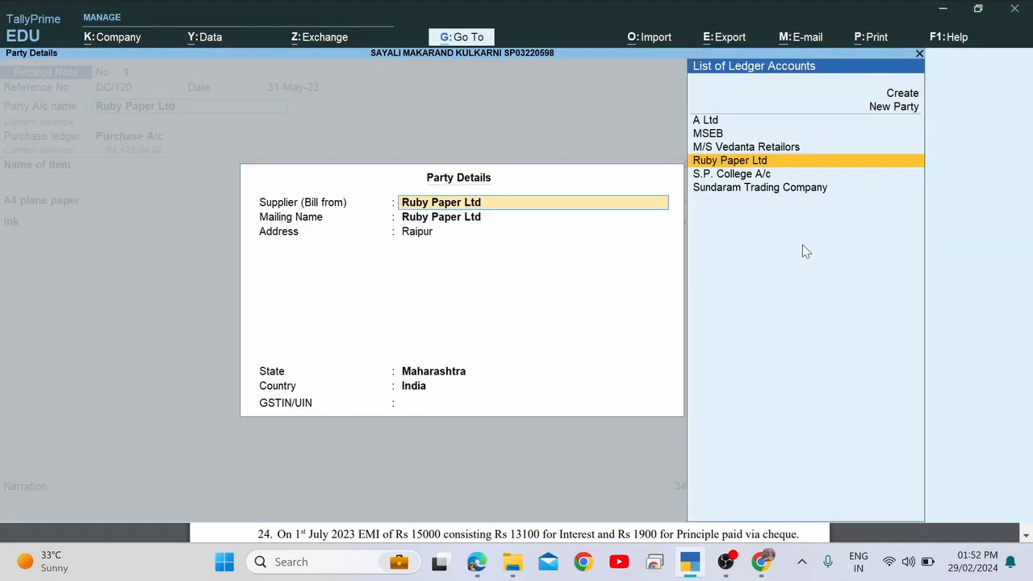
key(Return)
key(Return)
key(Return)
key(Return)
key(Return)
key(Return)
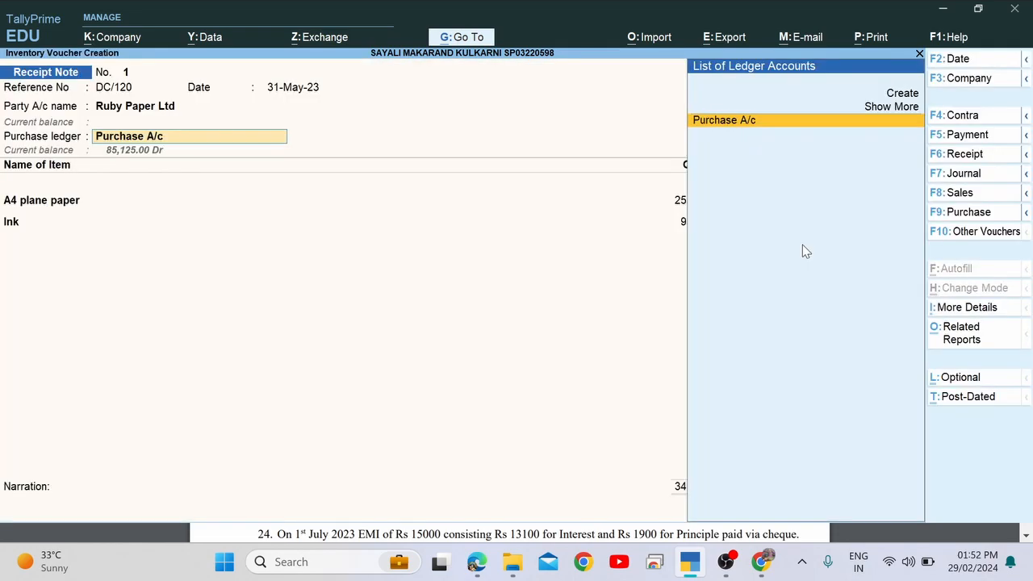
key(Return)
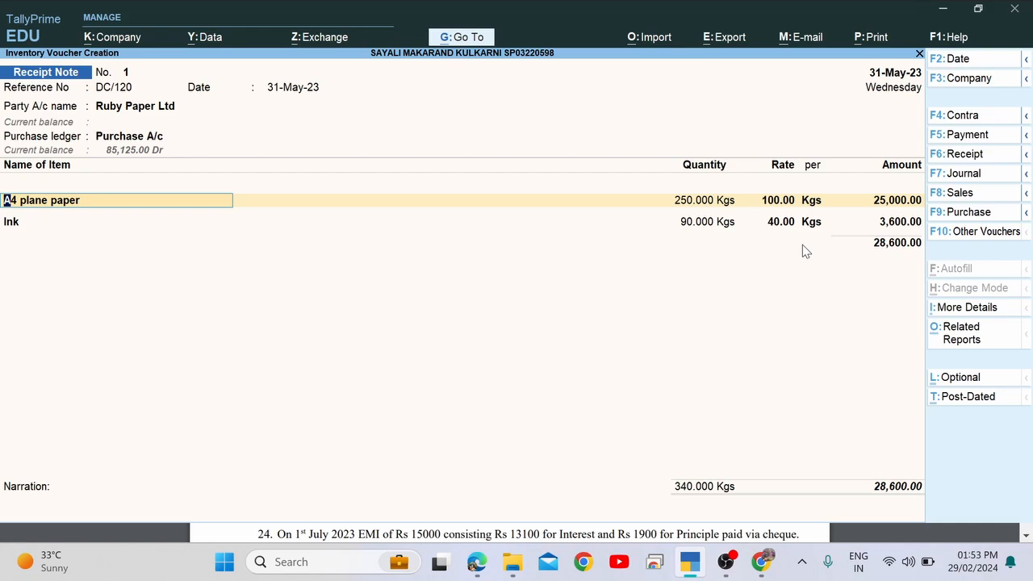
Allocate A4 plane paper (25,000.00) and Ink (3,600.00) to tracking no. DC/120 against PO/058.
key(Return)
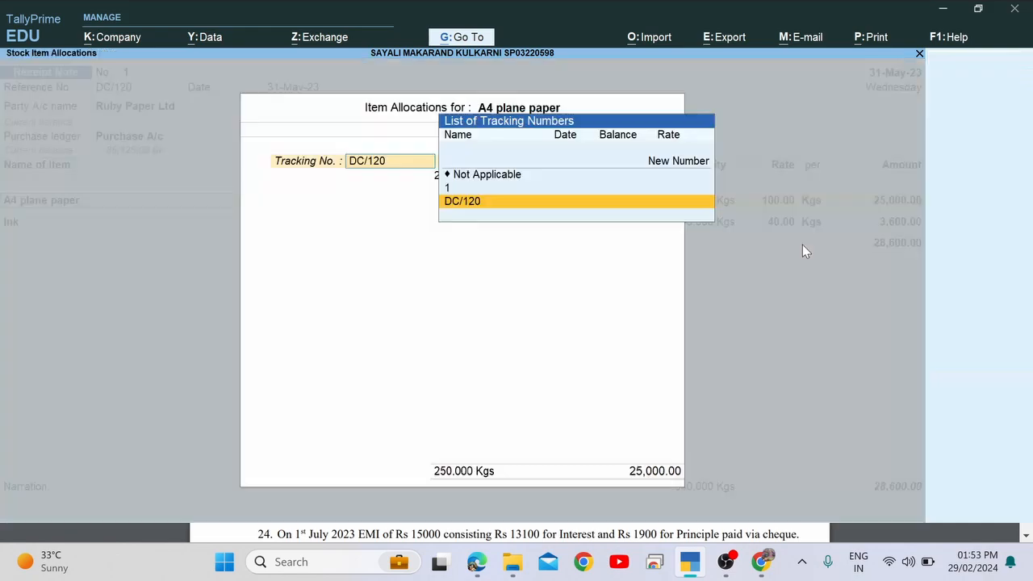
key(Return)
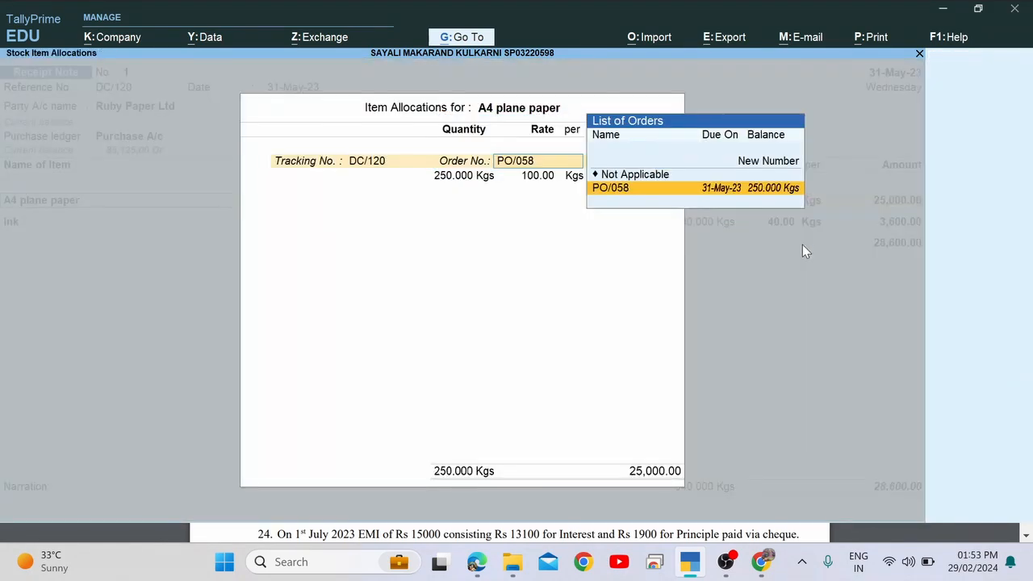
key(Return)
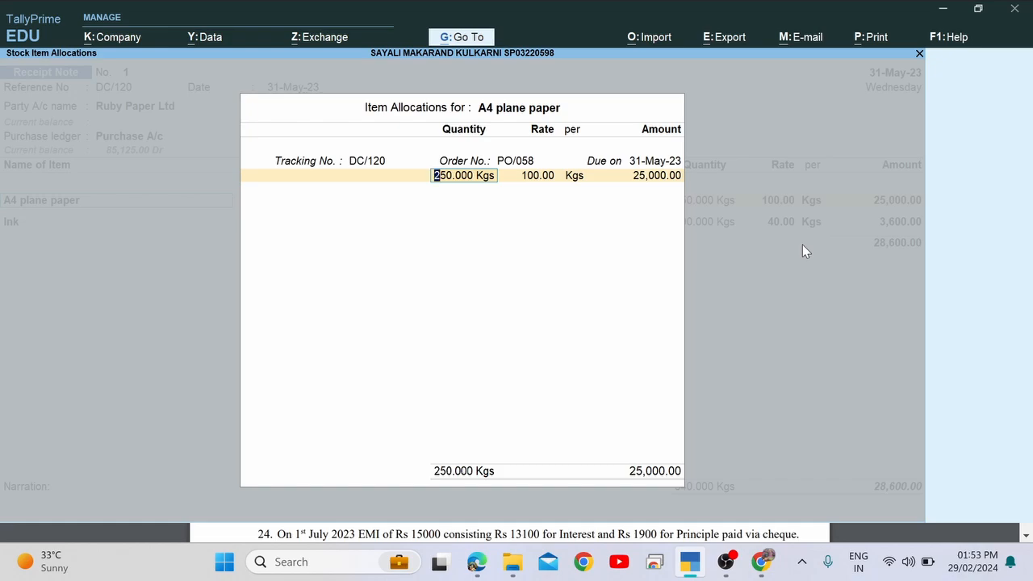
key(BackSpace)
key(BackSpace)
key(BackSpace)
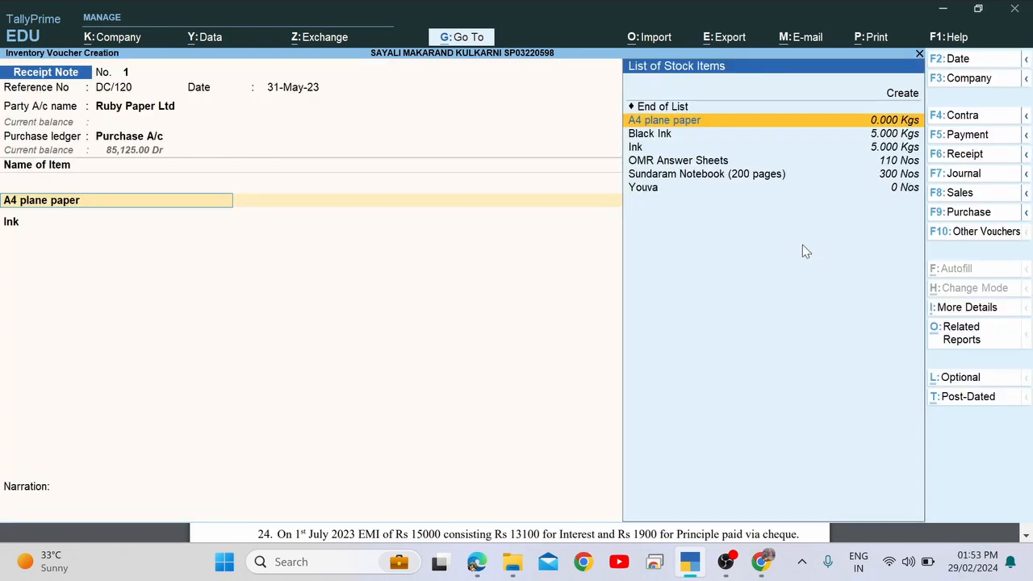
key(BackSpace)
key(Return)
key(Return)
key(Return)
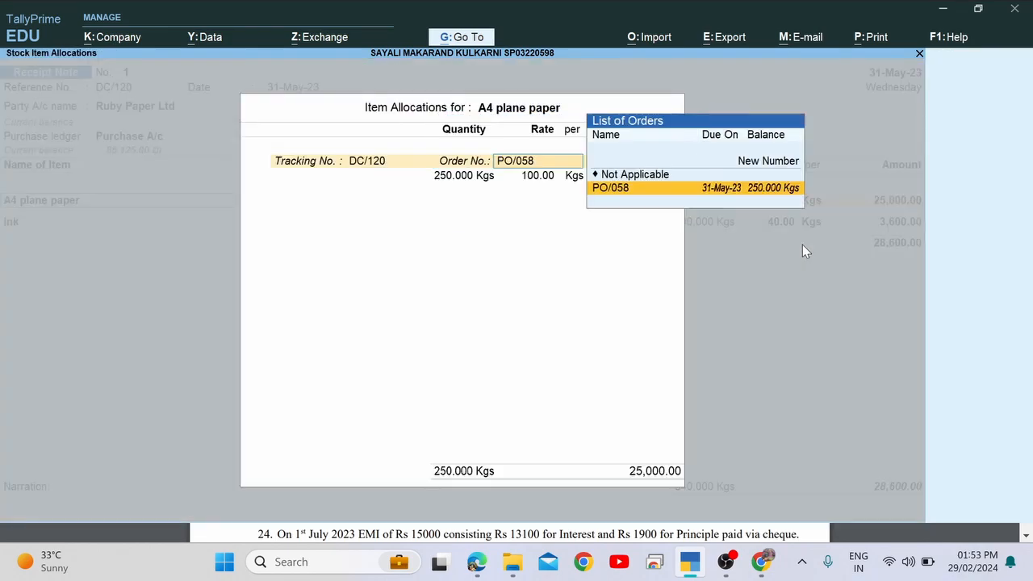
key(Return)
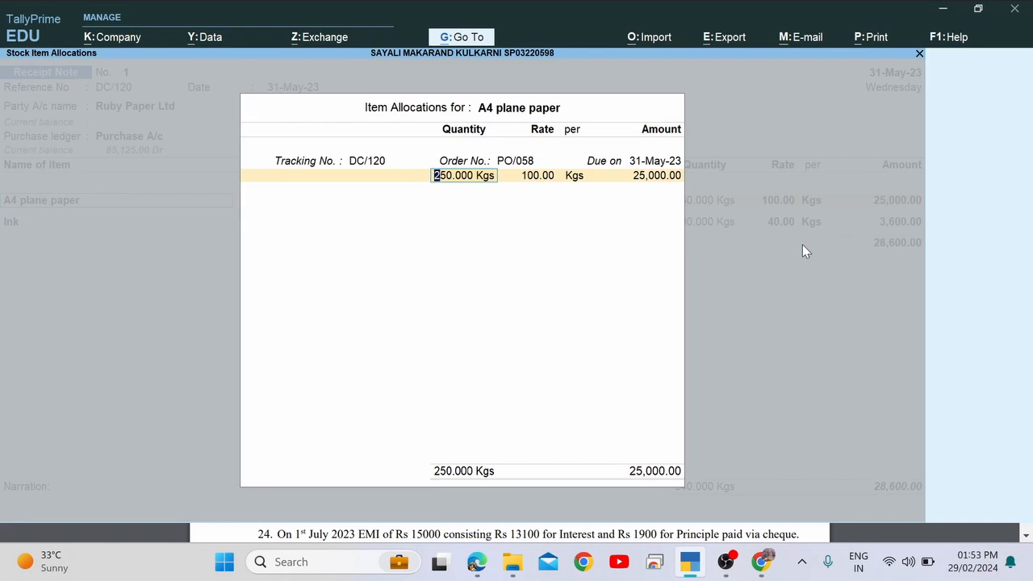
key(Return)
key(Return)
key(Return)
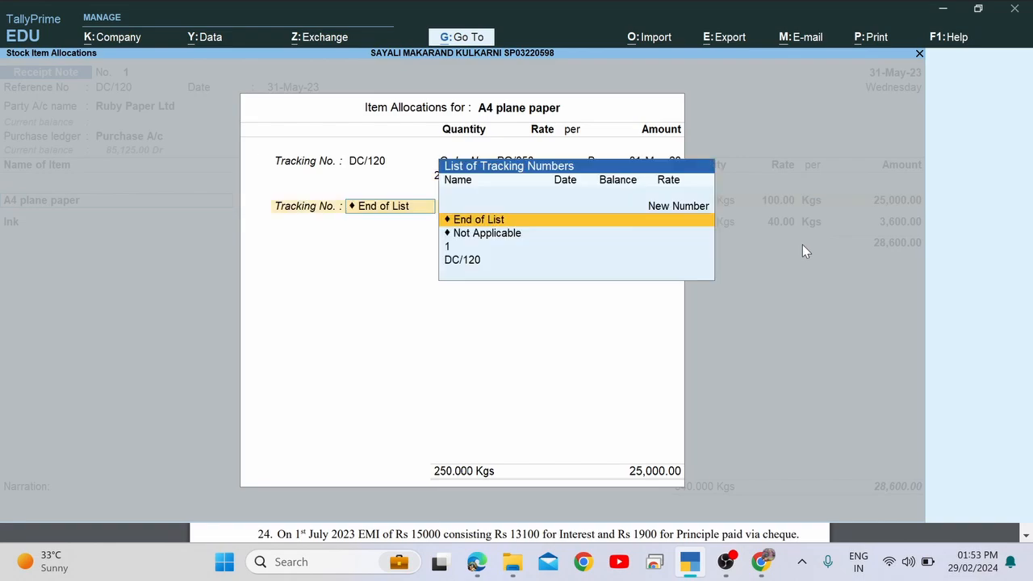
key(Return)
key(Return)
key(Return)
key(Return)
key(Return)
key(Return)
key(Return)
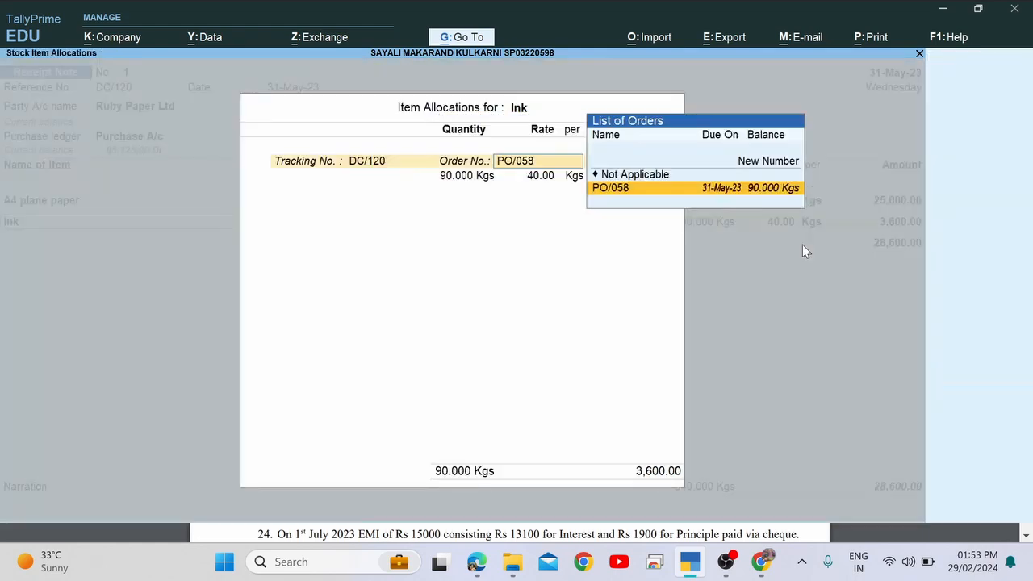
key(Return)
key(Return)
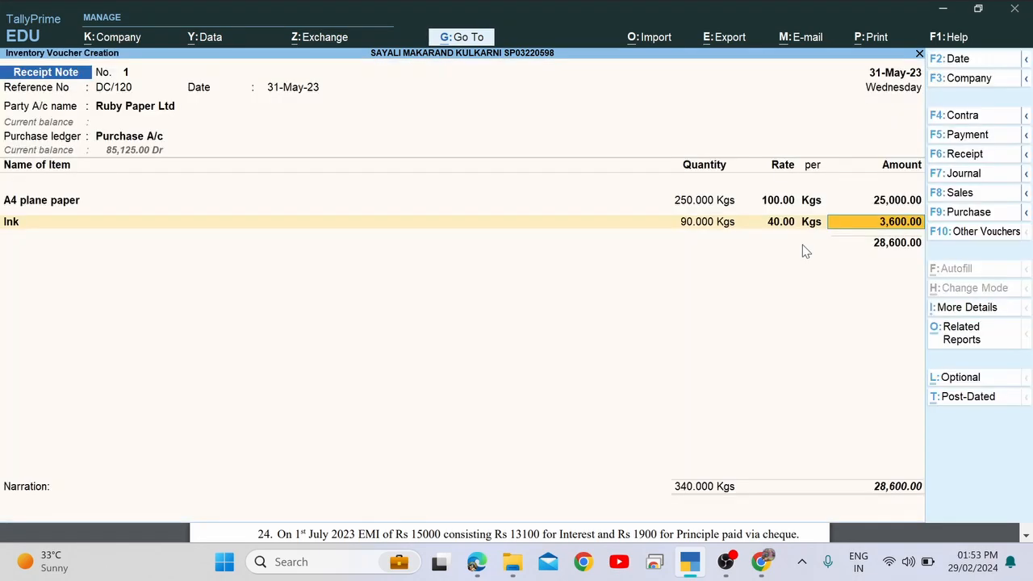
Accept Receipt Note No. 1 totalling 28,600.00 and bring up the assignment PDF.
key(Return)
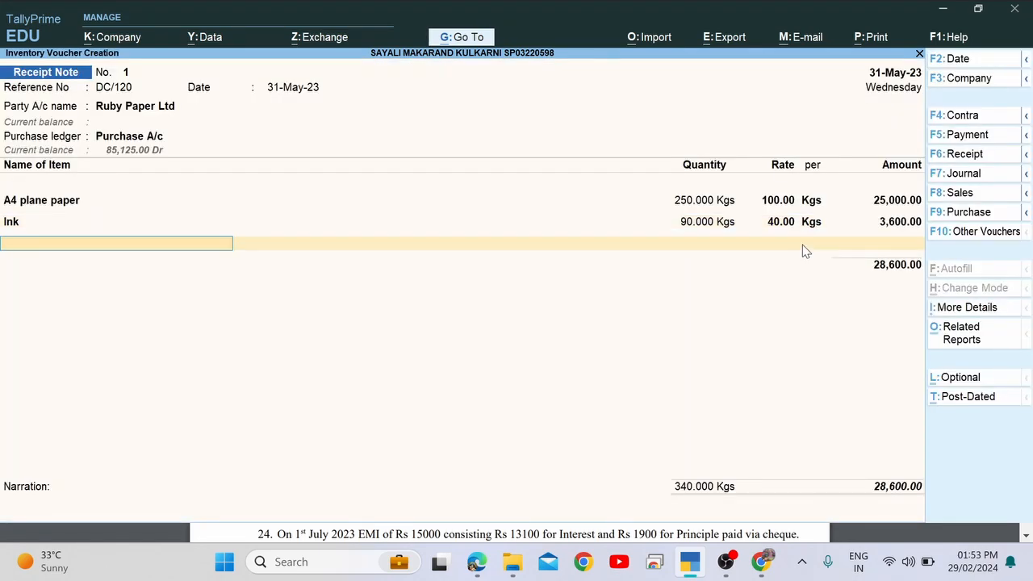
key(Return)
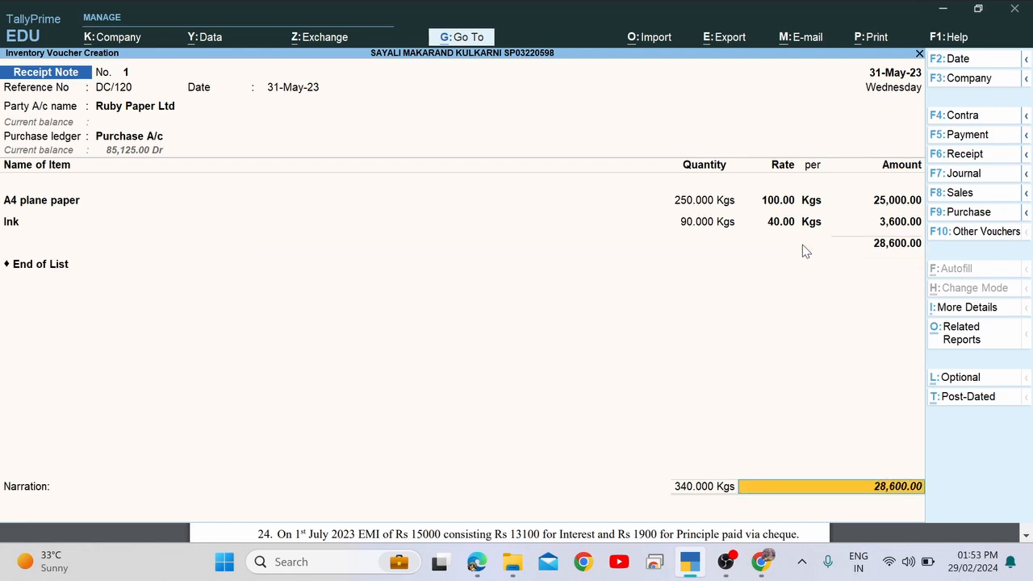
key(Return)
key(Return)
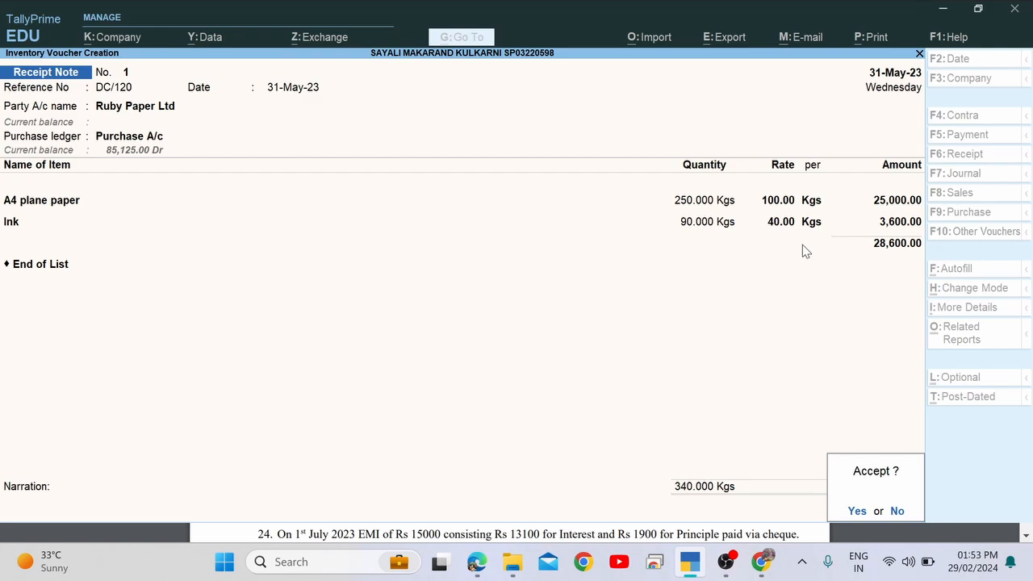
key(Return)
key(alt+Tab)
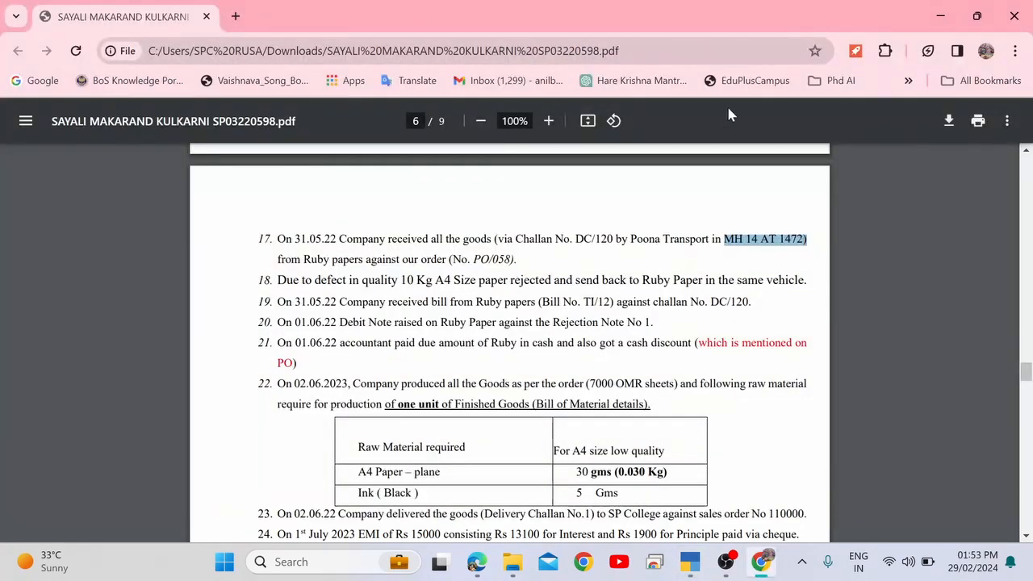
drag(417, 238, 527, 259)
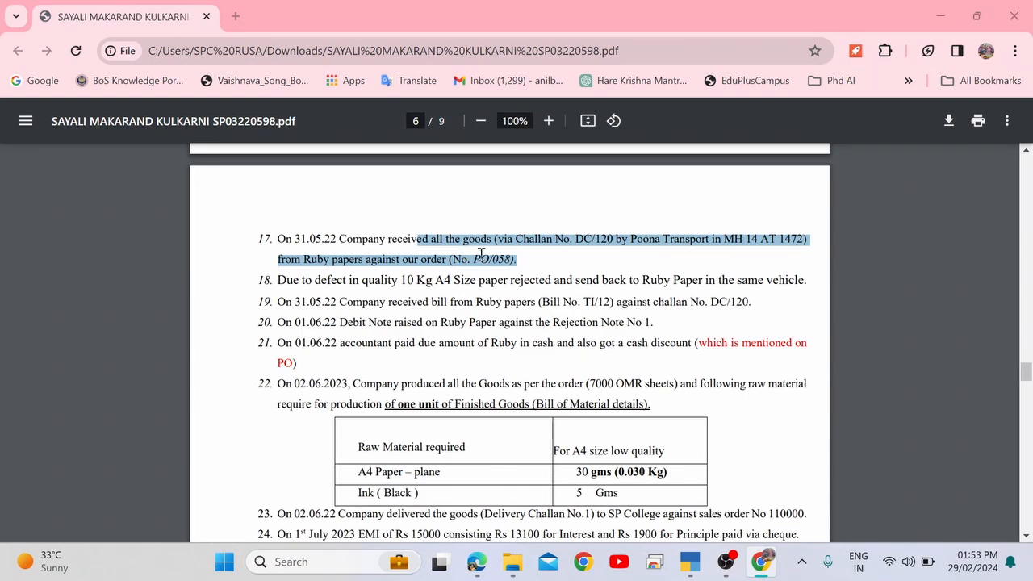
key(alt+Tab)
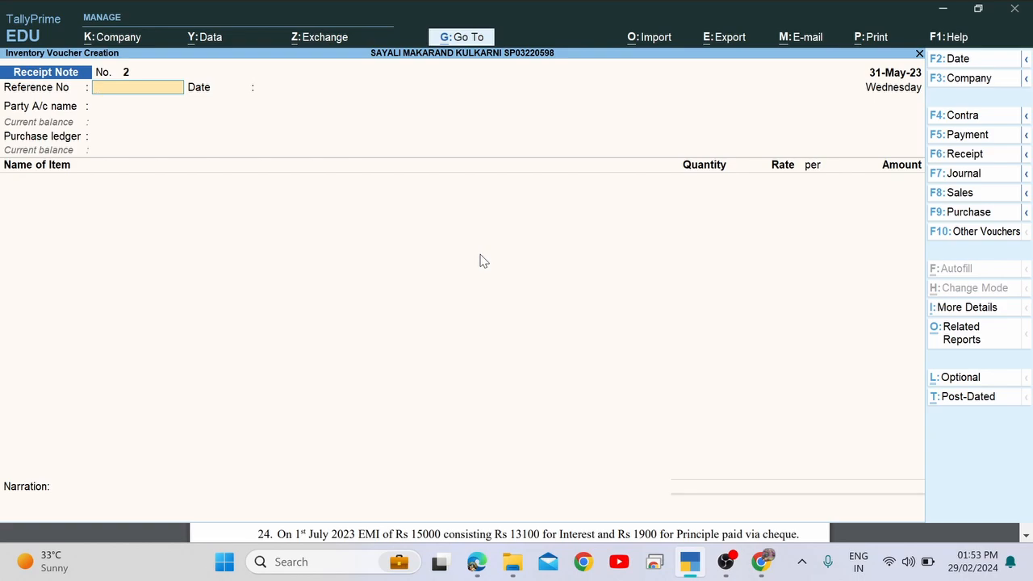
key(alt+Tab)
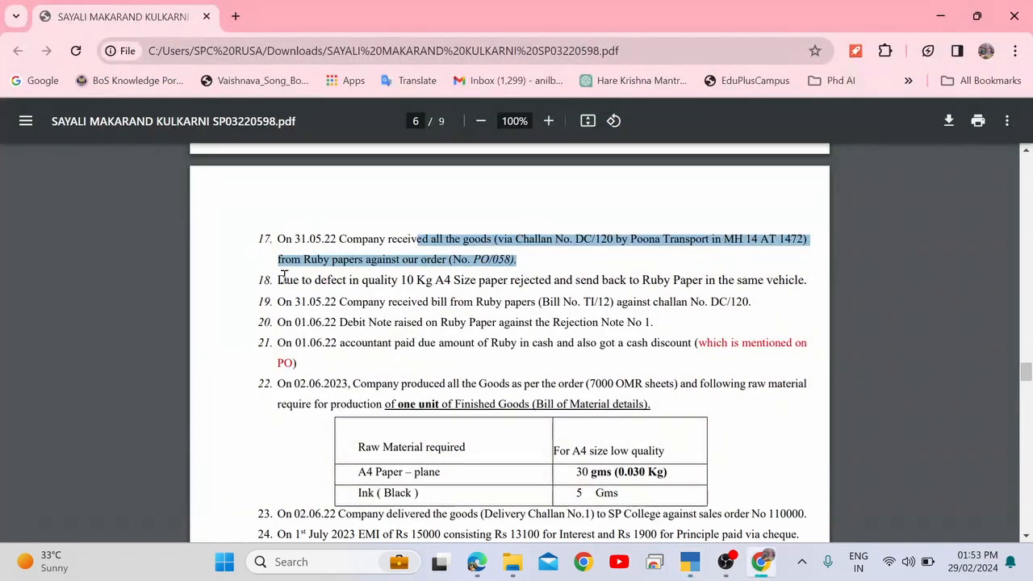
drag(284, 277, 369, 276)
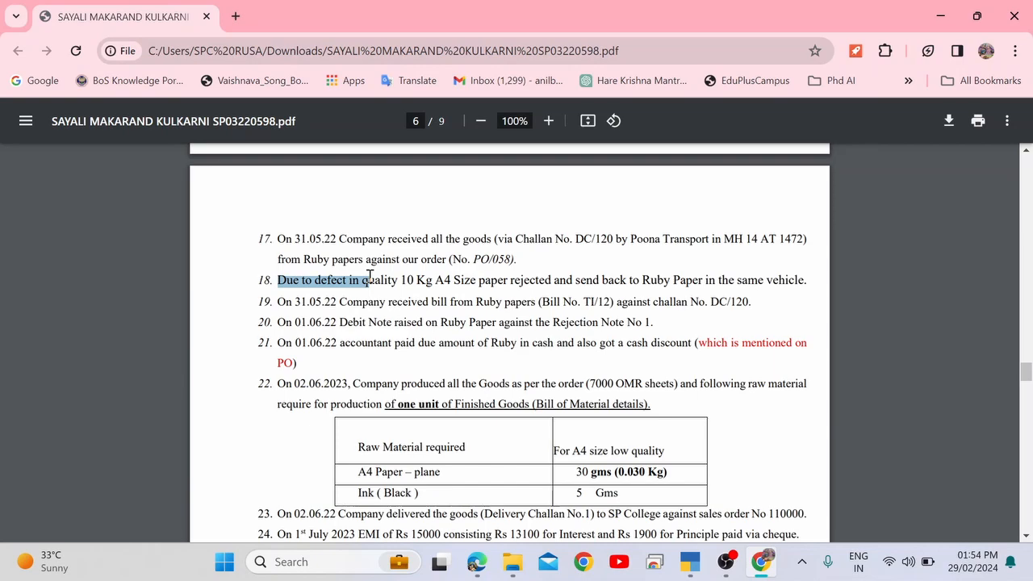
click(309, 284)
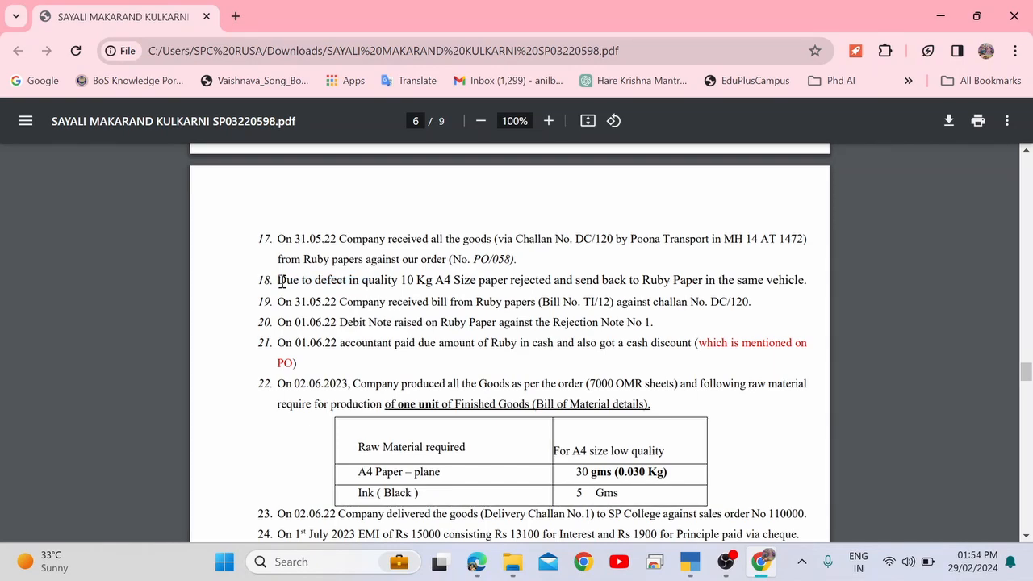
drag(280, 281, 399, 280)
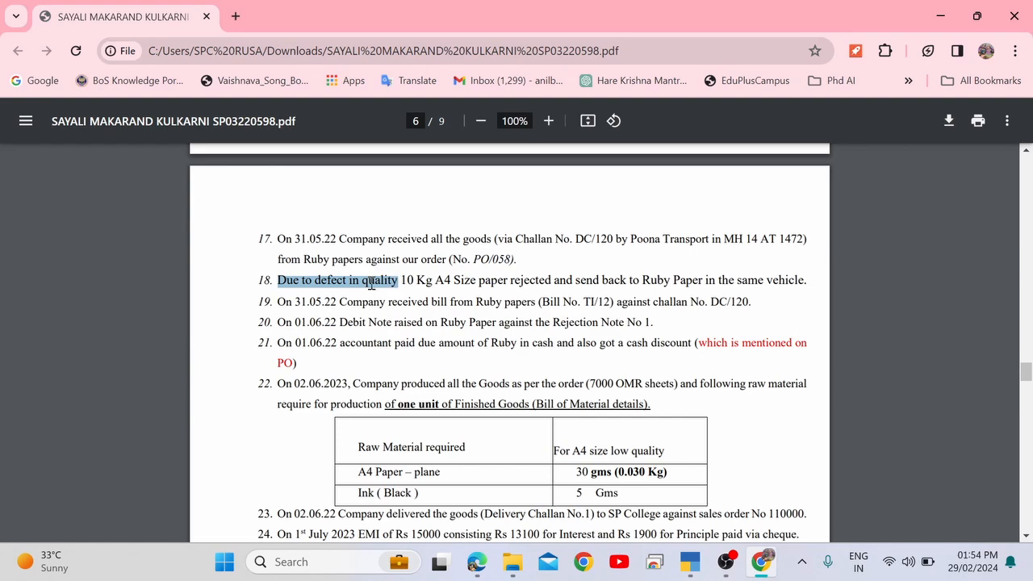
click(391, 282)
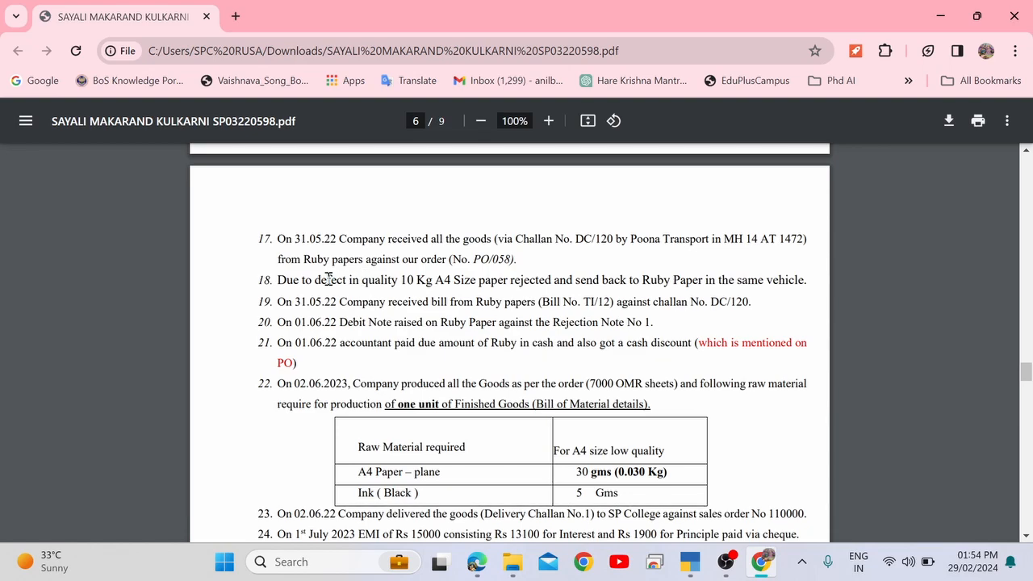
Read item 18: 10 Kg of defective A4 paper sent back to Ruby Paper, then return to Tally.
drag(316, 279, 355, 280)
double_click(369, 279)
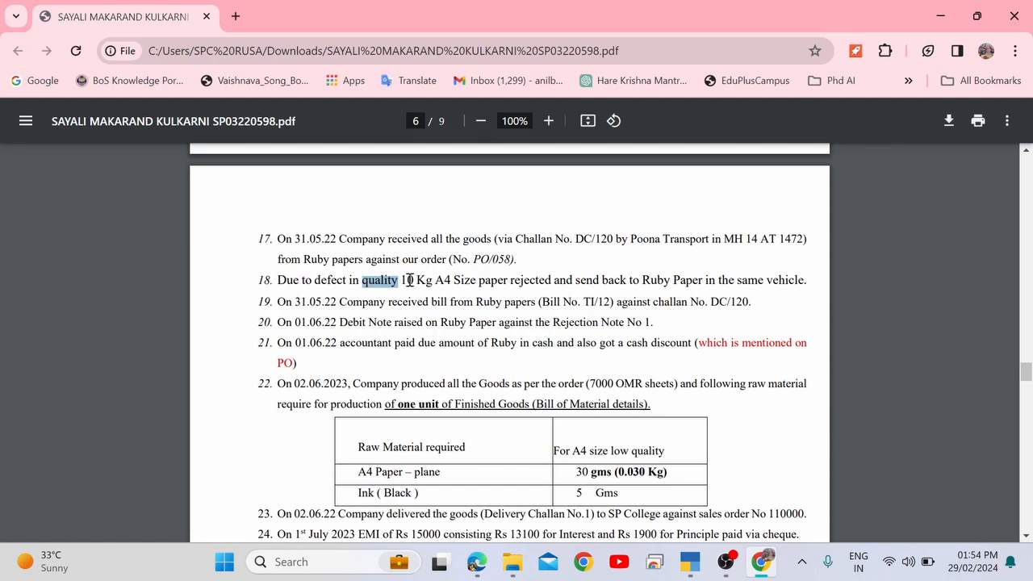
double_click(408, 280)
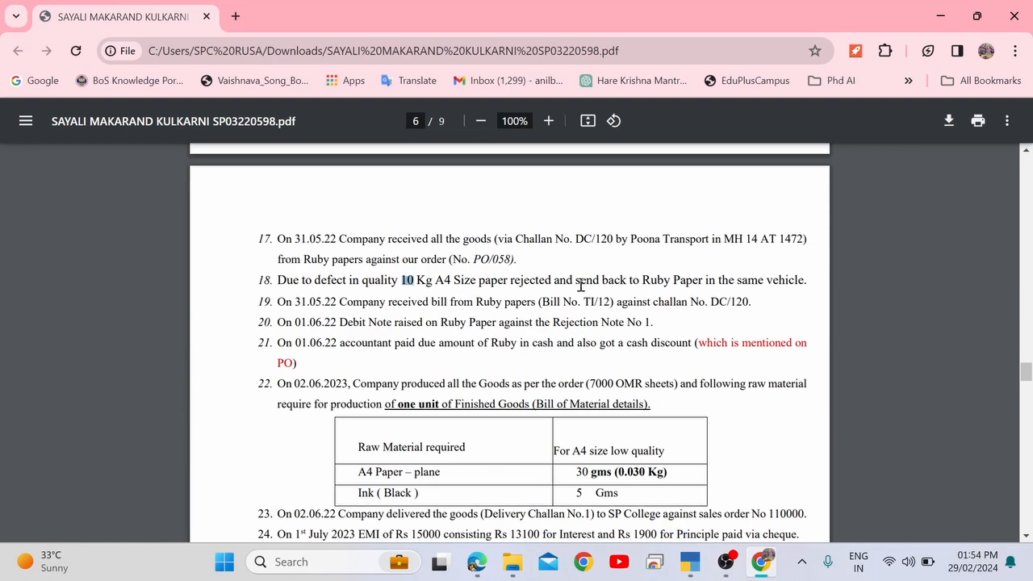
drag(576, 280, 795, 281)
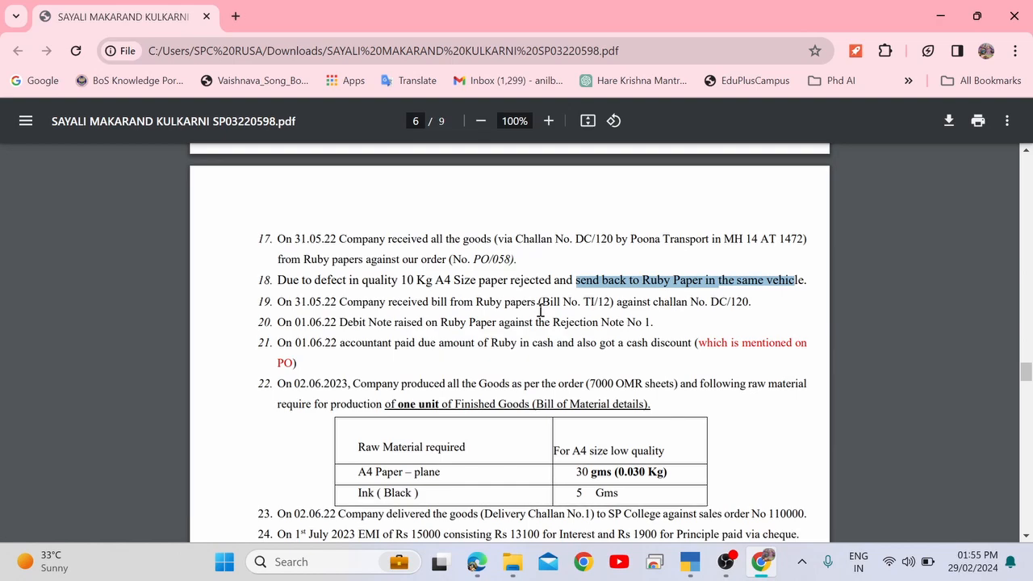
key(alt+Tab)
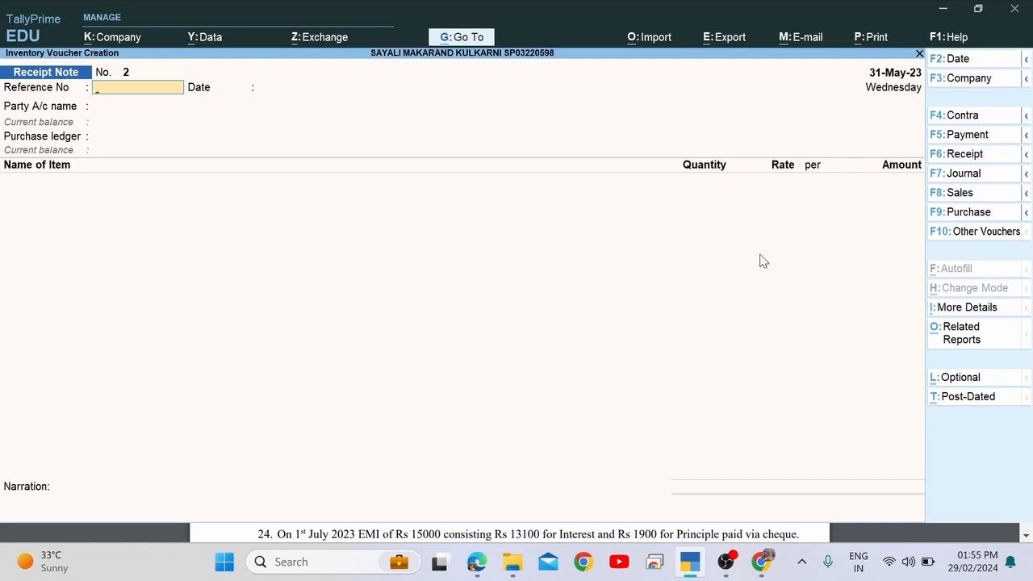
Show inactive voucher types and activate Rejections Out to start voucher No. 1.
click(977, 234)
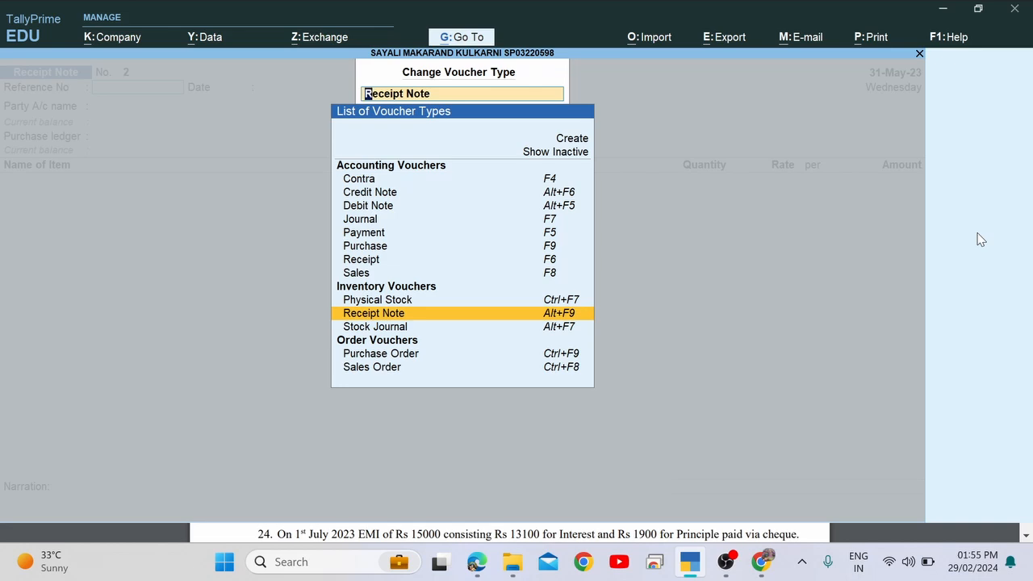
key(Up)
key(Up)
key(Up)
key(Up)
key(Up)
key(Up)
key(Up)
key(Up)
key(Up)
key(Up)
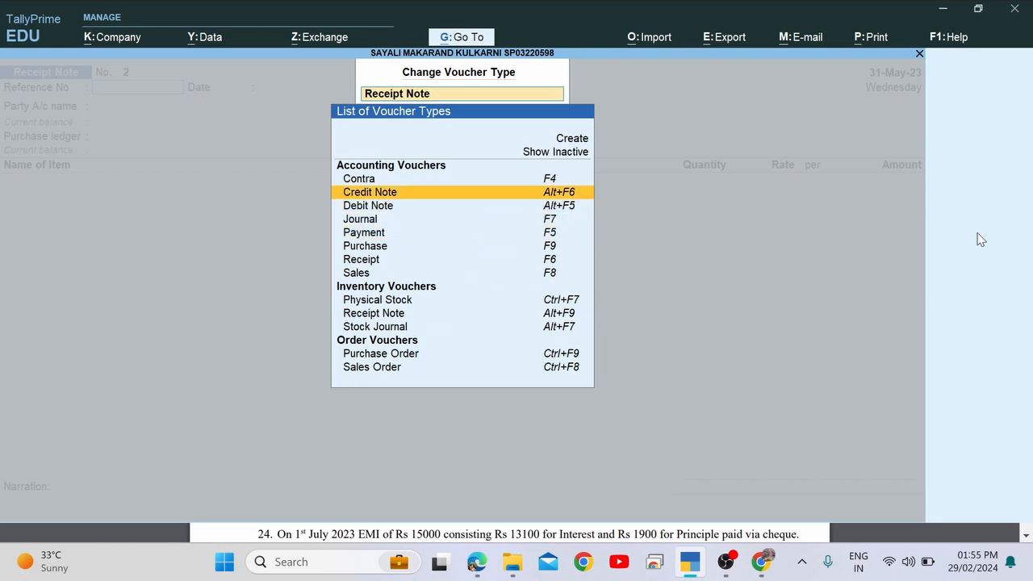
key(Return)
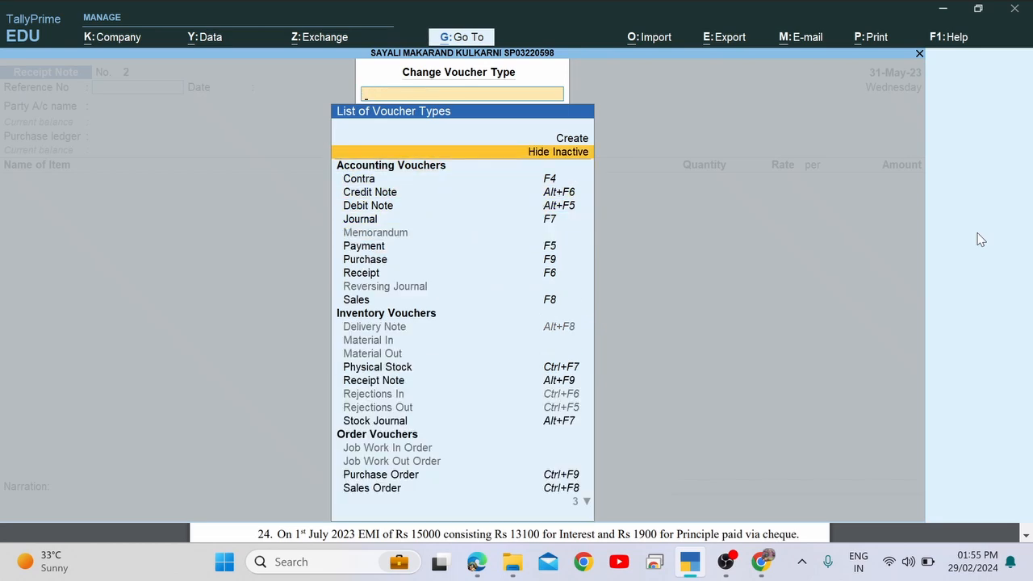
key(Down)
key(Down)
key(Down)
key(Down)
key(Down)
key(Down)
key(Down)
key(Down)
key(Down)
key(Down)
key(Down)
key(Down)
key(Down)
key(Down)
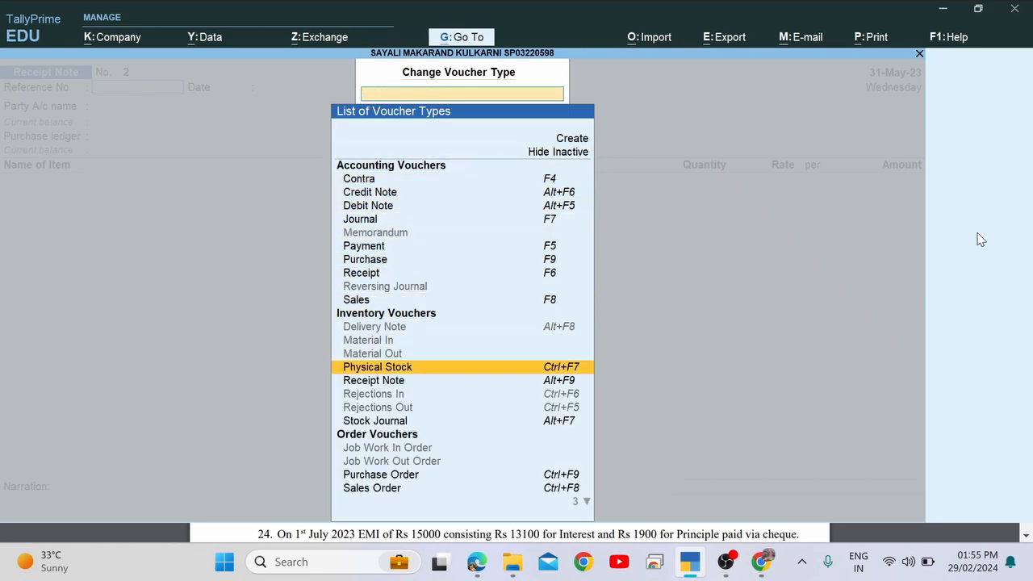
key(Down)
key(Down)
key(Down)
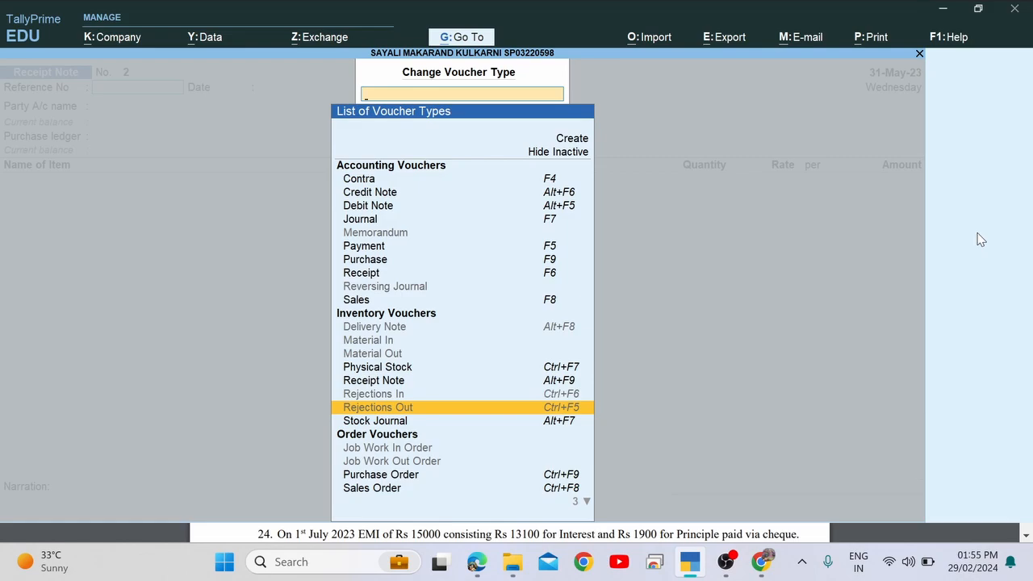
key(Return)
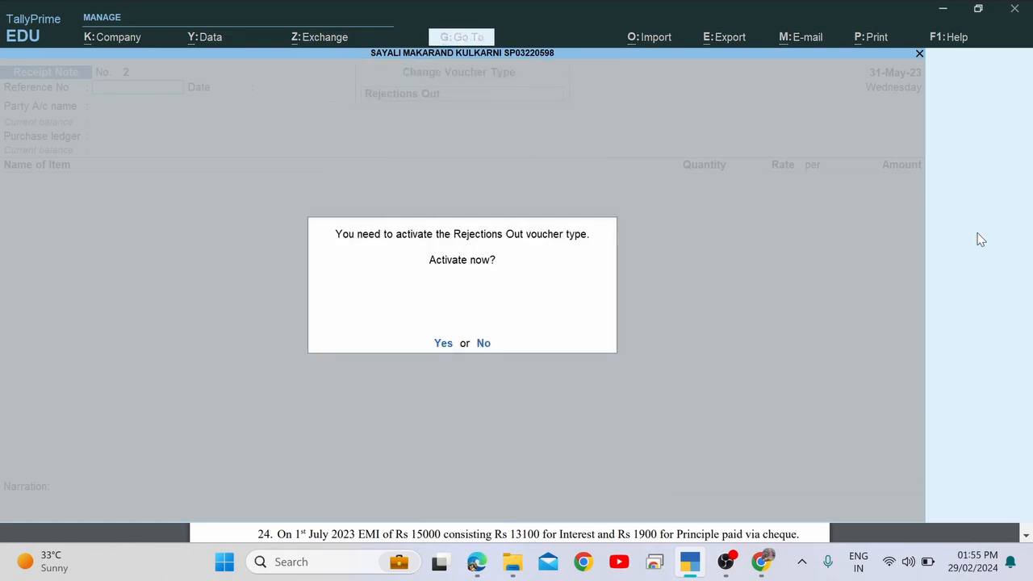
key(y)
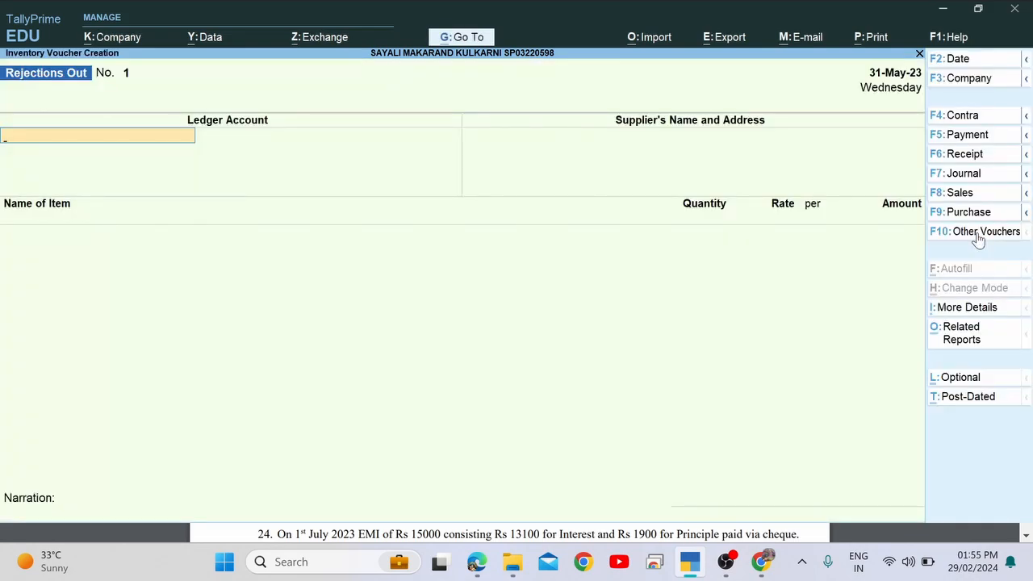
Check item 17's date in the PDF, then pick Ruby Paper Ltd as ledger and supplier.
key(alt+Tab)
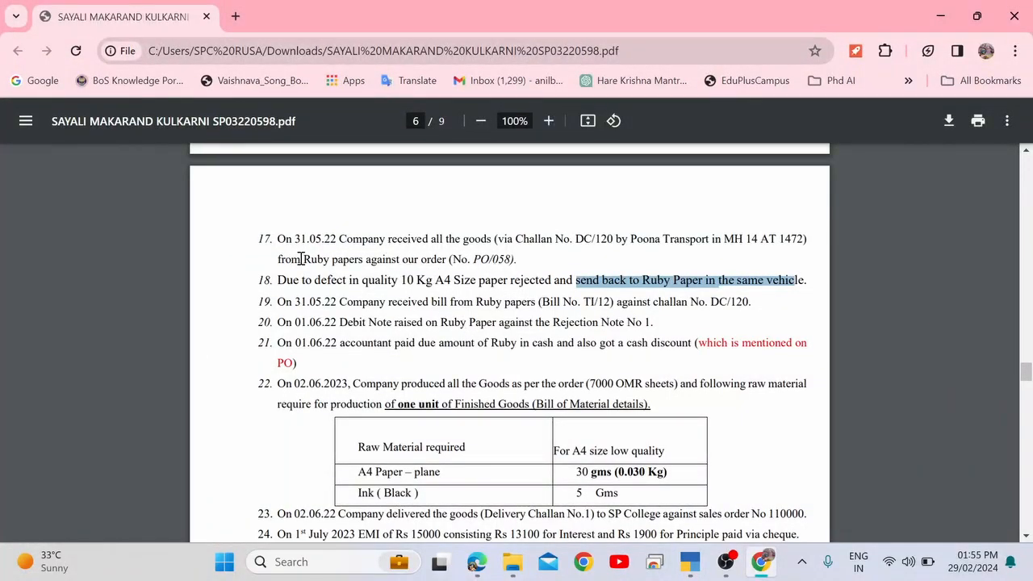
drag(284, 239, 345, 238)
key(alt+Tab)
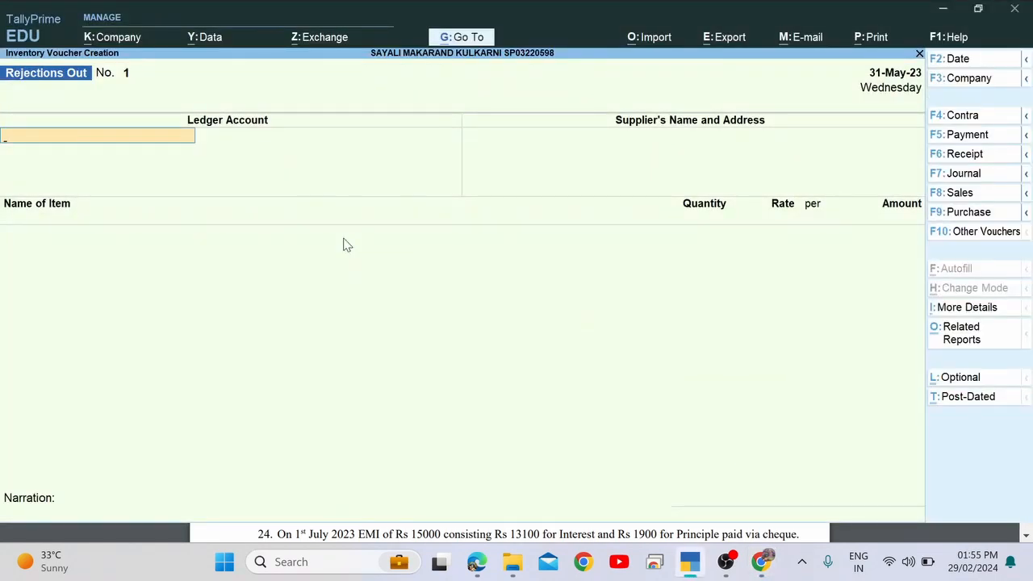
text(Ru)
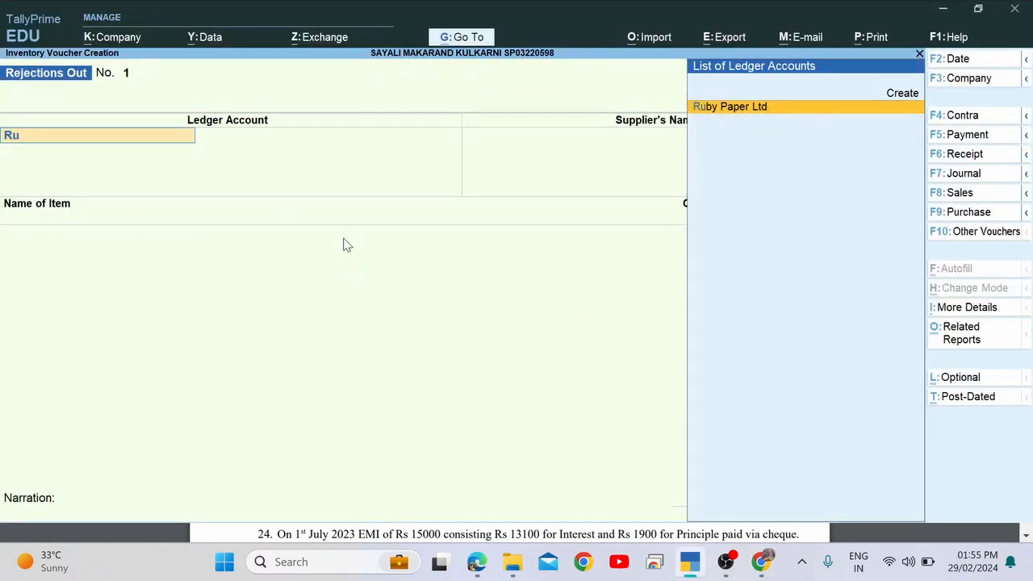
key(Return)
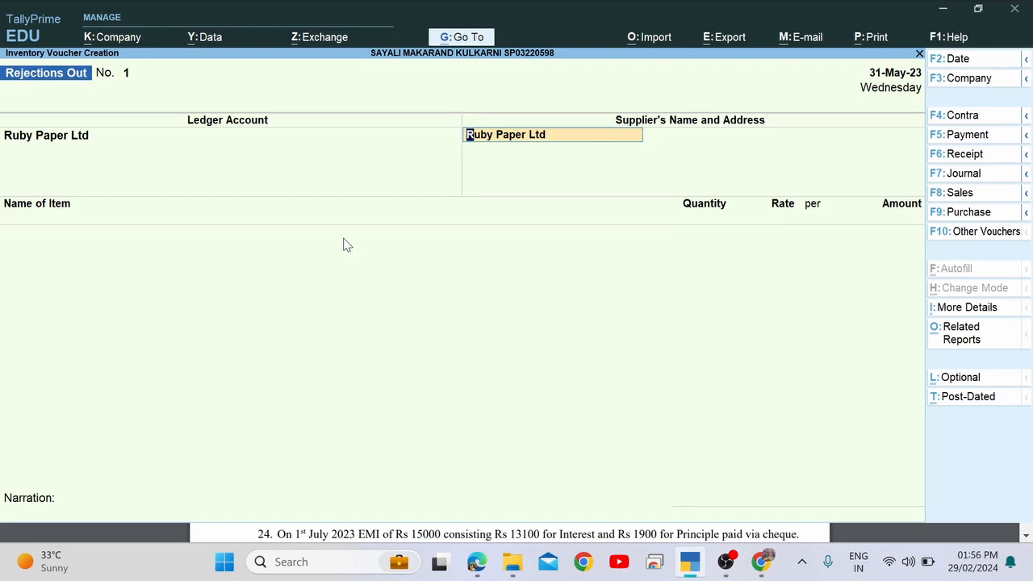
key(Return)
key(Return)
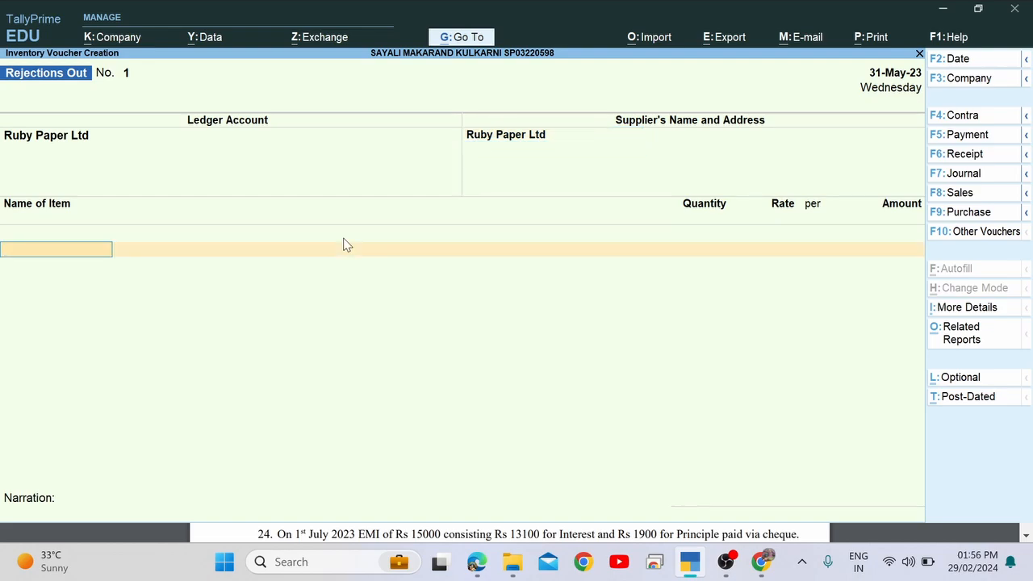
key(alt+Tab)
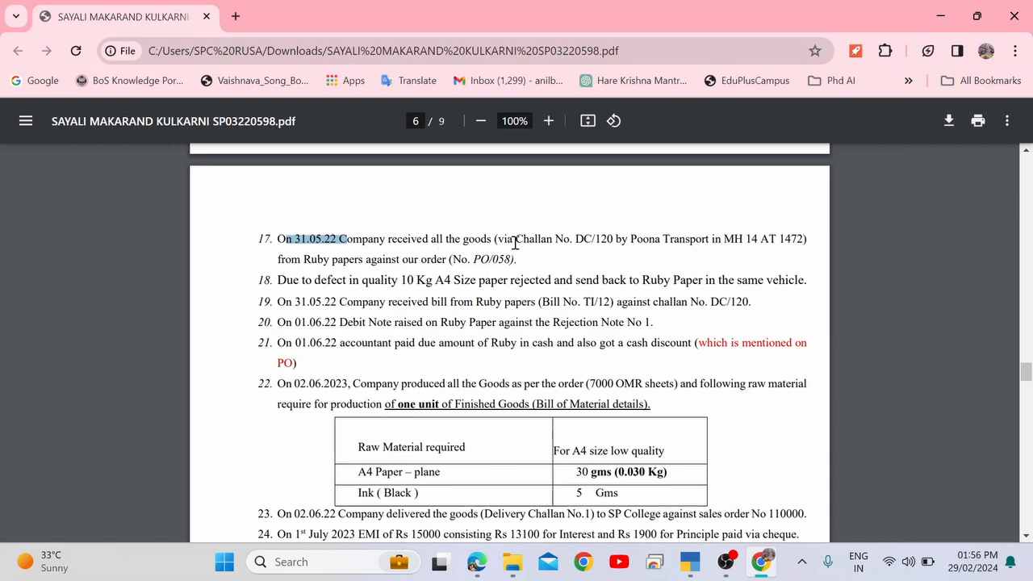
key(alt+Tab)
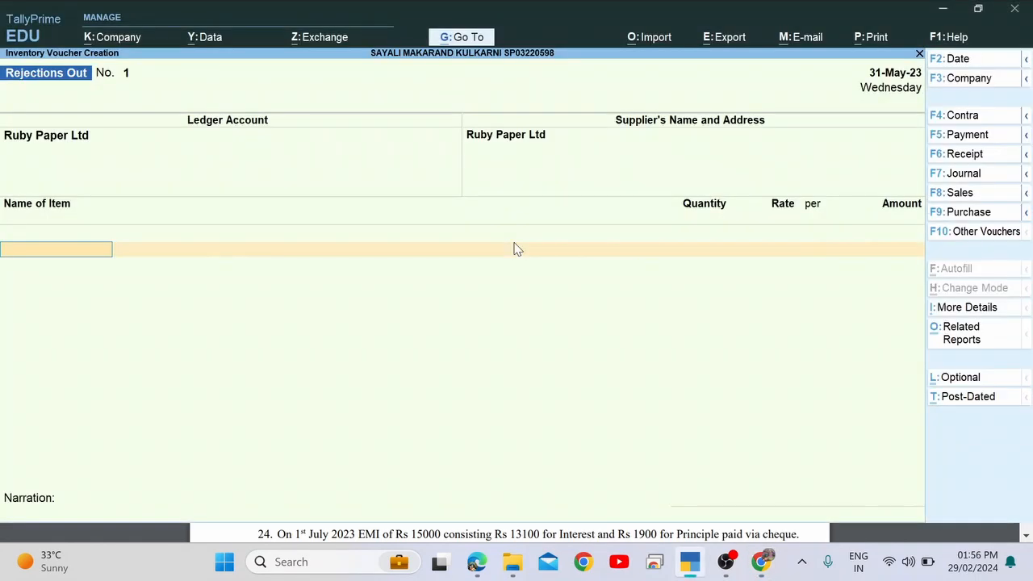
Choose A4 plane paper with tracking number 1 and order number Not Applicable.
text(A4)
key(Return)
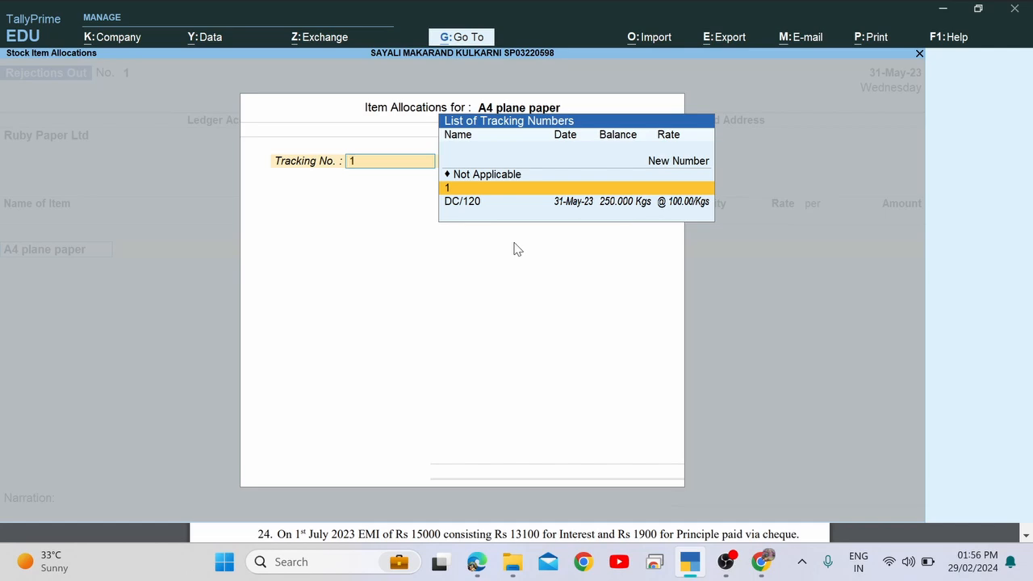
key(Down)
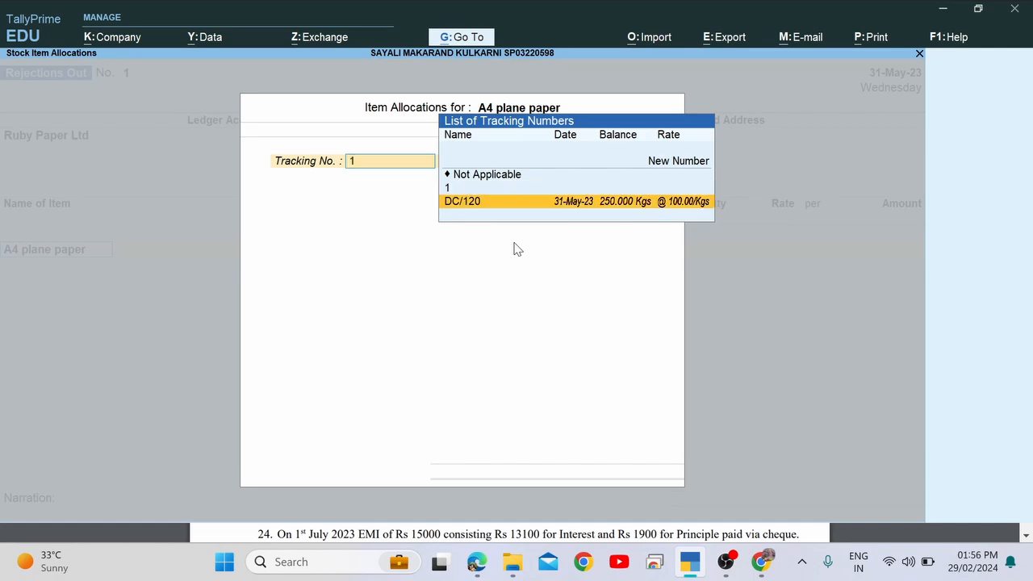
key(Up)
key(Down)
key(Up)
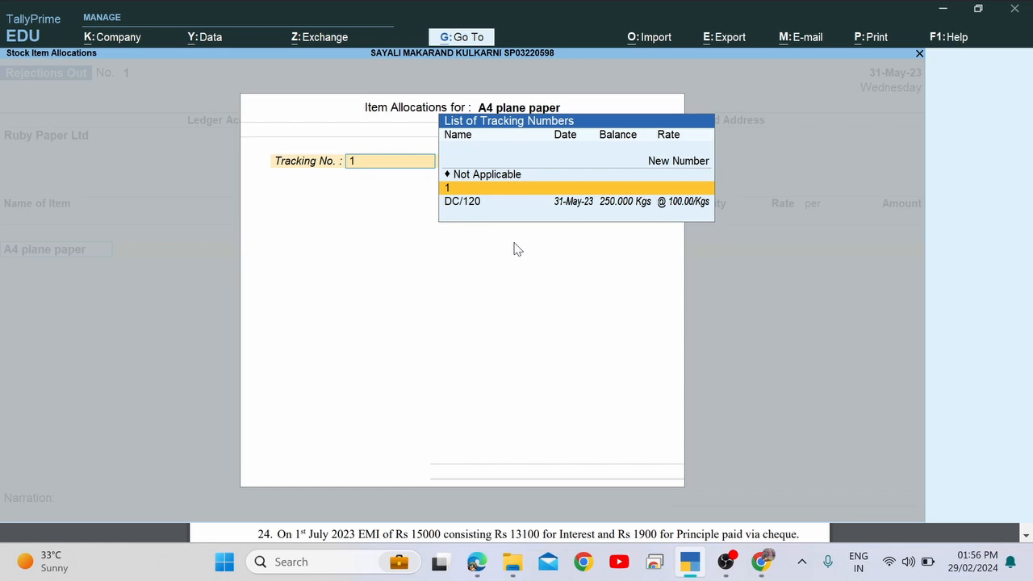
key(Down)
key(Up)
key(Return)
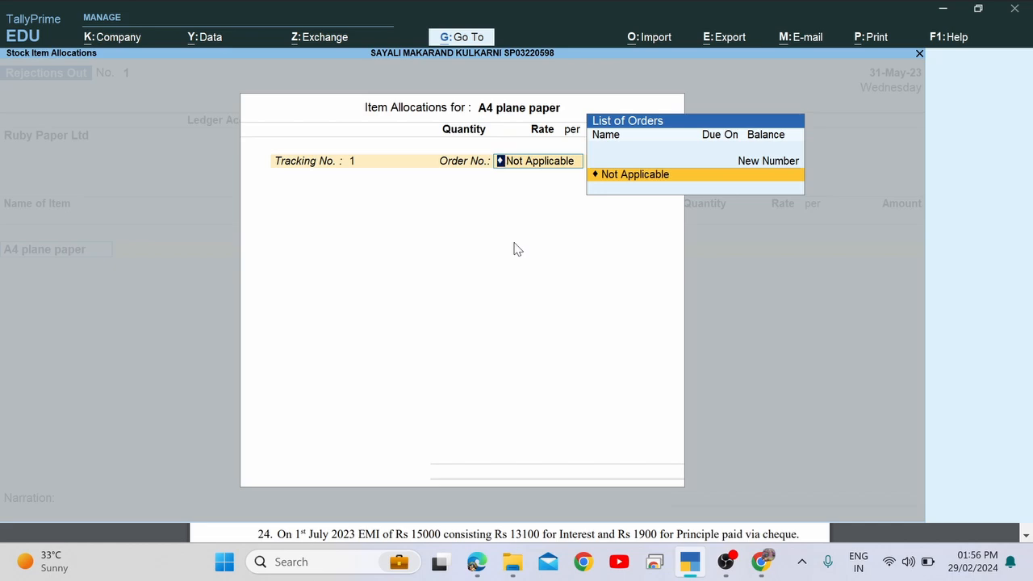
key(Return)
Enter quantity 10 at the 100.00 rate after checking item 17 in the PDF.
key(alt+Tab)
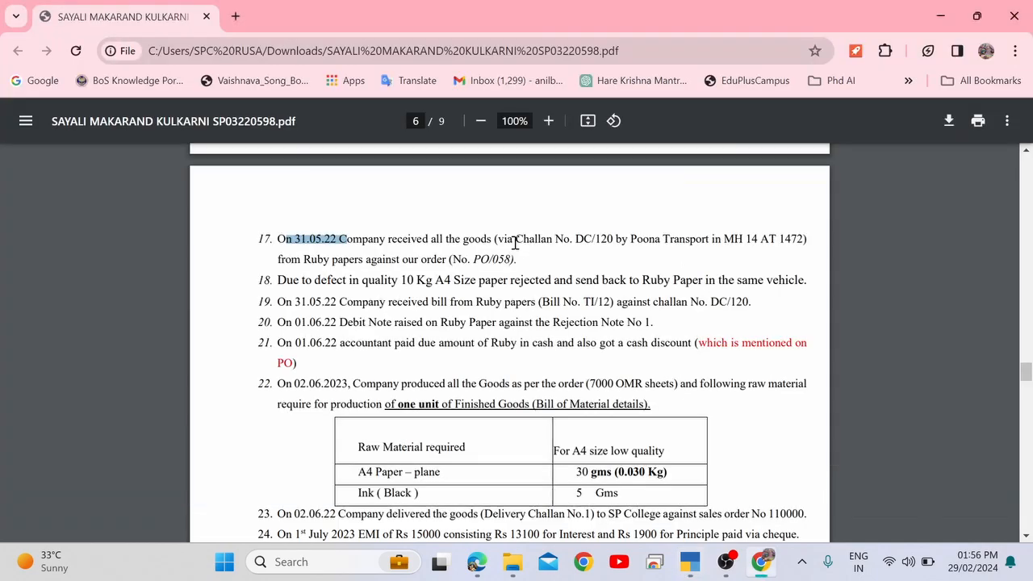
double_click(347, 259)
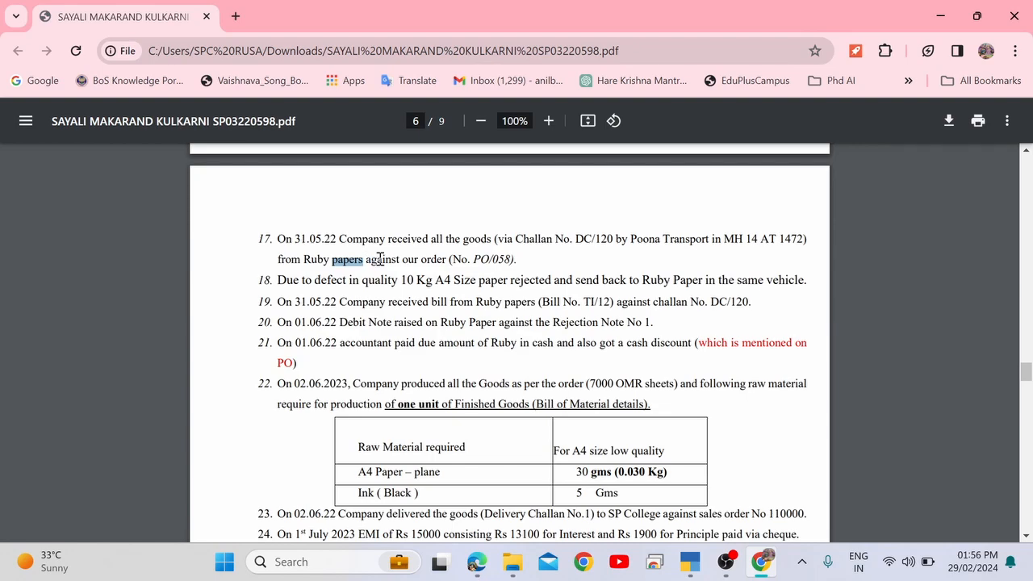
double_click(380, 259)
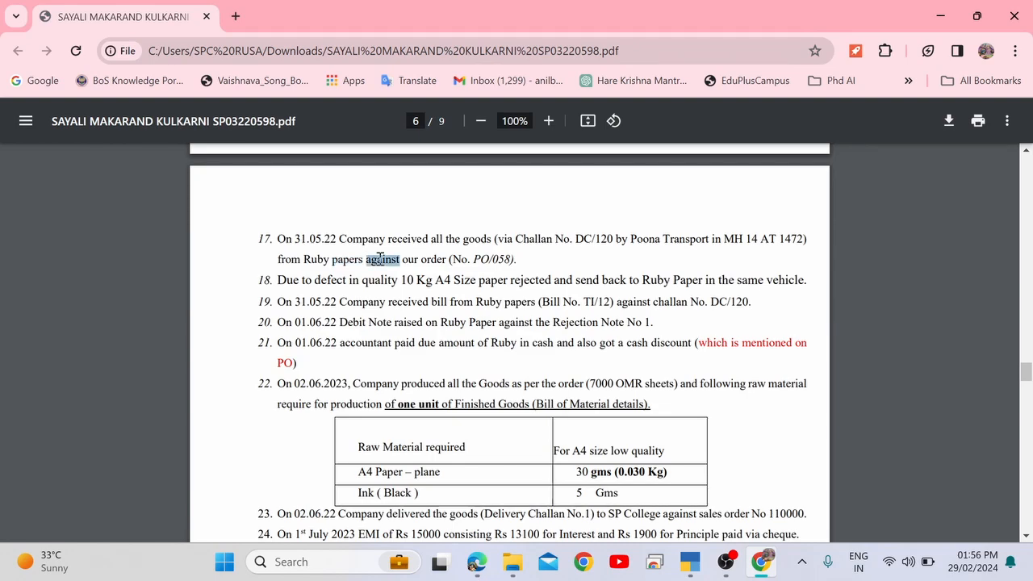
double_click(428, 259)
key(alt+Tab)
key(alt+Tab)
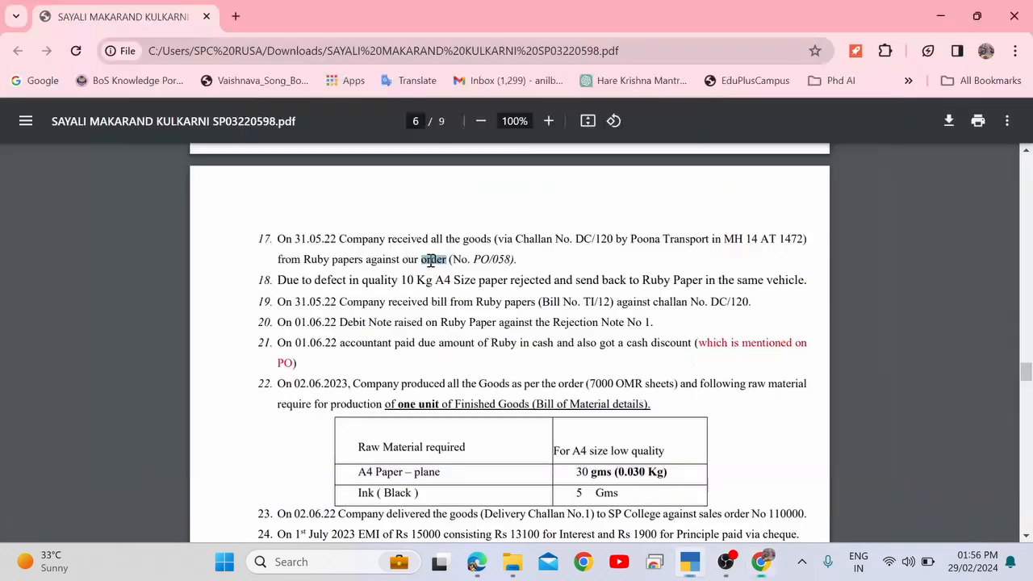
key(alt+Tab)
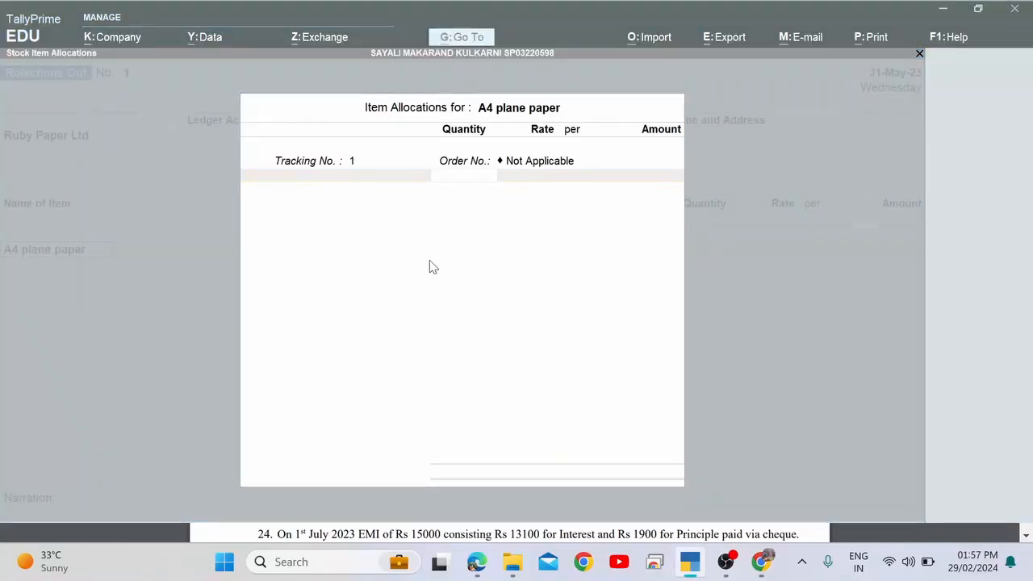
key(alt+Tab)
key(alt+Tab)
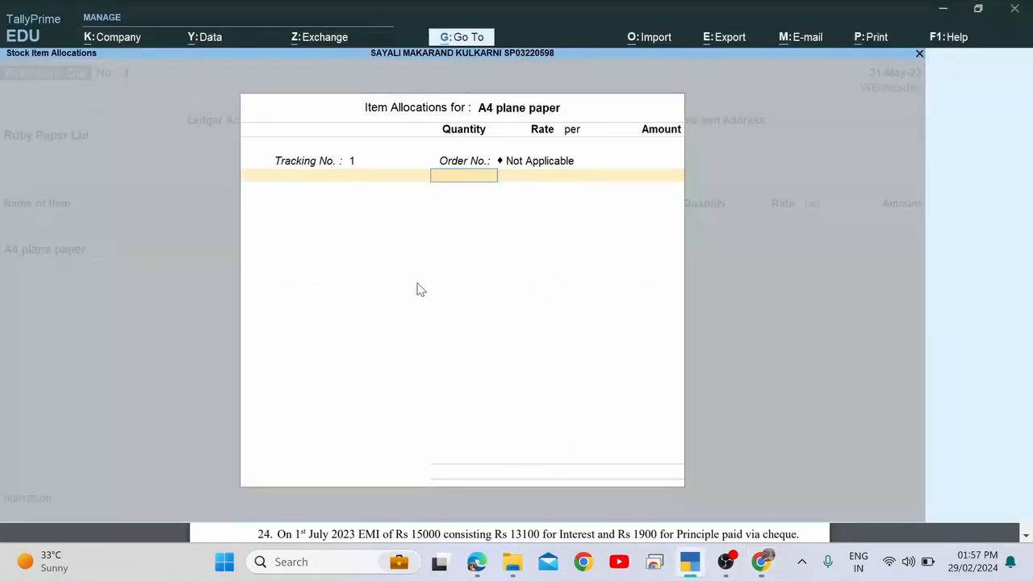
text(10)
key(Return)
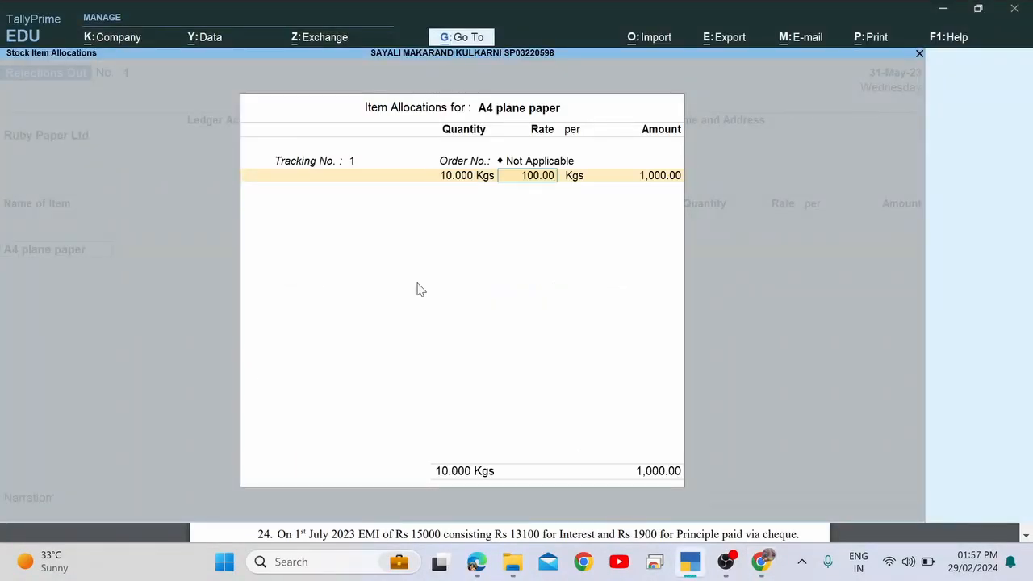
key(Return)
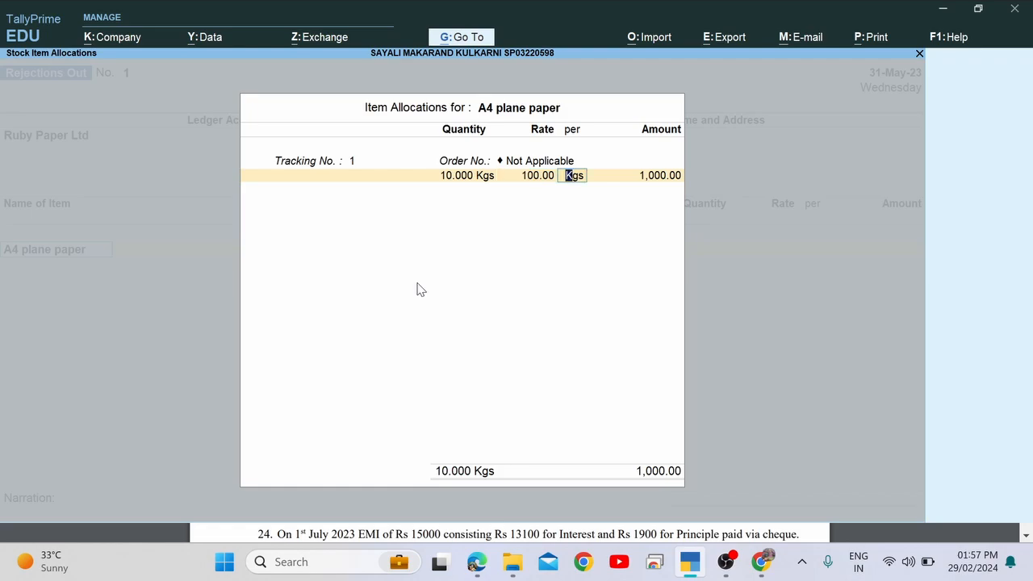
Verify the 100.00 price in the PDF, accept Kgs and the 1,000.00 amount, and save.
key(alt+Tab)
scroll(418, 283, up, 3)
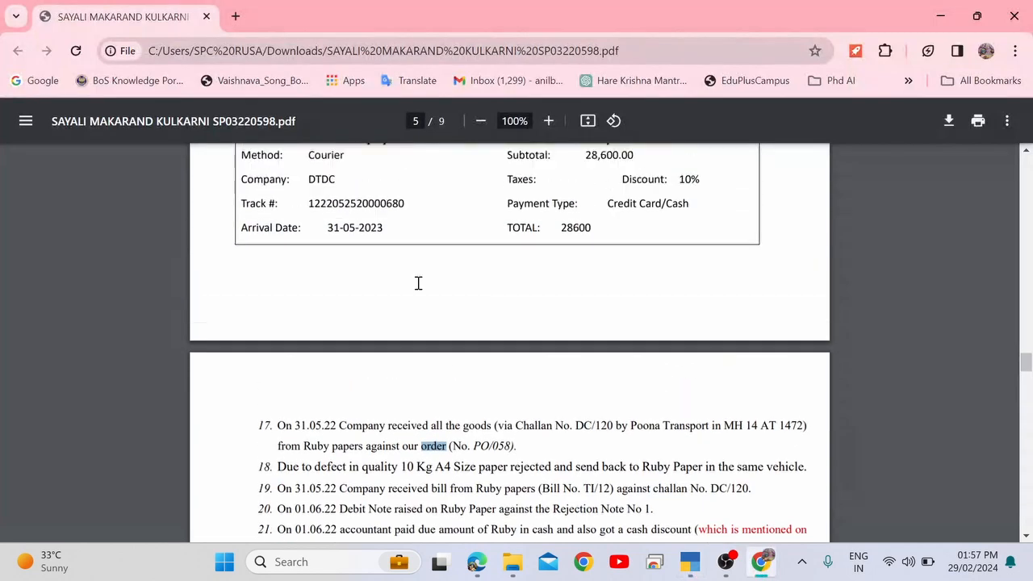
scroll(418, 282, up, 3)
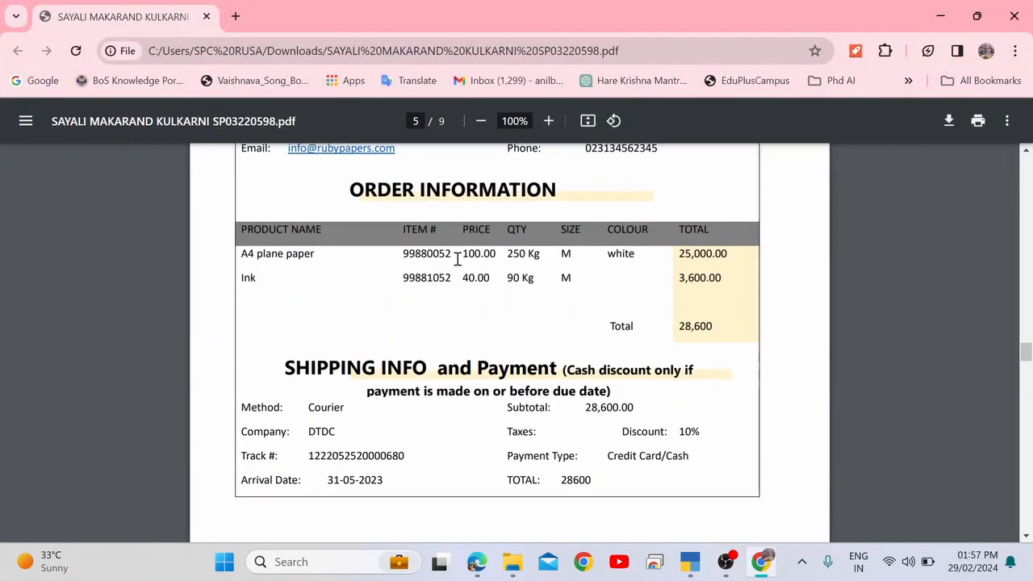
double_click(478, 255)
scroll(494, 258, down, 3)
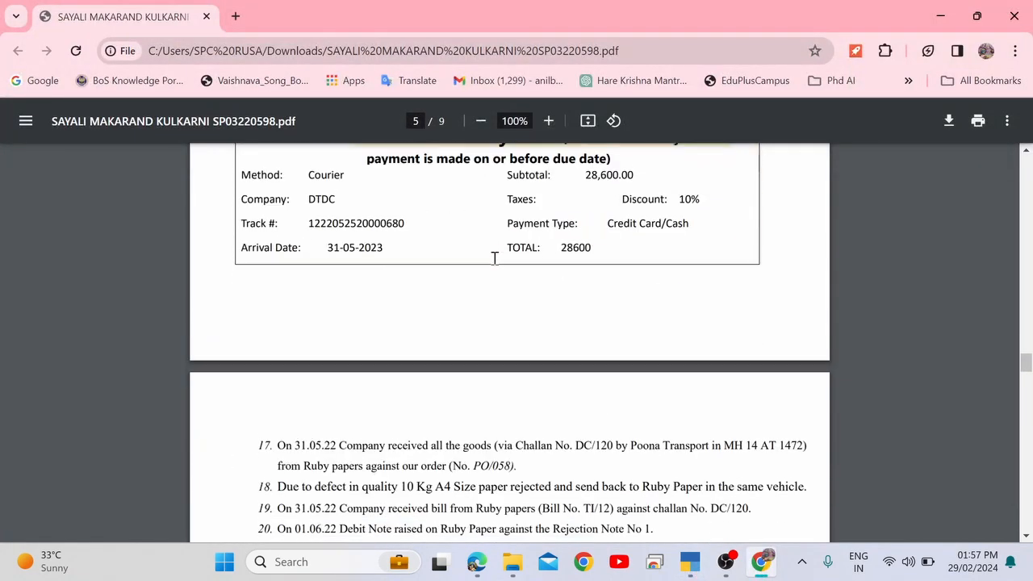
scroll(495, 258, down, 3)
drag(418, 235, 521, 253)
click(520, 253)
key(alt+Tab)
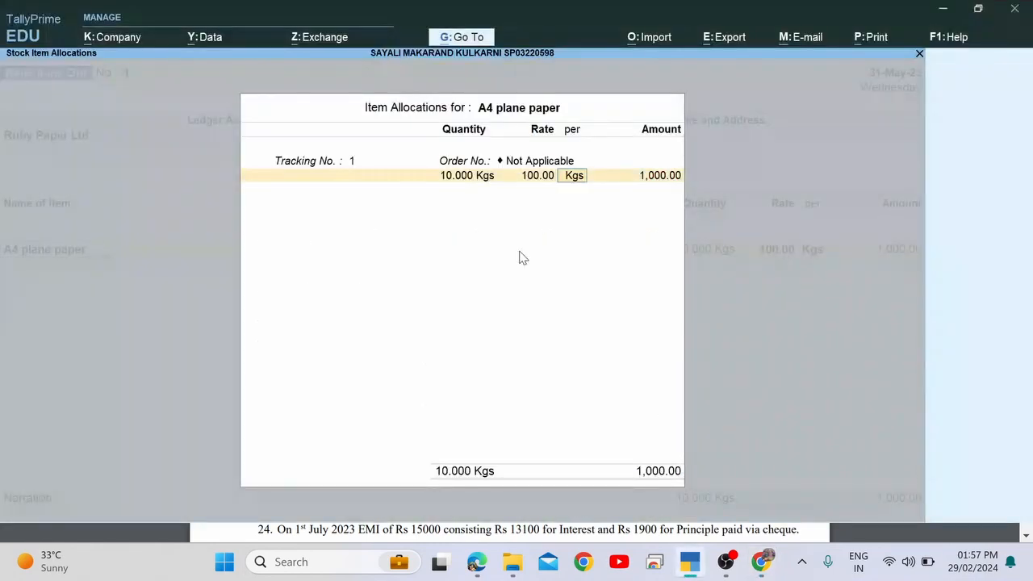
key(Return)
key(Return)
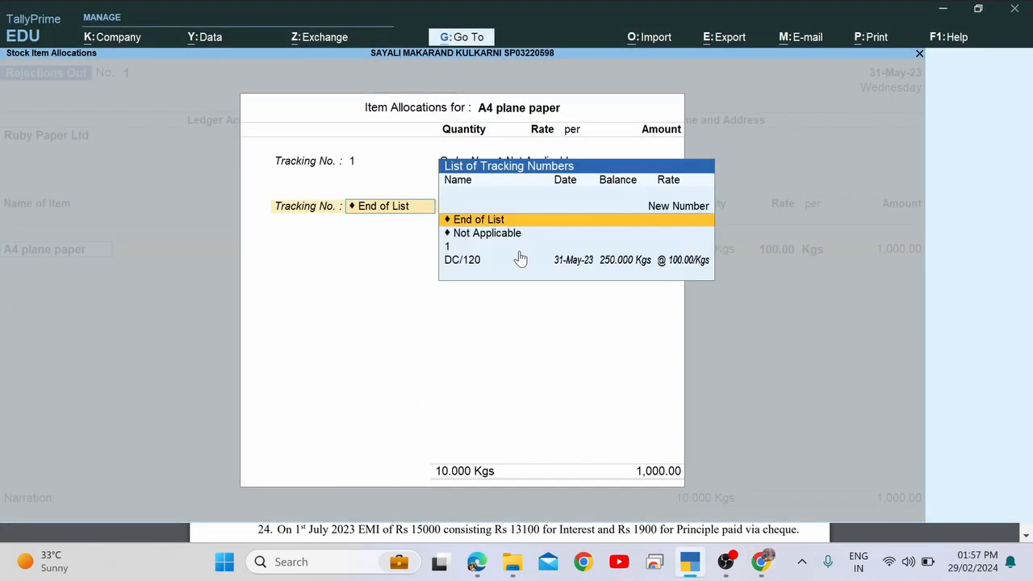
key(Return)
key(Return)
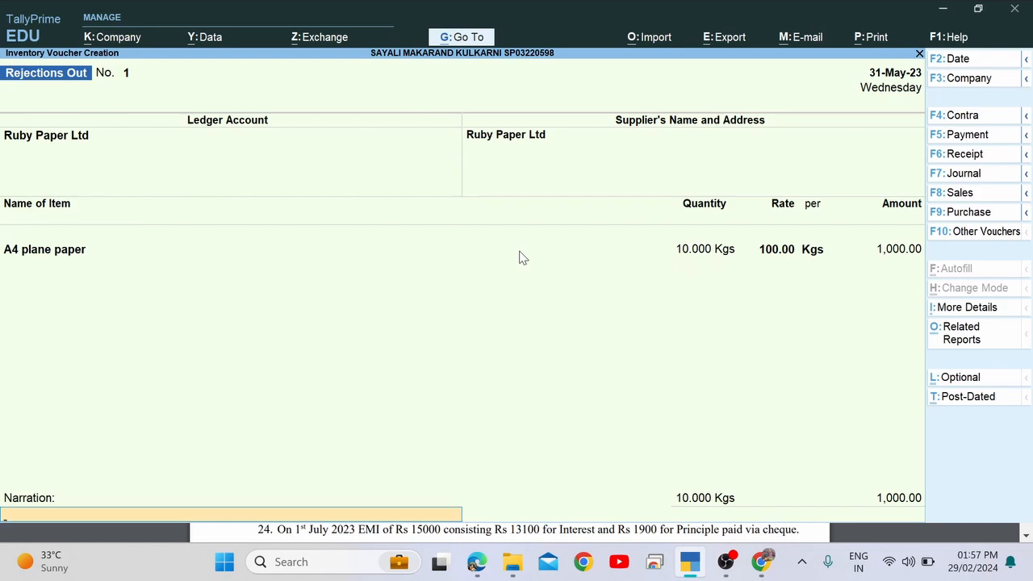
key(Return)
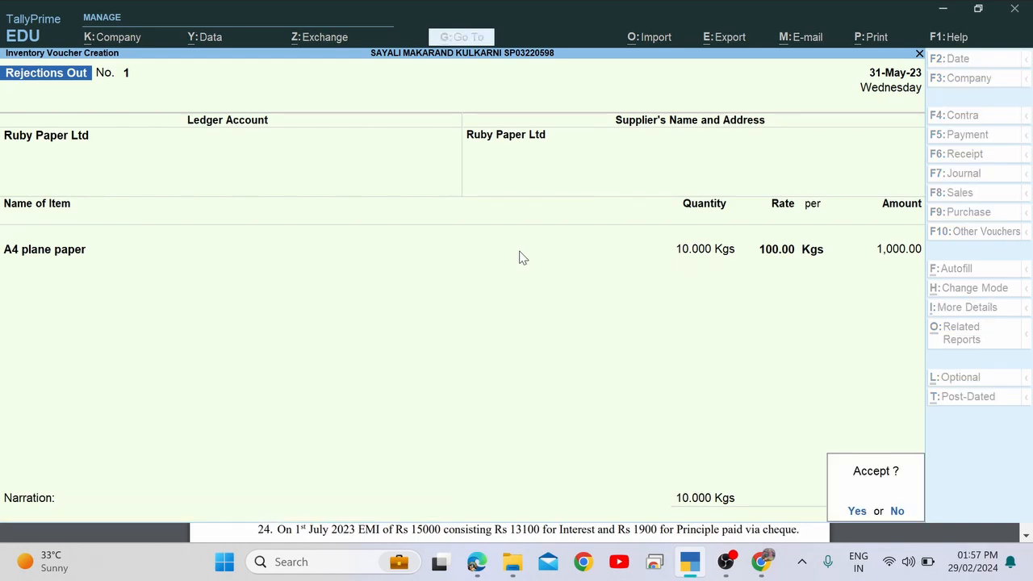
key(Return)
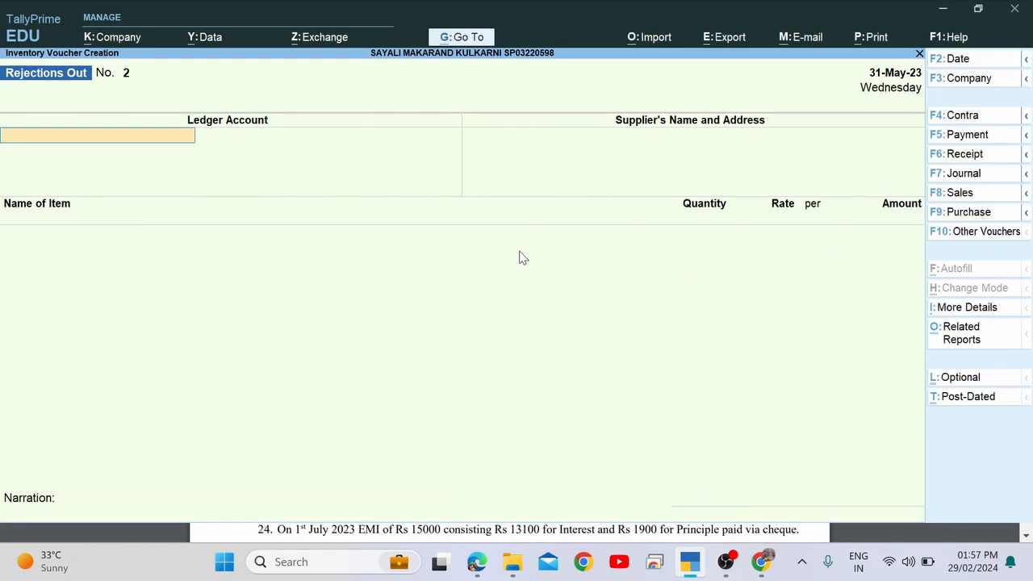
key(alt+Tab)
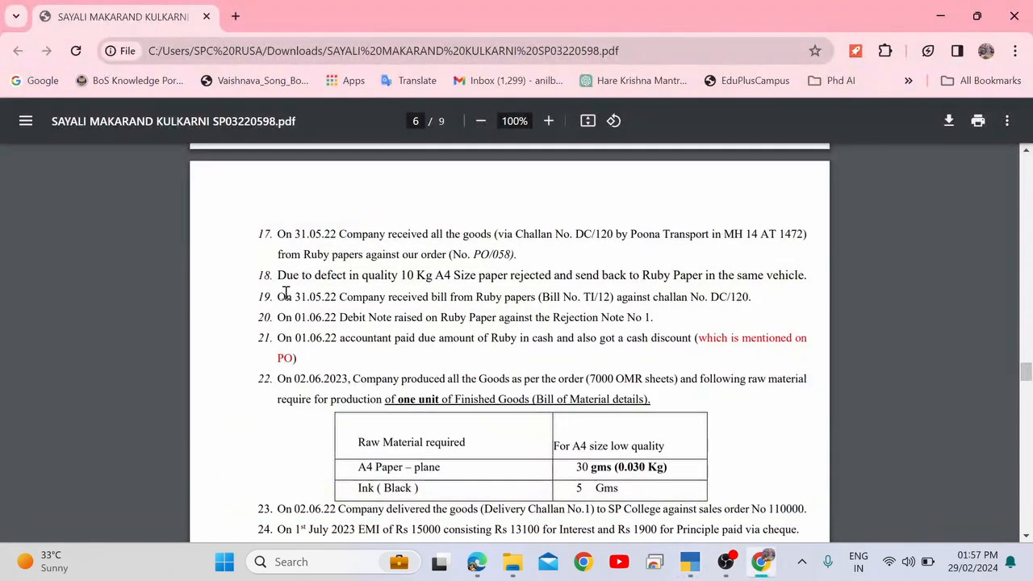
drag(279, 296, 333, 296)
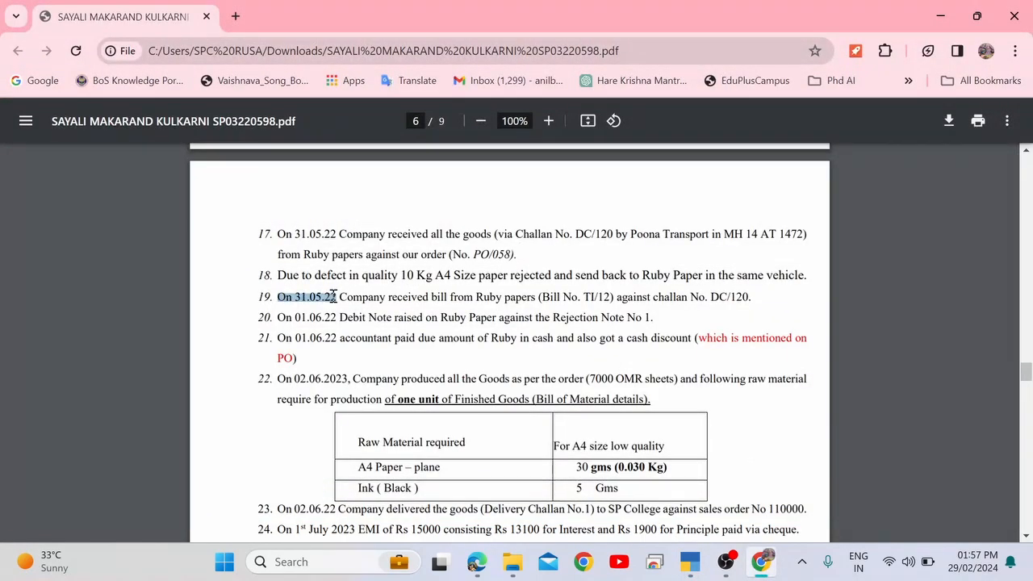
click(376, 297)
drag(435, 298, 751, 298)
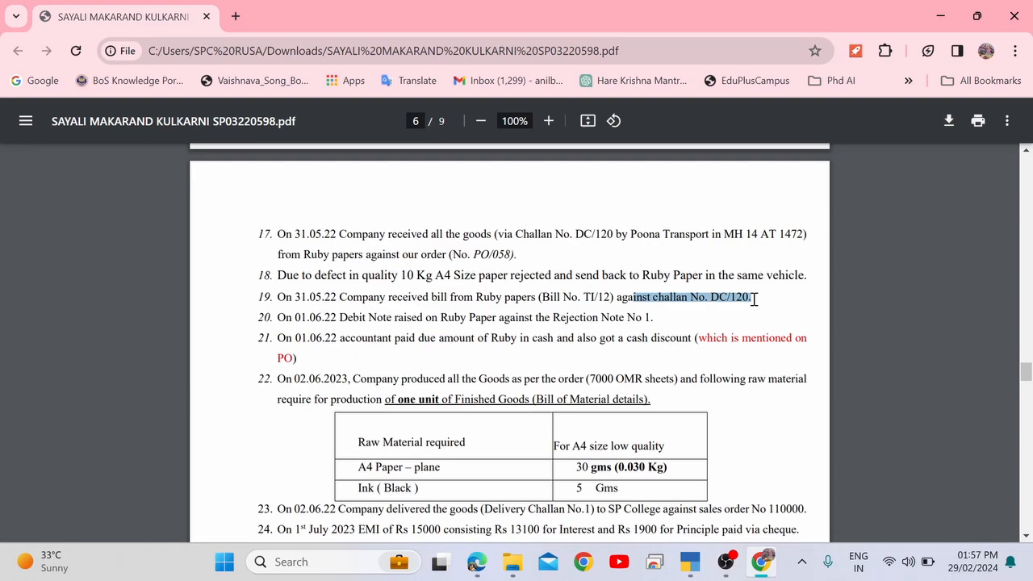
click(753, 299)
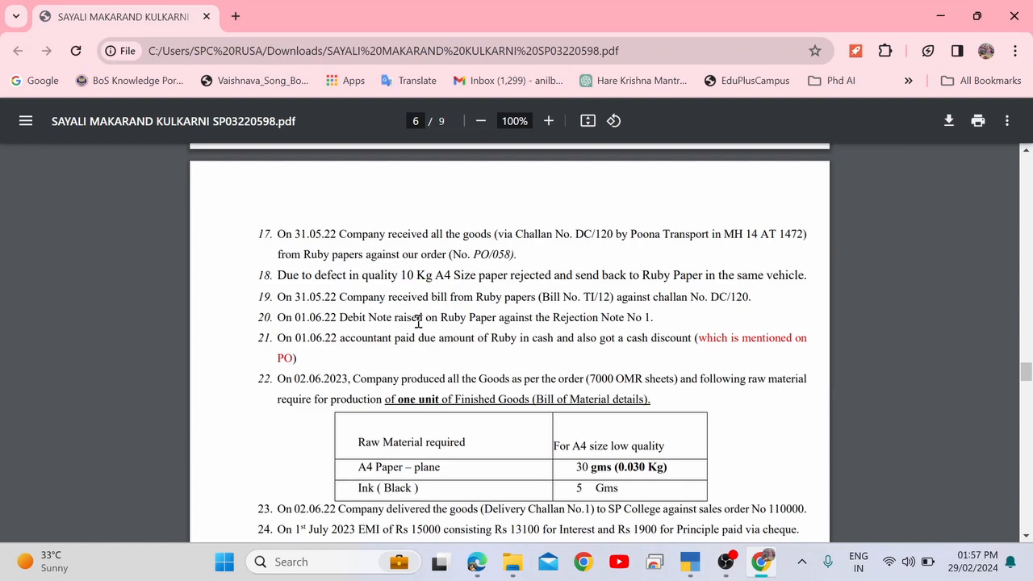
drag(413, 298, 557, 293)
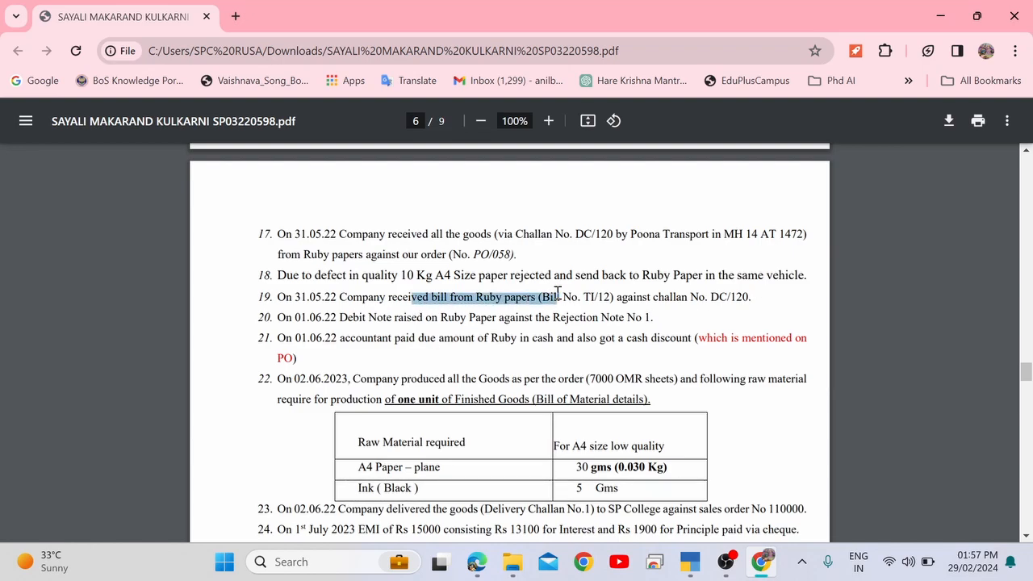
key(alt+Tab)
key(alt+Tab)
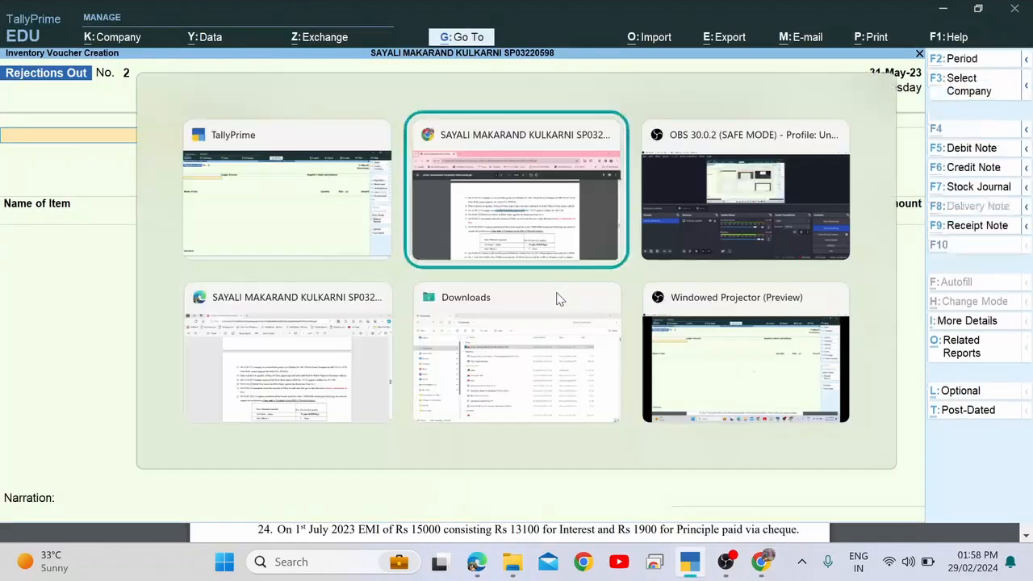
drag(309, 297, 339, 297)
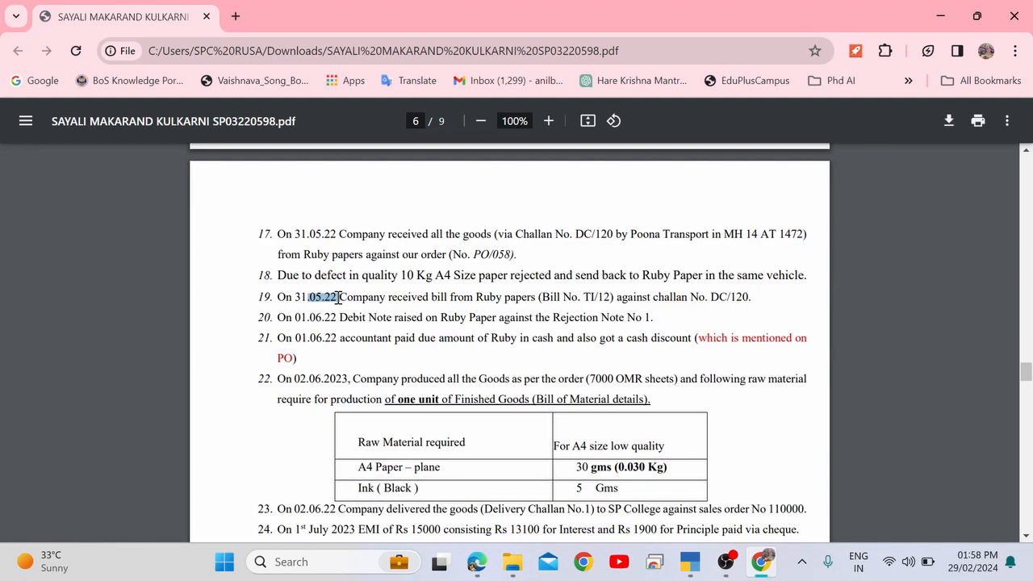
key(alt+Tab)
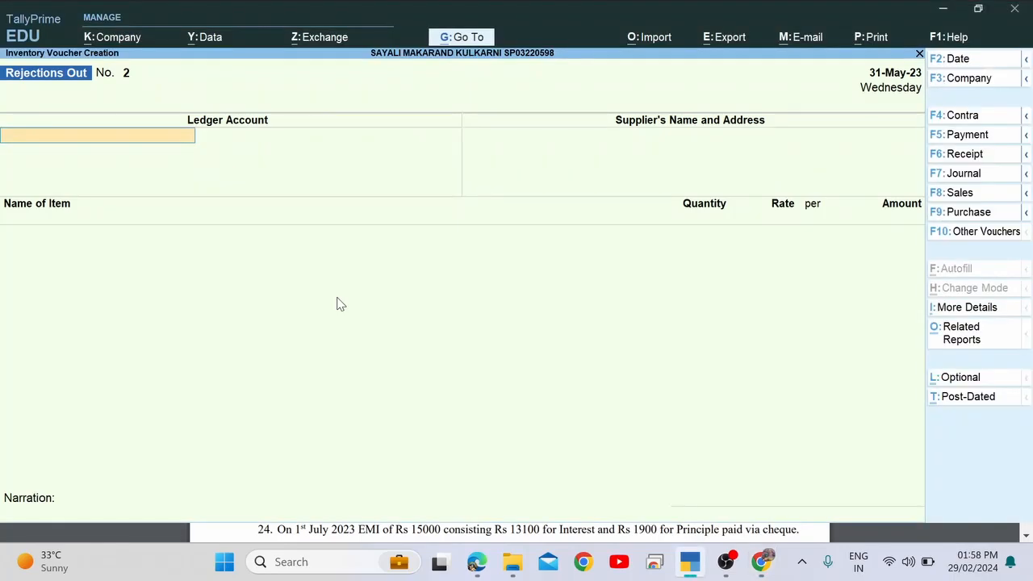
Switch to Purchase and enter invoice TI/12, date 31-May-23, and party Ruby Paper Ltd.
click(968, 213)
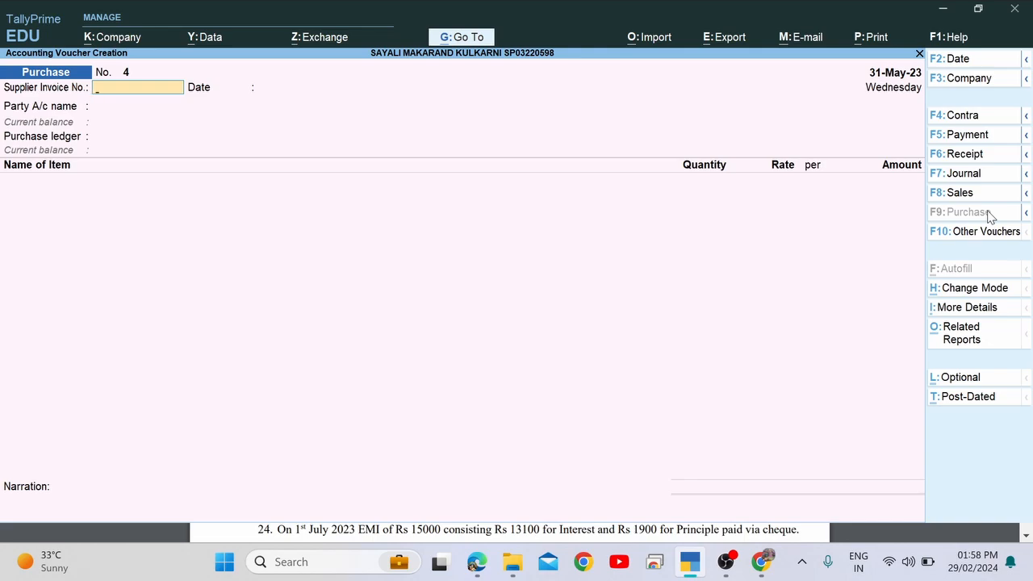
key(alt+Tab)
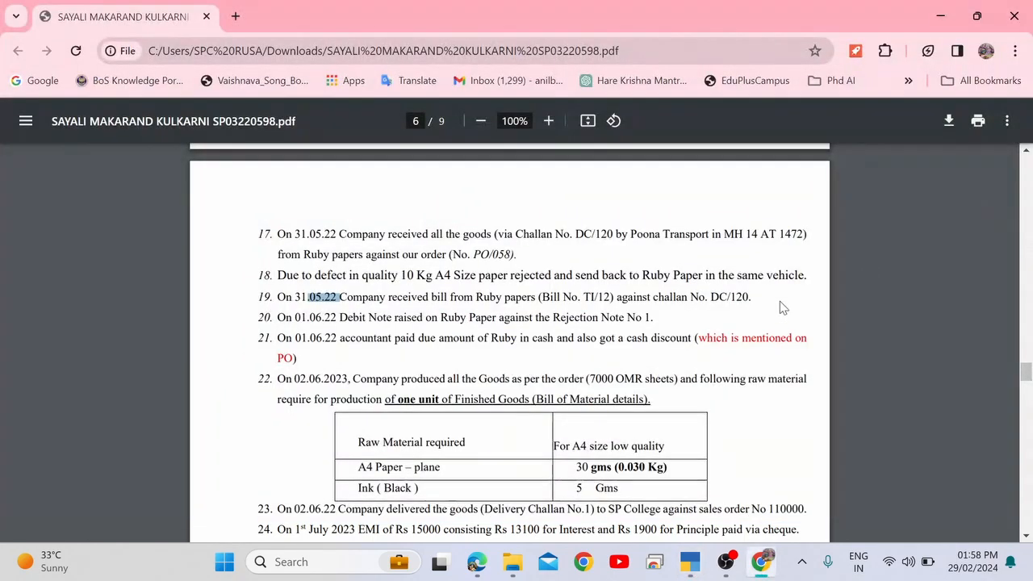
drag(483, 297, 609, 297)
double_click(605, 296)
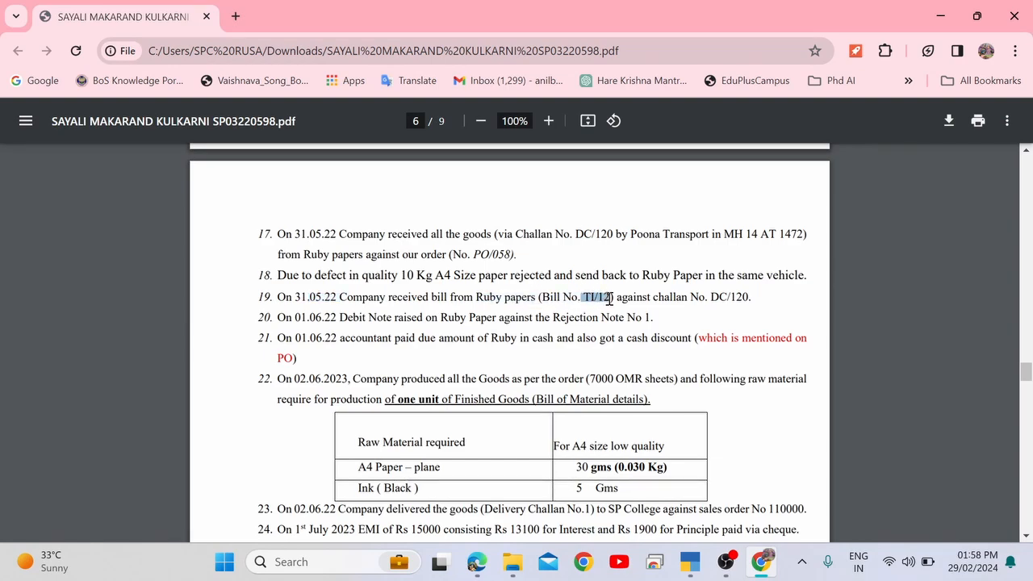
key(alt+Tab)
key(alt+Tab)
key(alt+Tab)
key(ctrl+alt+v)
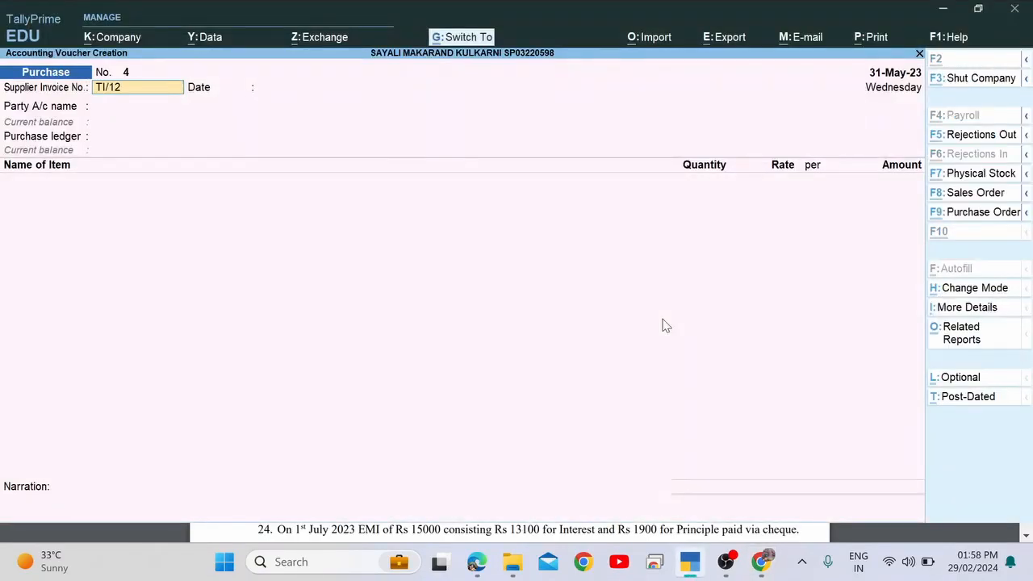
key(Return)
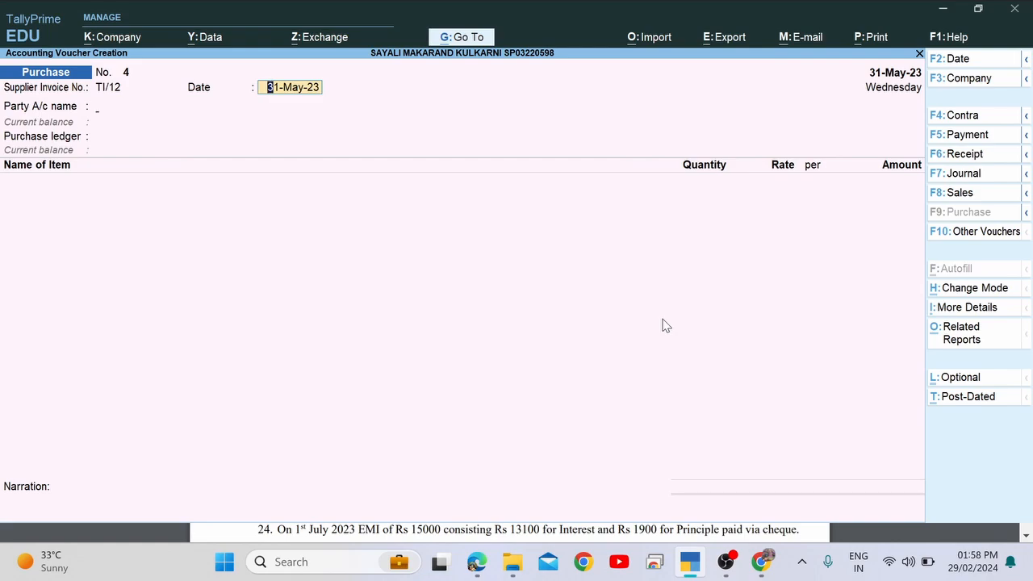
key(Return)
key(Down)
key(Down)
key(Down)
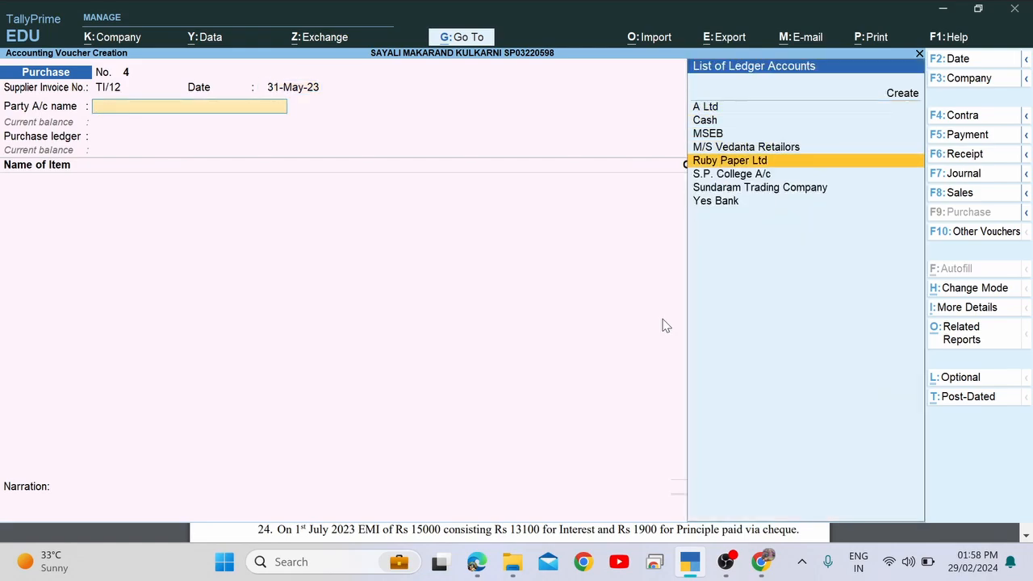
key(Return)
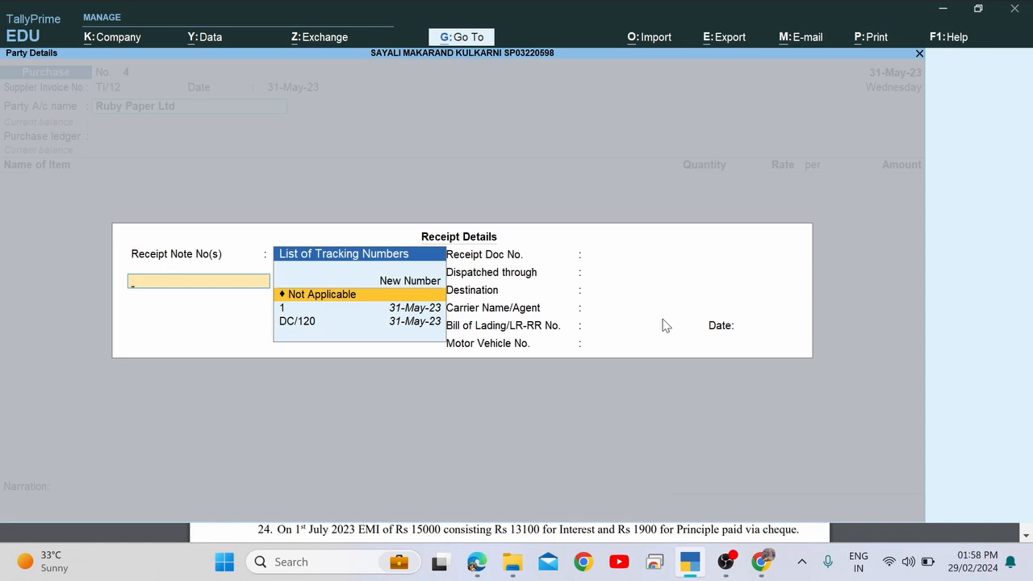
Select receipt note DC/120 and accept its auto-filled dispatch details through to party details.
key(Down)
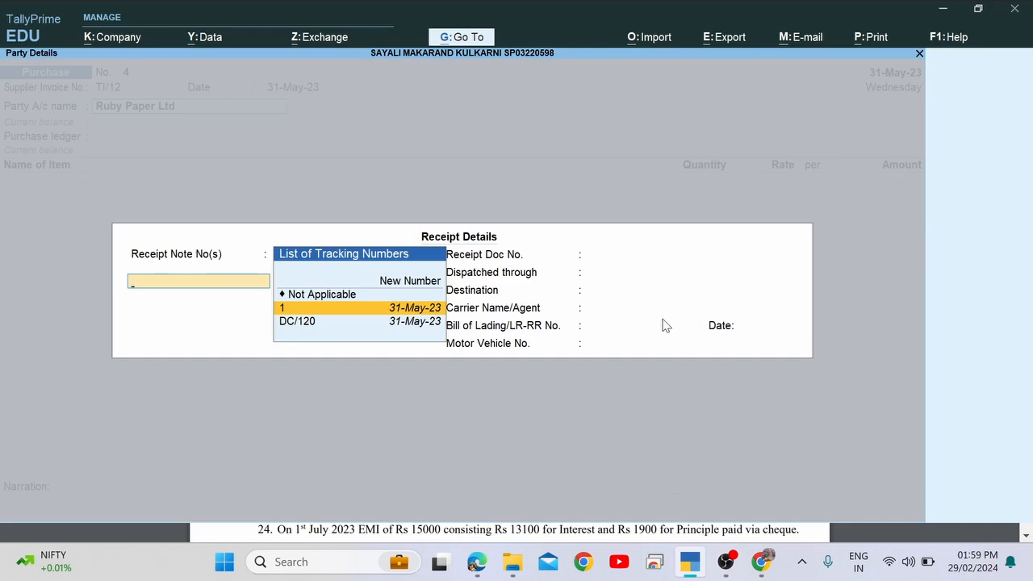
key(alt+Tab)
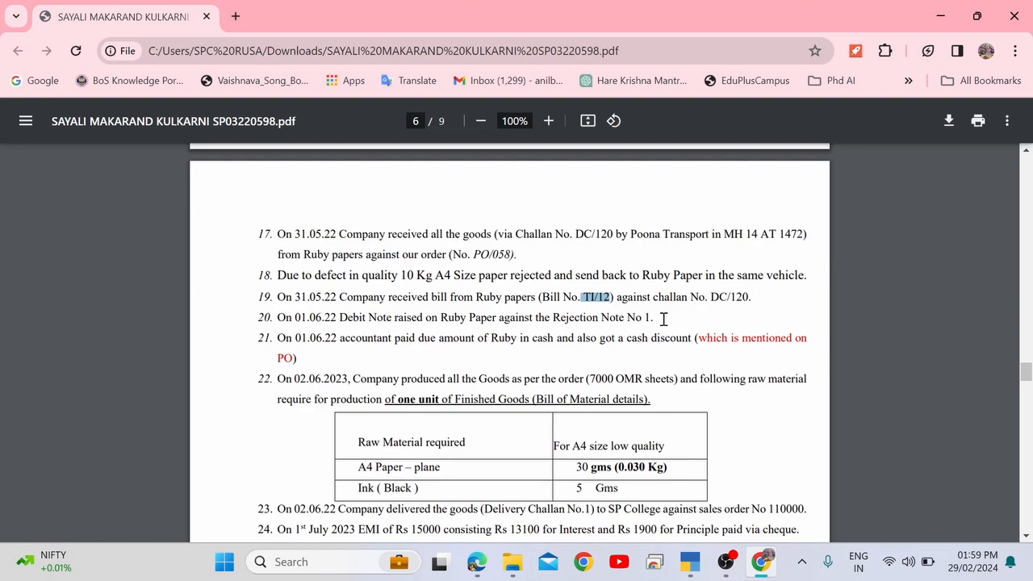
key(alt+Tab)
key(Down)
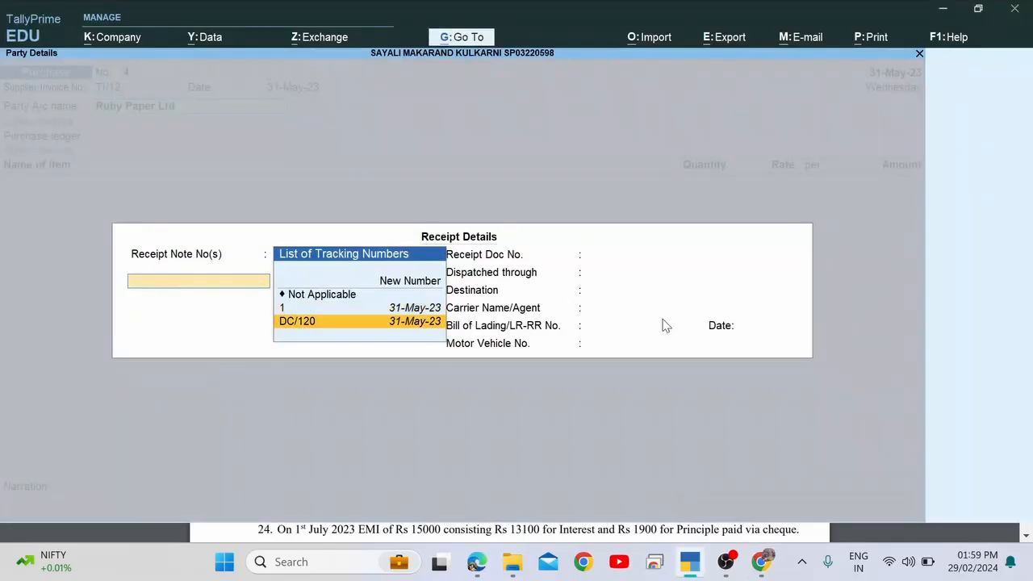
key(Return)
key(Return)
key(Return)
key(Return)
key(Return)
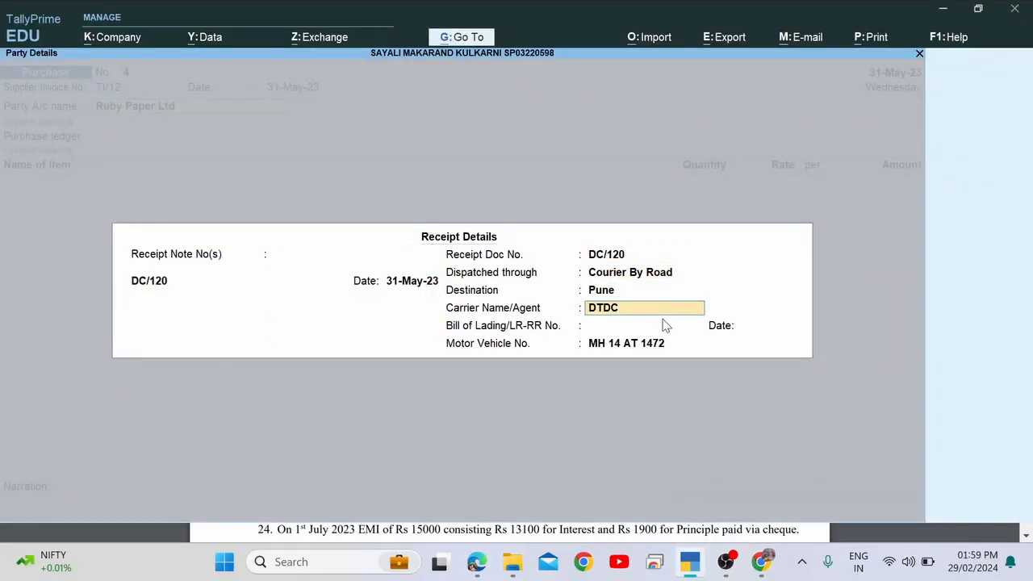
key(Return)
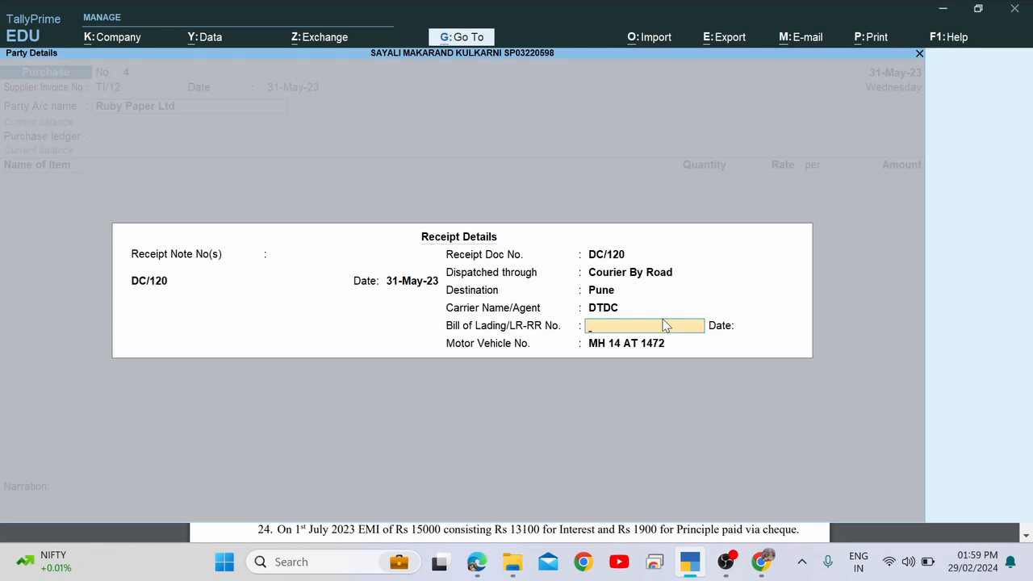
key(Return)
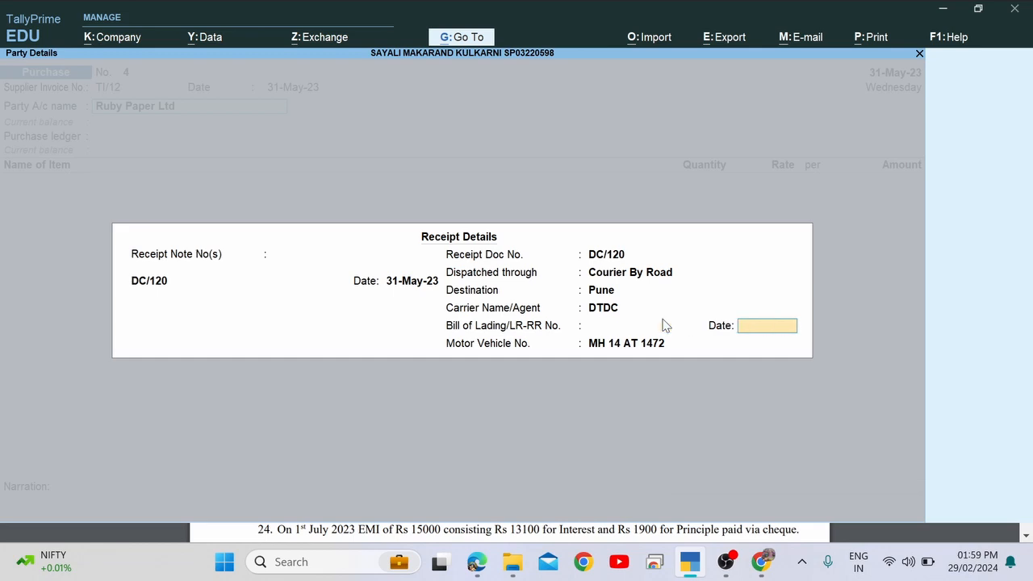
key(Return)
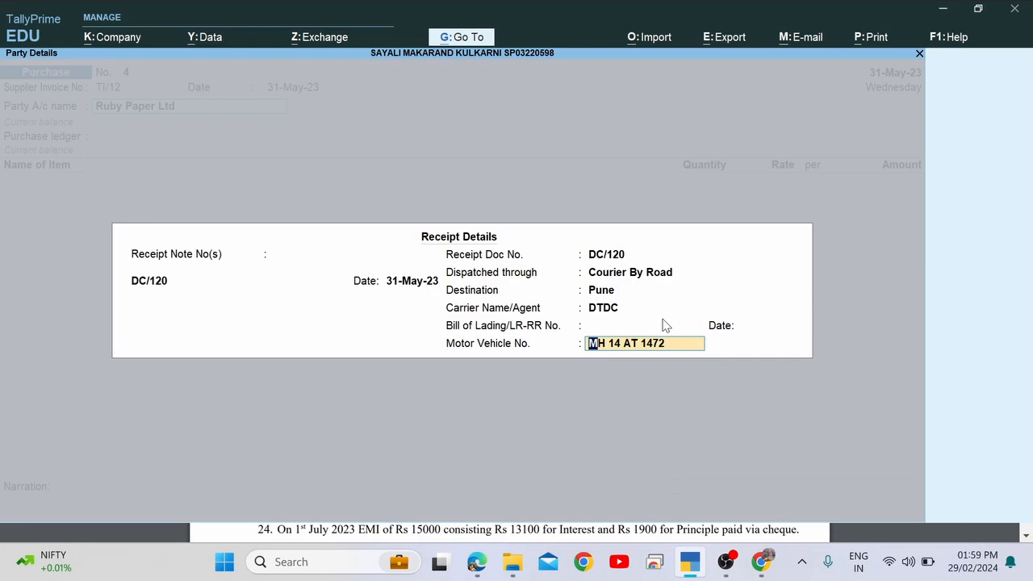
key(Return)
key(Return)
key(Return)
key(Return)
key(Return)
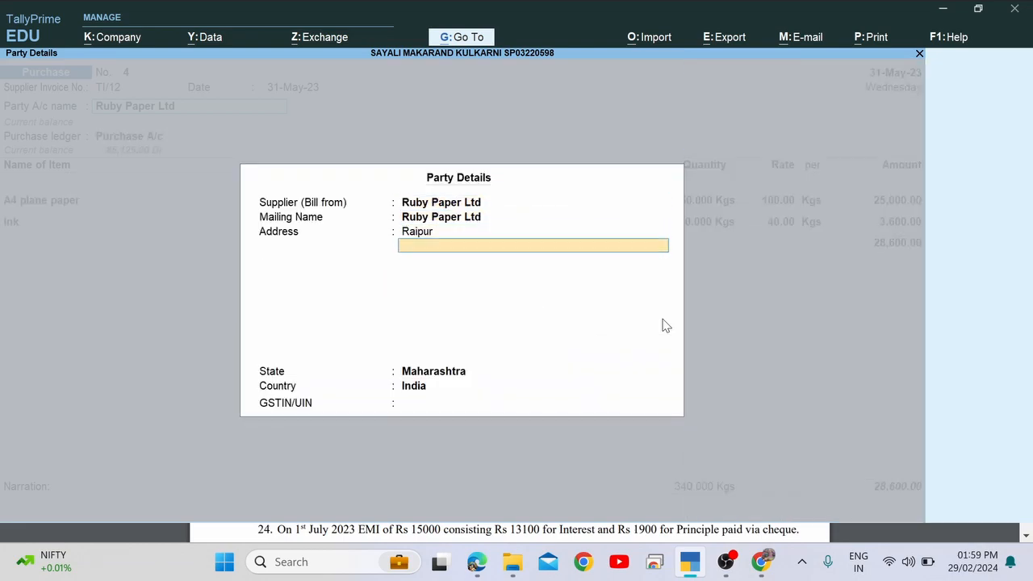
key(Return)
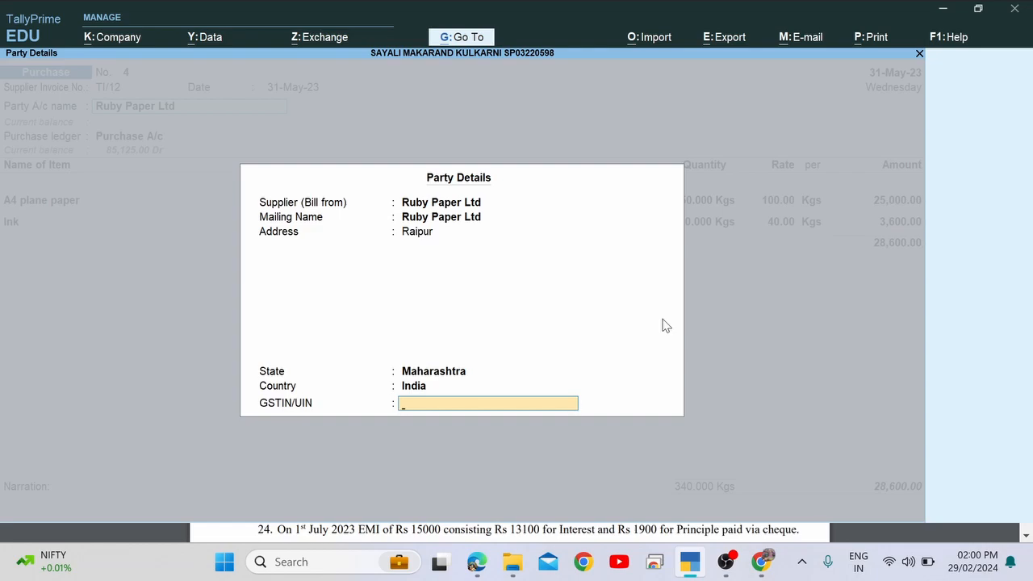
Accept the party details and the A4 plane paper and Ink DC/120 allocations, saving voucher No. 4 at 28,600.00.
key(BackSpace)
key(BackSpace)
key(BackSpace)
key(Return)
key(Return)
key(Return)
key(Return)
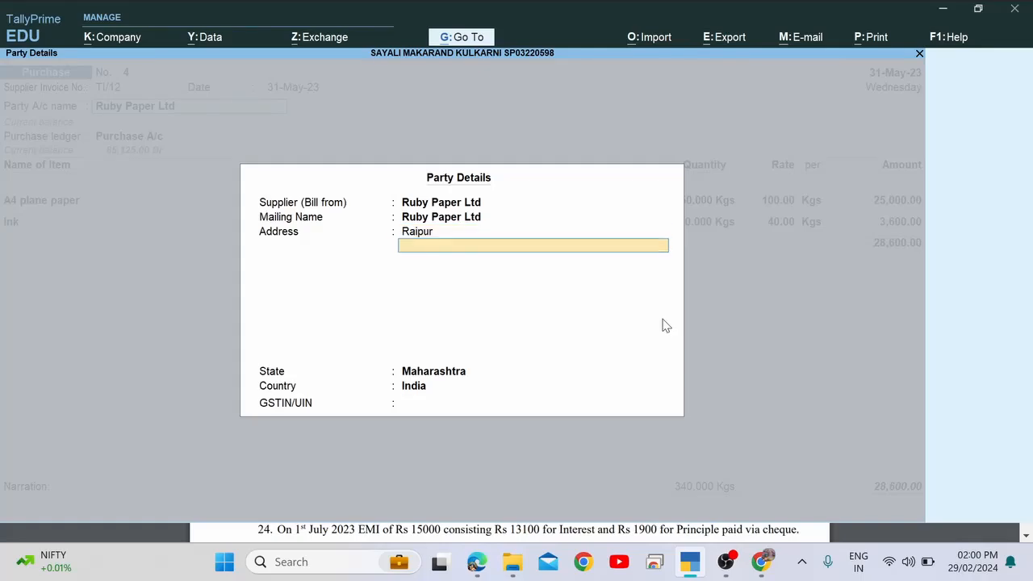
key(Return)
key(Return)
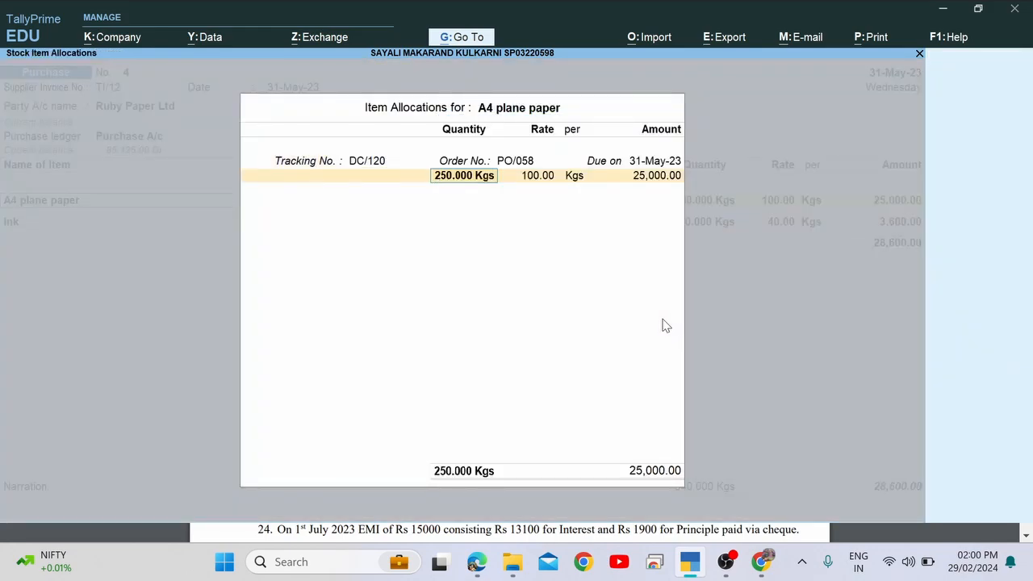
key(Return)
key(Return)
key(Return)
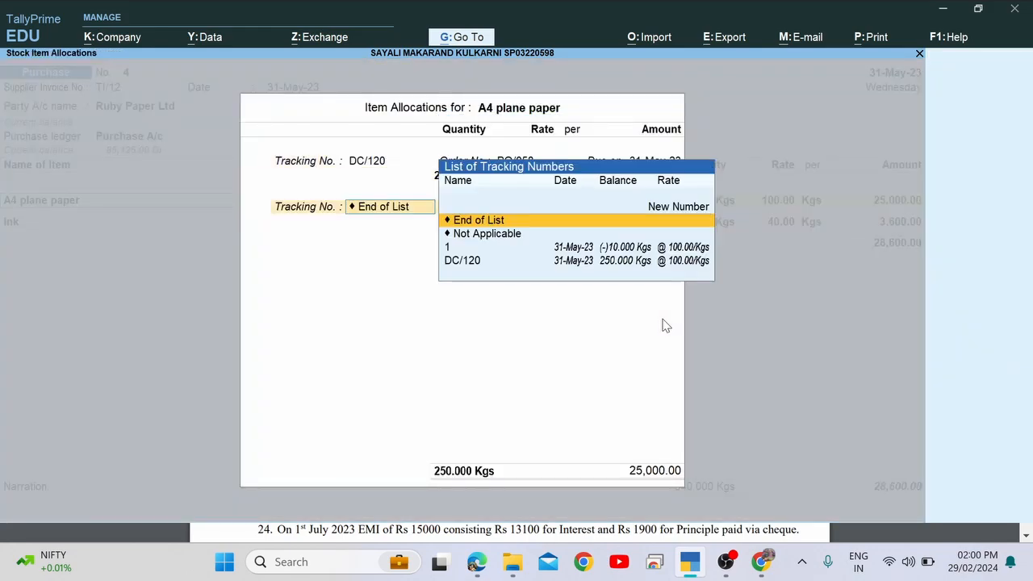
key(Return)
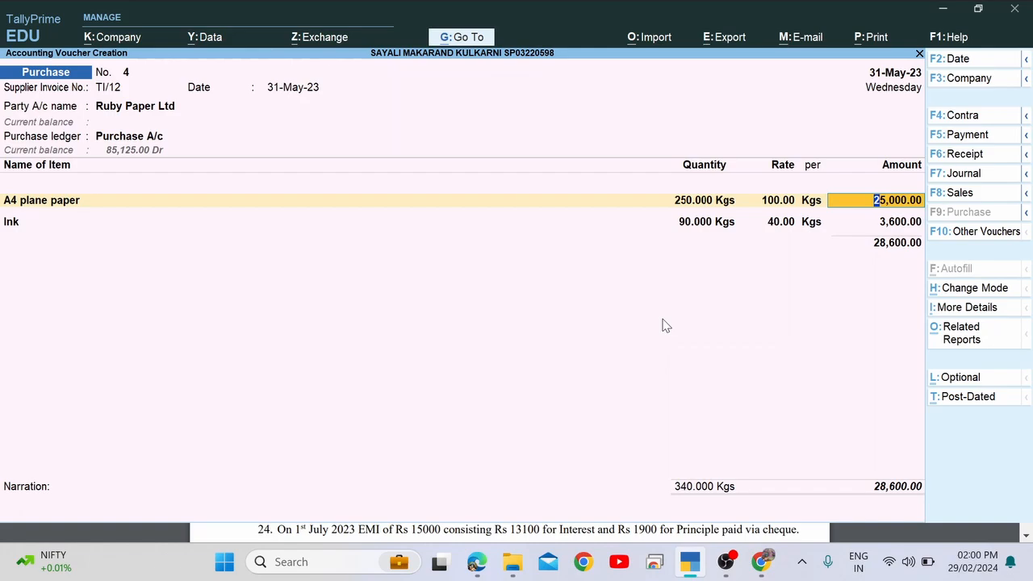
key(Return)
key(Return)
key(Return)
key(Return)
key(Return)
key(Return)
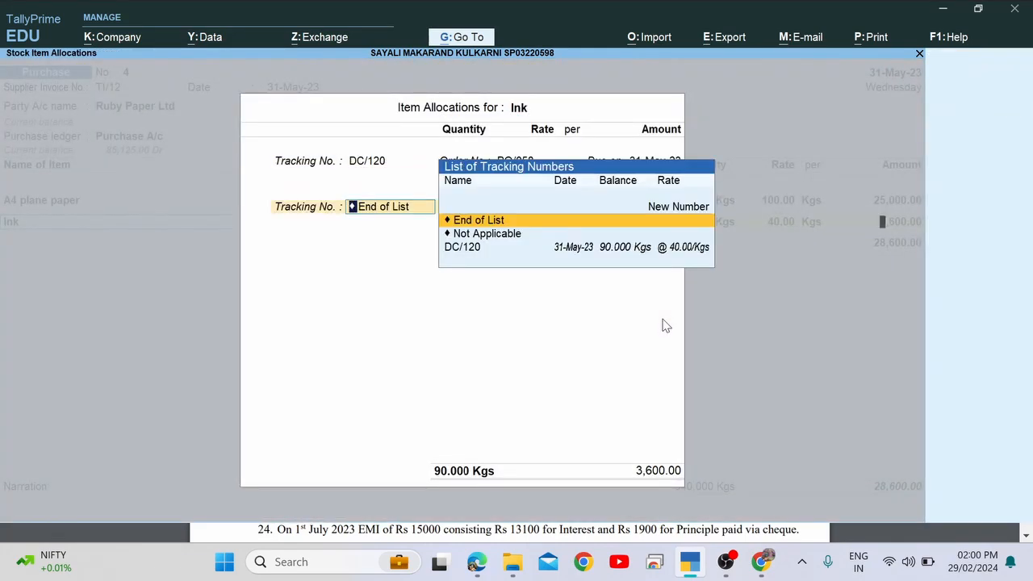
key(Return)
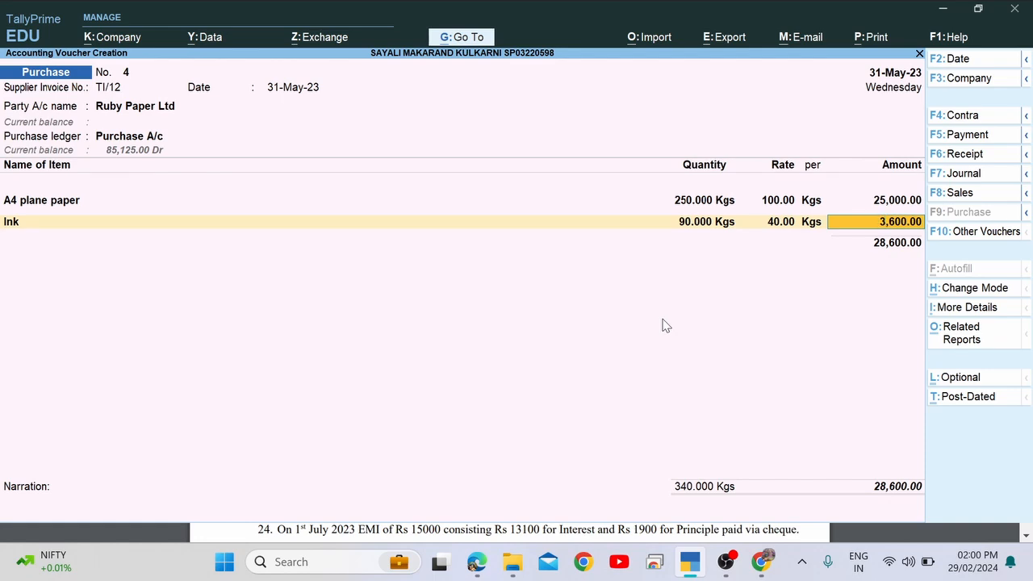
key(Return)
key(Return)
key(Return)
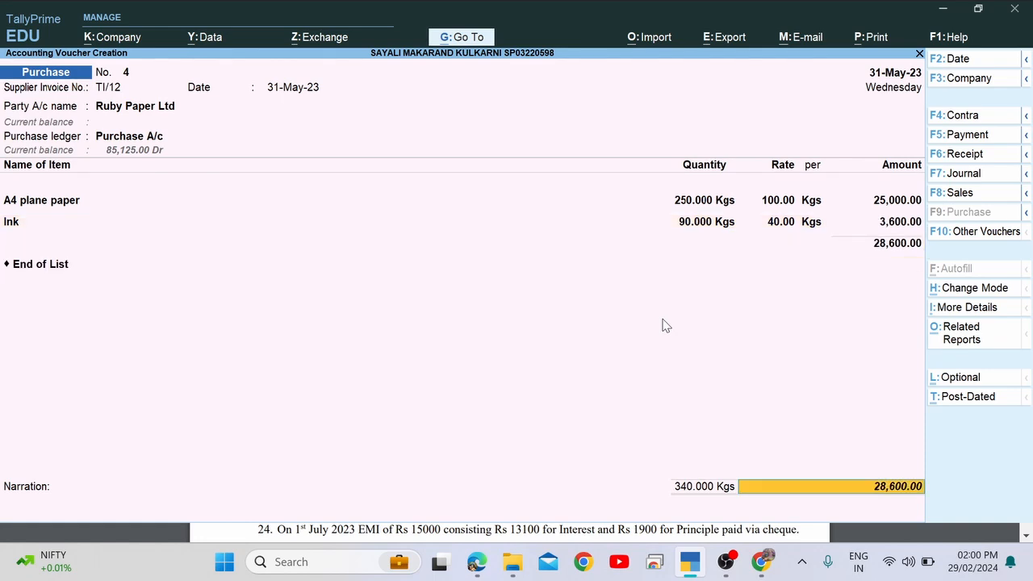
key(Return)
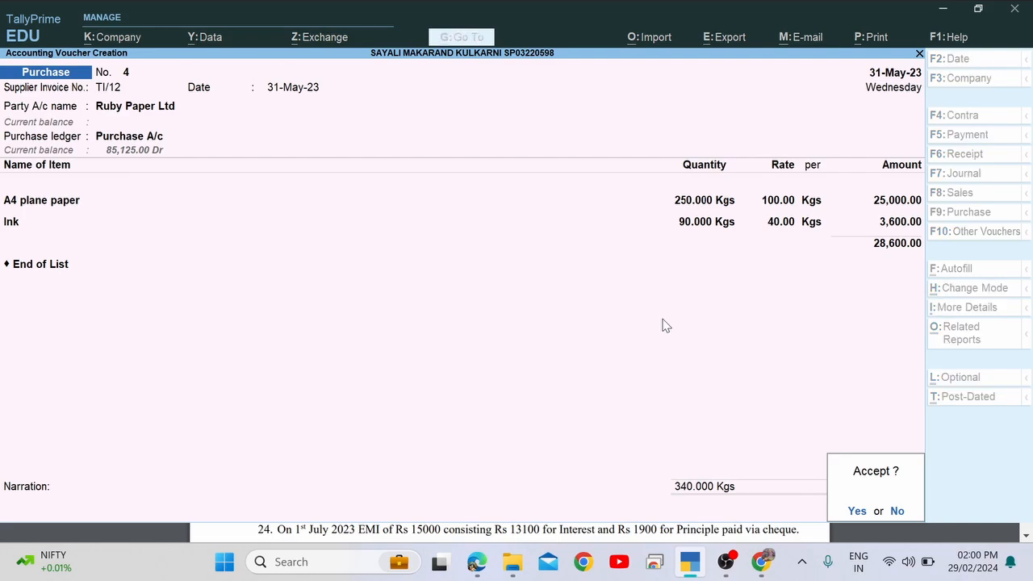
key(Return)
Switch back to the assignment PDF in Chrome.
key(alt+Tab)
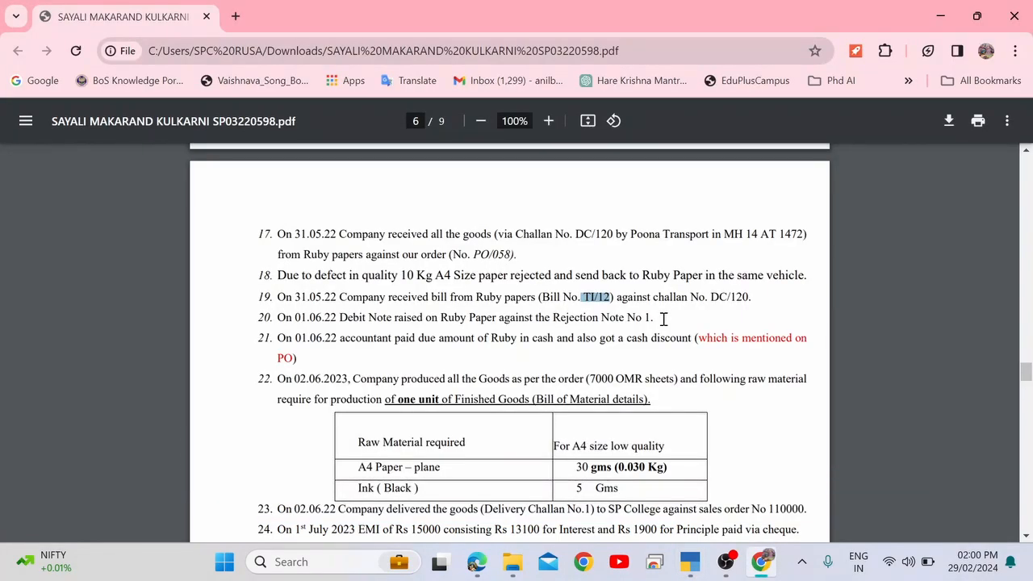
key(alt+Tab)
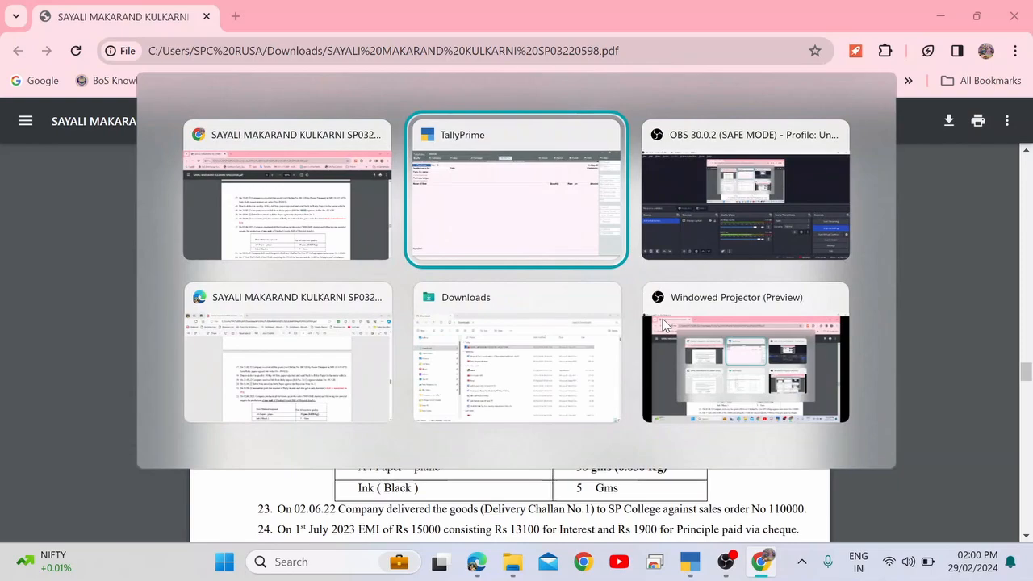
key(alt+Tab)
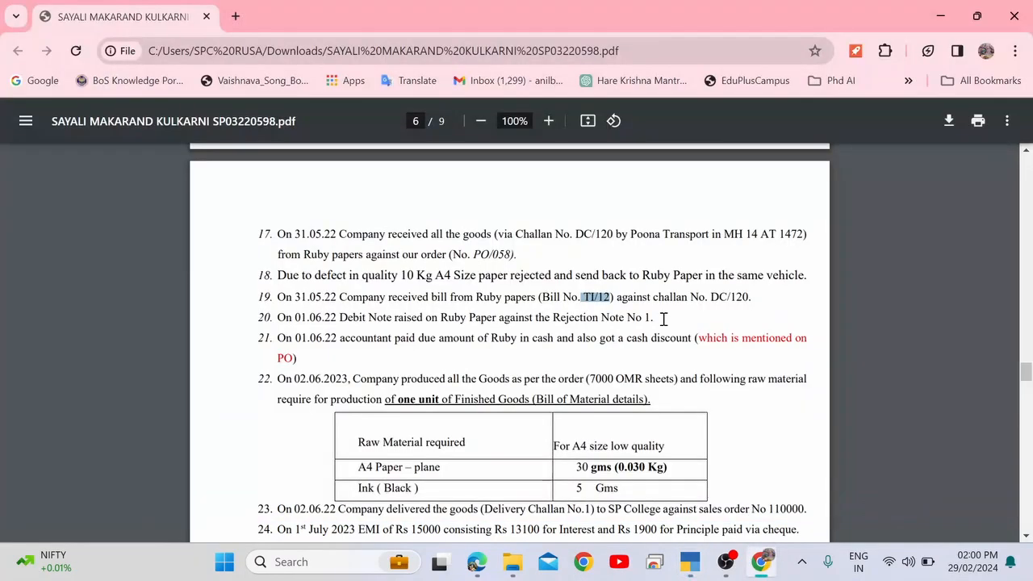
Highlight the bill TI/12 on line 19 and the 01.06.22 debit note on line 20, then return to TallyPrime.
drag(334, 317, 657, 317)
click(657, 317)
drag(420, 297, 624, 298)
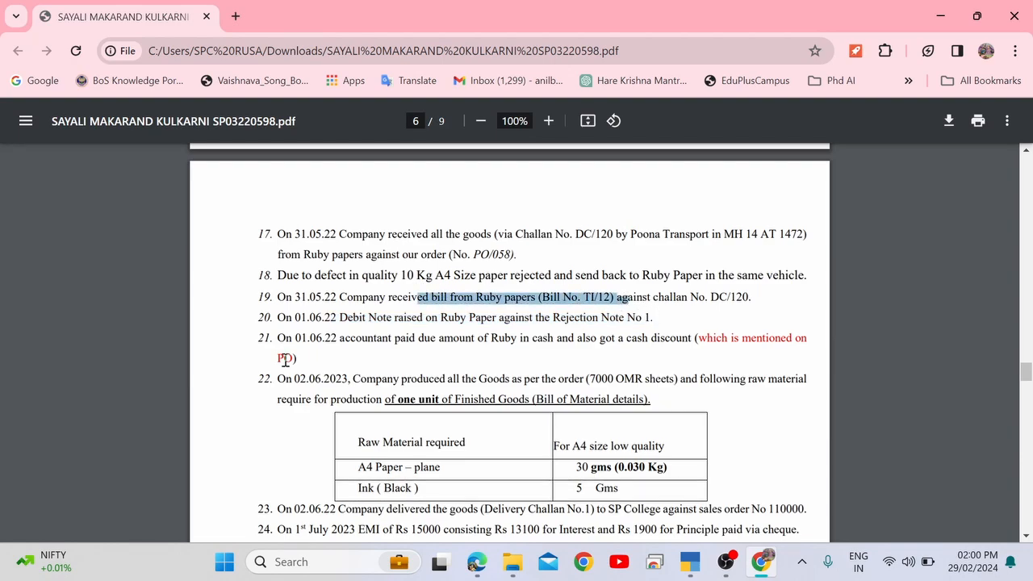
click(295, 319)
drag(296, 319, 354, 318)
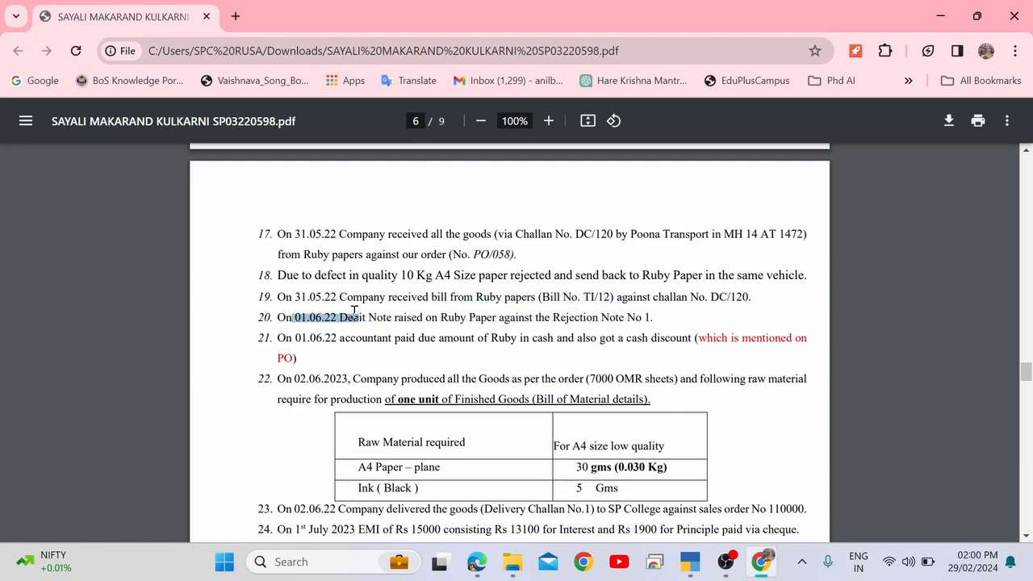
key(alt+Tab)
Date the voucher 1-6 (1-Jun-23) and confirm in the PDF that the note is raised on Ruby Paper.
key(F2)
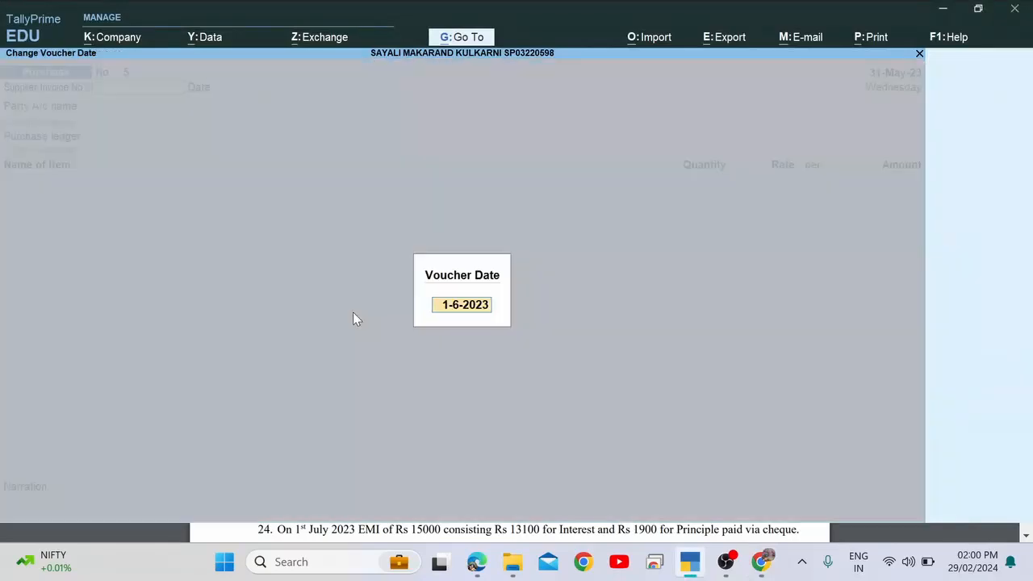
text(1-6)
key(Return)
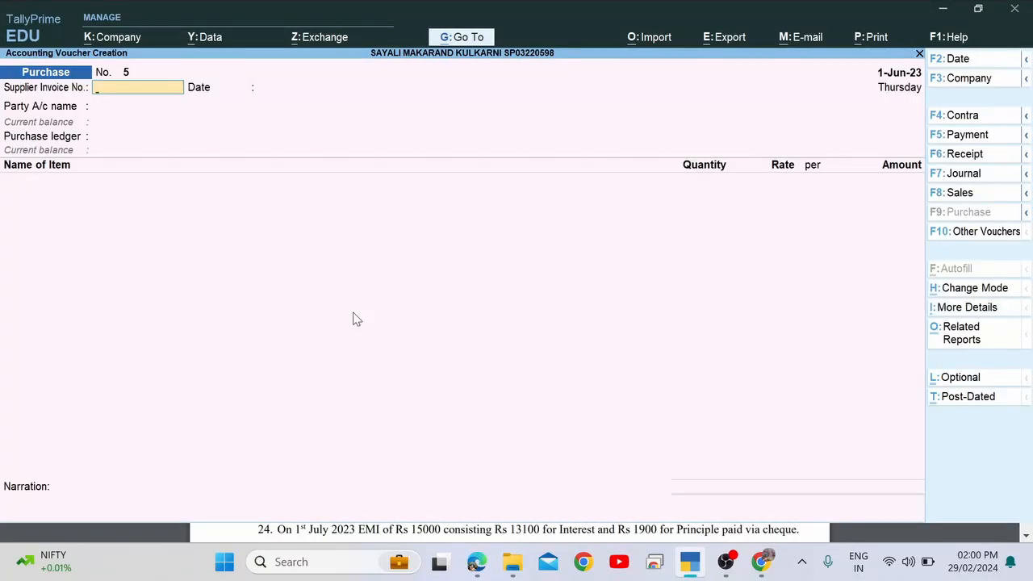
key(alt+Tab)
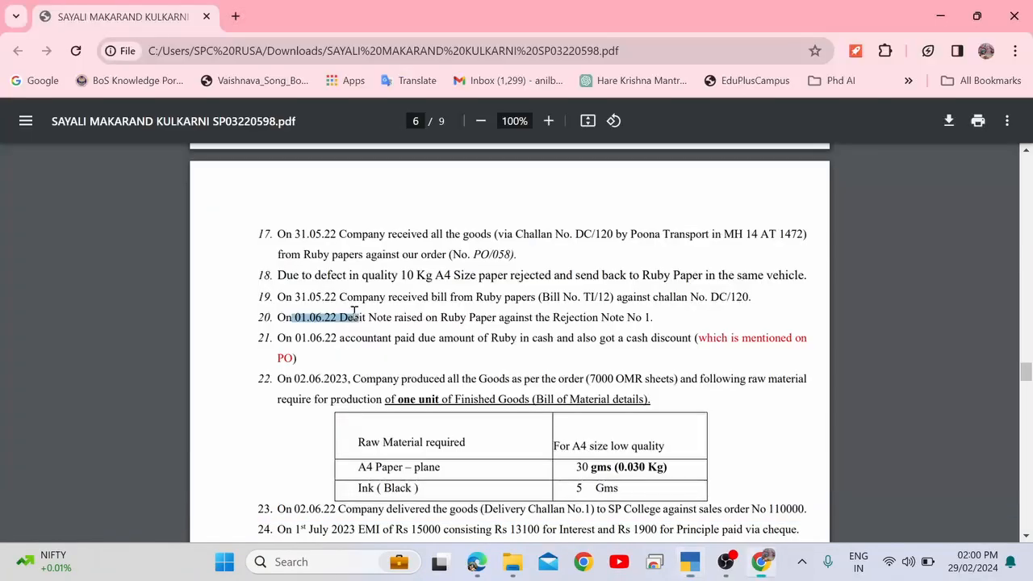
drag(397, 317, 476, 316)
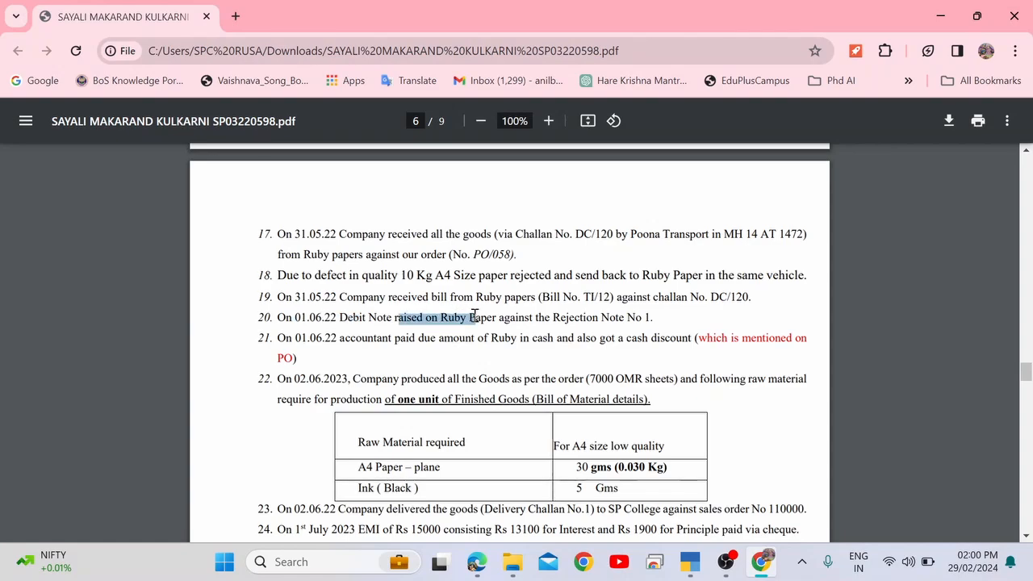
key(alt+Tab)
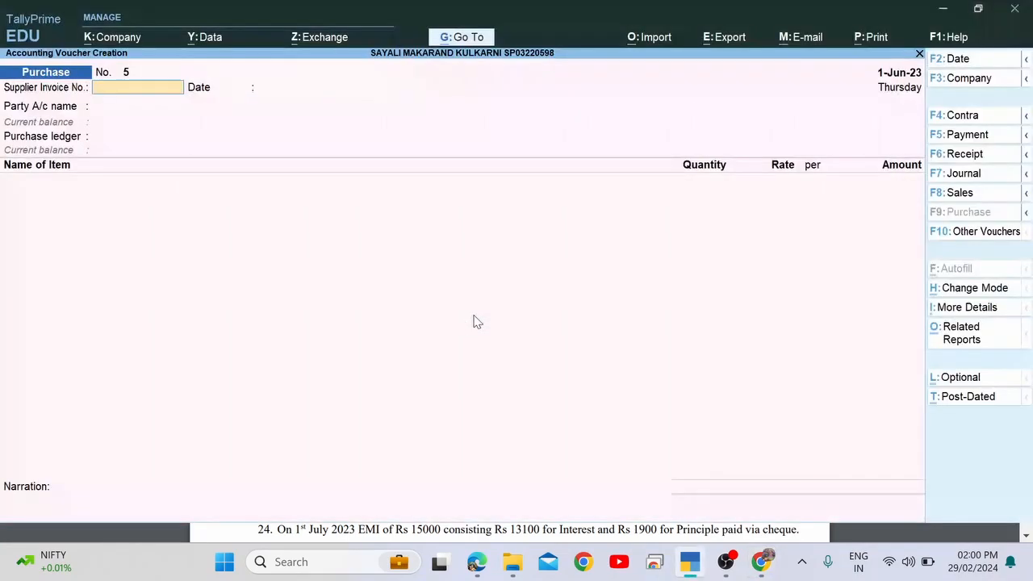
Change the voucher type to Debit Note, then recheck the Debit Note wording on line 20.
click(963, 240)
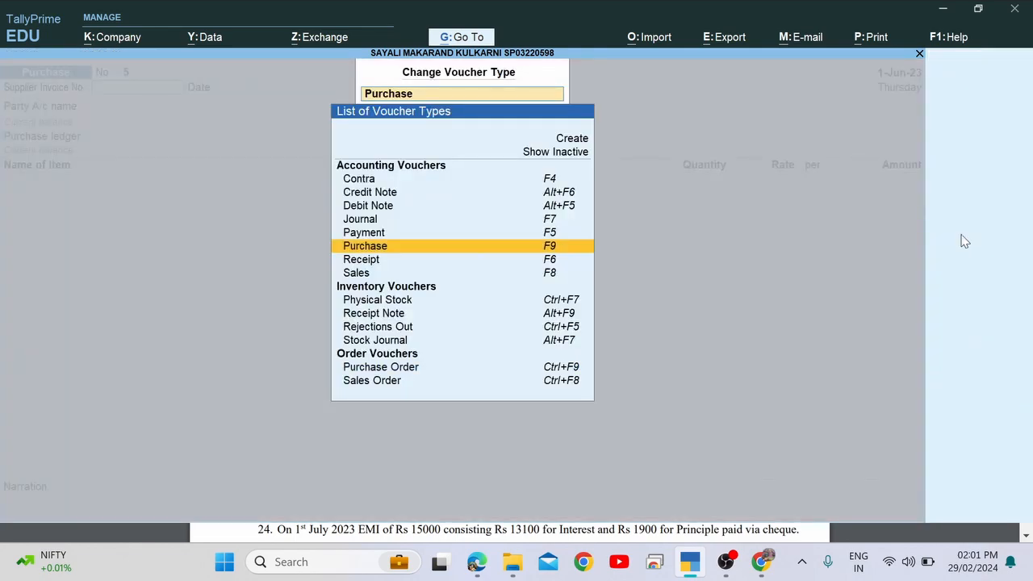
key(Up)
key(Up)
key(Up)
key(Up)
key(Down)
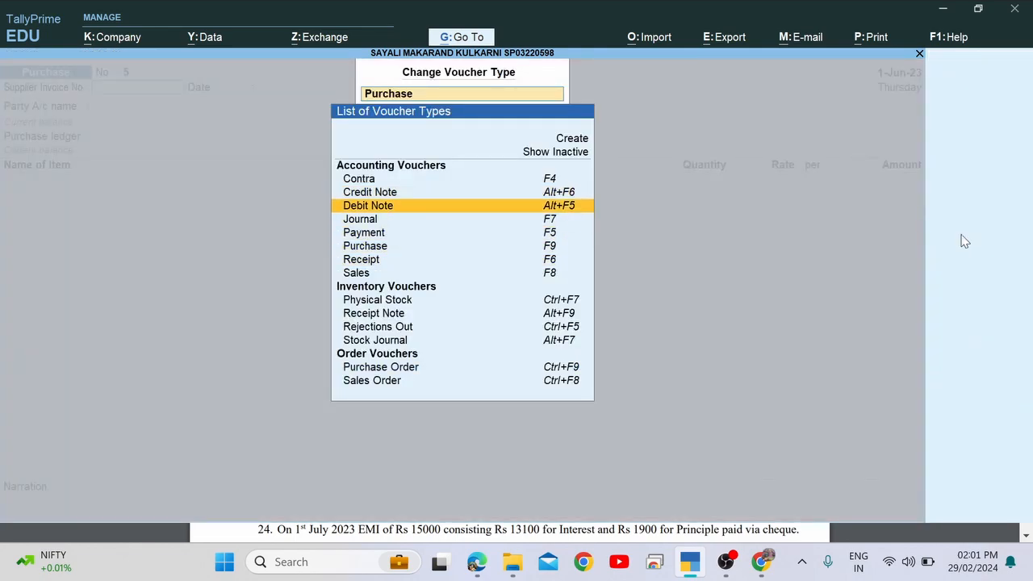
key(Return)
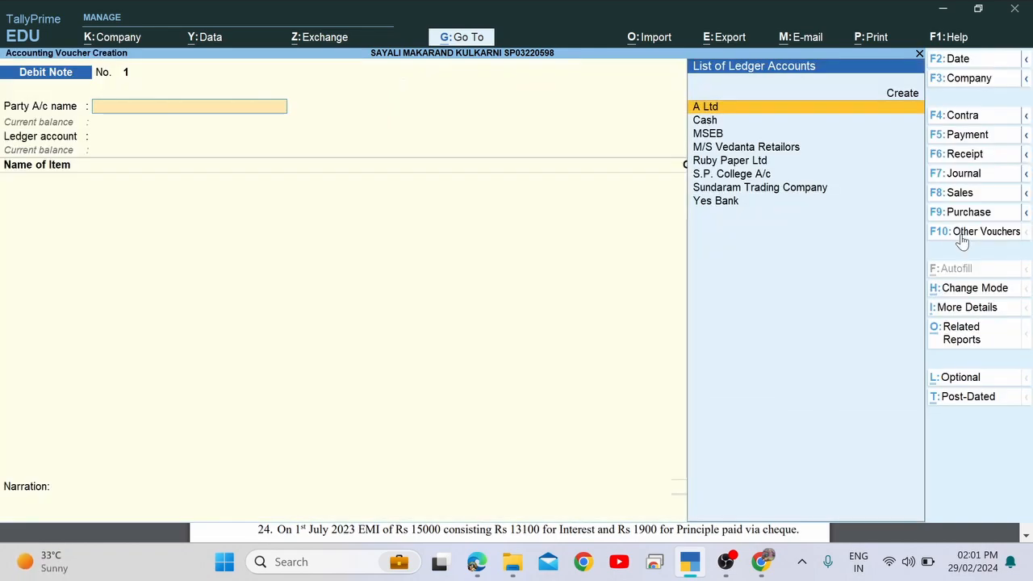
key(alt+Tab)
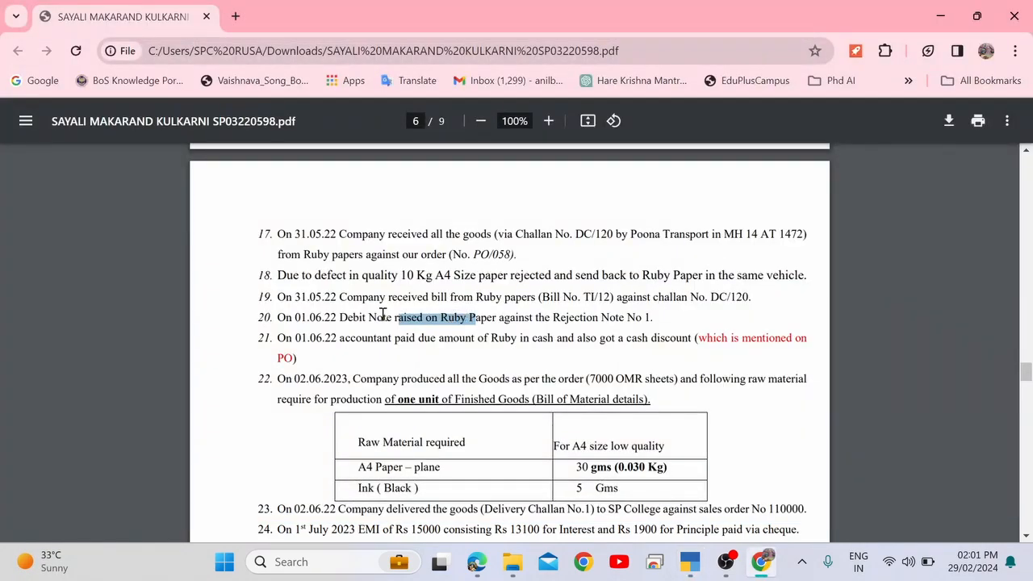
drag(349, 317, 392, 320)
click(343, 318)
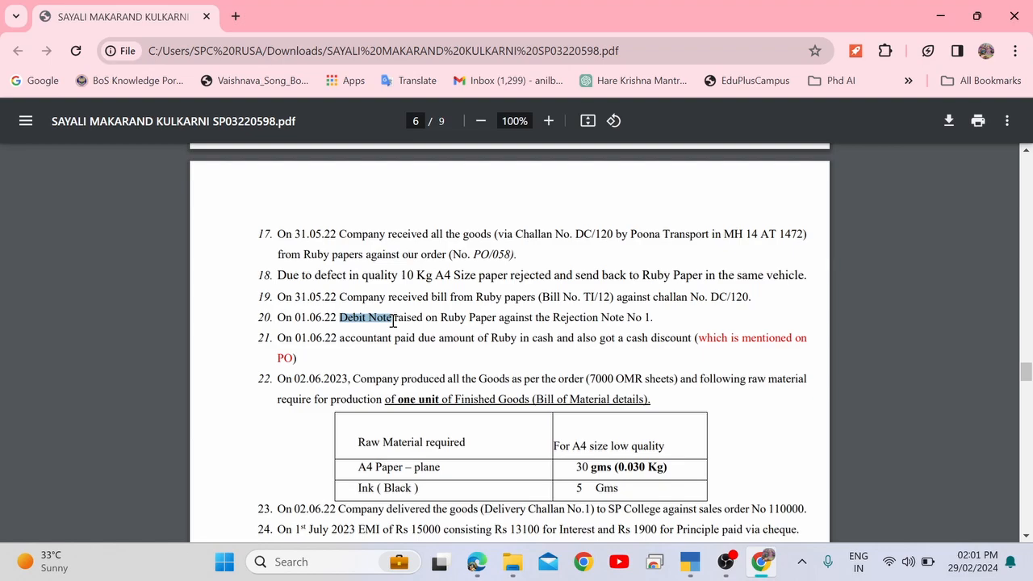
double_click(353, 319)
key(alt+Tab)
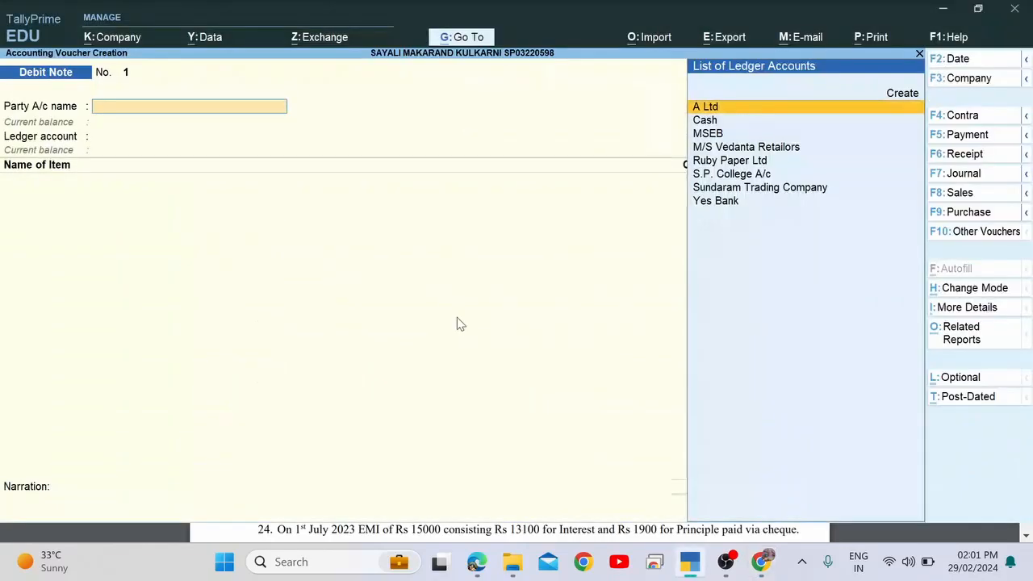
Select Ruby Paper Ltd as the party and tracking no. 1 dated 31-May-23.
text(Ru)
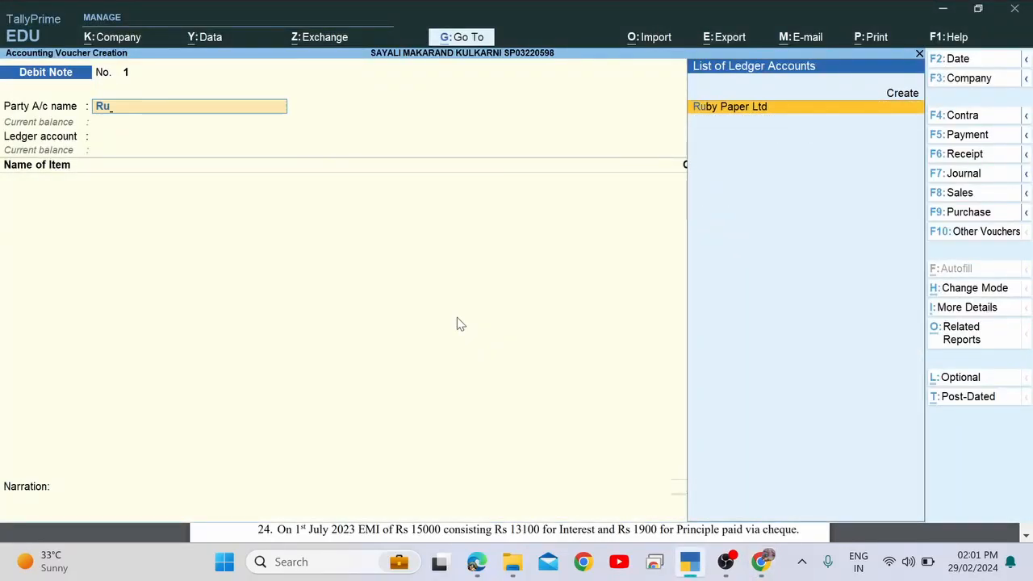
key(Return)
key(alt+Tab)
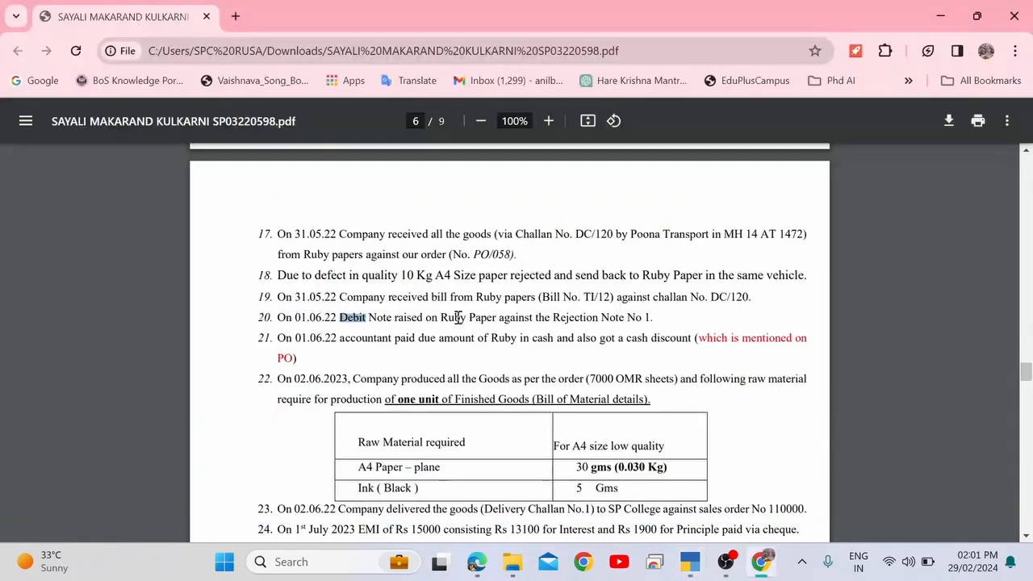
drag(566, 321, 651, 320)
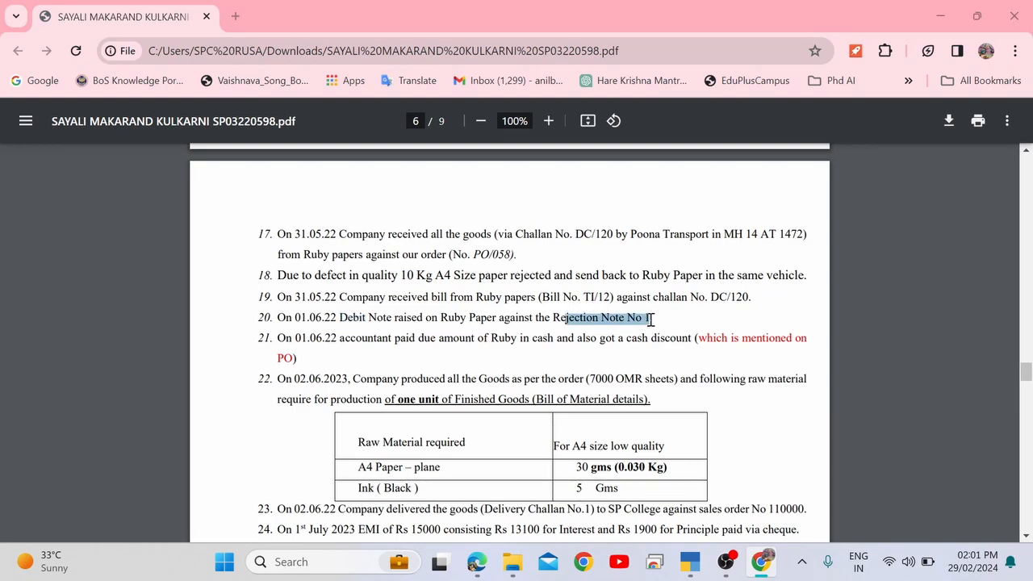
key(alt+Tab)
key(Down)
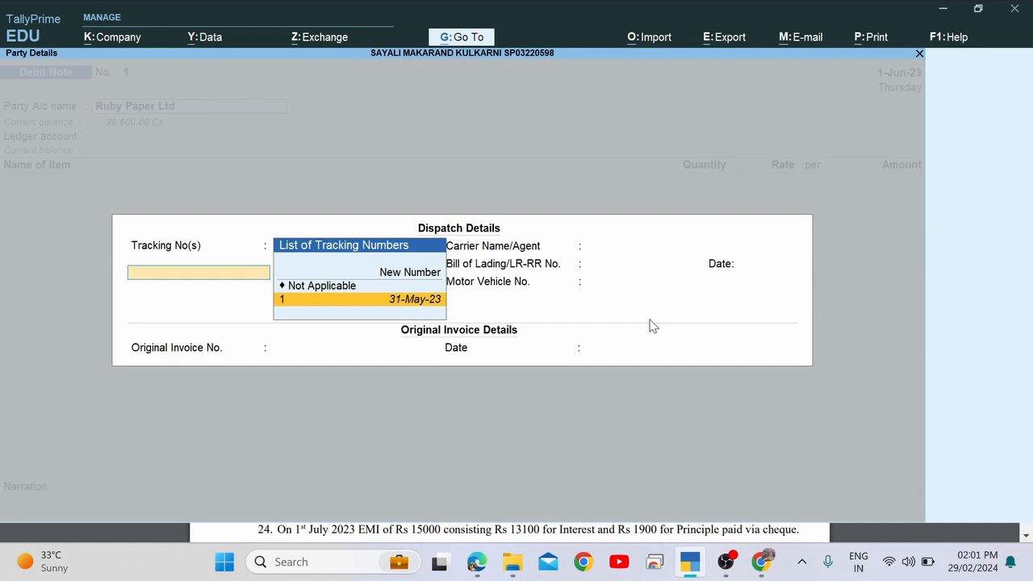
key(Return)
key(Return)
key(Return)
key(Return)
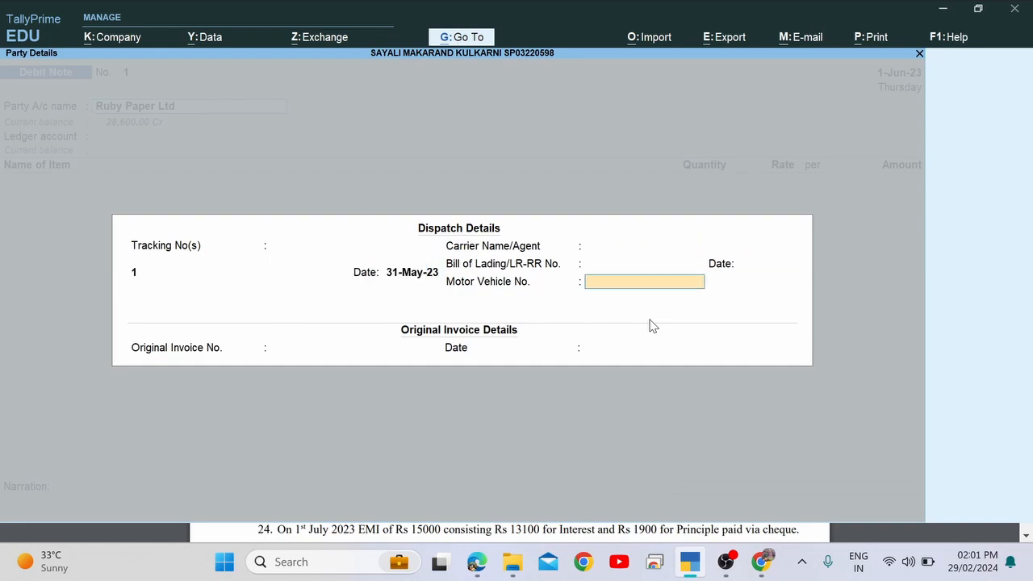
key(Return)
Enter original invoice number TI/12 dated 31.5, copied from item 19 of the PDF.
key(alt+Tab)
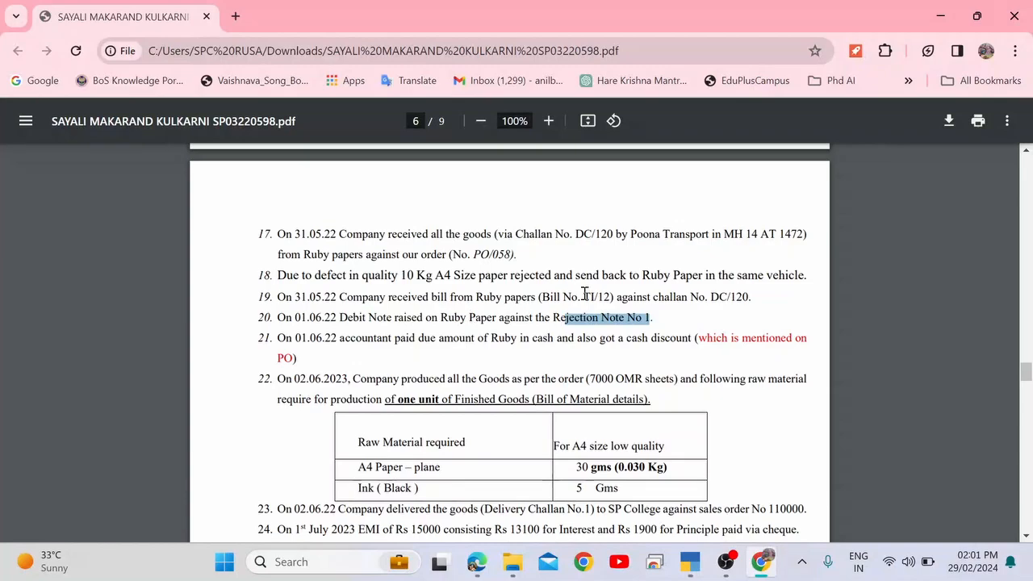
drag(584, 297, 610, 297)
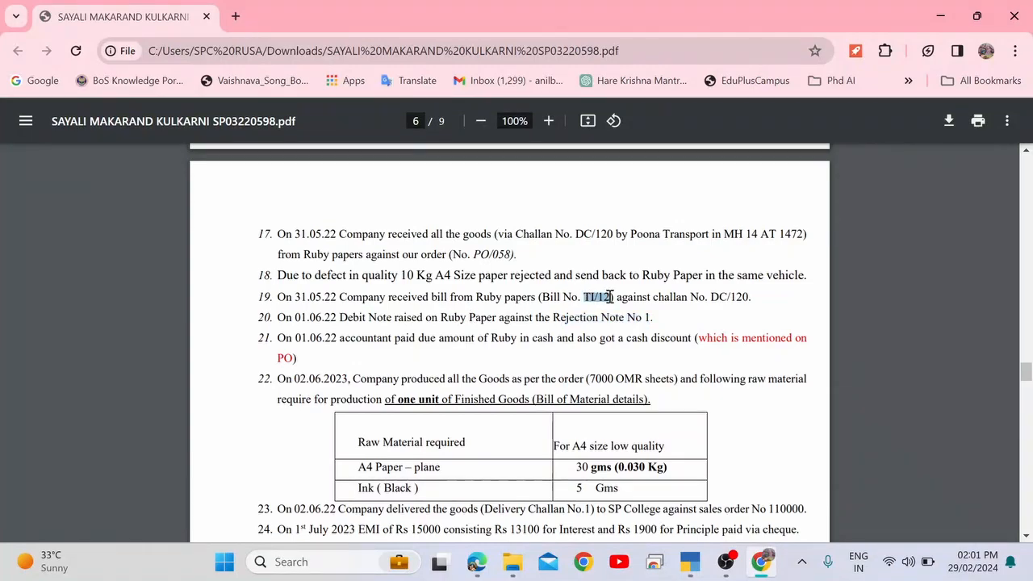
key(alt+Tab)
key(ctrl+alt+v)
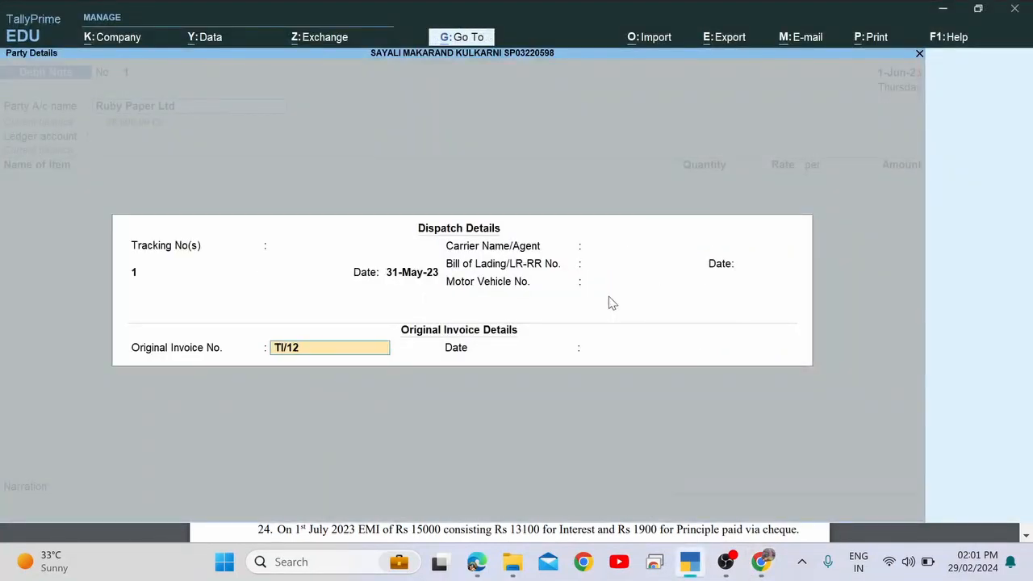
key(Return)
text(31.5)
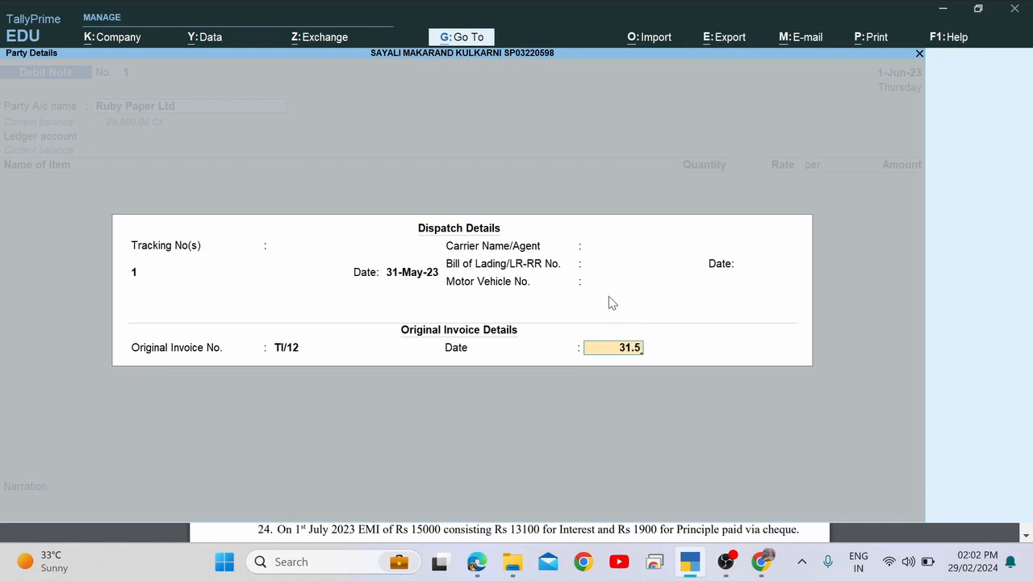
key(Return)
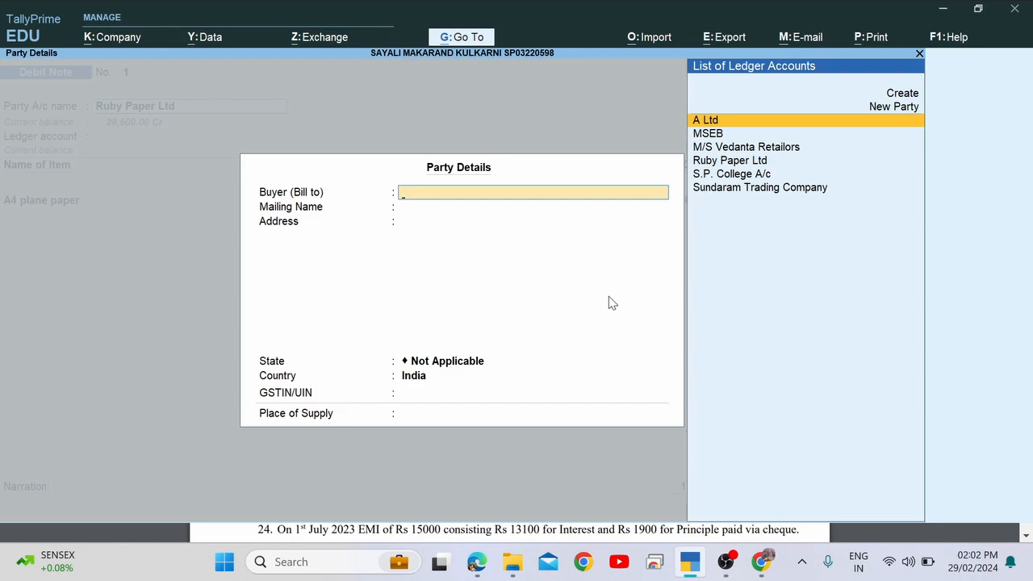
Set Ruby Paper Ltd as the buyer, then quit the debit note to the Gateway of Tally.
key(Down)
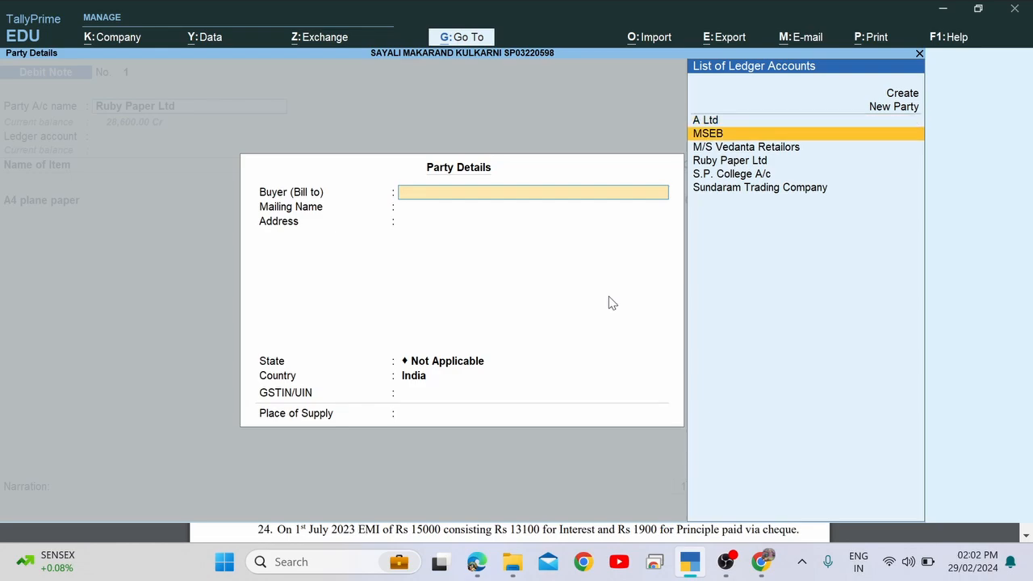
key(Down)
key(Down)
key(Return)
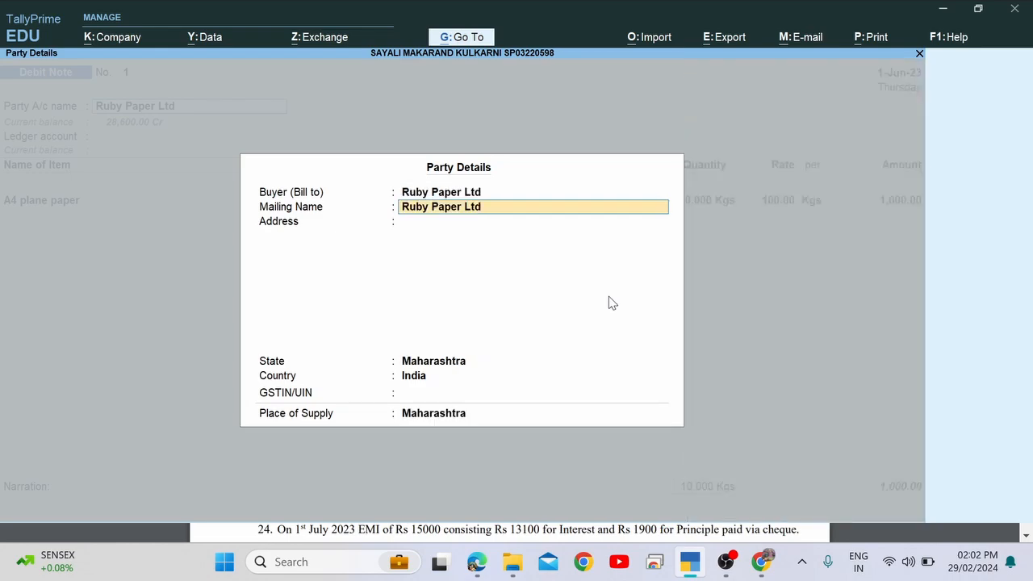
key(Return)
key(Return)
key(Return)
key(Return)
key(Return)
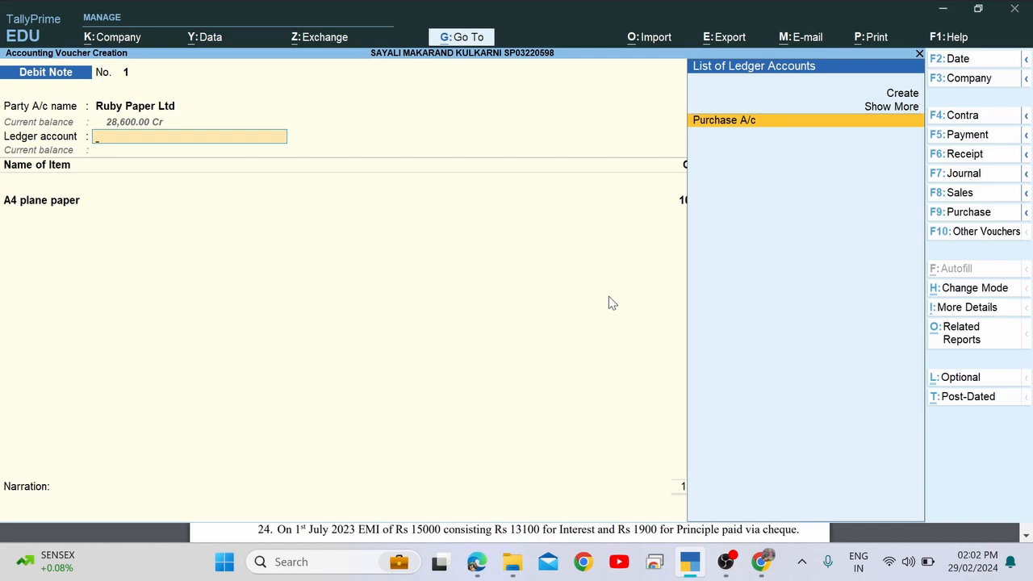
key(Up)
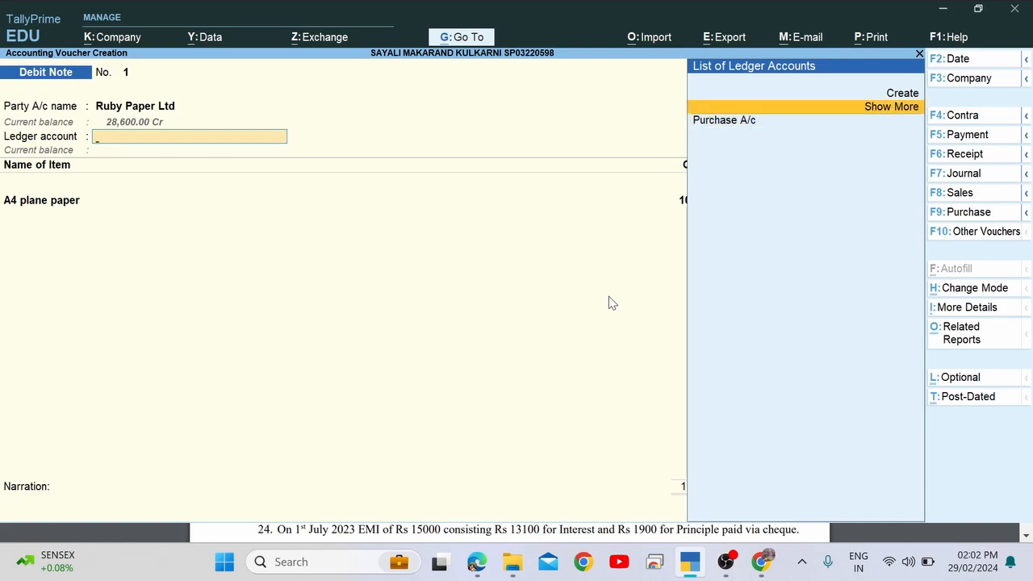
key(Escape)
key(y)
key(Escape)
Open the Day Book for 1-Apr-23 to 31-May-23 and select the Rejections Out entry.
key(n)
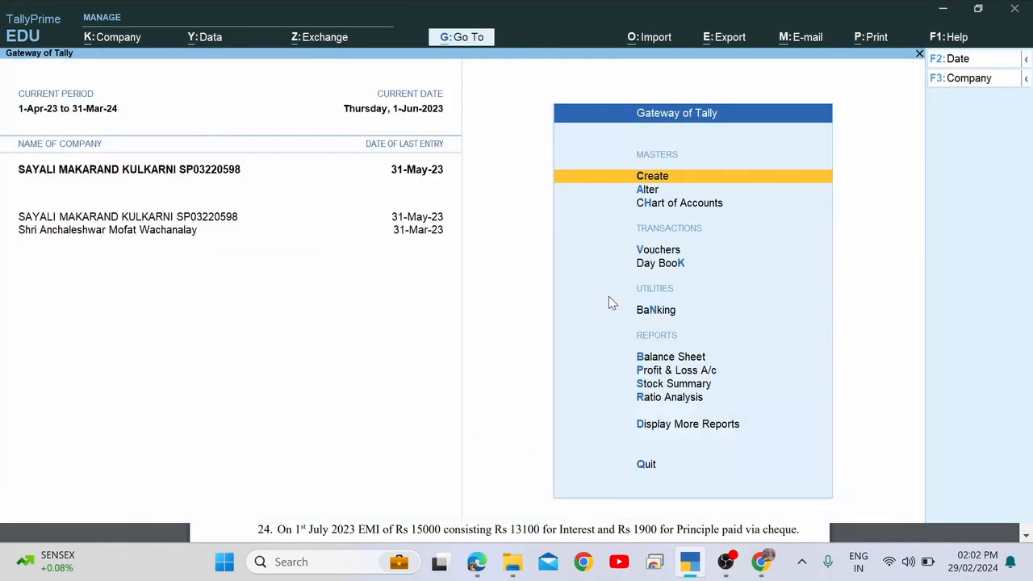
key(d)
key(a)
key(l)
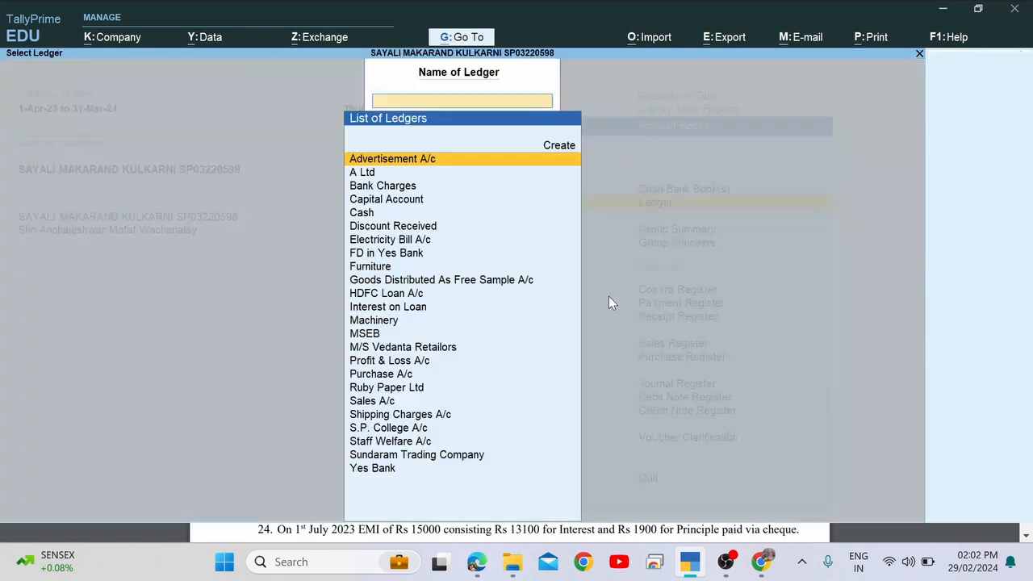
key(Escape)
key(Escape)
key(Escape)
key(Escape)
key(n)
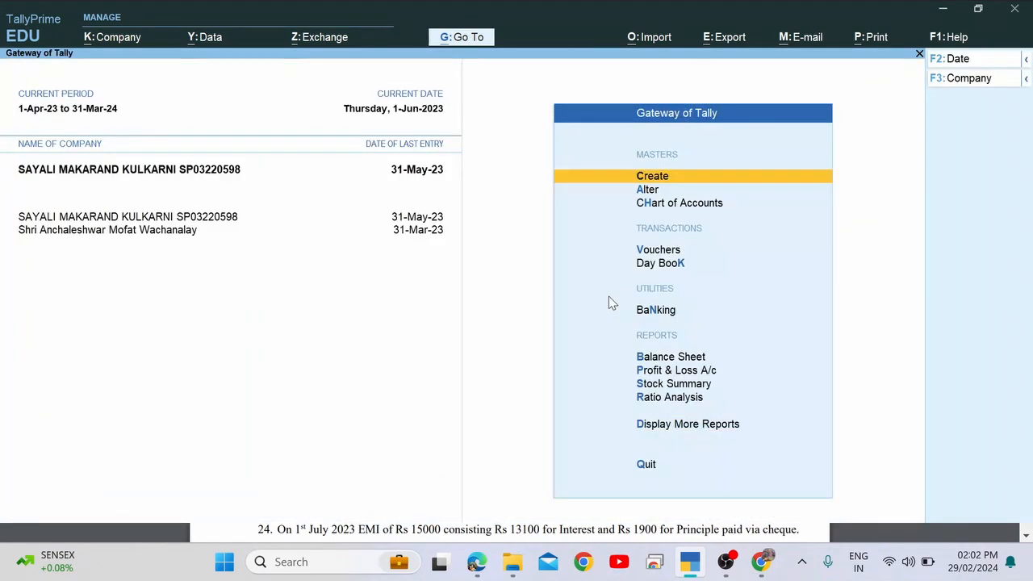
key(d)
key(d)
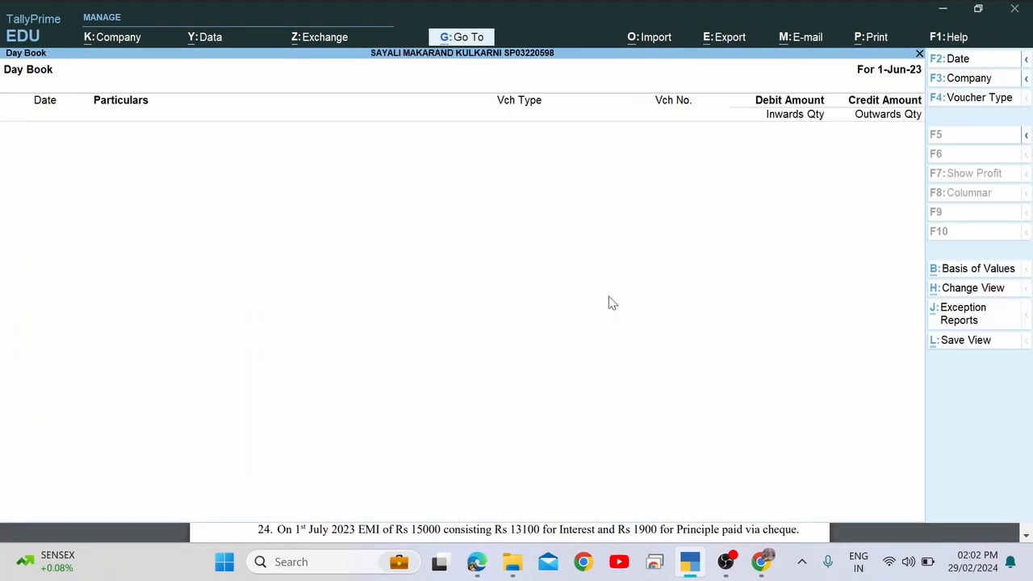
key(F2)
key(Return)
key(Down)
key(Down)
key(Down)
key(Down)
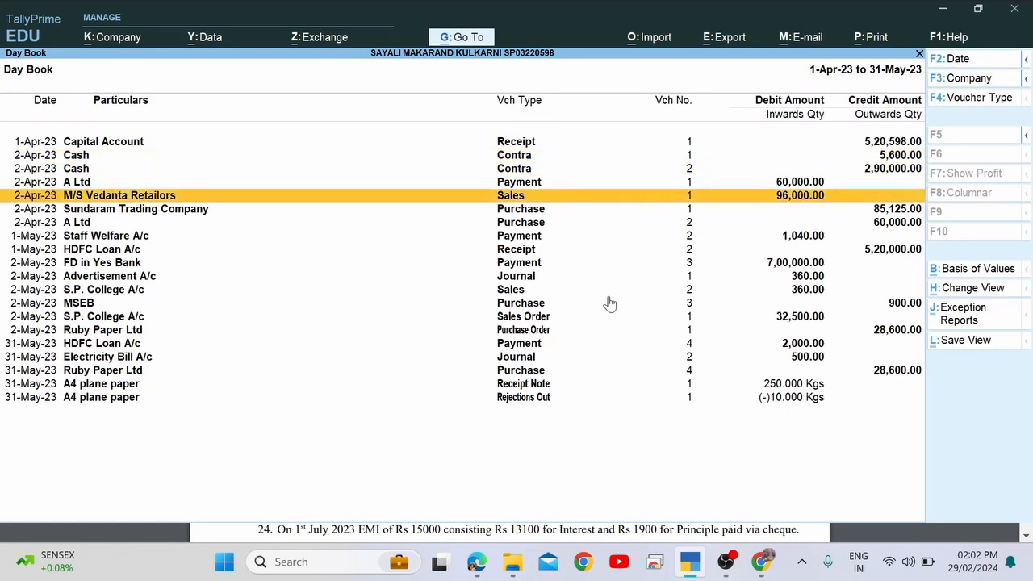
key(Down)
key(Down)
key(Down)
key(Down)
key(Down)
key(Down)
key(Down)
key(Down)
key(Down)
key(Down)
key(Down)
key(Down)
key(Down)
key(Down)
key(Down)
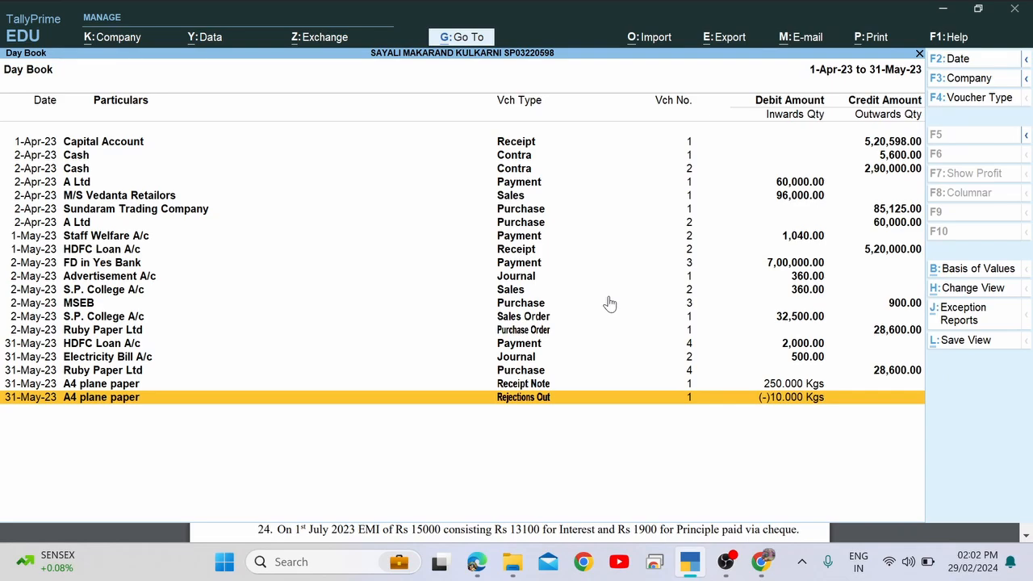
Re-accept Rejections Out No. 1 for A4 plane paper unchanged and start Rejections Out No. 2.
key(Return)
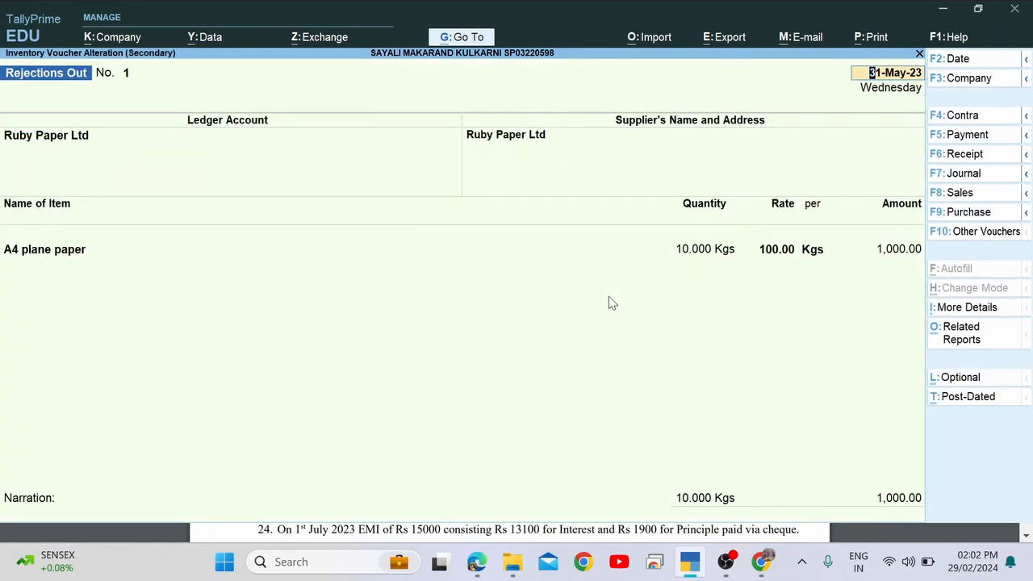
key(Return)
key(Return)
key(Return)
key(Return)
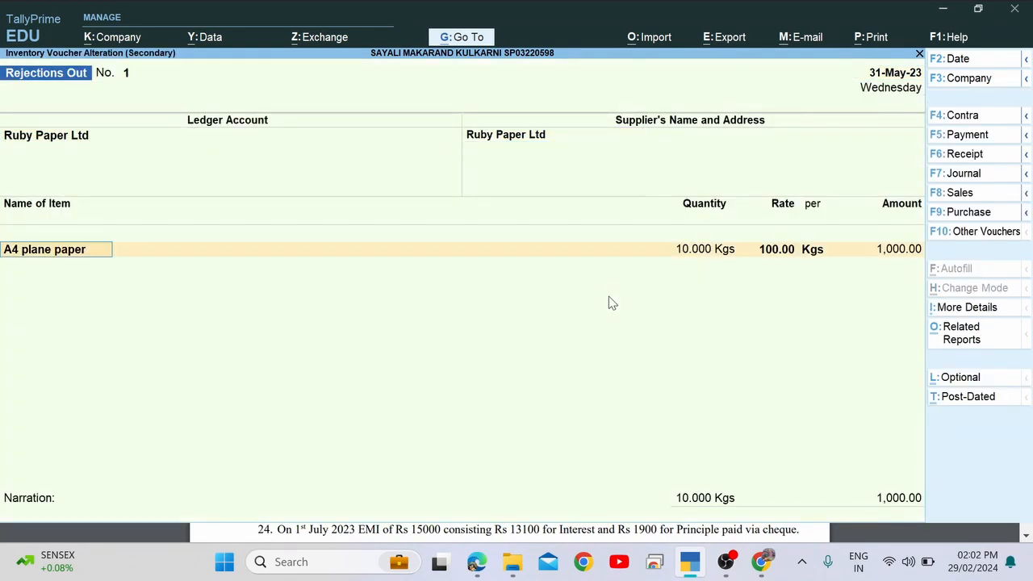
key(Return)
key(Return)
key(Return)
key(Return)
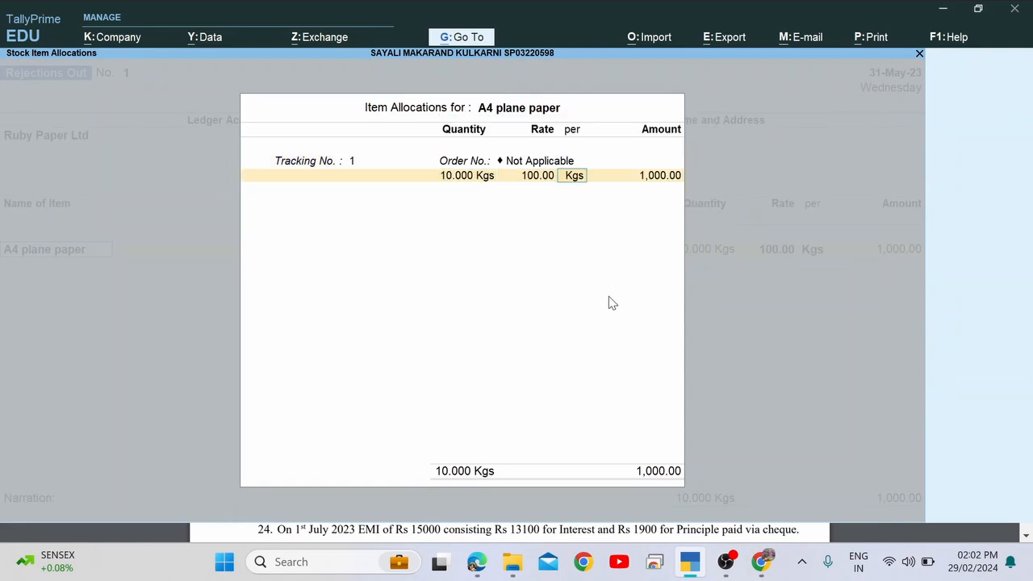
key(Return)
key(Return)
key(Return)
key(Return)
key(Return)
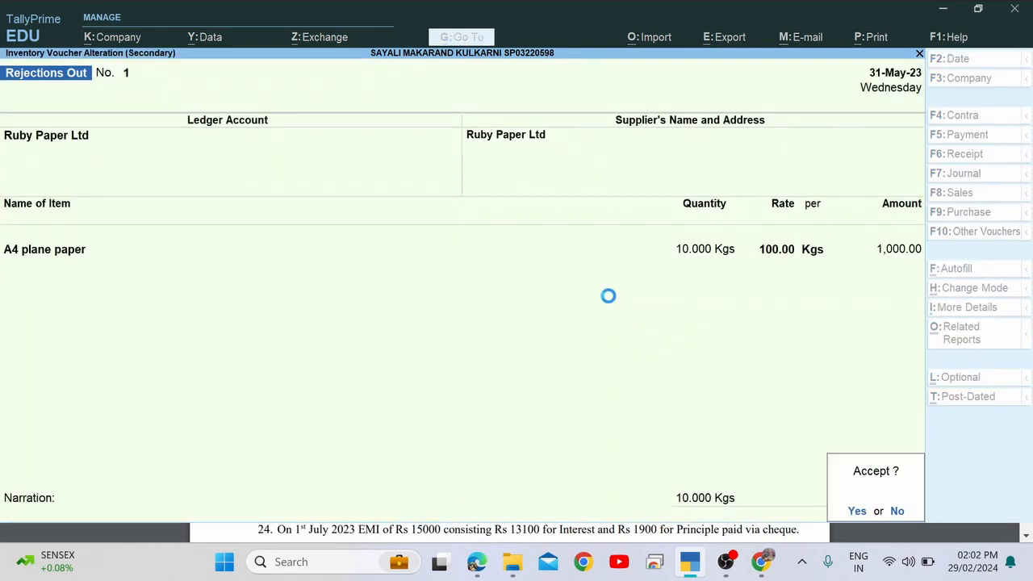
key(Return)
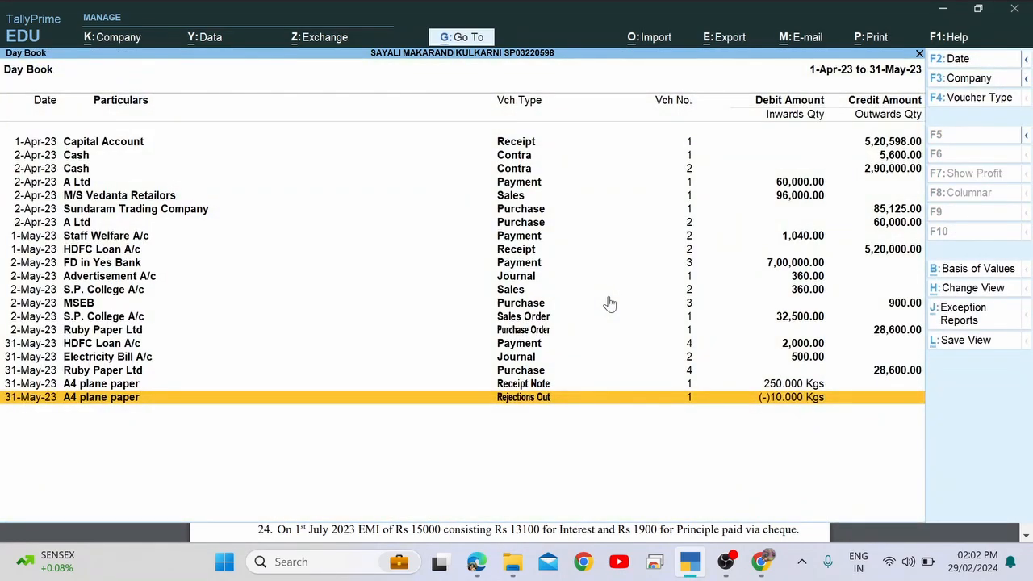
key(alt+a)
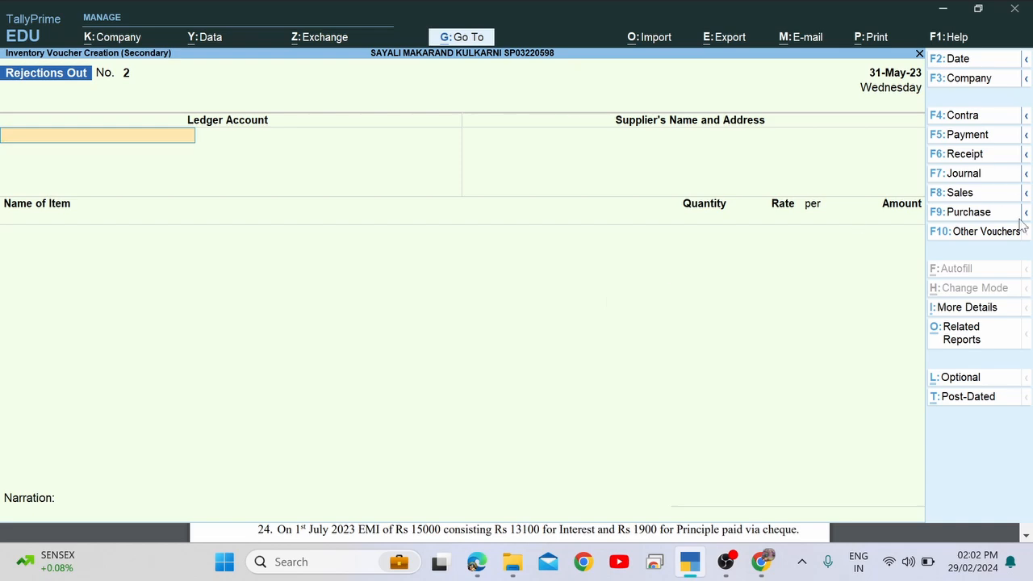
Start a new Debit Note dated 1-6-2023, checking question 20's date in the assignment PDF.
click(989, 236)
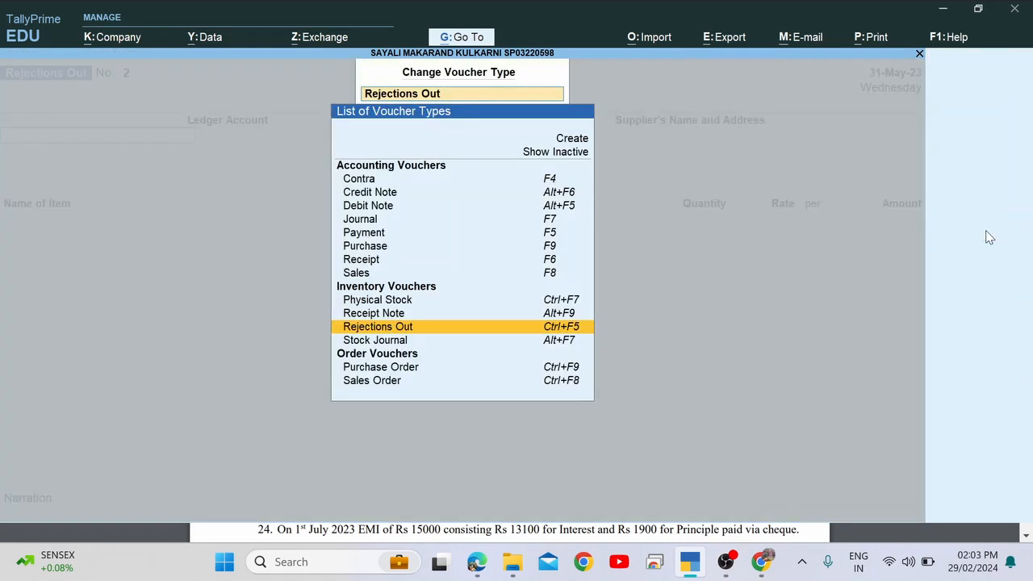
key(Up)
key(Up)
key(Up)
key(Up)
key(Up)
key(Up)
key(Up)
key(Up)
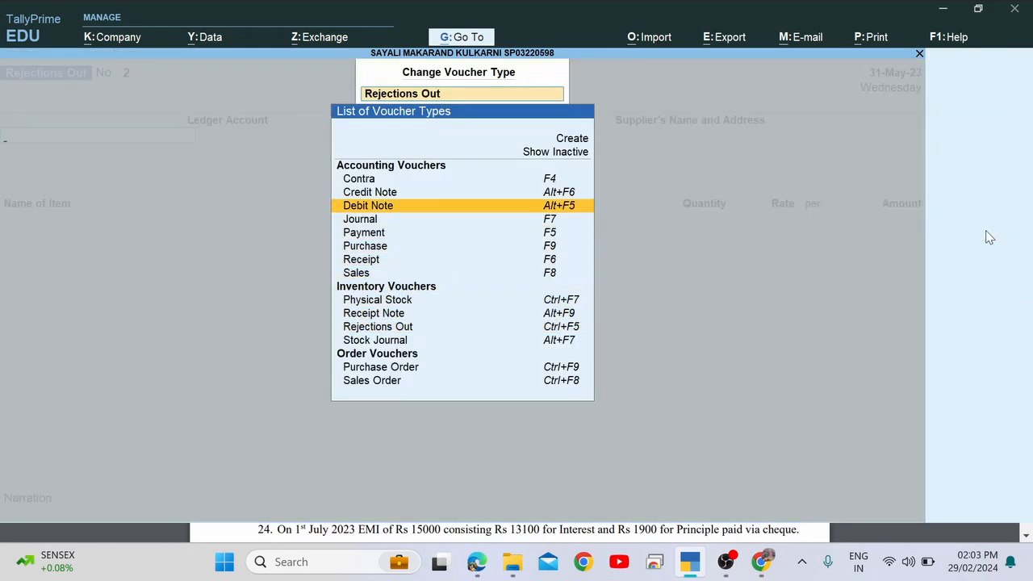
key(Return)
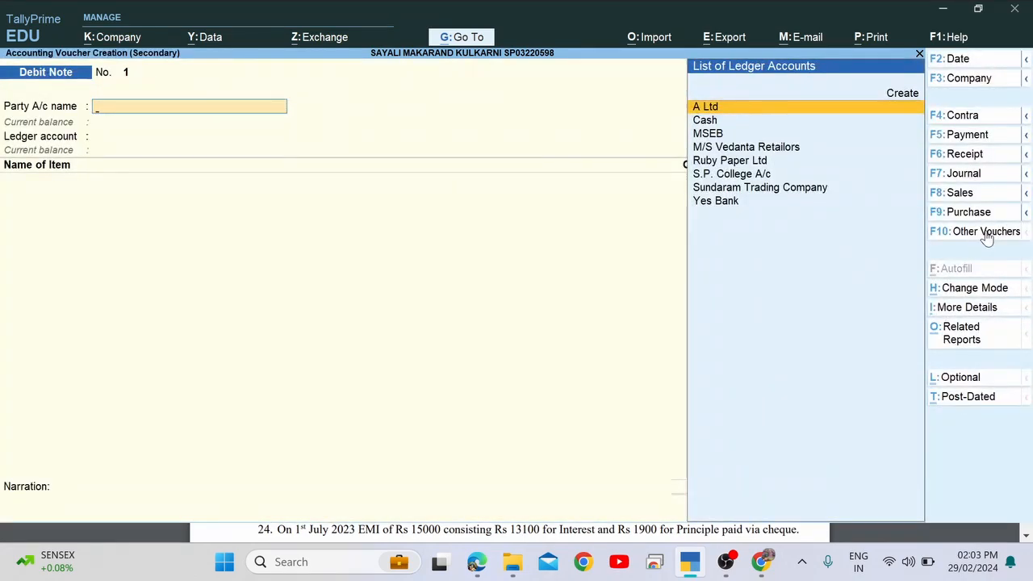
key(alt+Tab)
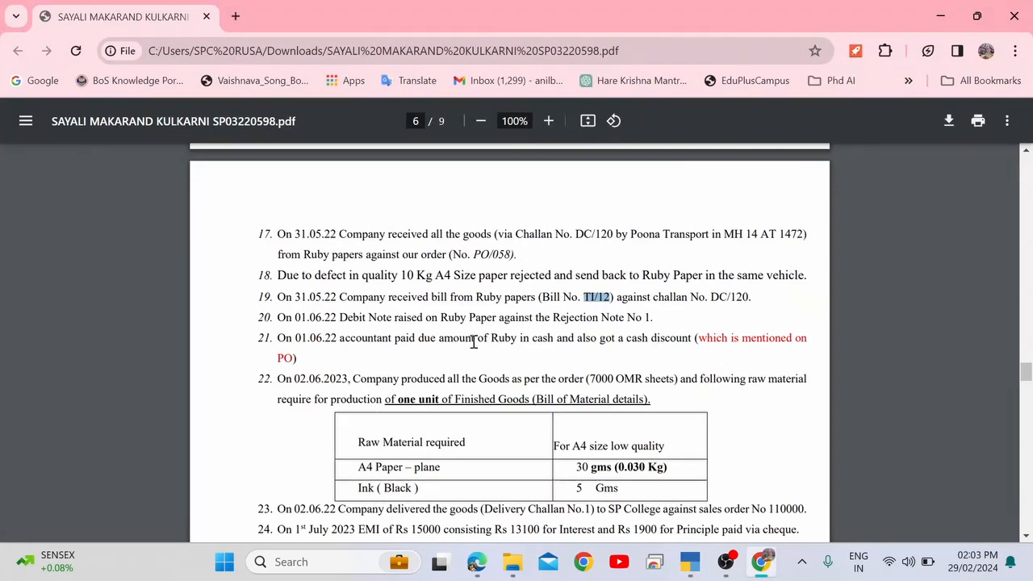
drag(313, 317, 379, 319)
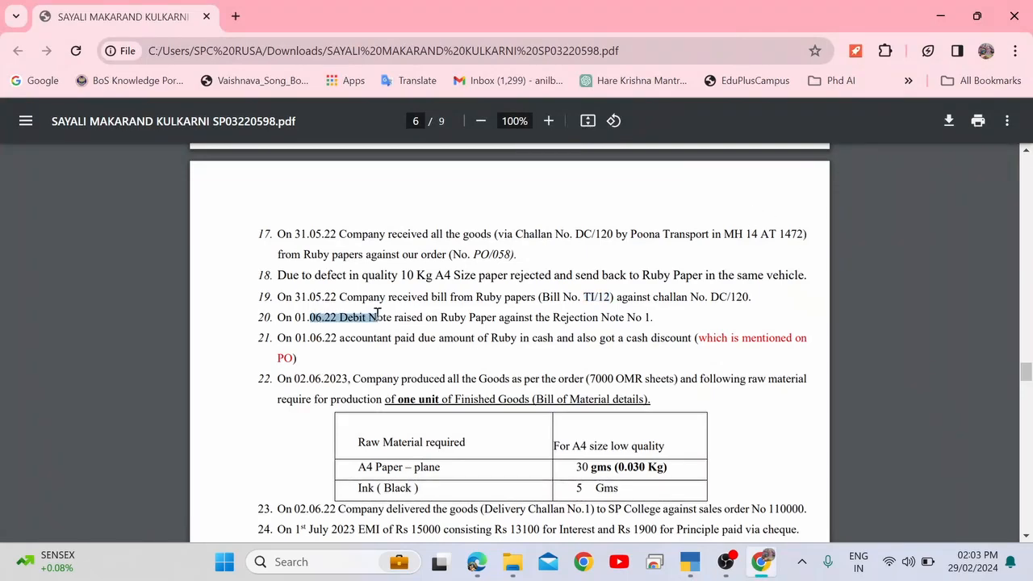
key(alt+Tab)
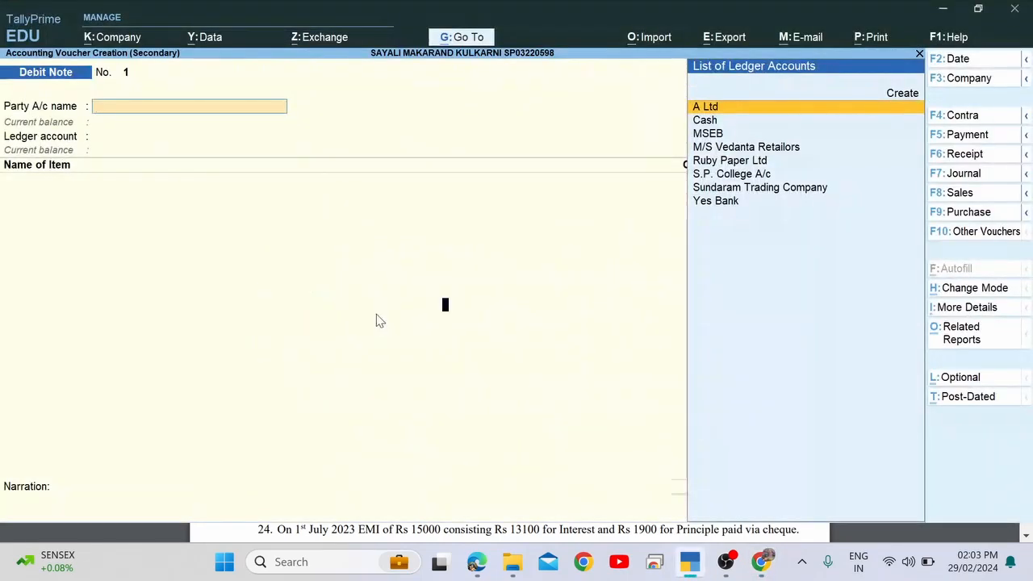
key(F2)
key(Return)
Select Ruby Paper Ltd as party and buyer, with tracking number 1 from 31-May-23.
key(Down)
key(Down)
key(Down)
key(Down)
key(Down)
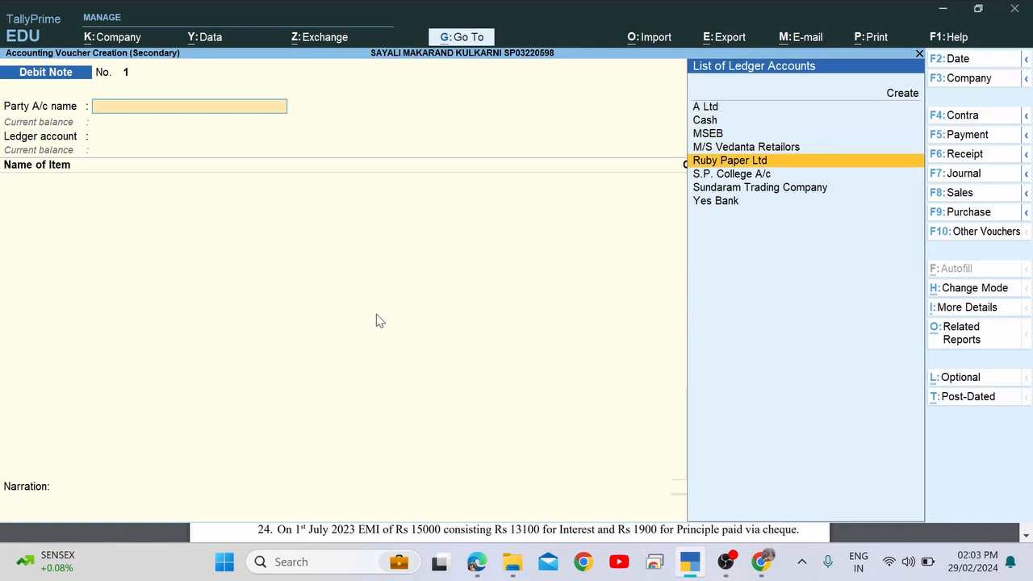
key(Up)
key(Return)
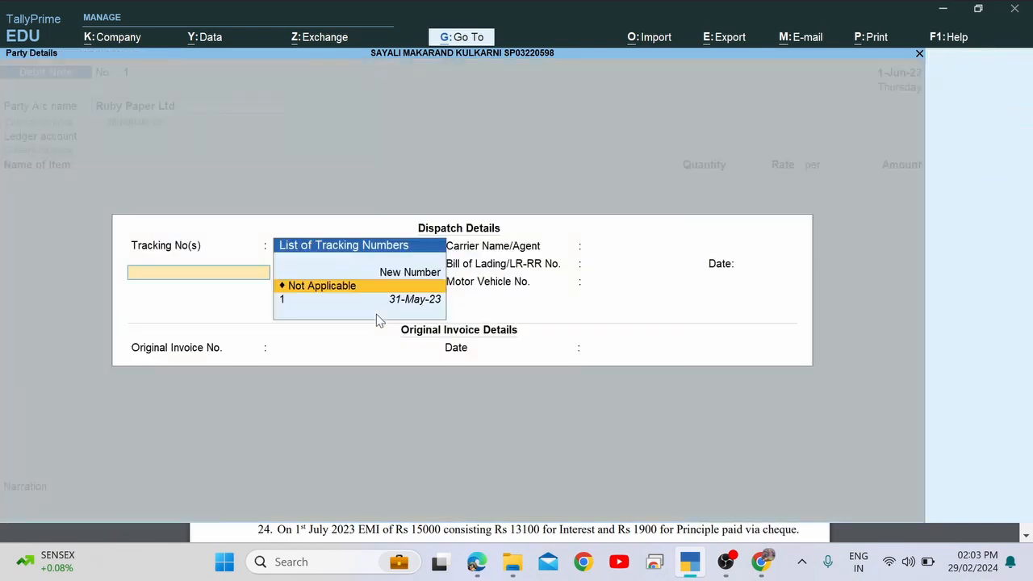
key(Down)
key(Return)
key(Return)
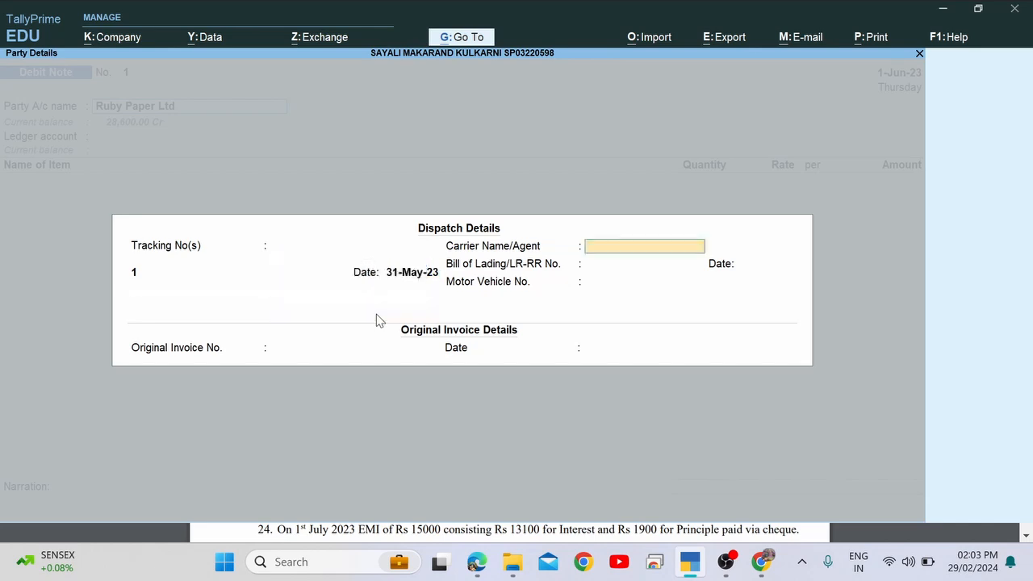
key(Return)
key(Return)
key(Return)
key(Return)
key(Return)
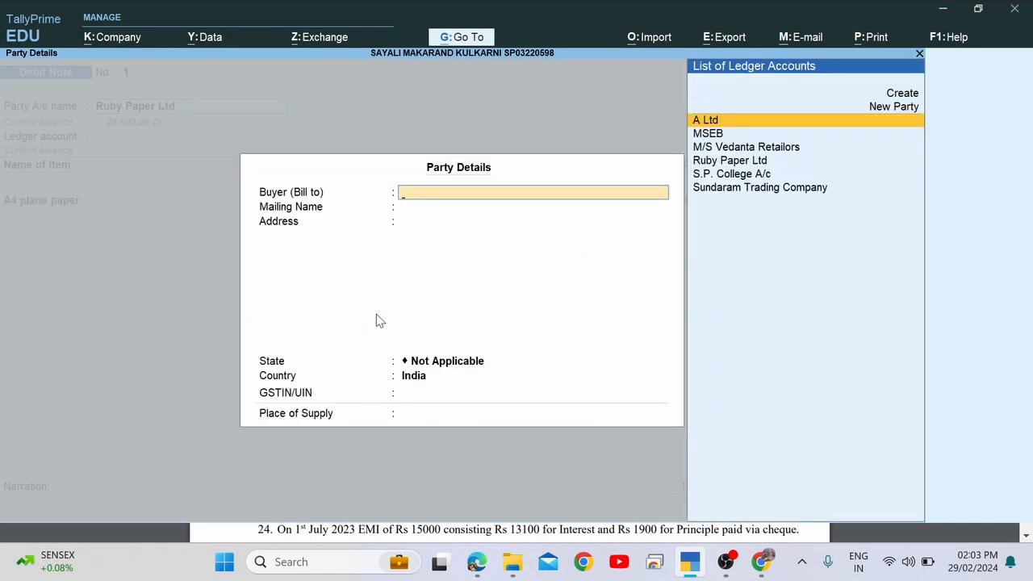
key(Down)
key(Down)
key(Down)
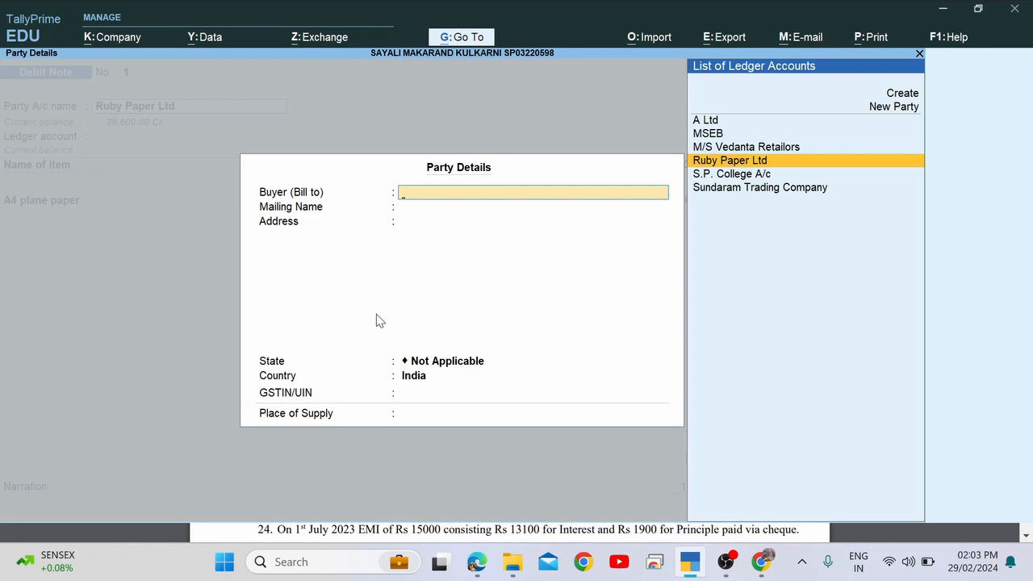
key(Return)
key(Return)
key(Return)
key(Return)
key(Return)
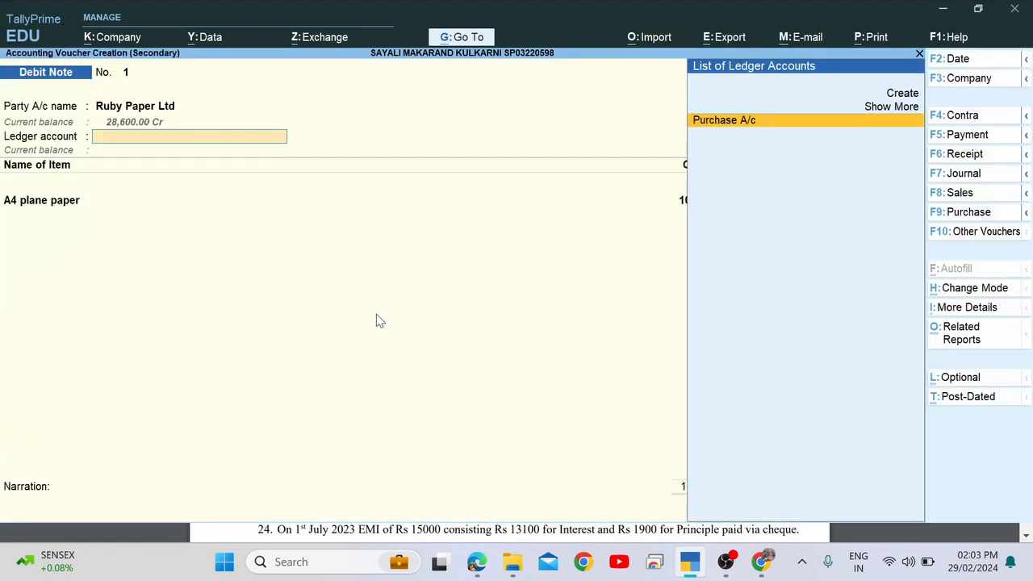
key(Return)
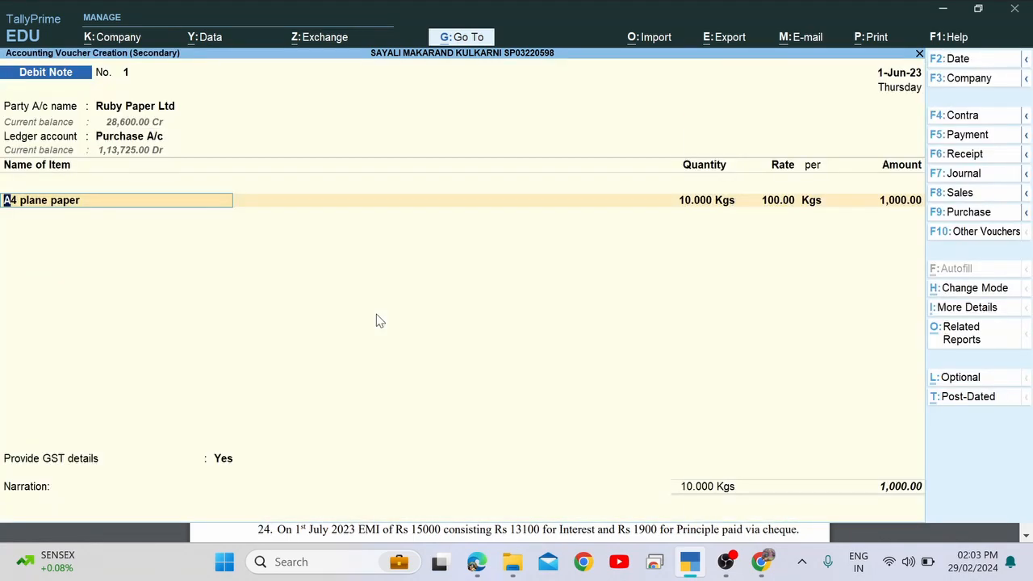
key(BackSpace)
key(BackSpace)
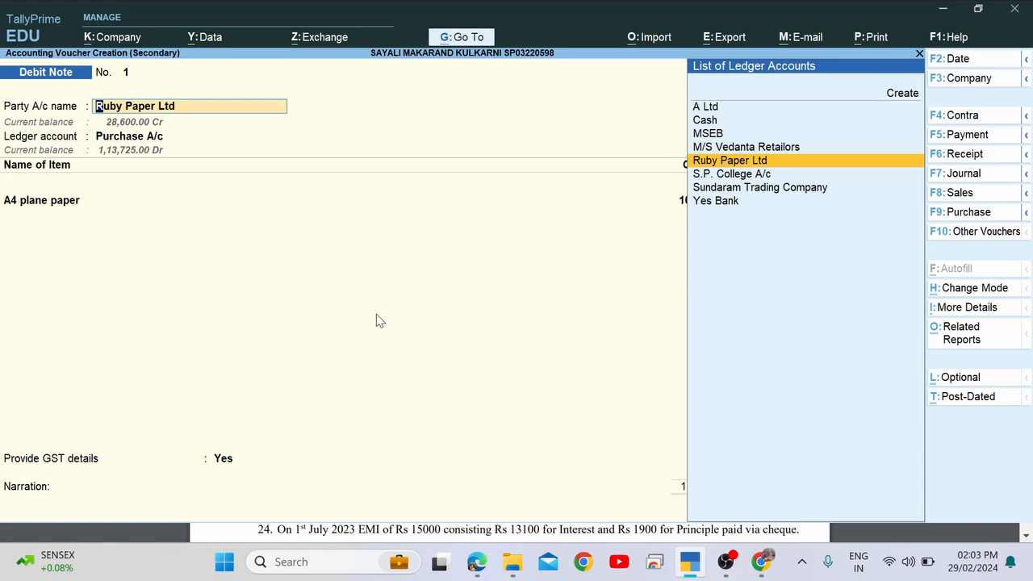
Confirm party details with place of supply Maharashtra, and allocate tracking 1 for 10 kg at 100.
key(Return)
key(Return)
key(Return)
key(Return)
key(Return)
key(Return)
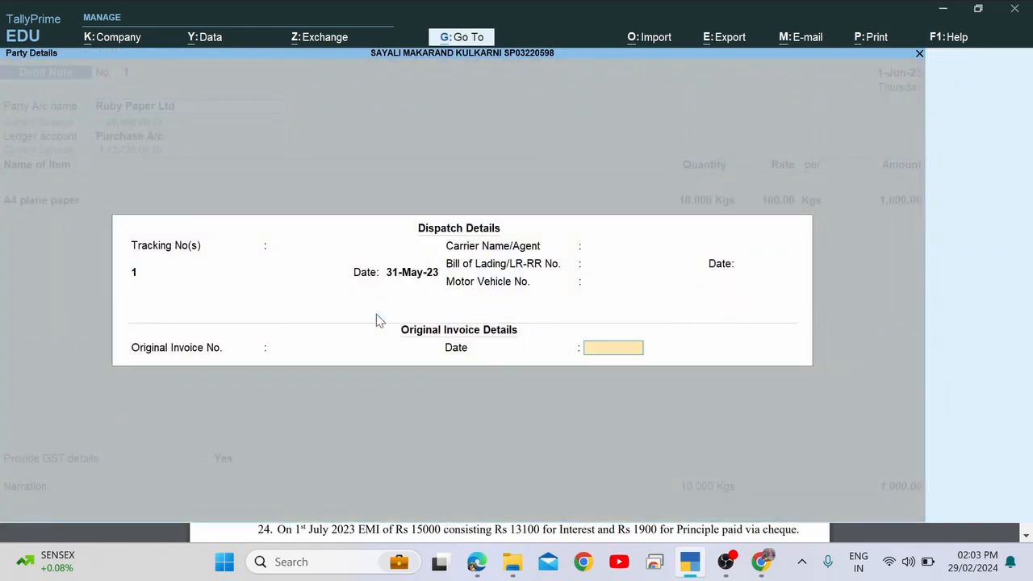
key(Return)
key(Return)
key(Return)
key(Return)
key(Return)
key(Return)
key(Return)
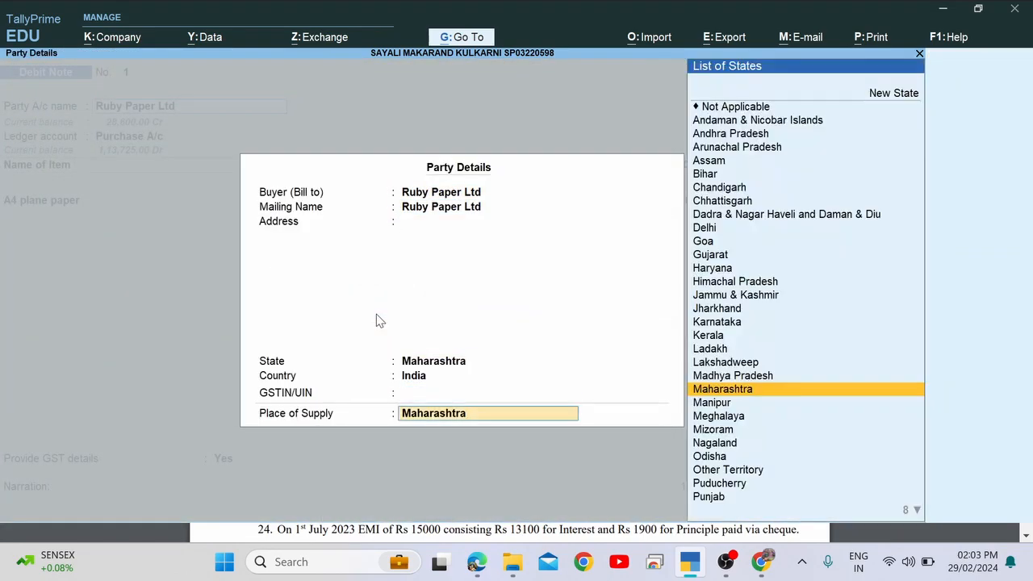
key(Return)
key(Return)
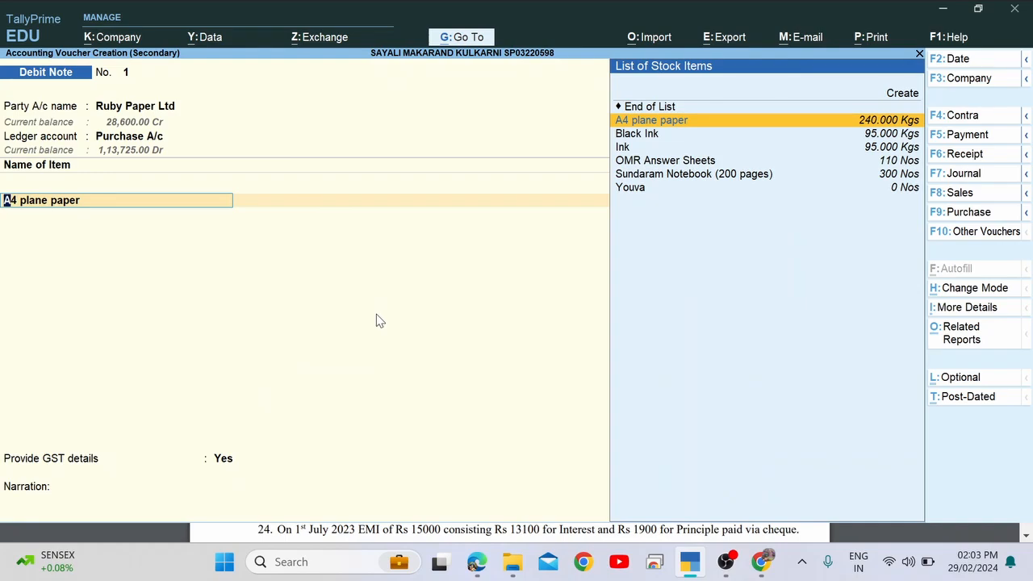
key(Return)
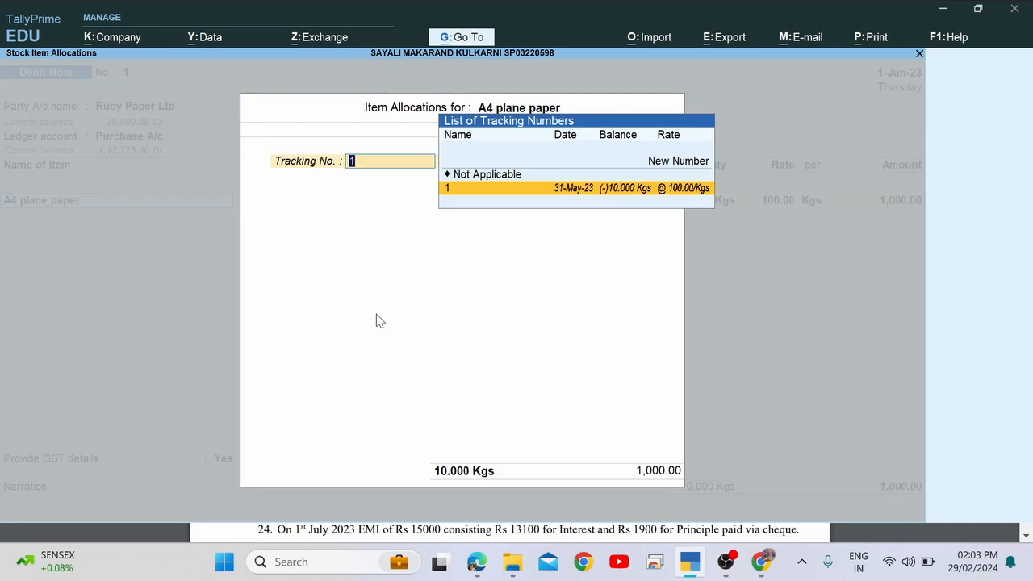
key(Return)
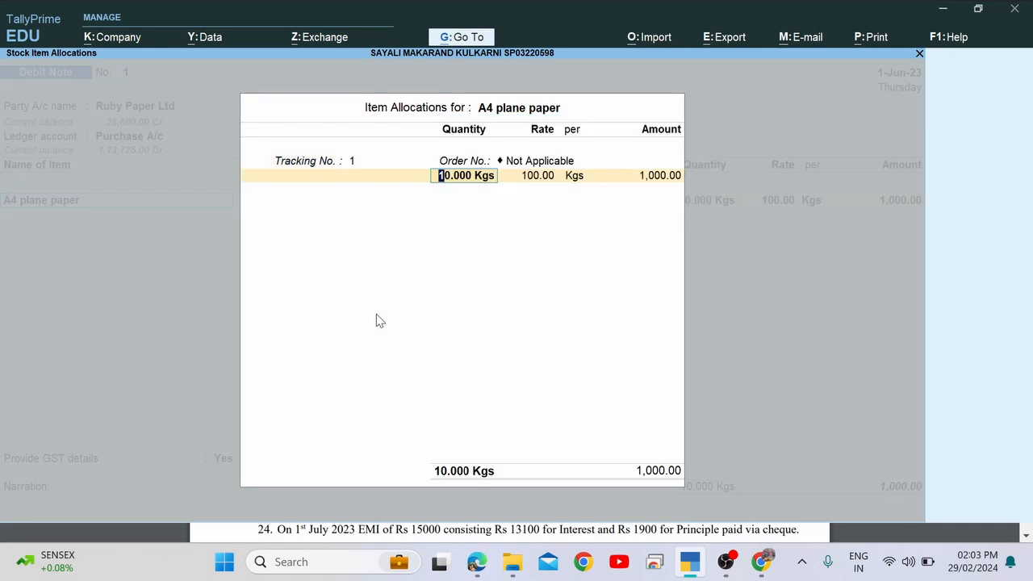
key(Return)
key(Return)
key(Return)
key(Return)
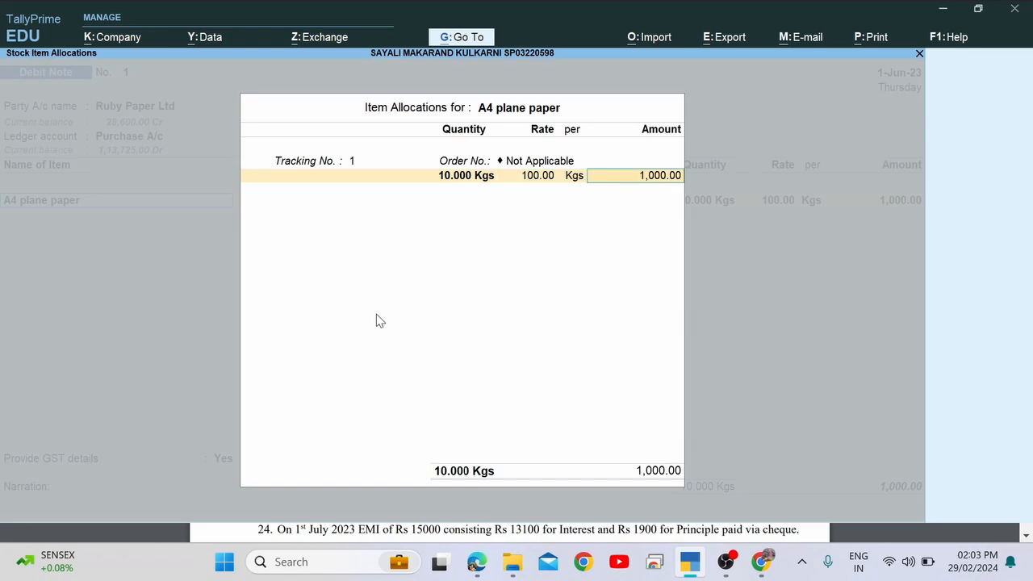
key(Return)
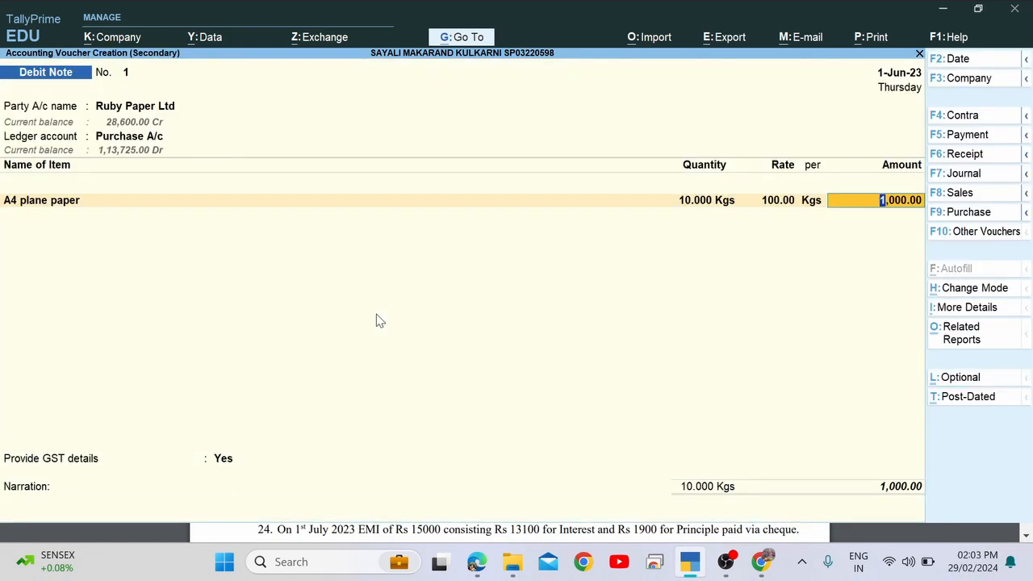
Set Provide GST details to No and complete the 1,000.00 debit note.
key(Return)
key(Return)
key(Return)
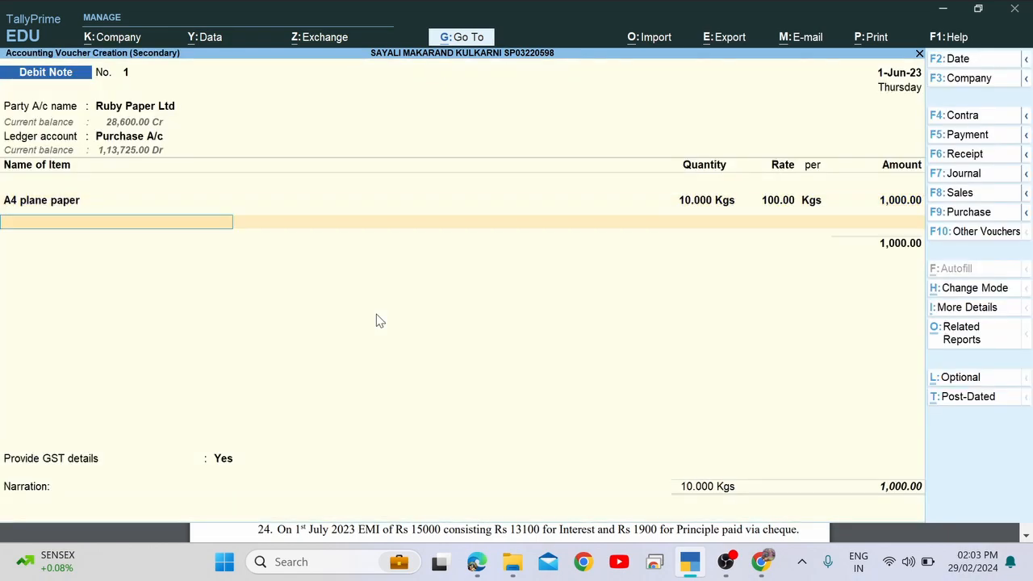
key(Up)
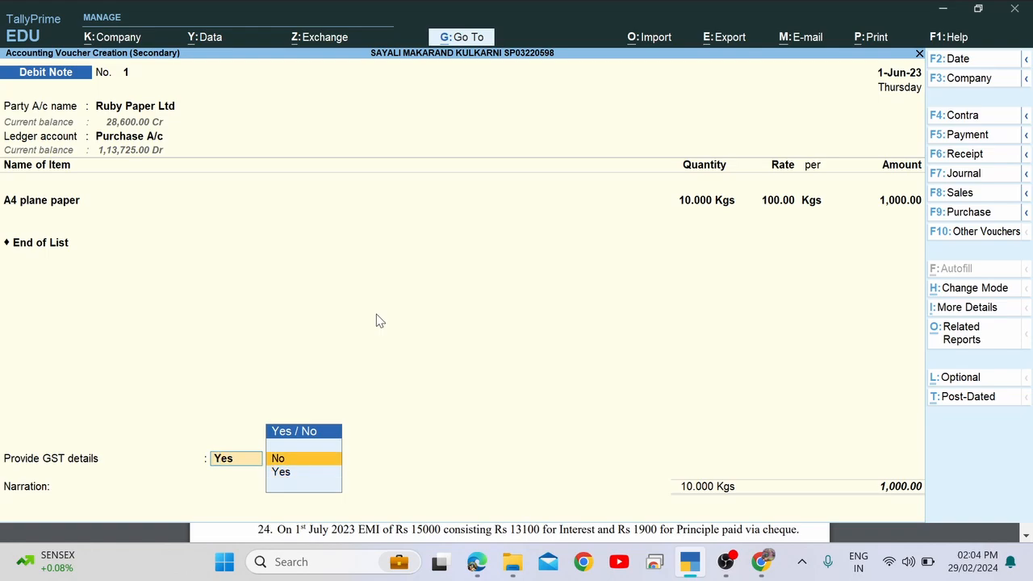
key(Return)
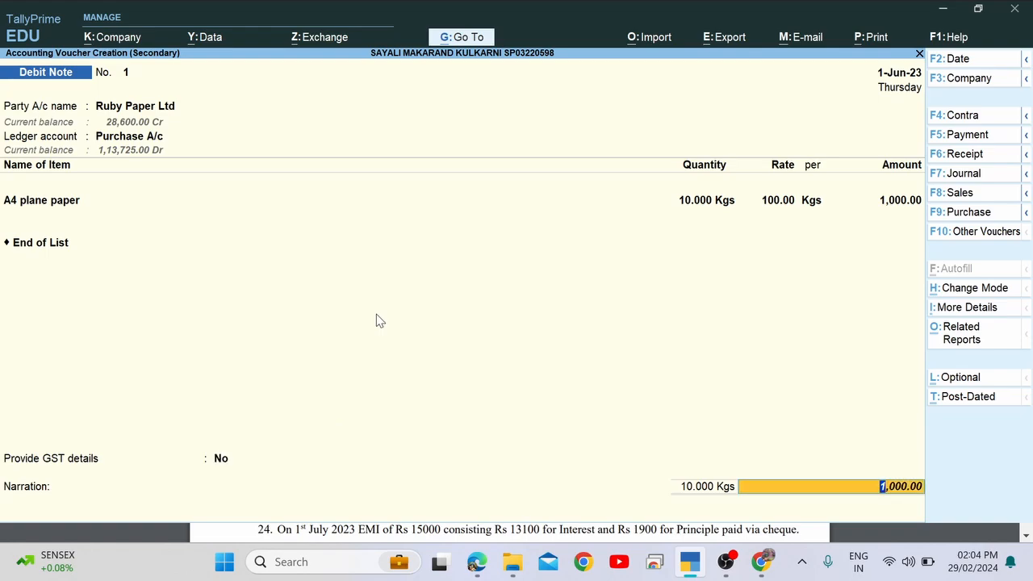
key(Return)
key(Return)
key(Return)
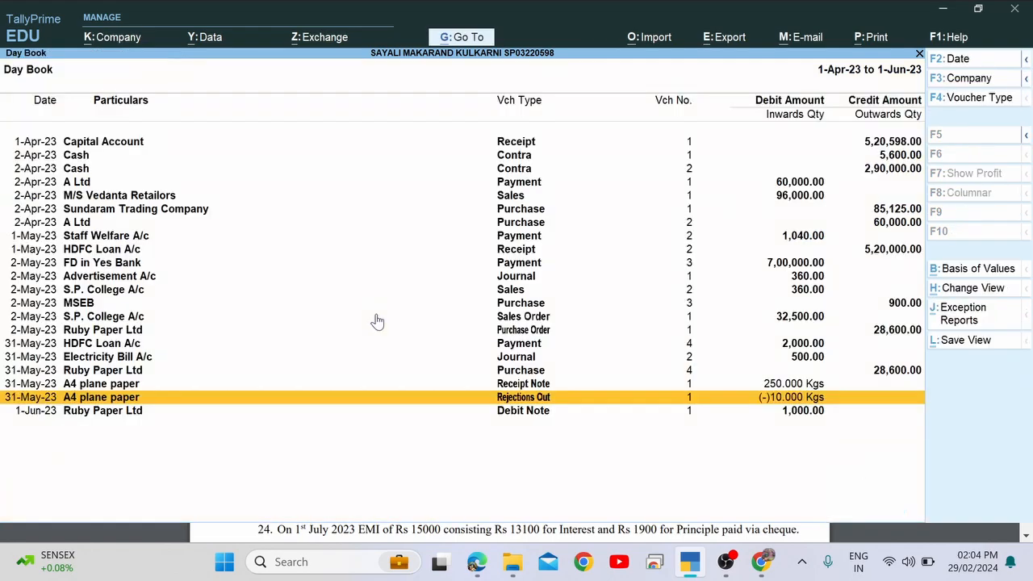
Leave the Day Book and return to voucher entry.
key(Escape)
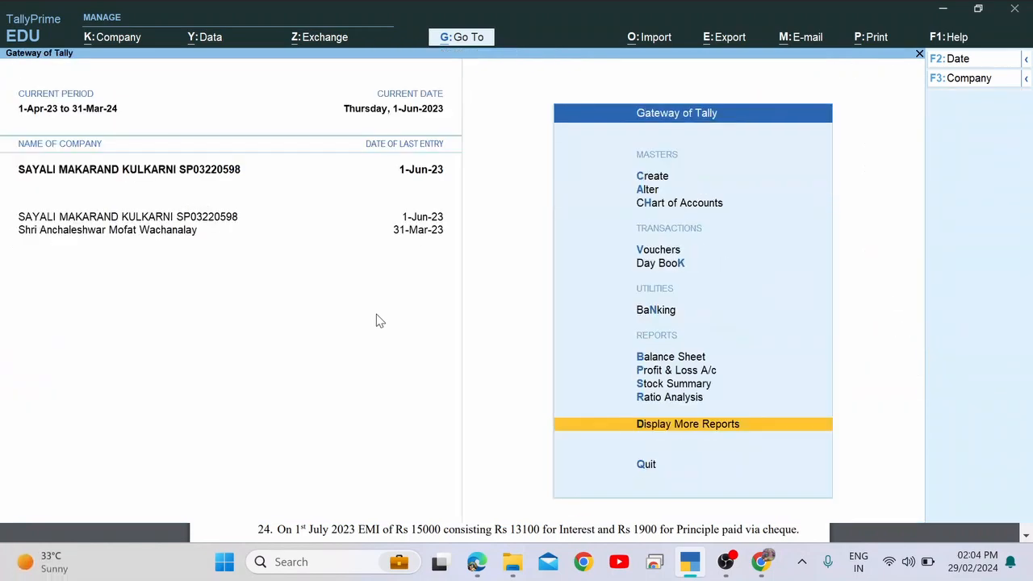
key(Escape)
key(Escape)
key(Down)
key(Down)
key(Down)
key(Down)
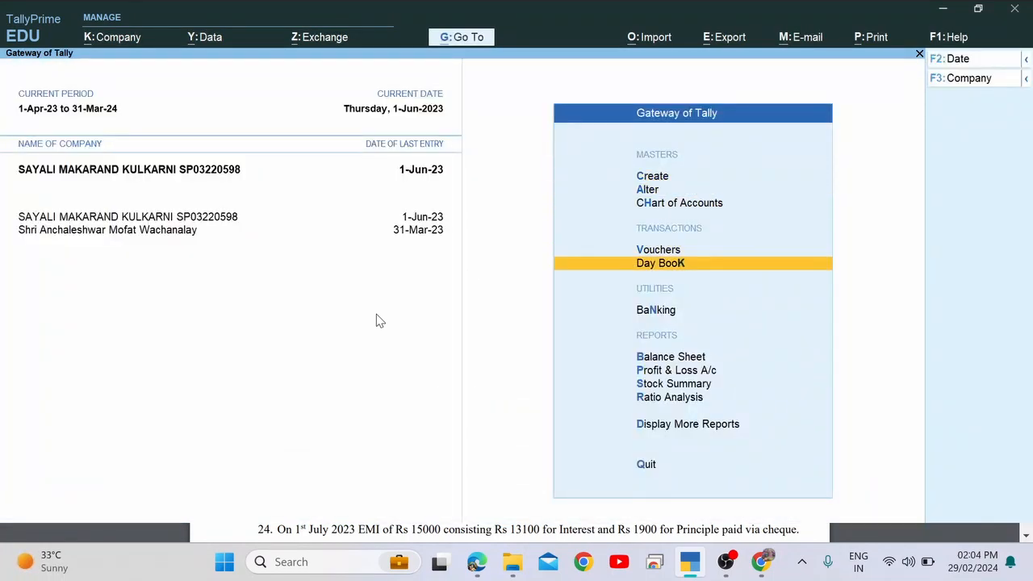
key(Up)
key(Return)
Highlight transaction 21's date 01.06.22 in the assignment PDF, then return to Tally.
key(alt+Tab)
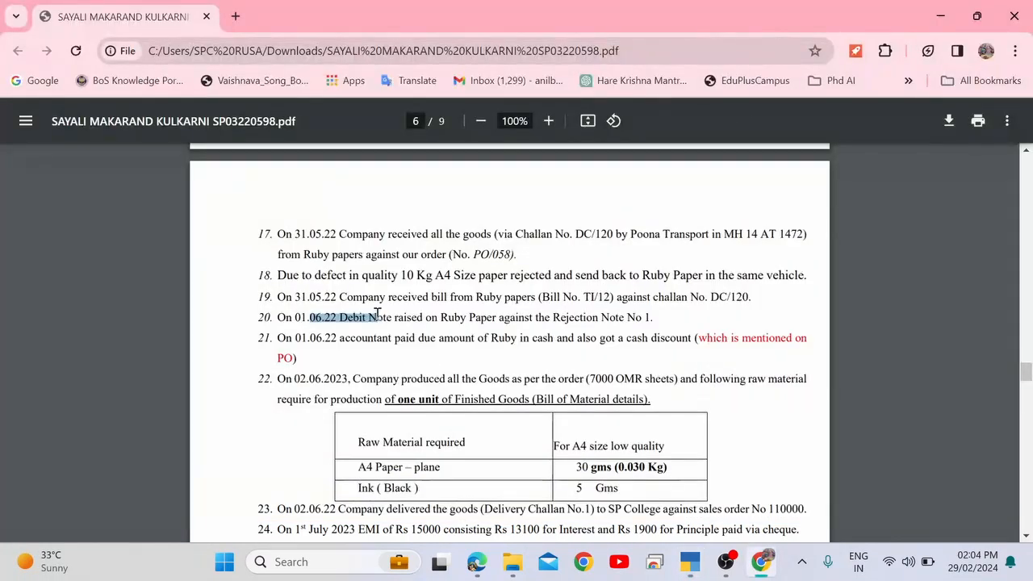
drag(301, 339, 461, 339)
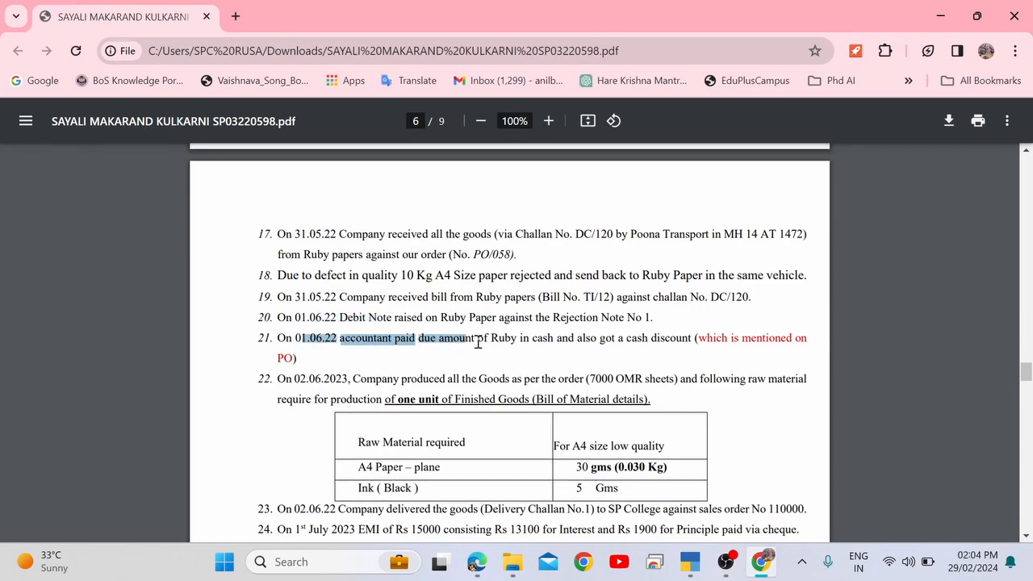
double_click(501, 341)
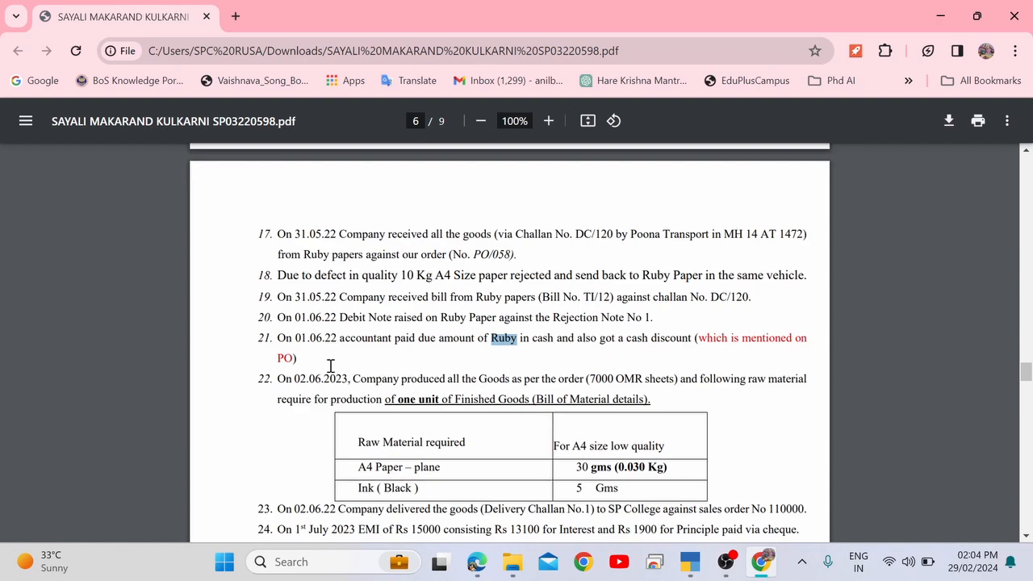
click(718, 334)
drag(718, 334, 807, 349)
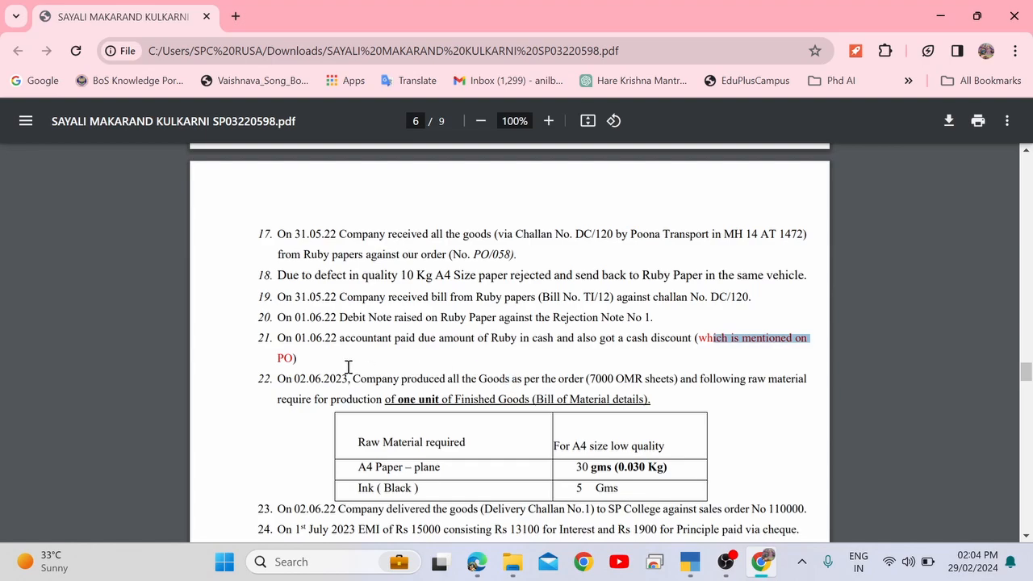
click(299, 331)
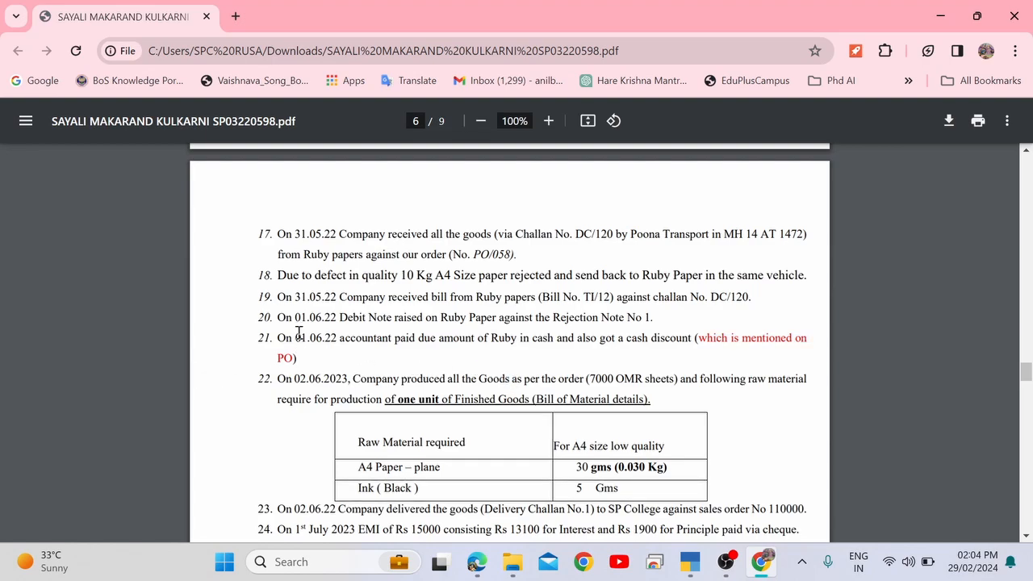
drag(299, 331, 347, 340)
key(alt+Tab)
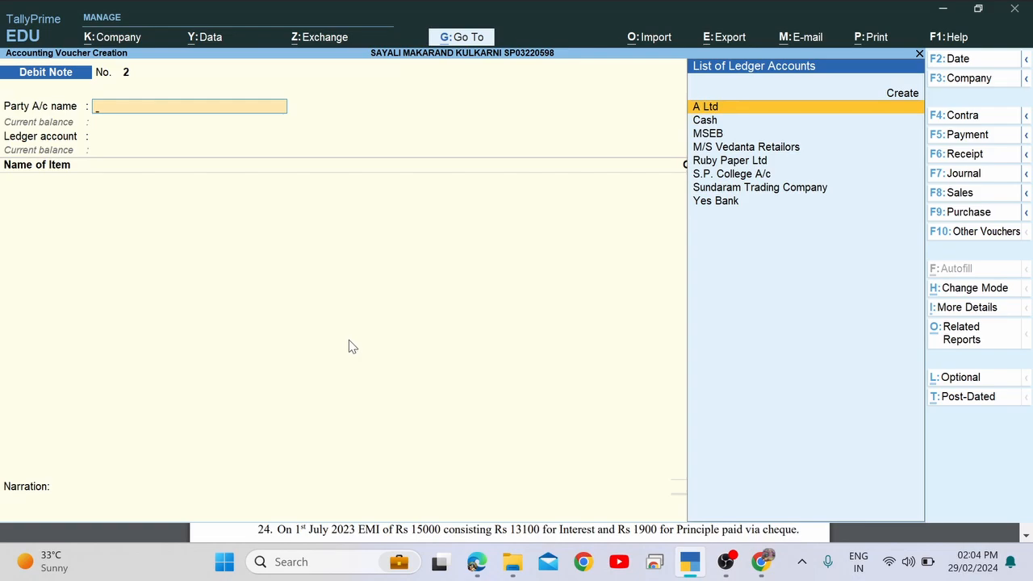
Change the voucher date to 1-Jun, checking transaction 21's payment wording in the PDF.
key(F2)
text(1.)
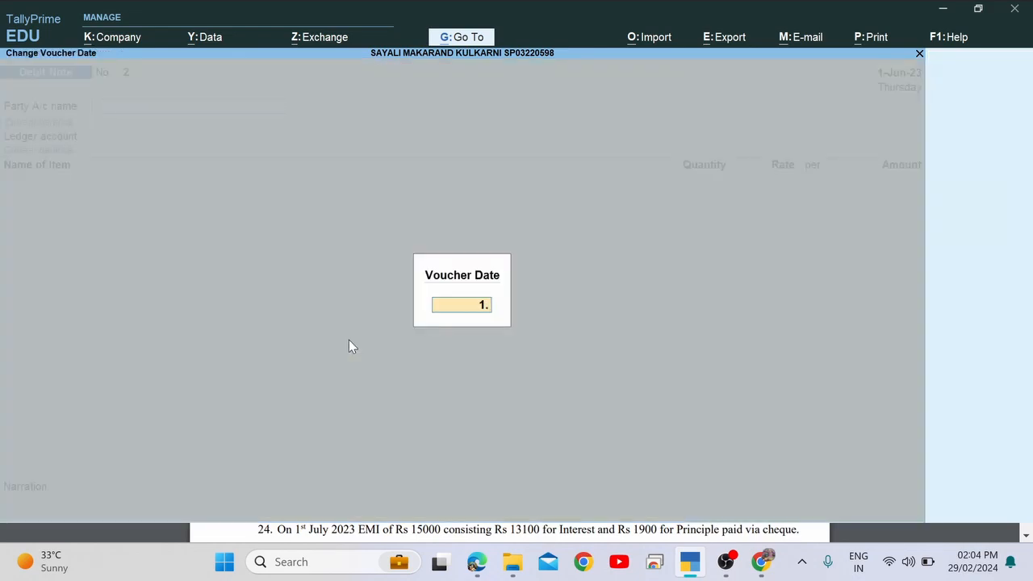
text(6)
key(Return)
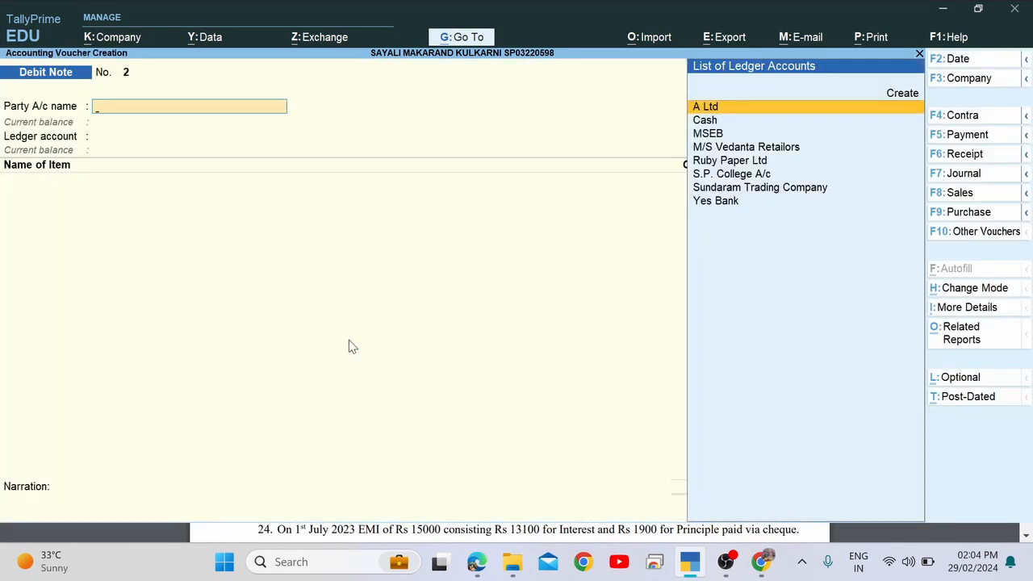
key(alt+Tab)
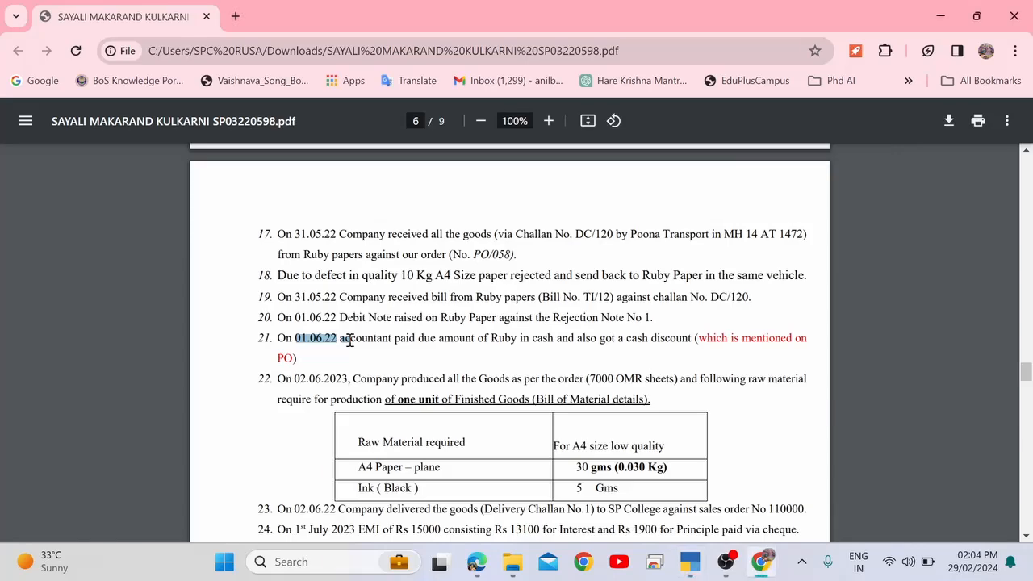
drag(407, 341, 522, 344)
click(570, 346)
key(alt+Tab)
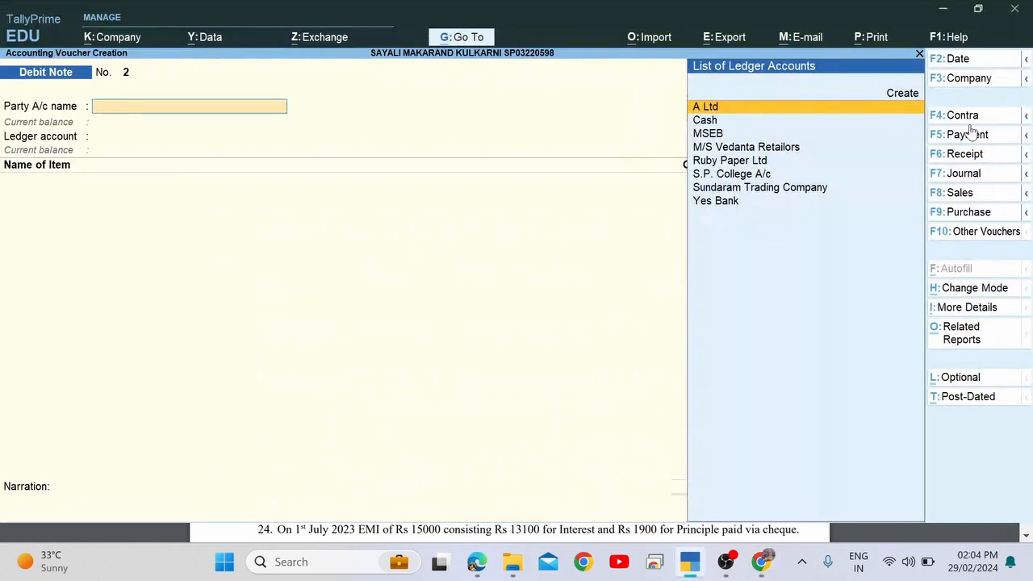
Switch the voucher type to Payment and browse the ledger accounts.
click(967, 136)
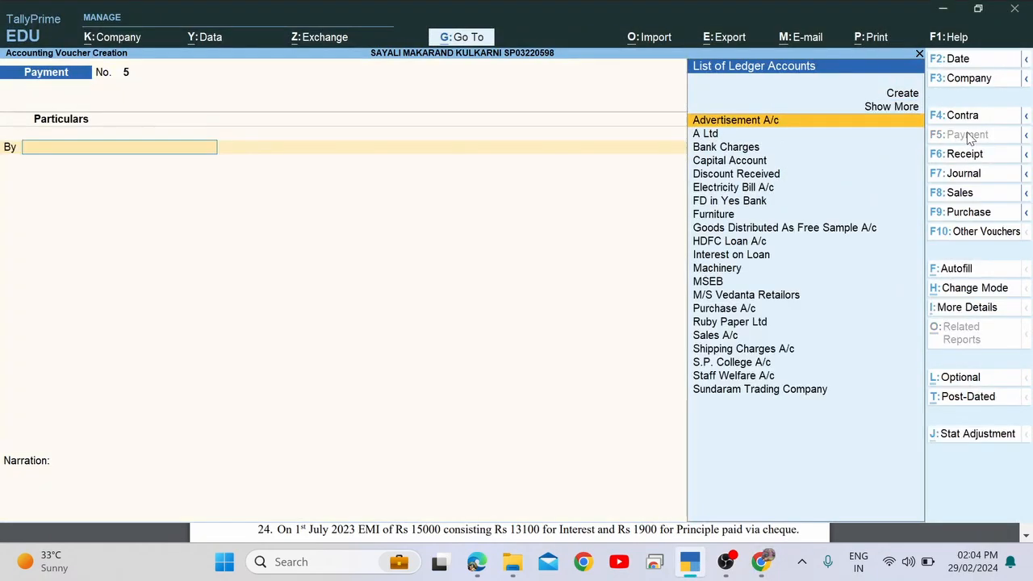
key(Down)
key(Down)
key(Down)
key(Down)
key(Down)
key(Down)
key(Down)
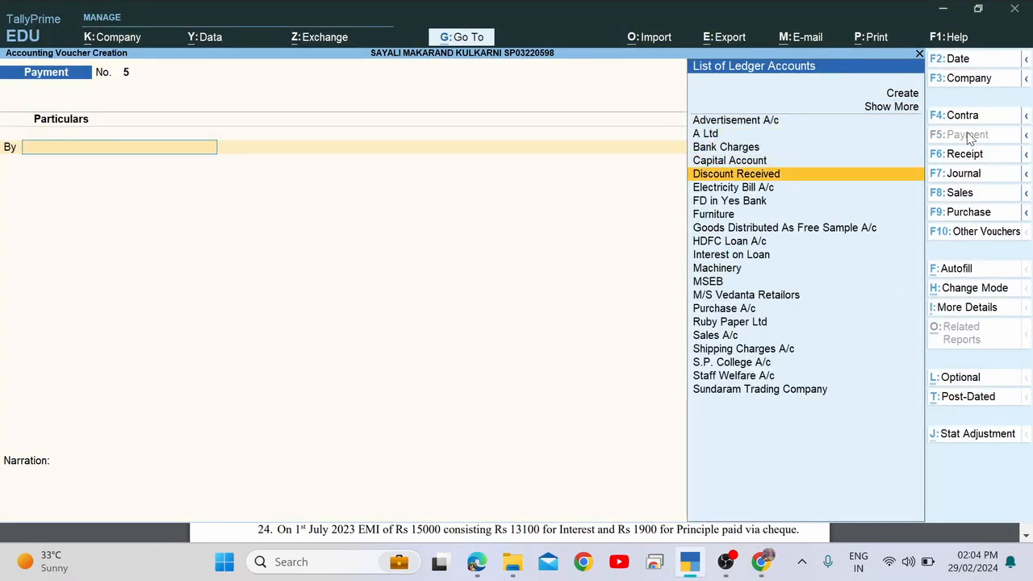
key(Up)
key(Up)
key(Down)
key(Down)
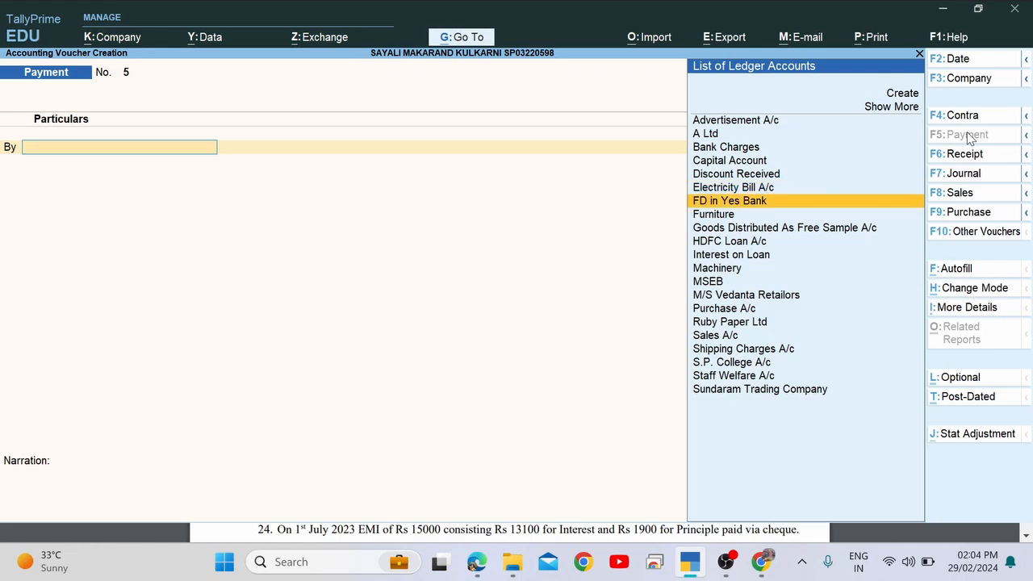
key(alt+Tab)
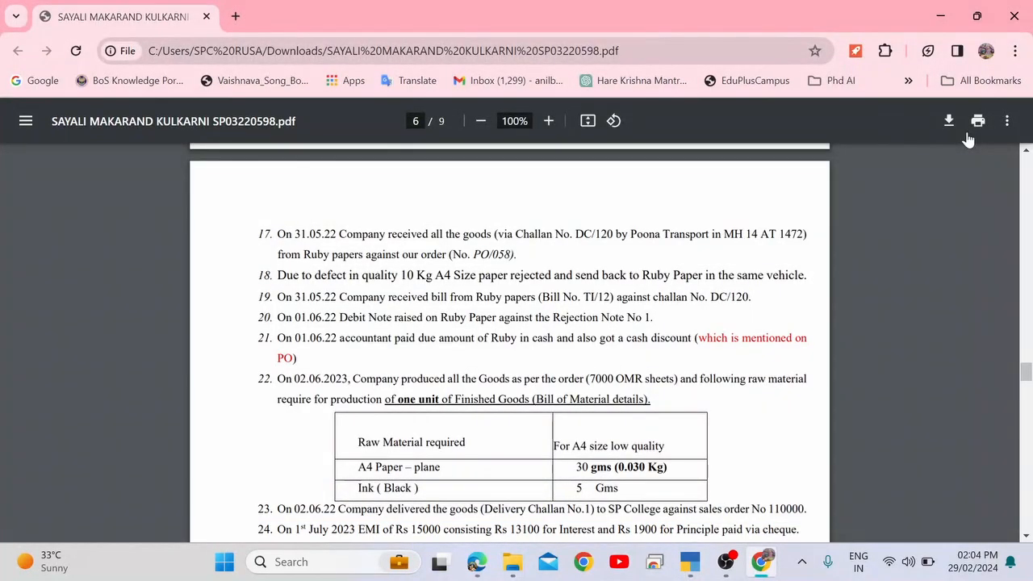
key(alt+Tab)
Select Ruby Paper Ltd as the ledger being paid.
text(Ru)
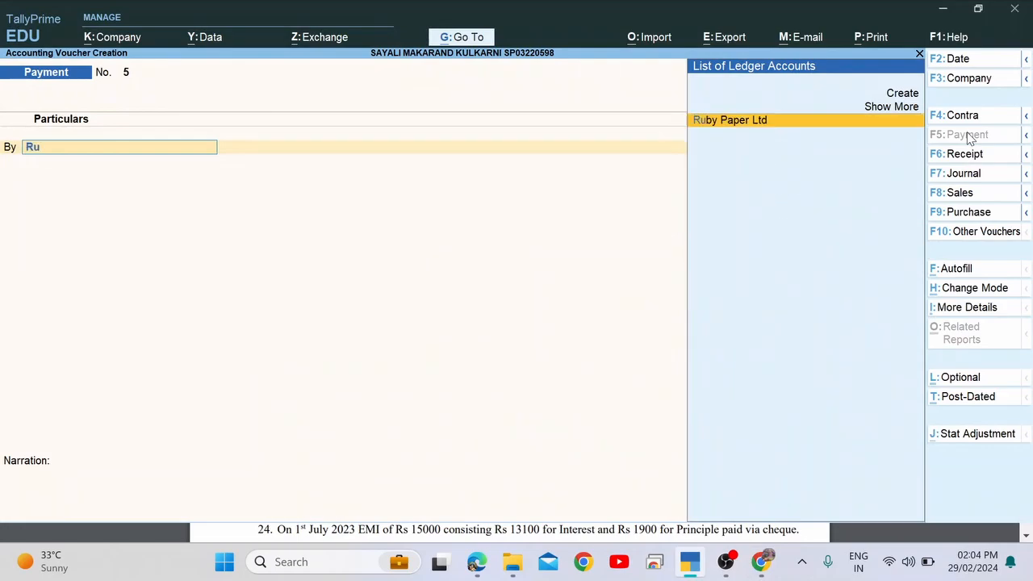
key(Return)
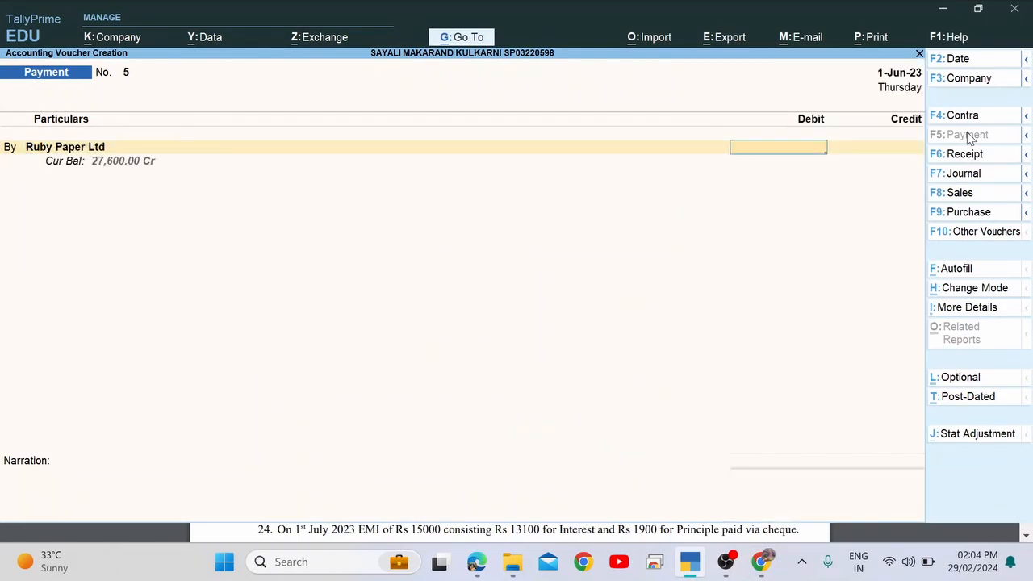
key(alt+Tab)
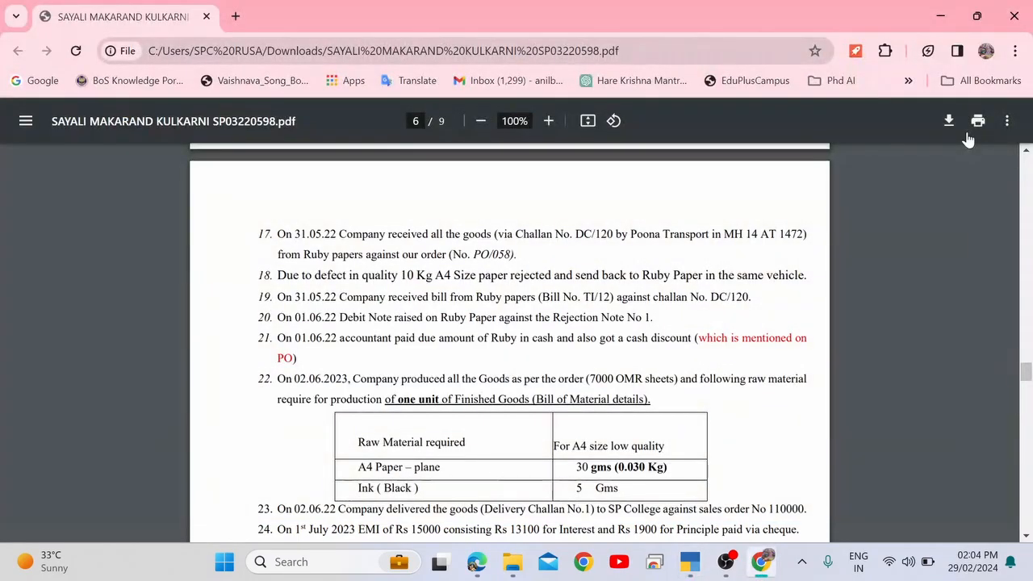
key(alt+Tab)
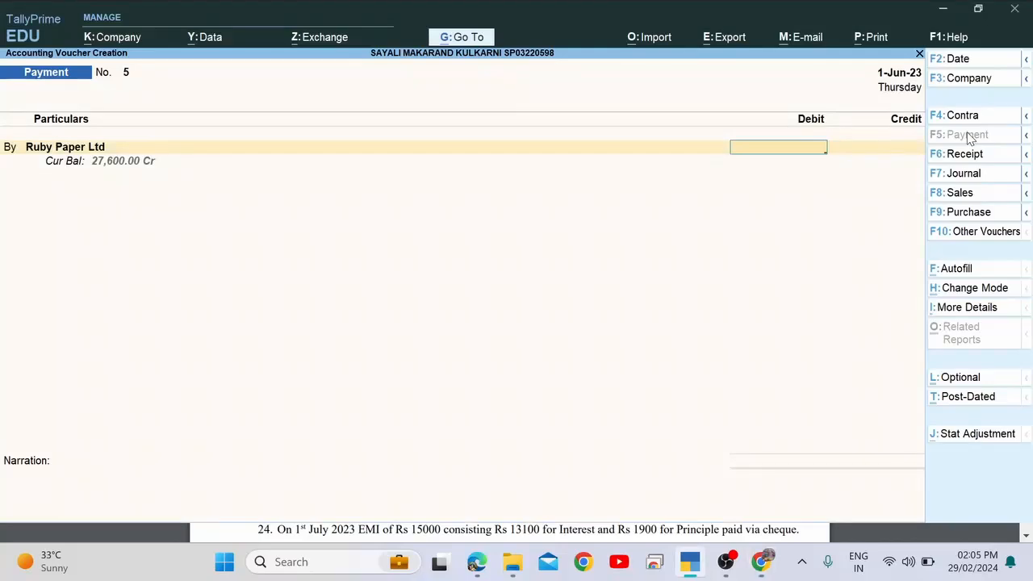
key(BackSpace)
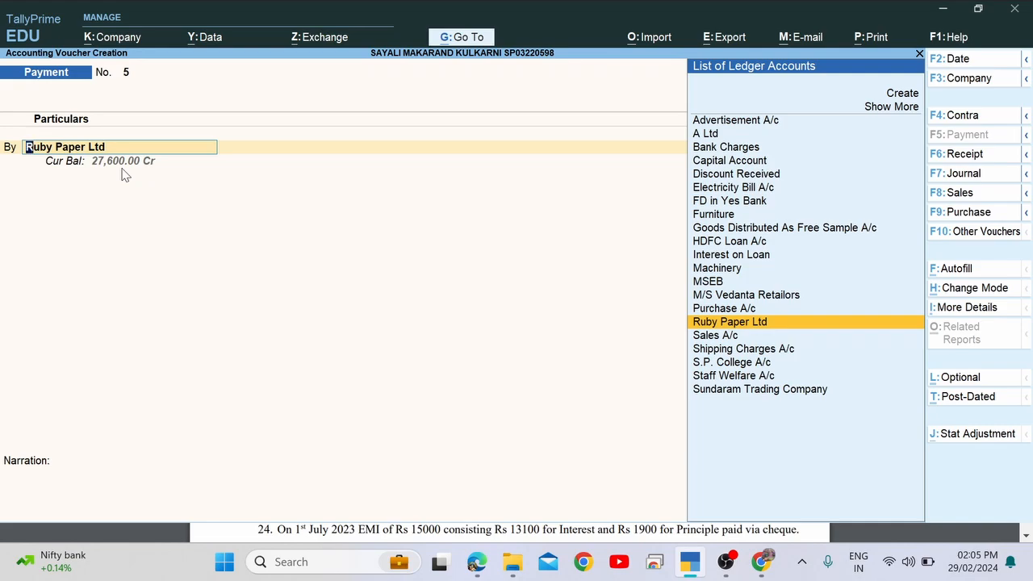
key(alt+Tab)
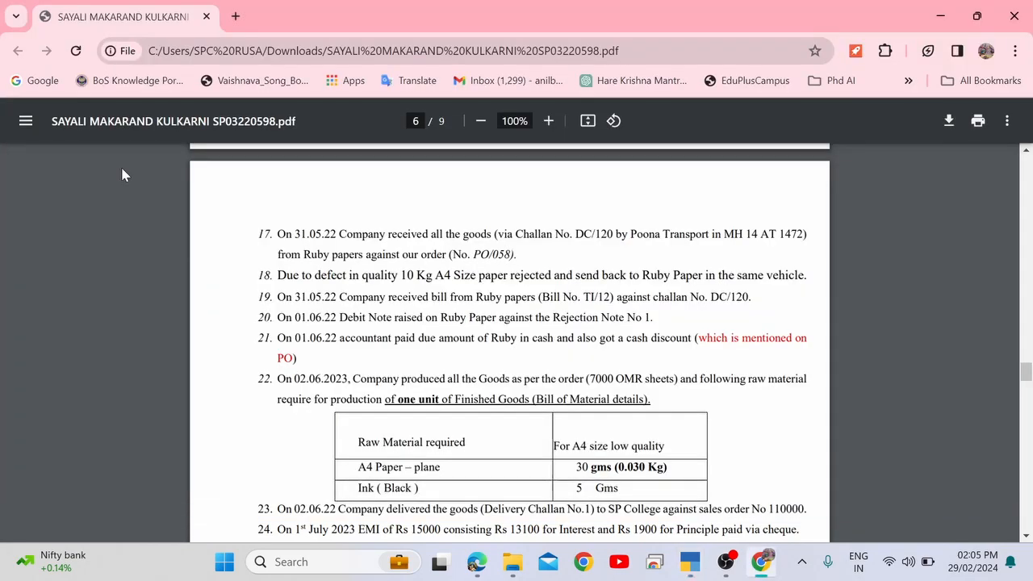
key(alt+Tab)
text(i)
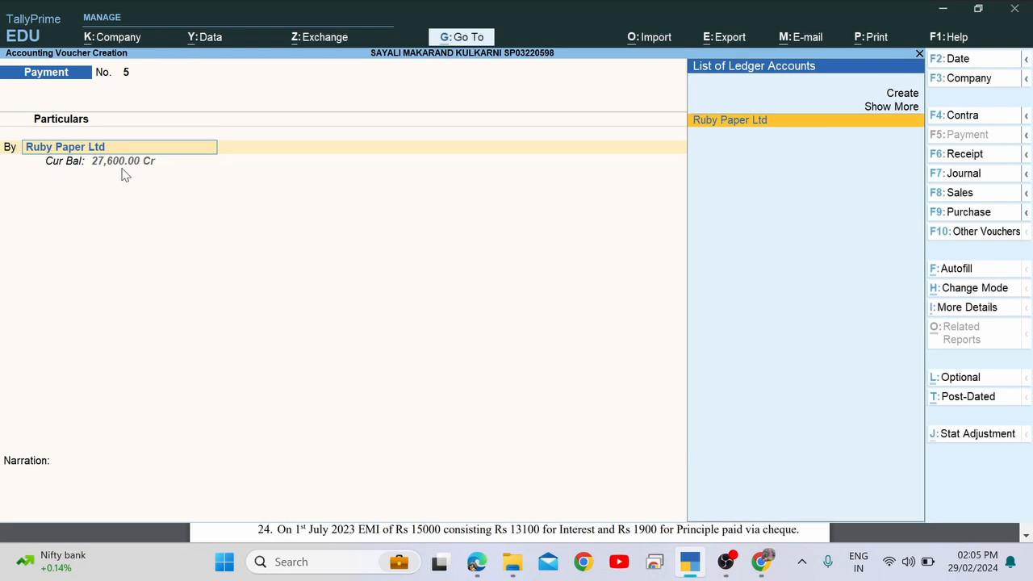
key(Return)
Debit Ruby Paper Ltd with 27,600.
text(27)
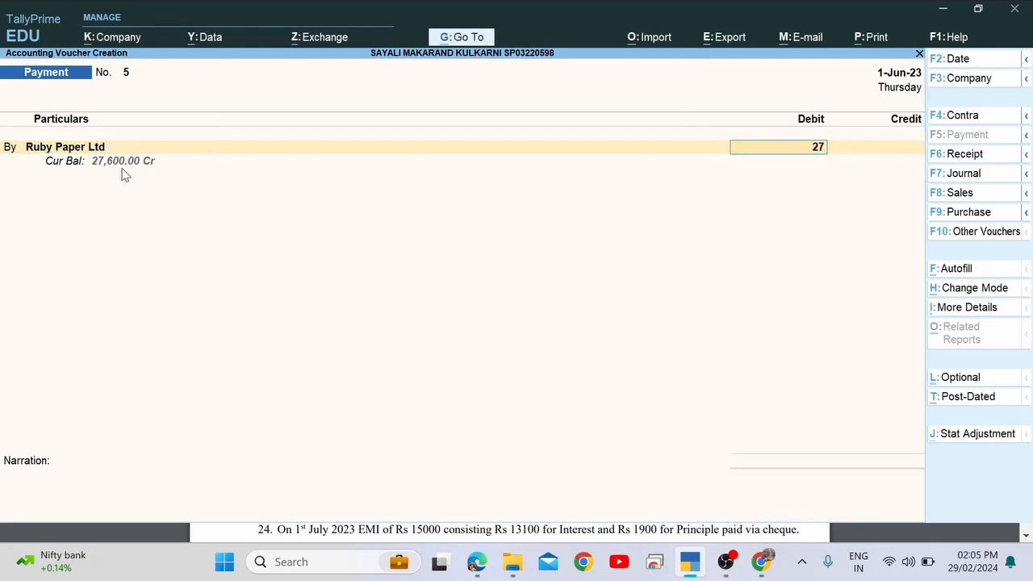
text(,600)
key(Return)
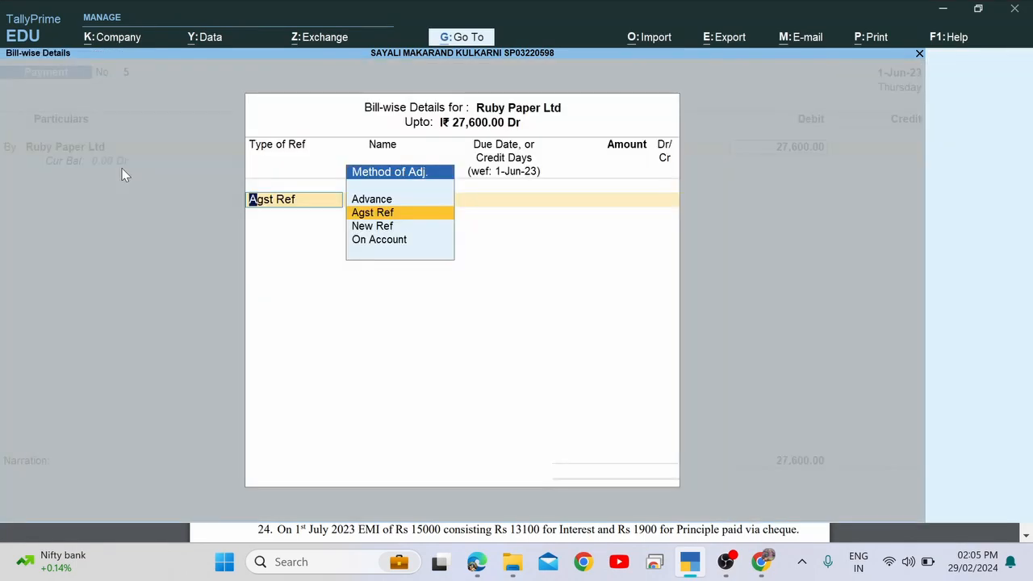
key(alt+Tab)
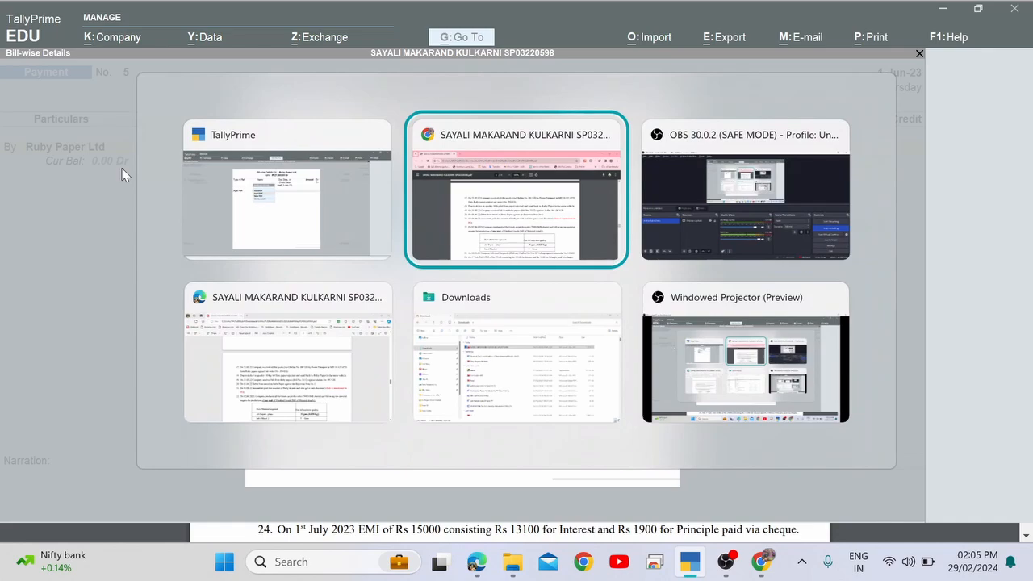
key(alt+shift+Tab)
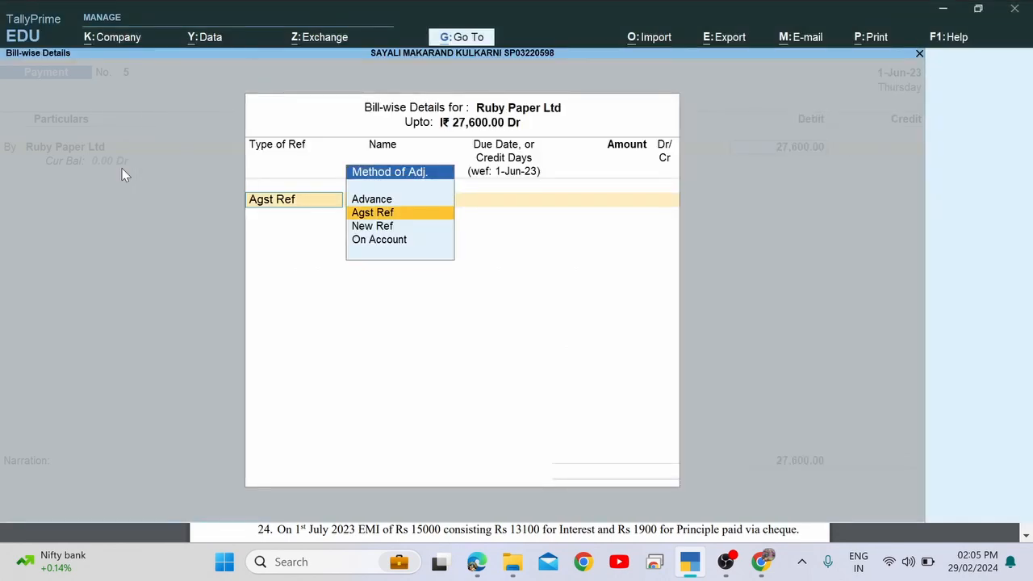
key(super)
Launch TallyPrime (1) from Start search, continue in Educational Mode and dismiss the TDL warning.
text(ta)
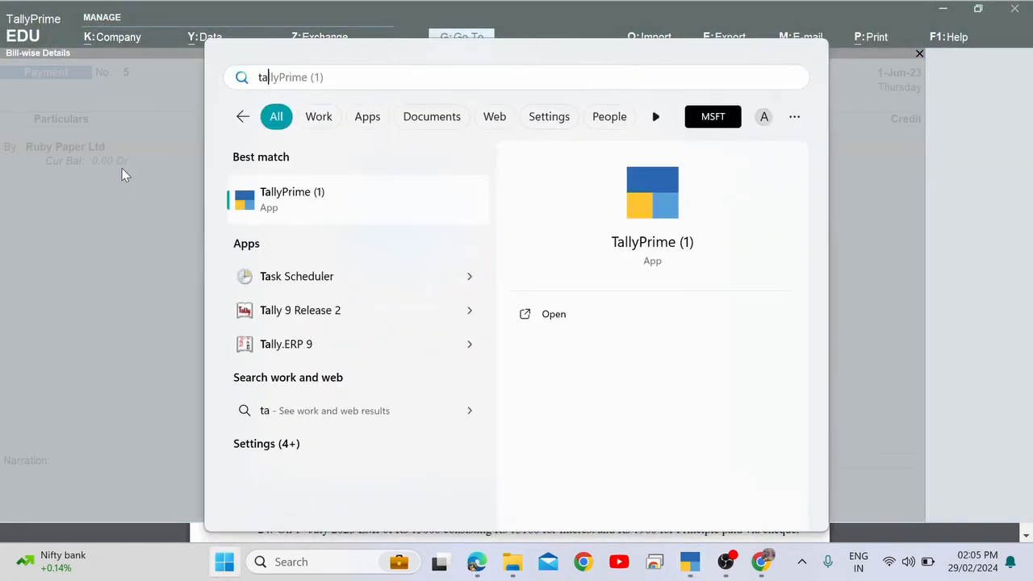
key(Return)
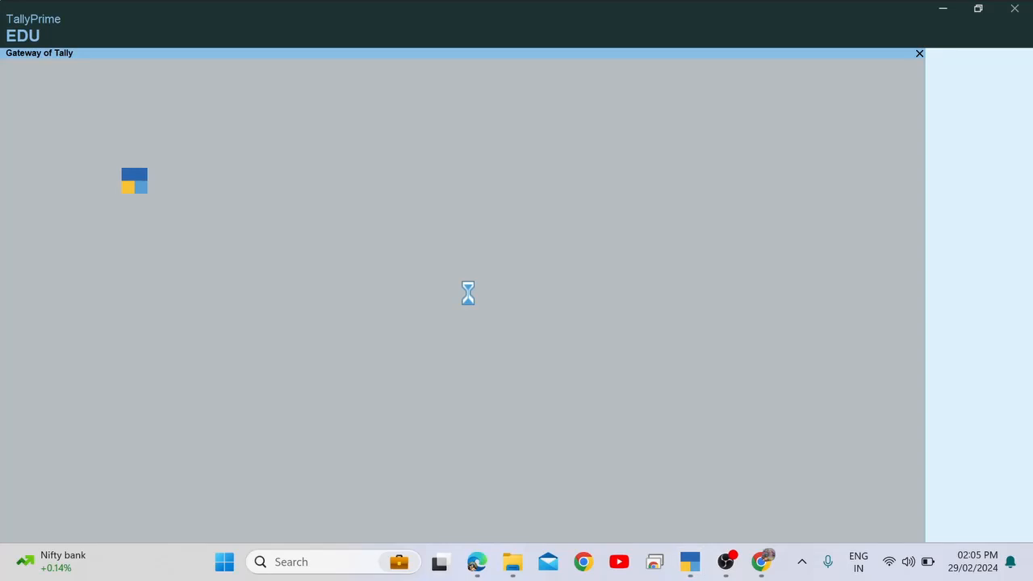
key(t)
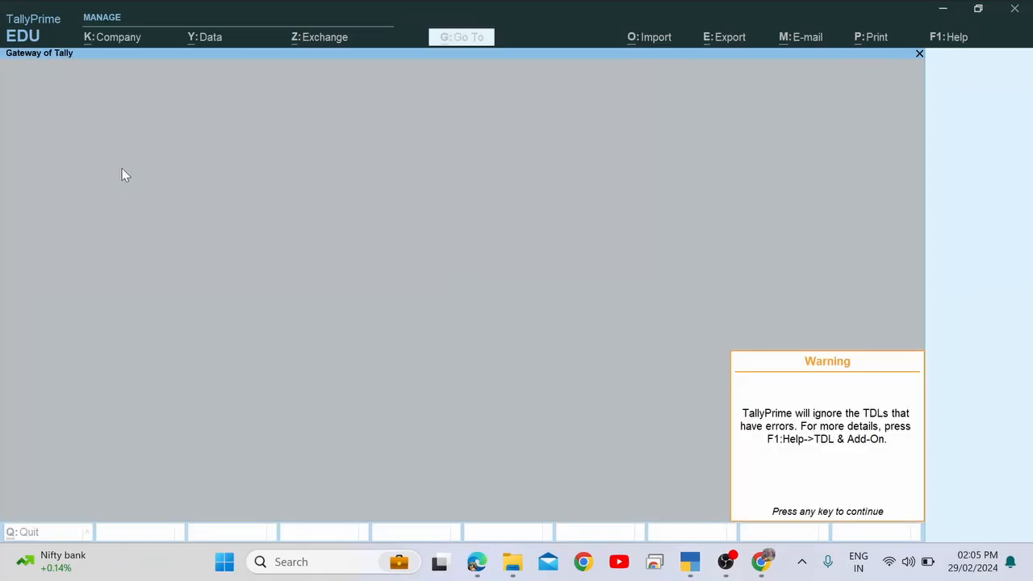
key(Return)
key(Down)
key(Down)
key(Down)
key(Down)
key(Down)
key(Down)
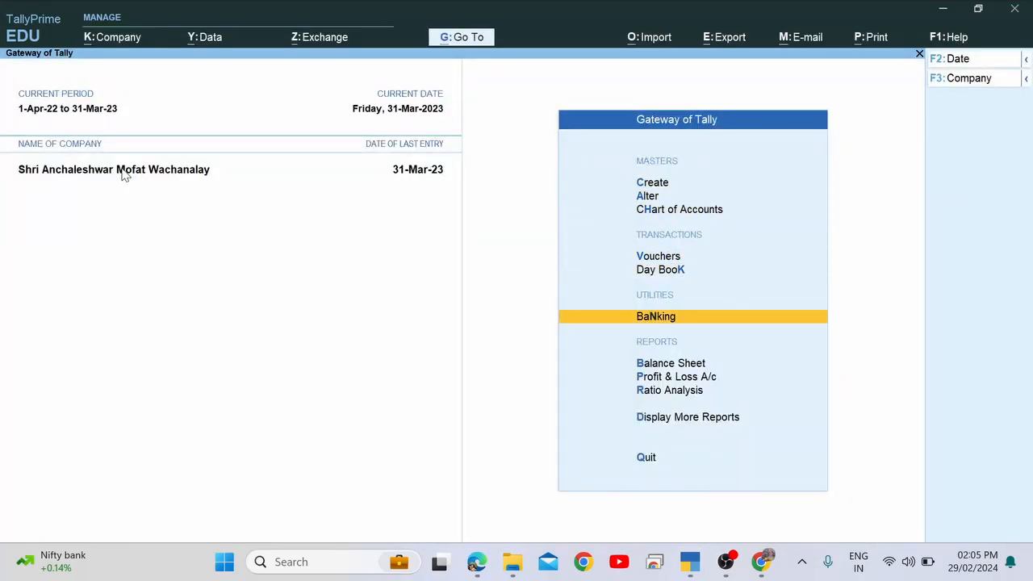
Look up a ledger with 'dalRu', which opens Anamat From Trustees, and back out.
text(dal)
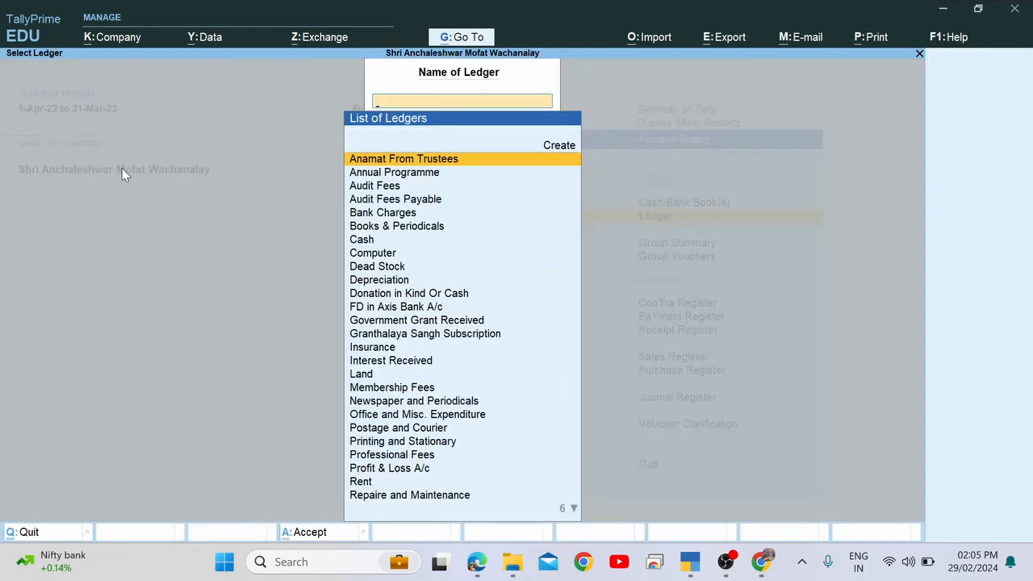
text(Ru)
key(Return)
key(Escape)
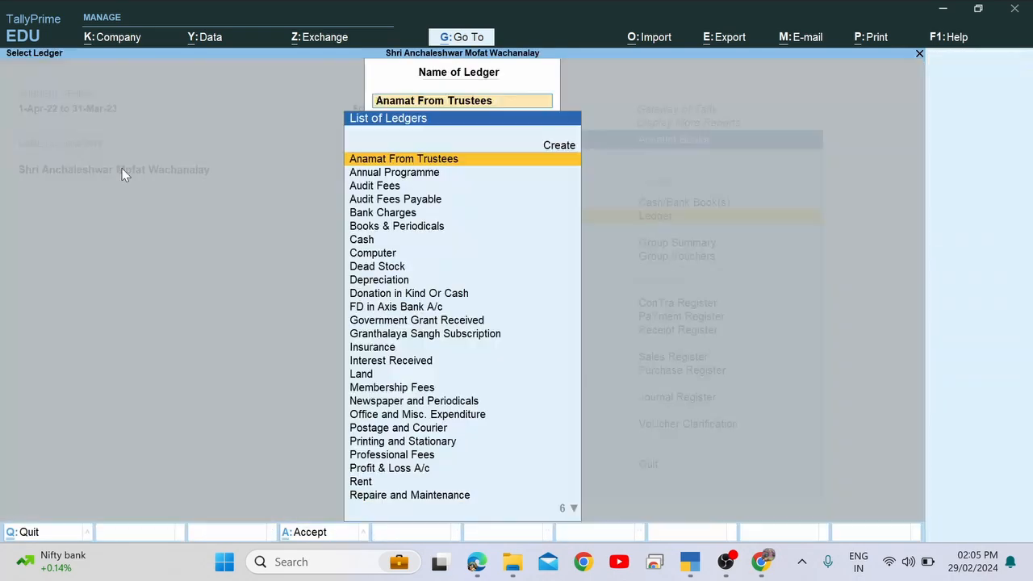
key(Escape)
key(Escape)
key(Escape)
key(Escape)
key(Escape)
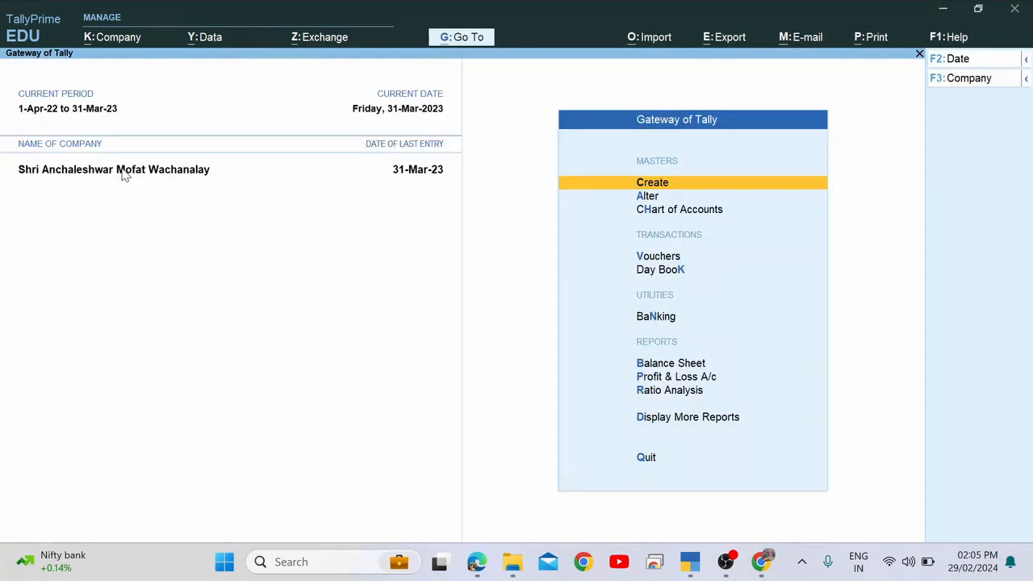
Load the other company from the Select Company list by searching 'sa'.
key(F3)
key(Up)
key(Up)
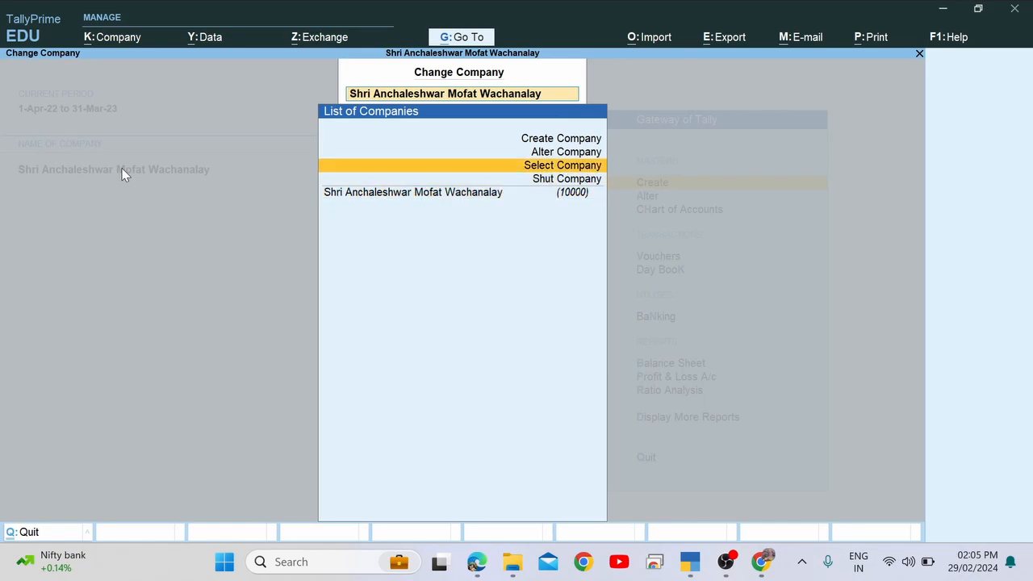
key(Return)
text(ru)
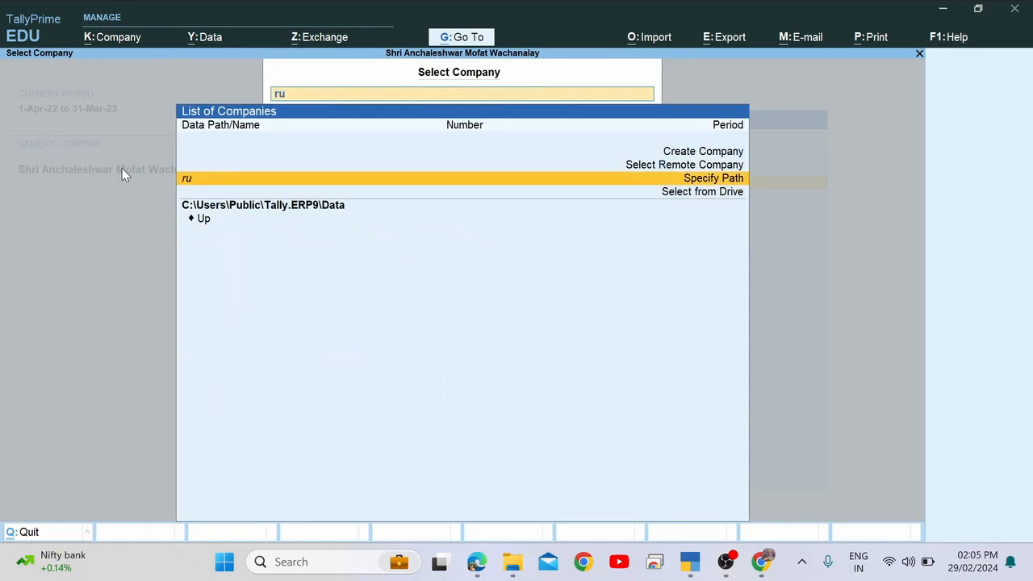
key(BackSpace)
key(BackSpace)
text(sa)
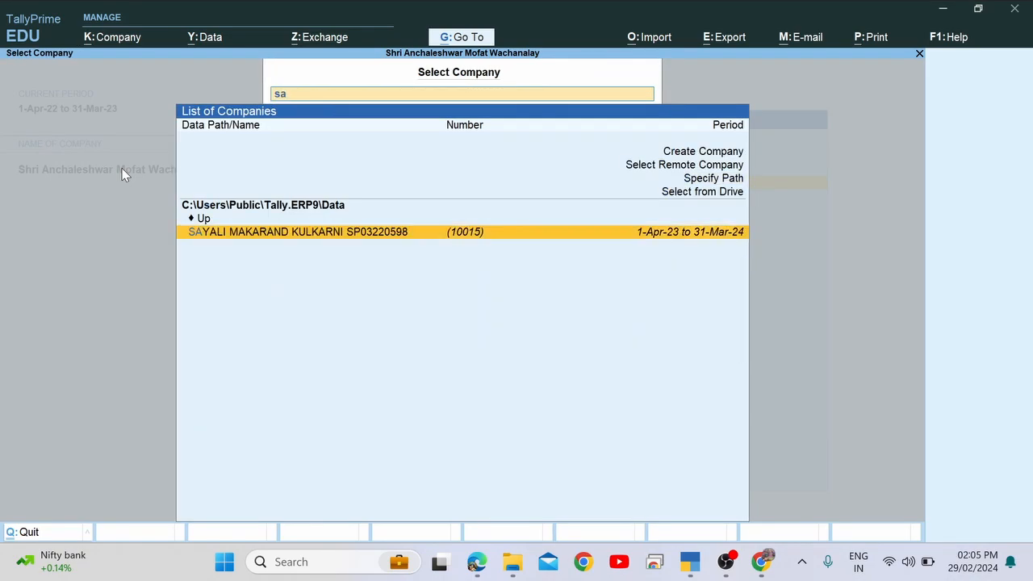
key(Return)
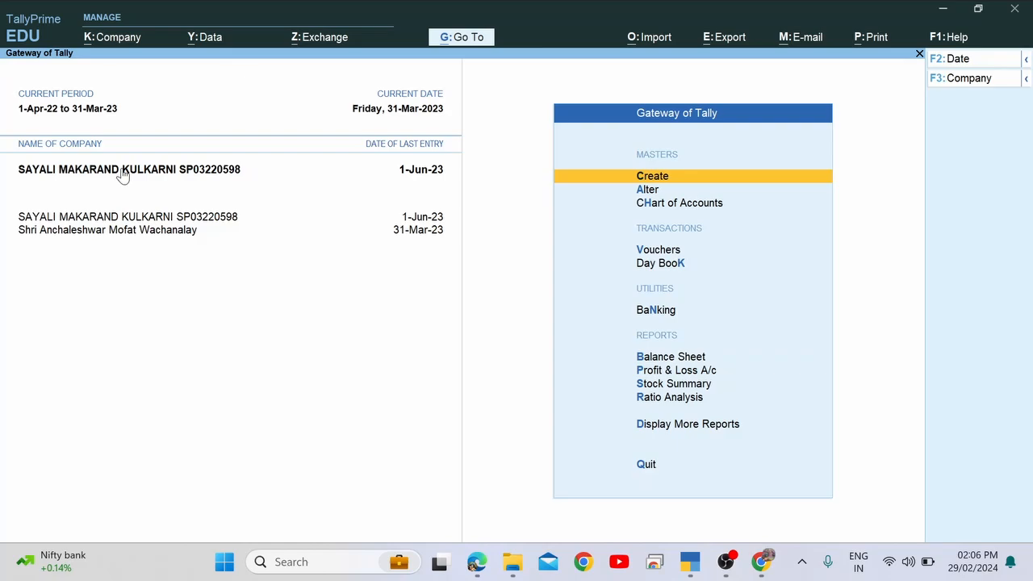
Open the Ruby Paper Ltd ledger report, then close it.
text(dal)
text(Ru)
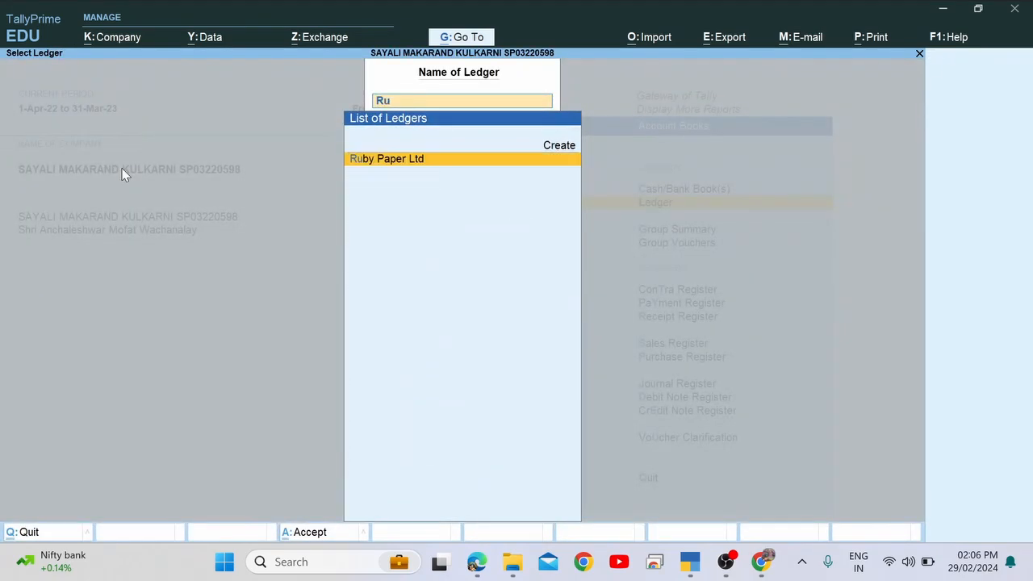
key(Return)
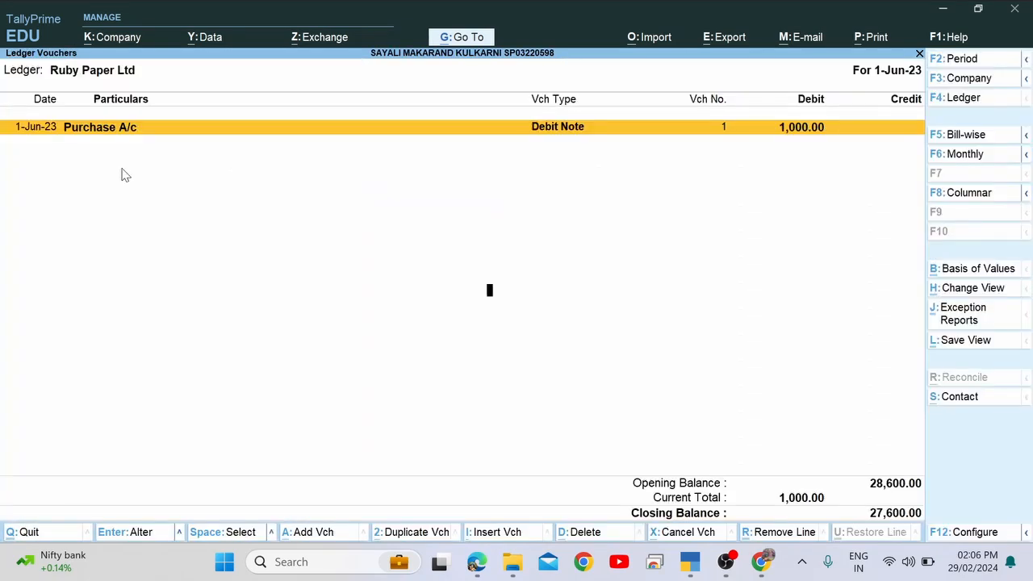
key(F2)
key(Return)
key(Return)
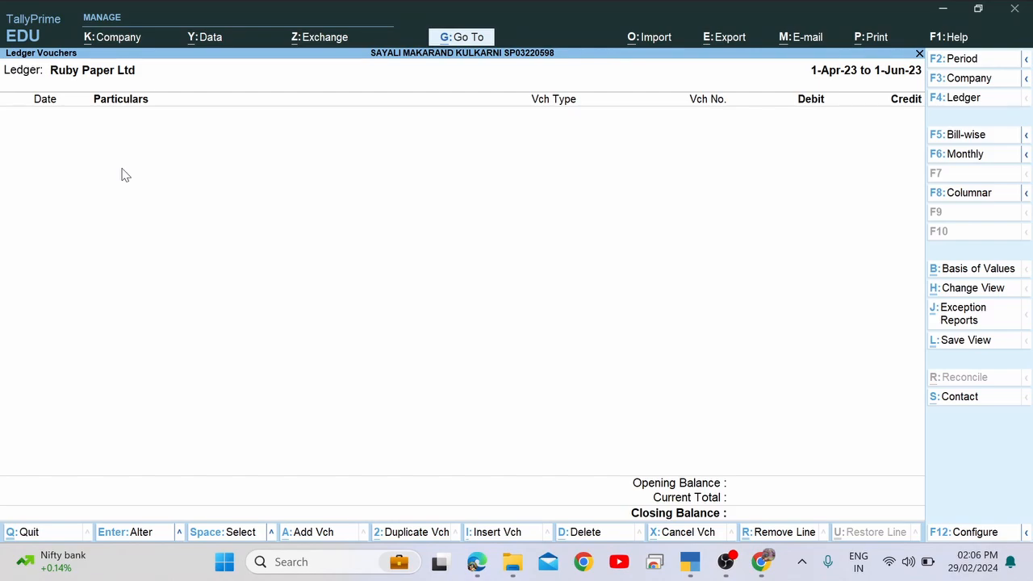
key(Escape)
key(Escape)
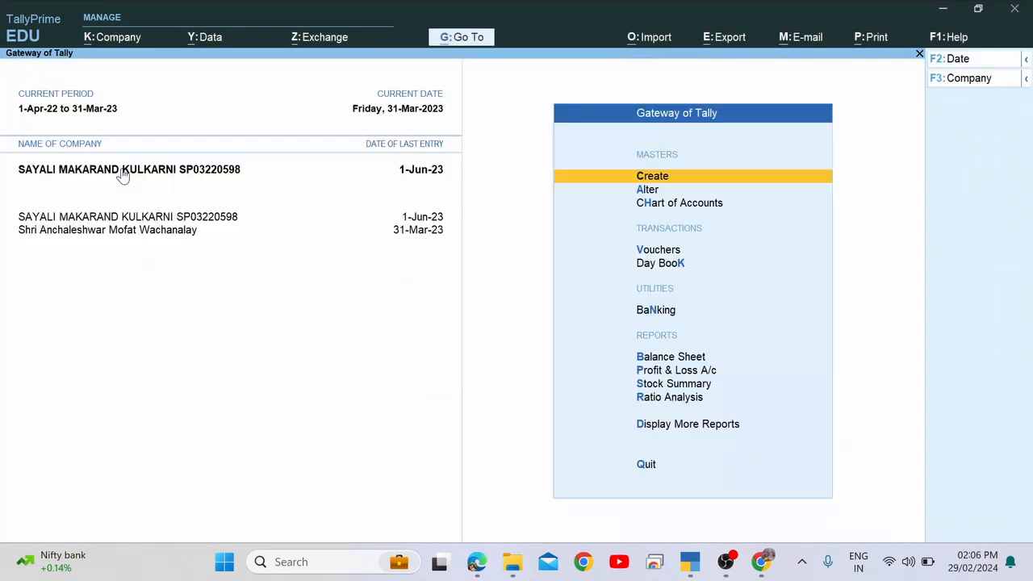
Set the company period from 1-4-2023 to 31-3-2024.
click(90, 106)
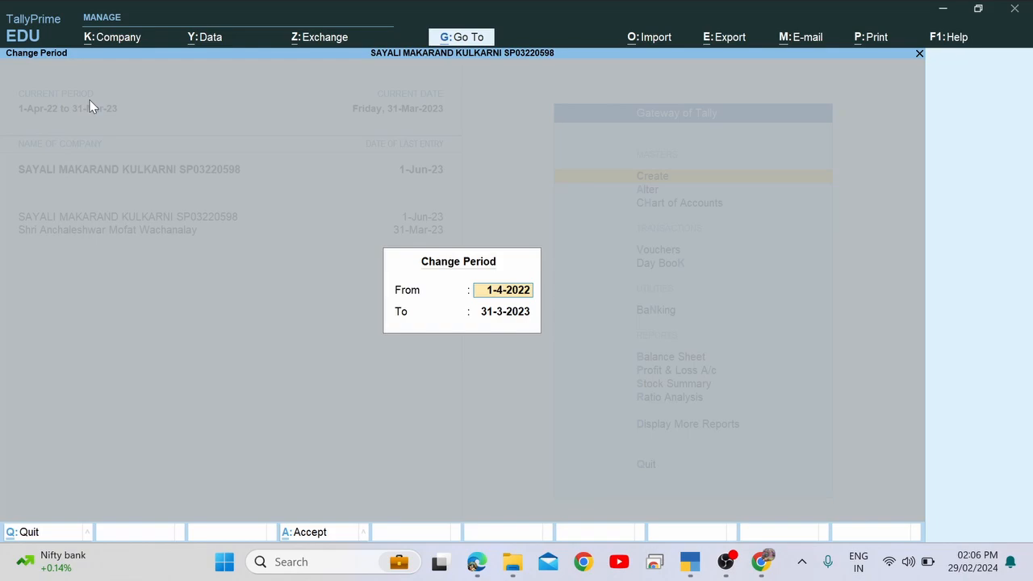
text(1-4-2023)
key(Return)
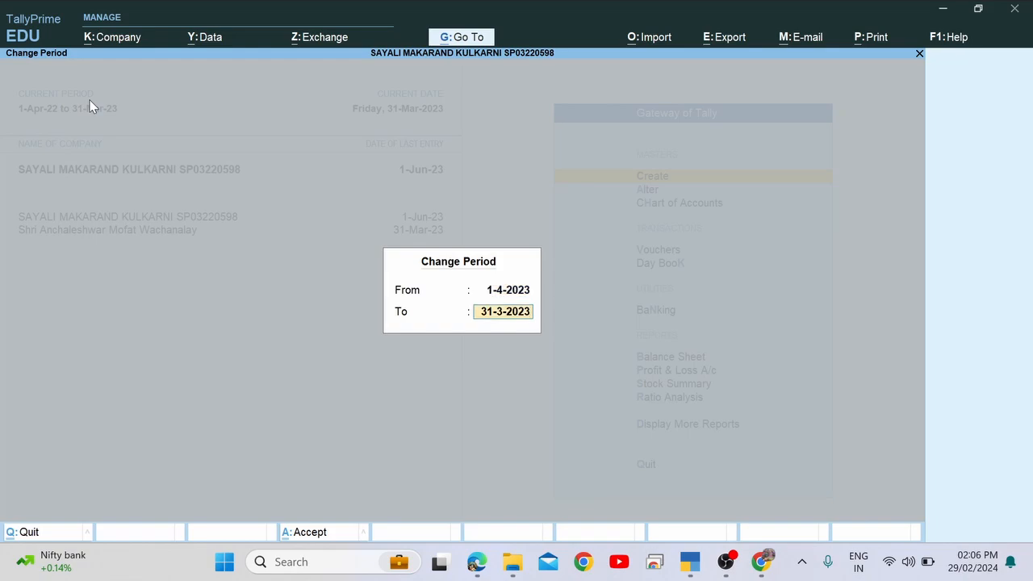
text(31-3-2024)
key(Return)
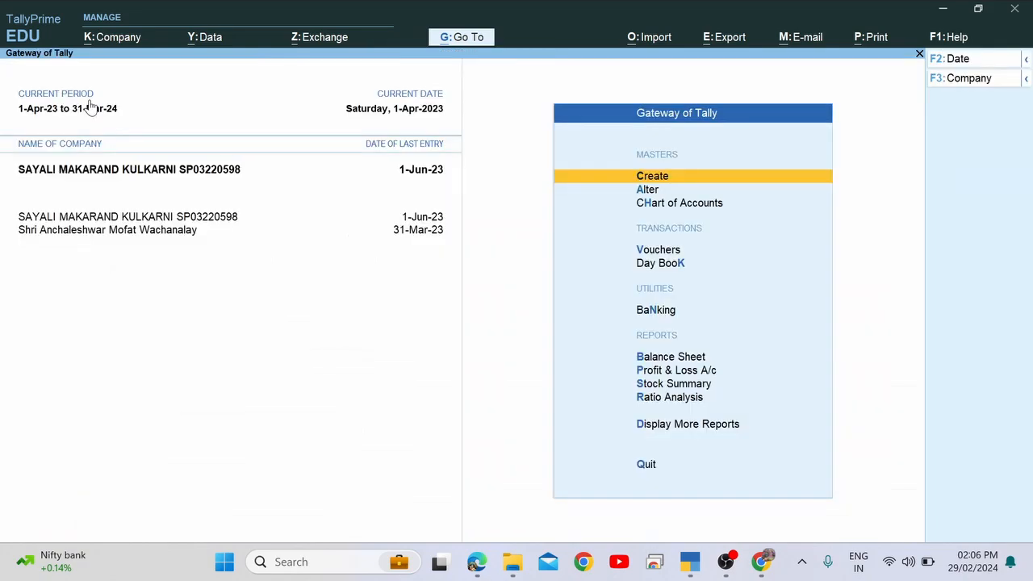
View the Ruby Paper Ltd ledger with all vouchers up to 1-Jun-23.
key(d)
key(a)
key(l)
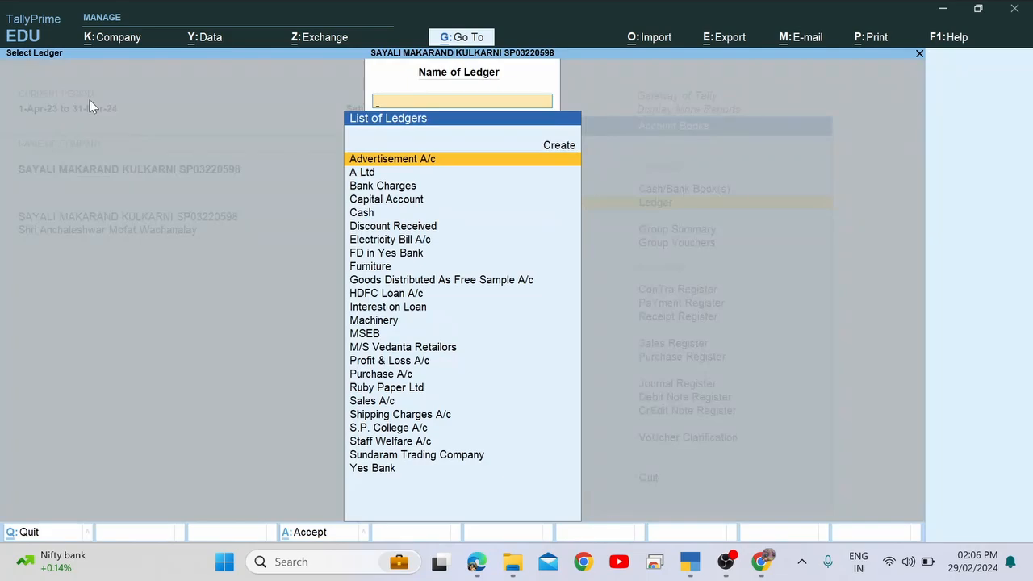
text(Ru)
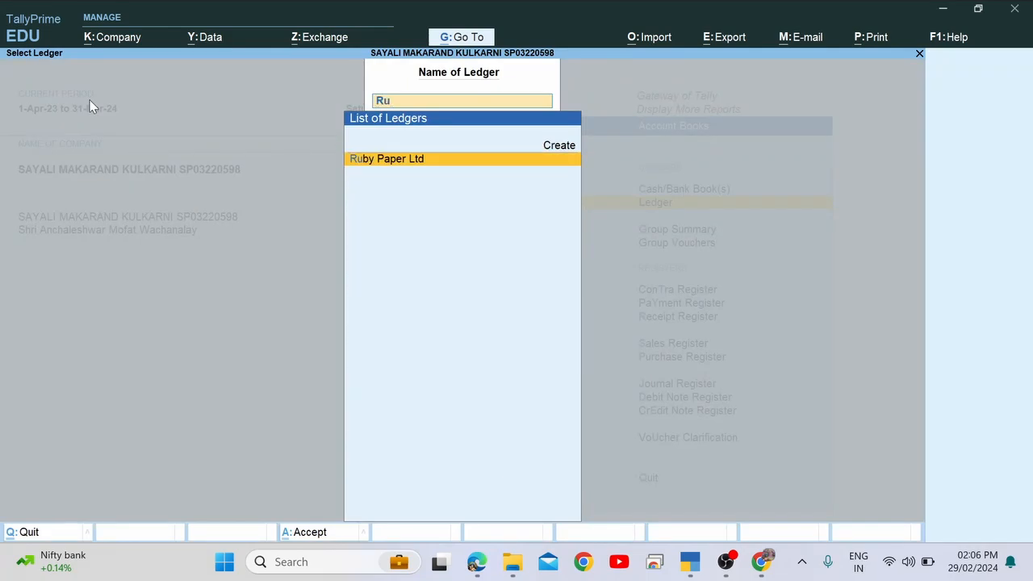
key(Return)
key(F2)
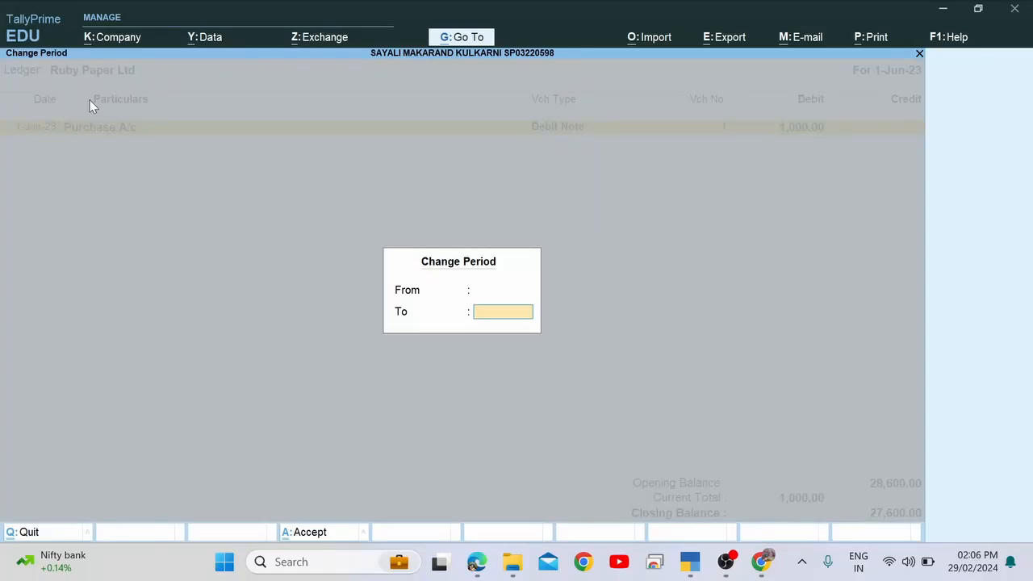
key(Return)
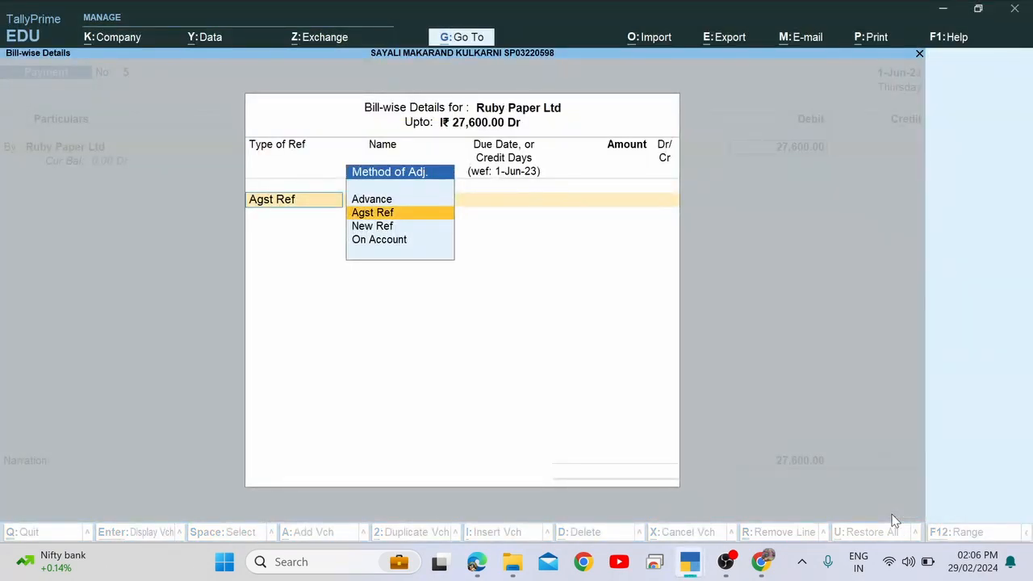
Re-accept Ruby Paper Ltd and the 27,600.00 debit after checking its vouchers.
key(Escape)
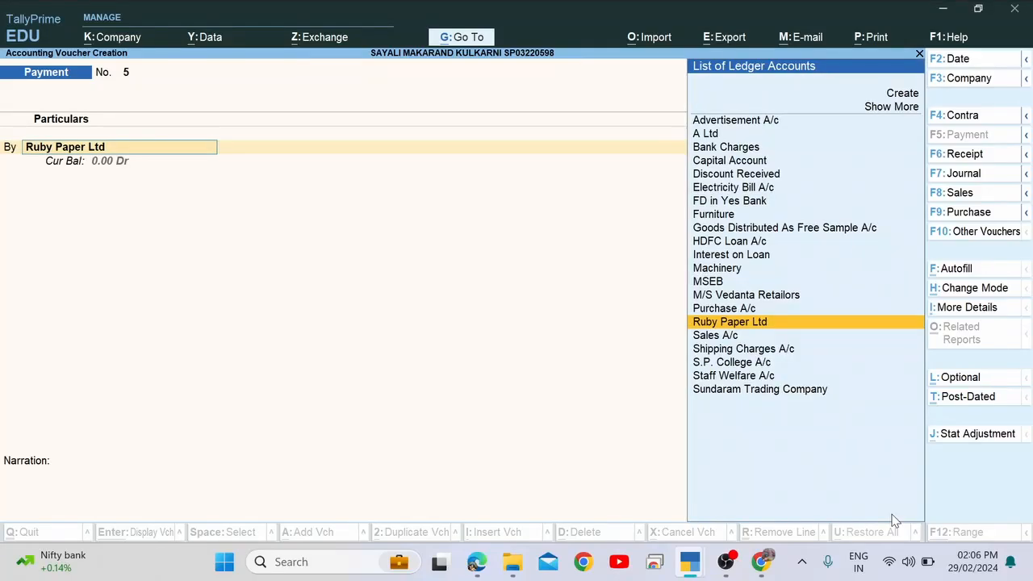
key(Return)
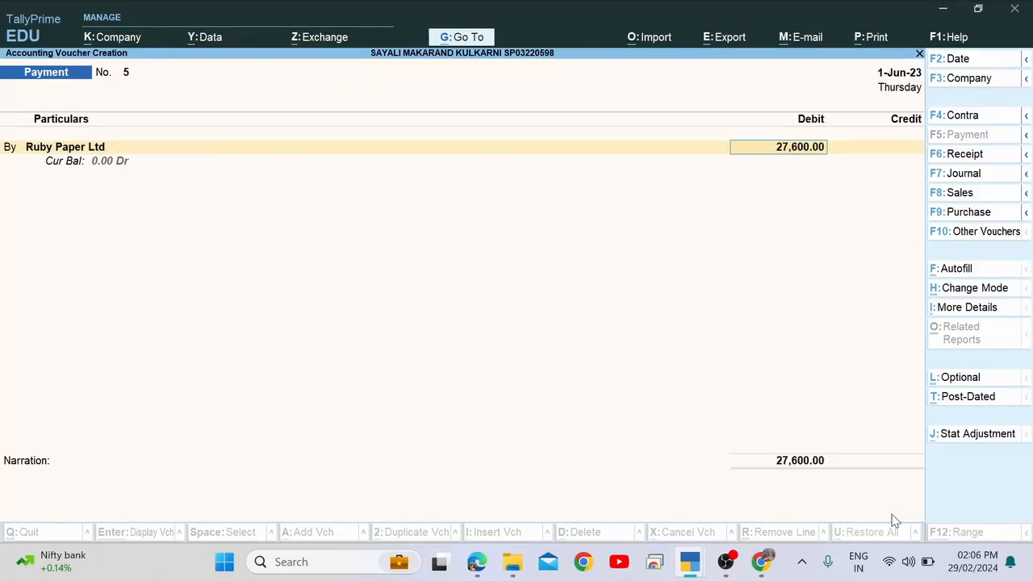
click(97, 162)
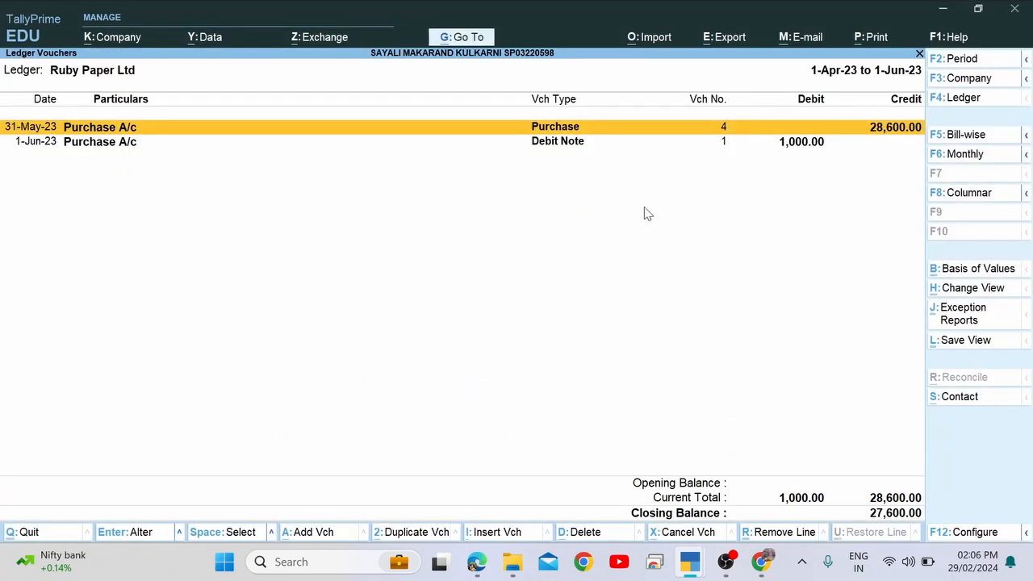
key(Escape)
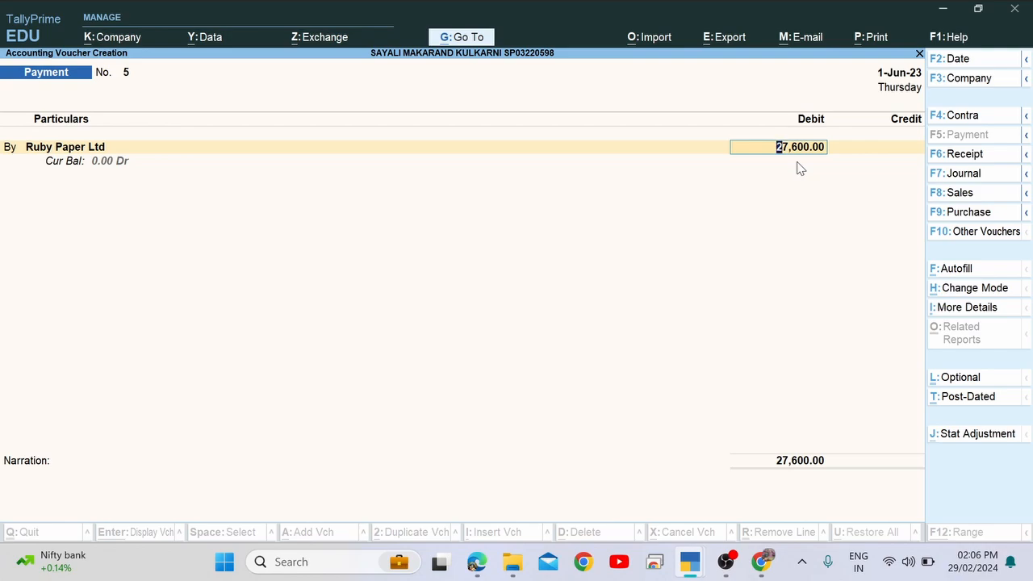
key(Return)
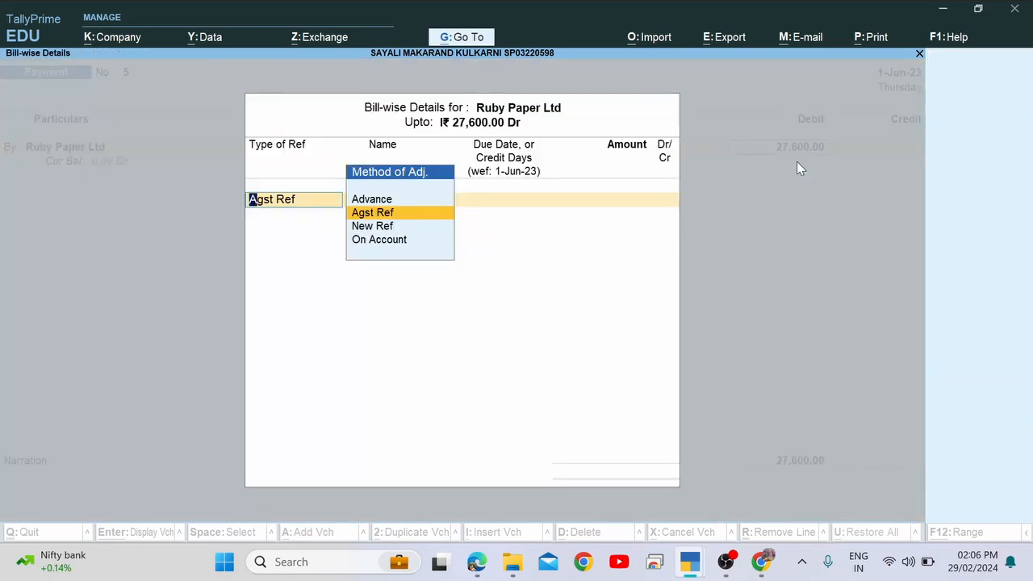
Adjust against bill 1 for 1,000.00 Cr and TI/12 for 28,600.00 Dr.
key(Return)
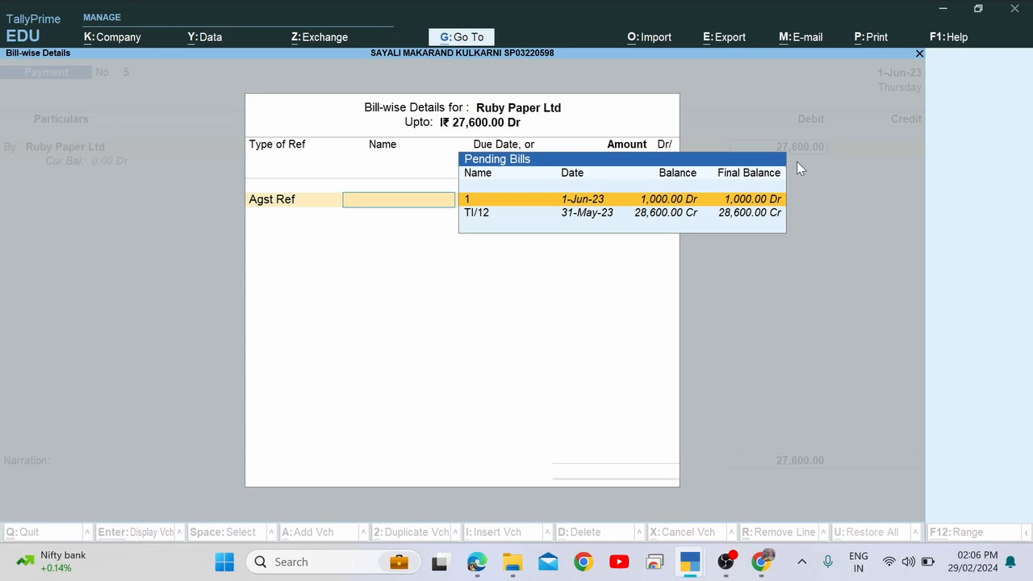
key(Return)
key(Return)
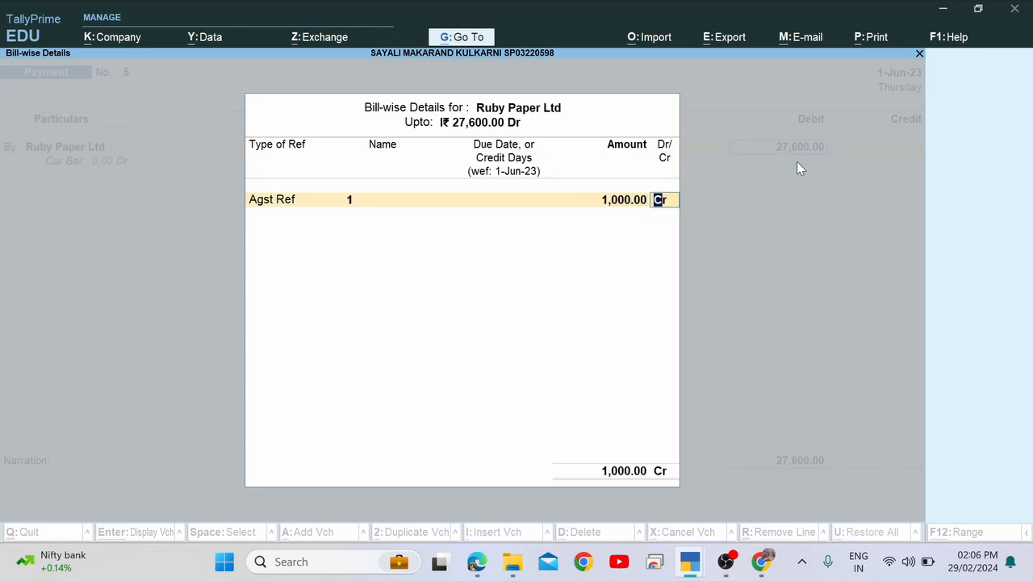
key(Return)
key(Return)
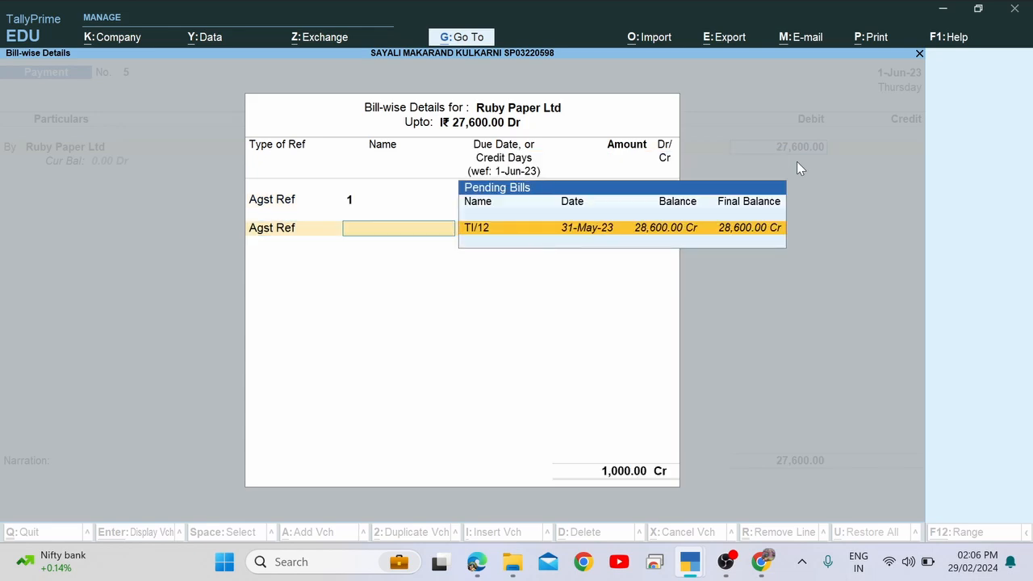
key(Return)
key(Return)
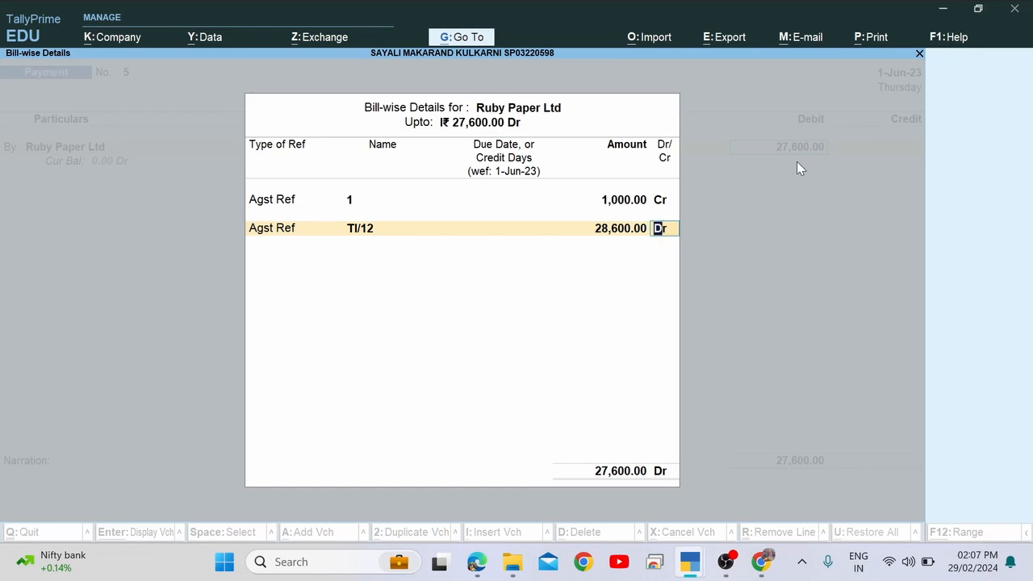
key(Return)
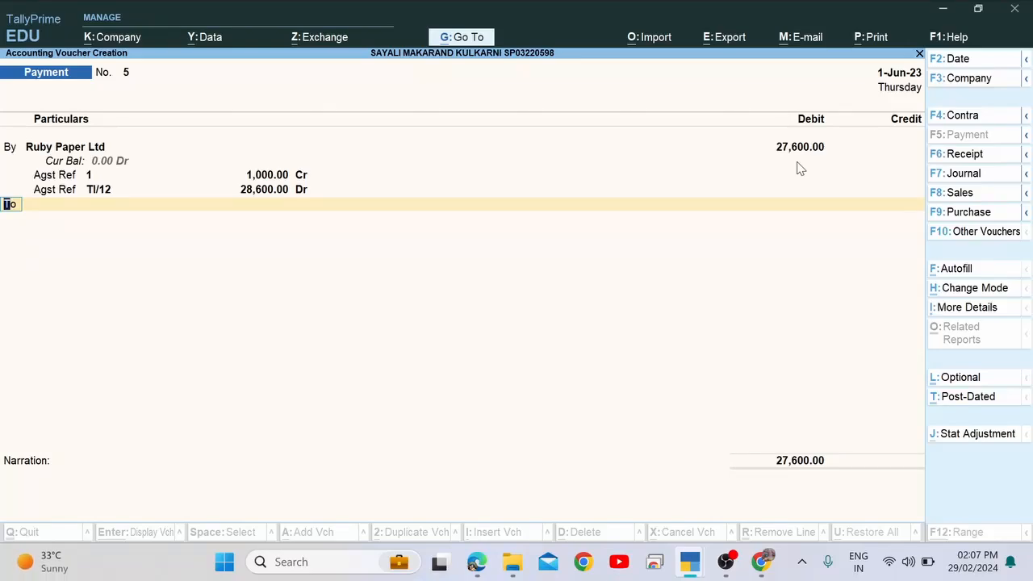
Revisit the TI/12 allocation and browse the ledger list for the credit line.
key(BackSpace)
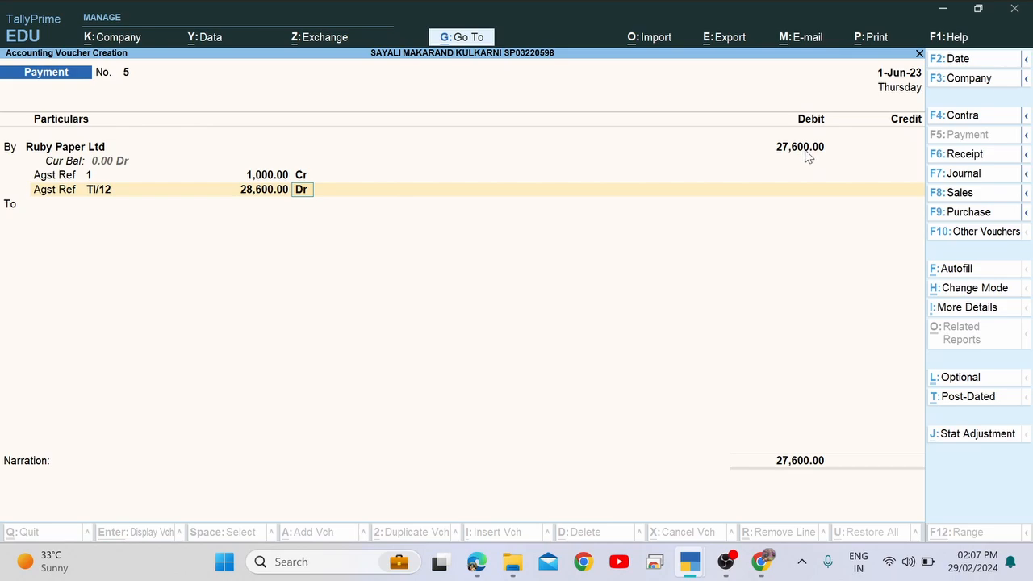
key(Return)
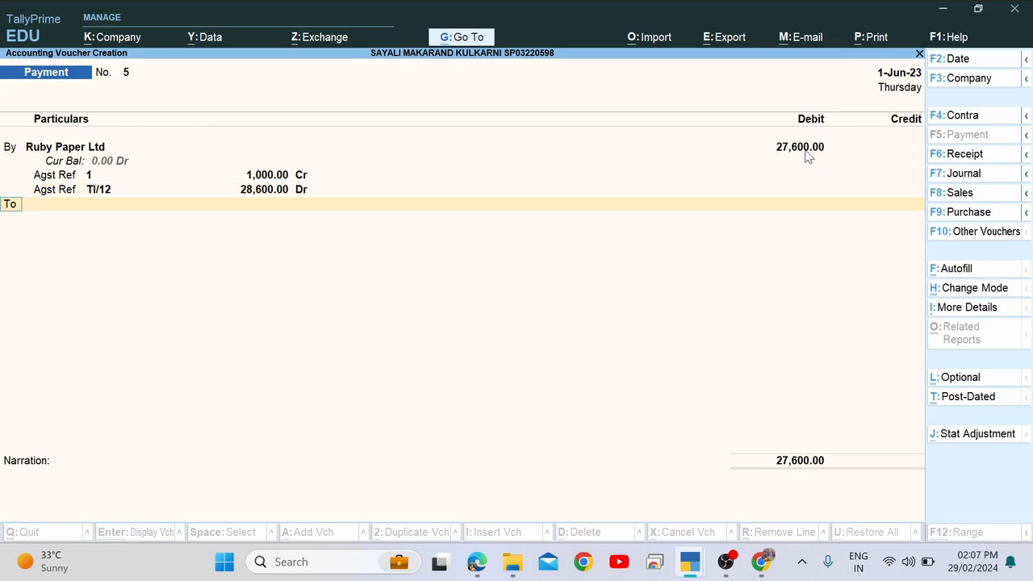
key(Return)
key(Down)
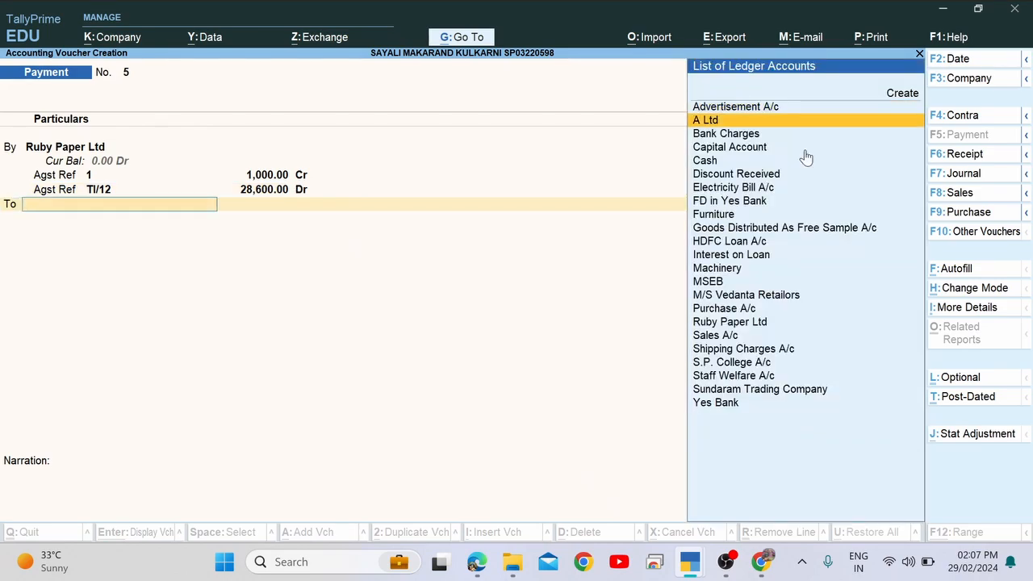
key(Up)
key(Down)
key(Escape)
key(Return)
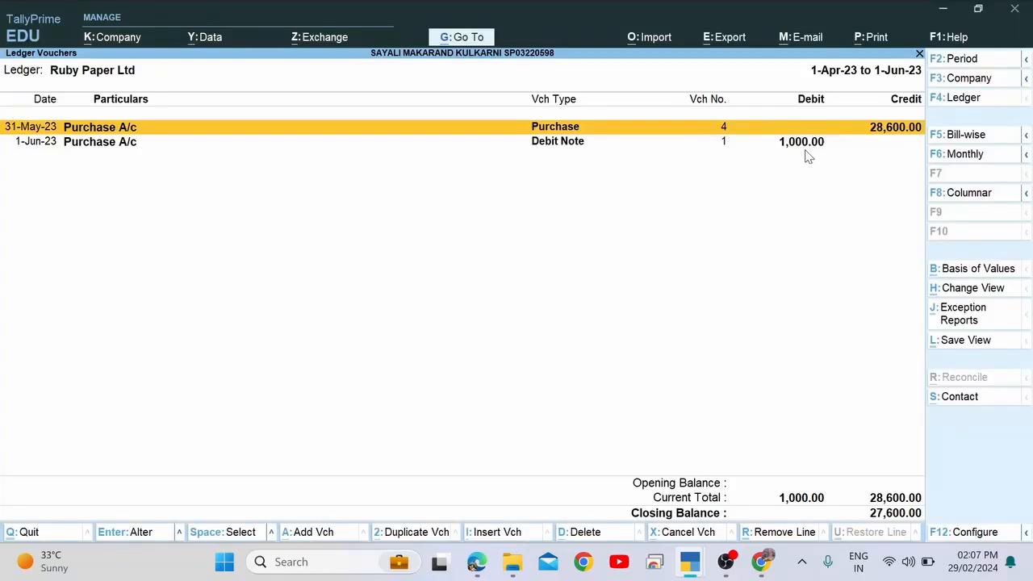
Read transaction 21 in the assignment PDF and return to the payment voucher.
key(alt+Tab)
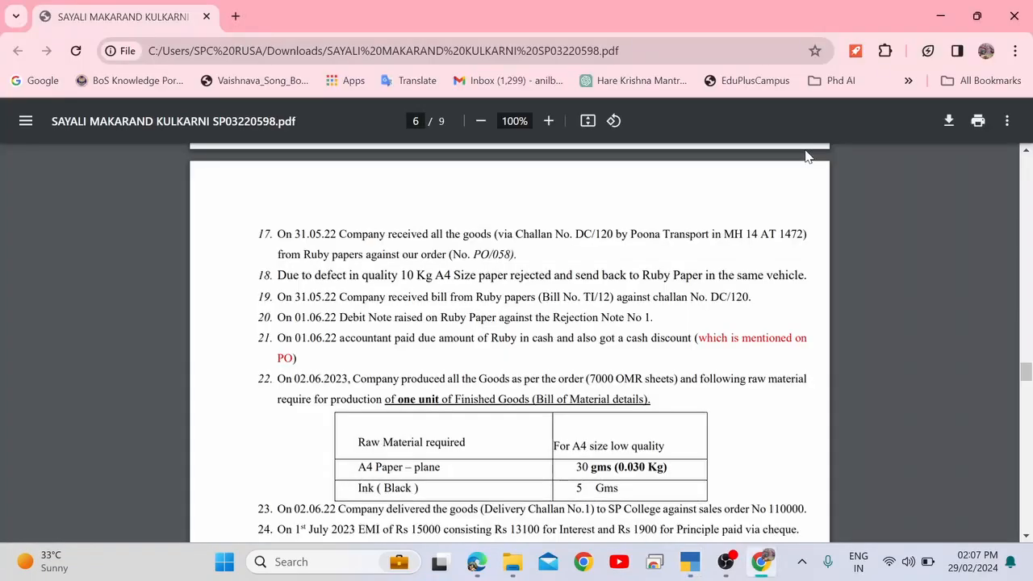
triple_click(544, 341)
click(544, 341)
key(alt+Tab)
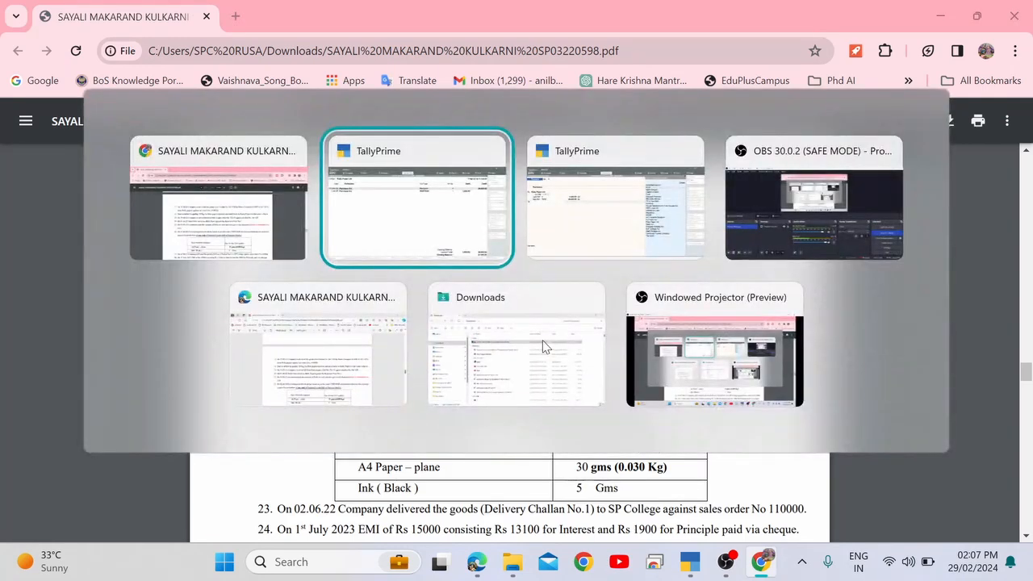
key(alt+Tab)
key(alt+Tab)
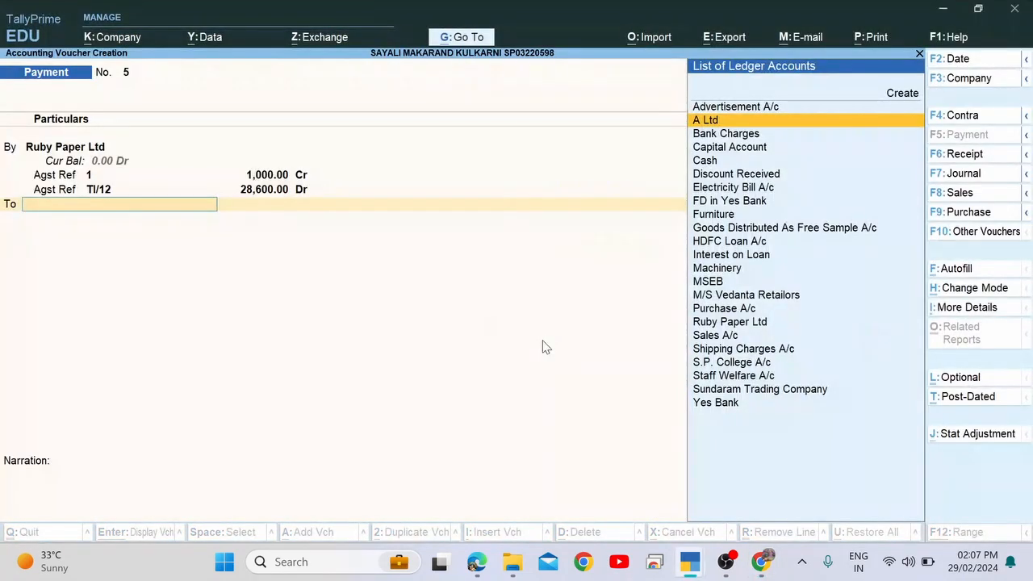
Credit Cash with 27,600.00 and review the Ruby Paper Ltd ledger vouchers.
text(Cas)
key(Return)
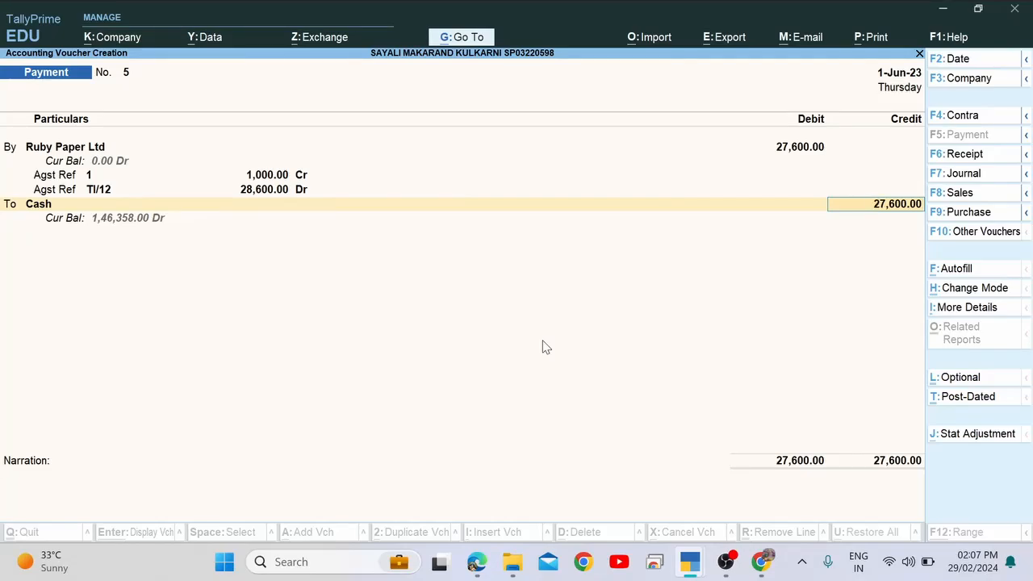
key(alt+Tab)
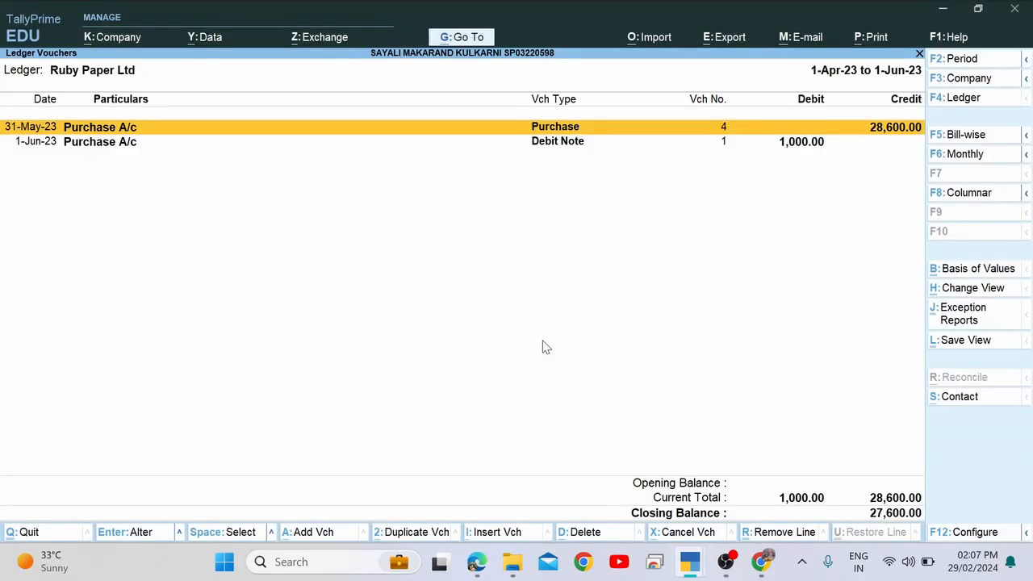
key(alt+Tab)
key(alt+Tab)
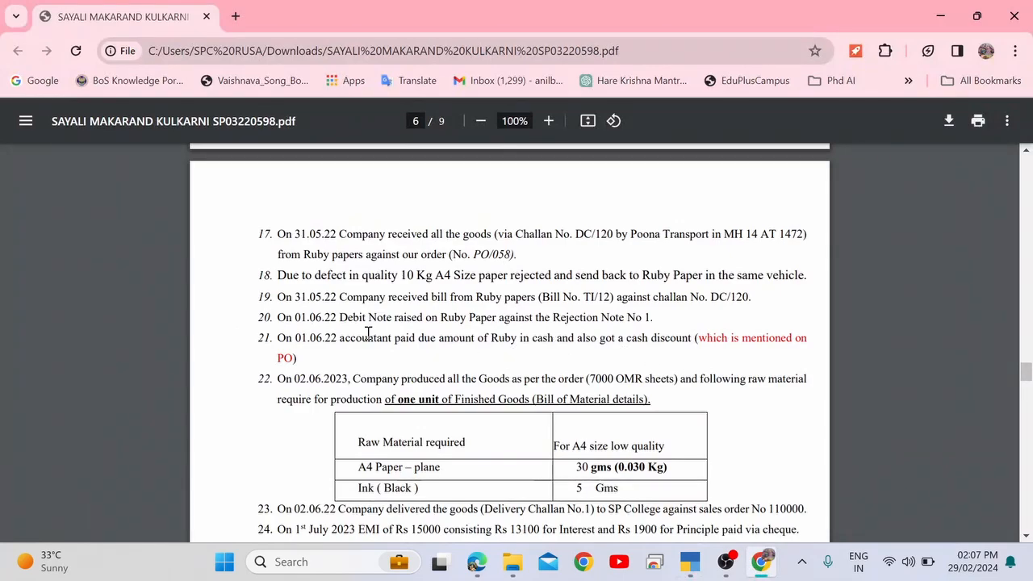
Highlight item 21's date 01.06.22, Ruby's cash payment, and the note that the discount is on the PO.
drag(367, 337, 422, 337)
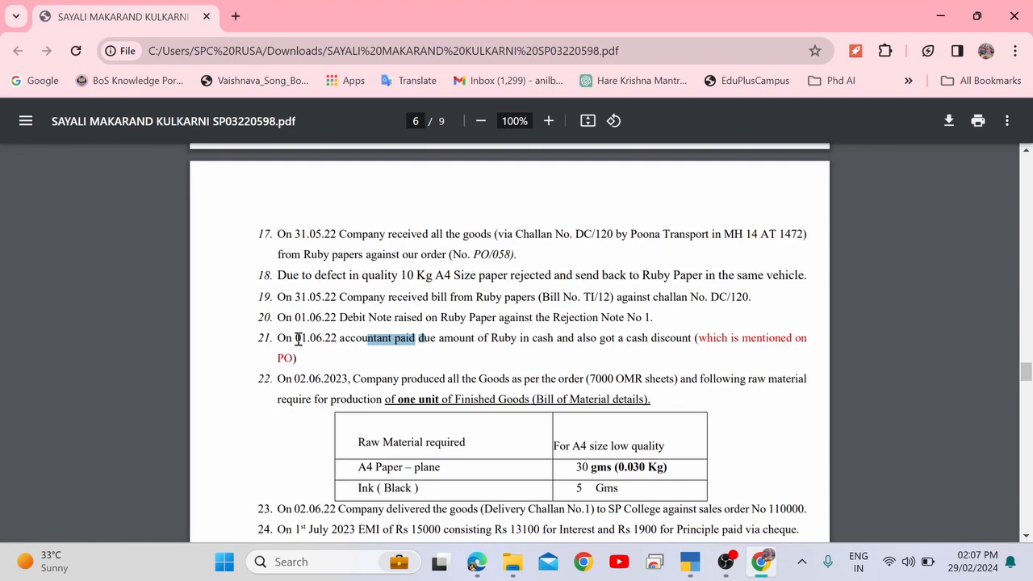
drag(297, 339, 343, 342)
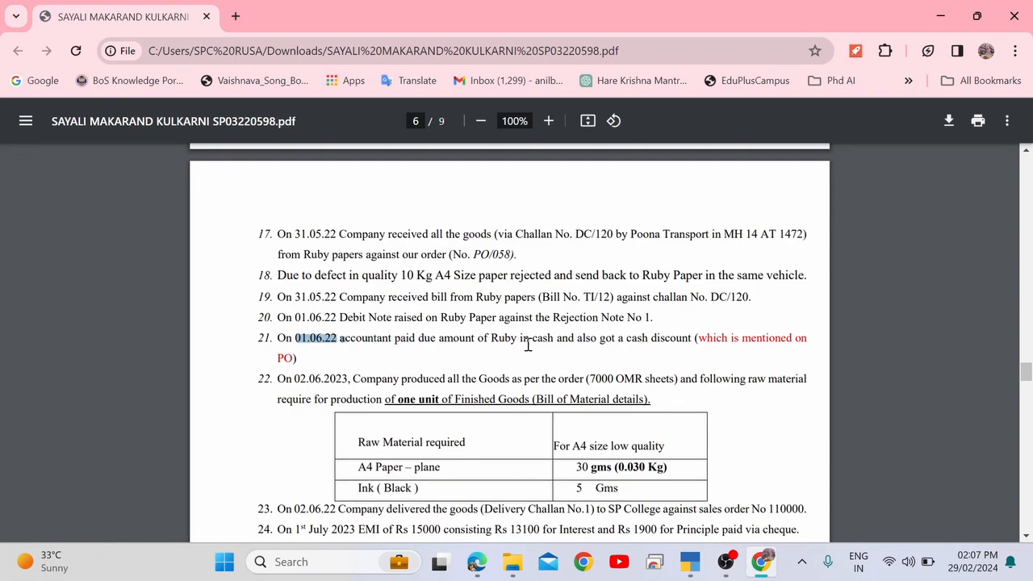
drag(494, 338, 601, 342)
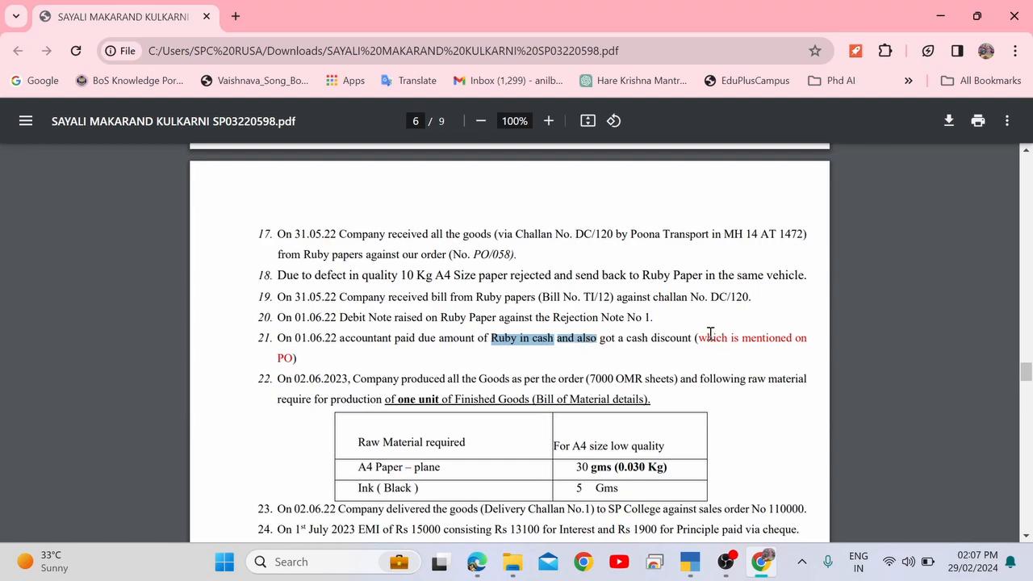
drag(700, 338, 797, 342)
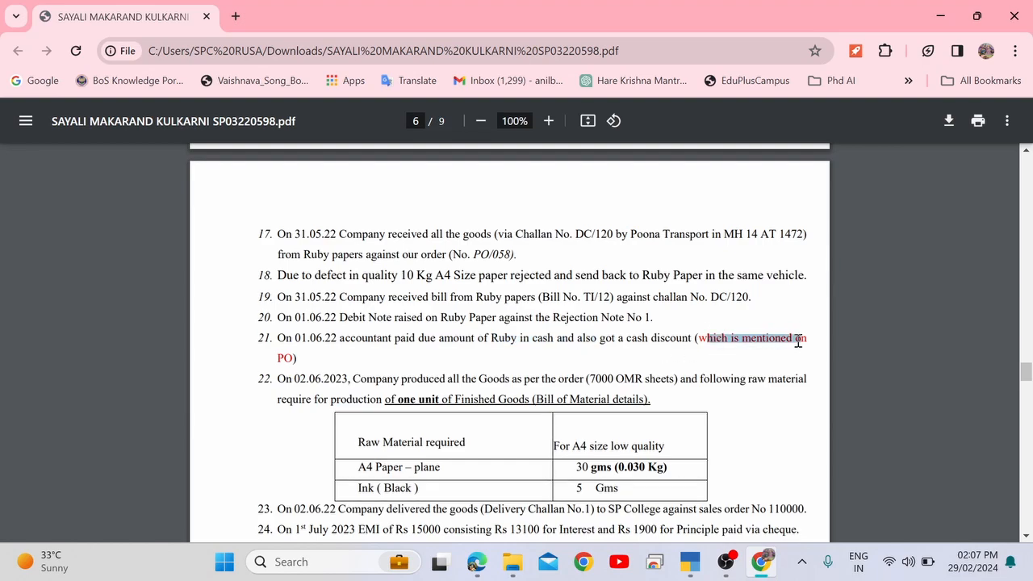
Scroll up to the purchase order and highlight the on-time cash discount condition and its 10% rate.
scroll(798, 342, up, 3)
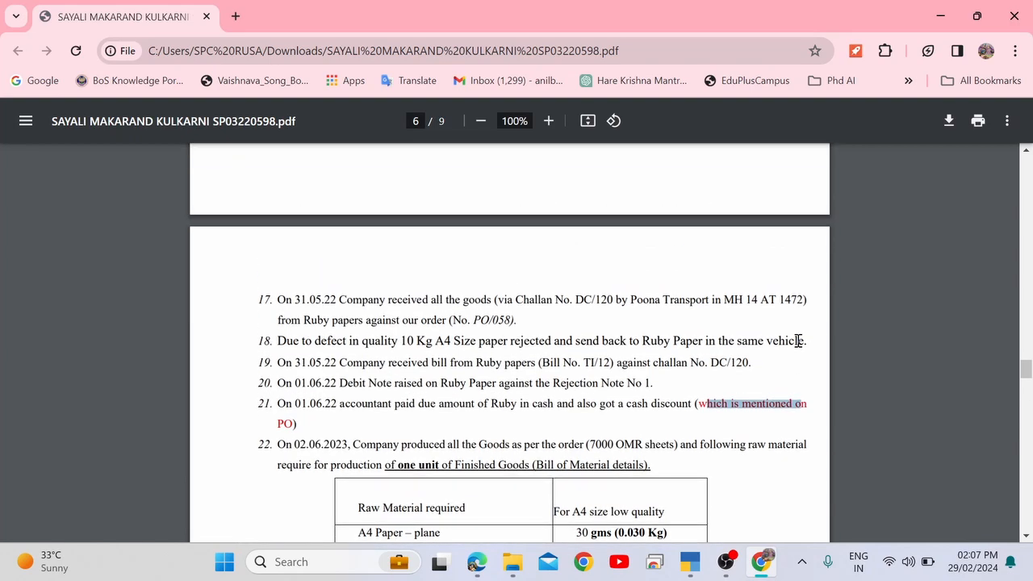
scroll(798, 341, up, 2)
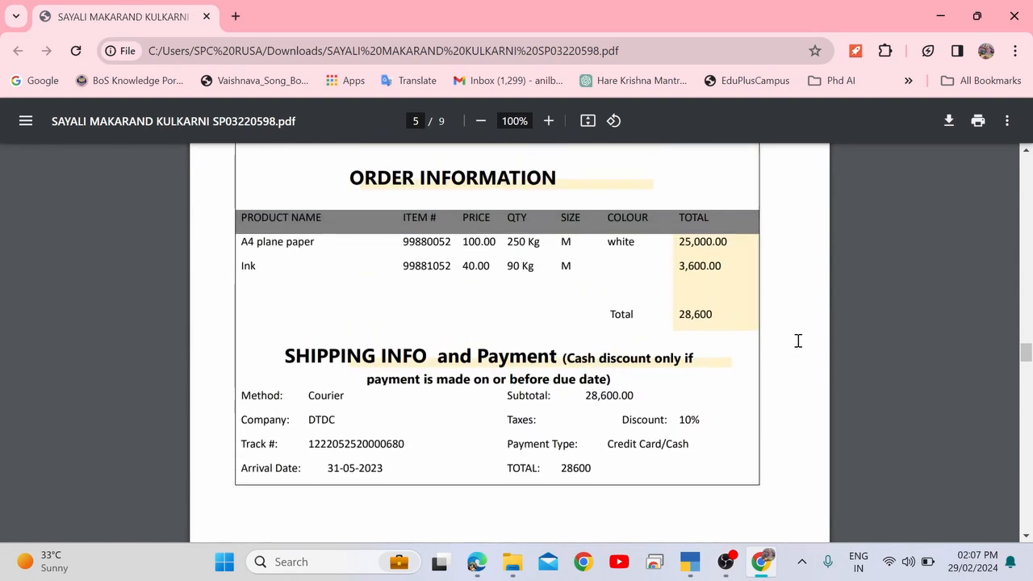
scroll(797, 340, up, 1)
scroll(798, 341, down, 1)
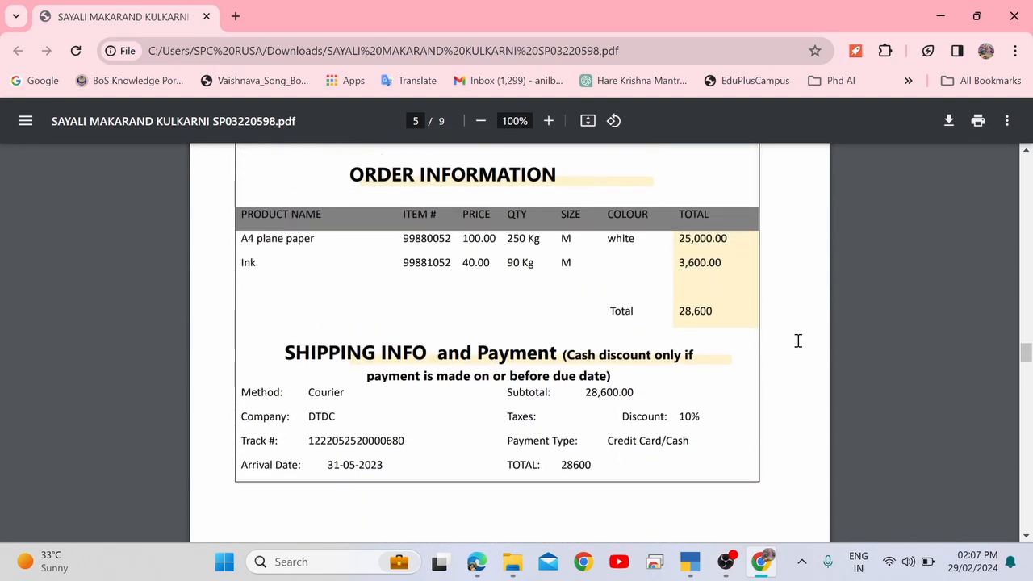
scroll(798, 340, up, 4)
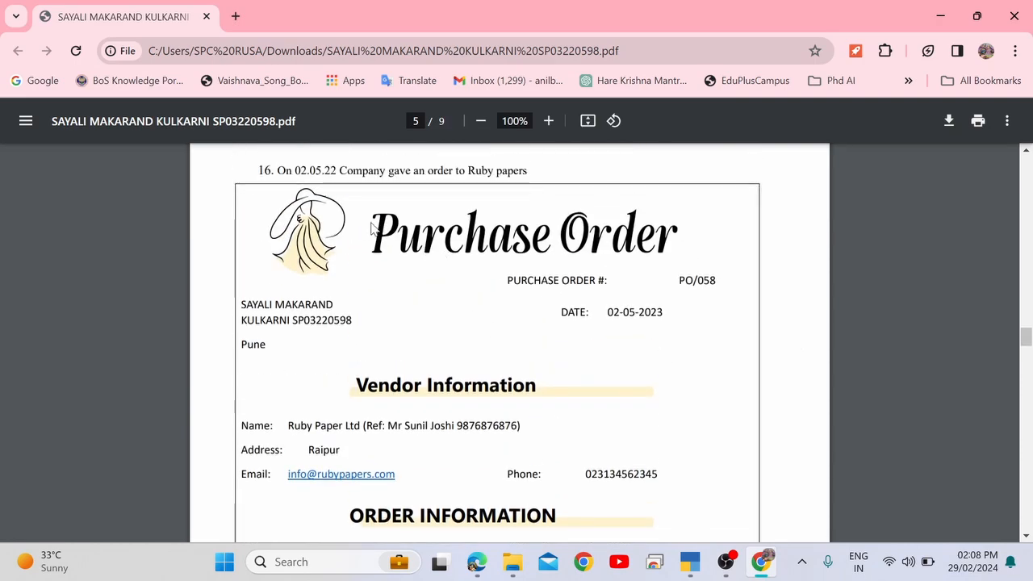
scroll(323, 433, down, 5)
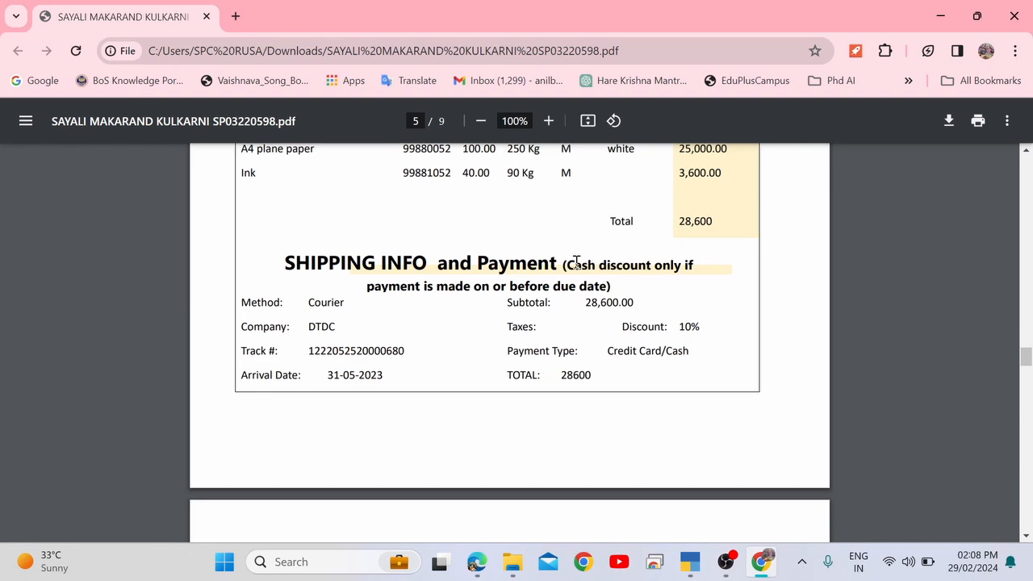
drag(567, 264, 609, 287)
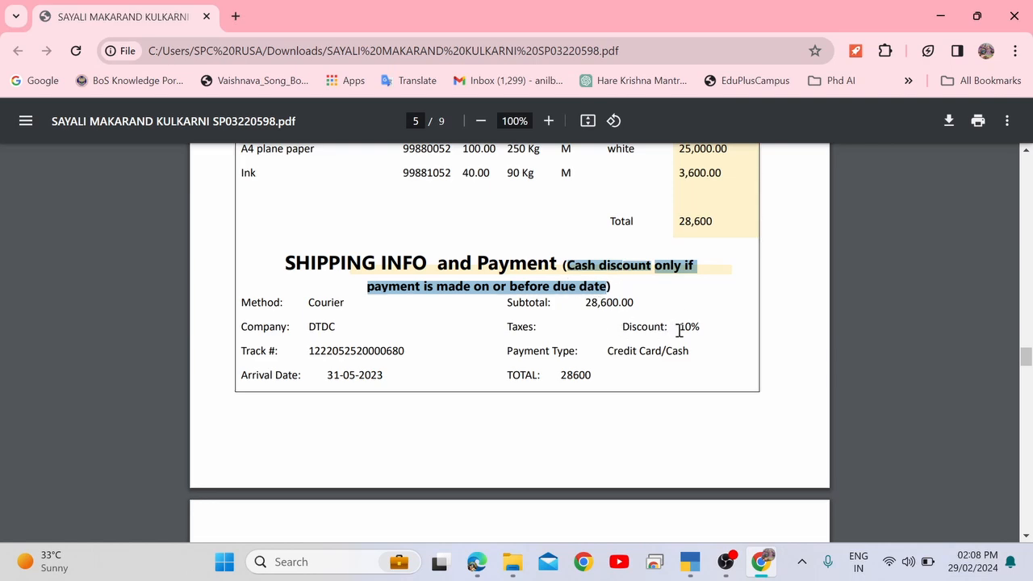
drag(680, 330, 702, 330)
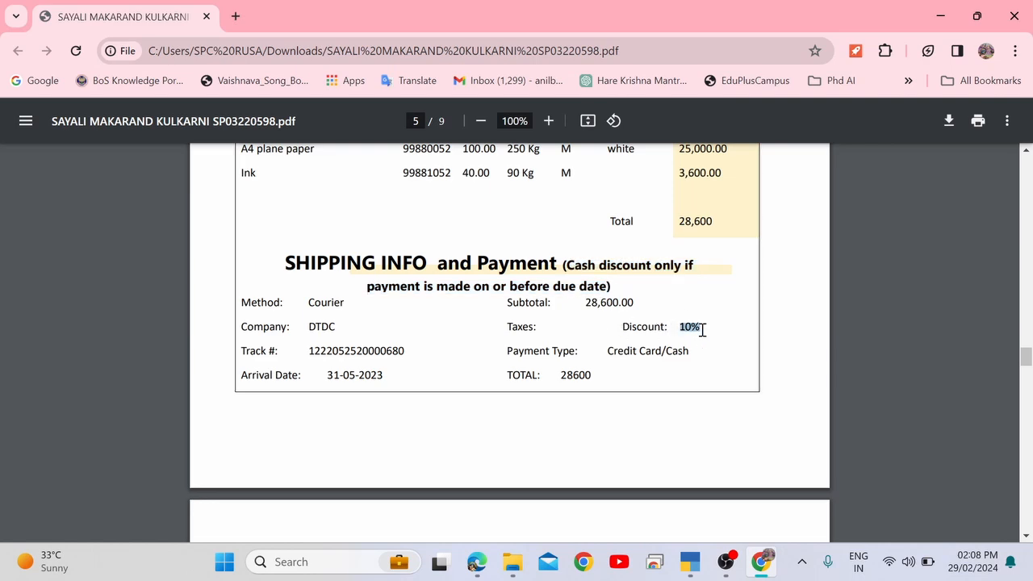
click(651, 336)
Change the payment voucher's credited ledger to Discount Received for 2,760.00.
key(alt+Tab)
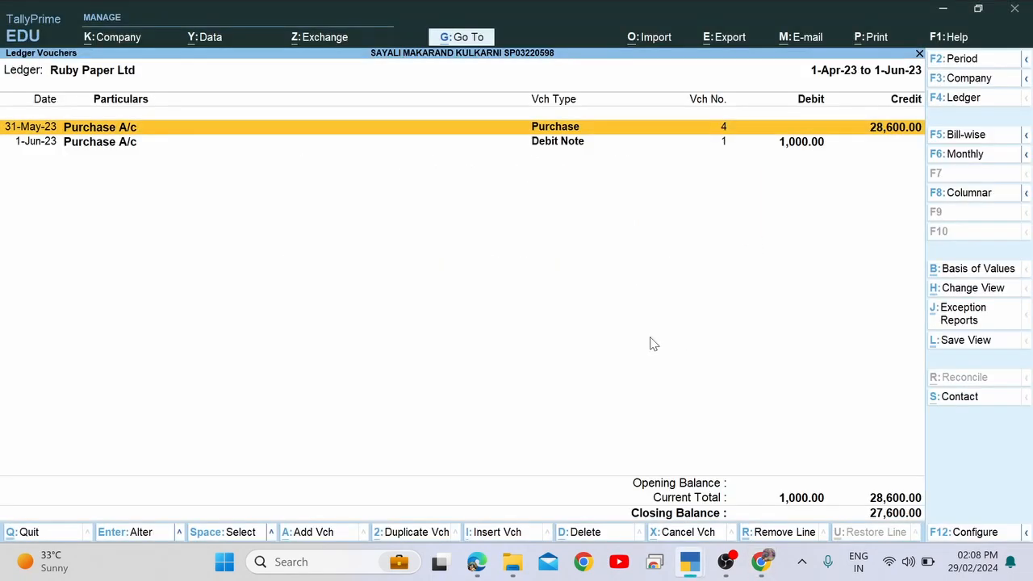
key(alt+Tab)
key(alt+Tab)
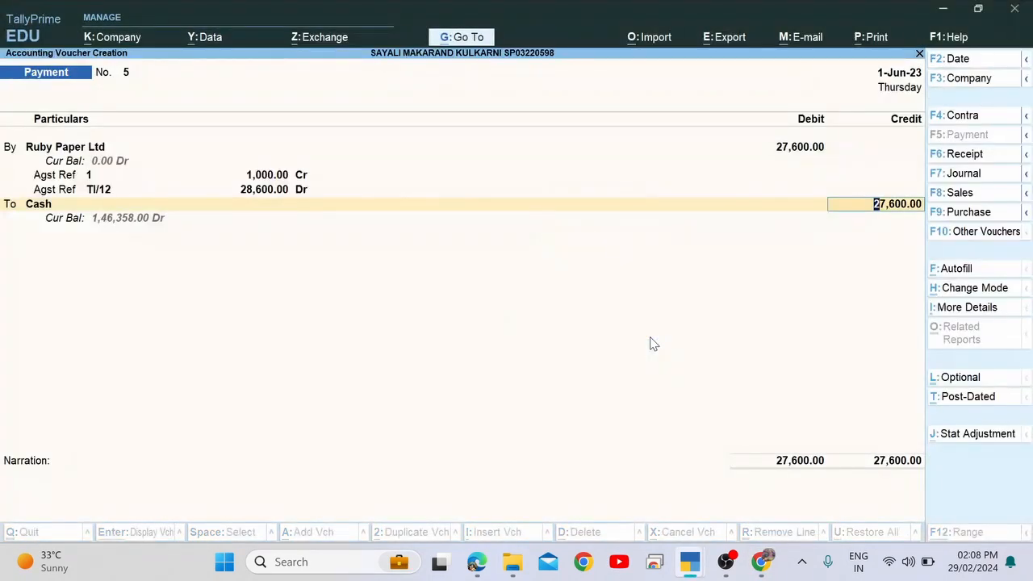
key(BackSpace)
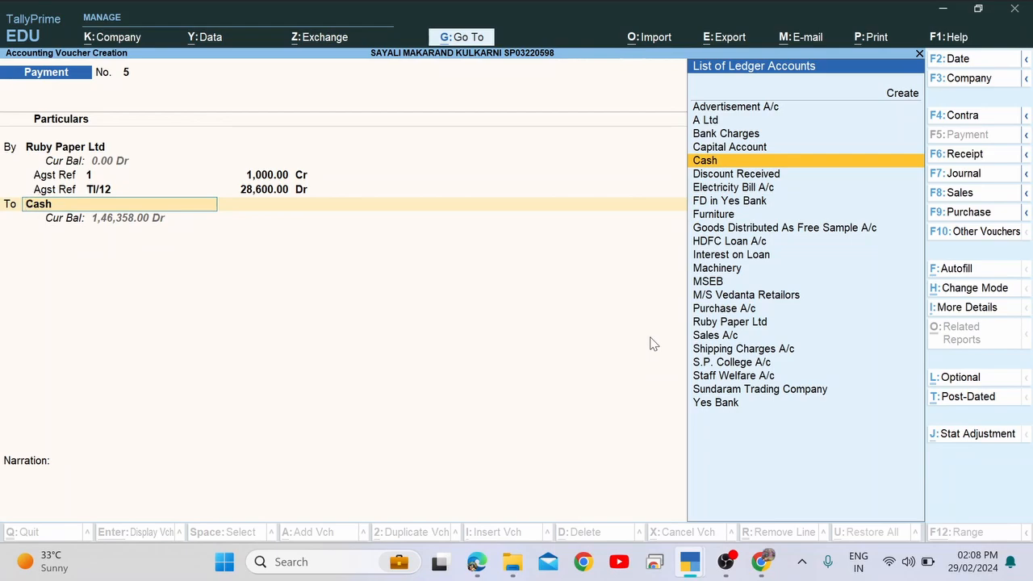
text(Di)
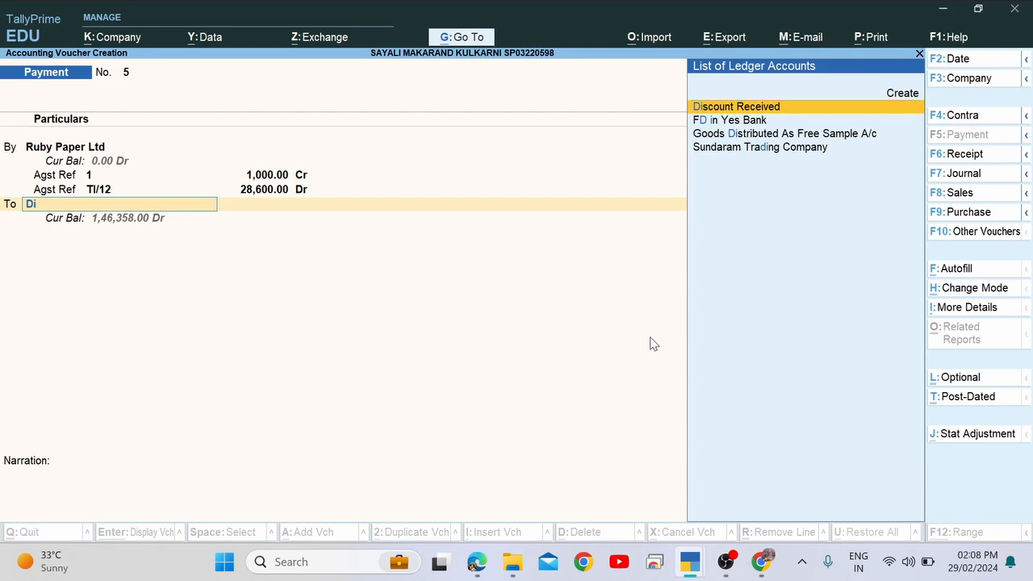
key(Return)
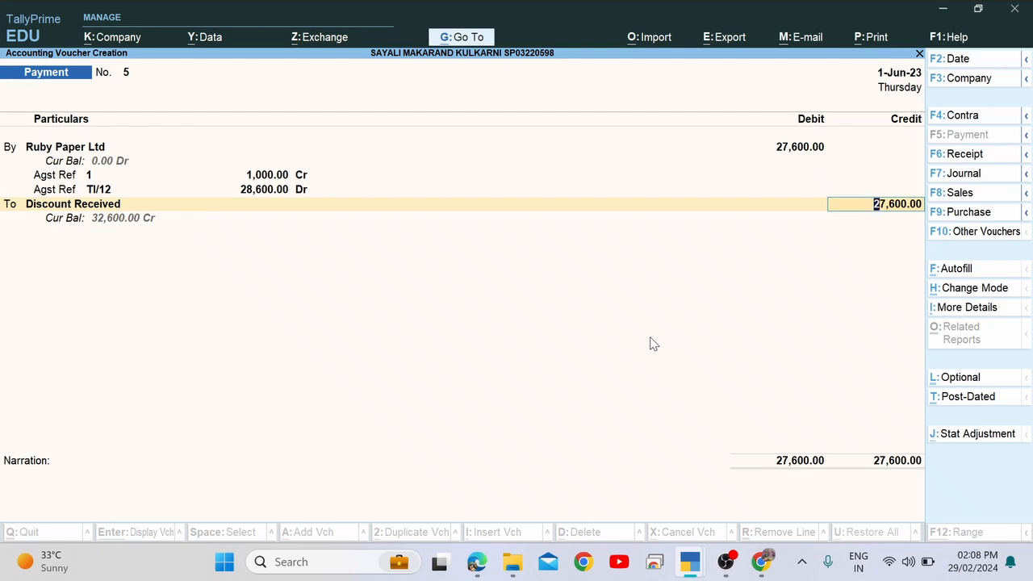
text(2760)
key(Return)
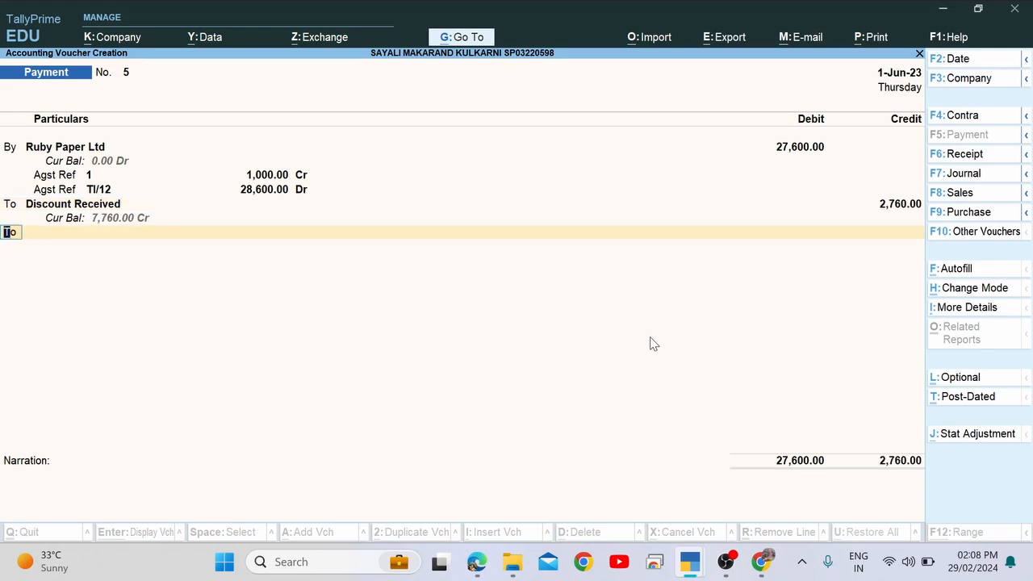
Add a Cash credit line of 24,840.00, skip the narration, and save payment voucher No. 5.
key(Return)
key(BackSpace)
key(Return)
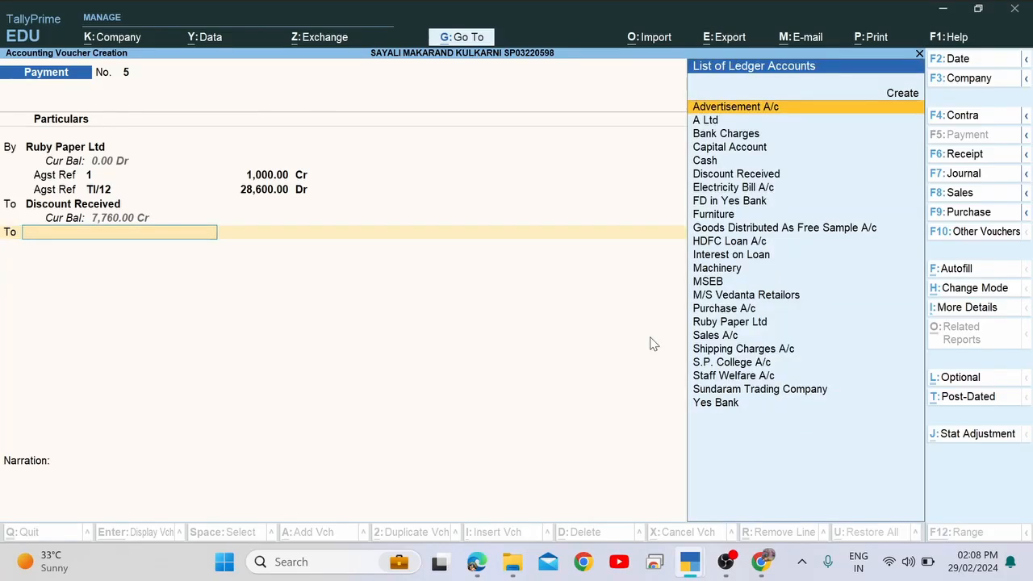
text(Cas)
key(Return)
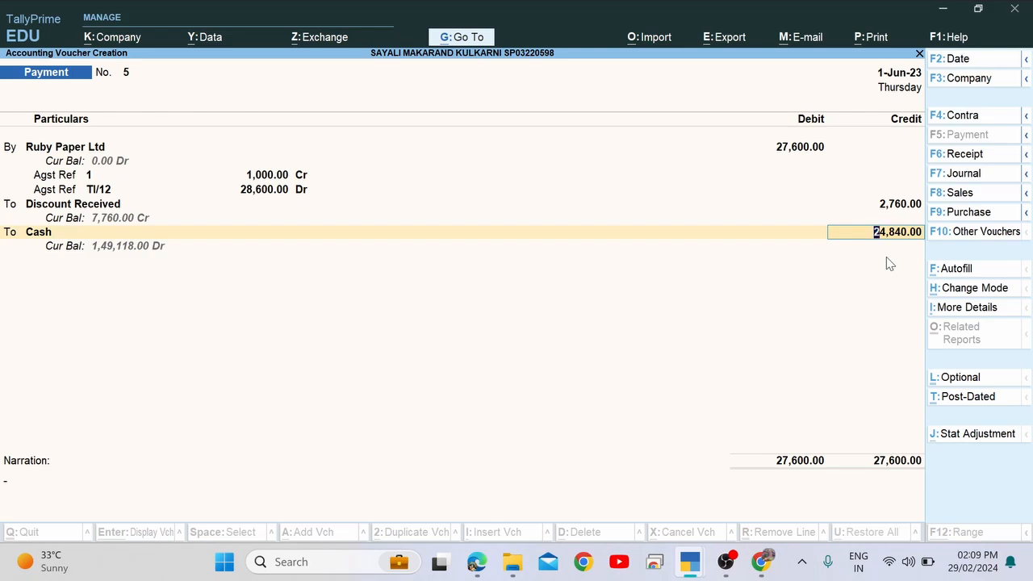
key(Return)
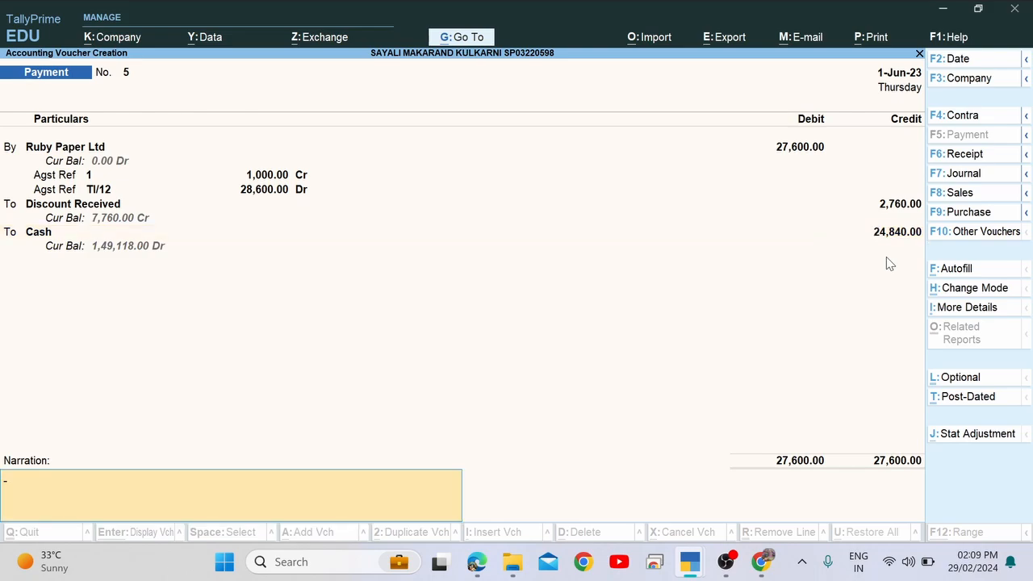
key(Return)
key(Return)
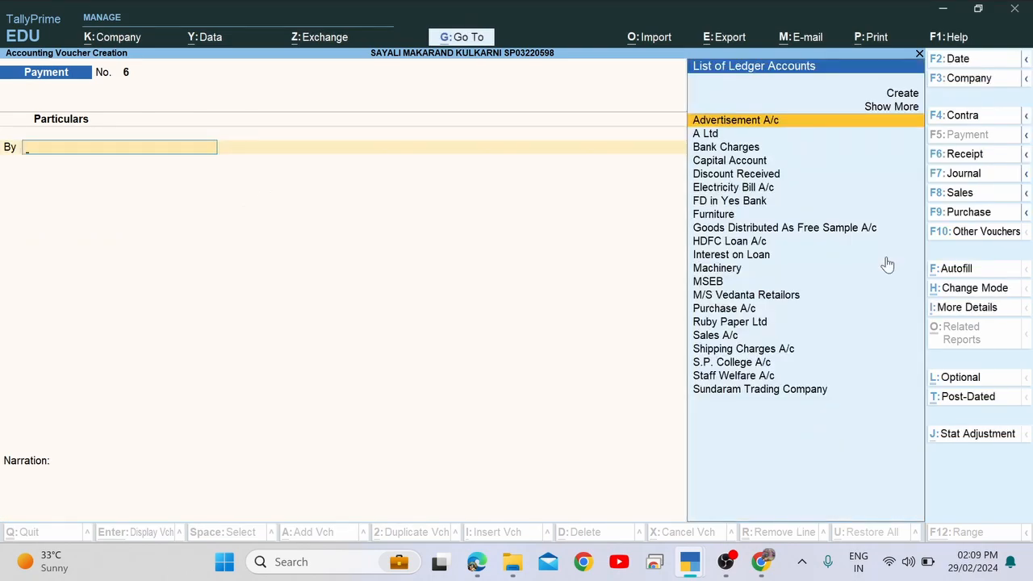
key(Escape)
key(Return)
Scroll to item 22 and highlight its date 02.06.2023 and 'all the Goods as per the order'.
key(alt+Tab)
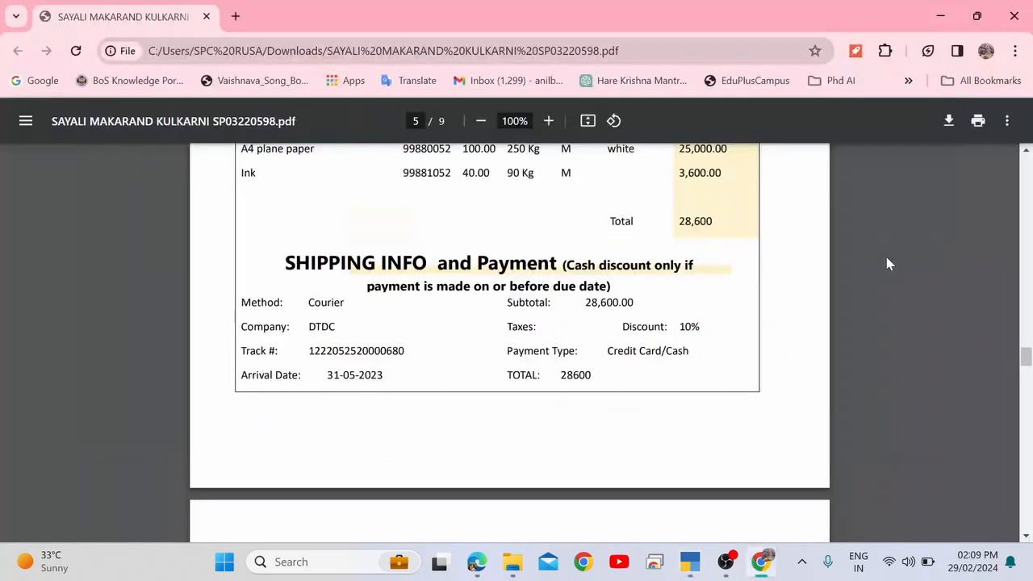
key(alt+Tab)
key(alt+Tab)
scroll(887, 263, down, 10)
scroll(886, 263, down, 2)
scroll(886, 263, up, 3)
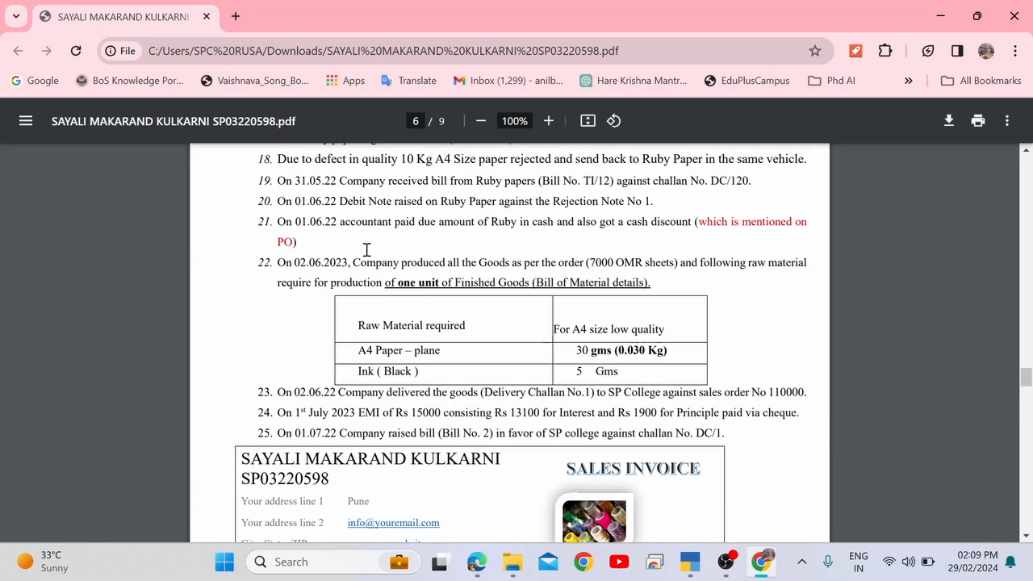
drag(277, 265, 355, 266)
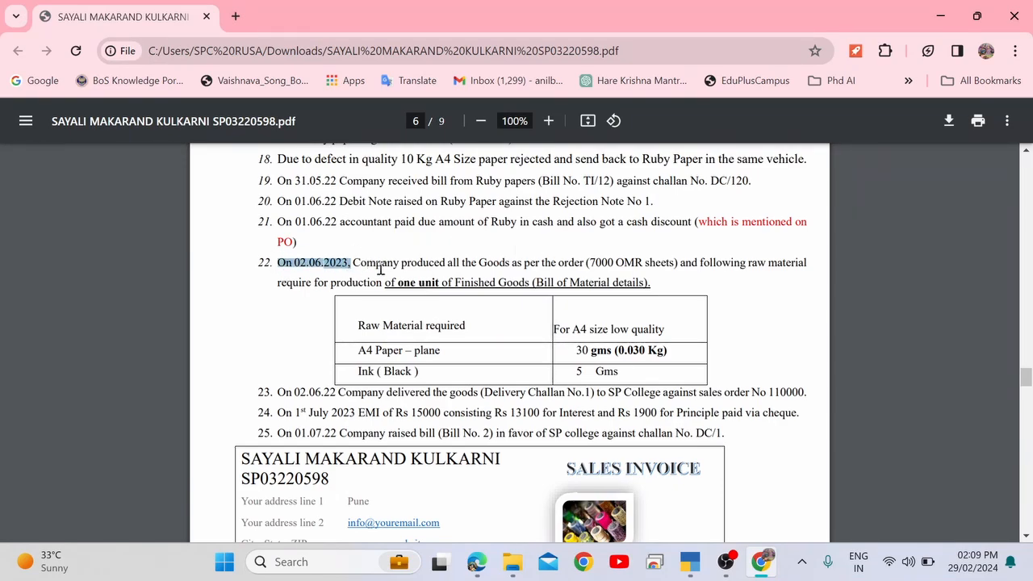
drag(449, 264, 581, 265)
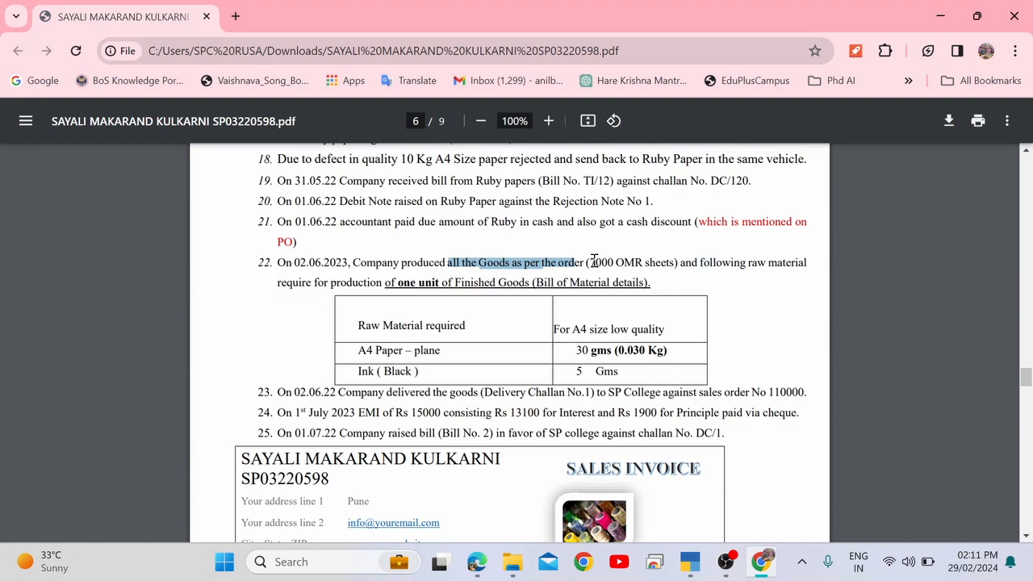
Highlight item 22's 7000 OMR sheets quantity and production sentence, then return to the TallyPrime voucher.
drag(587, 263, 614, 260)
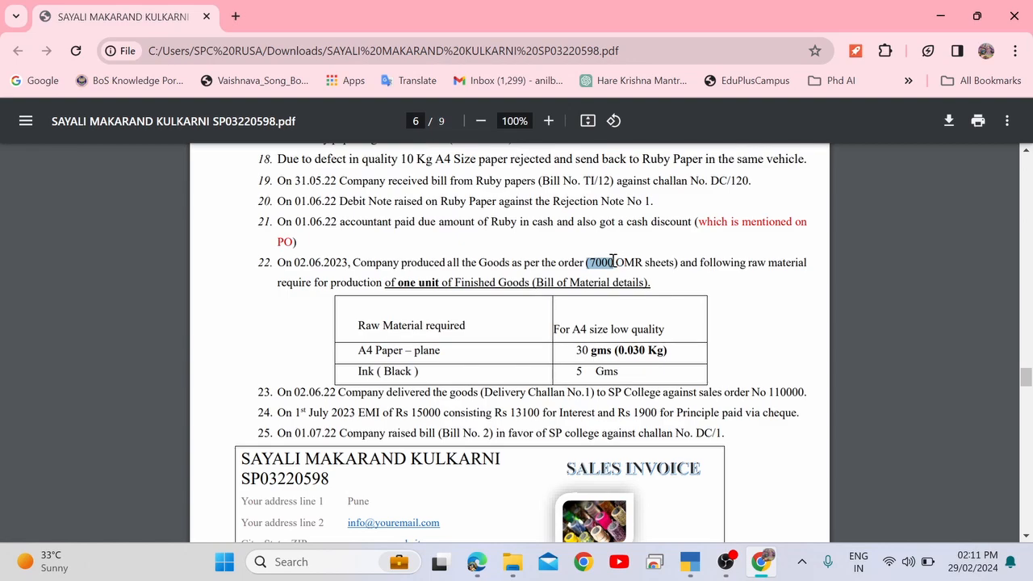
double_click(601, 261)
key(alt+Tab)
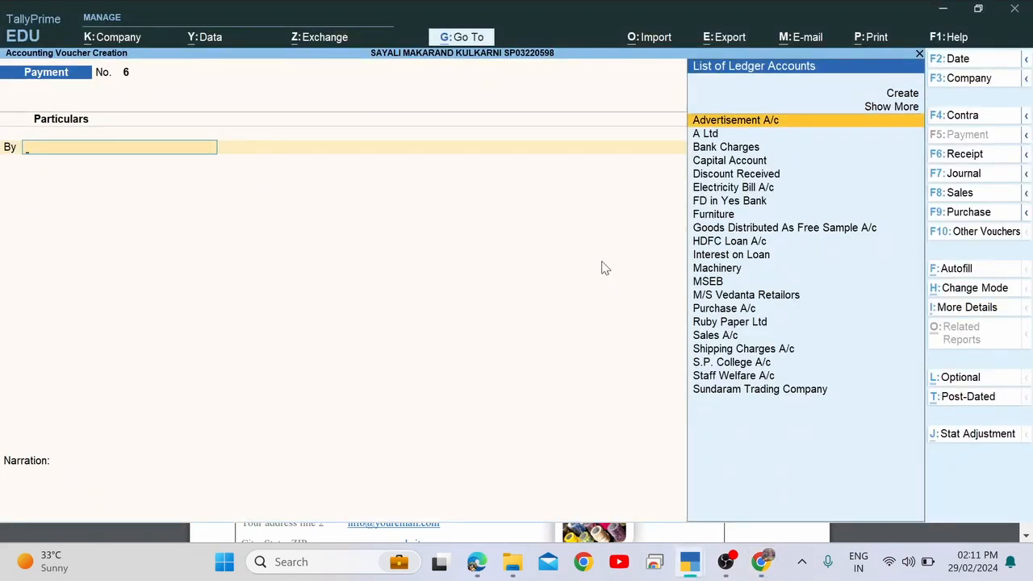
key(alt+Tab)
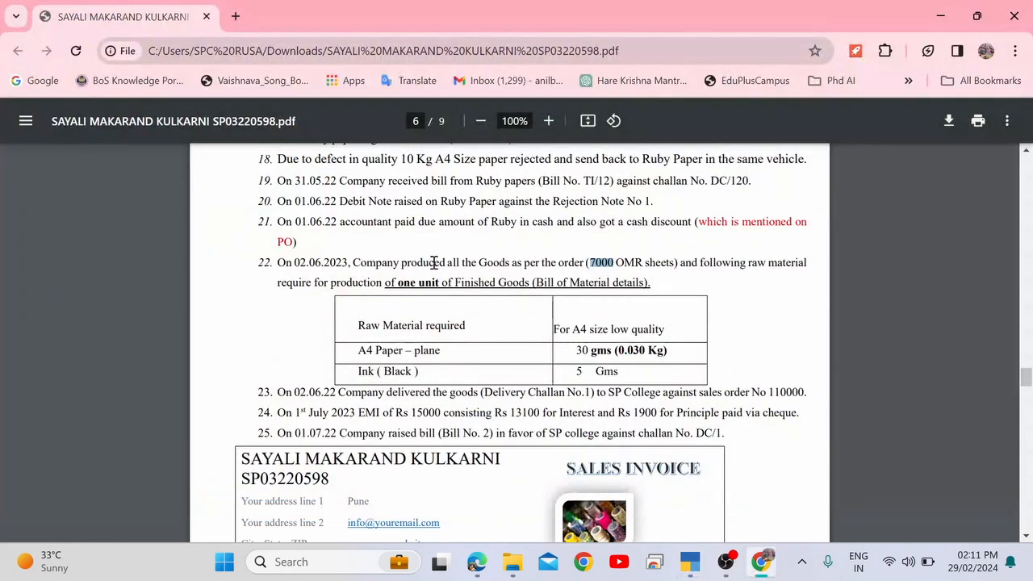
drag(433, 263, 561, 265)
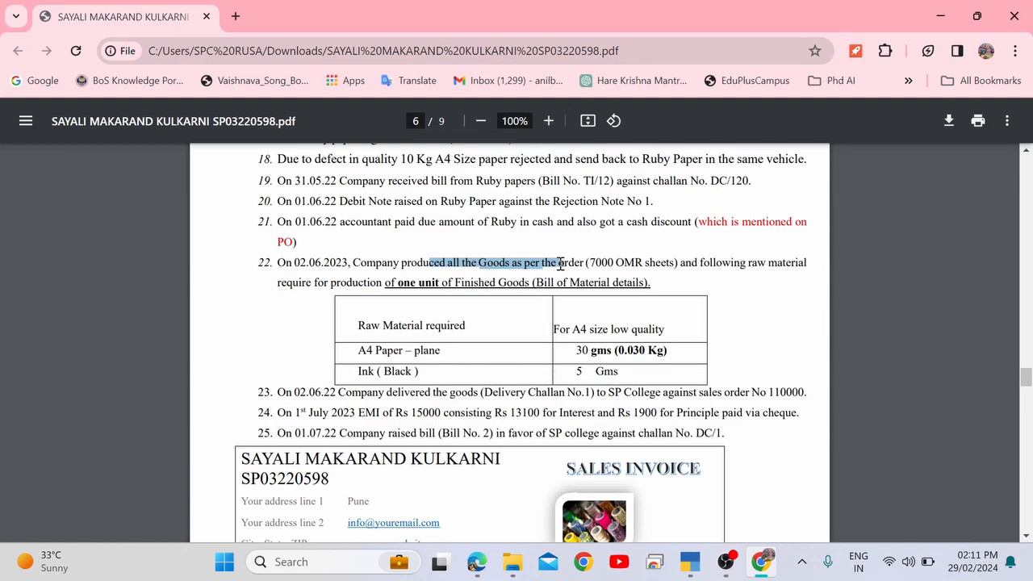
key(alt+Tab)
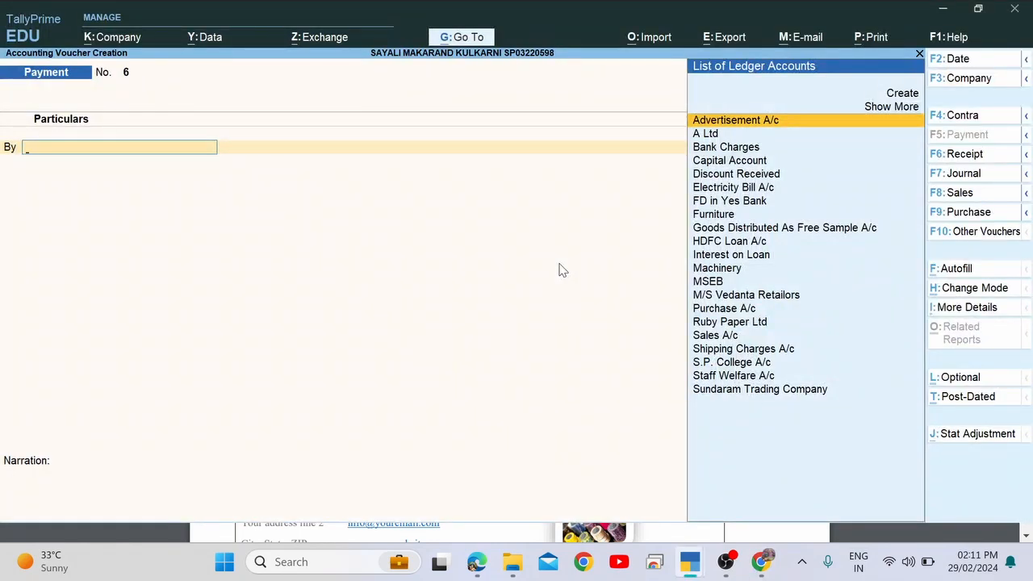
Discard the unfinished payment voucher and open OMR Answer Sheets through Alter > Stock Item.
key(Escape)
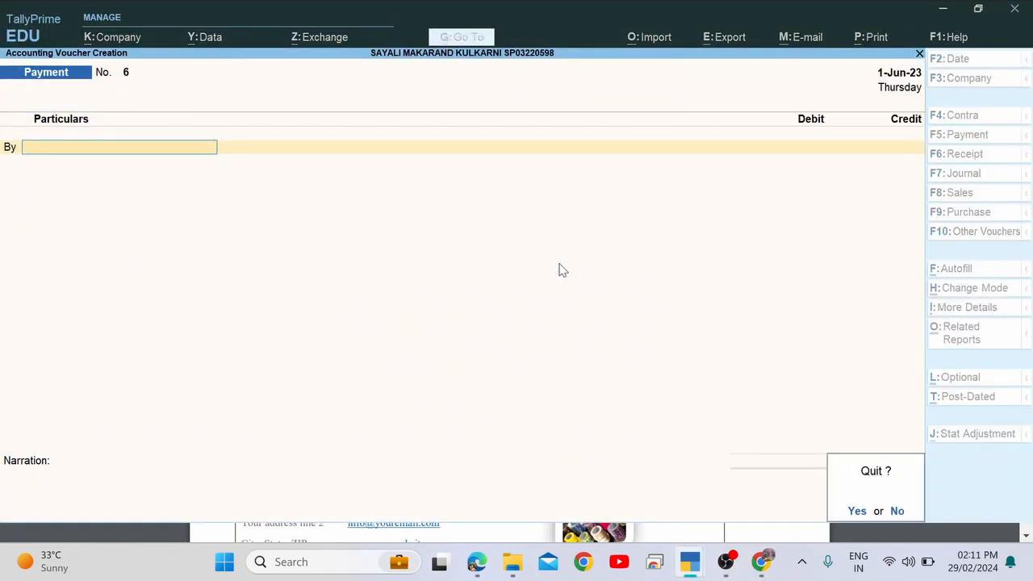
key(y)
key(Escape)
key(Escape)
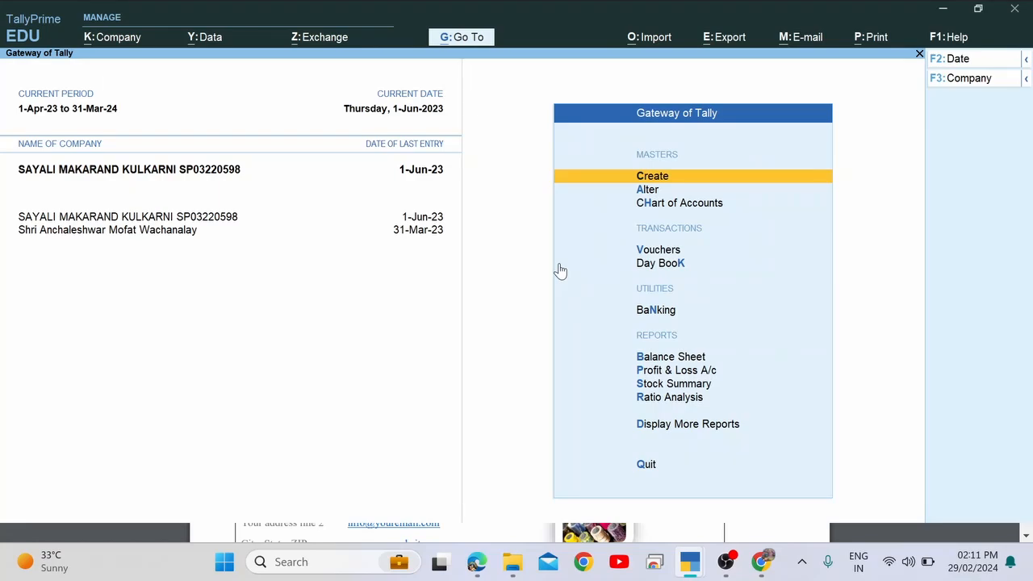
key(Down)
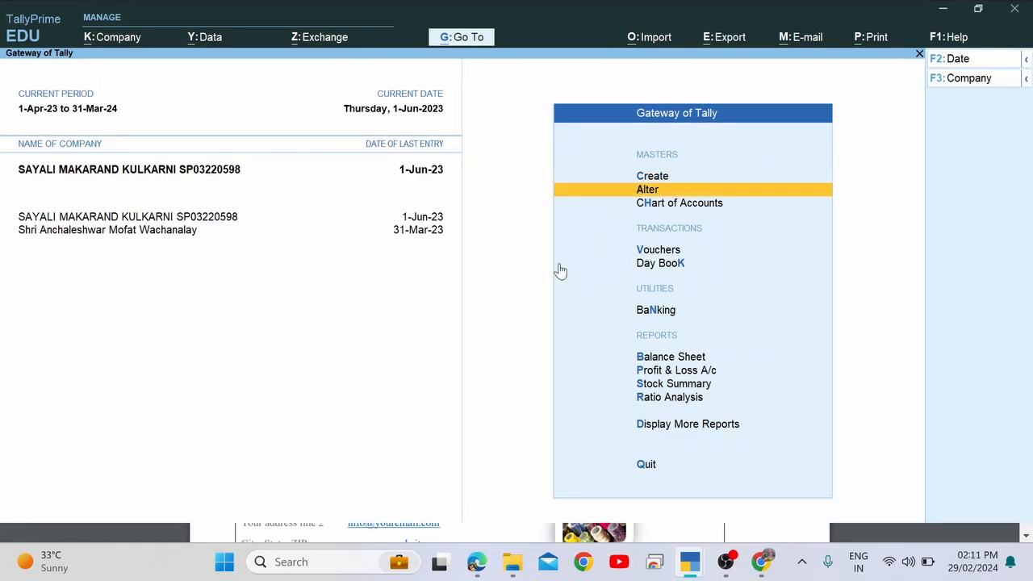
key(Return)
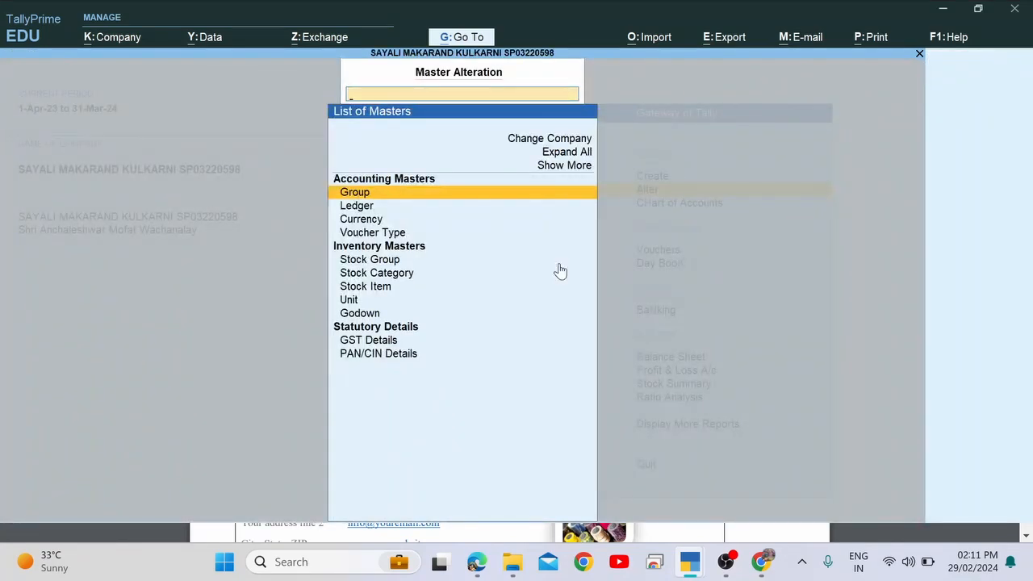
key(Down)
key(Down)
key(Down)
key(Down)
key(Down)
key(Down)
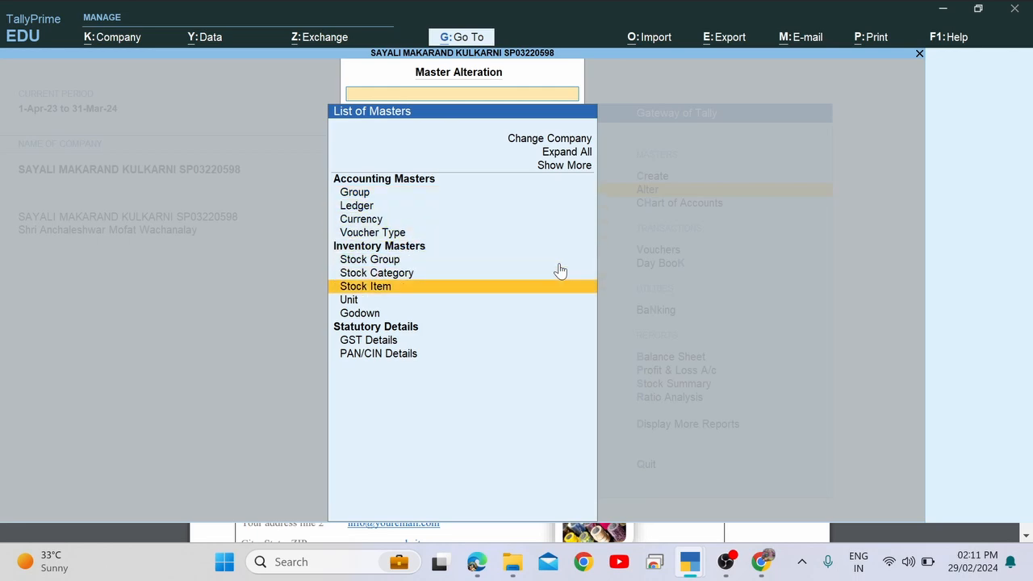
key(Return)
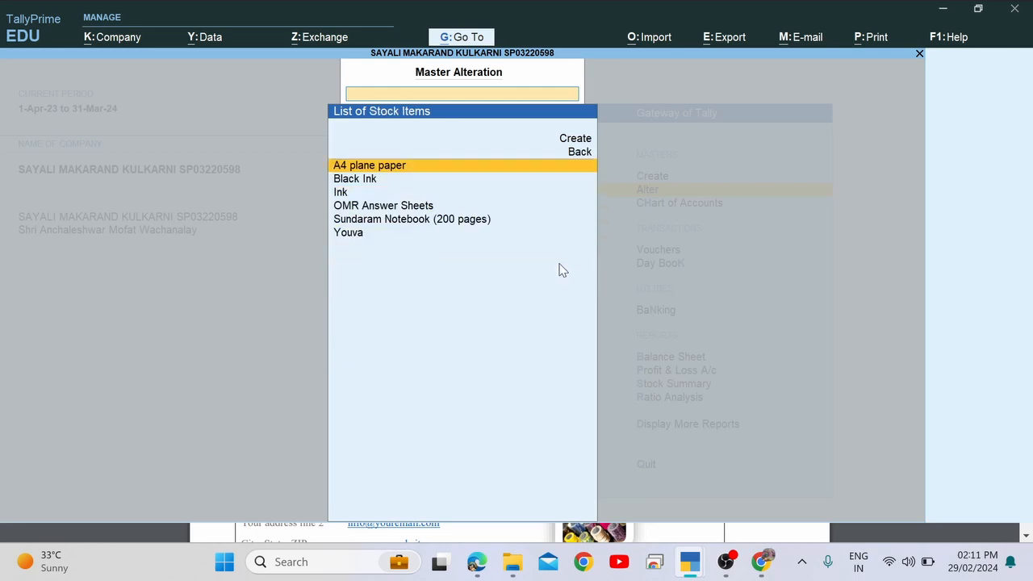
key(Down)
key(Down)
key(Down)
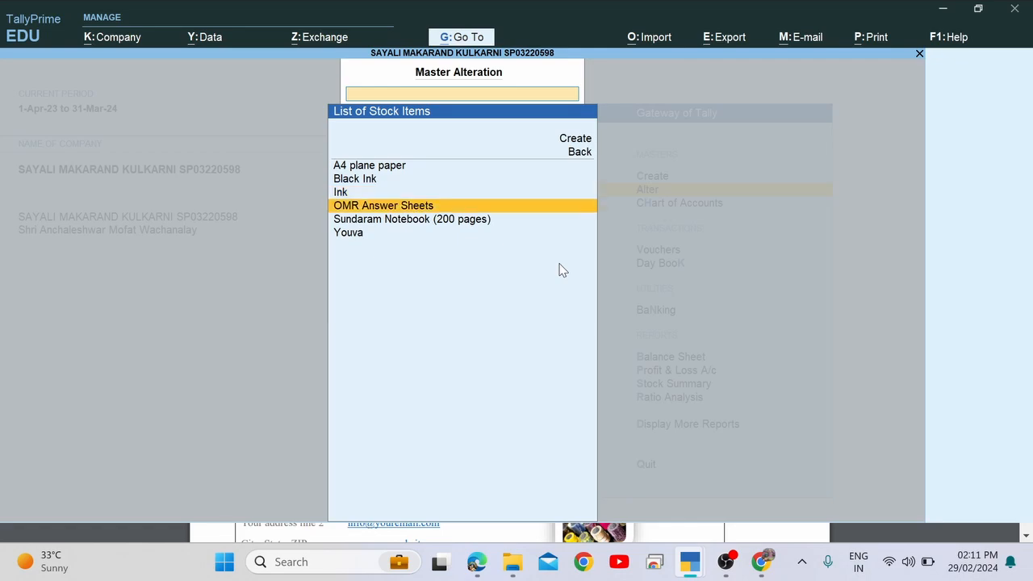
key(Return)
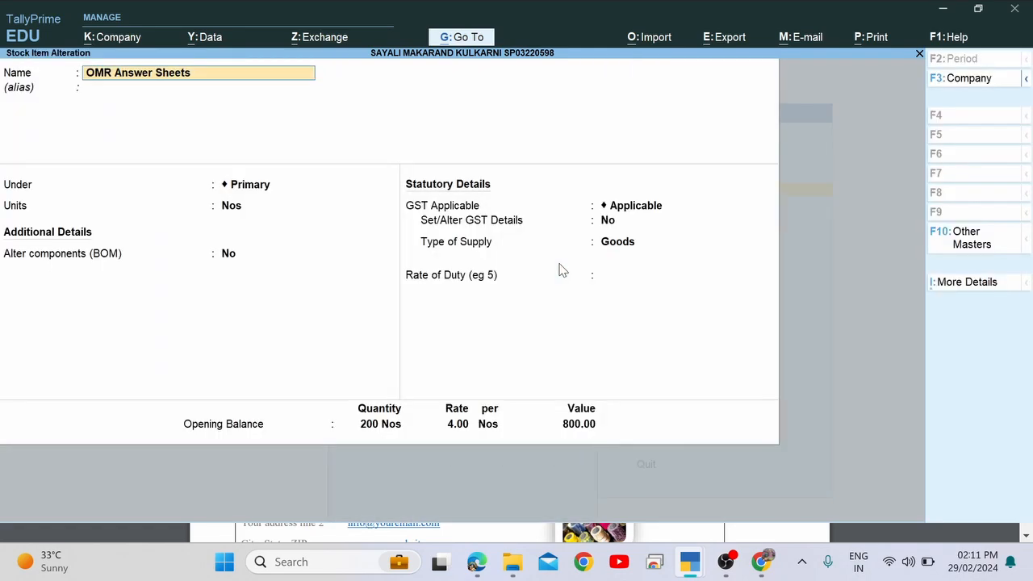
Re-read item 22's sentence about producing 7000 OMR sheets as per the order.
key(alt+Tab)
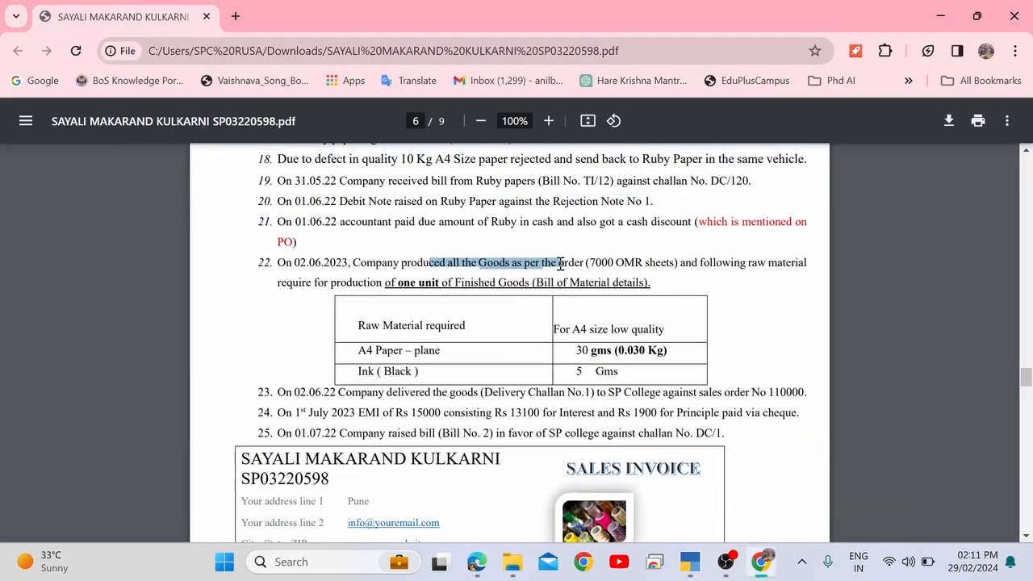
drag(337, 262, 521, 262)
drag(586, 260, 678, 263)
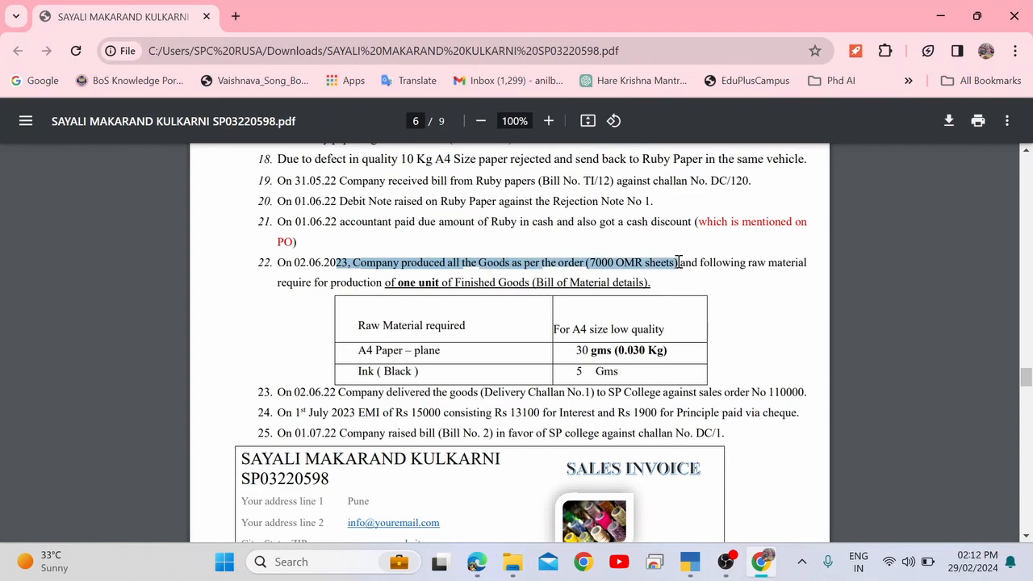
double_click(572, 263)
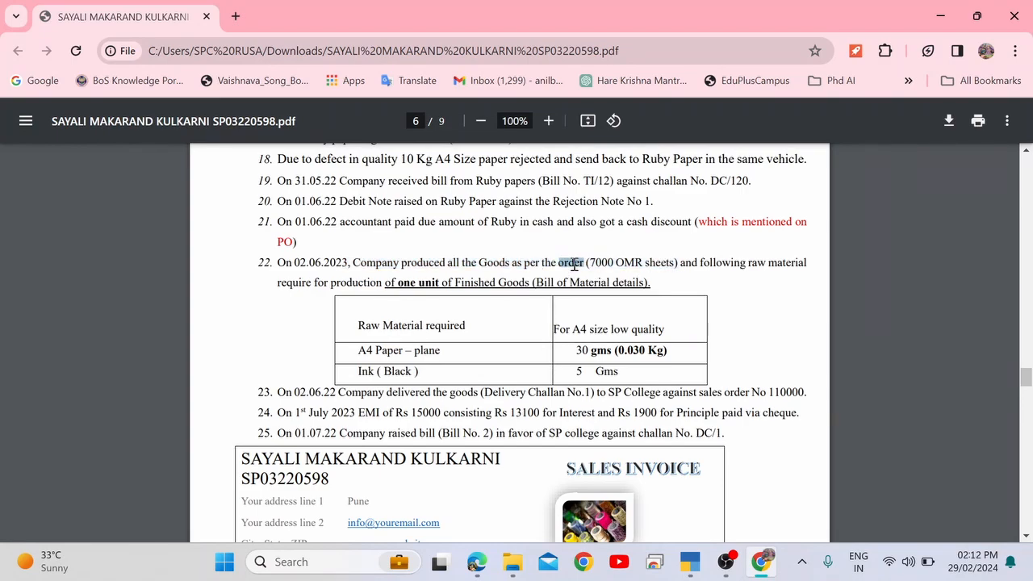
drag(616, 262, 670, 262)
key(alt+Tab)
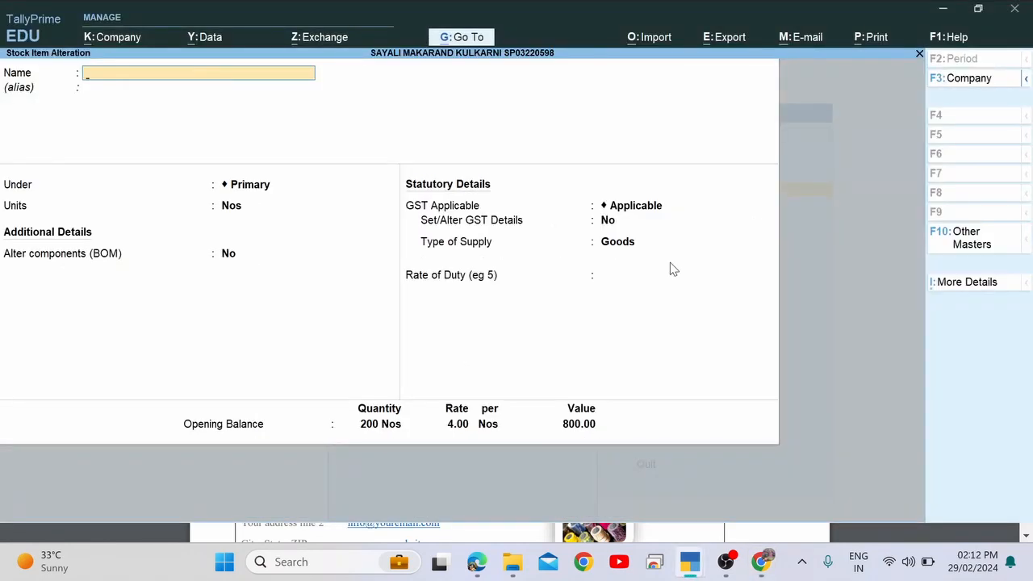
Reopen OMR Answer Sheets for alteration and advance to the Alter components (BOM) field.
key(Escape)
key(Escape)
key(Escape)
key(Escape)
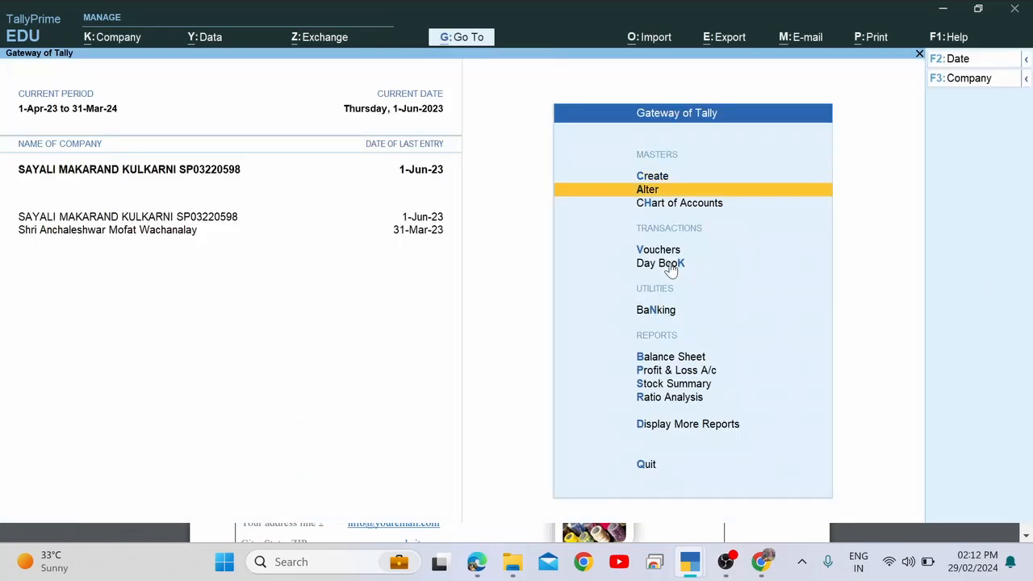
key(Return)
key(Down)
key(Down)
key(Down)
key(Down)
key(Down)
key(Down)
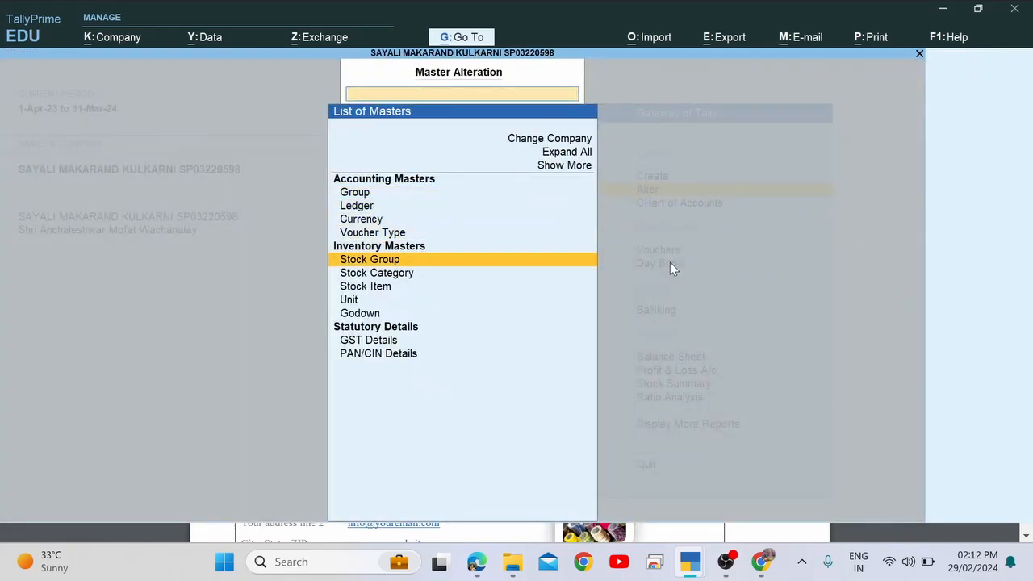
key(Return)
key(Down)
key(Down)
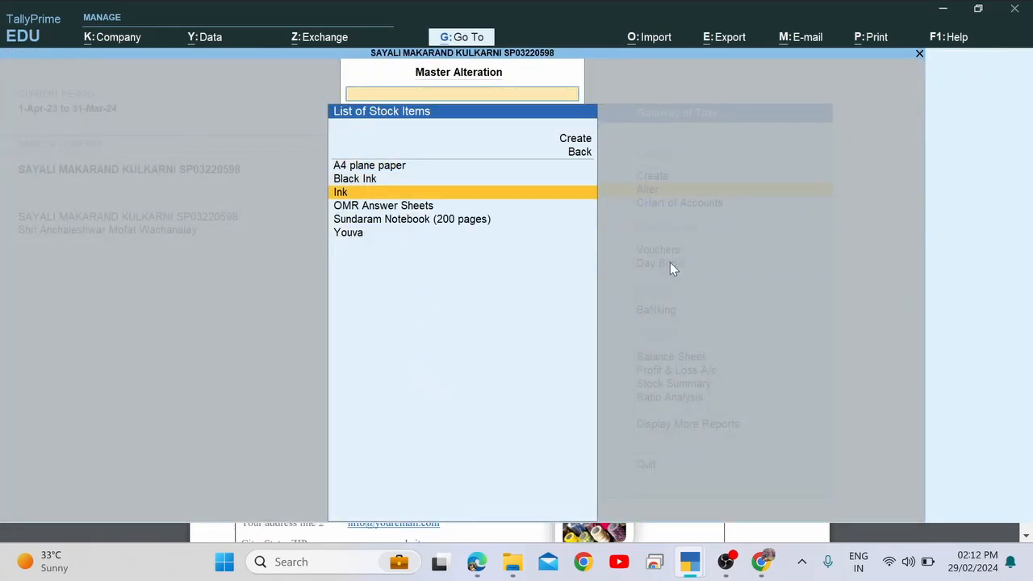
key(Down)
key(Return)
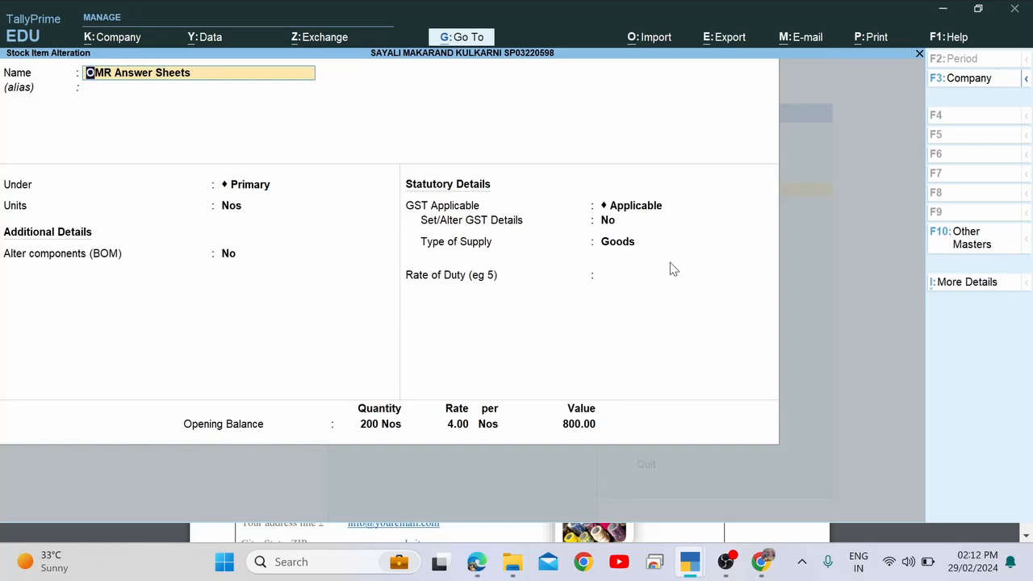
key(Return)
key(Return)
key(Return)
key(Return)
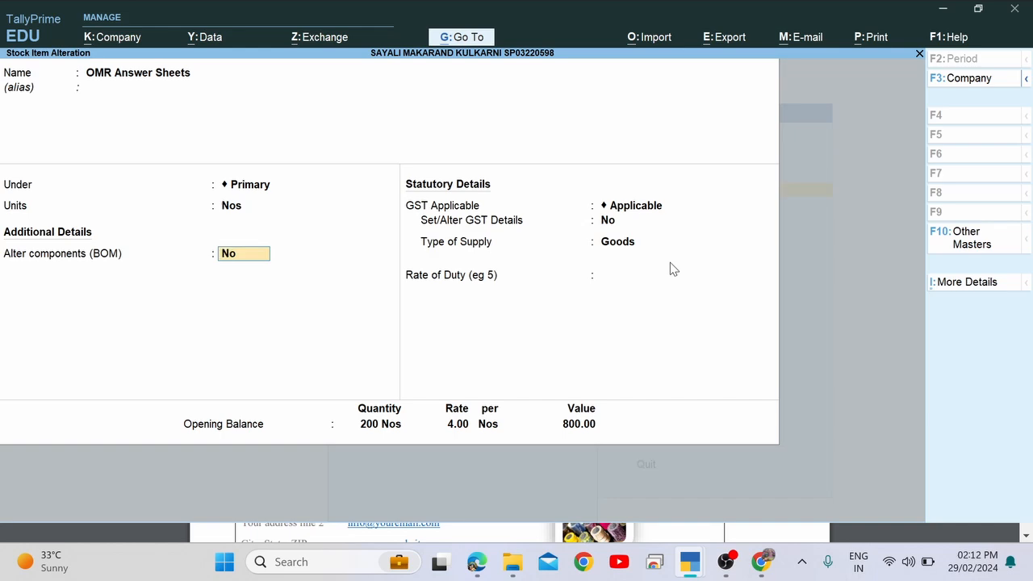
Turn on Alter components (BOM), leave the BOM list, and clear a mistyped 'O' entry.
text(y)
key(Return)
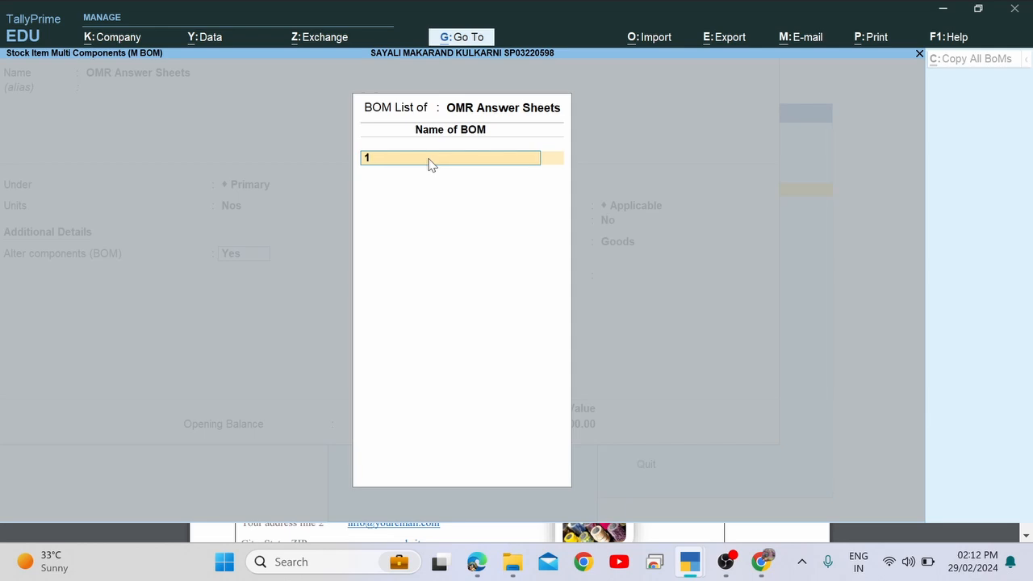
key(Escape)
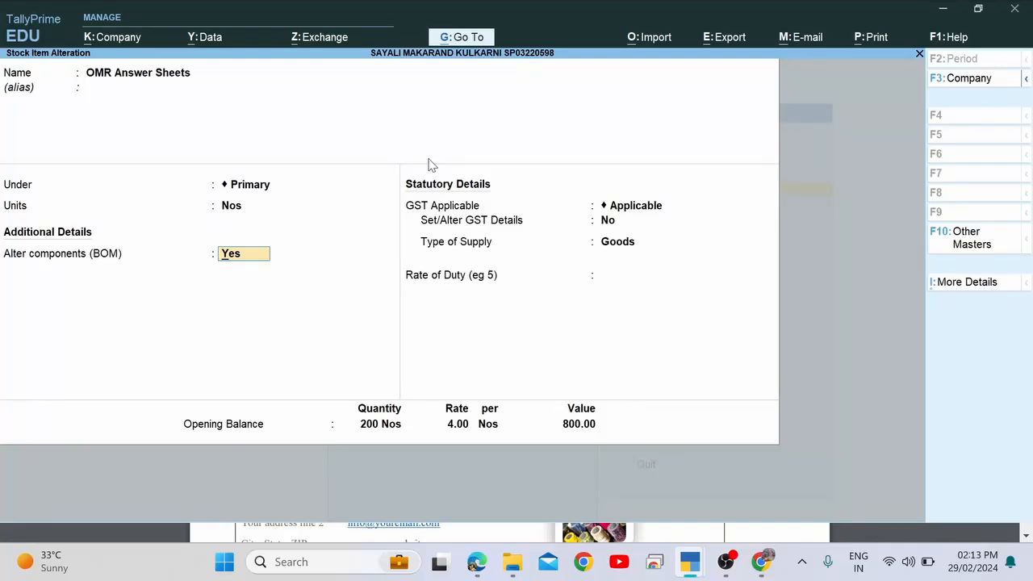
text(O)
key(Return)
key(Return)
key(Return)
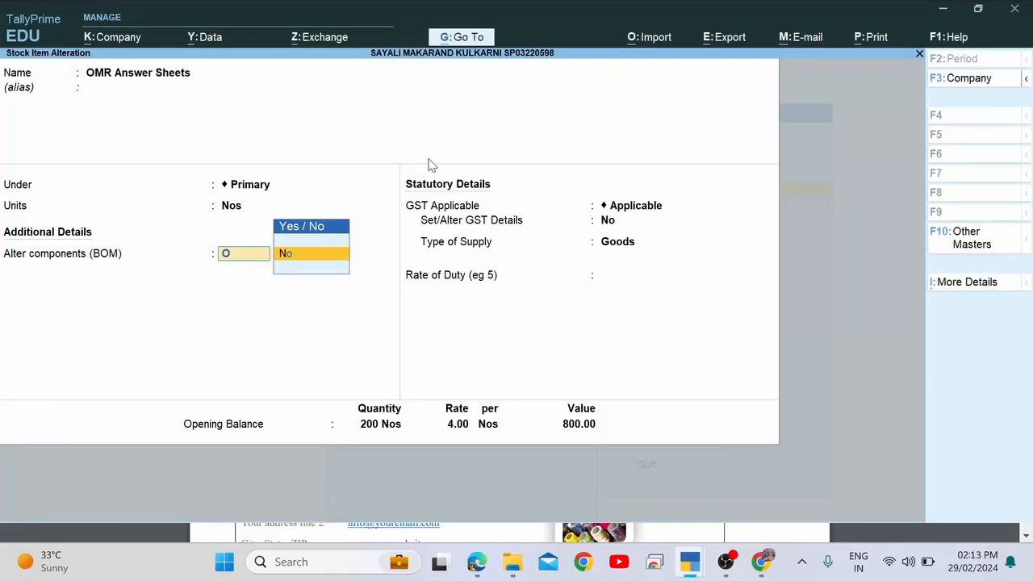
key(BackSpace)
key(BackSpace)
key(BackSpace)
key(Return)
key(Return)
key(Return)
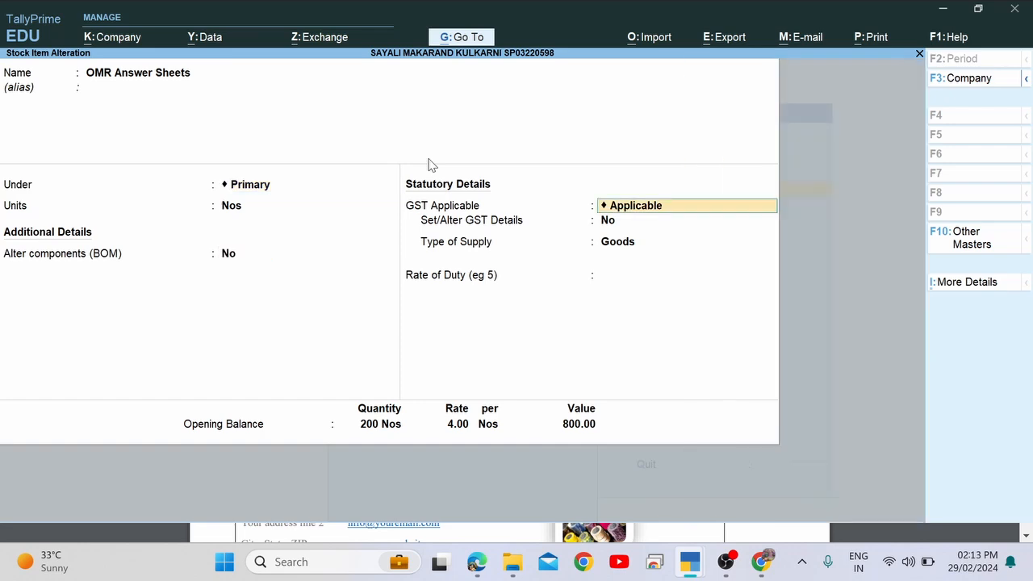
Set the components field back to Yes and name the bill of materials One OMR Sheet.
key(BackSpace)
key(BackSpace)
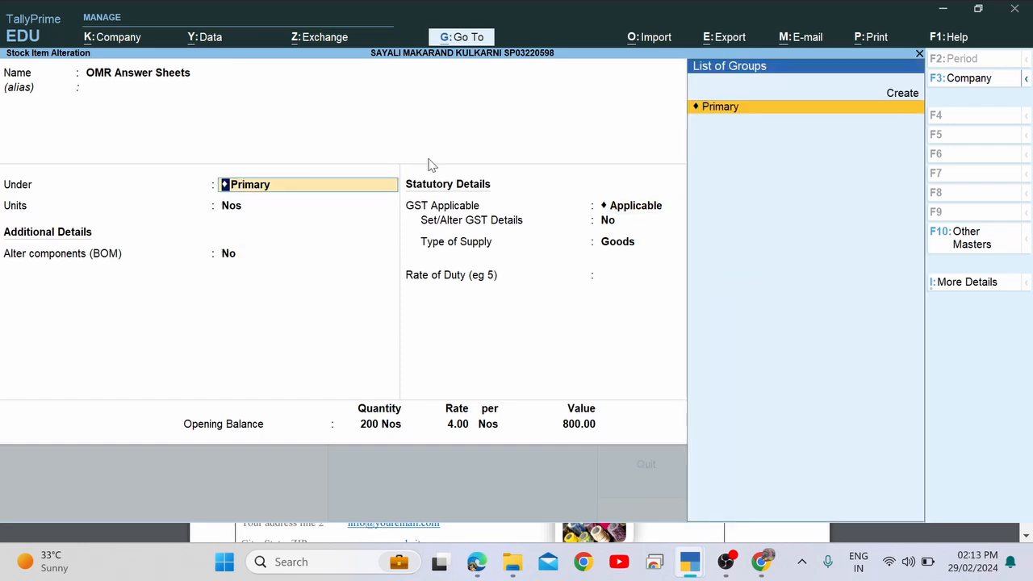
key(Return)
key(Return)
key(BackSpace)
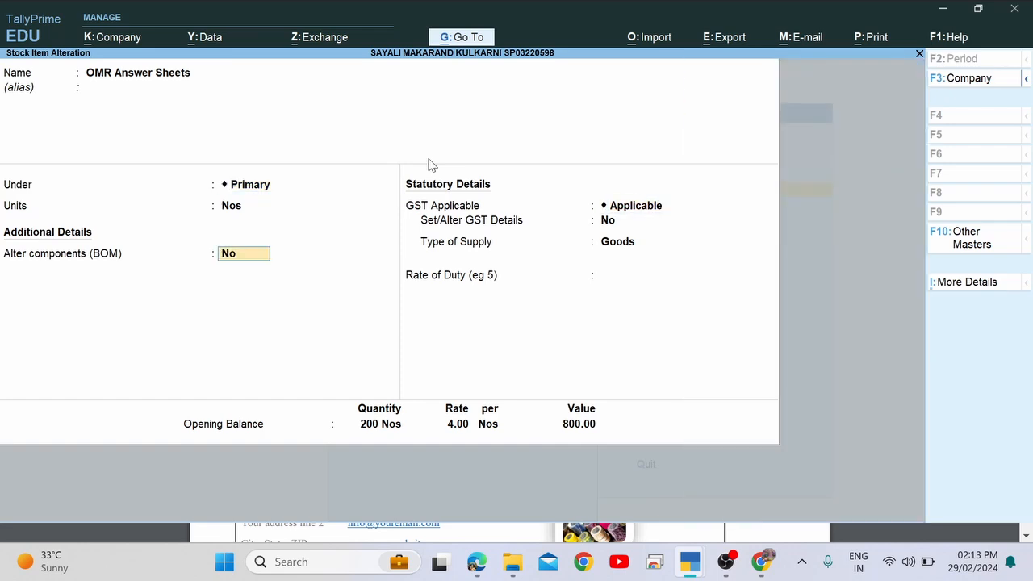
key(Return)
key(BackSpace)
text(ye)
key(Return)
text(O)
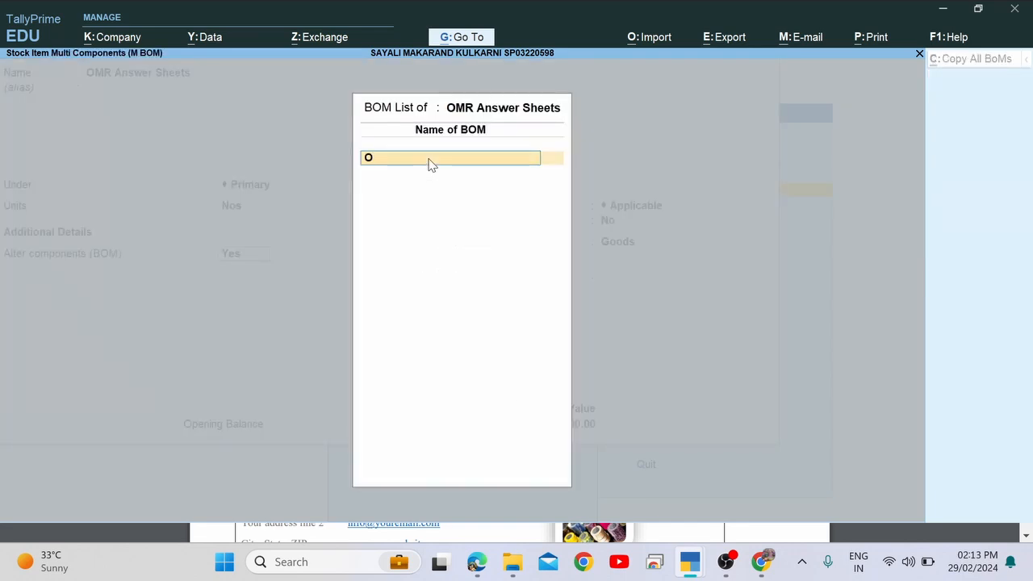
text(ne OMR Sheet)
key(Return)
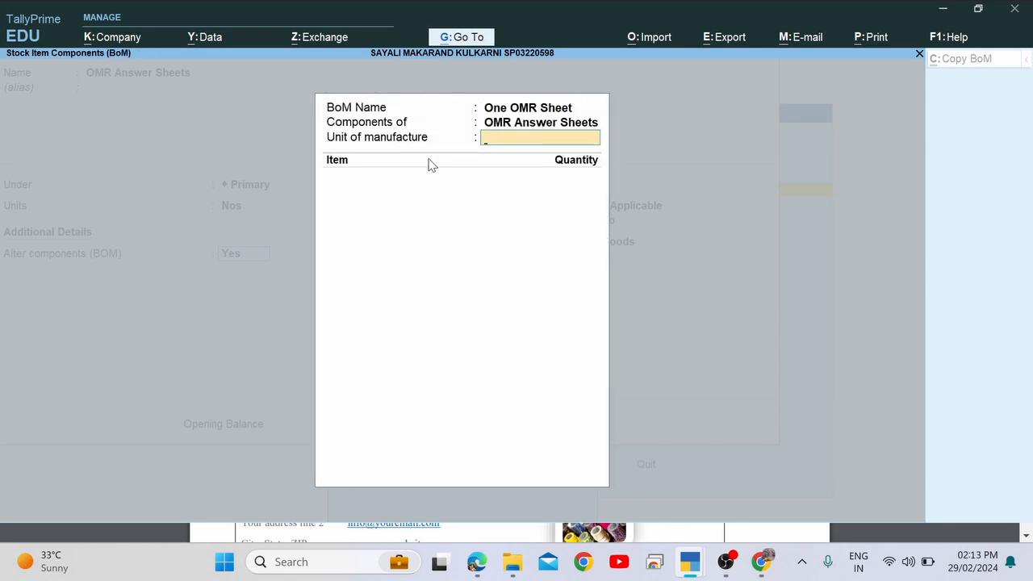
text(1)
key(Return)
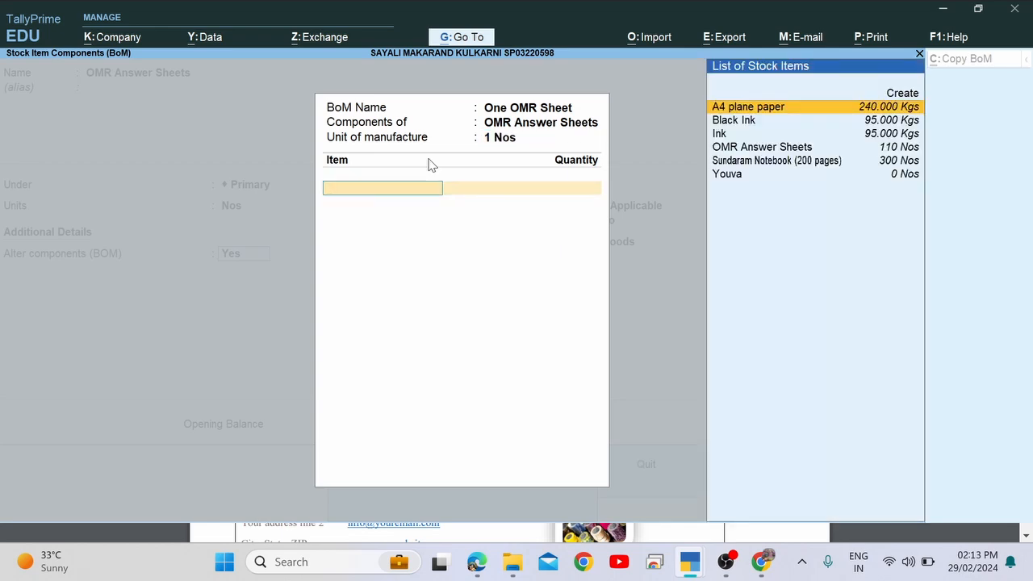
key(BackSpace)
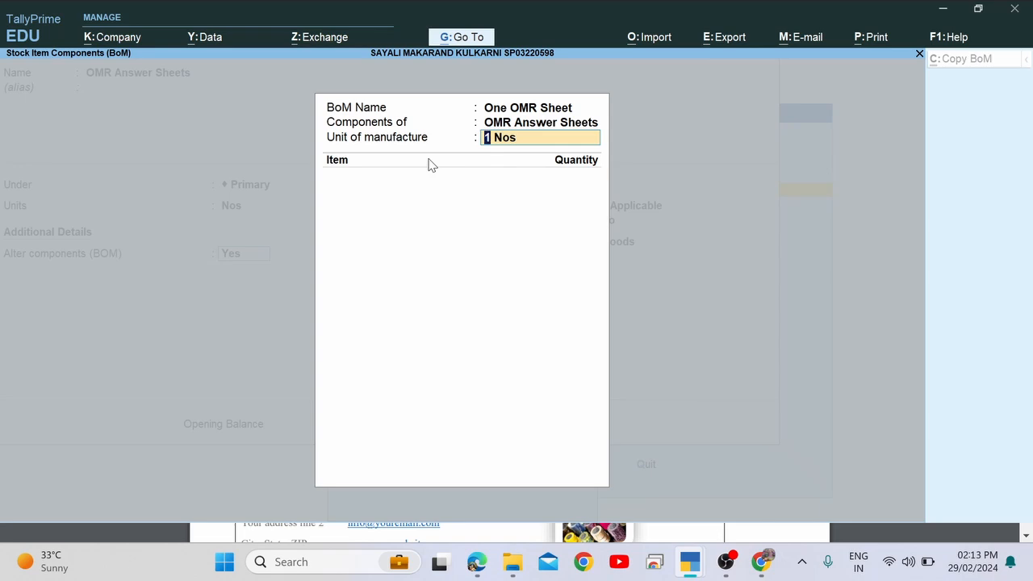
text(10)
key(BackSpace)
key(Return)
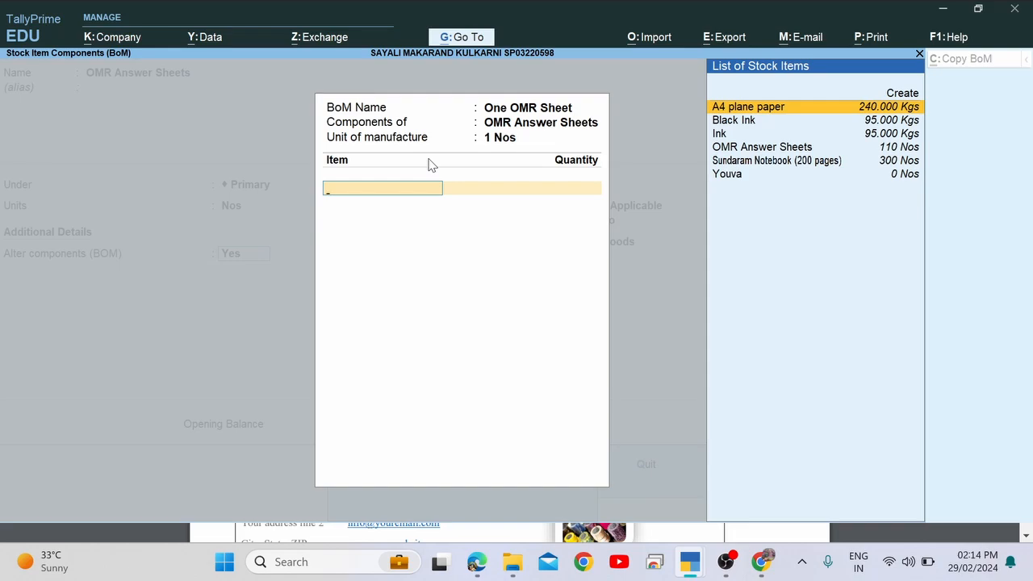
Check item 22's per-unit raw materials and pick A4 plane paper as the first BoM component.
key(alt+Tab)
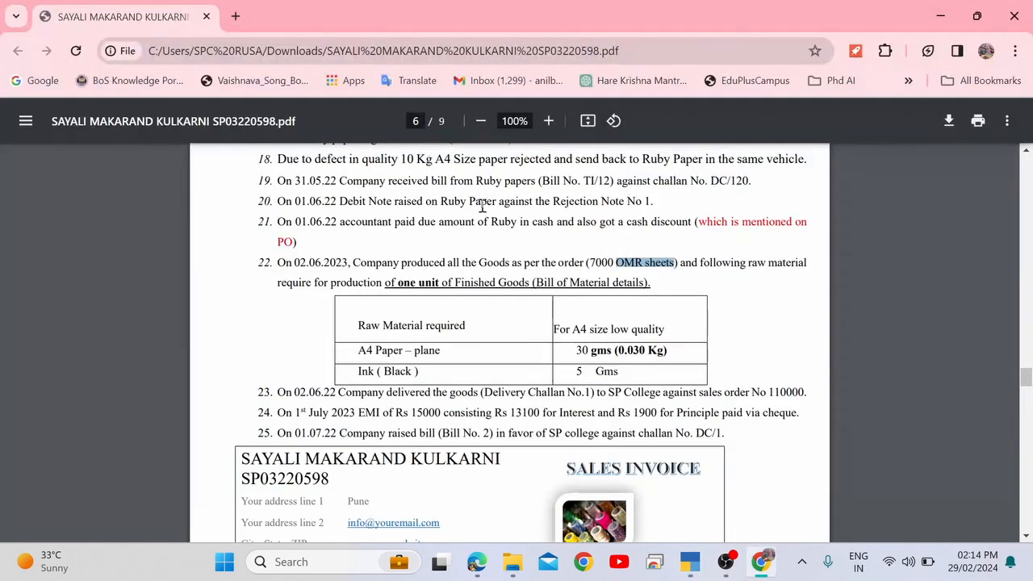
drag(386, 284, 440, 284)
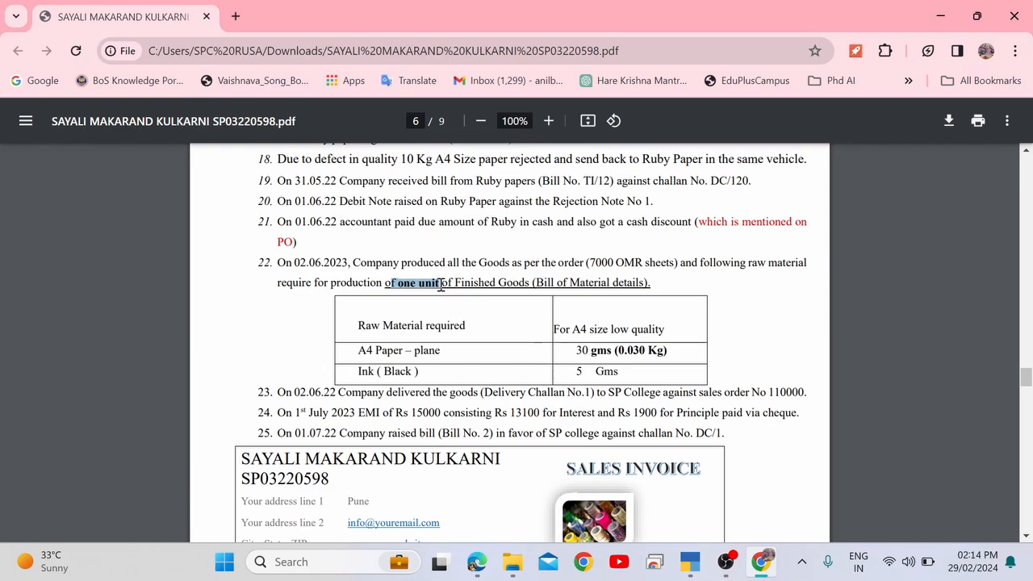
click(489, 283)
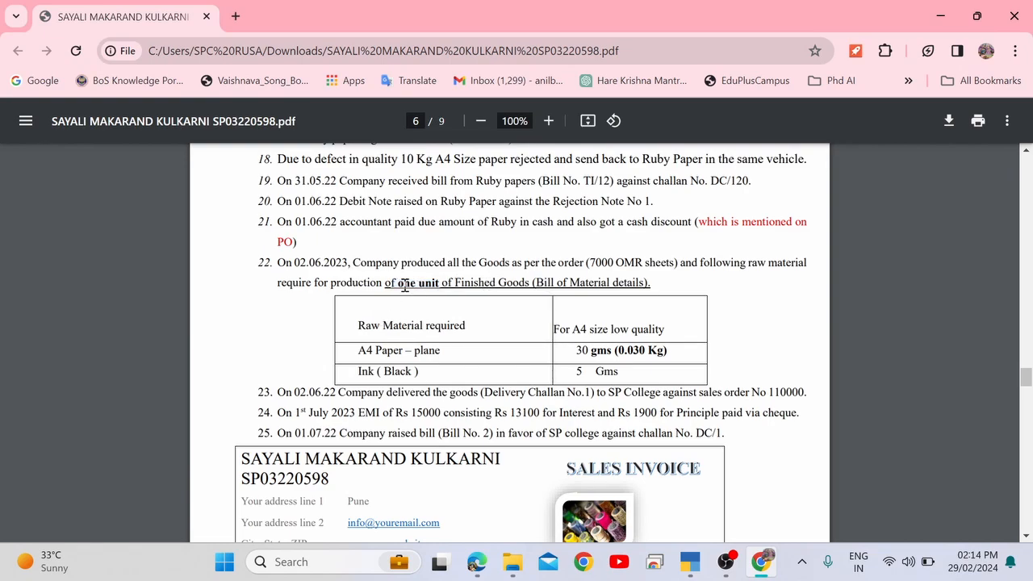
drag(404, 286, 444, 285)
key(alt+Tab)
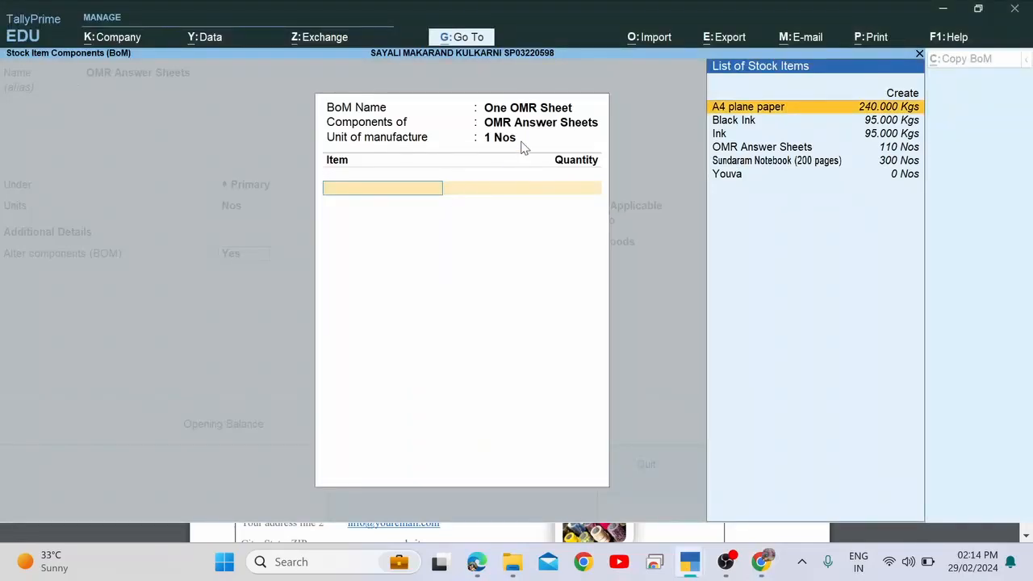
key(alt+Tab)
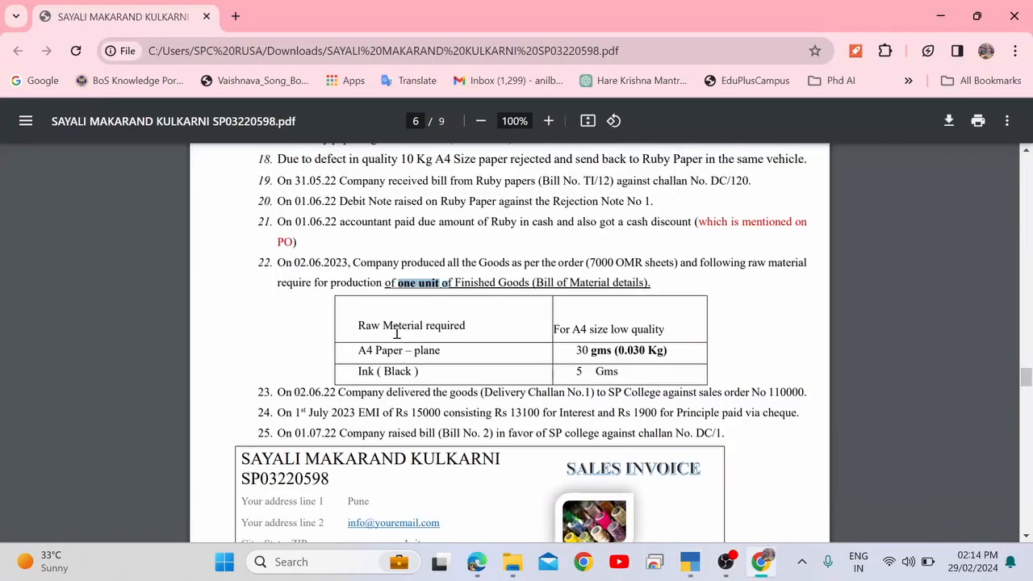
drag(360, 353, 453, 351)
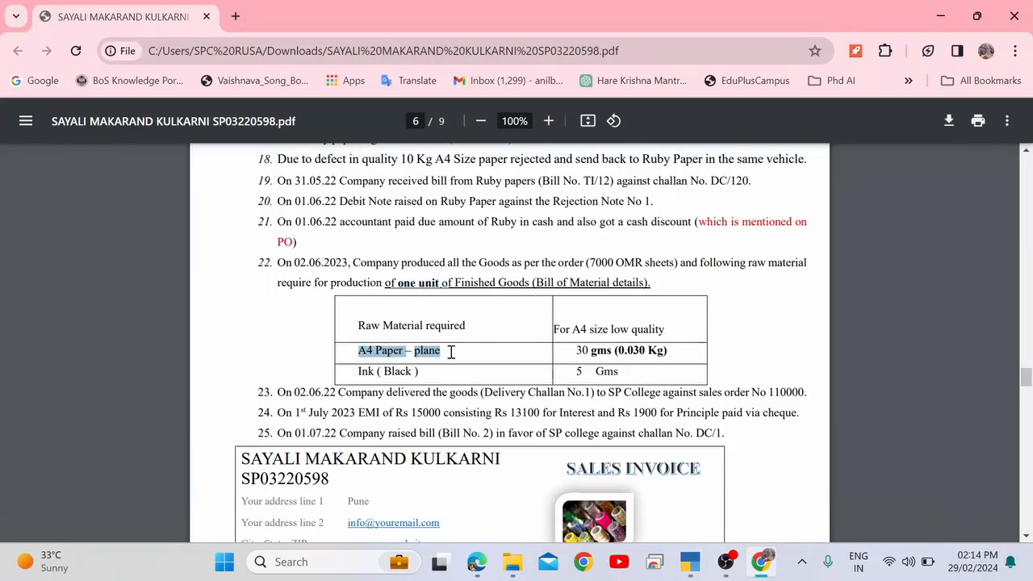
key(alt+Tab)
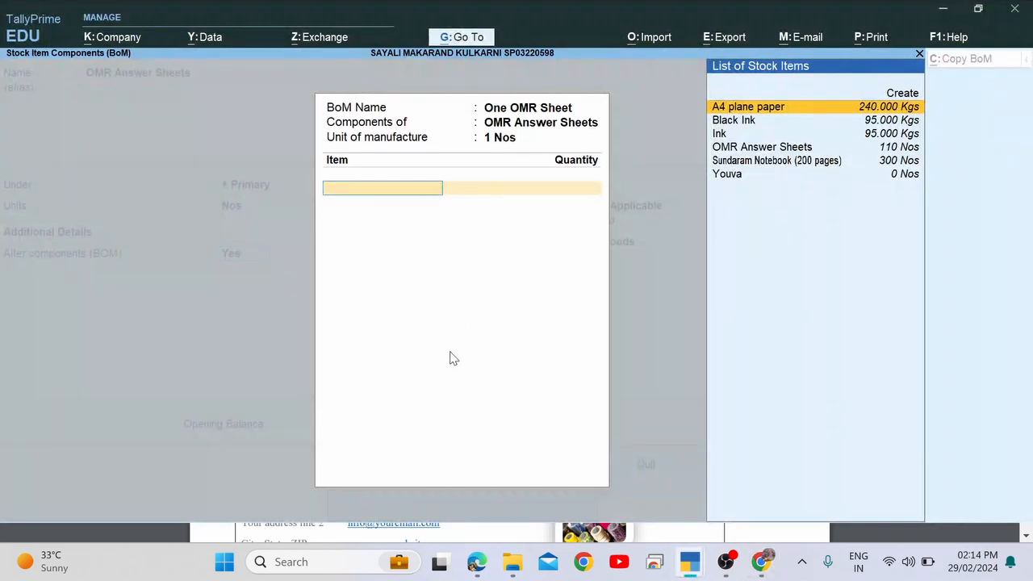
key(Down)
key(Down)
key(Down)
key(Down)
key(Up)
key(Up)
key(Up)
key(Up)
key(Return)
Look up the paper quantity in the raw material table: 30 gms, i.e. 0.030 Kg per unit.
key(alt+Tab)
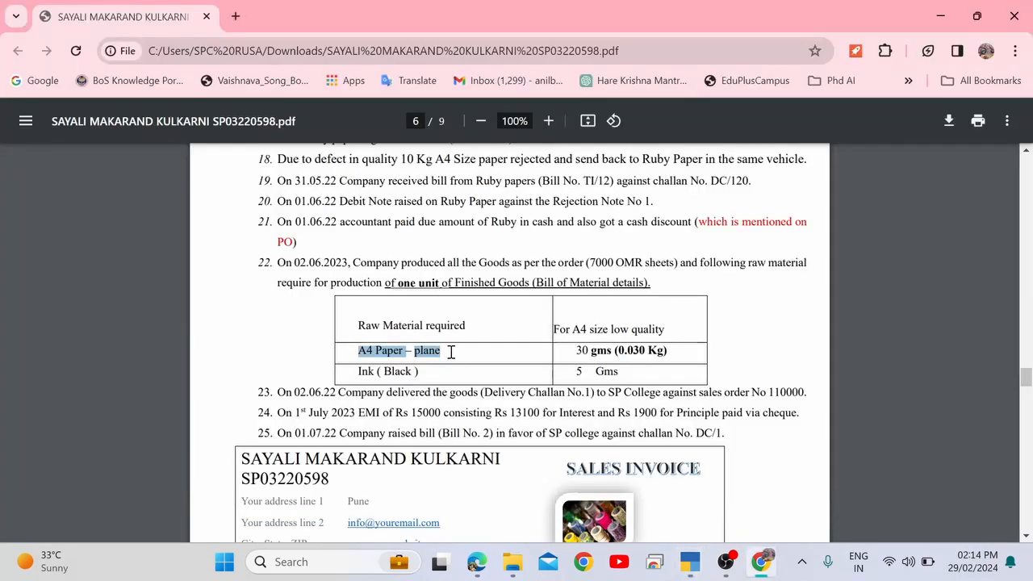
drag(577, 350, 659, 349)
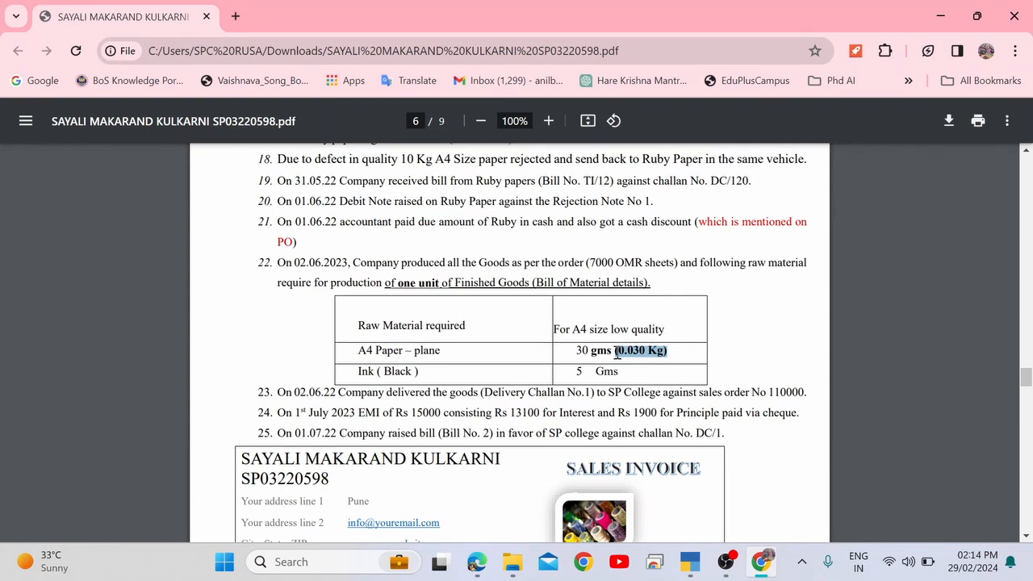
click(615, 352)
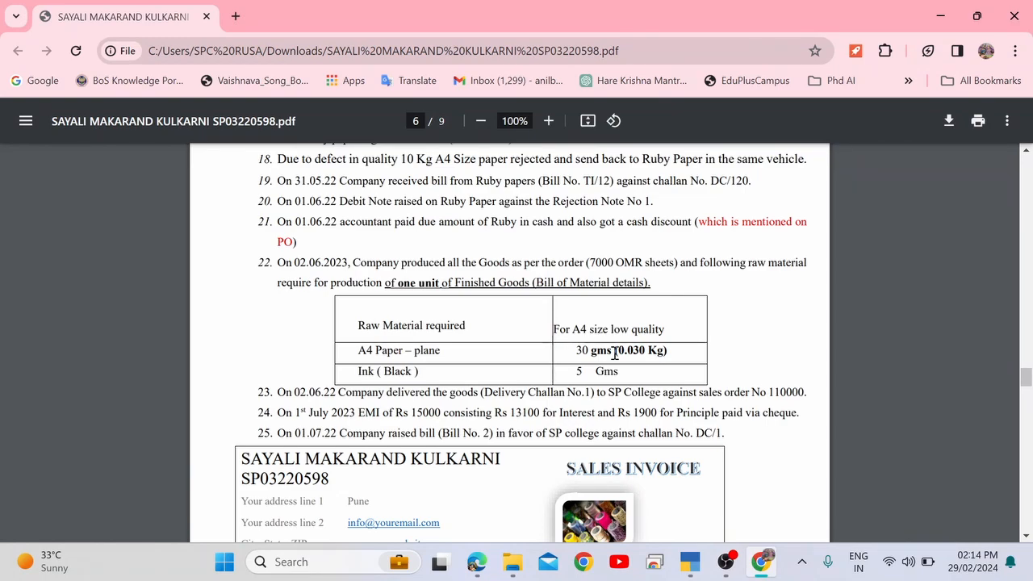
drag(614, 352, 668, 352)
click(630, 371)
Enter 0.030 Kgs as the A4 plane paper quantity, cross-checking the 30 gms figure in the PDF.
drag(620, 350, 642, 351)
key(alt+Tab)
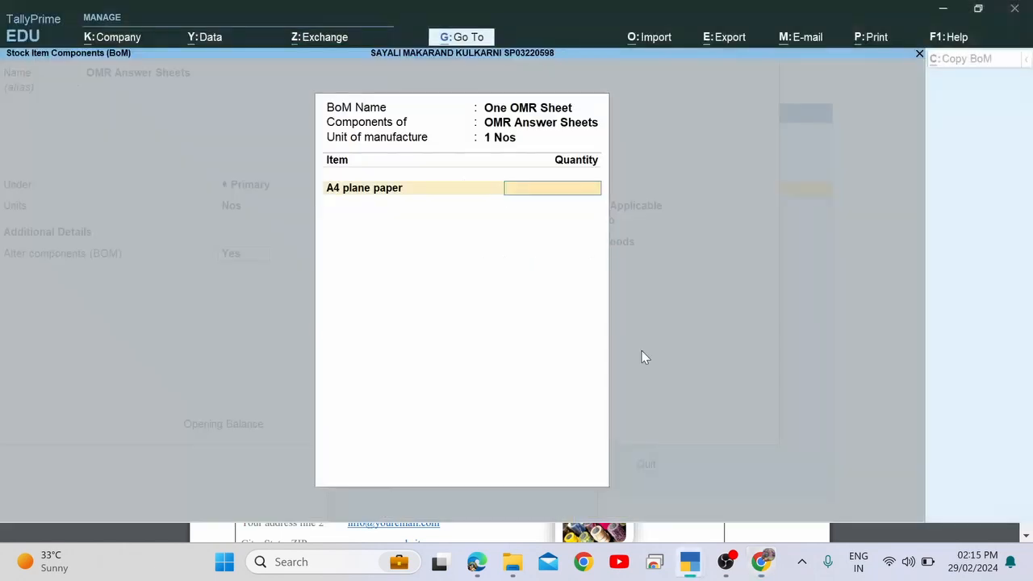
text(0.030)
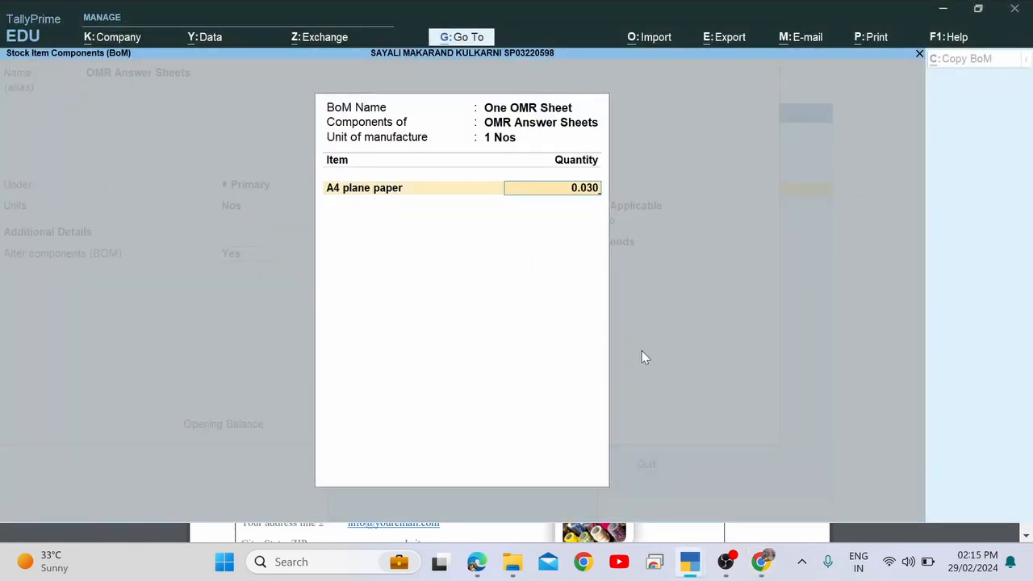
key(Return)
key(BackSpace)
key(alt+Tab)
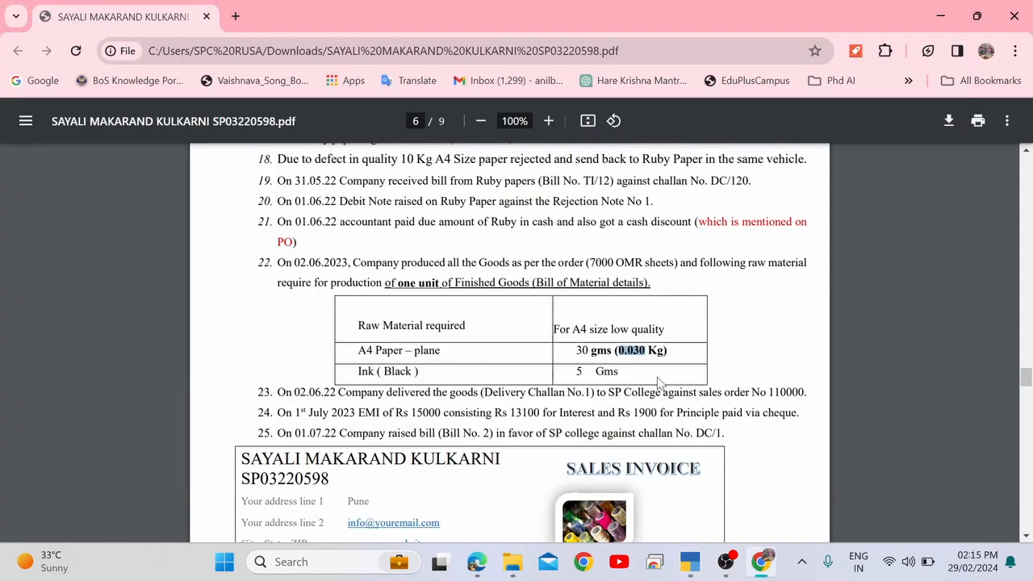
double_click(582, 350)
drag(595, 352, 612, 352)
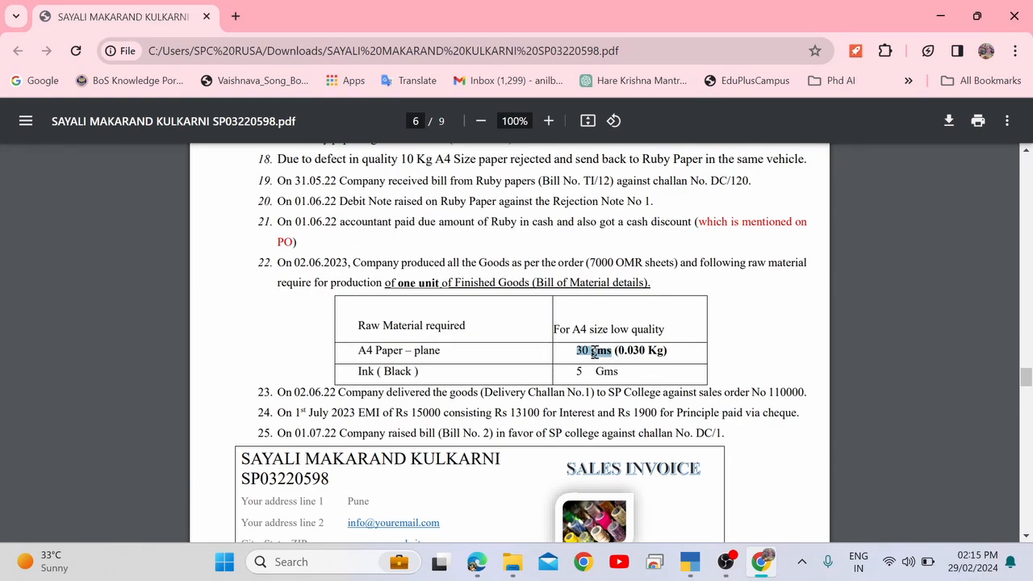
key(alt+Tab)
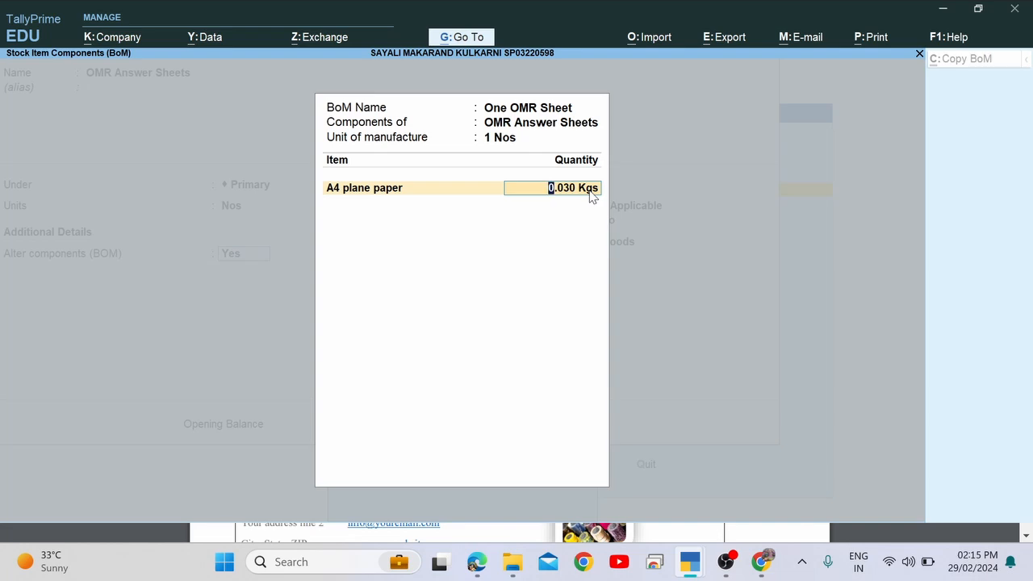
key(Return)
key(alt+Tab)
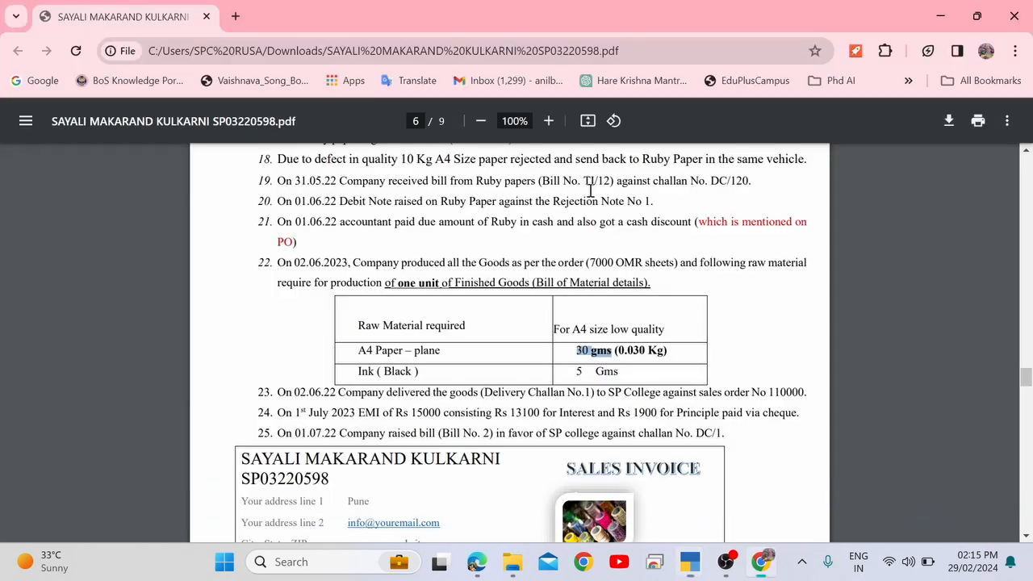
Add Ink at 0.005 Kgs as the second component, after confirming its gram unit in the PDF.
click(363, 371)
key(alt+Tab)
text(In)
key(Return)
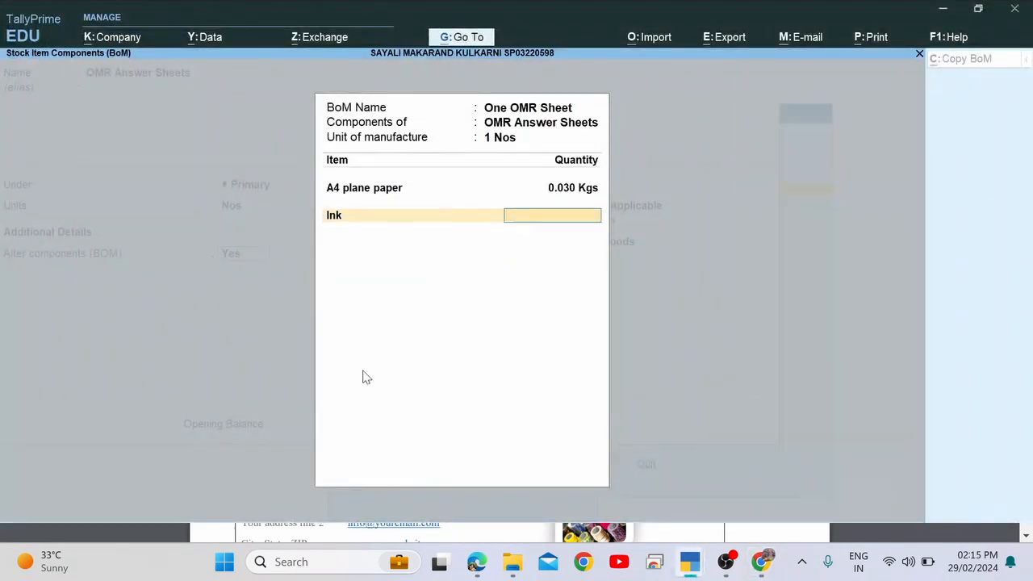
key(BackSpace)
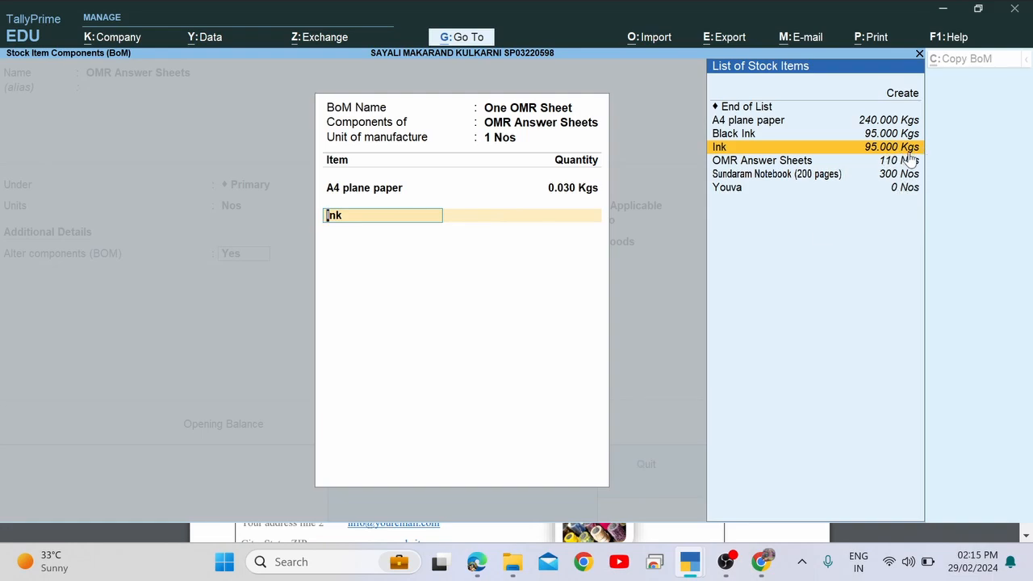
key(alt+Tab)
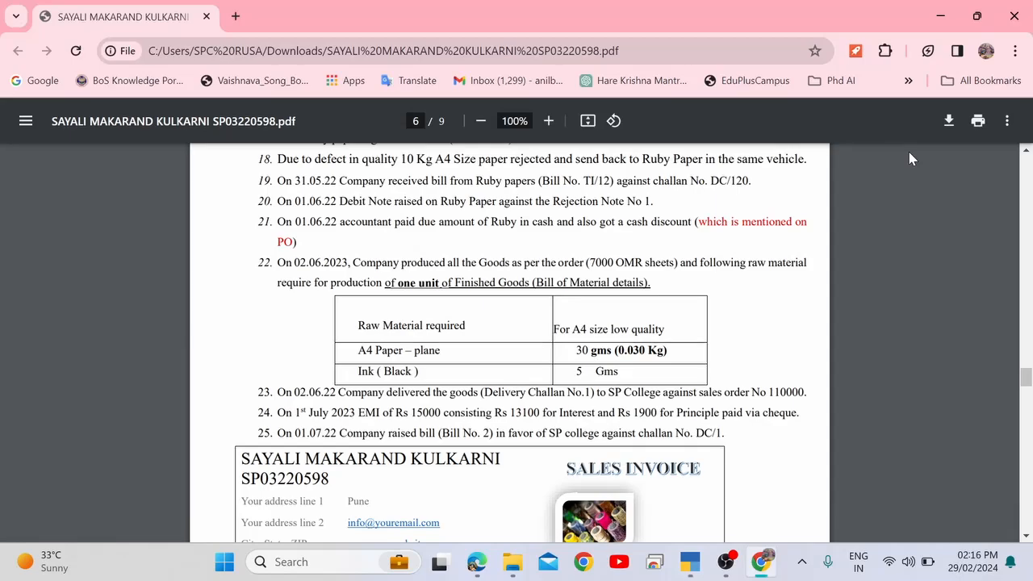
drag(596, 372, 618, 374)
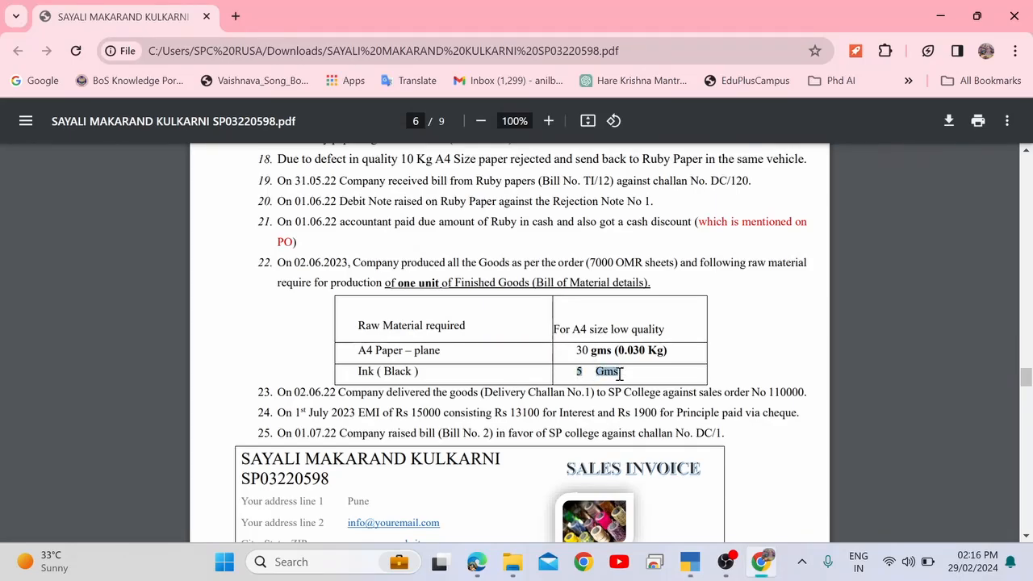
click(622, 373)
key(alt+Tab)
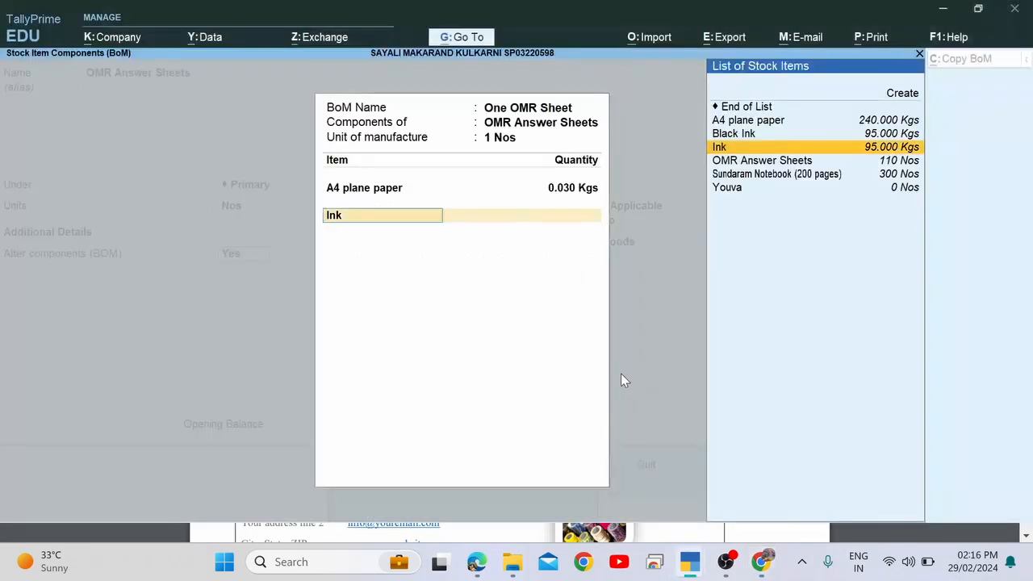
key(Return)
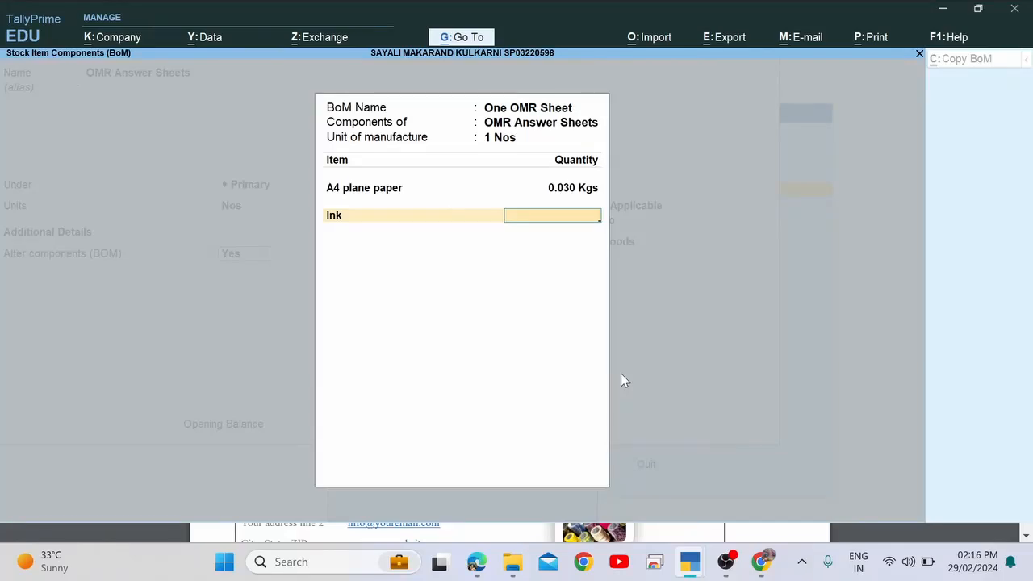
text(0.005)
key(Return)
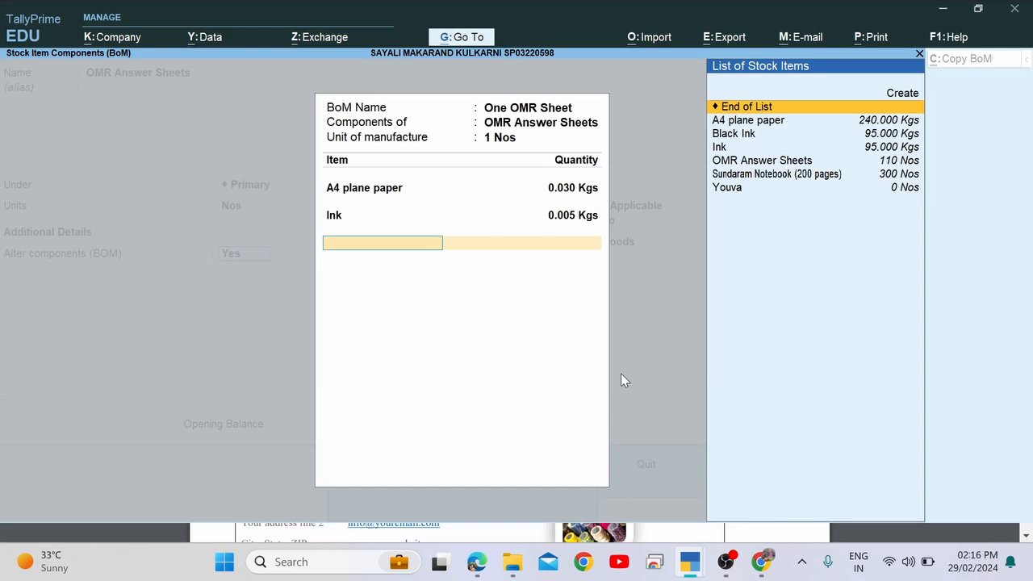
End the component list and close the One OMR Sheet BoM back to the item screen.
key(Return)
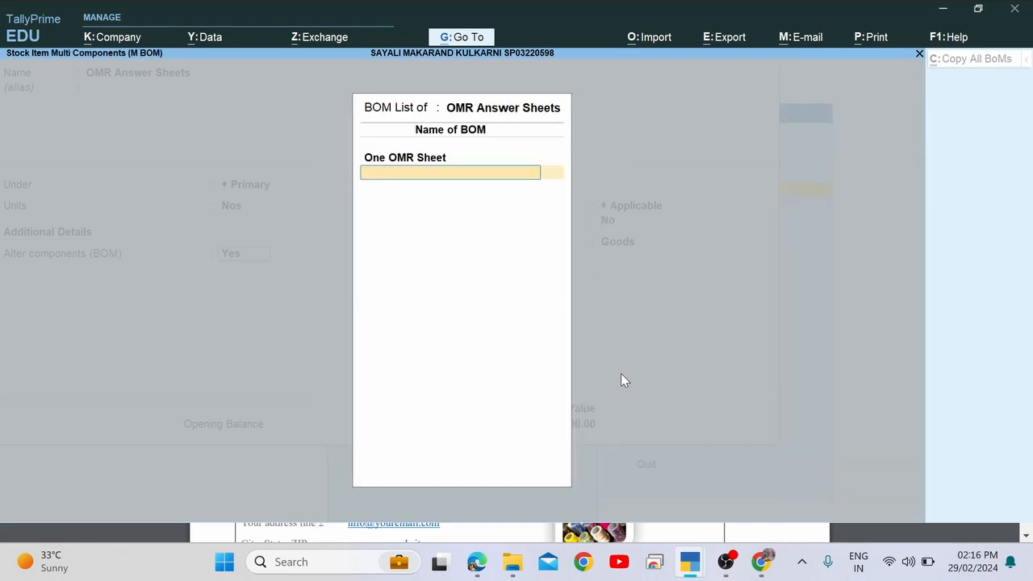
key(Return)
key(Return)
key(Return)
key(Return)
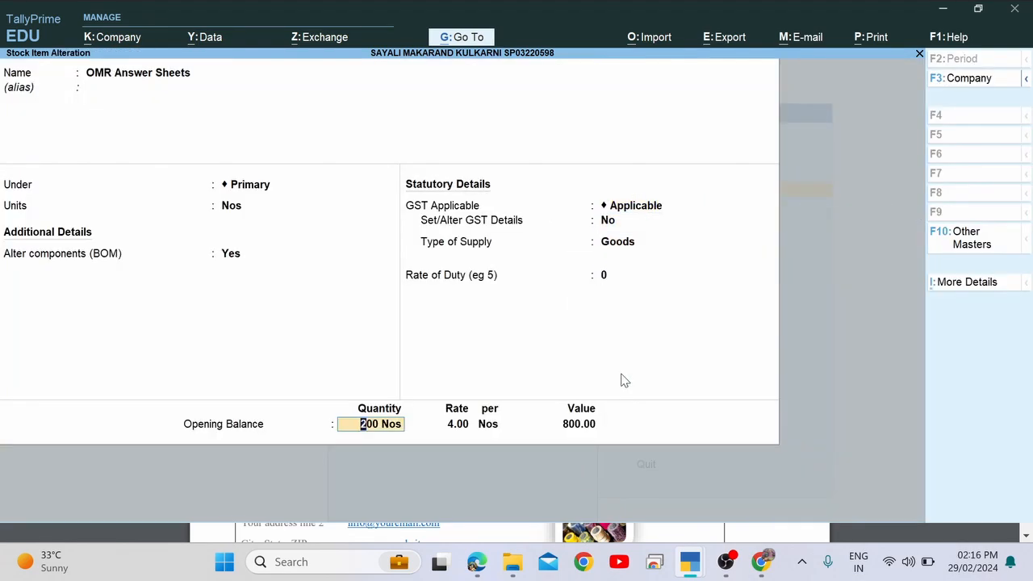
key(Return)
key(Return)
Save the OMR Answer Sheets alteration and back out to the Gateway of Tally.
key(Return)
key(Return)
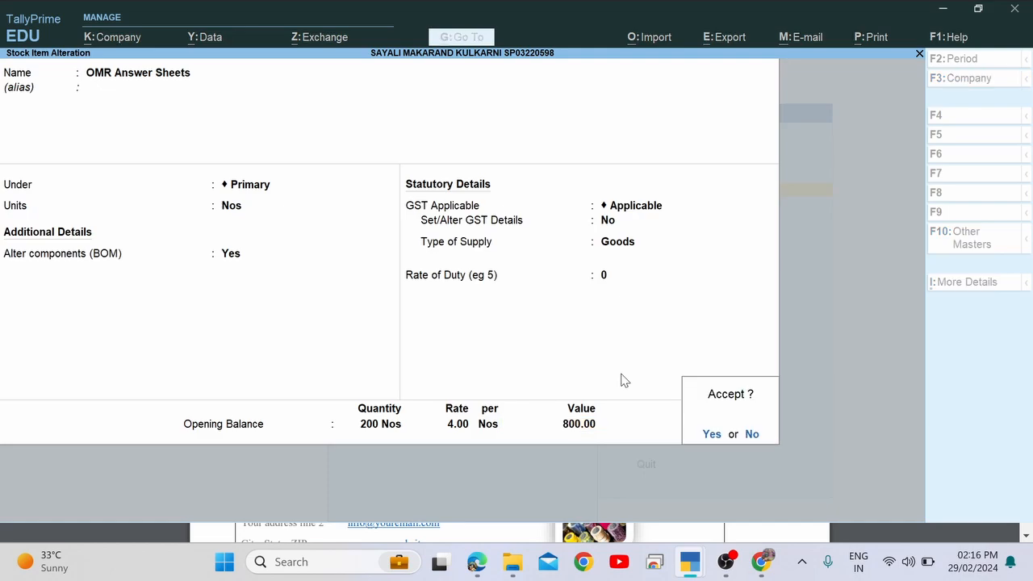
key(Return)
key(Escape)
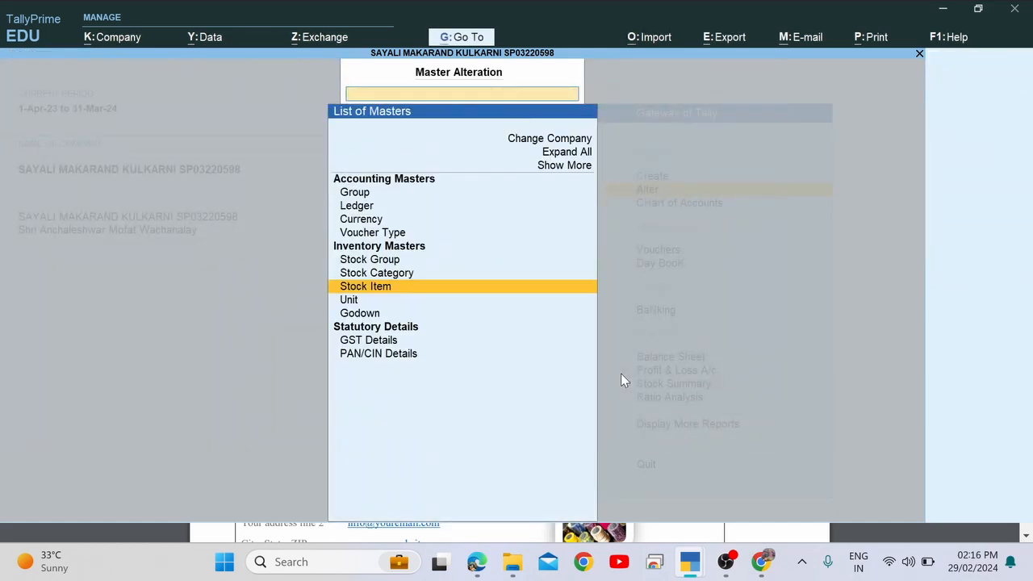
key(Escape)
key(Escape)
key(Escape)
Highlight item 22's raw material requirement and production date 02.06.2023 in the PDF.
key(alt+Tab)
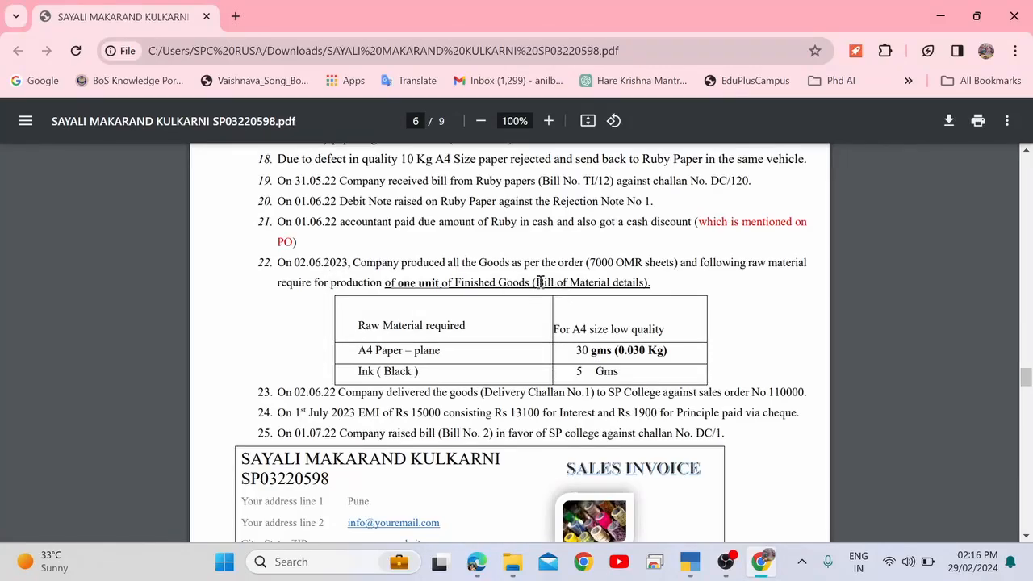
drag(538, 282, 682, 280)
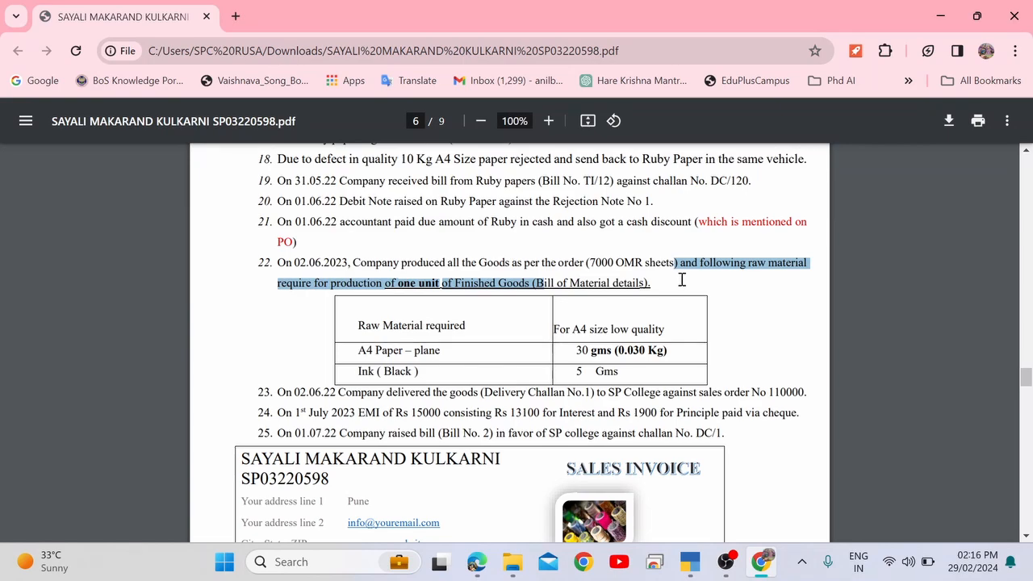
drag(295, 263, 349, 262)
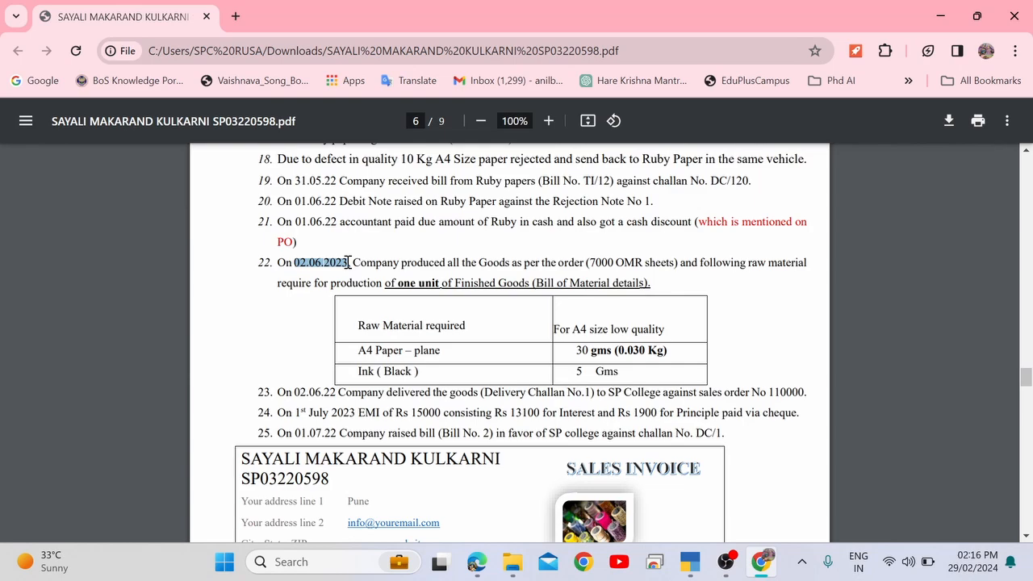
key(alt+Tab)
In voucher entry, set the date to 2 June 2023 after checking the assignment PDF.
key(Down)
key(Down)
key(Down)
key(Down)
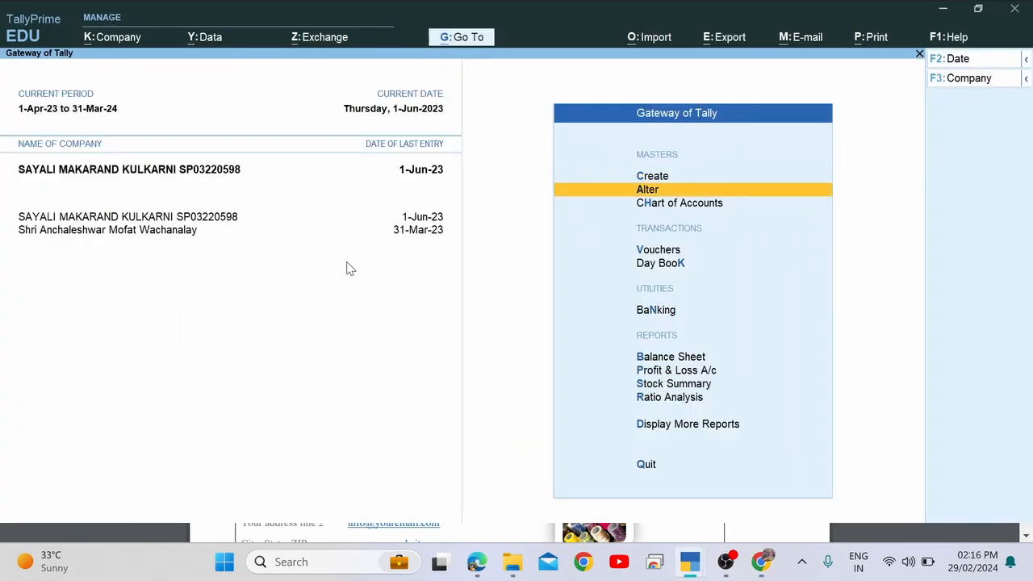
key(Up)
key(Return)
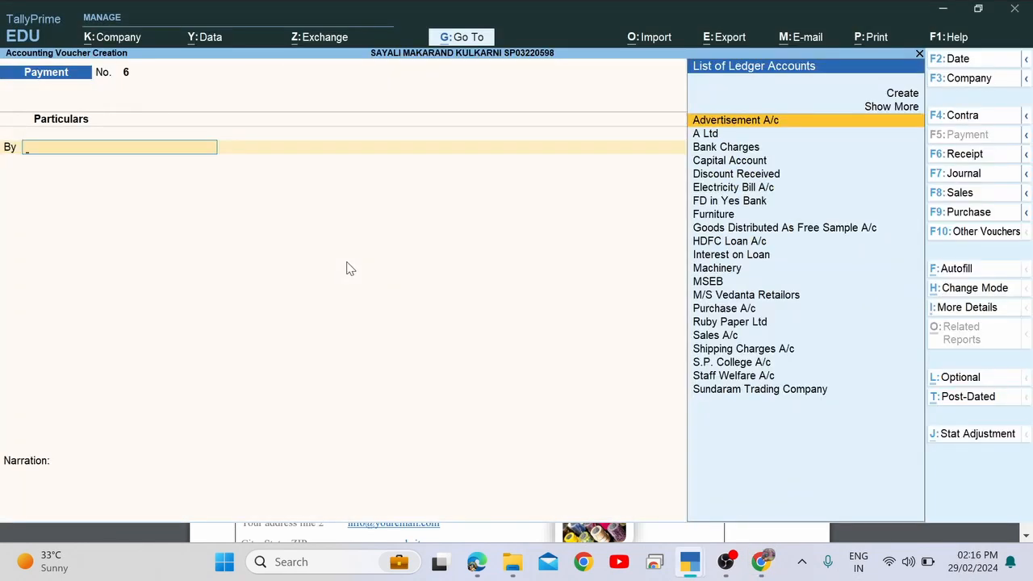
key(F2)
text(2.)
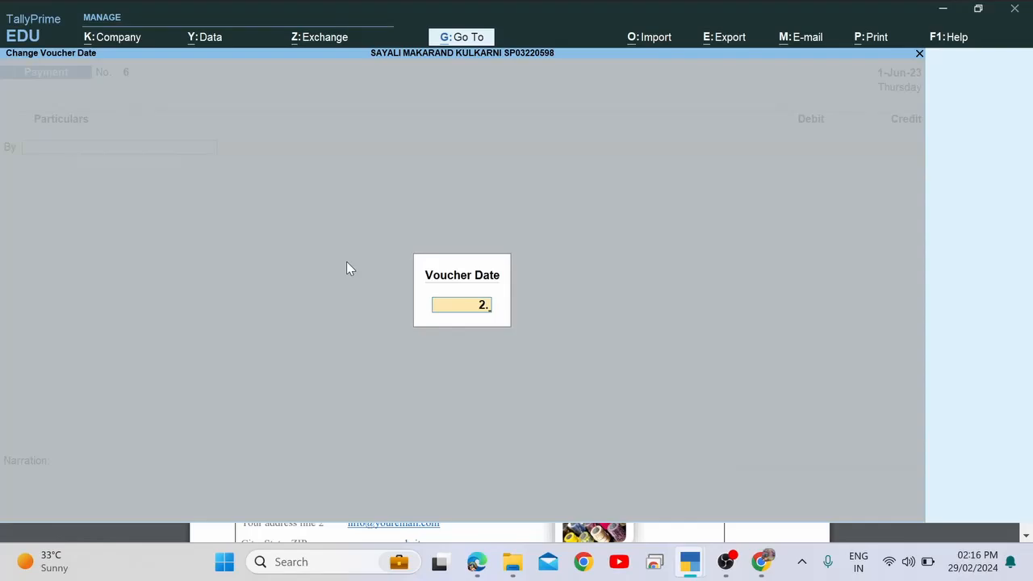
text(6)
key(Return)
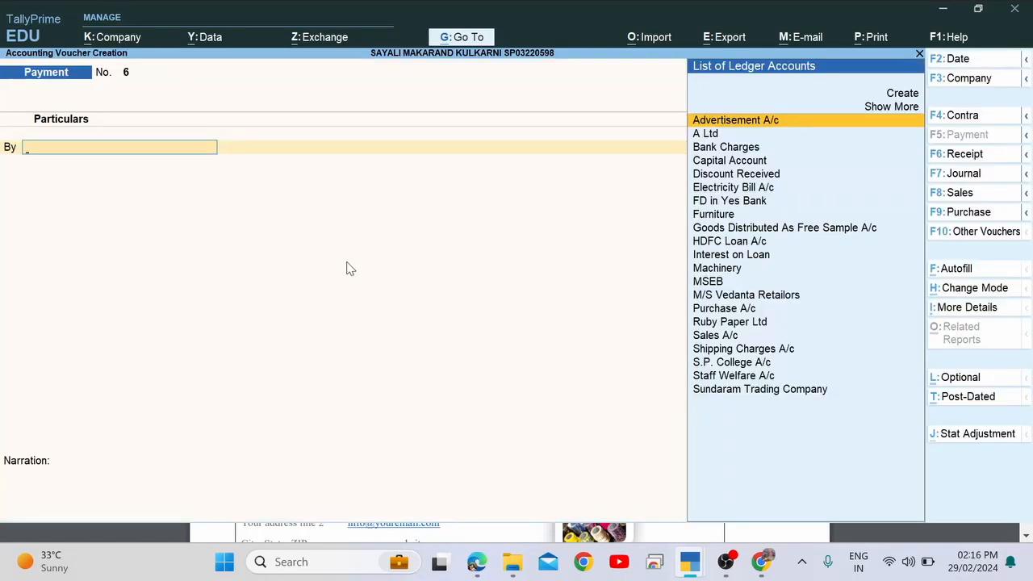
key(alt+Tab)
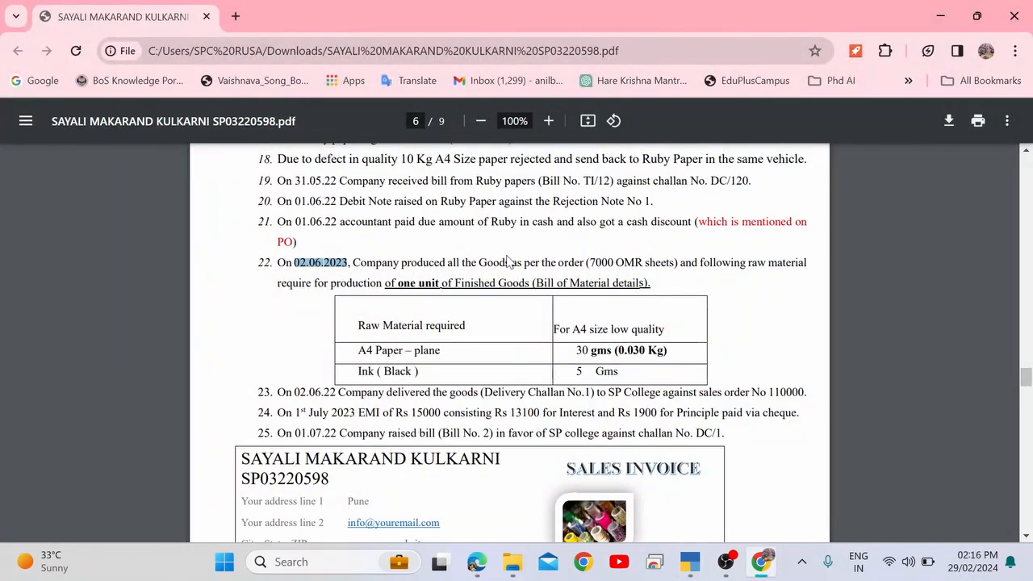
key(alt+Tab)
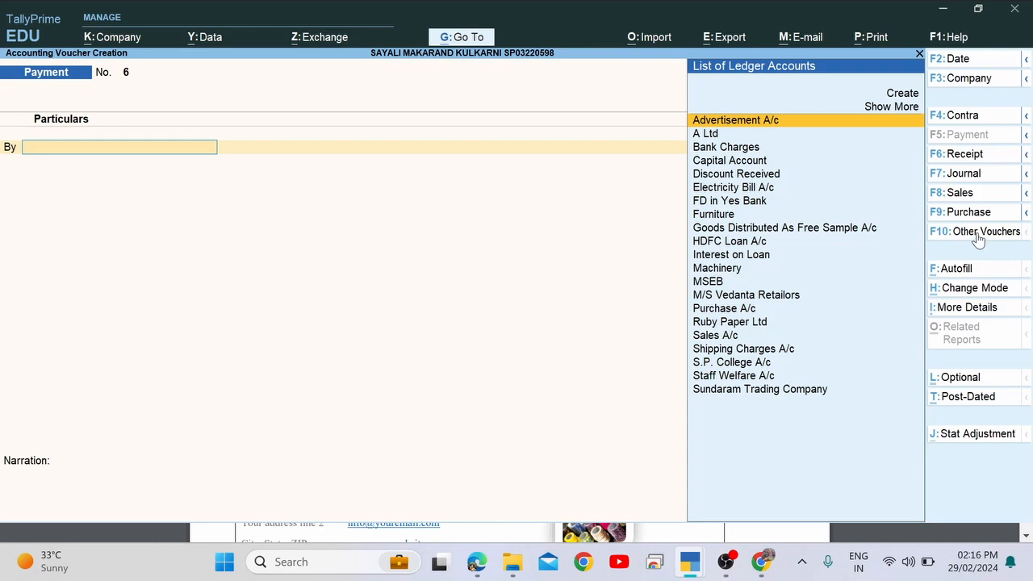
key(alt+Tab)
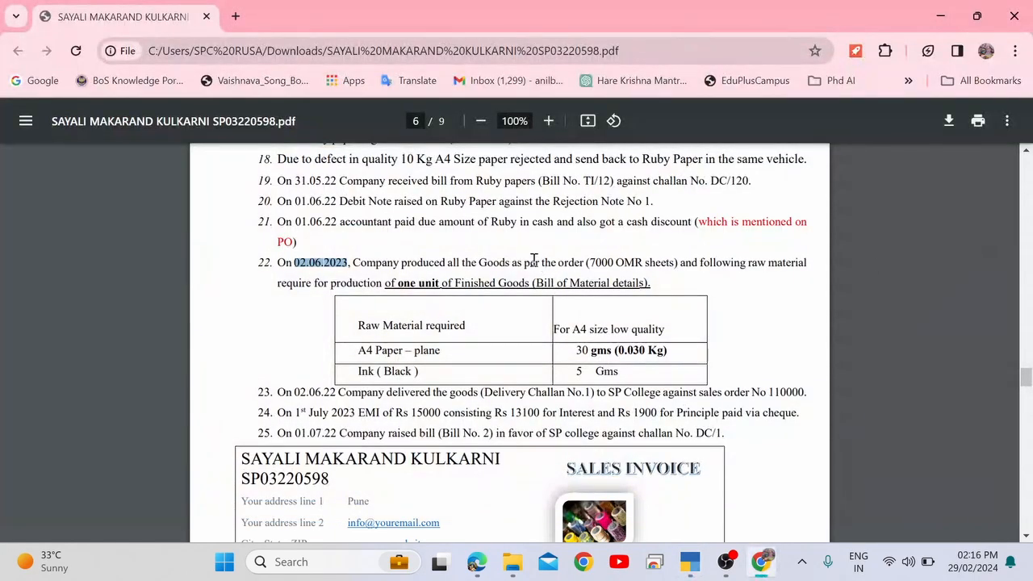
key(alt+Tab)
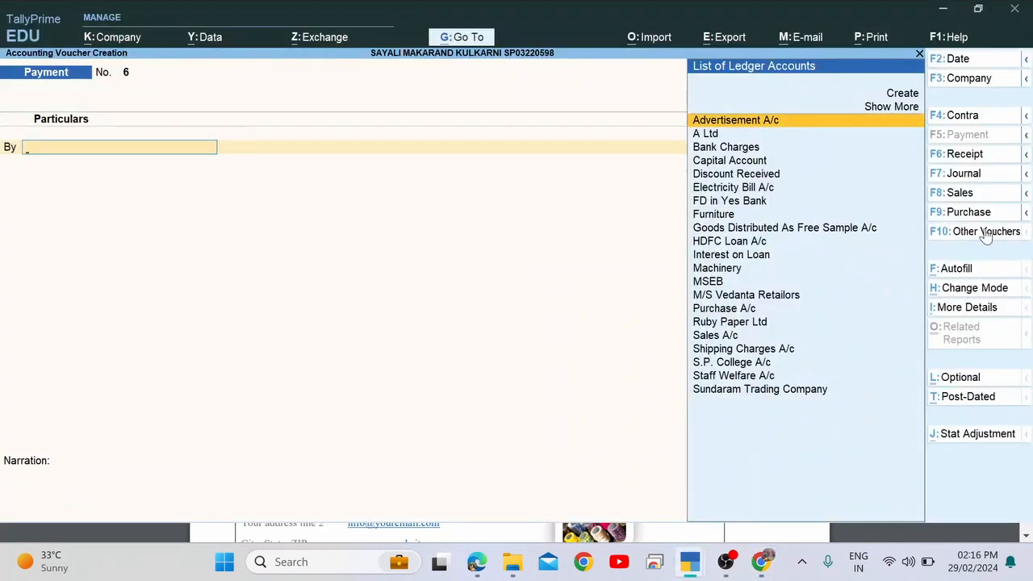
Search the voucher type list, including inactive types, for 'Ma', then close it without choosing.
click(978, 233)
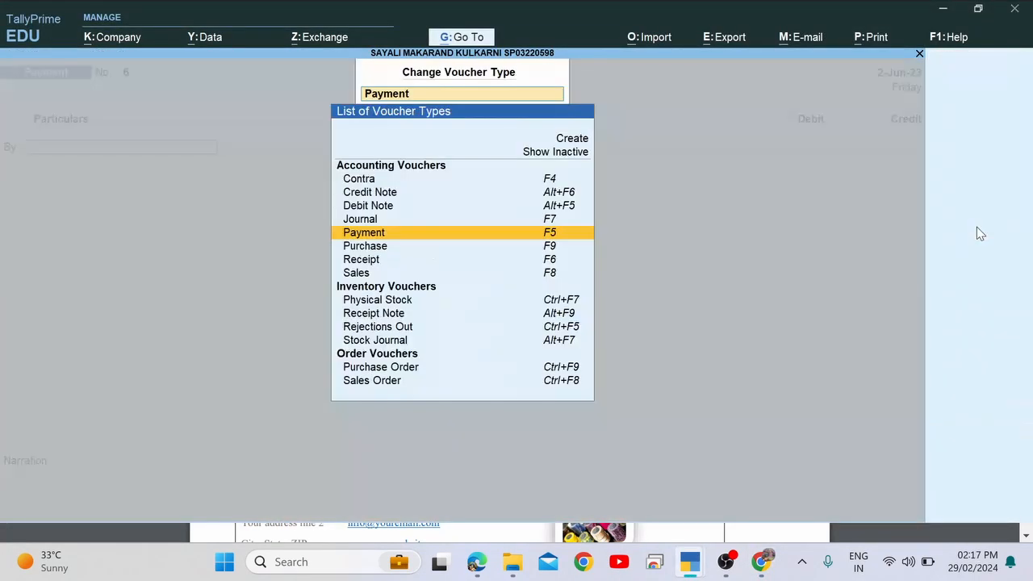
click(557, 161)
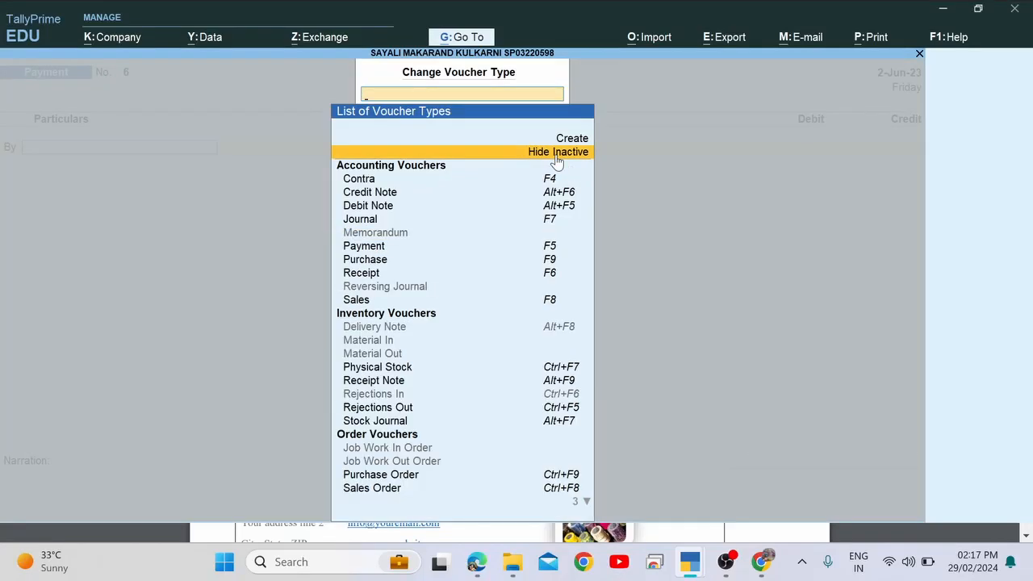
key(Down)
key(Down)
key(Down)
key(Down)
key(Down)
key(Down)
key(Down)
key(Down)
key(Down)
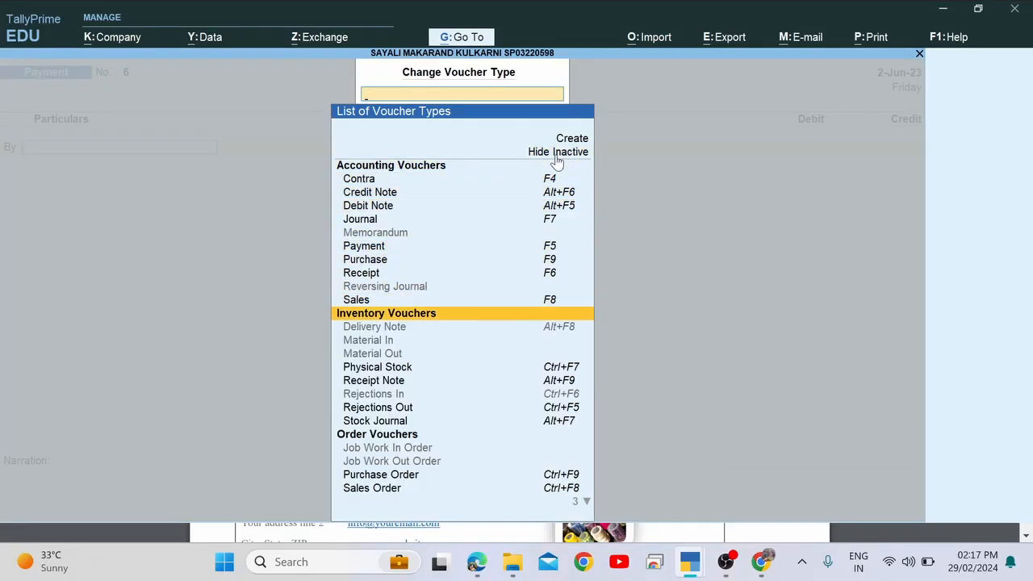
text(Ma)
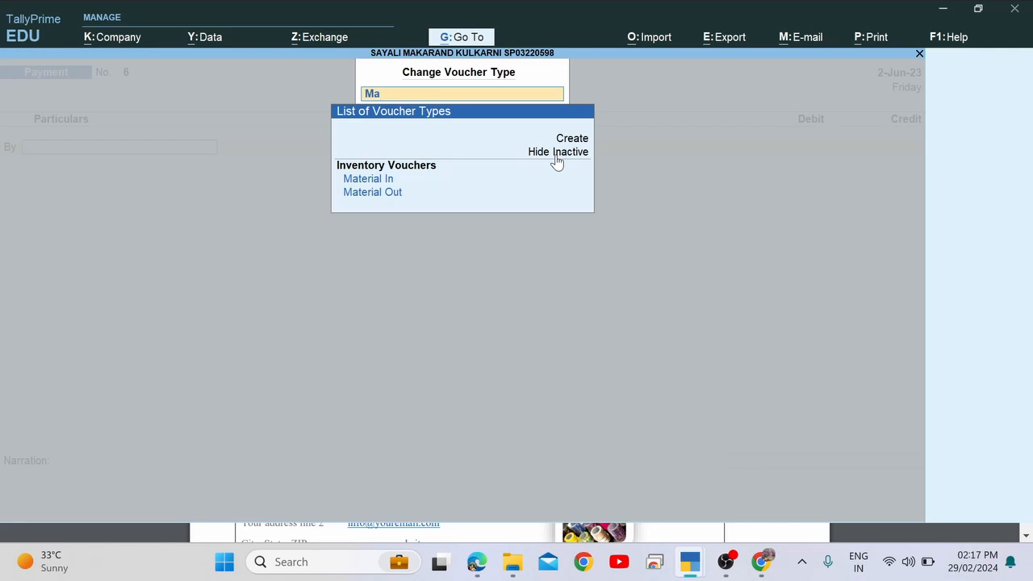
key(BackSpace)
key(BackSpace)
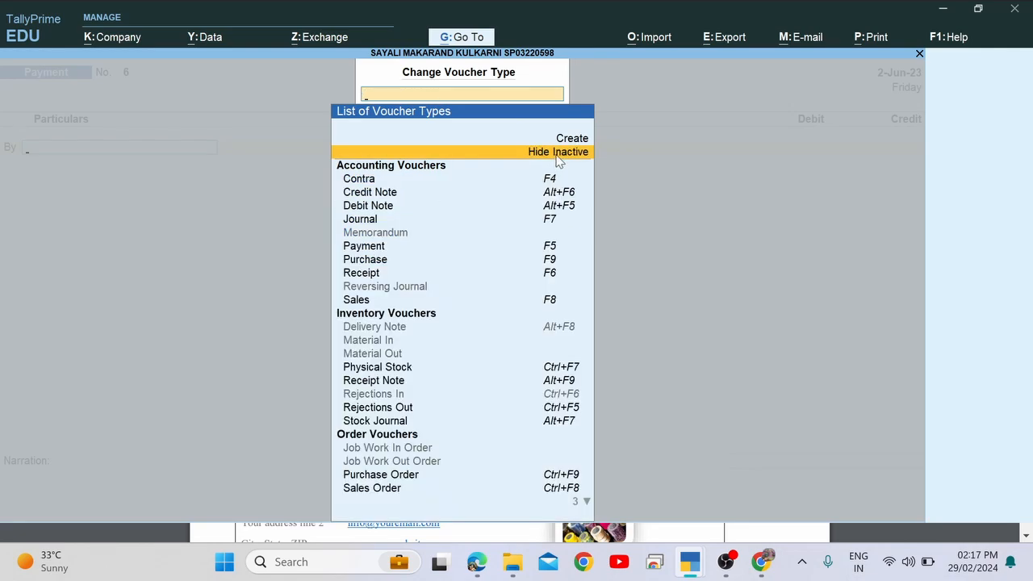
key(Escape)
key(Escape)
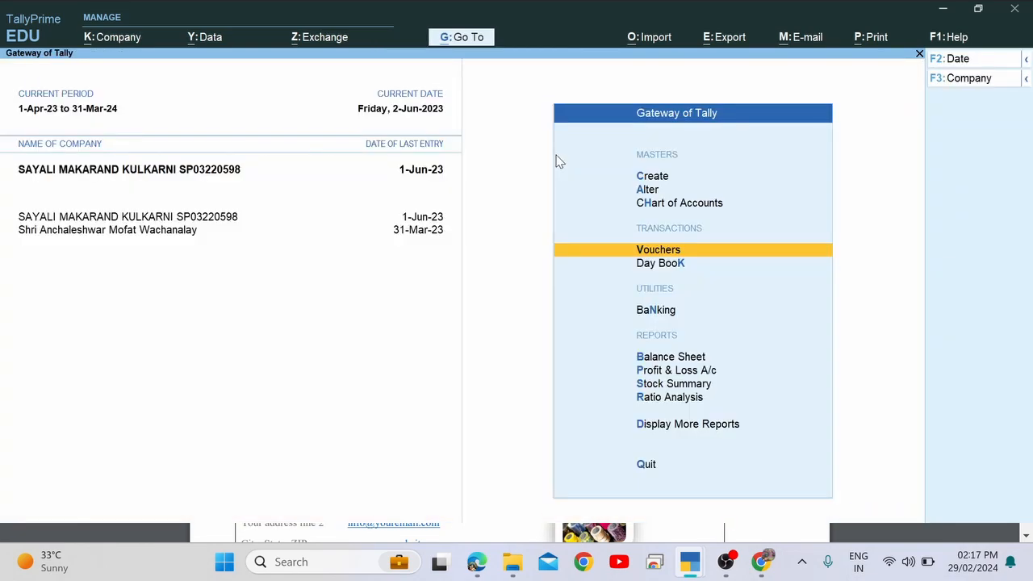
From Create in the Gateway of Tally, choose the Voucher Type master.
key(Up)
key(Up)
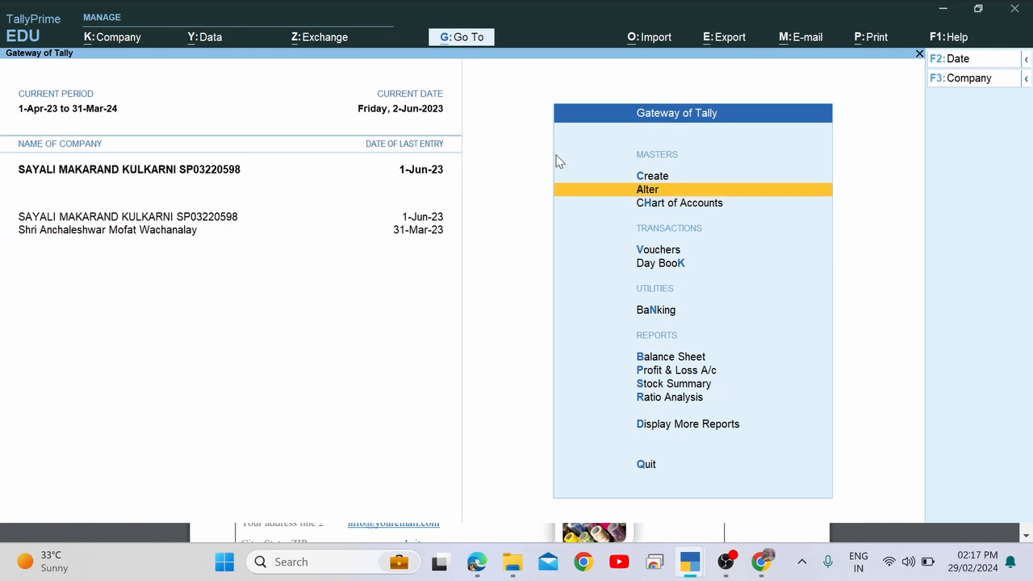
key(Up)
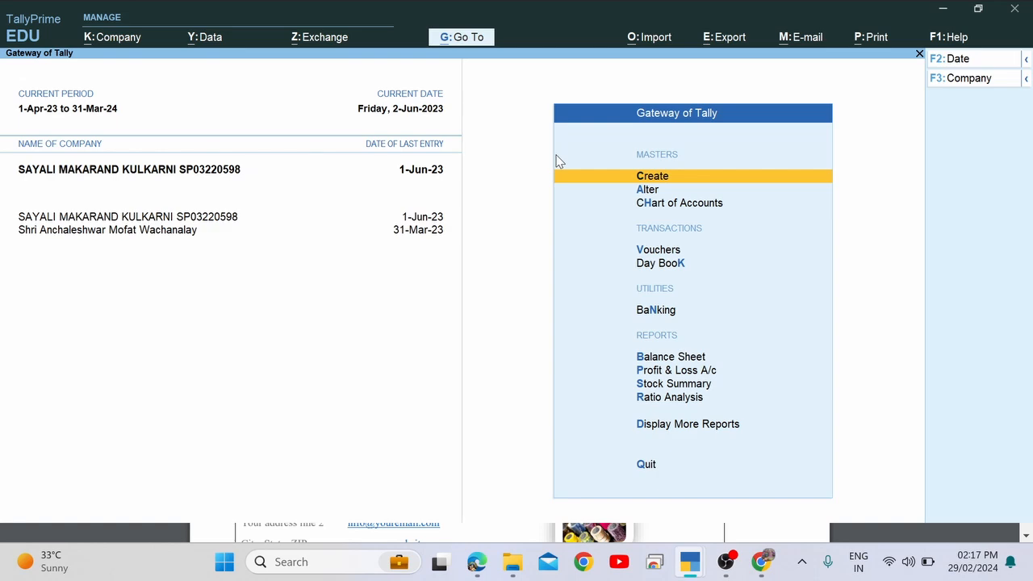
key(Return)
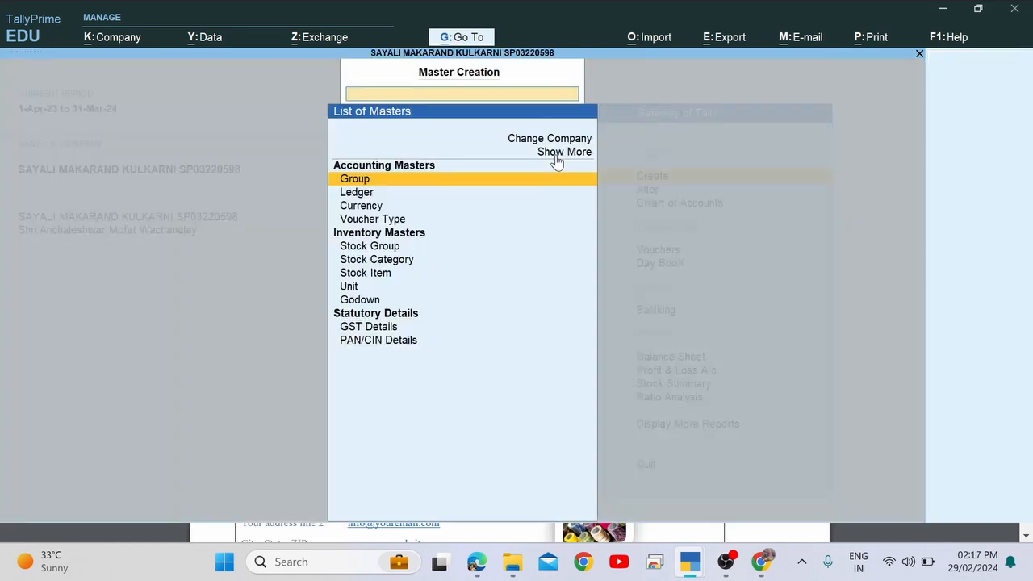
key(Down)
key(Down)
key(Down)
key(Down)
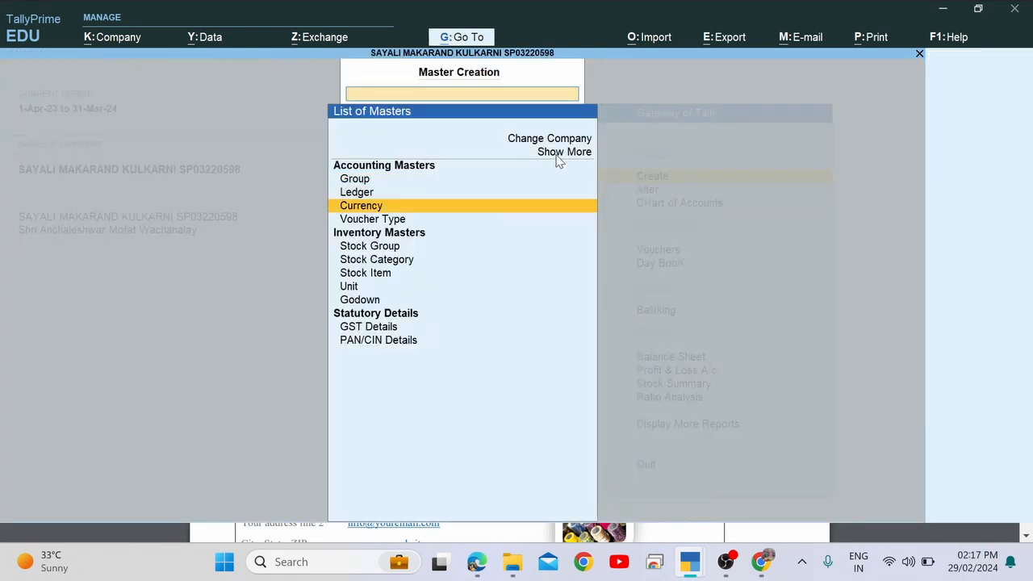
key(Down)
key(Down)
key(Up)
key(Up)
key(Up)
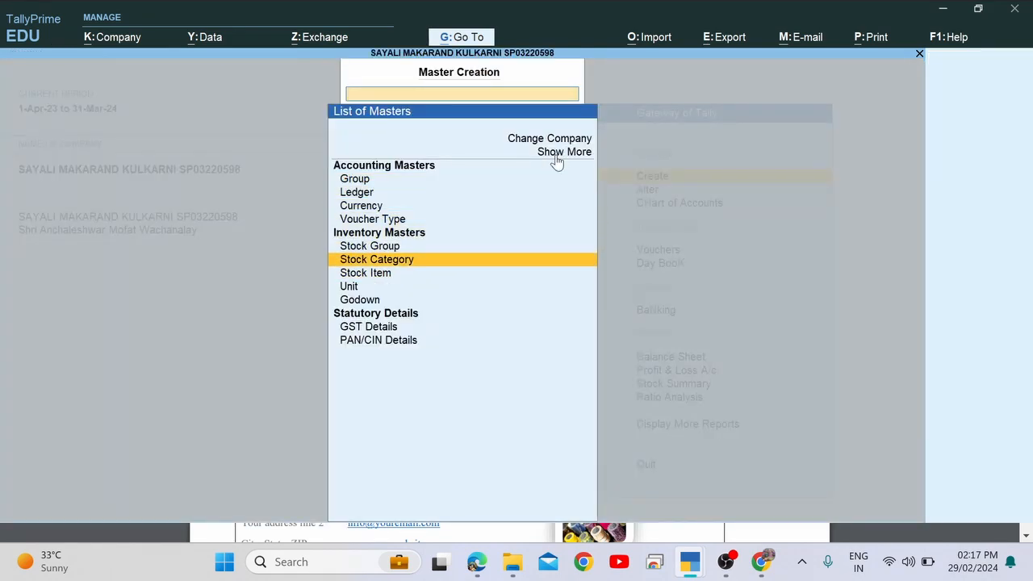
key(Up)
key(Return)
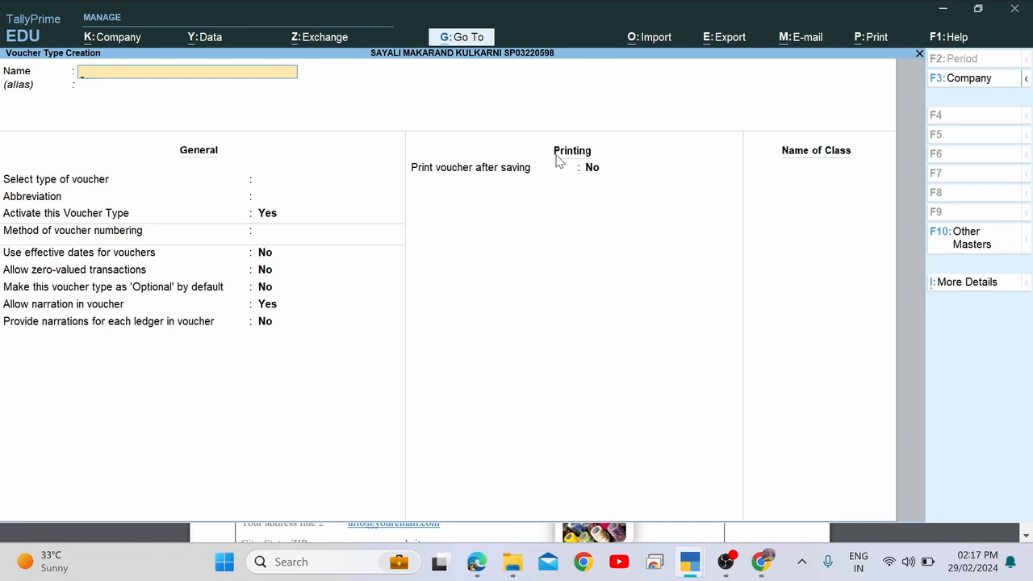
Name the voucher type 'Manufacturing Journal' and base it on Stock Journal.
text(Manufacturing Journal)
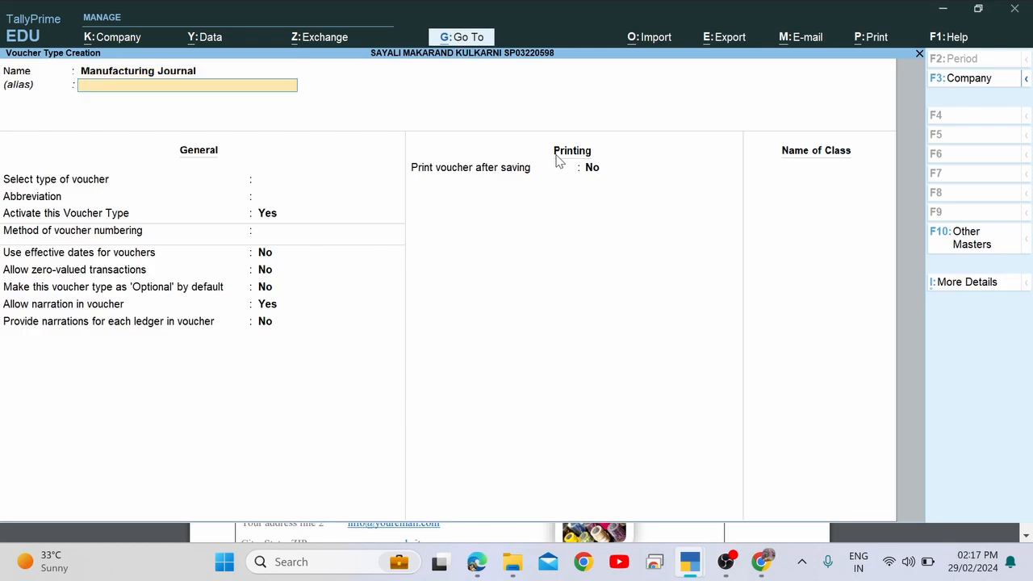
key(Return)
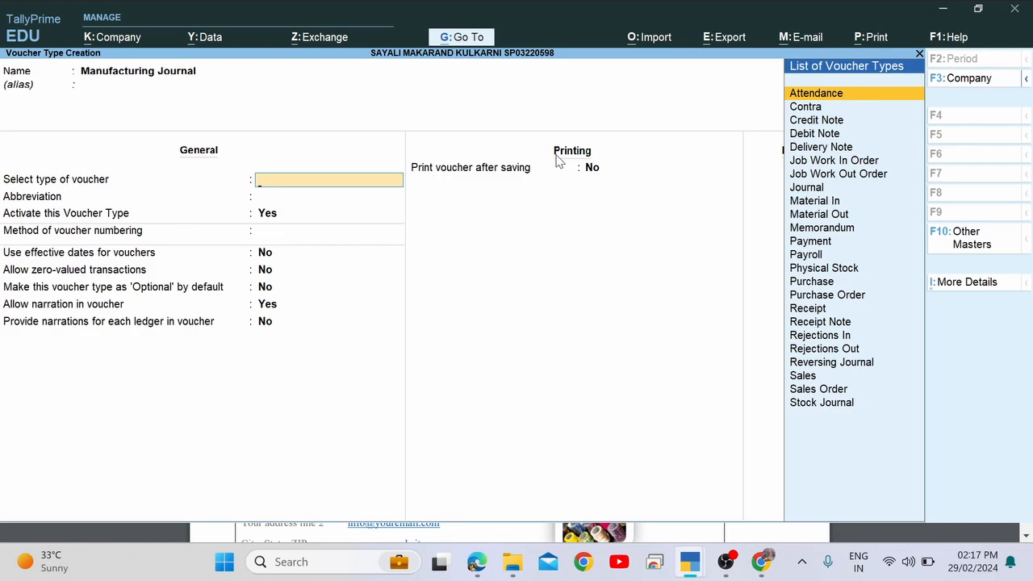
key(Down)
key(Down)
key(Down)
key(Down)
key(Down)
key(Down)
key(Down)
key(Down)
key(Down)
key(Down)
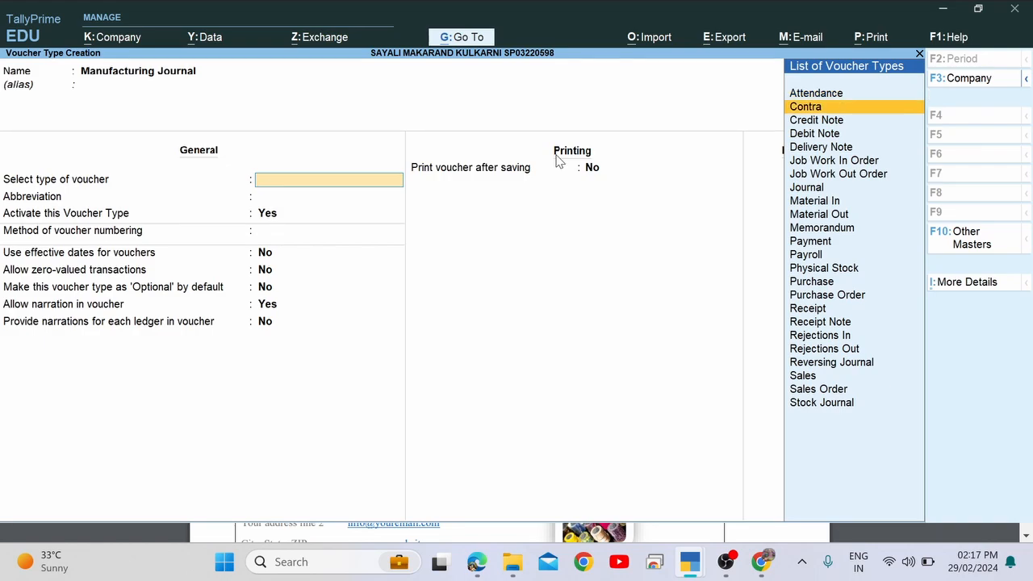
key(Down)
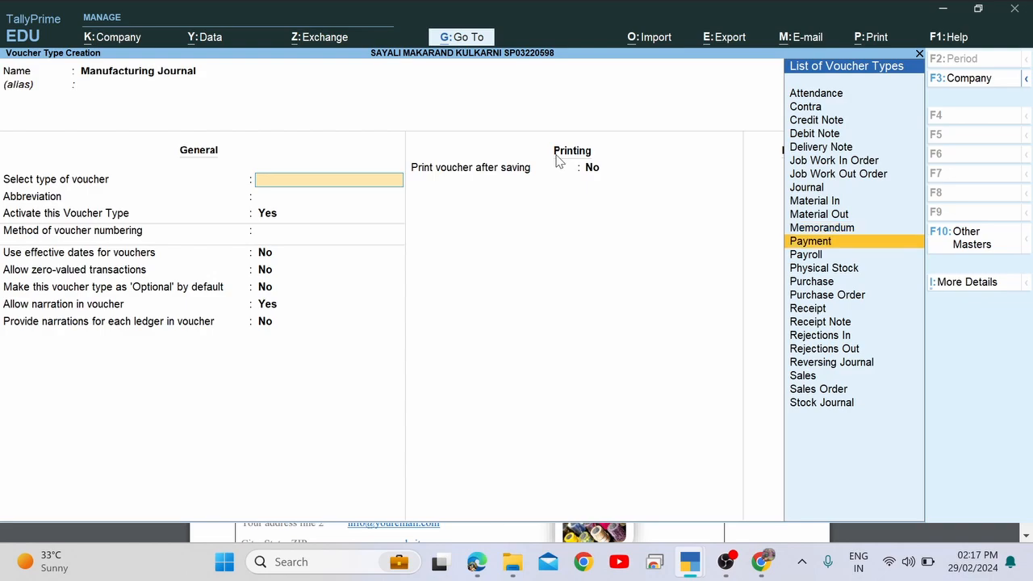
key(Up)
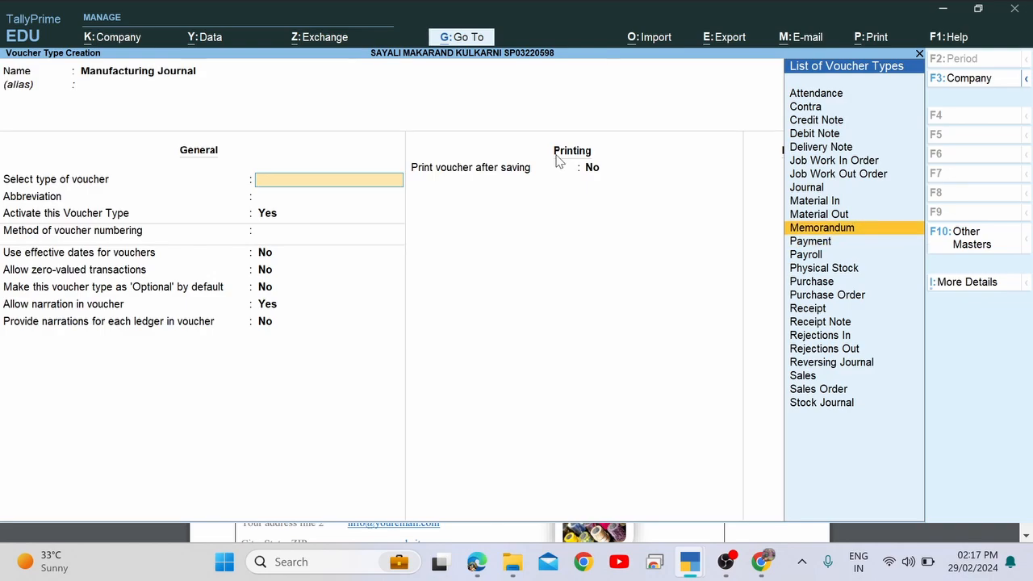
key(Down)
key(Down)
key(Down)
key(Down)
key(Down)
key(Down)
key(Up)
key(Up)
key(Up)
key(Up)
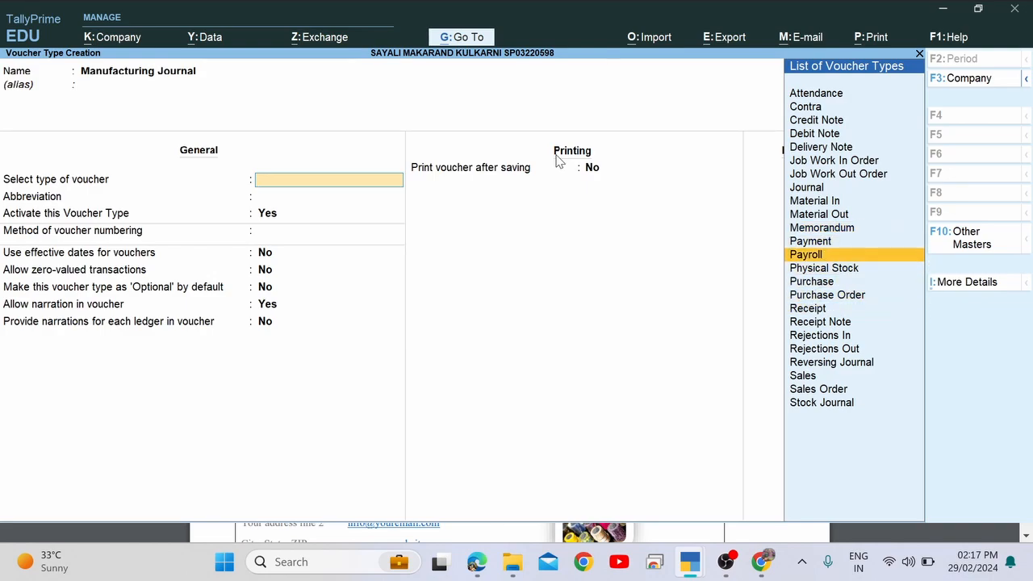
key(Up)
key(Up)
key(Up)
key(Up)
key(Up)
key(Up)
key(Up)
key(Down)
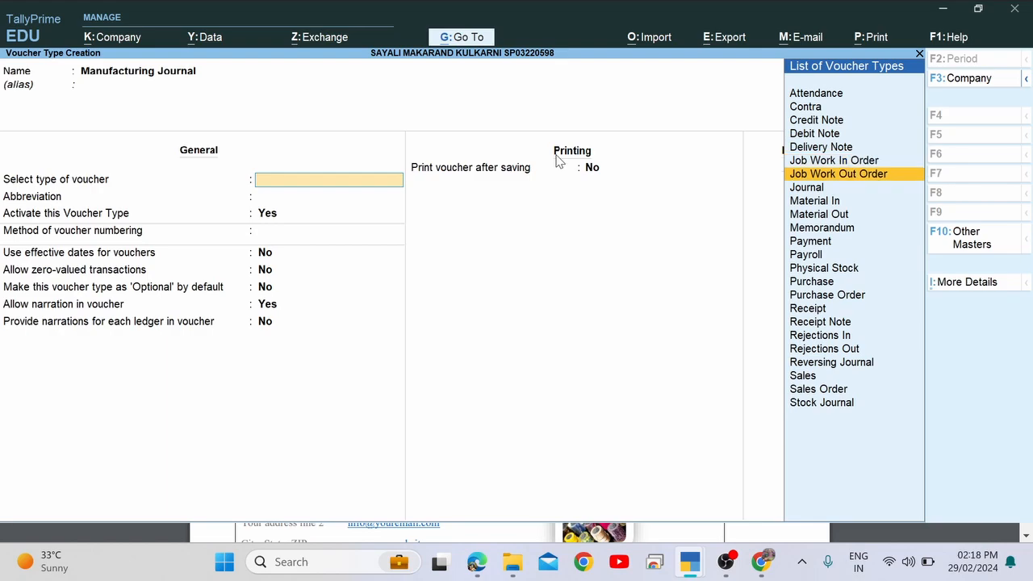
key(Down)
key(Down)
text(S)
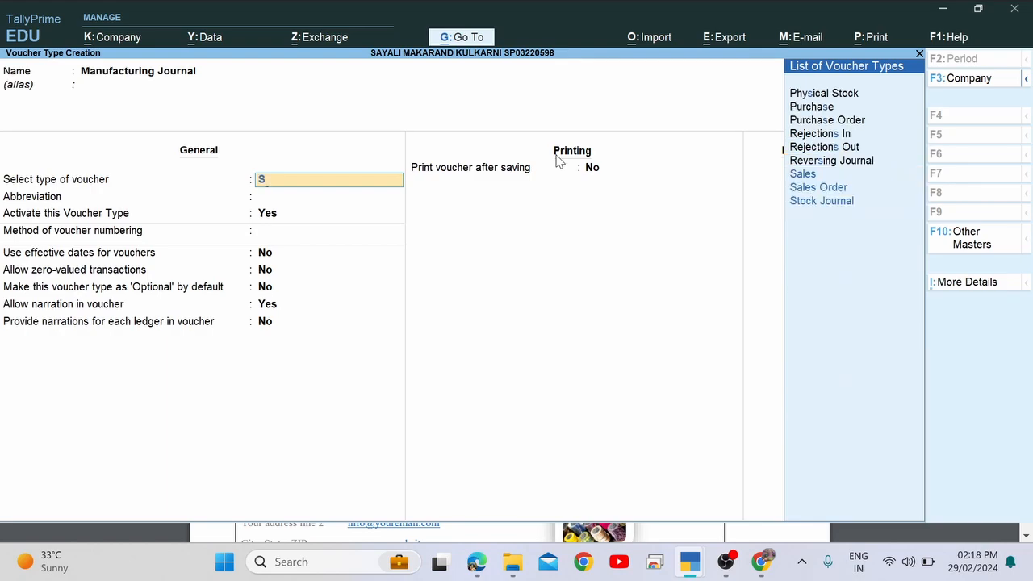
key(Down)
key(Down)
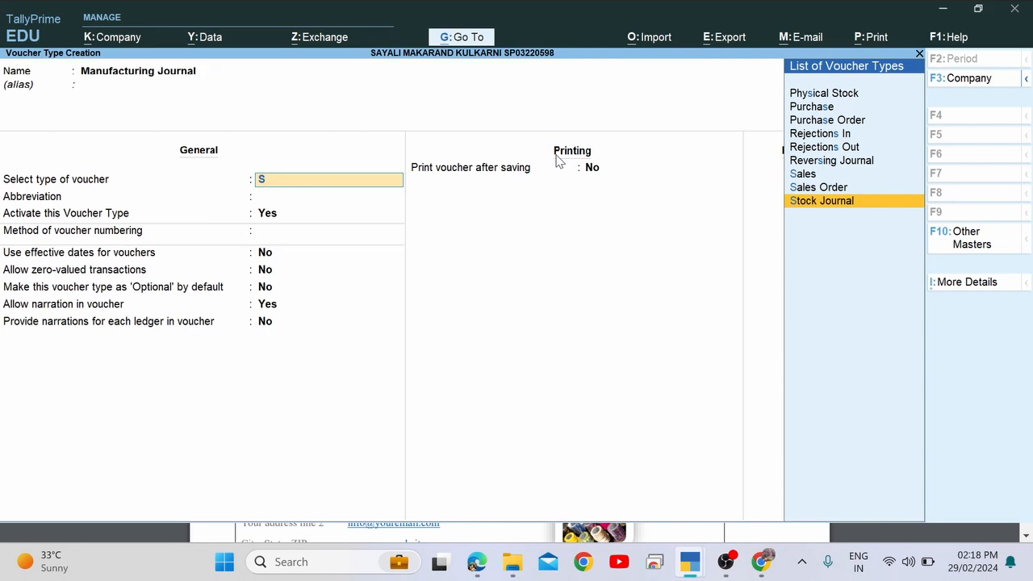
key(Return)
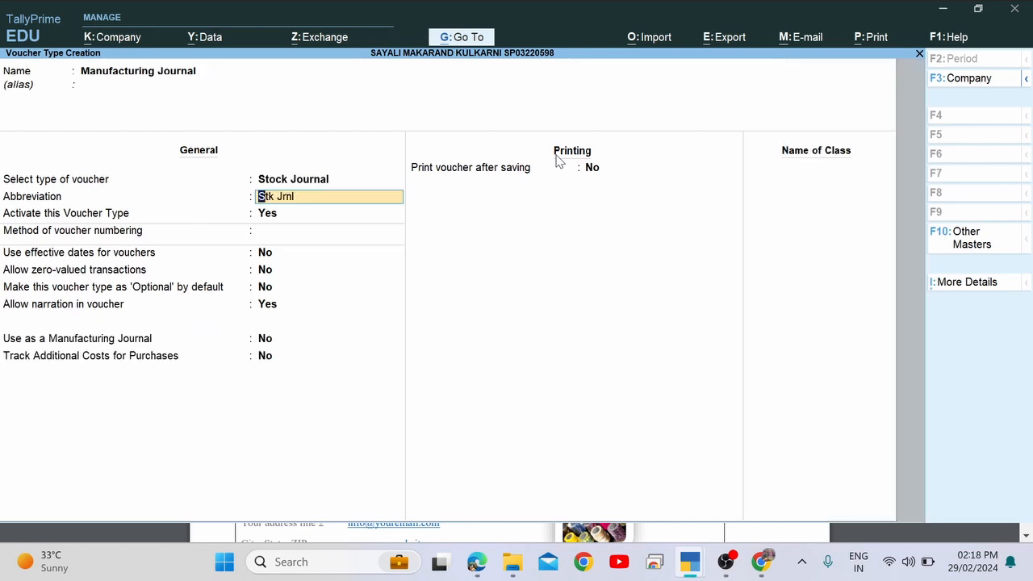
Keep abbreviation Stk Jrnl, set 'Use as a Manufacturing Journal' to Yes, and save.
key(Return)
key(Return)
key(Return)
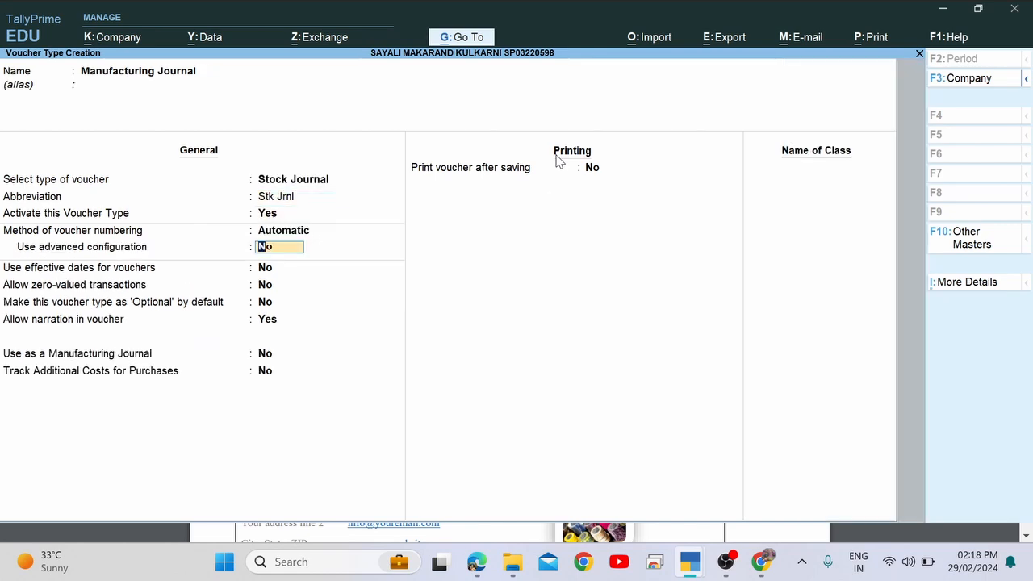
key(Return)
key(Return)
key(Return)
key(Return)
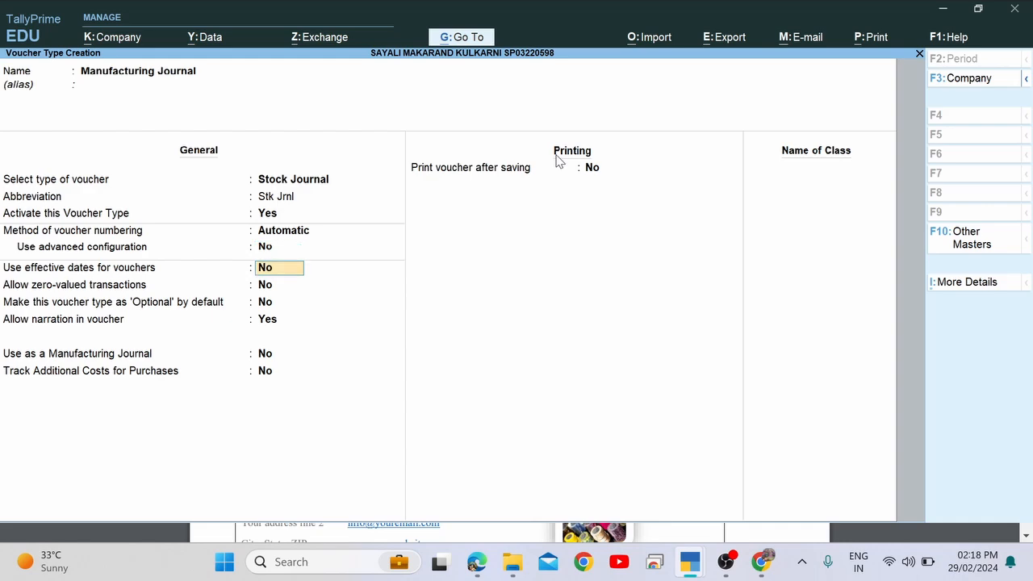
key(Return)
key(Return)
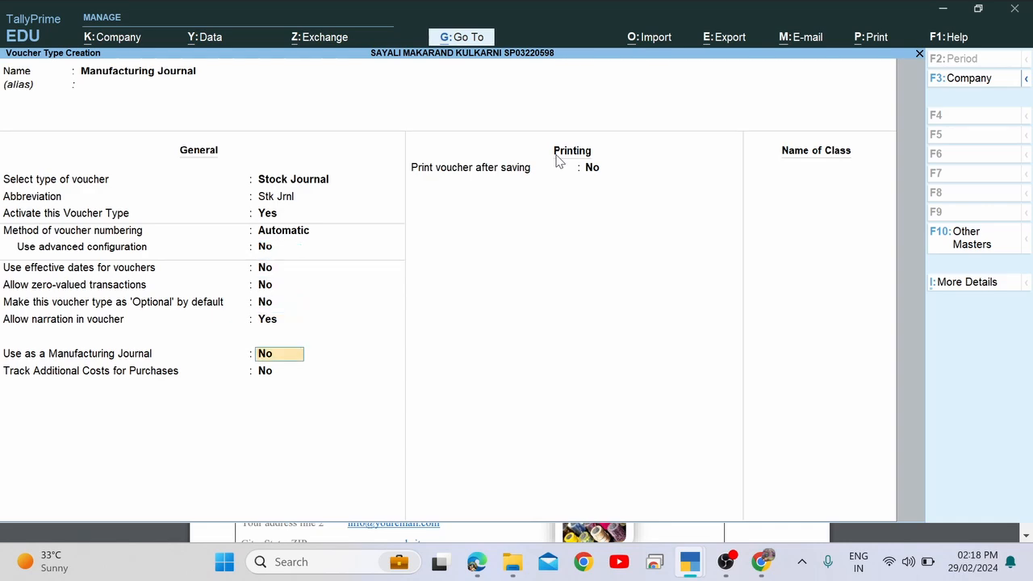
key(Up)
text(y)
key(Return)
key(Return)
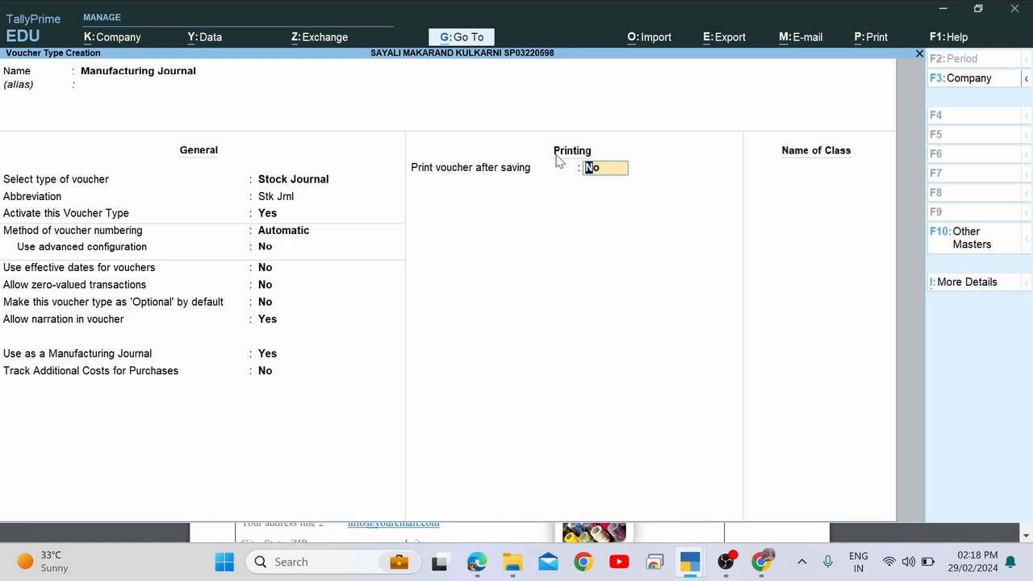
key(Return)
key(Escape)
key(Up)
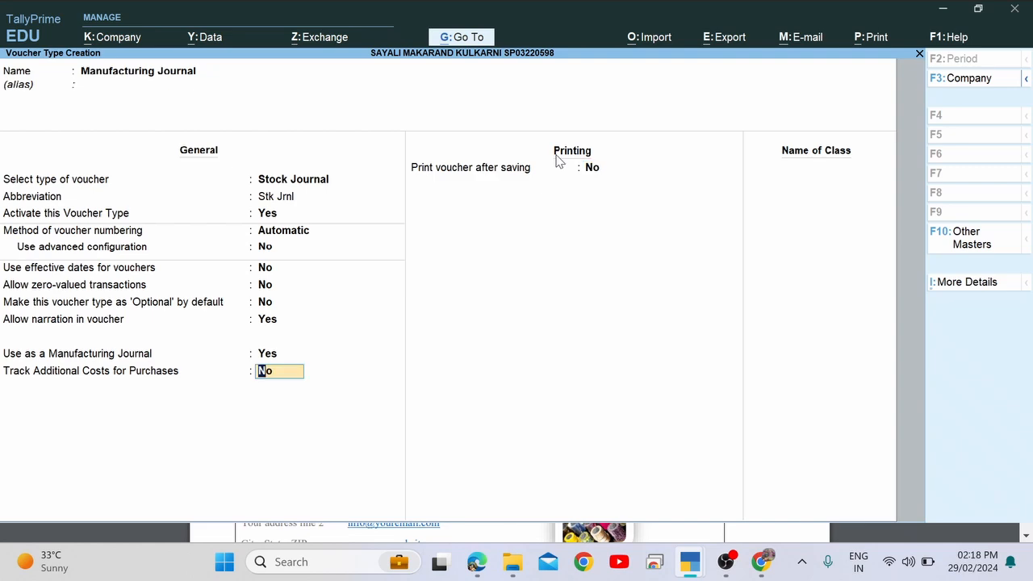
key(Up)
text(y)
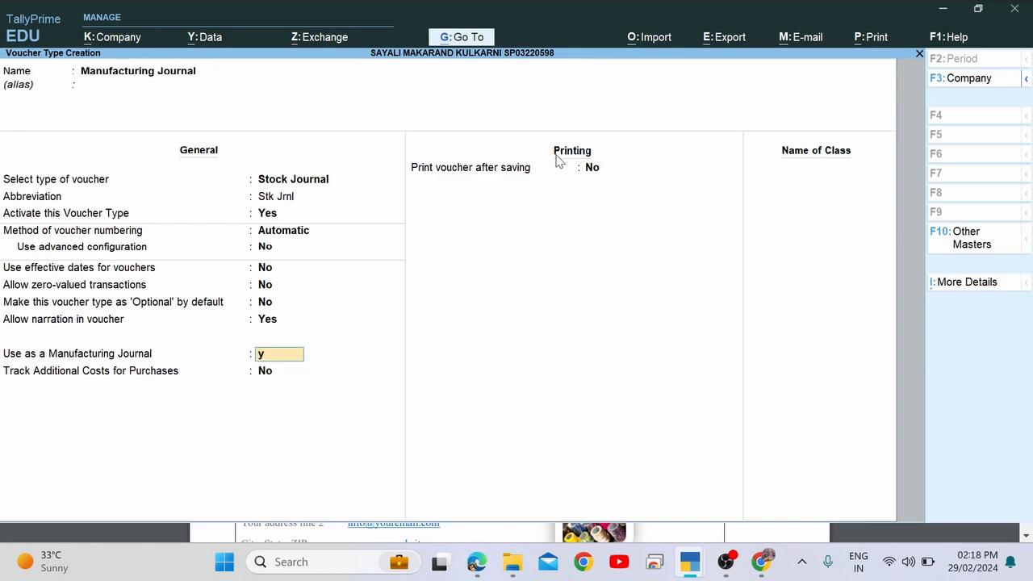
key(Return)
key(Return)
key(Return)
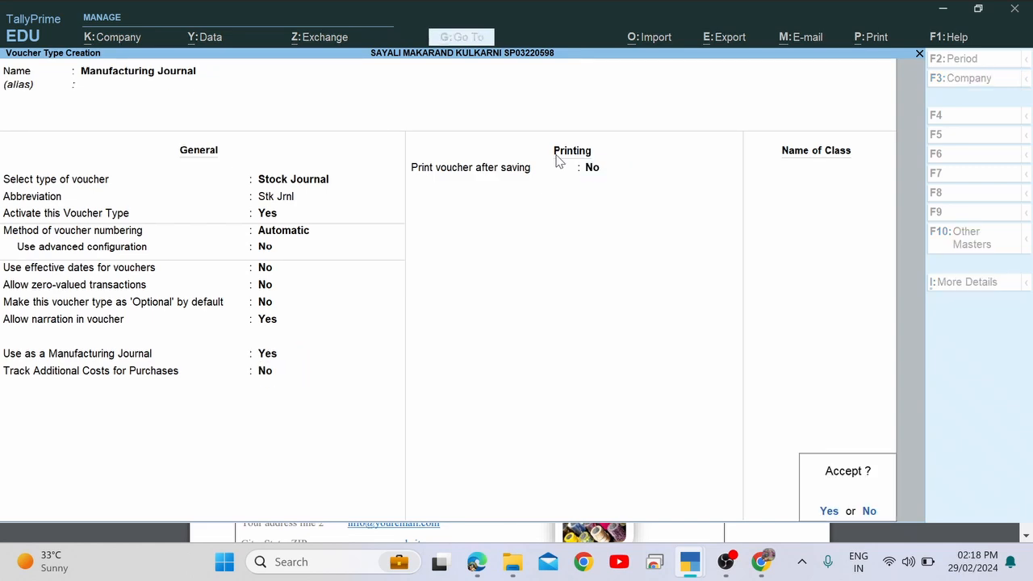
key(Return)
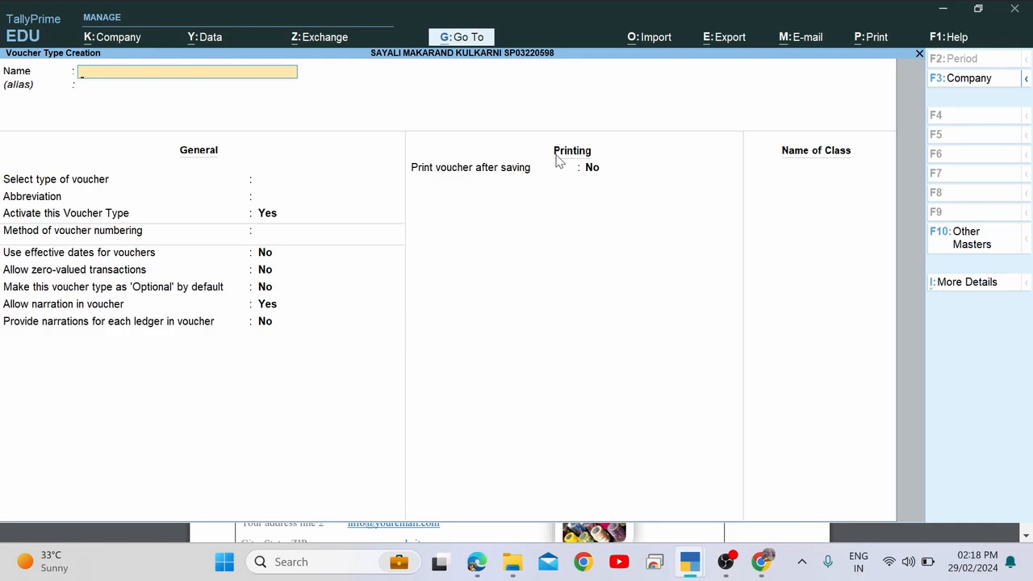
Return to the Gateway, open voucher entry, and set the voucher date to 2-Jun-2023.
key(Escape)
key(Return)
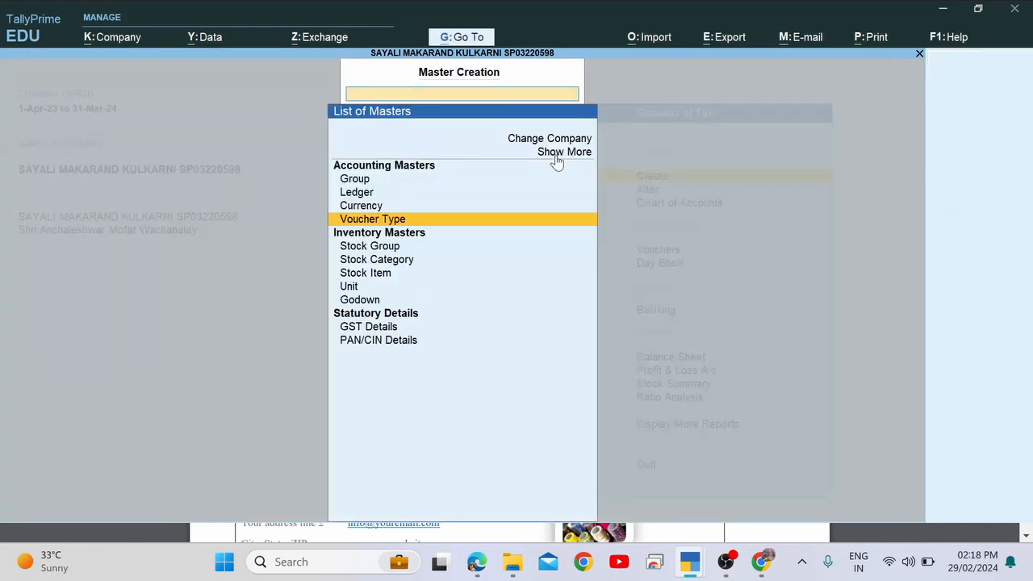
key(Escape)
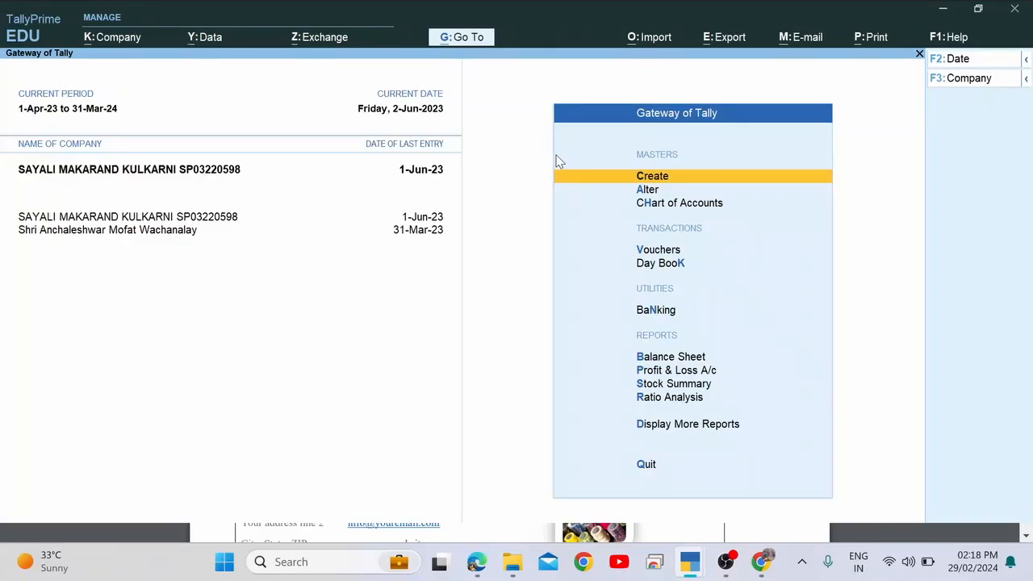
key(Down)
key(Down)
key(Down)
key(Down)
key(Up)
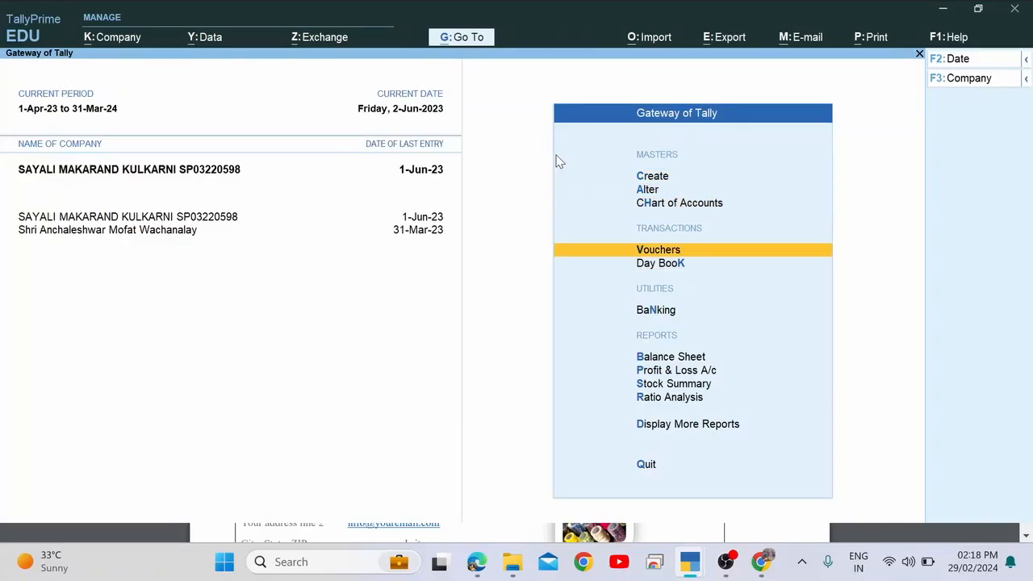
key(Return)
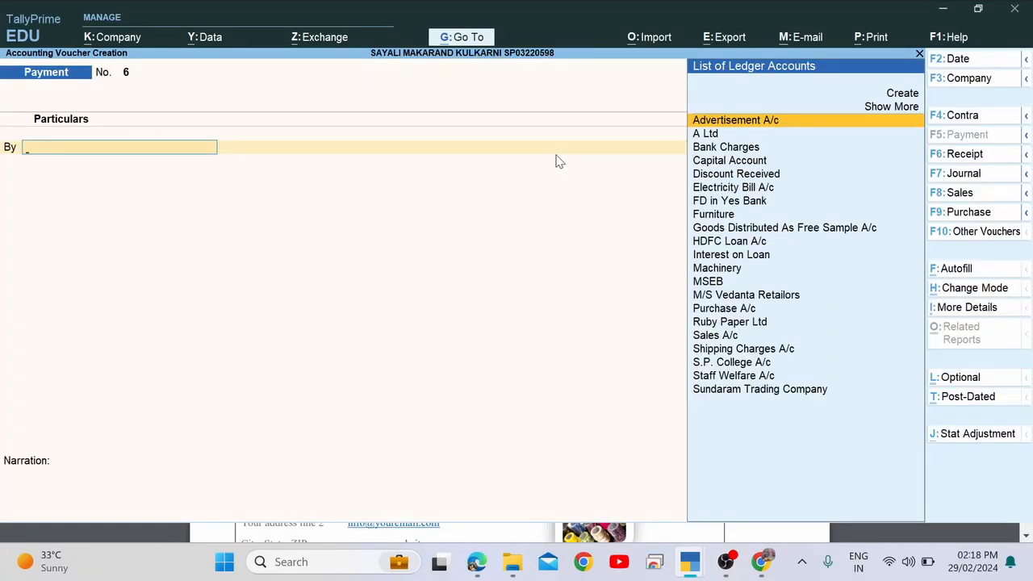
key(alt+Tab)
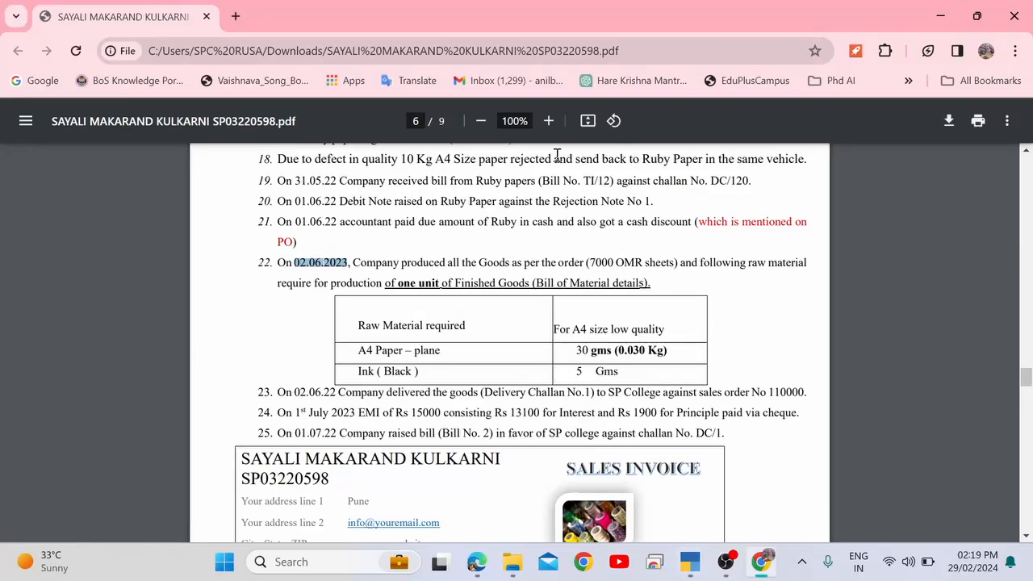
key(alt+Tab)
key(F2)
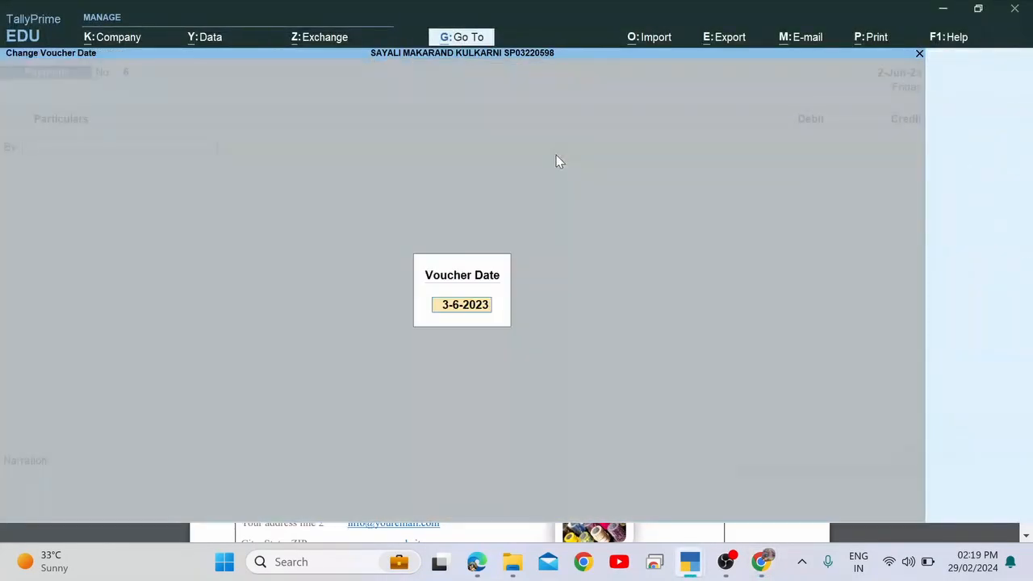
text(2,)
key(Return)
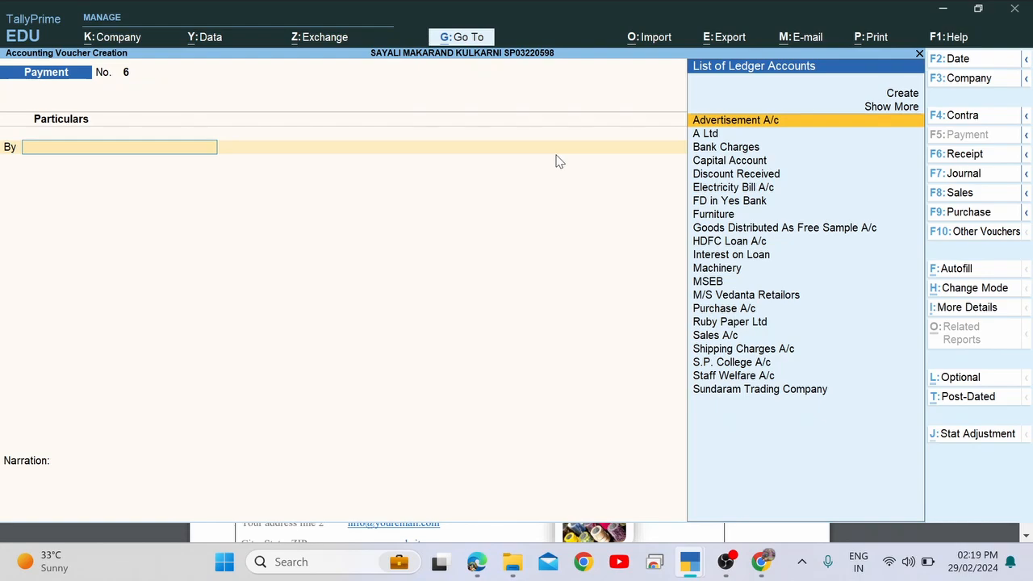
Switch the voucher type to Manufacturing Journal.
click(987, 237)
key(Down)
key(Down)
key(Down)
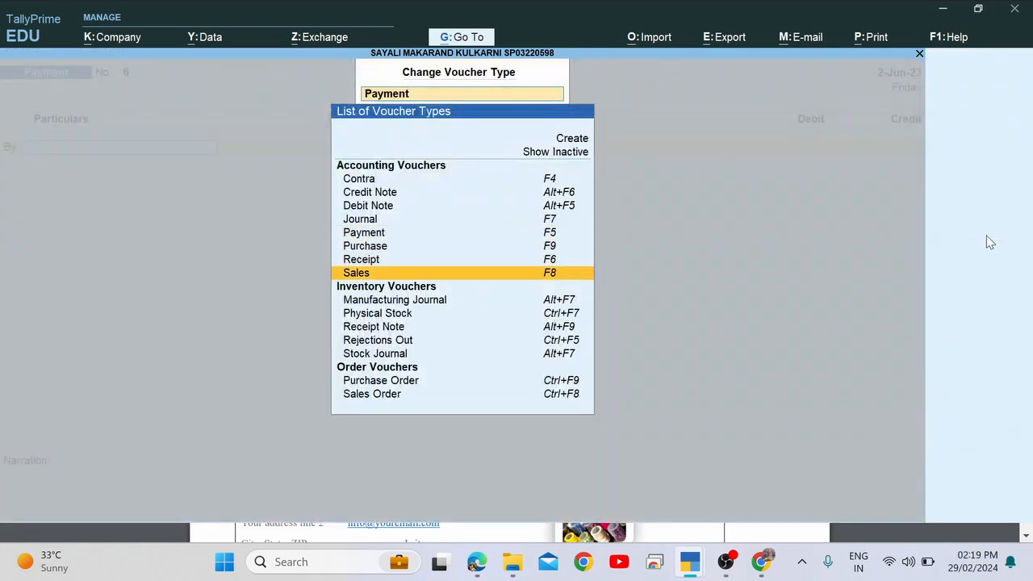
key(Down)
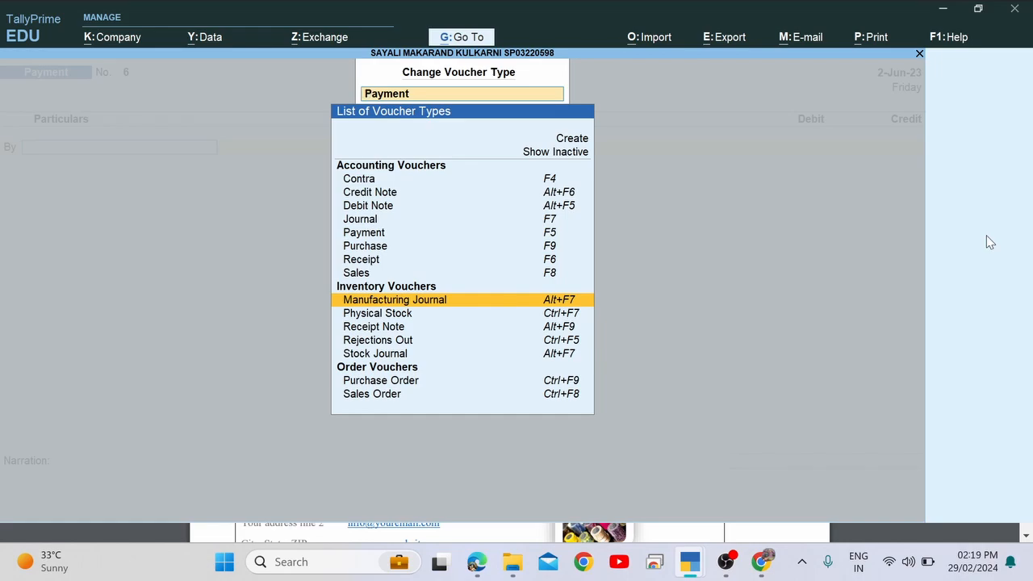
key(Return)
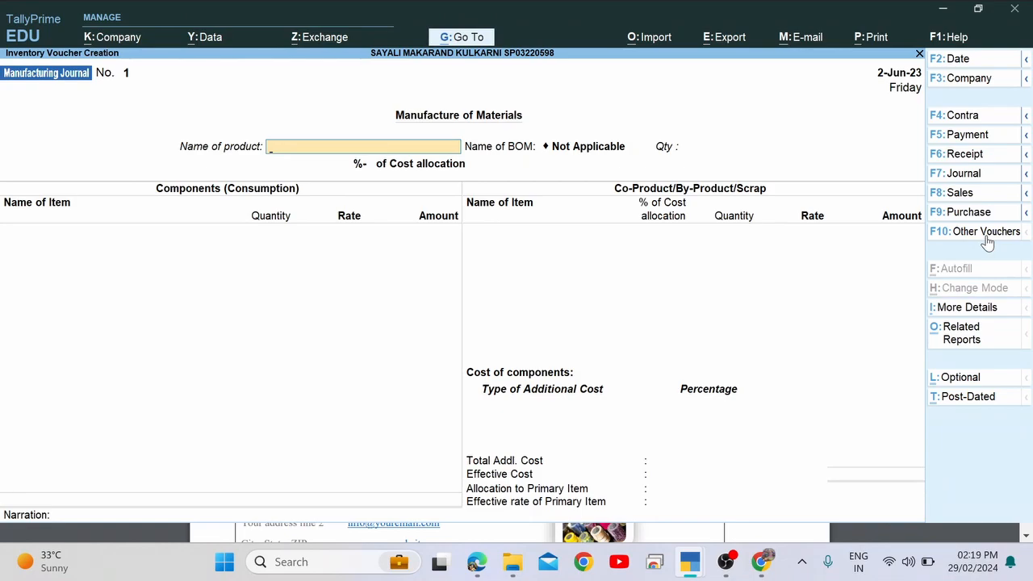
Enter product OMR Answer Sheets, quantity 7000, accepting A4 plane paper and Ink components (22,510.60).
key(alt+Tab)
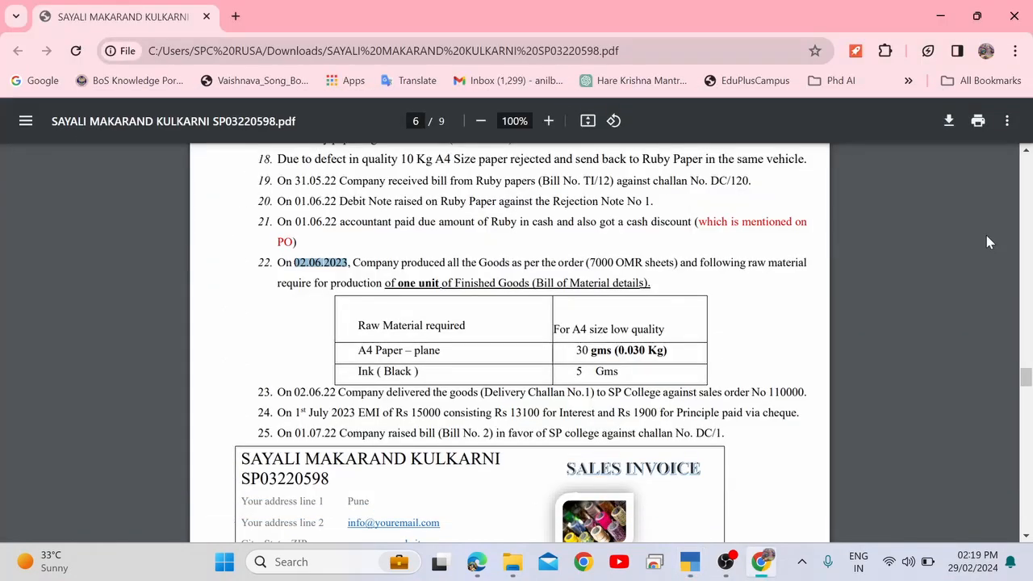
key(alt+Tab)
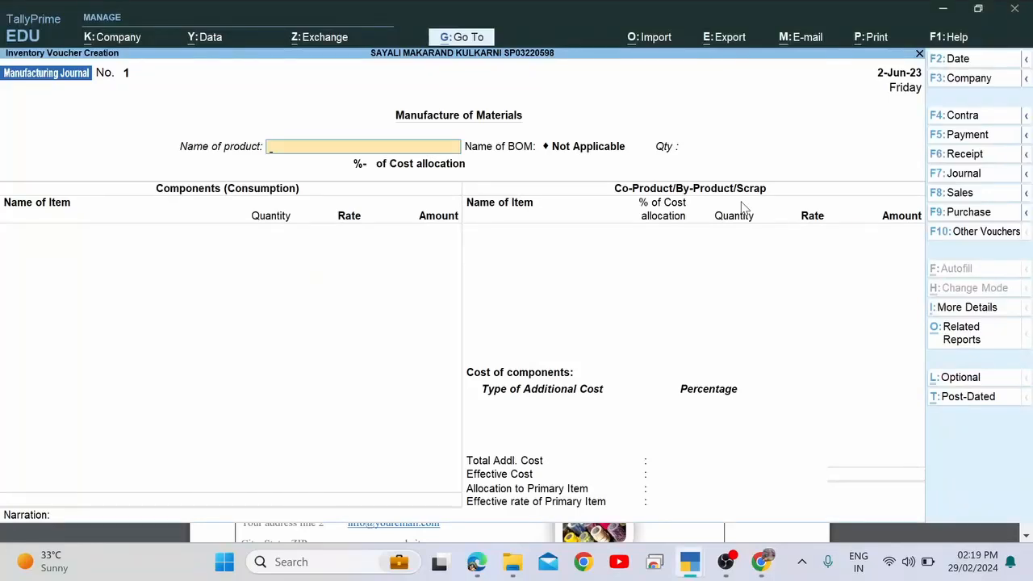
text(Omr)
key(Return)
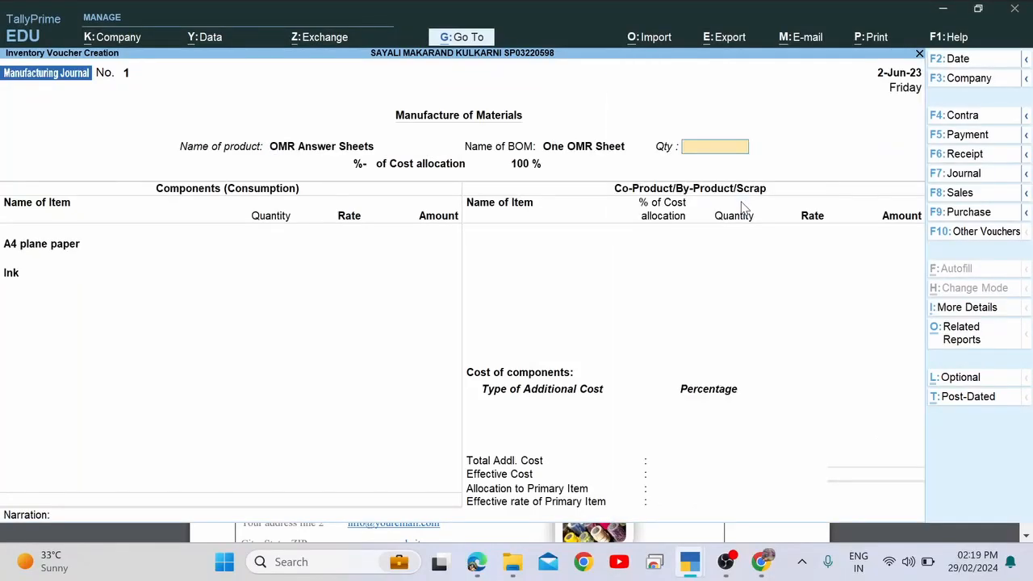
text(7000)
key(Return)
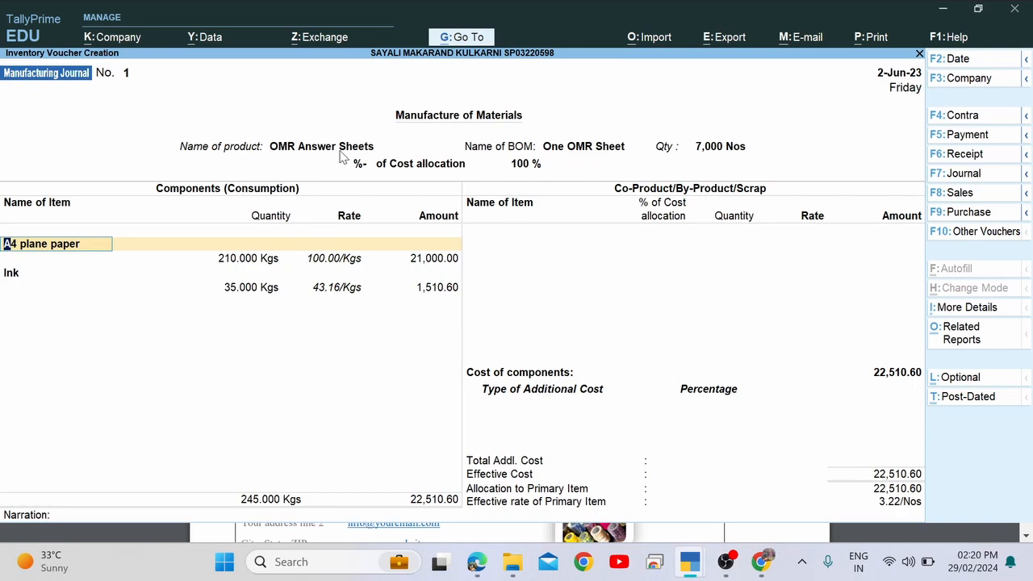
key(Return)
key(Return)
key(Return)
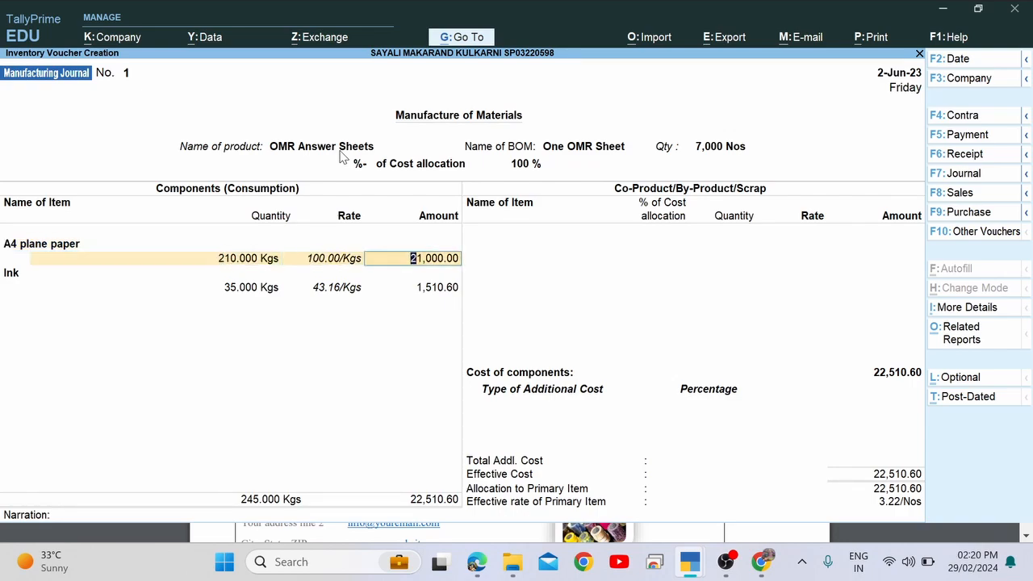
key(Return)
key(Return)
key(Return)
key(Return)
key(Return)
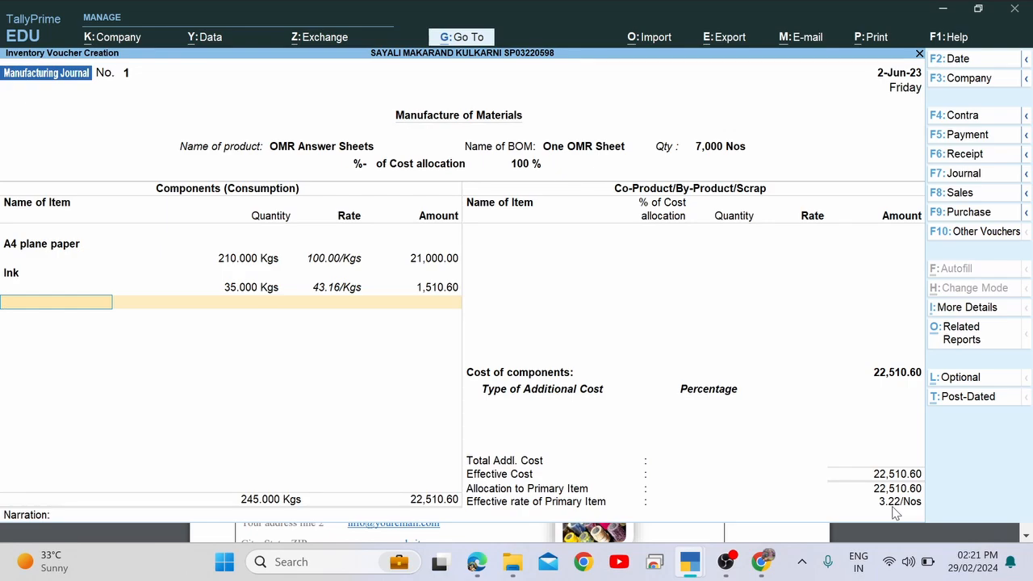
Accept and save Manufacturing Journal No. 1 for 7,000 OMR Answer Sheets.
key(Return)
key(Return)
key(Return)
key(Return)
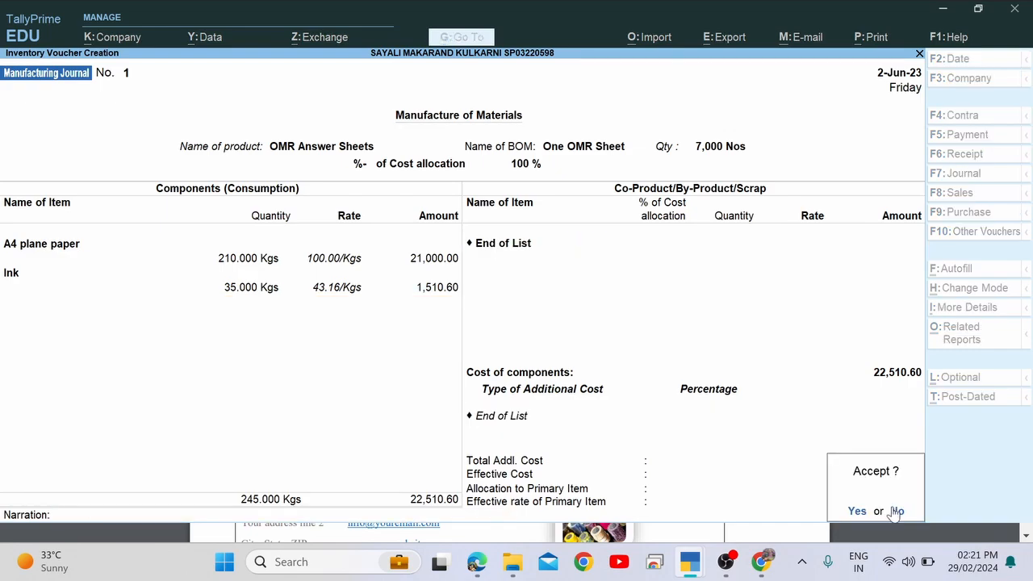
key(Return)
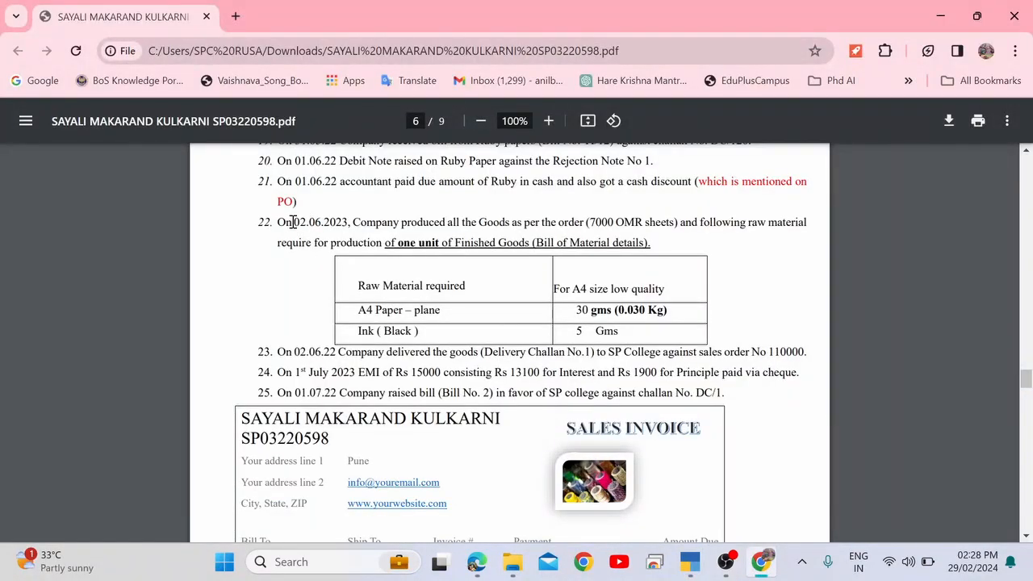
Read PDF items 22 and 23: goods delivered under Delivery Challan No.1 against sales order 110000.
drag(278, 220, 360, 222)
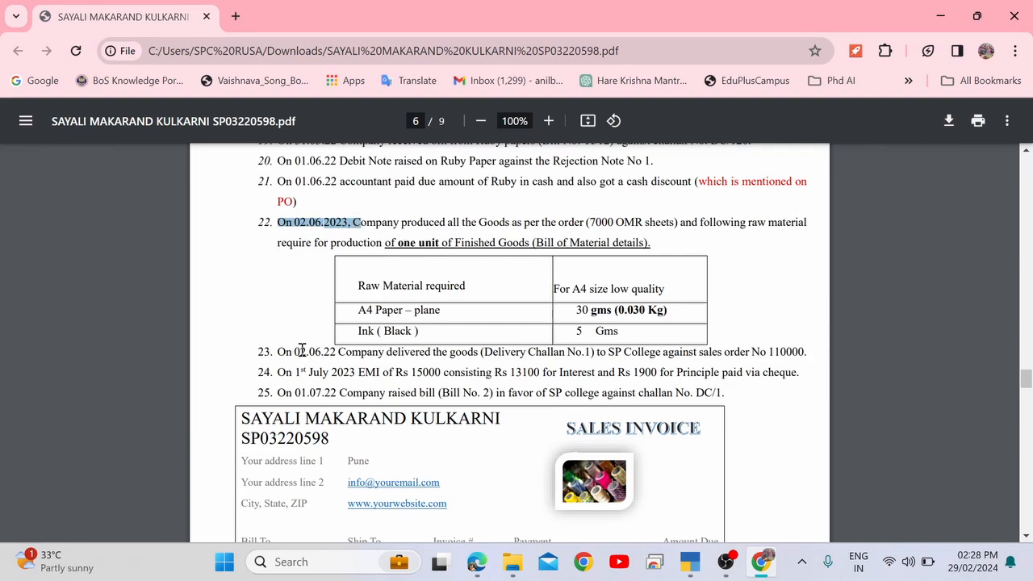
drag(295, 352, 582, 351)
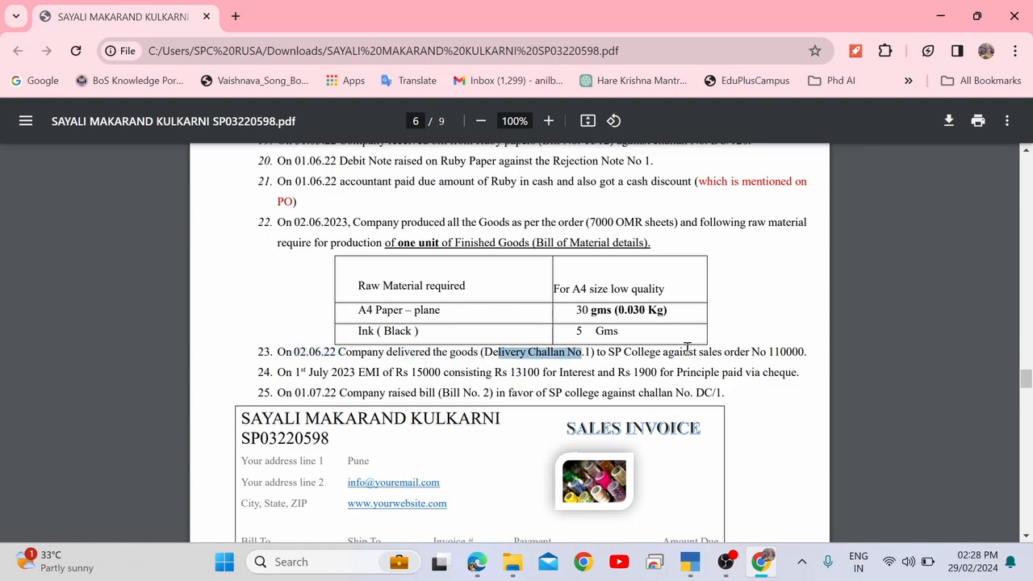
double_click(775, 351)
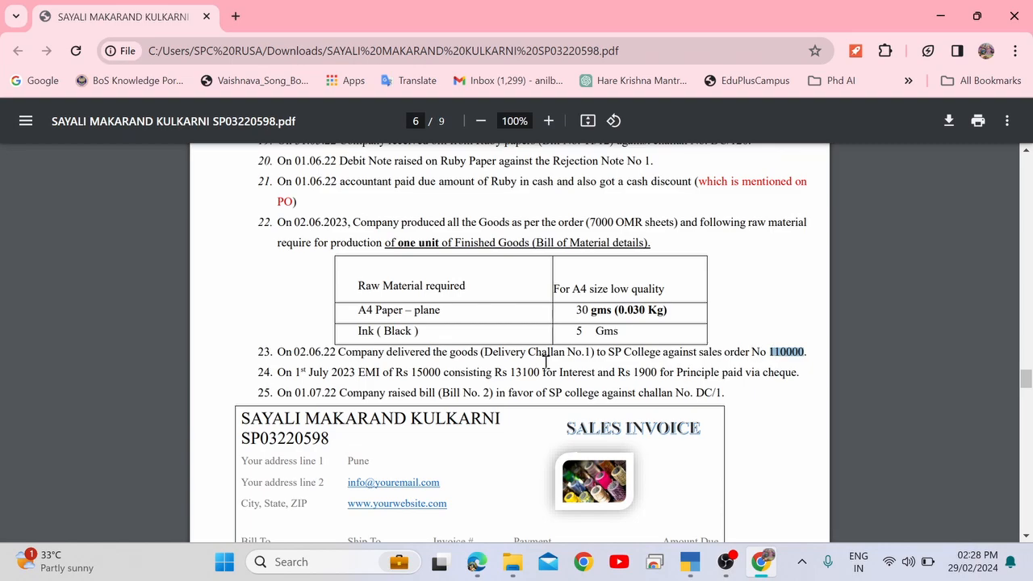
drag(450, 351, 593, 353)
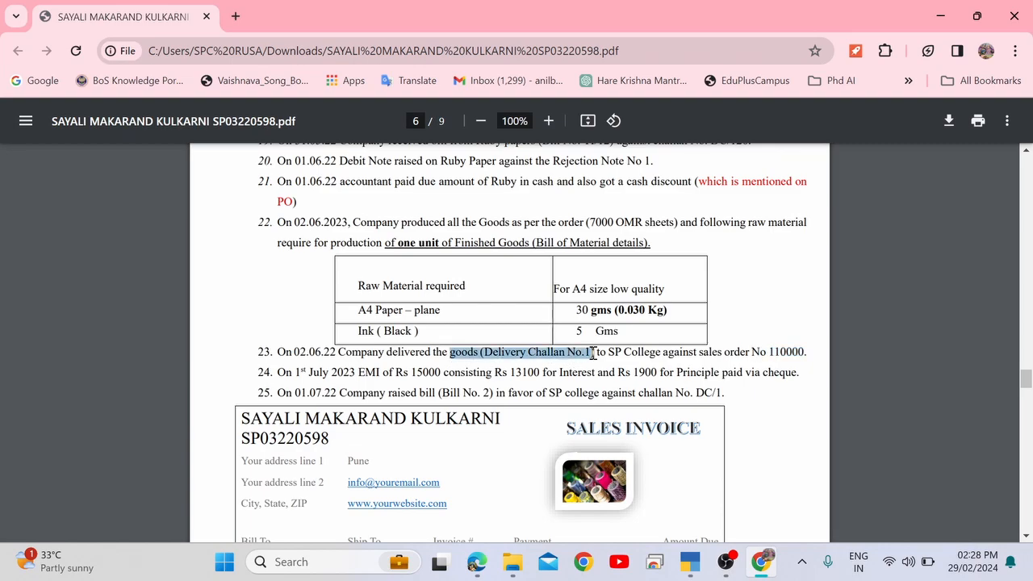
key(alt+Tab)
key(alt+Tab)
key(alt+Tab)
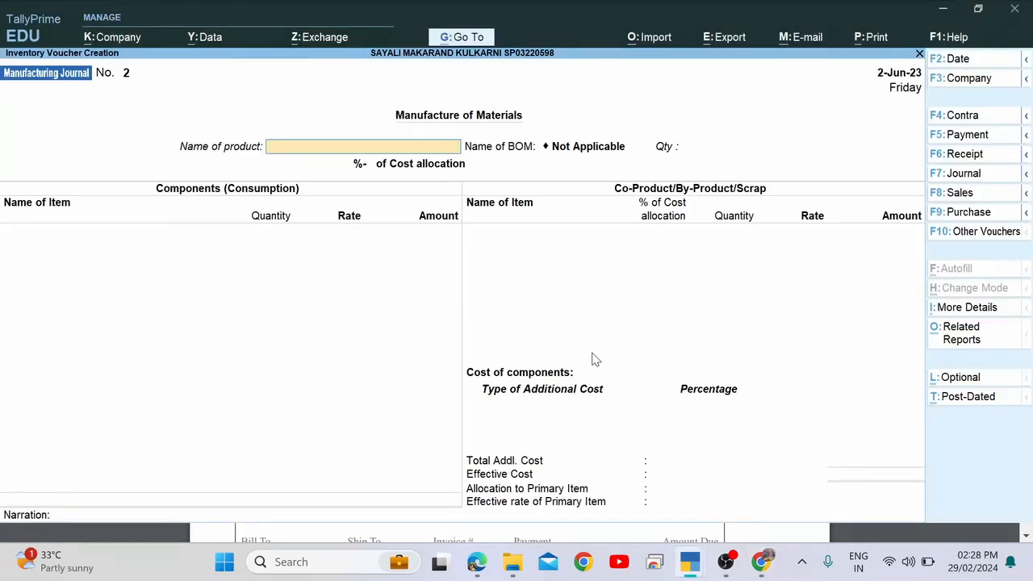
key(Escape)
key(Return)
key(Escape)
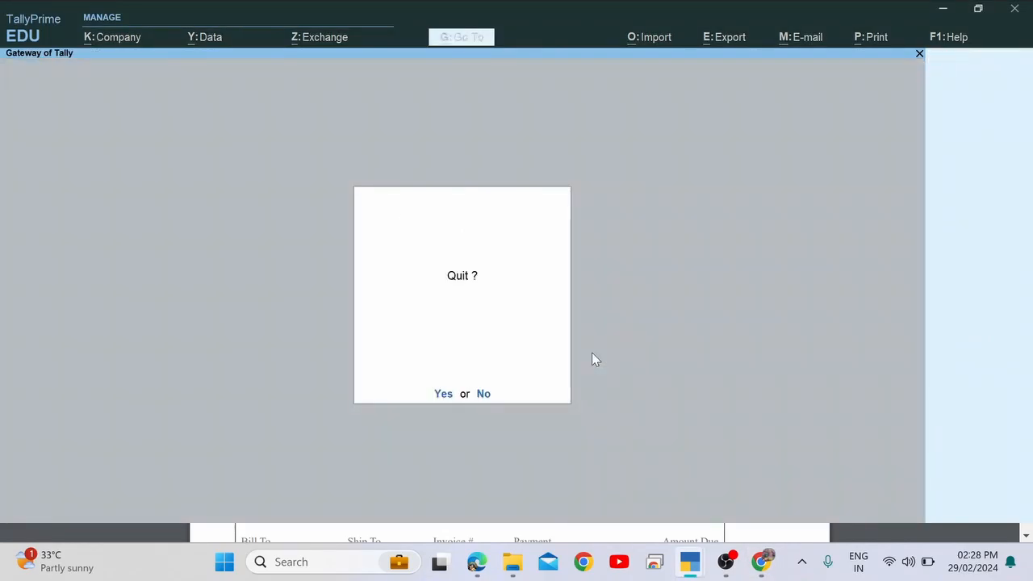
key(Escape)
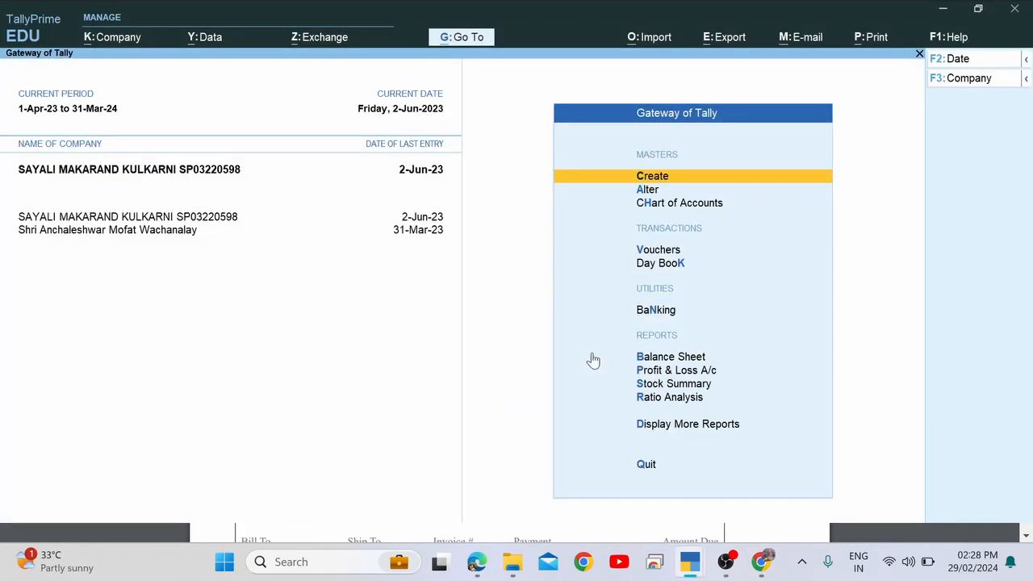
key(Down)
key(Down)
key(Down)
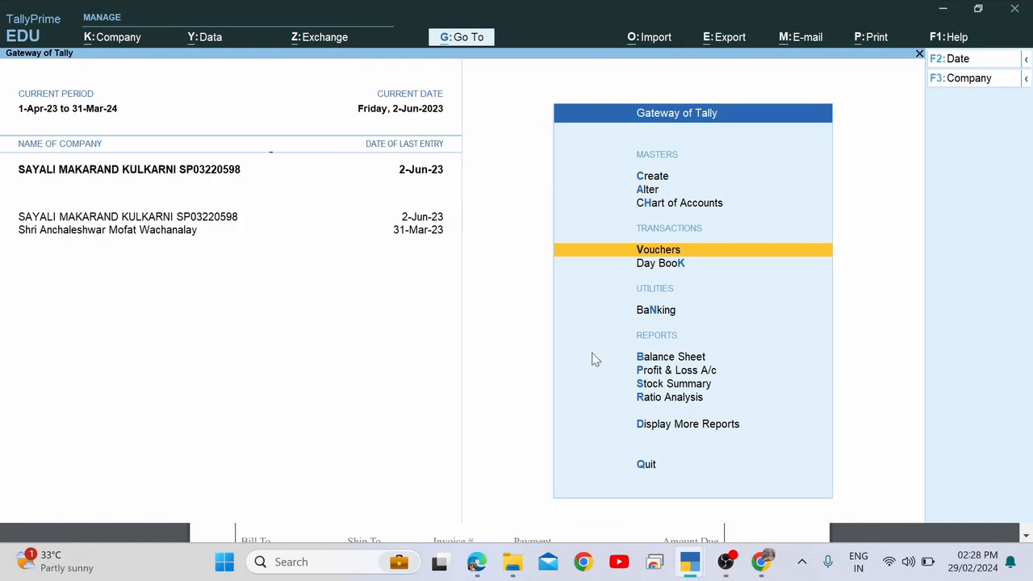
key(Return)
key(alt+Tab)
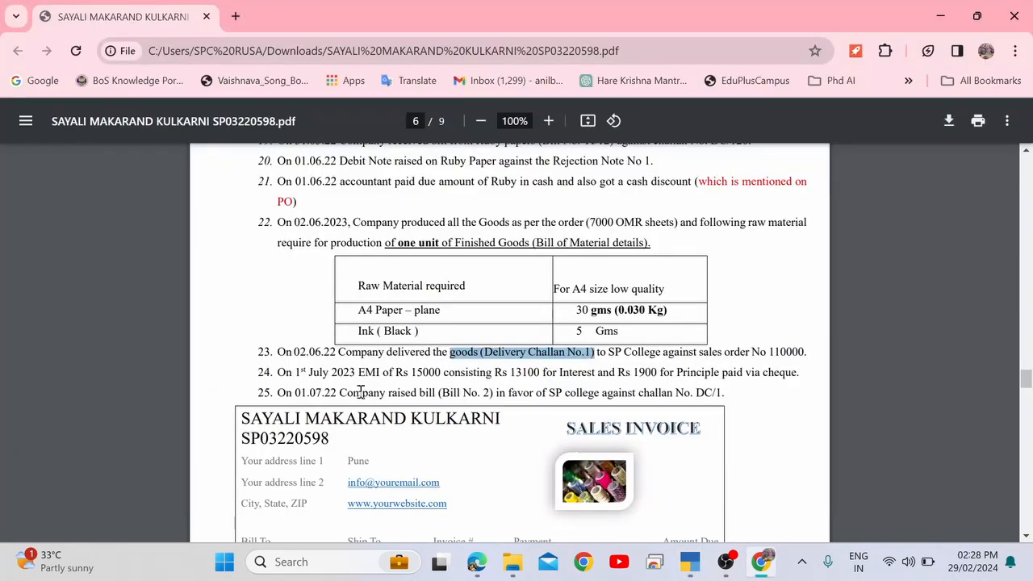
click(309, 355)
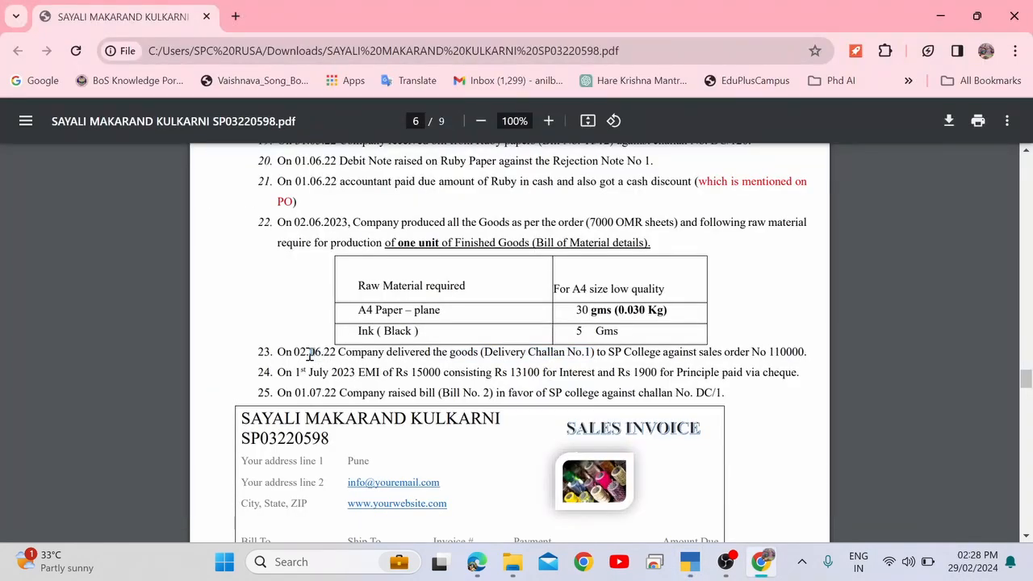
key(alt+Tab)
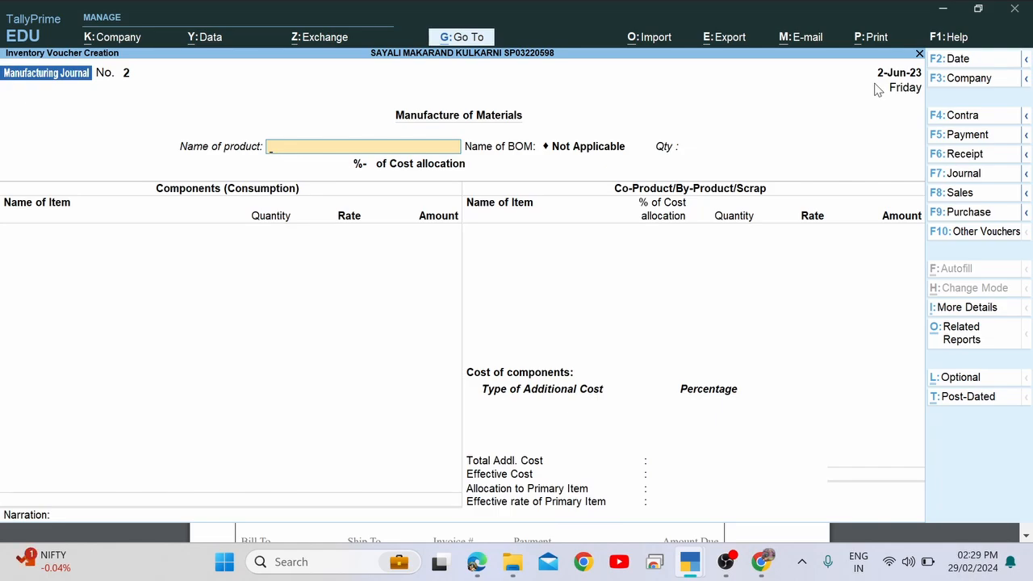
Show inactive voucher types in the voucher type list.
click(968, 234)
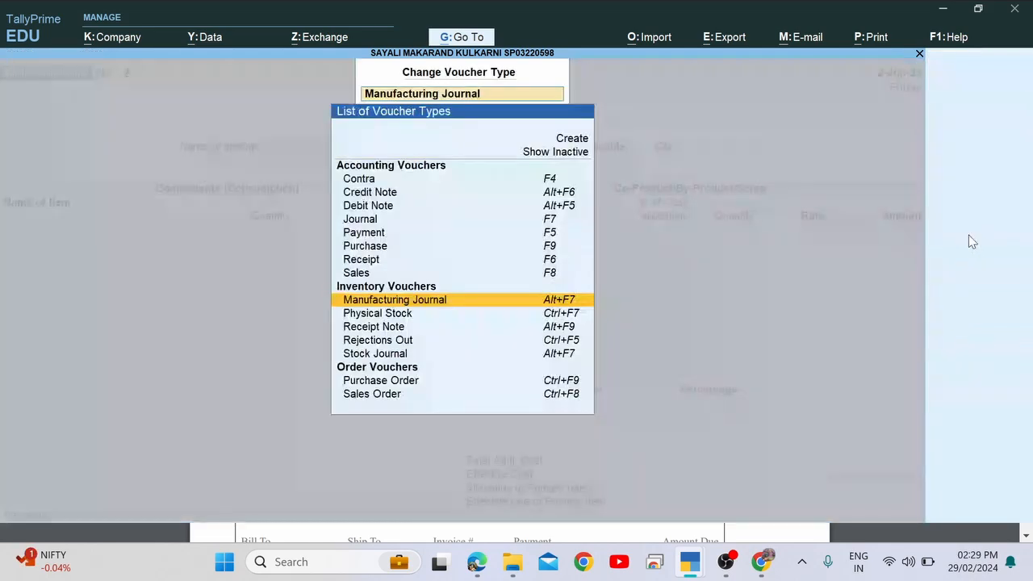
key(Down)
key(Down)
key(Down)
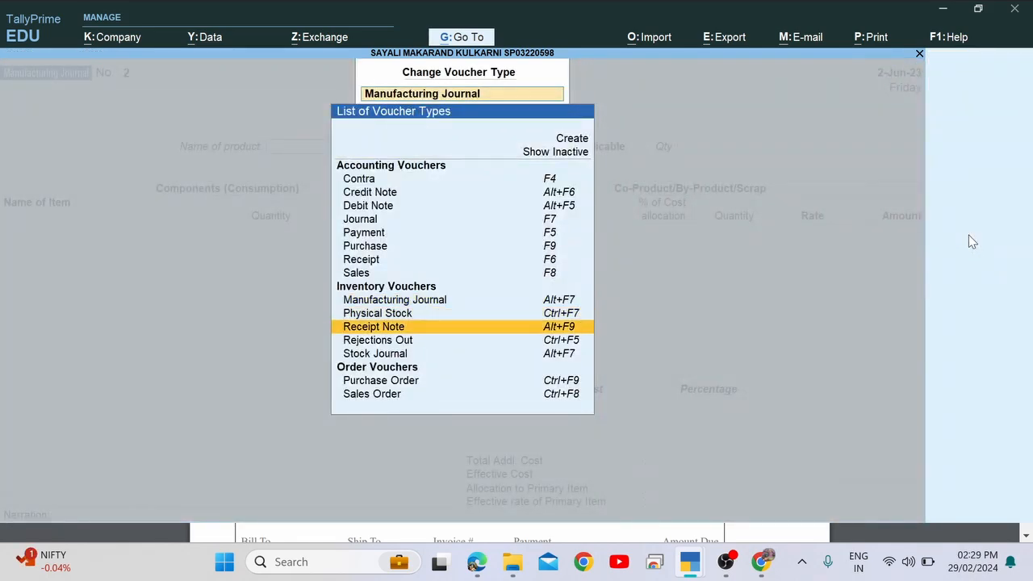
key(Up)
key(Up)
key(Up)
key(Up)
key(Home)
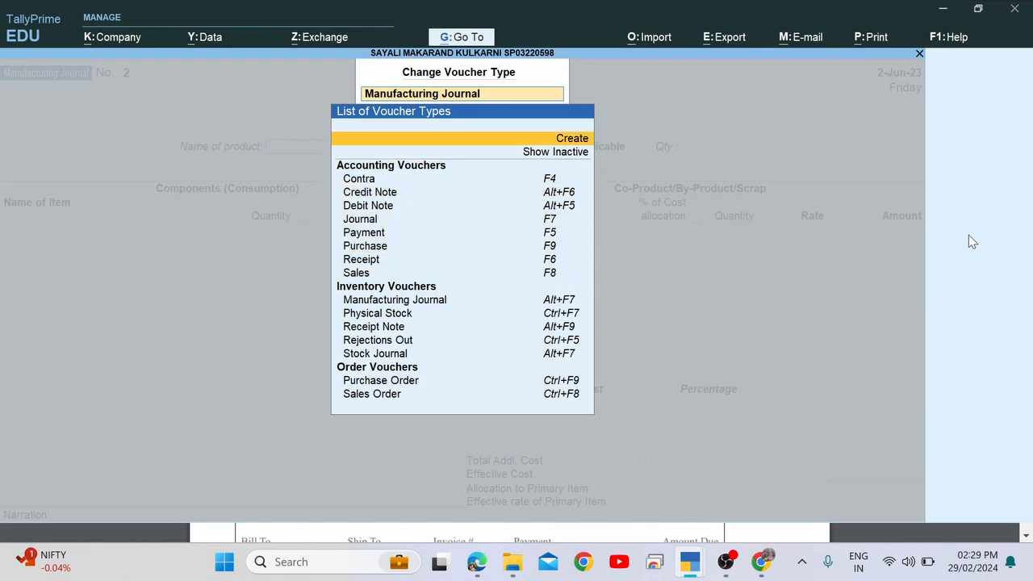
key(Down)
key(Return)
Choose and activate Delivery Note, with S.P. College A/c as the party.
key(Down)
key(Down)
key(Down)
key(Down)
key(Down)
key(Down)
key(Down)
key(Down)
key(Down)
key(Down)
key(Down)
key(Down)
key(Down)
key(Down)
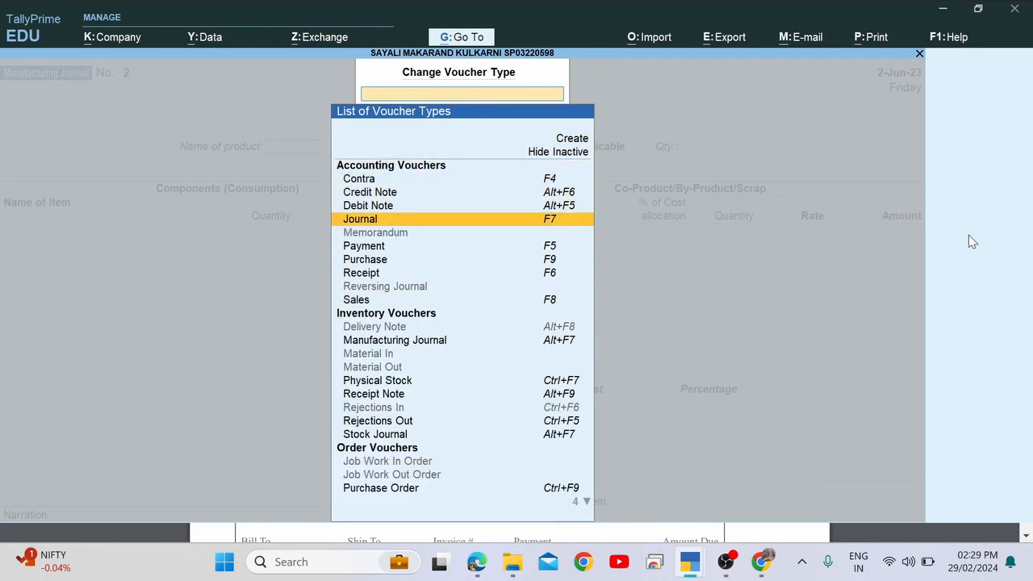
key(Down)
key(Down)
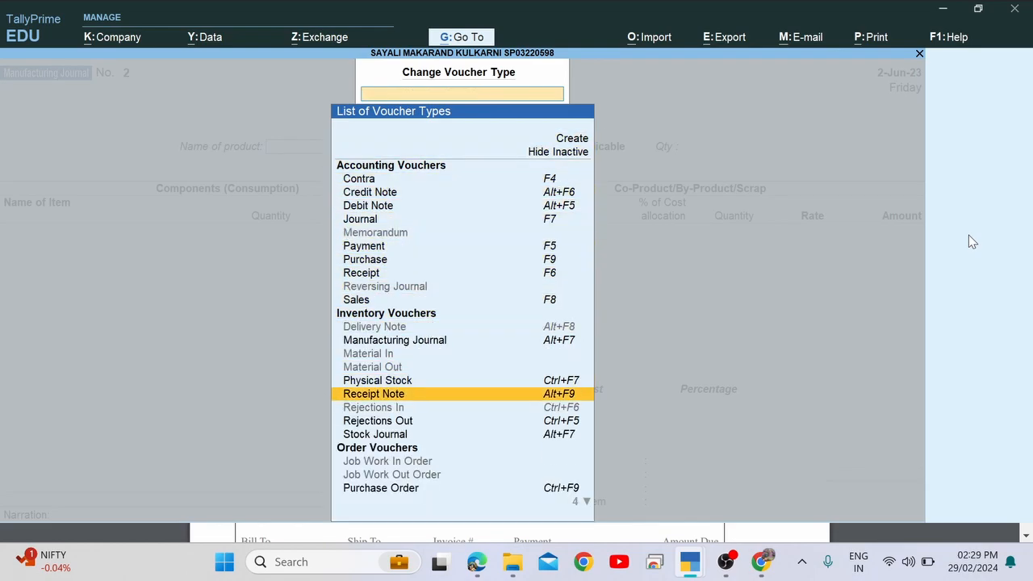
key(Up)
key(Up)
key(Up)
key(Up)
key(Up)
key(Return)
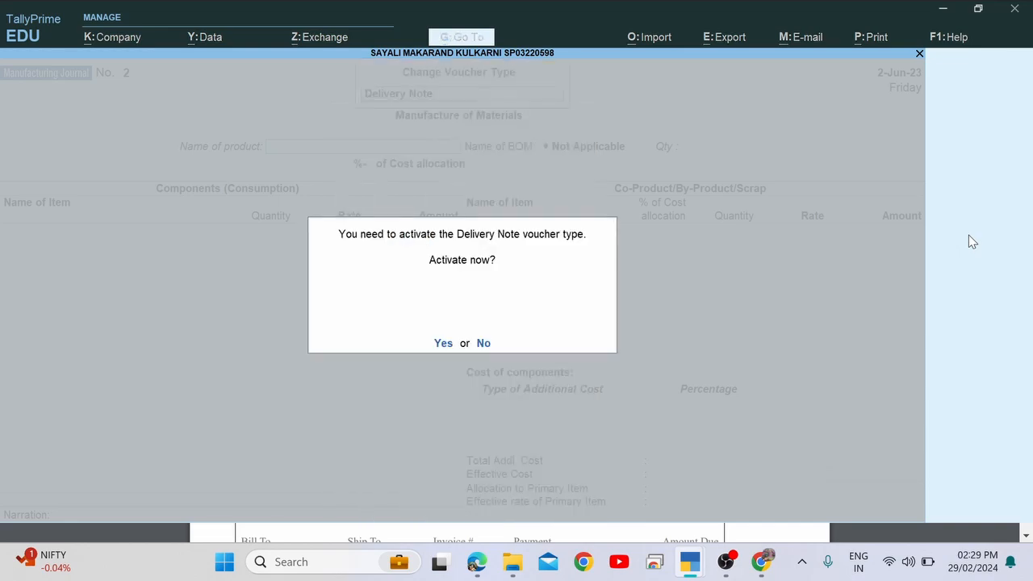
key(y)
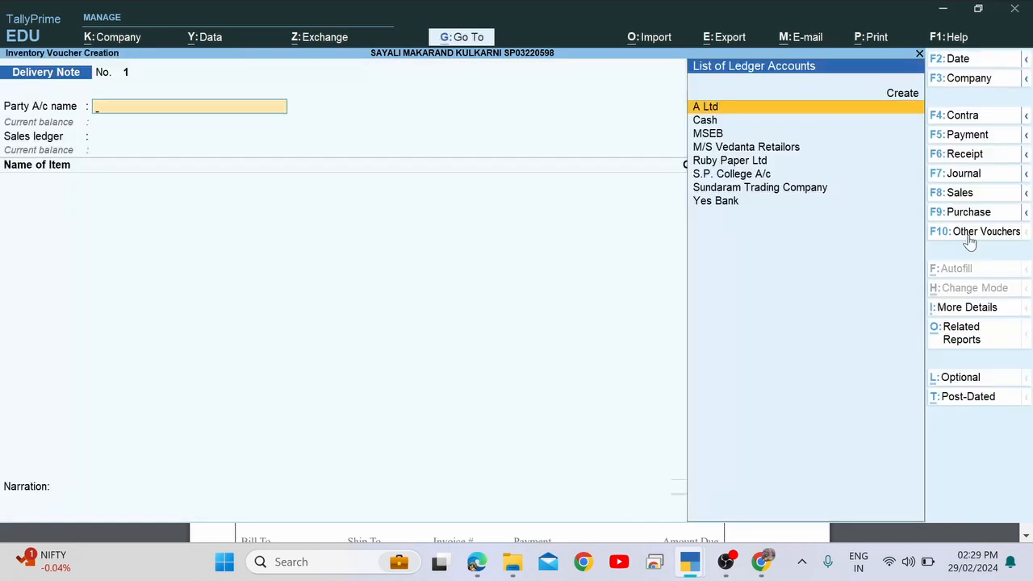
key(Down)
key(Down)
key(Down)
key(Down)
key(Down)
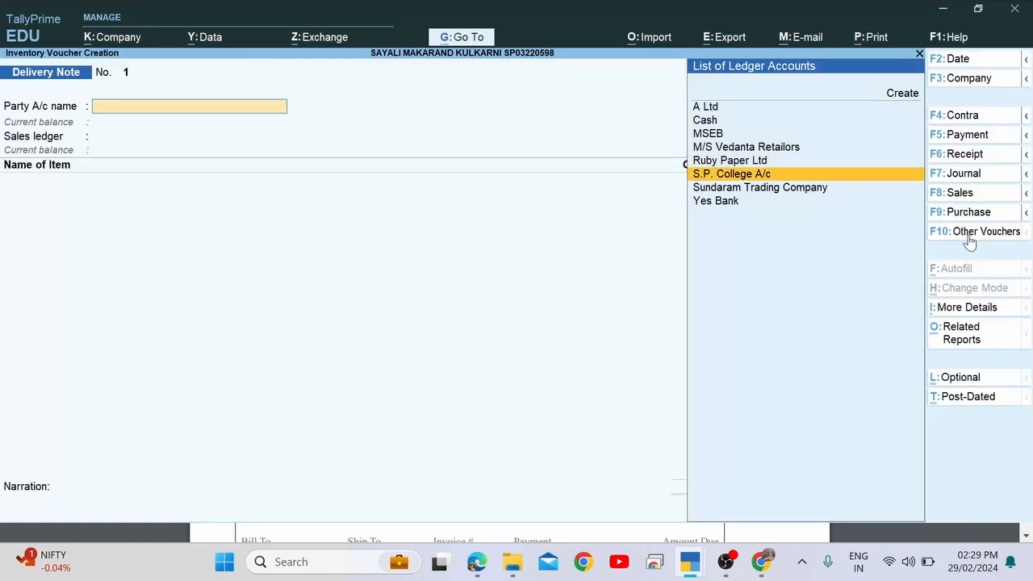
key(Return)
Select sales order 1/110000 from the List of Orders, confirming the order number in the PDF.
key(Down)
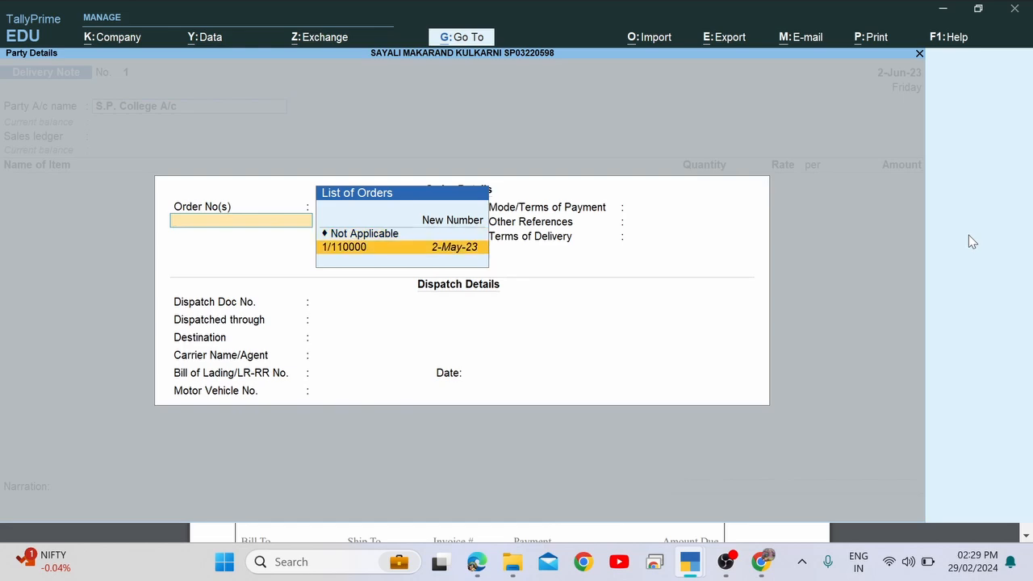
key(Up)
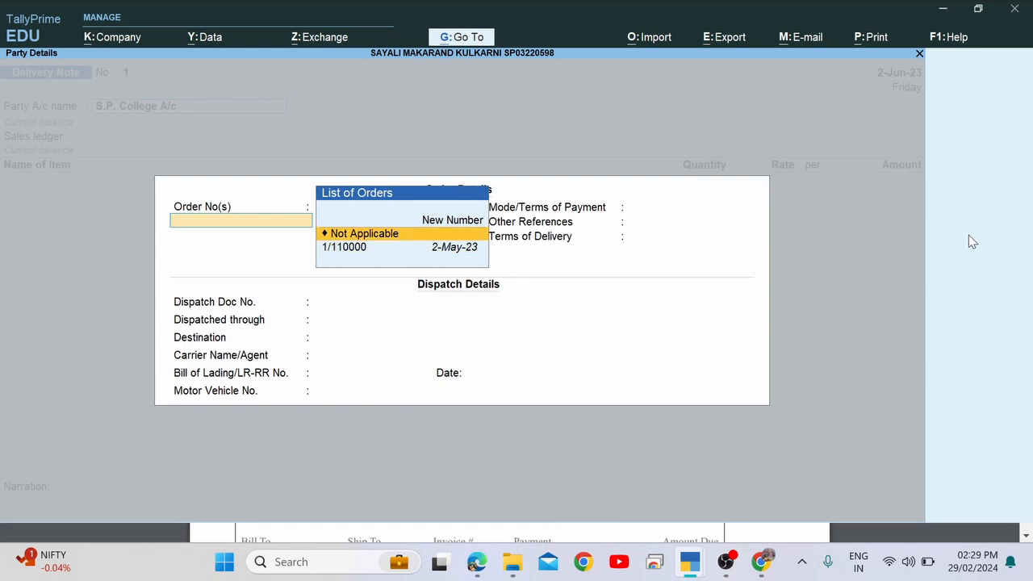
key(Down)
key(Up)
key(Up)
key(Down)
key(Down)
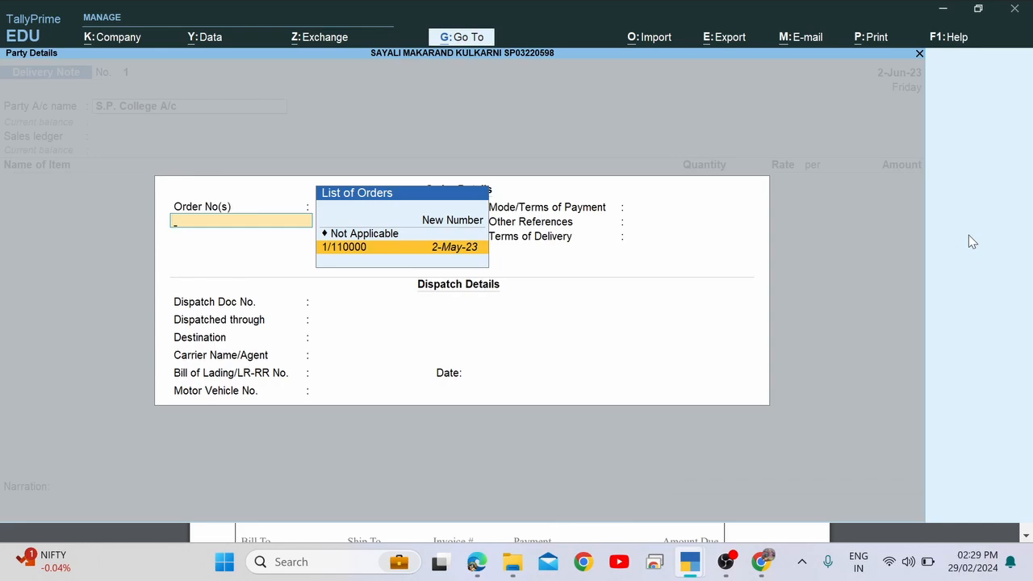
key(alt+Tab)
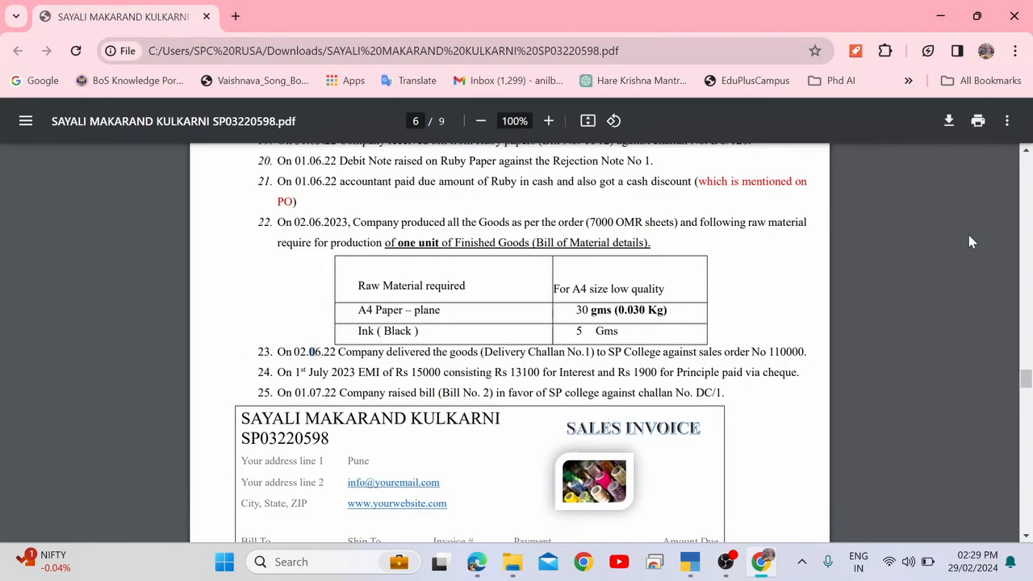
key(alt+Tab)
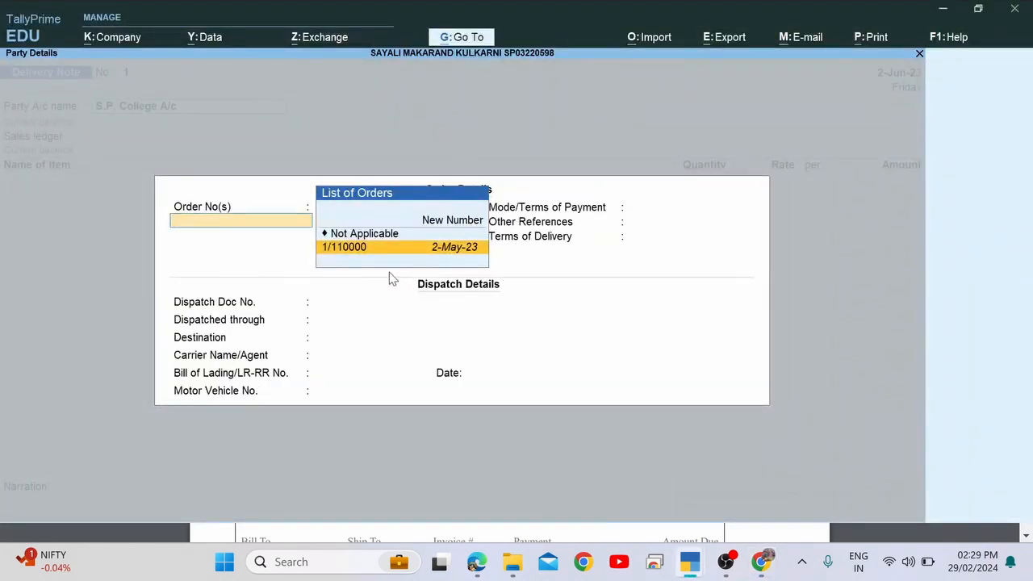
key(alt+Tab)
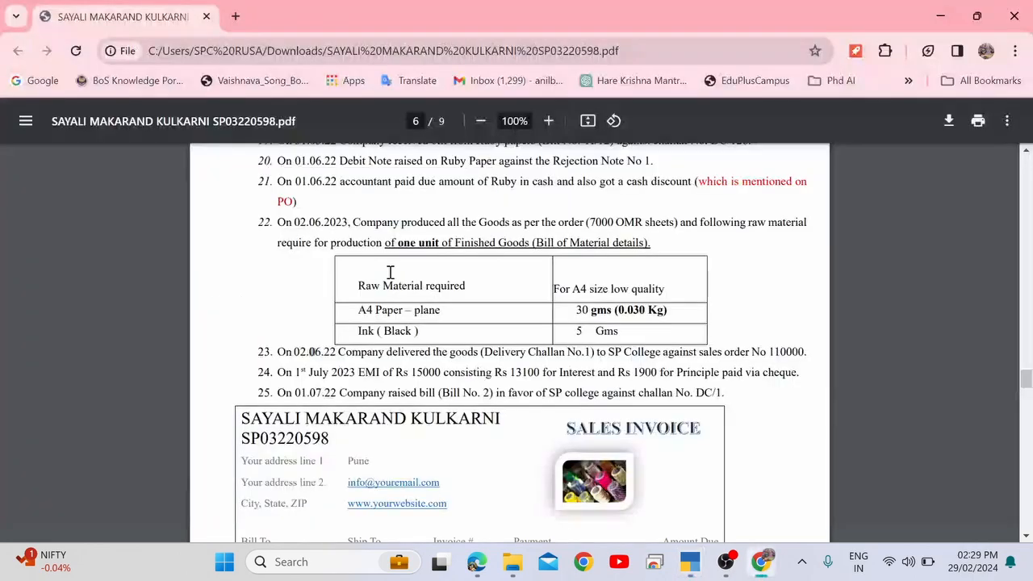
drag(761, 353, 801, 352)
key(alt+Tab)
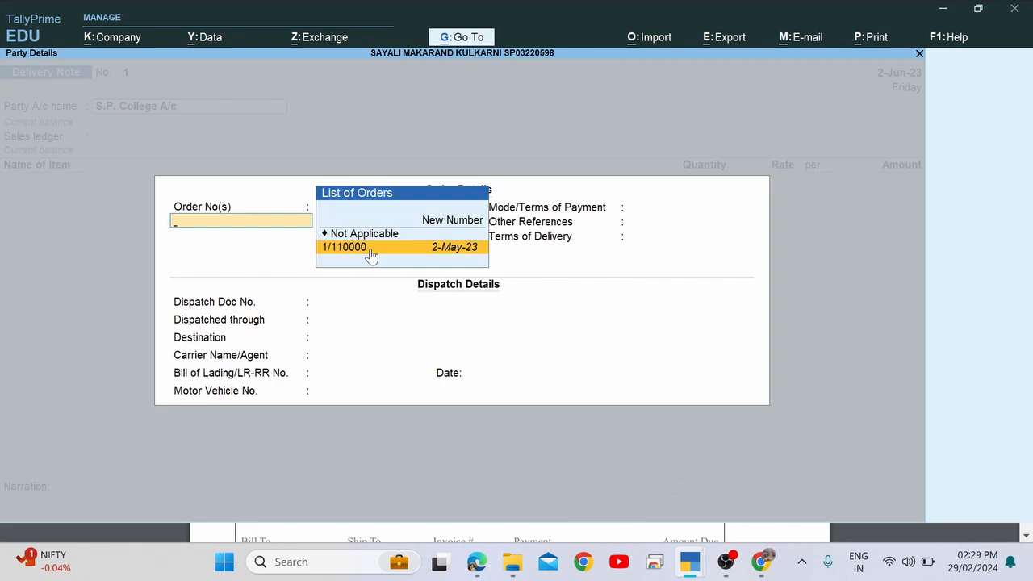
key(alt+Tab)
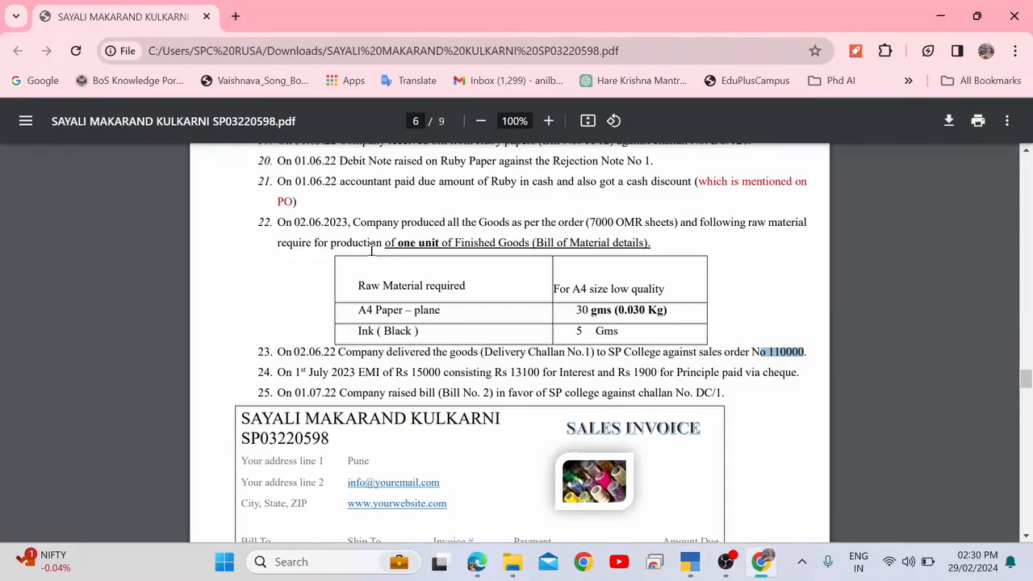
key(alt+Tab)
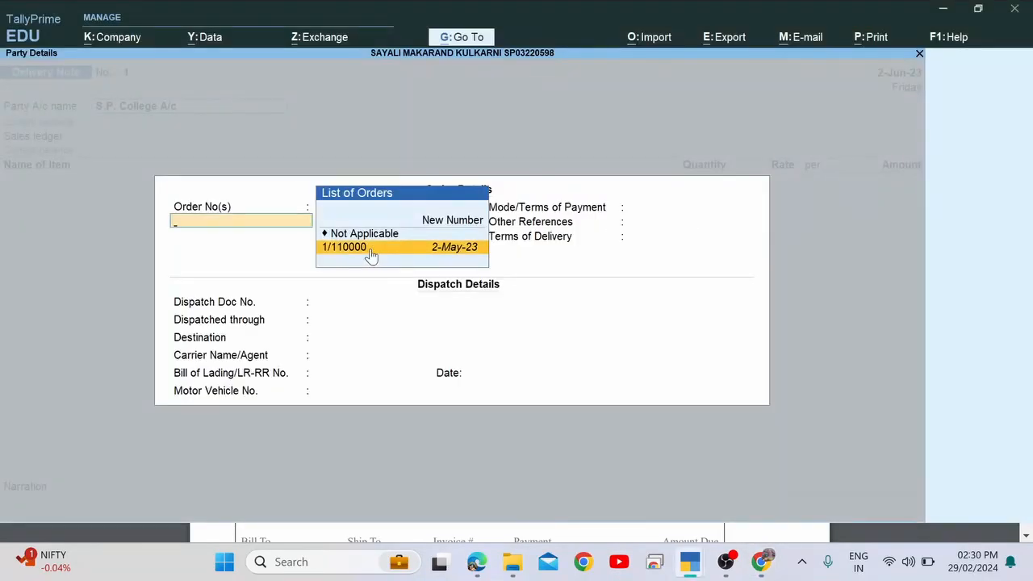
click(370, 247)
Close the order list and accept the order, dispatch and party details.
click(370, 247)
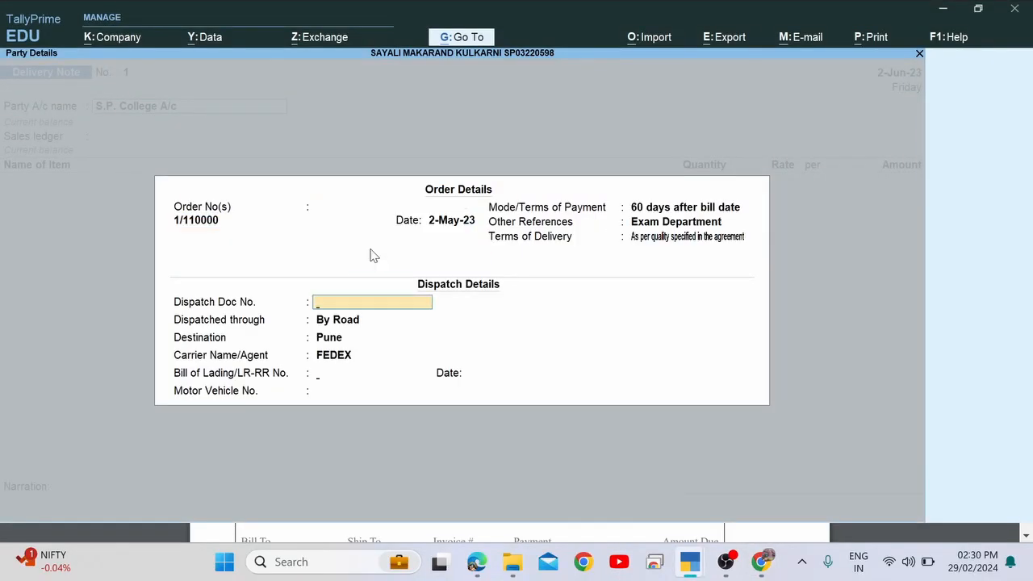
key(Return)
key(Return)
key(Return)
key(Return)
key(Return)
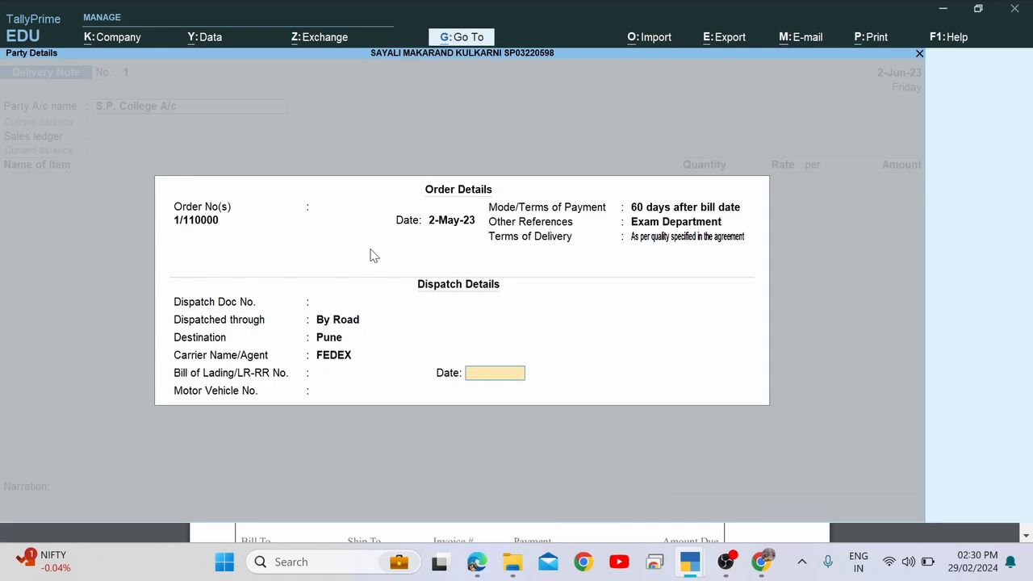
key(Return)
key(alt+Tab)
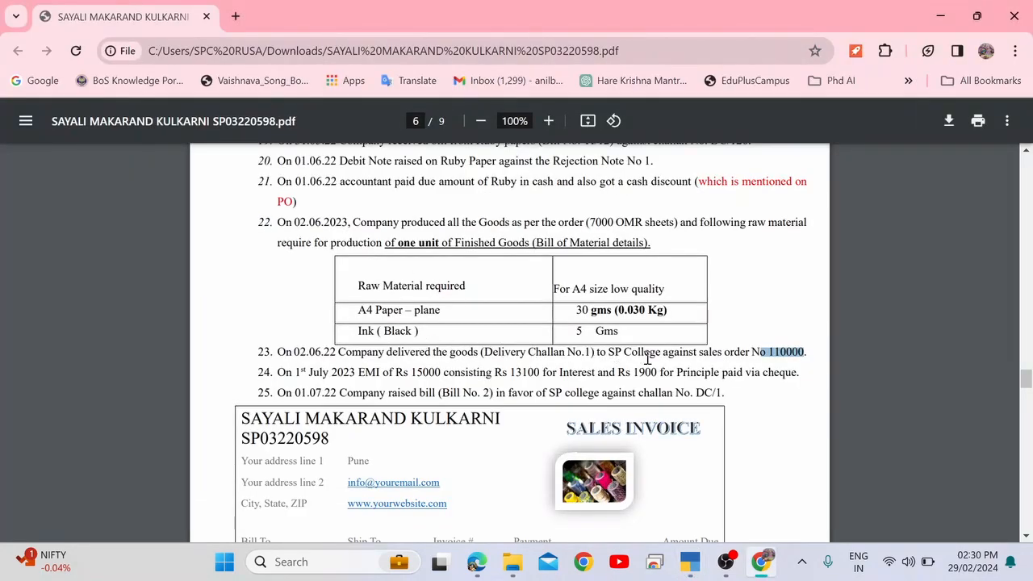
drag(369, 353, 691, 351)
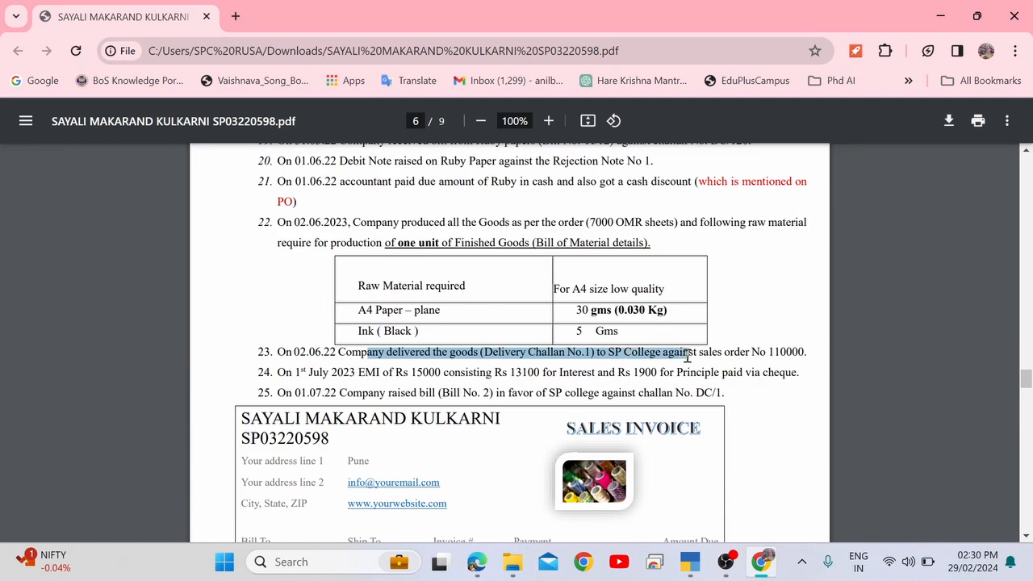
key(alt+Tab)
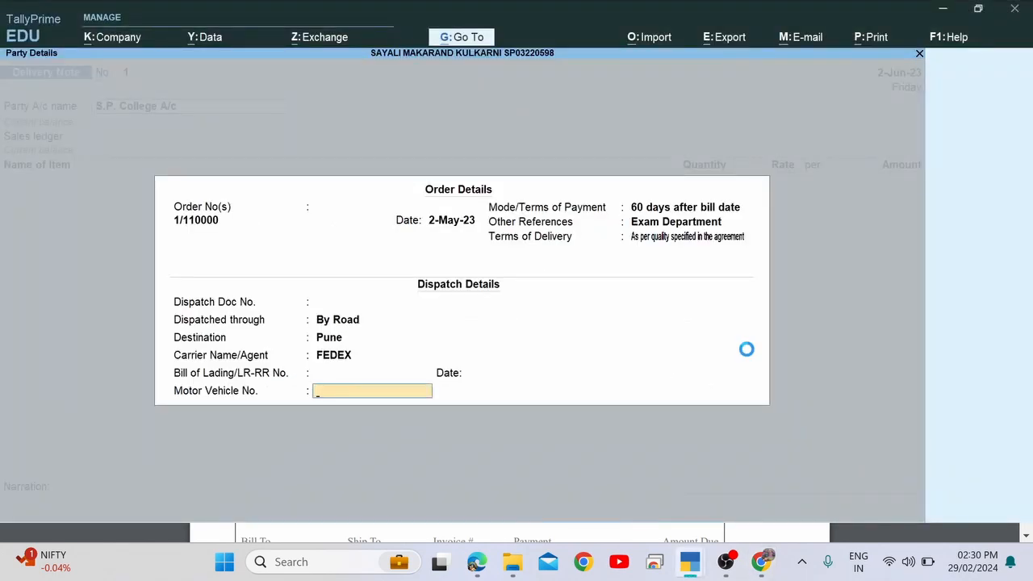
key(Return)
key(Return)
key(Return)
key(Return)
key(Return)
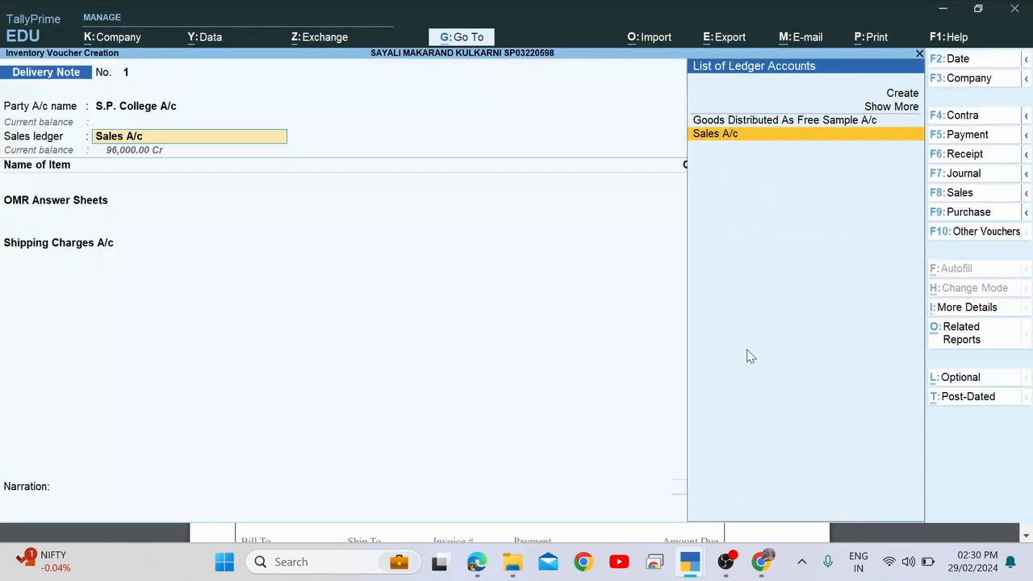
Accept Sales A/c, the OMR Answer Sheets allocation, and 1,000 Shipping Charges.
key(Return)
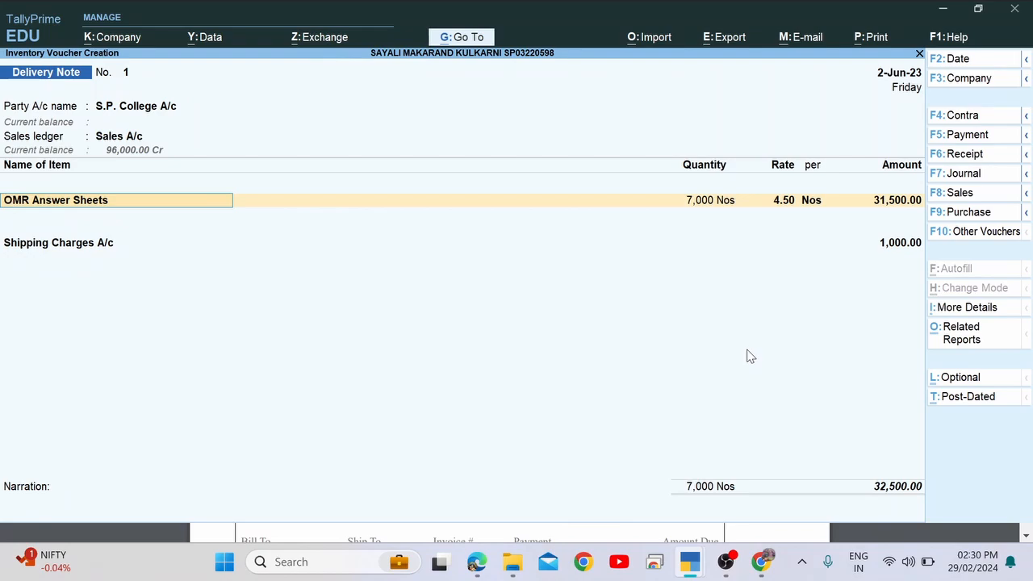
key(Return)
key(Return)
key(Return)
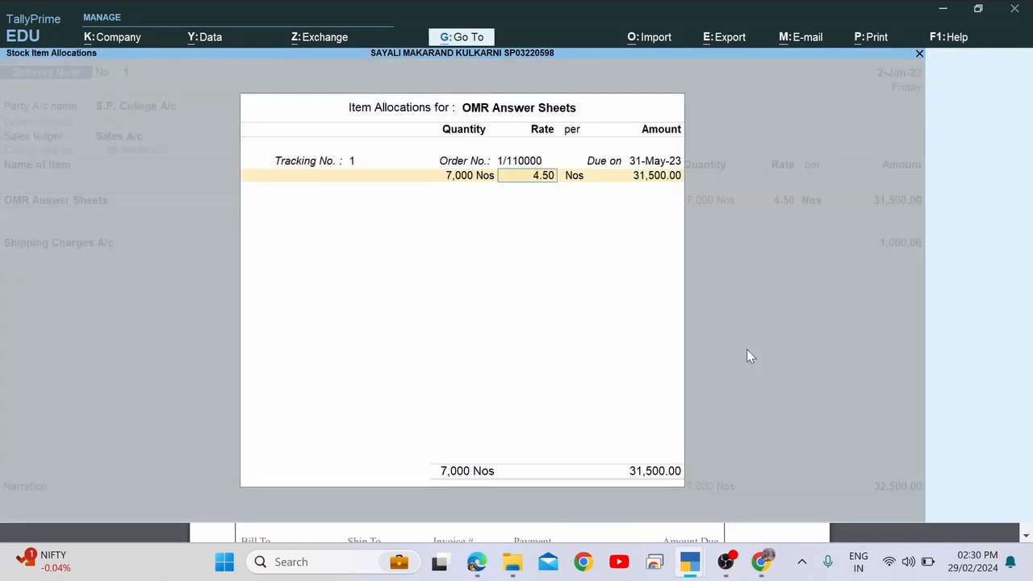
key(Return)
key(Return)
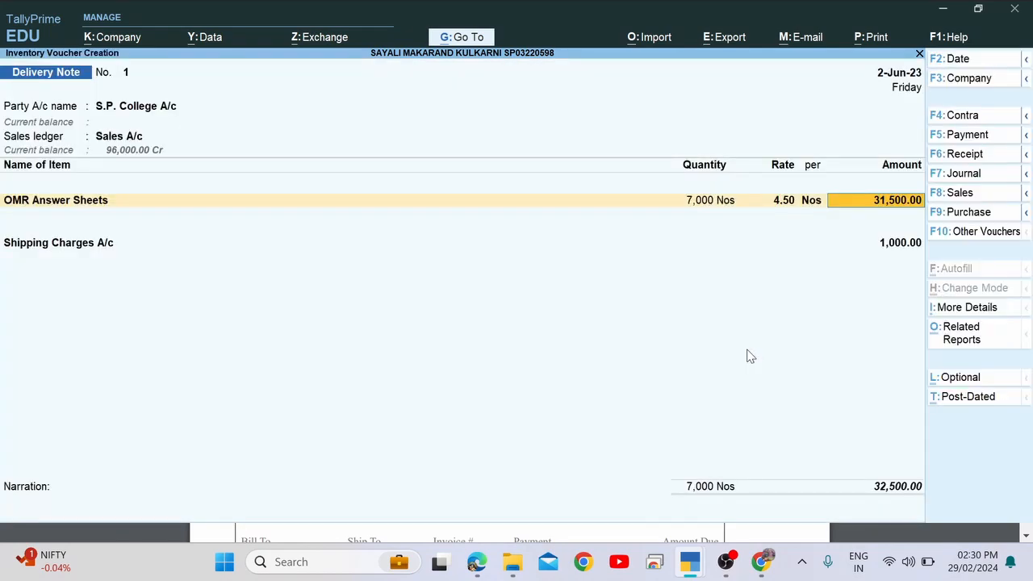
key(alt+Tab)
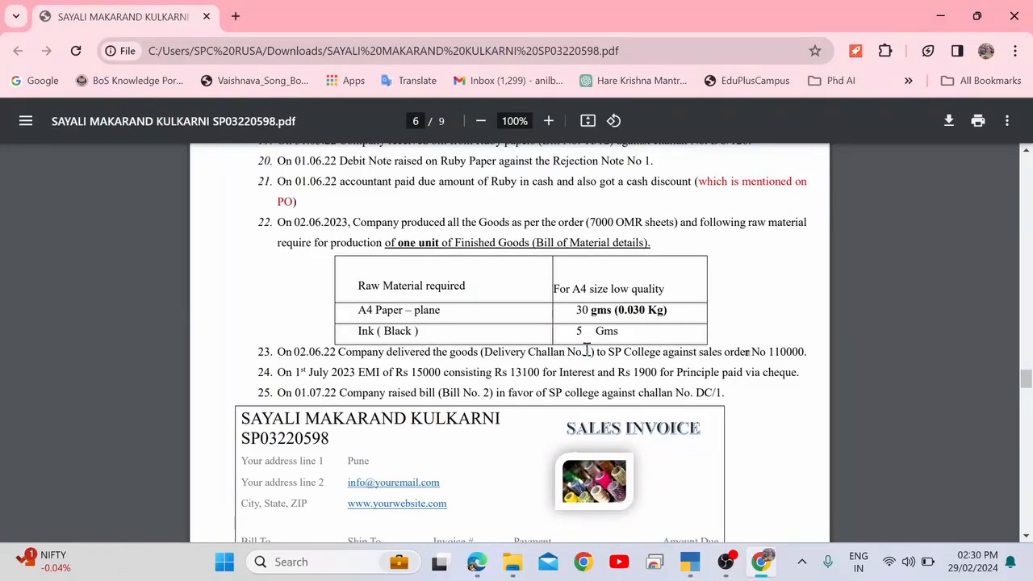
drag(586, 352, 781, 355)
key(alt+Tab)
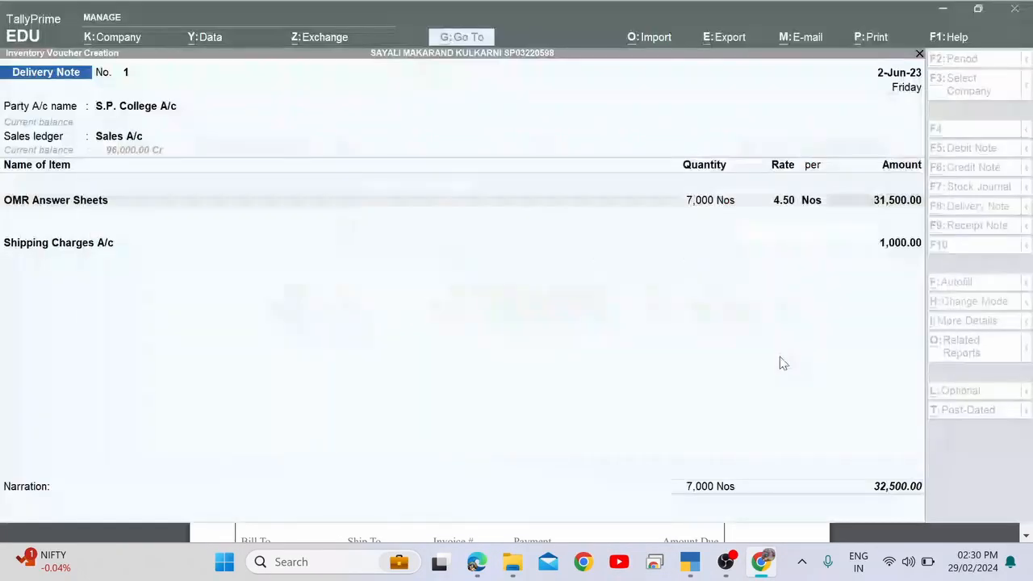
key(Return)
key(Return)
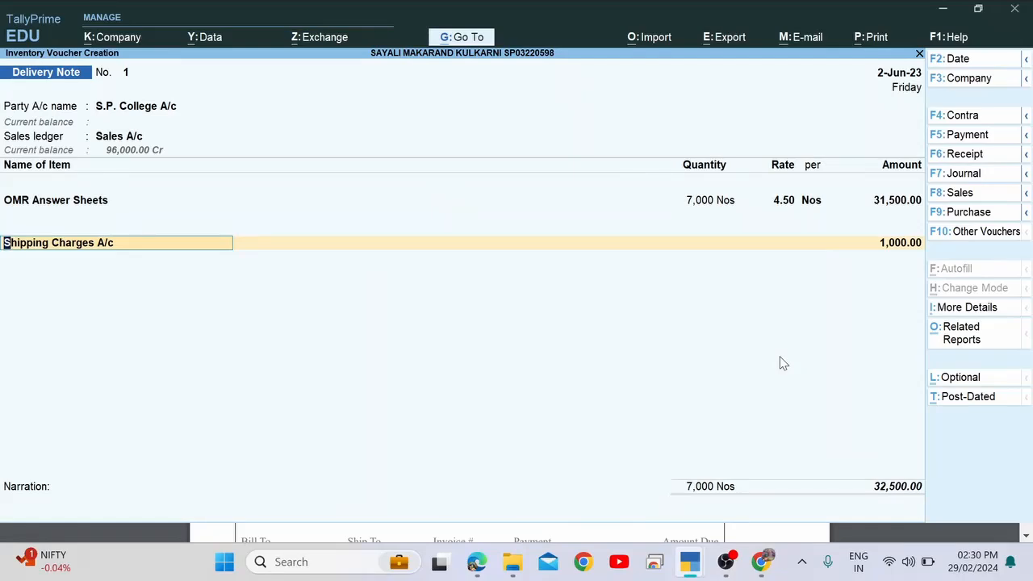
key(Return)
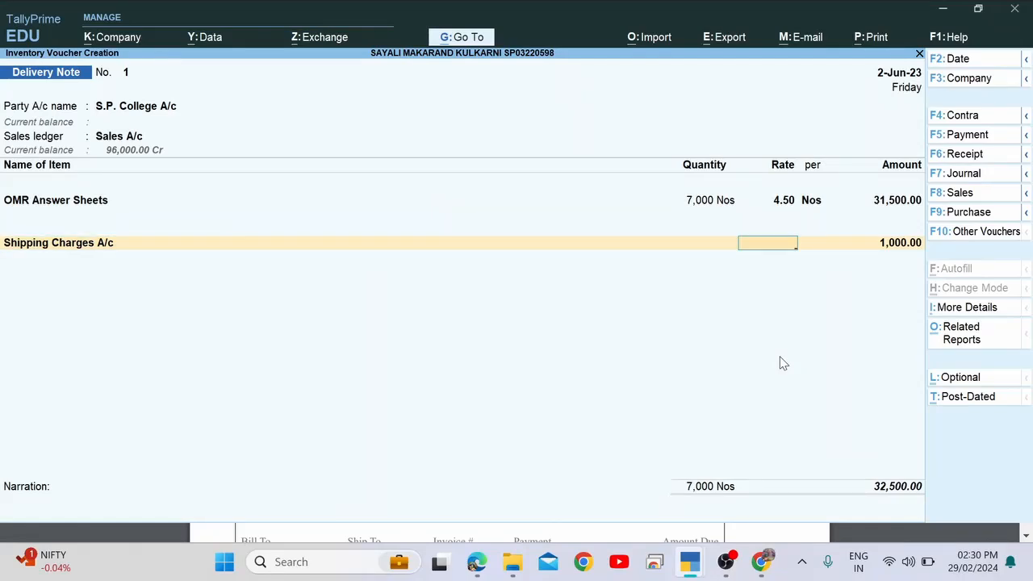
key(Return)
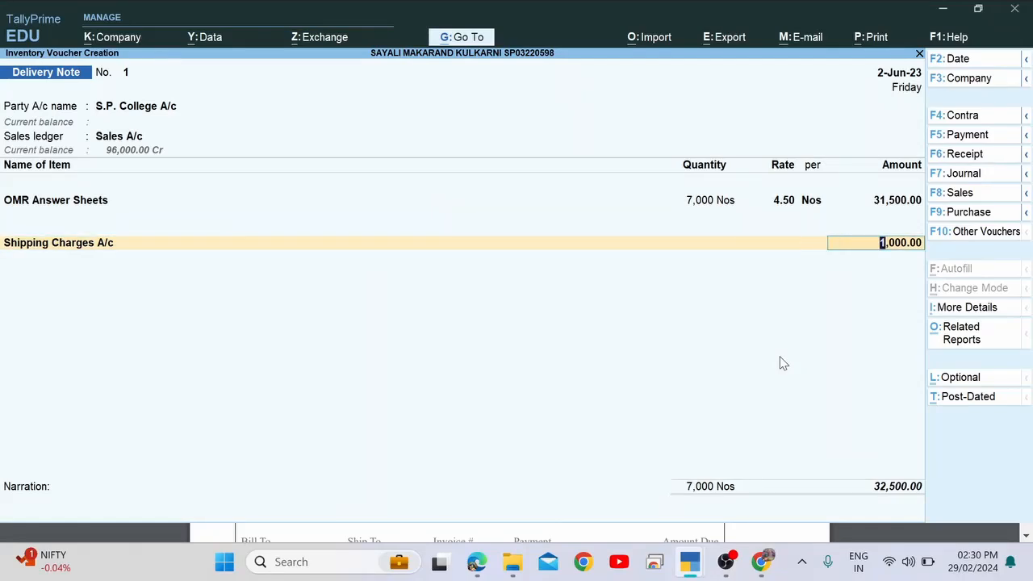
key(Return)
key(Return)
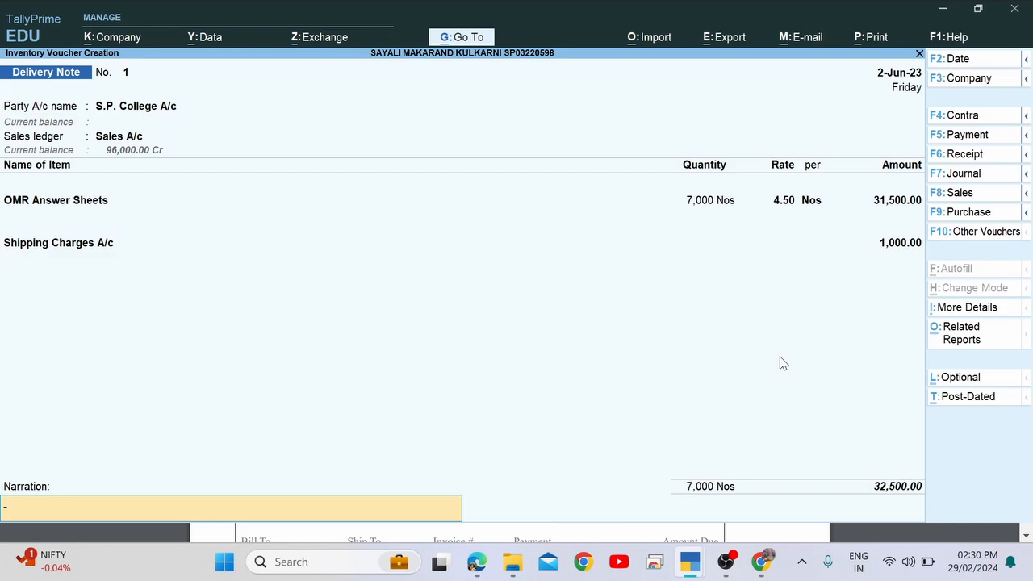
key(Return)
key(Return)
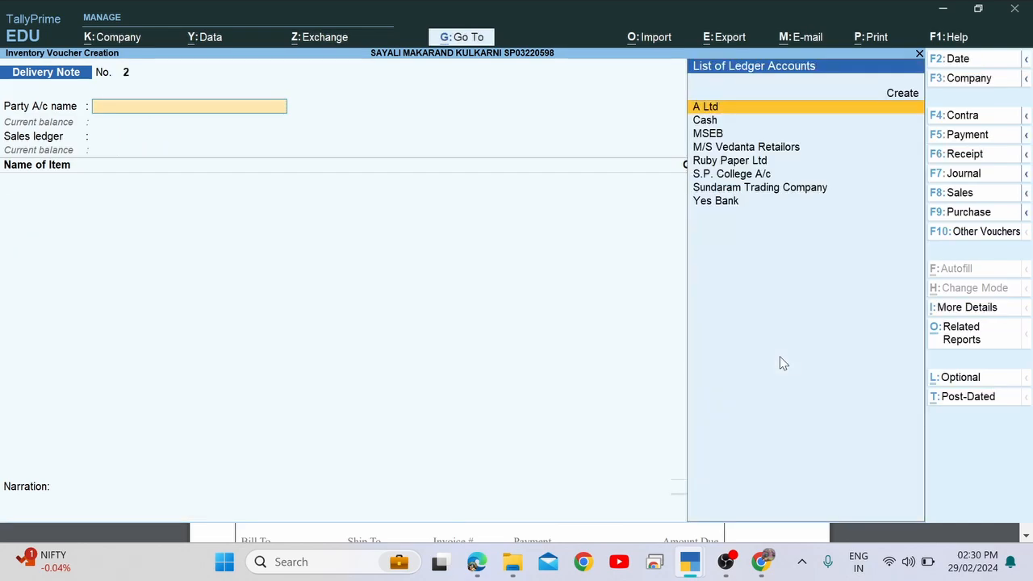
Save the delivery note and change the voucher date to 1 July 2023.
key(alt+Tab)
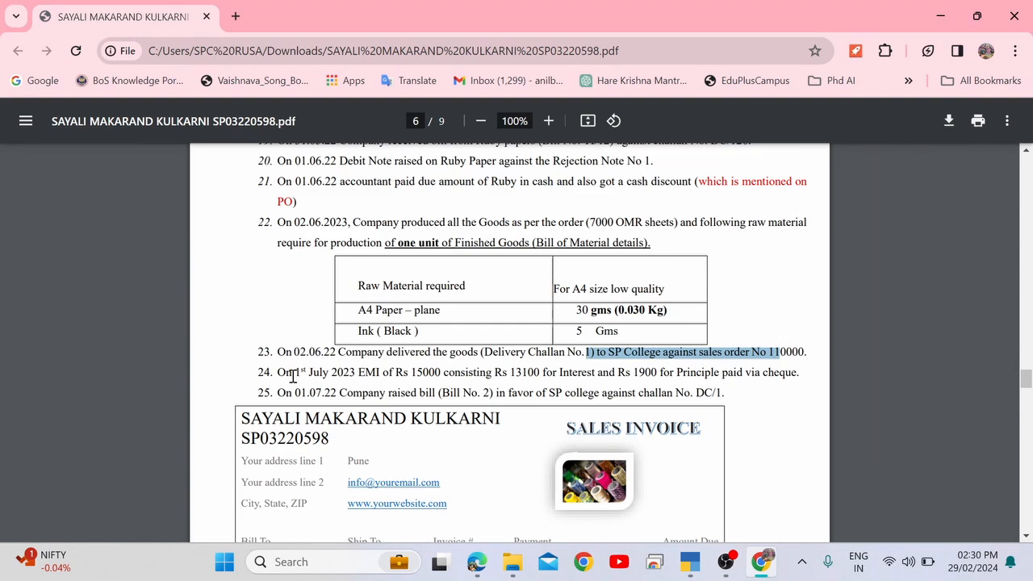
drag(286, 374, 368, 373)
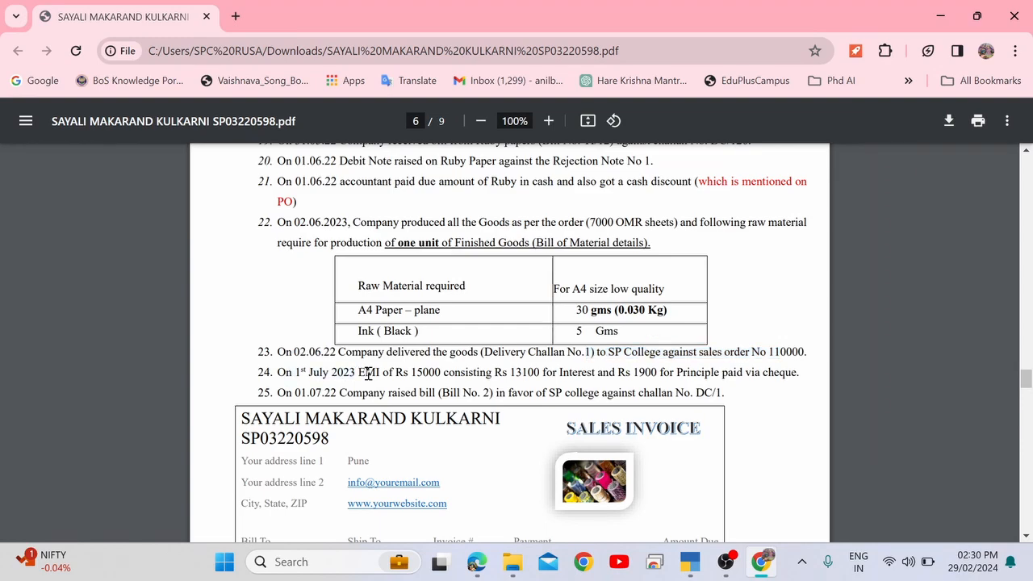
key(alt+Tab)
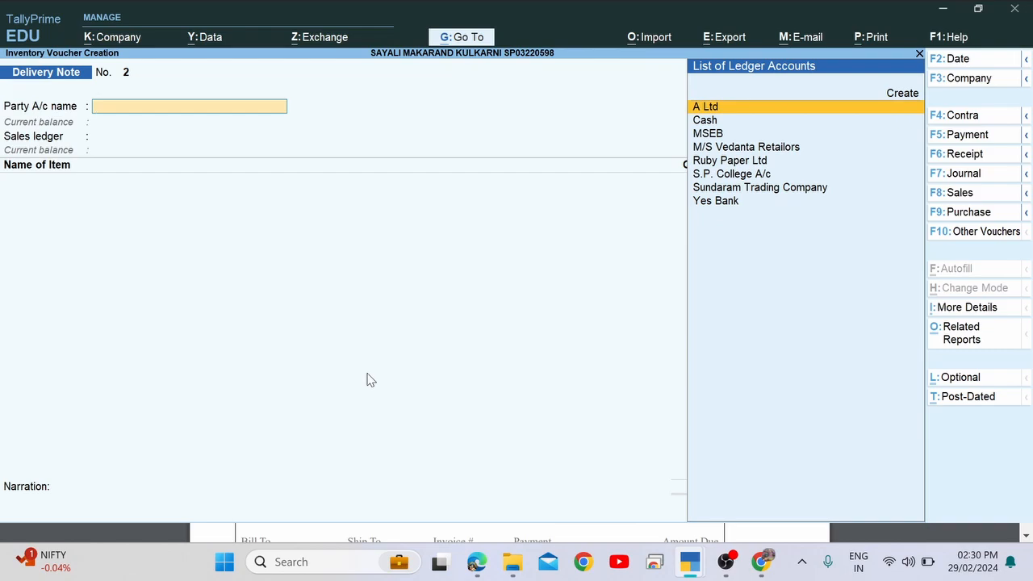
key(F2)
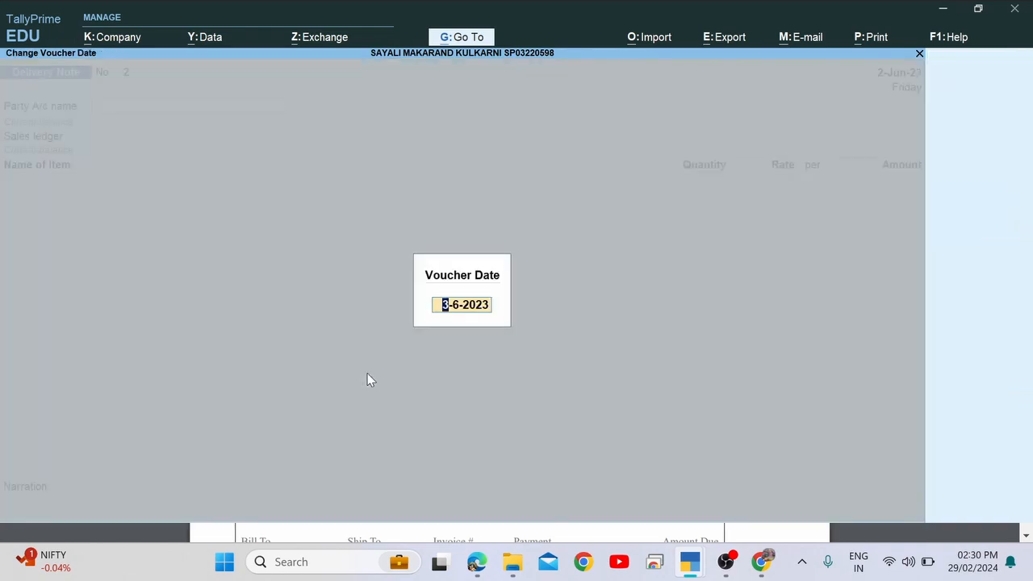
text(1.7)
key(Return)
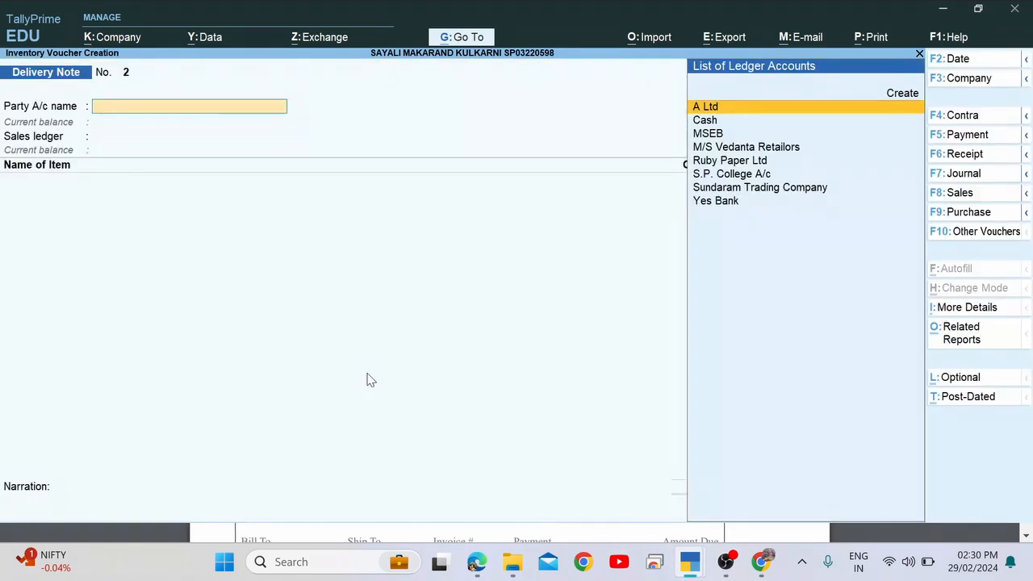
Switch to a Payment voucher for the Rs 15,000 EMI in item 24.
key(alt+Tab)
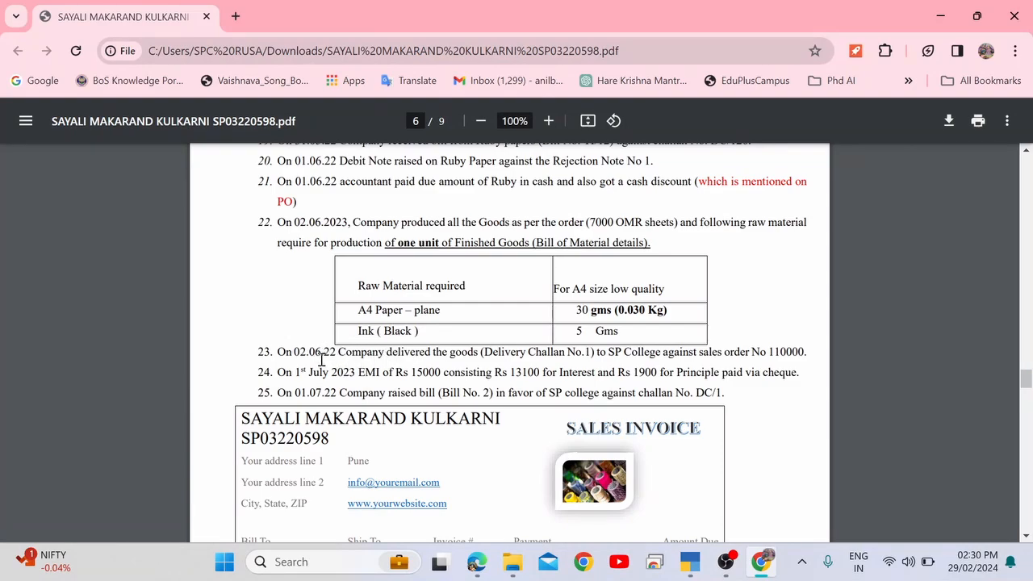
drag(369, 373, 451, 377)
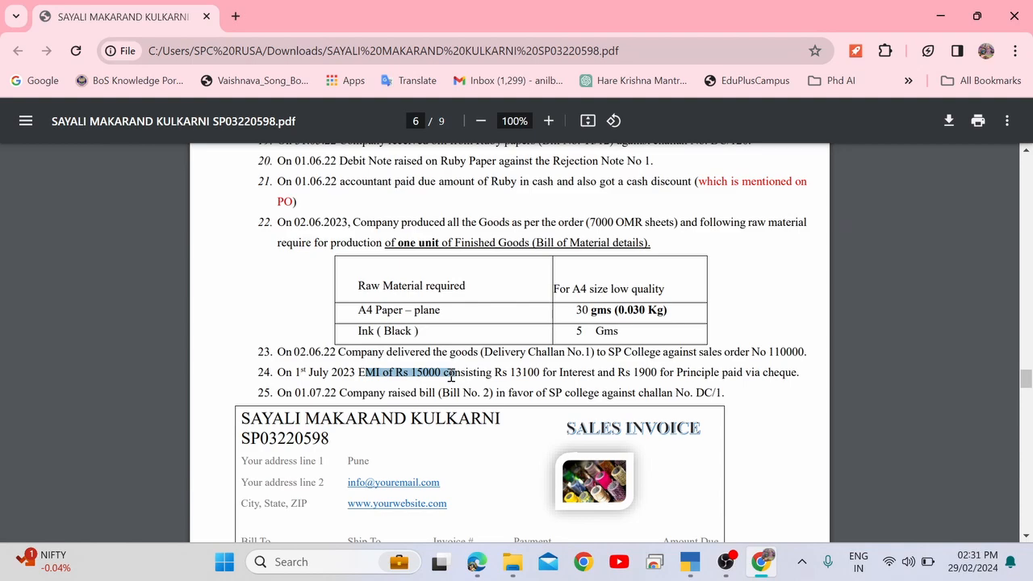
key(alt+Tab)
key(alt+Tab)
key(alt+Tab)
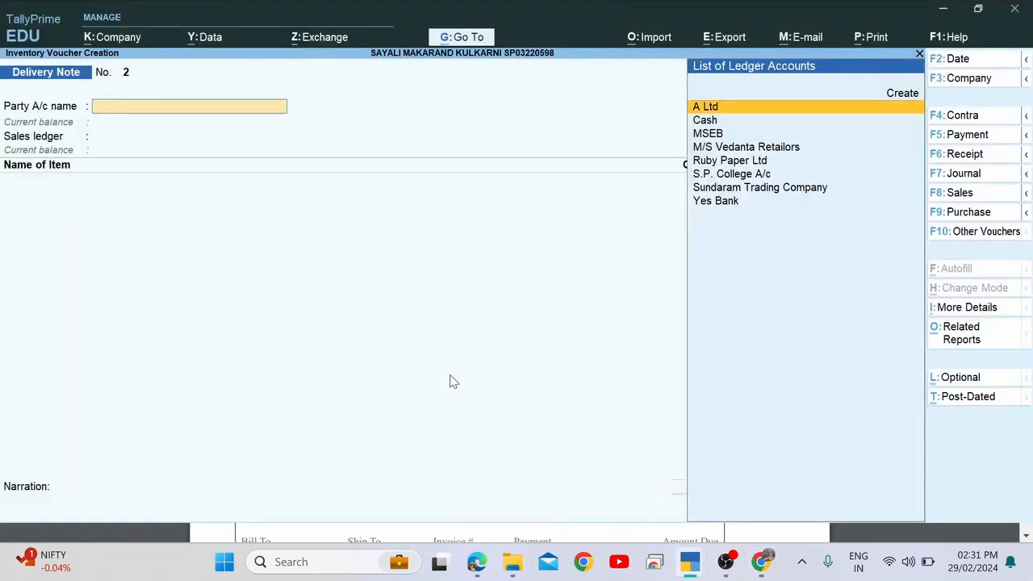
key(F5)
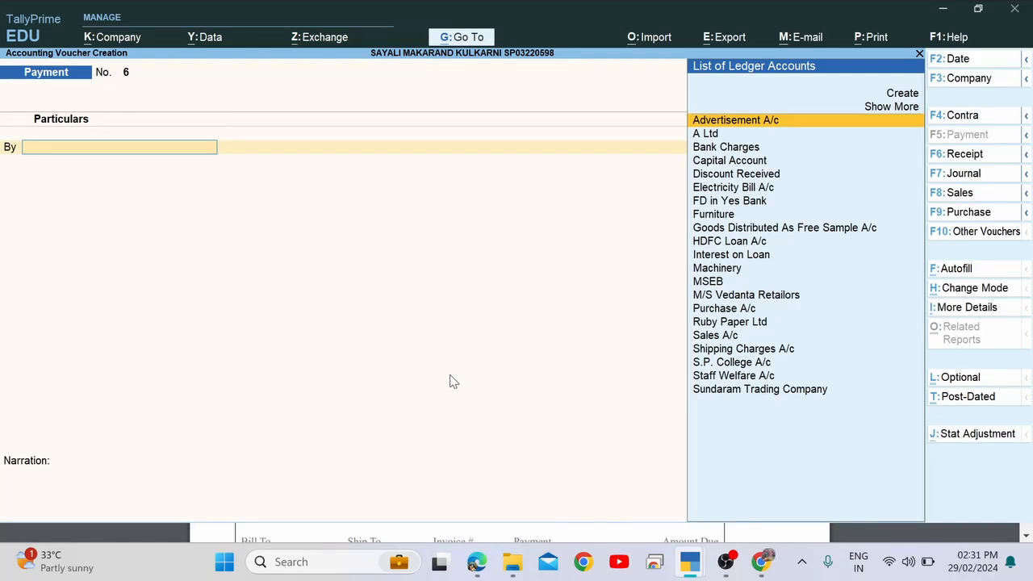
Debit HDFC Loan A/c with the 1,900 principal and start the second ledger line.
text(Hdf)
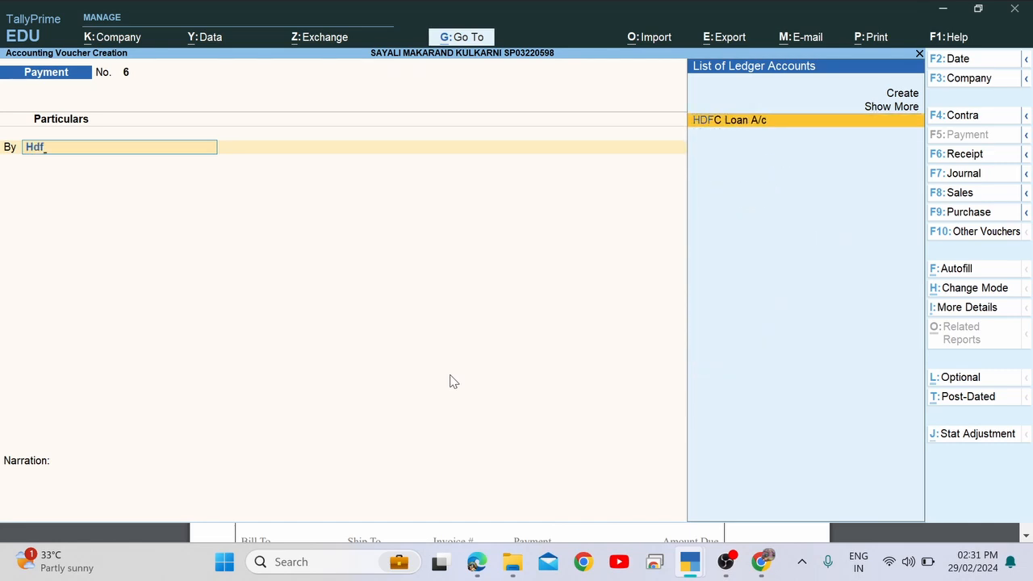
key(Return)
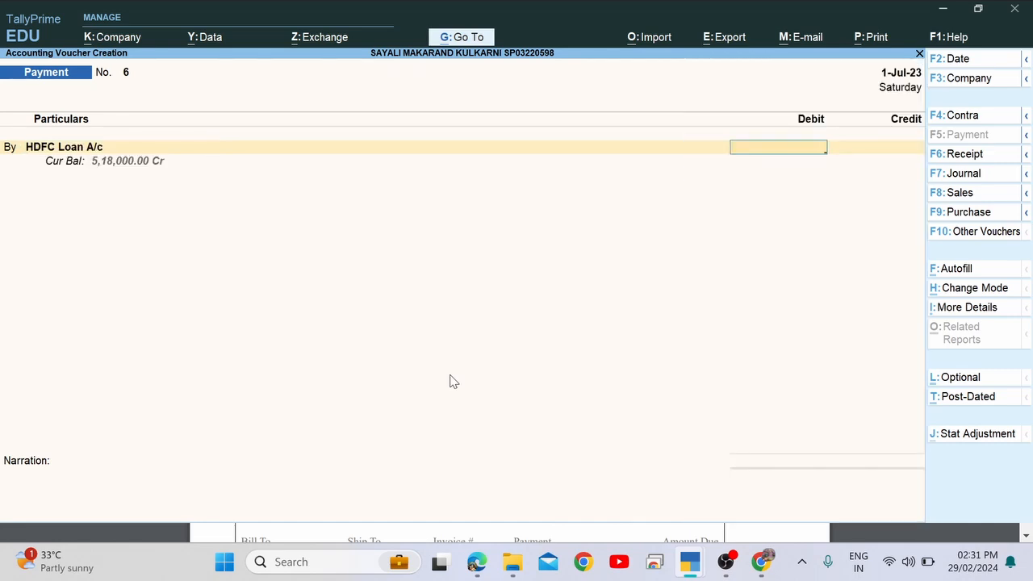
key(alt+Tab)
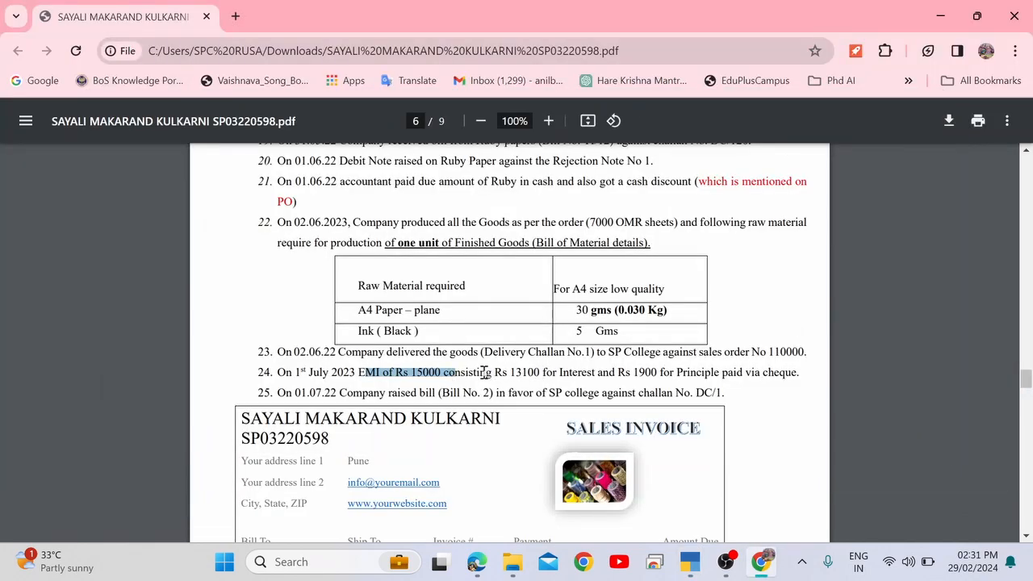
drag(509, 372, 668, 372)
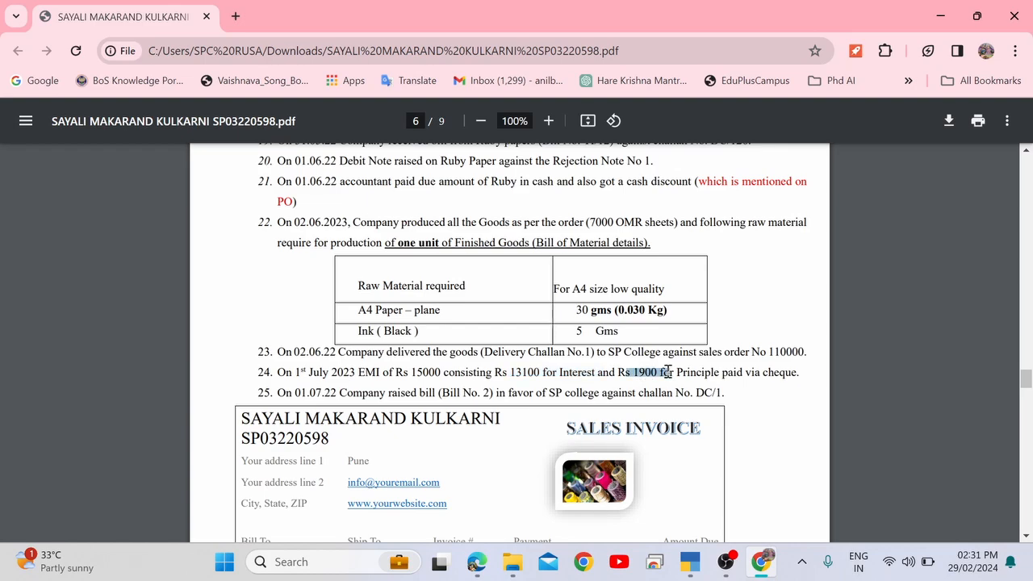
key(alt+Tab)
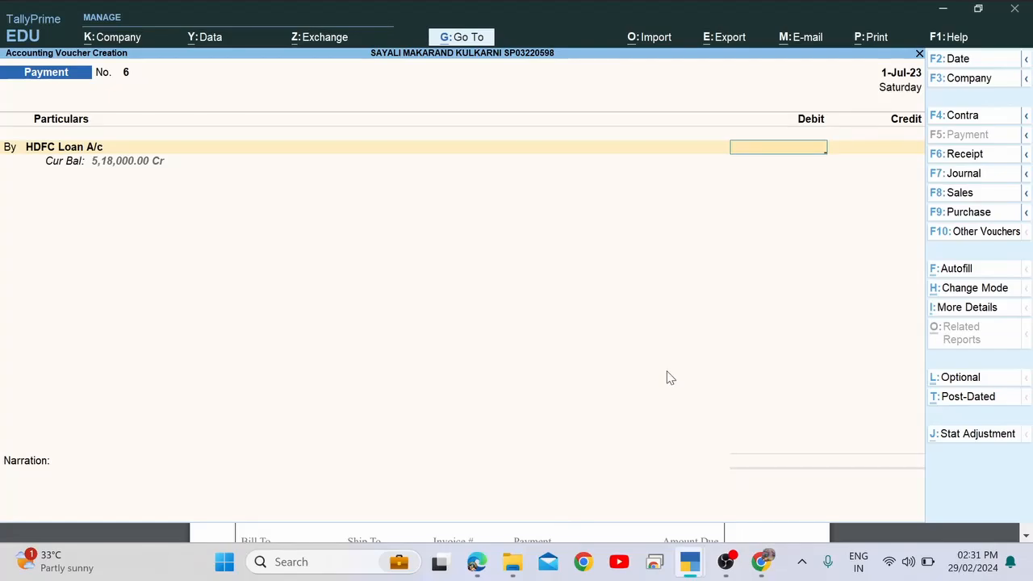
text(1,900)
key(Return)
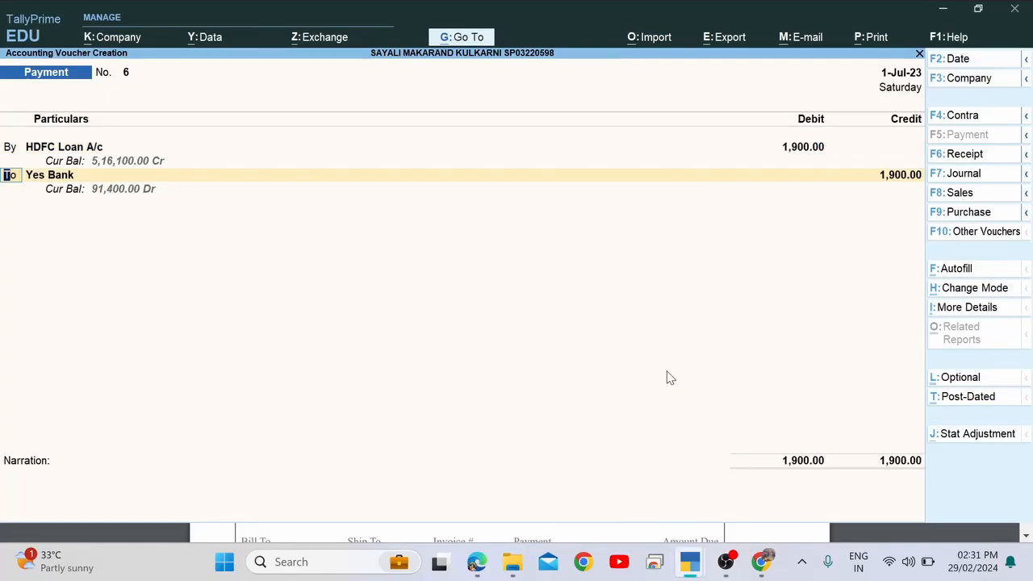
text(b)
key(Return)
key(alt+Tab)
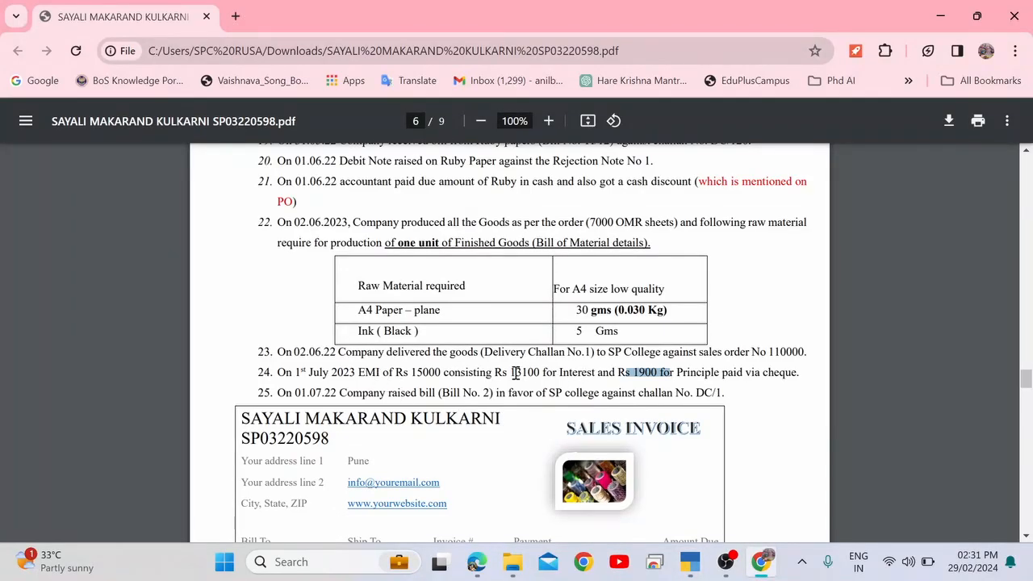
Debit Interest on Loan with 13,100.
drag(511, 372, 656, 374)
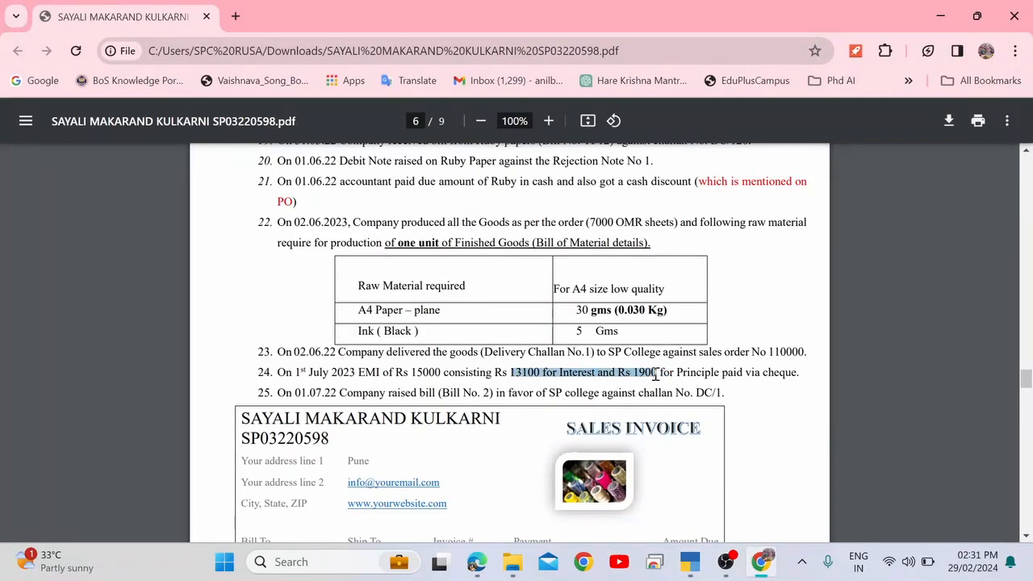
key(alt+Tab)
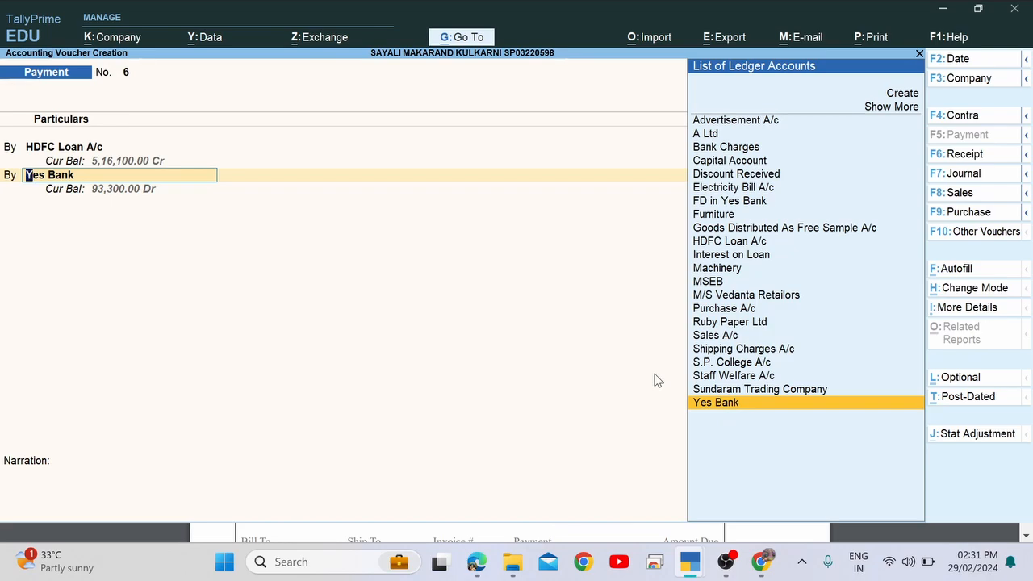
text(Inter)
key(Return)
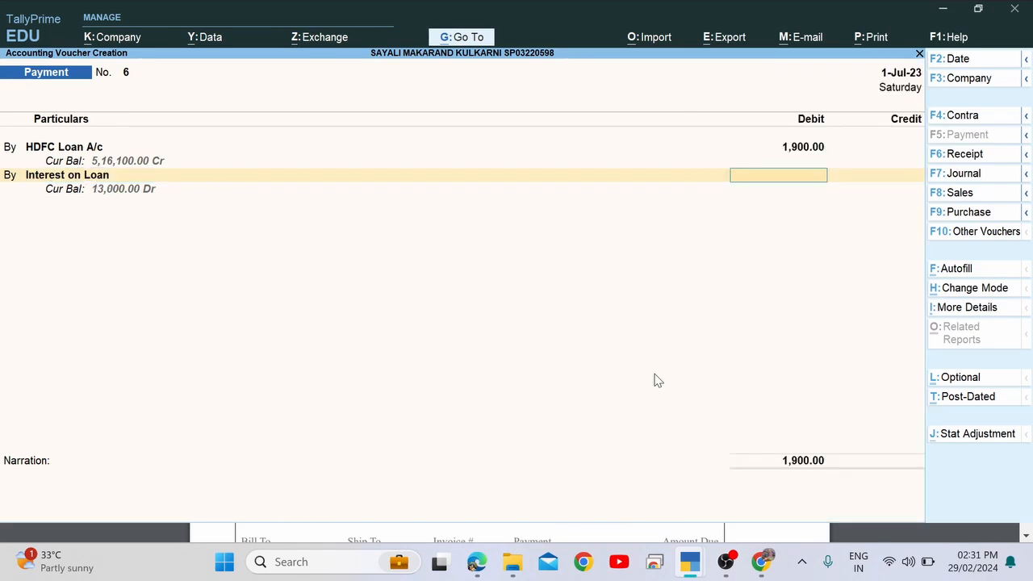
key(alt+Tab)
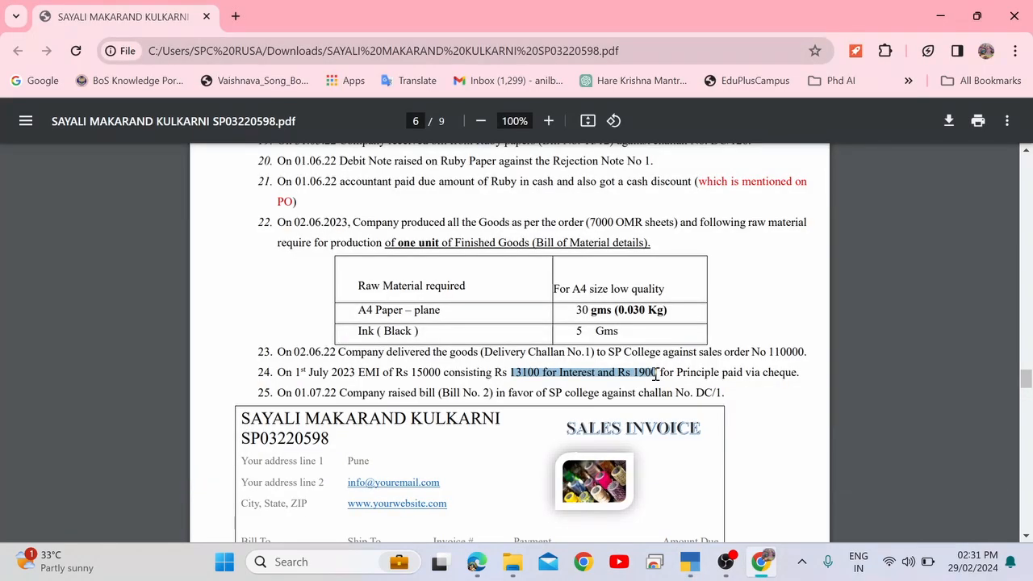
key(alt+Tab)
text(13100)
key(Return)
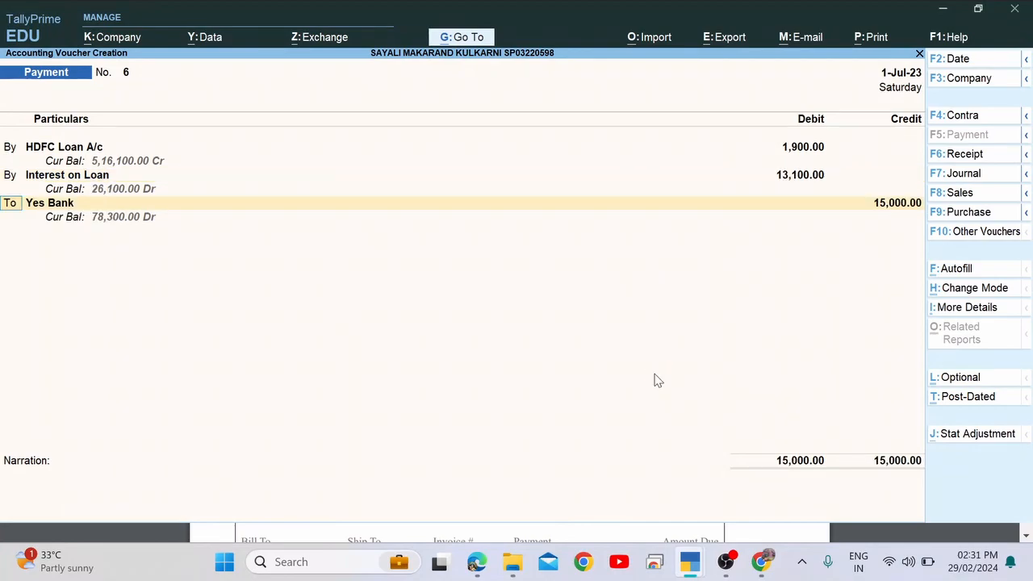
Credit Yes Bank 15,000 by cheque, skip bank allocations, and save the voucher.
key(alt+Tab)
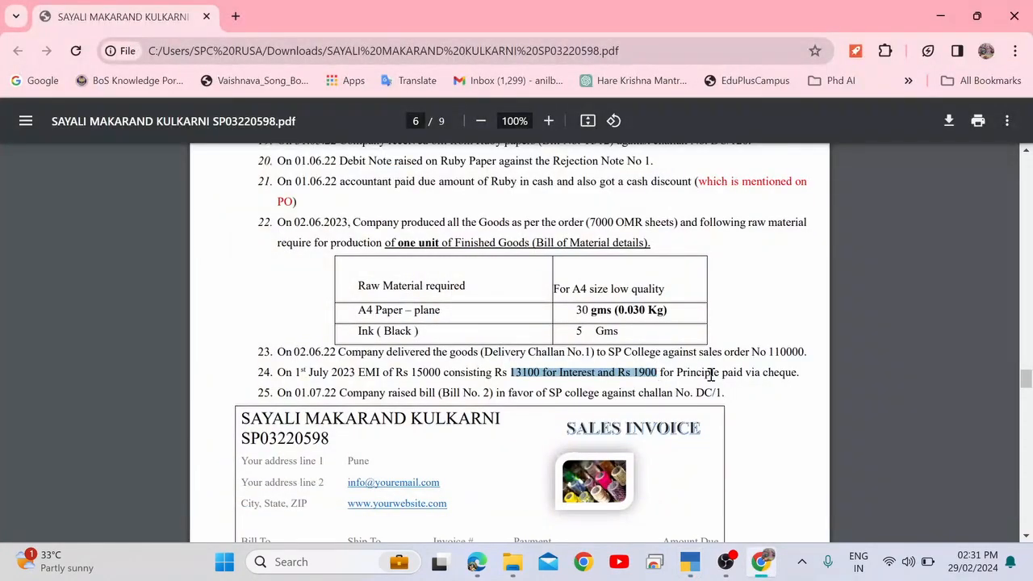
drag(748, 376, 797, 373)
key(alt+Tab)
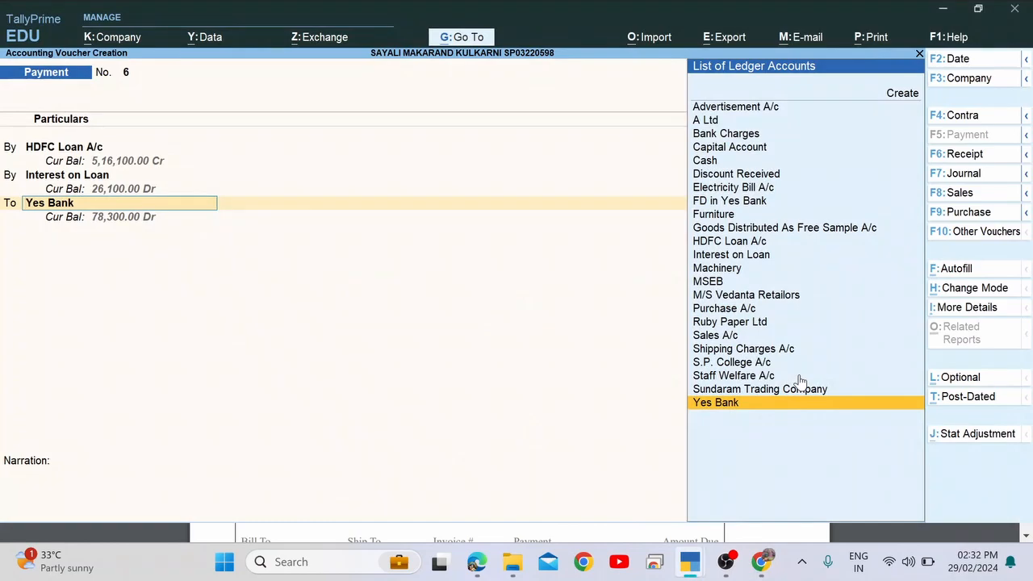
key(Return)
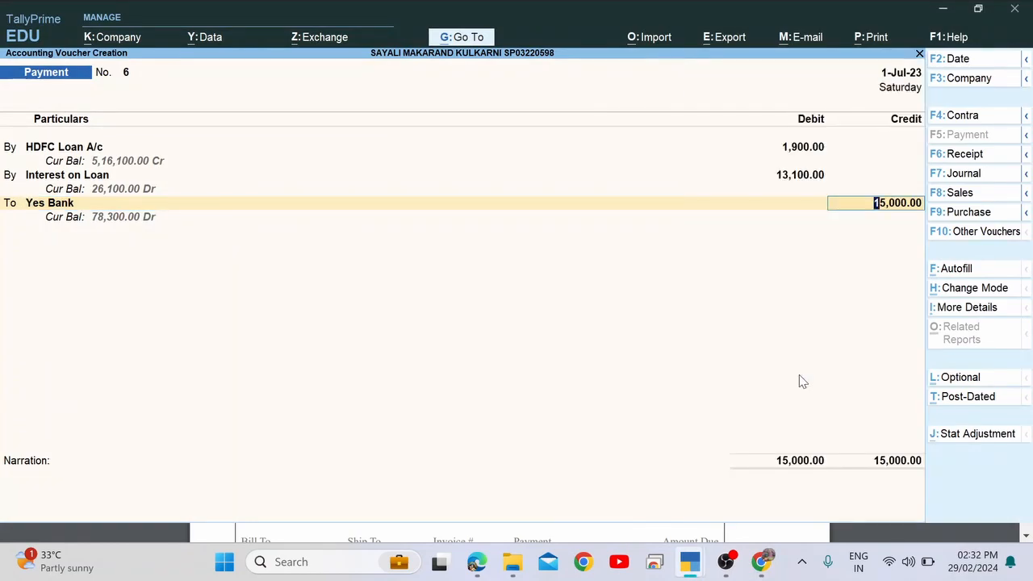
key(alt+Tab)
key(alt+Tab)
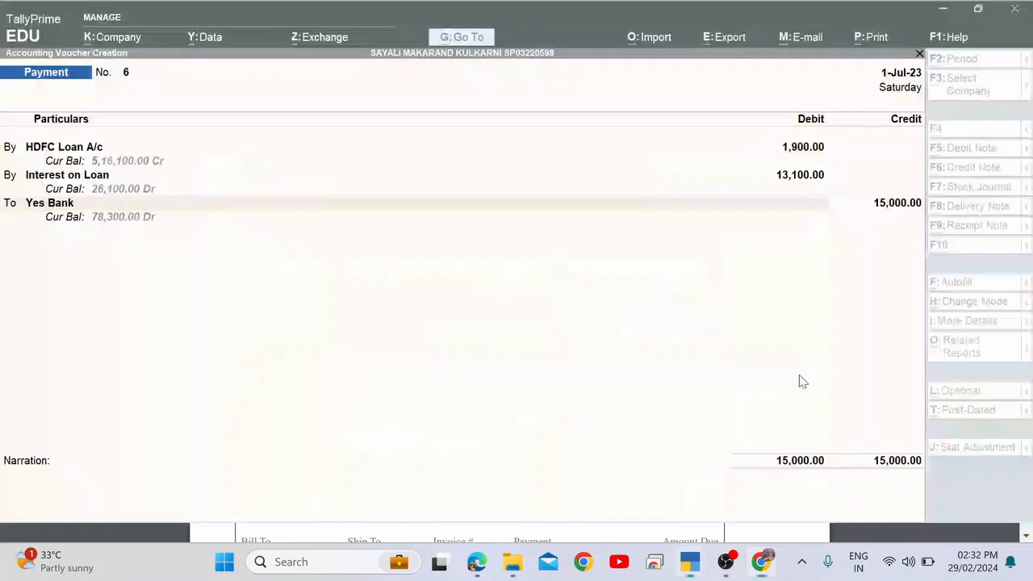
key(Return)
key(Return)
key(Return)
key(Return)
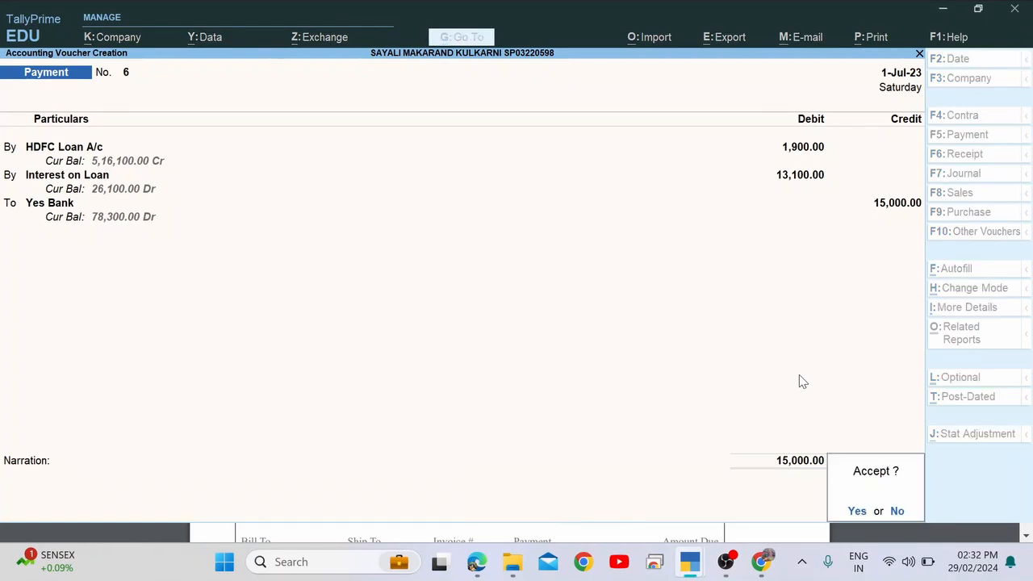
key(Return)
key(alt+Tab)
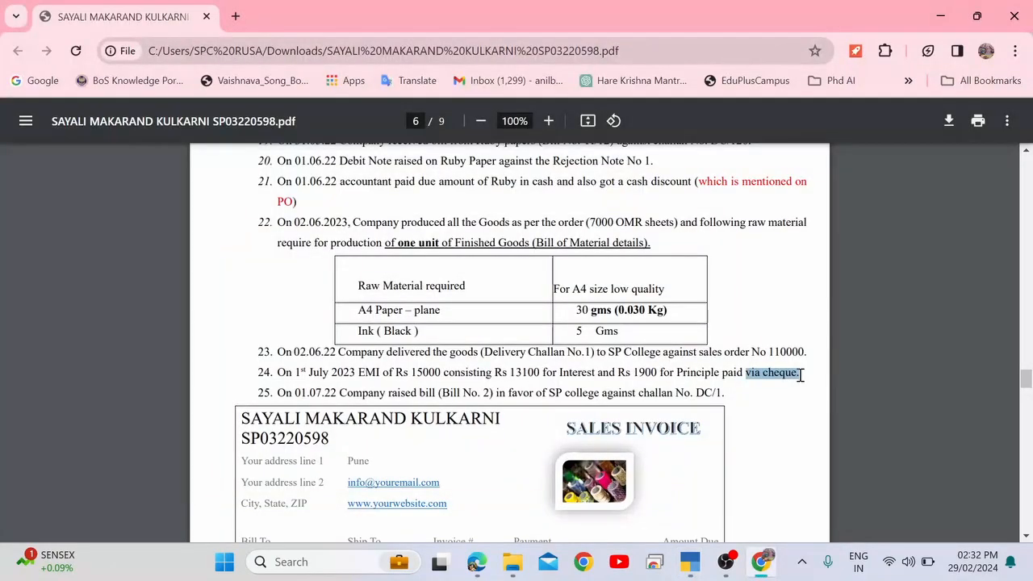
Read item 25's bill and open a Sales voucher, declining the quit prompt.
drag(372, 392, 473, 386)
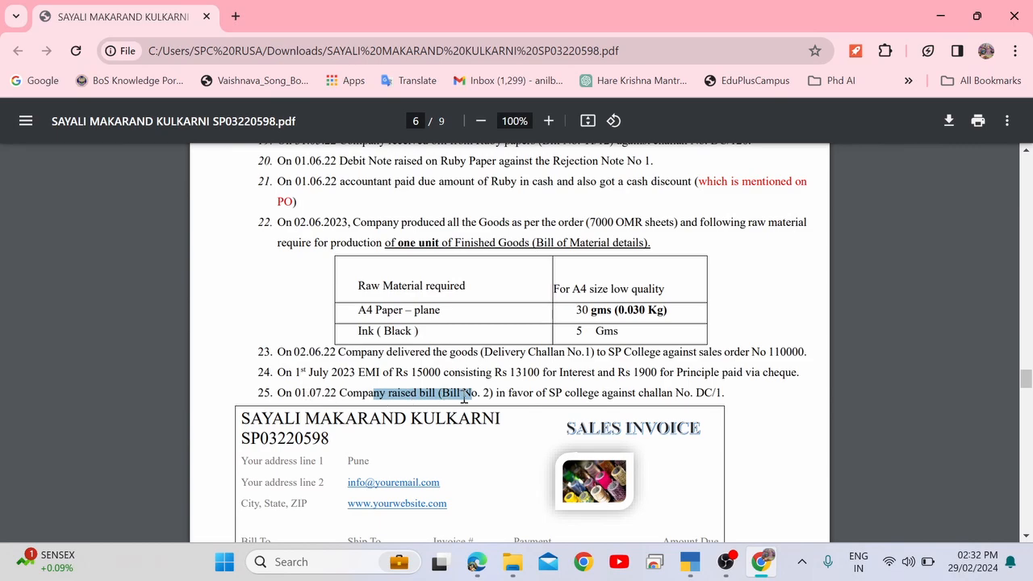
click(485, 394)
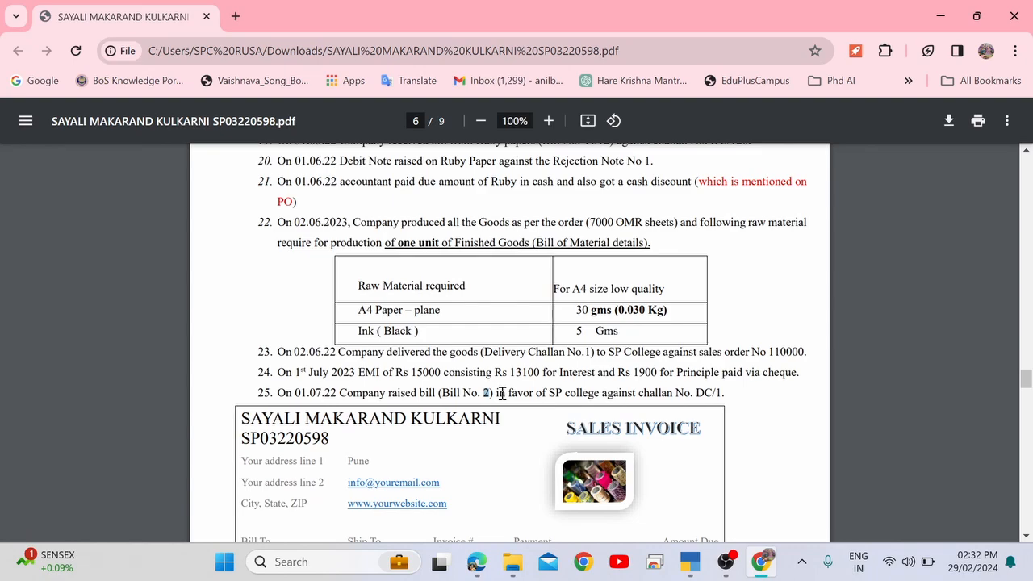
key(alt+Tab)
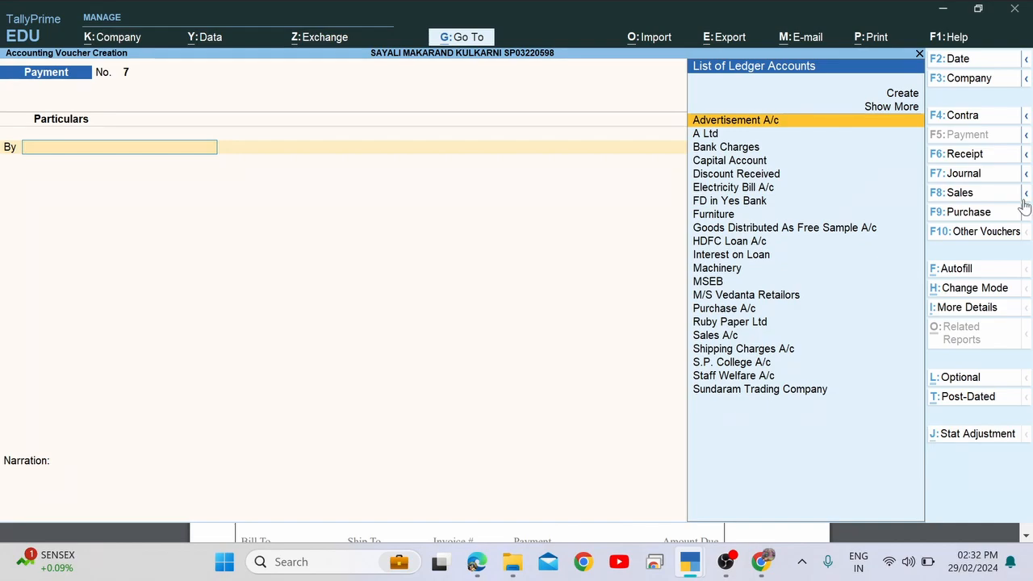
click(966, 199)
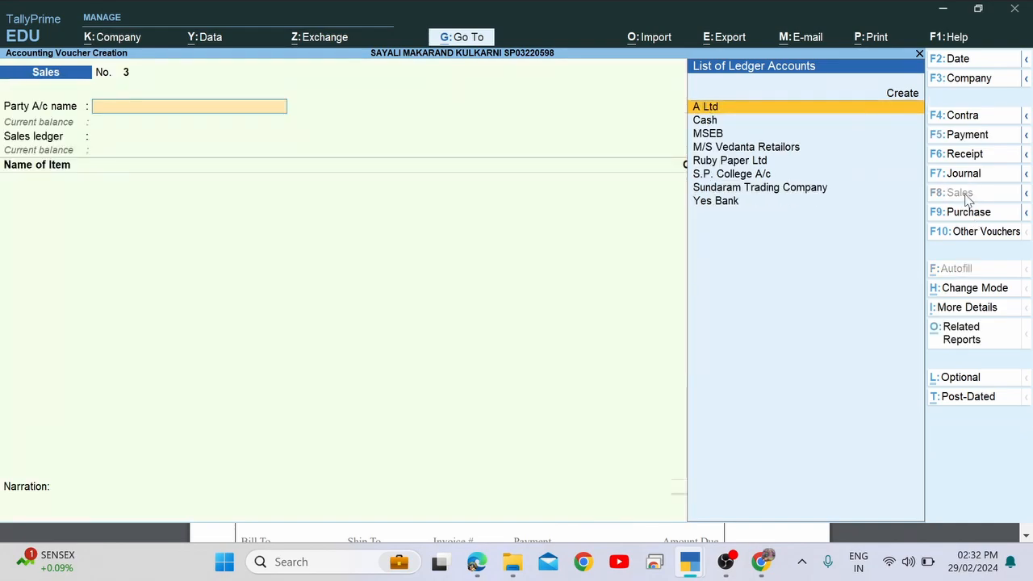
key(alt+Tab)
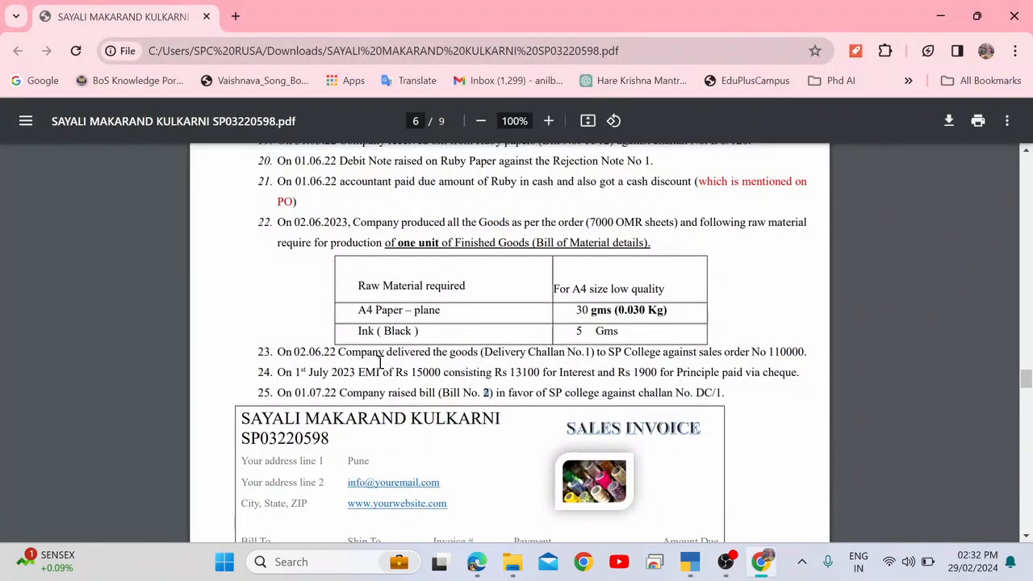
key(alt+Tab)
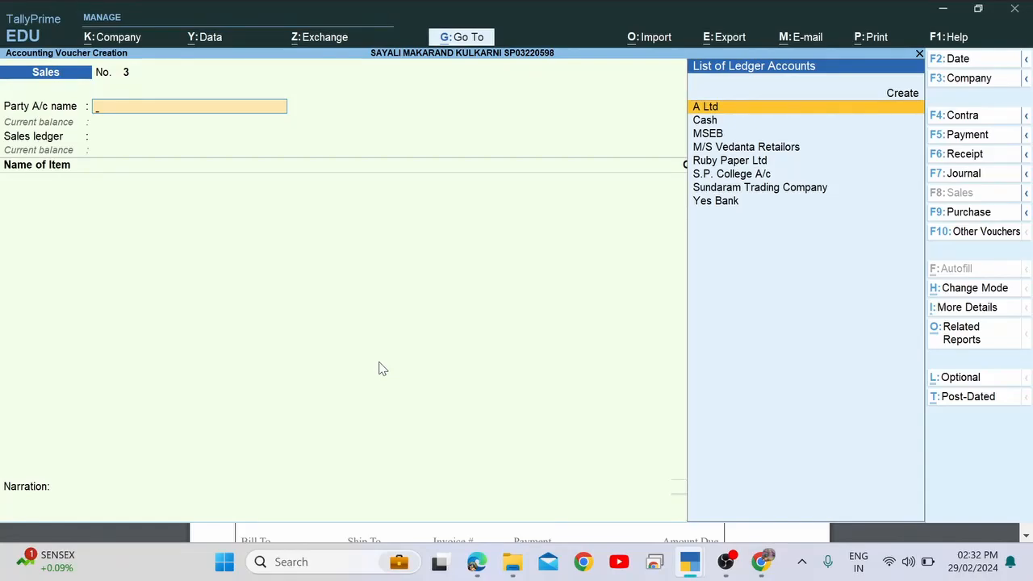
key(Escape)
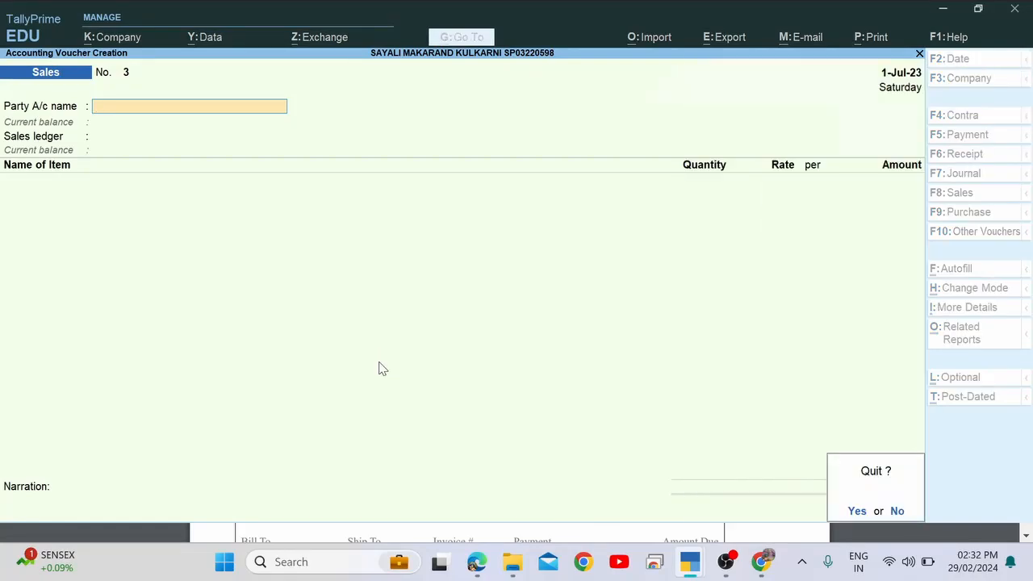
key(Return)
key(Return)
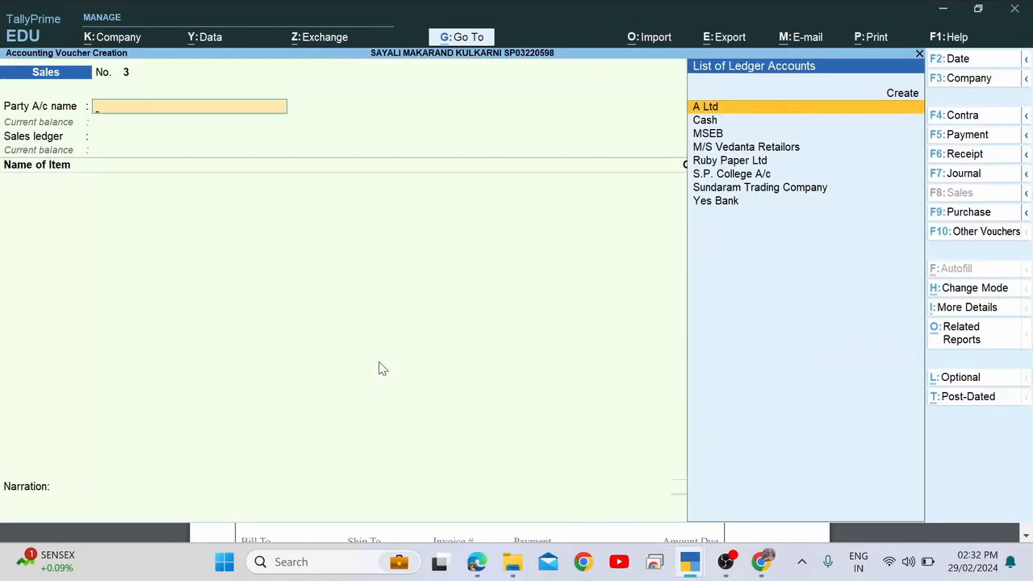
key(Escape)
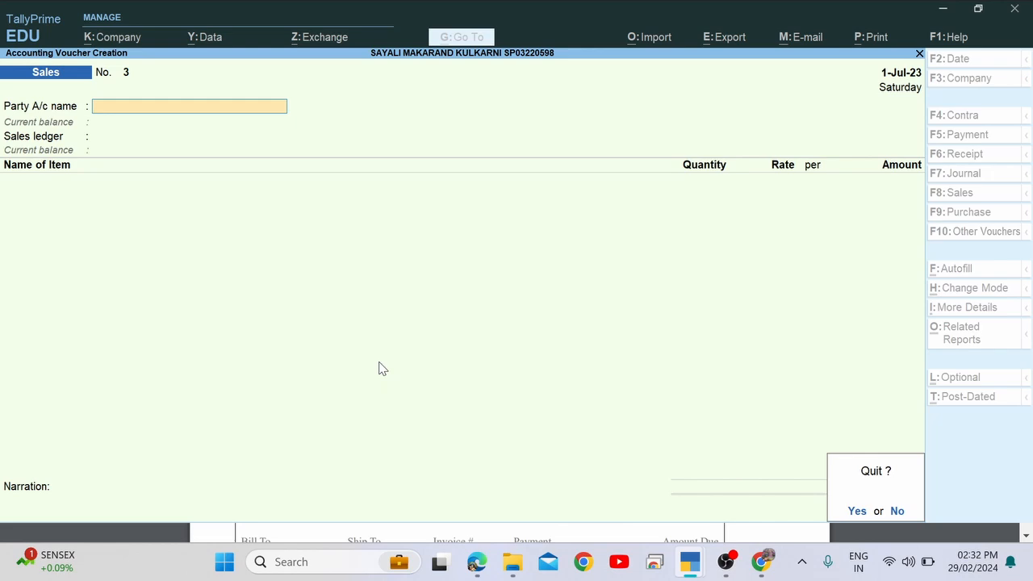
key(n)
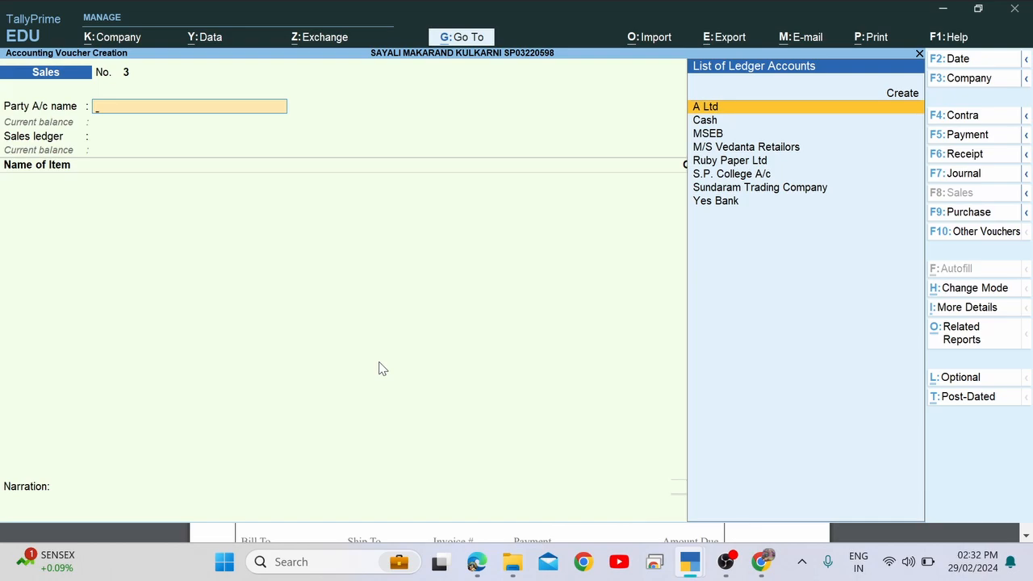
Recheck challan DC/1 in item 25 and move to S.P. College A/c.
key(alt+Tab)
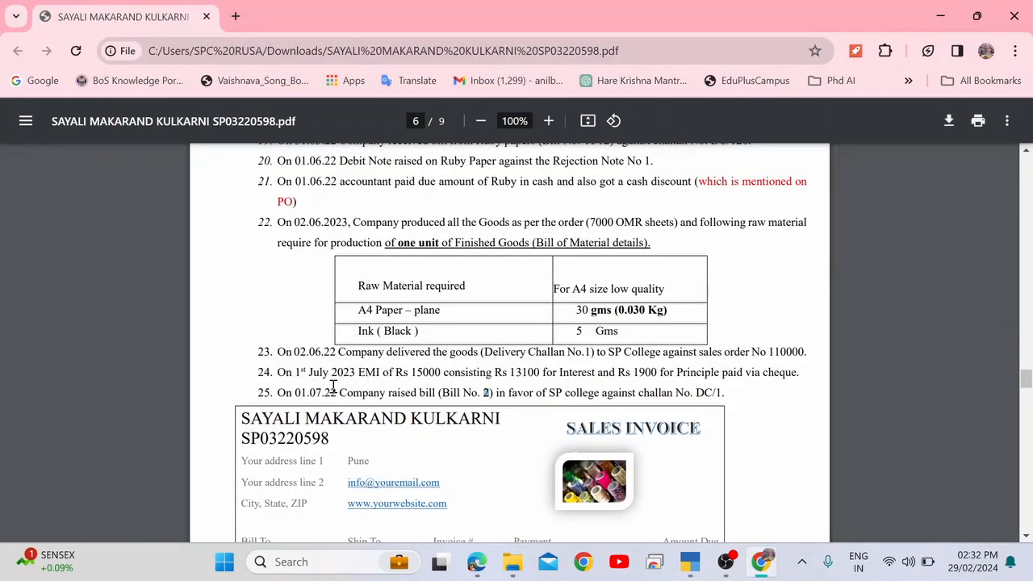
drag(332, 392, 458, 391)
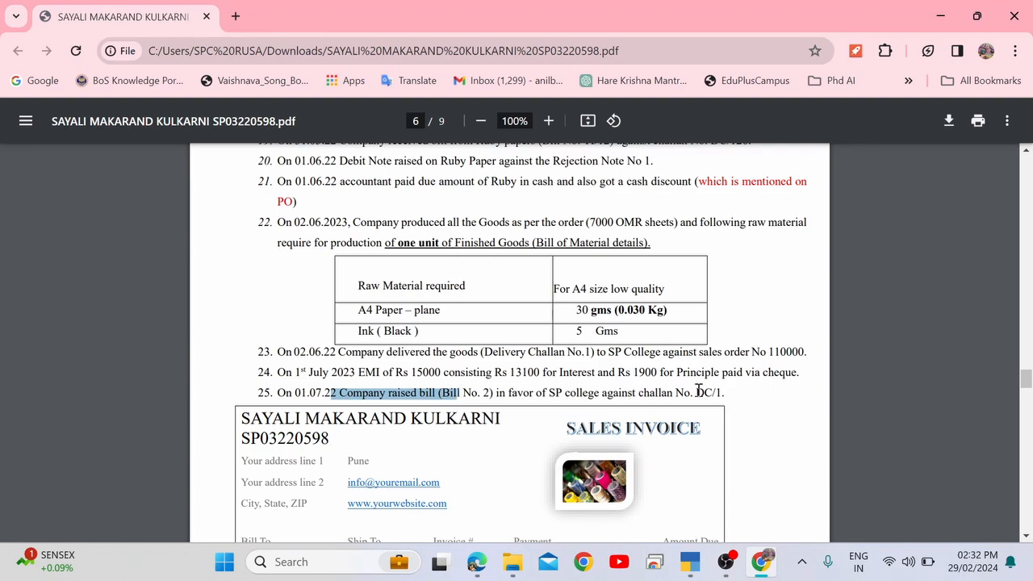
drag(696, 393, 726, 392)
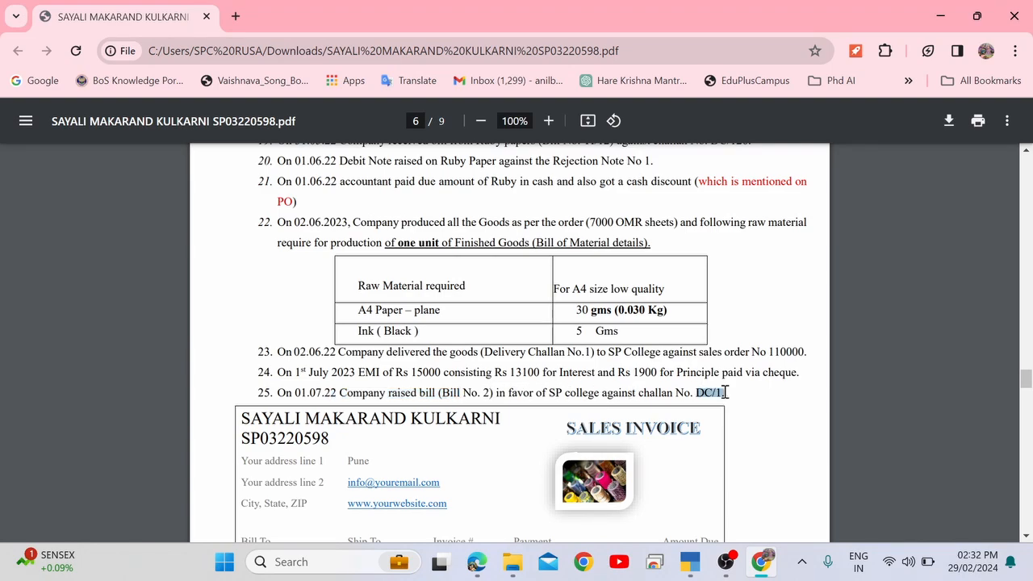
double_click(415, 394)
key(alt+Tab)
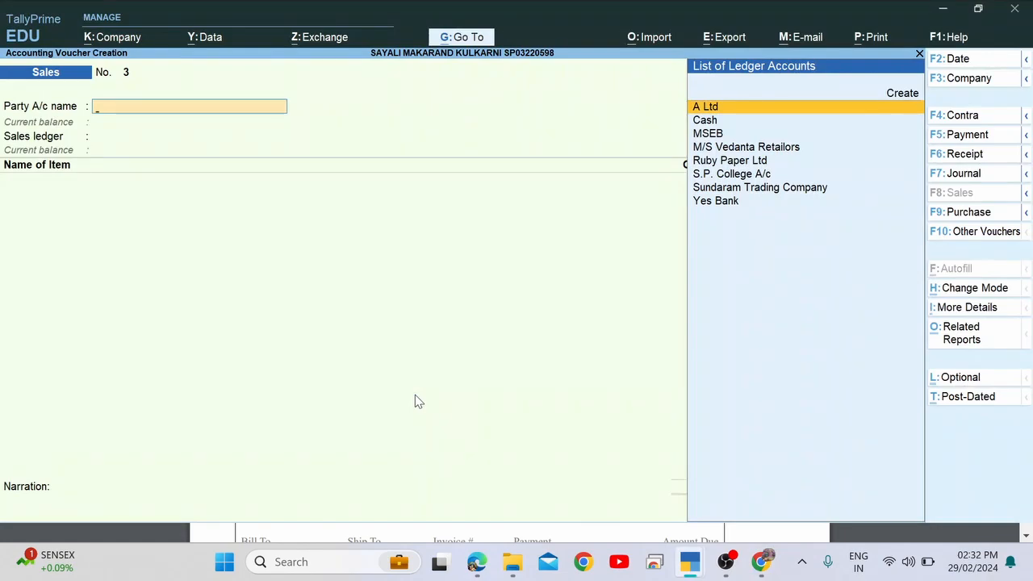
key(Down)
key(Down)
key(Down)
key(Down)
Choose S.P. College A/c and accept Delivery Note 1 dated 2-Jun-23.
key(Down)
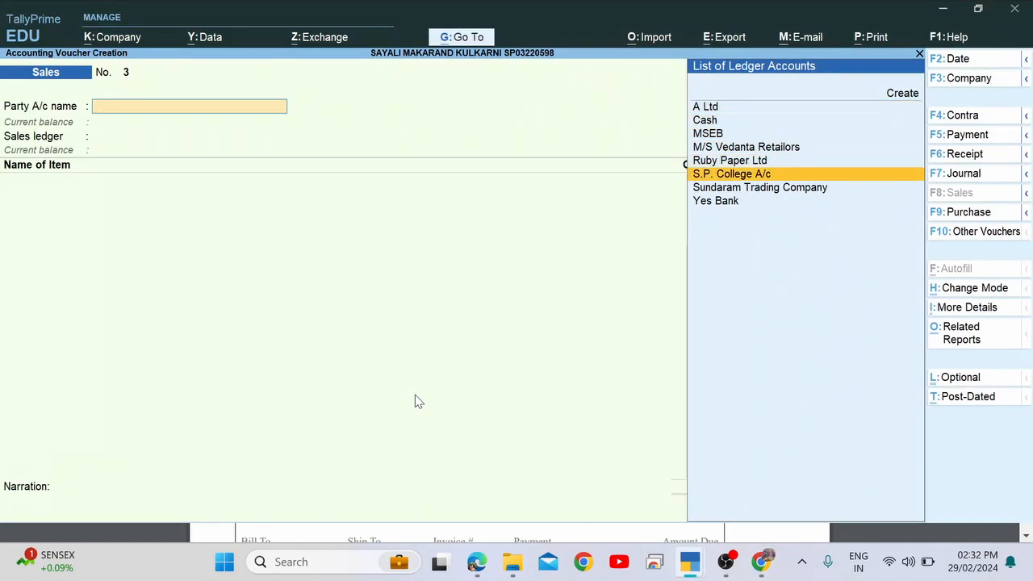
key(Return)
key(Down)
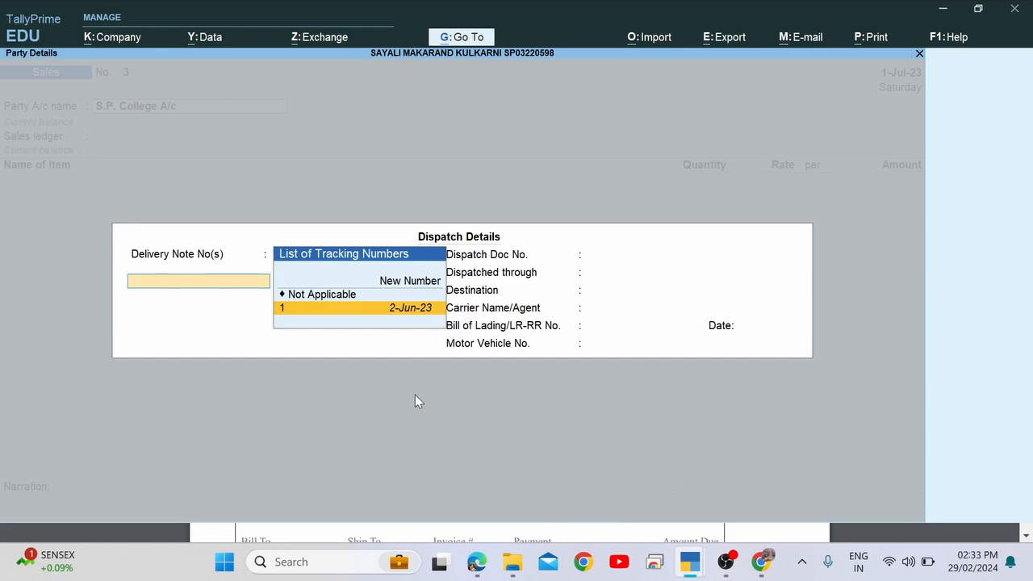
key(Return)
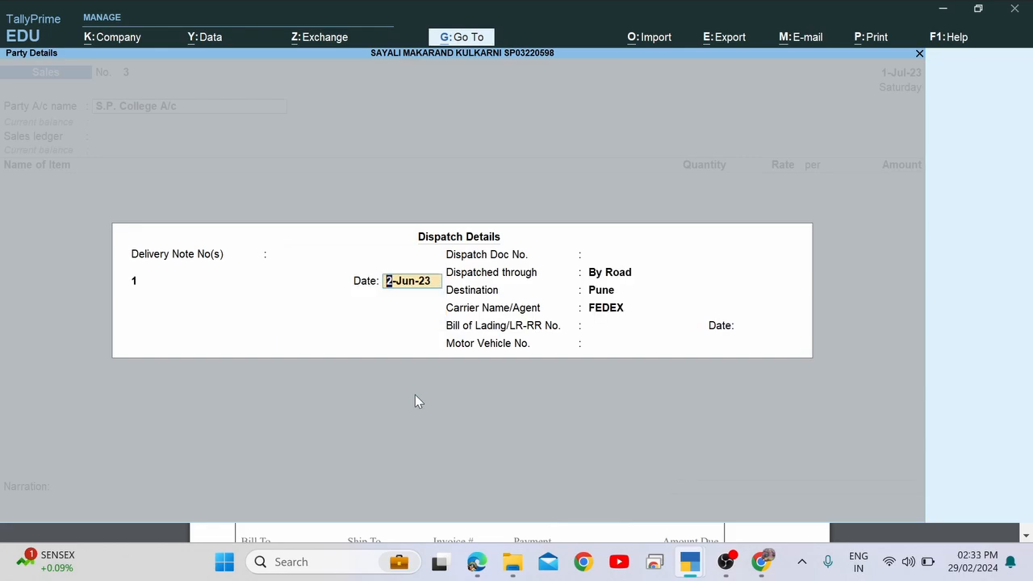
key(Return)
key(Return)
key(Return)
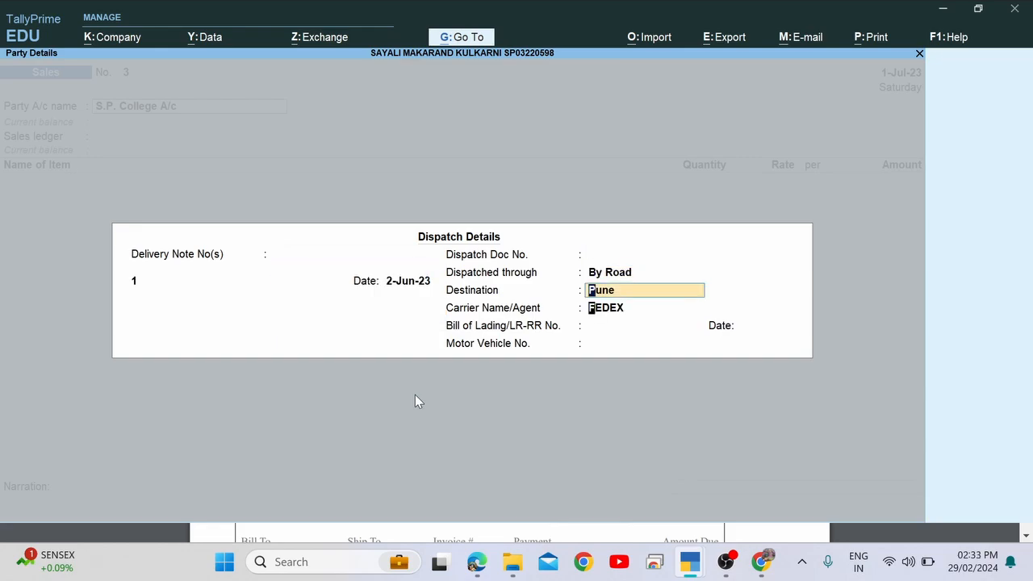
key(Return)
key(Return)
key(alt+Tab)
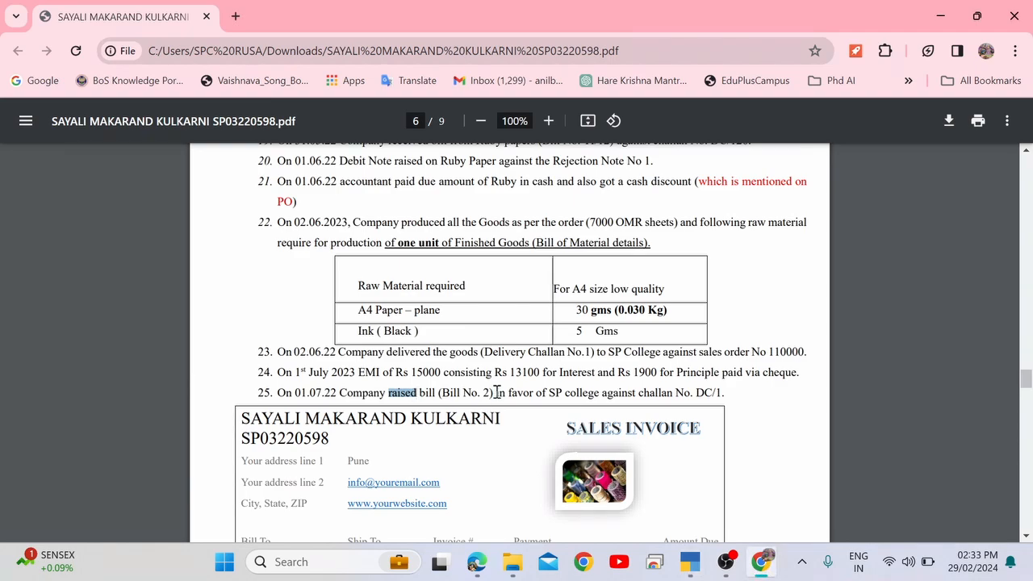
scroll(419, 446, down, 3)
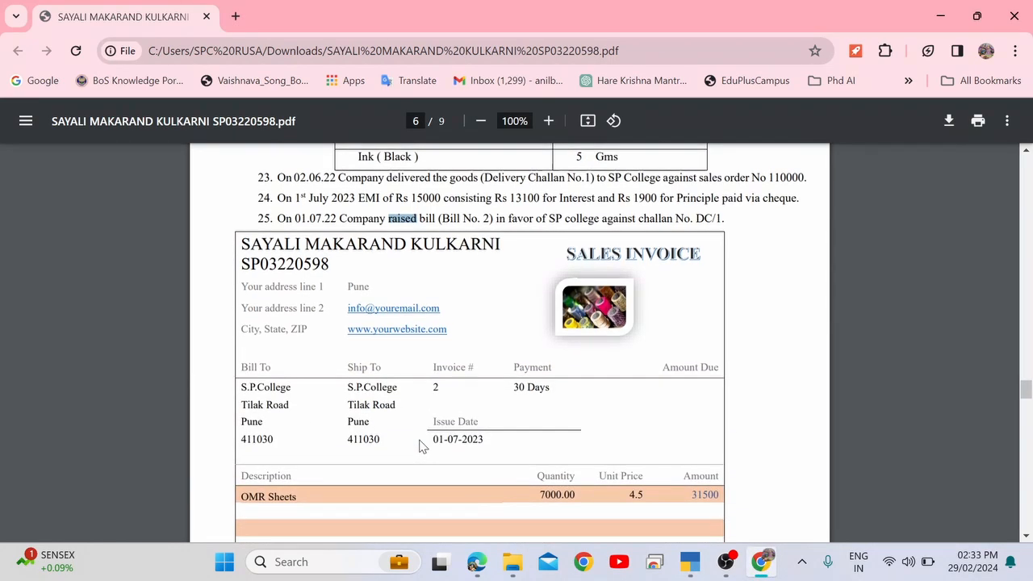
scroll(420, 446, up, 1)
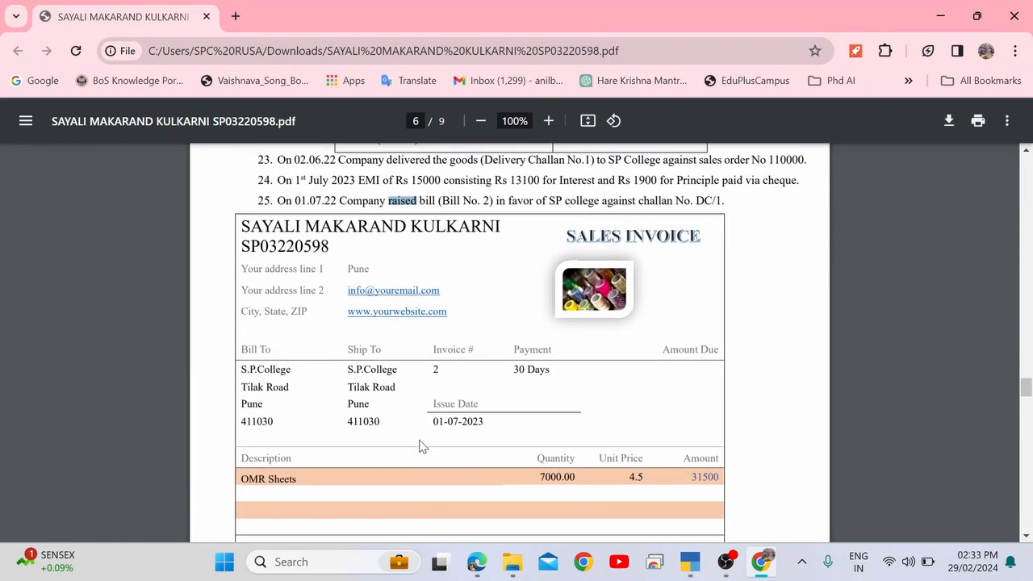
scroll(420, 446, down, 1)
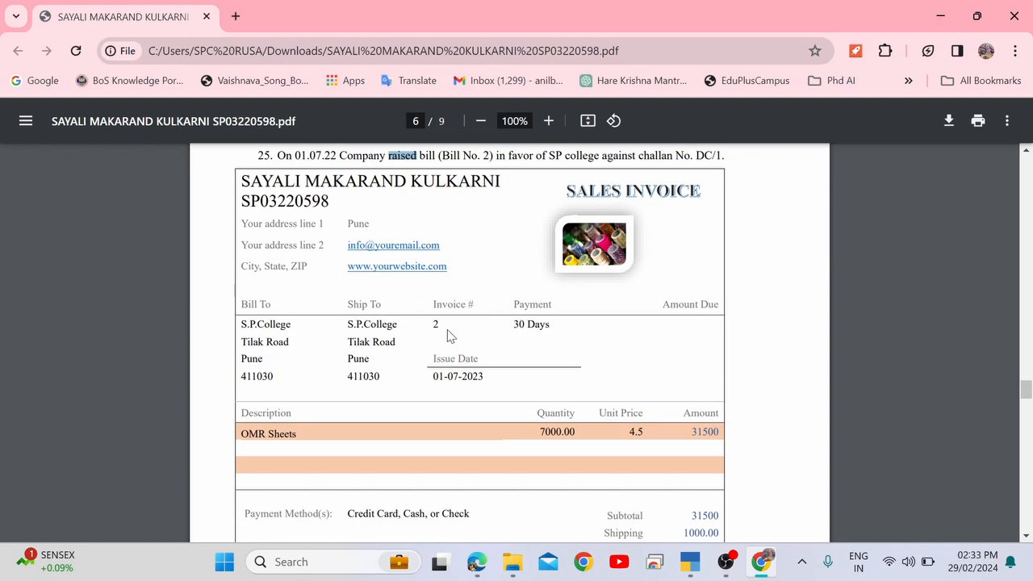
key(alt+Tab)
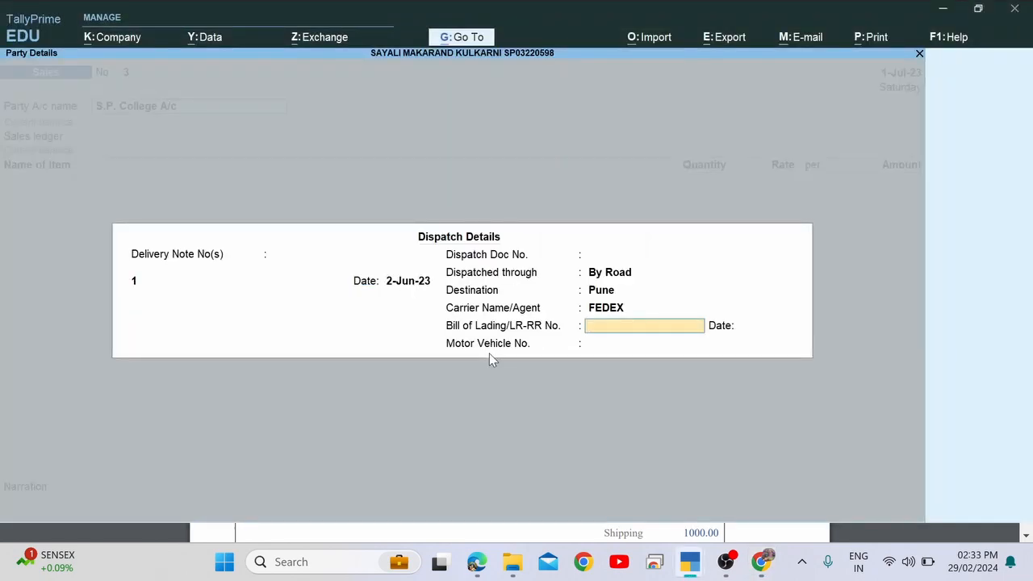
Check the invoice in the PDF and accept the By Road, Pune, FEDEX dispatch details.
key(alt+Tab)
scroll(490, 353, down, 3)
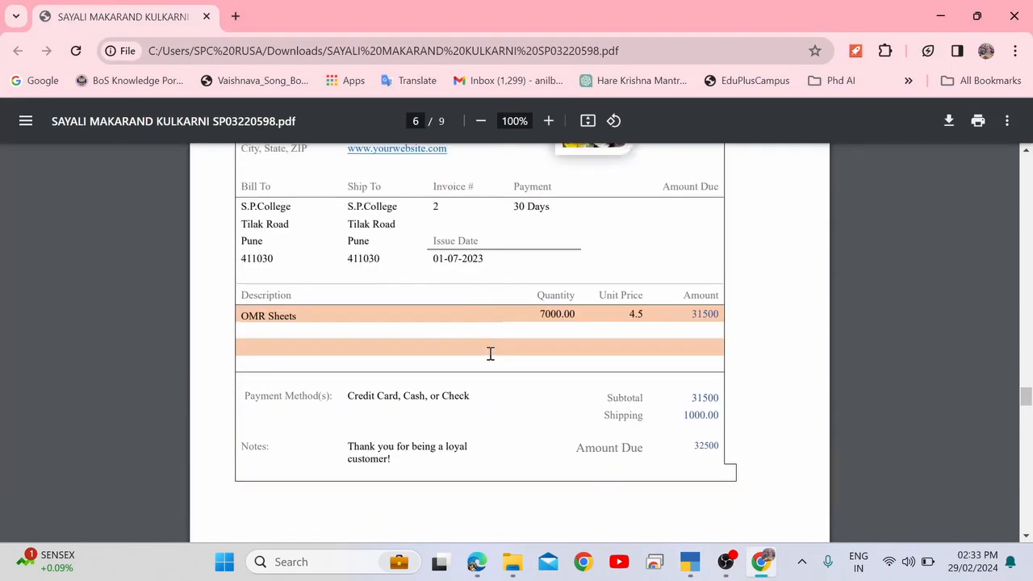
scroll(490, 353, down, 1)
scroll(490, 353, up, 5)
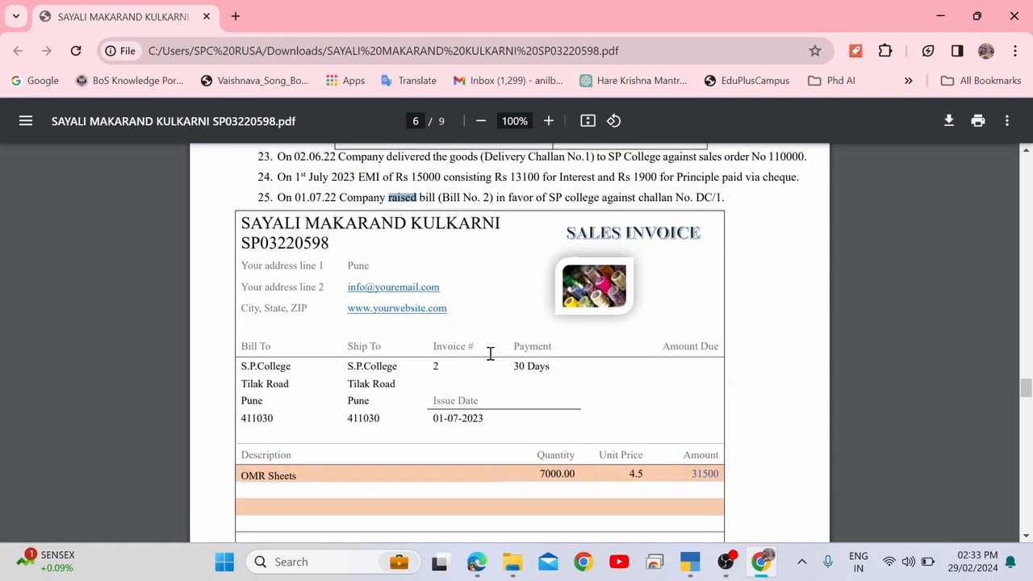
scroll(490, 353, down, 2)
scroll(489, 353, down, 3)
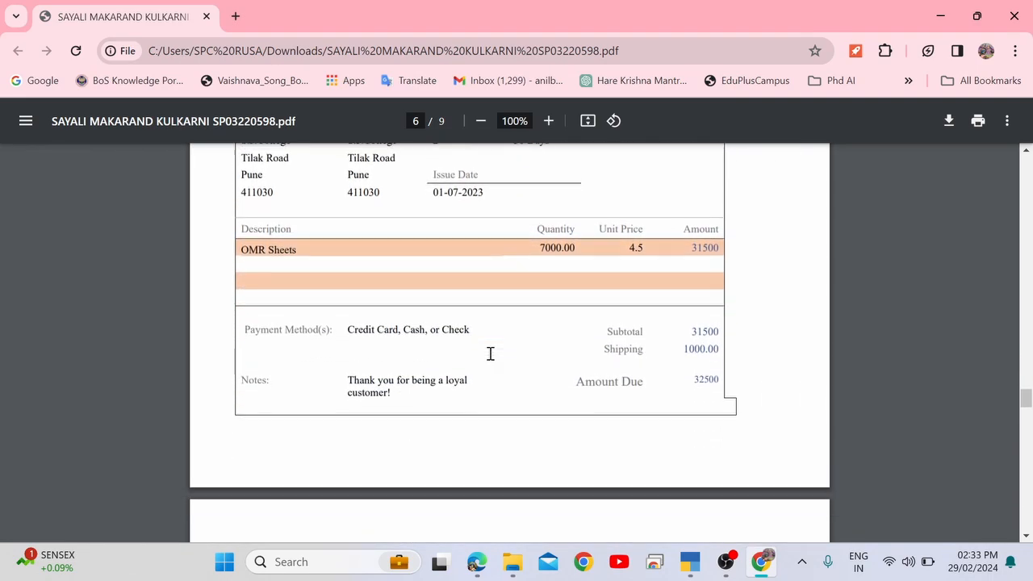
scroll(489, 353, up, 6)
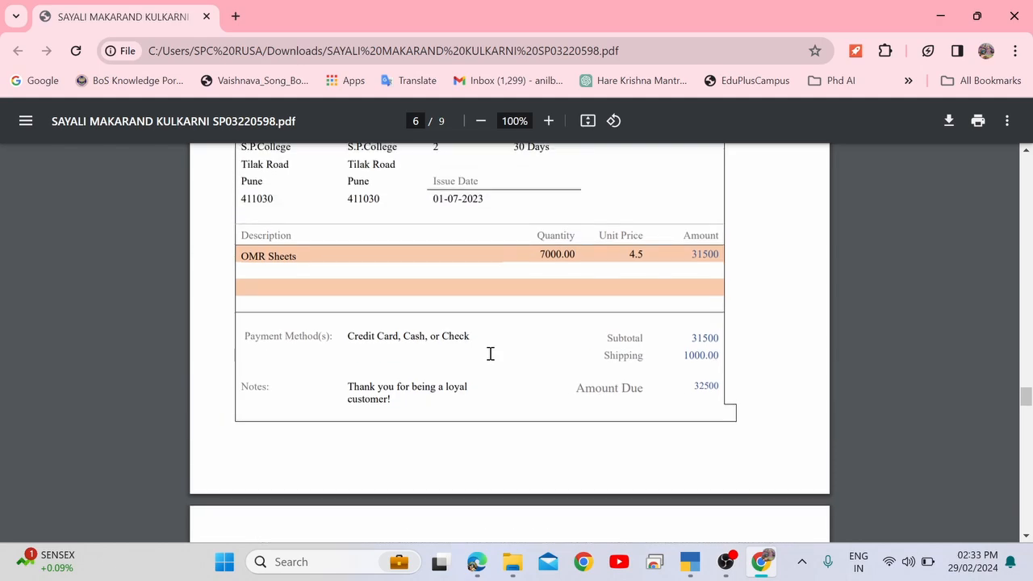
scroll(490, 354, up, 2)
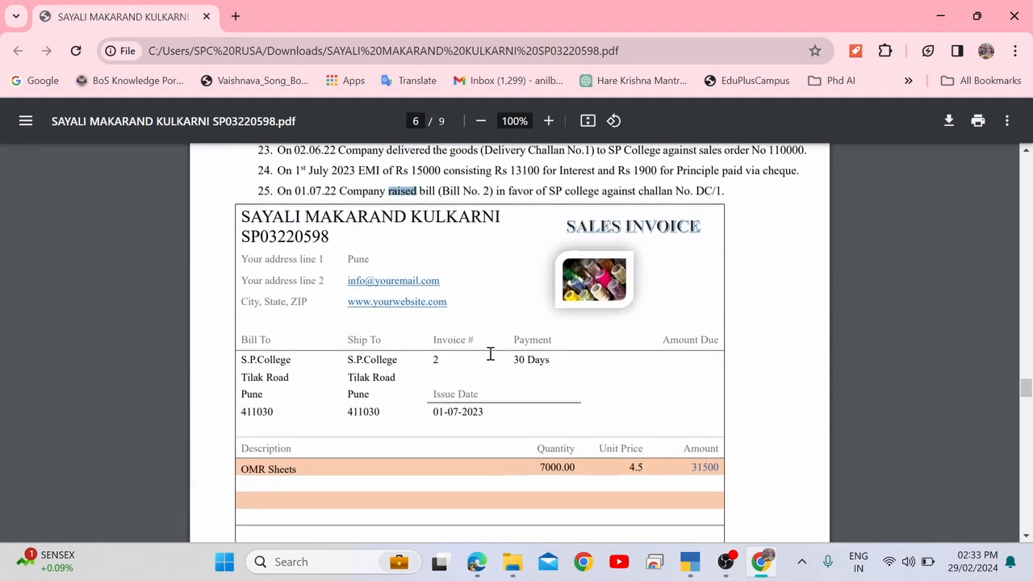
key(alt+Tab)
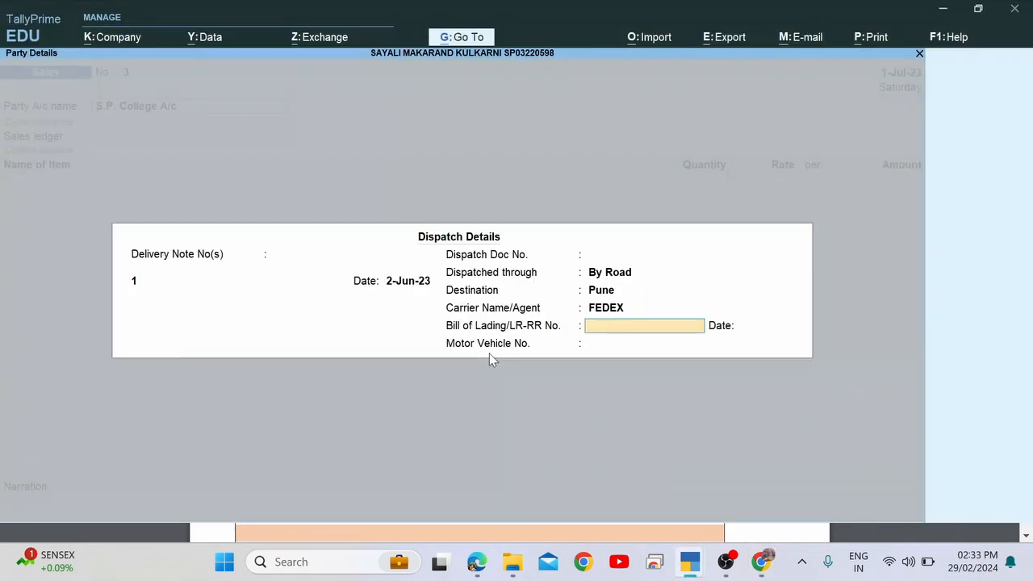
key(Return)
key(Return)
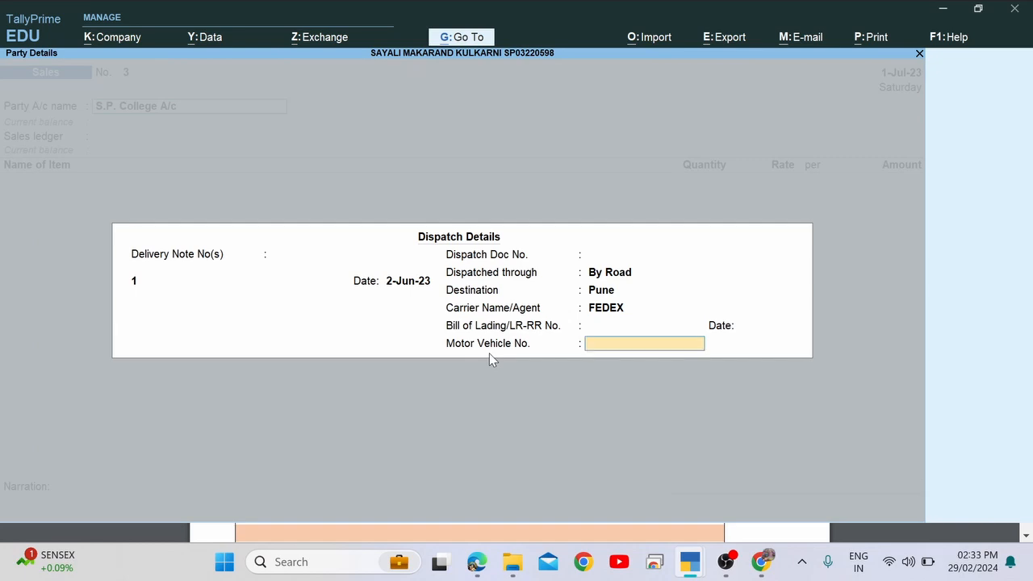
key(BackSpace)
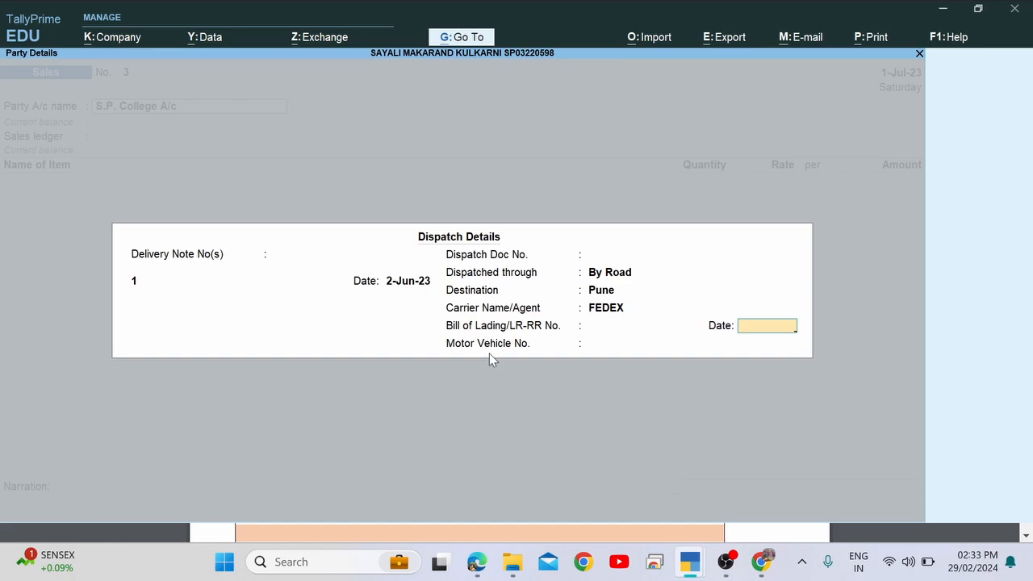
key(Return)
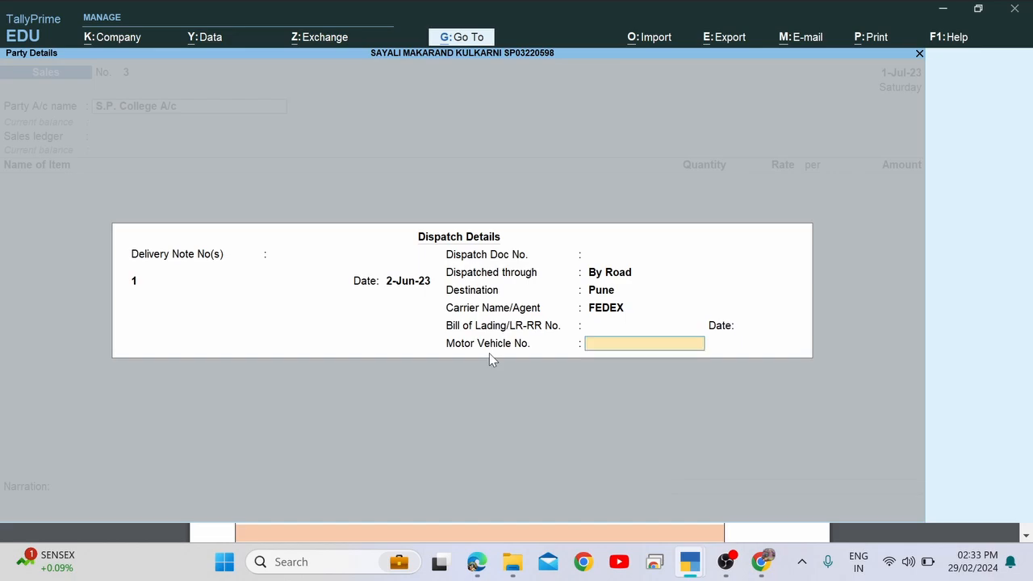
key(Return)
key(Return)
key(Return)
key(Return)
key(Return)
key(Return)
key(Return)
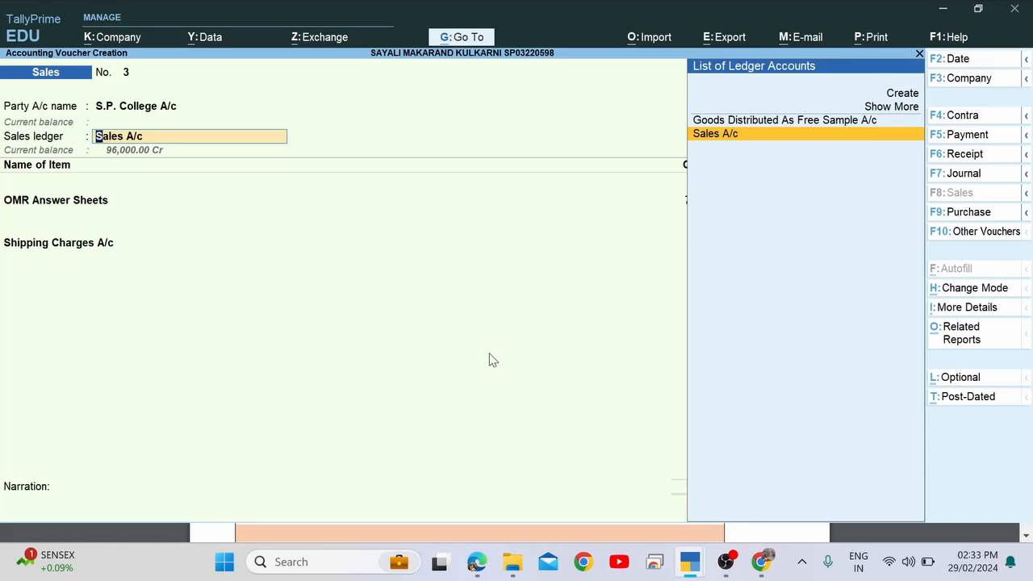
Accept Sales A/c and the OMR Answer Sheets line (7,000 Nos at 4.50), skip narration, and save voucher No. 3.
key(Return)
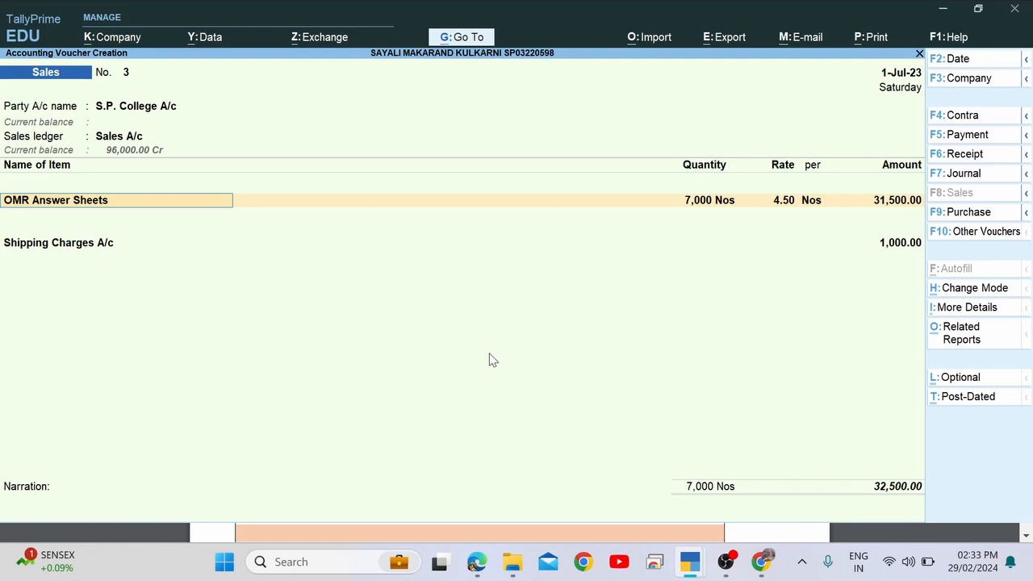
key(Return)
key(Return)
key(Return)
key(Return)
key(Return)
key(Return)
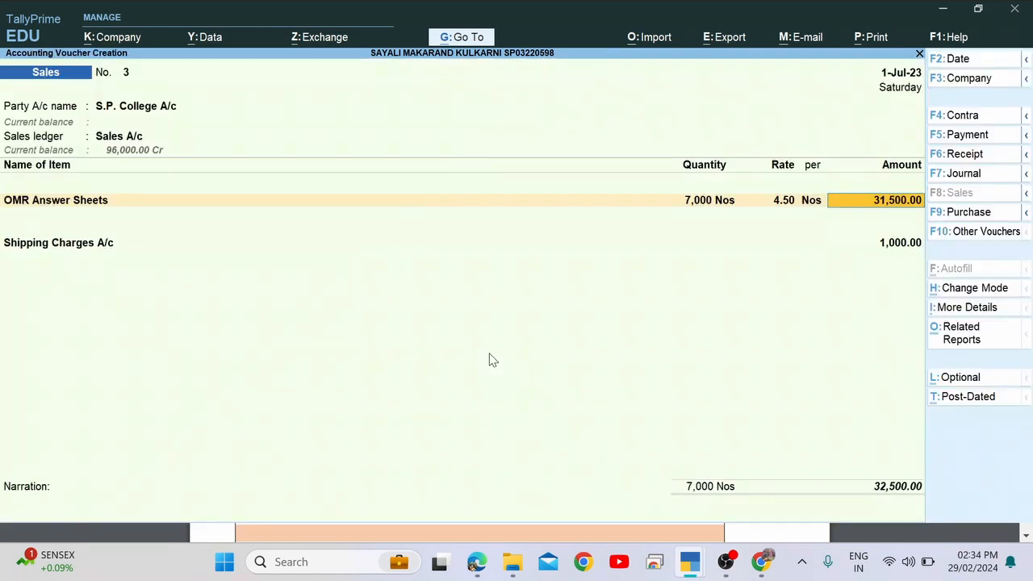
key(Return)
key(Return)
key(Return)
key(Return)
key(Return)
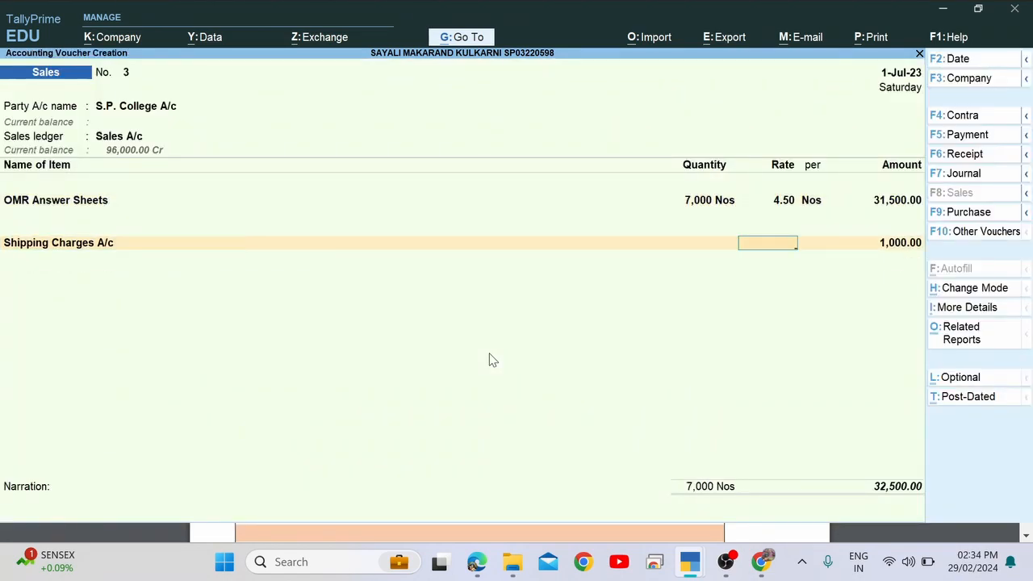
key(Return)
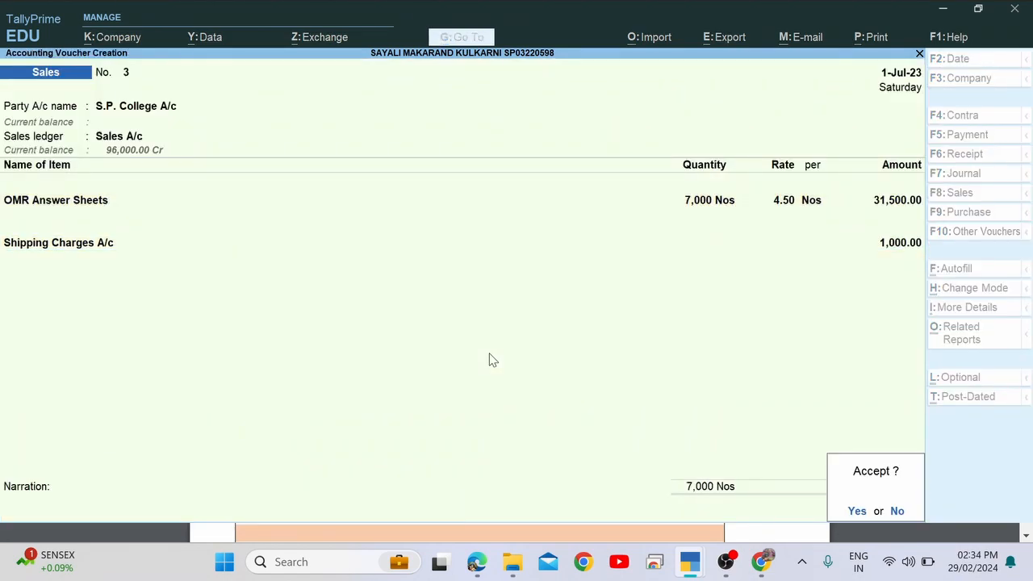
key(Return)
key(alt+Tab)
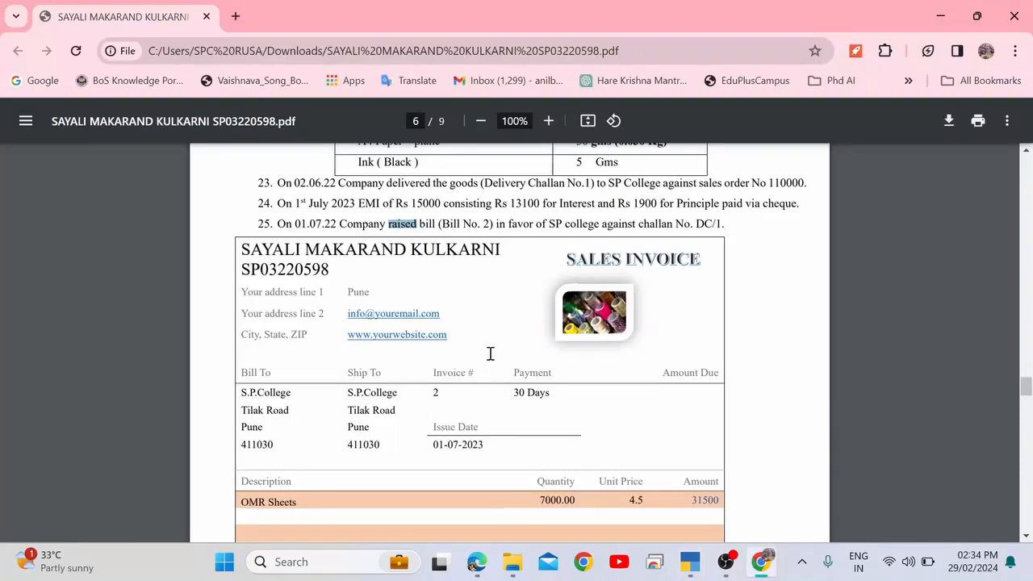
Scroll the PDF to page 7 and highlight 'Advance' and the 02/07/2023 date in item 26.
scroll(490, 354, down, 6)
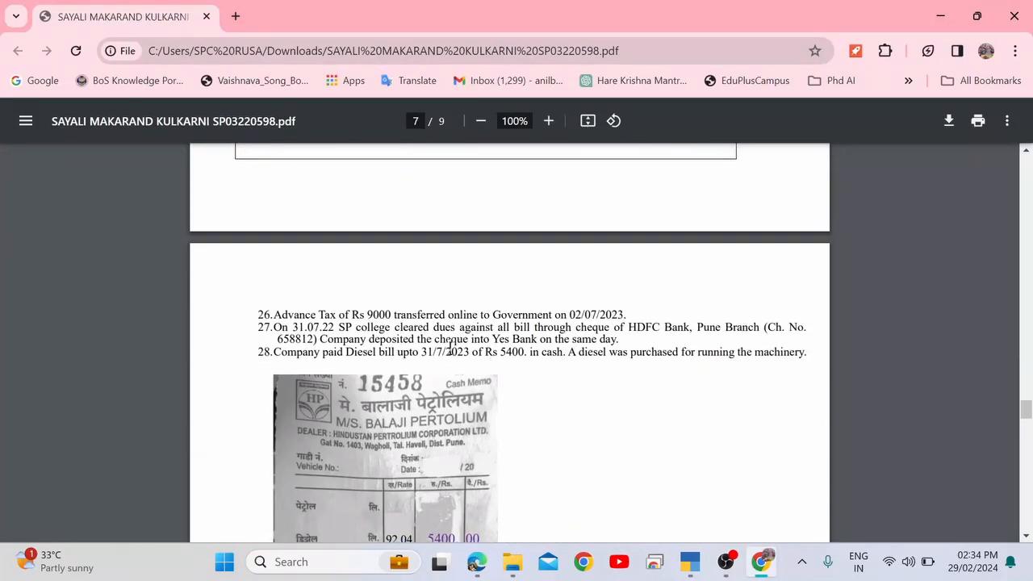
drag(288, 313, 318, 312)
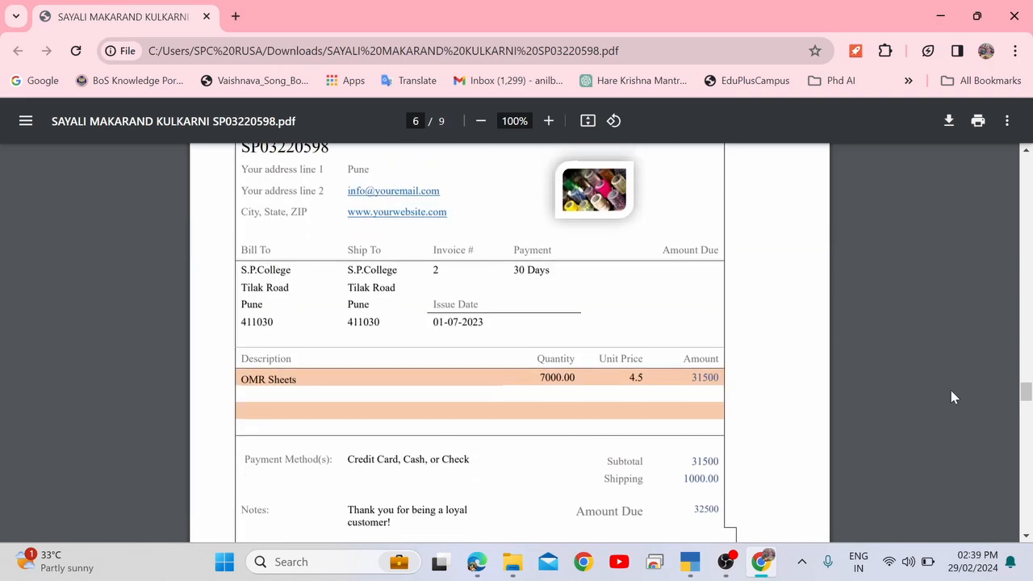
scroll(952, 395, down, 4)
scroll(952, 397, down, 1)
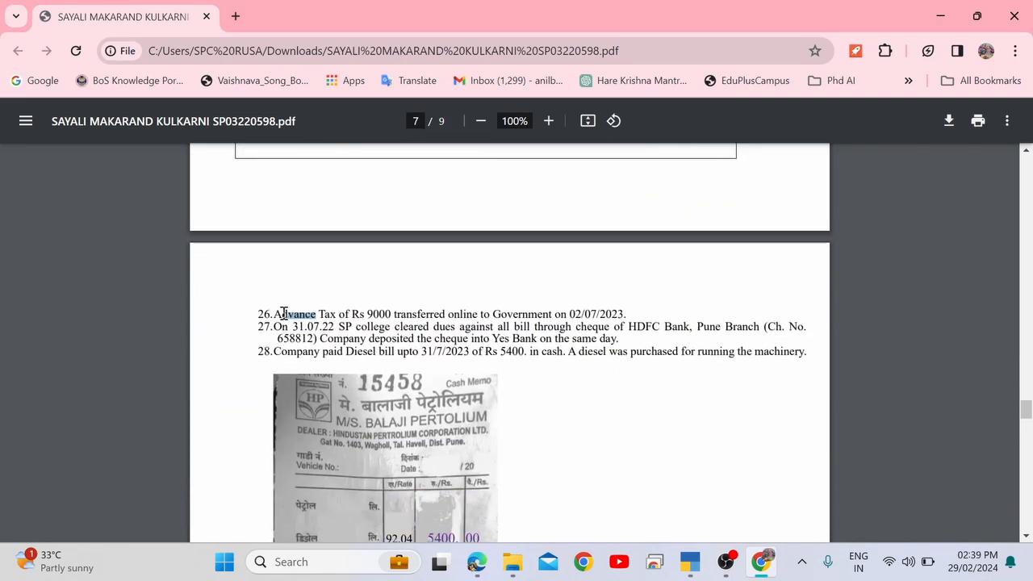
drag(277, 317, 319, 315)
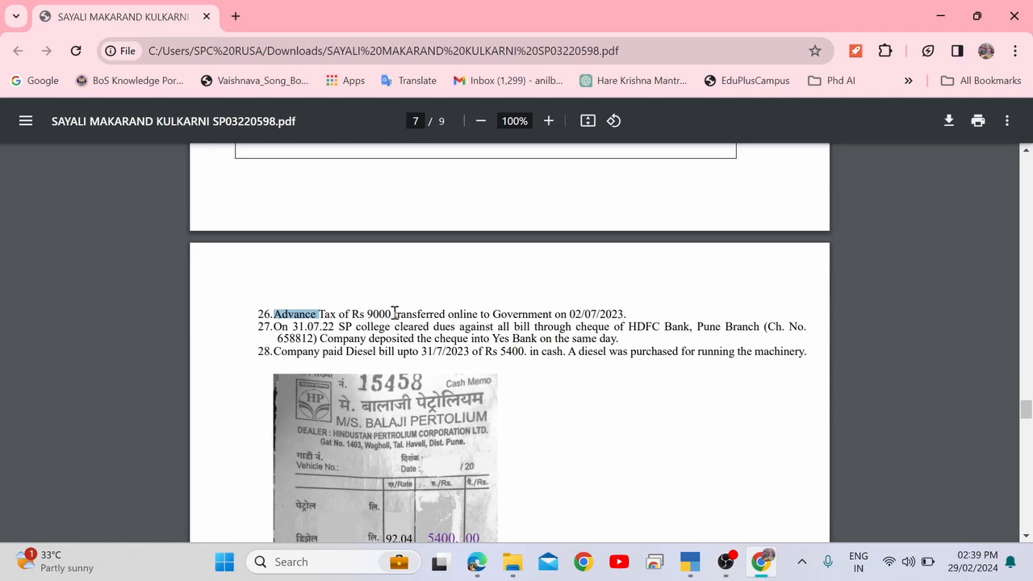
drag(496, 314, 616, 314)
click(628, 313)
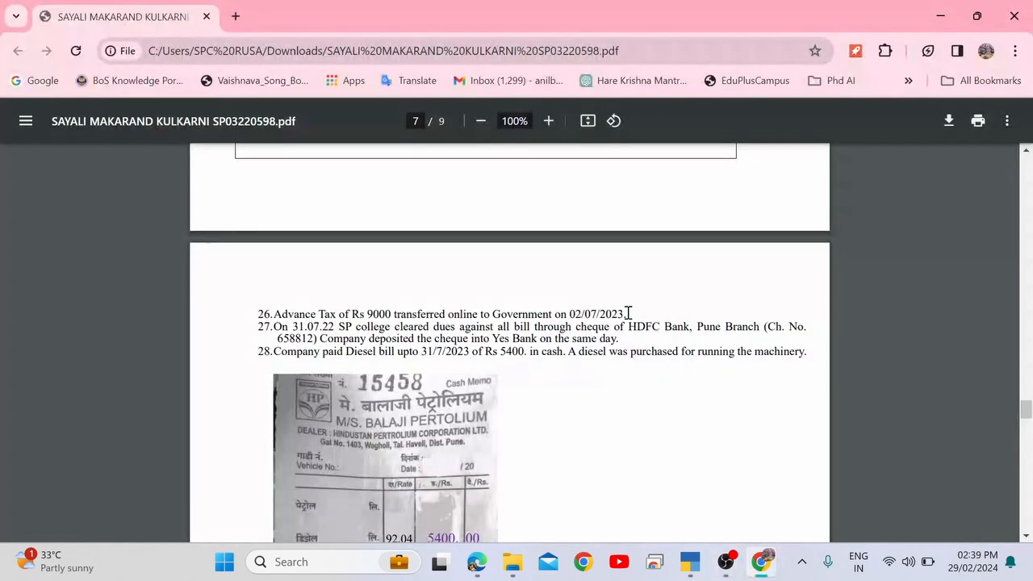
Confirm 2-7-2023 as the voucher date and switch the entry to Payment voucher No. 7.
key(alt+Tab)
key(alt+Tab)
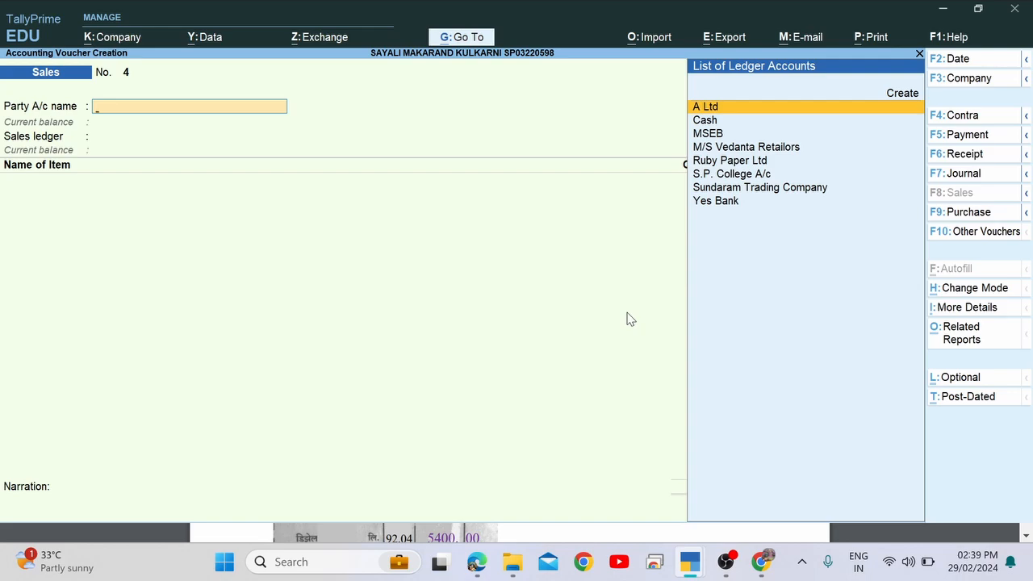
key(alt+Tab)
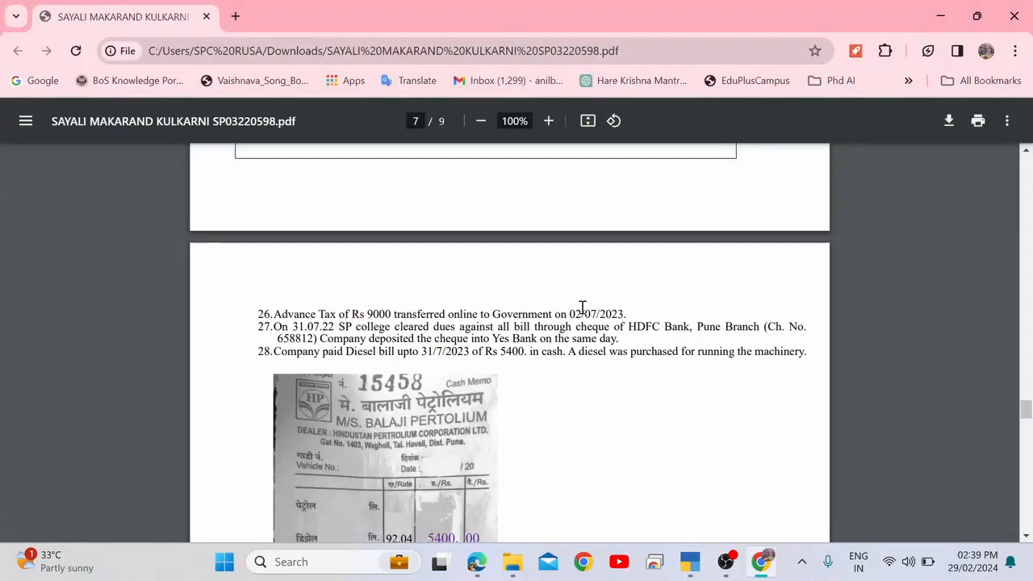
key(alt+Tab)
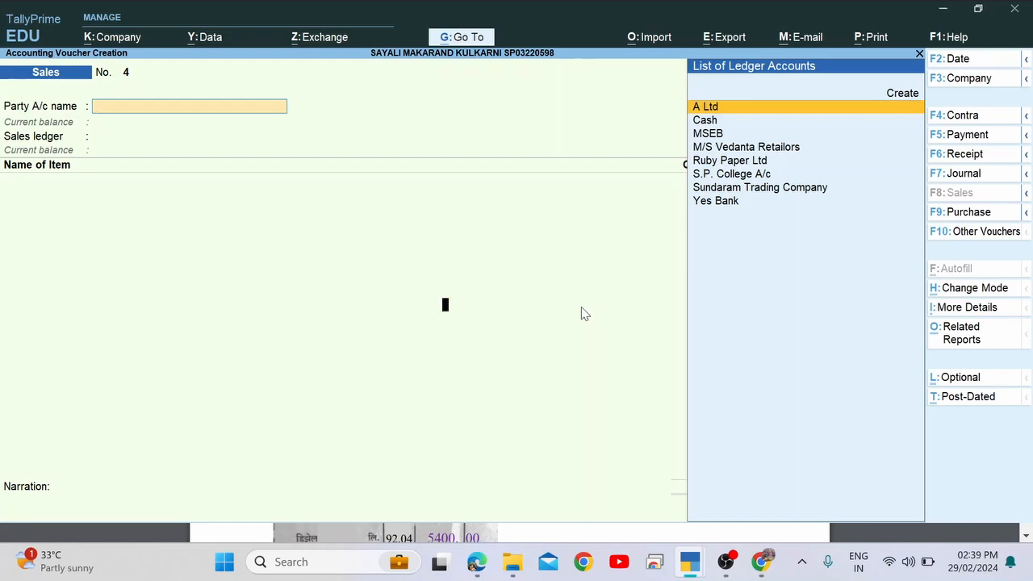
key(F2)
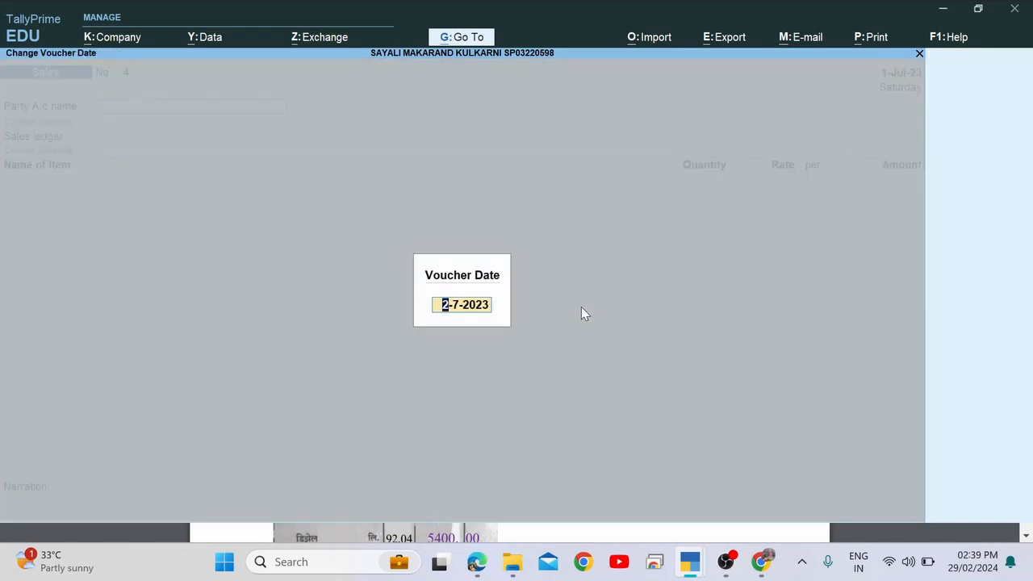
key(Return)
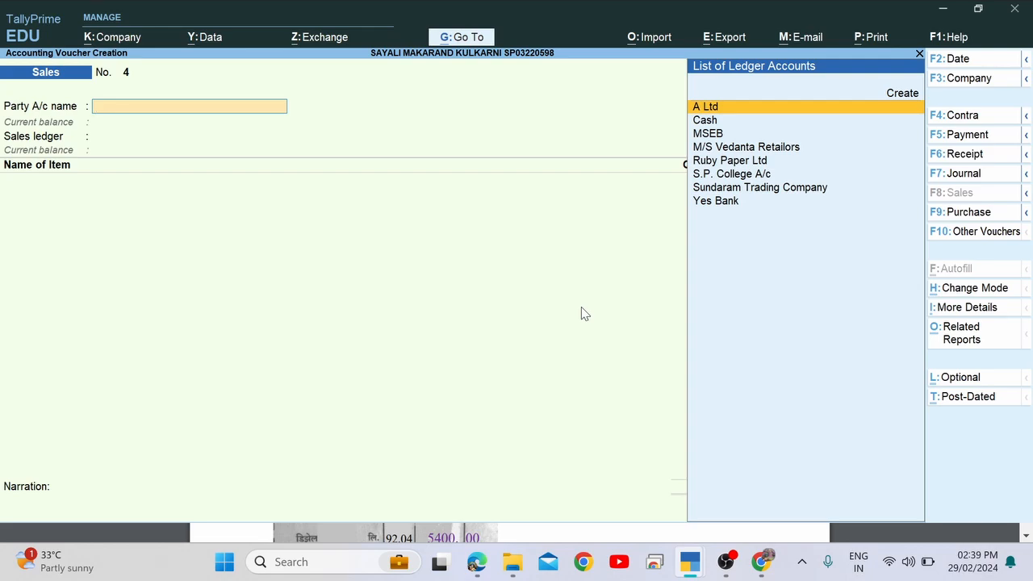
key(F5)
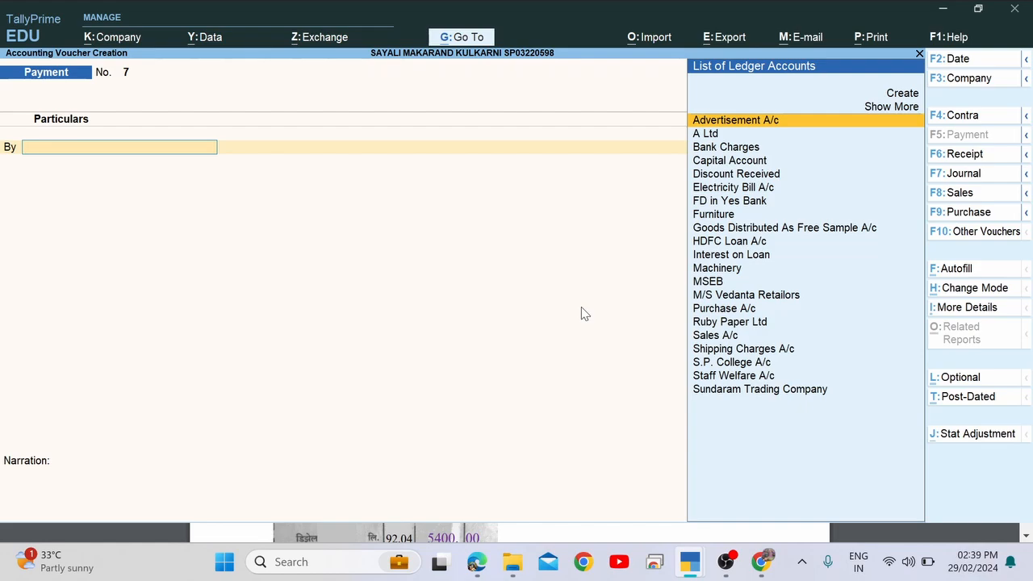
Check the advance tax transaction details in the assignment PDF.
key(alt+Tab)
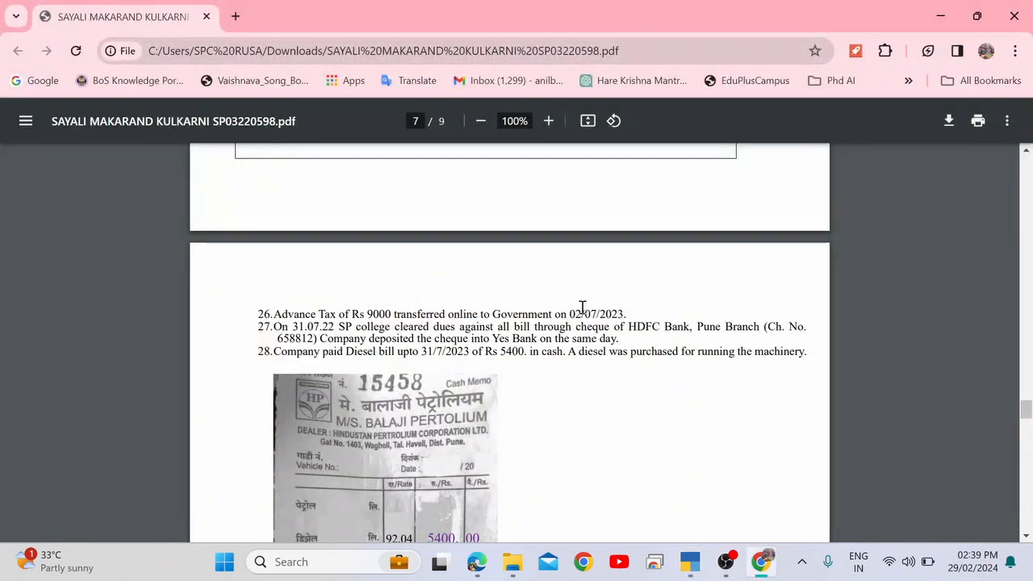
key(alt+Tab)
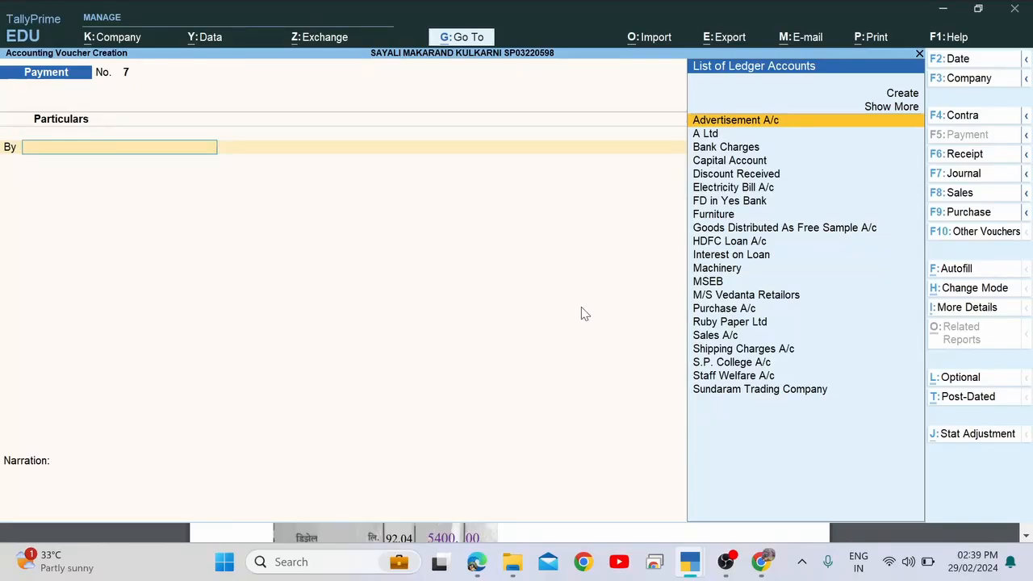
key(alt+Tab)
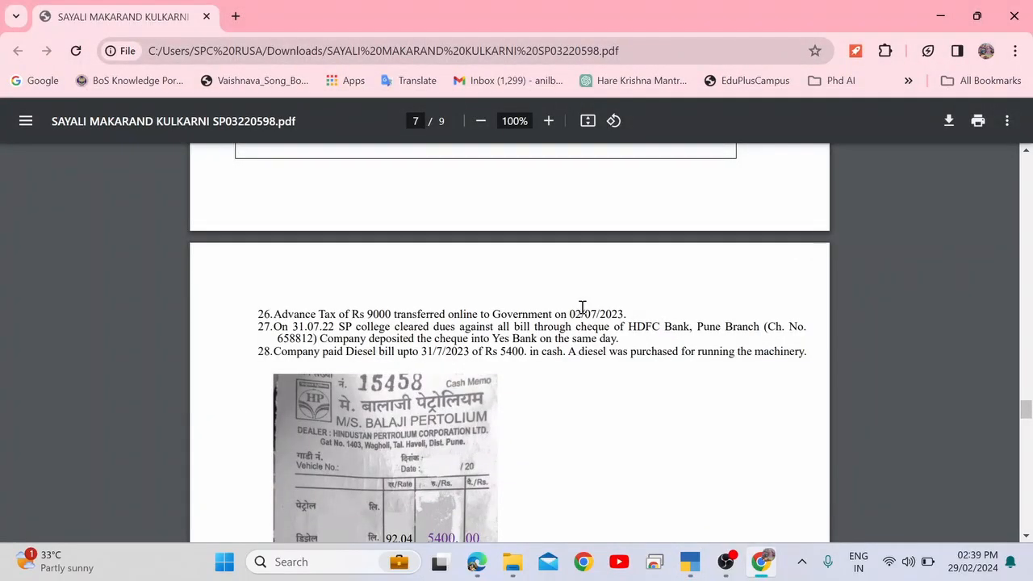
scroll(583, 307, up, 20)
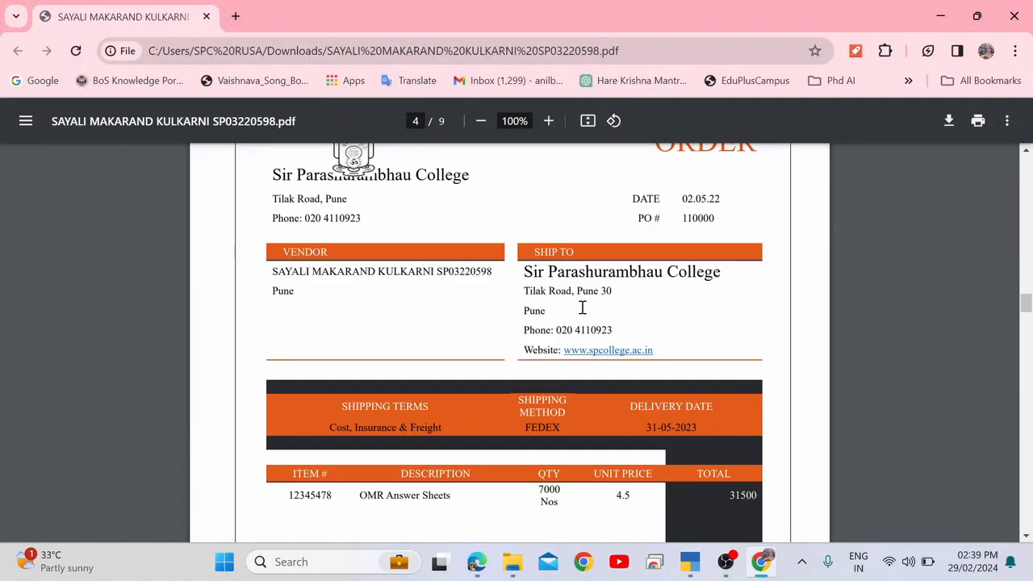
key(alt+Tab)
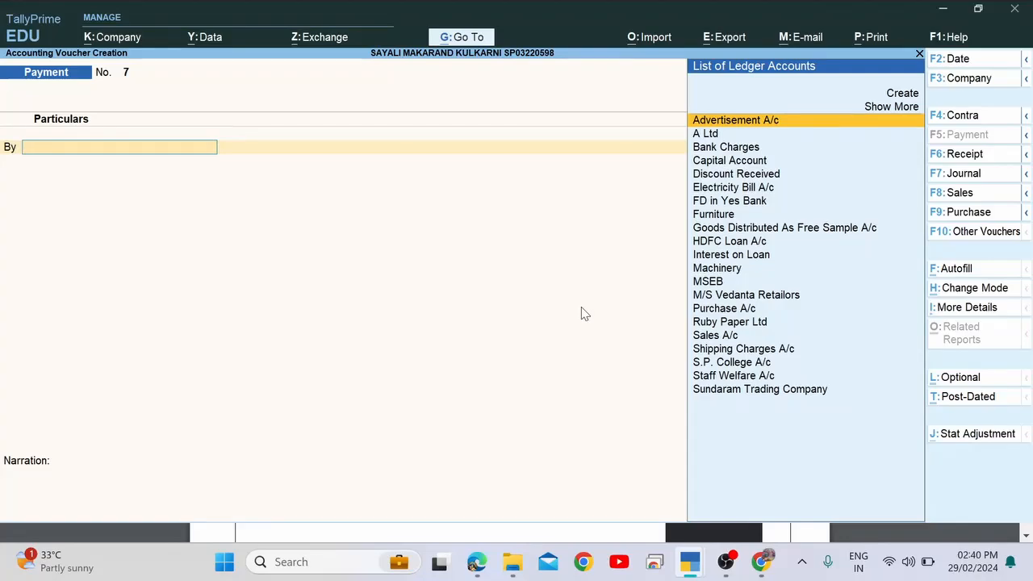
Create ledger Advance Tax A/c under Loans & Advances (Asset) as the payment's debit ledger.
text(Ad)
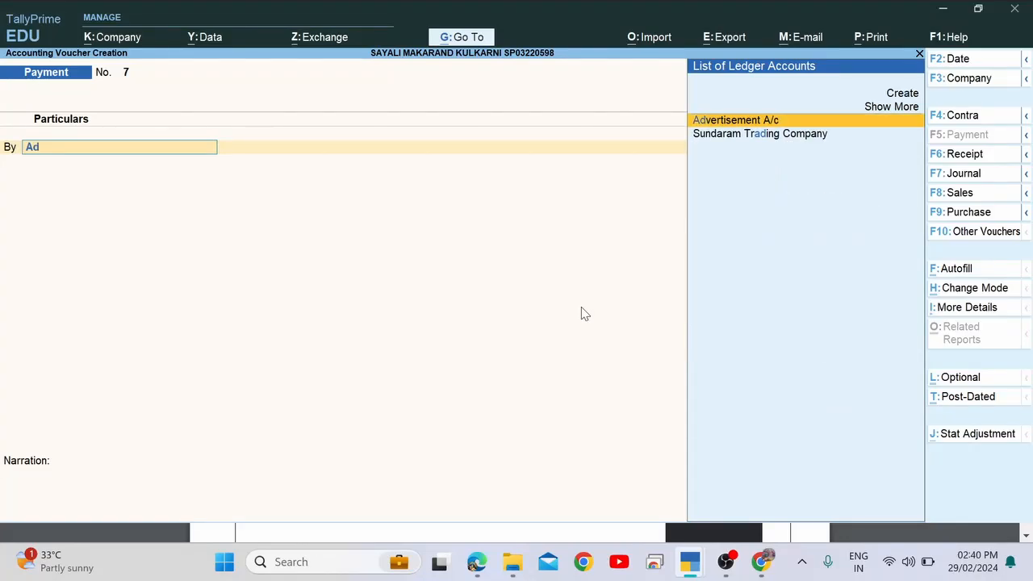
key(alt+c)
text(Ad)
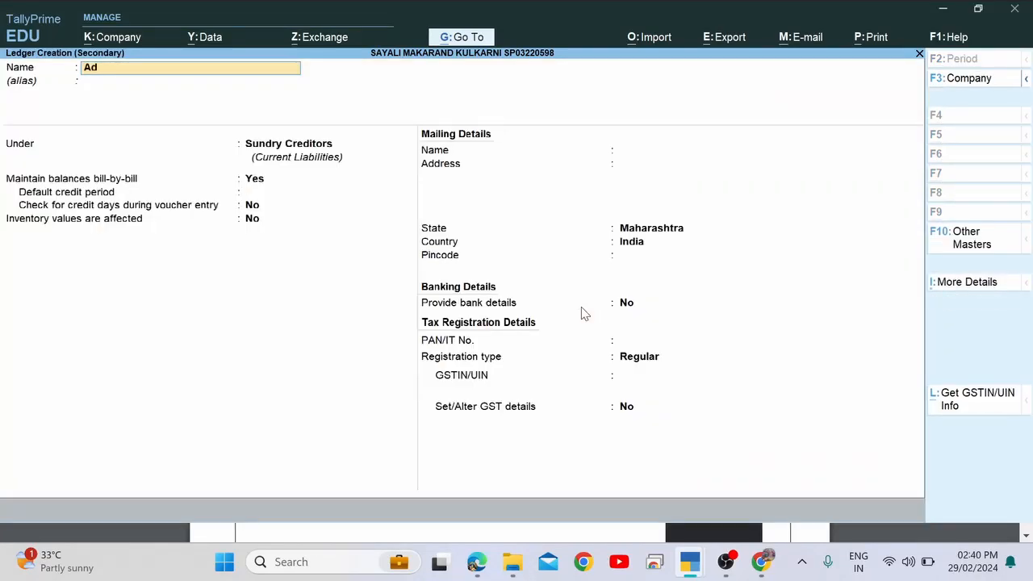
text(vance Tax A/c)
key(Return)
key(Return)
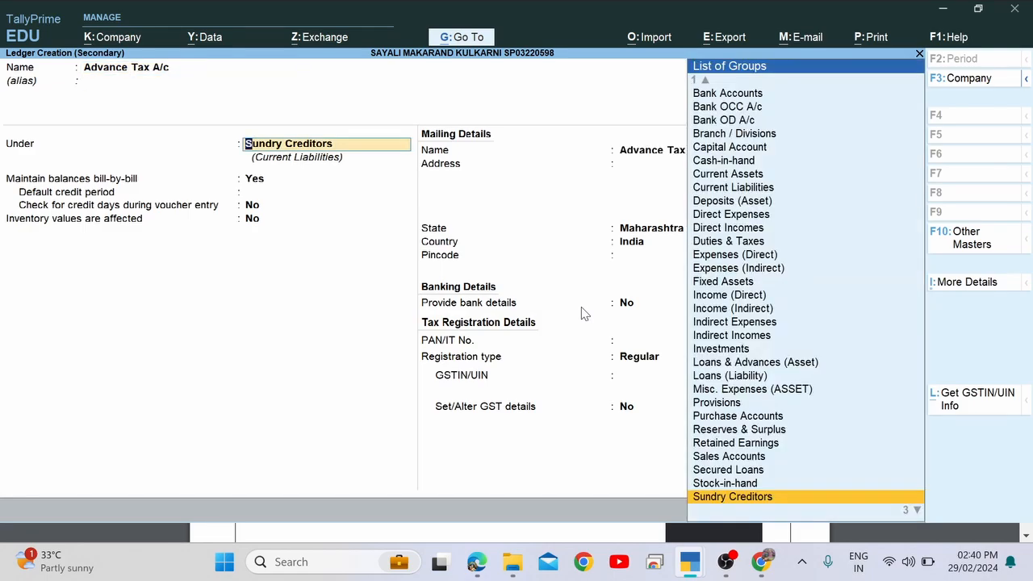
text(Adv)
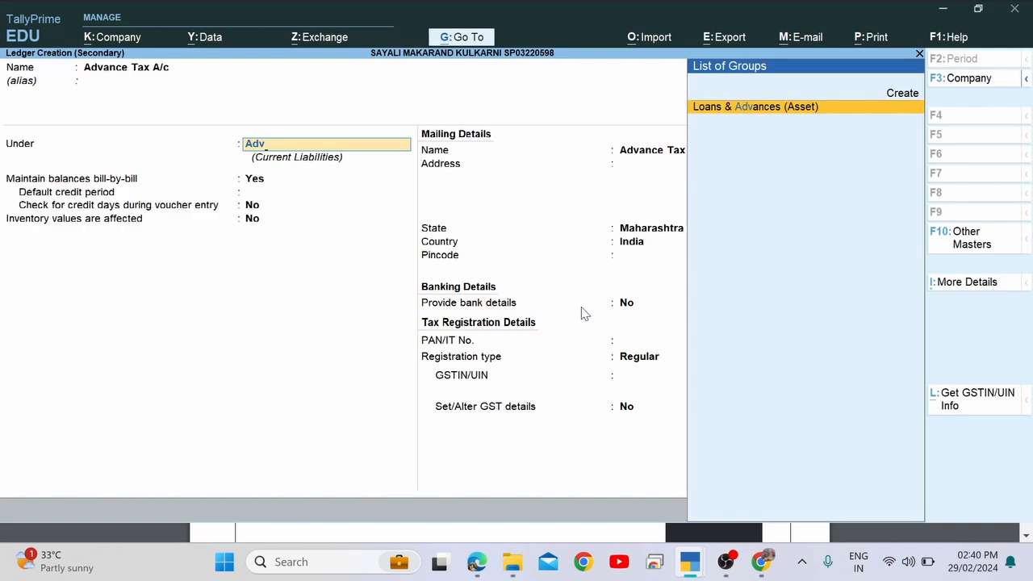
key(Return)
key(Return)
key(Return)
key(Return)
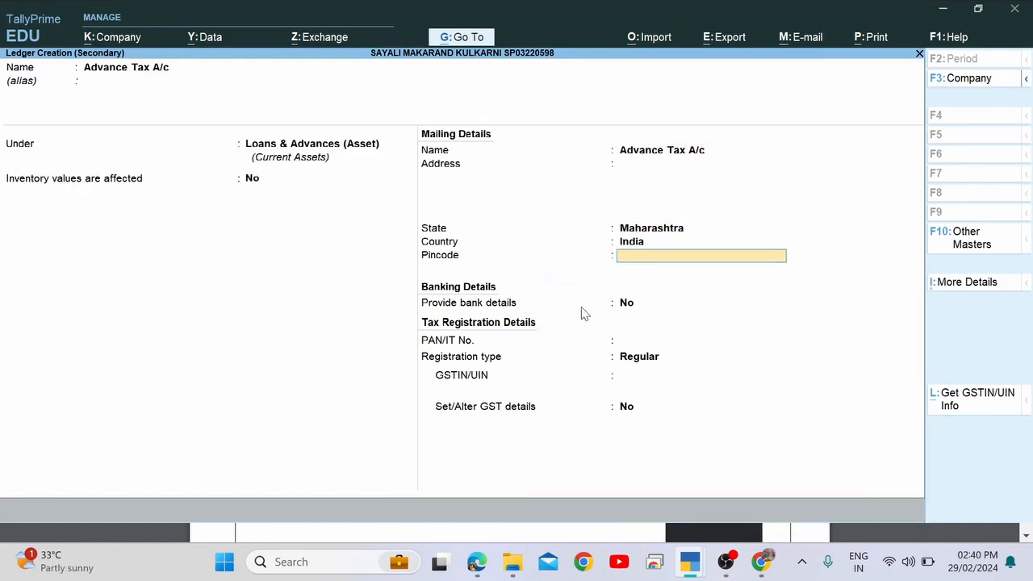
key(ctrl+a)
Scroll the PDF to item 26 and select the 9000 amount.
key(alt+Tab)
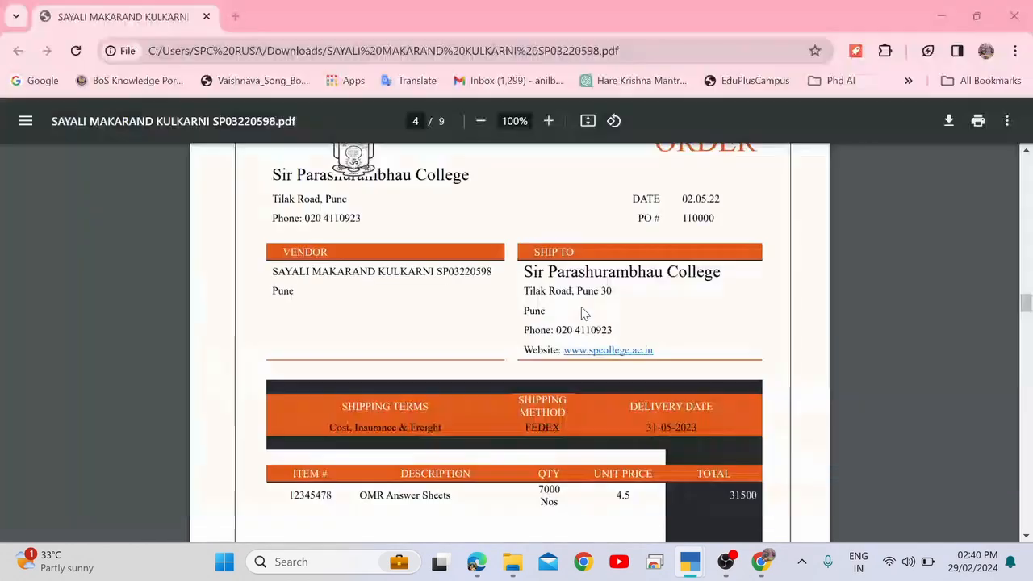
scroll(582, 305, down, 5)
scroll(583, 306, down, 10)
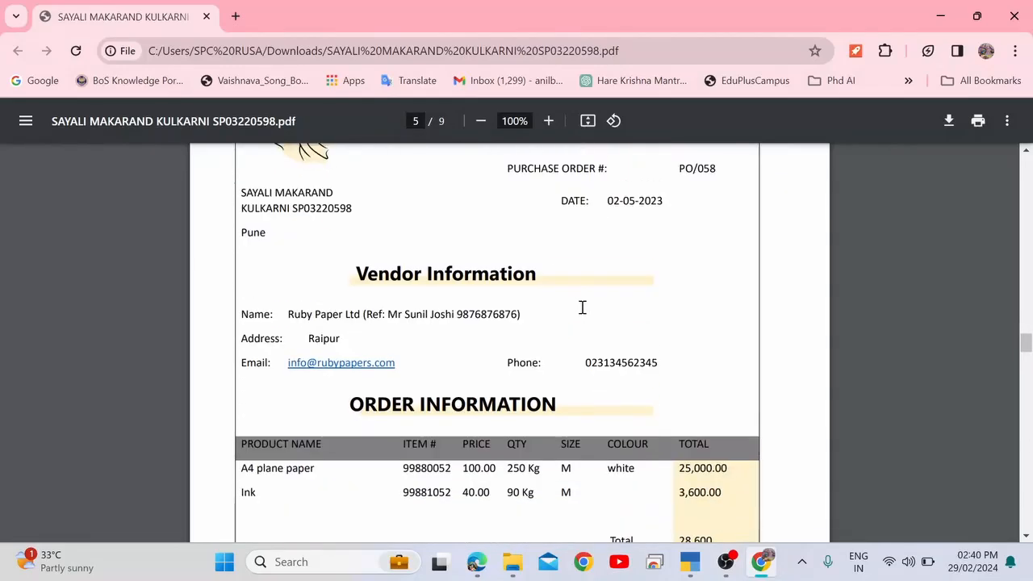
scroll(583, 307, down, 10)
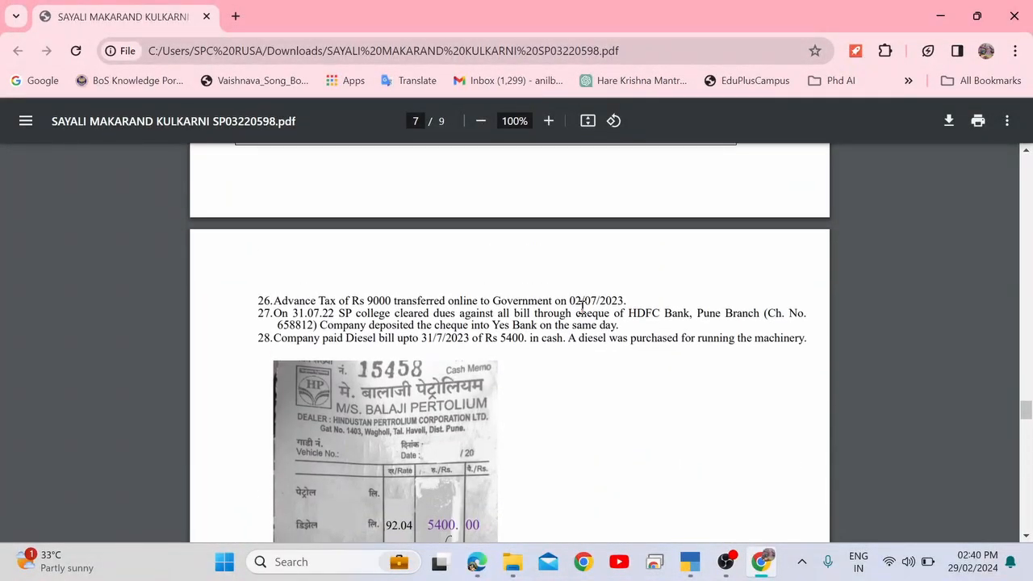
double_click(374, 300)
Debit Advance Tax A/c 9,000 and credit Yes Bank 9,000 with a cheque bank allocation.
key(alt+Tab)
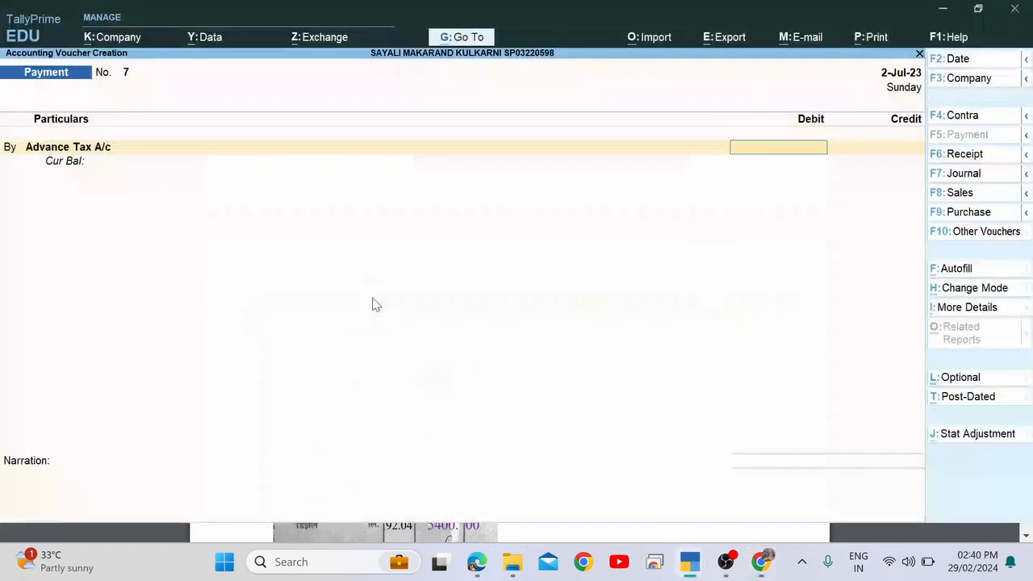
text(9000)
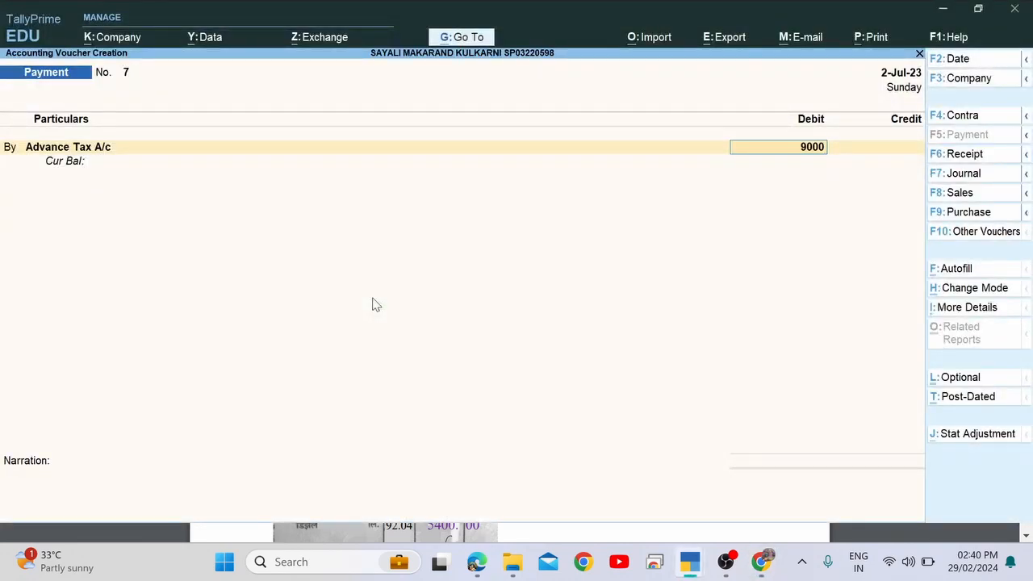
key(Return)
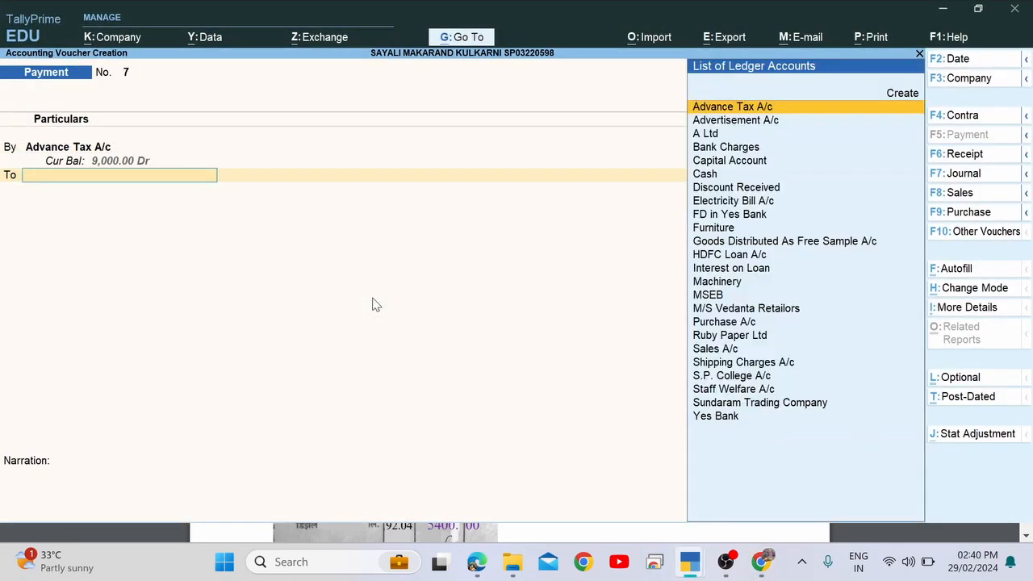
text(Ax)
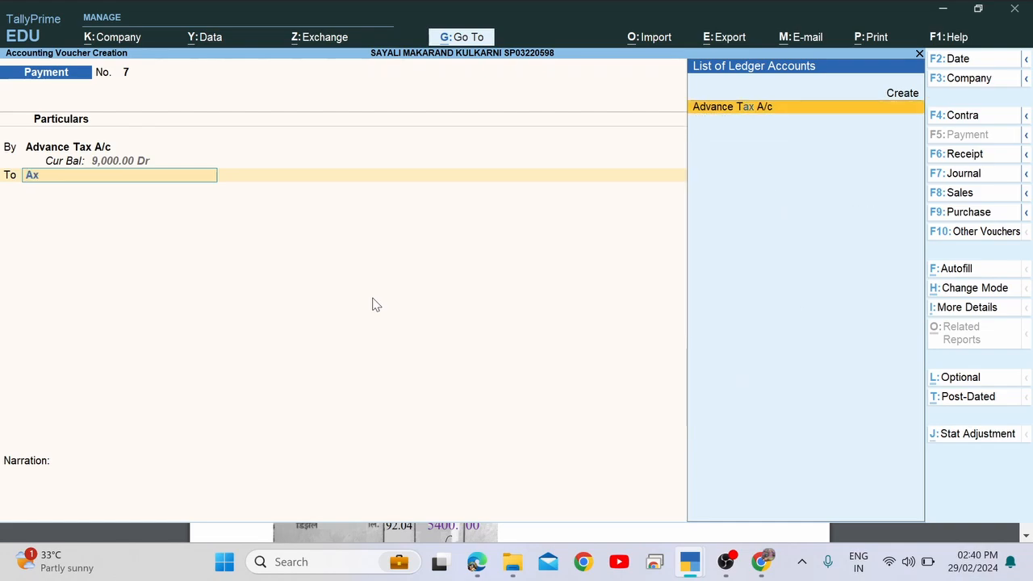
key(BackSpace)
key(BackSpace)
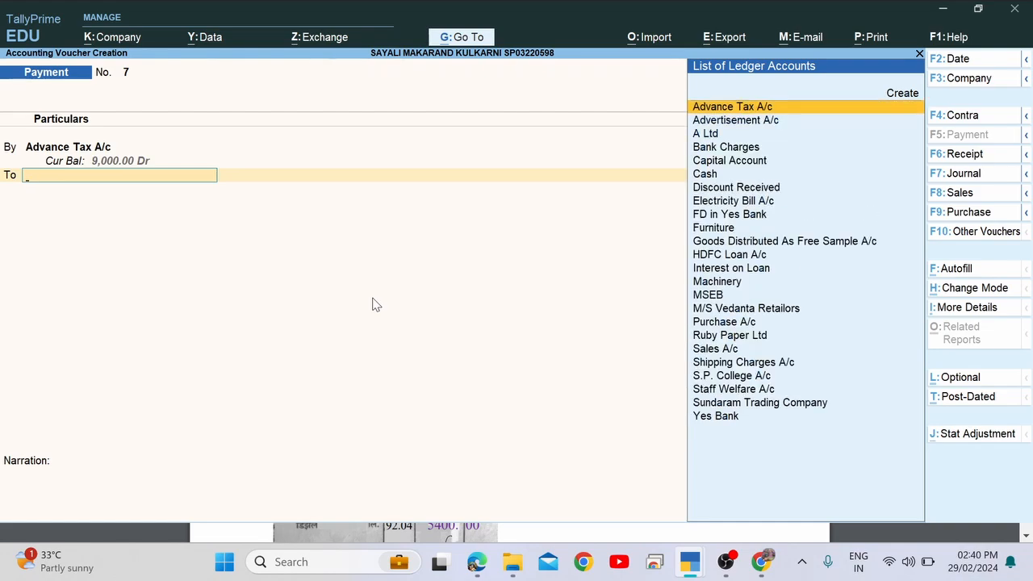
text(Ye)
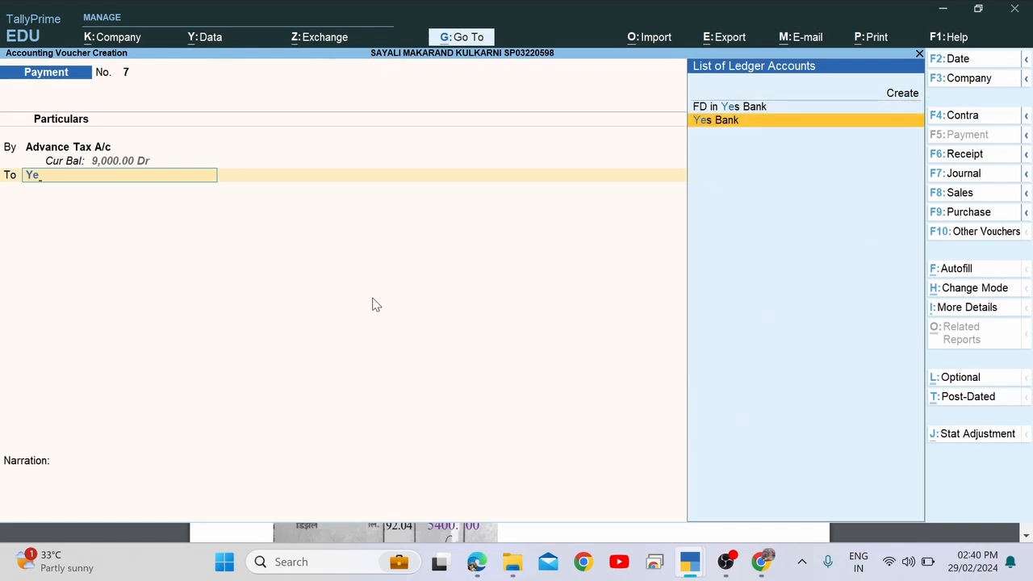
key(Return)
key(Return)
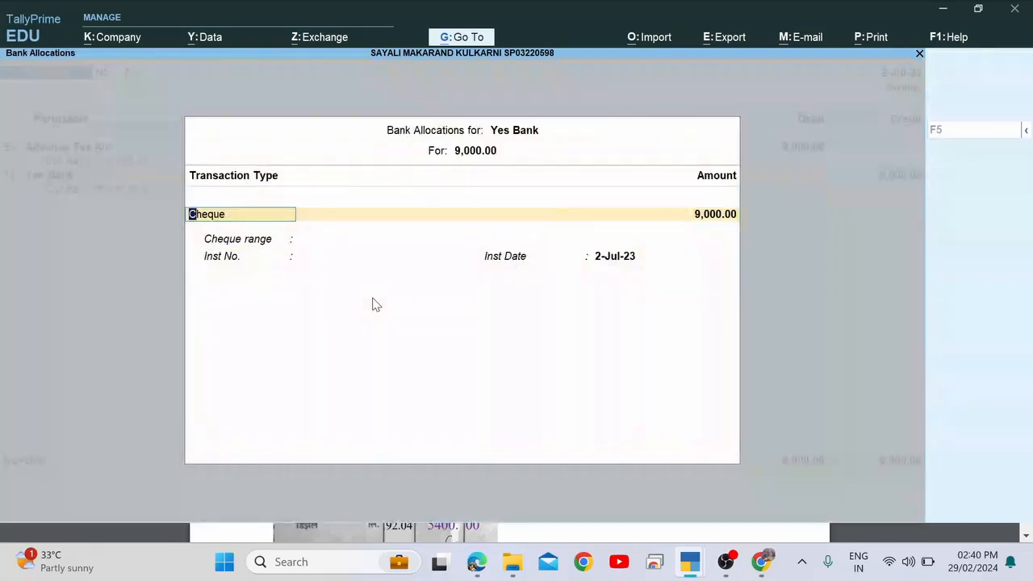
key(Return)
key(Return)
key(Return)
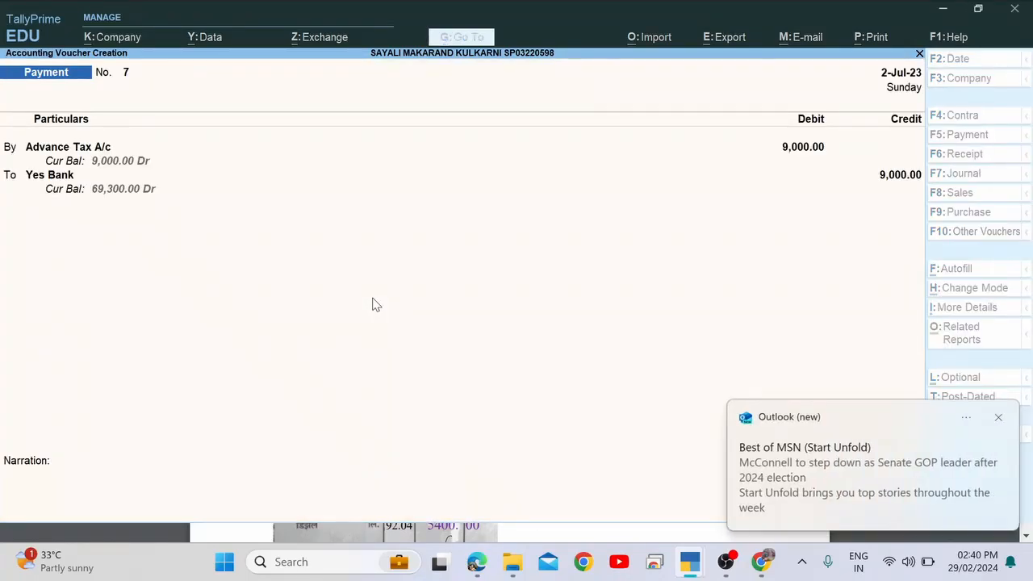
key(Return)
Dismiss the Outlook notification and begin reading item 27 in the PDF.
key(alt+Tab)
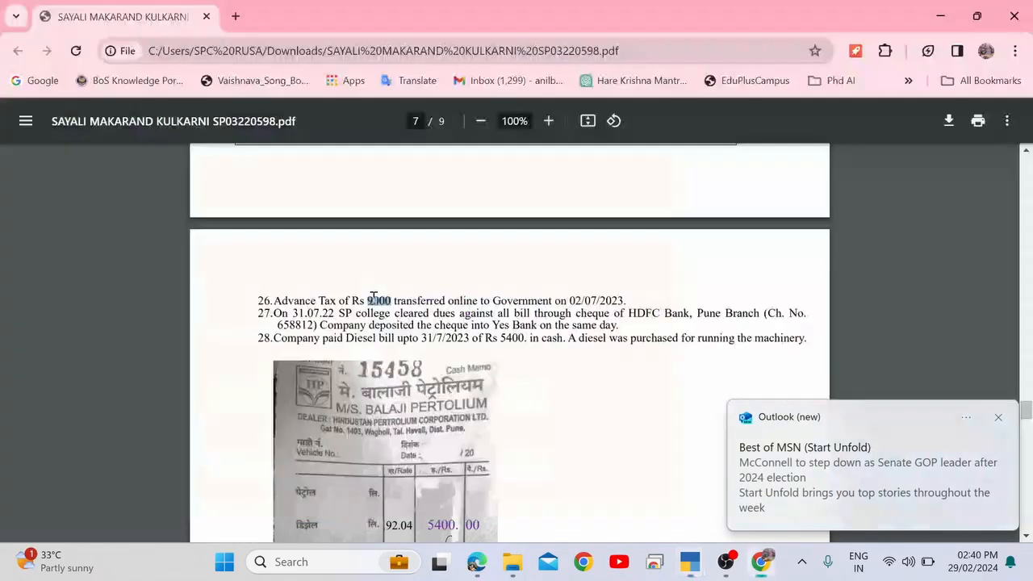
click(998, 417)
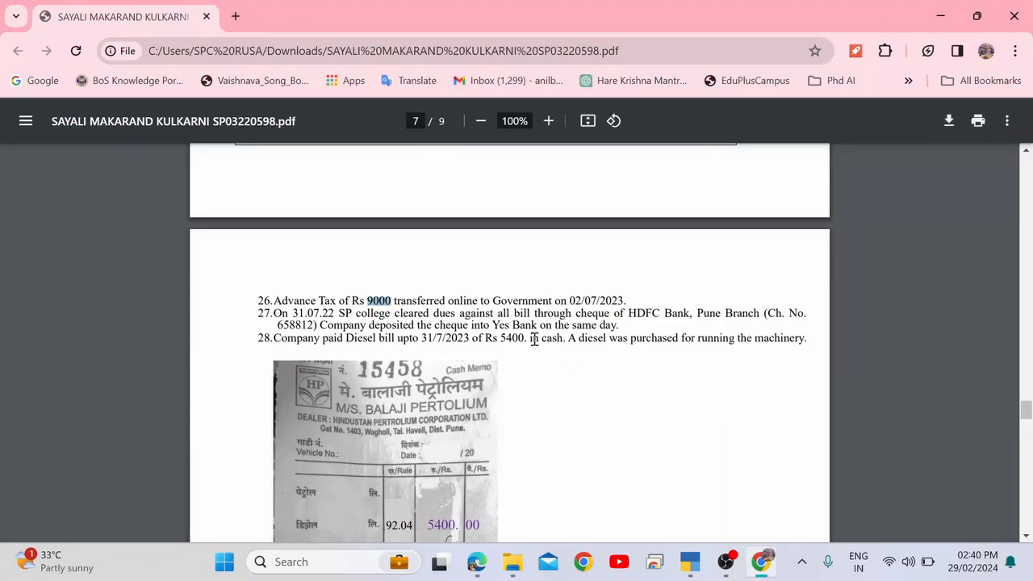
drag(275, 312, 350, 313)
click(350, 313)
Set the new voucher's date to 31.7.
key(alt+Tab)
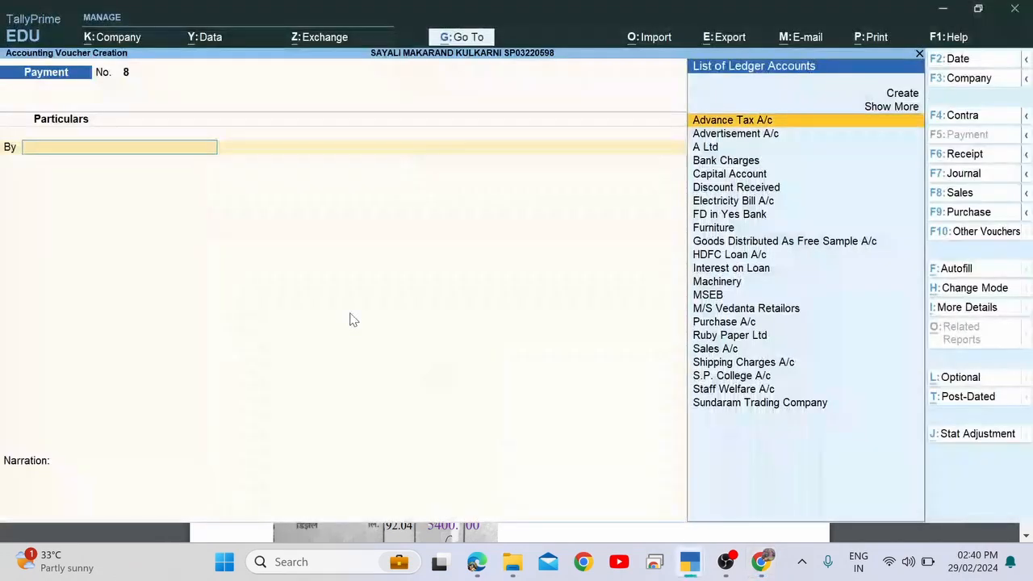
key(F2)
text(31.7)
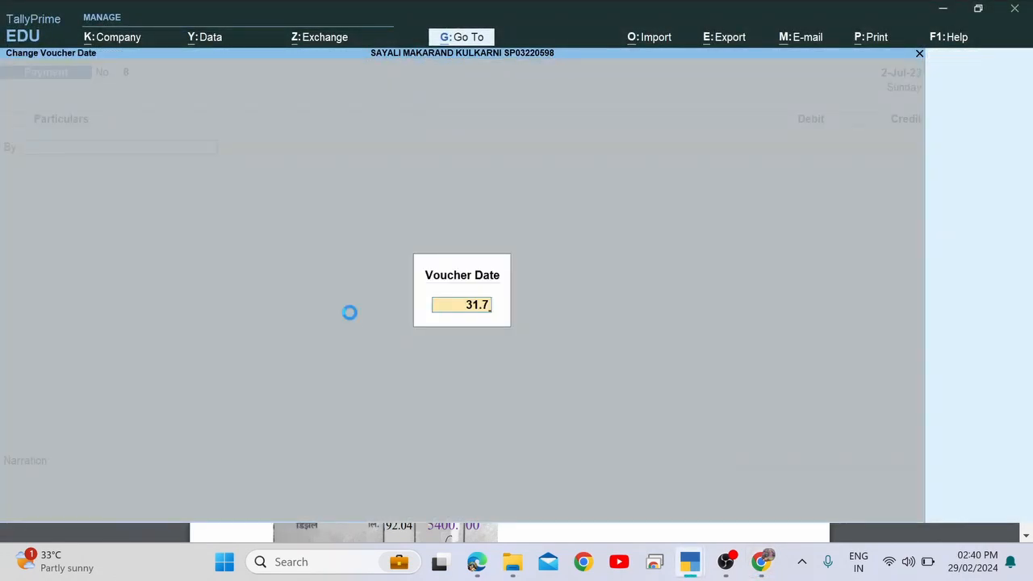
key(Return)
Highlight item 27's details: the college clearing its dues, the cheque number, and the Yes Bank deposit.
key(alt+Tab)
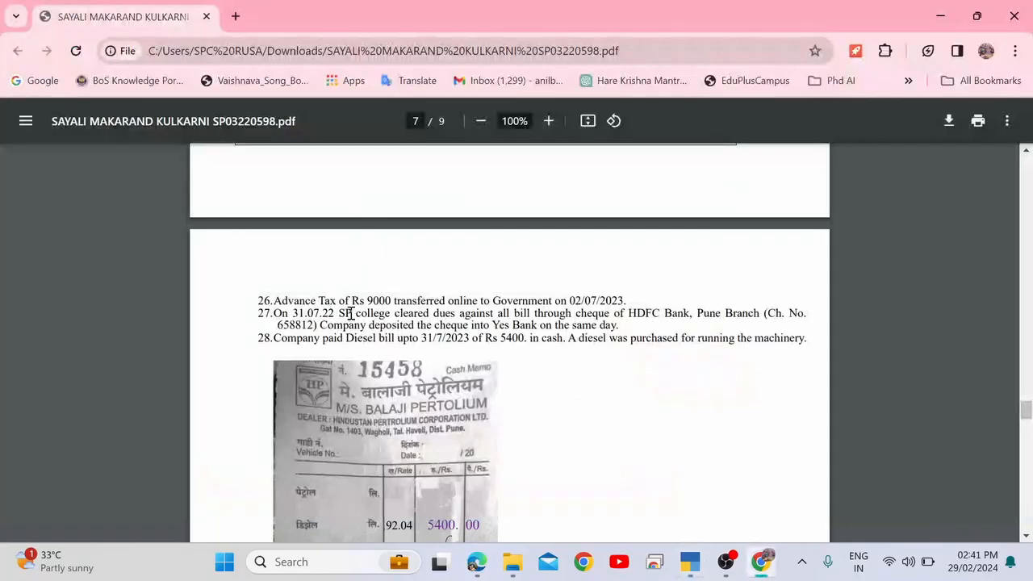
drag(365, 315, 521, 313)
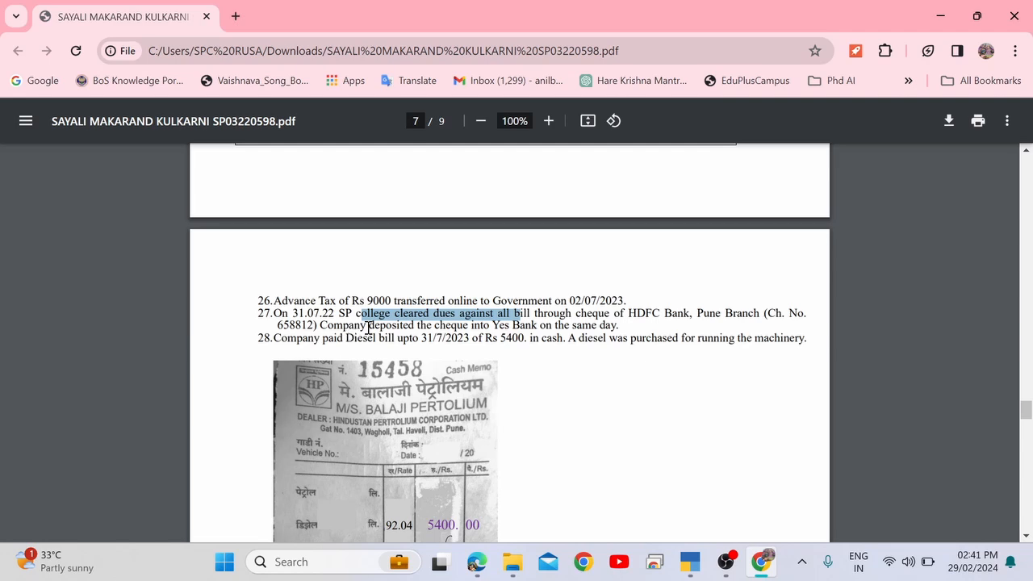
drag(368, 326, 520, 327)
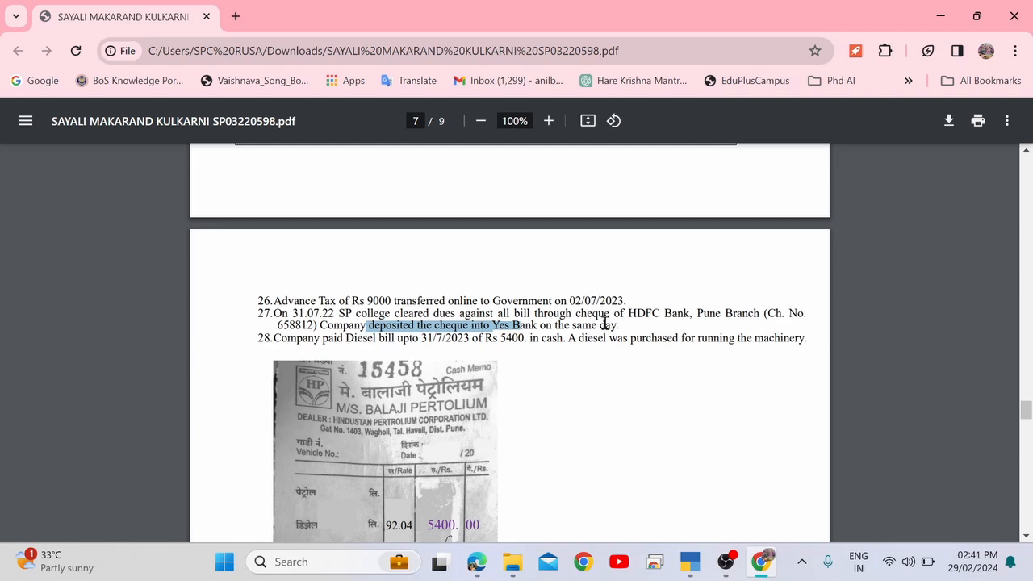
drag(547, 313, 573, 313)
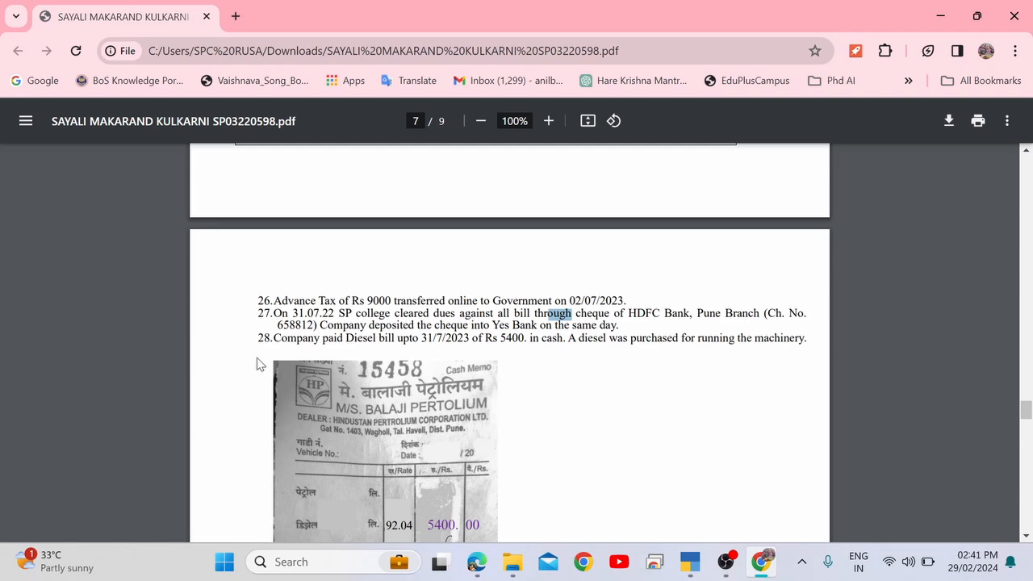
drag(322, 324, 280, 324)
drag(353, 324, 623, 325)
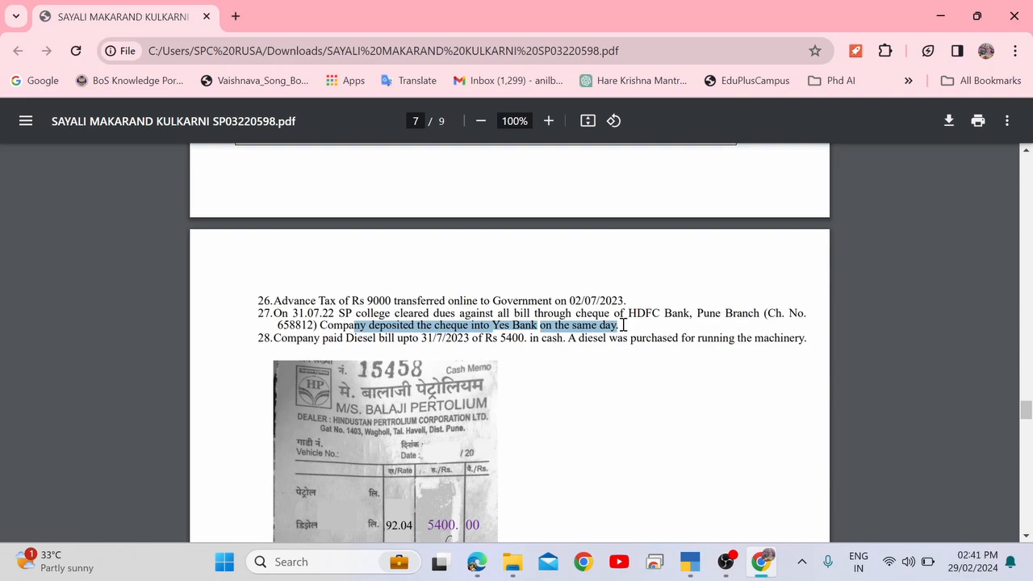
key(alt+Tab)
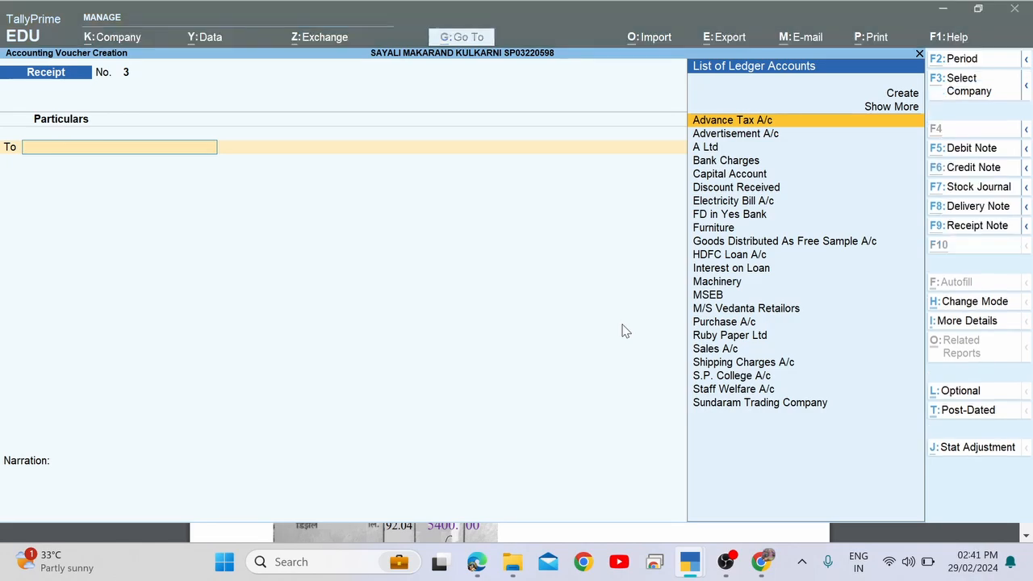
Select S.P. College A/c as the paying party after checking item 27.
key(alt+Tab)
key(alt+Tab)
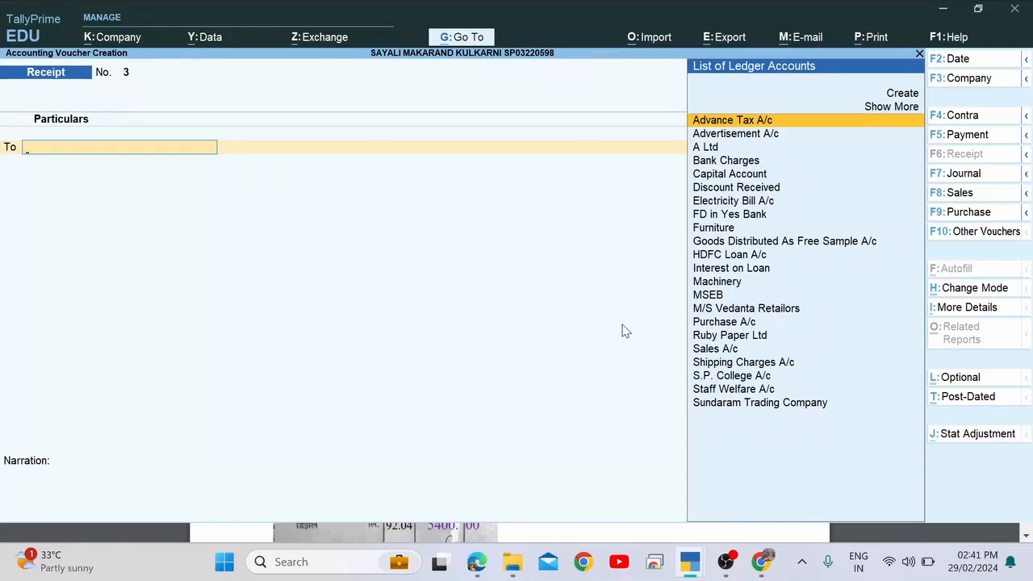
text(Sp)
key(Return)
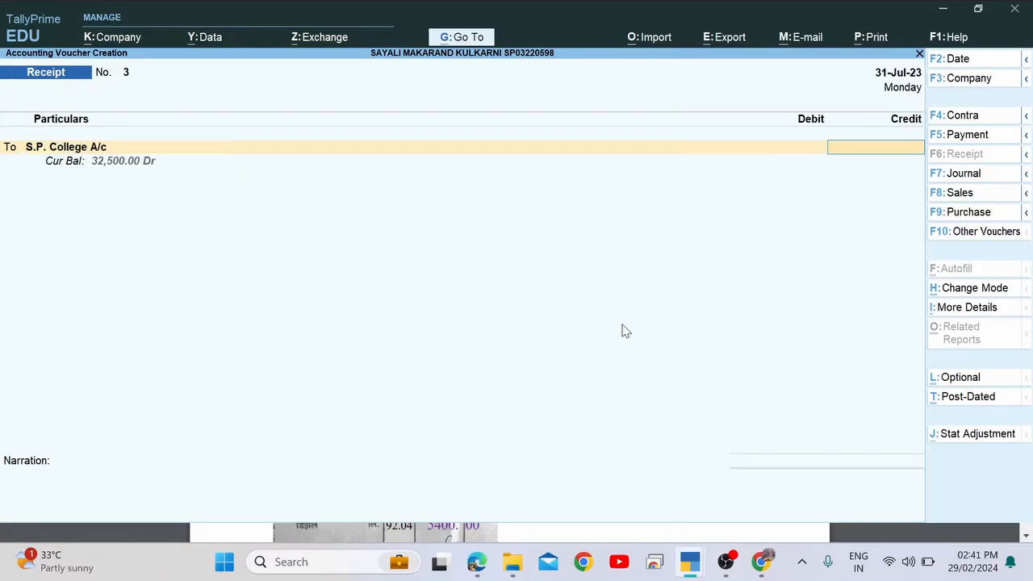
key(alt+Tab)
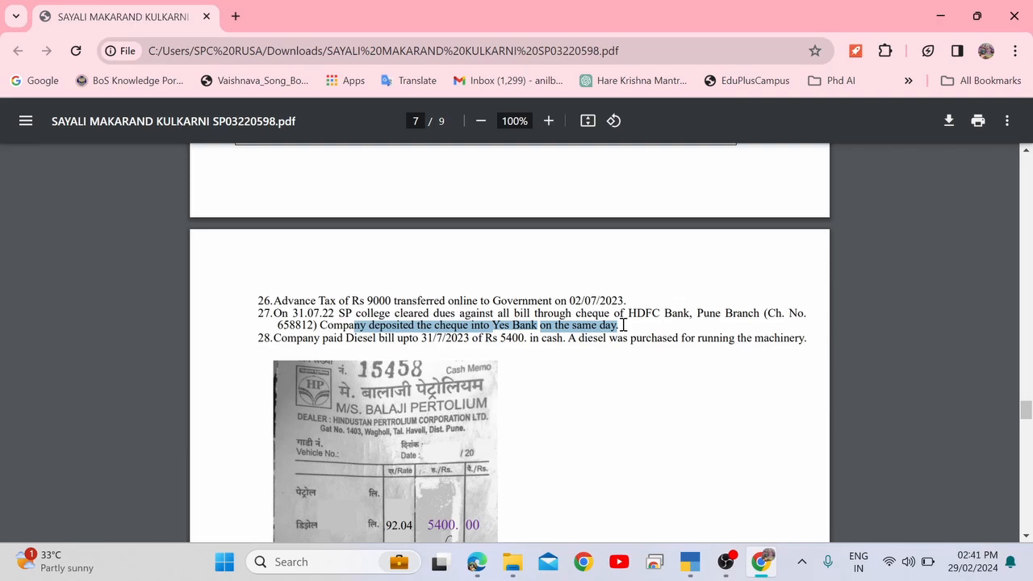
key(alt+Tab)
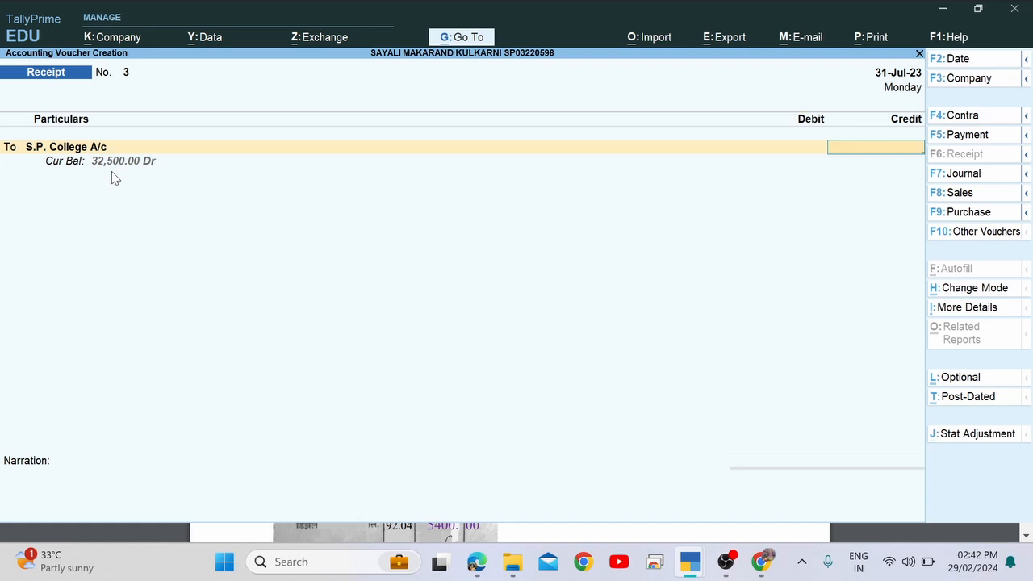
Enter a 32,500 credit and settle it against pending bill 3.
text(316)
key(BackSpace)
text(0)
key(BackSpace)
text(5)
key(BackSpace)
key(BackSpace)
text(2500)
key(Return)
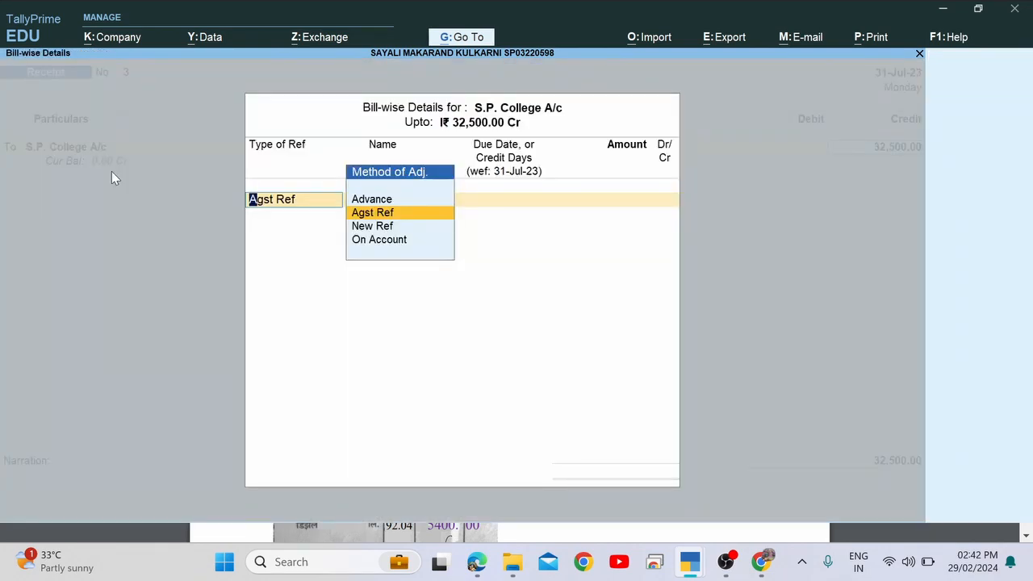
key(Return)
key(Return)
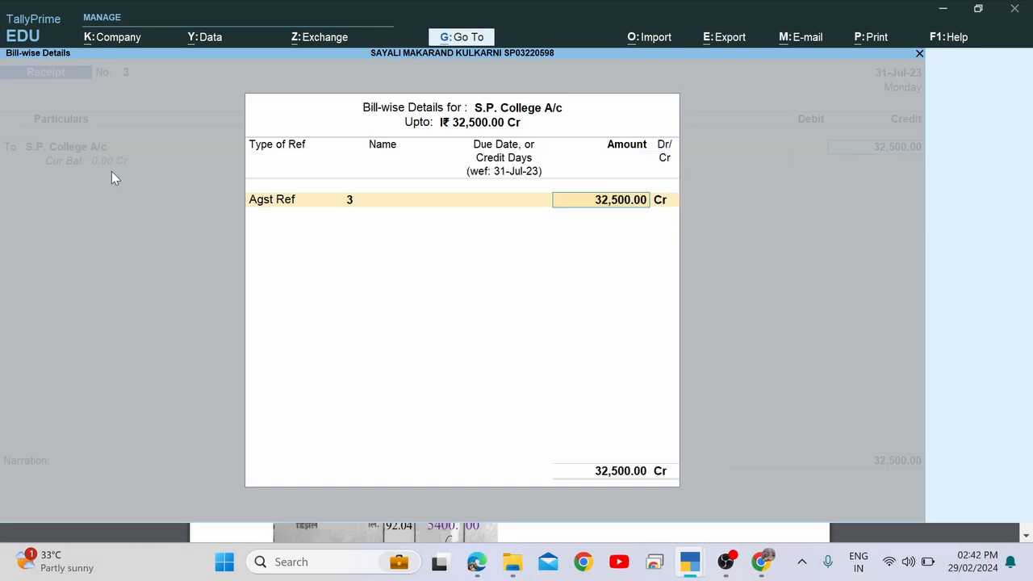
key(Return)
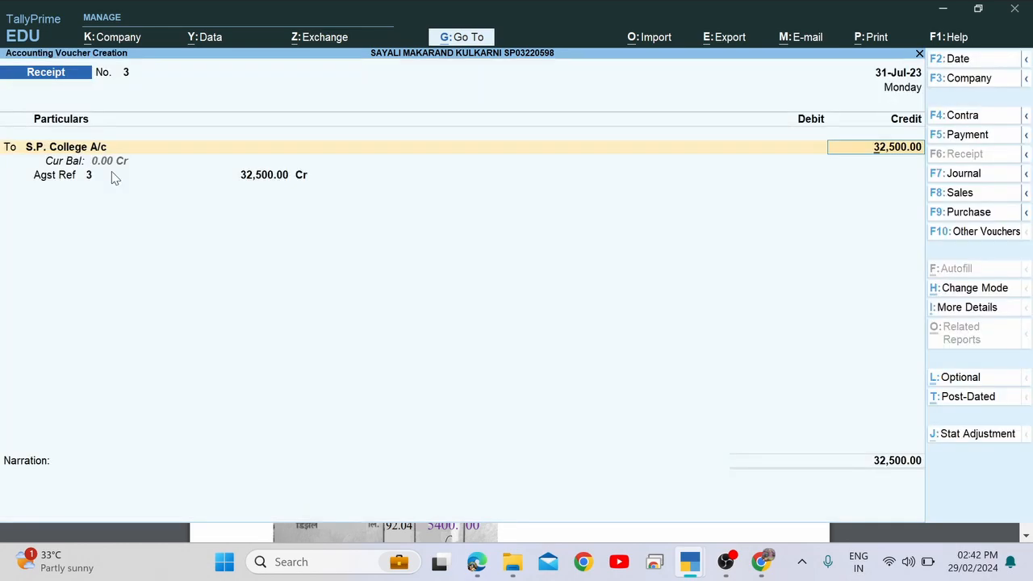
key(Return)
key(Return)
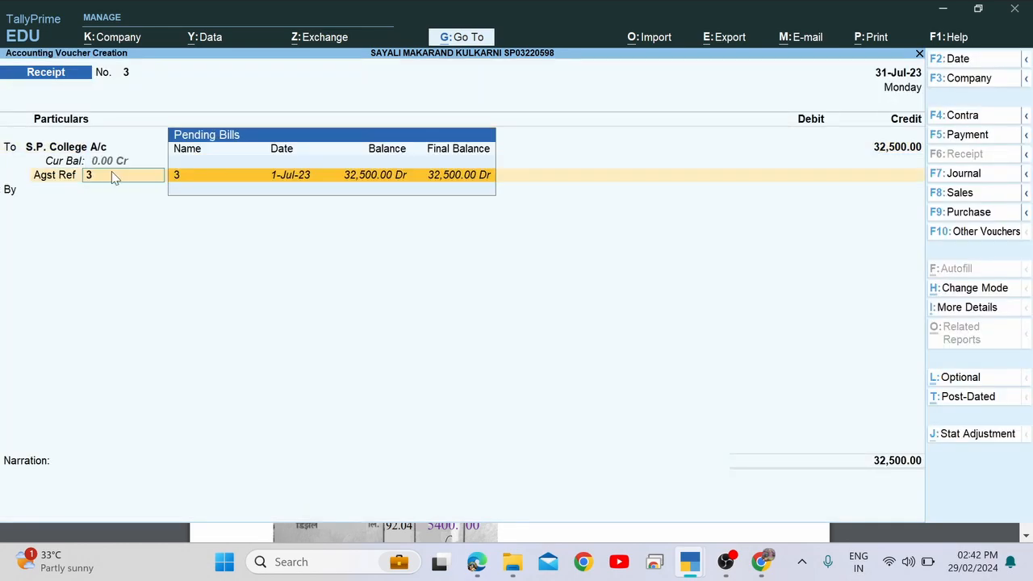
key(Return)
key(Return)
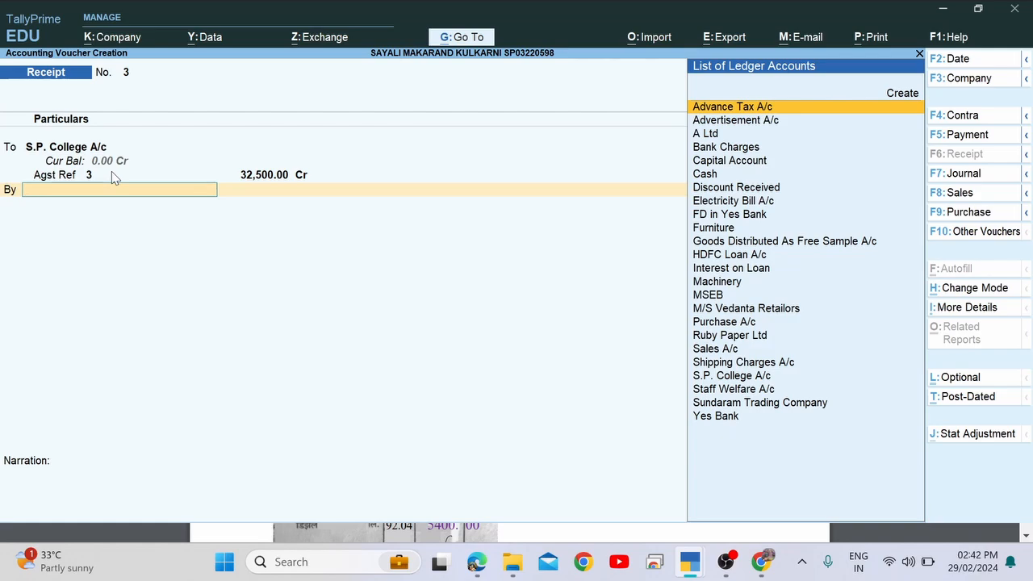
Debit Yes Bank with the 32,500 amount.
key(alt+Tab)
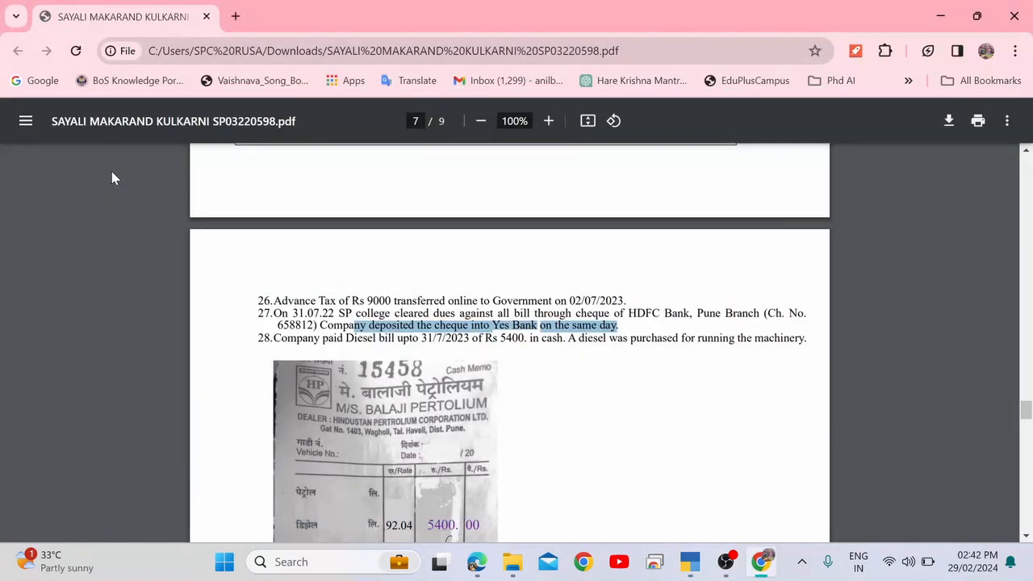
key(alt+Tab)
text(Y)
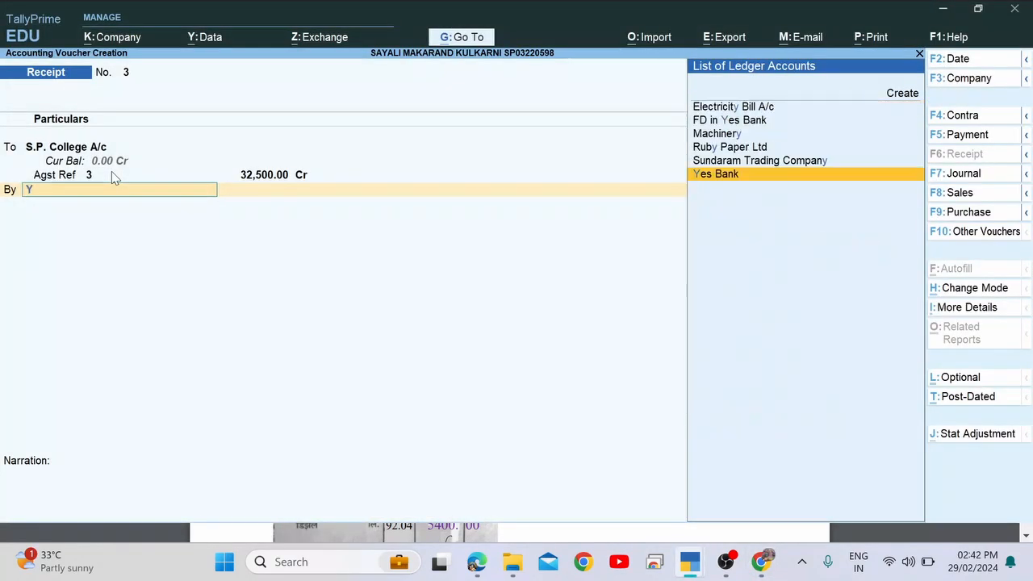
text(es)
key(Return)
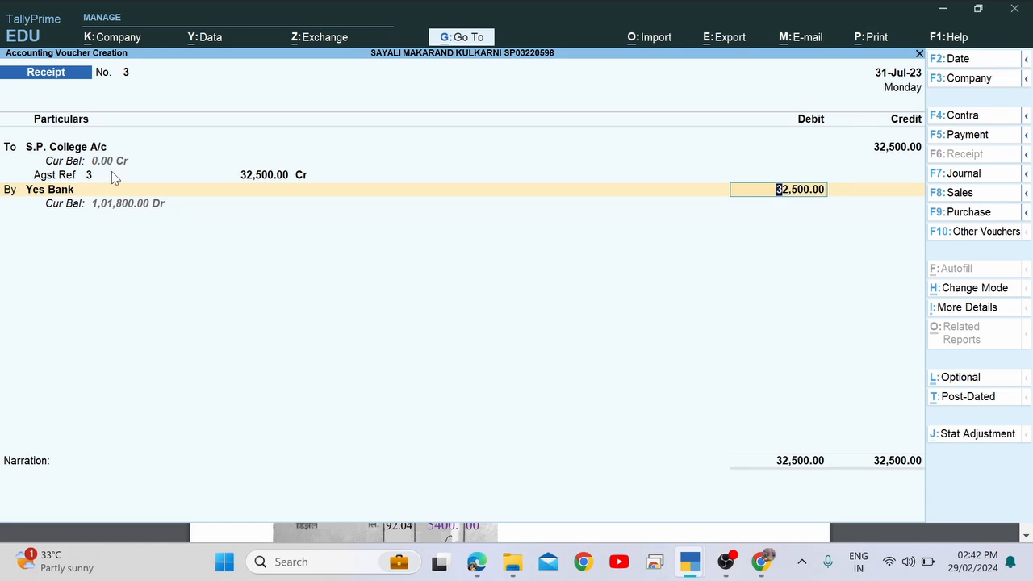
key(Return)
key(Return)
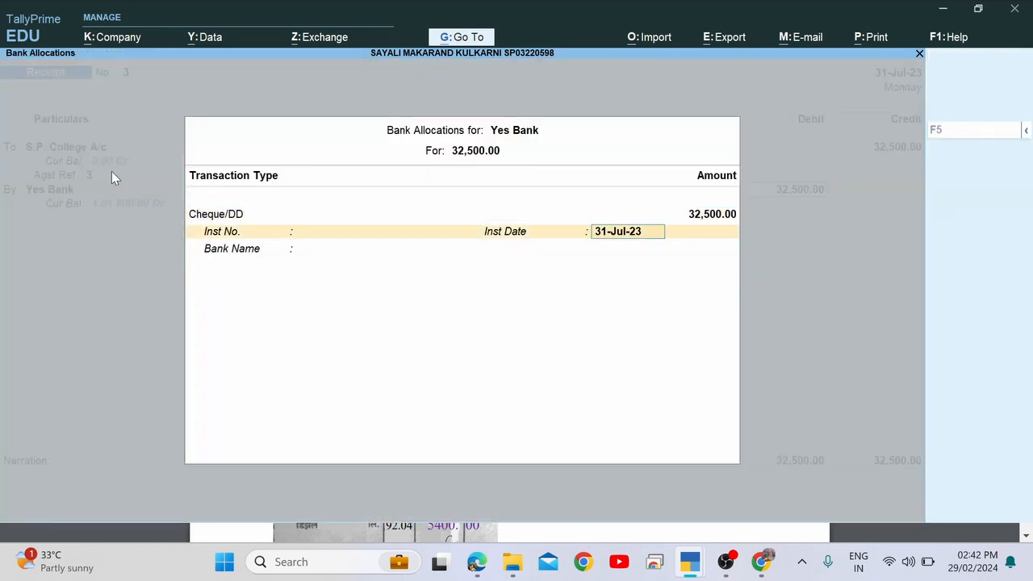
Copy the cheque number from item 27 into the bank allocation's instrument number.
key(BackSpace)
key(alt+Tab)
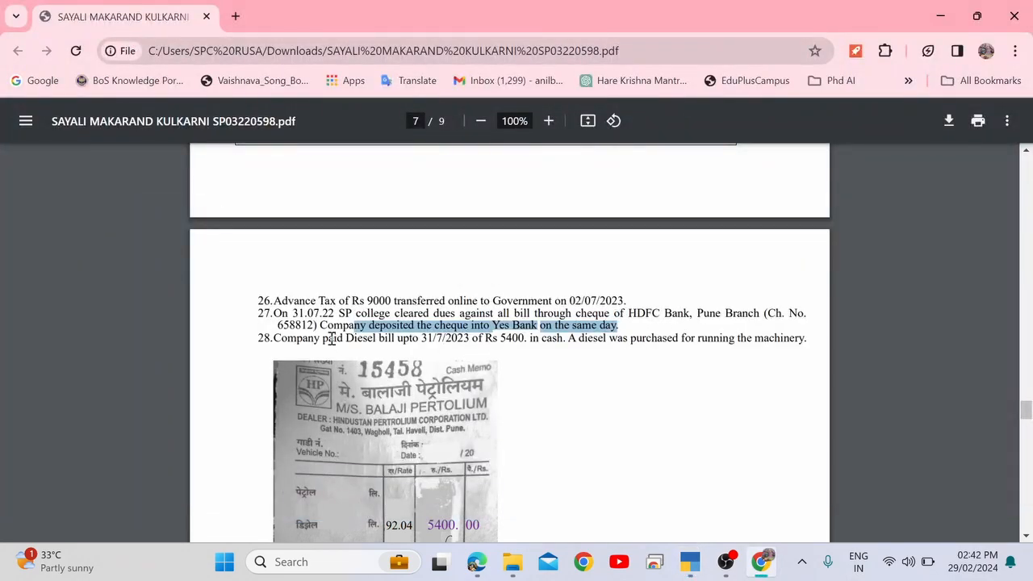
double_click(294, 324)
key(ctrl+c)
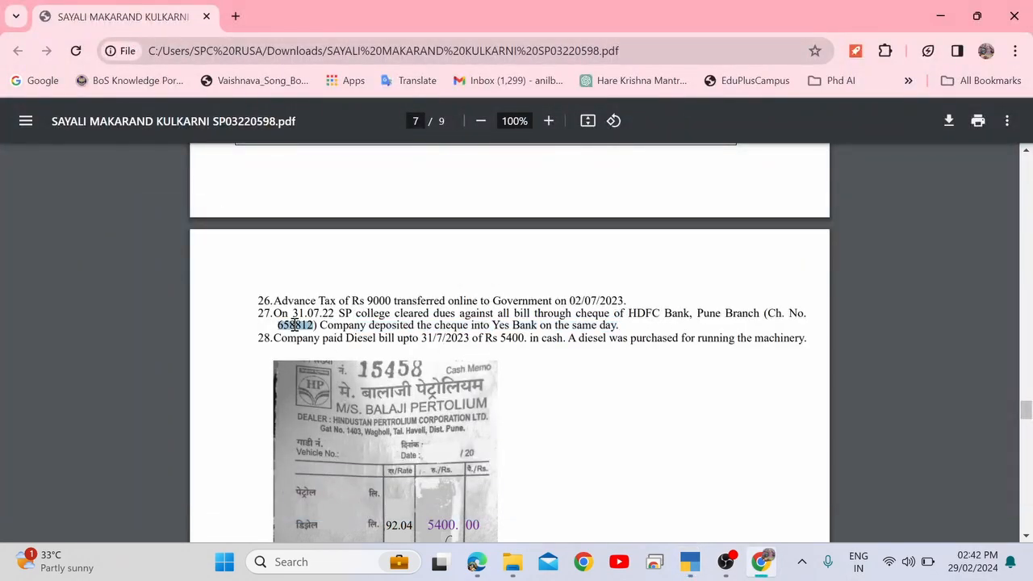
key(alt+Tab)
key(ctrl+v)
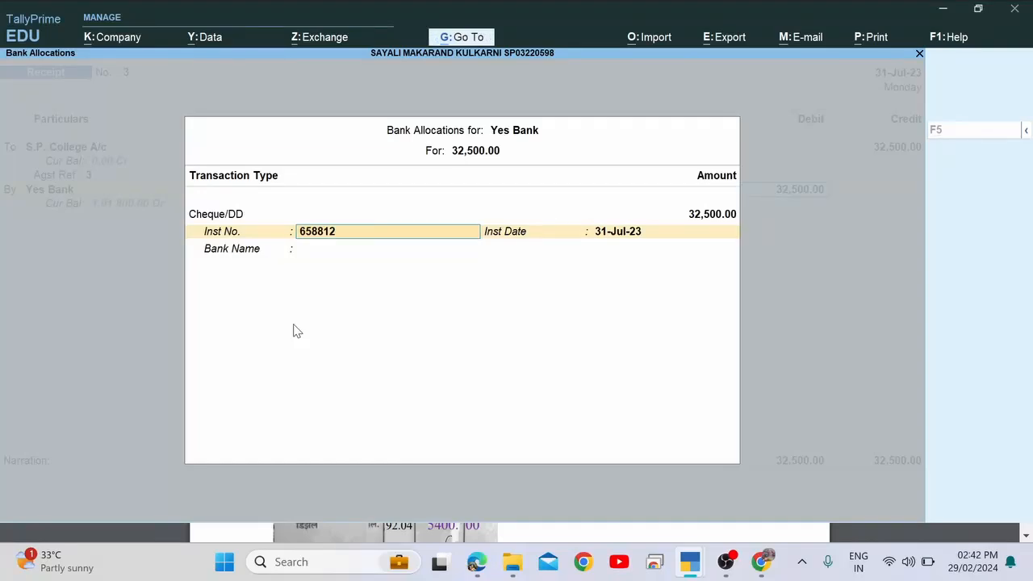
key(Return)
key(Return)
Specify HDFC as the cheque's bank and save receipt No. 3.
key(alt+Tab)
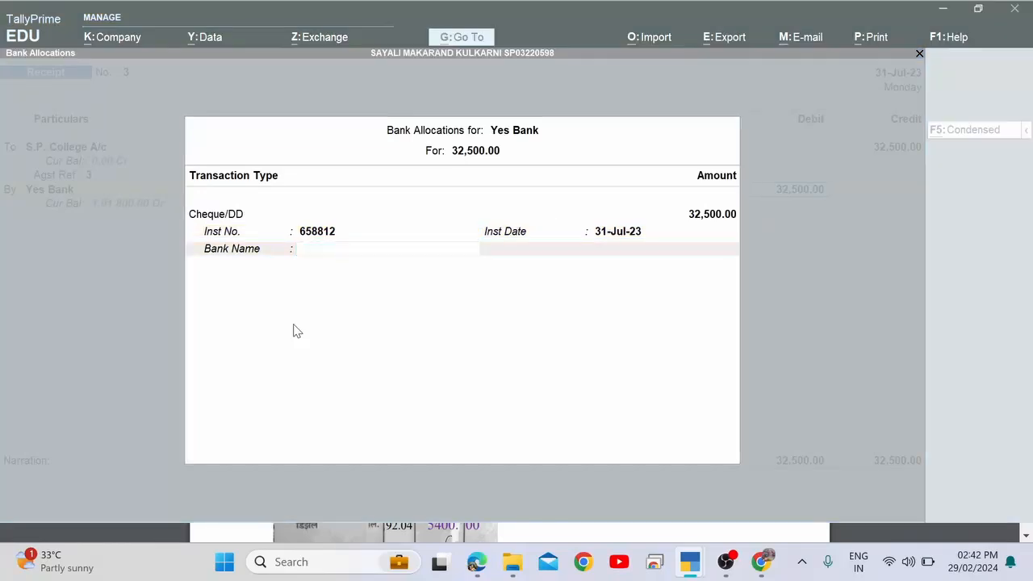
key(alt+Tab)
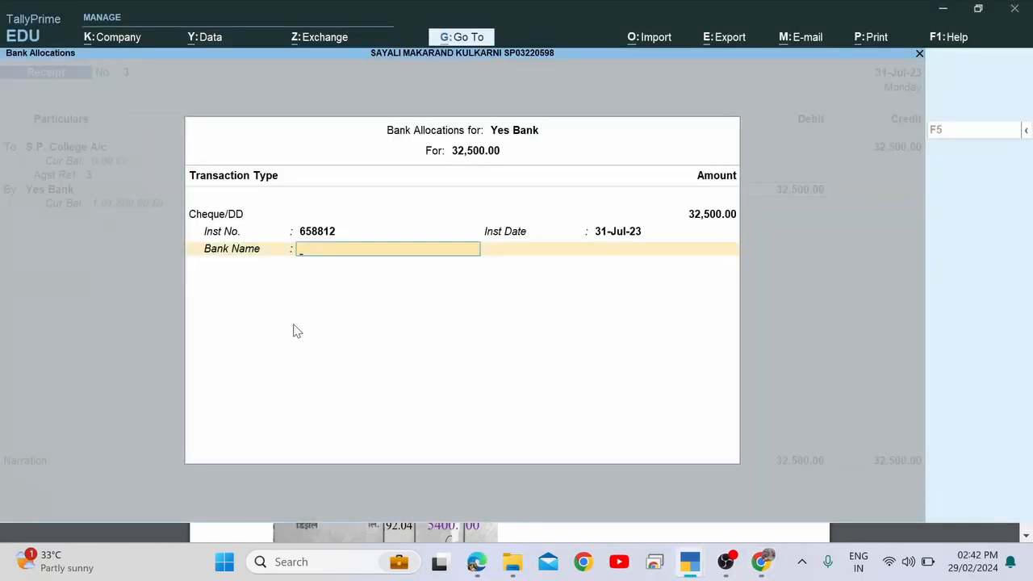
text(C)
key(Down)
key(Down)
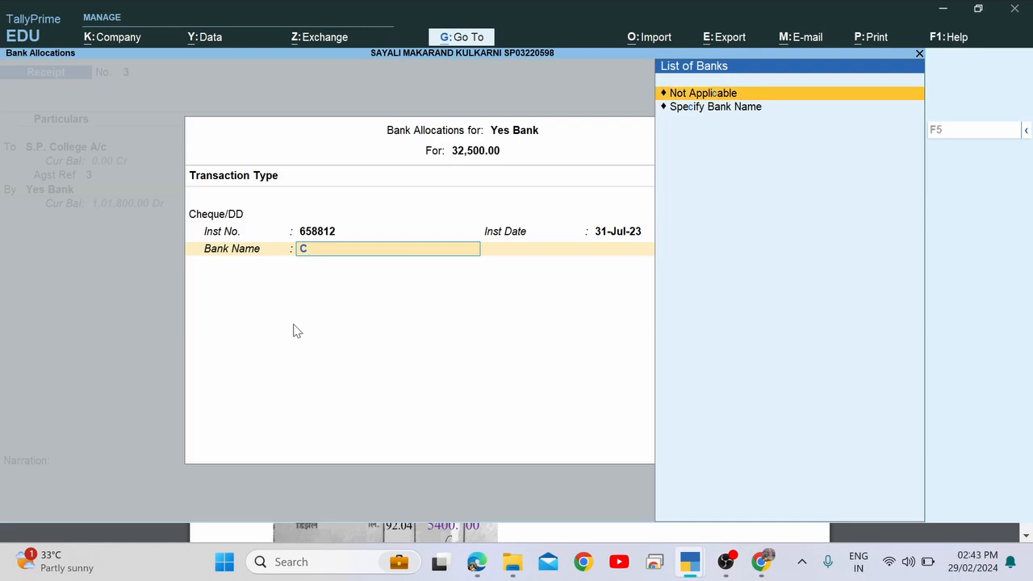
key(Return)
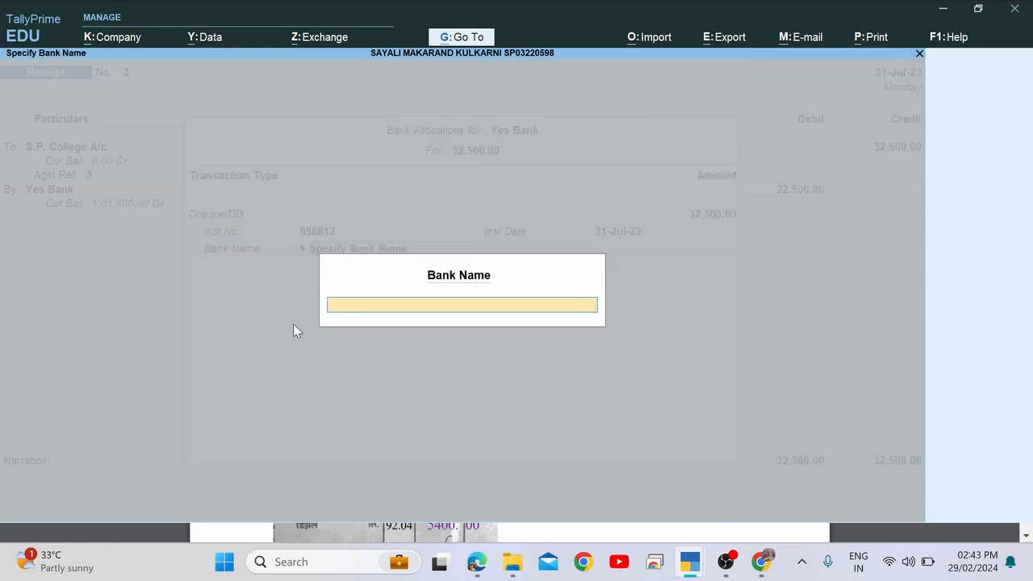
text(HDFC)
key(Return)
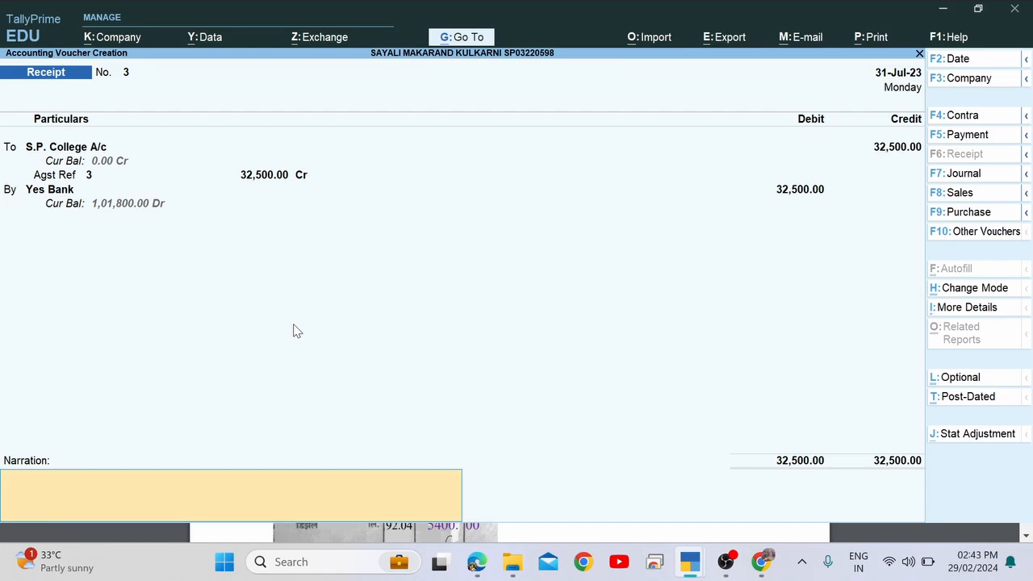
key(Return)
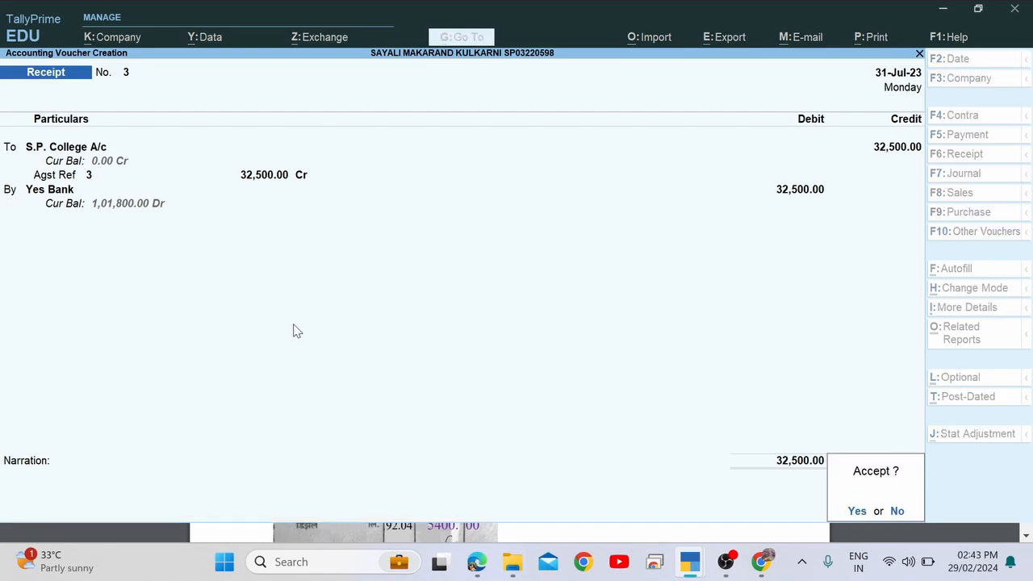
key(Return)
key(alt+Tab)
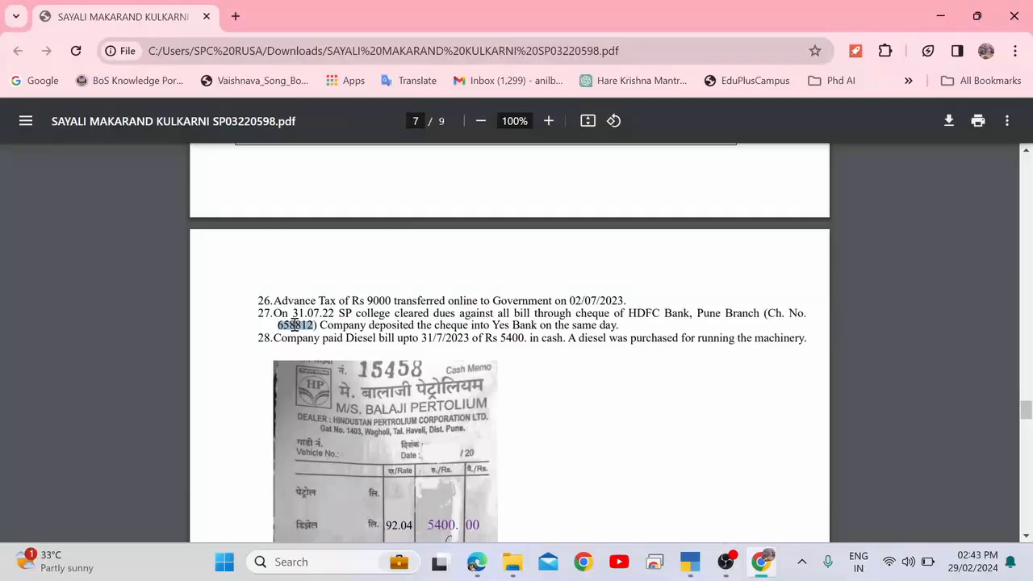
Highlight item 28's diesel bill details: date, cash amount, and diesel for running machinery.
drag(315, 337, 518, 340)
click(535, 340)
drag(629, 340, 805, 342)
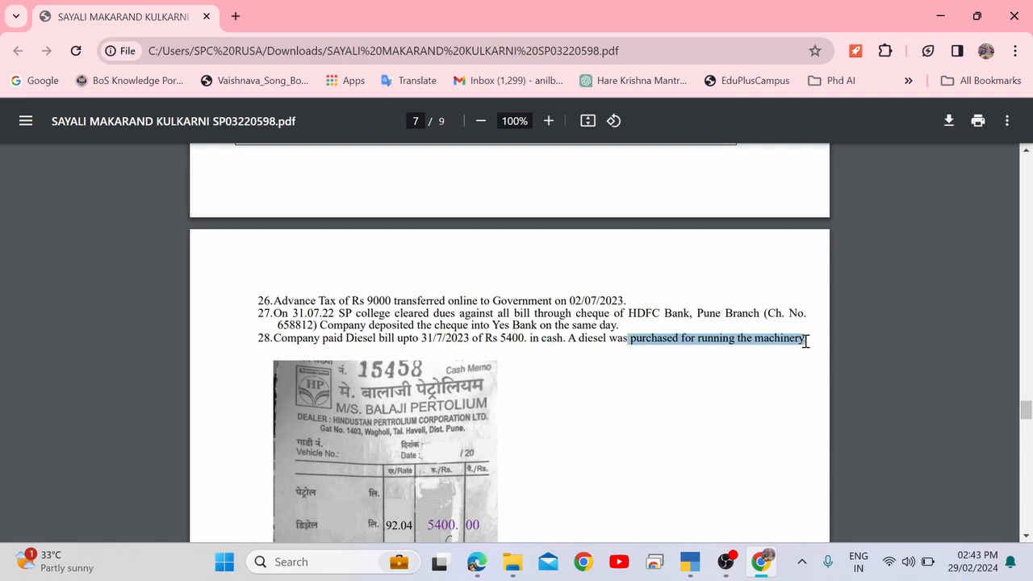
click(714, 337)
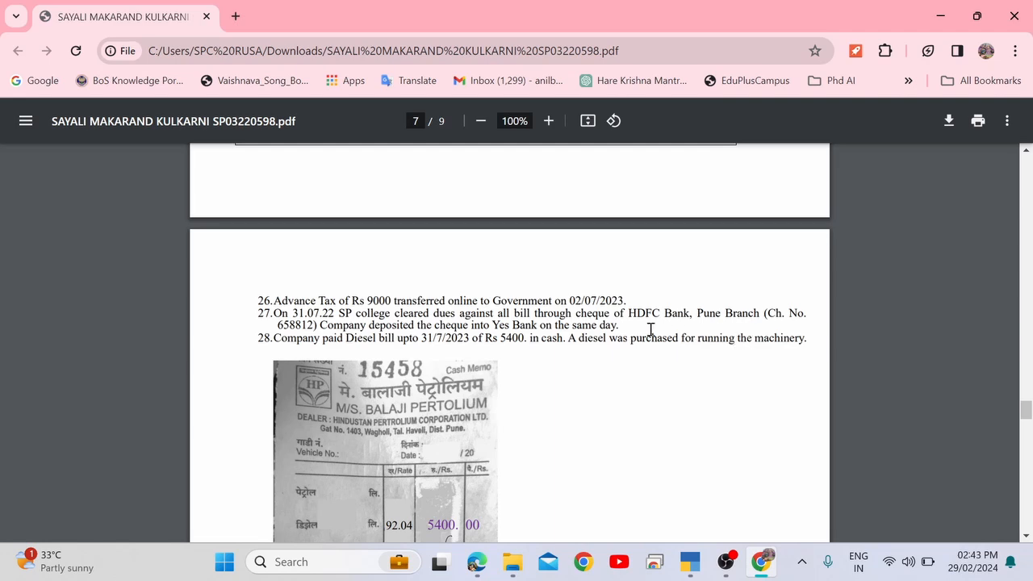
drag(569, 337, 692, 337)
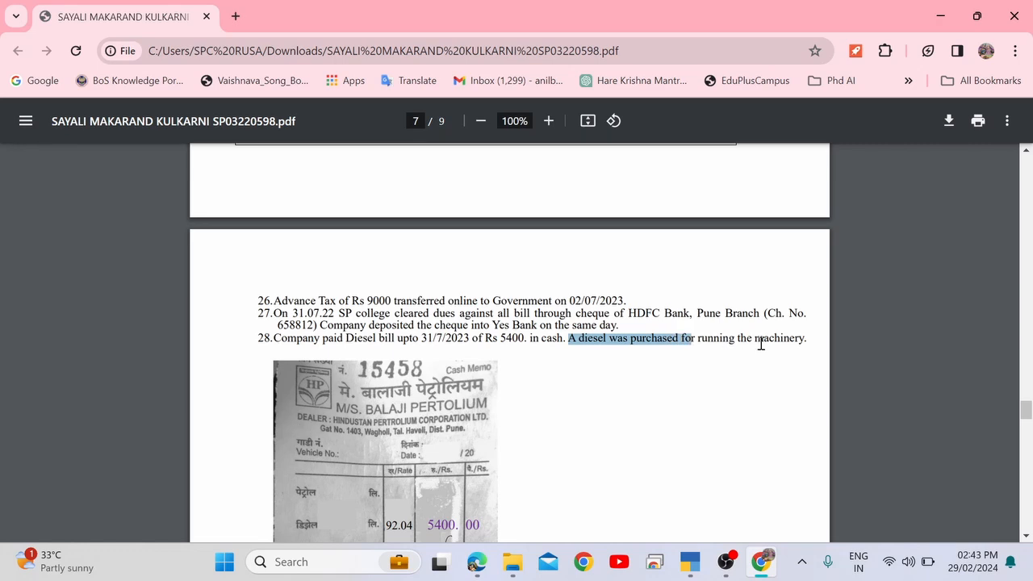
drag(754, 341, 806, 341)
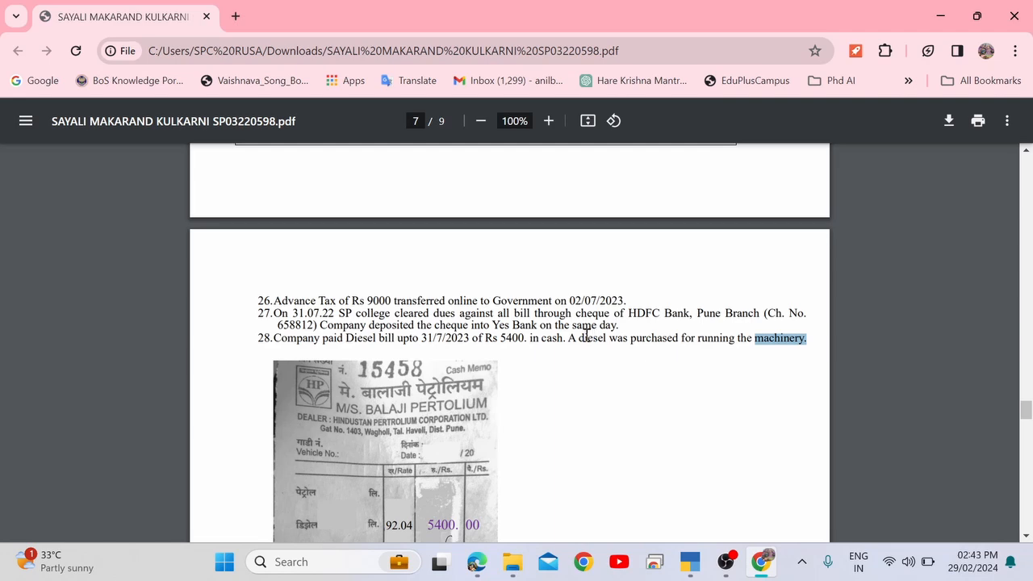
drag(509, 340, 594, 340)
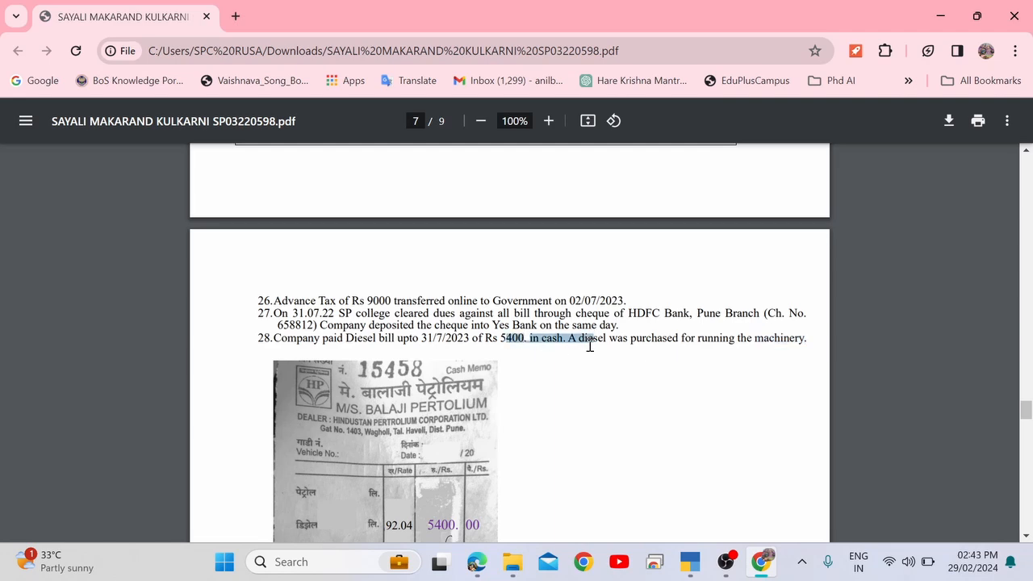
drag(364, 340, 440, 341)
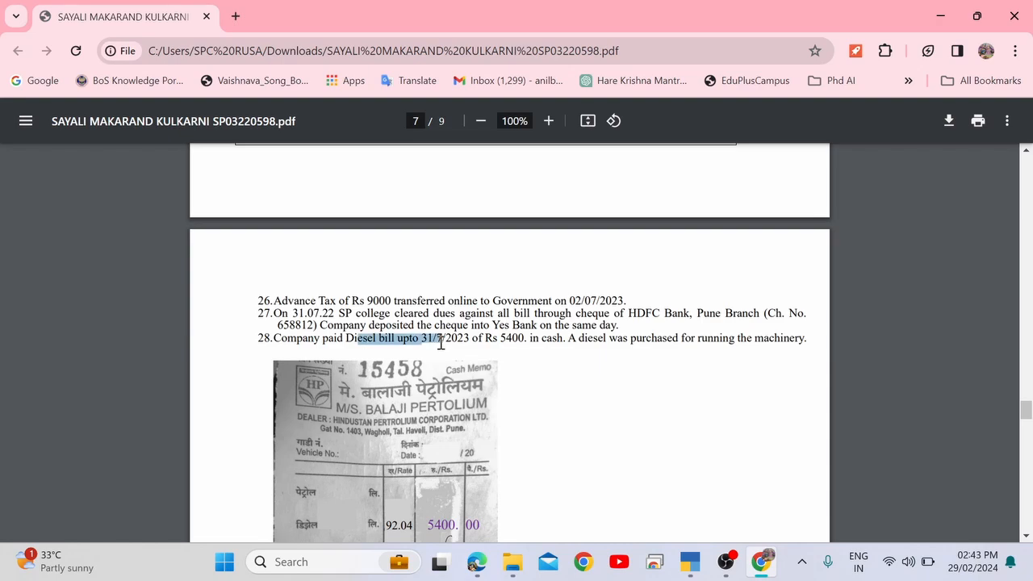
key(alt+Tab)
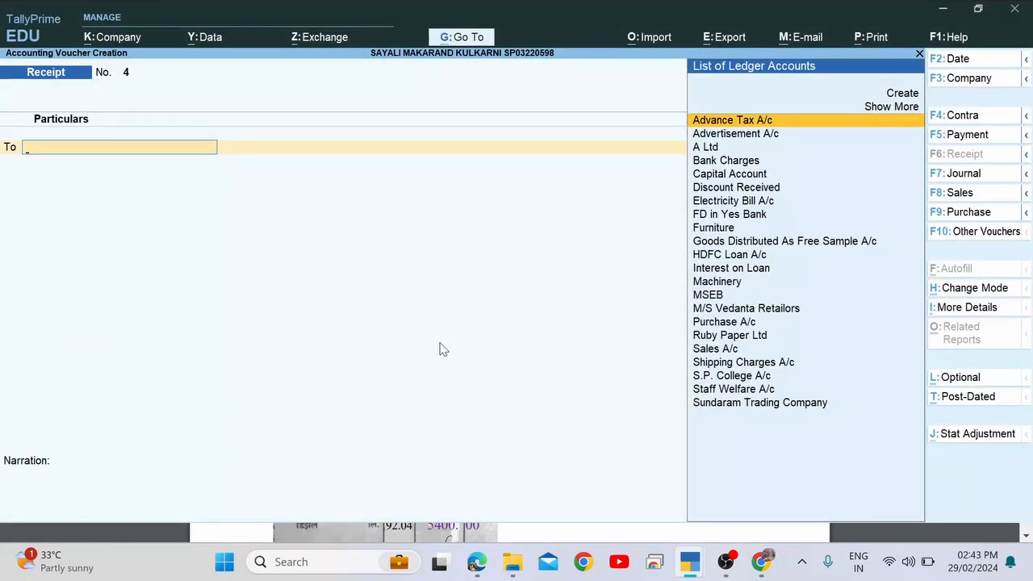
Change the entry to Payment voucher No. 8.
key(alt+Tab)
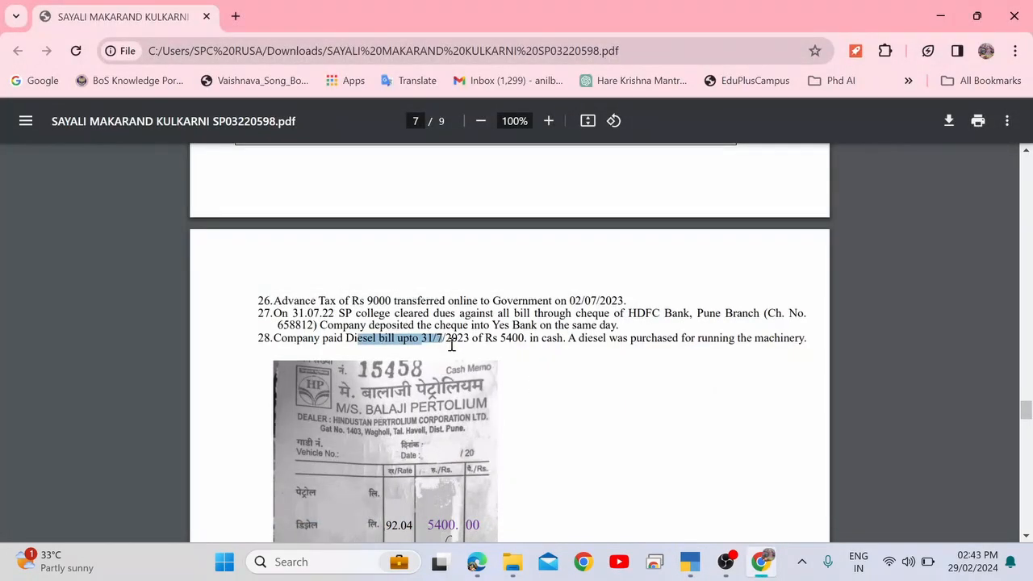
key(alt+Tab)
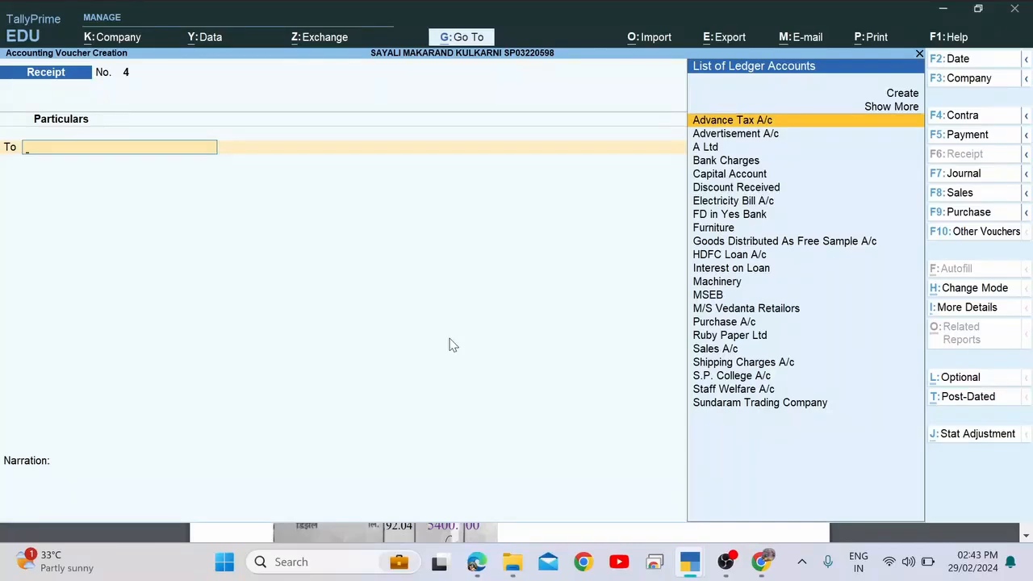
key(F5)
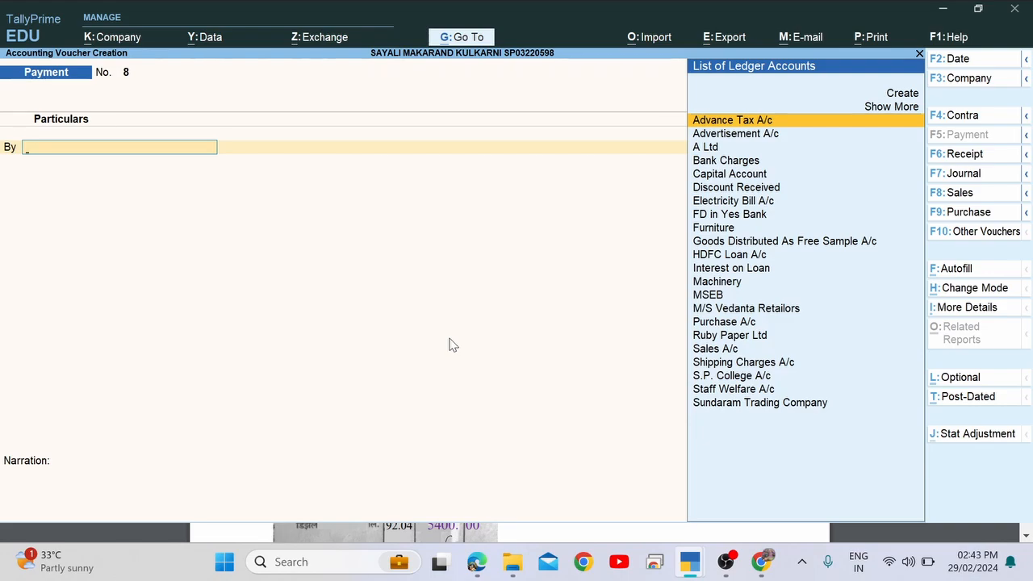
Create Fuel Expenses A/c under Direct Expenses, supply type Services, as the debit ledger.
key(alt+c)
text(Fuel)
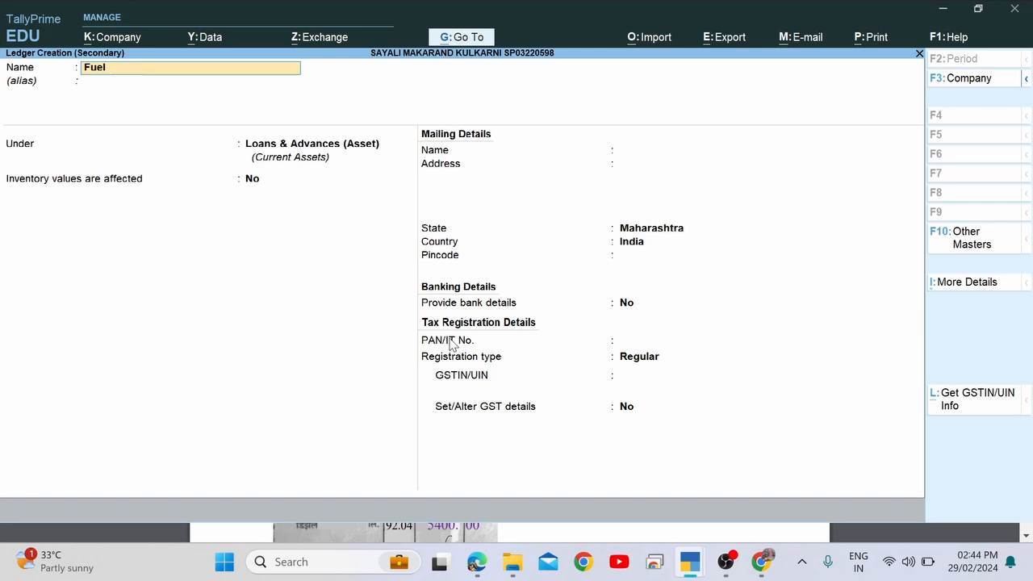
text( A)
key(BackSpace)
text(Expenses A/c)
key(Return)
key(Return)
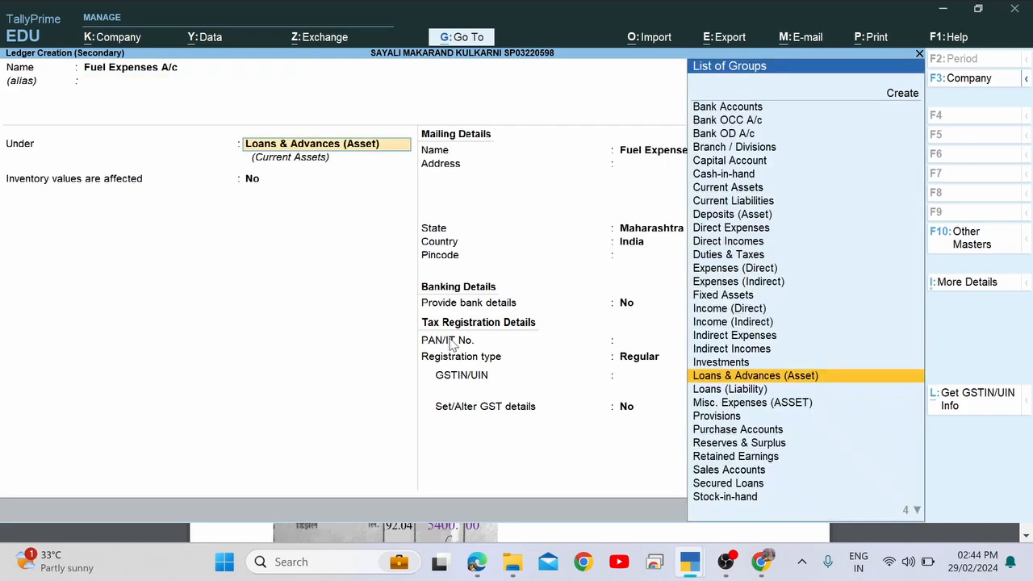
text(Dir)
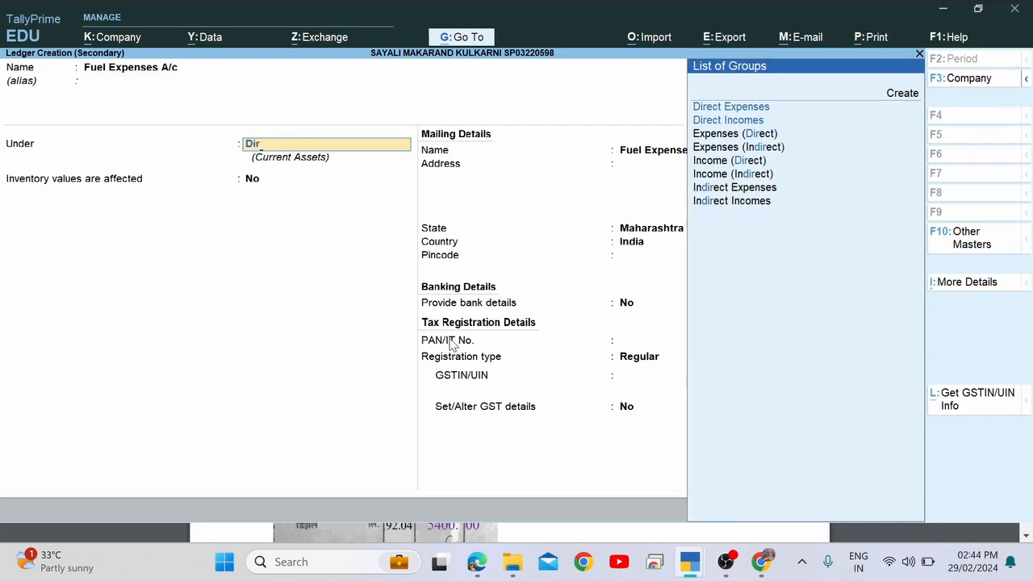
key(Return)
key(Return)
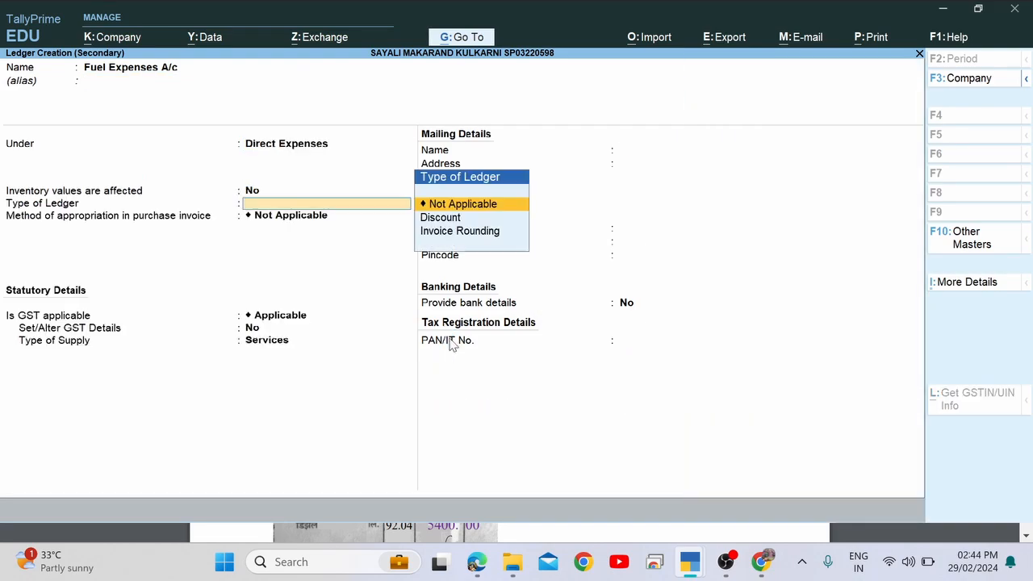
key(Return)
key(Return)
key(Return)
key(Return)
key(Return)
key(ctrl+a)
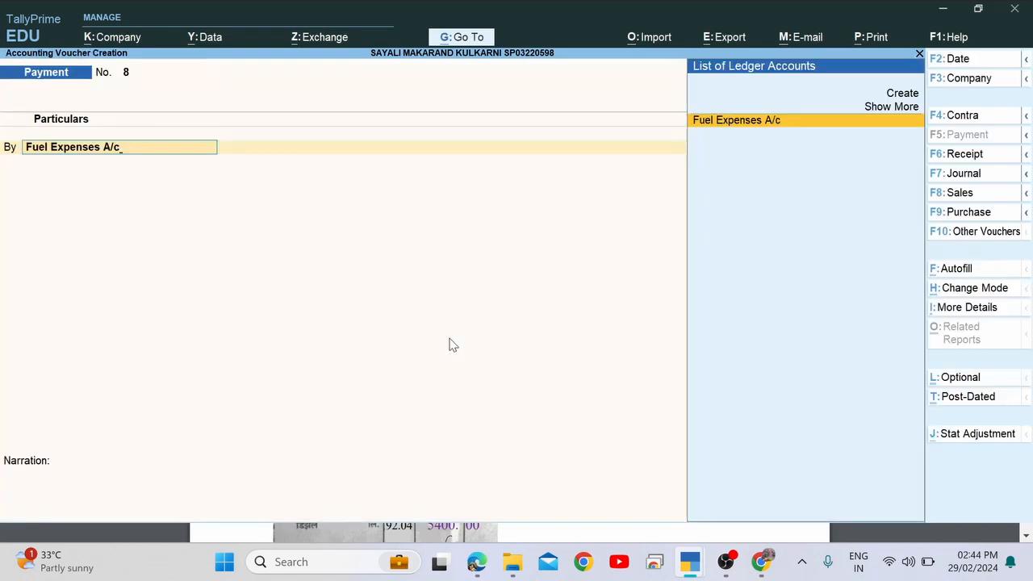
key(Return)
key(alt+Tab)
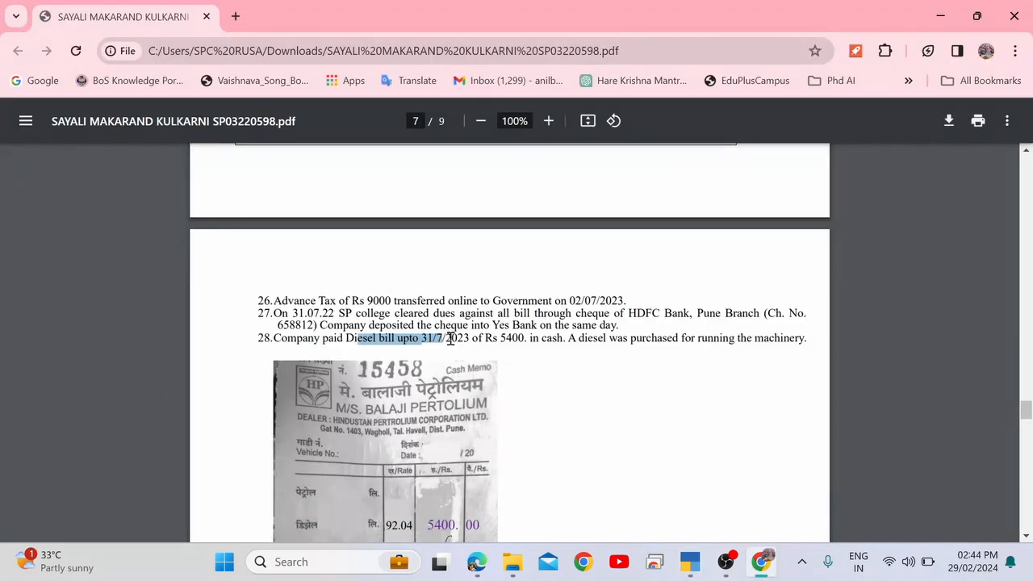
Enter the 5,400.00 debit amount for Fuel Expenses A/c.
double_click(510, 337)
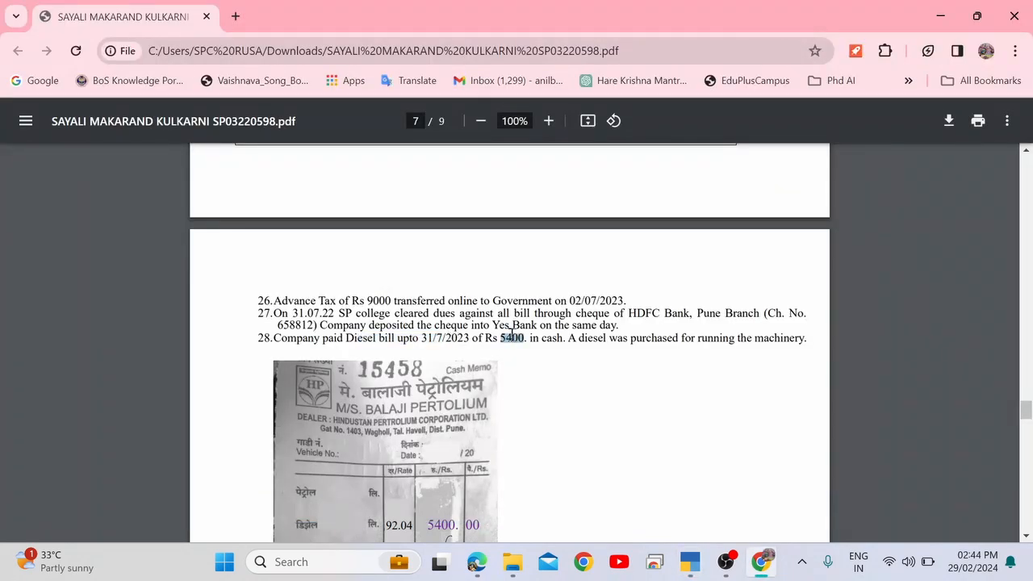
key(alt+Tab)
text(5400)
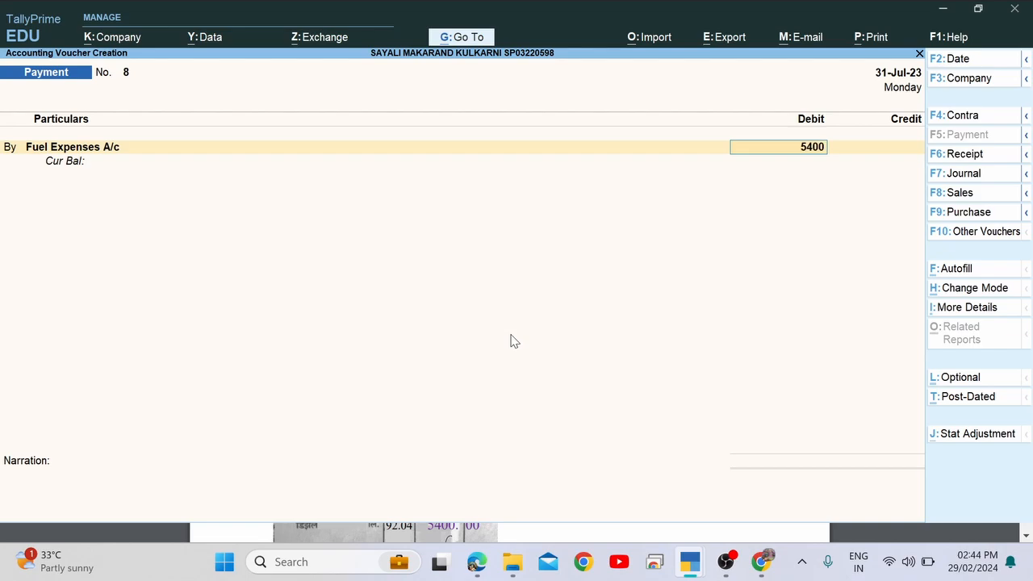
key(Return)
Check item 28 in the PDF to confirm the diesel bill was paid in cash.
key(alt+Tab)
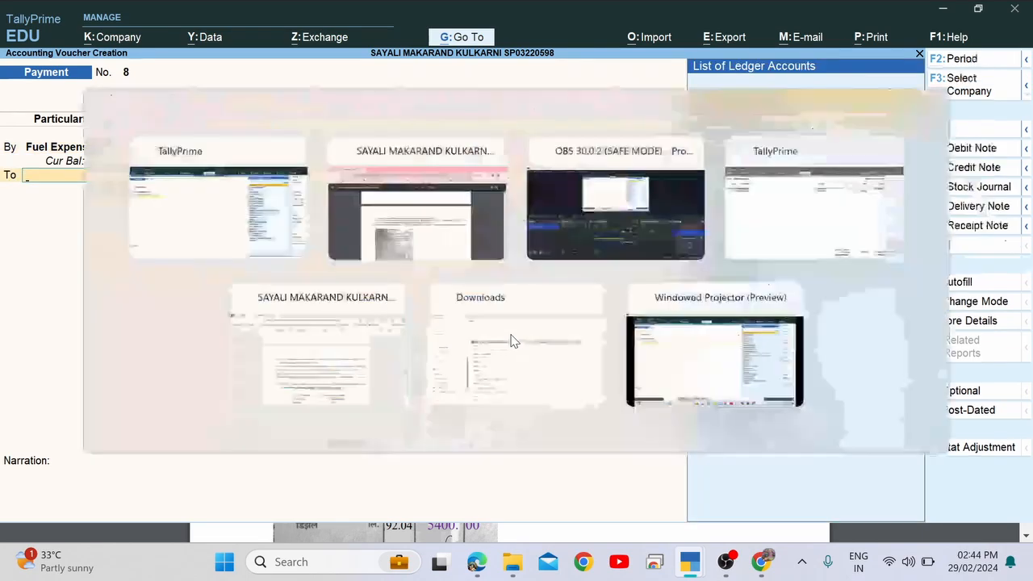
scroll(438, 449, down, 2)
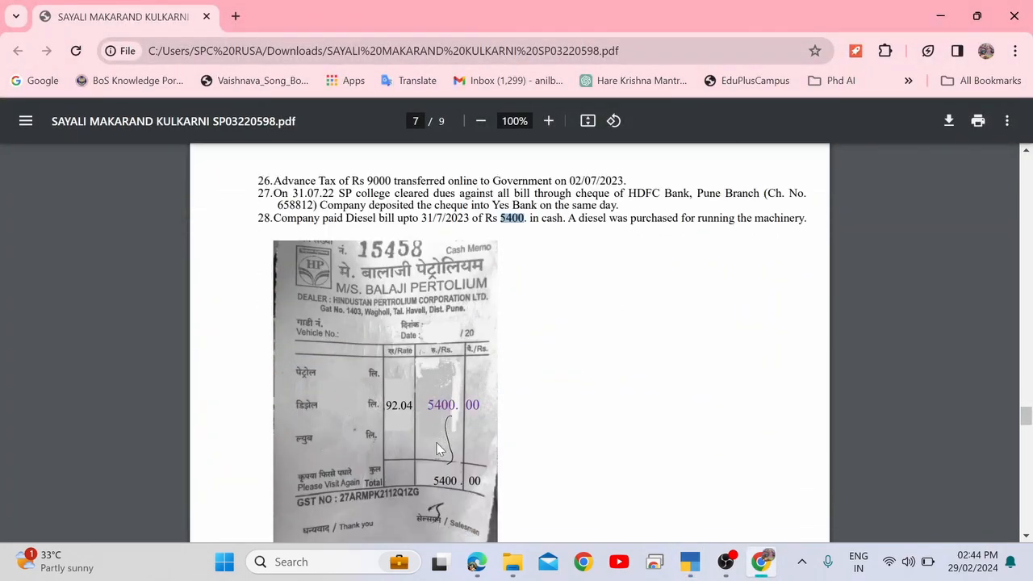
key(alt+Tab)
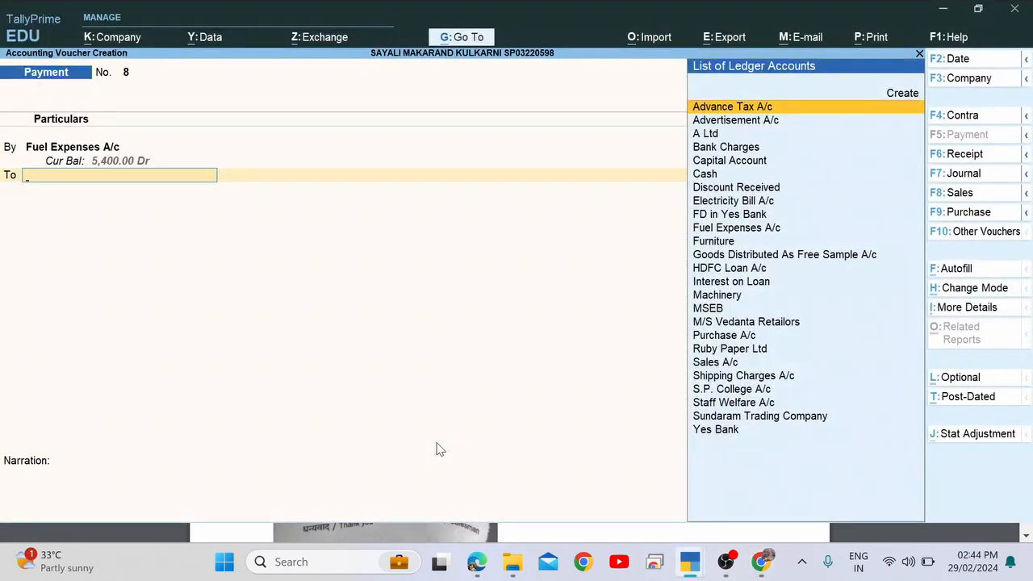
key(alt+Tab)
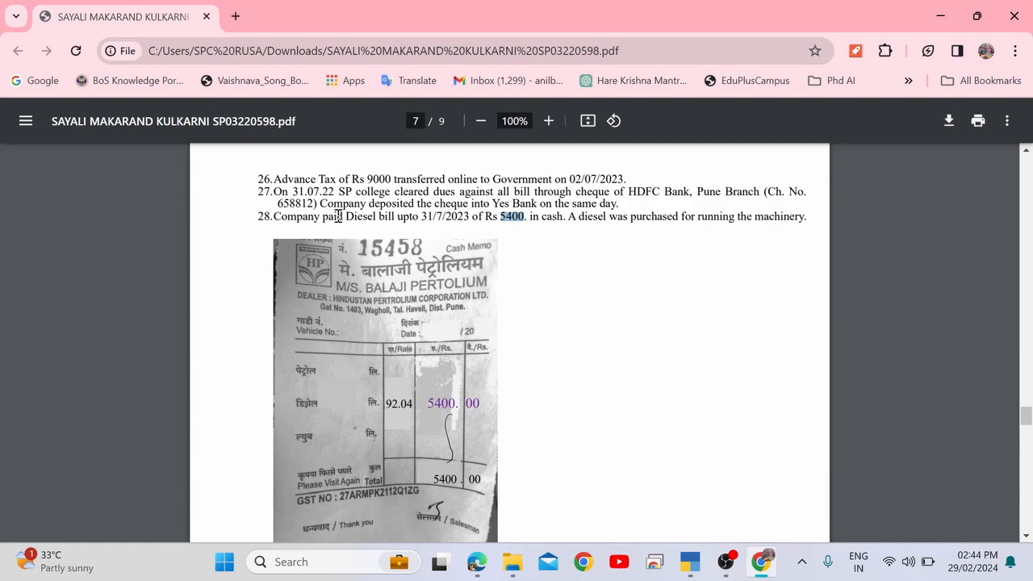
drag(338, 216, 406, 218)
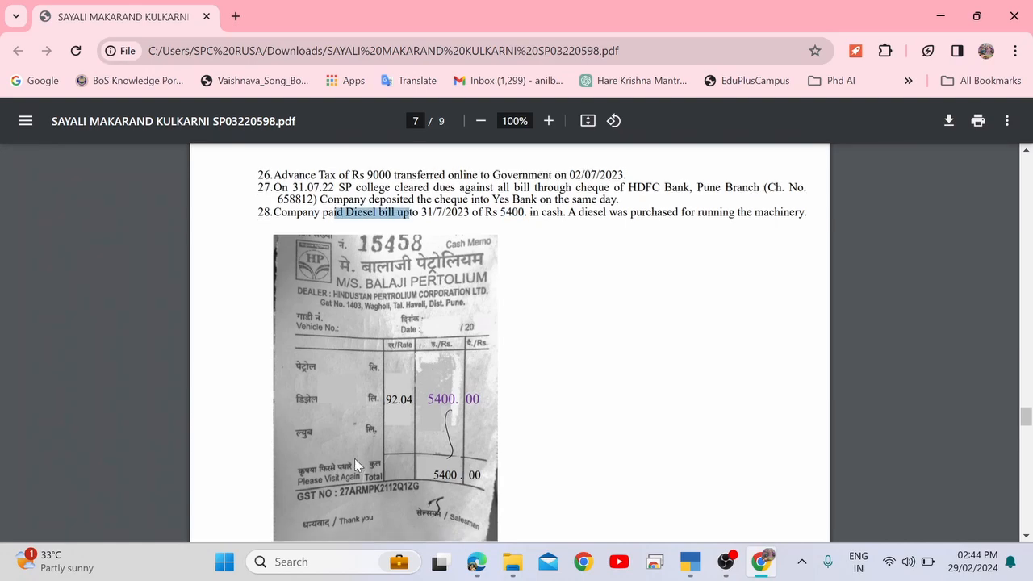
scroll(355, 458, down, 3)
scroll(354, 458, up, 4)
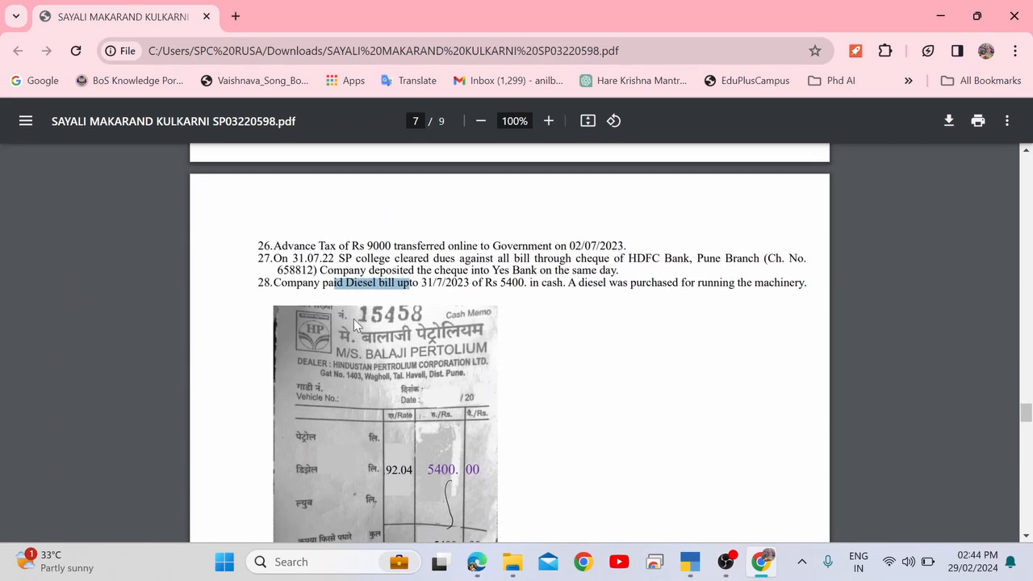
drag(537, 284, 563, 286)
Credit Cash for 5,400.00 and save Payment voucher No. 8.
key(alt+Tab)
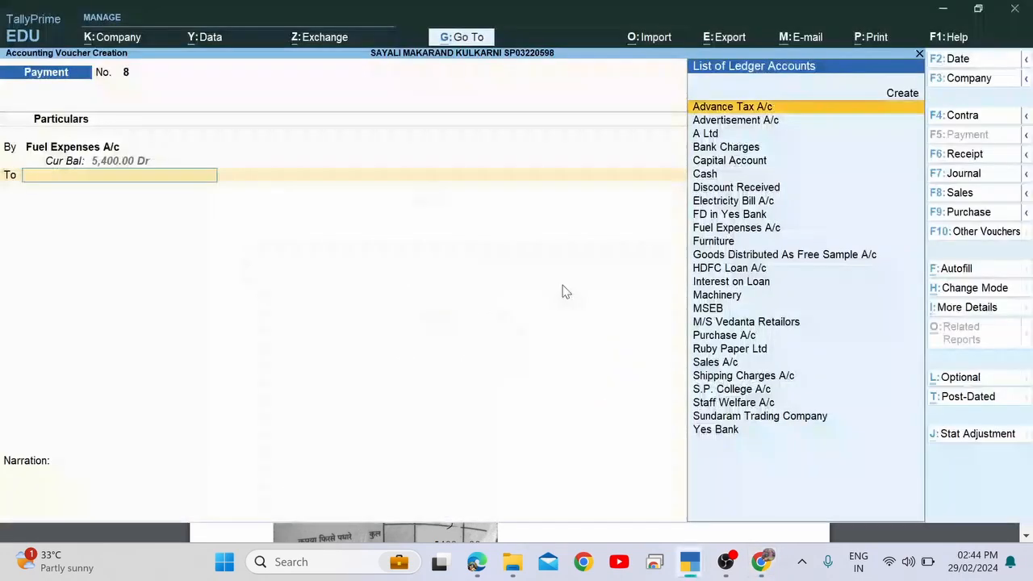
text(Cas)
key(Return)
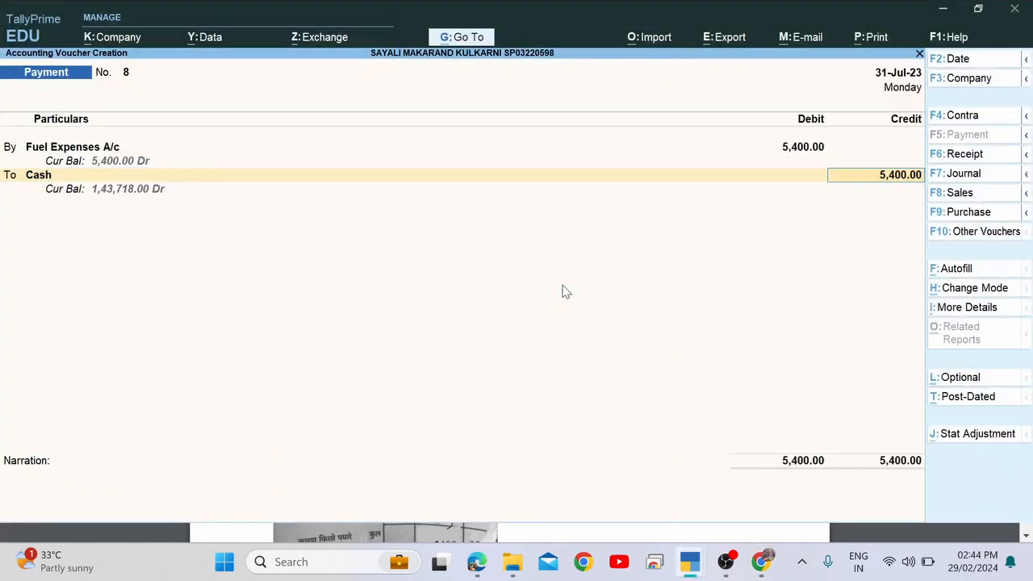
key(Return)
key(Return)
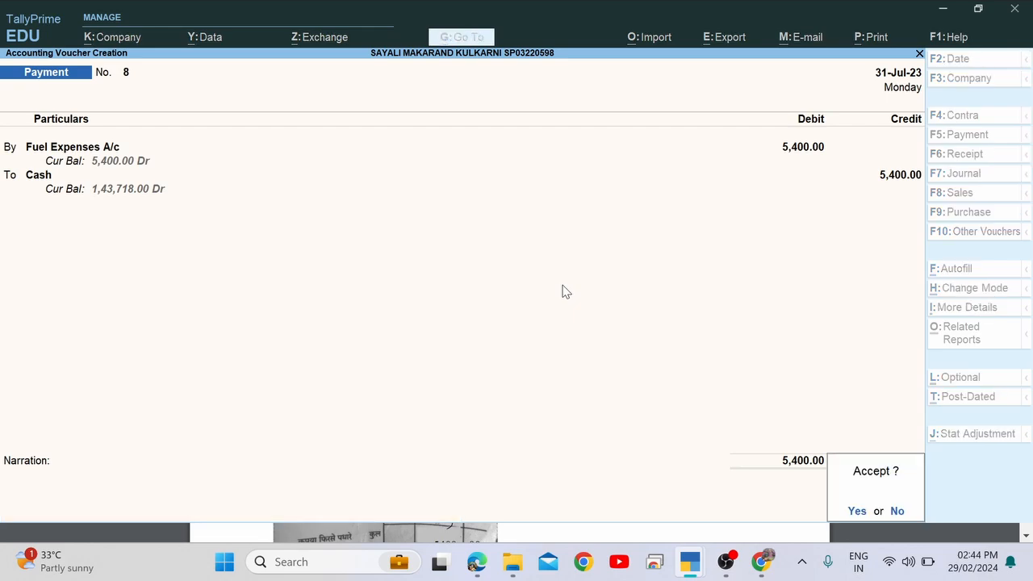
key(Return)
key(alt+Tab)
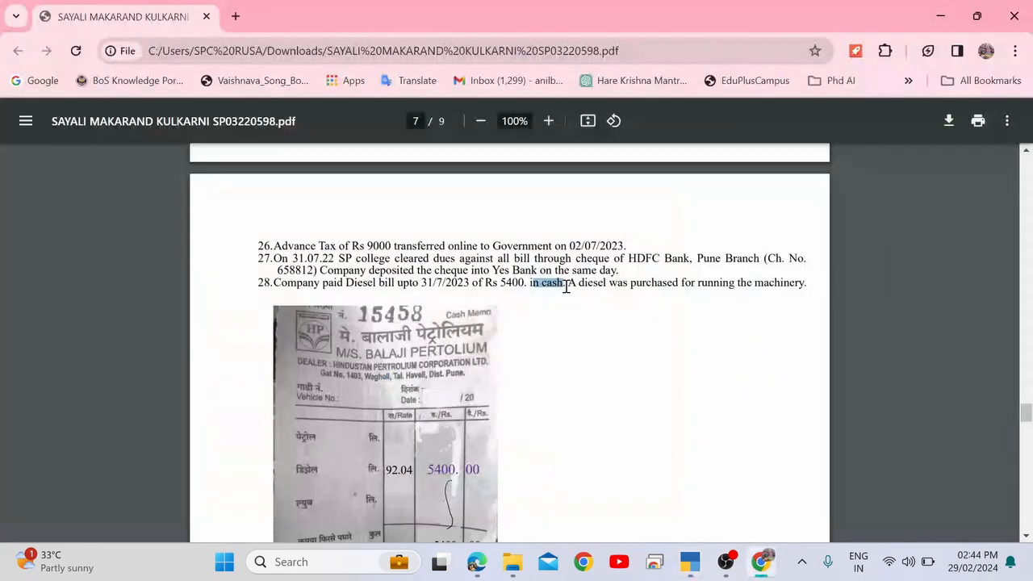
Read item 29's date and its two months' Fixed Deposit interest details.
scroll(497, 336, down, 4)
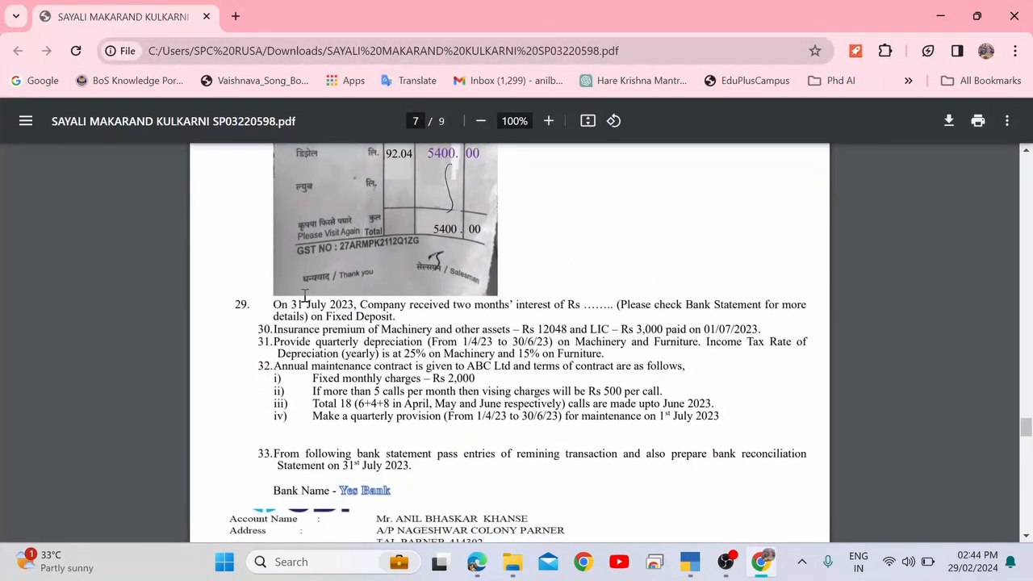
drag(284, 304, 365, 305)
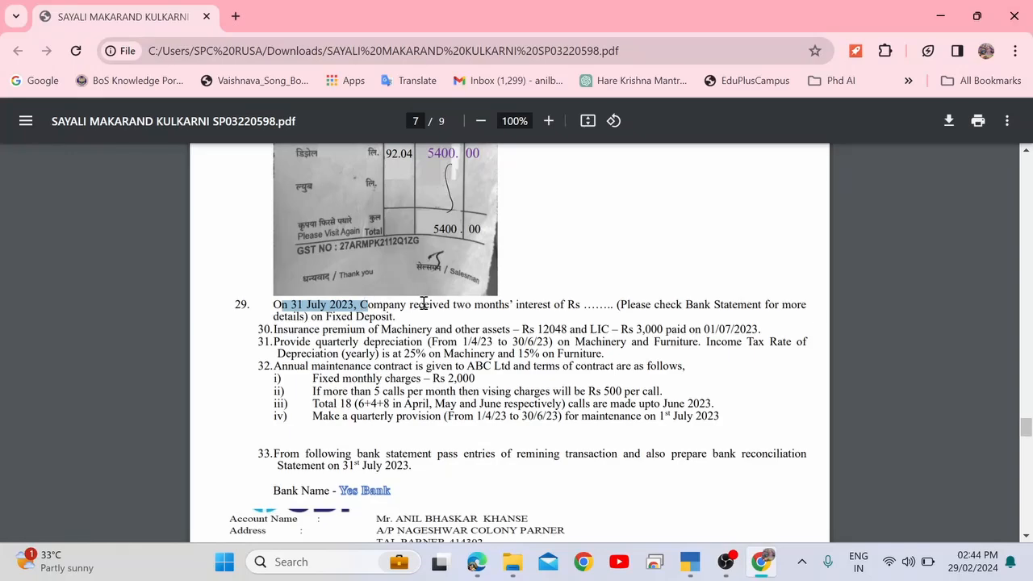
drag(467, 306, 583, 304)
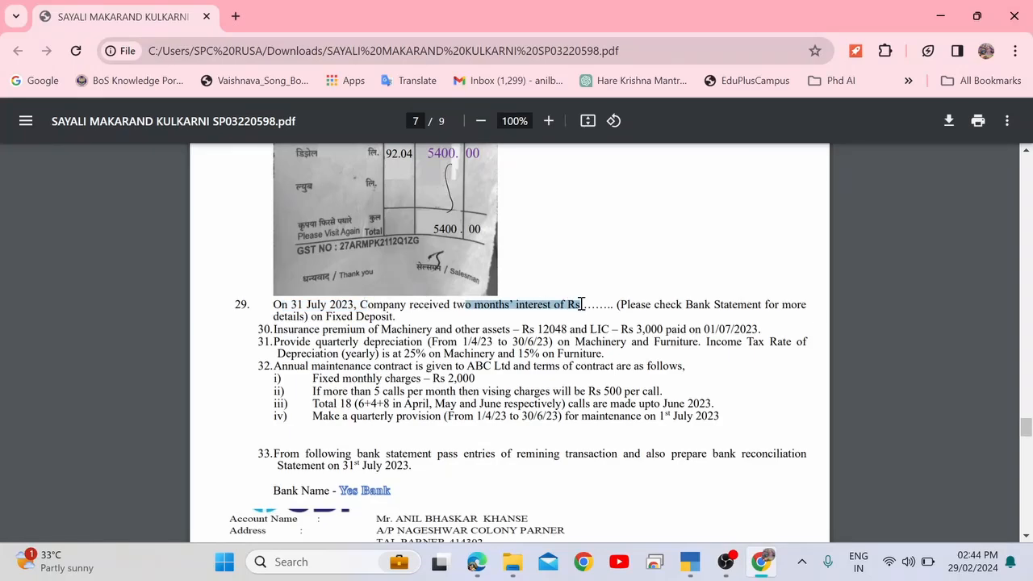
click(588, 305)
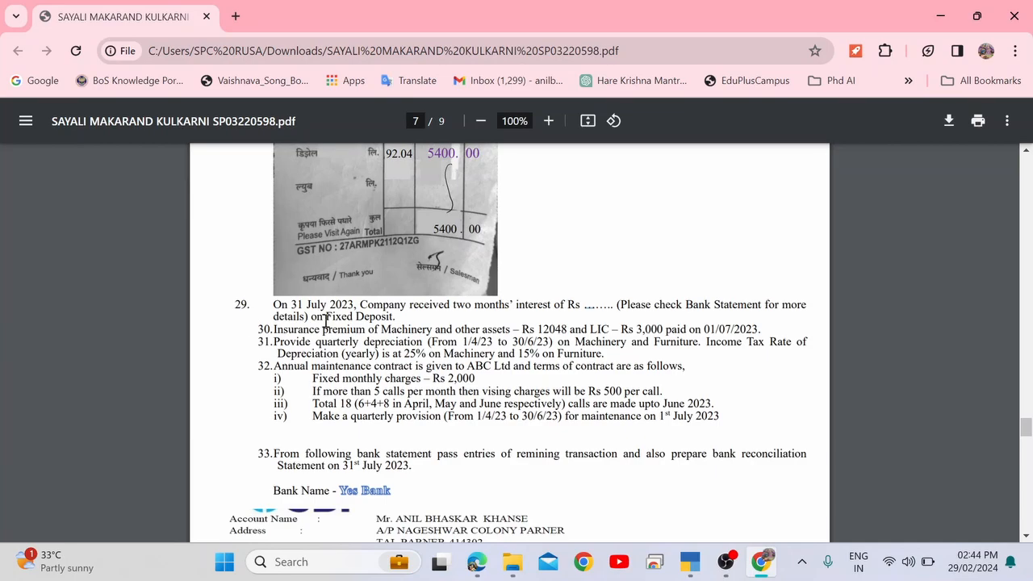
drag(322, 318, 414, 320)
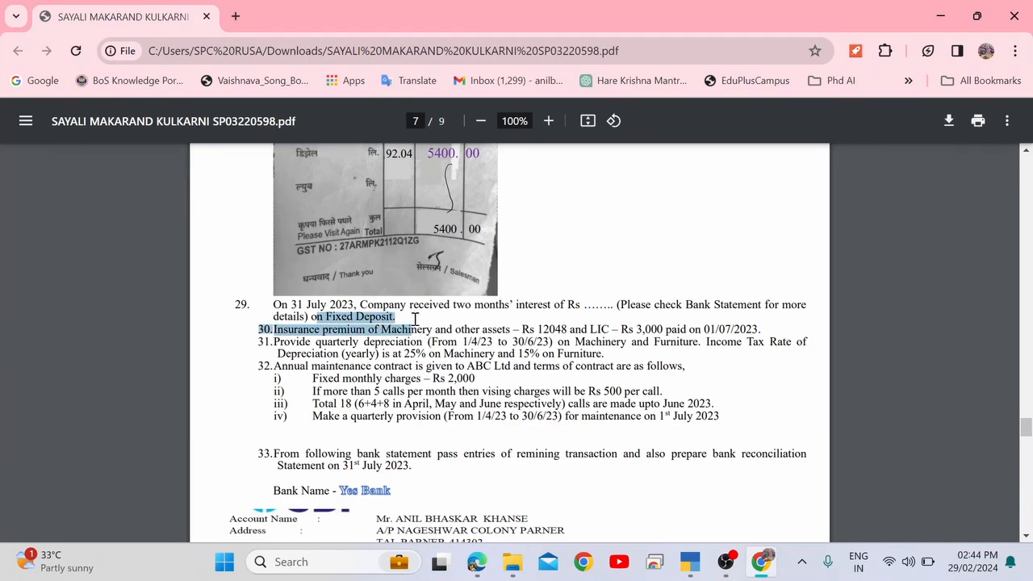
click(411, 313)
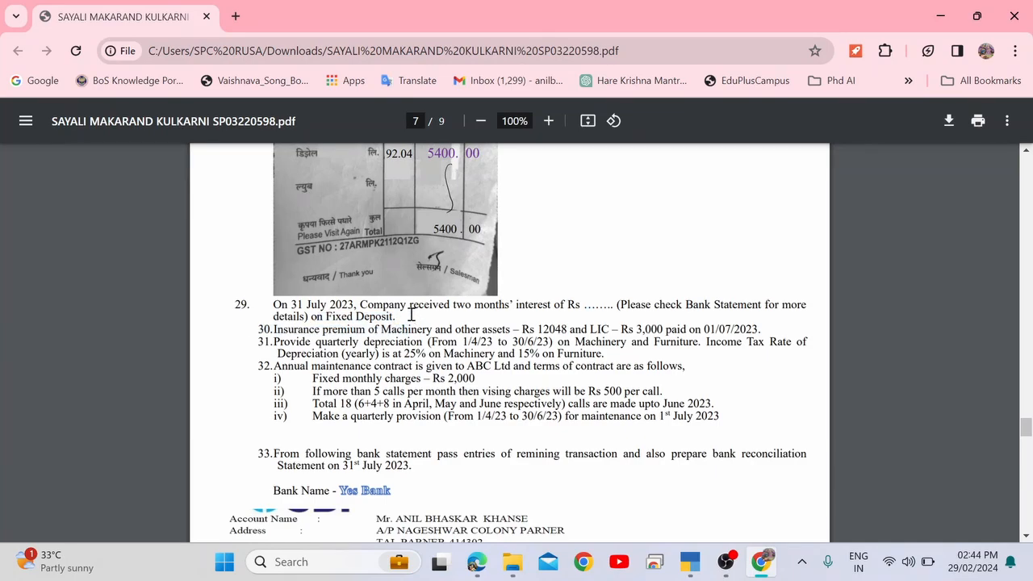
Scroll past question 33 to the Yes Bank statement.
scroll(411, 314, down, 3)
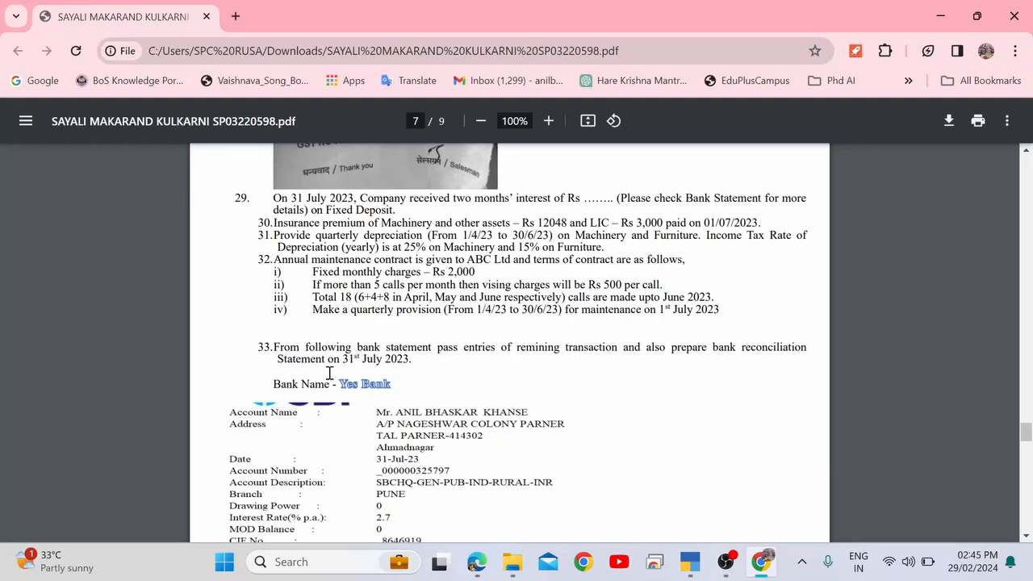
drag(304, 368, 428, 414)
click(428, 416)
scroll(427, 416, down, 1)
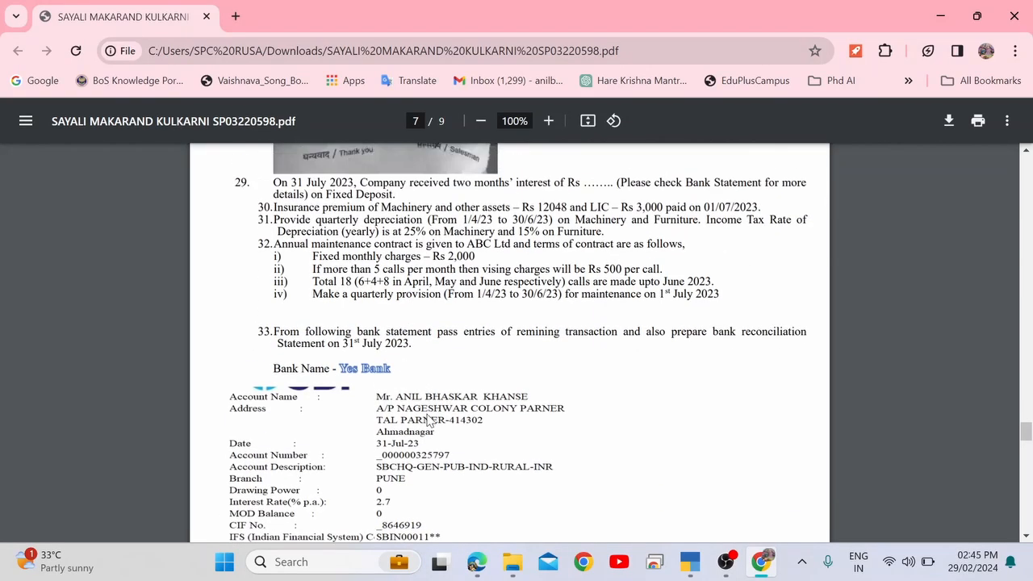
scroll(427, 416, up, 4)
scroll(428, 416, up, 1)
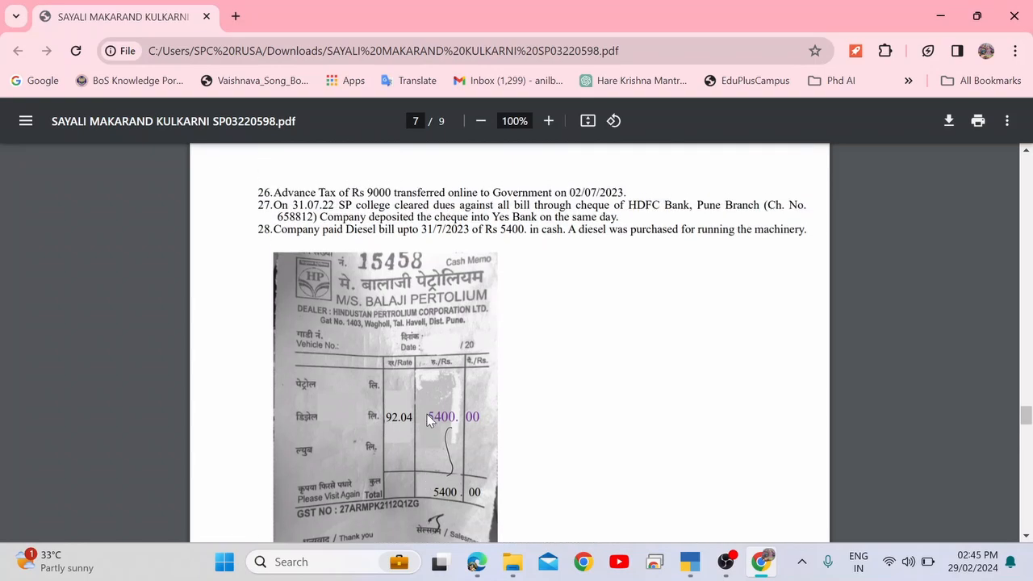
scroll(427, 414, down, 3)
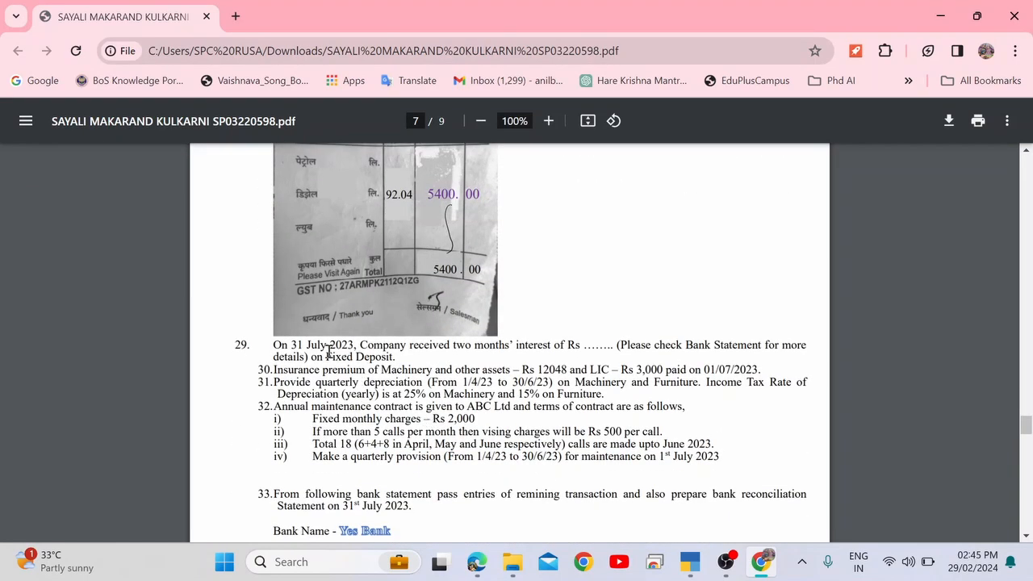
scroll(324, 351, down, 15)
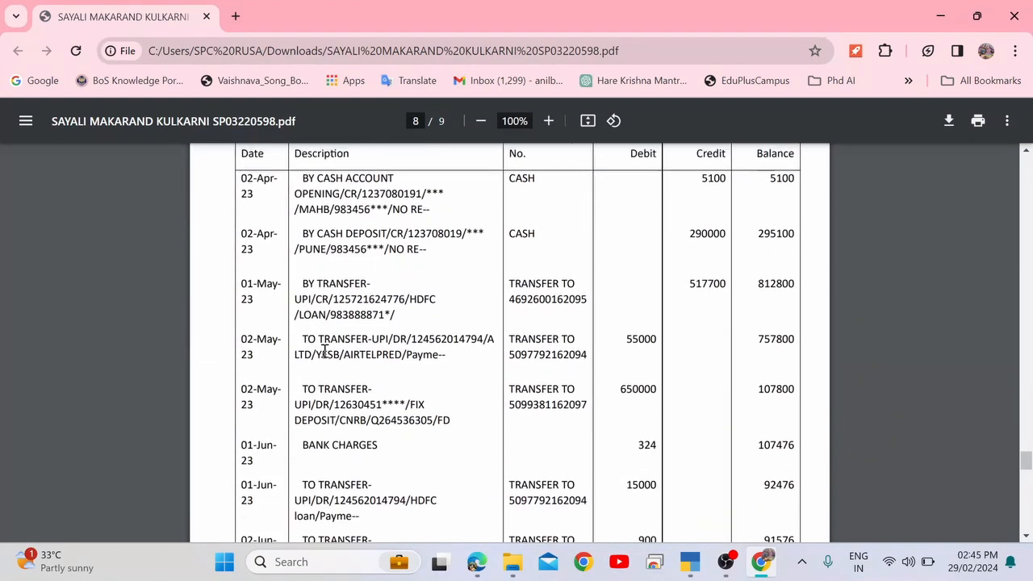
scroll(325, 351, down, 5)
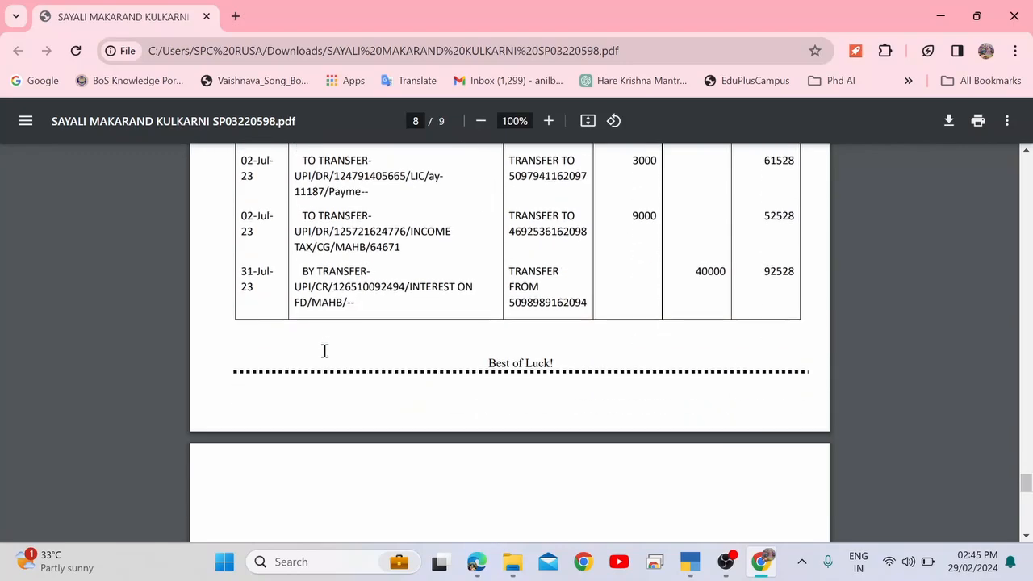
scroll(325, 351, up, 2)
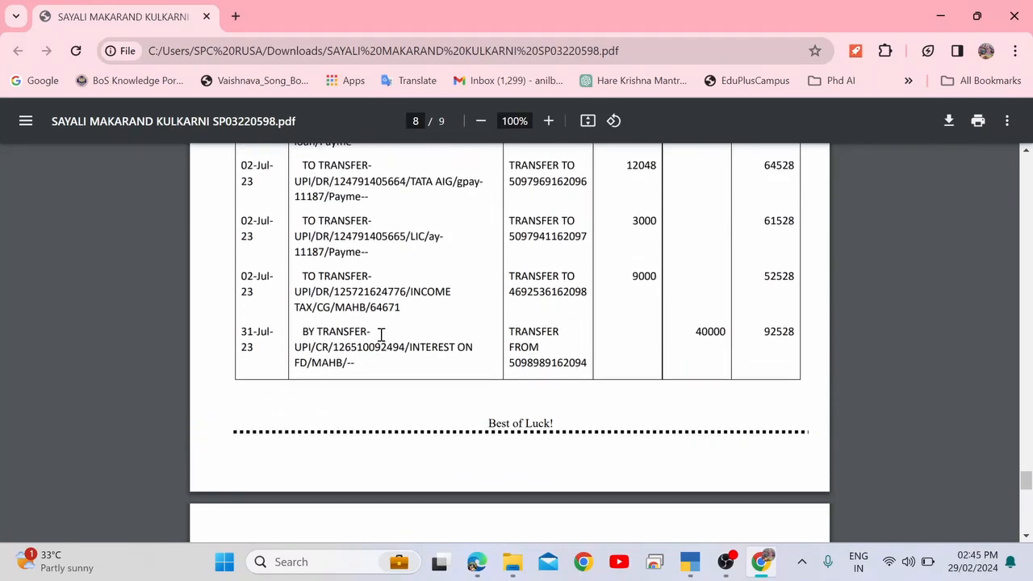
Select the 31-Jul-23 Yes Bank credit of 40000 for FD interest.
drag(305, 333, 447, 353)
drag(516, 350, 659, 353)
click(705, 334)
double_click(740, 334)
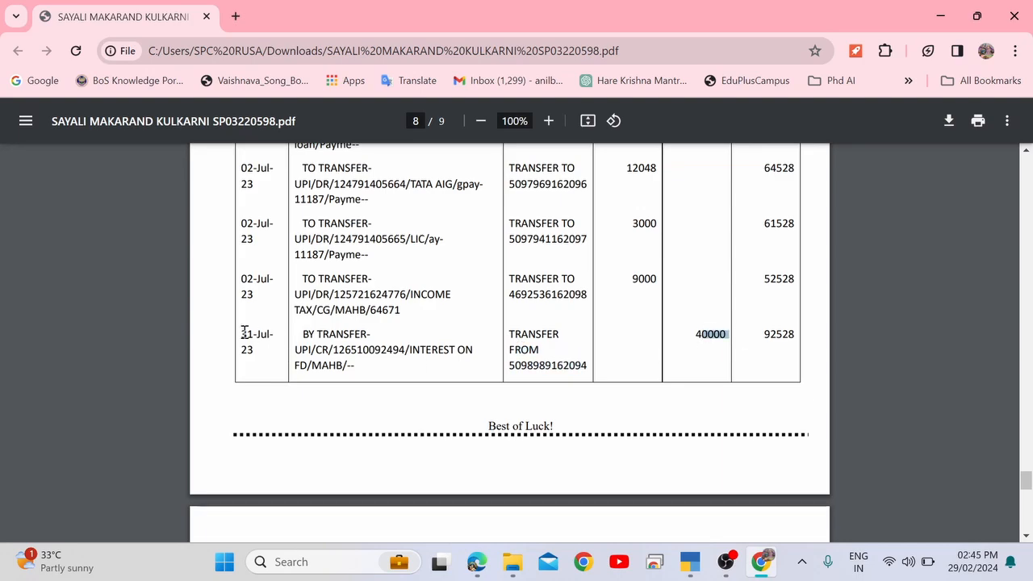
drag(244, 333, 739, 355)
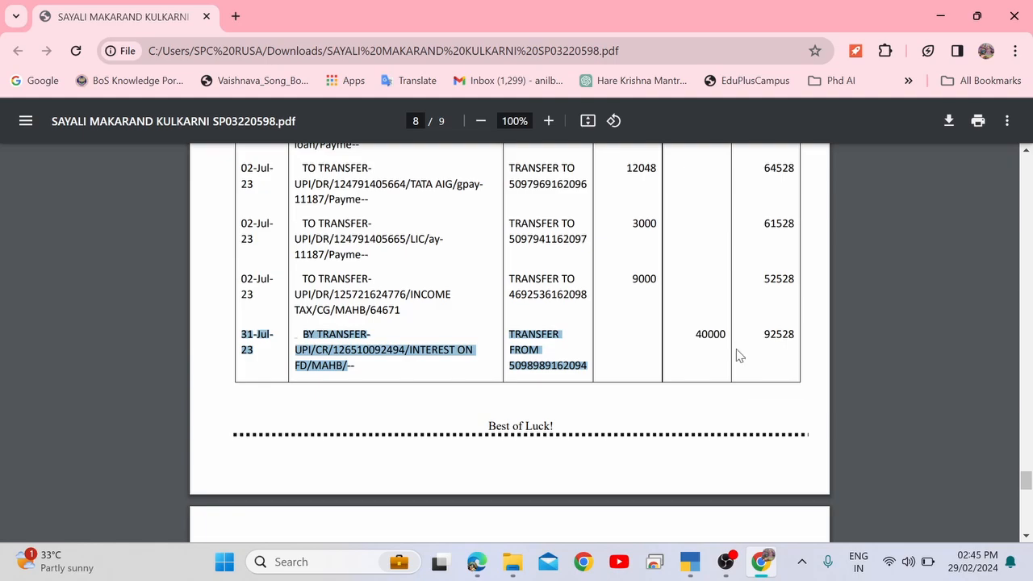
double_click(715, 334)
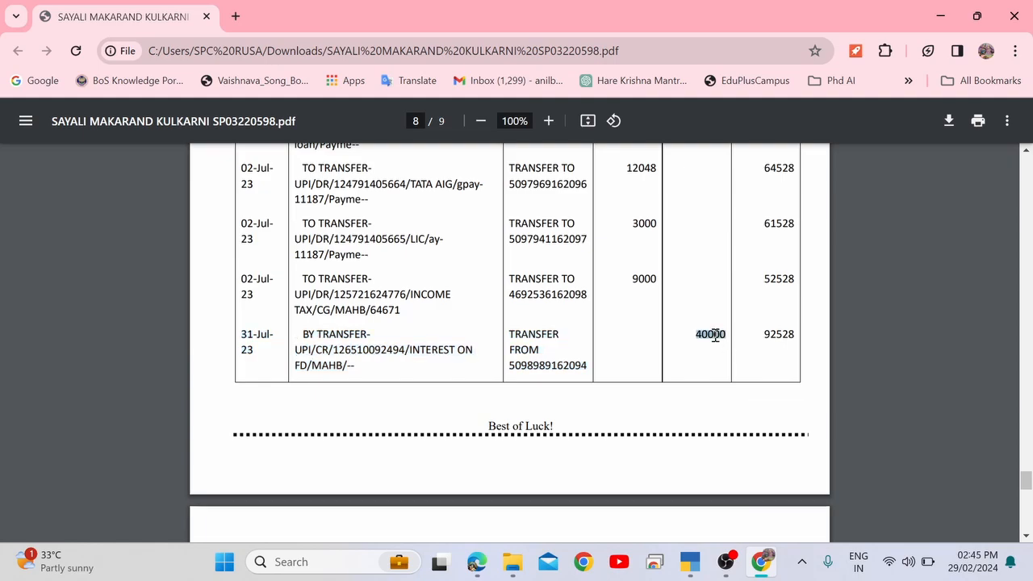
Switch the TallyPrime voucher to a Receipt with F6.
key(alt+Tab)
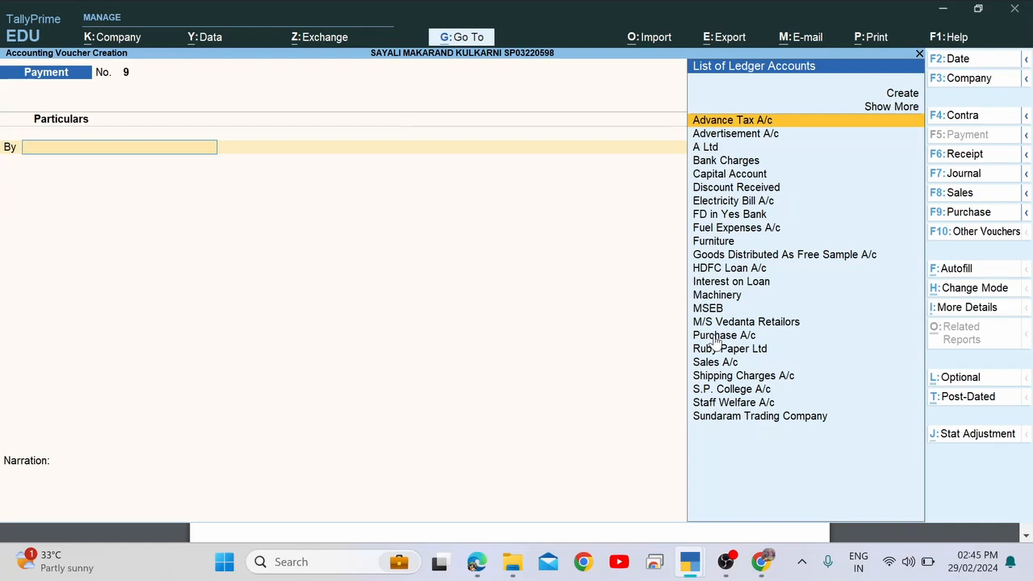
key(F6)
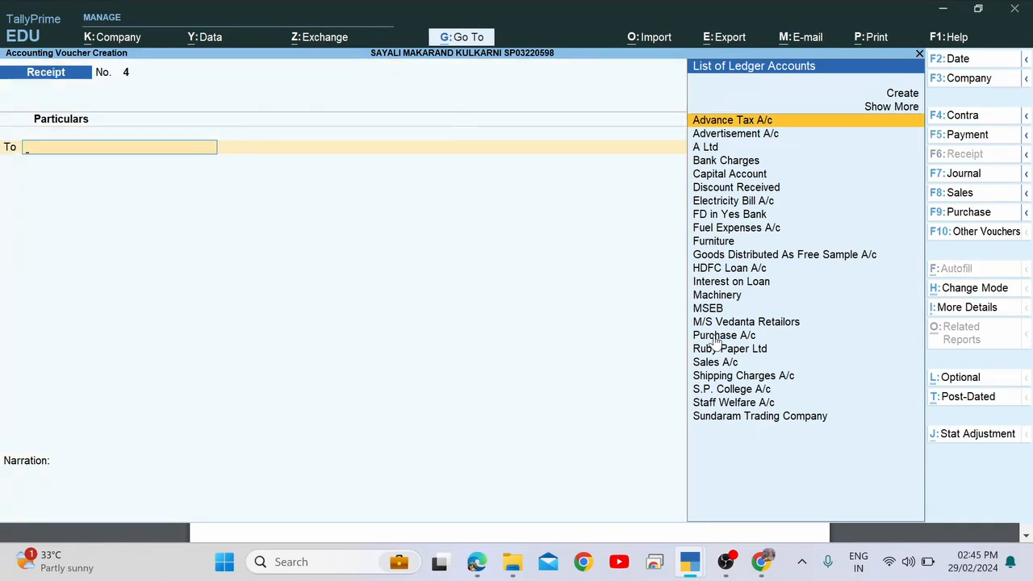
key(alt+Tab)
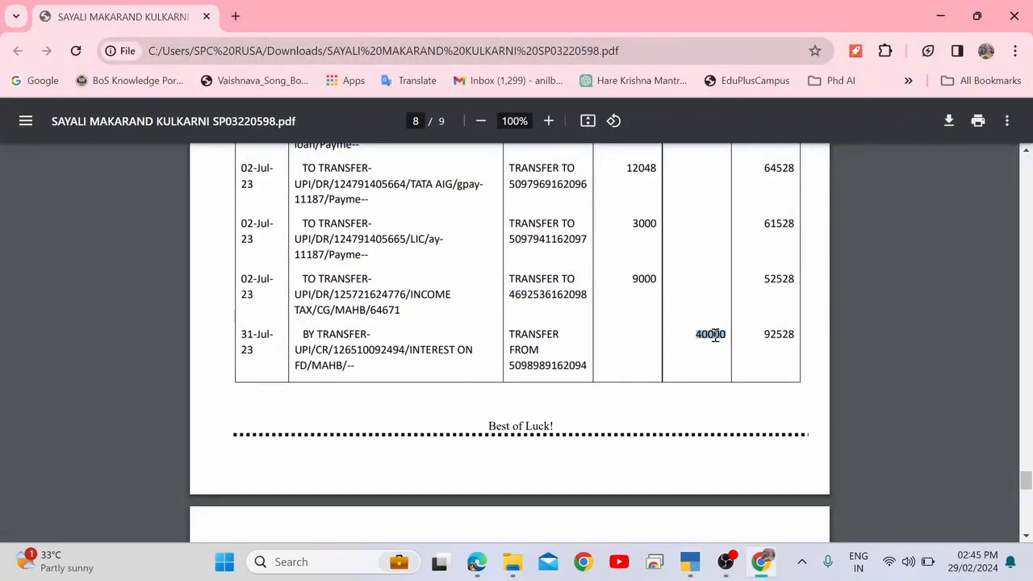
key(alt+Tab)
key(alt+Tab)
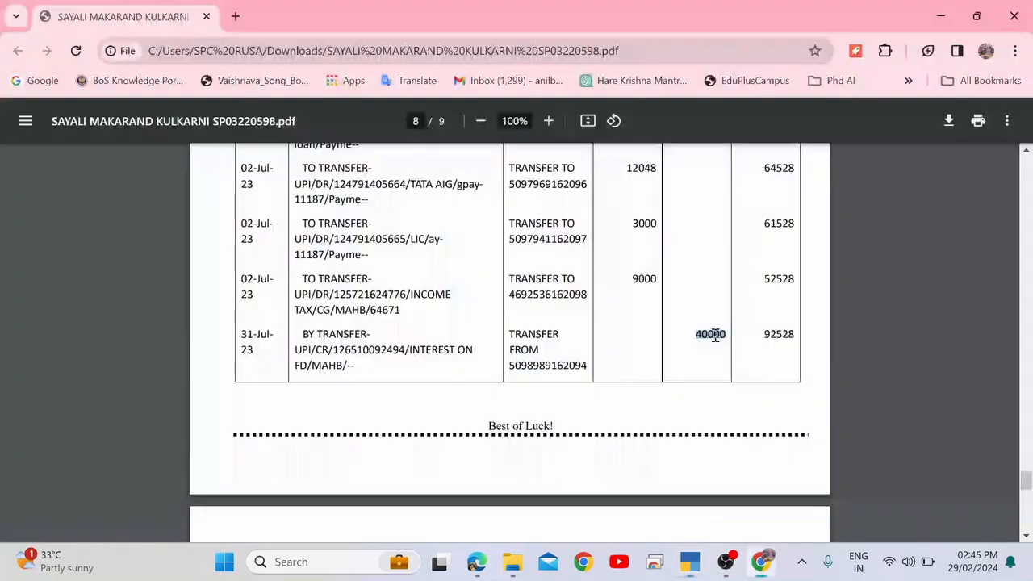
key(alt+Tab)
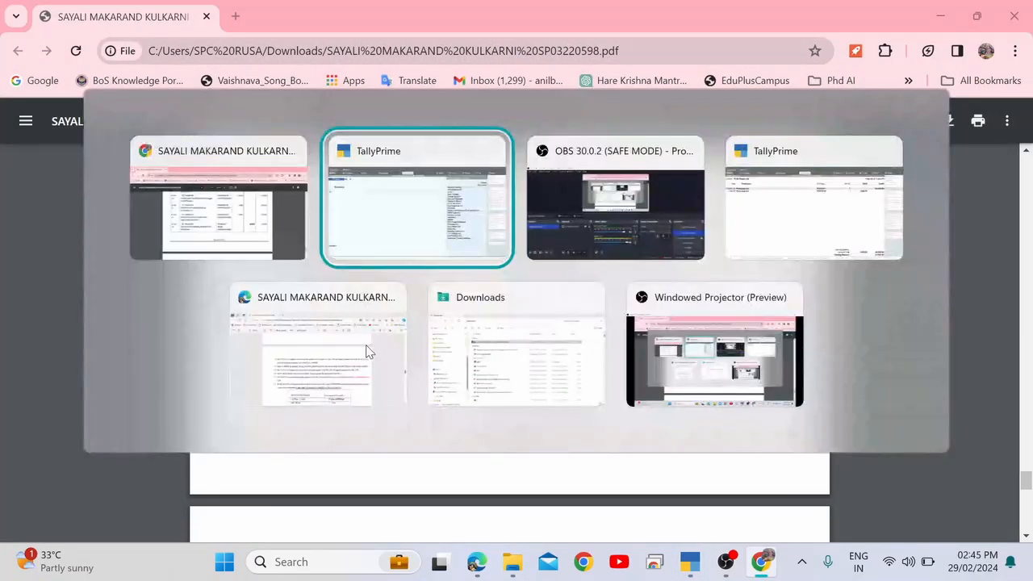
key(alt+Tab)
Note item 29's date, 31 July 2023, for the receipt.
scroll(364, 343, up, 15)
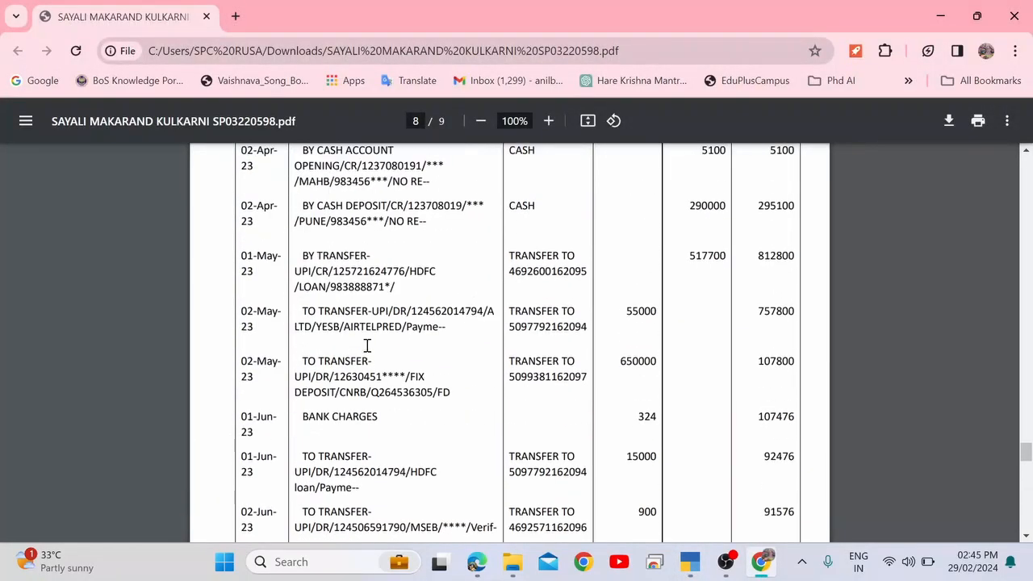
scroll(367, 345, up, 3)
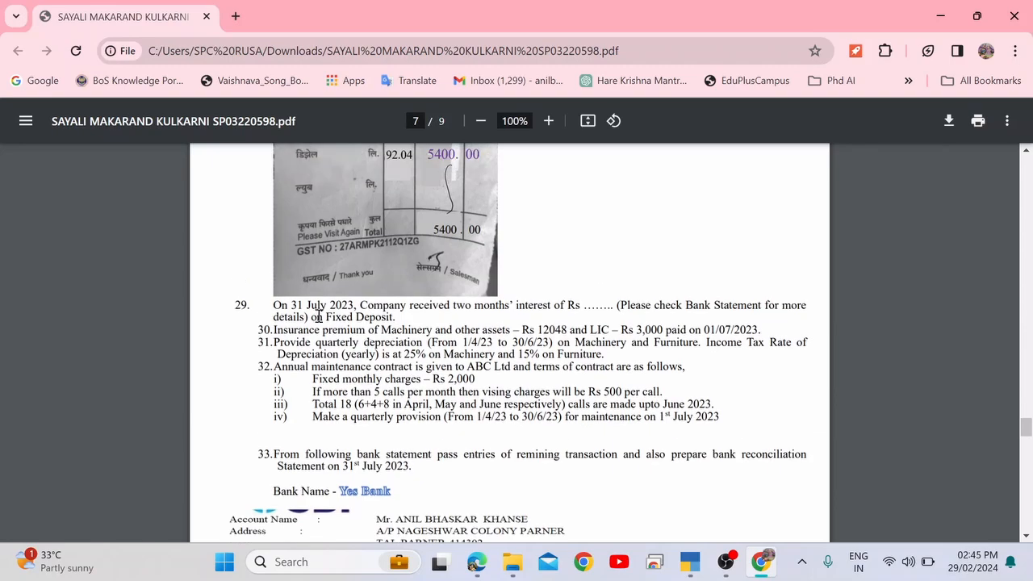
drag(292, 304, 353, 306)
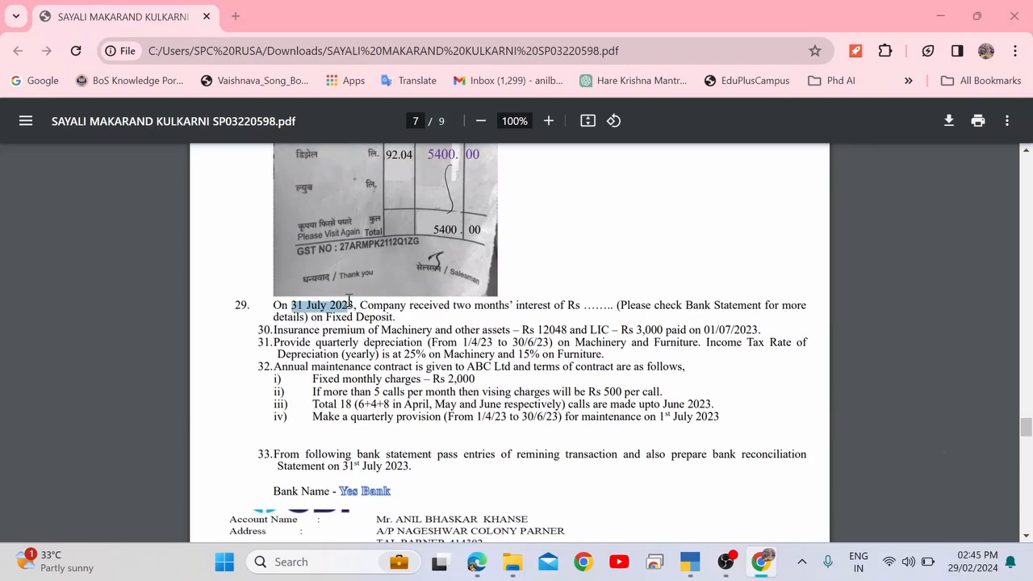
key(alt+Tab)
Date the receipt voucher 31-Jul-23.
key(F2)
text(31)
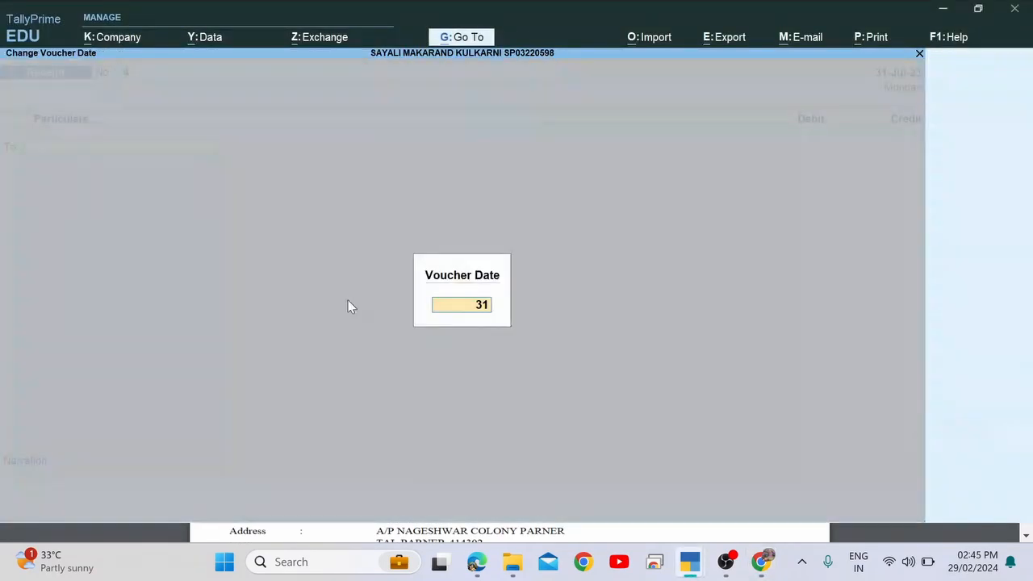
text(.7)
key(Return)
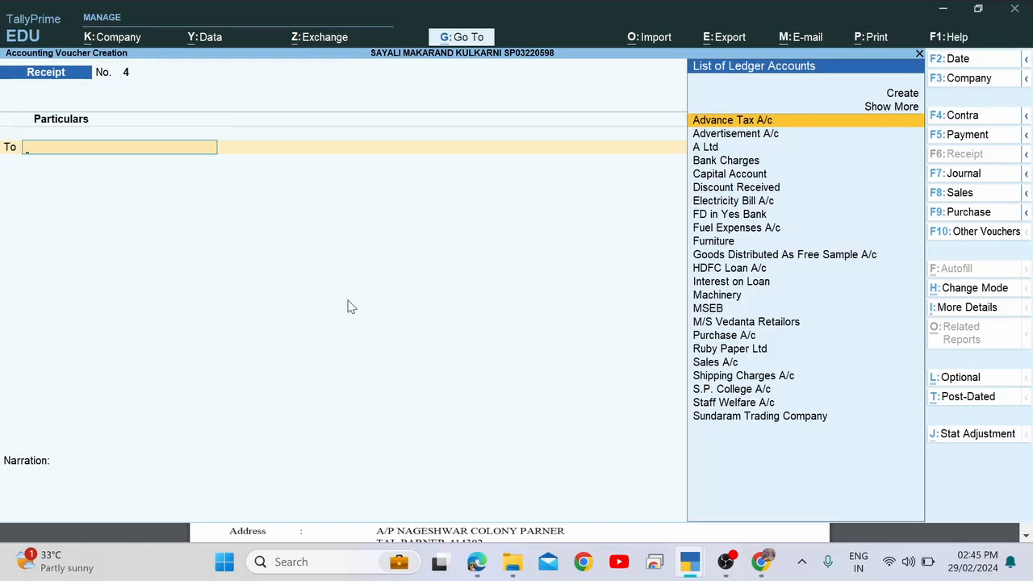
Create the credit ledger 'Interest on FD' under Indirect Incomes.
text(Inter)
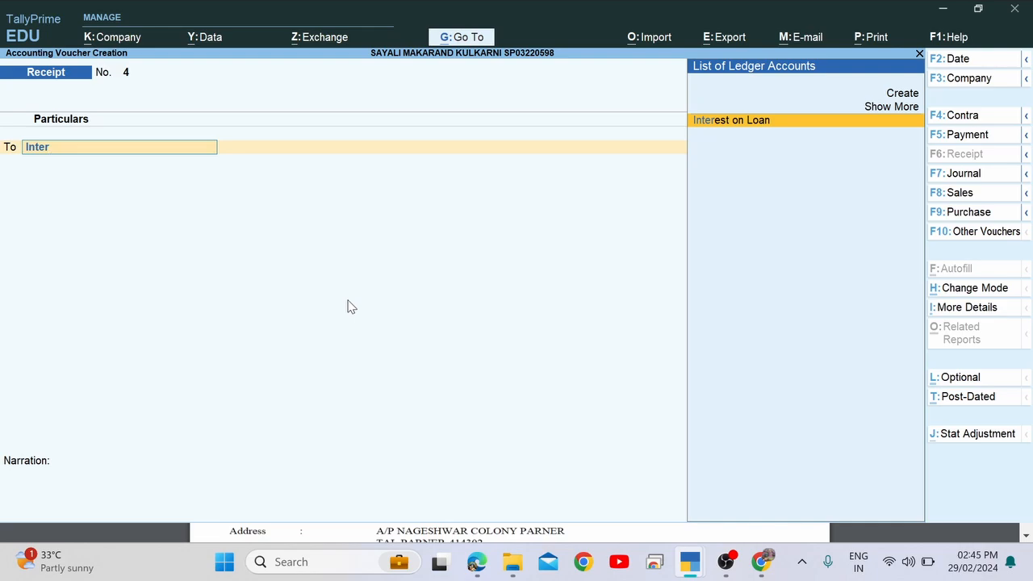
key(alt+c)
text(In)
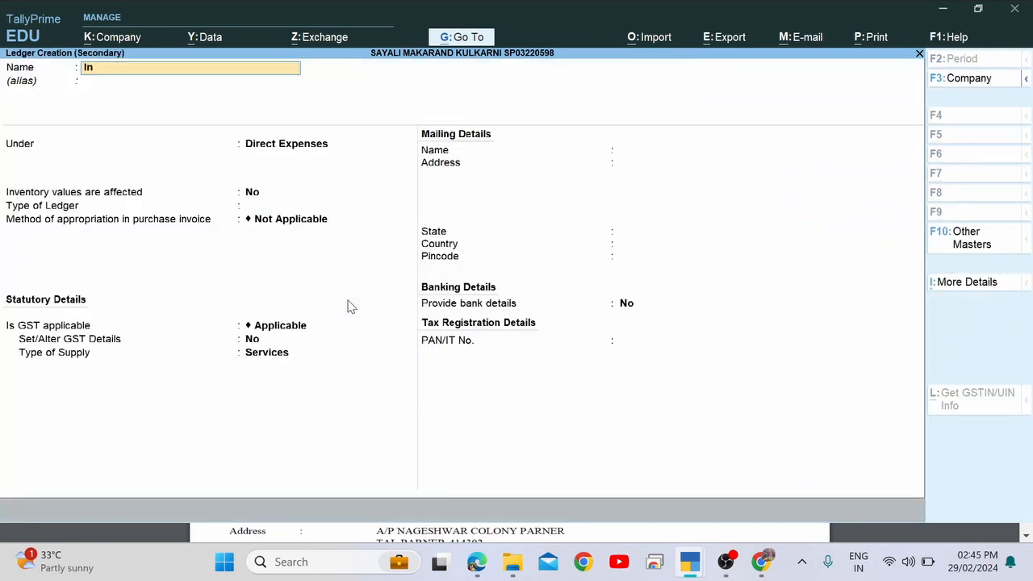
text(terest on FD)
key(Return)
key(Return)
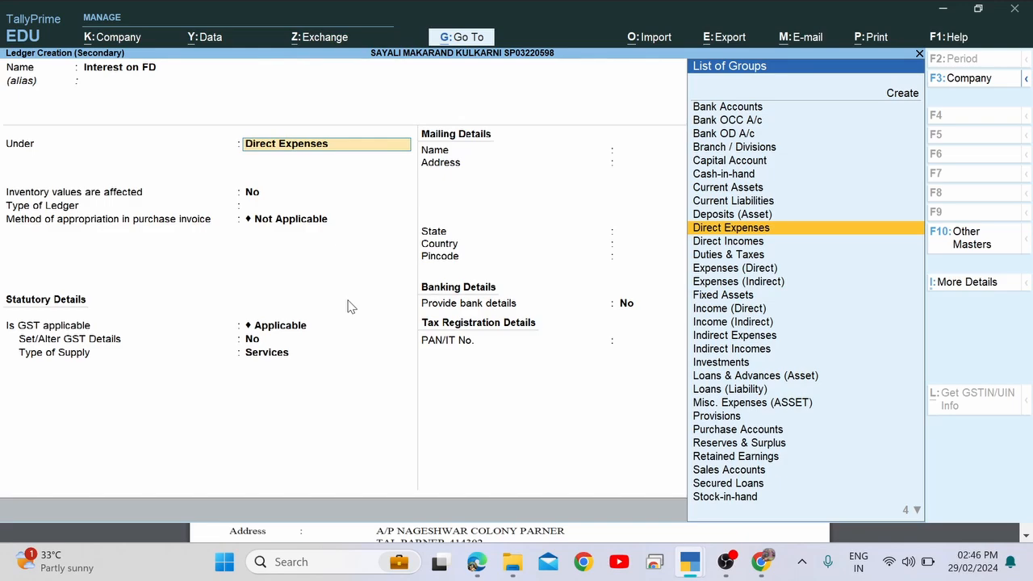
text(Ind)
key(Down)
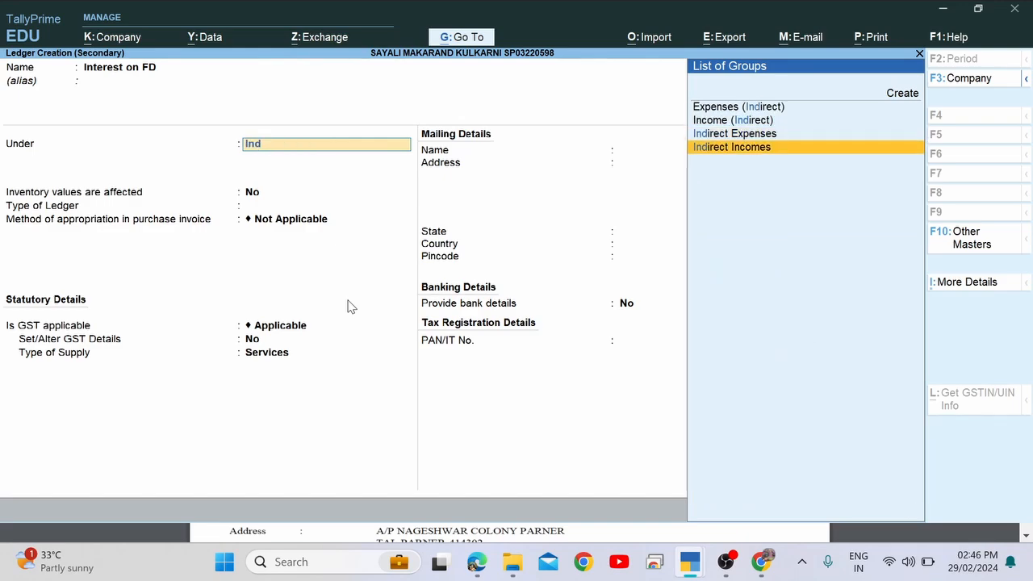
key(Return)
key(Return)
key(Return)
key(Return)
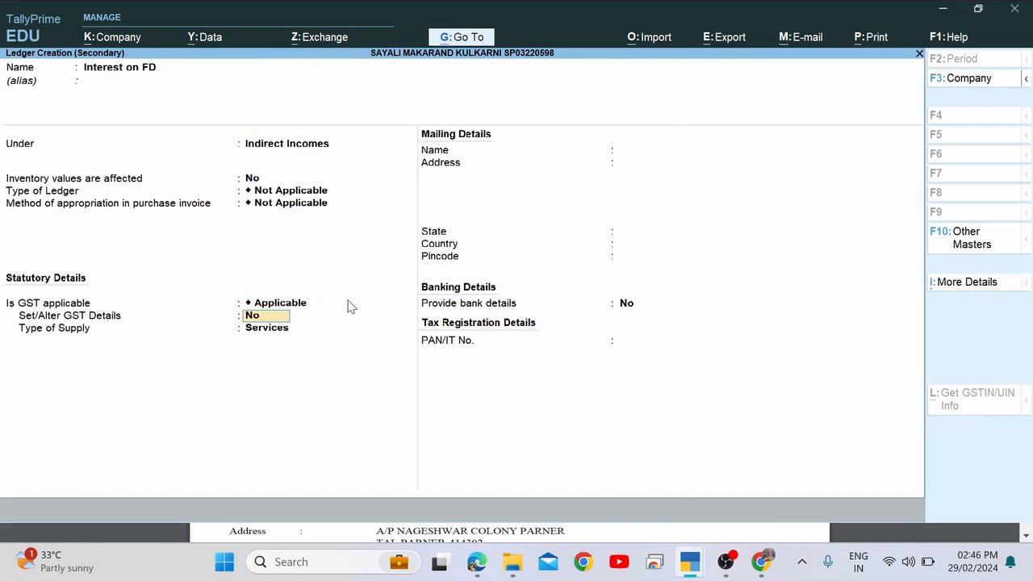
key(Return)
key(Return)
key(Return)
key(Return)
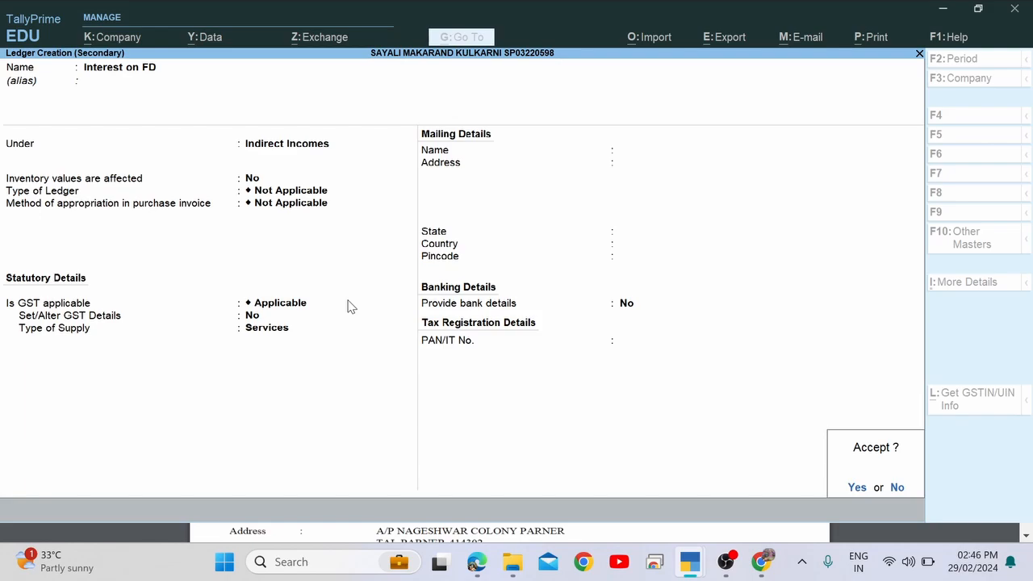
key(Return)
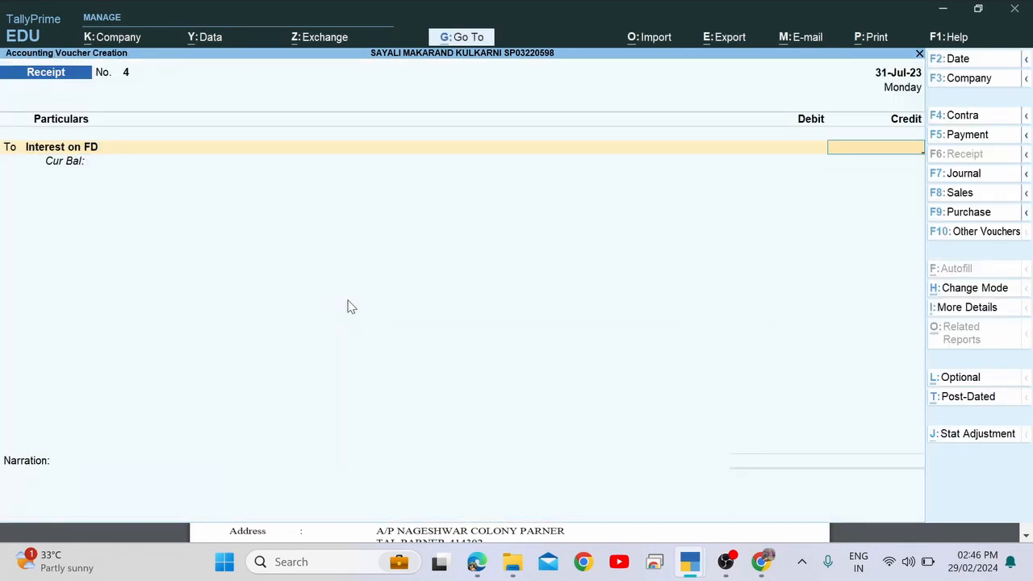
Enter the 40,000 credit for Interest on FD and start selecting Yes Bank.
text(40000)
key(Return)
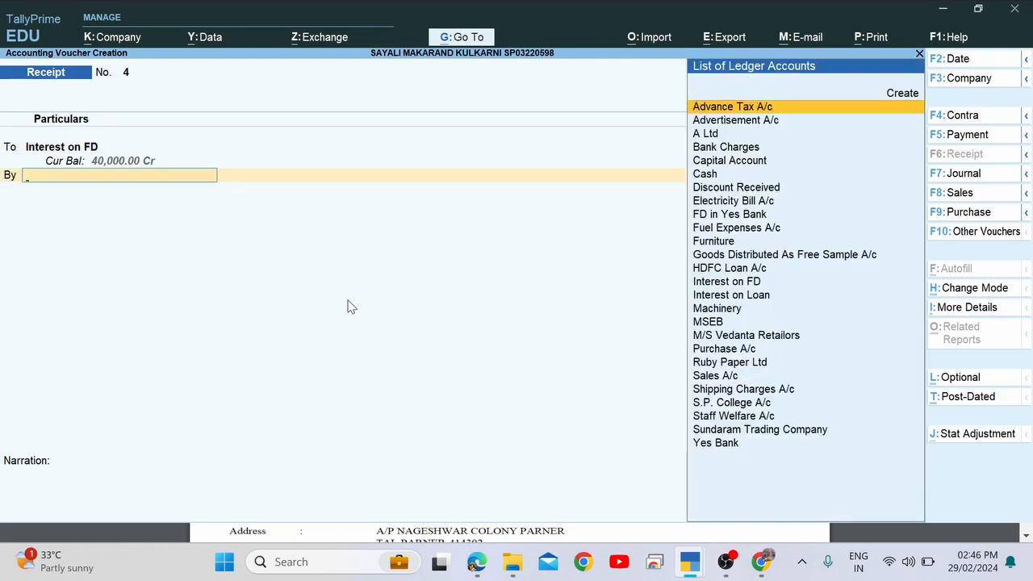
text(Yes)
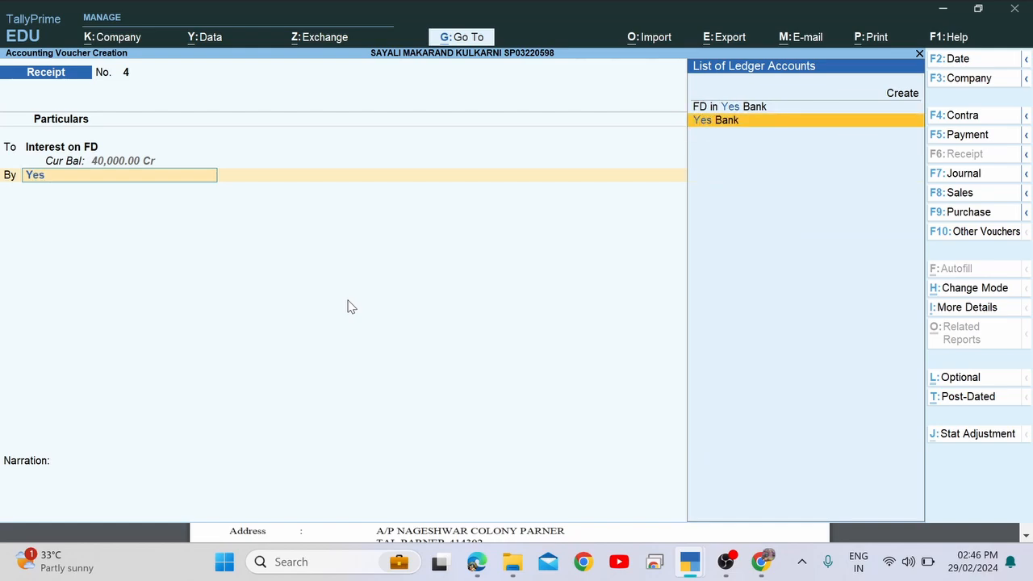
key(alt+Tab)
scroll(349, 300, down, 15)
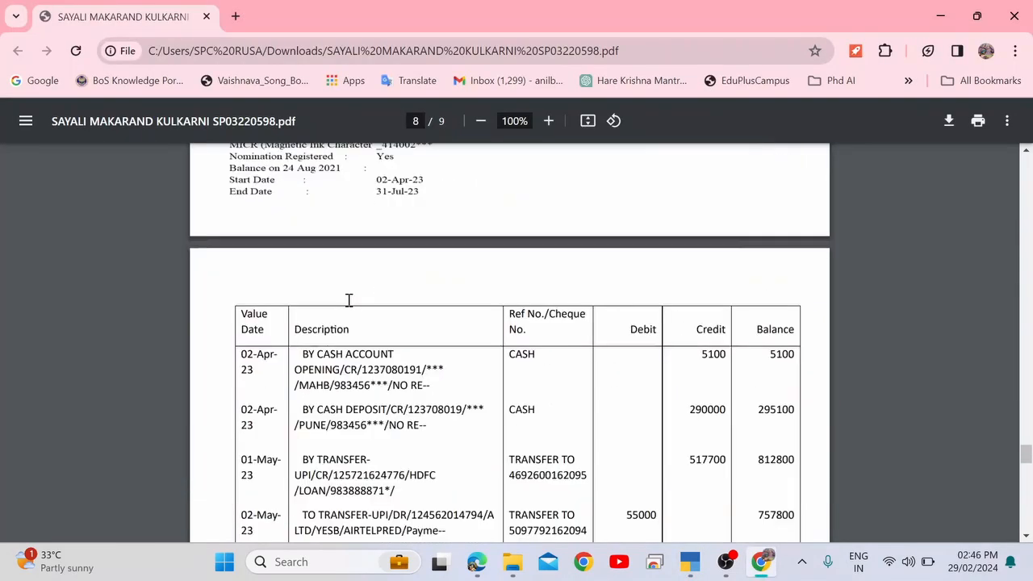
scroll(349, 300, up, 12)
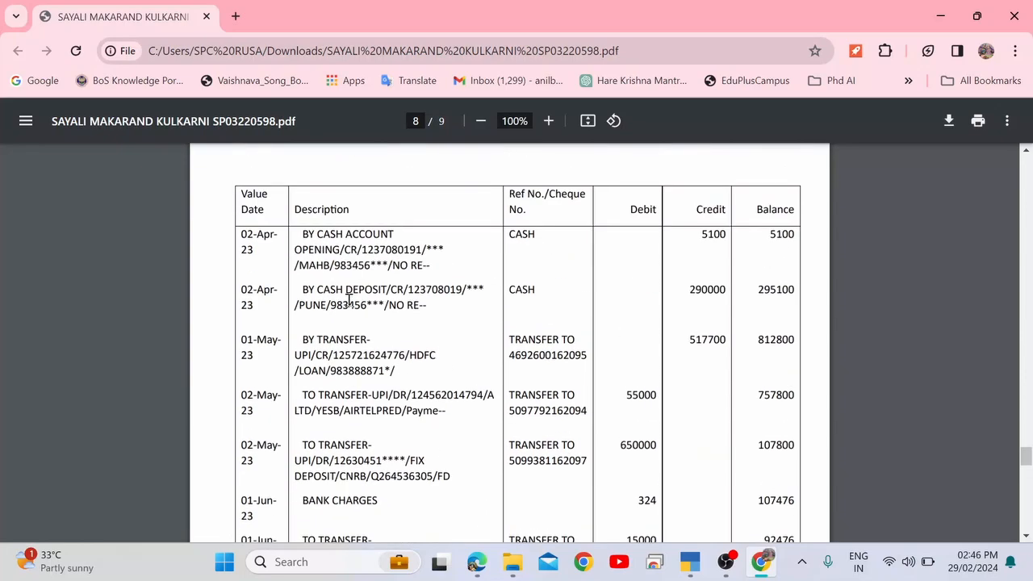
scroll(349, 300, up, 3)
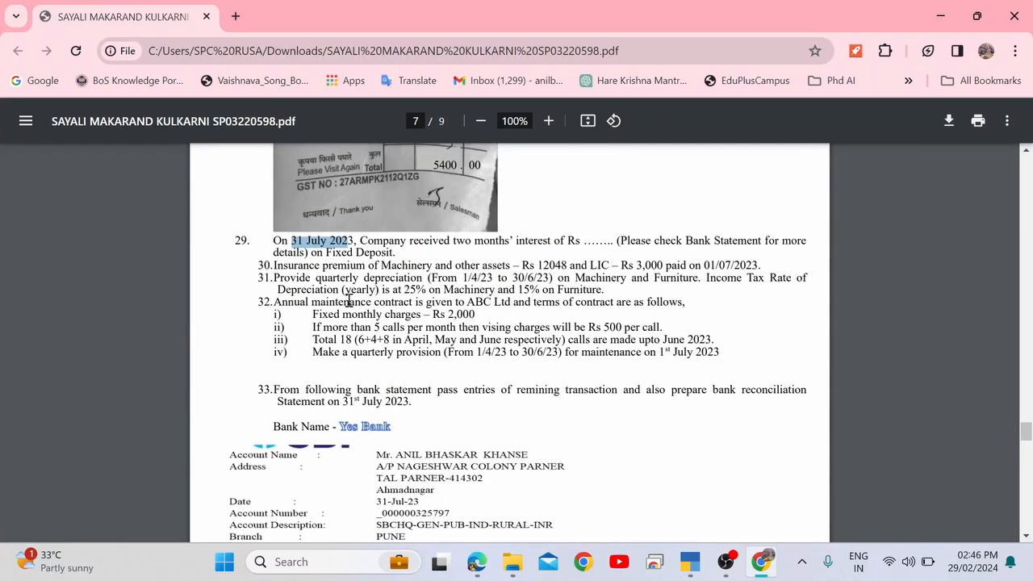
scroll(347, 300, down, 12)
key(alt+Tab)
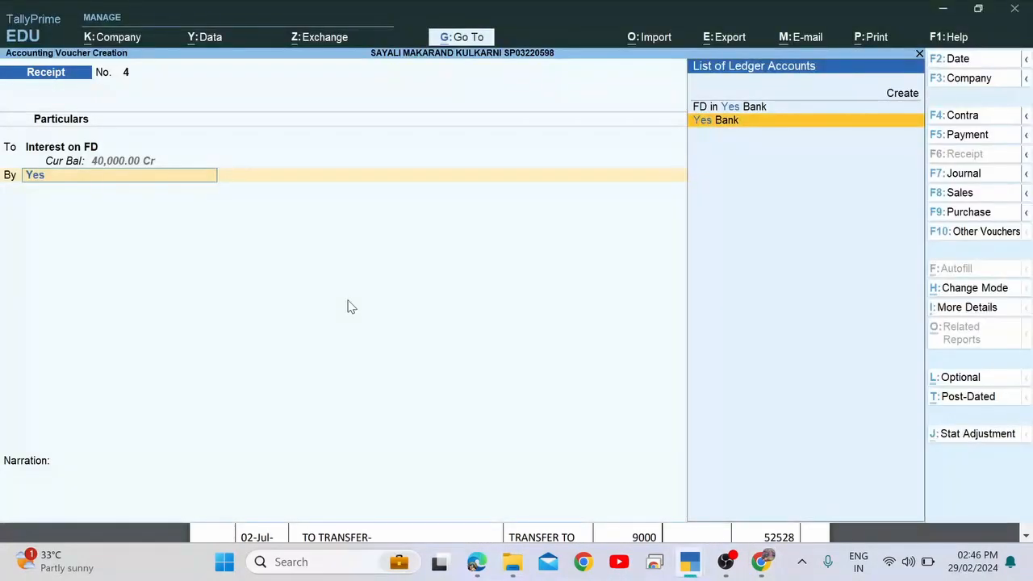
Debit Yes Bank 40,000 with default bank allocations and save Receipt No. 4.
key(Return)
key(Return)
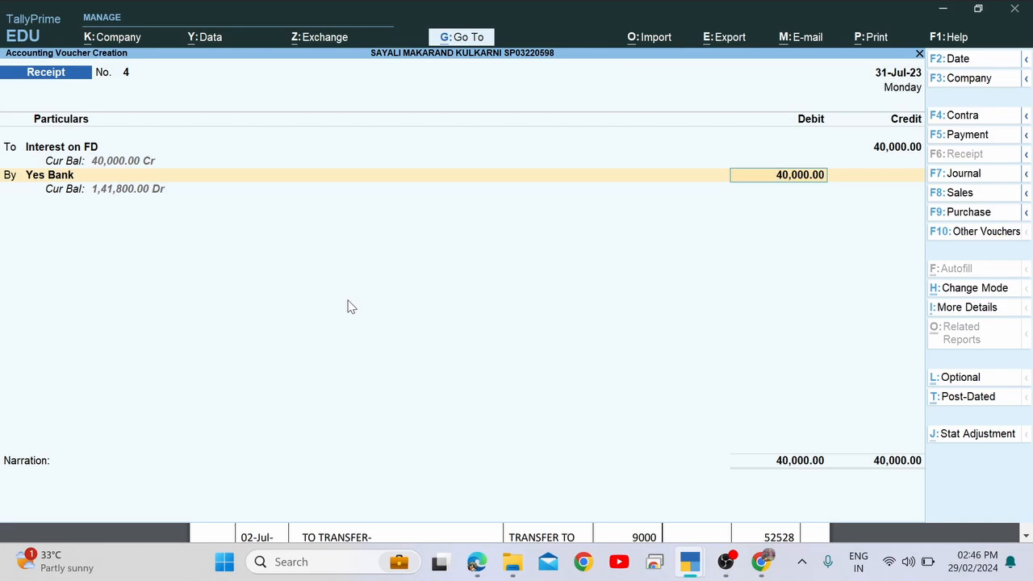
key(Return)
key(Return)
key(Return)
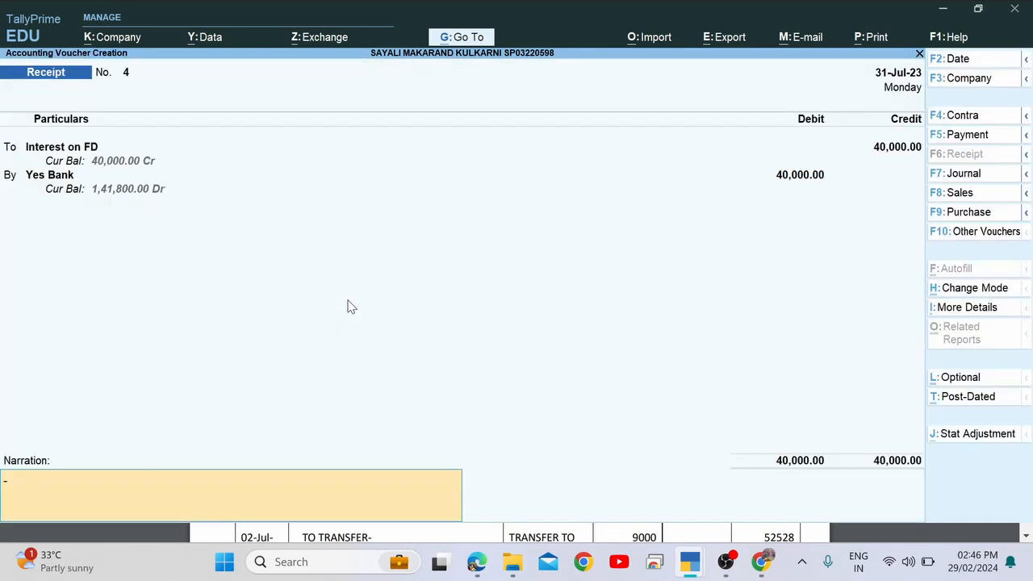
key(Return)
key(Return)
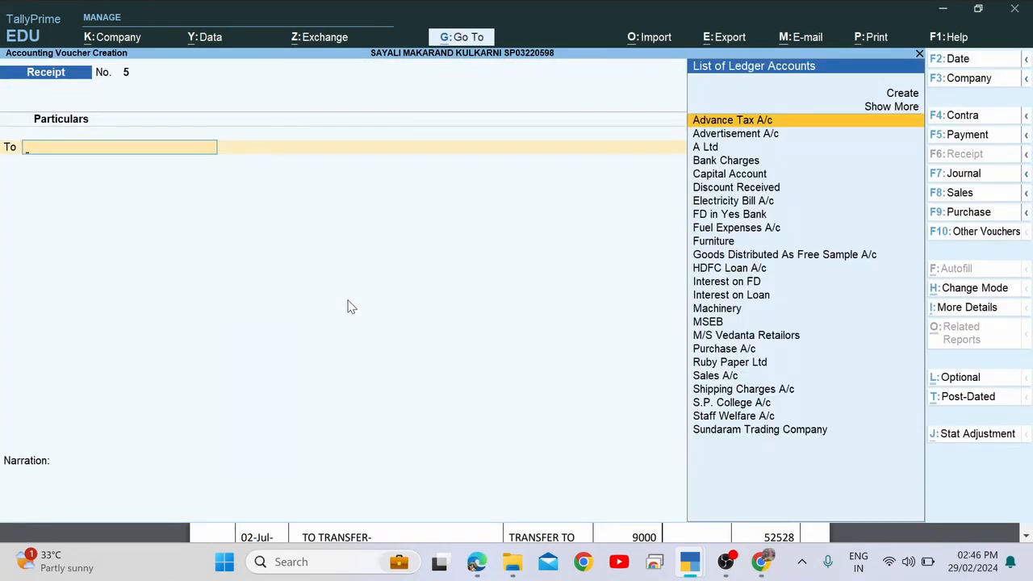
key(alt+Tab)
key(alt+Tab)
key(alt+Tab)
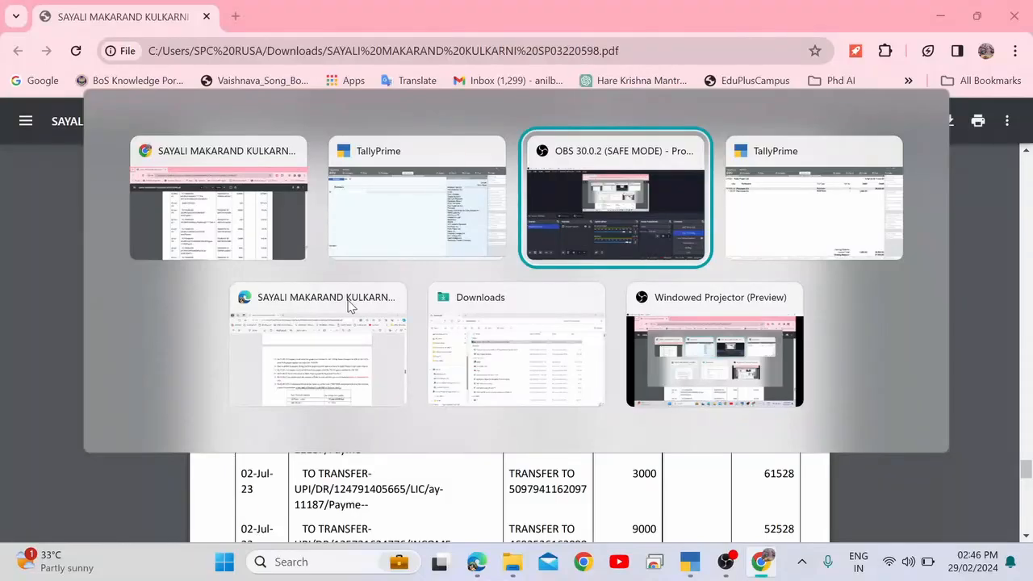
key(alt+shift+Tab)
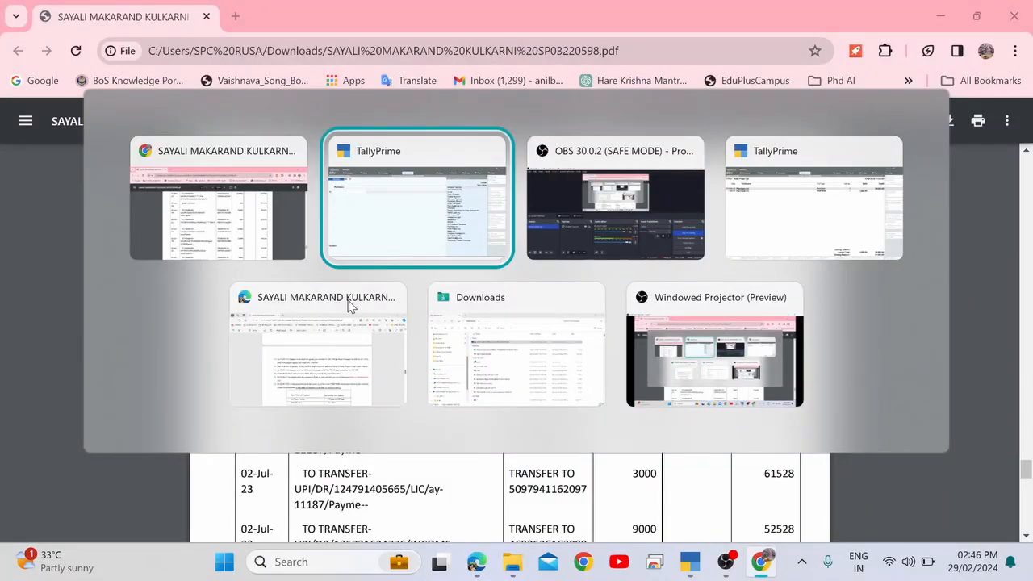
key(alt+shift+Tab)
Read item 30: Machinery insurance premium 12048 and the LIC premium.
scroll(348, 300, up, 15)
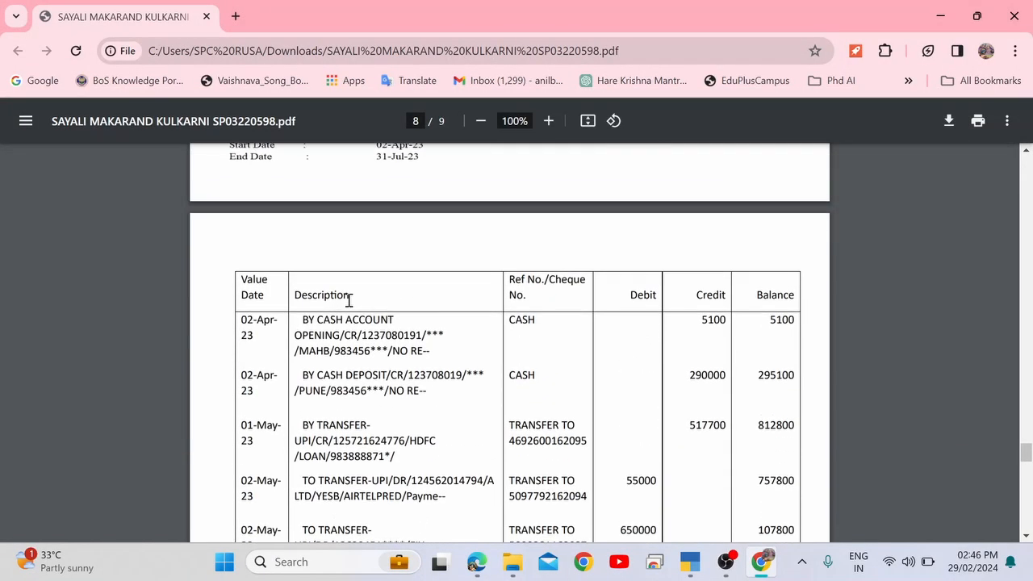
scroll(349, 300, up, 3)
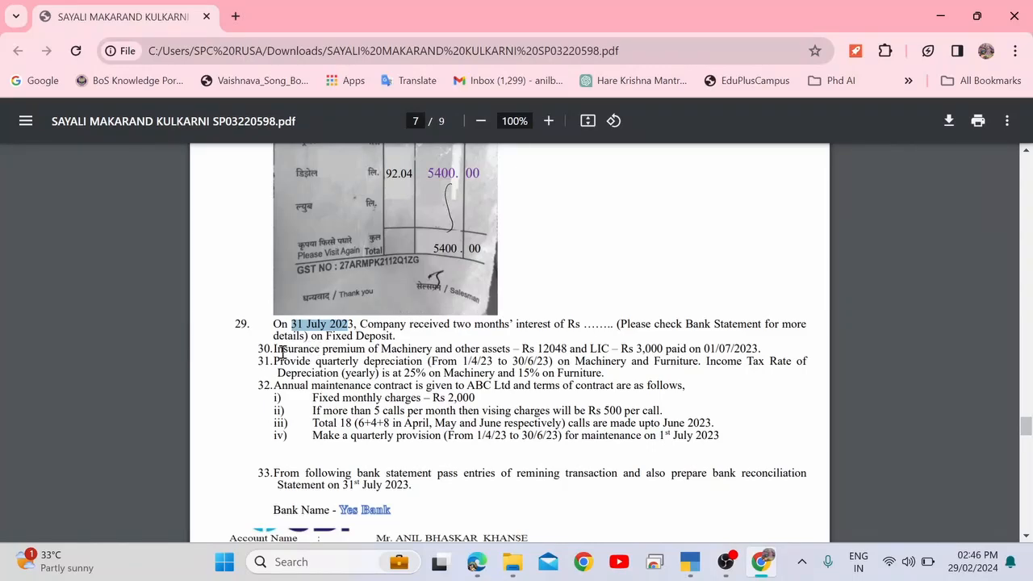
drag(276, 349, 434, 350)
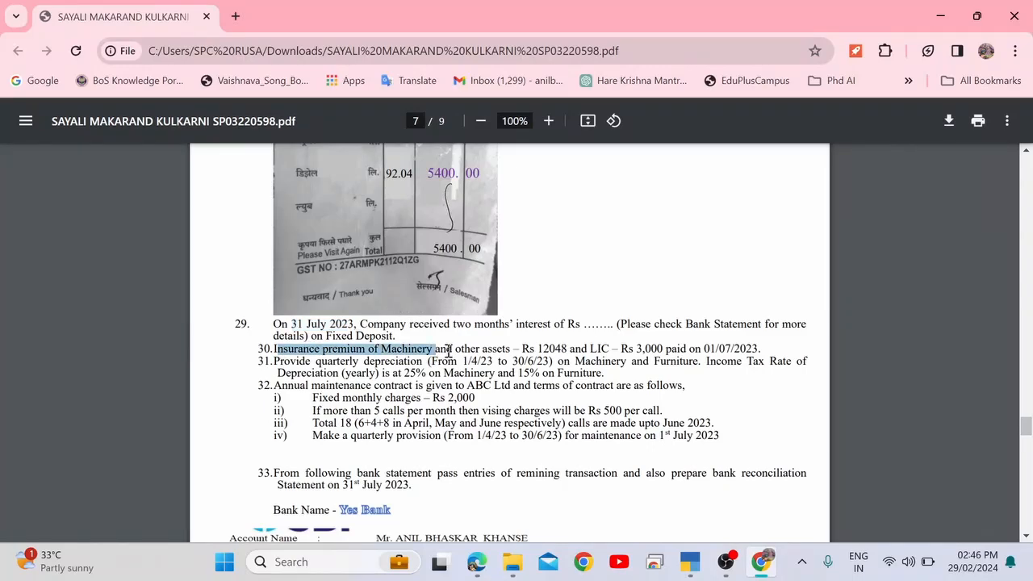
click(448, 350)
drag(469, 349, 532, 351)
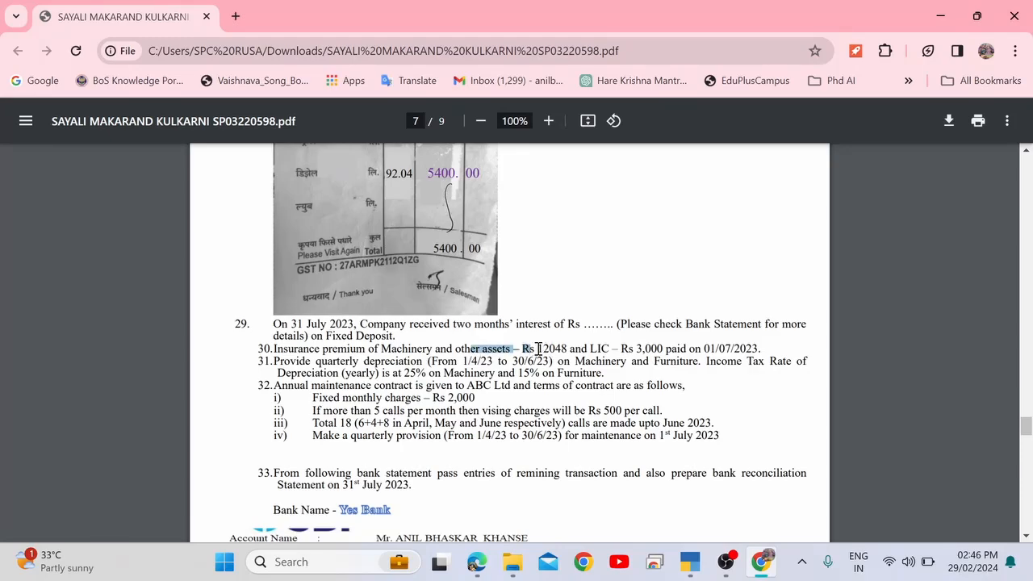
drag(537, 348, 571, 348)
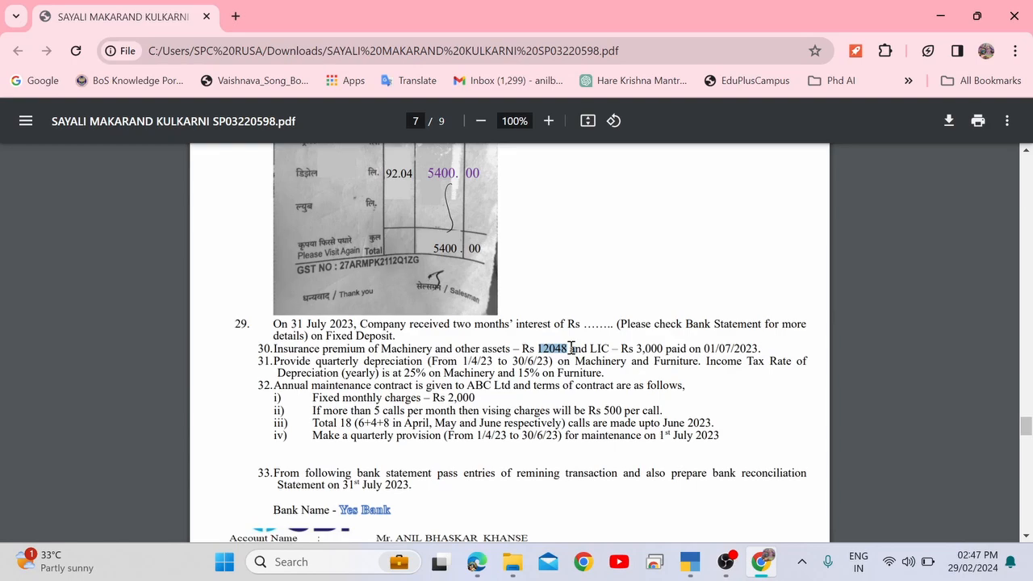
drag(581, 348, 612, 347)
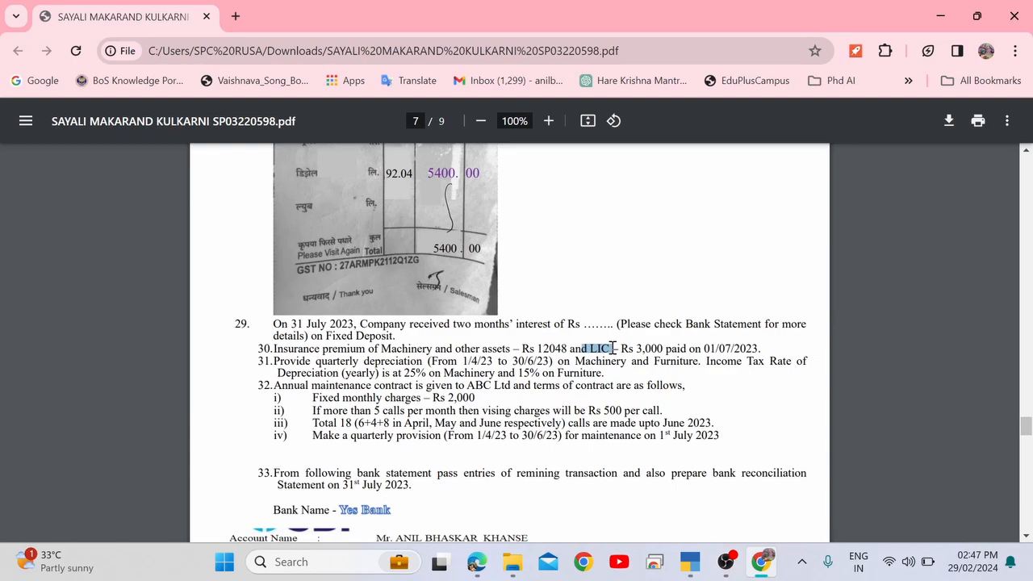
double_click(543, 350)
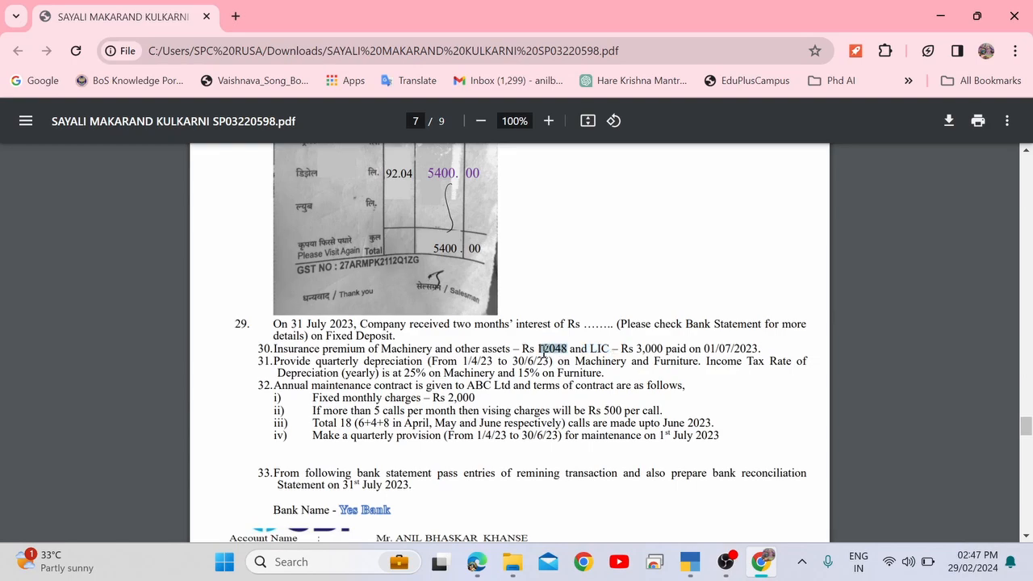
double_click(648, 358)
double_click(649, 349)
drag(636, 350, 663, 343)
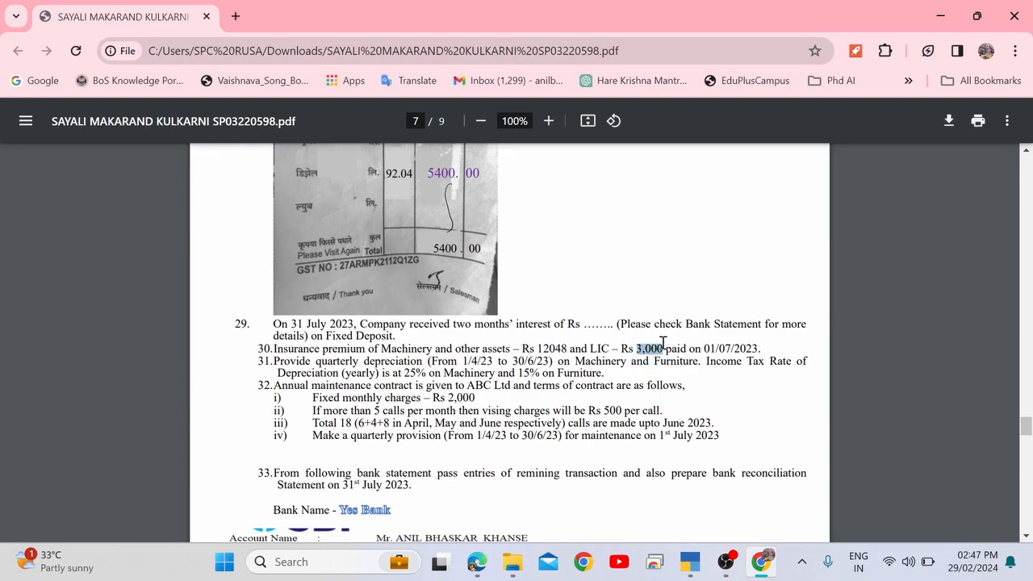
double_click(555, 348)
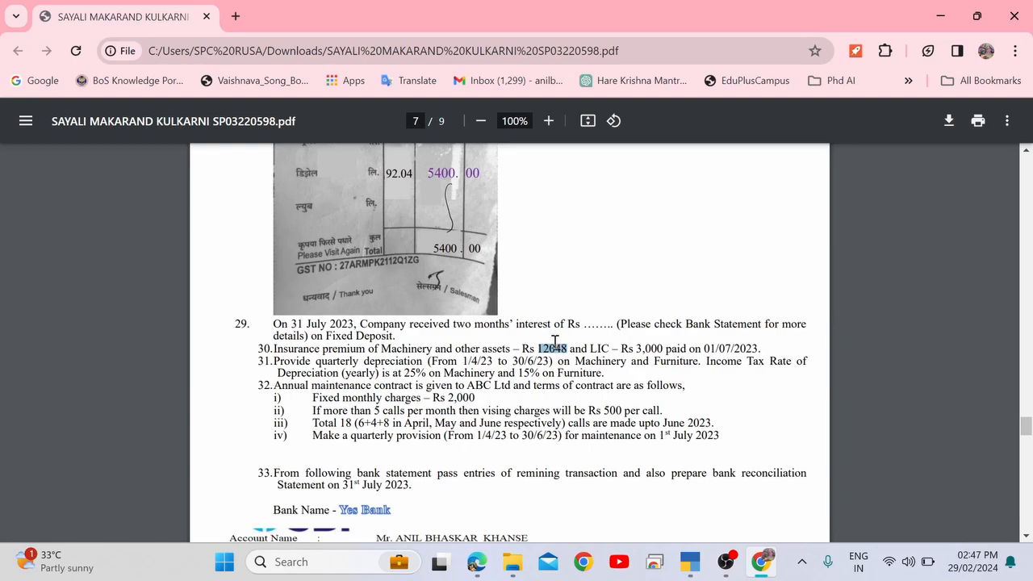
drag(637, 350, 665, 350)
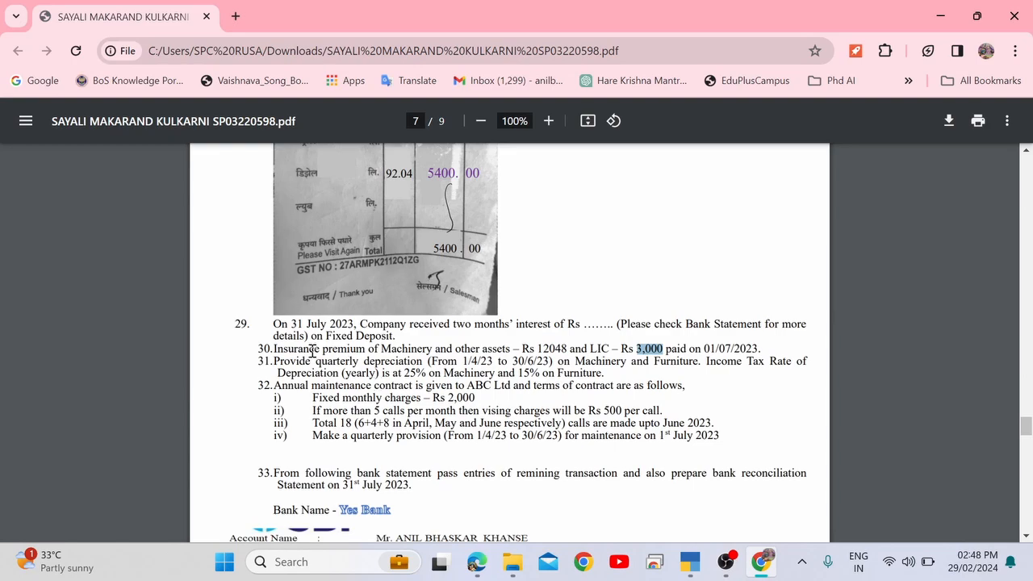
drag(310, 350, 568, 348)
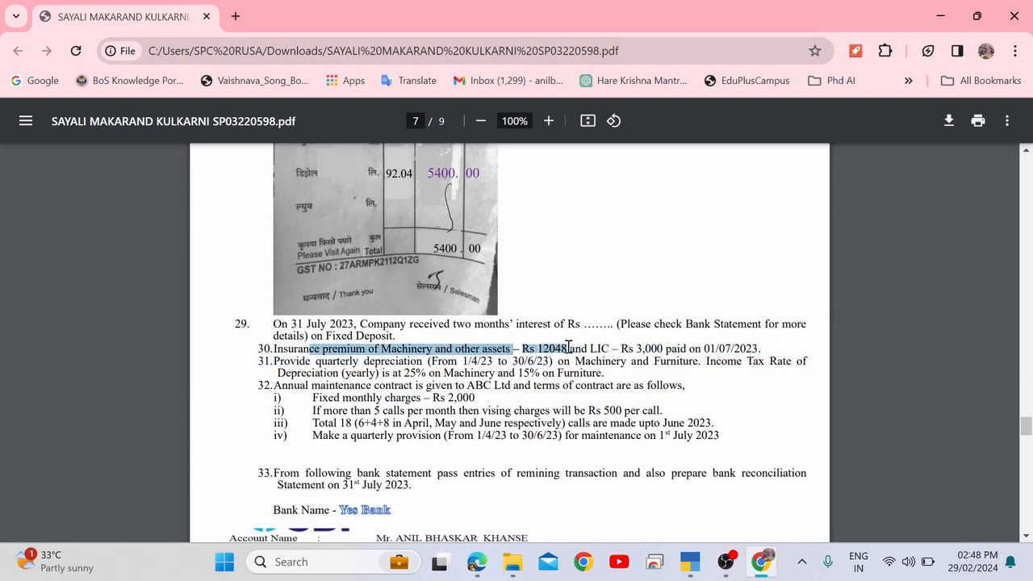
click(567, 347)
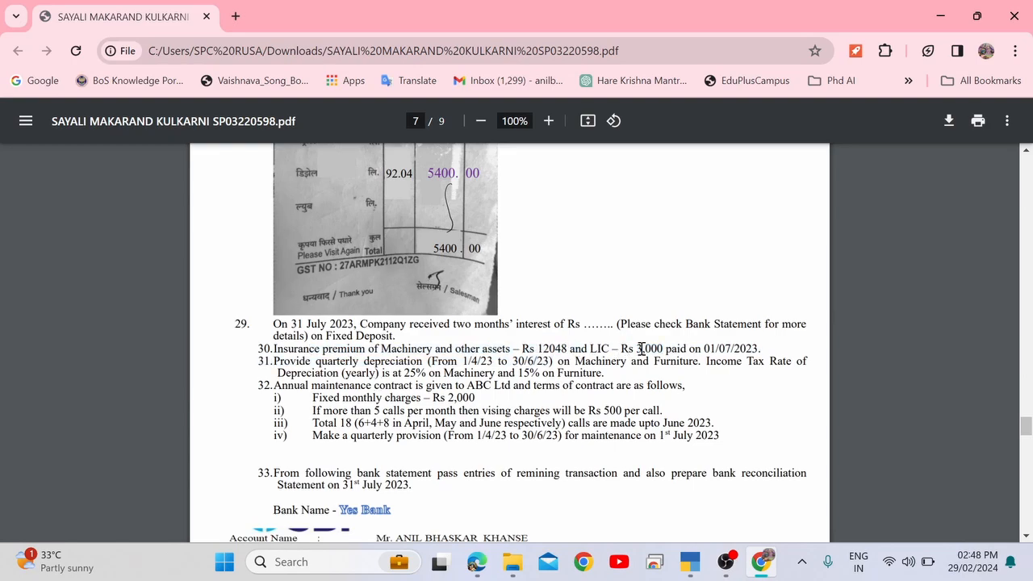
drag(706, 349, 772, 356)
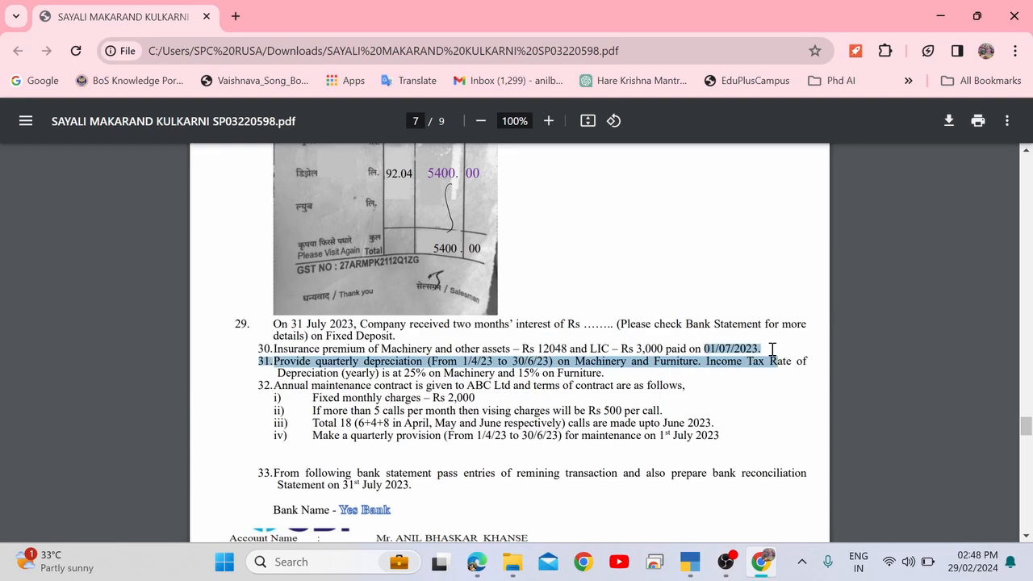
click(758, 349)
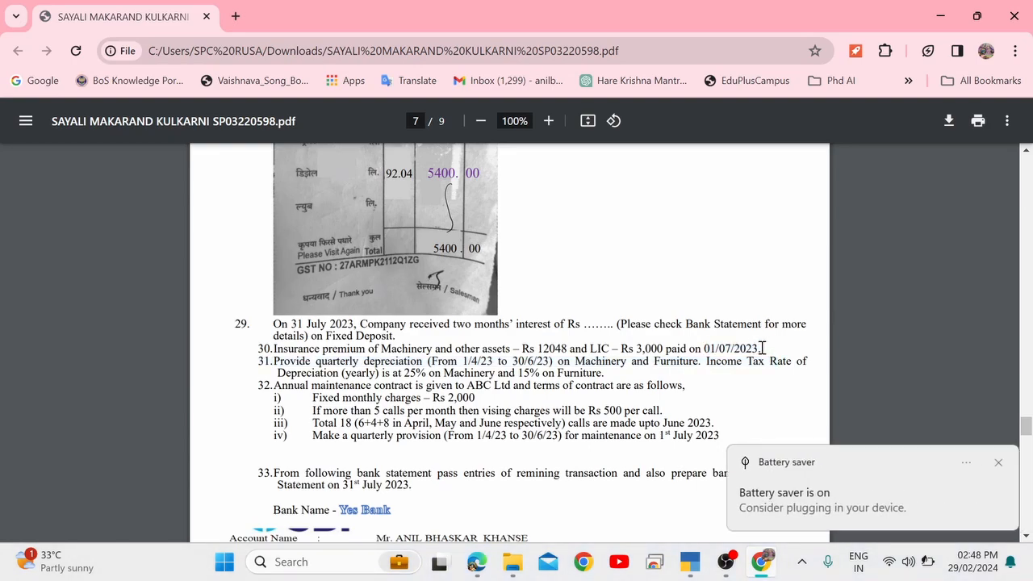
click(998, 463)
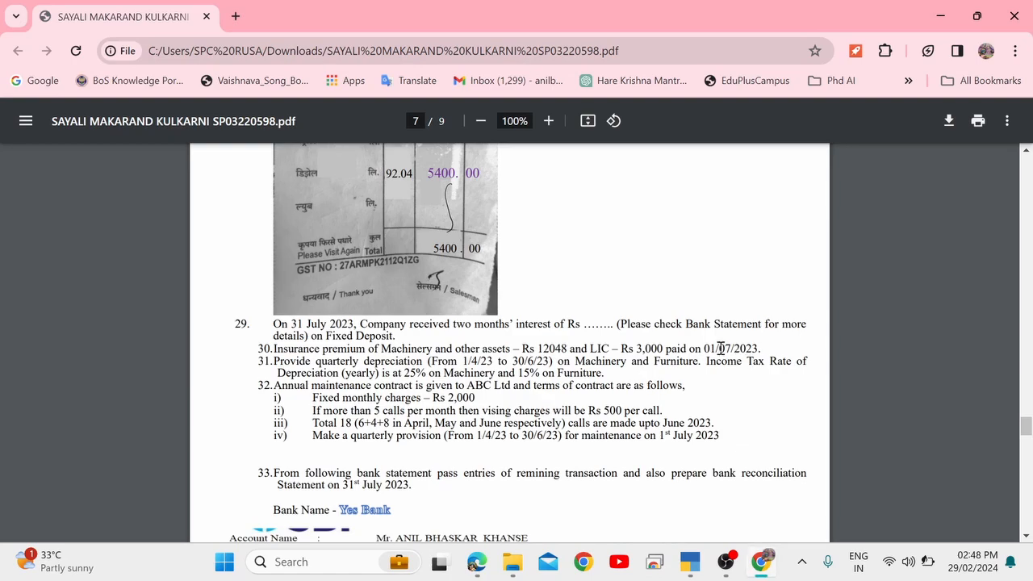
drag(705, 347, 762, 350)
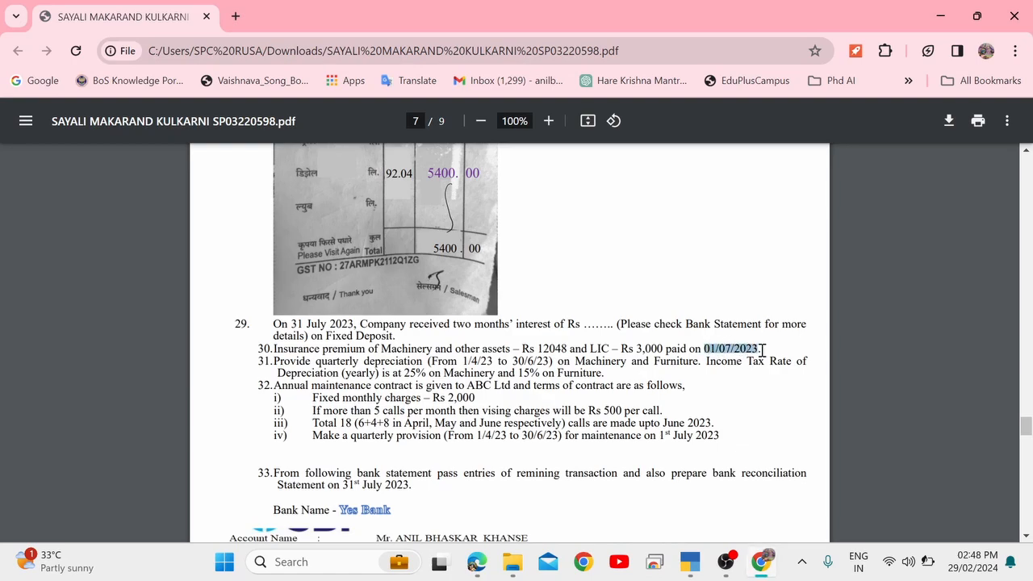
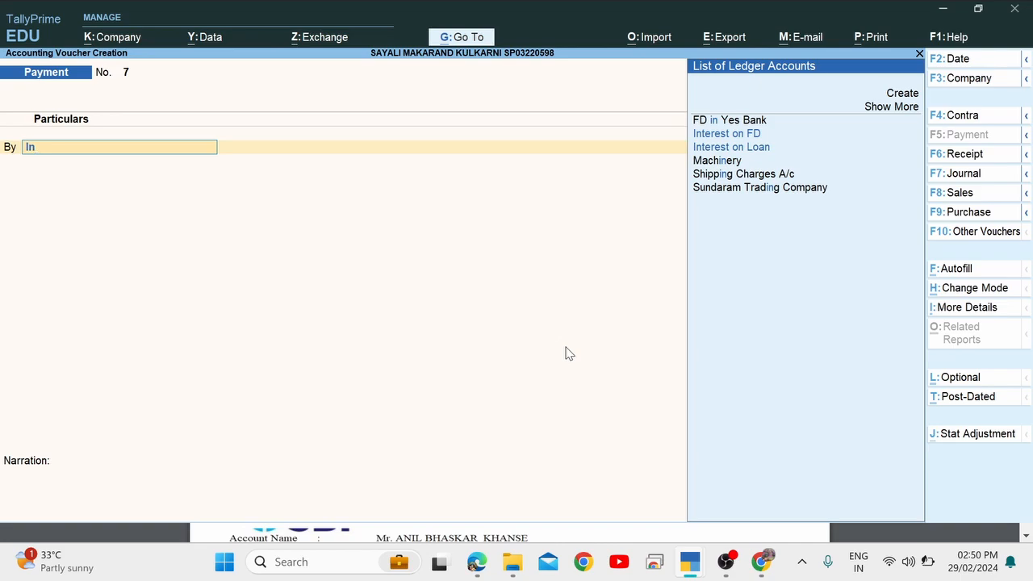
Create the ledger 'INsurance A/c' under Indirect Expenses from the Payment voucher's By field.
key(alt+c)
text(sur)
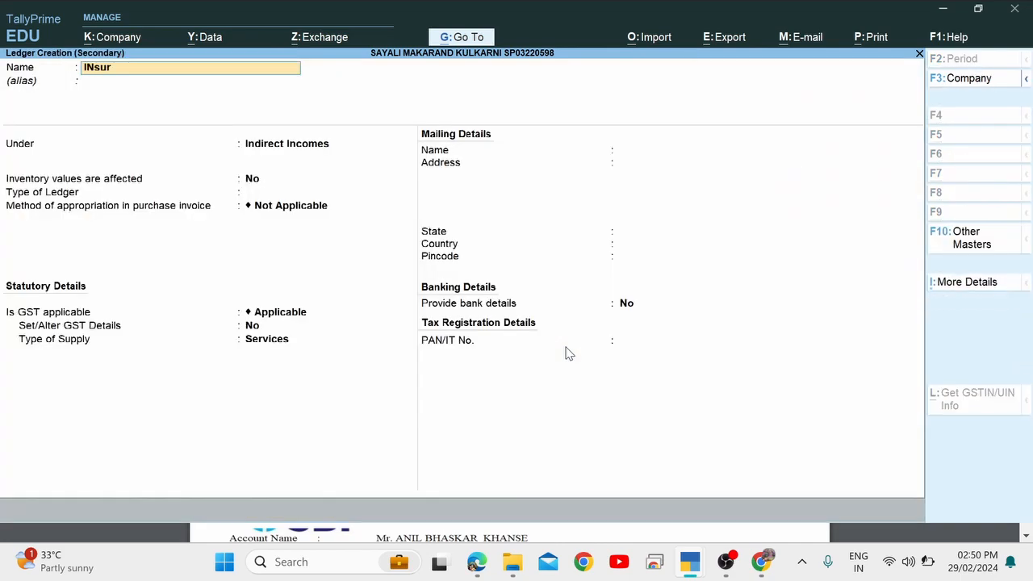
text(ance A/c)
key(Return)
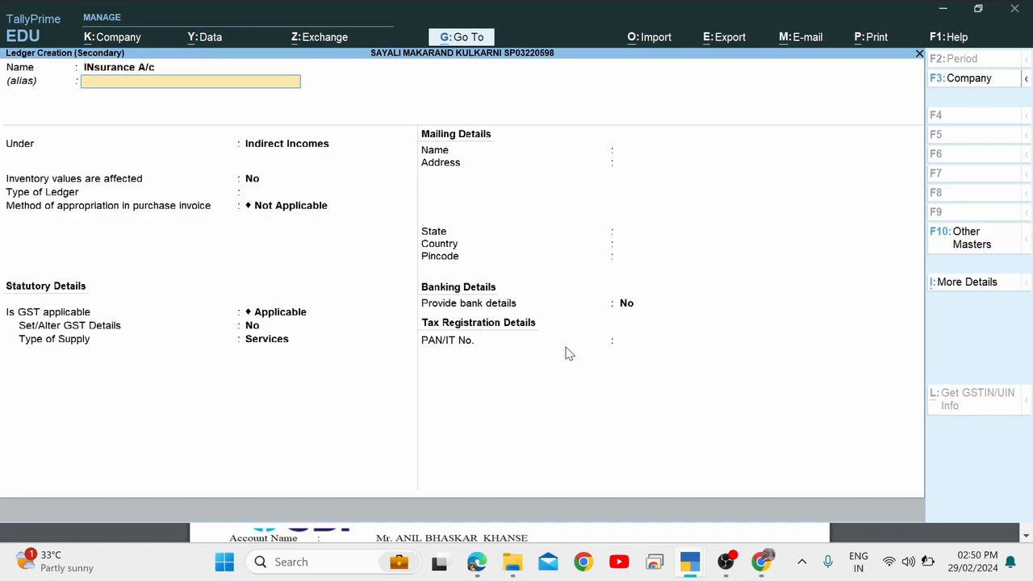
key(Return)
text(In)
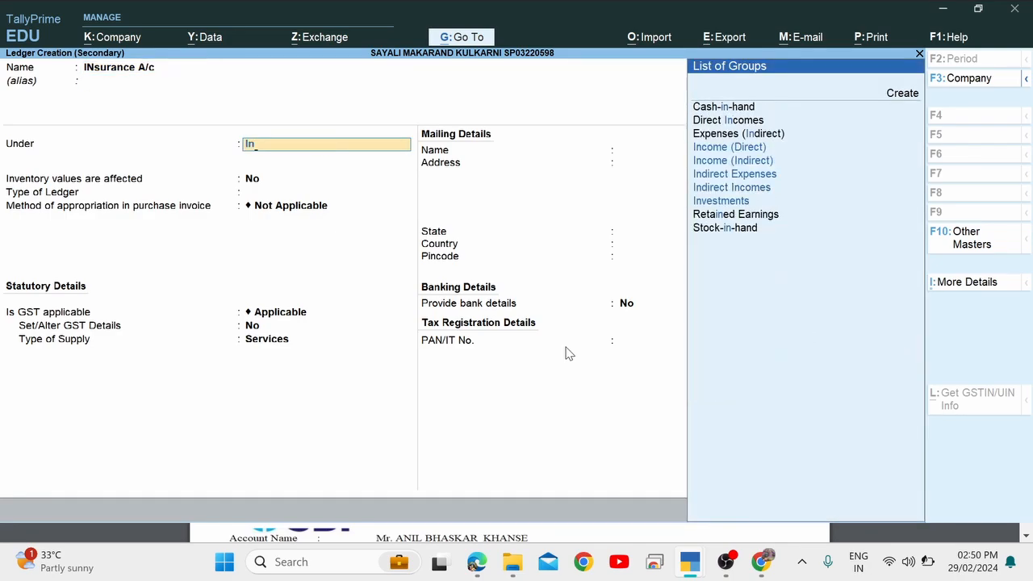
key(Down)
key(Down)
key(Down)
key(Return)
key(Return)
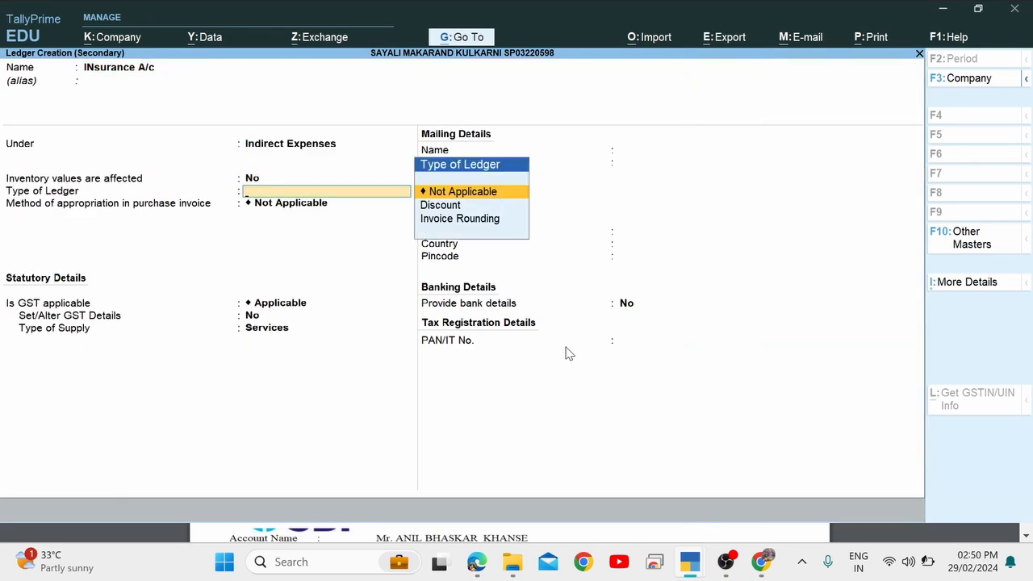
key(Return)
key(Return)
key(Return)
key(Return)
key(Return)
key(Return)
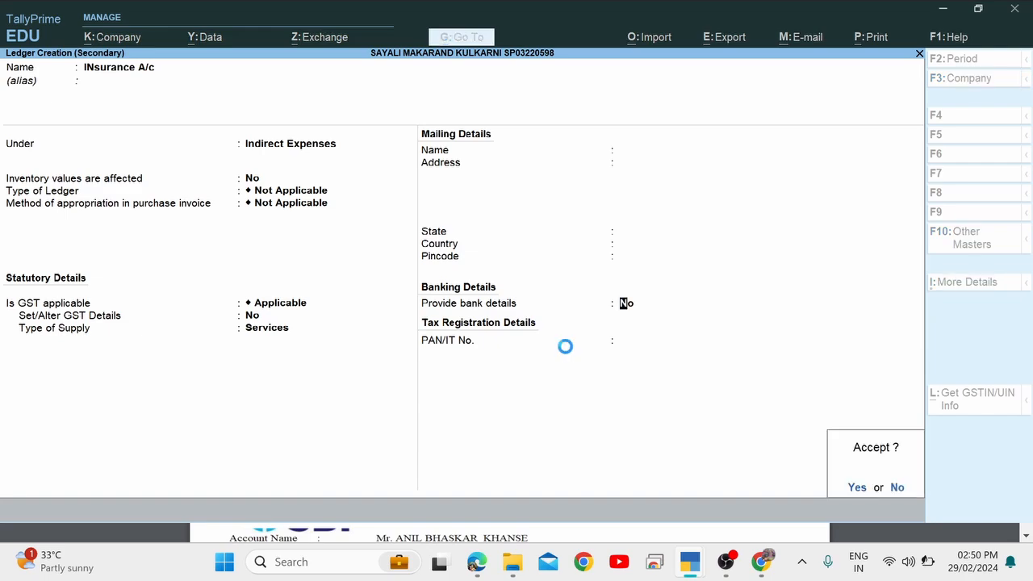
key(Return)
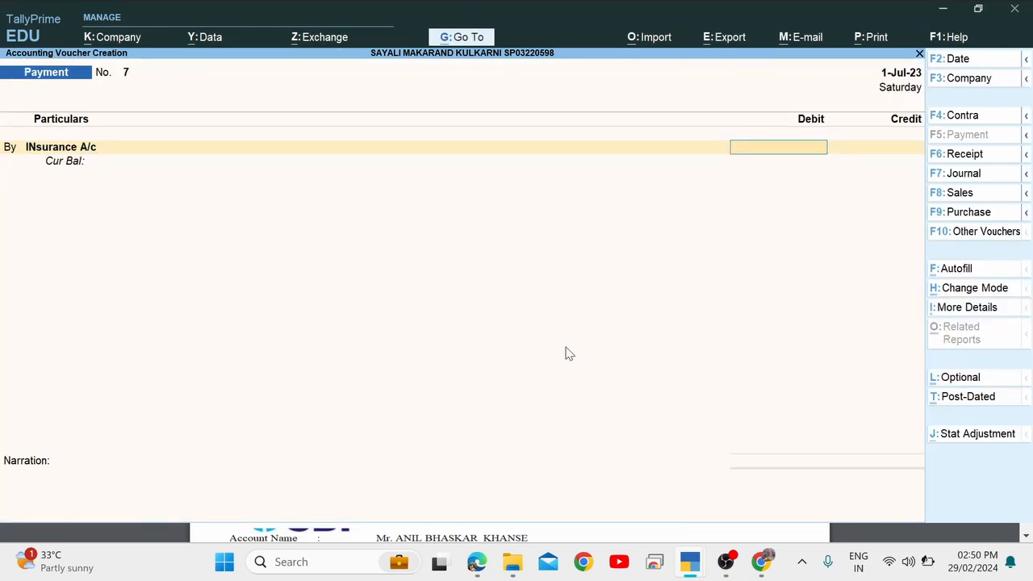
Debit INsurance A/c with 12,048, the premium read from the assignment PDF.
key(alt+Tab)
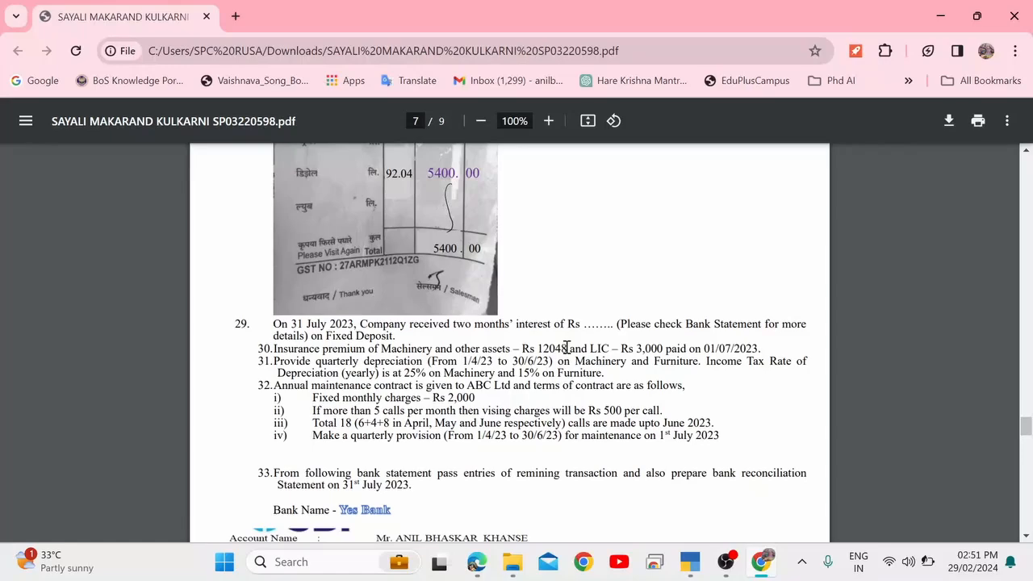
double_click(556, 347)
key(alt+Tab)
text(12)
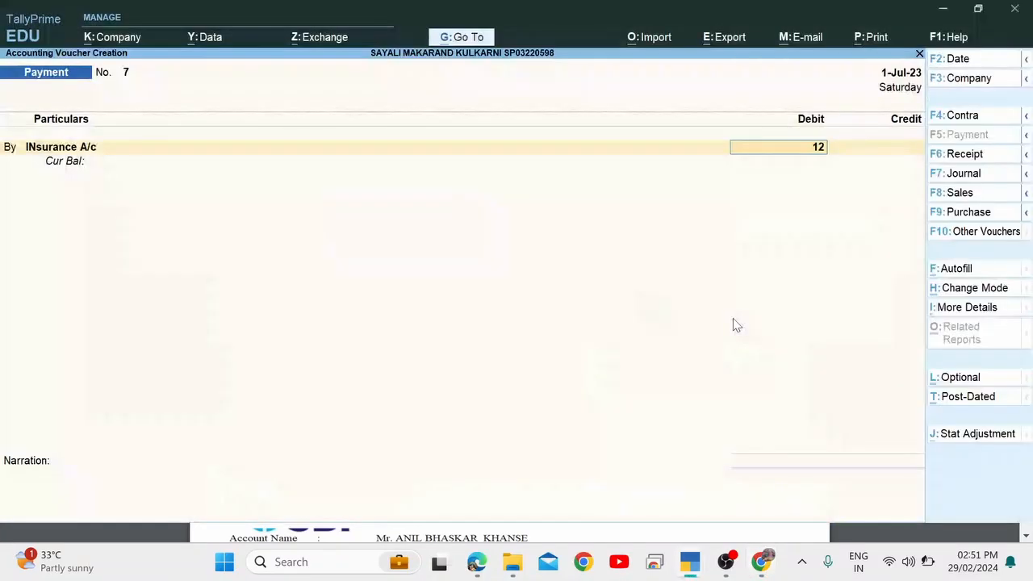
text(,048)
key(Return)
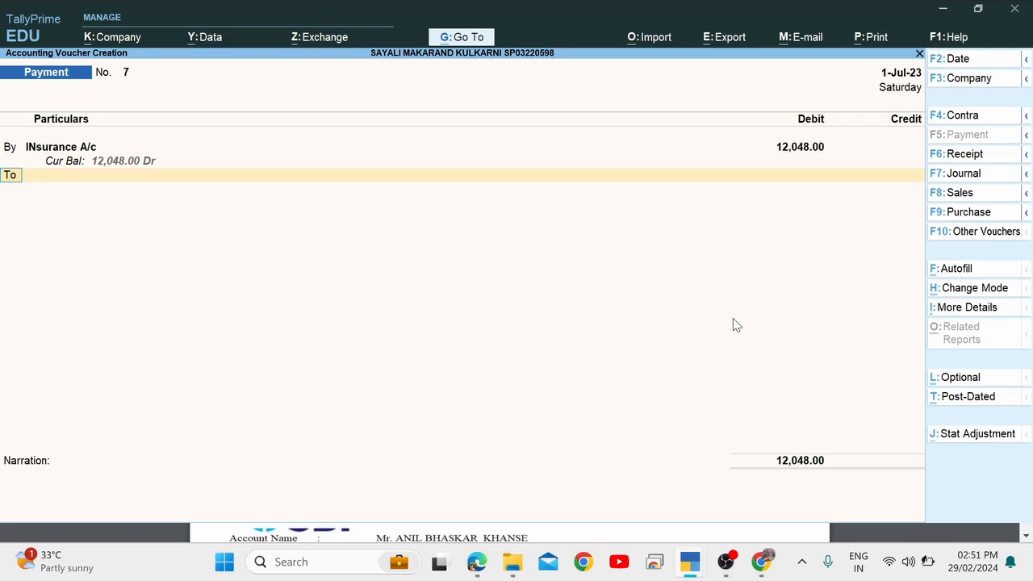
Review the LIC part of item 30 in the assignment PDF.
key(alt+Tab)
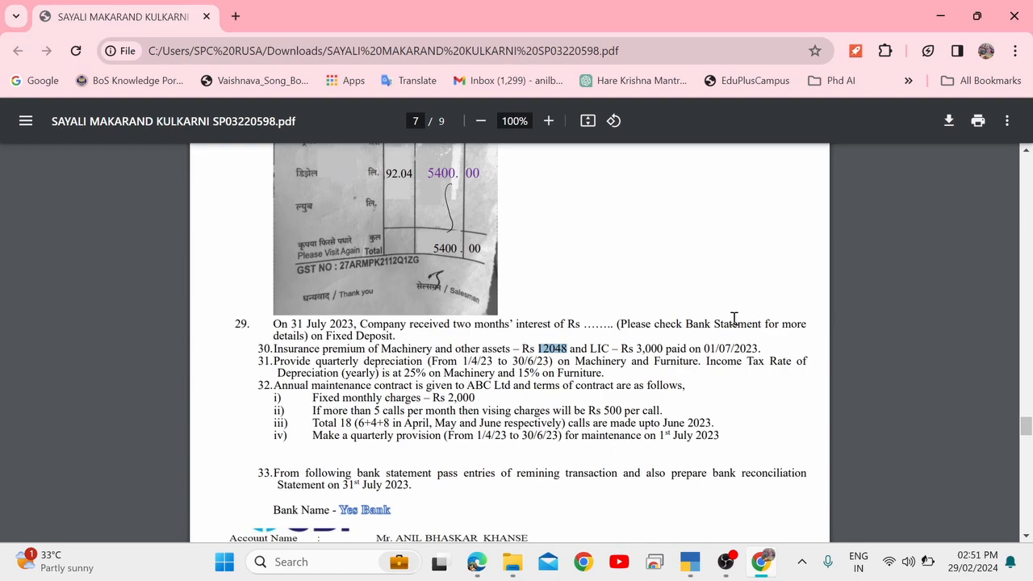
drag(589, 348, 606, 355)
click(607, 353)
key(alt+Tab)
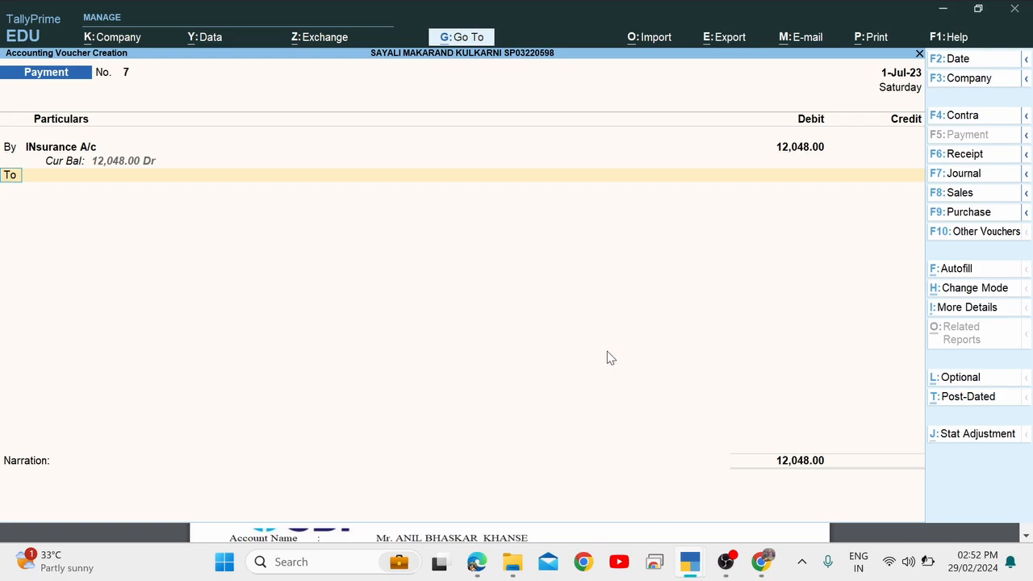
key(alt+Tab)
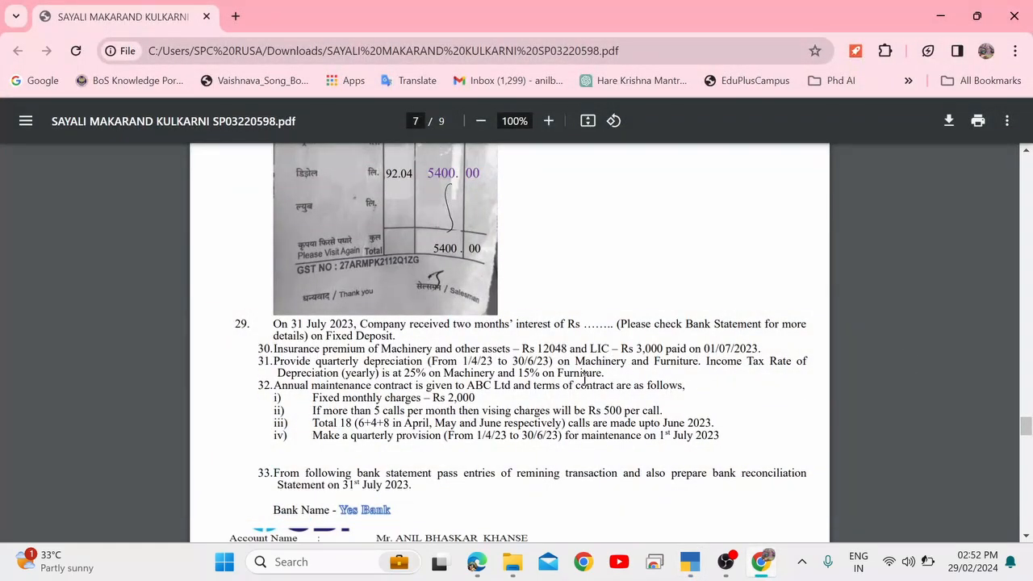
key(alt+Tab)
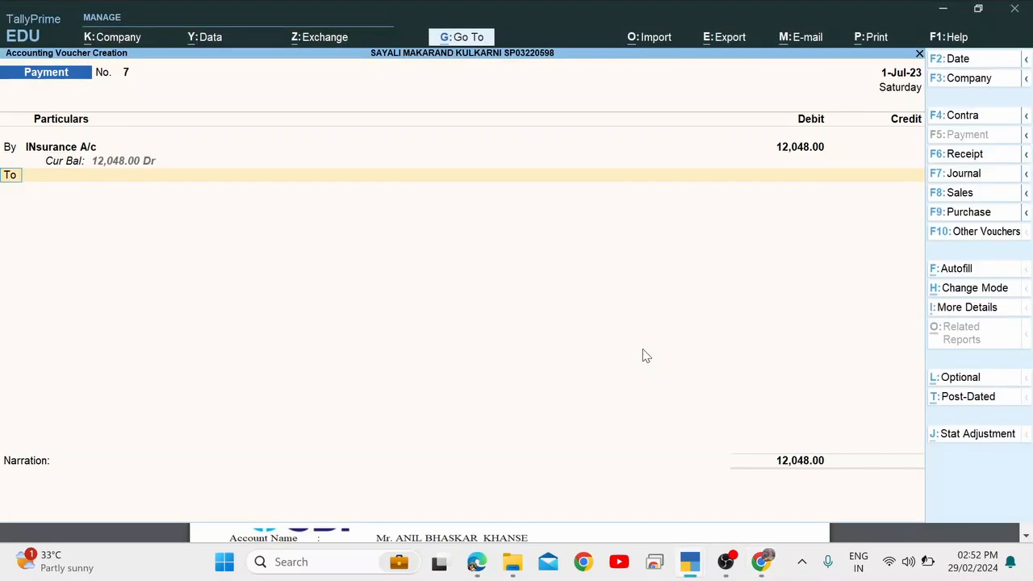
Add a By line debiting Capital Account 3,000.
text(b)
key(Return)
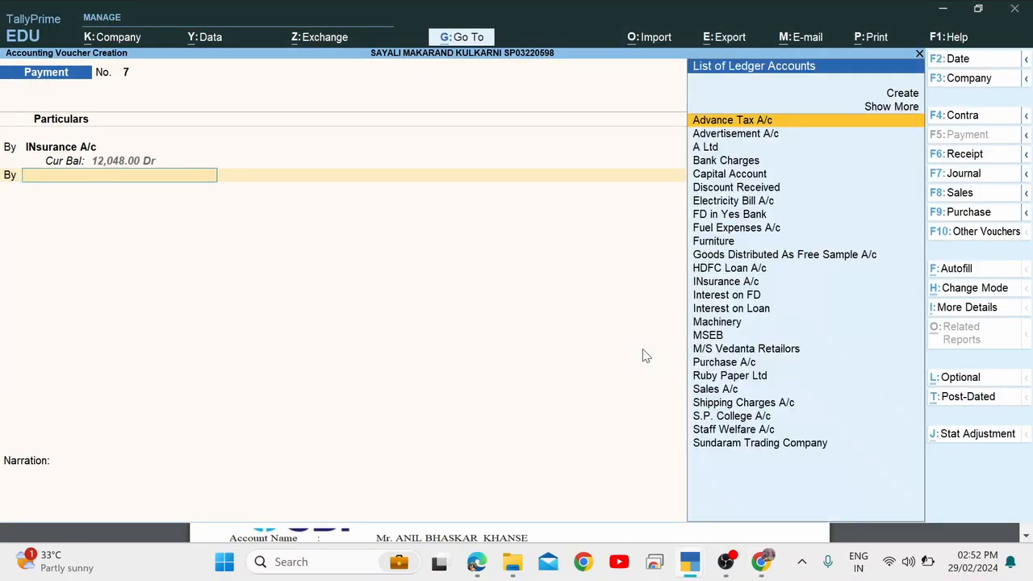
text(Cap)
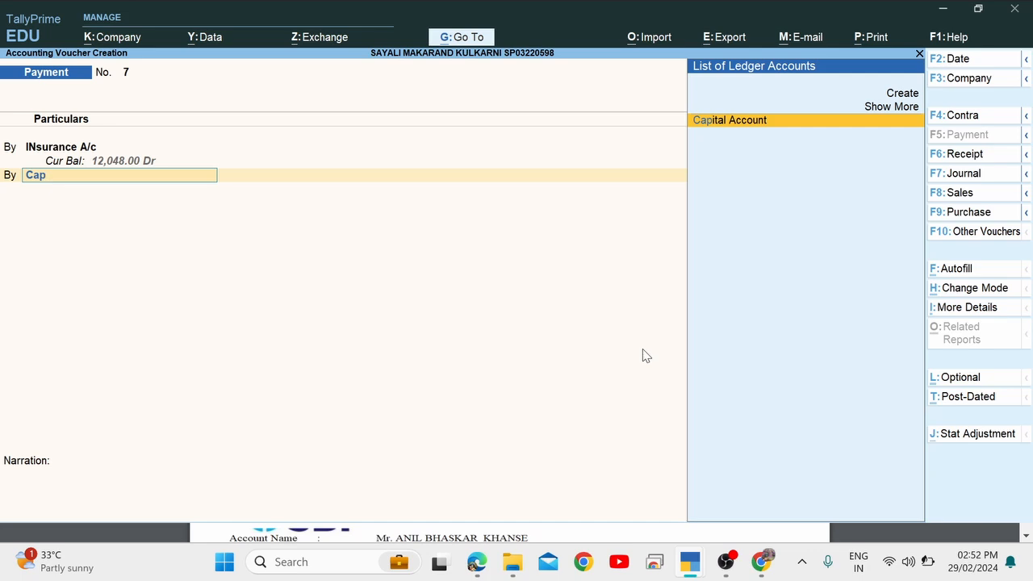
key(Return)
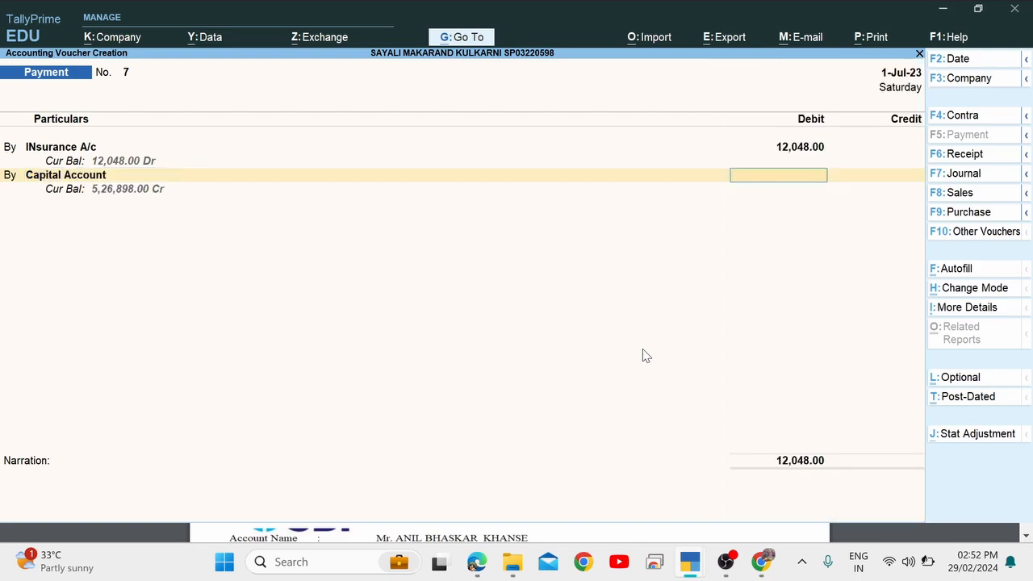
key(alt+Tab)
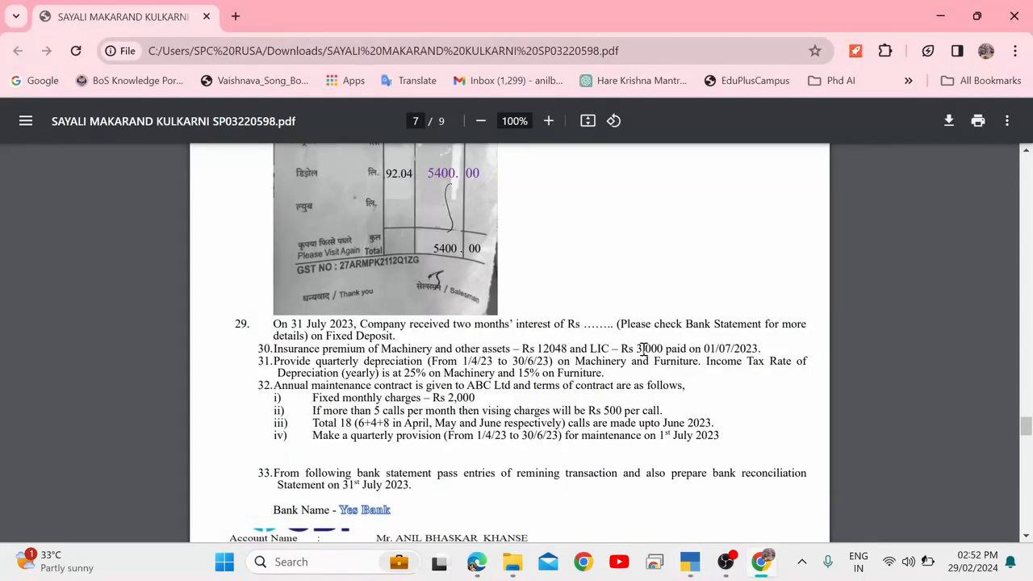
key(alt+Tab)
text(3,00)
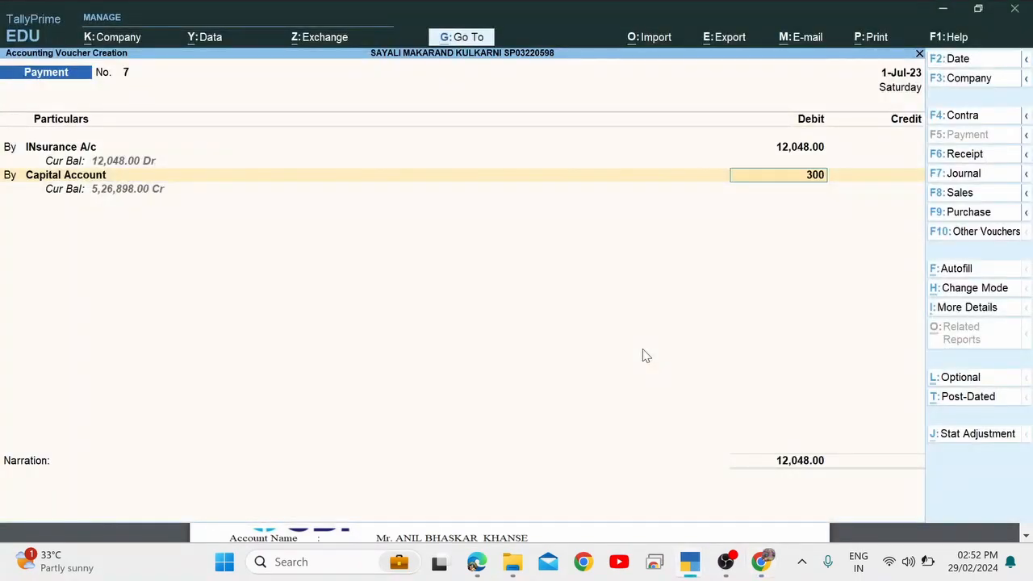
text(0)
key(Return)
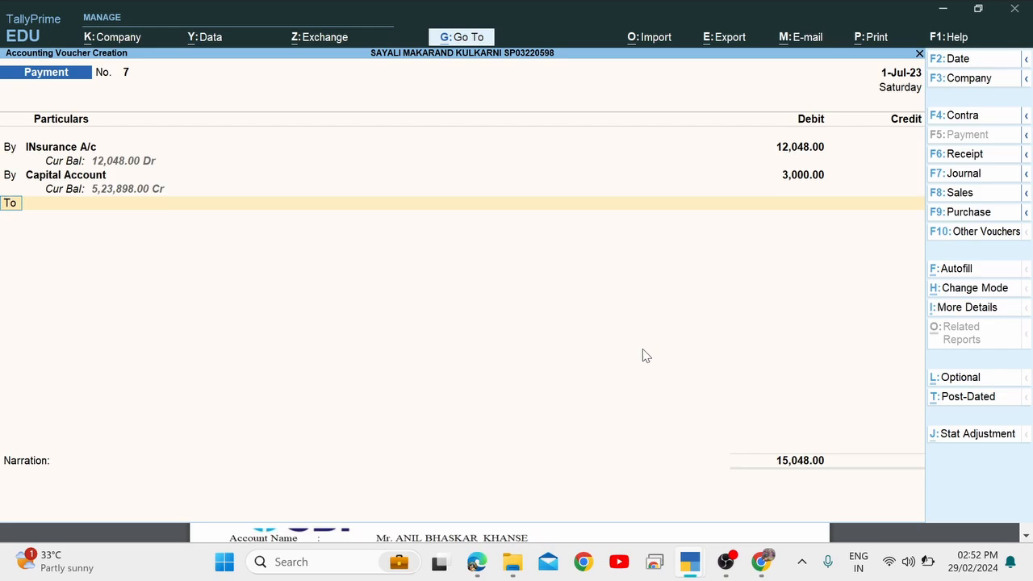
Credit Yes Bank with the auto-filled 15,048 balancing amount.
key(Return)
key(alt+Tab)
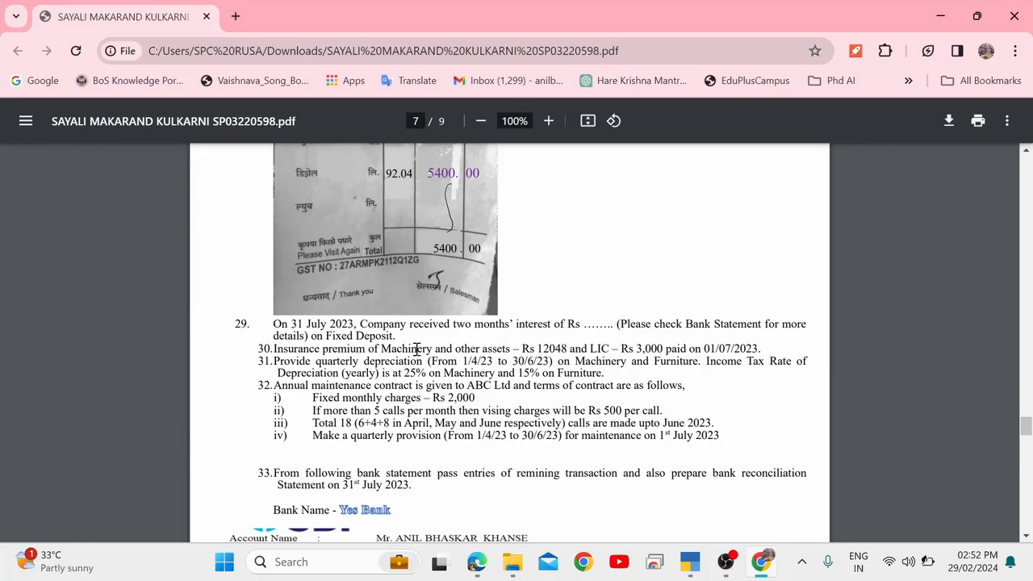
drag(406, 351, 507, 346)
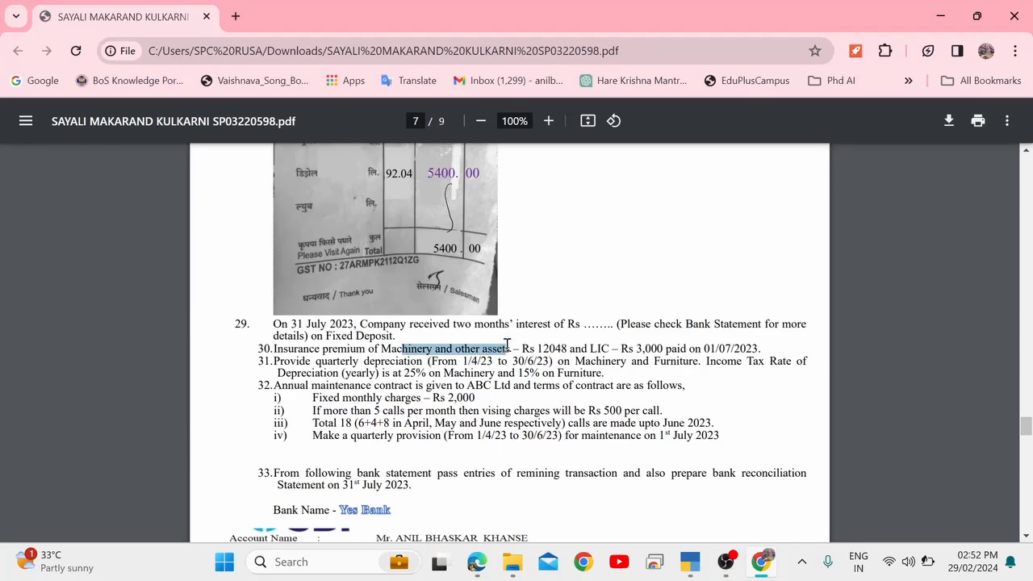
key(alt+Tab)
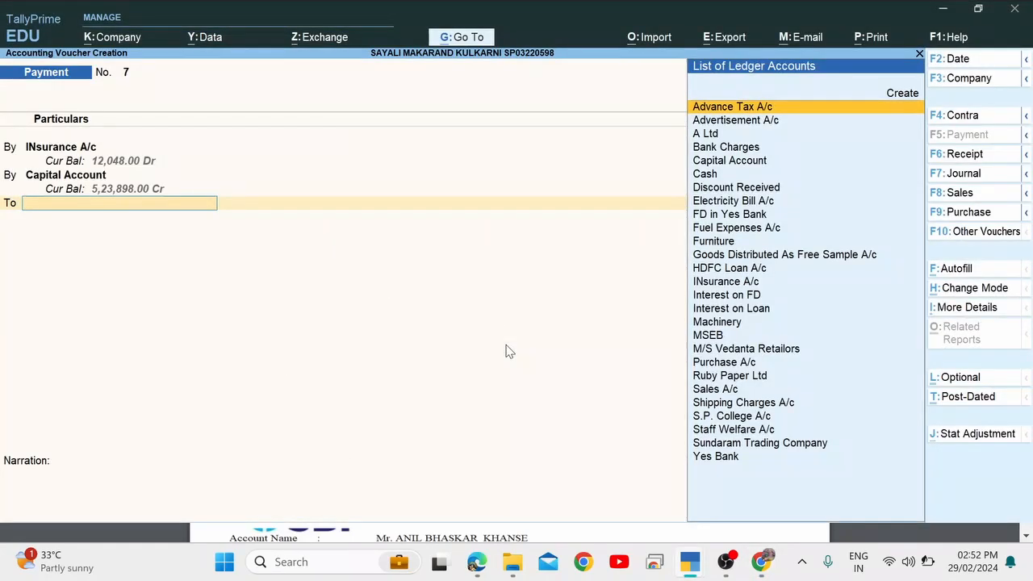
text(Yes)
key(Return)
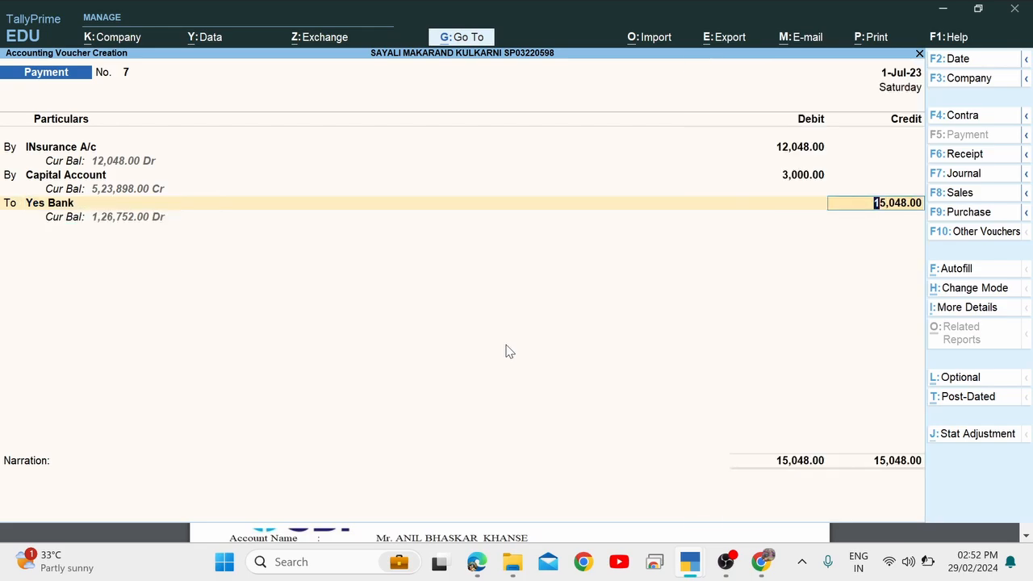
Check item 30's machinery premium wording and 01/07/2023 payment date in the PDF.
key(alt+Tab)
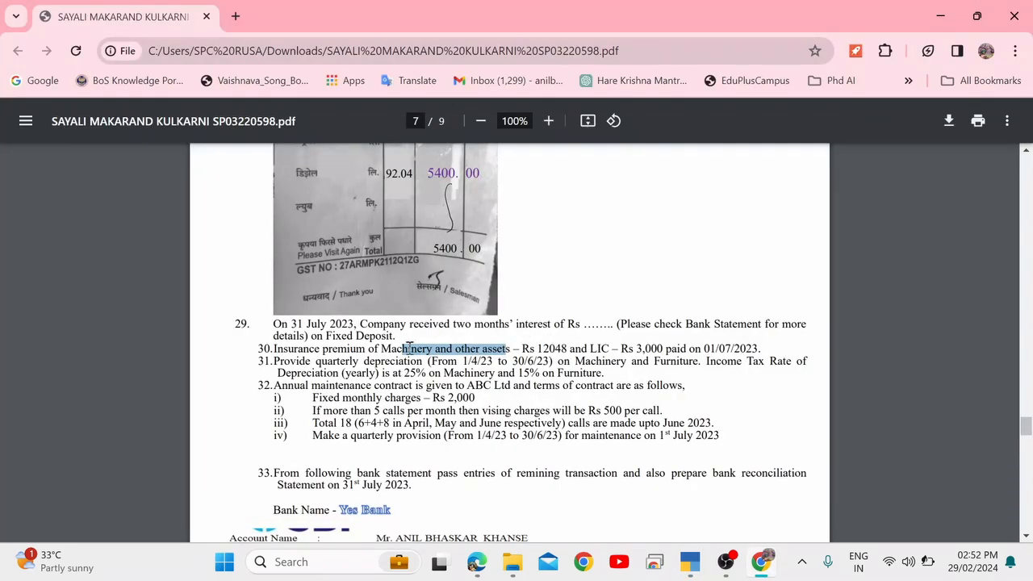
drag(350, 347, 431, 348)
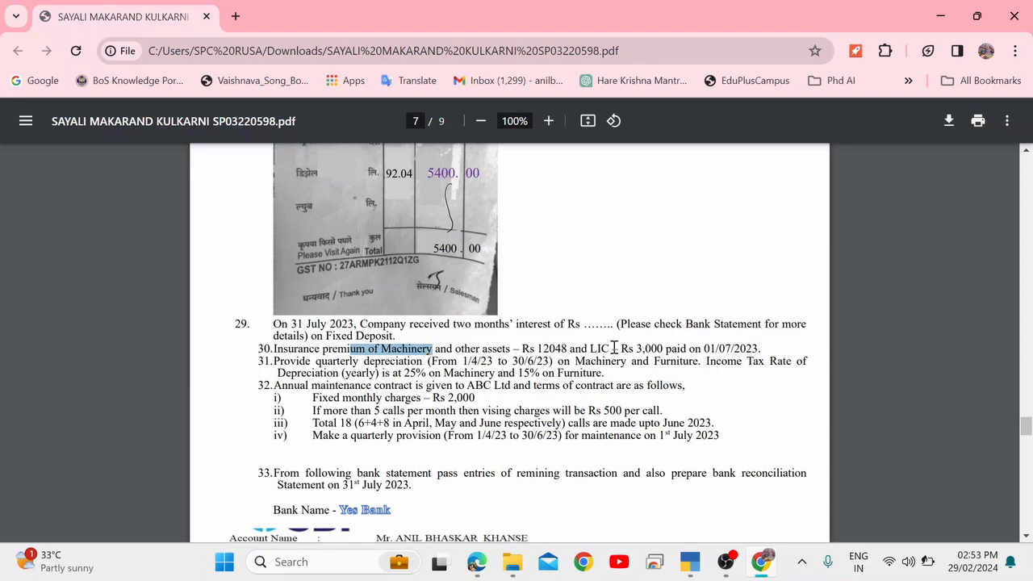
drag(683, 349, 762, 348)
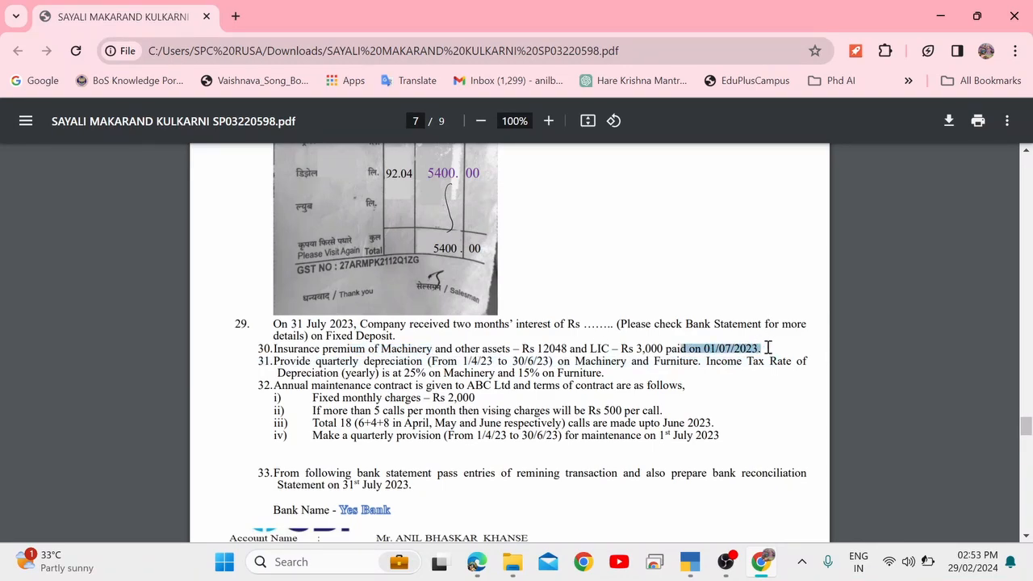
click(611, 361)
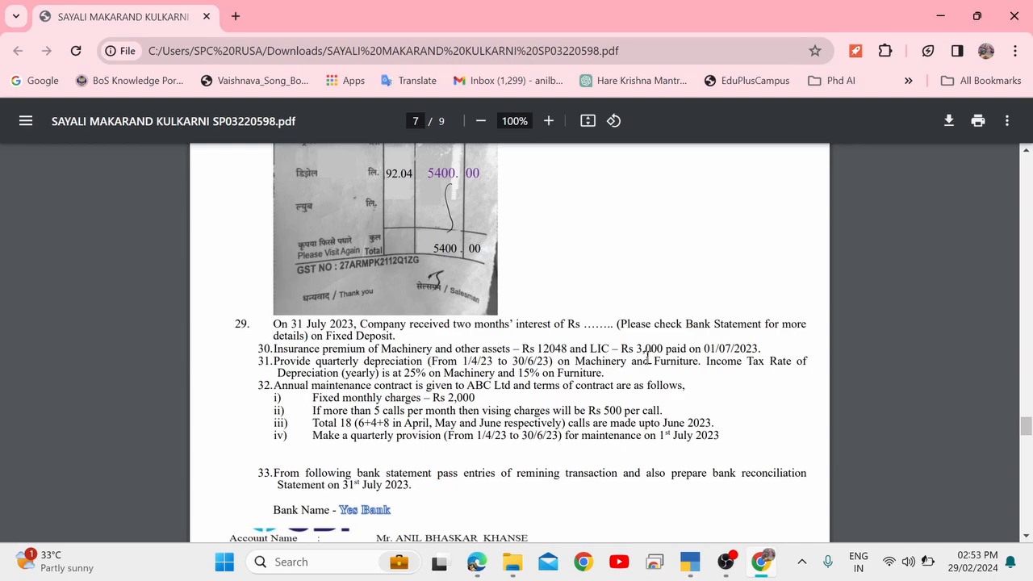
key(alt+Tab)
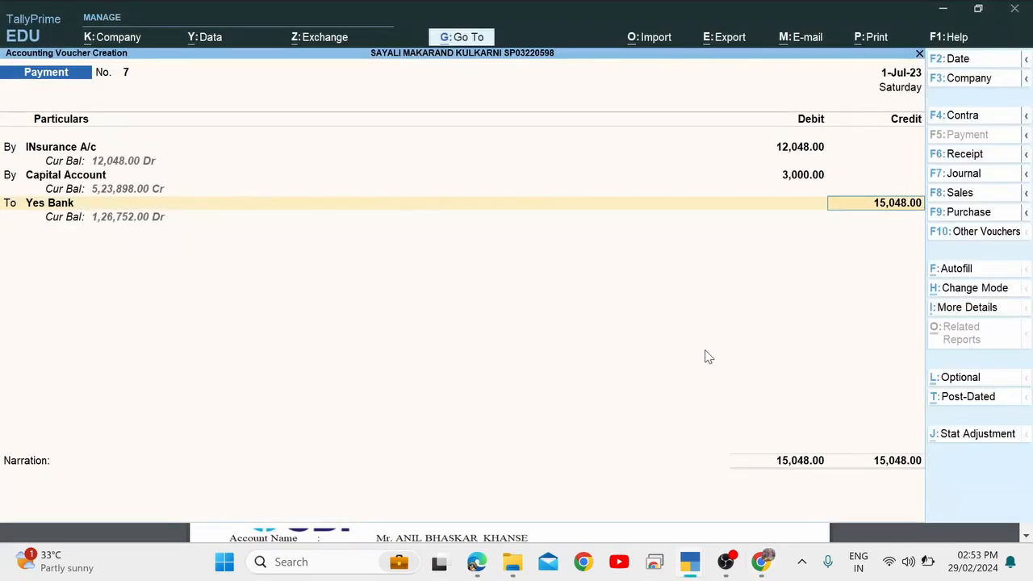
Pass through the Yes Bank allocations and accept payment voucher 7.
key(Return)
key(Return)
key(Return)
key(Return)
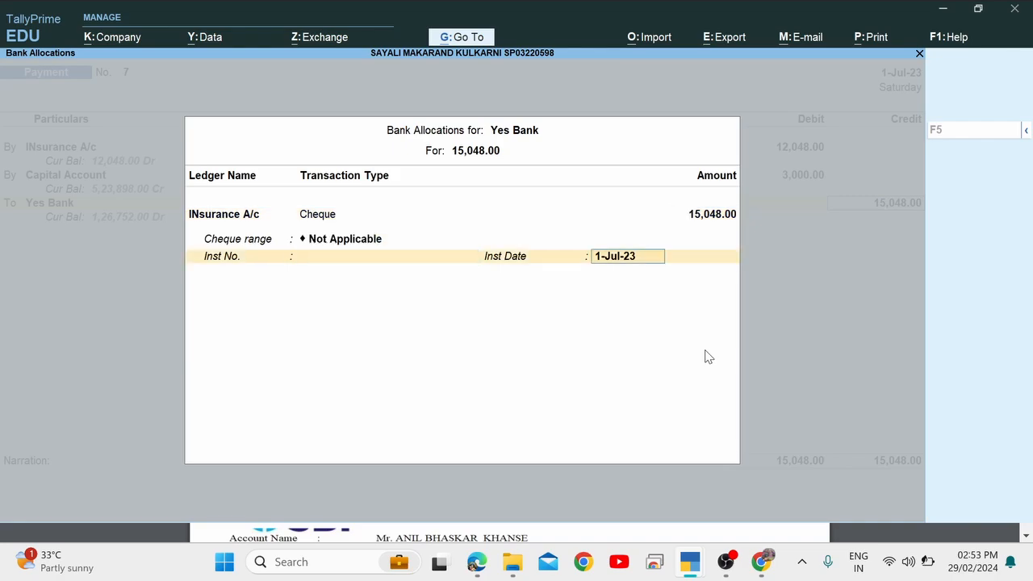
key(Return)
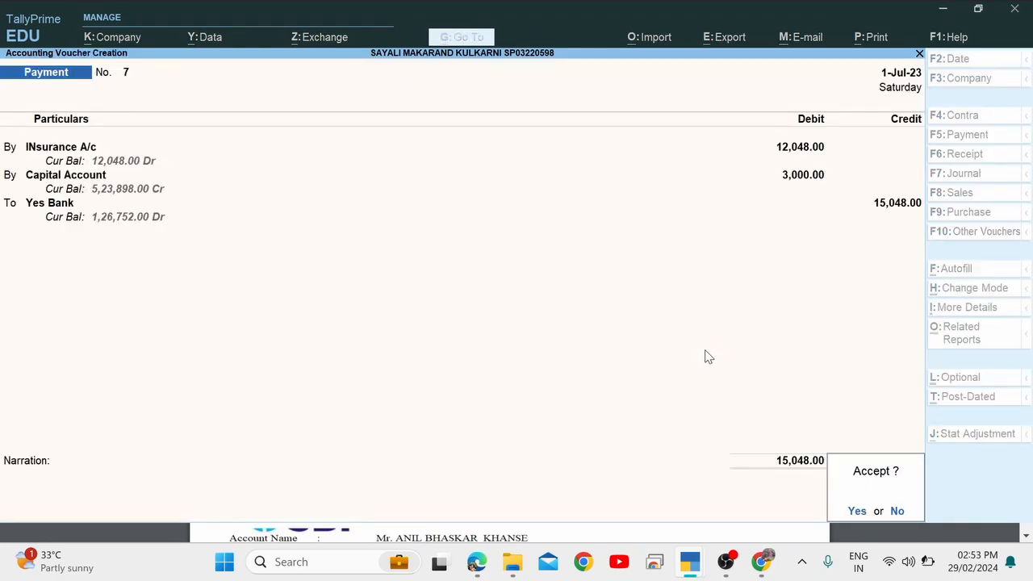
key(Return)
Read item 31's quarterly depreciation instruction in the assignment PDF.
key(alt+Tab)
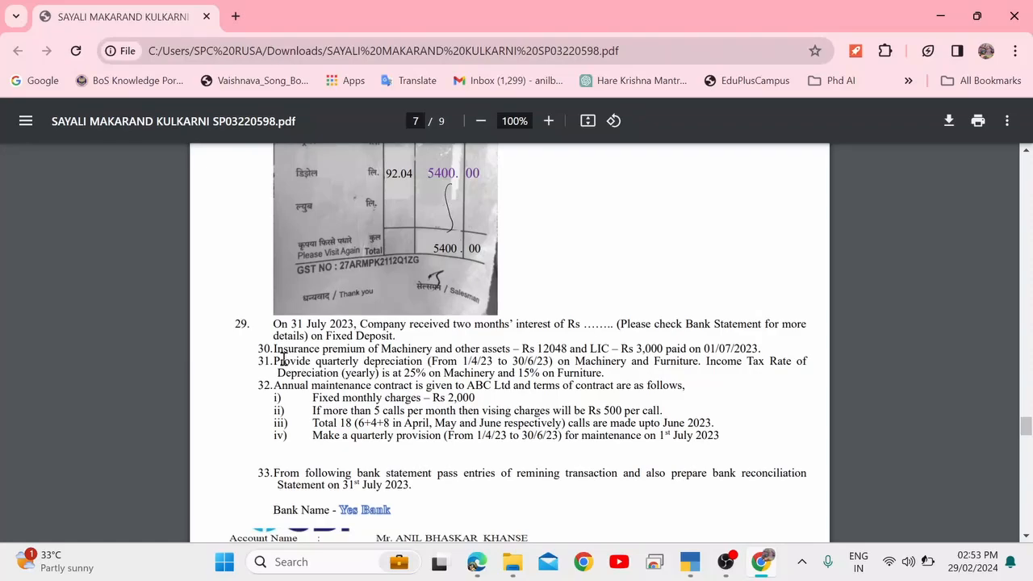
drag(275, 360, 609, 373)
click(609, 373)
drag(339, 362, 606, 374)
click(607, 373)
Date the new Payment voucher No. 8 as the 1st and browse the ledger list.
key(alt+Tab)
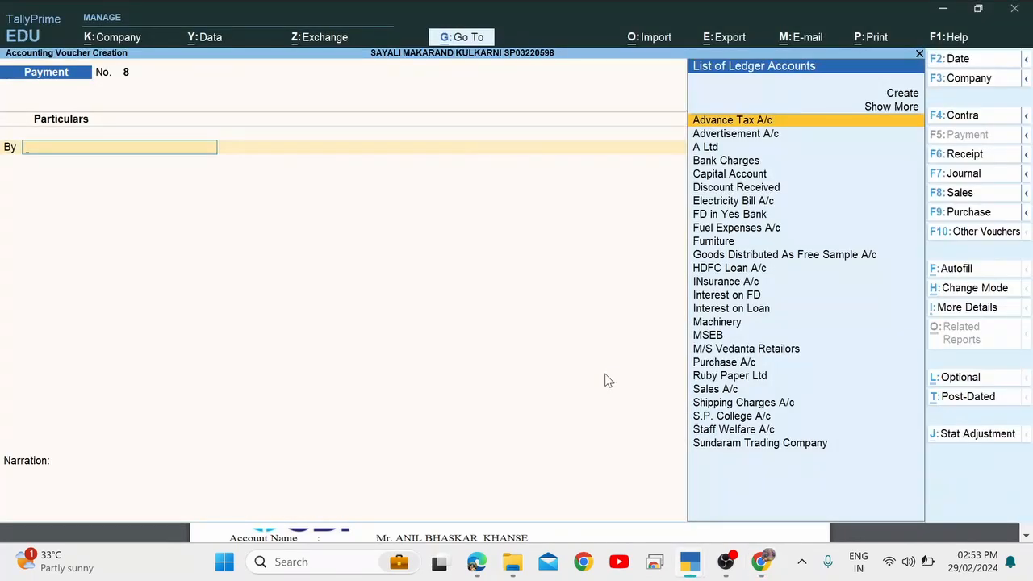
key(F2)
text(30)
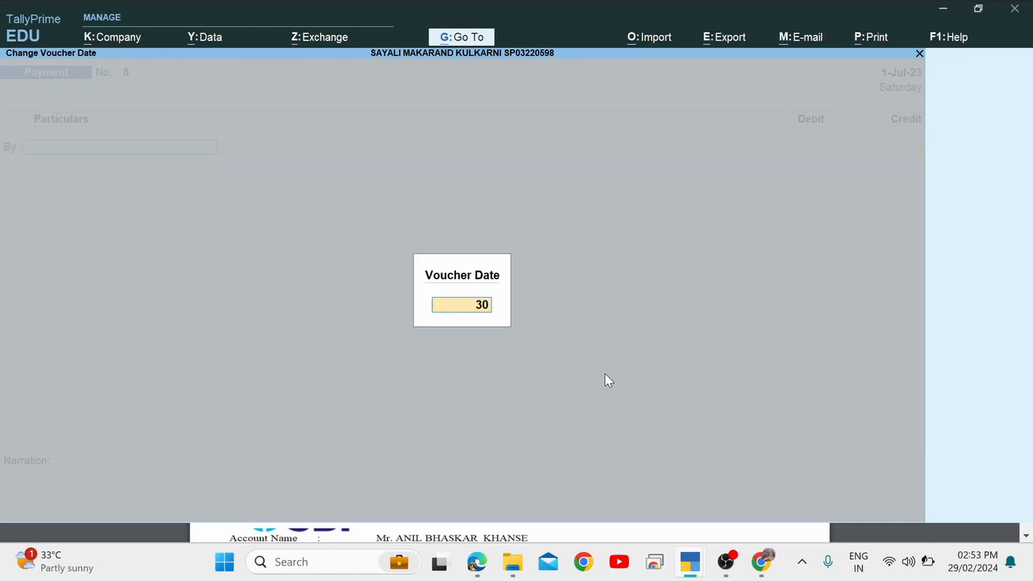
text(.6)
key(BackSpace)
key(BackSpace)
key(BackSpace)
key(BackSpace)
text(1)
key(Return)
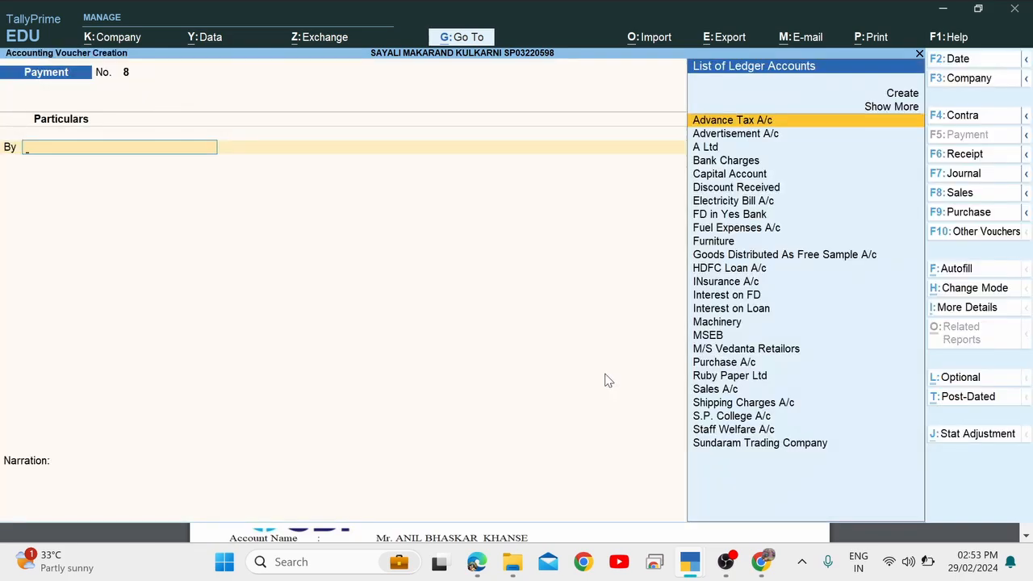
key(Down)
key(Down)
key(Down)
key(Down)
key(Down)
key(Down)
key(Down)
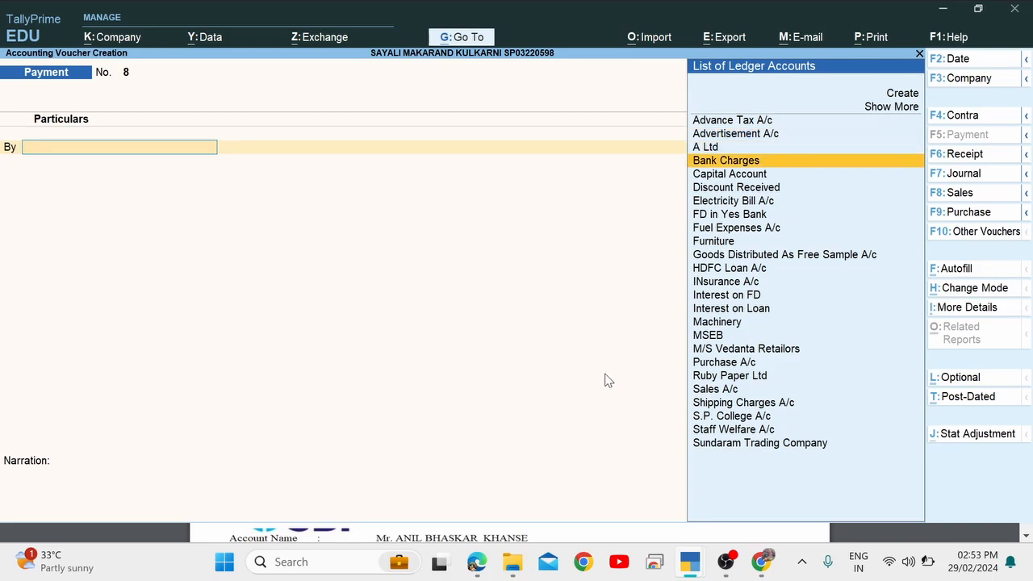
key(Up)
key(Up)
key(Down)
key(Down)
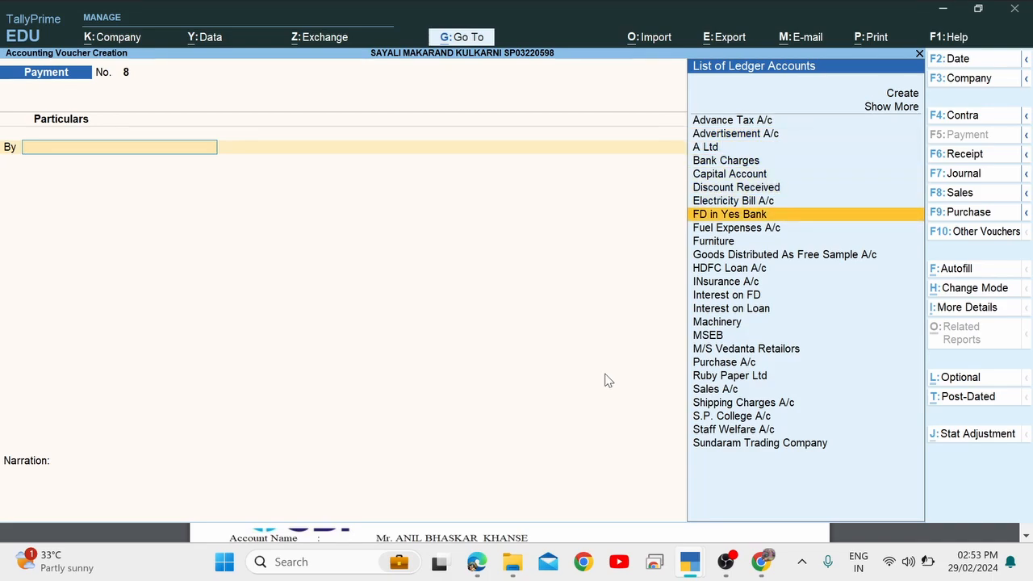
key(alt+Tab)
key(alt+Tab)
Switch to Journal No. 3 and create a Depreciation A/c ledger under Indirect Expenses.
key(F7)
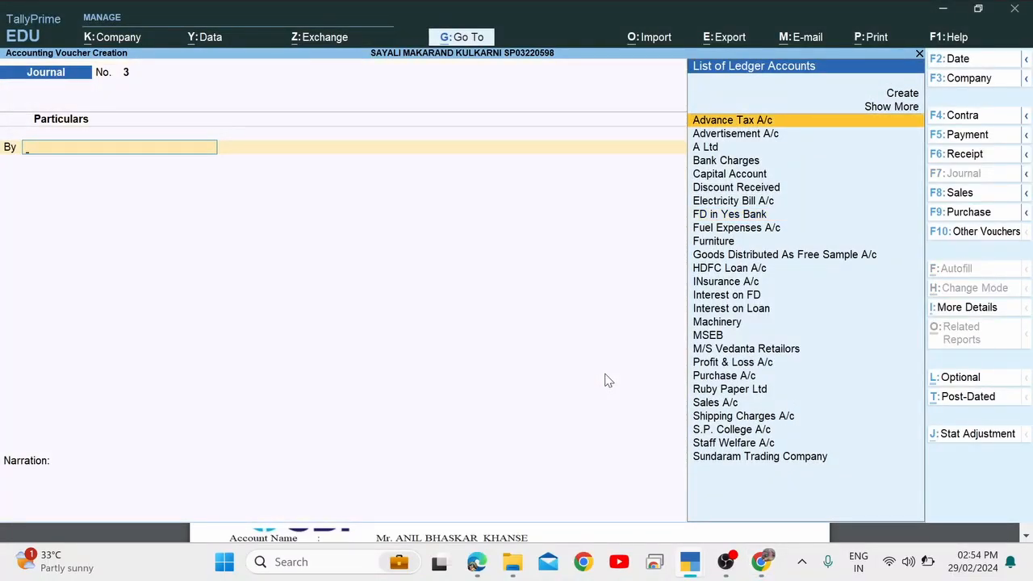
key(Down)
key(Down)
key(Up)
key(Up)
text(D)
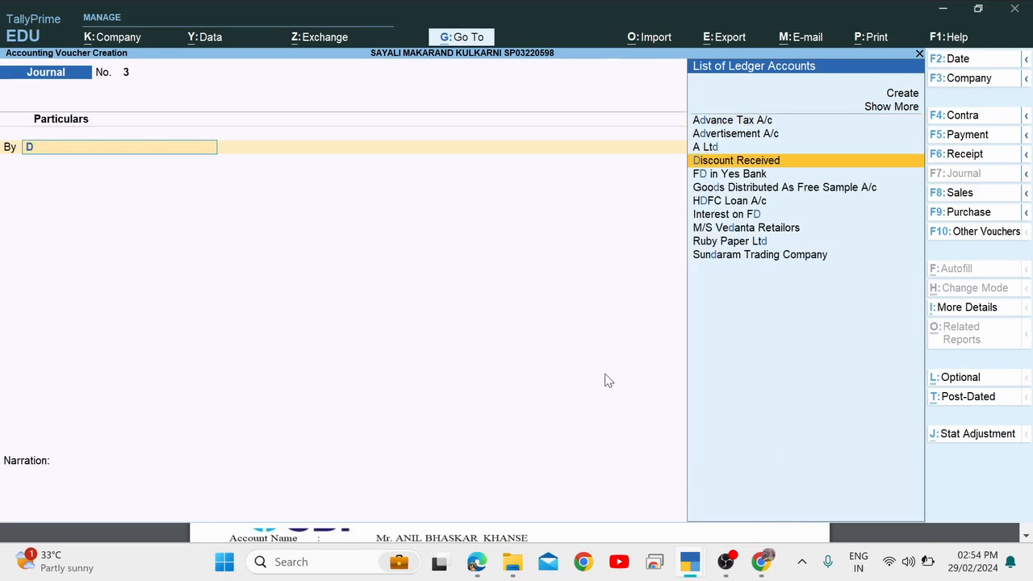
text(e)
key(alt+c)
text(pr)
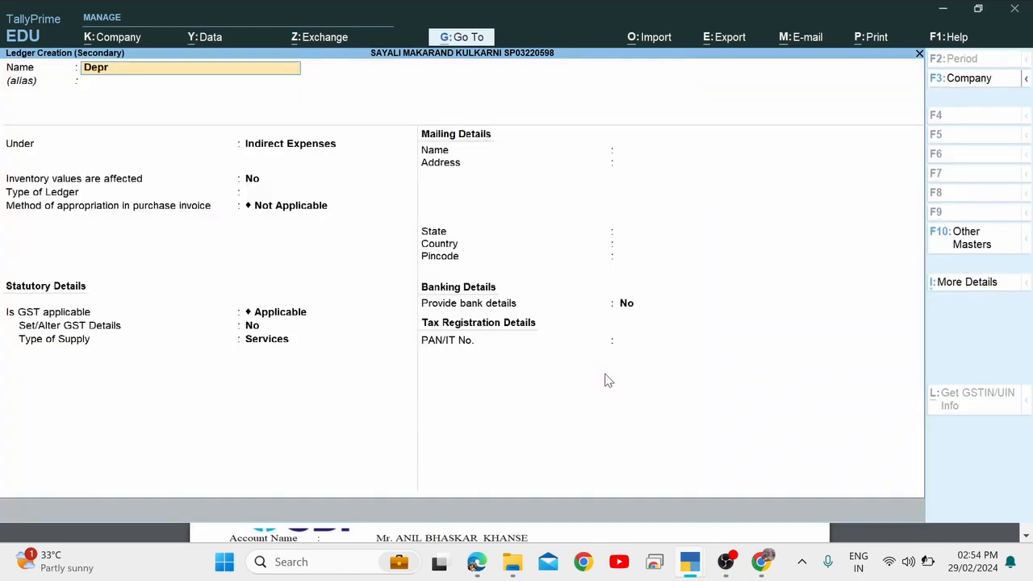
text(eciation A/c)
key(Return)
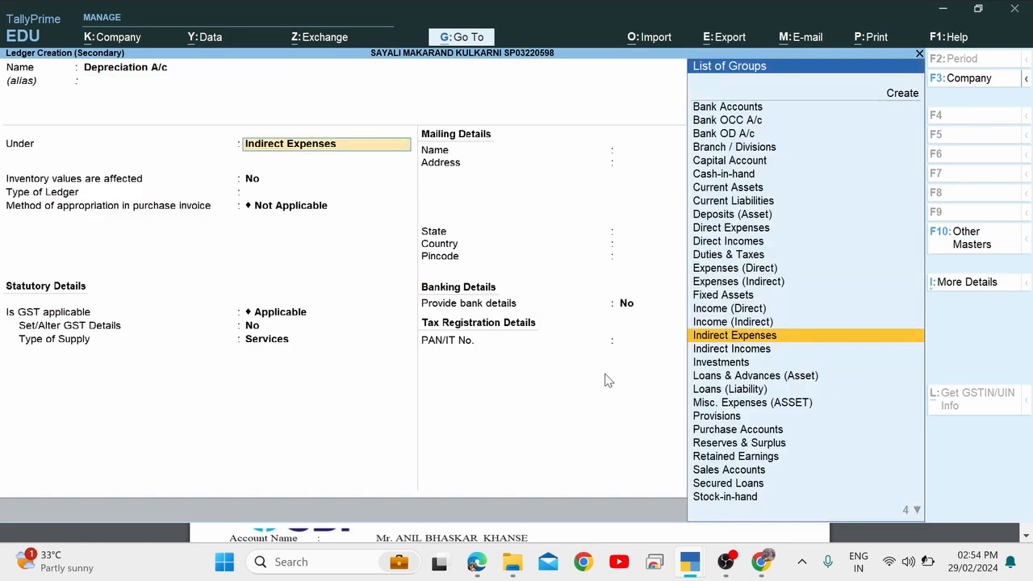
key(Return)
key(ctrl+a)
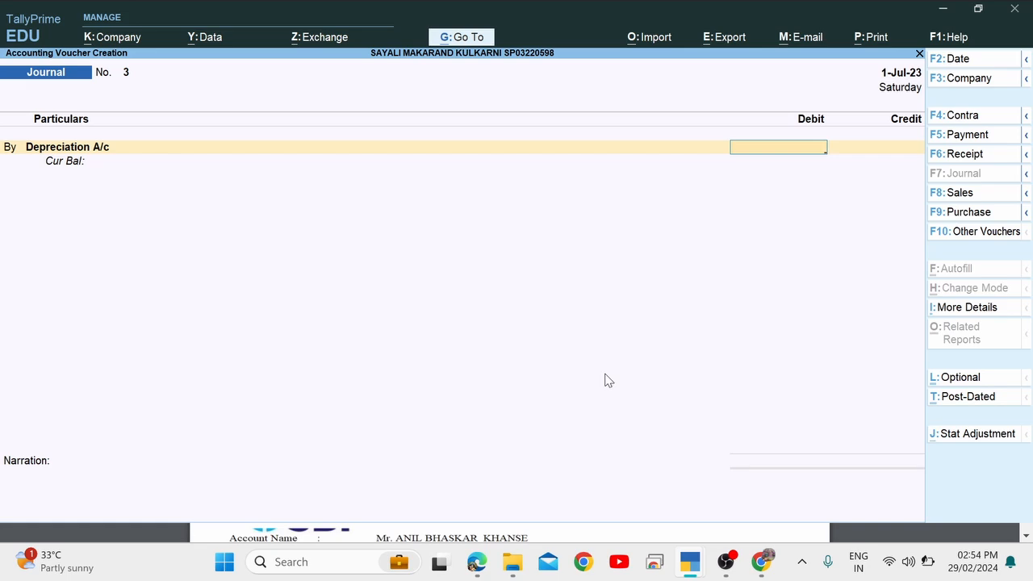
Debit Depreciation A/c 1.00 and choose Machinery, depreciated at 25%, as the credited ledger.
text(1)
key(Return)
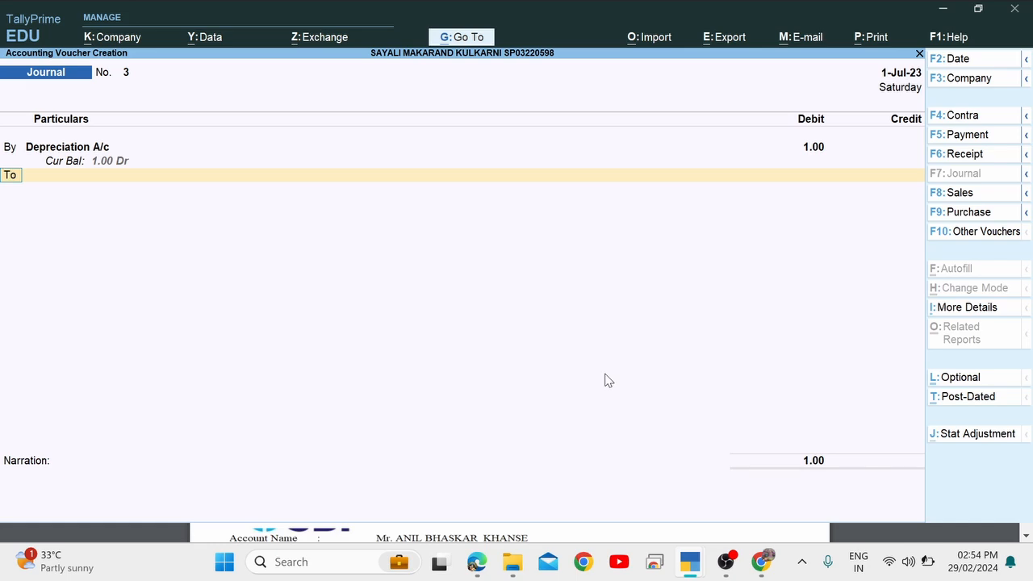
key(Return)
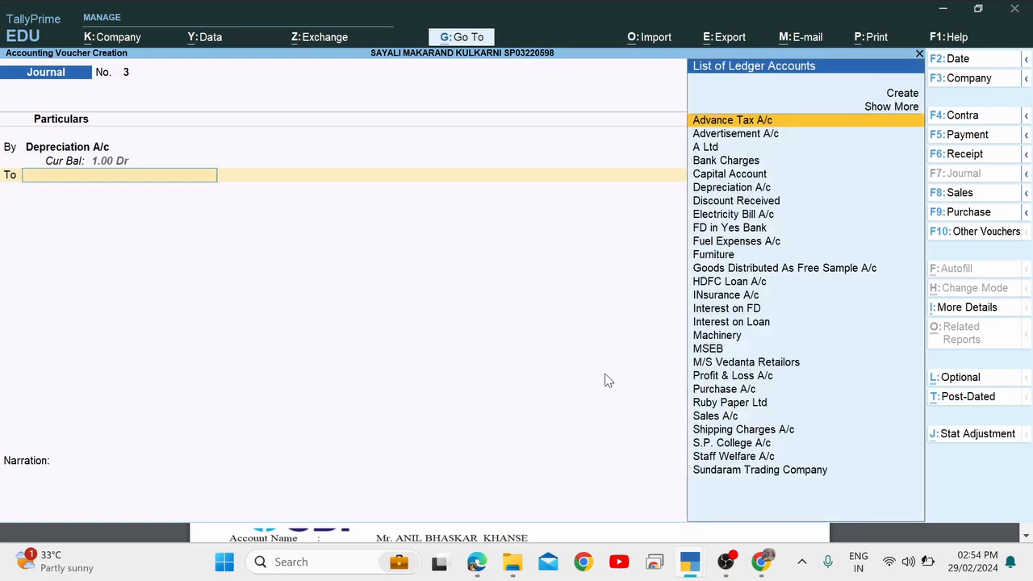
key(alt+Tab)
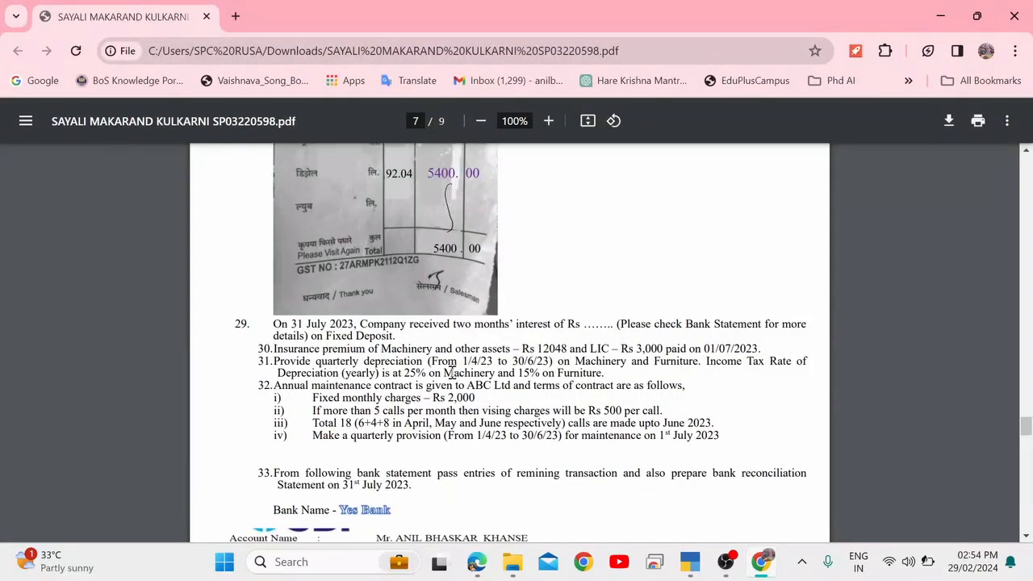
drag(405, 373, 498, 376)
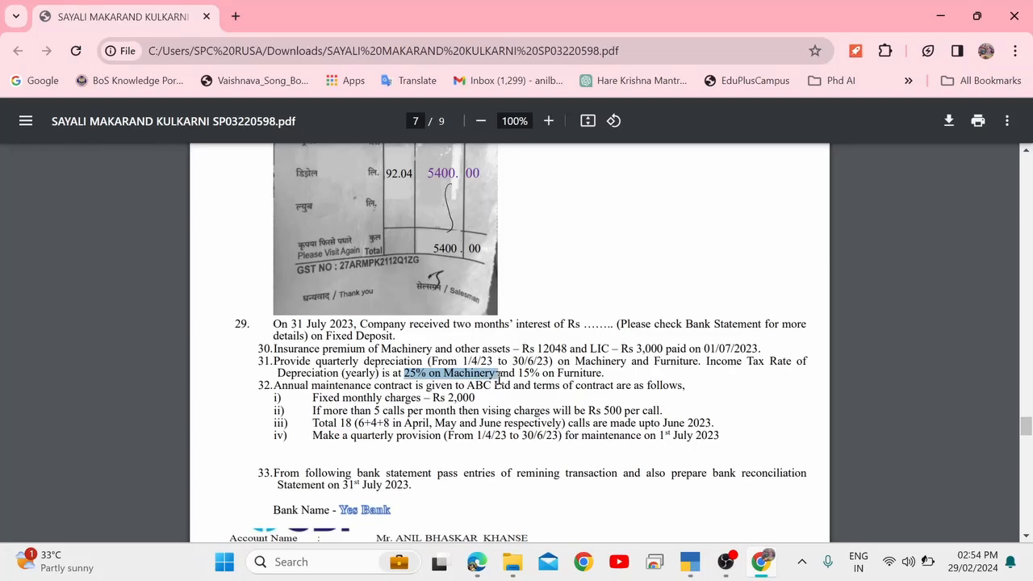
click(416, 367)
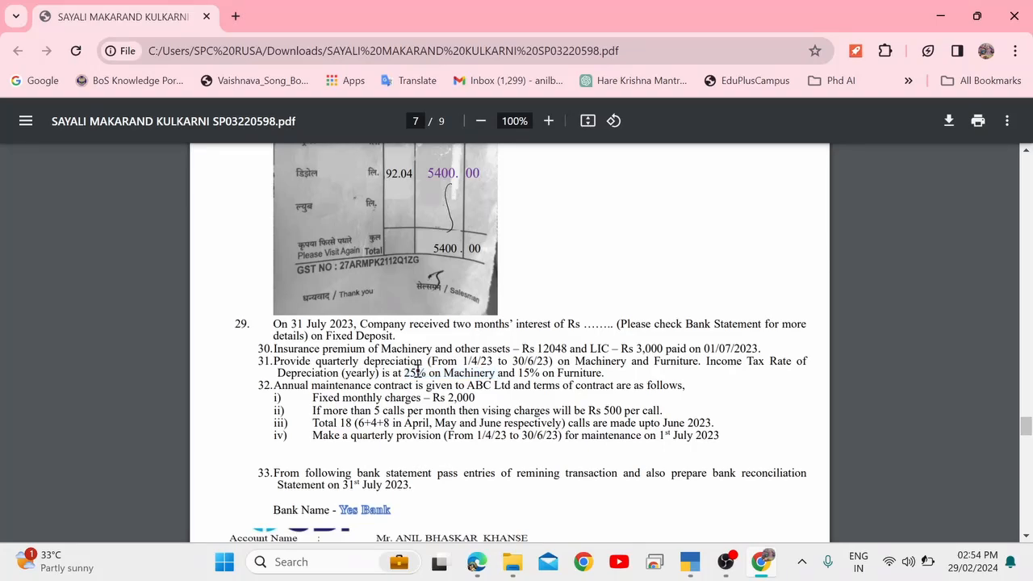
key(alt+Tab)
text(Mac)
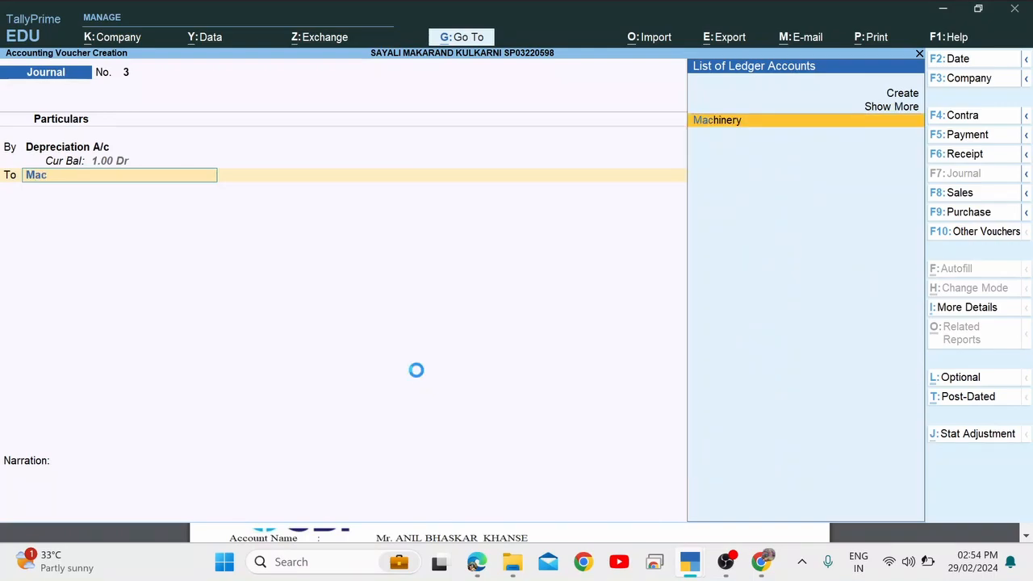
key(Return)
Work out the Machinery credit using Tally's calculator and item 31's text.
key(BackSpace)
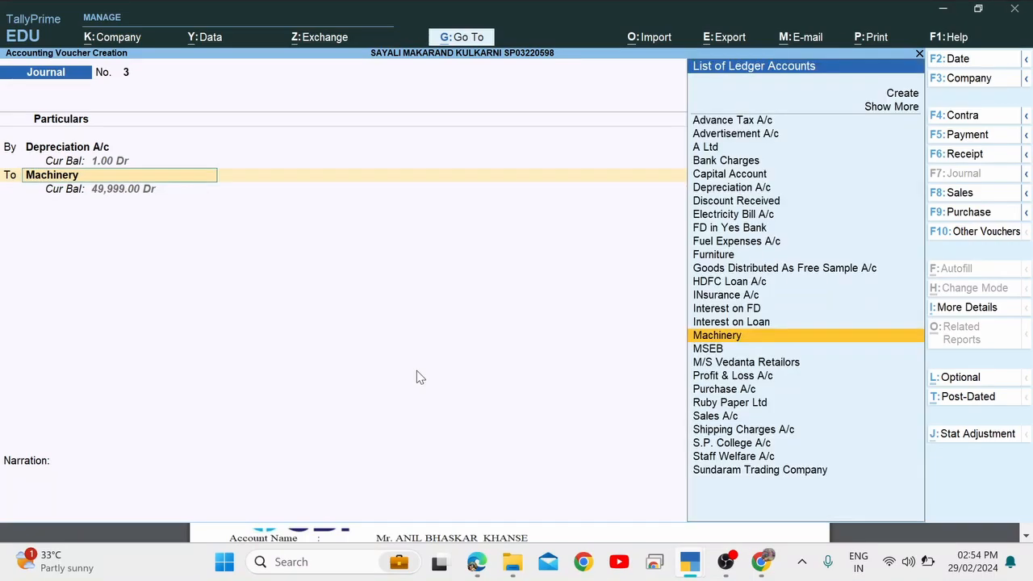
key(Return)
key(BackSpace)
key(Return)
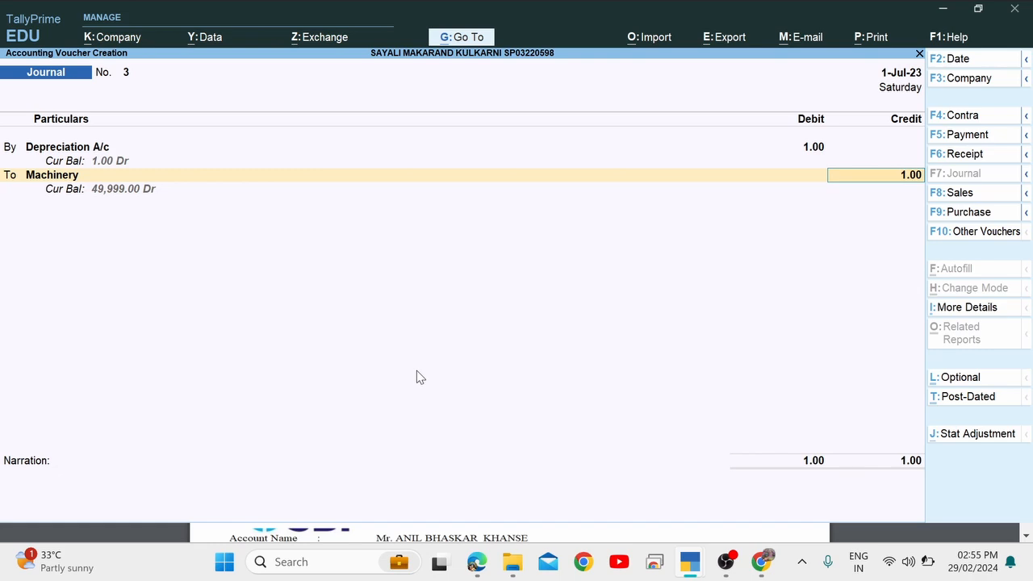
key(ctrl)
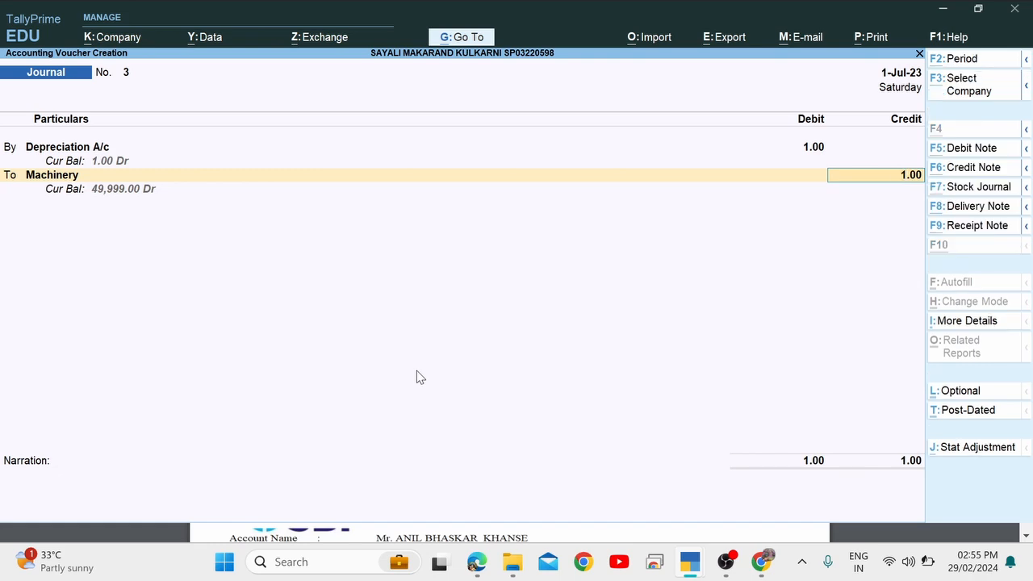
key(ctrl+n)
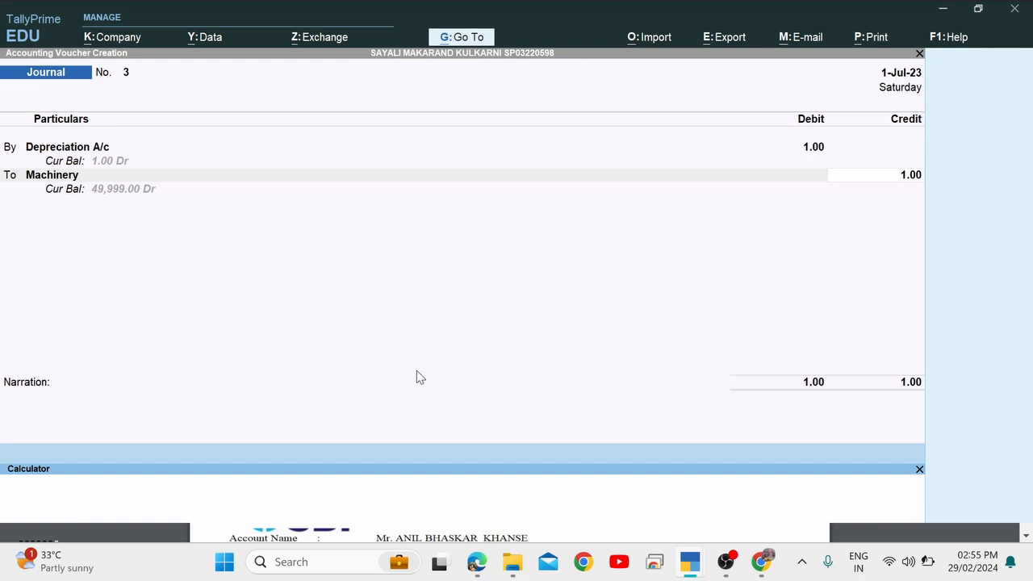
click(919, 470)
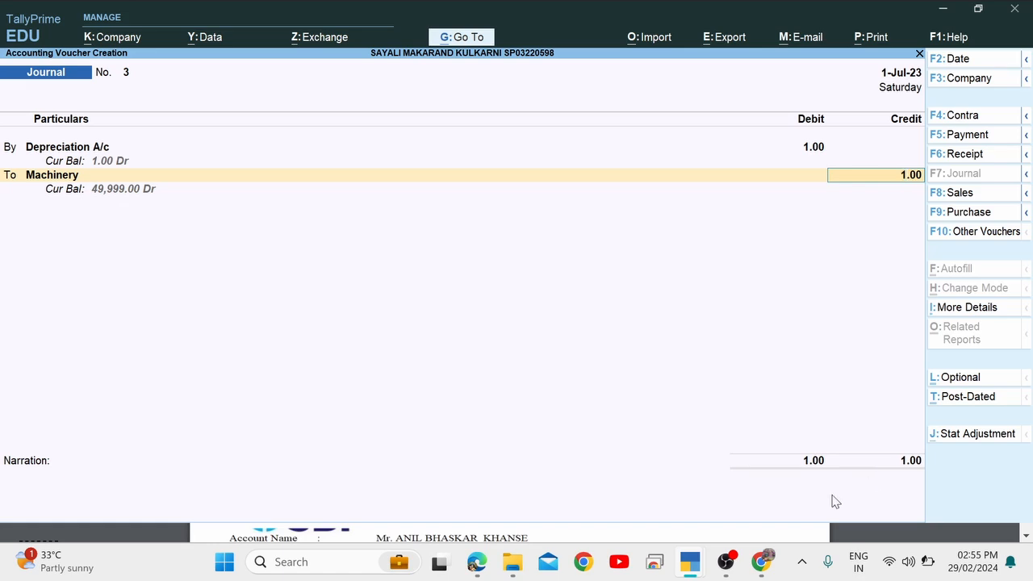
key(Return)
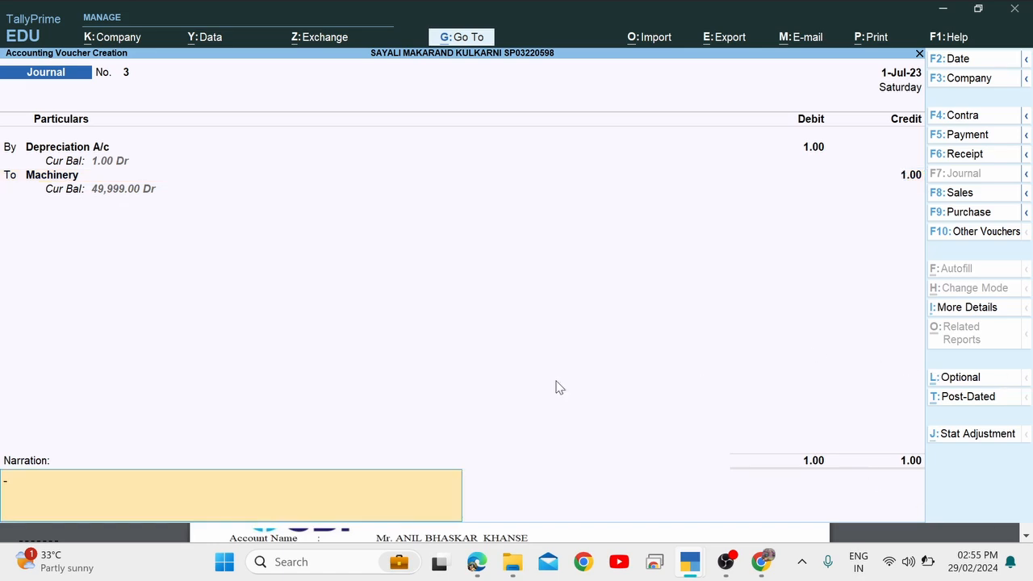
key(BackSpace)
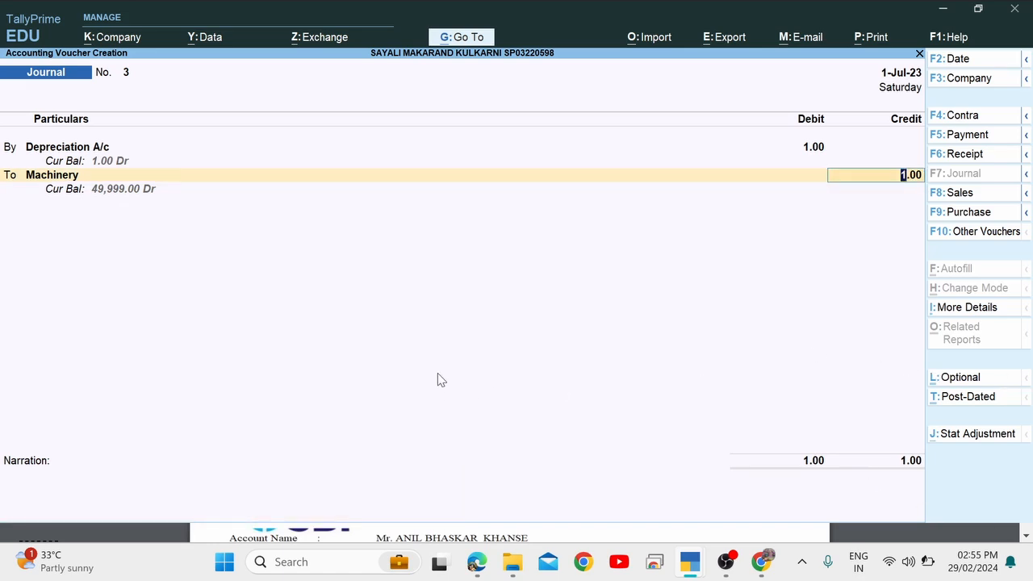
key(ctrl+n)
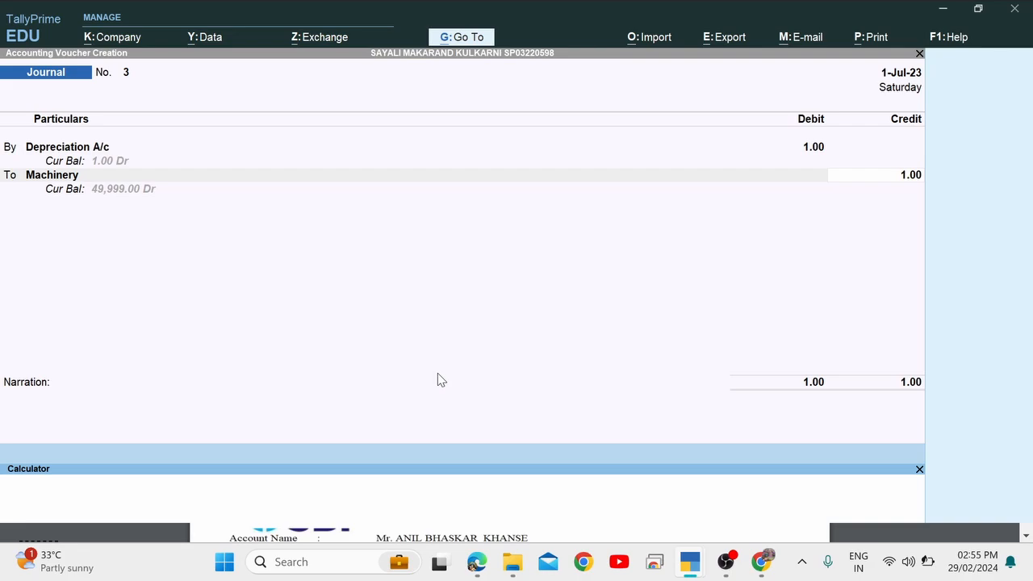
key(alt+Tab)
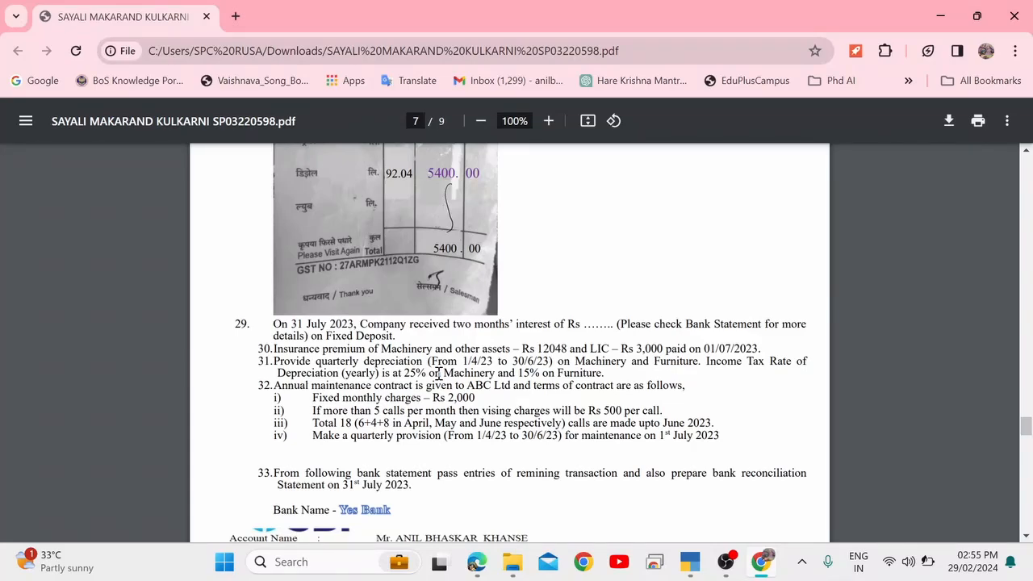
drag(285, 360, 425, 364)
key(alt+Tab)
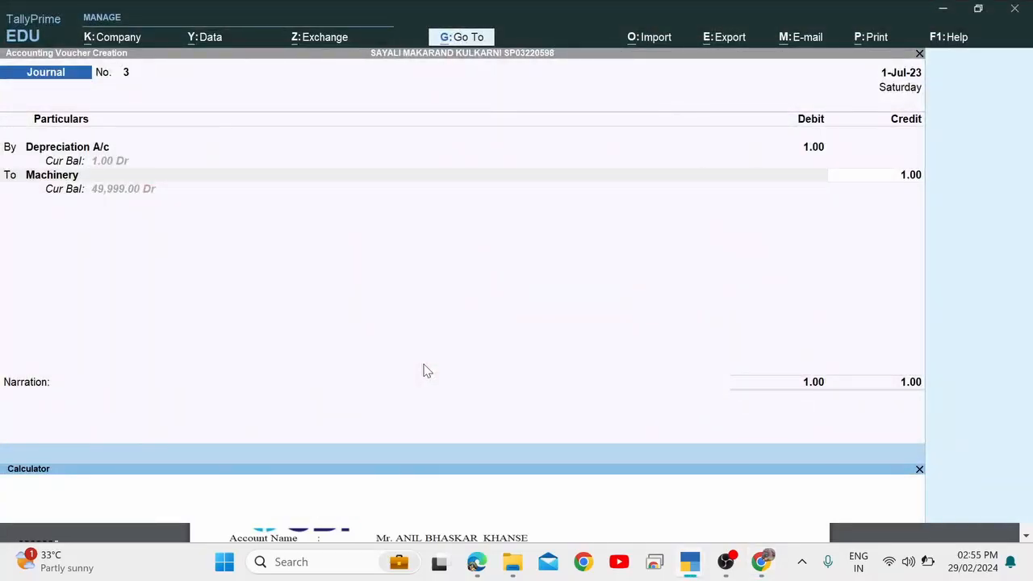
Enter 3,125 as the Machinery credit amount.
key(super)
text(cxa)
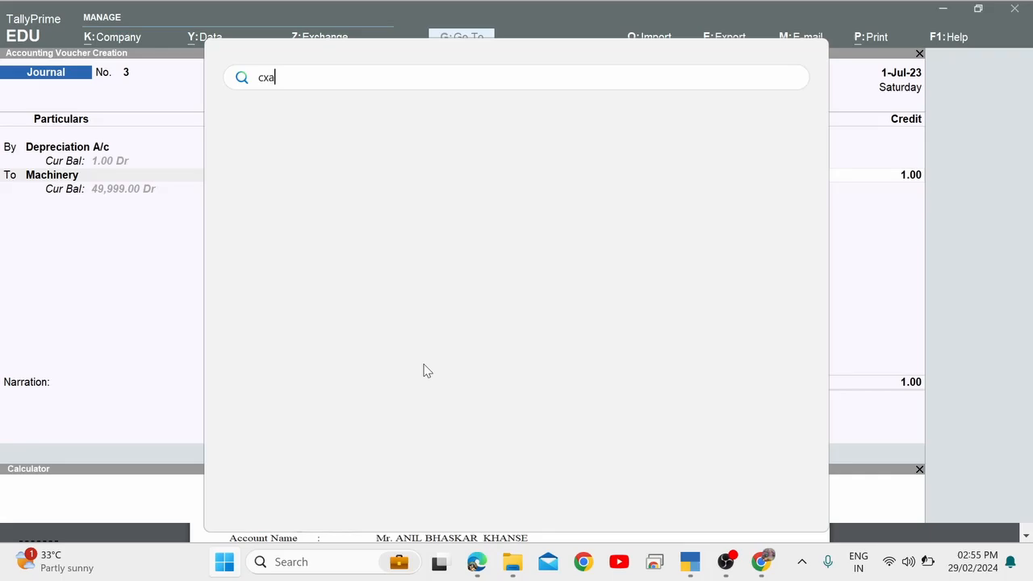
key(BackSpace)
key(BackSpace)
key(BackSpace)
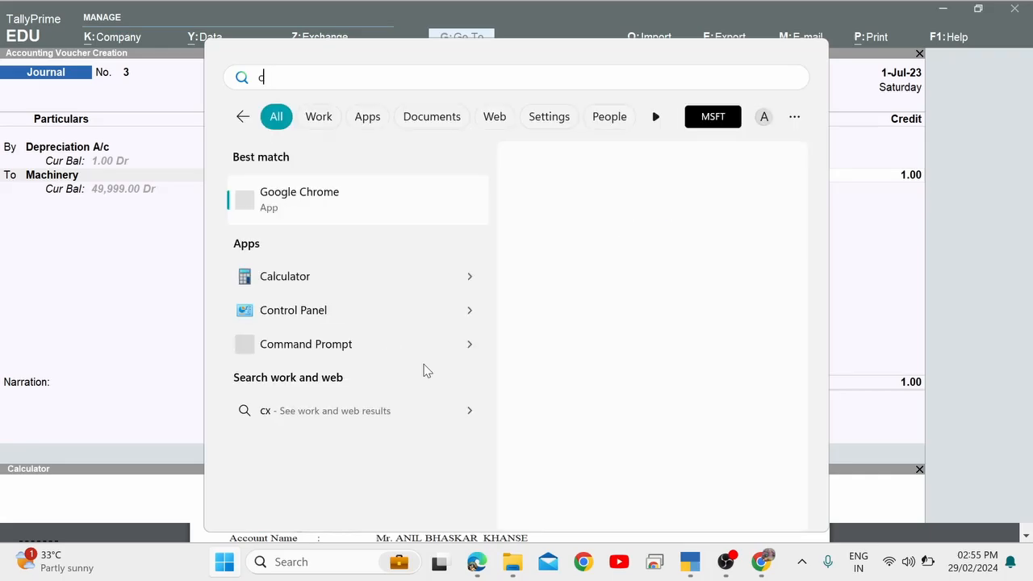
key(Down)
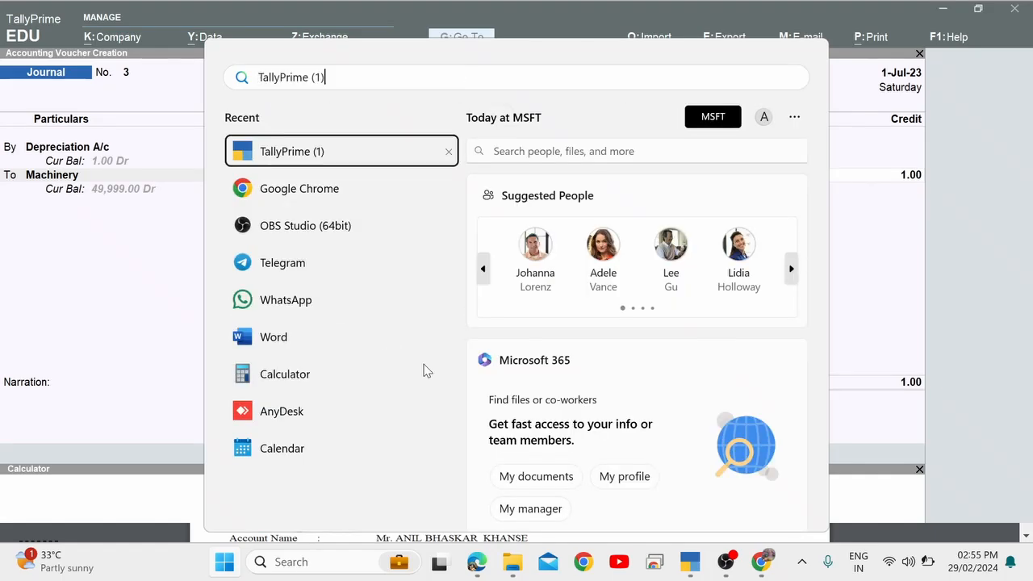
key(BackSpace)
key(Escape)
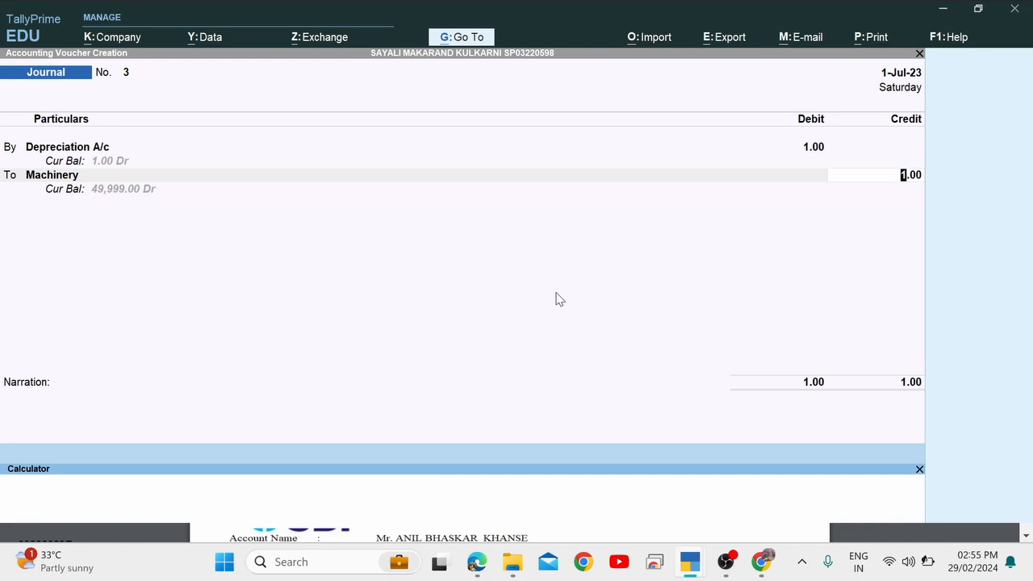
click(680, 282)
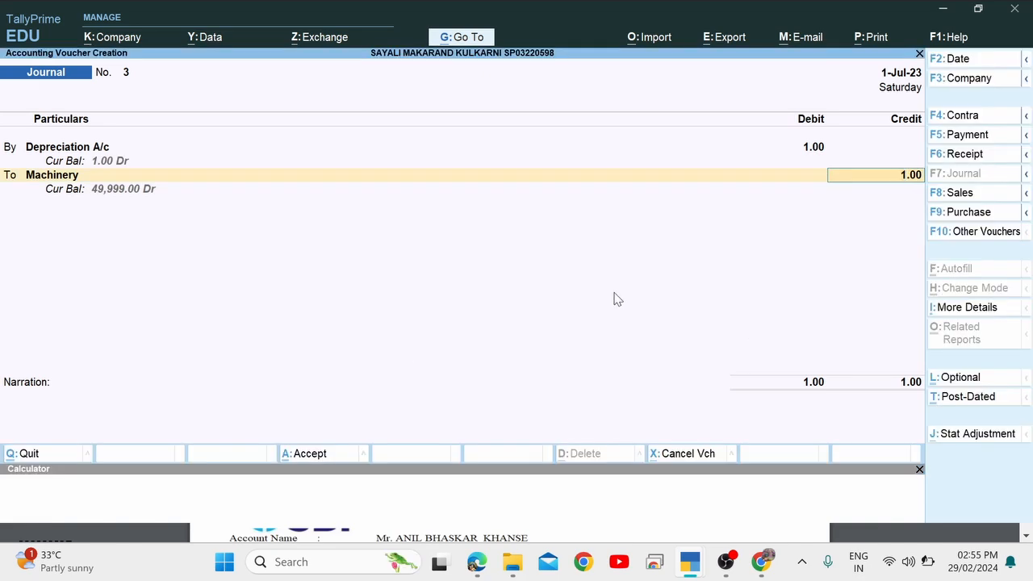
text(3125)
key(Return)
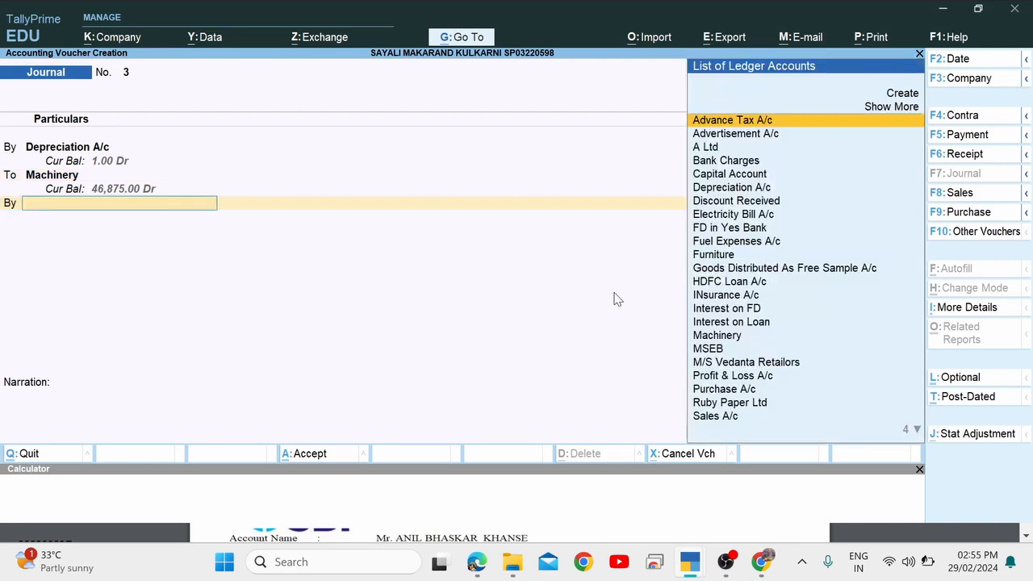
Add Furniture as a second credit (To) line.
text(Fu)
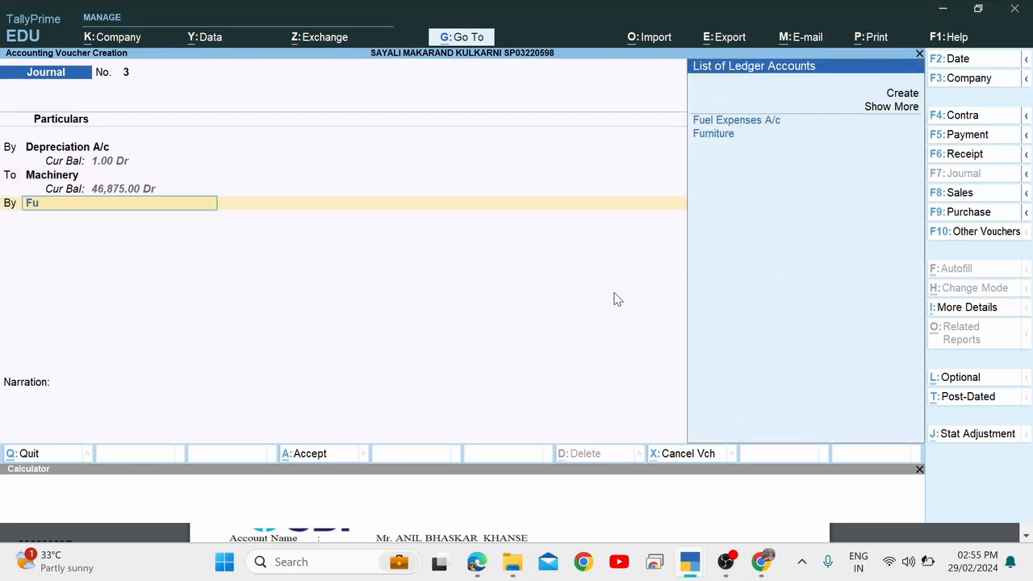
key(Return)
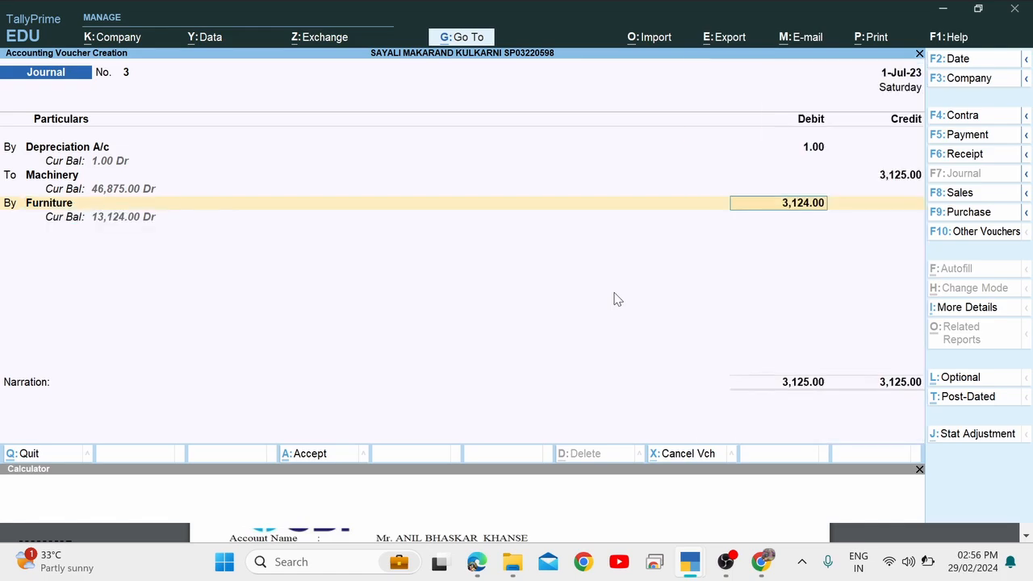
key(BackSpace)
key(BackSpace)
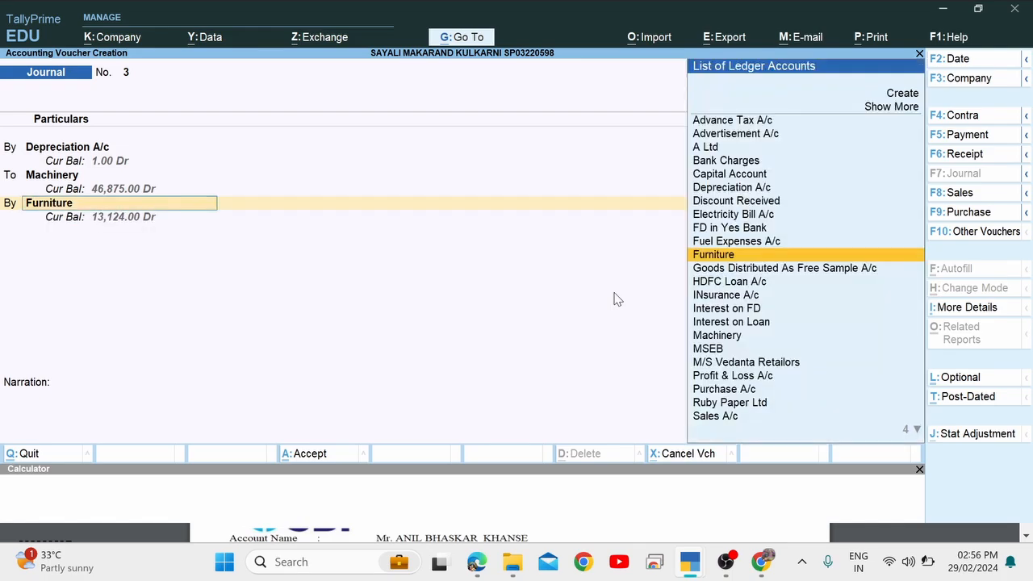
text(t)
key(Return)
key(Return)
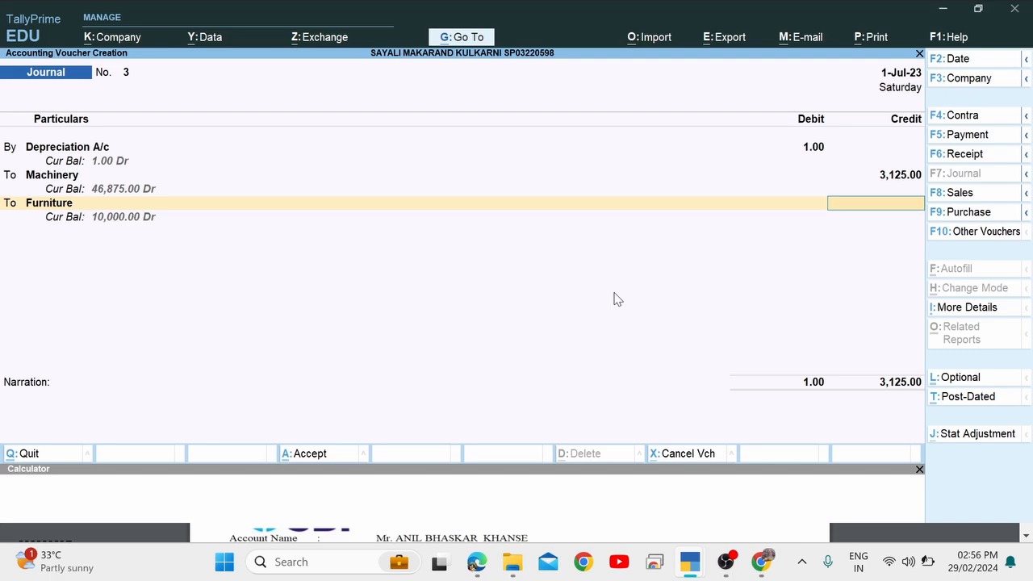
key(super)
text(ca)
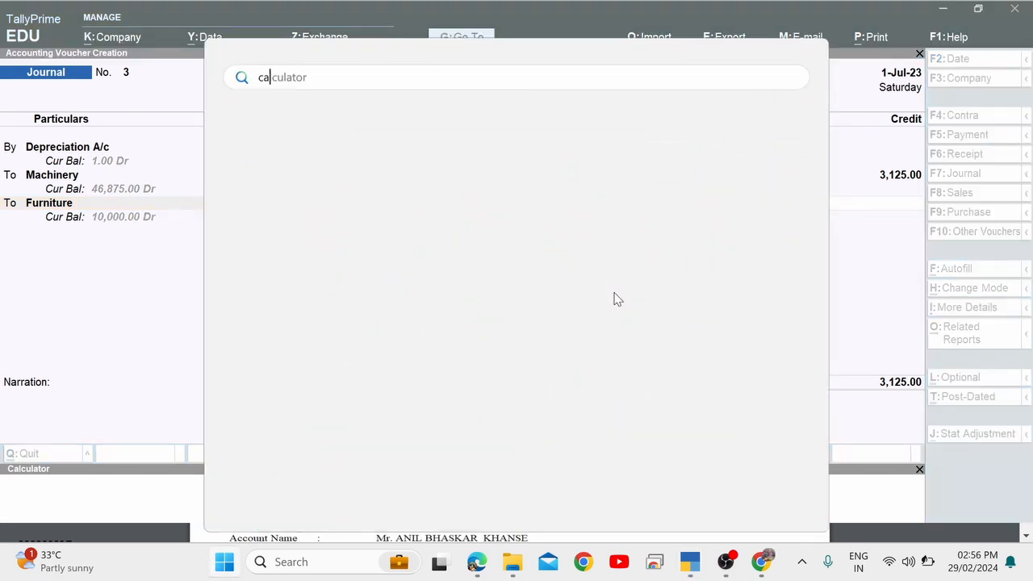
text(l)
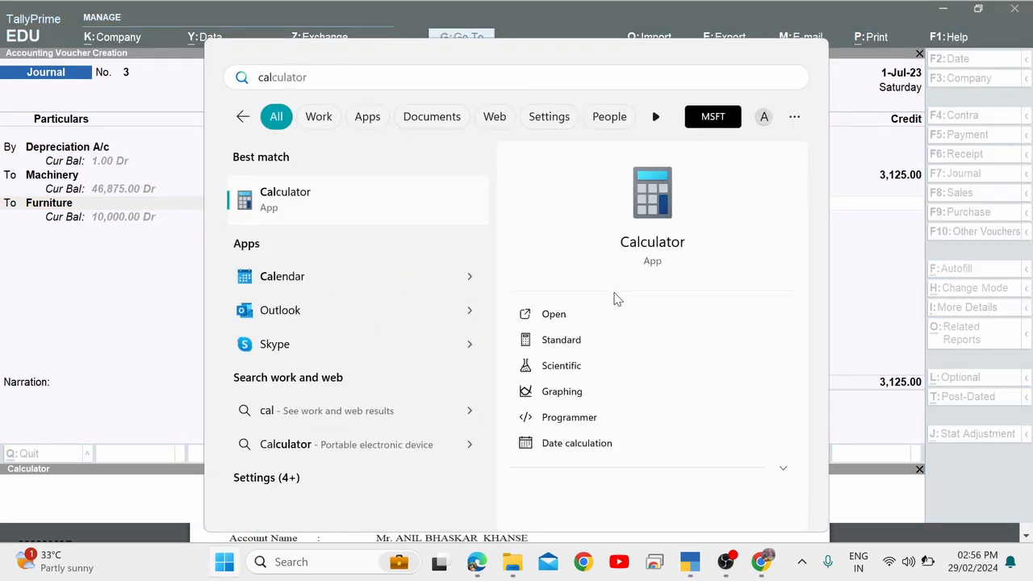
Compute 1500 ÷ 12 × 3 = 375 in Windows Calculator.
key(Return)
key(alt+Tab)
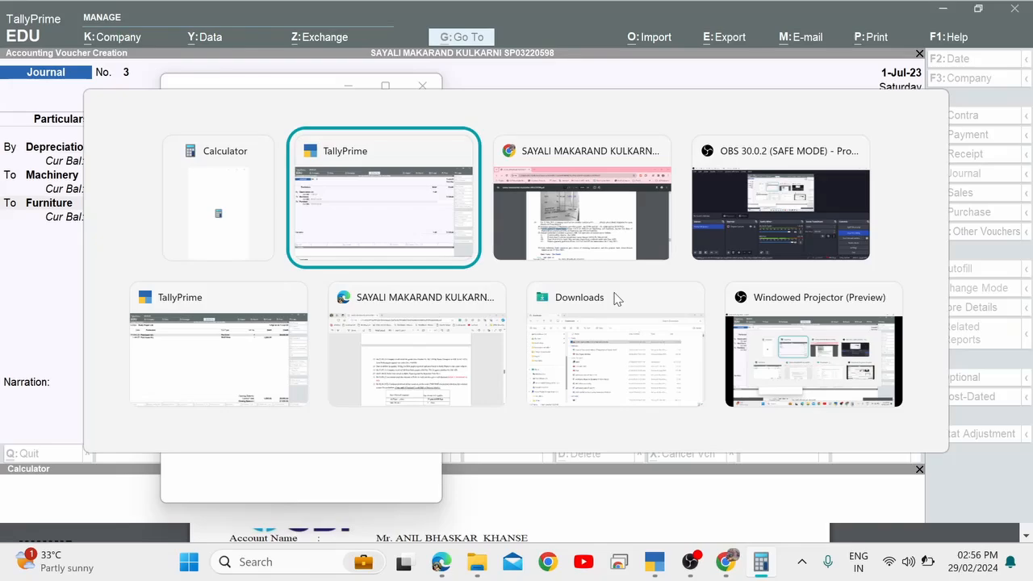
key(Tab)
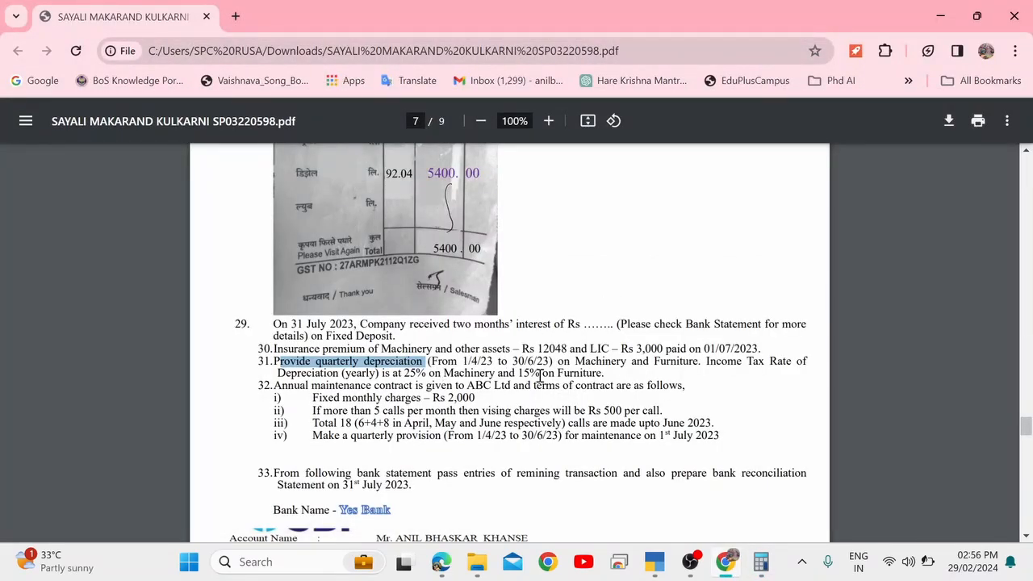
key(alt+Tab)
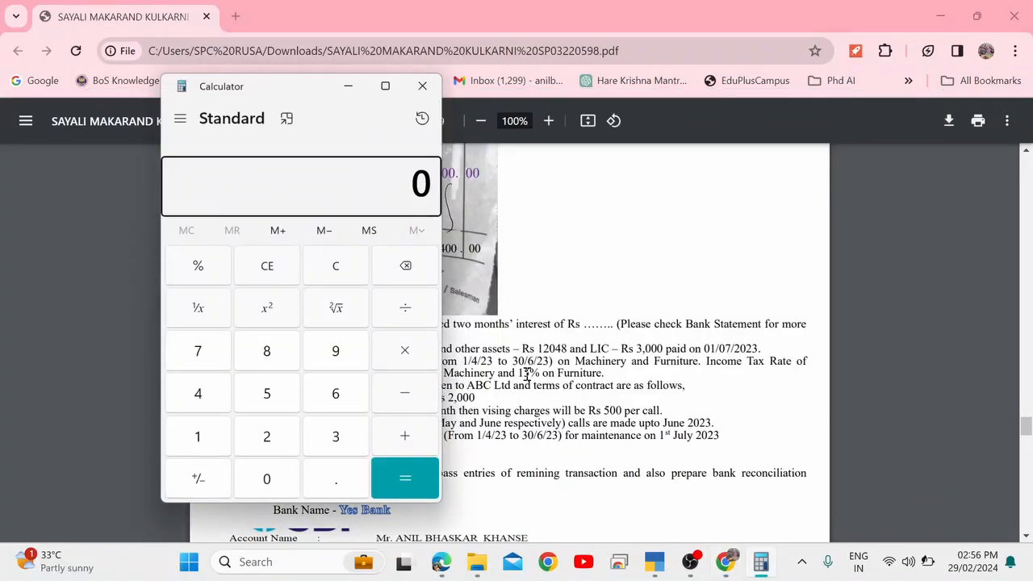
text(1500)
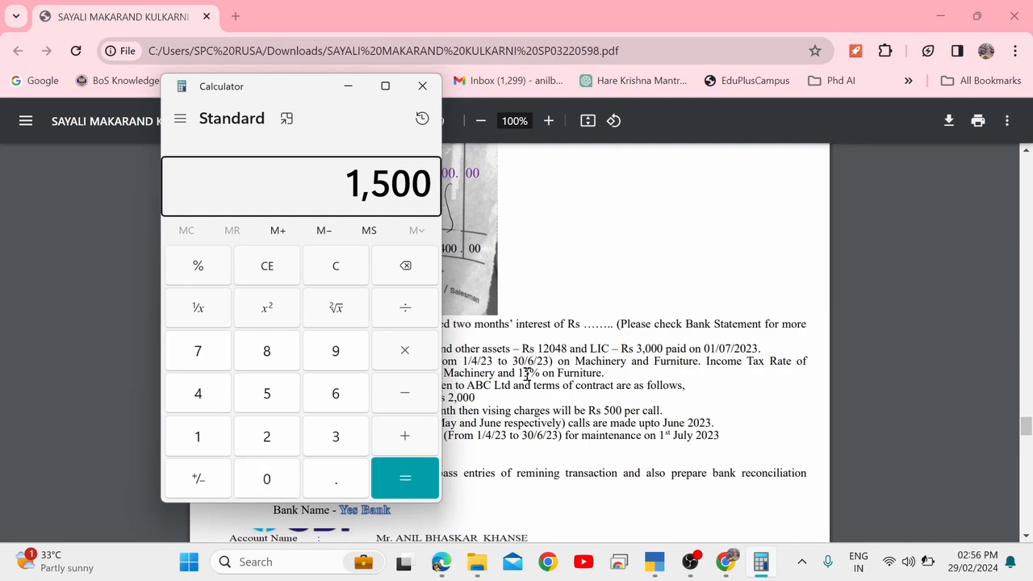
key(slash)
text(12)
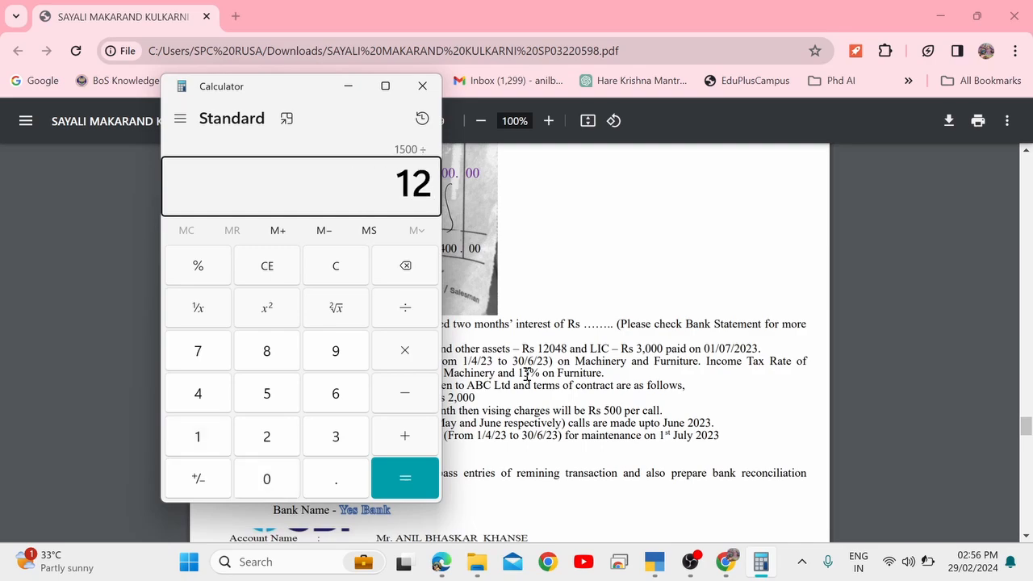
key(asterisk)
text(3)
key(Return)
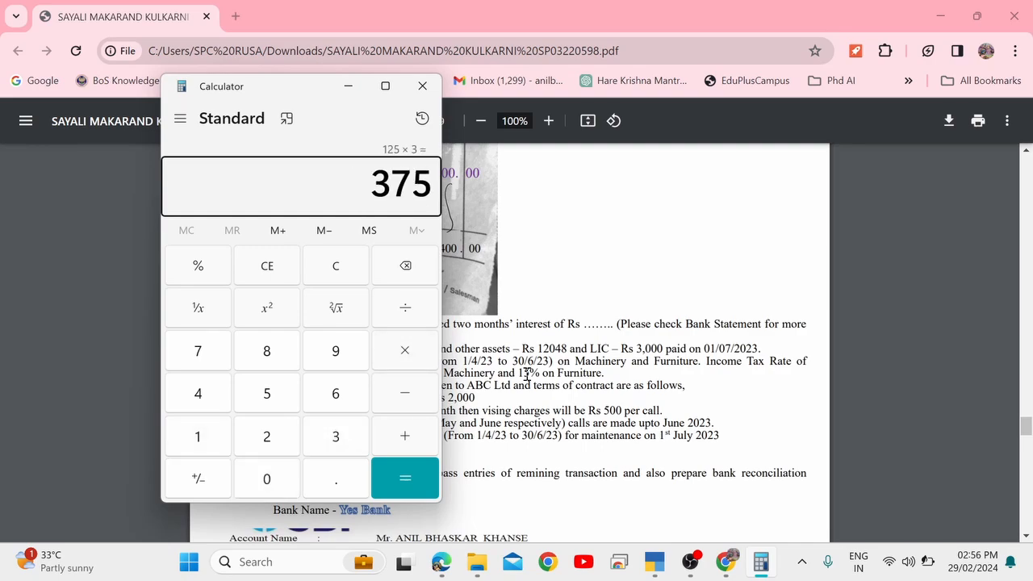
key(alt+Tab)
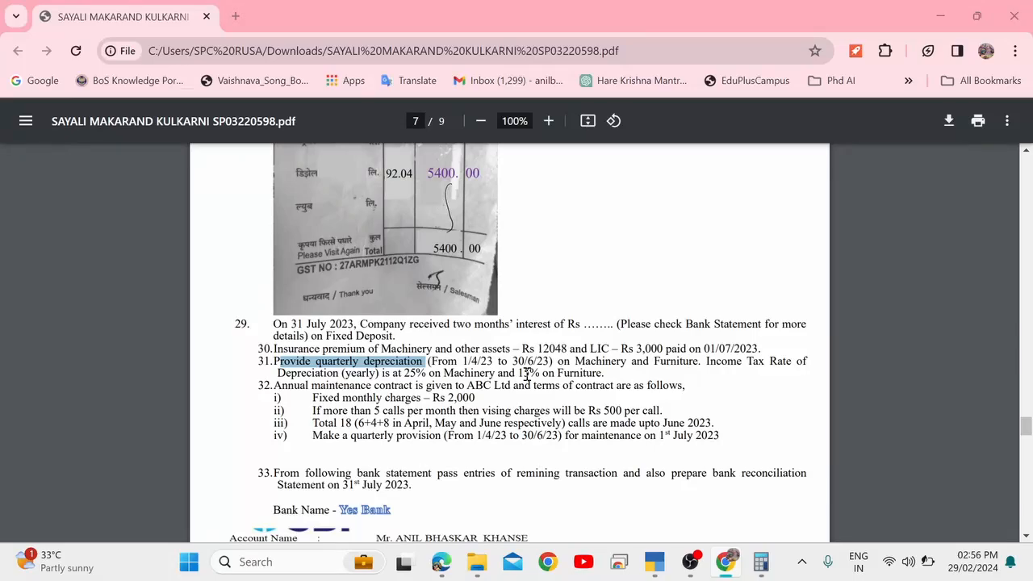
key(alt+Tab)
Credit Furniture 375, raise the Depreciation A/c debit to 3,500, and reach the save prompt.
text(3)
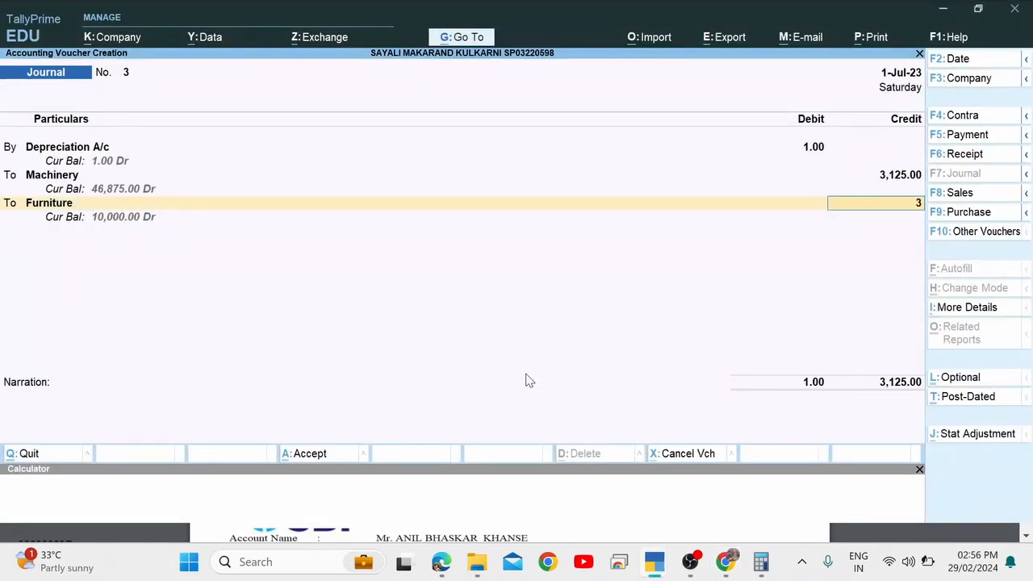
text(75)
key(Return)
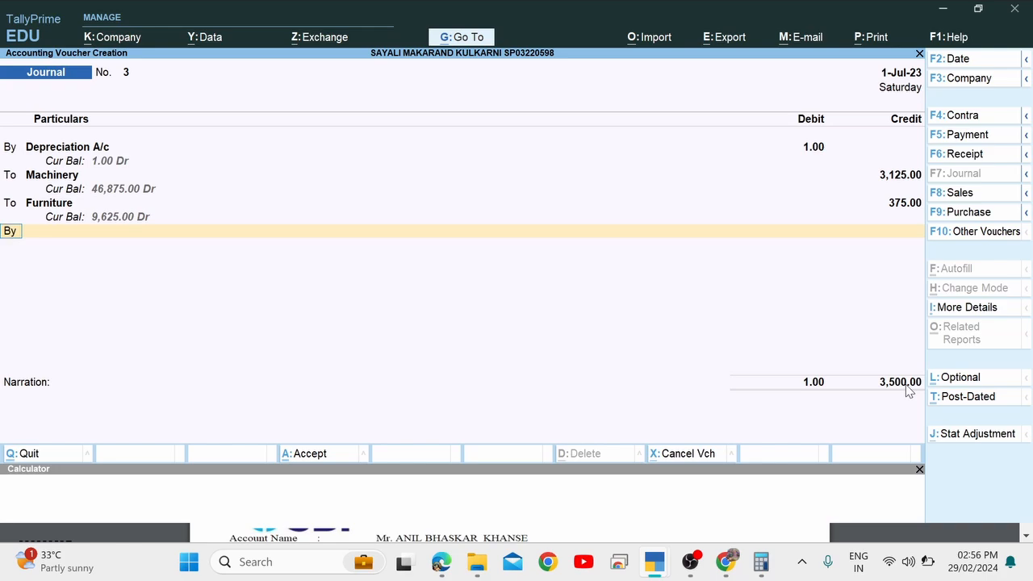
key(BackSpace)
key(BackSpace)
key(BackSpace)
key(BackSpace)
key(BackSpace)
key(BackSpace)
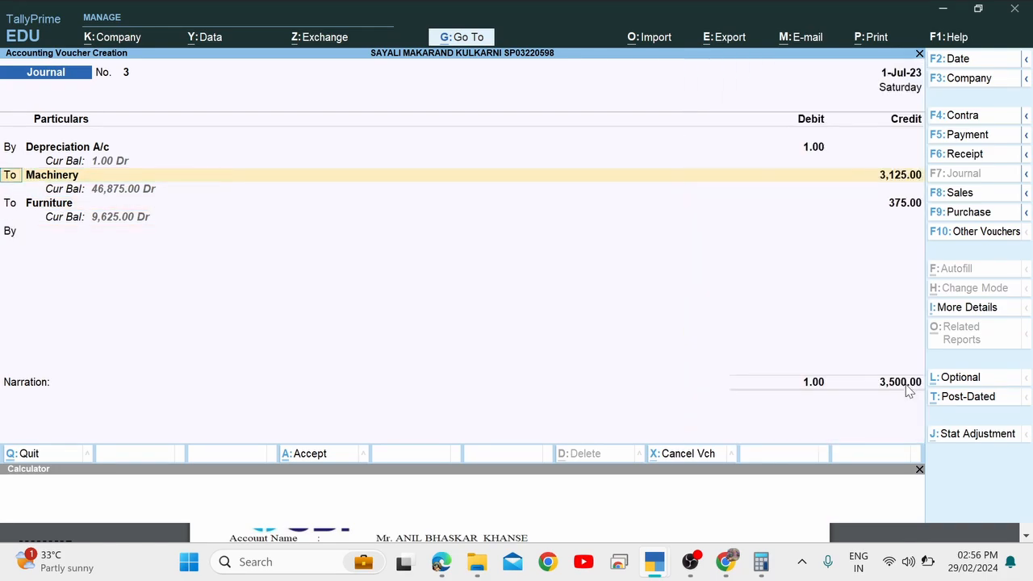
key(BackSpace)
key(BackSpace)
key(Return)
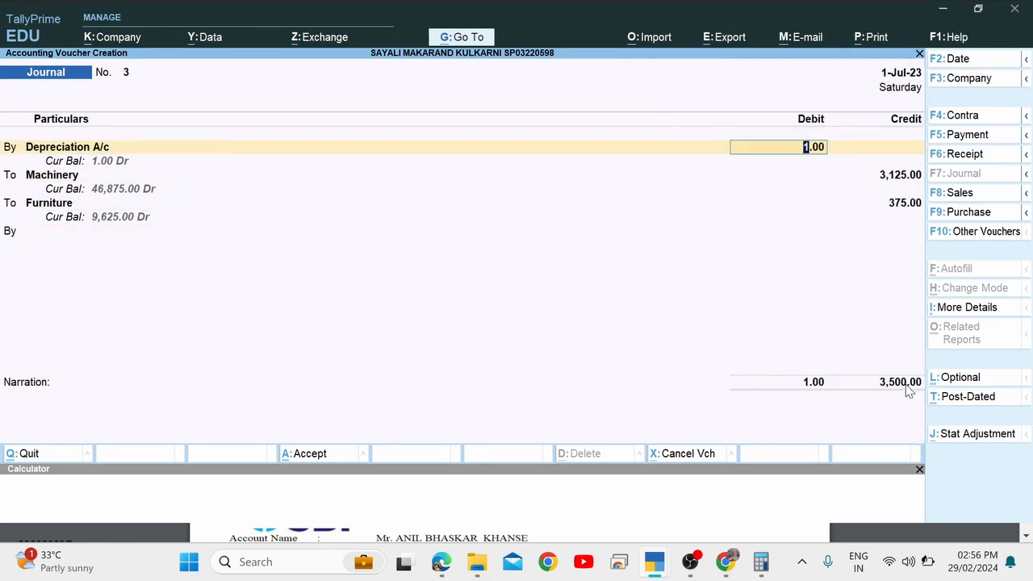
text(3500)
key(Return)
key(Return)
key(Return)
key(Return)
key(Return)
key(Return)
key(Return)
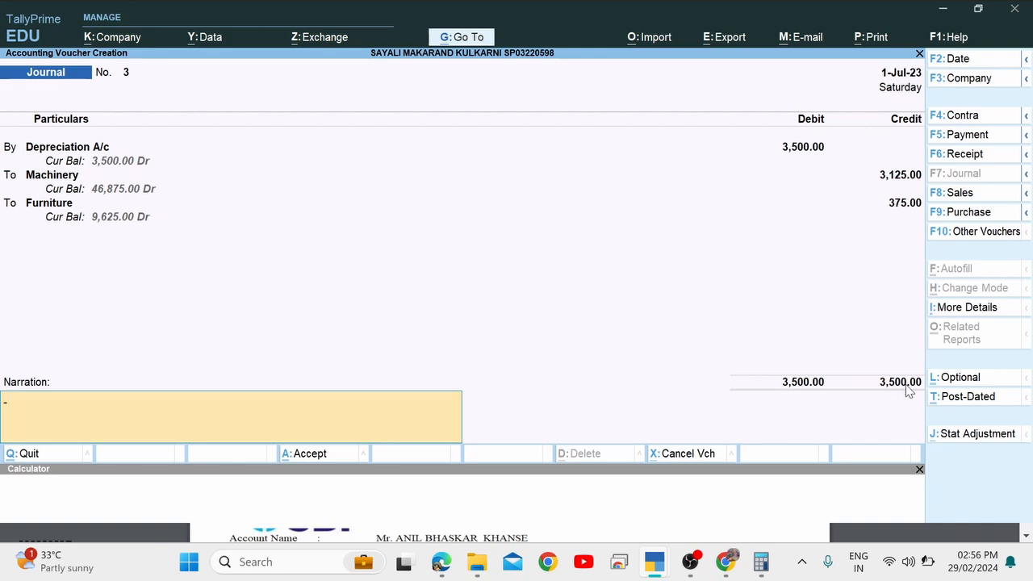
key(Return)
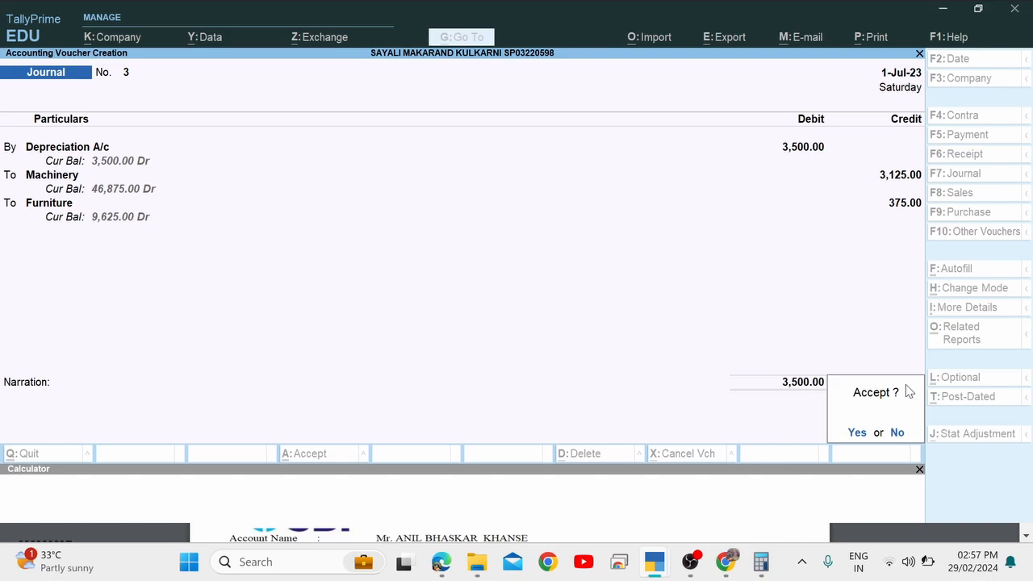
Save Journal No. 3 and review item 32 in the assignment PDF.
key(Return)
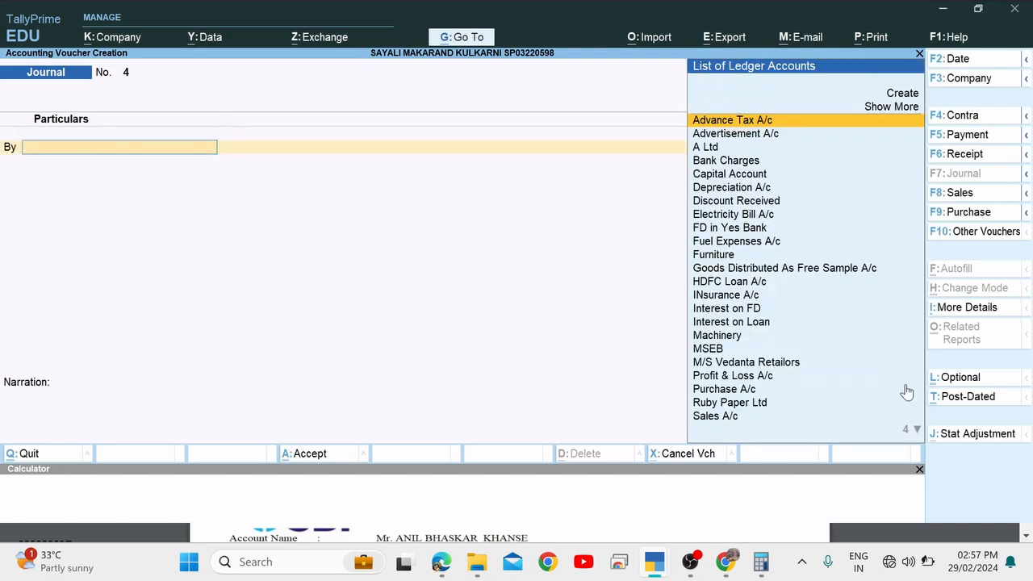
key(alt+Tab)
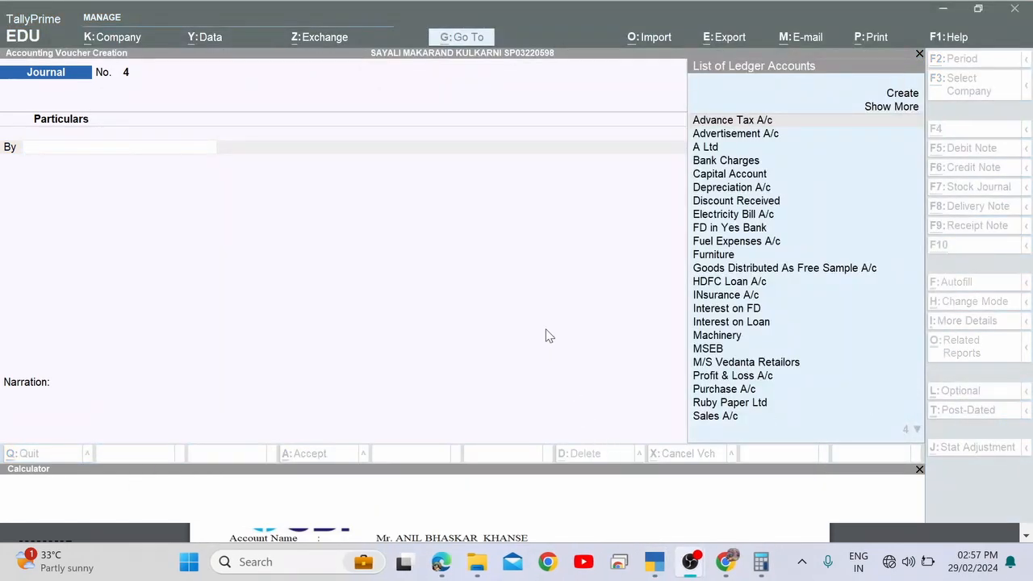
key(alt+Tab)
key(alt+Tab)
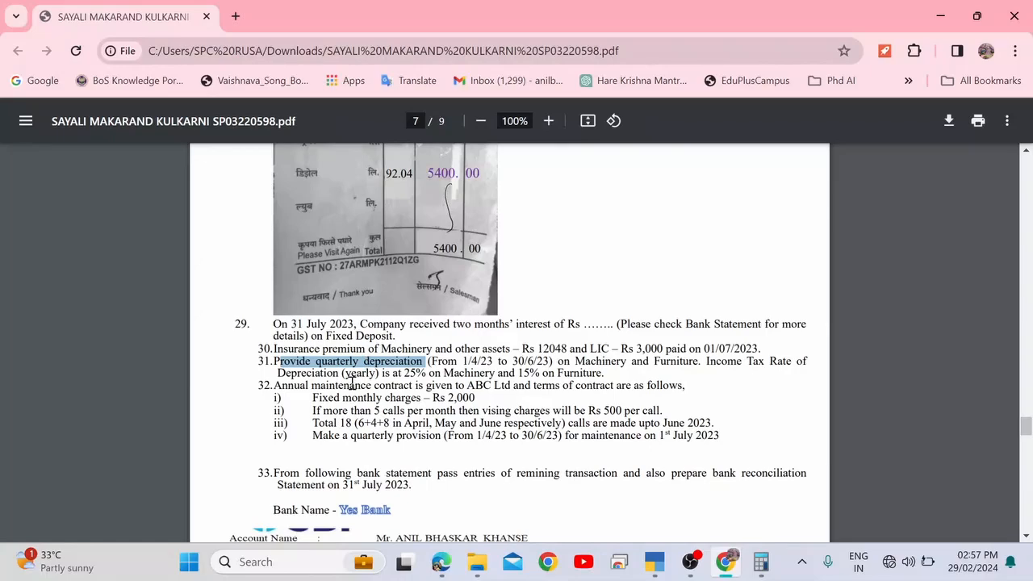
drag(351, 385, 724, 436)
click(724, 436)
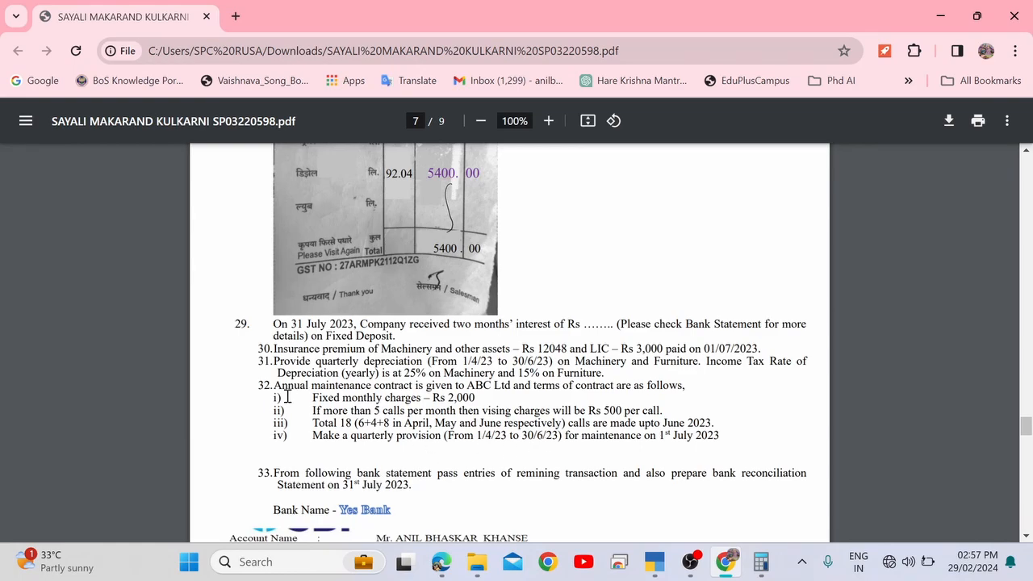
drag(278, 386, 673, 437)
click(719, 443)
Confirm ABC Ltd's 1st July 2023 provision date, then begin changing the new voucher's date.
drag(538, 446, 358, 395)
click(359, 395)
drag(467, 385, 495, 386)
key(alt+Tab)
key(alt+Tab)
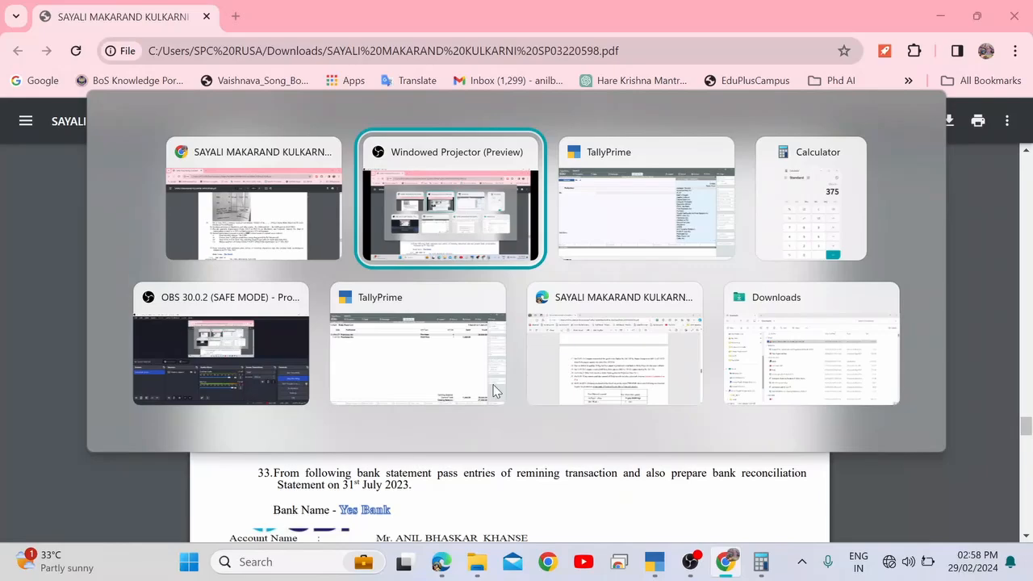
key(alt+Tab)
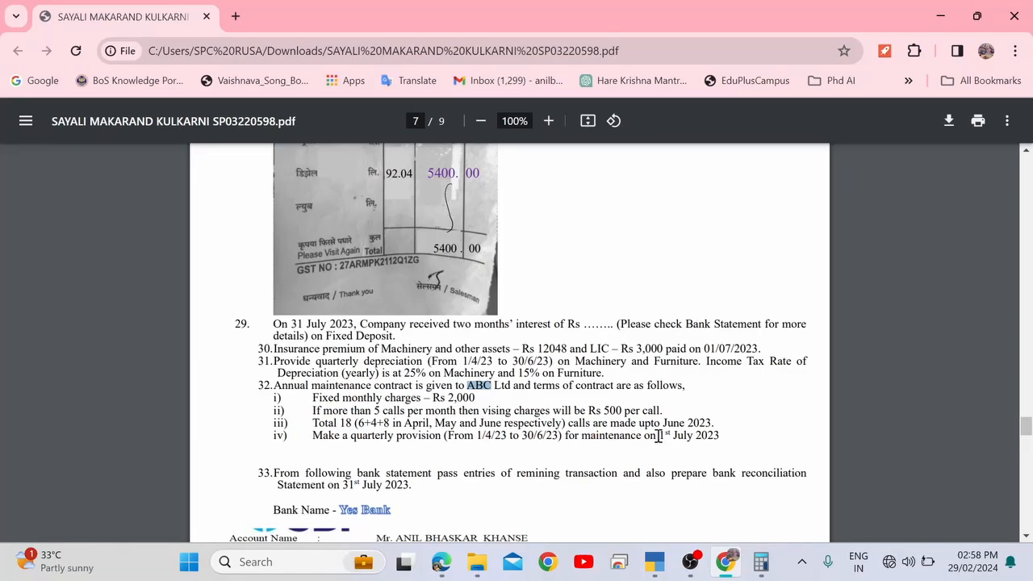
drag(646, 436, 736, 441)
key(alt+Tab)
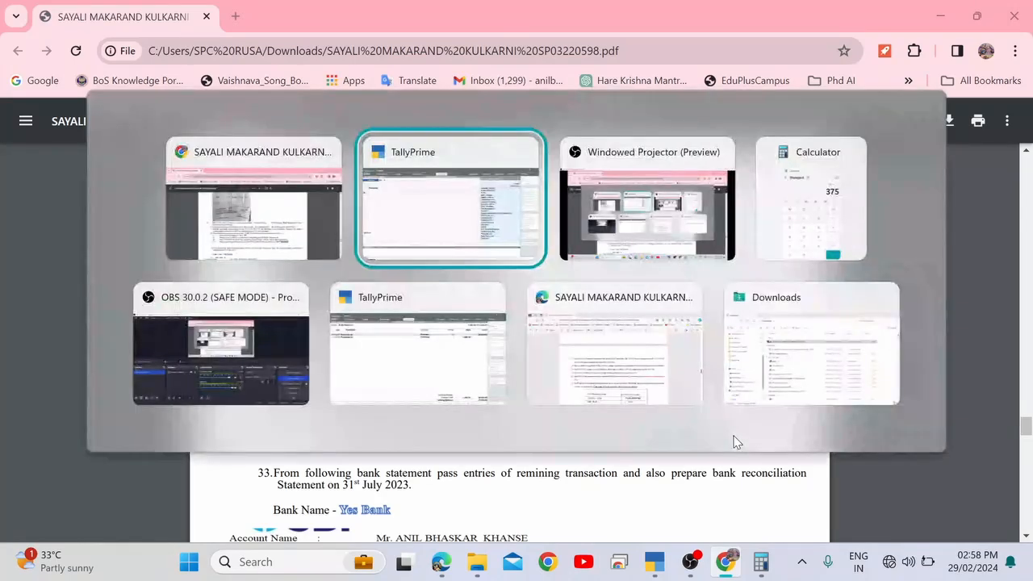
key(F2)
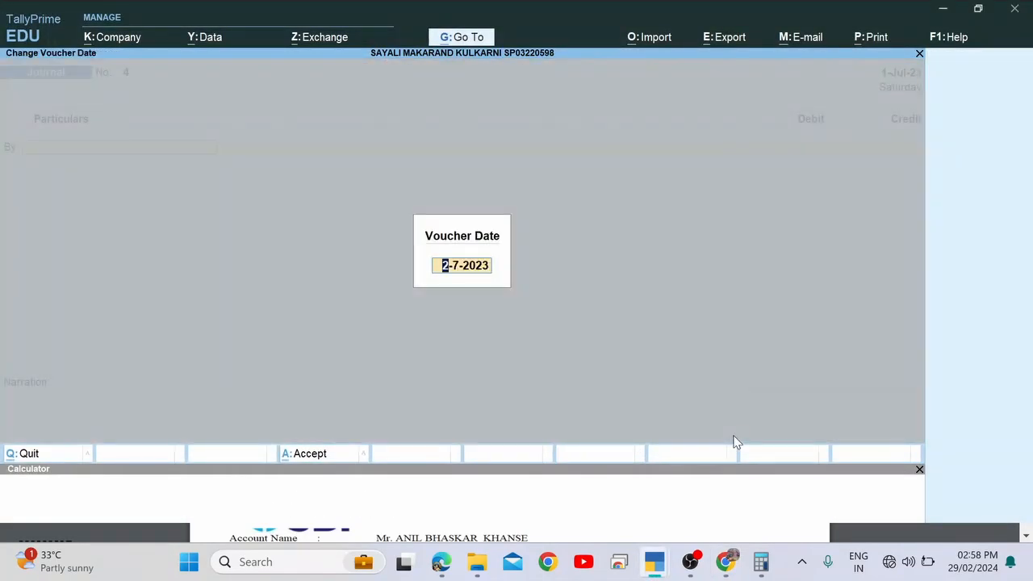
Date Journal No. 4 as 1 July 2023.
text(1.7)
key(Return)
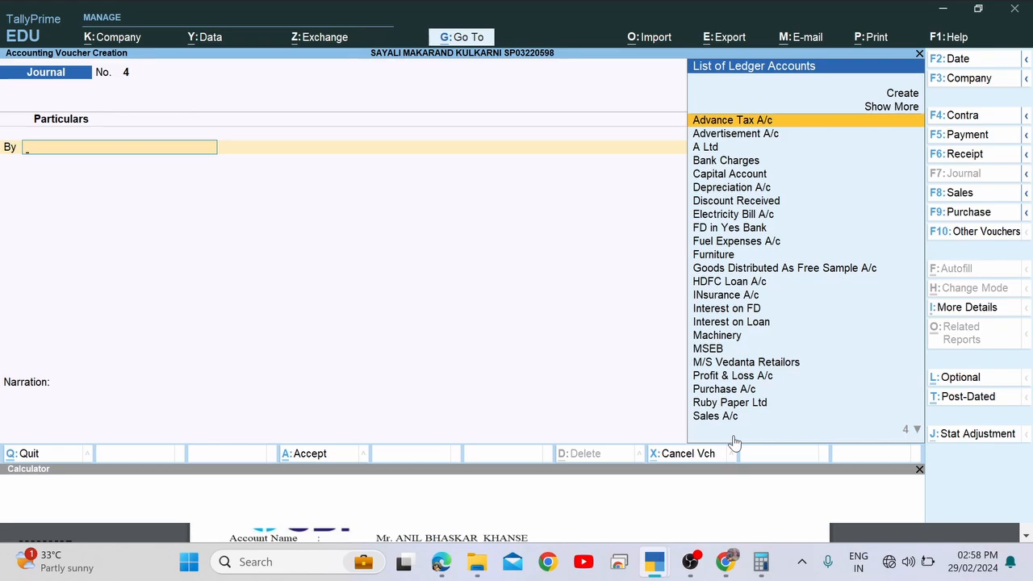
text(Ma)
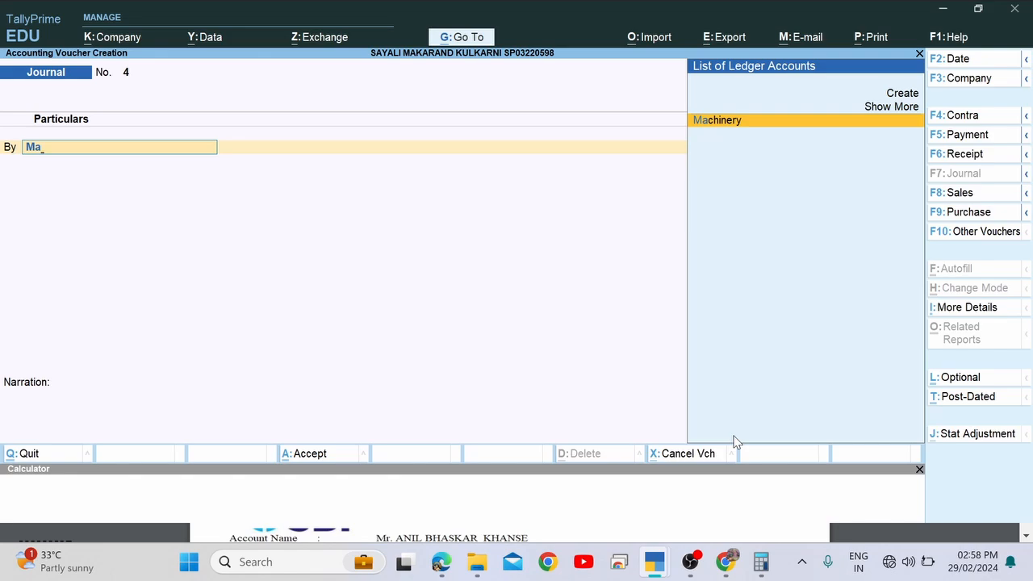
key(BackSpace)
key(BackSpace)
Create the Repair and Maintenance A/c ledger under Indirect Expenses.
key(alt+c)
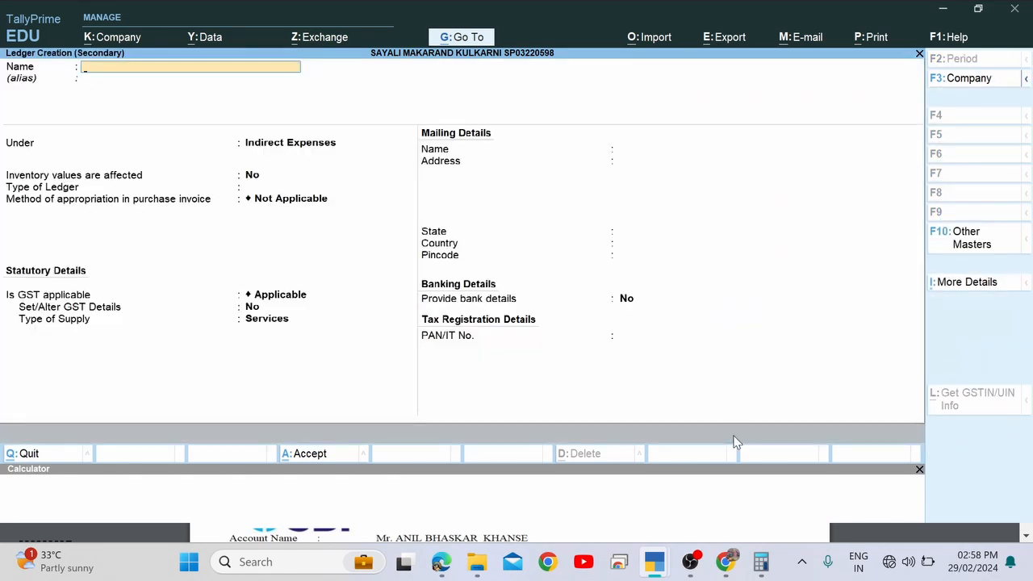
text(Repaire and Maintenance)
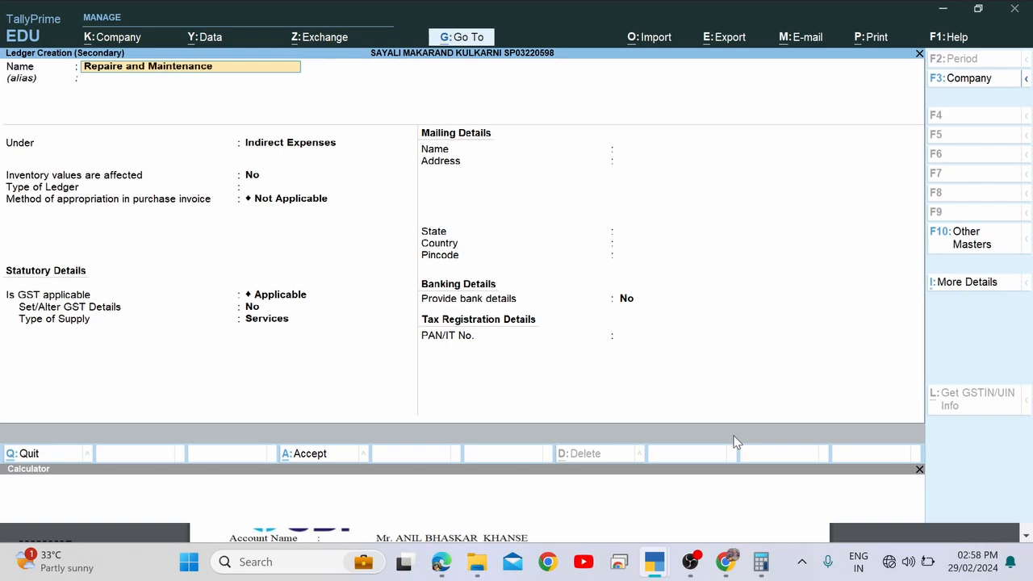
text( a/c)
key(Return)
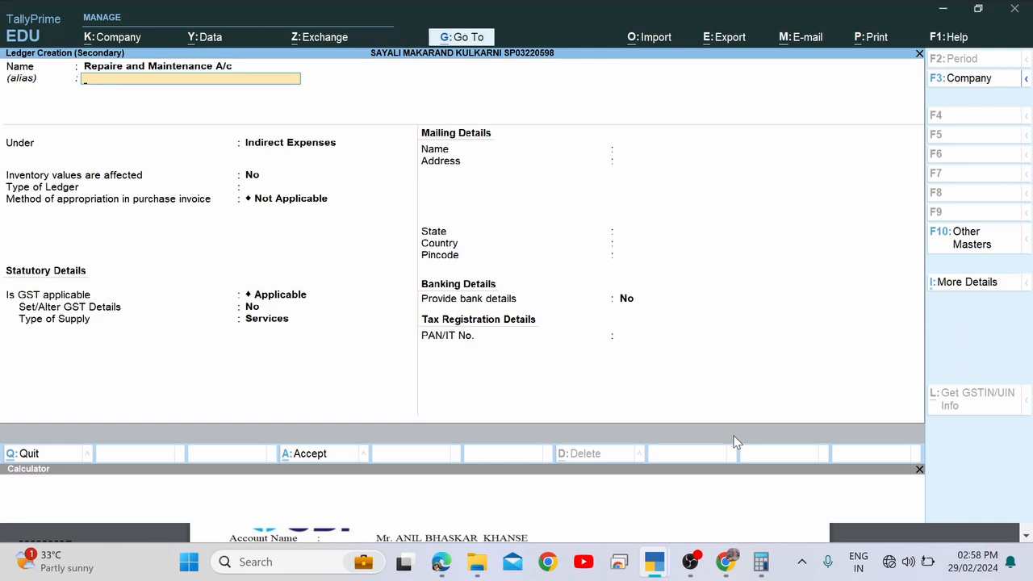
key(Return)
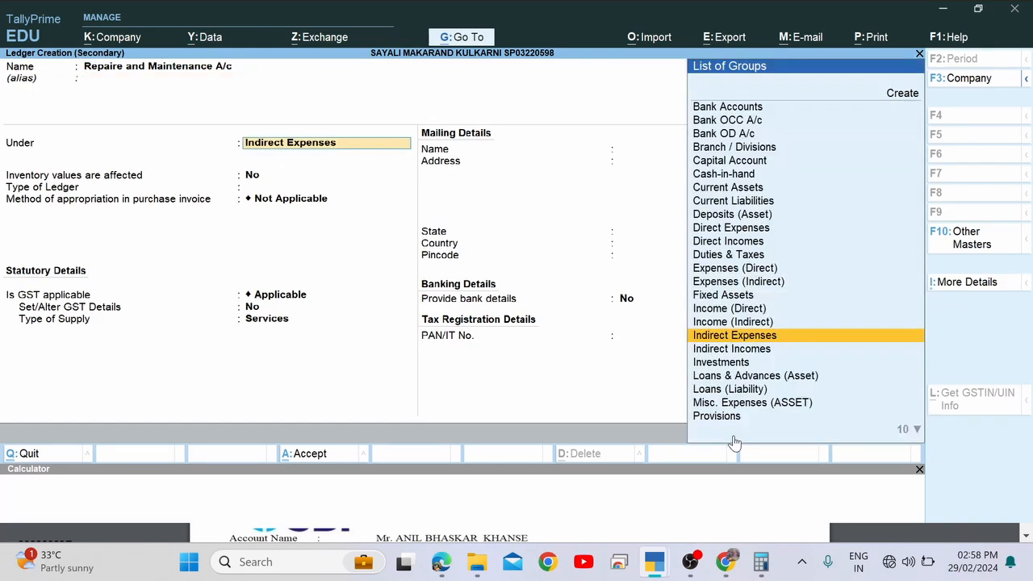
key(Return)
key(Return)
key(Return)
key(Return)
key(Return)
key(Return)
key(Return)
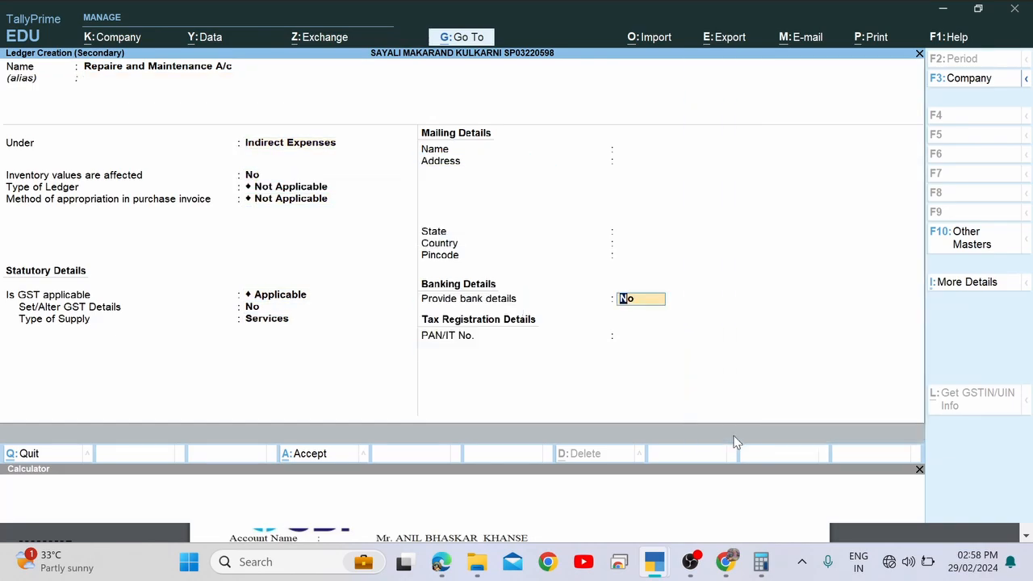
key(Return)
key(Return)
key(alt+Tab)
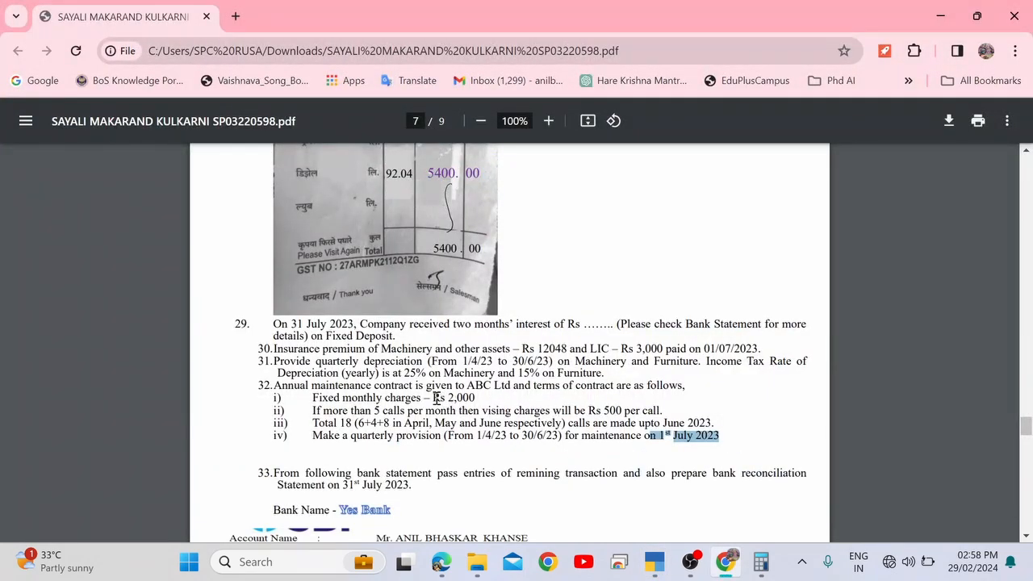
drag(313, 398, 479, 398)
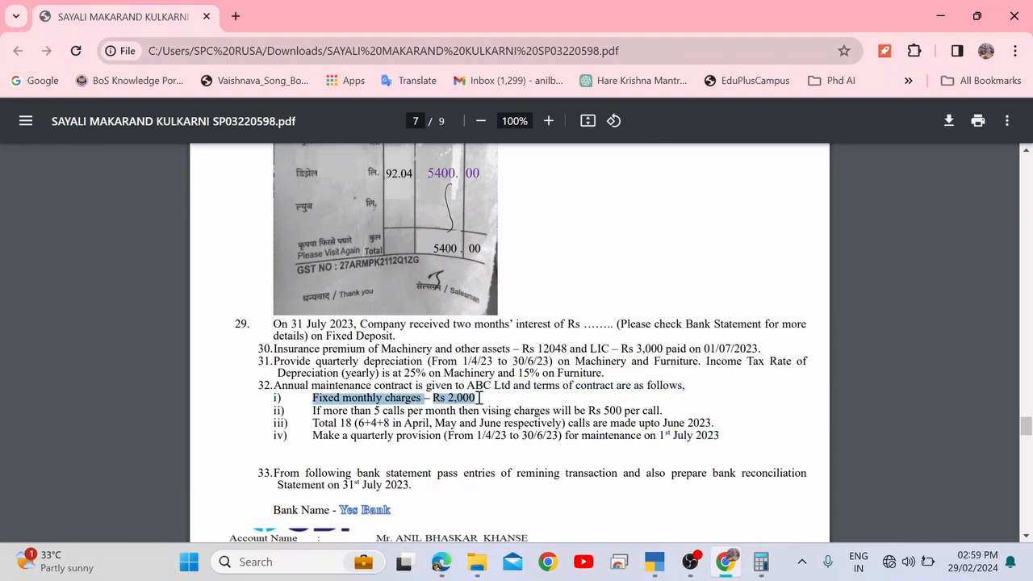
click(514, 401)
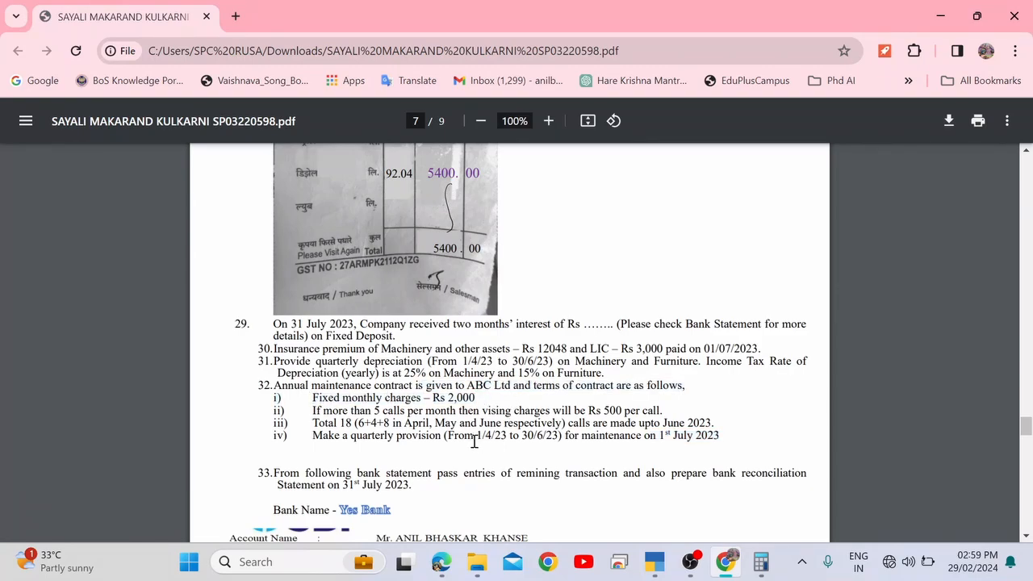
drag(466, 436, 562, 438)
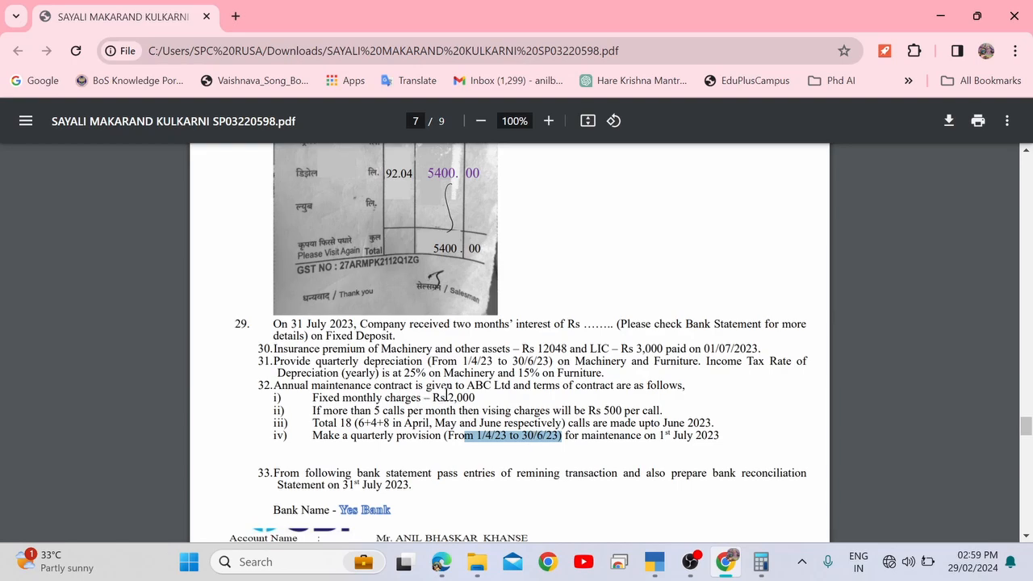
drag(449, 396, 479, 397)
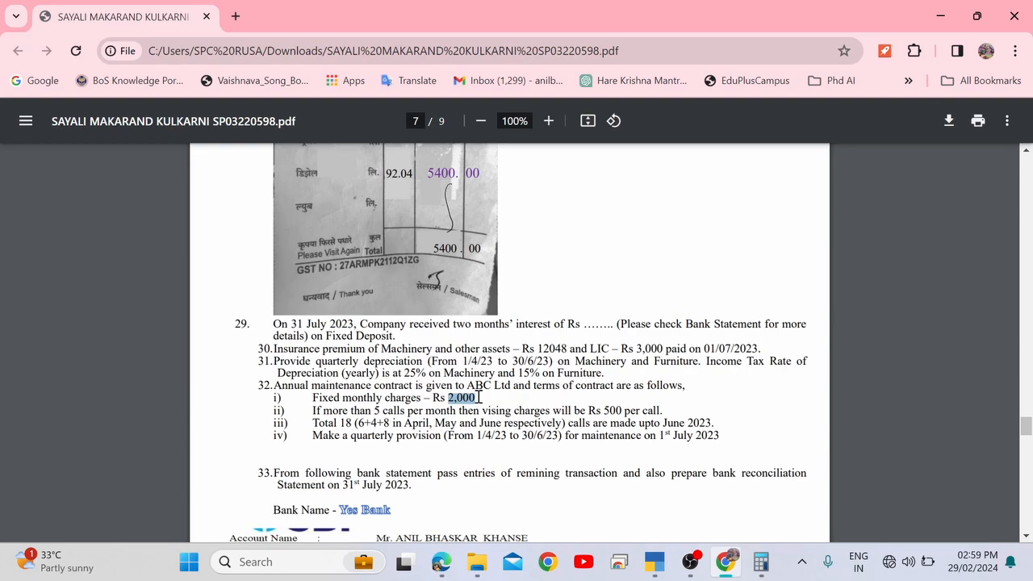
click(342, 409)
drag(315, 410, 660, 410)
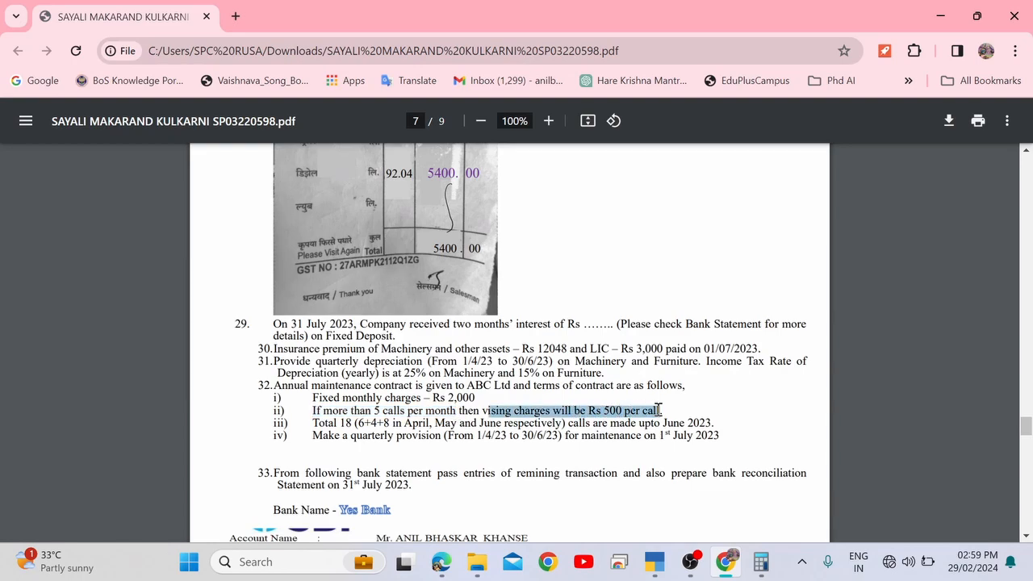
click(359, 429)
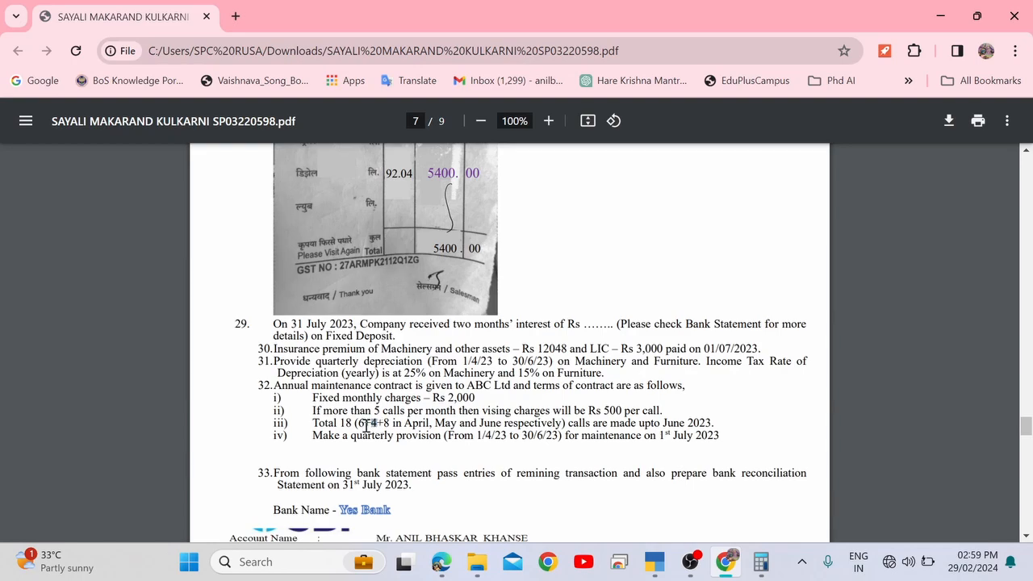
drag(373, 425, 360, 425)
click(366, 427)
drag(365, 425, 390, 426)
click(363, 426)
double_click(373, 423)
Enter the 8,000 debit amount and search for the credit ledger, checking the PDF.
key(alt+Tab)
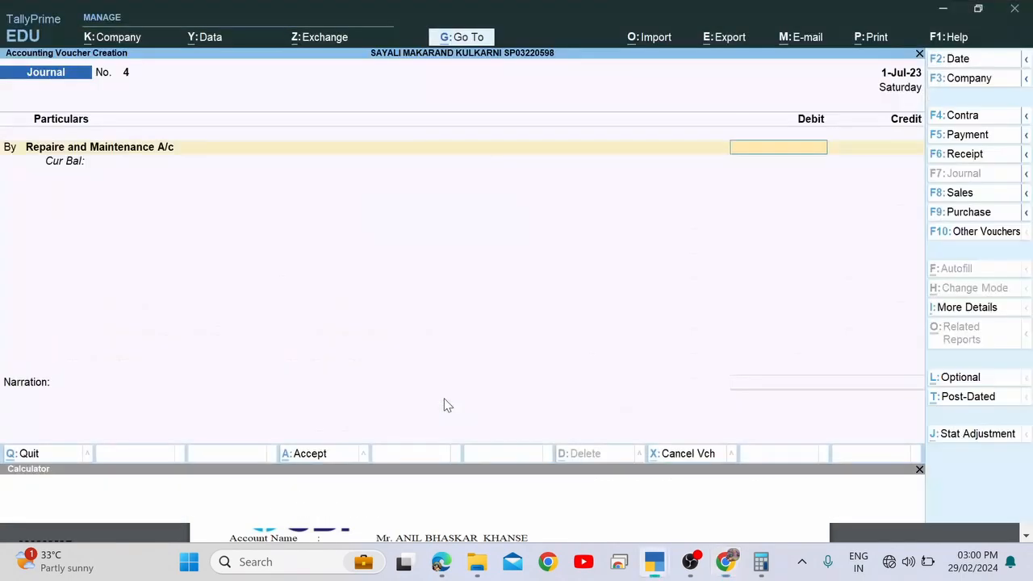
text(8000)
key(Return)
key(Return)
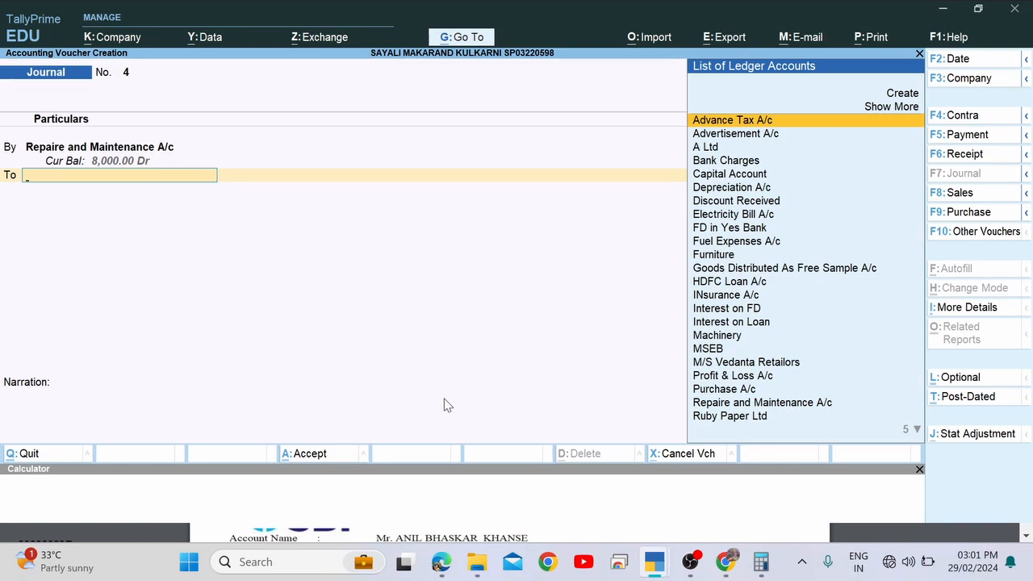
text(A)
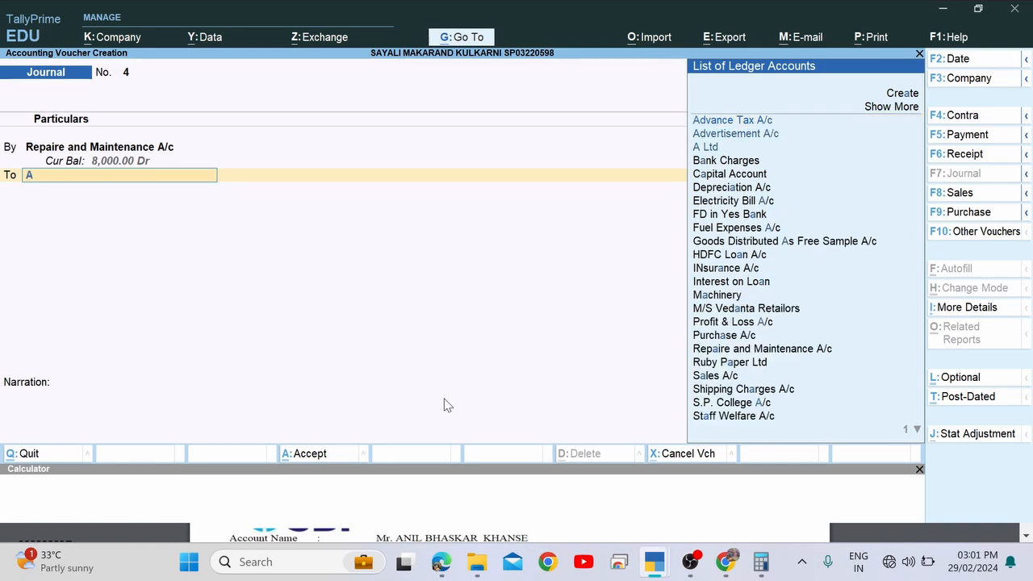
text(c)
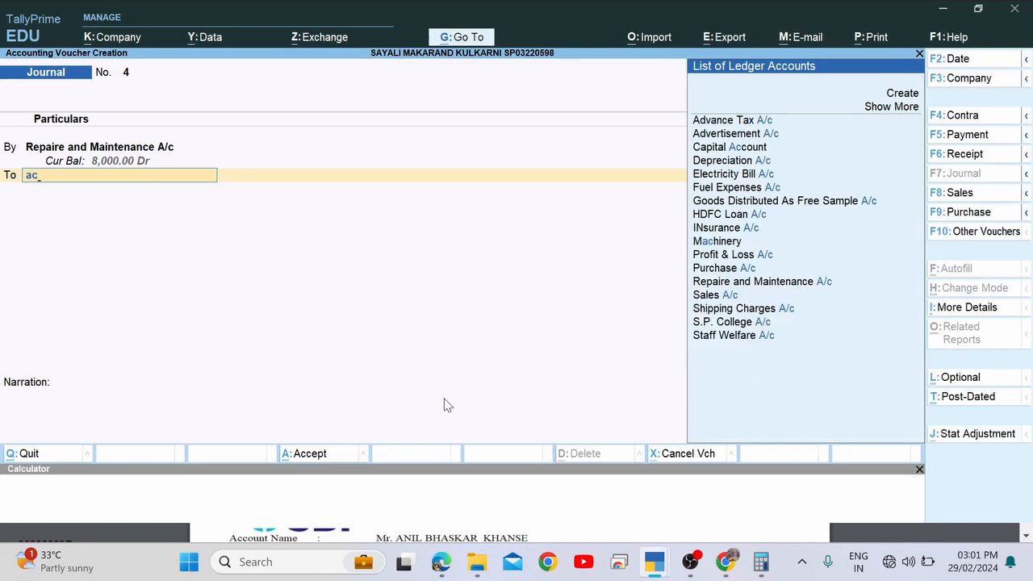
key(BackSpace)
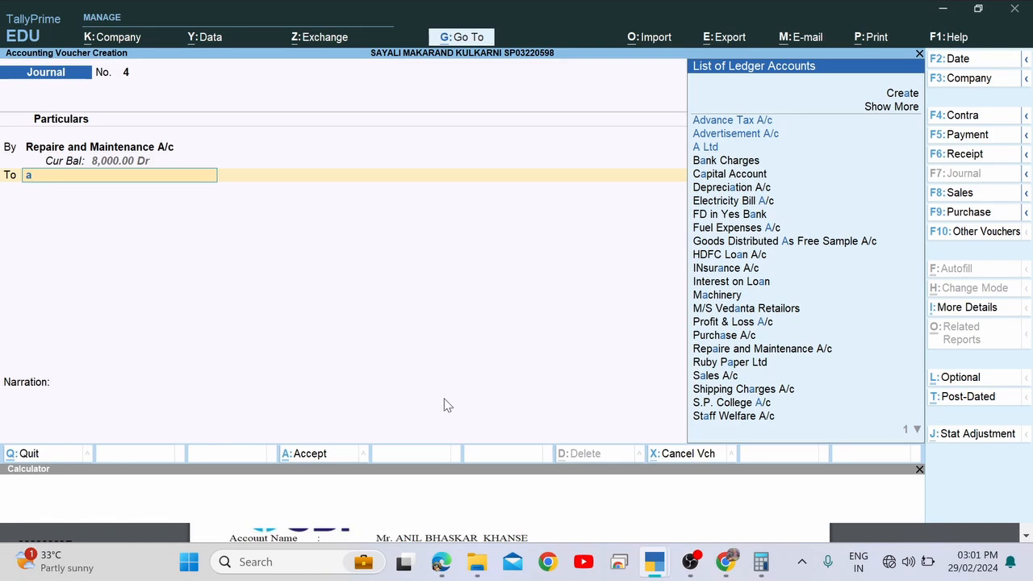
text(c)
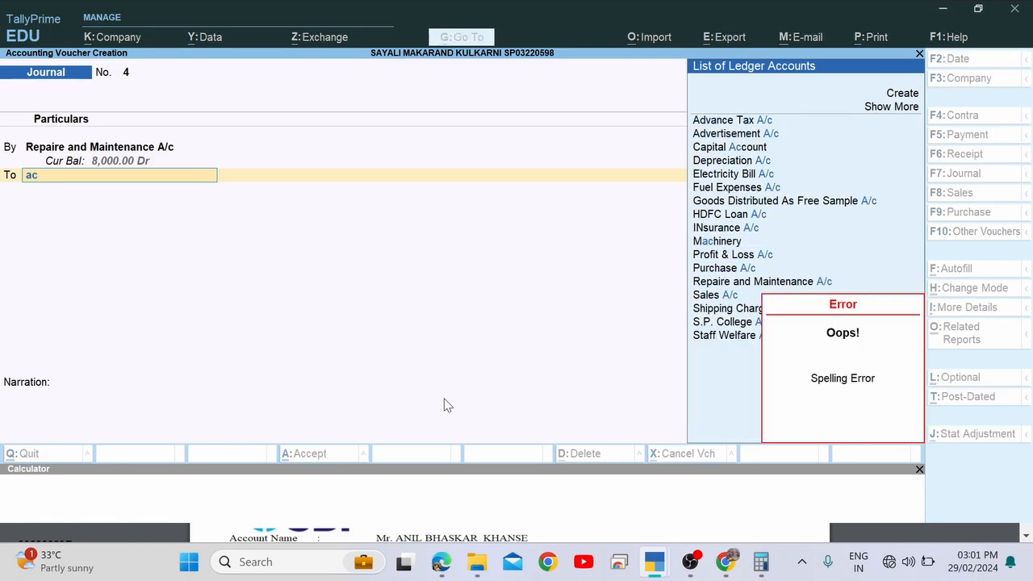
key(alt+Tab)
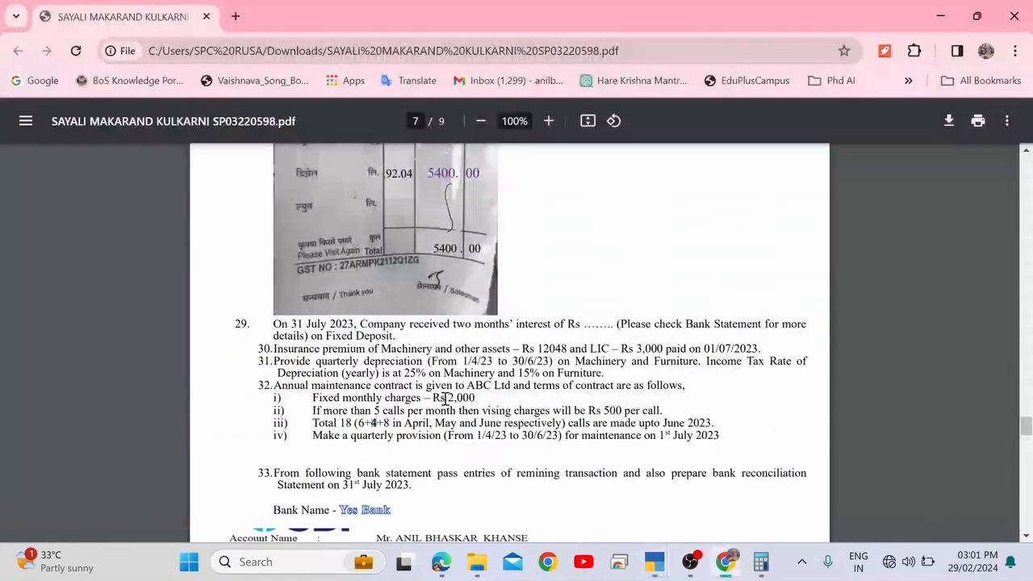
key(alt+Tab)
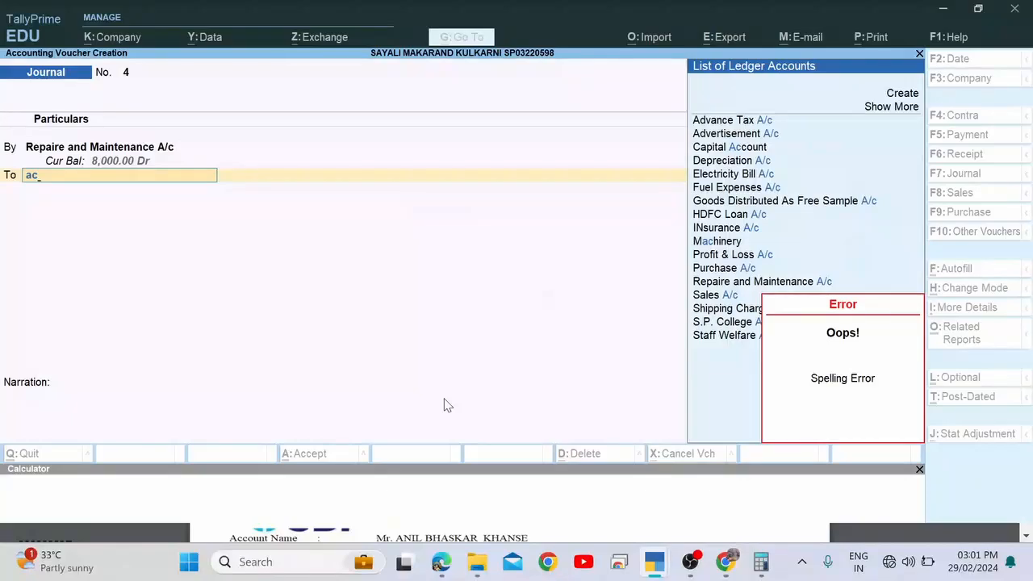
key(alt+Tab)
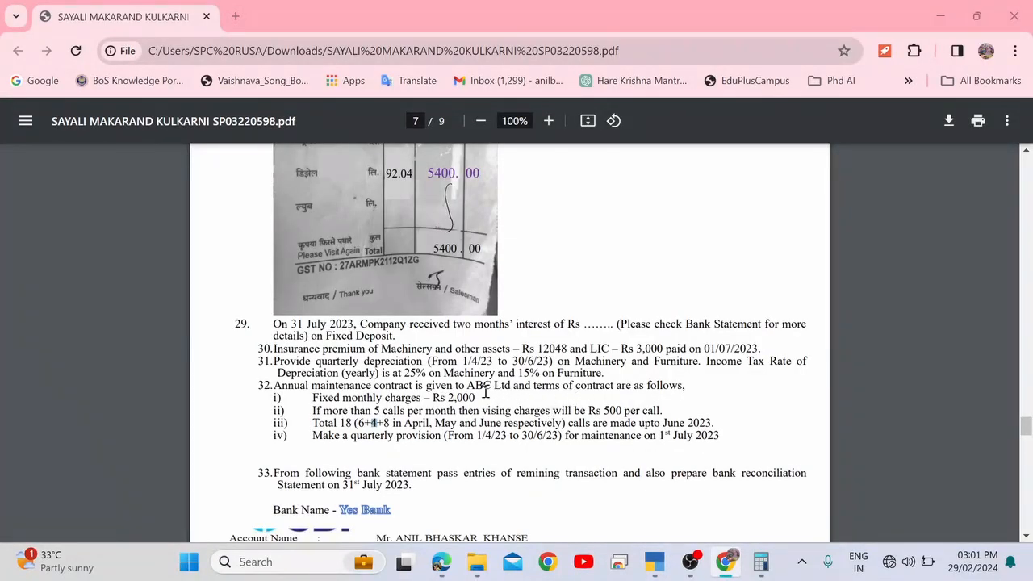
key(alt+Tab)
Create the creditor ledger ABC Ltd under Sundry Creditors.
key(Escape)
key(alt+c)
text(A)
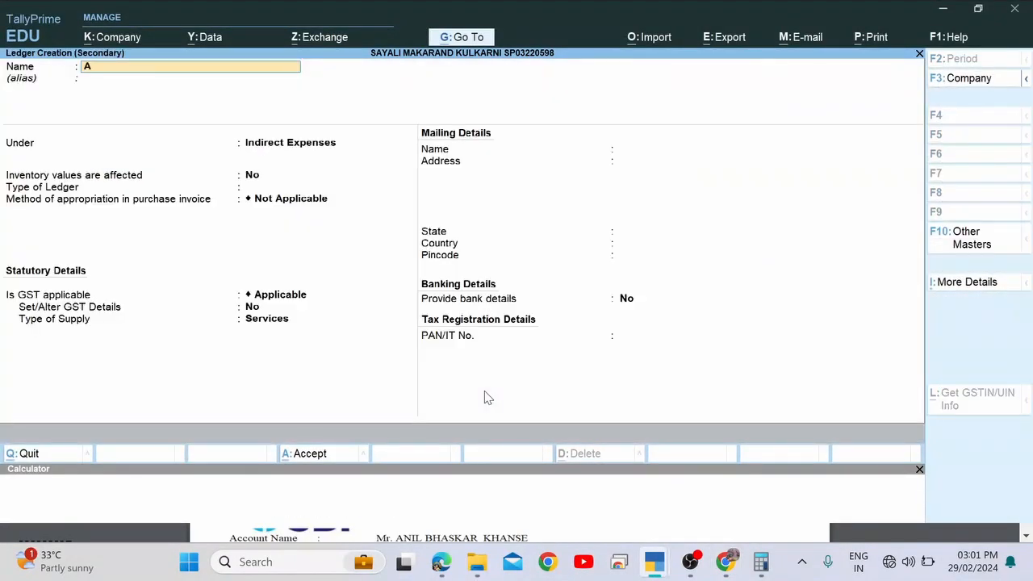
text(BC Ltd)
key(Return)
text(Ind)
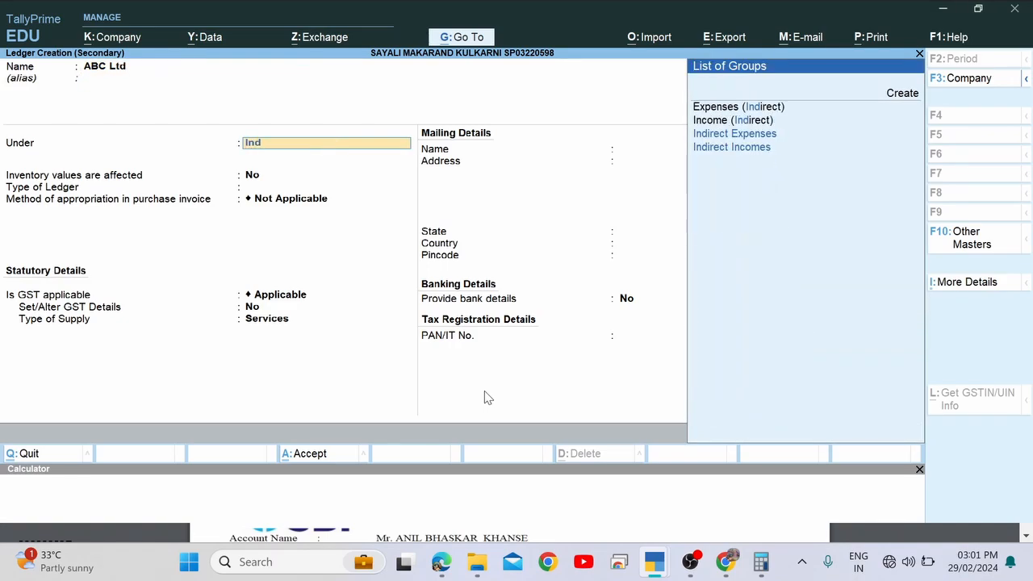
key(Down)
key(Down)
key(BackSpace)
key(BackSpace)
key(BackSpace)
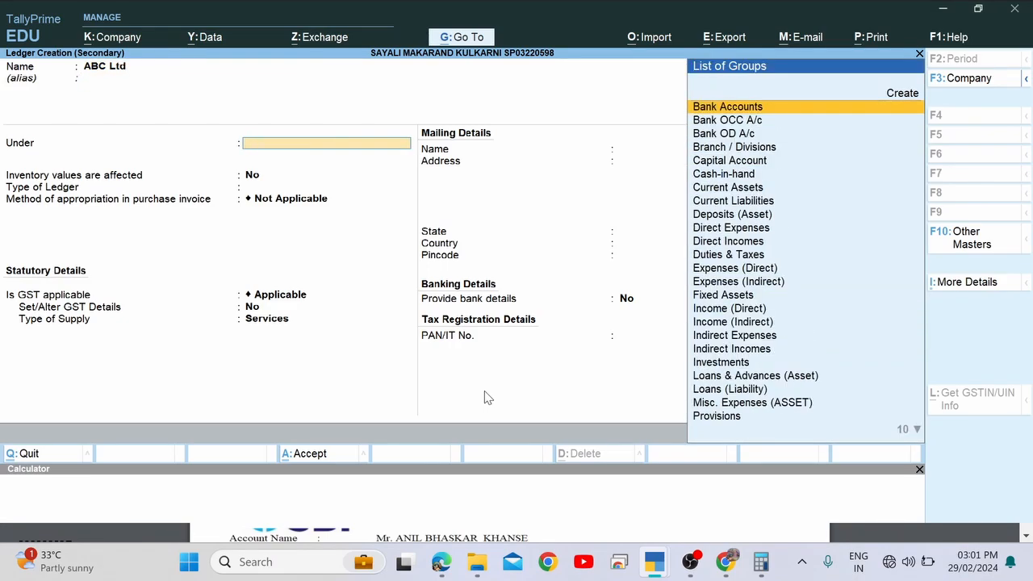
text(Sun)
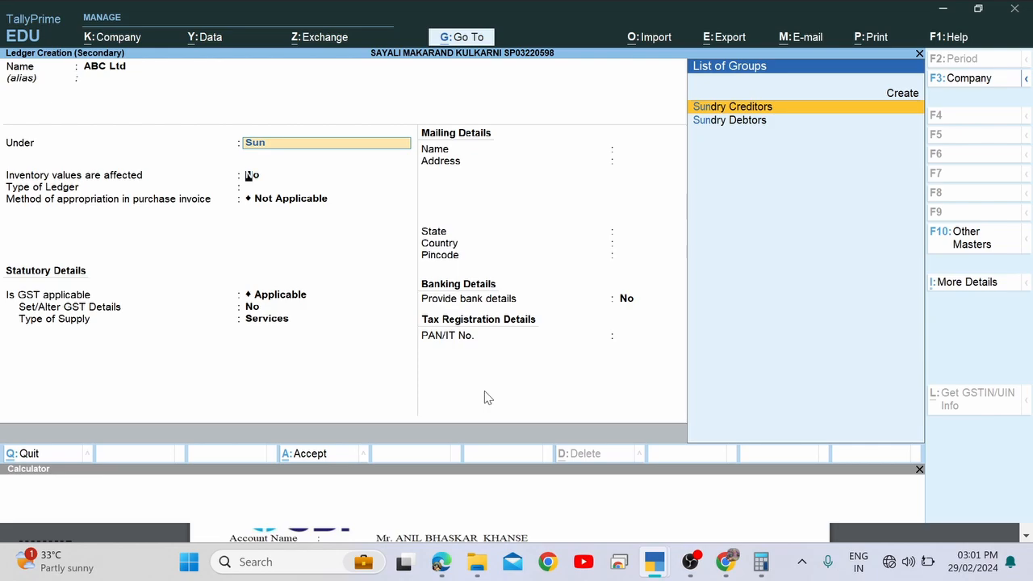
key(Return)
Credit ABC Ltd 8,000 with bill-wise new reference 4 and save Journal No. 4.
key(Return)
key(Return)
key(ctrl+a)
key(Return)
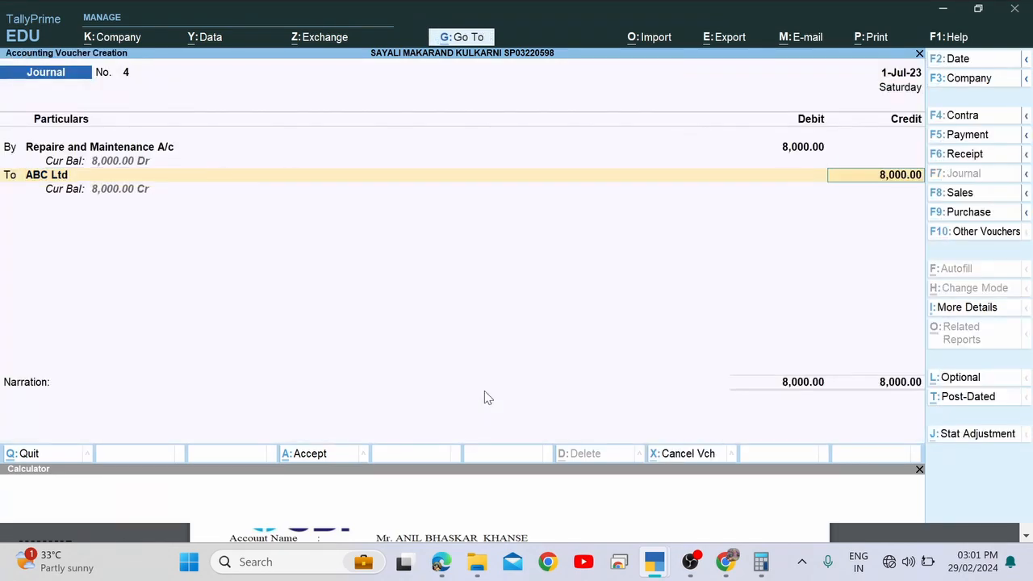
key(Return)
key(Return)
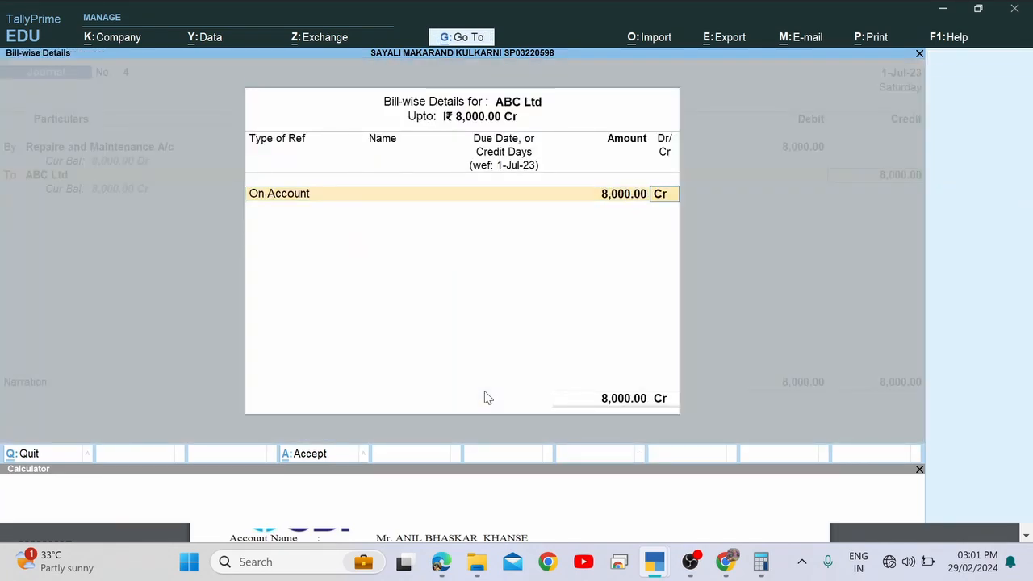
key(BackSpace)
key(BackSpace)
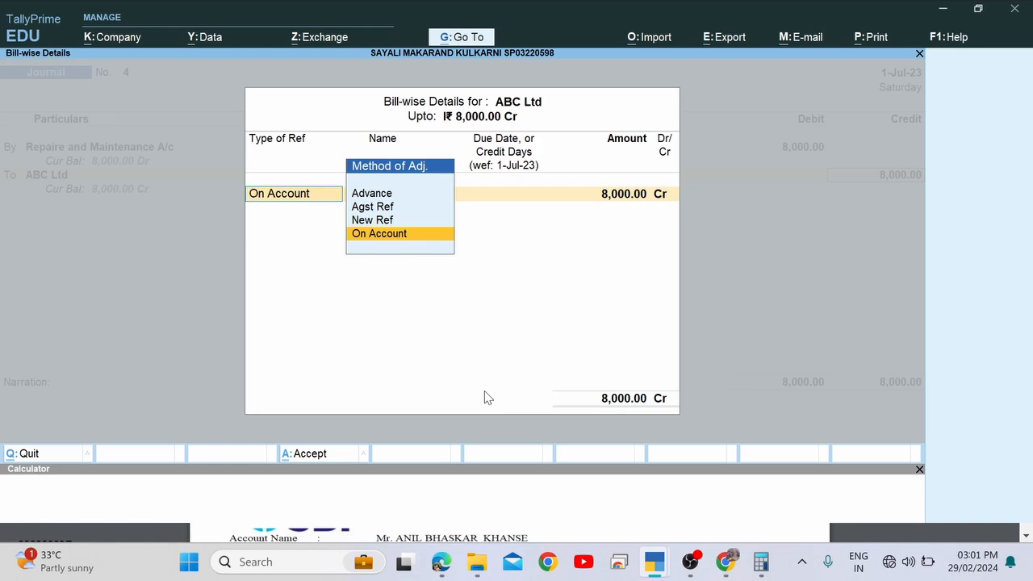
key(Up)
key(Return)
key(Return)
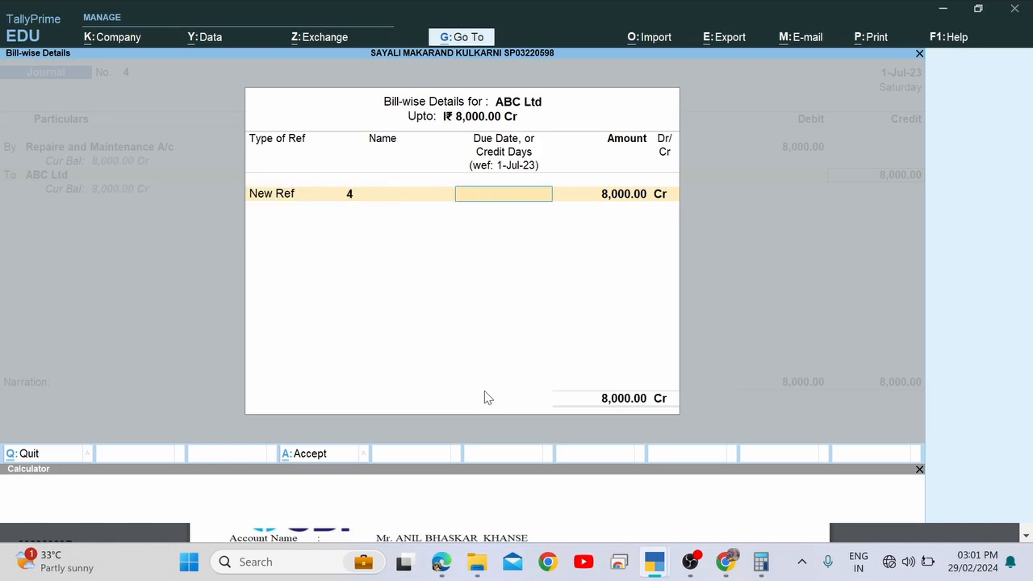
key(Return)
key(Return)
key(Return)
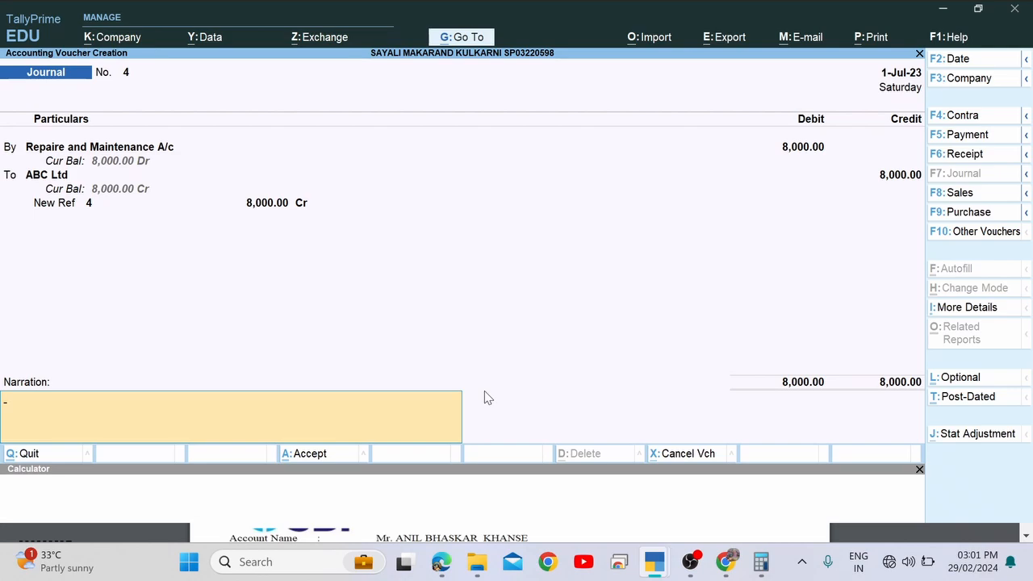
key(Return)
key(Return)
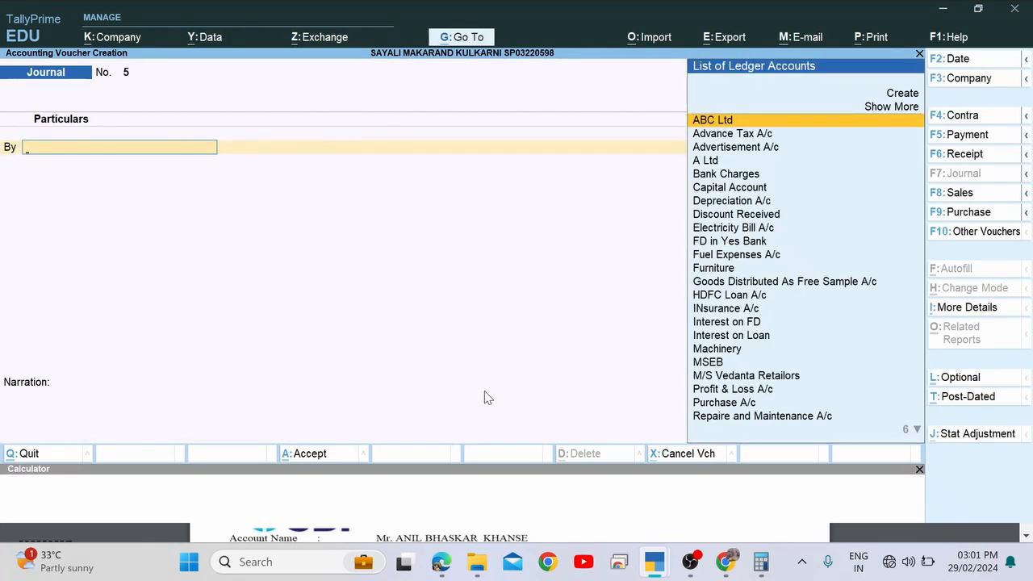
Close the blank Journal No. 5 and return to the Gateway of Tally.
key(Escape)
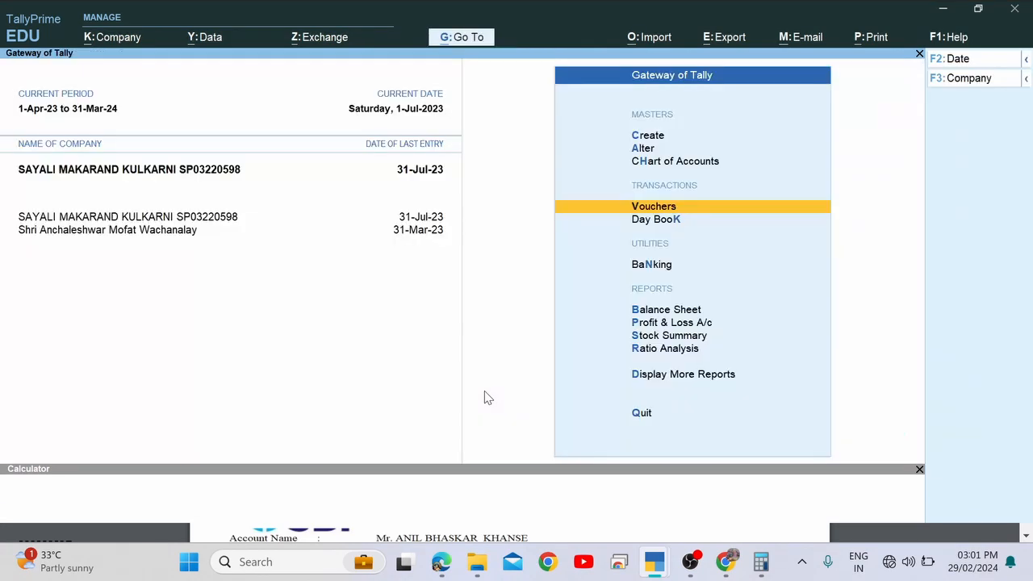
key(Down)
key(Down)
key(Up)
key(Up)
Read item 33's instruction to prepare the Yes Bank reconciliation as on 31 July 2023.
key(alt+Tab)
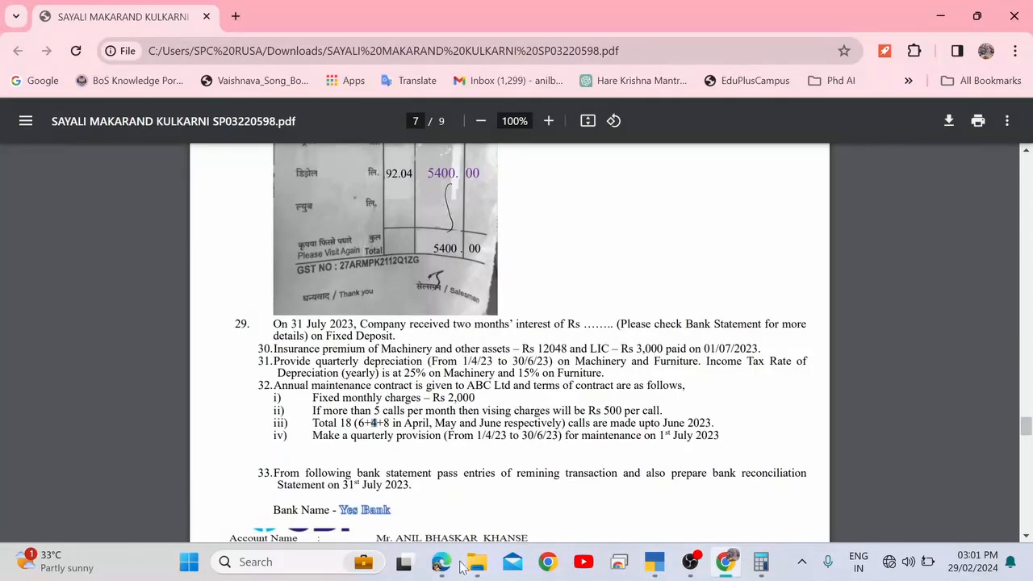
scroll(339, 476, down, 1)
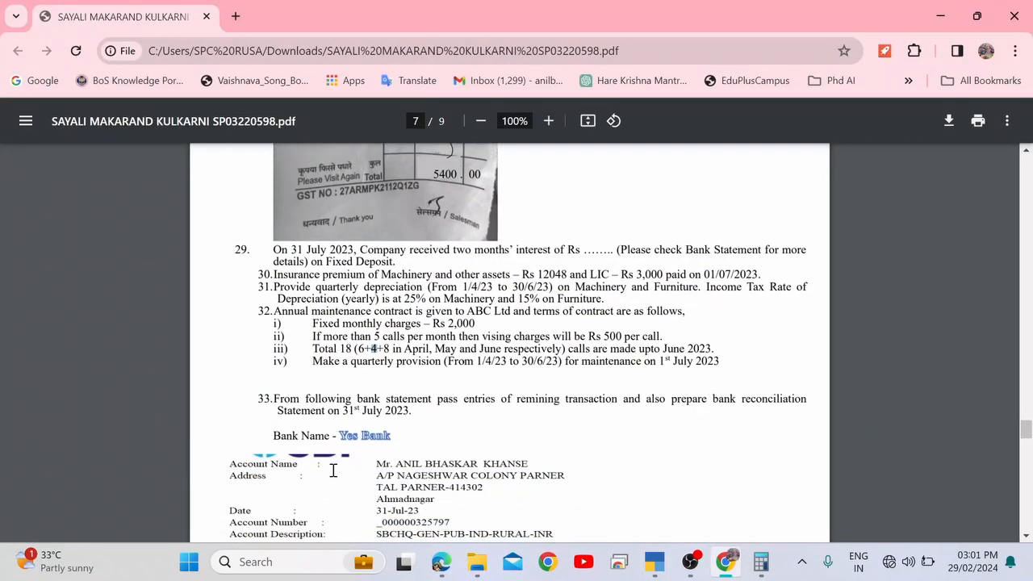
drag(376, 397, 614, 403)
drag(682, 399, 794, 400)
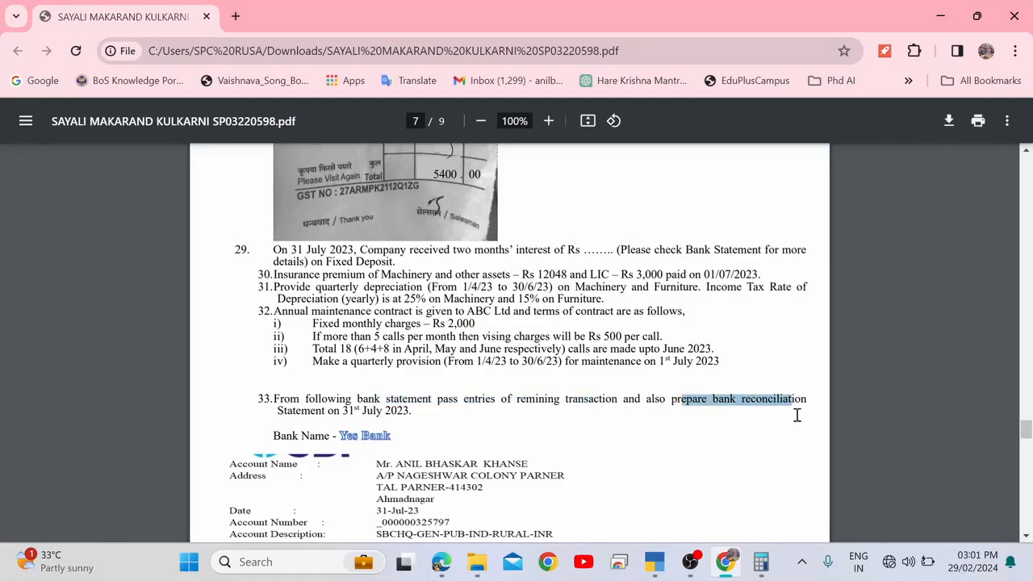
click(421, 410)
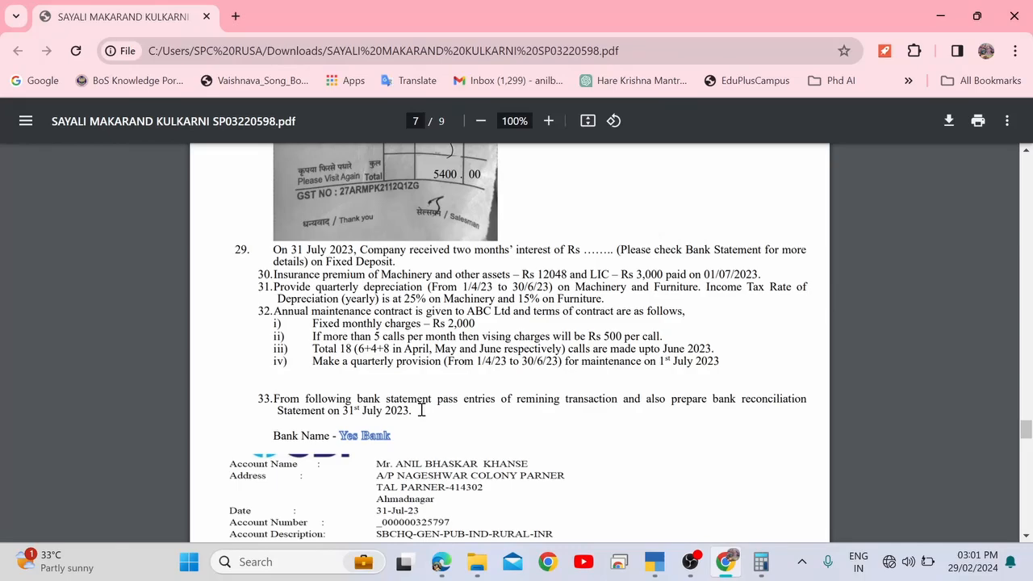
scroll(421, 410, down, 2)
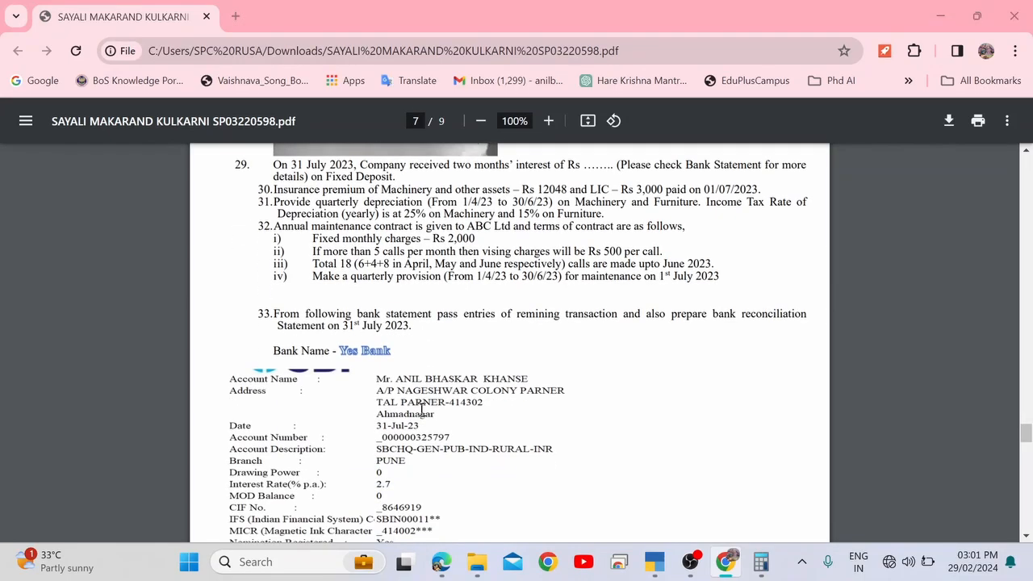
key(alt+Tab)
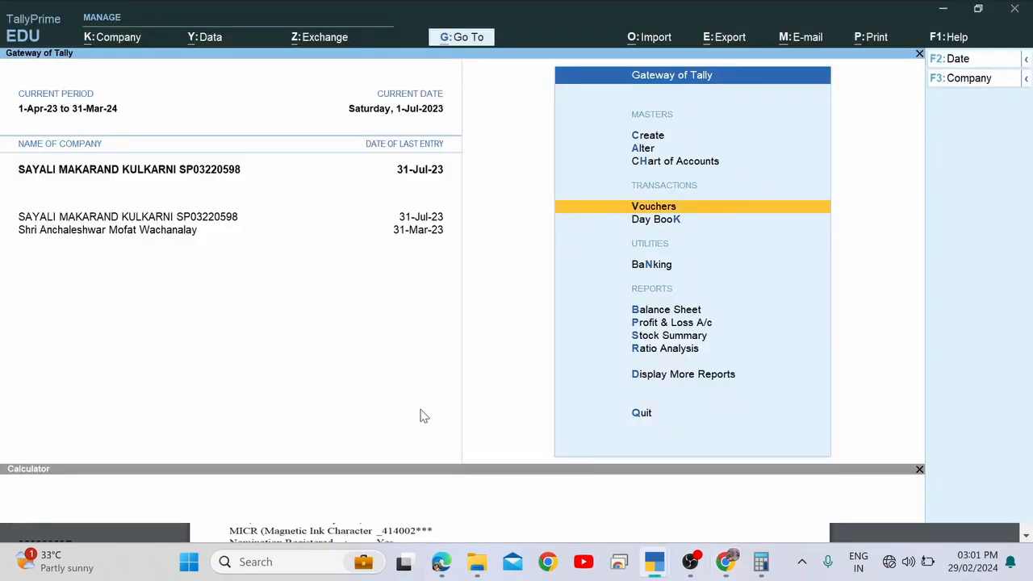
Open the Yes Bank ledger via Display More Reports > Account Books > Ledger.
key(d)
key(a)
key(l)
key(Escape)
key(Escape)
key(Escape)
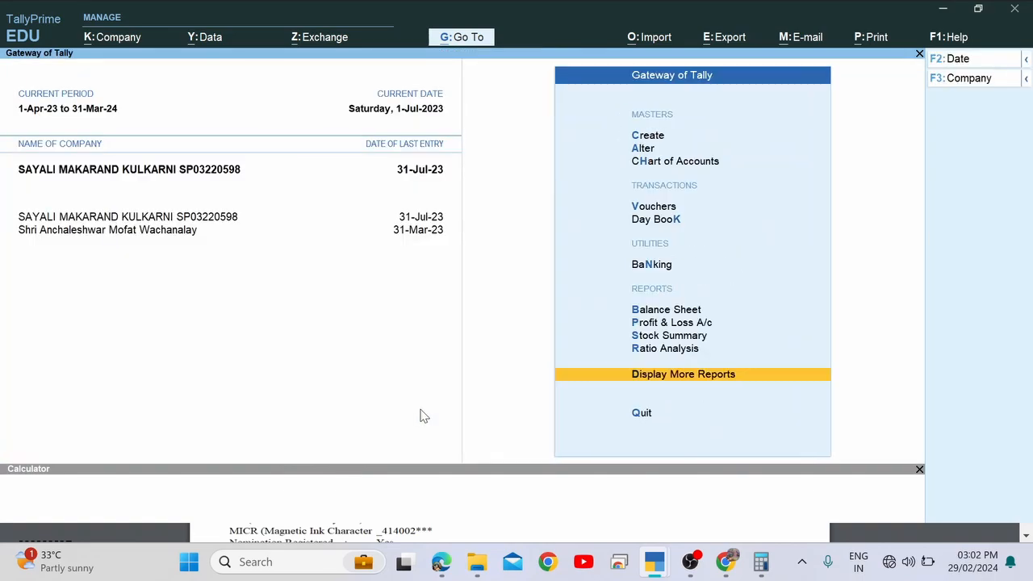
key(d)
key(a)
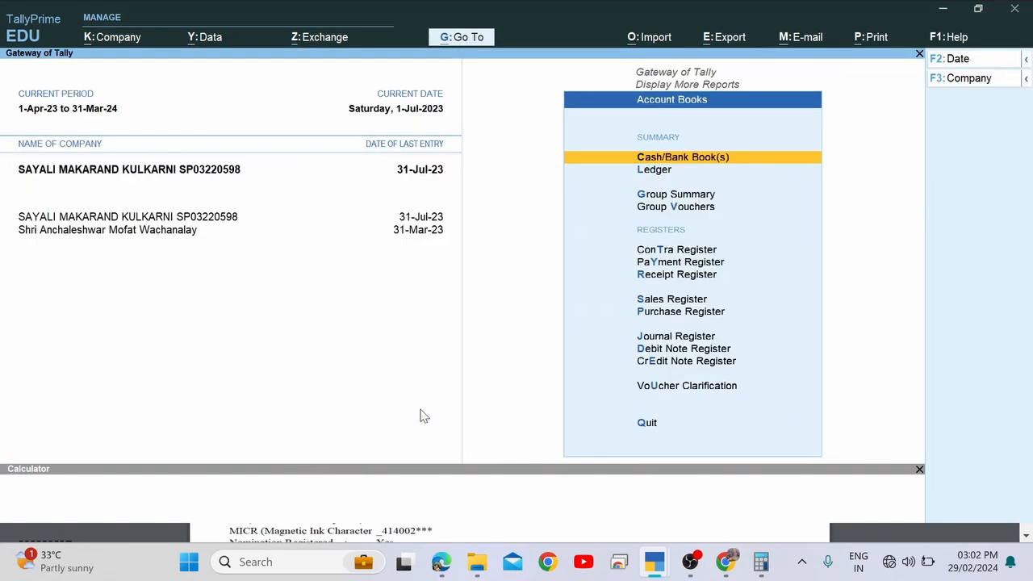
key(l)
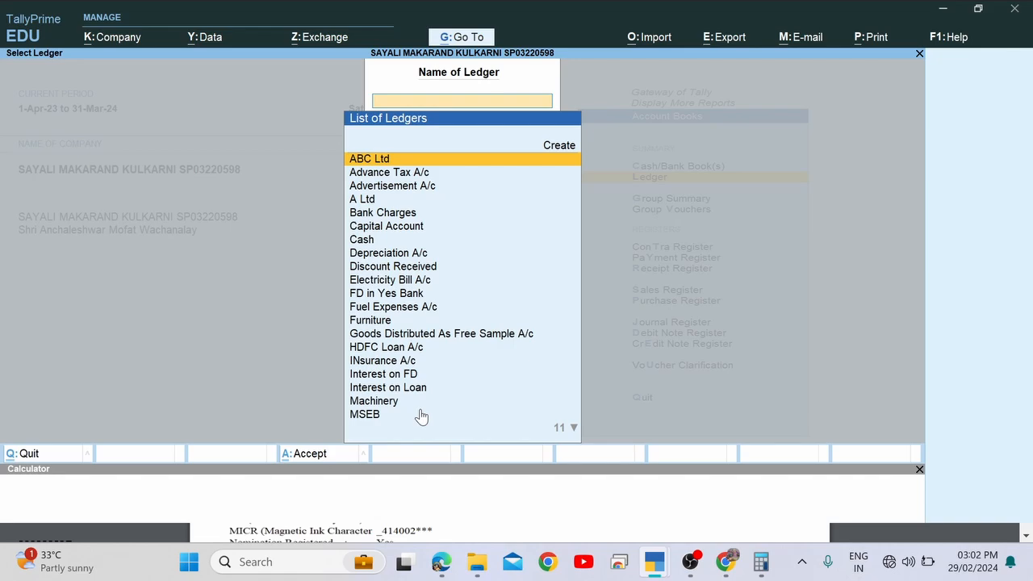
text(Yes)
key(Return)
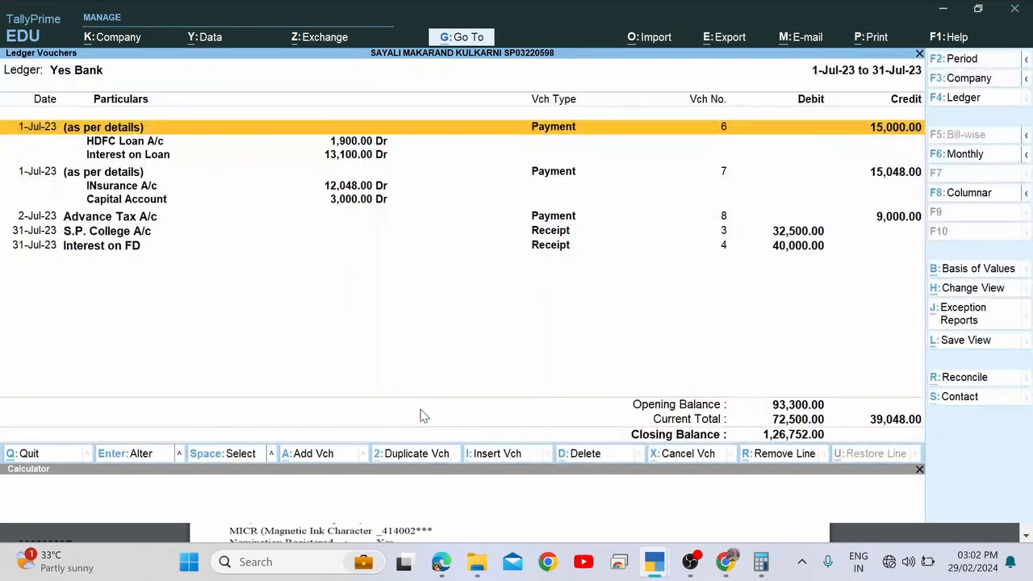
key(F2)
key(BackSpace)
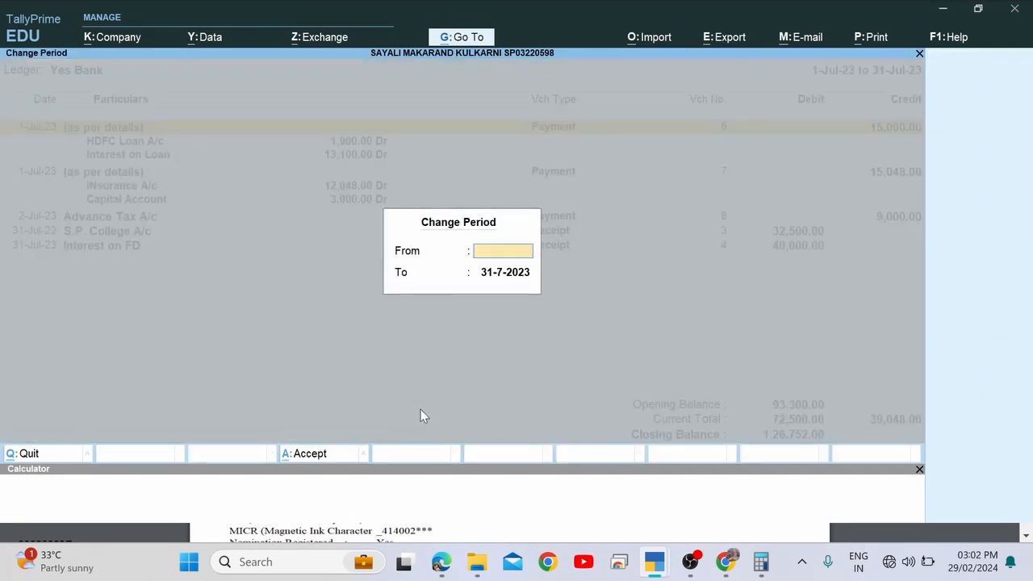
key(Return)
key(BackSpace)
key(Return)
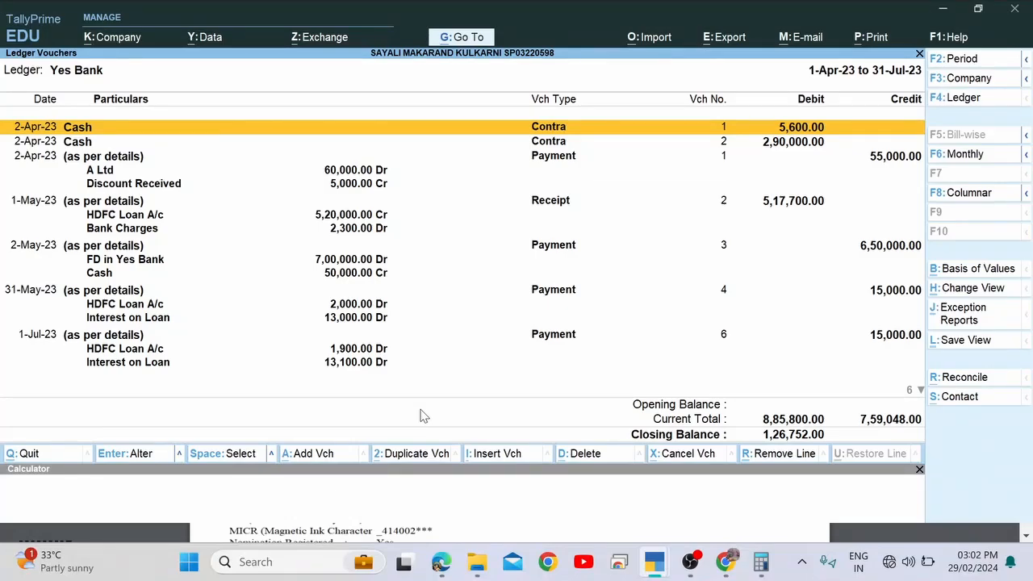
Reopen the Yes Bank ledger vouchers from the Gateway with the default period.
key(Escape)
key(Escape)
key(Escape)
key(Escape)
key(Escape)
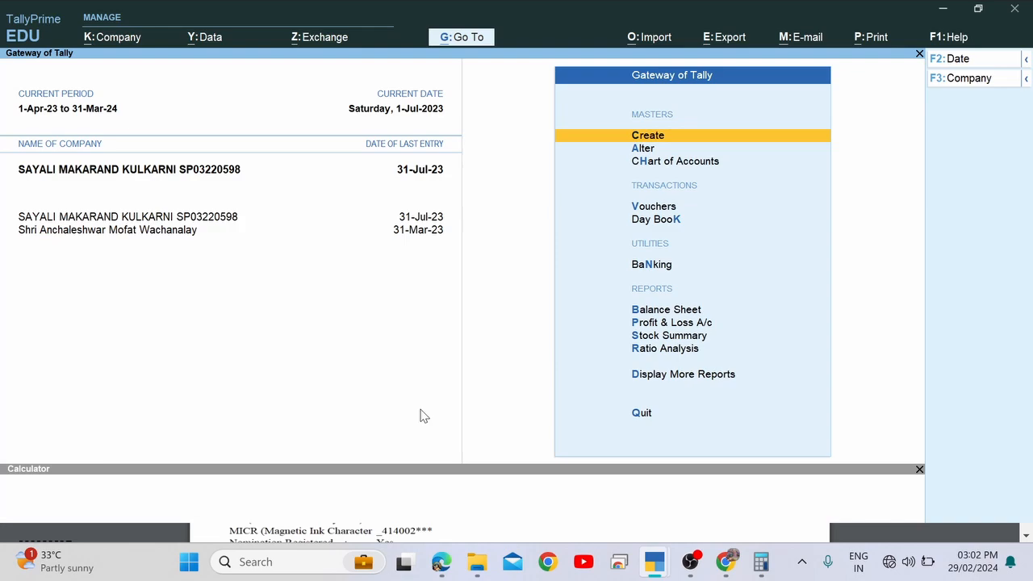
key(d)
key(a)
key(l)
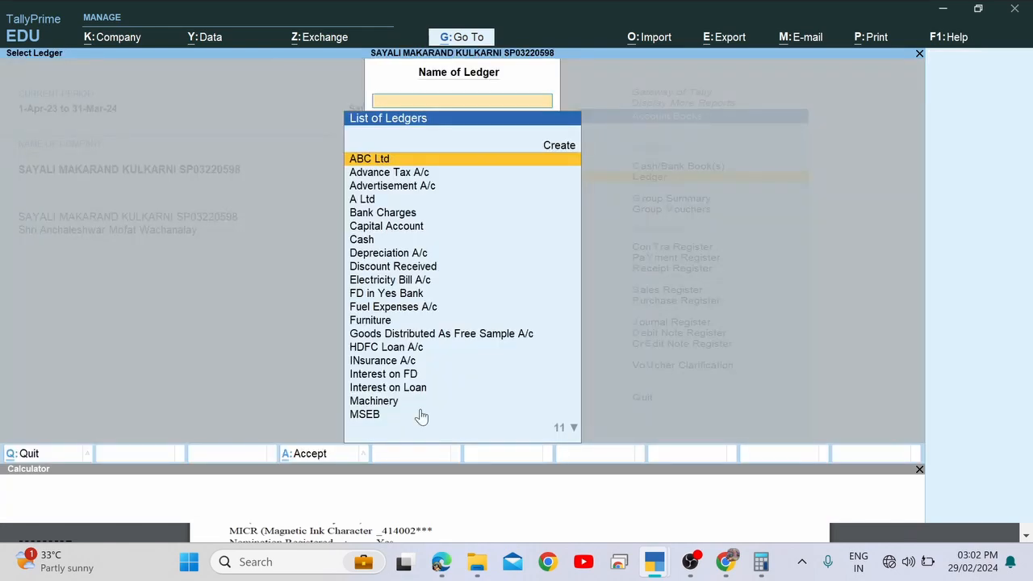
text(Yes)
key(Return)
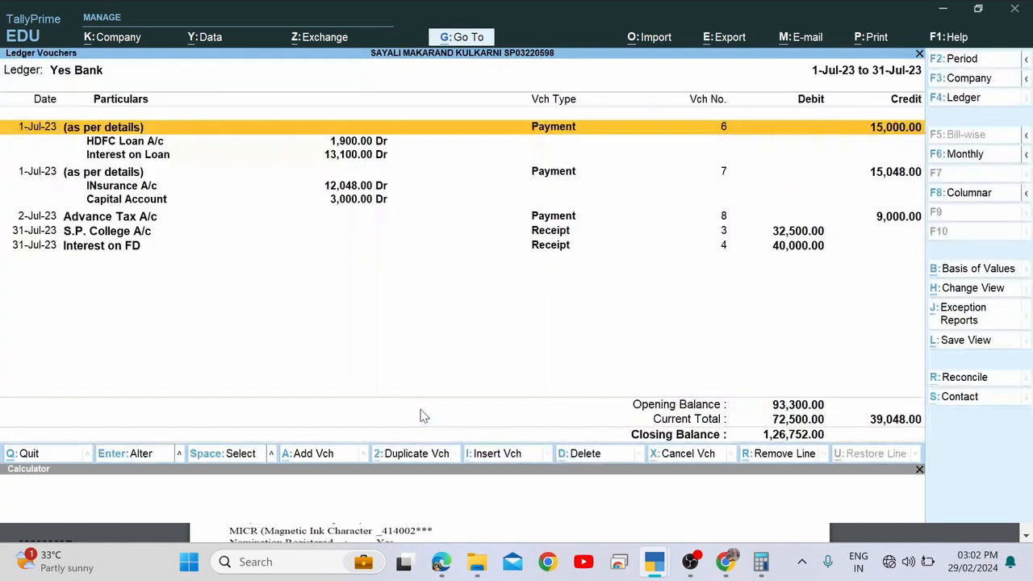
key(F2)
key(Return)
key(Return)
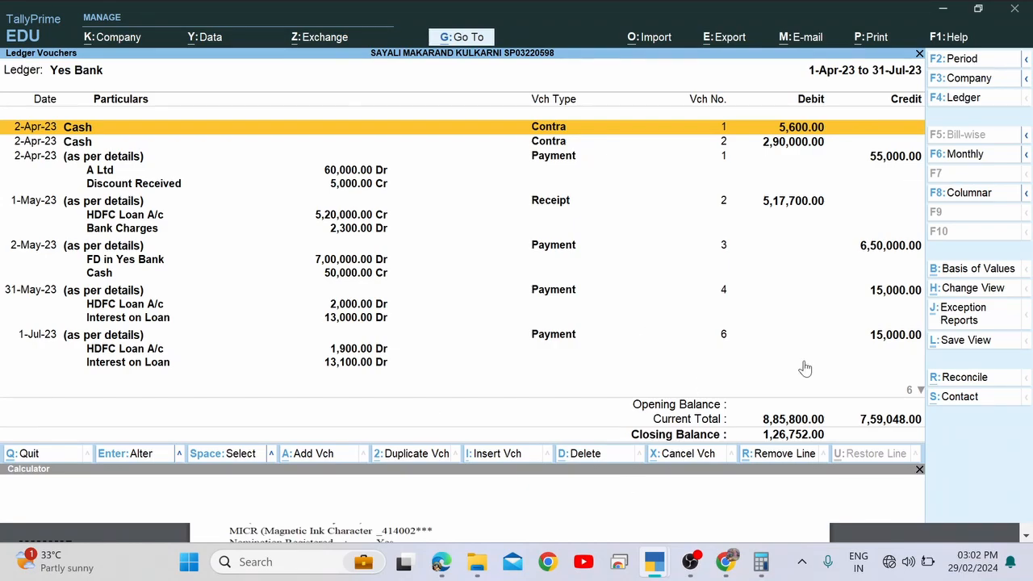
Set the Yes Bank ledger period to 1-4-2023 through 31-7-2023.
key(alt+F2)
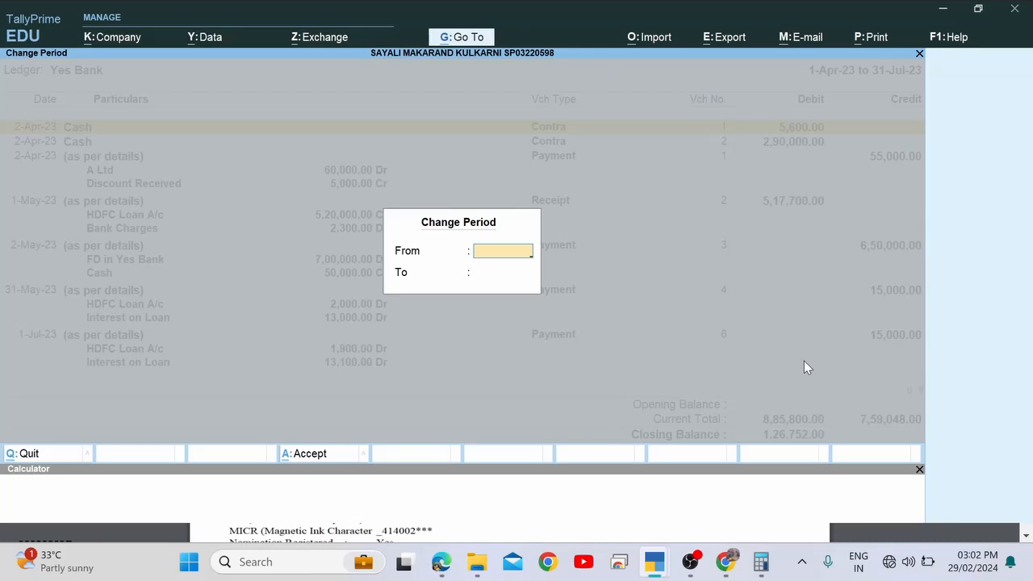
text(1)
text(-4)
key(Return)
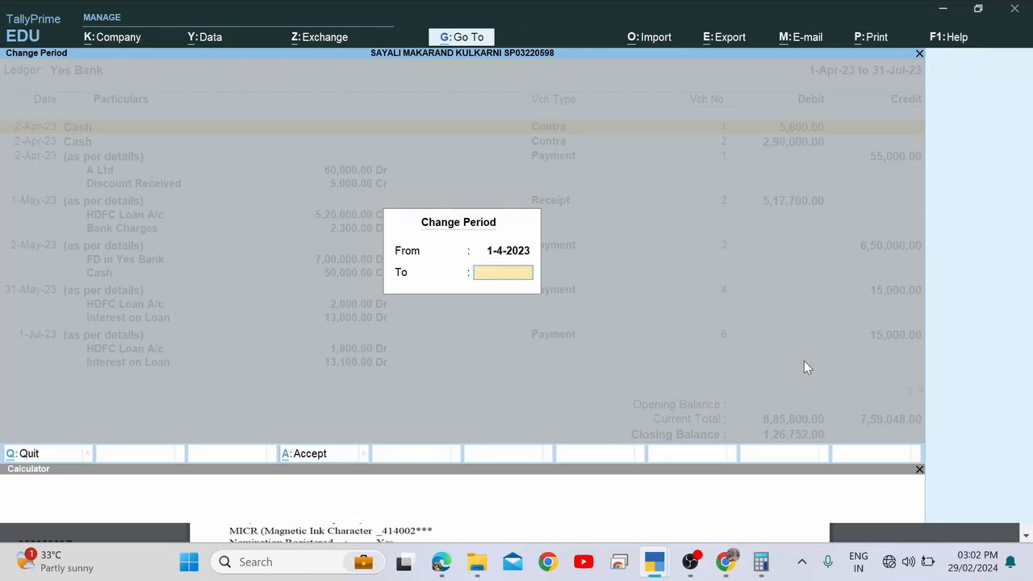
text(31.7)
key(Return)
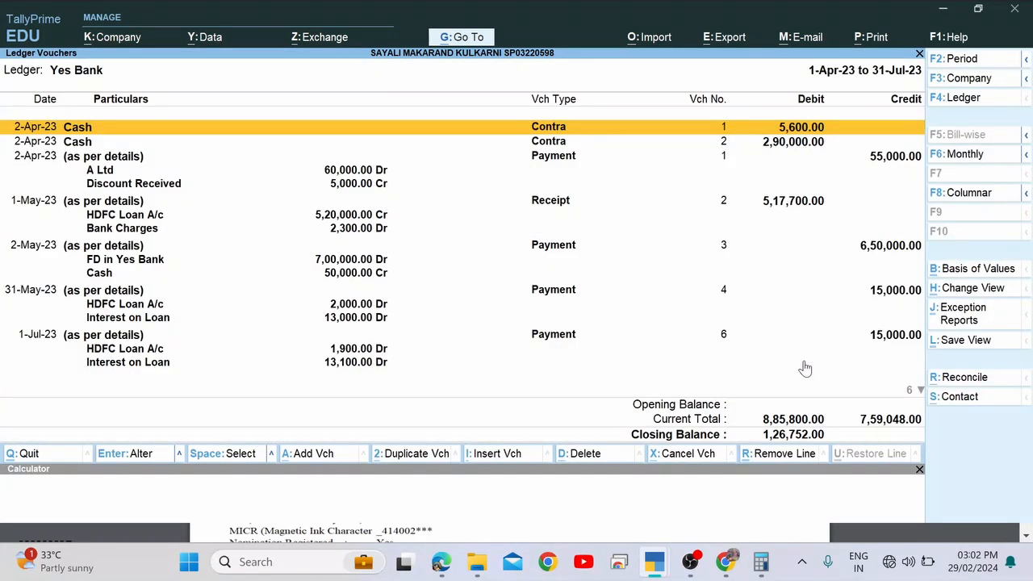
key(alt+Tab)
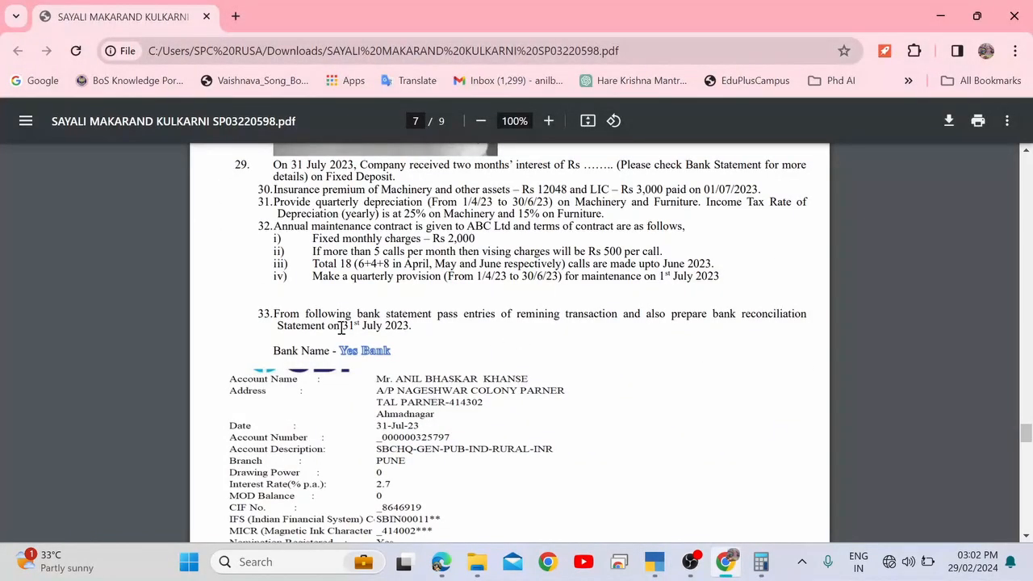
Note item 33's 31st July 2023 date, then return to the Yes Bank ledger.
drag(333, 326, 420, 335)
click(420, 334)
key(alt+Tab)
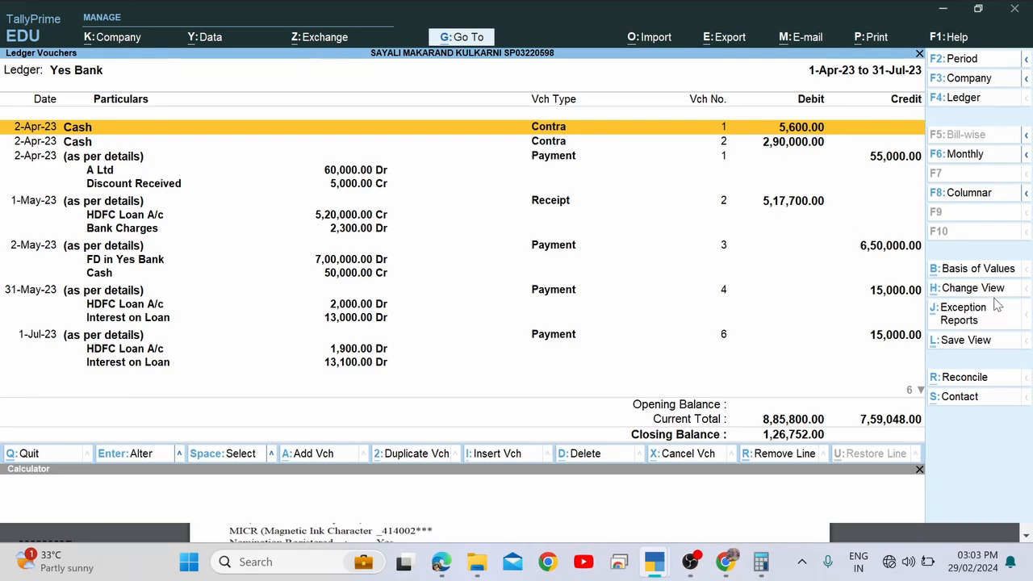
Open Bank Reconciliation for Yes Bank with R: Reconcile, then switch to the PDF.
click(965, 377)
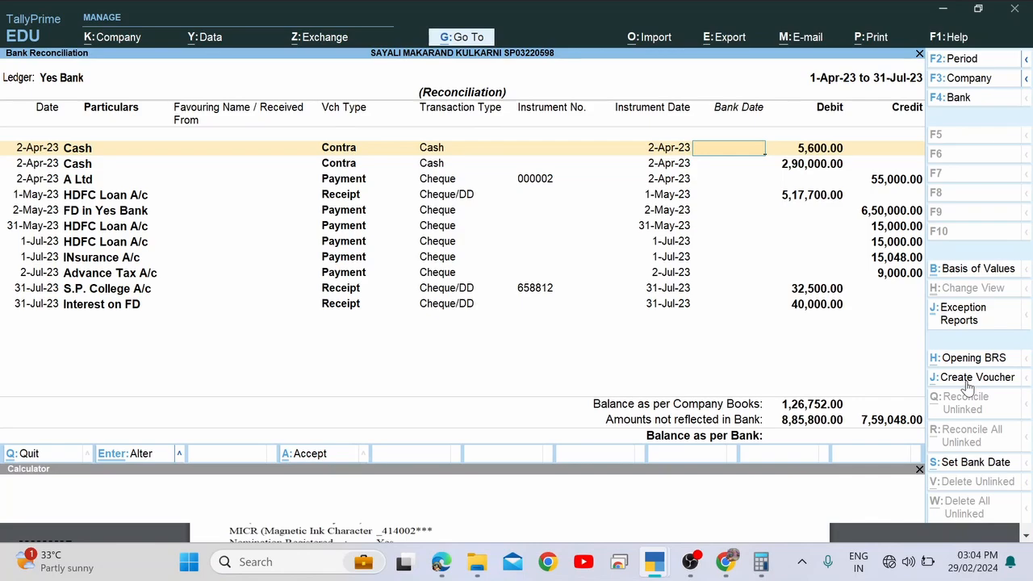
key(alt+Tab)
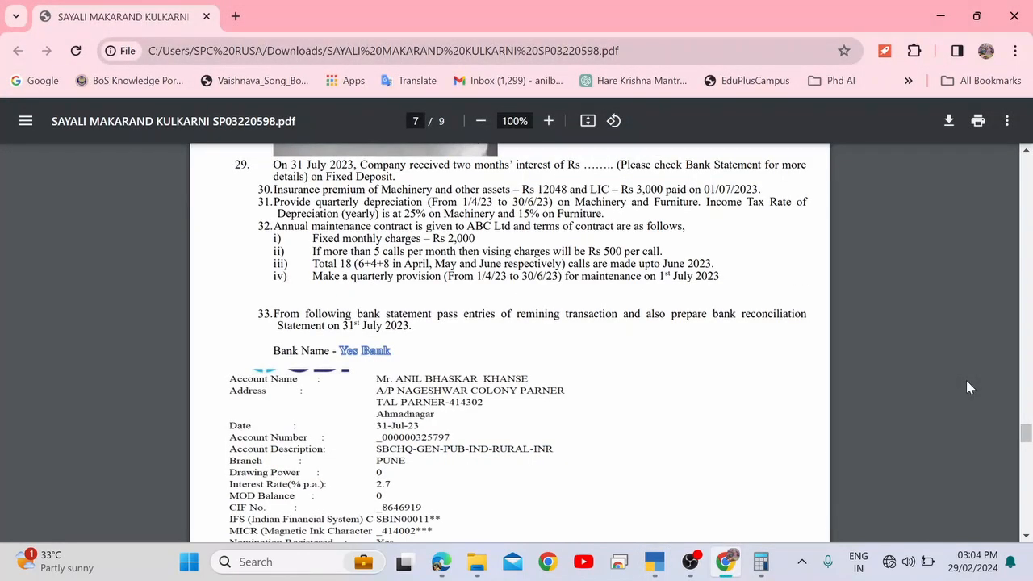
Scroll the Edge PDF to the page 8 Yes Bank statement and enable Draw mode.
key(alt+Tab)
key(alt+Tab)
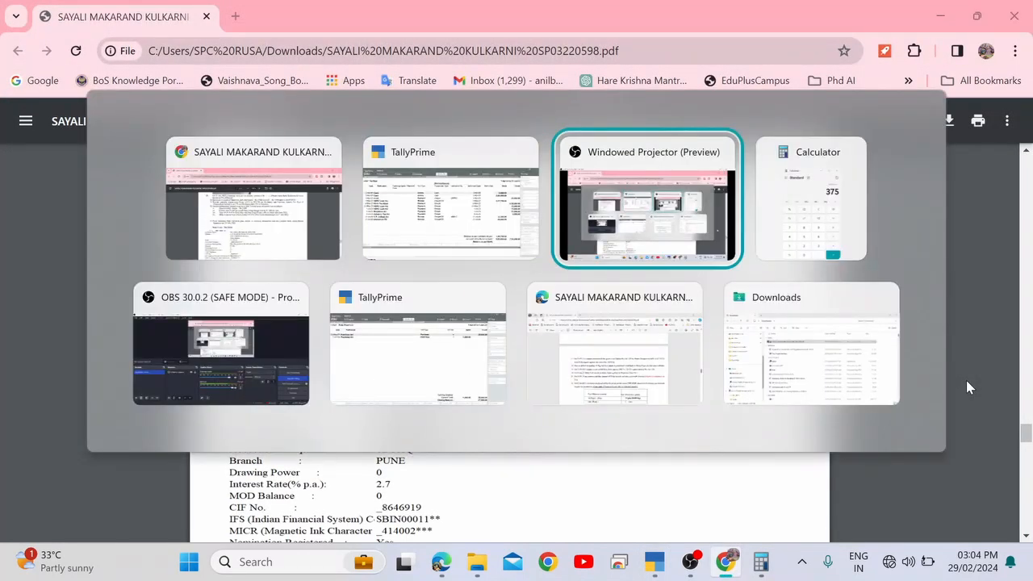
key(alt+Tab)
key(alt+Tab)
key(alt+Tab)
scroll(968, 380, down, 10)
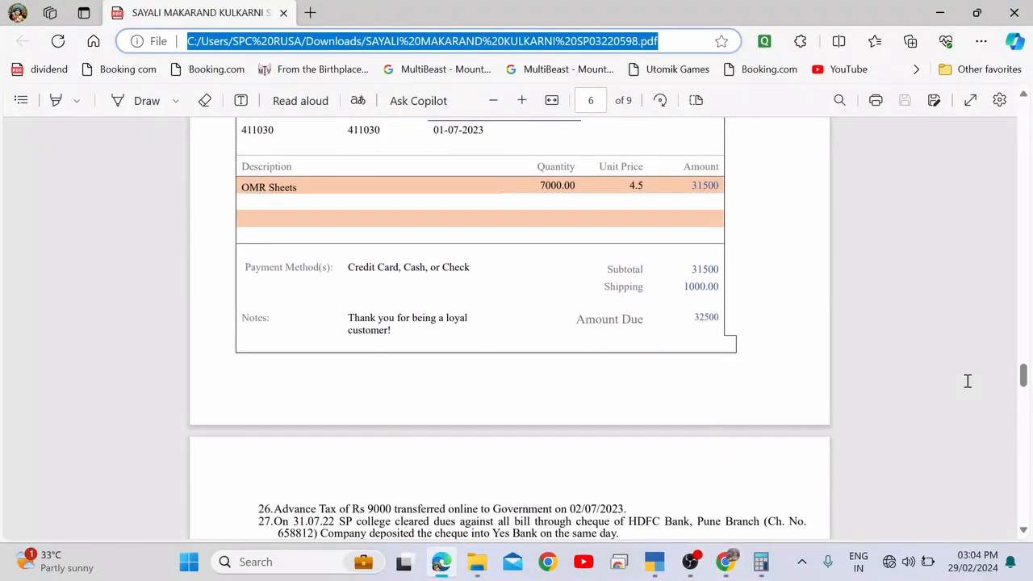
scroll(967, 381, down, 8)
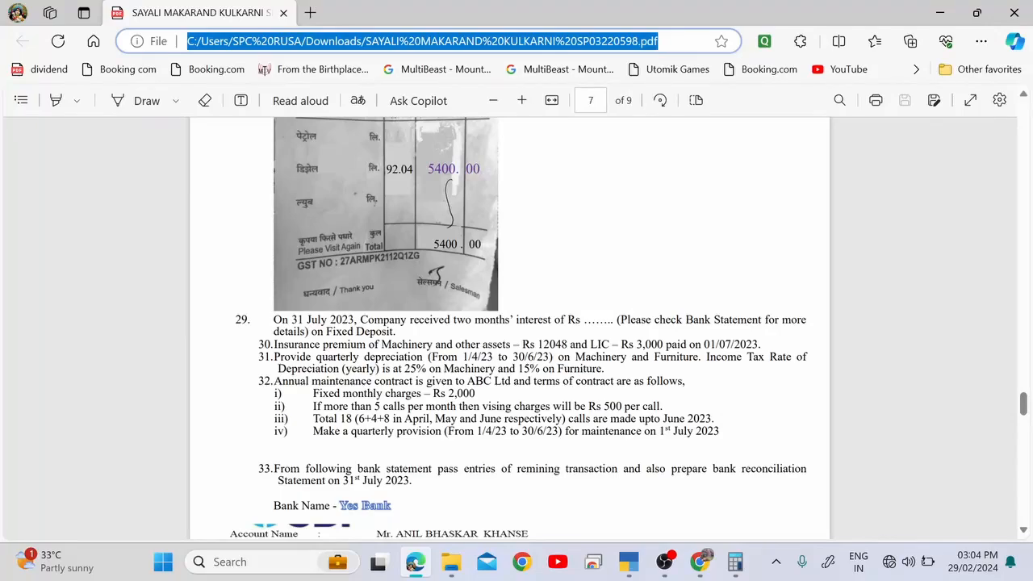
click(137, 102)
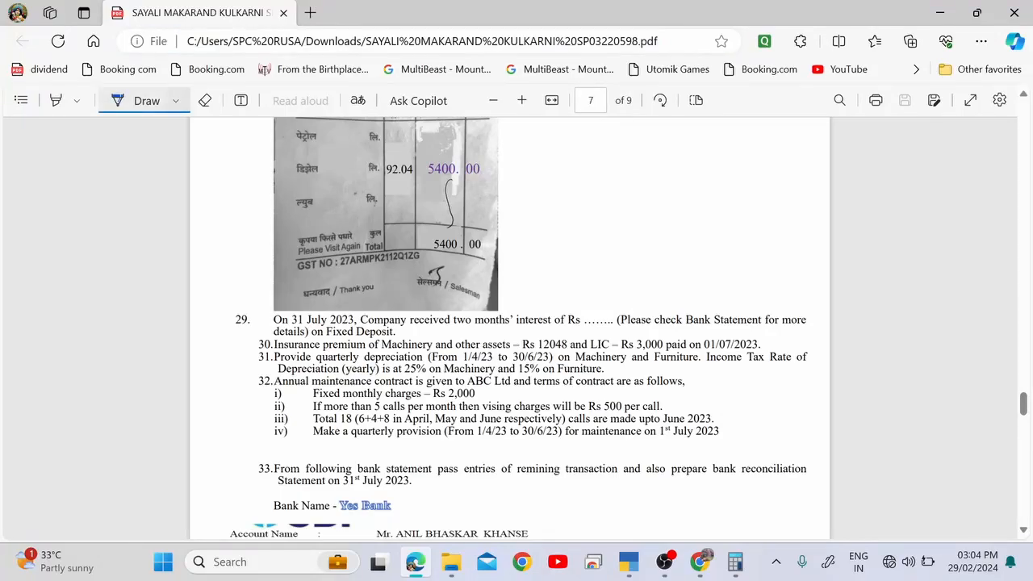
scroll(510, 328, down, 10)
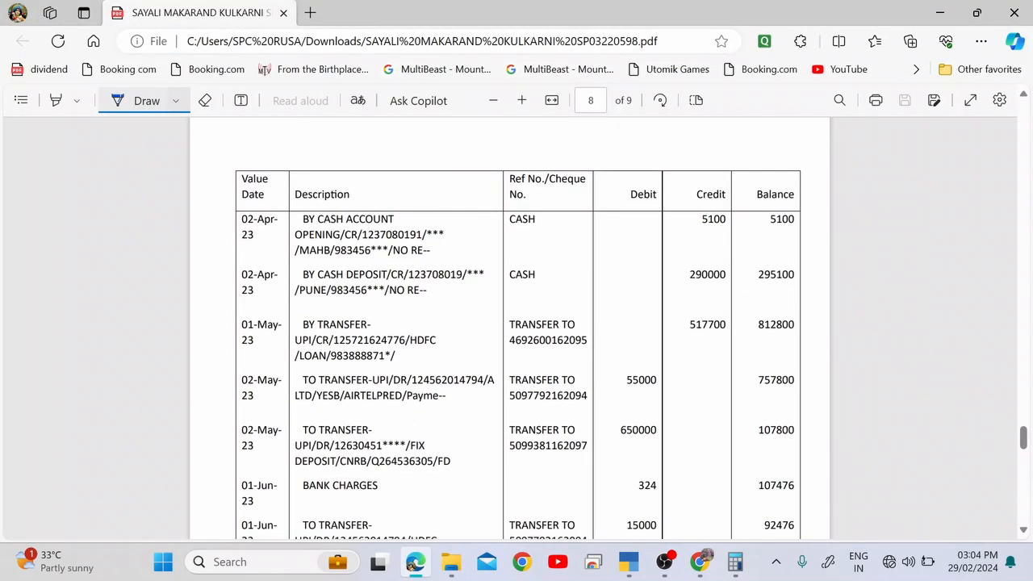
scroll(510, 327, down, 1)
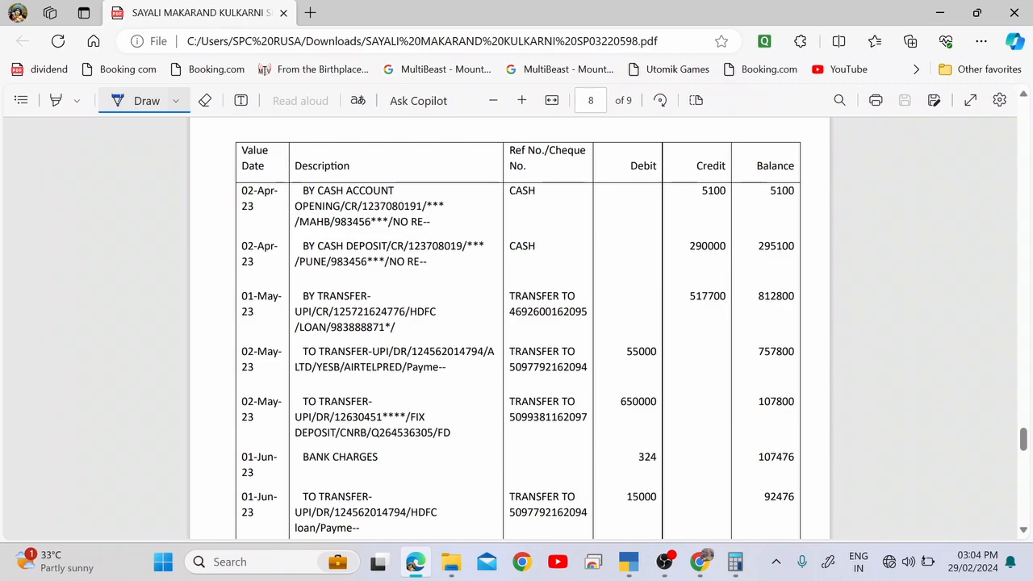
key(alt+Tab)
key(alt+Tab)
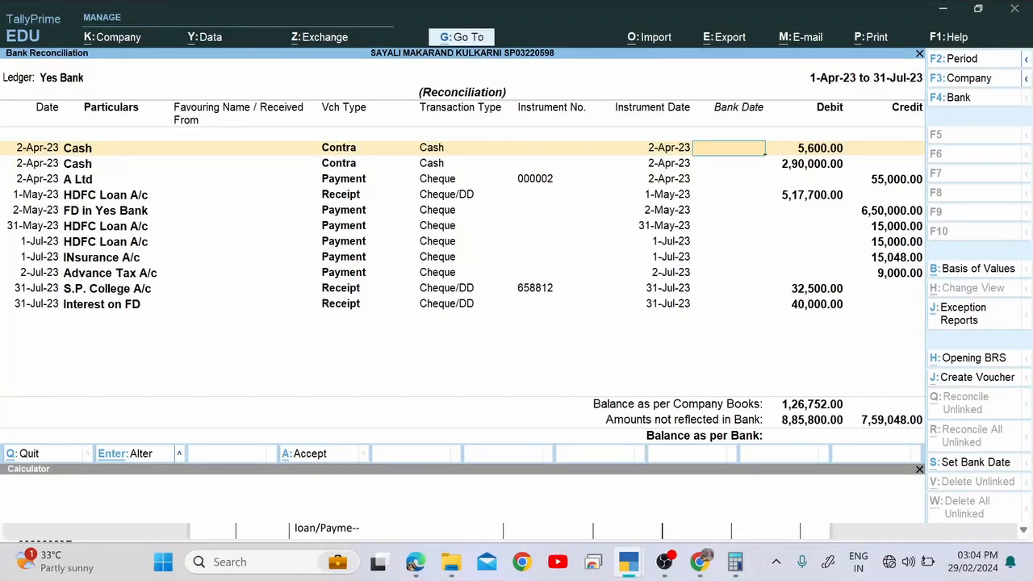
Inspect the 2-Apr-23 Cash contra voucher of 5,600 and quit it without saving.
key(alt+Tab)
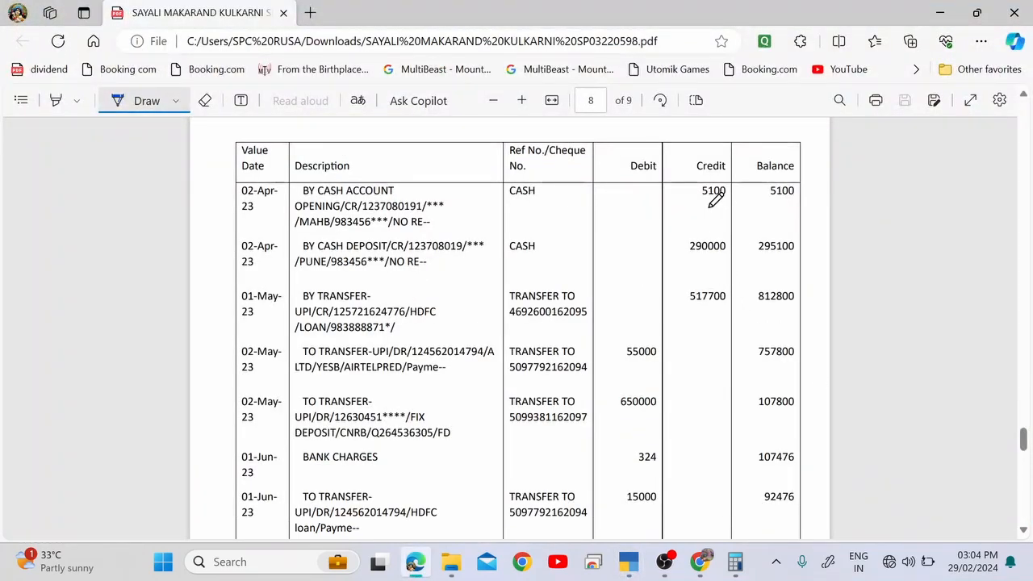
key(alt+Tab)
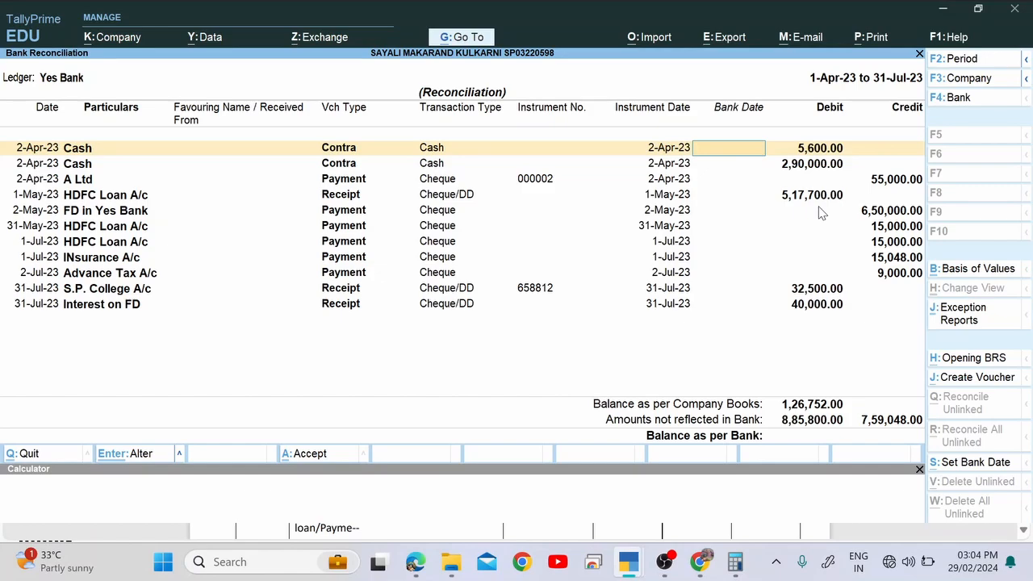
key(Return)
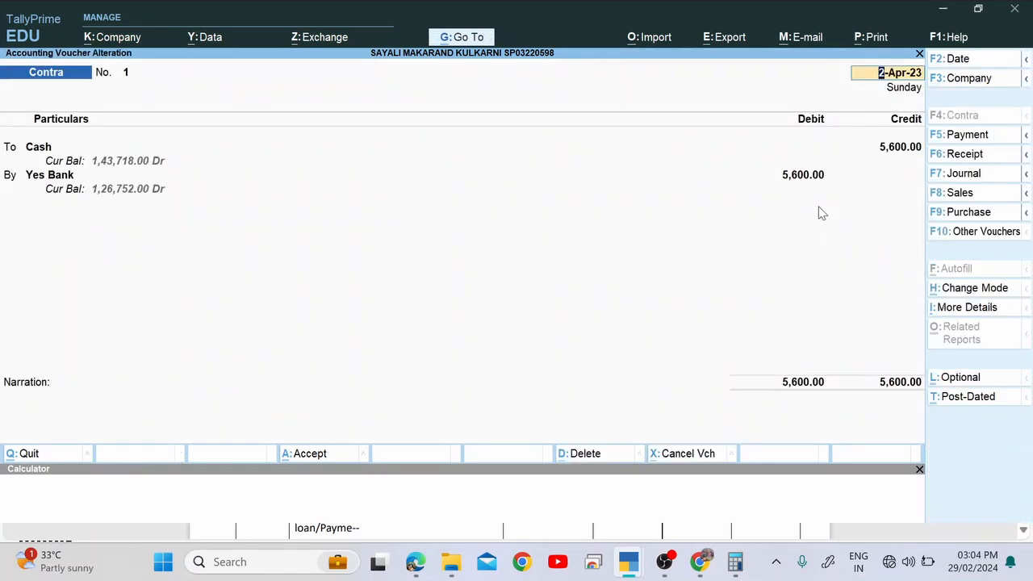
key(BackSpace)
key(Escape)
key(y)
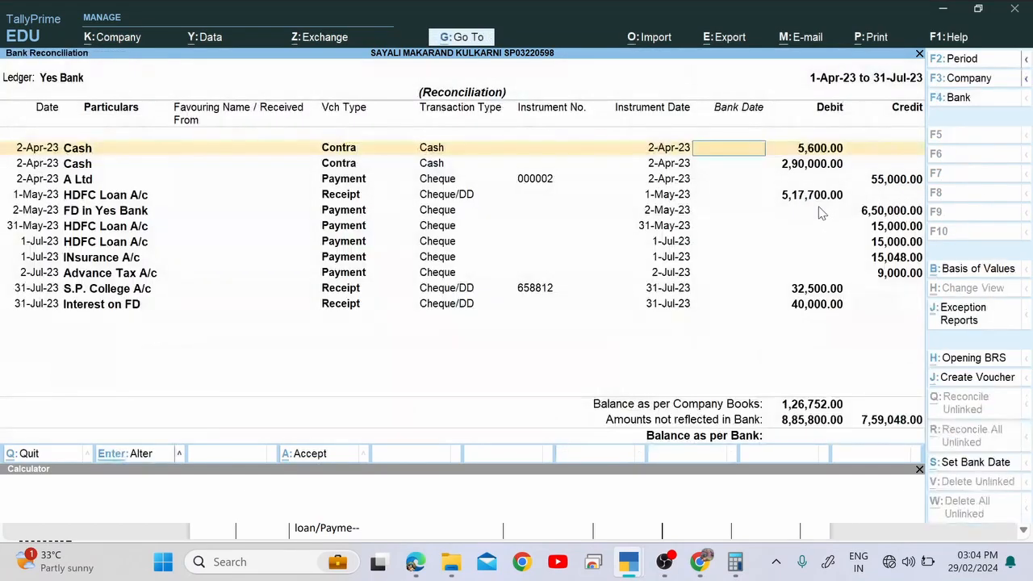
key(alt+Tab)
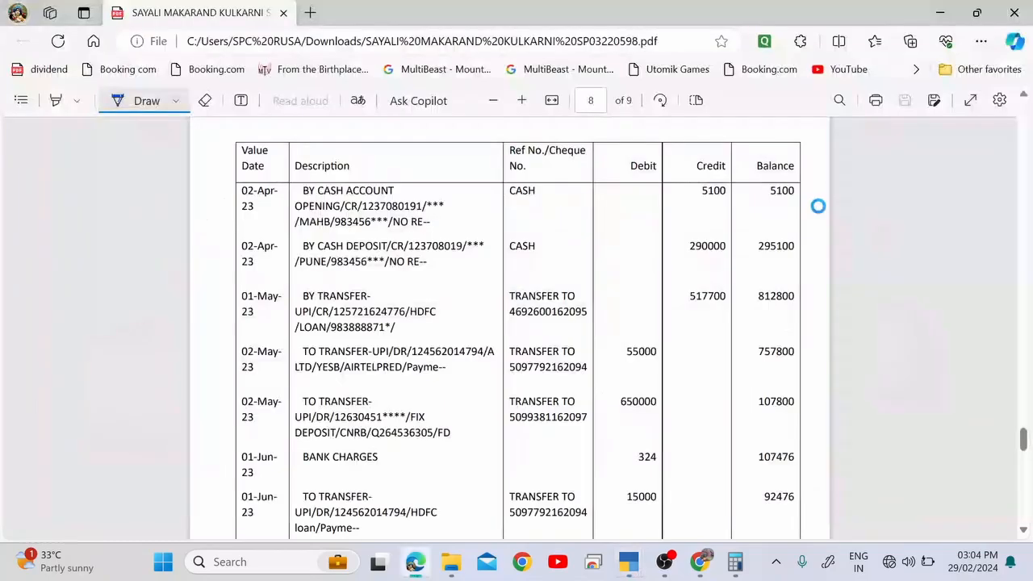
Circle the 5100 credit on the statement and write 5600 beside it.
scroll(817, 206, up, 5)
scroll(817, 205, up, 20)
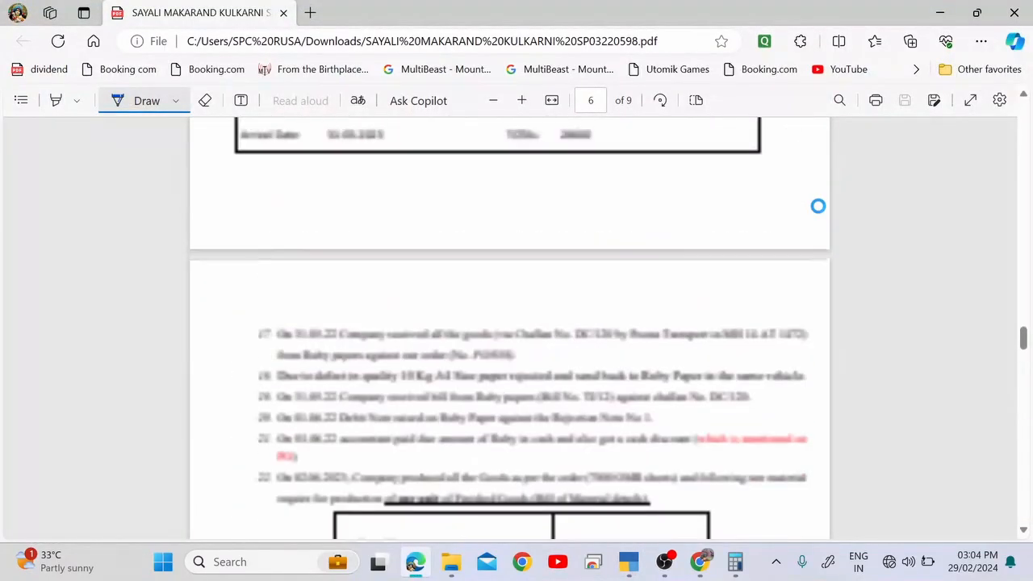
scroll(818, 206, up, 15)
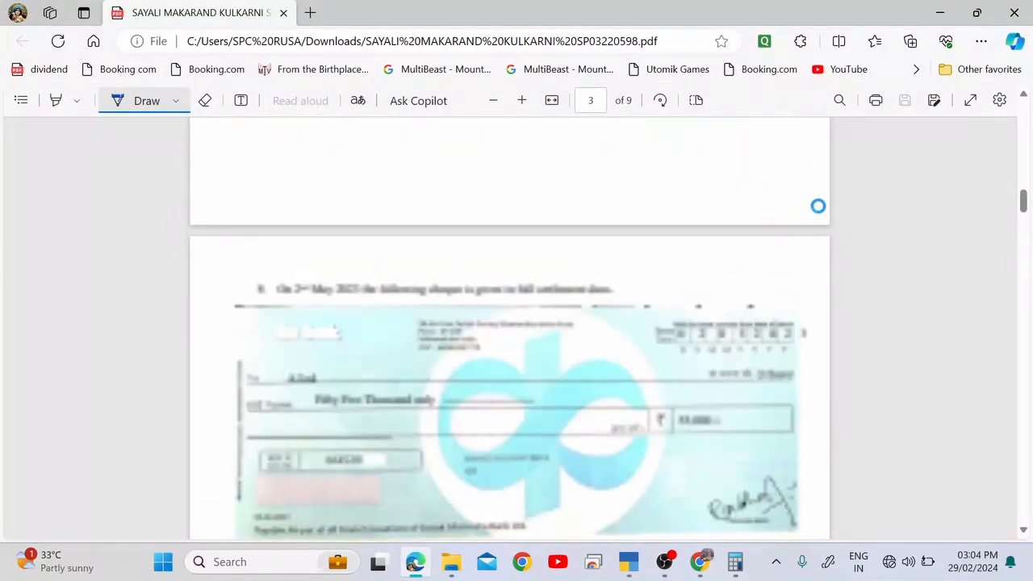
scroll(817, 205, down, 5)
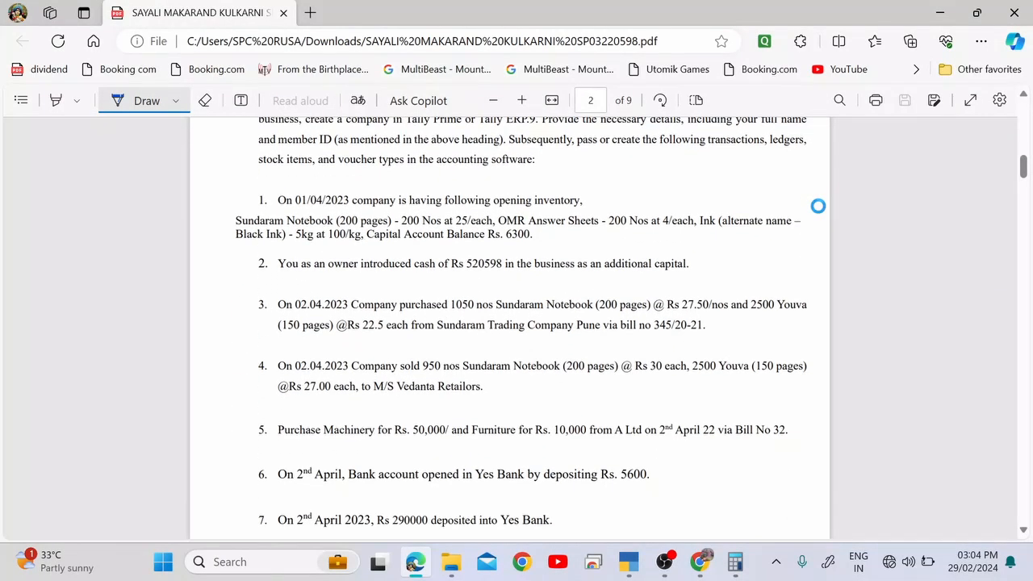
scroll(817, 206, down, 1)
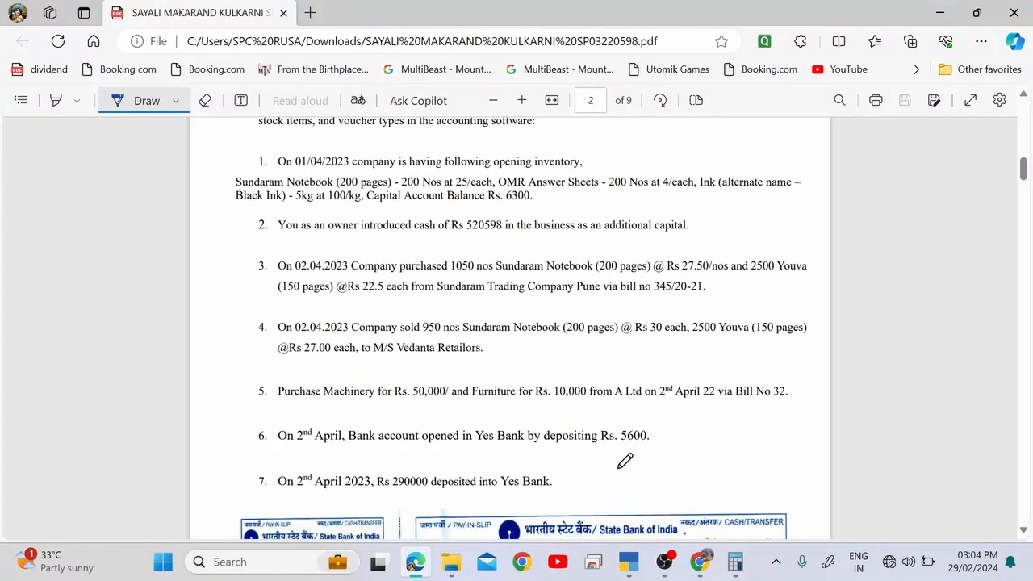
scroll(636, 438, down, 10)
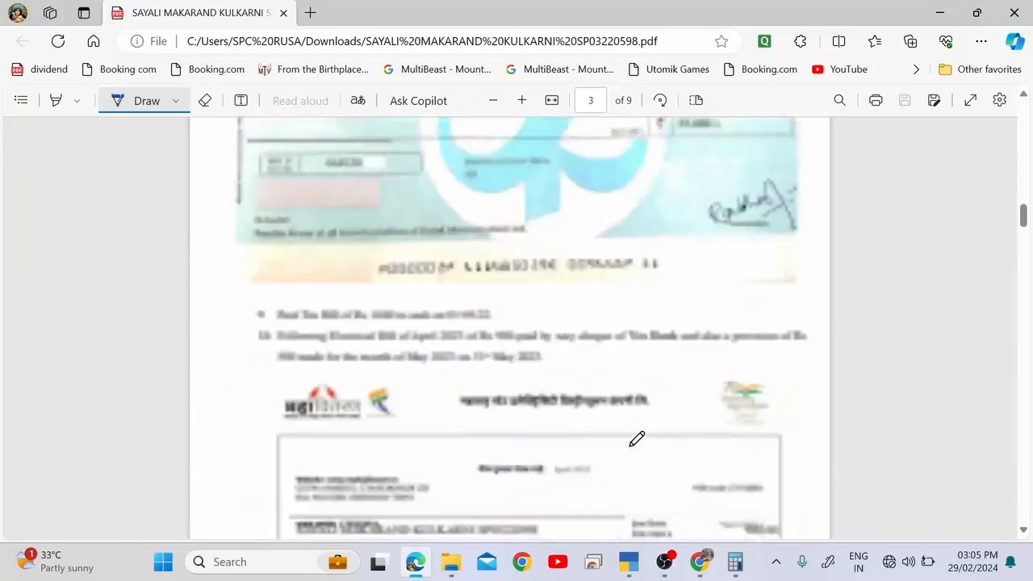
scroll(636, 438, down, 20)
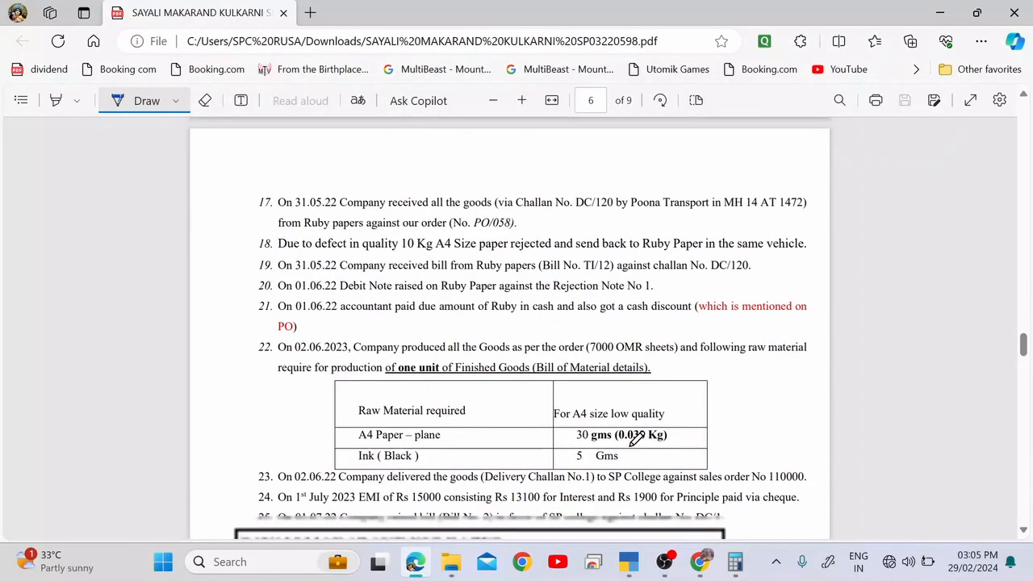
scroll(636, 438, down, 20)
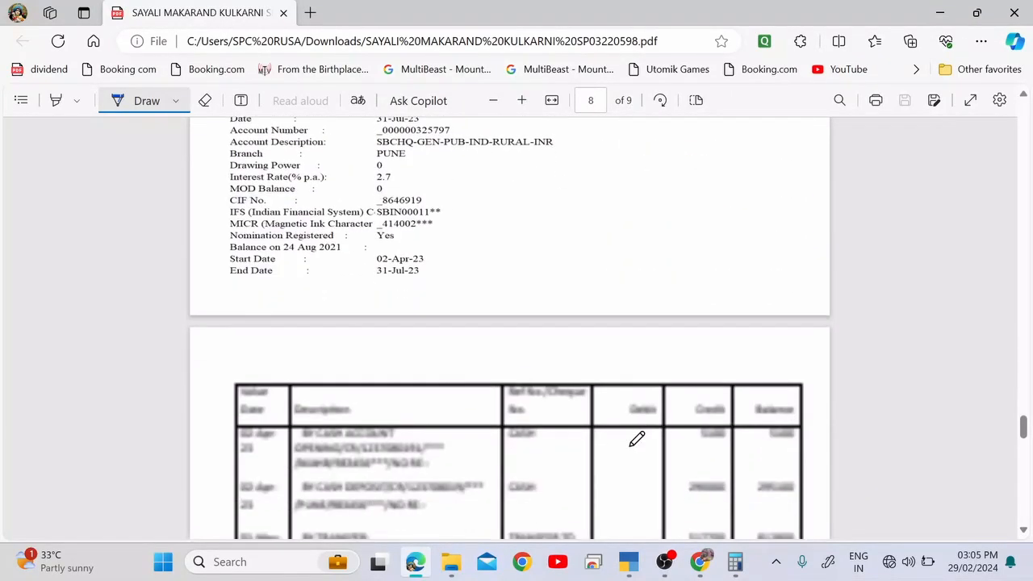
scroll(636, 438, down, 3)
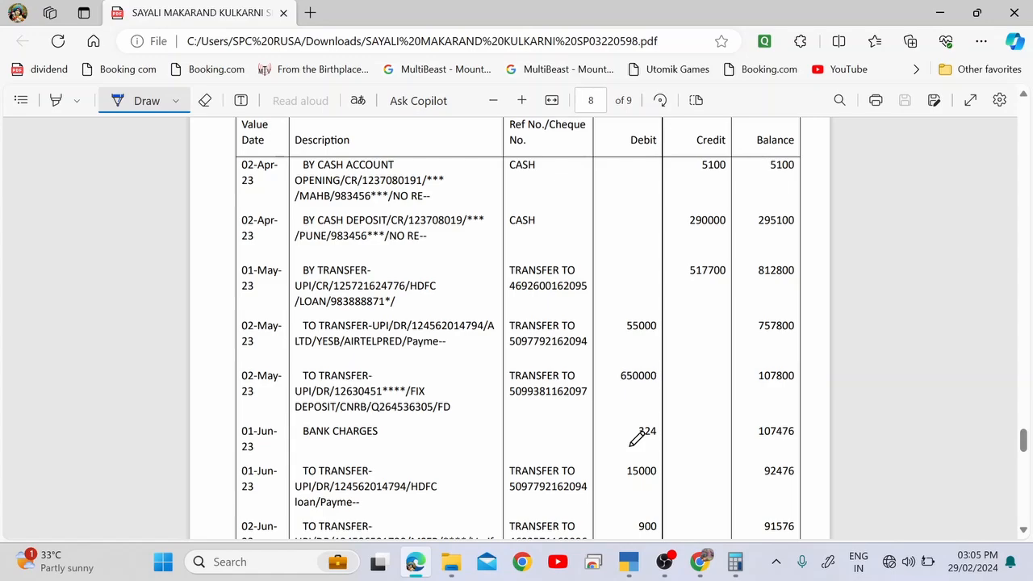
mouse_move(720, 168)
mouse_down()
mouse_move(727, 163)
mouse_move(693, 186)
mouse_move(737, 168)
mouse_up()
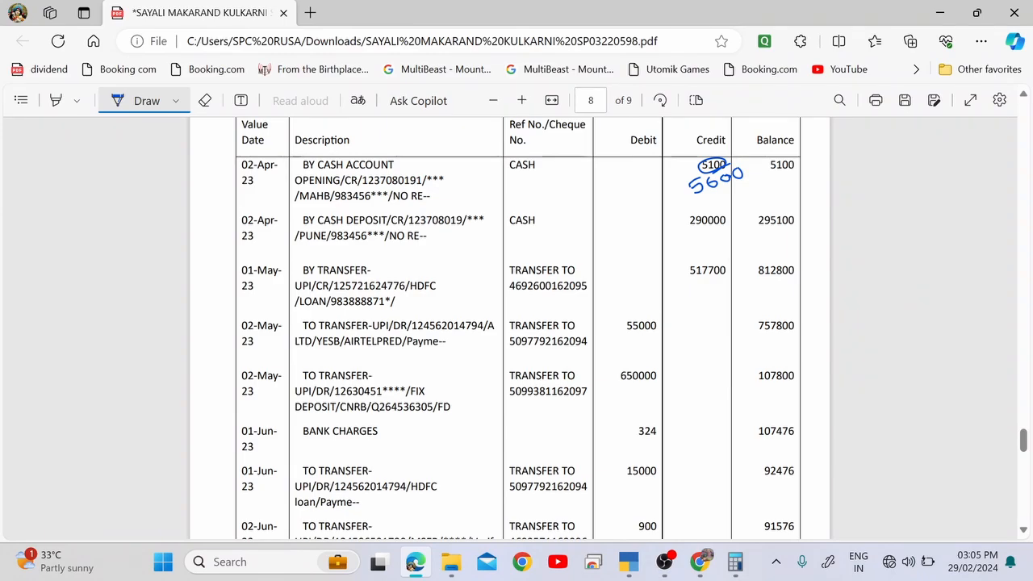
Underline the entry's 02-Apr-23 date after comparing it with TallyPrime.
key(alt+Tab)
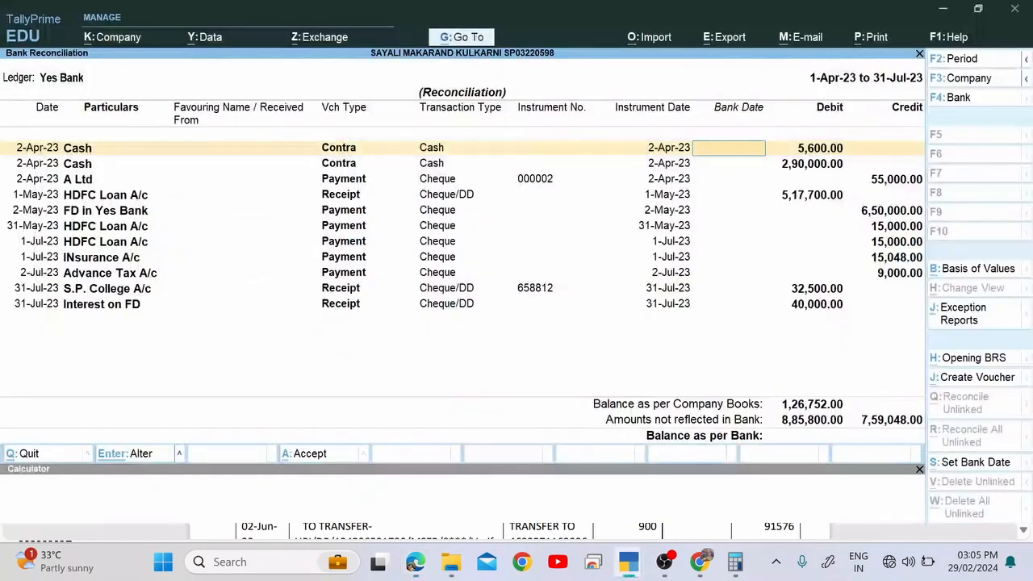
key(alt+Tab)
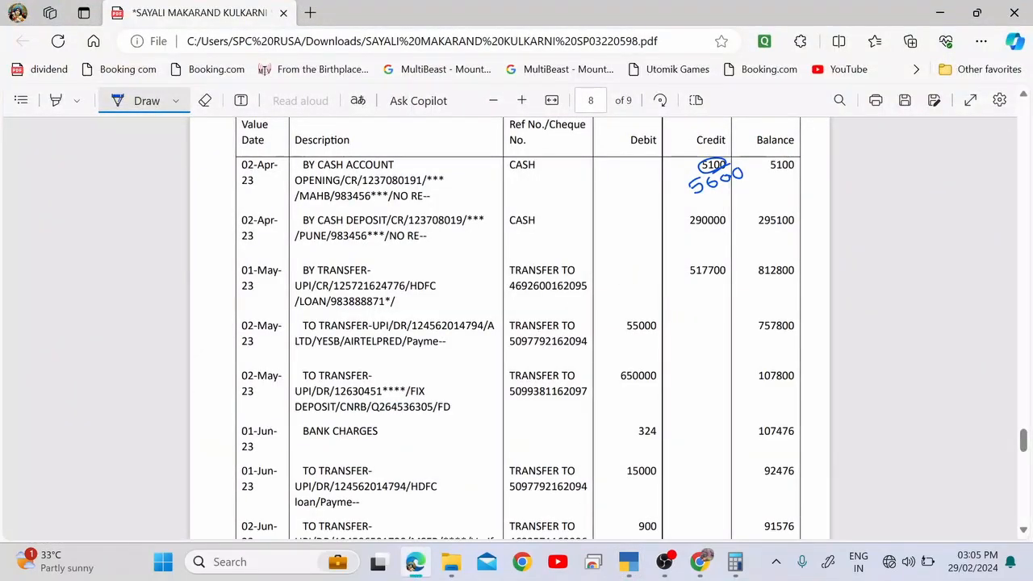
key(alt+Tab)
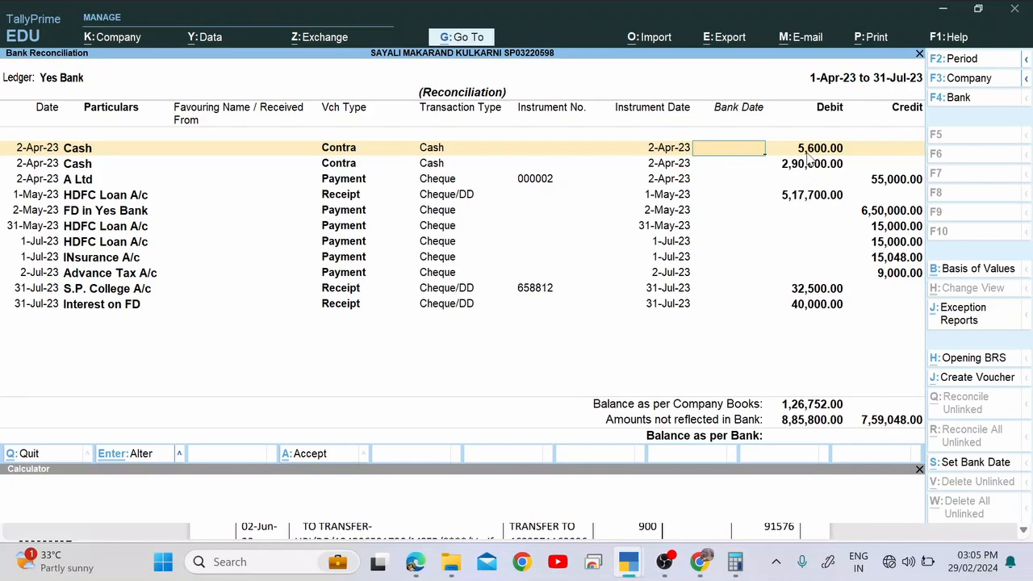
key(alt+Tab)
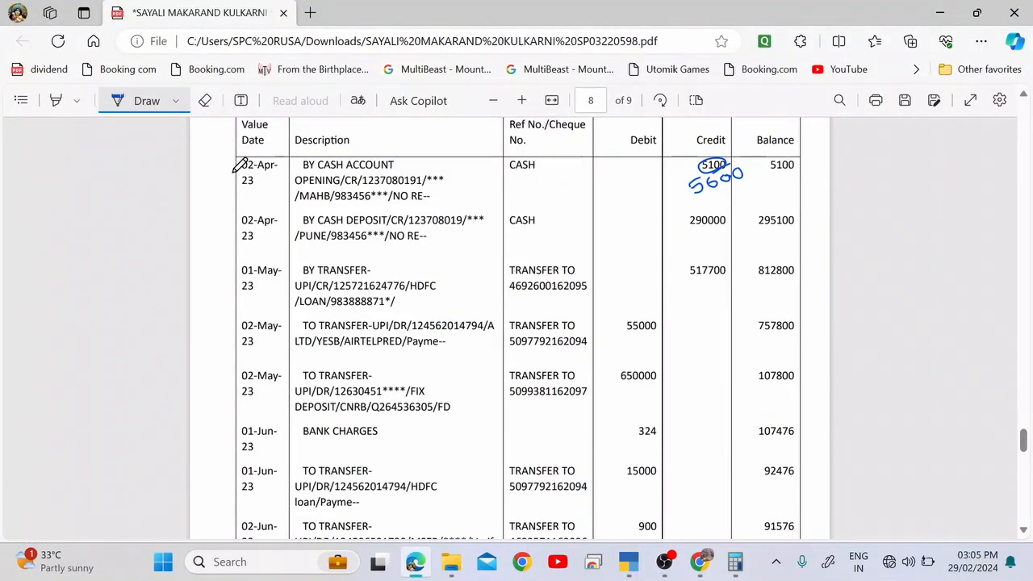
drag(234, 171, 280, 167)
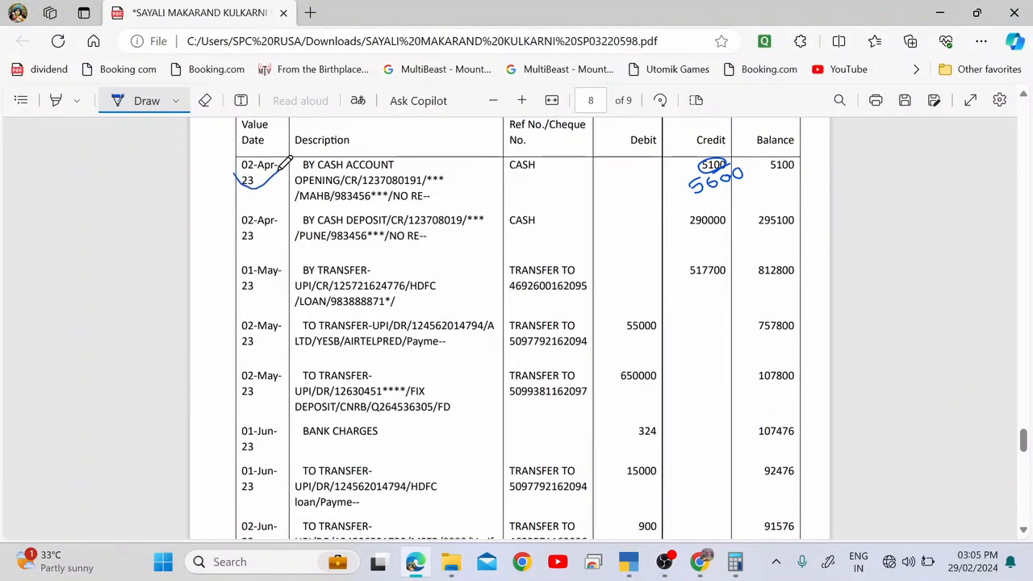
key(alt+Tab)
Give both Cash deposit entries a bank date of 2-Apr-23, ticking the matched deposit on the statement.
text(2-4)
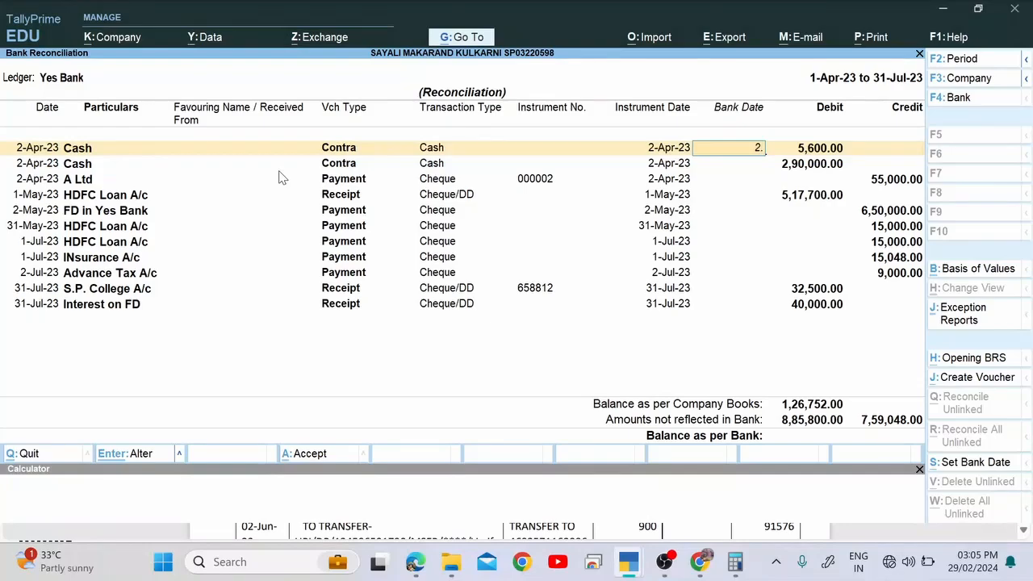
key(Return)
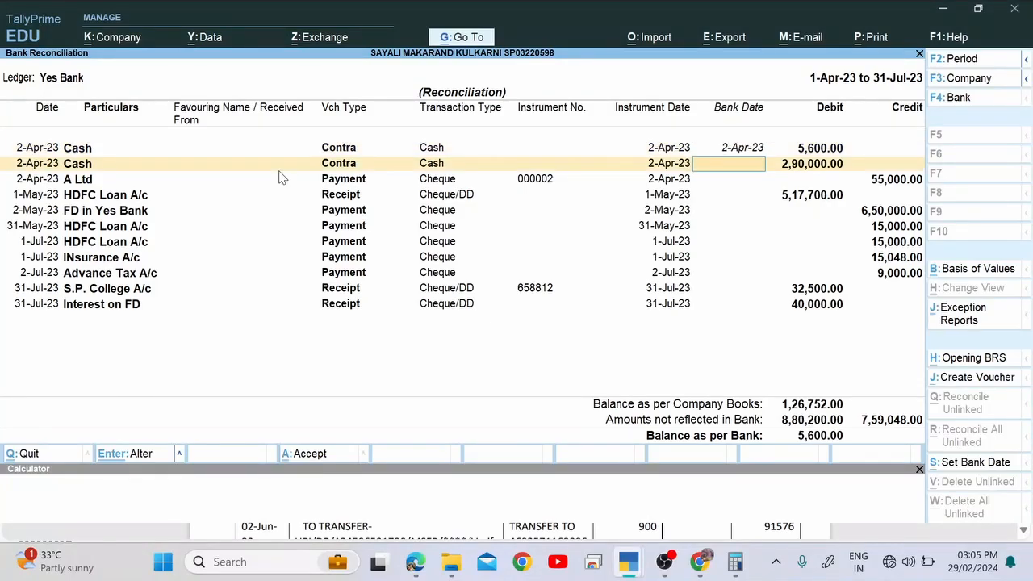
key(alt+Tab)
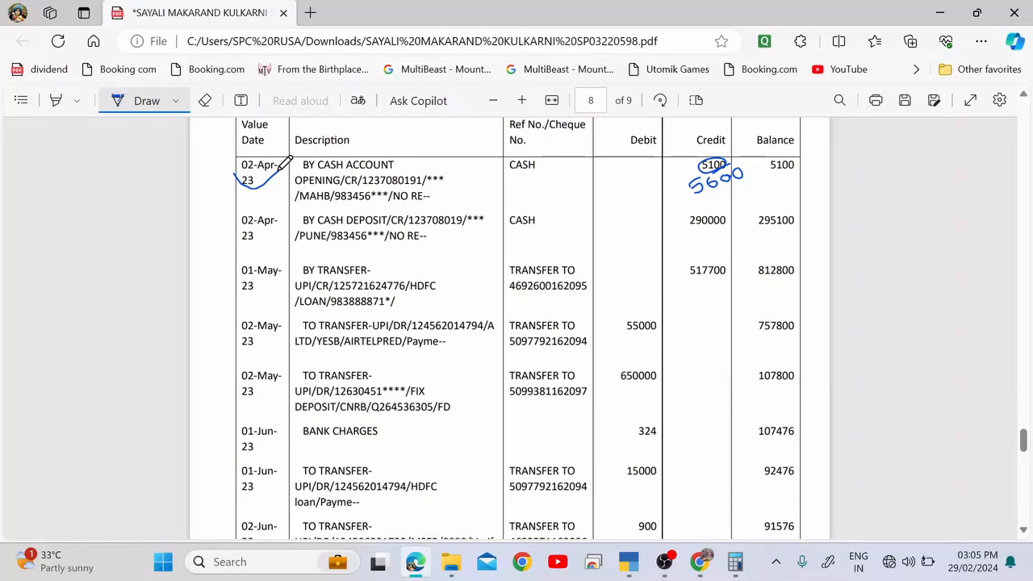
mouse_move(692, 147)
mouse_down()
mouse_move(669, 184)
mouse_move(674, 239)
mouse_up()
key(alt+Tab)
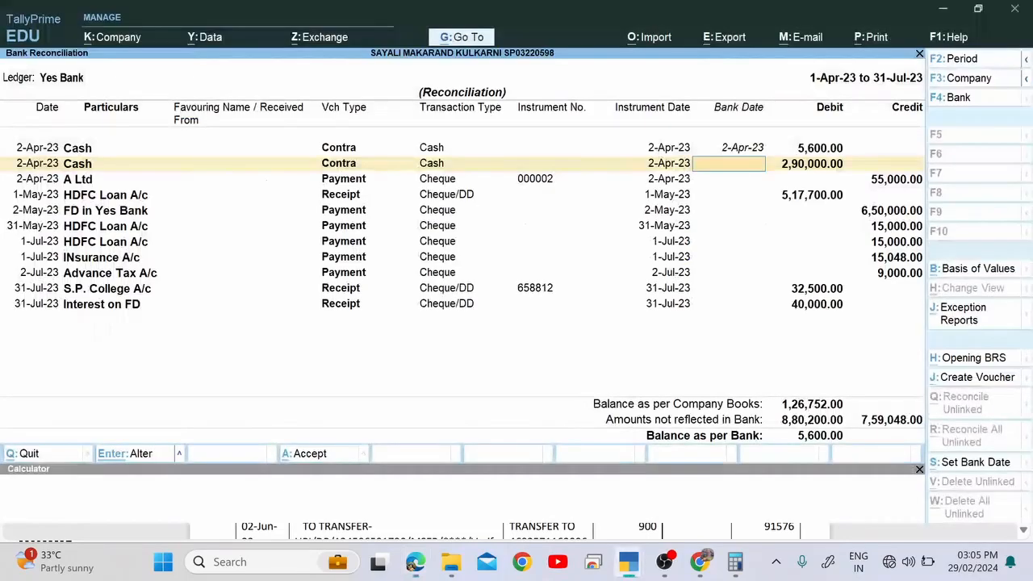
text(2-Apr-23)
key(Return)
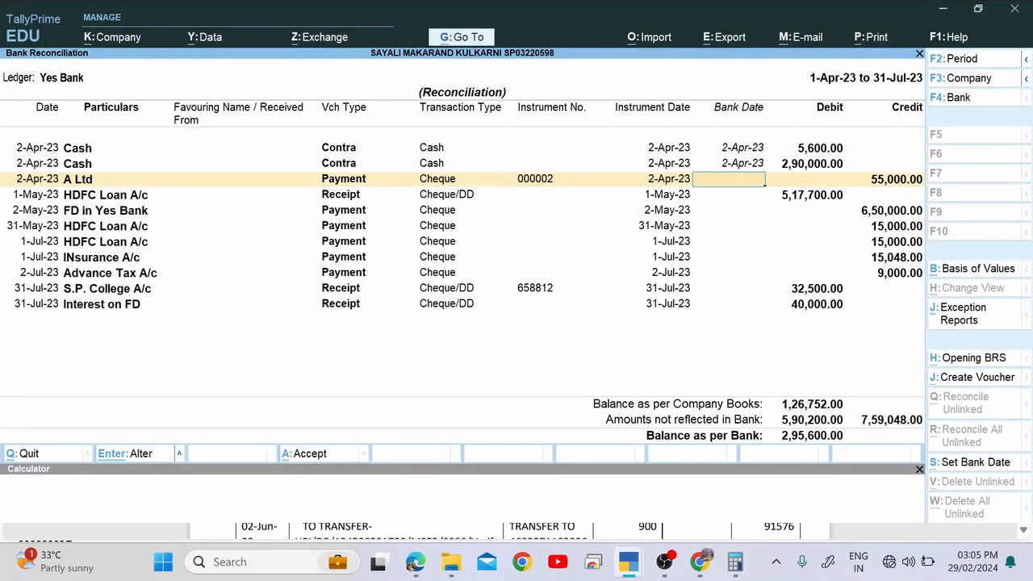
Tick the 55000 debit on the statement and date the A Ltd payment 2-May-23.
key(alt+Tab)
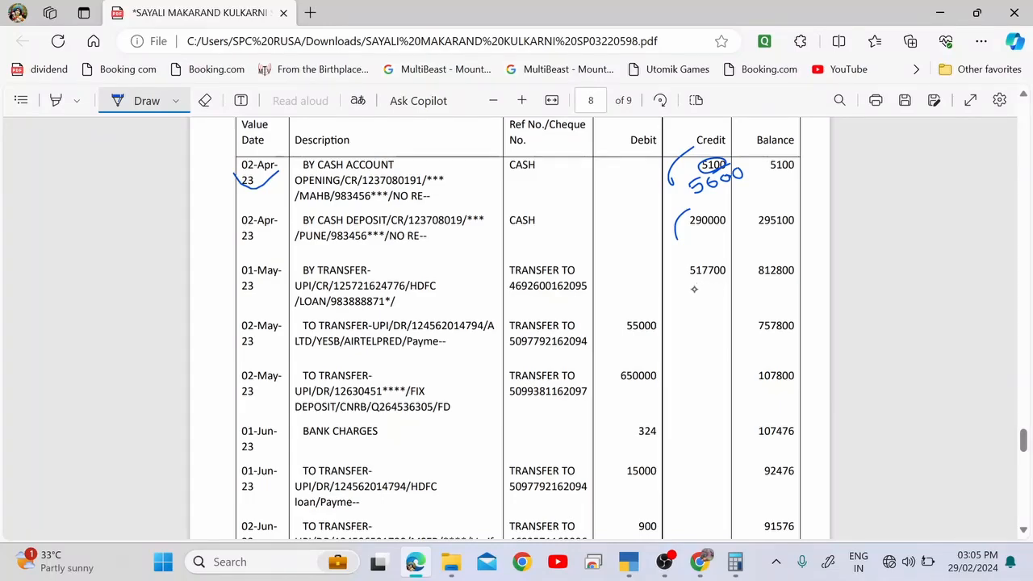
key(alt+Tab)
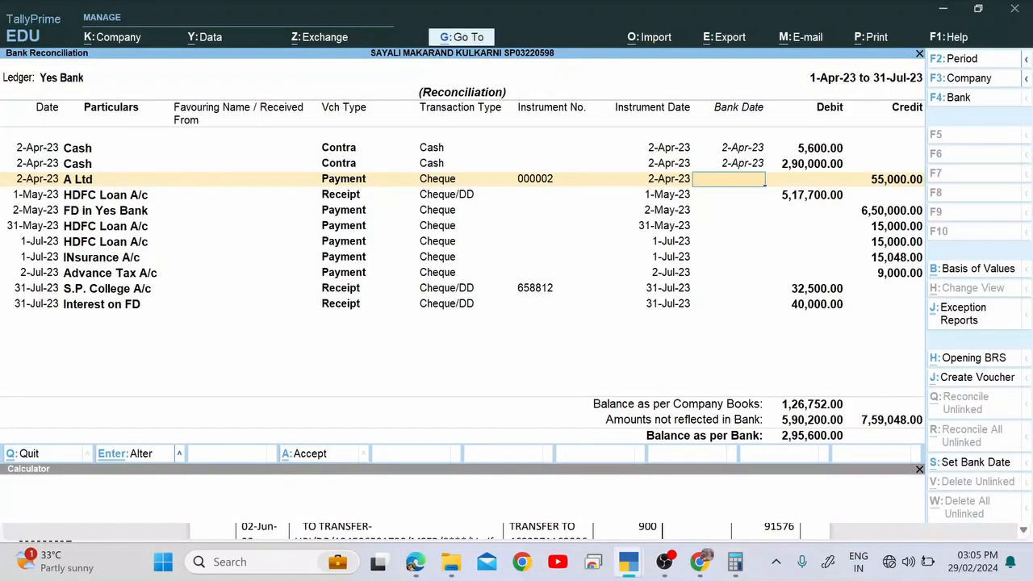
key(alt+Tab)
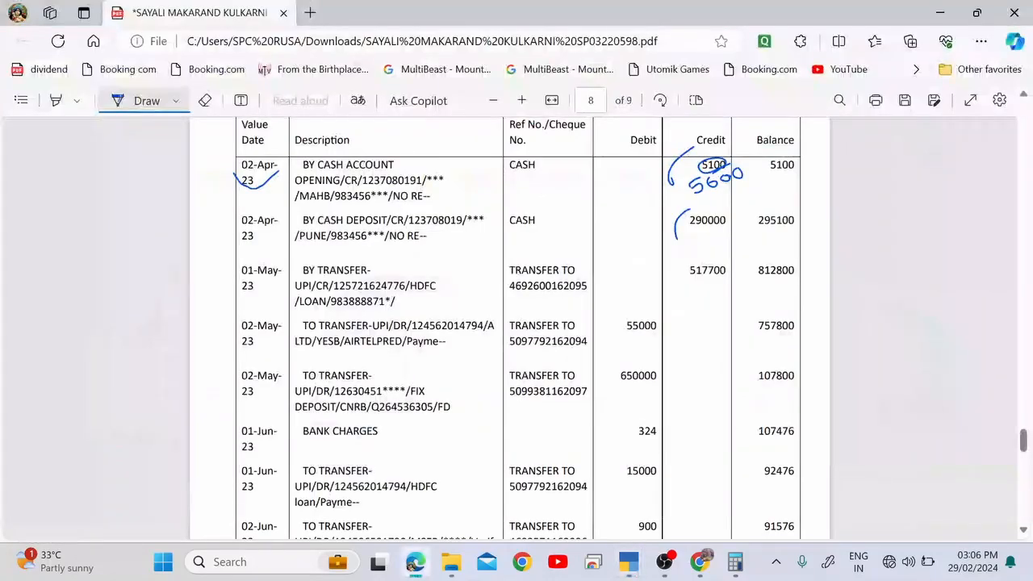
drag(627, 313, 615, 340)
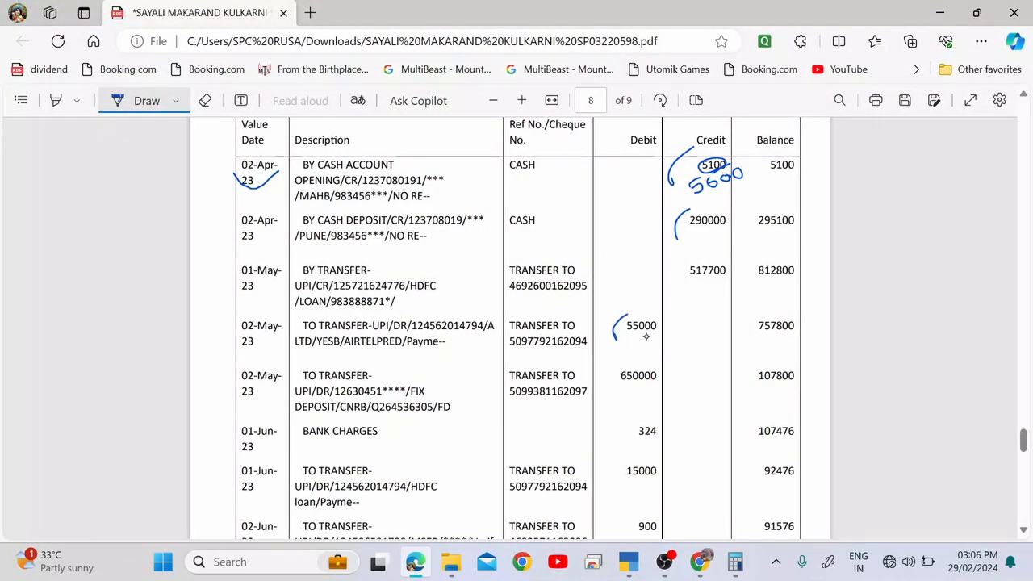
key(alt+Tab)
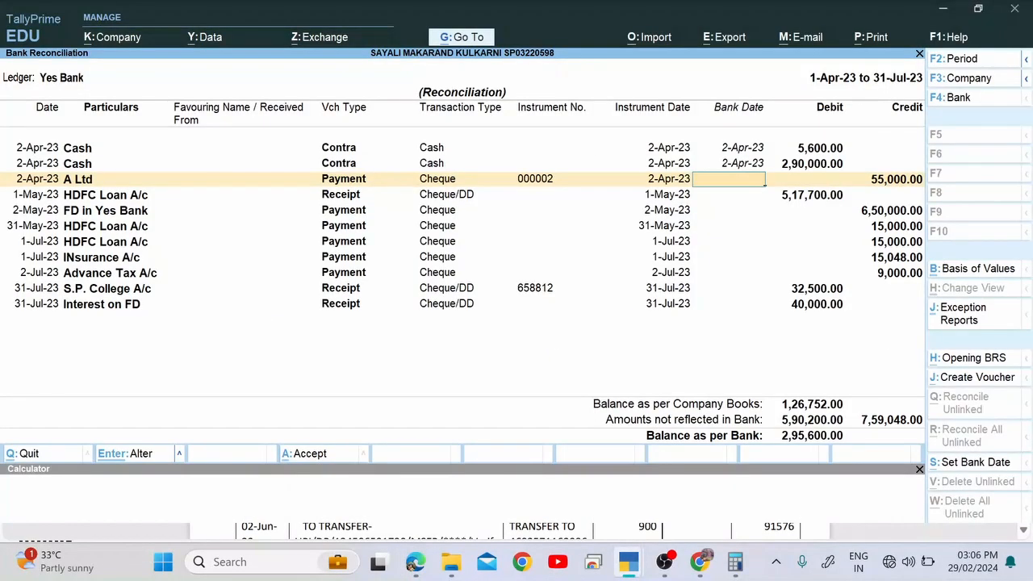
text(2-5)
key(Return)
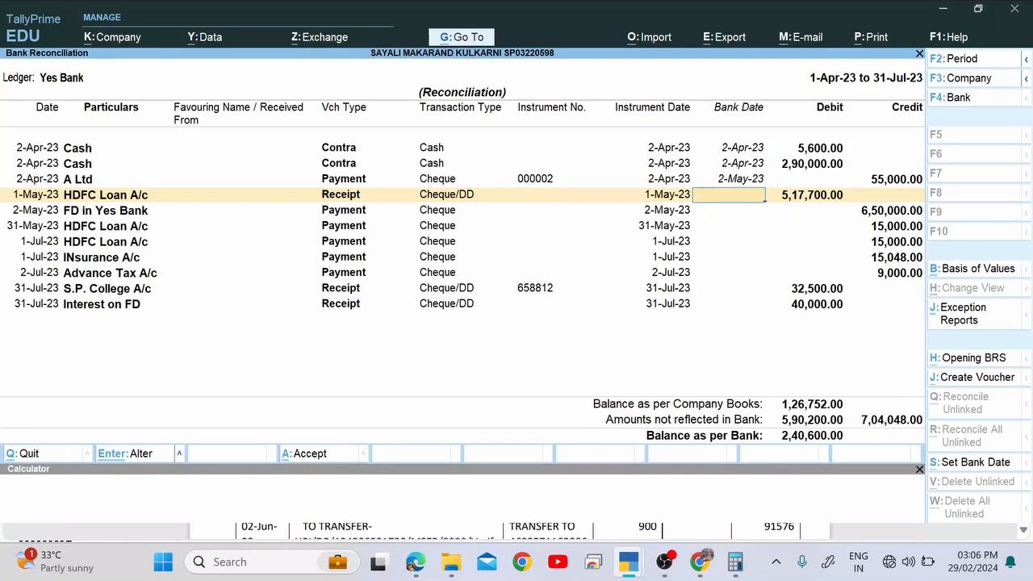
Mark the 517700 credit dated 01-May-23 and give the HDFC Loan receipt bank date 1-May-23.
key(alt+Tab)
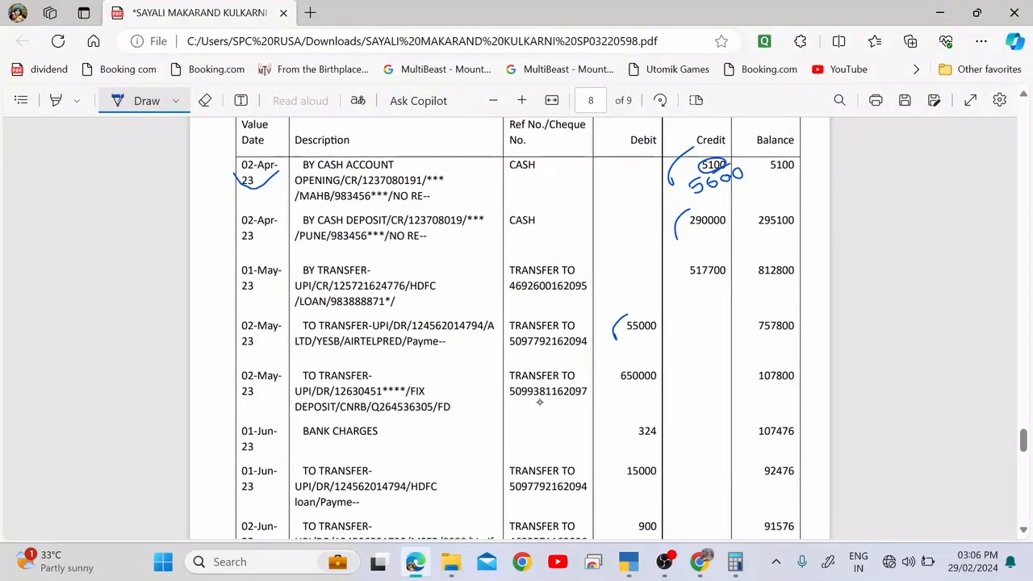
drag(682, 284, 705, 252)
drag(245, 291, 286, 275)
key(alt+Tab)
text(1.)
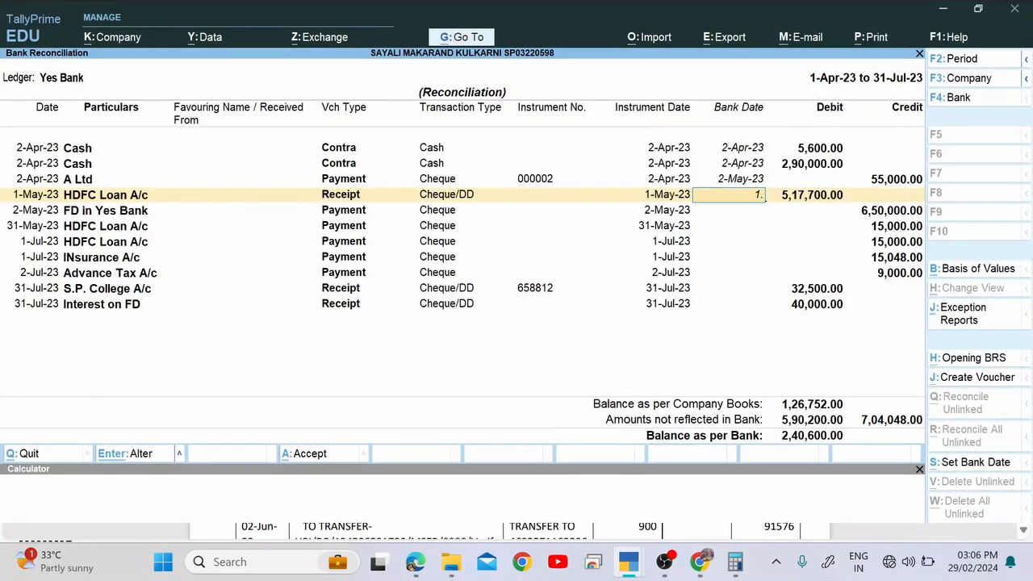
text(5)
key(Return)
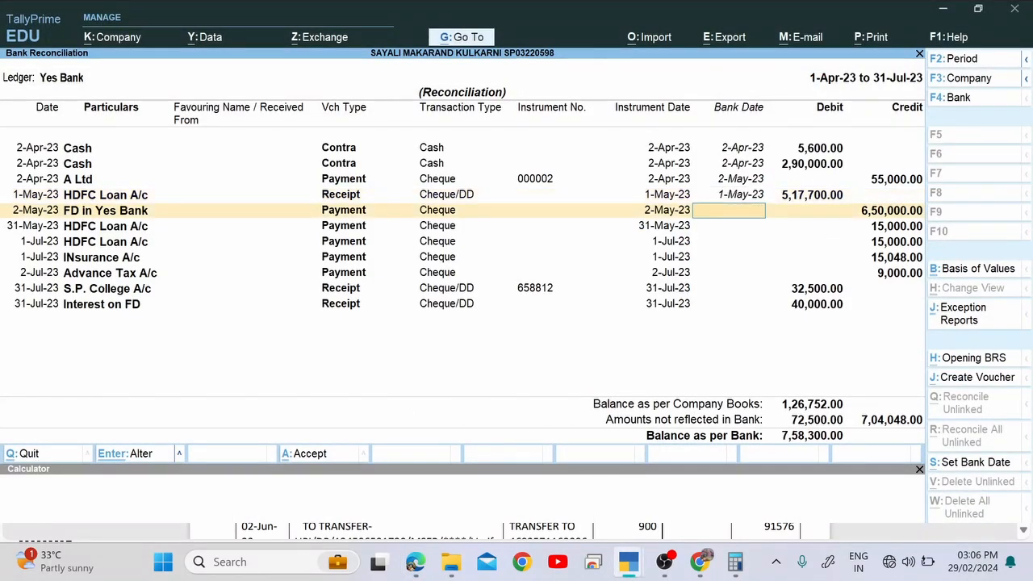
Tick the 650000 fixed deposit debit and date the FD in Yes Bank entry 2-May-23.
key(alt+Tab)
key(alt+Tab)
key(alt+Tab)
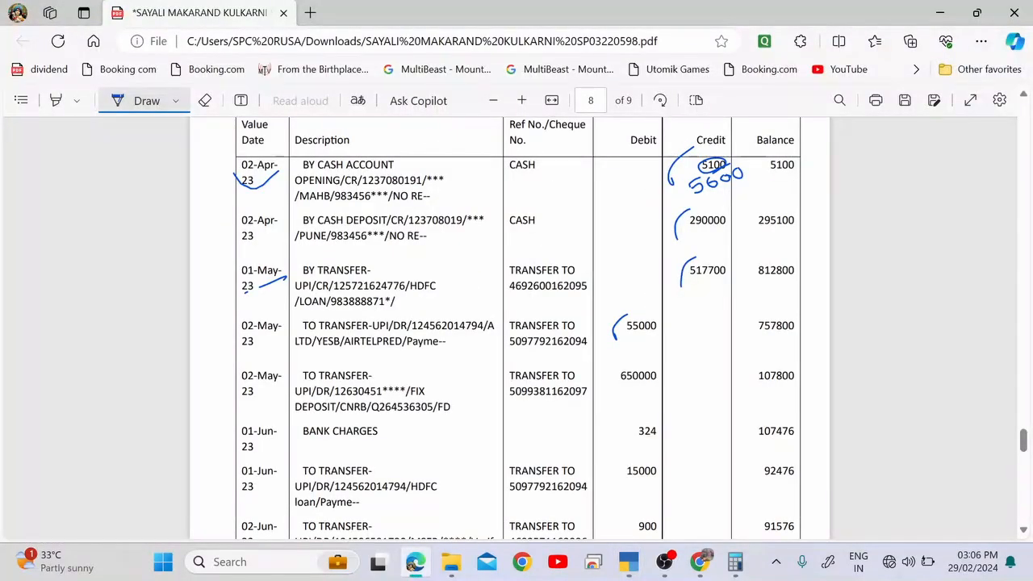
mouse_move(609, 378)
mouse_down()
mouse_move(603, 363)
mouse_move(621, 349)
mouse_up()
key(alt+Tab)
text(2-5)
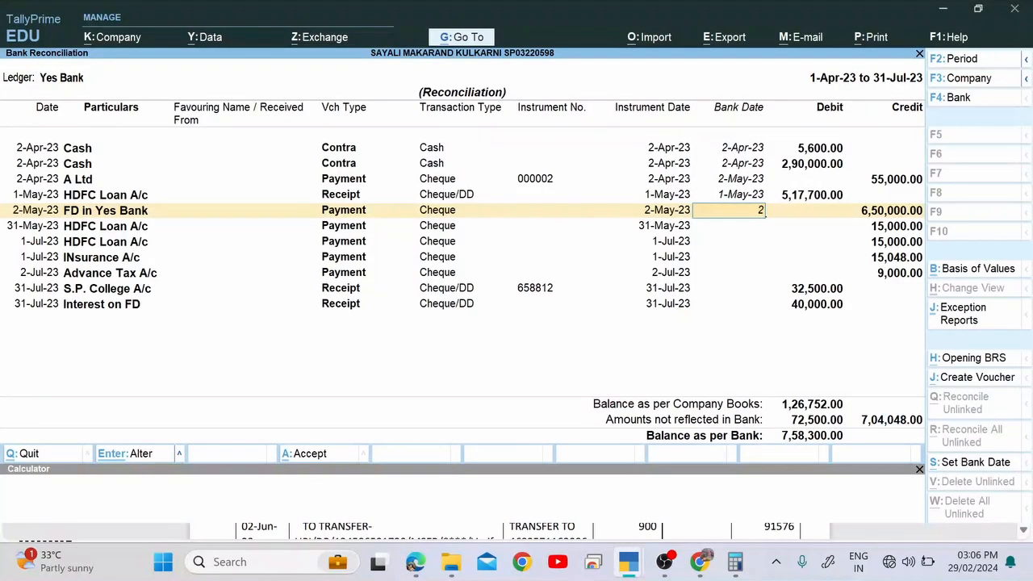
key(Return)
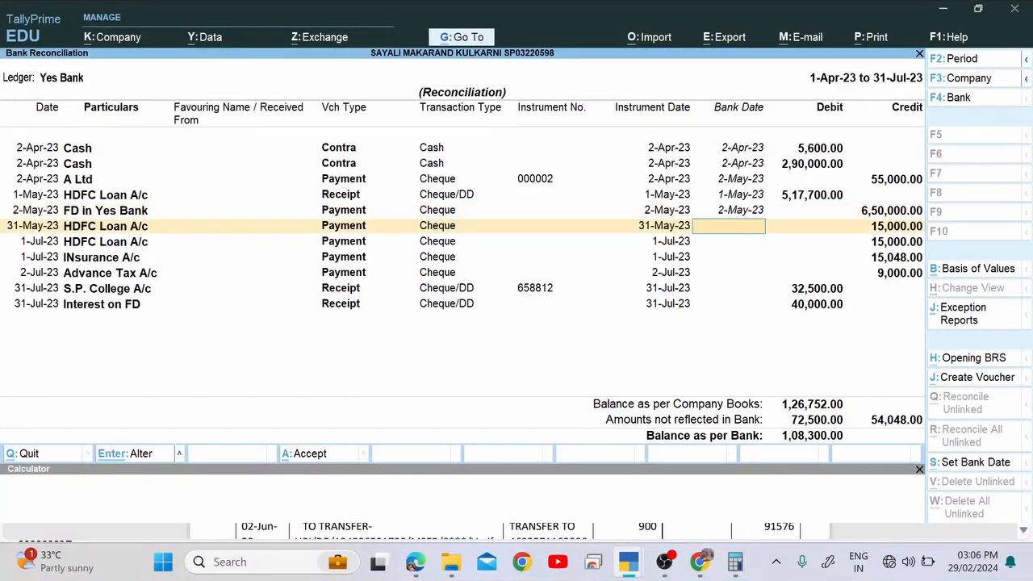
Tick the 01-Jun-23 15000 debit and give the 31-May-23 HDFC Loan payment bank date 1-Jun-23.
key(alt+Tab)
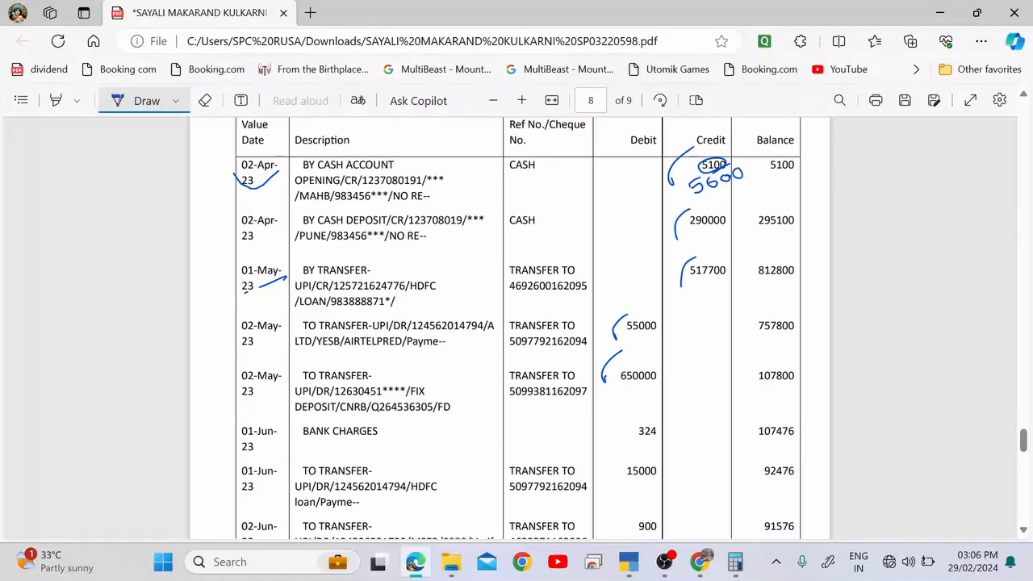
scroll(516, 323, down, 1)
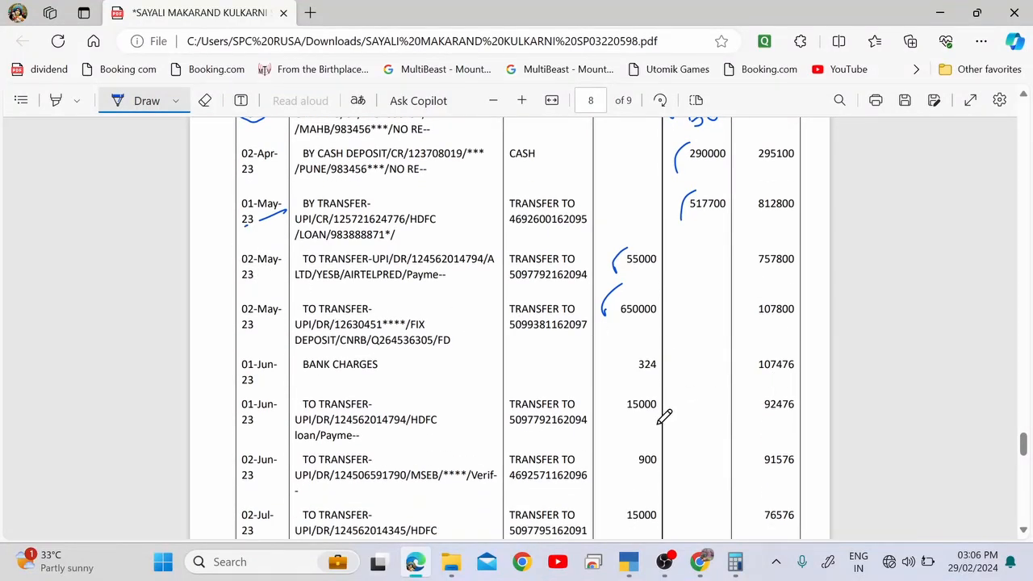
drag(634, 383, 620, 411)
key(alt+Tab)
key(alt+Tab)
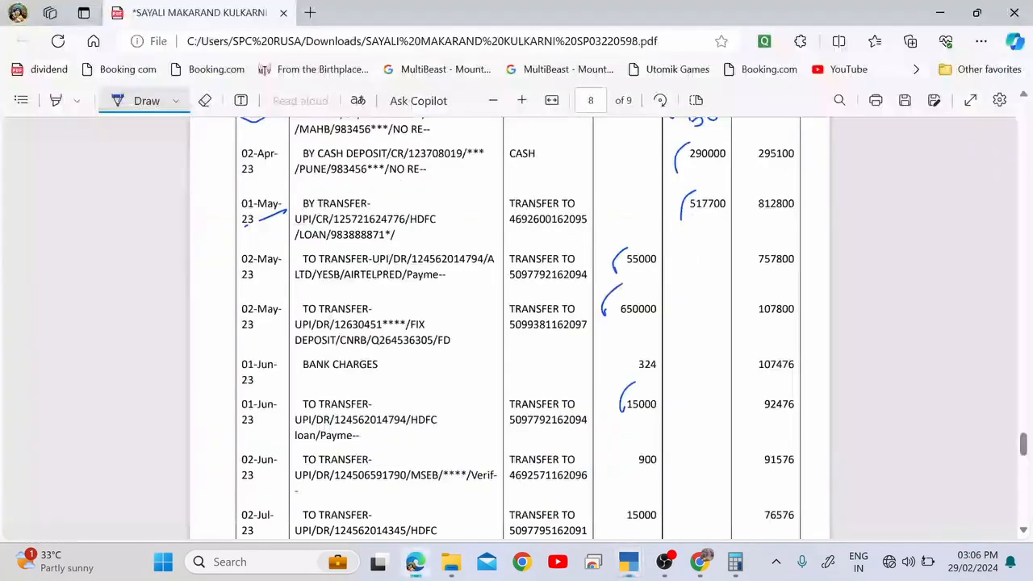
Give the 1-Jul-23 HDFC Loan payment a bank date of 2-Jul-23.
key(alt+Tab)
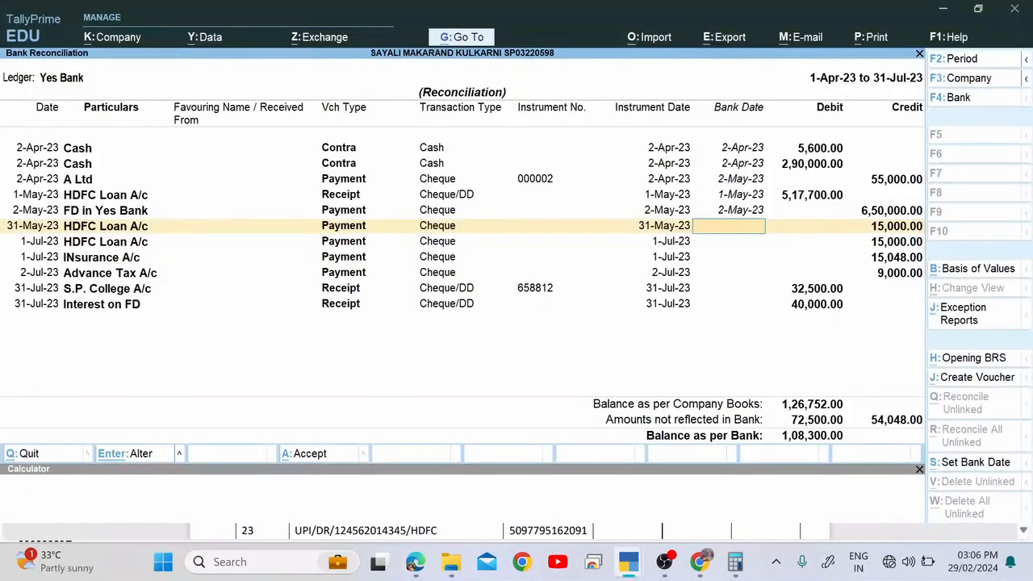
text(1-6)
key(Return)
key(alt+Tab)
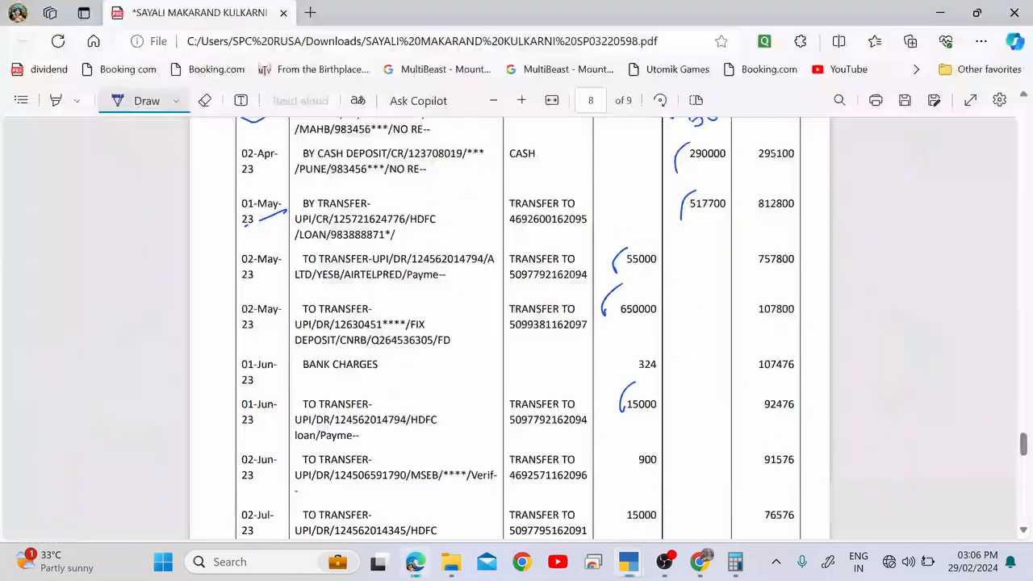
key(alt+Tab)
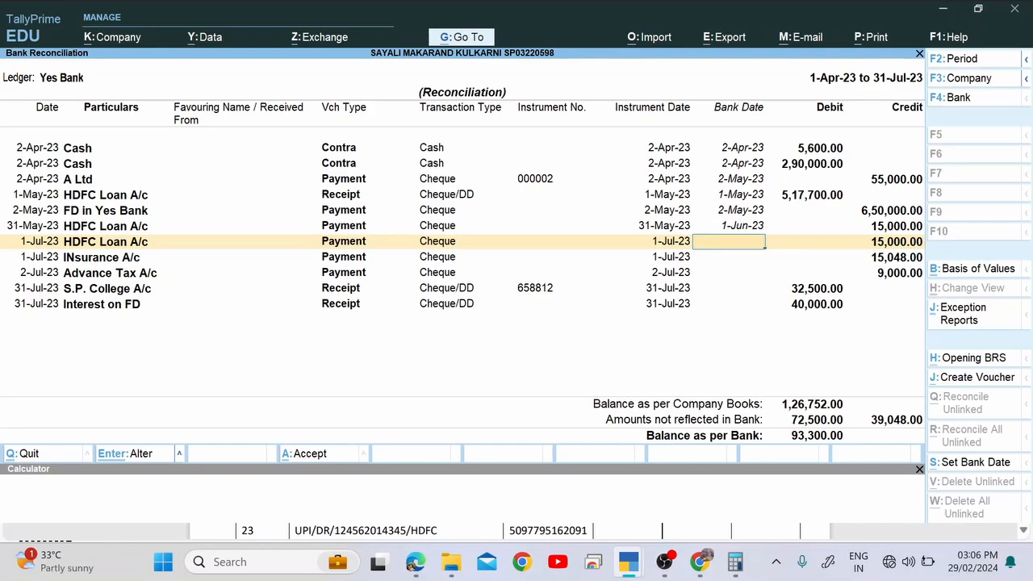
key(alt+Tab)
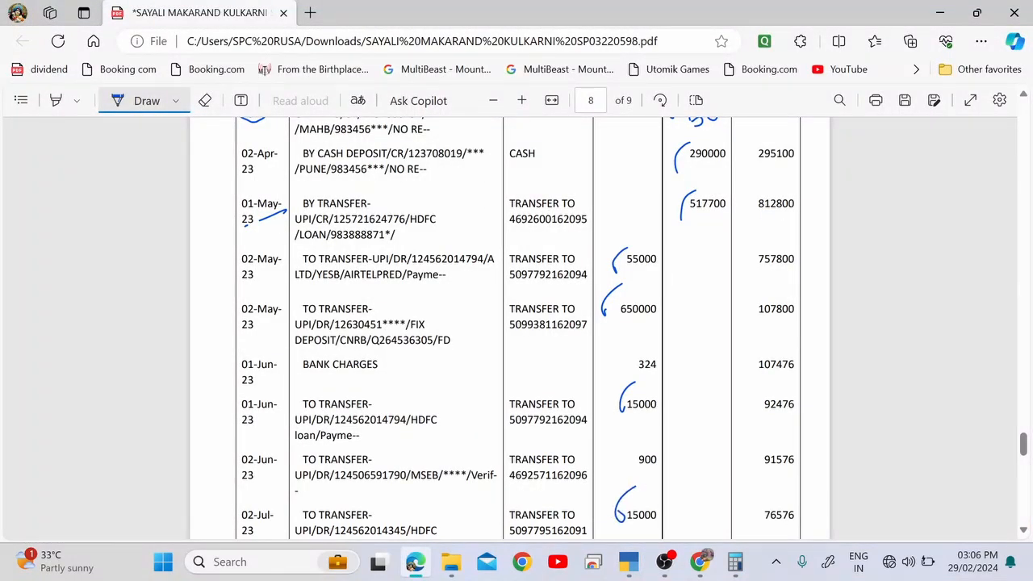
key(alt+Tab)
text(2.)
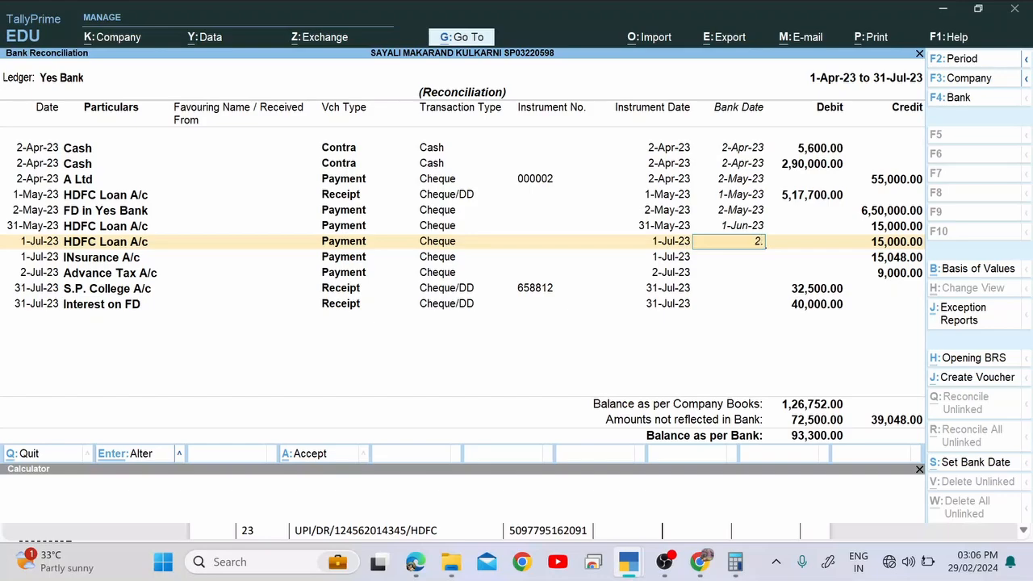
text(7)
key(Return)
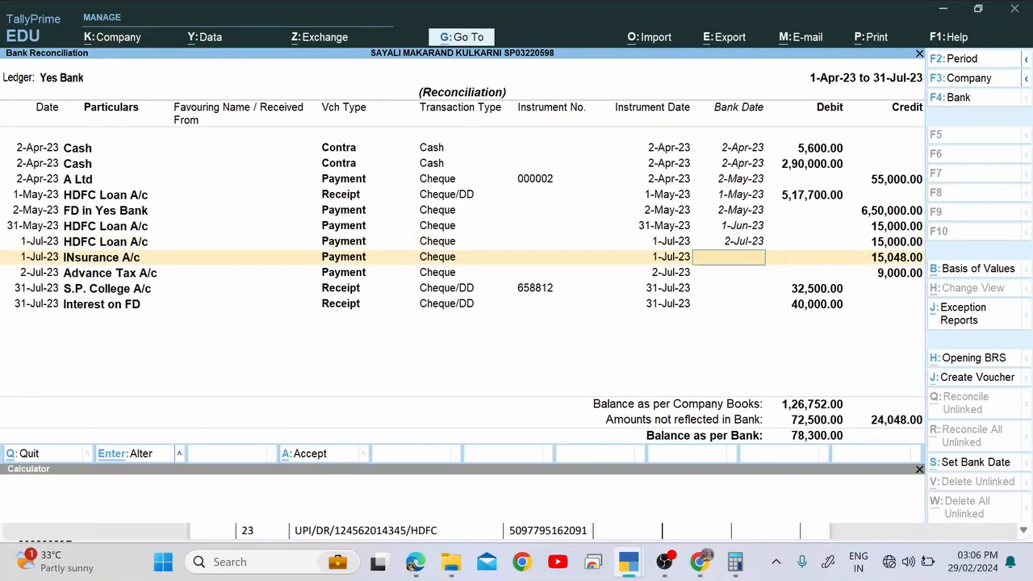
Scroll further down the bank statement to review the later July entries.
key(alt+Tab)
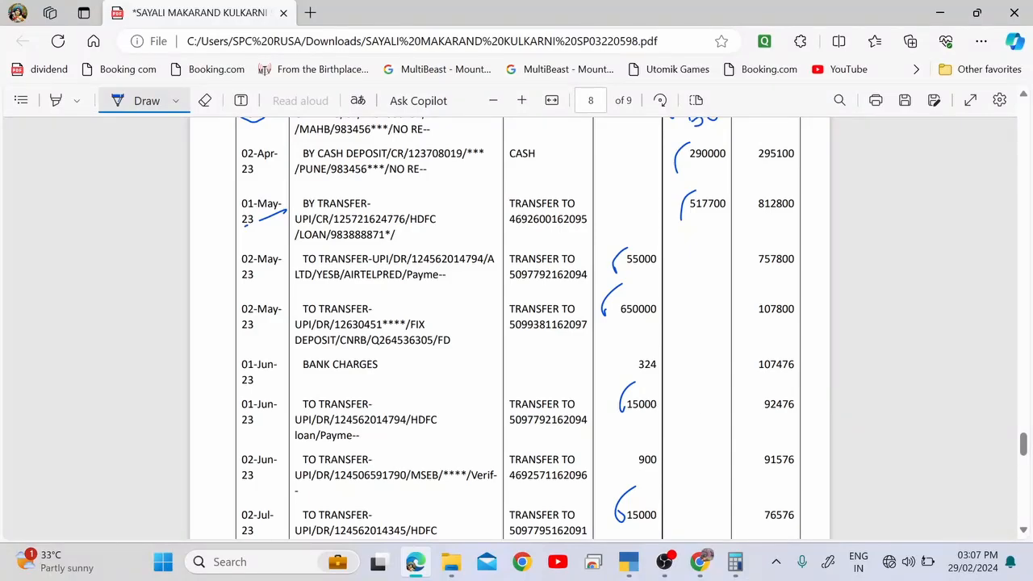
scroll(906, 415, down, 3)
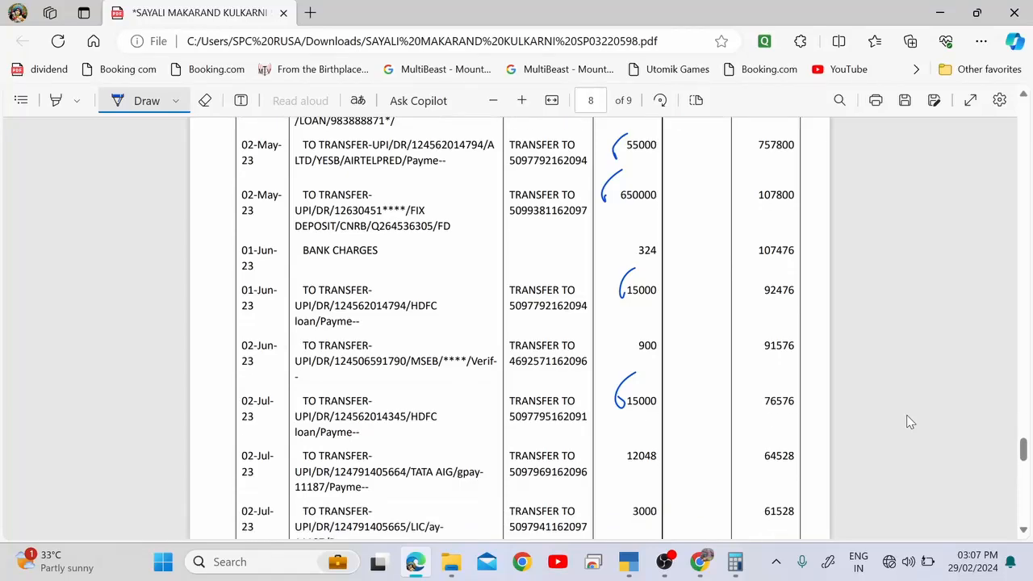
scroll(906, 414, down, 2)
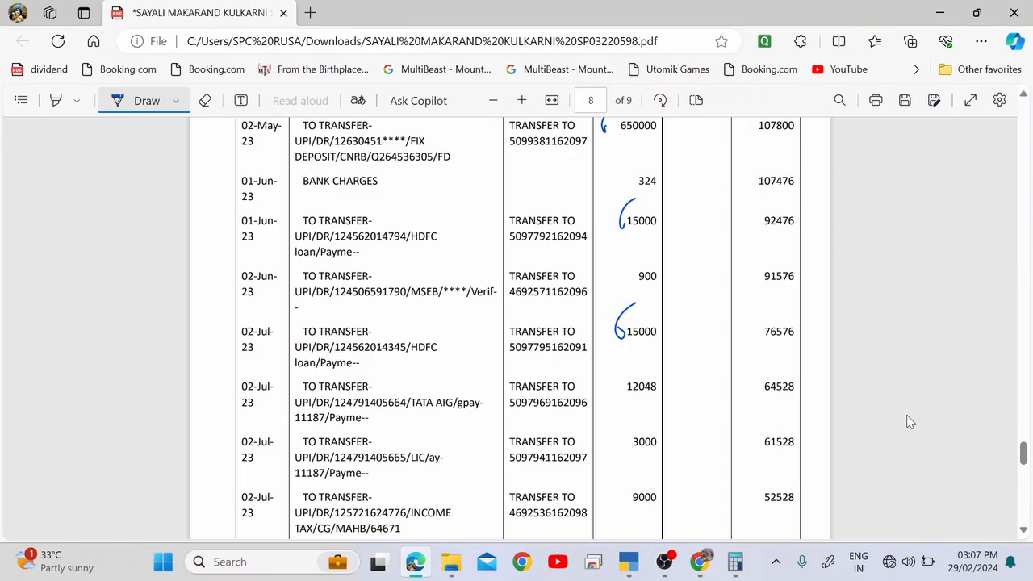
key(alt+Tab)
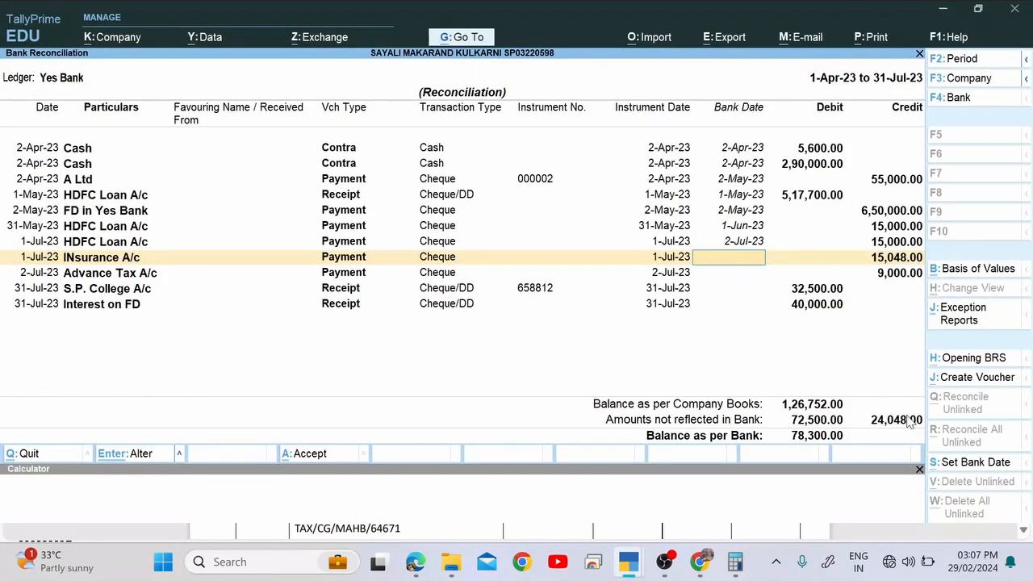
key(alt+Tab)
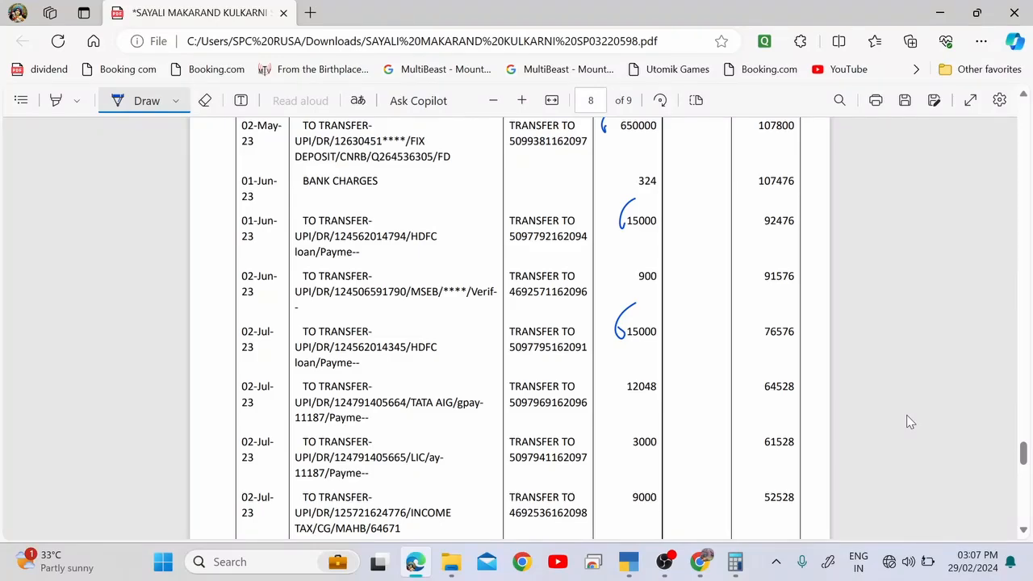
Circle the 12048 and 3000 debits together on the bank statement.
mouse_move(626, 372)
mouse_down()
mouse_move(617, 399)
mouse_move(625, 453)
mouse_up()
drag(612, 405, 663, 396)
drag(626, 463, 667, 462)
mouse_move(652, 363)
mouse_down()
mouse_move(678, 435)
mouse_move(645, 470)
mouse_move(598, 403)
mouse_move(669, 468)
mouse_up()
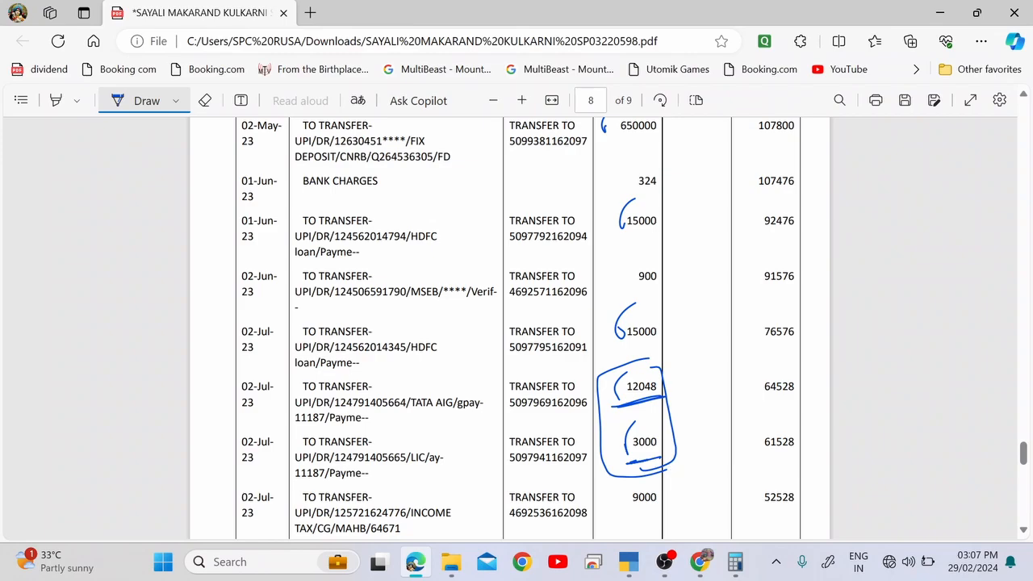
Open the 15,048 Insurance payment voucher to check its split, then quit it without saving.
key(alt+Tab)
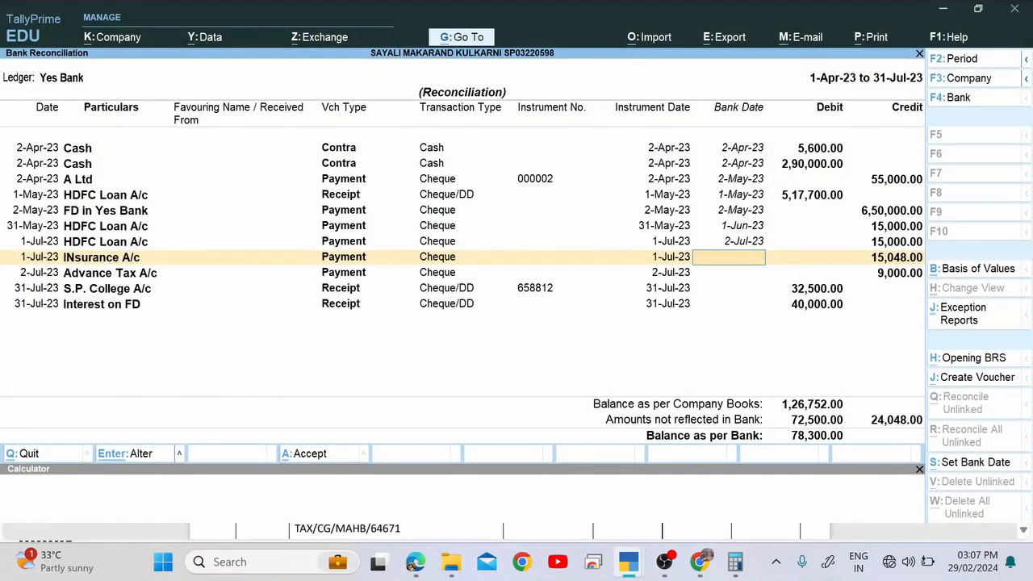
key(Up)
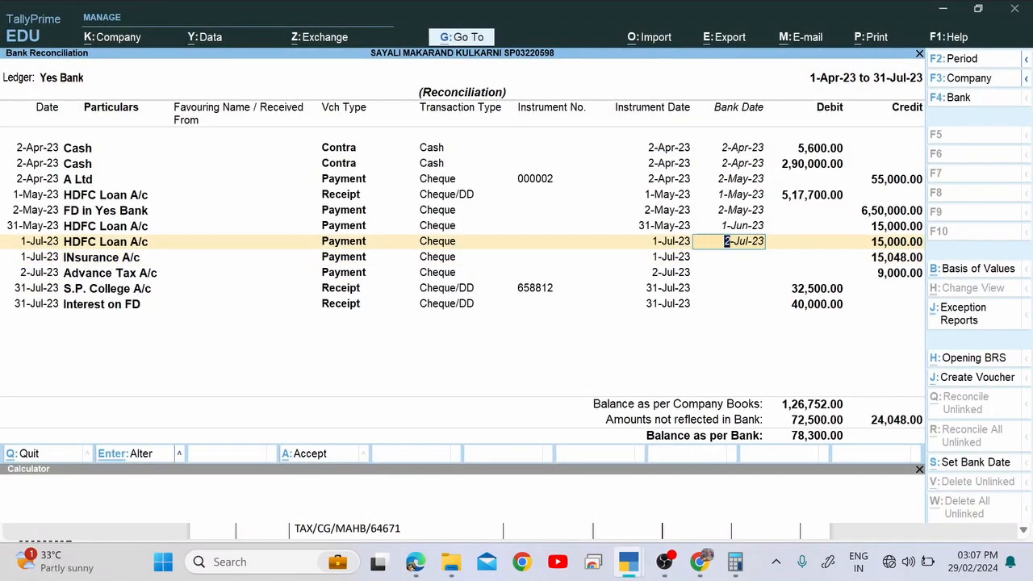
key(Down)
key(ctrl)
key(ctrl+a)
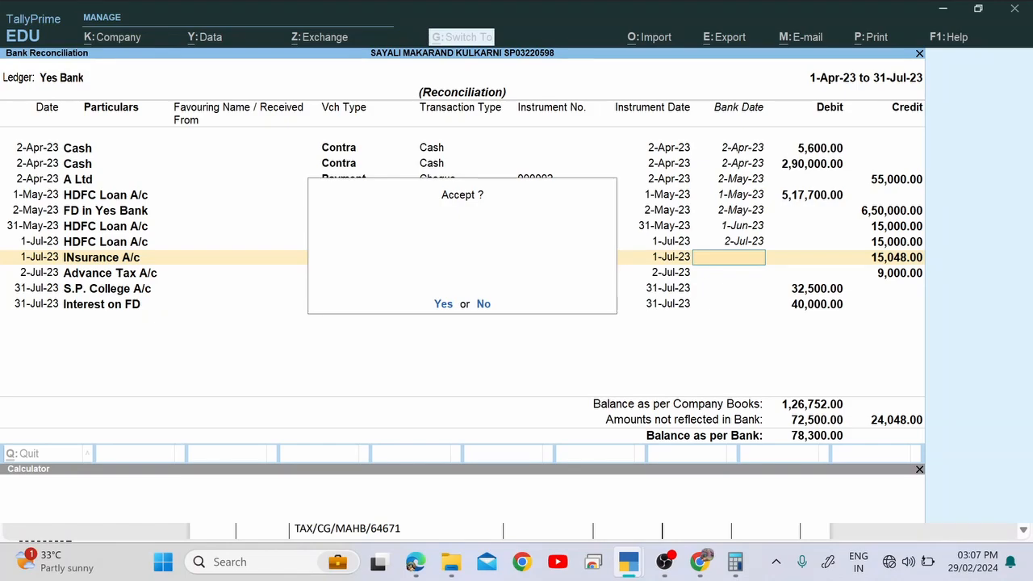
key(Return)
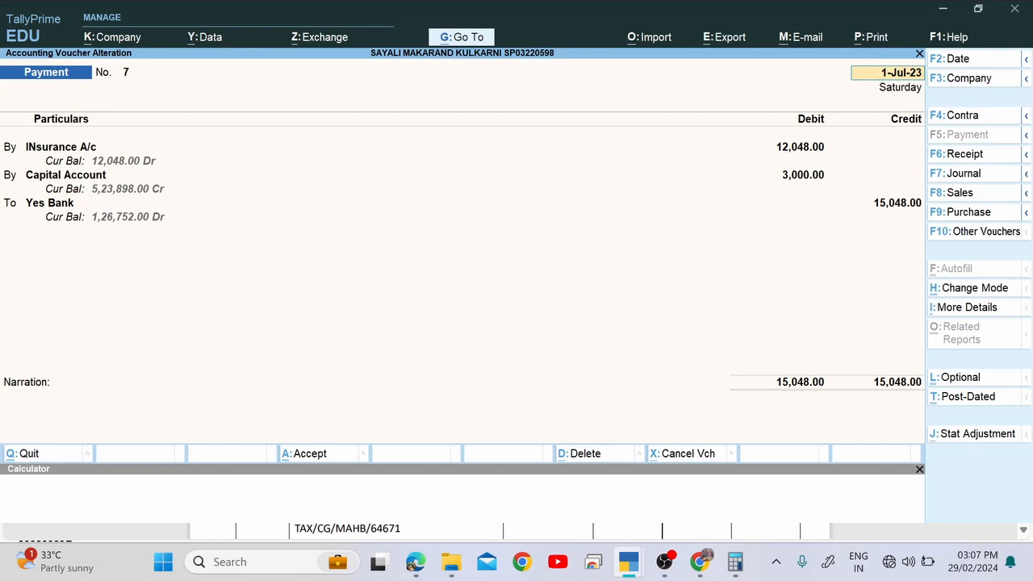
key(BackSpace)
key(Escape)
key(y)
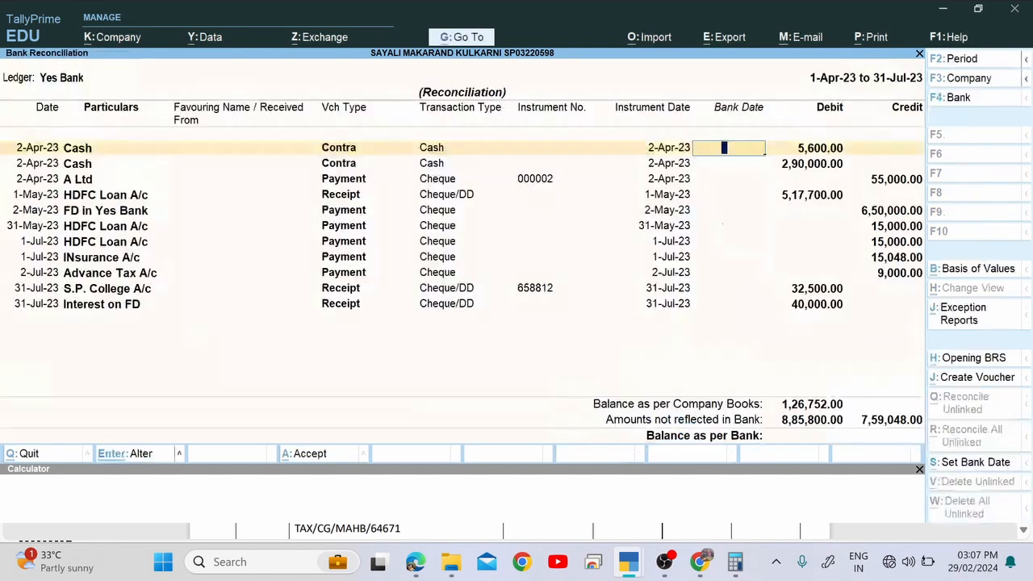
key(Down)
key(Down)
key(Down)
key(Down)
key(Down)
key(Down)
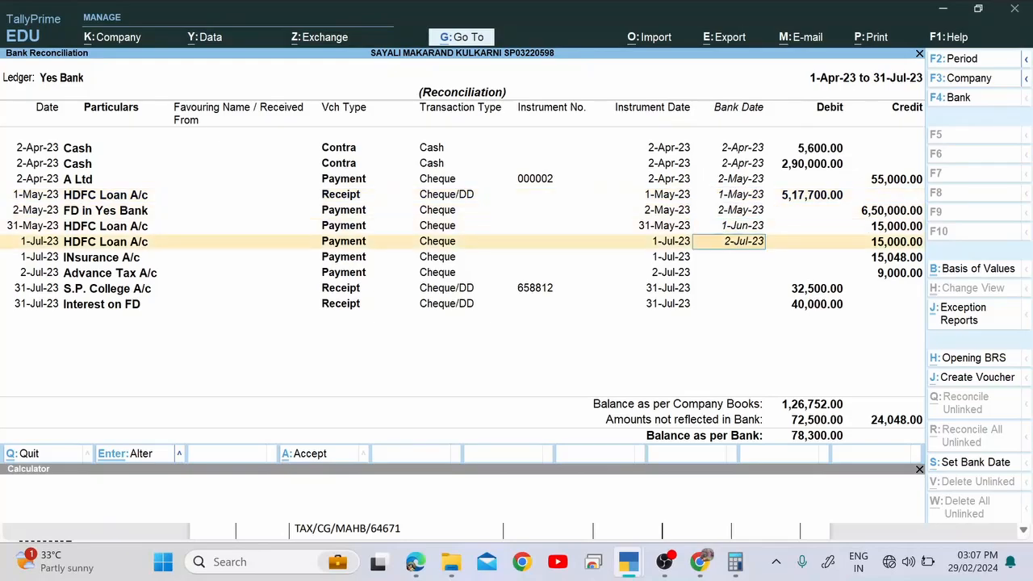
key(Down)
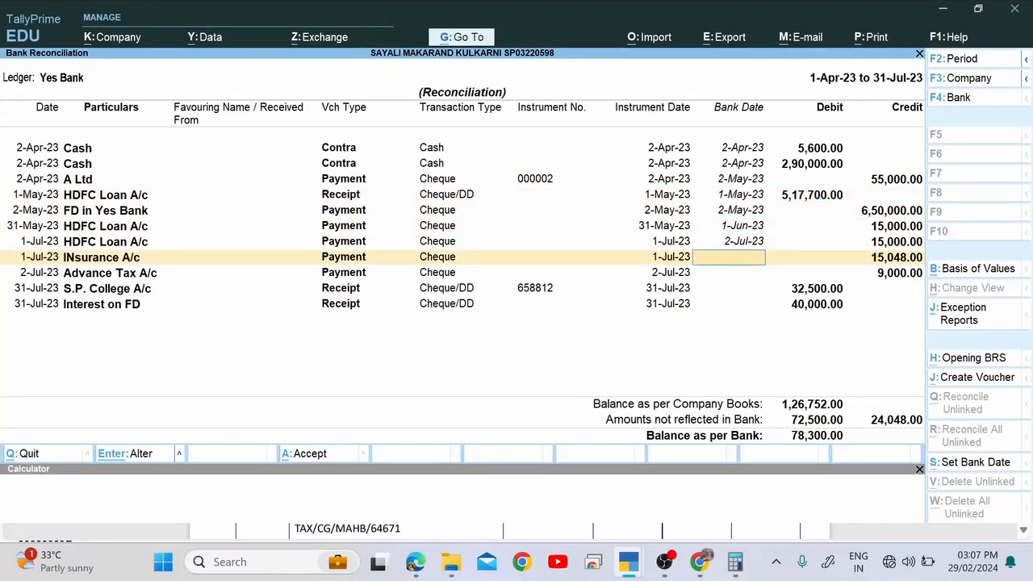
Underline 02-Jul-23 on the statement and give the Insurance payment bank date 2-Jul-23.
key(alt+Tab)
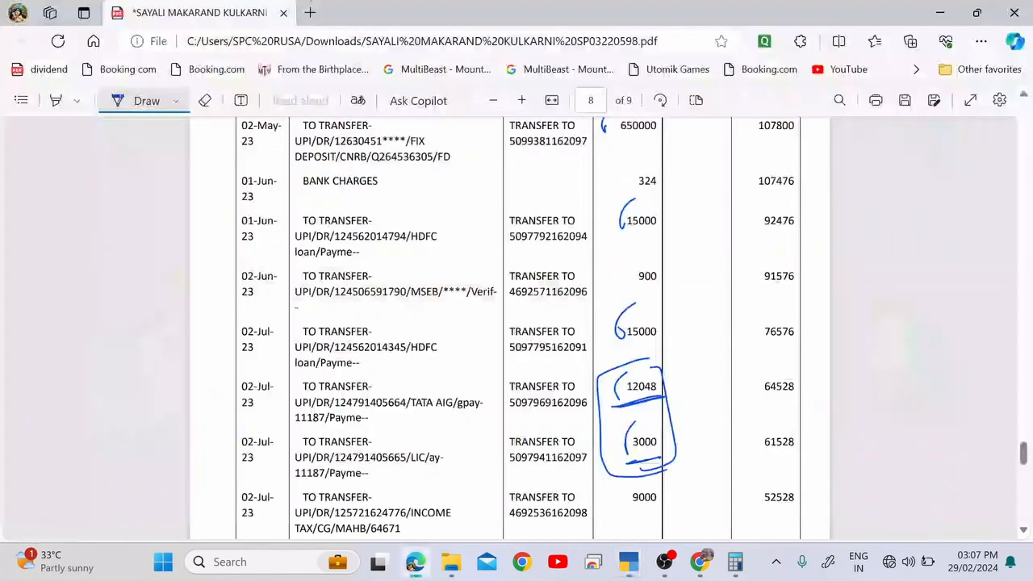
drag(250, 466, 296, 456)
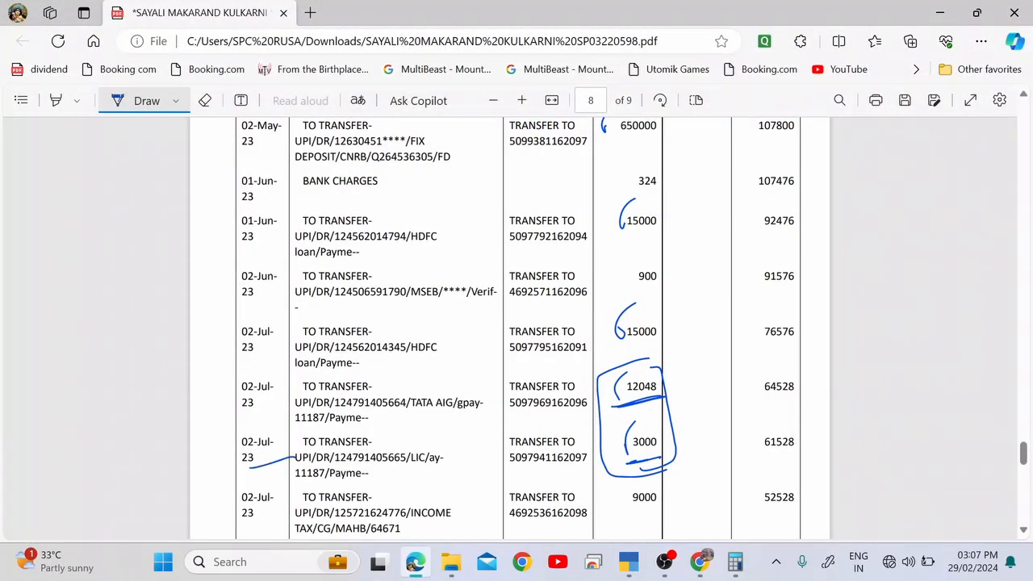
key(alt+Tab)
text(2-7)
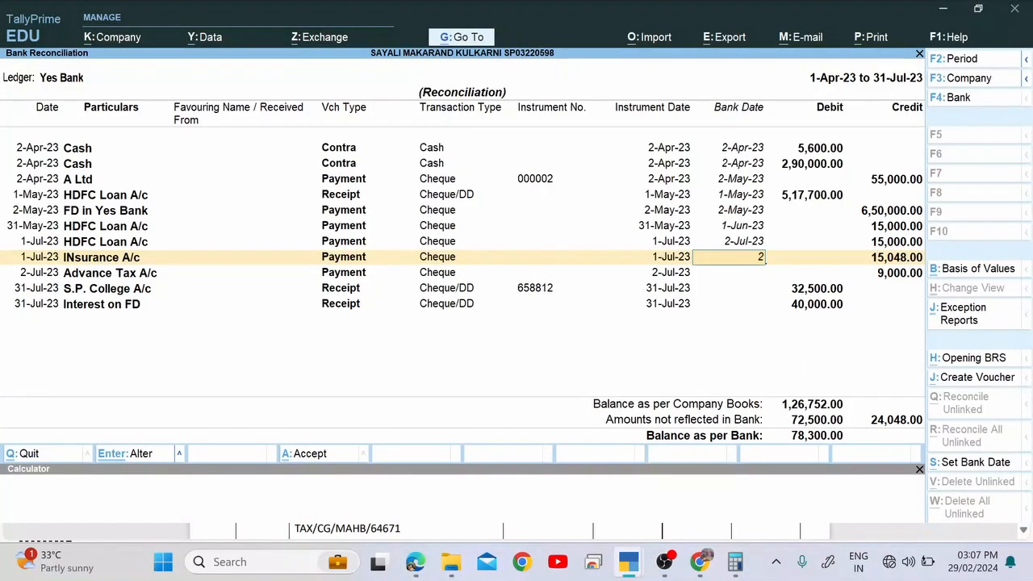
key(Return)
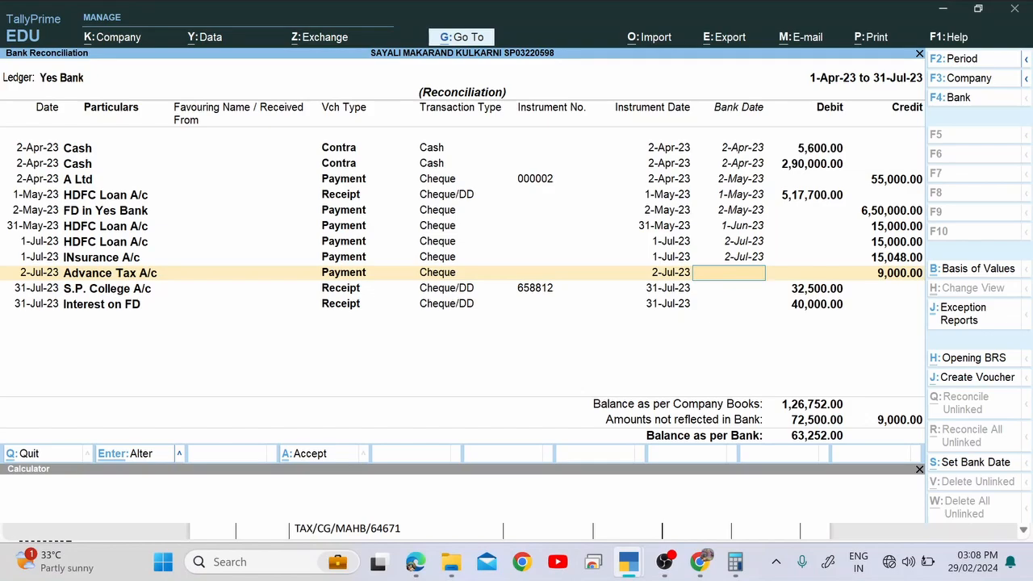
Tick the 9000 income tax debit and date the Advance Tax payment 2-Jul-23.
key(alt+Tab)
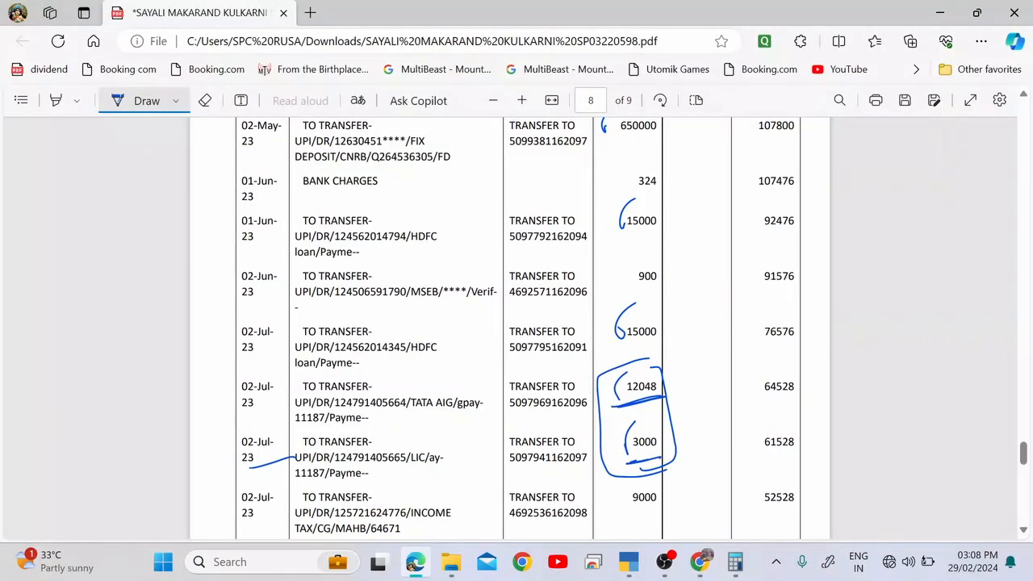
scroll(625, 376, down, 3)
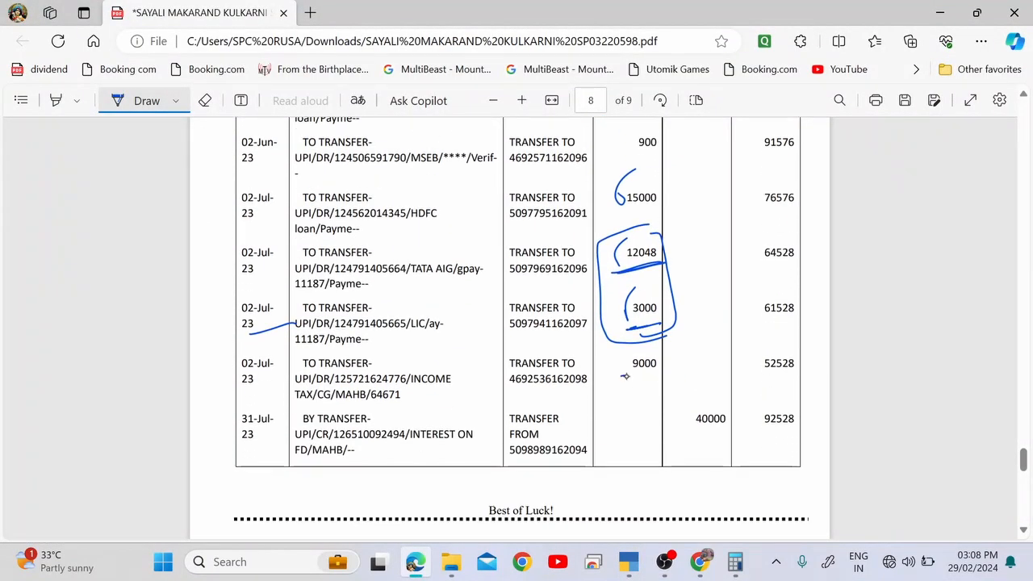
drag(628, 355, 622, 378)
key(alt+Tab)
text(2)
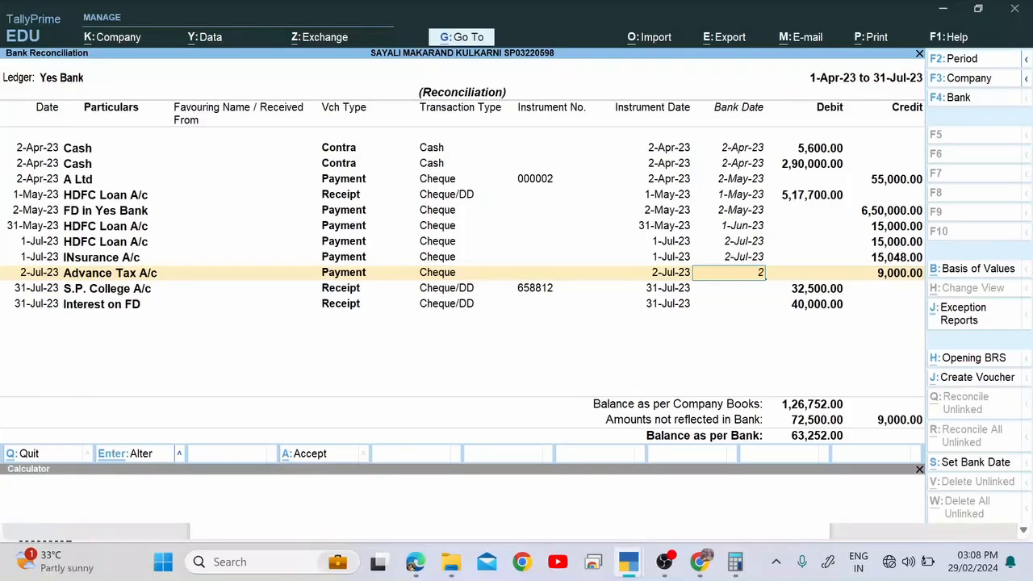
key(Return)
Scroll through the statement looking for the S.P. College and Interest on FD entries.
key(alt+Tab)
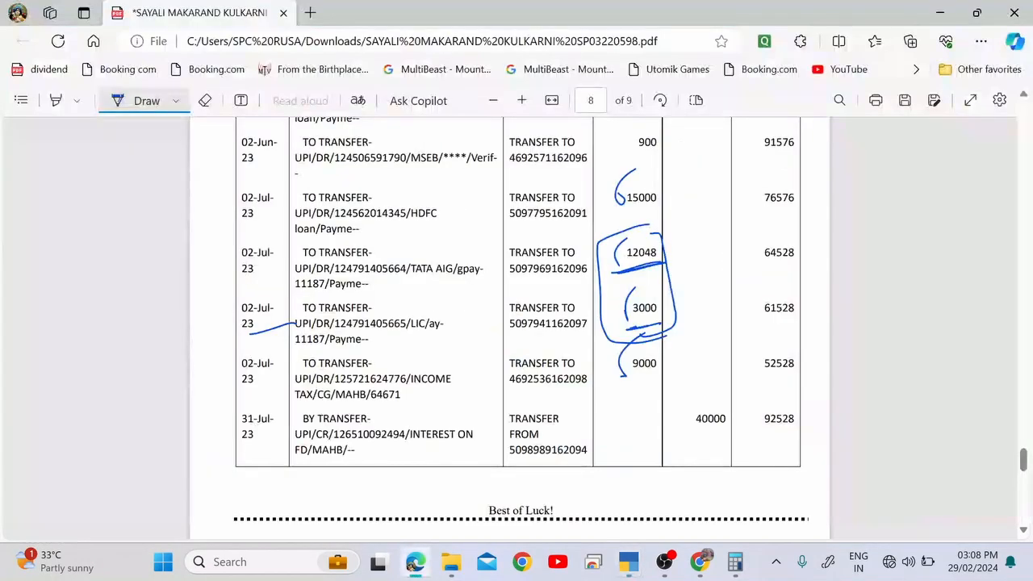
scroll(516, 323, down, 3)
scroll(516, 323, up, 3)
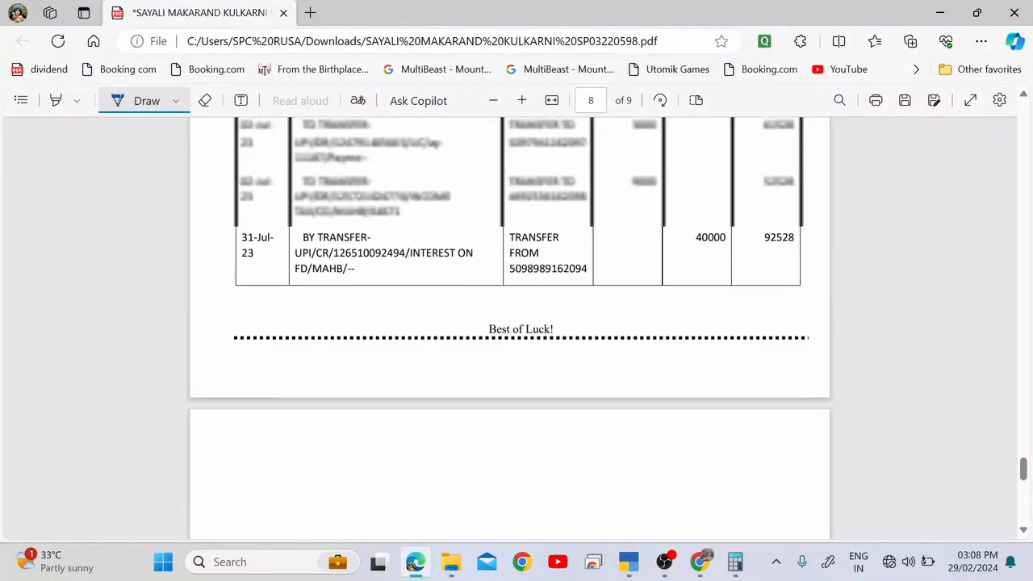
scroll(517, 323, up, 2)
key(alt+Tab)
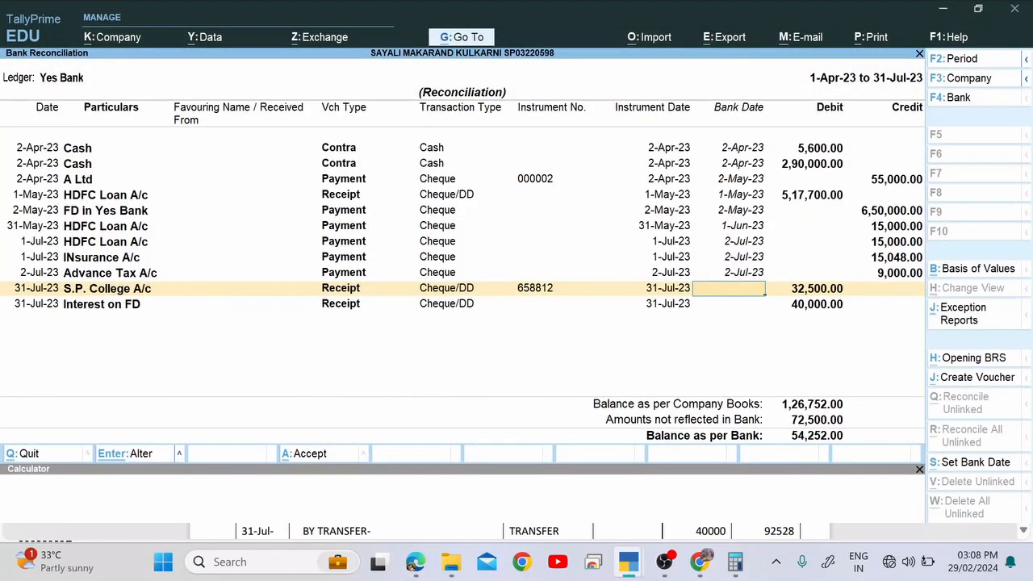
key(alt+Tab)
scroll(517, 323, down, 1)
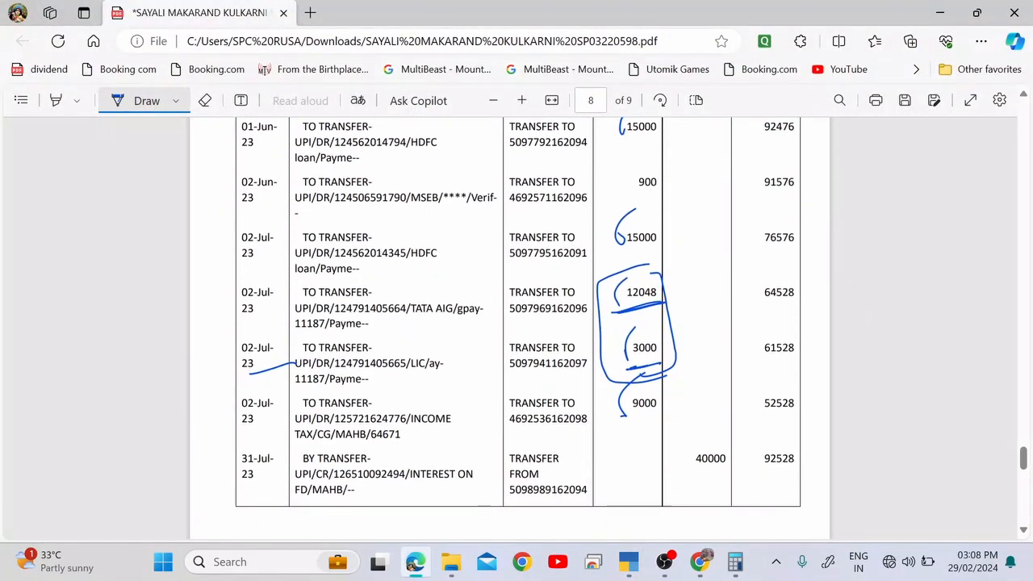
scroll(516, 323, down, 1)
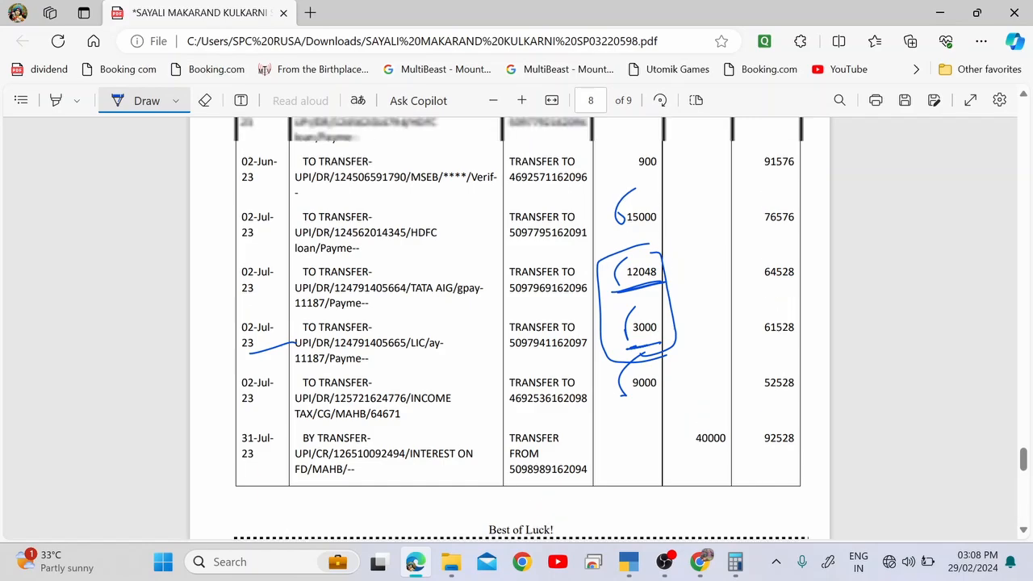
scroll(516, 323, up, 5)
scroll(516, 323, down, 5)
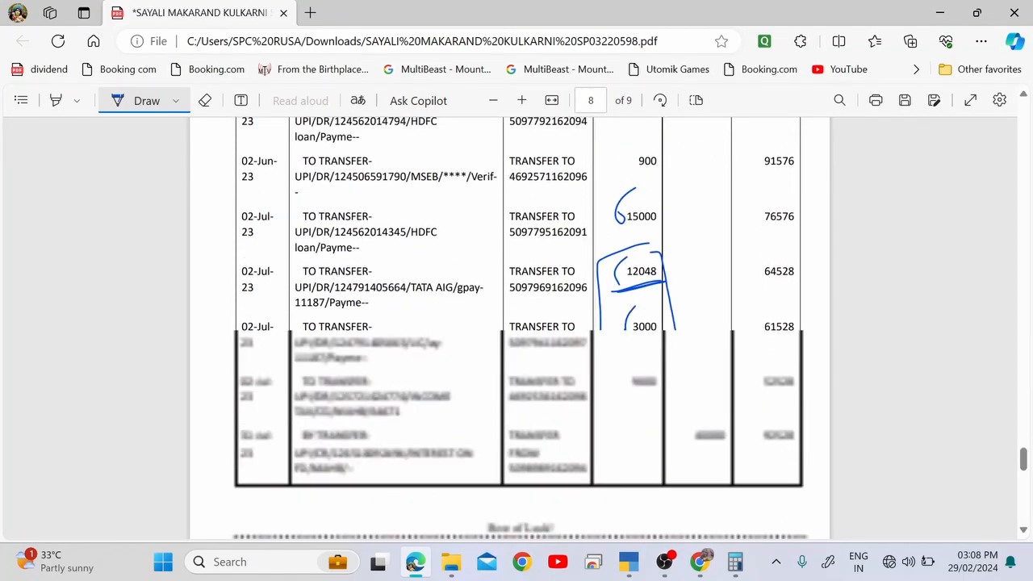
scroll(516, 323, down, 1)
scroll(517, 323, up, 1)
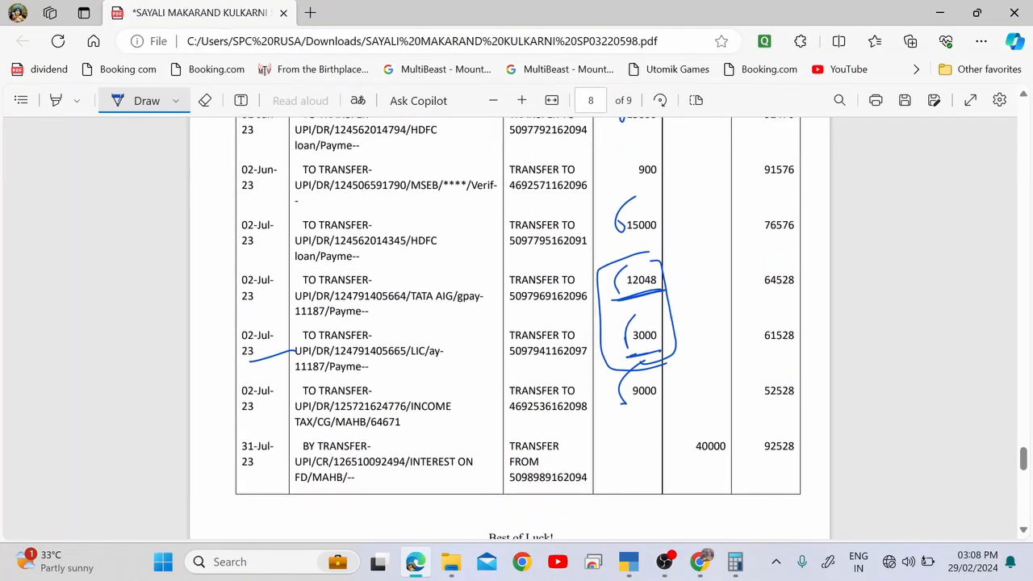
Compare reconciliation against the statement, leaving S.P. College and Interest on FD without bank dates.
key(alt+Tab)
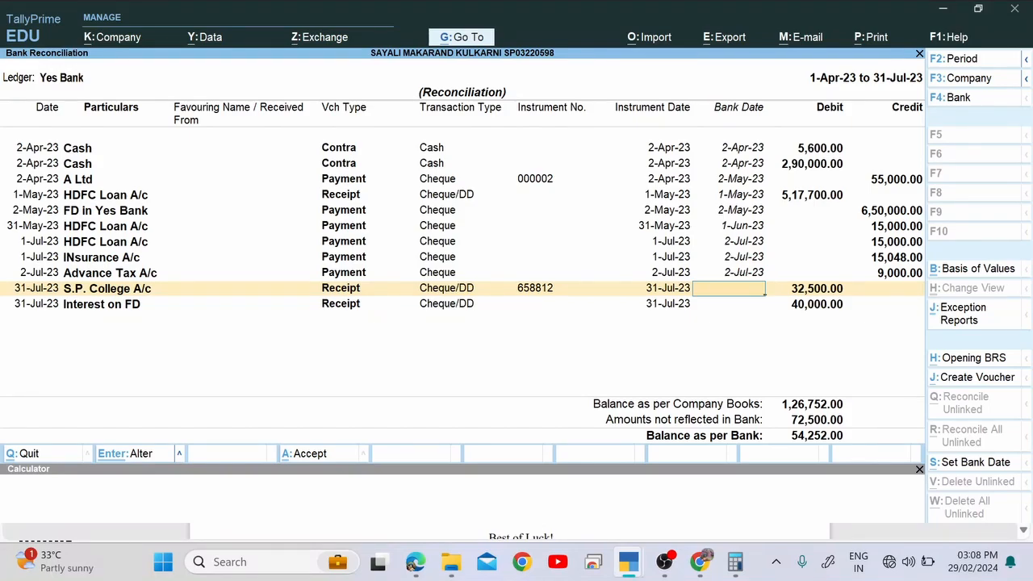
key(alt+Tab)
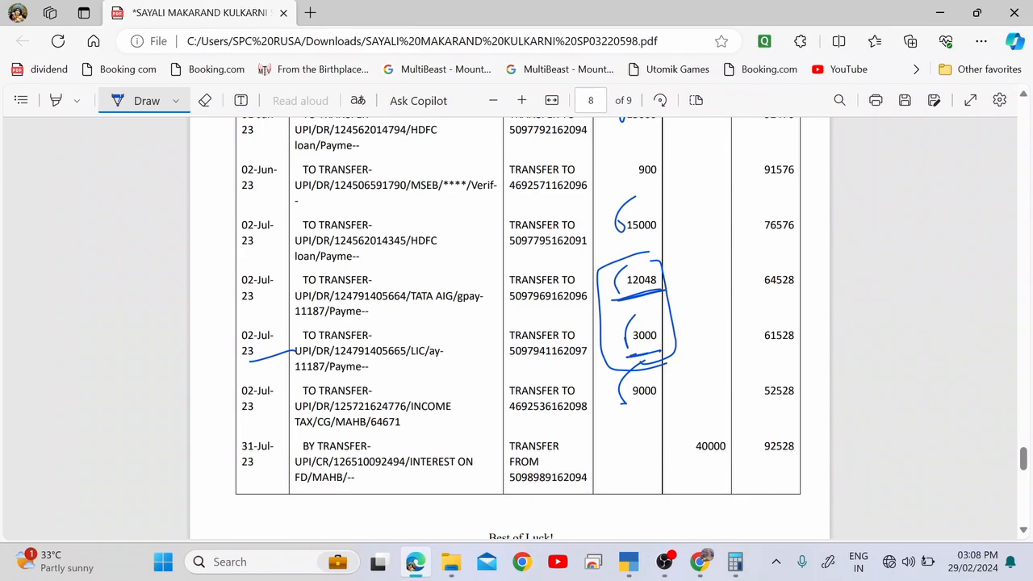
key(alt+Tab)
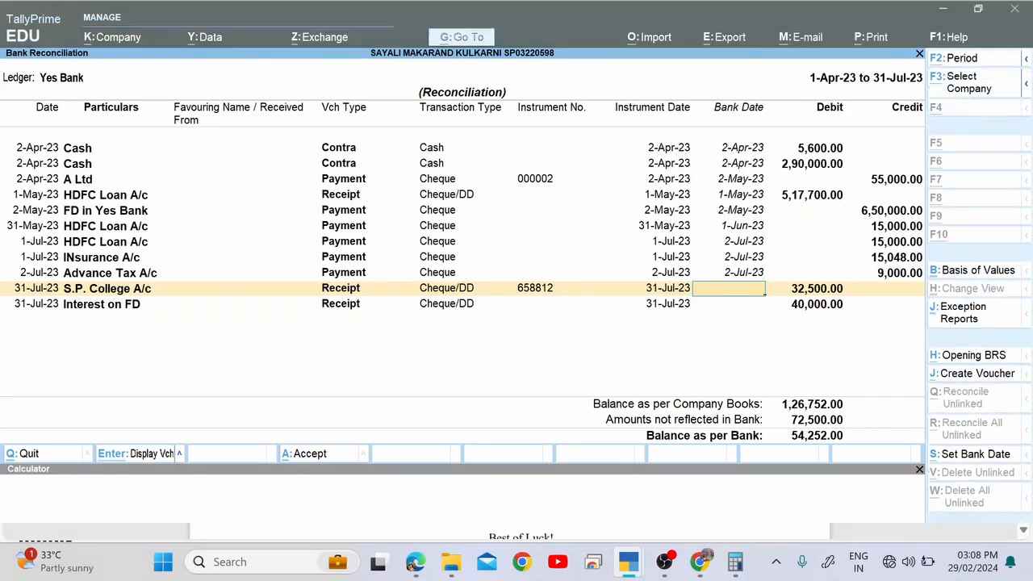
key(alt+Tab)
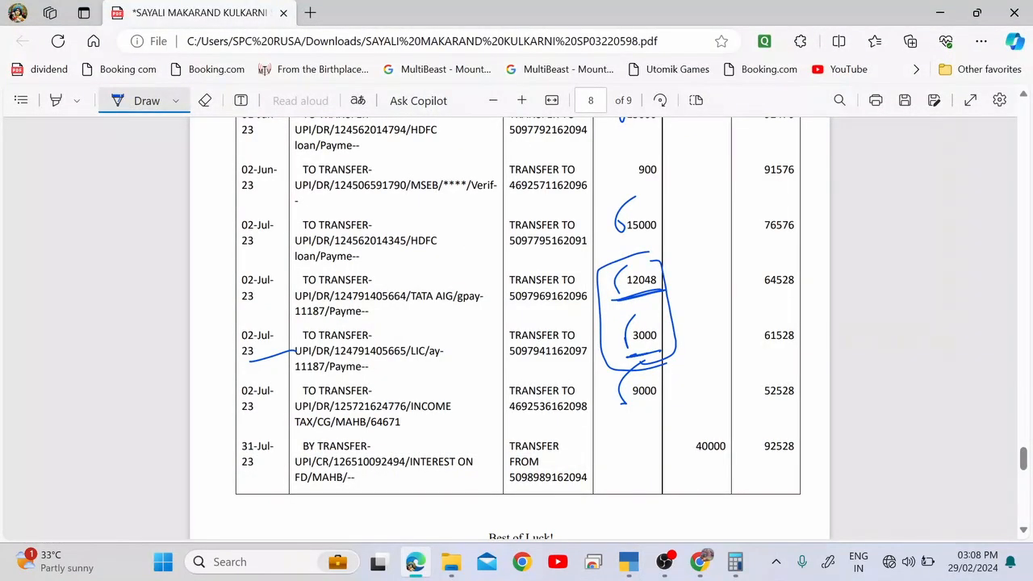
key(alt+Tab)
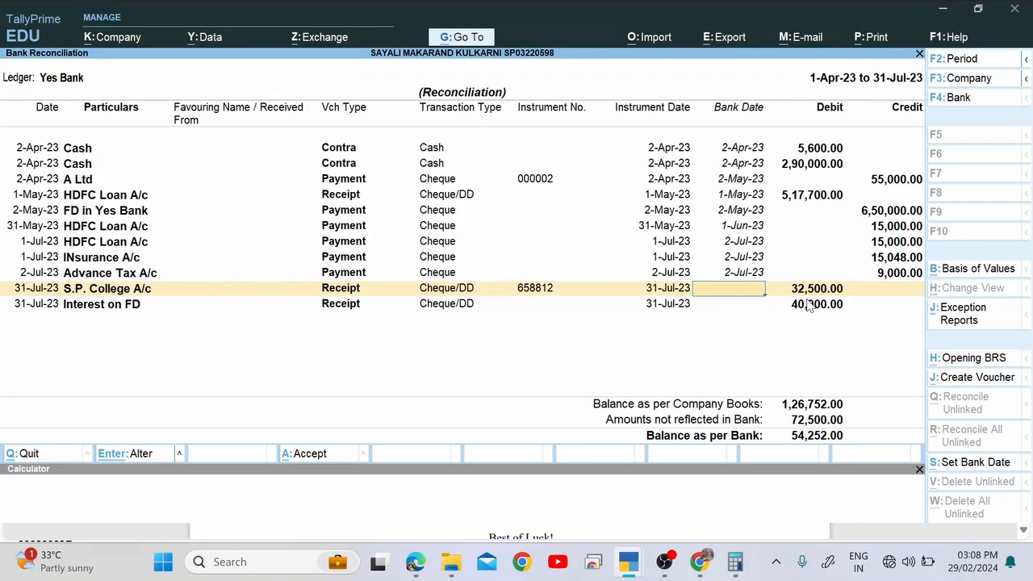
Tick the 40000 interest credit on the statement and enter 31-Jul-23 as the Interest on FD bank date.
key(Return)
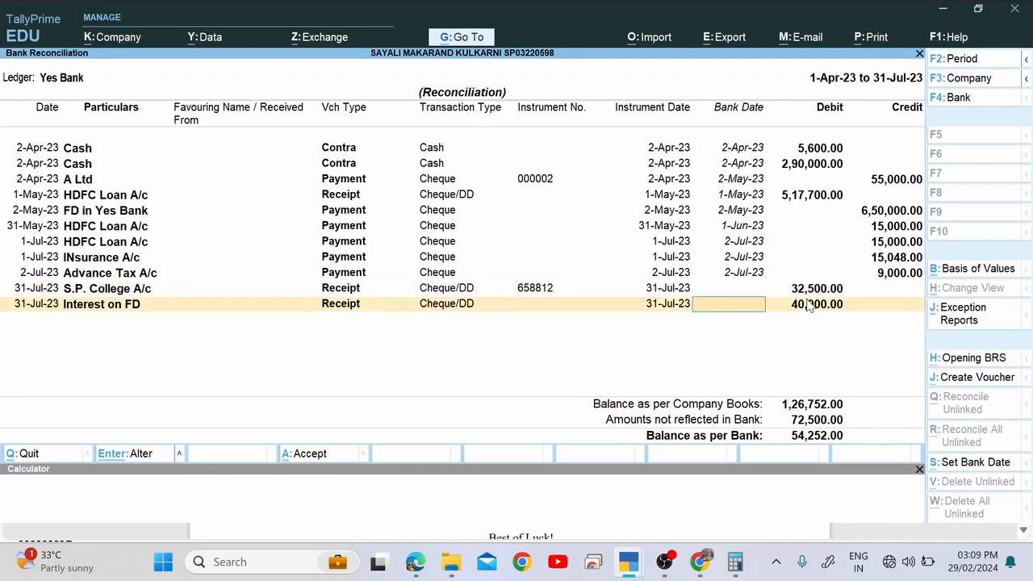
key(alt+Tab)
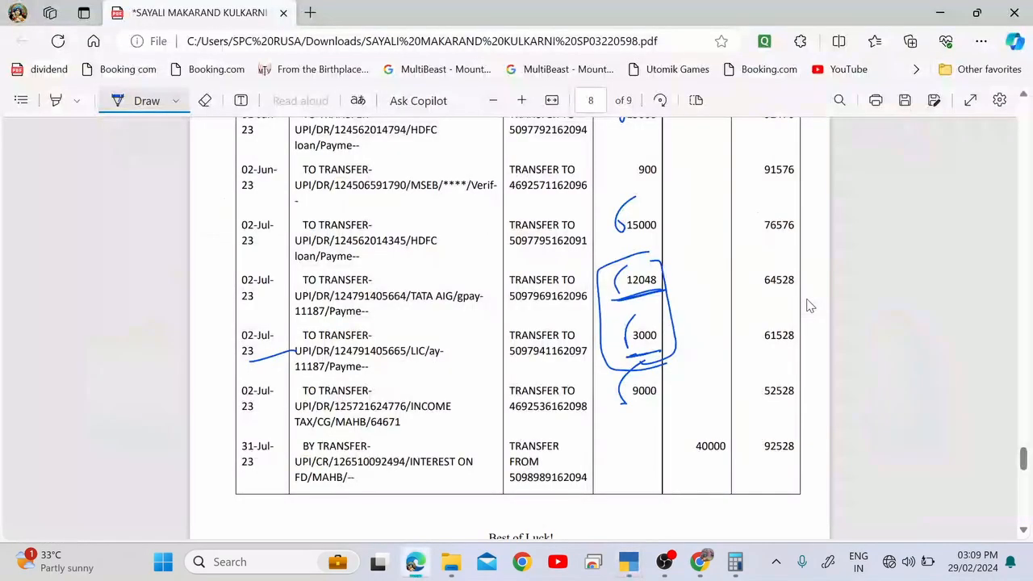
key(alt+Tab)
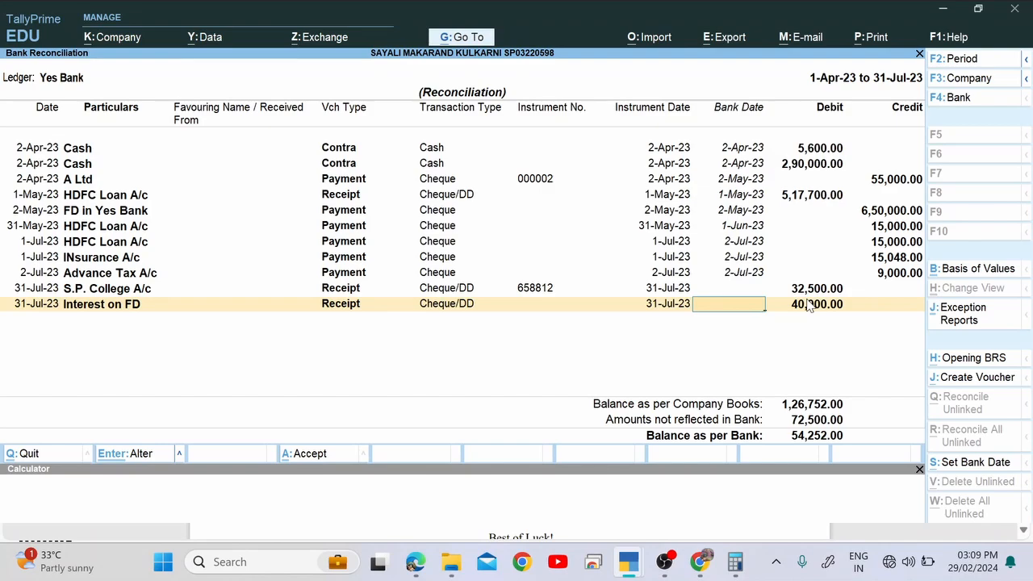
key(alt+Tab)
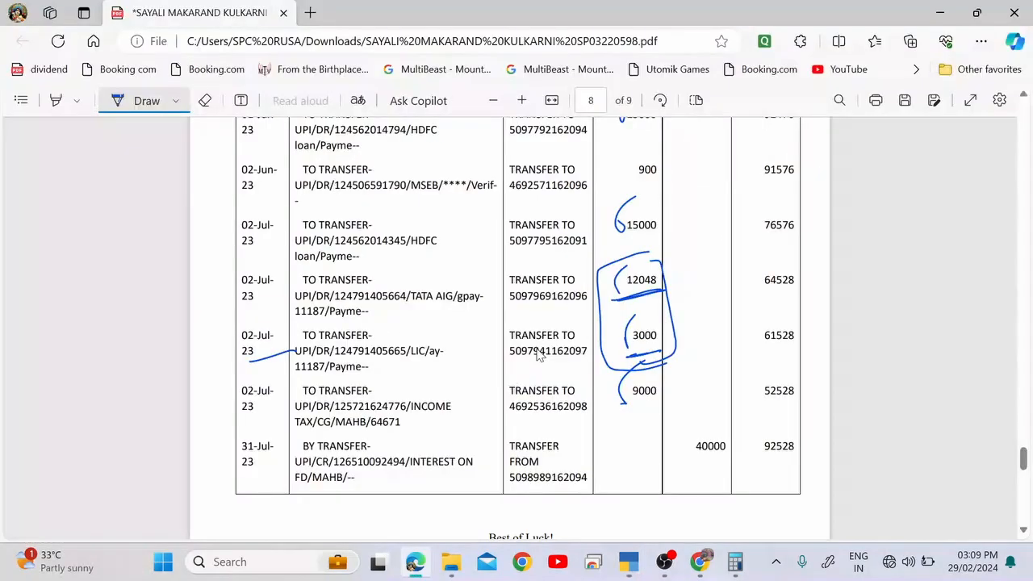
drag(715, 409, 687, 466)
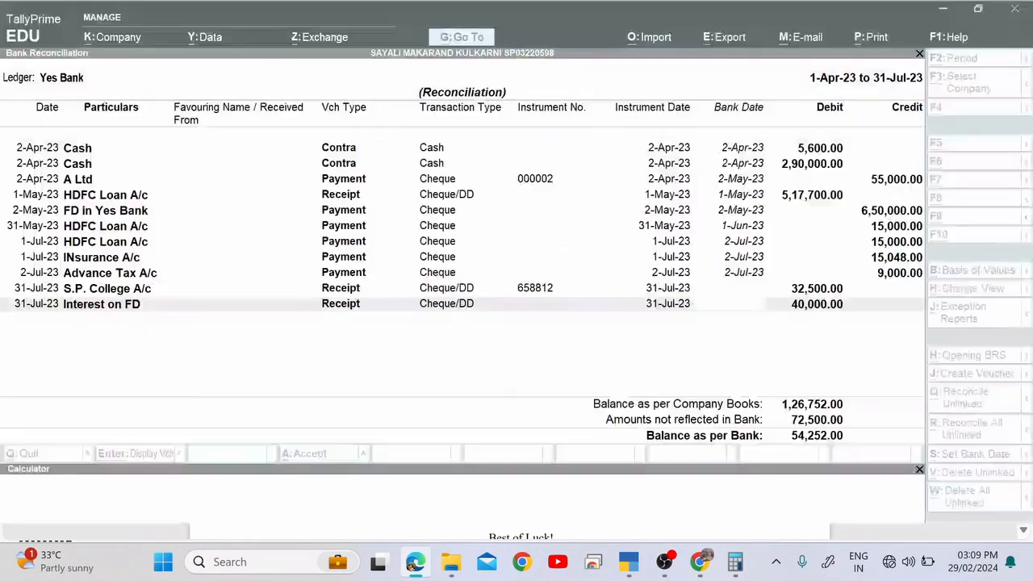
key(alt+Tab)
text(31.7)
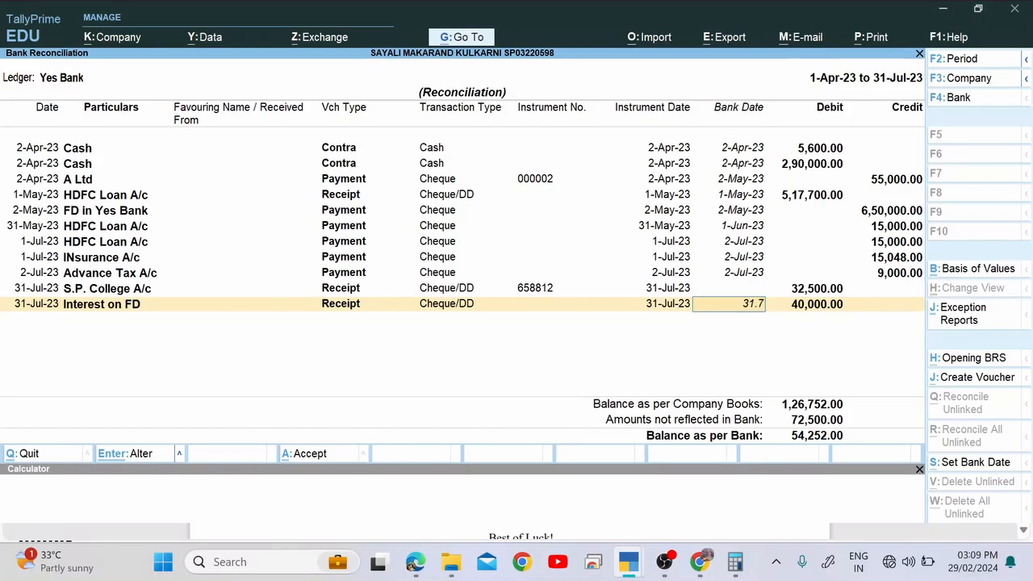
key(Return)
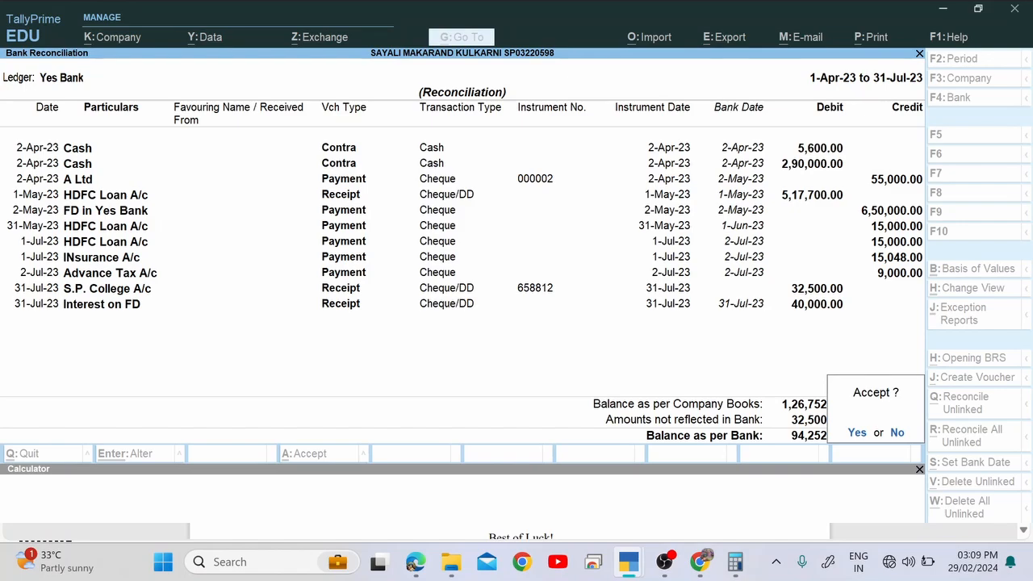
key(alt+Tab)
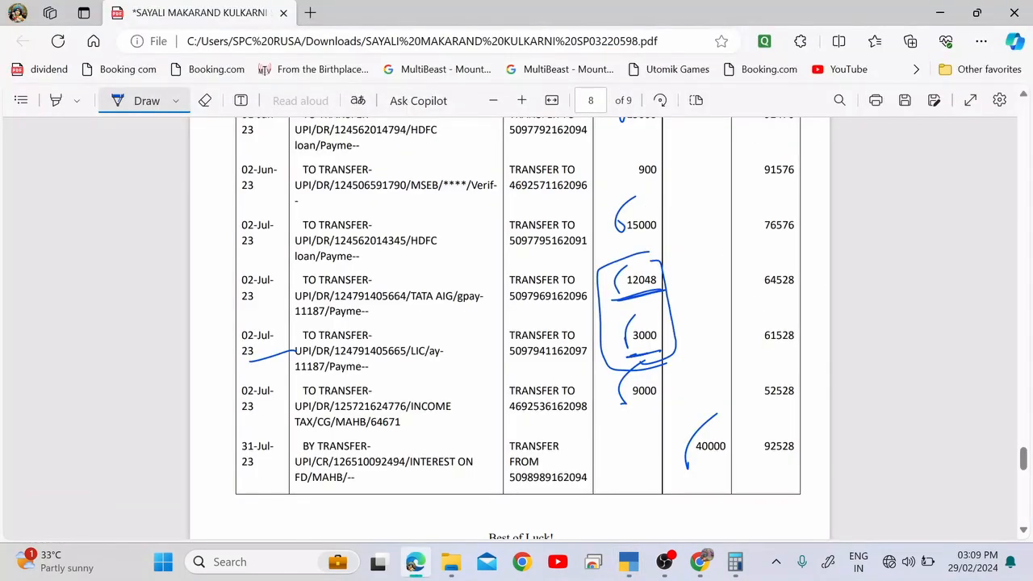
Find and circle the 324 BANK CHARGES amount on the statement PDF.
scroll(516, 322, up, 6)
scroll(516, 322, down, 3)
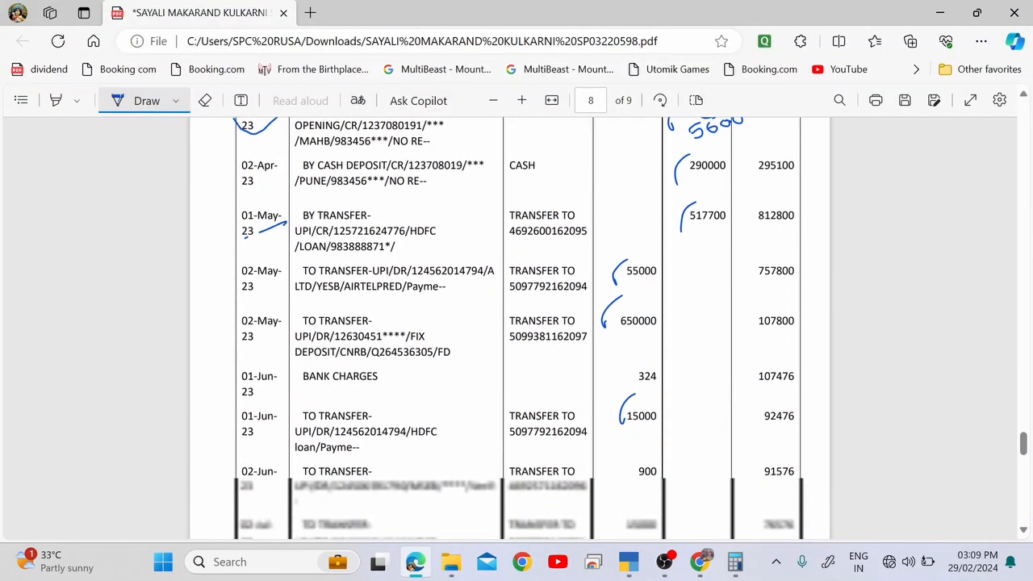
scroll(516, 323, down, 2)
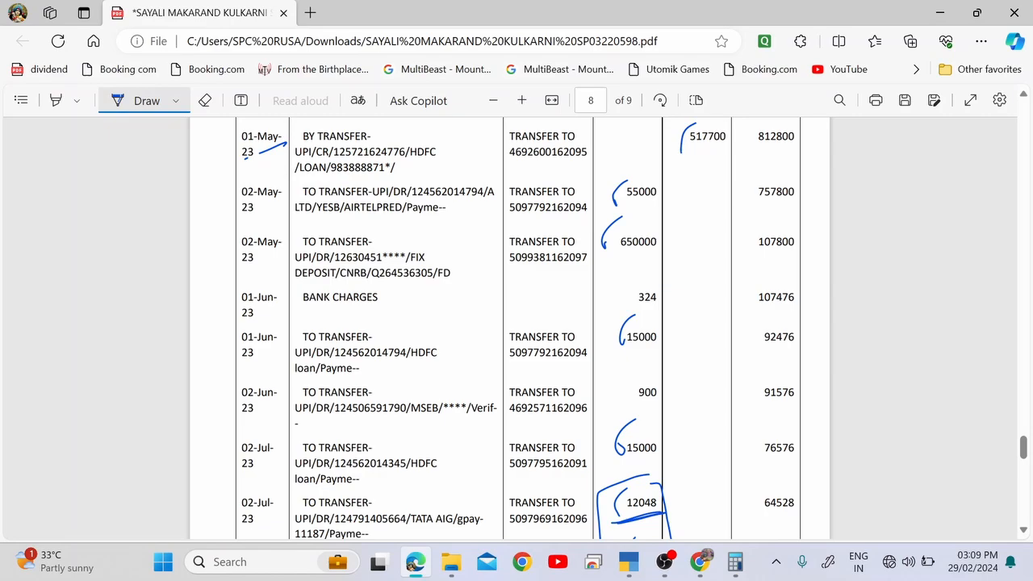
scroll(516, 323, down, 4)
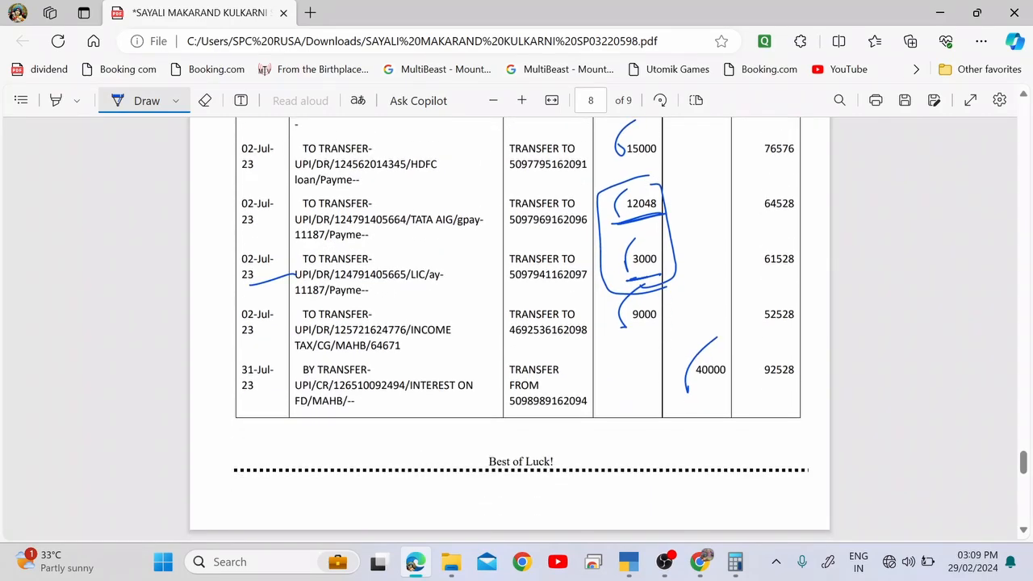
scroll(516, 323, up, 3)
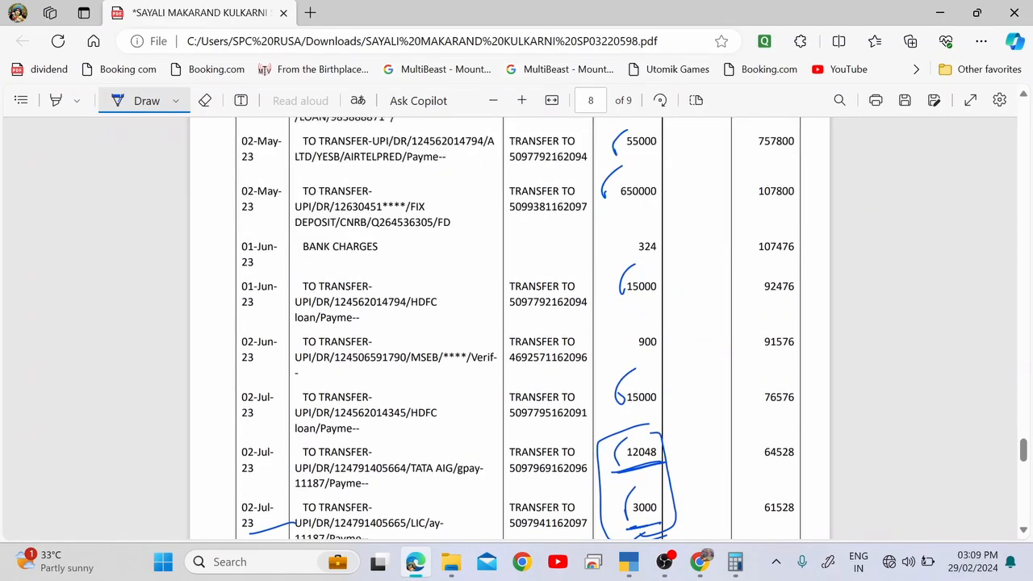
drag(618, 270, 637, 262)
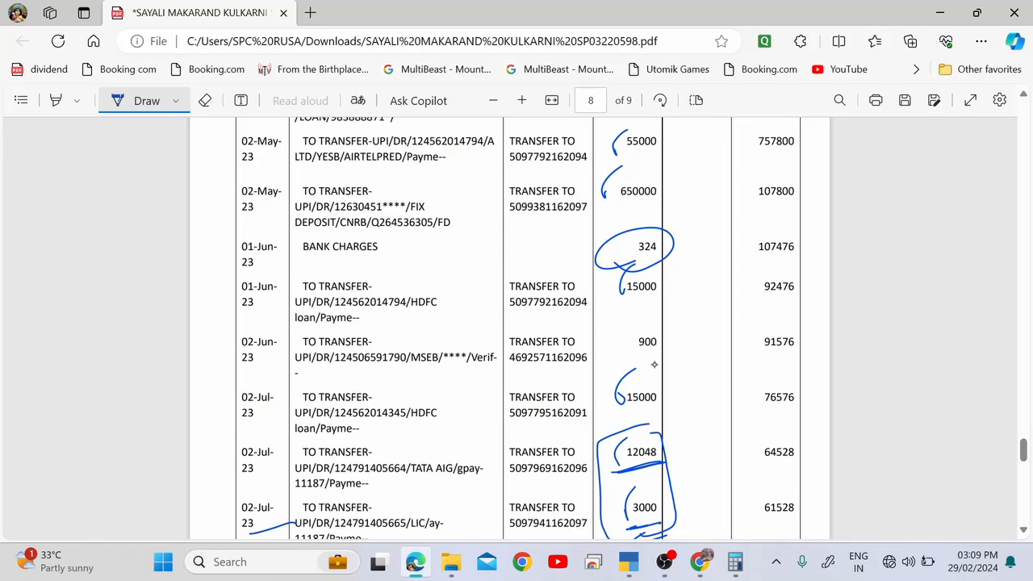
key(alt+Tab)
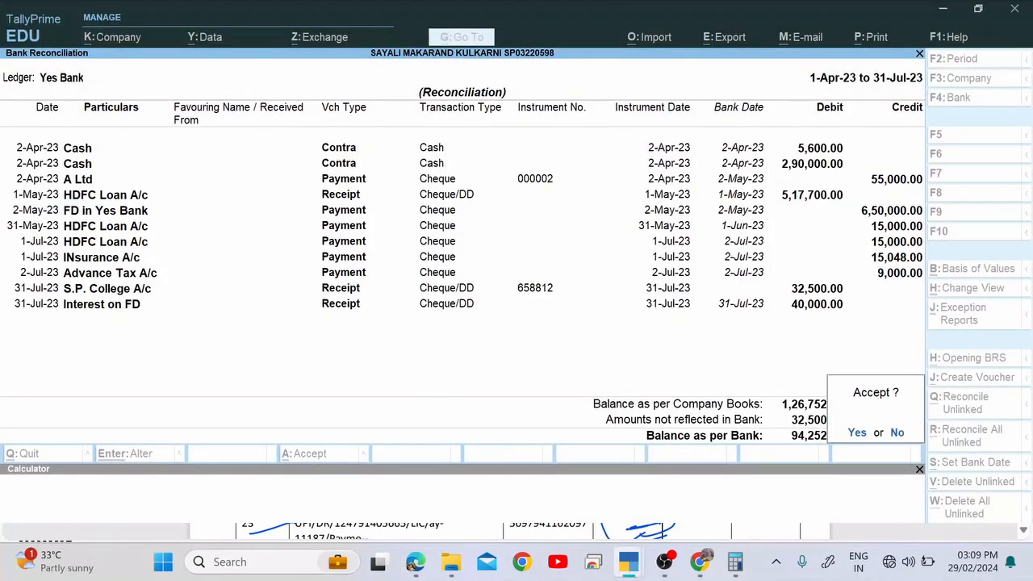
Decline the Accept prompt and review each reconciled Bank Date from the Cash entries to Insurance.
key(n)
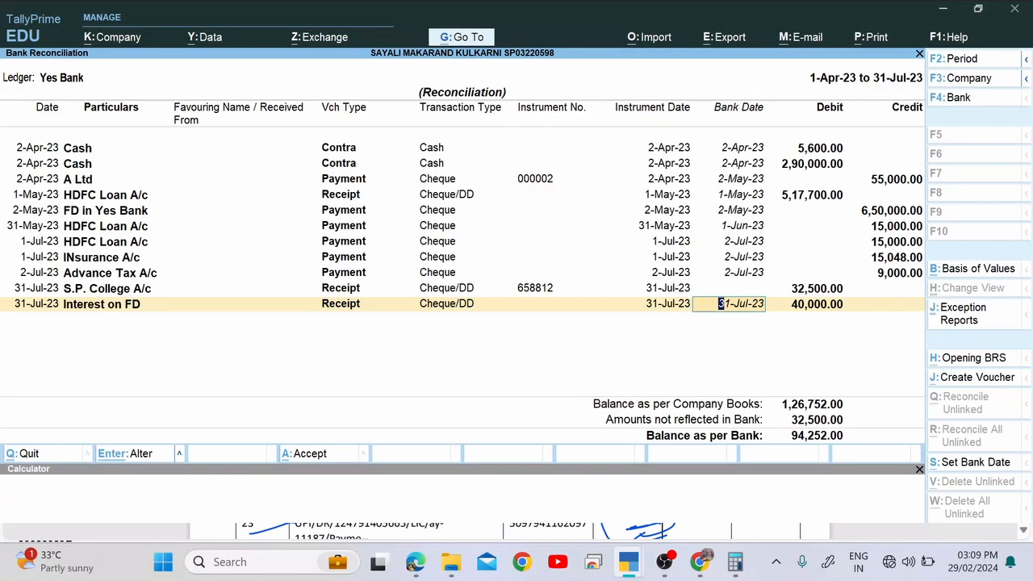
key(Up)
key(Up)
key(Up)
key(Up)
key(Up)
key(Up)
key(Up)
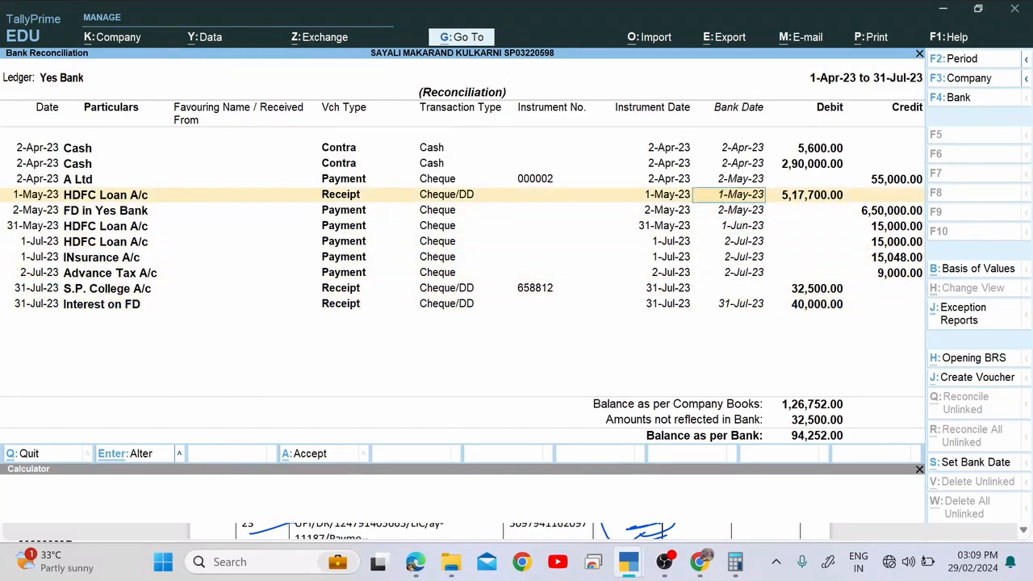
key(Up)
key(Up)
key(Up)
key(Down)
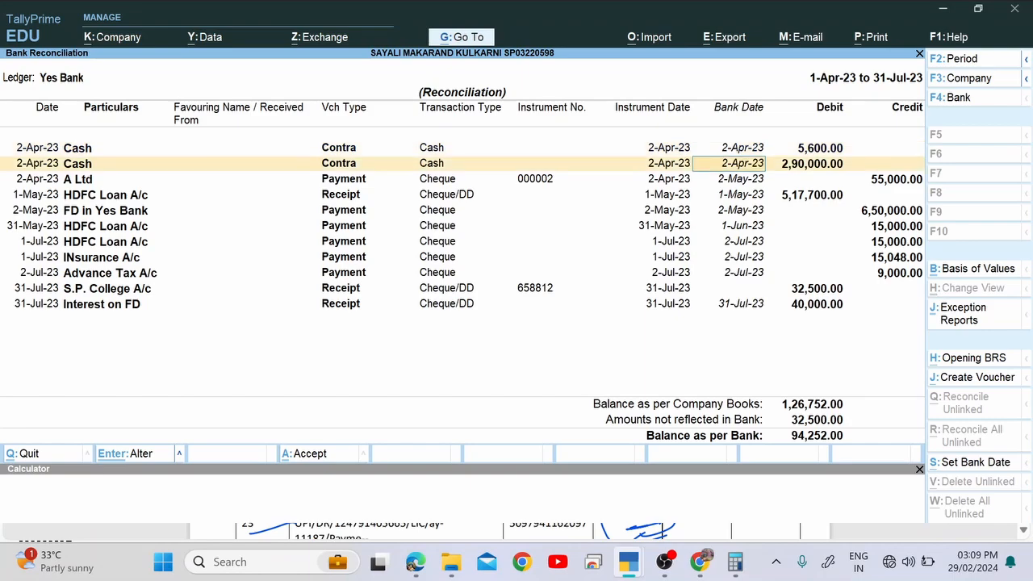
key(Down)
key(Down)
key(Down)
key(Down)
key(Down)
key(Down)
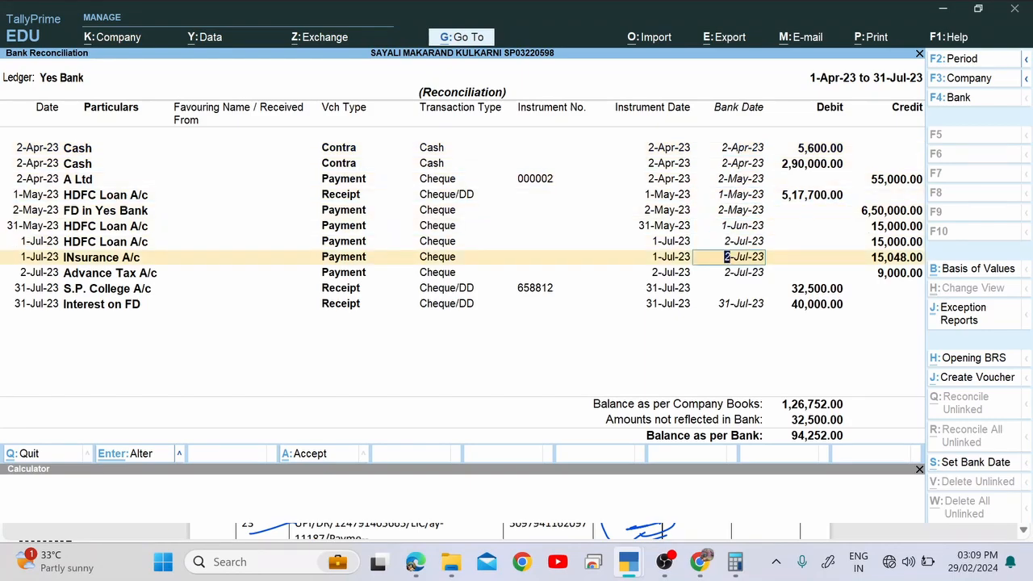
key(alt+Tab)
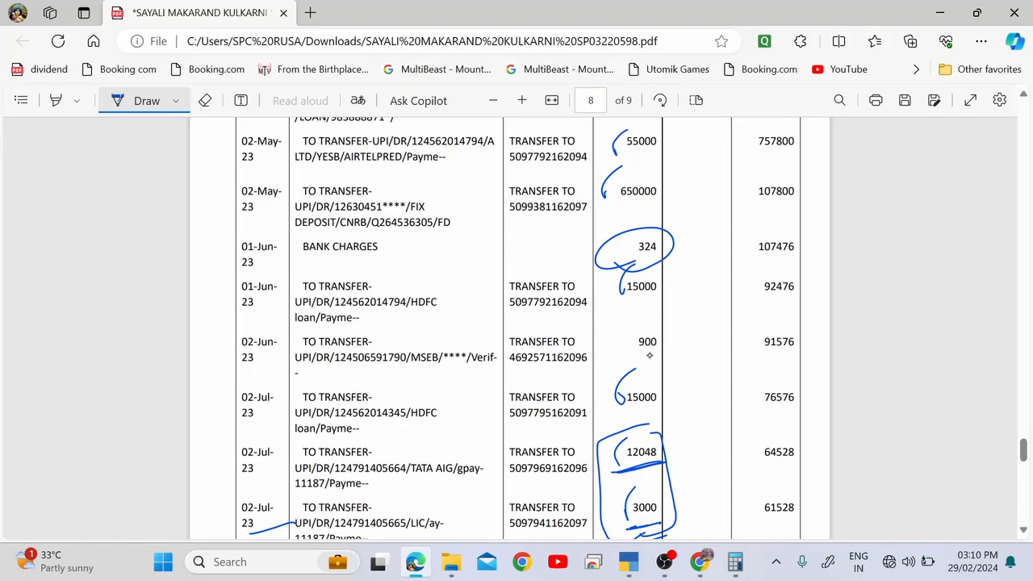
Circle 900 and MSEB, underline the 324 BANK CHARGES and 02-Jun MSEB rows, and tick both amounts.
mouse_move(638, 321)
mouse_down()
mouse_move(618, 359)
mouse_move(684, 338)
mouse_move(621, 323)
mouse_up()
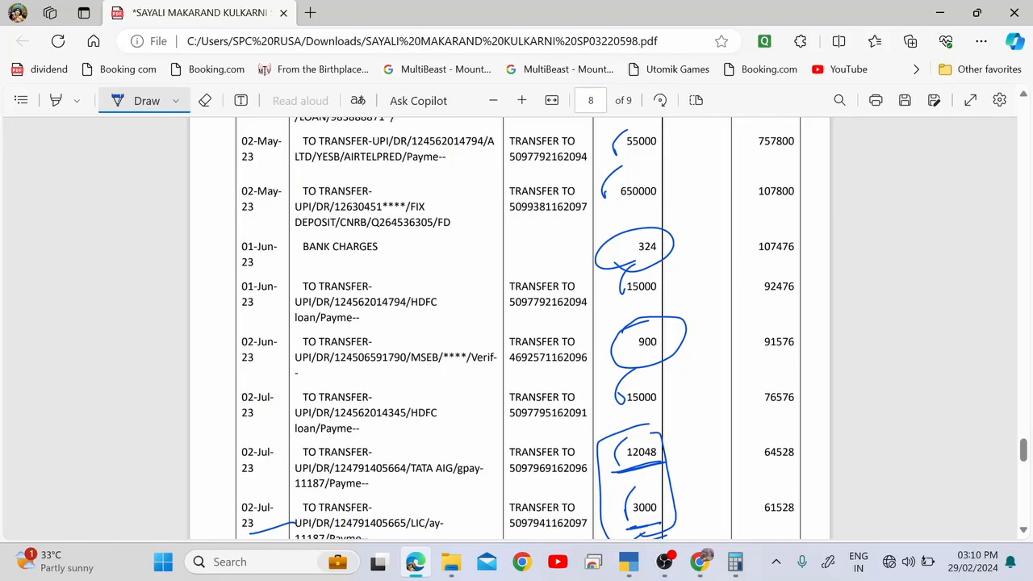
drag(329, 260, 621, 263)
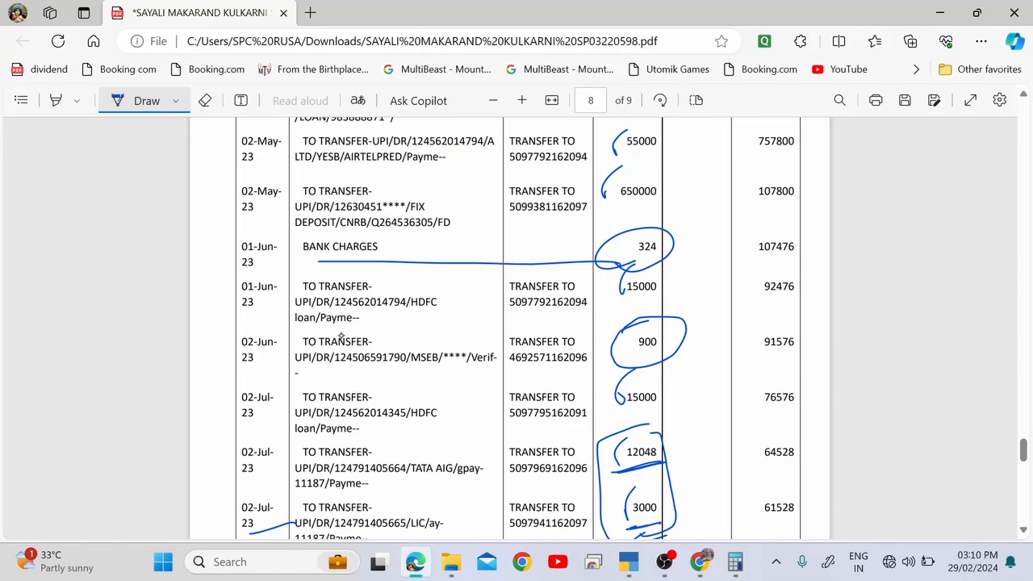
drag(298, 354, 601, 365)
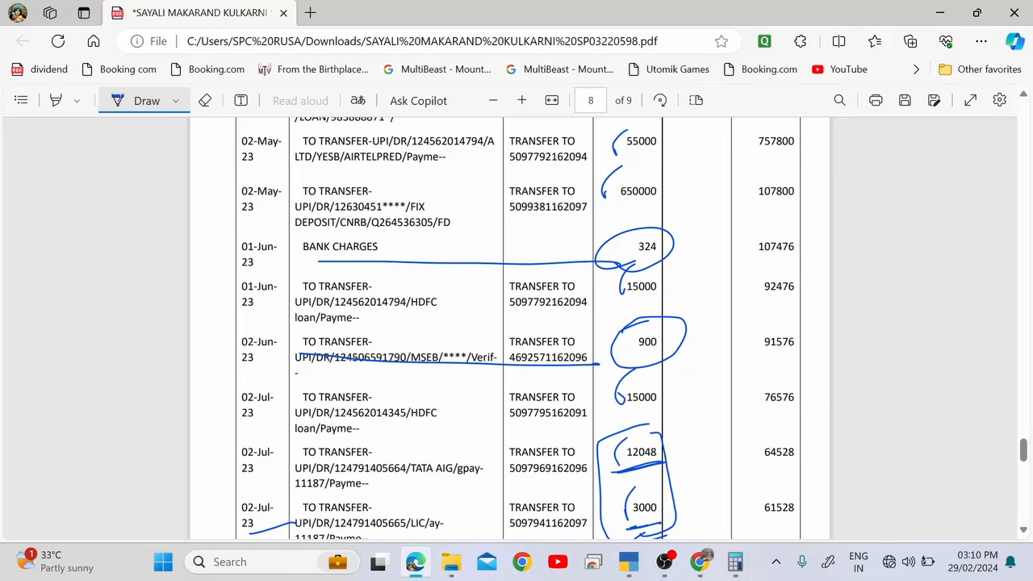
drag(685, 247, 701, 234)
drag(680, 342, 713, 318)
drag(422, 250, 442, 250)
drag(331, 371, 484, 359)
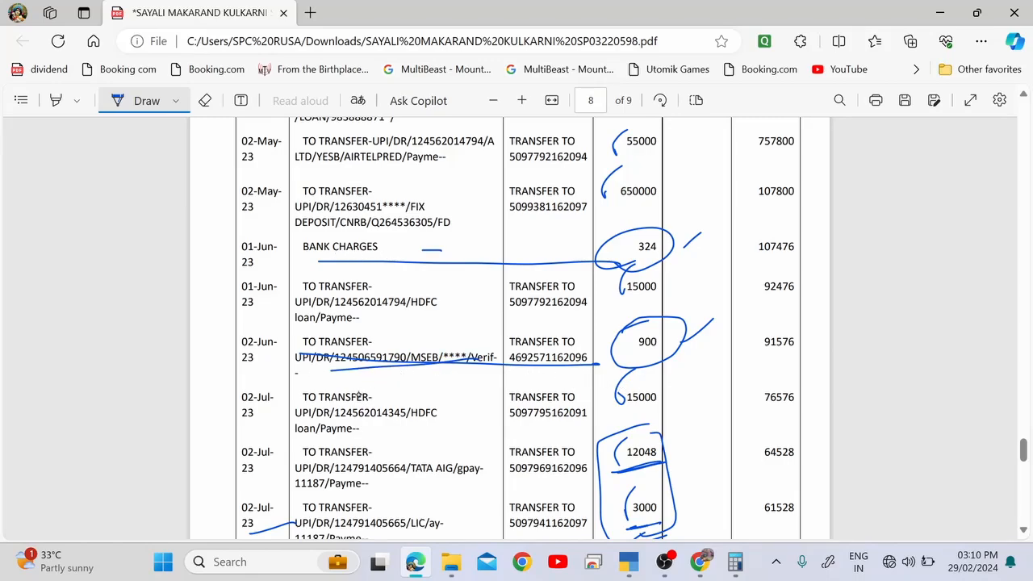
drag(436, 366, 444, 346)
mouse_move(446, 343)
mouse_down()
mouse_move(404, 367)
mouse_move(439, 337)
mouse_up()
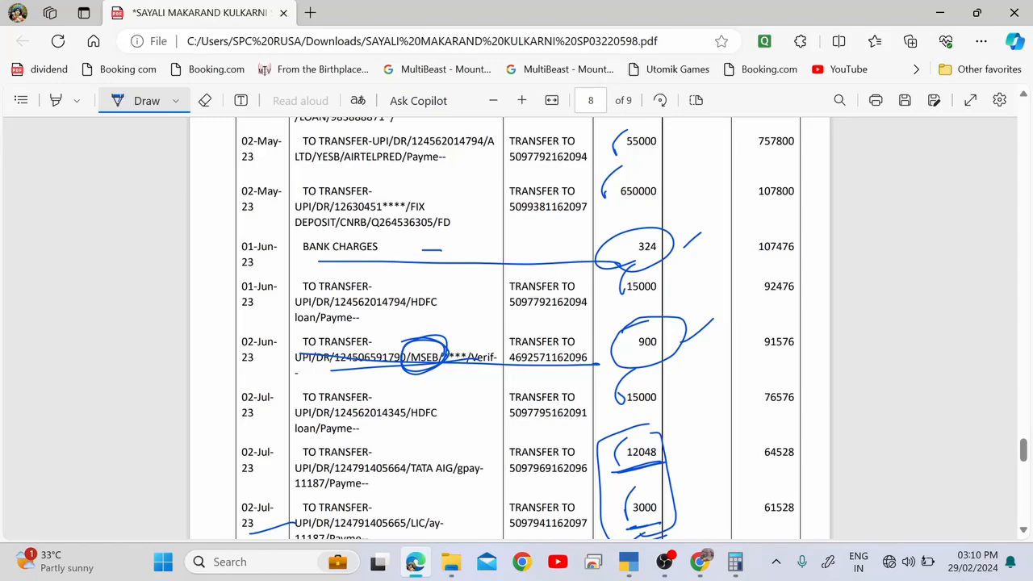
key(alt+Tab)
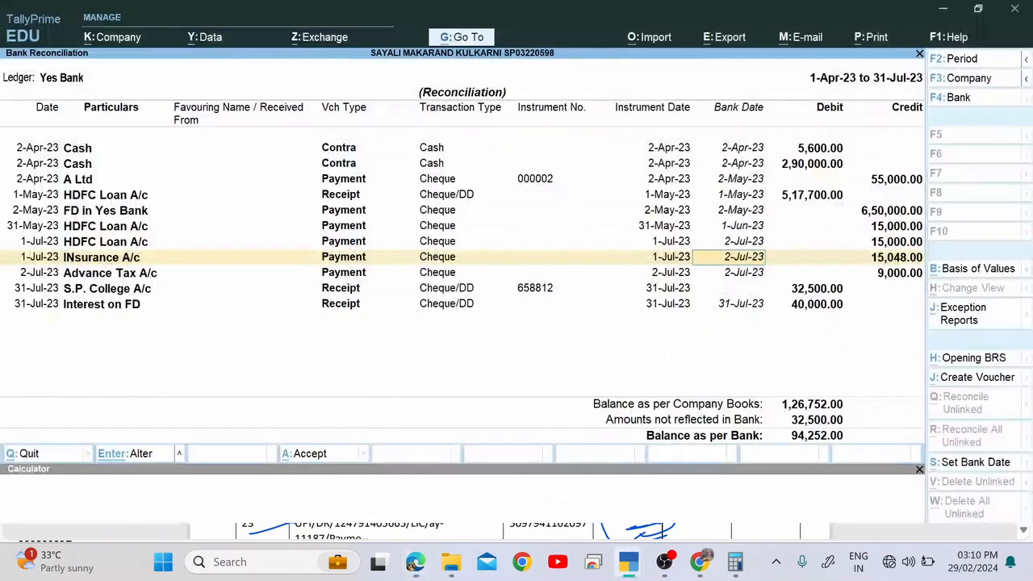
Accept the bank reconciliation and return to the Gateway of Tally.
key(Return)
key(Return)
key(Return)
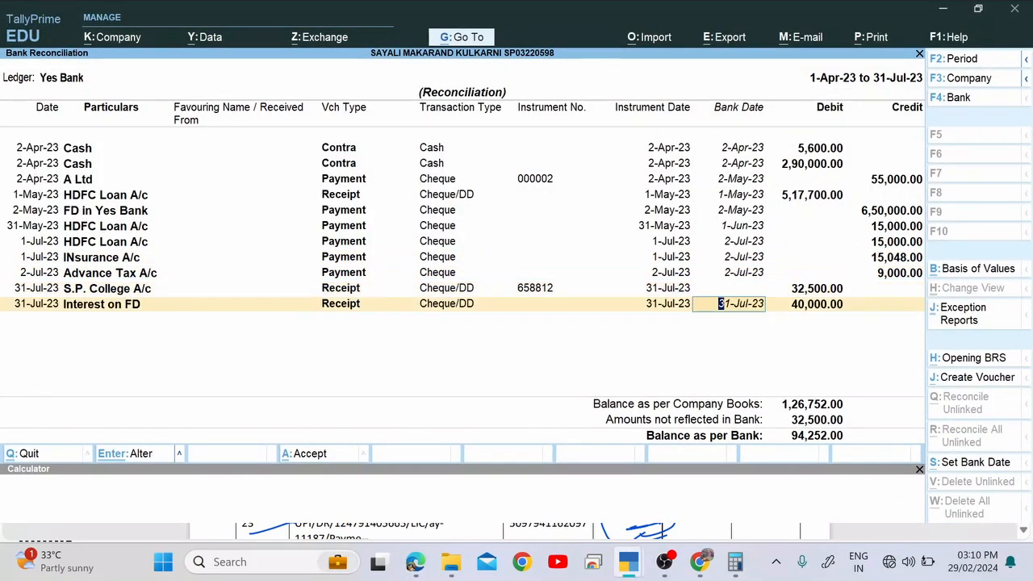
key(Return)
key(Return)
key(Return)
key(Escape)
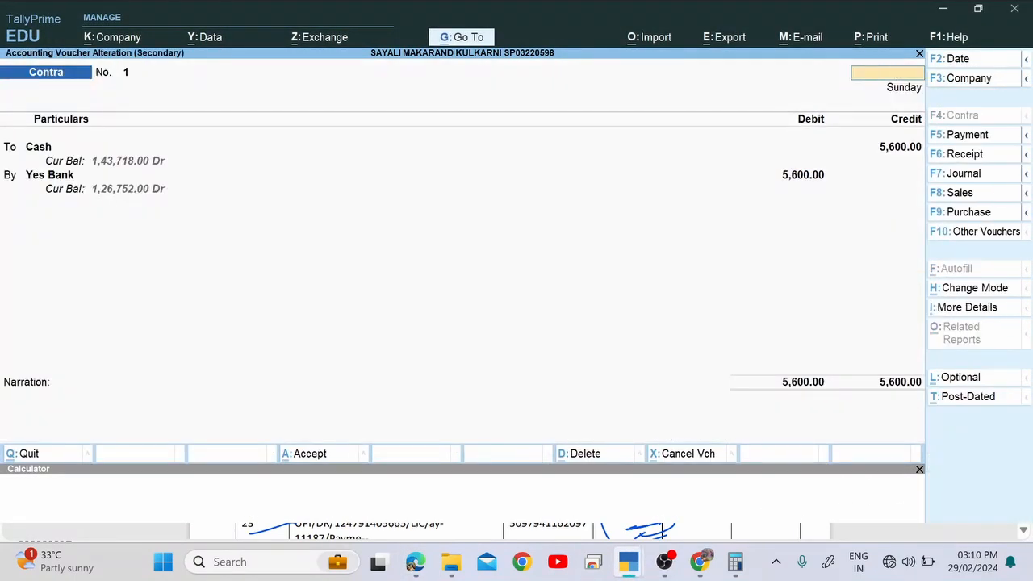
key(Escape)
key(Return)
key(Escape)
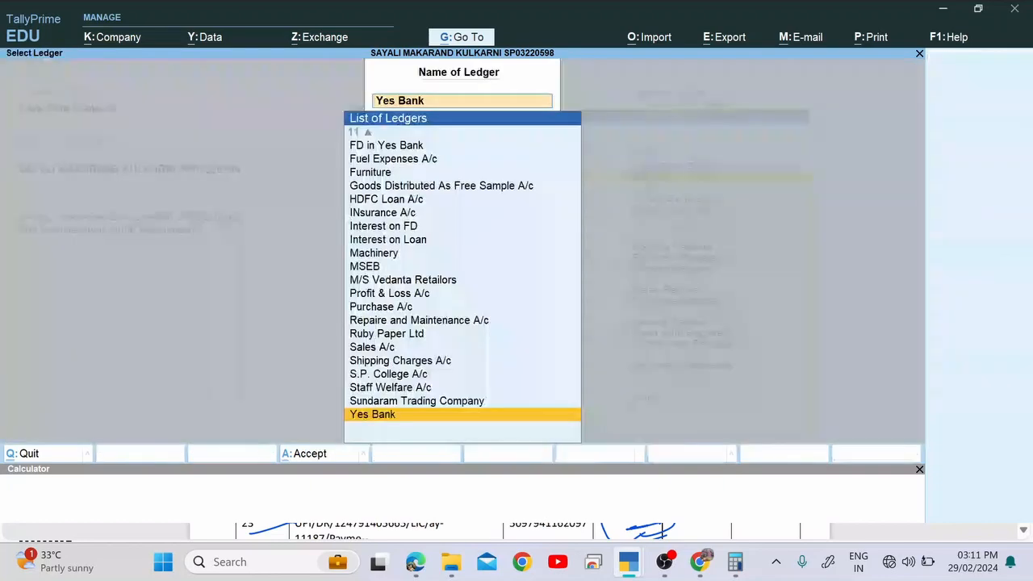
key(Escape)
key(Escape)
key(Escape)
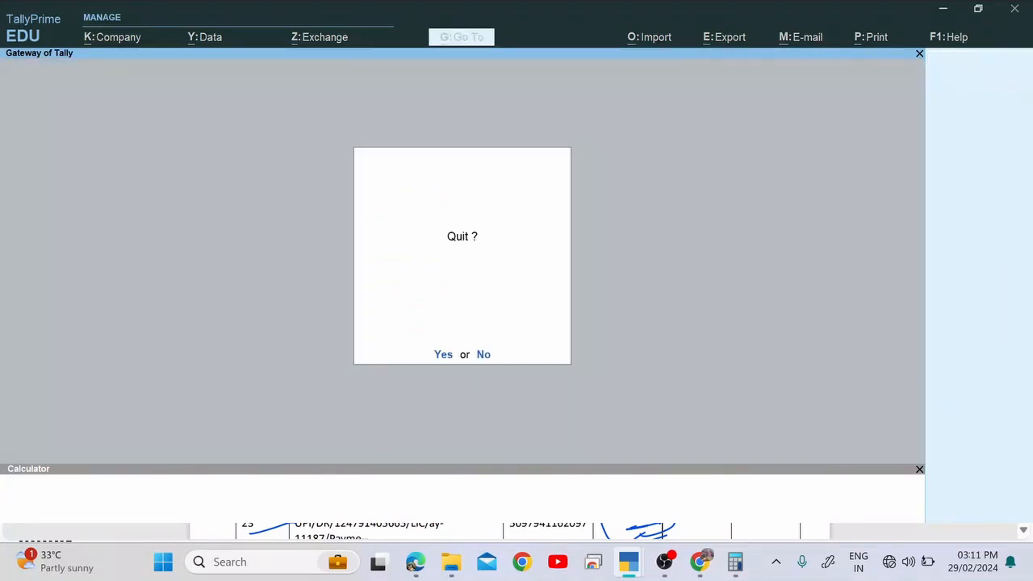
key(Escape)
Start a new voucher and switch it to a Payment voucher.
key(Down)
key(Down)
key(Down)
key(Return)
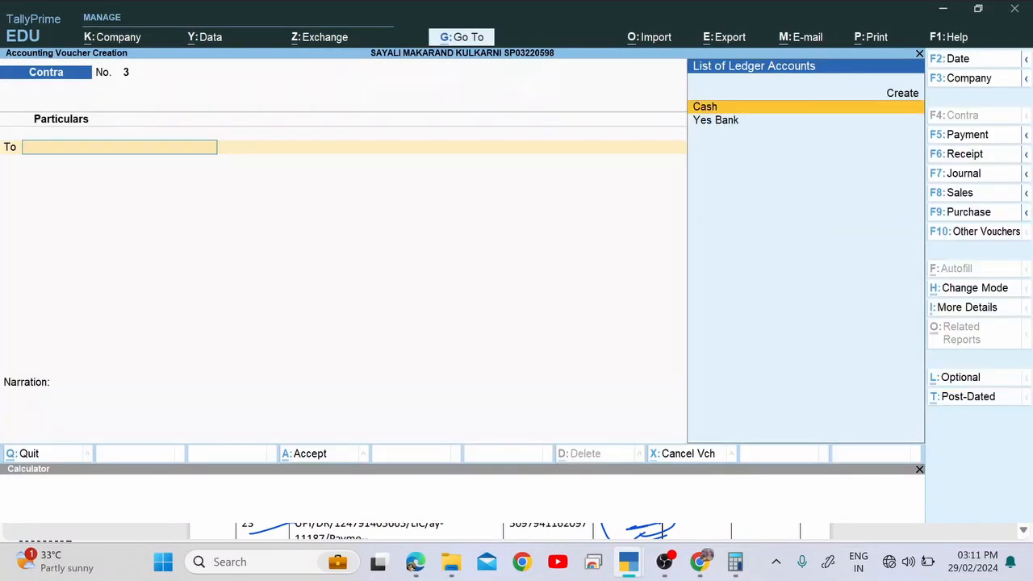
key(alt+Tab)
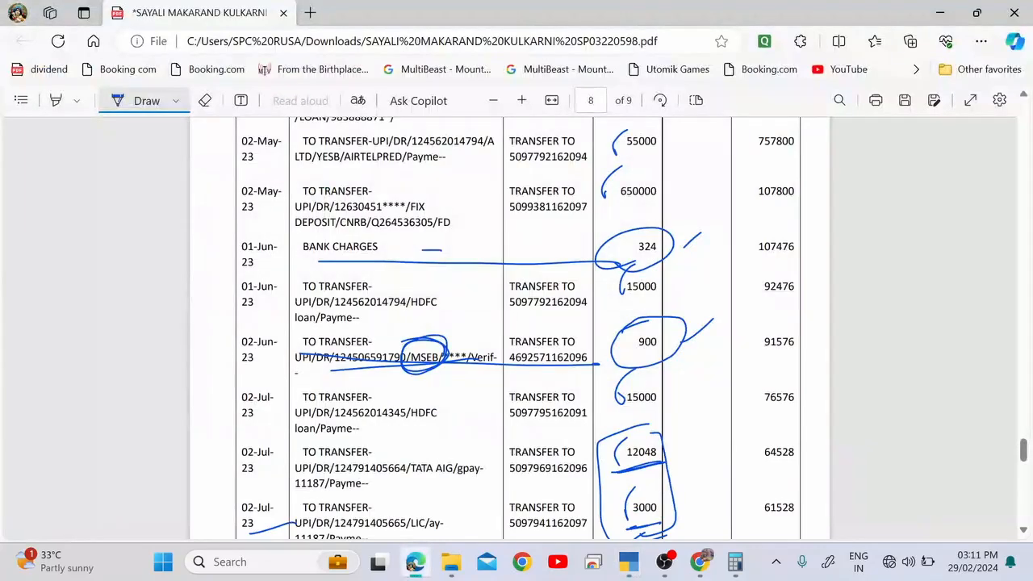
key(alt+Tab)
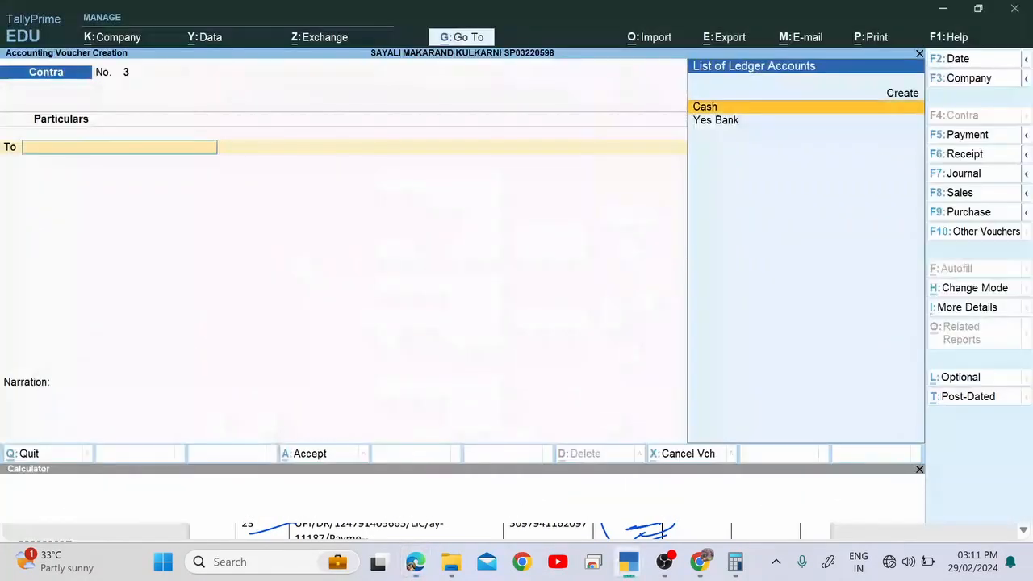
key(F5)
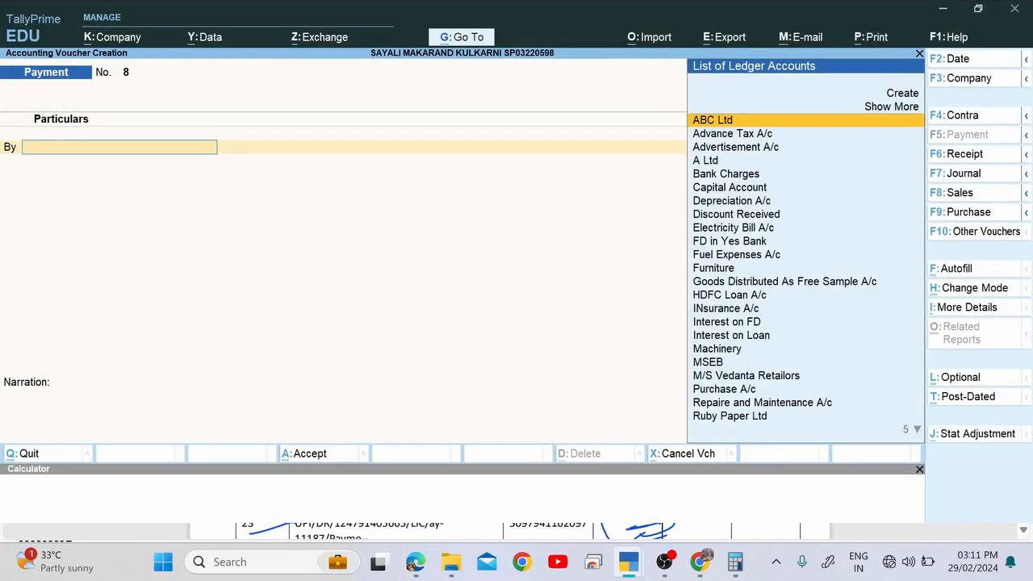
key(alt+Tab)
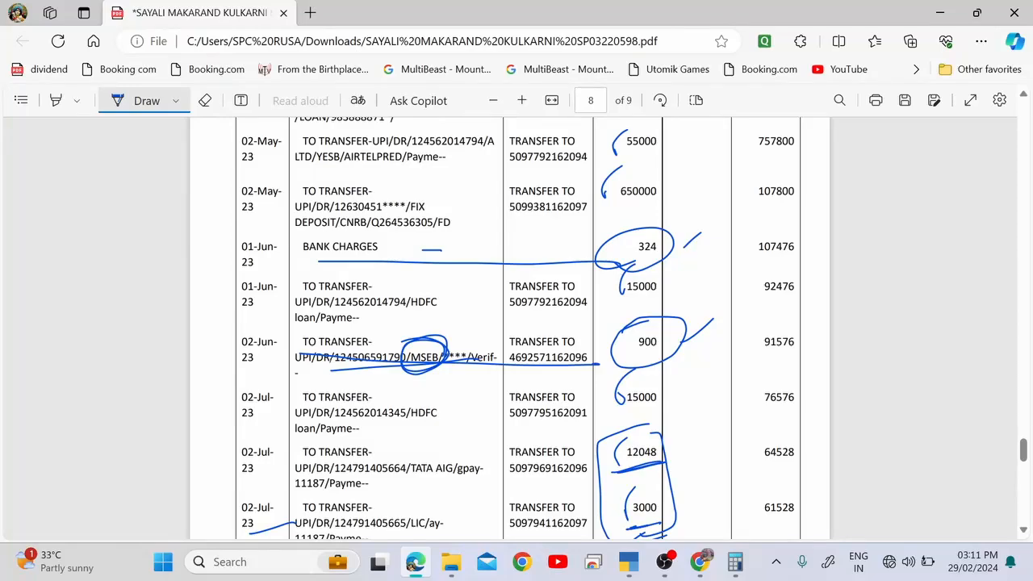
key(alt+Tab)
Debit Bank Charges with 324 and circle the 01-Jun-23 charge date on the statement.
text(Ban)
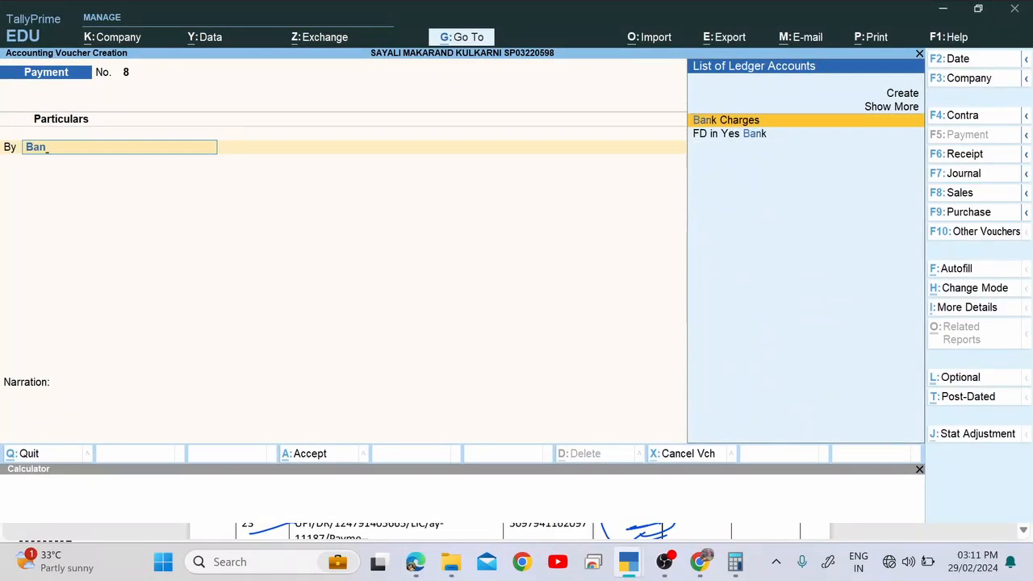
key(Return)
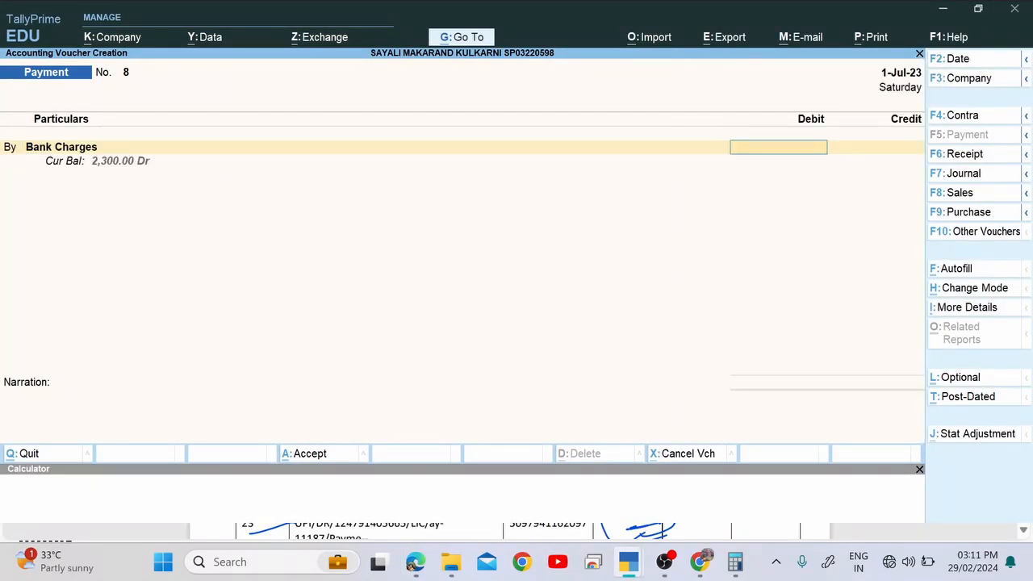
key(alt+Tab)
key(alt+Tab)
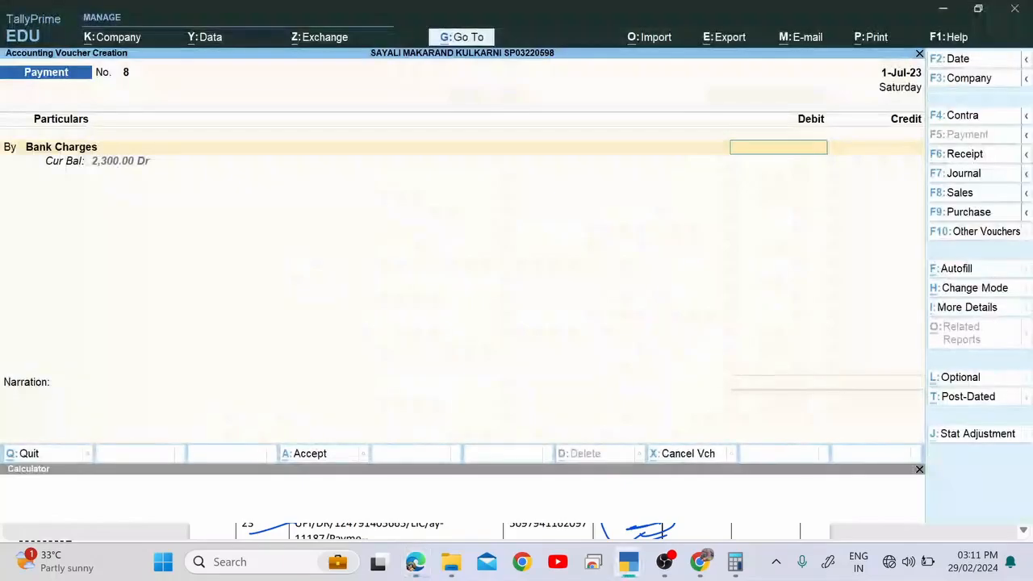
text(324)
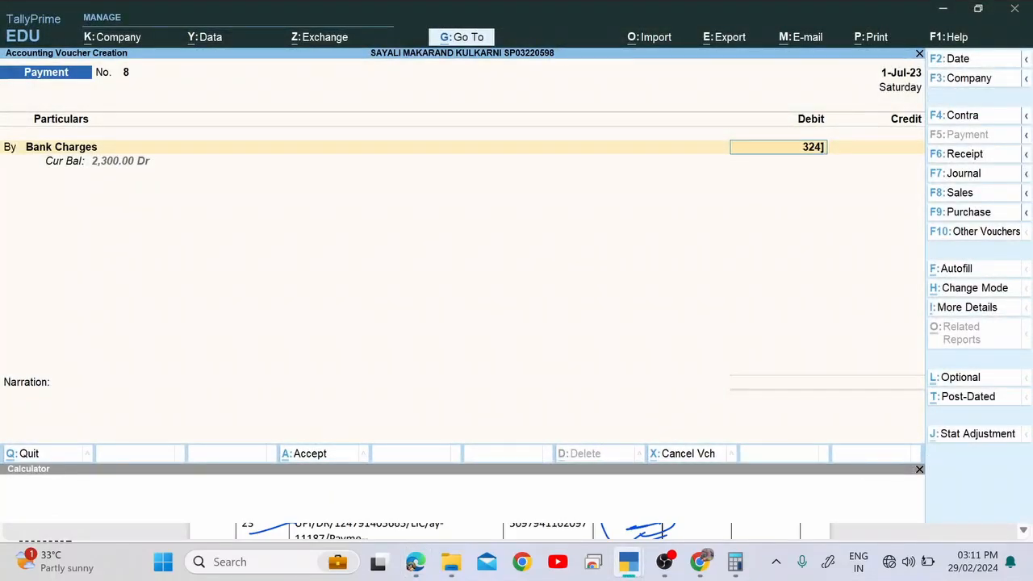
key(Return)
key(alt+Tab)
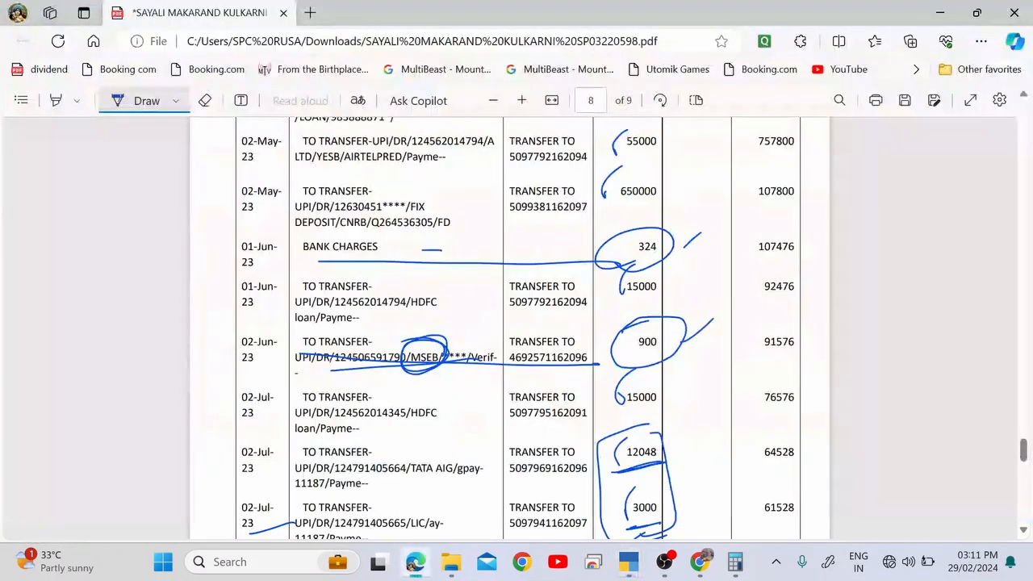
drag(267, 246, 250, 254)
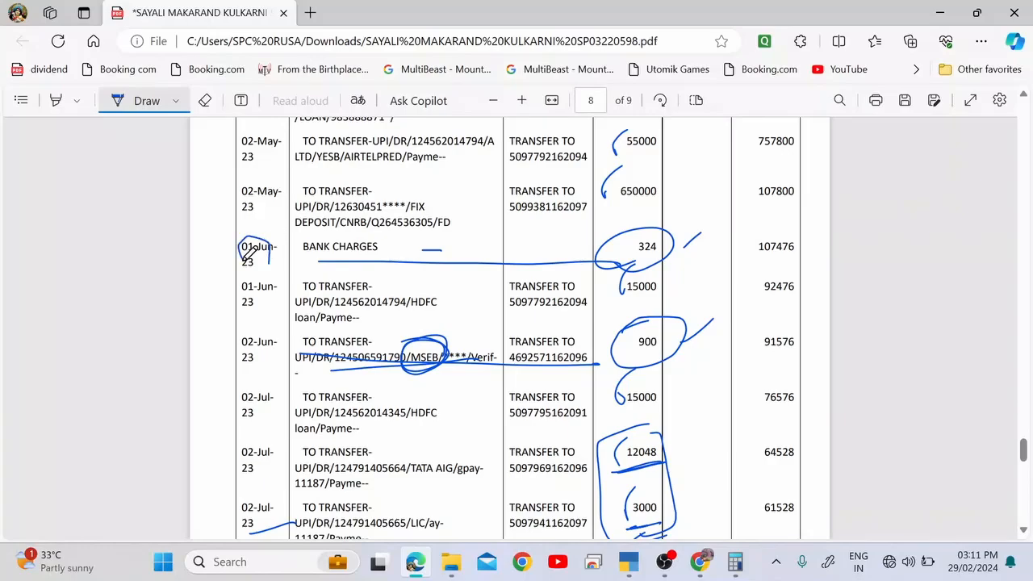
key(alt+Tab)
Set the payment voucher date to 1-Jun-23.
key(F2)
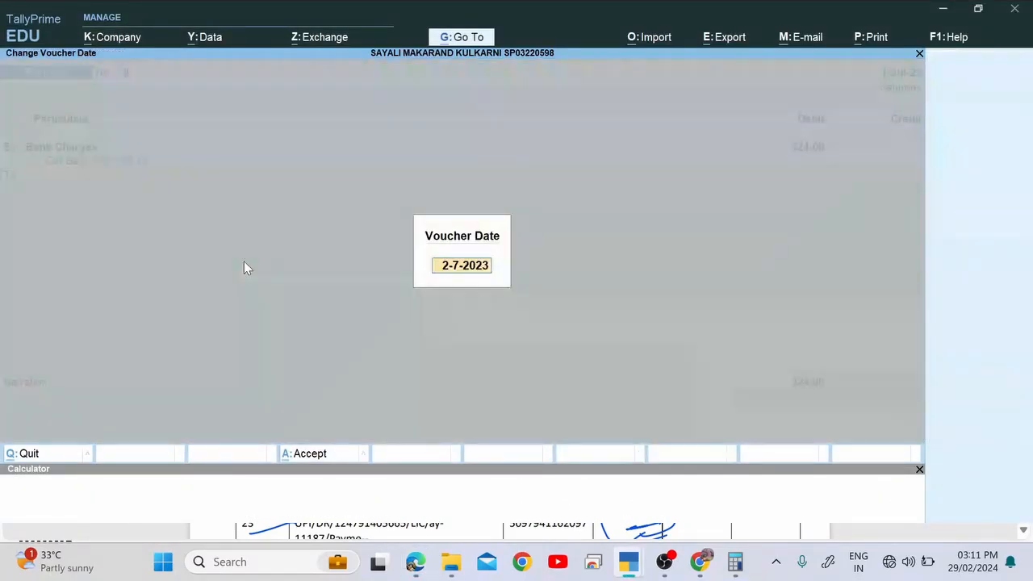
text(1.7)
key(BackSpace)
text(6)
key(Return)
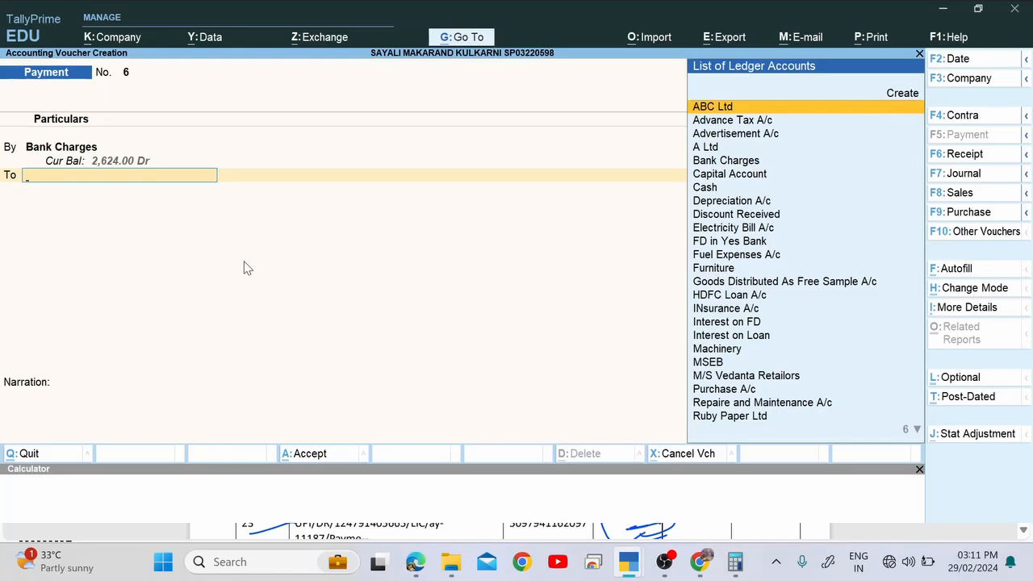
Credit Yes Bank for 324 and move through the bank allocation details.
text(Ax)
key(Return)
key(BackSpace)
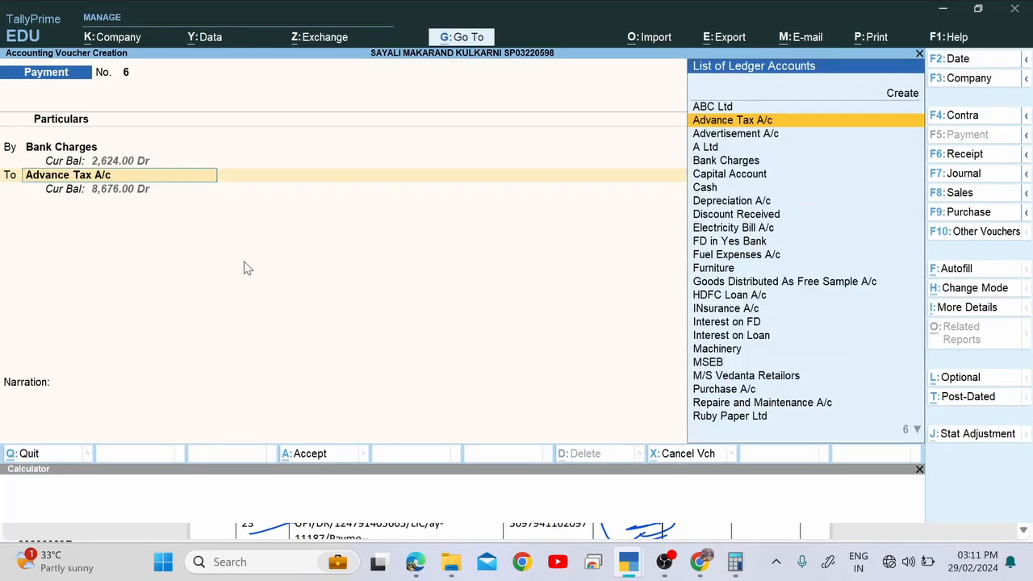
text(A)
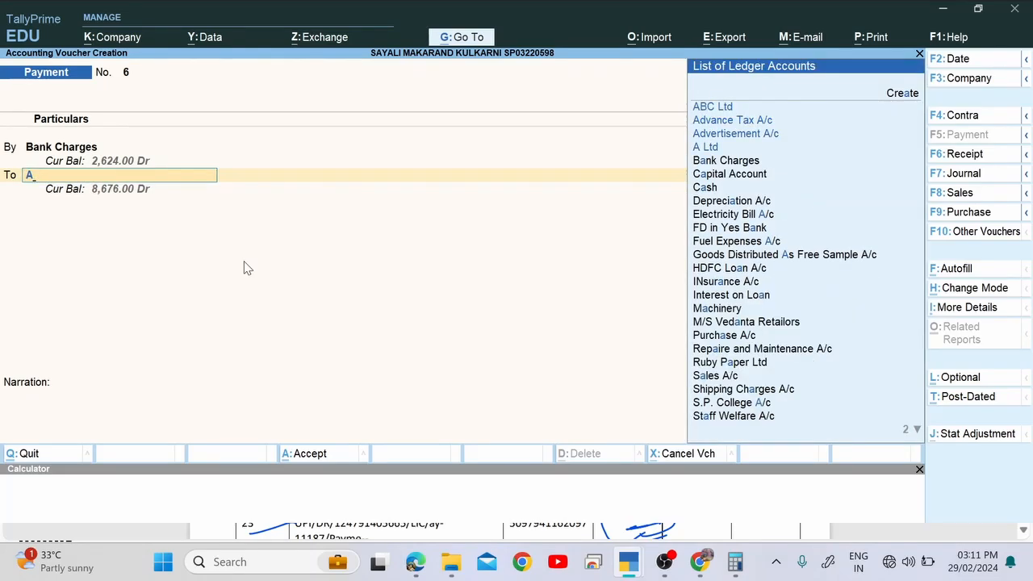
key(BackSpace)
text(Ye)
key(Return)
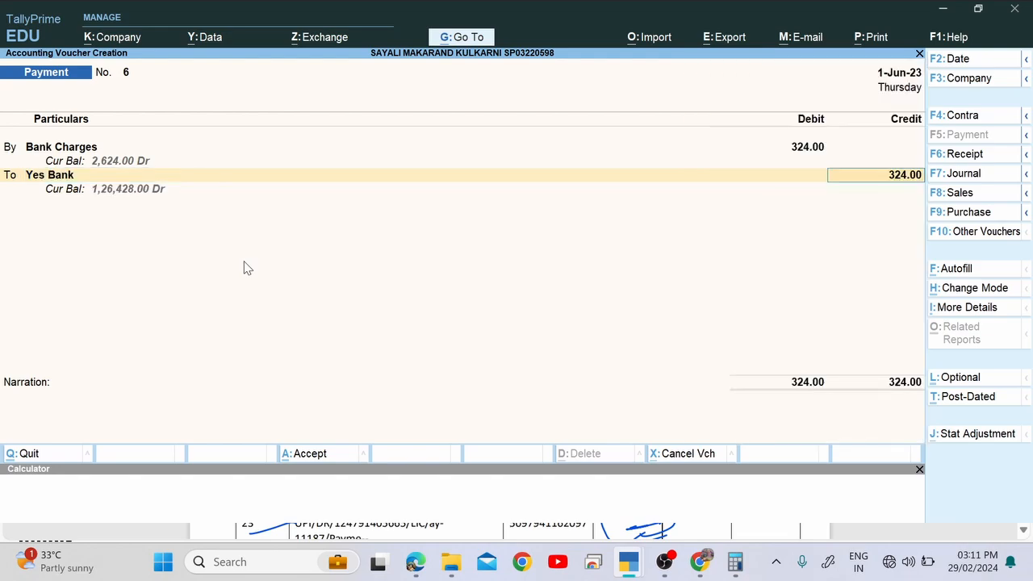
key(Return)
key(Return)
key(Return)
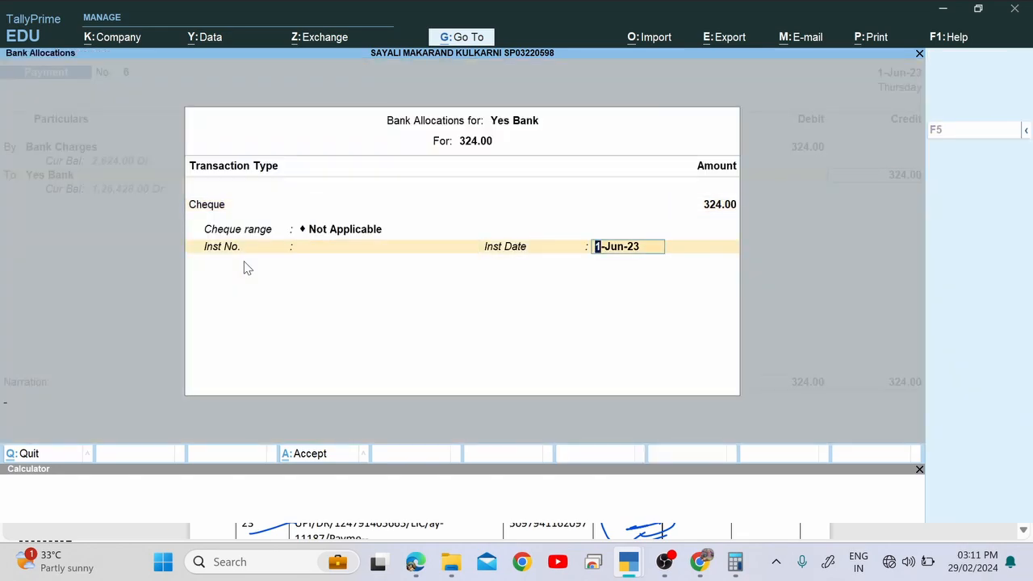
key(Return)
key(Return)
key(Return)
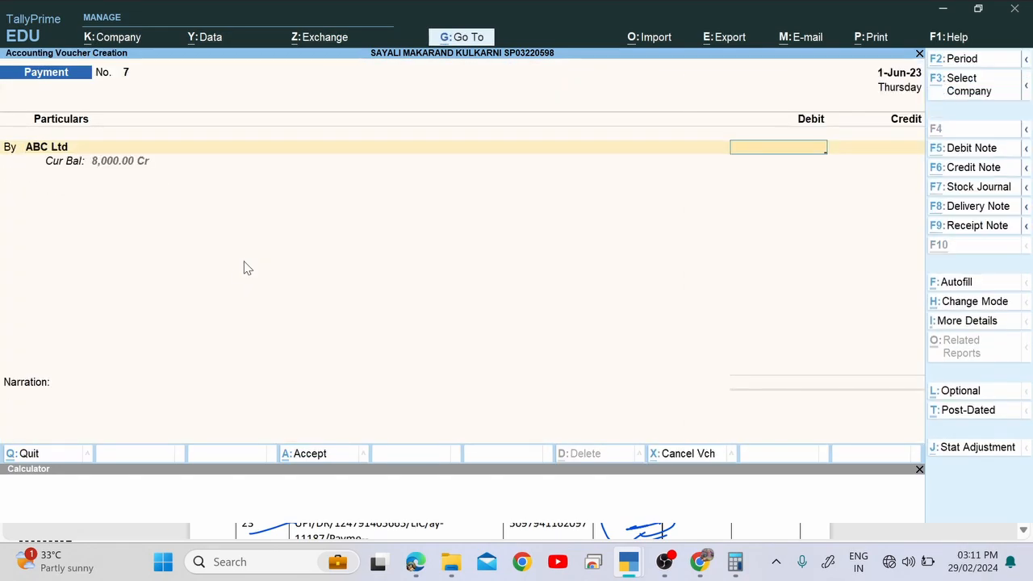
Mark the 02-Jun-23 date on the statement and set the voucher date to 2-Jun-23.
key(alt+Tab)
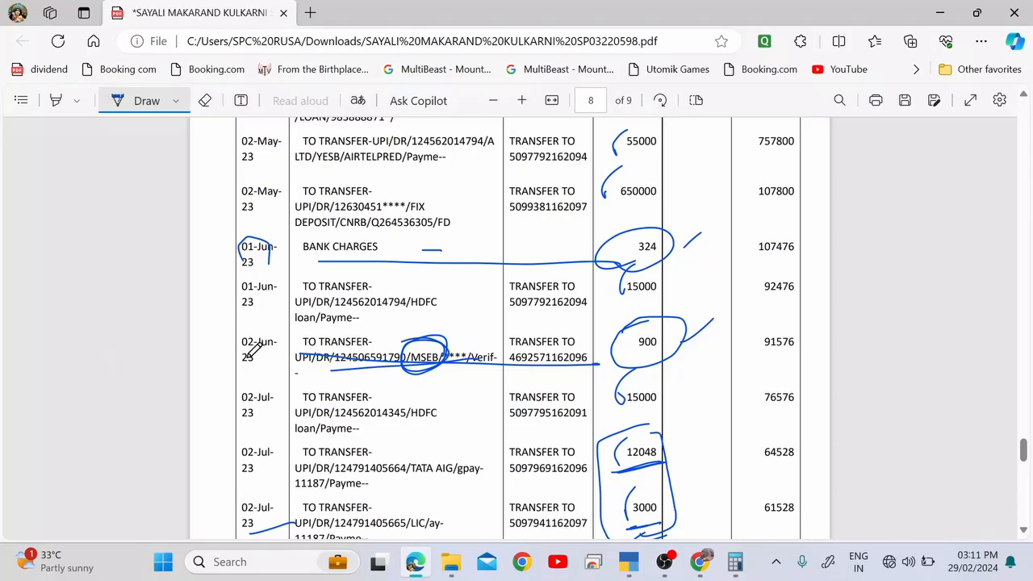
drag(245, 360, 270, 350)
key(alt+Tab)
key(F2)
text(2-6)
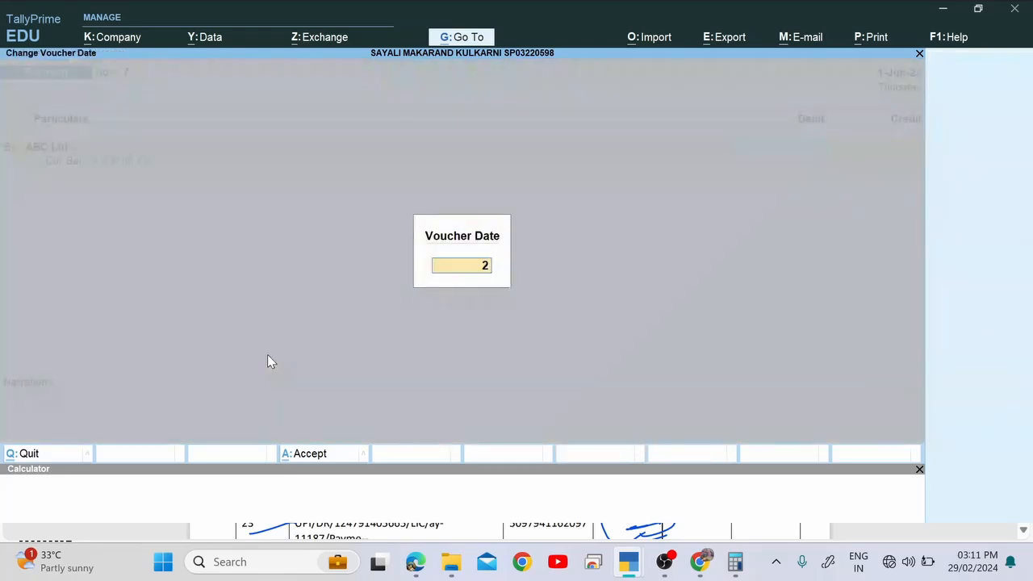
key(Return)
Debit MSEB with 900, settled against existing bill 810.
key(alt+Tab)
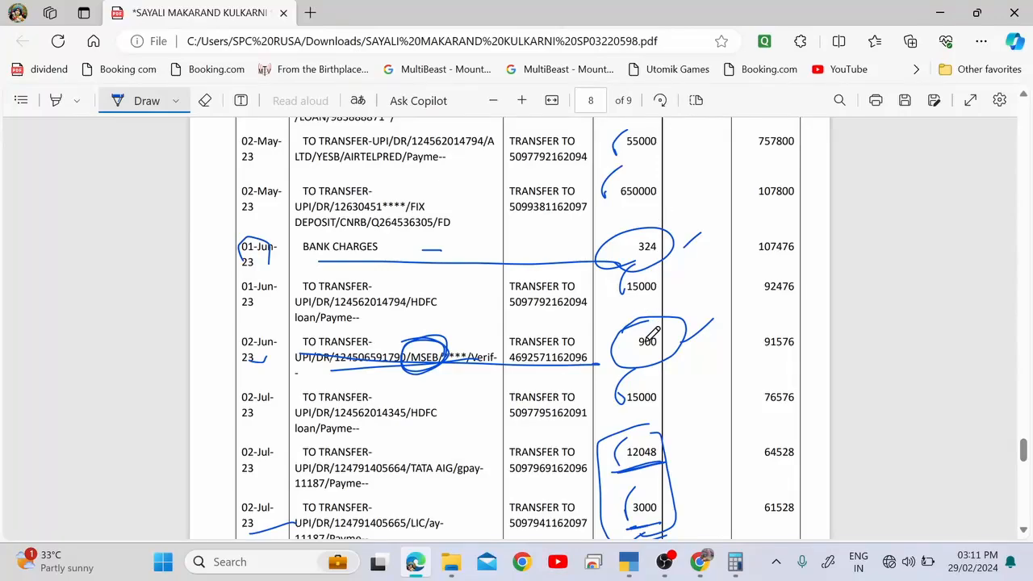
key(alt+Tab)
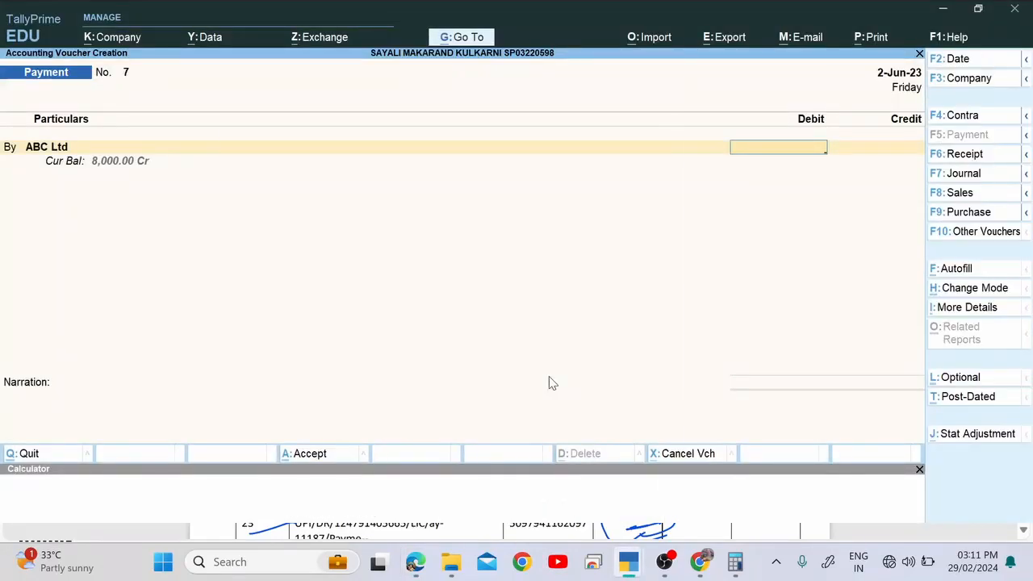
key(BackSpace)
text(ma)
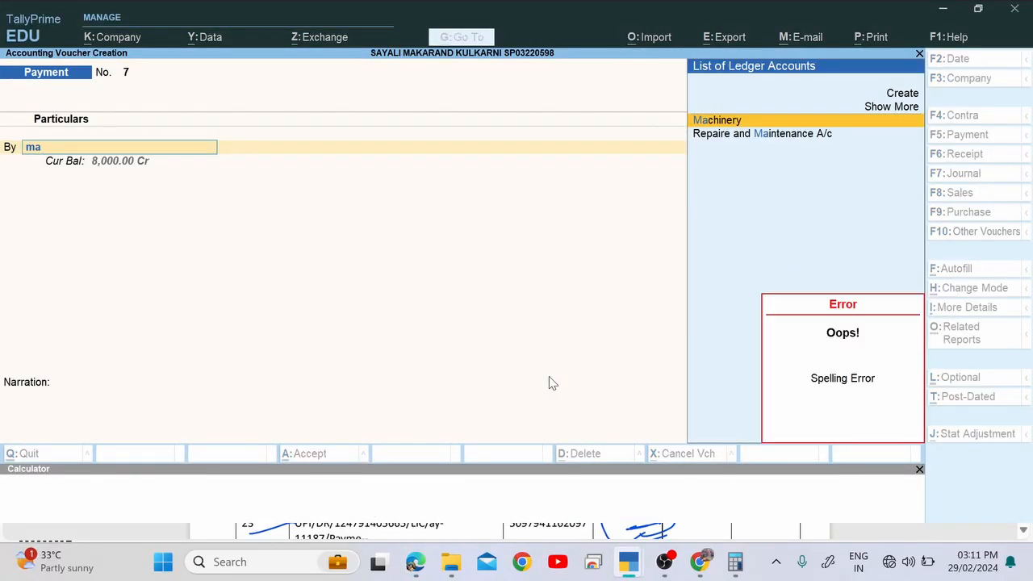
key(BackSpace)
key(BackSpace)
text(ms)
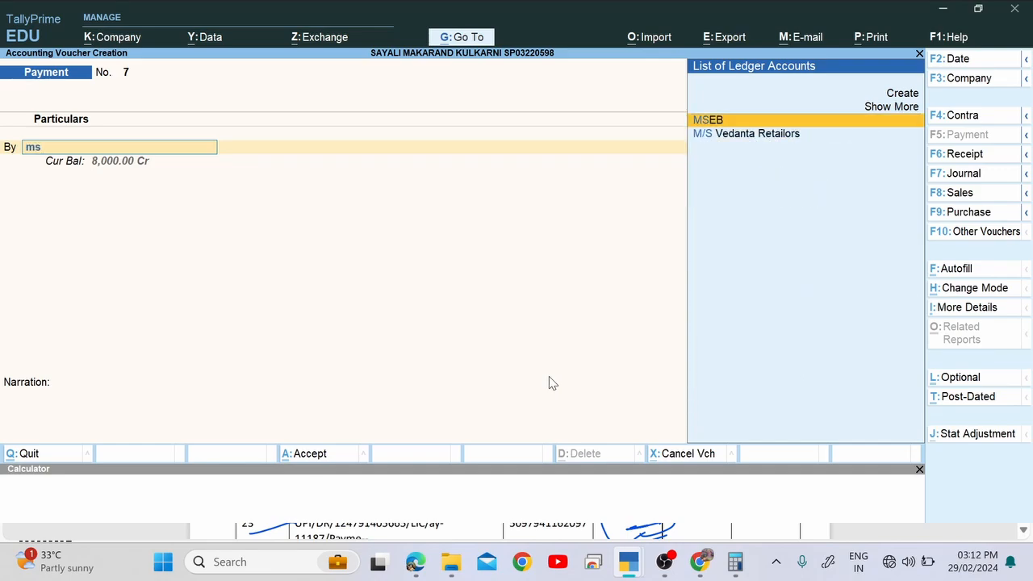
key(Return)
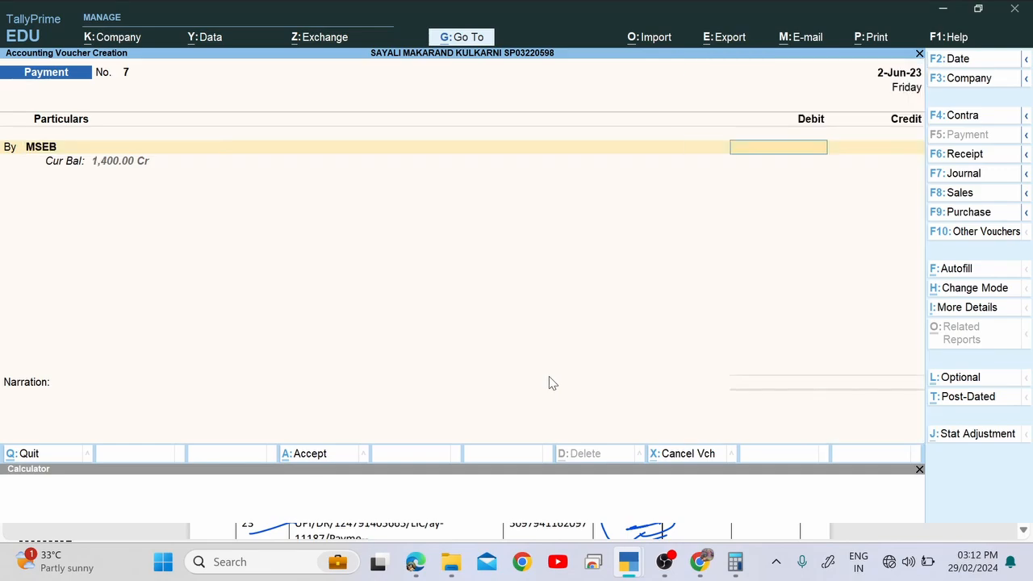
key(alt+Tab)
key(alt+Tab)
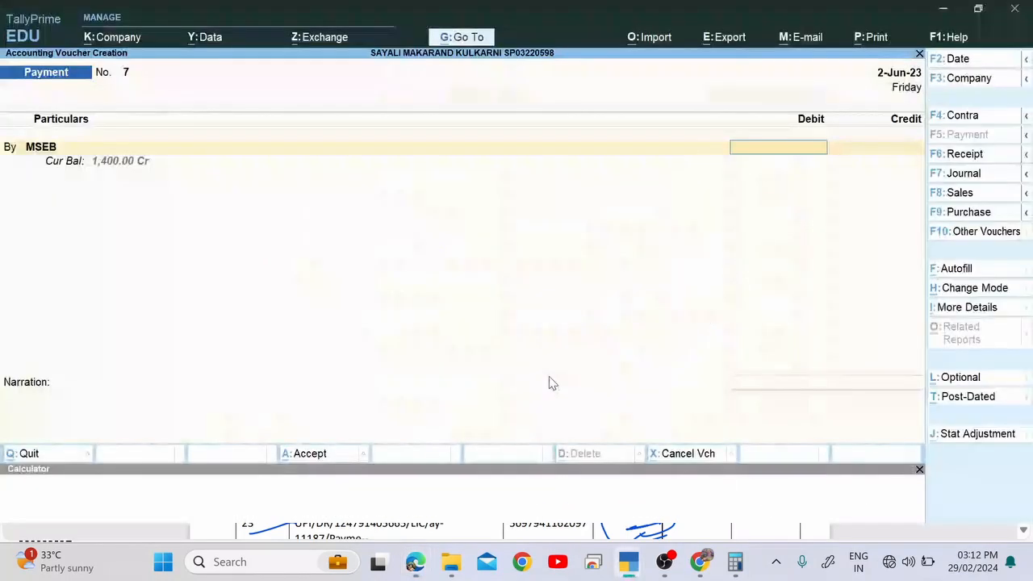
text(900)
key(Return)
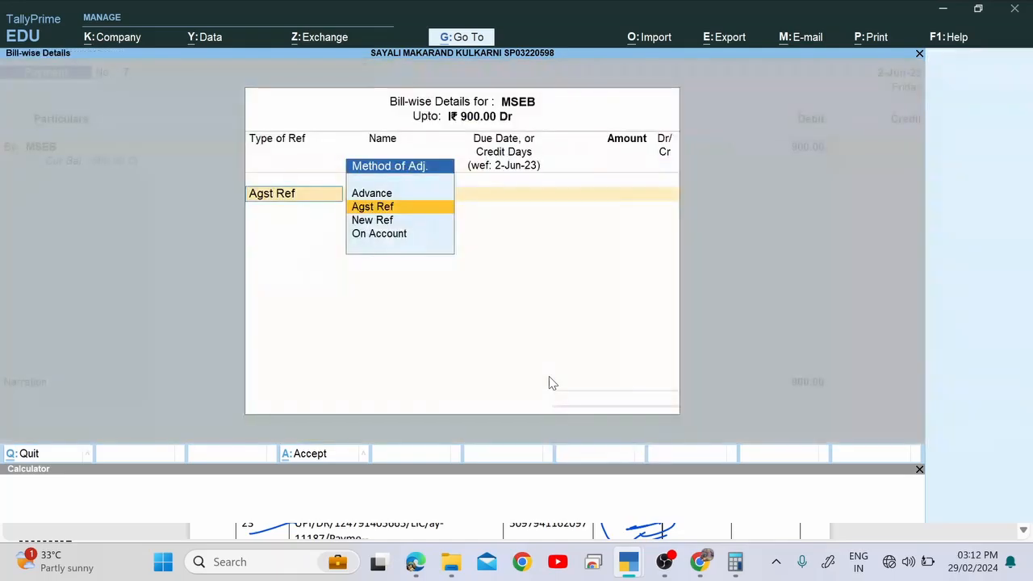
key(Return)
key(Return)
key(Return)
key(Return)
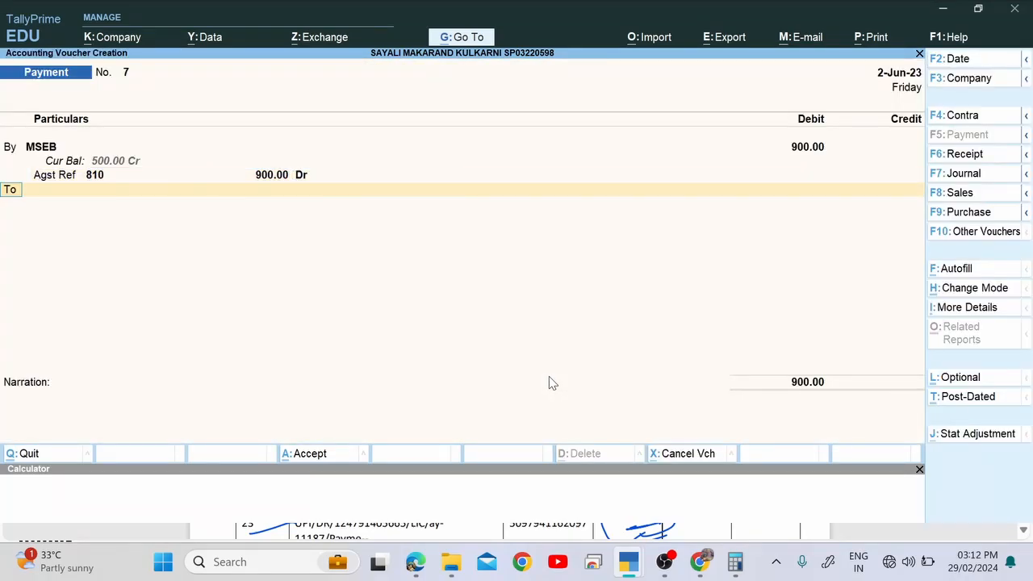
Credit Yes Bank for 900, pass the bank allocations, and return to the Gateway.
key(Return)
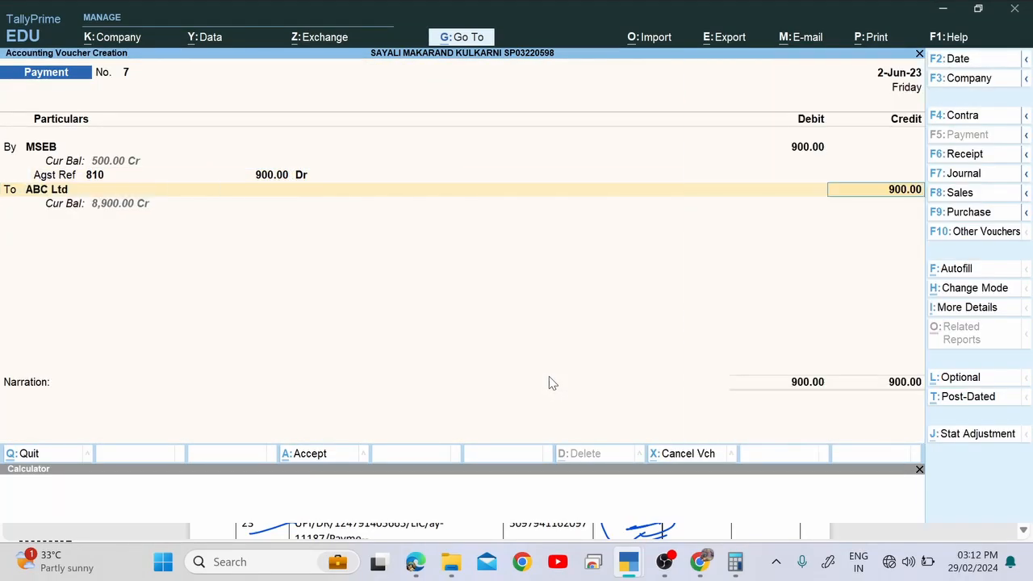
key(BackSpace)
key(Return)
key(BackSpace)
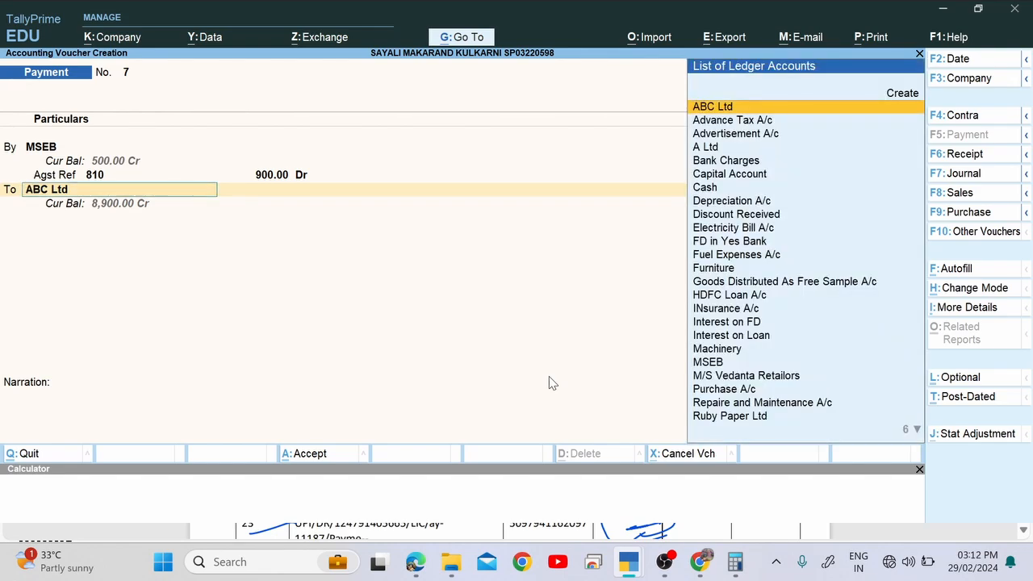
text(Yes)
key(Return)
key(Return)
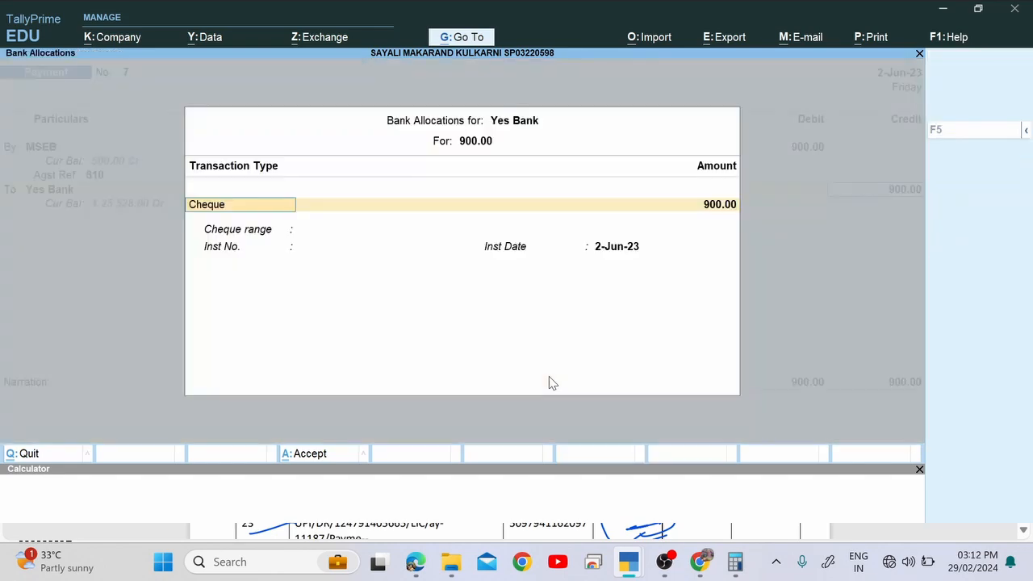
key(Return)
key(Return)
key(Return)
key(Return)
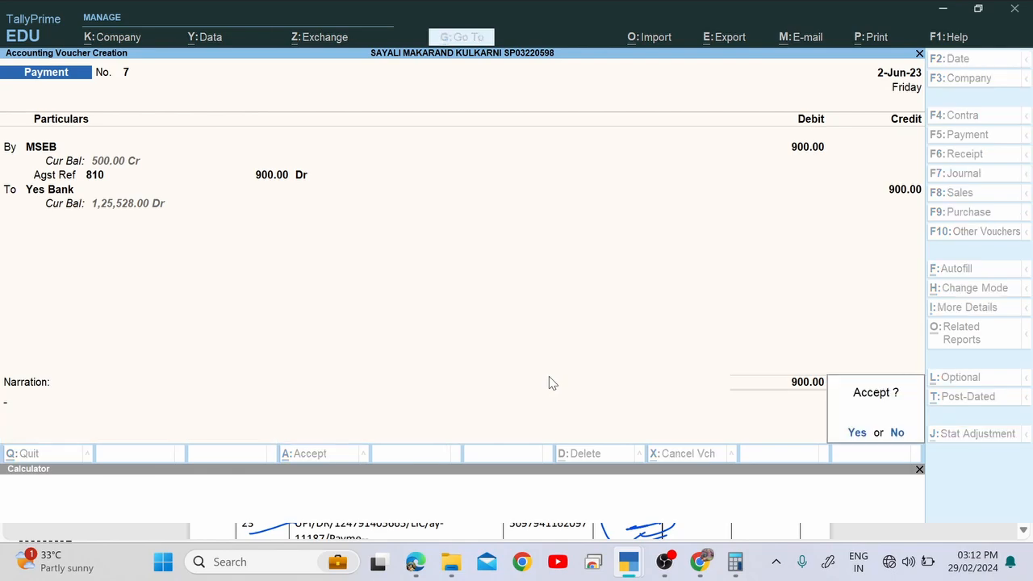
key(Return)
key(Escape)
key(Escape)
key(Escape)
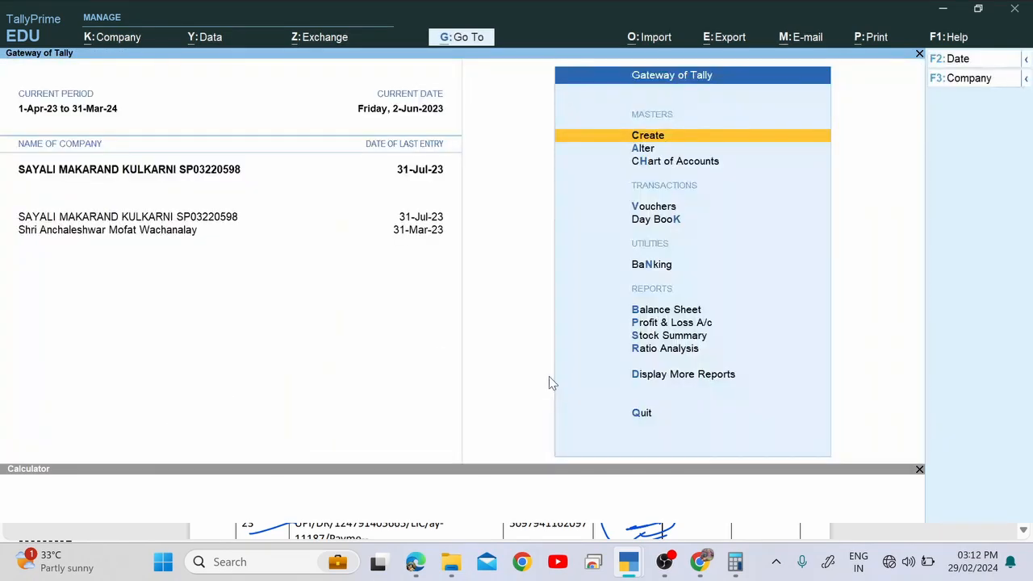
Open the Yes Bank ledger for 1-Apr-23 to 31-Jul-23 and review the new 324 and 900 payments.
key(d)
key(a)
key(l)
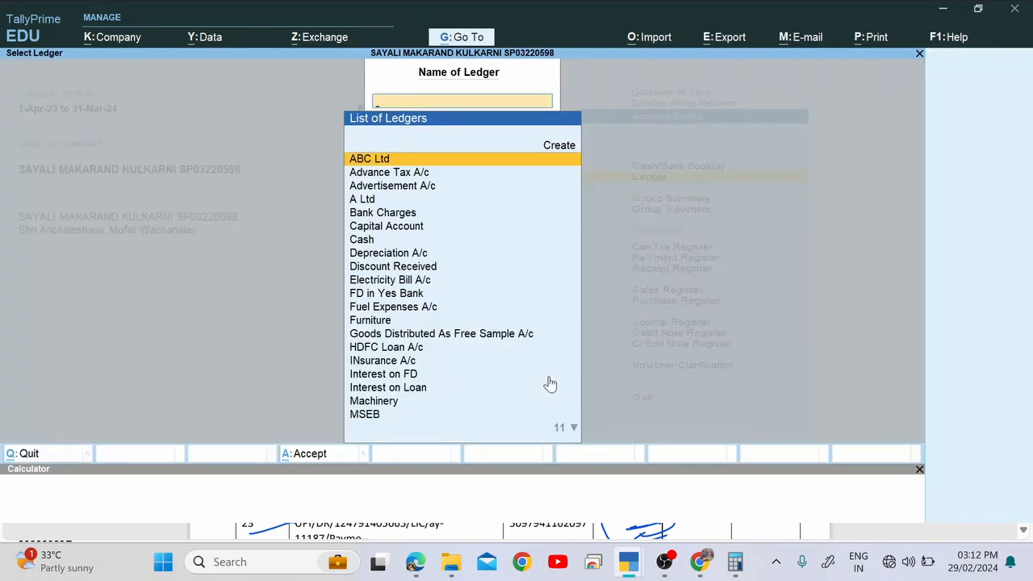
text(Yes)
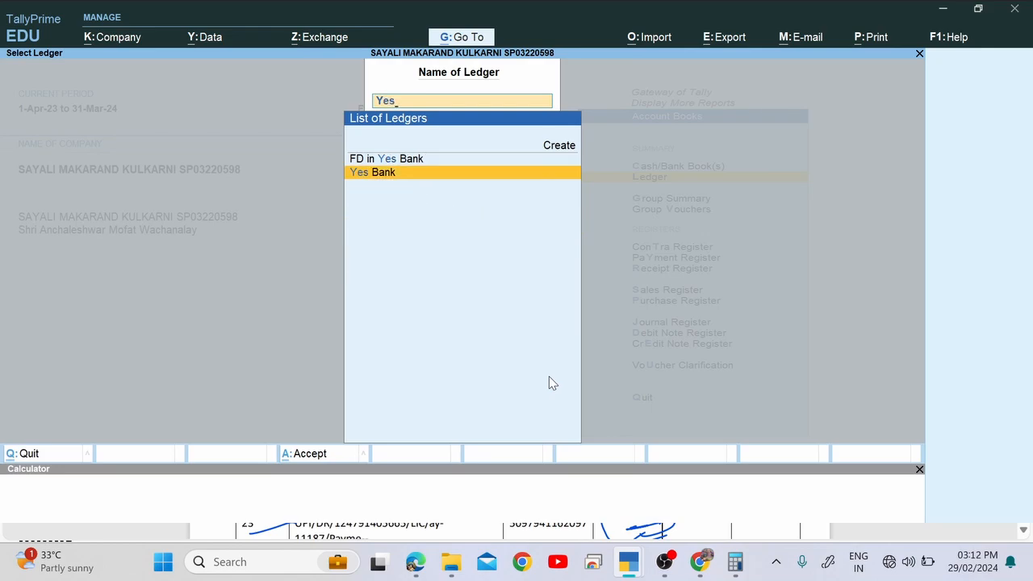
key(Return)
key(Down)
key(Down)
key(Down)
key(Down)
key(Down)
key(Down)
key(Down)
key(Down)
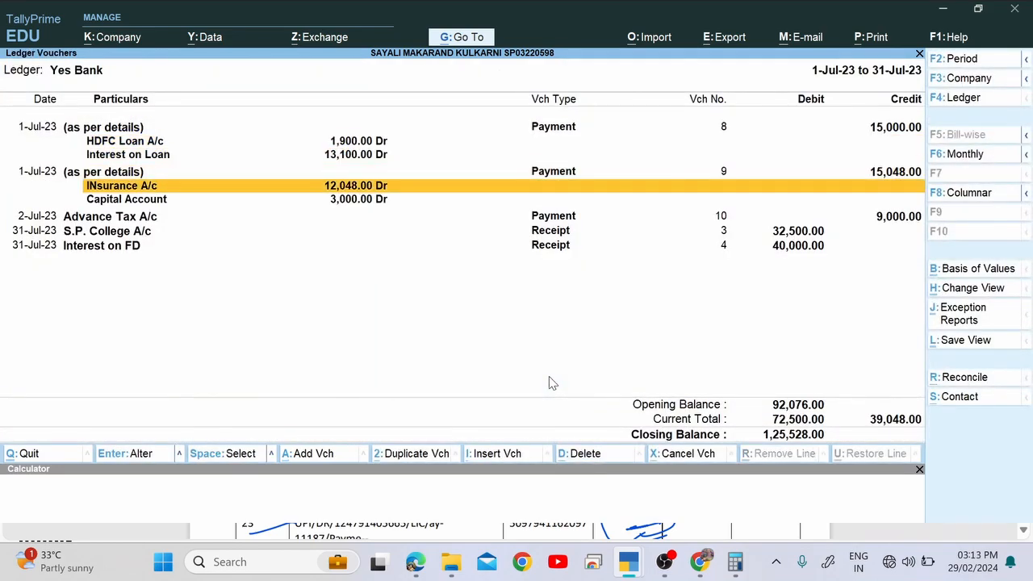
key(Up)
key(Up)
key(Up)
key(Up)
key(F2)
key(space)
key(Return)
key(Return)
key(Down)
key(Down)
key(Down)
key(Down)
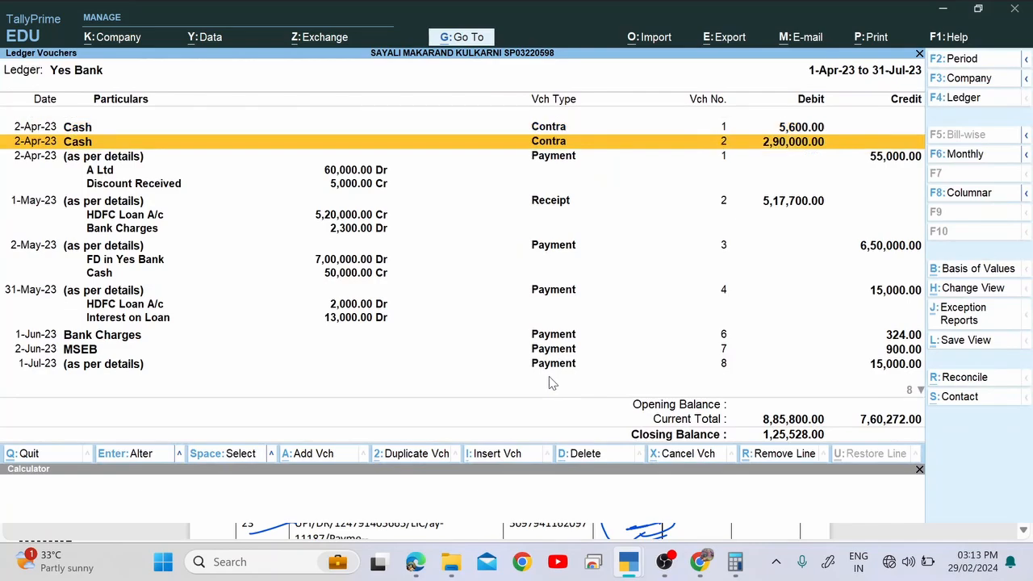
Circle the 5100 credit and underline the 92528 closing balance on statement page 8.
key(alt+Tab)
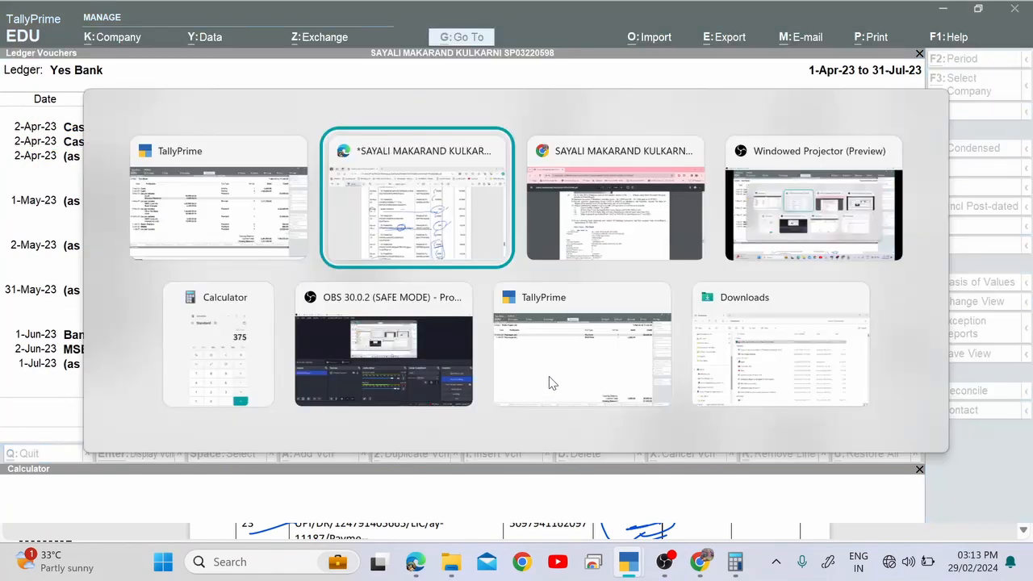
scroll(554, 369, down, 3)
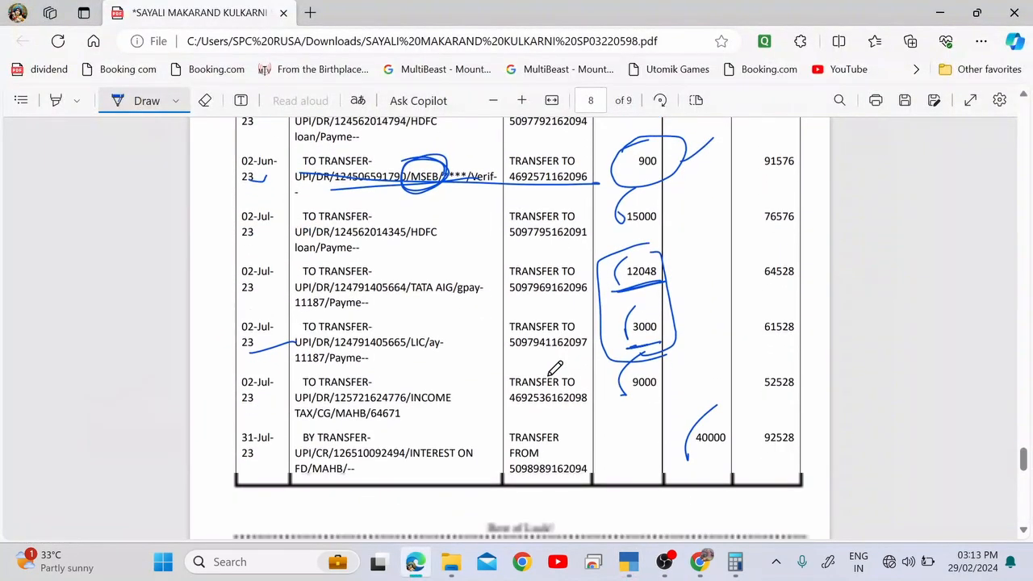
scroll(555, 369, up, 8)
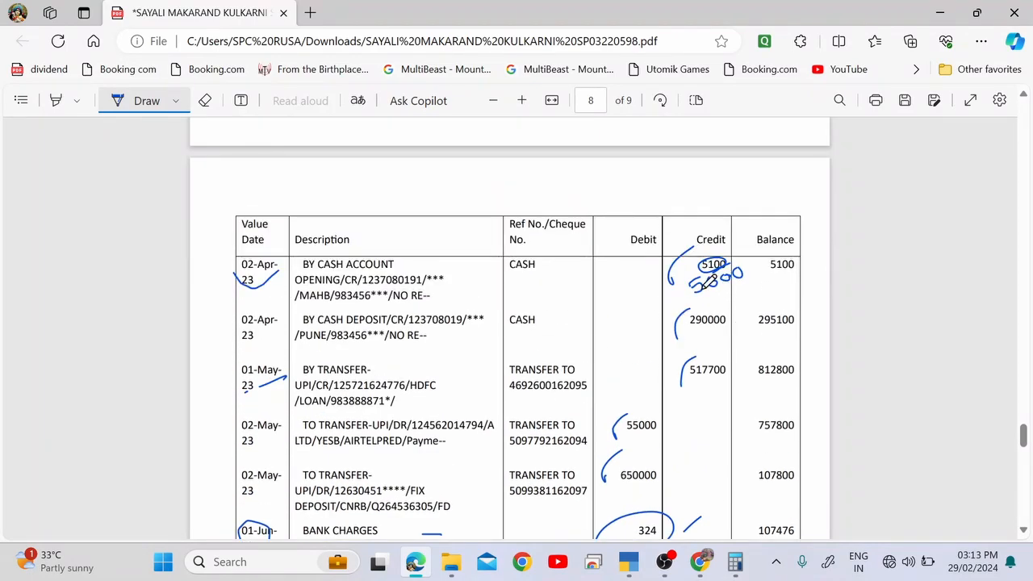
mouse_move(703, 287)
mouse_down()
mouse_move(702, 228)
mouse_move(710, 288)
mouse_up()
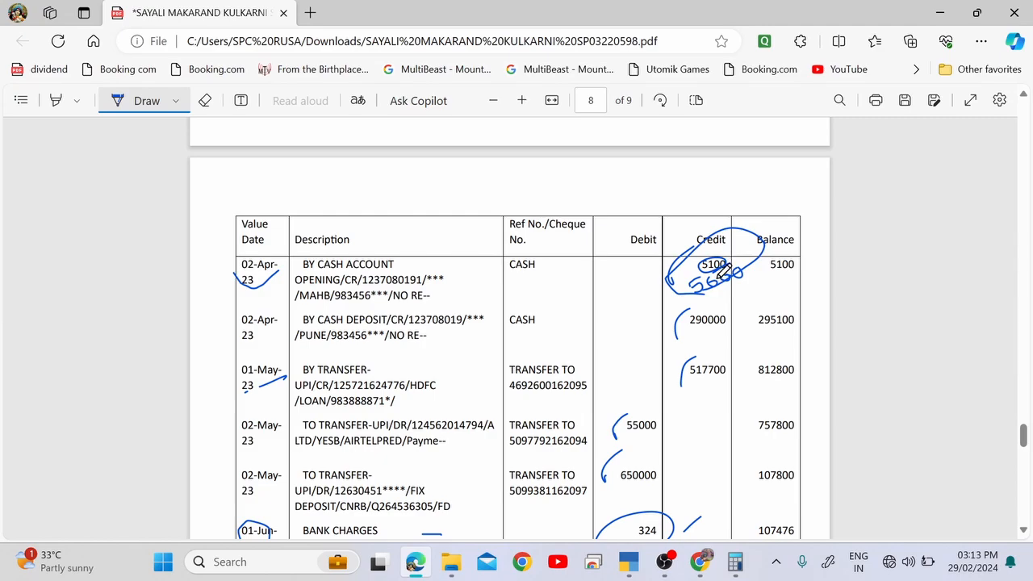
scroll(722, 330, down, 10)
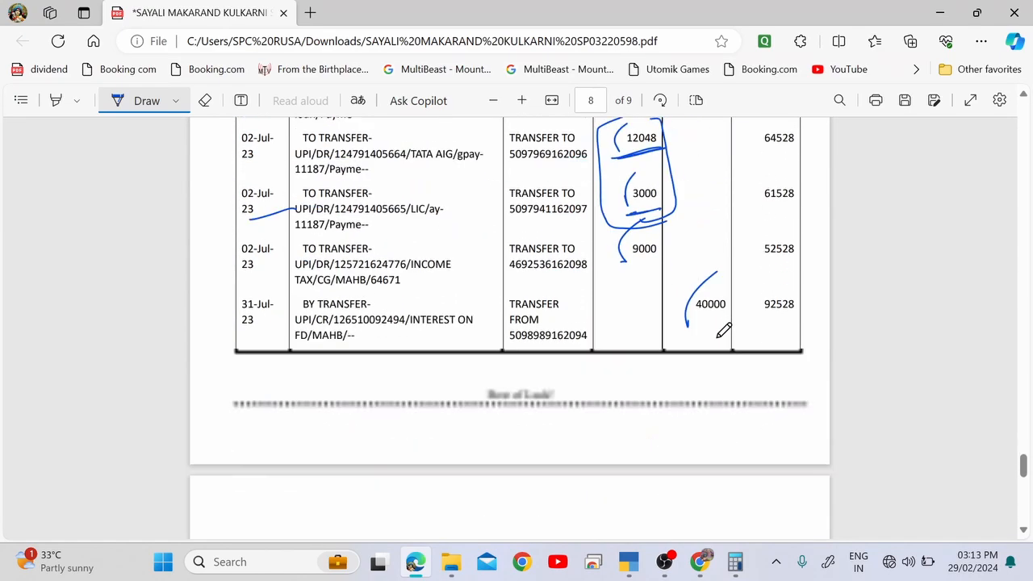
drag(765, 322, 829, 315)
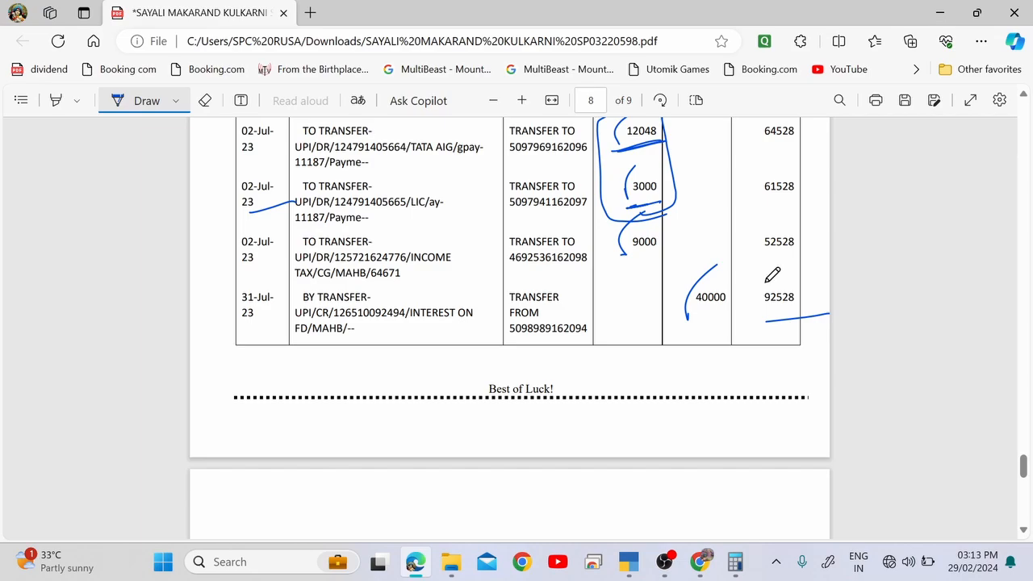
Give Bank Charges bank date 1-Jun-23 and MSEB 2-Jun-23, save, then reopen reconciliation.
key(alt+Tab)
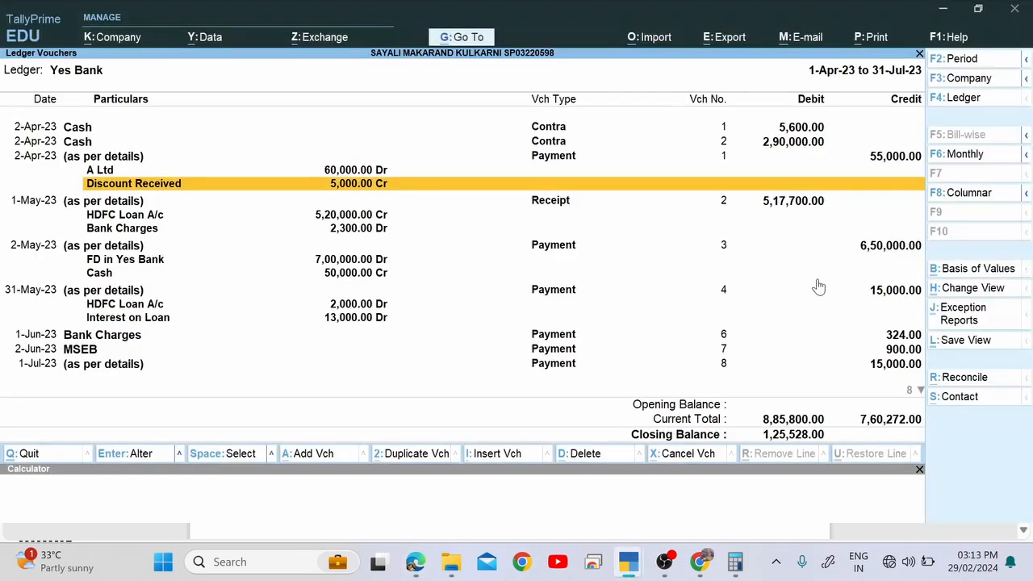
key(Up)
key(Up)
key(Up)
key(Up)
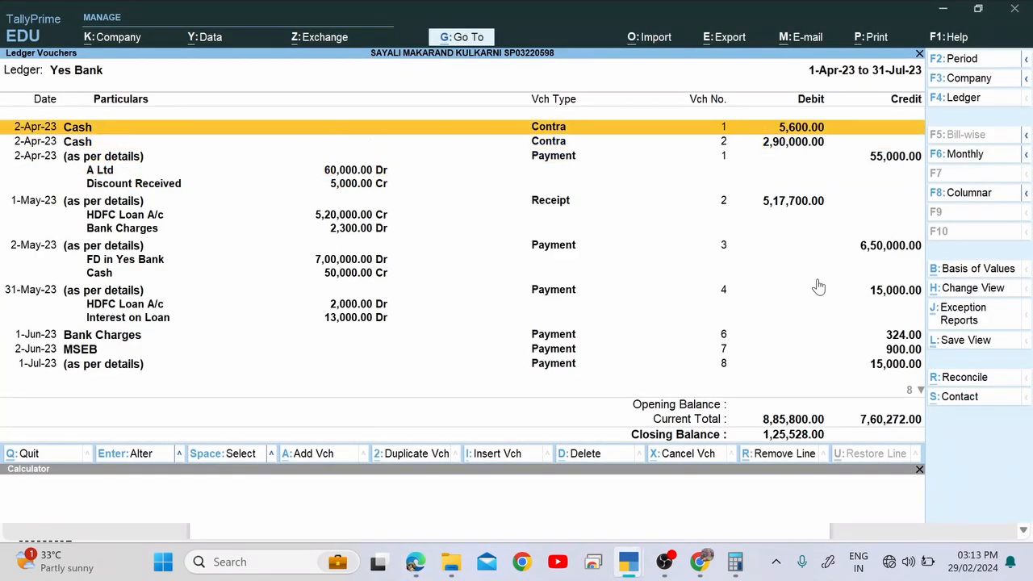
click(964, 378)
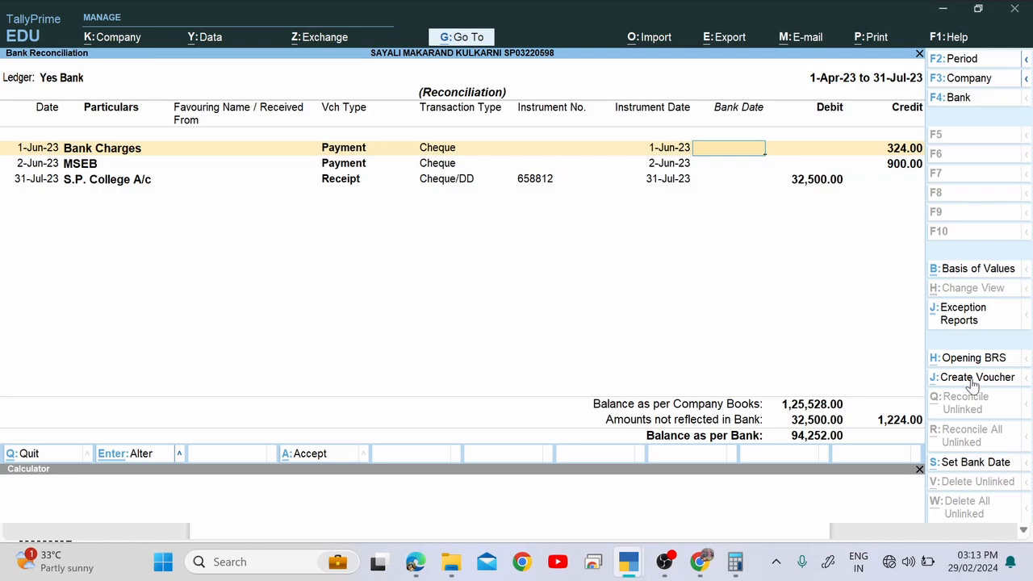
text(1.6)
key(Return)
text(2.6)
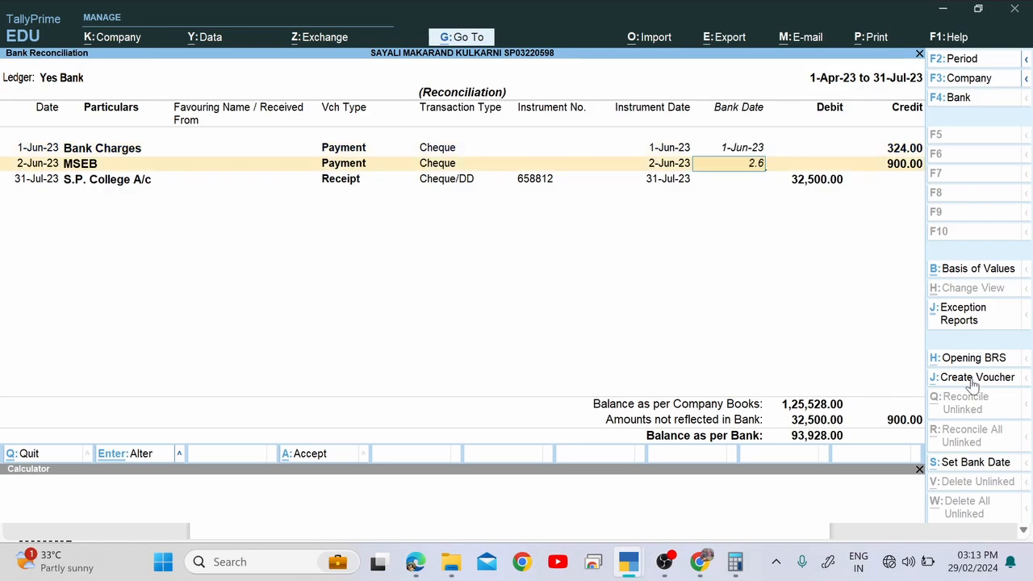
key(Return)
key(Return)
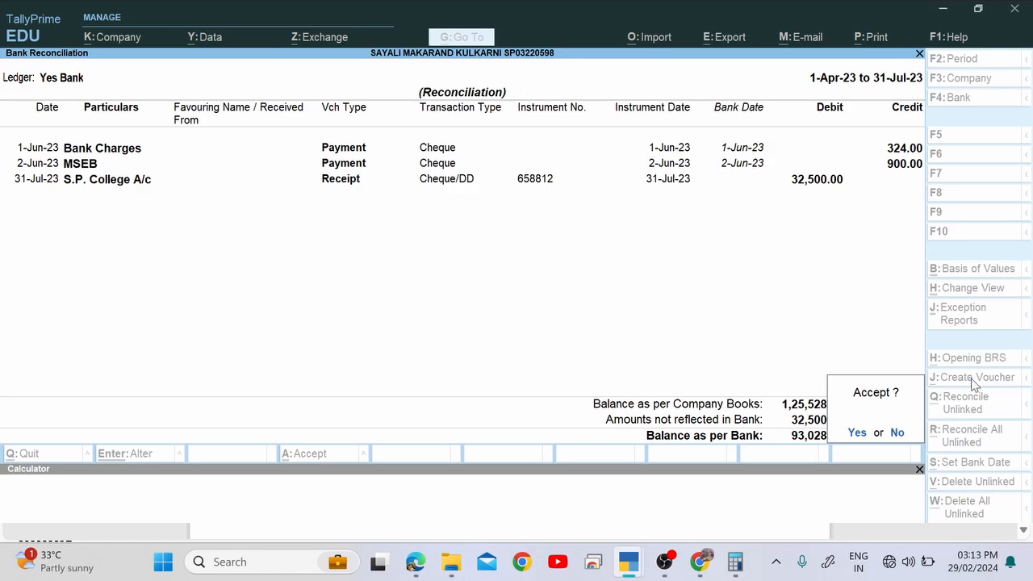
key(Return)
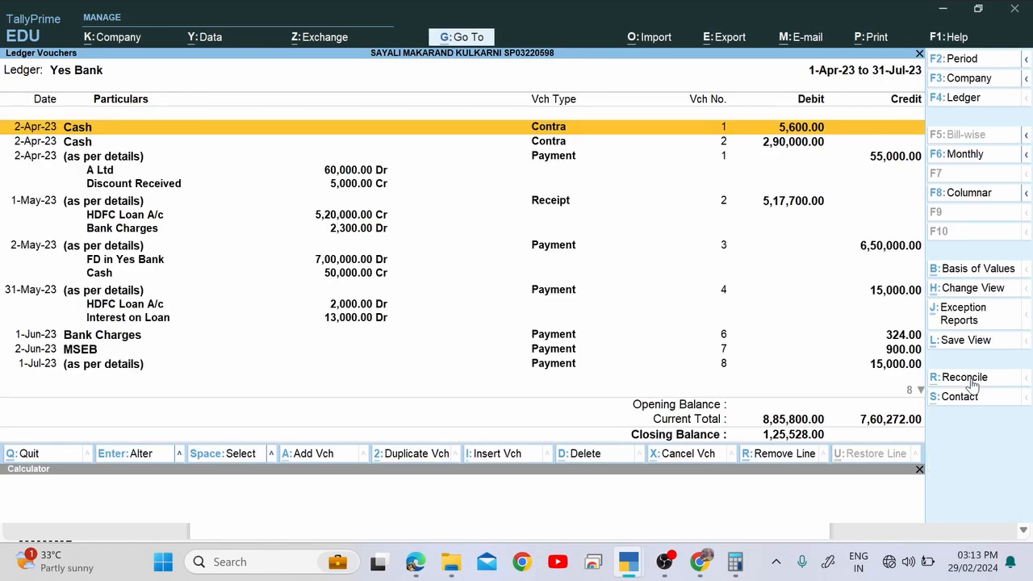
click(972, 379)
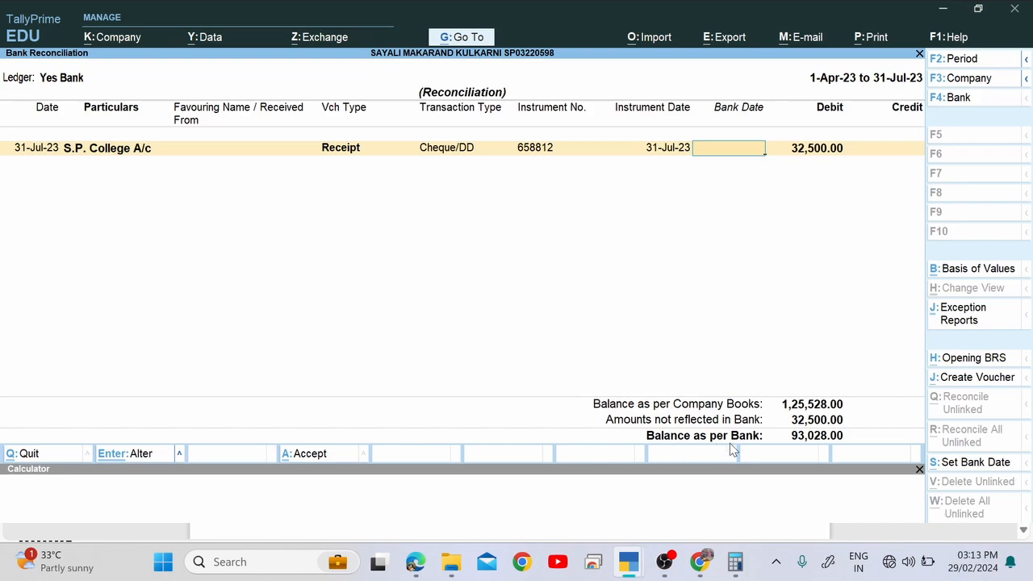
Circle the 92528 closing balance on the statement and launch Calculator.
key(alt+Tab)
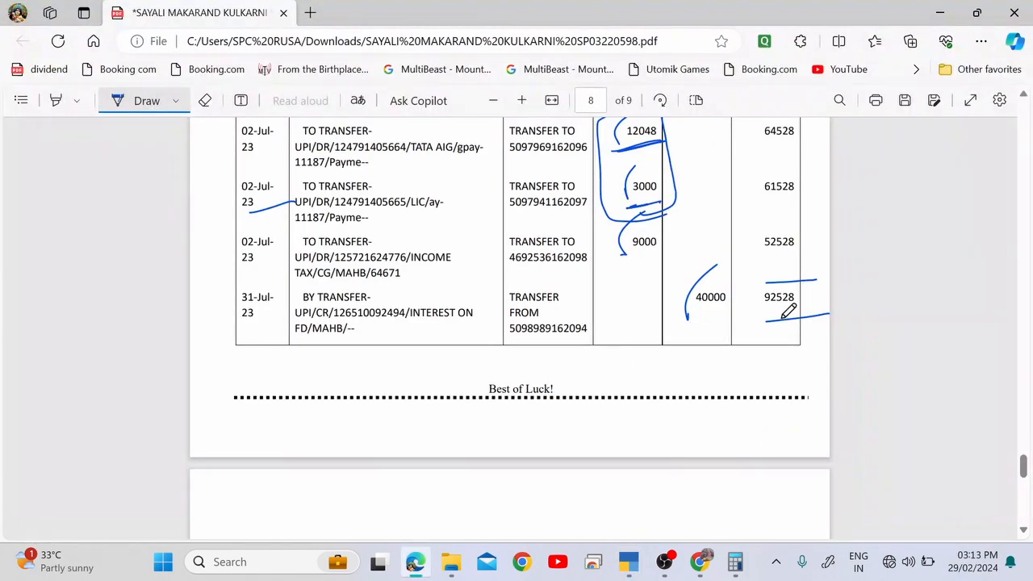
mouse_move(806, 283)
mouse_down()
mouse_move(787, 278)
mouse_move(763, 302)
mouse_move(805, 284)
mouse_up()
key(super)
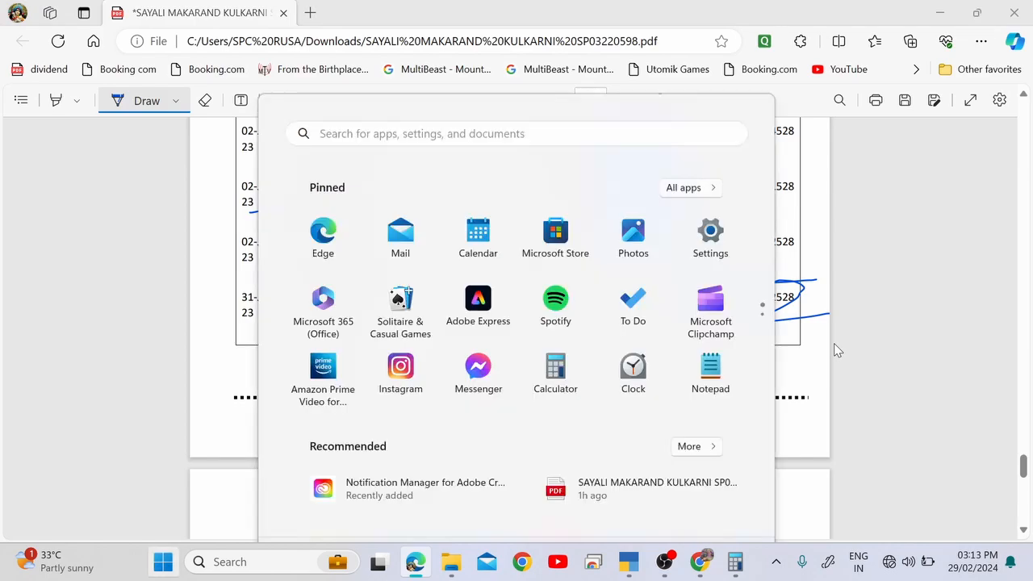
text(cal)
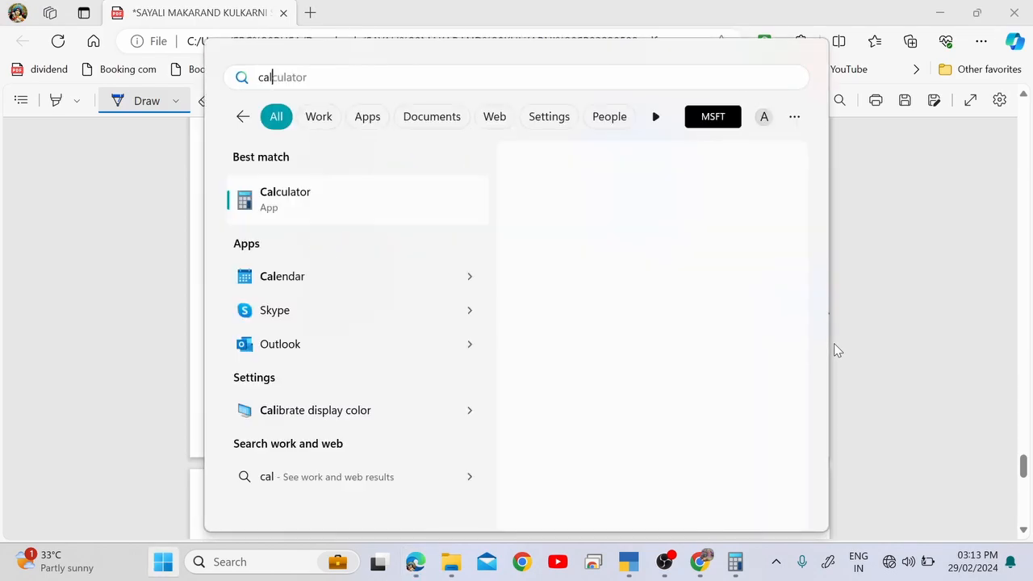
key(Return)
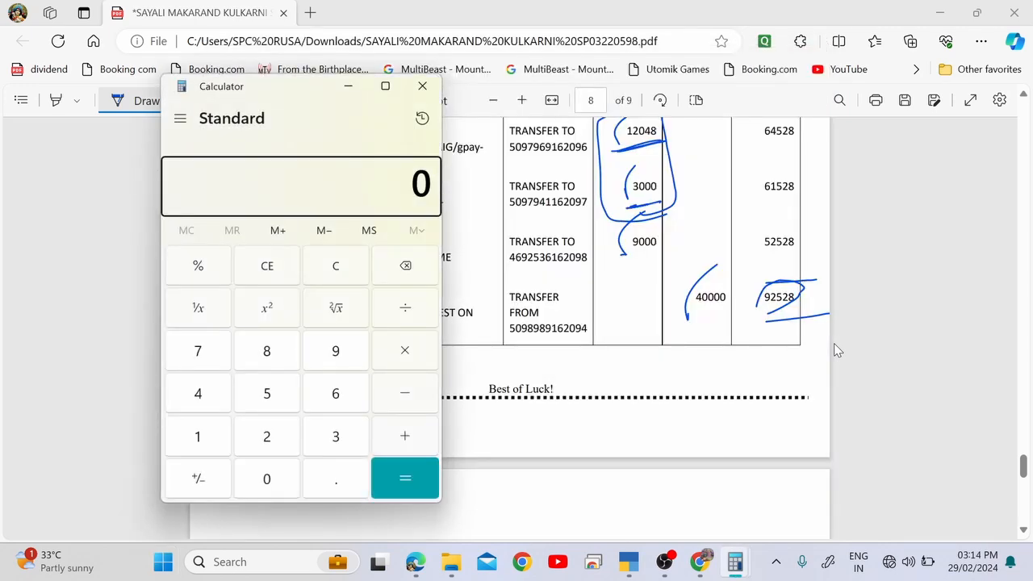
Compute 92,528 minus 93,028 in Calculator, getting -500.
text(92)
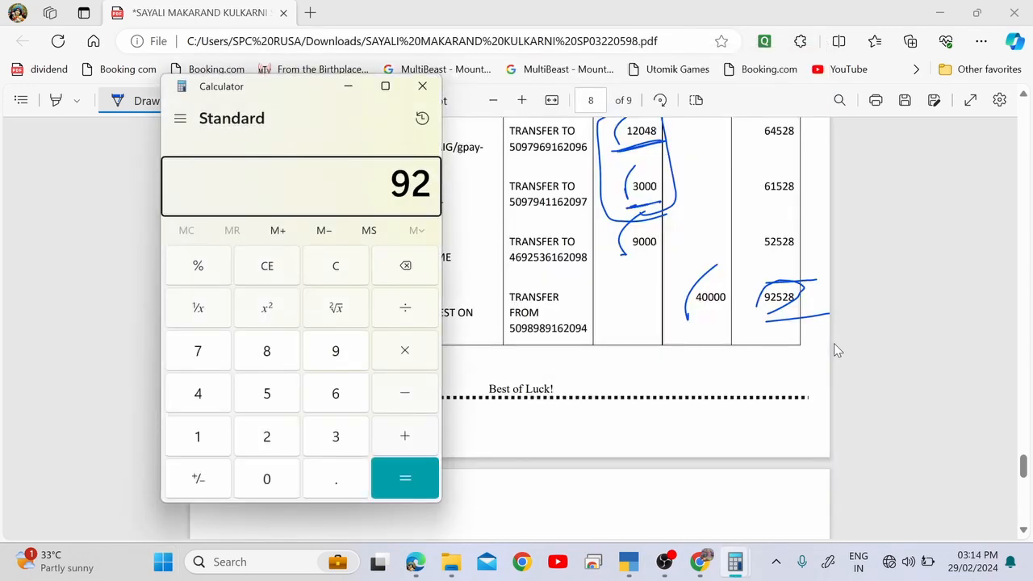
text(,528)
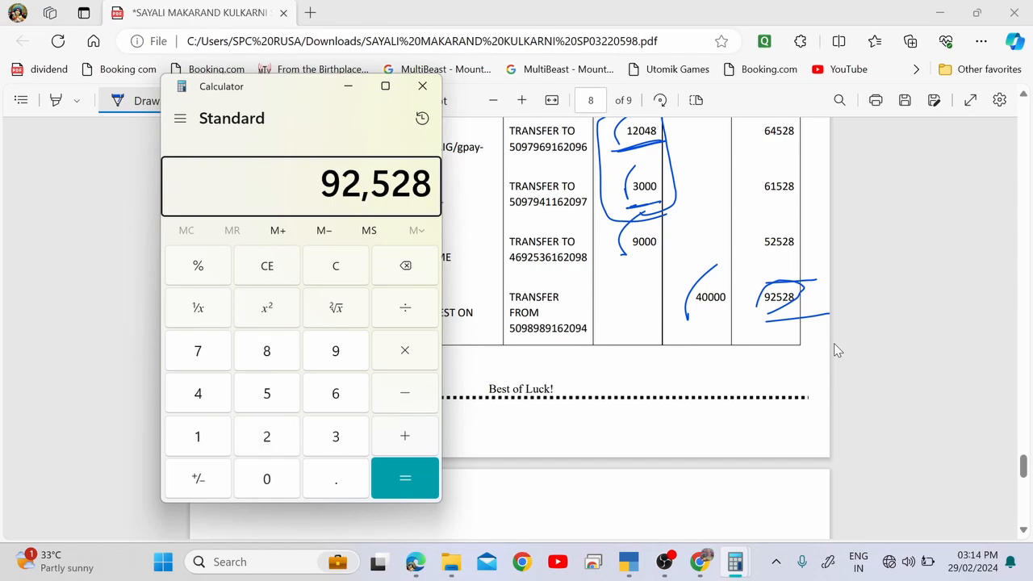
key(Return)
key(alt+Tab)
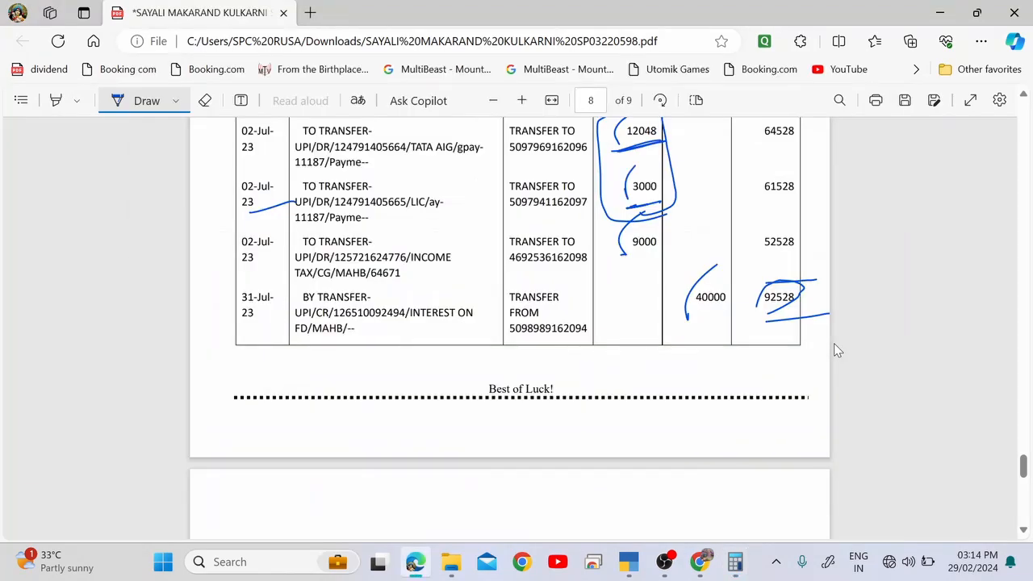
key(alt+Tab)
key(alt+Tab)
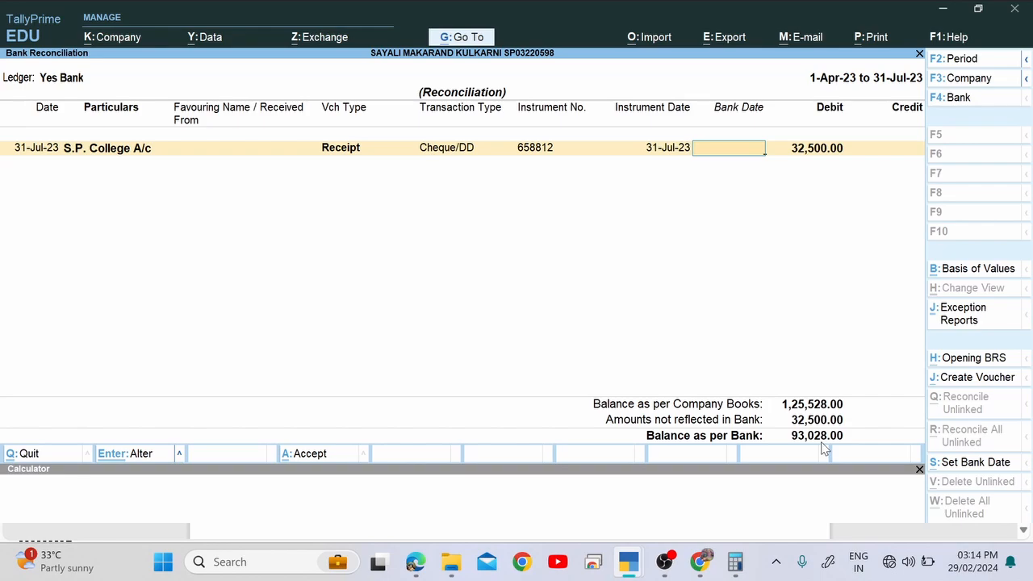
key(alt+Tab)
key(alt+Tab)
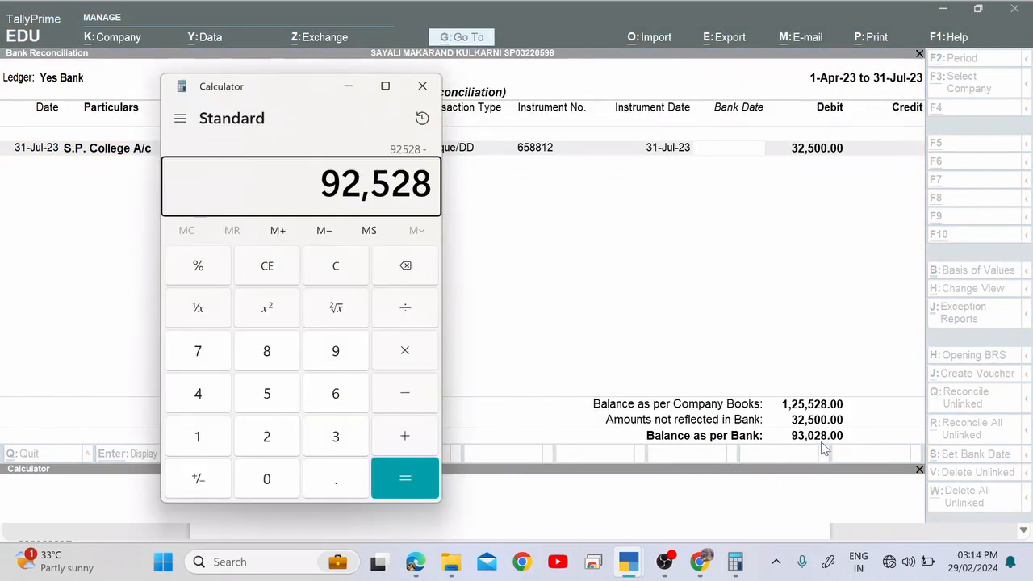
text(93028)
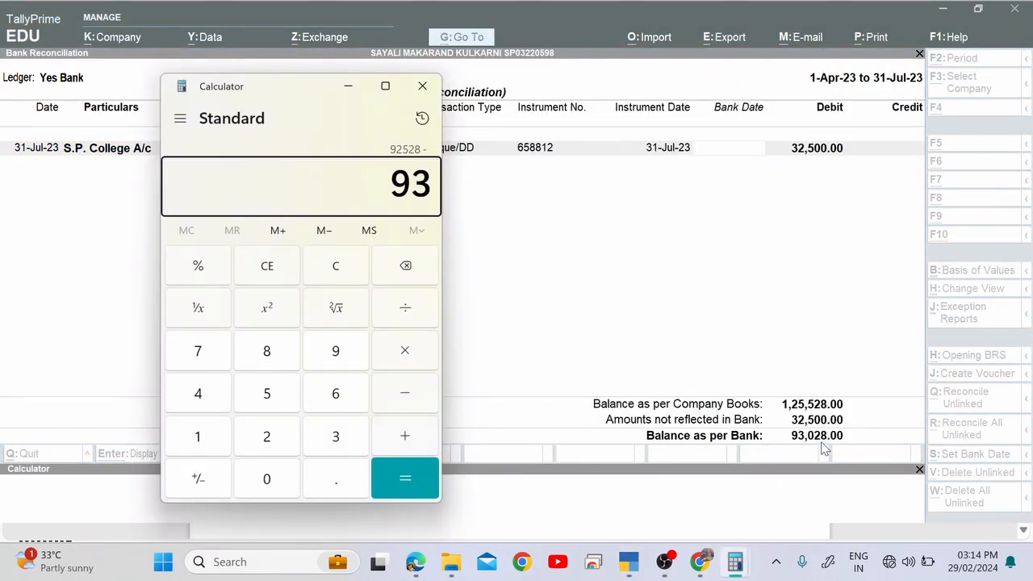
key(Return)
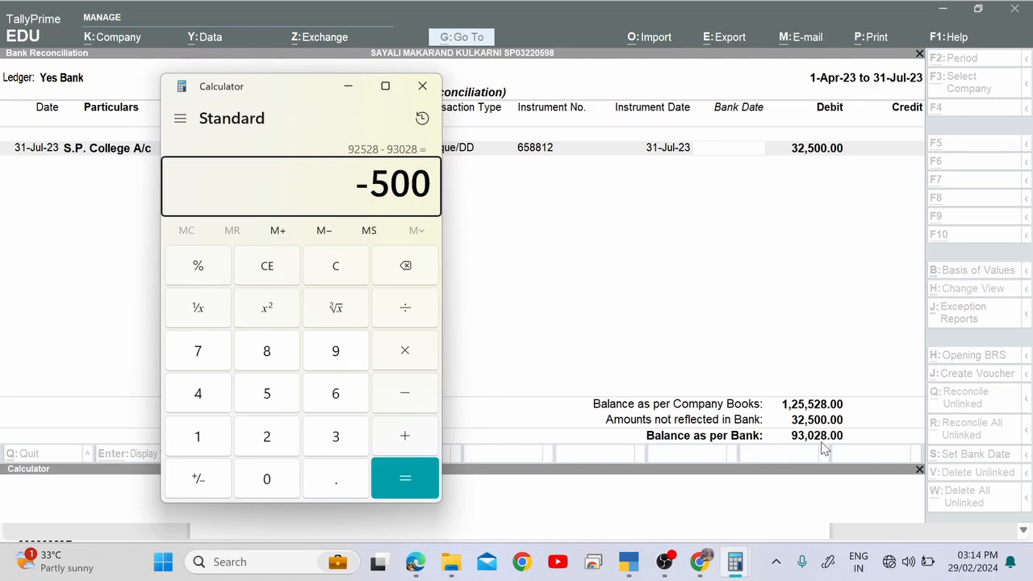
key(alt+Tab)
key(alt+Tab)
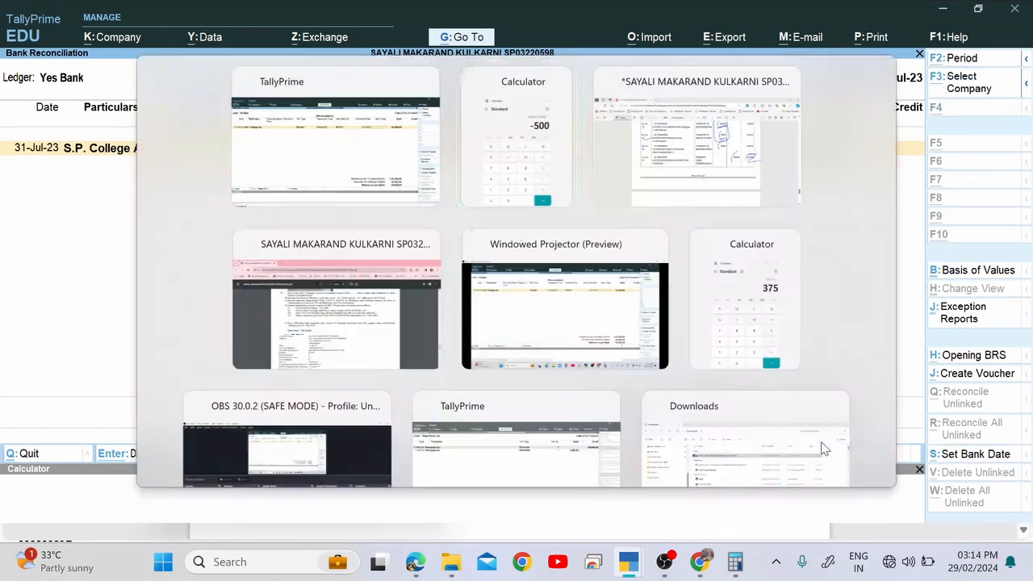
key(alt+Tab)
Check the PDF statement's last 31-Jul row and 92528 balance, then return to TallyPrime's reconciliation.
scroll(766, 399, up, 4)
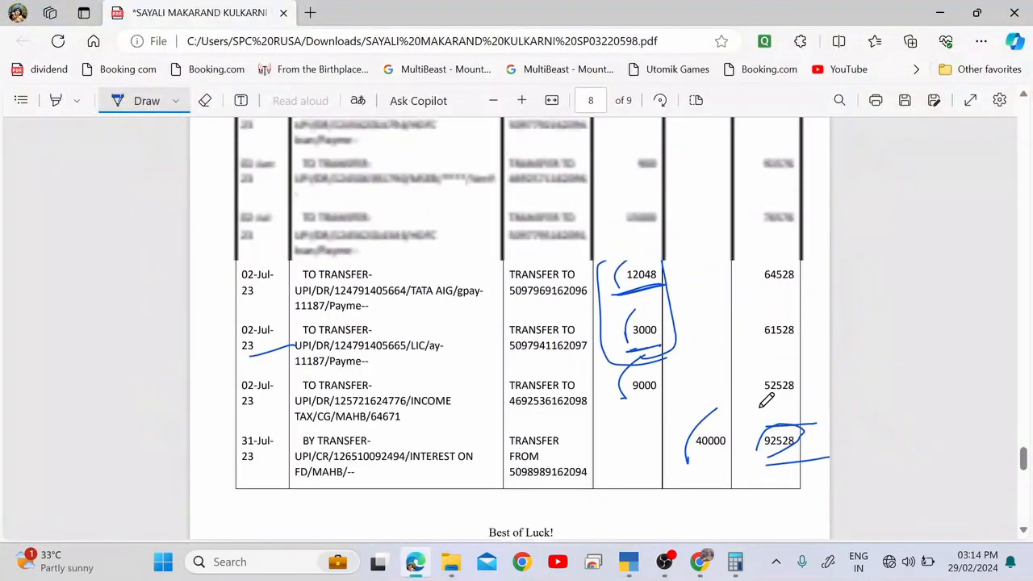
scroll(766, 399, up, 5)
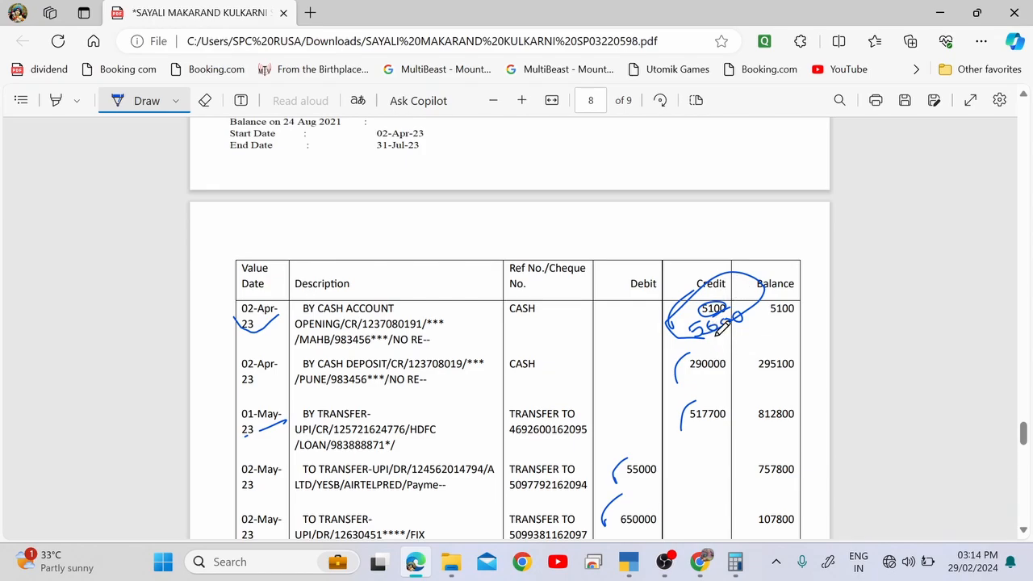
scroll(720, 327, down, 10)
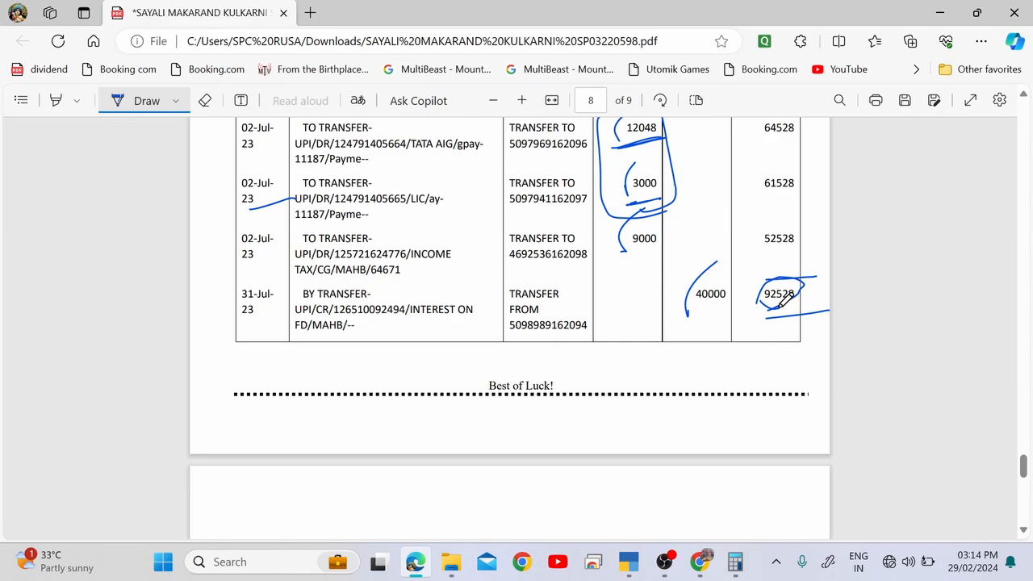
key(alt+Tab)
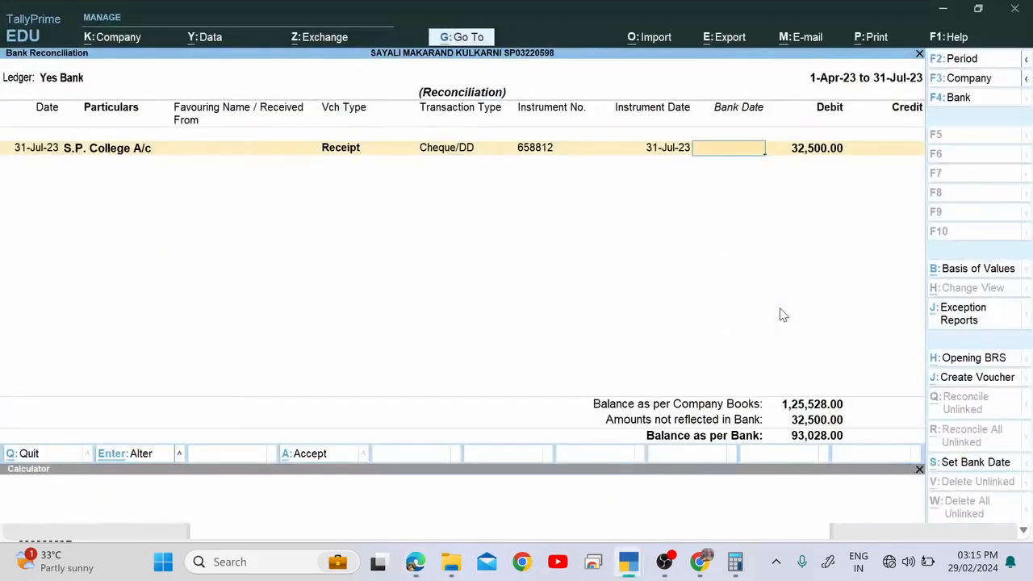
Accept the Yes Bank reconciliation, leaving the 32,500 S.P. College receipt unreconciled.
key(ctrl+a)
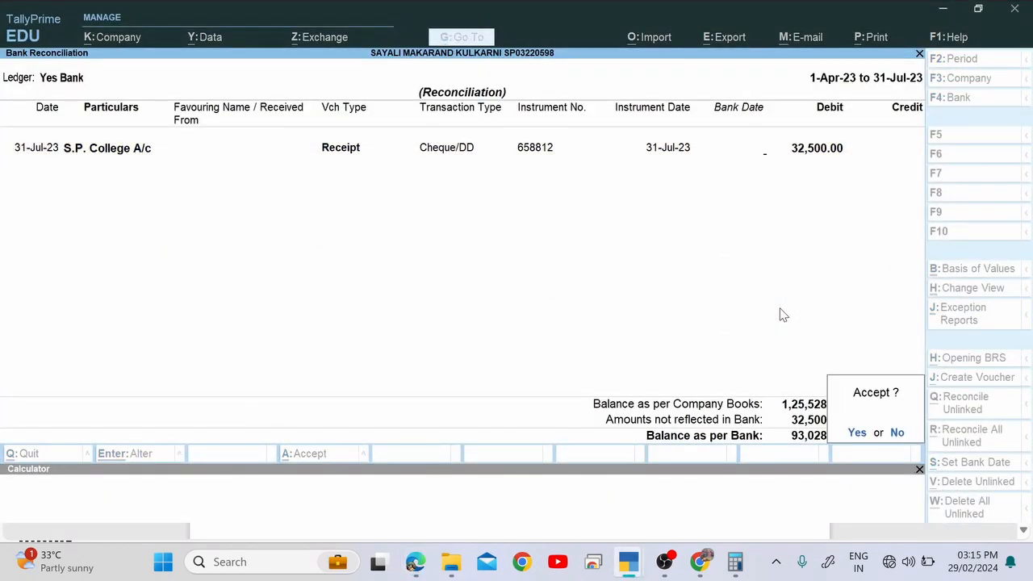
key(y)
key(Escape)
key(Escape)
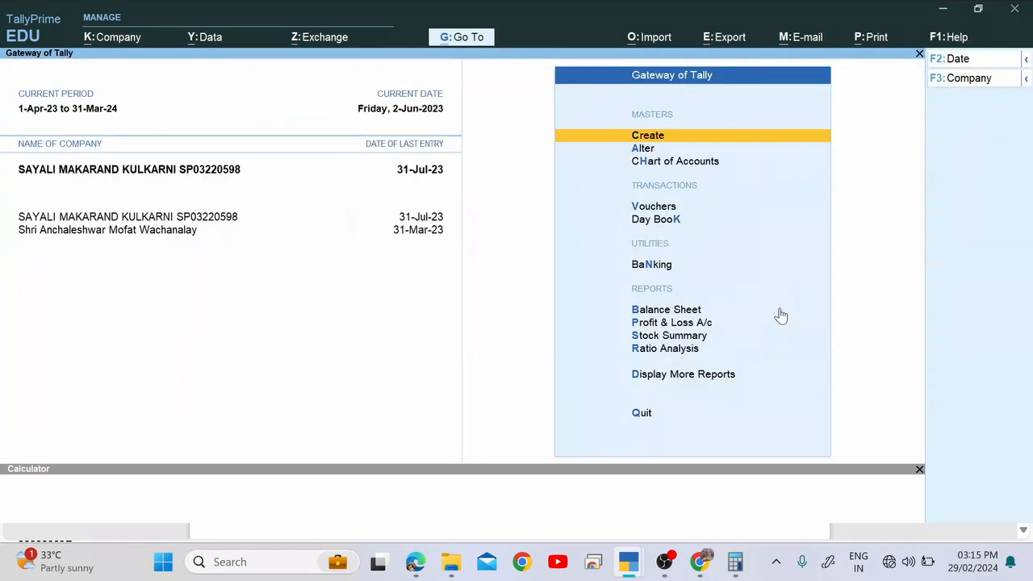
Glance at the Balance Sheet, return to the Gateway of Tally, and switch windows.
key(Down)
key(Down)
key(Down)
key(Down)
key(Down)
key(Down)
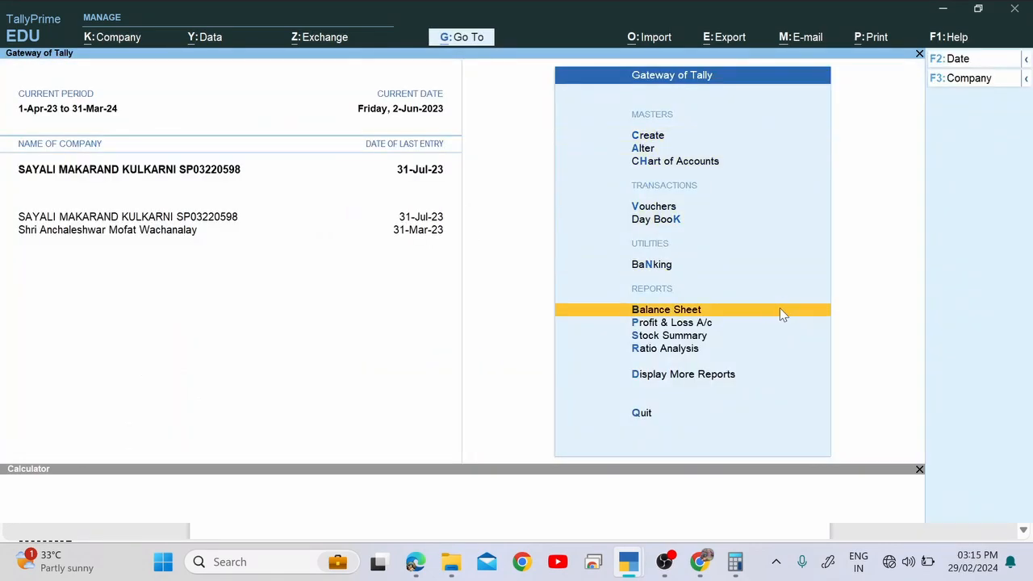
key(Return)
key(Escape)
key(Escape)
key(n)
key(Down)
key(Down)
key(Down)
key(Down)
key(Down)
key(Down)
key(Down)
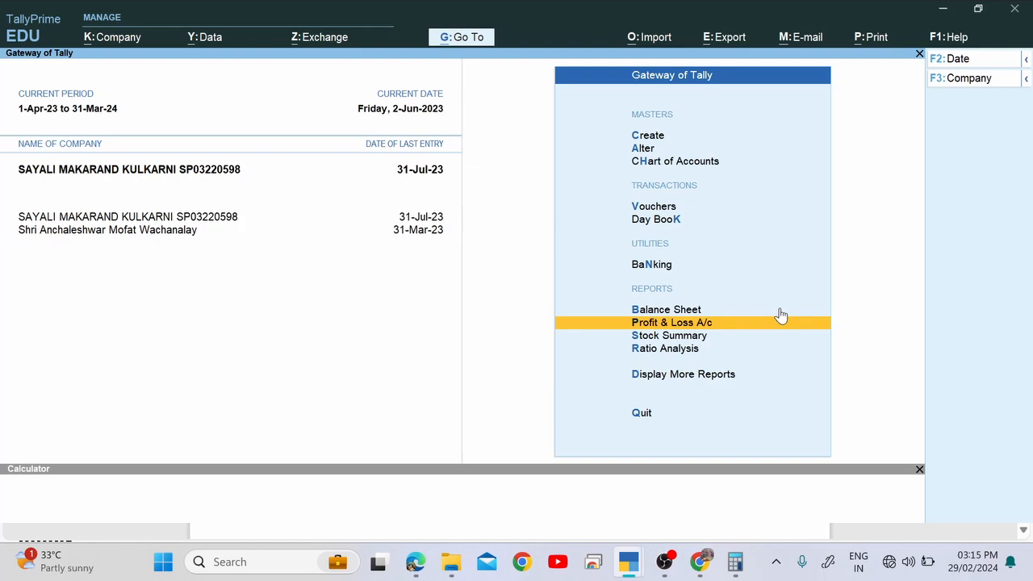
key(alt+Tab)
key(alt+Tab)
key(alt+Tab)
key(alt+Tab)
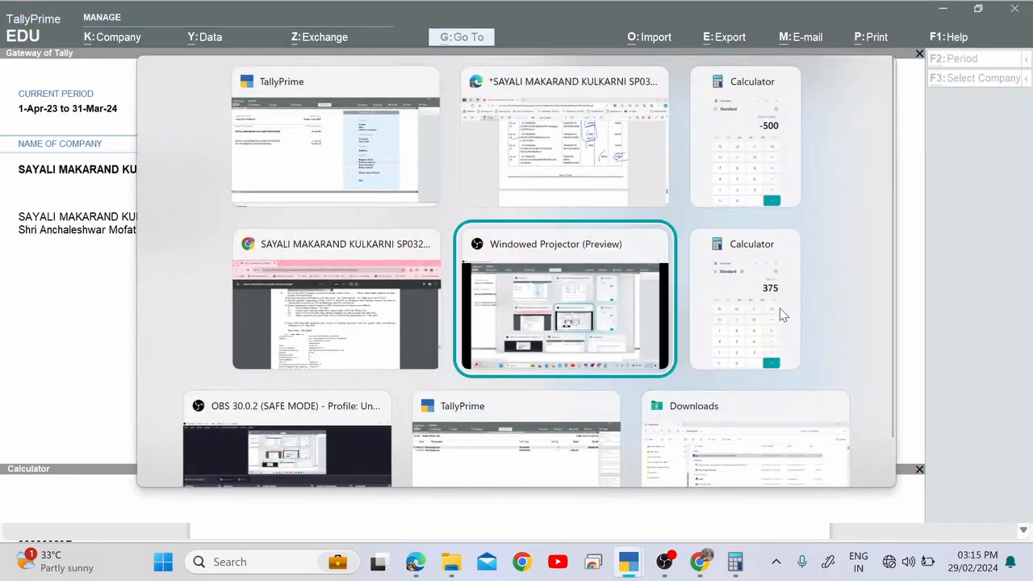
key(alt+Tab)
key(alt+Tab)
key(alt+Tab)
key(alt+Tab)
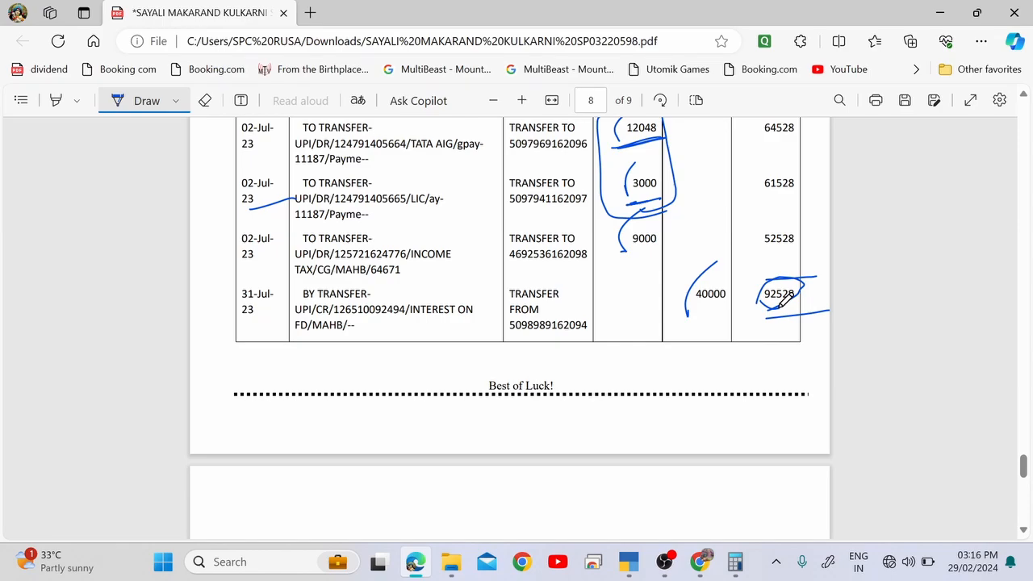
Dismiss the PDF page's context menu and bring the OBS Studio window forward.
right_click(781, 300)
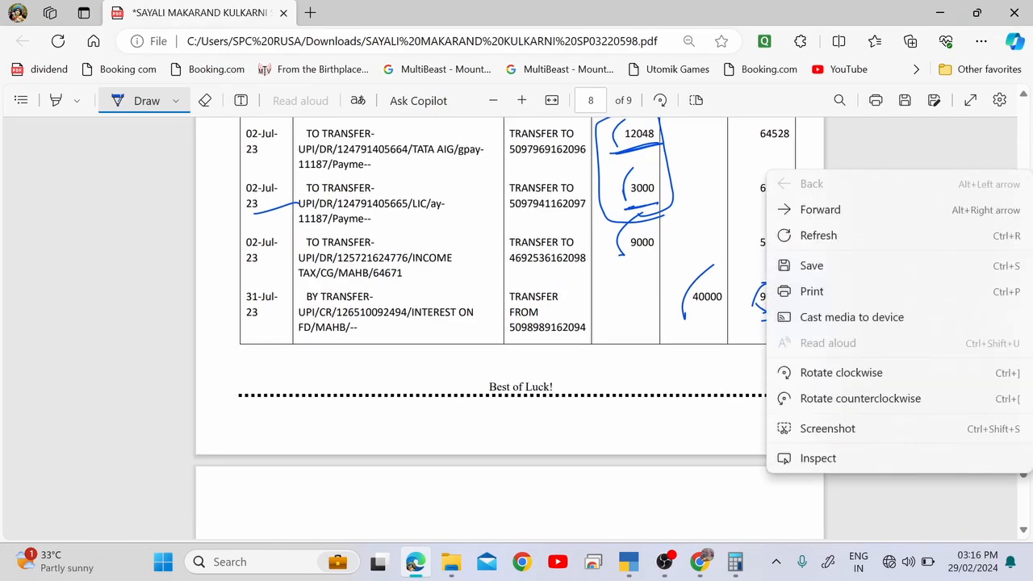
key(alt+Tab)
key(alt+Tab)
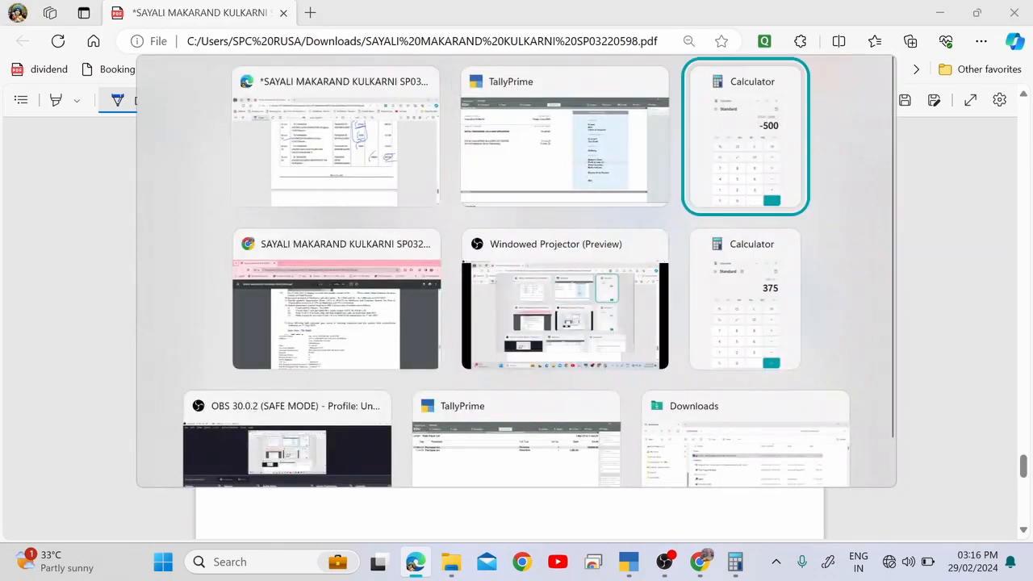
key(alt+Tab)
key(alt+Tab)
key(alt+Tab)
key(alt+Tab)
key(alt+Tab)
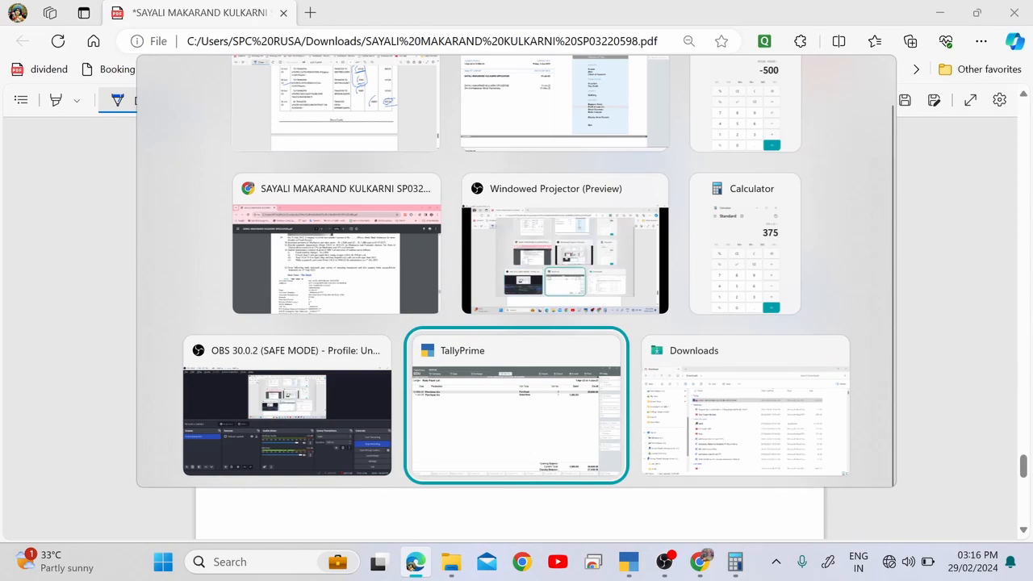
key(alt+shift+Tab)
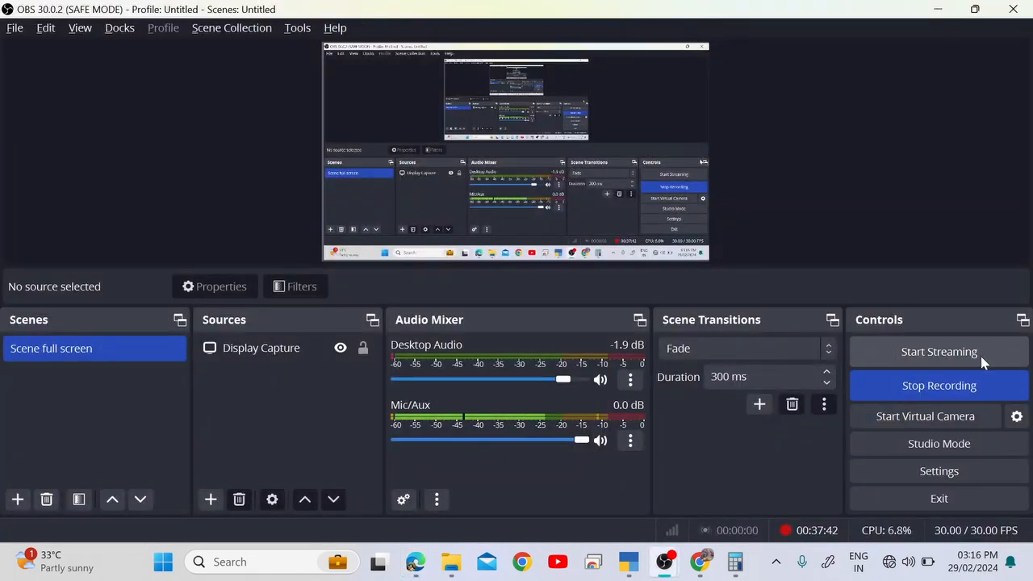
Stop the OBS screen recording from the Controls panel.
click(950, 398)
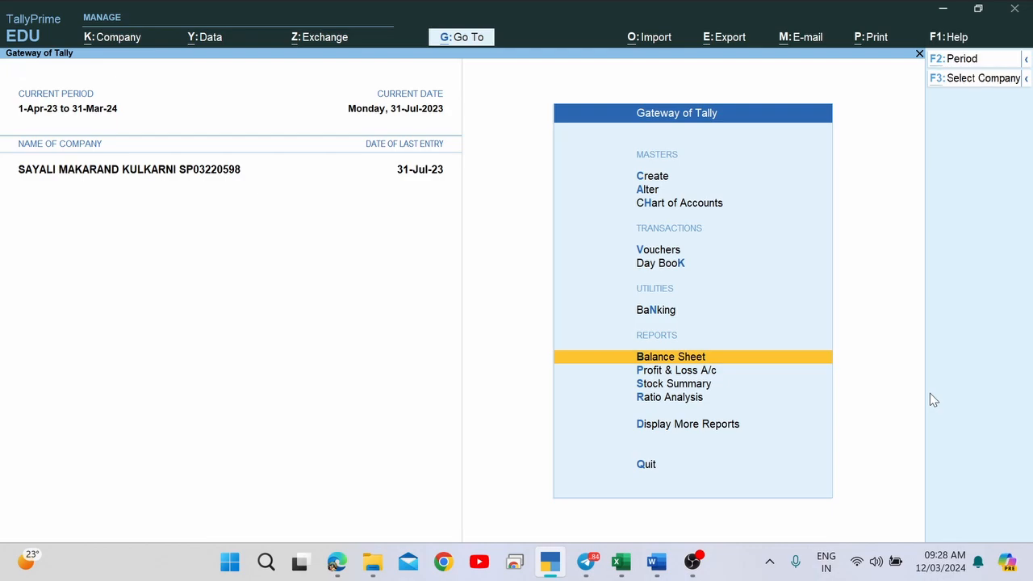
Open TallyPrime's Balance Sheet in detailed view with sub-groups expanded.
key(alt+Tab)
key(alt+Tab)
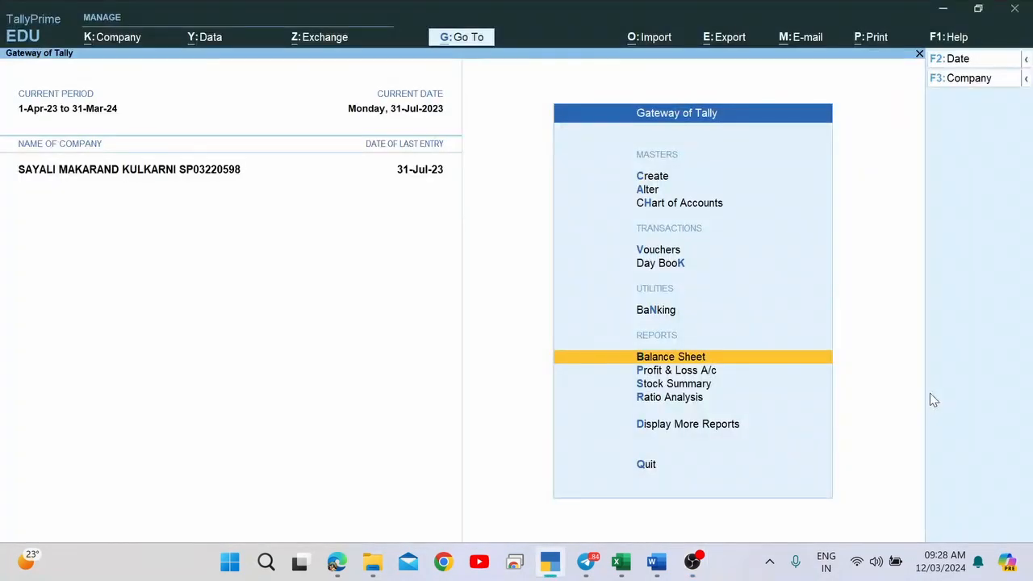
key(Down)
key(Up)
key(Return)
key(Right)
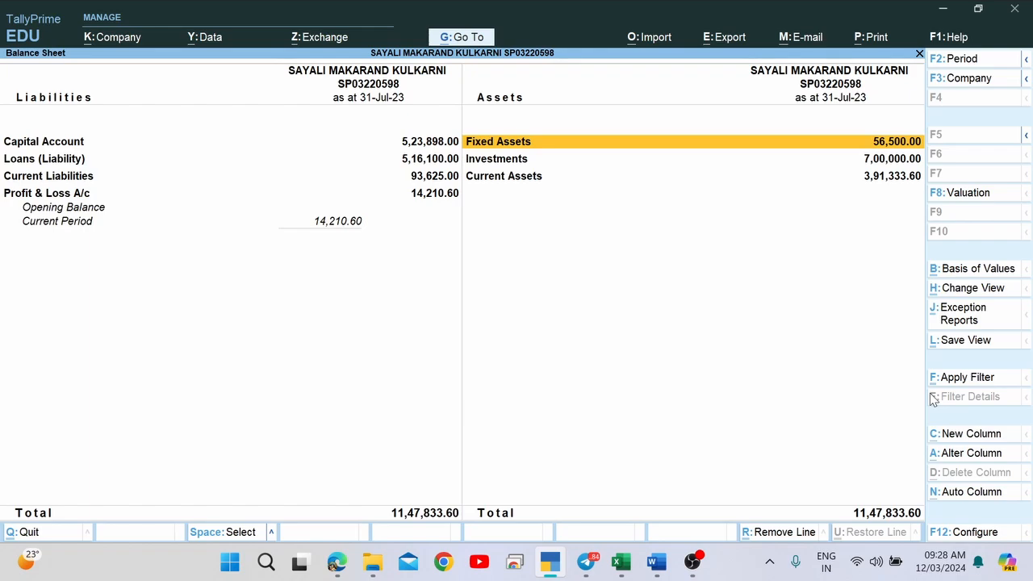
key(alt+F5)
Drill into Loans & Advances (Asset) > Prepaid Insurance > July to the 3,012 journal voucher.
key(Down)
key(Down)
key(Down)
key(Down)
key(Down)
key(Down)
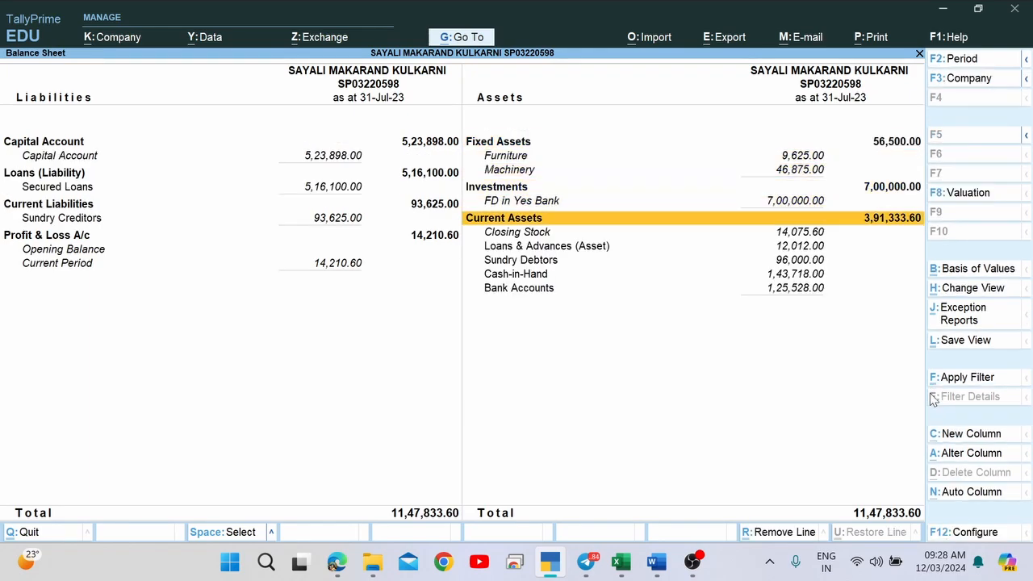
key(Down)
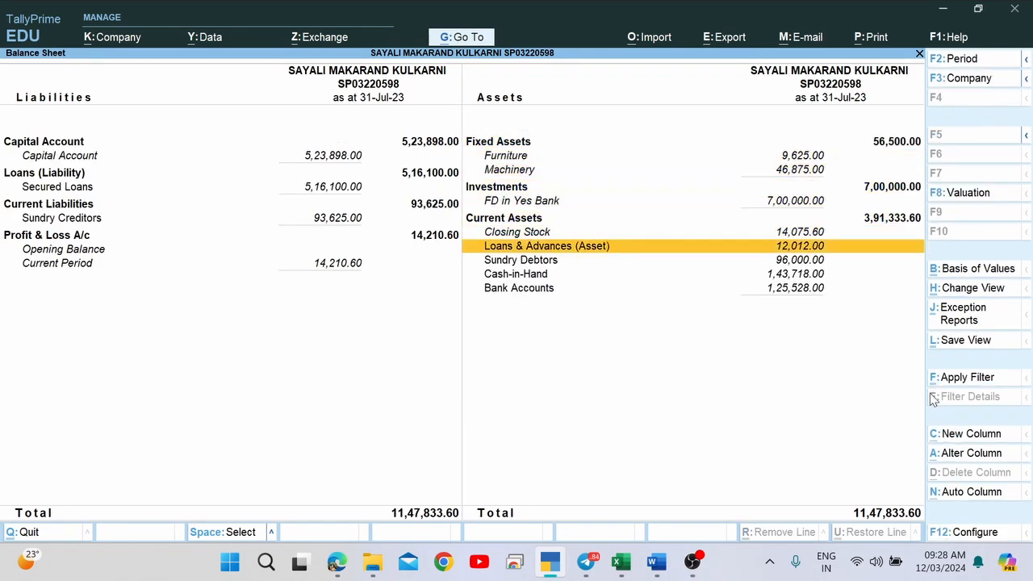
key(Return)
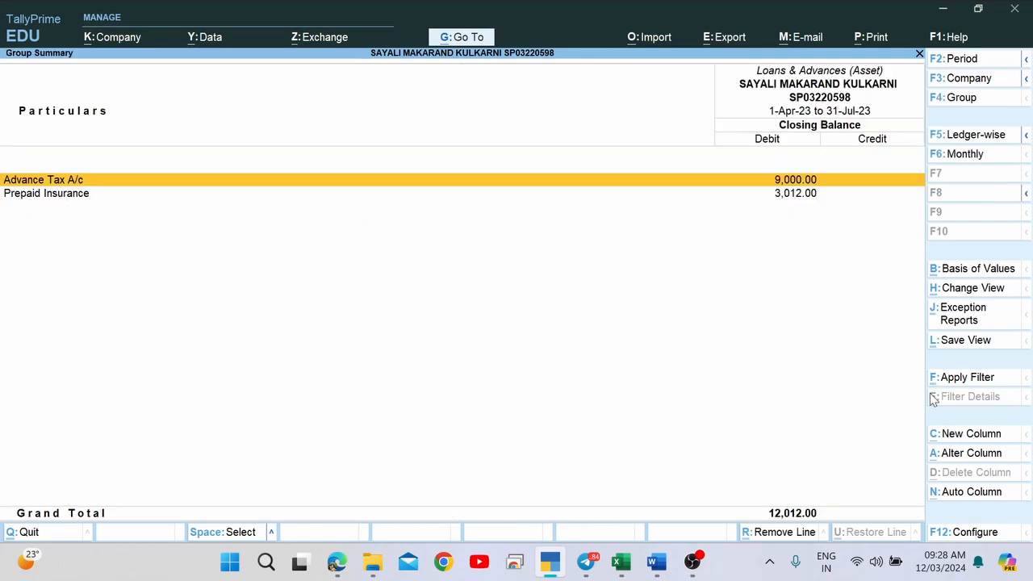
key(Down)
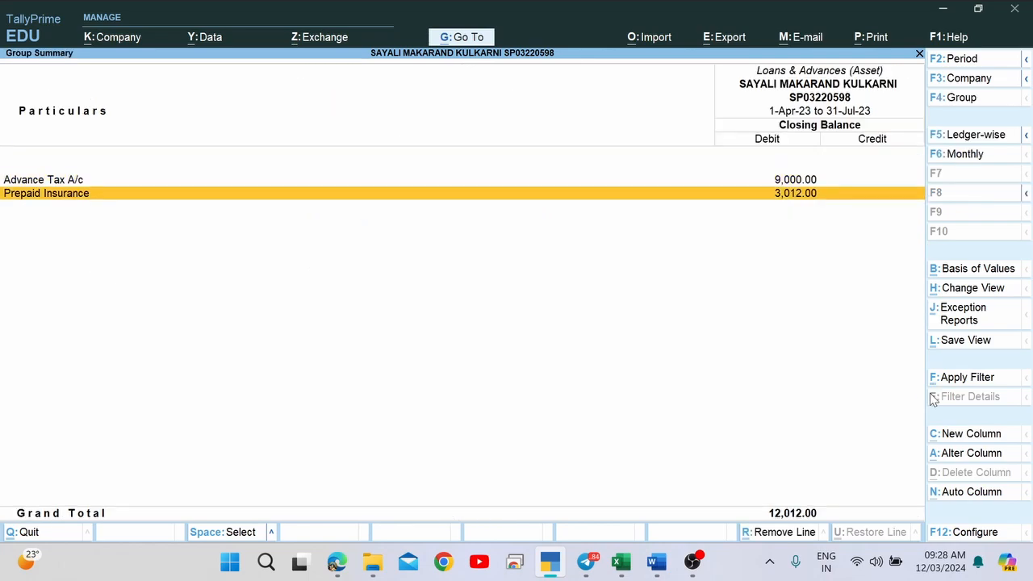
key(Return)
key(Return)
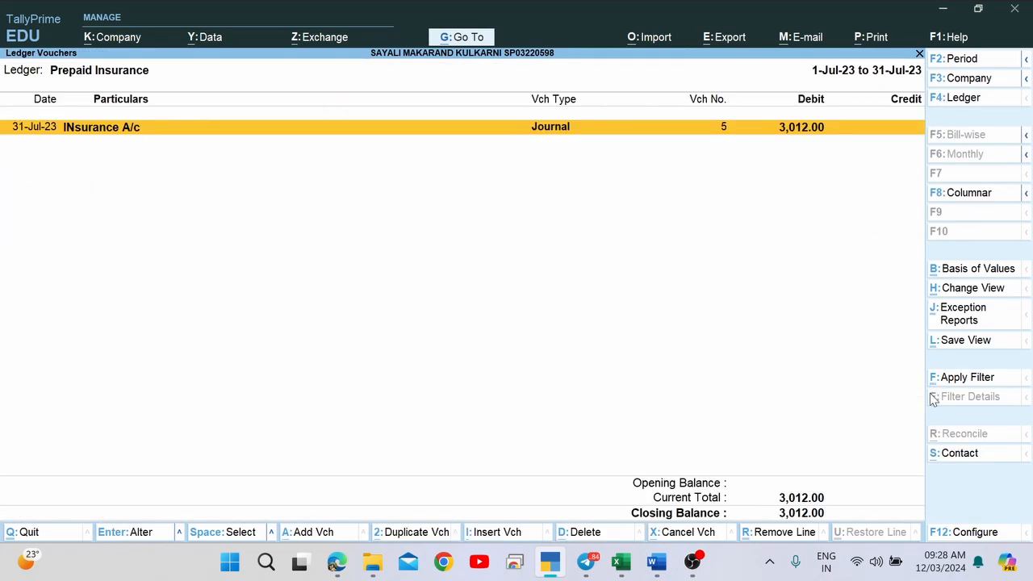
key(Return)
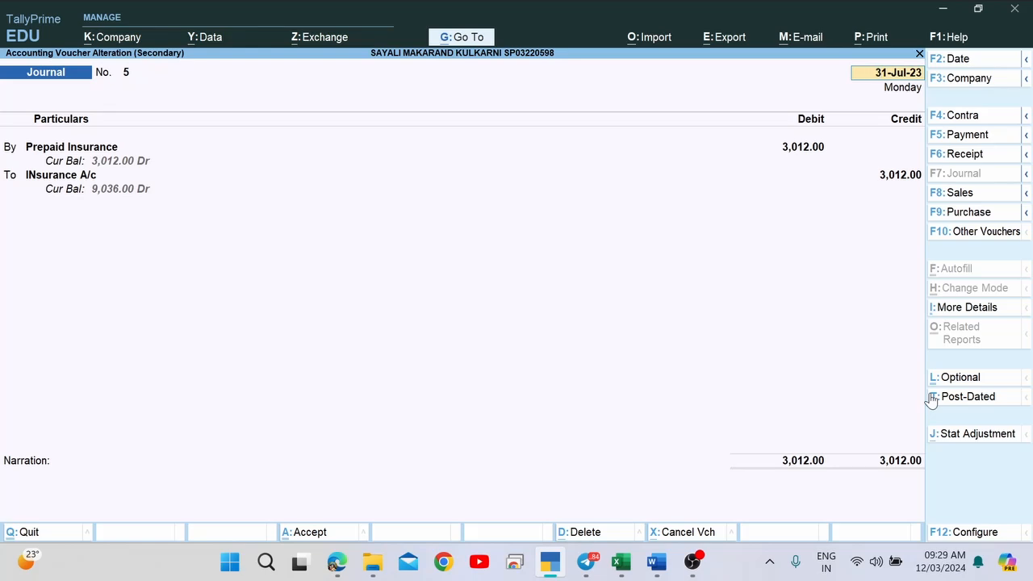
Find Word item 30: Rs 12048 insurance premium and Rs 3,000 LIC paid 01/07/2023.
key(alt+Tab)
key(alt+Tab)
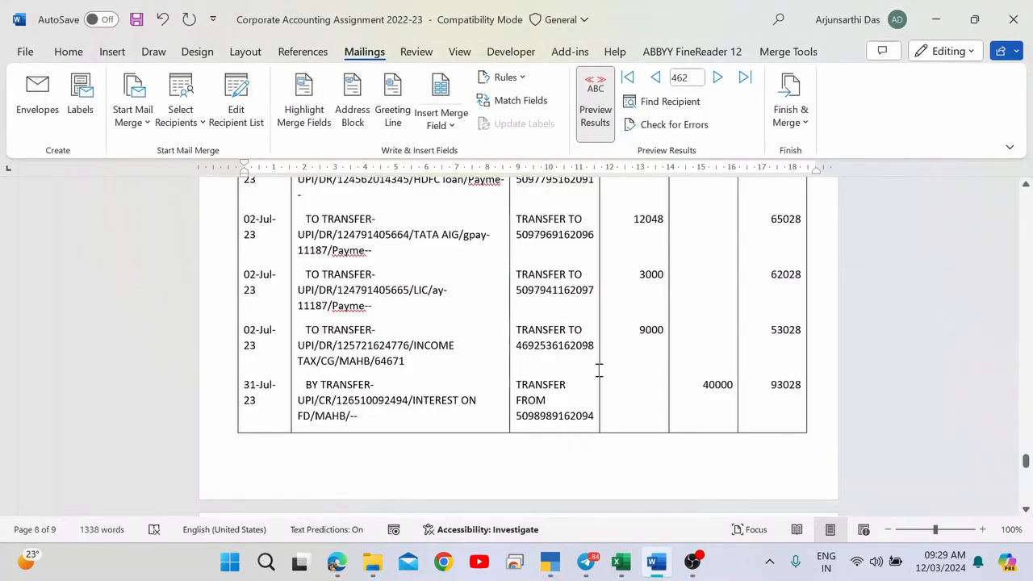
scroll(599, 370, up, 15)
scroll(599, 370, up, 3)
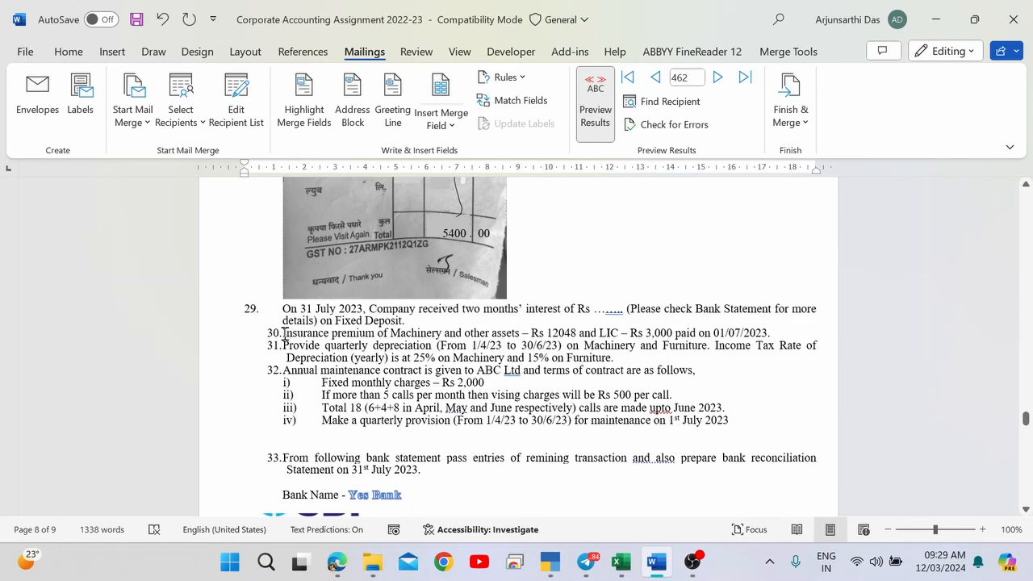
drag(284, 333, 590, 329)
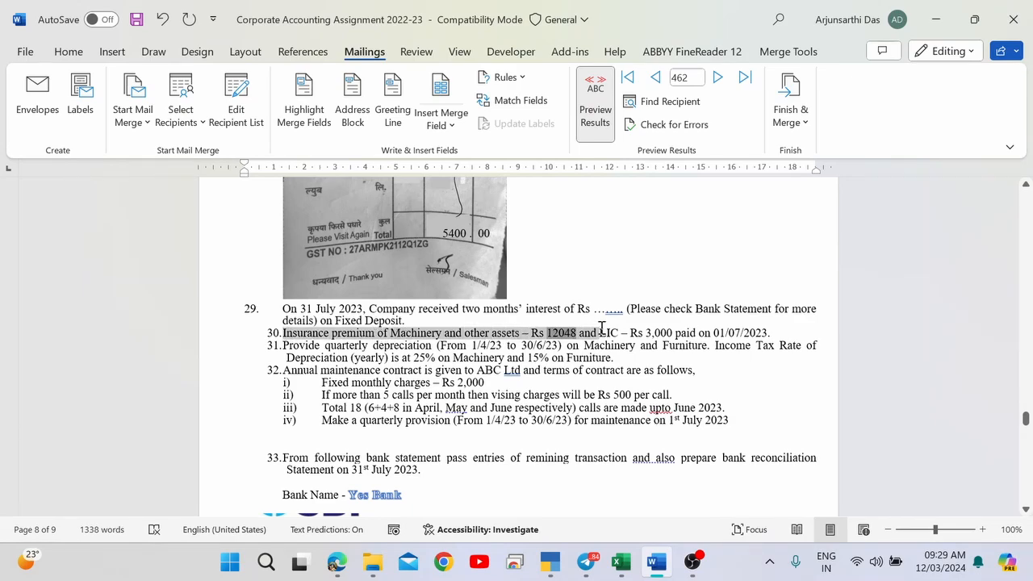
click(508, 340)
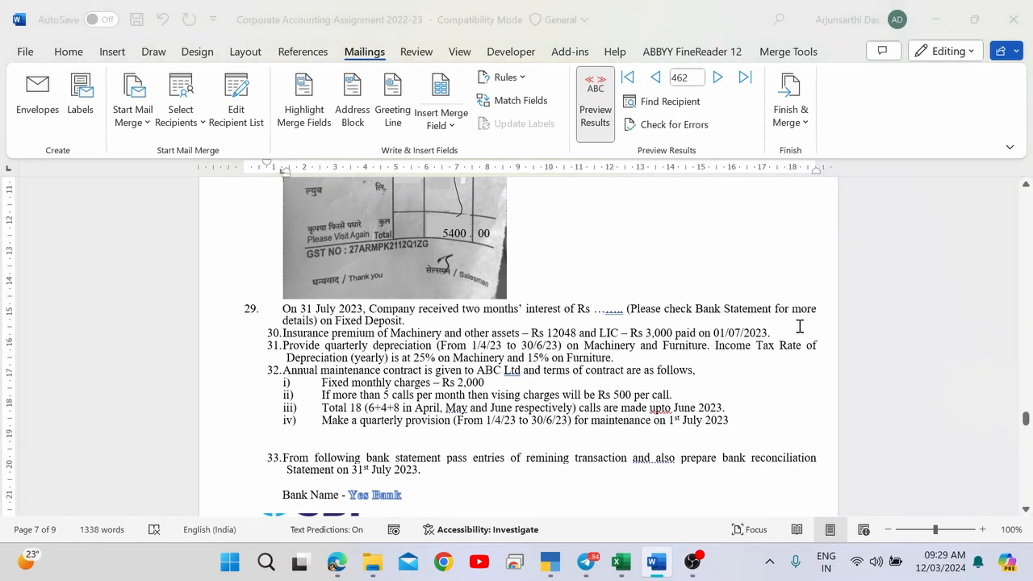
Launch Calculator and compute 12048/12 to get the 1,004 monthly insurance.
key(super)
text(a)
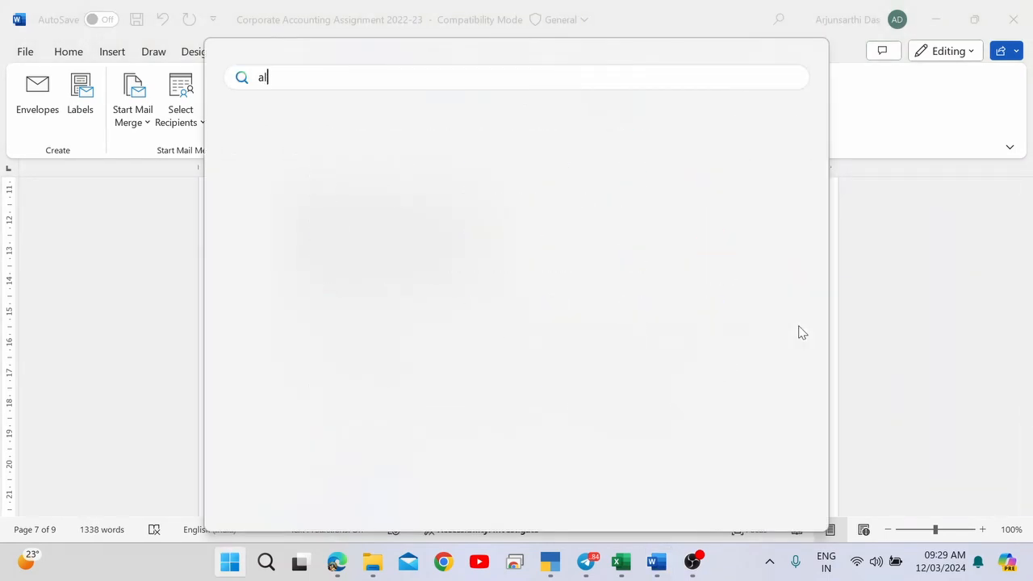
key(BackSpace)
key(BackSpace)
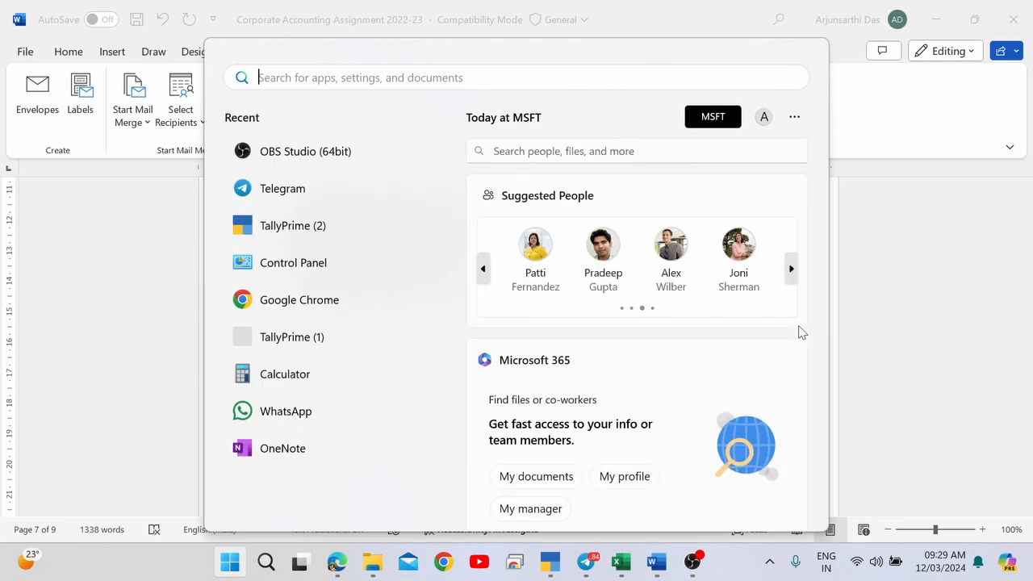
text(cal)
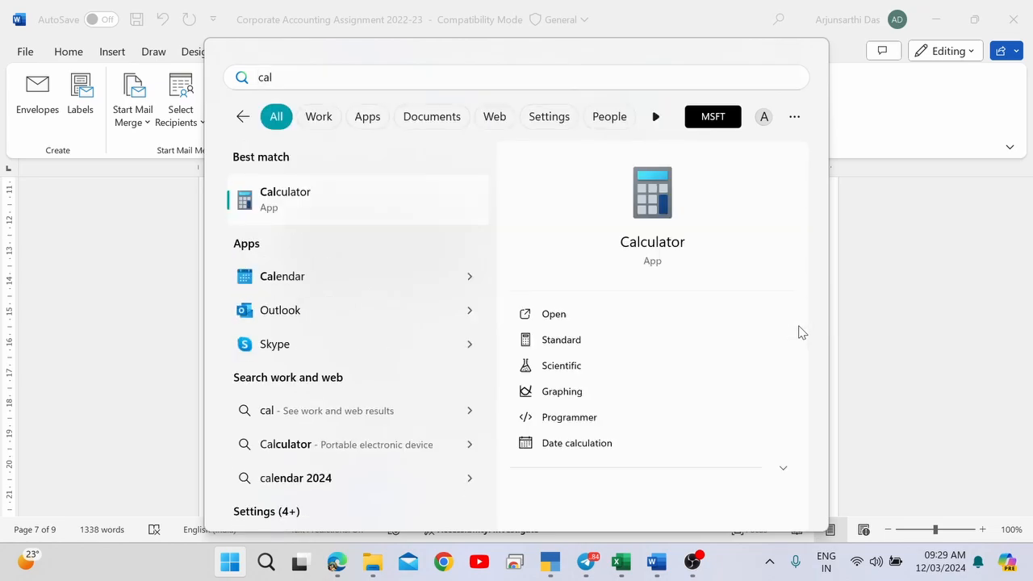
key(Return)
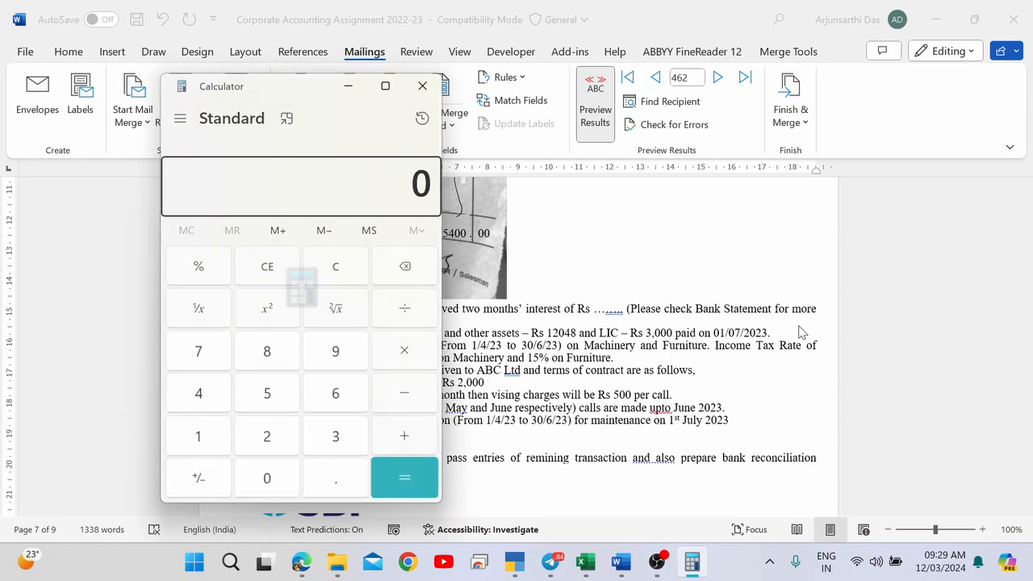
text(120)
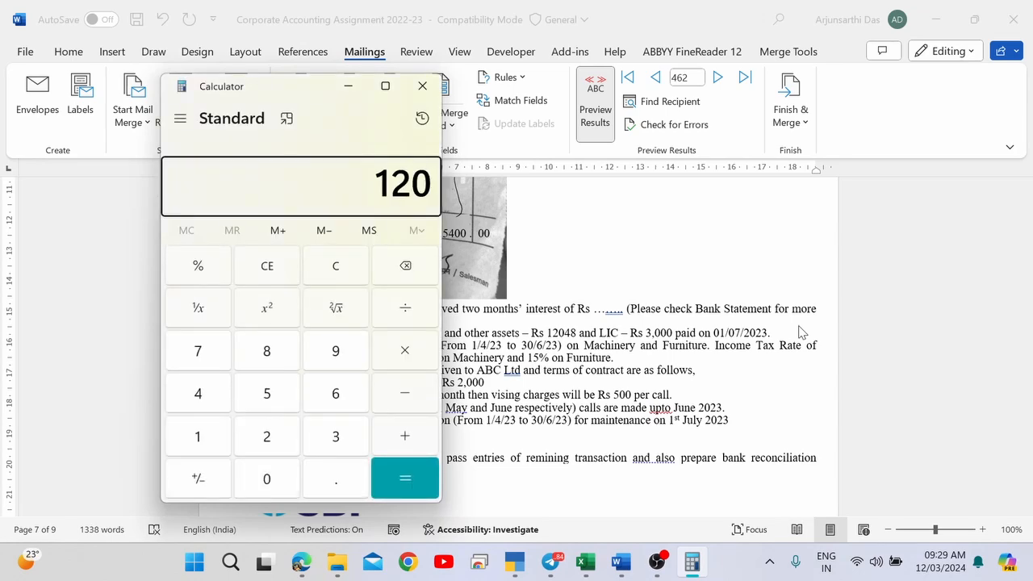
text(48/12)
key(Return)
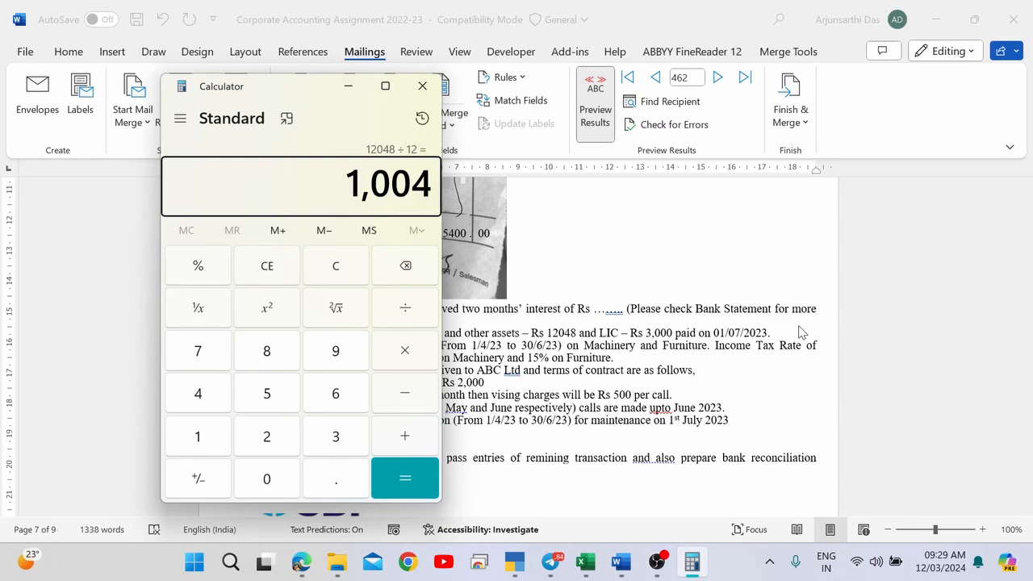
drag(279, 97, 185, 116)
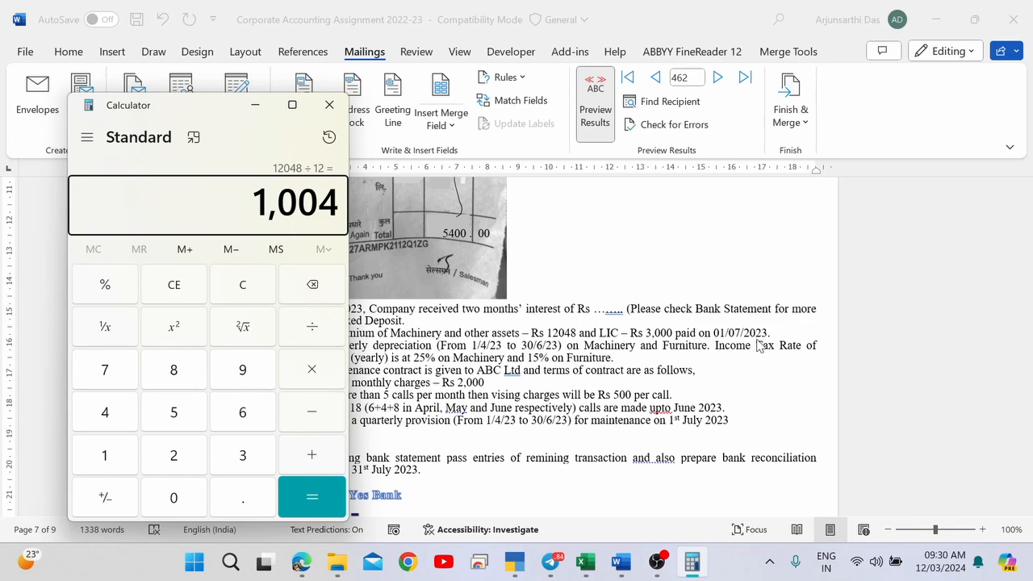
Multiply 1,004 by 3 to get 3,012, then return to the TallyPrime voucher.
key(asterisk)
key(3)
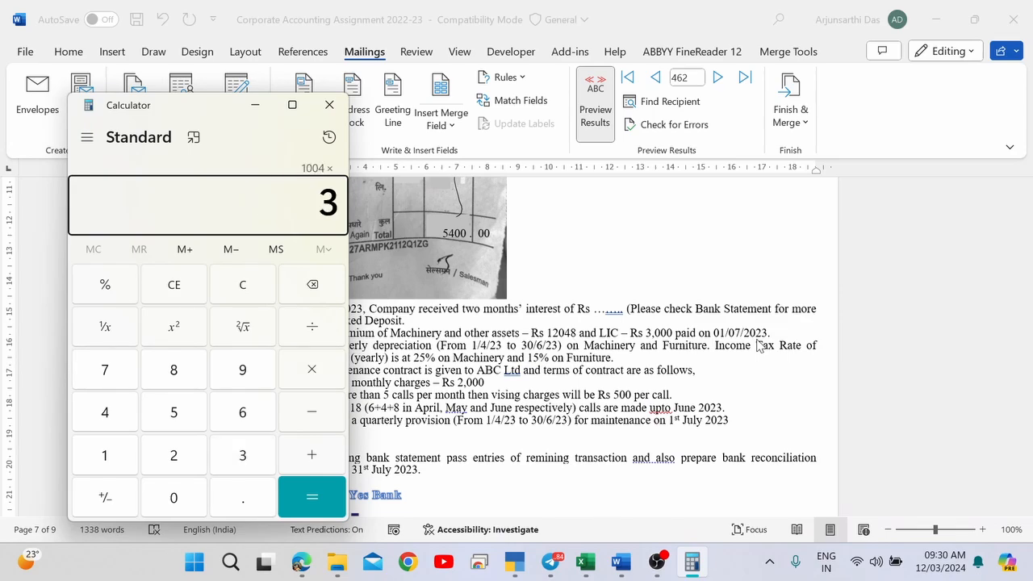
key(Return)
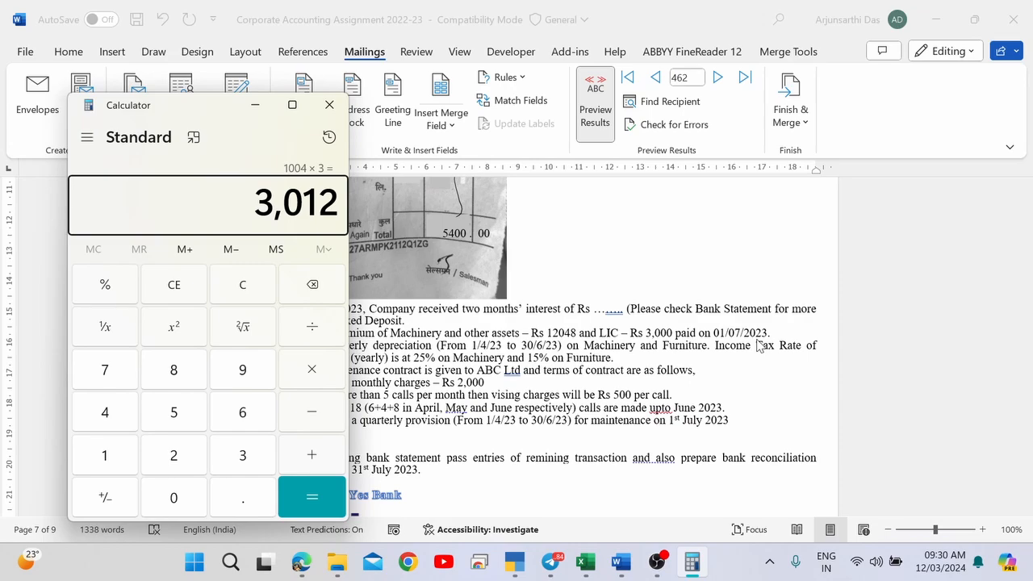
key(alt+Tab)
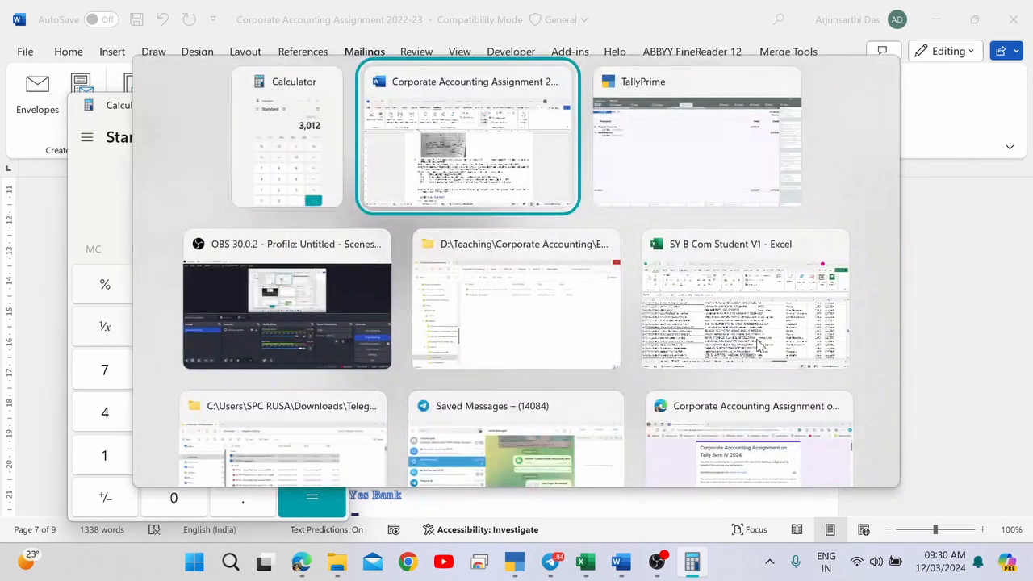
key(alt+Tab)
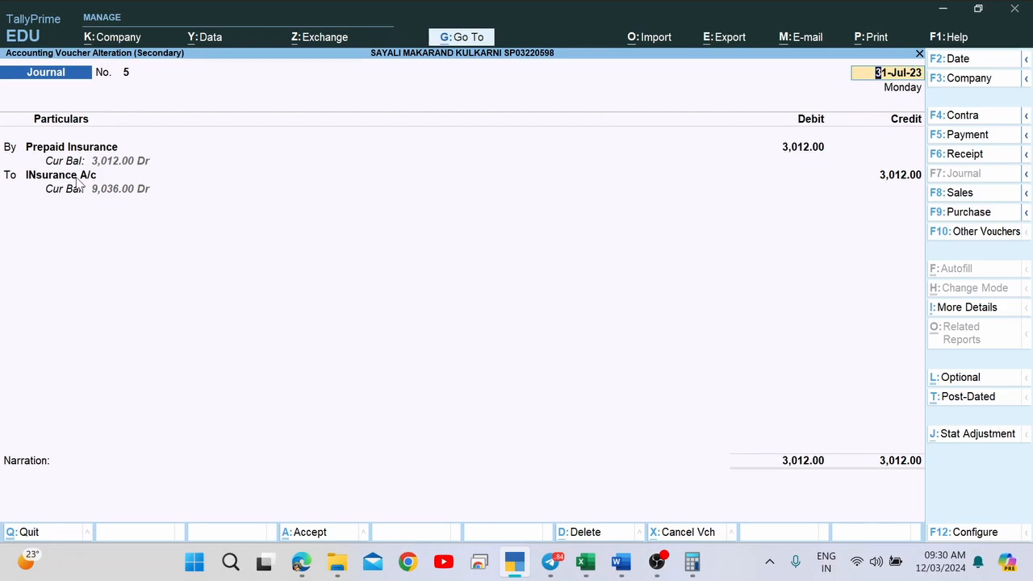
Quit journal voucher No. 5 and back out to the Balance Sheet showing Loans & Advances 12,012.
key(Escape)
key(y)
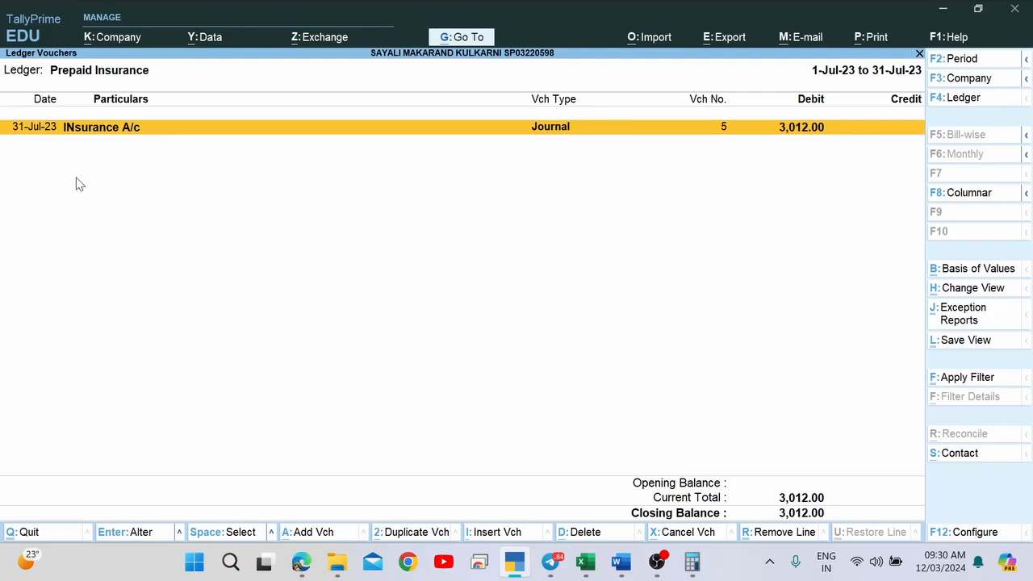
key(Escape)
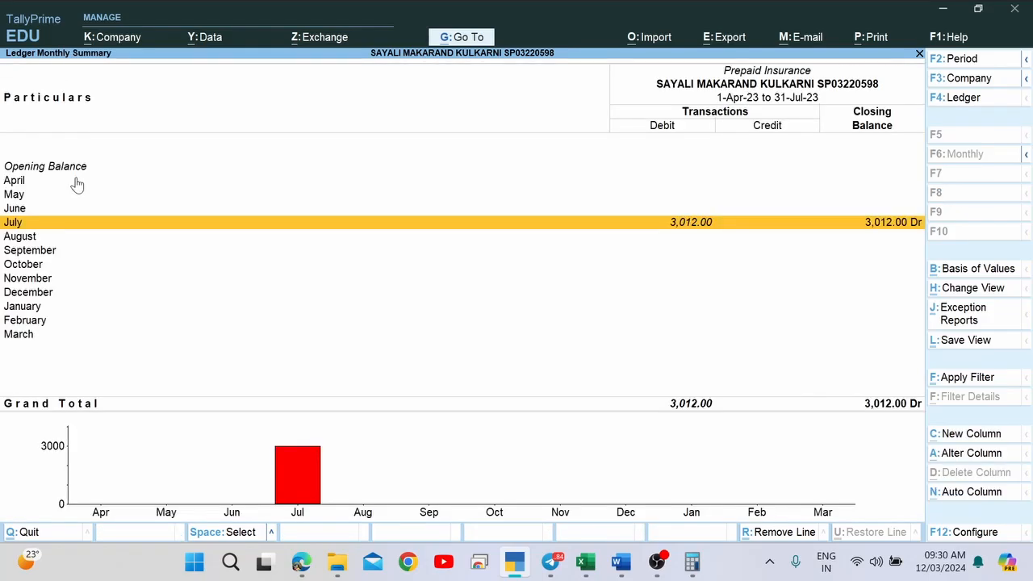
key(Escape)
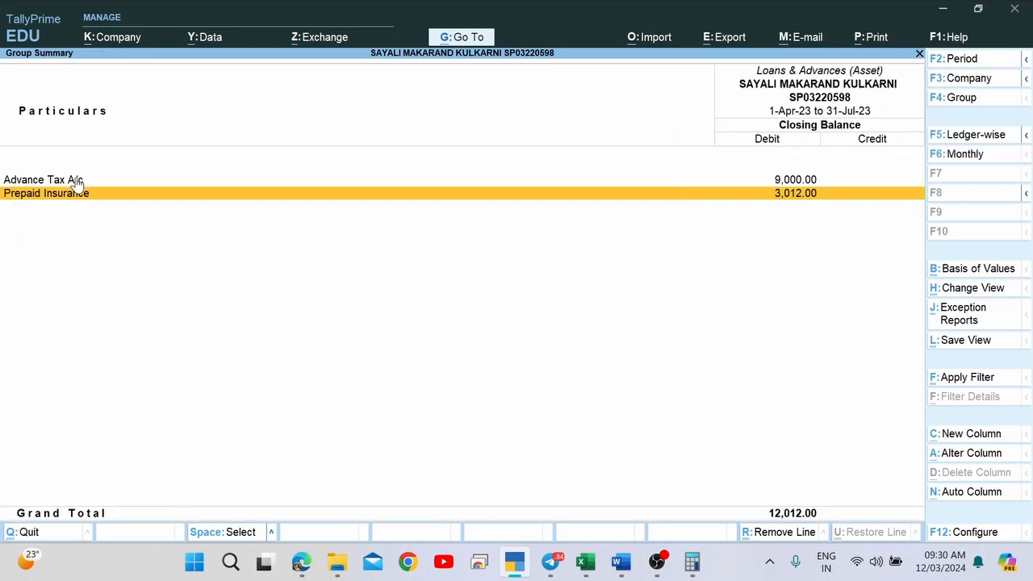
key(Escape)
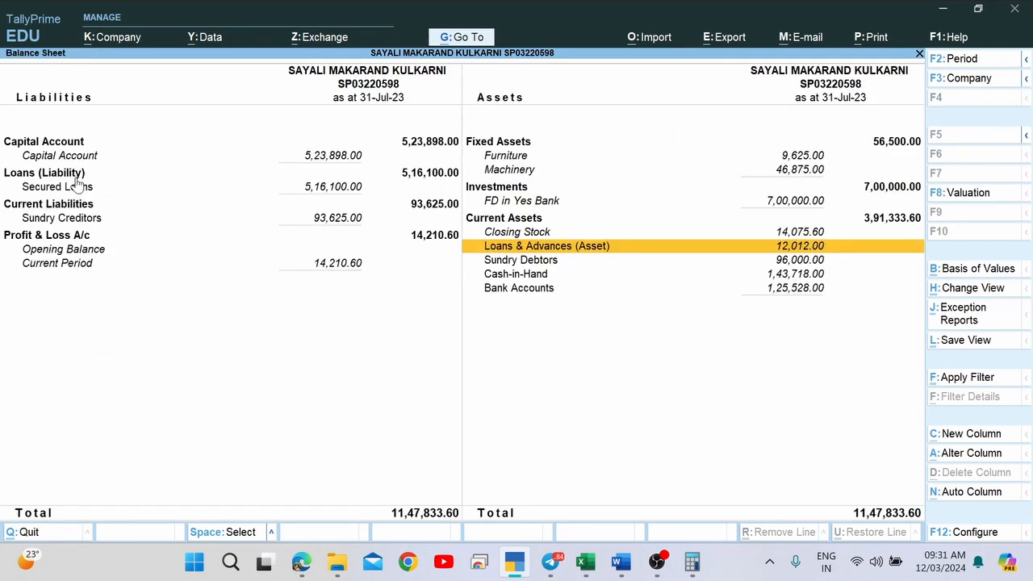
key(alt+Tab)
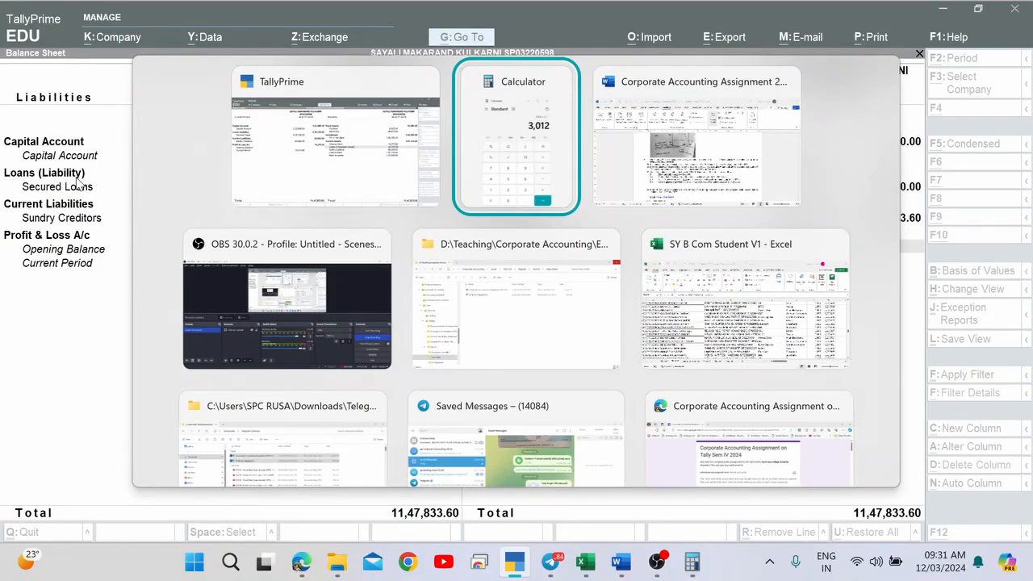
Bring up the Word assignment, collapse the ribbon, and scroll to item 16's 02-05-2023 purchase order.
key(shift+Tab)
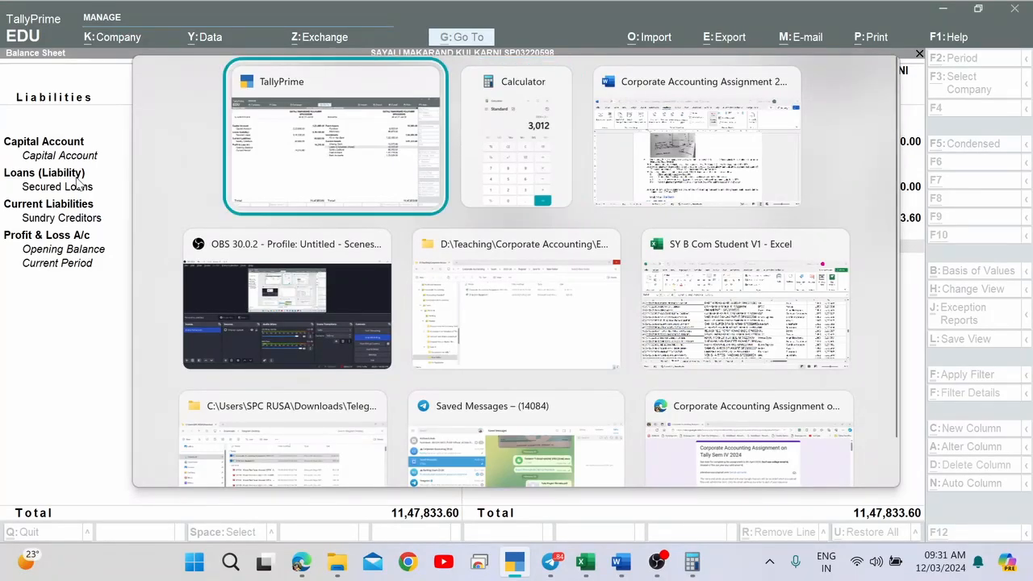
key(alt+Tab)
key(Tab)
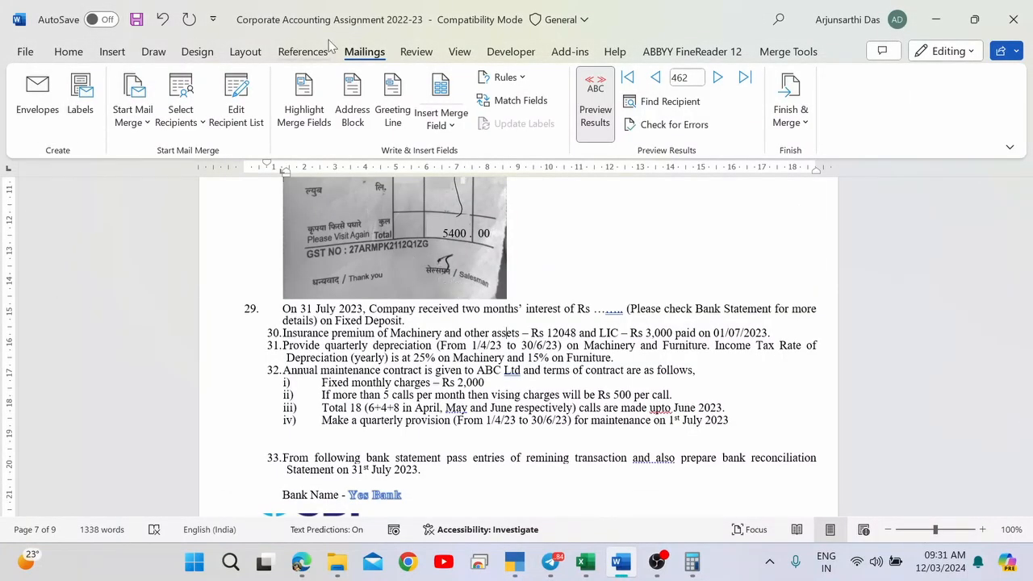
scroll(388, 324, up, 5)
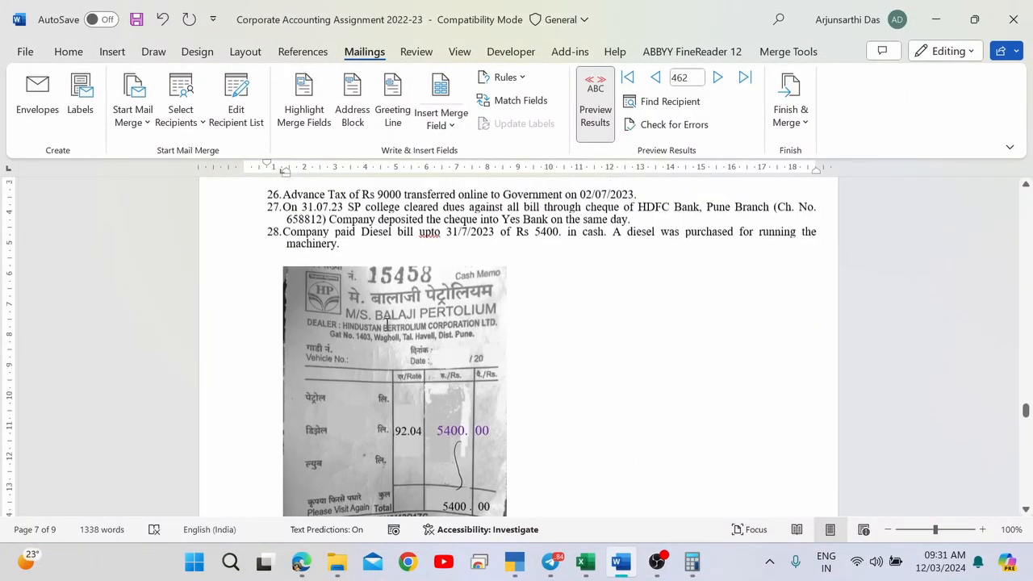
scroll(387, 324, up, 15)
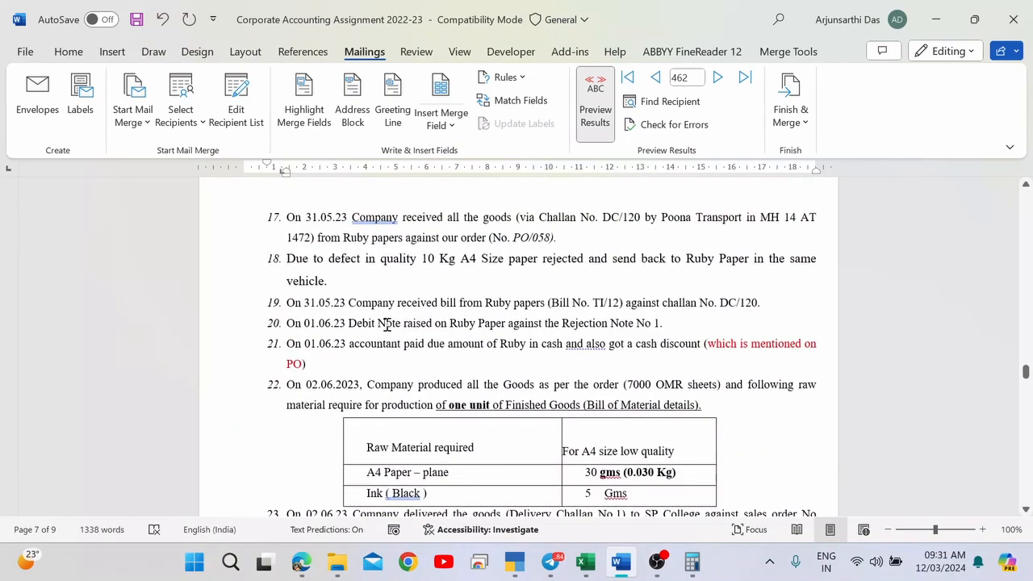
double_click(384, 53)
scroll(494, 219, up, 15)
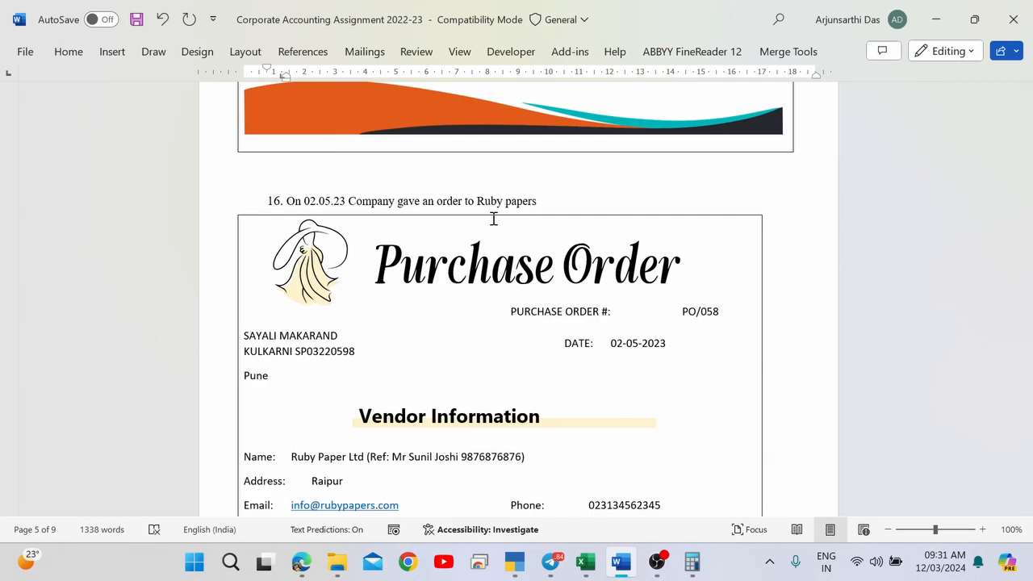
key(ctrl+g)
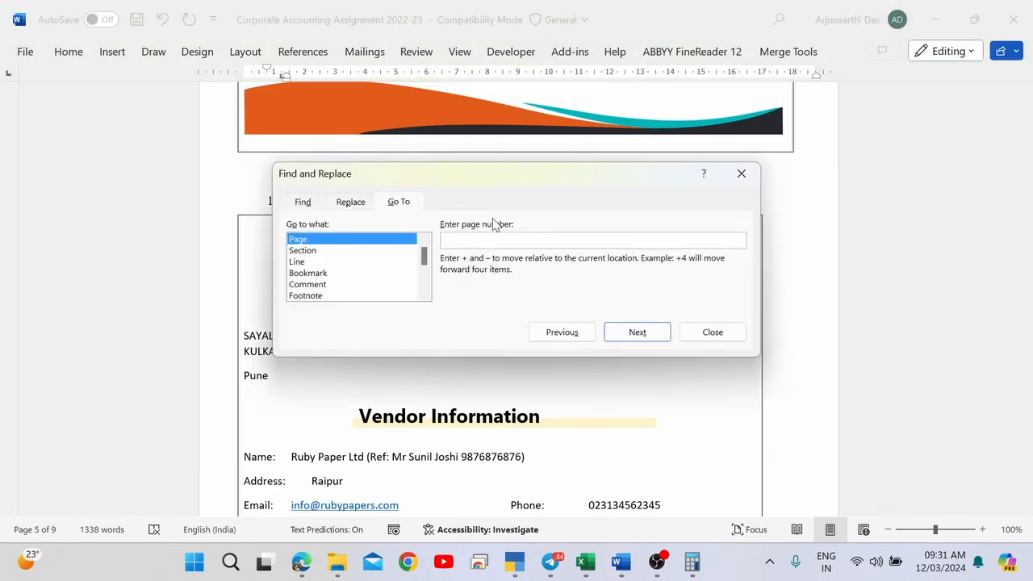
click(352, 203)
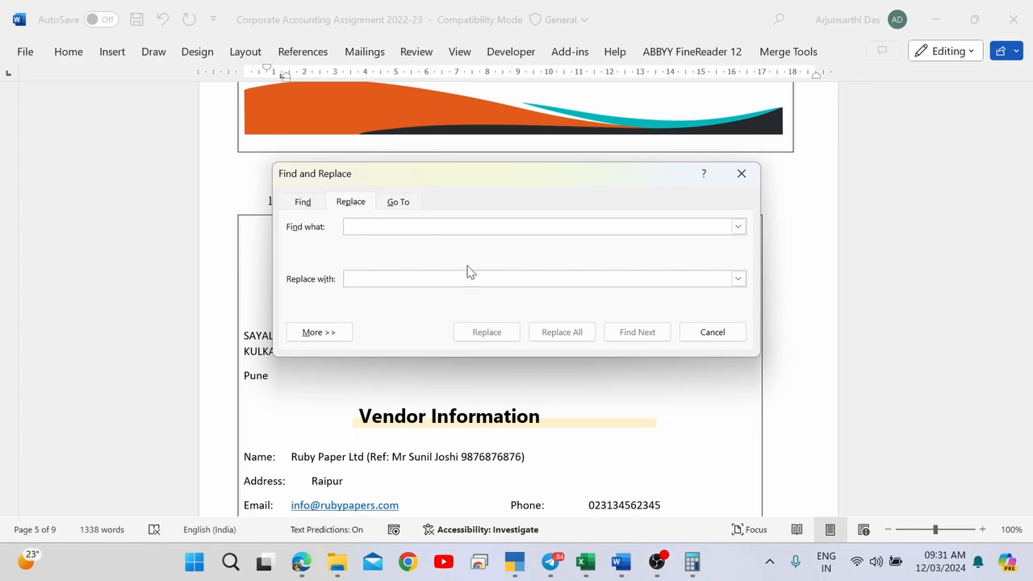
text(20)
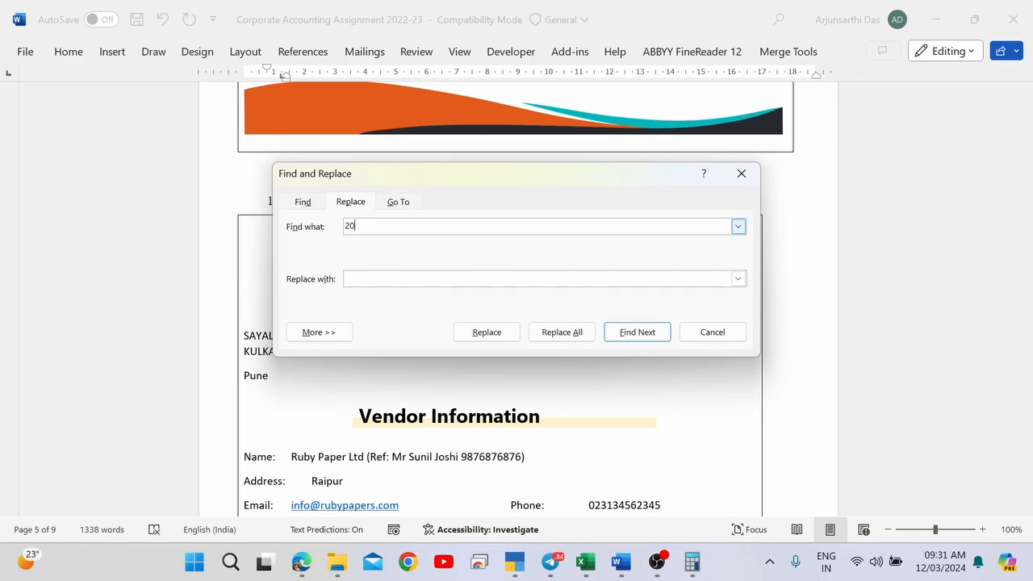
text(22)
key(Tab)
text(22)
key(BackSpace)
text(023)
drag(374, 226, 338, 225)
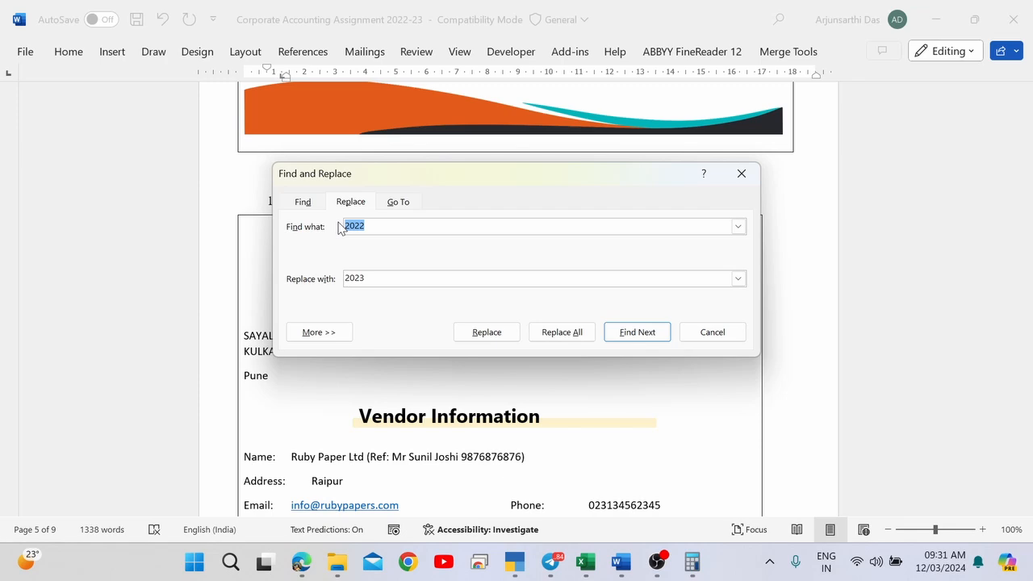
text(22)
key(Tab)
text(23)
click(714, 333)
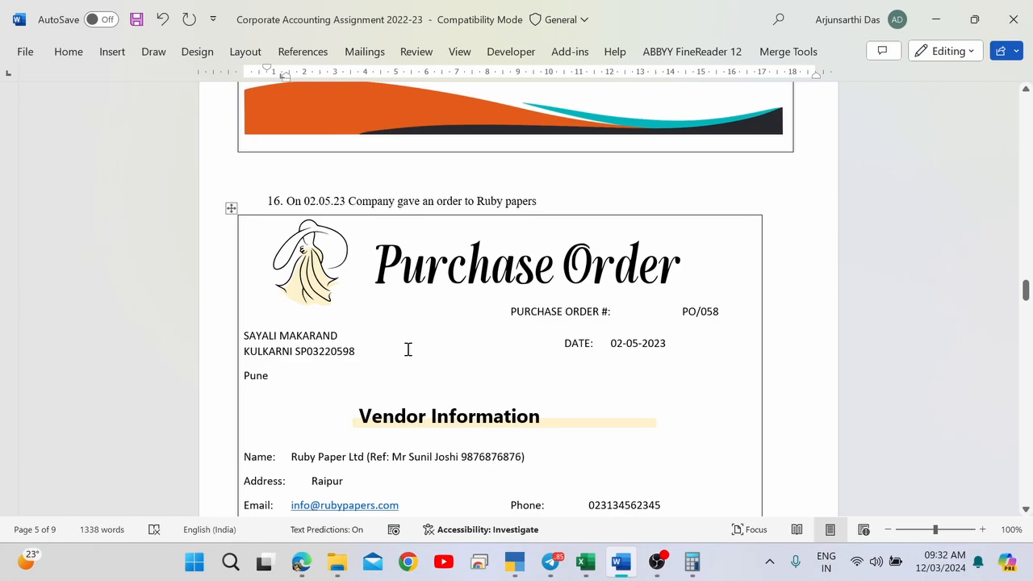
Check the 02.05.23 date and the 5600 credit amount in the Word statement.
click(348, 200)
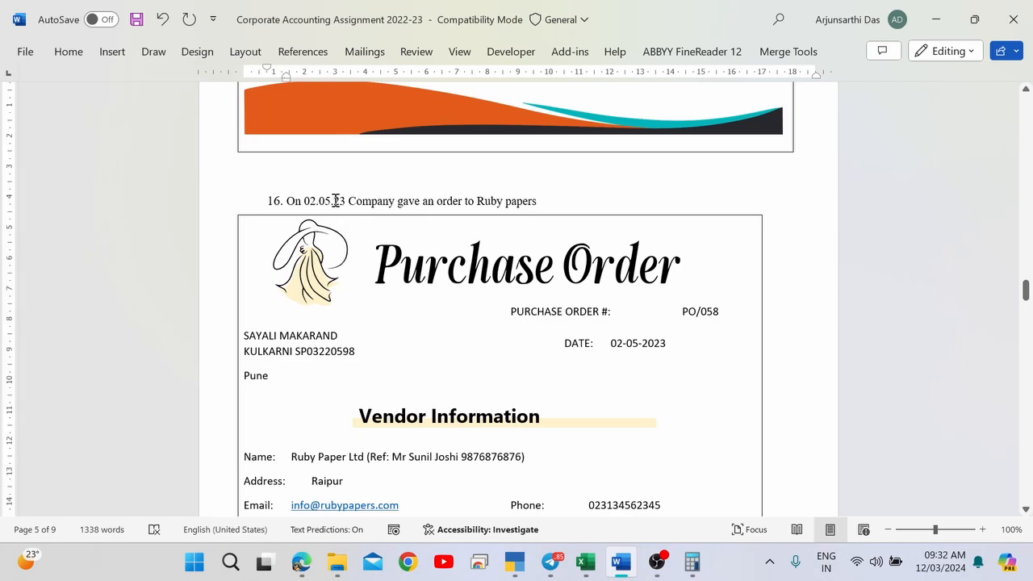
drag(334, 200, 346, 201)
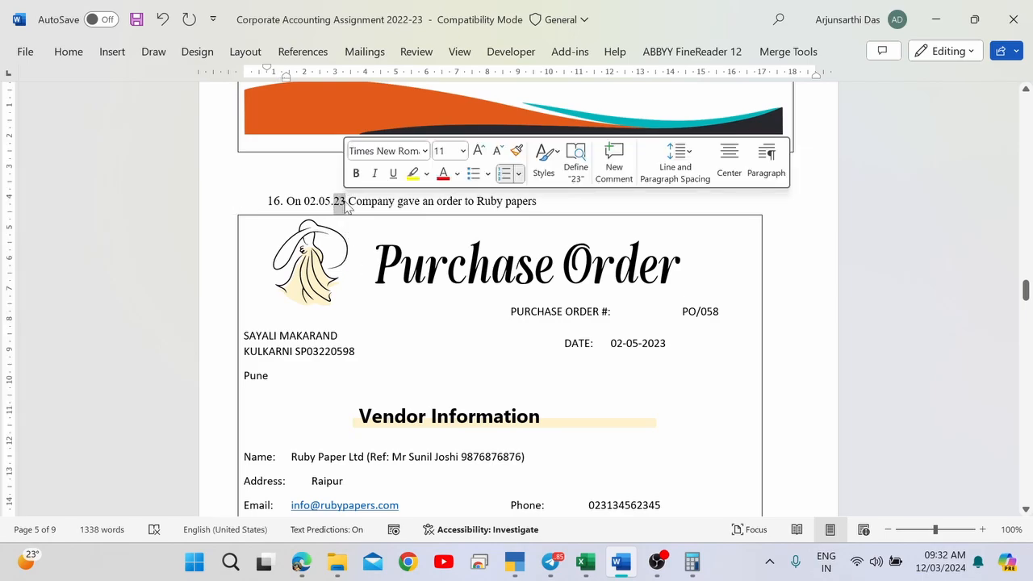
click(370, 202)
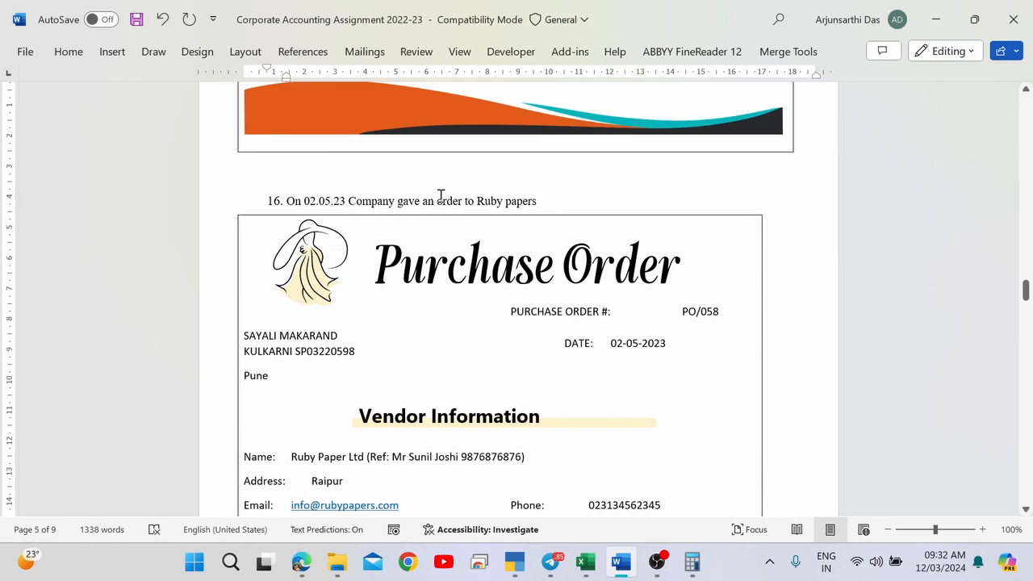
scroll(440, 195, down, 20)
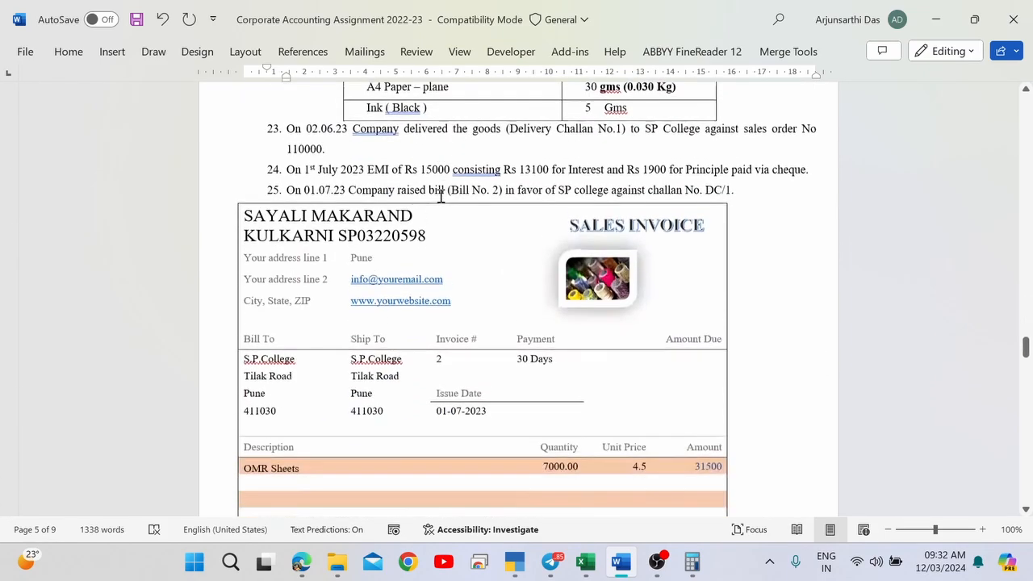
scroll(440, 195, down, 20)
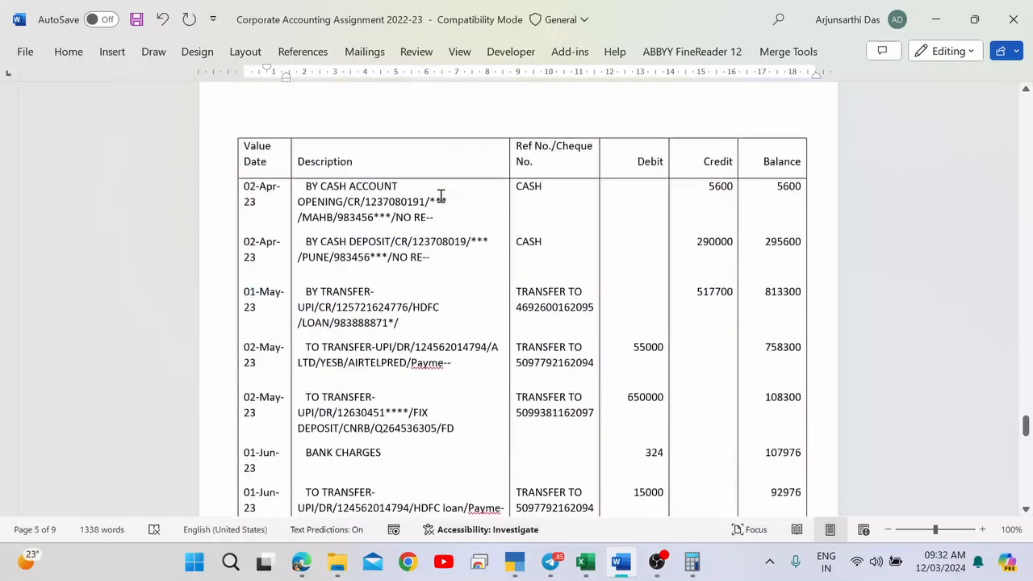
scroll(440, 195, up, 5)
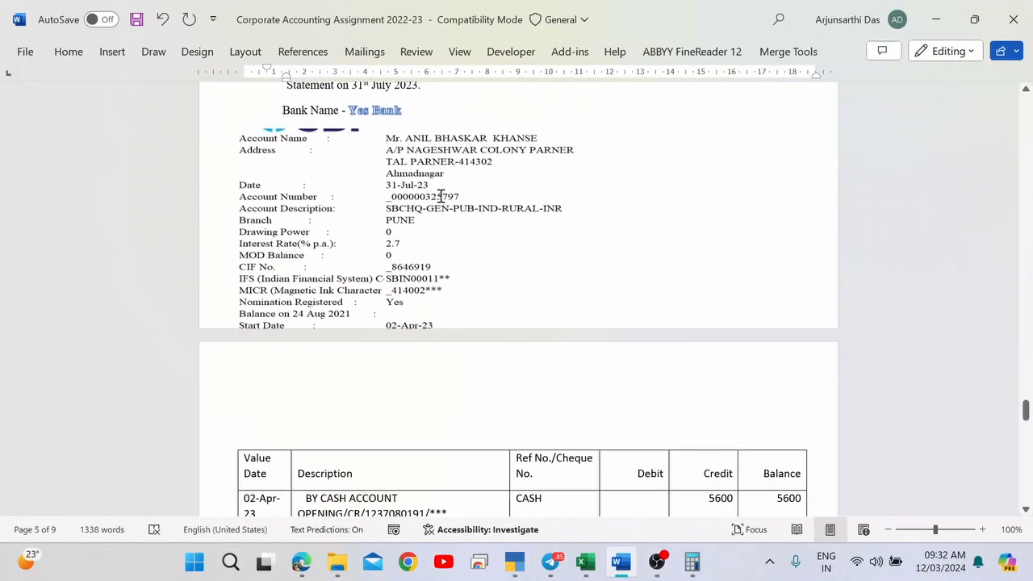
scroll(452, 230, down, 8)
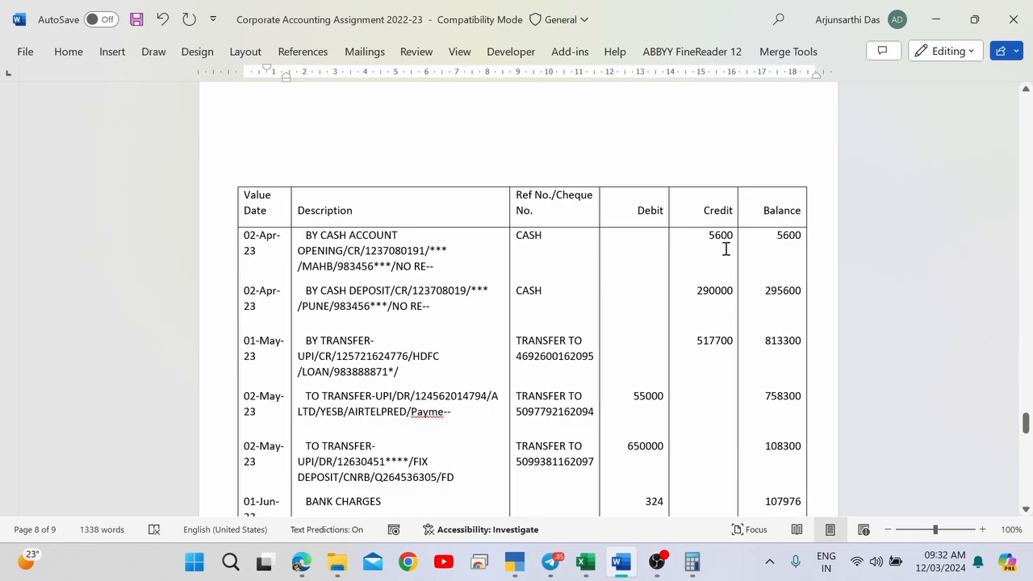
double_click(720, 235)
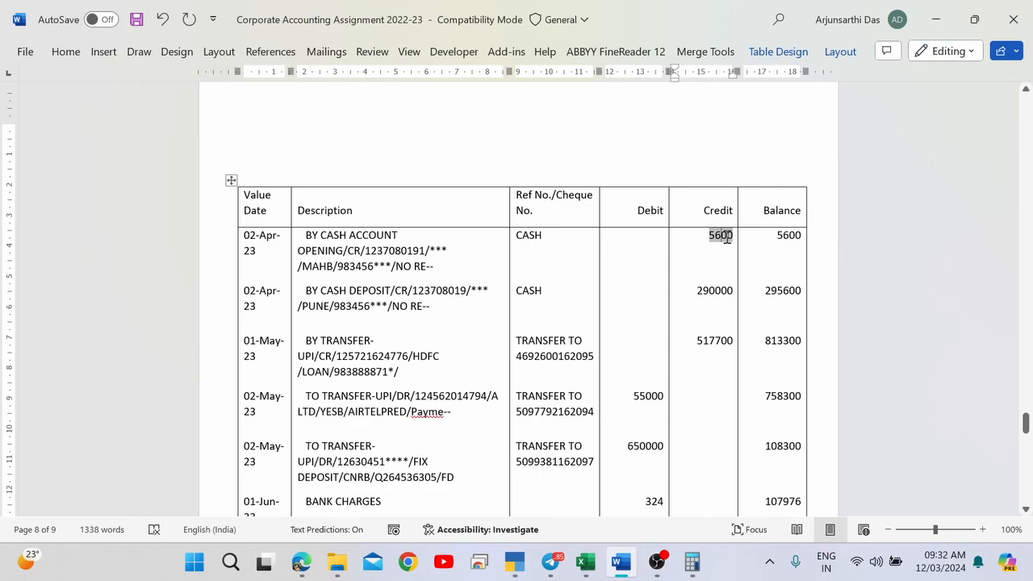
Verify the statement's final 31-Jul-23 balance of 93028, then return to TallyPrime's Balance Sheet.
scroll(769, 235, down, 3)
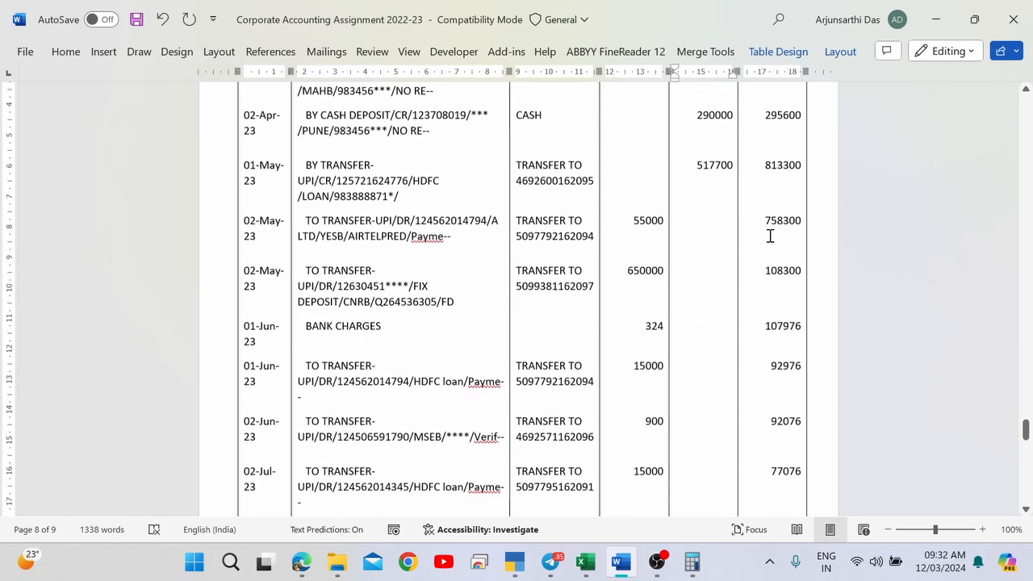
scroll(770, 236, down, 4)
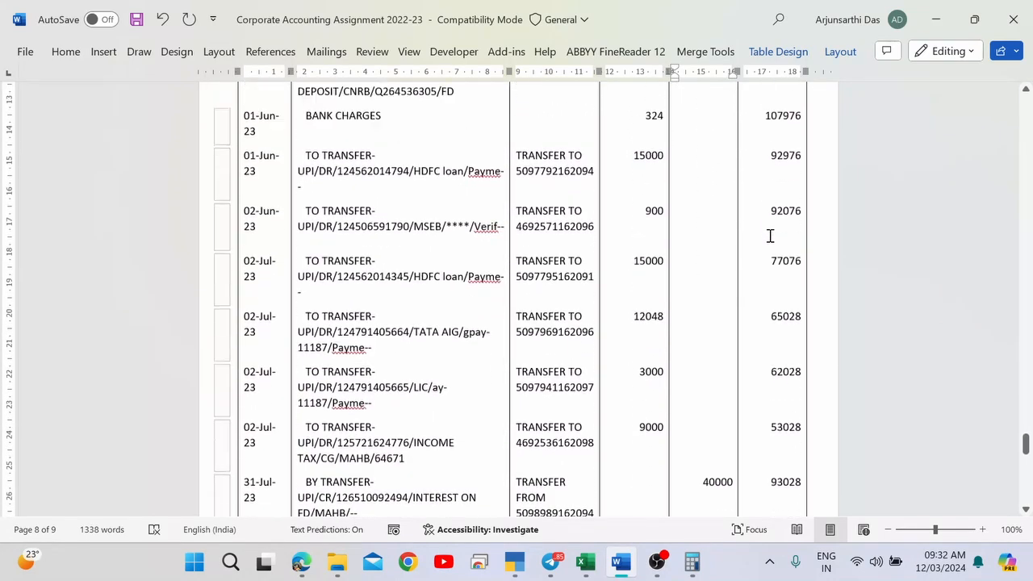
scroll(769, 235, up, 6)
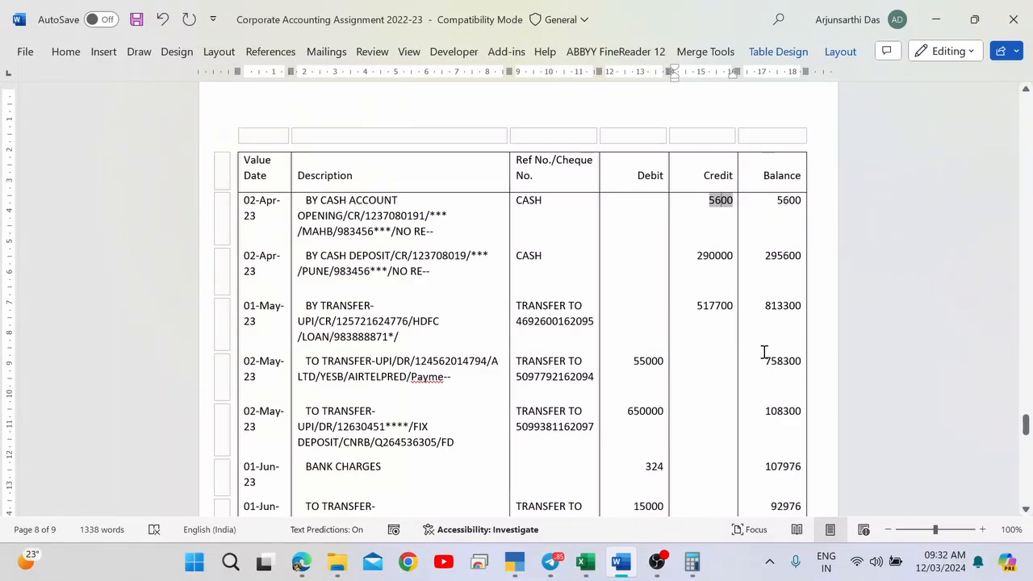
scroll(763, 350, down, 10)
scroll(763, 350, down, 3)
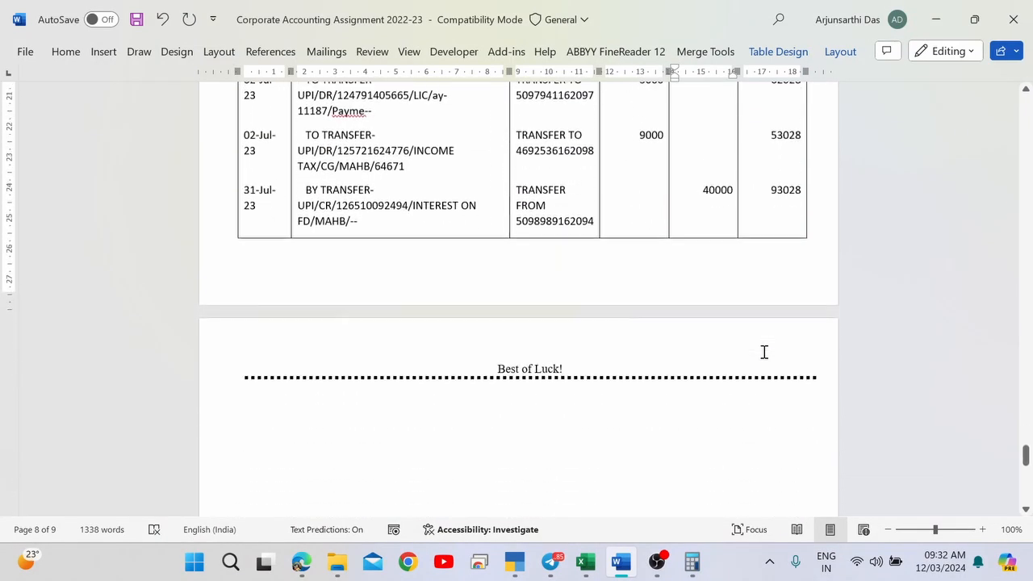
double_click(782, 198)
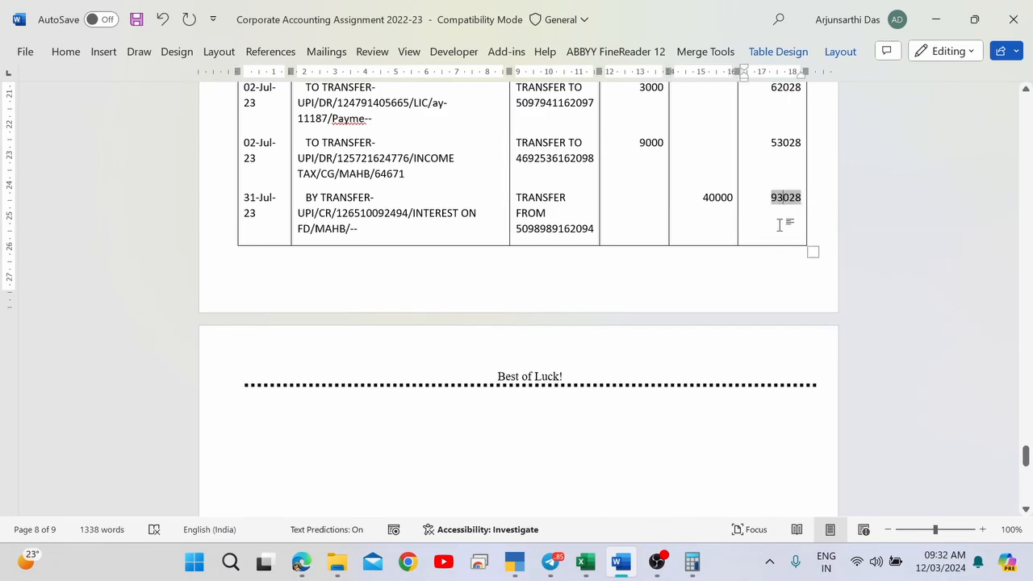
click(260, 197)
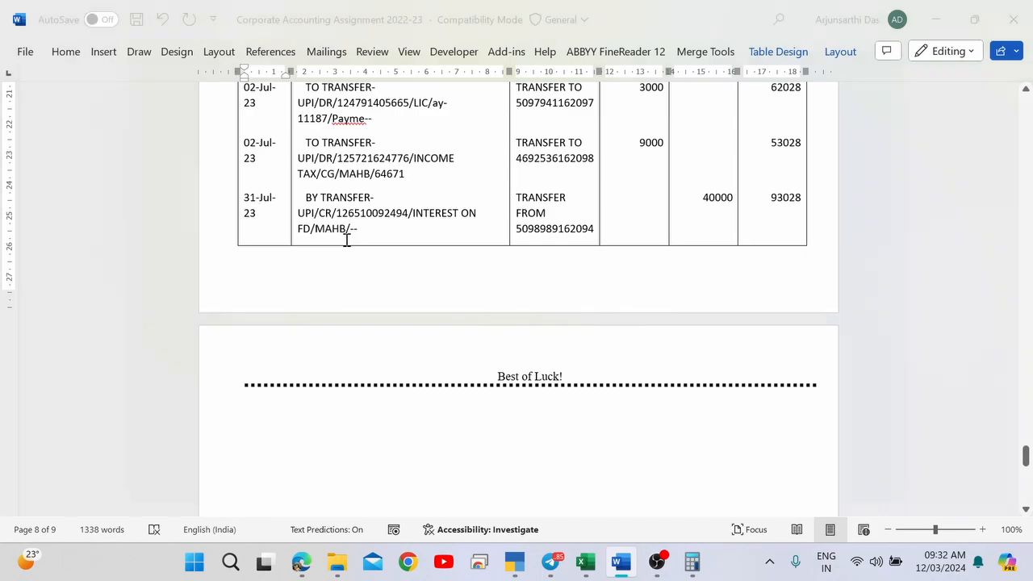
key(alt+Tab)
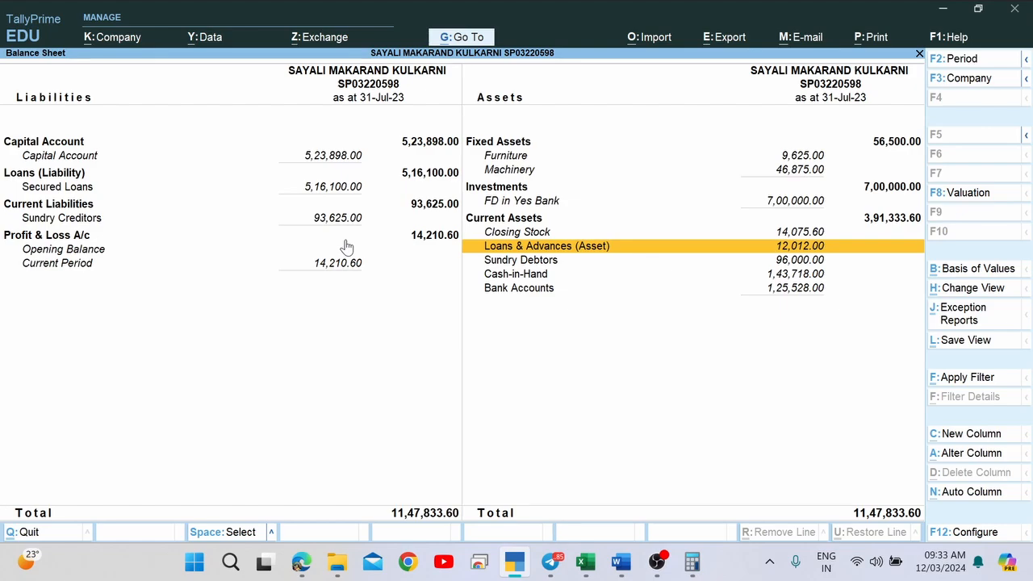
From the Balance Sheet's Bank Accounts group, open Yes Bank's July vouchers.
key(alt+Tab)
key(alt+Tab)
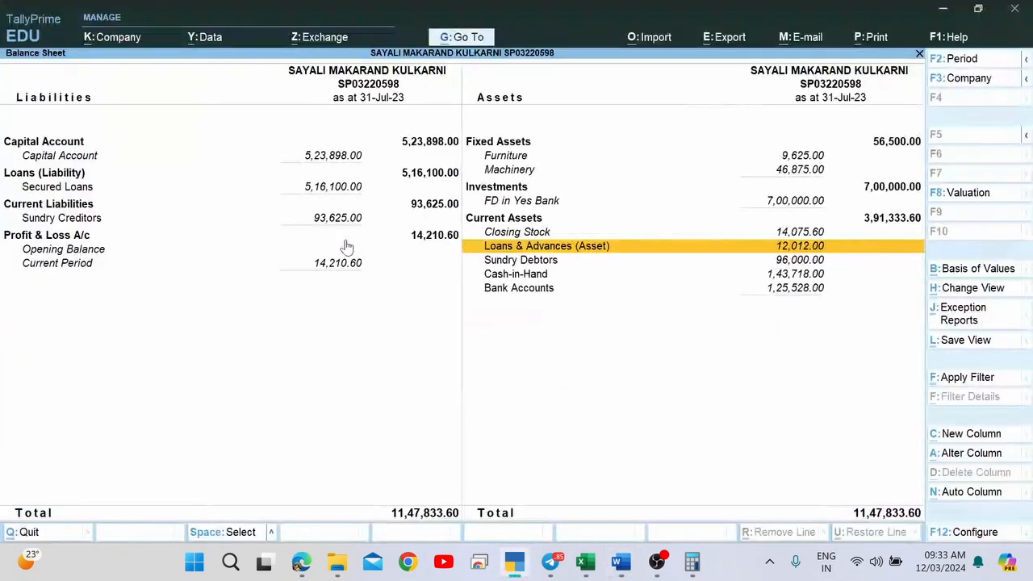
key(Down)
key(Down)
key(Up)
key(Up)
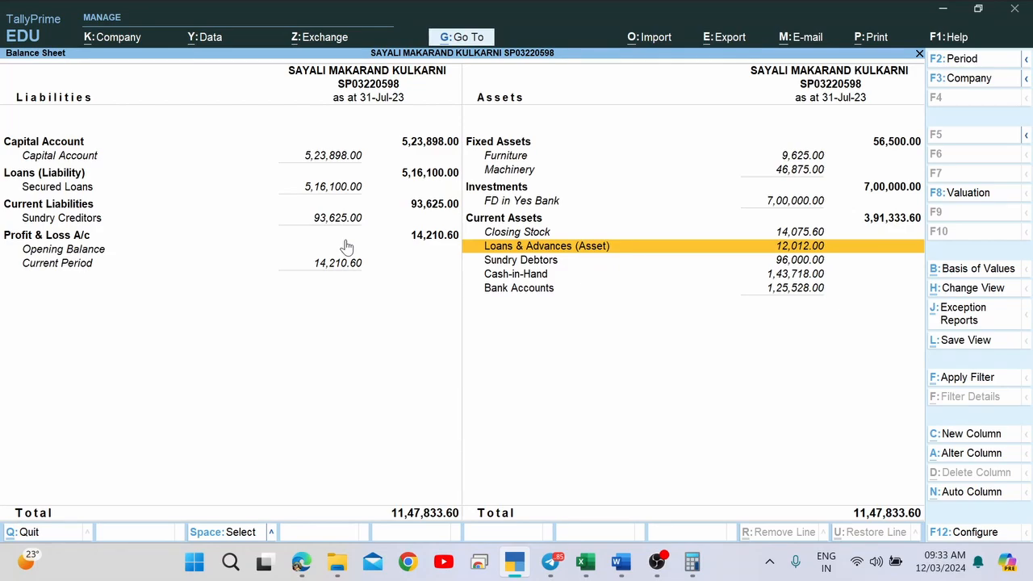
key(Up)
key(Up)
key(Up)
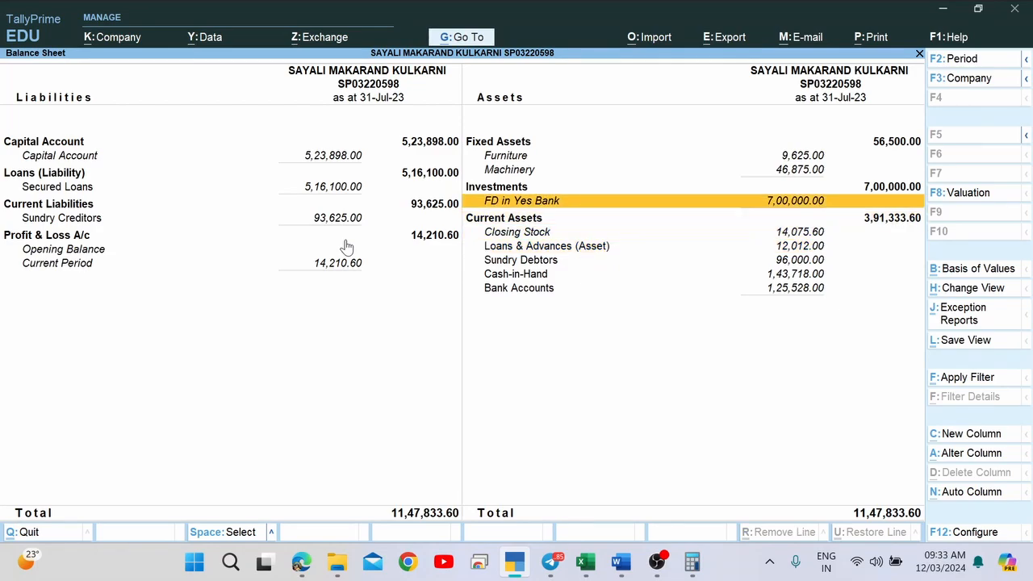
key(Down)
key(Down)
key(Down)
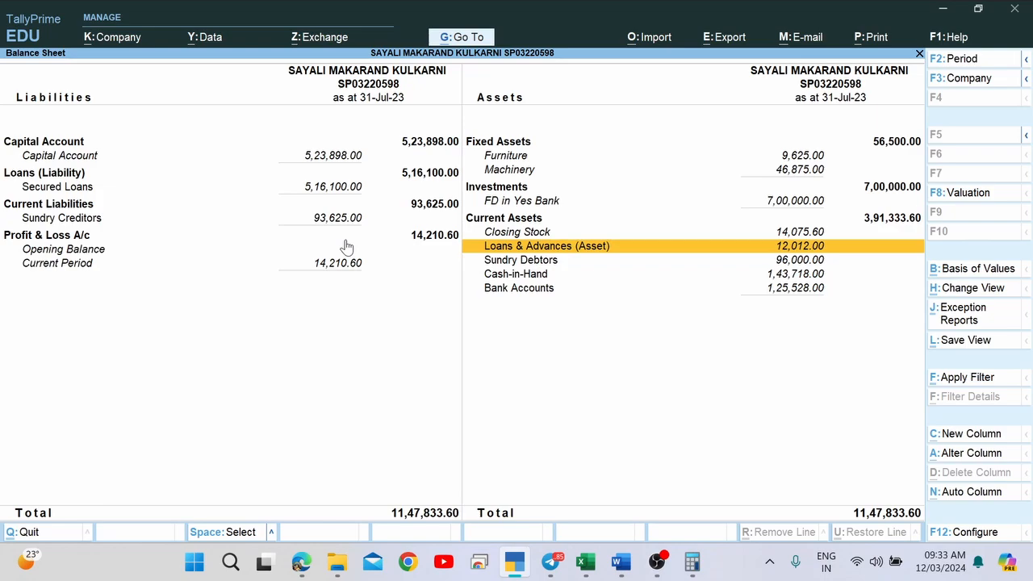
key(Down)
key(Down)
key(Down)
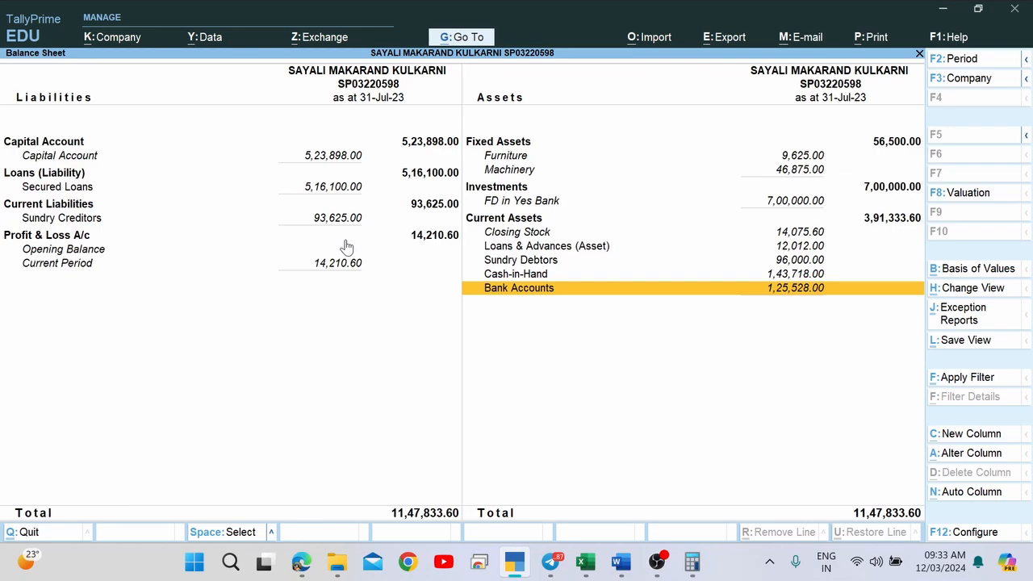
key(Return)
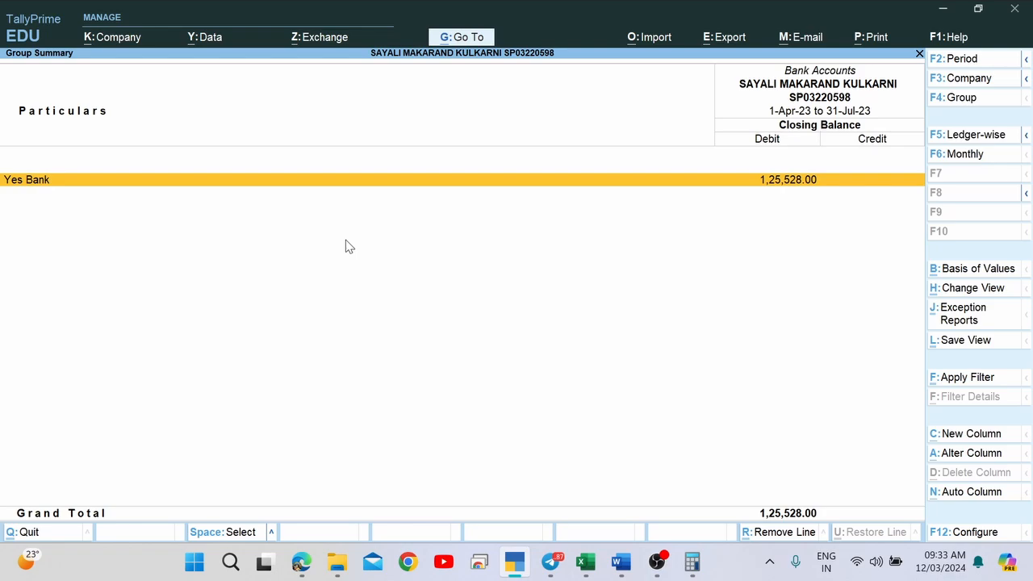
key(Return)
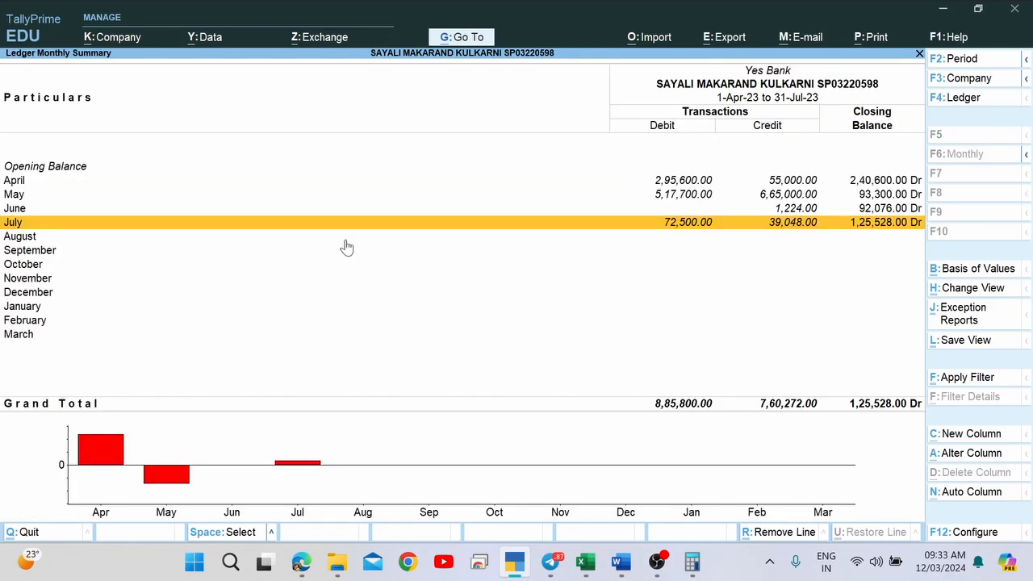
key(Return)
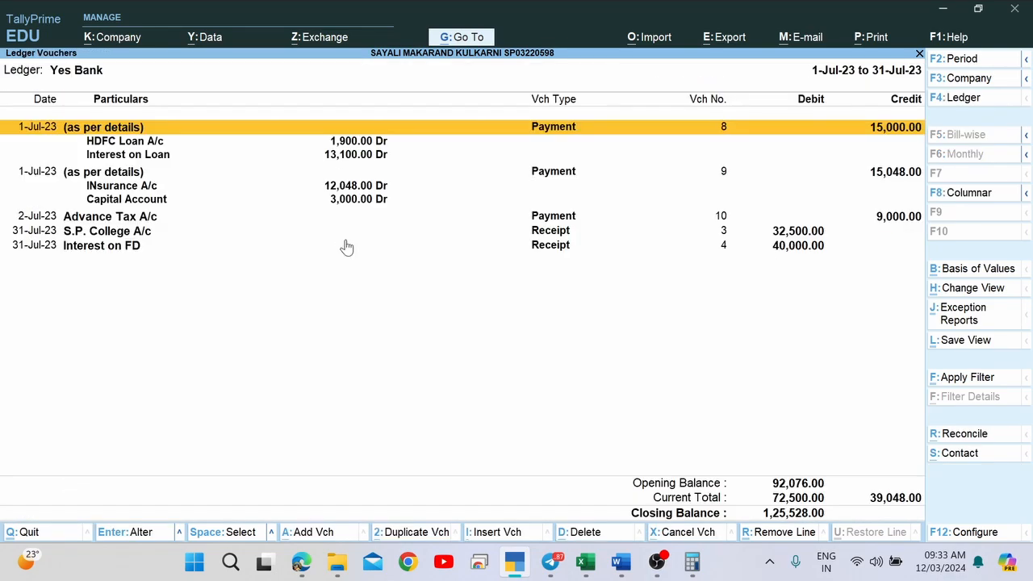
Extend the Yes Bank voucher period to 1-Apr-23 through 31-Jul-23, then return to Word.
key(F2)
key(space)
key(Return)
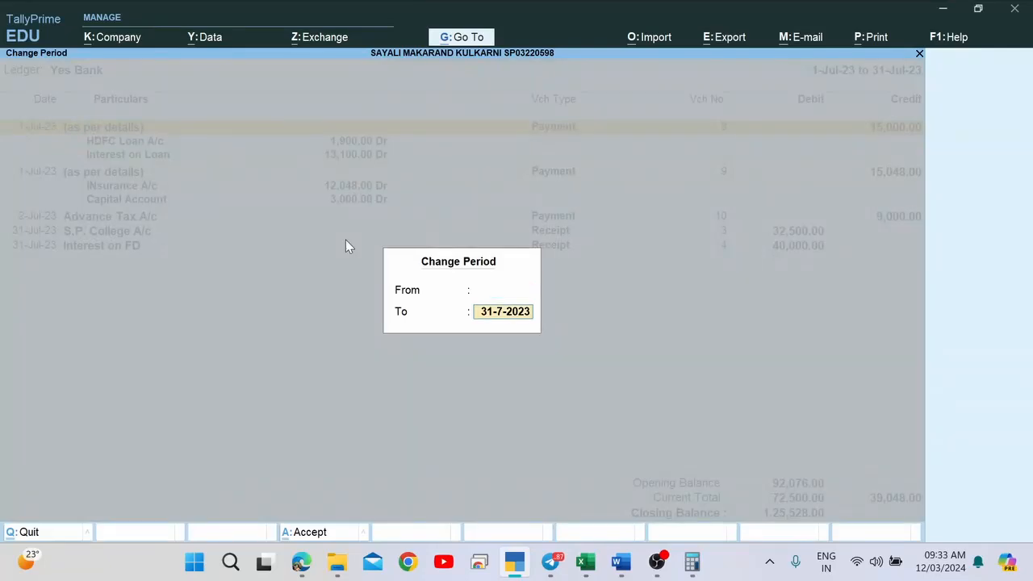
key(space)
key(Return)
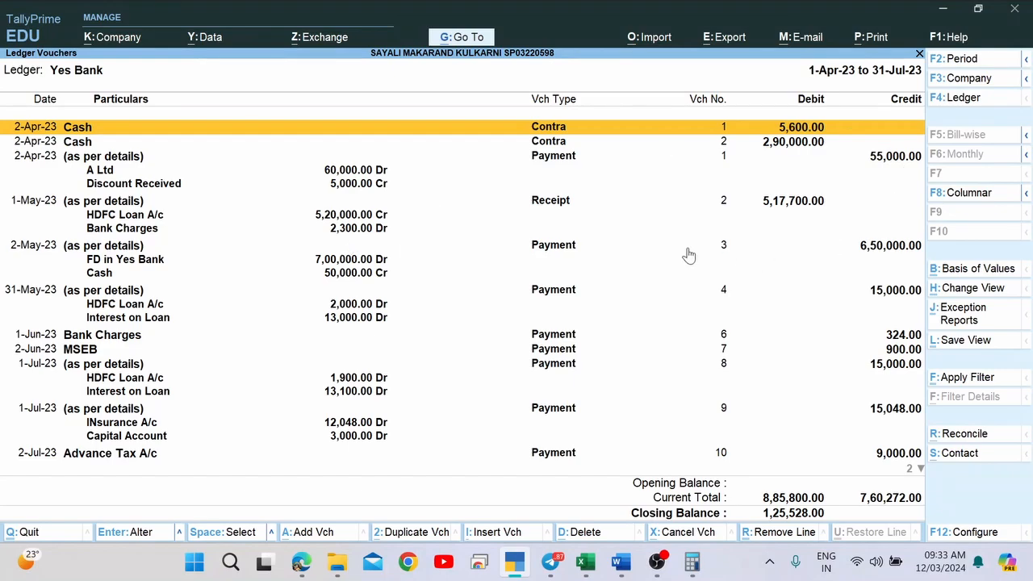
key(alt+Tab)
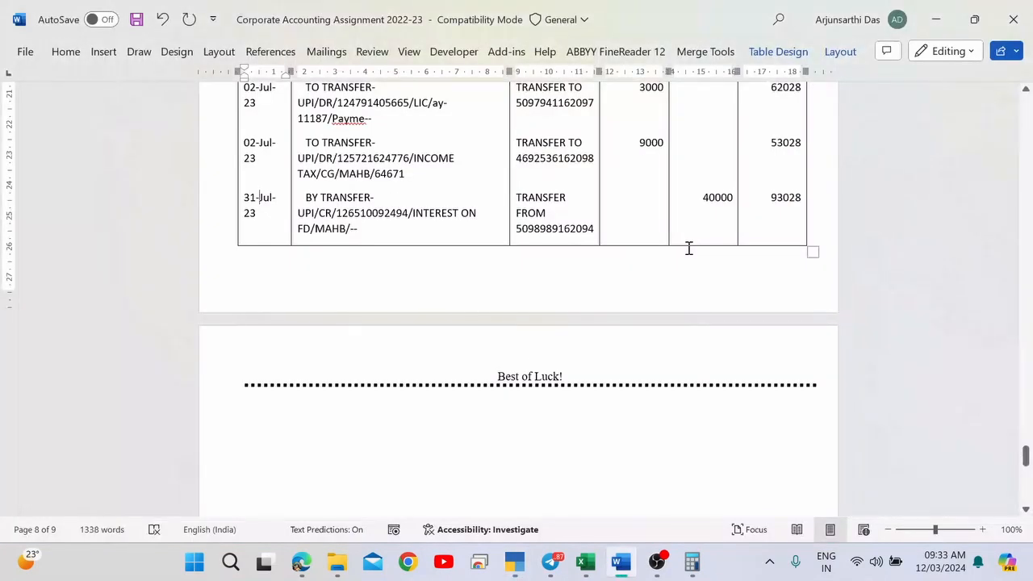
Scroll up to question 33's Yes Bank account details, then go back to TallyPrime.
scroll(688, 248, up, 15)
scroll(688, 248, up, 3)
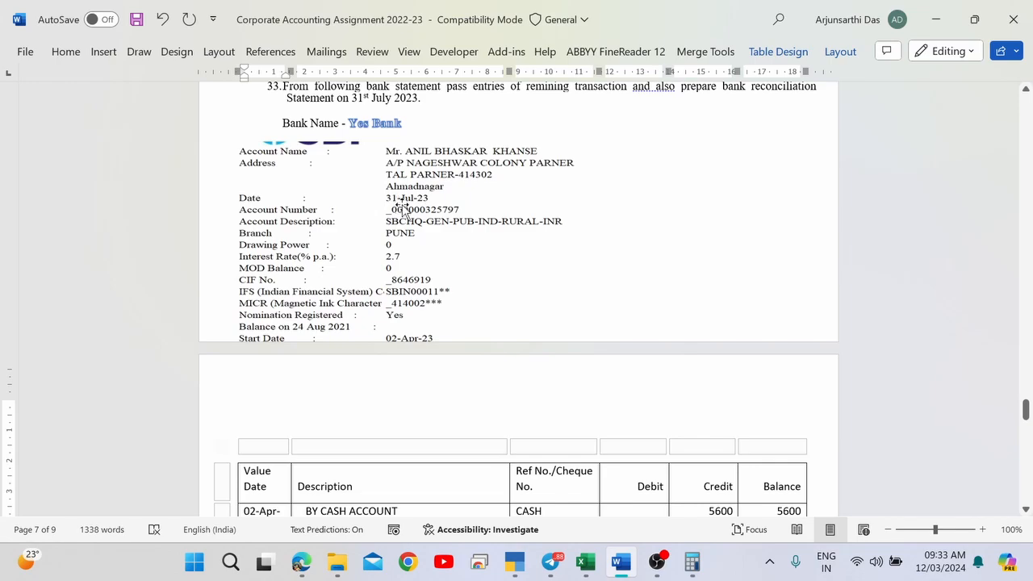
key(alt+Tab)
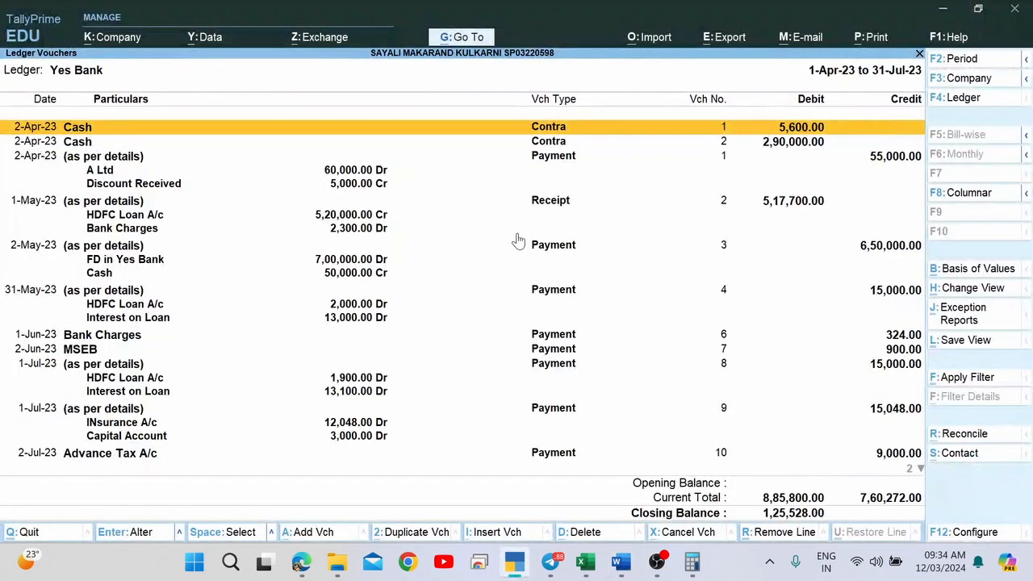
key(Down)
key(Up)
key(F2)
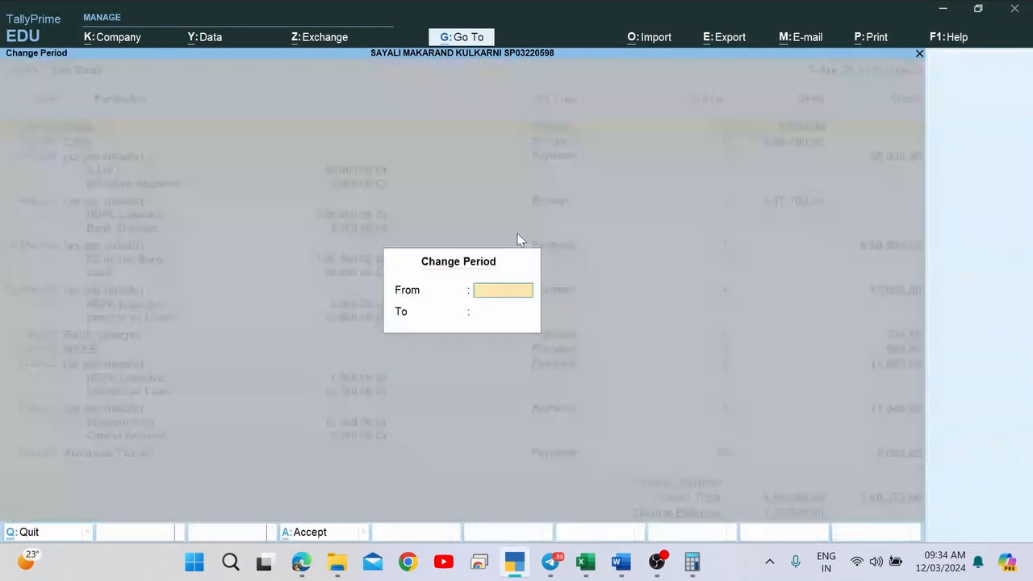
text(1-4)
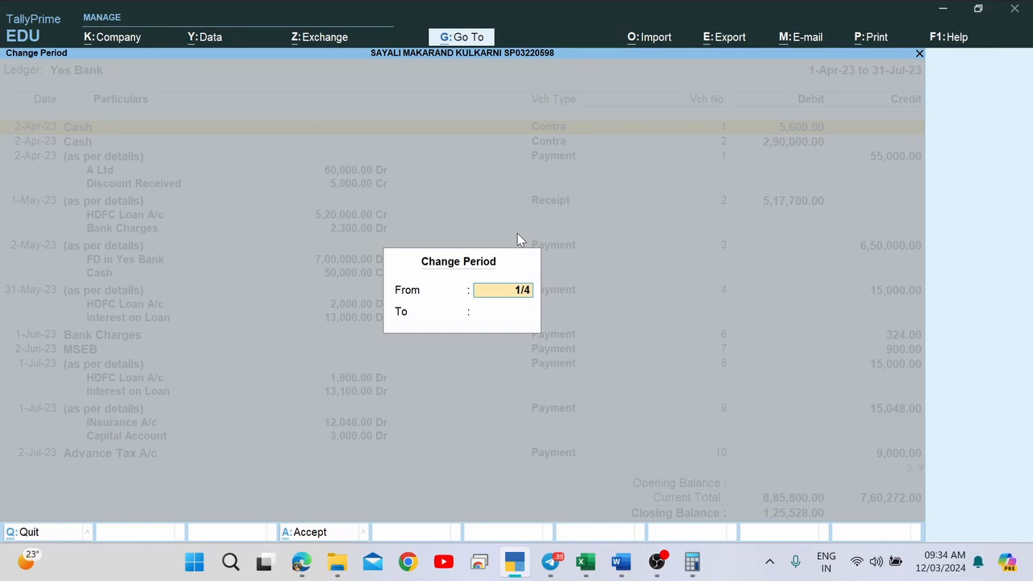
key(Return)
text(31-7)
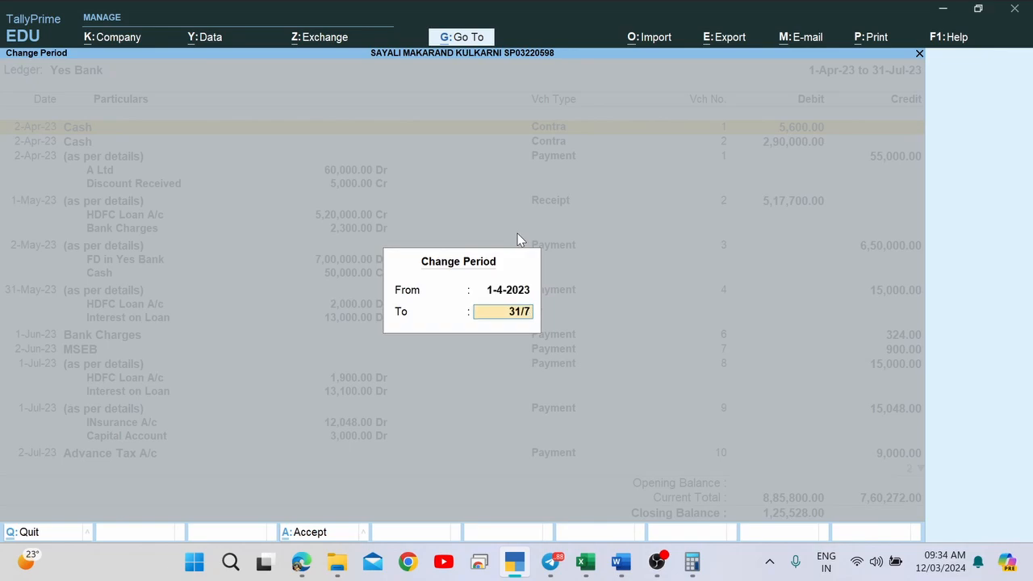
key(Return)
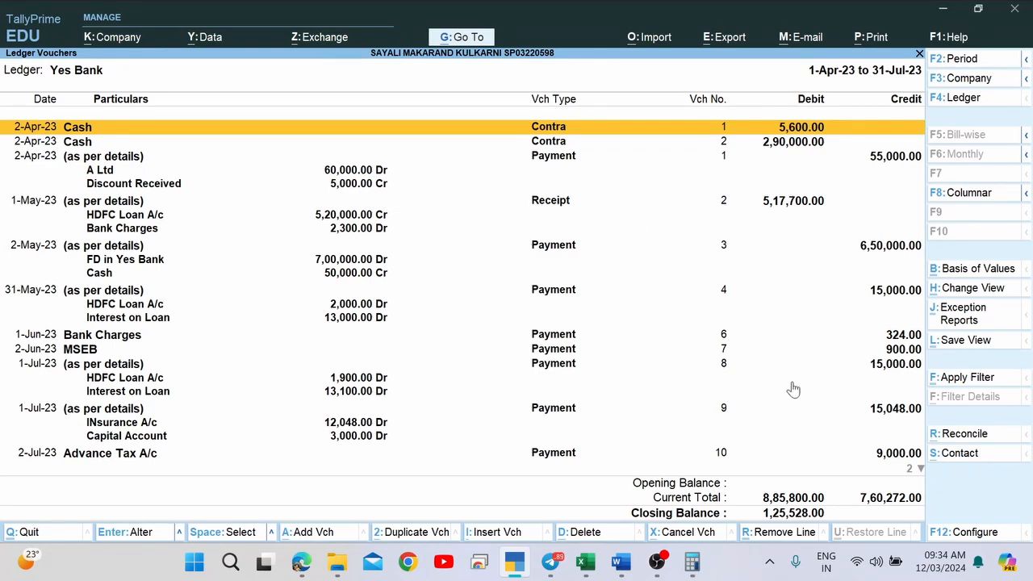
Open the Yes Bank reconciliation and compare its 93,028 bank balance with the statement's 93028.
click(978, 442)
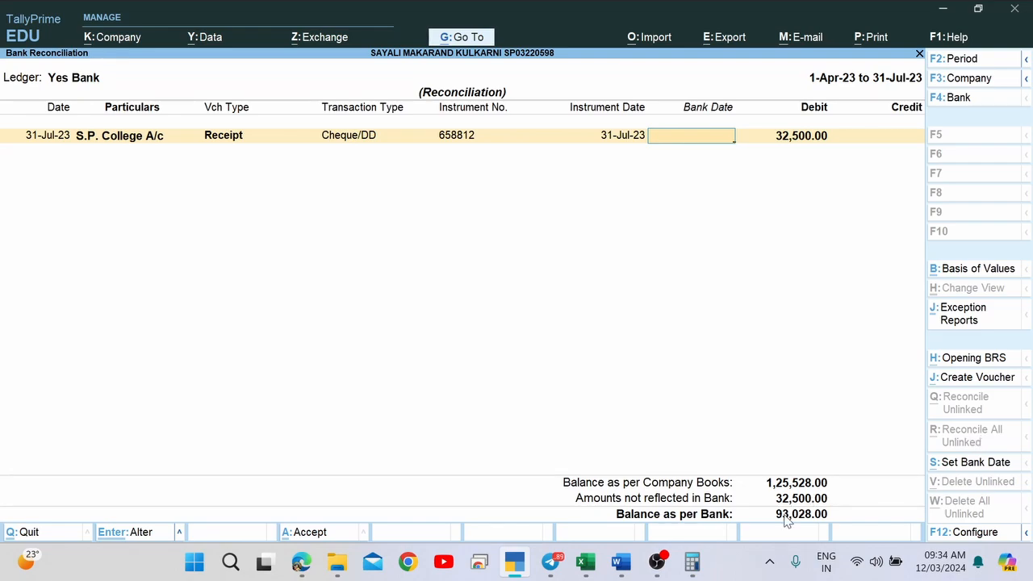
key(alt+Tab)
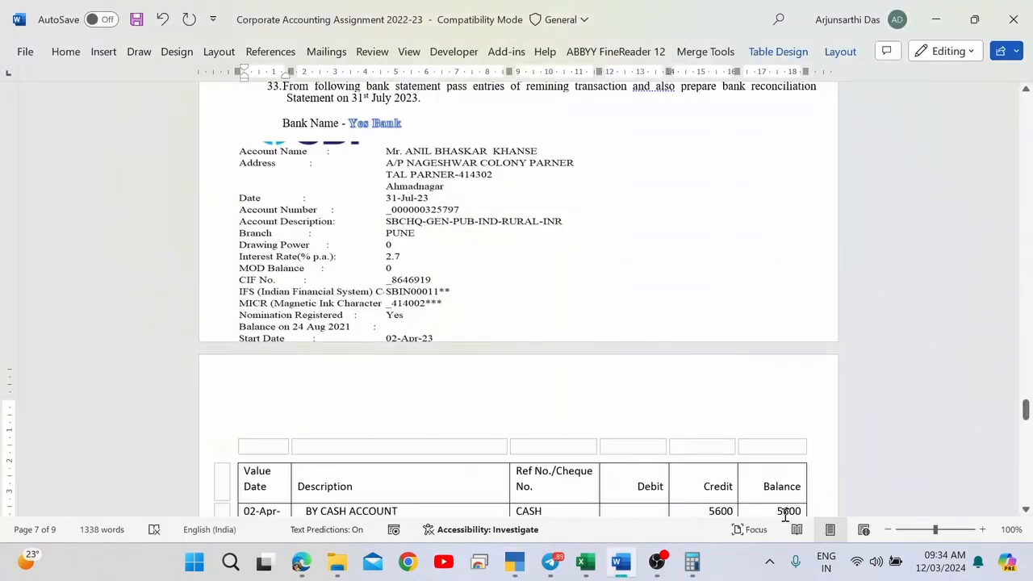
scroll(716, 411, down, 15)
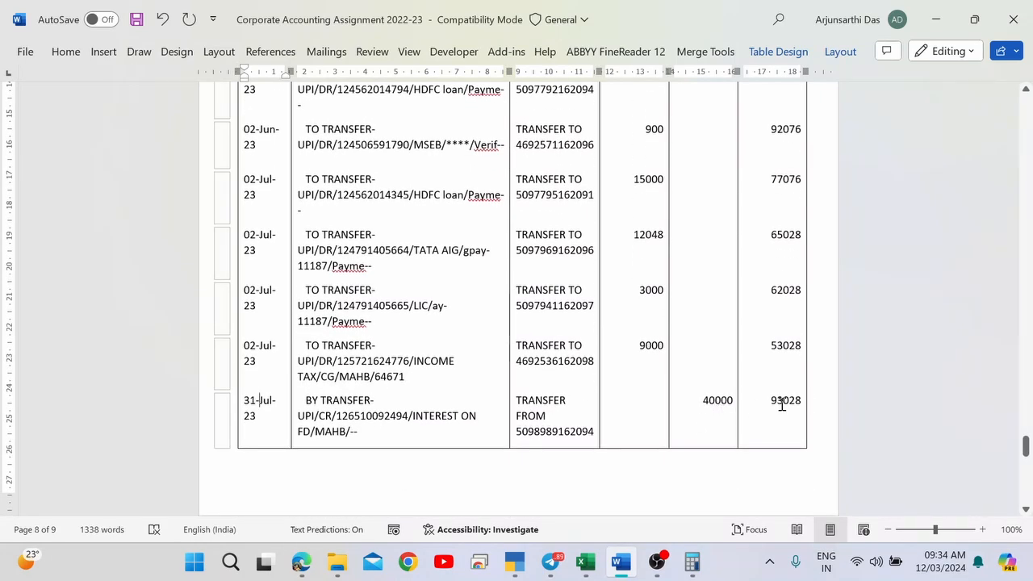
key(alt+Tab)
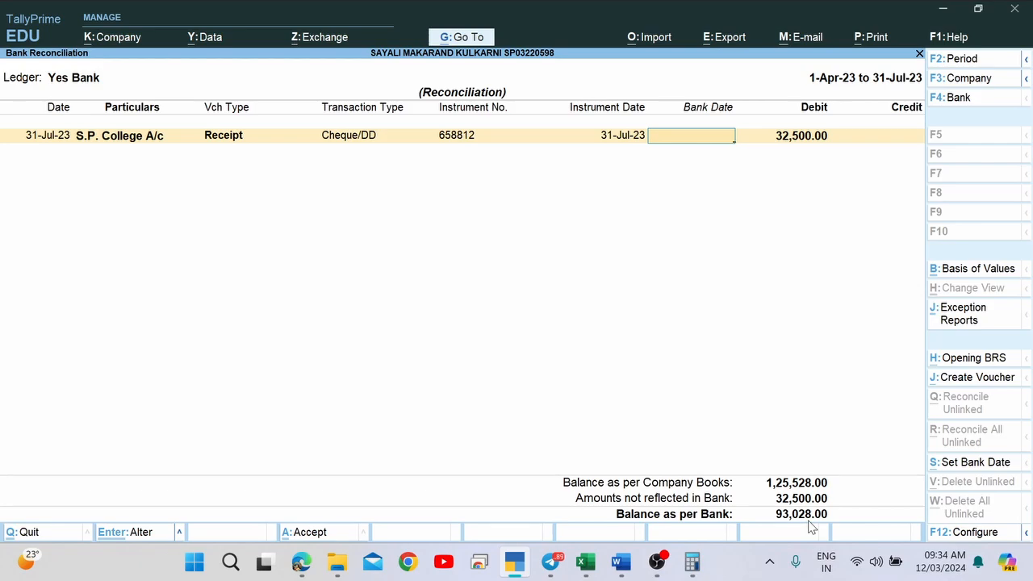
key(alt+Tab)
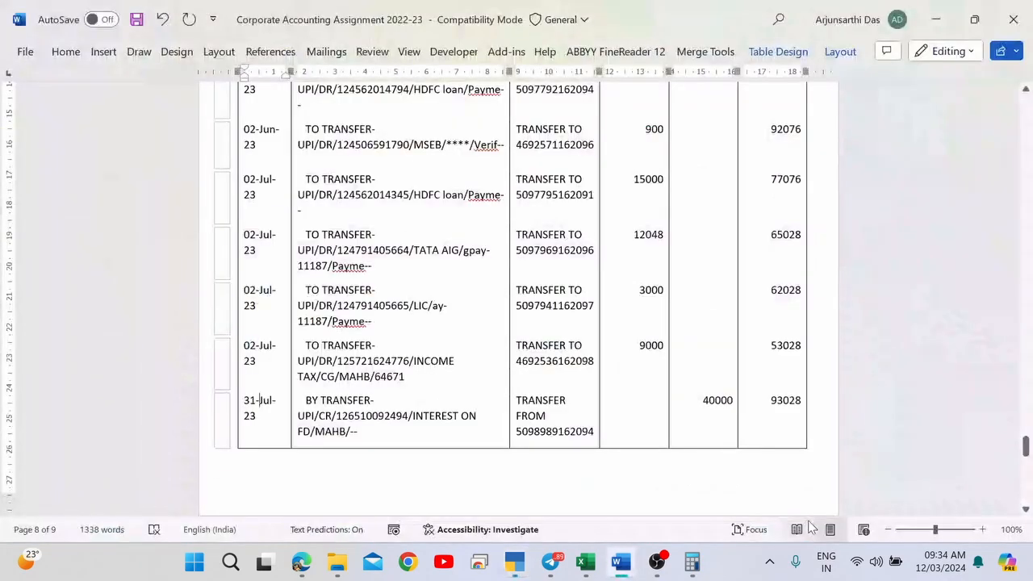
double_click(775, 401)
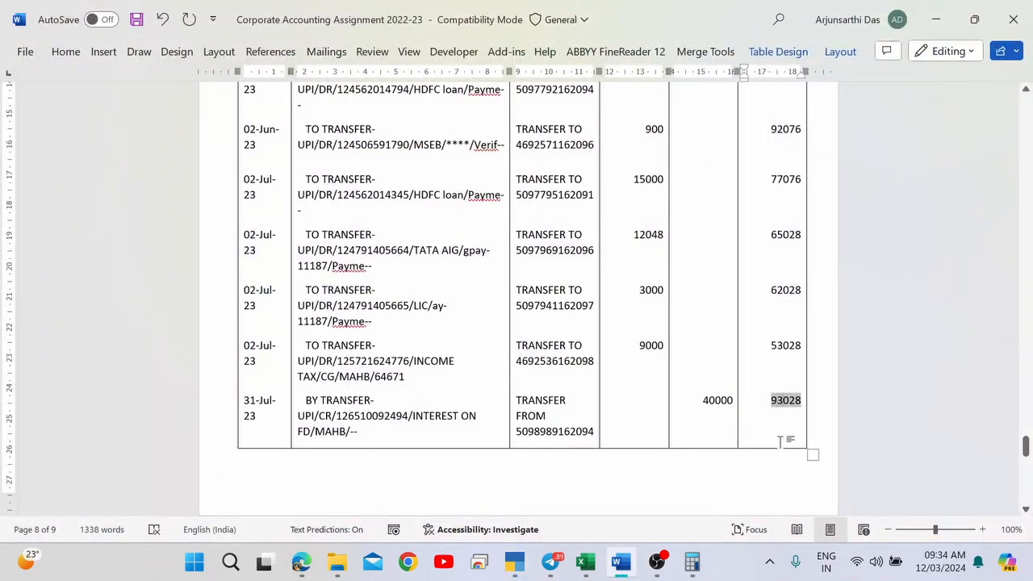
key(alt+Tab)
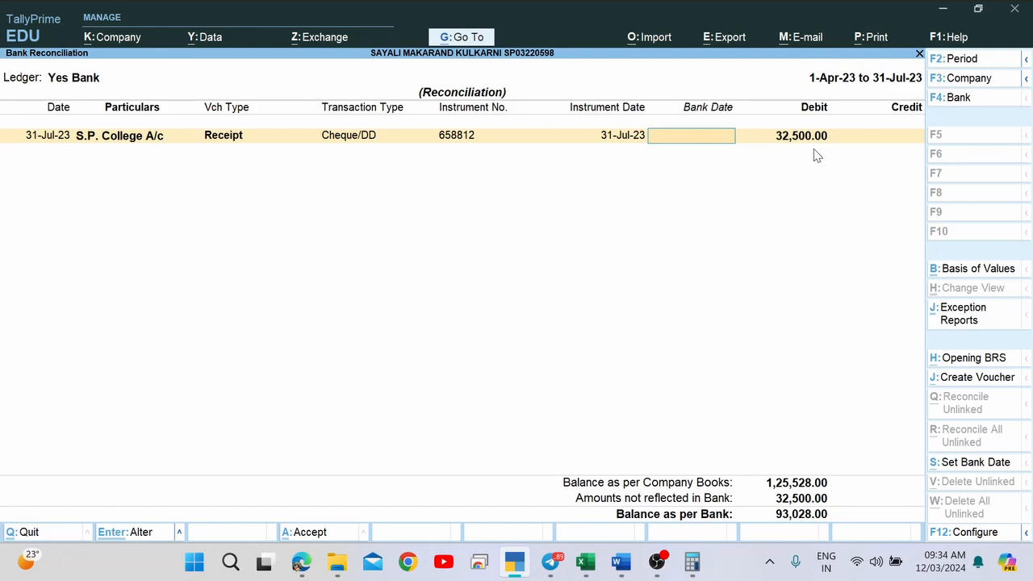
key(alt)
key(alt+Tab)
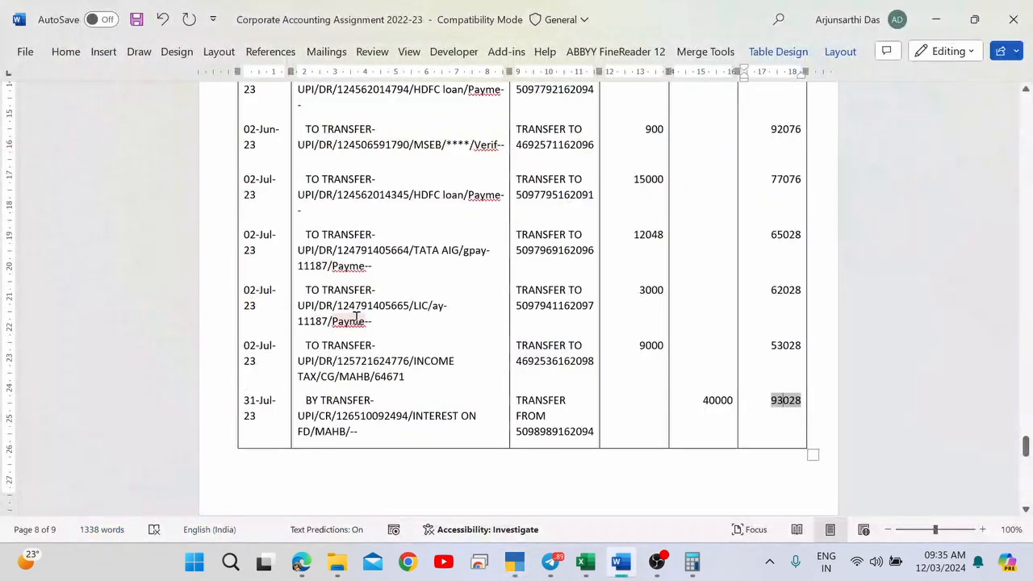
Read item 27 on S.P. College's cheque deposited into Yes Bank, then return to the reconciliation.
scroll(356, 319, up, 10)
scroll(356, 319, up, 10)
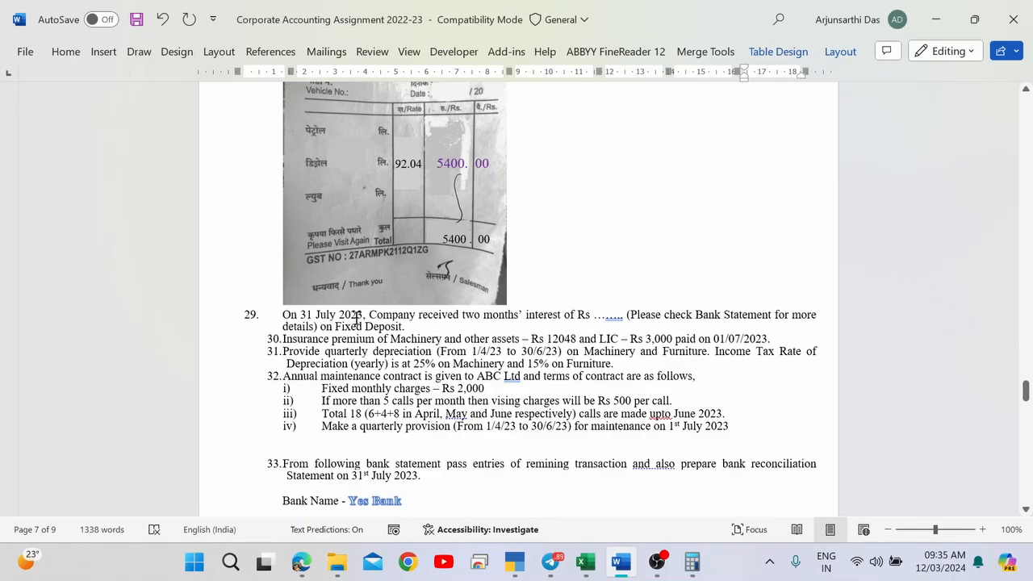
scroll(410, 351, up, 5)
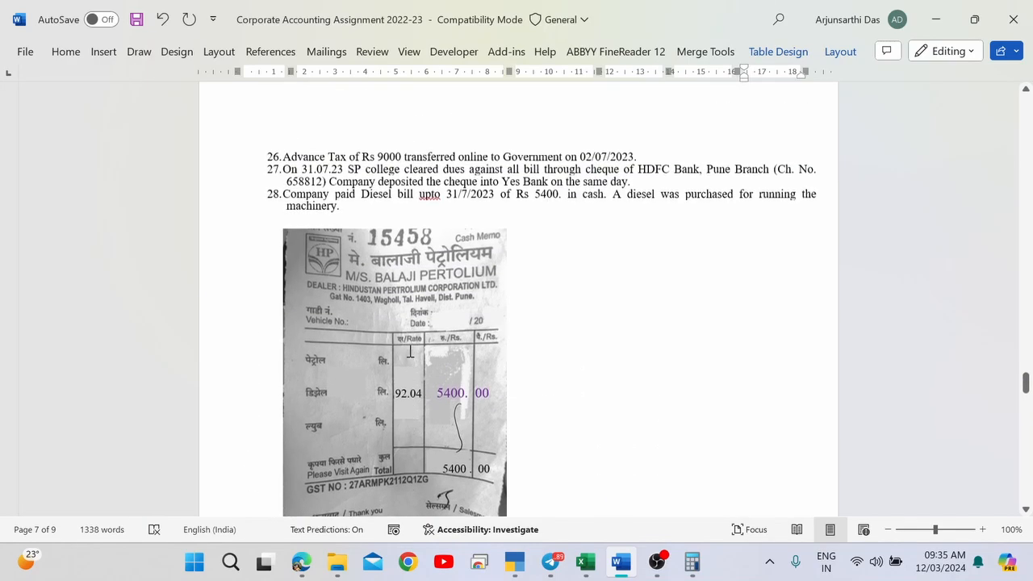
scroll(410, 351, up, 4)
scroll(410, 349, down, 1)
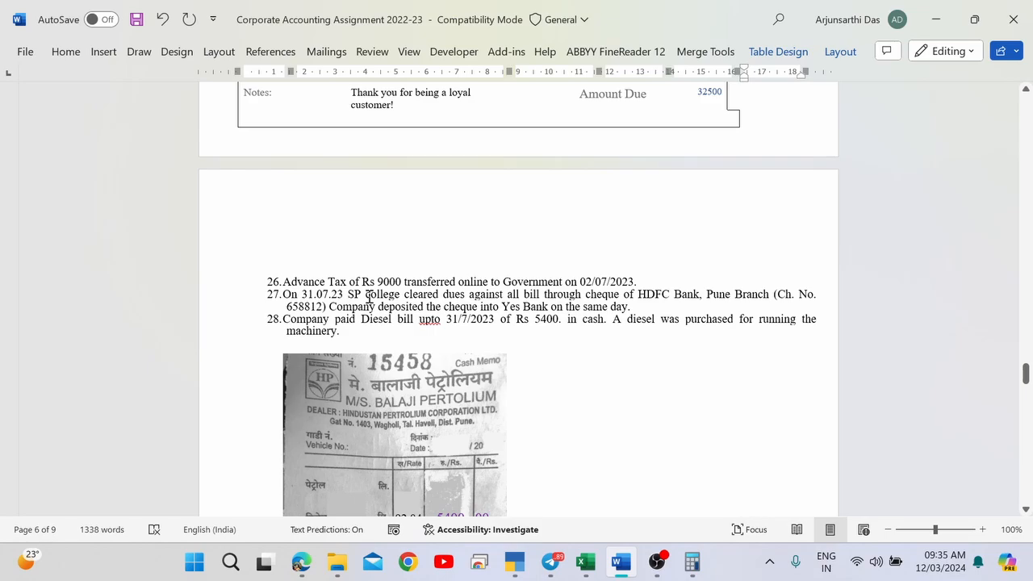
drag(369, 297, 522, 300)
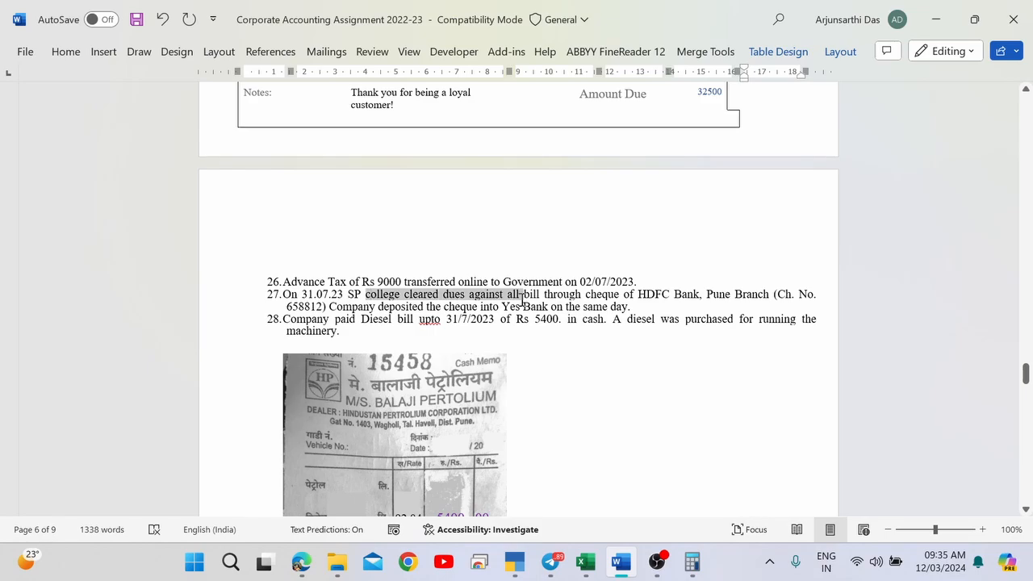
click(315, 294)
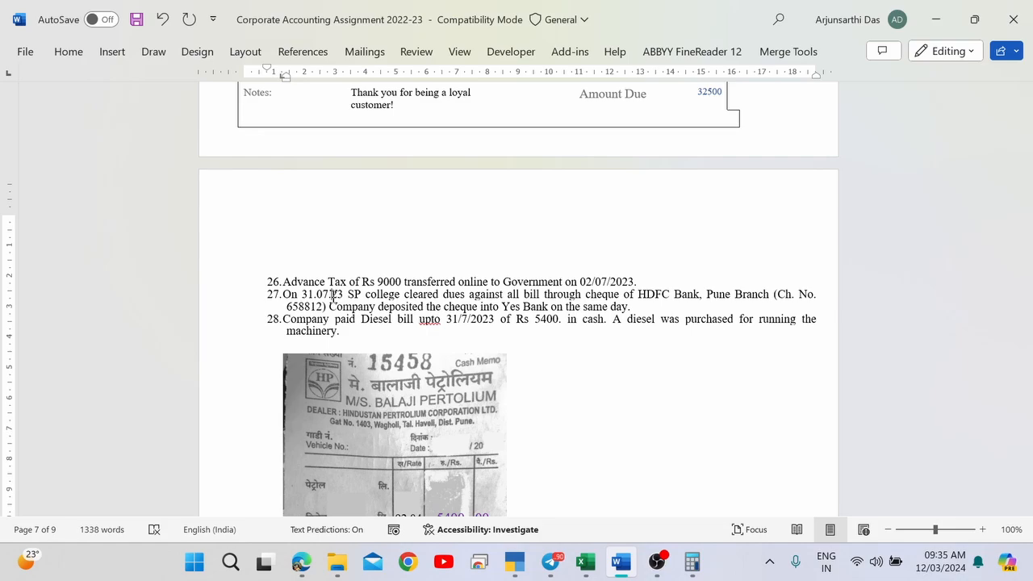
key(alt+Tab)
key(alt+Tab)
key(alt+Tab)
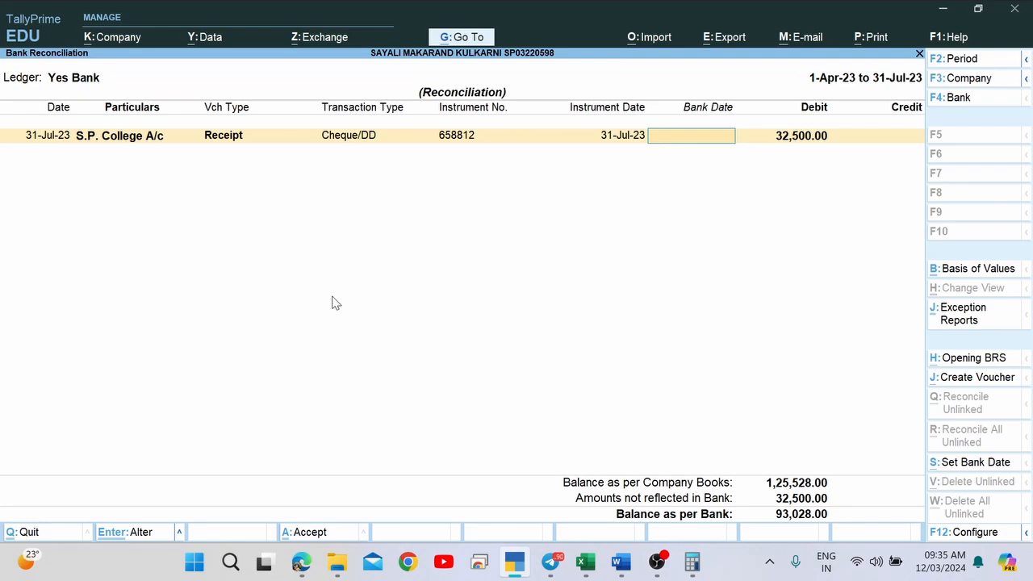
Scroll through the Word statement table and flip back to the TallyPrime reconciliation.
key(alt+Tab)
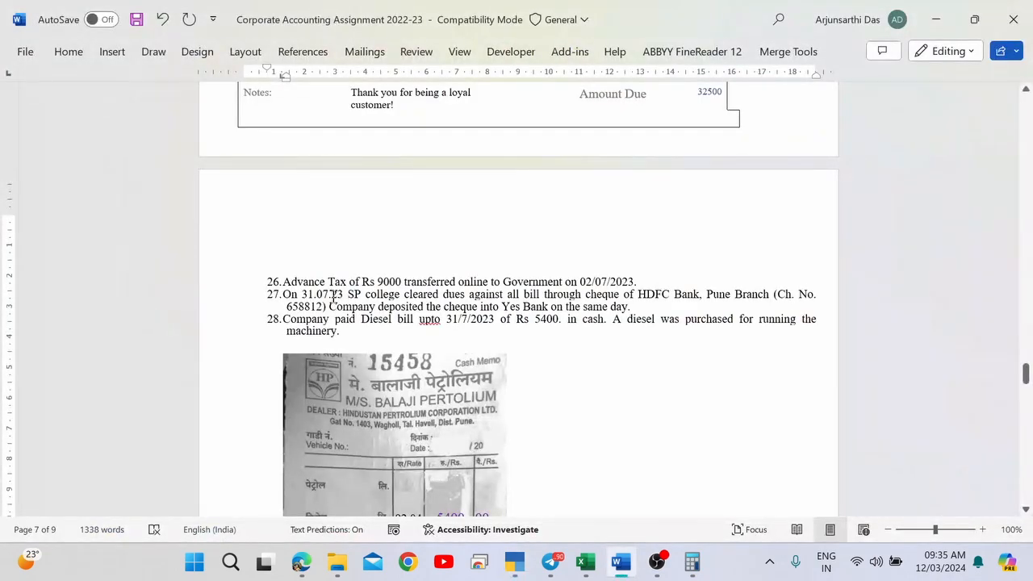
scroll(333, 297, down, 20)
scroll(334, 297, up, 5)
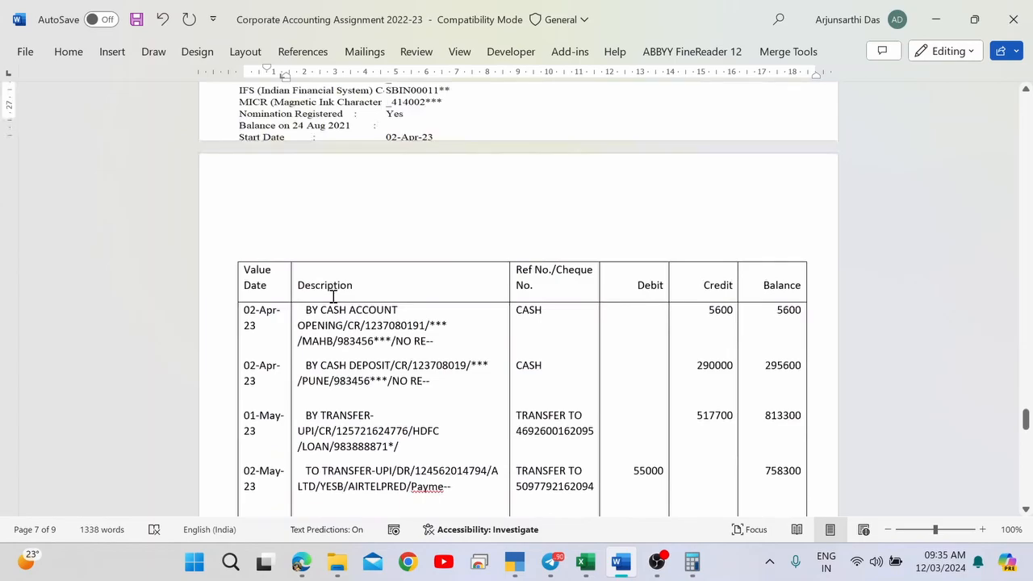
scroll(333, 297, up, 3)
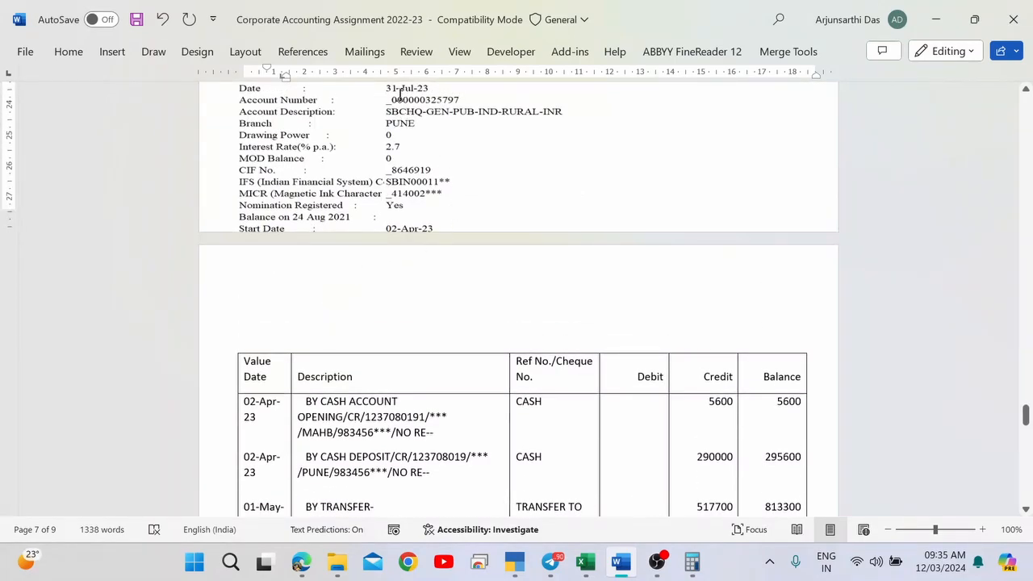
key(alt+Tab)
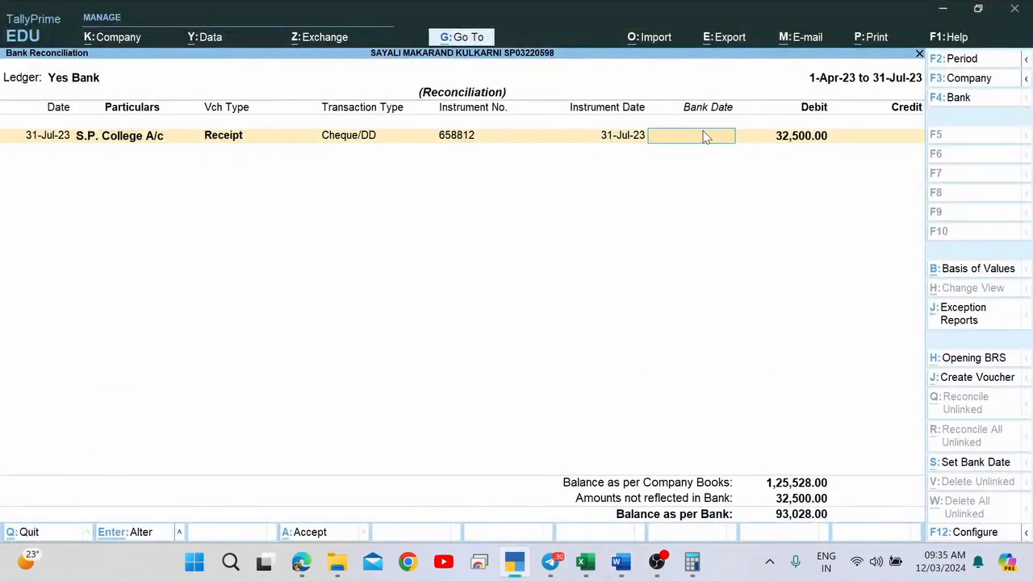
key(alt+Tab)
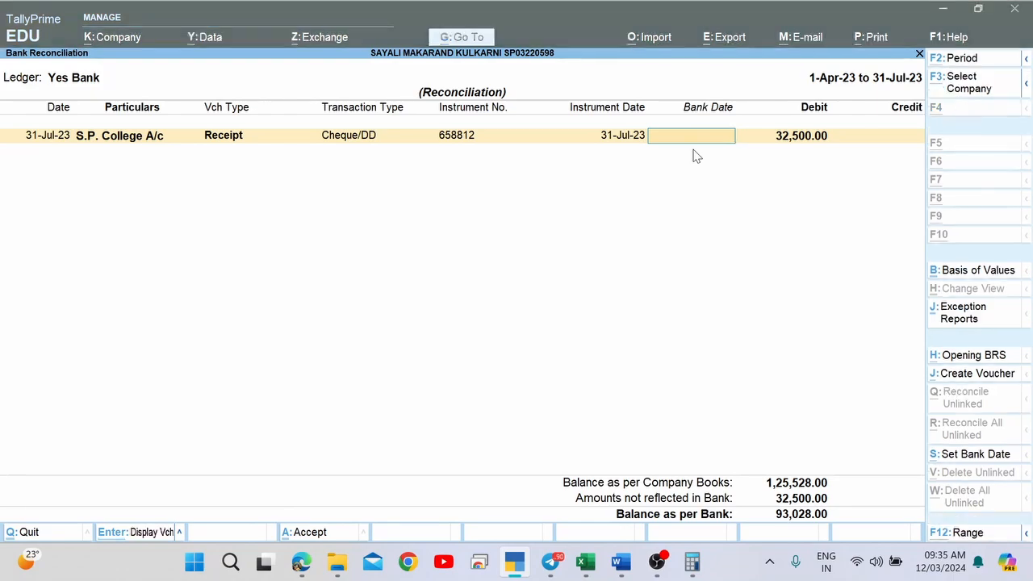
key(alt+Tab)
key(alt+Tab)
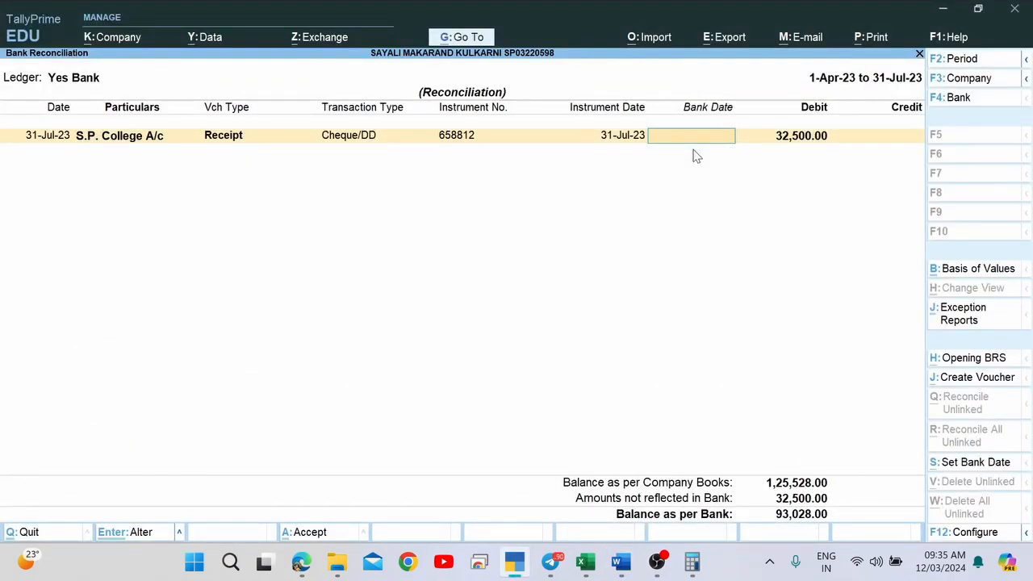
Check the statement's closing 93028 against Tally's balance as per bank, then leave the reconciliation.
key(alt+Tab)
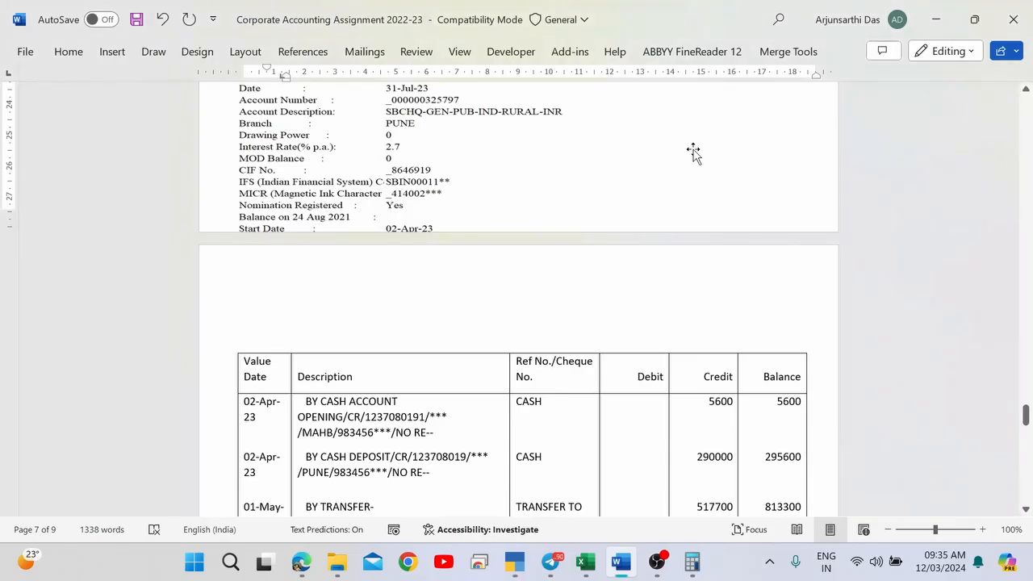
scroll(693, 154, down, 8)
scroll(693, 153, down, 5)
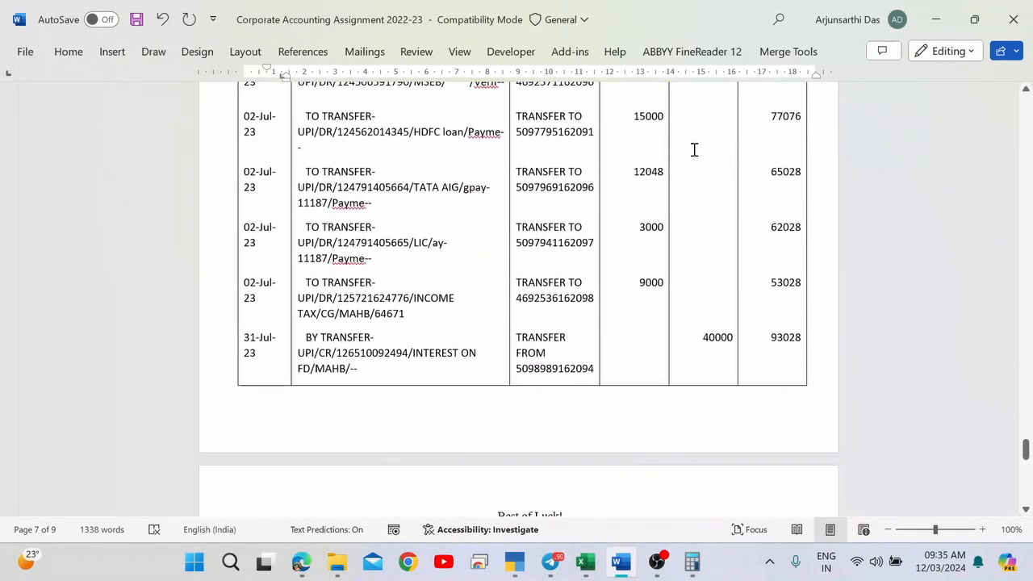
scroll(693, 149, up, 2)
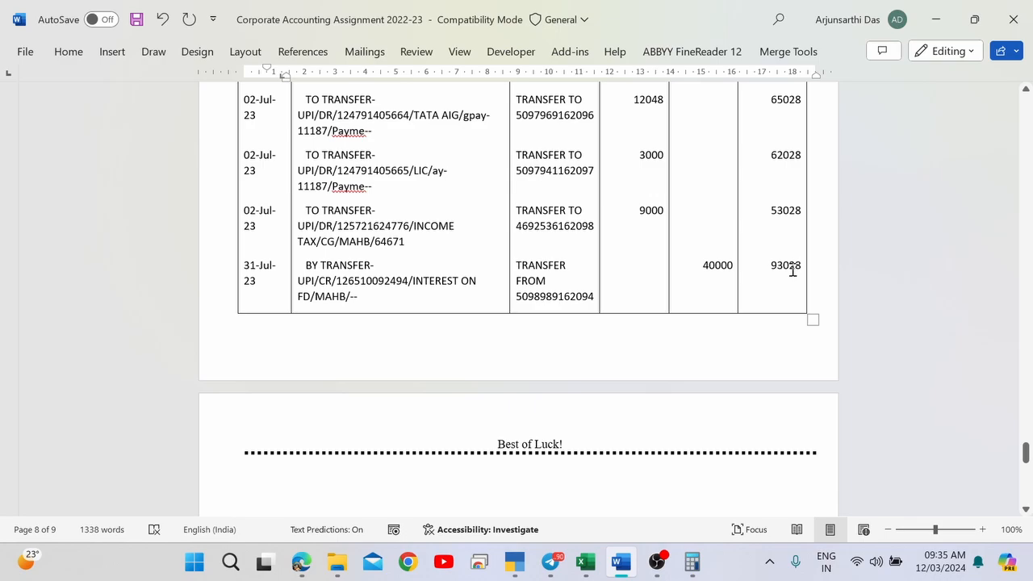
key(alt+Tab)
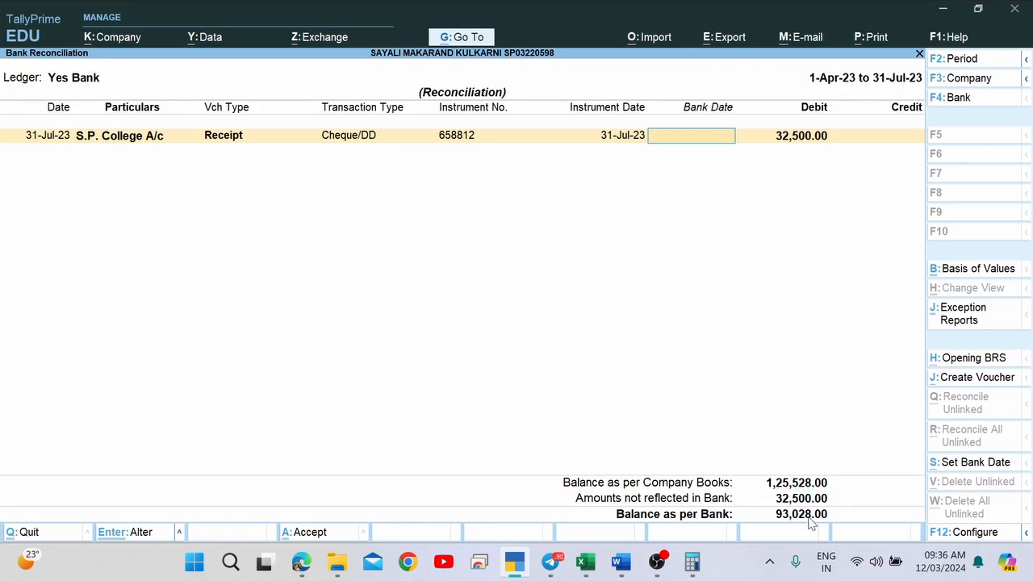
key(alt+Tab)
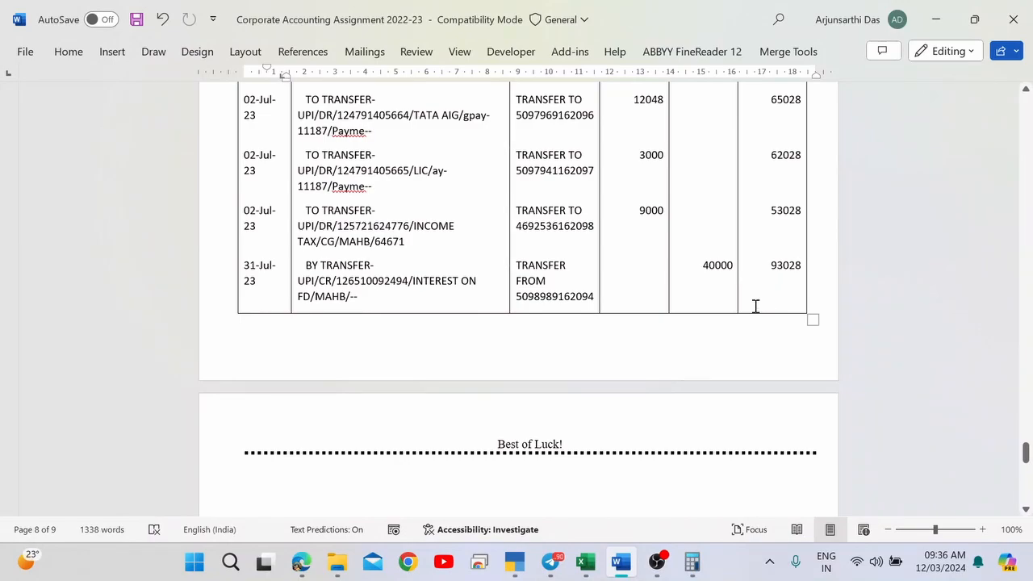
key(alt+Tab)
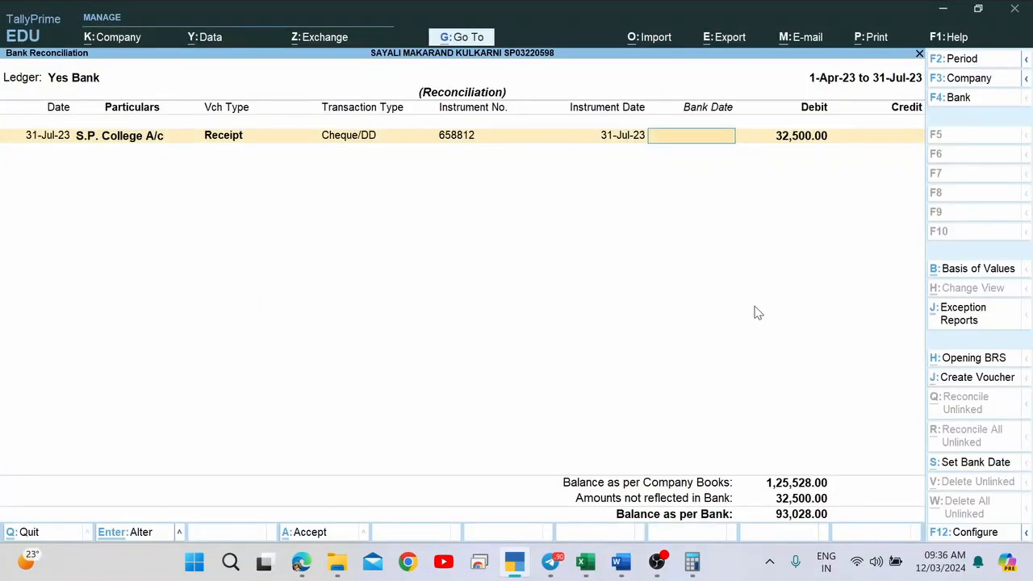
key(Escape)
Confirm quitting the reconciliation, back out to the Balance Sheet, and switch to Telegram's Saved Messages.
key(Return)
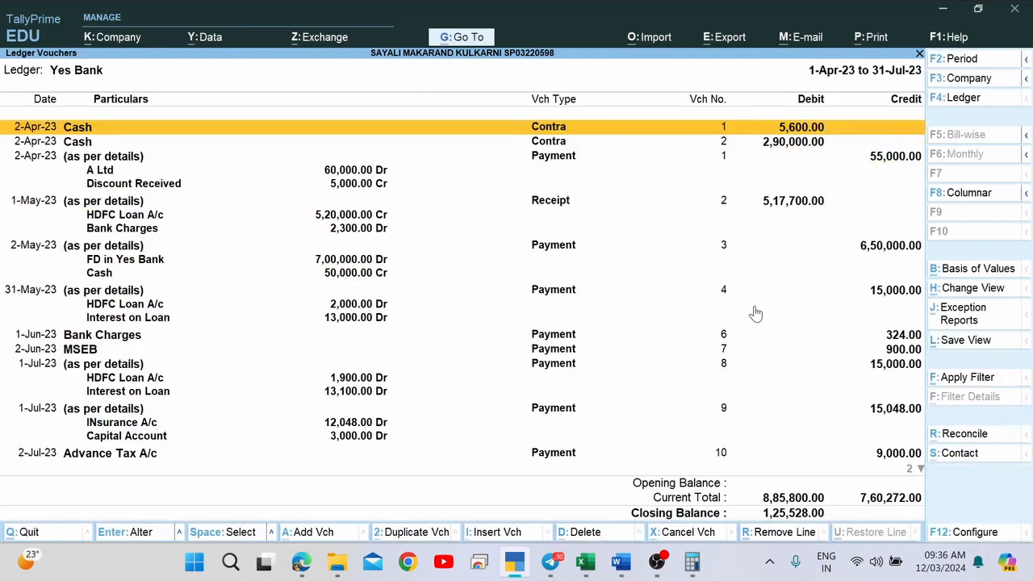
key(Escape)
key(Escape)
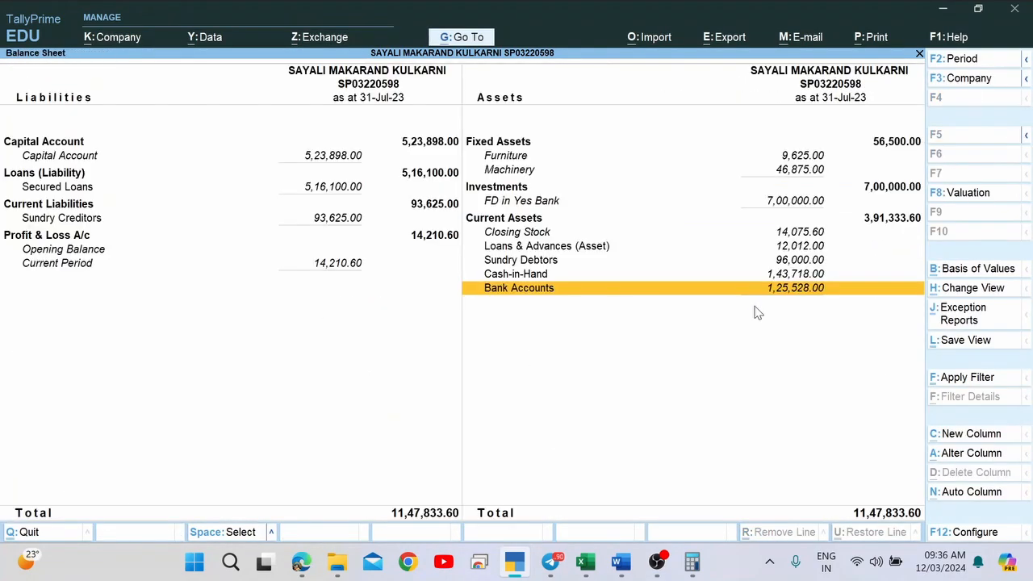
key(alt+Tab)
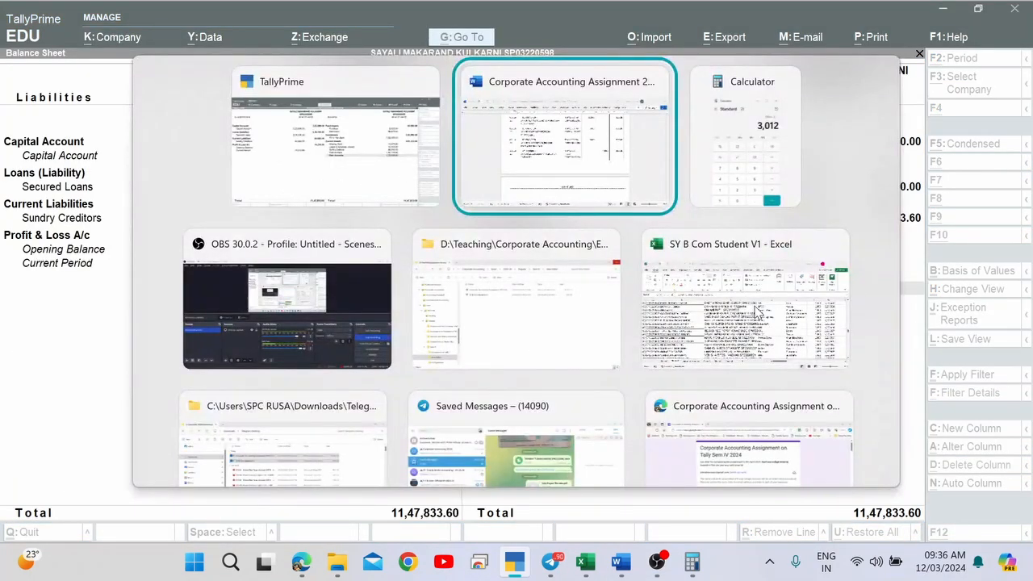
key(alt+Tab)
key(alt+Tab)
key(alt+Tab)
key(alt+Tab)
key(alt+Tab)
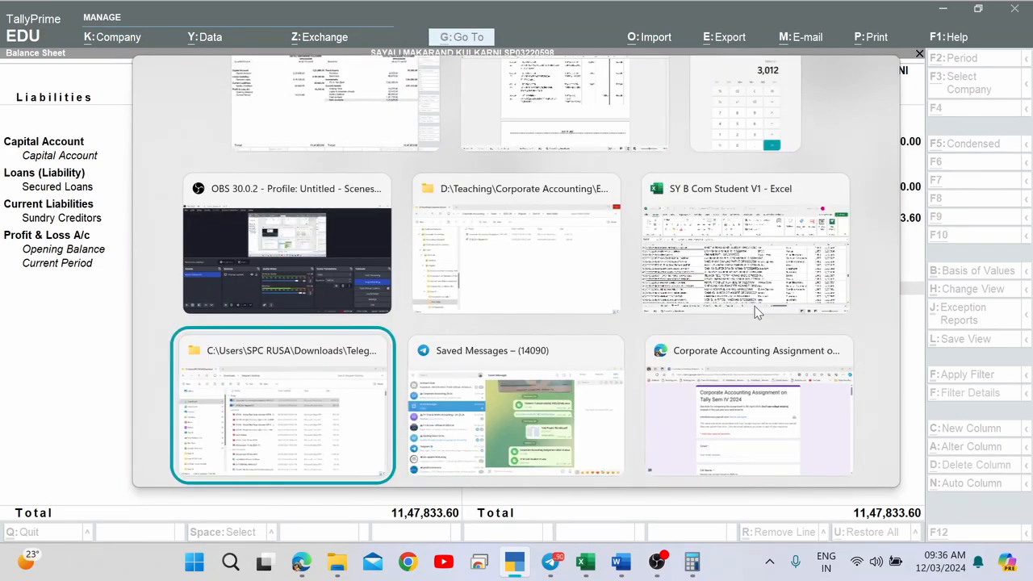
key(alt+Tab)
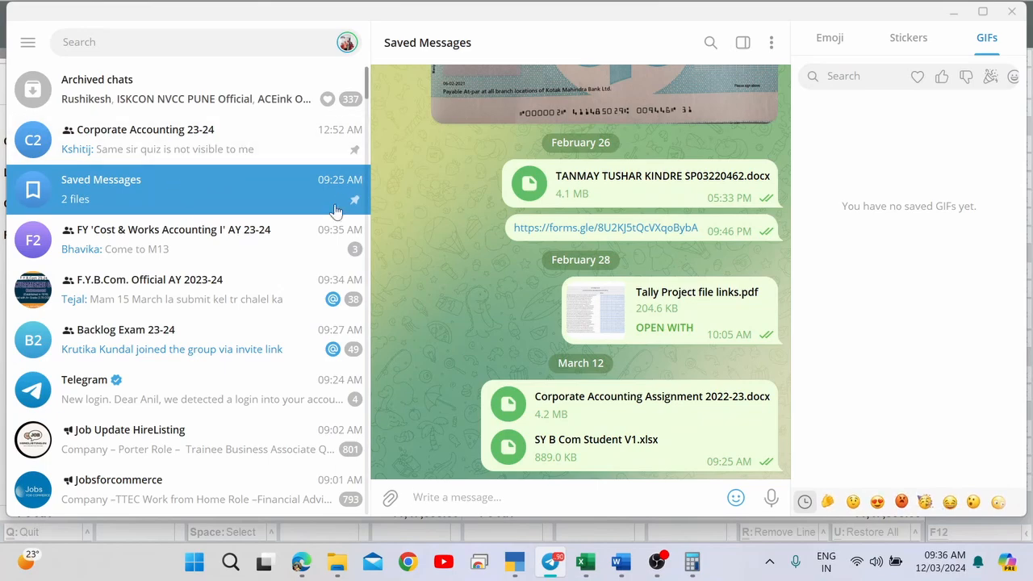
Open the Corporate Accounting 23-24 group and follow the March 8 forms.gle submission link.
click(188, 146)
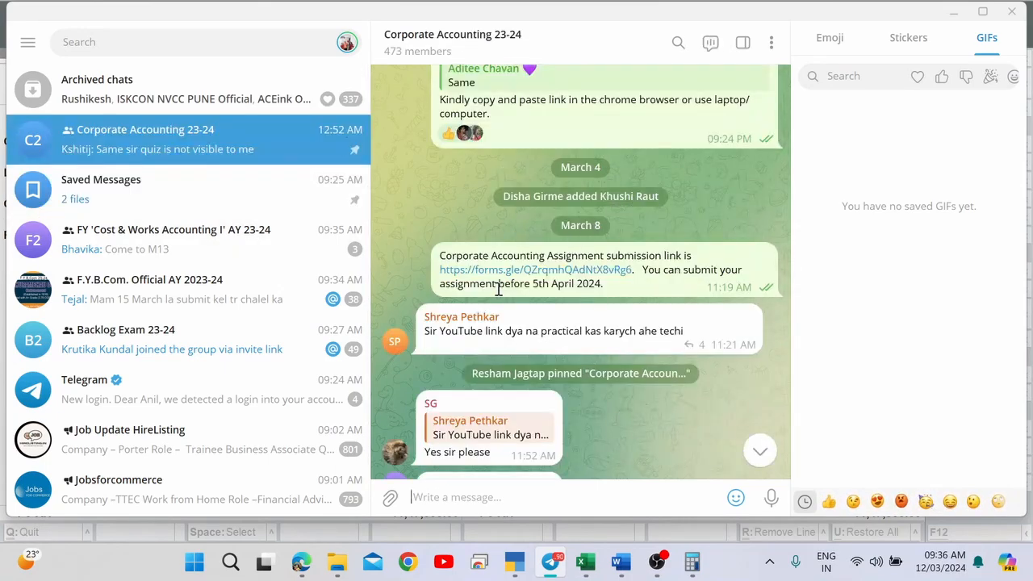
double_click(440, 255)
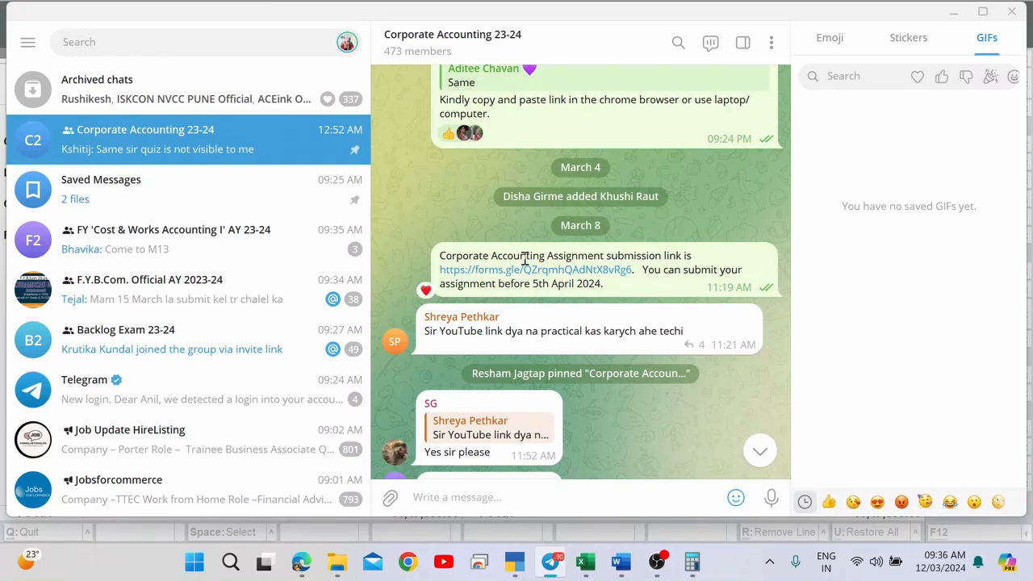
drag(526, 256, 640, 256)
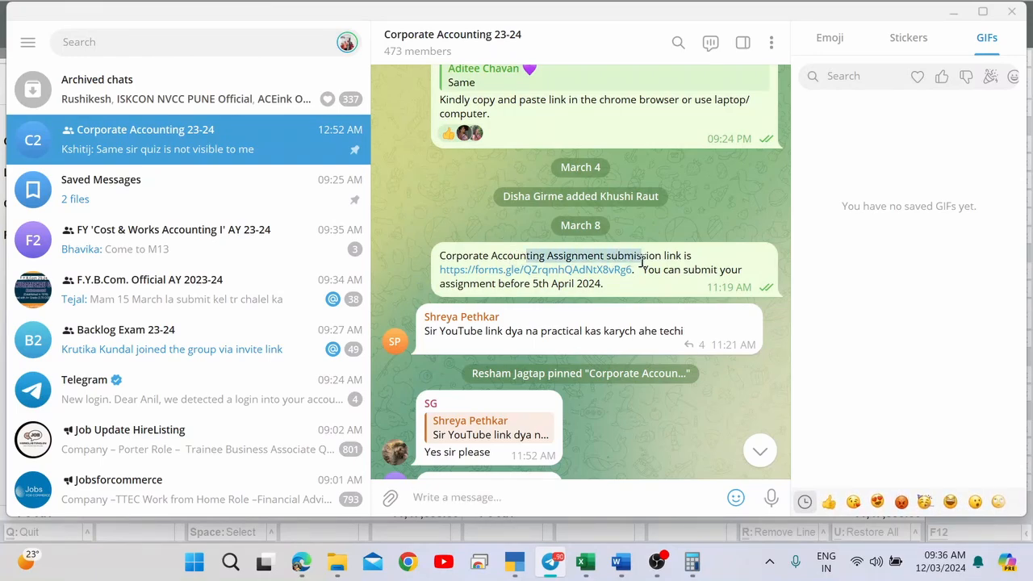
click(530, 272)
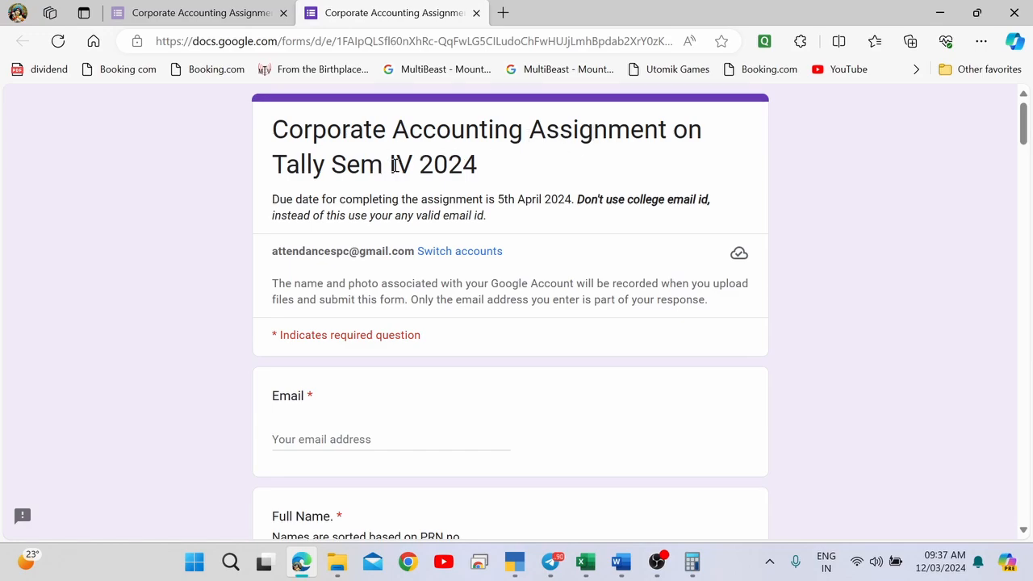
Answer the form's Email question with the saved address from autofill.
scroll(486, 176, down, 3)
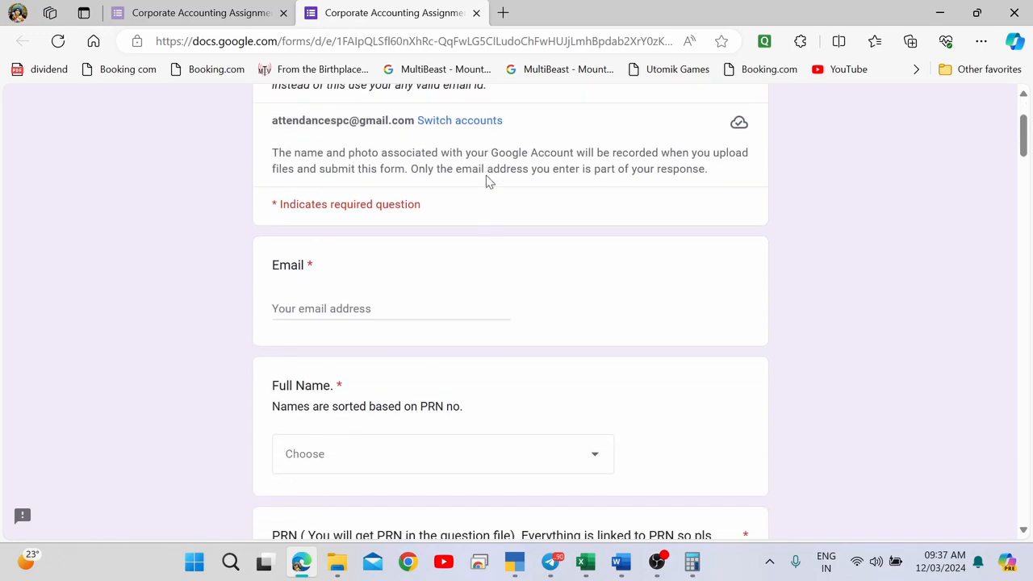
click(288, 207)
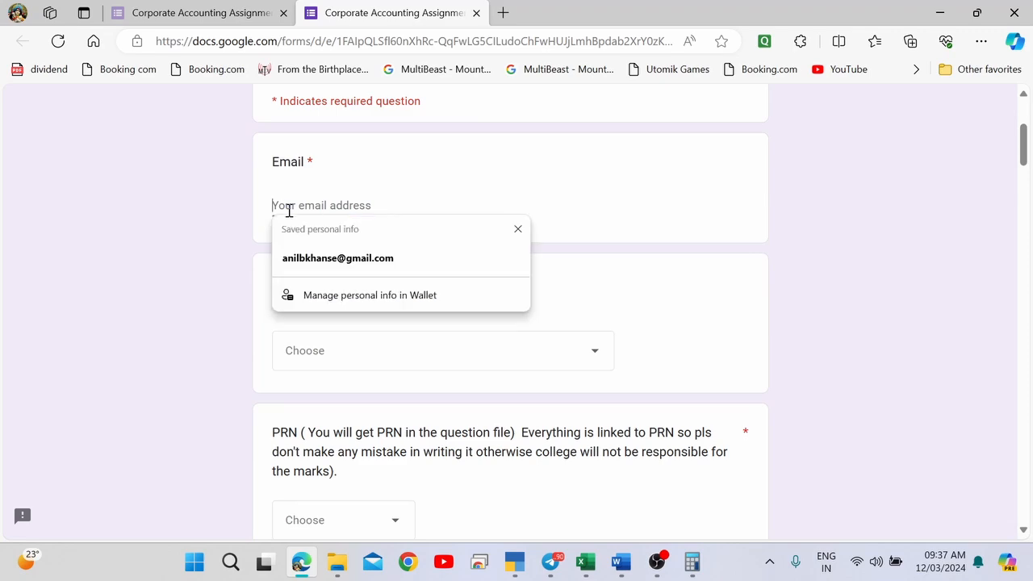
click(337, 260)
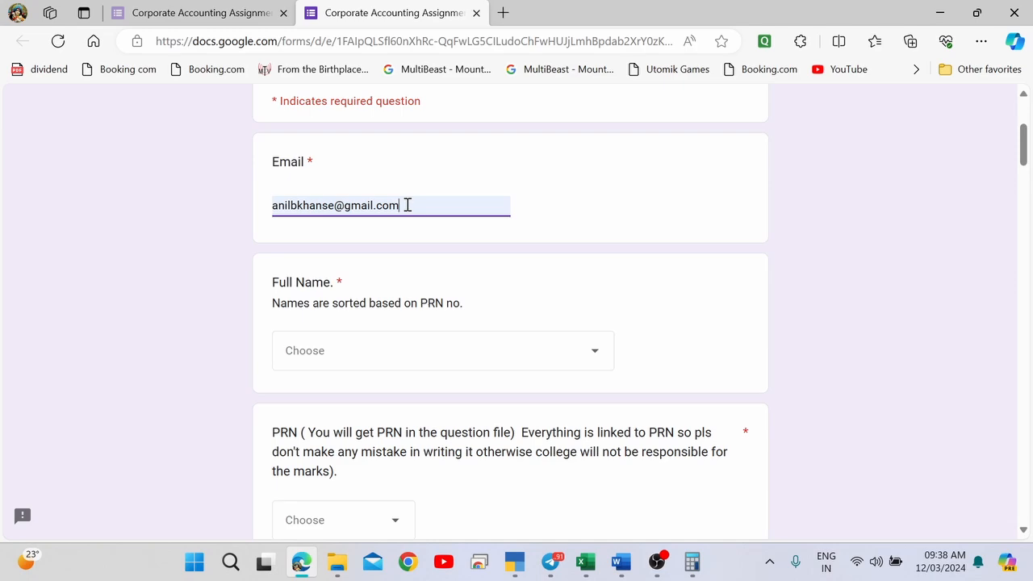
Browse the Full Name choices and check the student's name in the Word assignment heading.
key(Tab)
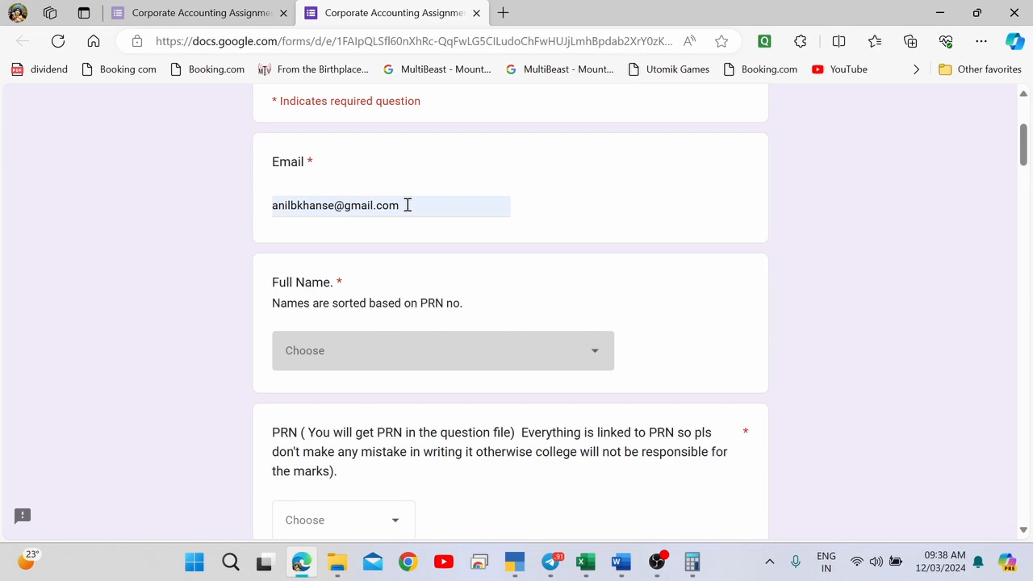
key(Down)
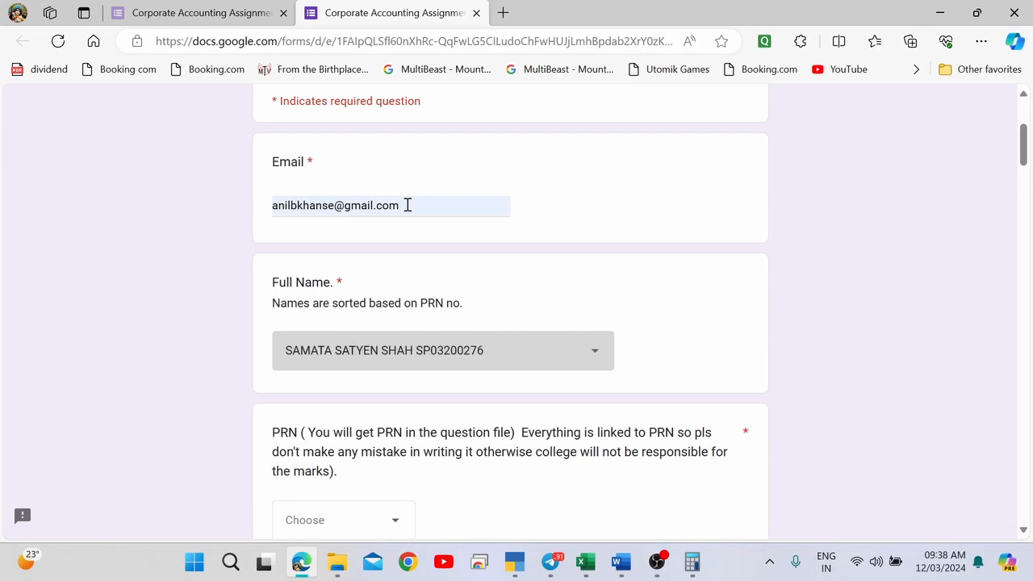
key(Down)
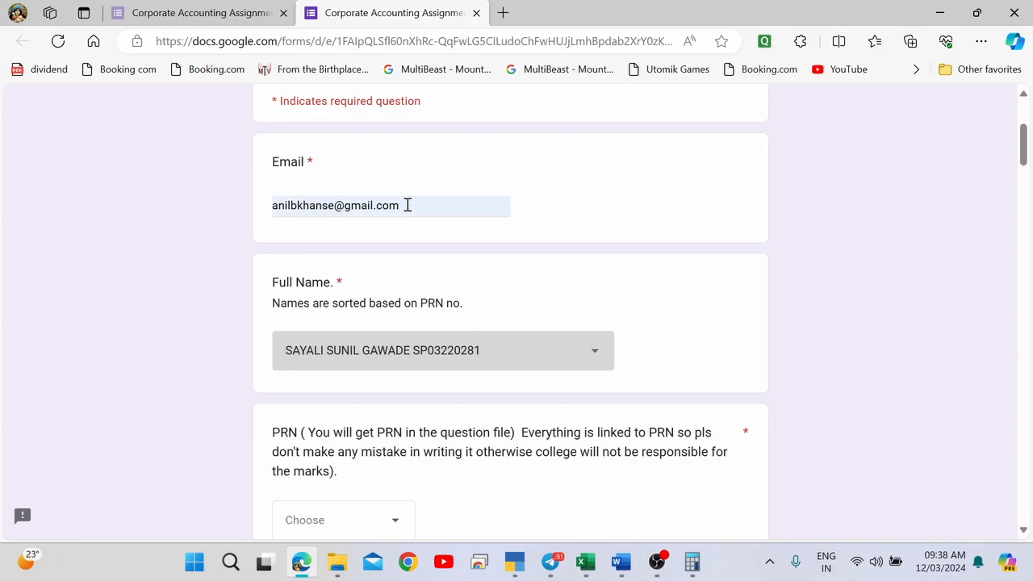
key(Up)
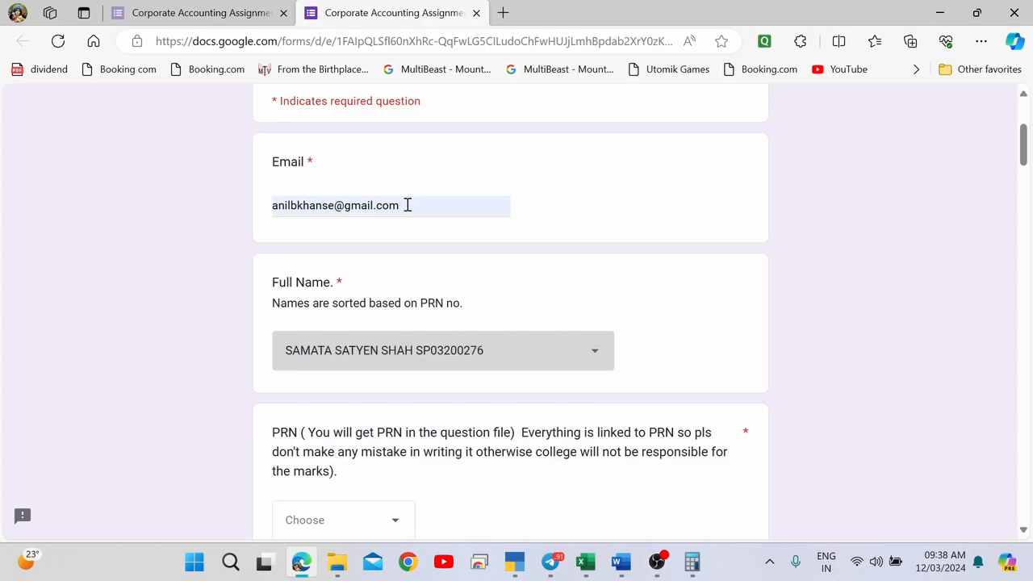
key(Down)
key(Down)
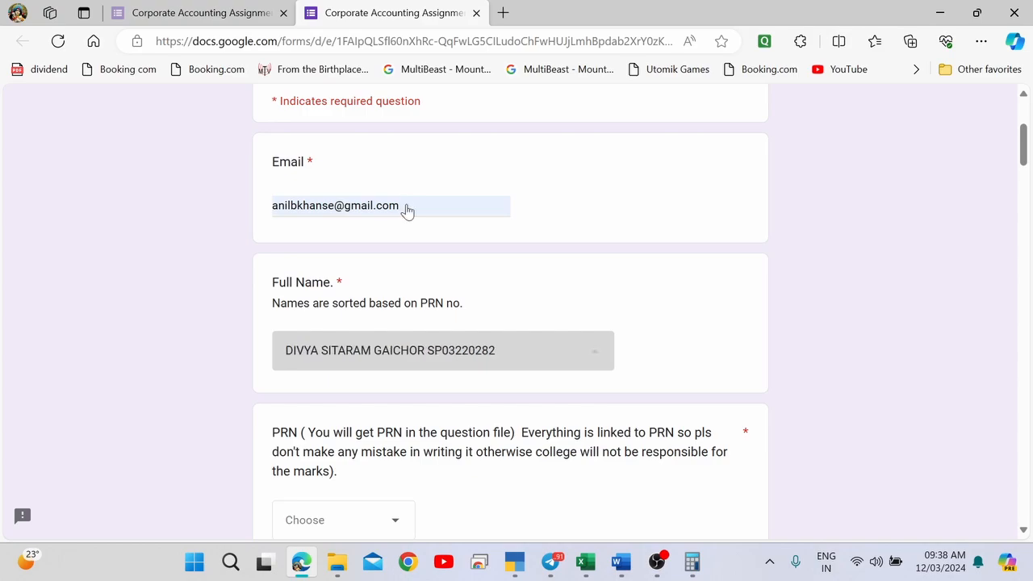
key(Return)
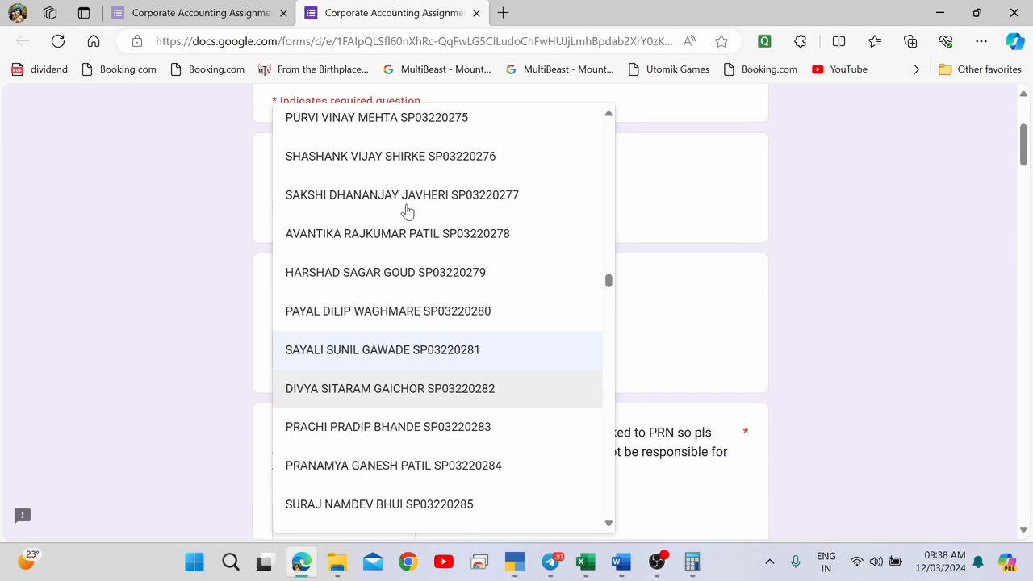
key(alt+Tab)
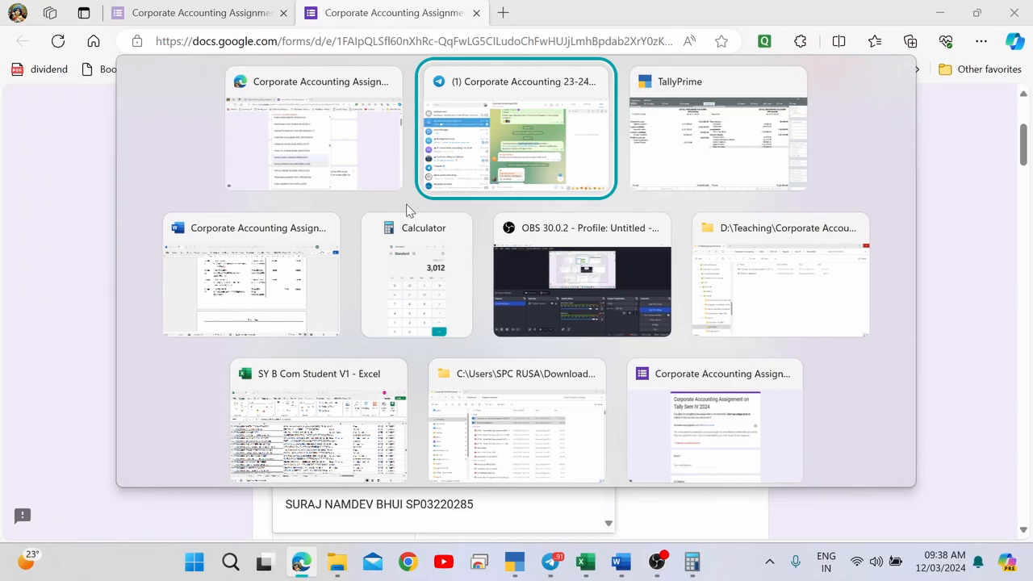
key(alt+Tab)
key(alt+Tab)
scroll(446, 215, up, 5)
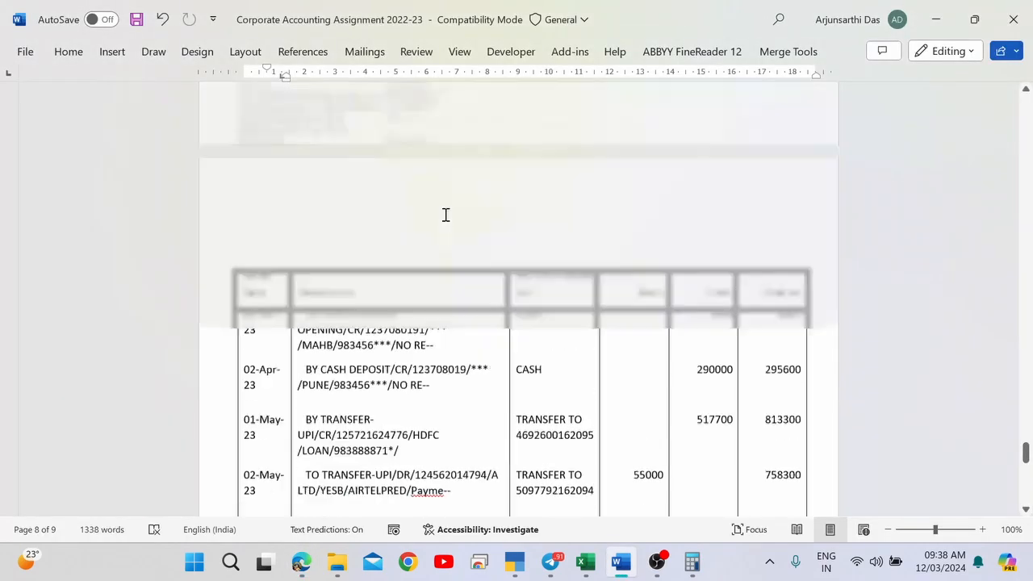
scroll(445, 214, up, 20)
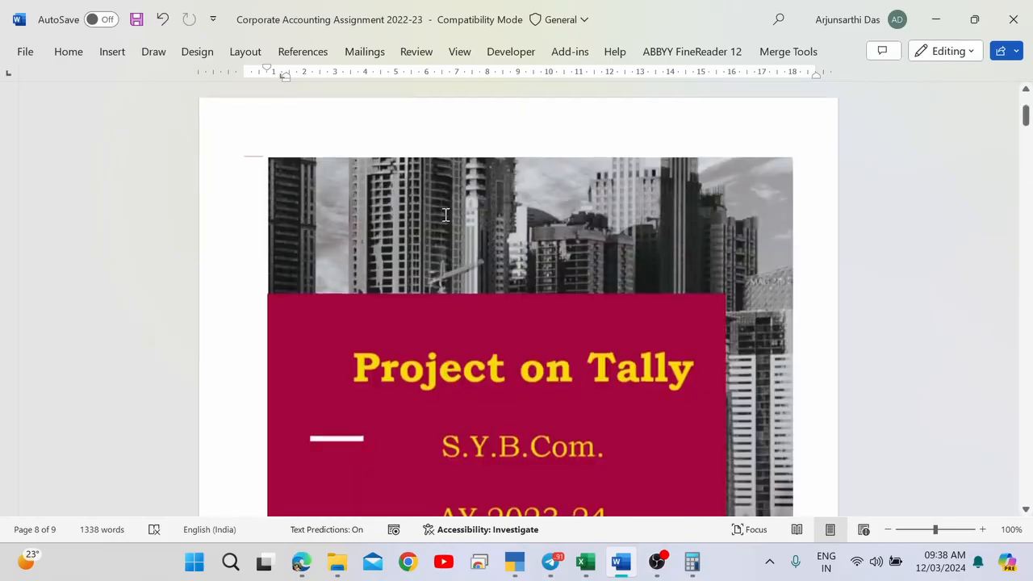
scroll(445, 215, down, 12)
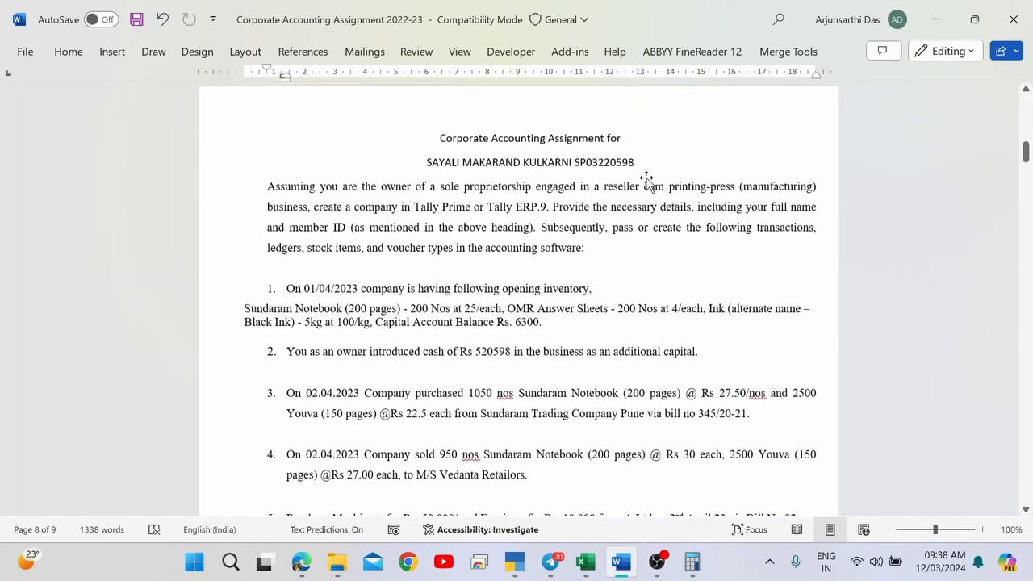
key(alt+Tab)
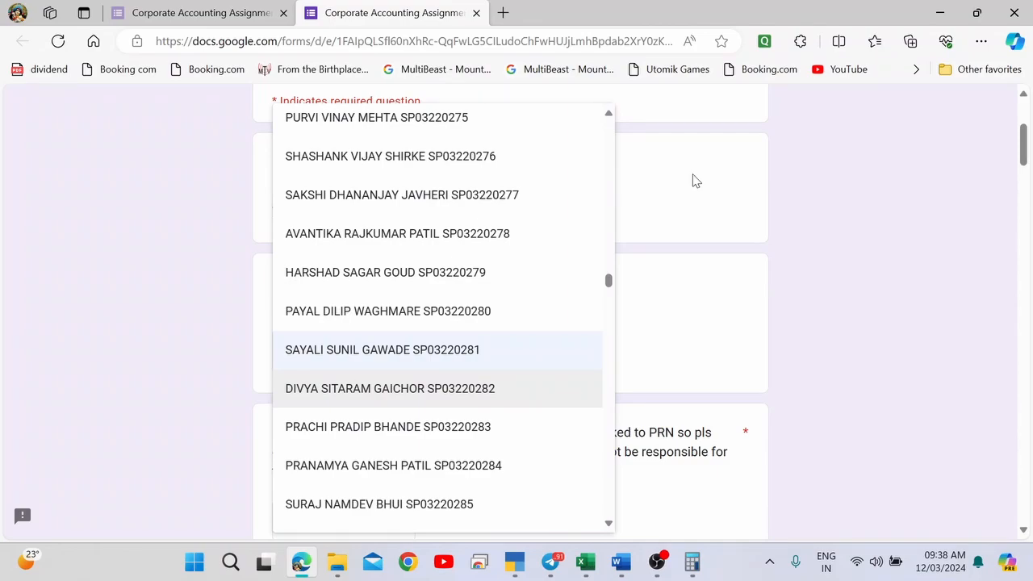
click(692, 180)
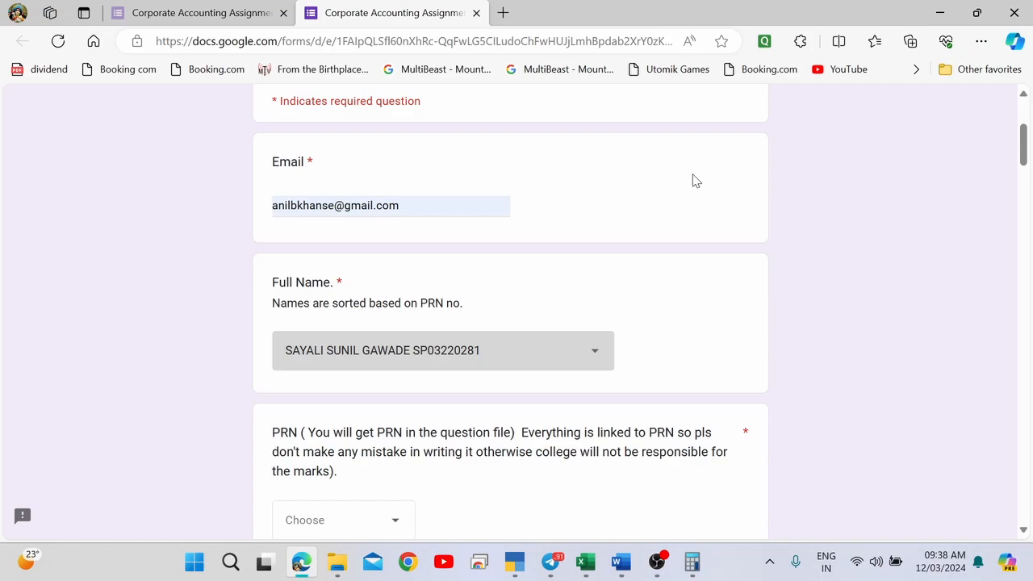
Reopen the Full Name list and select the student named in the assignment heading.
click(492, 360)
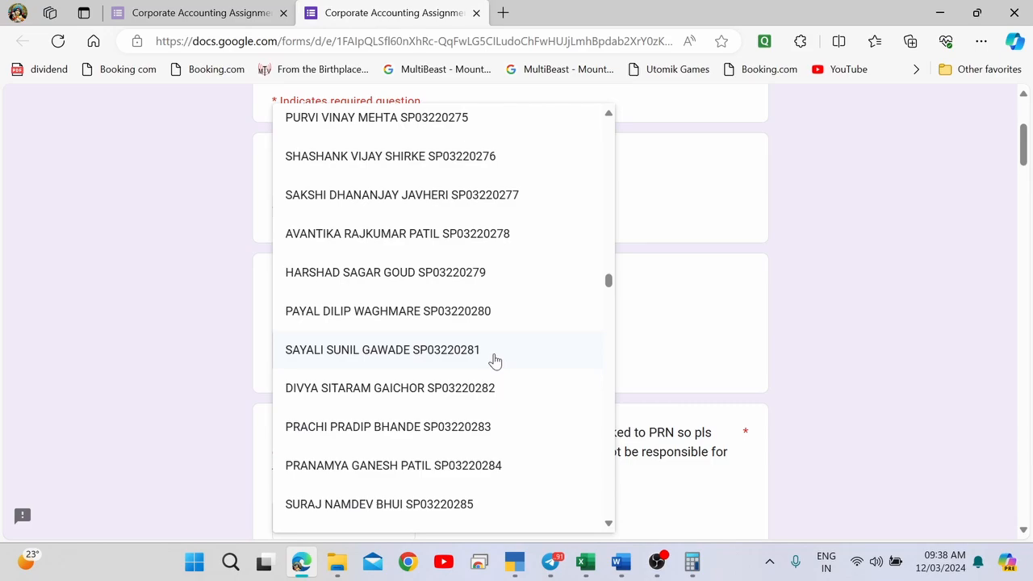
scroll(494, 361, down, 20)
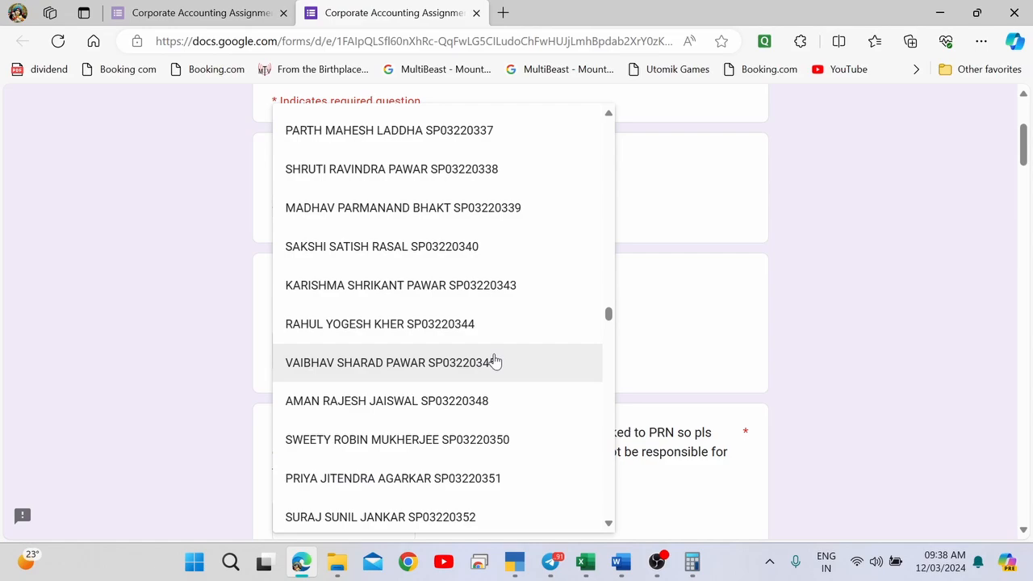
scroll(494, 361, down, 20)
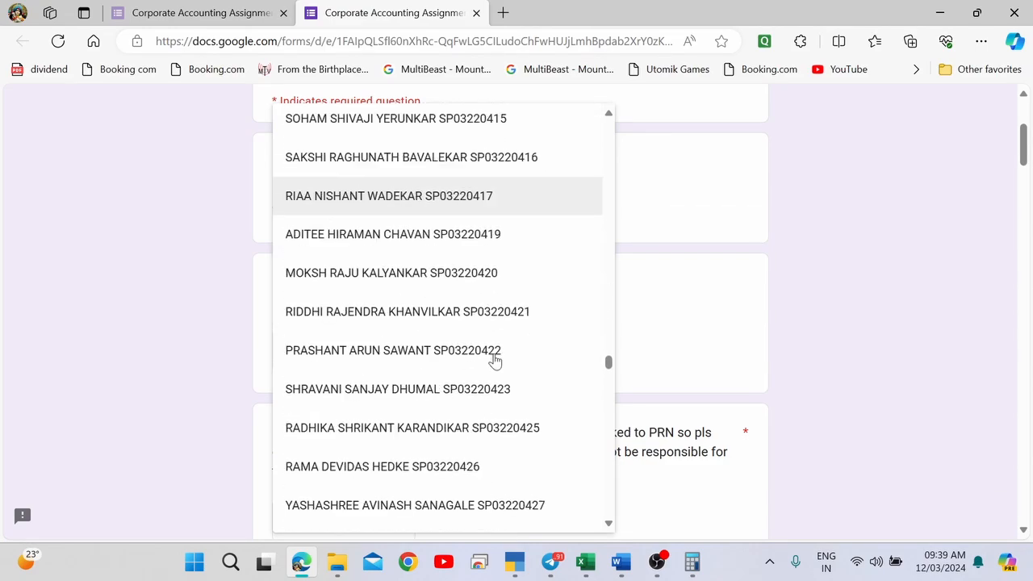
scroll(495, 361, down, 20)
scroll(494, 360, up, 9)
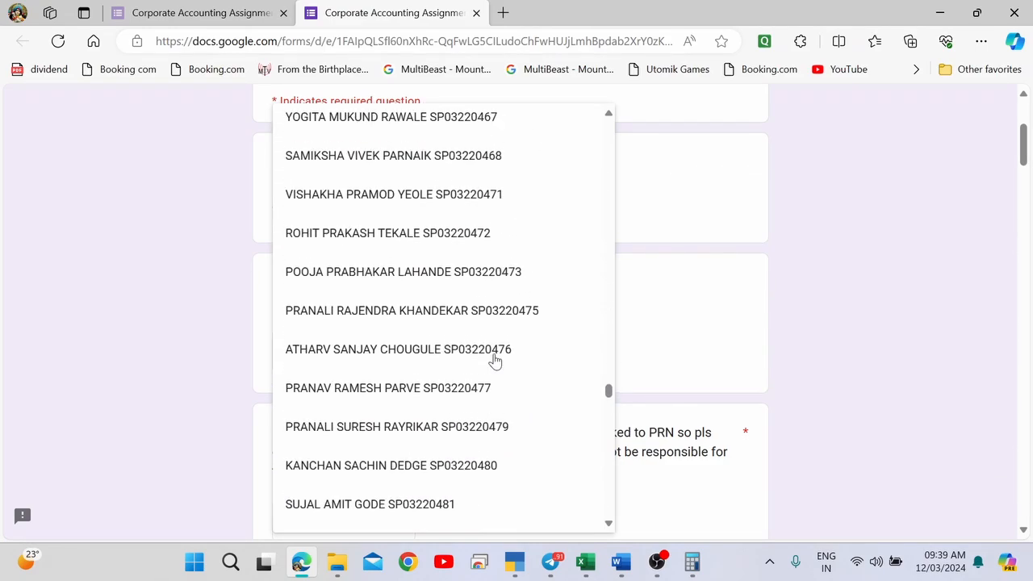
scroll(494, 360, down, 4)
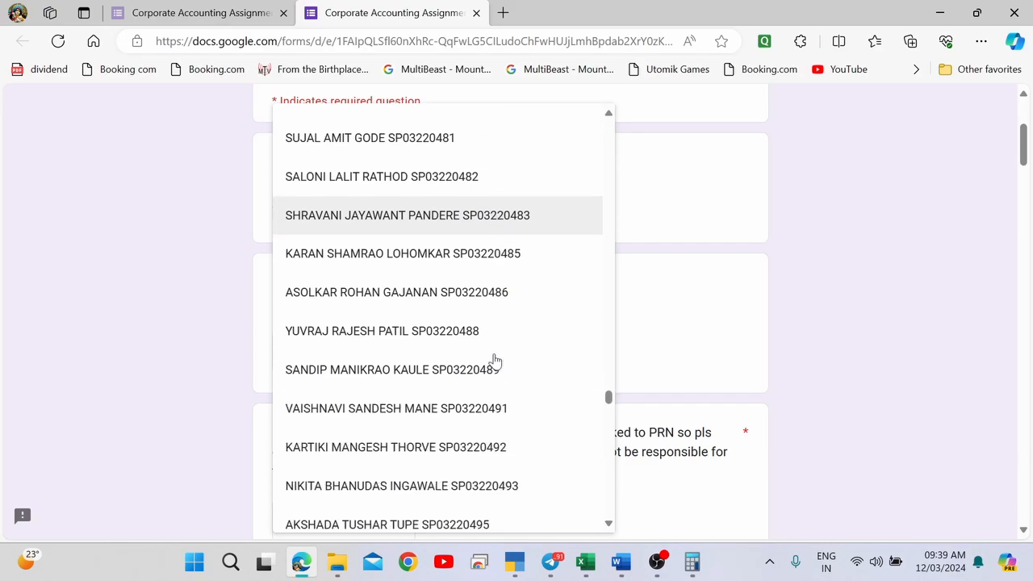
scroll(495, 361, down, 4)
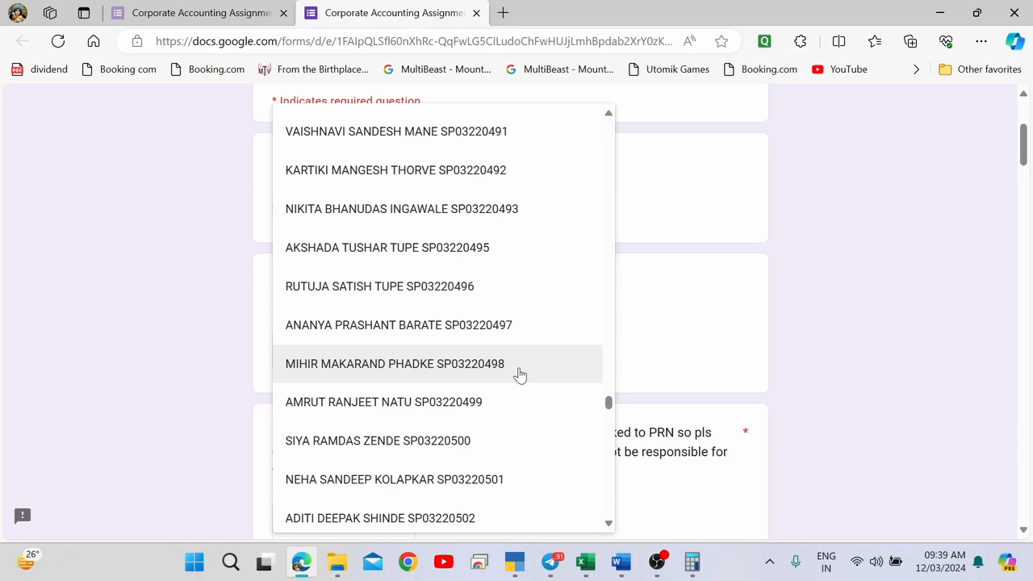
scroll(519, 375, down, 20)
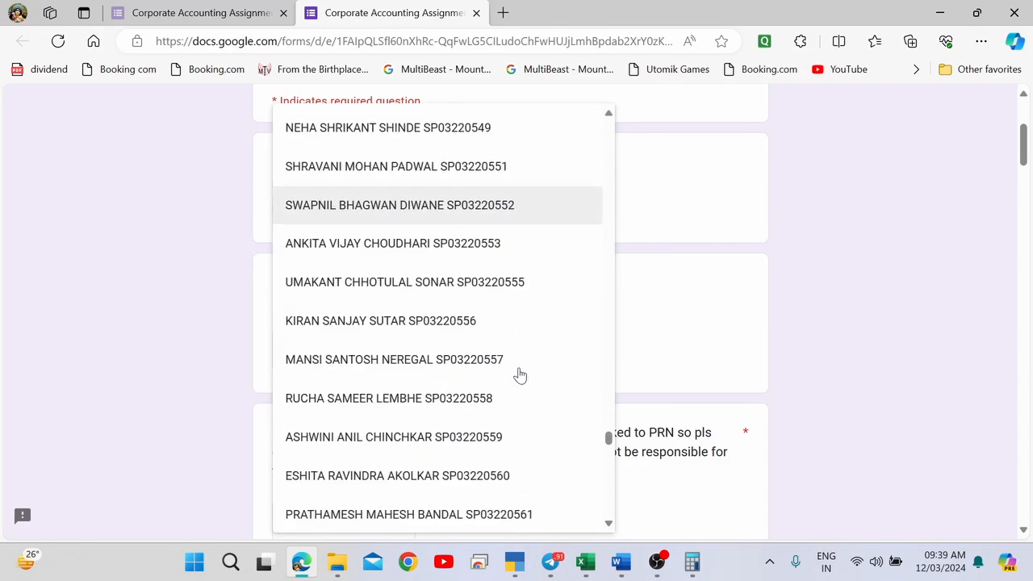
scroll(519, 375, down, 6)
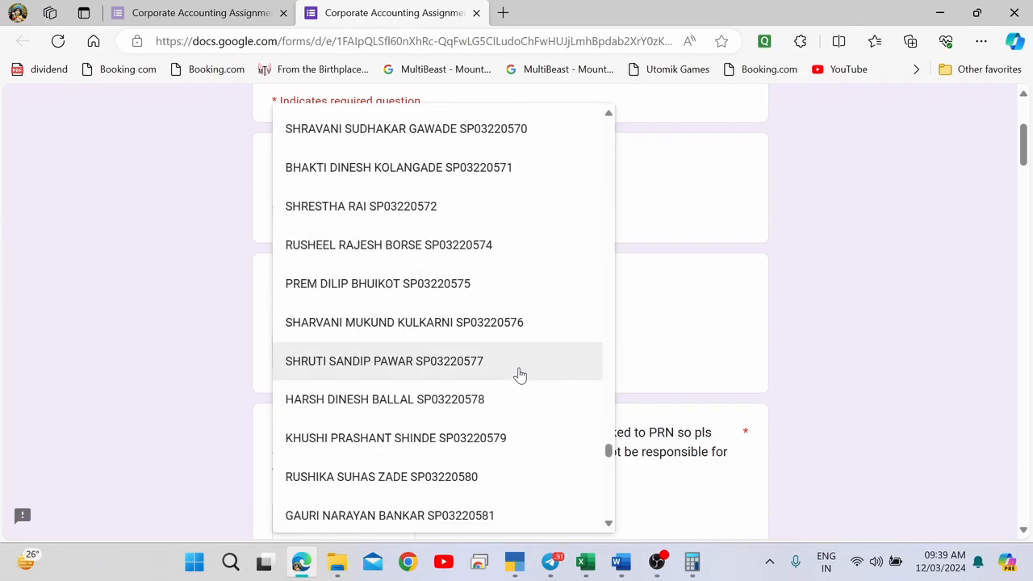
scroll(520, 376, down, 1)
scroll(519, 375, down, 3)
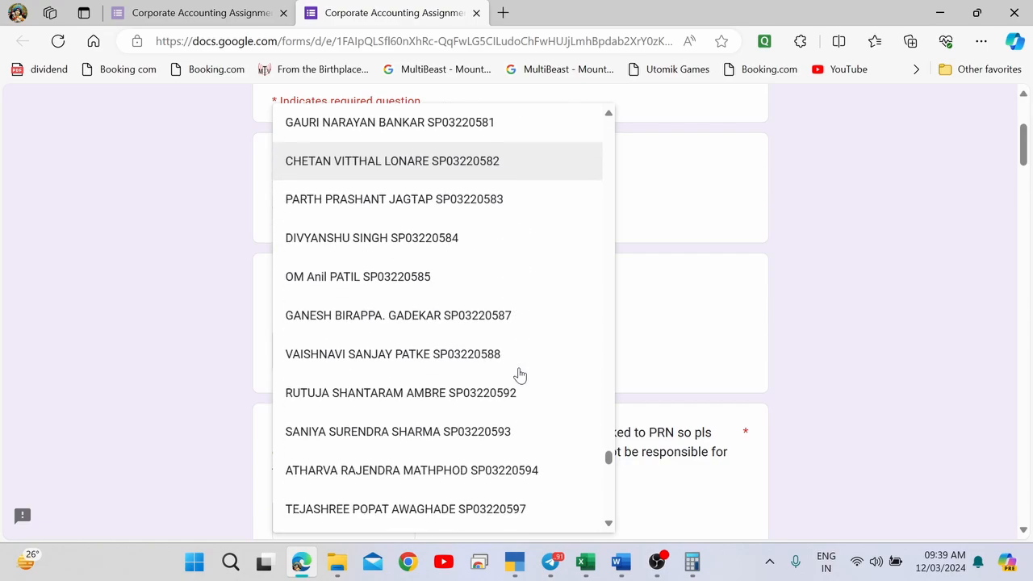
scroll(519, 375, down, 2)
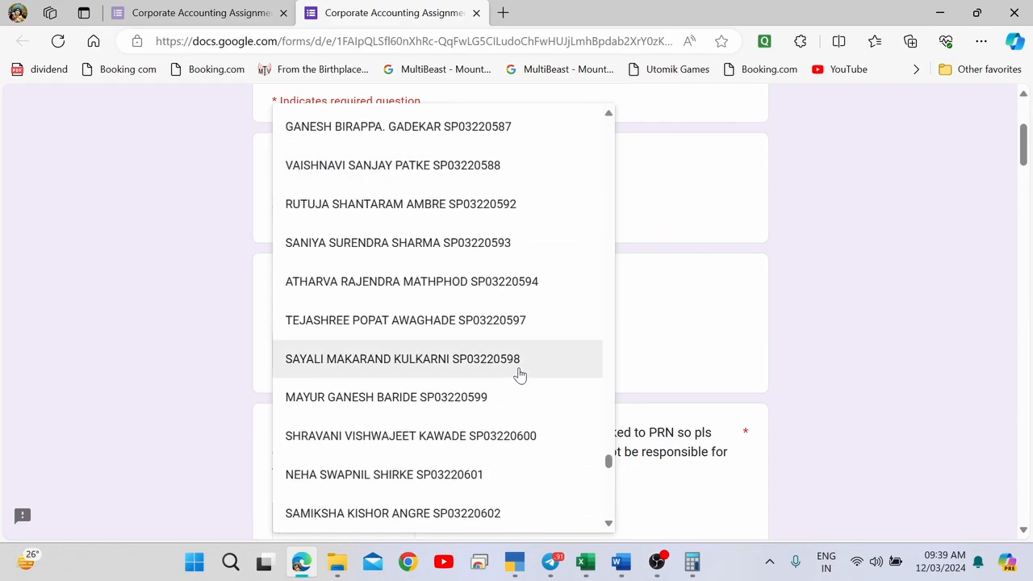
click(411, 369)
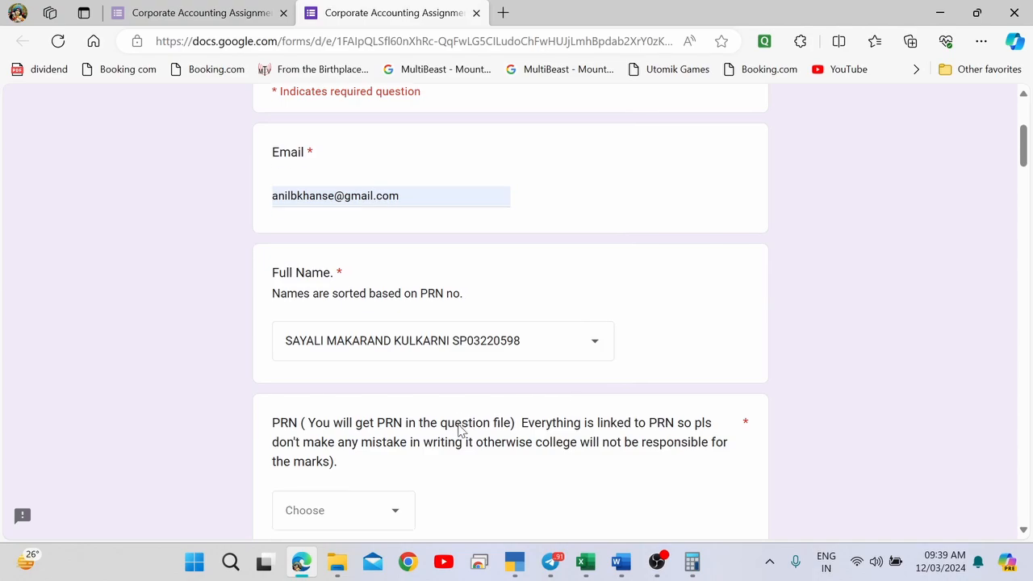
Open the PRN choices and check the student's PRN in the assignment document heading.
scroll(368, 388, down, 3)
click(353, 247)
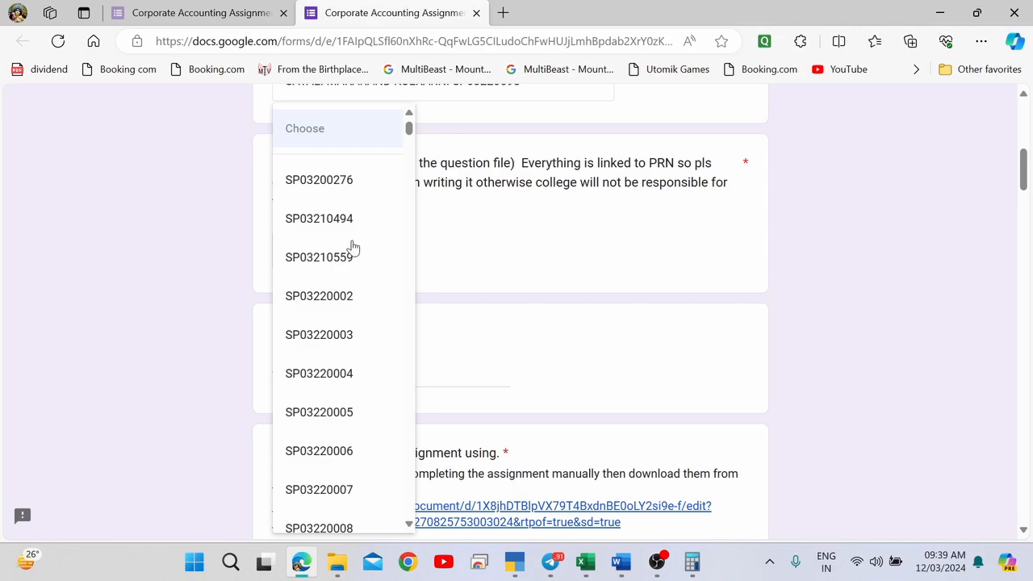
key(alt+Tab)
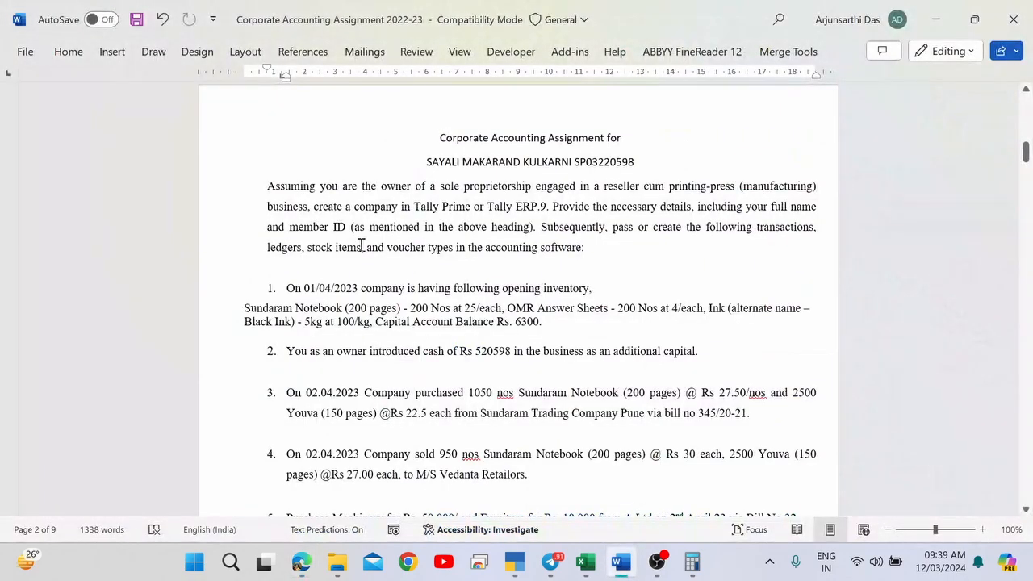
double_click(605, 162)
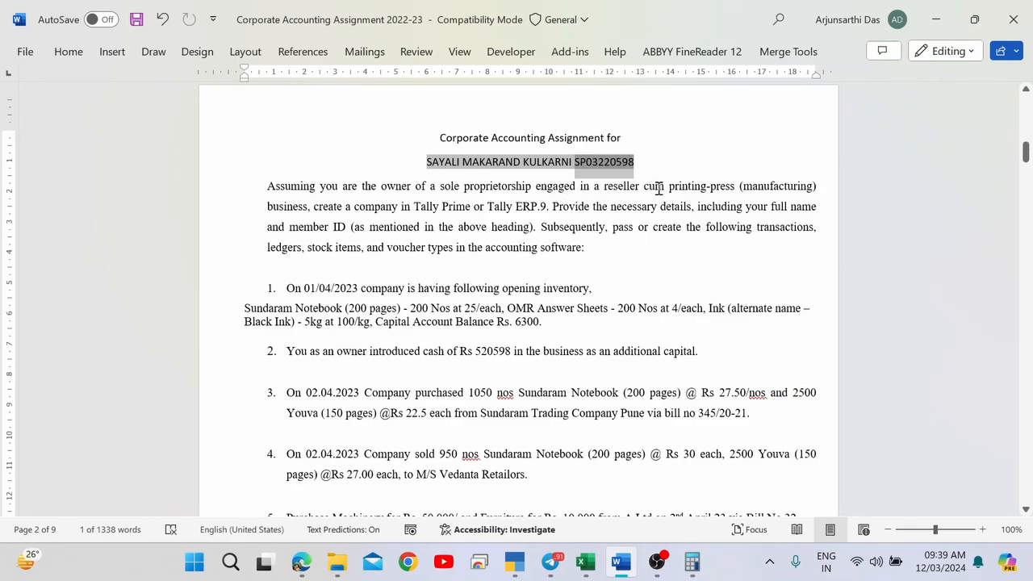
key(alt+Tab)
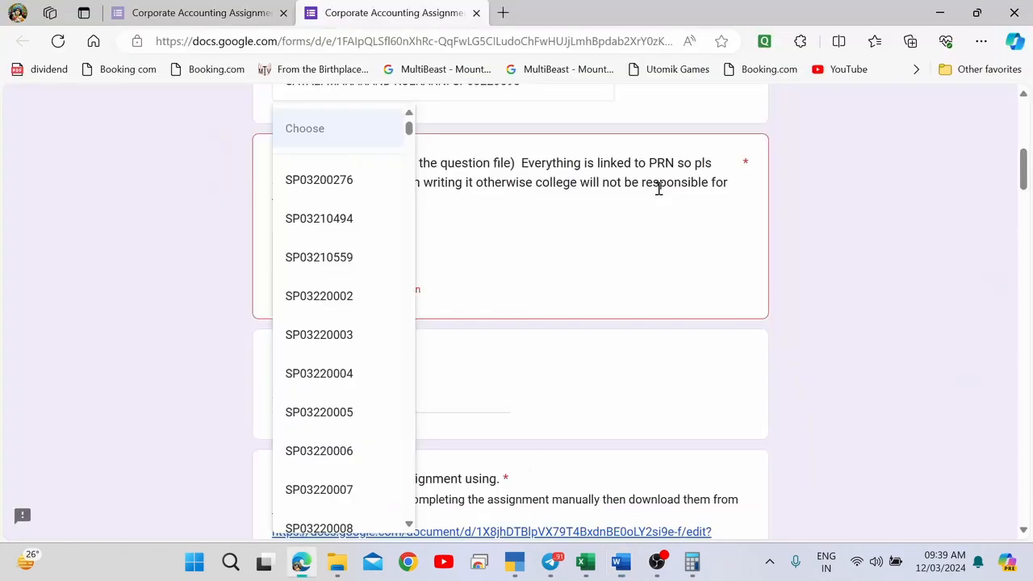
text(s)
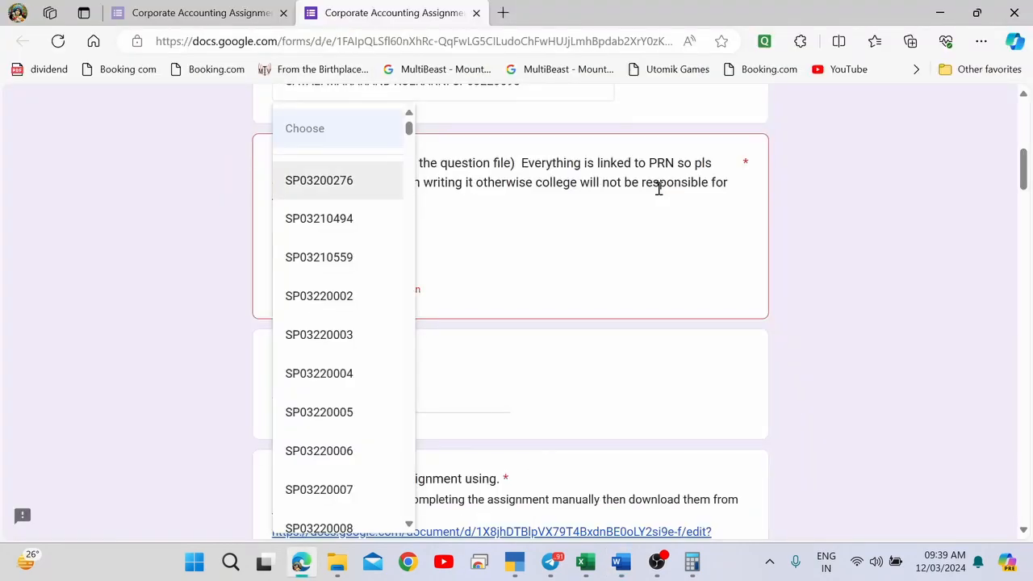
text(3)
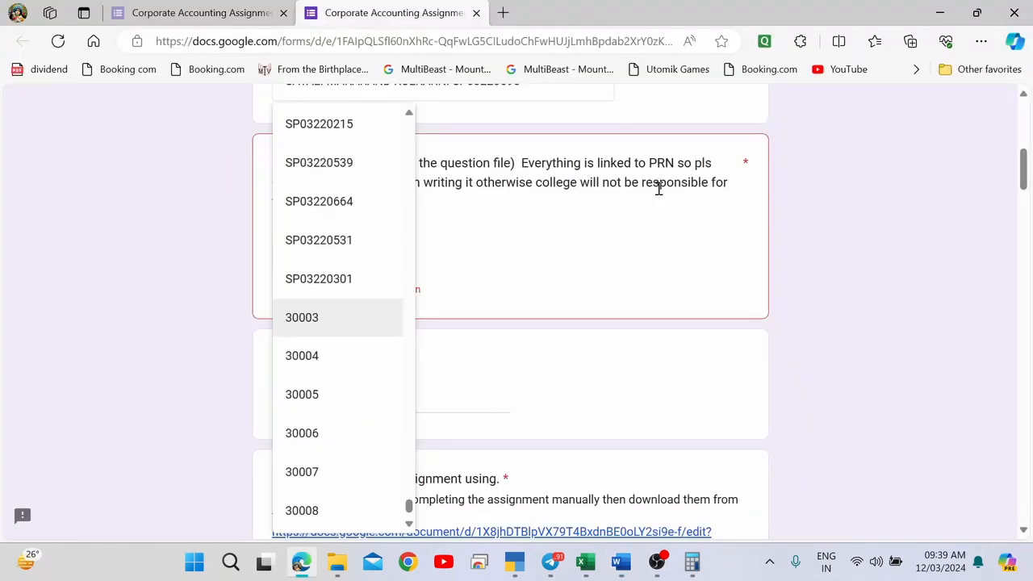
key(alt+Tab)
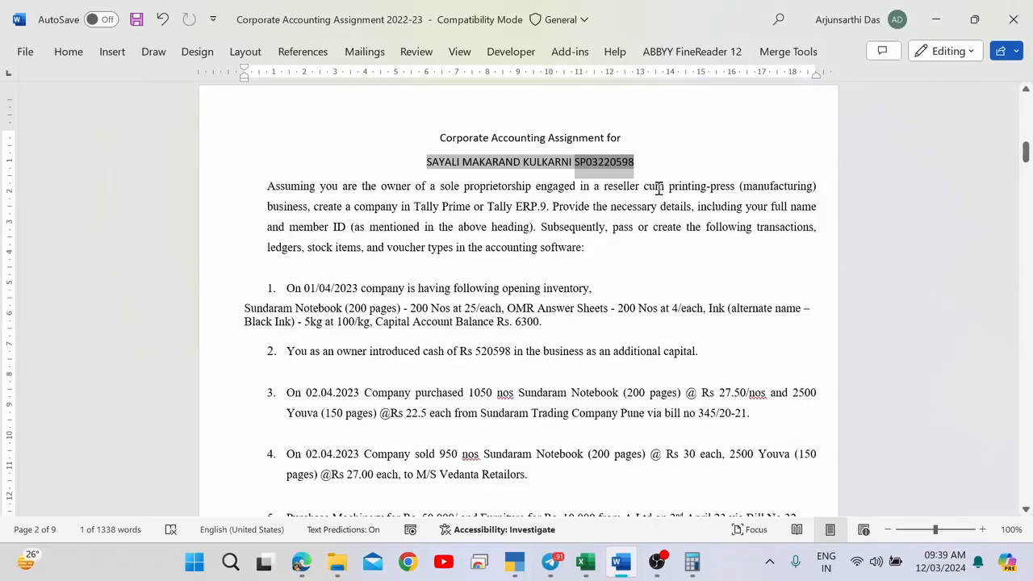
key(alt+Tab)
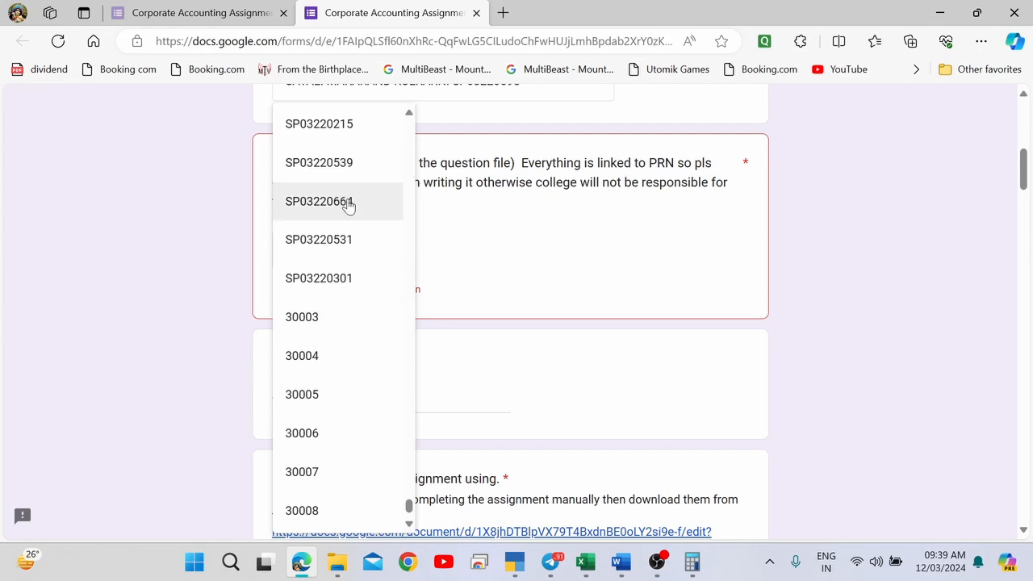
Scroll the PRN list and select the student's own PRN.
scroll(349, 206, up, 1)
scroll(349, 206, down, 2)
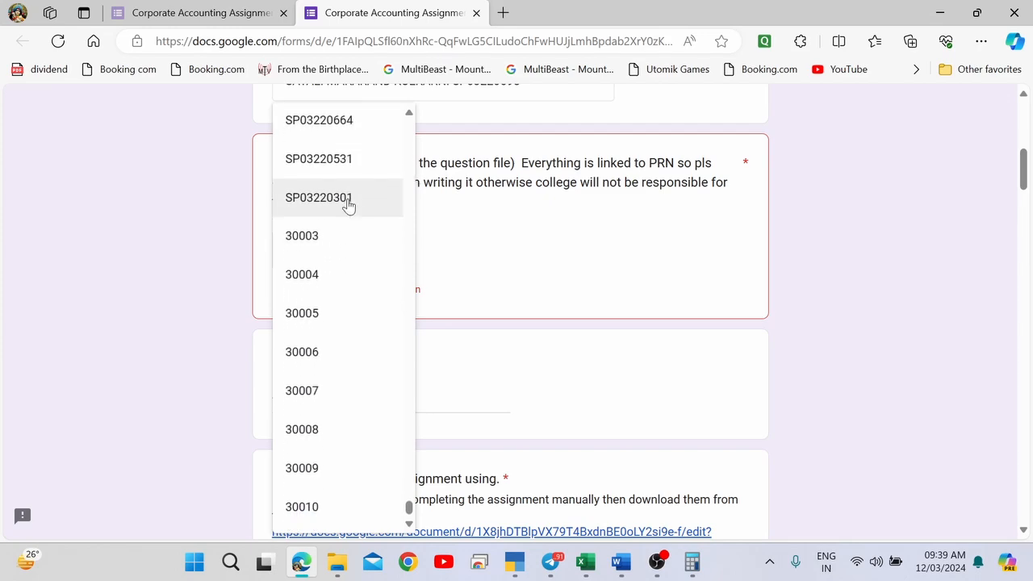
scroll(349, 206, up, 4)
scroll(348, 206, up, 10)
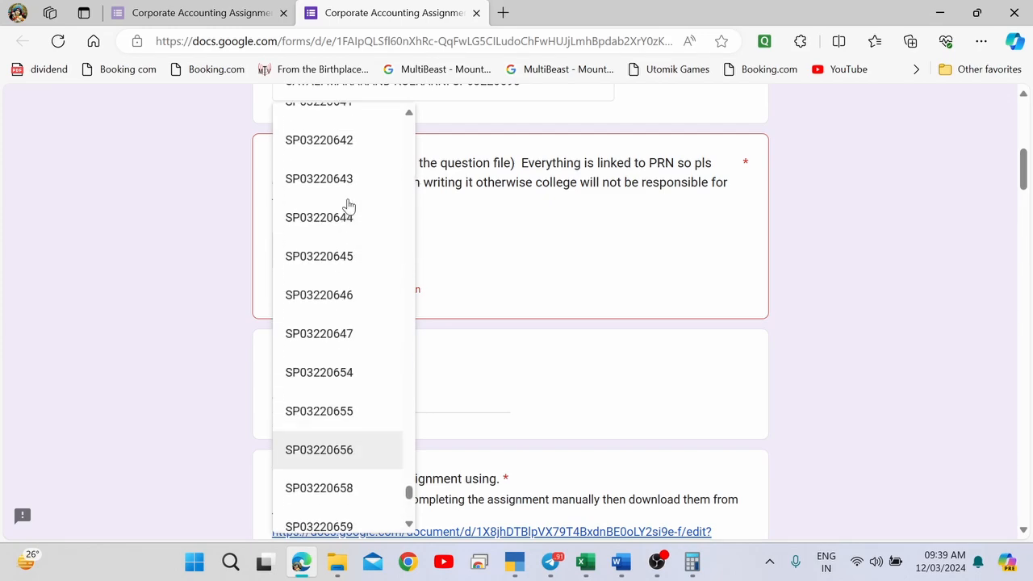
scroll(348, 207, up, 15)
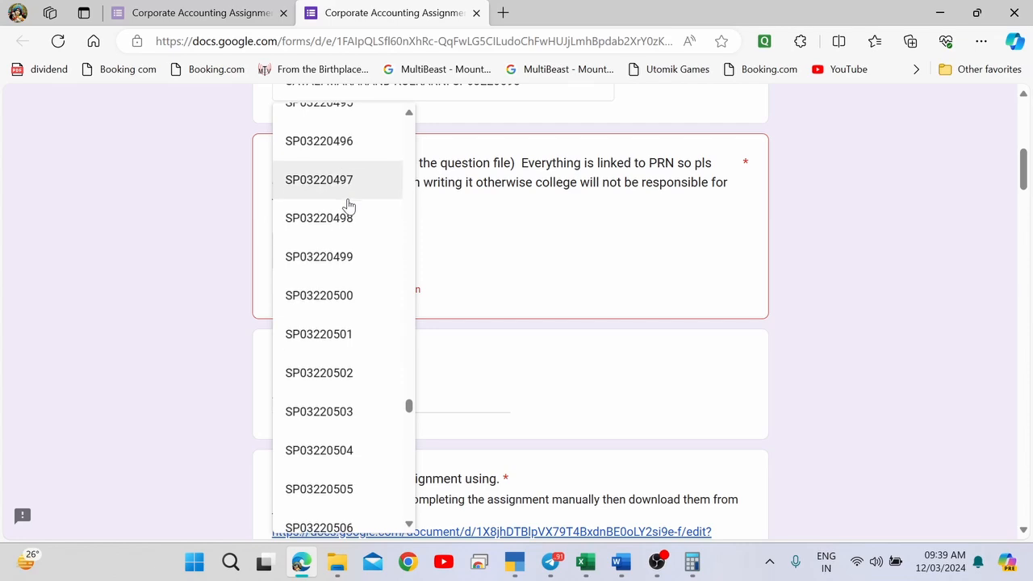
scroll(349, 206, down, 20)
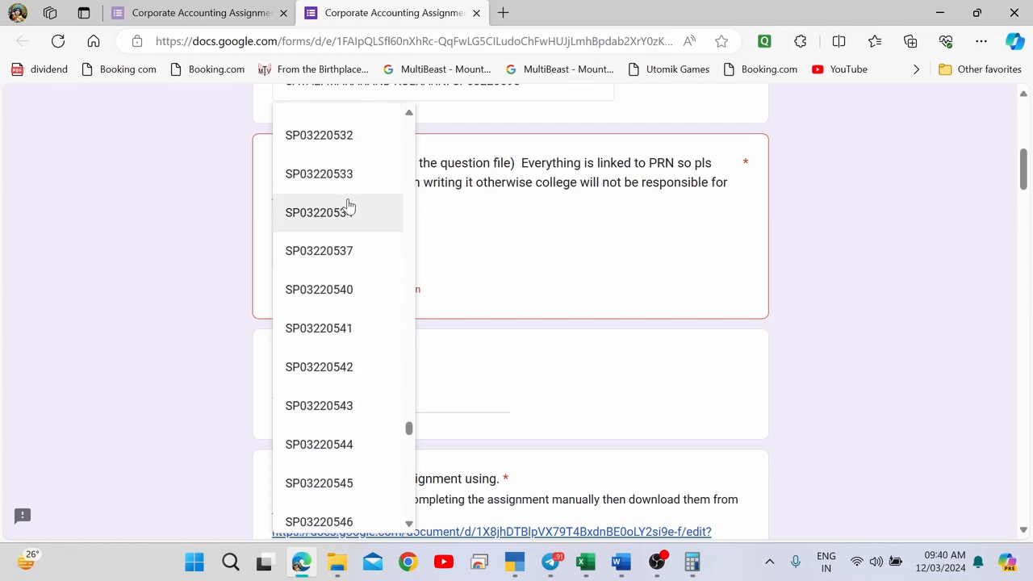
scroll(348, 207, down, 10)
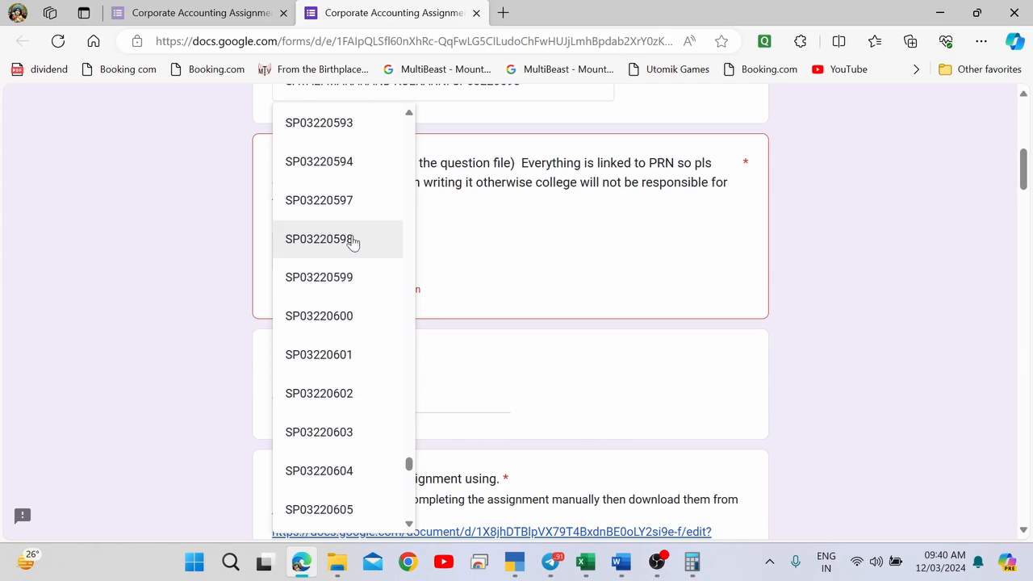
click(352, 240)
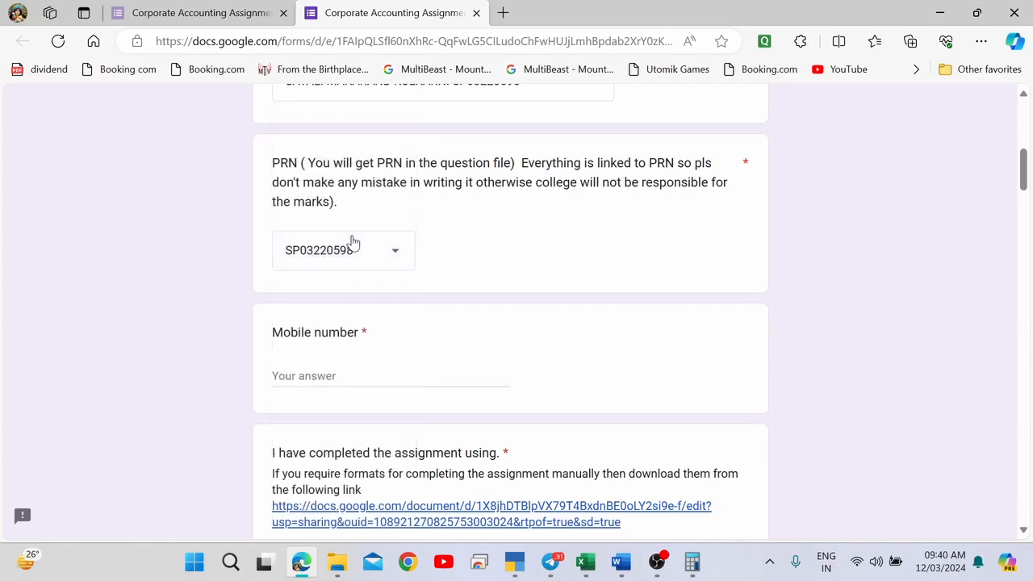
Enter the student's mobile number and answer Computer/Laptop as the device used.
click(305, 385)
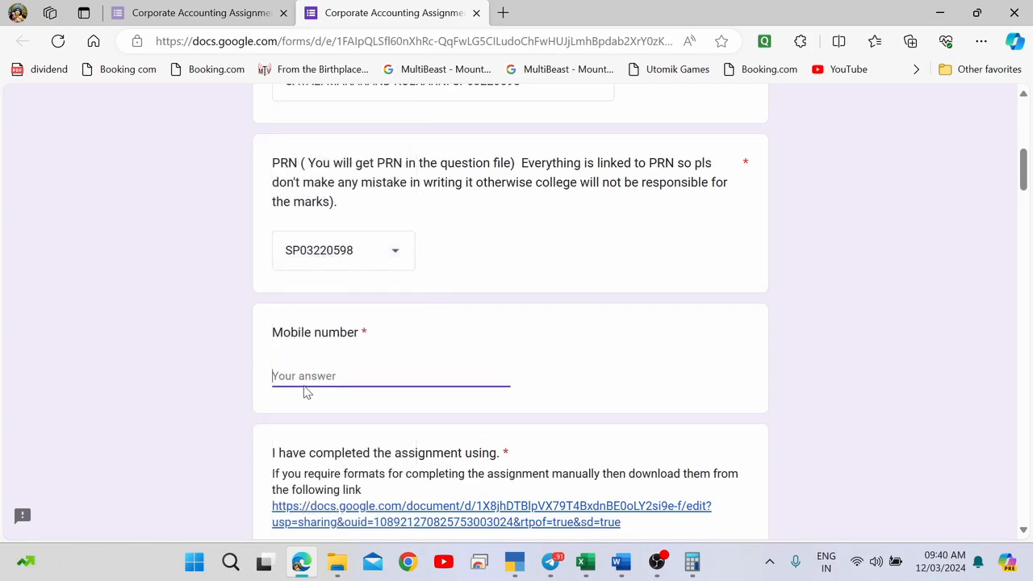
text(1234567890)
scroll(305, 391, down, 5)
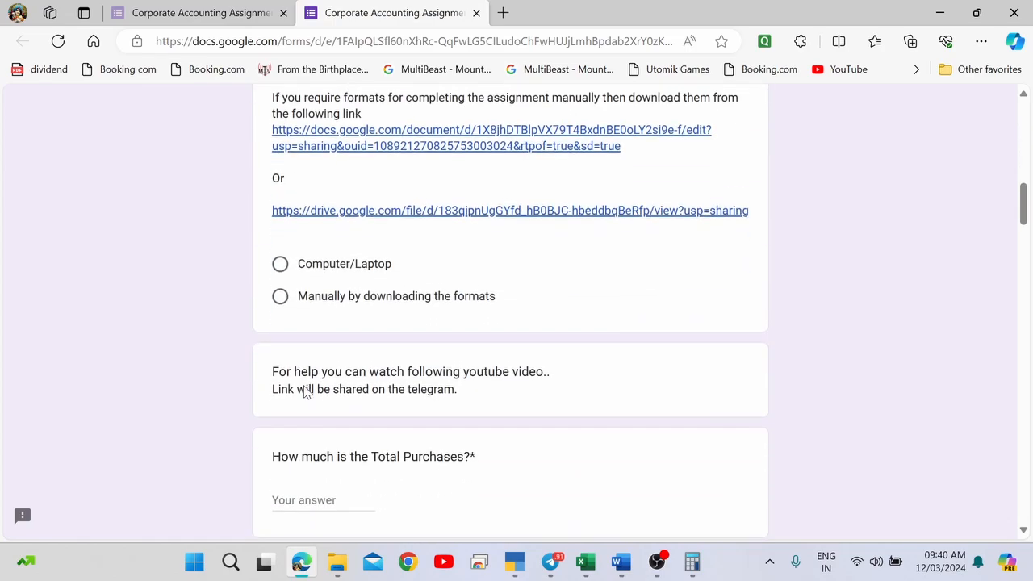
click(281, 270)
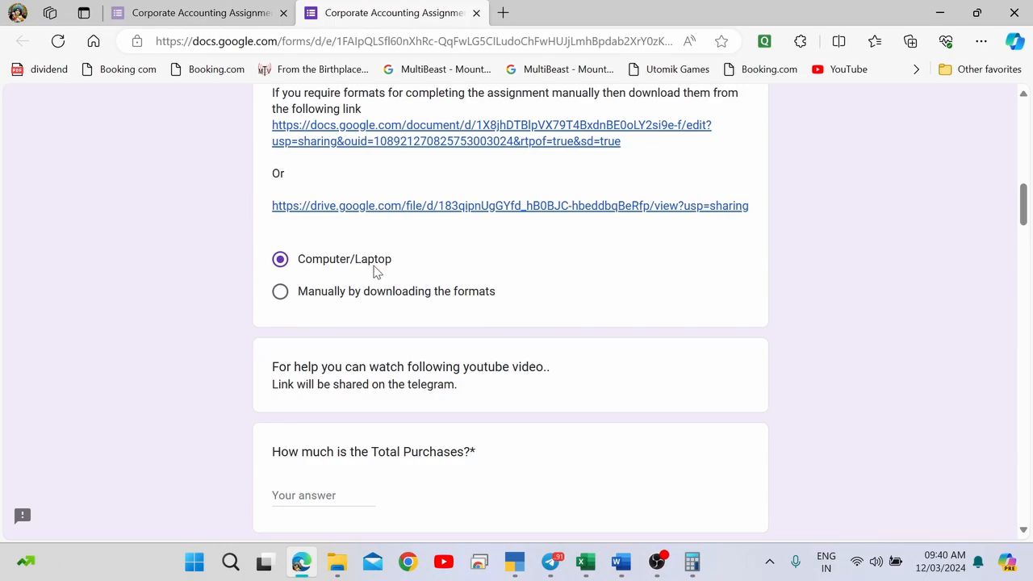
Focus the Total Purchases answer and bring the TallyPrime window to the front.
scroll(505, 296, down, 2)
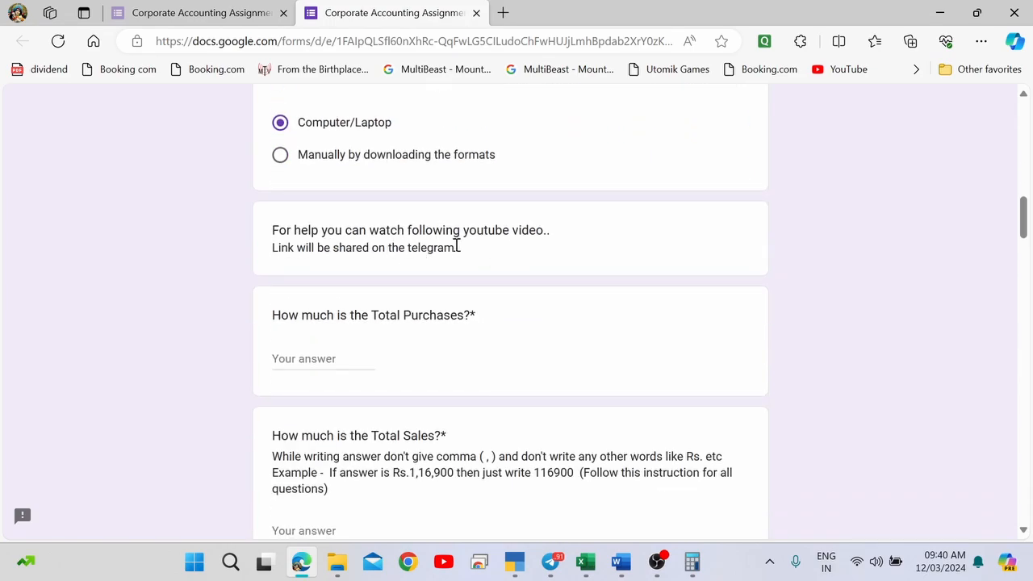
scroll(317, 355, down, 1)
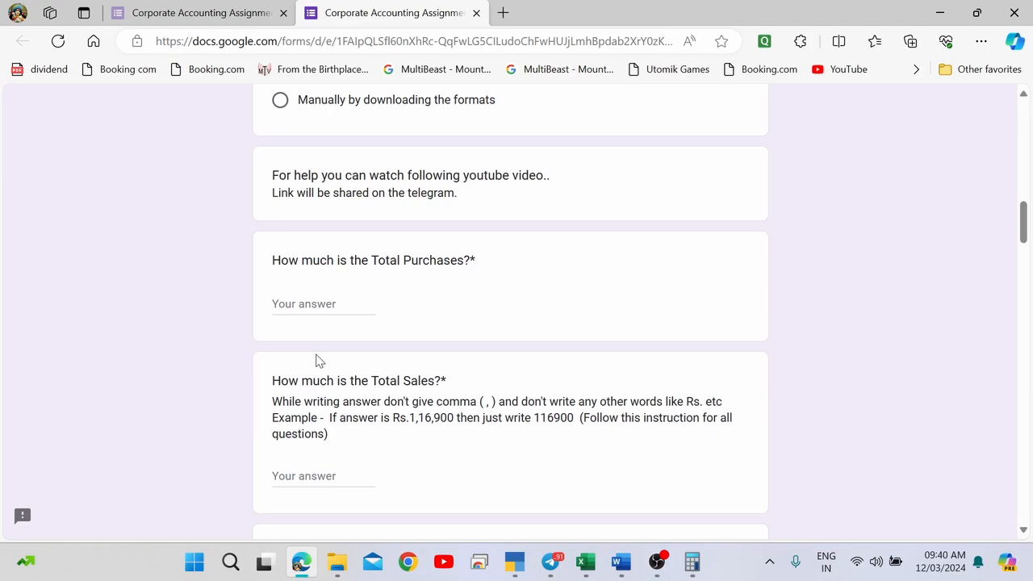
click(311, 301)
key(alt+Tab)
key(alt+Tab)
key(alt+Tab)
key(alt+Tab)
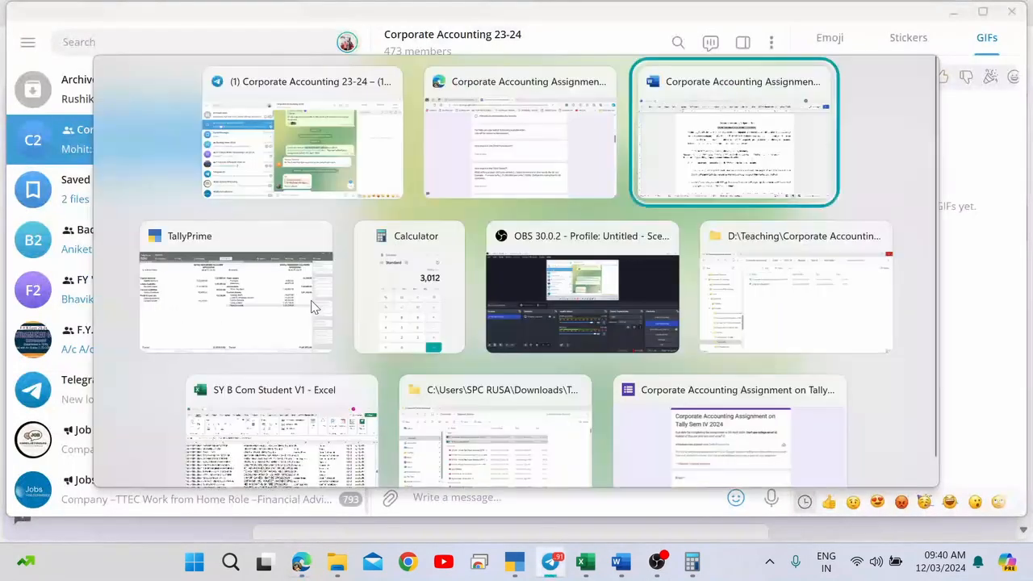
key(alt+Tab)
key(alt+Tab)
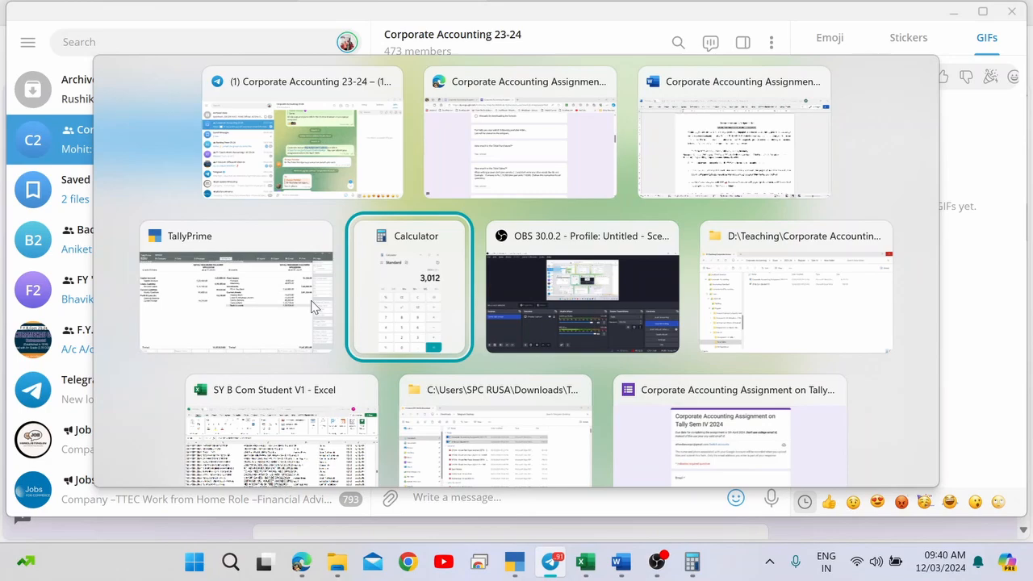
click(313, 306)
Open the Profit & Loss A/c report and highlight Purchase Accounts (1,12,725.00).
key(Escape)
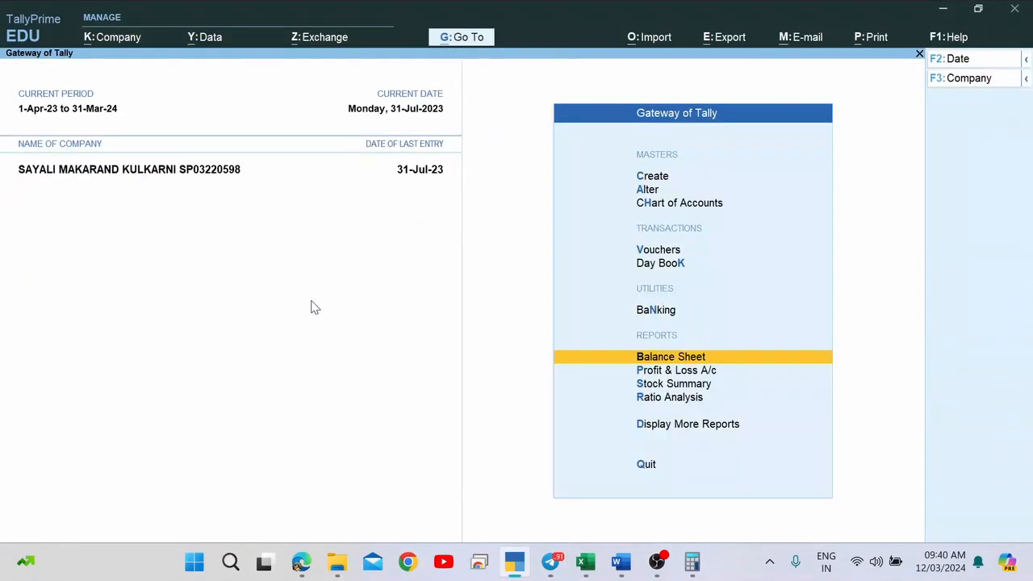
key(Escape)
key(Escape)
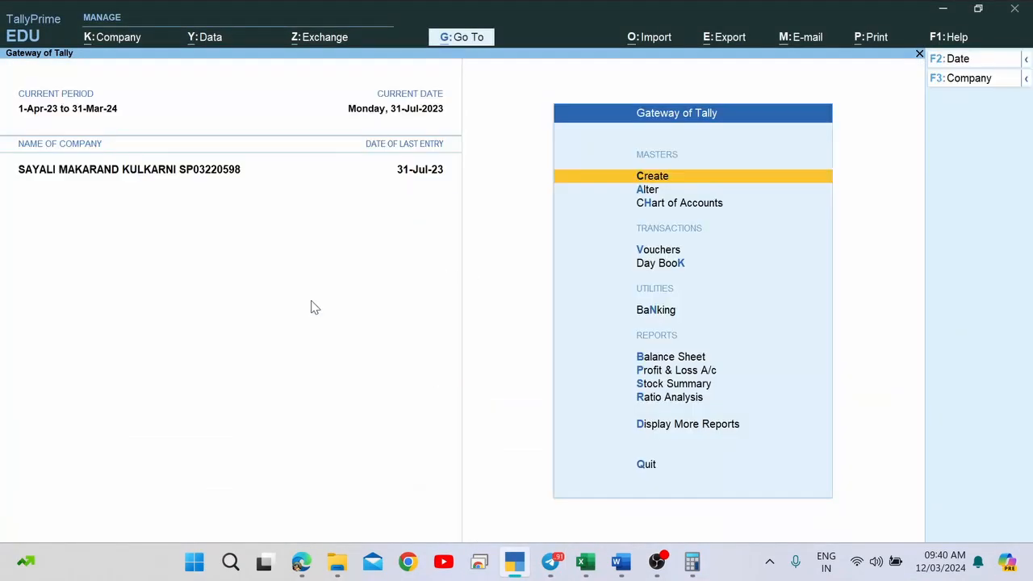
key(p)
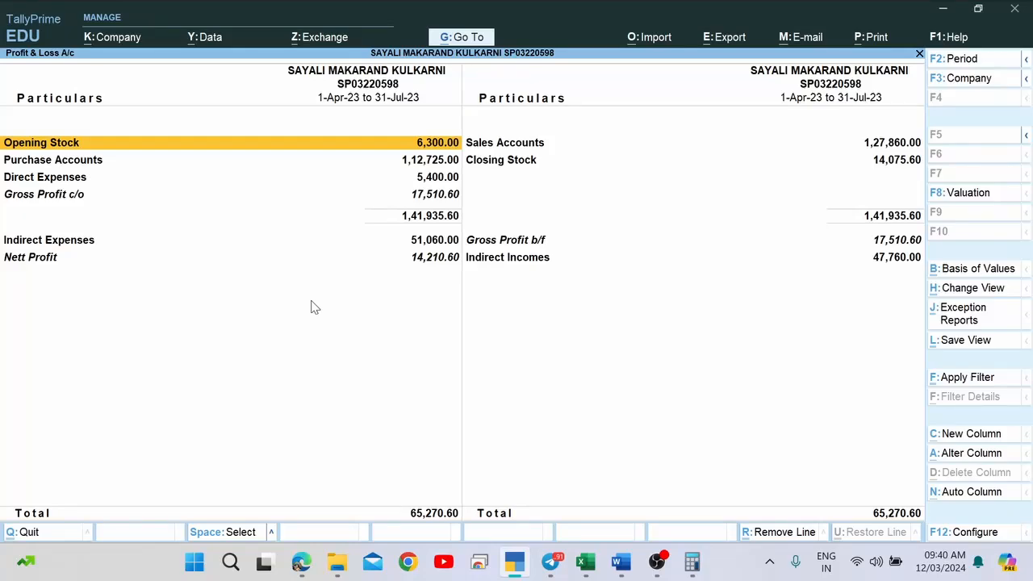
key(Down)
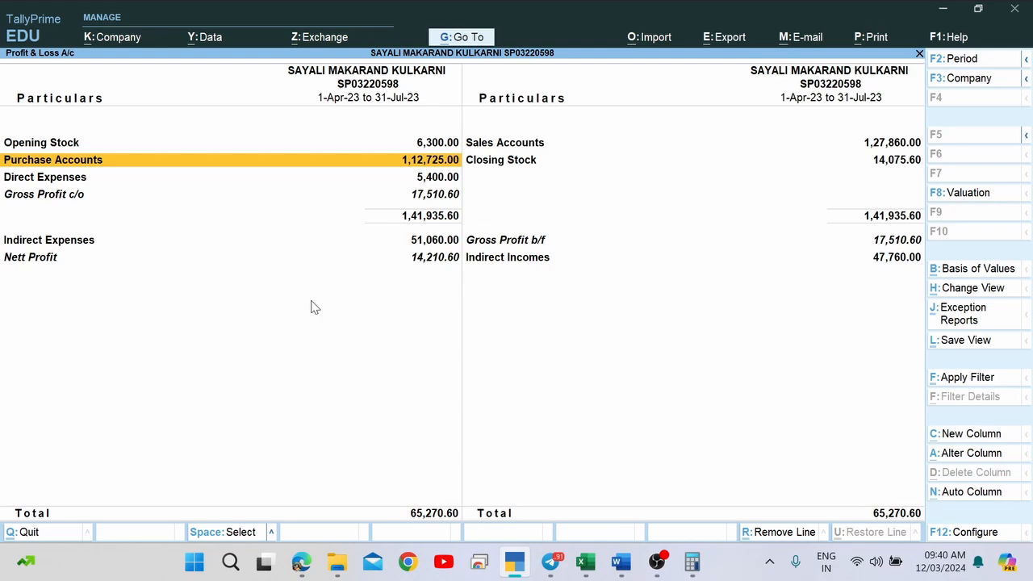
Switch through the open windows back to the Google Form.
key(alt+Tab)
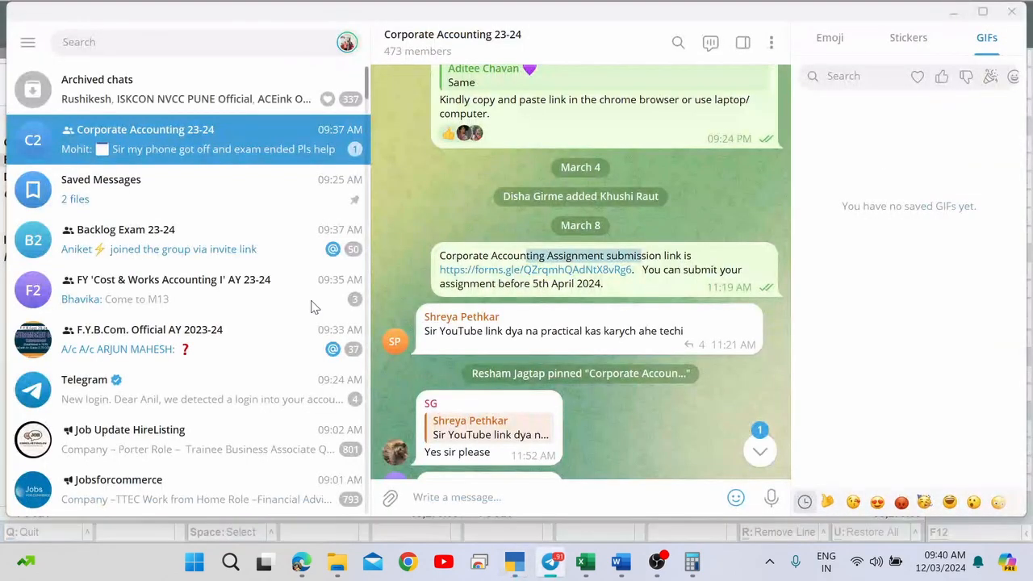
key(alt+Tab)
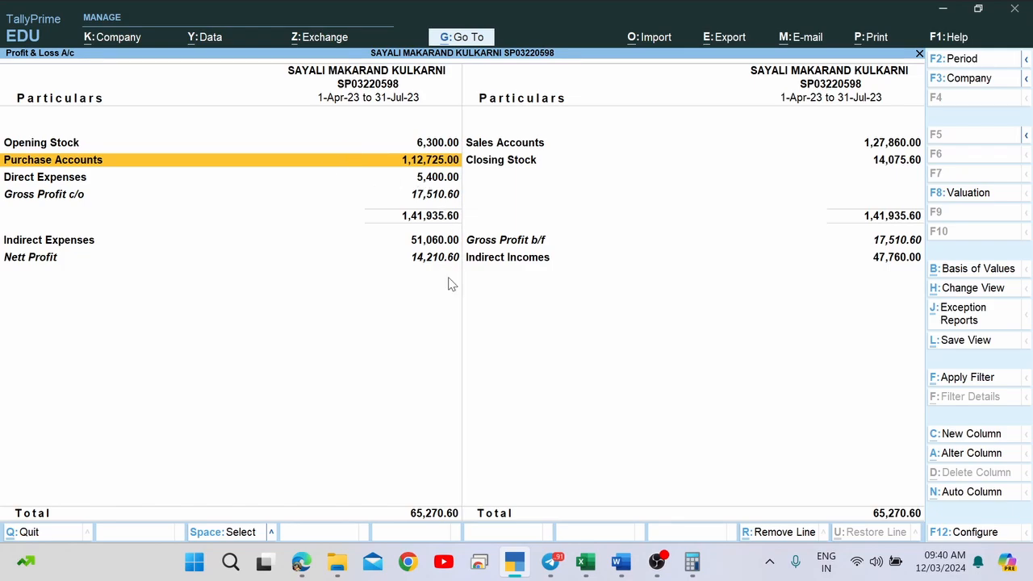
key(alt+Tab)
key(alt+Tab)
key(Tab)
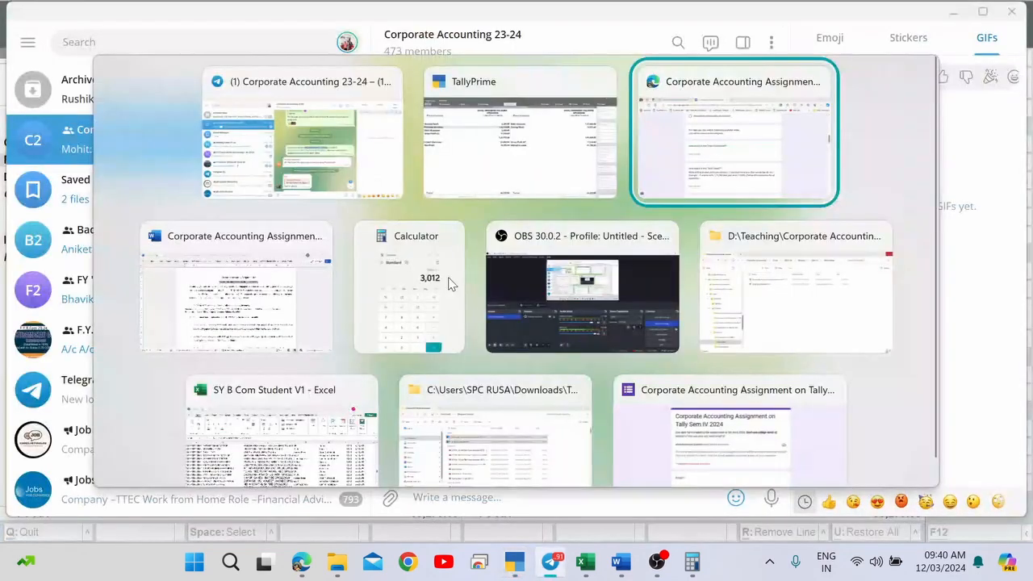
key(alt+Tab)
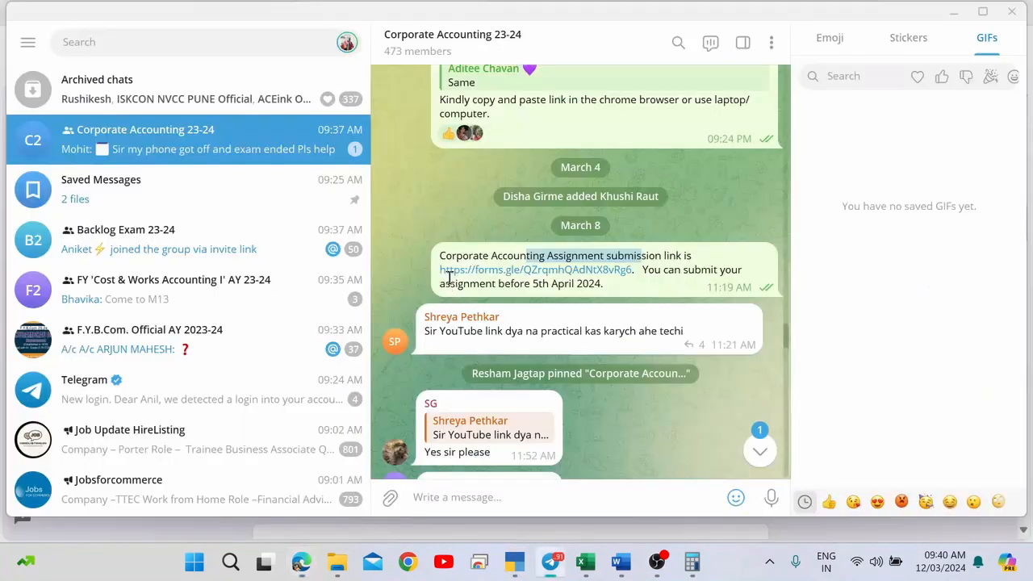
key(alt+Tab)
key(Tab)
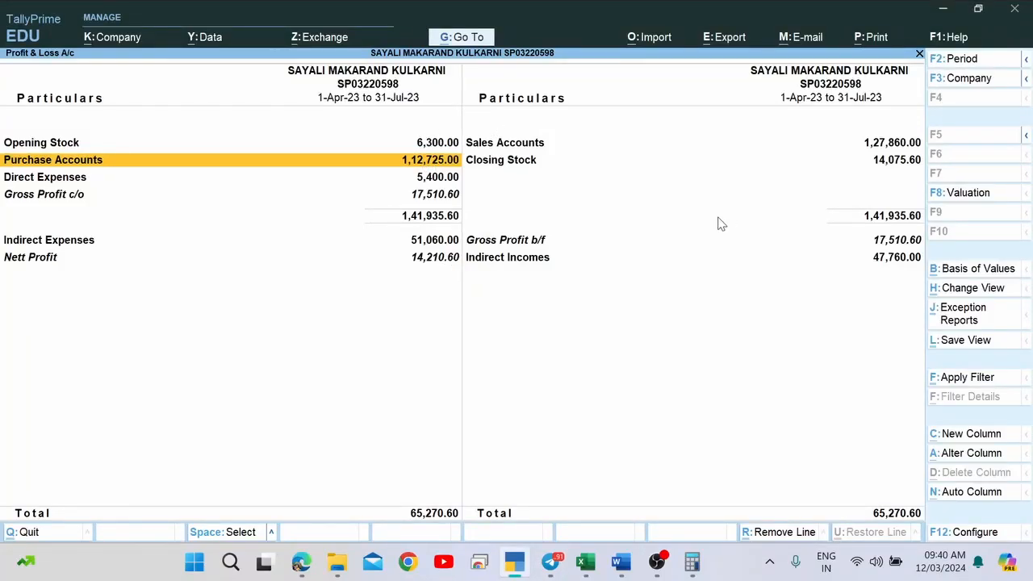
key(alt+Tab)
key(Tab)
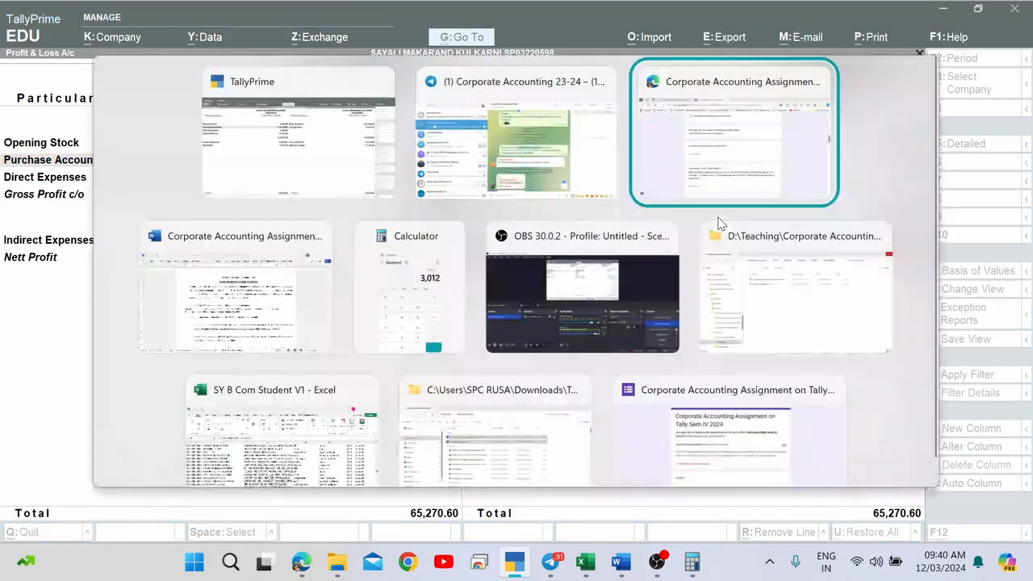
Enter 112725 for Total Purchases and 127860 for Total Sales from the Sales Accounts figure.
text(1)
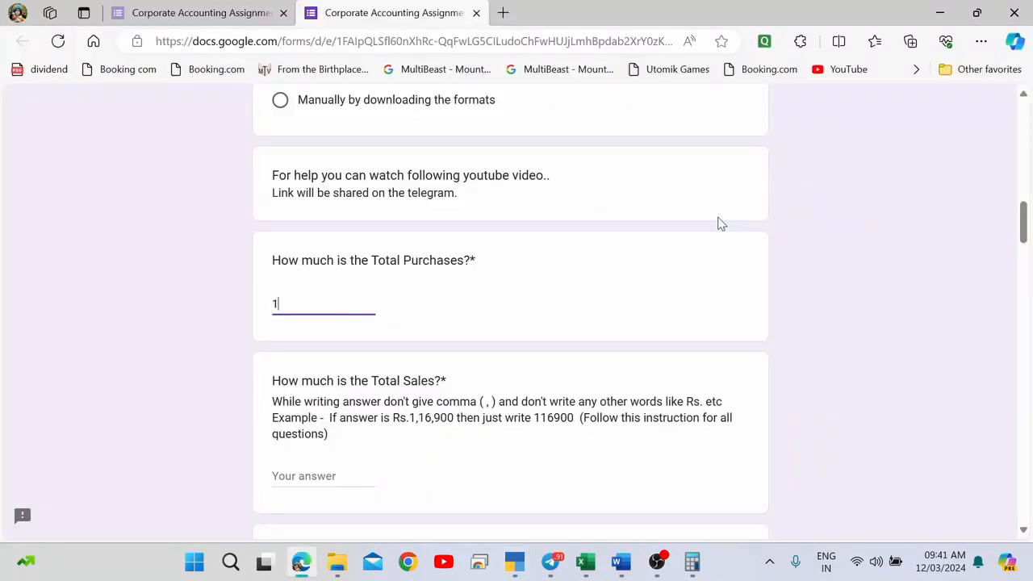
text(12725)
key(Tab)
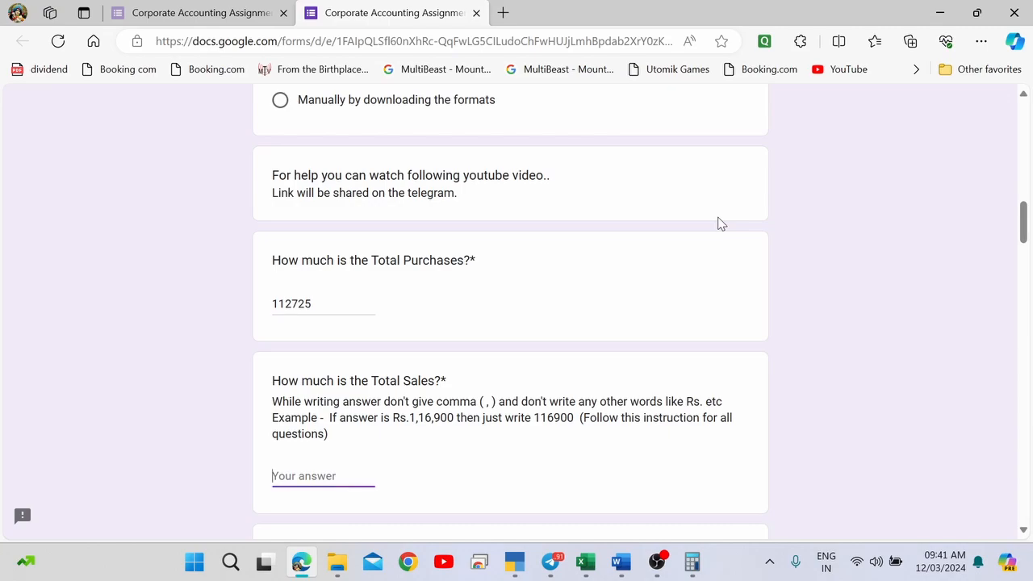
key(alt+Tab)
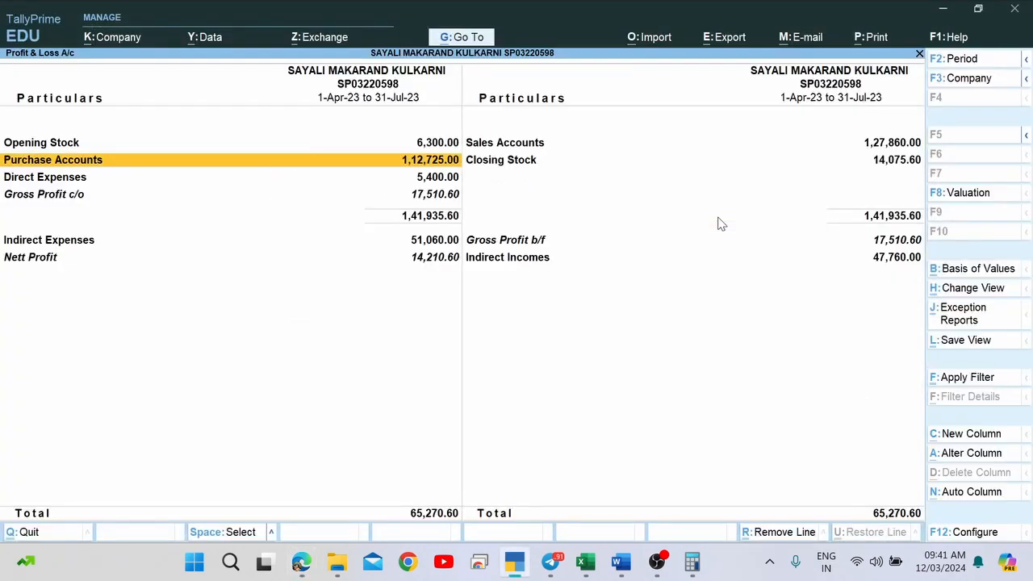
key(Right)
key(Up)
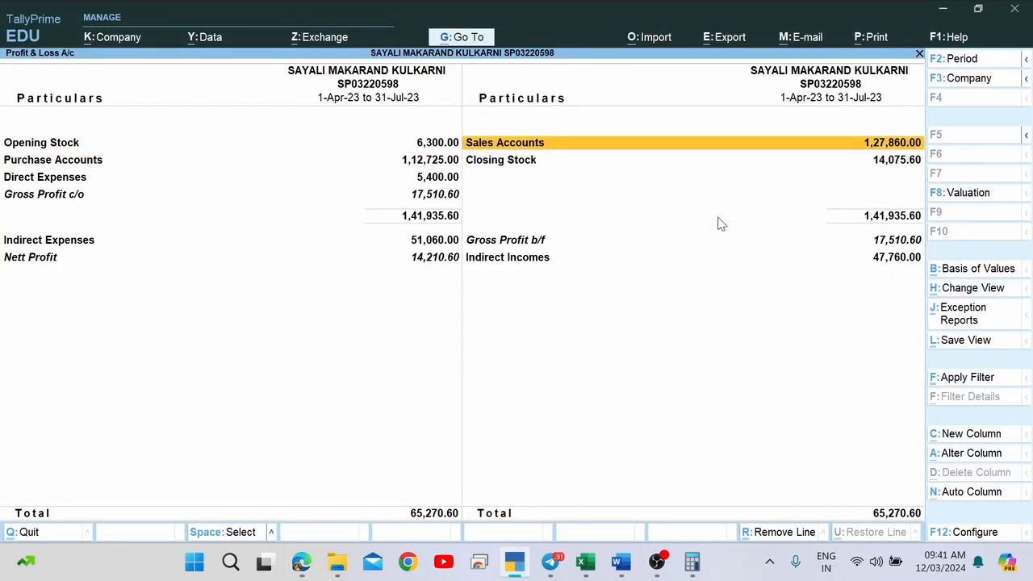
key(alt+Tab)
text(127)
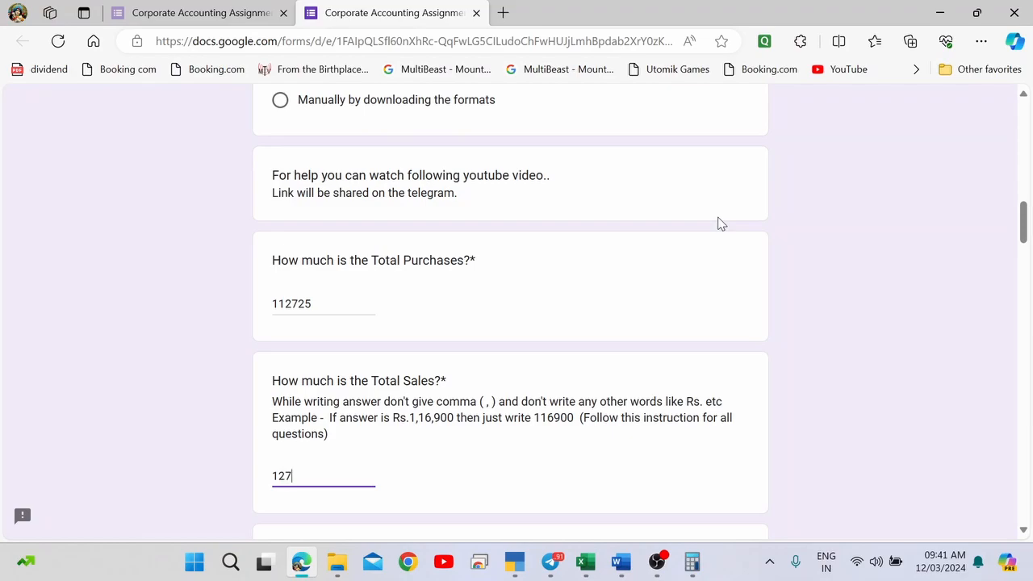
text(860)
key(Tab)
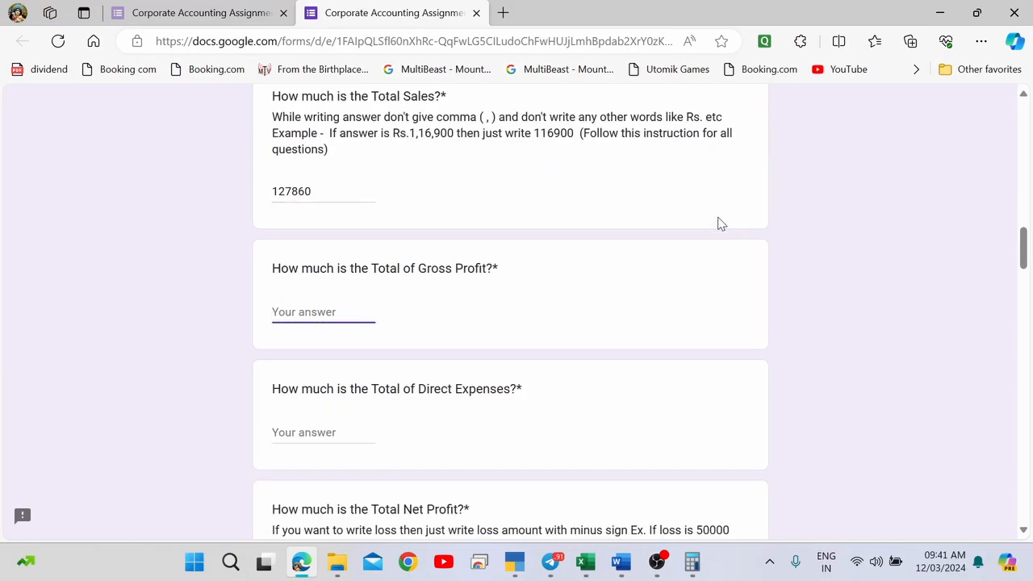
Scroll the form and focus the Investment balance answer field.
scroll(721, 223, down, 20)
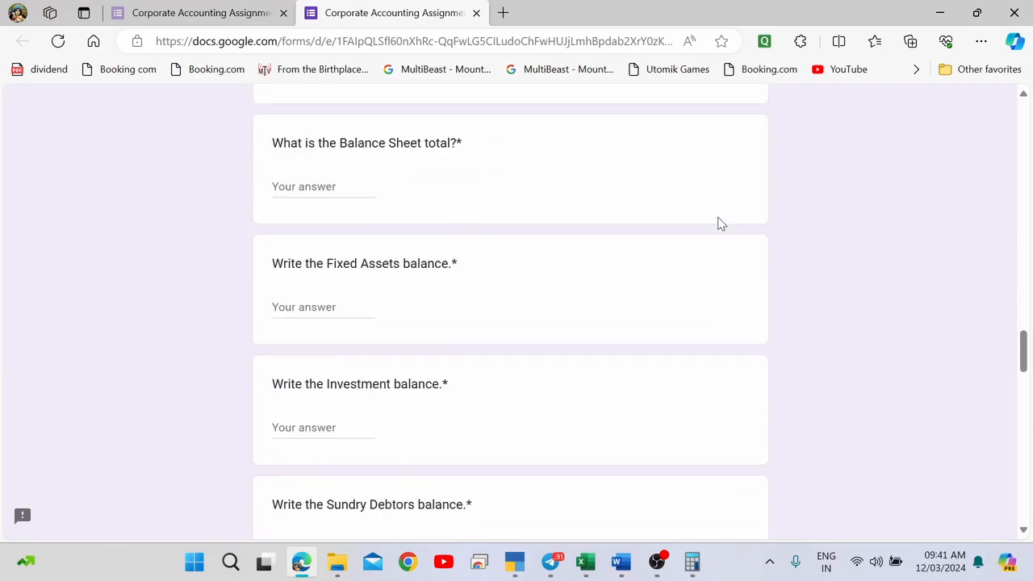
scroll(721, 224, down, 3)
scroll(721, 223, up, 4)
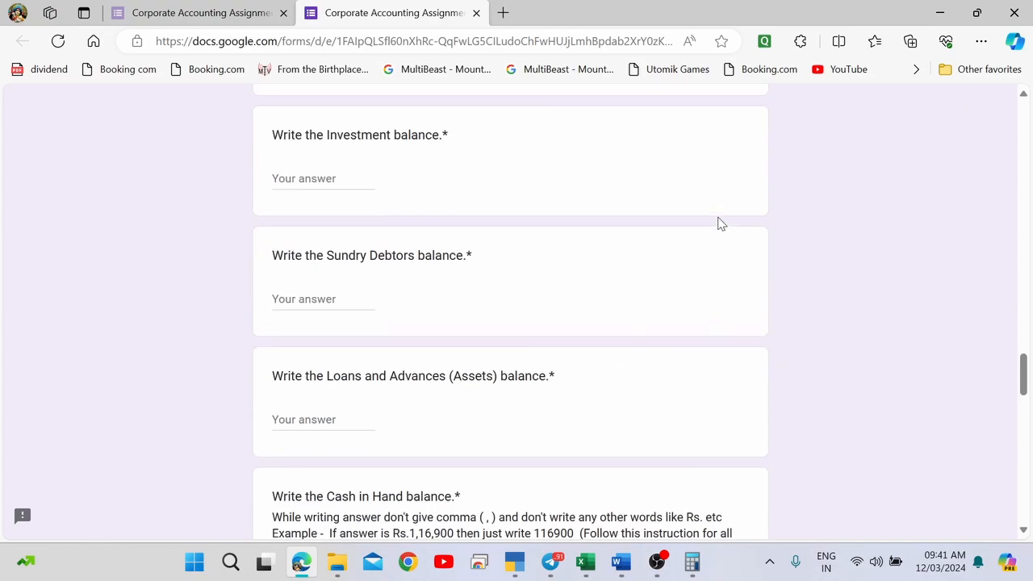
scroll(720, 223, up, 3)
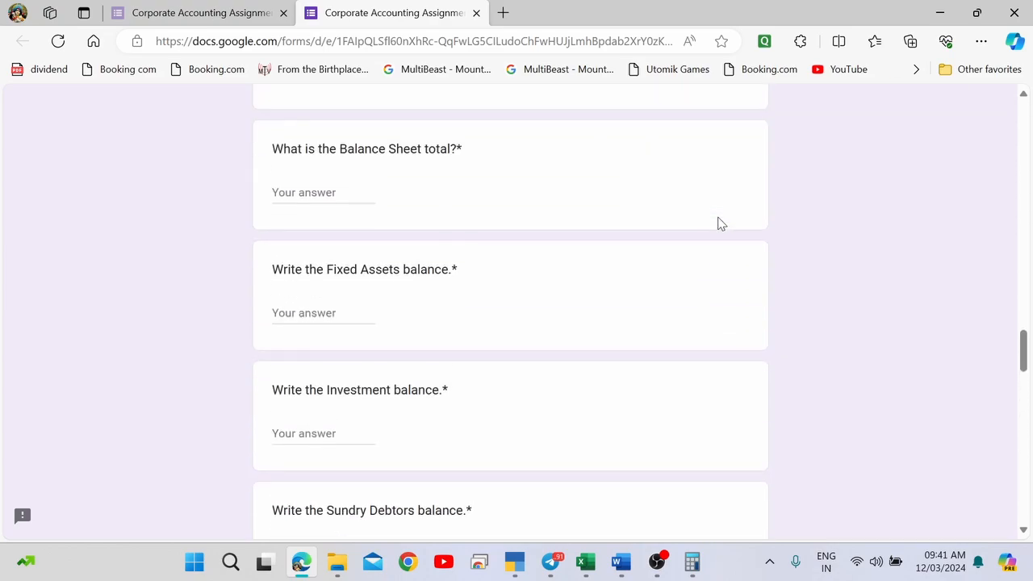
click(312, 433)
Open the Balance Sheet, locate Investments, and enter 700000 as the Investment balance.
key(alt+Tab)
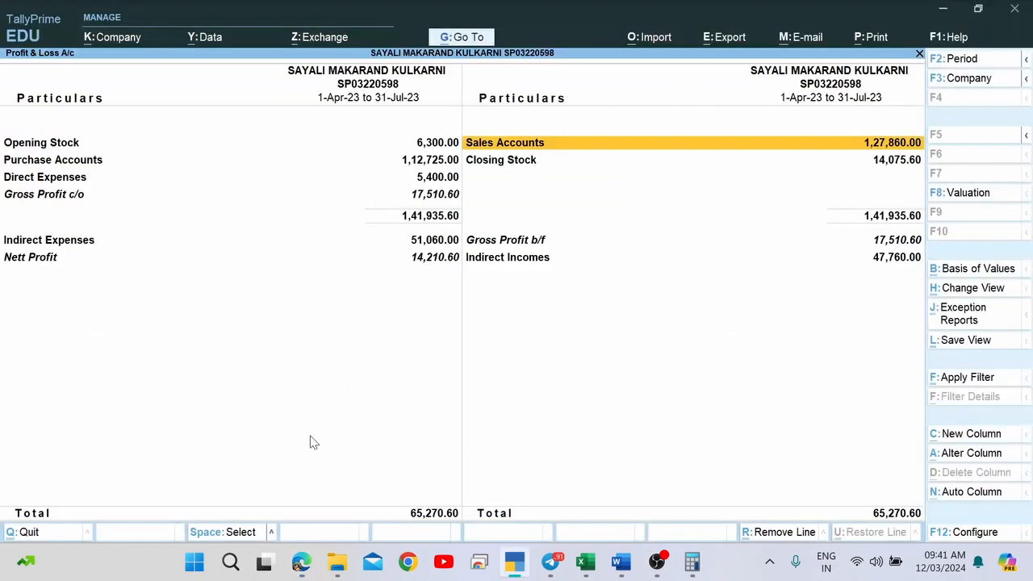
key(Escape)
key(Up)
key(Return)
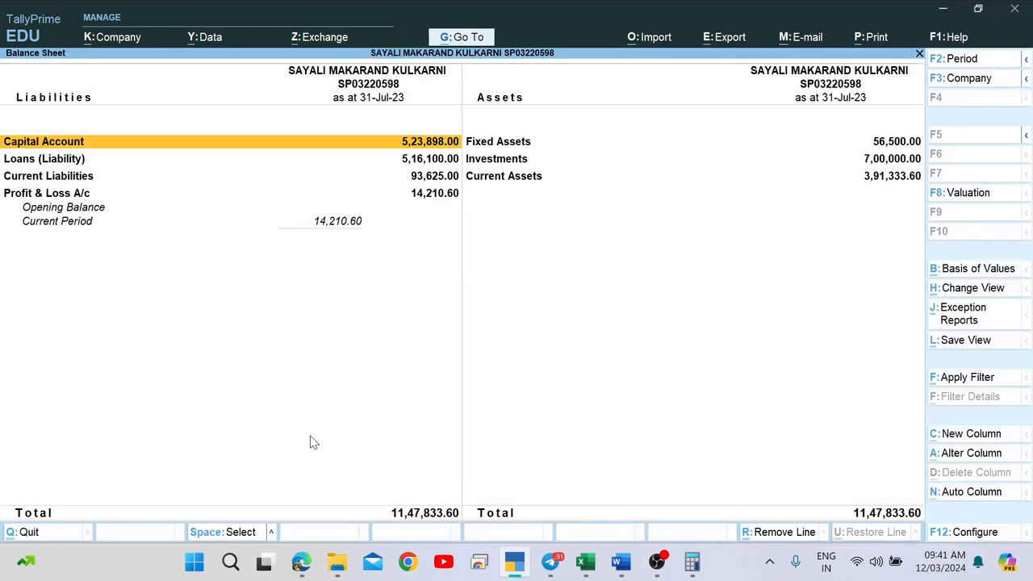
key(Right)
key(Down)
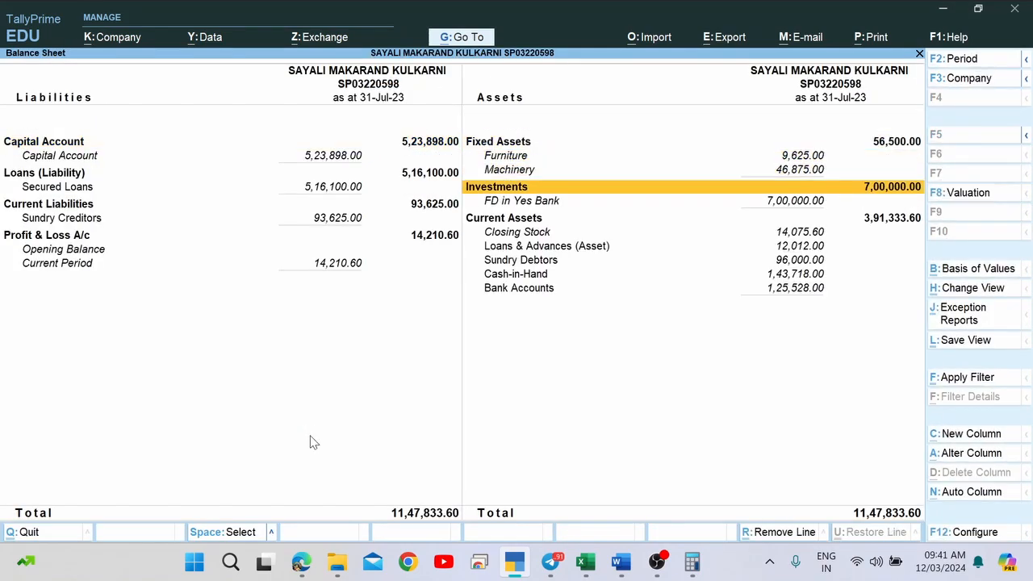
key(alt+Tab)
text(700000)
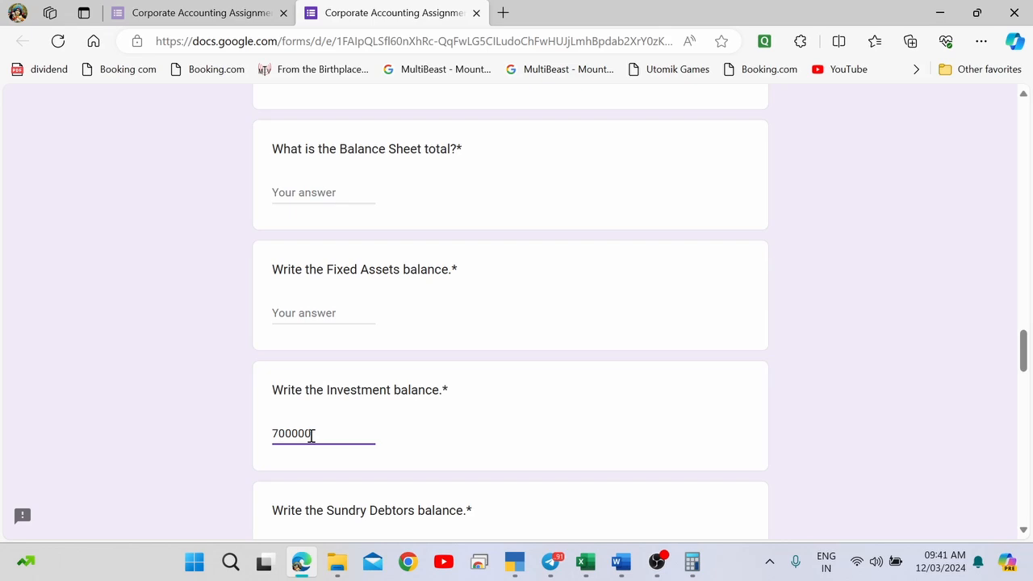
scroll(311, 435, down, 3)
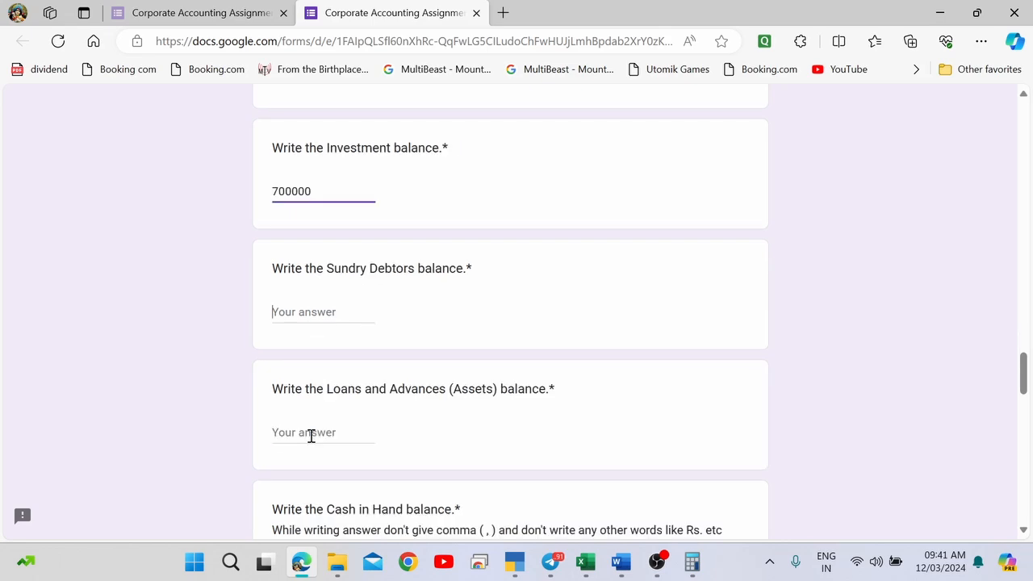
key(Tab)
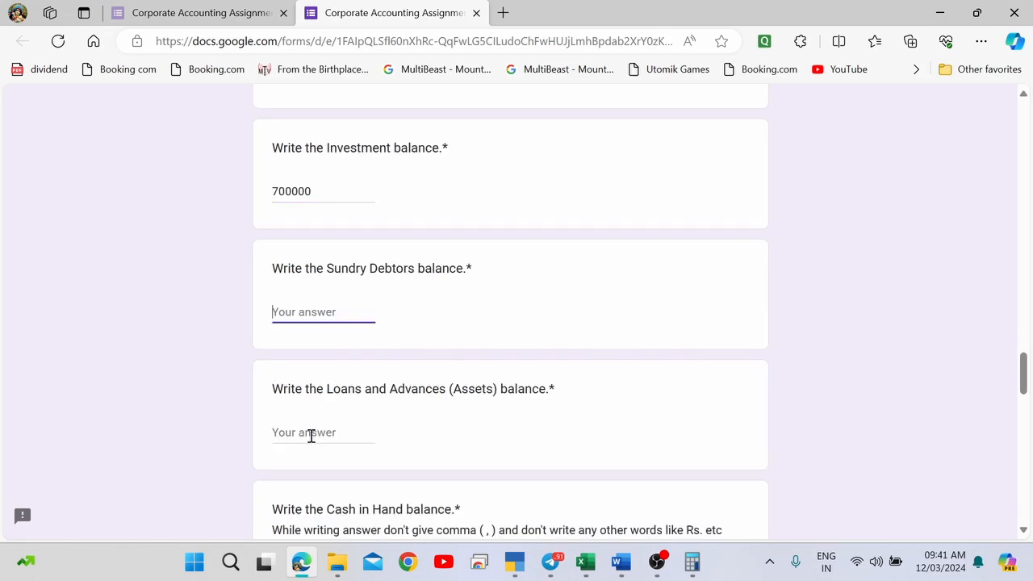
Adjust the decimals on the Investment answer, then locate Closing Stock in the Balance Sheet.
click(277, 192)
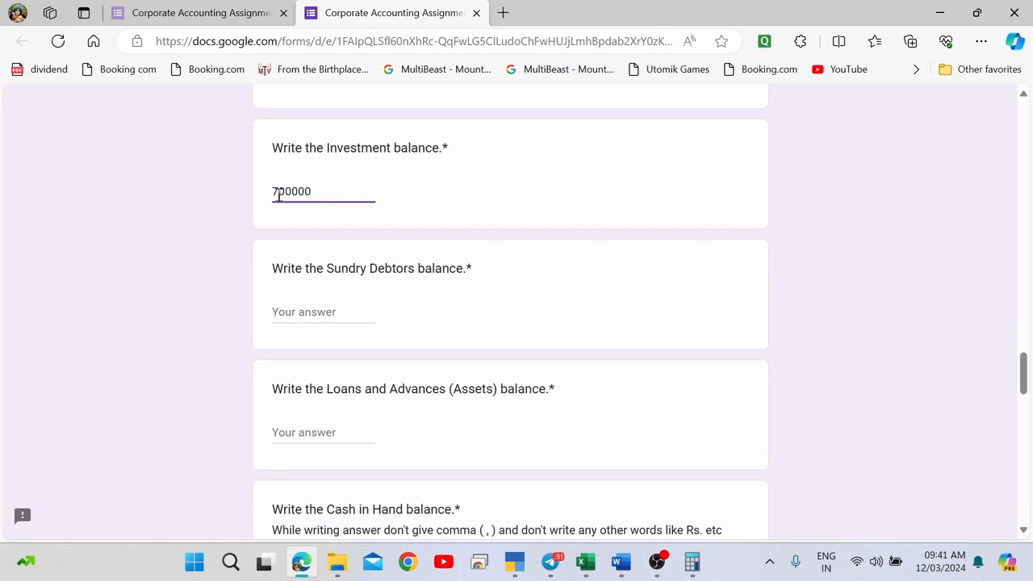
click(327, 195)
text(.00)
key(BackSpace)
key(BackSpace)
key(BackSpace)
key(BackSpace)
text(0)
scroll(328, 196, up, 2)
key(alt+Tab)
key(Down)
key(Down)
key(Down)
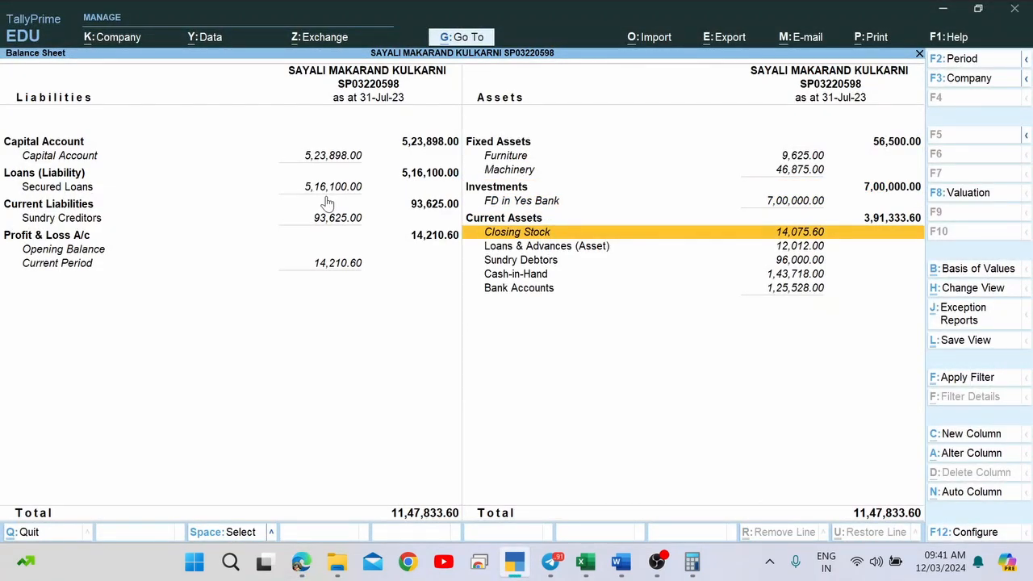
key(alt+Tab)
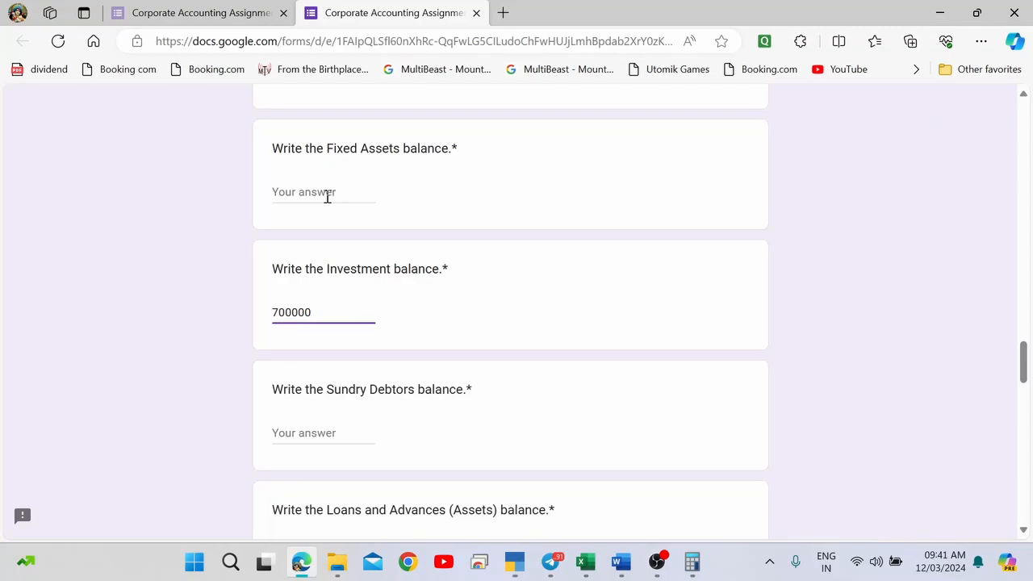
Enter 14075.60 as the closing stock answer, checked against Tally.
scroll(328, 196, up, 6)
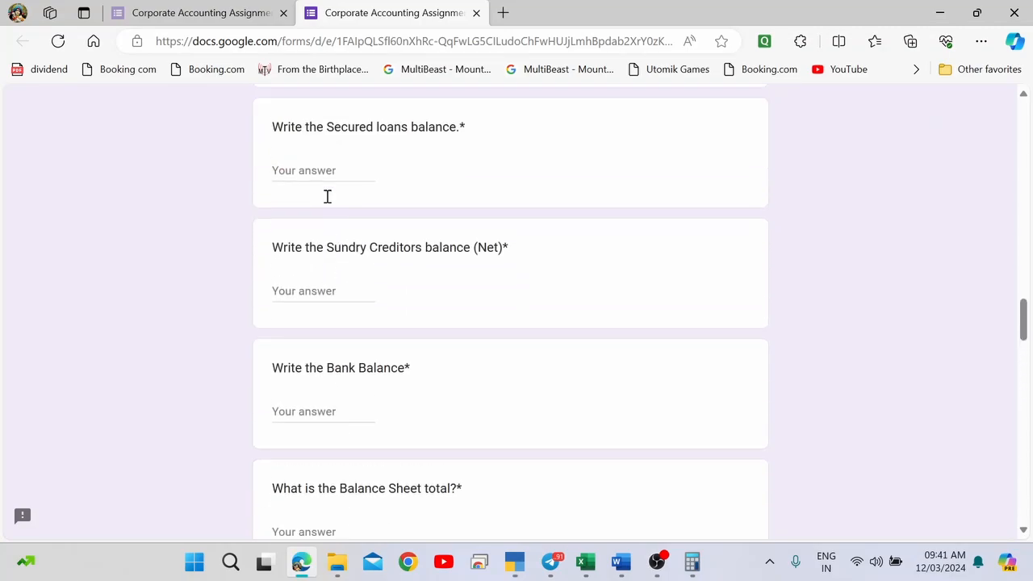
scroll(328, 196, up, 5)
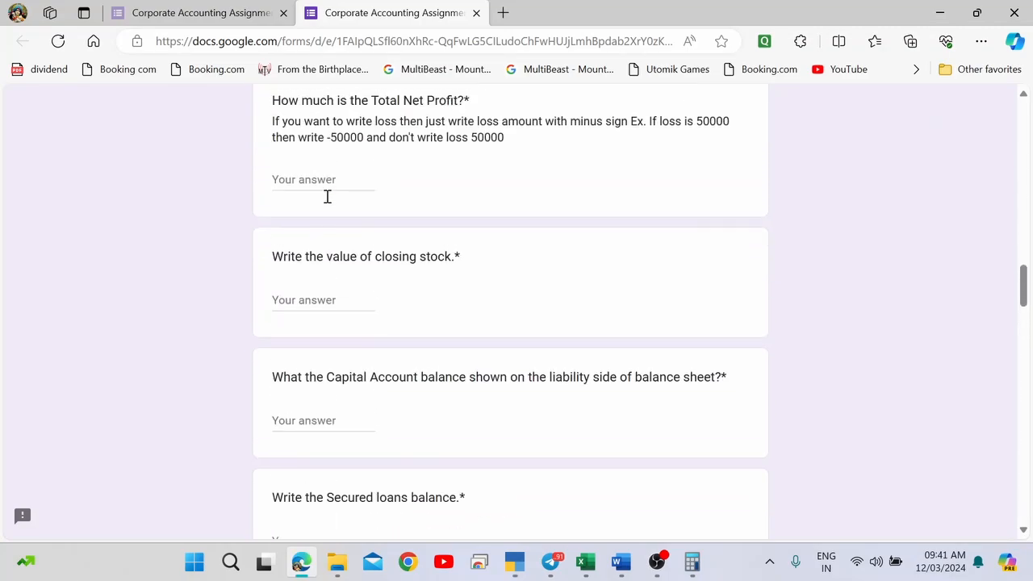
click(299, 302)
key(alt+Tab)
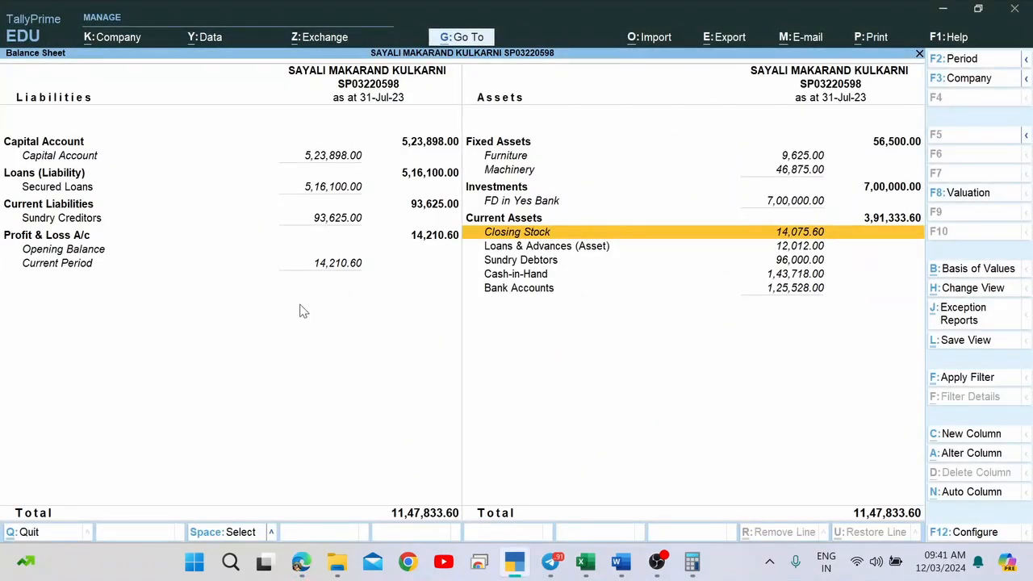
key(alt+Tab)
text(140)
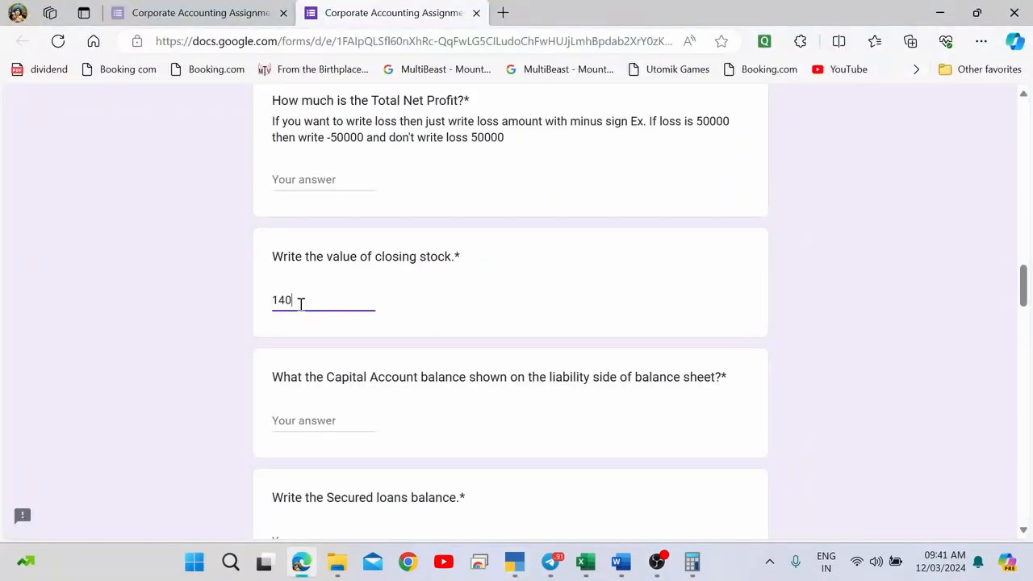
text(75.)
key(alt+Tab)
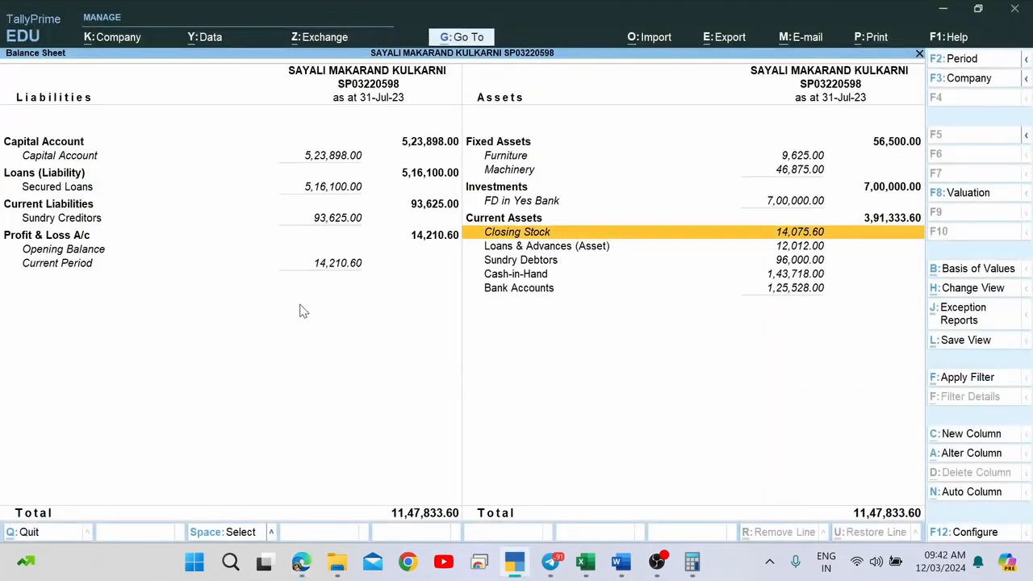
key(alt+Tab)
text(.60)
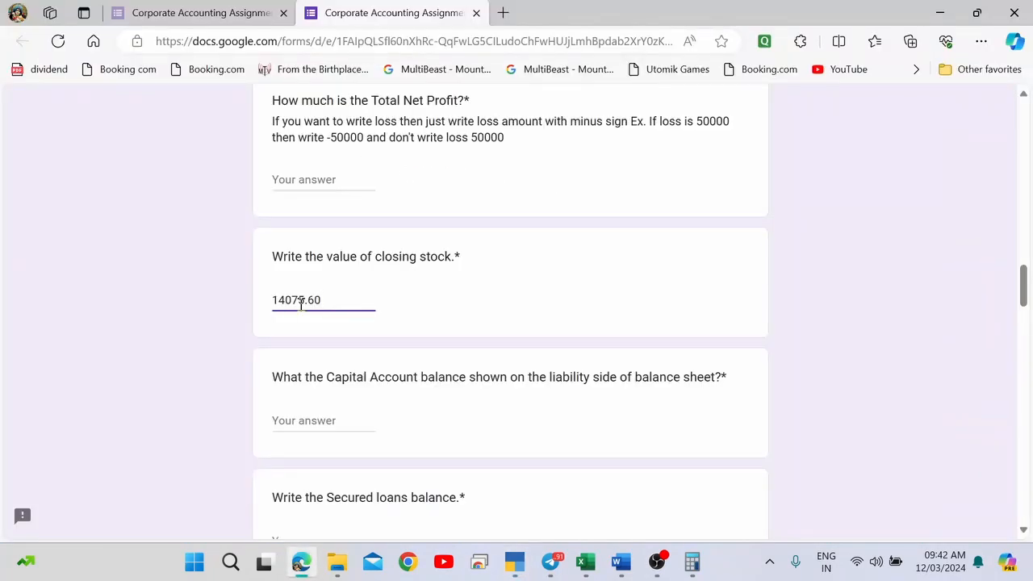
key(Tab)
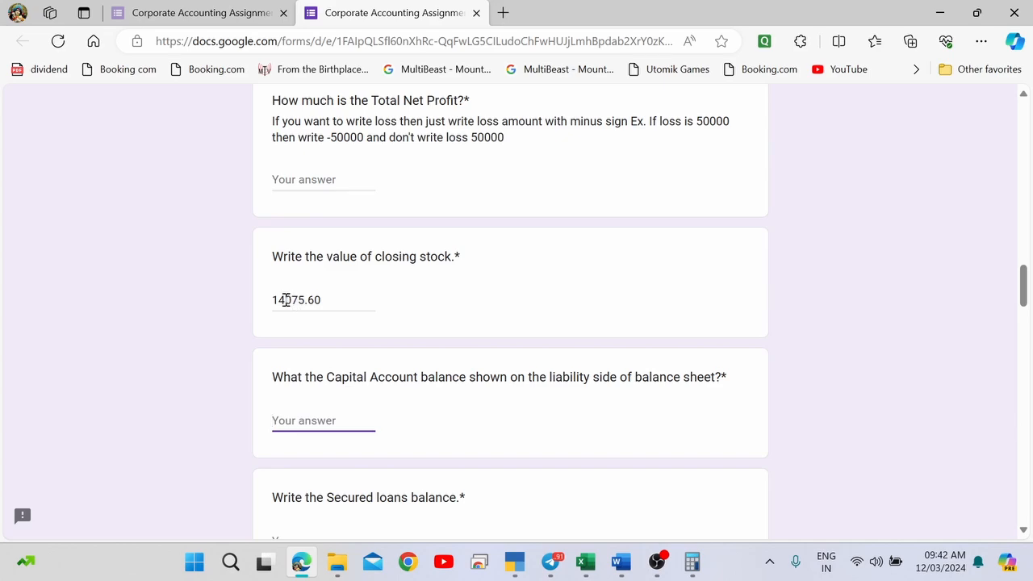
click(285, 299)
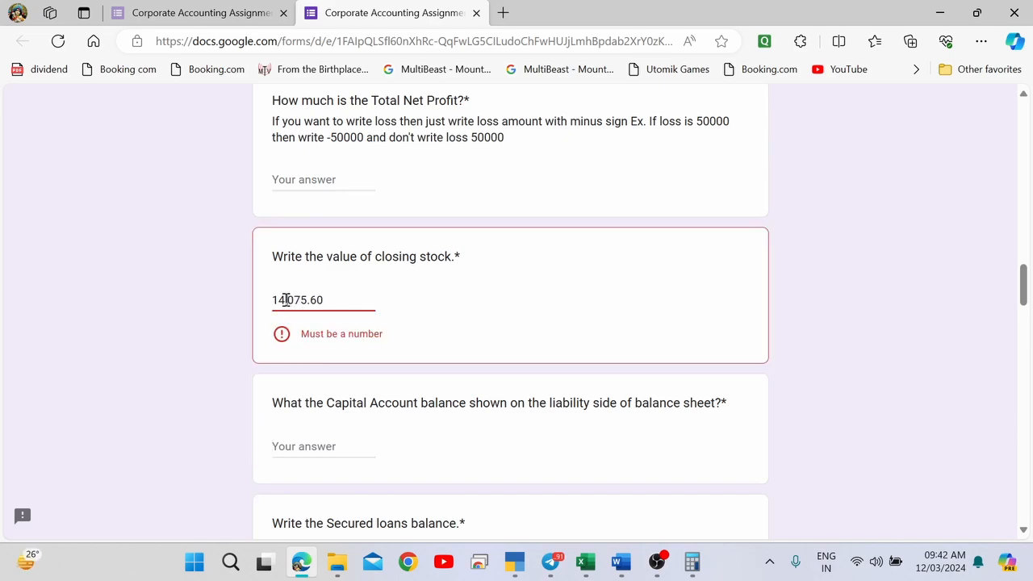
text(,)
key(BackSpace)
key(Tab)
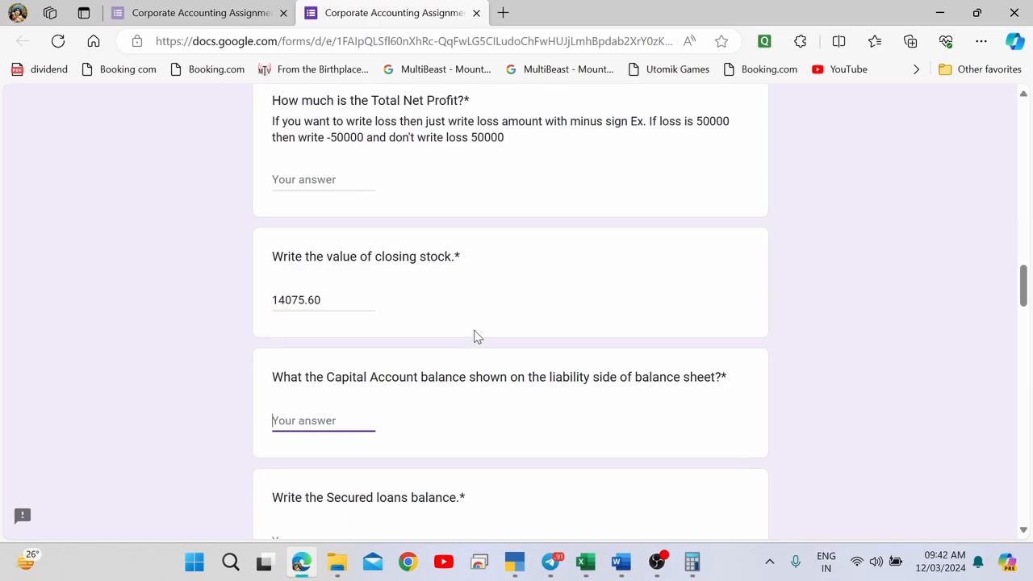
Focus the Sundry Creditors answer and drill into Tally's Sundry Creditors group totalling 93,625.00.
key(alt+Tab)
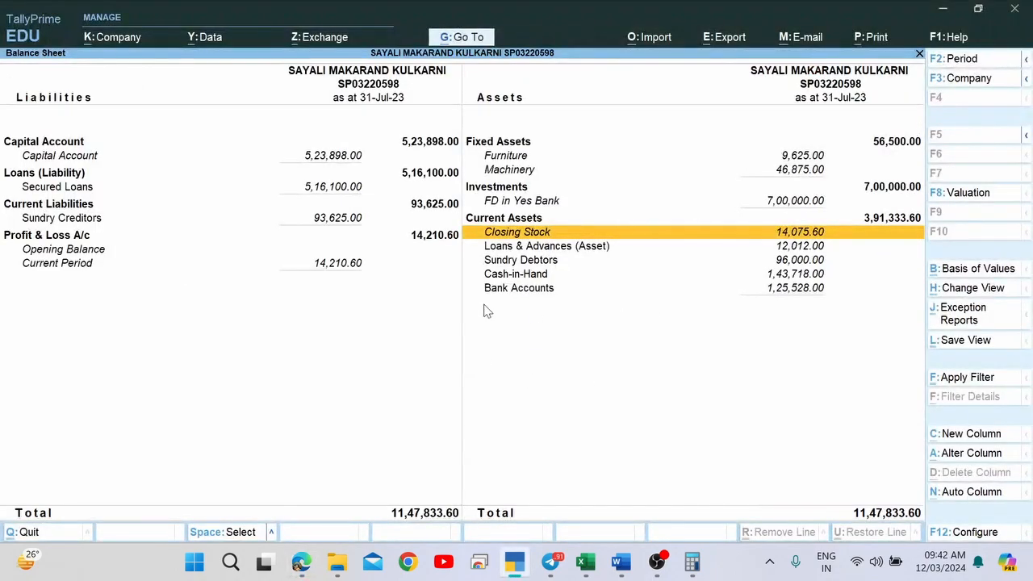
key(alt+Tab)
scroll(484, 310, down, 2)
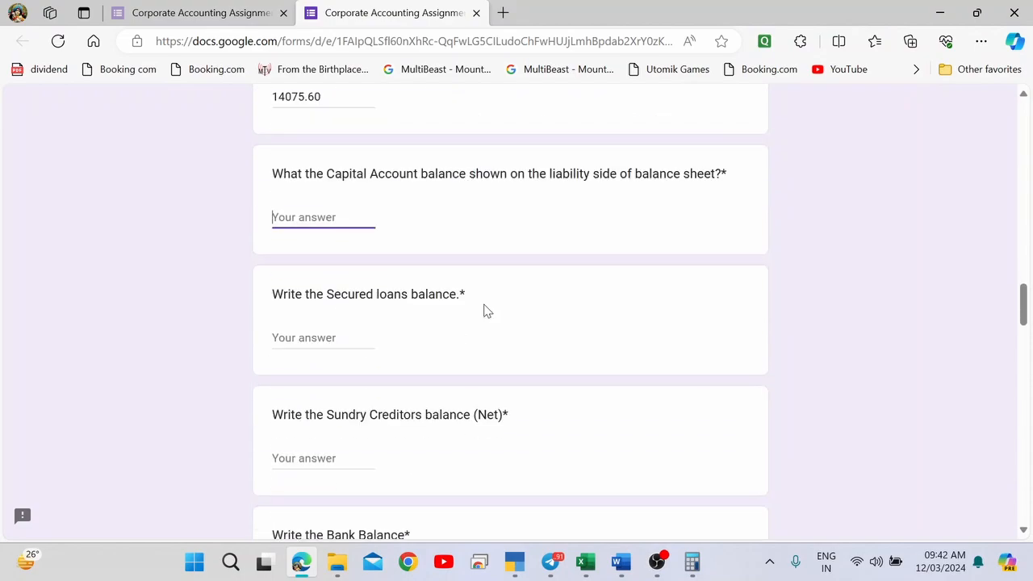
scroll(409, 332, down, 2)
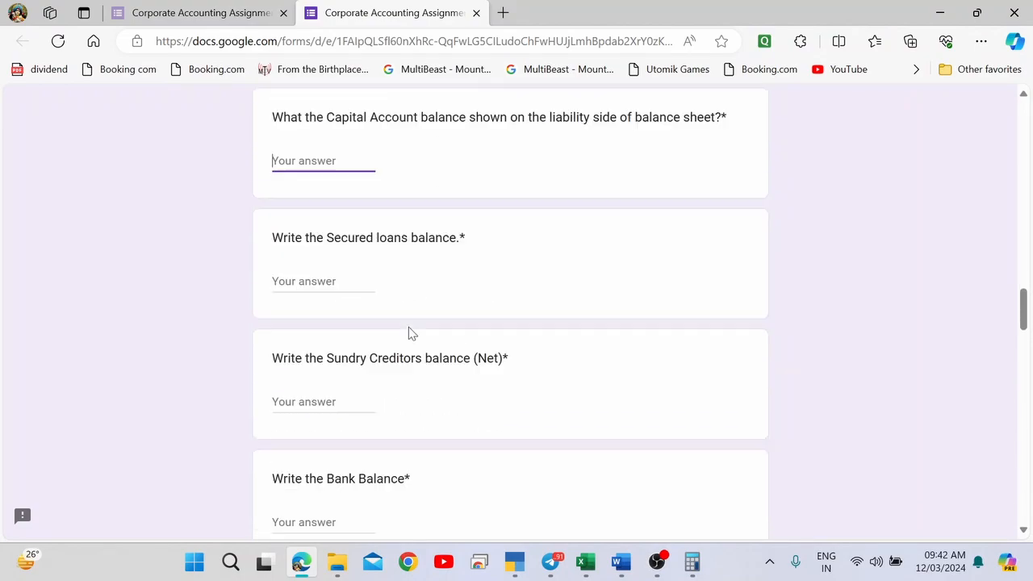
scroll(409, 331, down, 3)
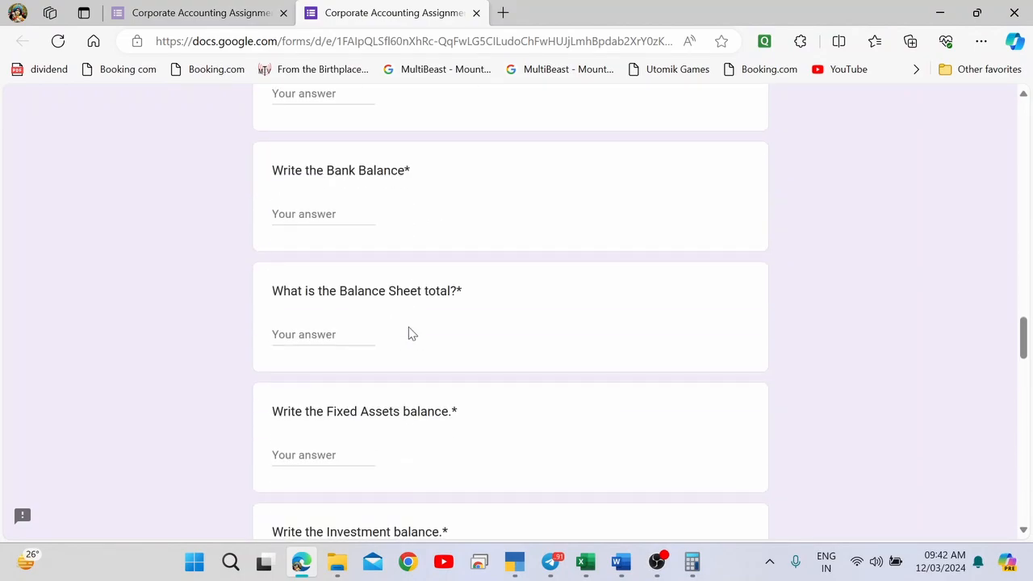
scroll(409, 332, up, 2)
click(315, 265)
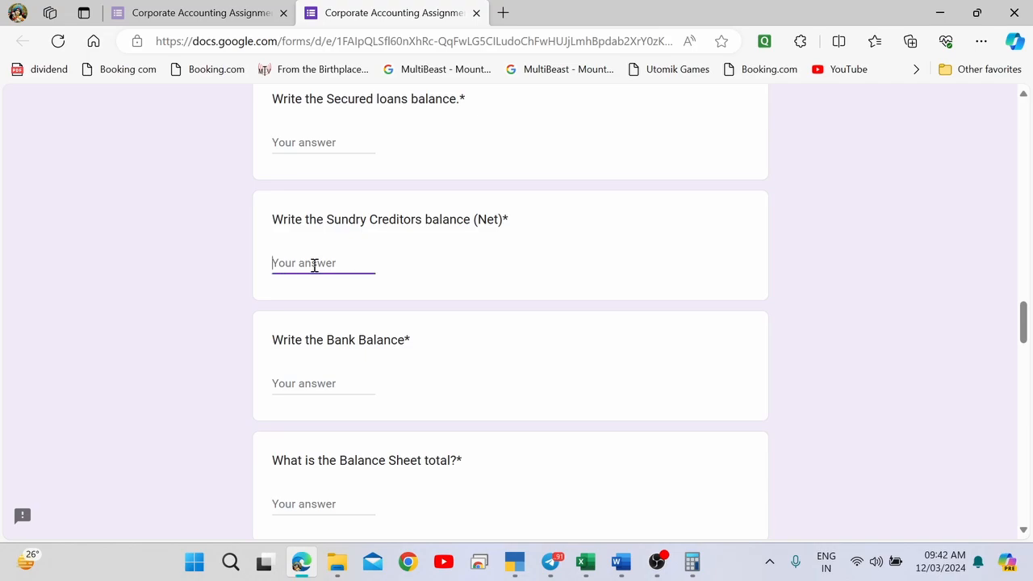
key(alt+Tab)
key(Left)
key(Up)
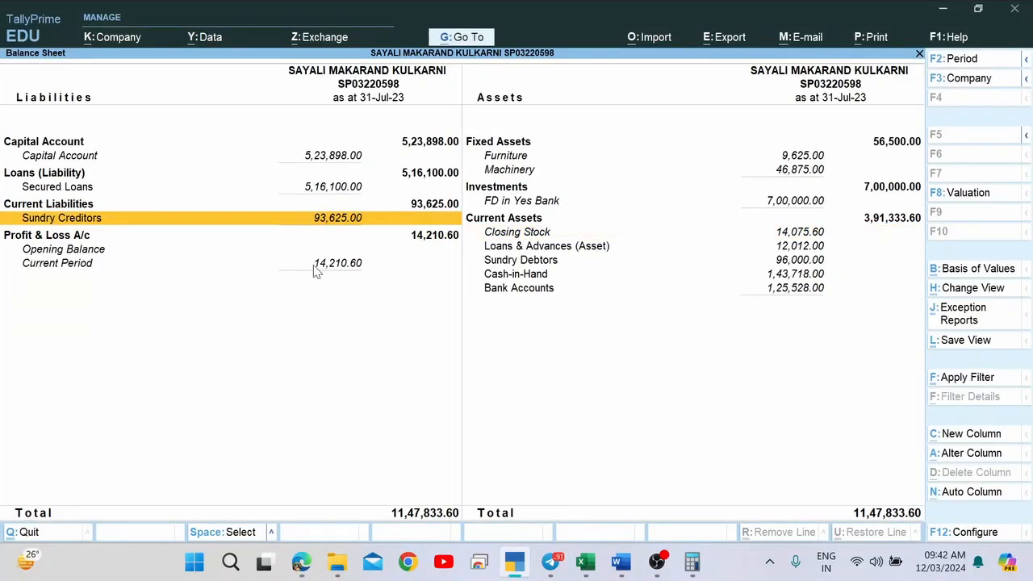
key(Return)
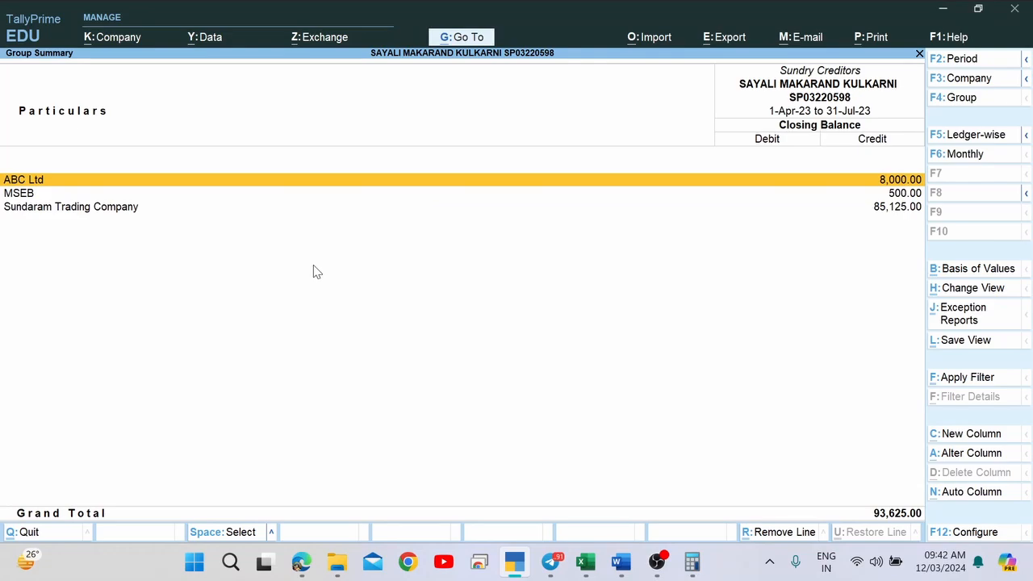
key(Escape)
key(Down)
key(Up)
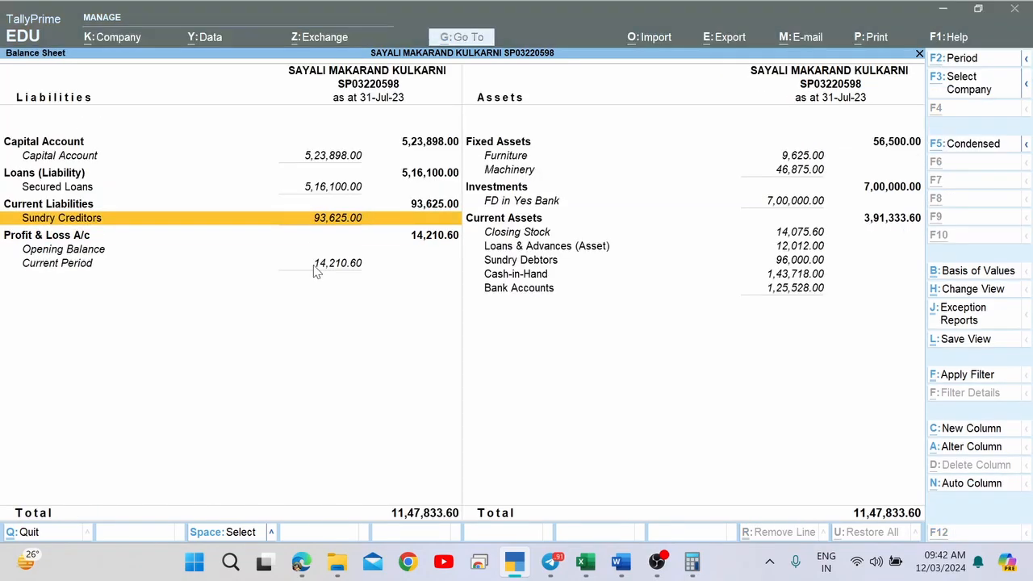
key(alt+Tab)
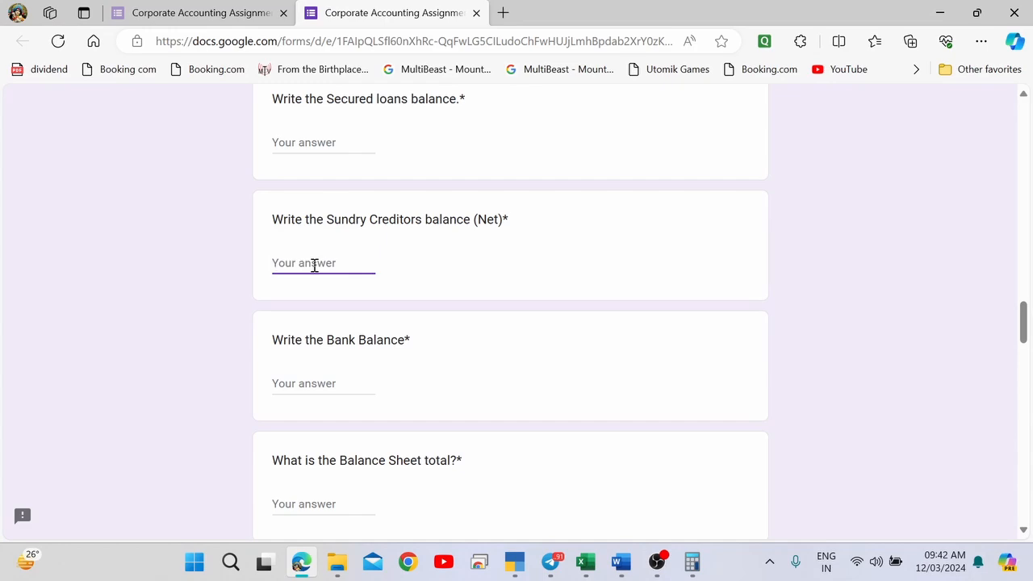
text(93625)
key(Tab)
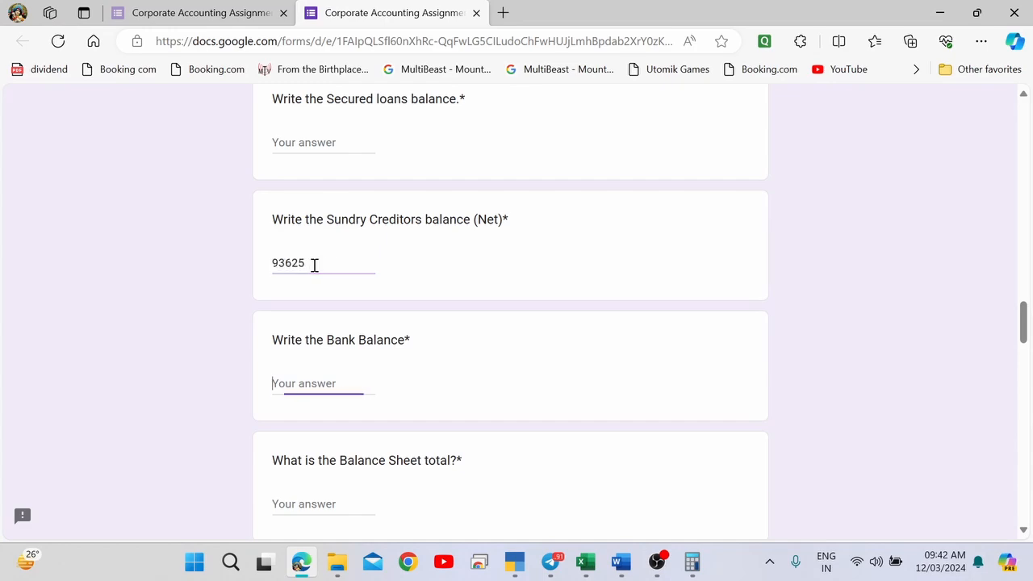
scroll(334, 401, down, 4)
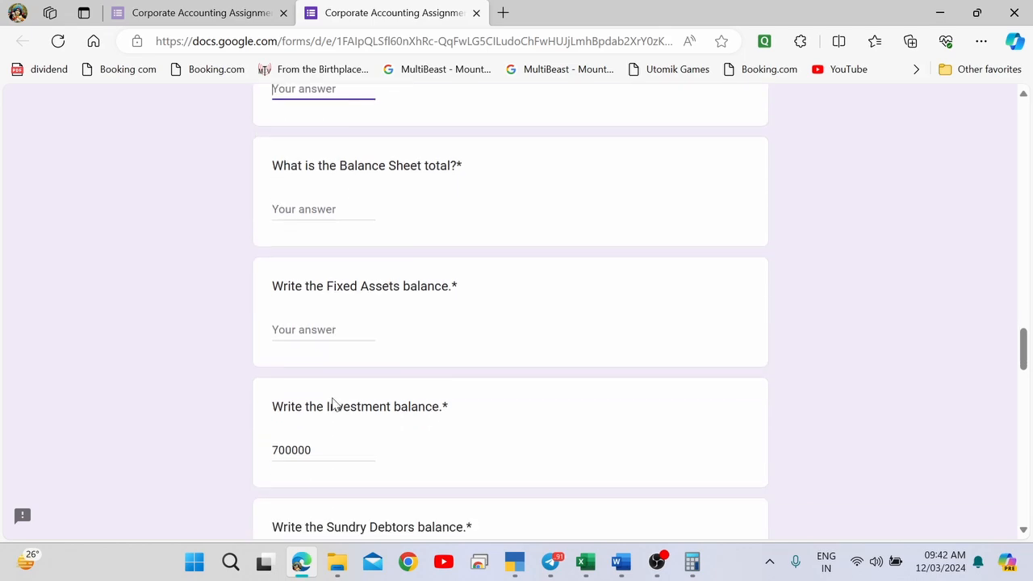
scroll(334, 401, down, 5)
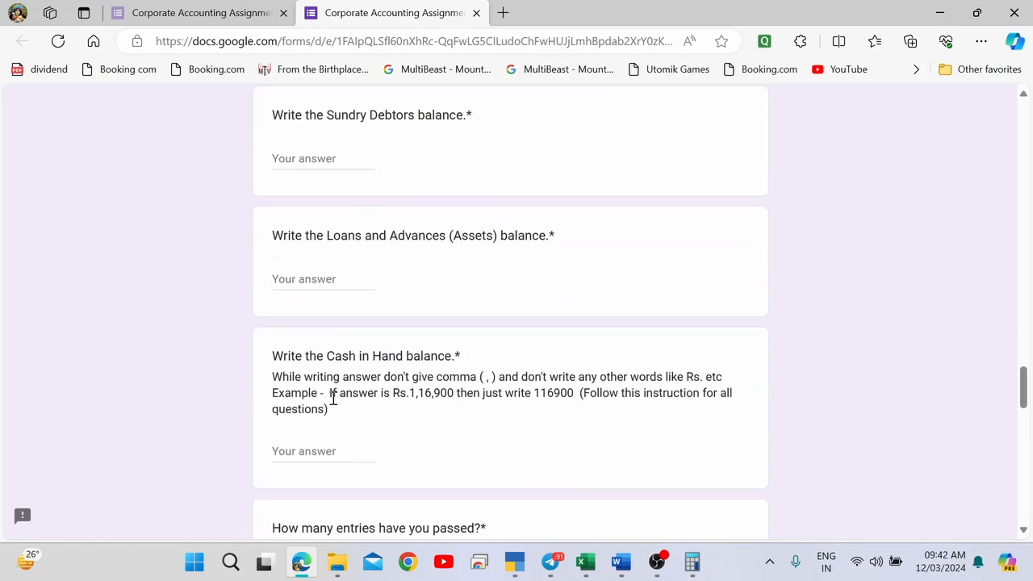
scroll(333, 397, down, 3)
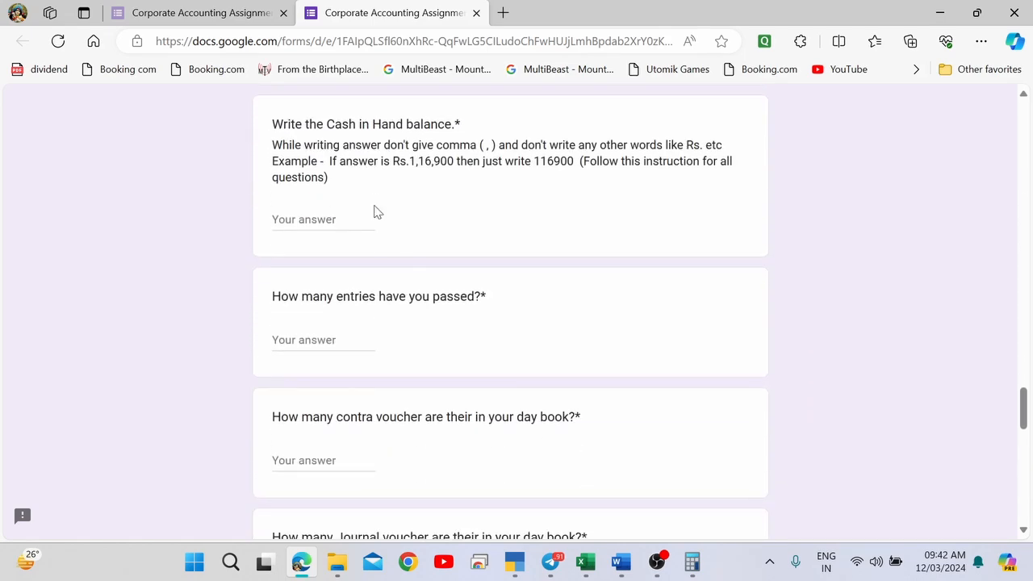
scroll(398, 319, down, 5)
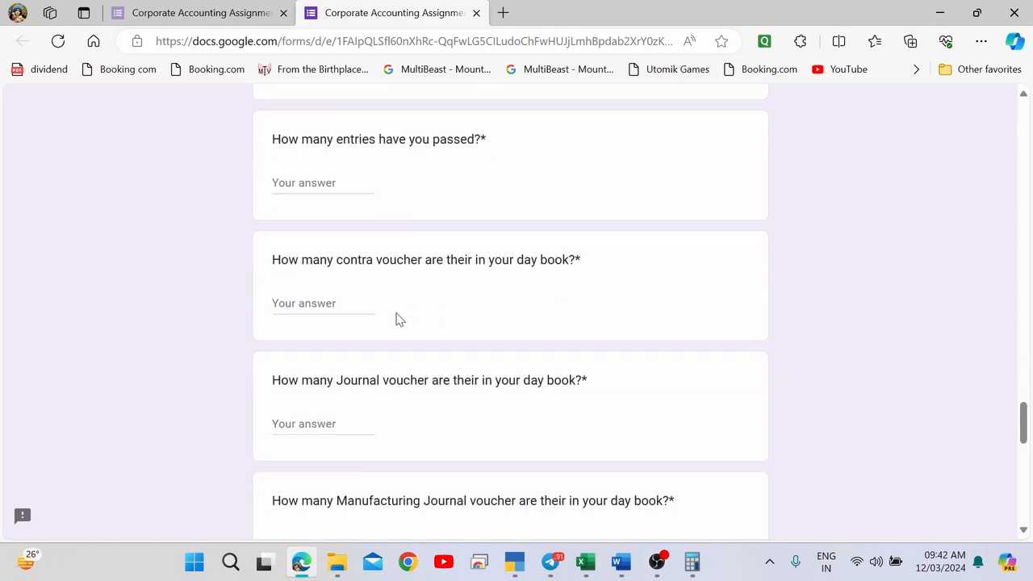
scroll(399, 319, up, 3)
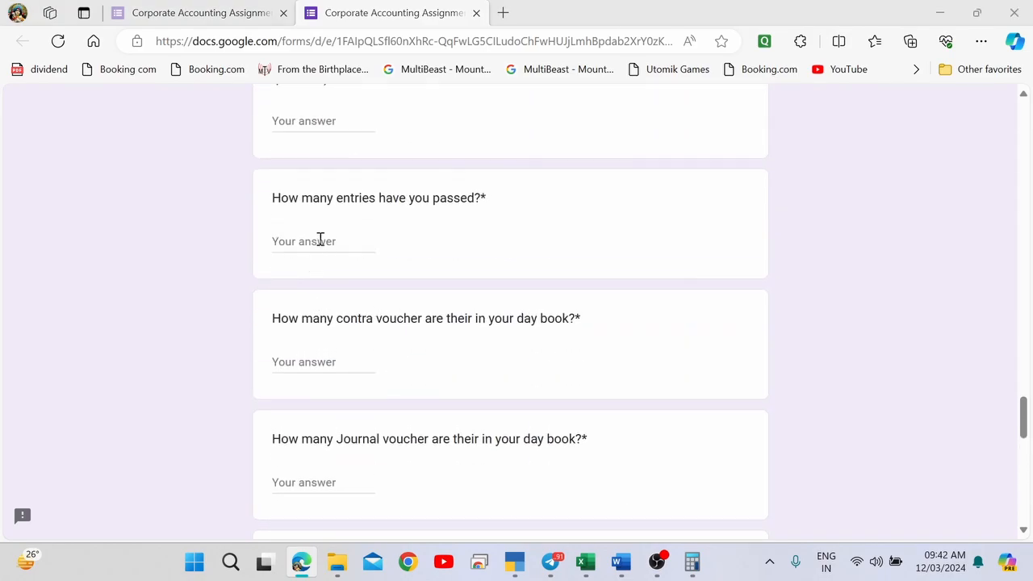
Open the Day Book for the full period 1-Apr-23 to 31-Jul-23.
key(alt+Tab)
key(Escape)
key(Down)
key(Down)
key(Down)
key(Down)
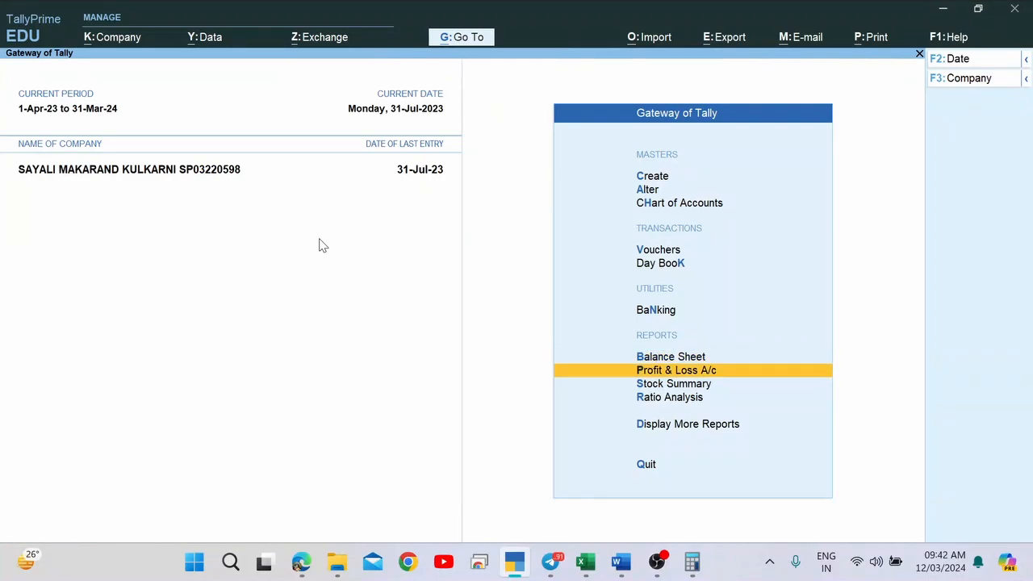
key(Return)
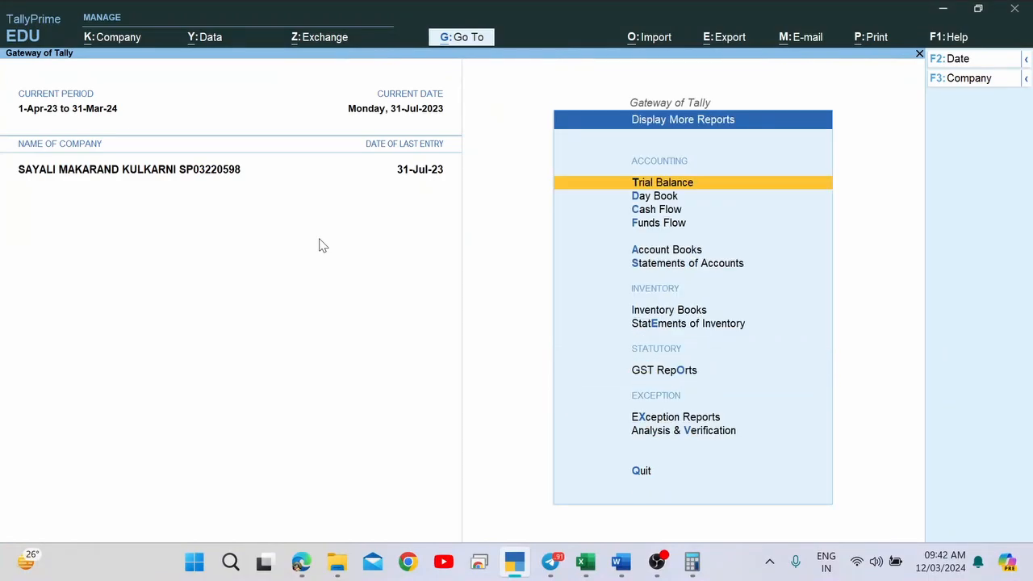
key(Down)
key(Down)
key(Up)
key(Return)
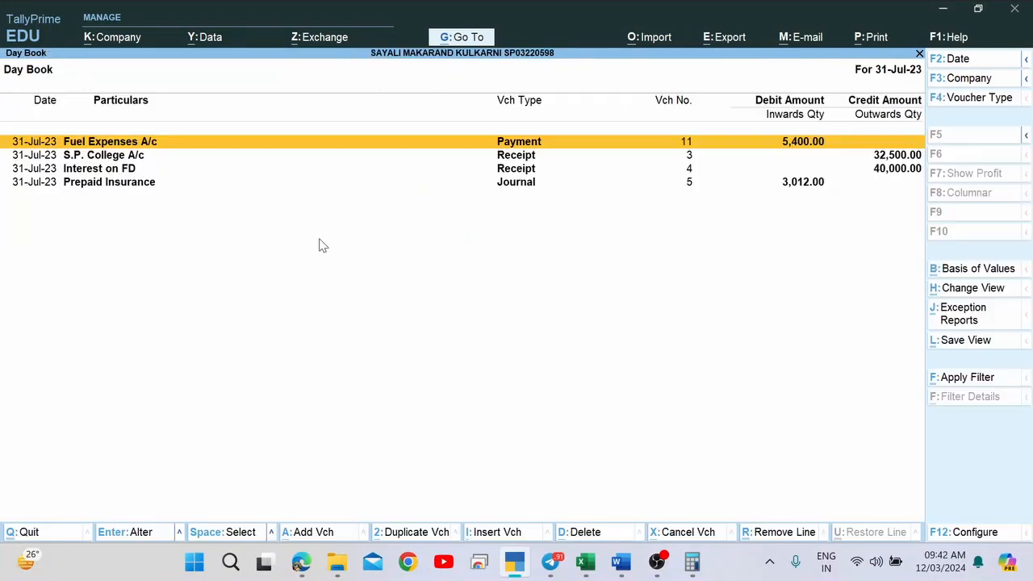
key(F2)
key(BackSpace)
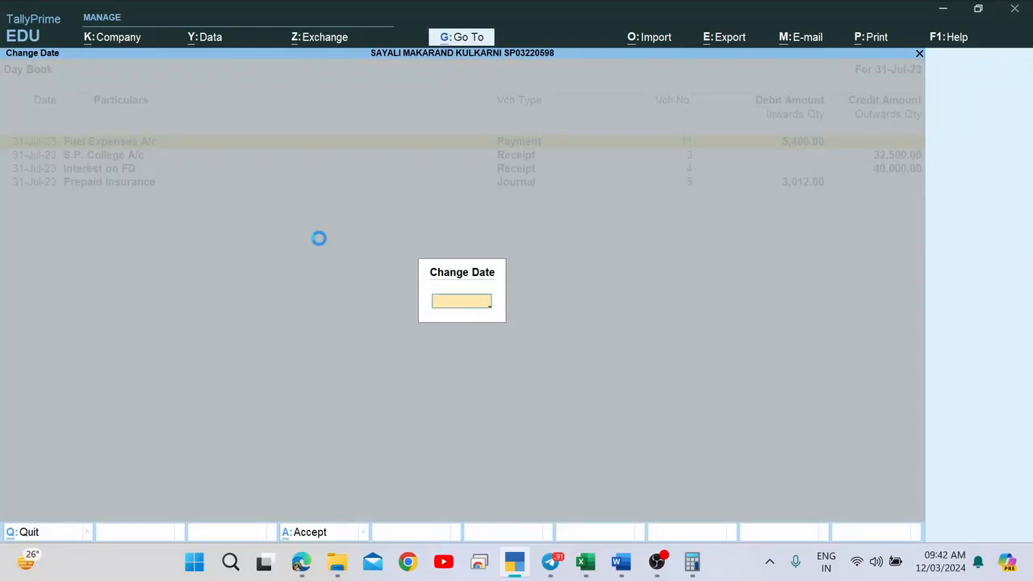
key(Return)
Review the Day Book entries down to Prepaid Insurance and return to the form.
key(Up)
key(Up)
key(Up)
key(Up)
key(Up)
key(Up)
key(Up)
key(Up)
key(Up)
key(Up)
key(Up)
key(Up)
key(Up)
key(Up)
key(Up)
key(Up)
key(Up)
key(Up)
key(Up)
key(Up)
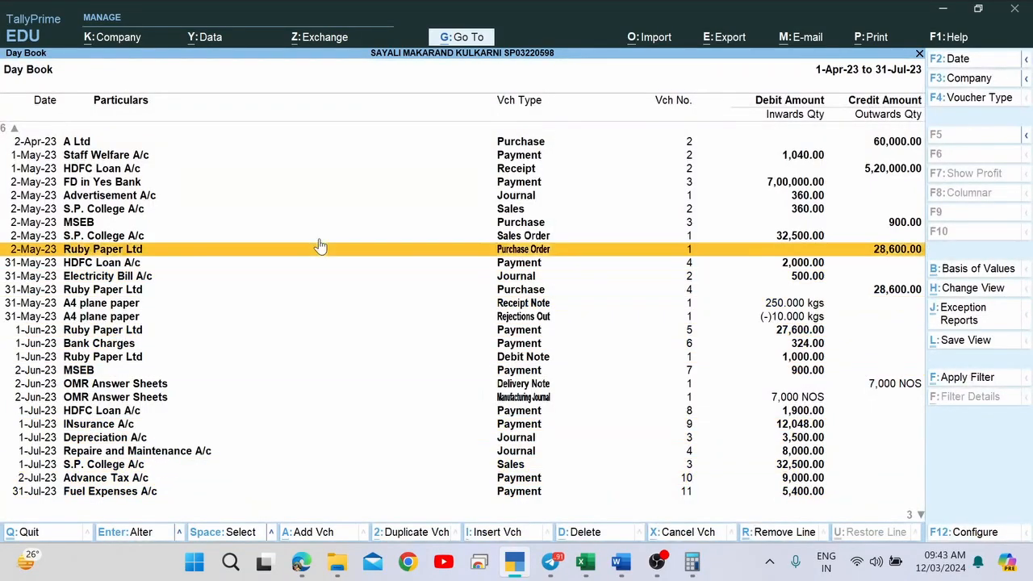
key(Down)
key(Down)
key(Down)
key(Down)
key(Down)
key(Down)
key(Down)
key(Down)
key(Down)
key(Down)
key(Down)
key(Down)
key(Down)
key(Down)
key(Down)
key(Down)
key(Down)
key(Down)
key(Down)
key(Down)
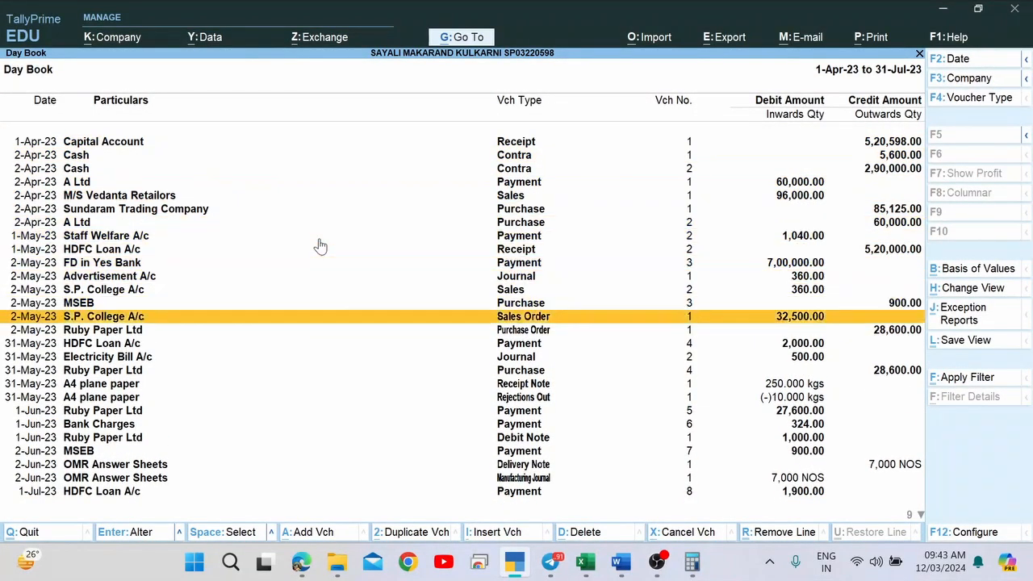
key(Down)
key(Down)
key(Down)
key(Down)
key(Down)
key(Down)
key(Down)
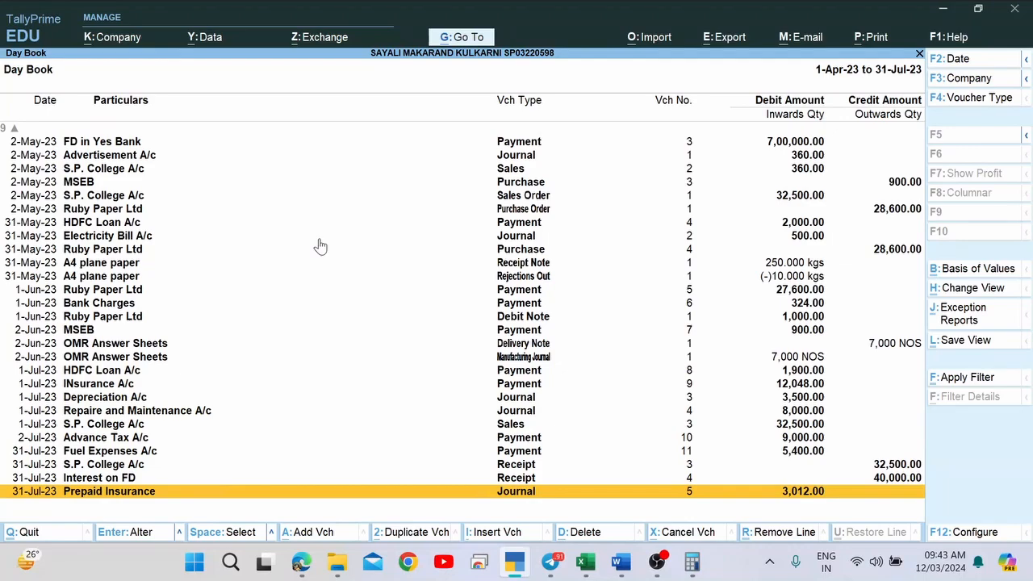
key(alt+Tab)
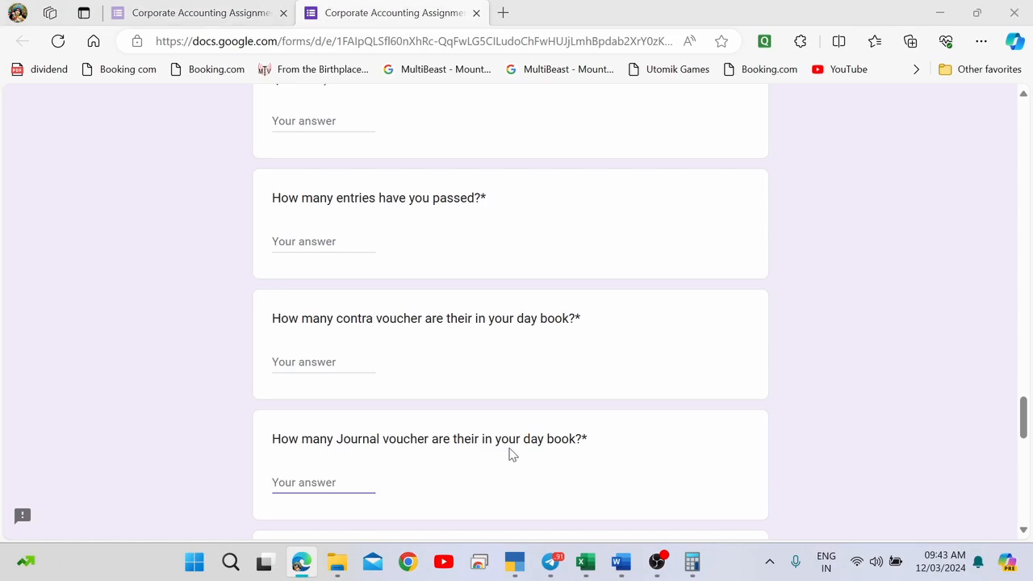
Leave the Day Book and browse the more-reports list, peeking into Analysis & Verification.
key(alt+Tab)
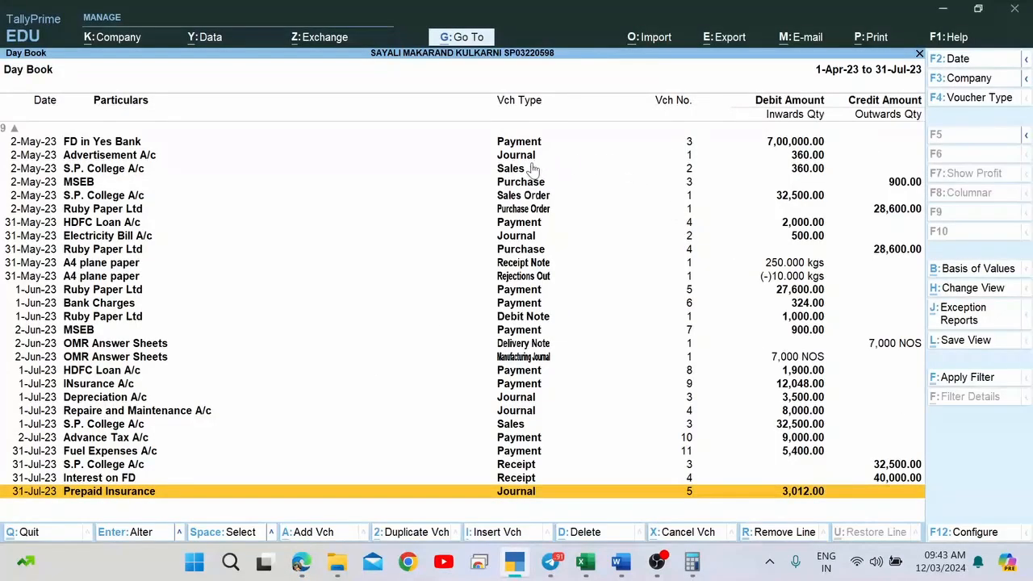
key(Escape)
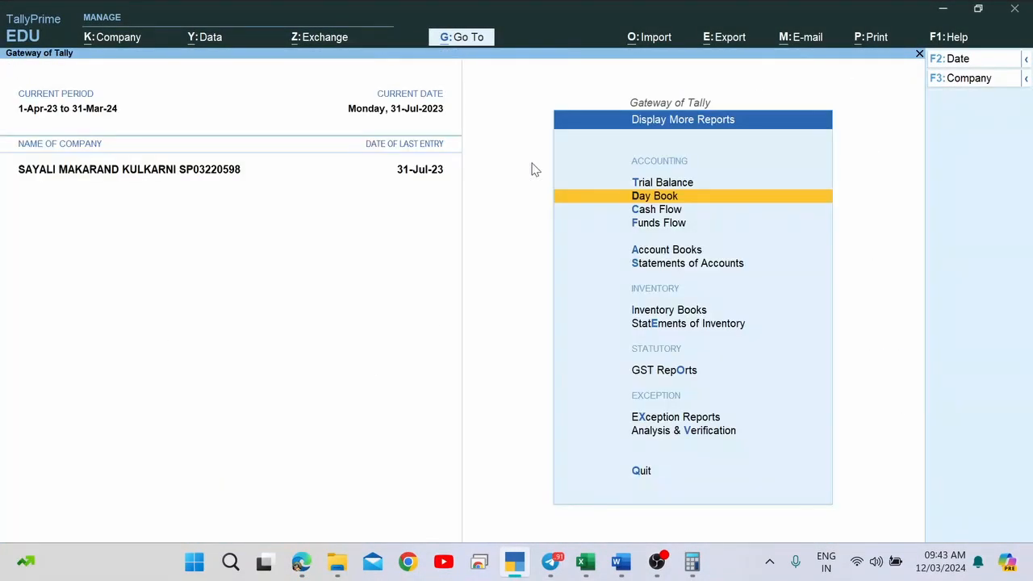
key(Down)
key(Down)
key(Down)
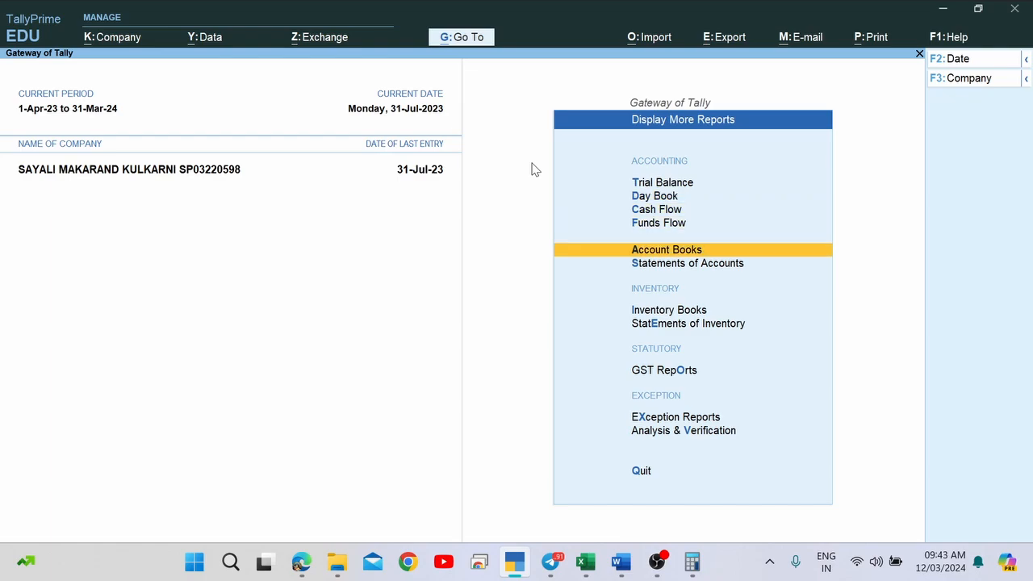
key(Down)
key(Home)
key(End)
key(Up)
key(Up)
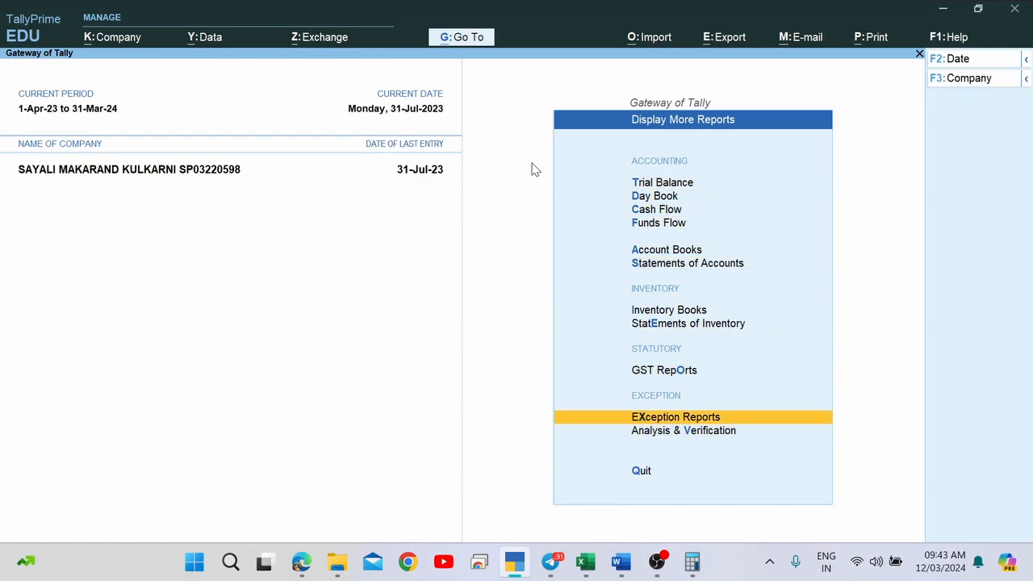
key(Down)
key(Return)
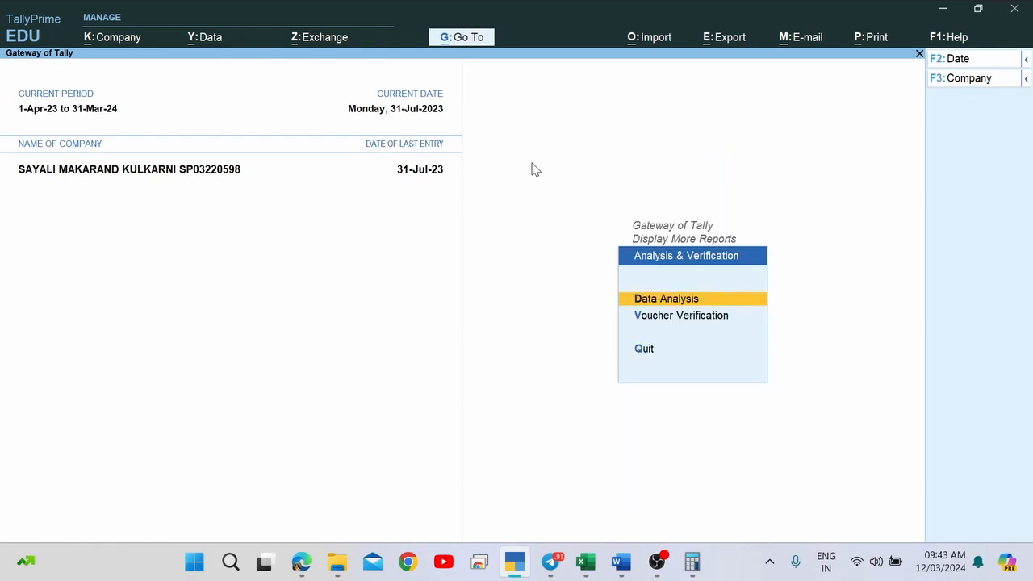
key(Return)
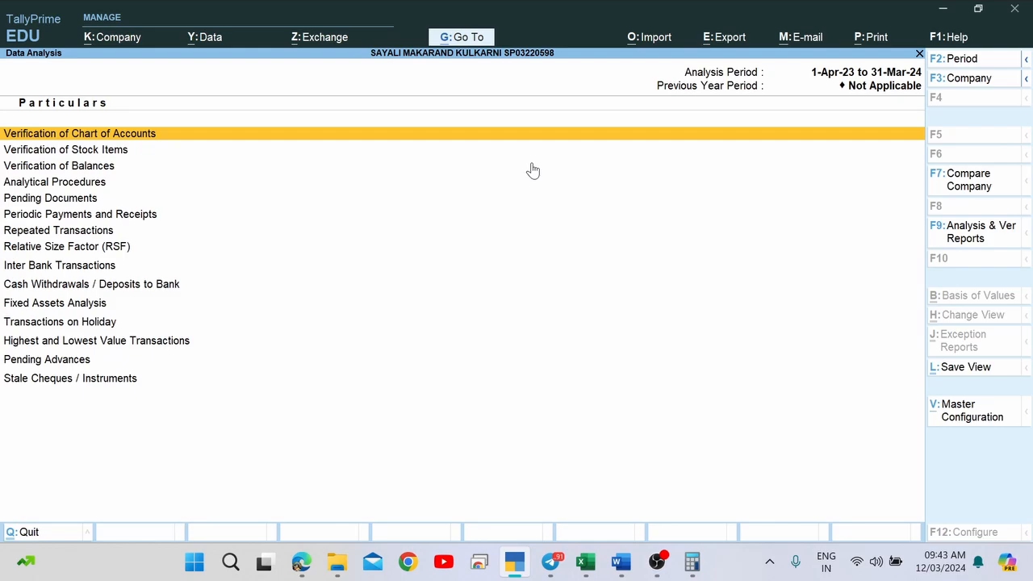
key(Escape)
key(Down)
key(Escape)
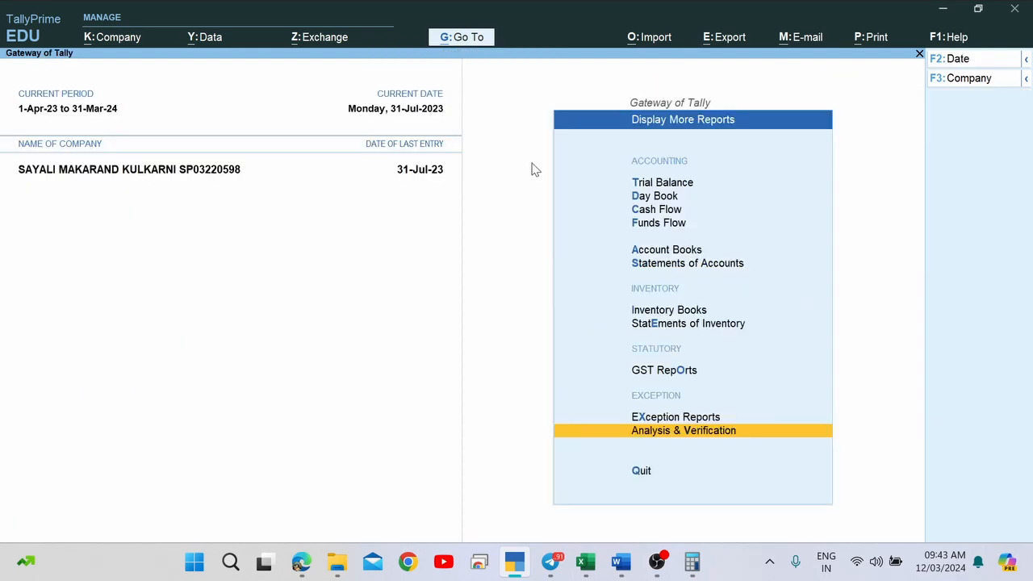
Open Statements of Accounts > Statistics and read Contra 2, Journal 5, Manufacturing Journal 1.
key(Up)
key(Up)
key(Up)
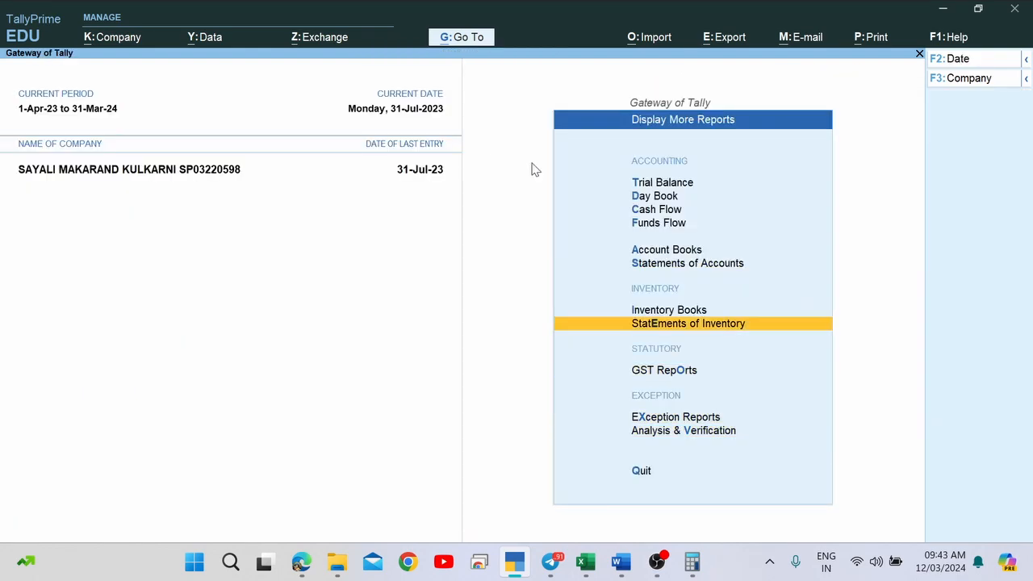
key(Up)
key(Up)
key(Down)
key(Return)
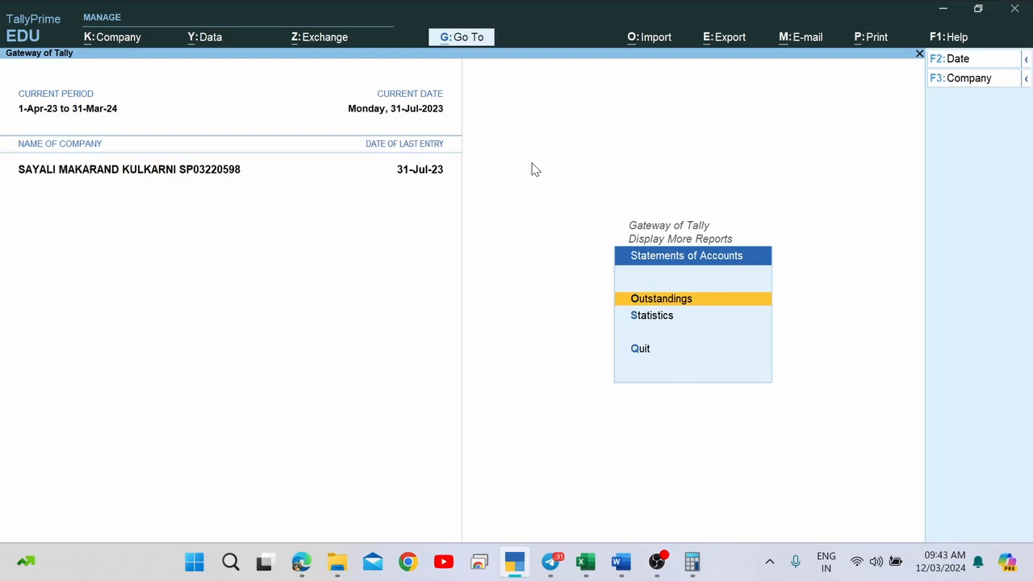
key(Down)
key(Escape)
key(Escape)
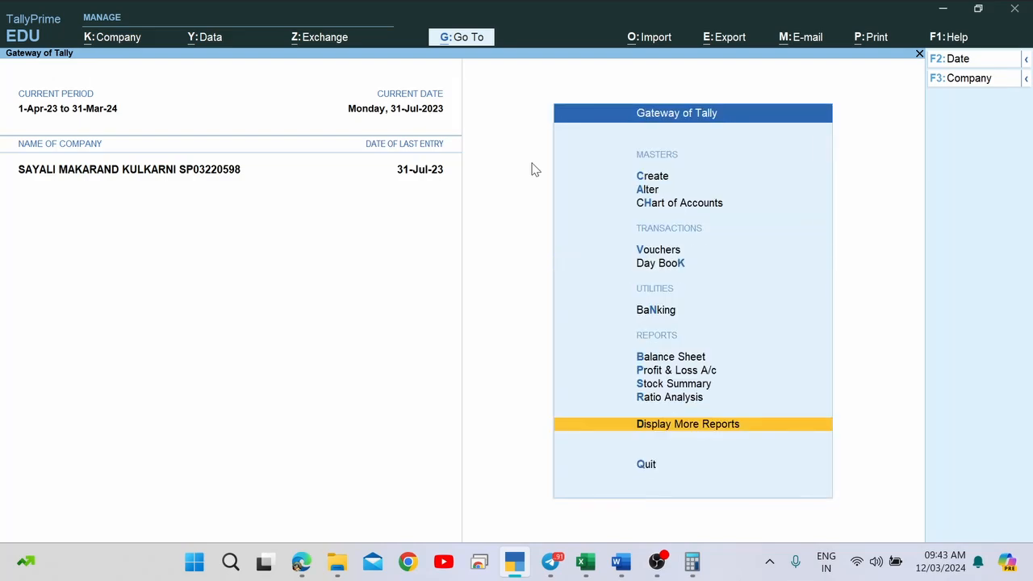
key(Return)
key(Down)
key(Down)
key(Down)
key(Down)
key(Down)
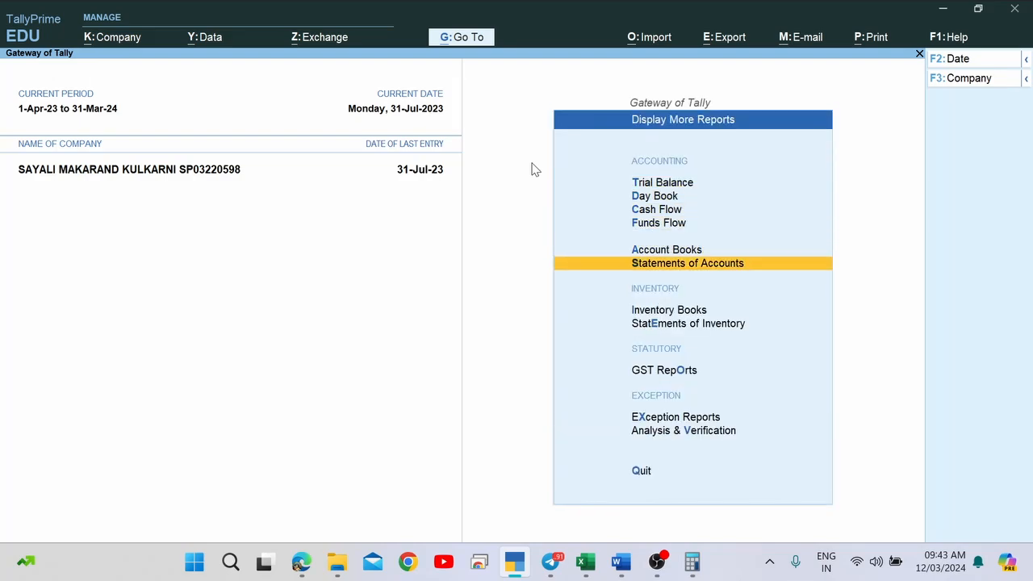
key(Return)
key(Down)
key(Return)
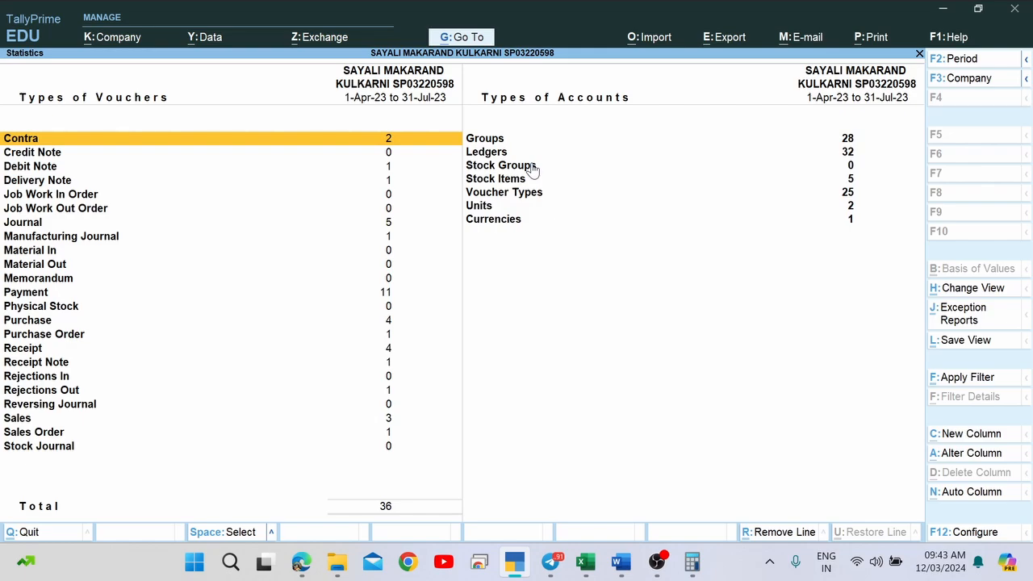
key(Down)
key(Down)
key(Down)
key(Down)
key(Down)
key(Down)
key(Down)
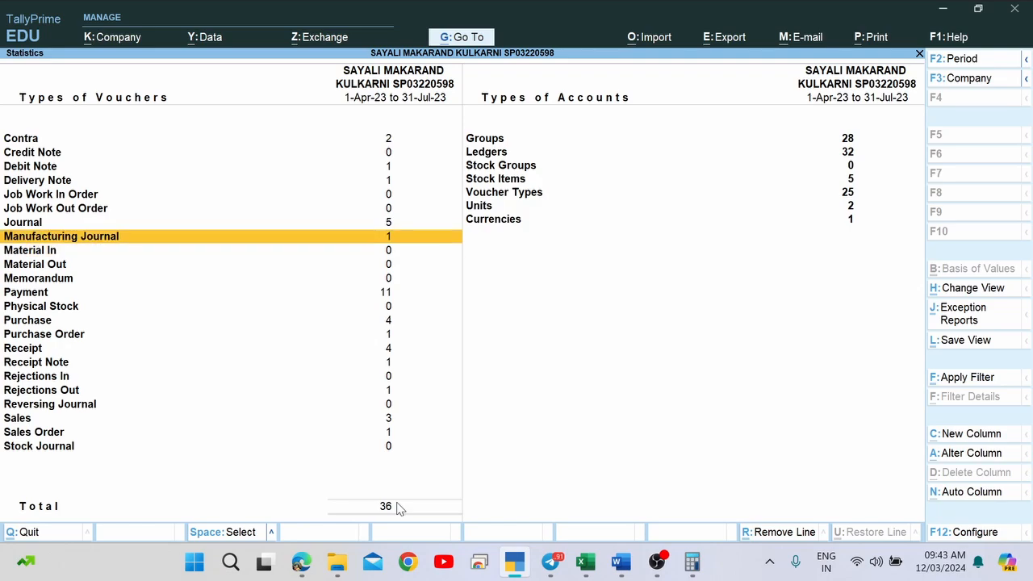
key(Up)
key(alt+Tab)
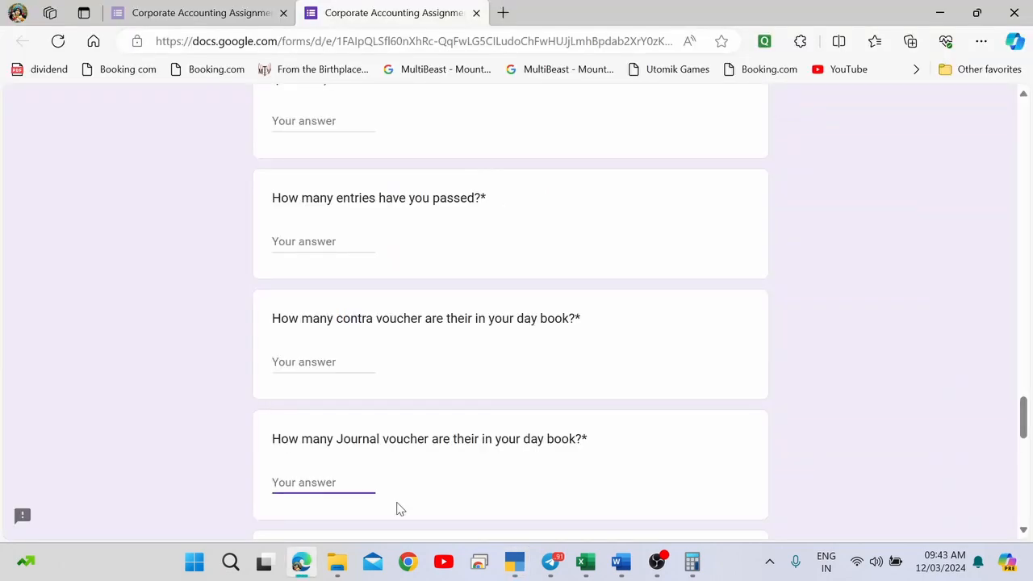
Compare the form's voucher-count questions with the Statistics counts, then close the report.
scroll(396, 508, down, 2)
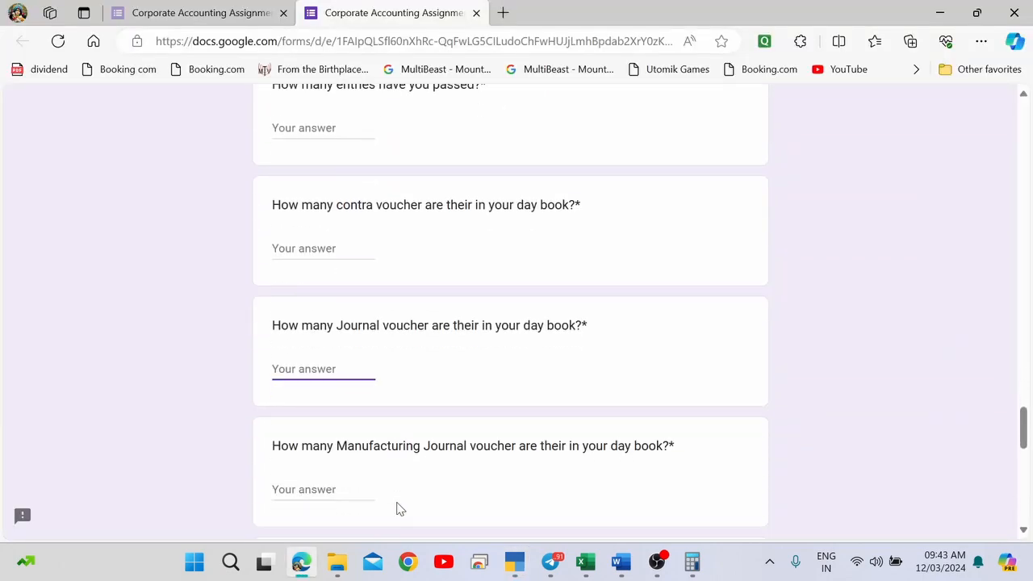
key(alt+Tab)
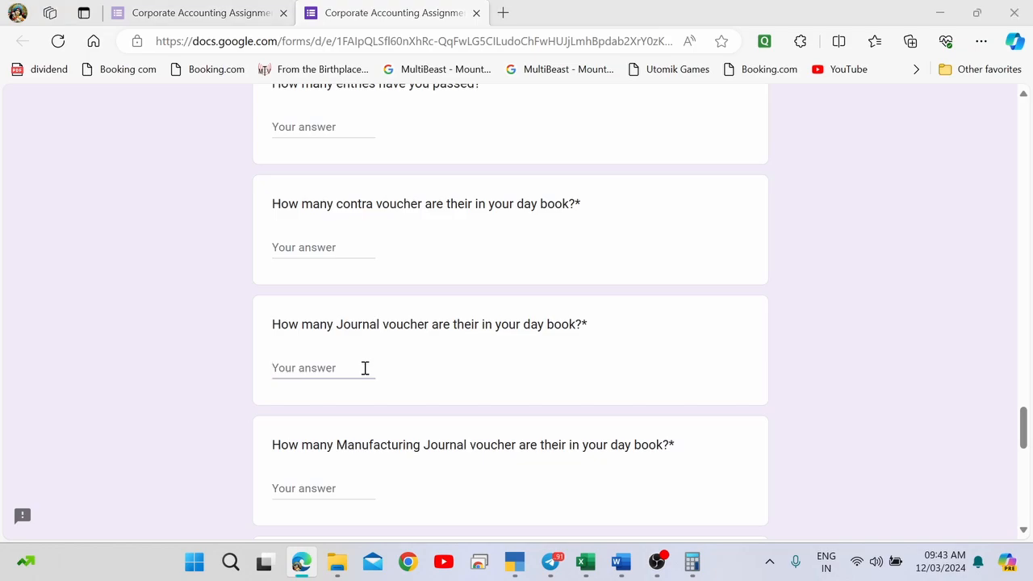
key(alt+Tab)
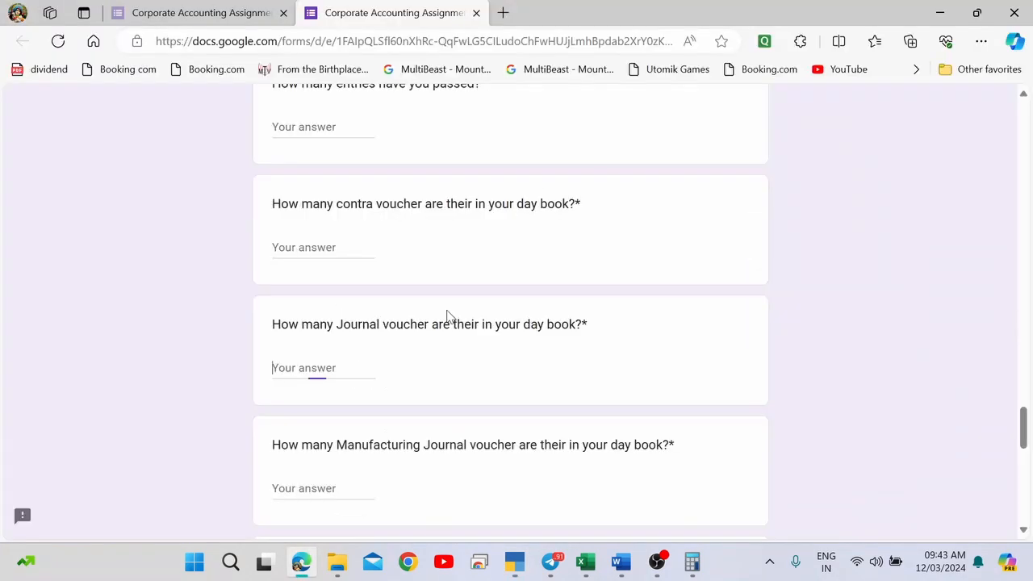
key(alt+Tab)
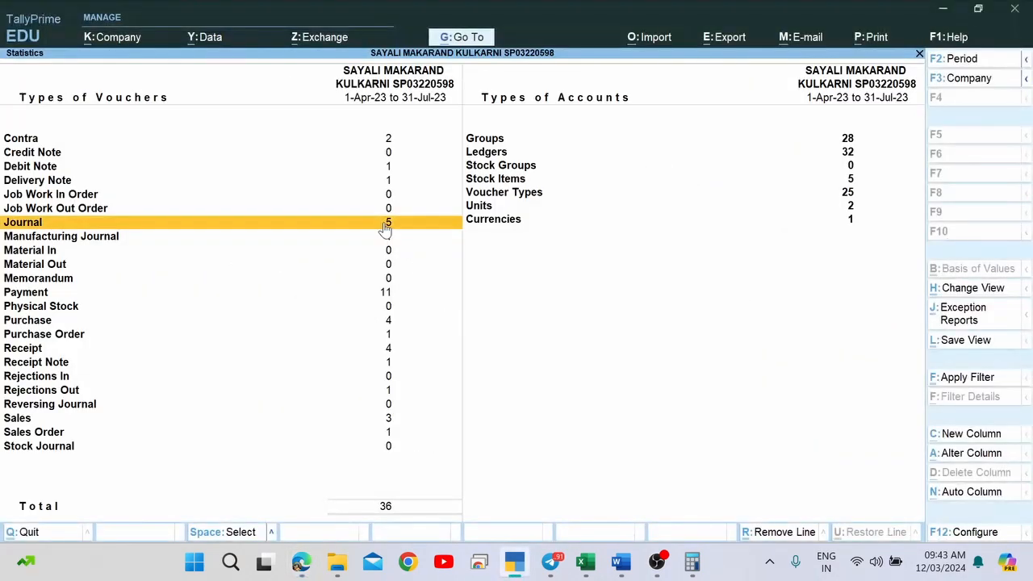
key(alt+Tab)
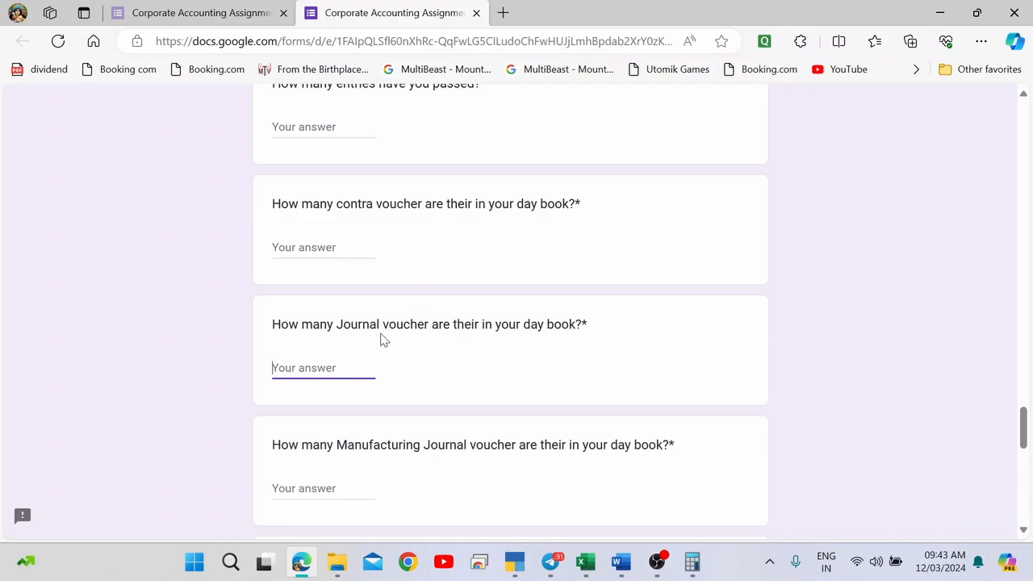
scroll(383, 340, down, 3)
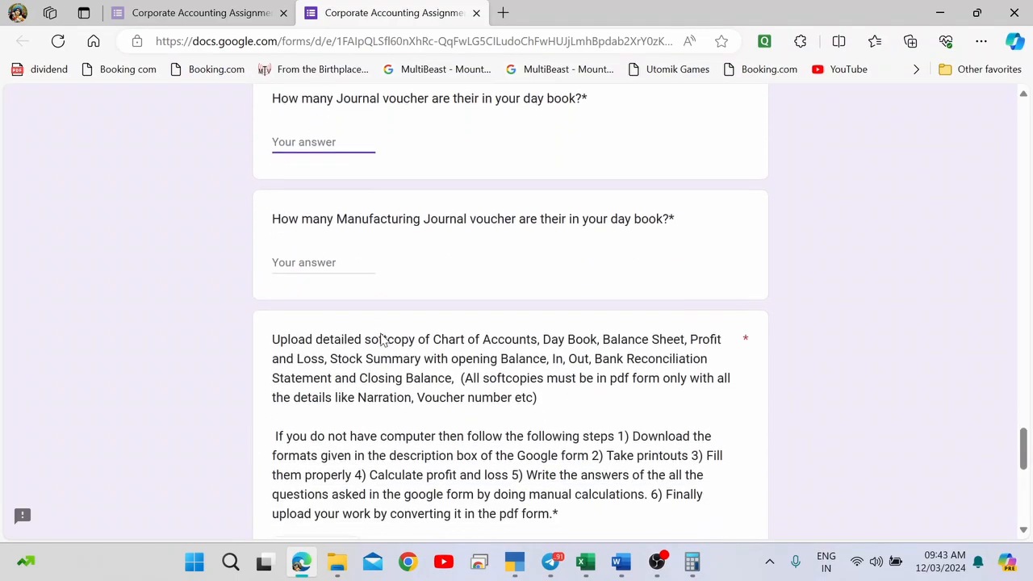
click(321, 261)
key(alt+Tab)
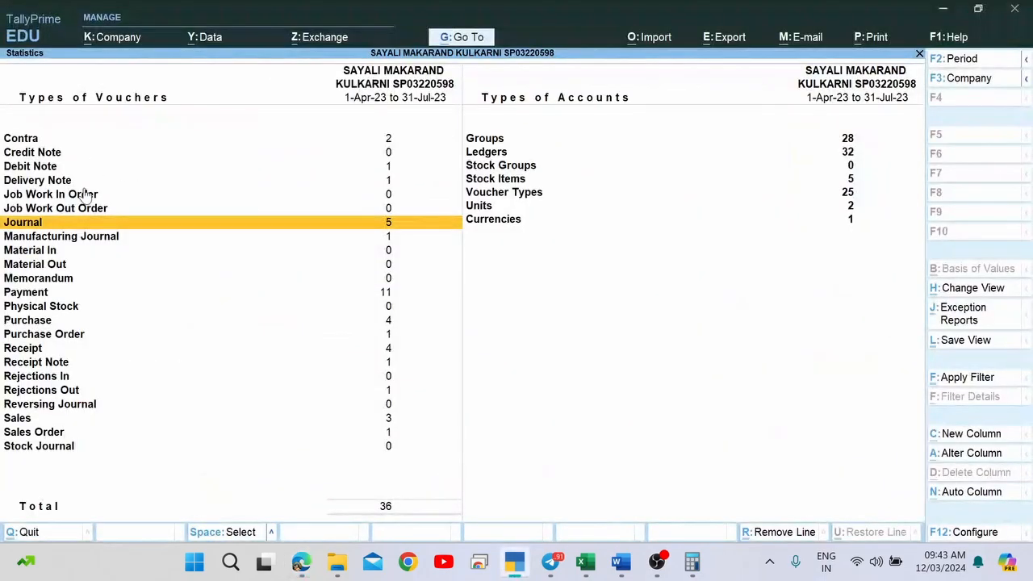
click(120, 243)
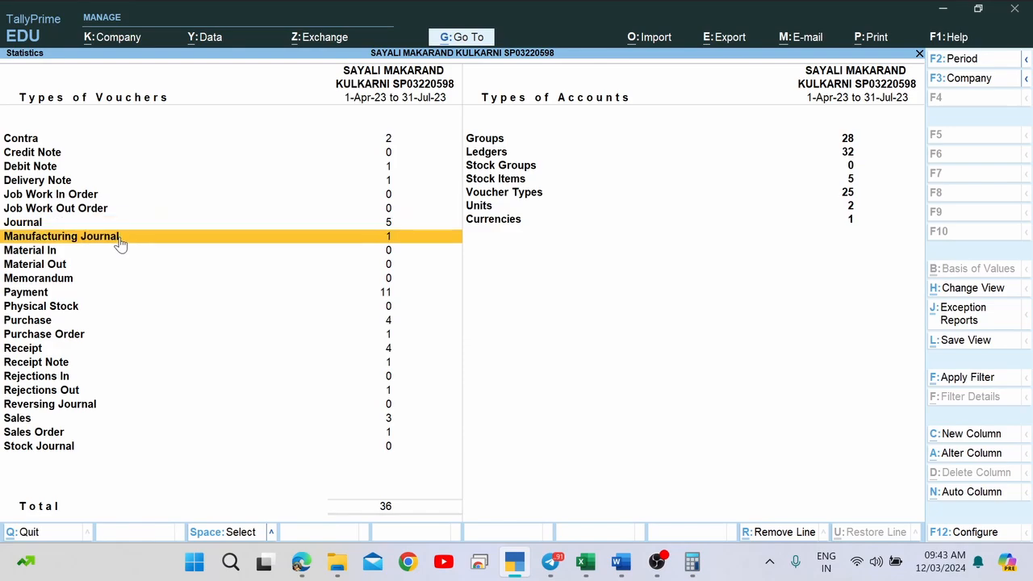
key(Escape)
key(Escape)
key(Escape)
key(Escape)
key(Escape)
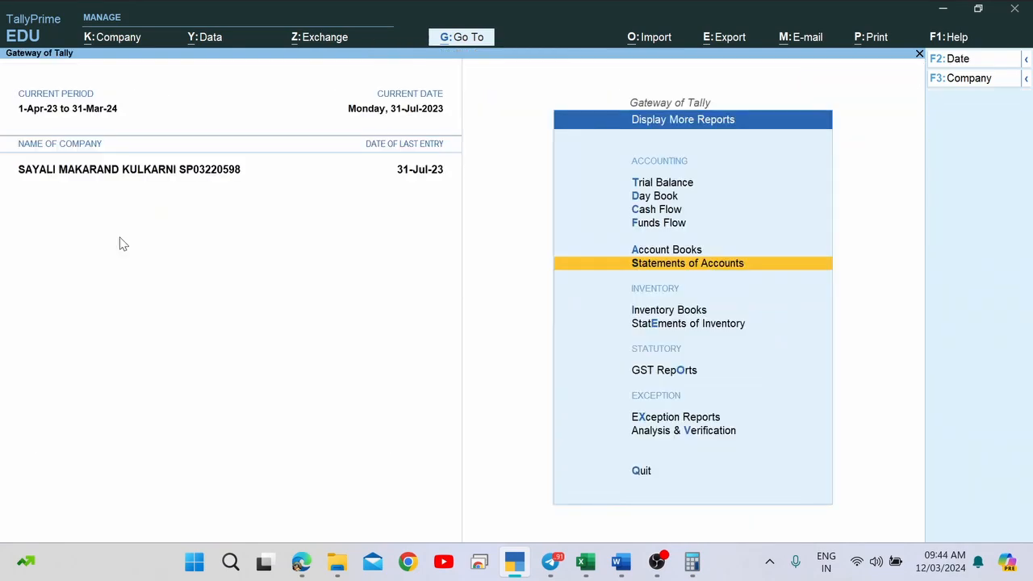
Note the upload question's Chart of Accounts requirement and open Chart of Accounts in TallyPrime.
key(alt+Tab)
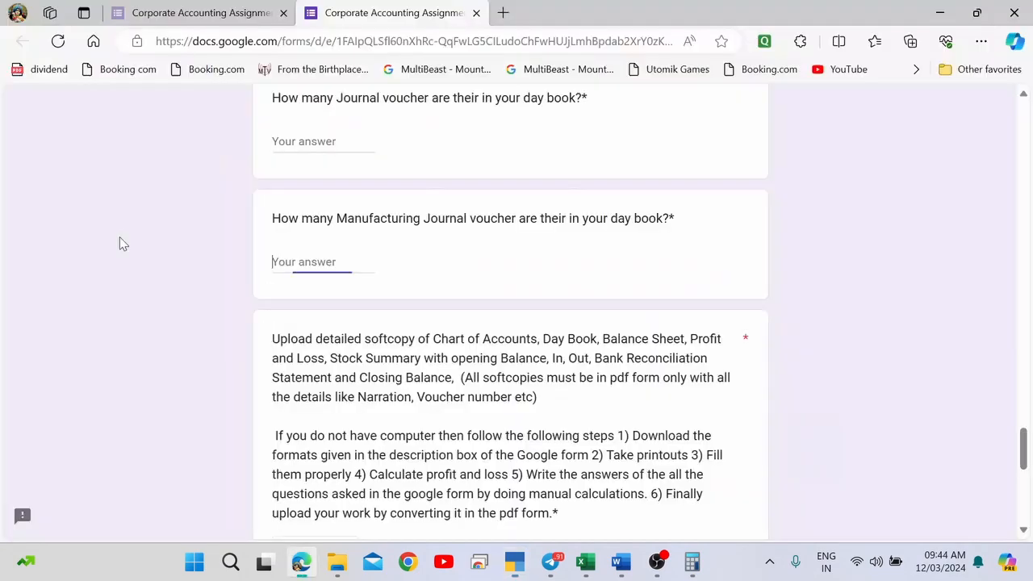
scroll(121, 244, down, 2)
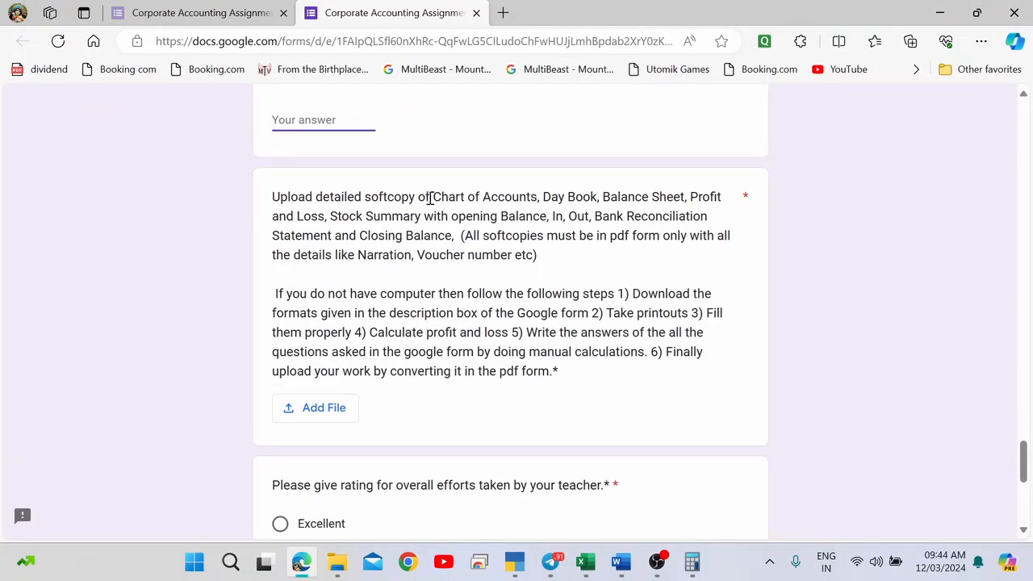
drag(431, 199, 528, 205)
key(alt+Tab)
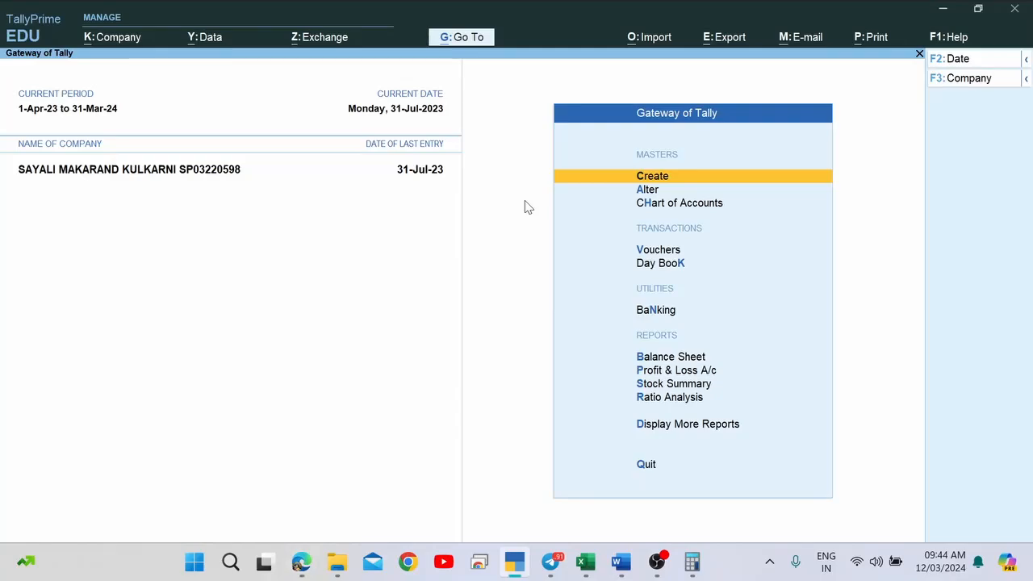
key(Down)
key(Down)
key(Return)
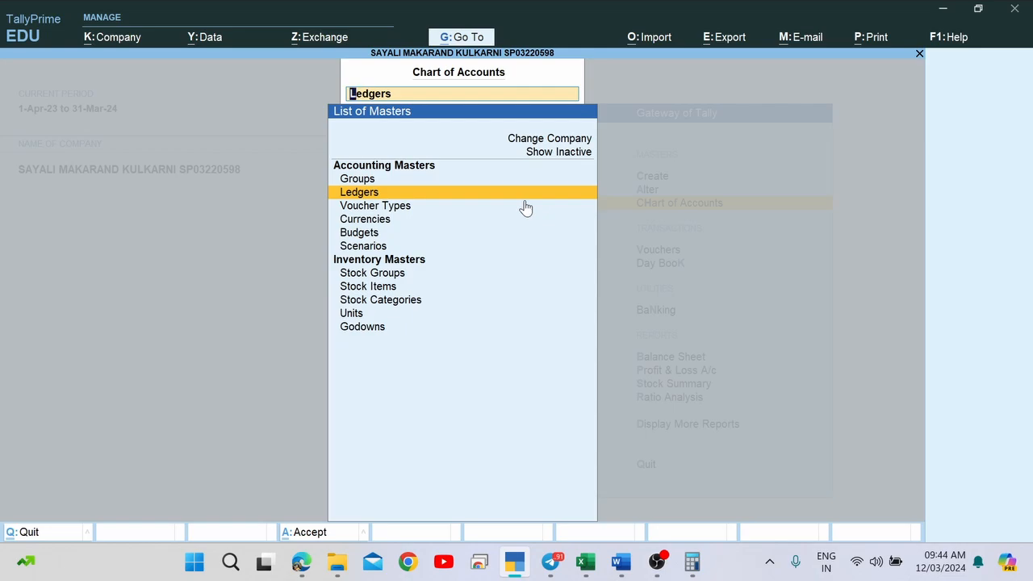
List all ledgers (28 groups, 32 ledgers) in the Chart of Accounts and call up printing.
key(Return)
key(Down)
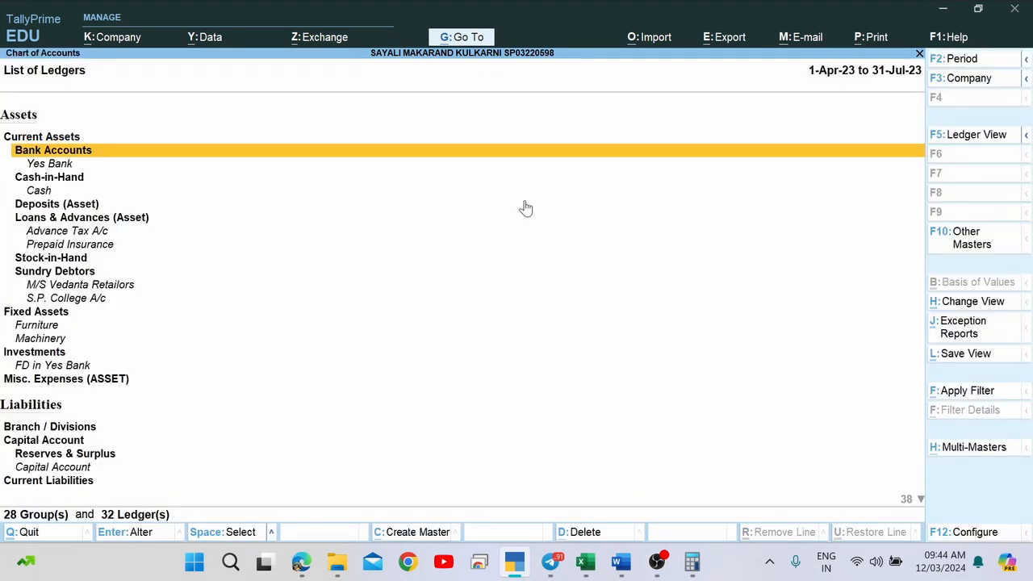
key(Down)
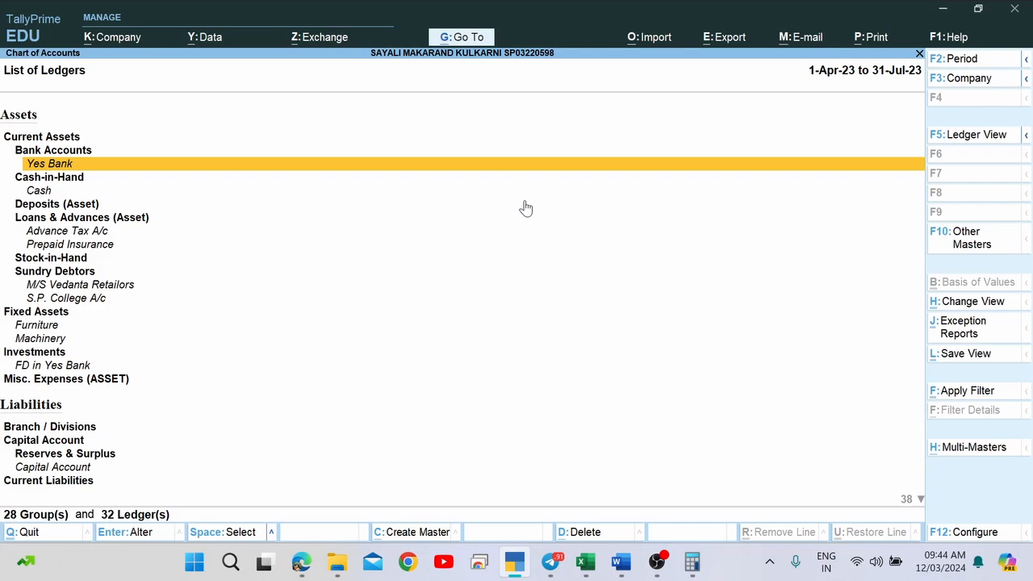
key(alt+p)
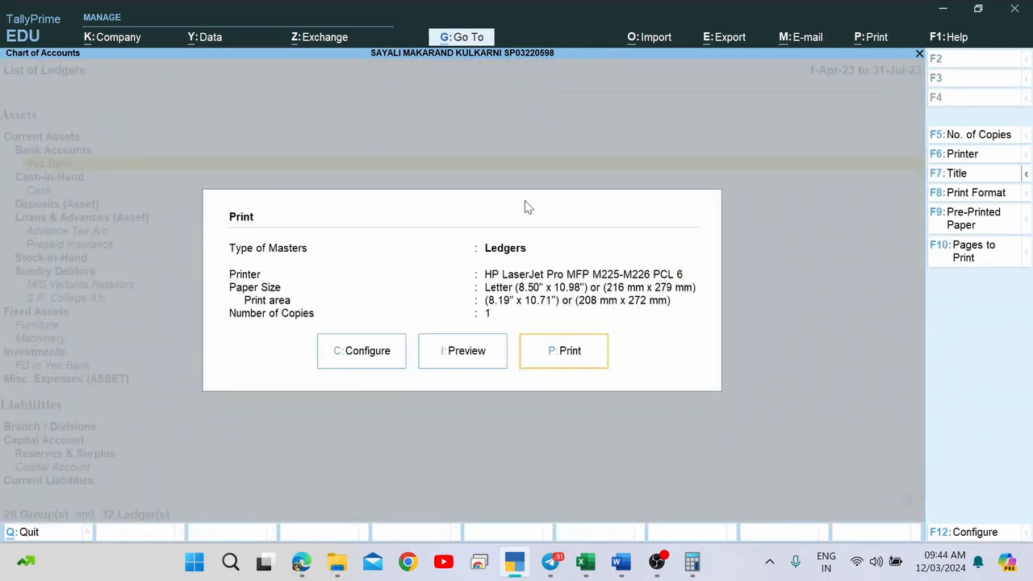
Set the printer to Microsoft Print to PDF, leaving Digital Signature as Not Applicable.
click(988, 159)
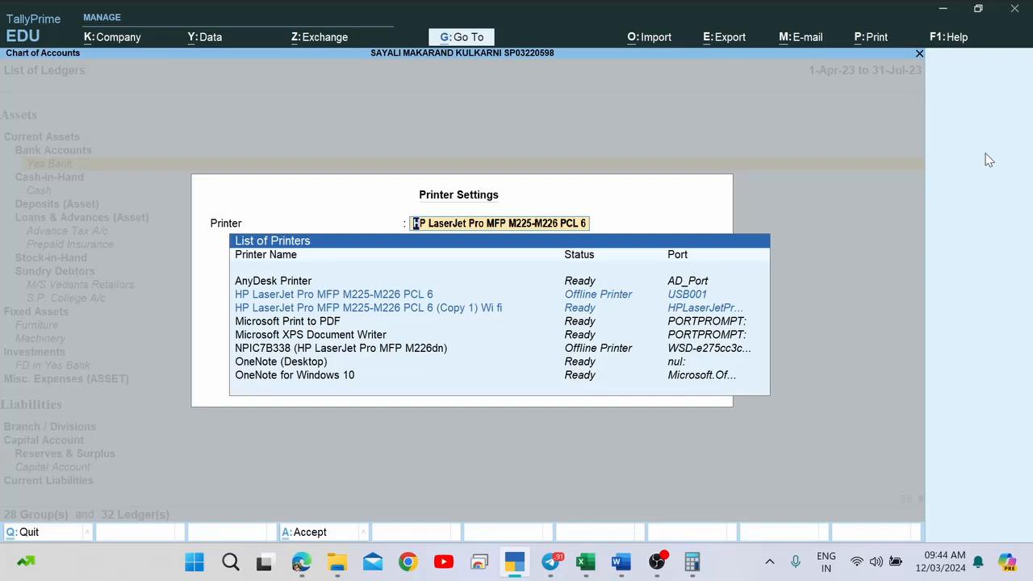
key(Down)
key(Down)
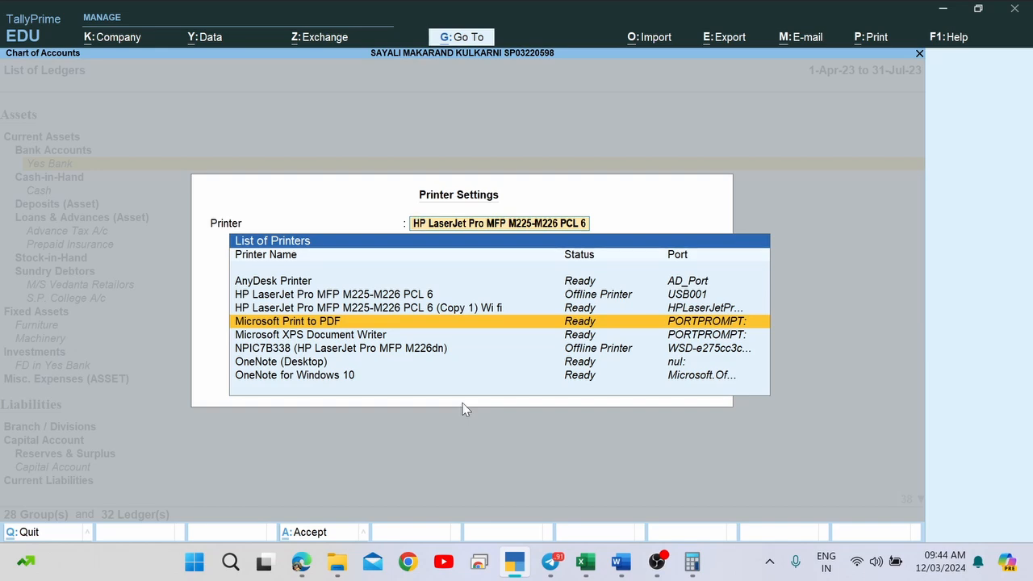
key(Return)
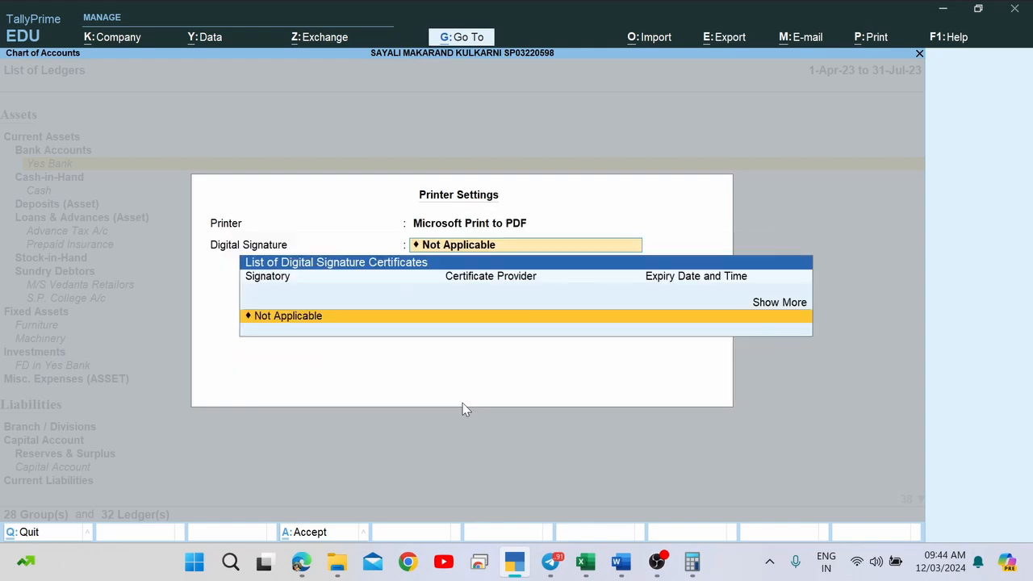
key(Return)
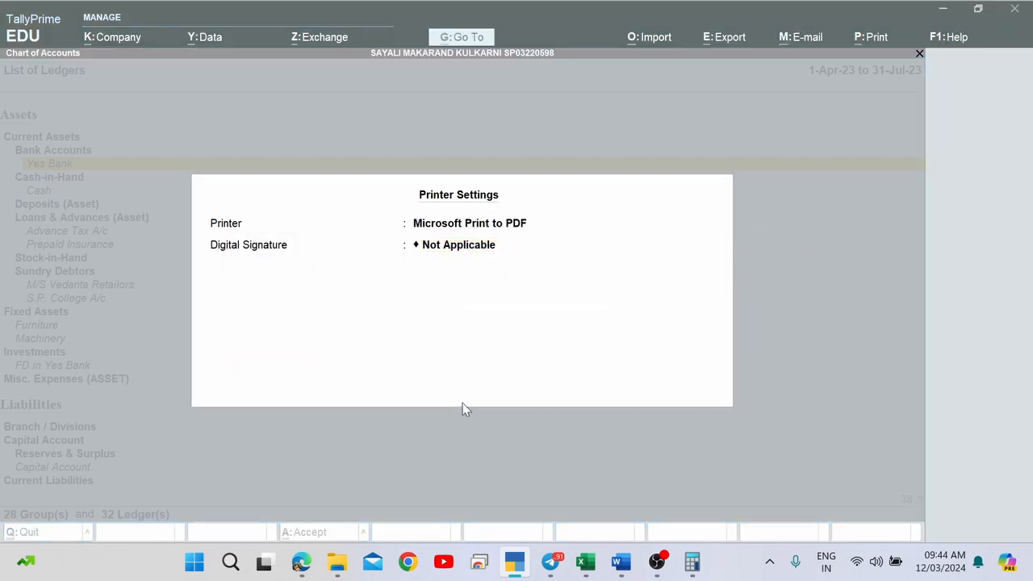
key(Return)
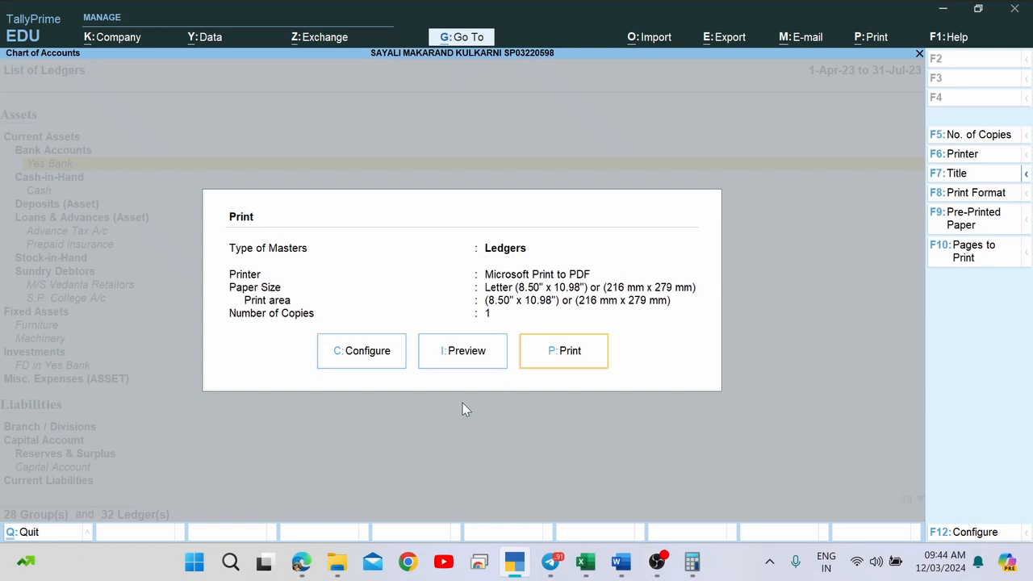
Print the ledger list to 'Chart of Accounts' PDF inside a new Documents folder, Tally Upload.
key(p)
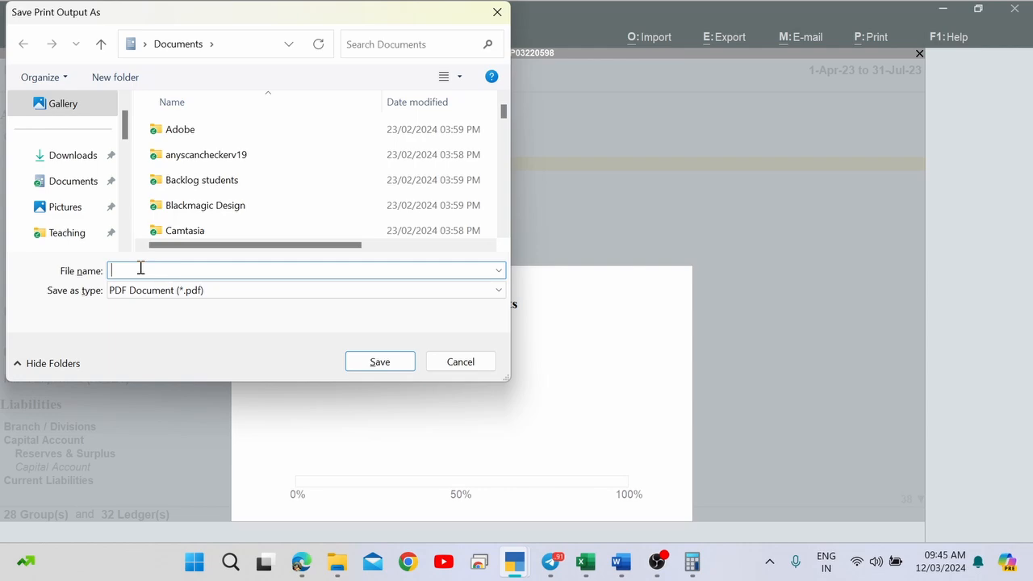
text(Chart of )
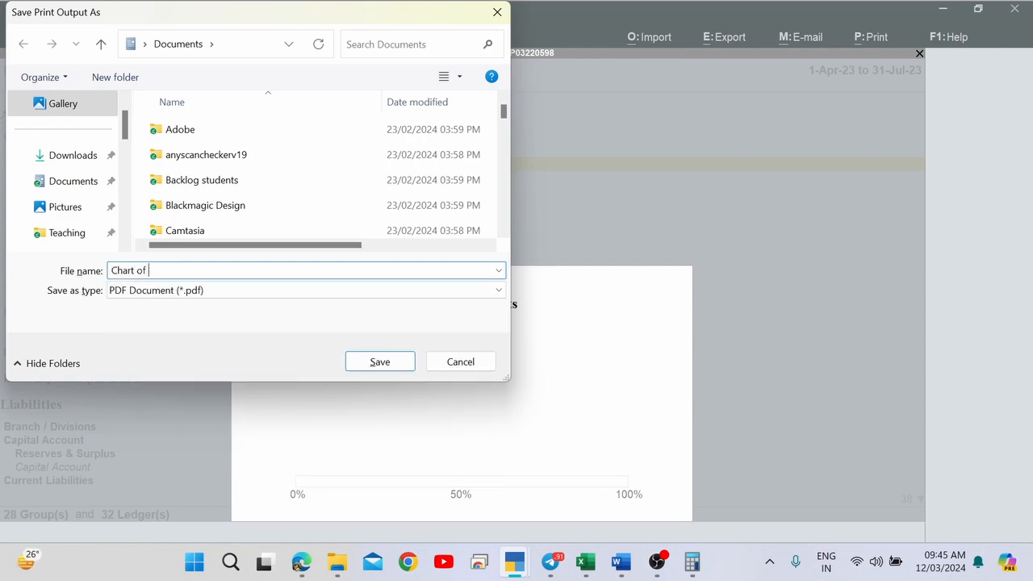
text(Accounts)
click(131, 77)
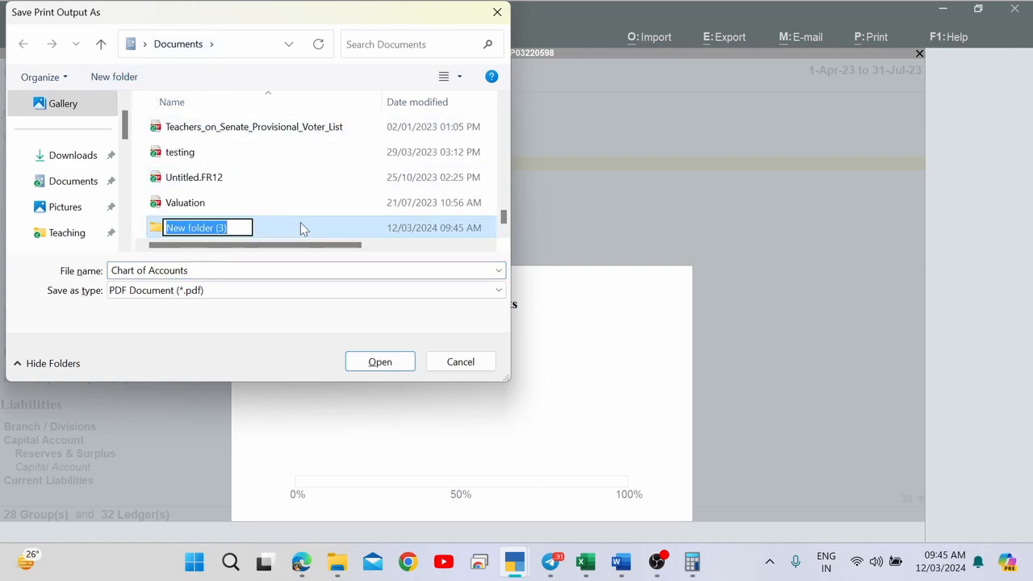
text(Tally )
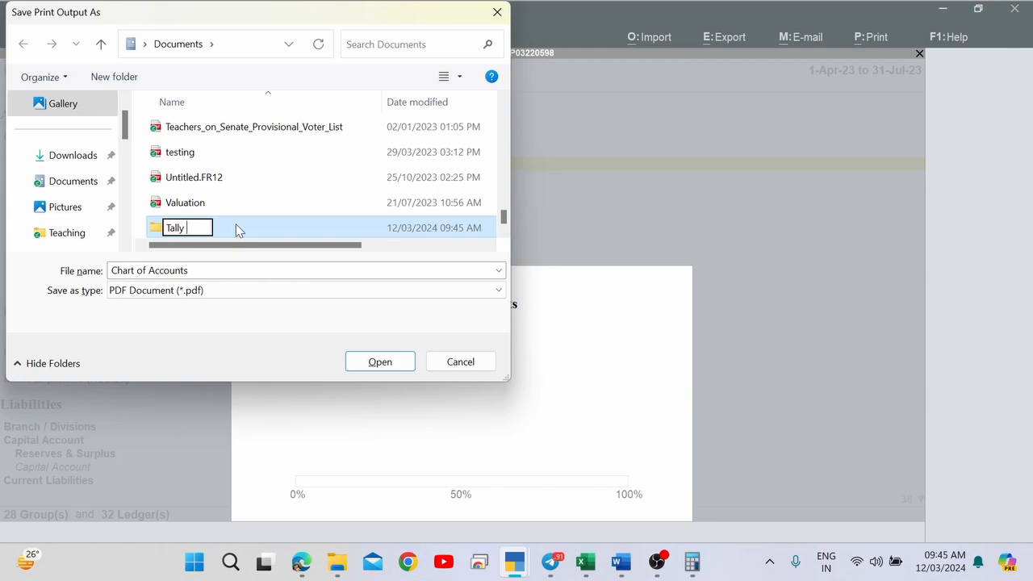
text(Upload)
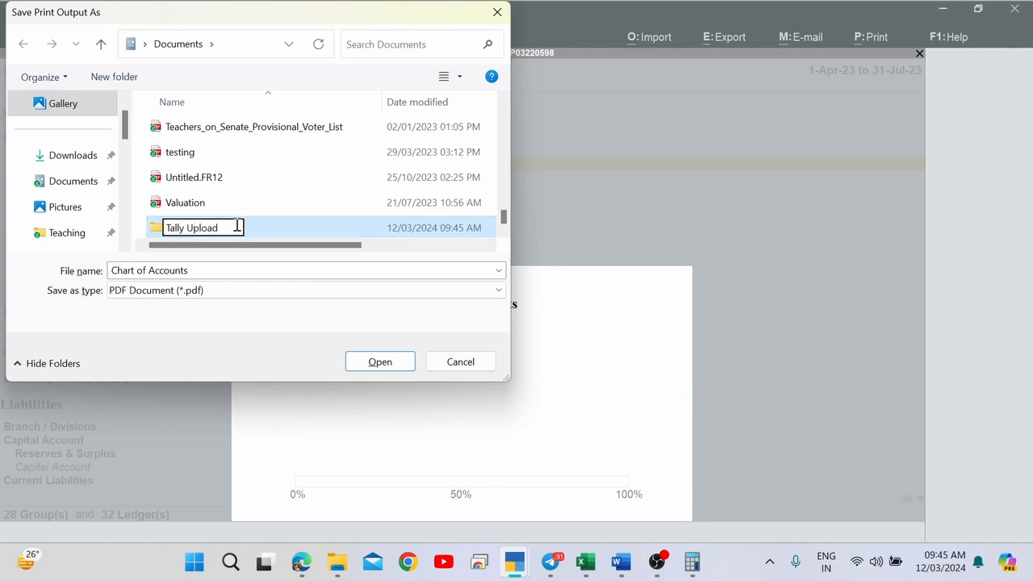
key(Return)
key(Return)
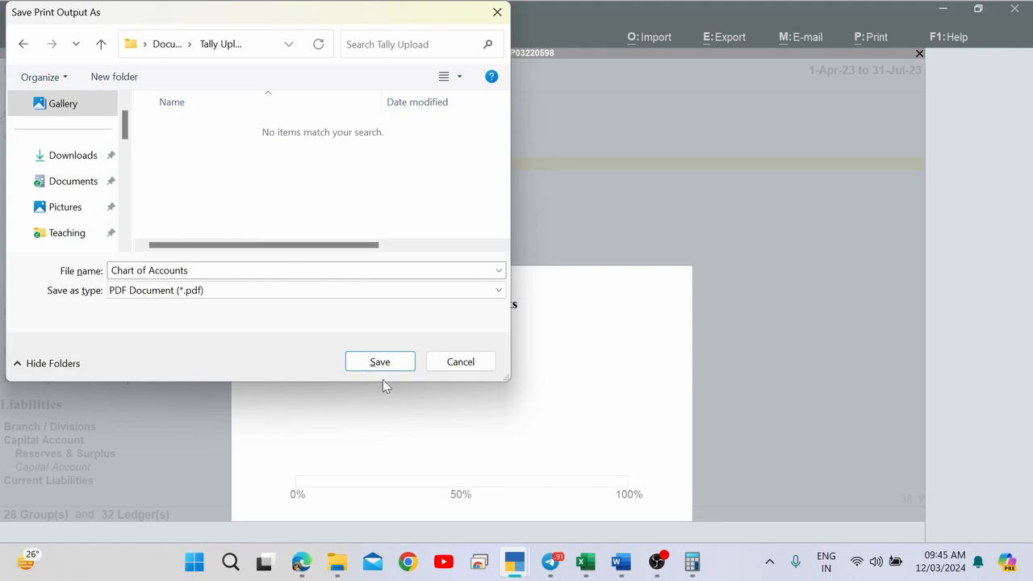
click(385, 368)
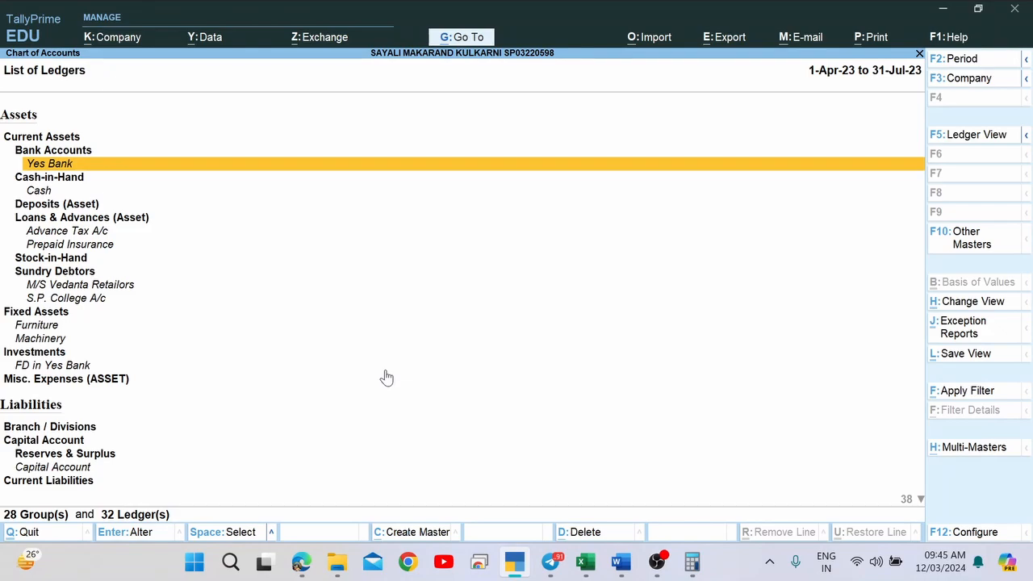
Browse File Explorer to Documents > Tally Upload and select Chart of Accounts.pdf.
mouse_move(339, 565)
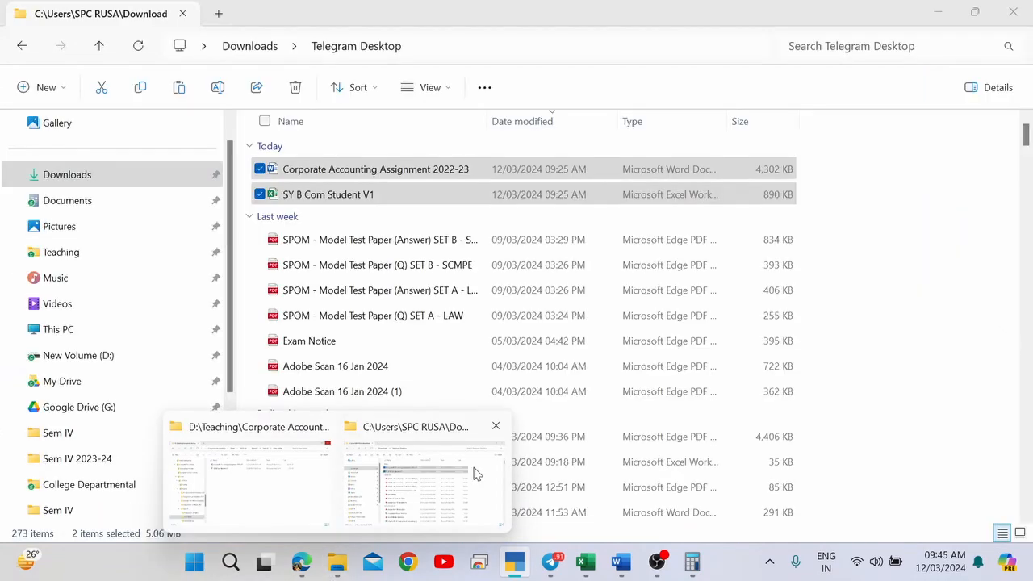
click(476, 474)
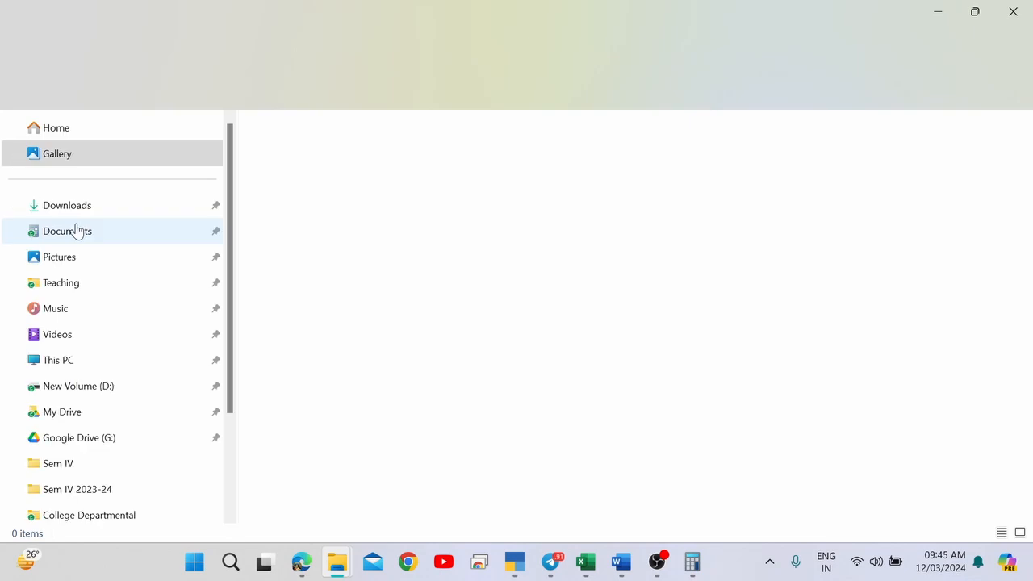
click(89, 233)
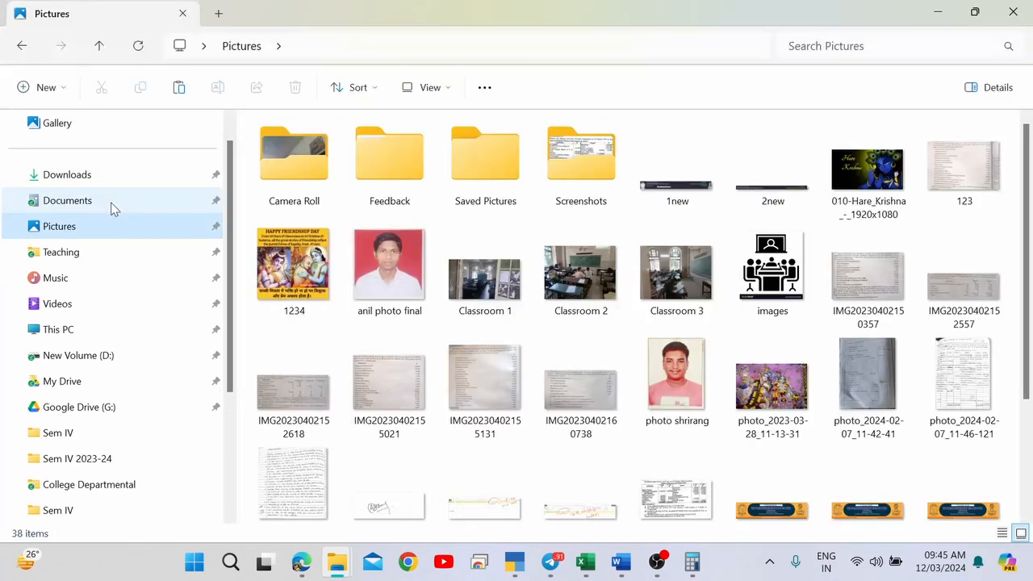
click(112, 208)
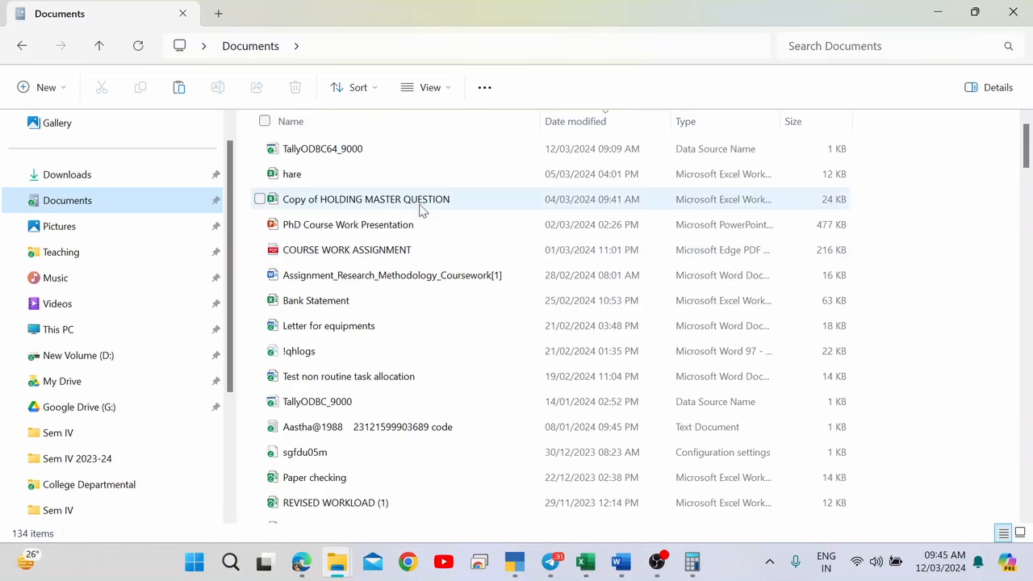
scroll(377, 356, down, 20)
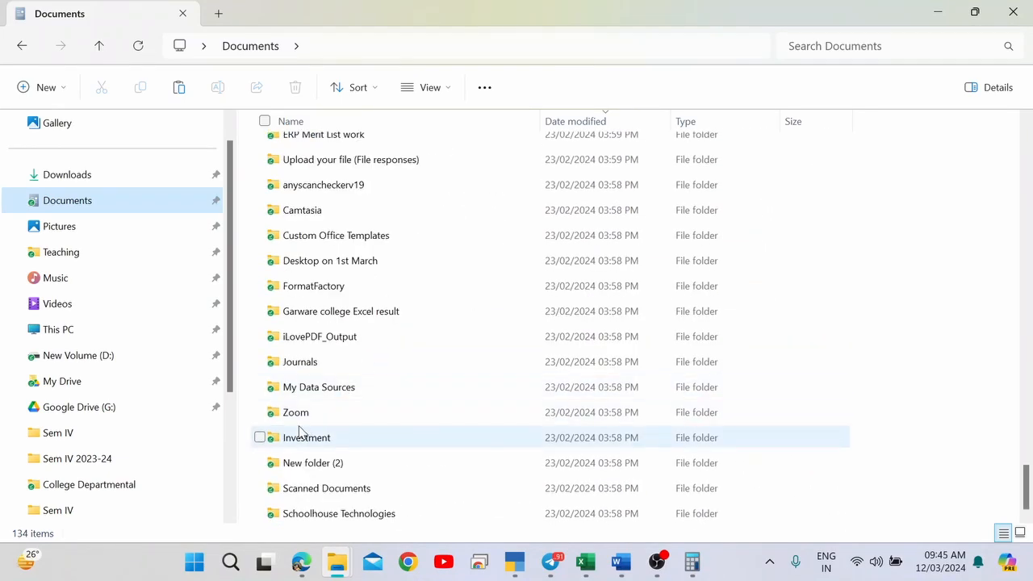
click(299, 431)
key(t)
key(e)
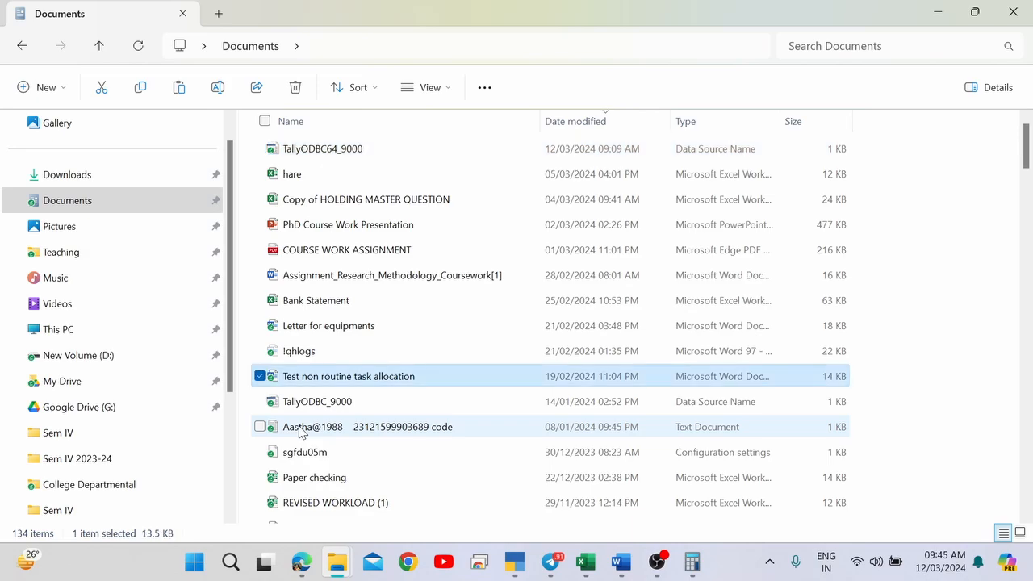
key(t)
key(t)
key(t)
key(t)
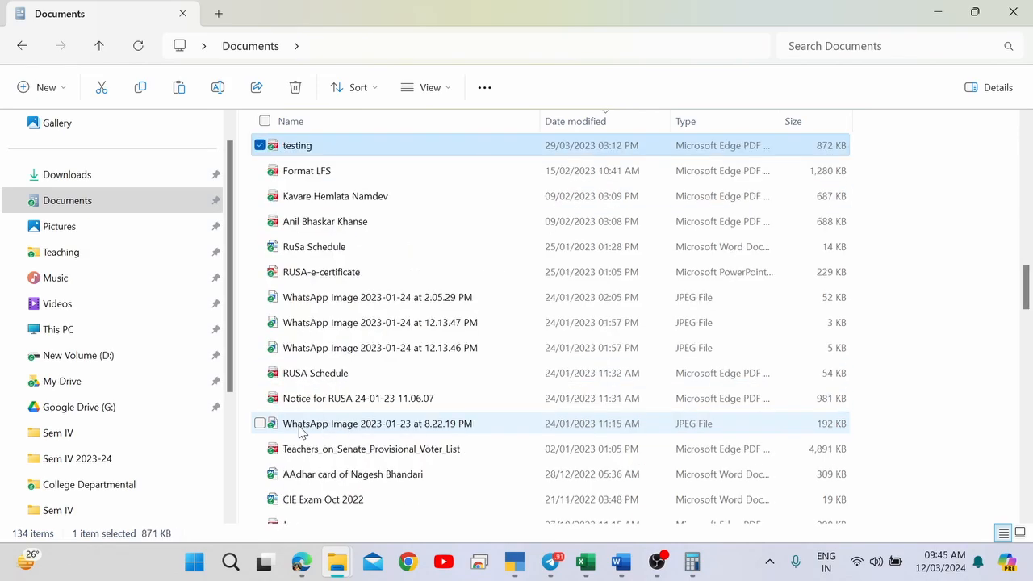
key(t)
key(t)
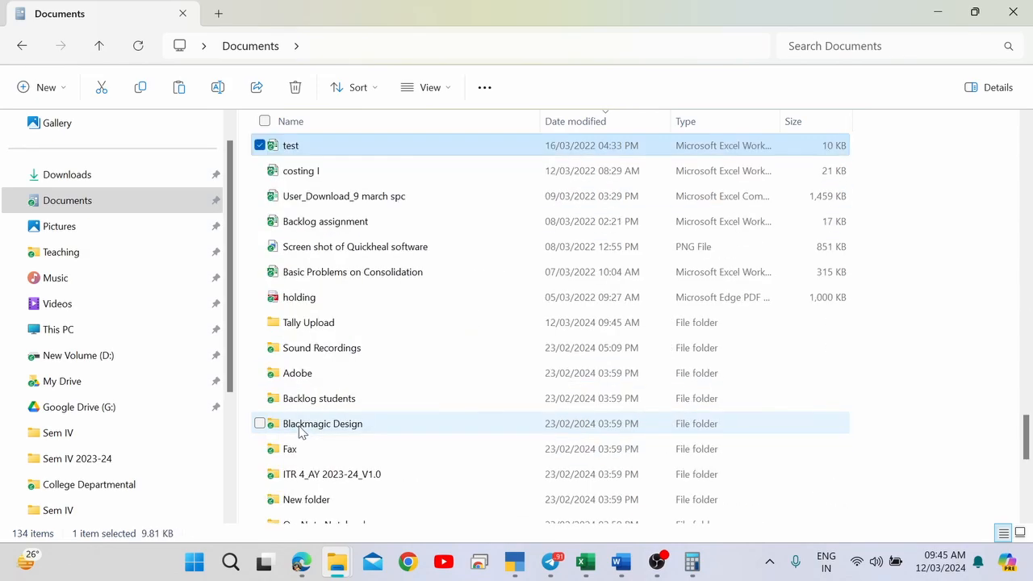
key(t)
key(Return)
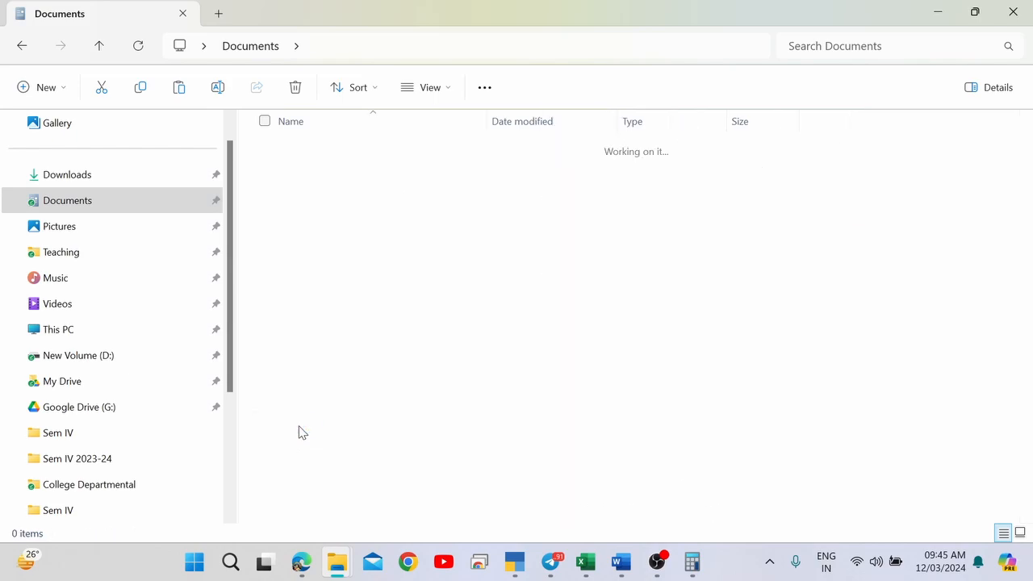
click(334, 153)
Open Chart of Accounts.pdf in Edge and scroll through its two pages.
double_click(334, 152)
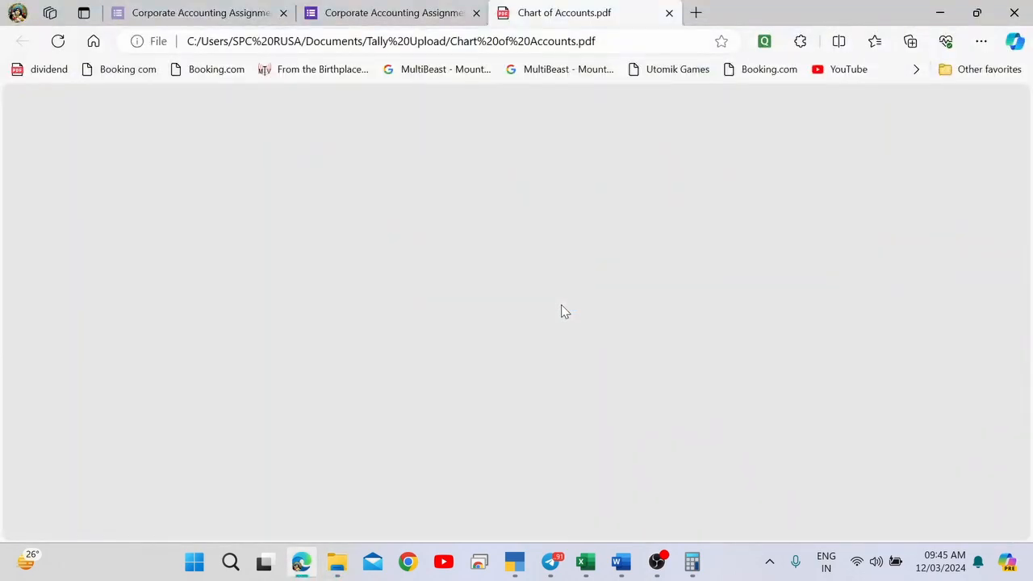
scroll(564, 312, down, 10)
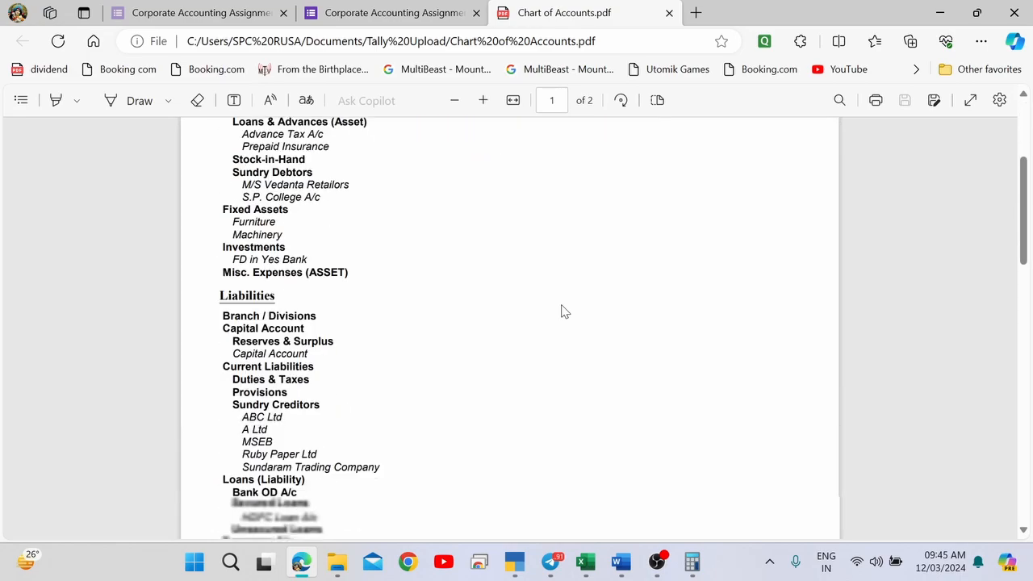
scroll(563, 310, down, 3)
scroll(560, 309, up, 15)
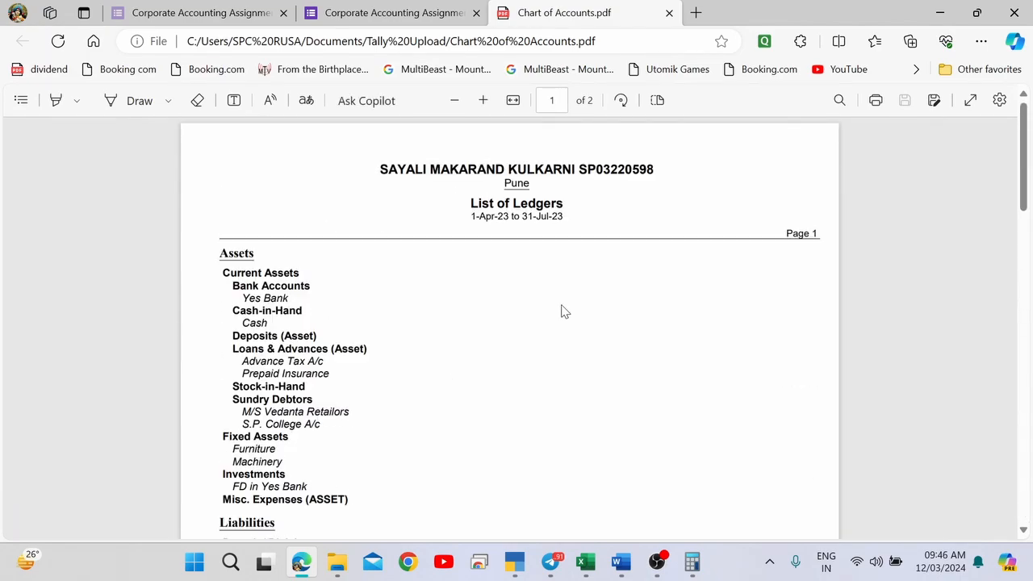
drag(406, 169, 653, 172)
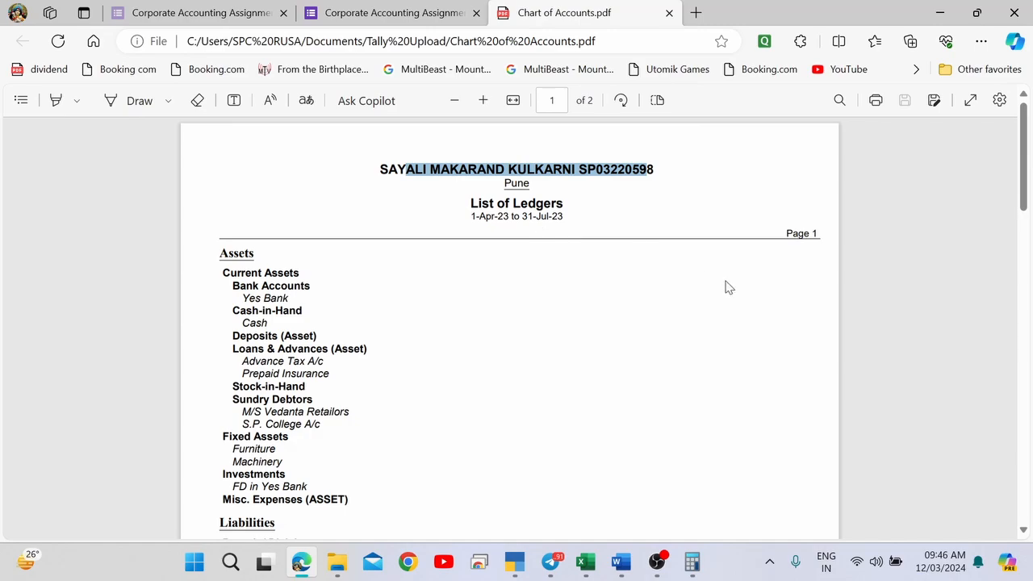
Return TallyPrime to the Gateway and highlight 'Day Book' in the form's upload question.
key(alt+Tab)
key(alt+Tab)
key(Tab)
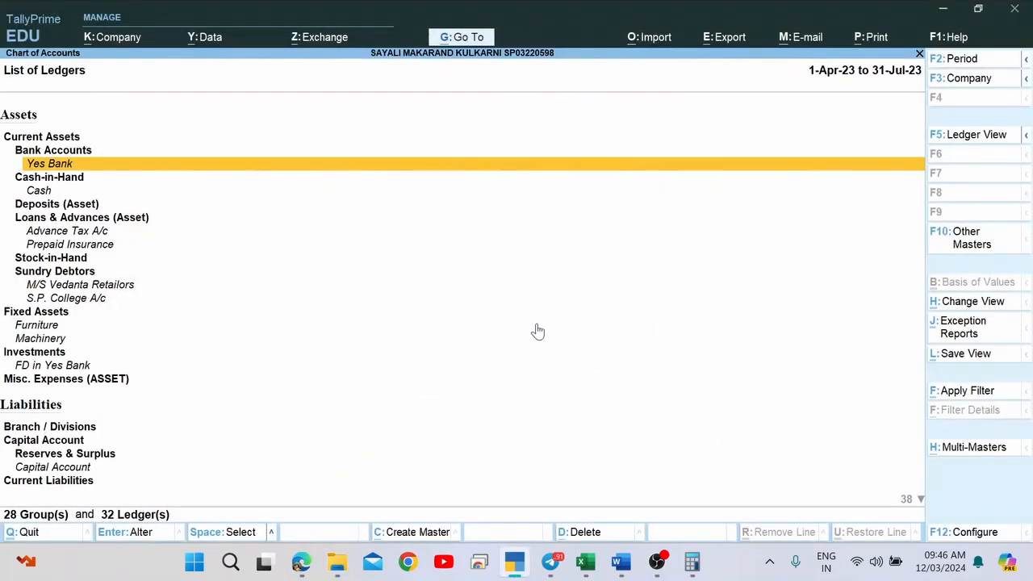
key(Escape)
key(Escape)
key(alt+Tab)
key(Tab)
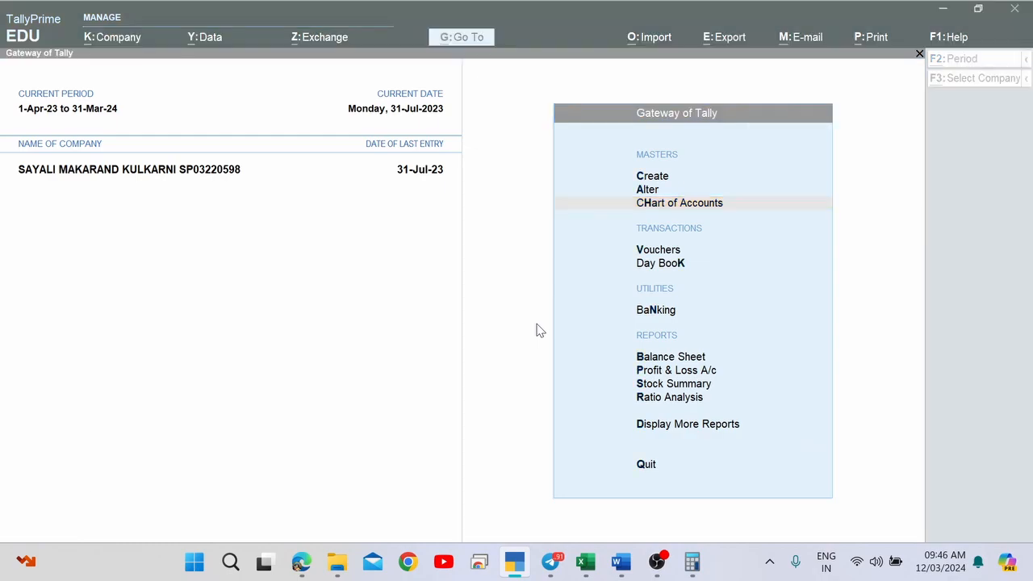
key(alt+Tab)
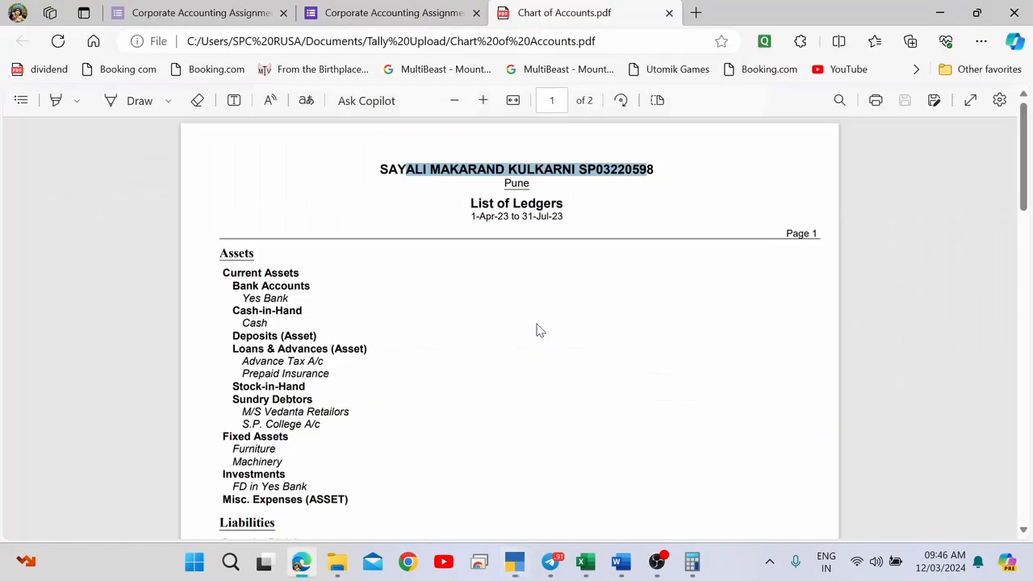
drag(544, 200, 598, 201)
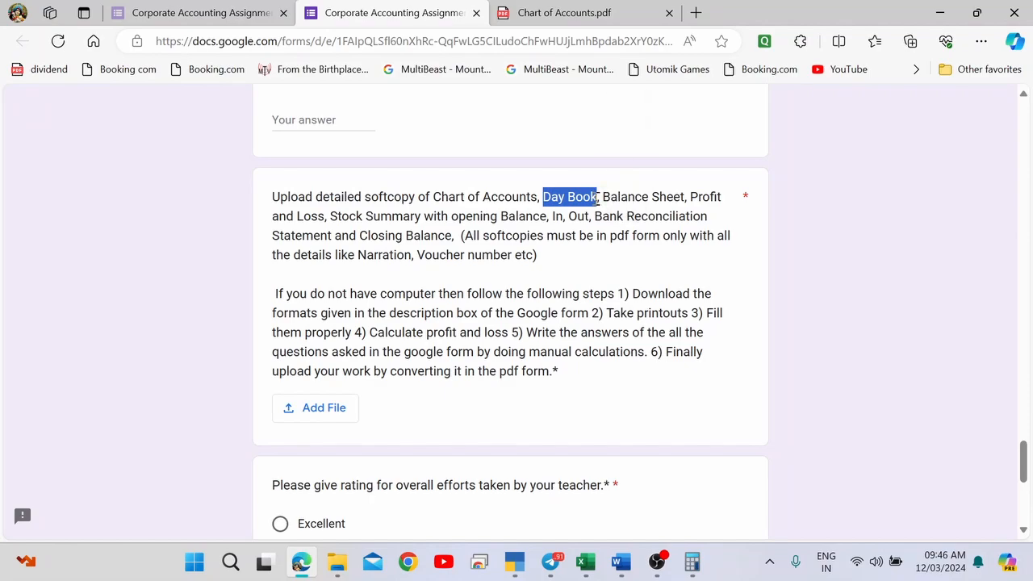
key(alt+Tab)
Open the Day Book and clear the date to show all entries, 1-Apr-23 to 31-Jul-23.
key(Down)
key(Down)
key(Down)
key(Down)
key(Down)
key(Down)
key(Down)
key(Down)
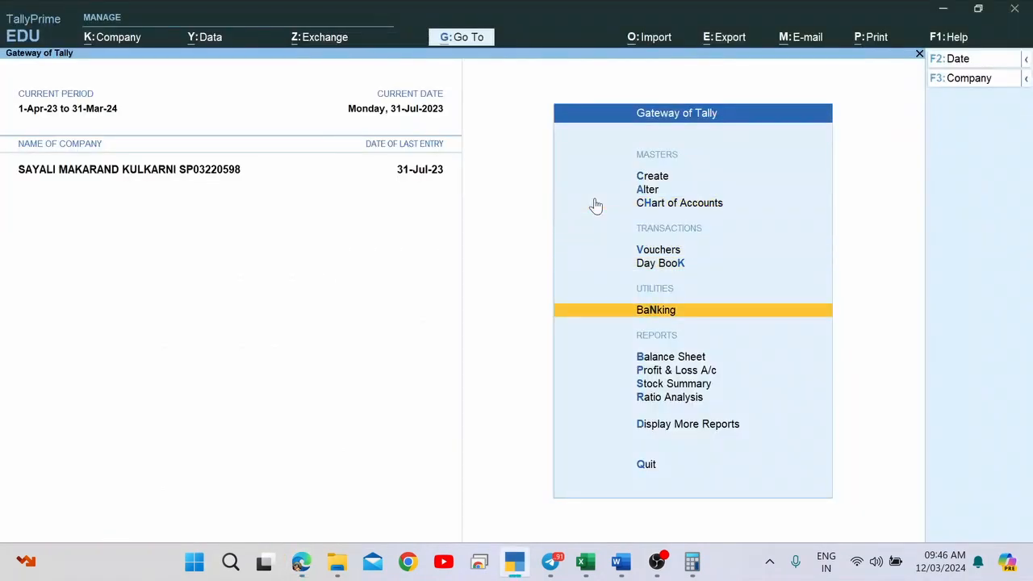
key(Return)
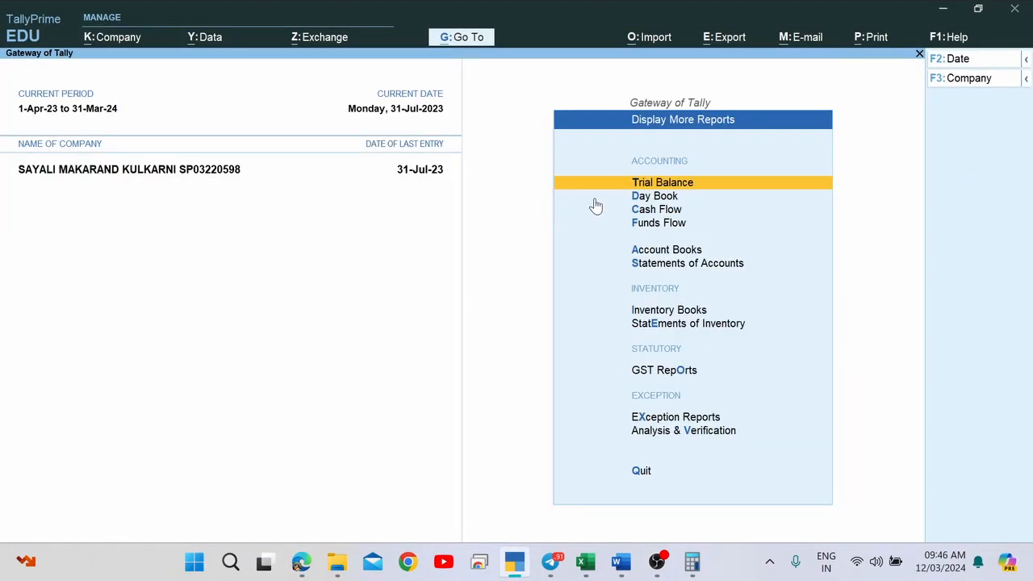
click(594, 201)
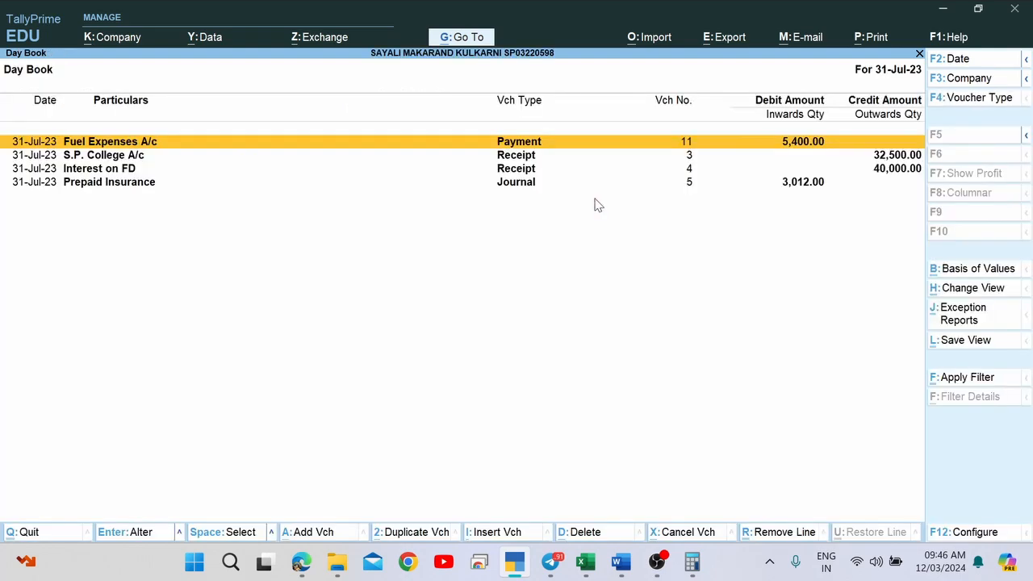
key(F2)
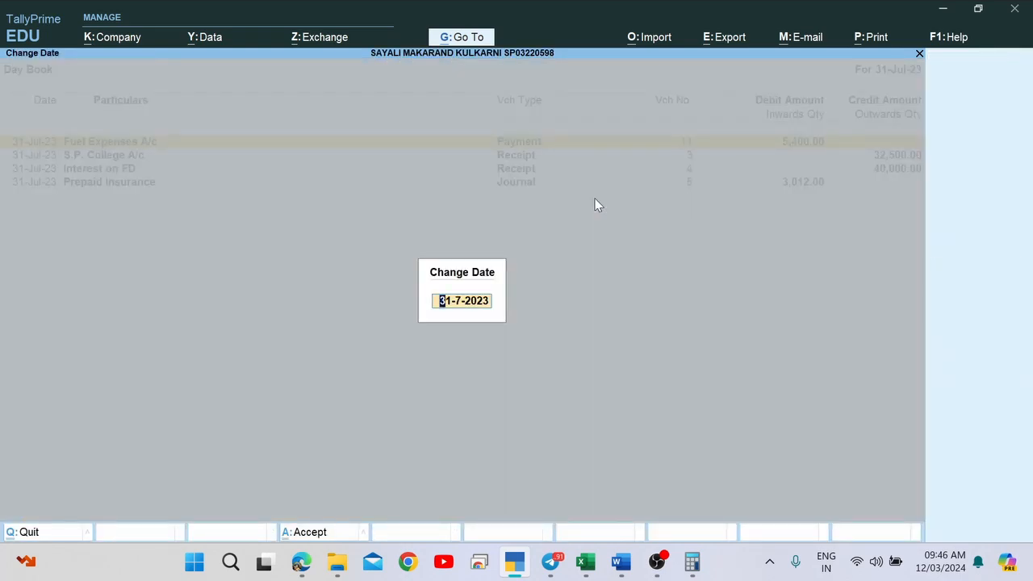
key(BackSpace)
key(Return)
key(Up)
key(Up)
key(Up)
key(Up)
key(Up)
key(Up)
key(Up)
key(Up)
key(Up)
key(Up)
key(Up)
key(Up)
key(Up)
key(Up)
key(Up)
key(Up)
key(Up)
key(Up)
key(Up)
key(Up)
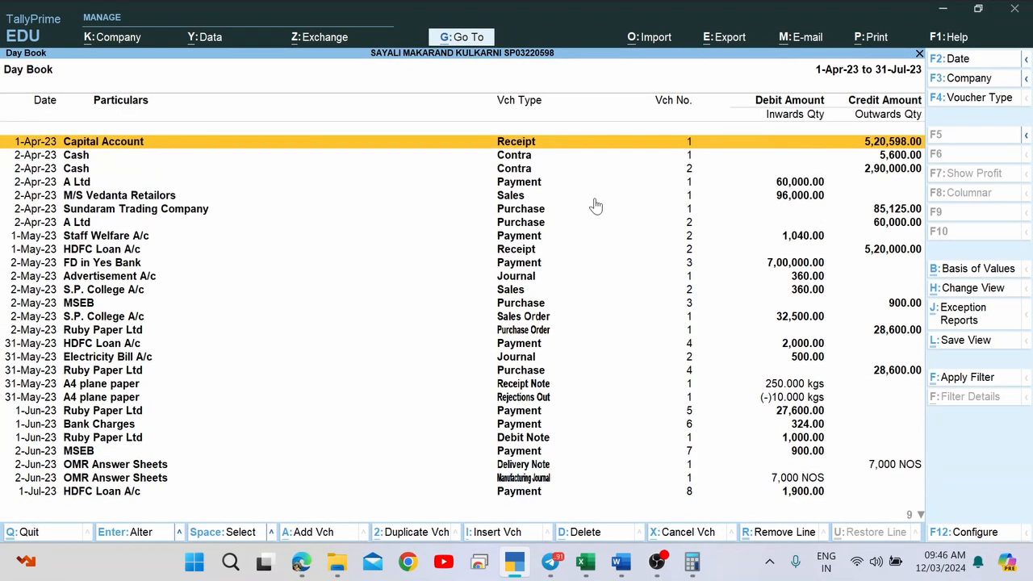
Print it to a PDF named 'Day Book' with narrations shown in Detailed format.
key(alt+p)
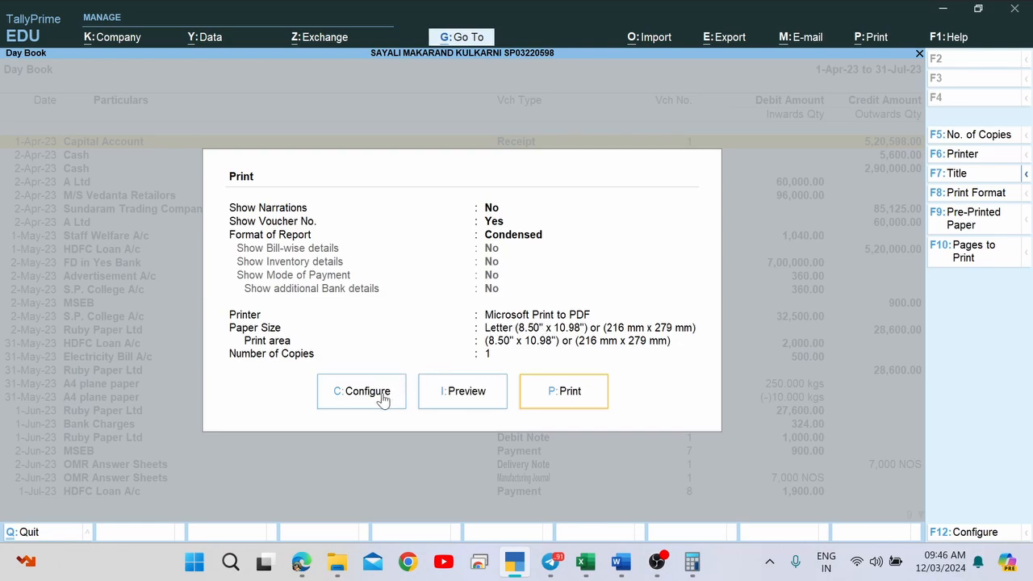
key(Left)
key(Left)
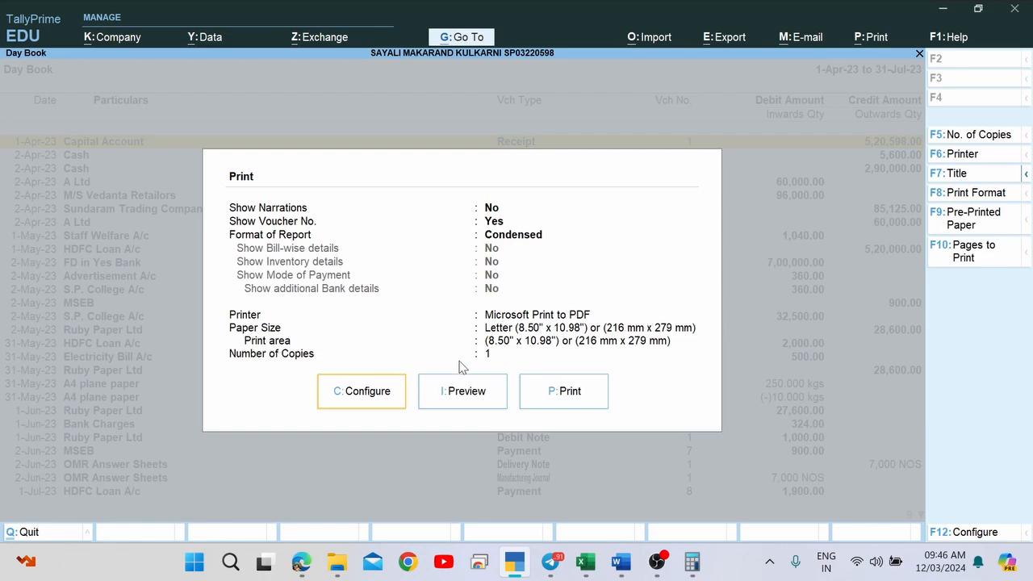
click(361, 392)
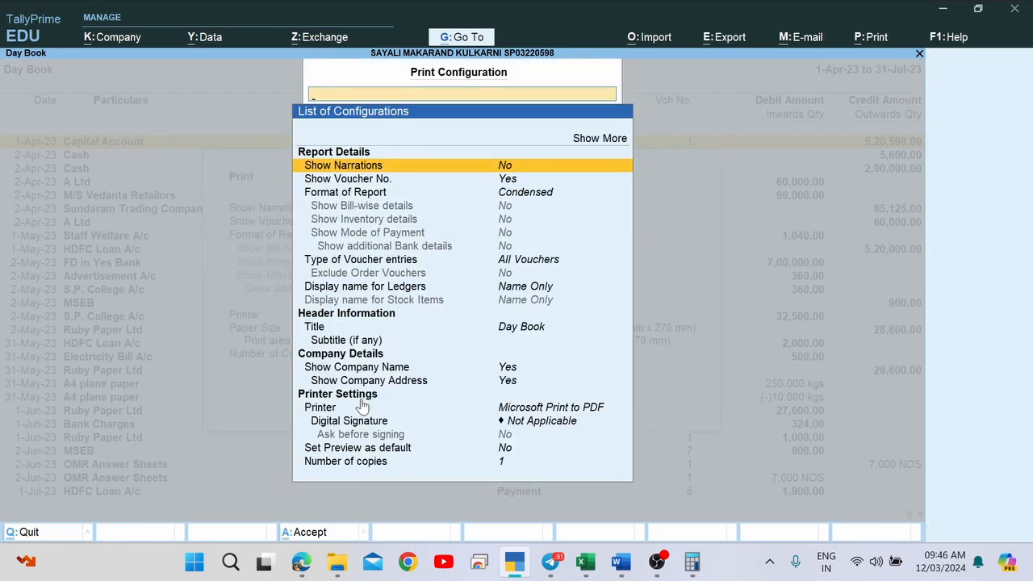
key(Return)
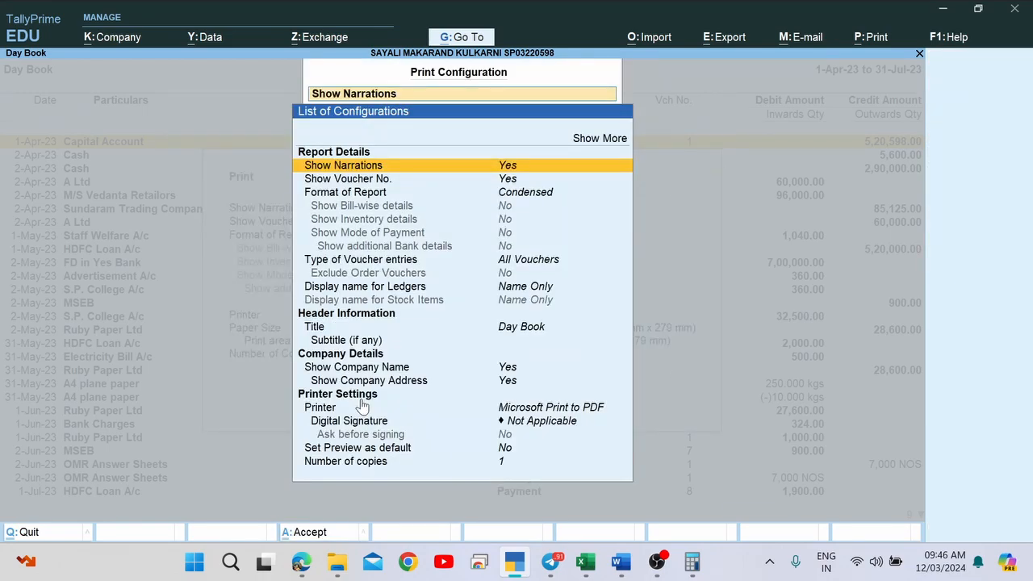
key(Down)
key(Down)
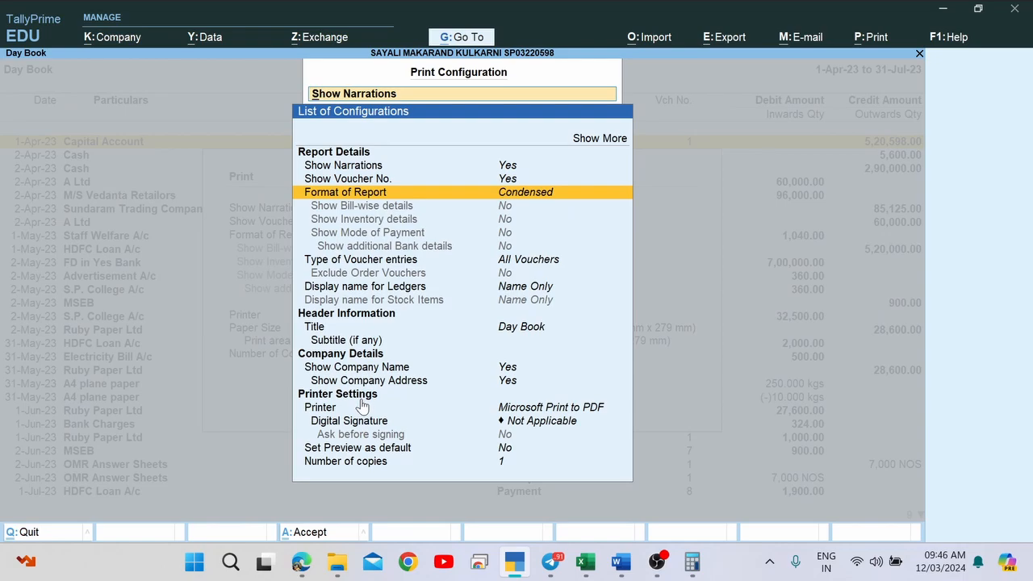
key(Return)
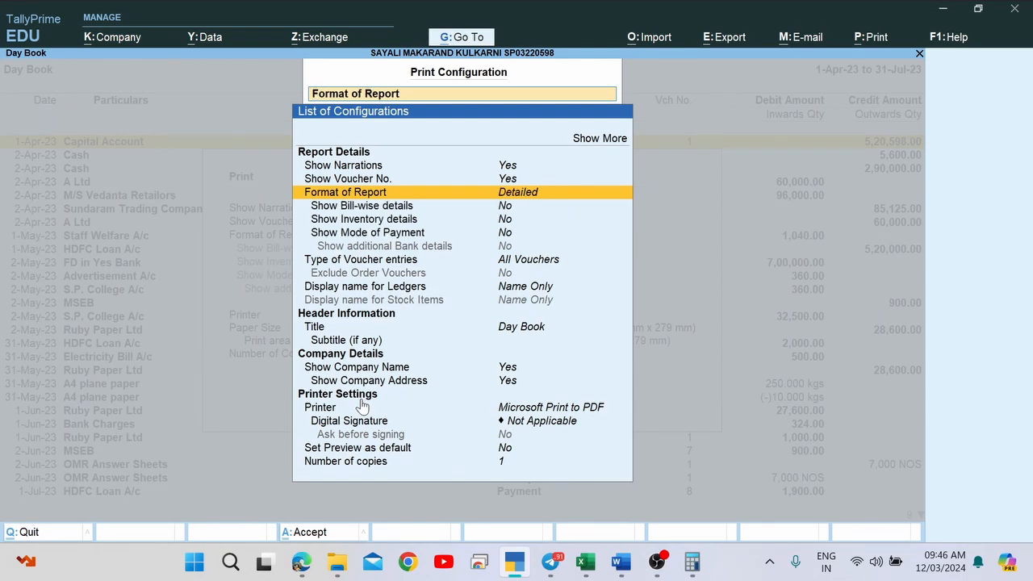
key(Down)
key(Down)
key(Down)
key(Down)
key(Down)
key(Down)
key(Down)
key(Down)
key(Down)
key(Down)
key(Down)
key(Down)
key(Down)
key(Down)
key(Down)
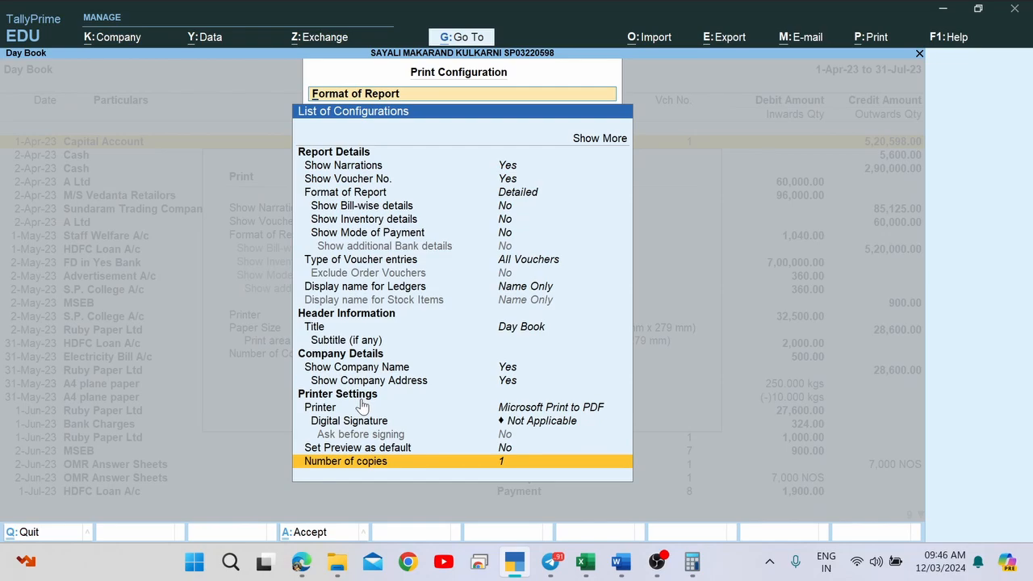
key(Escape)
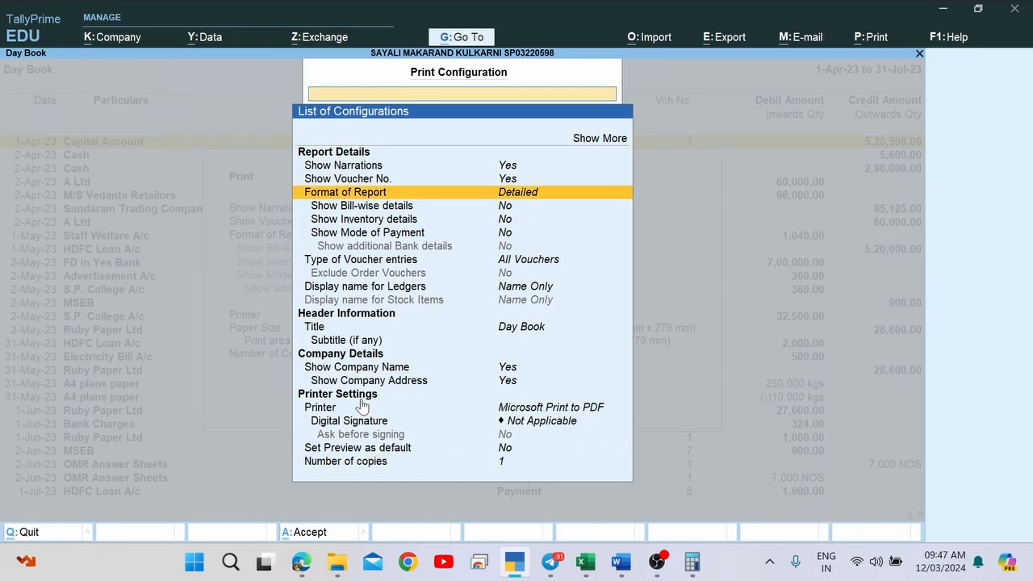
key(Return)
key(Return)
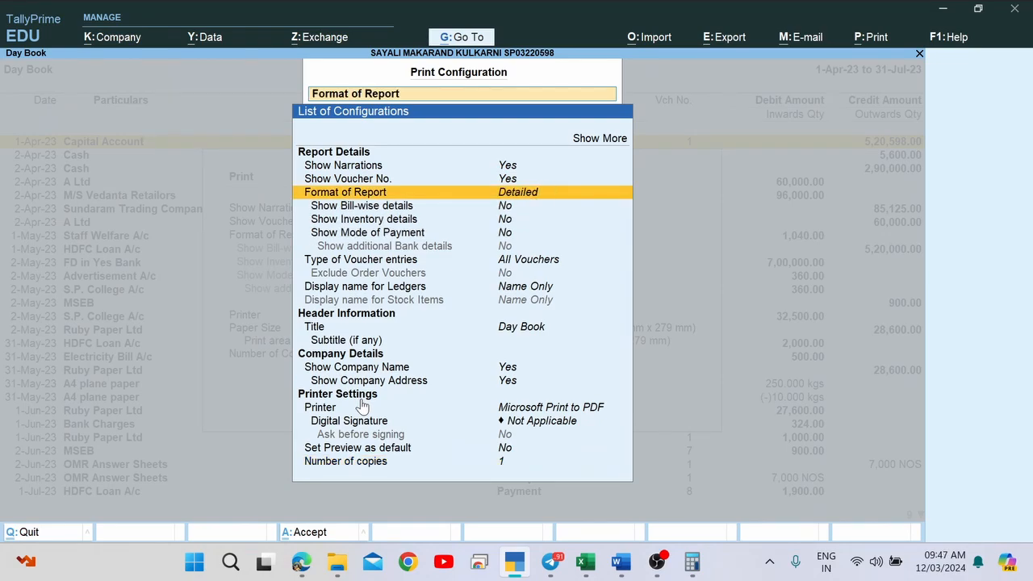
key(Escape)
key(Escape)
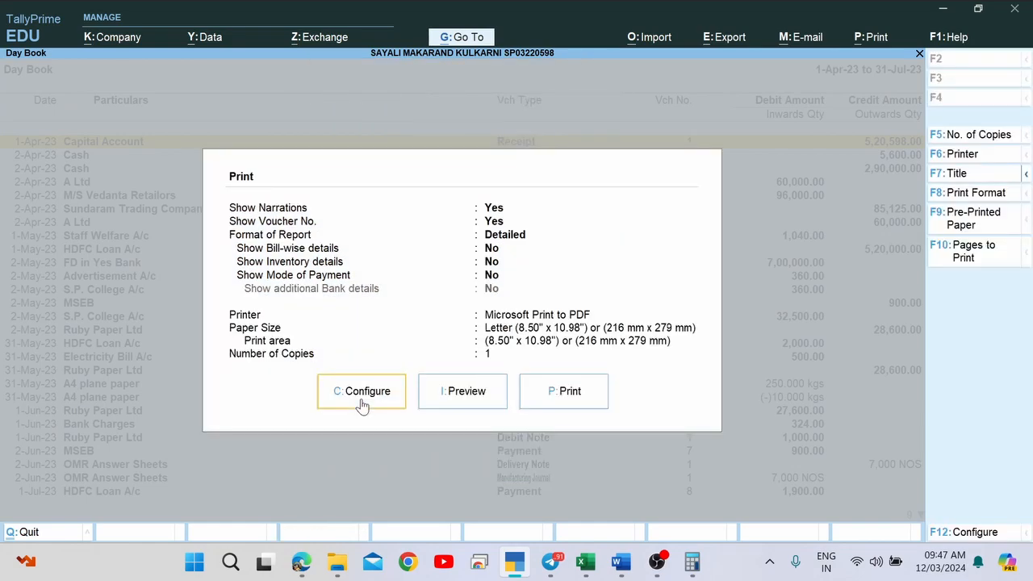
click(572, 395)
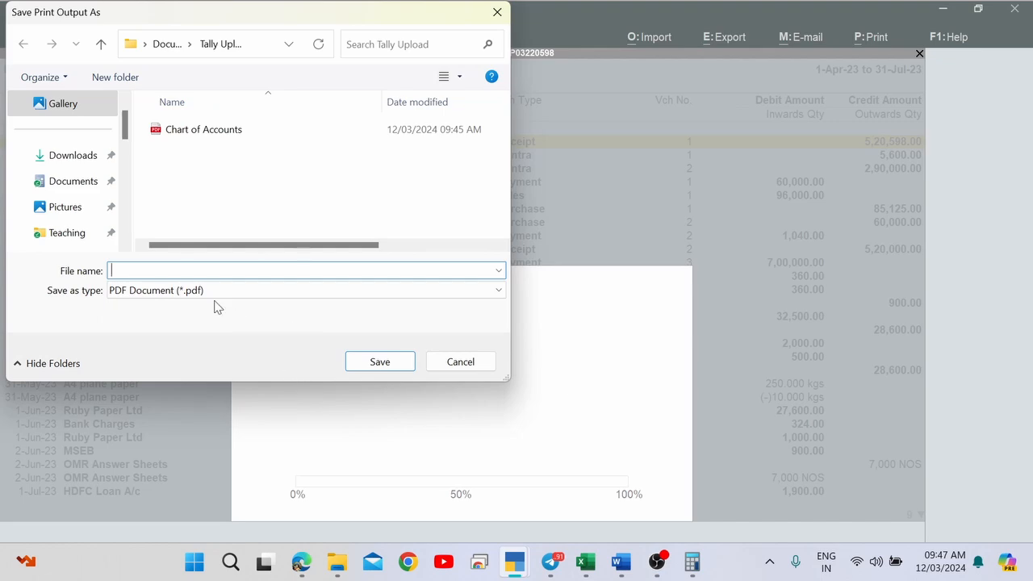
text(Day Book)
key(Return)
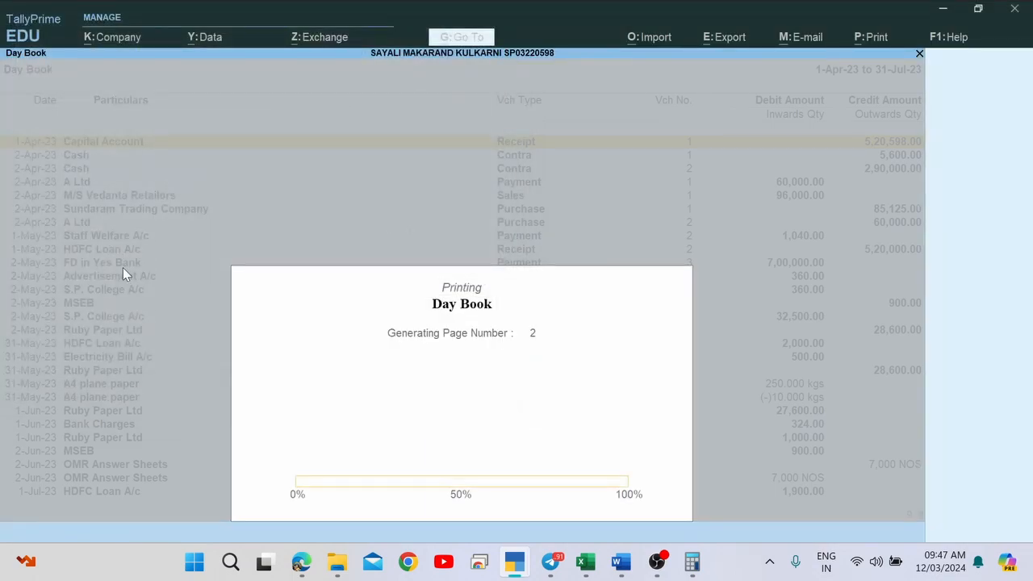
Open Day Book.pdf from Tally Upload and scroll through its two pages before returning to the form.
key(alt+Tab)
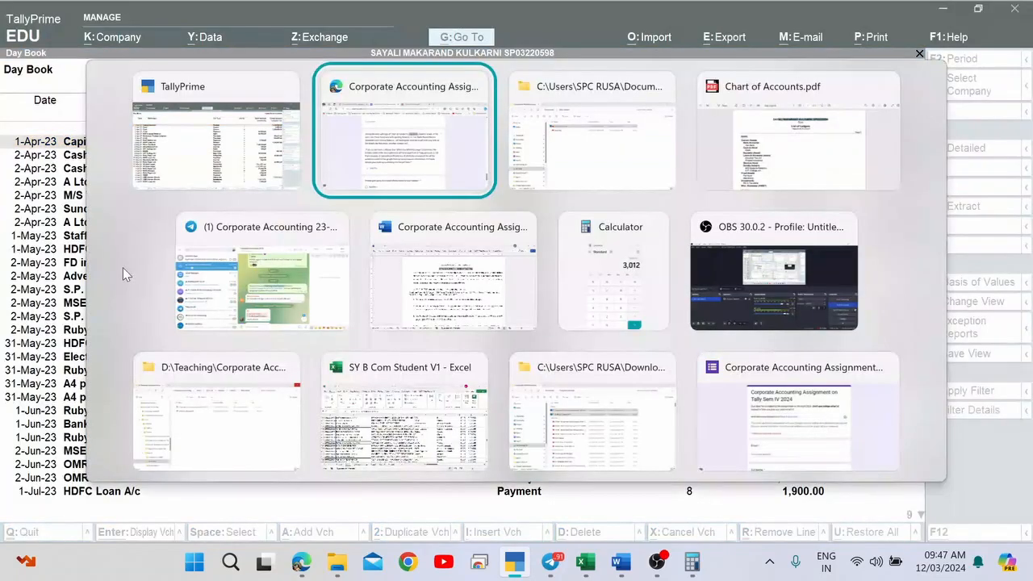
key(alt+Tab)
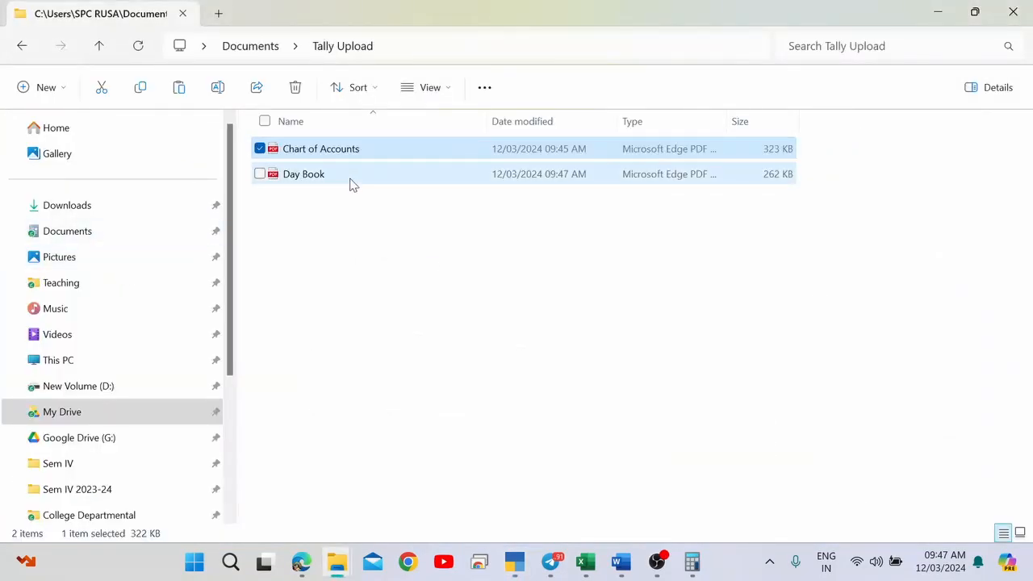
double_click(352, 181)
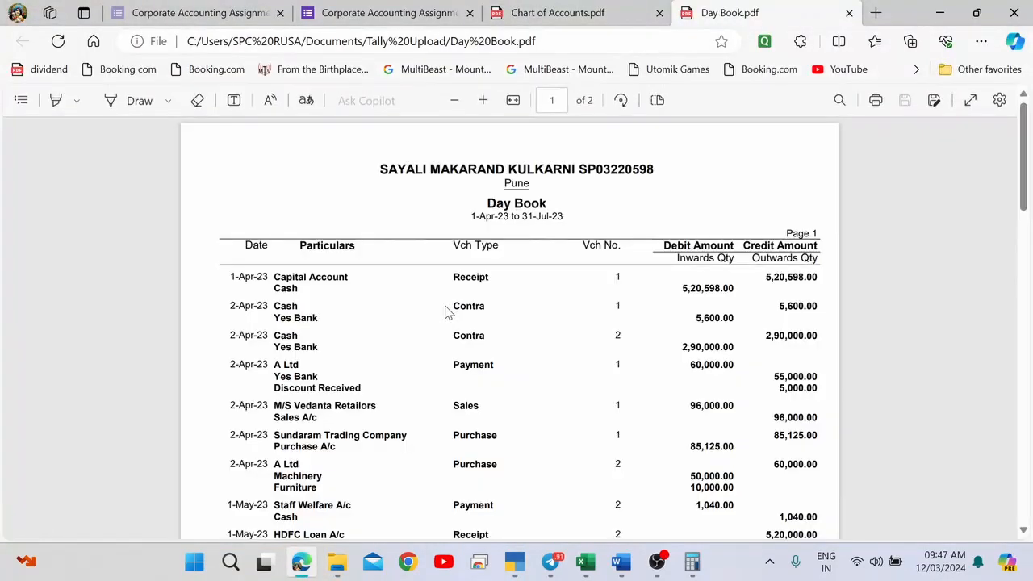
scroll(447, 312, down, 4)
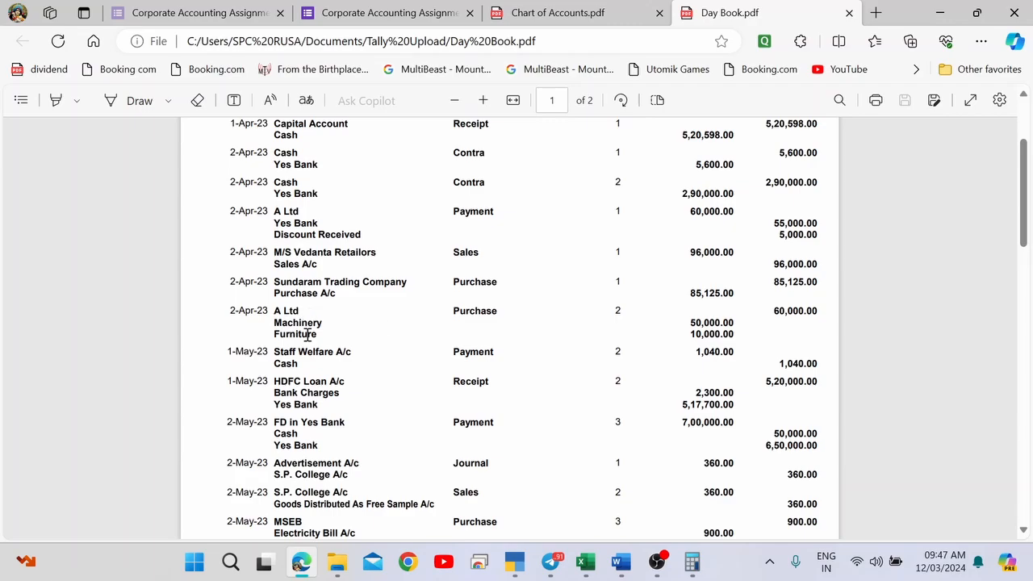
drag(274, 334, 321, 342)
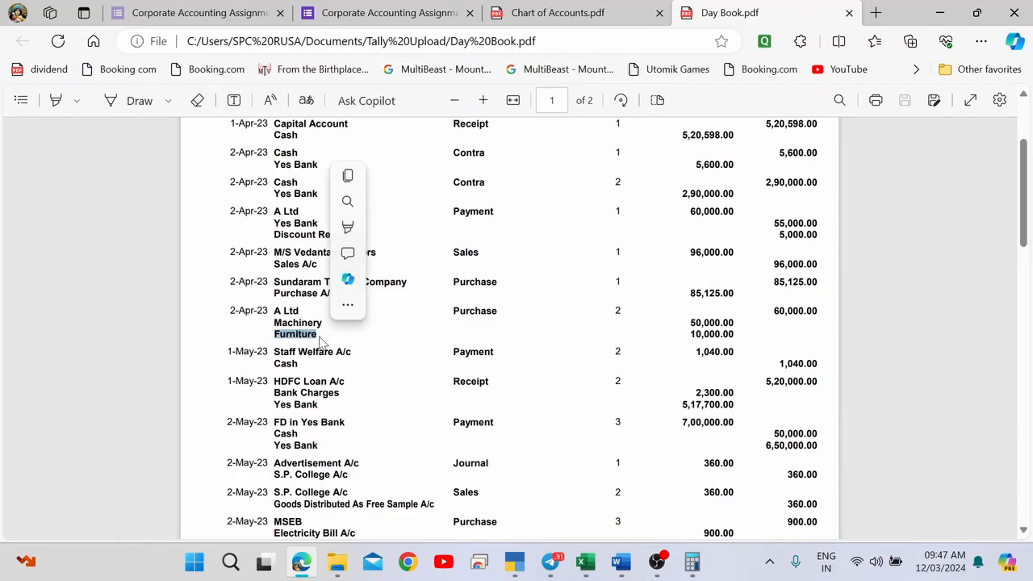
click(304, 253)
scroll(666, 293, up, 1)
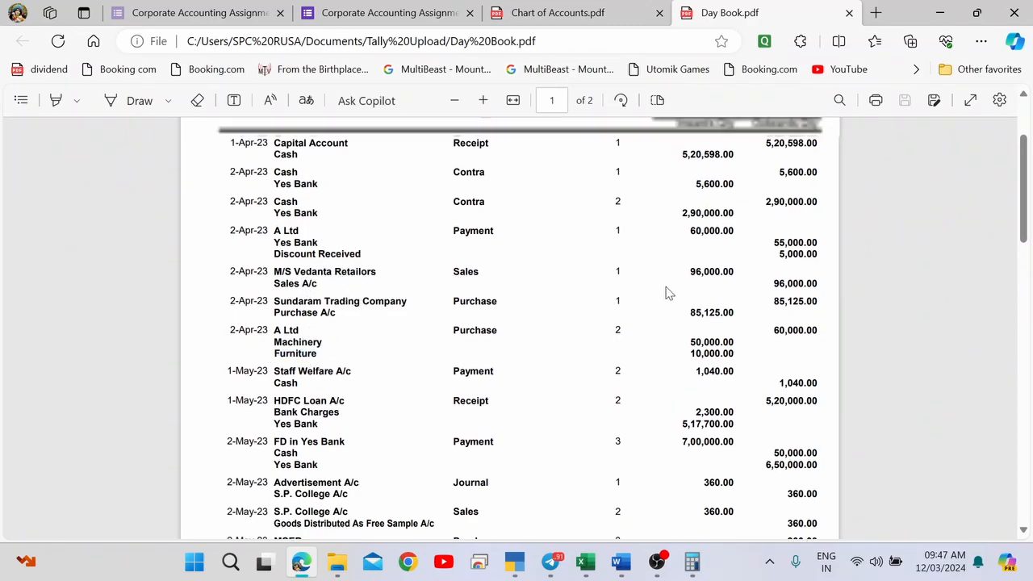
scroll(666, 294, up, 2)
scroll(666, 294, down, 15)
scroll(666, 293, up, 14)
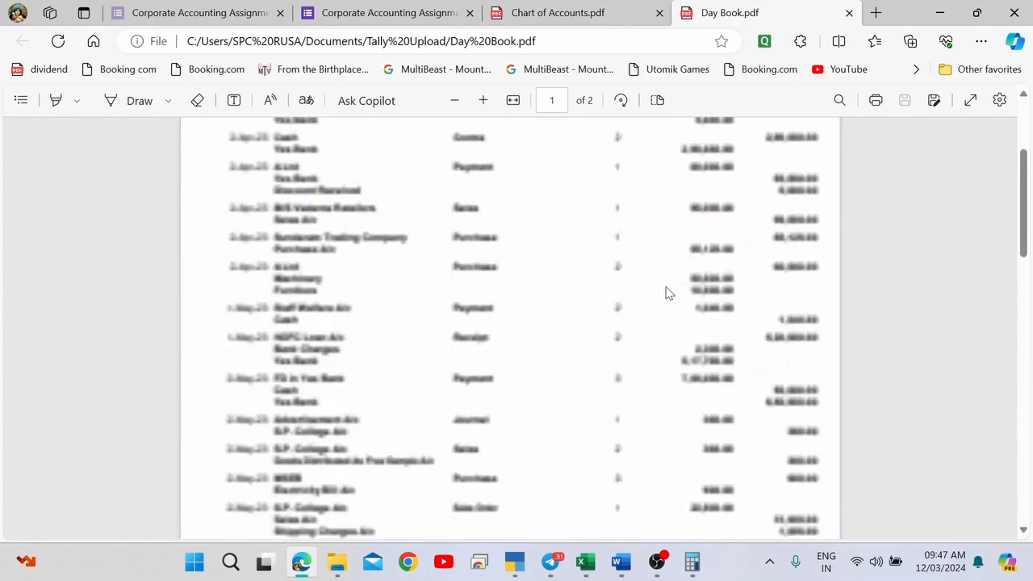
scroll(666, 294, up, 3)
key(alt+Tab)
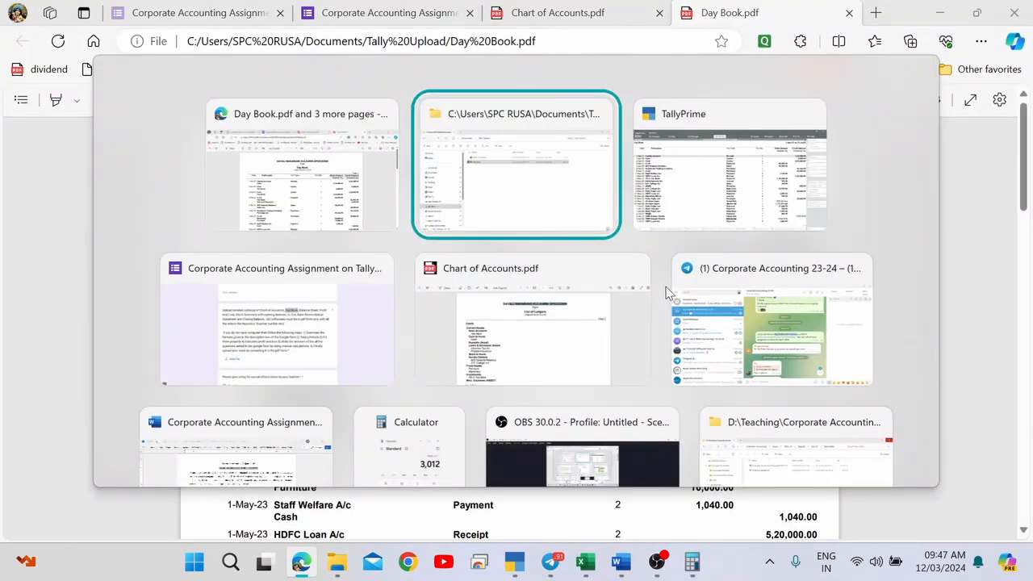
key(Tab)
key(Tab)
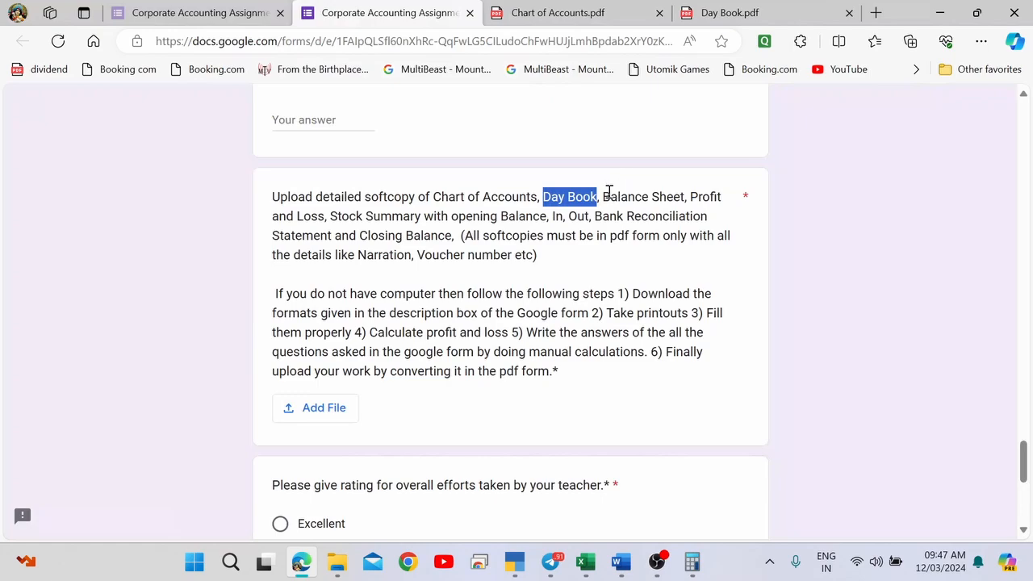
drag(609, 194, 454, 236)
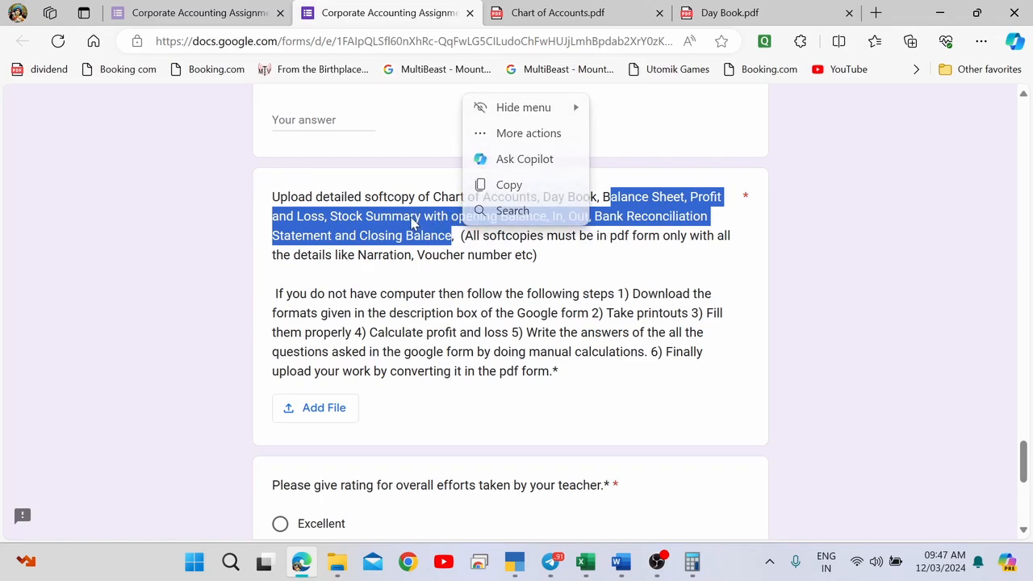
click(556, 218)
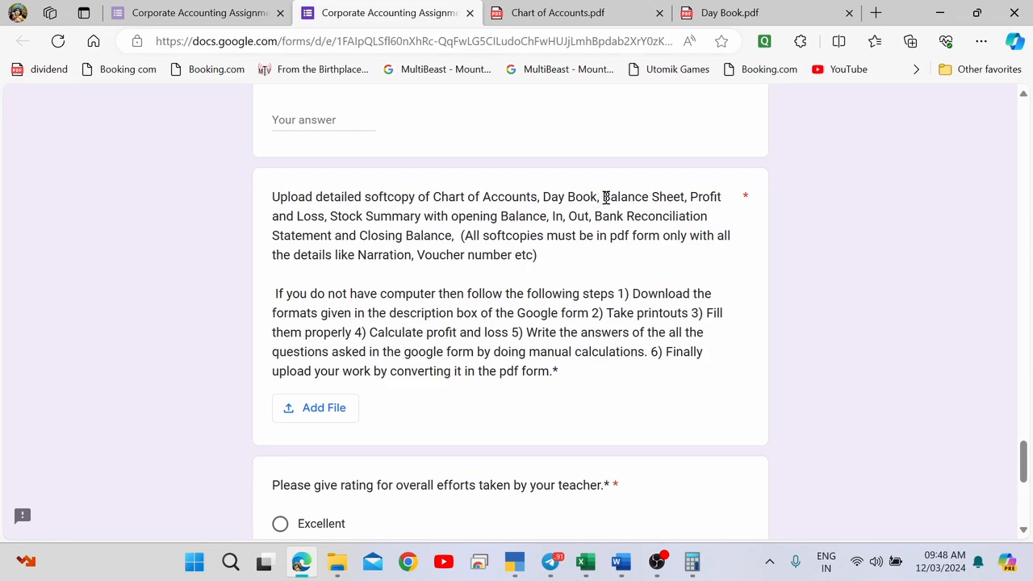
key(alt+Tab)
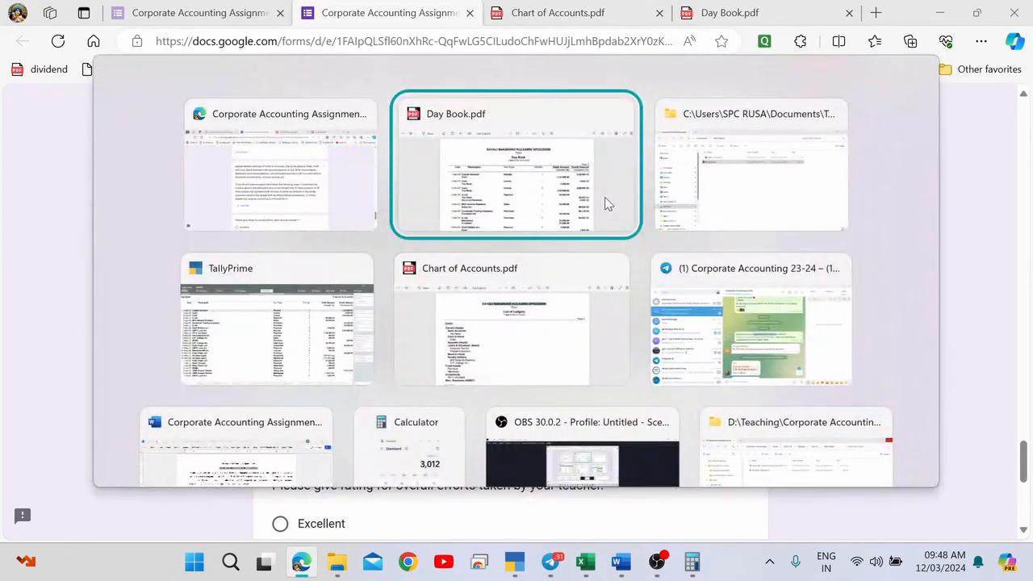
Return to the Gateway and open the Balance Sheet in detailed view, abandoning a first print attempt.
key(Tab)
key(Tab)
key(Escape)
key(Escape)
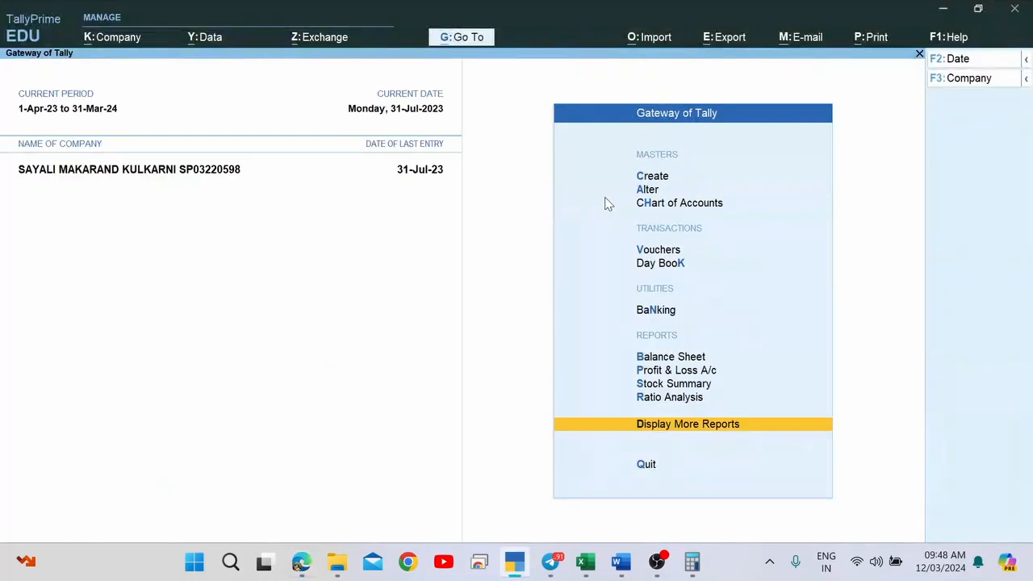
key(Escape)
key(n)
key(Down)
key(Down)
key(Down)
key(Down)
key(Down)
key(Down)
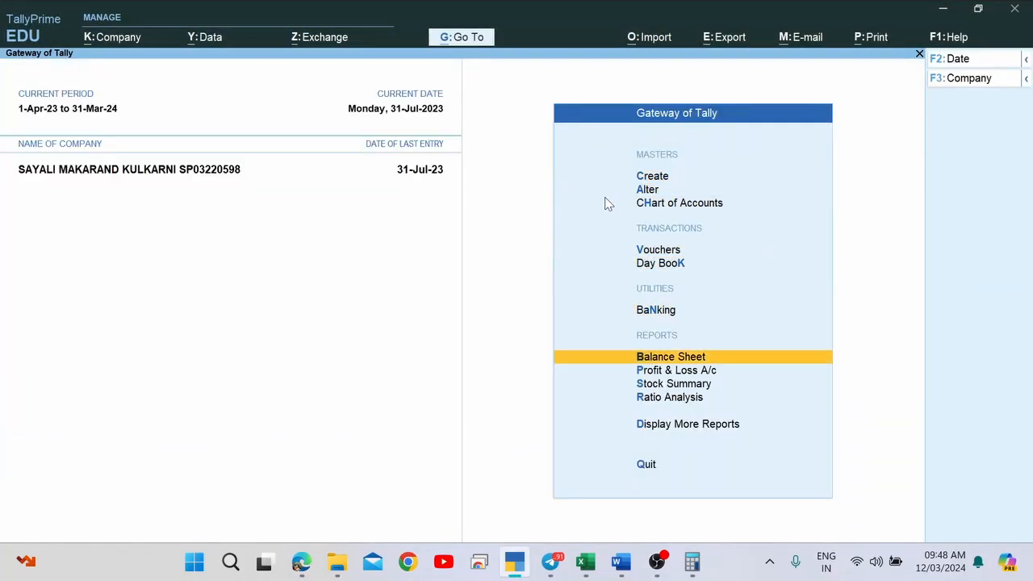
key(Return)
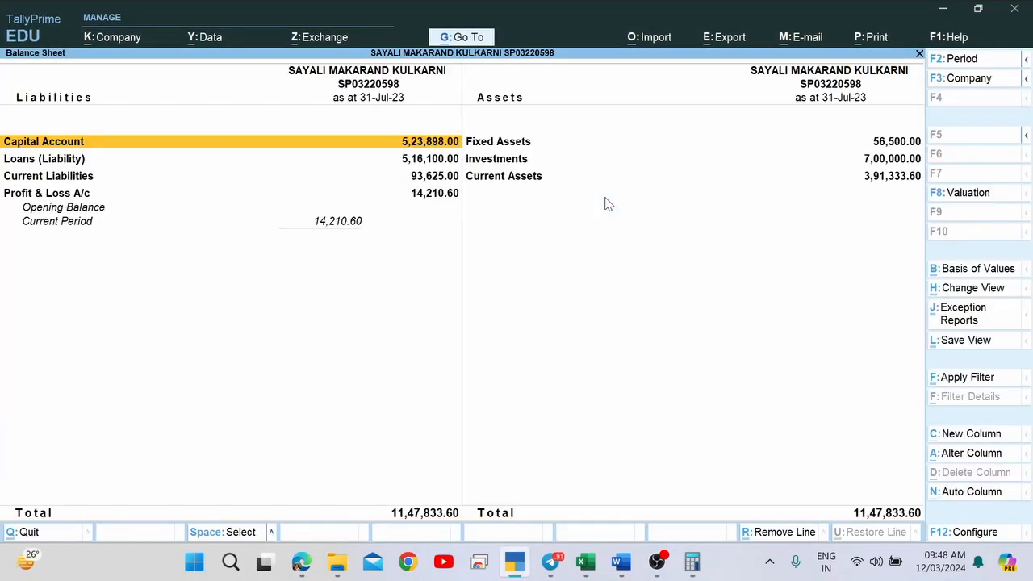
key(alt+F5)
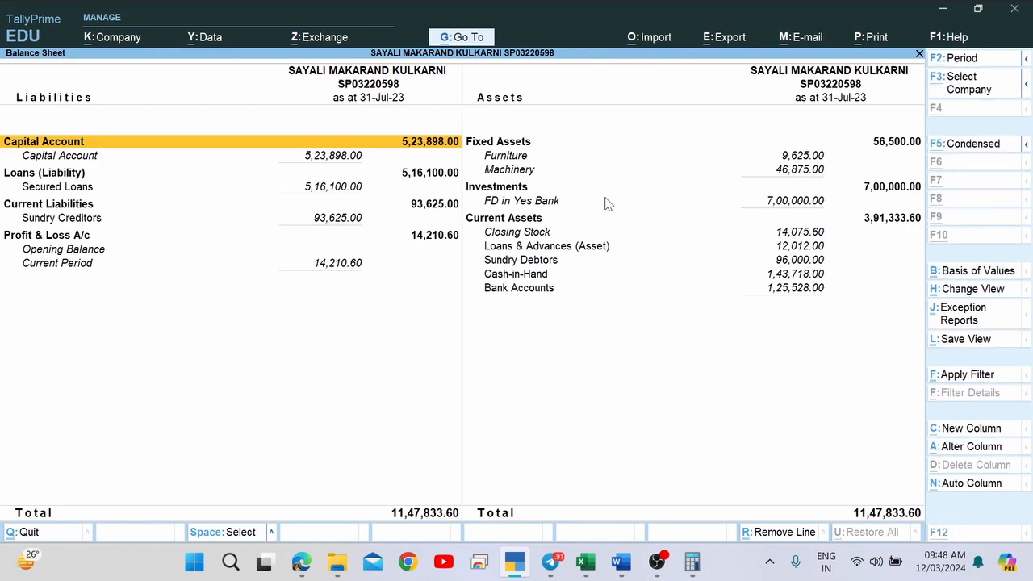
key(alt+p)
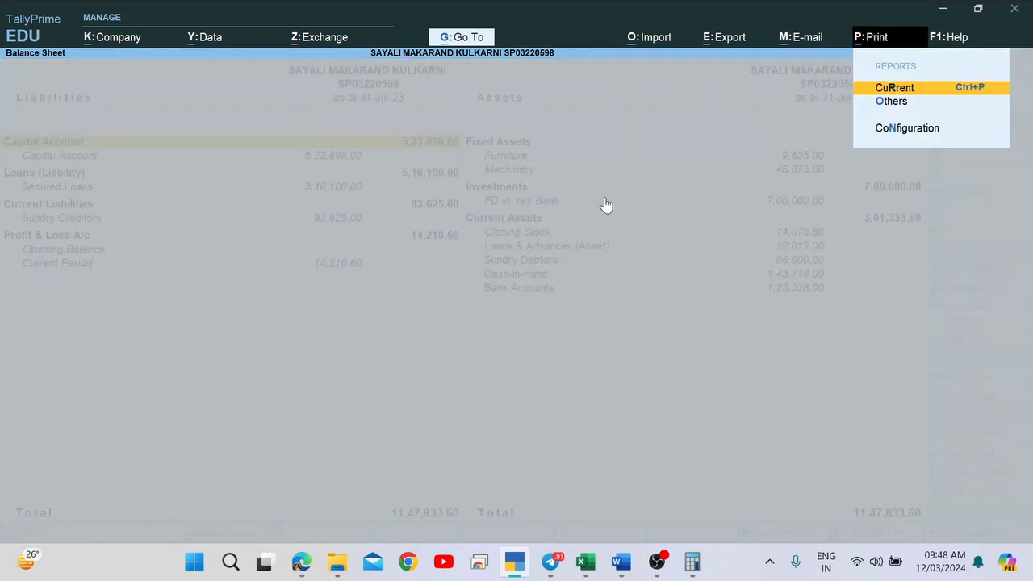
key(Return)
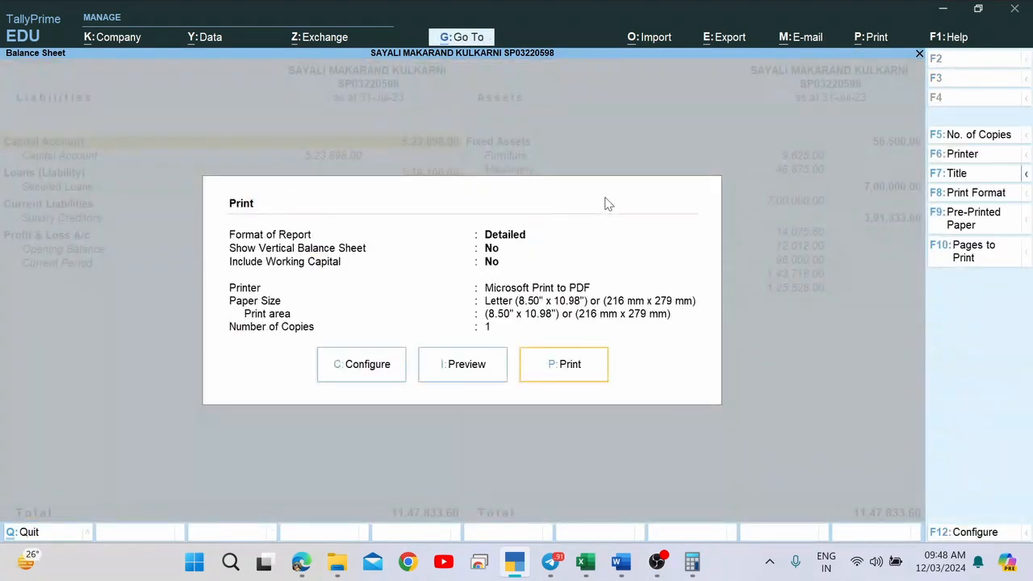
key(Left)
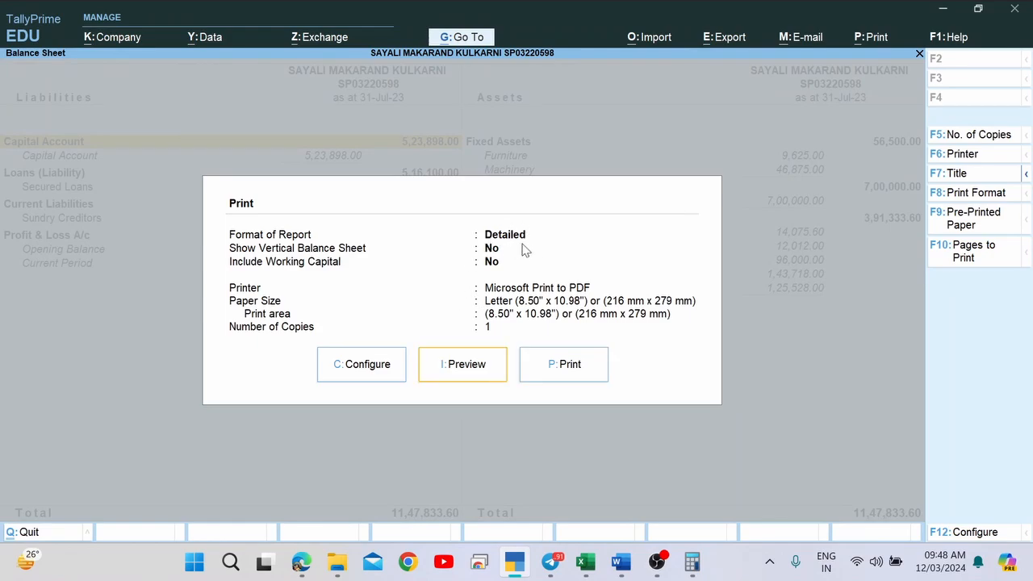
key(Escape)
key(Escape)
Reopen the detailed Balance Sheet and print it to a PDF named 'Balance Sheet'.
key(Return)
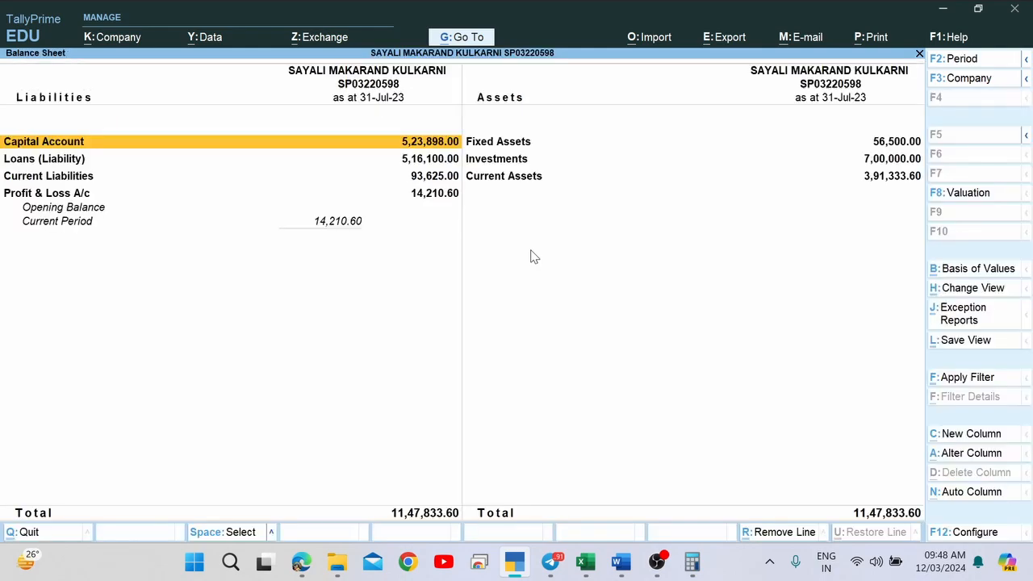
key(alt+F5)
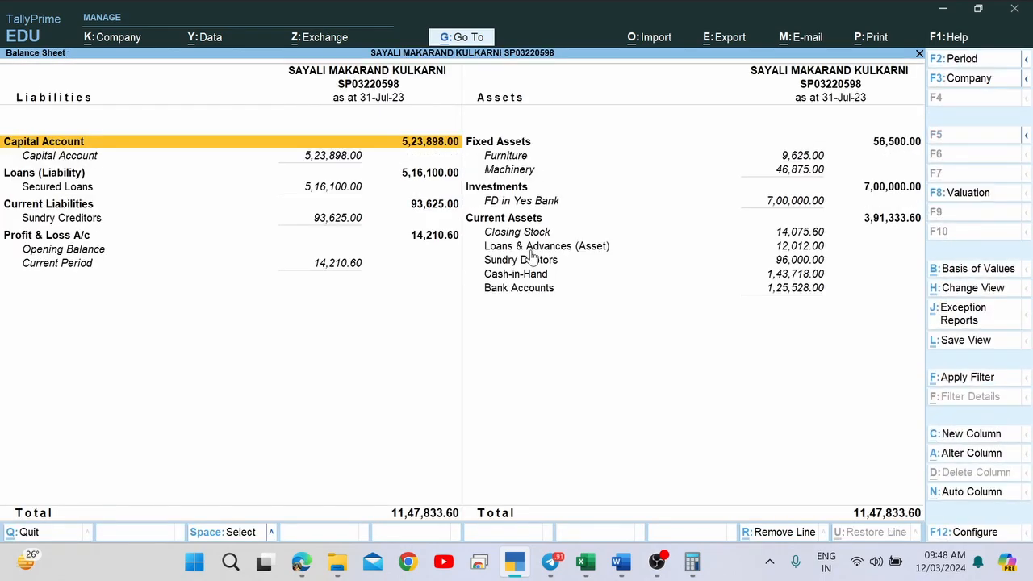
key(alt+p)
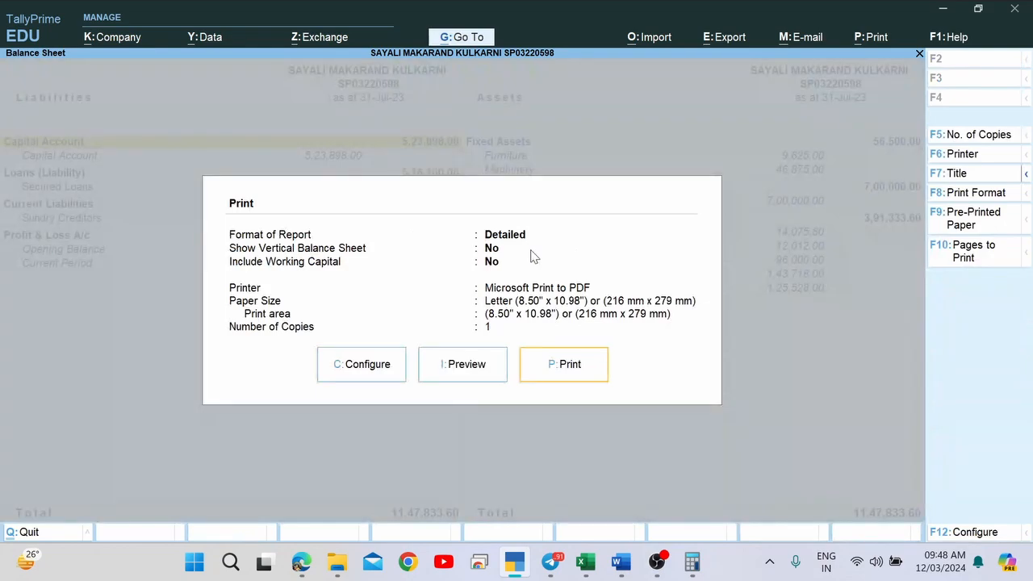
text(p)
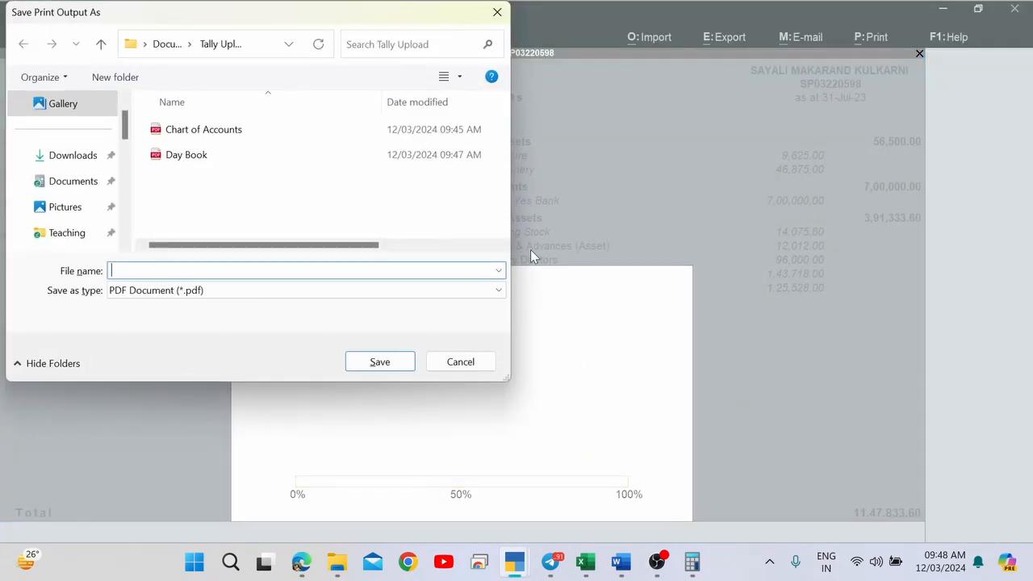
text(Balance Sheet)
key(Return)
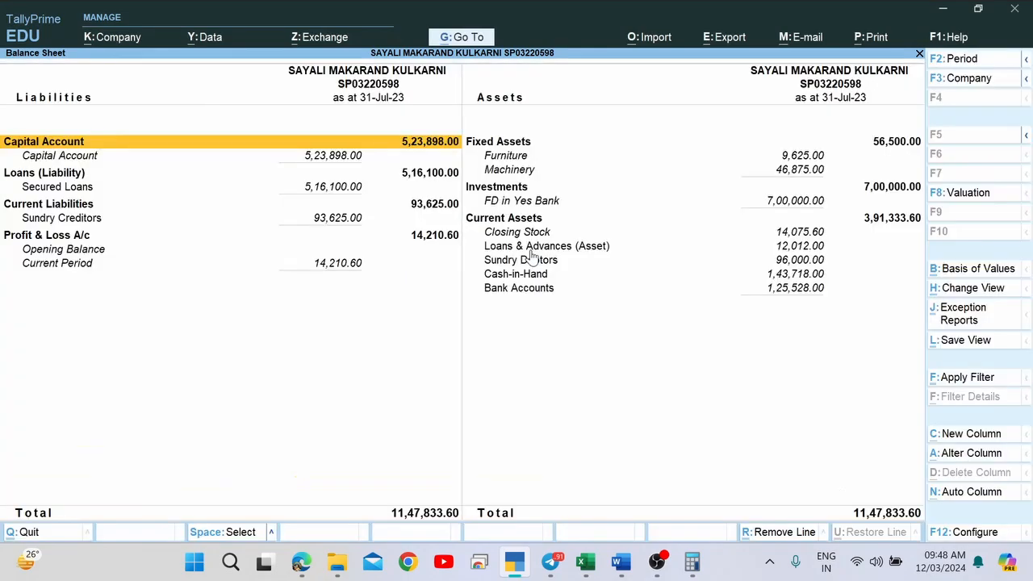
key(Escape)
key(Down)
Print the detailed Profit & Loss A/c, with every ledger expanded, to a PDF named 'Profit and Loss'.
key(Return)
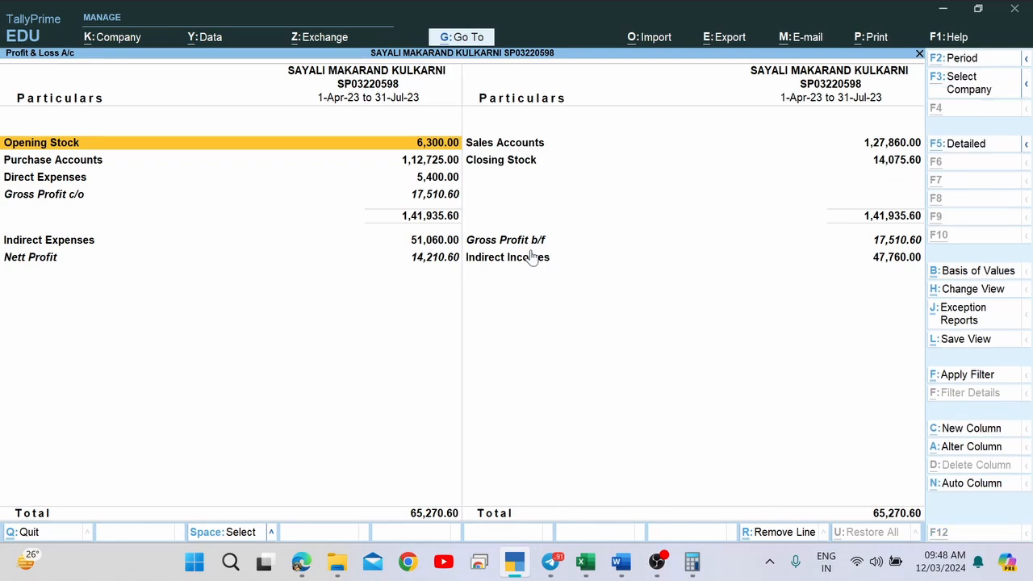
key(alt+F1)
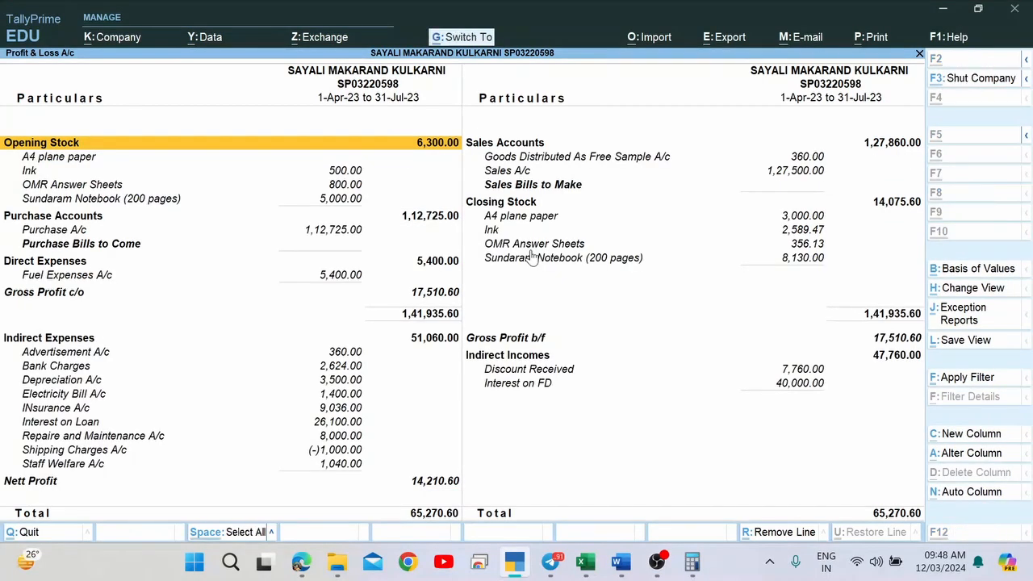
key(ctrl+p)
text(p)
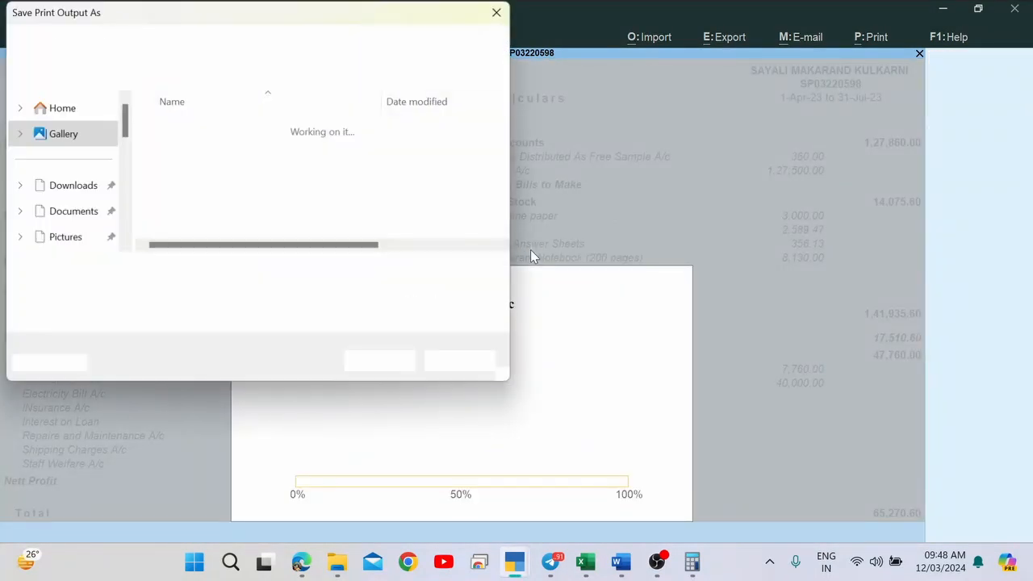
text(Profit anf)
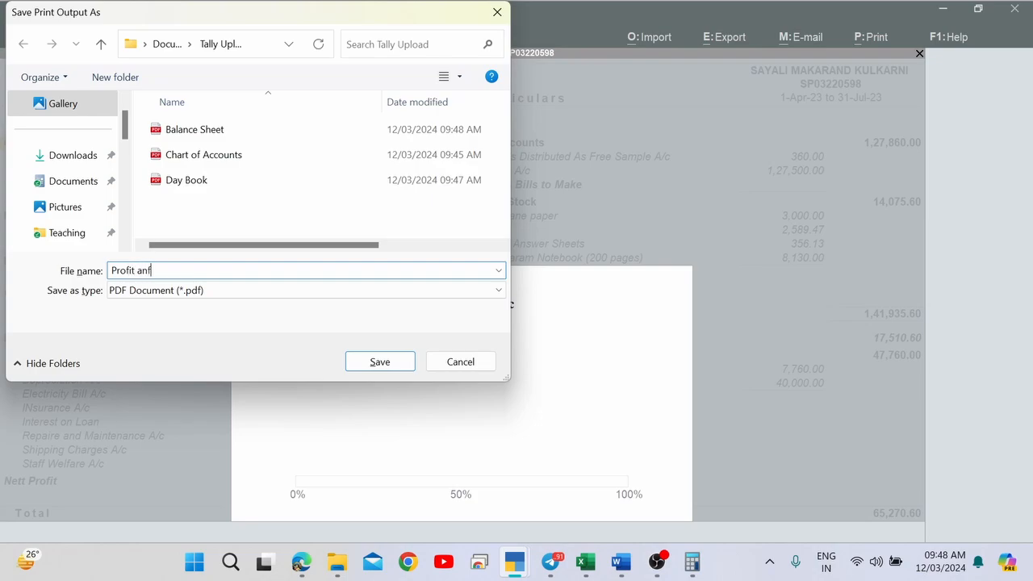
key(BackSpace)
text(d Loss)
key(Return)
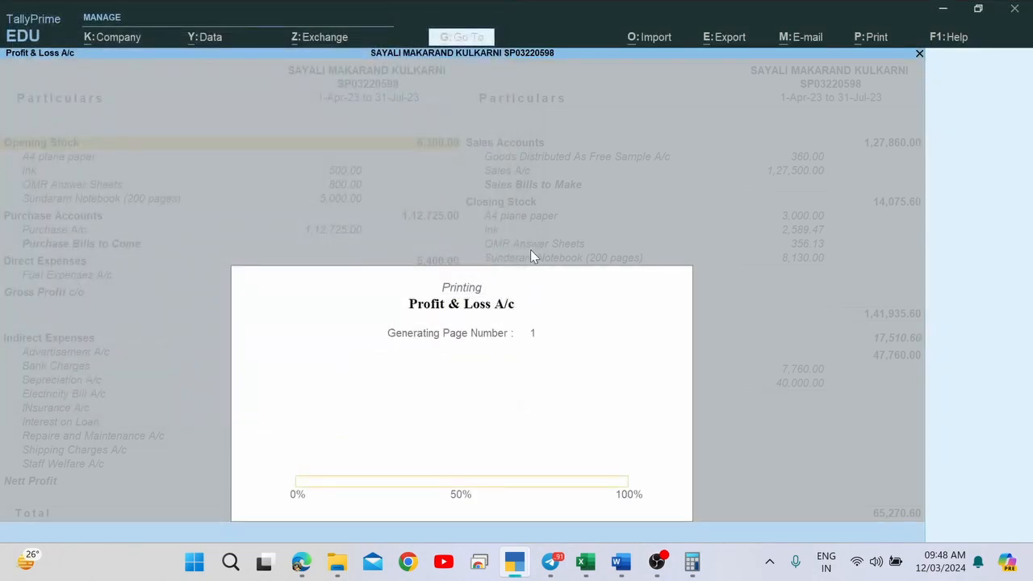
Check the assignment form, then close Profit & Loss and open the Stock Summary showing 14,075.60.
key(alt+Tab)
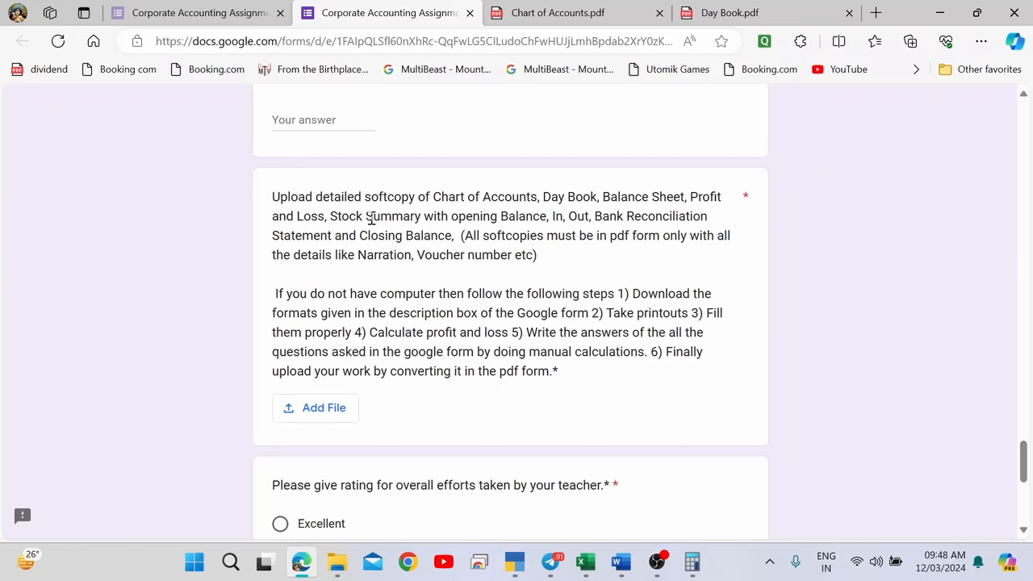
key(alt+Tab)
key(Escape)
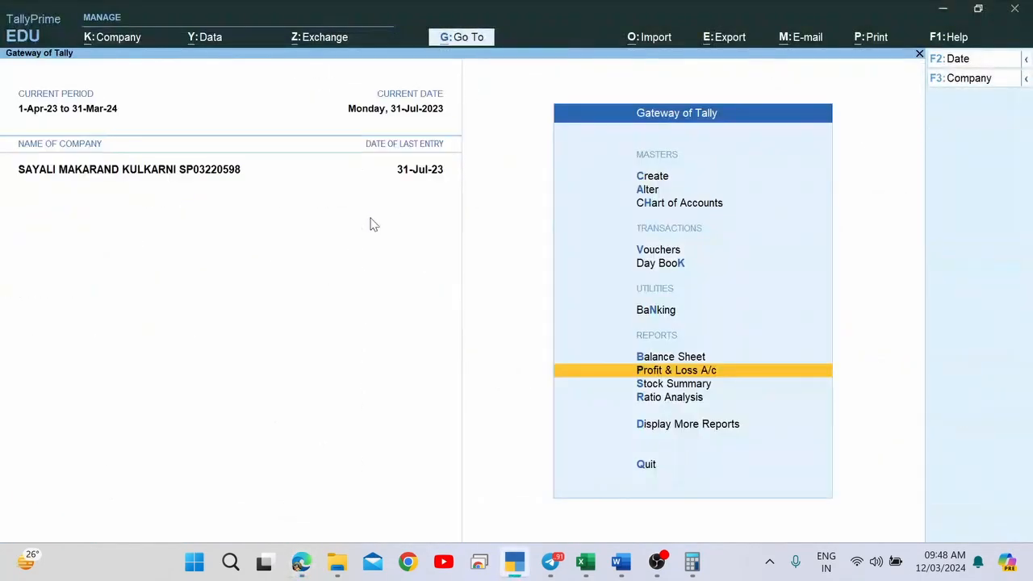
key(Down)
key(Return)
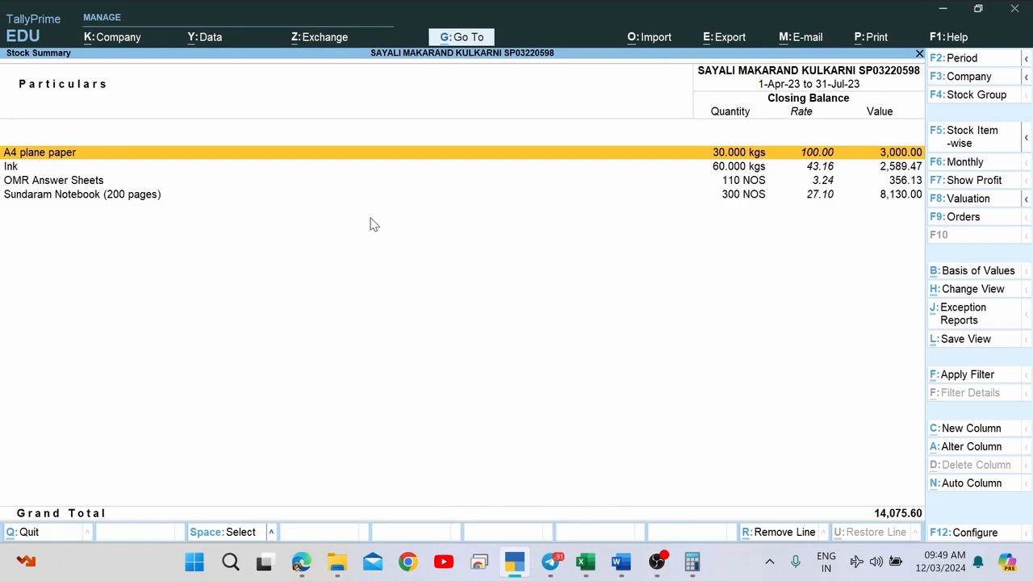
Set the Stock Summary to show Opening Balance, Goods Inwards and Goods Outwards (all Yes).
key(F12)
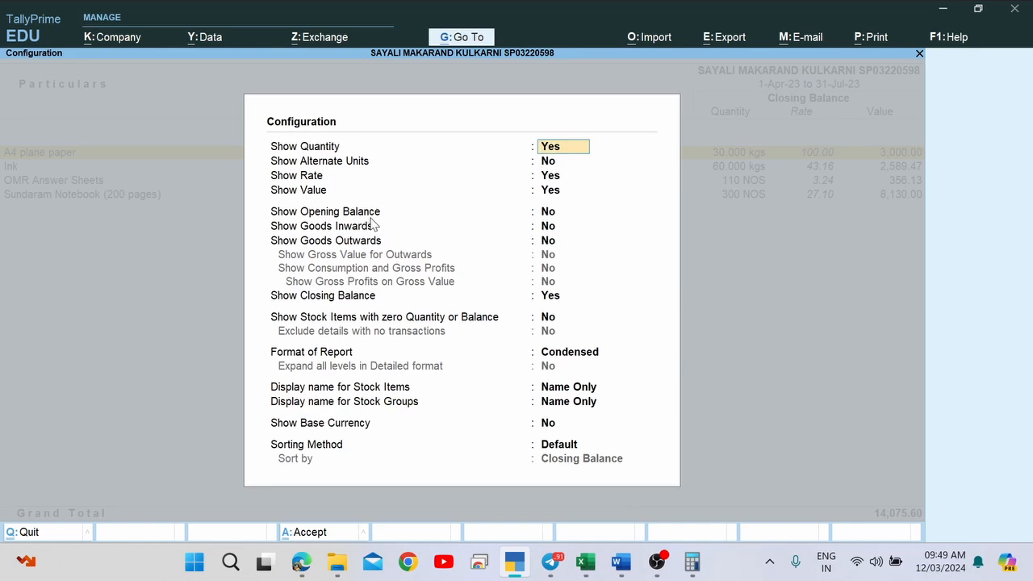
key(Return)
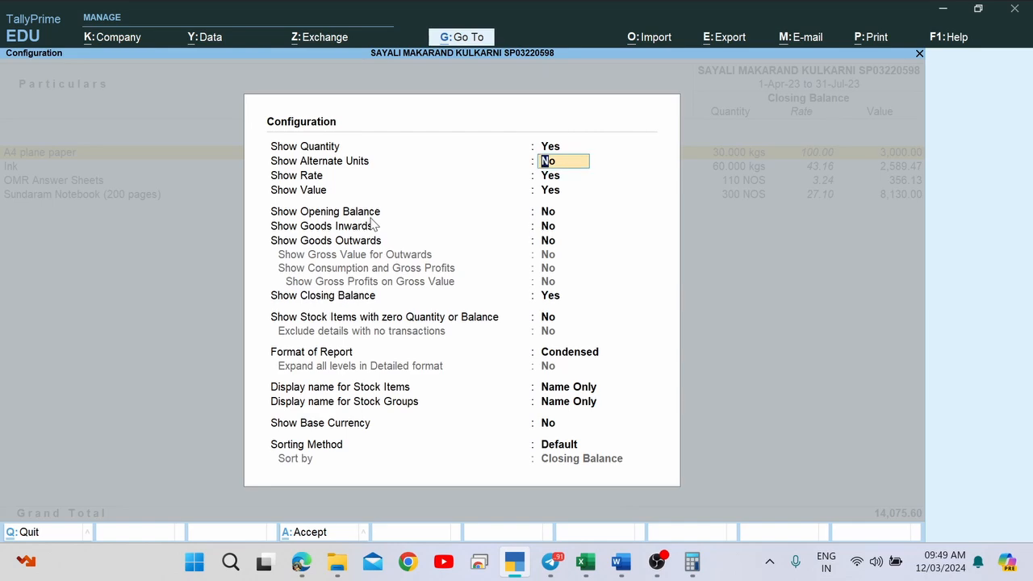
key(Down)
key(Down)
key(Down)
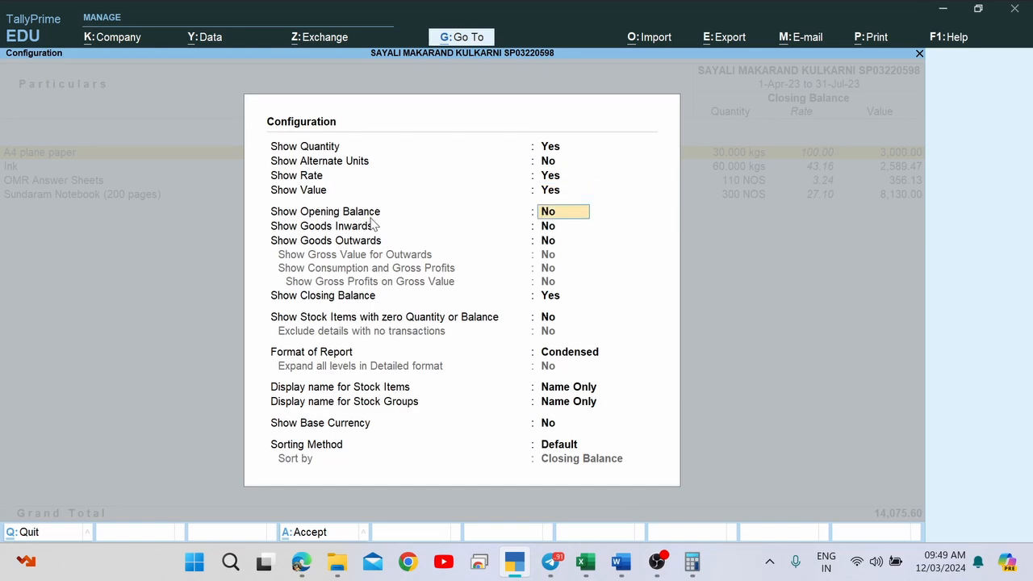
text(y)
key(Return)
text(y)
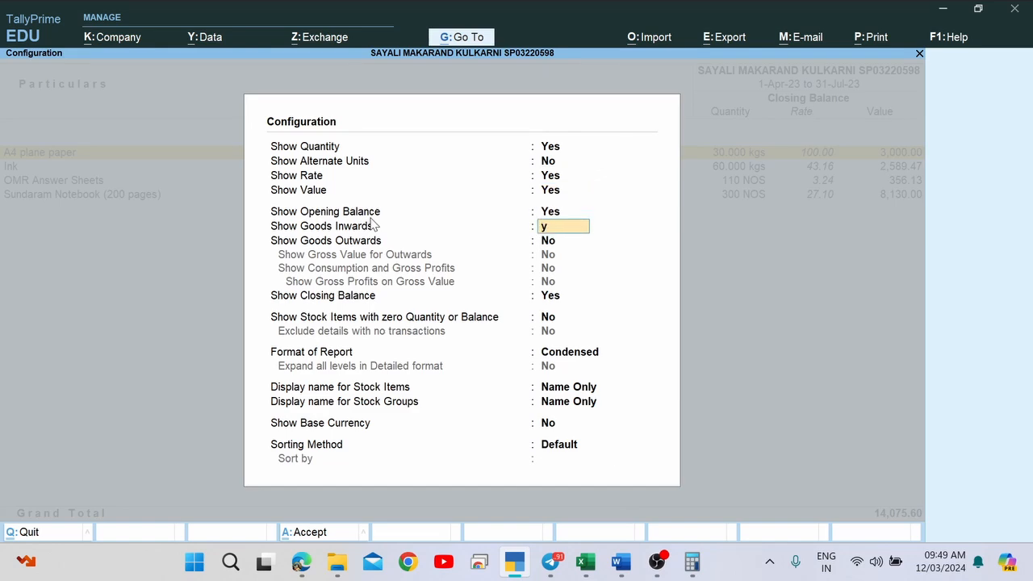
key(Return)
text(y)
key(Return)
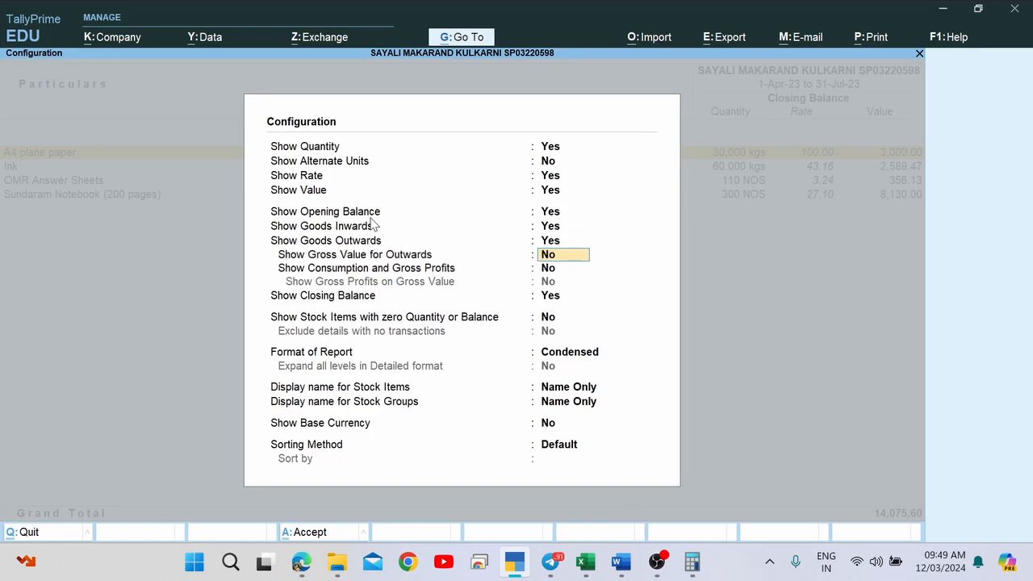
key(Return)
key(Return)
key(Return)
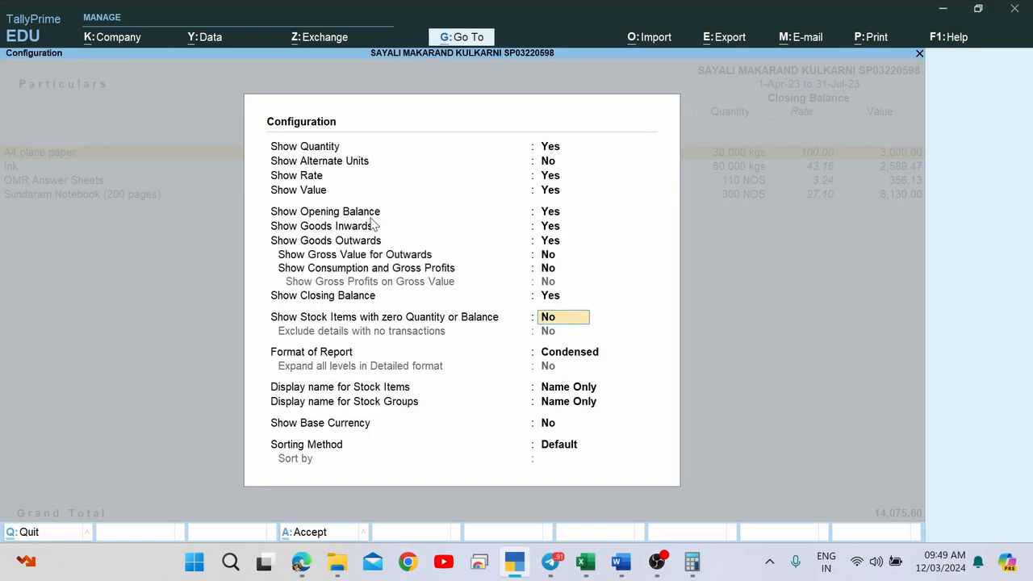
key(Return)
key(Return)
key(Return)
key(Return)
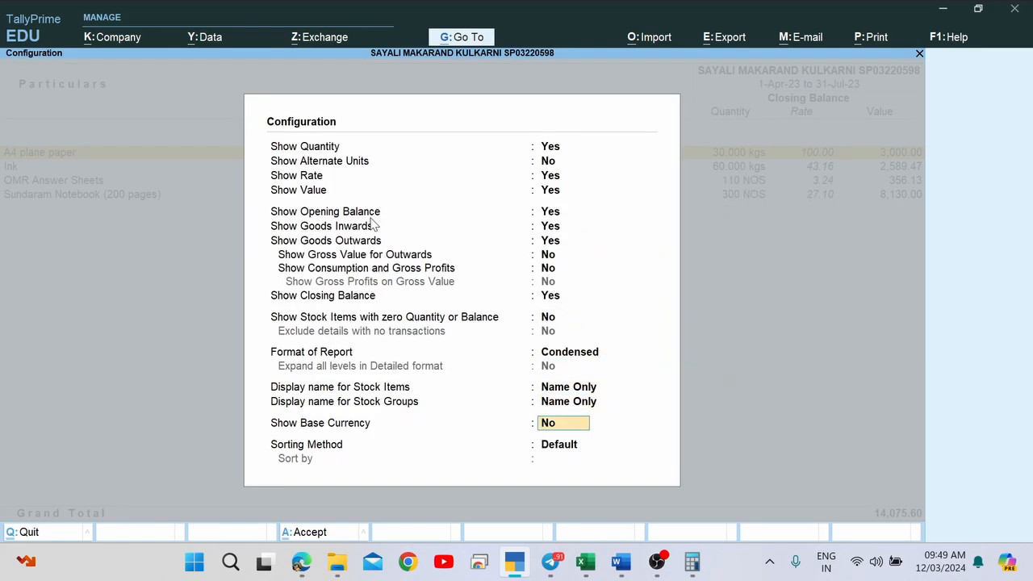
key(Return)
key(Return)
key(Return)
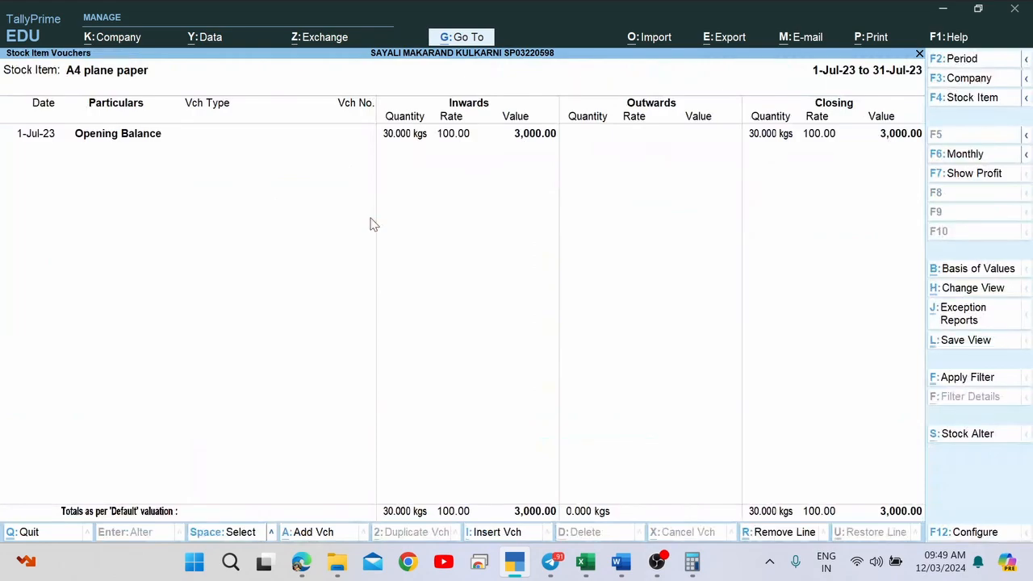
Return to the Stock Summary list and bring up its print settings.
key(F6)
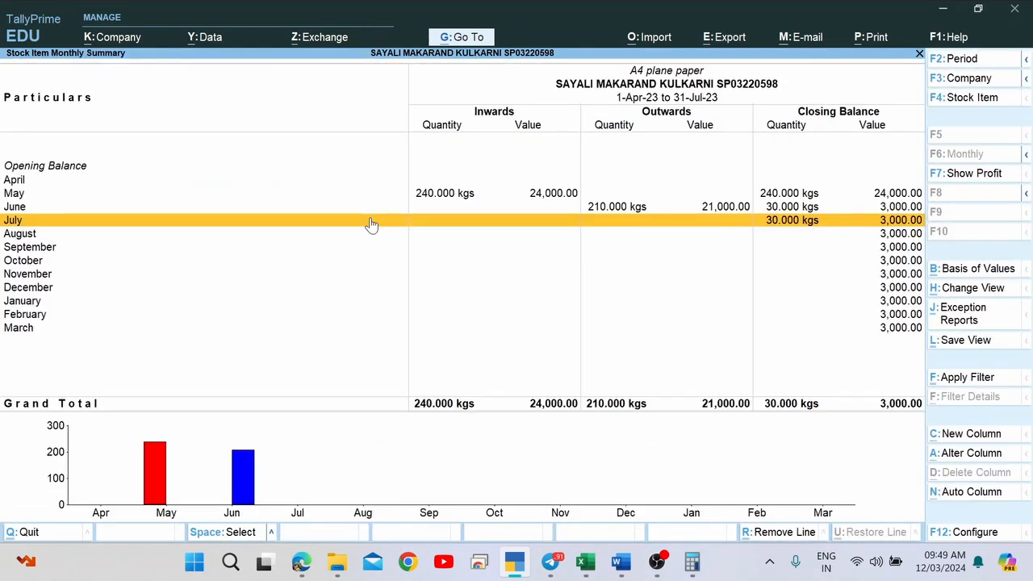
key(Escape)
key(Down)
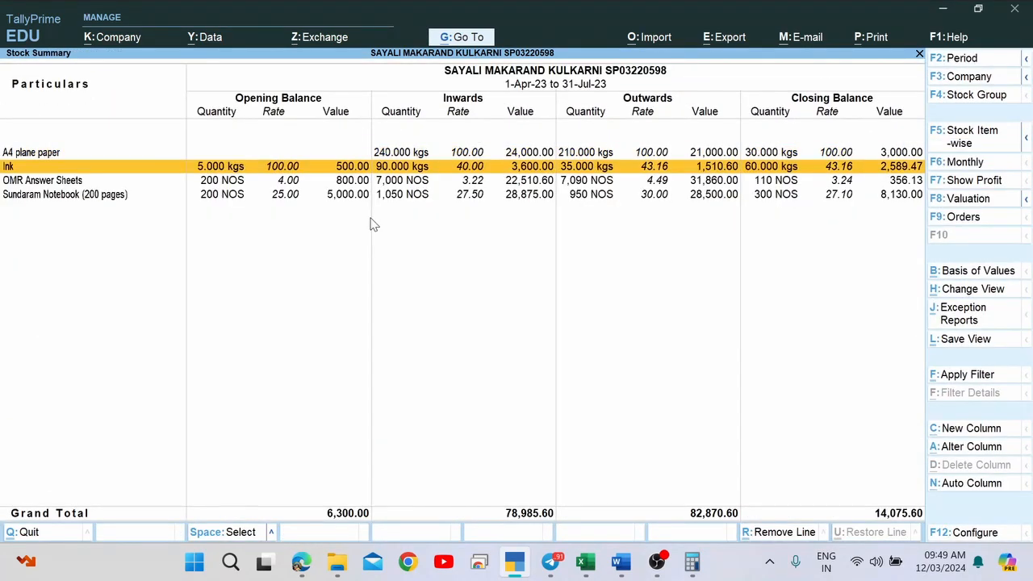
key(Up)
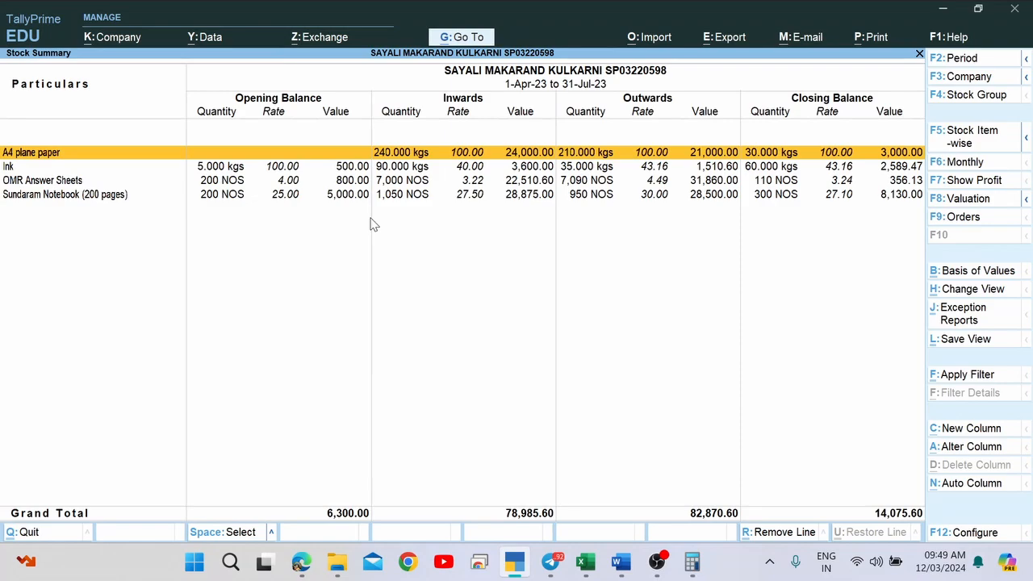
key(alt+p)
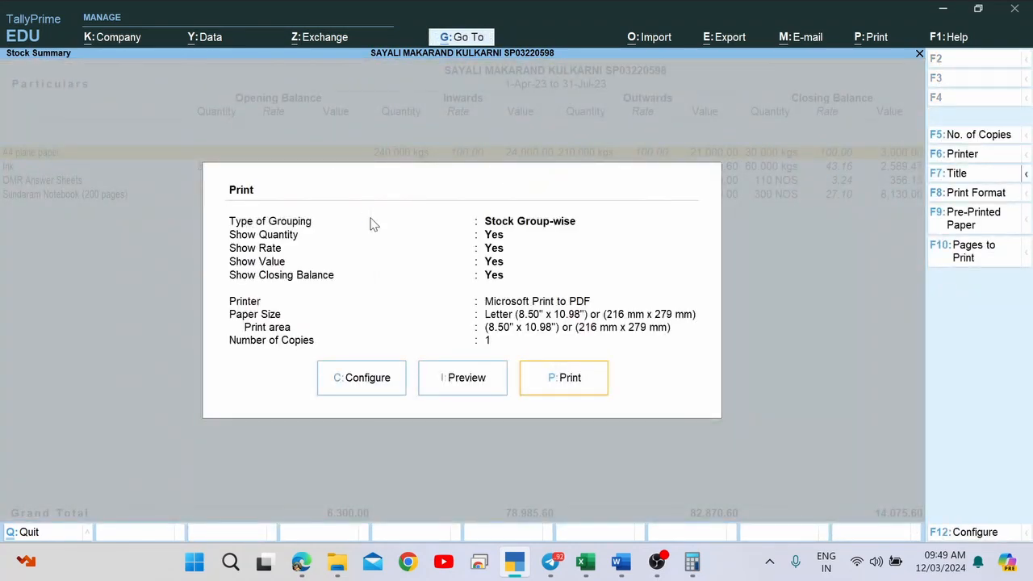
Print the Stock Summary to a PDF named 'Stock Summary' and go back to the assignment form.
key(p)
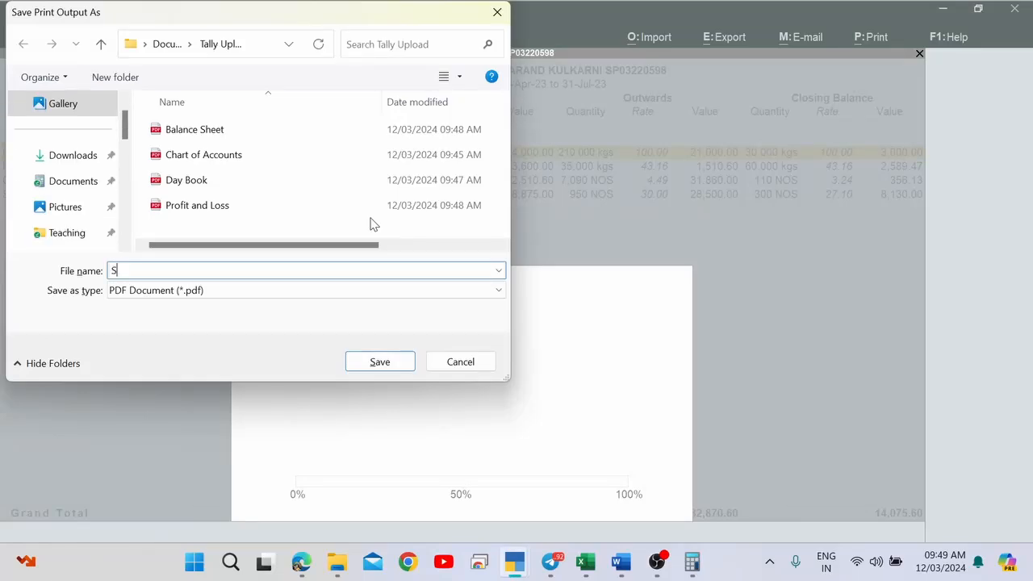
key(BackSpace)
text(Stock Summary)
key(Return)
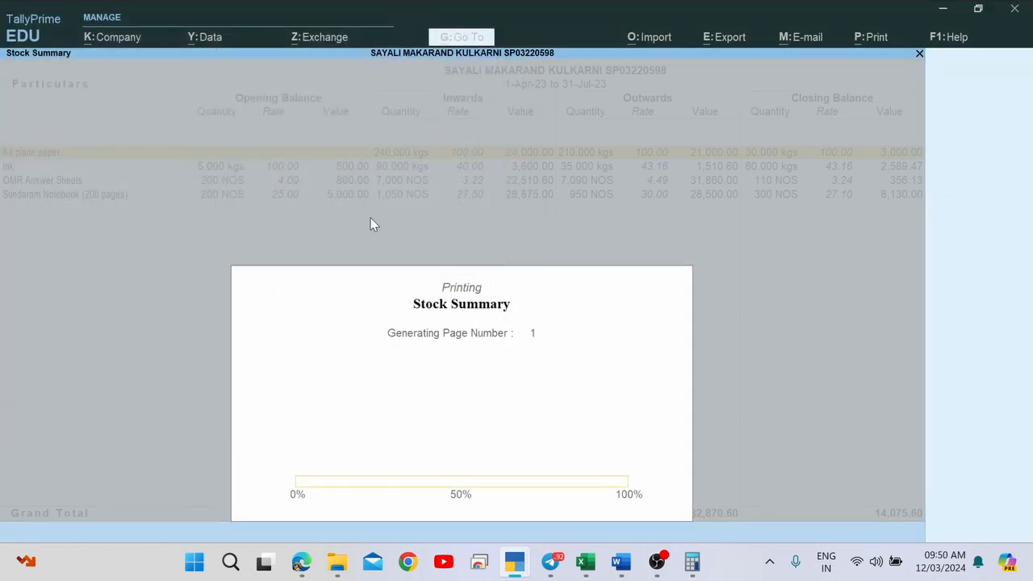
key(alt+Tab)
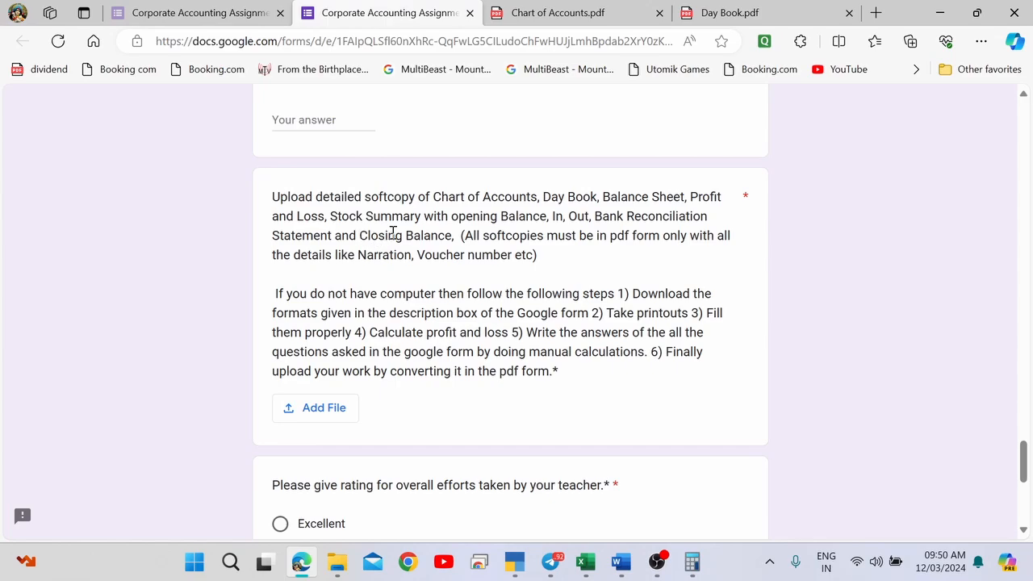
Back in TallyPrime, close the Stock Summary and briefly check the Balance Sheet's Current Assets.
key(alt+Tab)
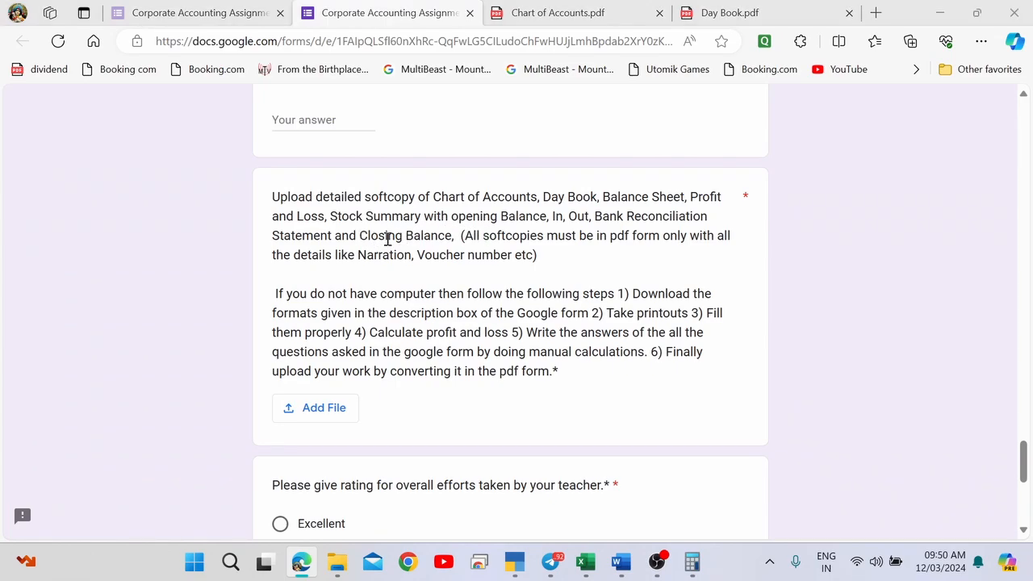
key(Escape)
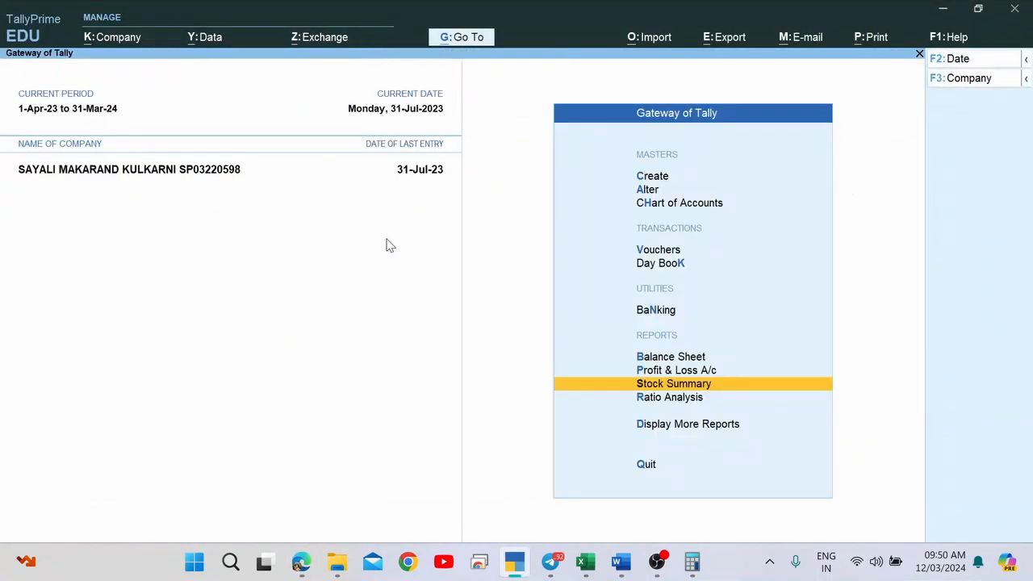
key(Up)
key(Up)
key(Return)
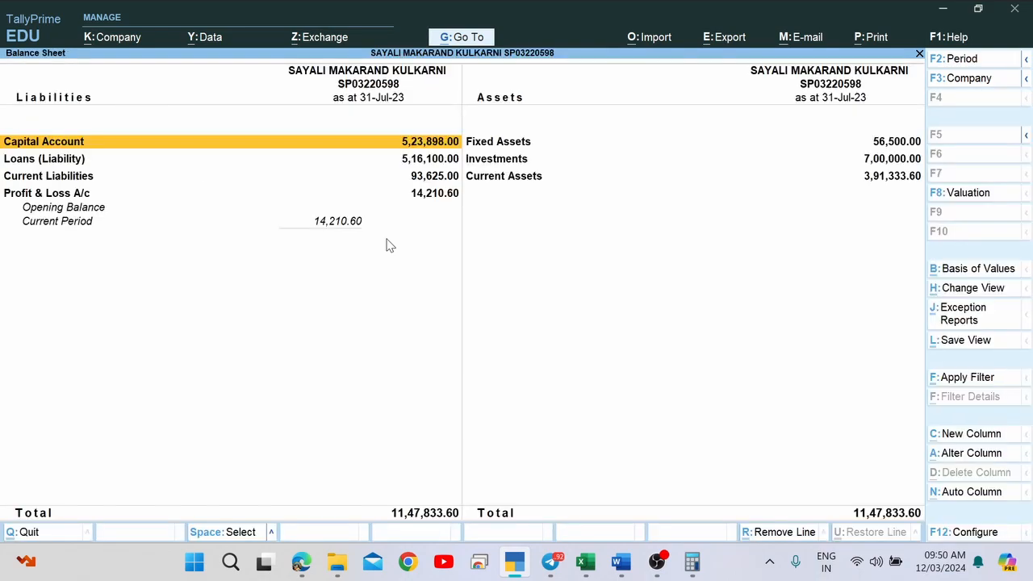
key(Right)
key(Down)
key(Down)
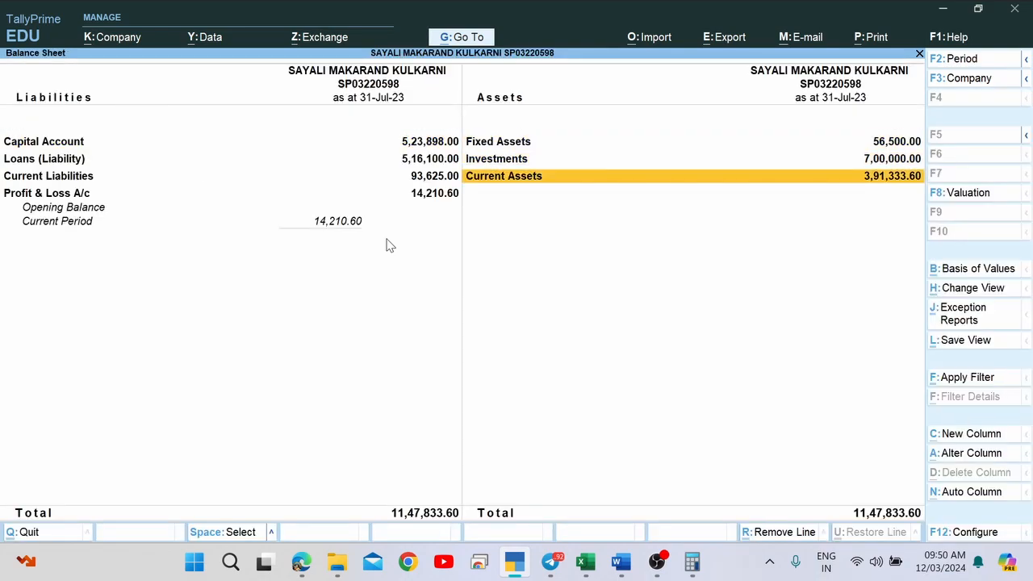
key(Escape)
key(Escape)
key(Escape)
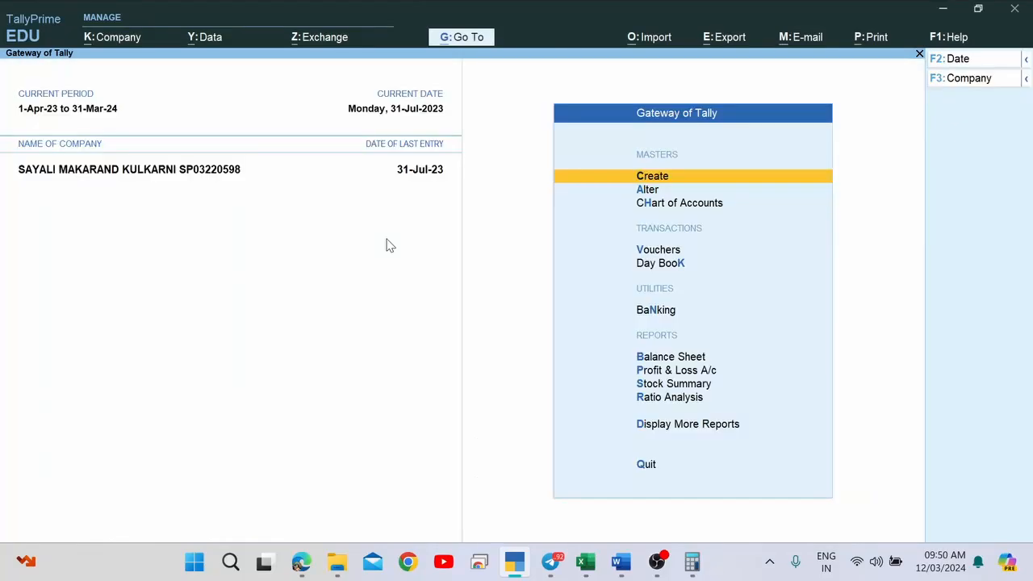
key(Down)
key(Down)
key(Down)
key(Down)
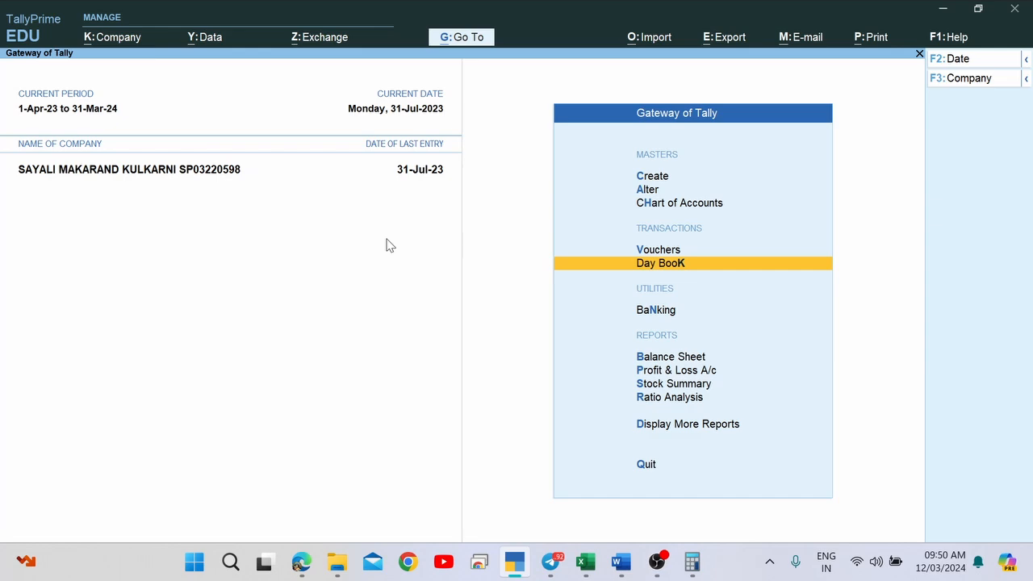
Open the Yes Bank ledger report via Account Books > Ledger.
key(Down)
key(Down)
key(Down)
key(Down)
key(Down)
key(Down)
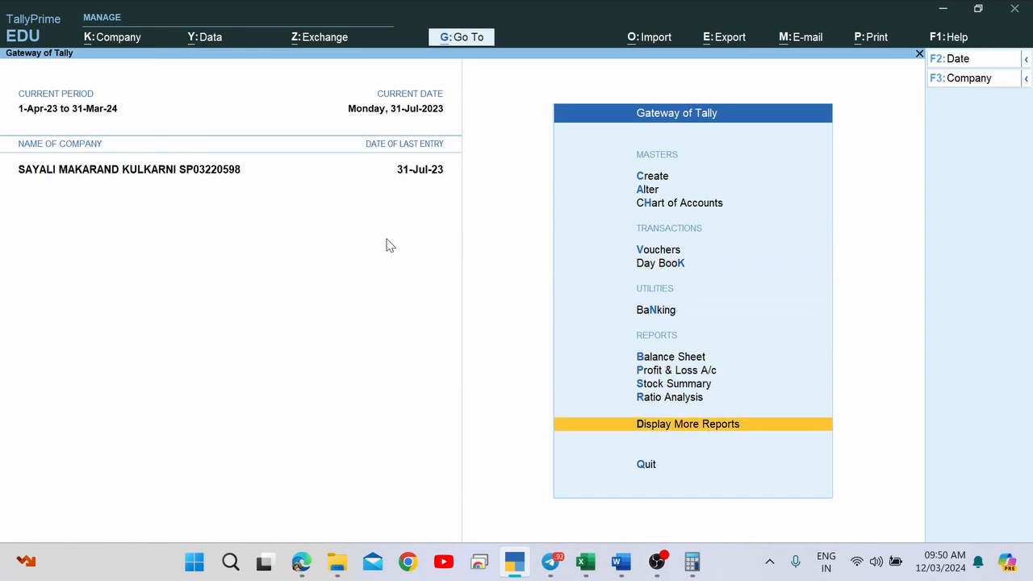
key(Return)
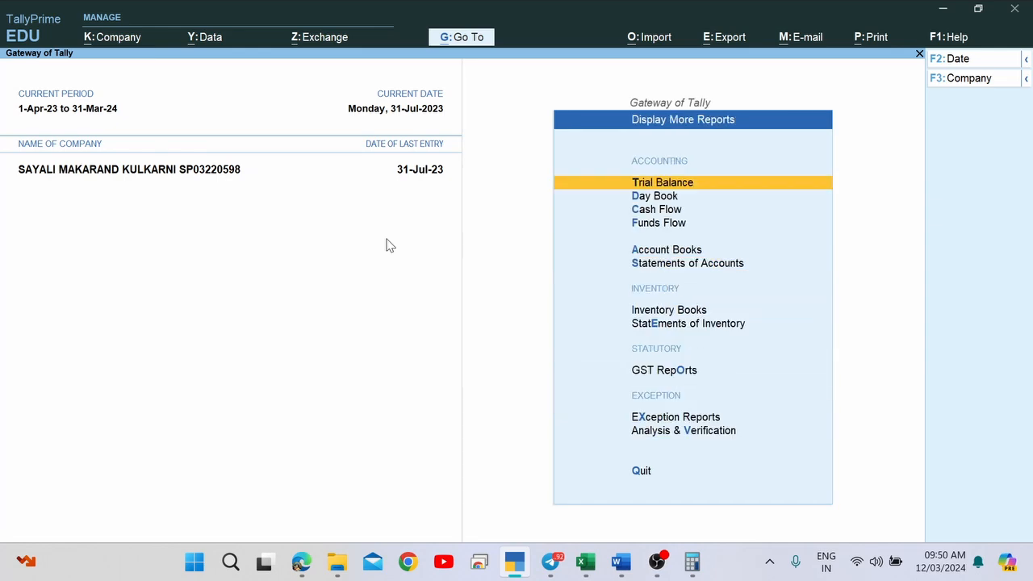
key(Down)
key(Down)
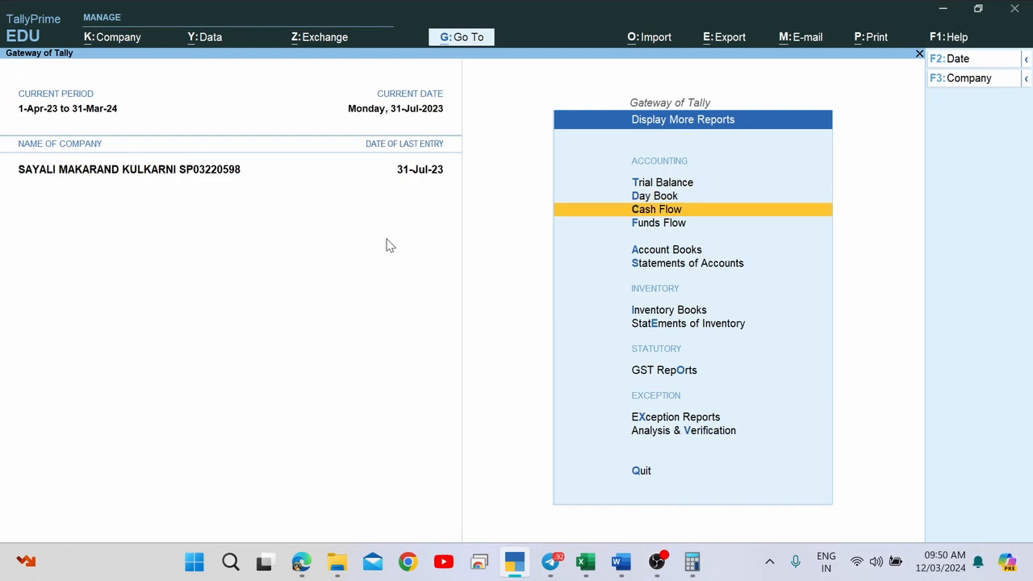
key(Down)
key(Down)
key(Return)
key(Down)
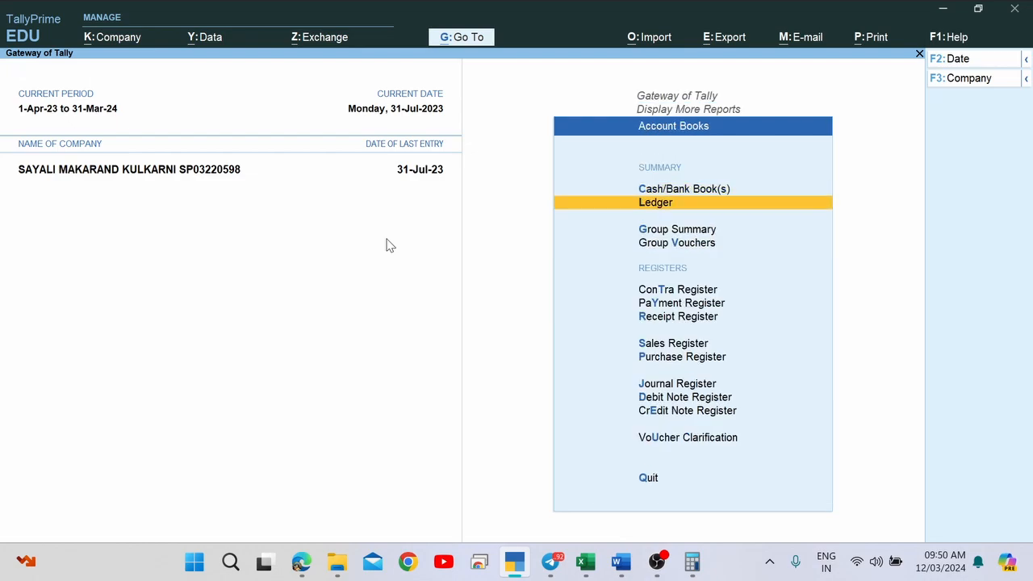
key(Return)
text(Yes)
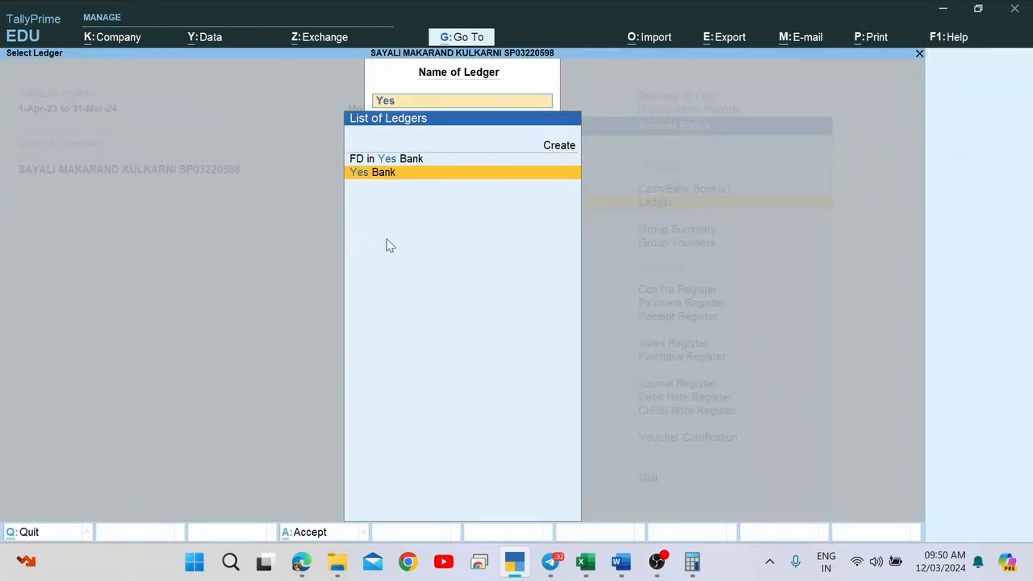
key(Return)
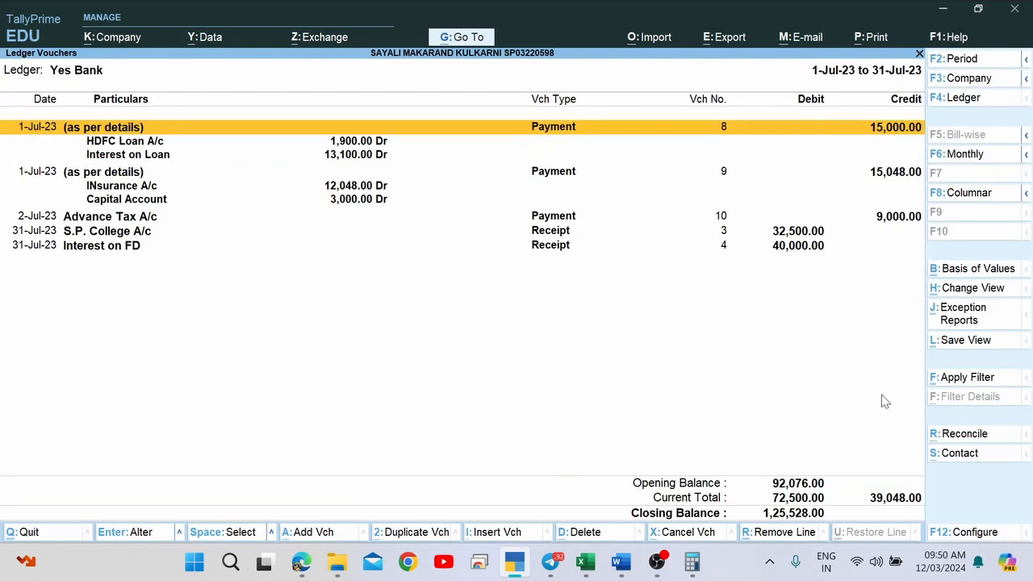
Print the Yes Bank reconciliation statement to a PDF named 'BRS'.
click(964, 434)
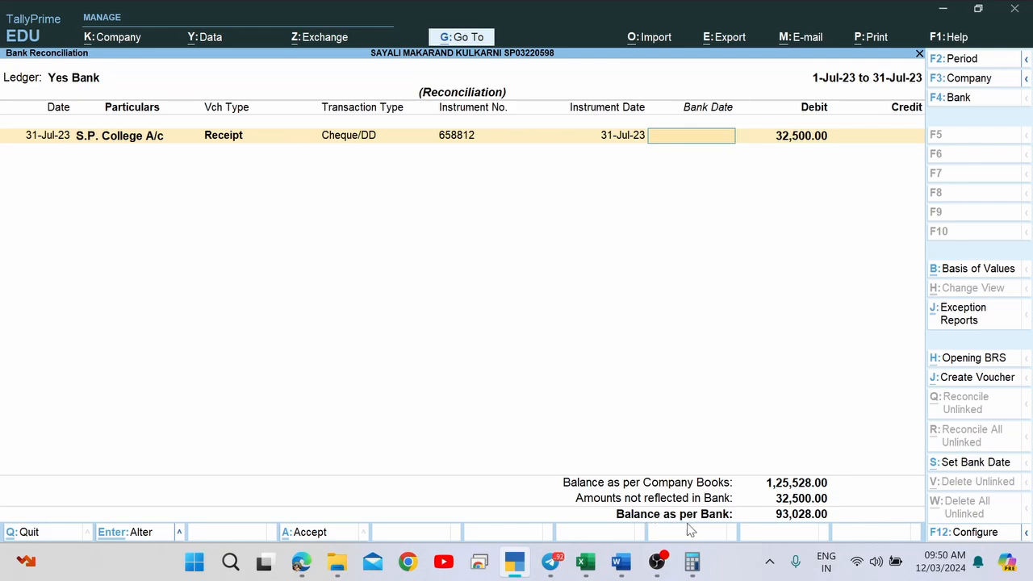
key(ctrl+p)
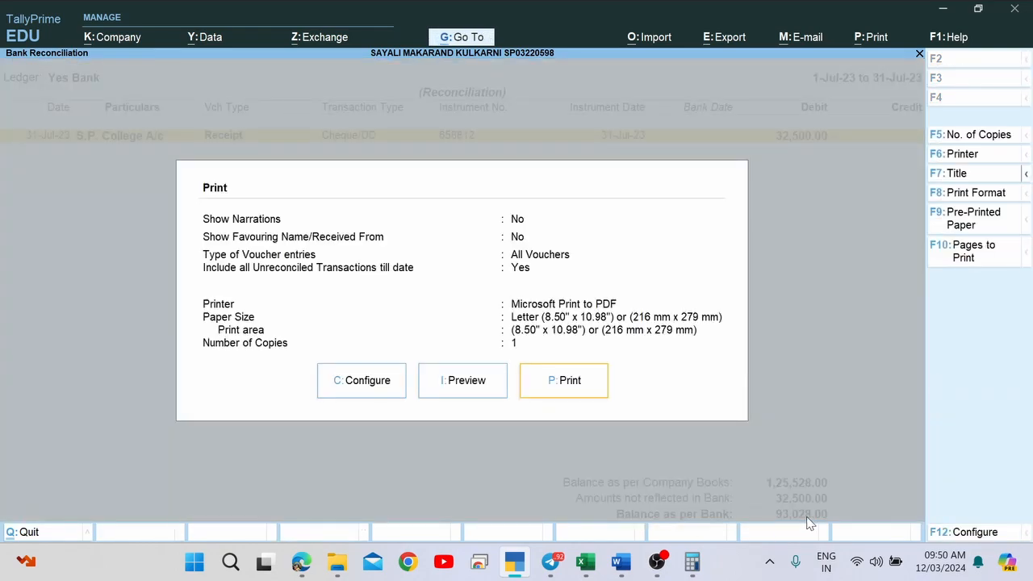
key(p)
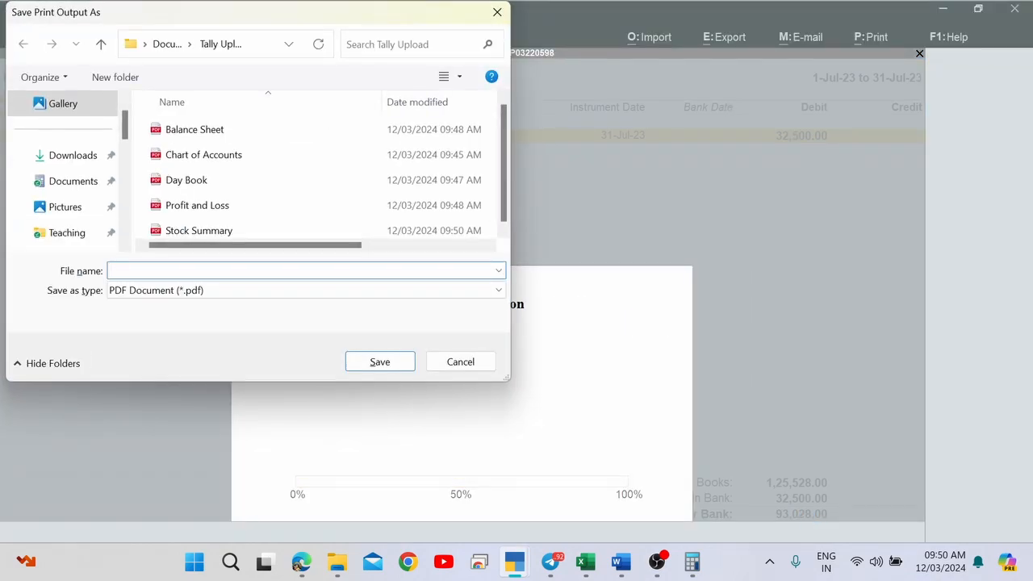
text(BRS)
key(Return)
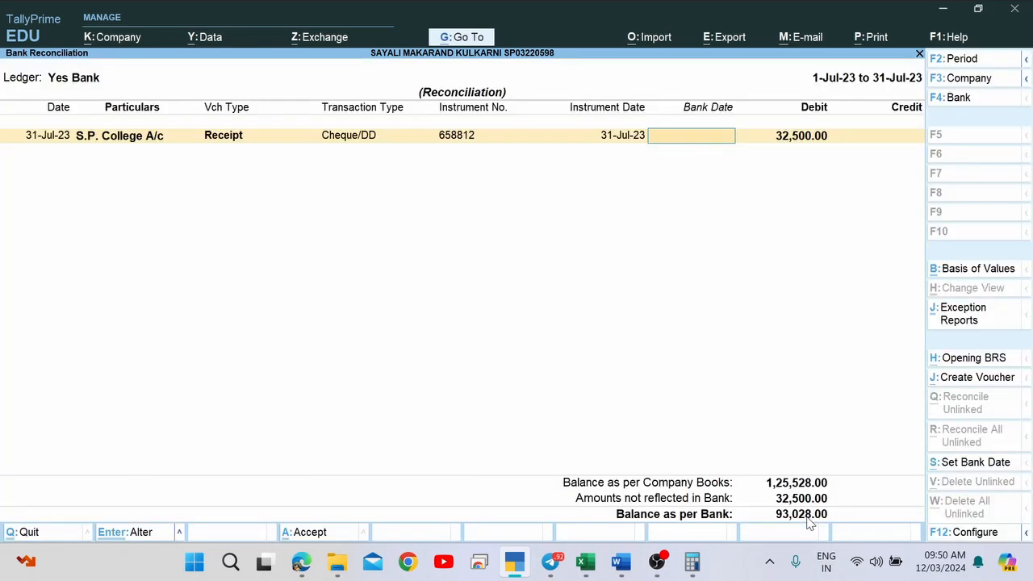
key(alt+Tab)
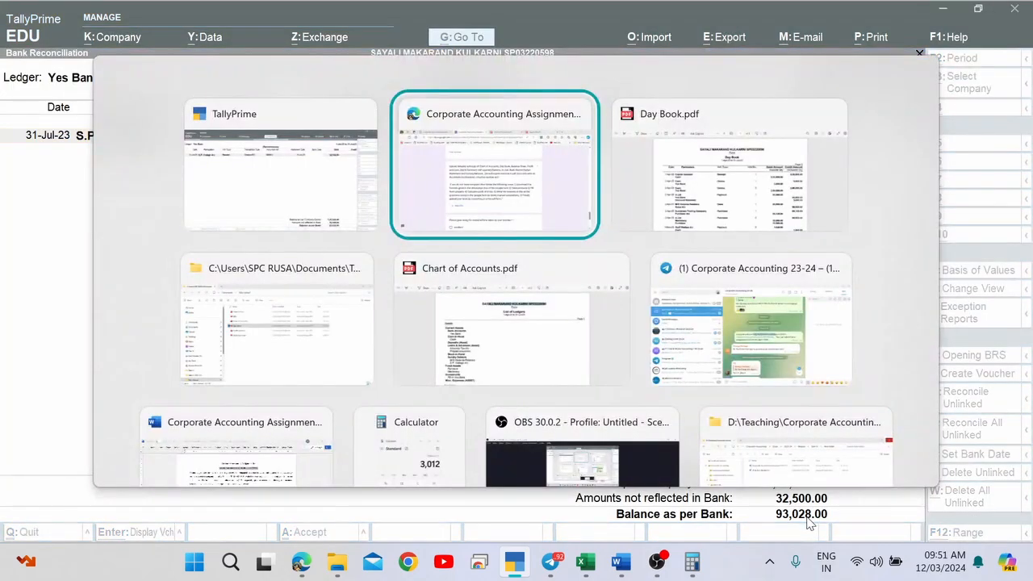
Check that the Tally Upload folder holds all six report PDFs, then return to the form.
key(alt+Tab)
key(alt+Tab)
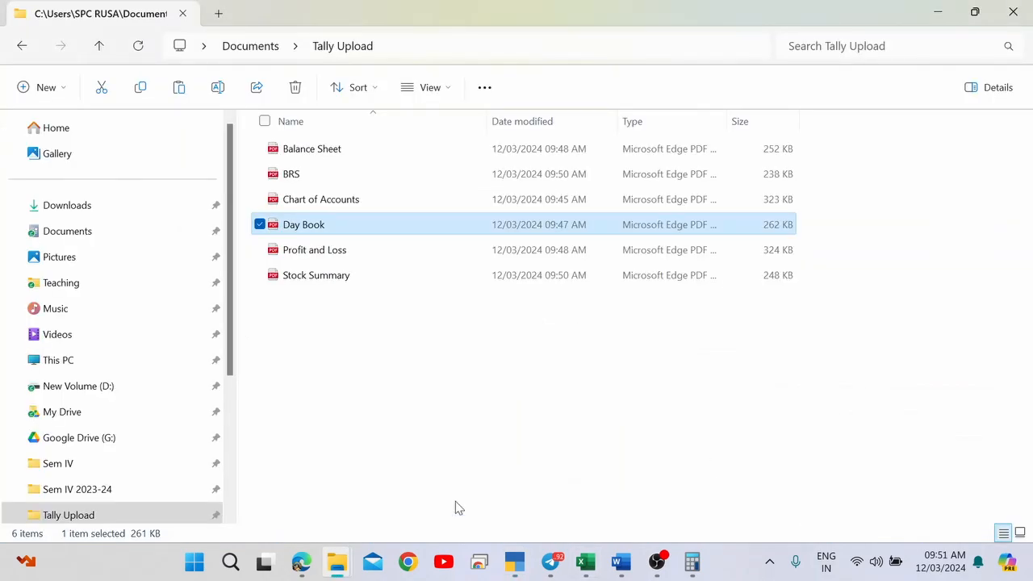
drag(305, 376, 339, 155)
click(367, 376)
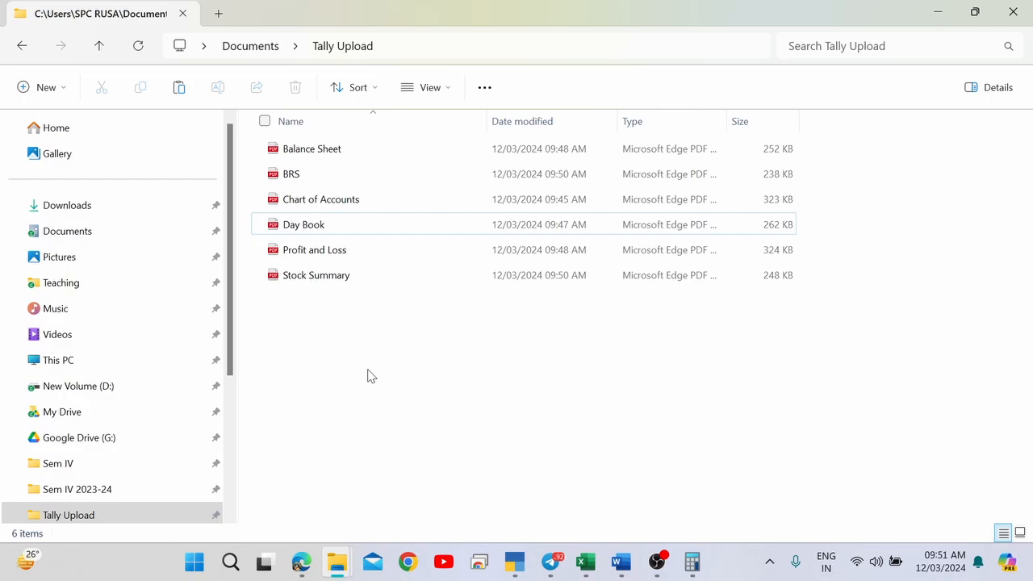
key(alt+Tab)
key(alt+Tab)
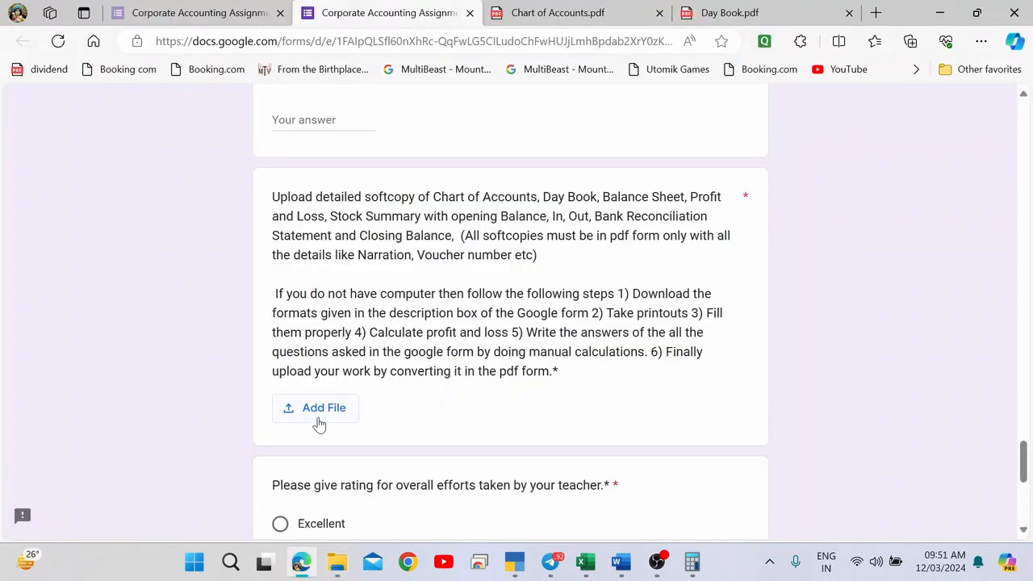
Browse for files from the upload question and open Documents > Tally Upload.
click(320, 422)
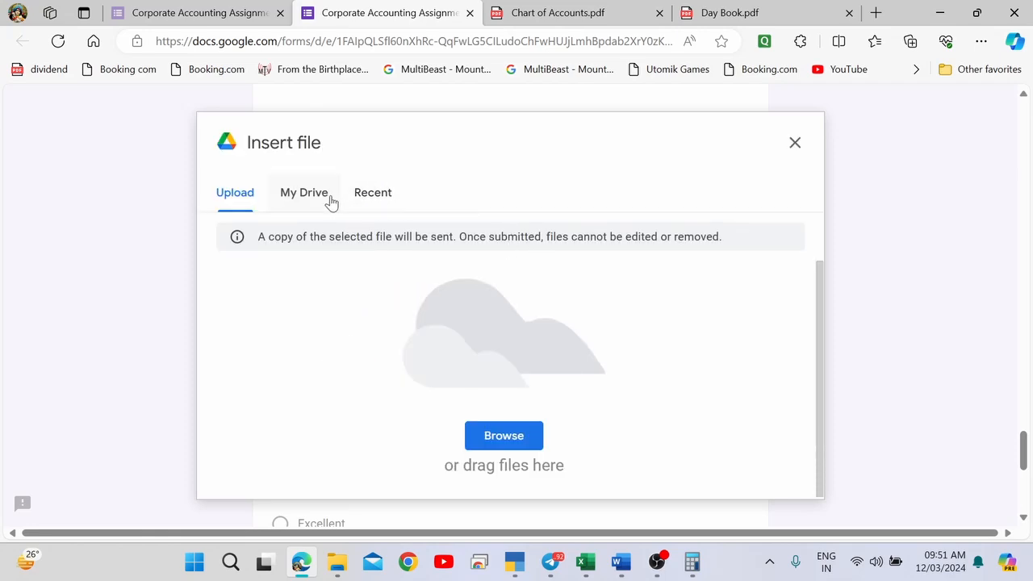
click(511, 437)
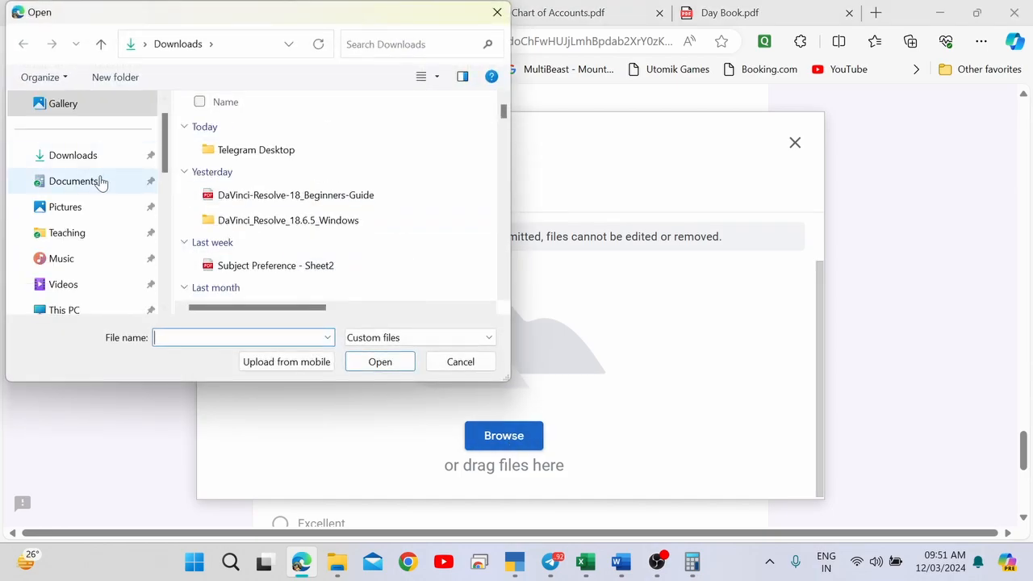
click(101, 182)
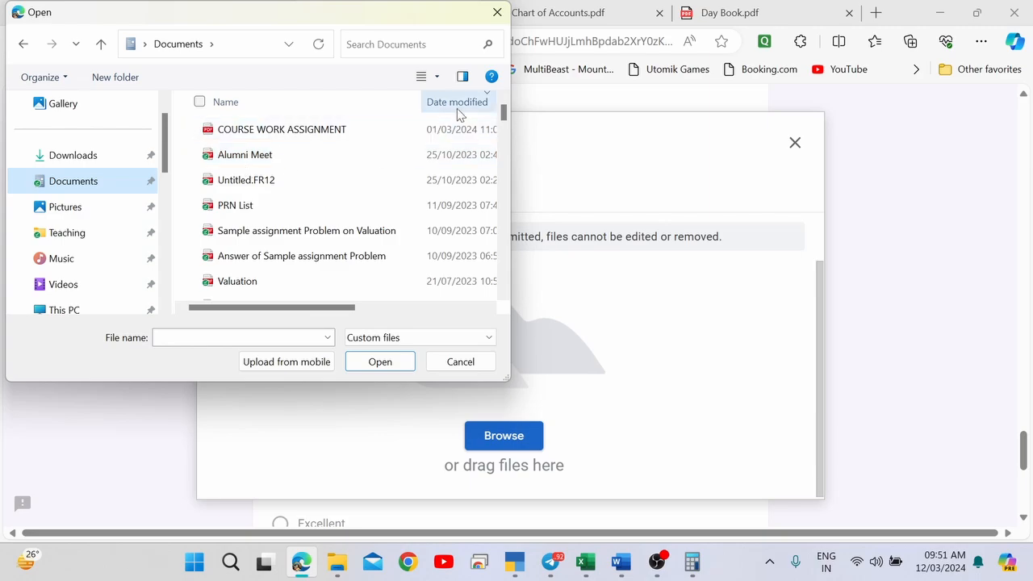
click(459, 105)
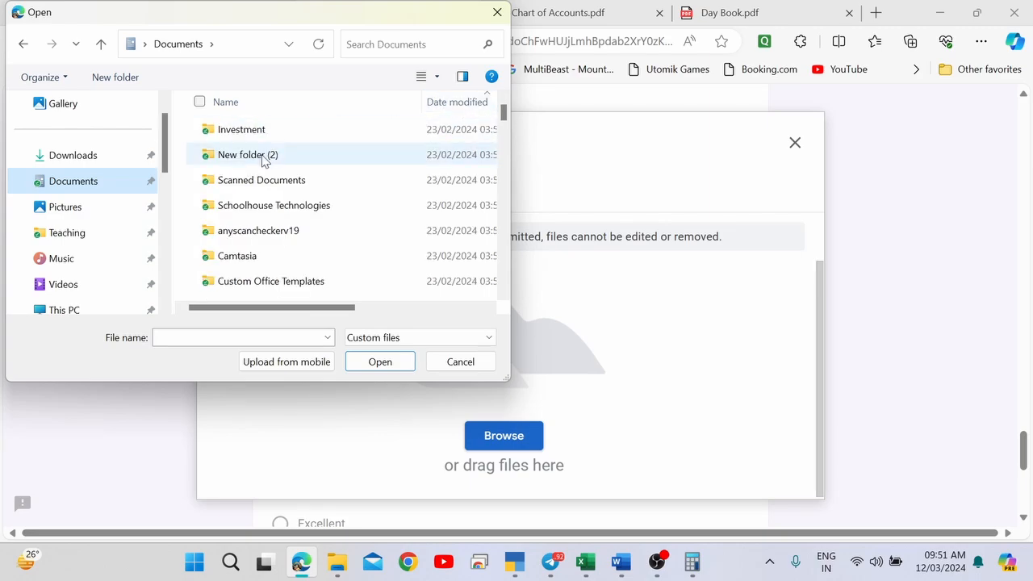
click(275, 209)
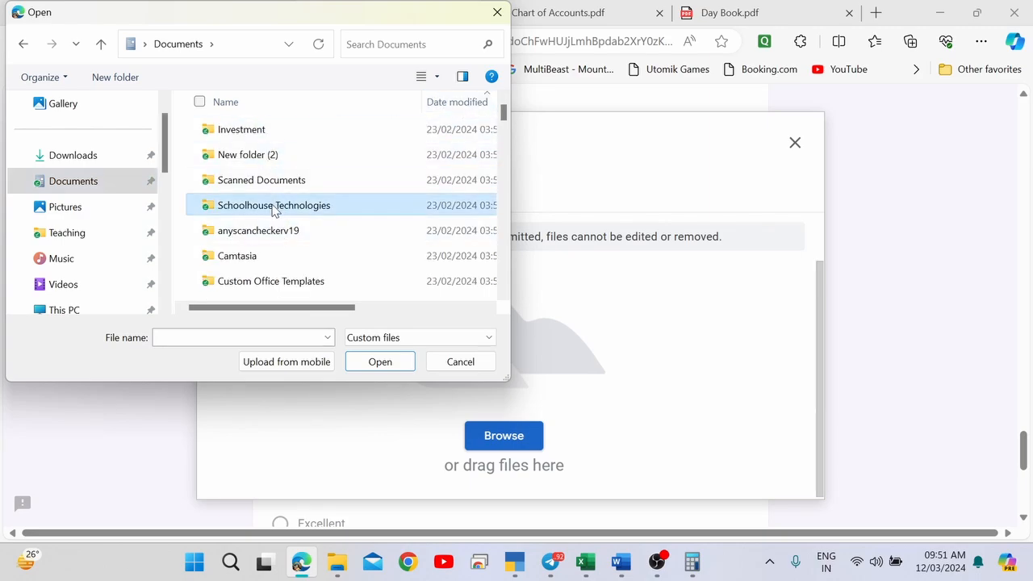
key(t)
key(Return)
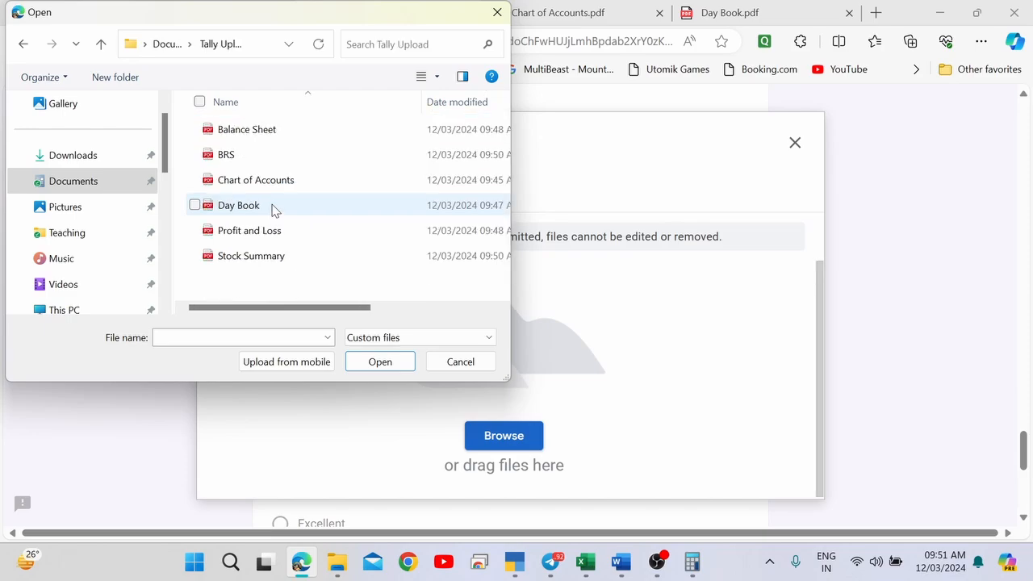
Select all six report PDFs and upload them to the form.
drag(259, 282, 249, 131)
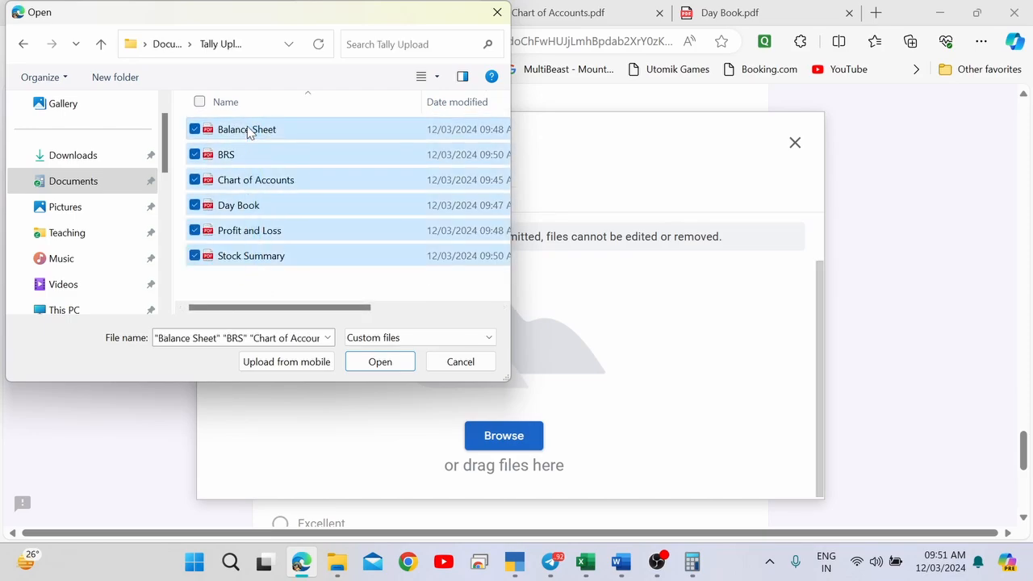
click(380, 362)
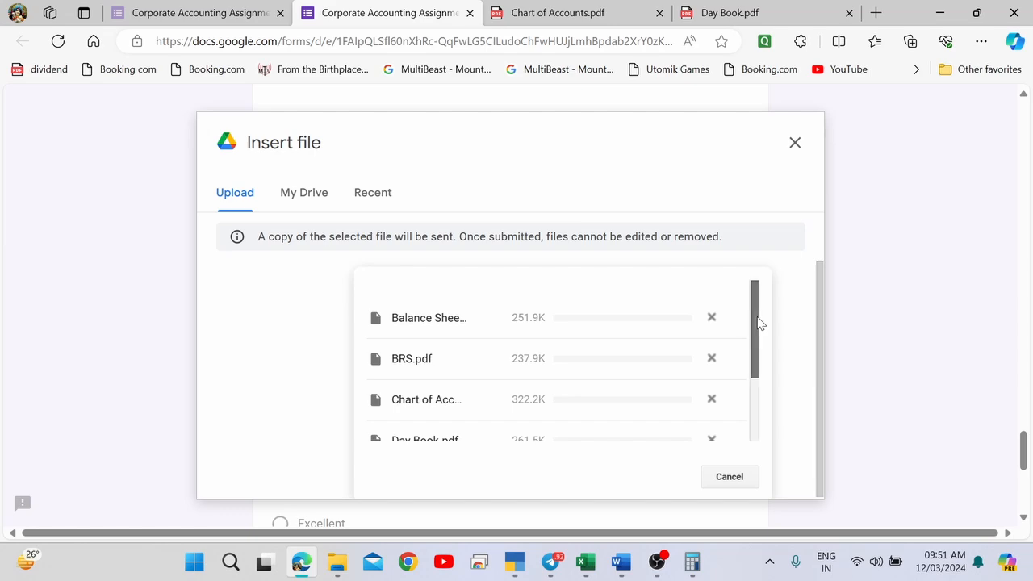
drag(756, 323, 762, 425)
drag(765, 385, 750, 445)
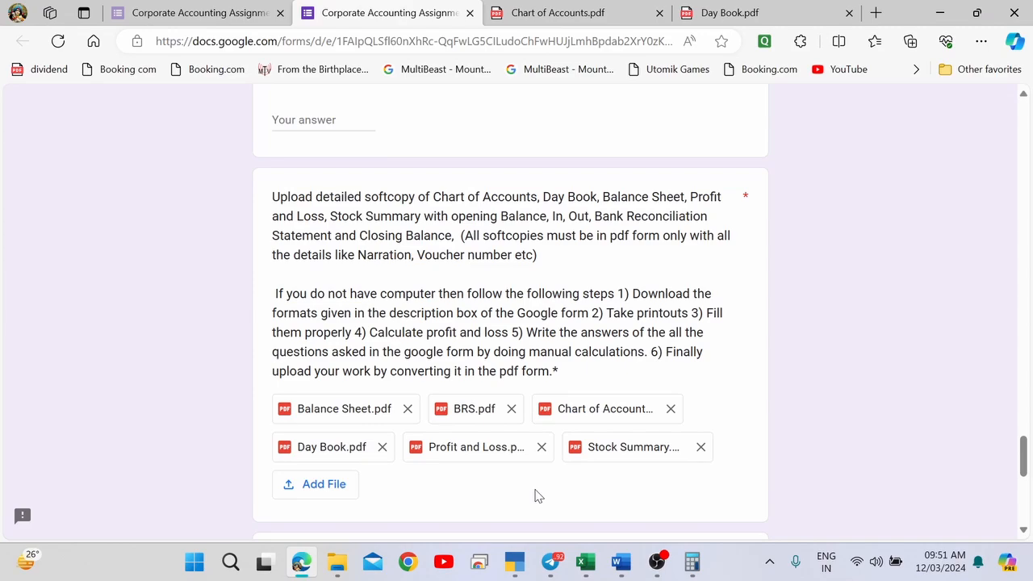
Scroll through the form to review the answers, including Sundry Creditors (Net) of 93625.
scroll(534, 495, down, 4)
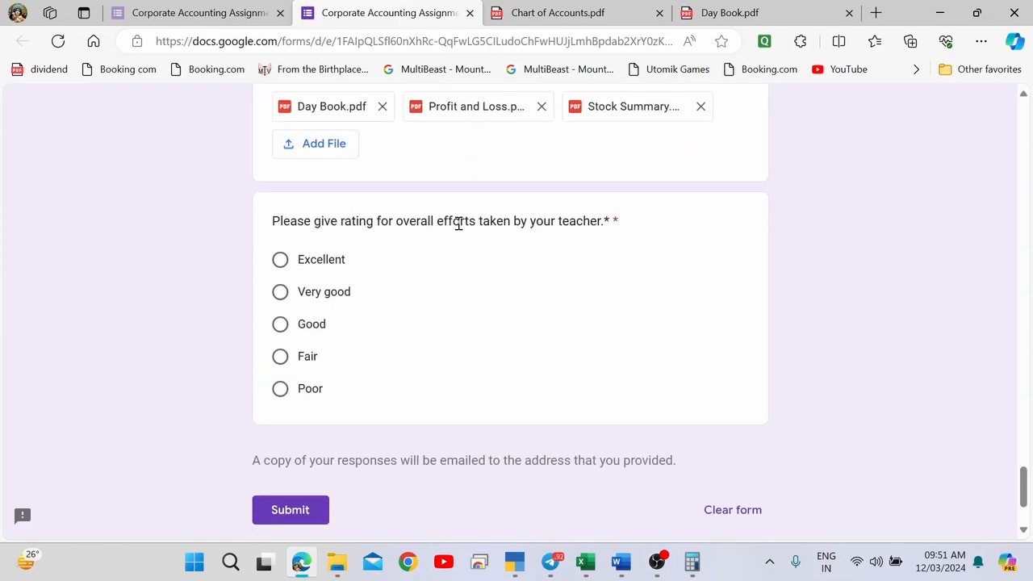
scroll(457, 224, down, 2)
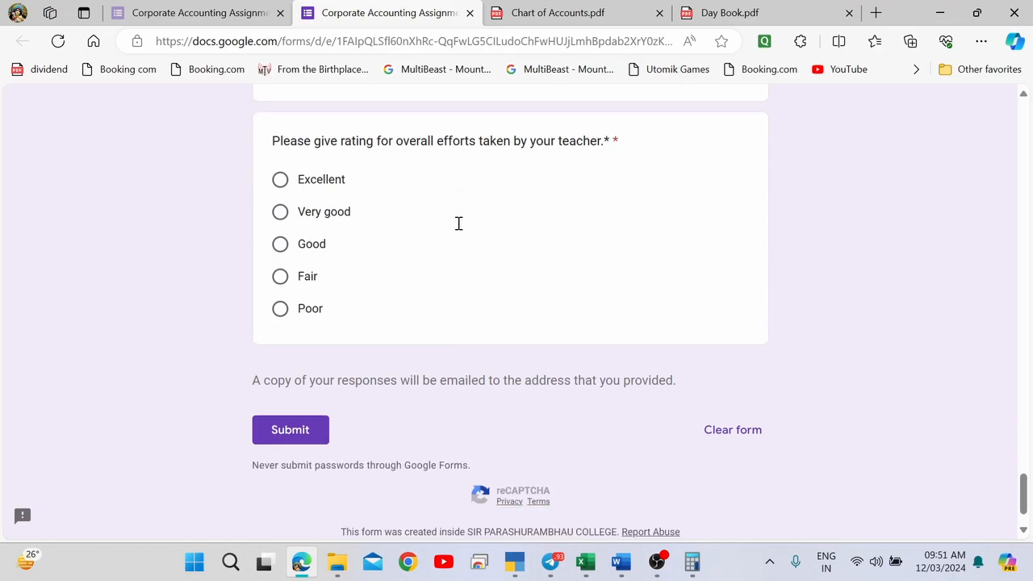
scroll(457, 229, up, 20)
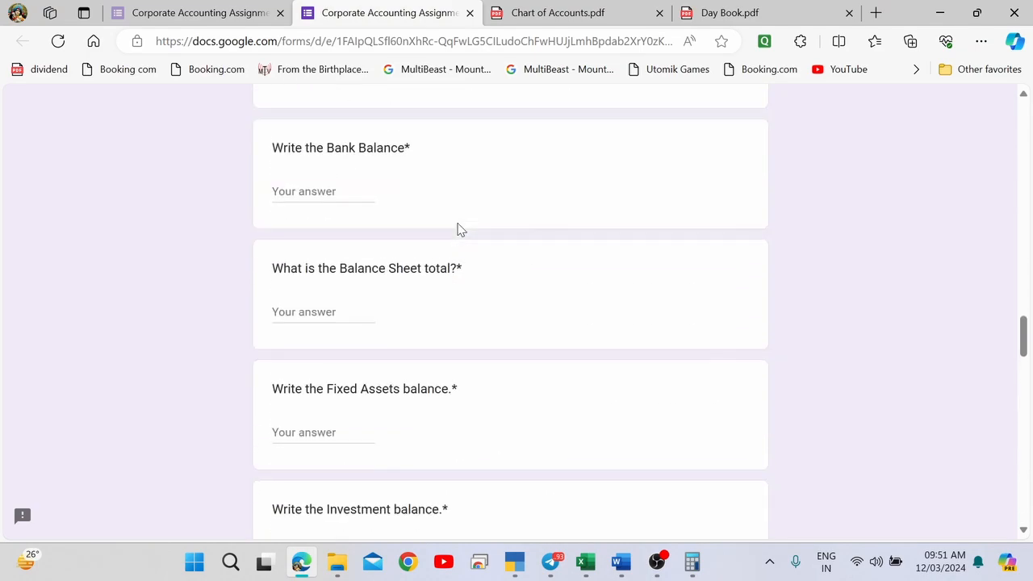
scroll(457, 229, up, 4)
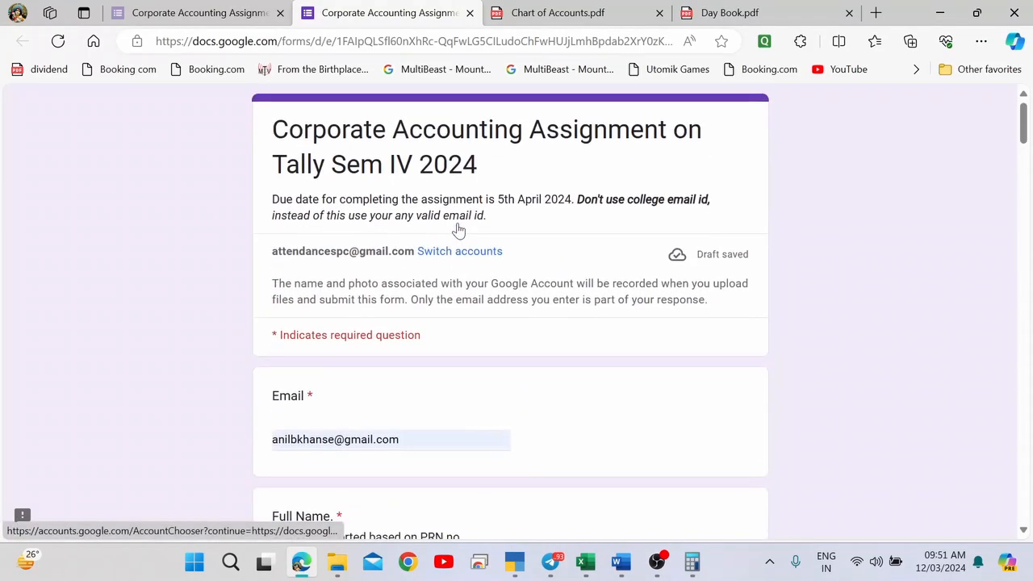
scroll(457, 229, down, 20)
scroll(458, 229, down, 3)
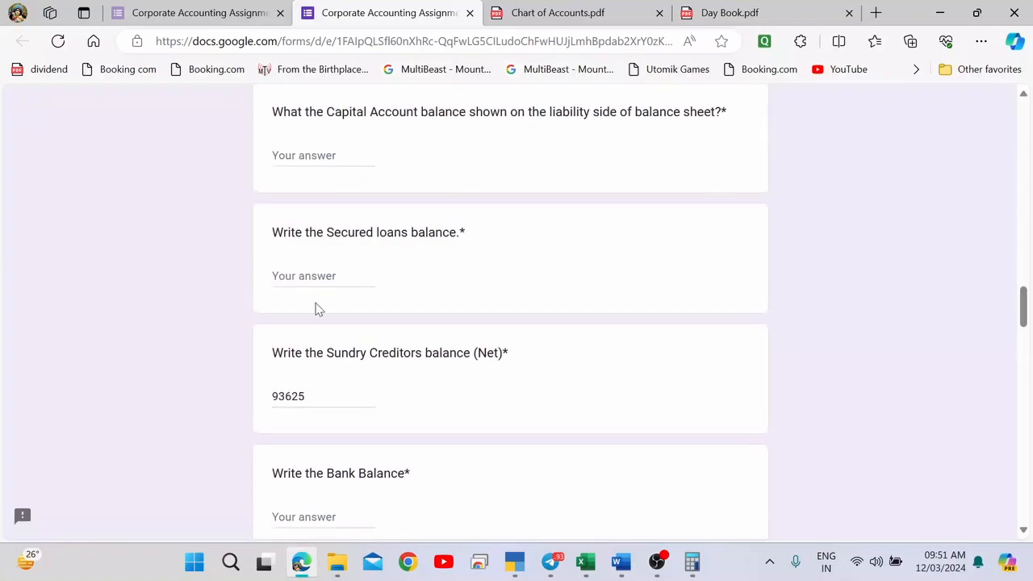
scroll(329, 308, down, 12)
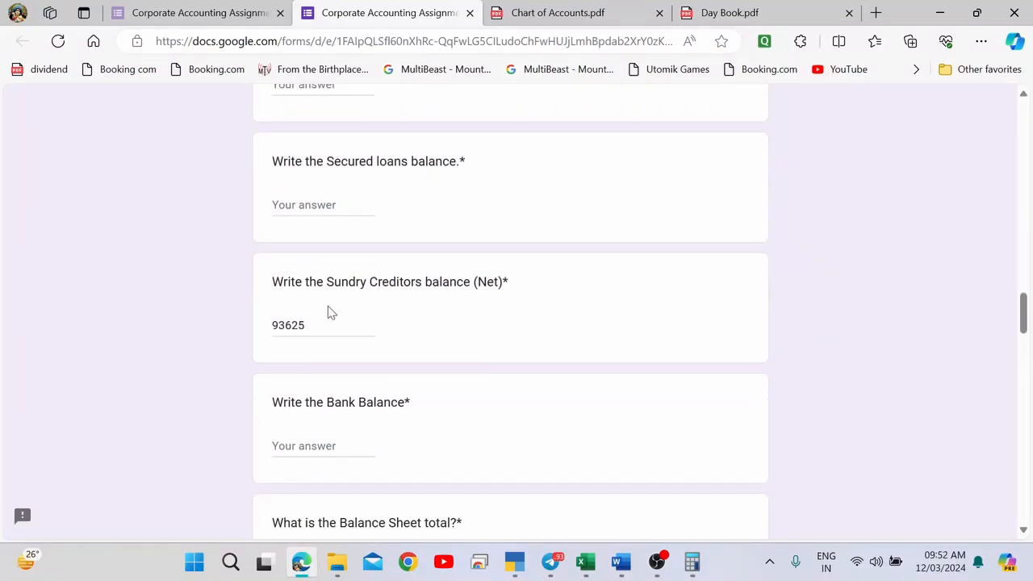
scroll(328, 306, down, 4)
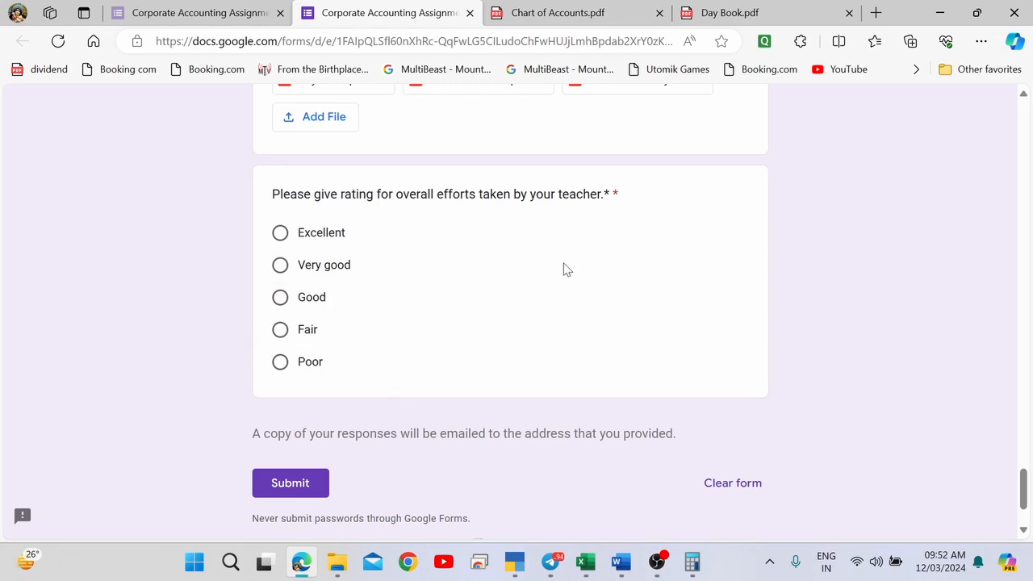
Rate the teacher's efforts as Good, submit, and pick the three bicycle tiles in the reCAPTCHA.
click(280, 299)
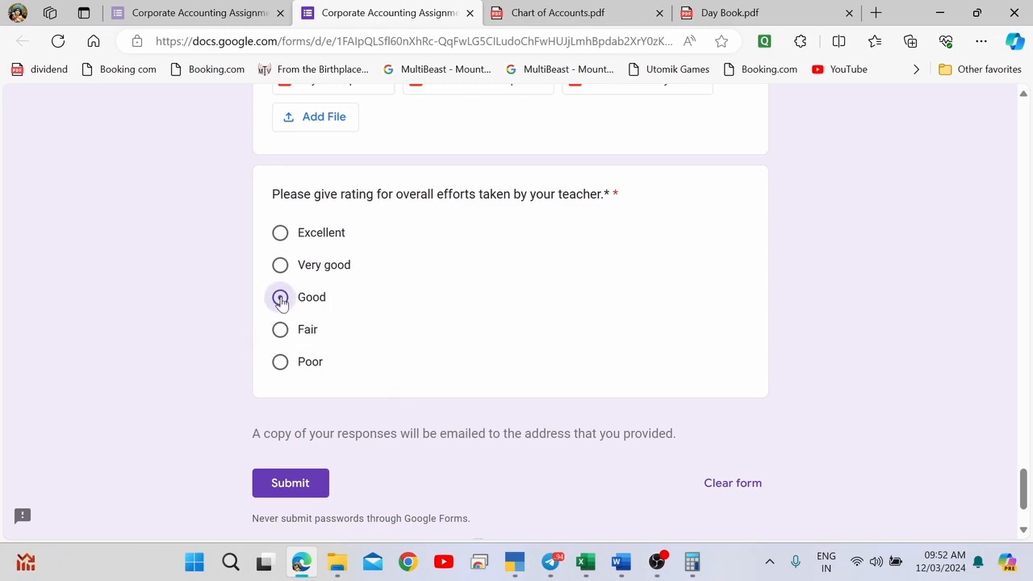
click(292, 484)
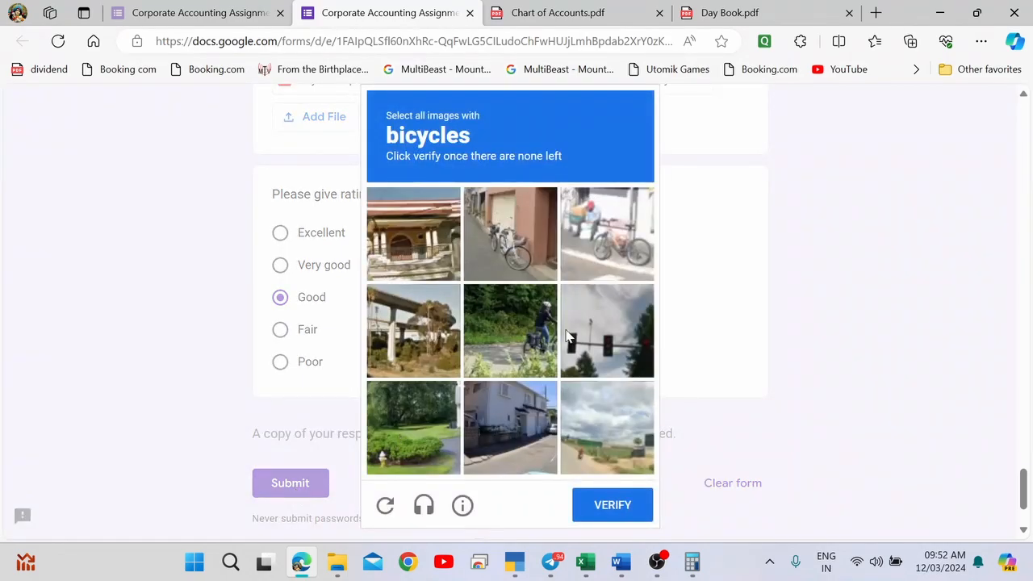
click(528, 243)
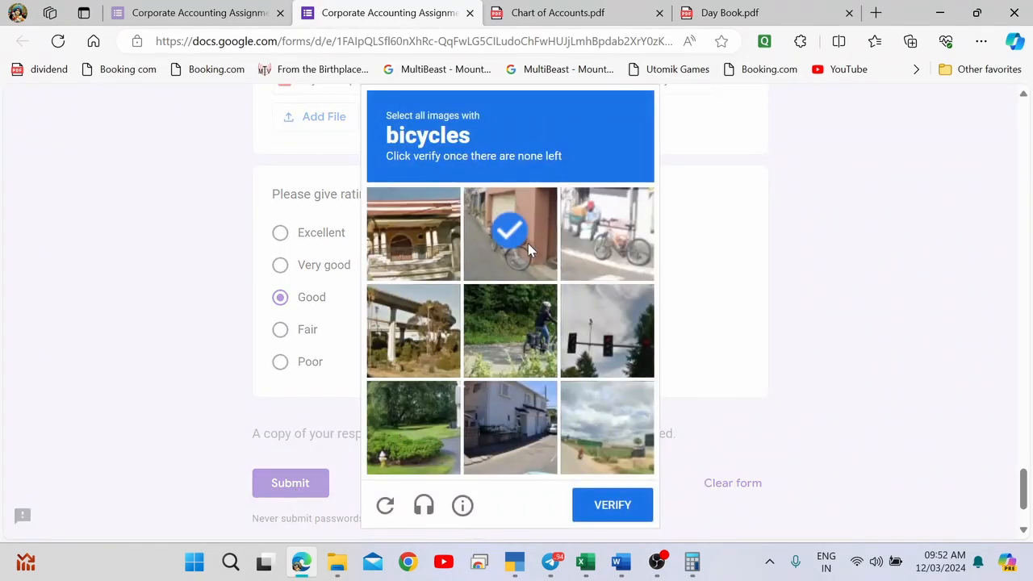
click(600, 239)
click(530, 343)
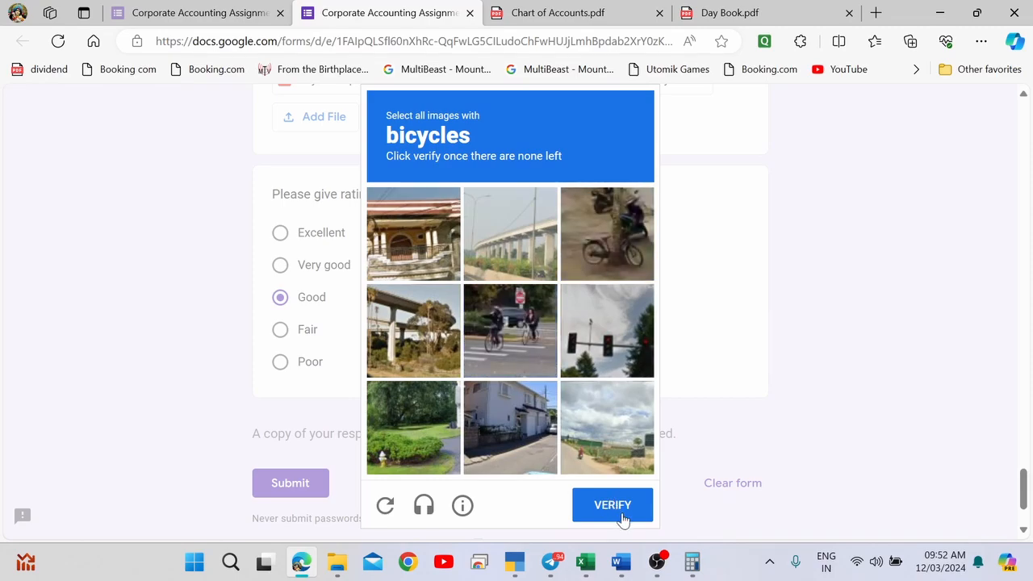
click(612, 506)
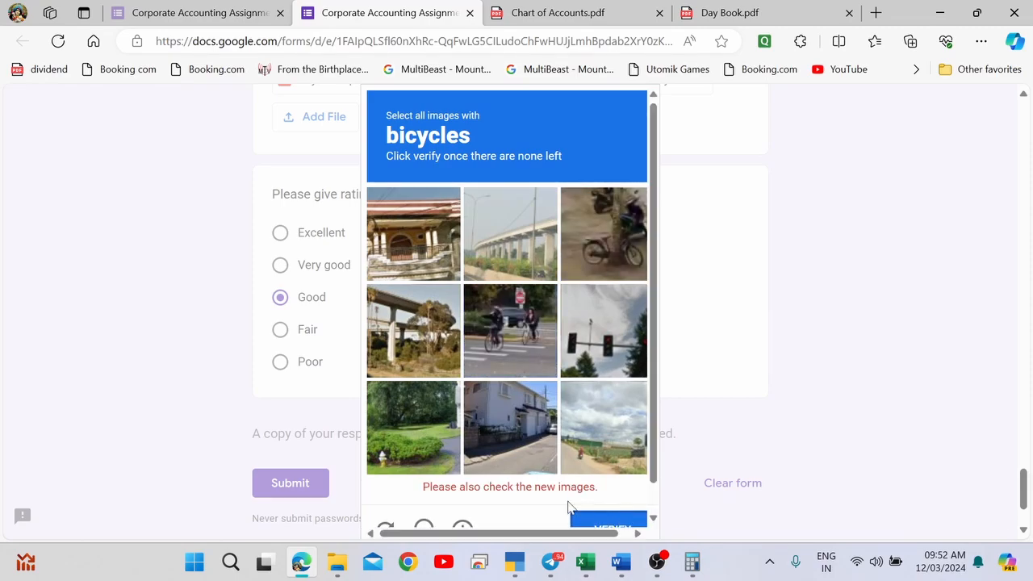
Select the newly loaded bicycle tiles and verify to send the form.
scroll(521, 471, down, 1)
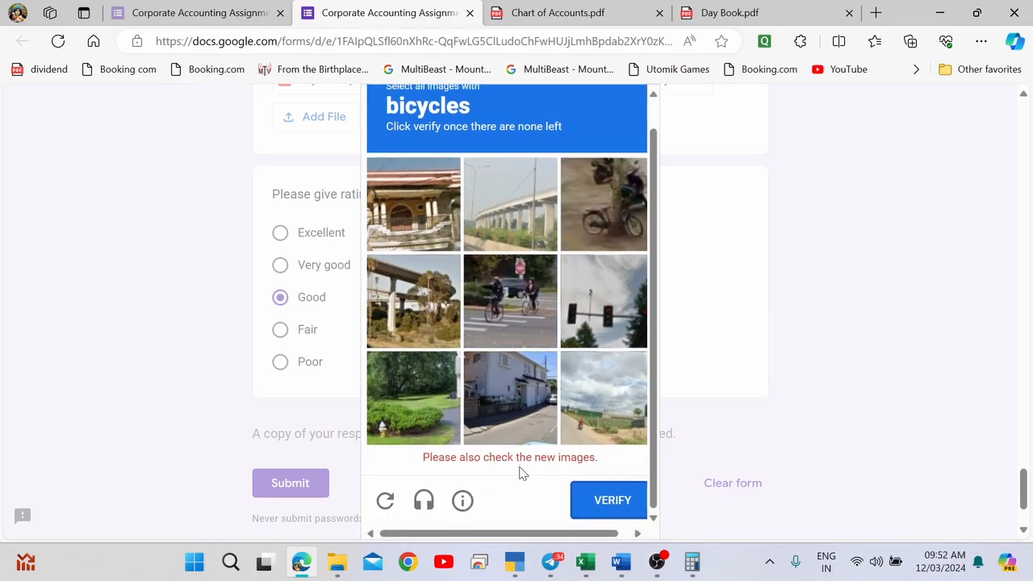
click(522, 305)
click(602, 230)
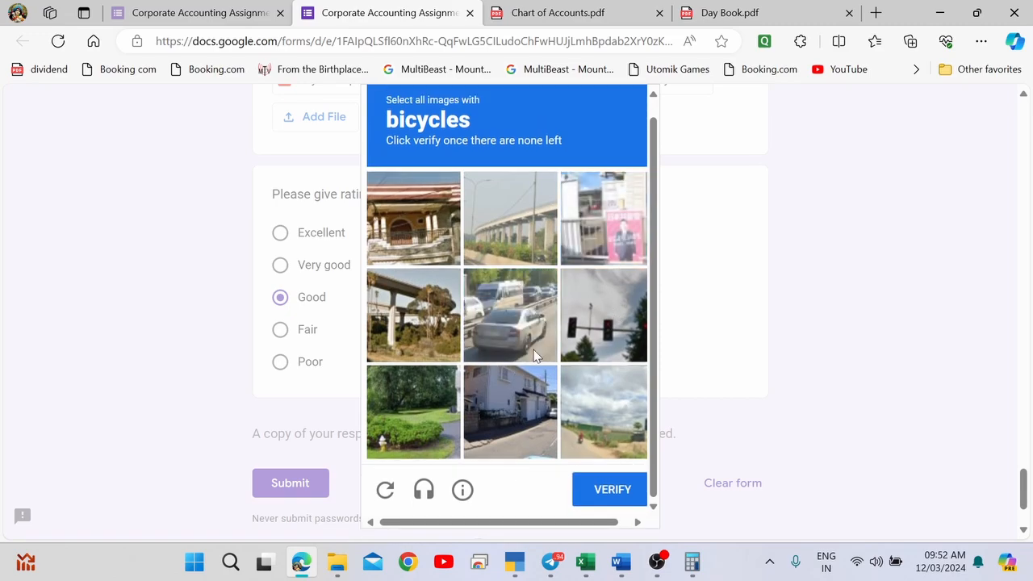
scroll(520, 390, down, 2)
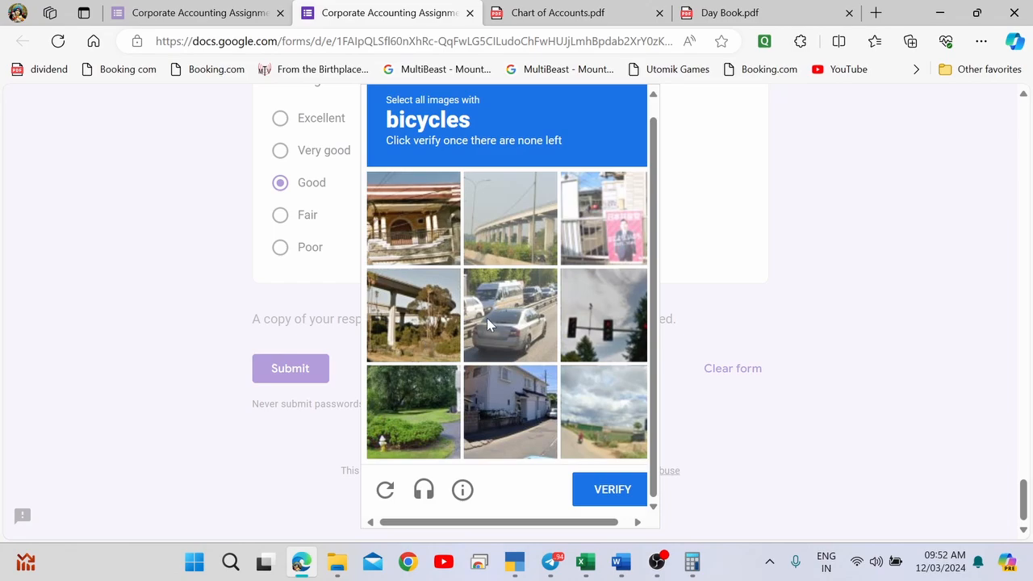
scroll(536, 337, down, 1)
scroll(536, 337, up, 1)
click(617, 495)
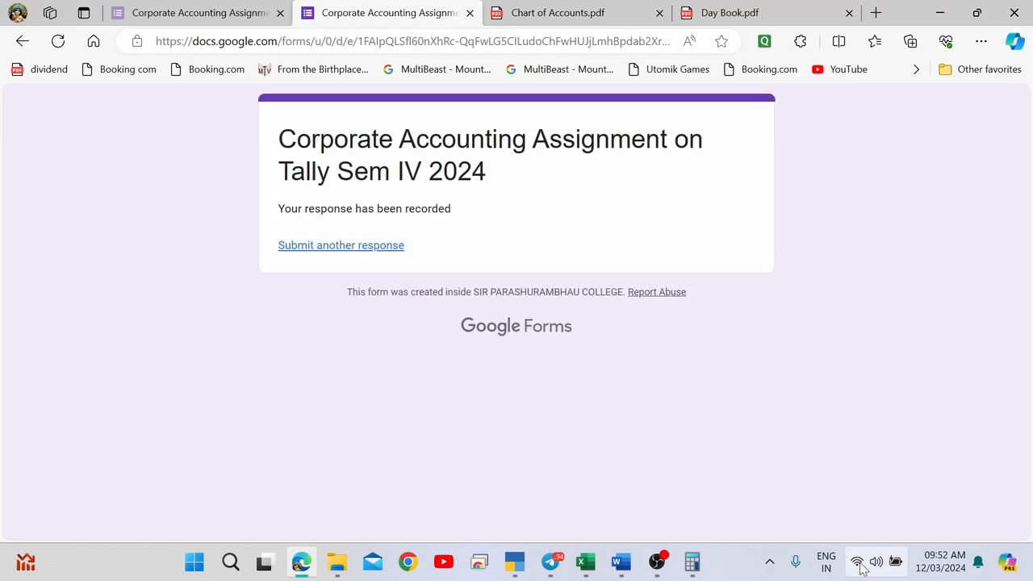
Read the 'Your response has been recorded' confirmation, then bring the Tally Upload folder forward.
drag(313, 206, 450, 208)
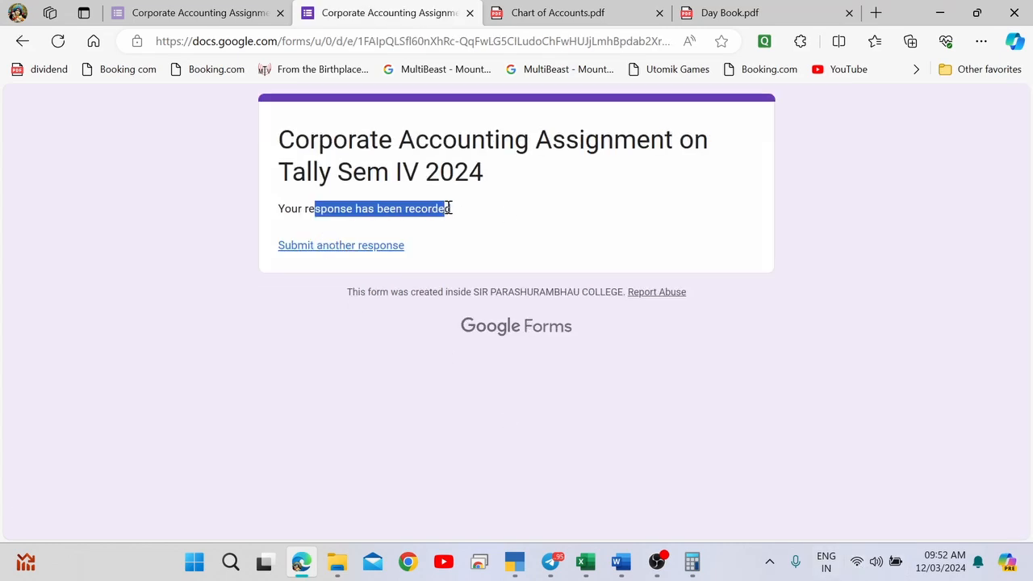
click(408, 282)
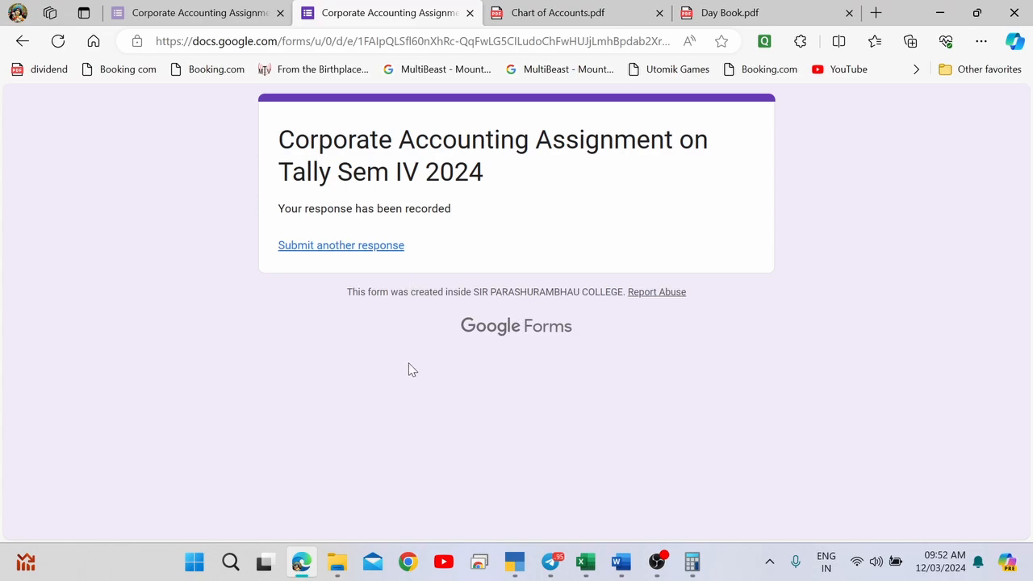
key(alt+Tab)
key(alt+Tab)
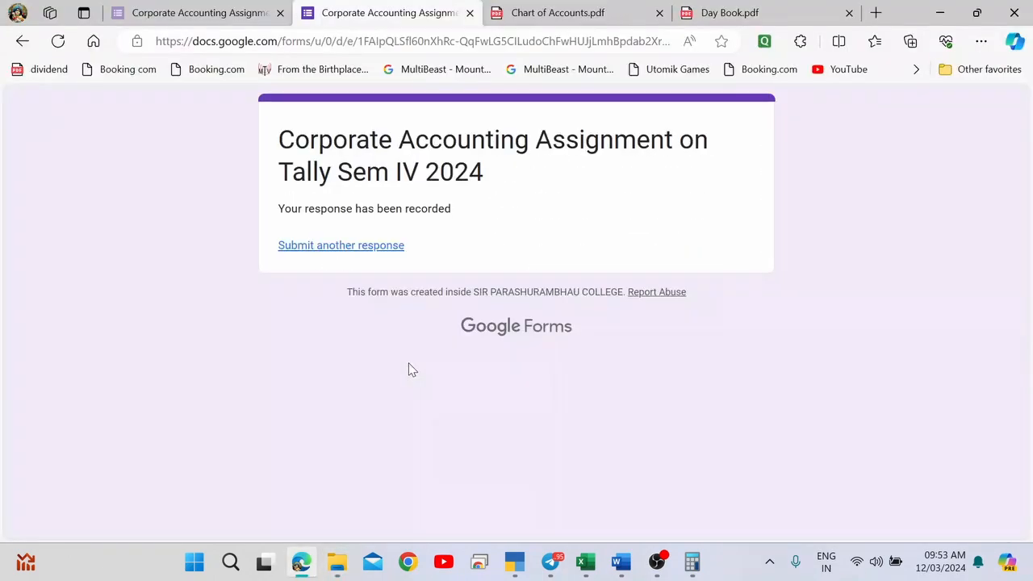
key(alt+Tab)
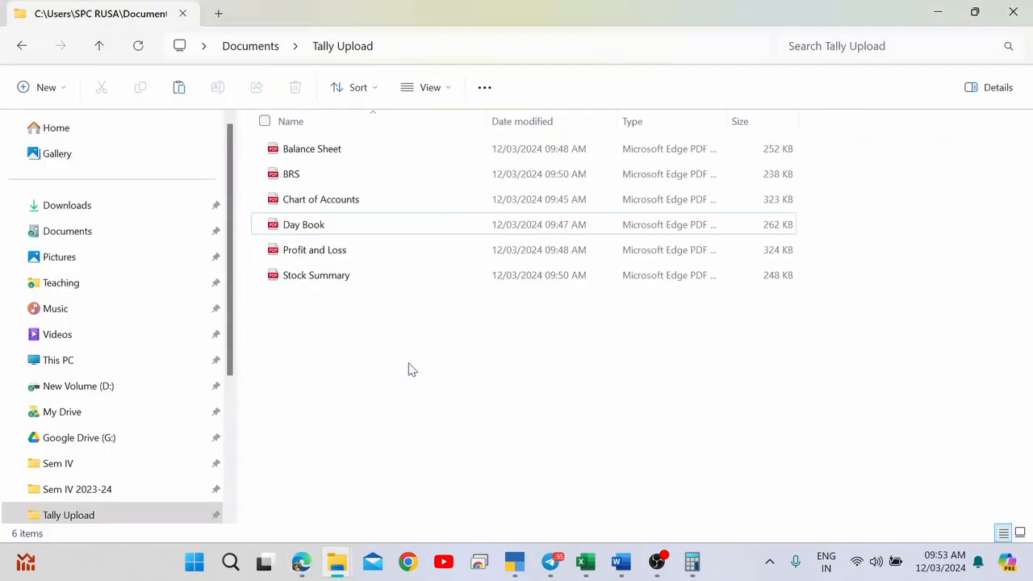
Launch Google Chrome from the taskbar.
click(407, 562)
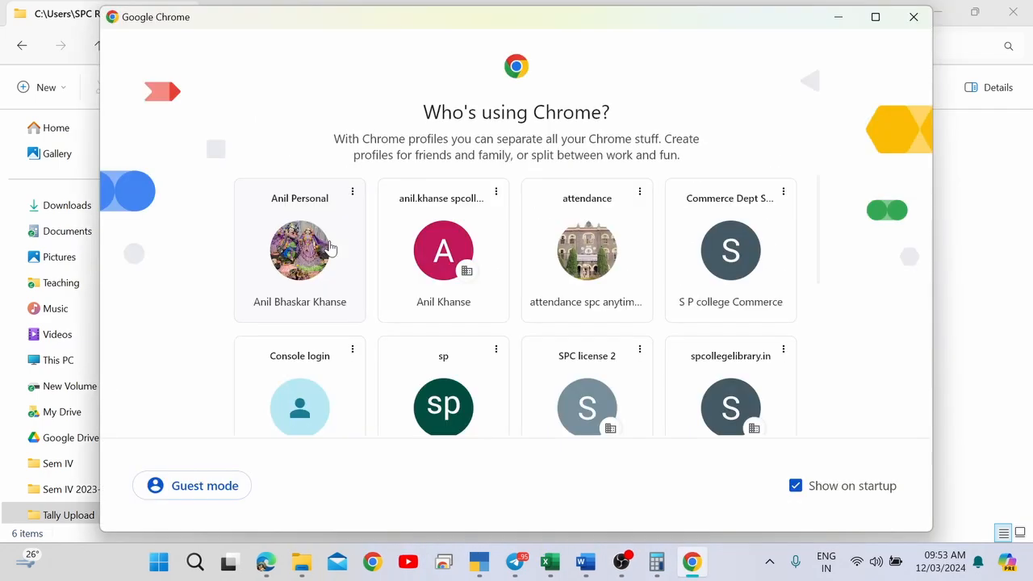
Choose the personal Chrome profile and go to the Gmail inbox from the Google home page.
click(329, 247)
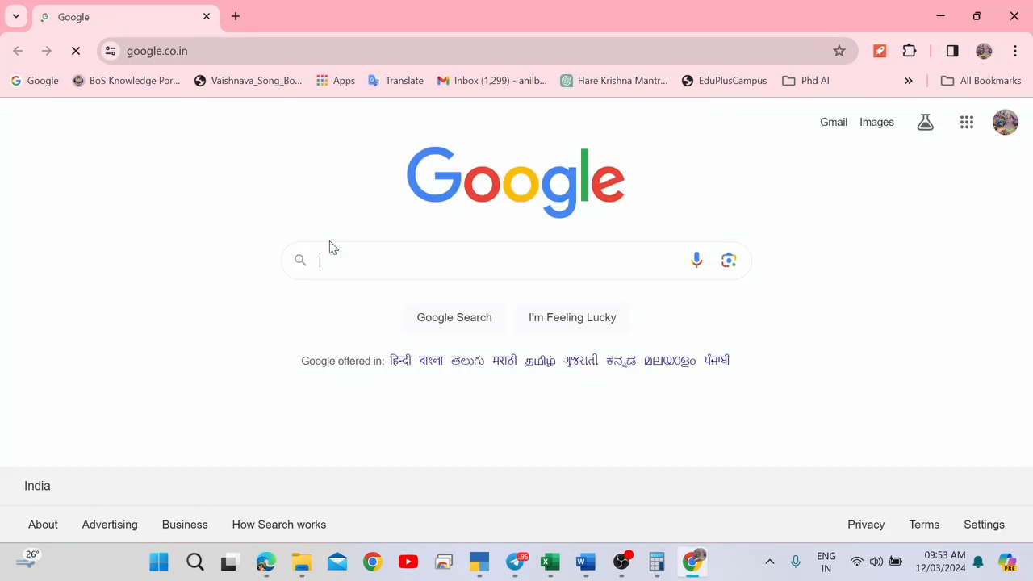
click(831, 129)
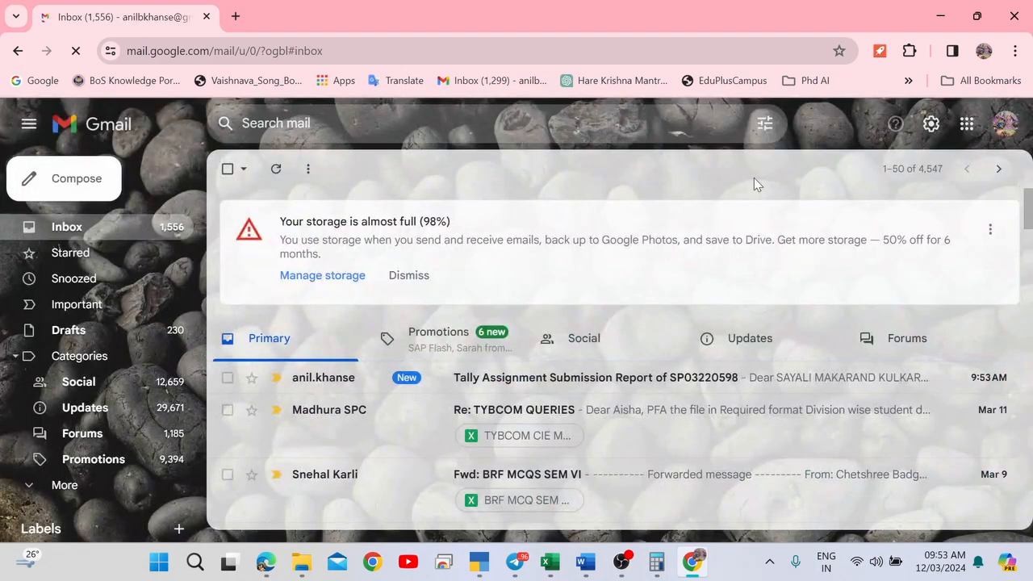
Open the Tally Assignment Submission Report email and highlight the tentative score of 10 out of 50.
click(488, 385)
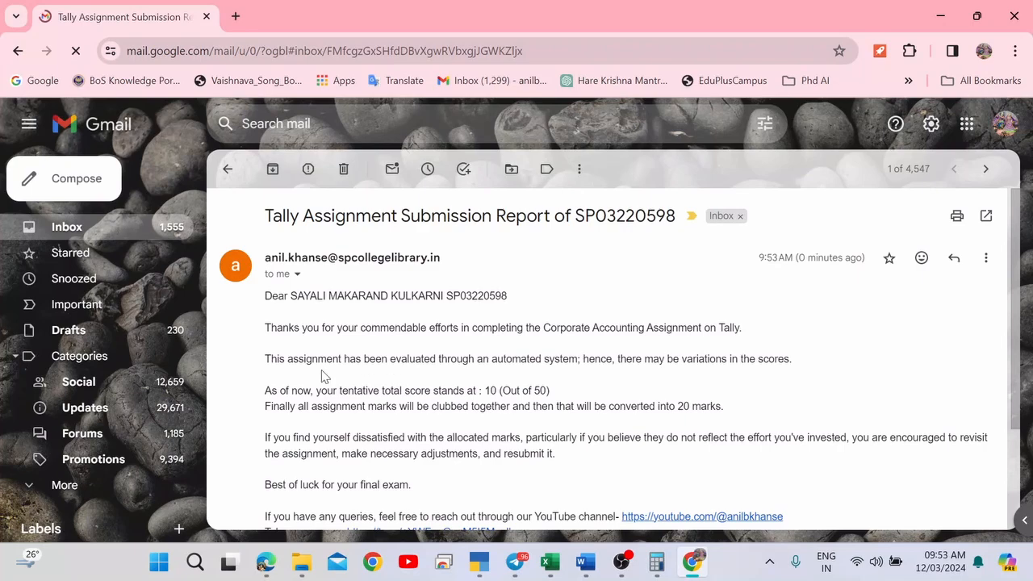
drag(288, 363, 514, 363)
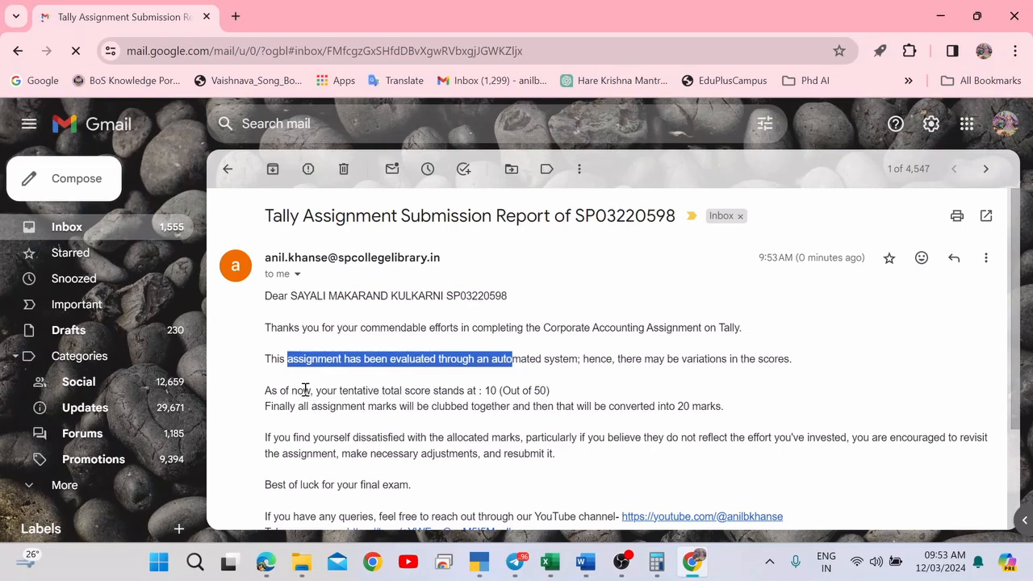
drag(303, 391, 385, 391)
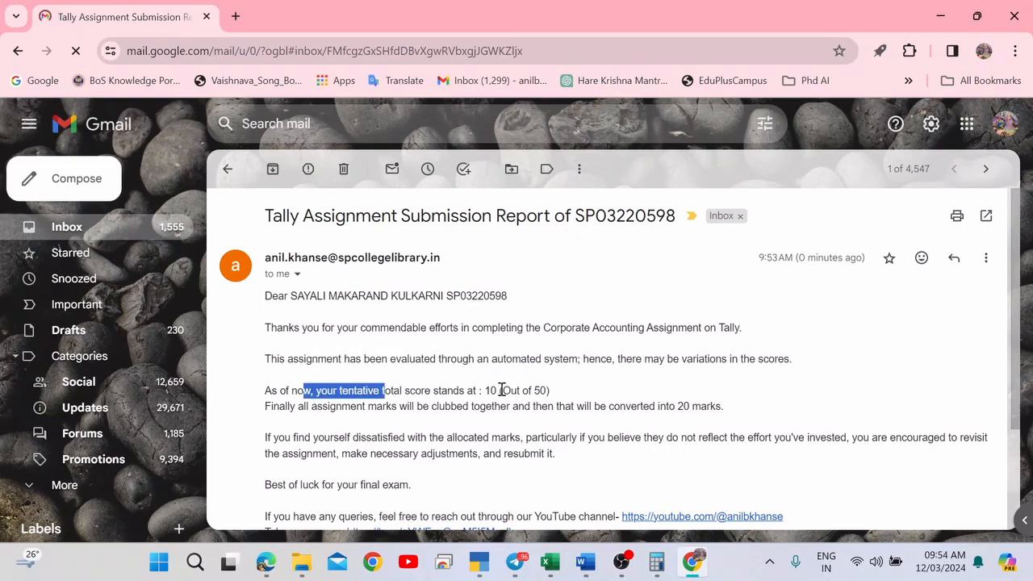
mouse_move(496, 389)
mouse_down()
mouse_move(476, 383)
mouse_move(485, 390)
mouse_up()
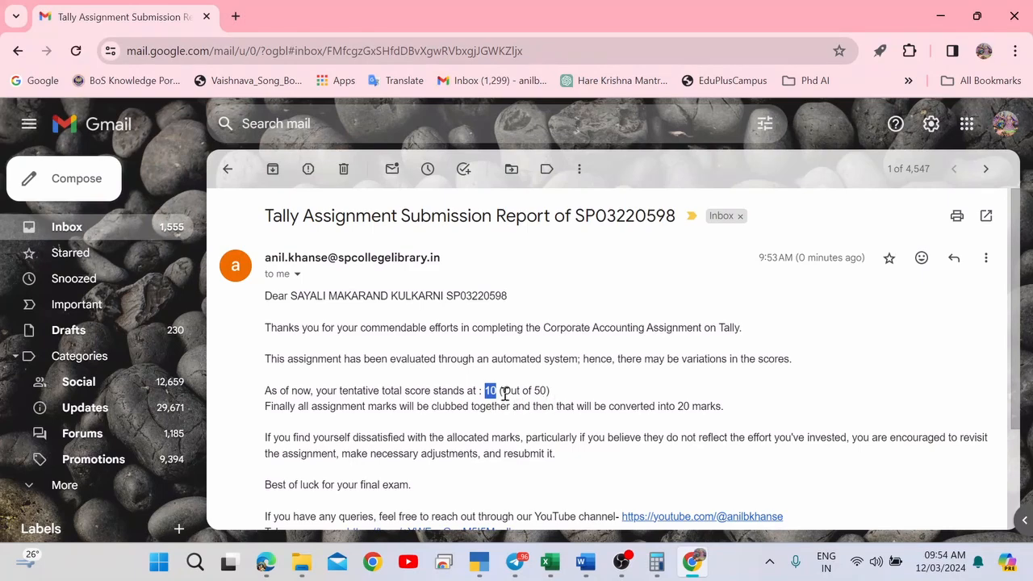
drag(548, 390, 502, 391)
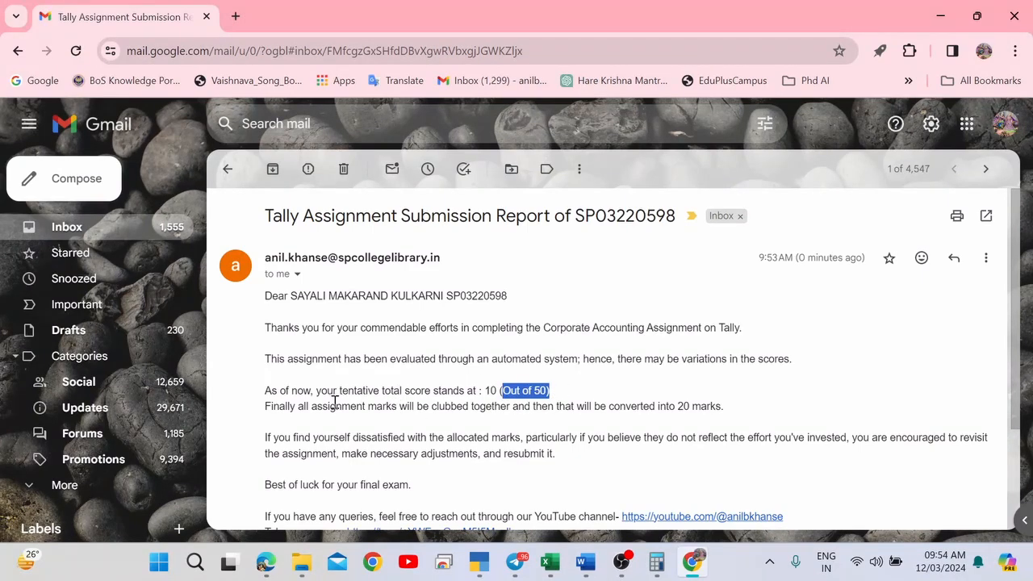
Highlight the notes on combined marks and the advice to revise and resubmit.
click(334, 403)
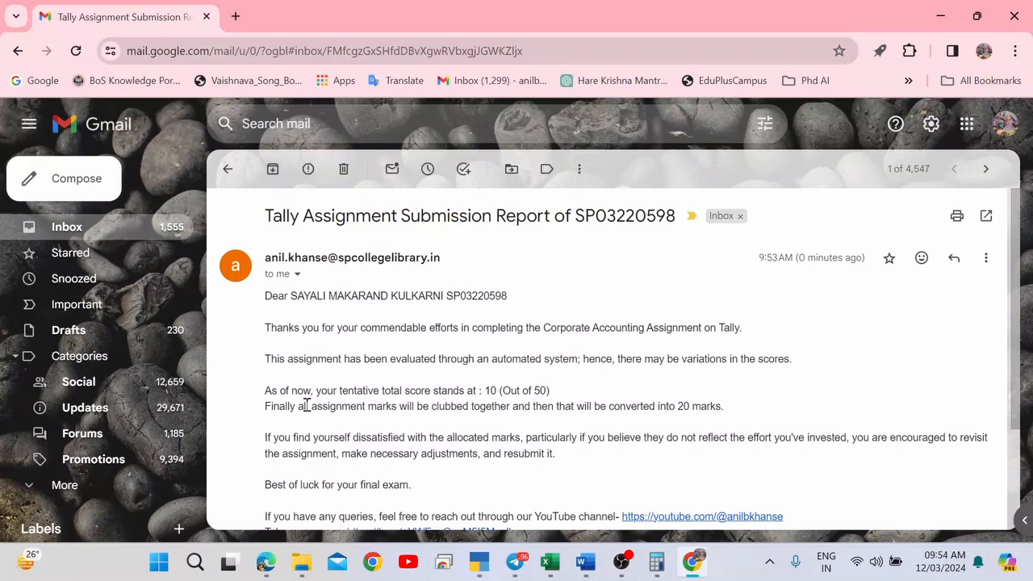
drag(306, 403, 522, 412)
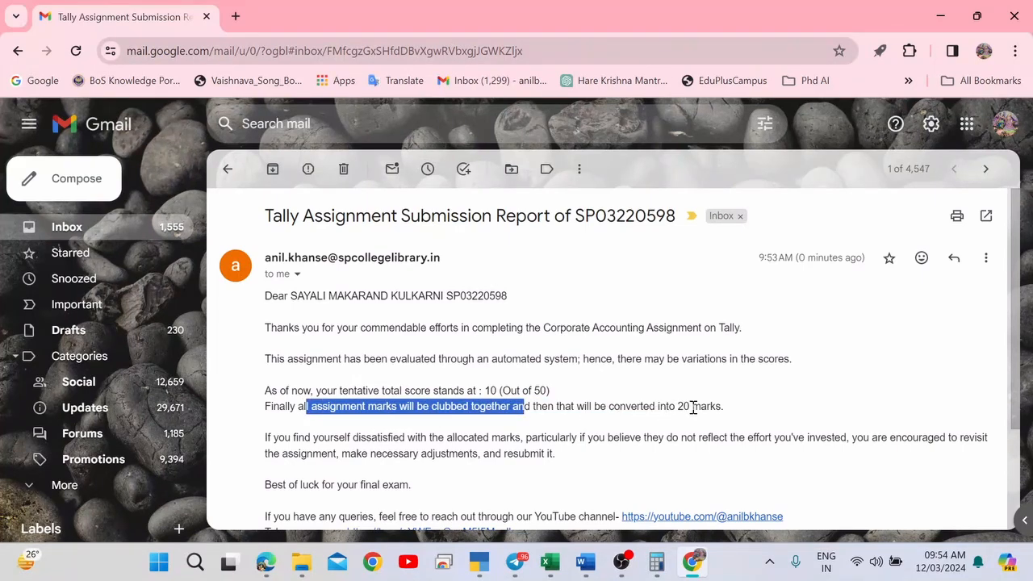
scroll(692, 407, down, 3)
click(518, 320)
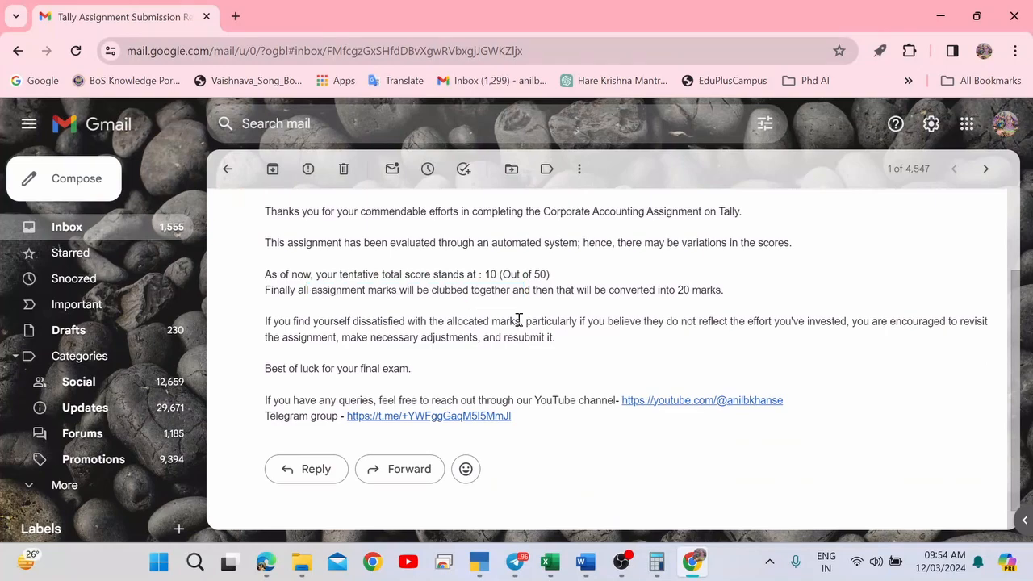
drag(519, 320, 634, 339)
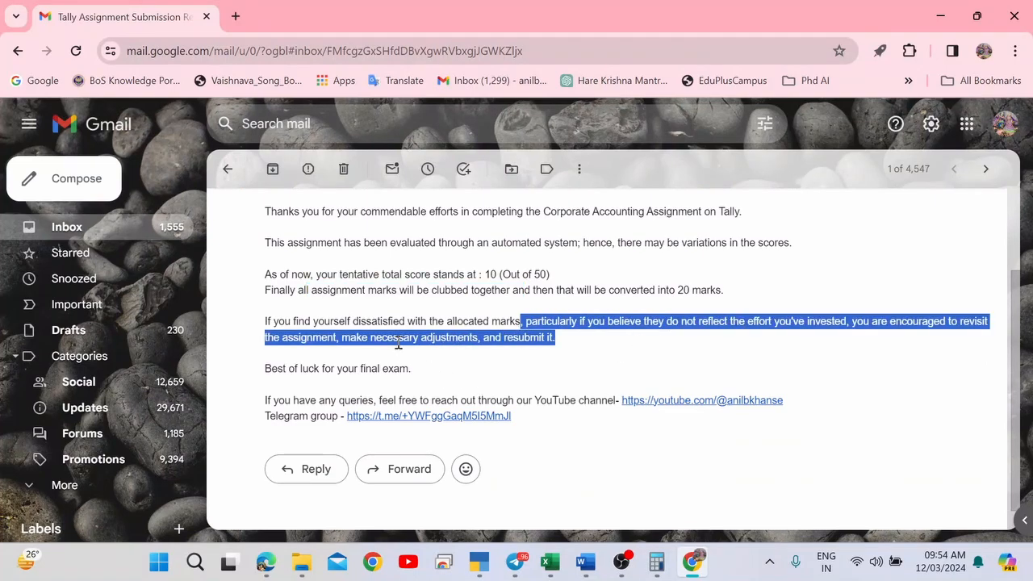
click(538, 344)
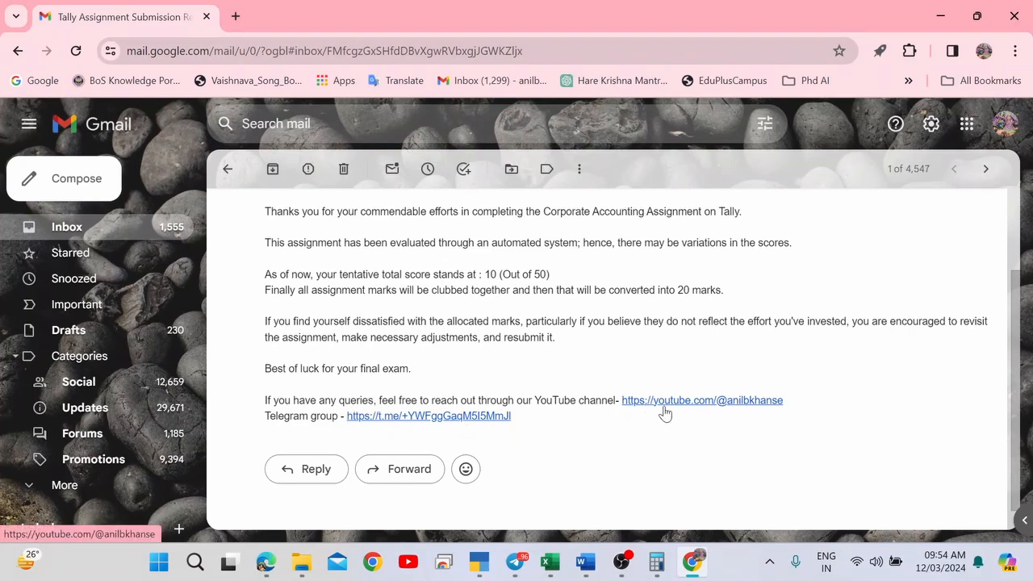
scroll(717, 376, up, 2)
scroll(718, 376, up, 2)
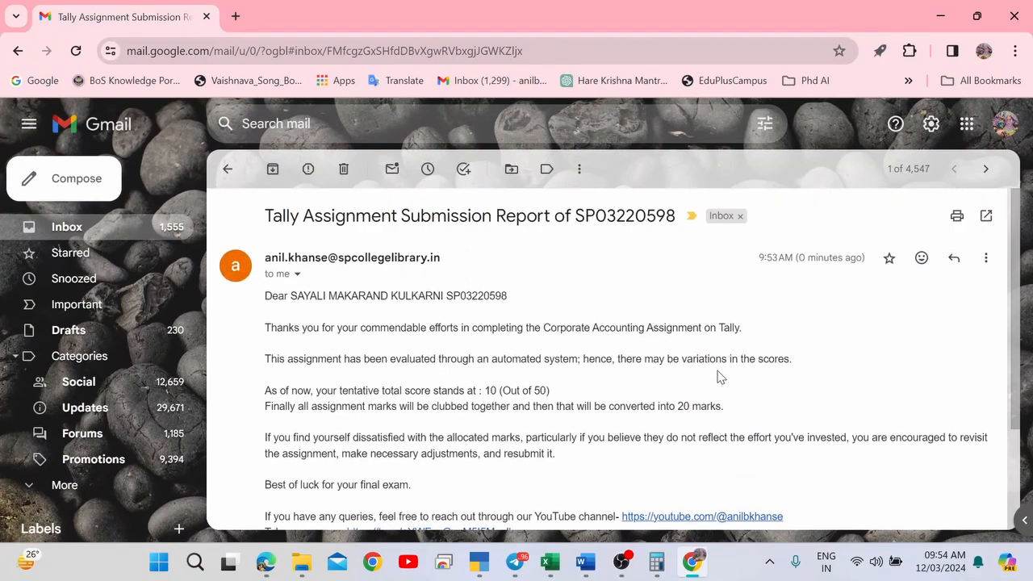